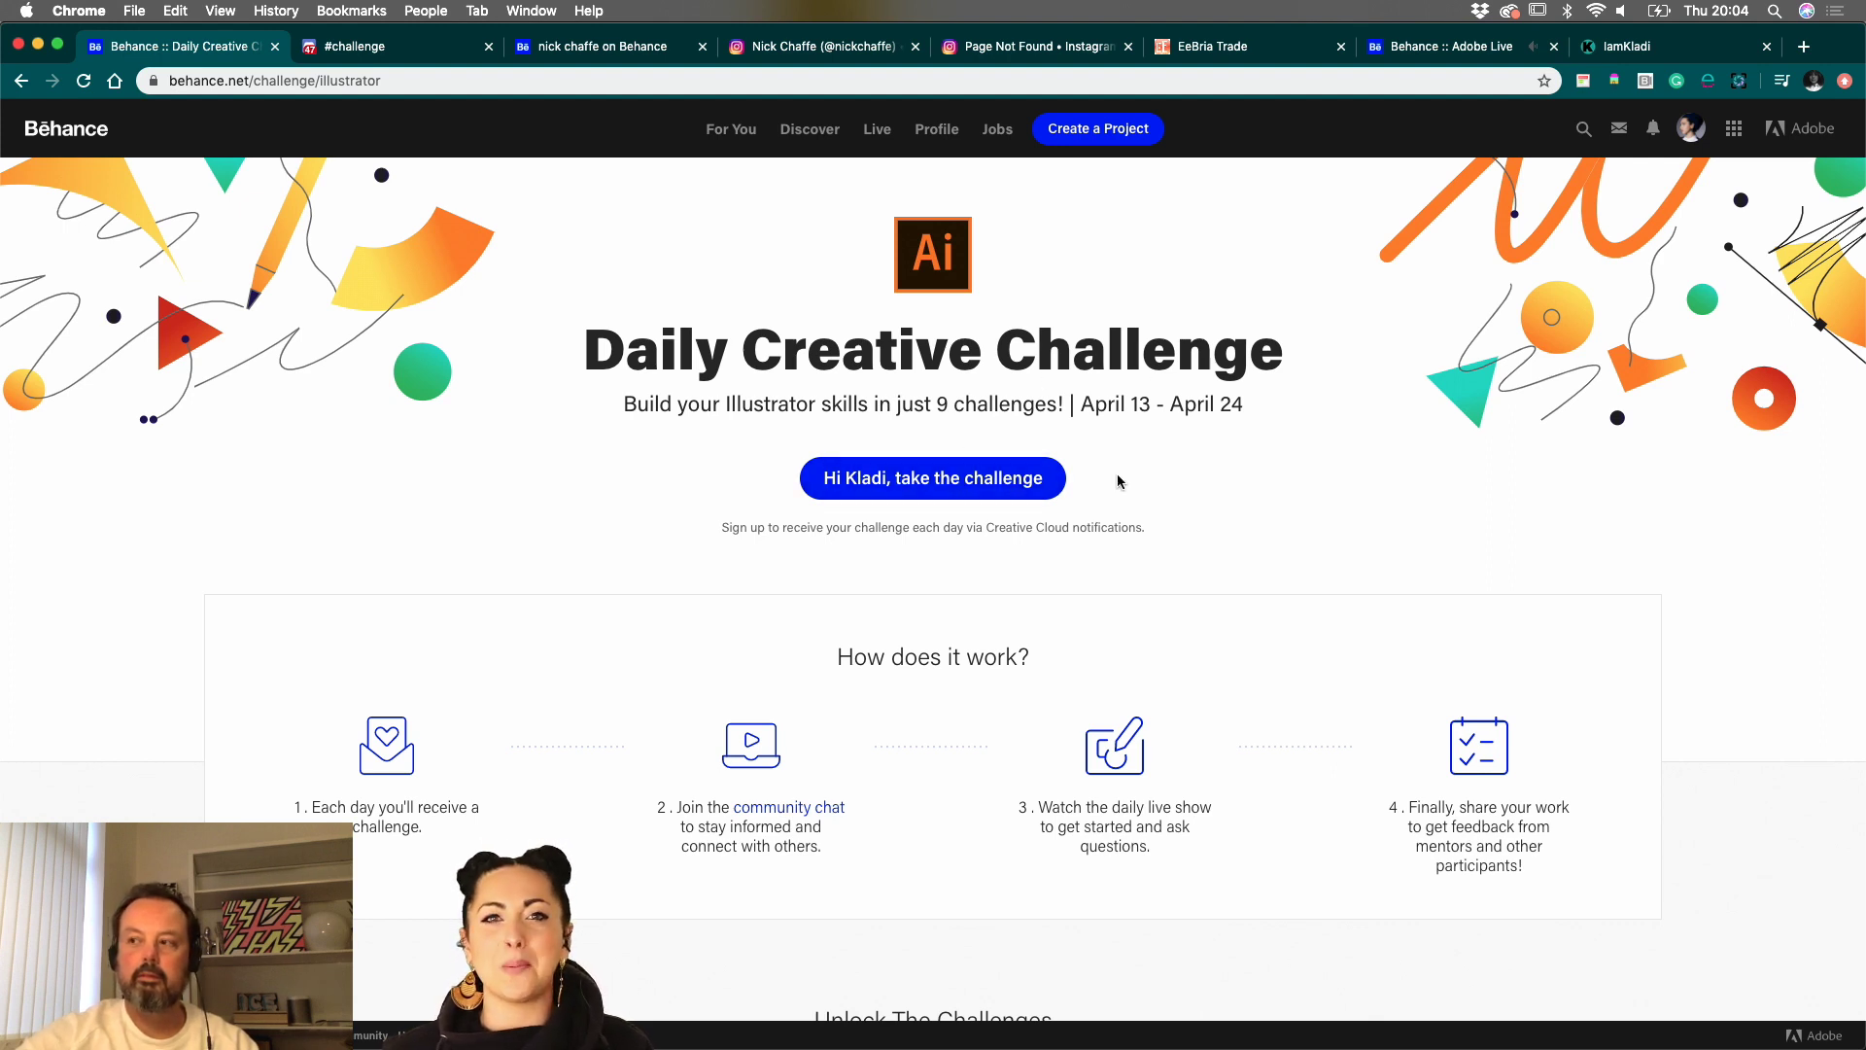
- Review the challenge list on the Illustrator Daily Creative Challenge page, reload it, and switch to the #challenge page
{"action": "scroll", "coordinate": [1216, 616], "scroll_direction": "down", "scroll_amount": 10}
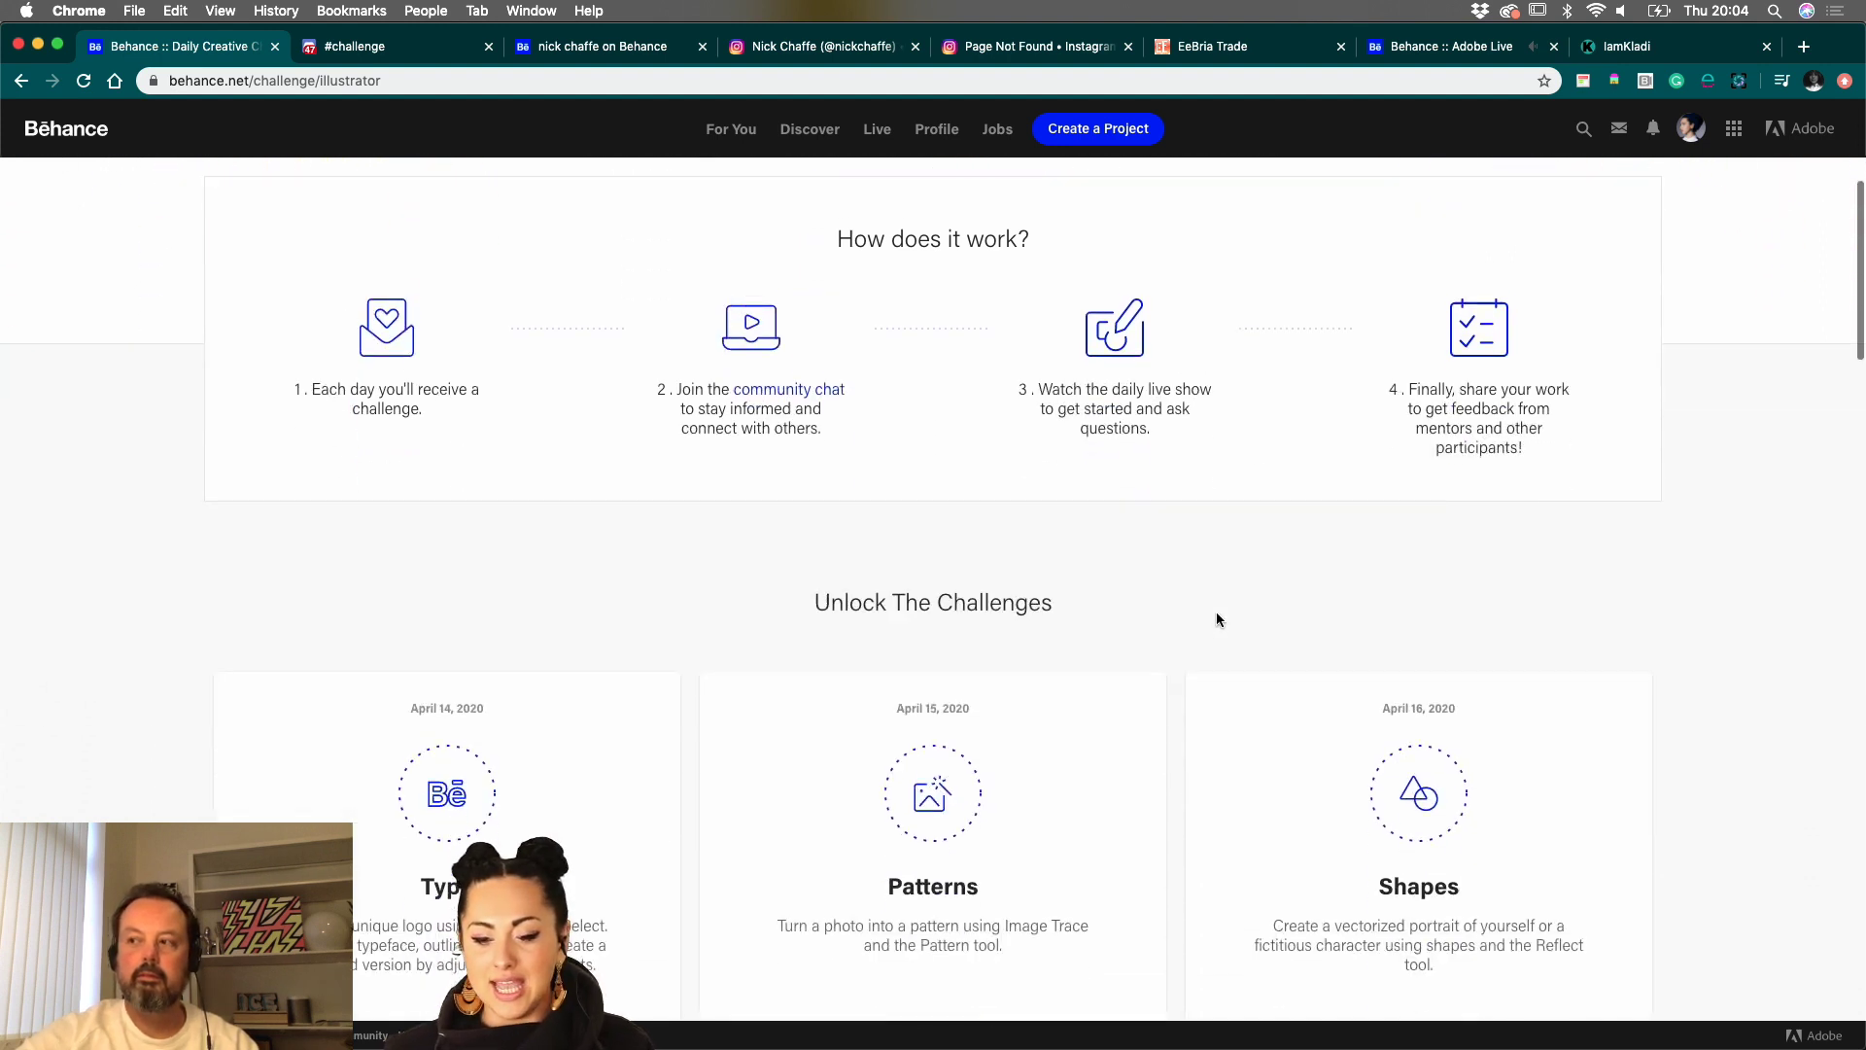
{"action": "scroll", "coordinate": [1215, 611], "scroll_direction": "down", "scroll_amount": 8}
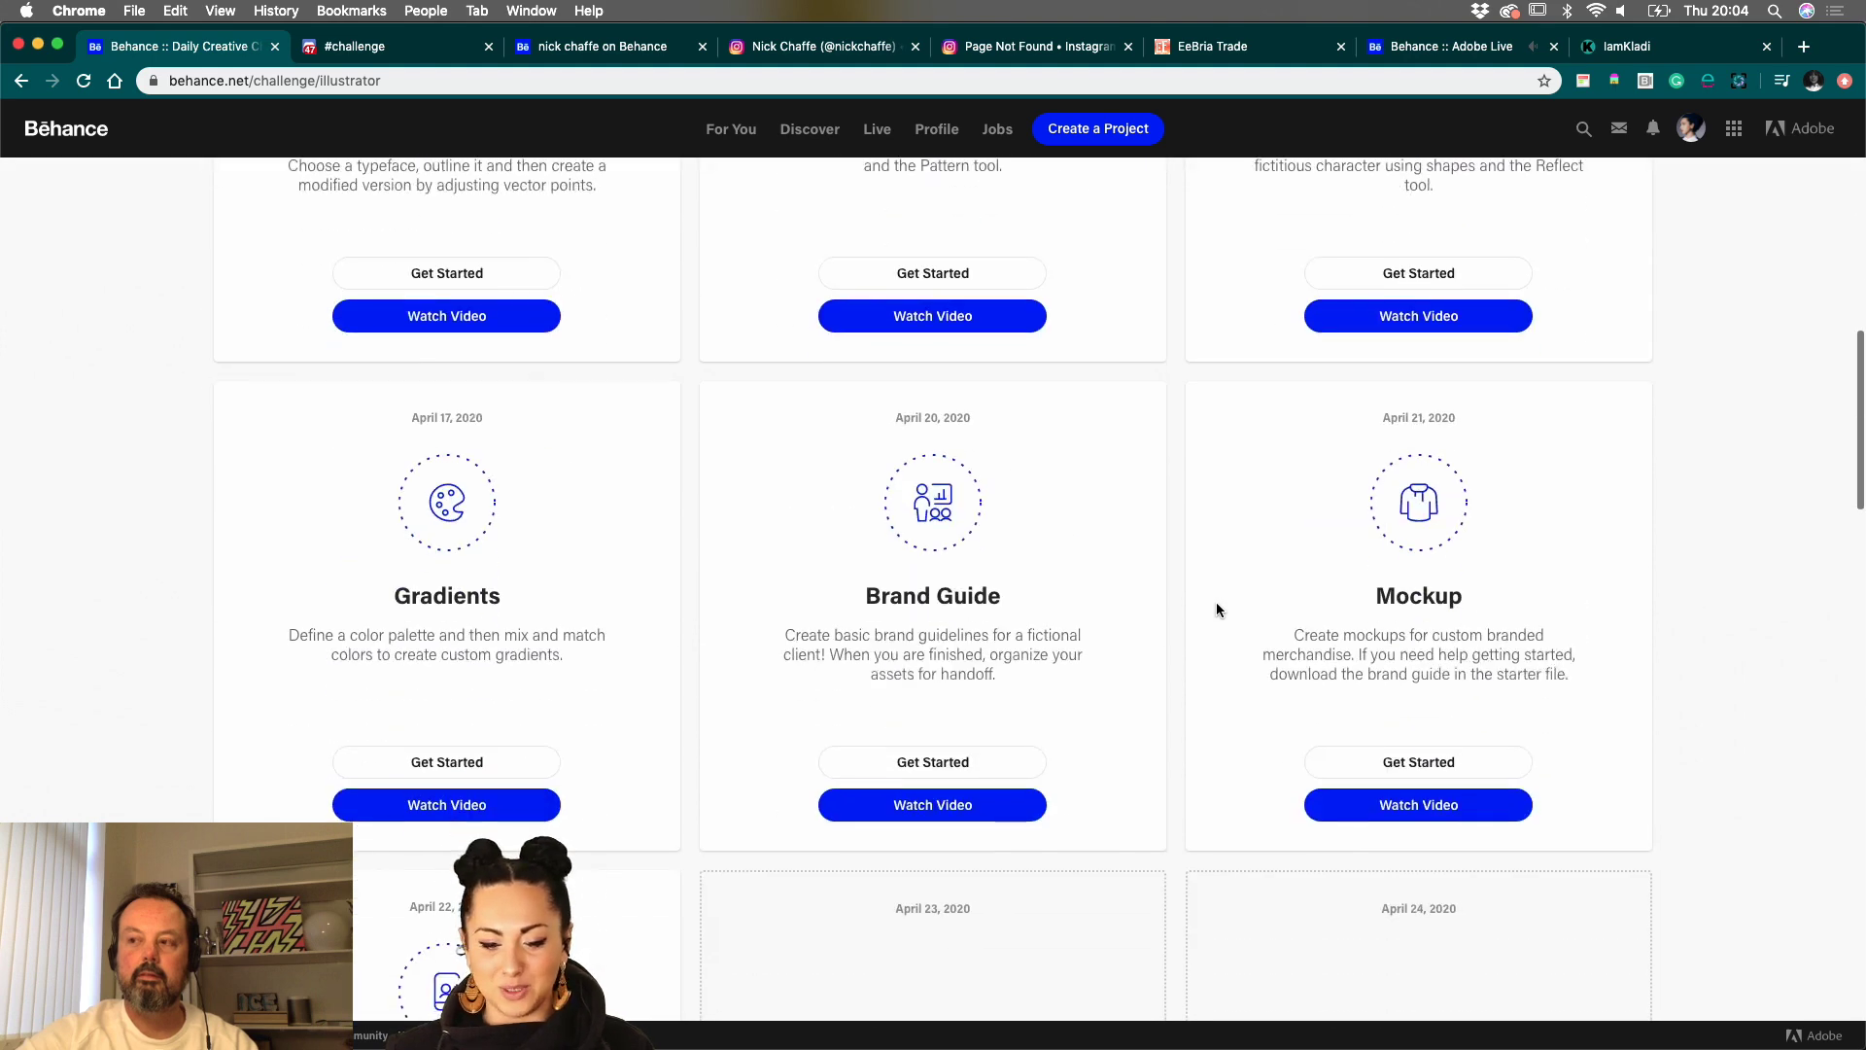
{"action": "scroll", "coordinate": [1215, 610], "scroll_direction": "up", "scroll_amount": 1}
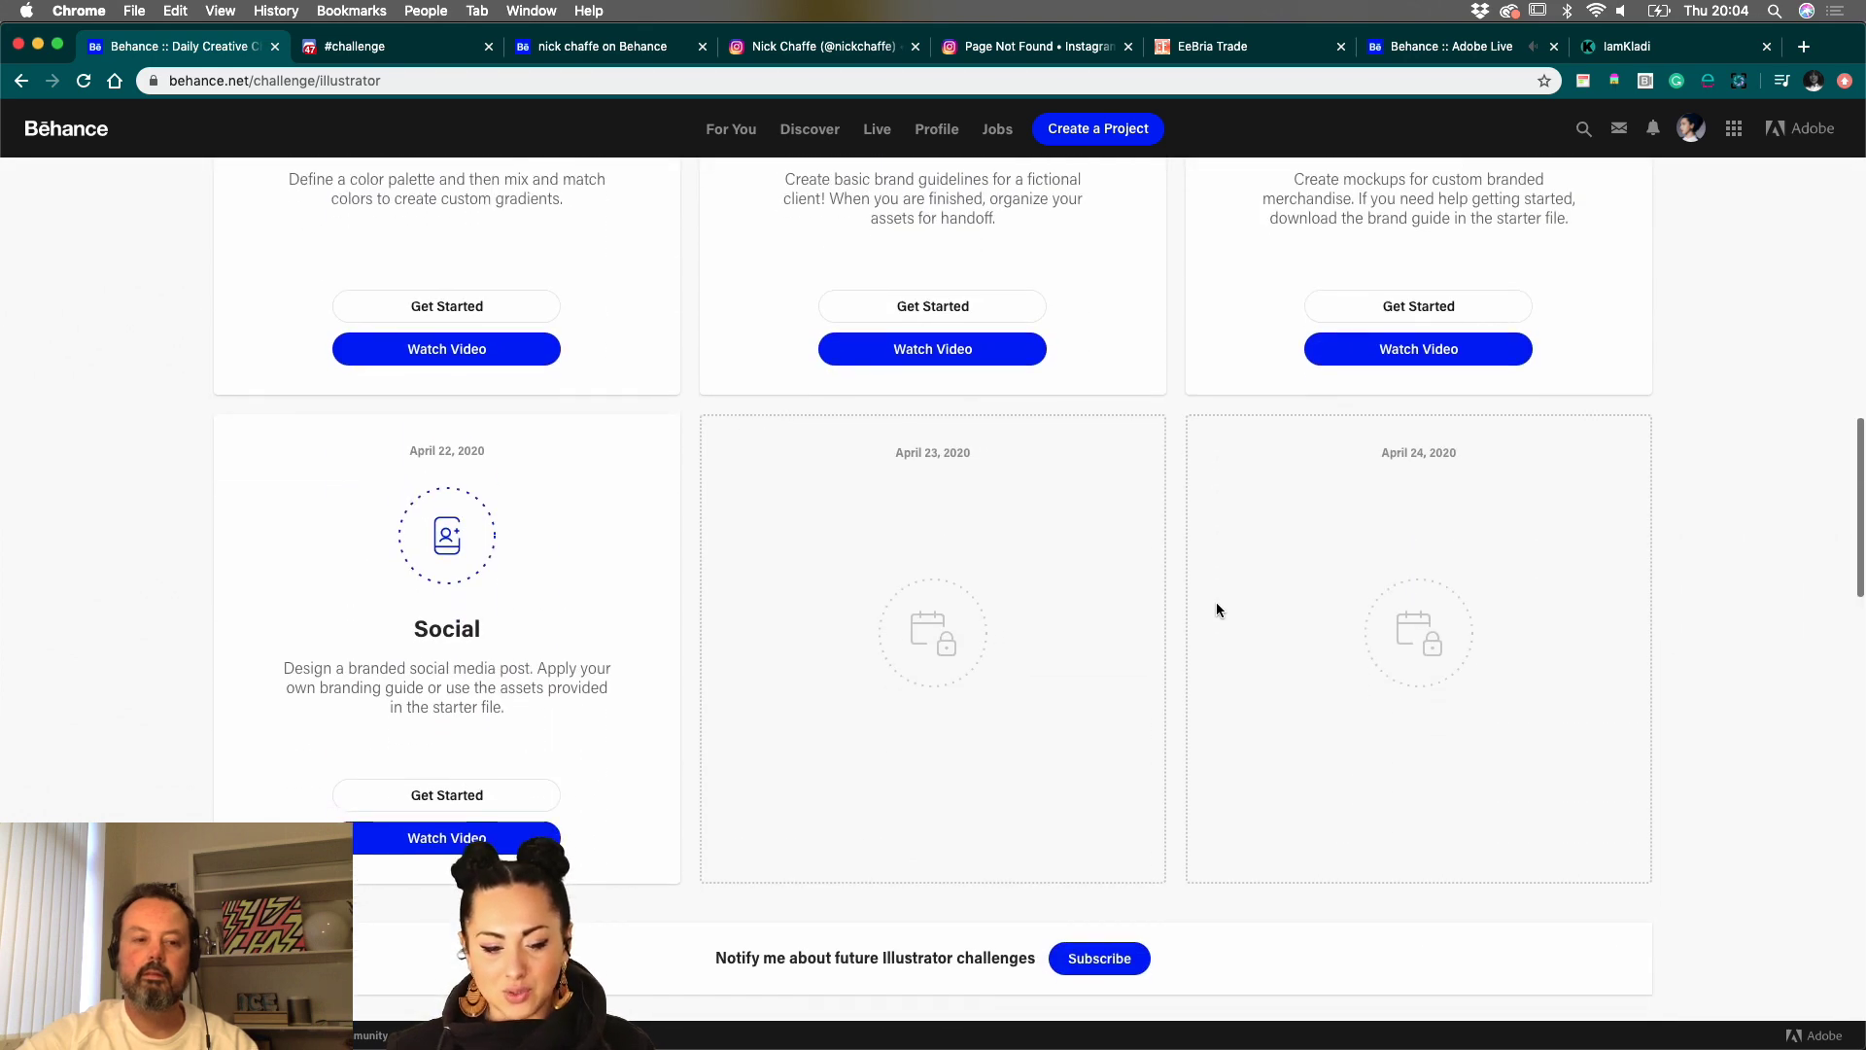
{"action": "key", "text": "super+r"}
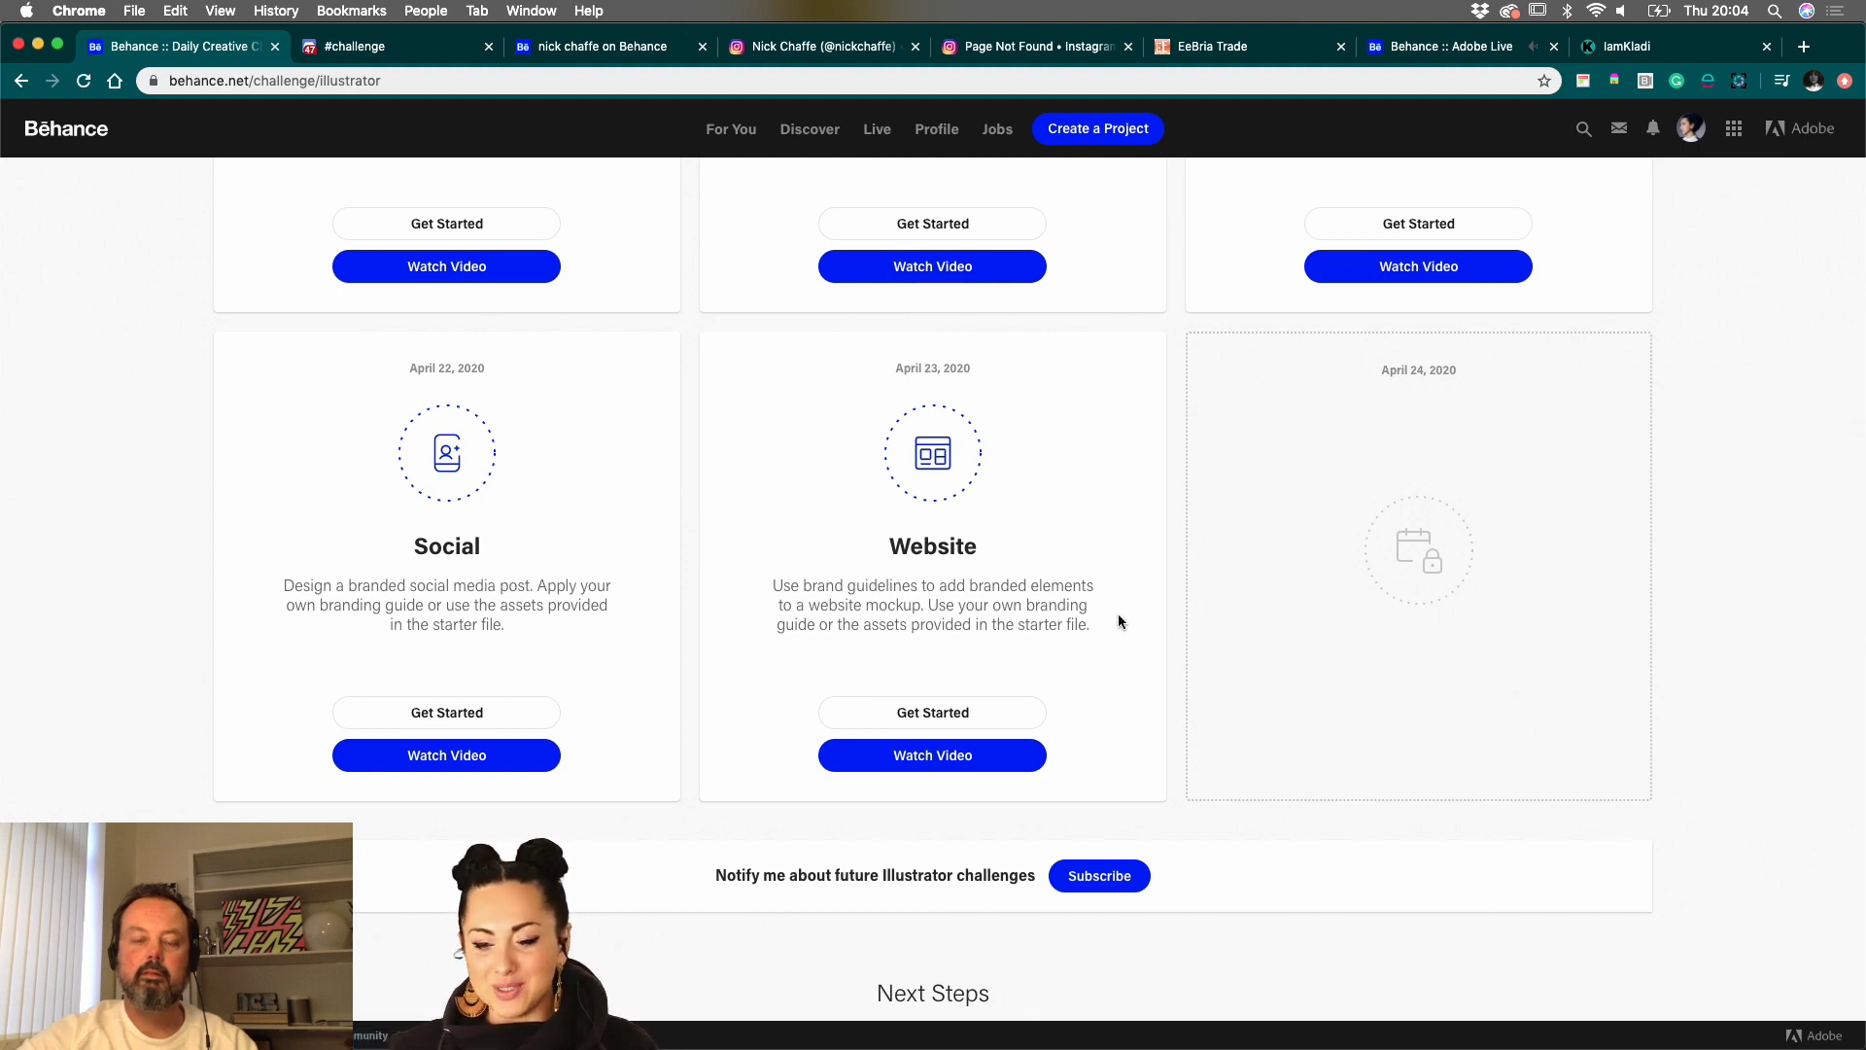
{"action": "scroll", "coordinate": [1118, 614], "scroll_direction": "up", "scroll_amount": 15}
{"action": "scroll", "coordinate": [1127, 559], "scroll_direction": "up", "scroll_amount": 3}
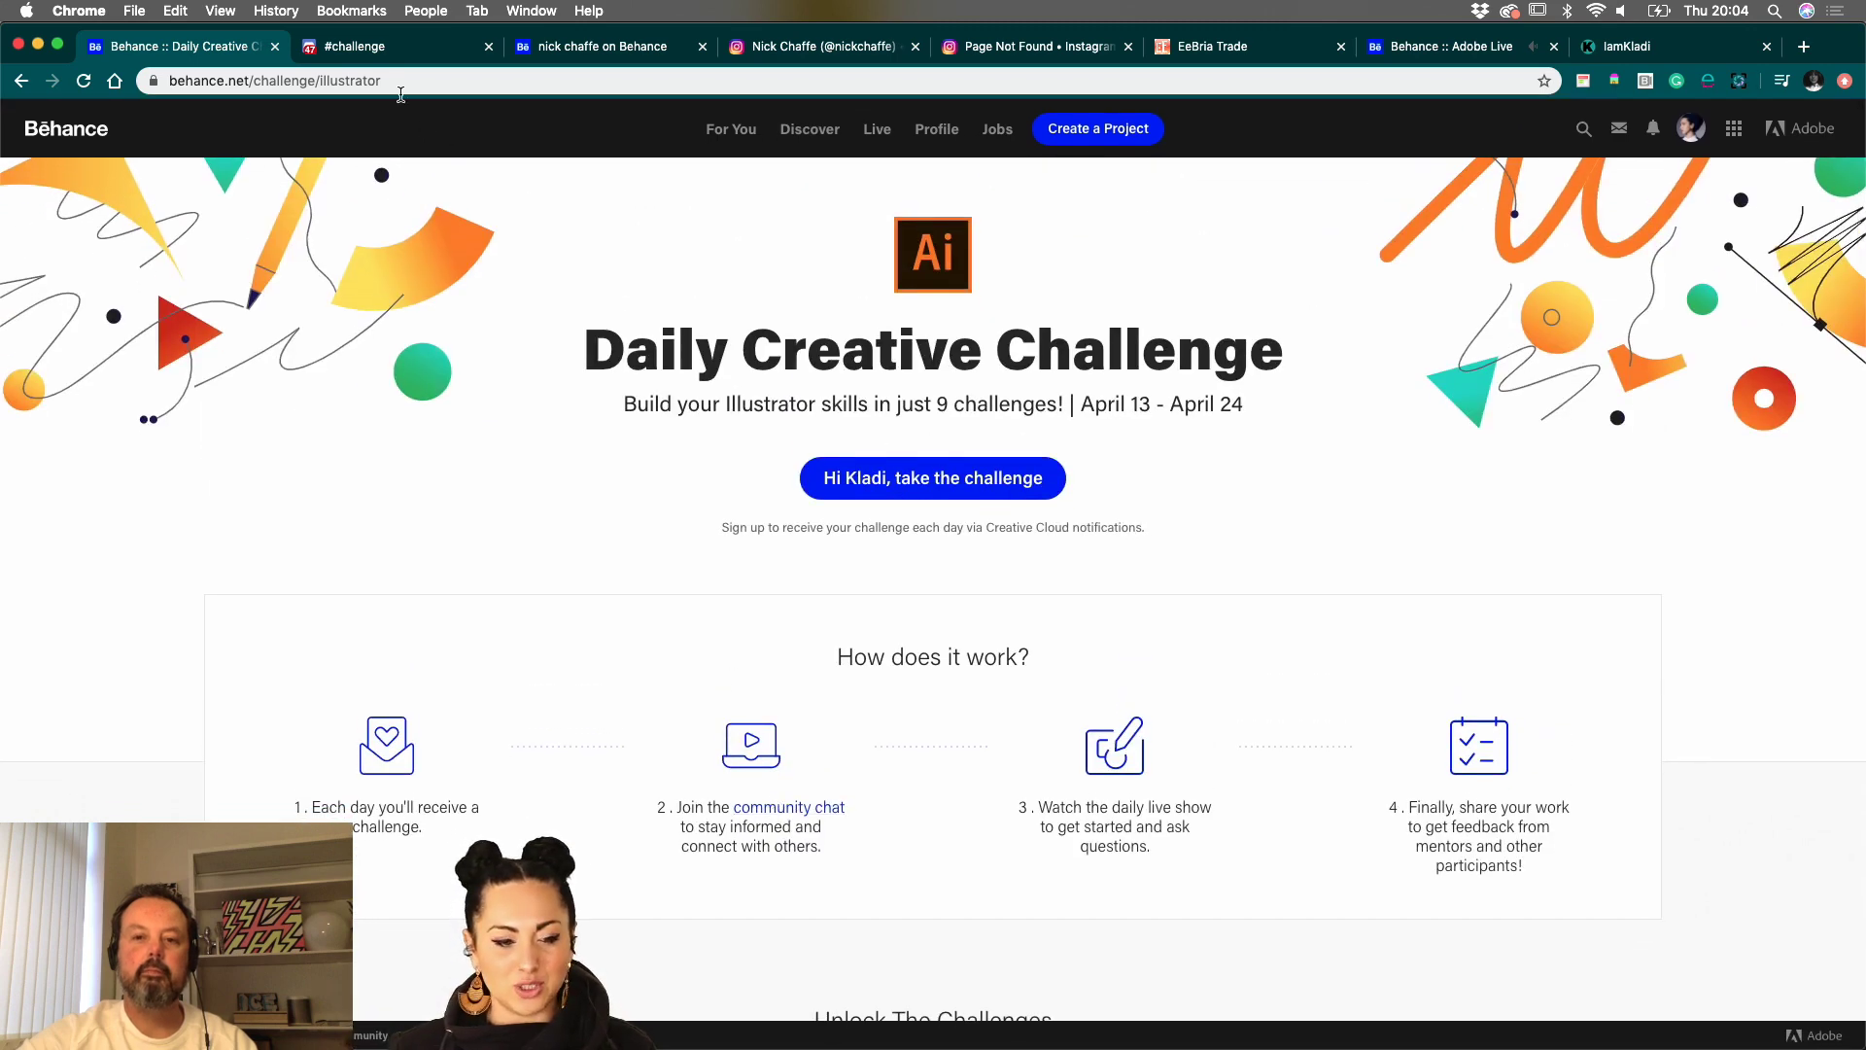
{"action": "left_click", "coordinate": [375, 49]}
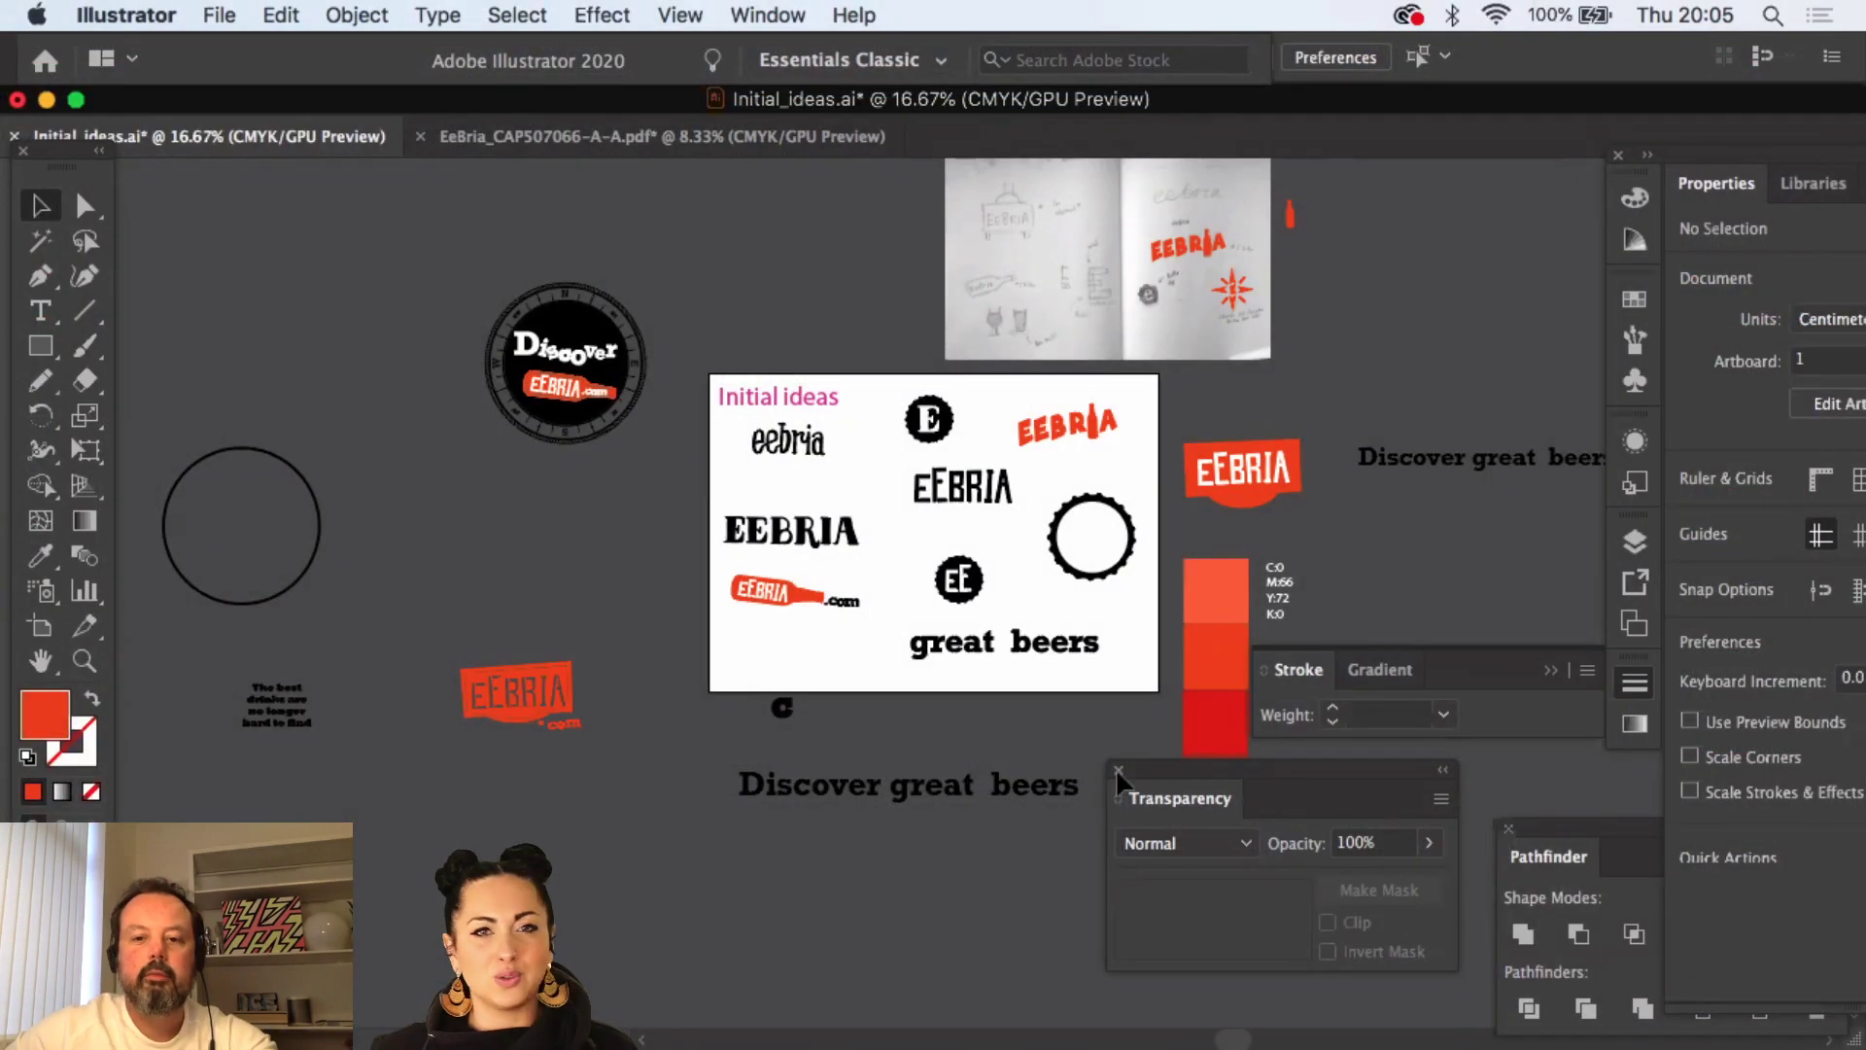
- In Illustrator, close the Transparency panel and examine the pencil logo sketches in the sketchbook scan above the artboard
{"action": "left_click", "coordinate": [1118, 770]}
{"action": "left_click", "coordinate": [85, 661]}
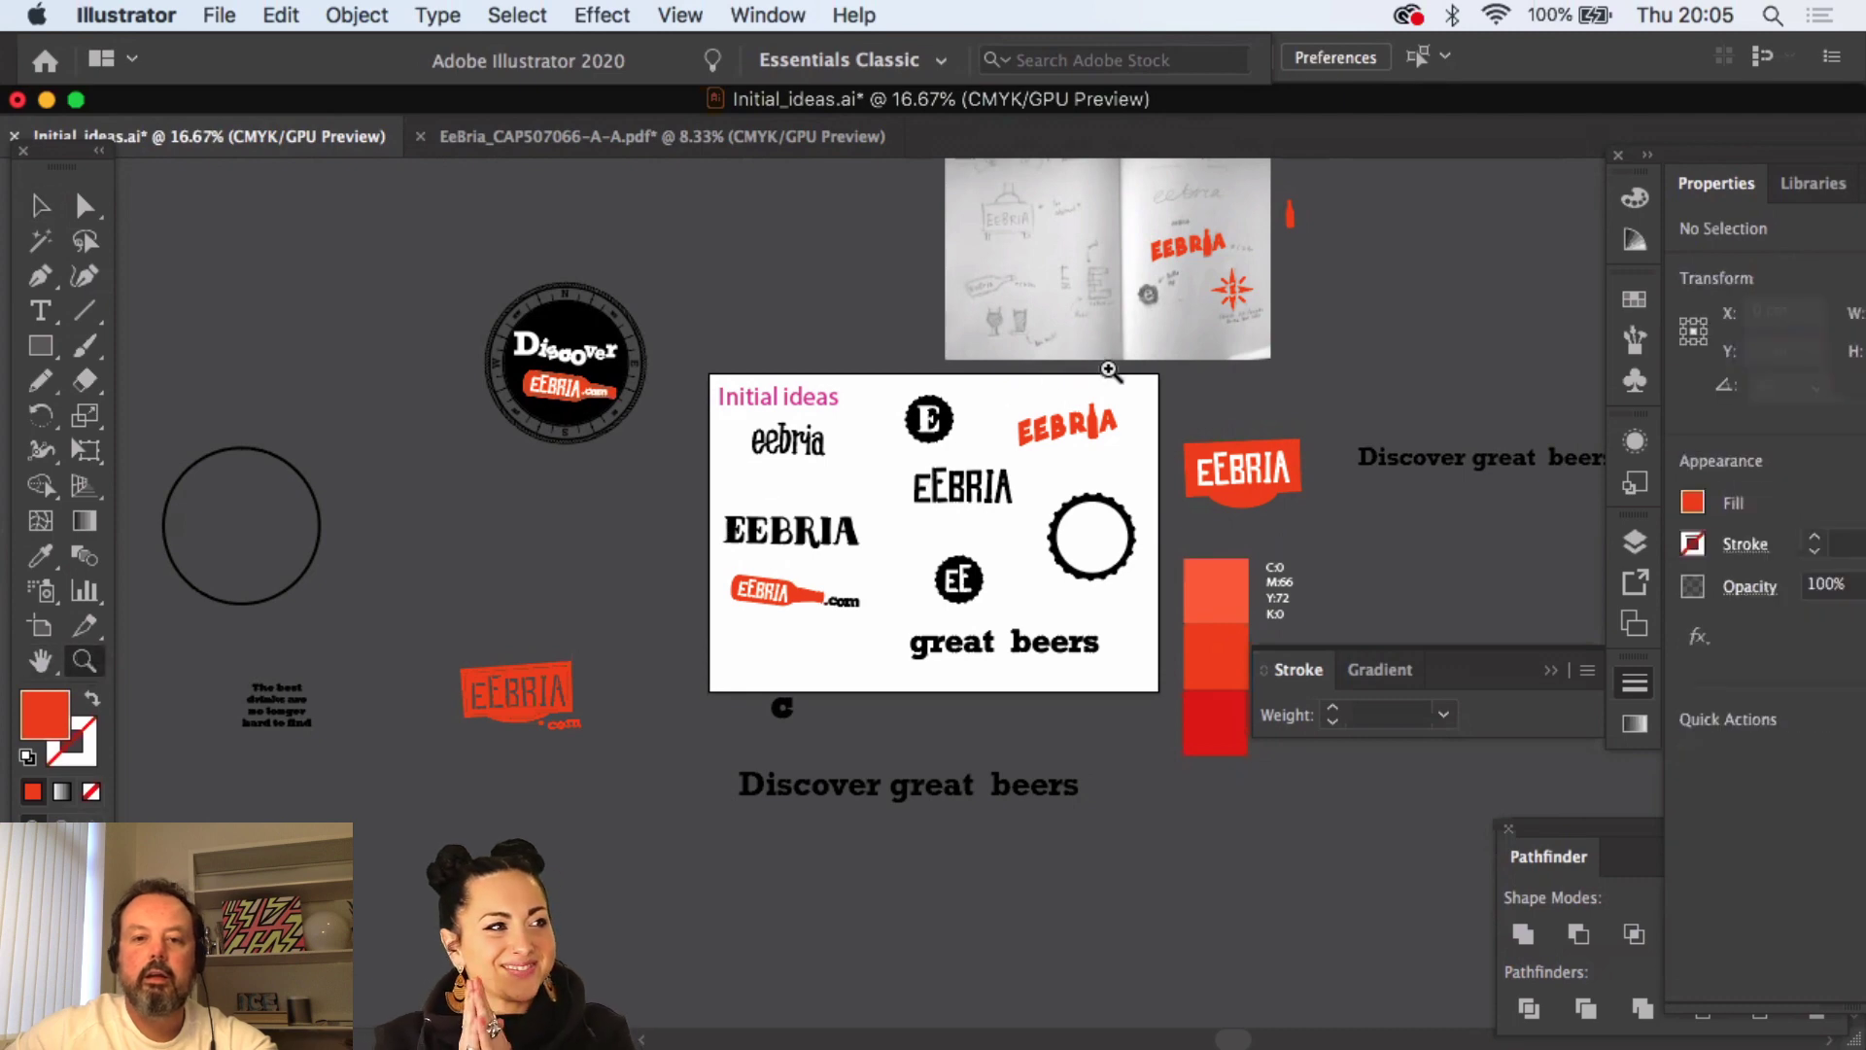
{"action": "left_click", "coordinate": [1111, 370]}
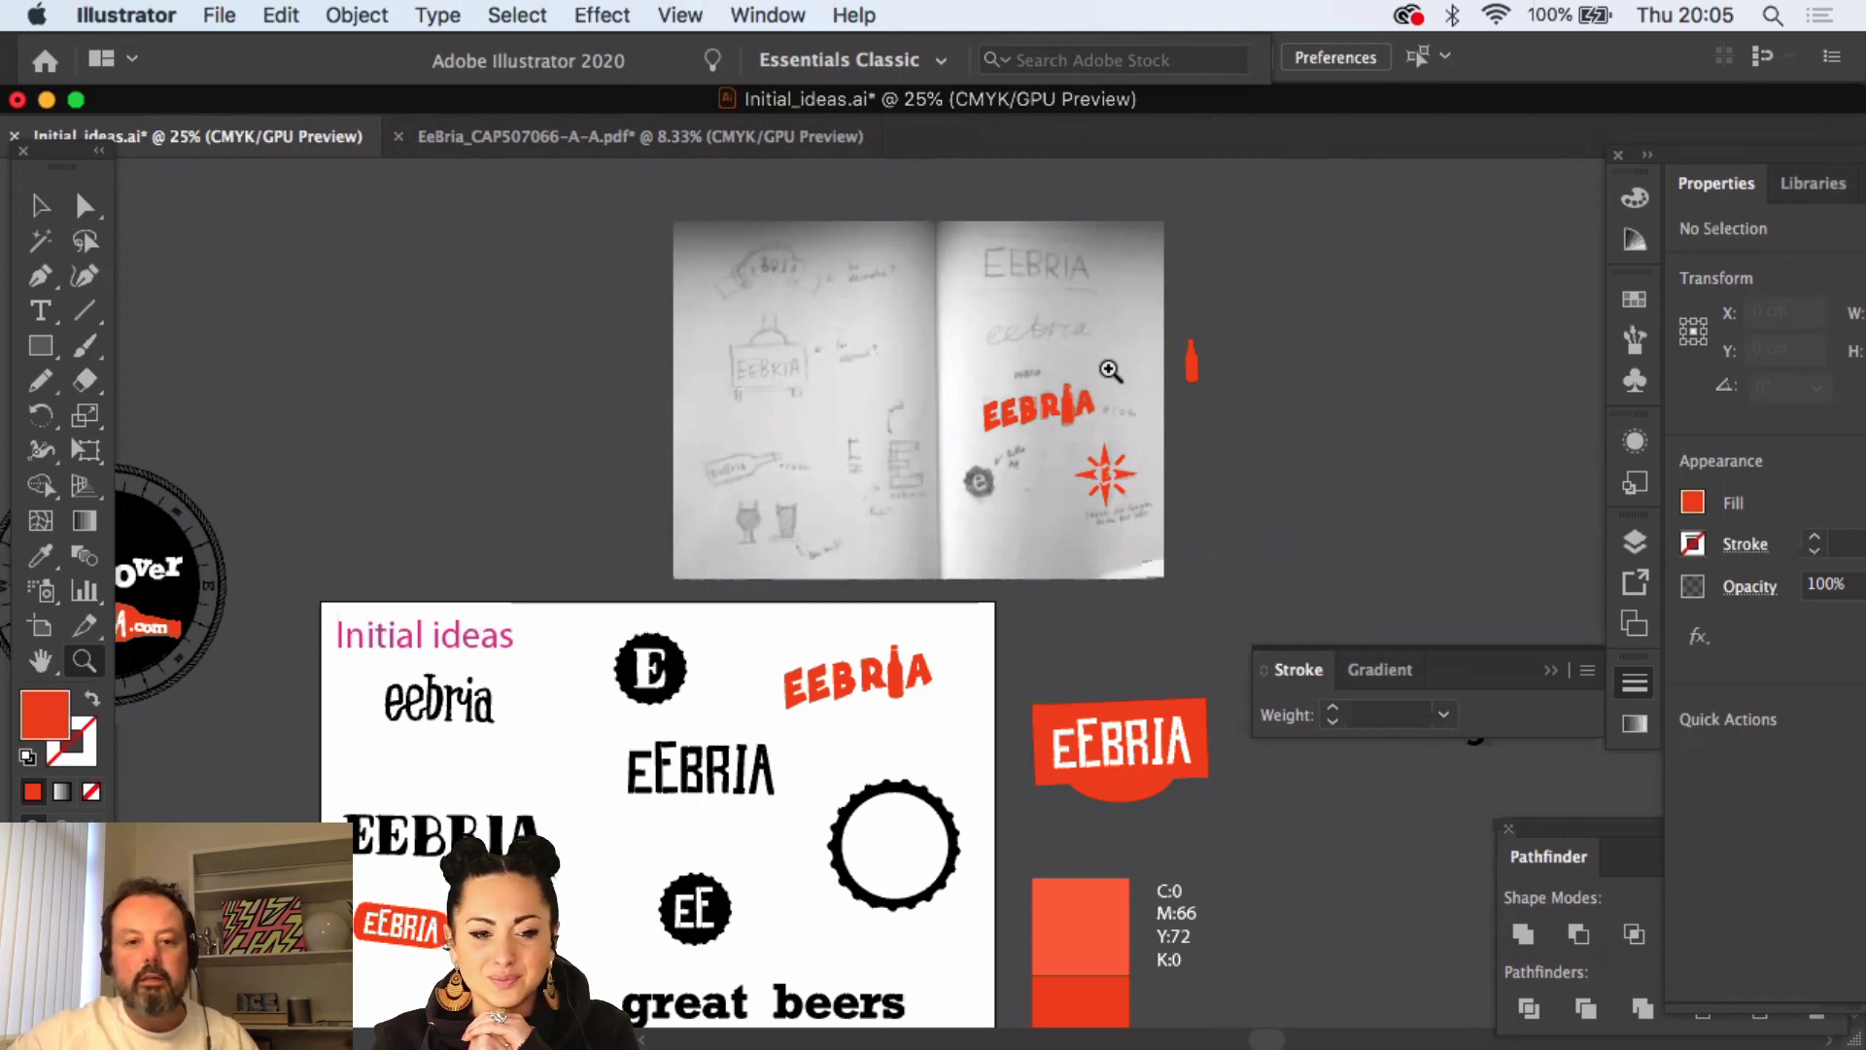
{"action": "scroll", "coordinate": [962, 393], "scroll_direction": "down", "scroll_amount": 3}
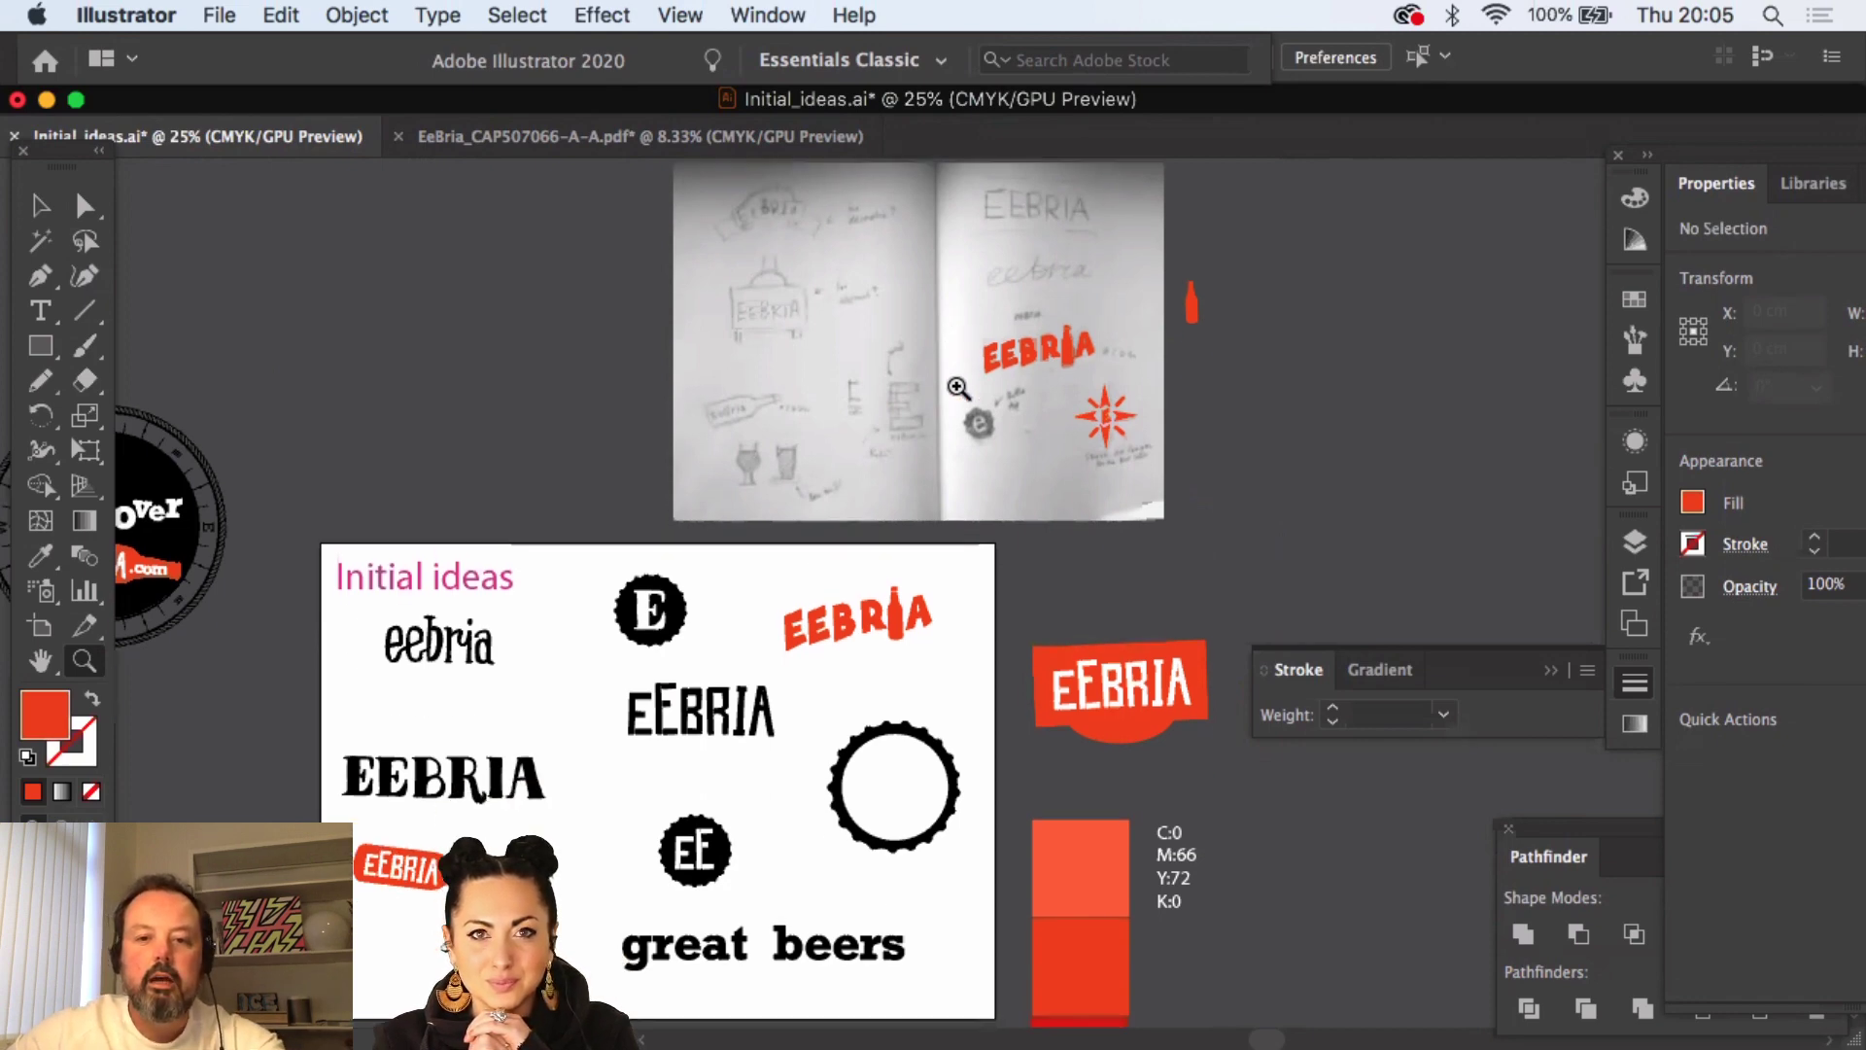
{"action": "scroll", "coordinate": [957, 389], "scroll_direction": "down", "scroll_amount": 3}
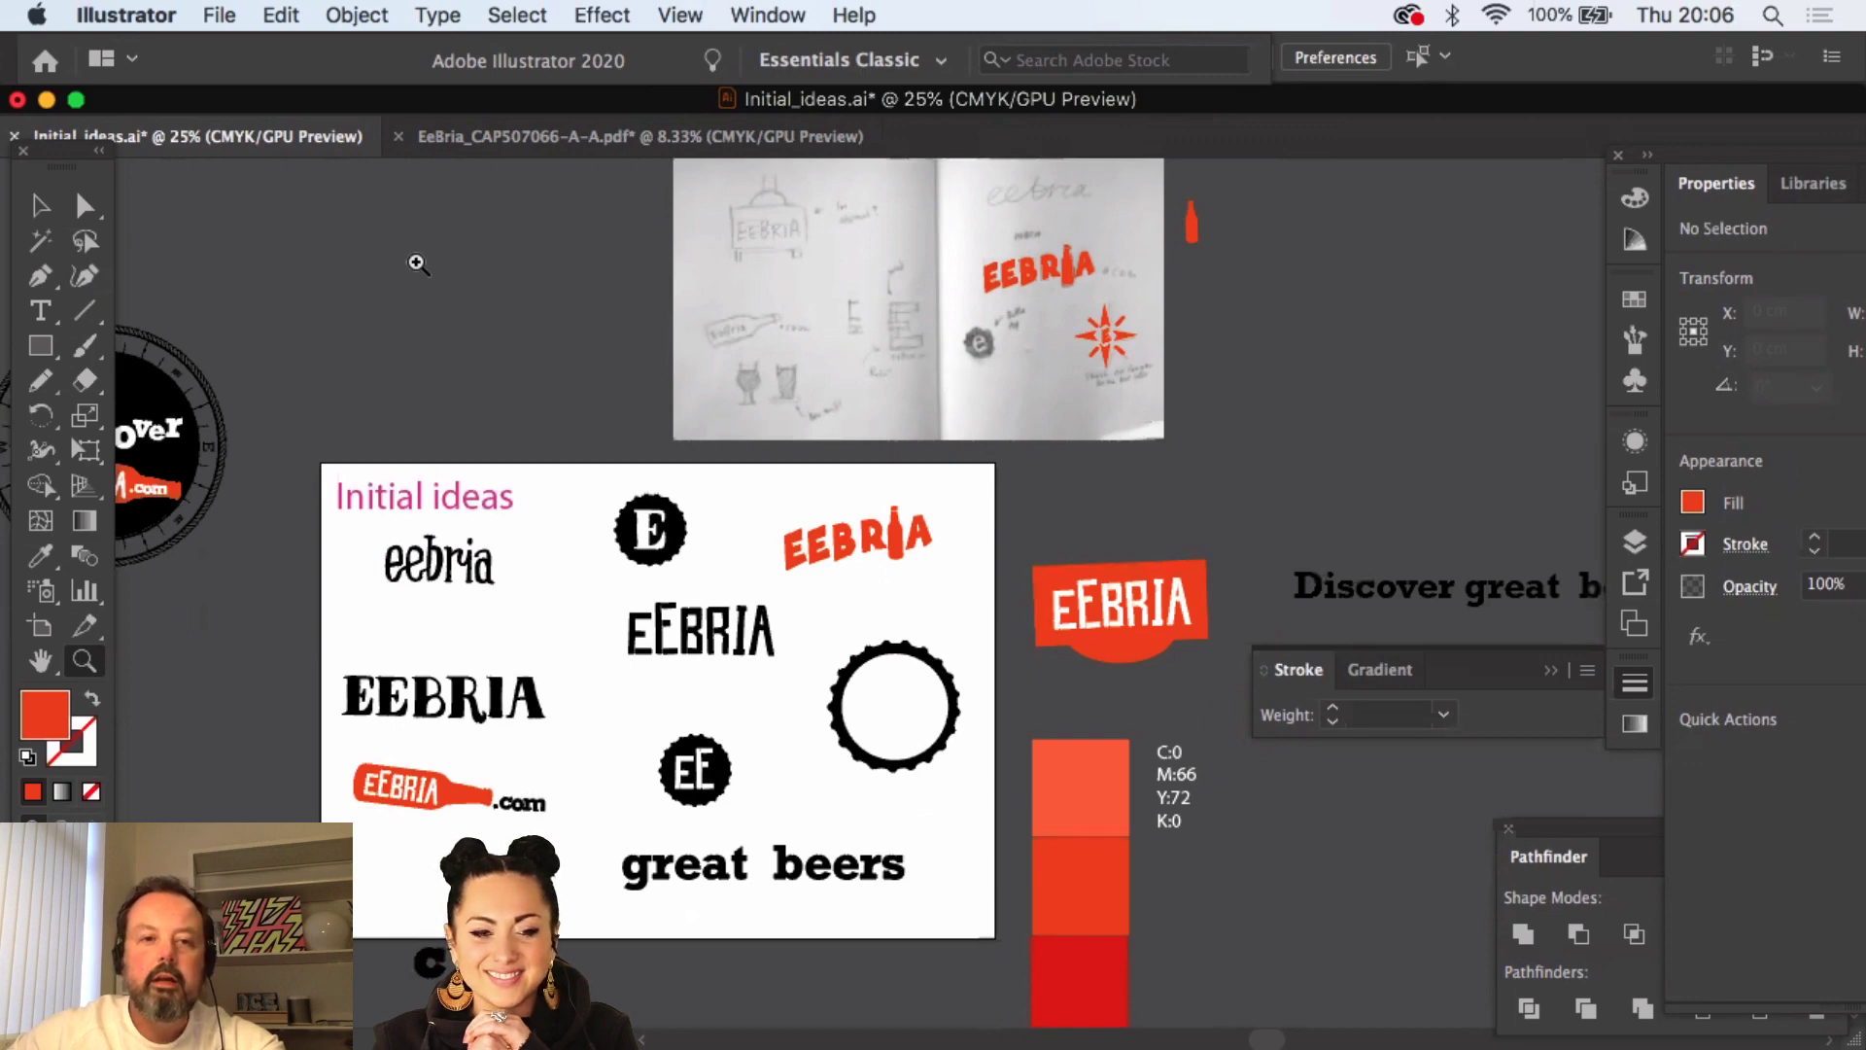
{"action": "key", "text": "v"}
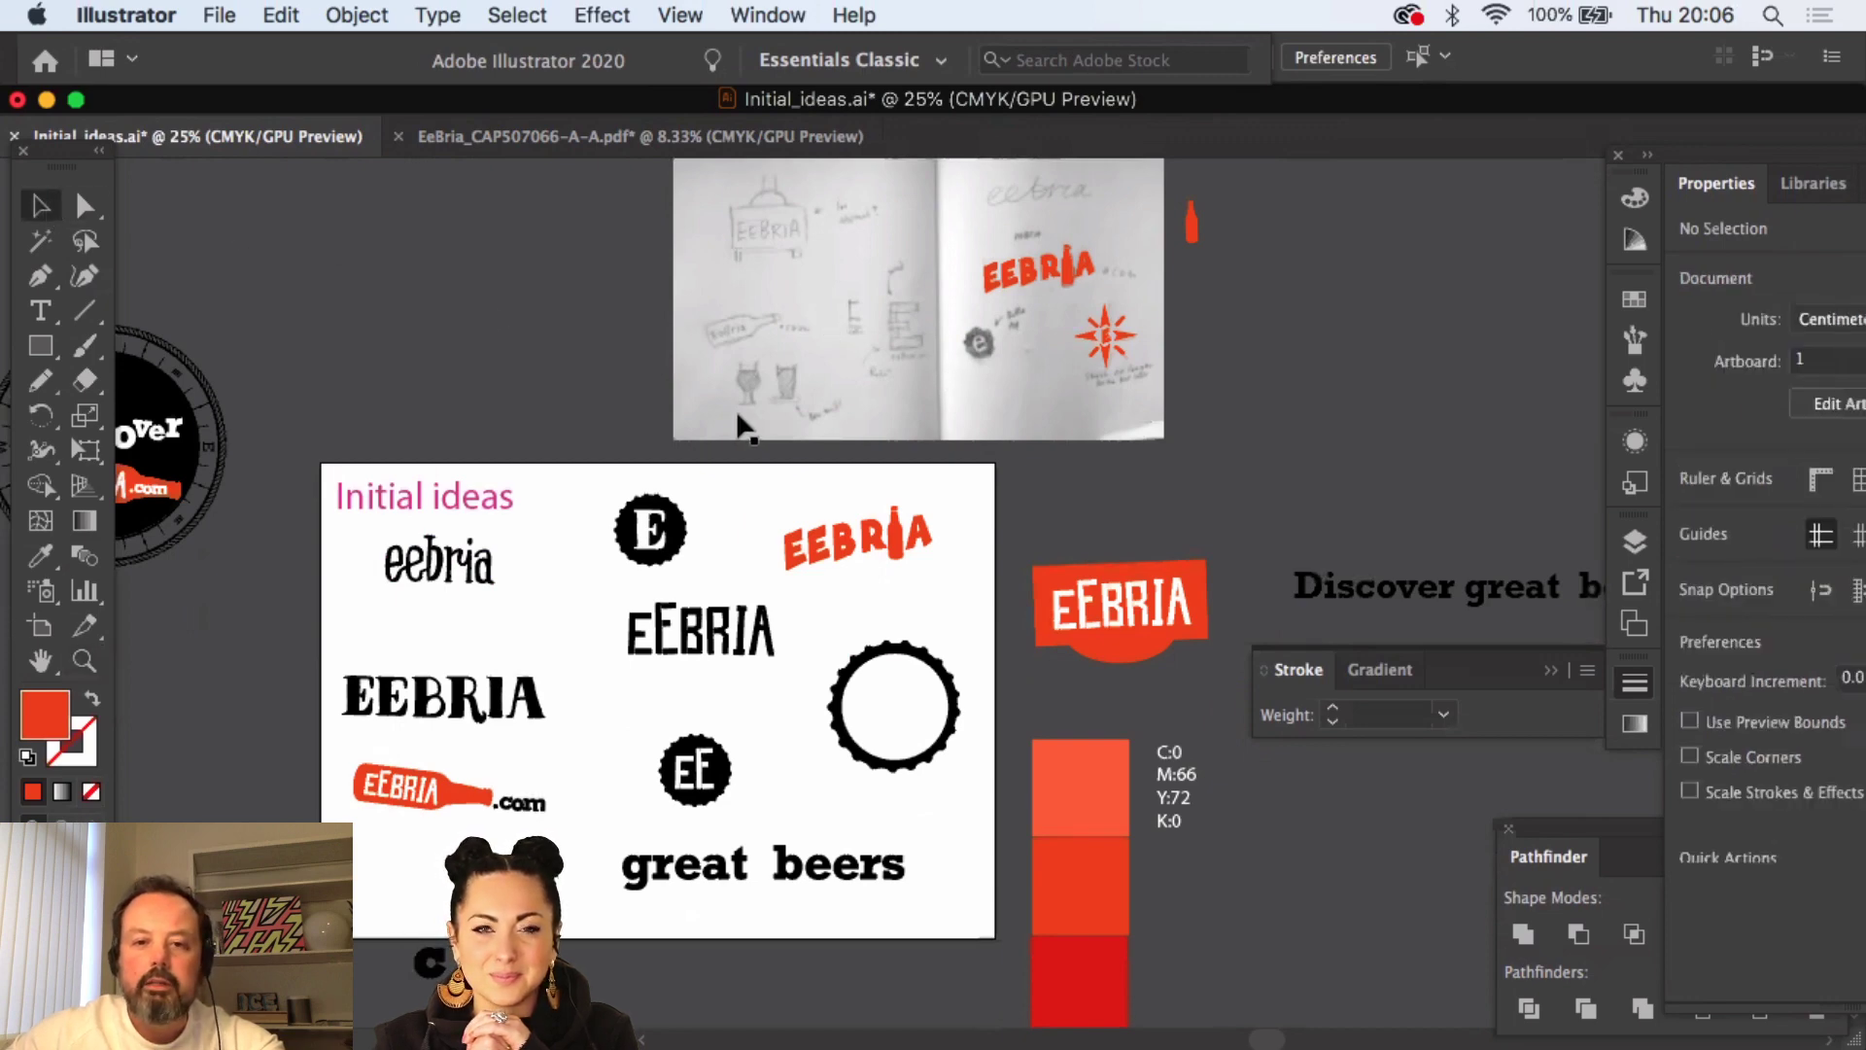
{"action": "left_click", "coordinate": [85, 661]}
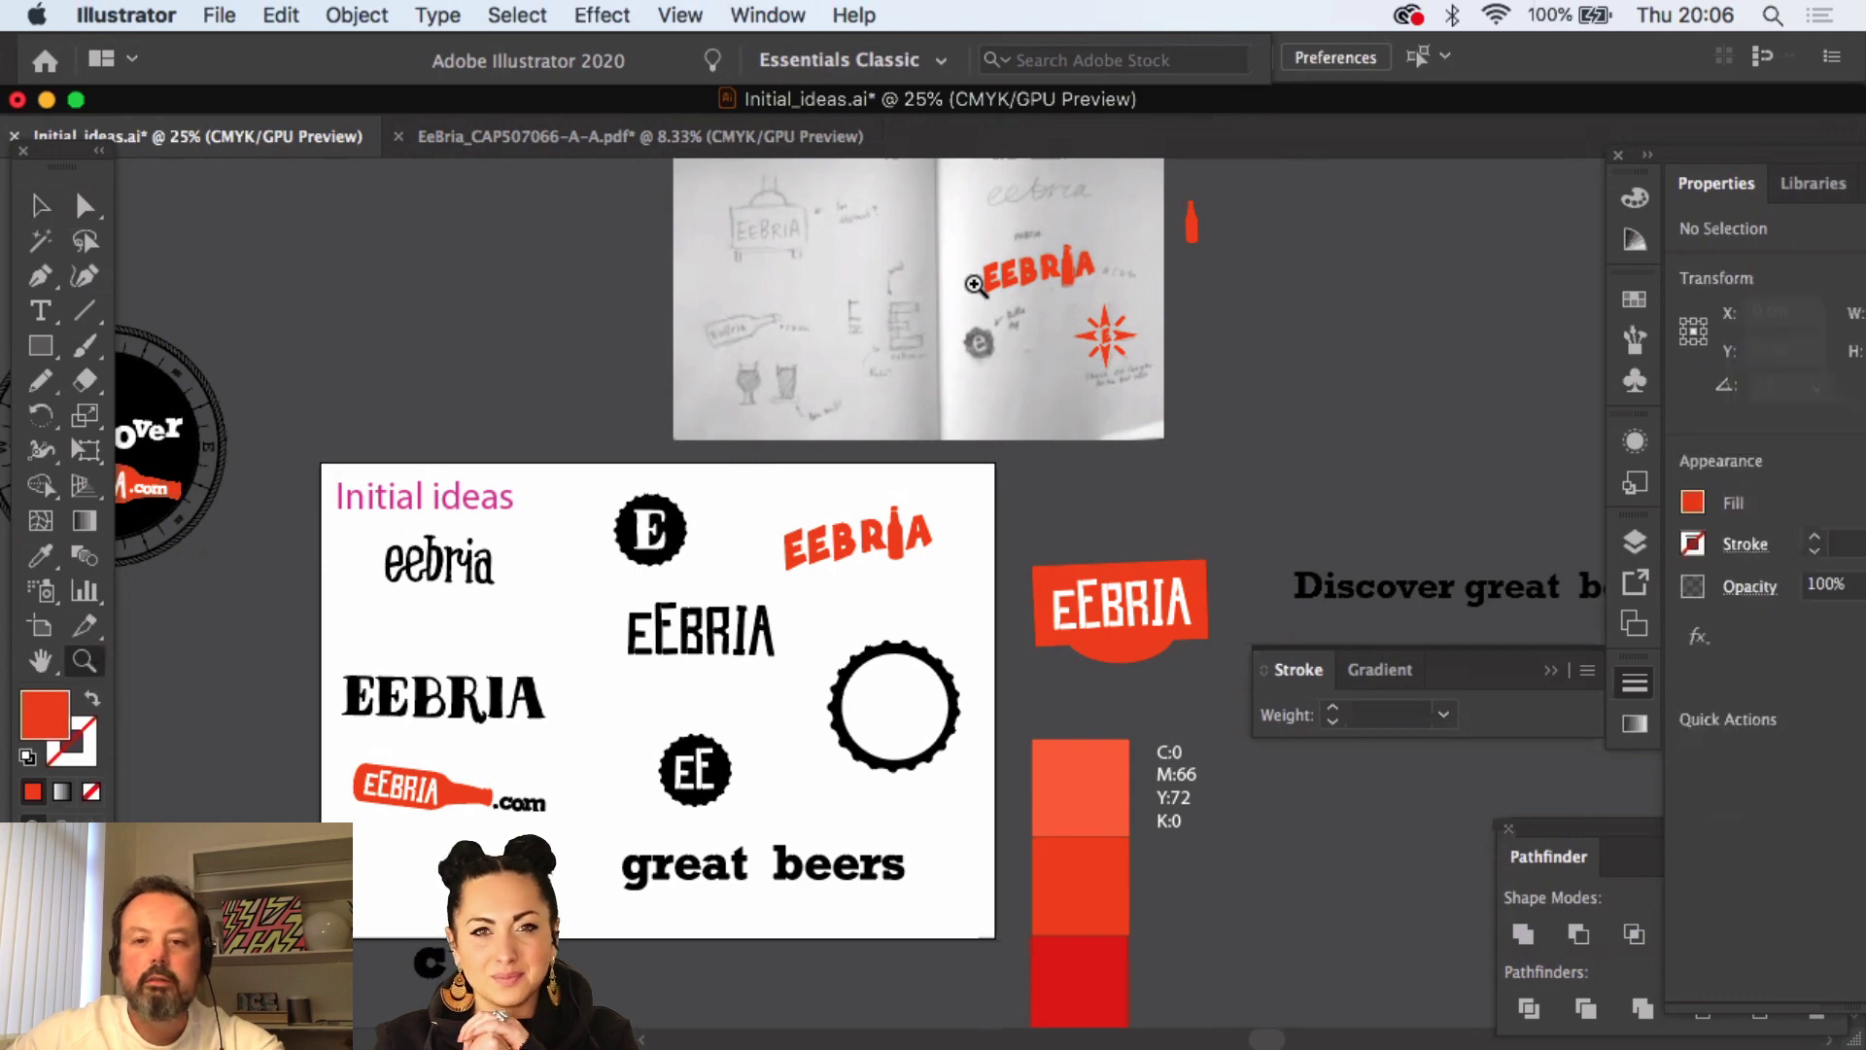
{"action": "left_click", "coordinate": [986, 267]}
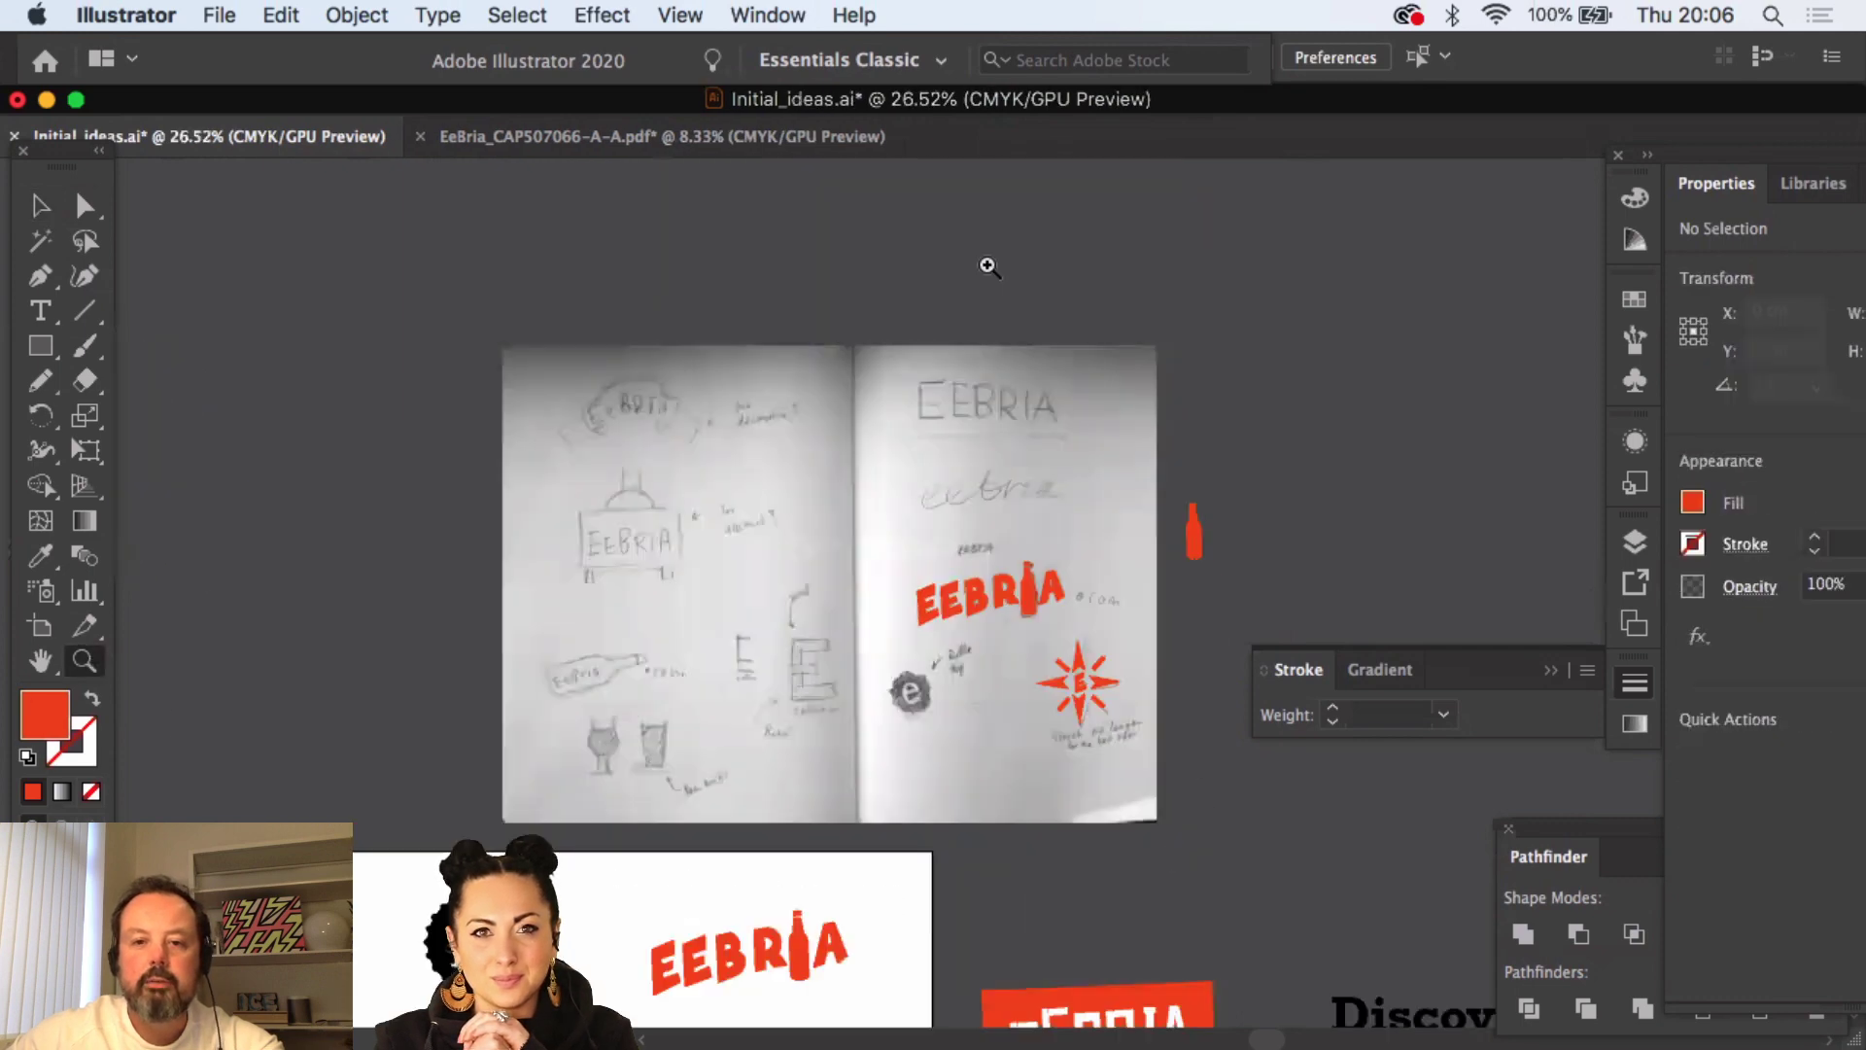
{"action": "left_click", "coordinate": [988, 266]}
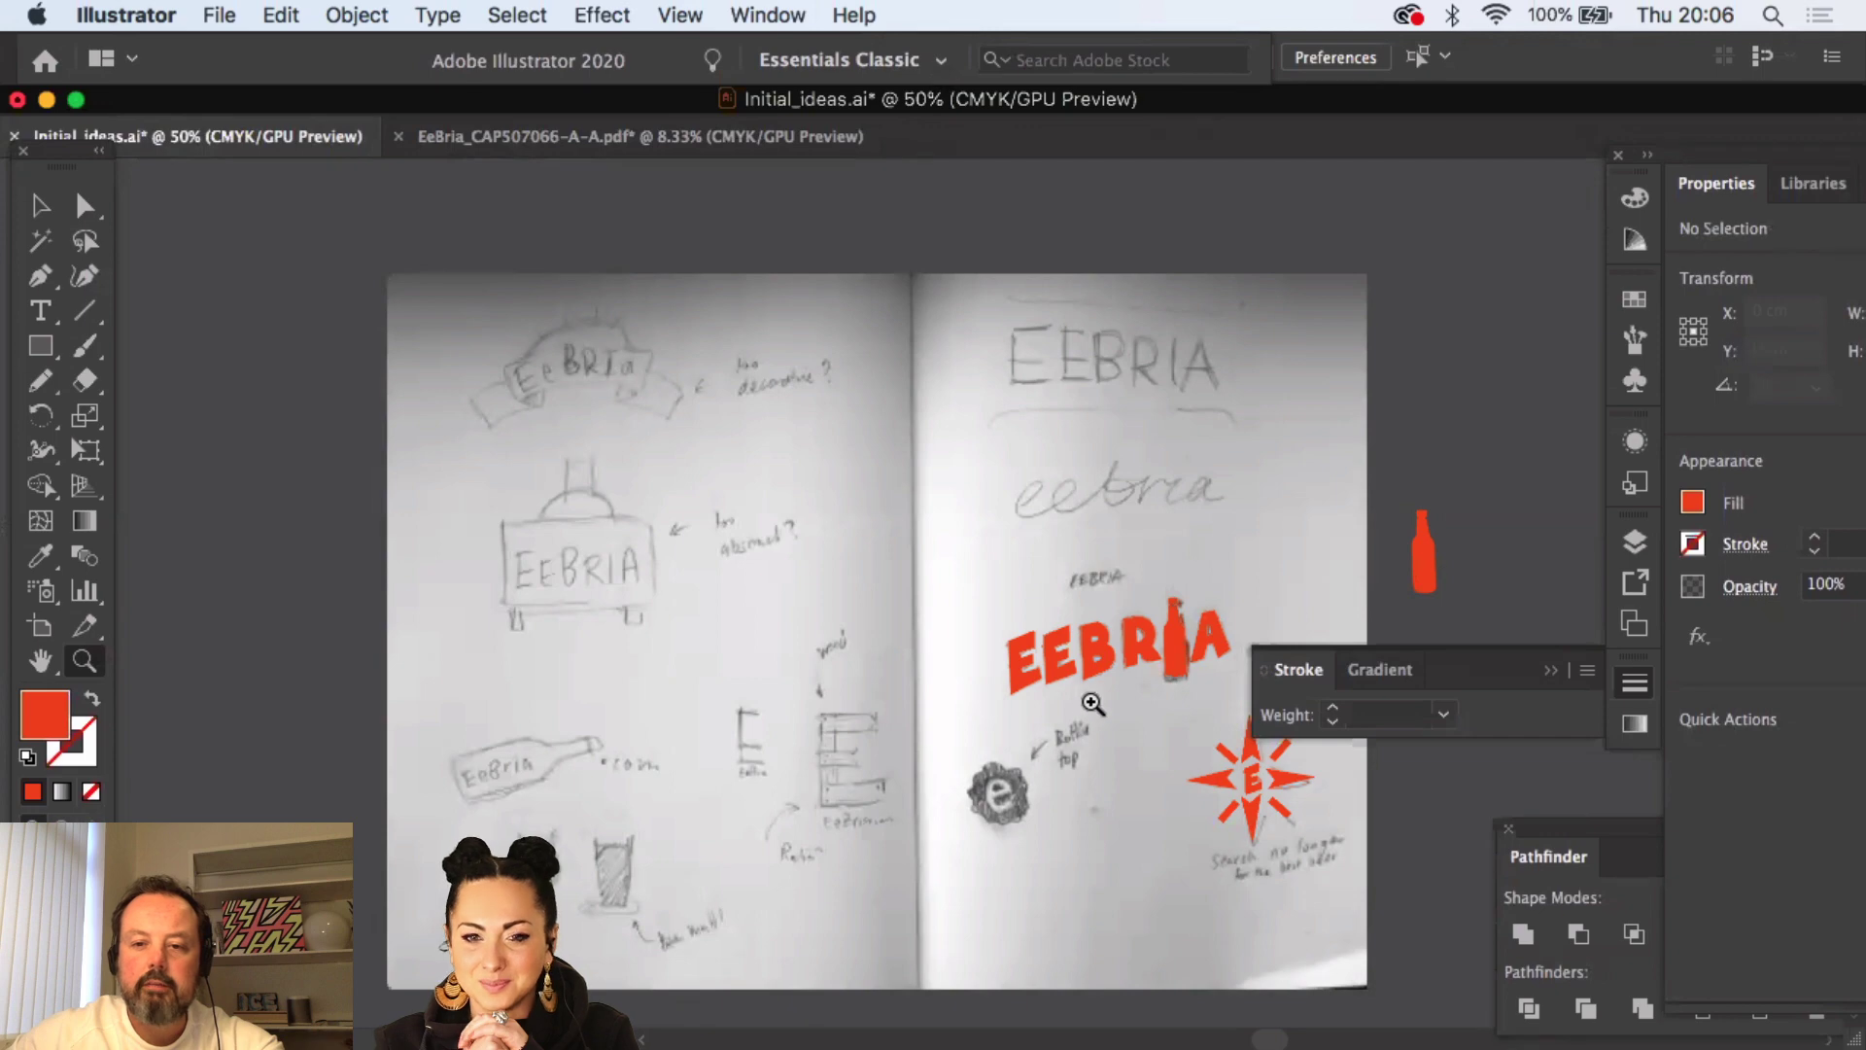
{"action": "left_click", "coordinate": [938, 748], "text": "alt"}
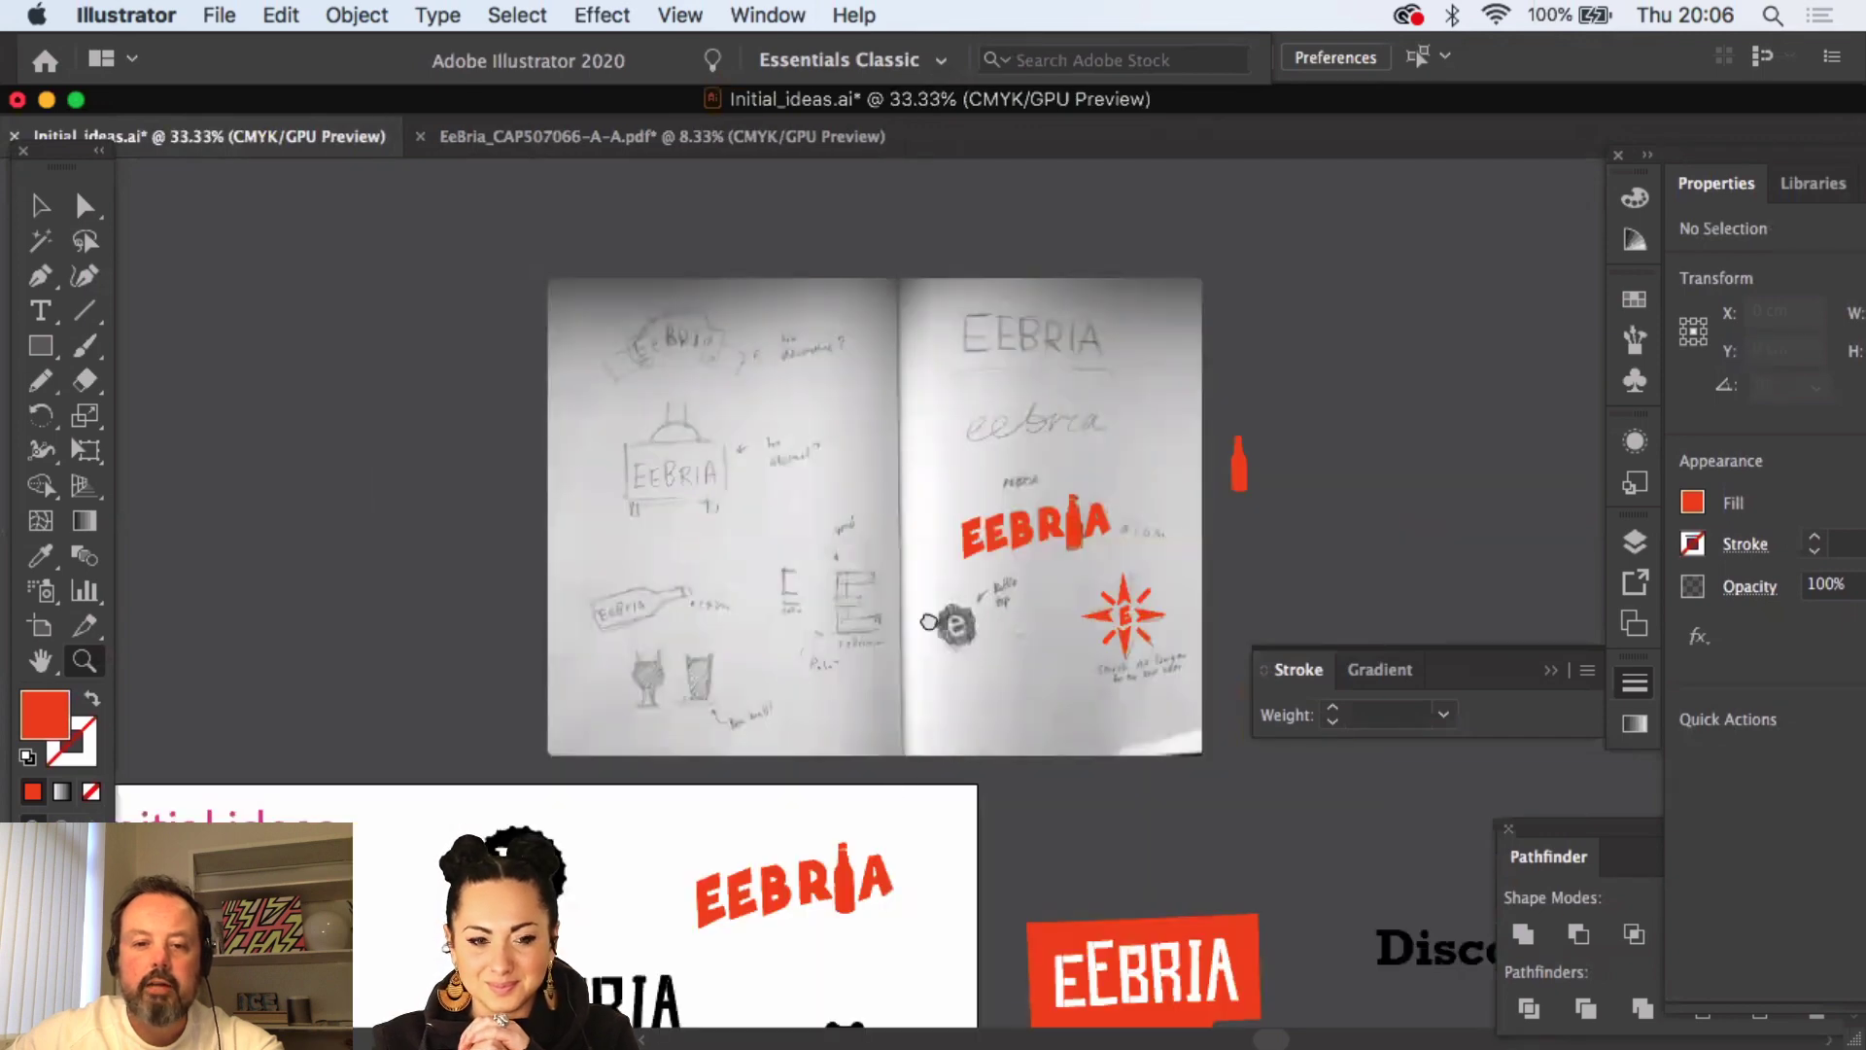
- Examine the logo variations on the Initial ideas artboard, focusing on the black block-letter EEBRIA wordmark in the middle
{"action": "scroll", "coordinate": [524, 608], "scroll_direction": "down", "scroll_amount": 5}
{"action": "scroll", "coordinate": [667, 608], "scroll_direction": "down", "scroll_amount": 6}
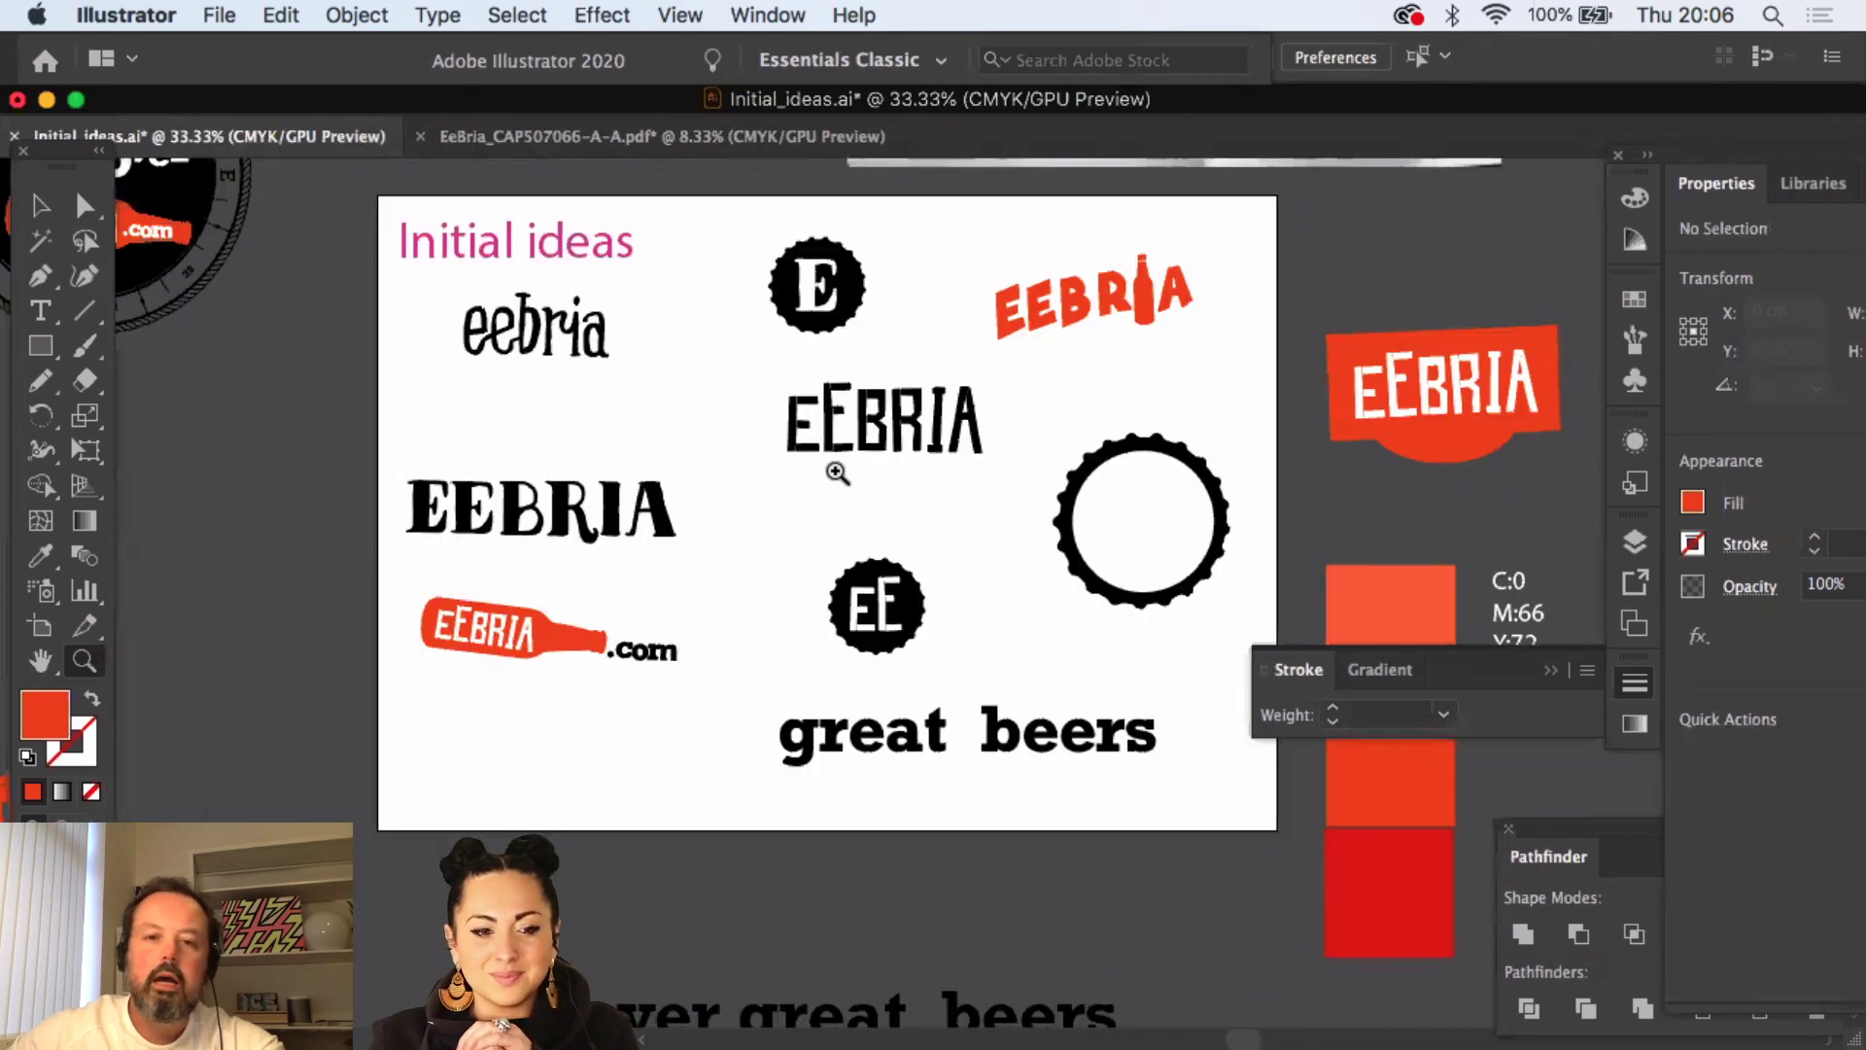
{"action": "left_click_drag", "start_coordinate": [795, 379], "coordinate": [1202, 708]}
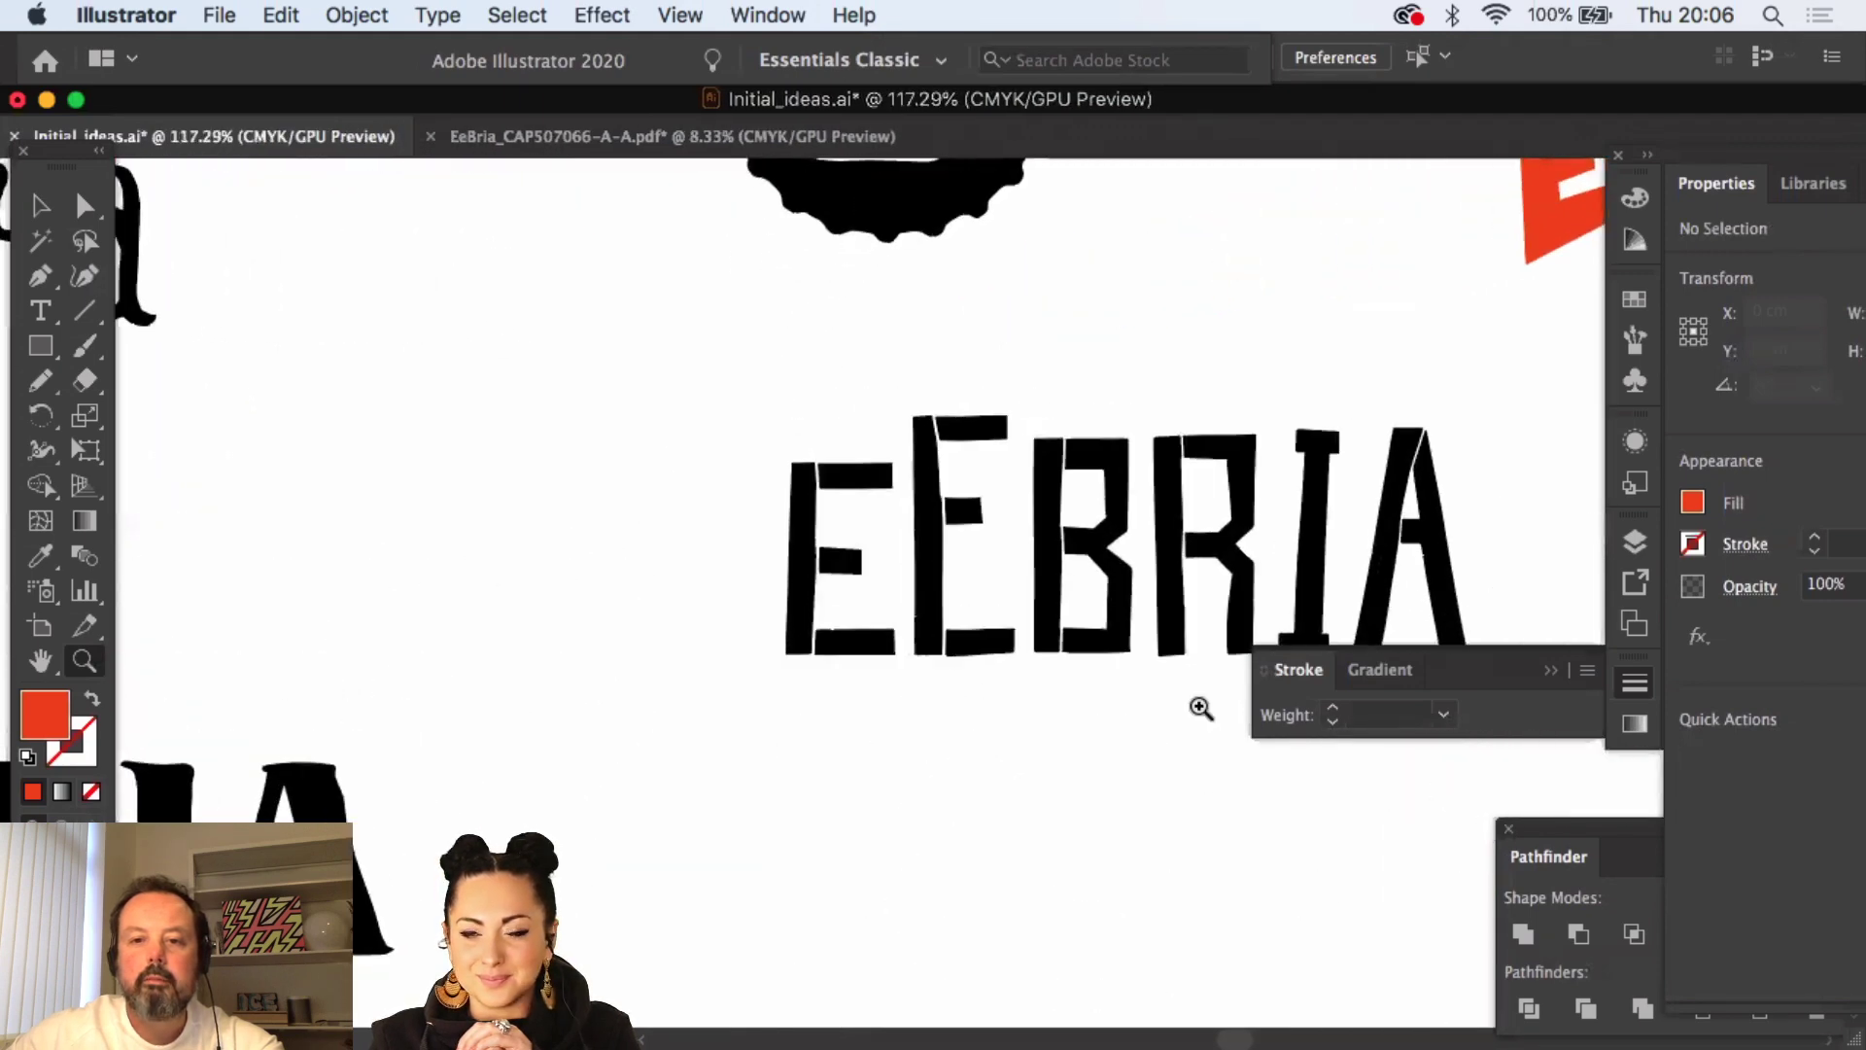
{"action": "scroll", "coordinate": [920, 596], "scroll_direction": "right", "scroll_amount": 5}
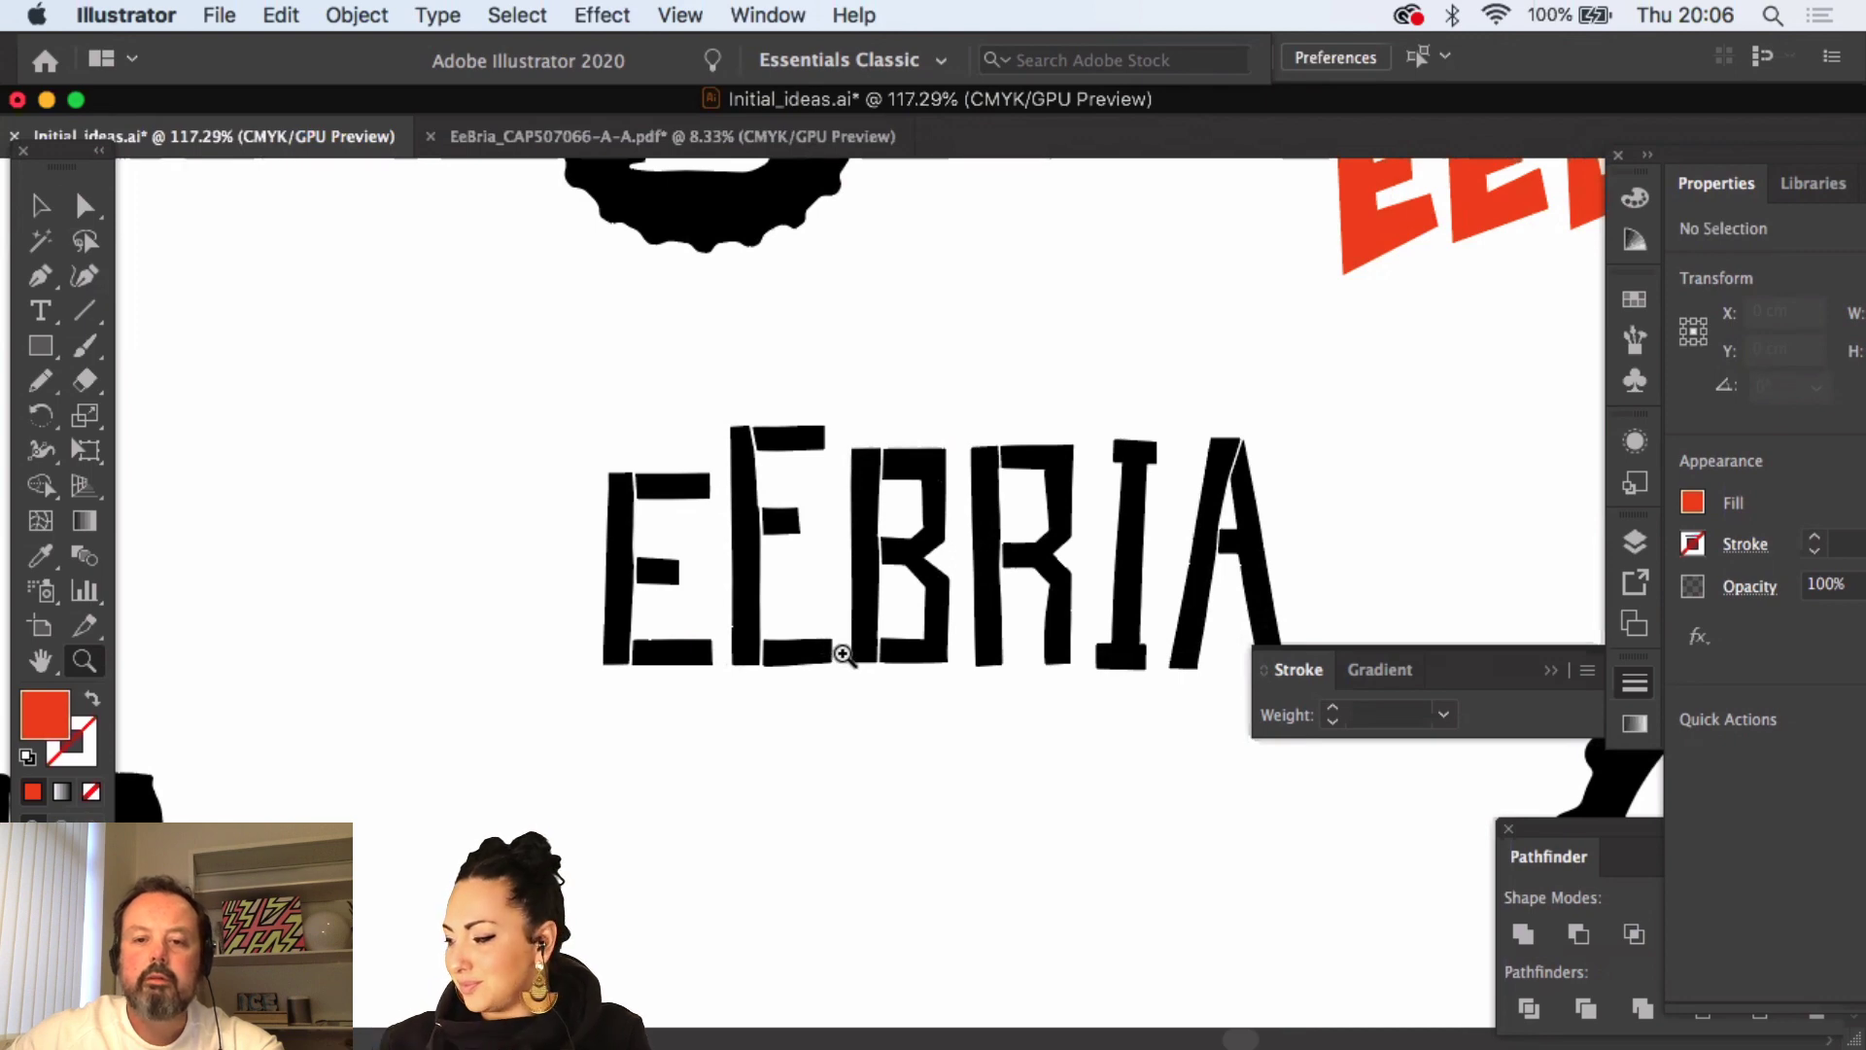
{"action": "left_click", "coordinate": [844, 649], "text": "alt"}
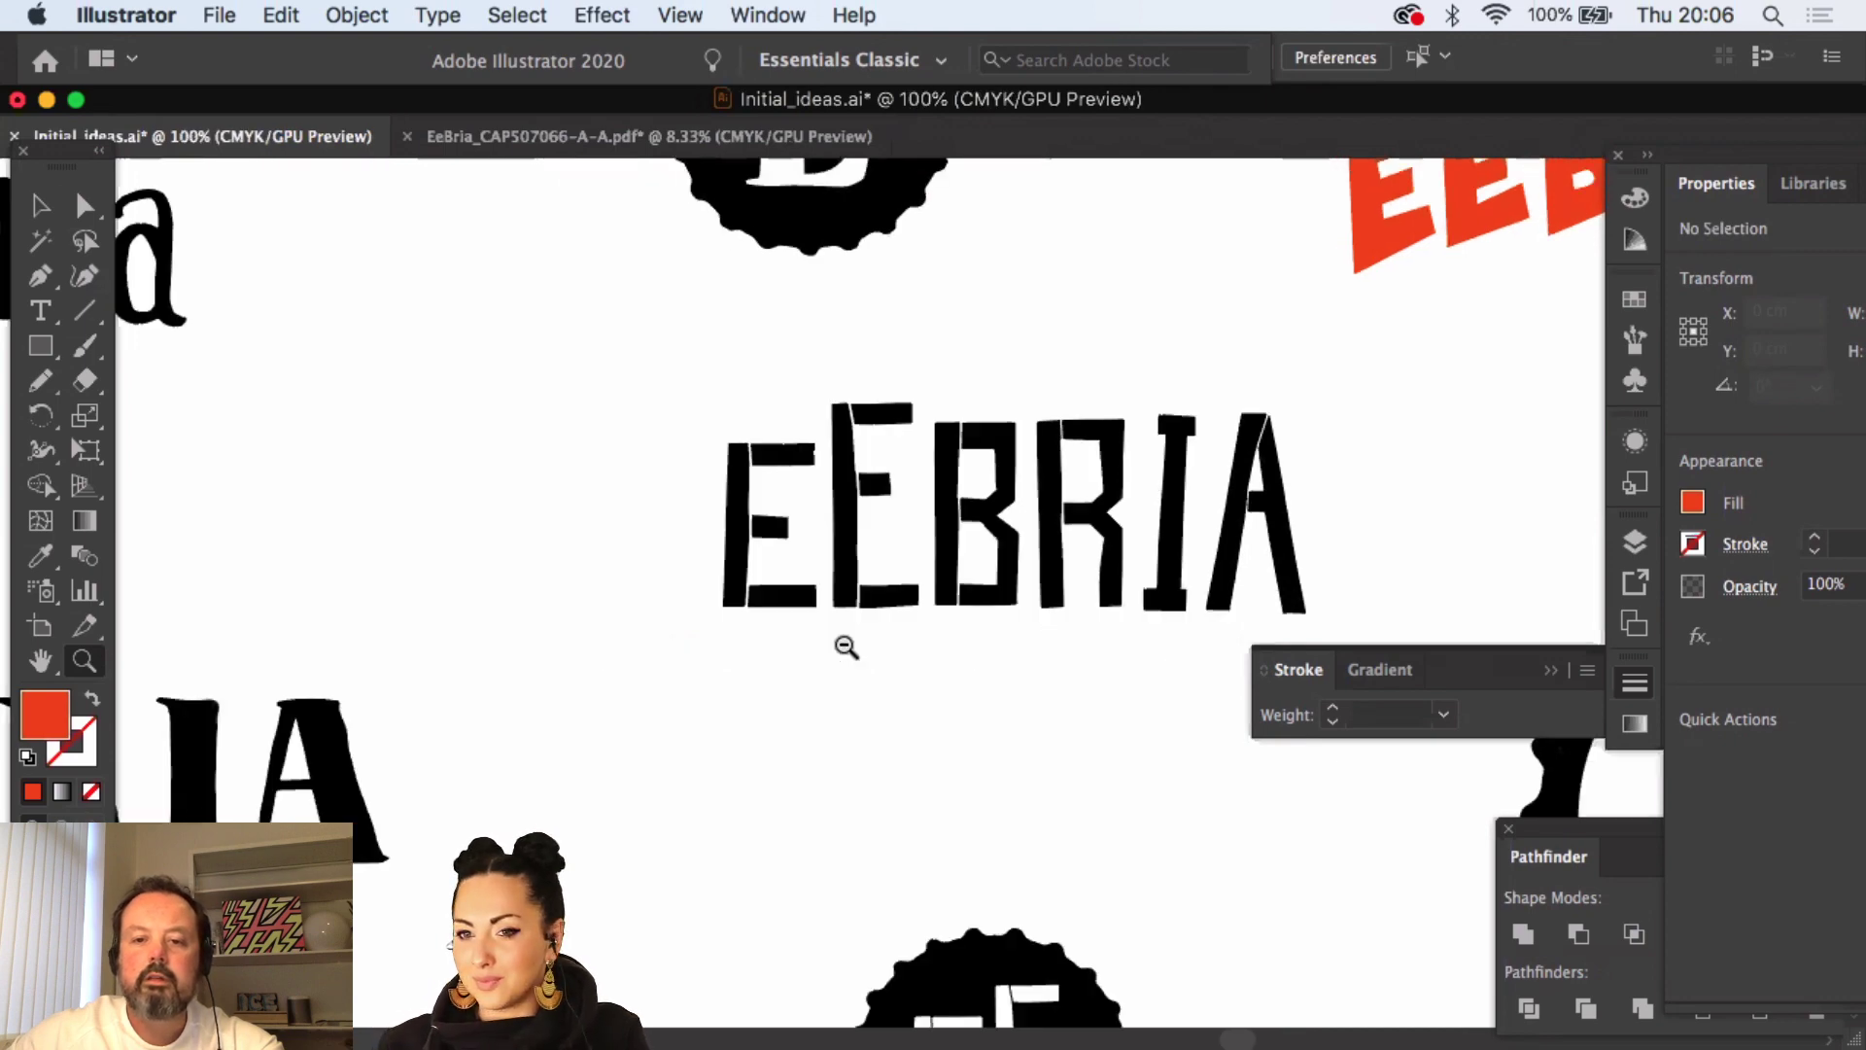
{"action": "left_click", "coordinate": [845, 647], "text": "alt"}
- Inspect the red EEBRIA.com badge outside the artboard, selecting its group and comparing it with the surrounding artwork
{"action": "scroll", "coordinate": [675, 654], "scroll_direction": "down", "scroll_amount": 4}
{"action": "scroll", "coordinate": [674, 654], "scroll_direction": "left", "scroll_amount": 4}
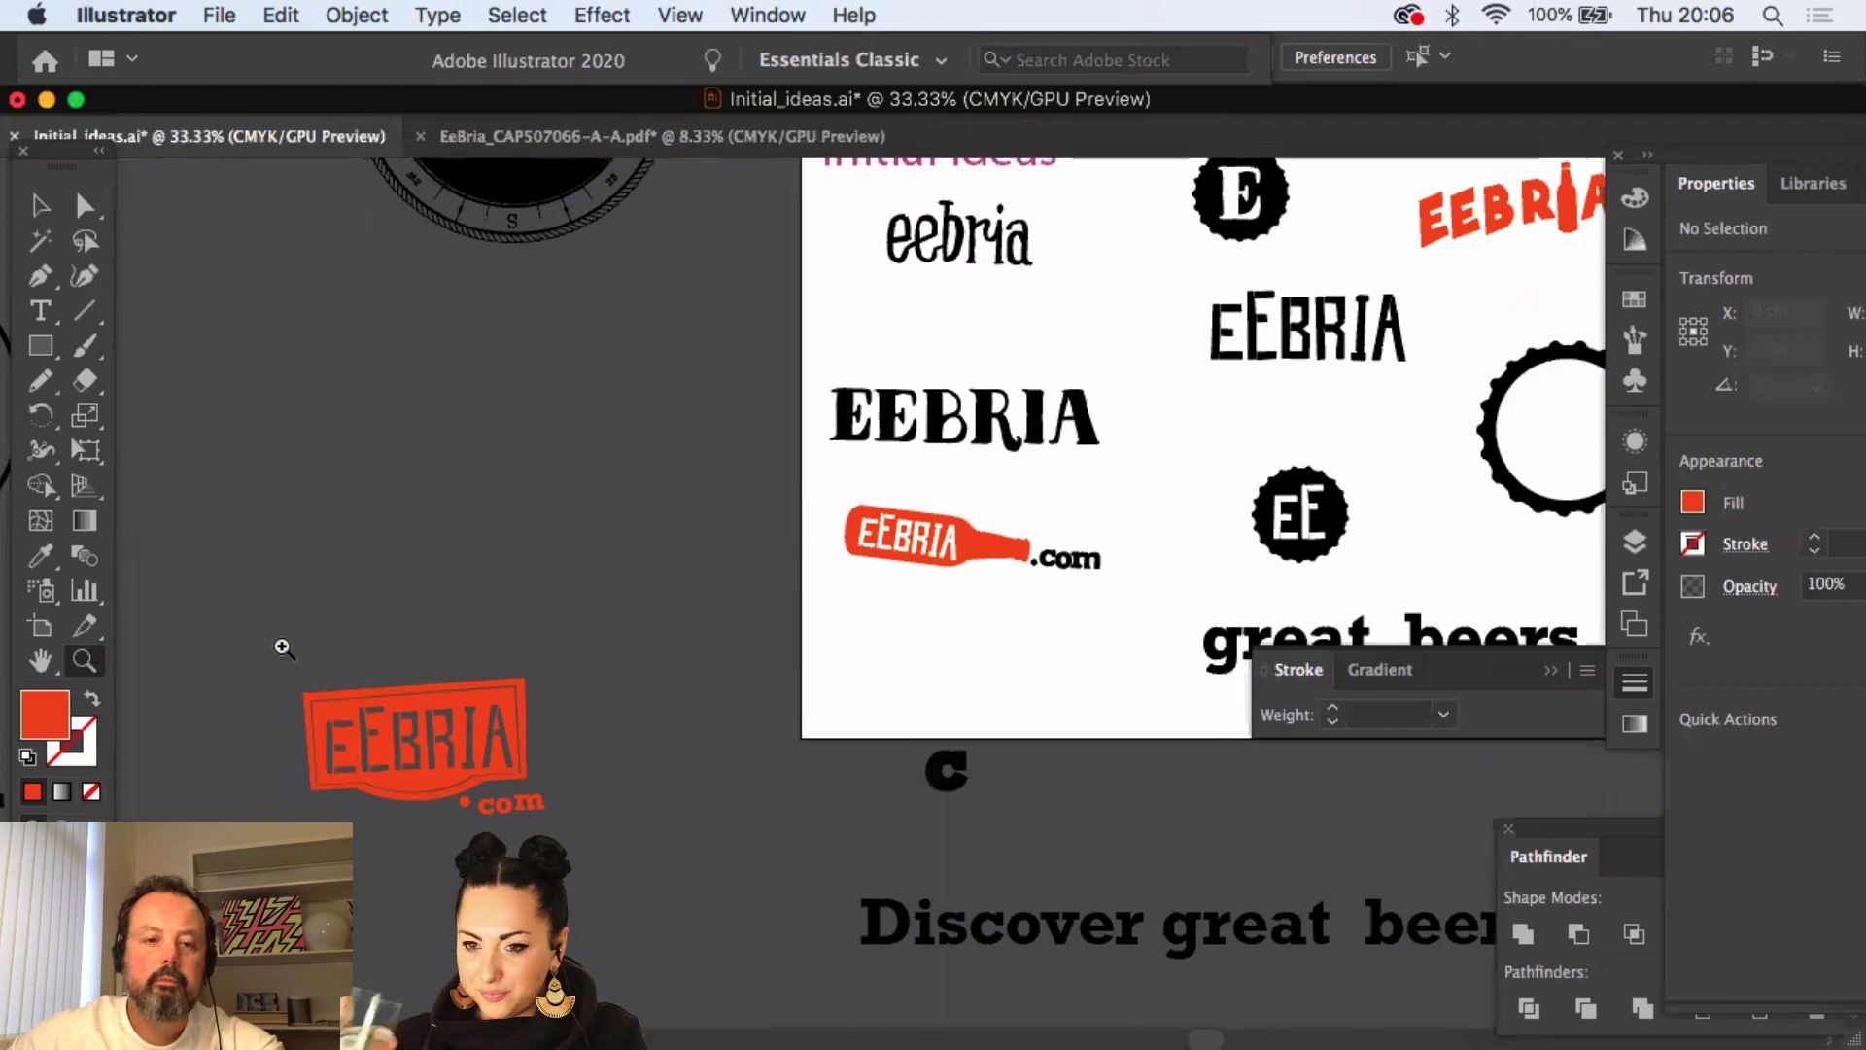
{"action": "left_click_drag", "start_coordinate": [282, 647], "coordinate": [1351, 375]}
{"action": "left_click", "coordinate": [41, 206]}
{"action": "left_click_drag", "start_coordinate": [1085, 373], "coordinate": [330, 423]}
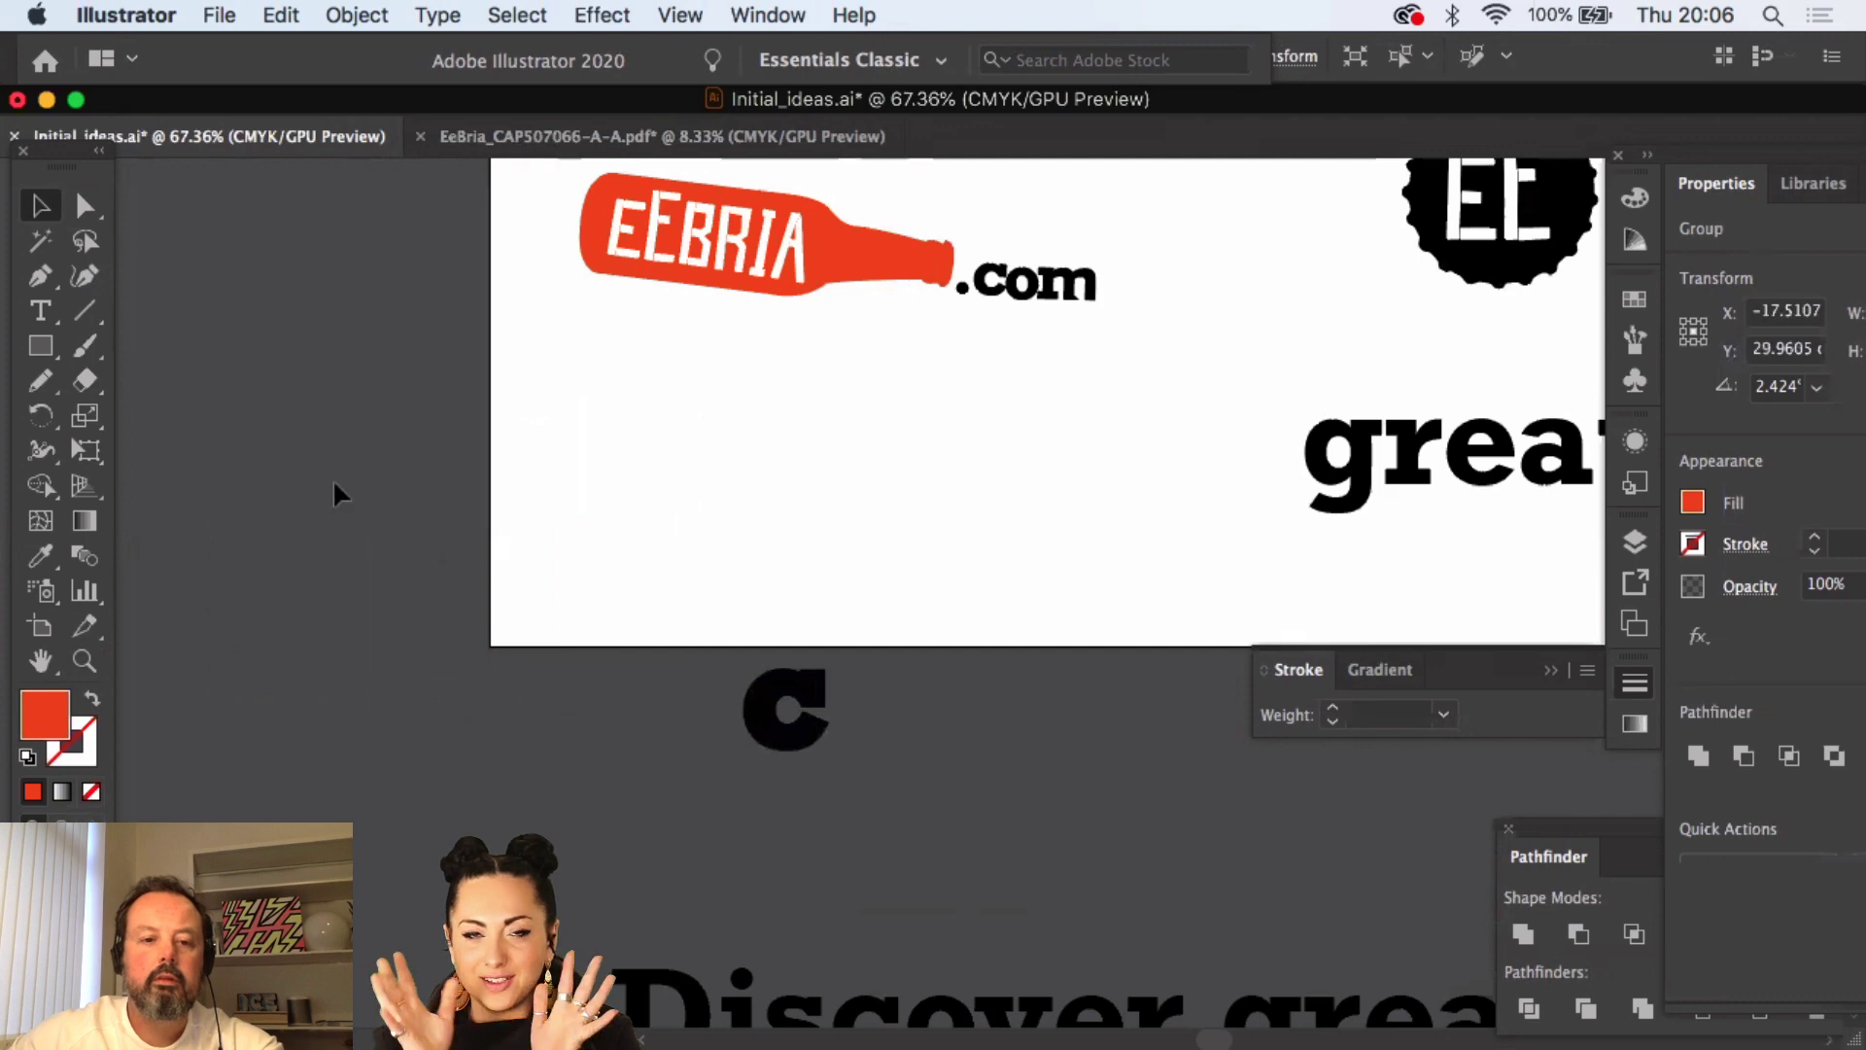
{"action": "left_click", "coordinate": [84, 661]}
{"action": "left_click", "coordinate": [690, 546], "text": "alt"}
{"action": "left_click", "coordinate": [690, 546], "text": "alt"}
{"action": "left_click", "coordinate": [690, 547], "text": "alt"}
{"action": "scroll", "coordinate": [690, 546], "scroll_direction": "right", "scroll_amount": 10}
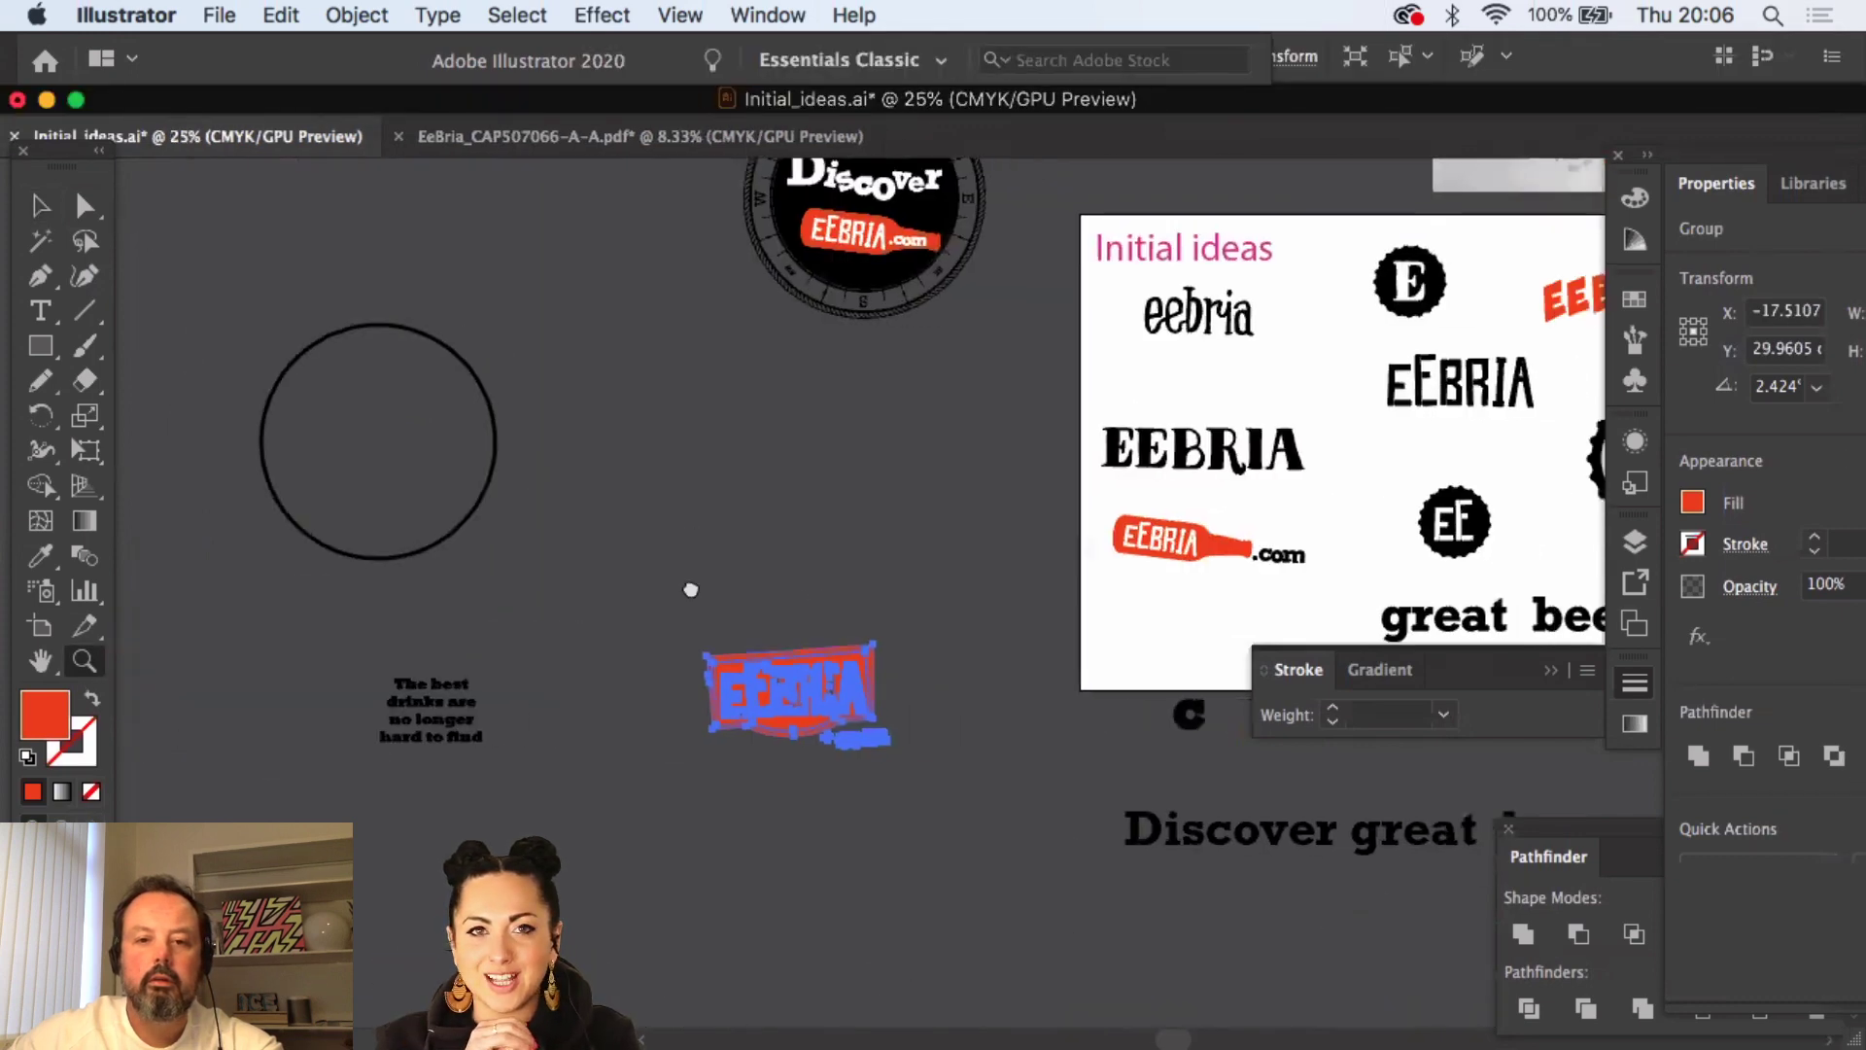
- Enlarge the red EEBRIA.com badge beside the artboard proportionally to a little under twice its size and deselect it
{"action": "key", "text": "v"}
{"action": "left_click", "coordinate": [468, 540]}
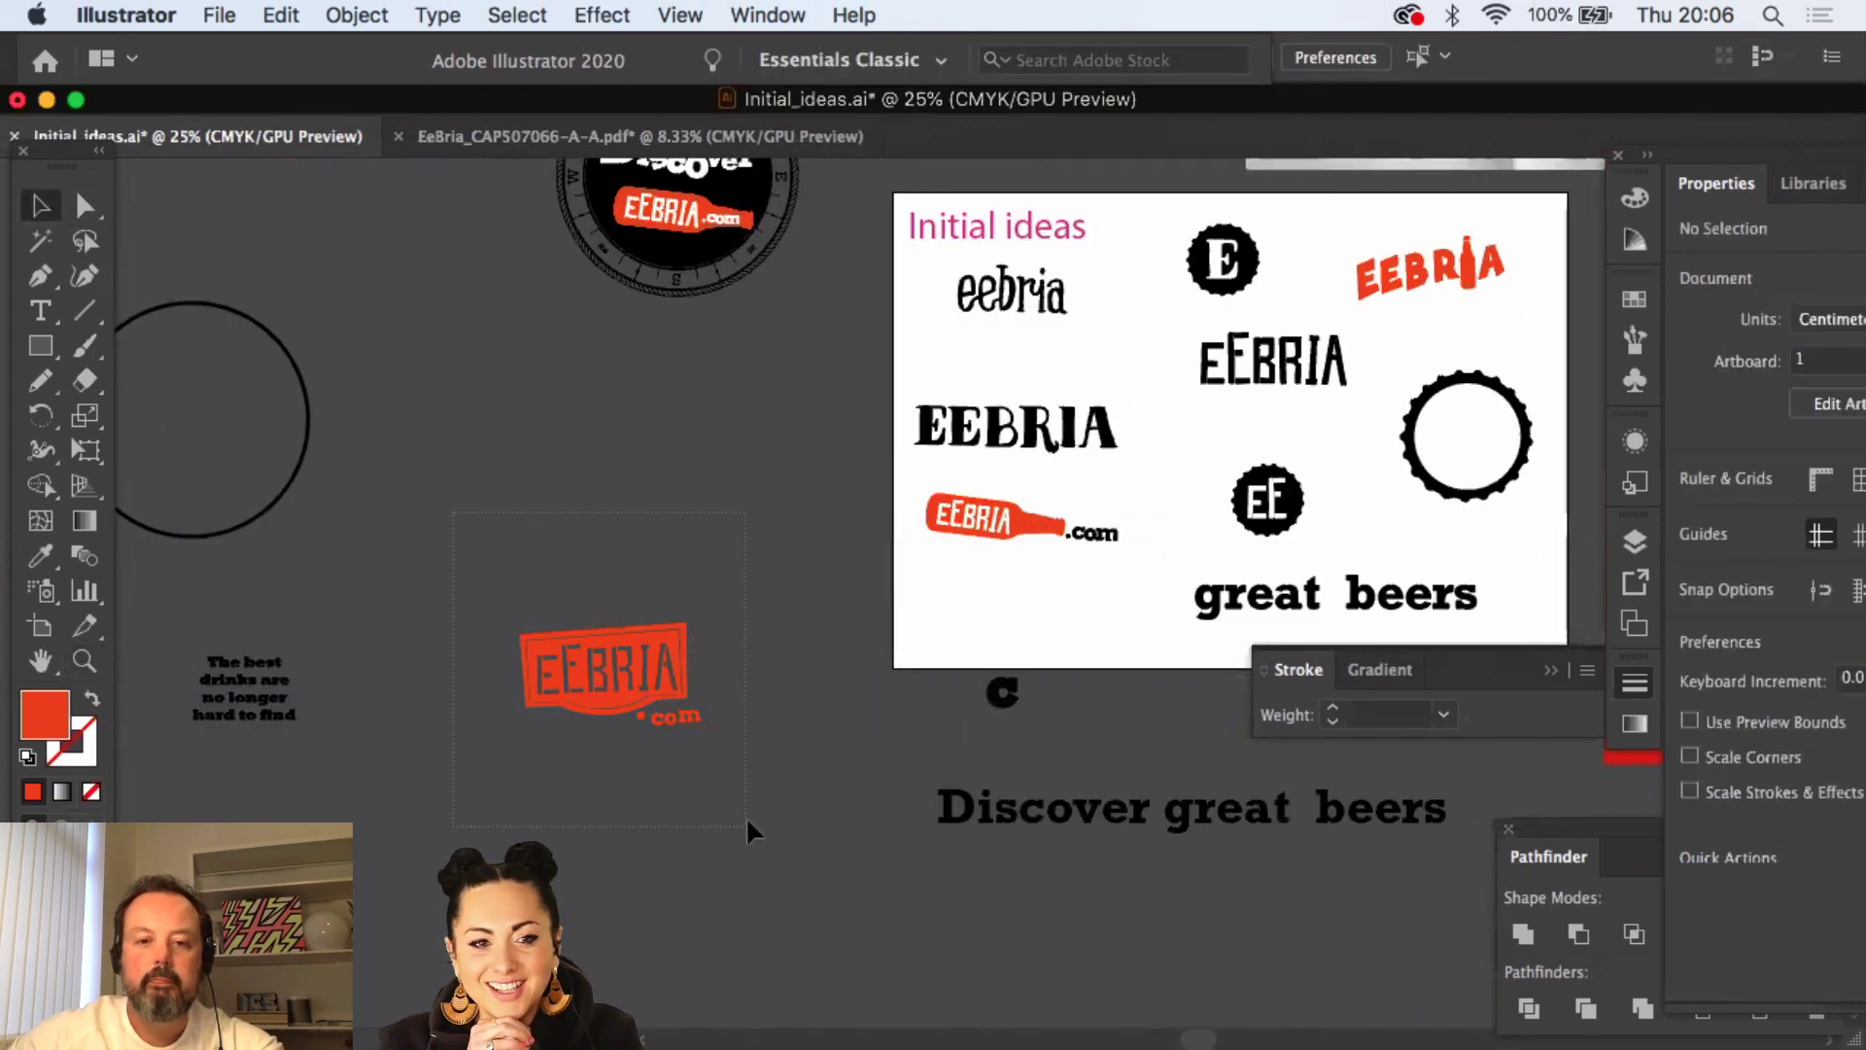
{"action": "left_click", "coordinate": [681, 647]}
{"action": "left_click_drag", "start_coordinate": [700, 622], "coordinate": [1011, 426]}
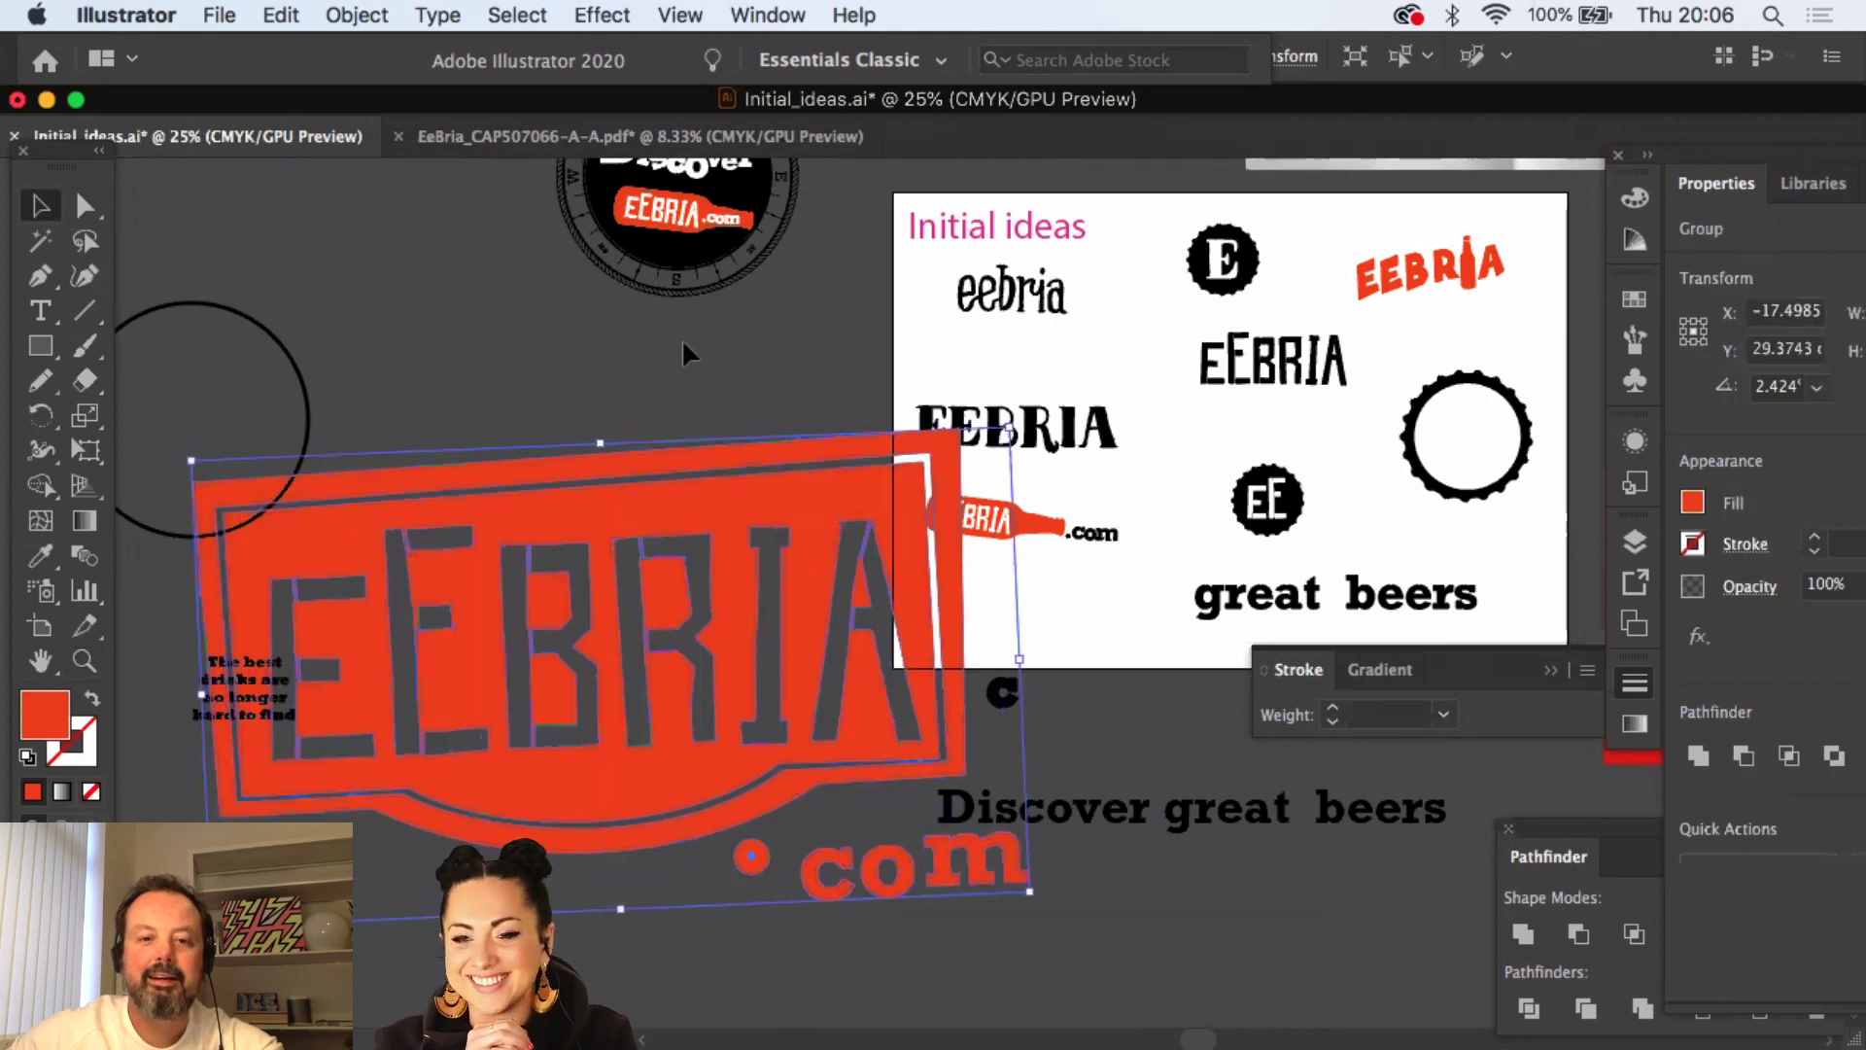
{"action": "left_click_drag", "start_coordinate": [724, 583], "coordinate": [800, 519]}
{"action": "left_click_drag", "start_coordinate": [1106, 827], "coordinate": [763, 739]}
{"action": "left_click", "coordinate": [821, 613]}
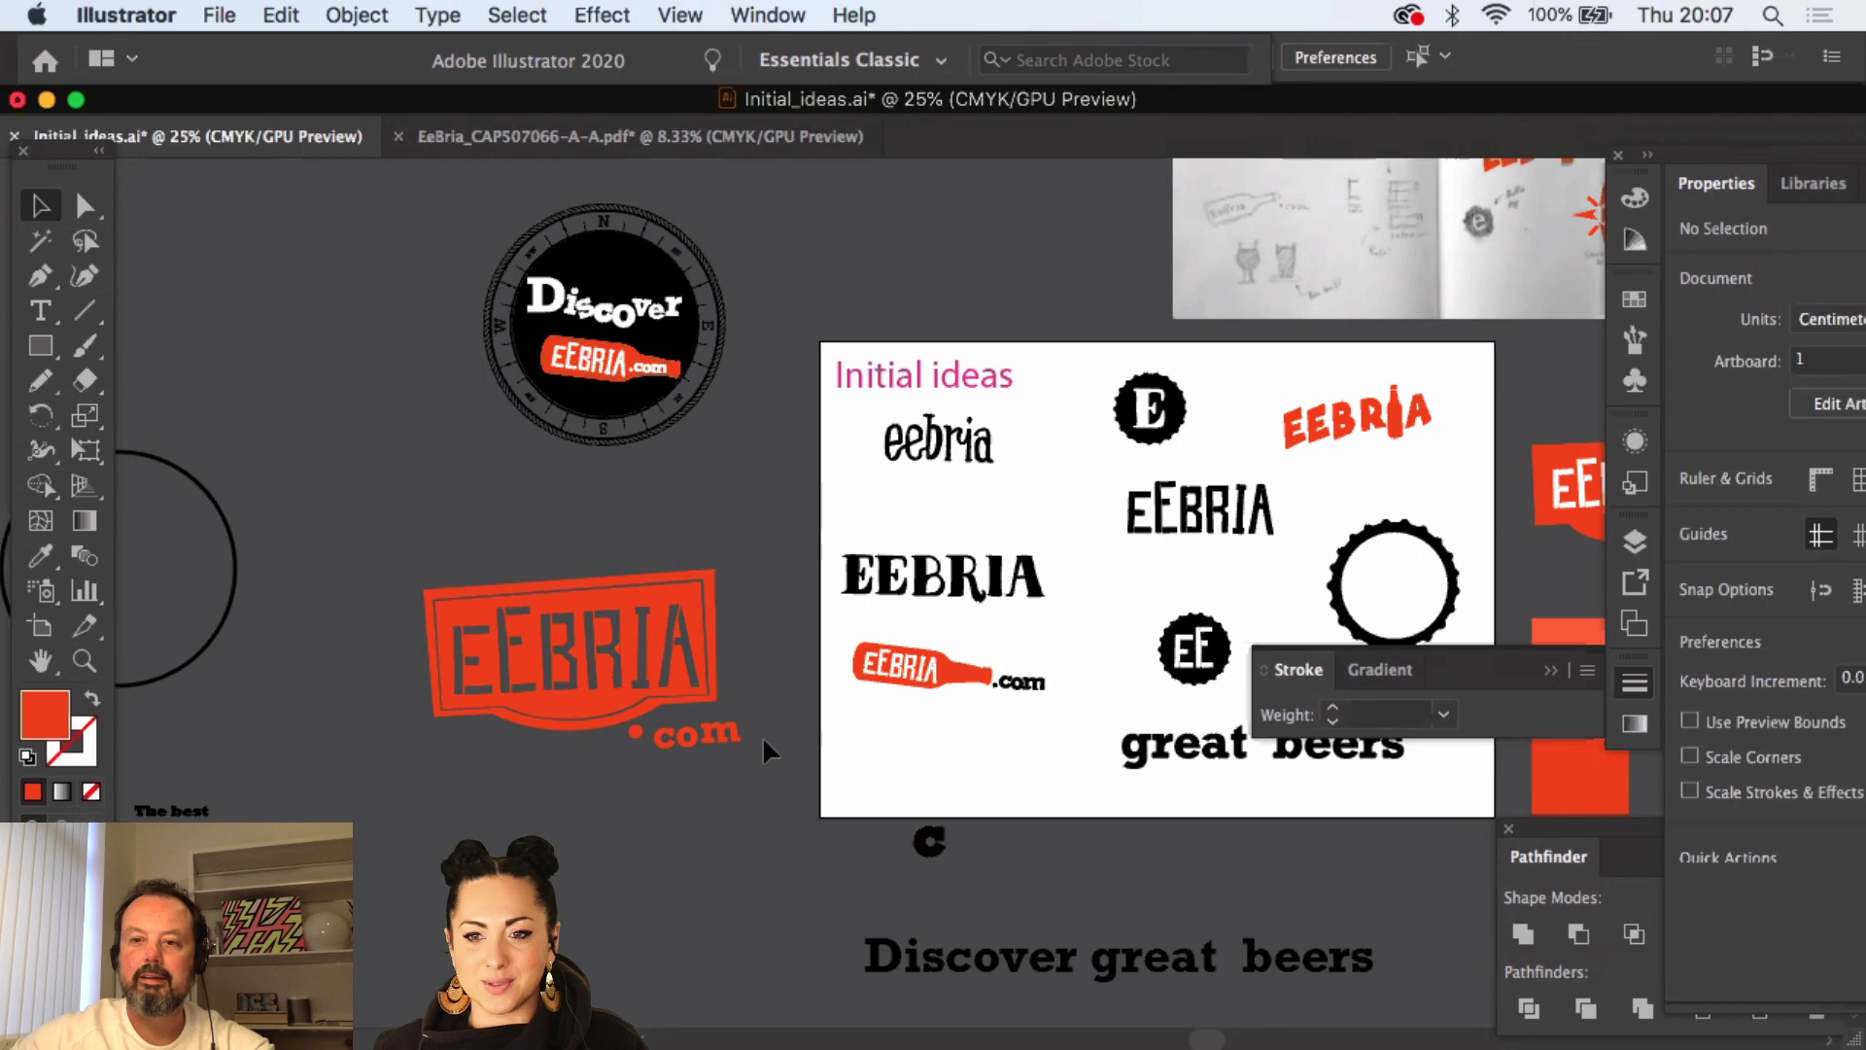
- Nudge the dark red color swatch slightly down, away from the two orange swatches beside the artboard, and deselect it
{"action": "scroll", "coordinate": [816, 622], "scroll_direction": "right", "scroll_amount": 5}
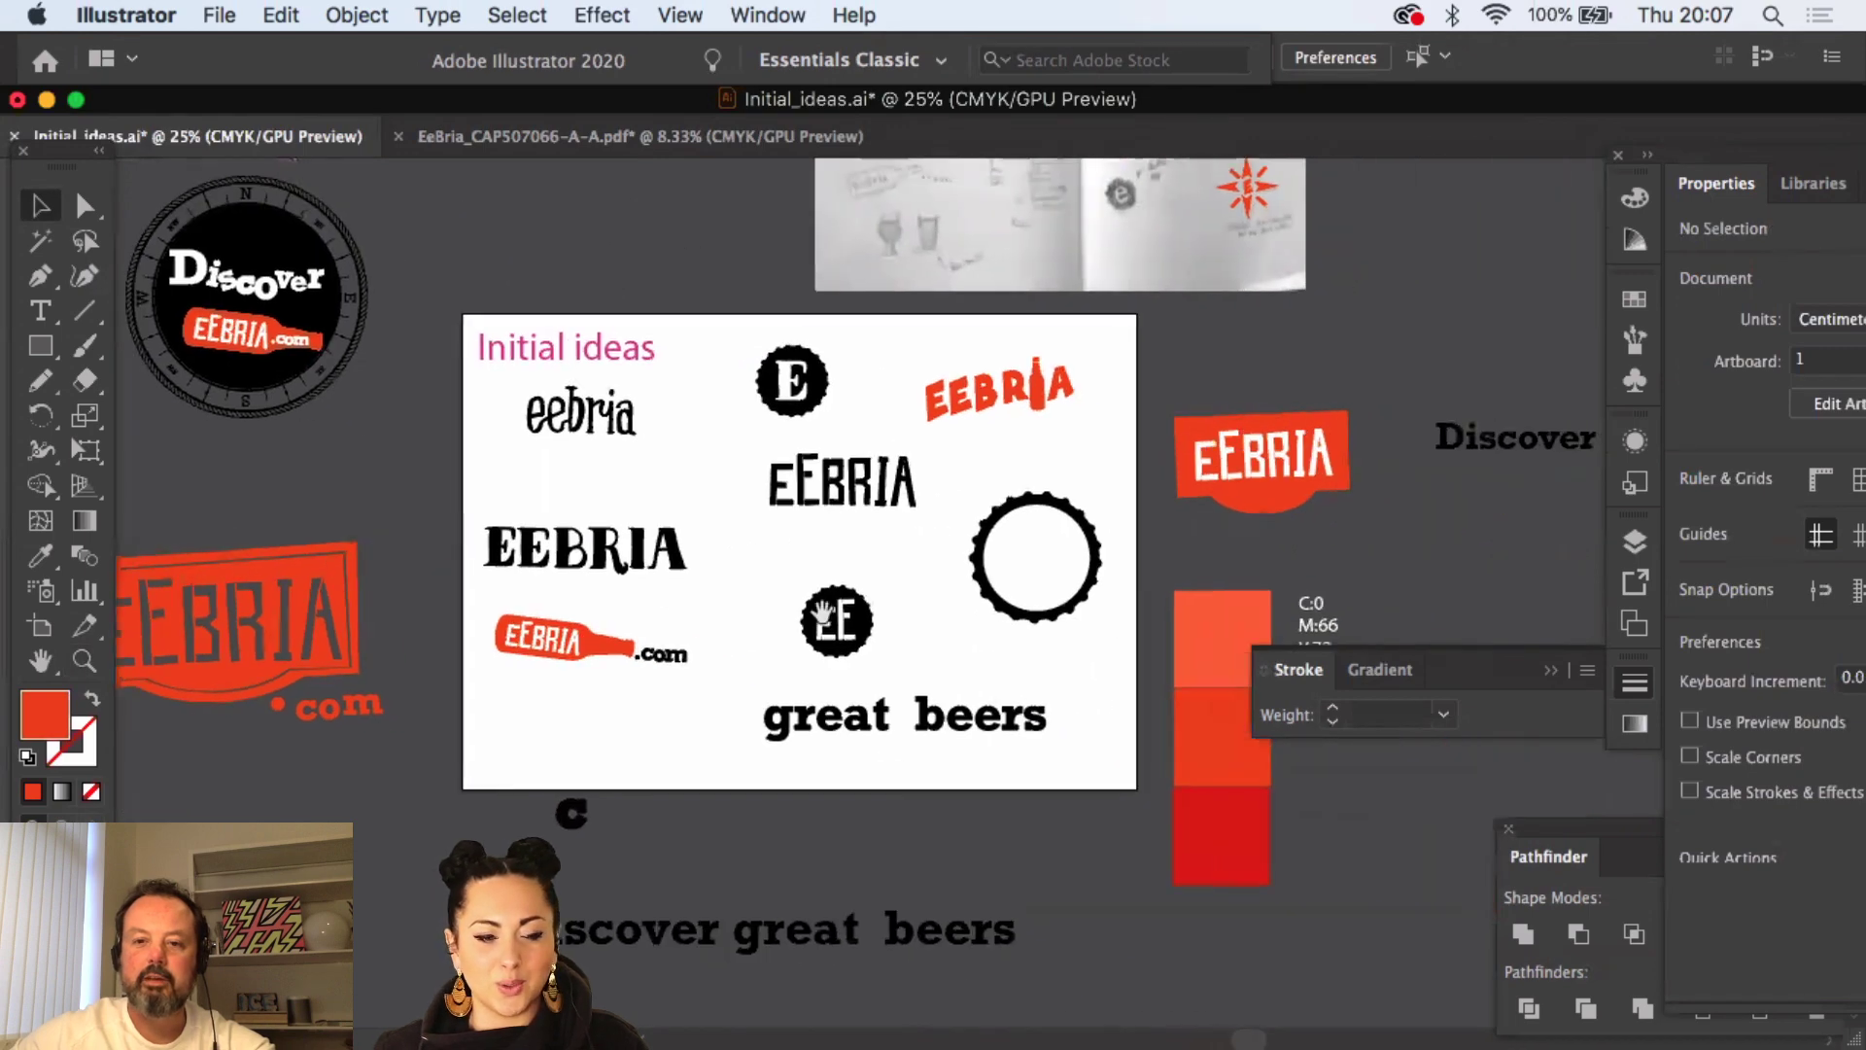
{"action": "left_click_drag", "start_coordinate": [824, 614], "coordinate": [477, 520]}
{"action": "left_click", "coordinate": [845, 626]}
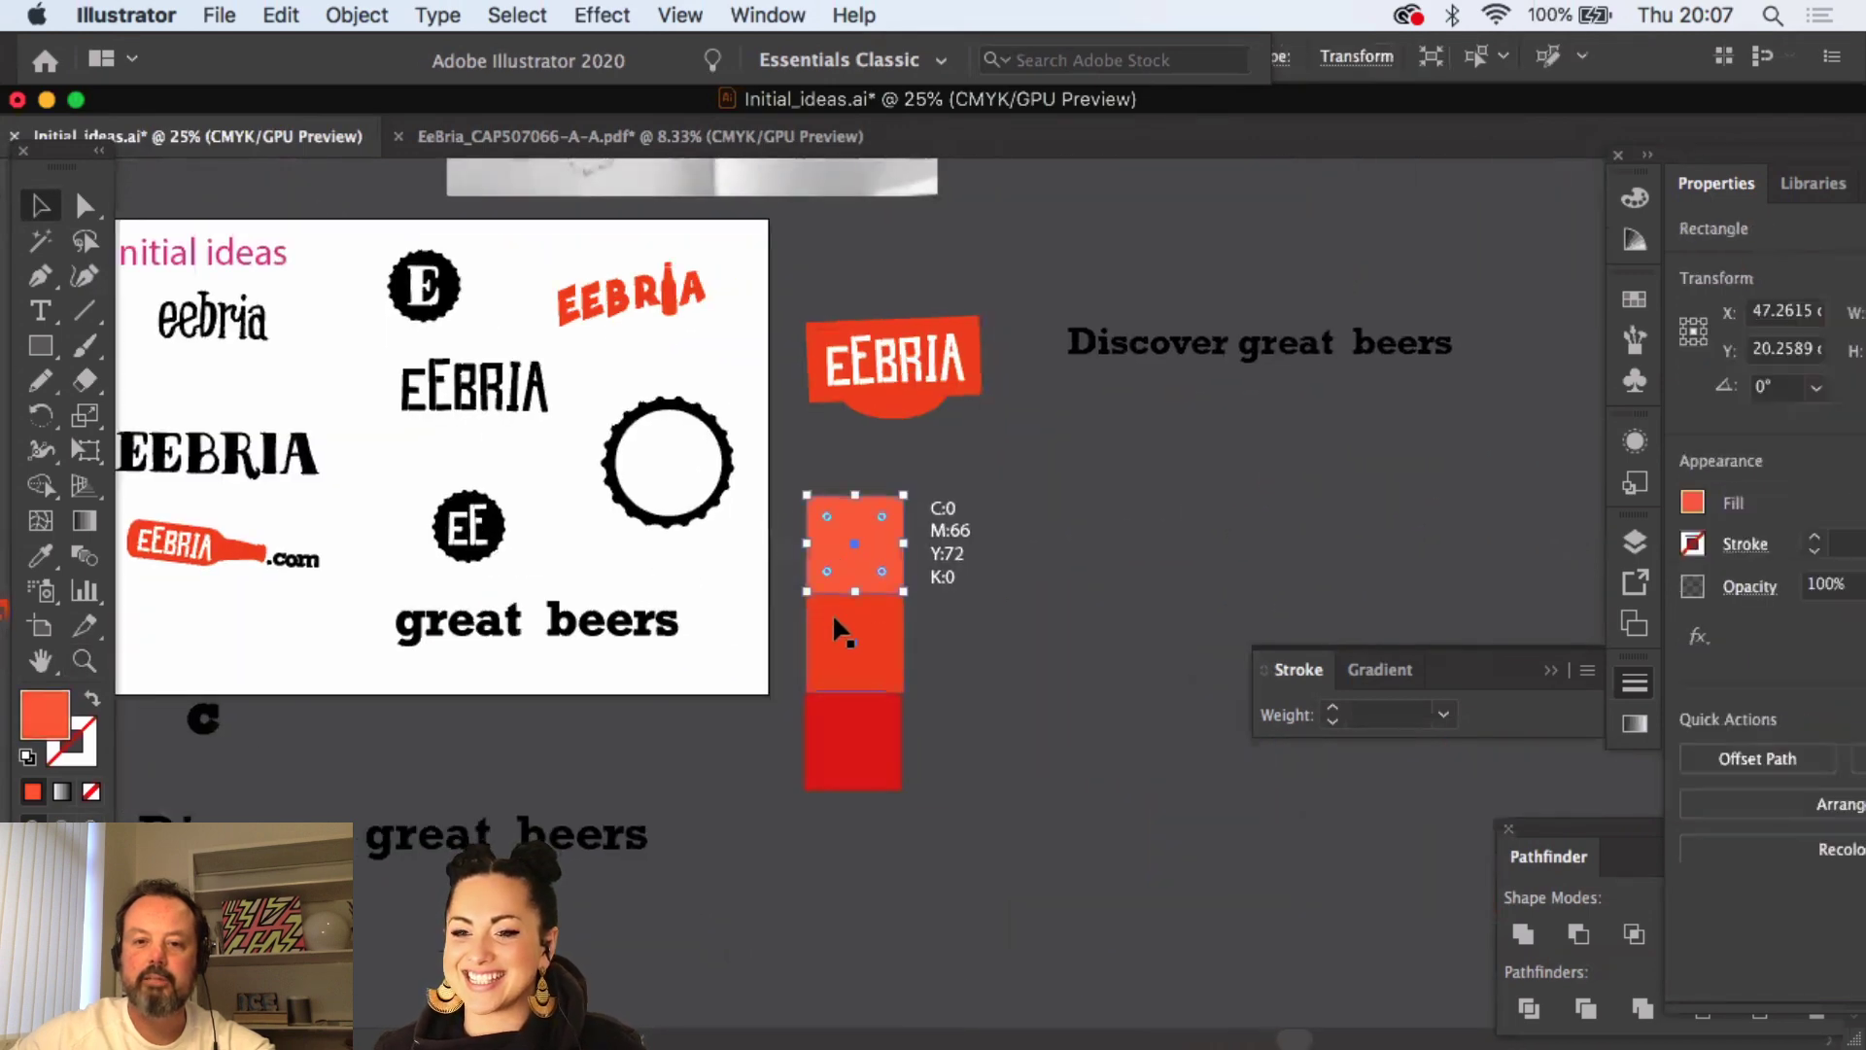
{"action": "left_click", "coordinate": [854, 734]}
{"action": "left_click", "coordinate": [958, 707]}
{"action": "left_click_drag", "start_coordinate": [1029, 692], "coordinate": [1033, 693]}
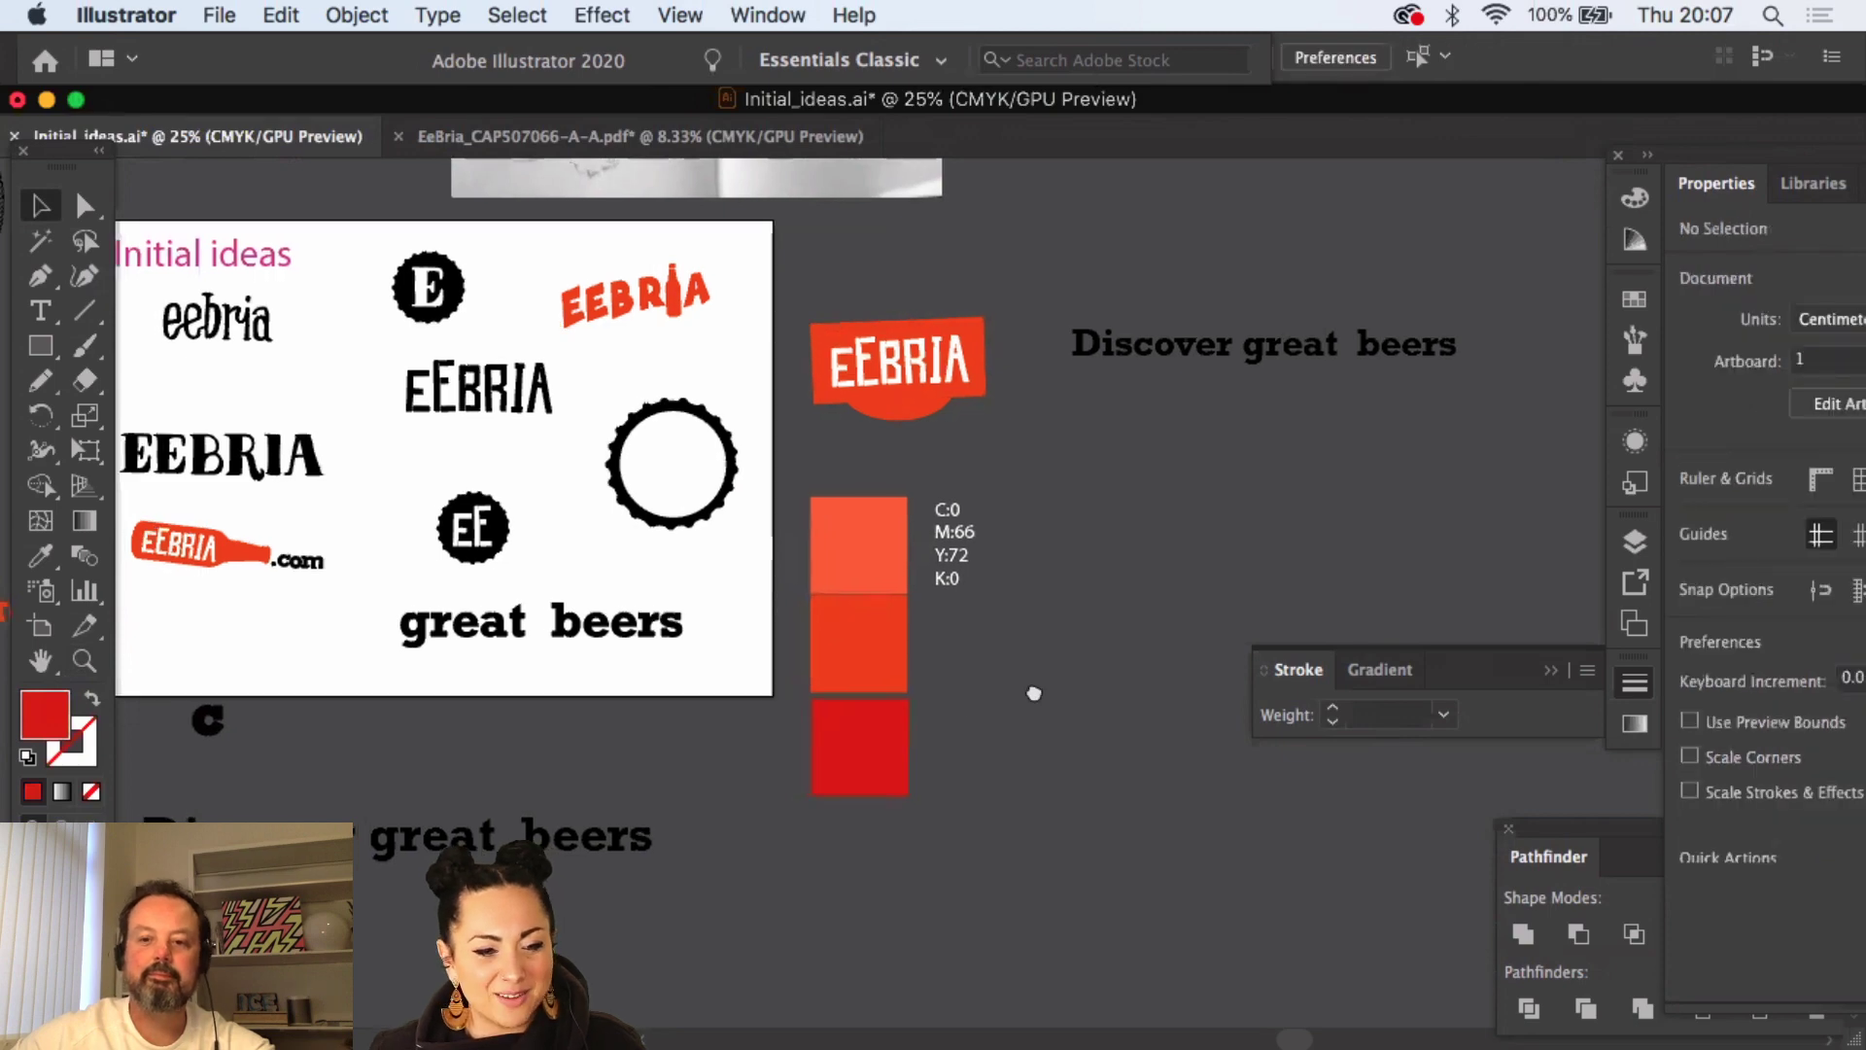
{"action": "scroll", "coordinate": [1033, 693], "scroll_direction": "left", "scroll_amount": 3}
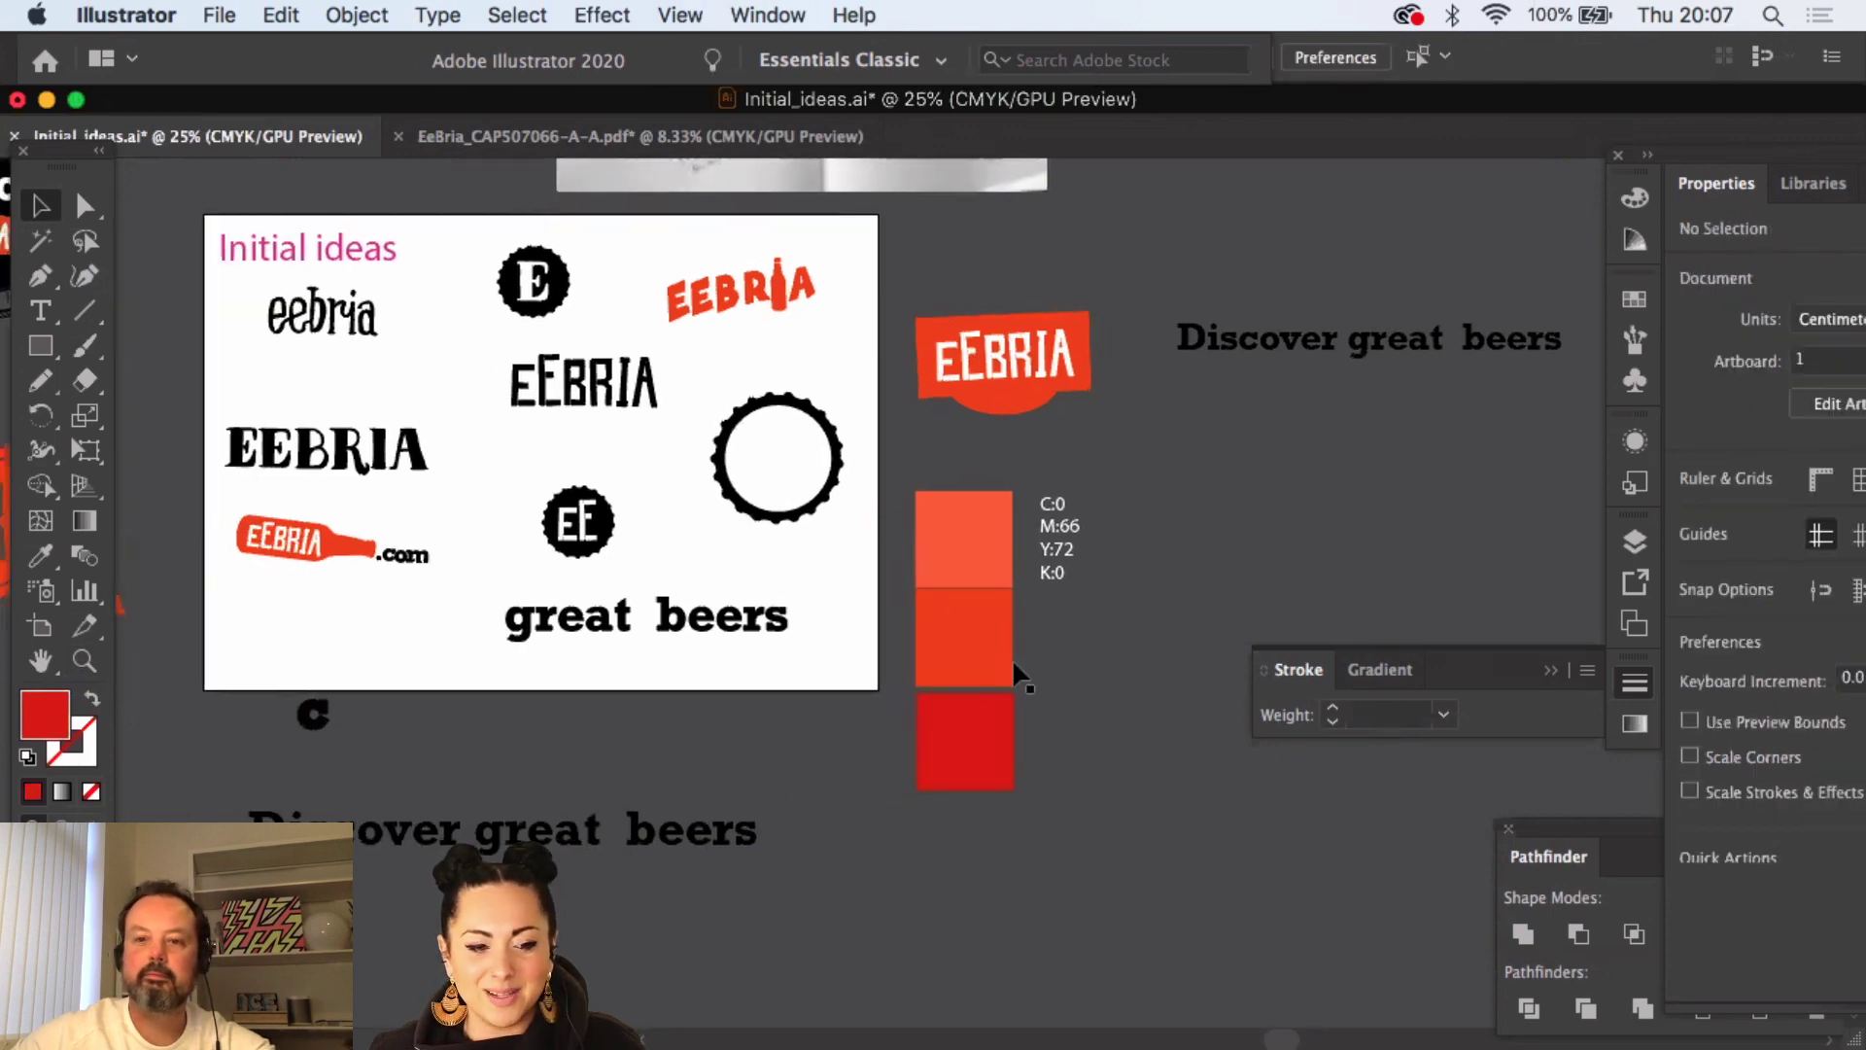
- Compare the red EEBRIA badge and its color swatches up close with the logo variations on the artboard
{"action": "key", "text": "z"}
{"action": "left_click", "coordinate": [893, 428]}
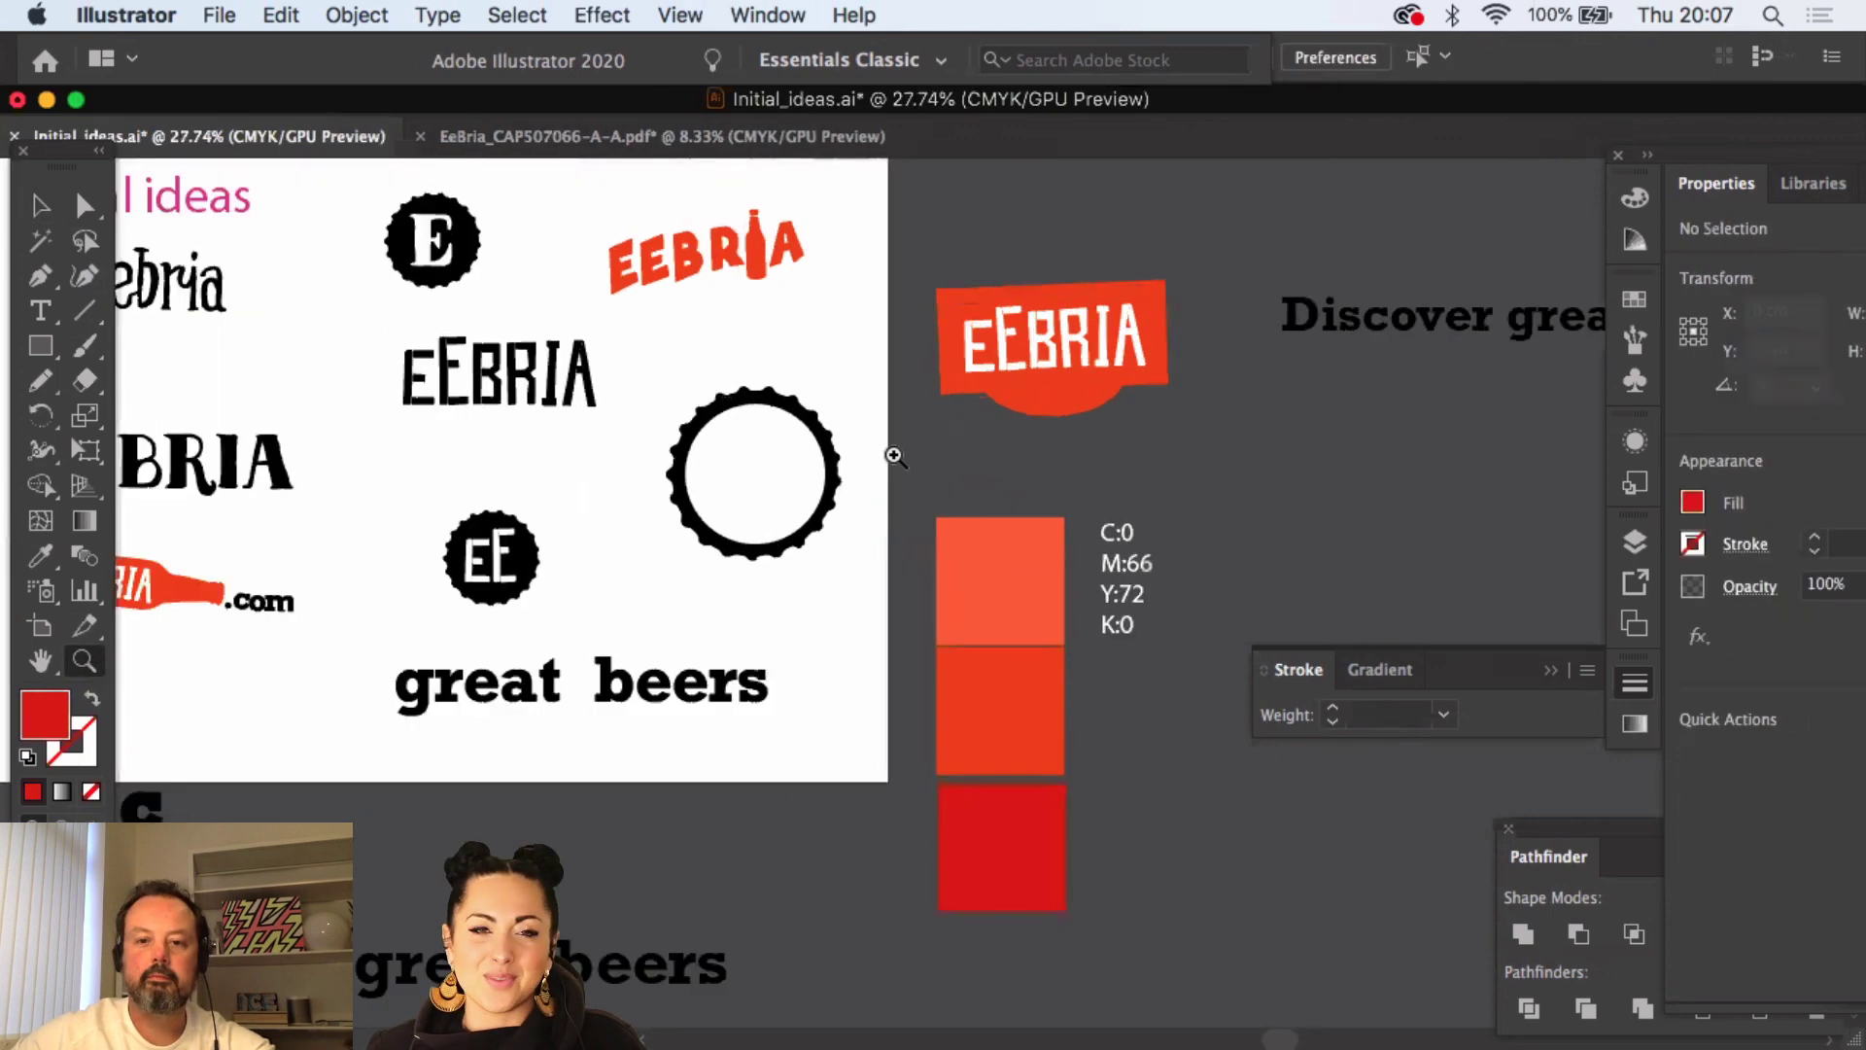
{"action": "left_click", "coordinate": [894, 456]}
{"action": "scroll", "coordinate": [1053, 499], "scroll_direction": "right", "scroll_amount": 3}
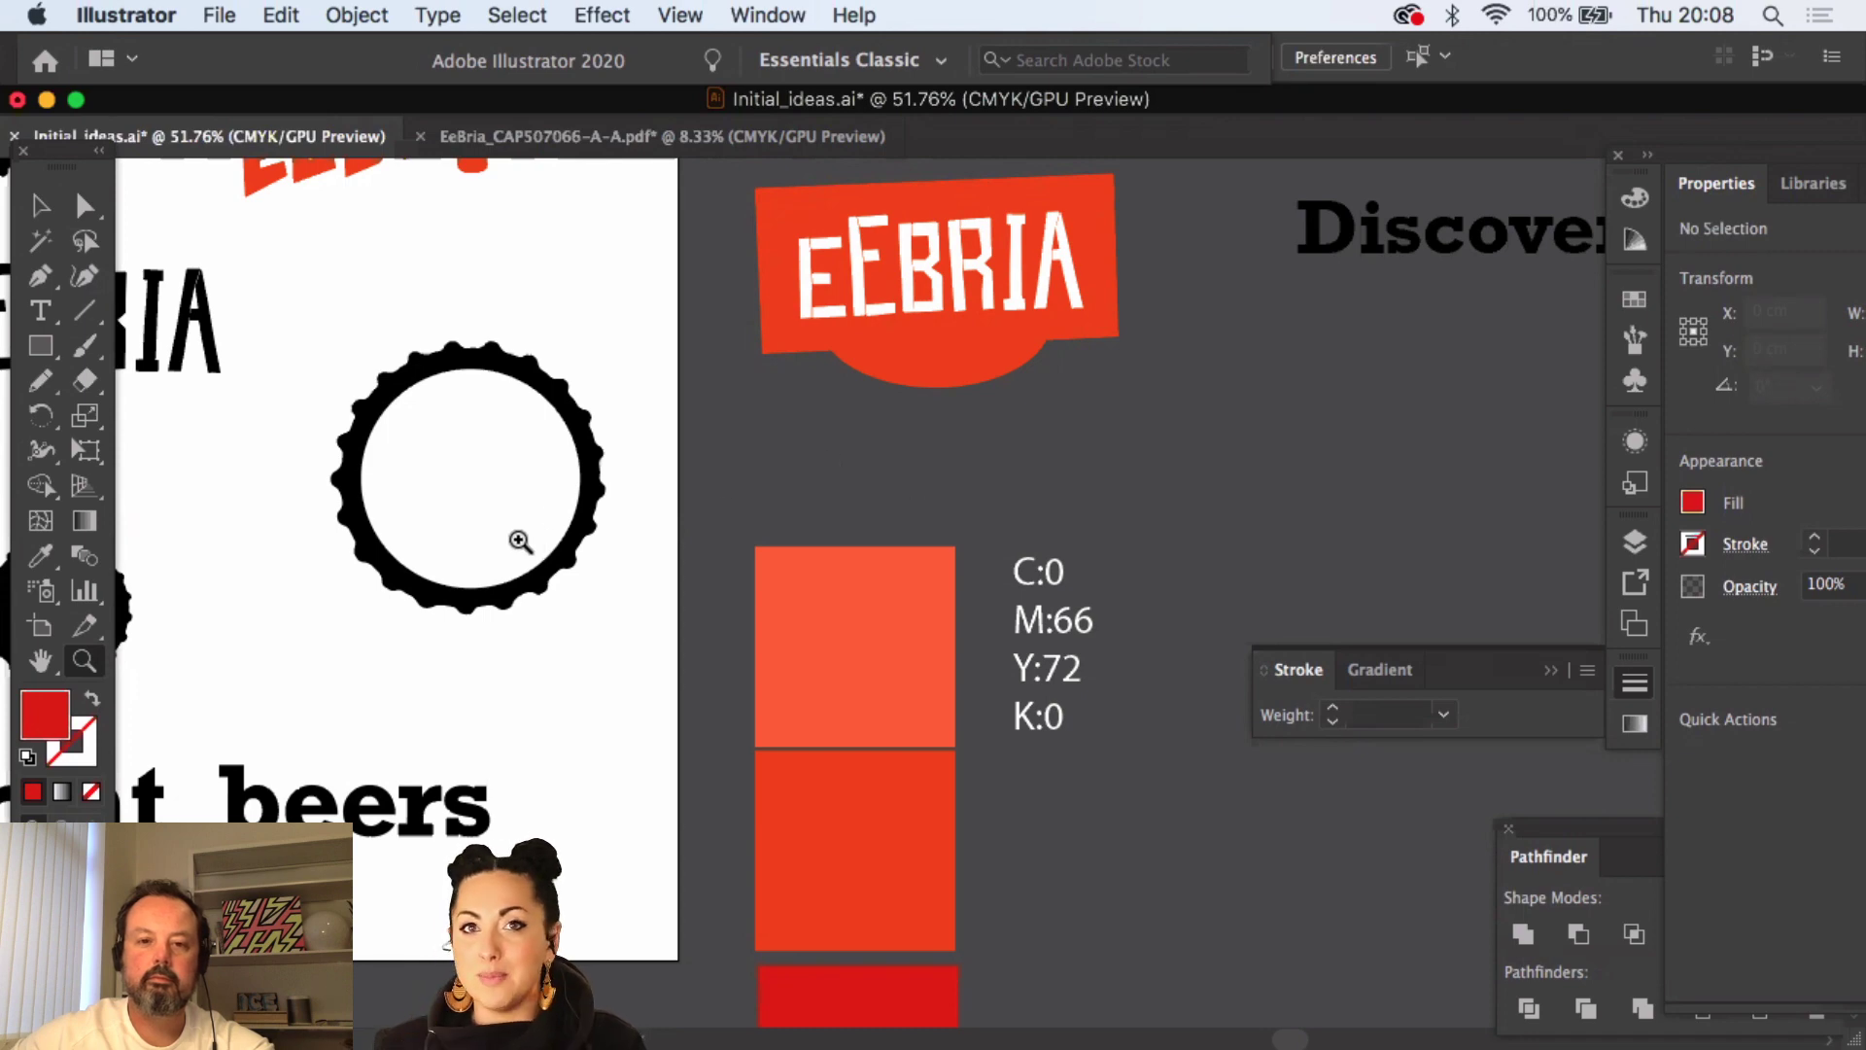
{"action": "key", "text": "super+minus"}
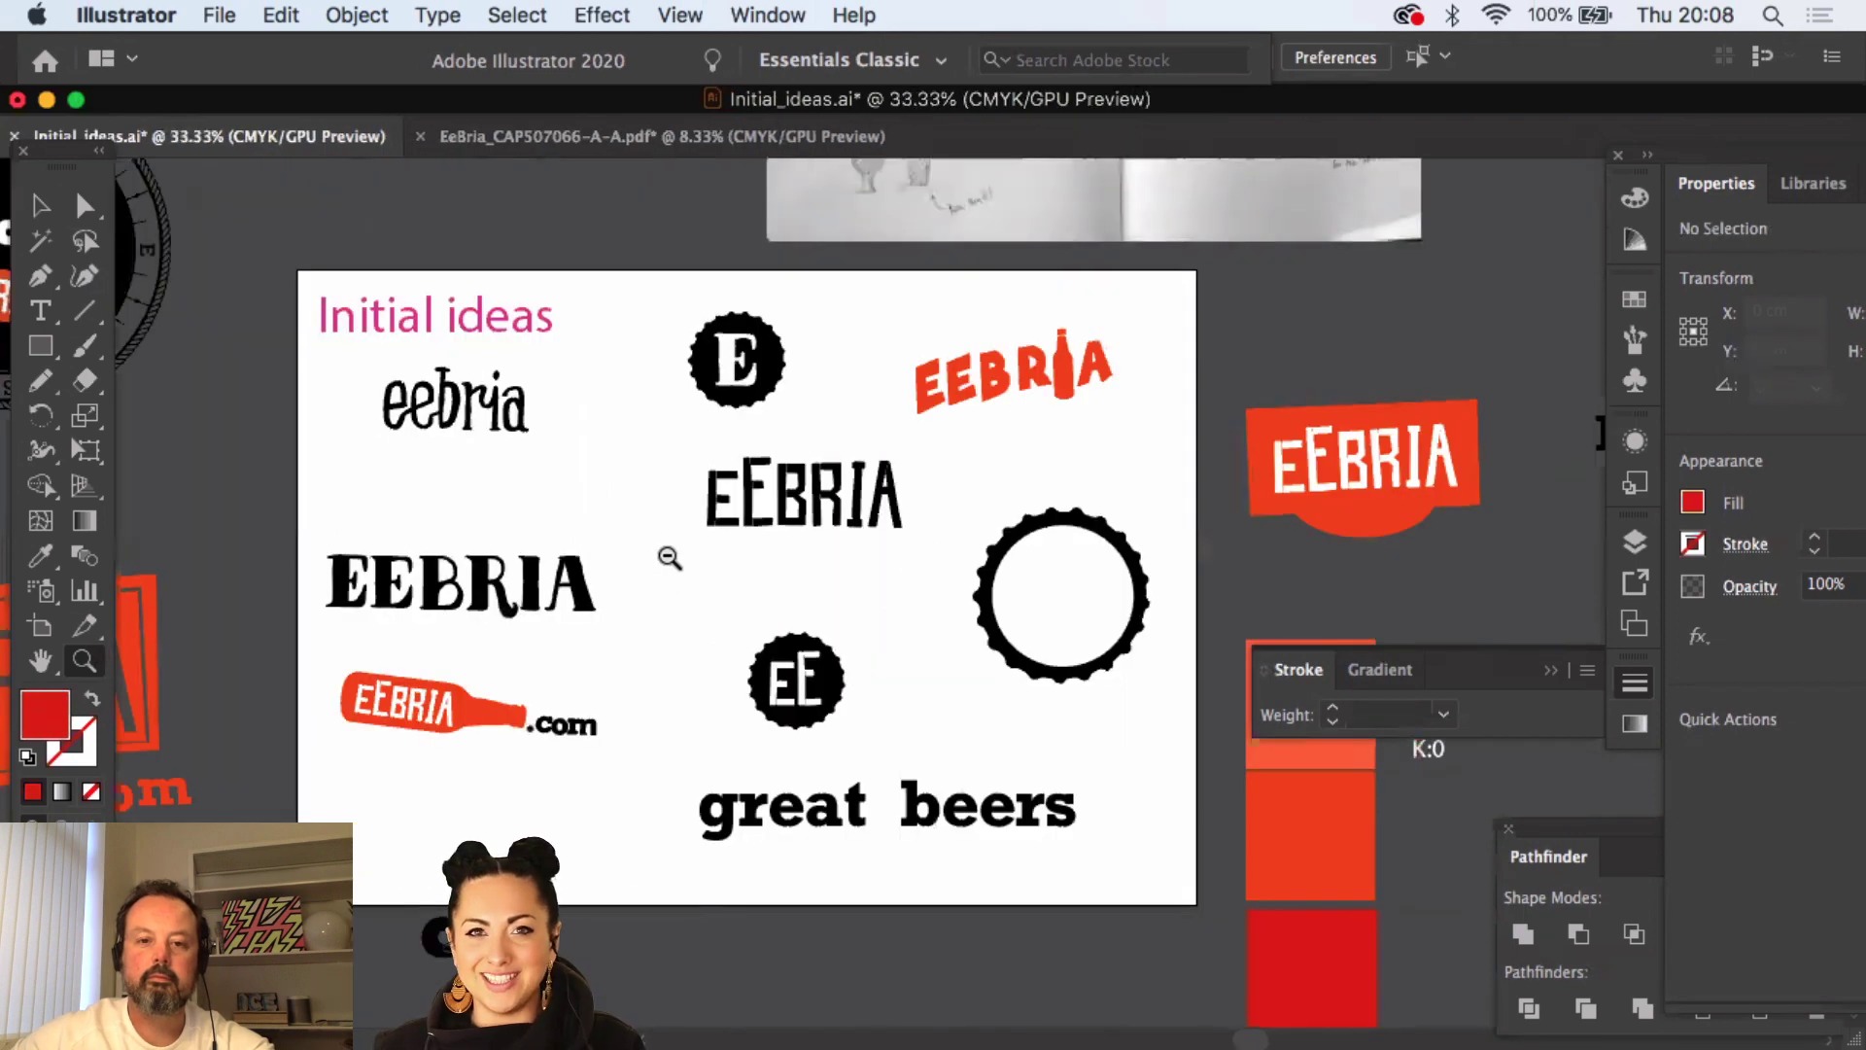
{"action": "key", "text": "super+minus"}
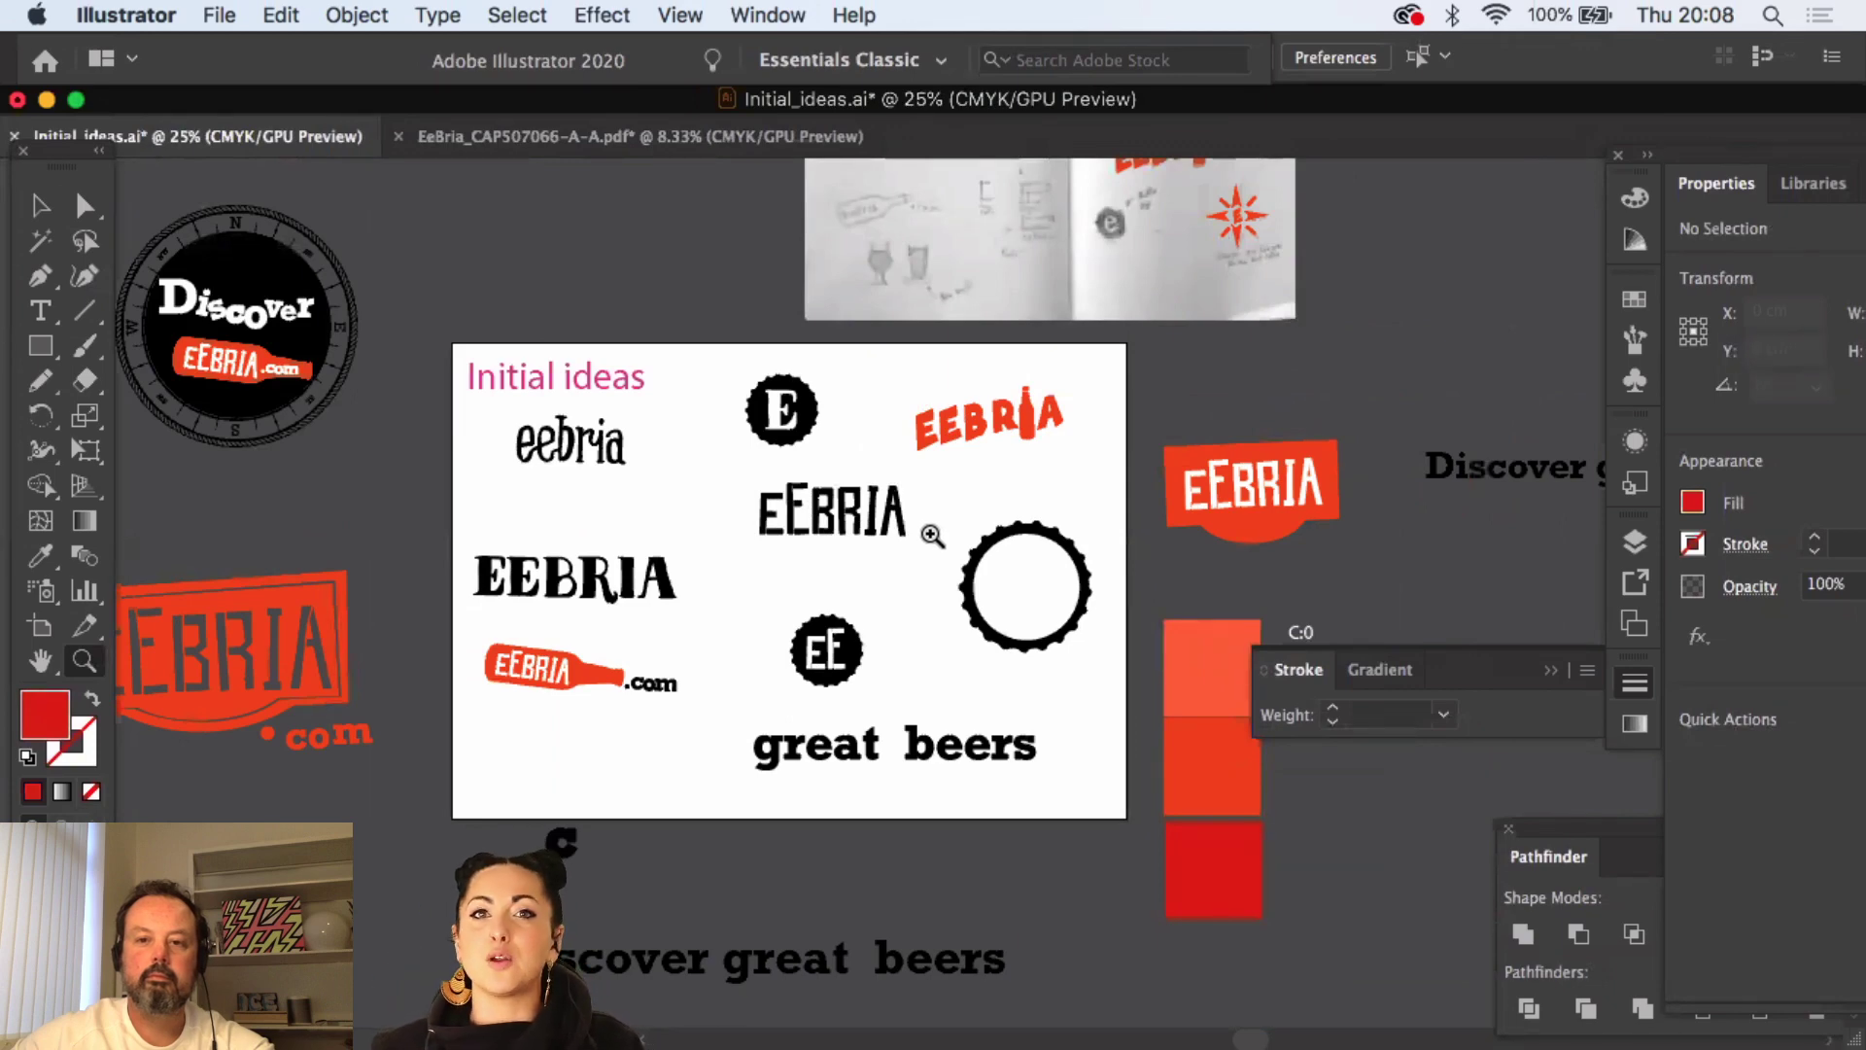
- Take another close look at the sketchbook scan with the bottle, bottle top and compass star logo sketches
{"action": "scroll", "coordinate": [933, 534], "scroll_direction": "up", "scroll_amount": 5}
{"action": "mouse_move", "coordinate": [1013, 488]}
{"action": "left_mouse_down"}
{"action": "mouse_move", "coordinate": [1345, 892]}
{"action": "mouse_move", "coordinate": [1353, 954]}
{"action": "left_mouse_up"}
{"action": "scroll", "coordinate": [648, 826], "scroll_direction": "right", "scroll_amount": 4}
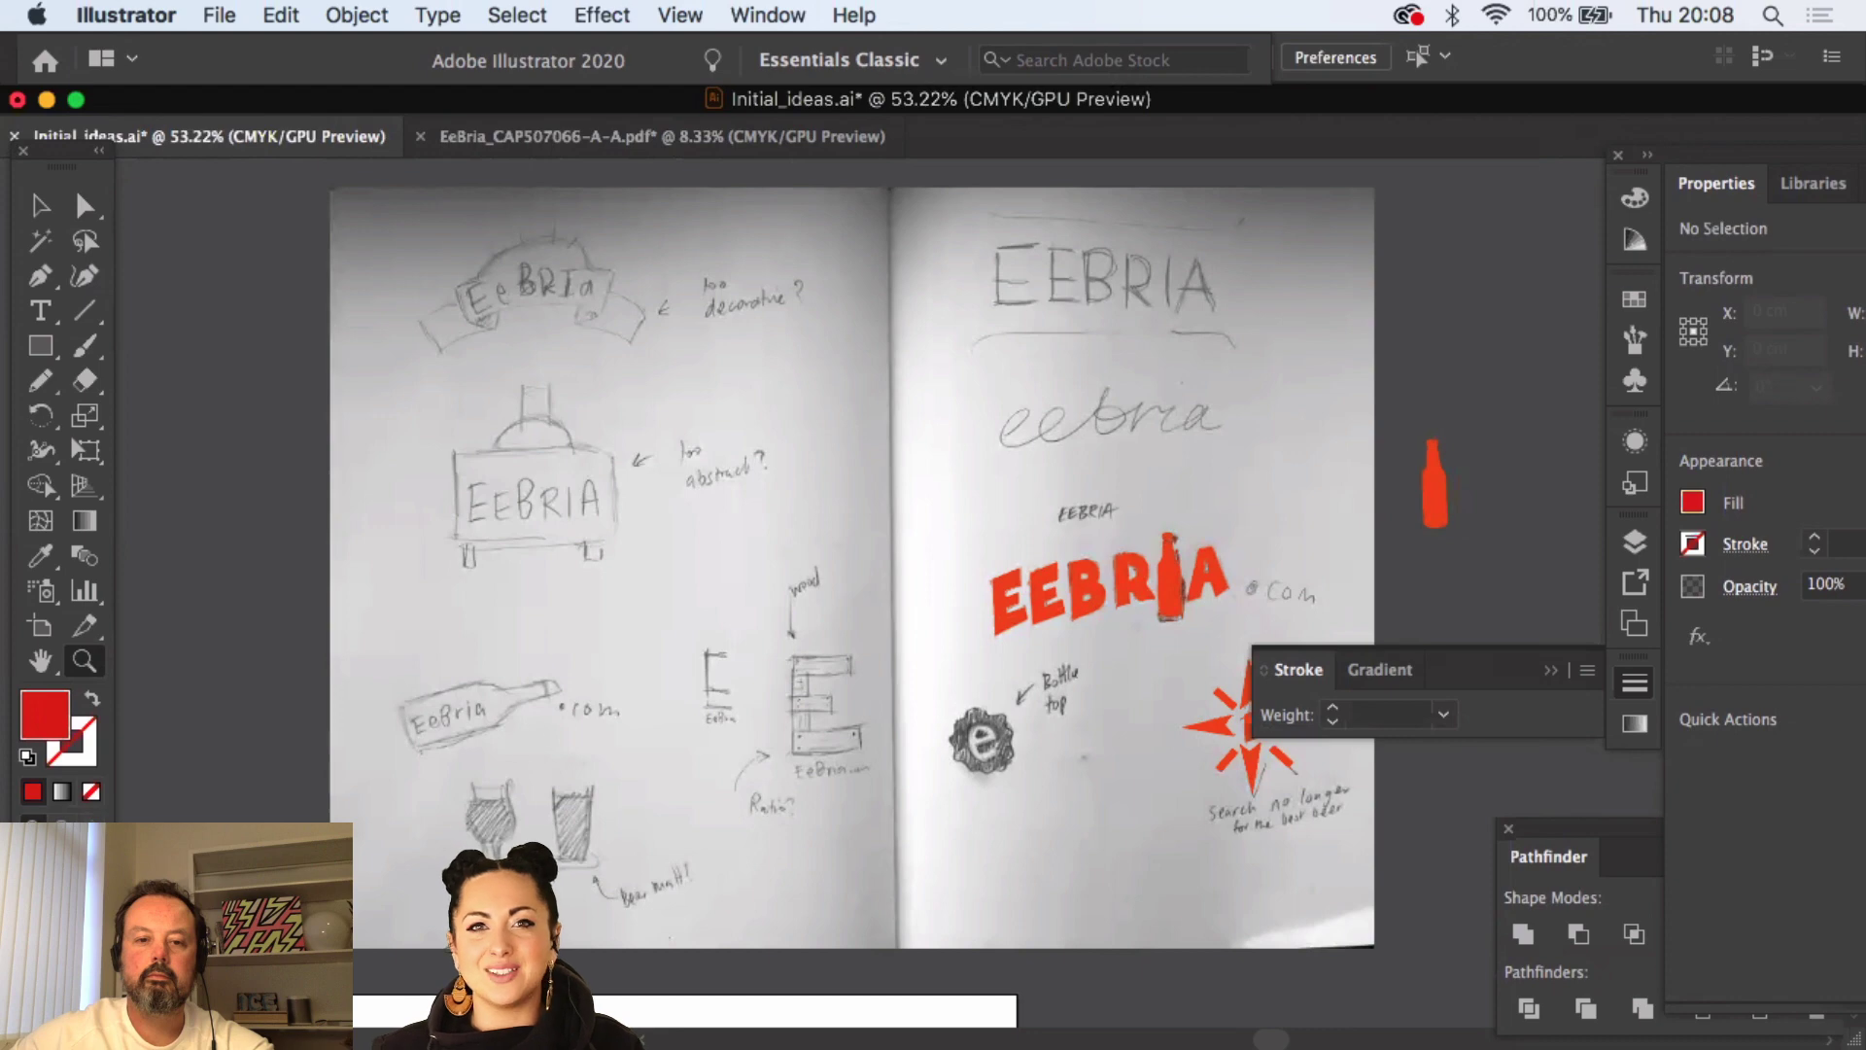
{"action": "left_click", "coordinate": [579, 742], "text": "alt"}
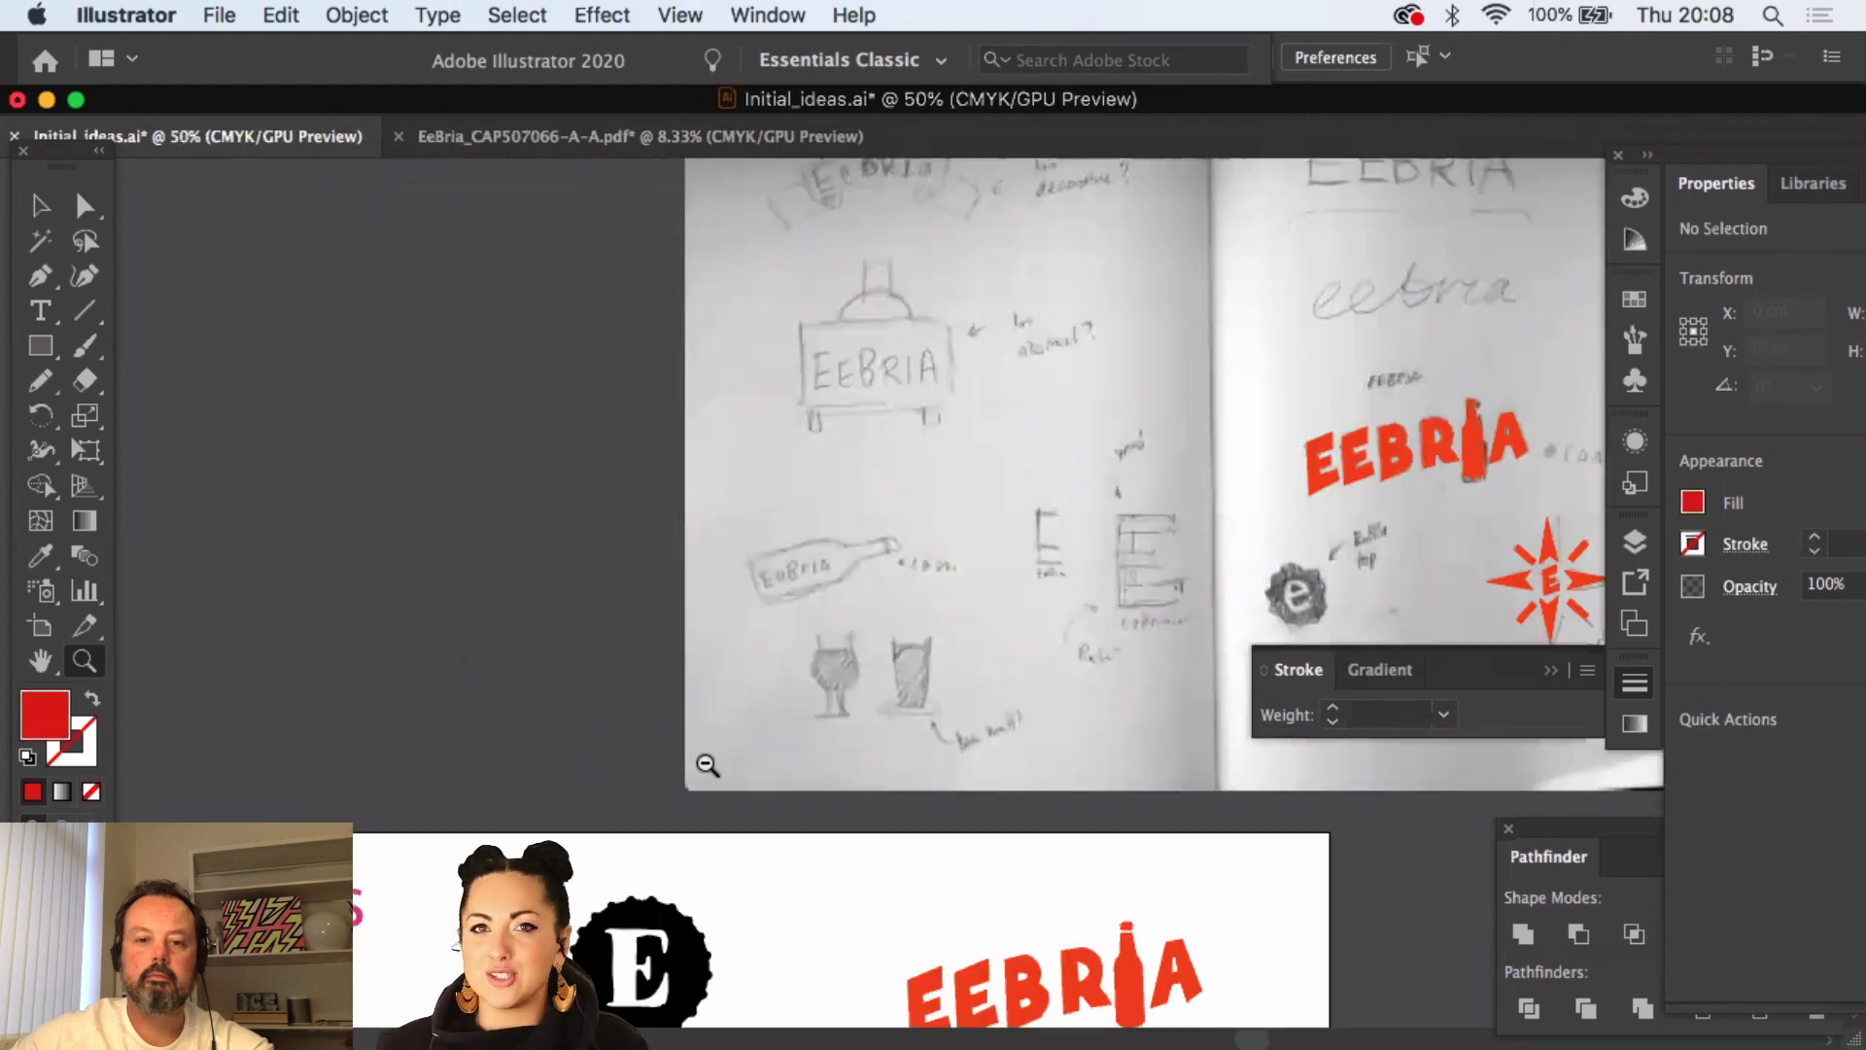
- Survey the whole pasteboard, from the sketchbook scan and logo variations to the round Discover badge and the red EEBRIA.com badge
{"action": "left_click", "coordinate": [708, 766], "text": "alt"}
{"action": "left_click", "coordinate": [804, 812], "text": "alt"}
{"action": "scroll", "coordinate": [658, 466], "scroll_direction": "down", "scroll_amount": 5}
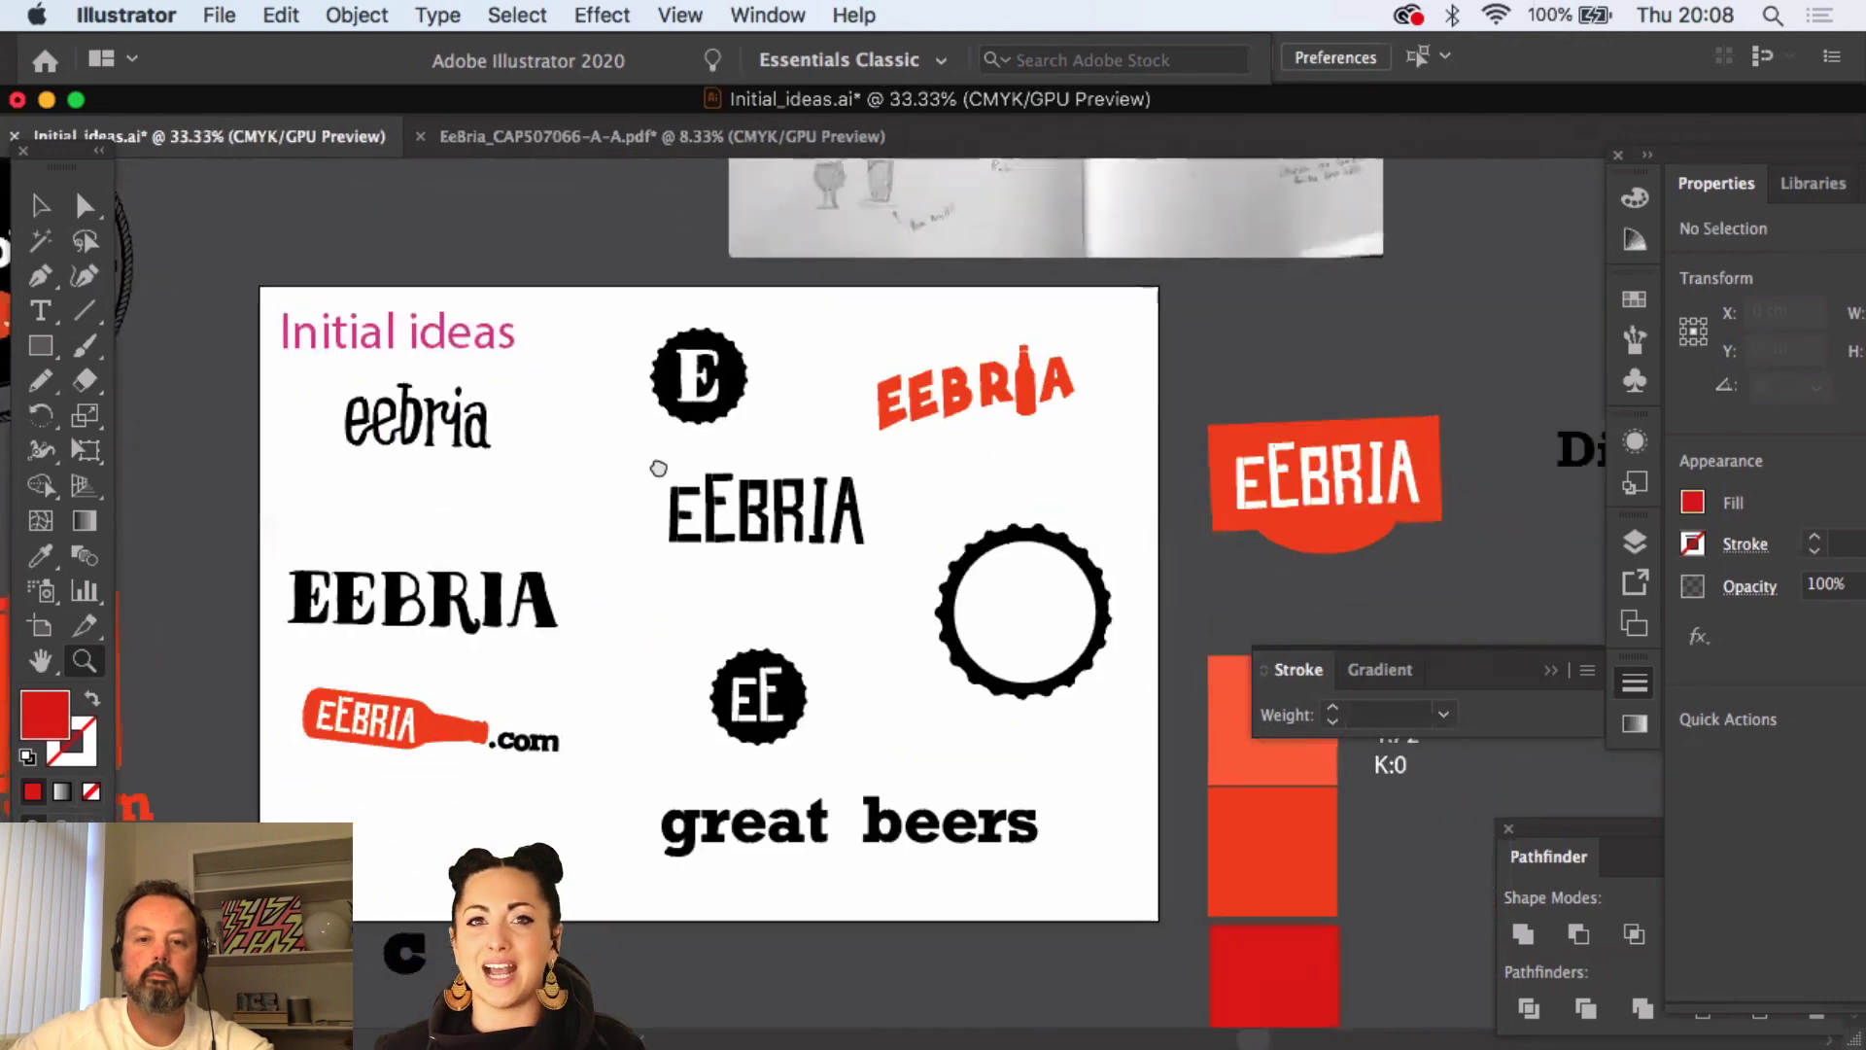
{"action": "scroll", "coordinate": [470, 476], "scroll_direction": "left", "scroll_amount": 6}
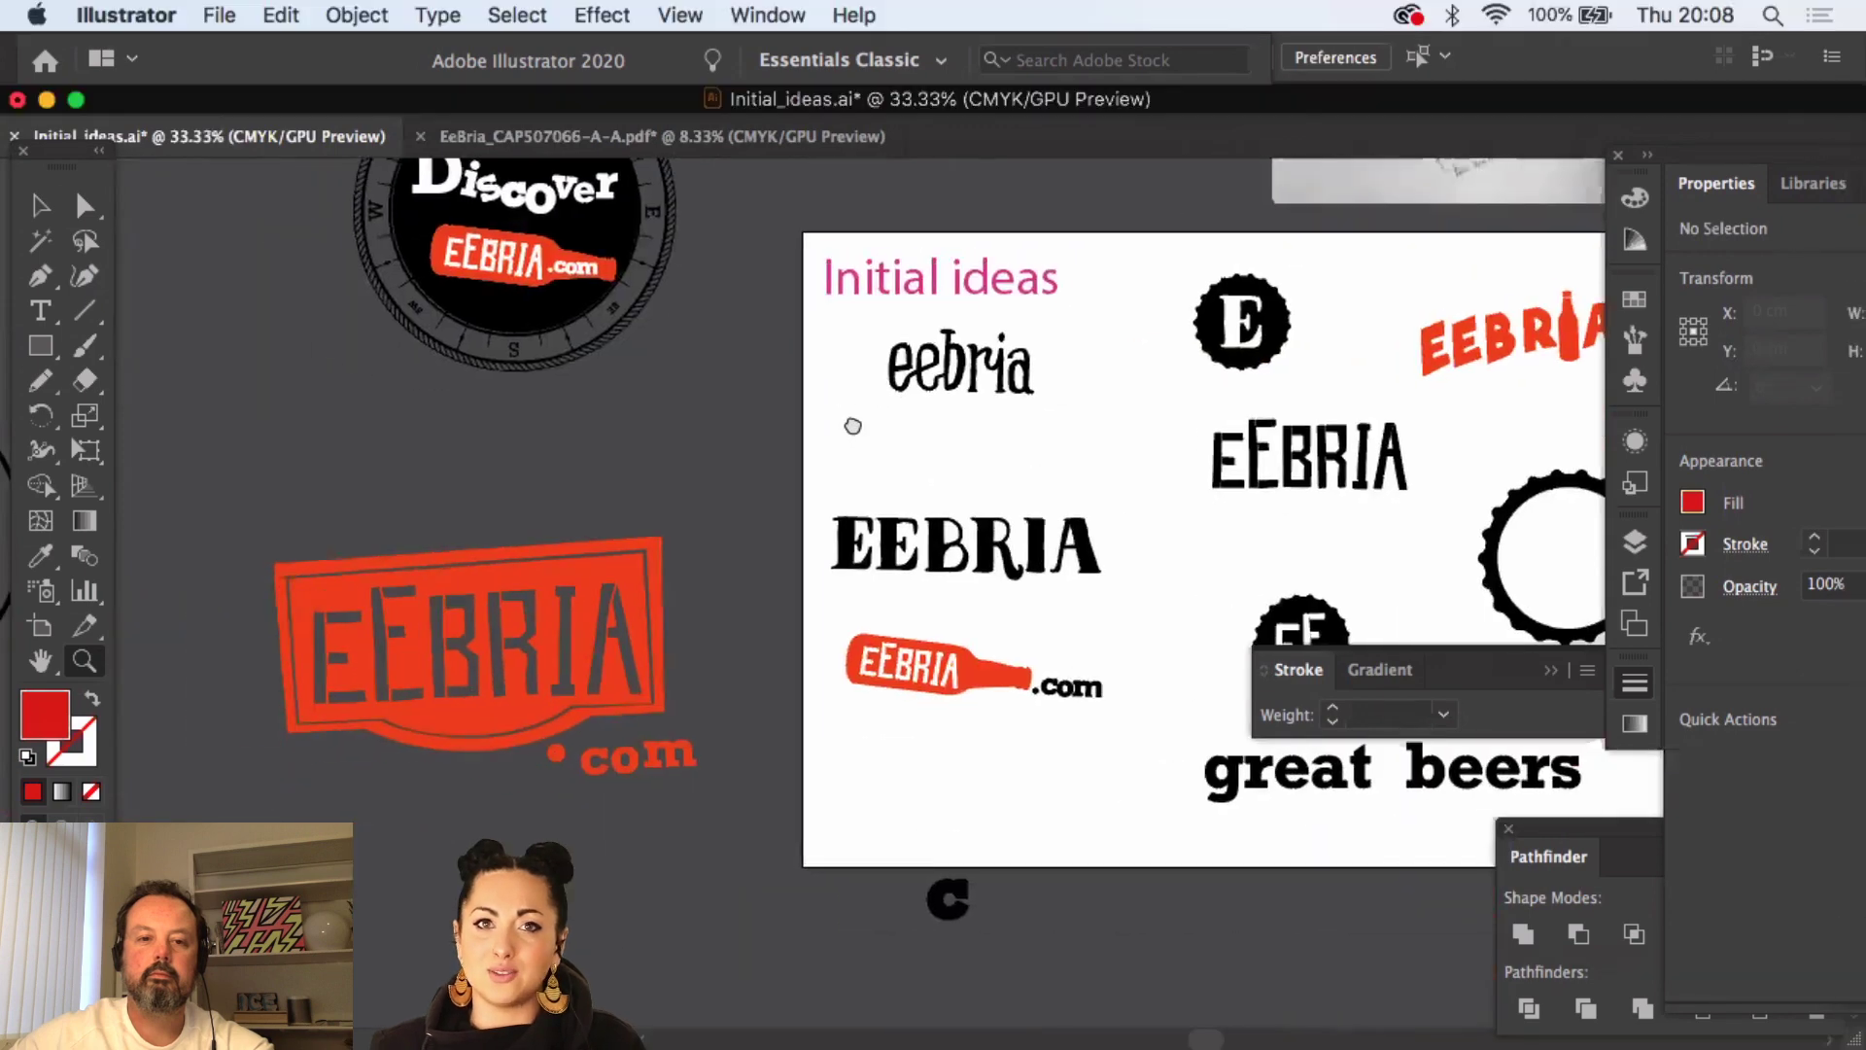
{"action": "scroll", "coordinate": [841, 467], "scroll_direction": "up", "scroll_amount": 3}
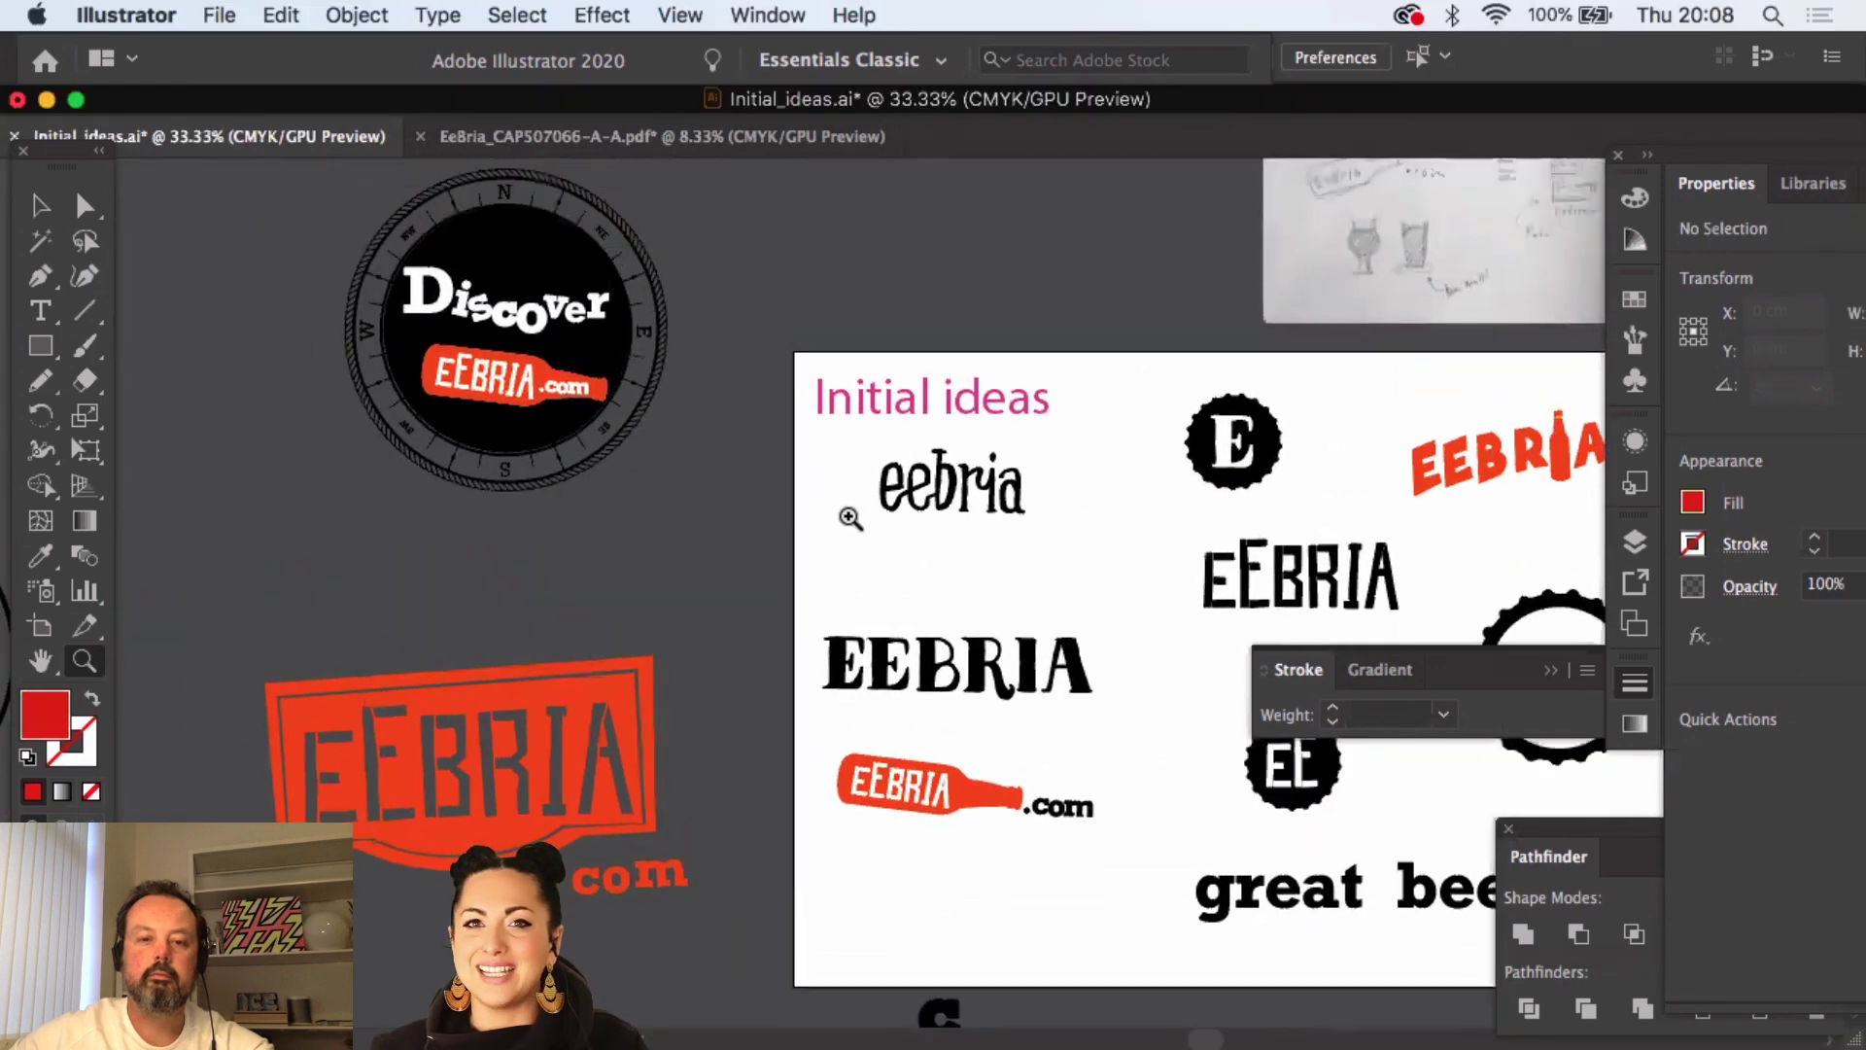
{"action": "left_click", "coordinate": [879, 529], "text": "alt"}
{"action": "left_click", "coordinate": [928, 616], "text": "alt"}
{"action": "scroll", "coordinate": [875, 603], "scroll_direction": "right", "scroll_amount": 3}
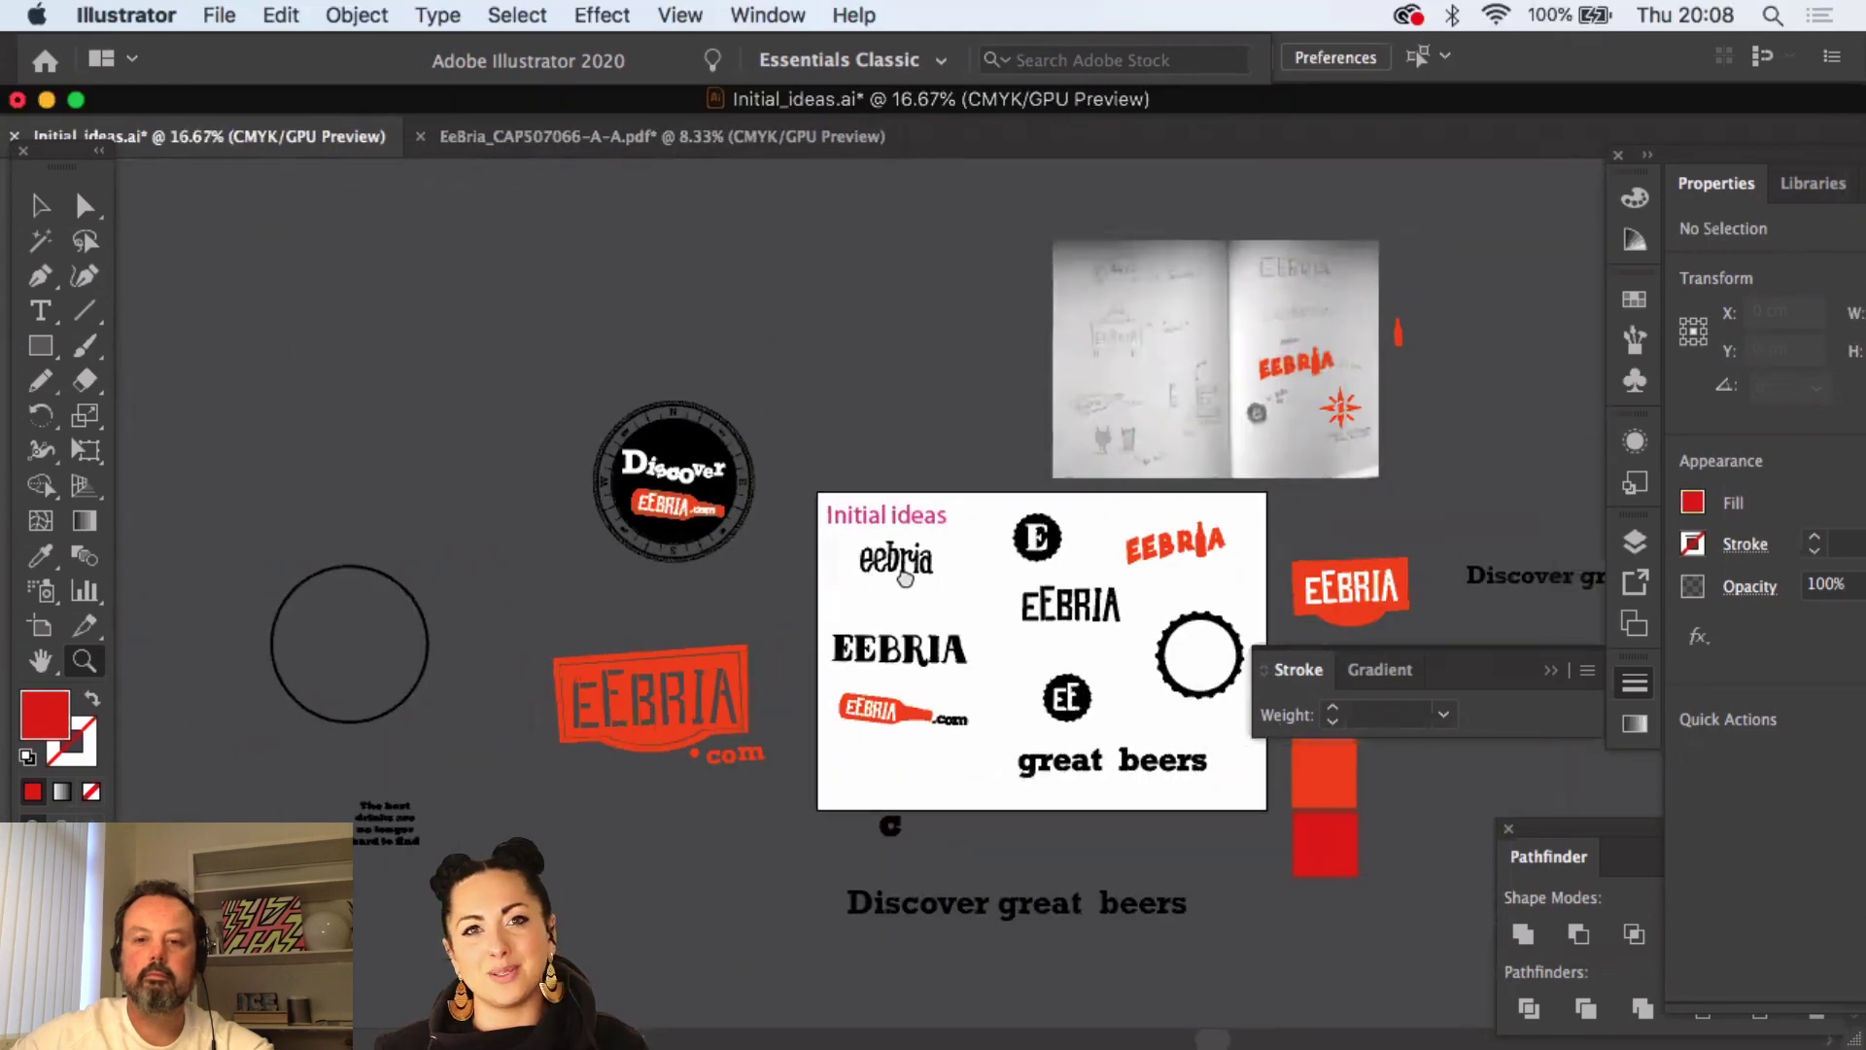
{"action": "left_click", "coordinate": [40, 205]}
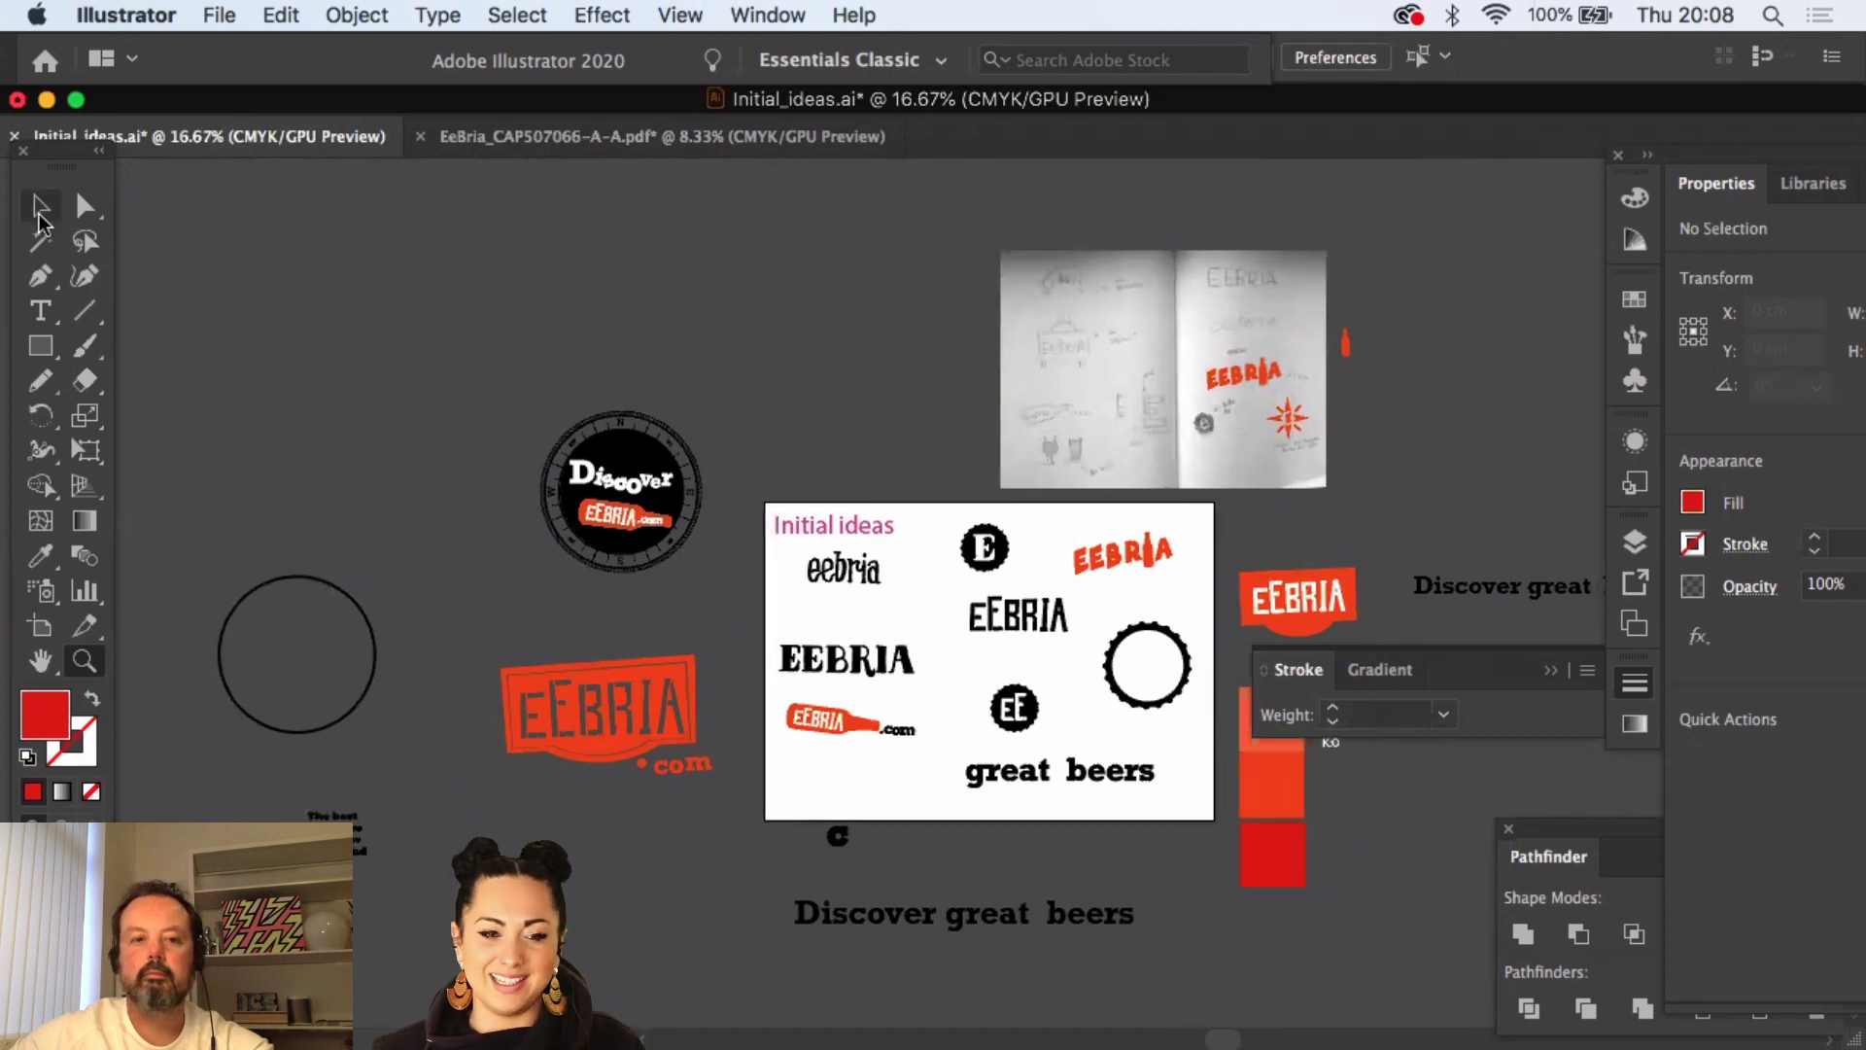
{"action": "left_click", "coordinate": [1505, 590]}
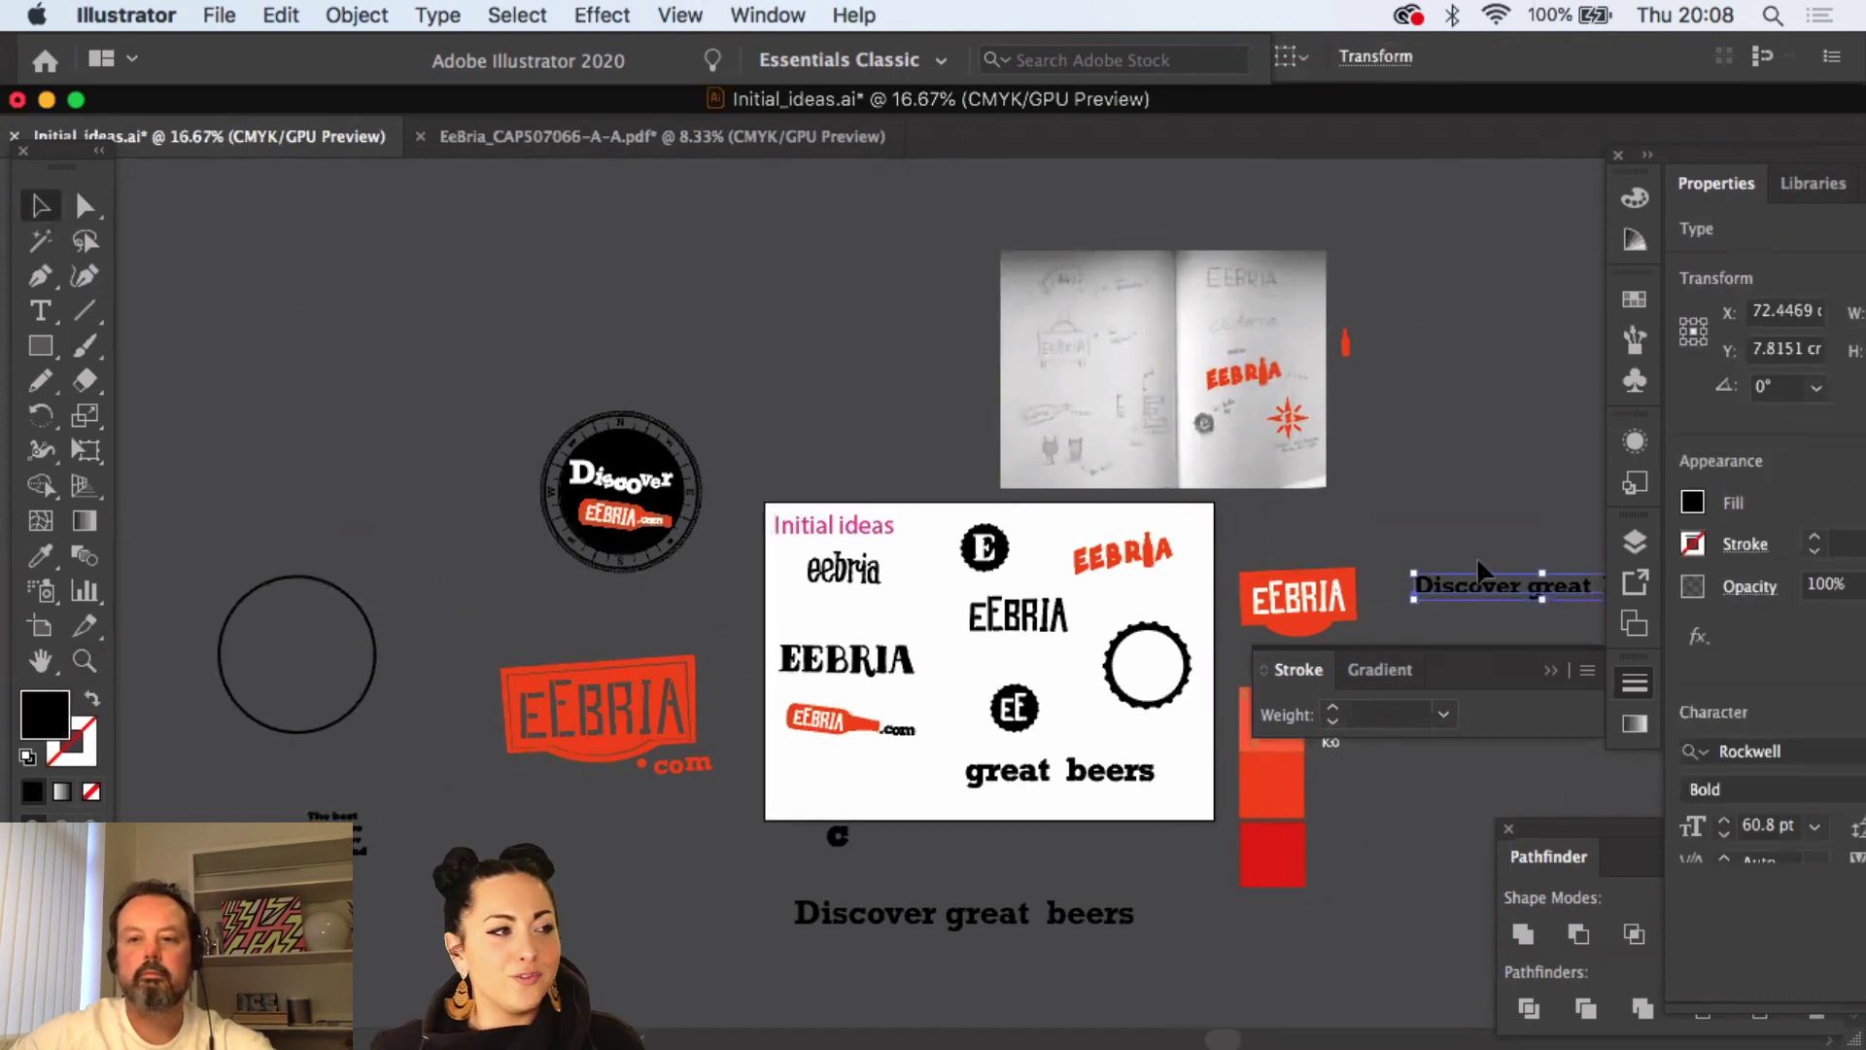
{"action": "key", "text": "ctrl+v"}
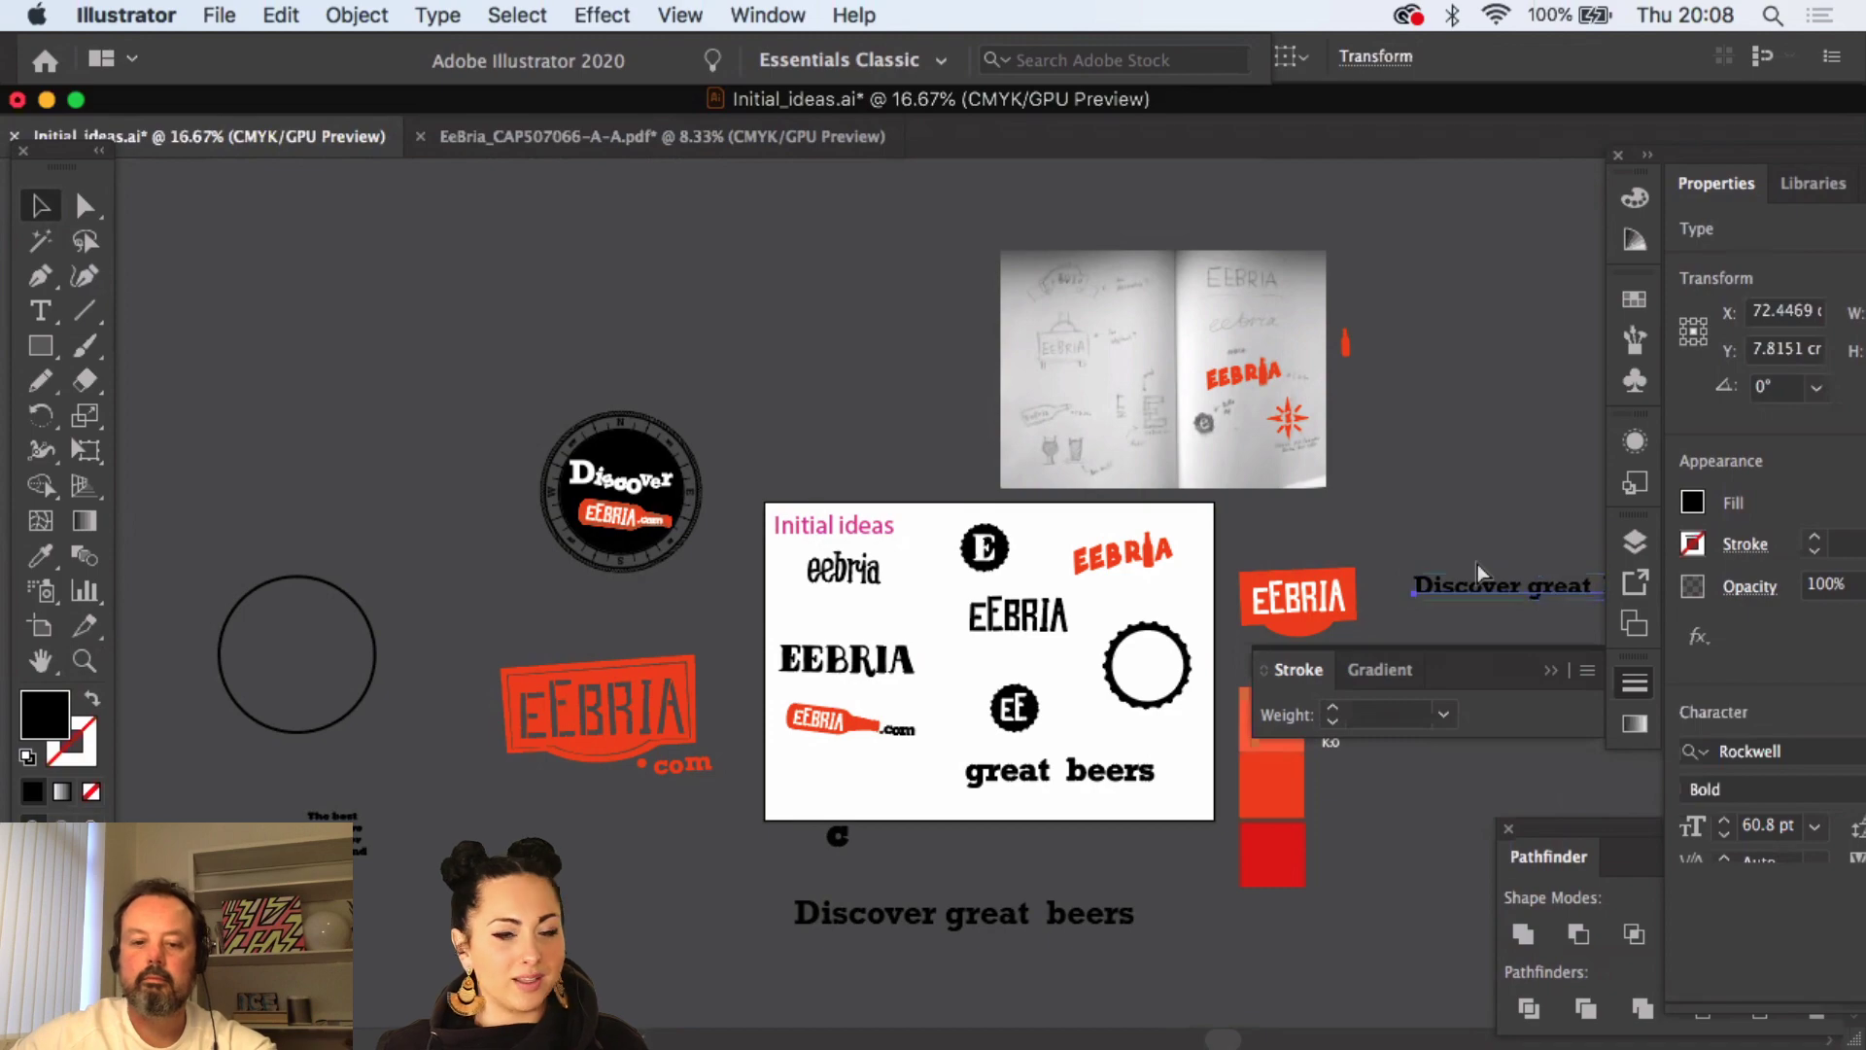
{"action": "left_click_drag", "start_coordinate": [899, 591], "coordinate": [849, 460]}
{"action": "left_click", "coordinate": [828, 398]}
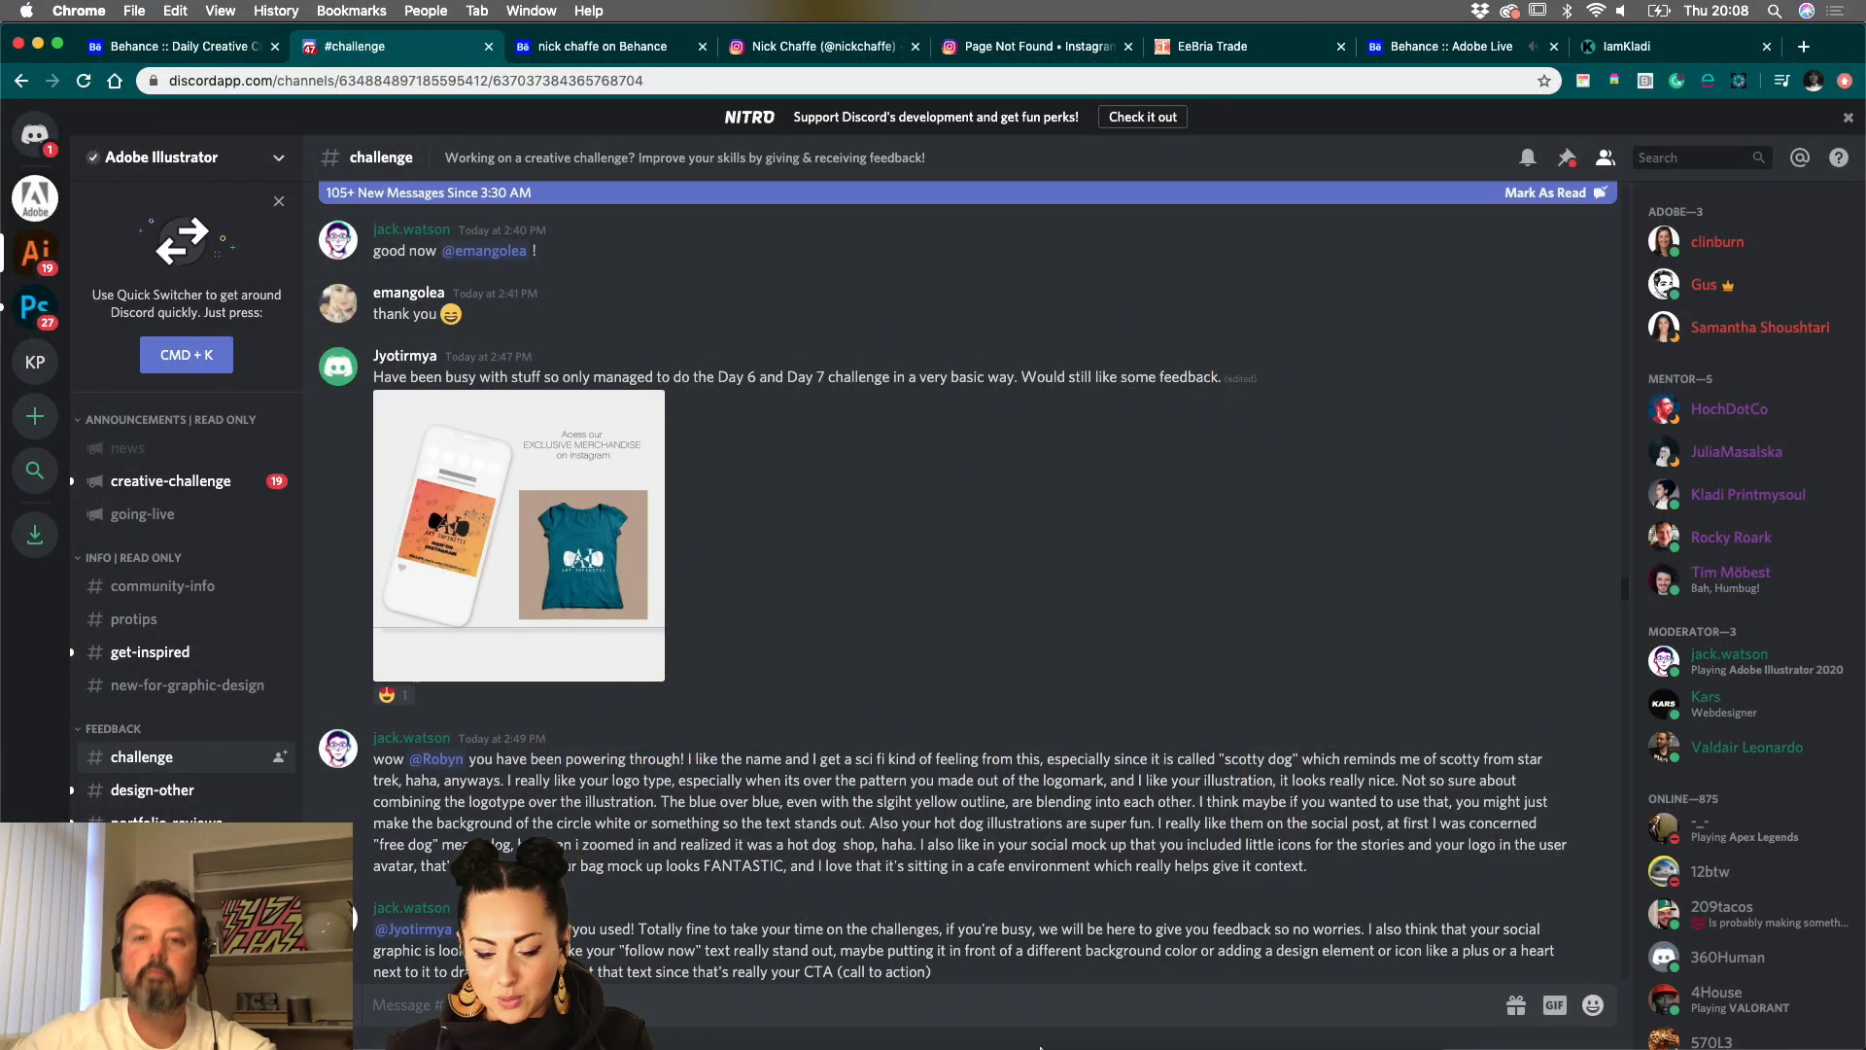
- Switch to Photoshop and start Create From Image on the EEBRIA TRADE logo screenshot for the Plant Brand Assets library
{"action": "left_click", "coordinate": [909, 1033]}
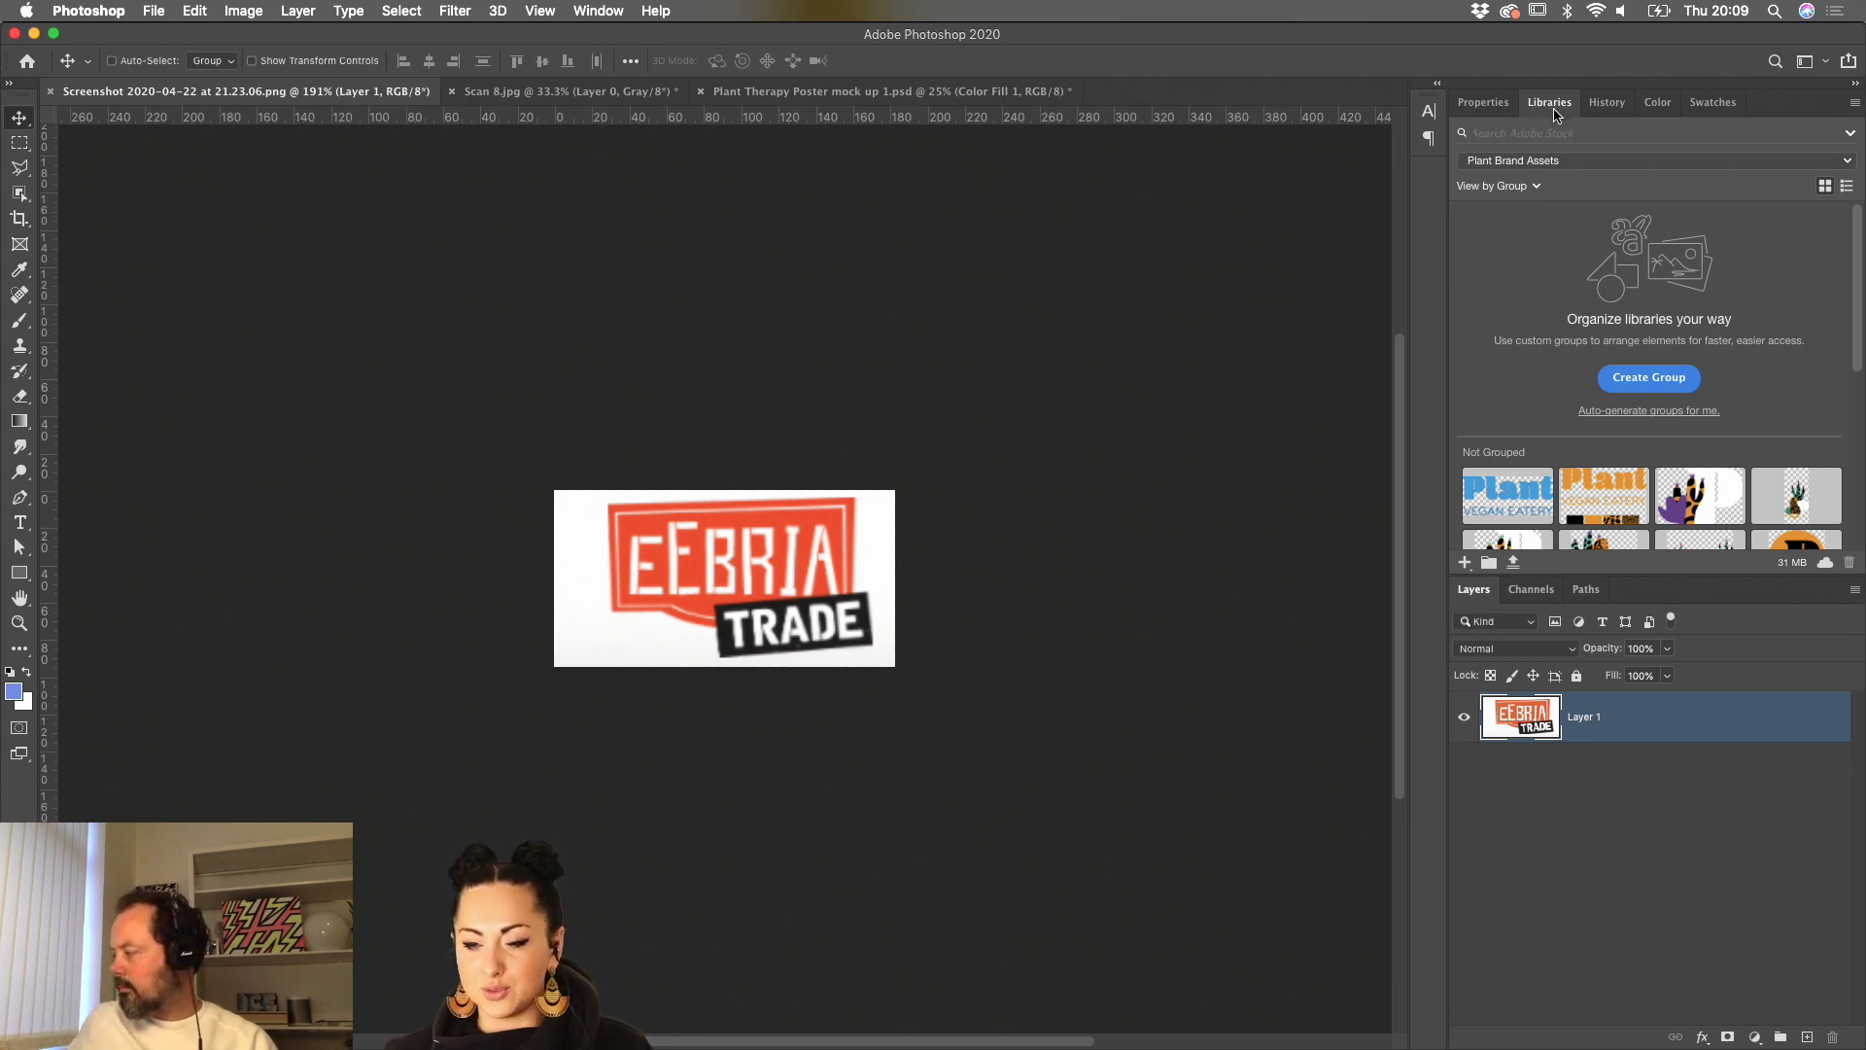
{"action": "left_click", "coordinate": [595, 11]}
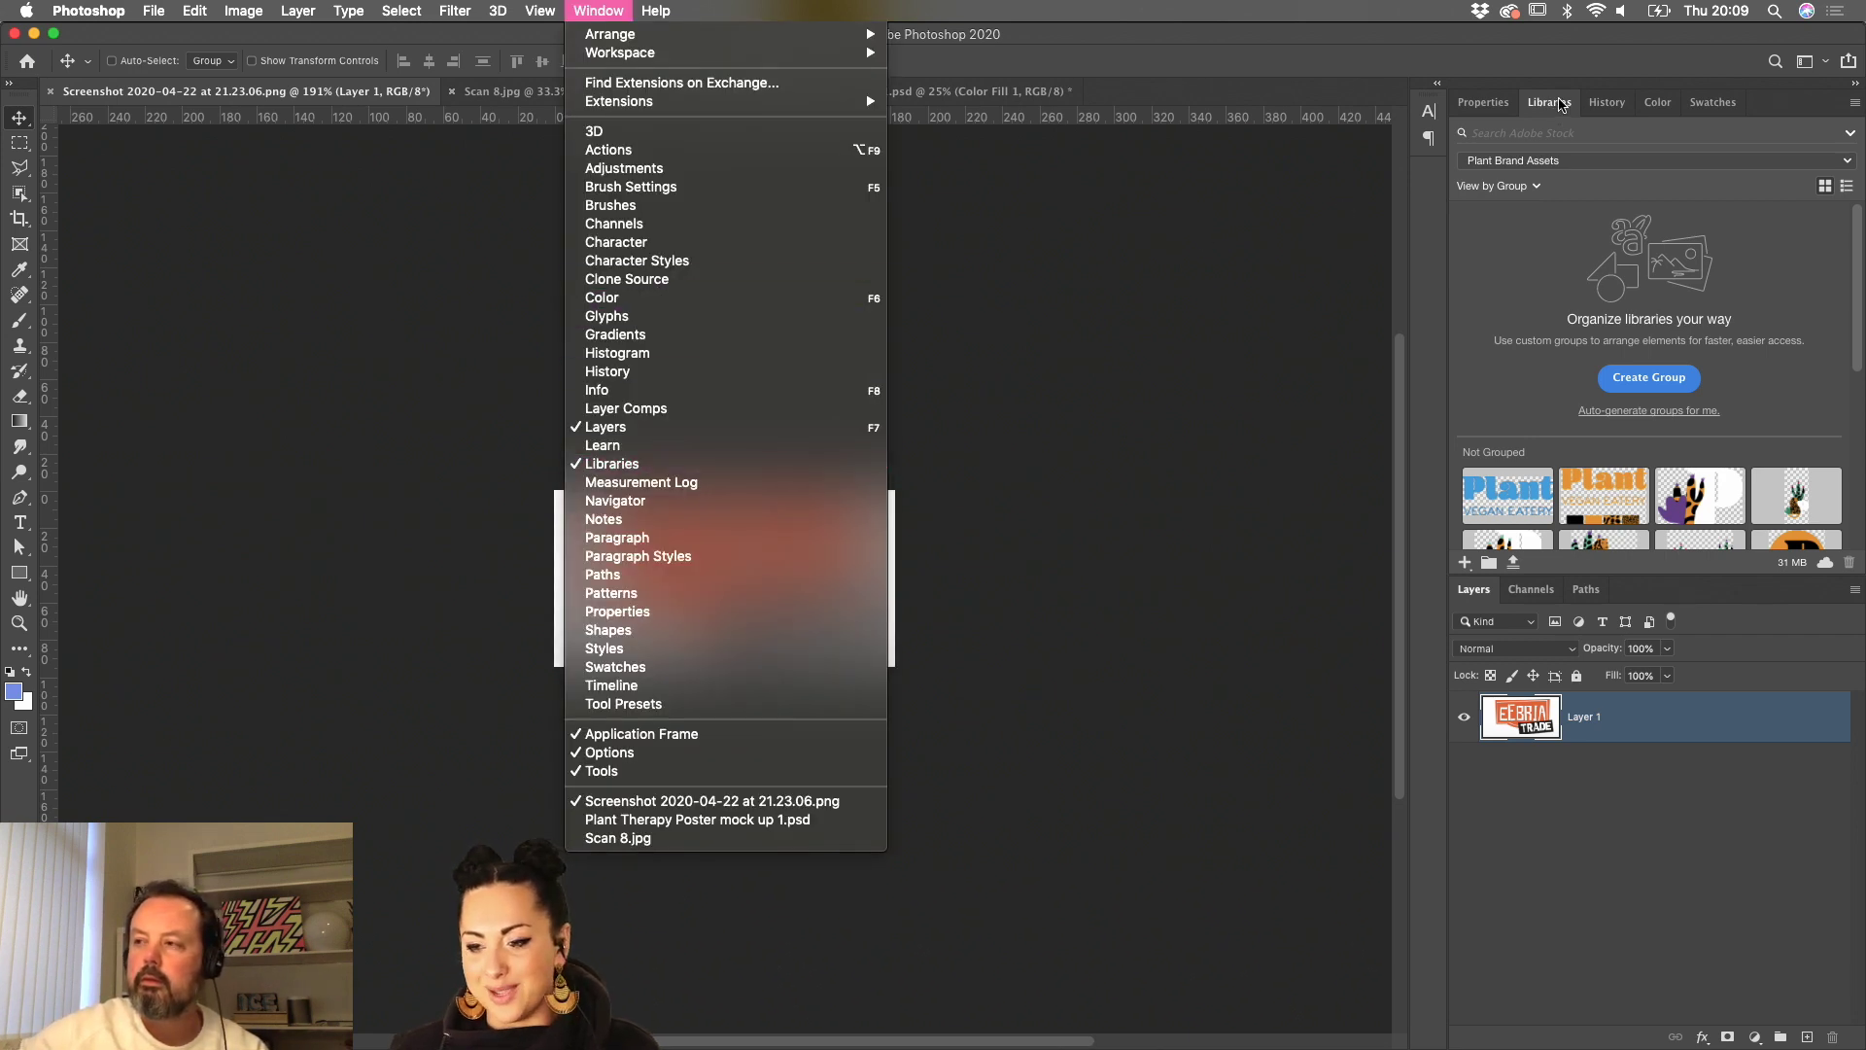
{"action": "left_click", "coordinate": [1567, 109]}
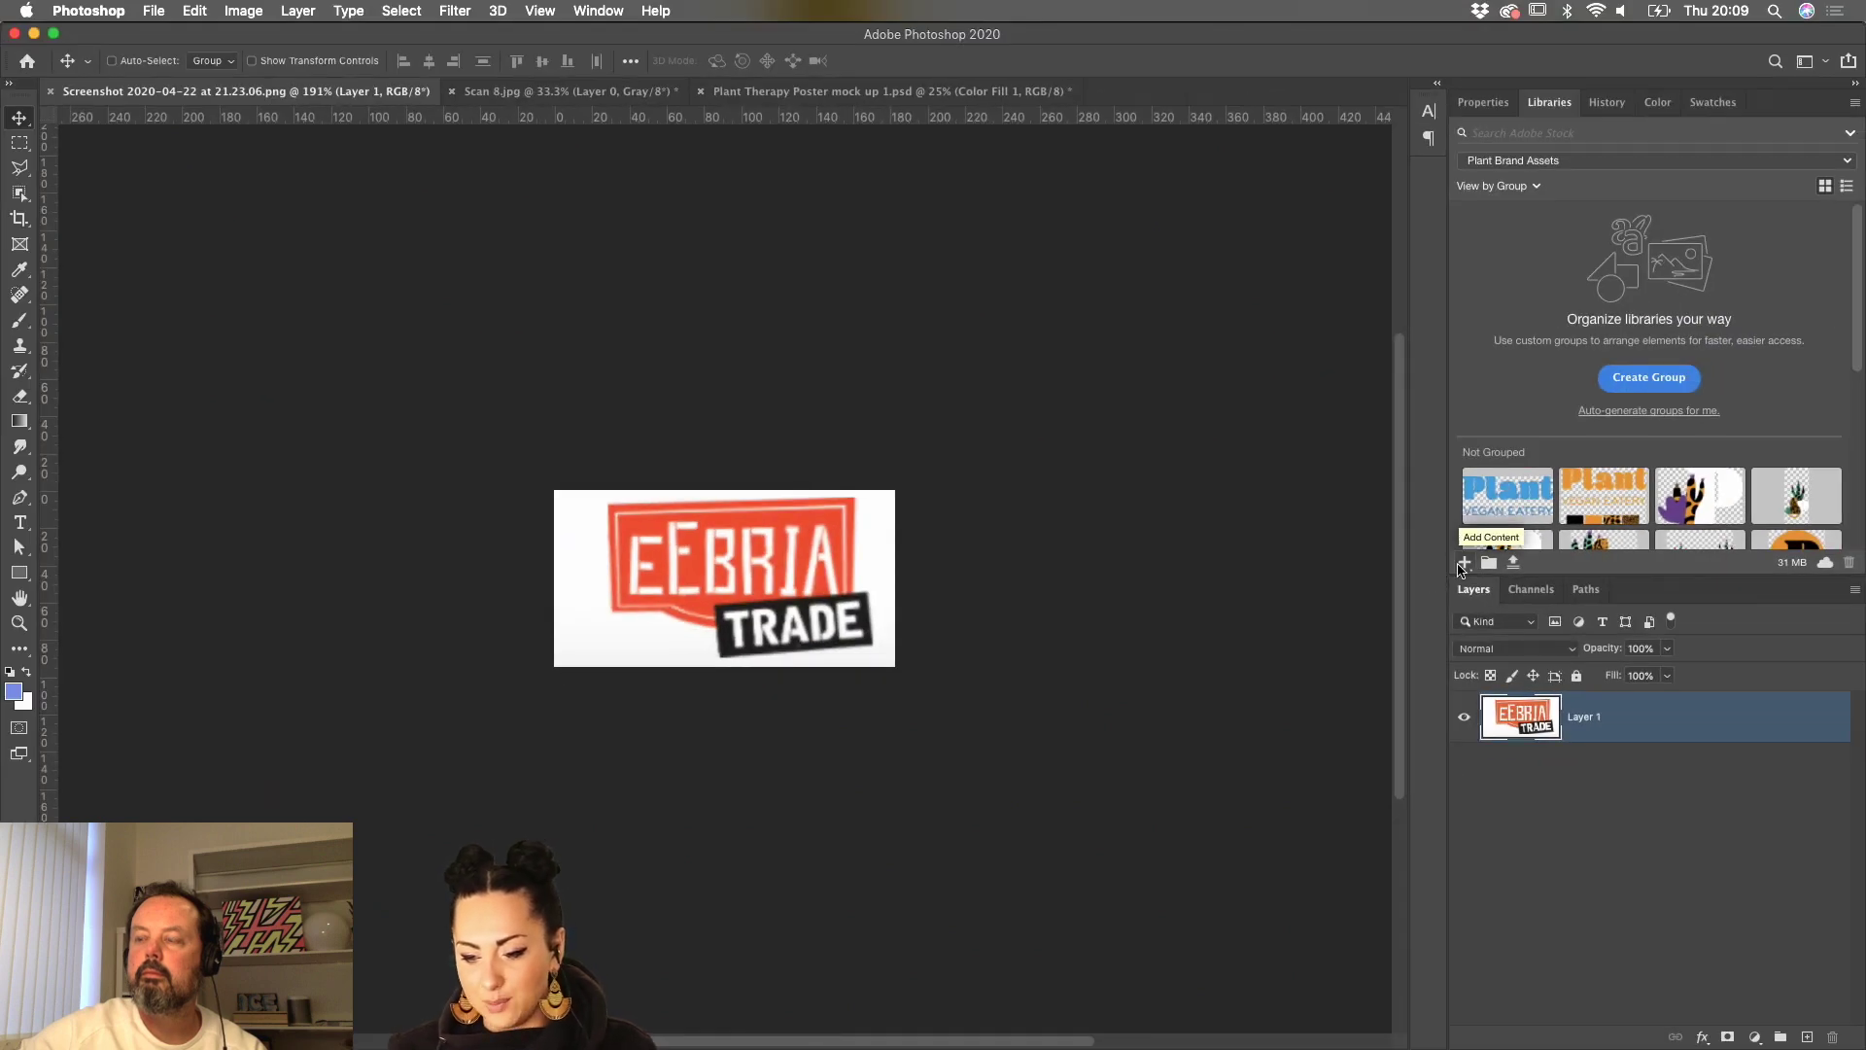
{"action": "left_click", "coordinate": [1464, 563]}
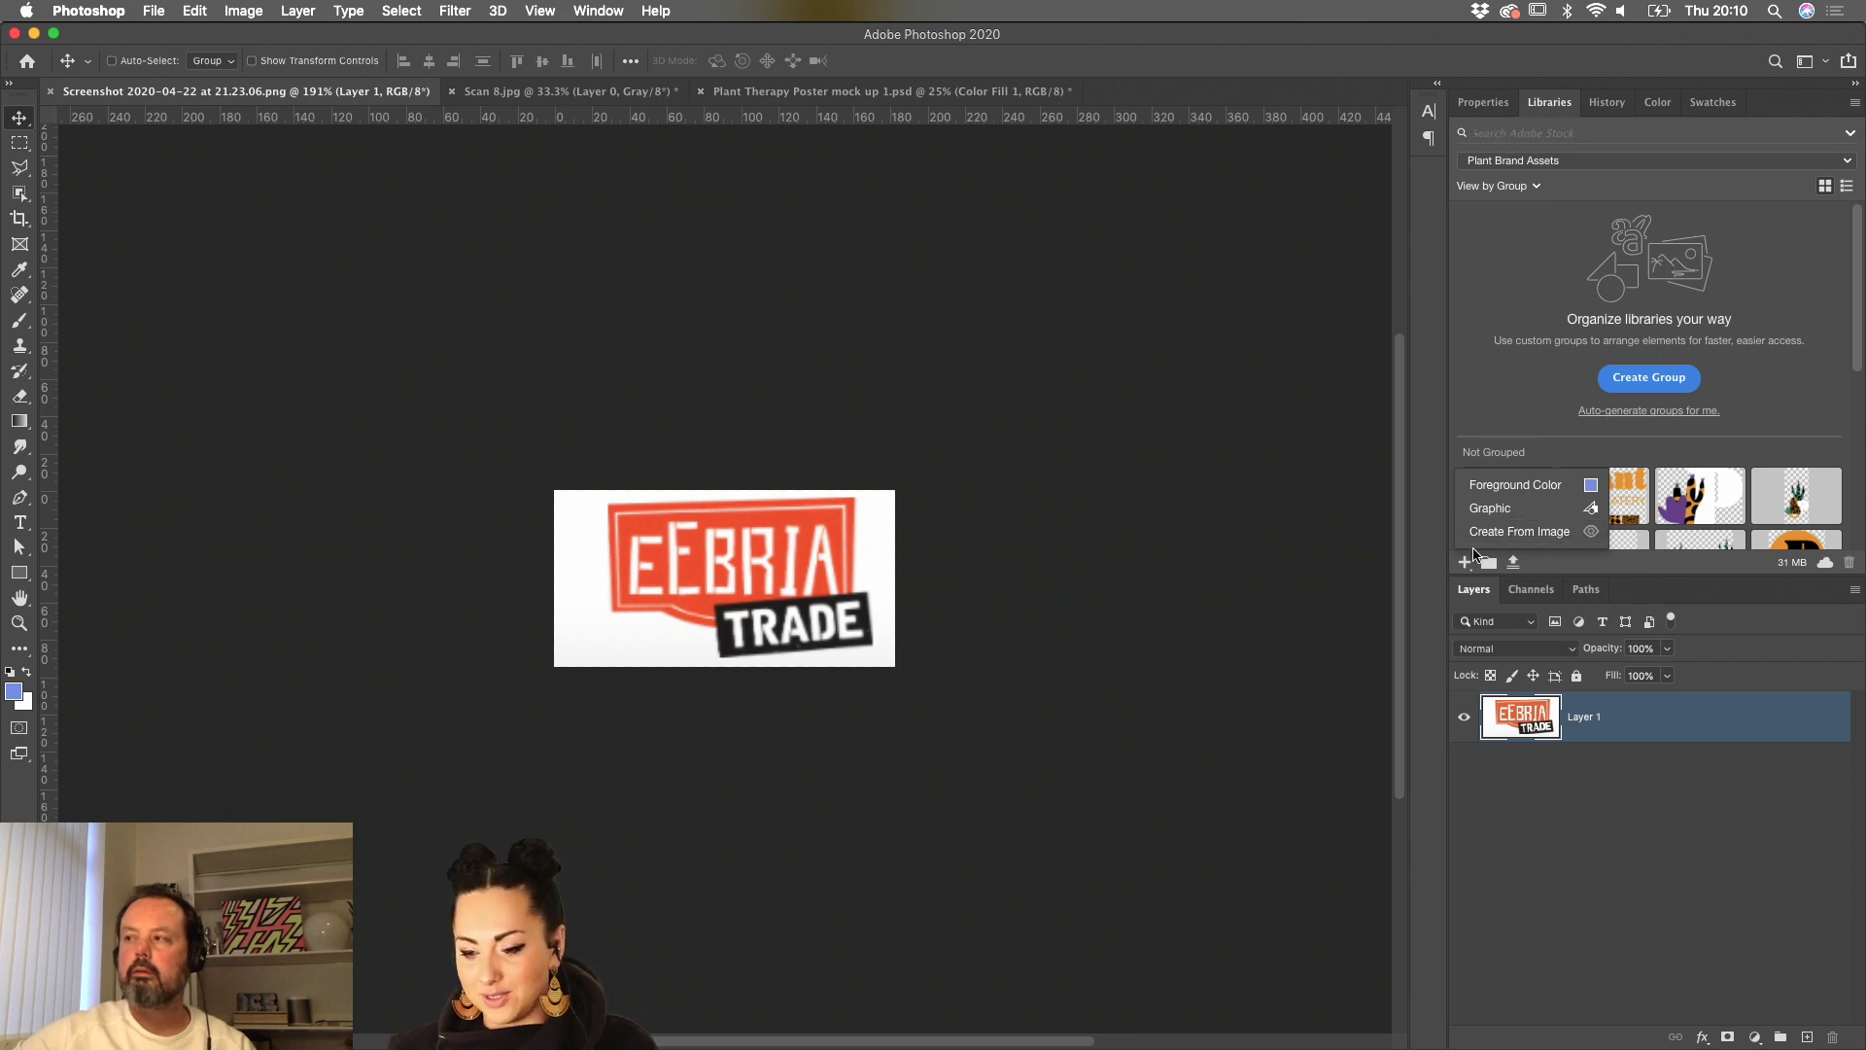
{"action": "left_click", "coordinate": [1490, 535]}
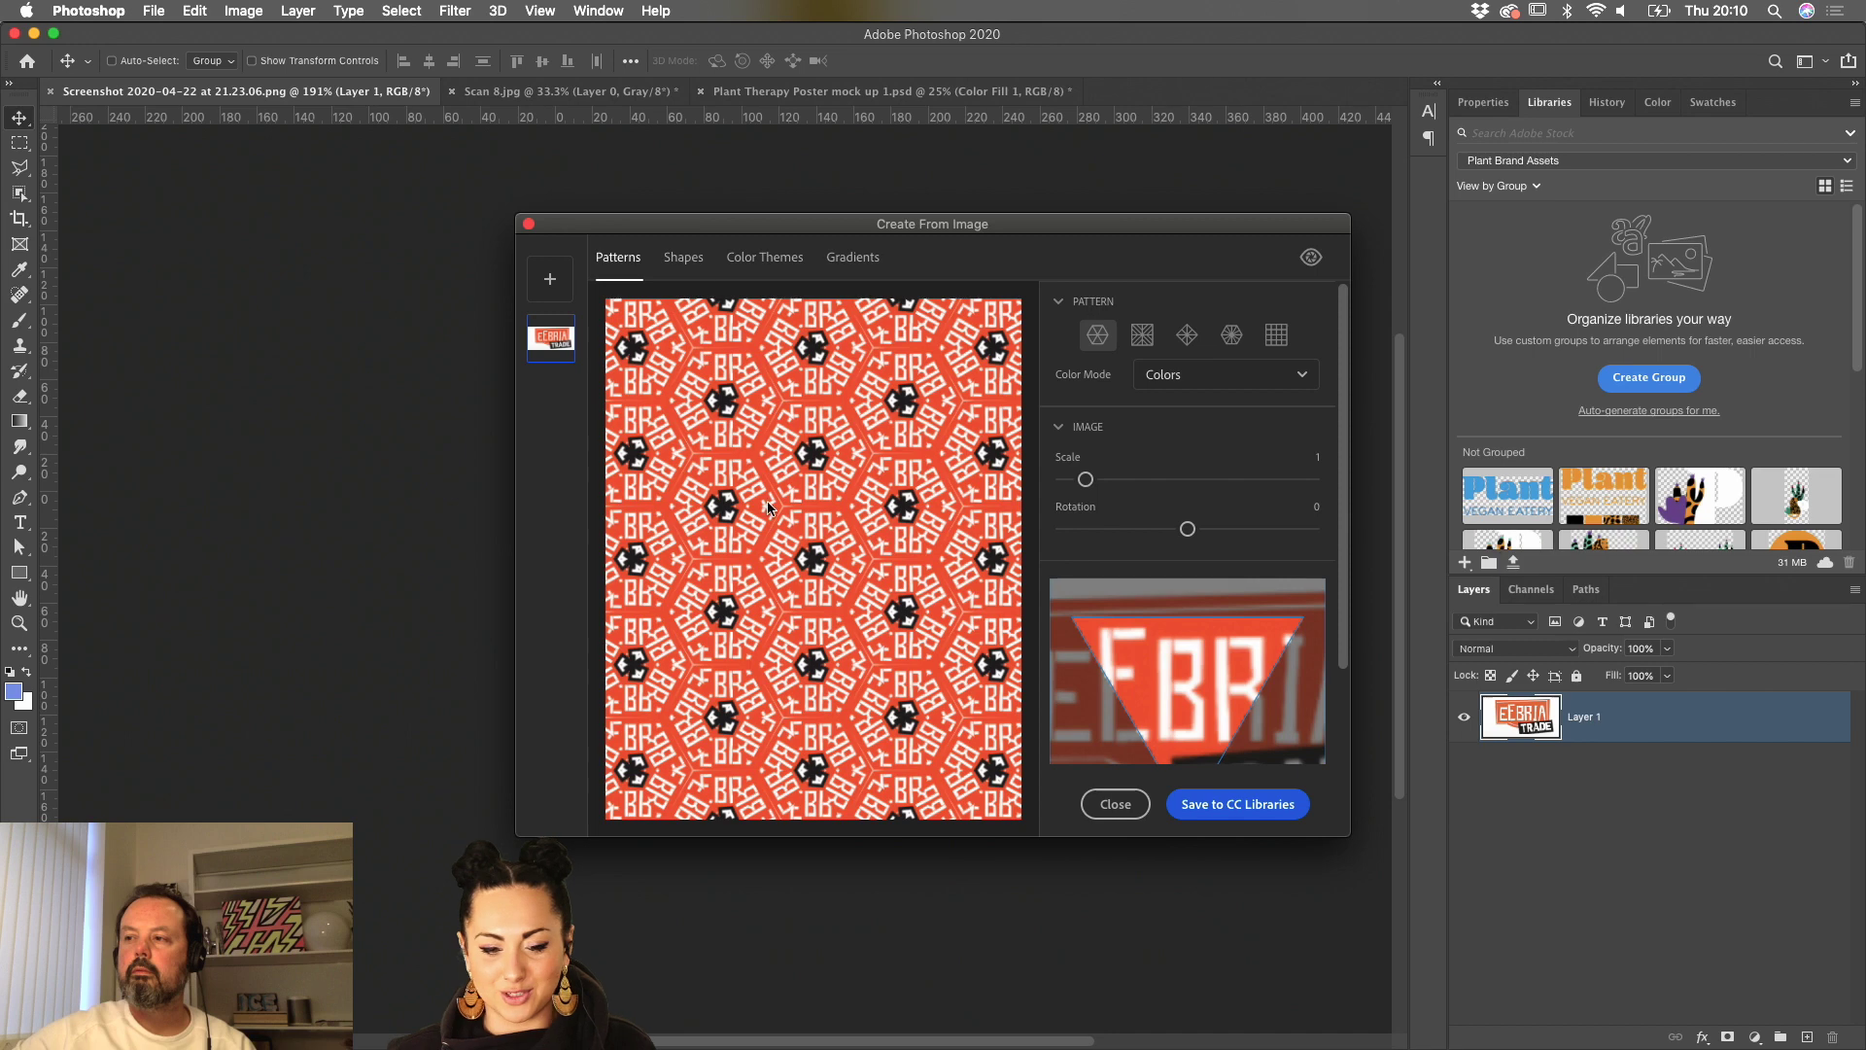
- Preview the logo as a shape, save its Colorful color theme to the library and close Create From Image
{"action": "left_click", "coordinate": [679, 264]}
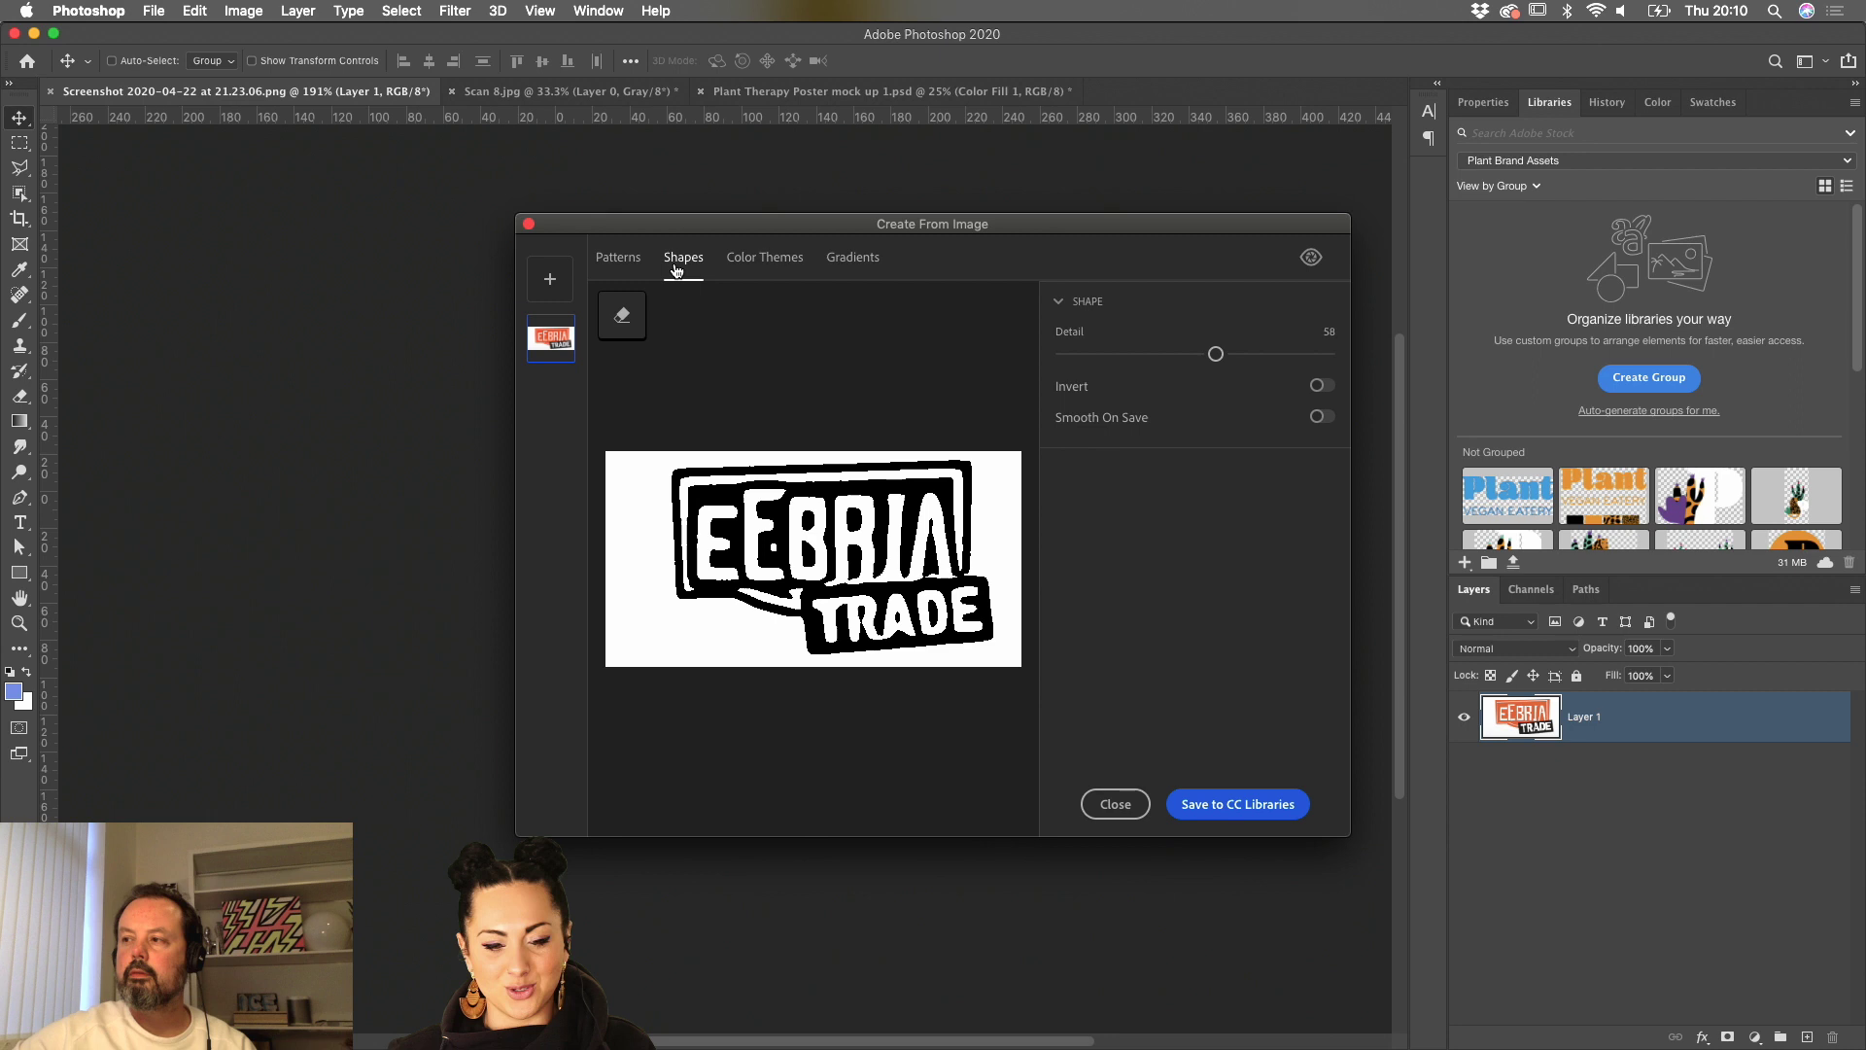
{"action": "left_click", "coordinate": [763, 260]}
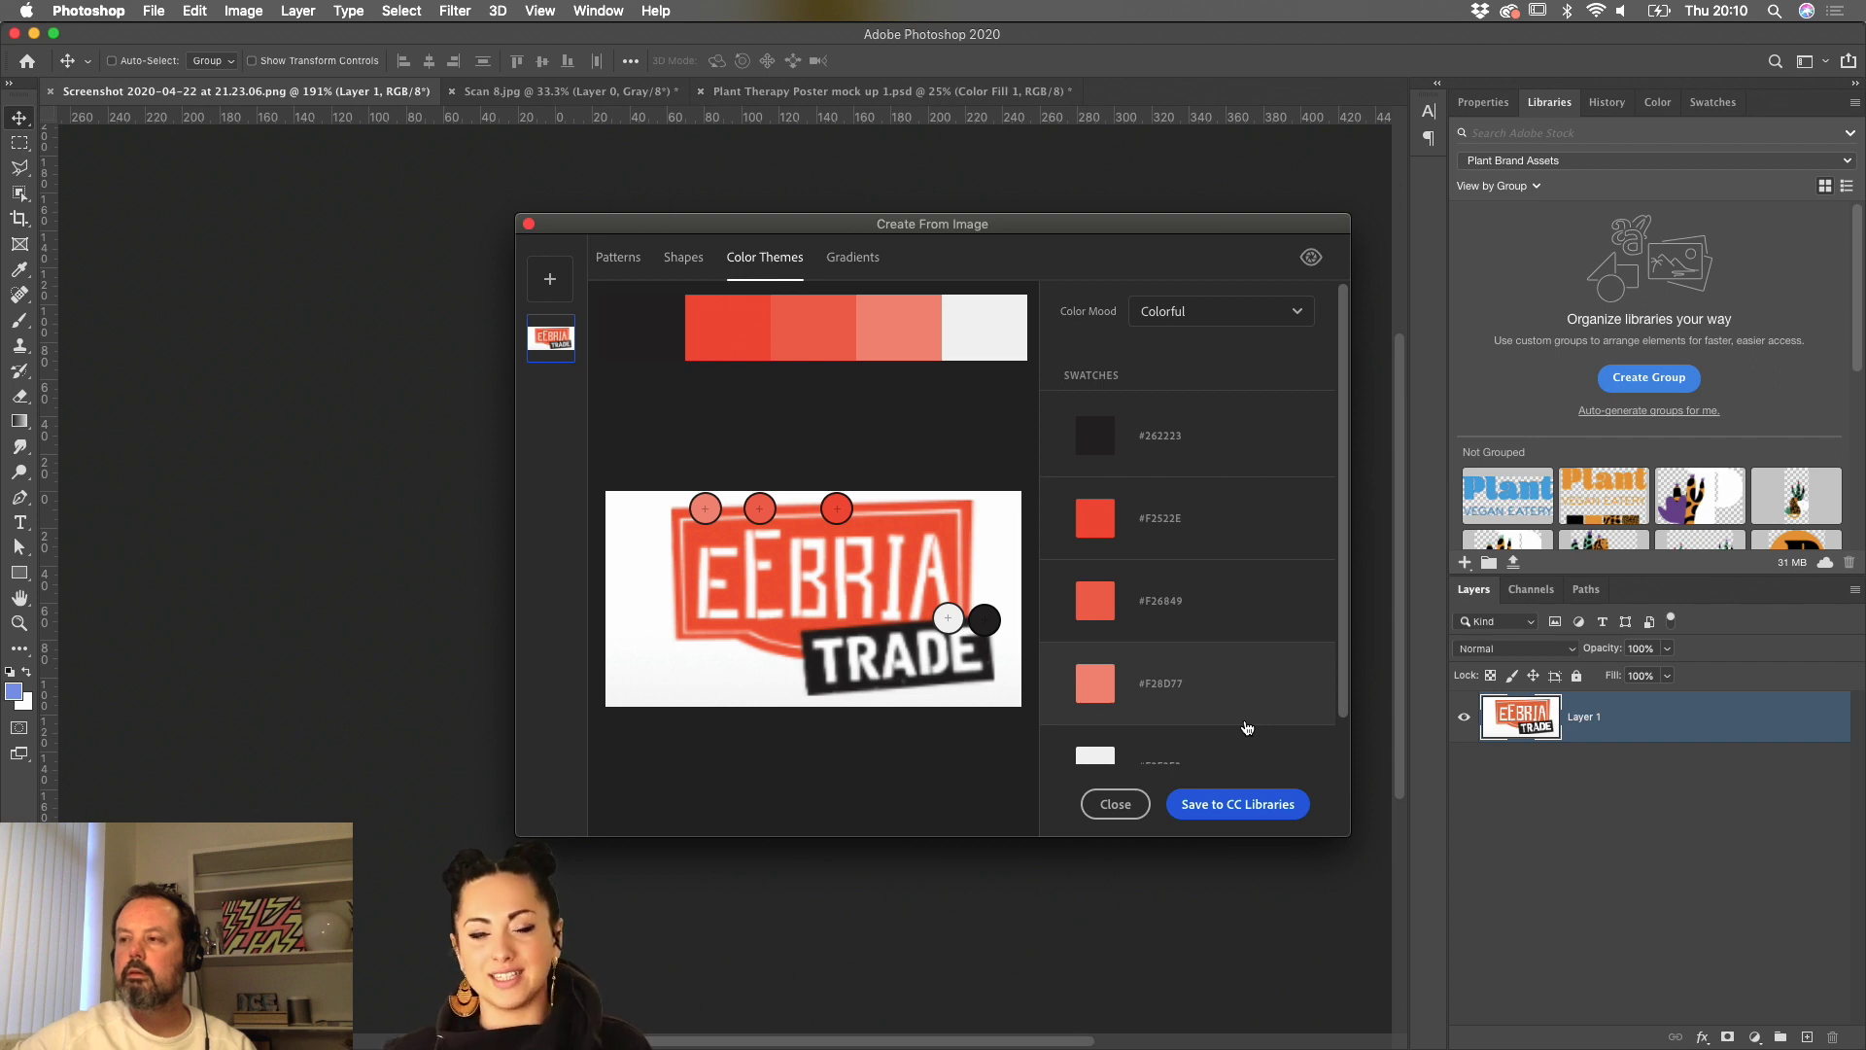
{"action": "scroll", "coordinate": [1247, 727], "scroll_direction": "down", "scroll_amount": 2}
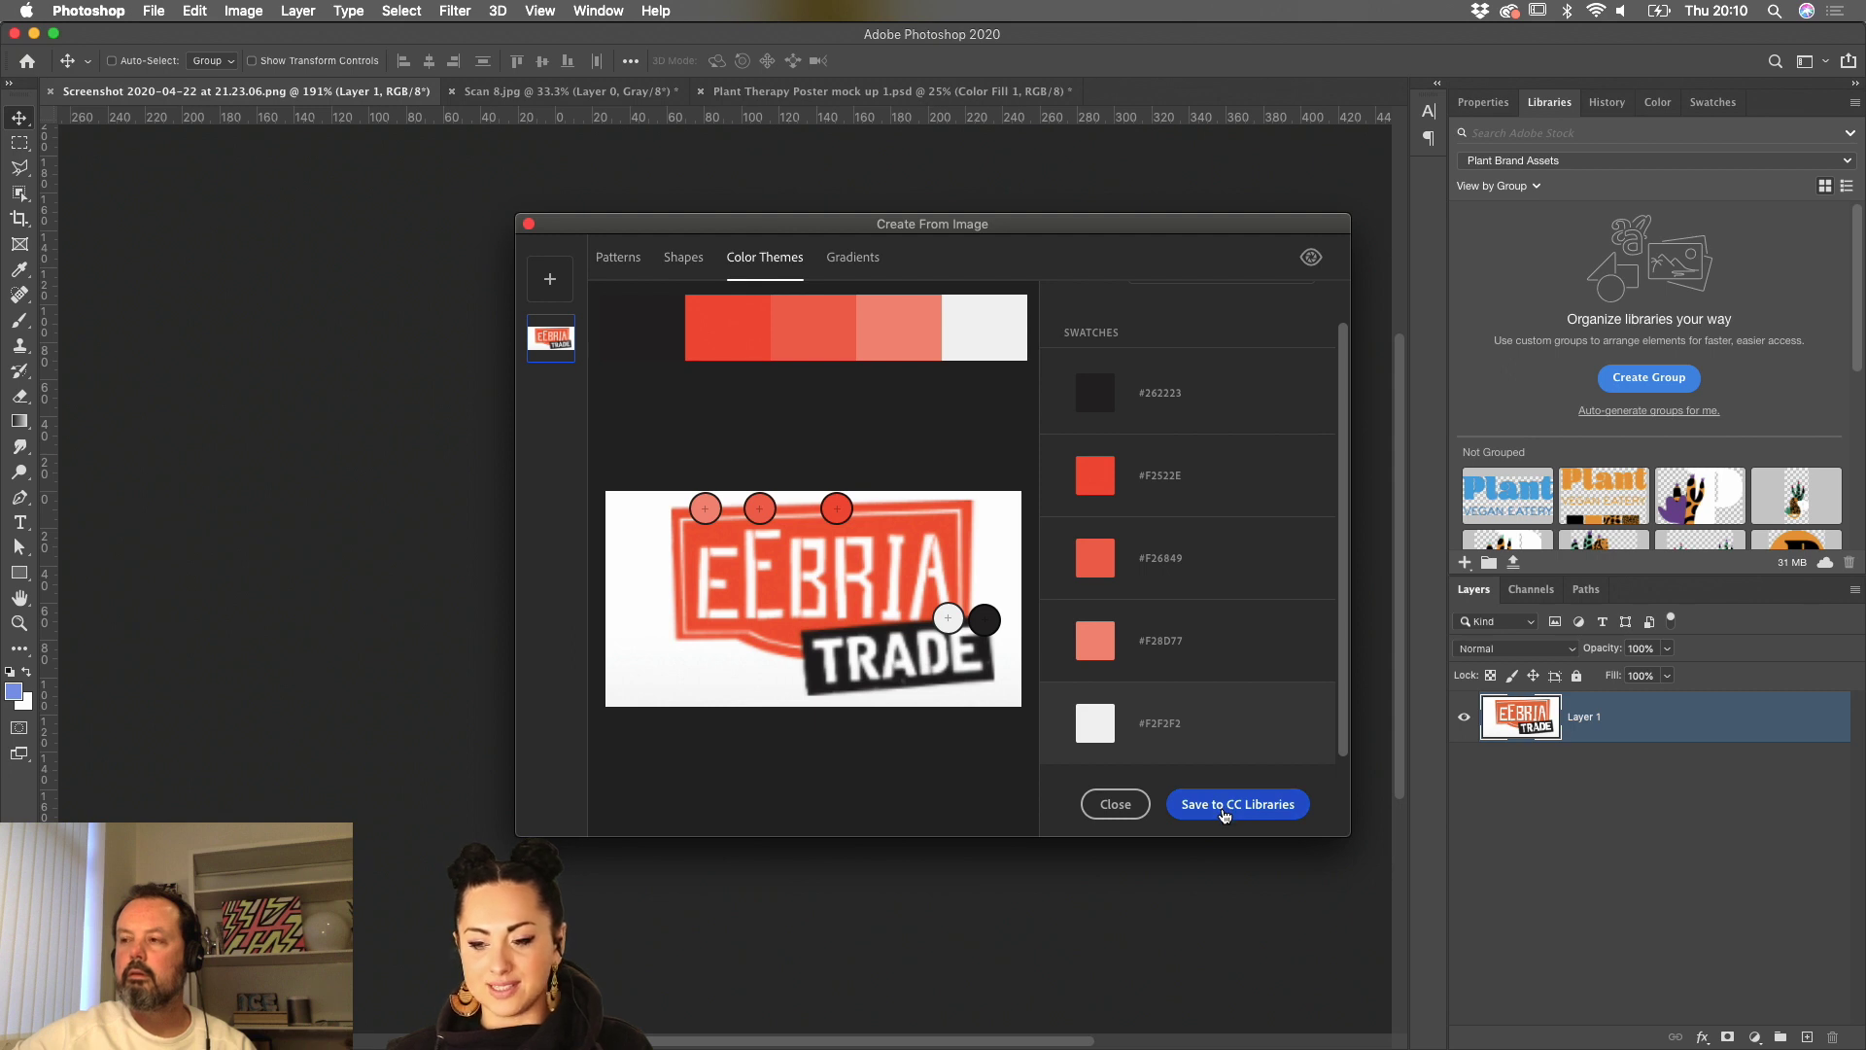
{"action": "left_click", "coordinate": [1225, 805]}
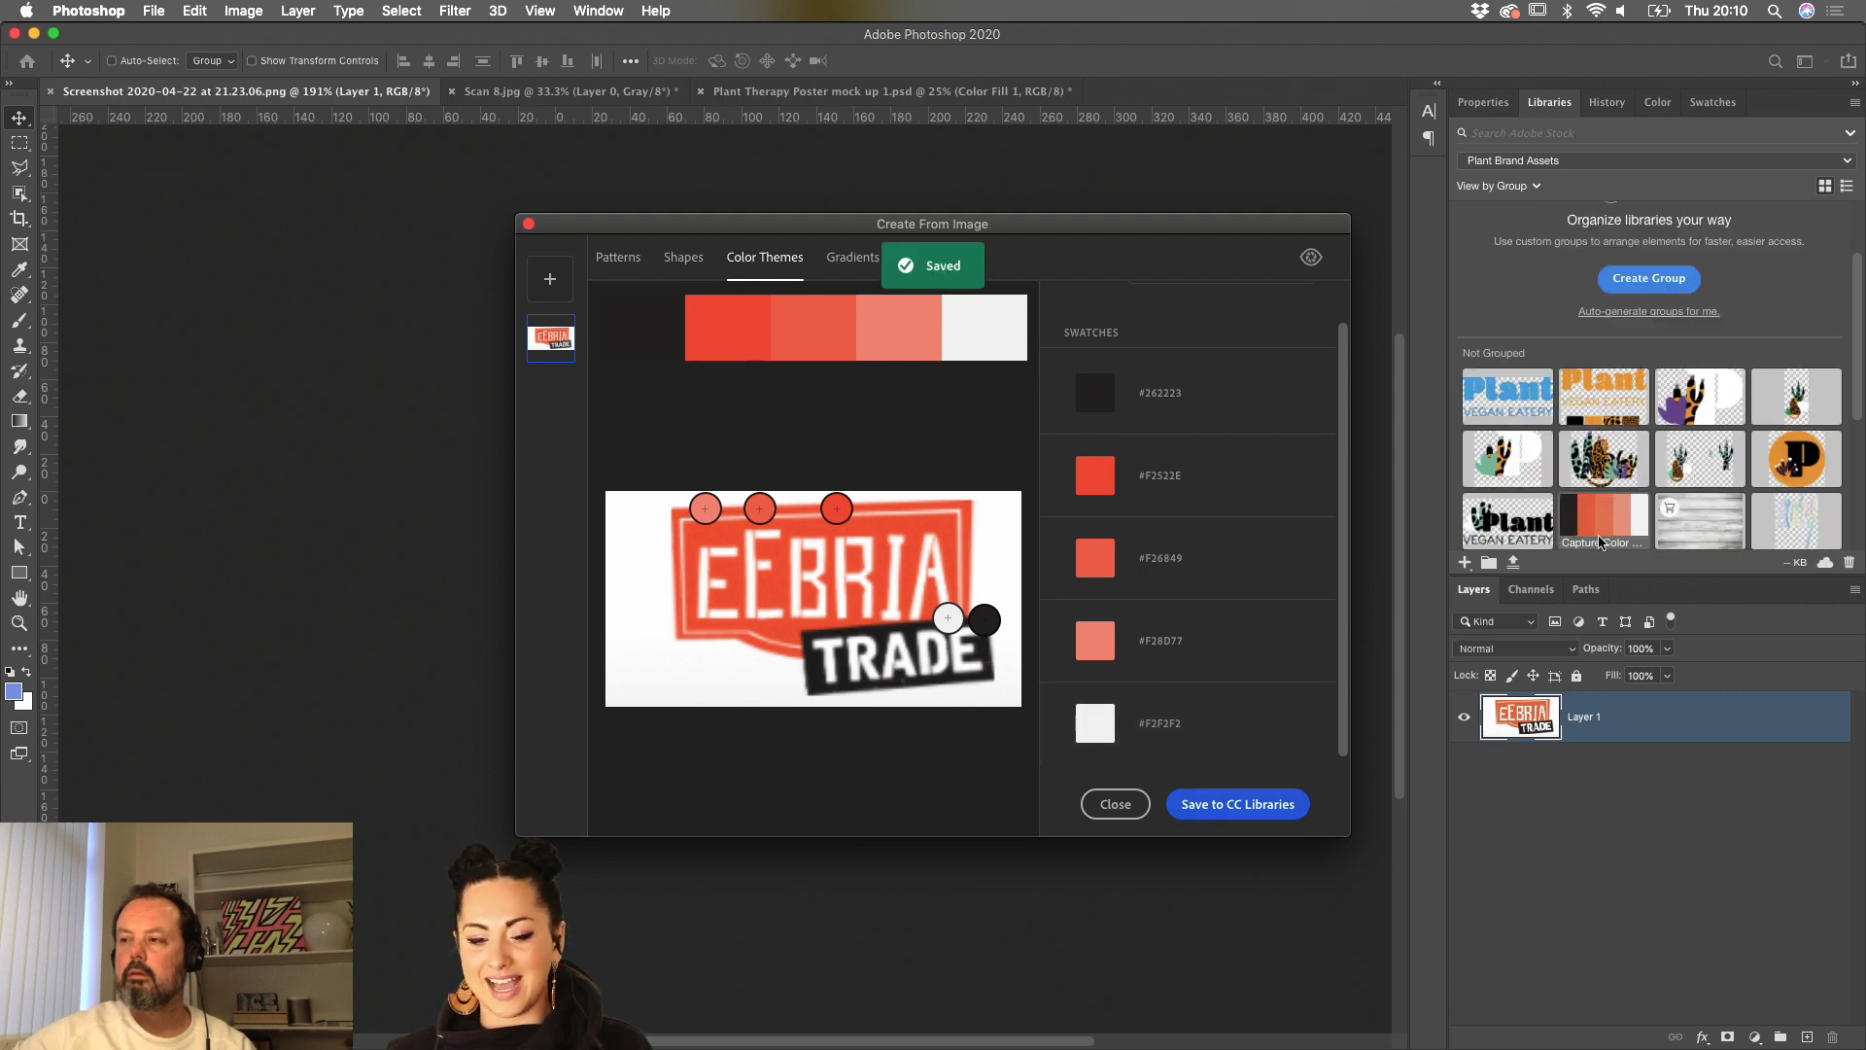
{"action": "left_click", "coordinate": [1108, 805]}
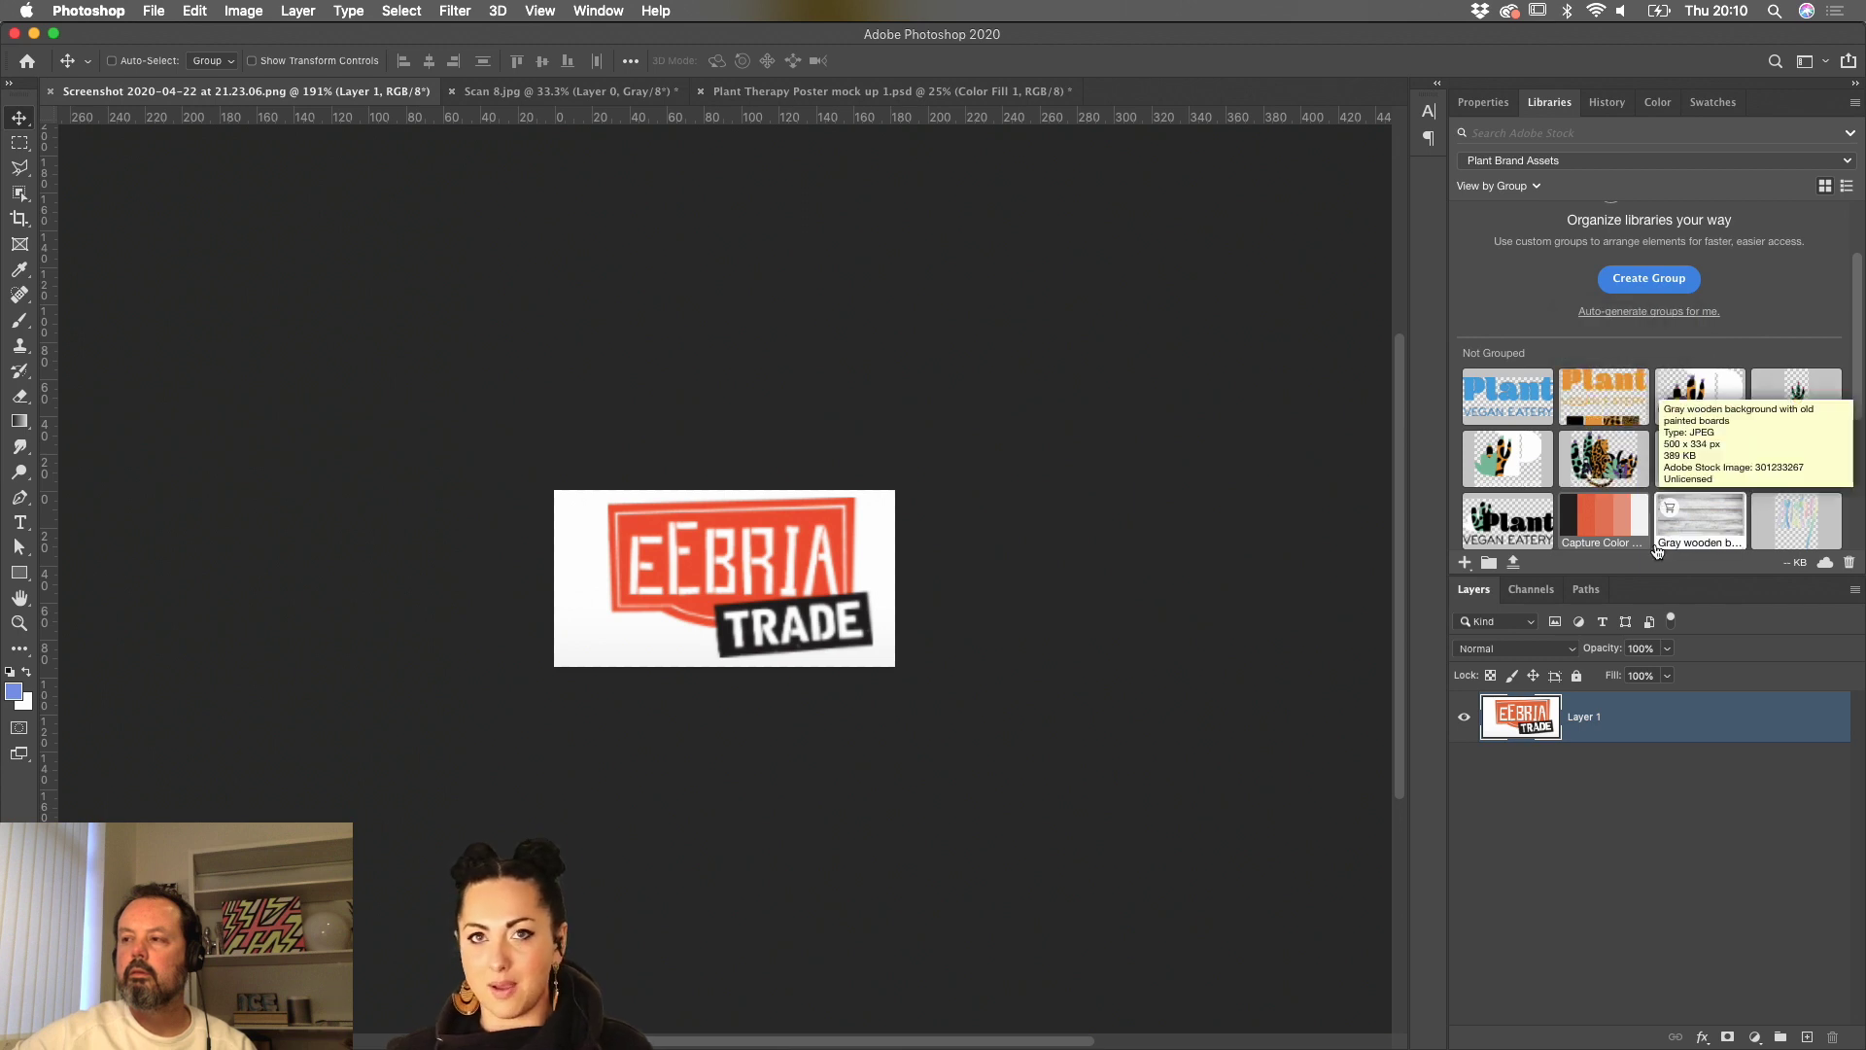
- Create a new library named with the guest's first name followed by "logo"
{"action": "left_click", "coordinate": [1848, 162]}
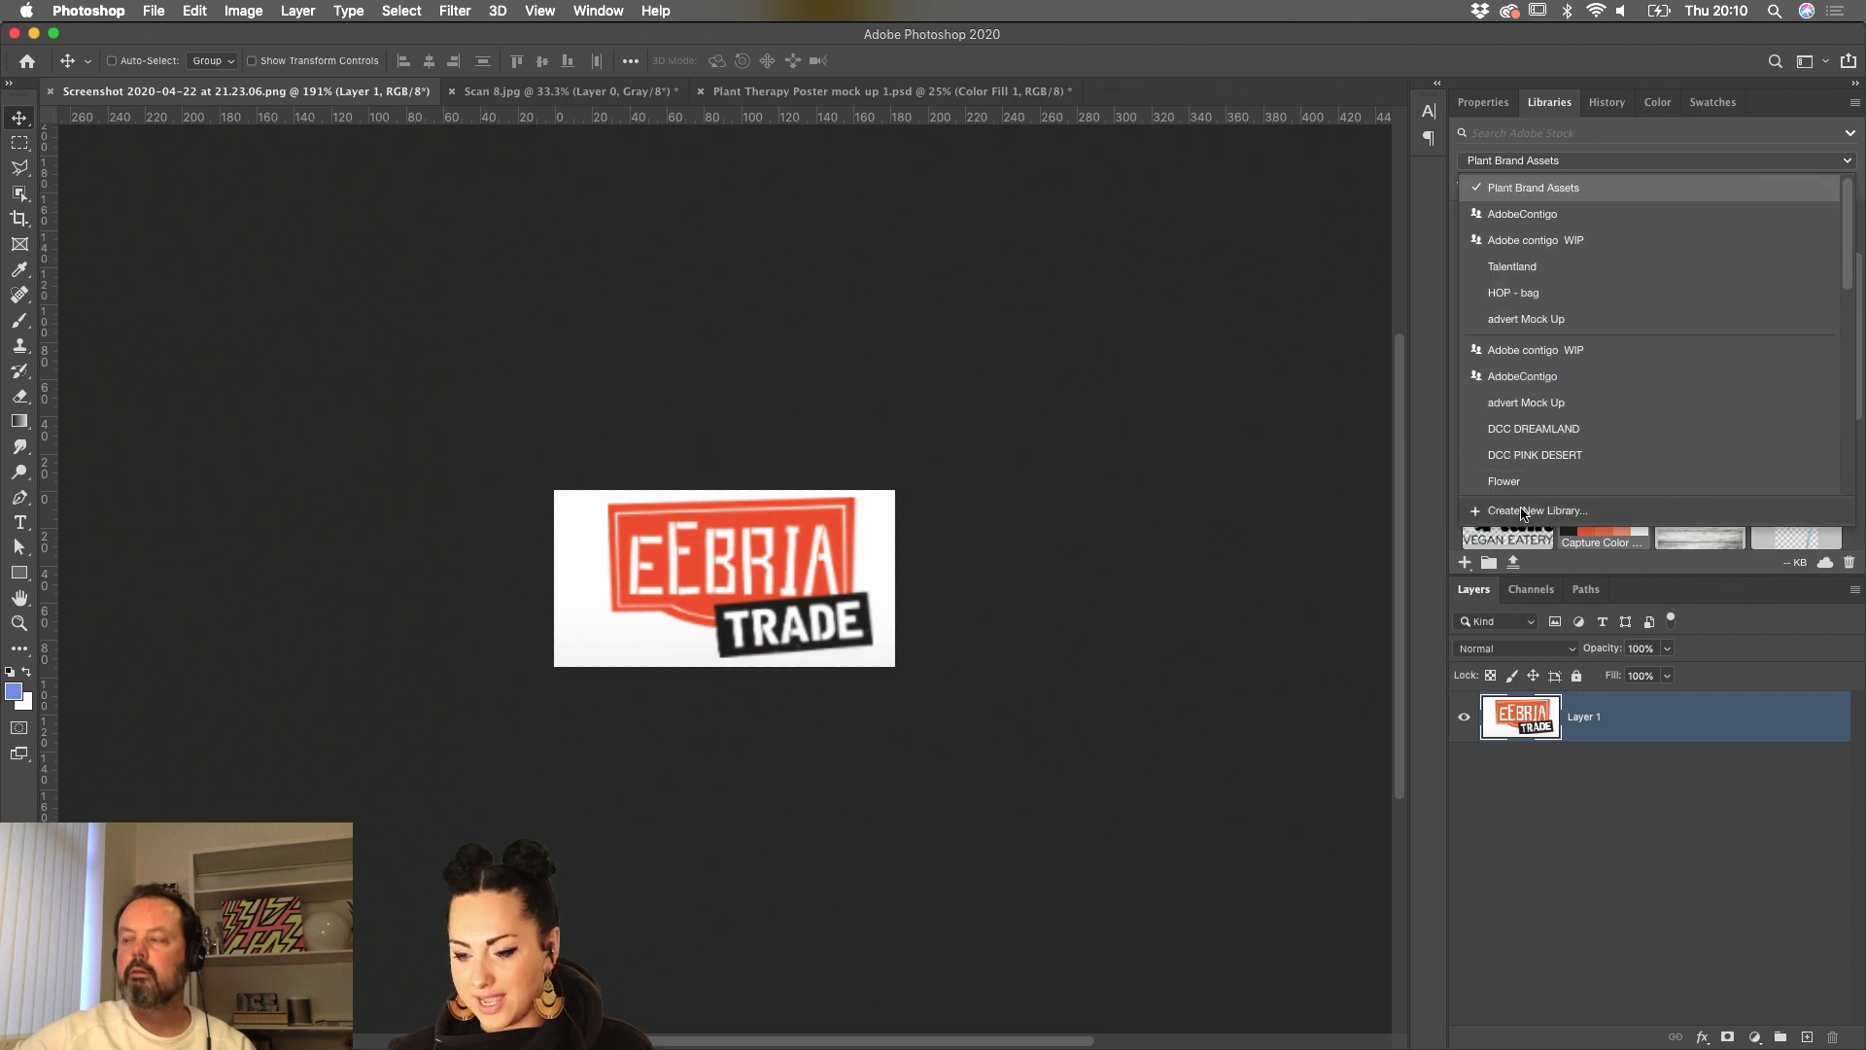
{"action": "left_click", "coordinate": [1512, 512]}
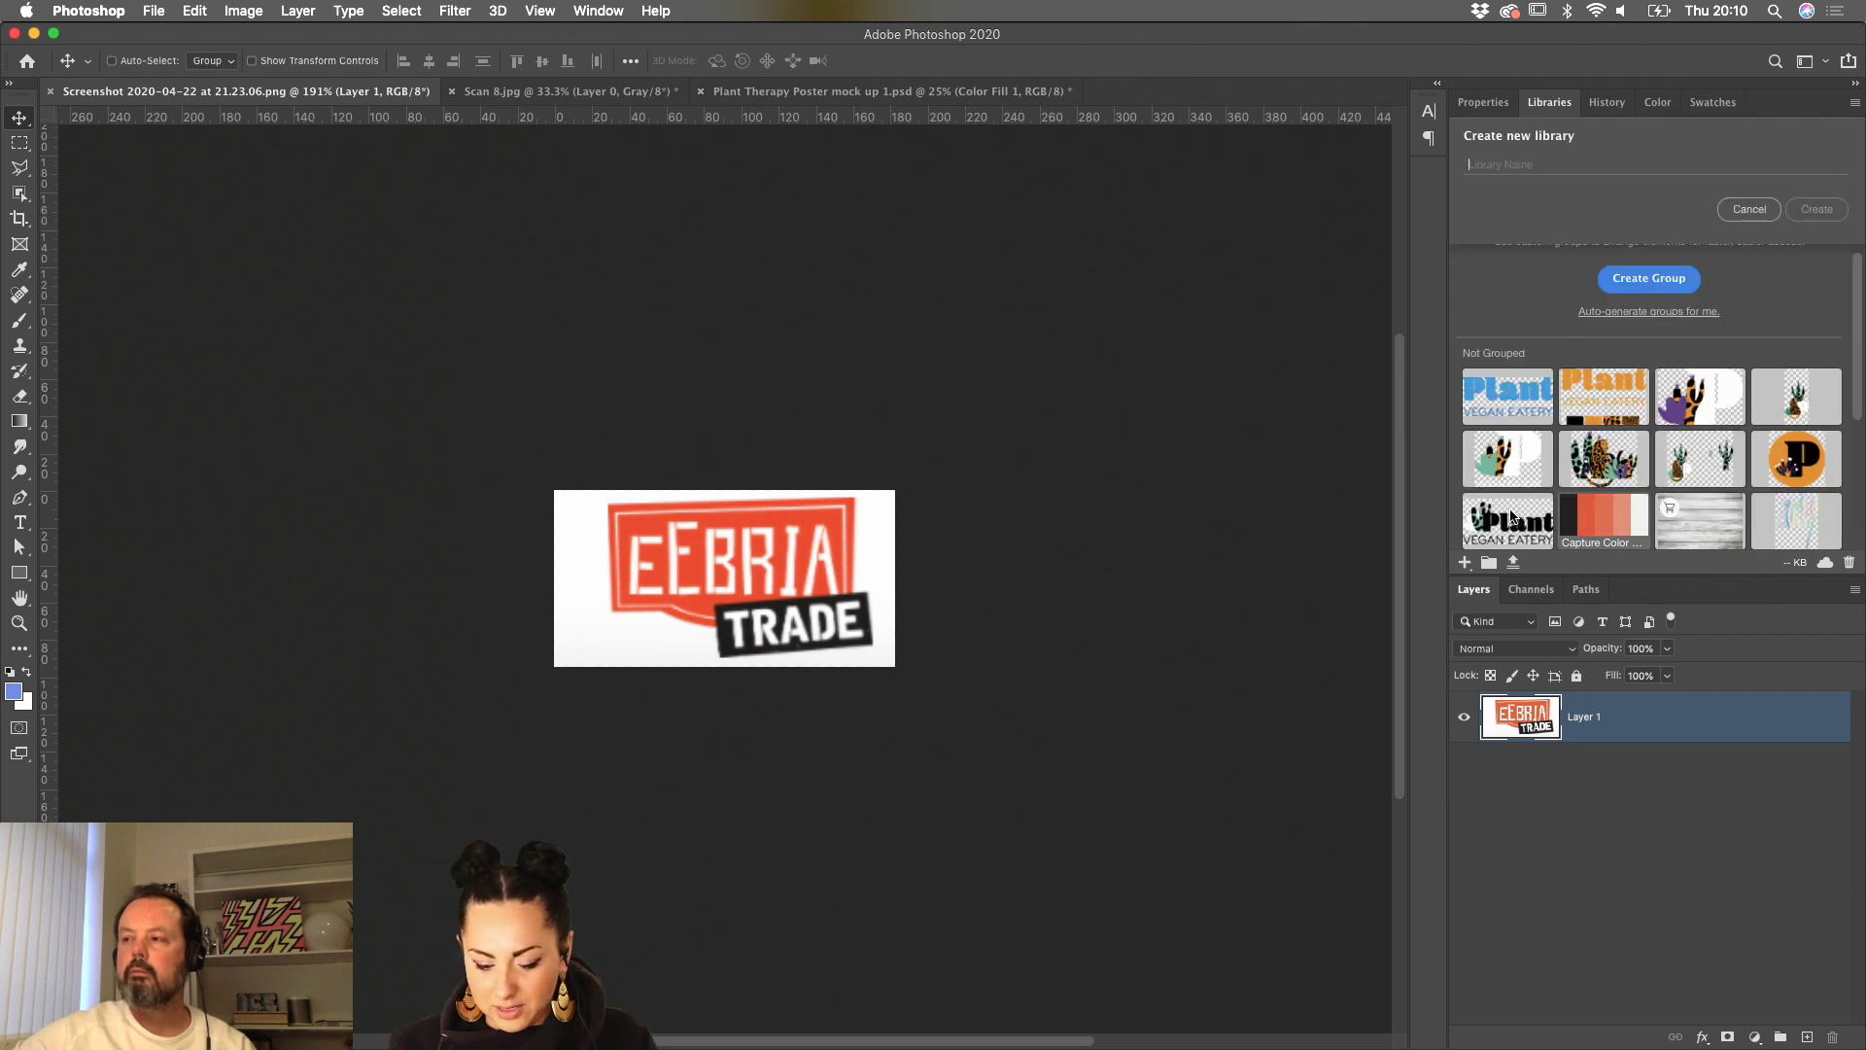
{"action": "type", "text": "Nick"}
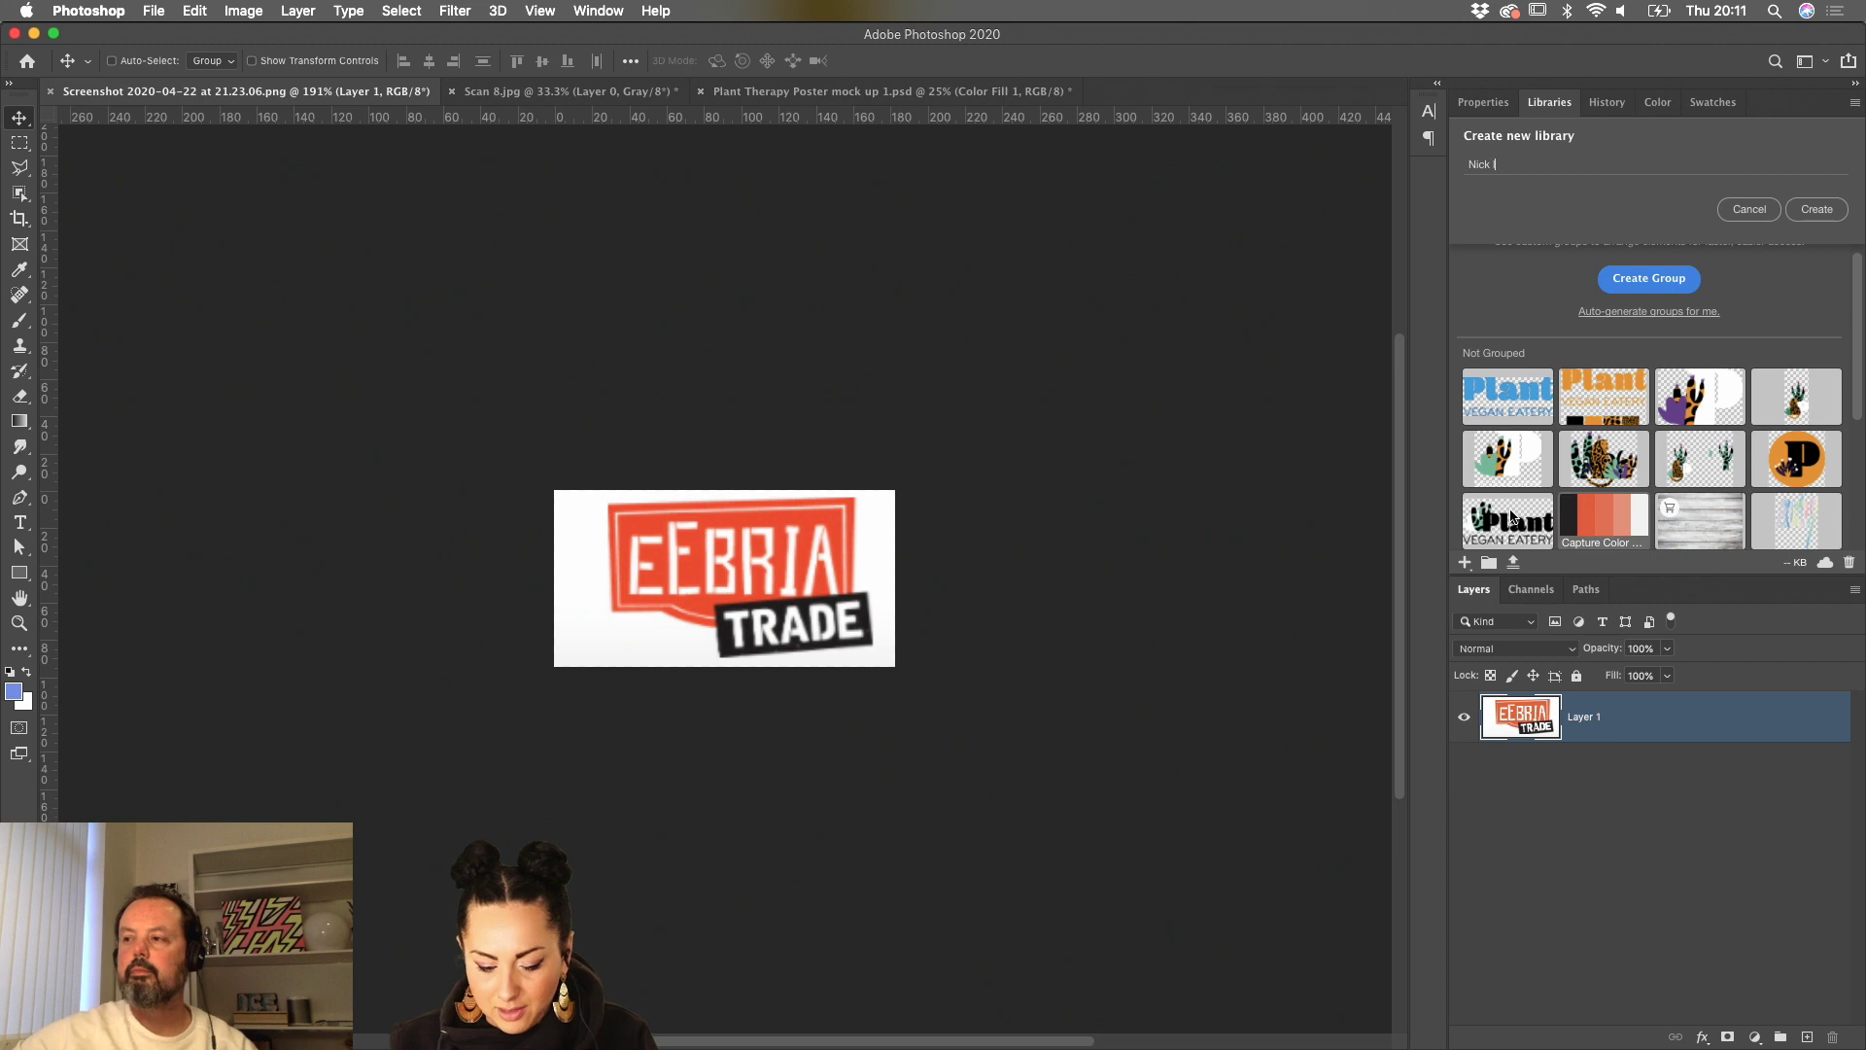
{"action": "type", "text": "logo"}
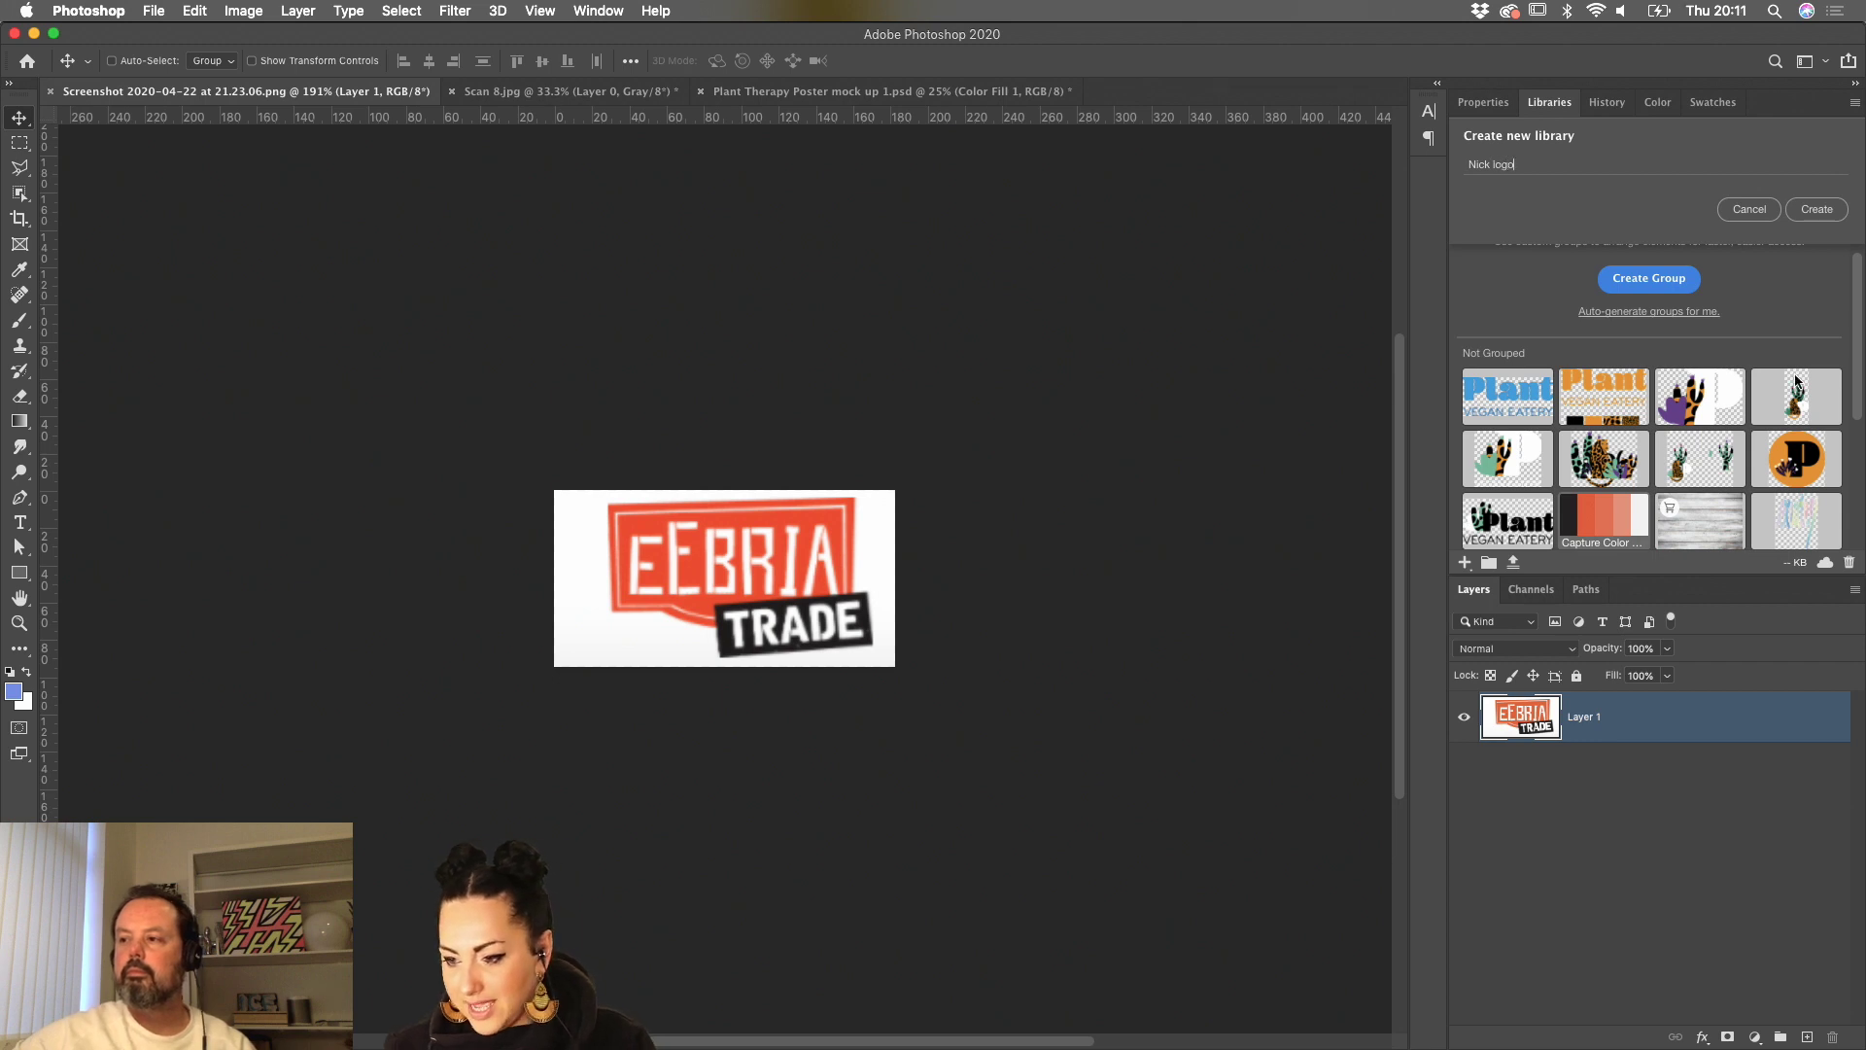
{"action": "left_click", "coordinate": [1816, 210]}
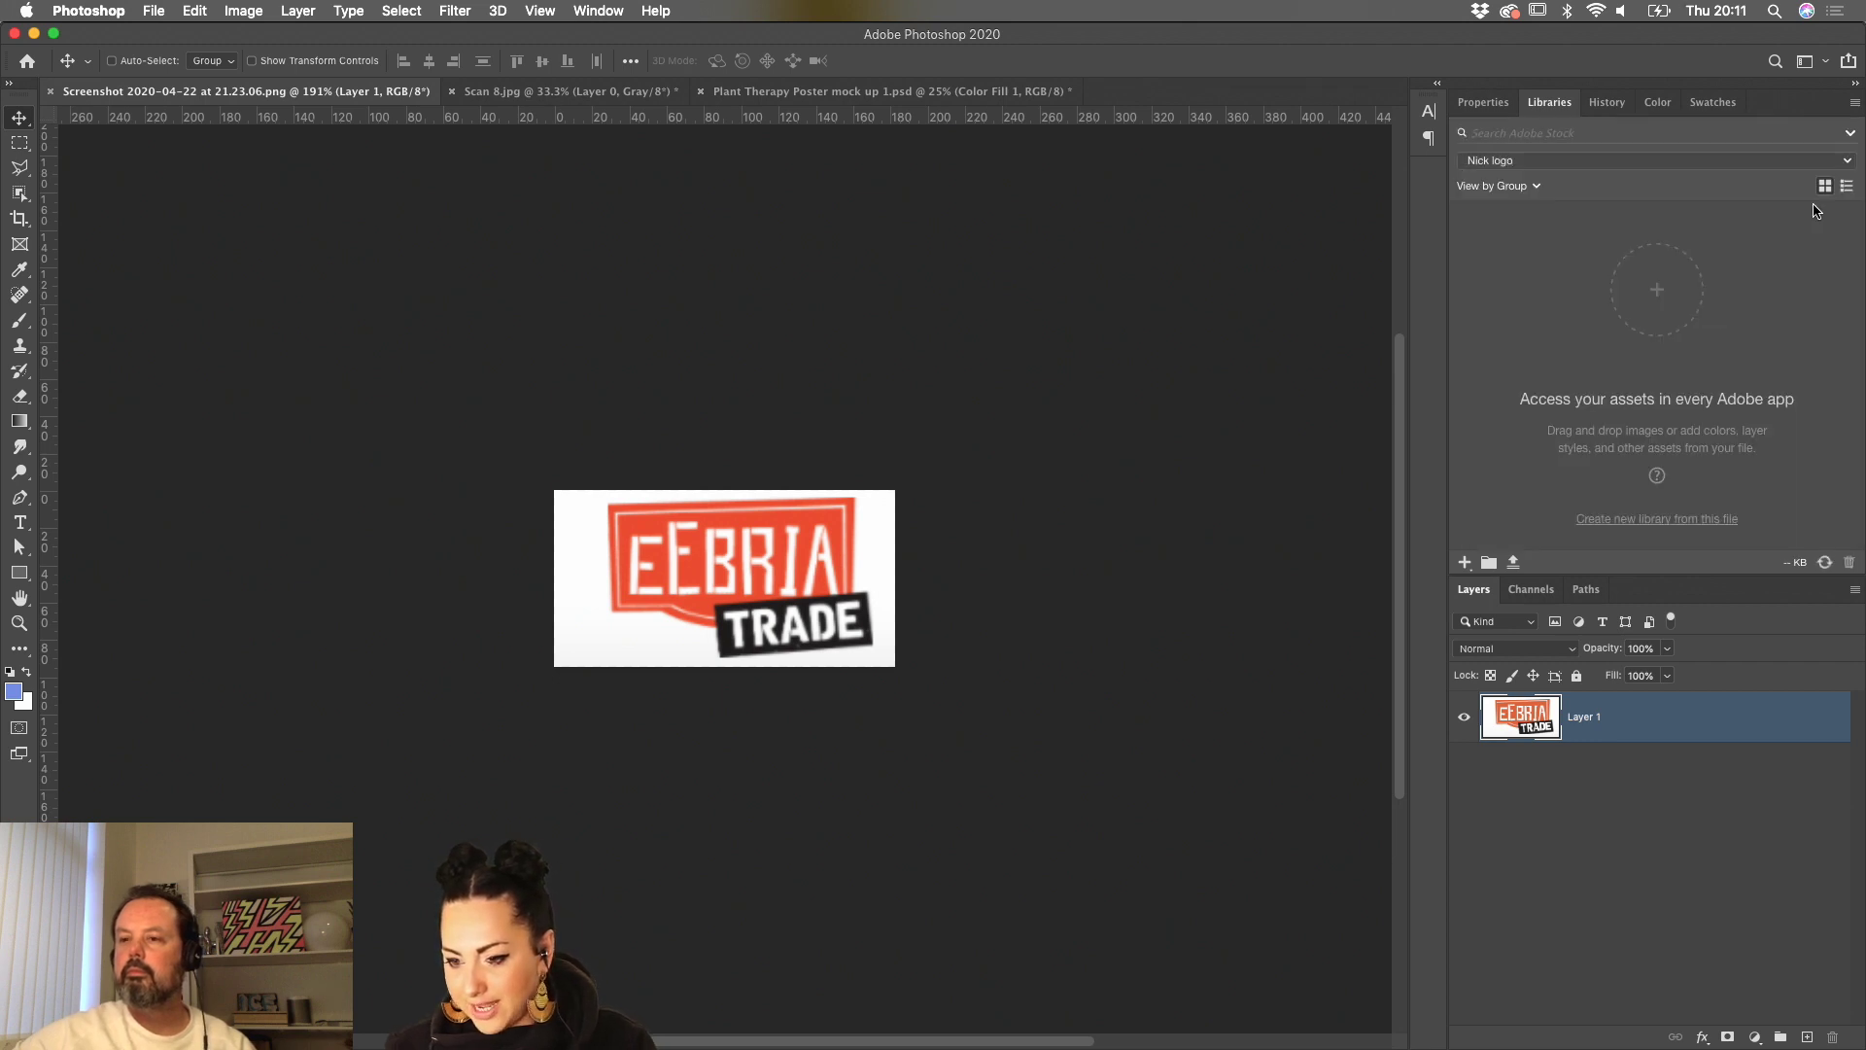
- Move the captured EEBRIA color theme from the Plant Brand Assets library to the guest's new logo library
{"action": "left_click", "coordinate": [1845, 161]}
{"action": "left_click", "coordinate": [1738, 216]}
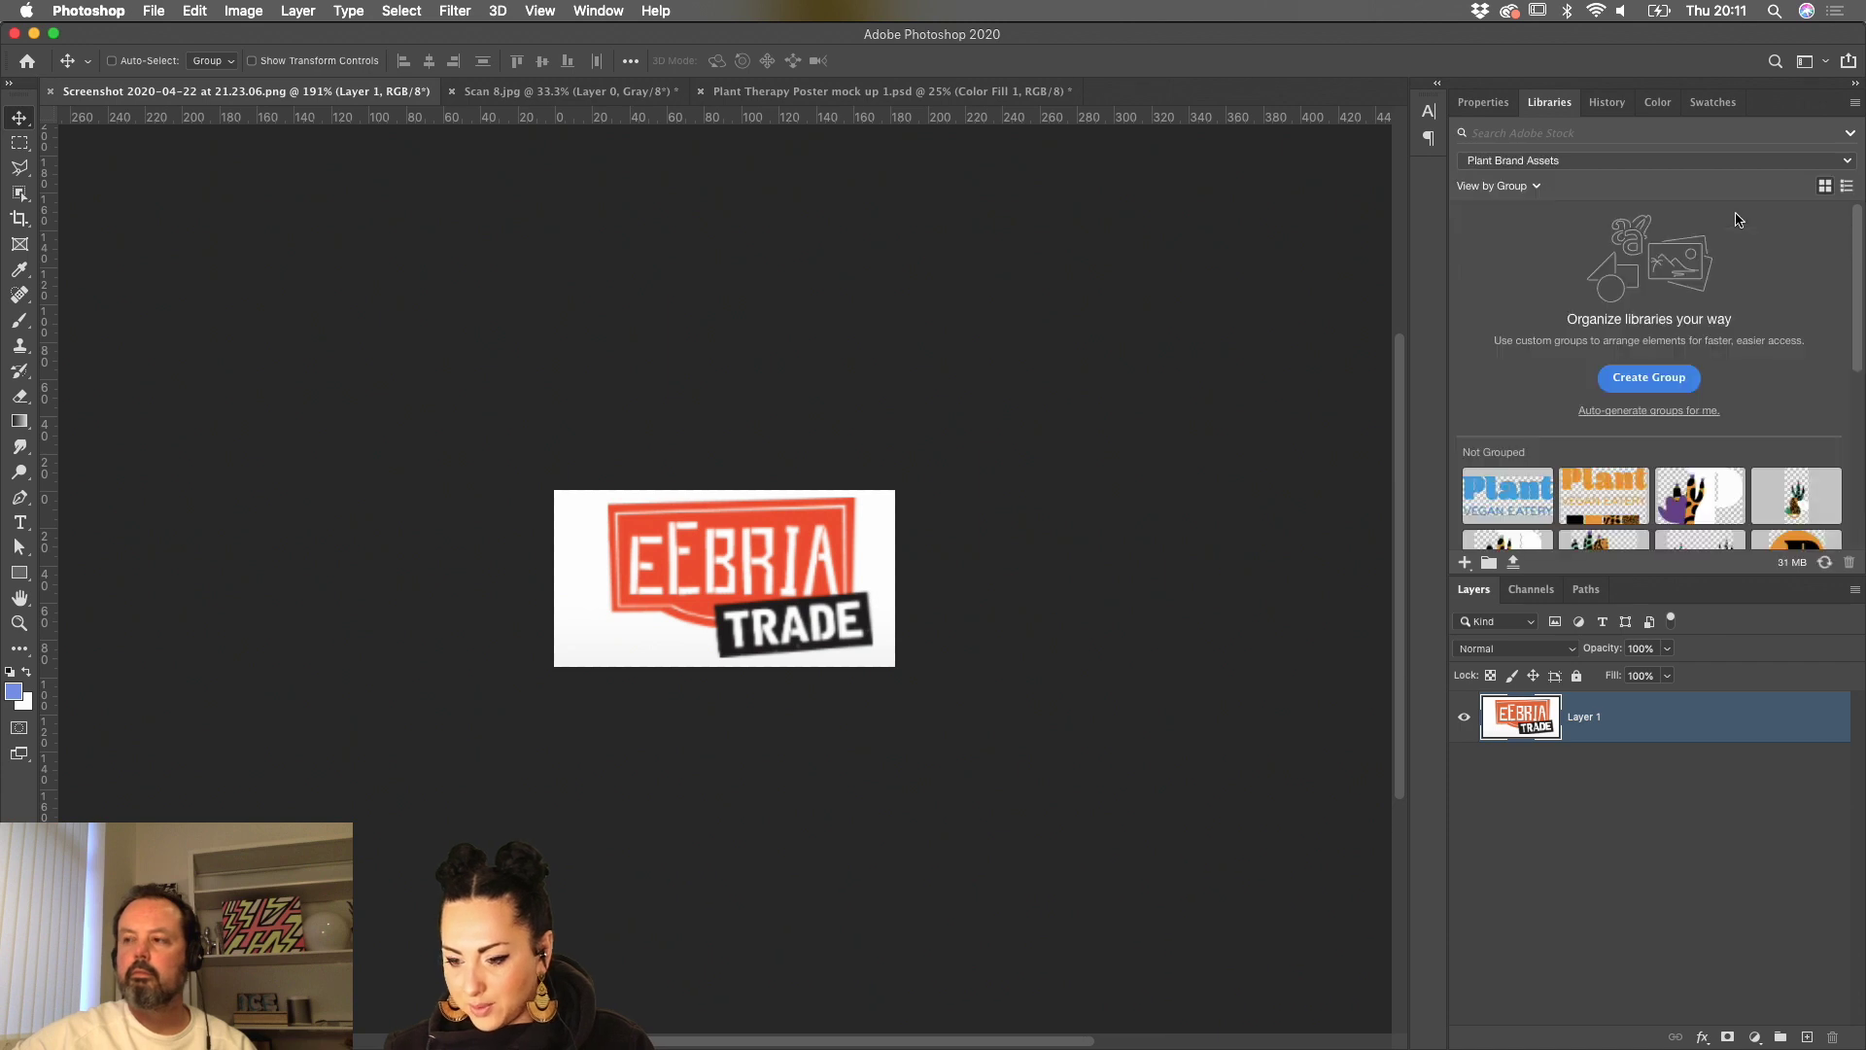
{"action": "scroll", "coordinate": [1622, 503], "scroll_direction": "down", "scroll_amount": 4}
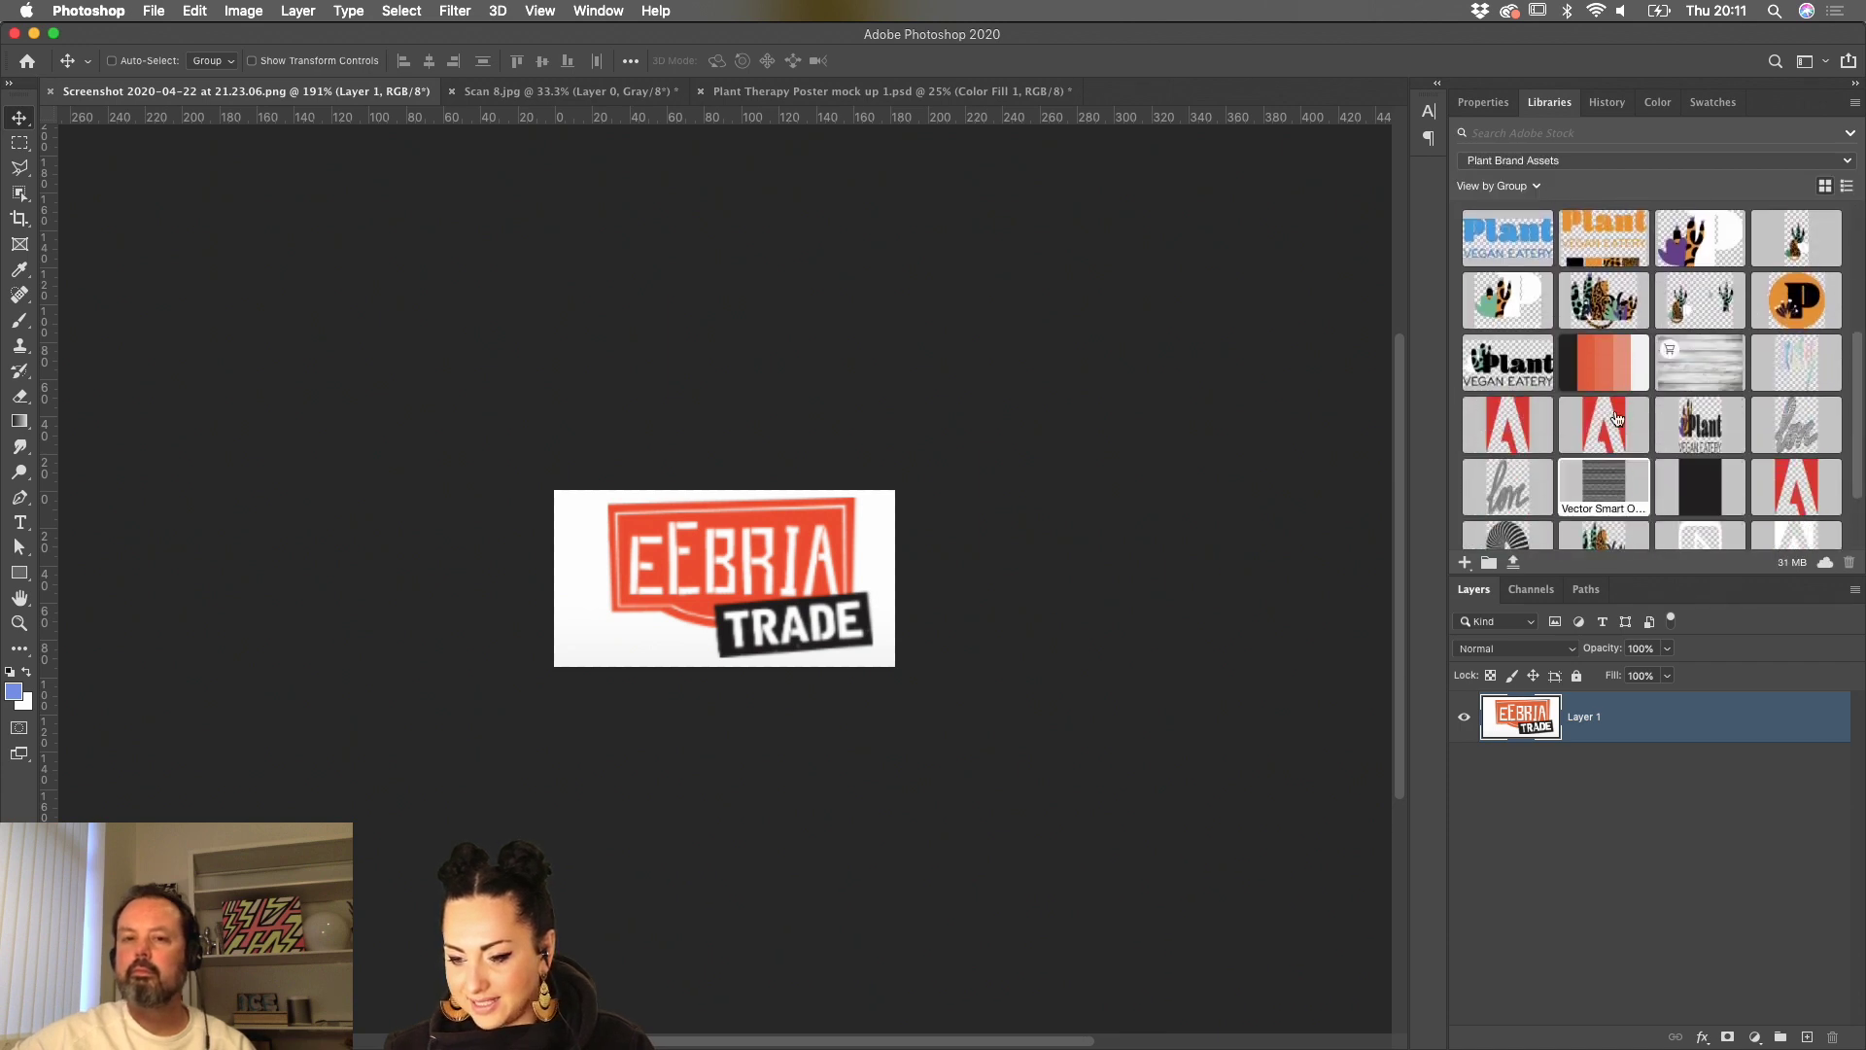
{"action": "right_click", "coordinate": [1604, 350]}
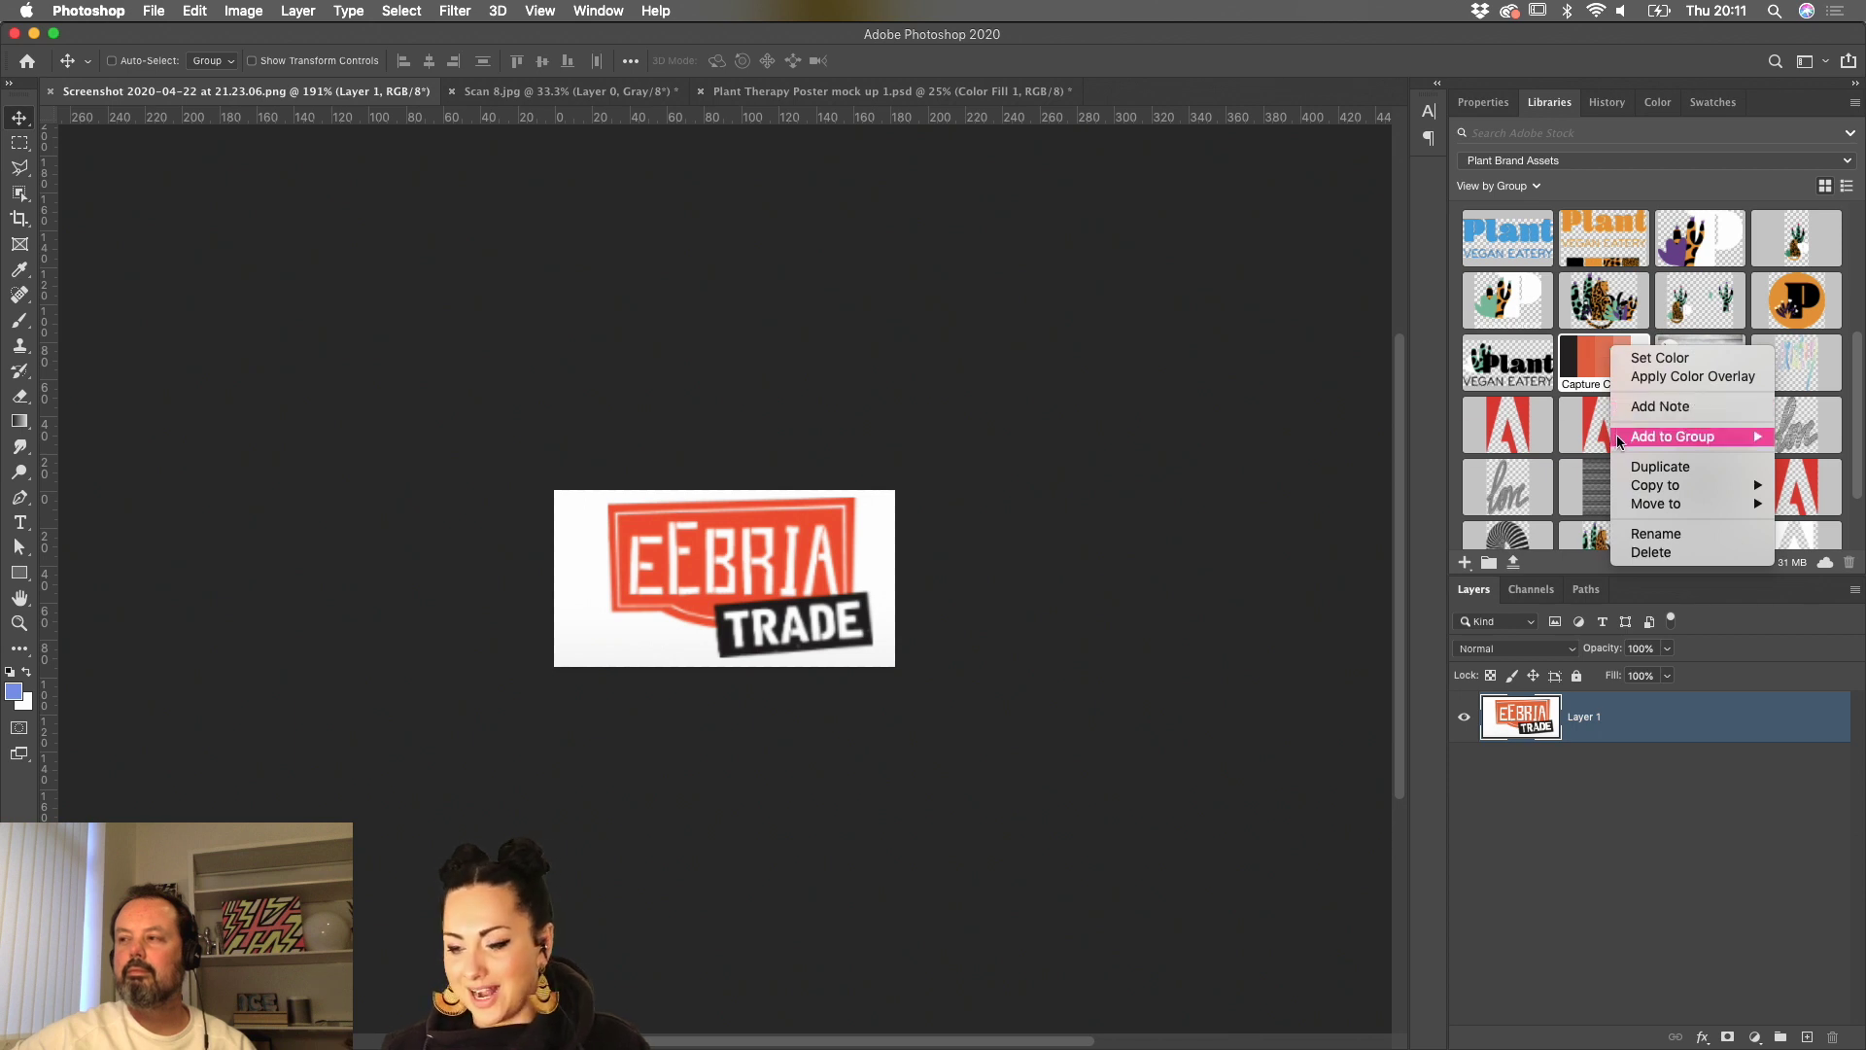
{"action": "mouse_move", "coordinate": [1621, 501]}
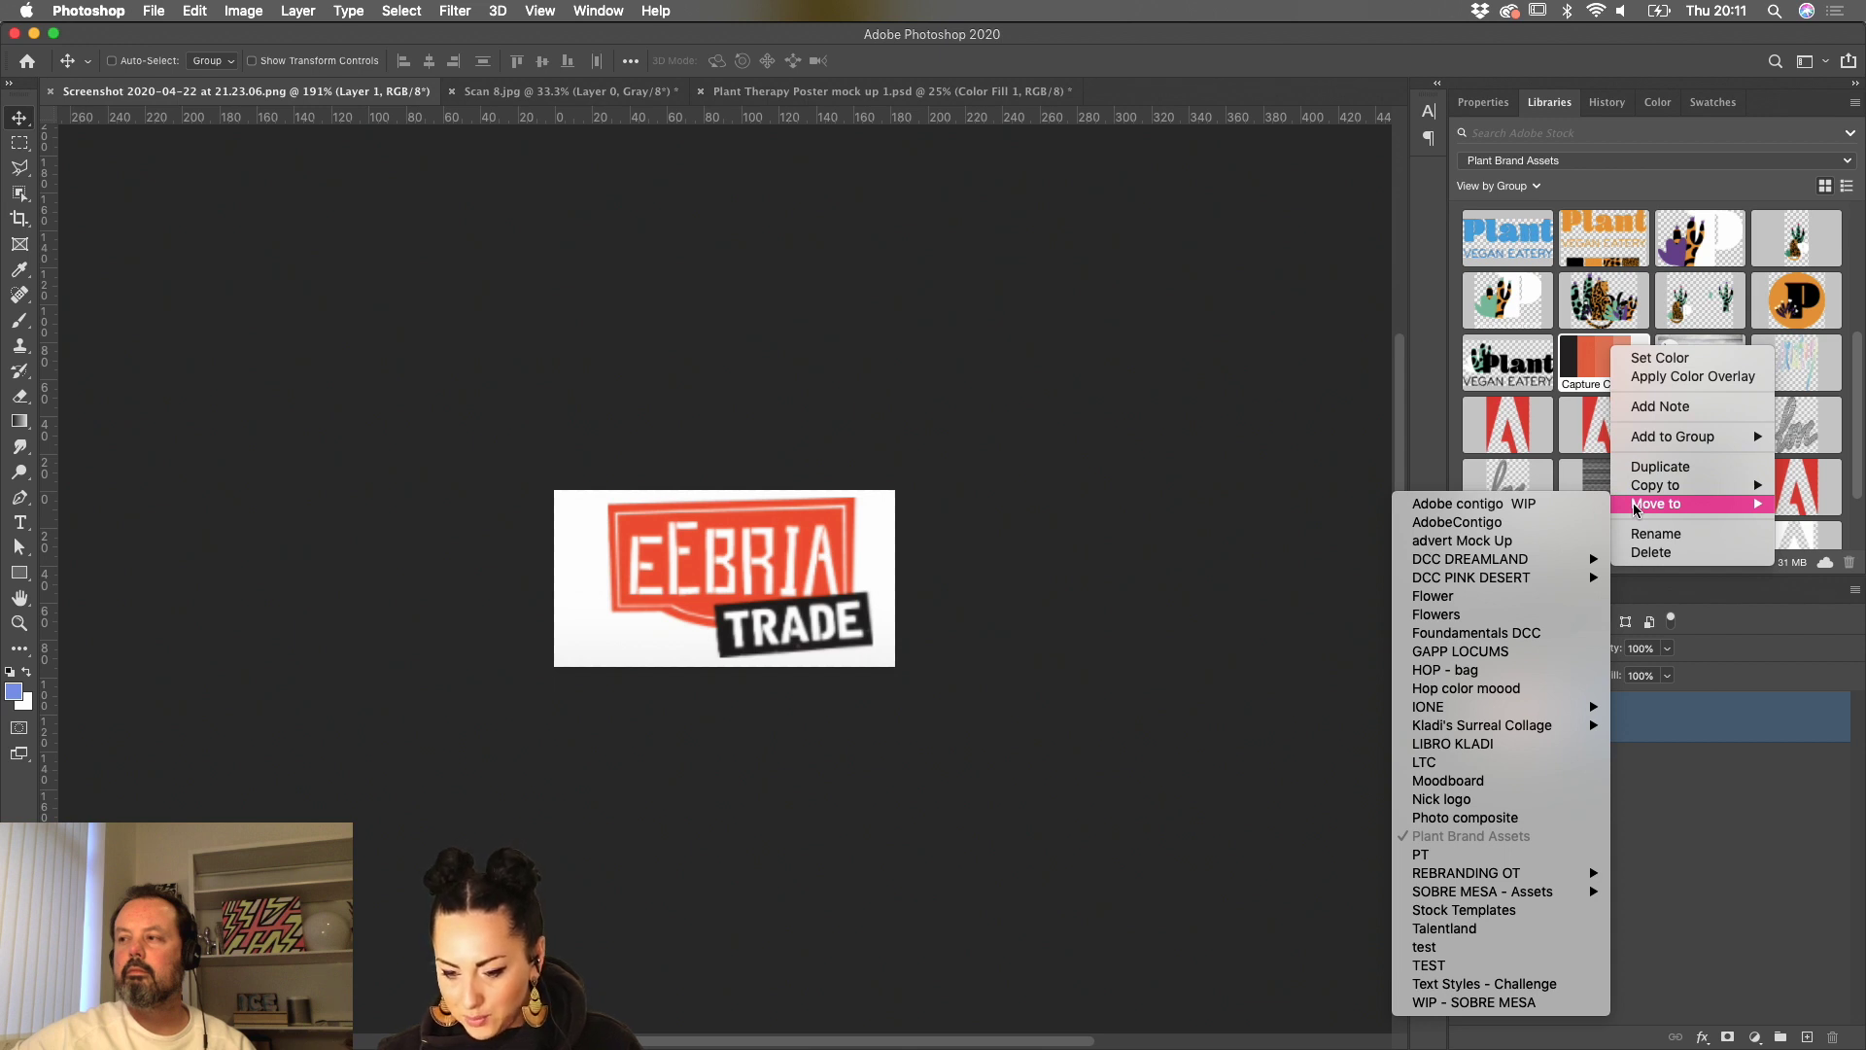
{"action": "left_click", "coordinate": [1508, 794]}
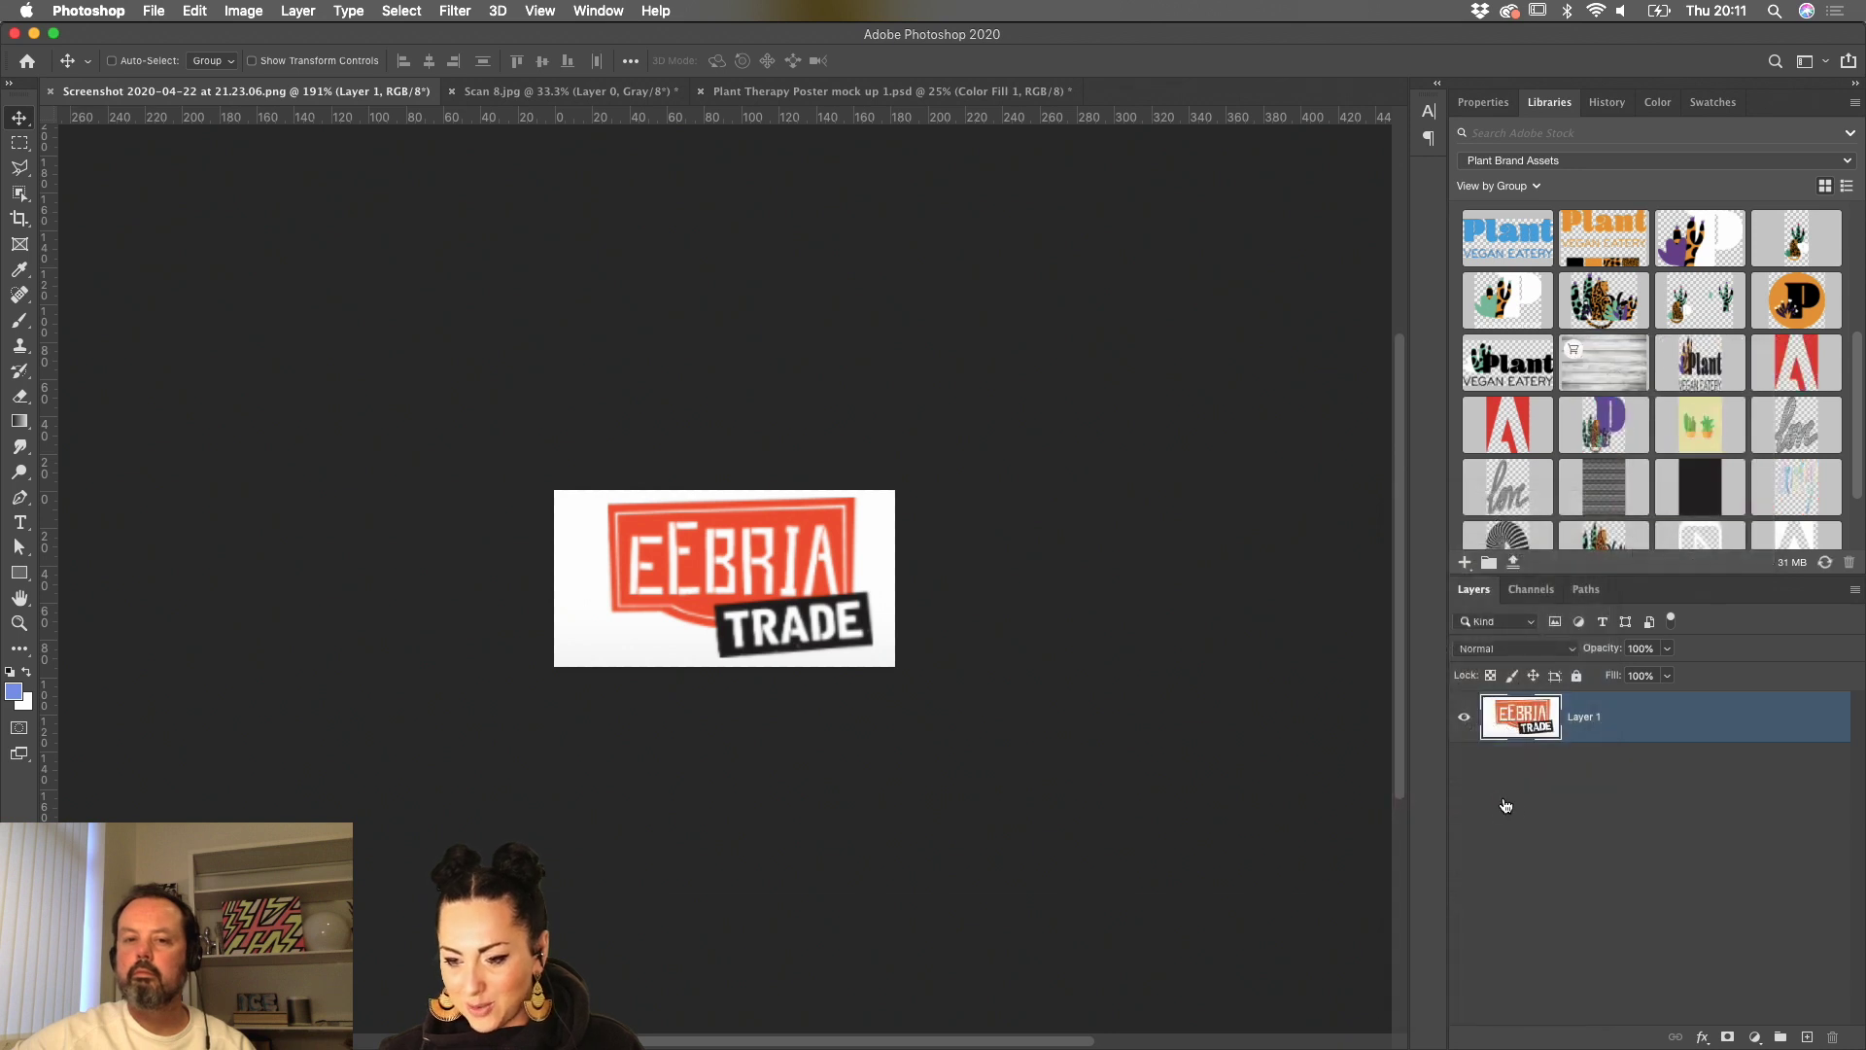
- Display the contents of the guest's new logo library to check the moved color theme
{"action": "left_click", "coordinate": [1629, 160]}
{"action": "left_click", "coordinate": [1629, 208]}
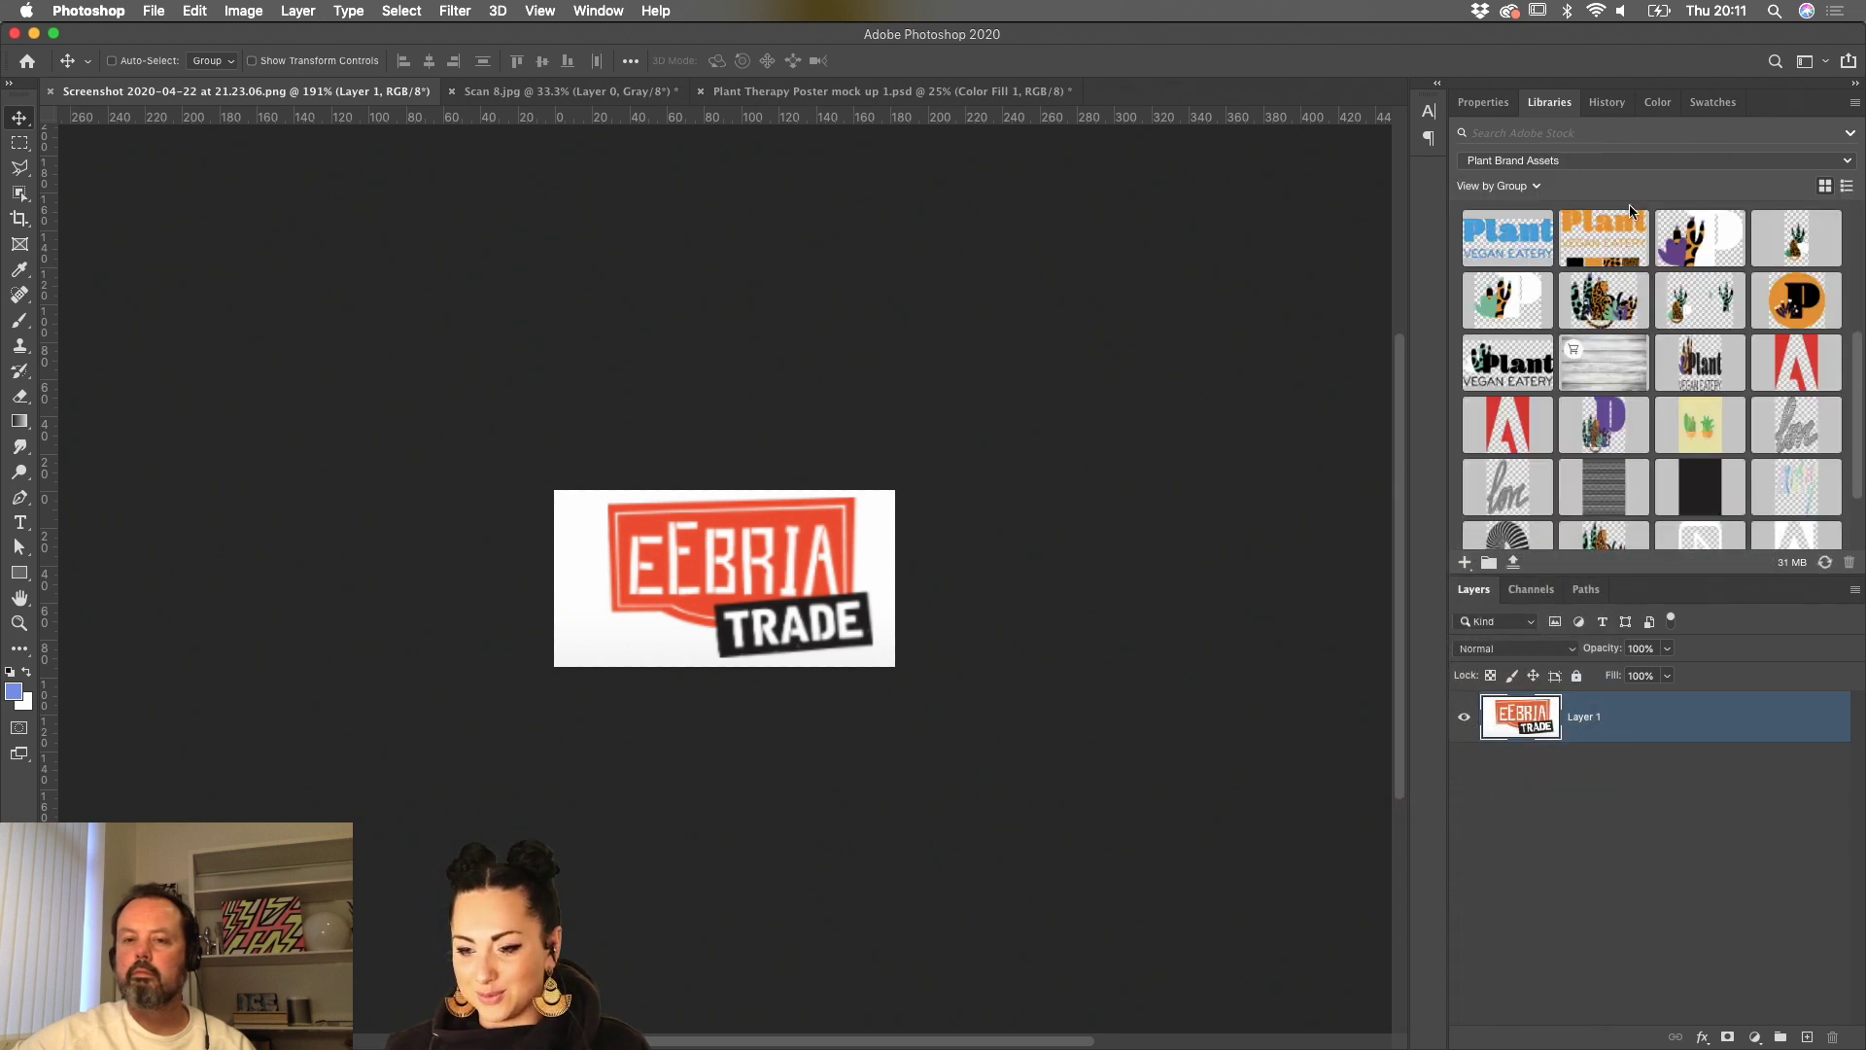
{"action": "left_click", "coordinate": [1629, 163]}
{"action": "left_click", "coordinate": [1573, 219]}
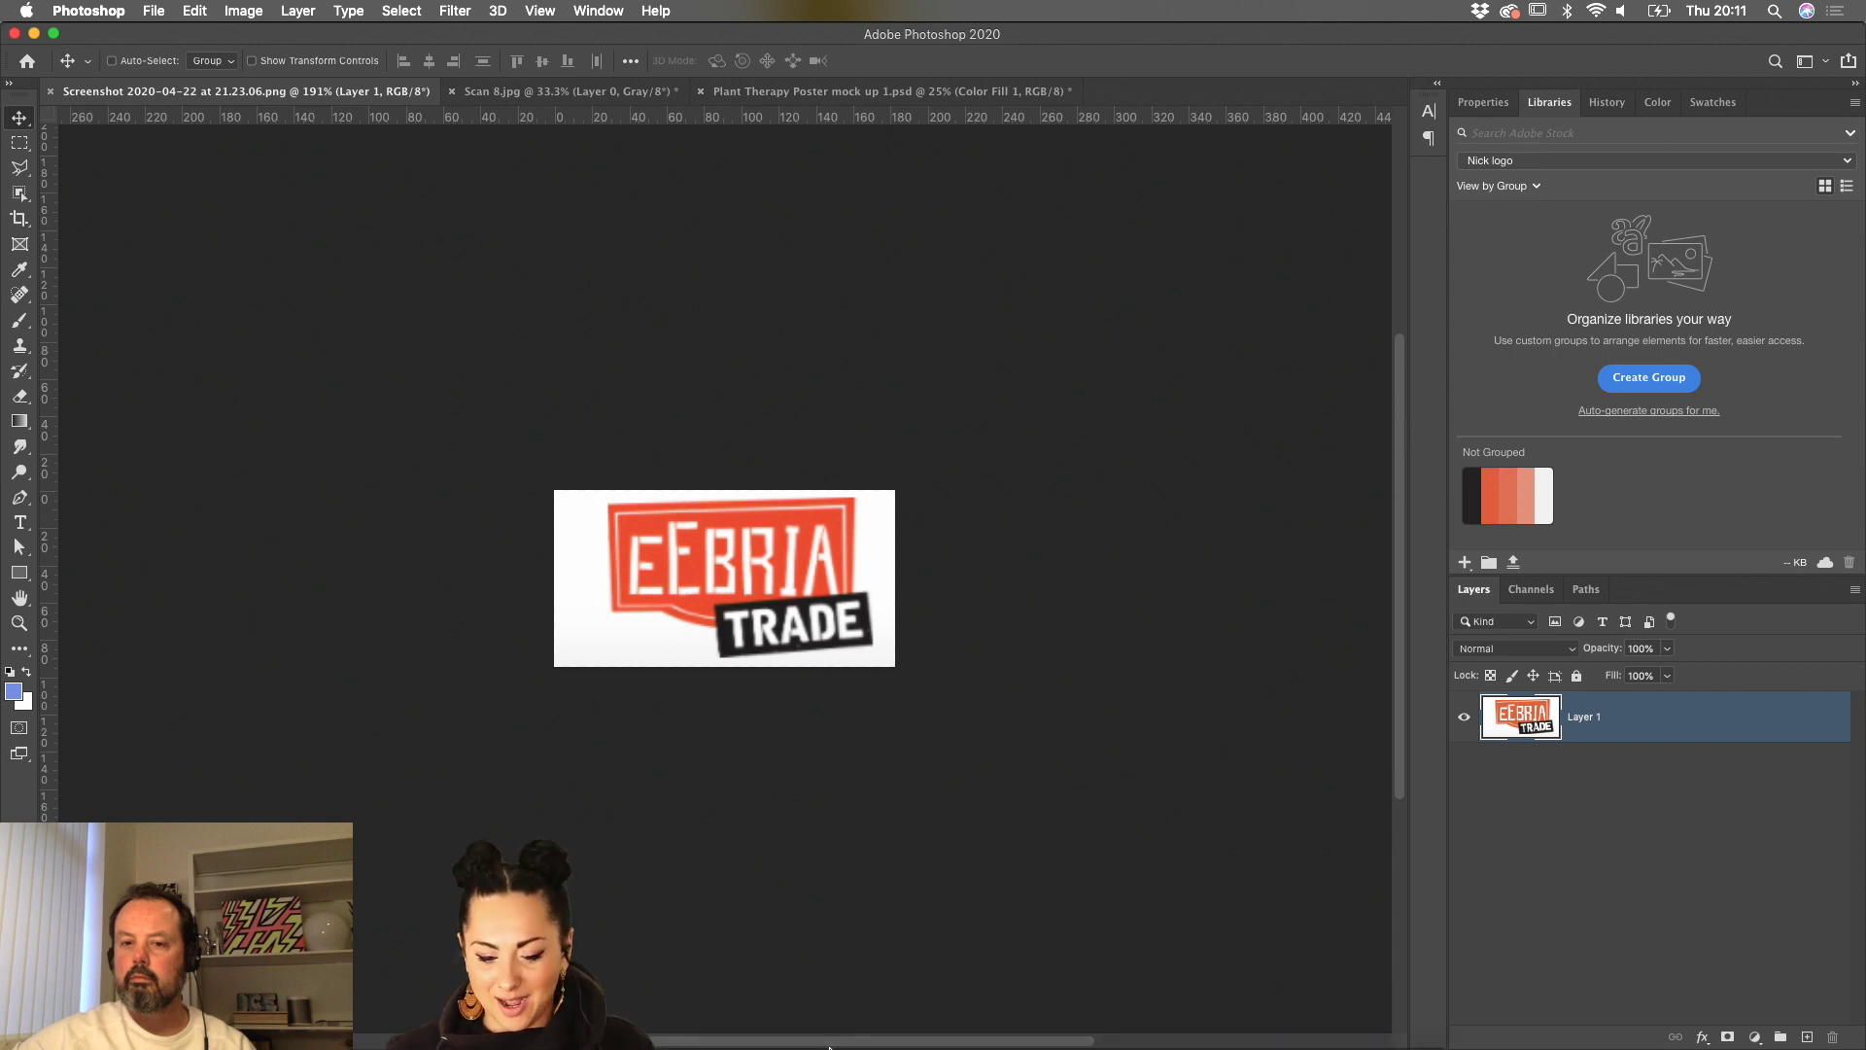
- Switch to Illustrator, widen its window and display the guest's new logo library among the shared libraries
{"action": "left_click", "coordinate": [881, 1032]}
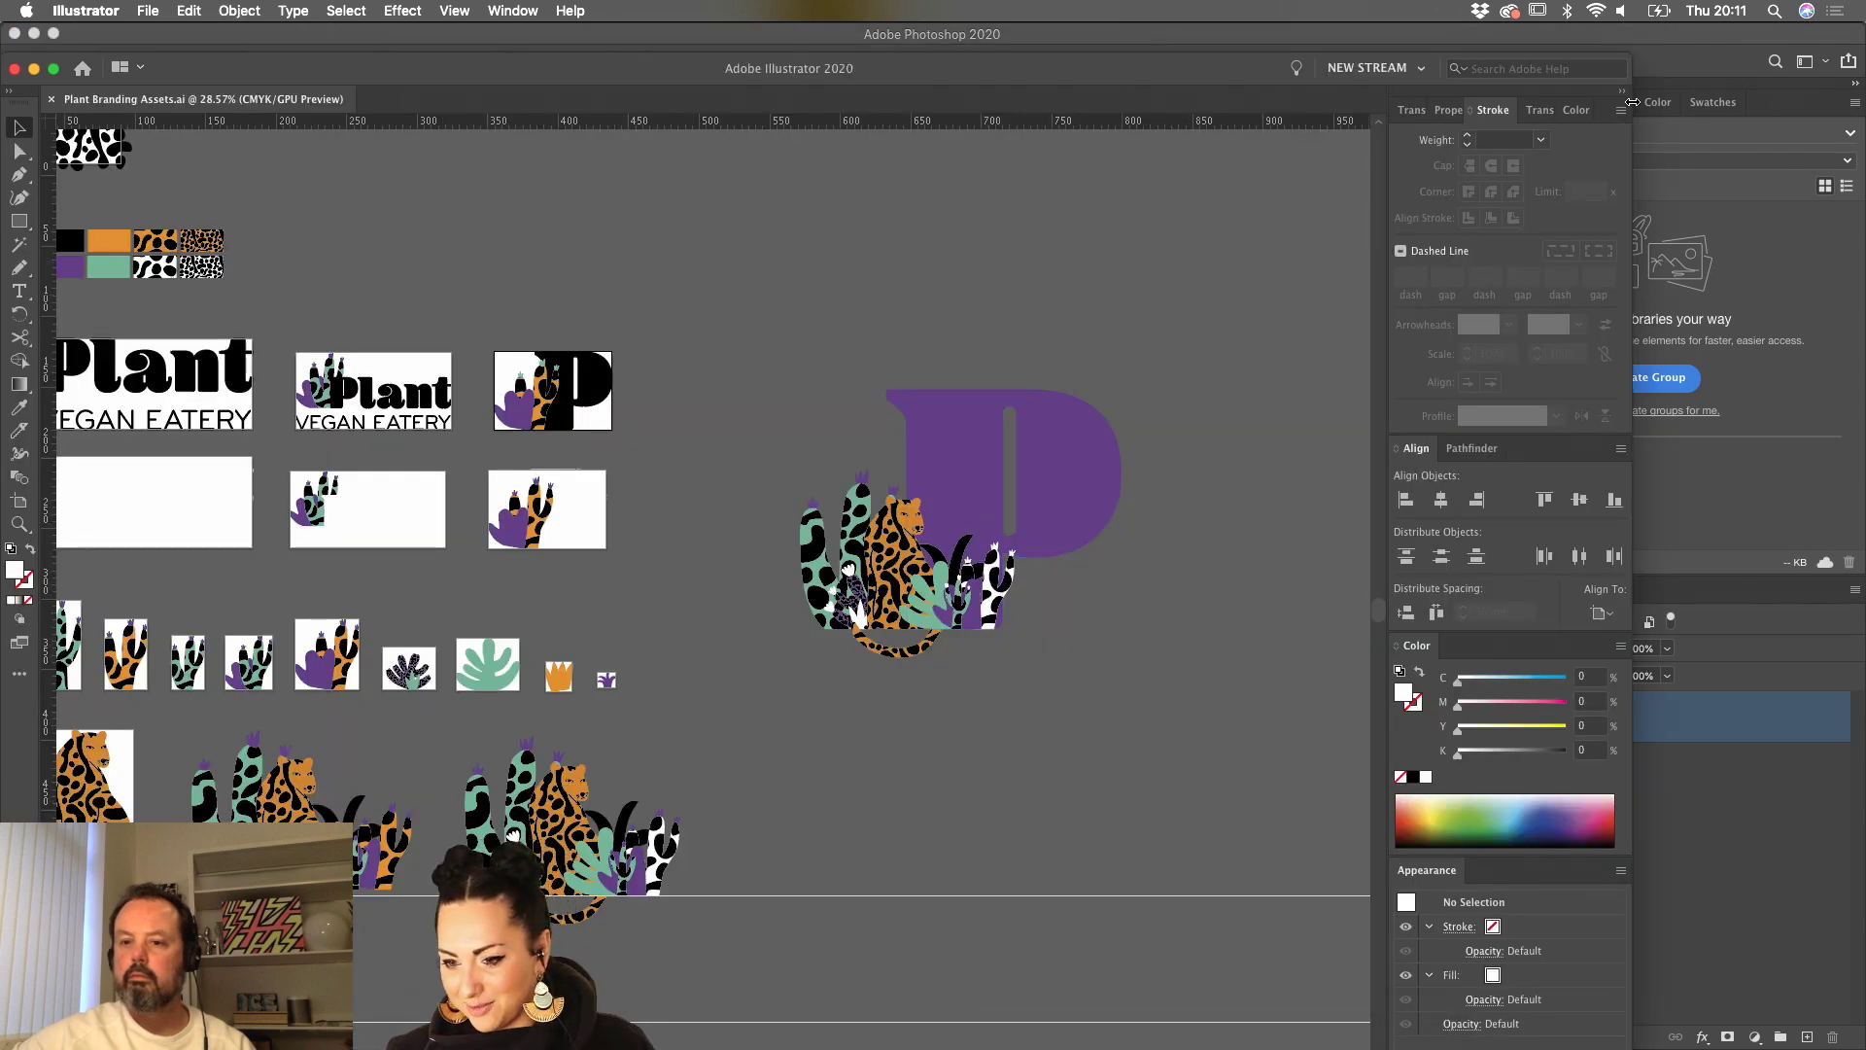
{"action": "left_click_drag", "start_coordinate": [1631, 97], "coordinate": [1861, 87]}
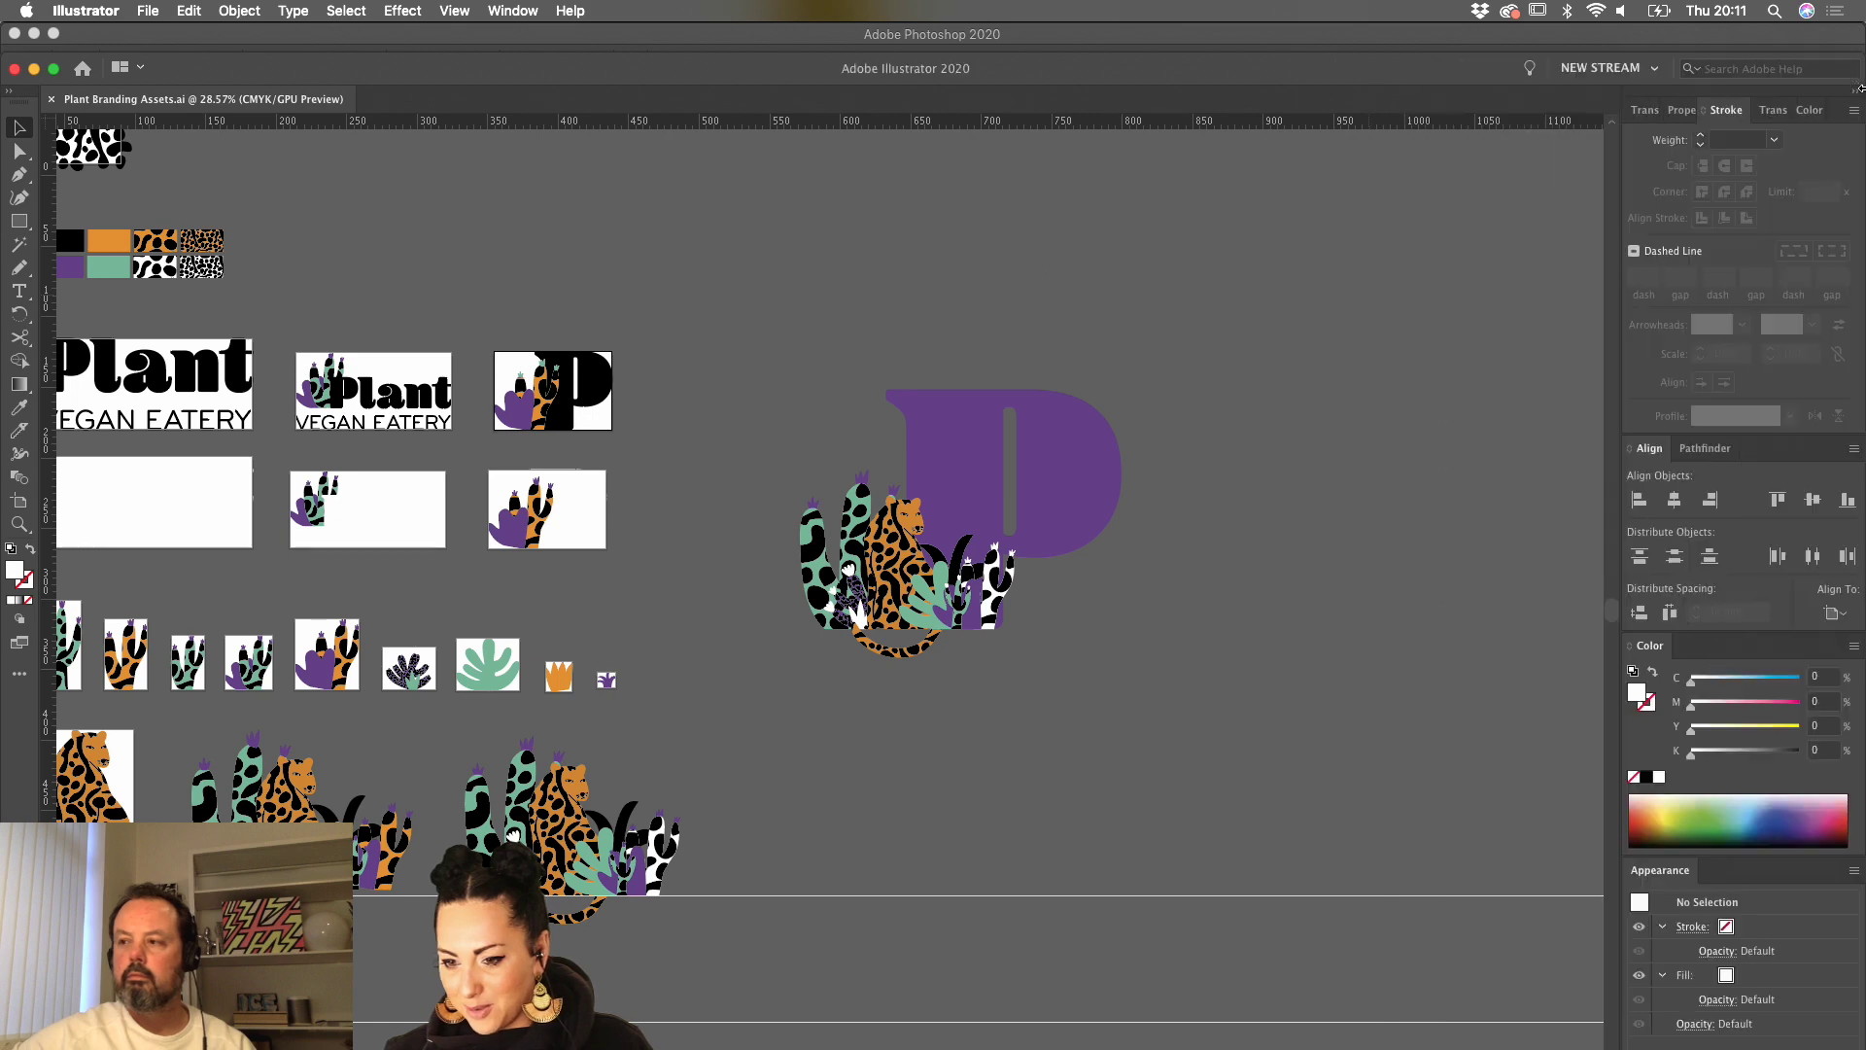
{"action": "left_click", "coordinate": [510, 11]}
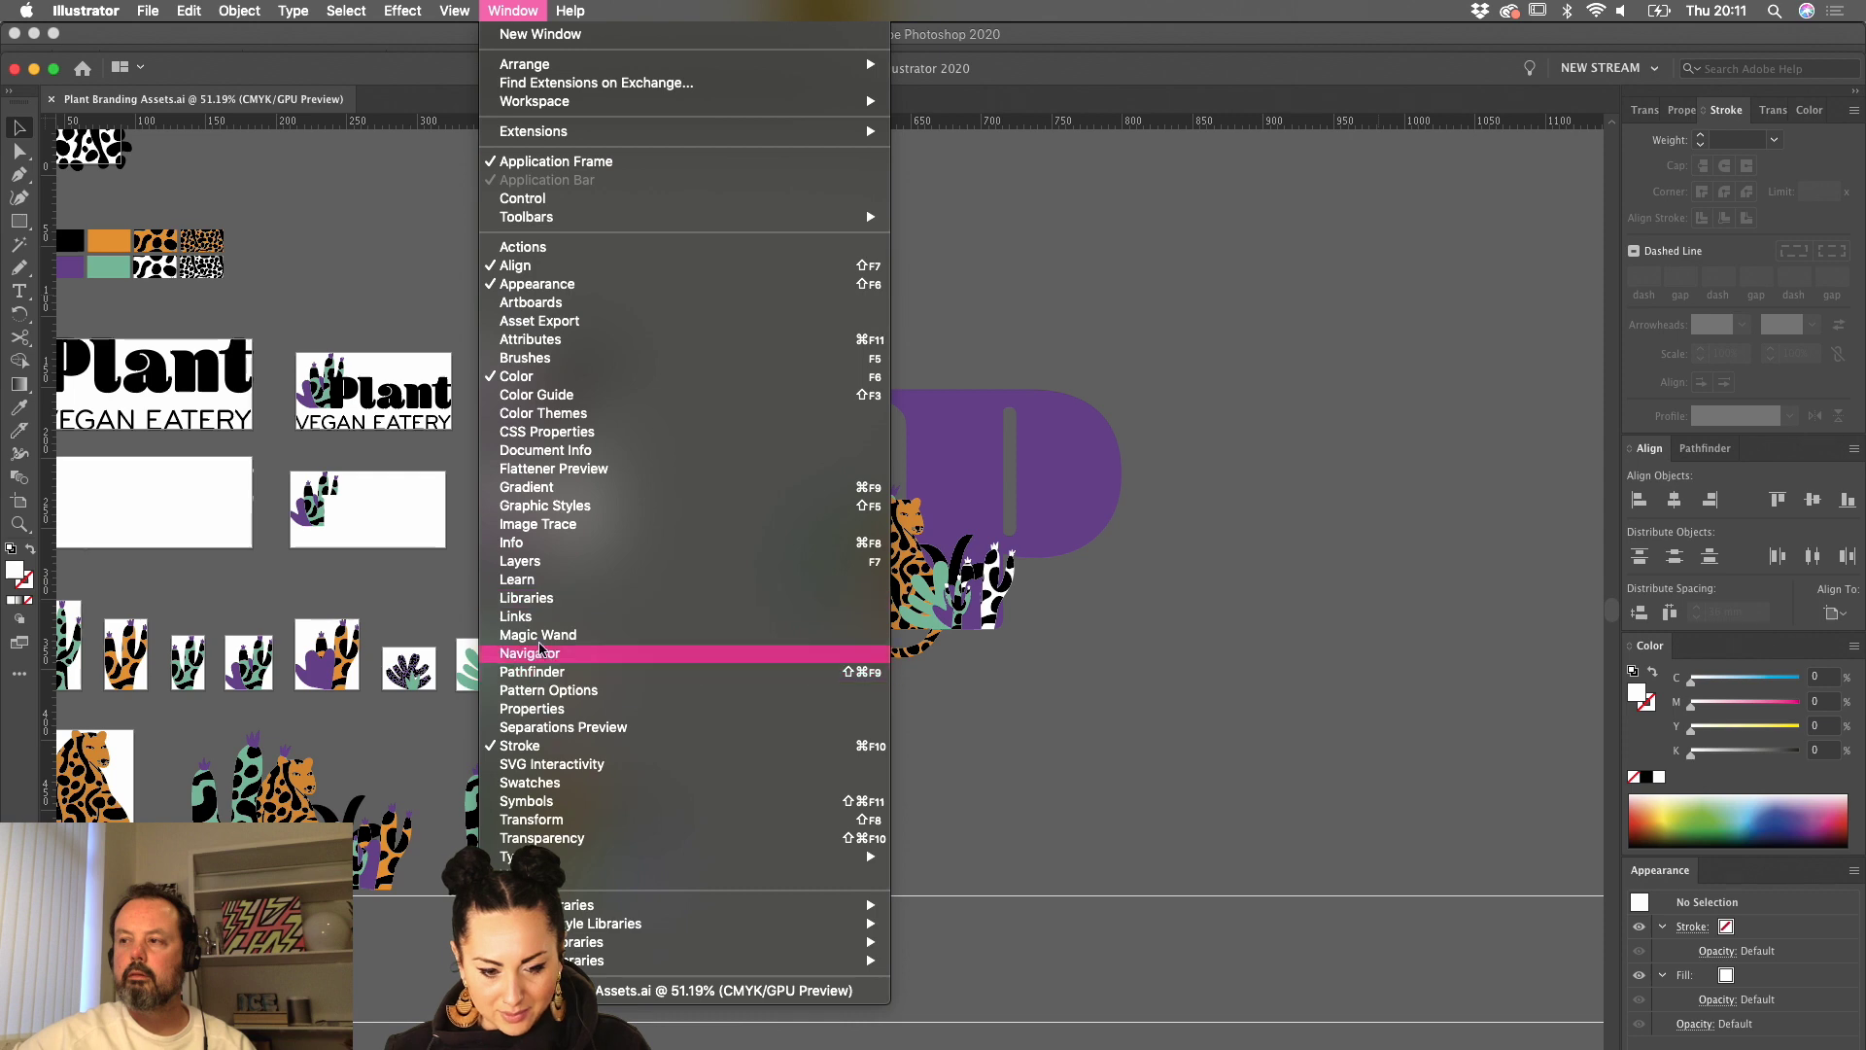
{"action": "left_click", "coordinate": [530, 598]}
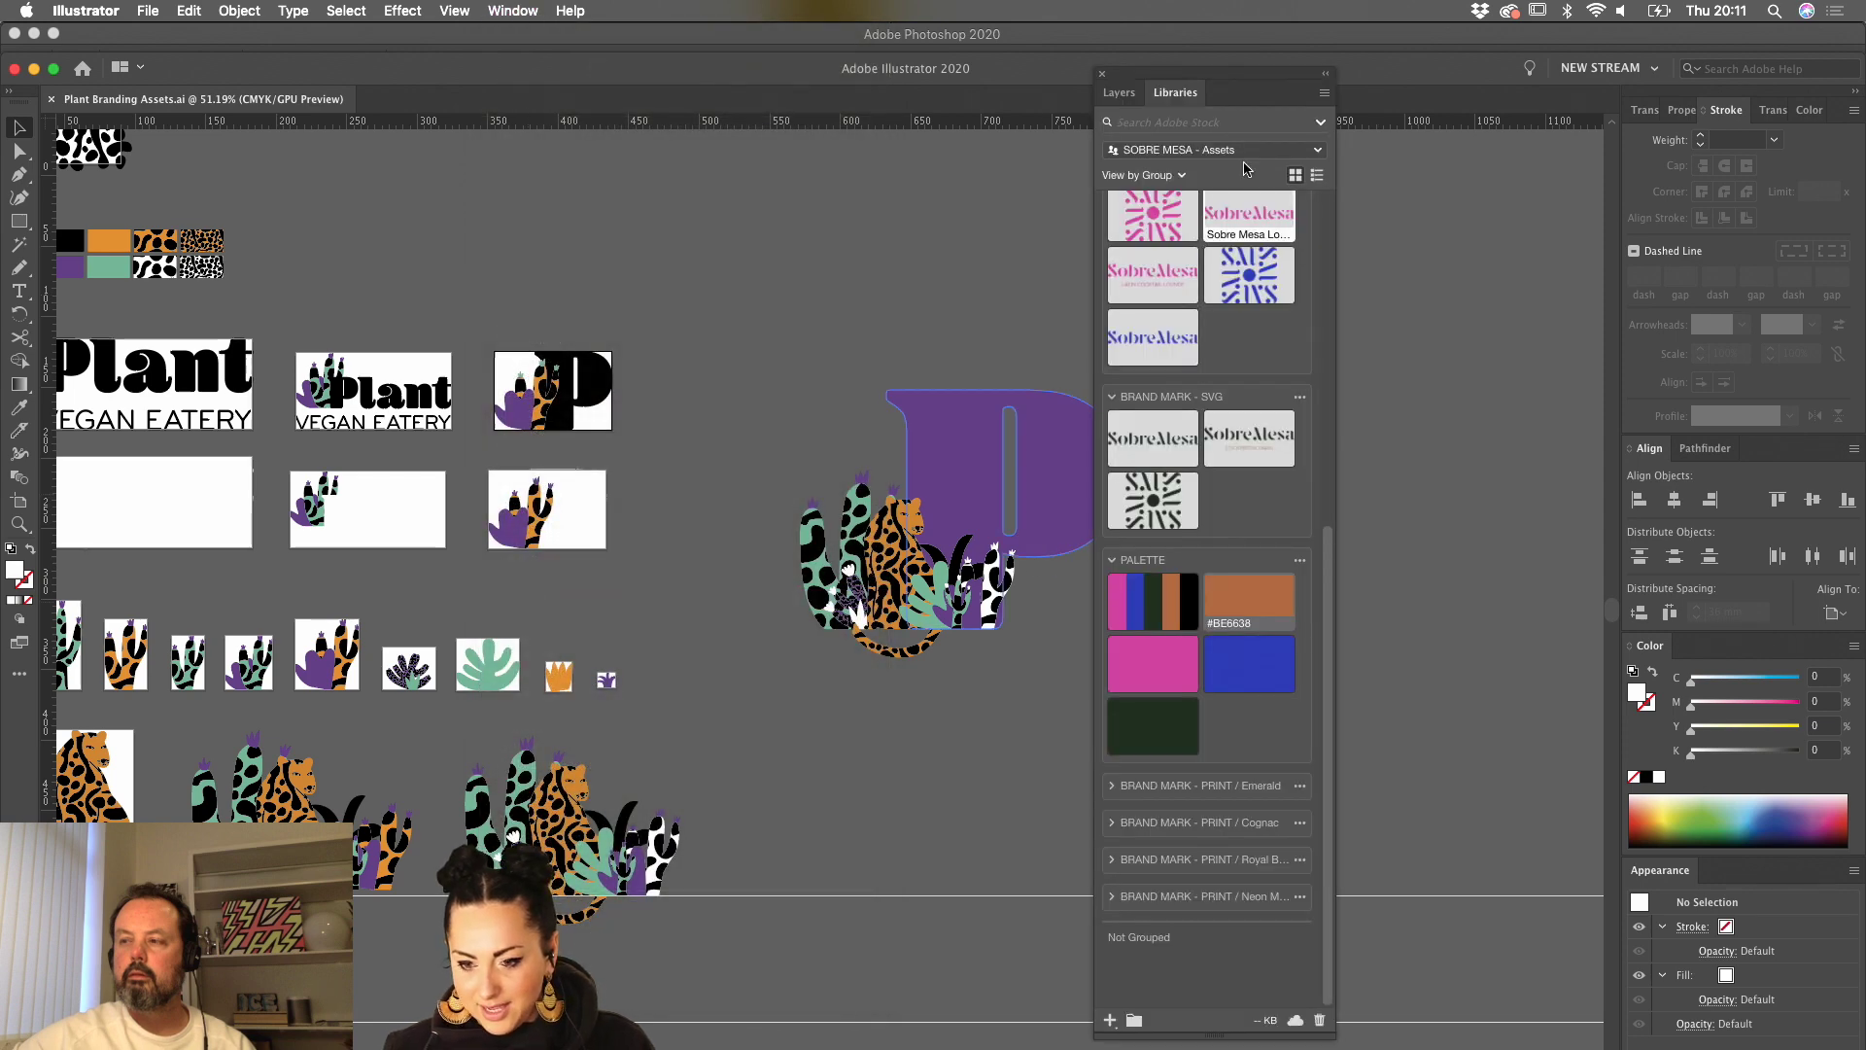
{"action": "left_click", "coordinate": [1312, 151]}
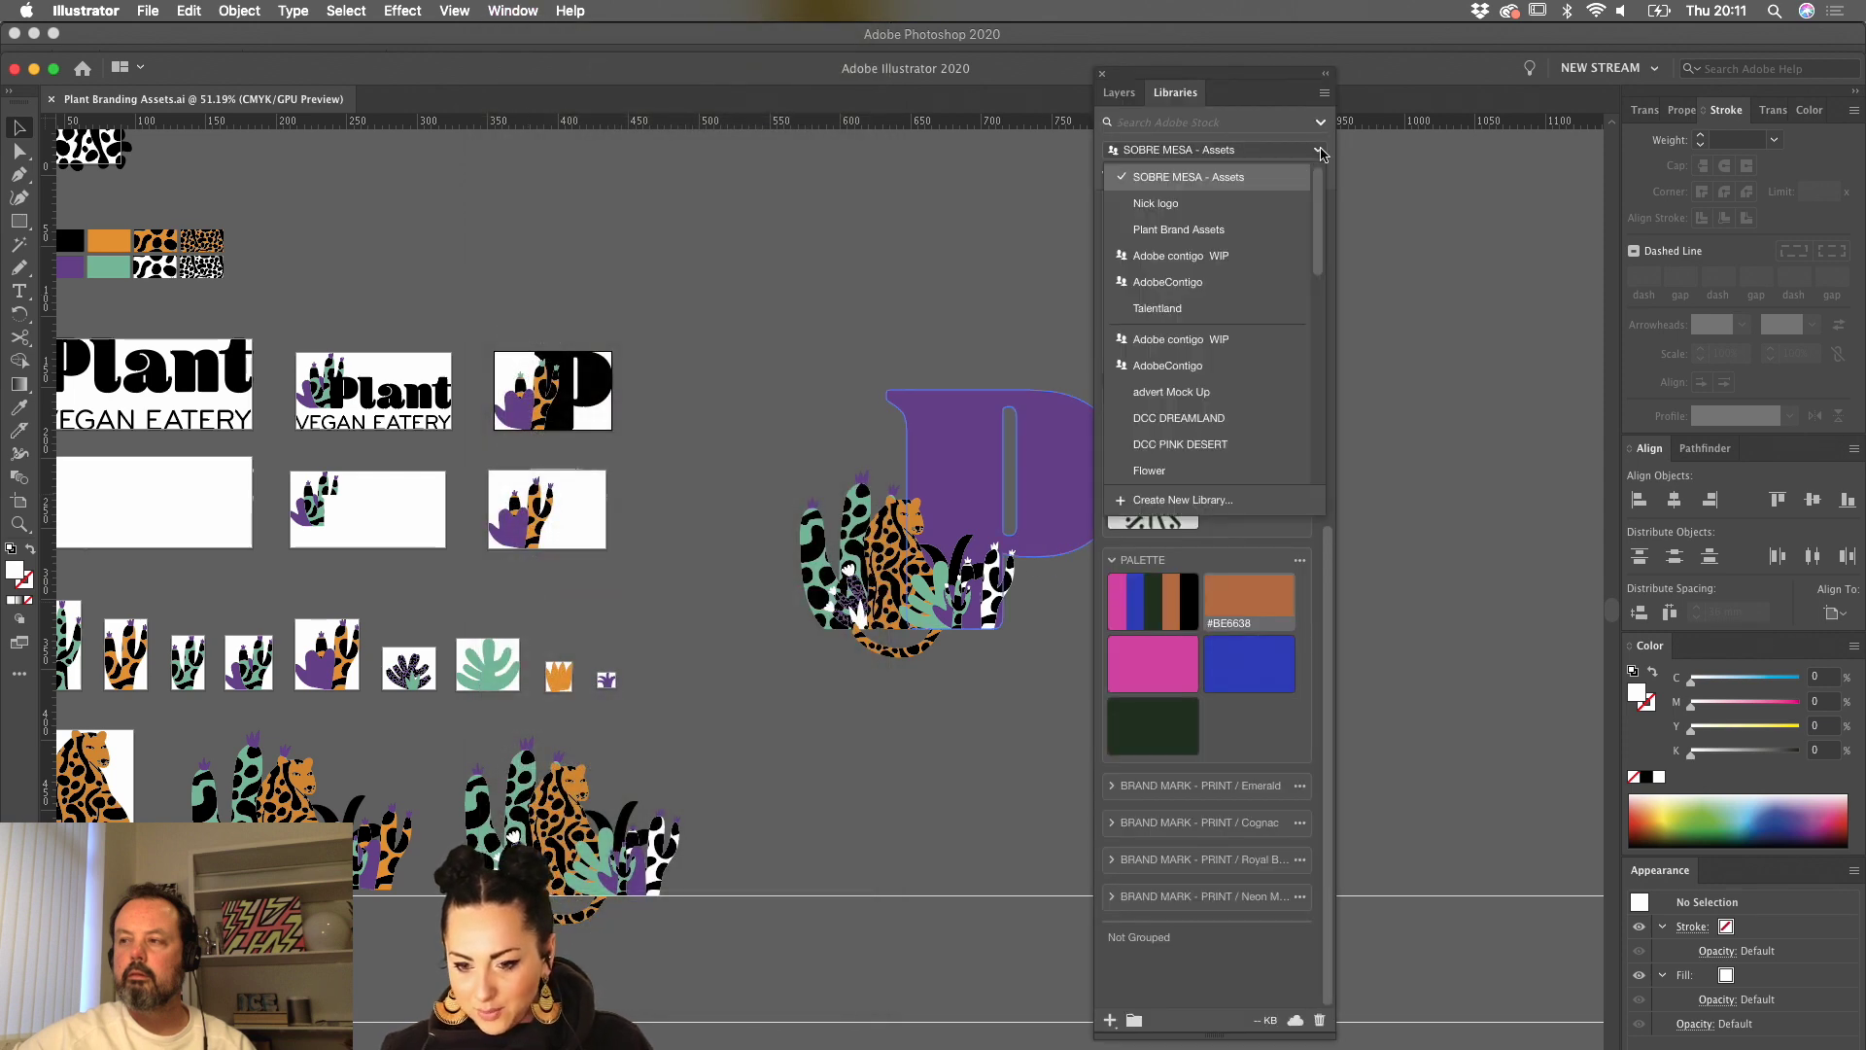
{"action": "left_click", "coordinate": [1271, 204]}
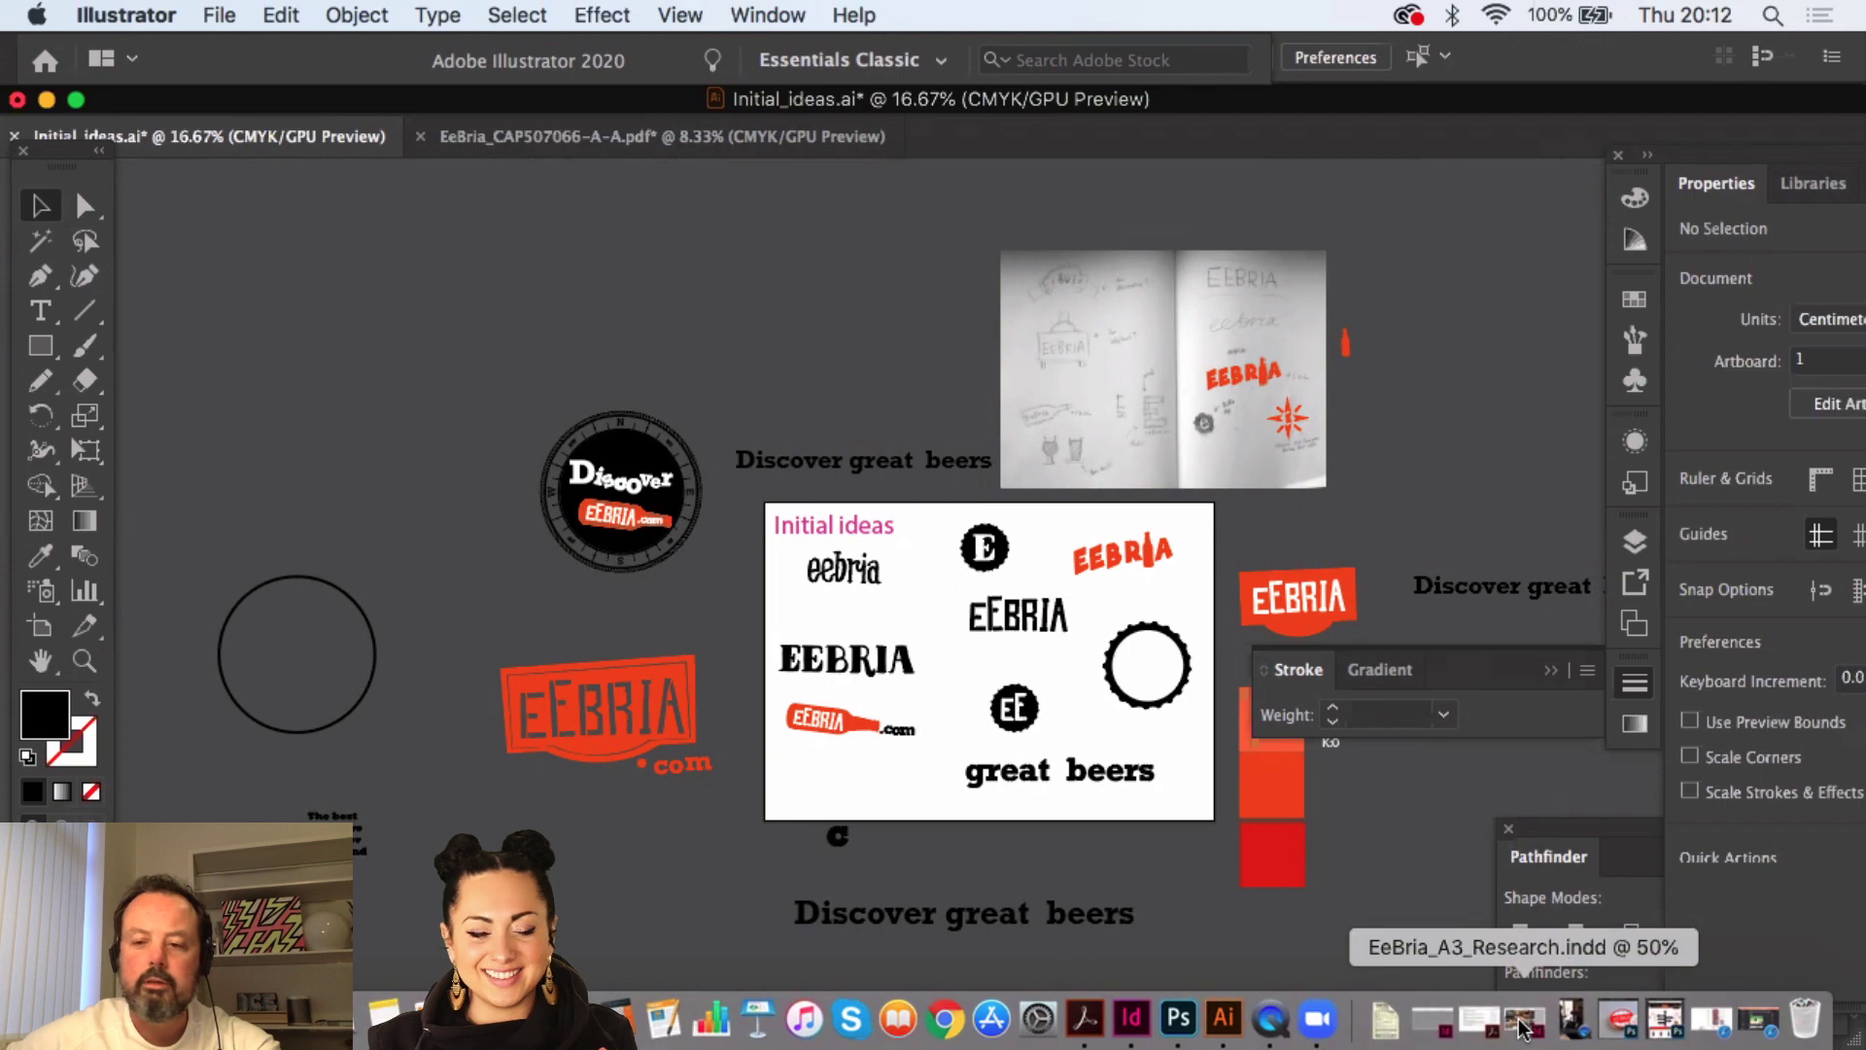
- Switch to EeBria_A3_Research.indd in InDesign and adjust the window position to show the initial market research collage
{"action": "left_click", "coordinate": [1523, 1027]}
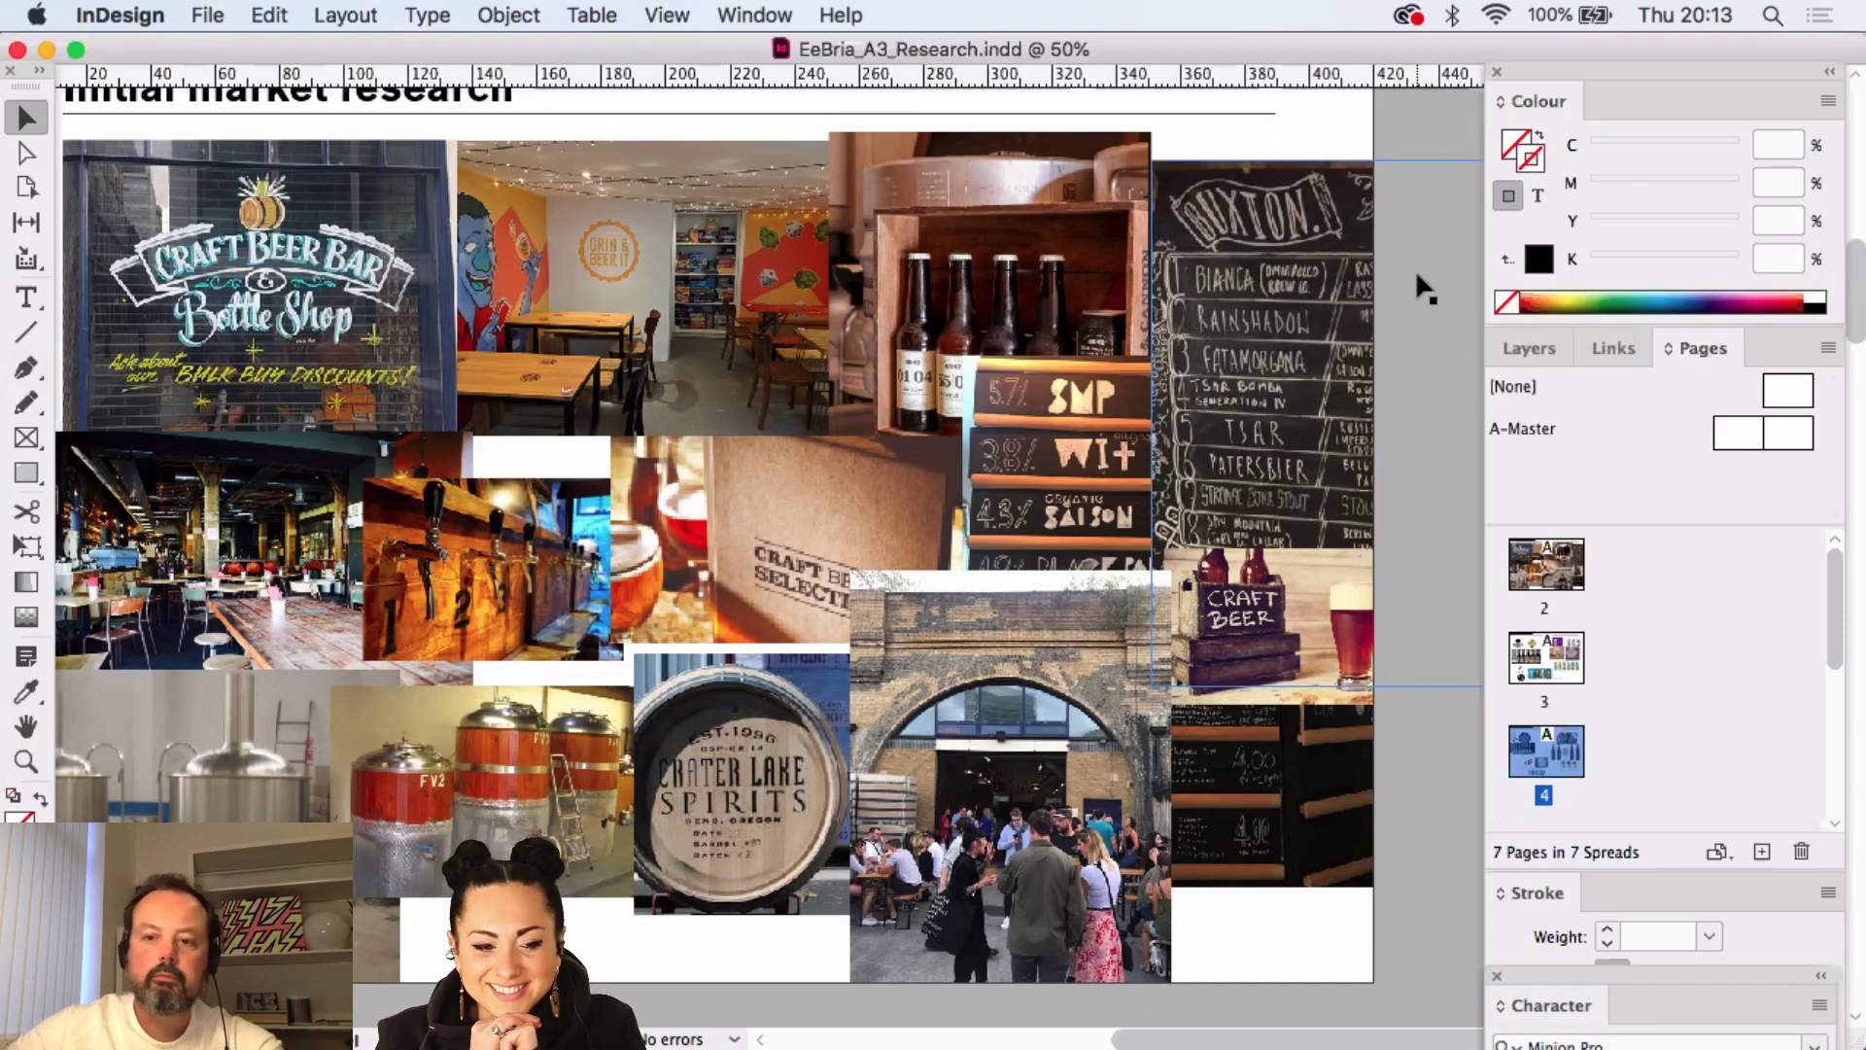
{"action": "left_click_drag", "start_coordinate": [1186, 41], "coordinate": [1203, 44]}
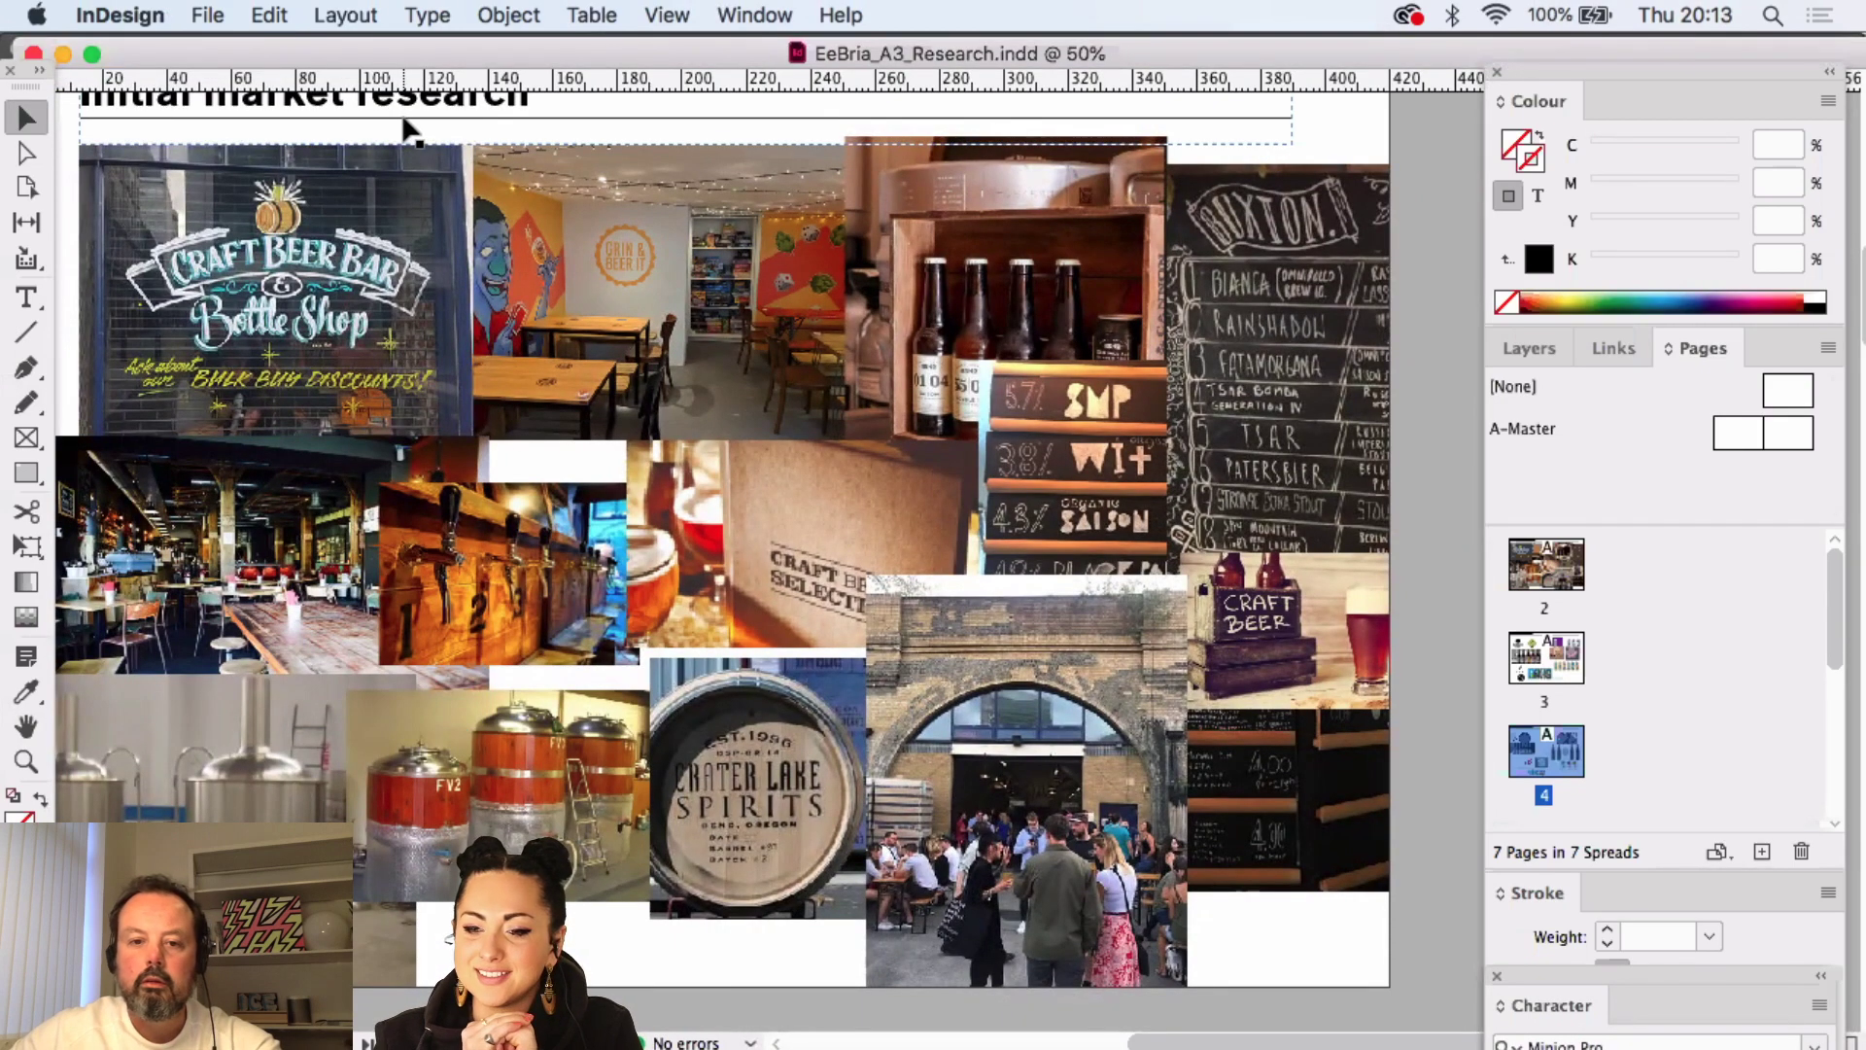
{"action": "left_click_drag", "start_coordinate": [396, 56], "coordinate": [379, 44]}
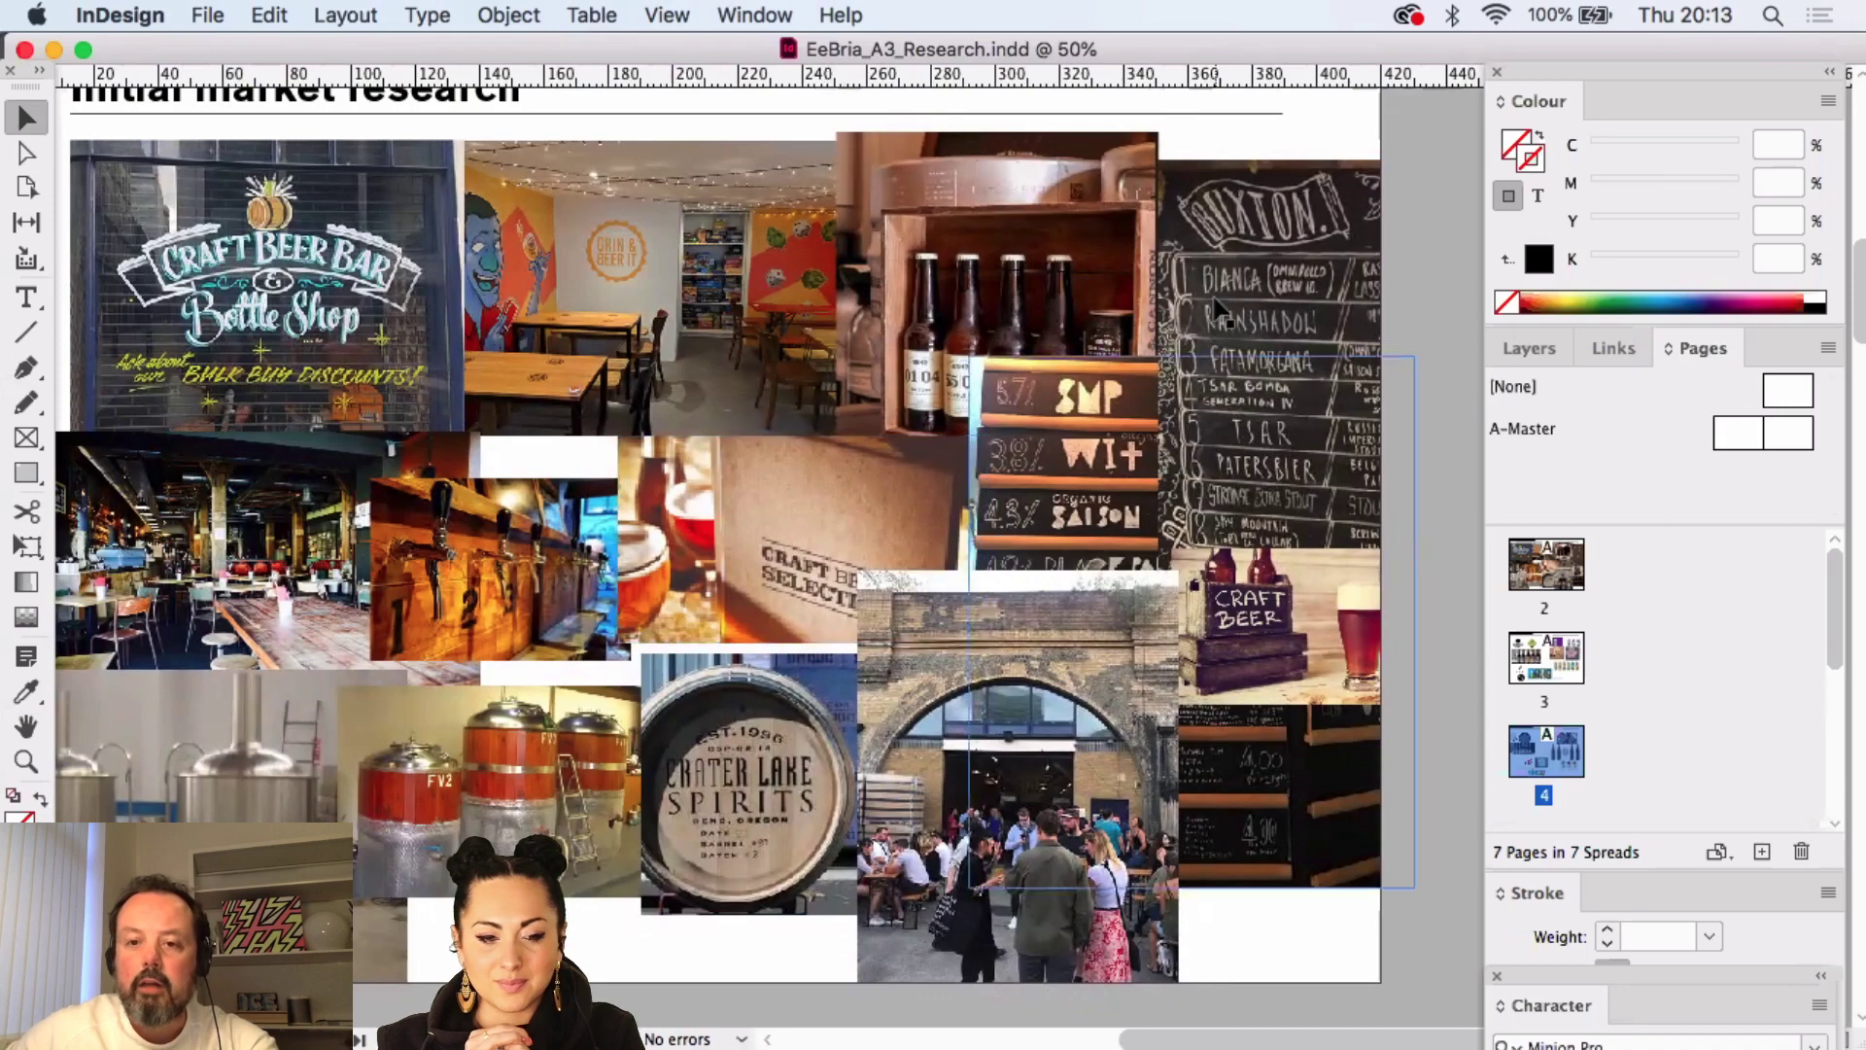
- Save the research document and reposition the brick railway-arch photo beside the barrel photo in the market research collage
{"action": "left_click", "coordinate": [1232, 288]}
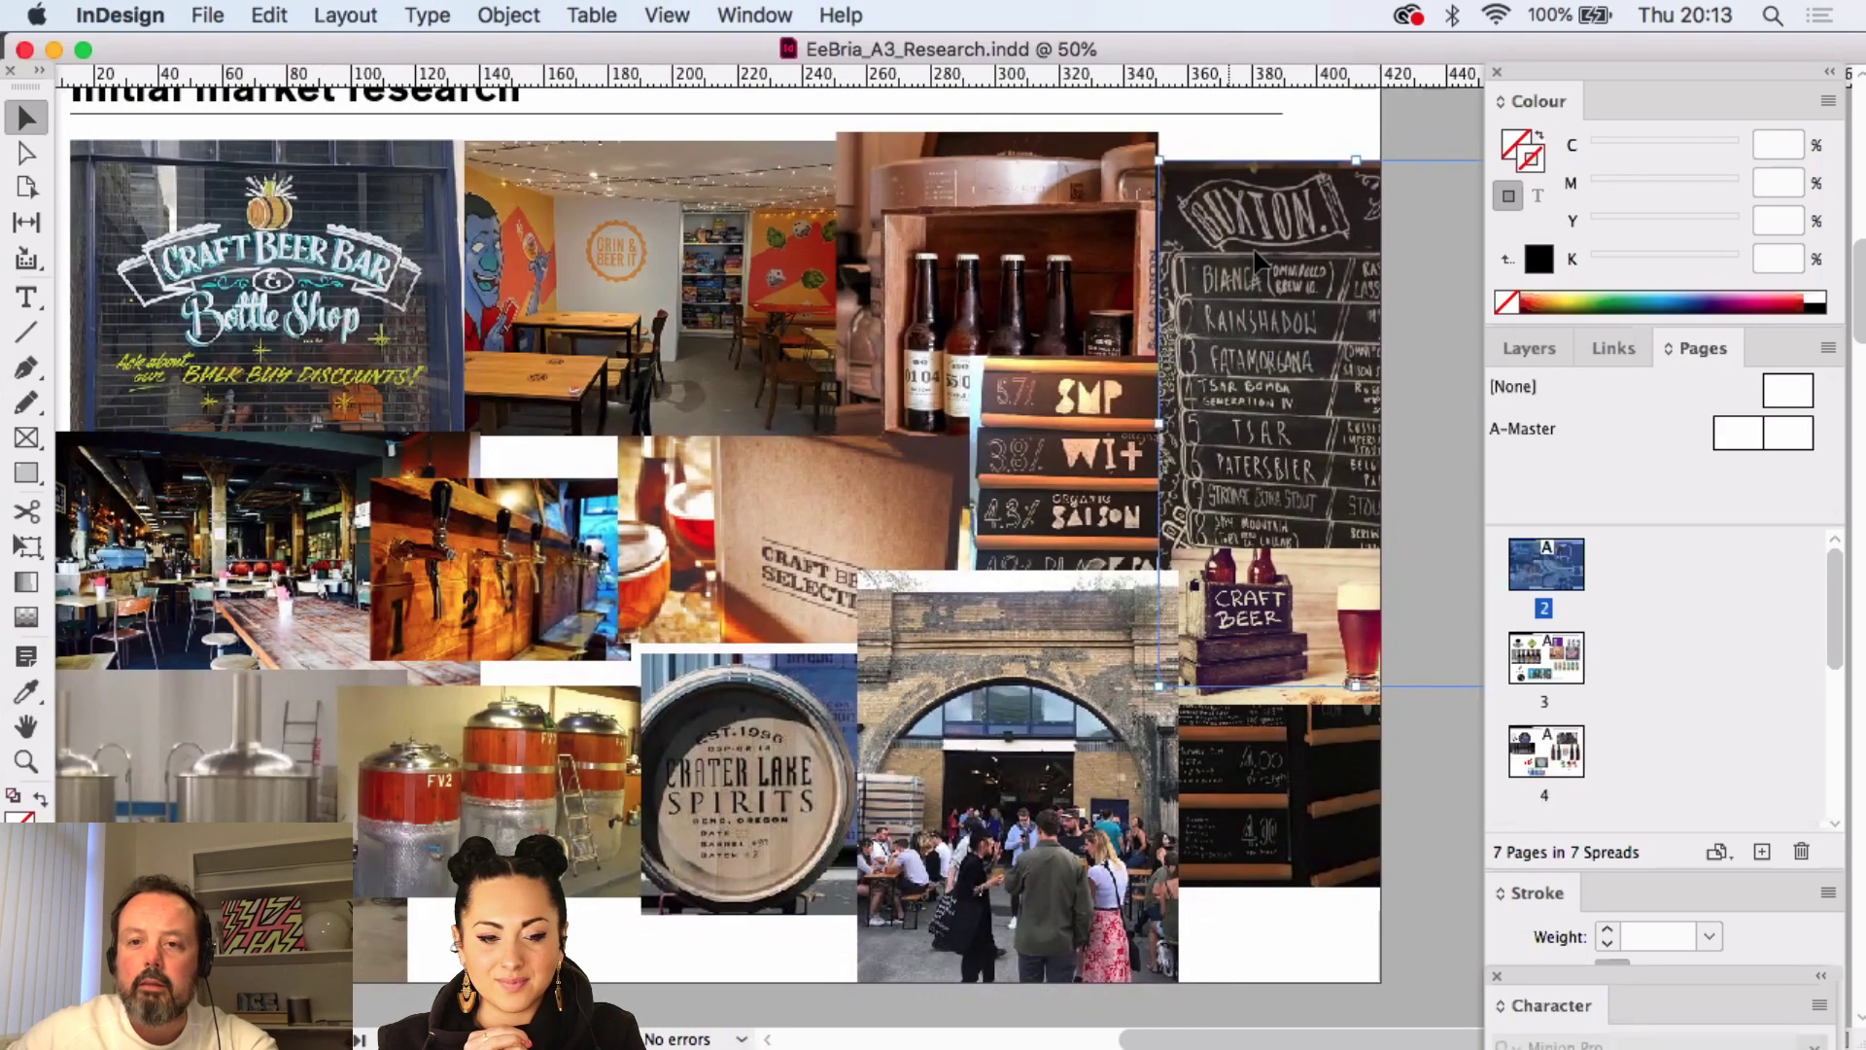
{"action": "left_click_drag", "start_coordinate": [1256, 261], "coordinate": [1258, 270]}
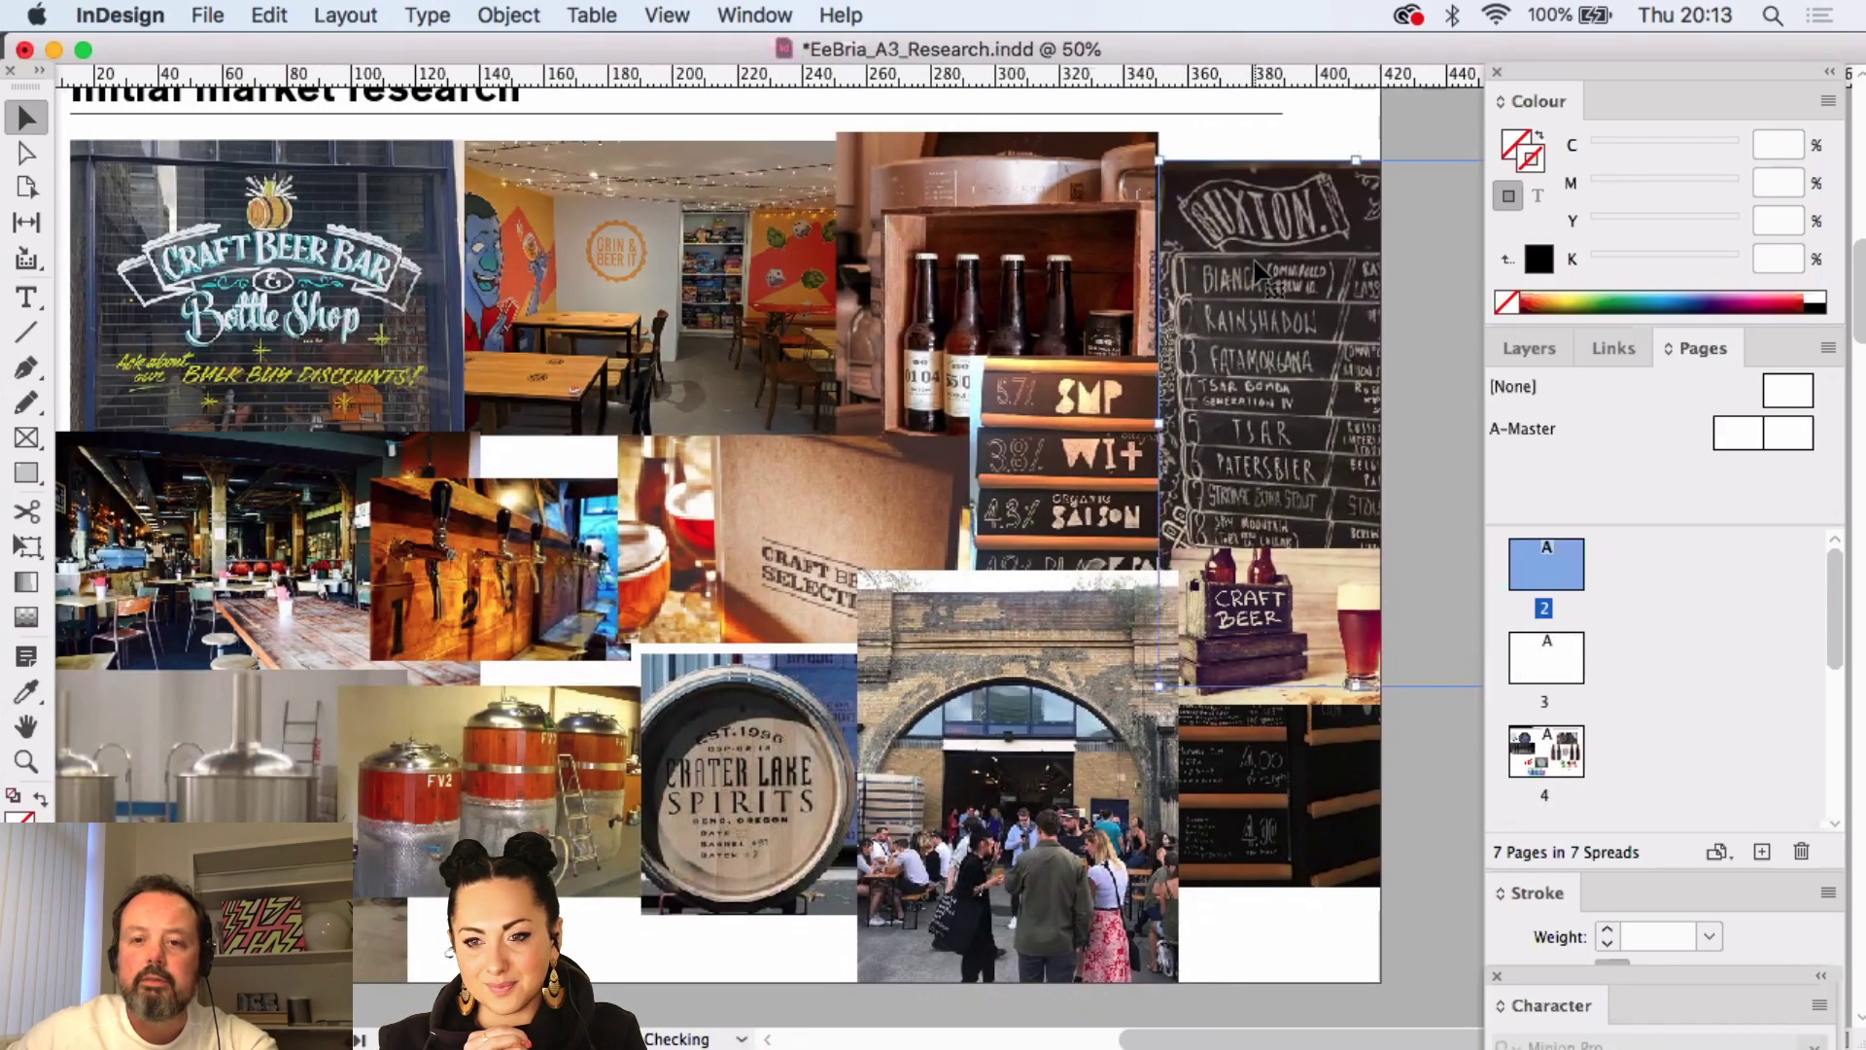
{"action": "key", "text": "super+s"}
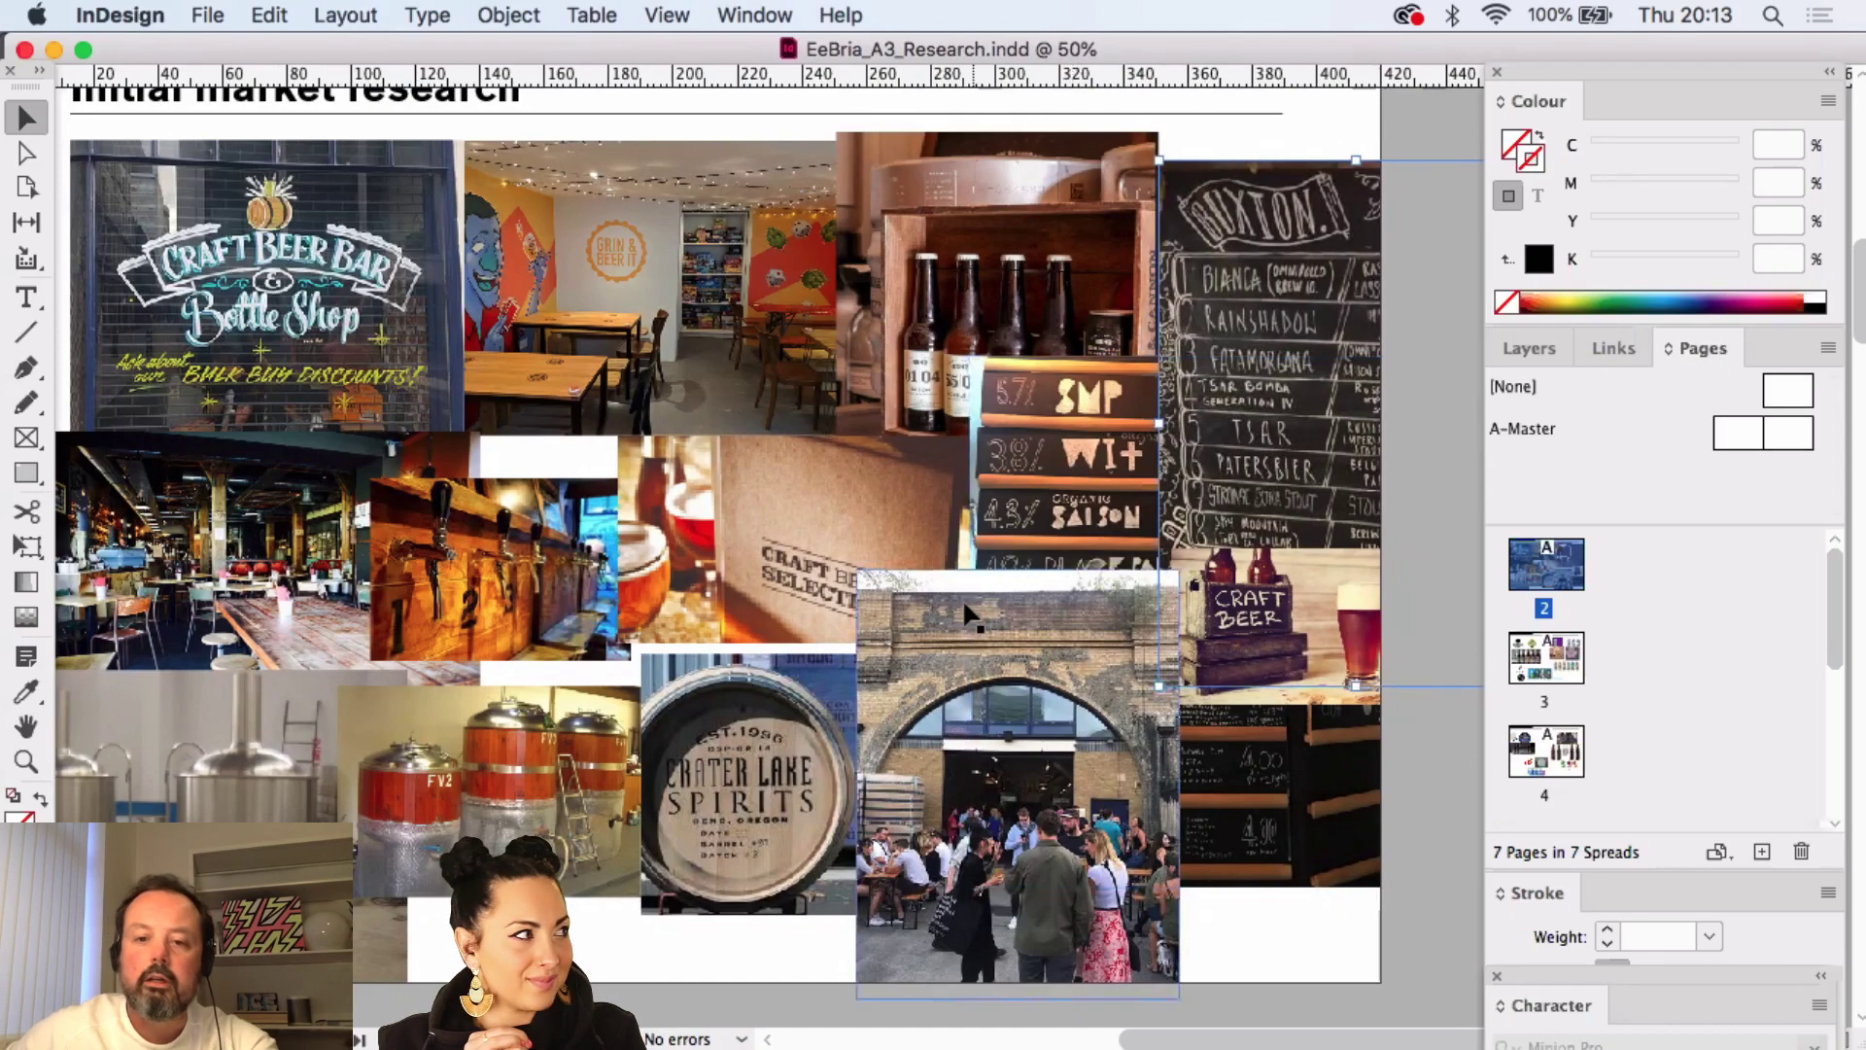
{"action": "left_click_drag", "start_coordinate": [948, 605], "coordinate": [740, 521]}
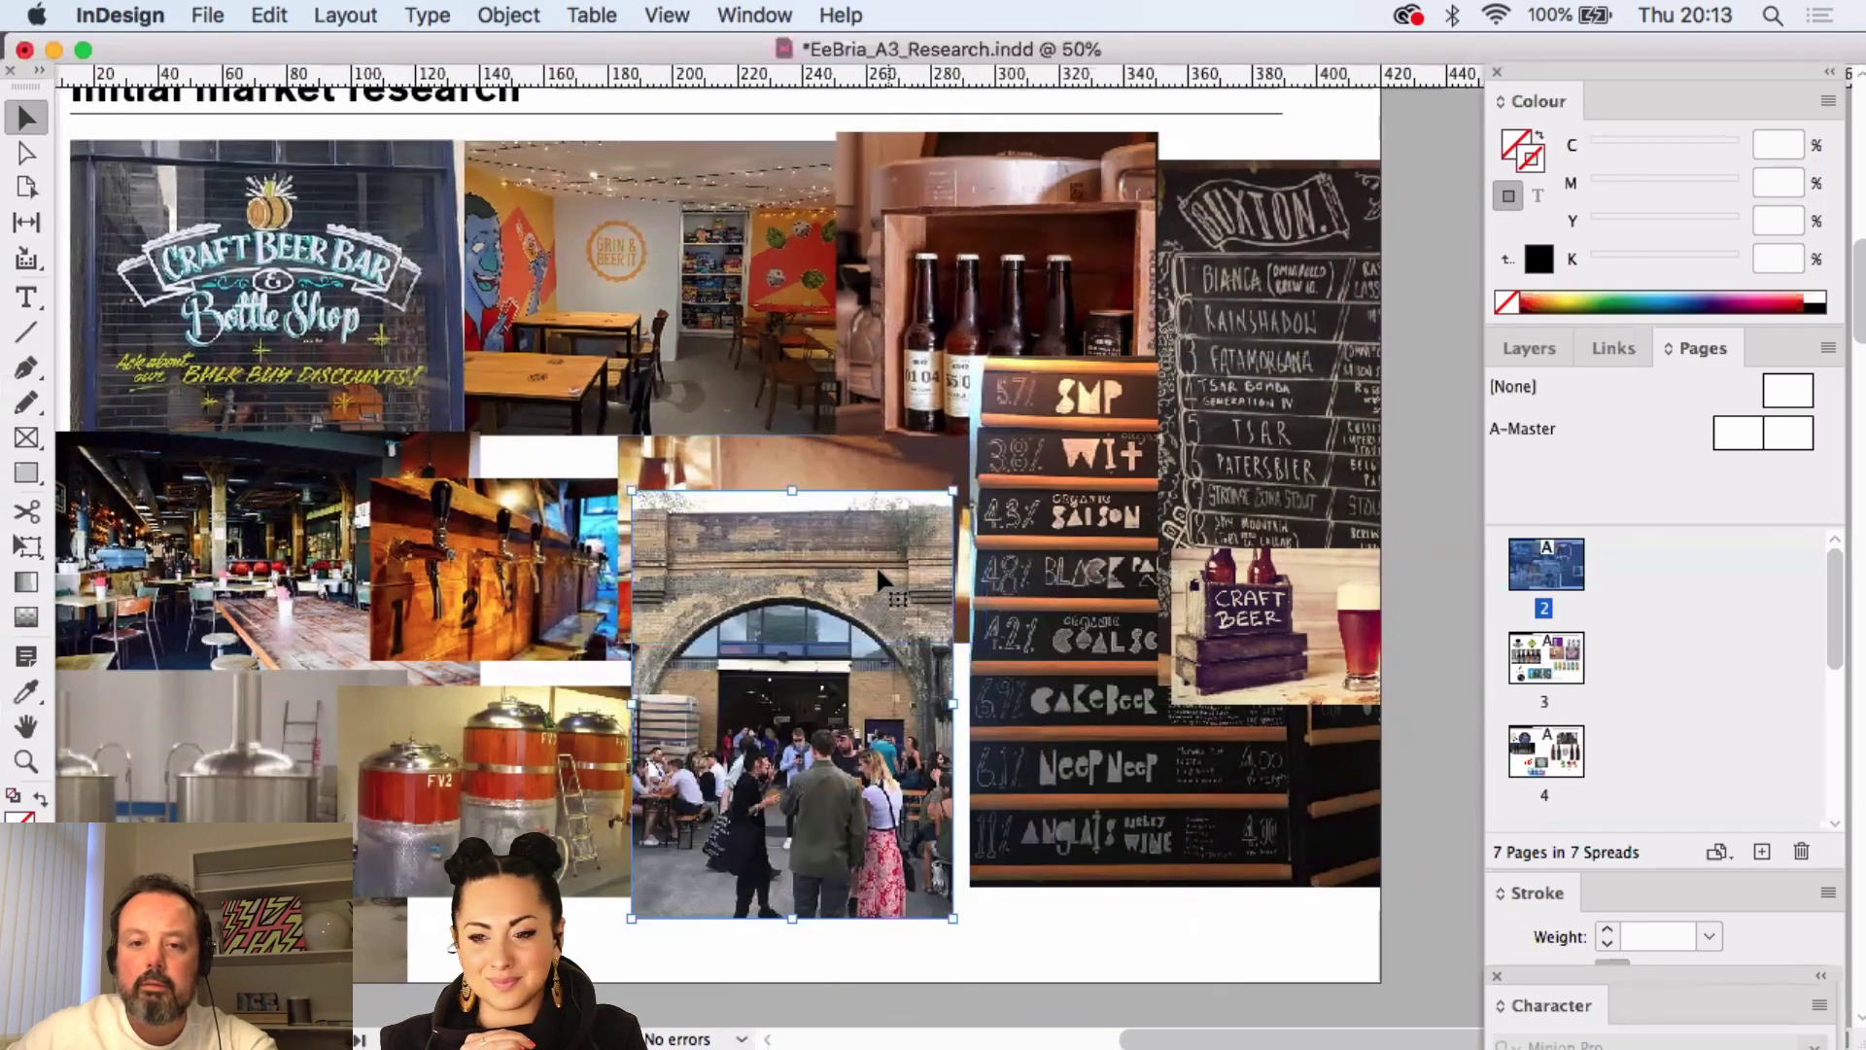
{"action": "left_click_drag", "start_coordinate": [881, 564], "coordinate": [1118, 627]}
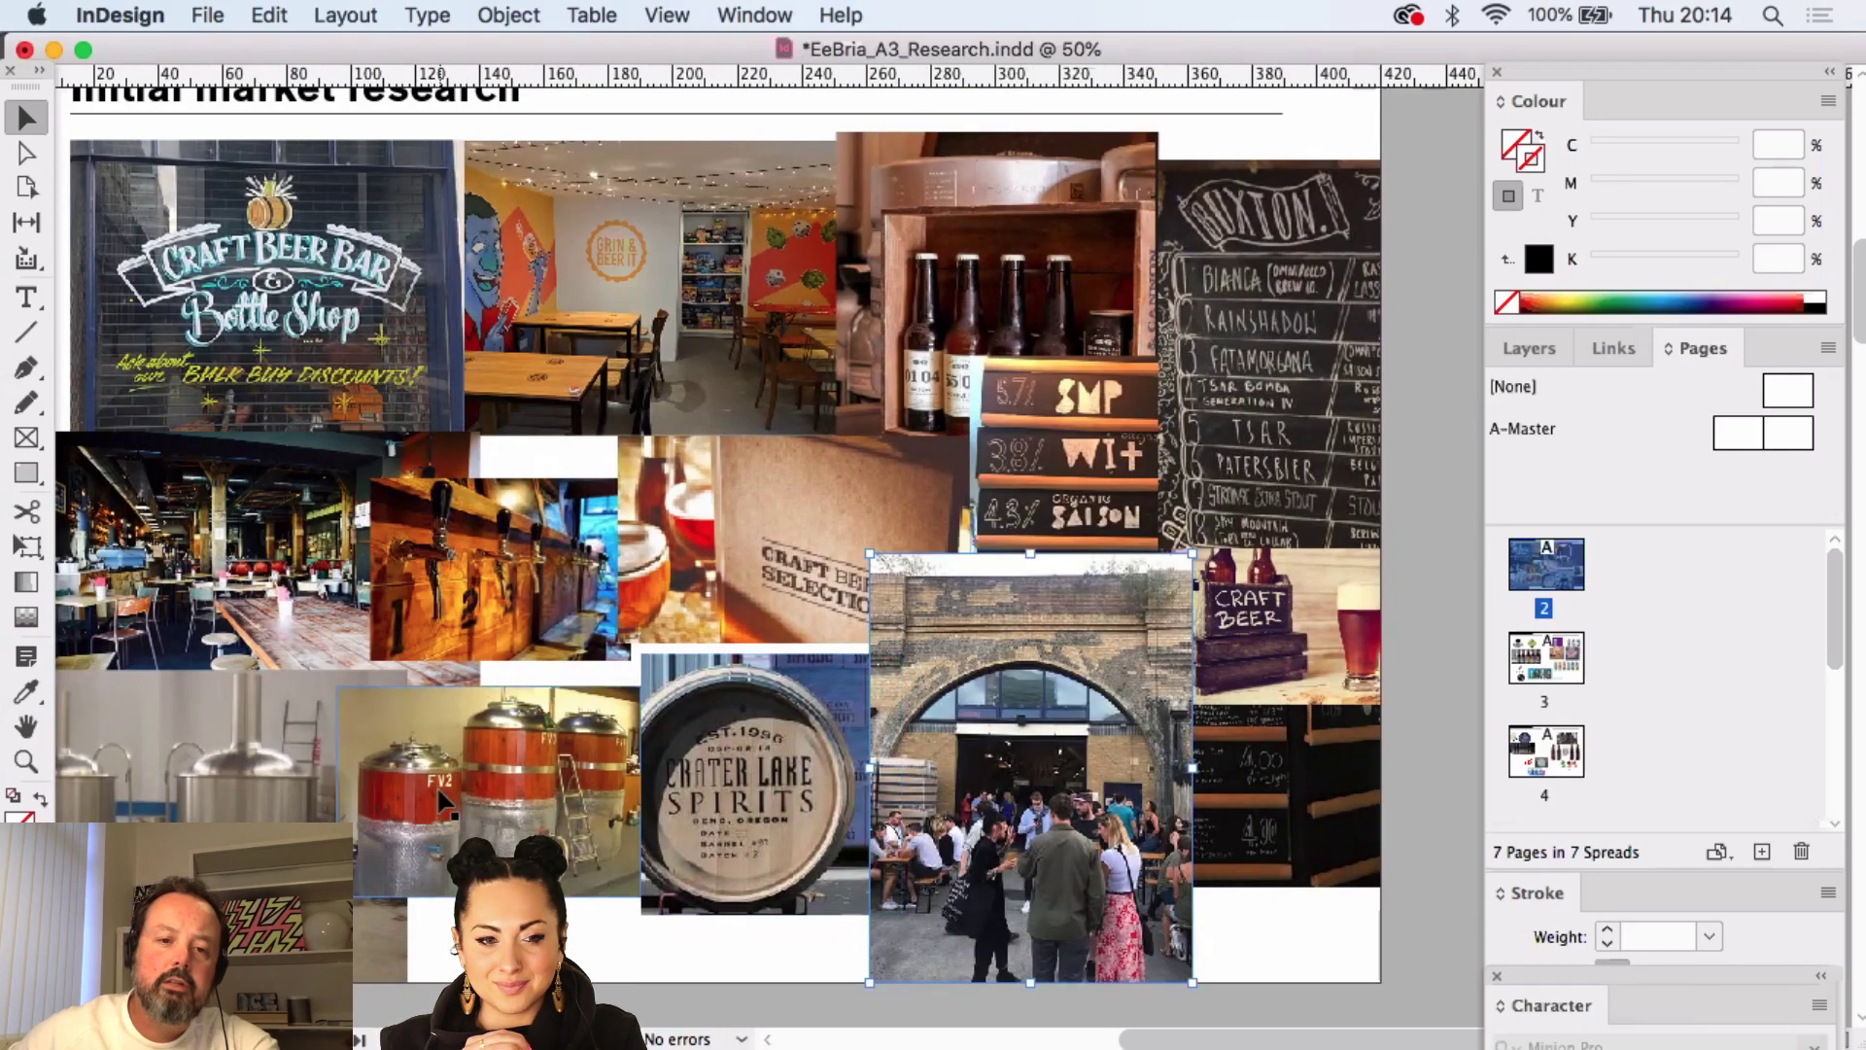
- Examine the red fermentation tanks photo up close at 125%, then the surrounding collage images at 50%
{"action": "key", "text": "z"}
{"action": "left_click", "coordinate": [592, 758]}
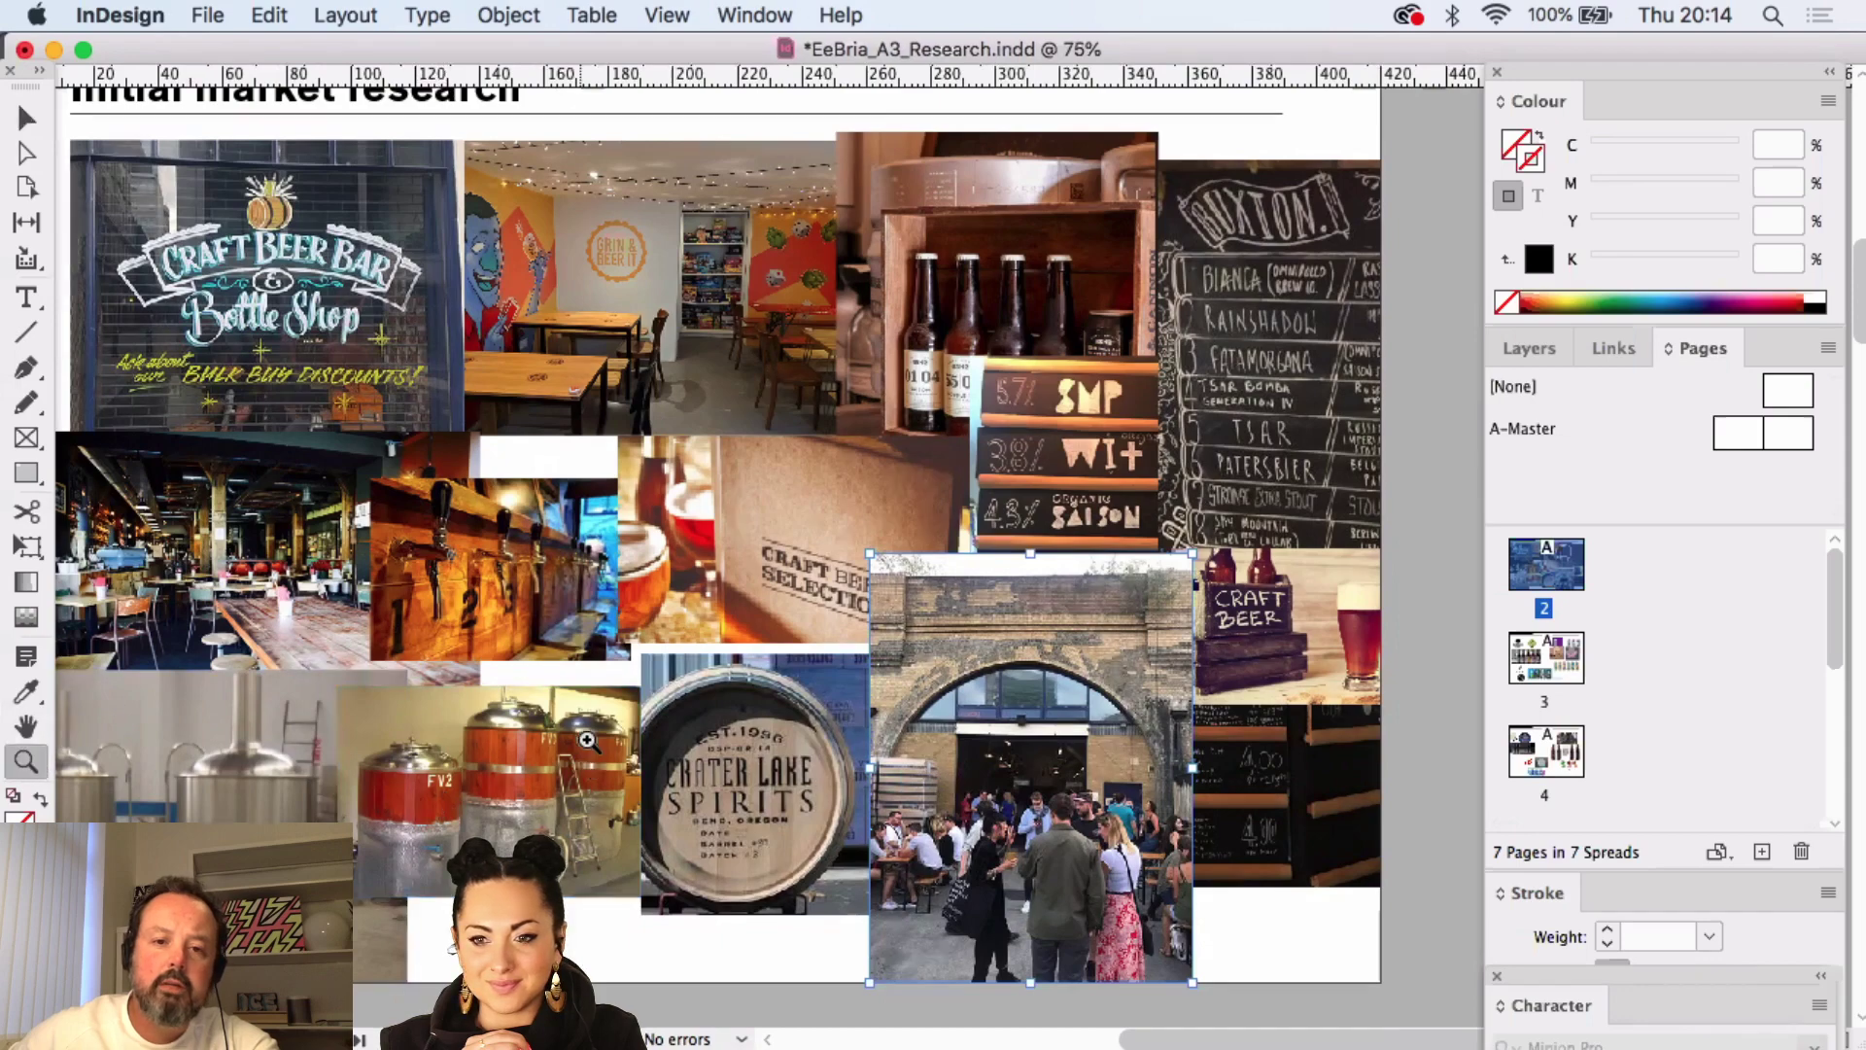
{"action": "left_click", "coordinate": [729, 612]}
{"action": "left_click", "coordinate": [866, 470]}
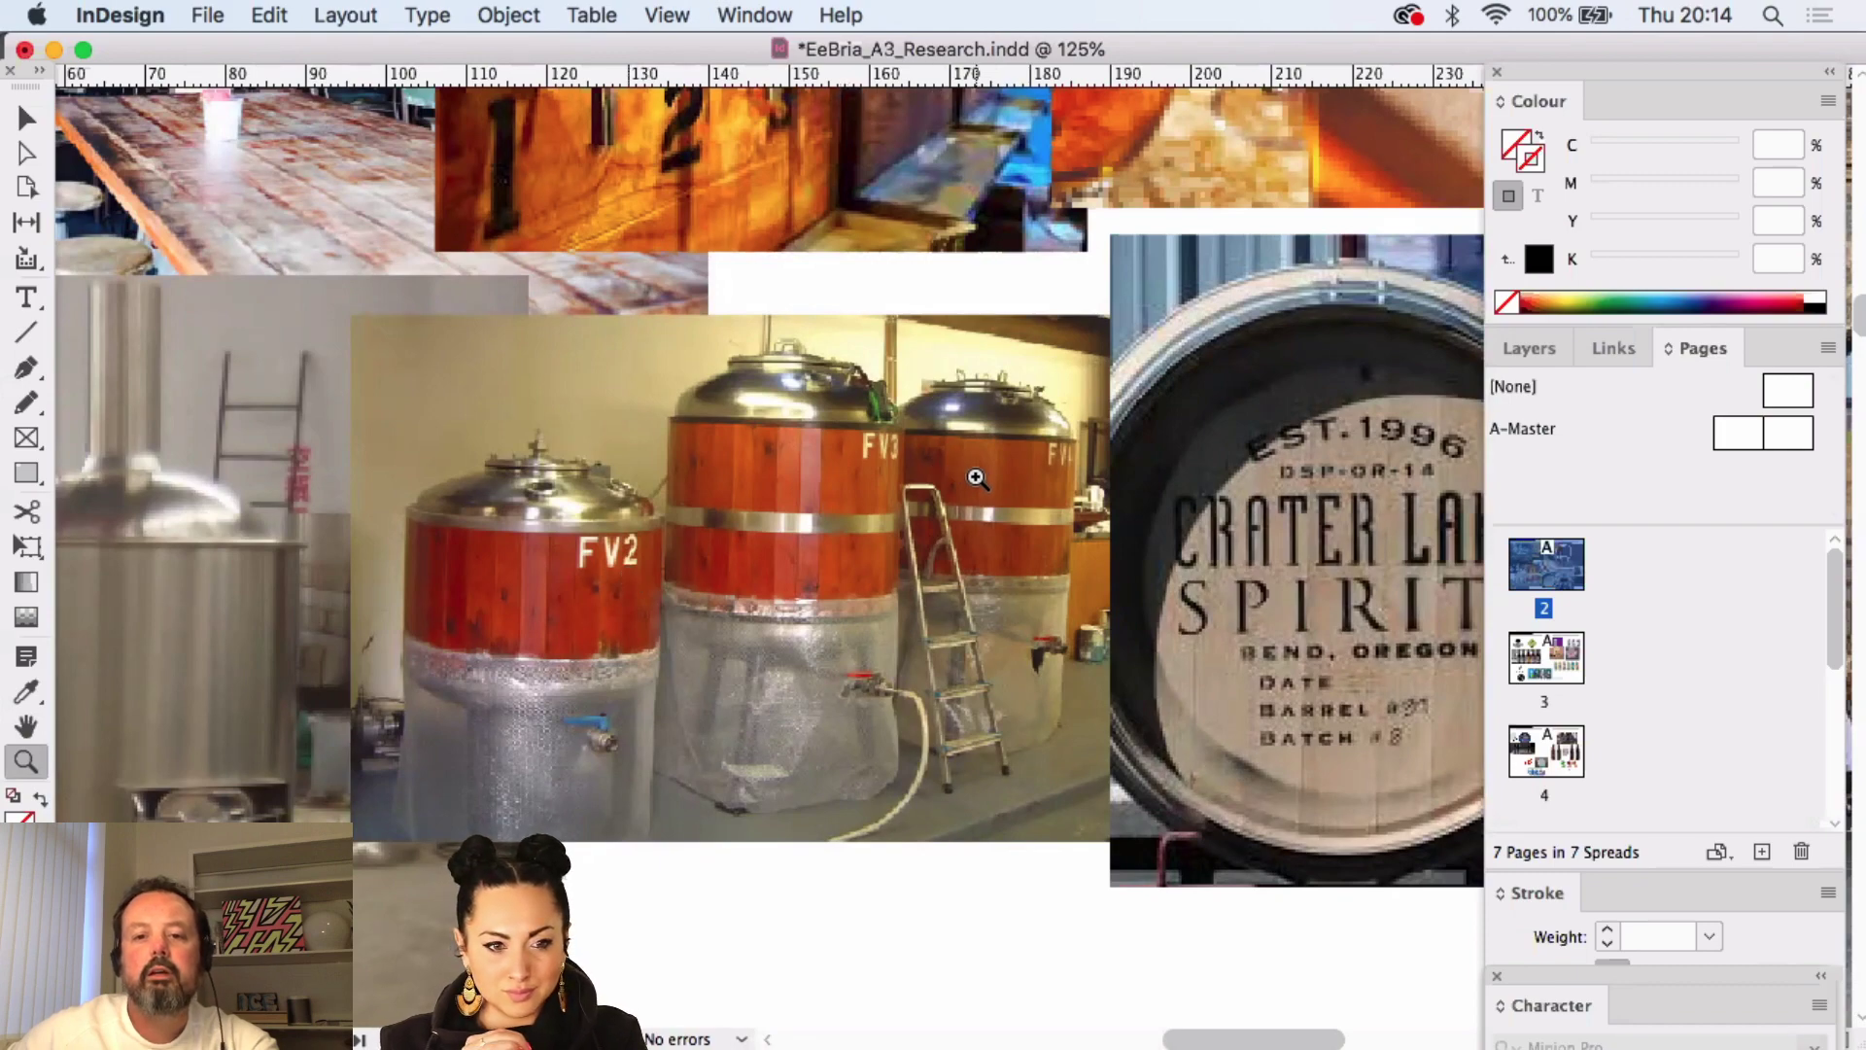
{"action": "key", "text": "super+minus"}
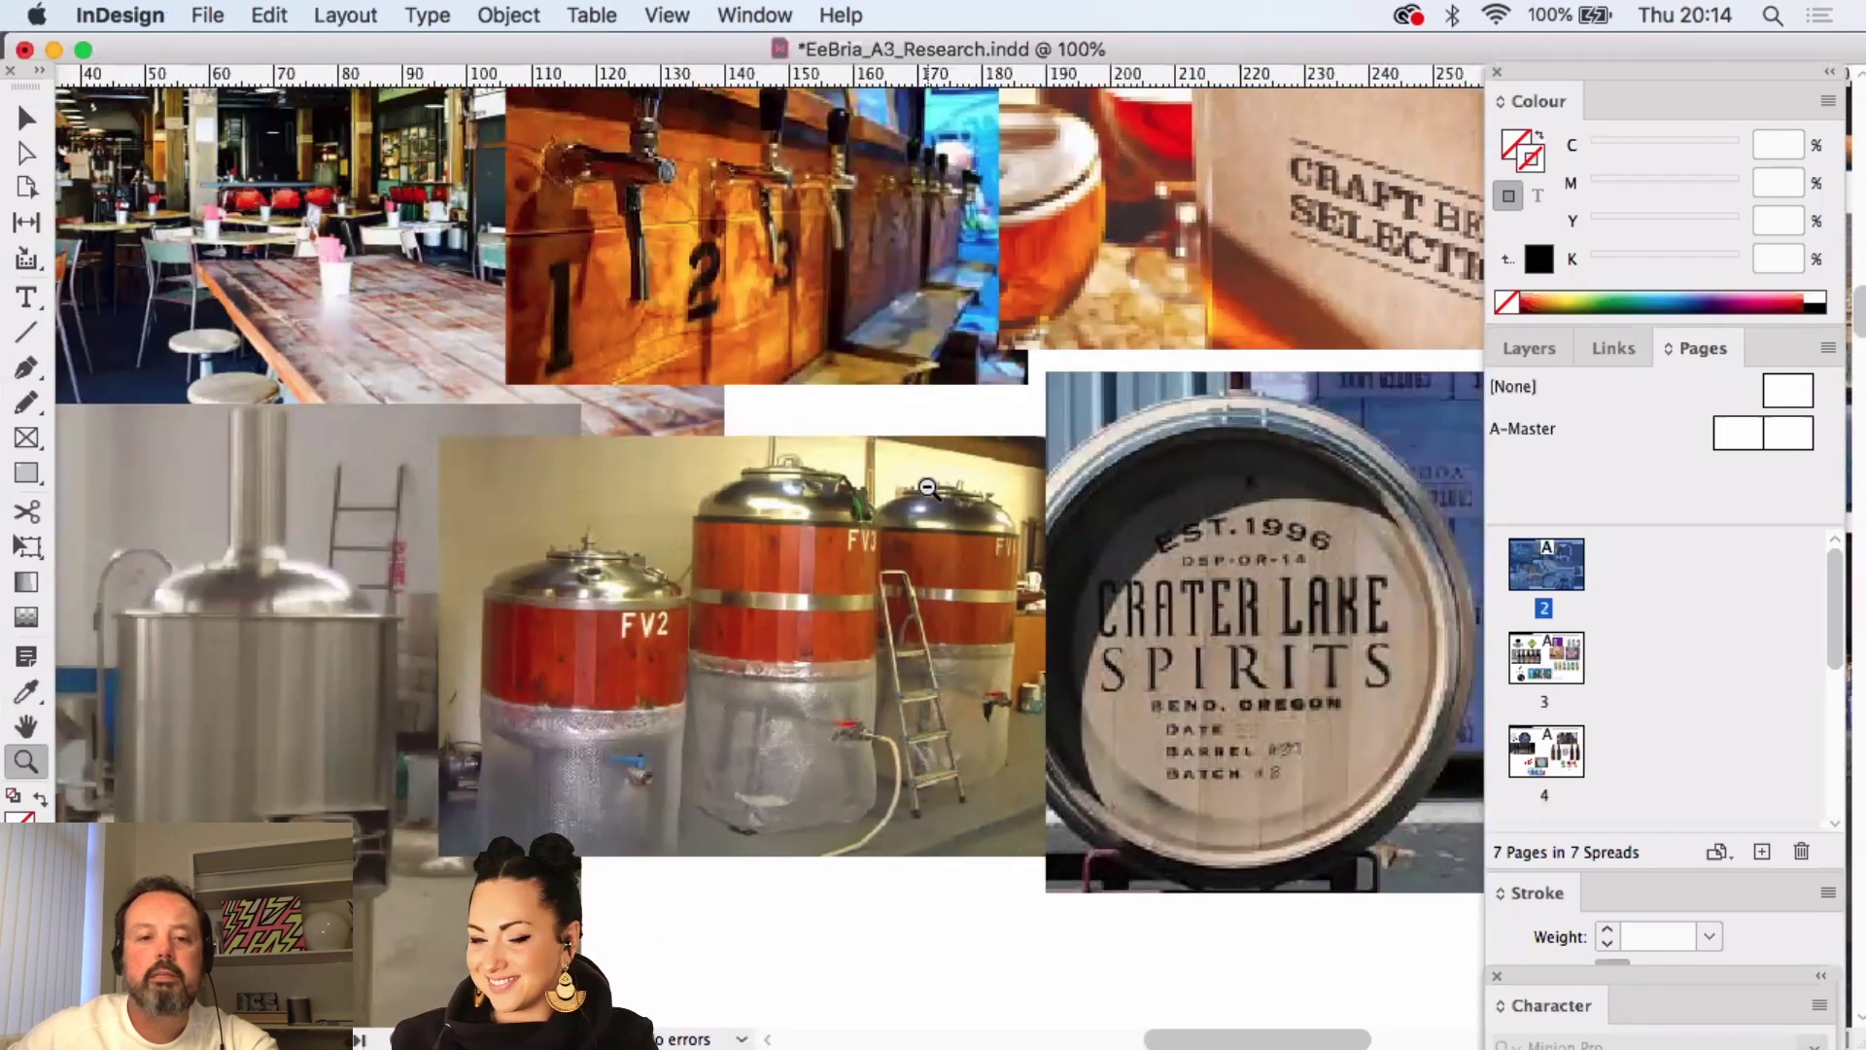
{"action": "key", "text": "super+minus"}
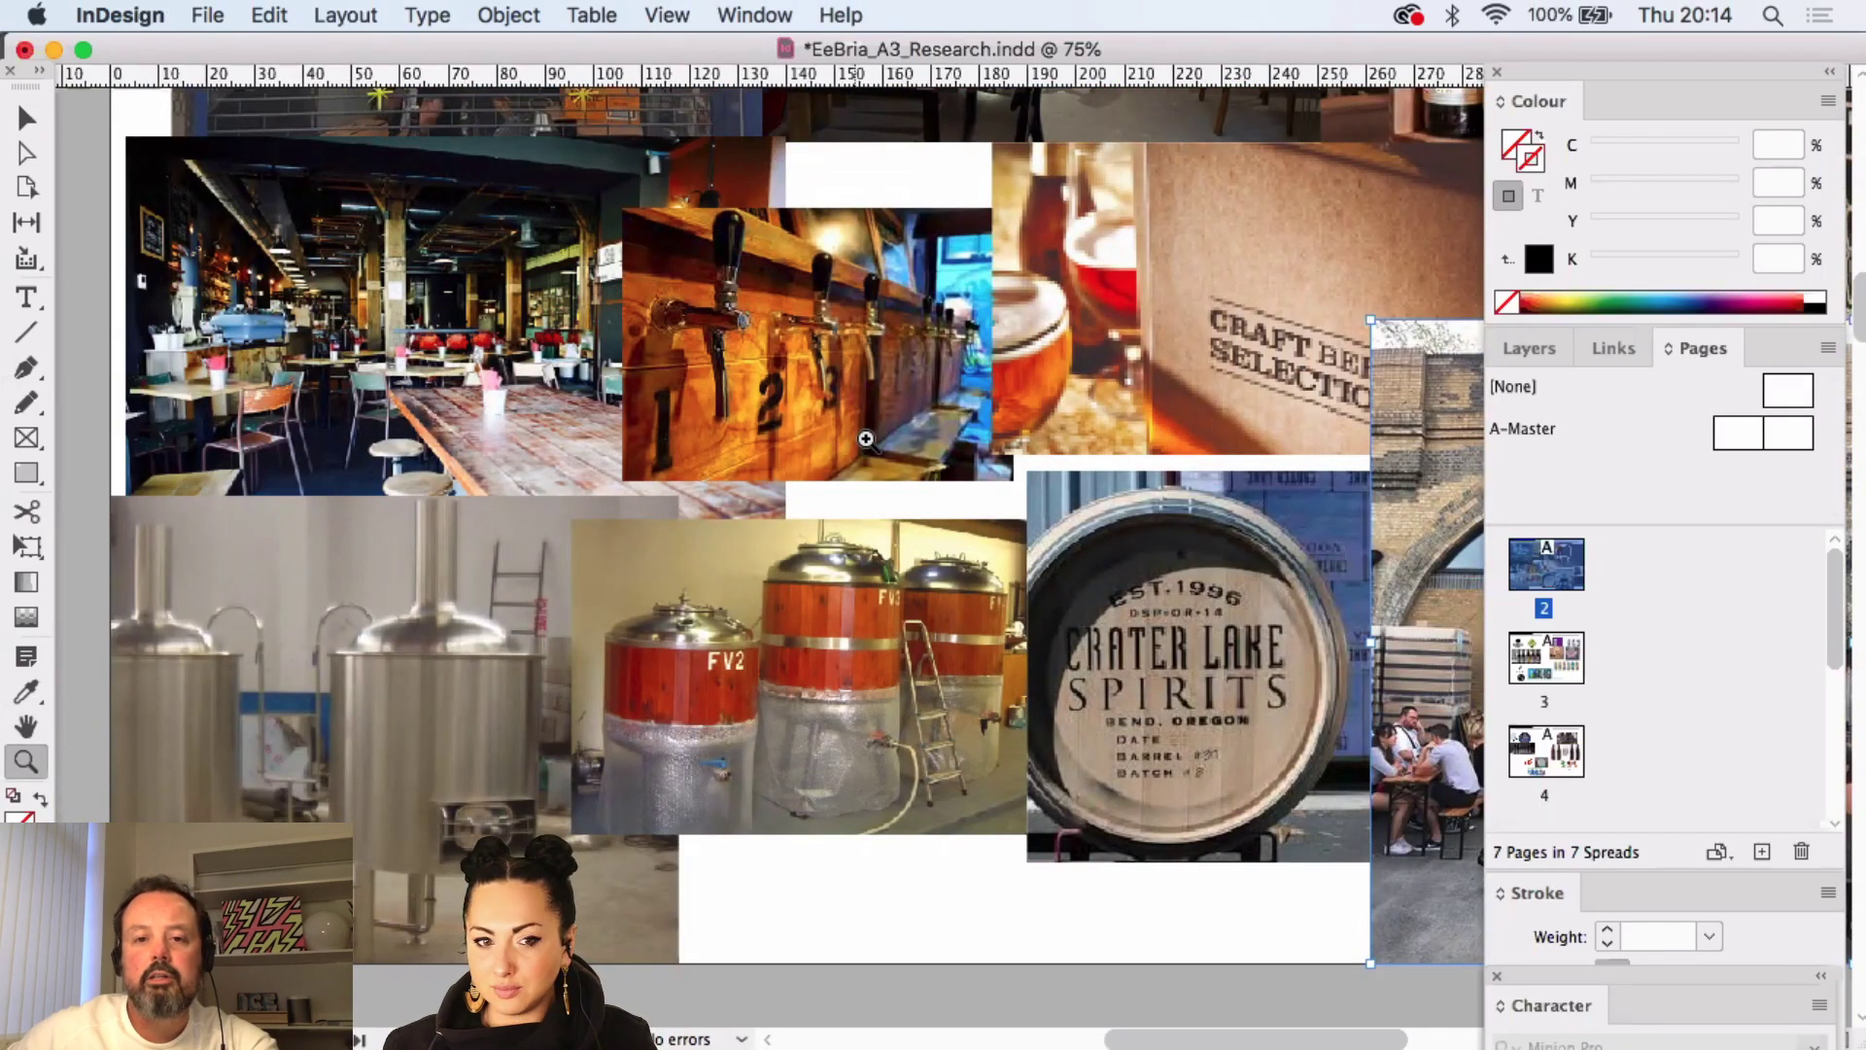
{"action": "key", "text": "super+minus"}
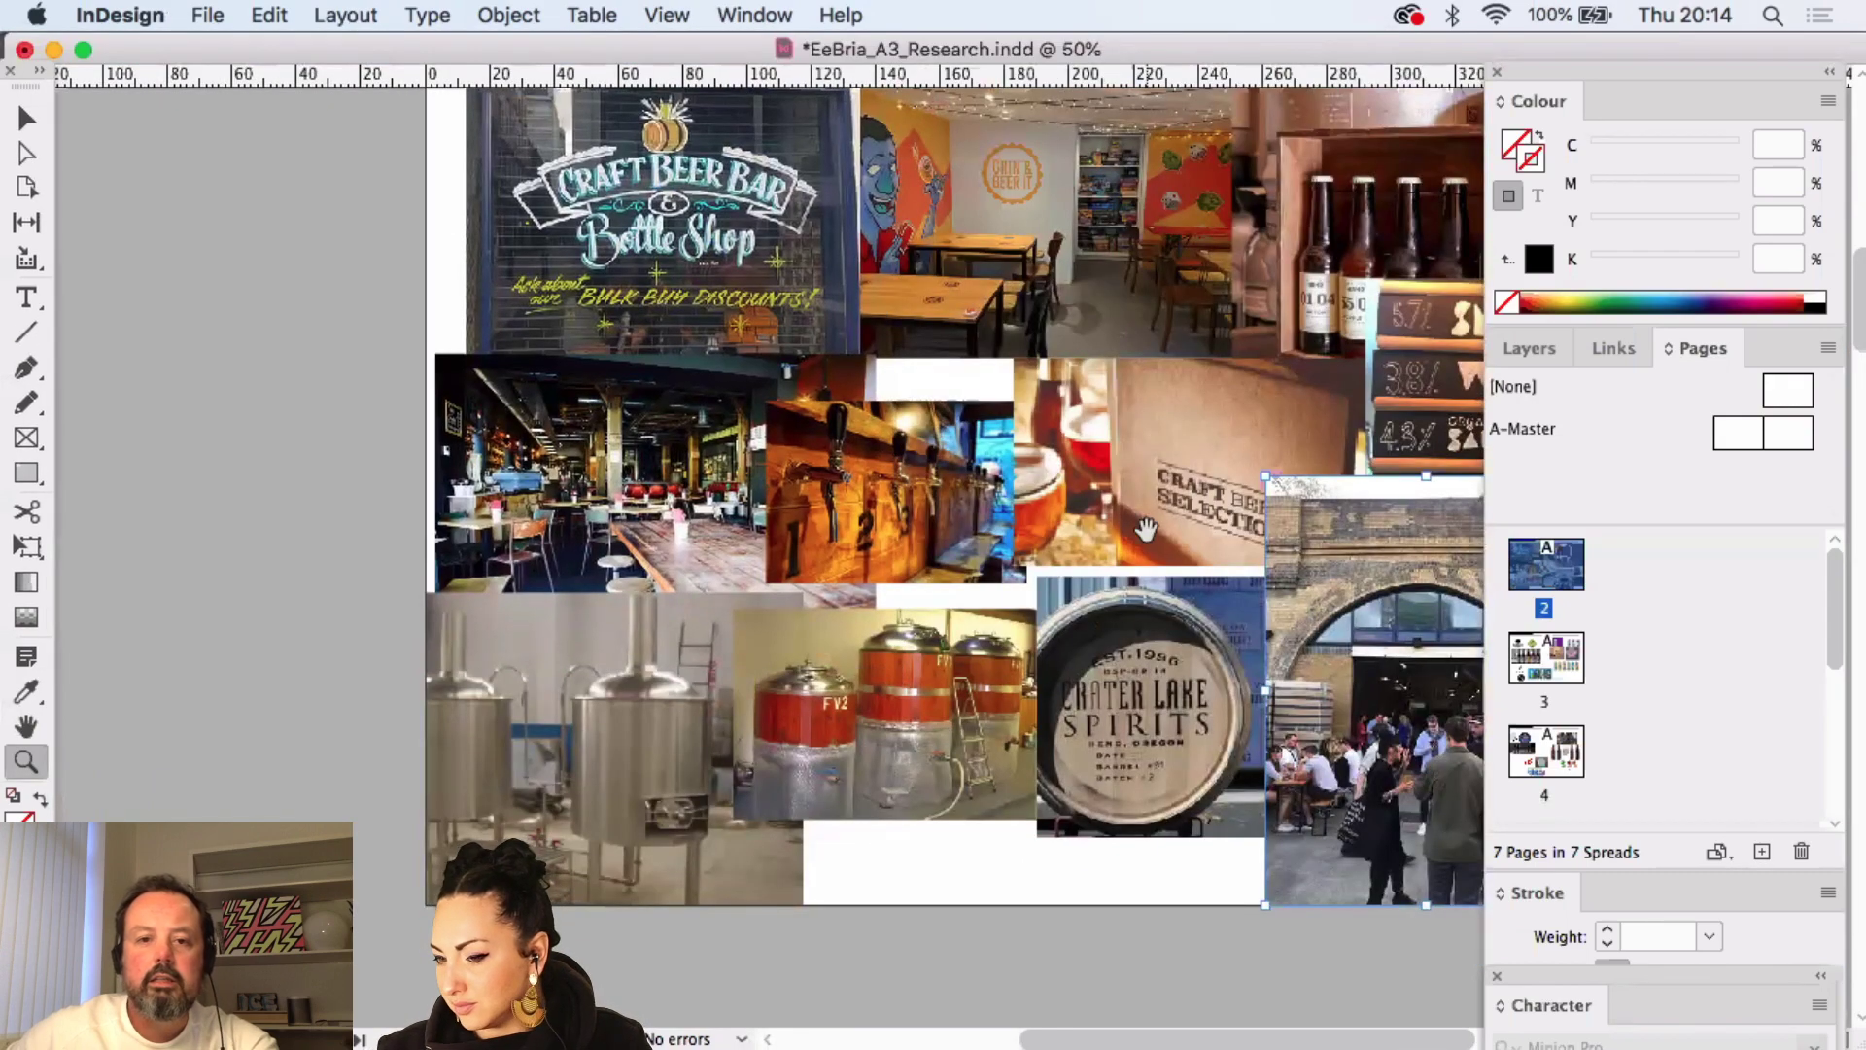
{"action": "scroll", "coordinate": [1127, 524], "scroll_direction": "right", "scroll_amount": 5}
{"action": "scroll", "coordinate": [1127, 525], "scroll_direction": "up", "scroll_amount": 2}
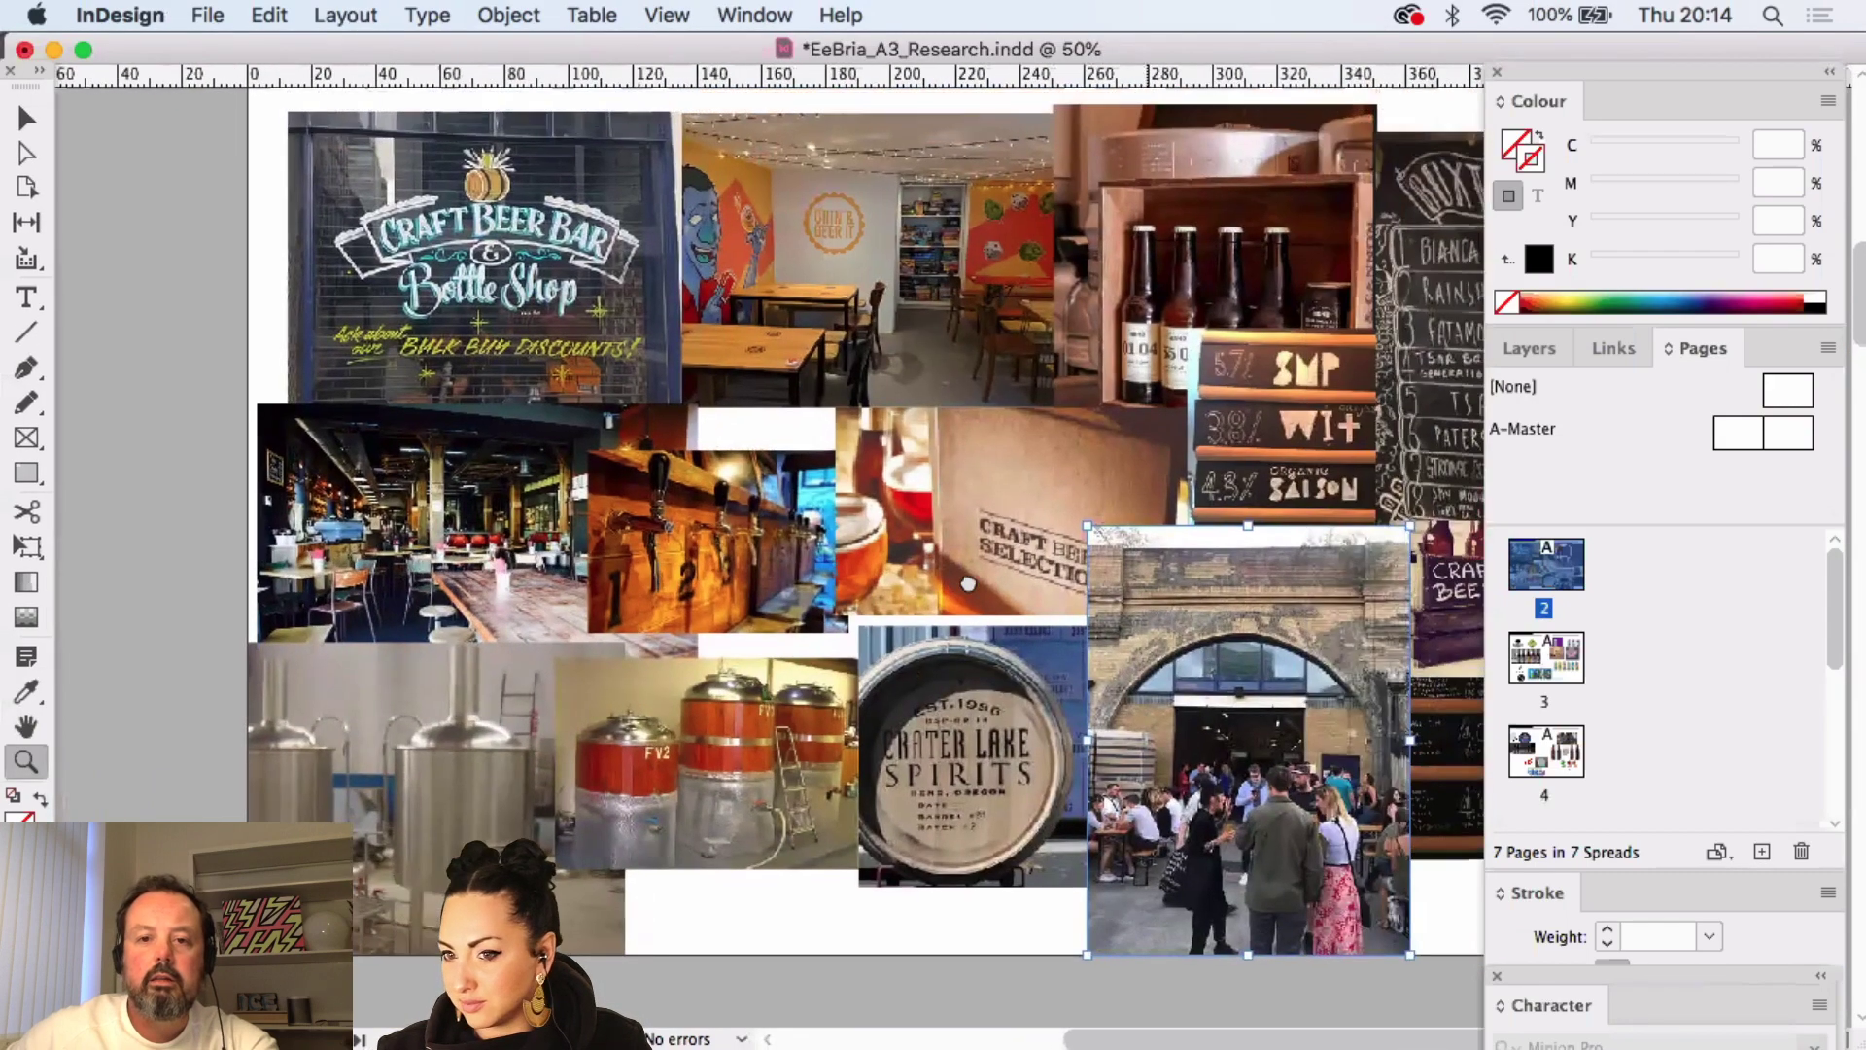
- Return to Initial_ideas.ai in Illustrator and examine the logo drafts and Discover badge around the artboard at 25%
{"action": "left_click", "coordinate": [55, 49]}
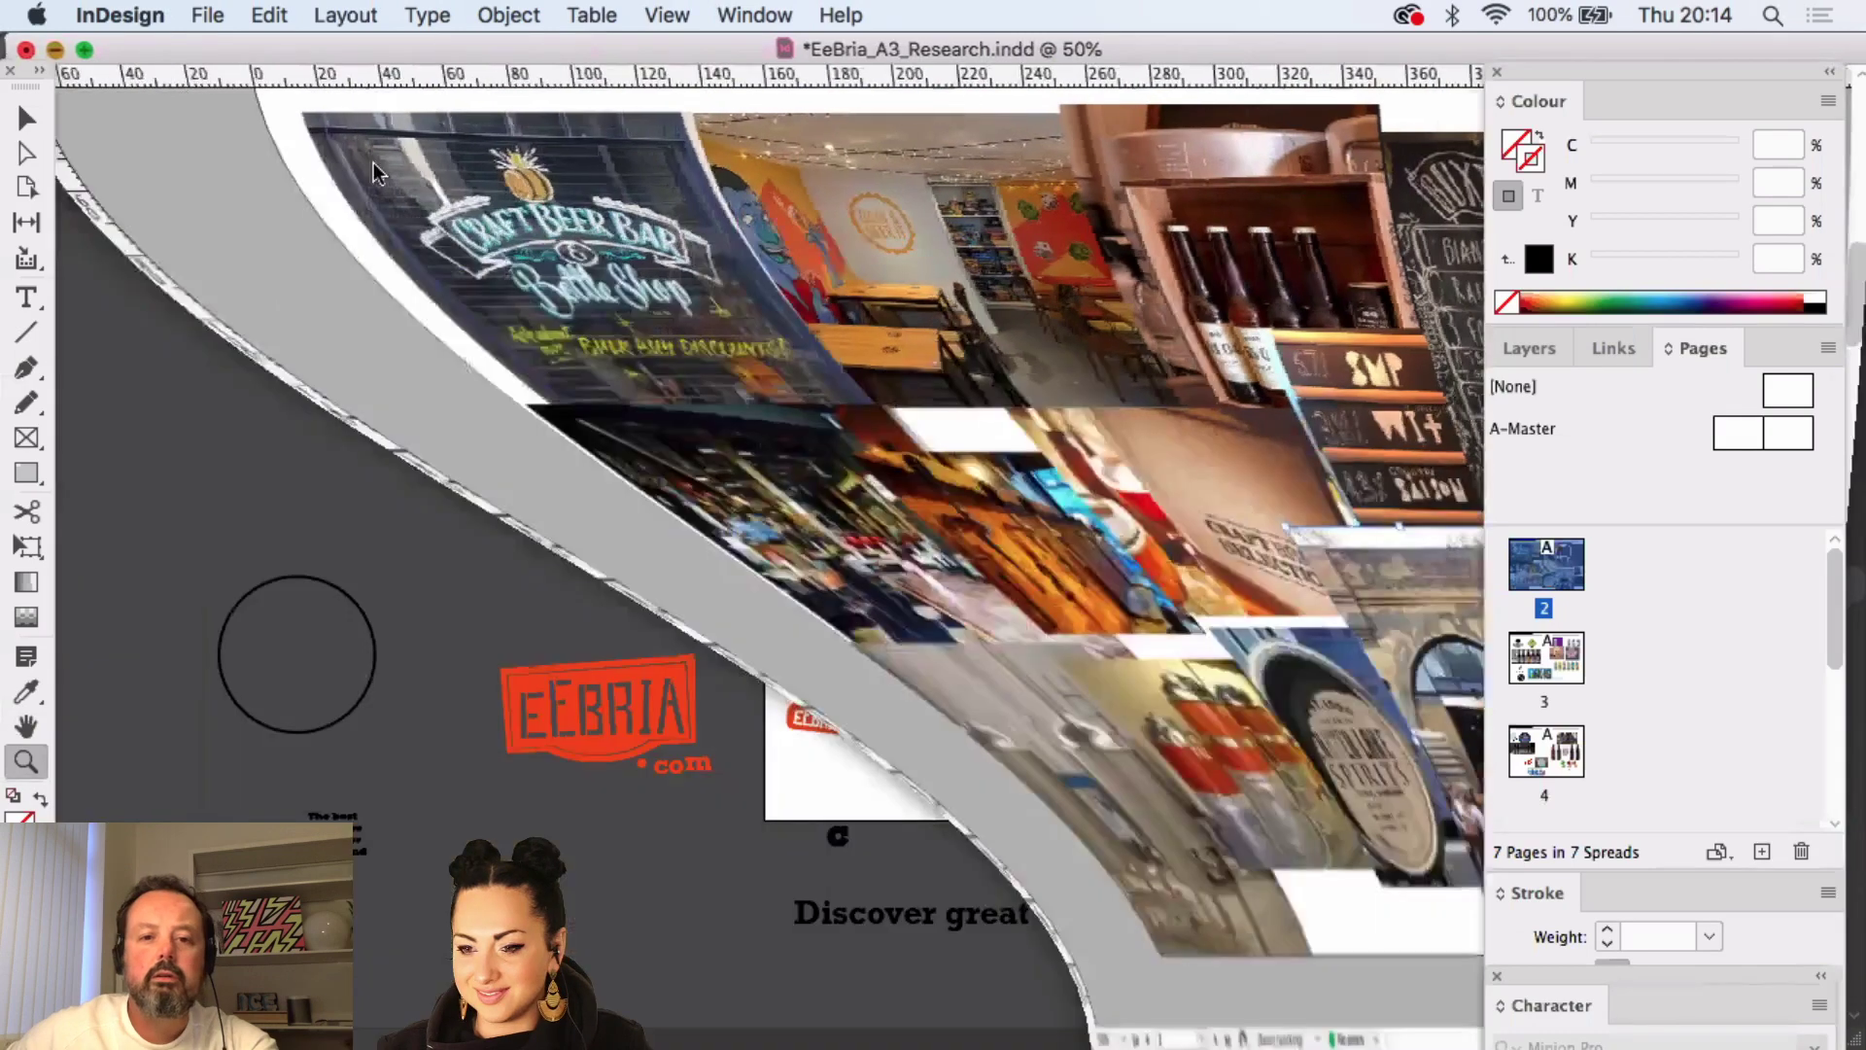
{"action": "left_click", "coordinate": [360, 105]}
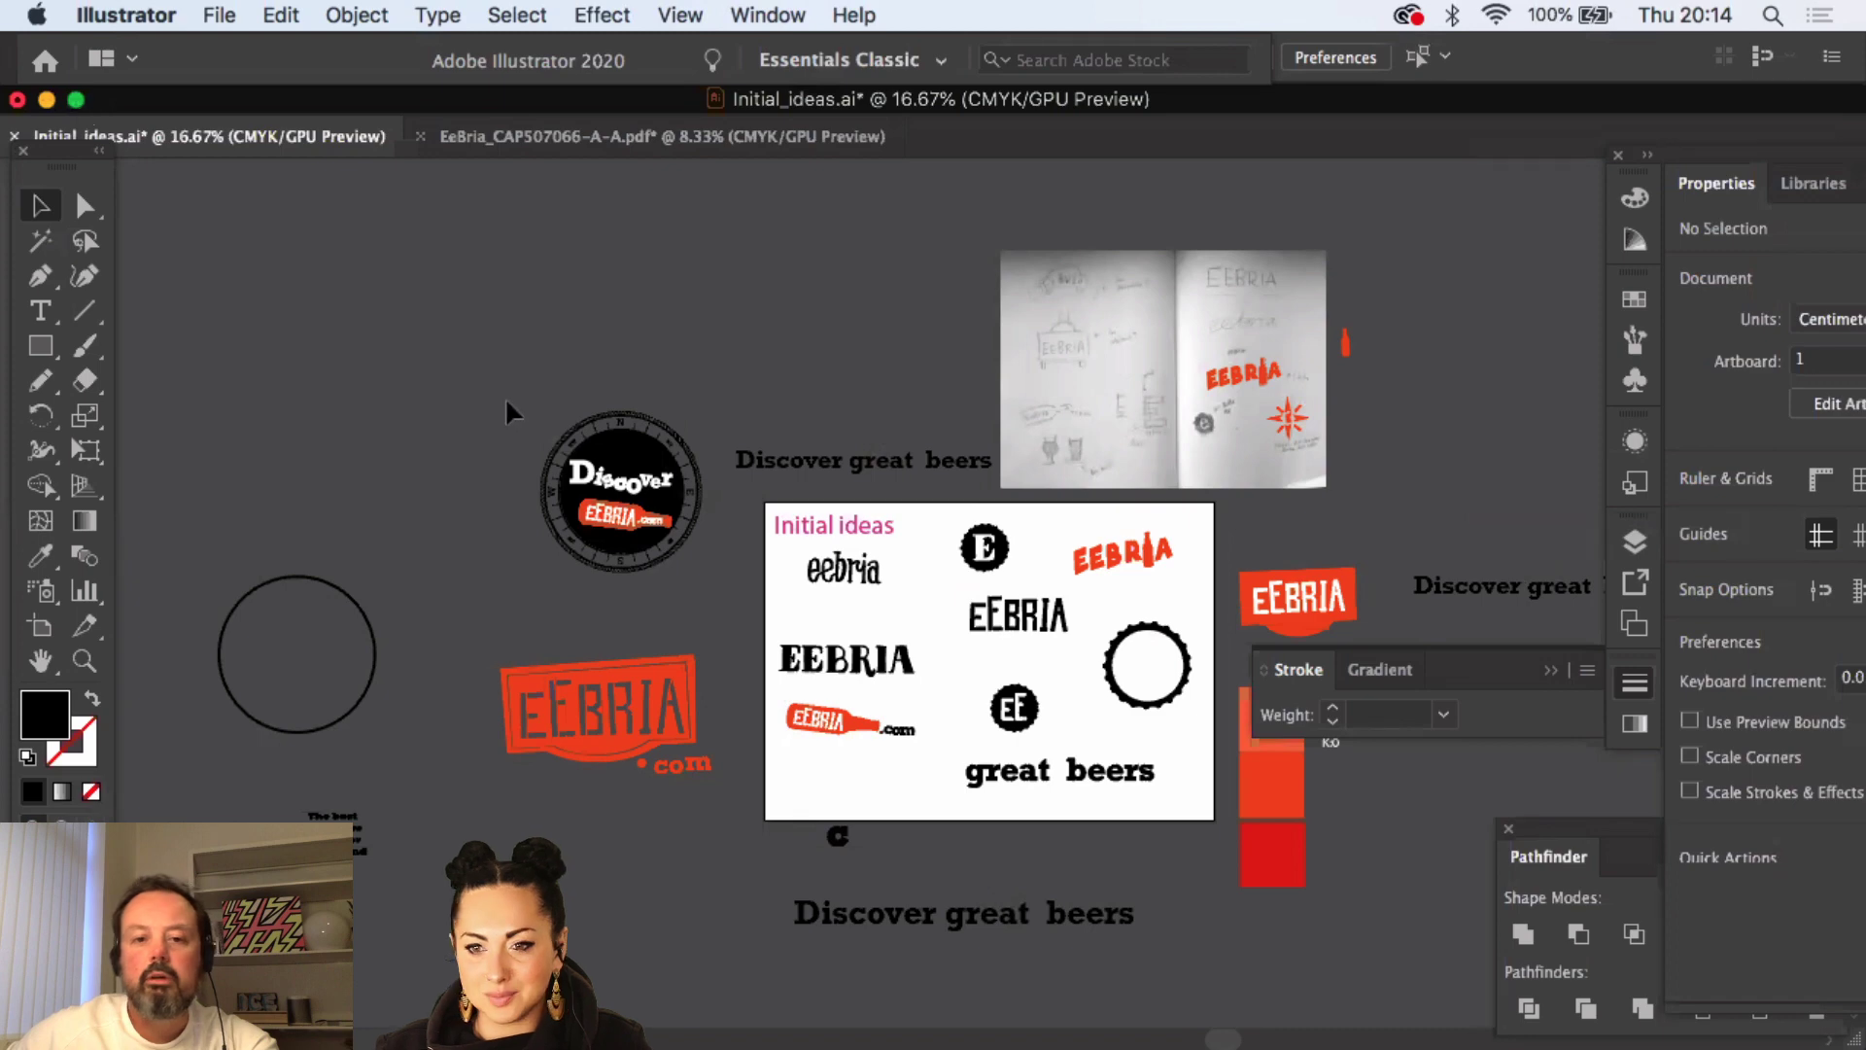
{"action": "scroll", "coordinate": [476, 418], "scroll_direction": "down", "scroll_amount": 2}
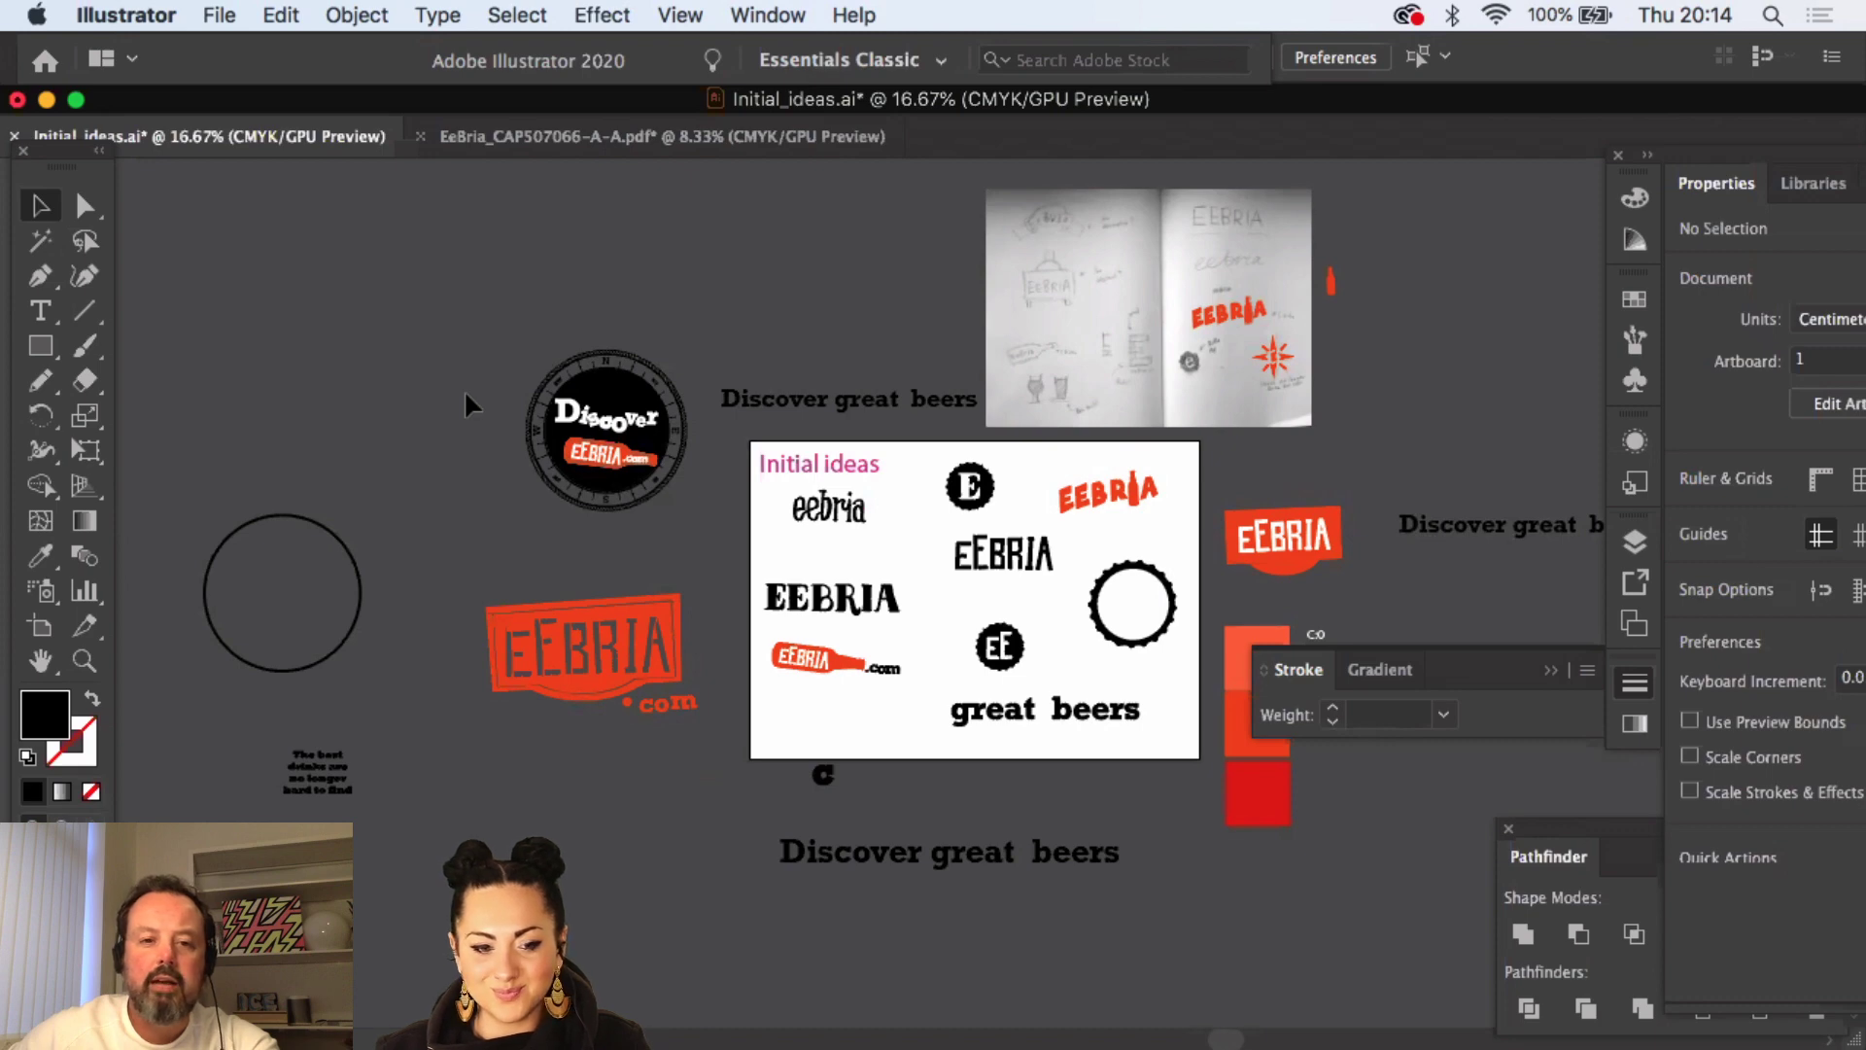
{"action": "left_click", "coordinate": [84, 661]}
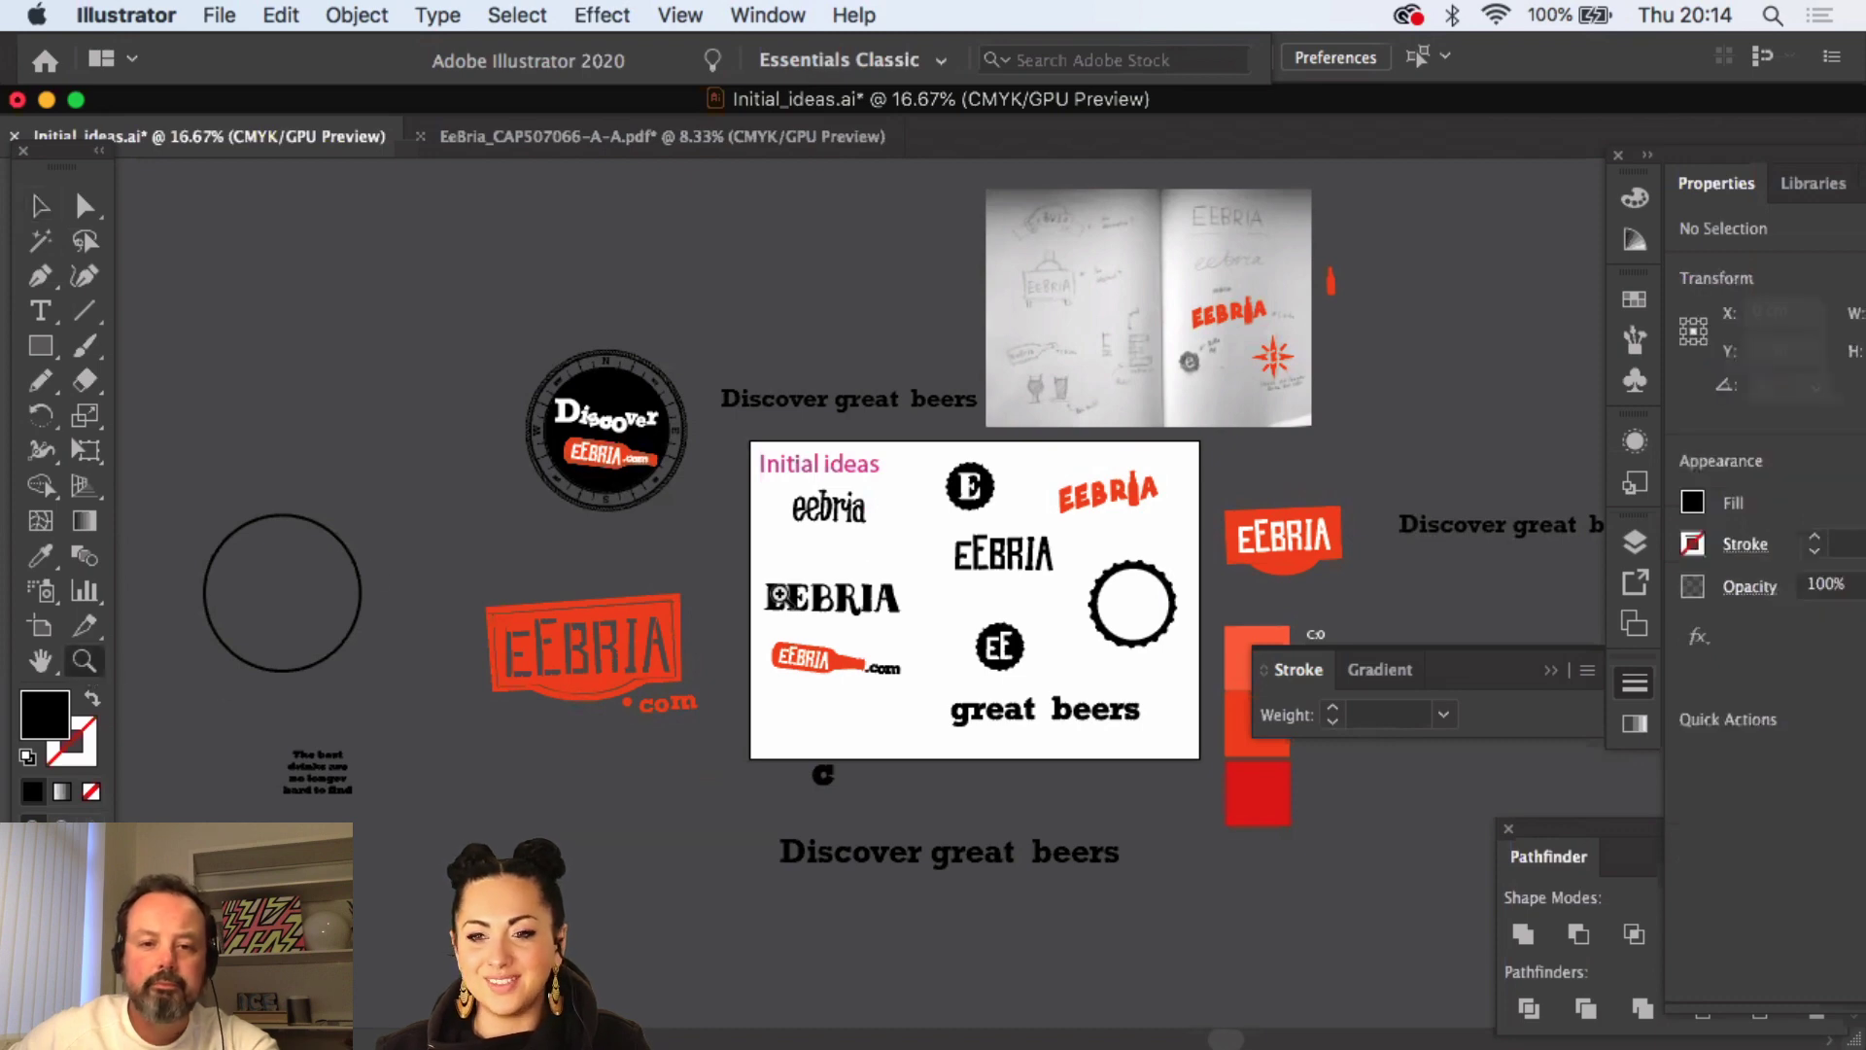
{"action": "left_click", "coordinate": [763, 595]}
{"action": "left_click", "coordinate": [39, 205]}
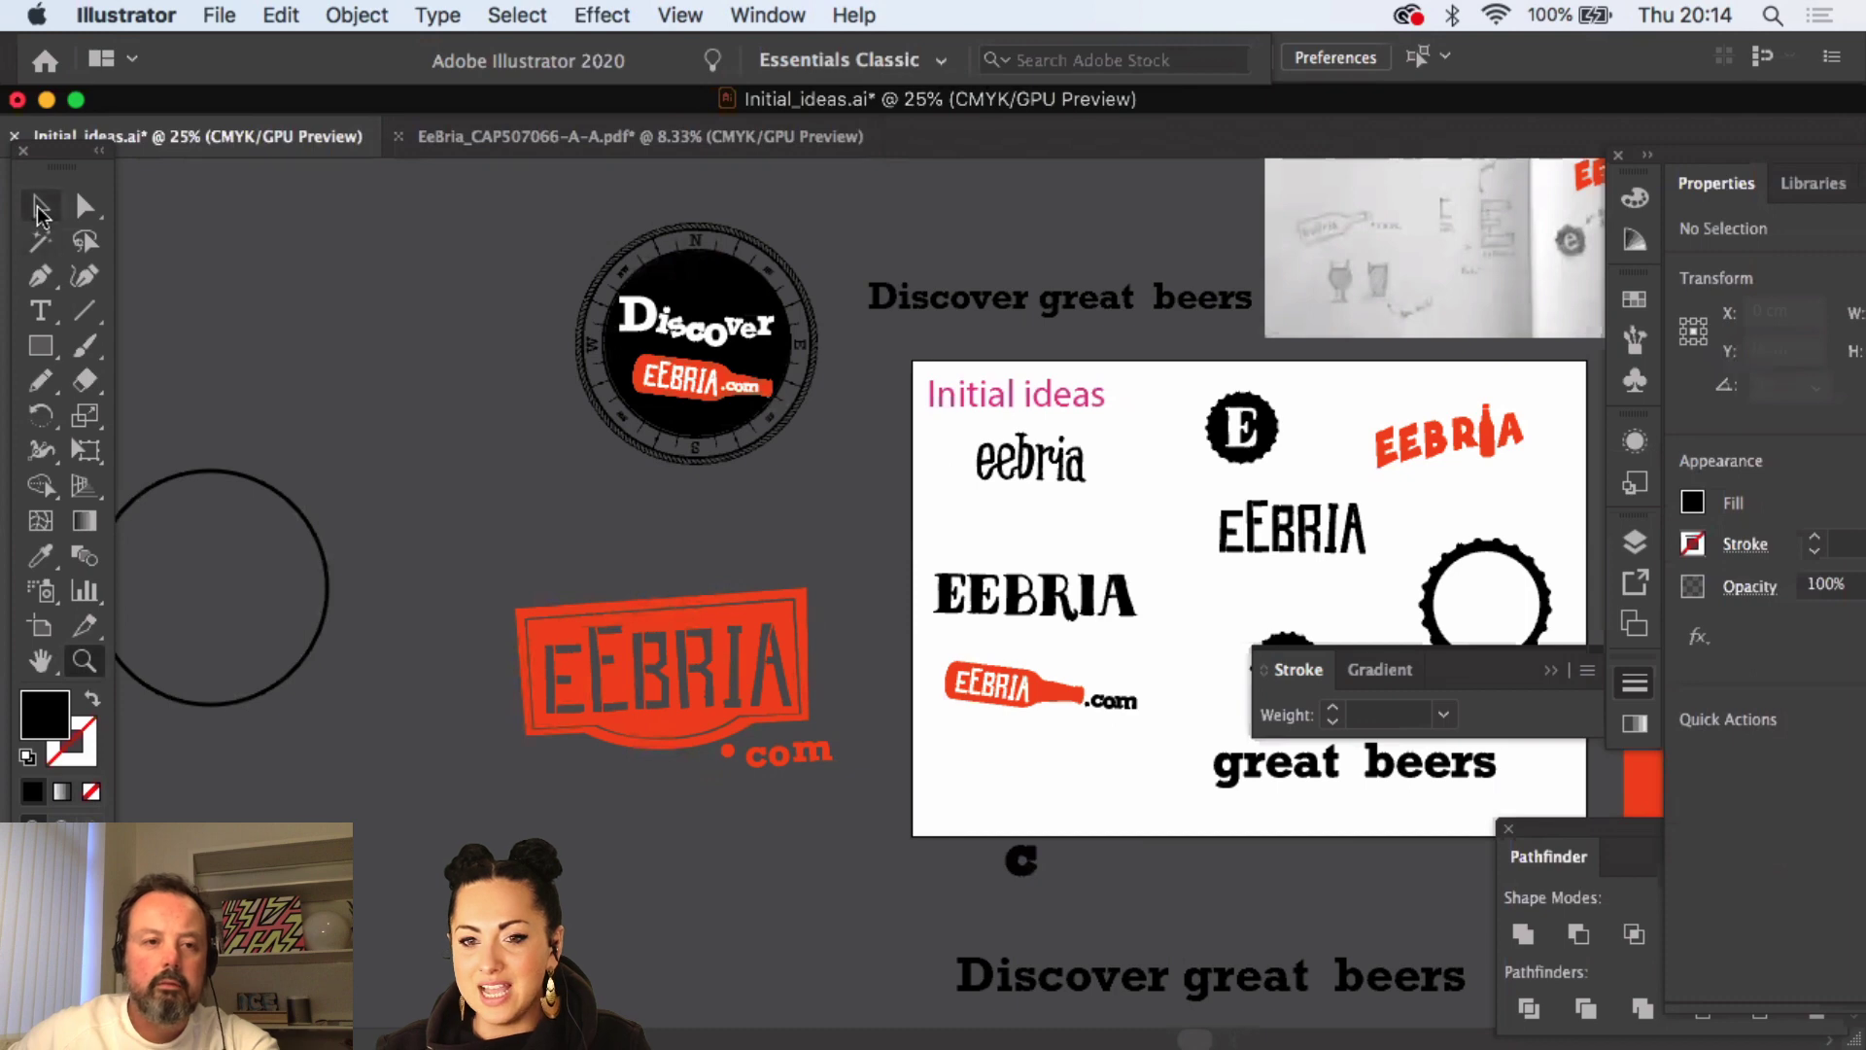
{"action": "scroll", "coordinate": [526, 325], "scroll_direction": "left", "scroll_amount": 2}
{"action": "scroll", "coordinate": [525, 325], "scroll_direction": "left", "scroll_amount": 2}
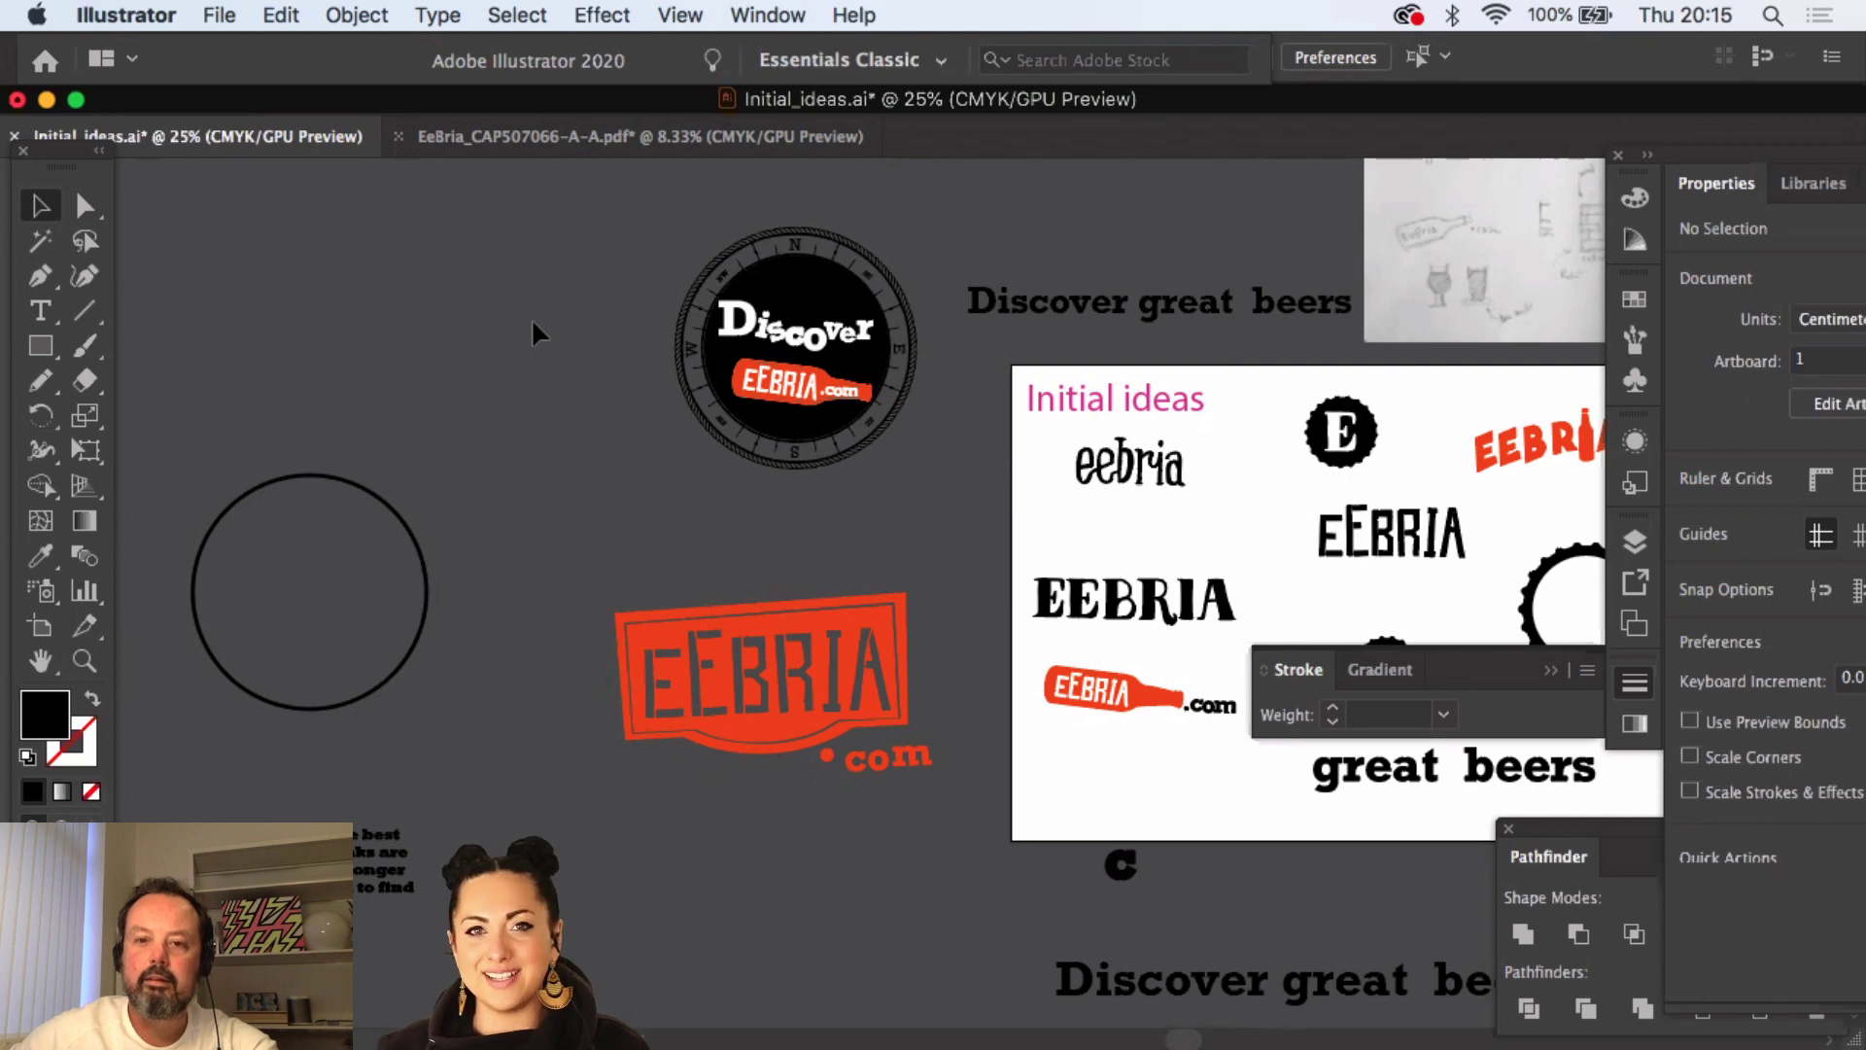
- Duplicate the "Discover great beers" tagline from above the artboard and place the copy beside the Discover badge, above the empty circle
{"action": "left_click", "coordinate": [1025, 307]}
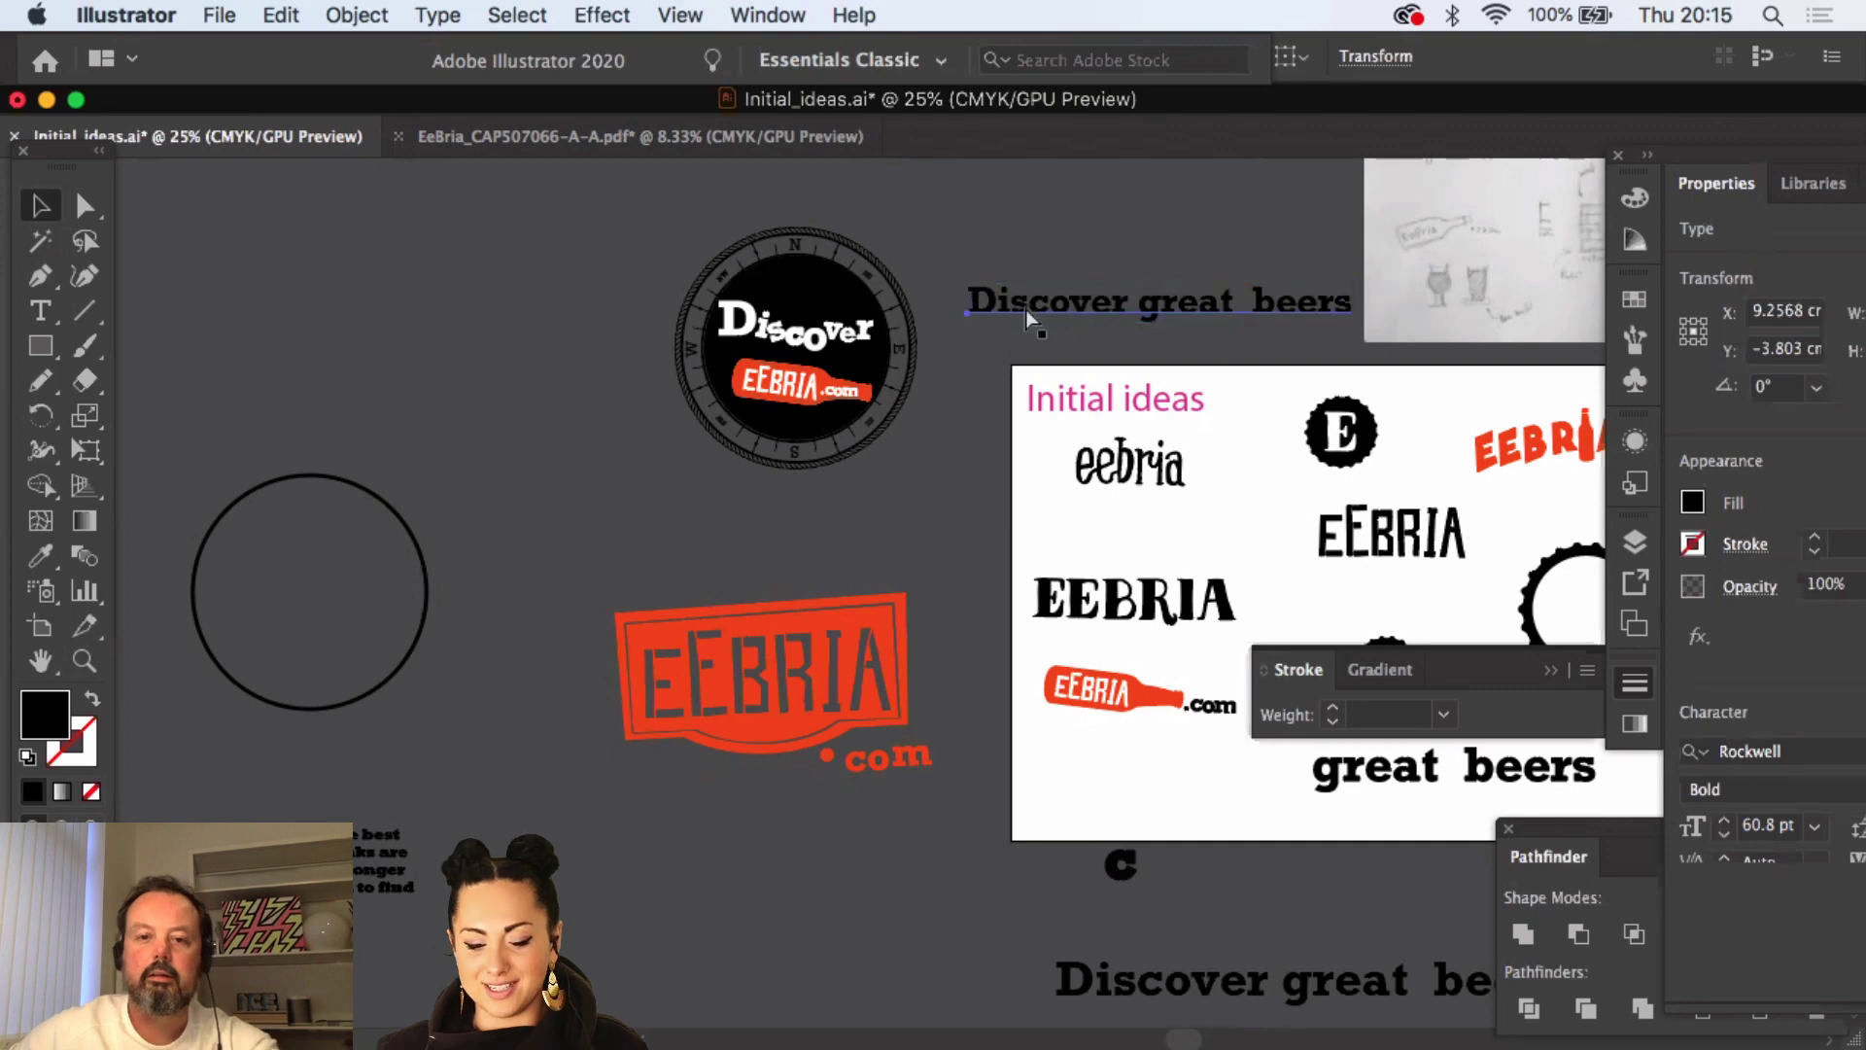
{"action": "left_click_drag", "start_coordinate": [1024, 309], "coordinate": [776, 601]}
{"action": "left_click_drag", "start_coordinate": [957, 596], "coordinate": [457, 342]}
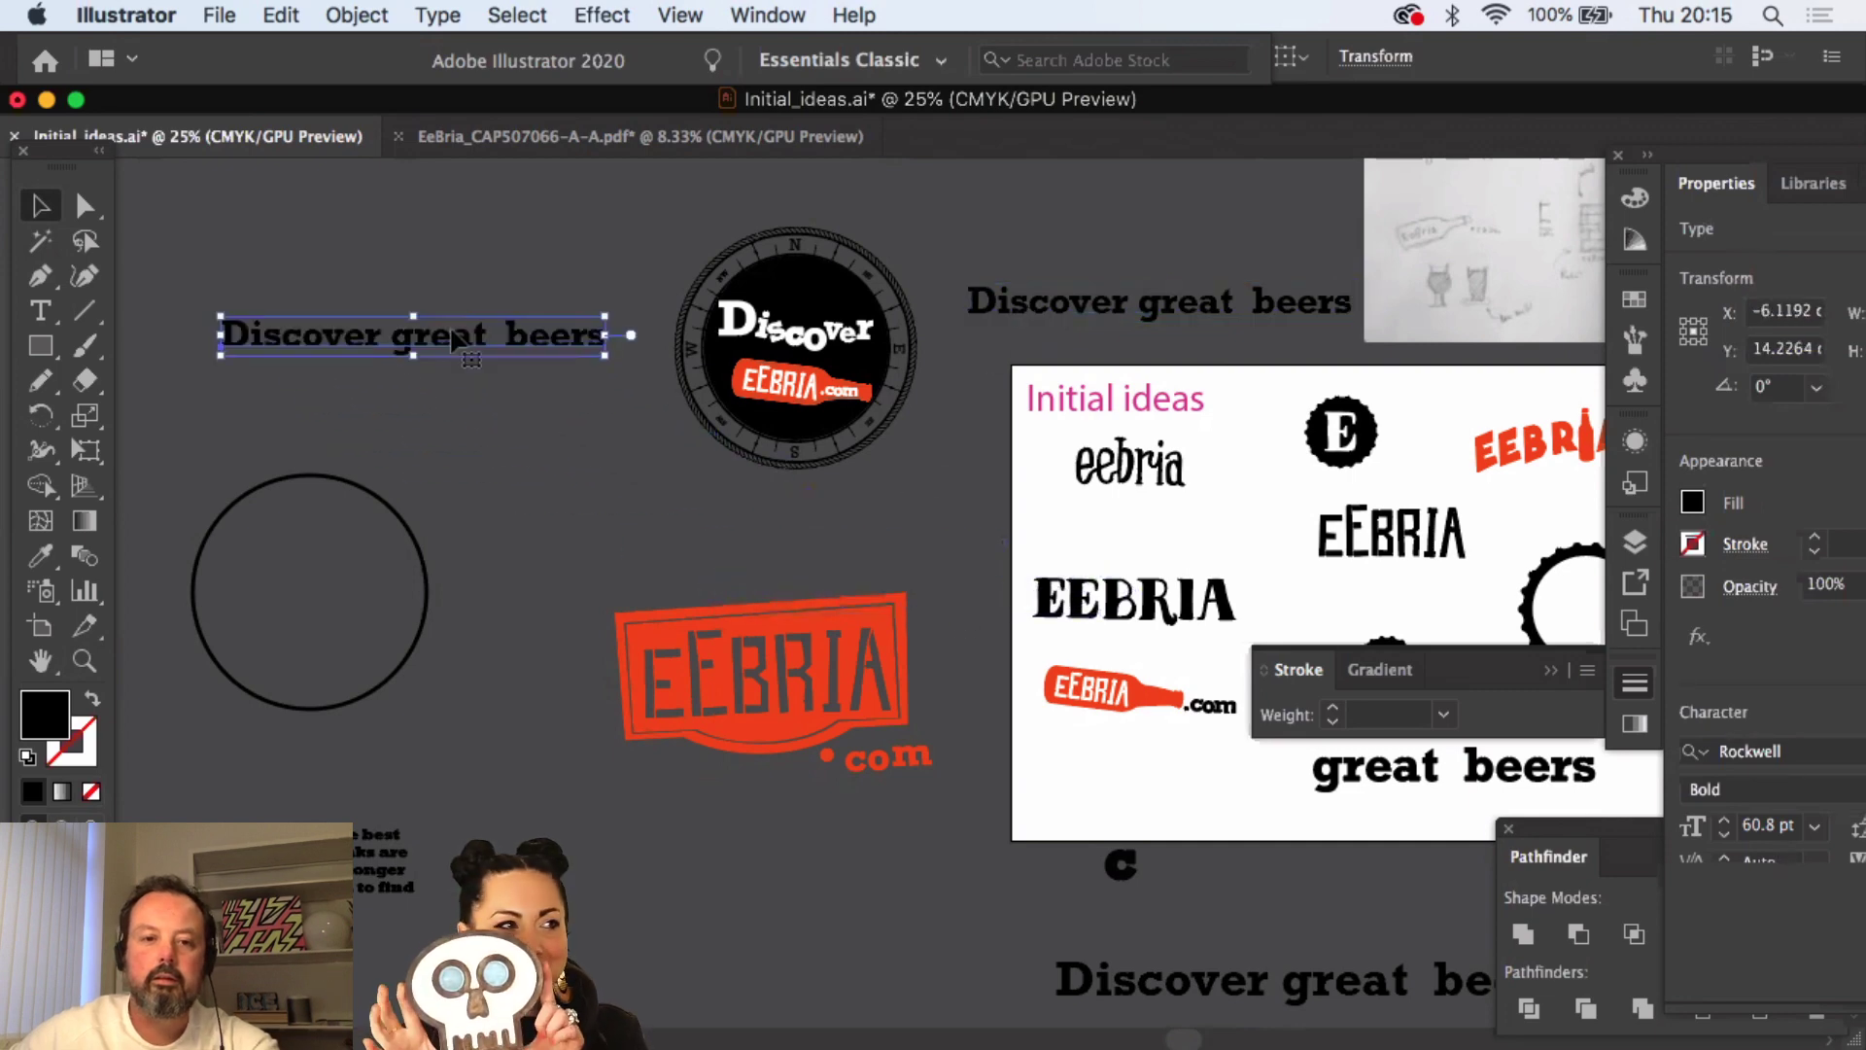
{"action": "left_click", "coordinate": [40, 310]}
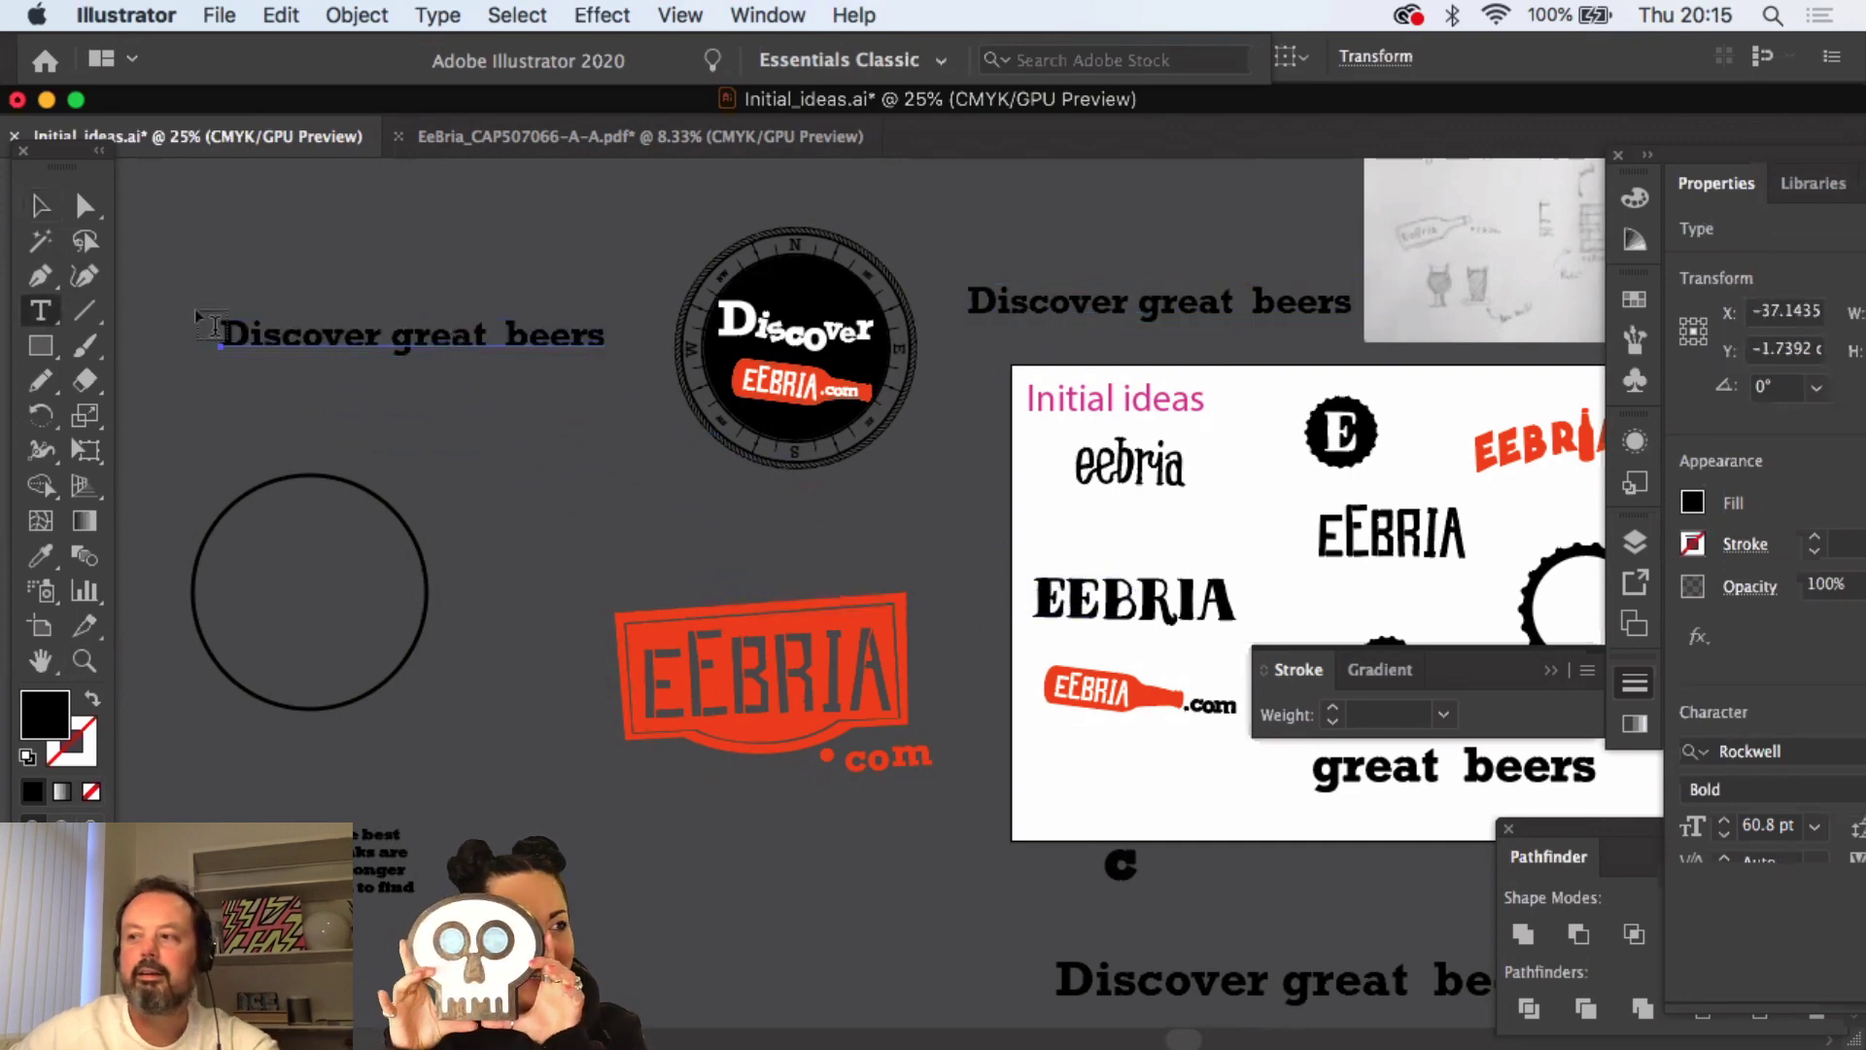
{"action": "triple_click", "coordinate": [386, 334]}
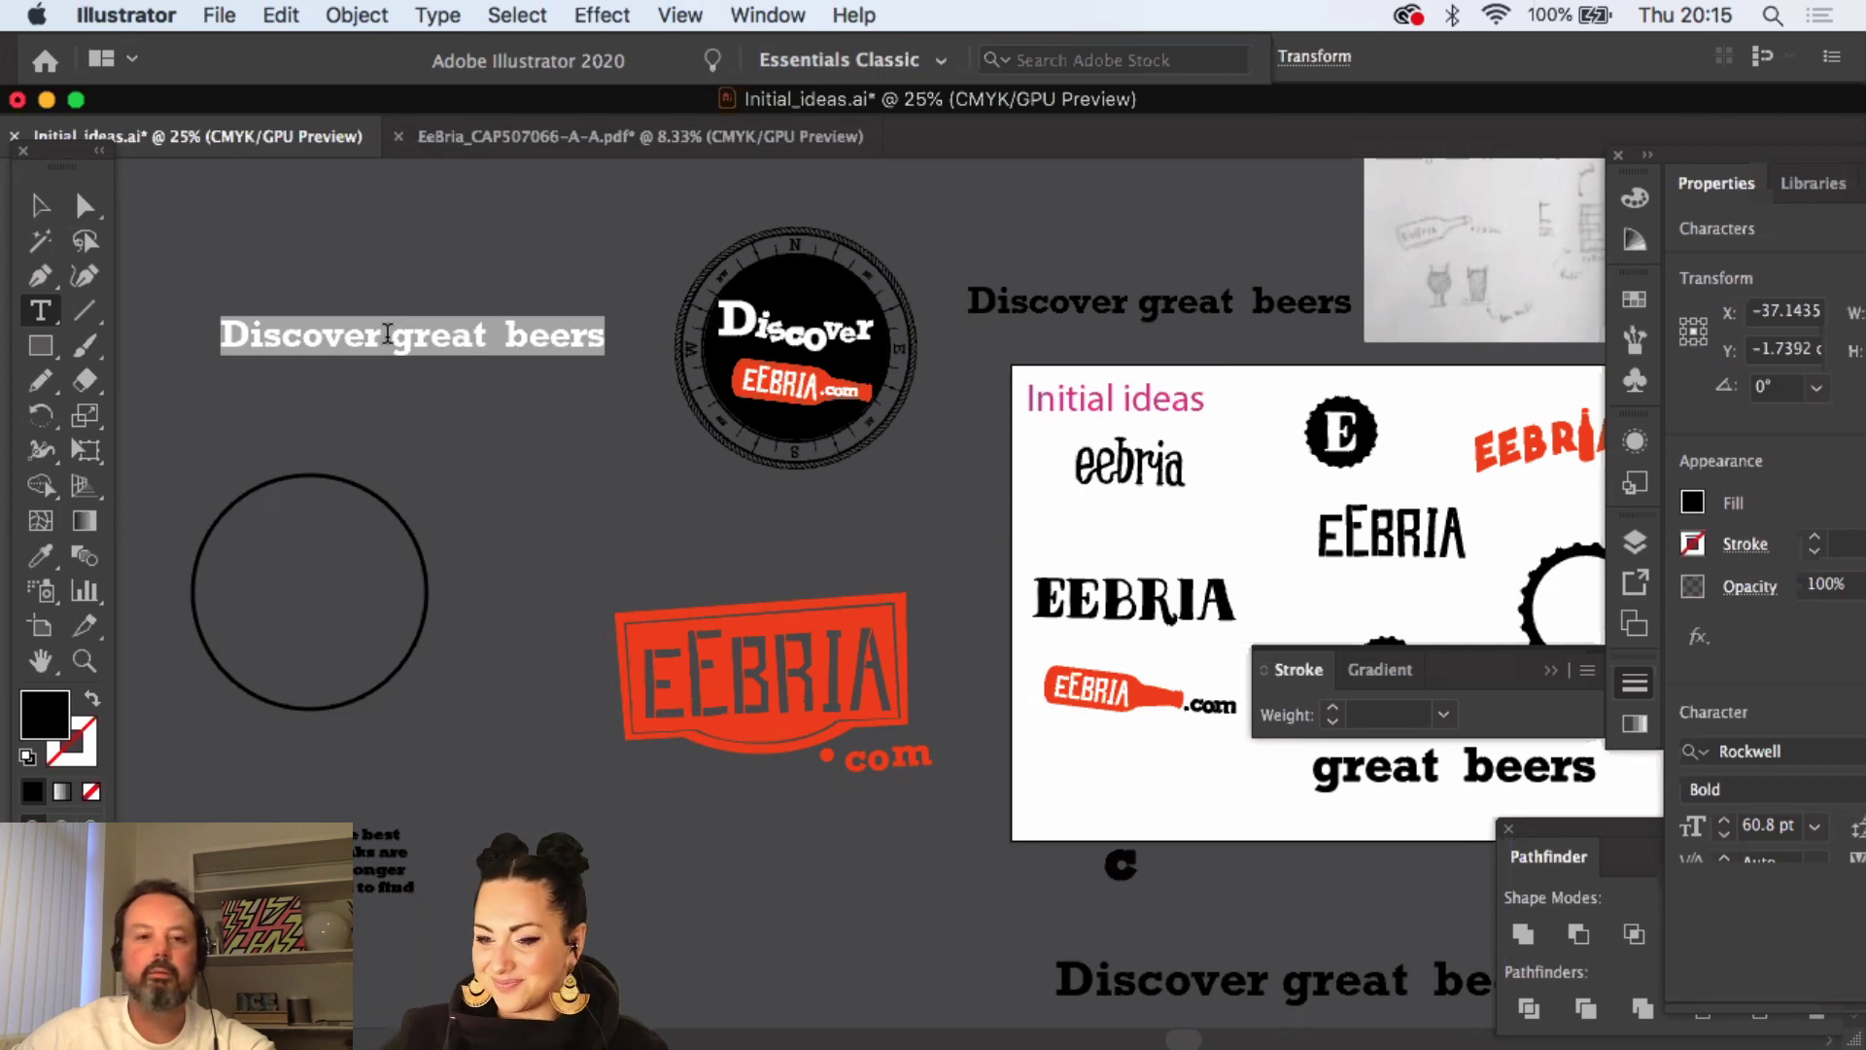
{"action": "left_click", "coordinate": [387, 333]}
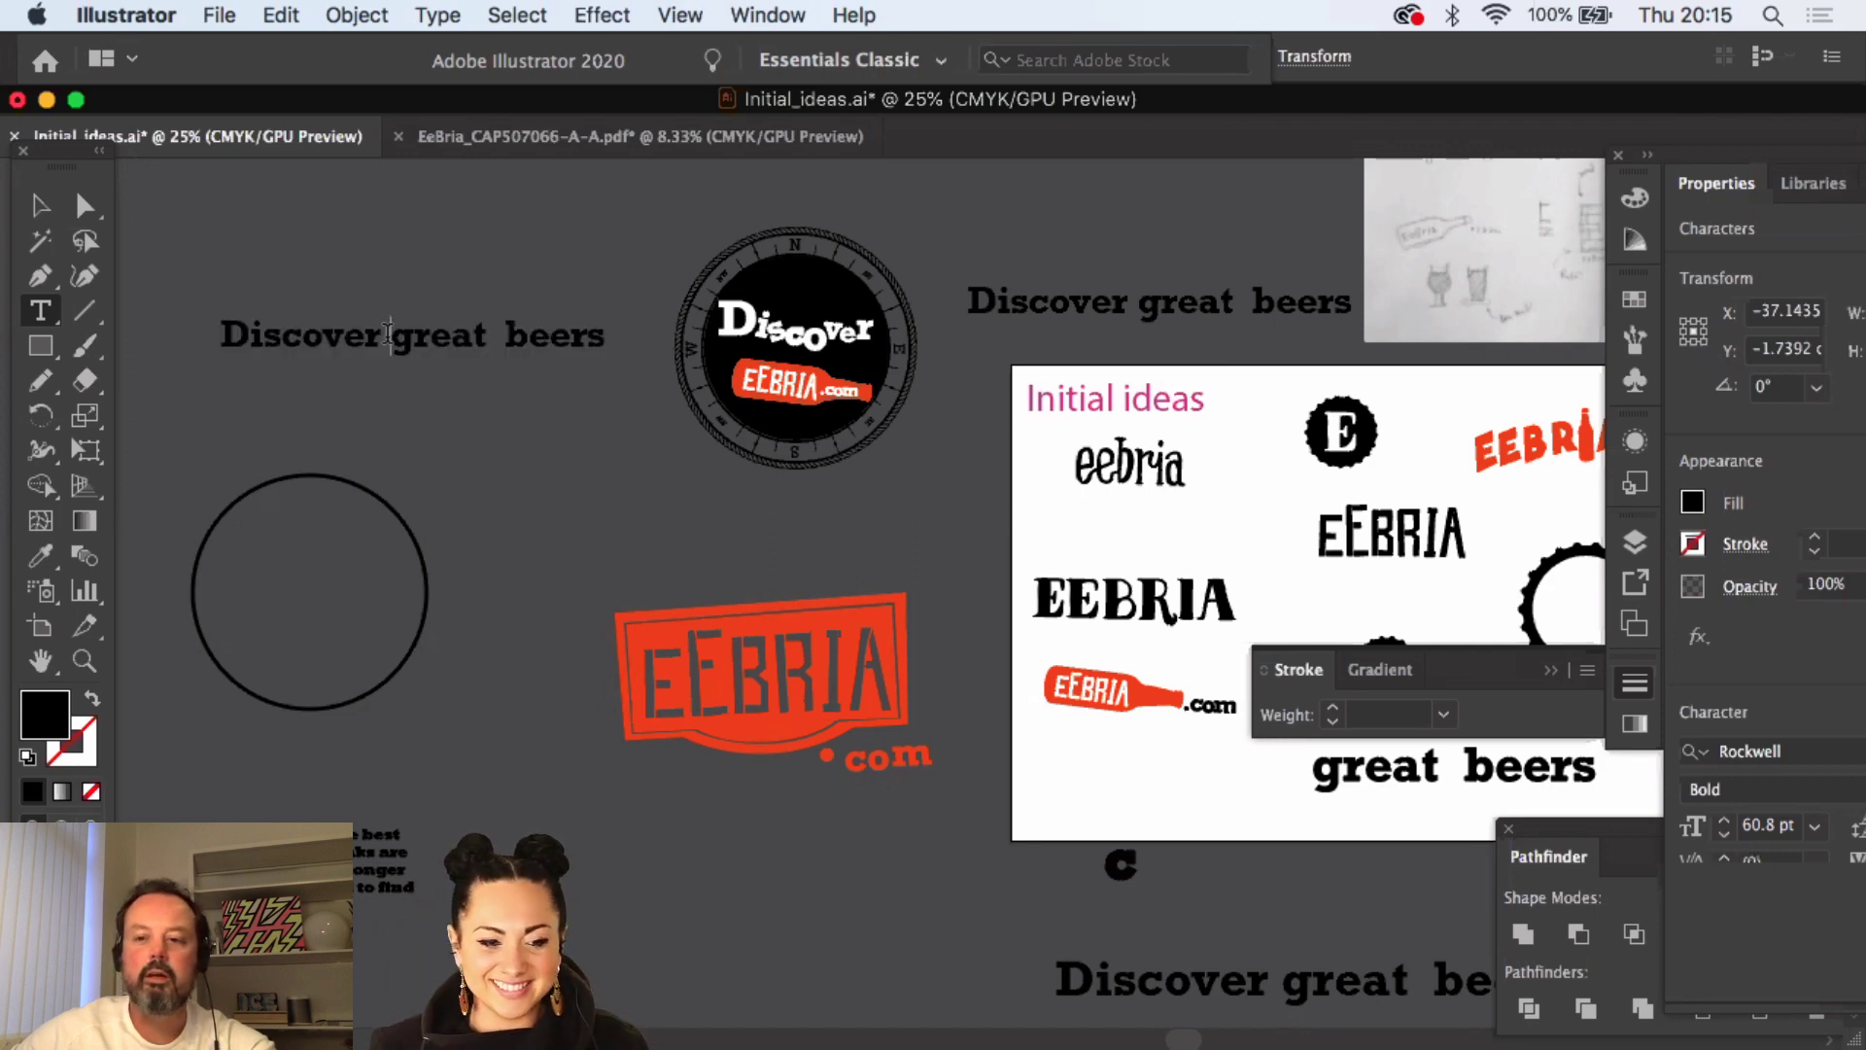
{"action": "left_click", "coordinate": [41, 209]}
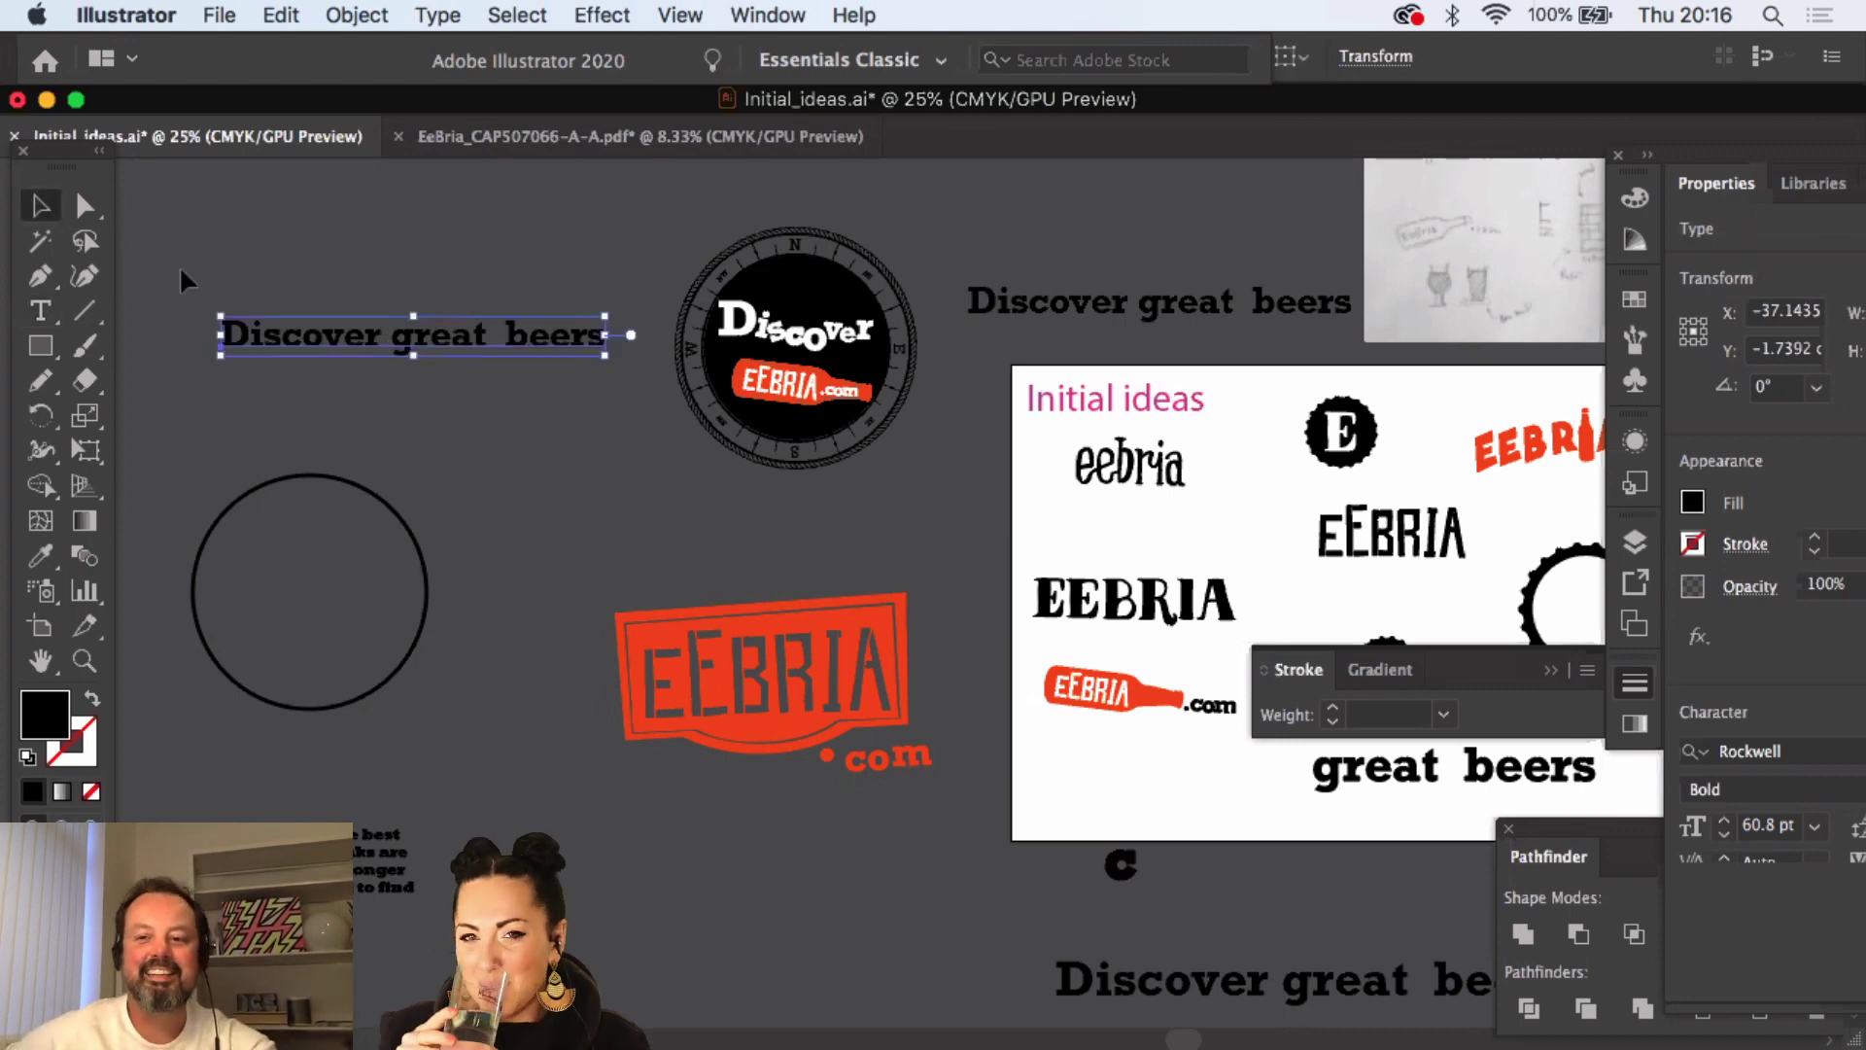
- Shift the duplicated "Discover great beers" tagline slightly closer to the Discover badge and deselect it
{"action": "left_click_drag", "start_coordinate": [303, 321], "coordinate": [391, 359]}
{"action": "scroll", "coordinate": [393, 347], "scroll_direction": "down", "scroll_amount": 1}
{"action": "left_click", "coordinate": [464, 427]}
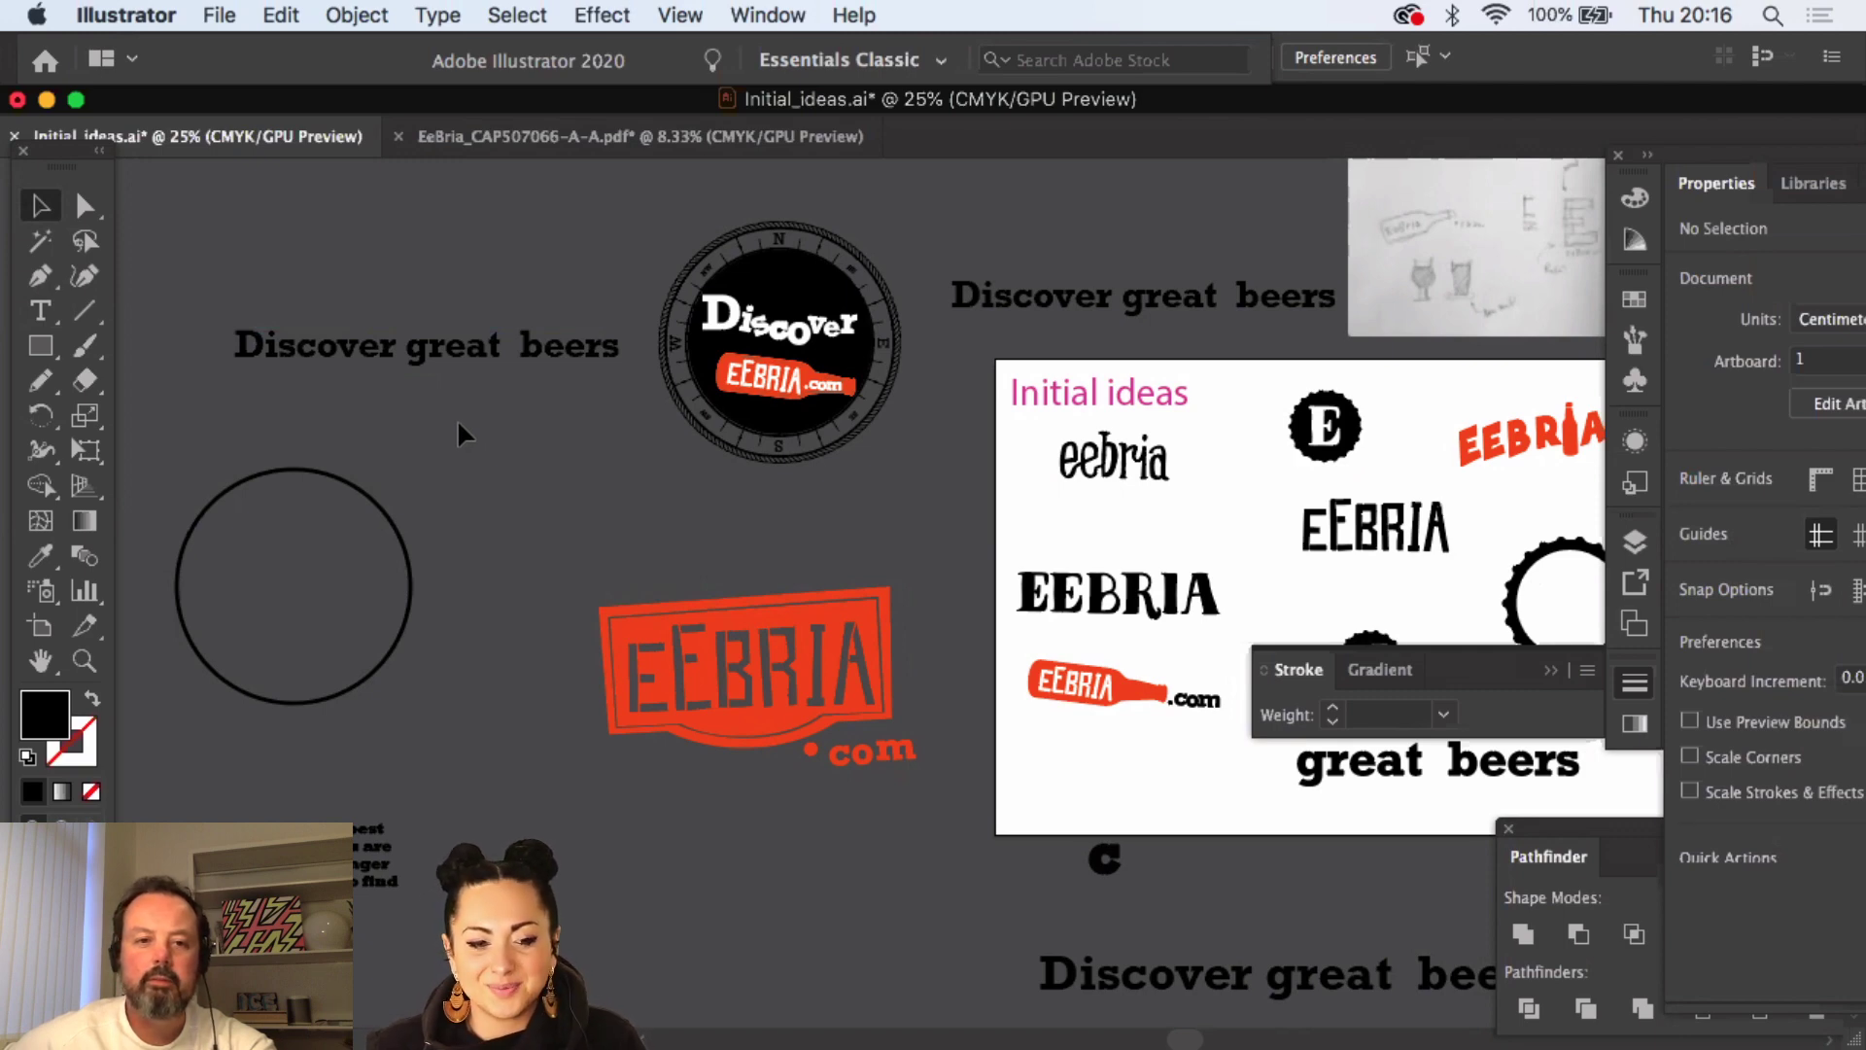
- Bring the whole Initial ideas artboard and the sketchbook photo above it into view
{"action": "left_click_drag", "start_coordinate": [457, 421], "coordinate": [521, 436]}
{"action": "left_click_drag", "start_coordinate": [637, 475], "coordinate": [521, 444]}
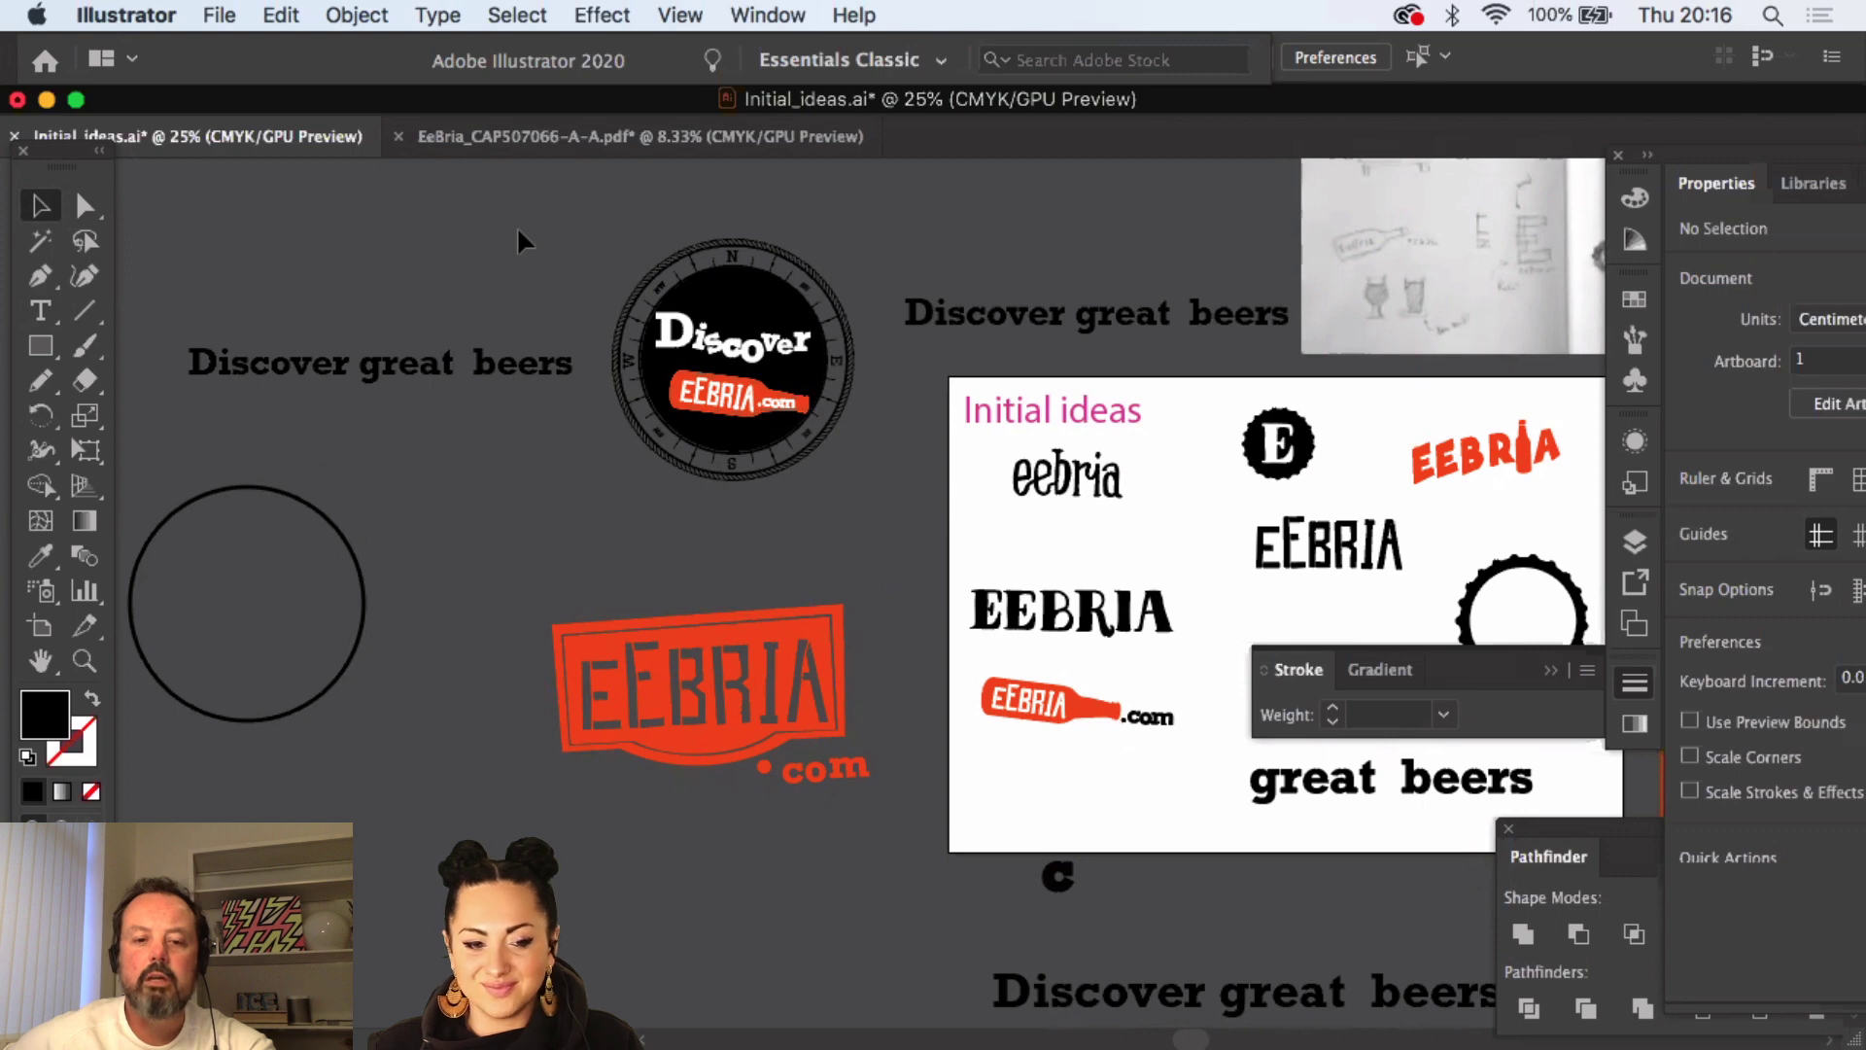
{"action": "left_click_drag", "start_coordinate": [547, 243], "coordinate": [424, 300]}
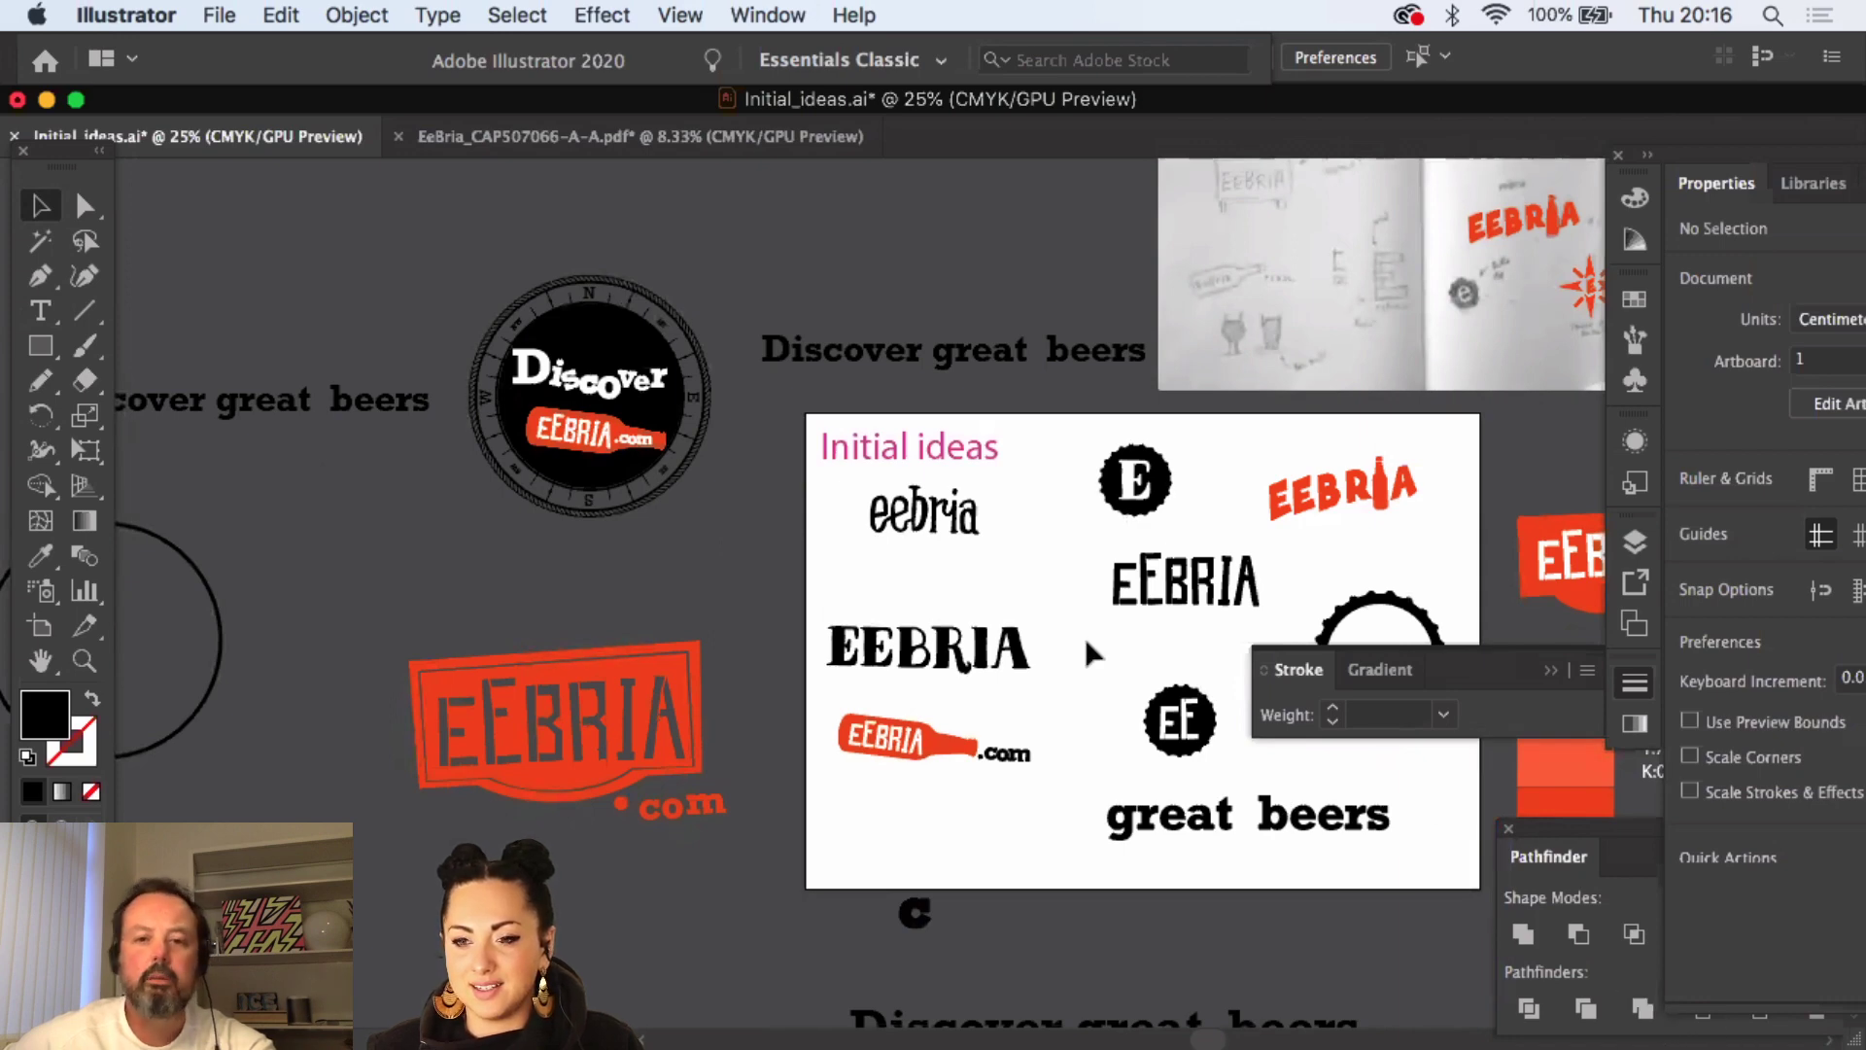
- Move the black disc off the Discover badge to examine the compass drawing beneath it, and undo the move
{"action": "left_click_drag", "start_coordinate": [818, 482], "coordinate": [1000, 496]}
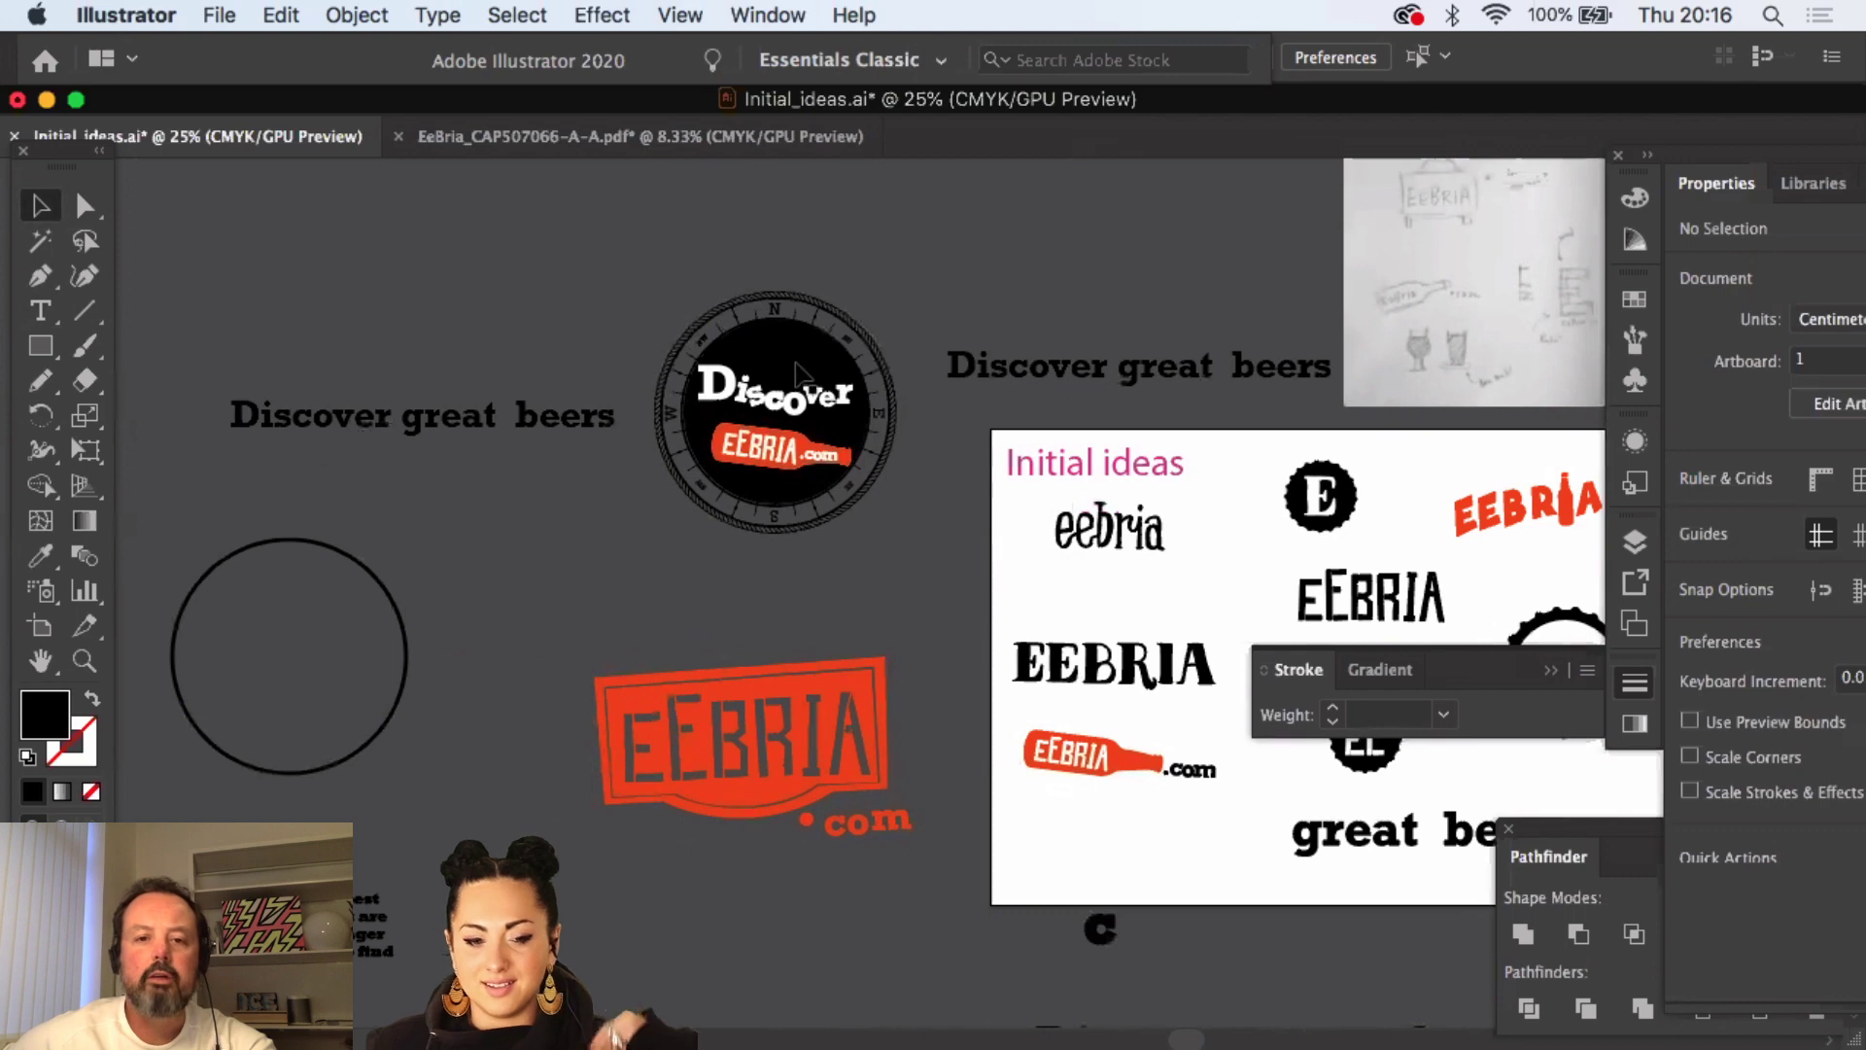
{"action": "left_click_drag", "start_coordinate": [836, 379], "coordinate": [1094, 680]}
{"action": "left_click", "coordinate": [85, 659]}
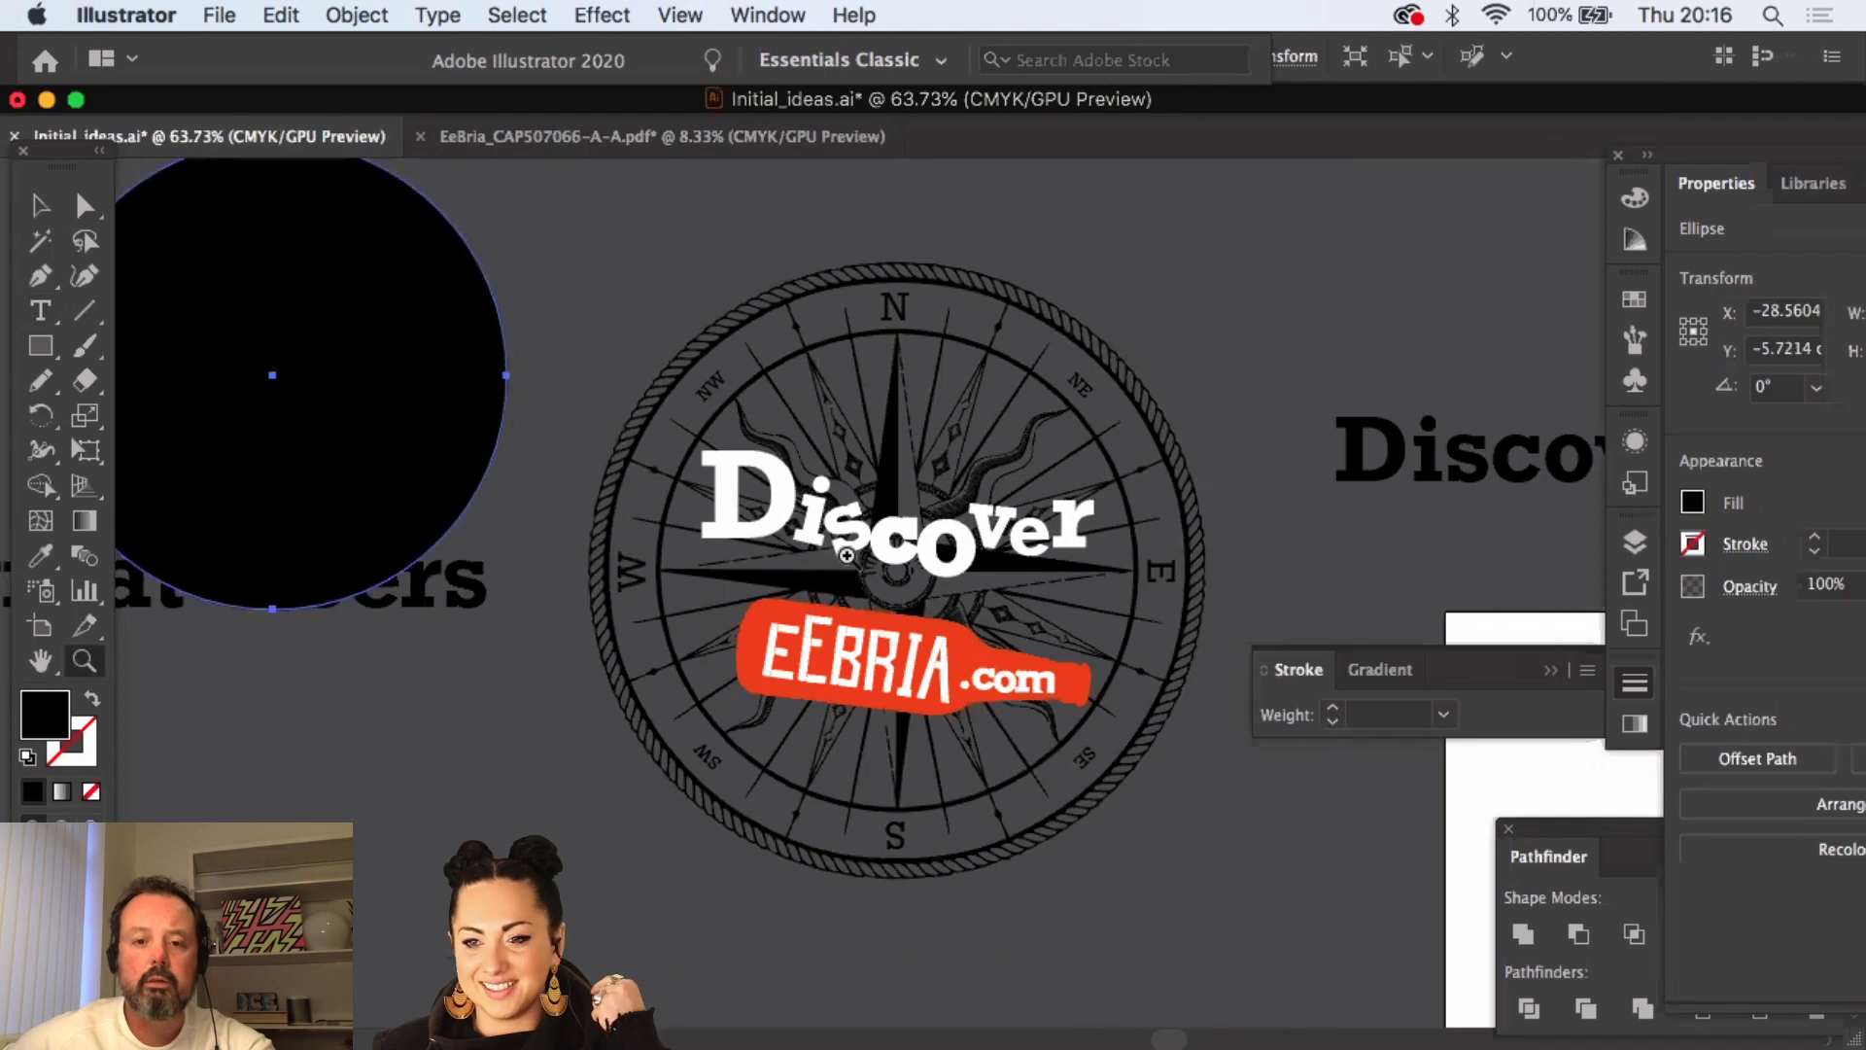
{"action": "key", "text": "super+z"}
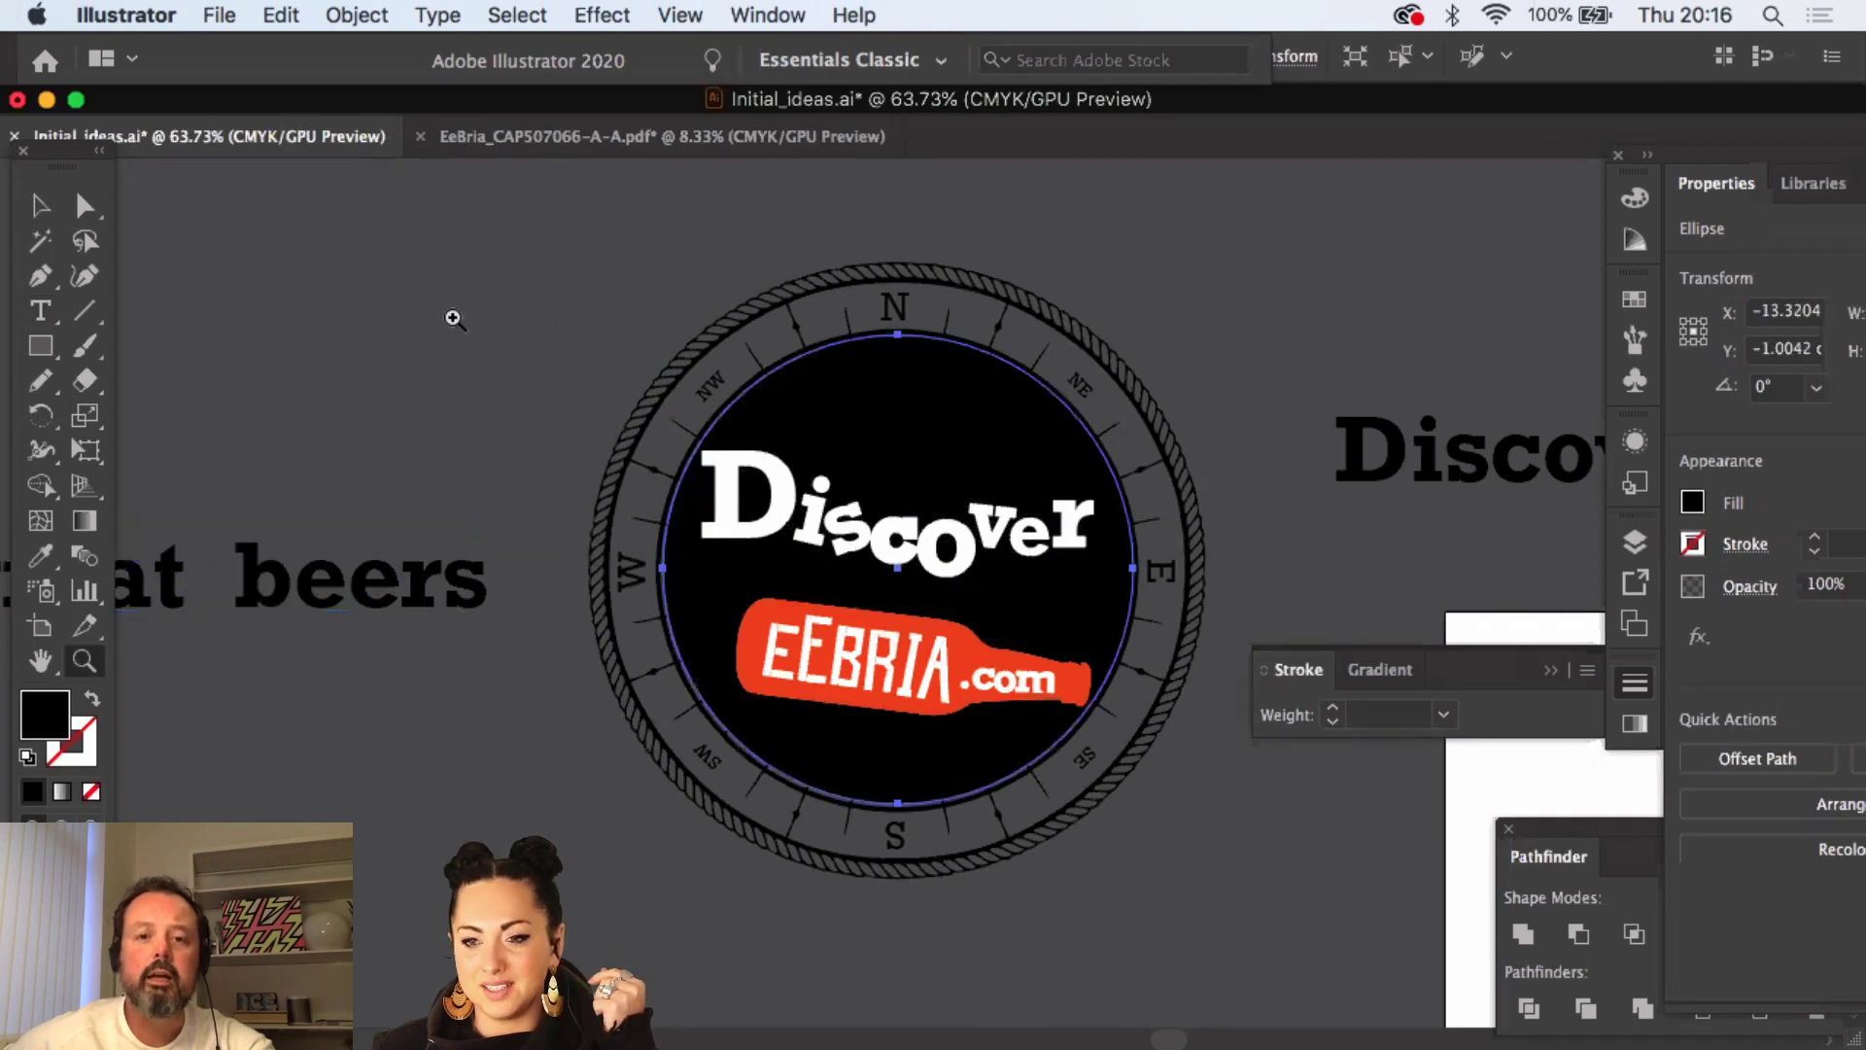
- Move the "Discover great beers" tagline beside the Discover badge farther away from it, above the empty circle
{"action": "left_click", "coordinate": [855, 685], "text": "alt"}
{"action": "left_click", "coordinate": [881, 669], "text": "alt"}
{"action": "left_click", "coordinate": [895, 662], "text": "alt"}
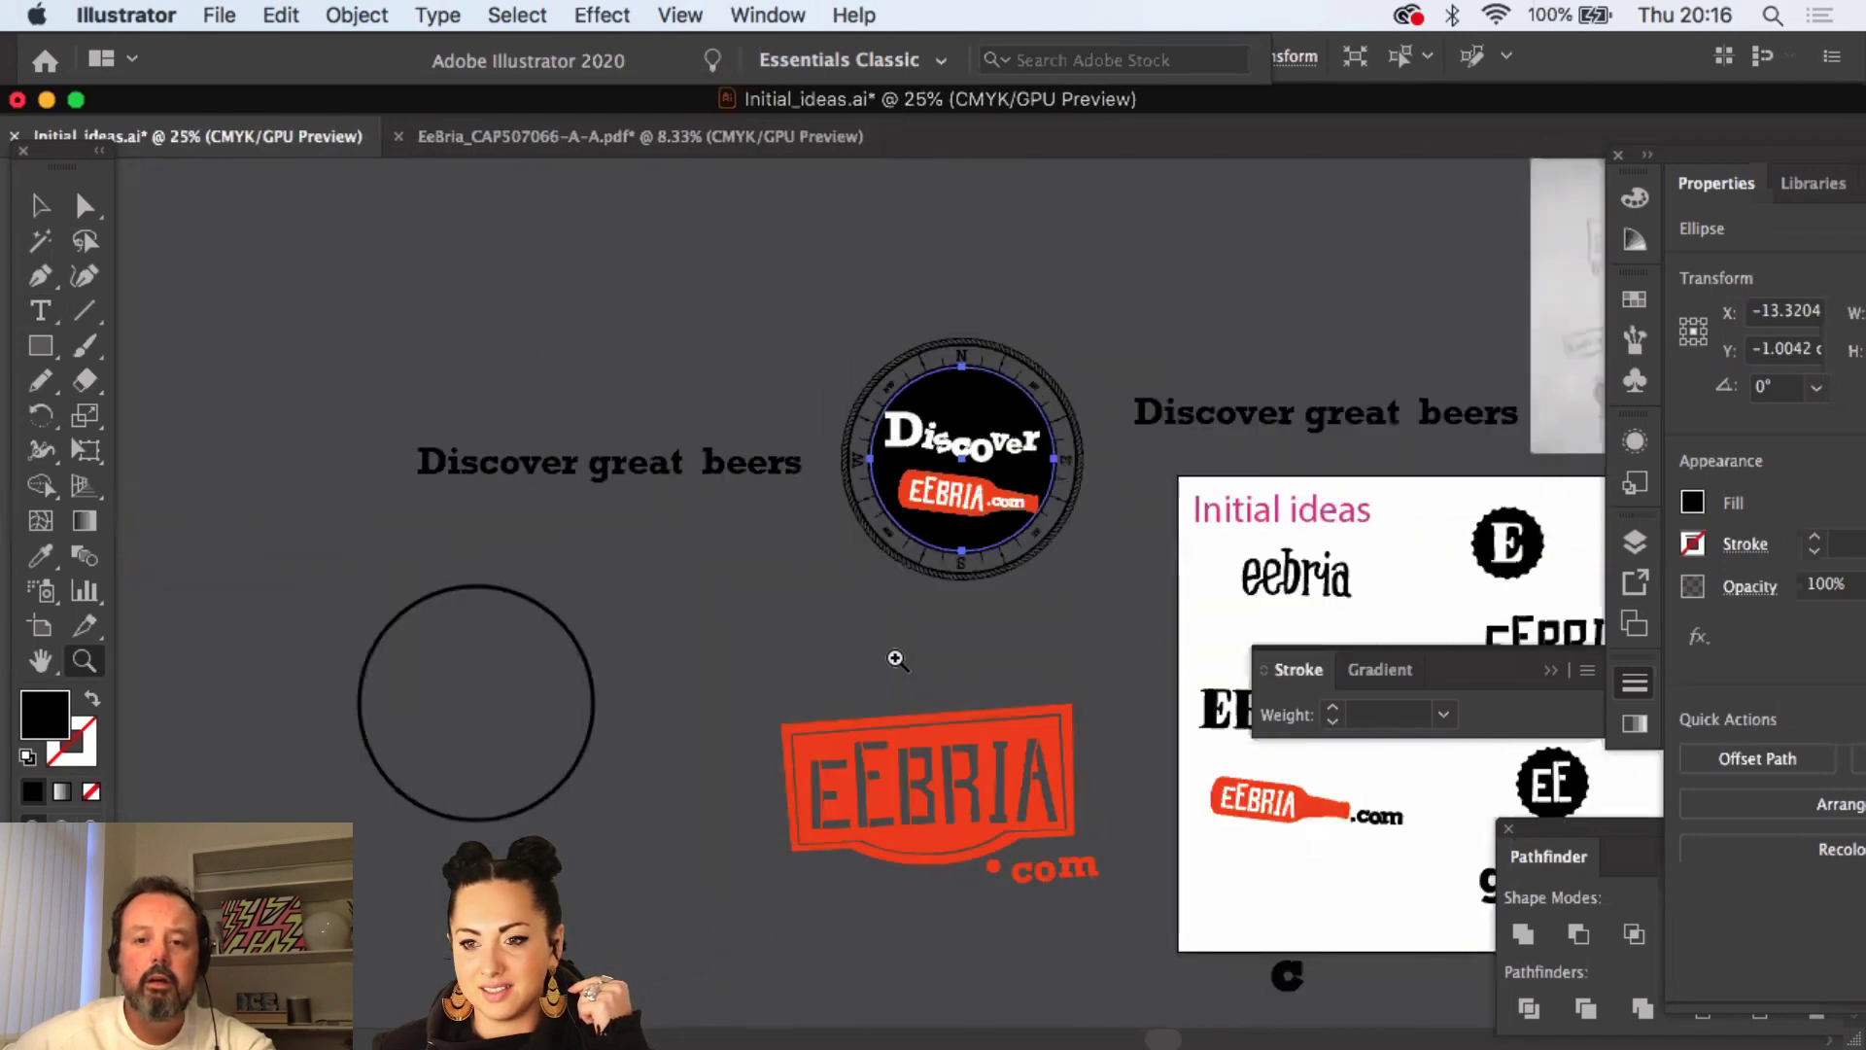
{"action": "left_click_drag", "start_coordinate": [914, 672], "coordinate": [829, 526]}
{"action": "left_click", "coordinate": [884, 584], "text": "alt"}
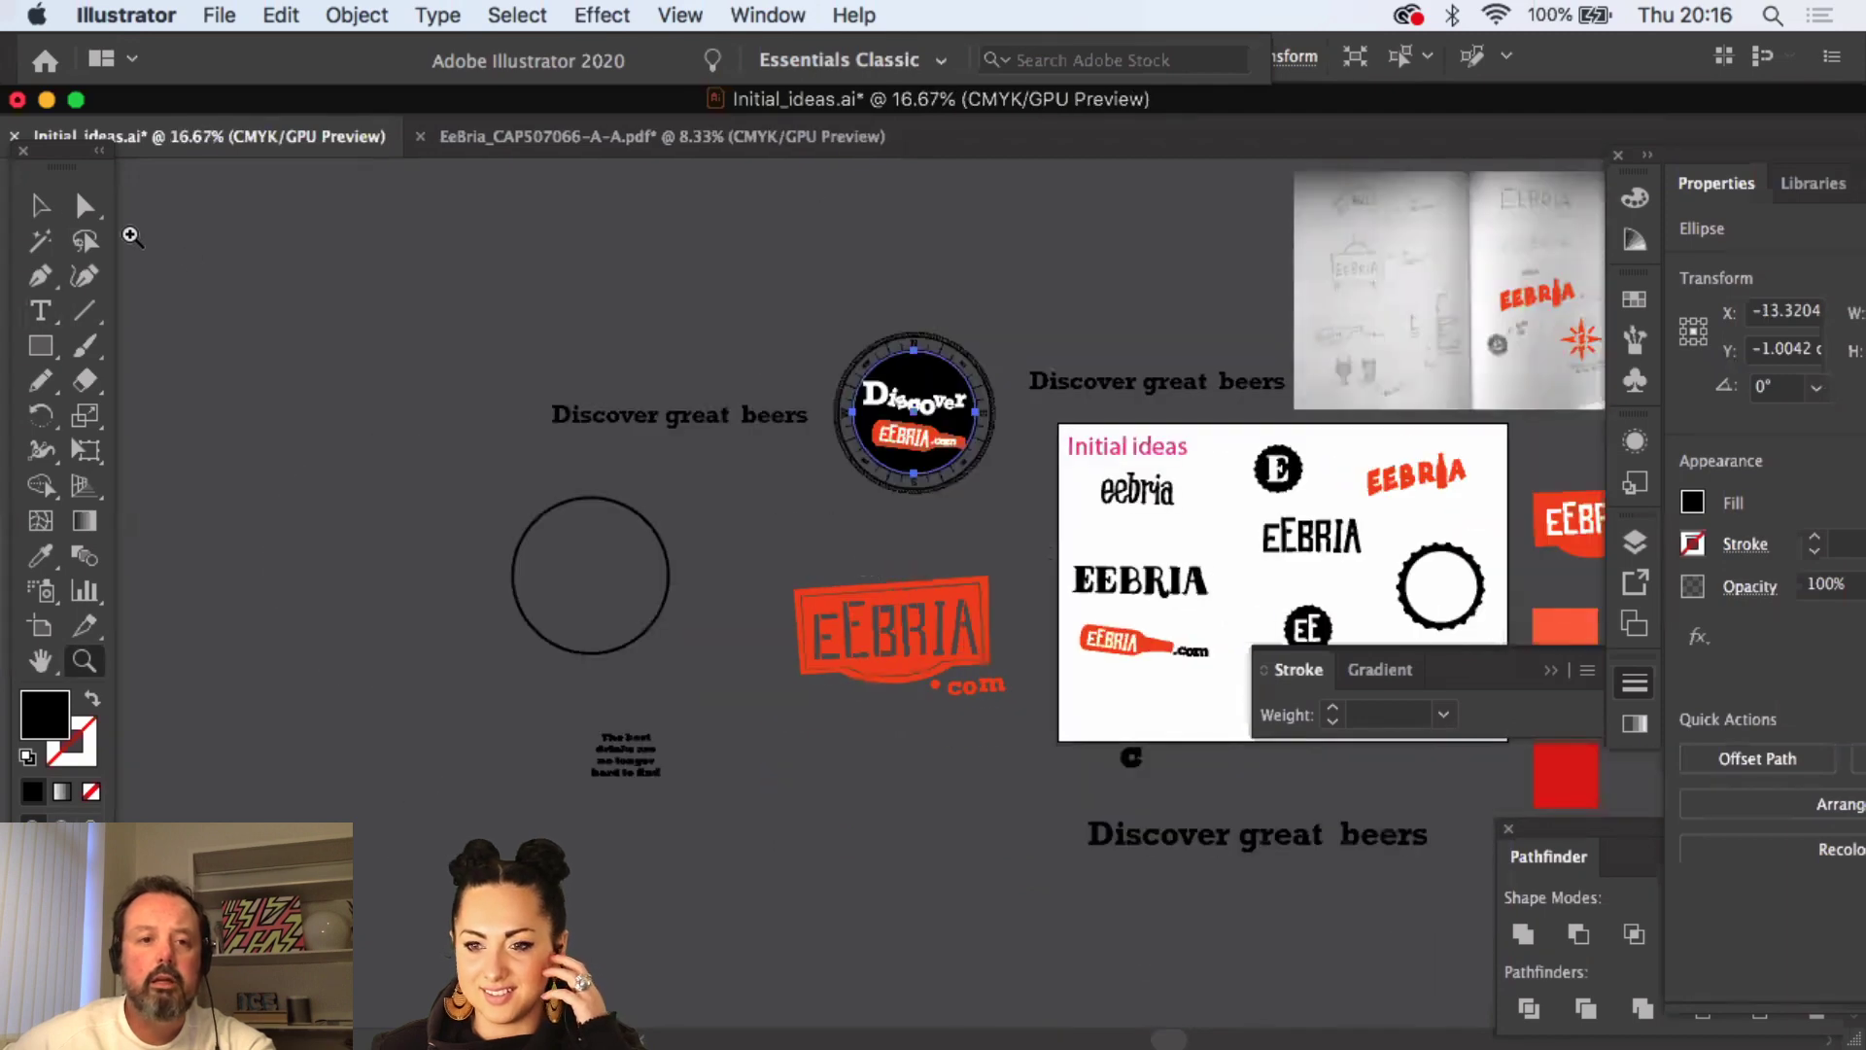
{"action": "key", "text": "v"}
{"action": "left_click", "coordinate": [692, 490]}
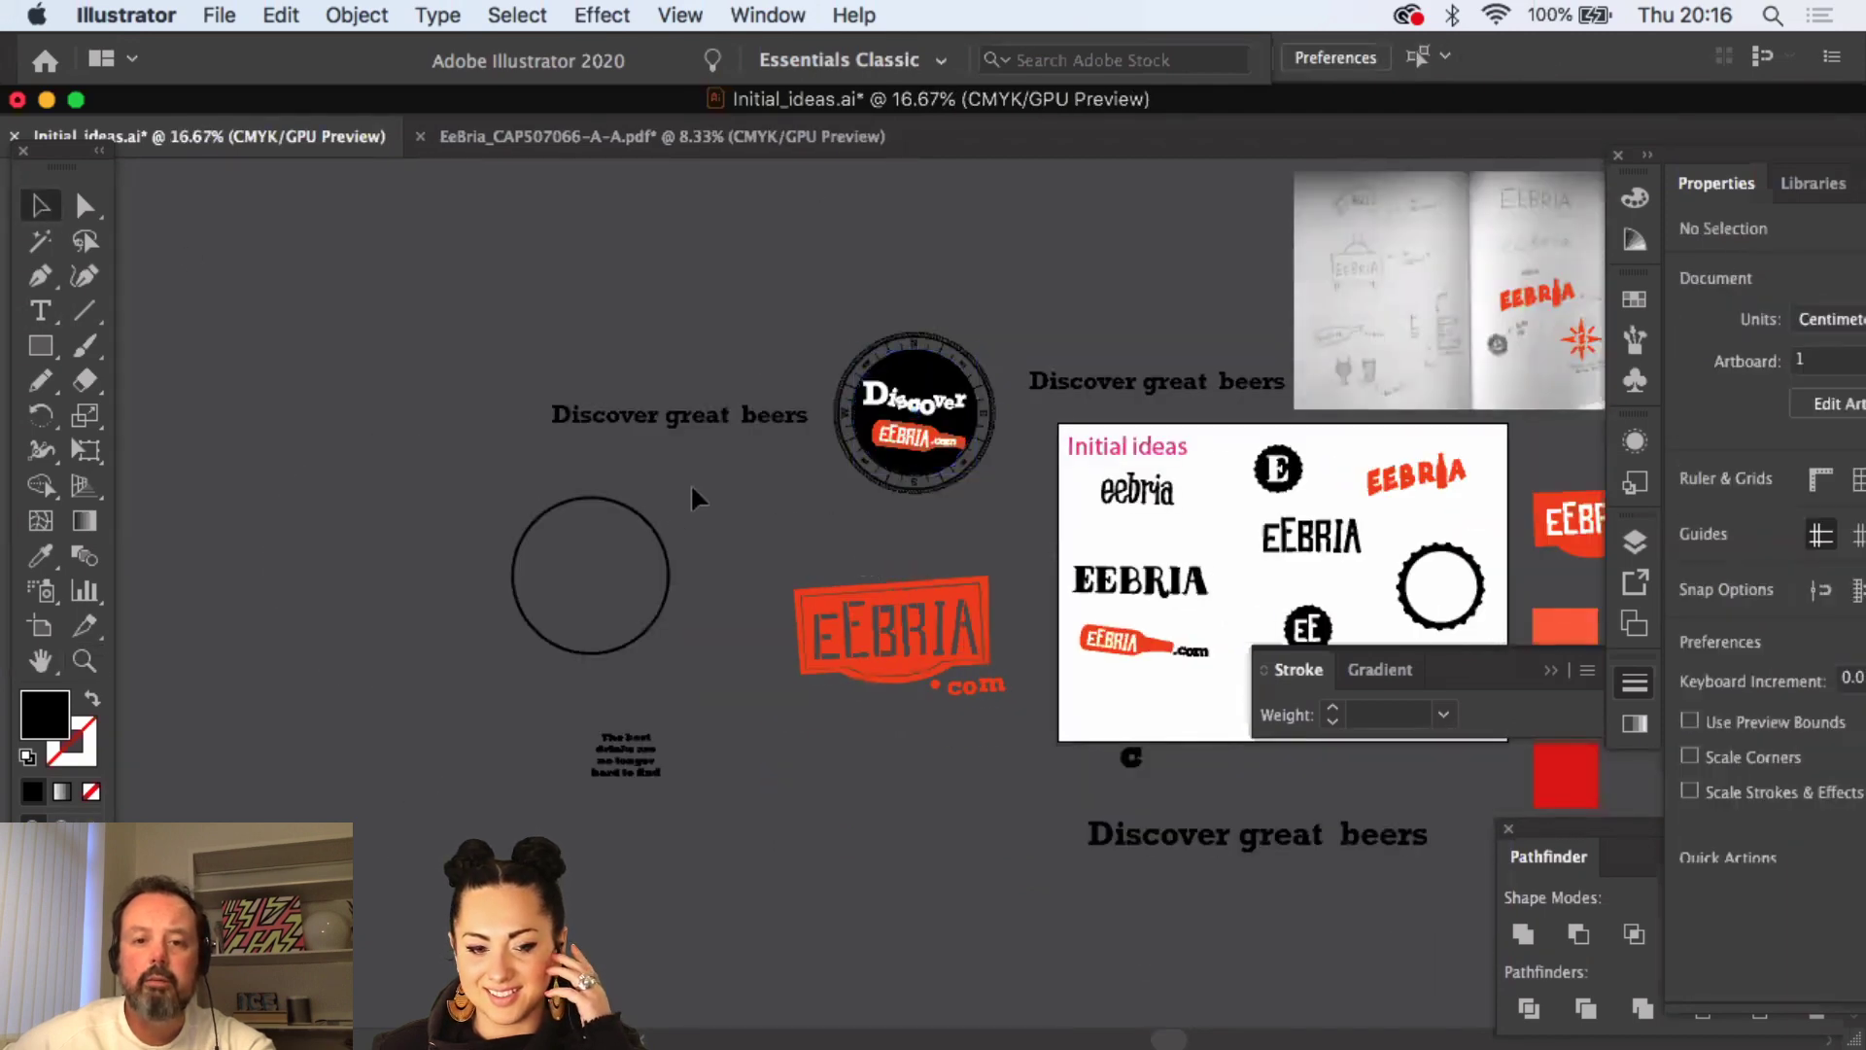
{"action": "left_click_drag", "start_coordinate": [660, 408], "coordinate": [474, 362]}
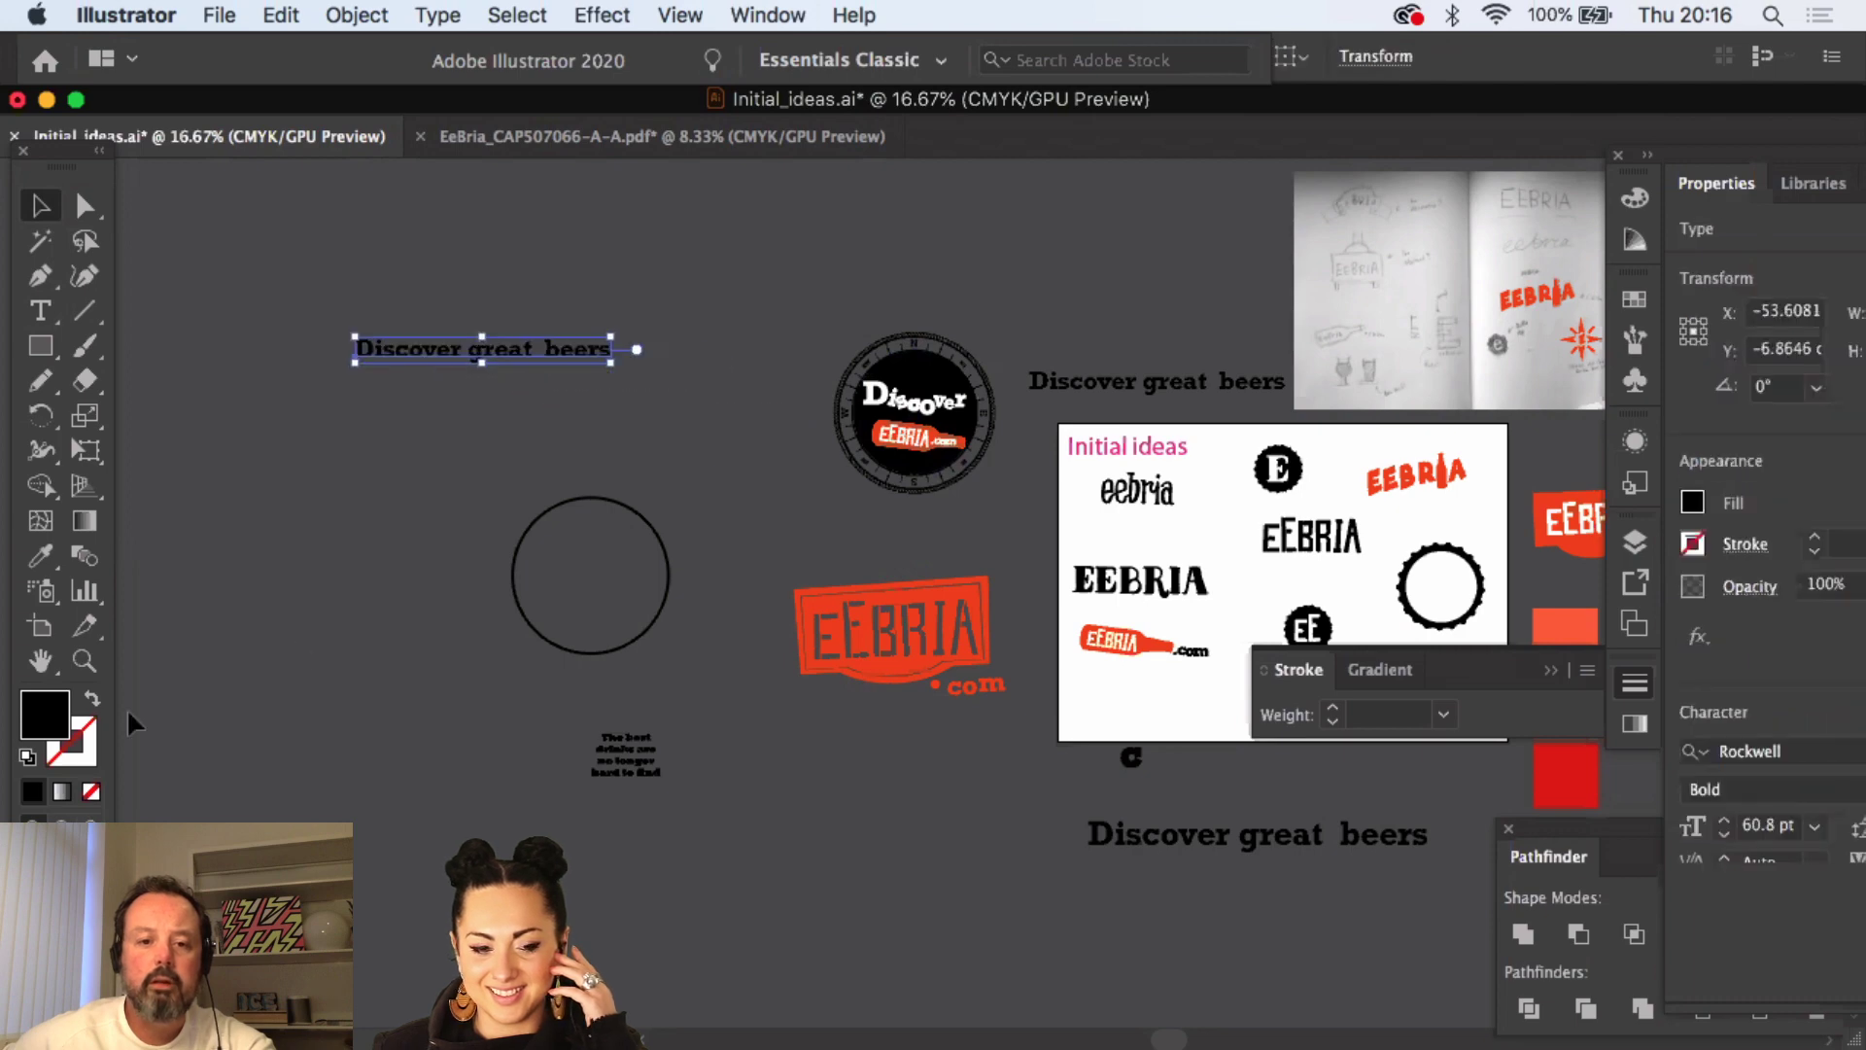
- Replace the text of the tagline above the empty circle with "The best drinks are no longer hard to find"
{"action": "left_click", "coordinate": [84, 660]}
{"action": "left_click_drag", "start_coordinate": [578, 680], "coordinate": [650, 675]}
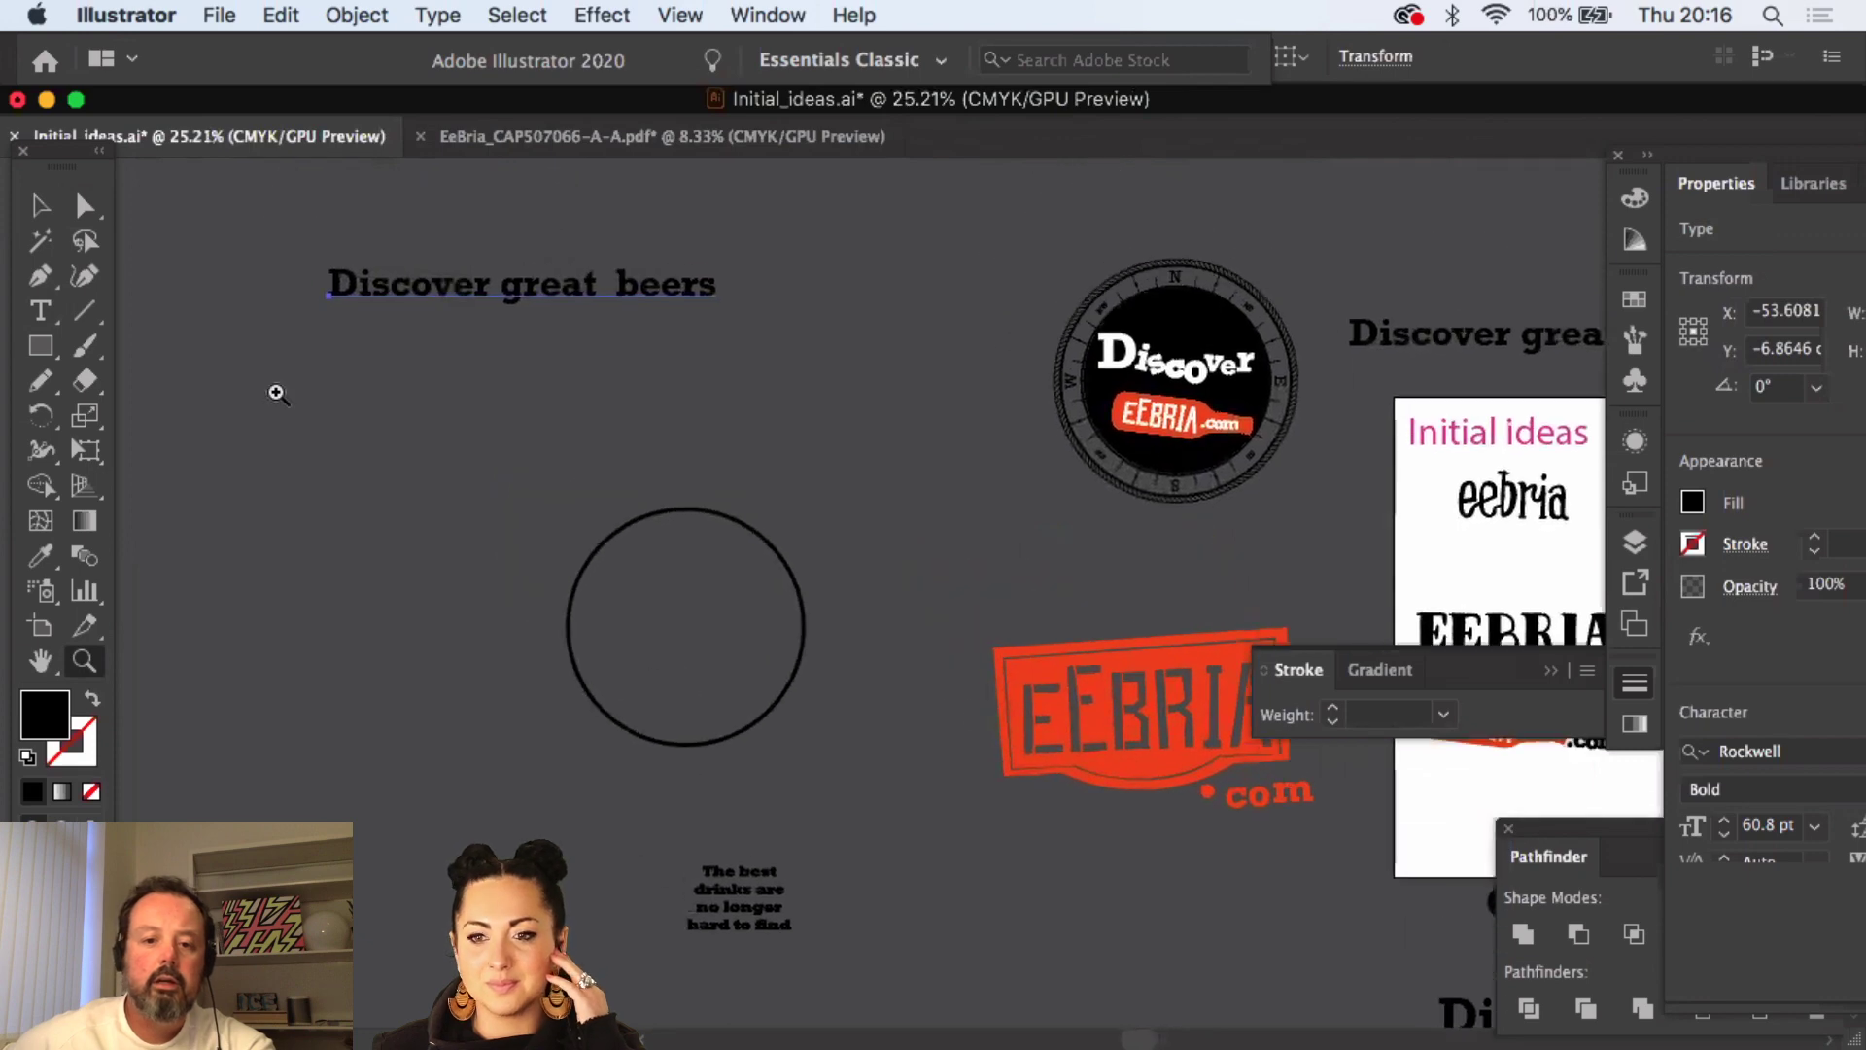
{"action": "left_click", "coordinate": [36, 314]}
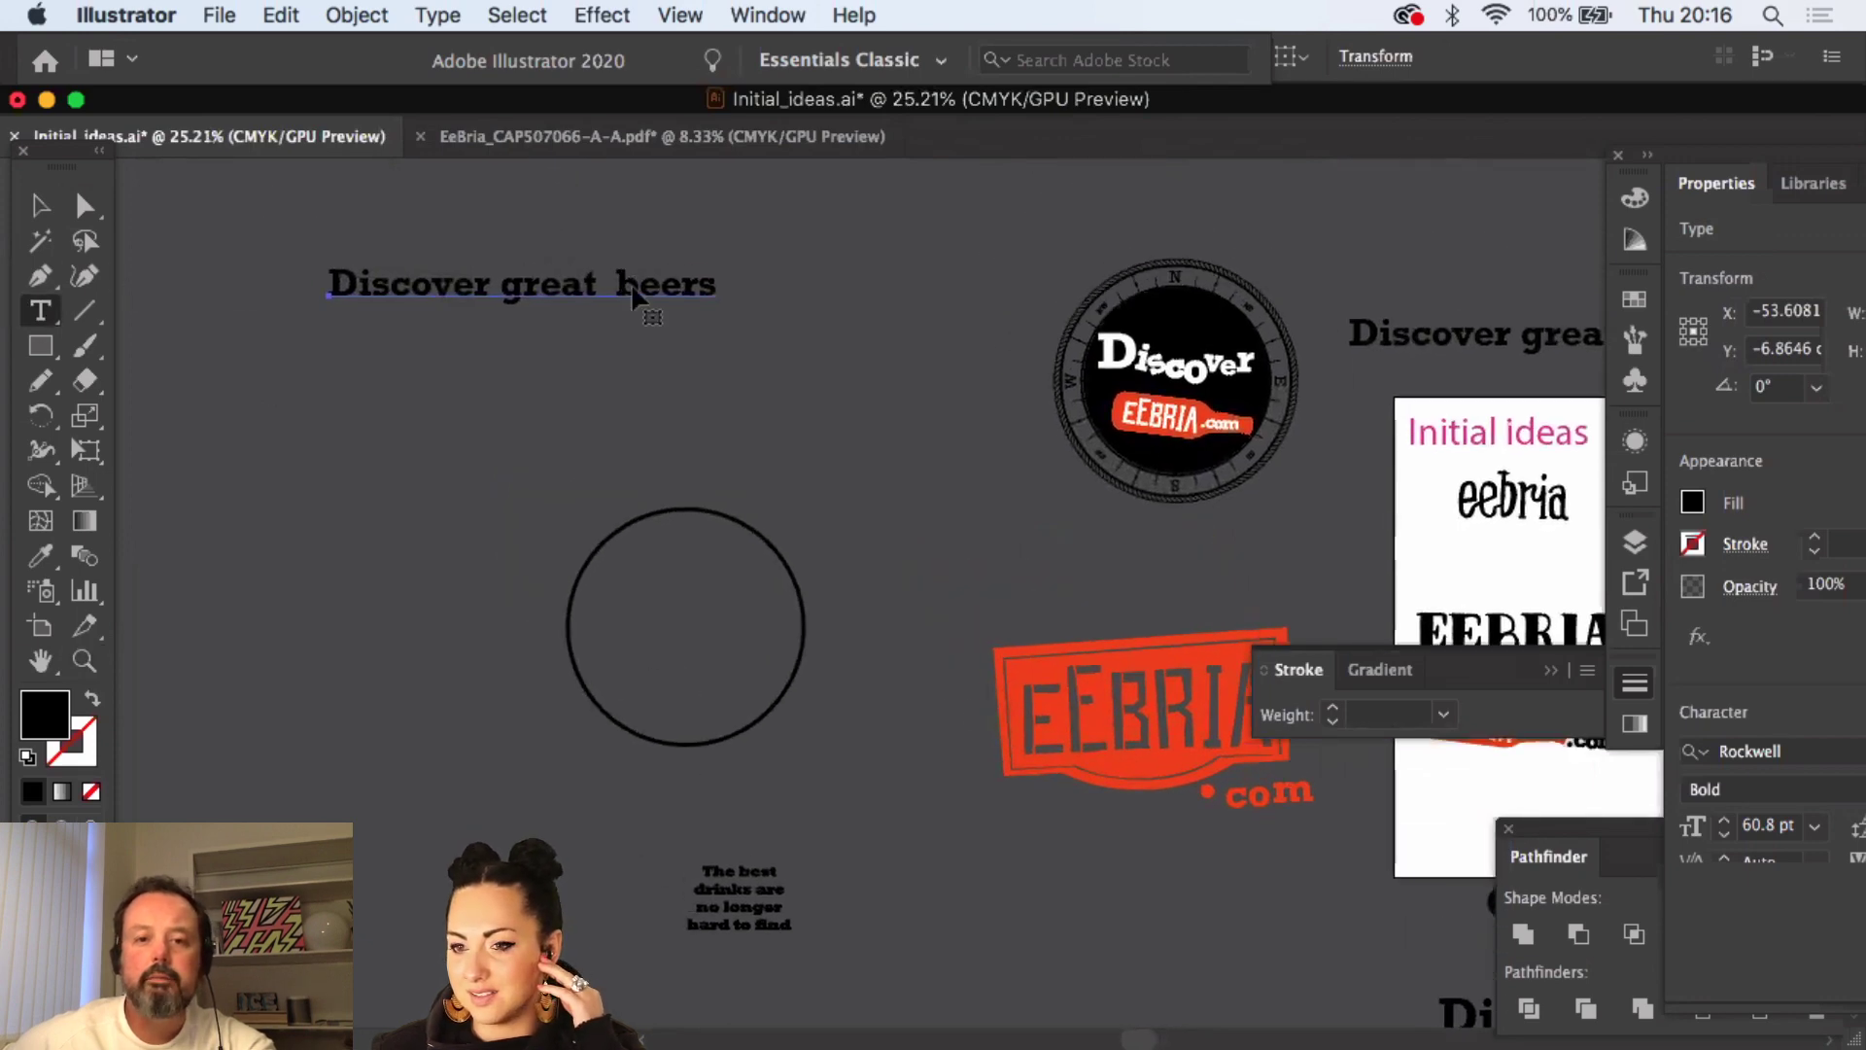
{"action": "triple_click", "coordinate": [632, 285]}
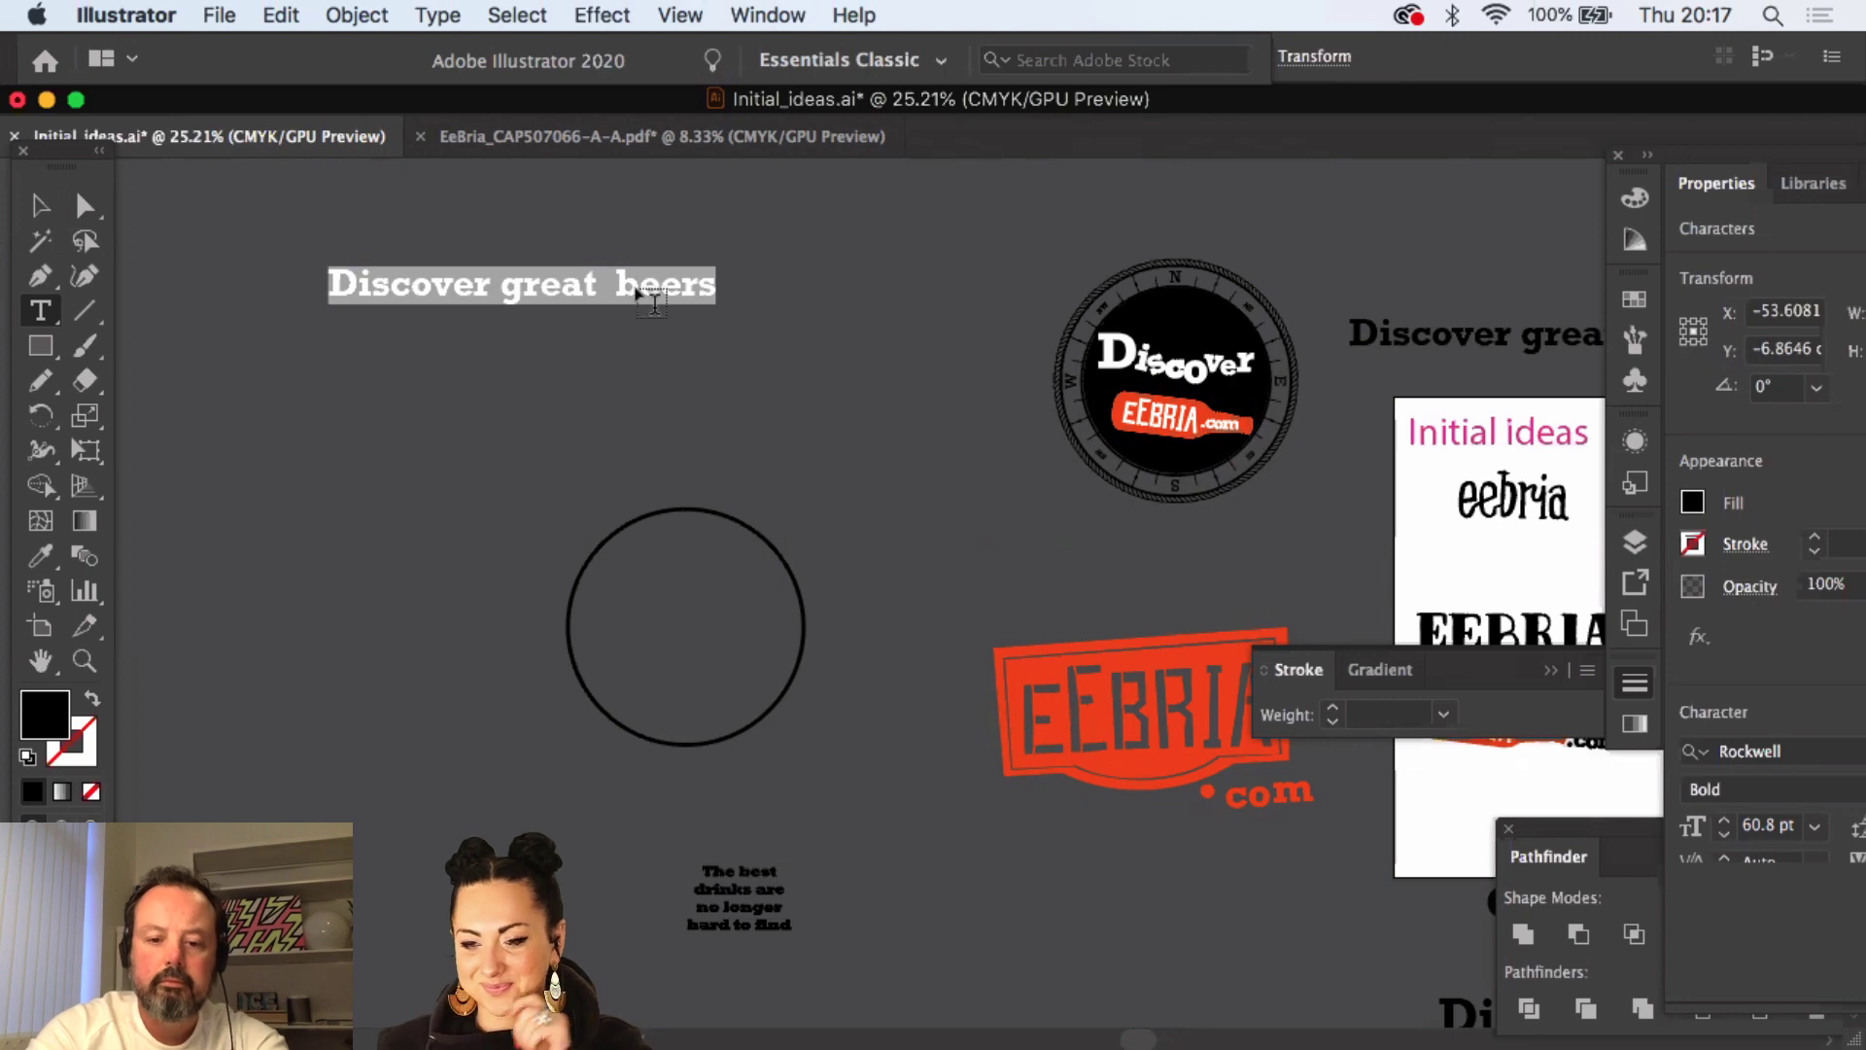
{"action": "type", "text": "The bes"}
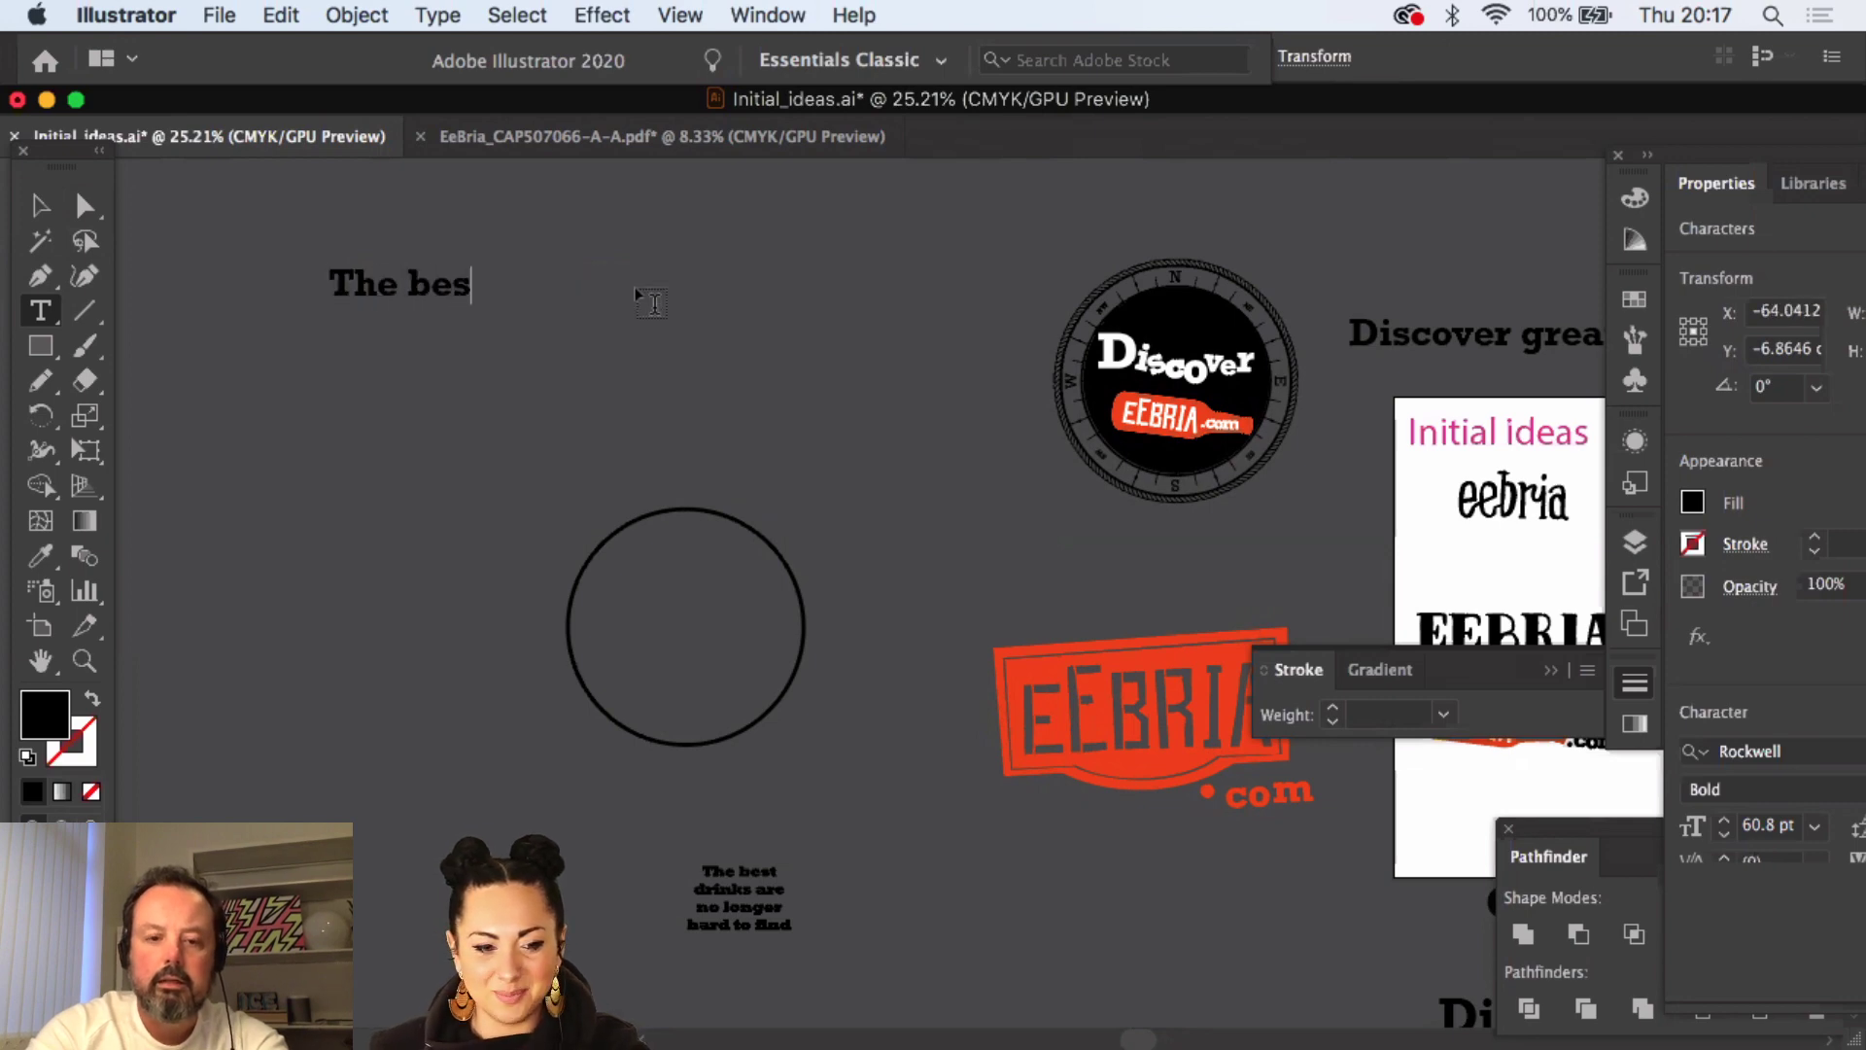
{"action": "type", "text": "t dri"}
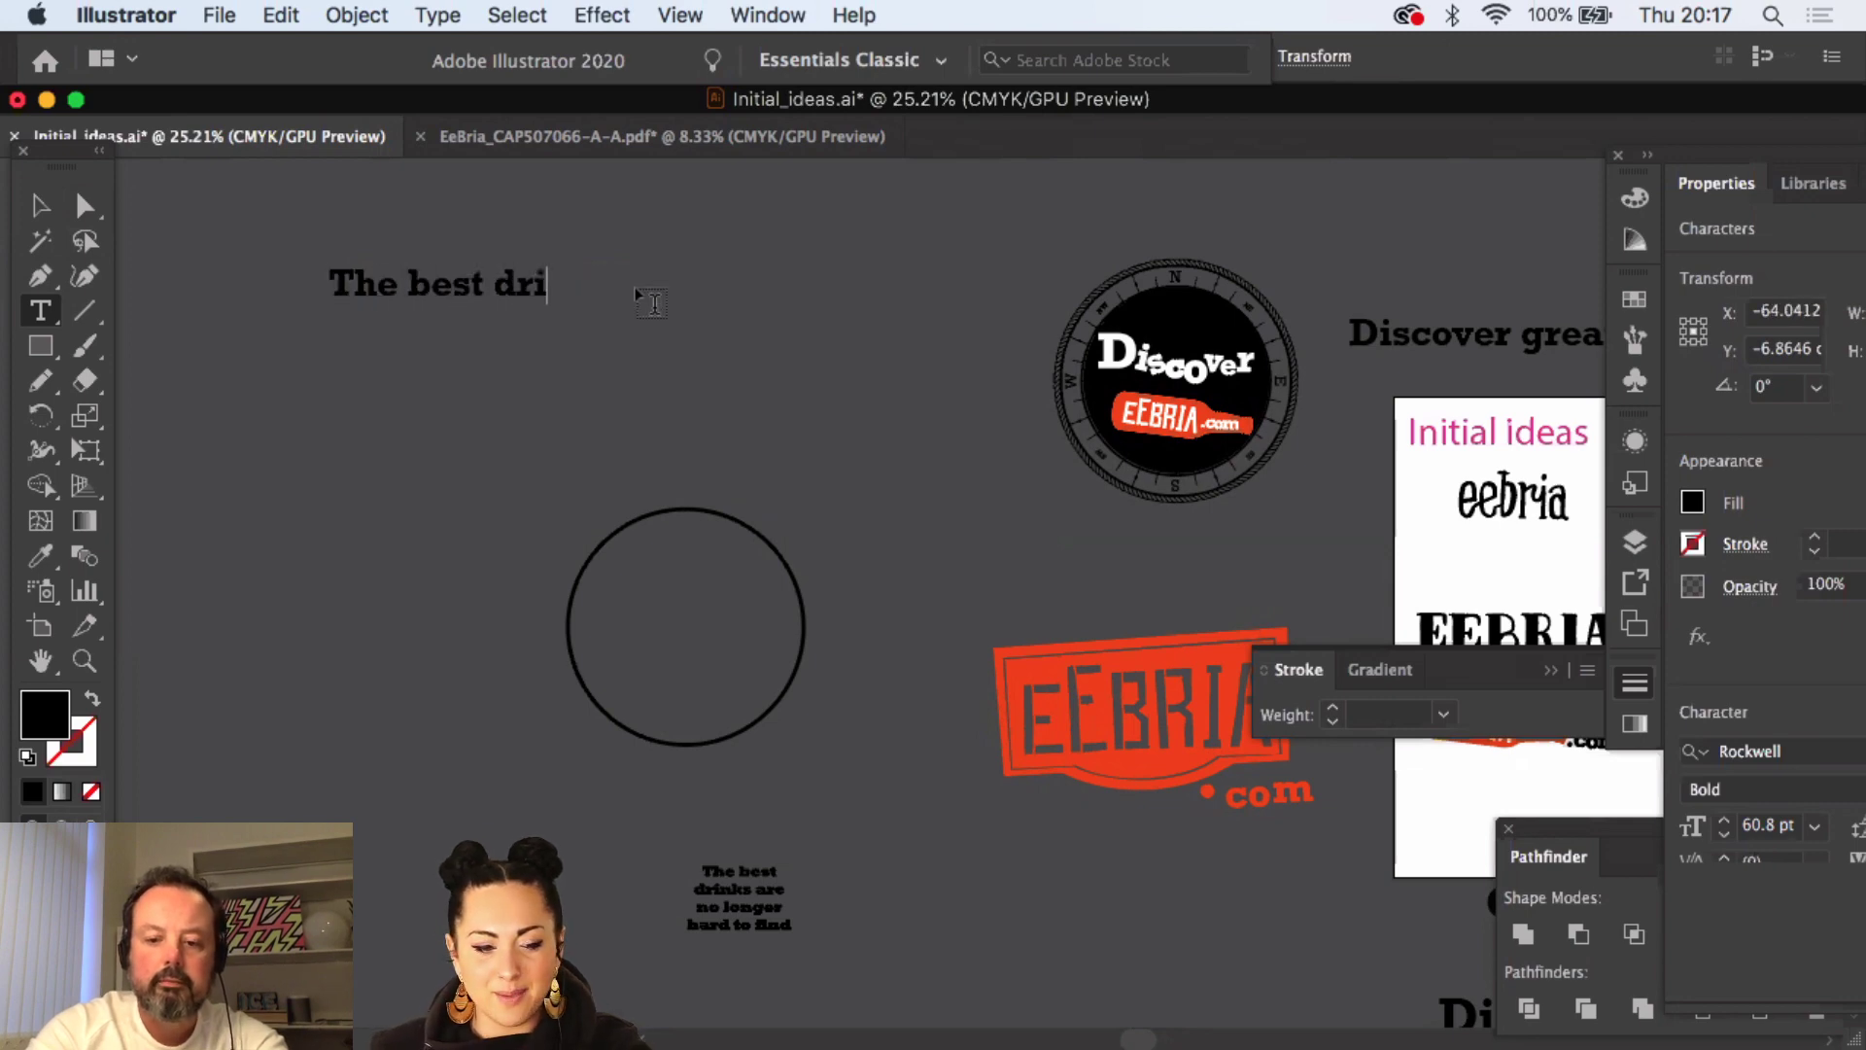
{"action": "type", "text": "nks are"}
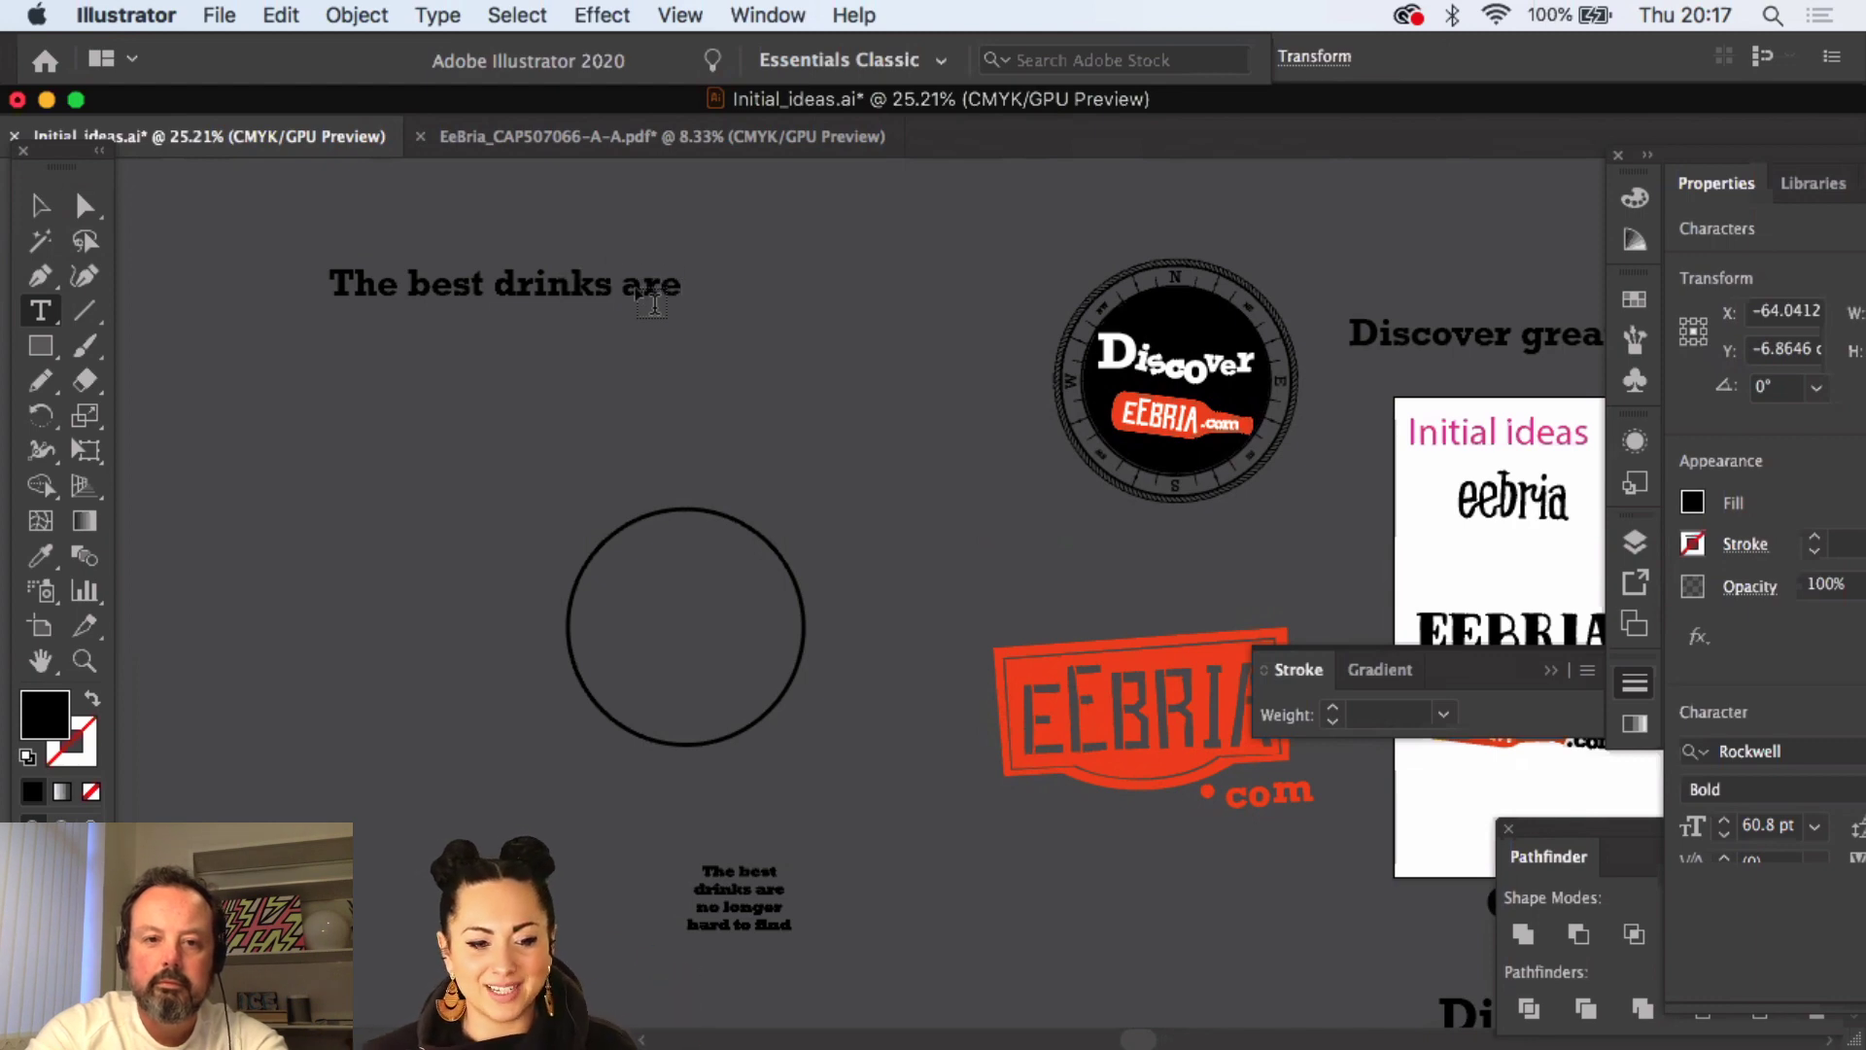
{"action": "type", "text": " no lo"}
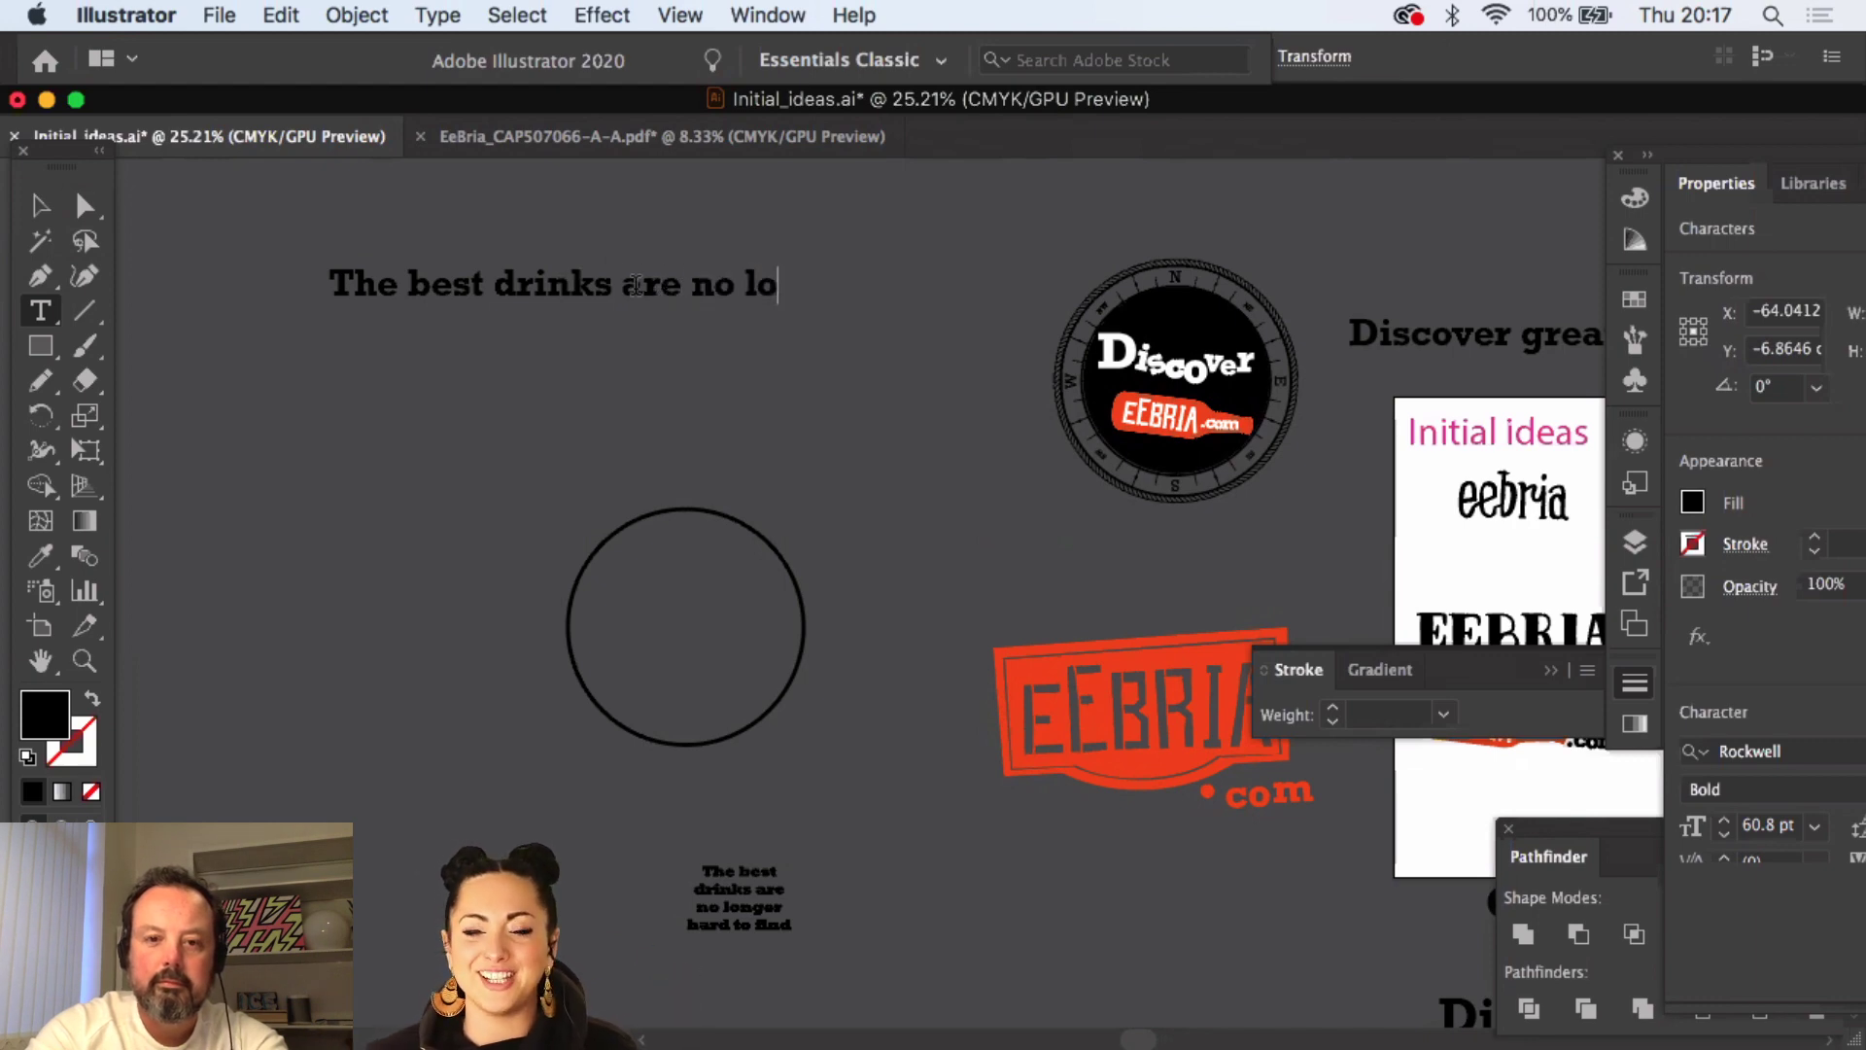
{"action": "type", "text": "nger"}
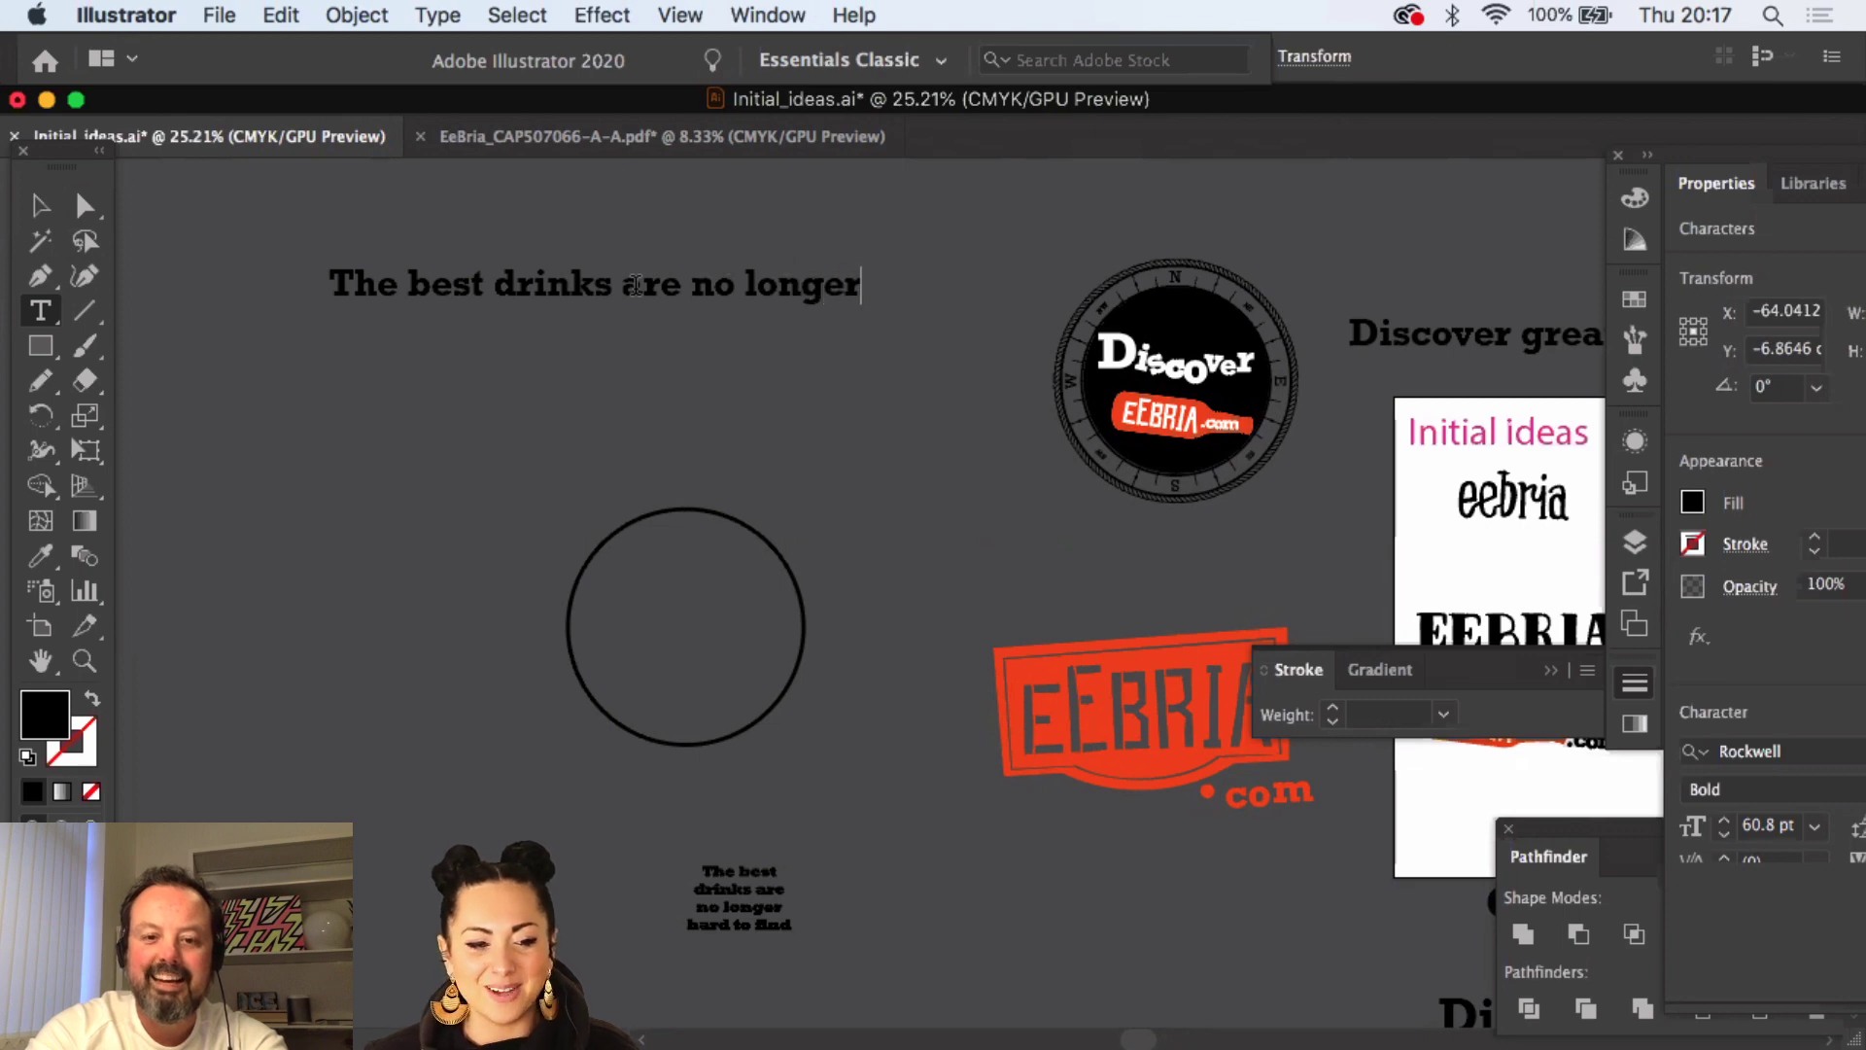
{"action": "type", "text": " hard to"}
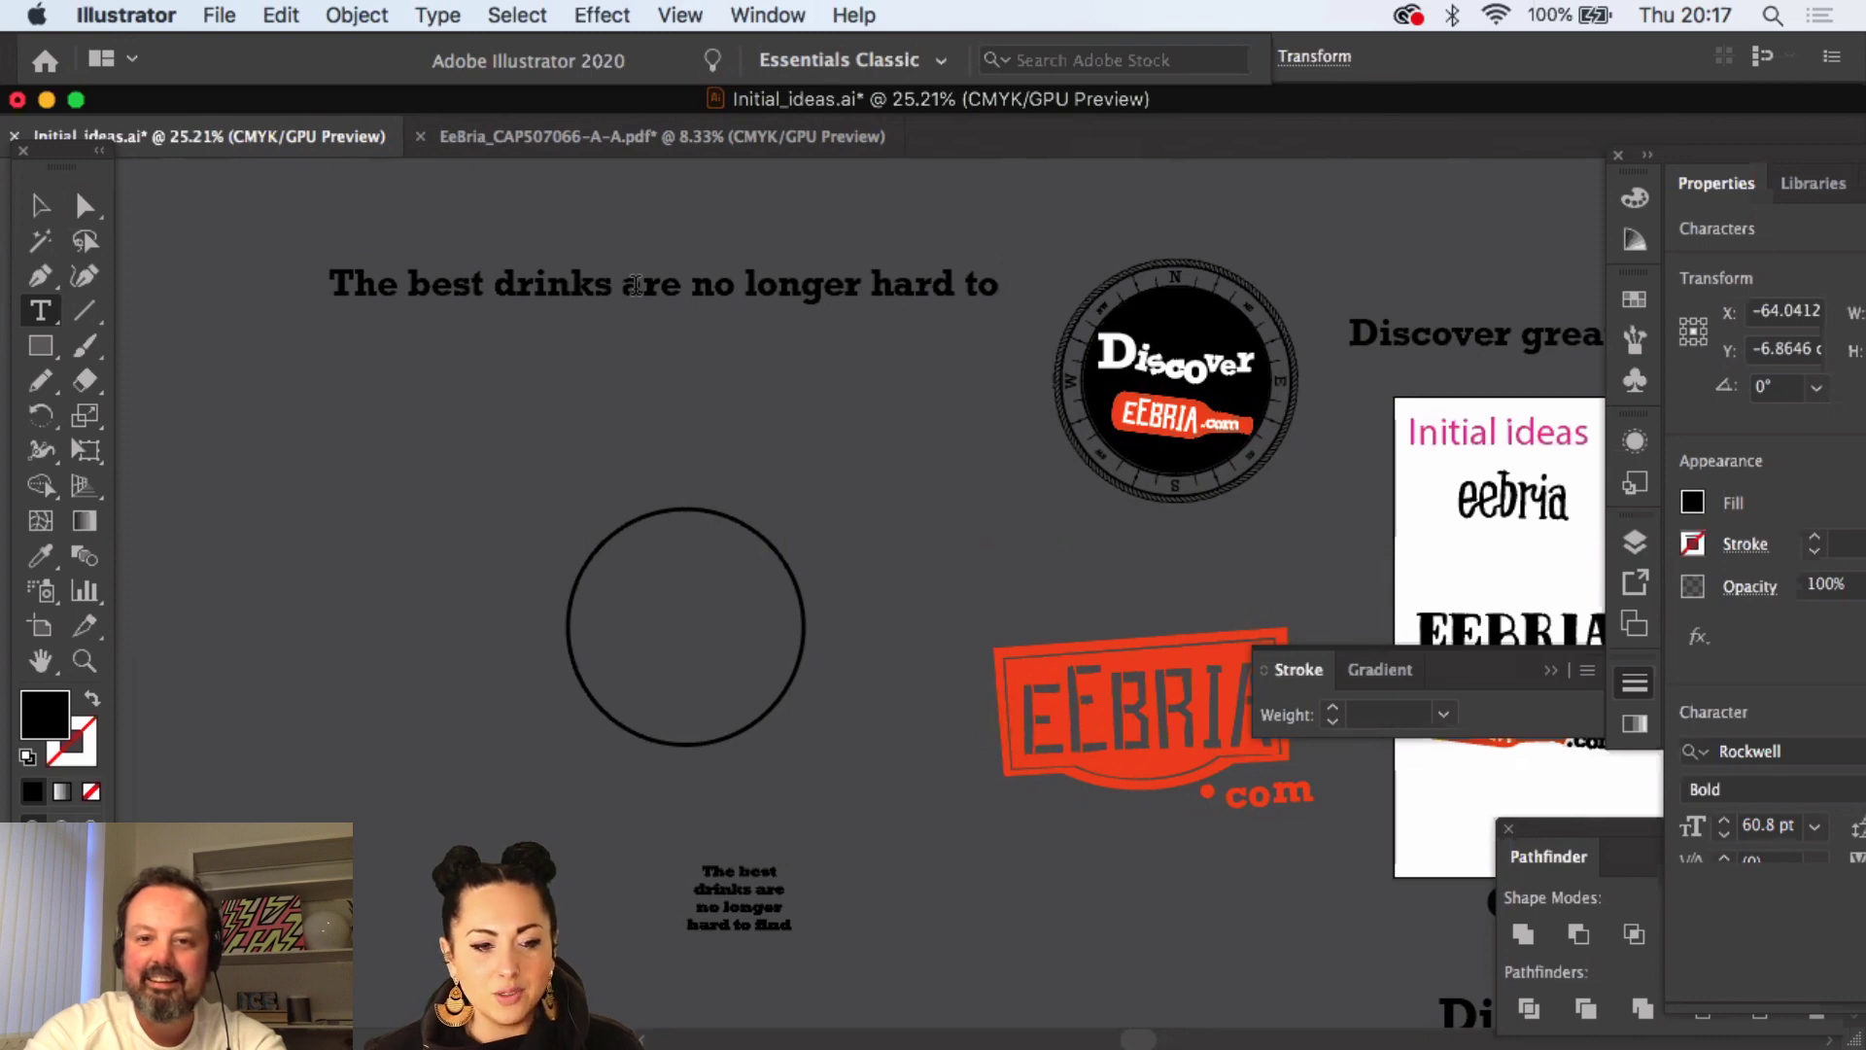
{"action": "type", "text": "find"}
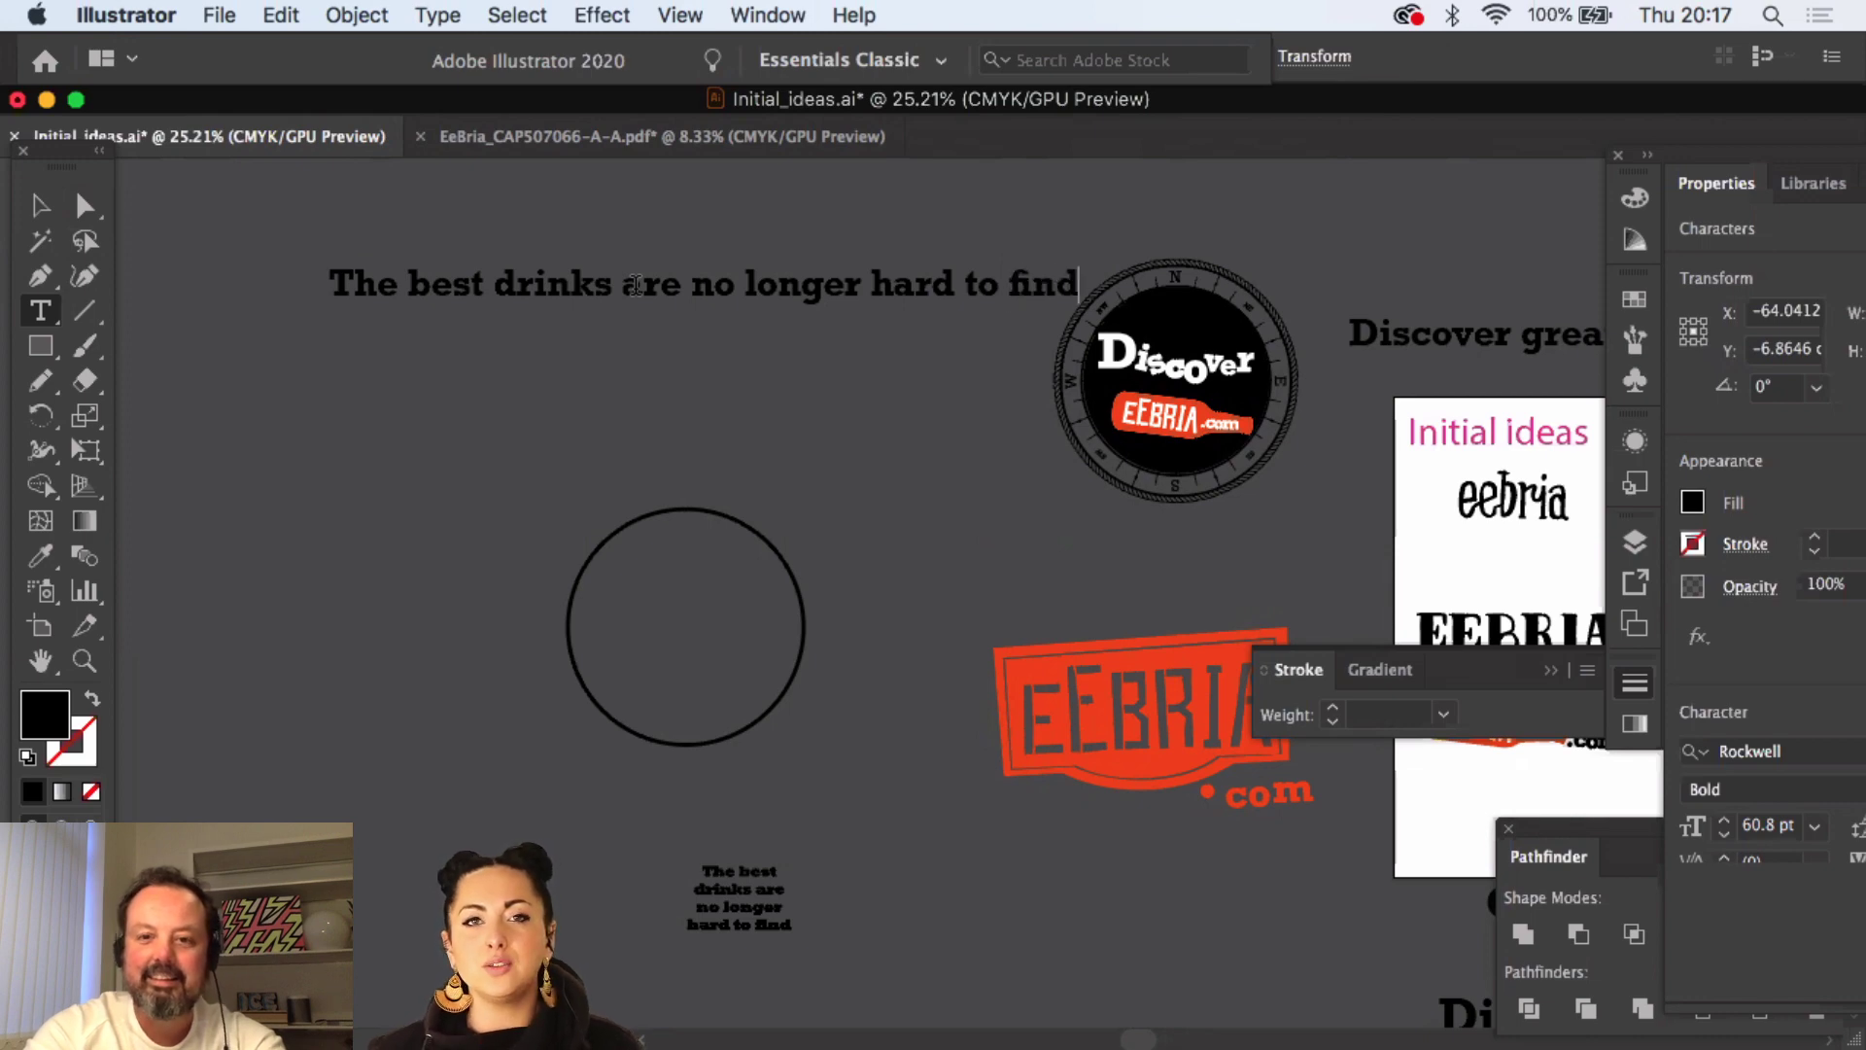
- Duplicate the "The best drinks are no longer hard to find" line, place the copy just below the original and deselect it
{"action": "left_click", "coordinate": [40, 207]}
{"action": "key", "text": "super+c"}
{"action": "key", "text": "super+v"}
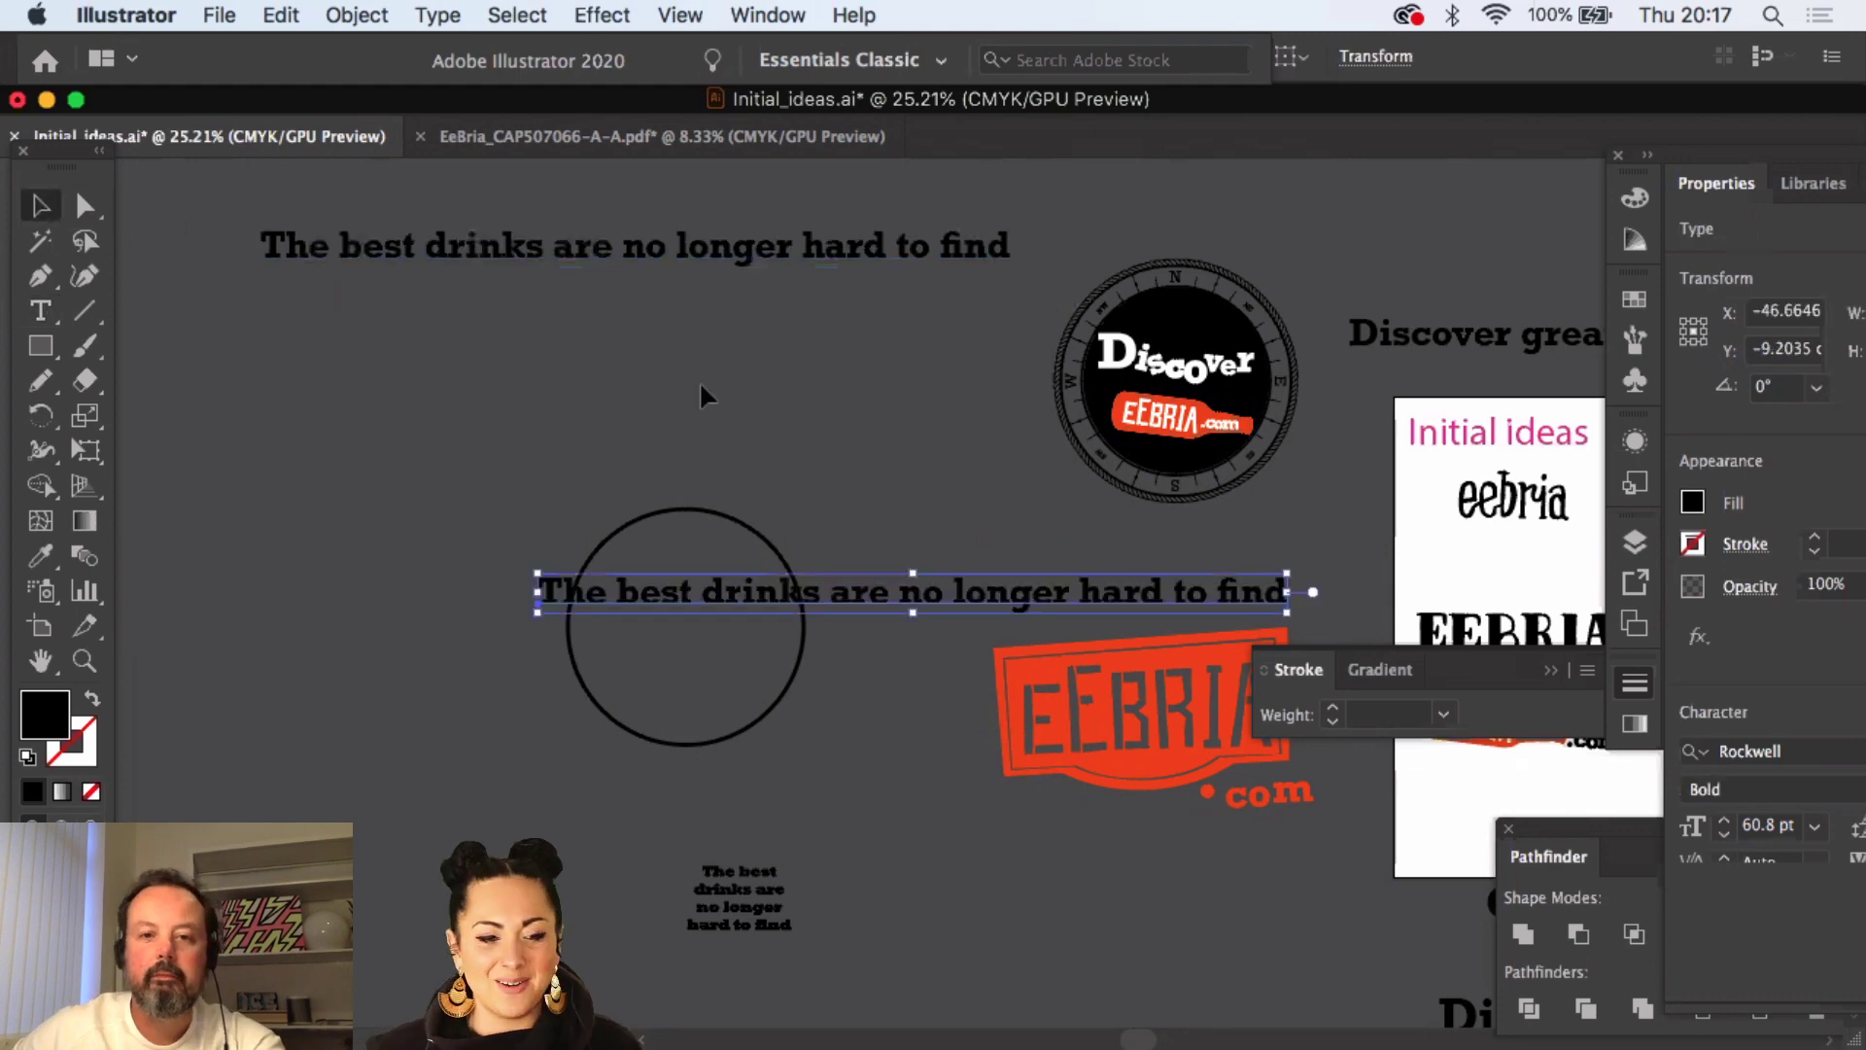
{"action": "left_click_drag", "start_coordinate": [908, 598], "coordinate": [607, 339]}
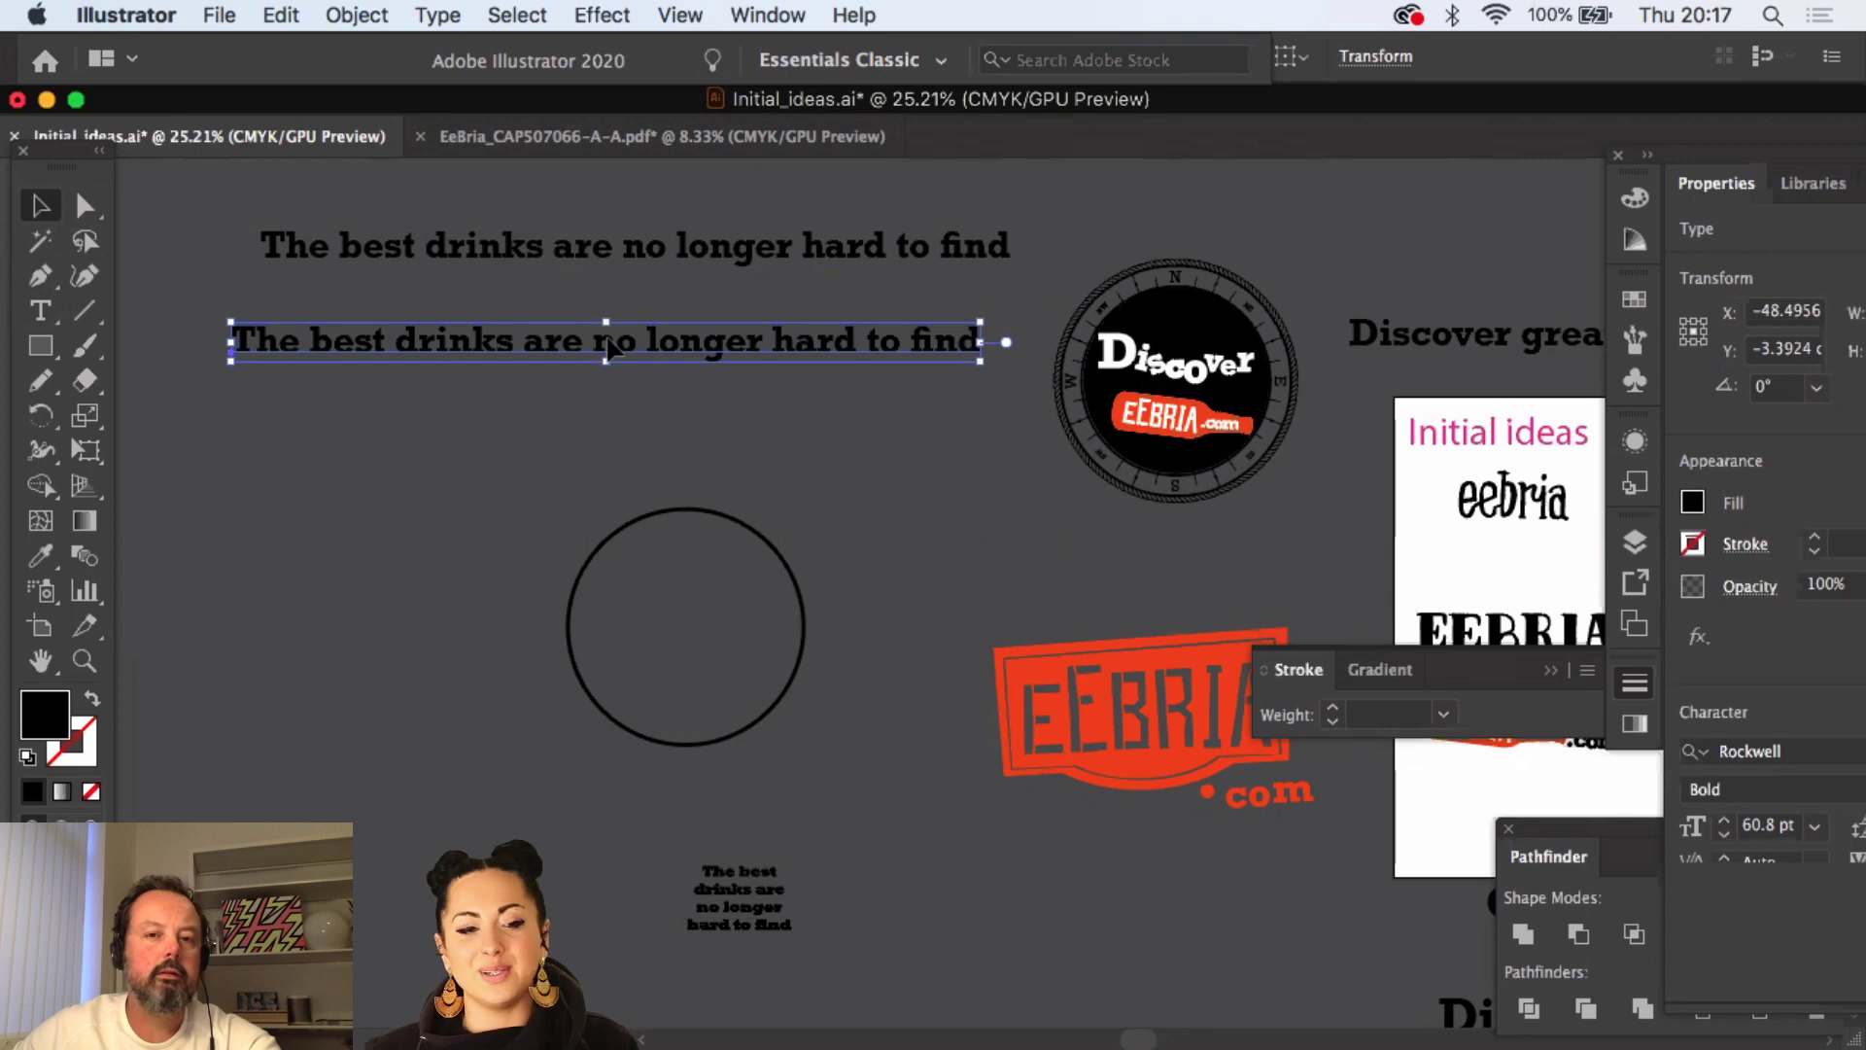
{"action": "left_click", "coordinate": [733, 468]}
{"action": "scroll", "coordinate": [729, 462], "scroll_direction": "down", "scroll_amount": 1}
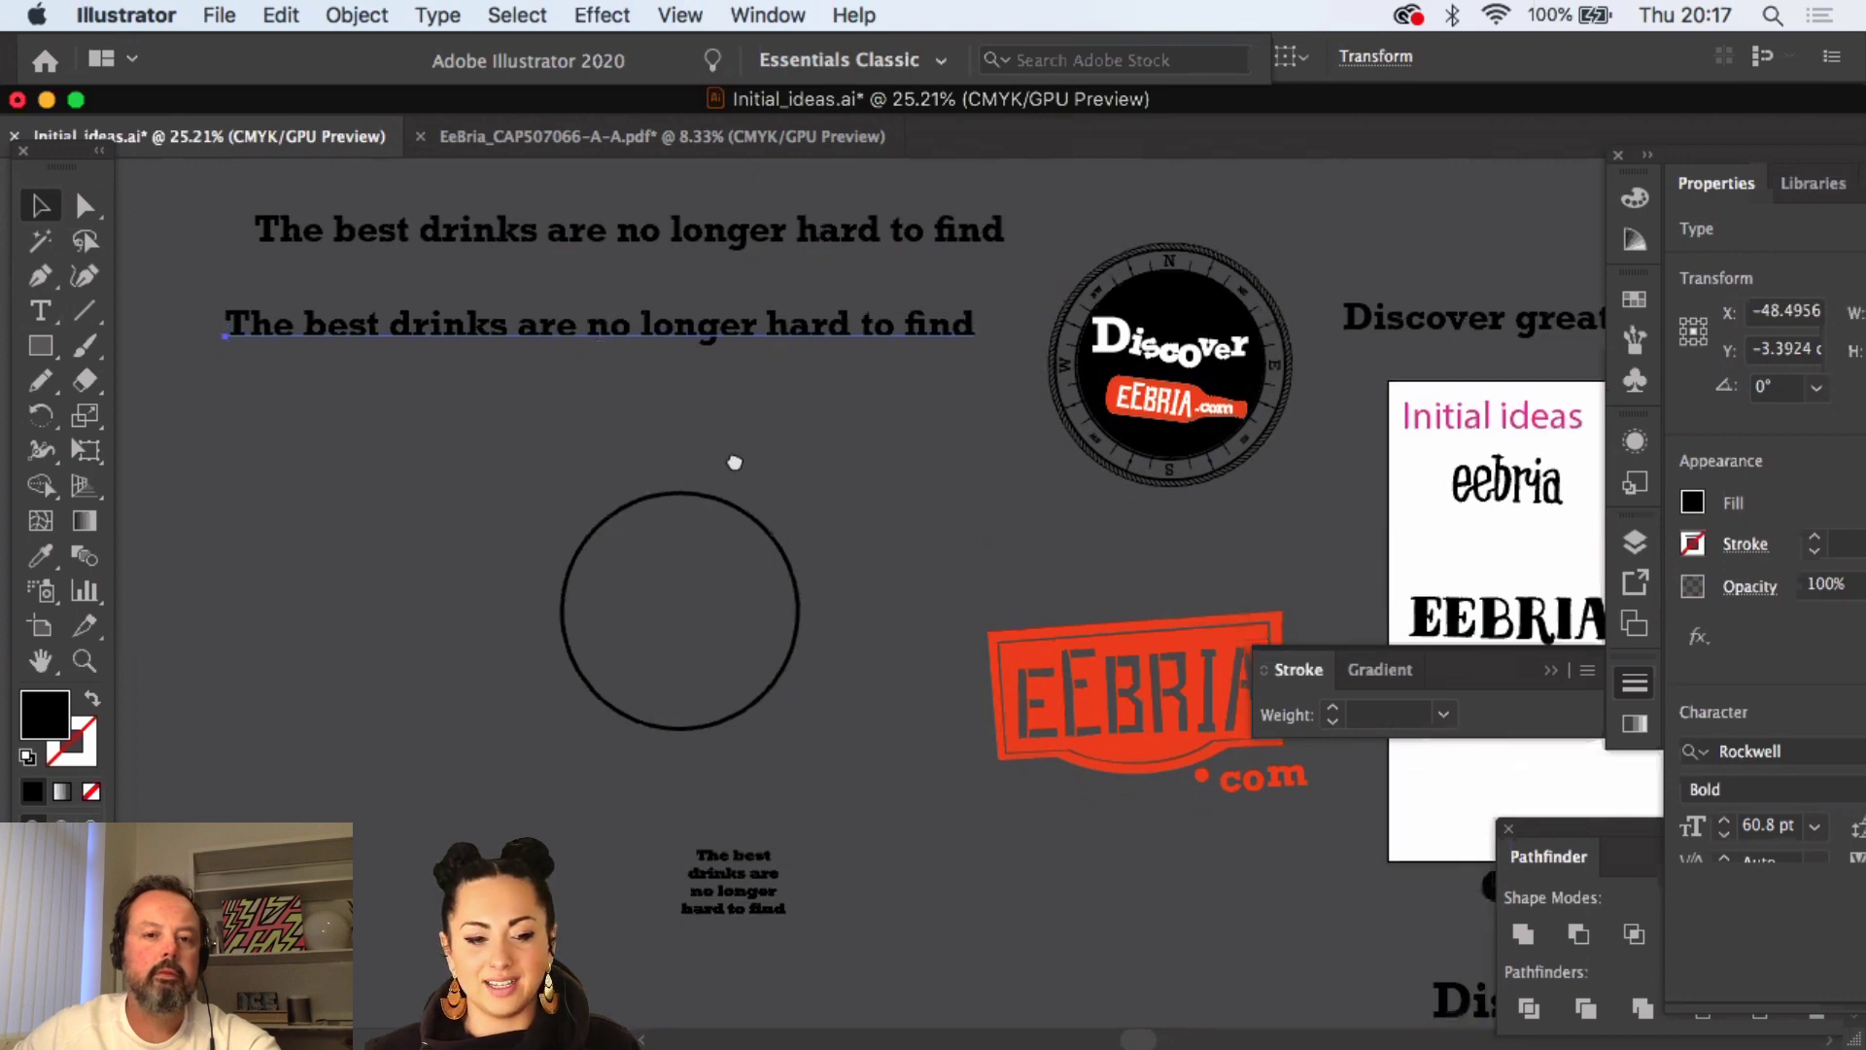
{"action": "left_click", "coordinate": [721, 513]}
{"action": "left_click", "coordinate": [837, 448]}
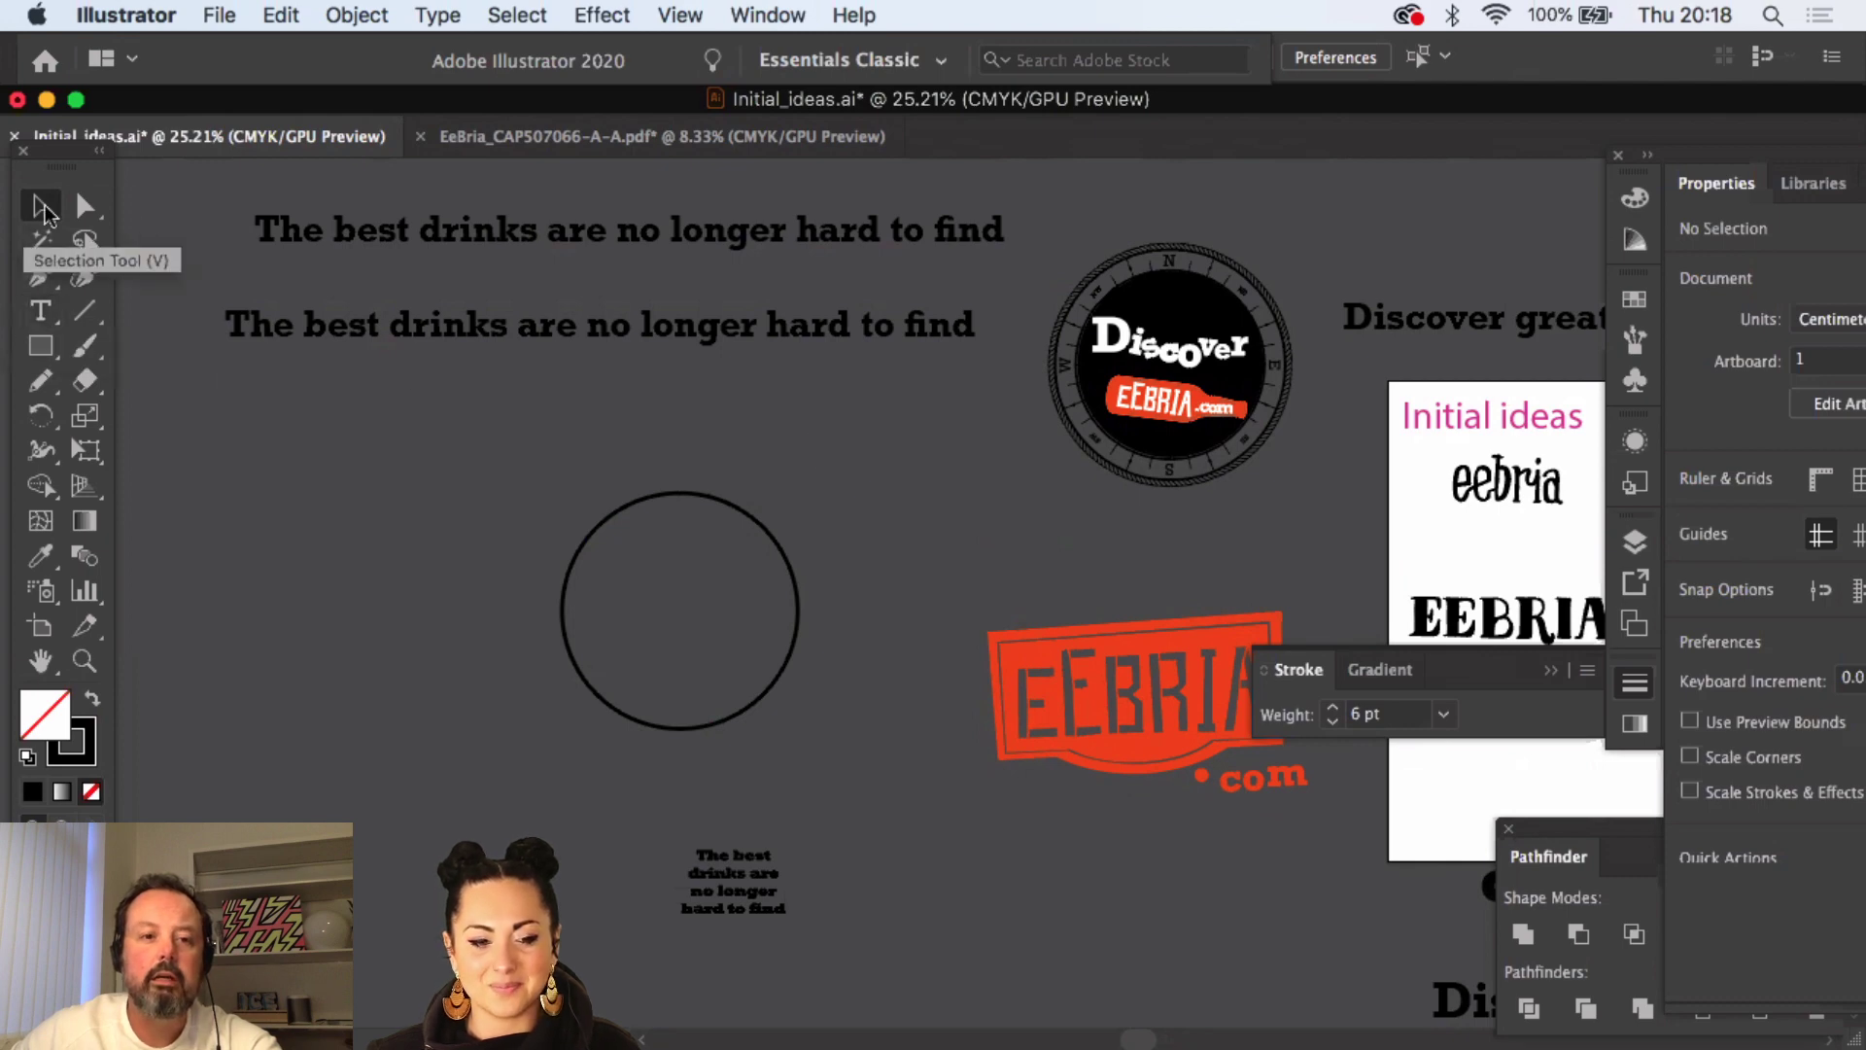
- Break the lower copy into four lines: "The best", "drinks are", "no longer" and "hard to find"
{"action": "left_click", "coordinate": [334, 241]}
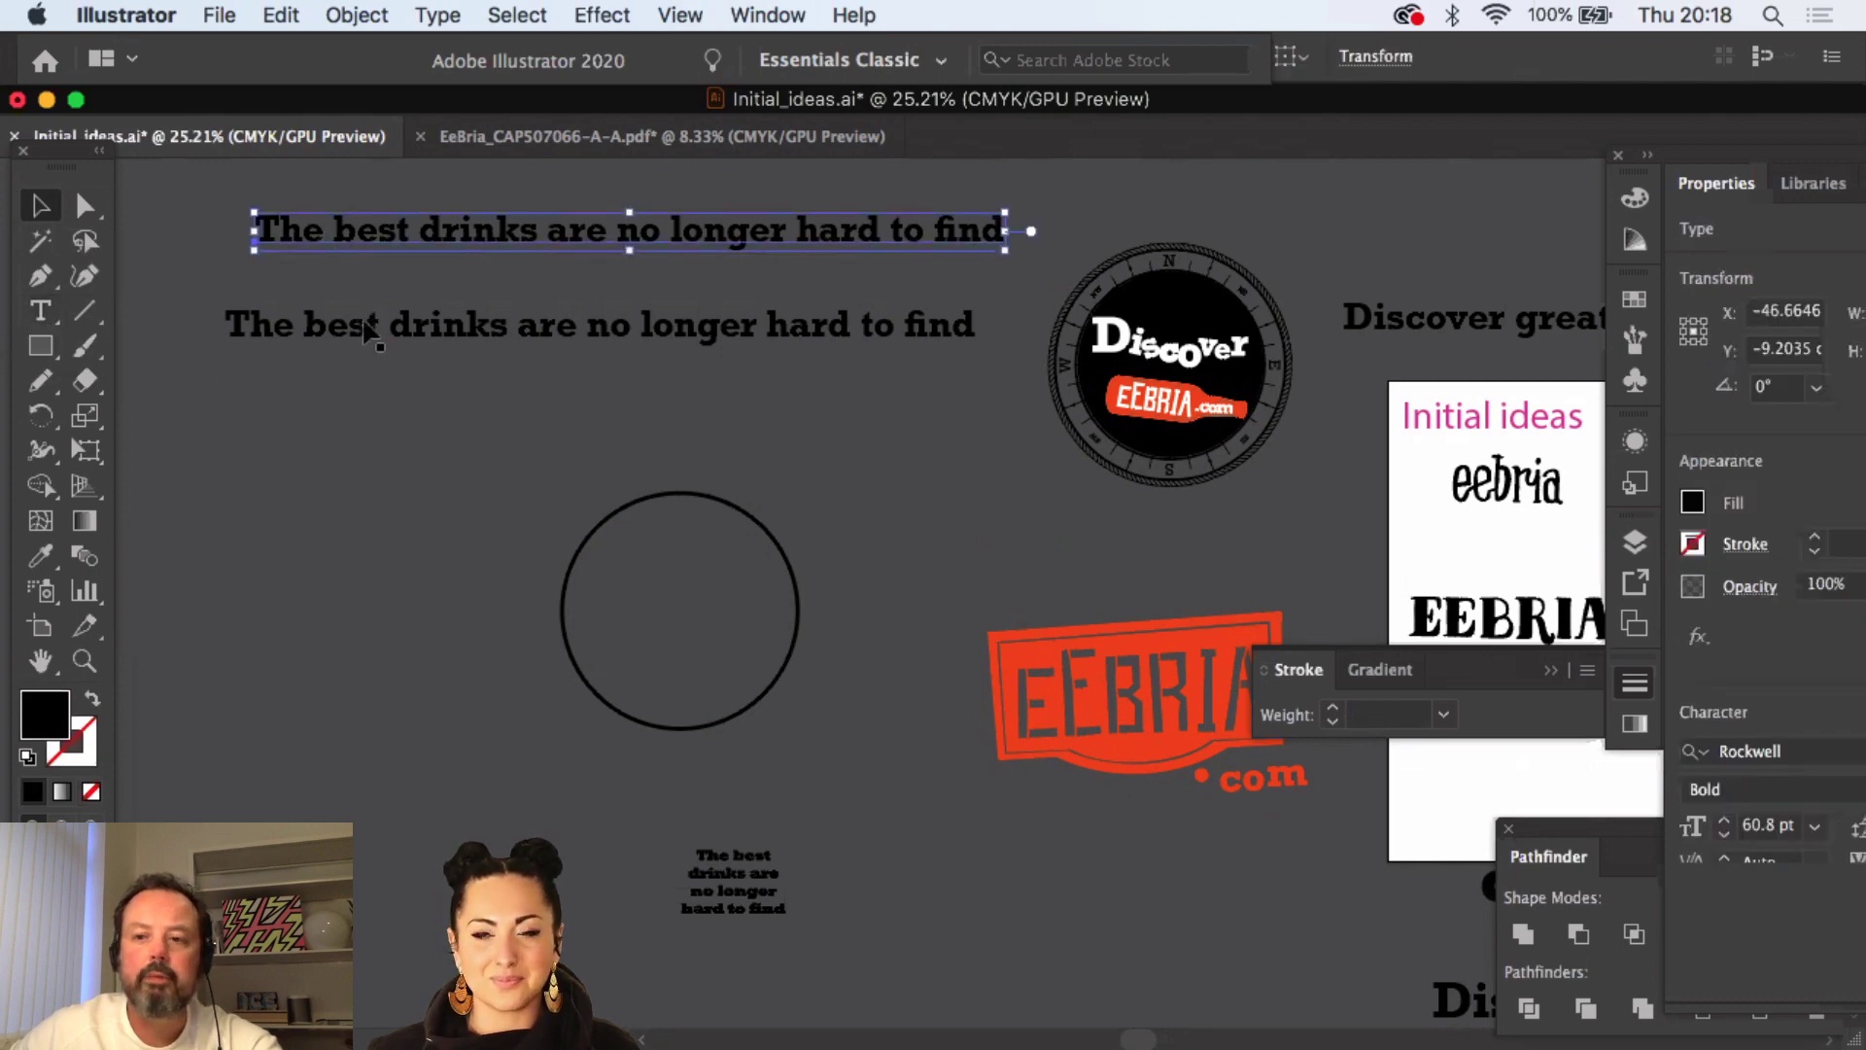
{"action": "left_click", "coordinate": [368, 333]}
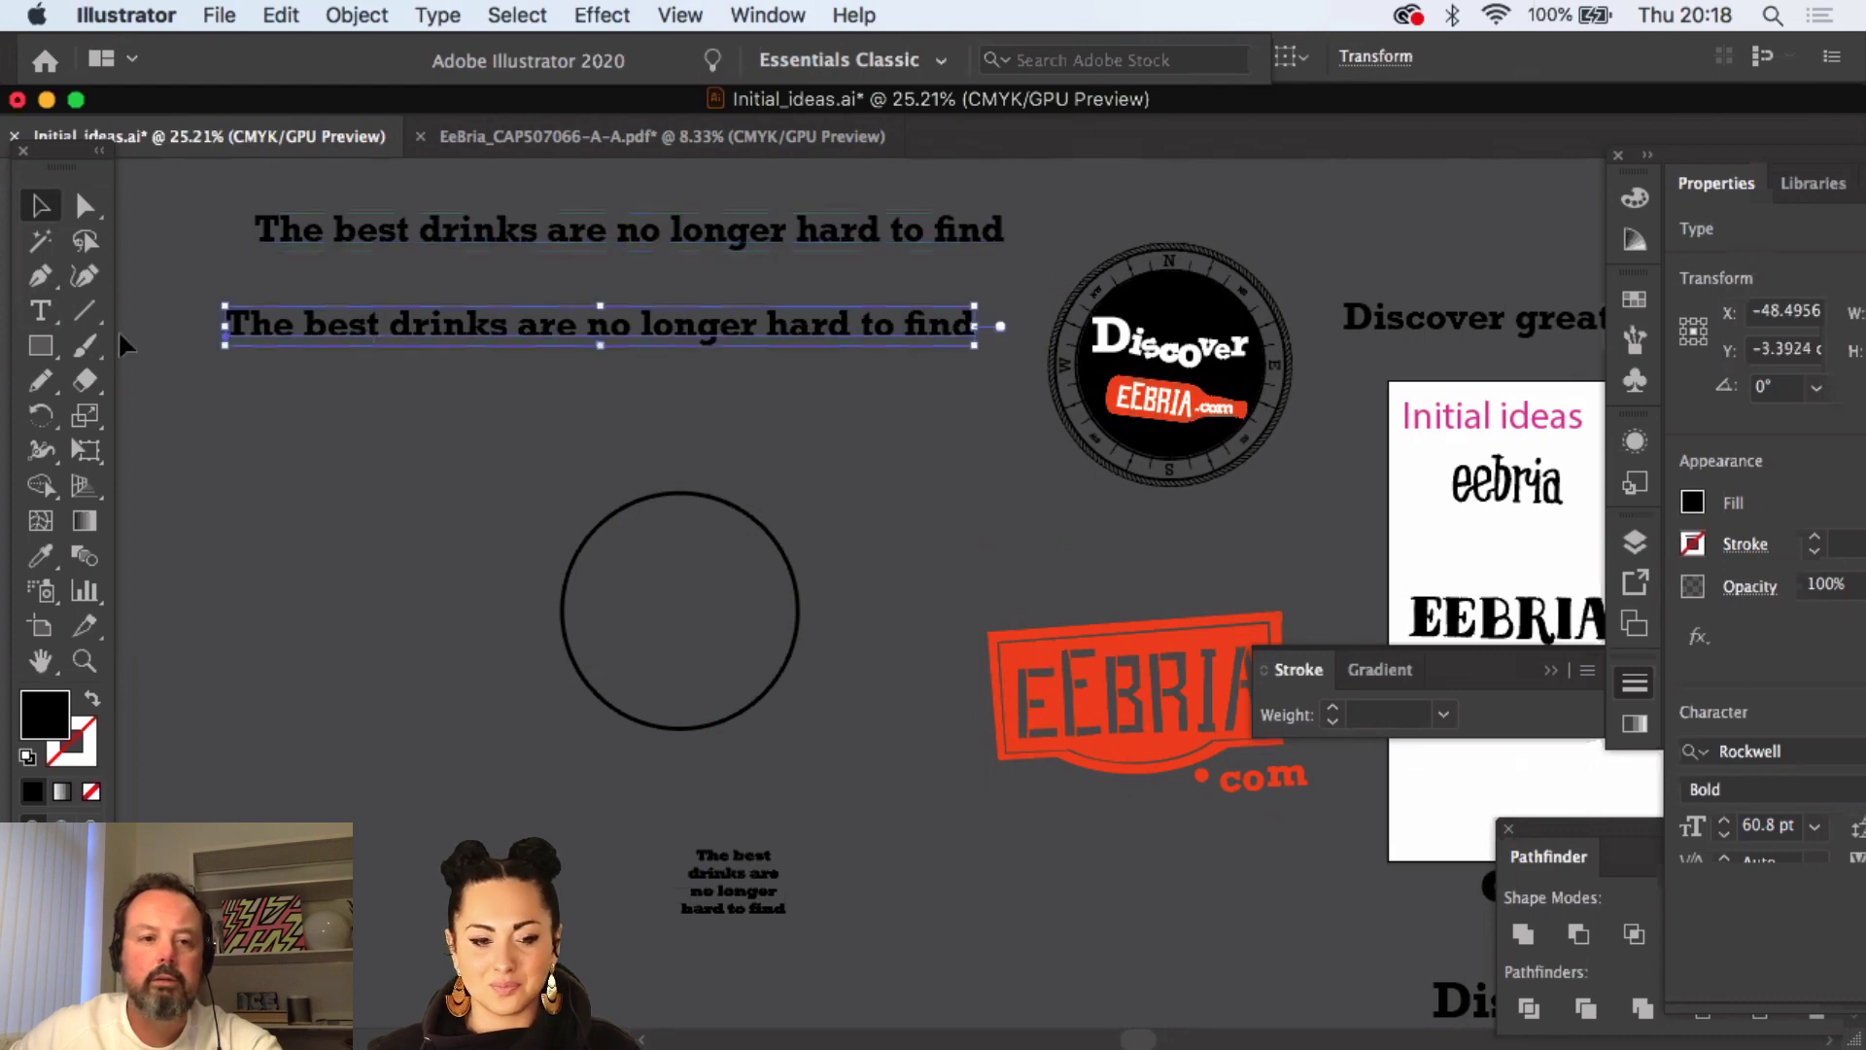
{"action": "left_click", "coordinate": [40, 311]}
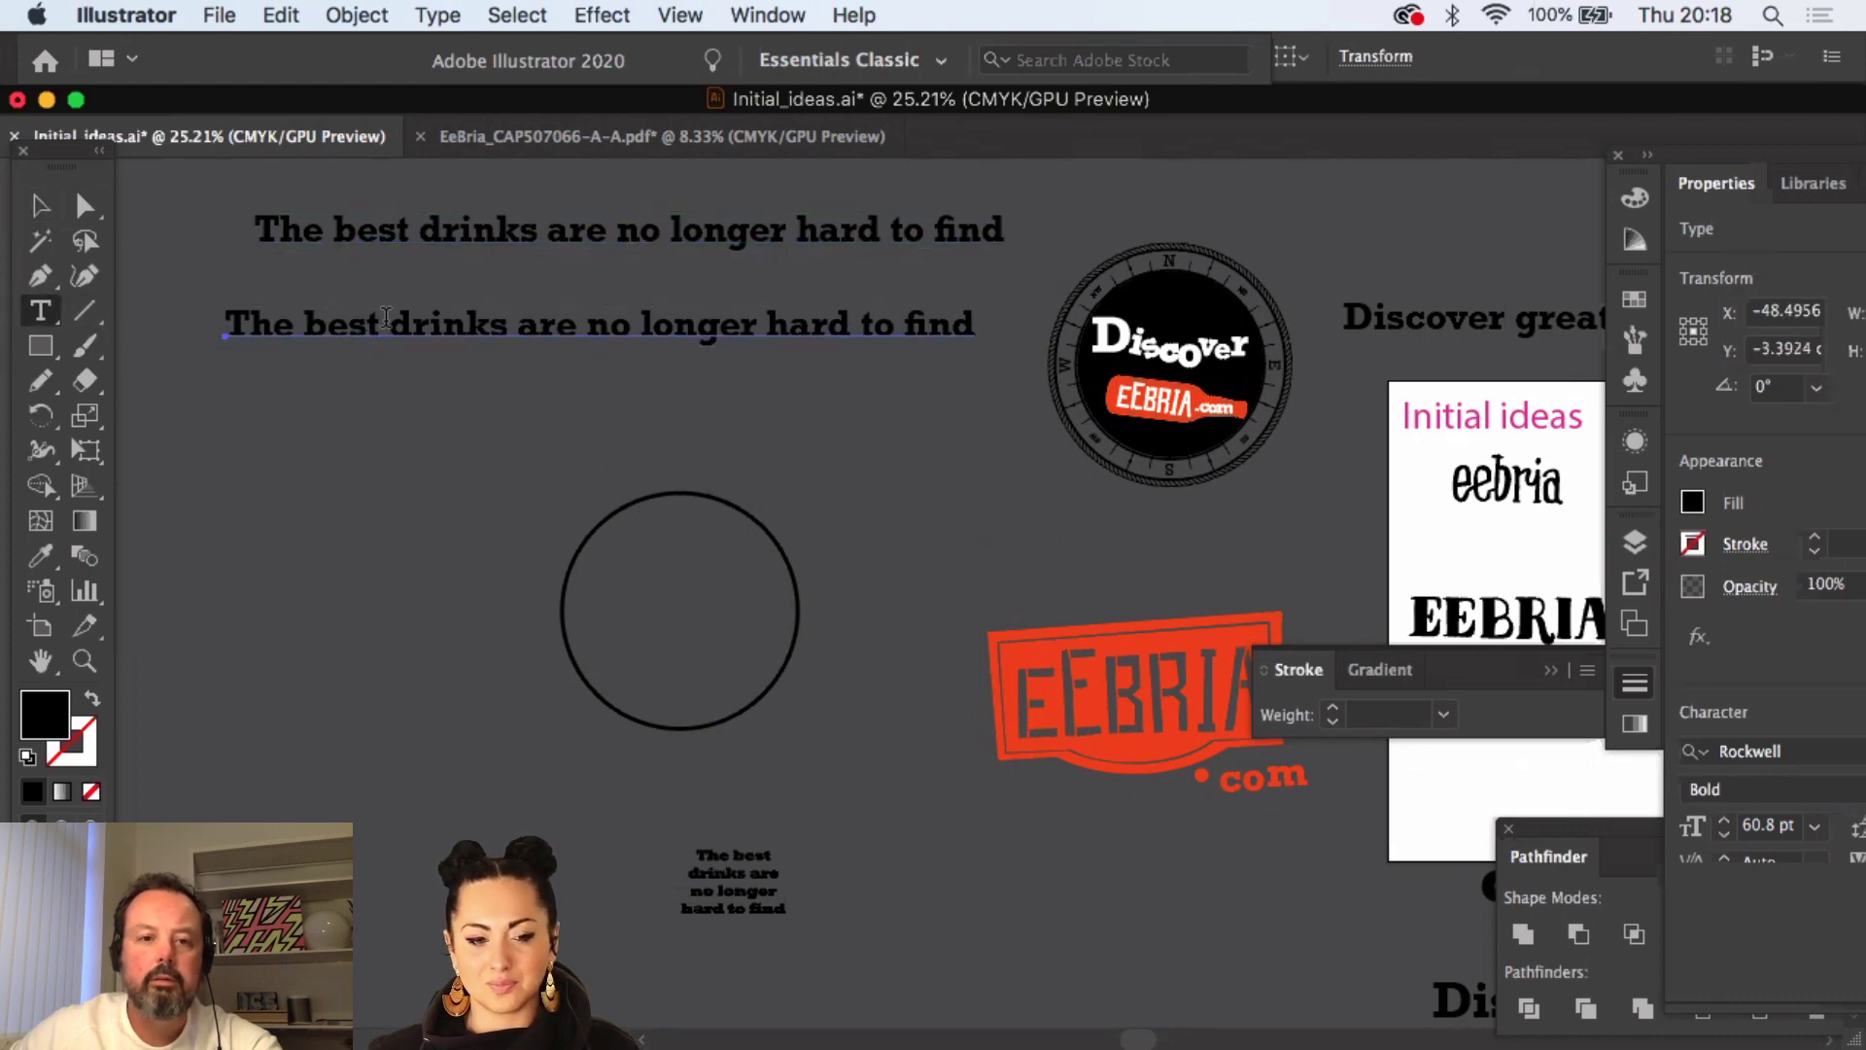
{"action": "left_click", "coordinate": [389, 321]}
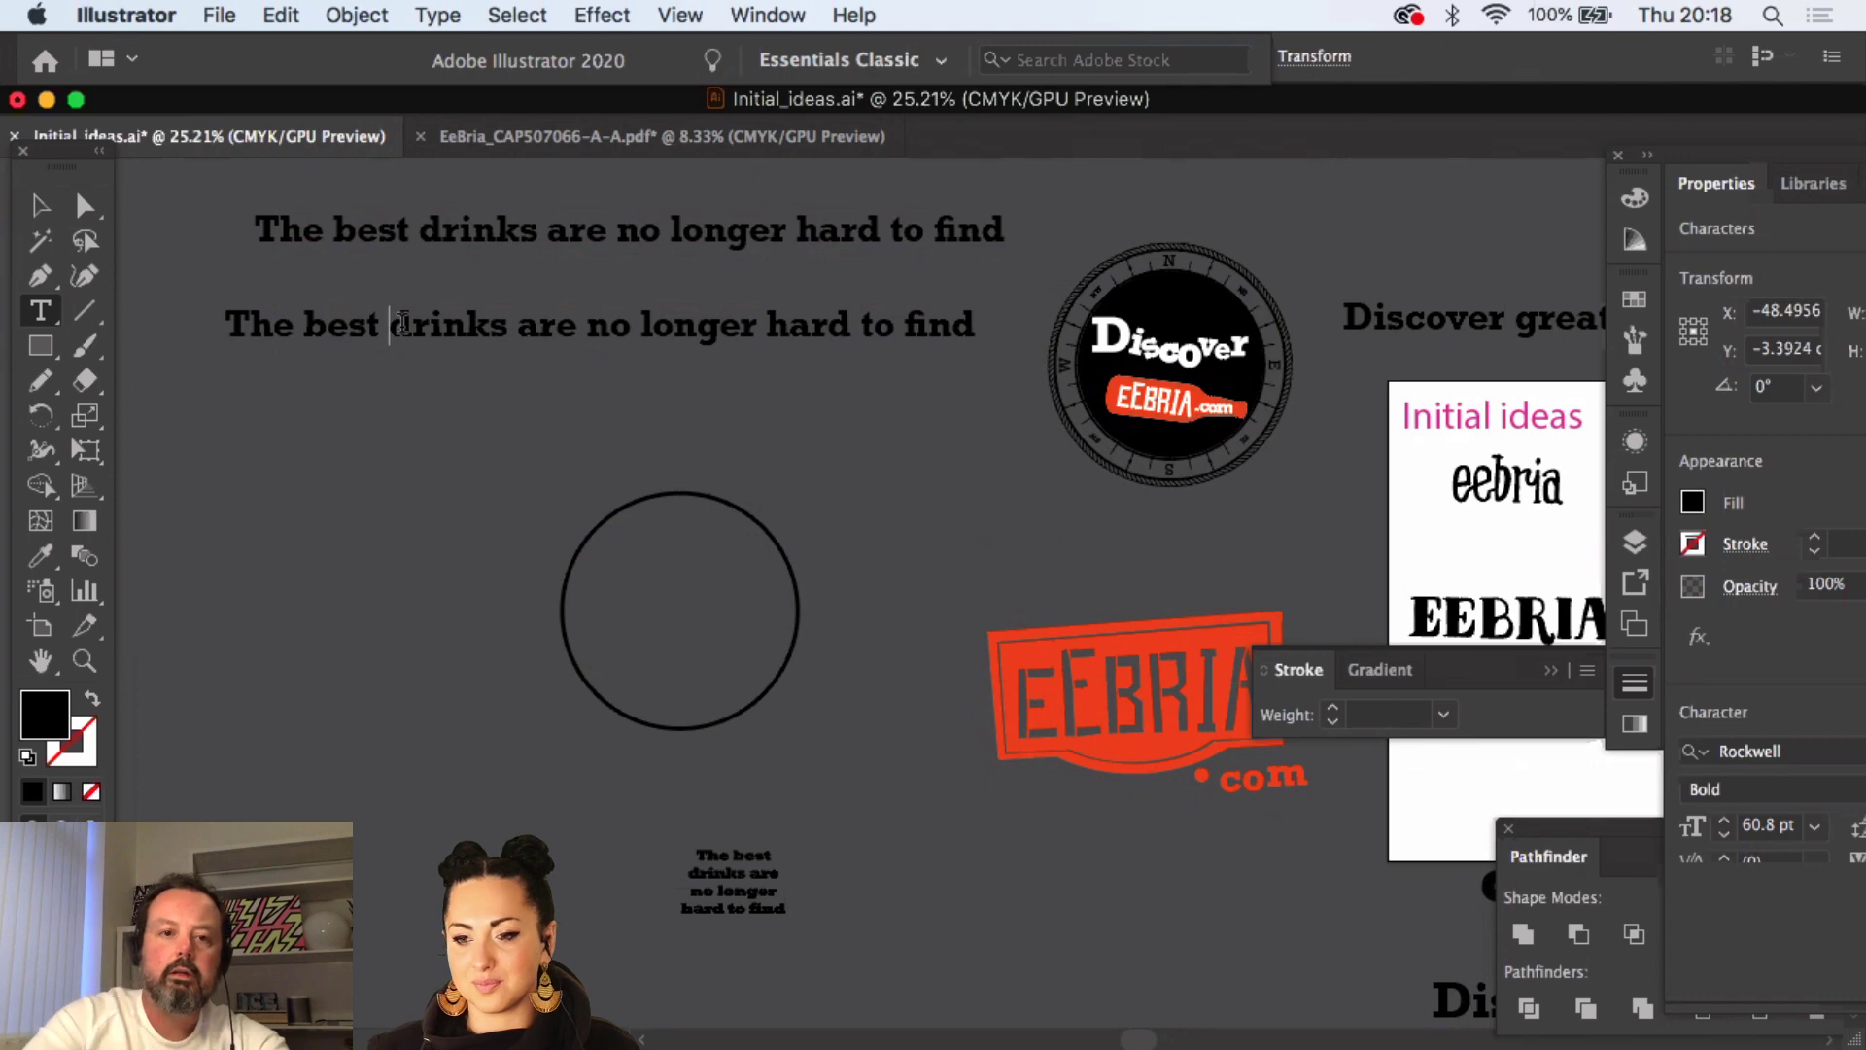
{"action": "key", "text": "Return"}
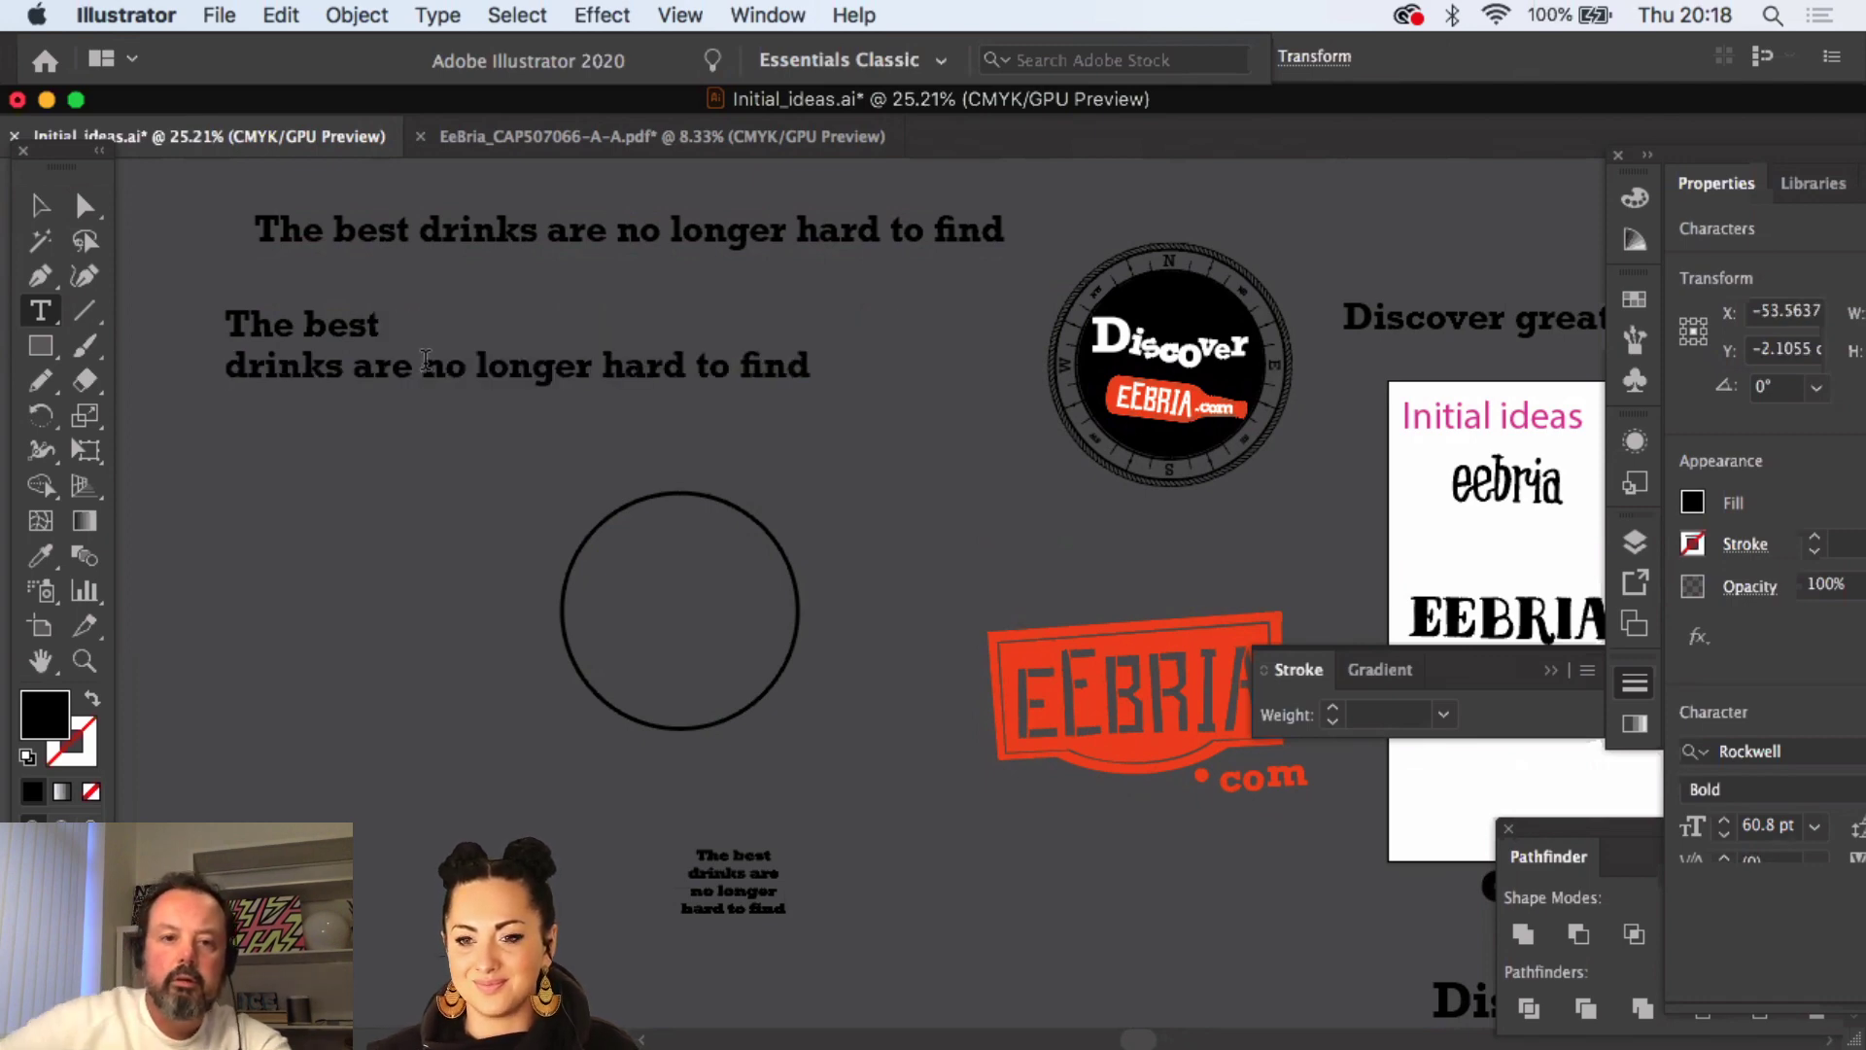
{"action": "left_click", "coordinate": [425, 360]}
{"action": "key", "text": "Return"}
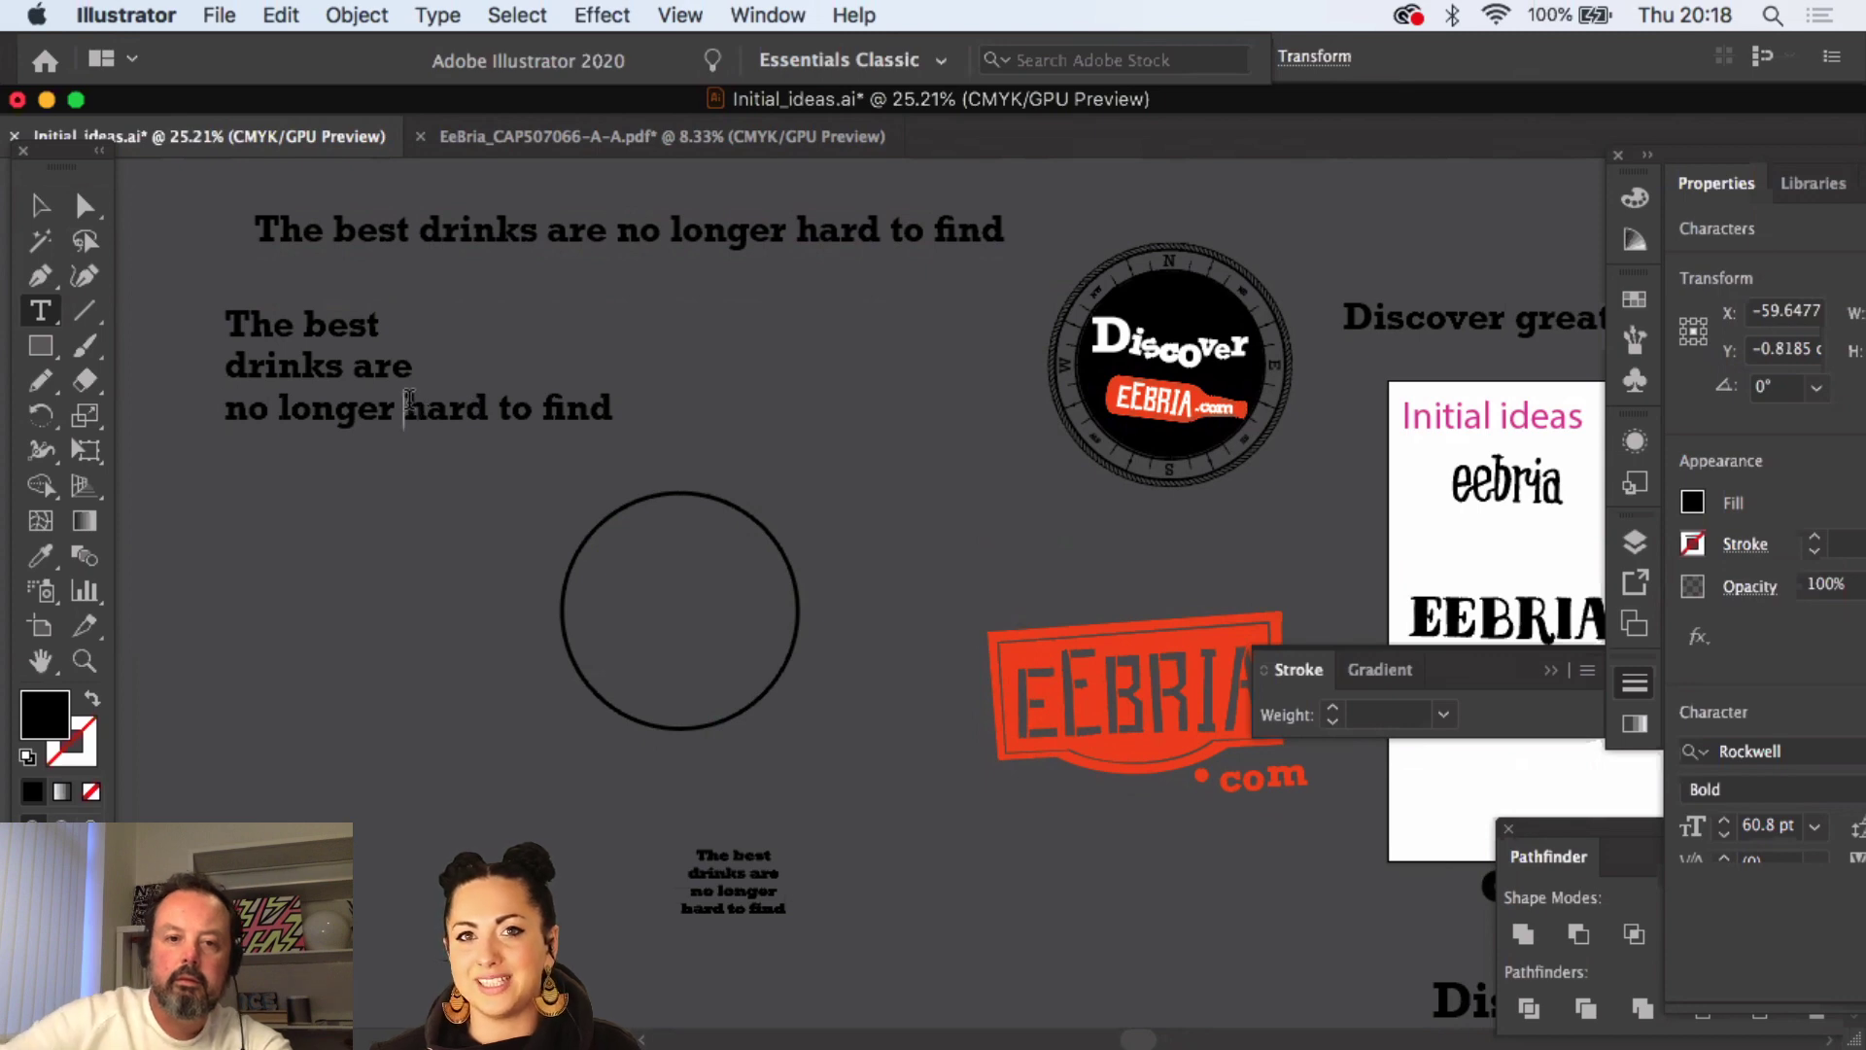
{"action": "left_click", "coordinate": [404, 401]}
{"action": "key", "text": "Return"}
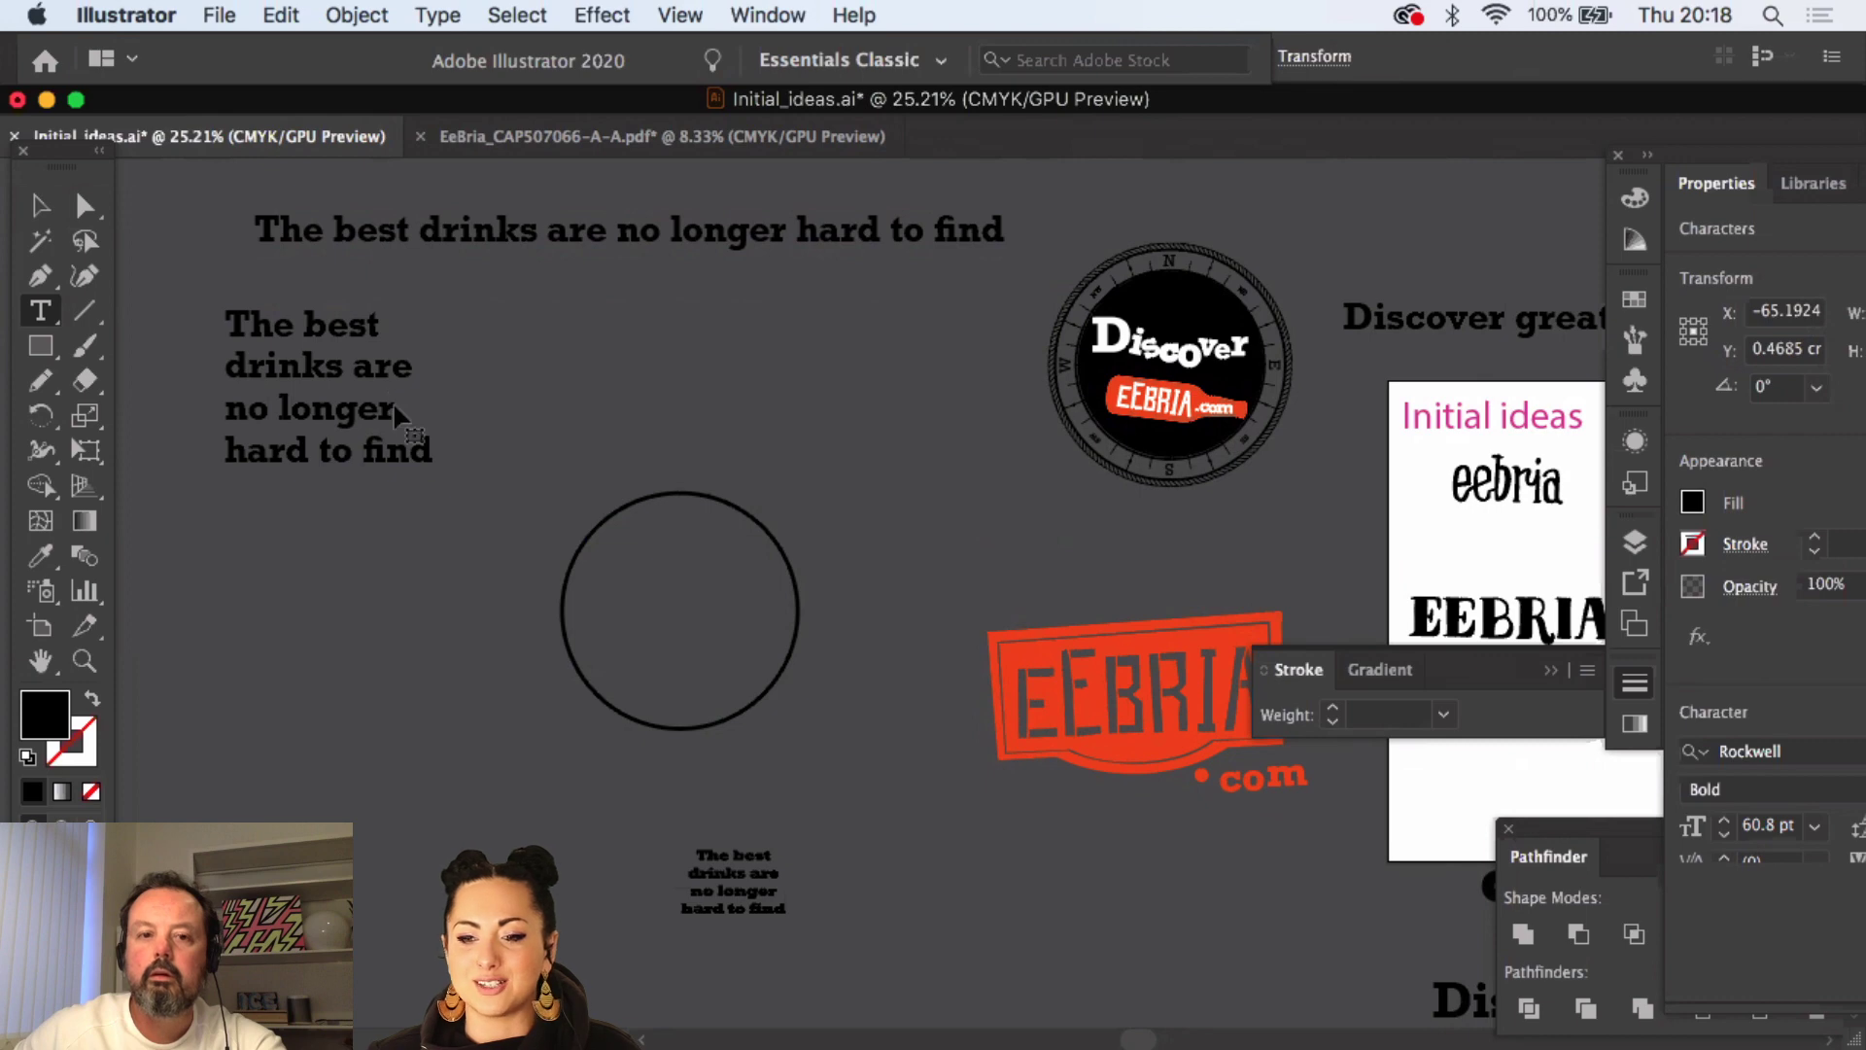
{"action": "key", "text": "ctrl+a"}
{"action": "left_click", "coordinate": [48, 208]}
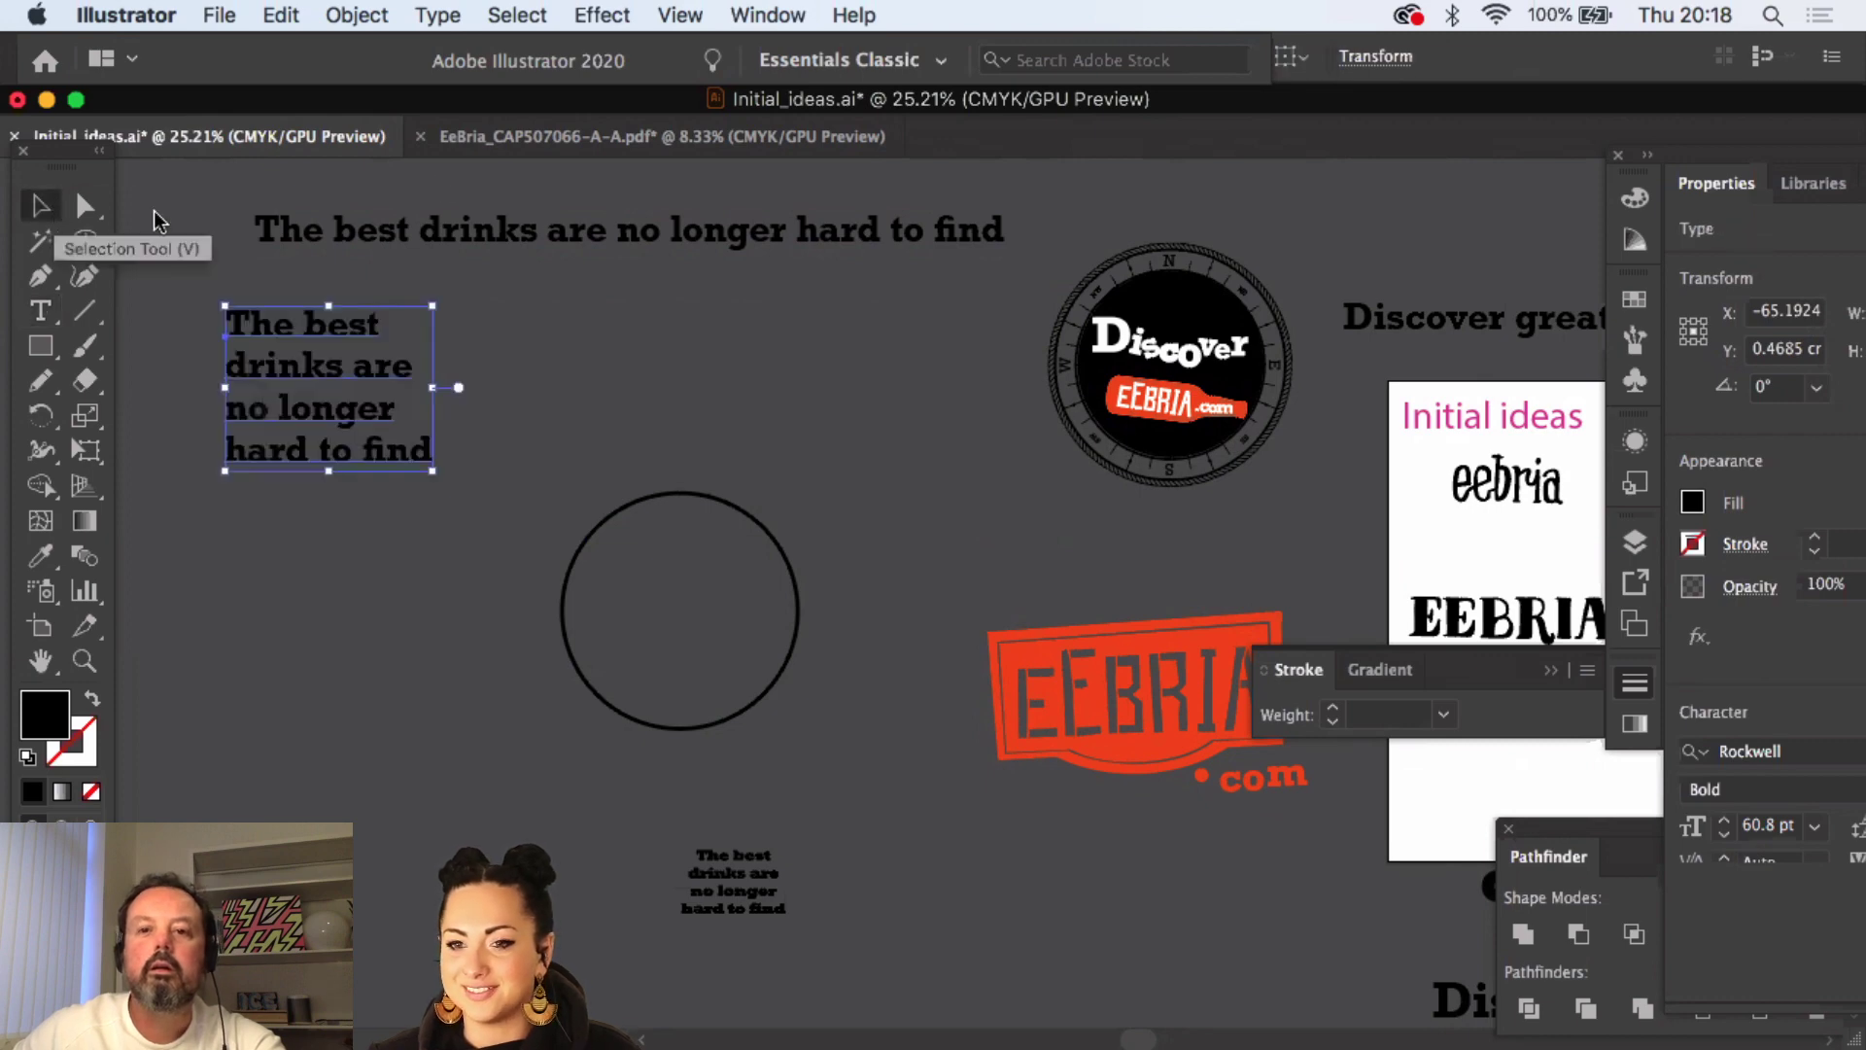
- Shift the document window slightly and reposition the Properties panel so its cut-off fields come into view
{"action": "left_click_drag", "start_coordinate": [530, 105], "coordinate": [549, 110]}
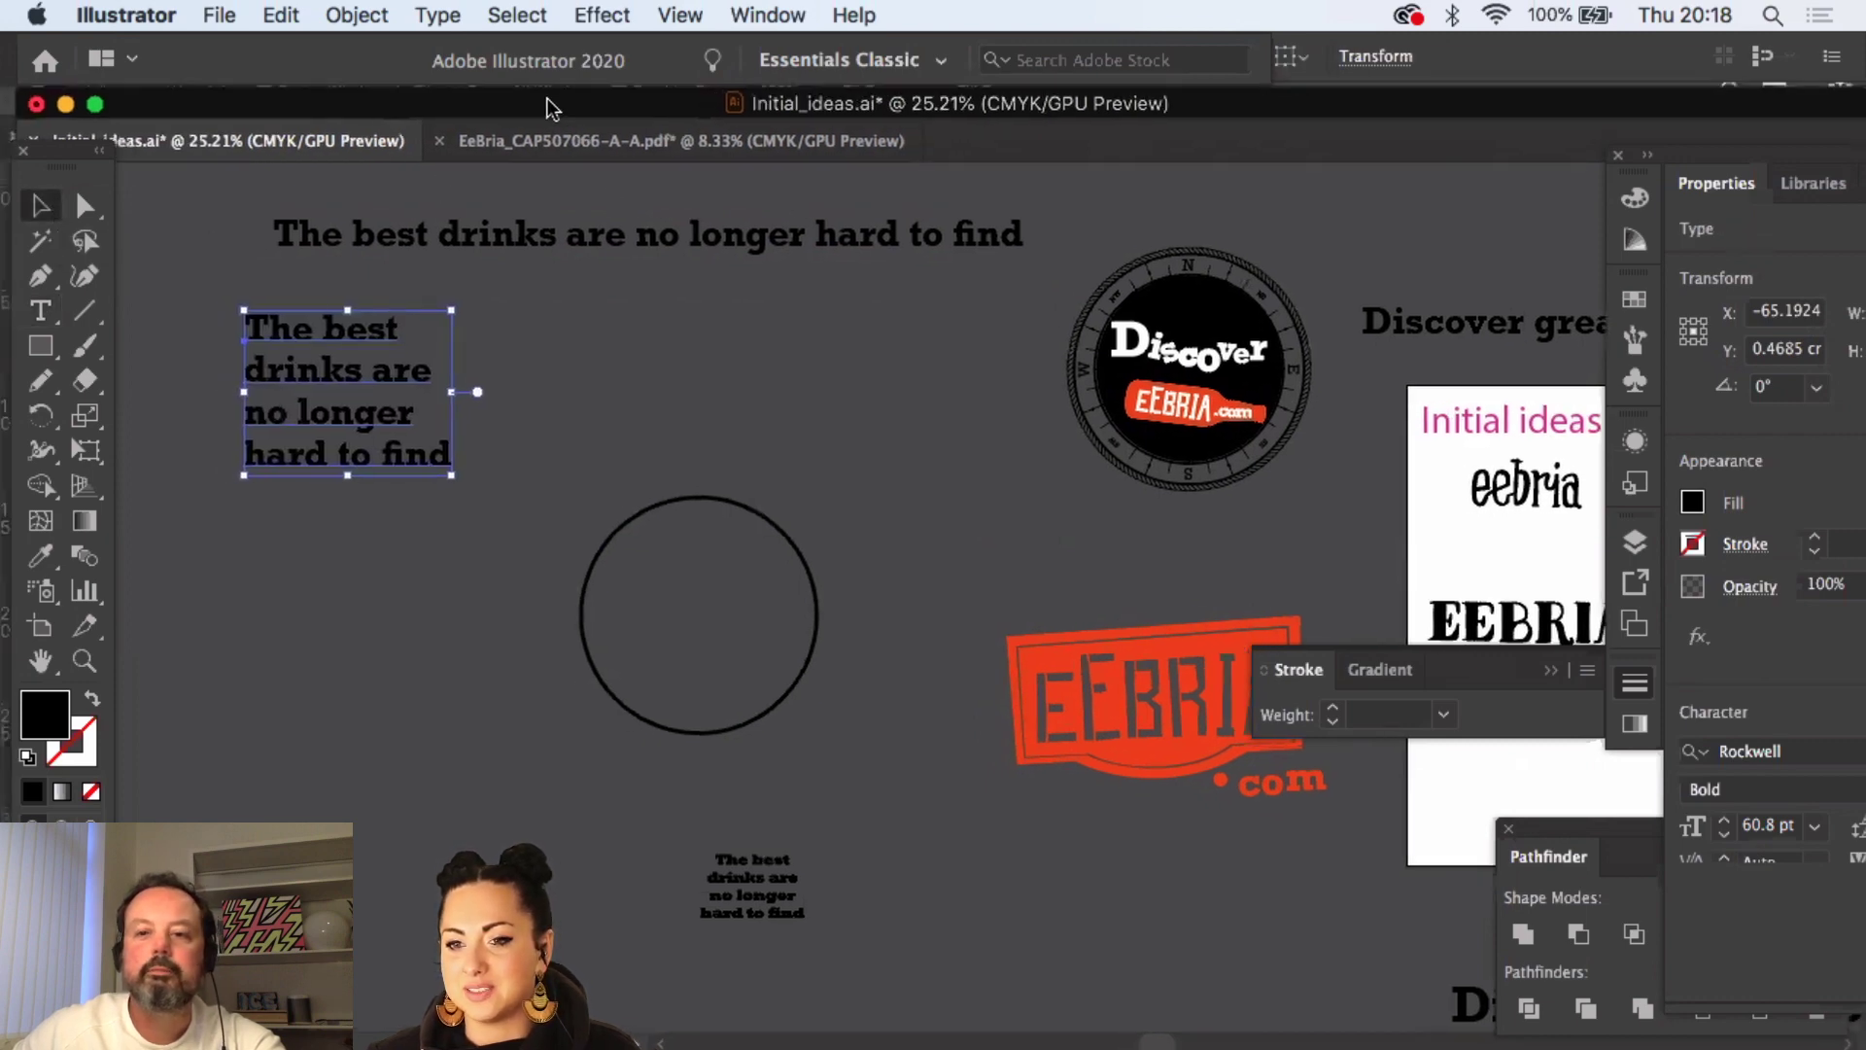
{"action": "left_click_drag", "start_coordinate": [1710, 165], "coordinate": [1600, 142]}
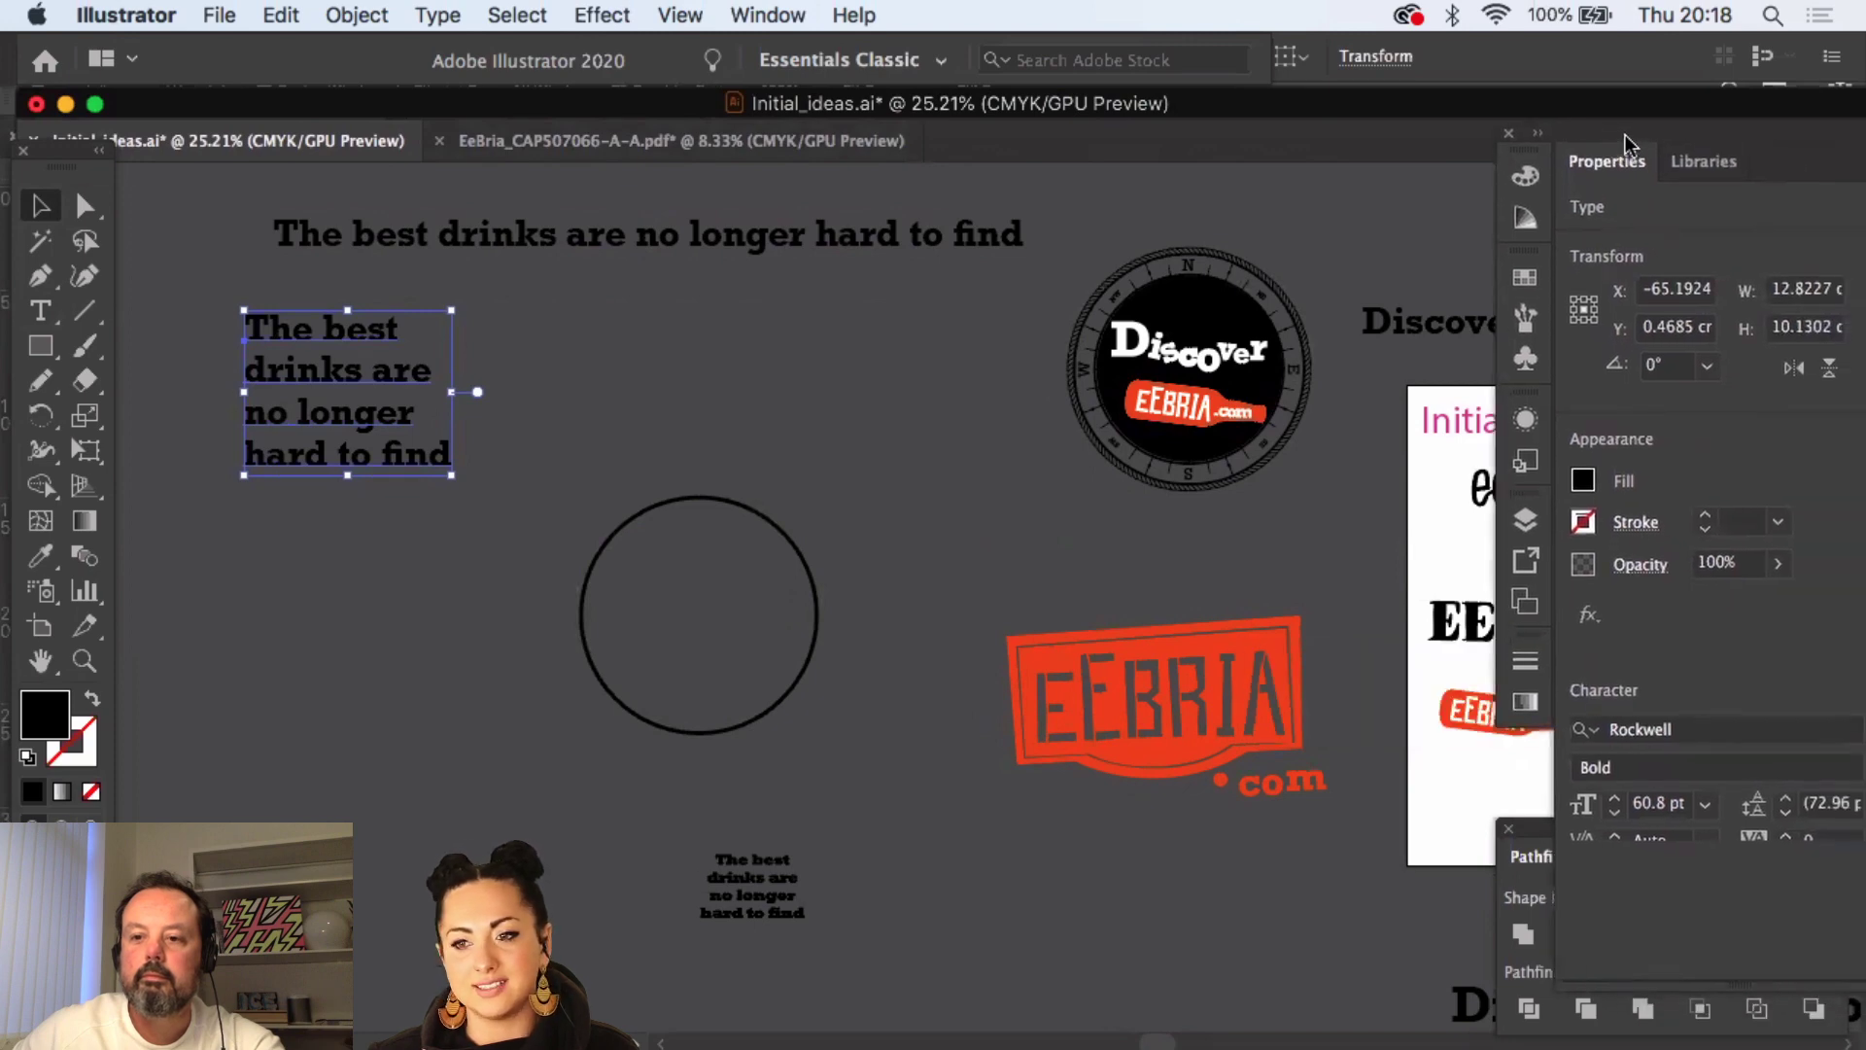
- Turn on Auto Spell Check from the four-line tagline and deselect the text
{"action": "right_click", "coordinate": [377, 330]}
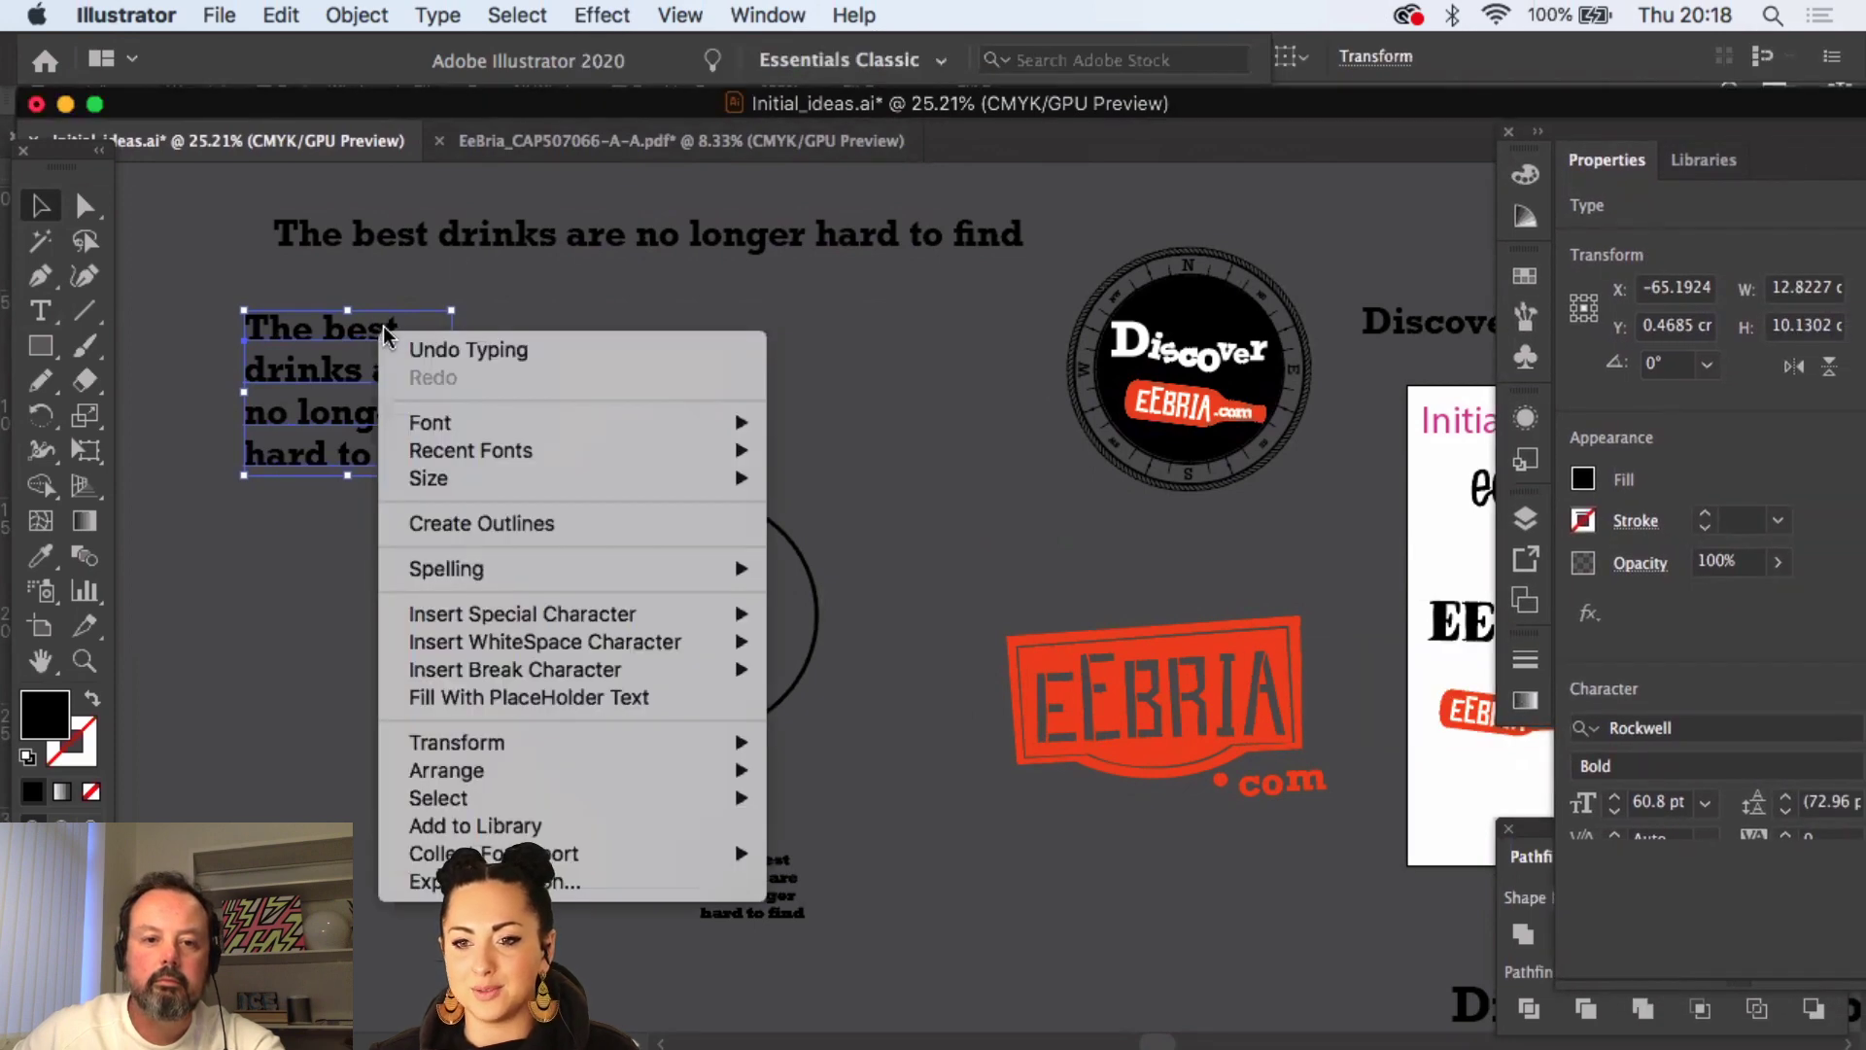
{"action": "mouse_move", "coordinate": [452, 571]}
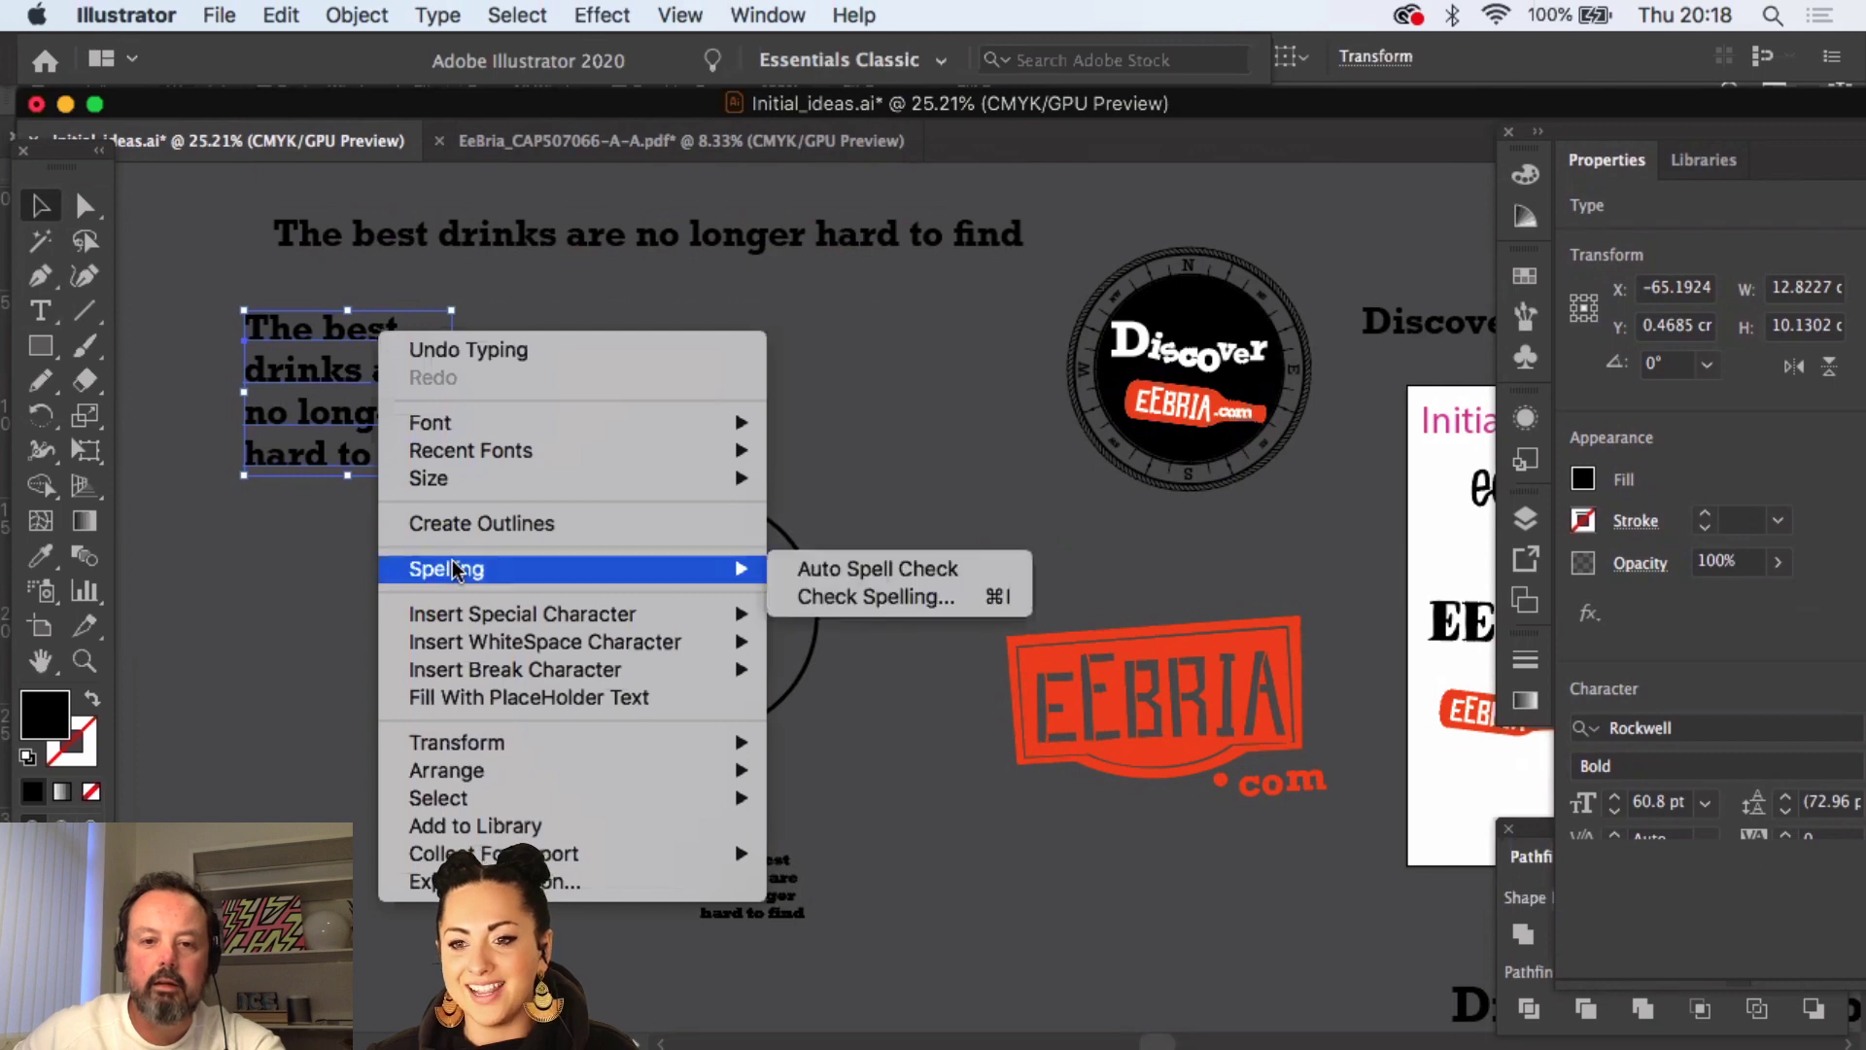
{"action": "left_click", "coordinate": [859, 579]}
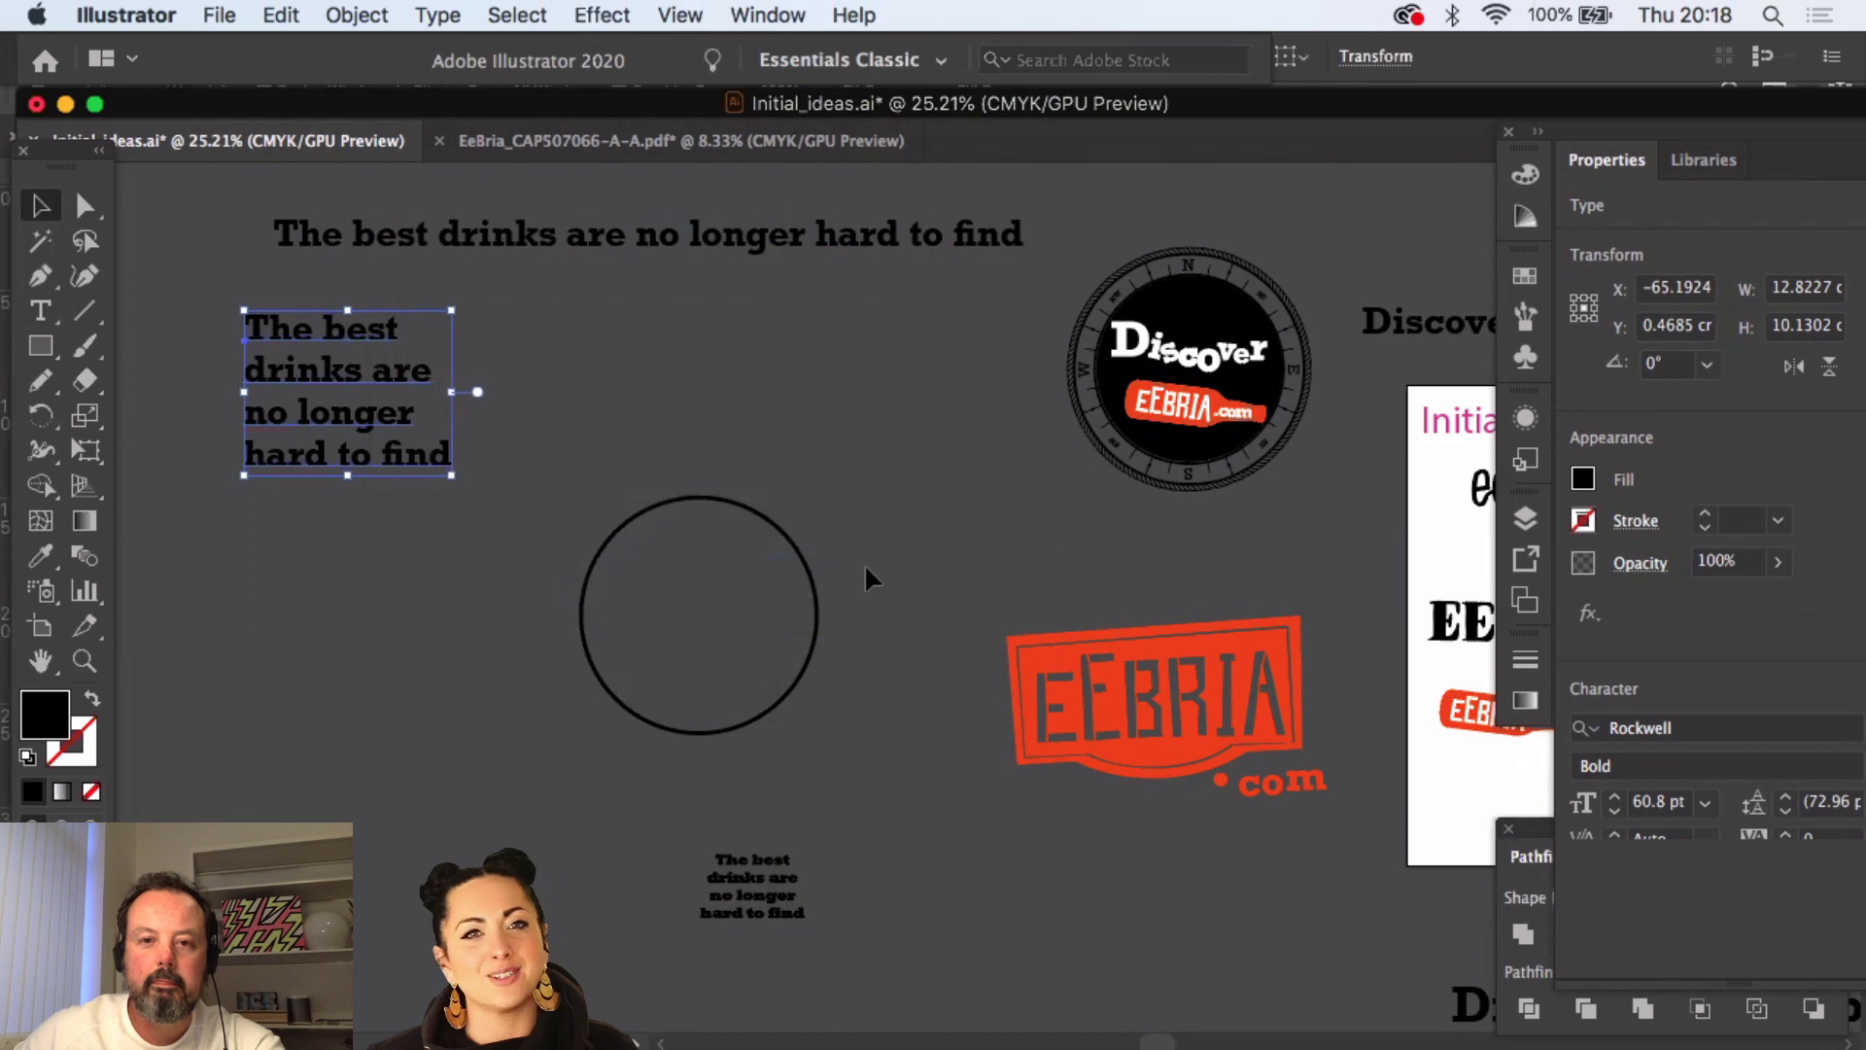
{"action": "left_click", "coordinate": [517, 342]}
{"action": "left_click", "coordinate": [404, 418]}
{"action": "left_click", "coordinate": [384, 367]}
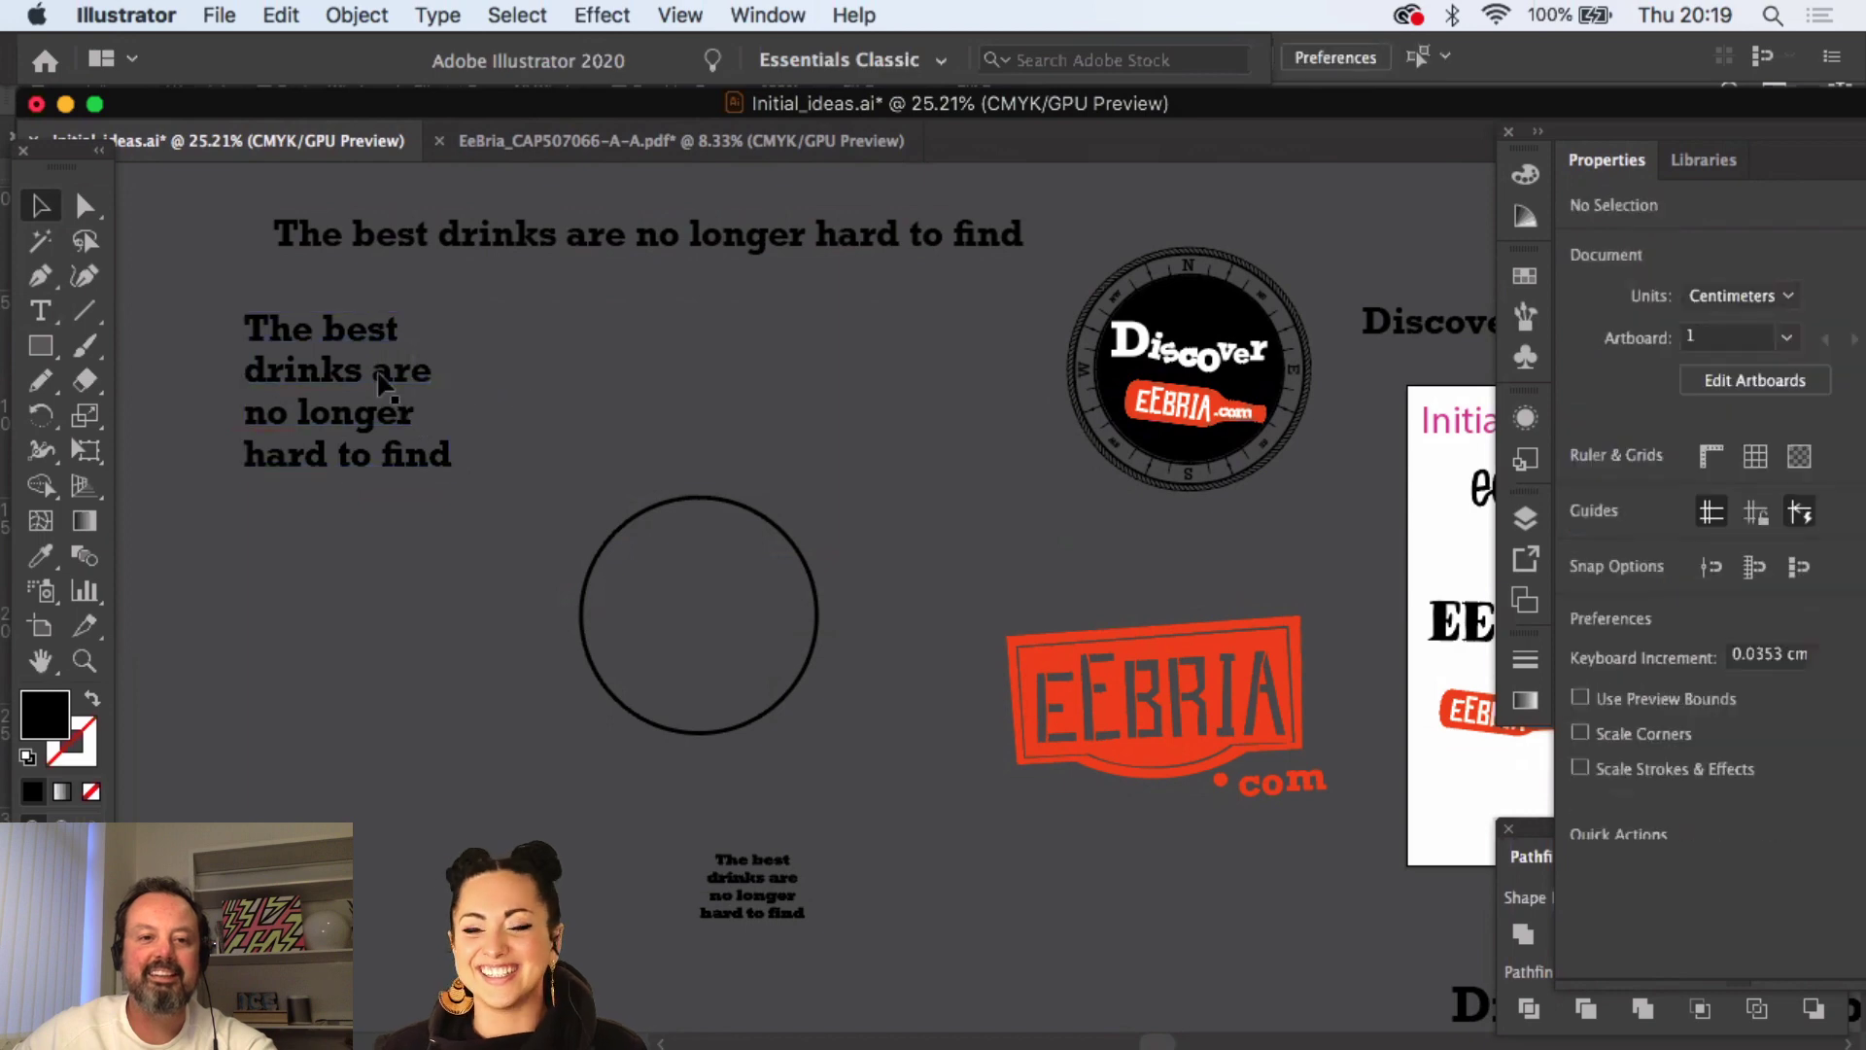
{"action": "left_click", "coordinate": [373, 370]}
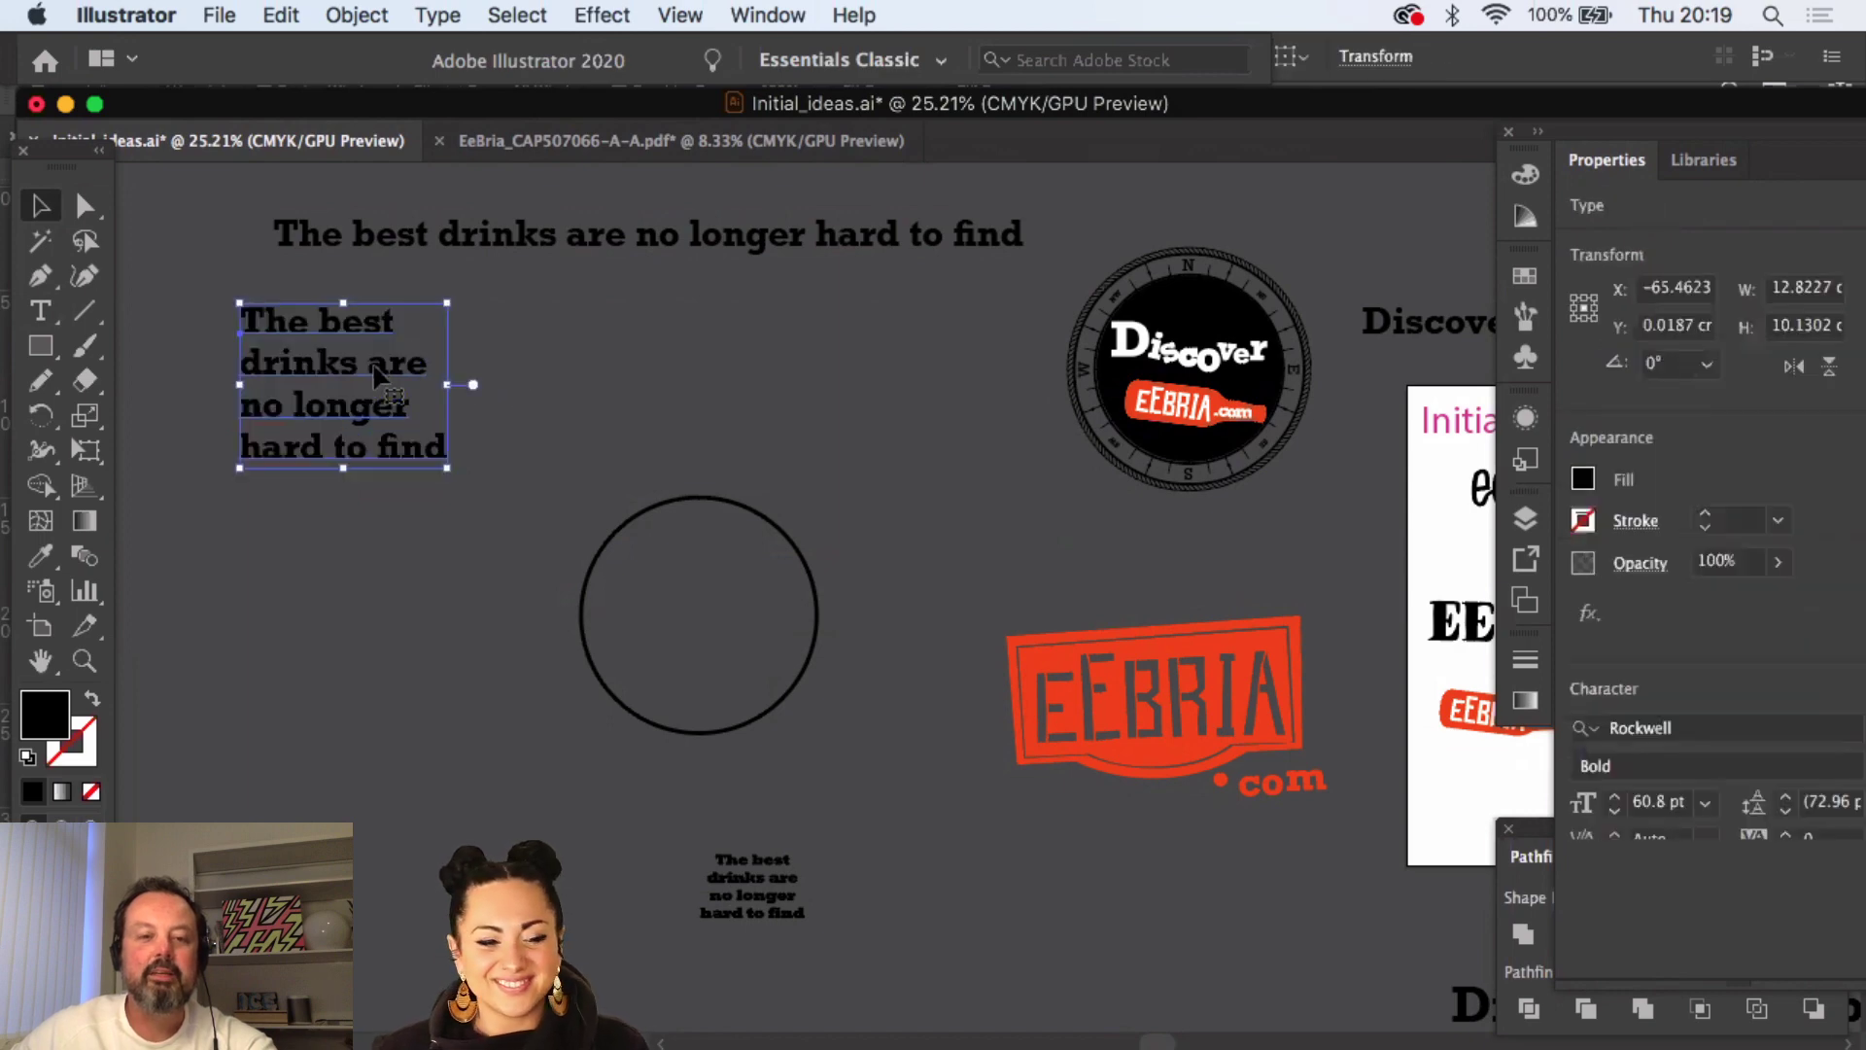
{"action": "scroll", "coordinate": [458, 358], "scroll_direction": "right", "scroll_amount": 10}
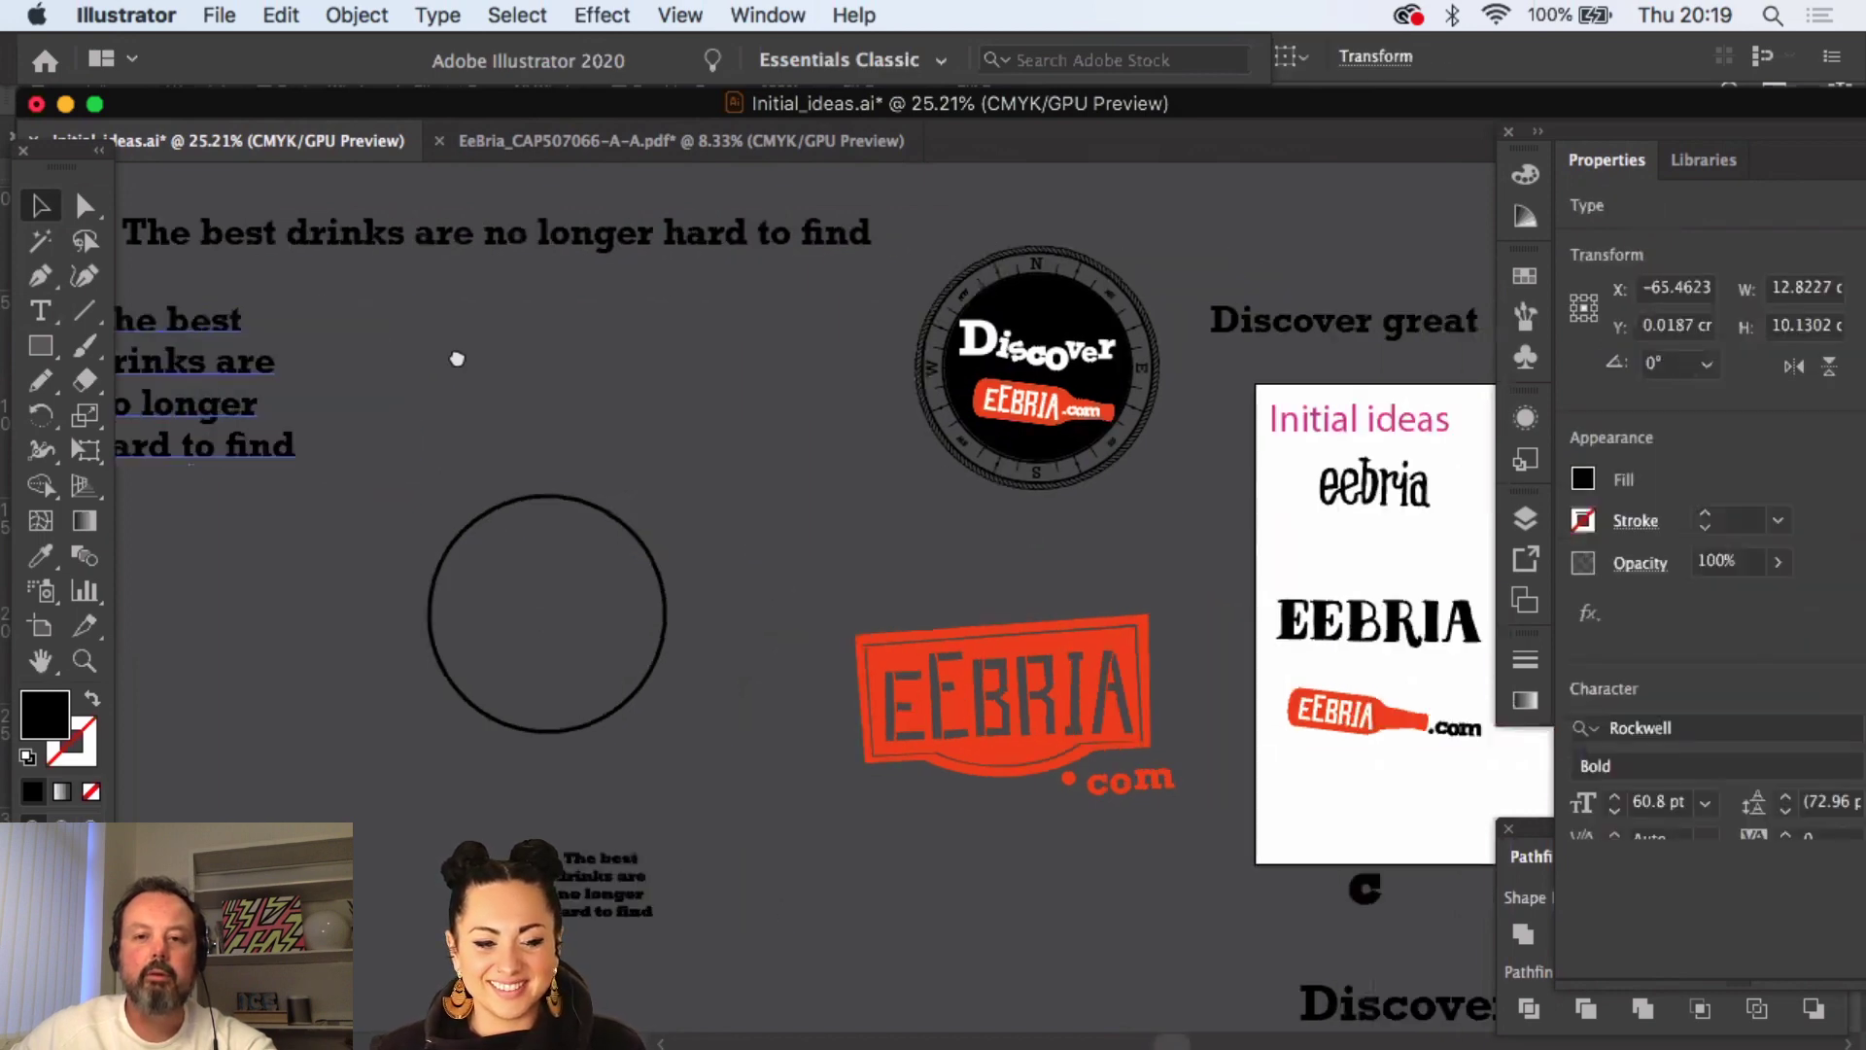
{"action": "scroll", "coordinate": [472, 351], "scroll_direction": "right", "scroll_amount": 9}
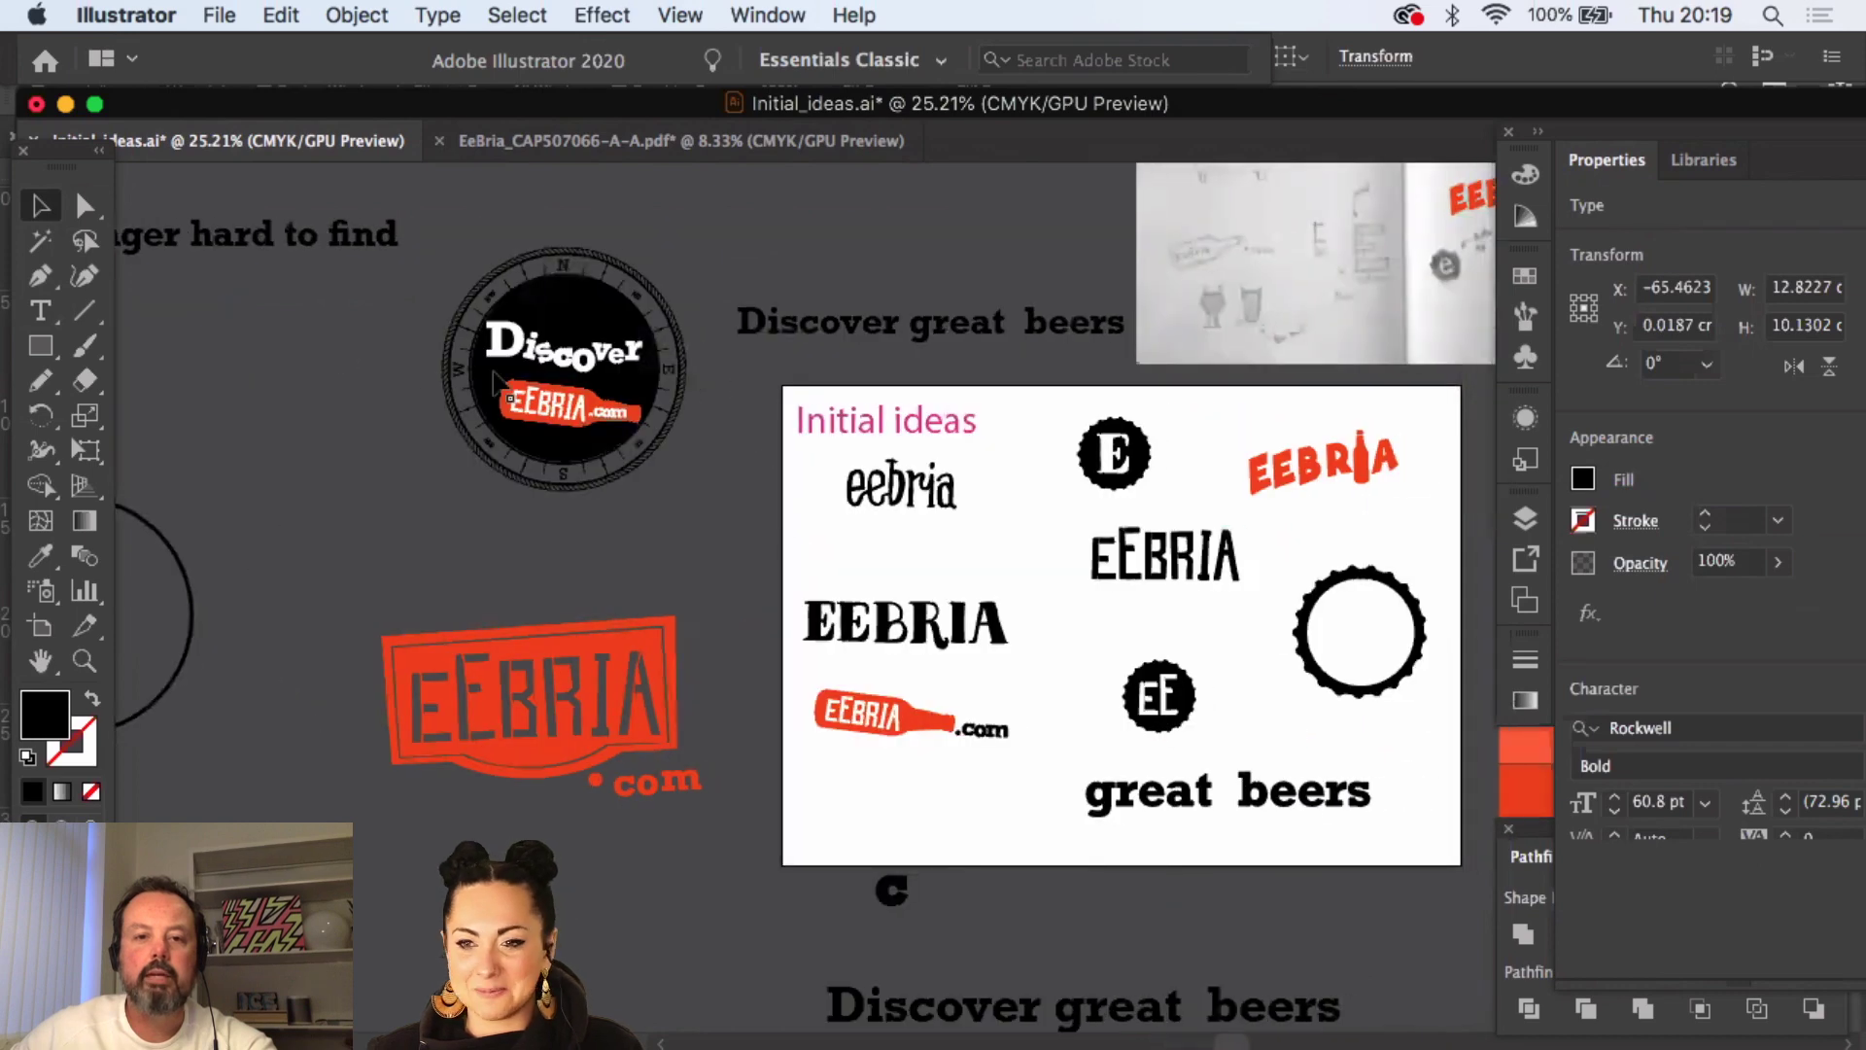
{"action": "left_click", "coordinate": [544, 365]}
{"action": "left_click", "coordinate": [312, 368]}
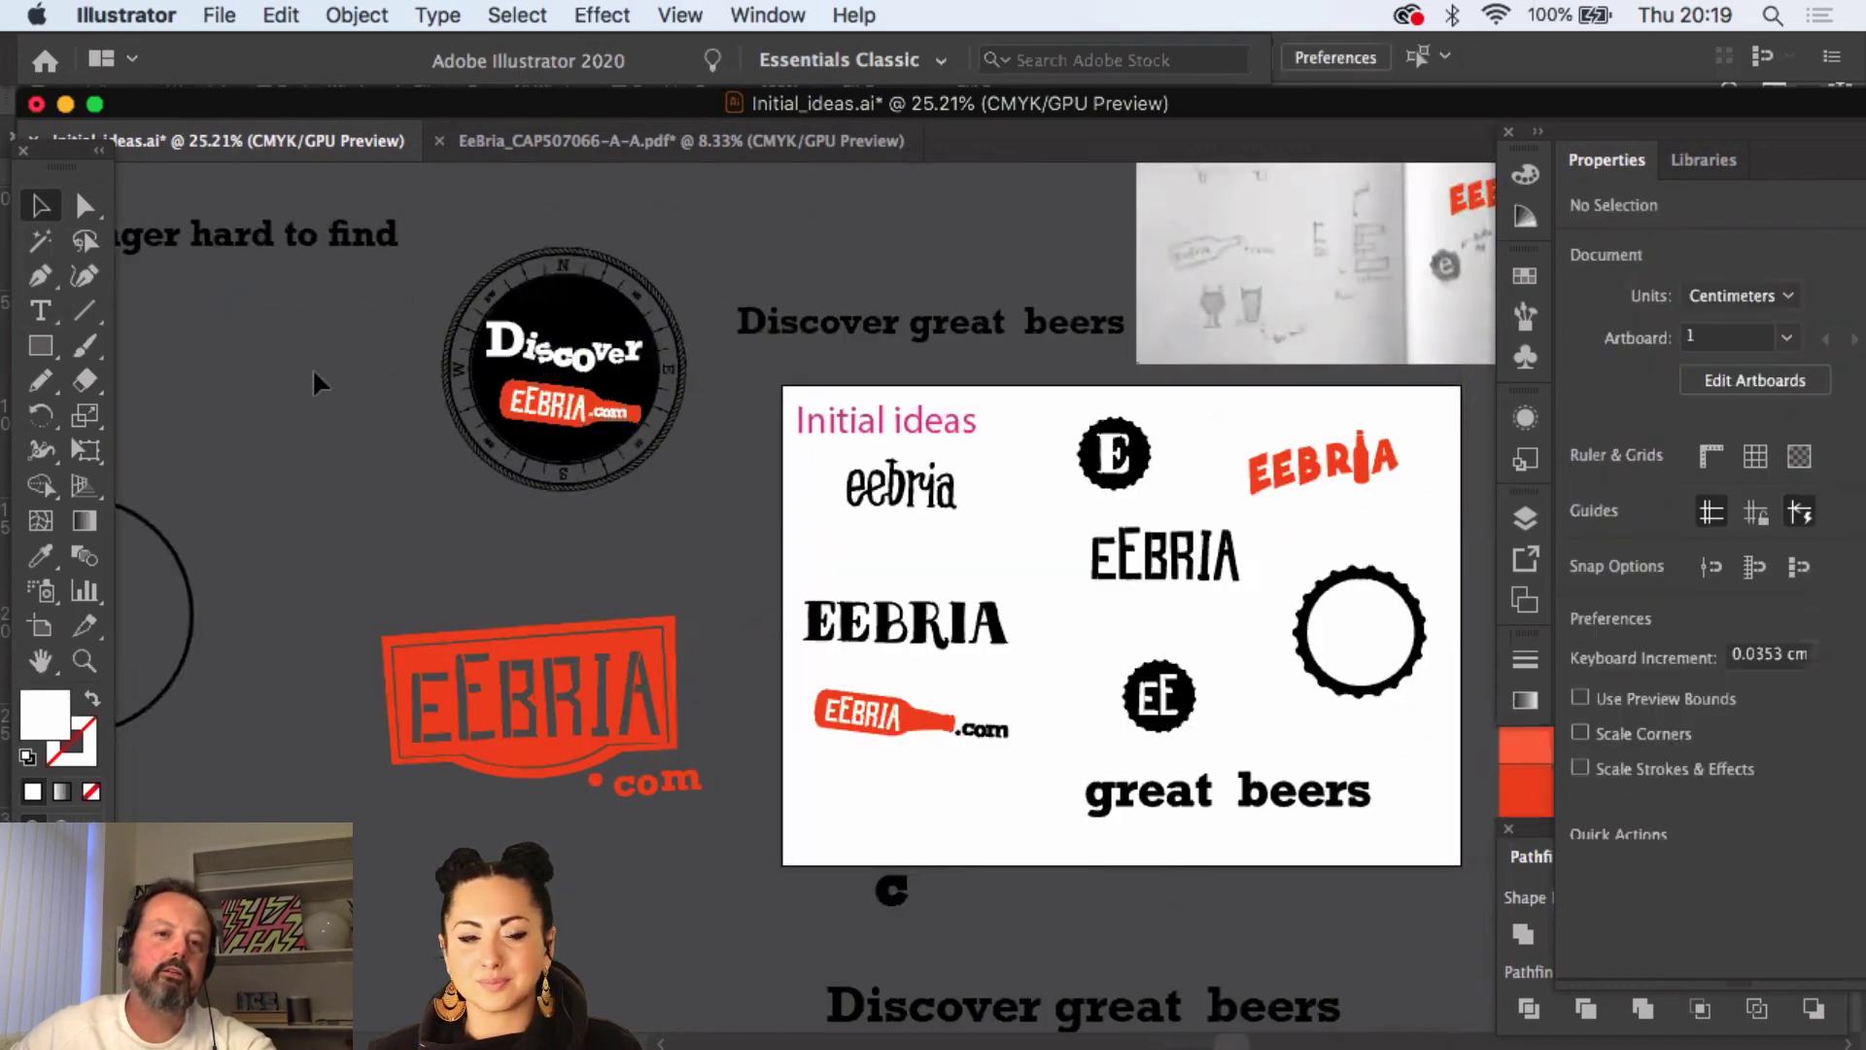
{"action": "scroll", "coordinate": [317, 371], "scroll_direction": "left", "scroll_amount": 20}
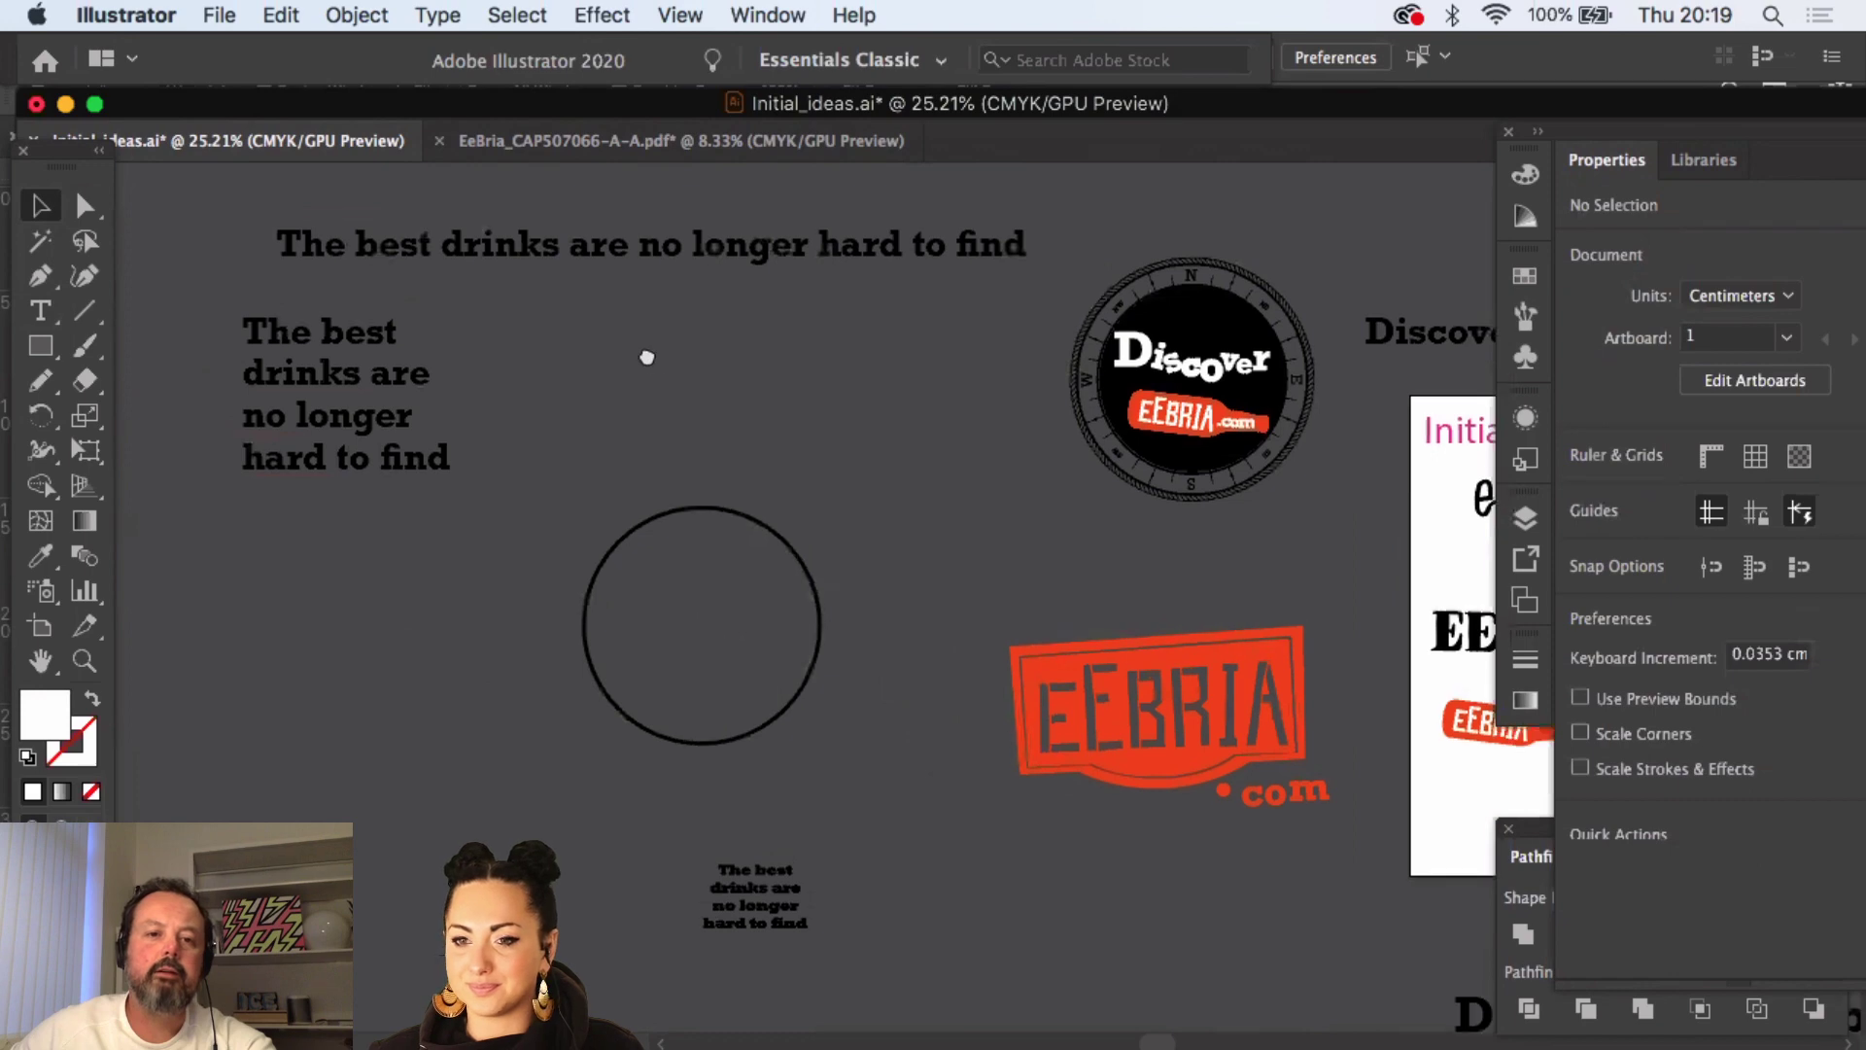
- Move the four-line tagline text away from the one-line version, up to the Discover compass badge
{"action": "left_click", "coordinate": [413, 402]}
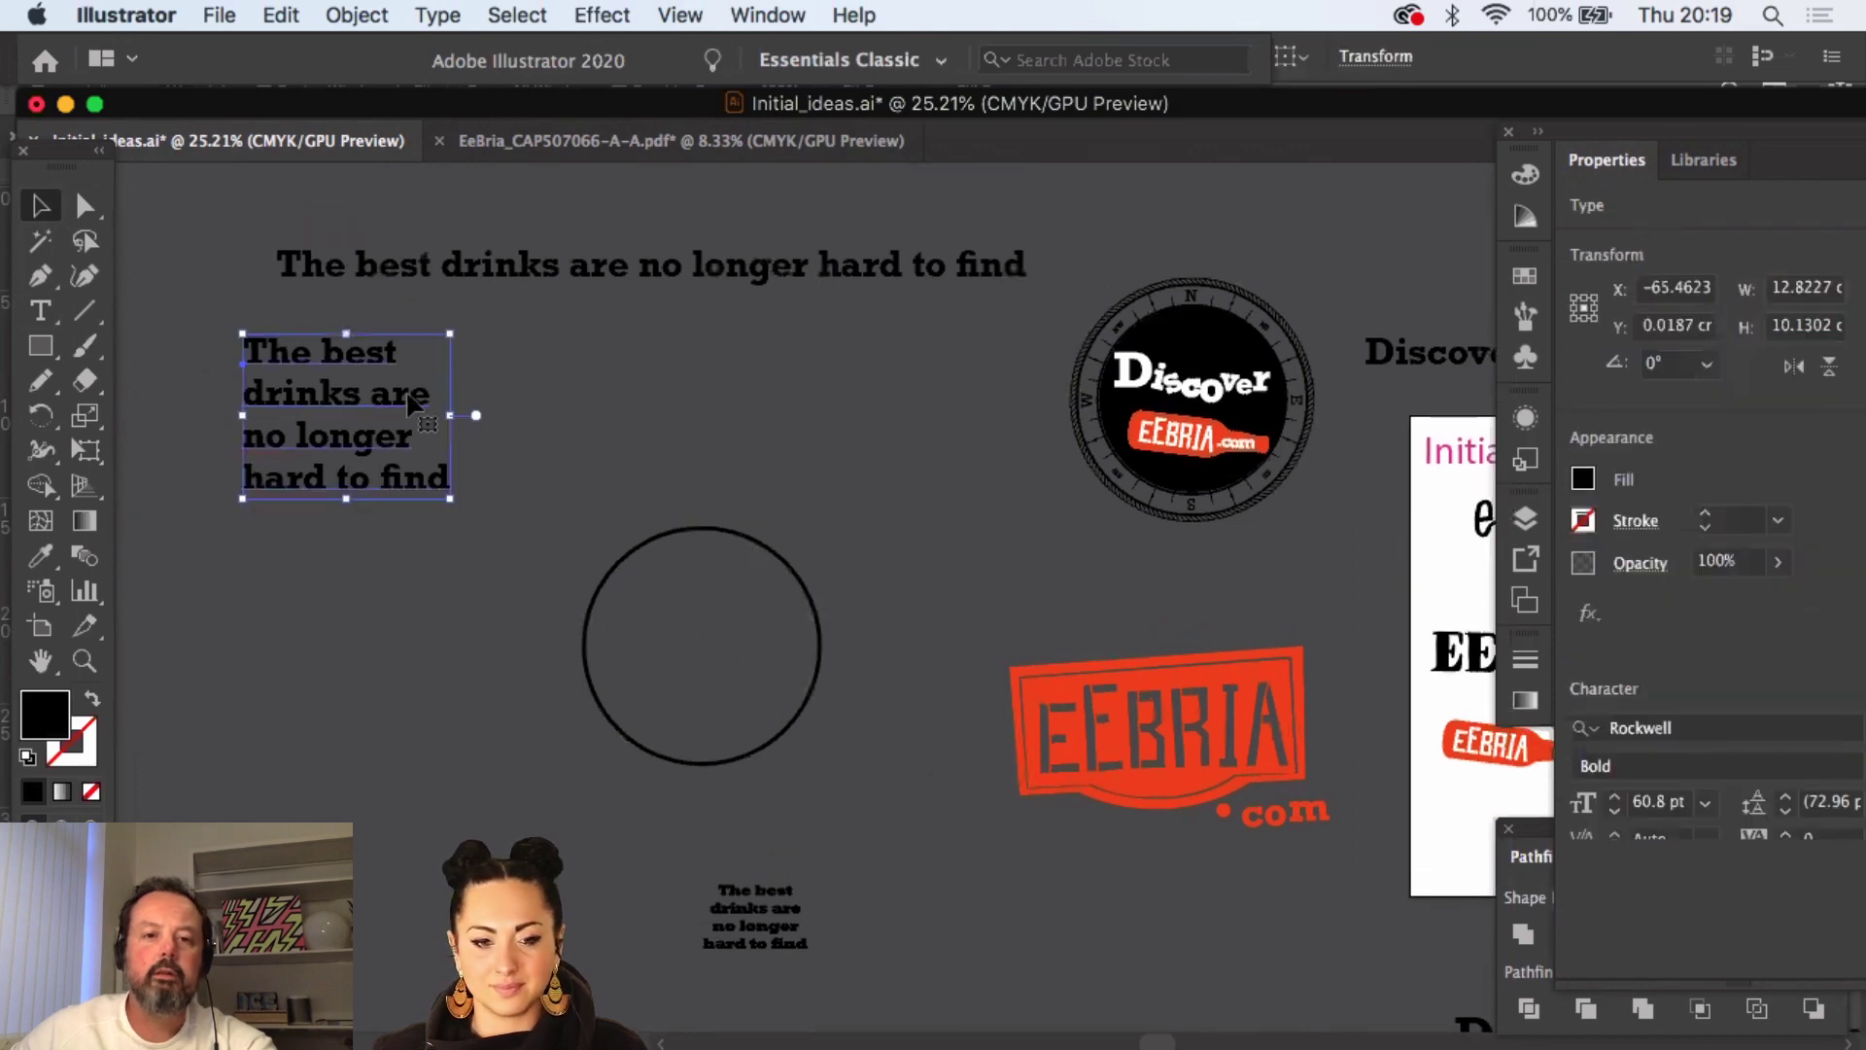
{"action": "left_click_drag", "start_coordinate": [384, 360], "coordinate": [1228, 201]}
- Convert the one-line "The best drinks are no longer hard to find" text to outlines and ungroup the letters
{"action": "left_click", "coordinate": [924, 264]}
{"action": "left_click", "coordinate": [437, 15]}
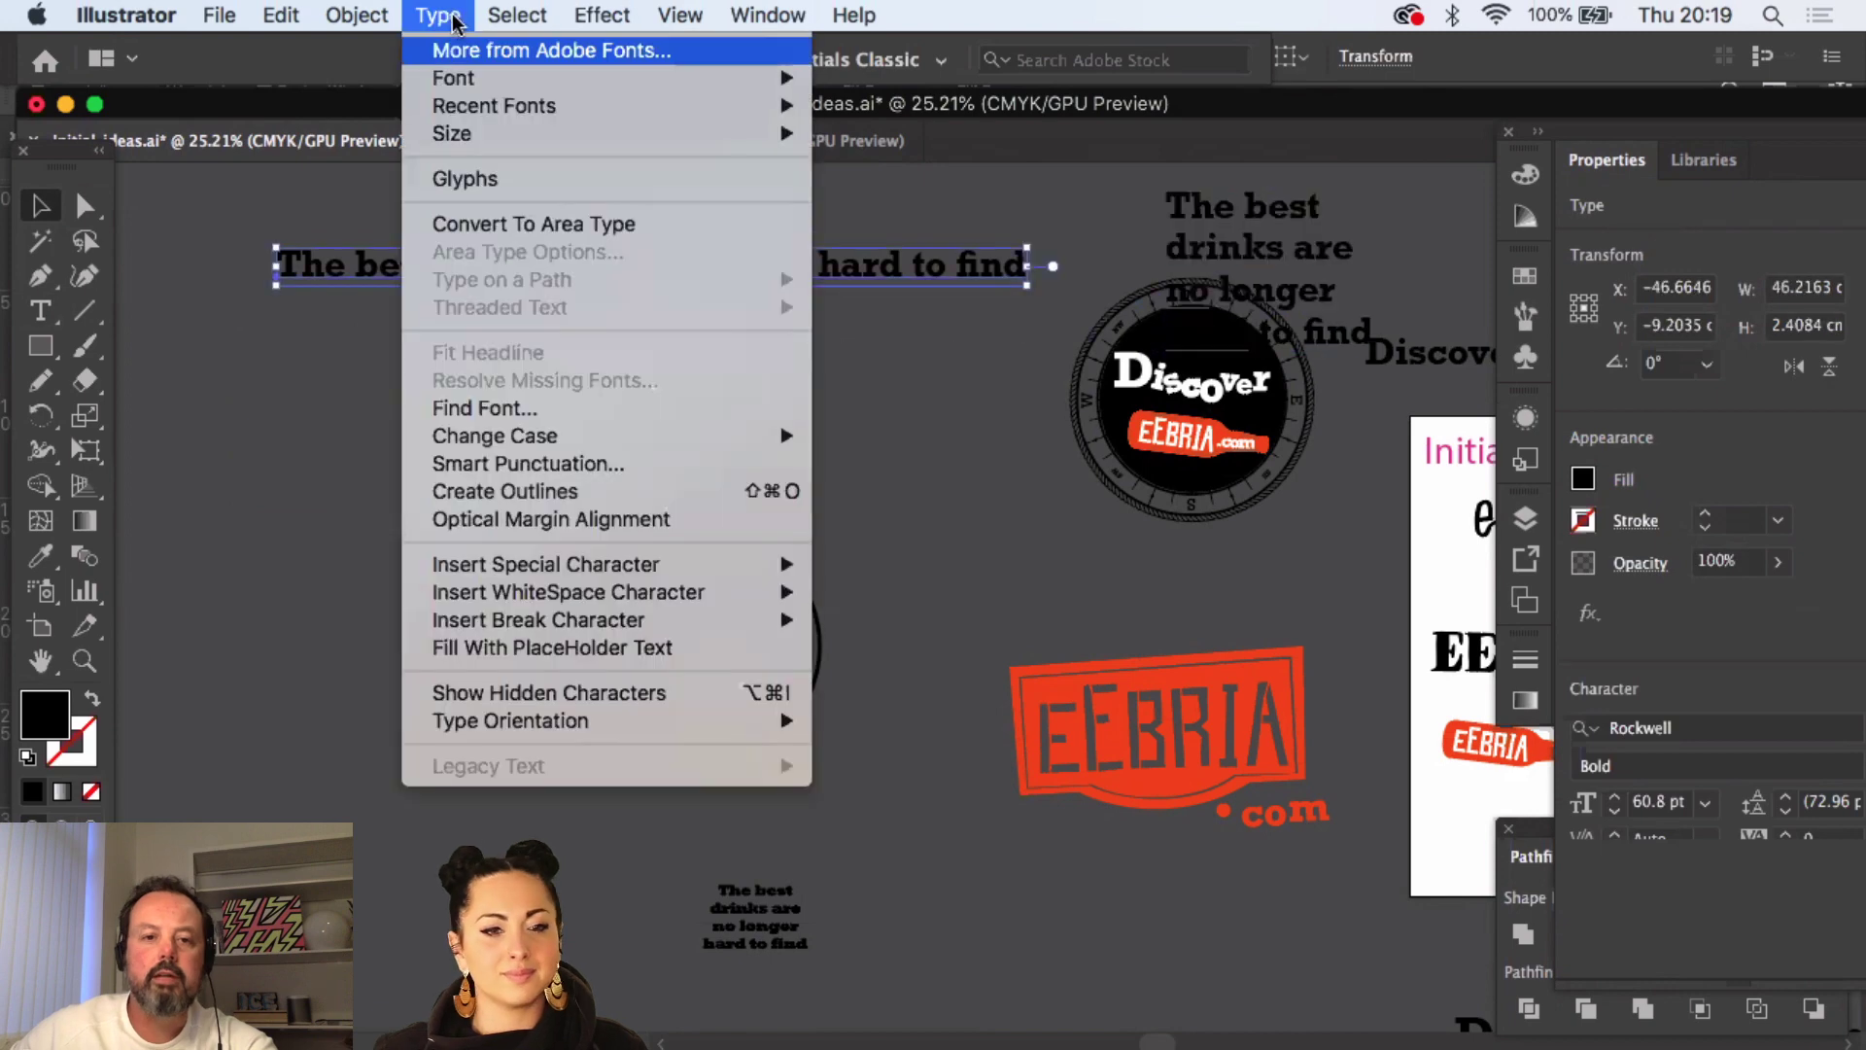
{"action": "left_click", "coordinate": [500, 490]}
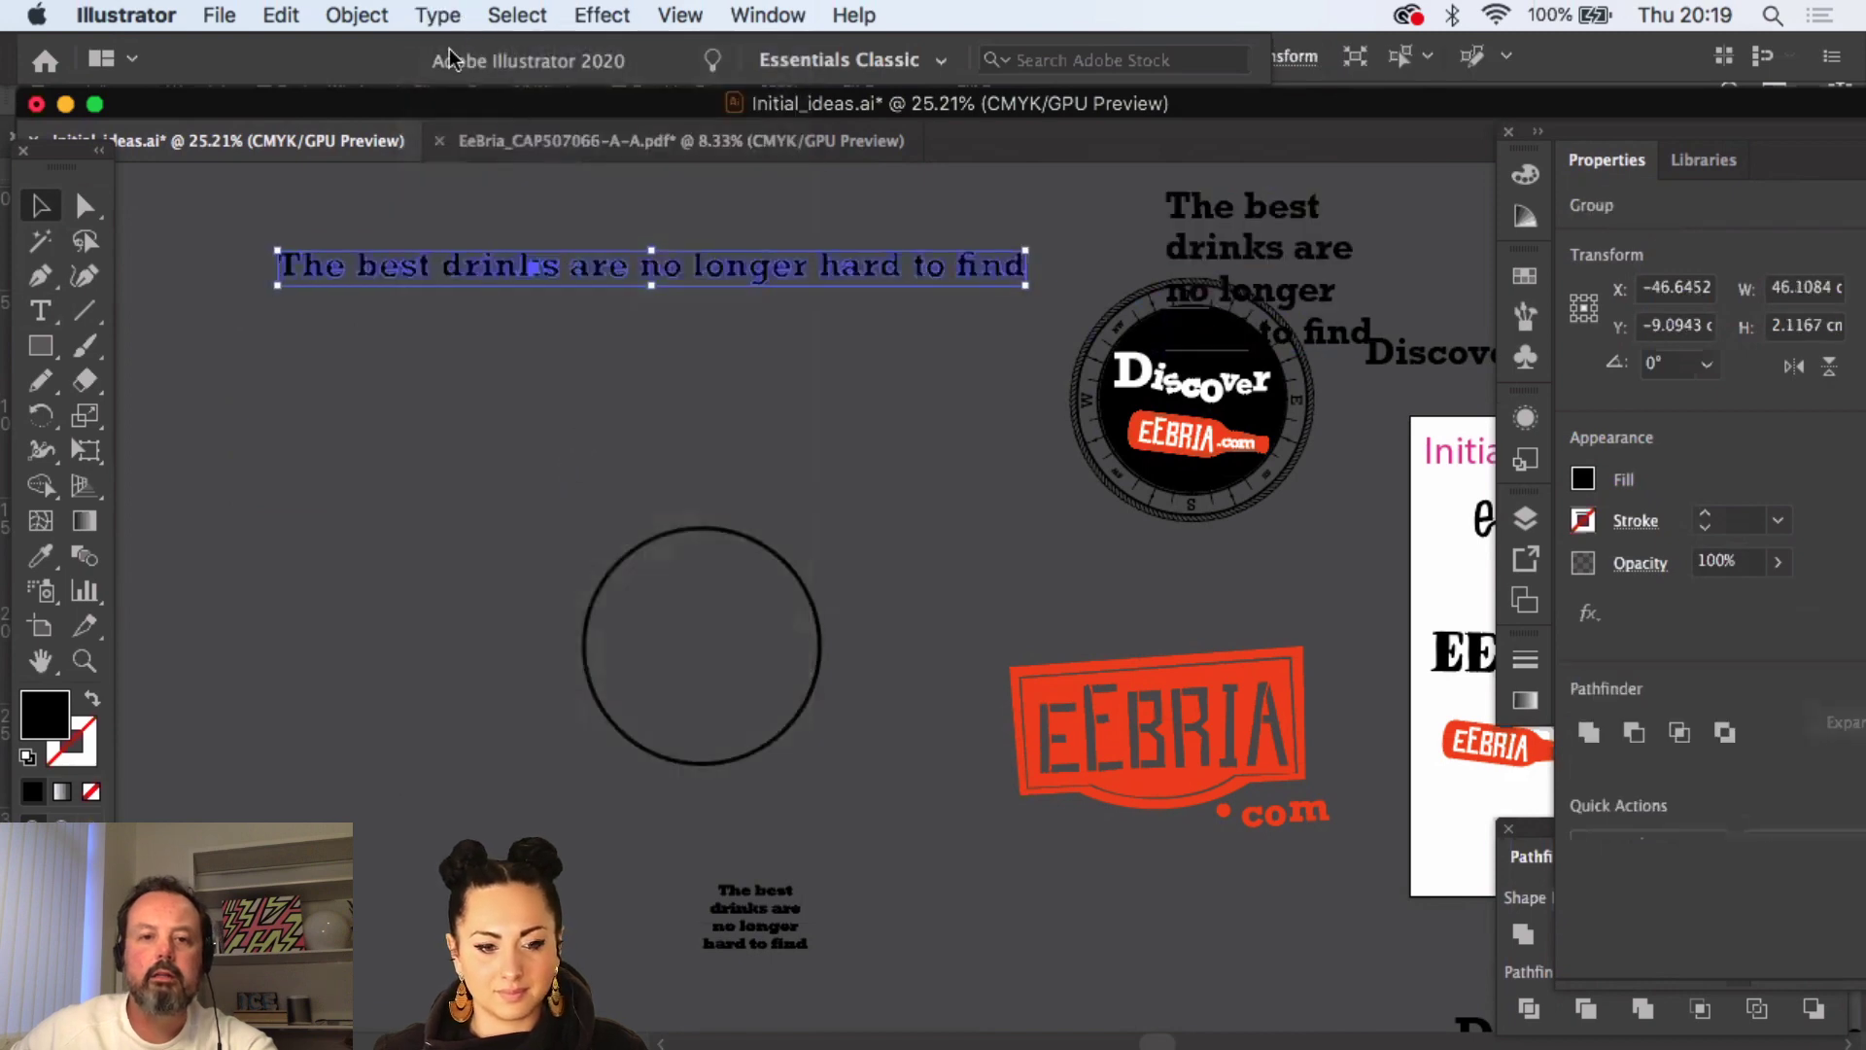
{"action": "left_click", "coordinate": [384, 15]}
{"action": "left_click", "coordinate": [719, 390]}
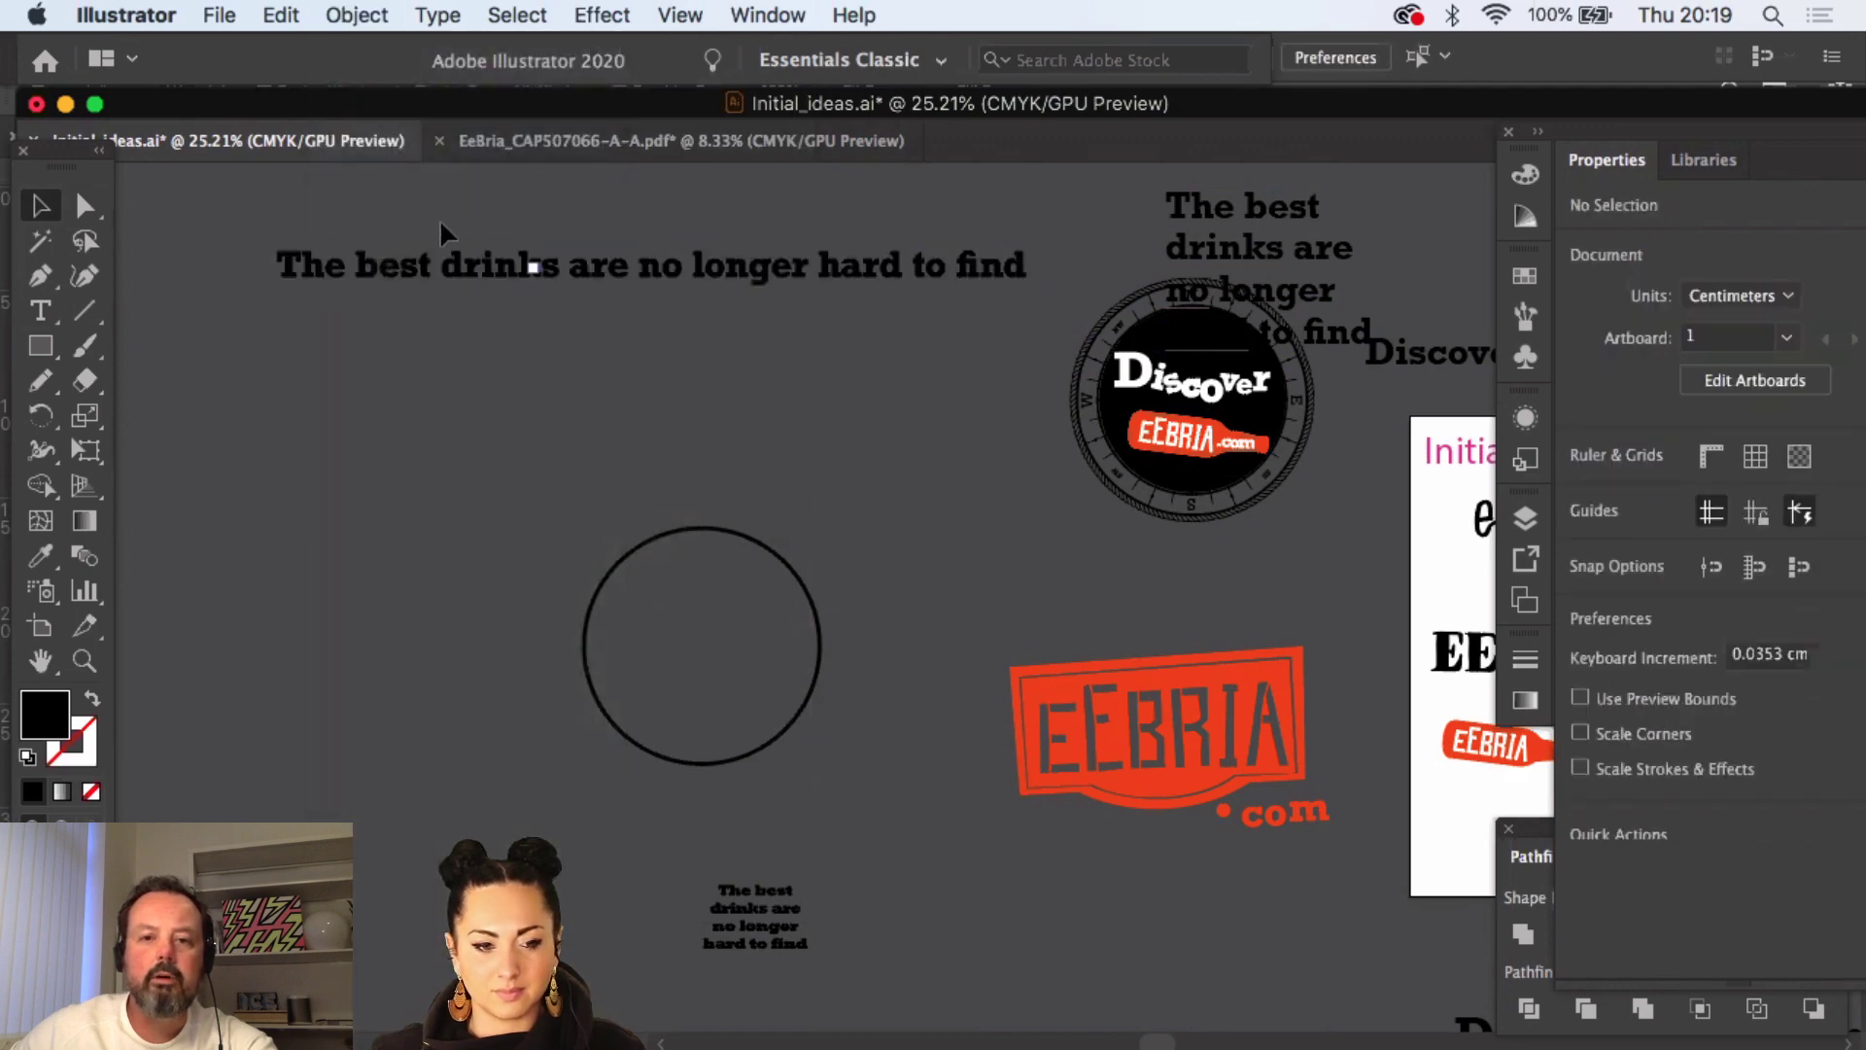
- Stack the outlined words under "The best" as separate lines: "drinks are", "no longer" and "hard to find"
{"action": "left_click_drag", "start_coordinate": [437, 221], "coordinate": [437, 311]}
{"action": "left_click", "coordinate": [641, 229]}
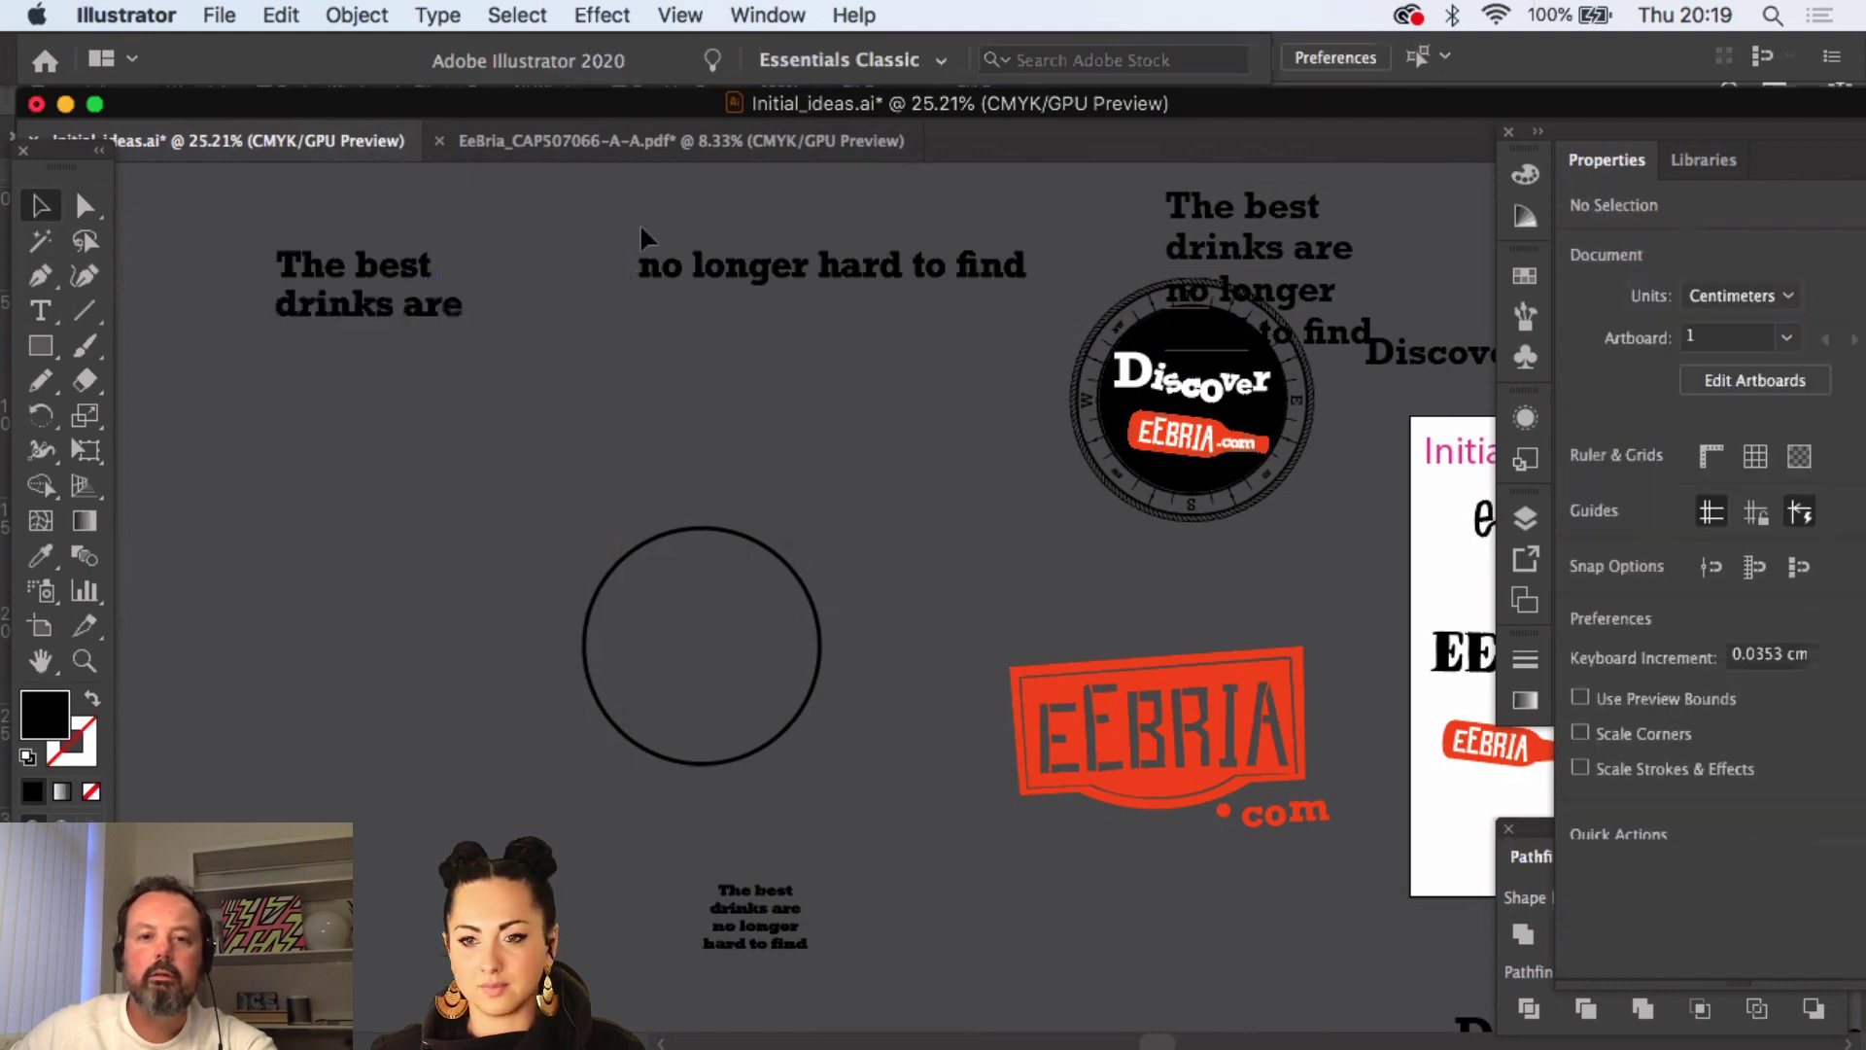
{"action": "left_click_drag", "start_coordinate": [816, 330], "coordinate": [448, 346]}
{"action": "left_click", "coordinate": [714, 273]}
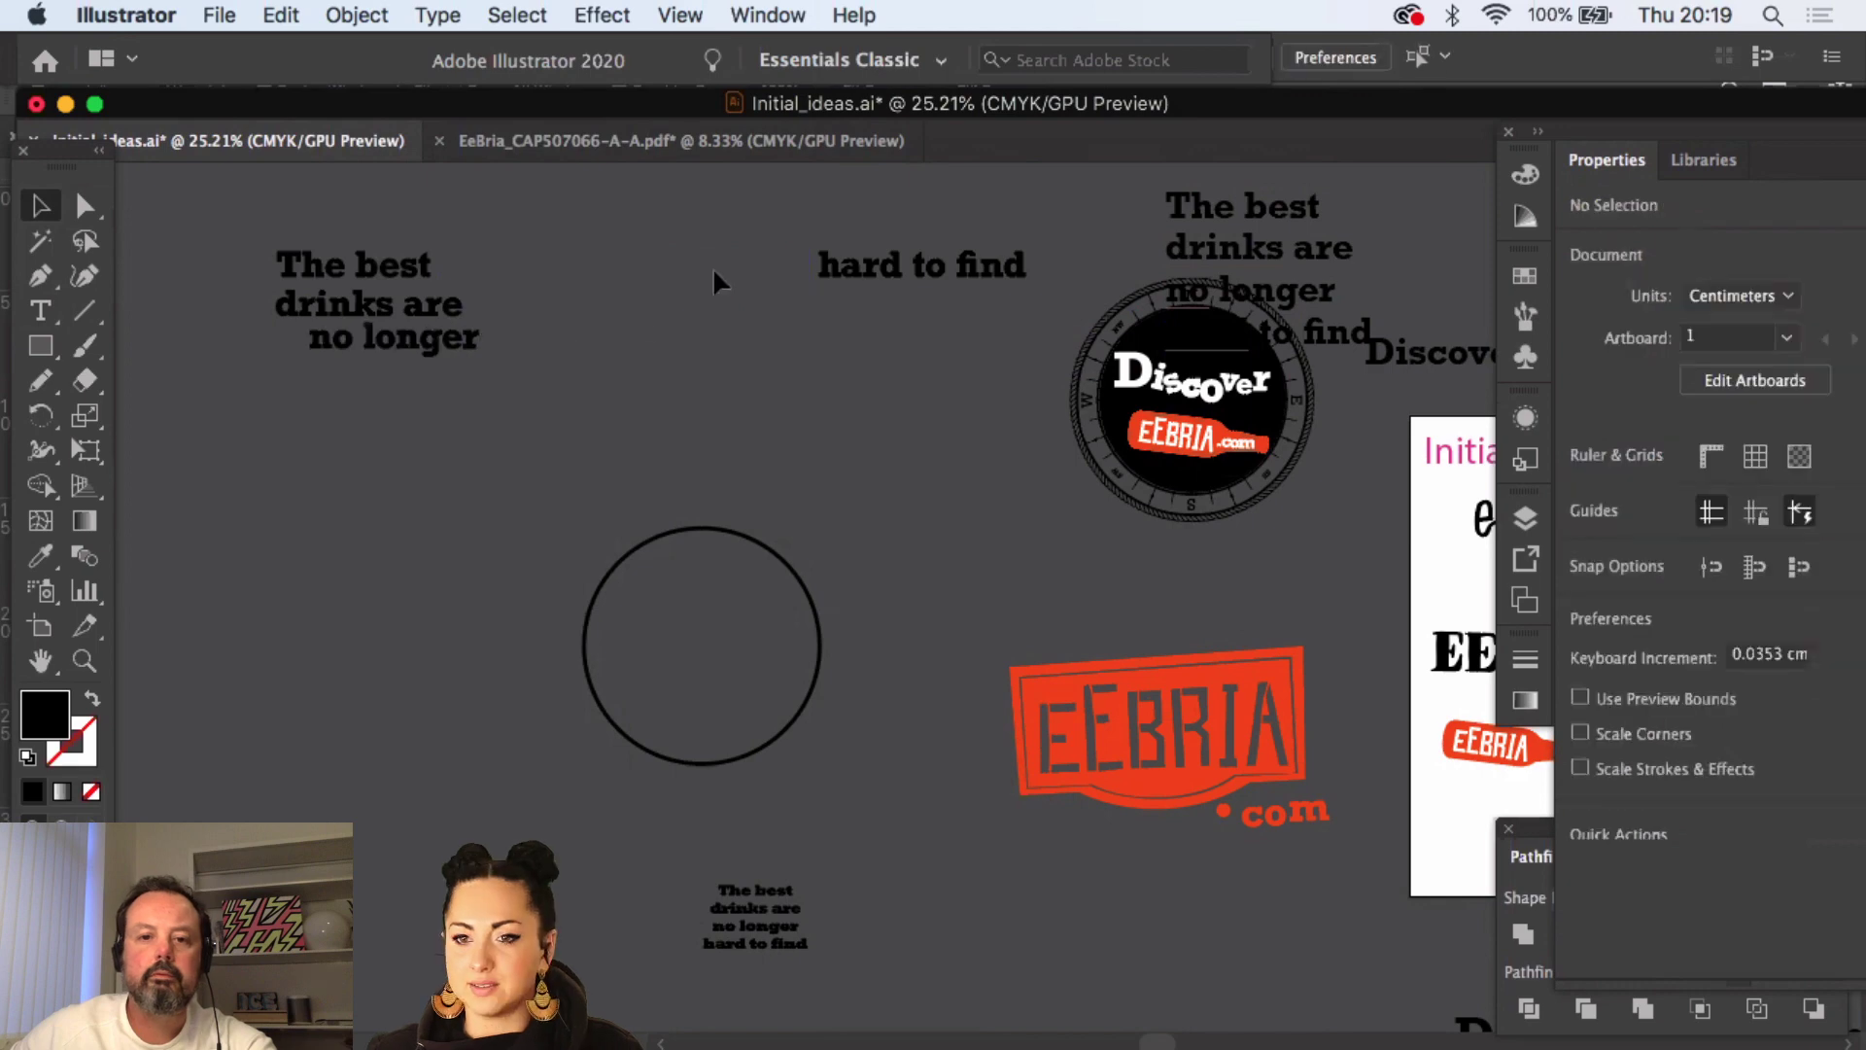
{"action": "left_click_drag", "start_coordinate": [1018, 292], "coordinate": [496, 369]}
{"action": "left_click", "coordinate": [194, 610]}
- Examine the letter and line spacing of the stacked outlined tagline up close, especially in the word "drinks"
{"action": "left_click", "coordinate": [84, 661]}
{"action": "left_click", "coordinate": [476, 326]}
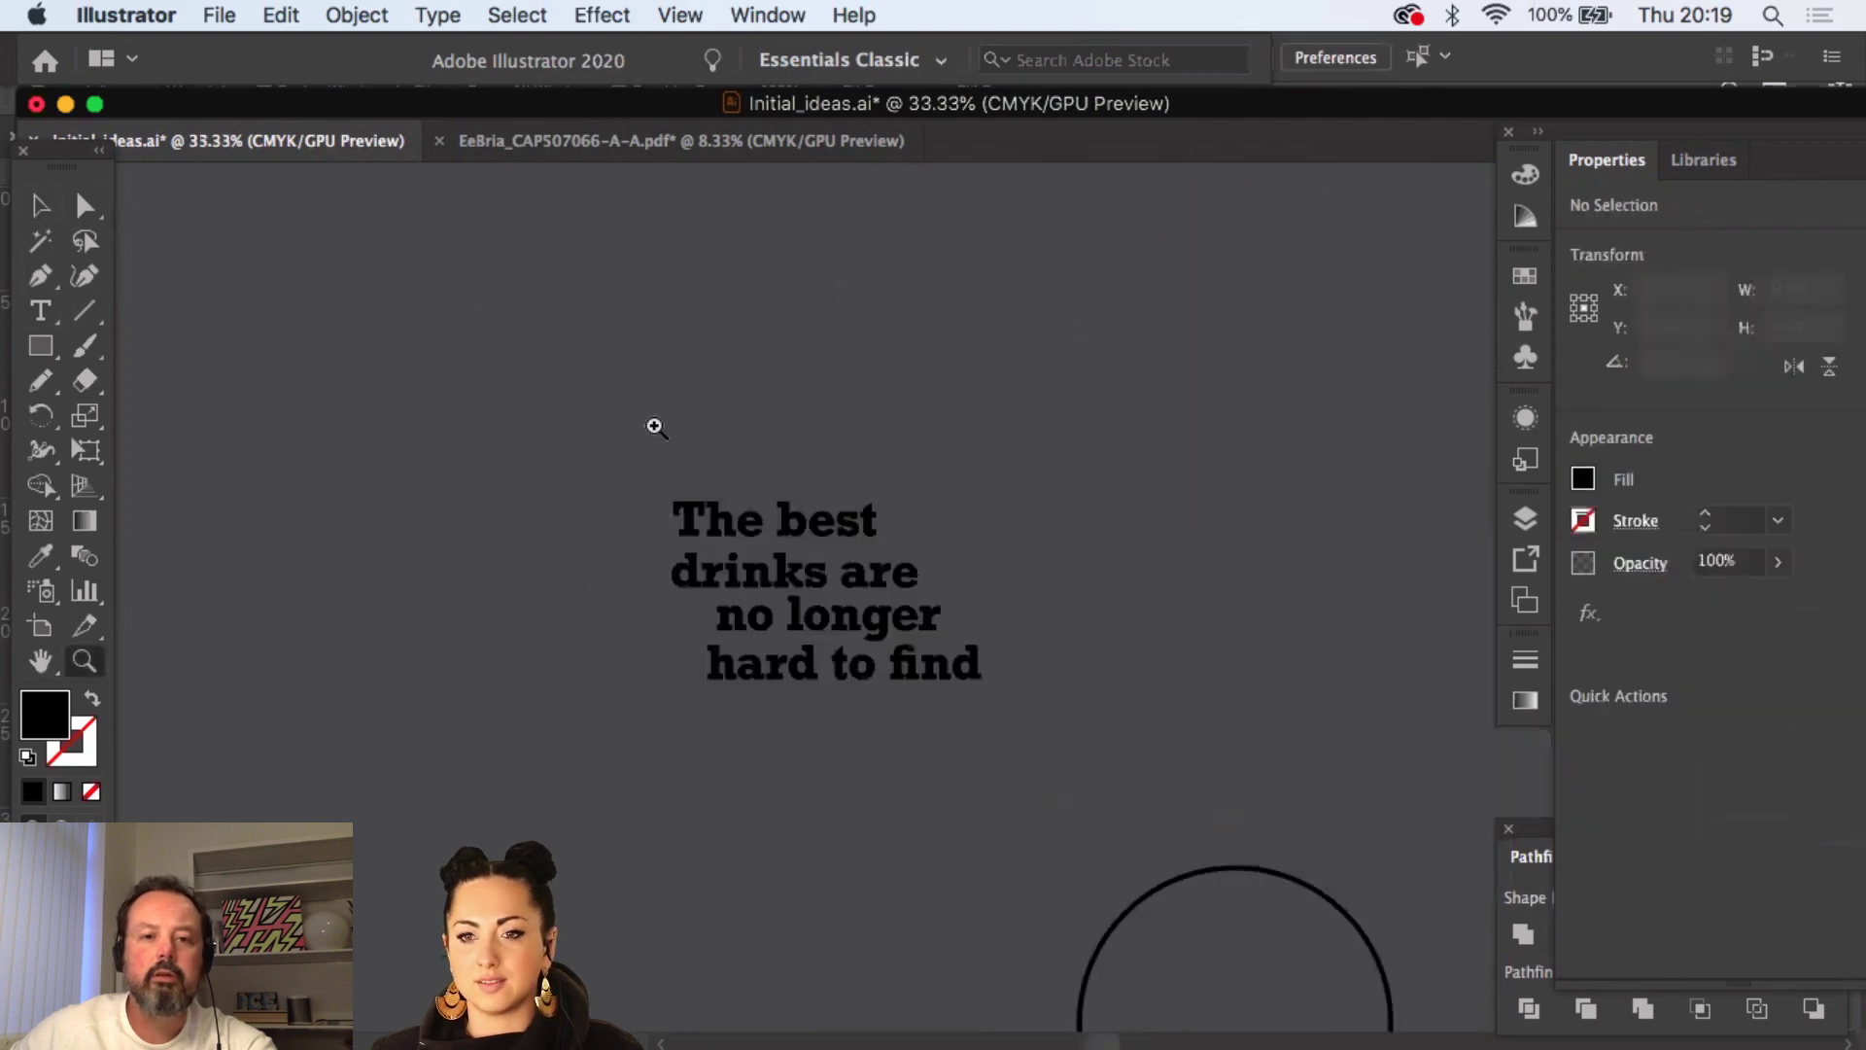
{"action": "left_click", "coordinate": [968, 616]}
{"action": "left_click", "coordinate": [797, 610]}
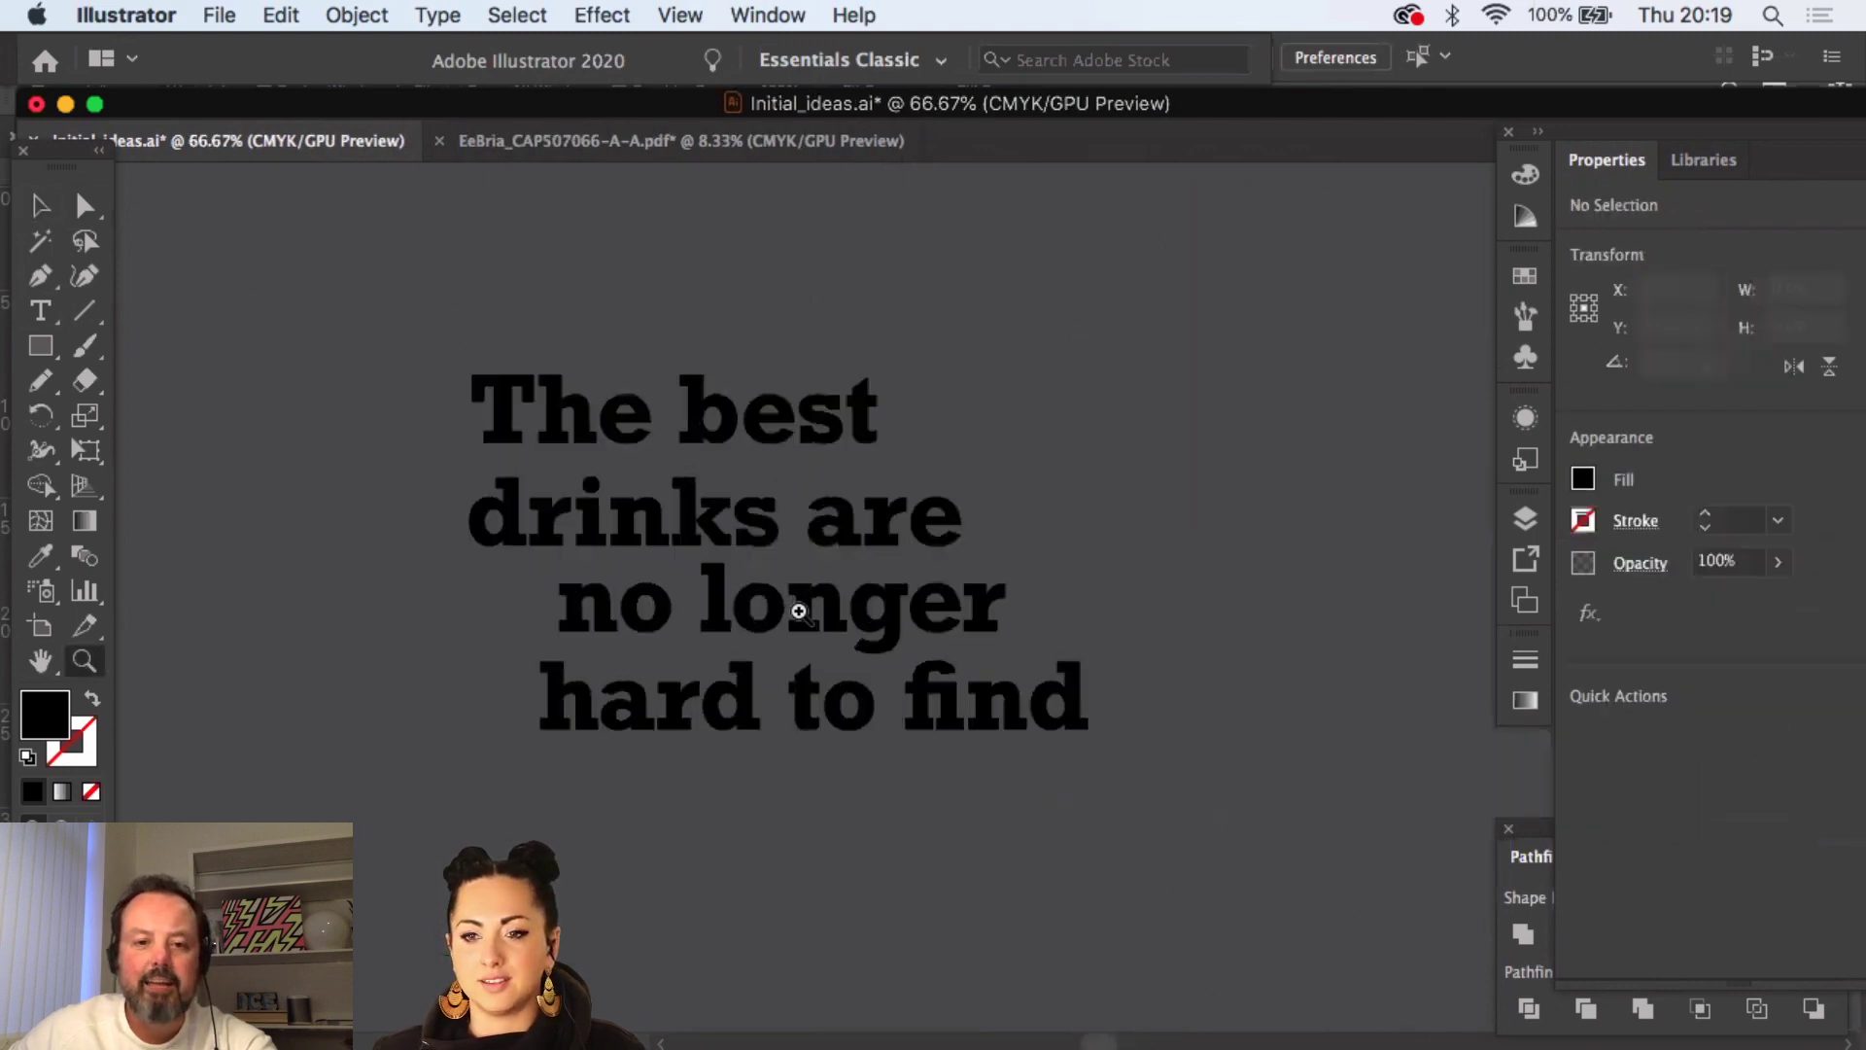
{"action": "left_click", "coordinate": [875, 576]}
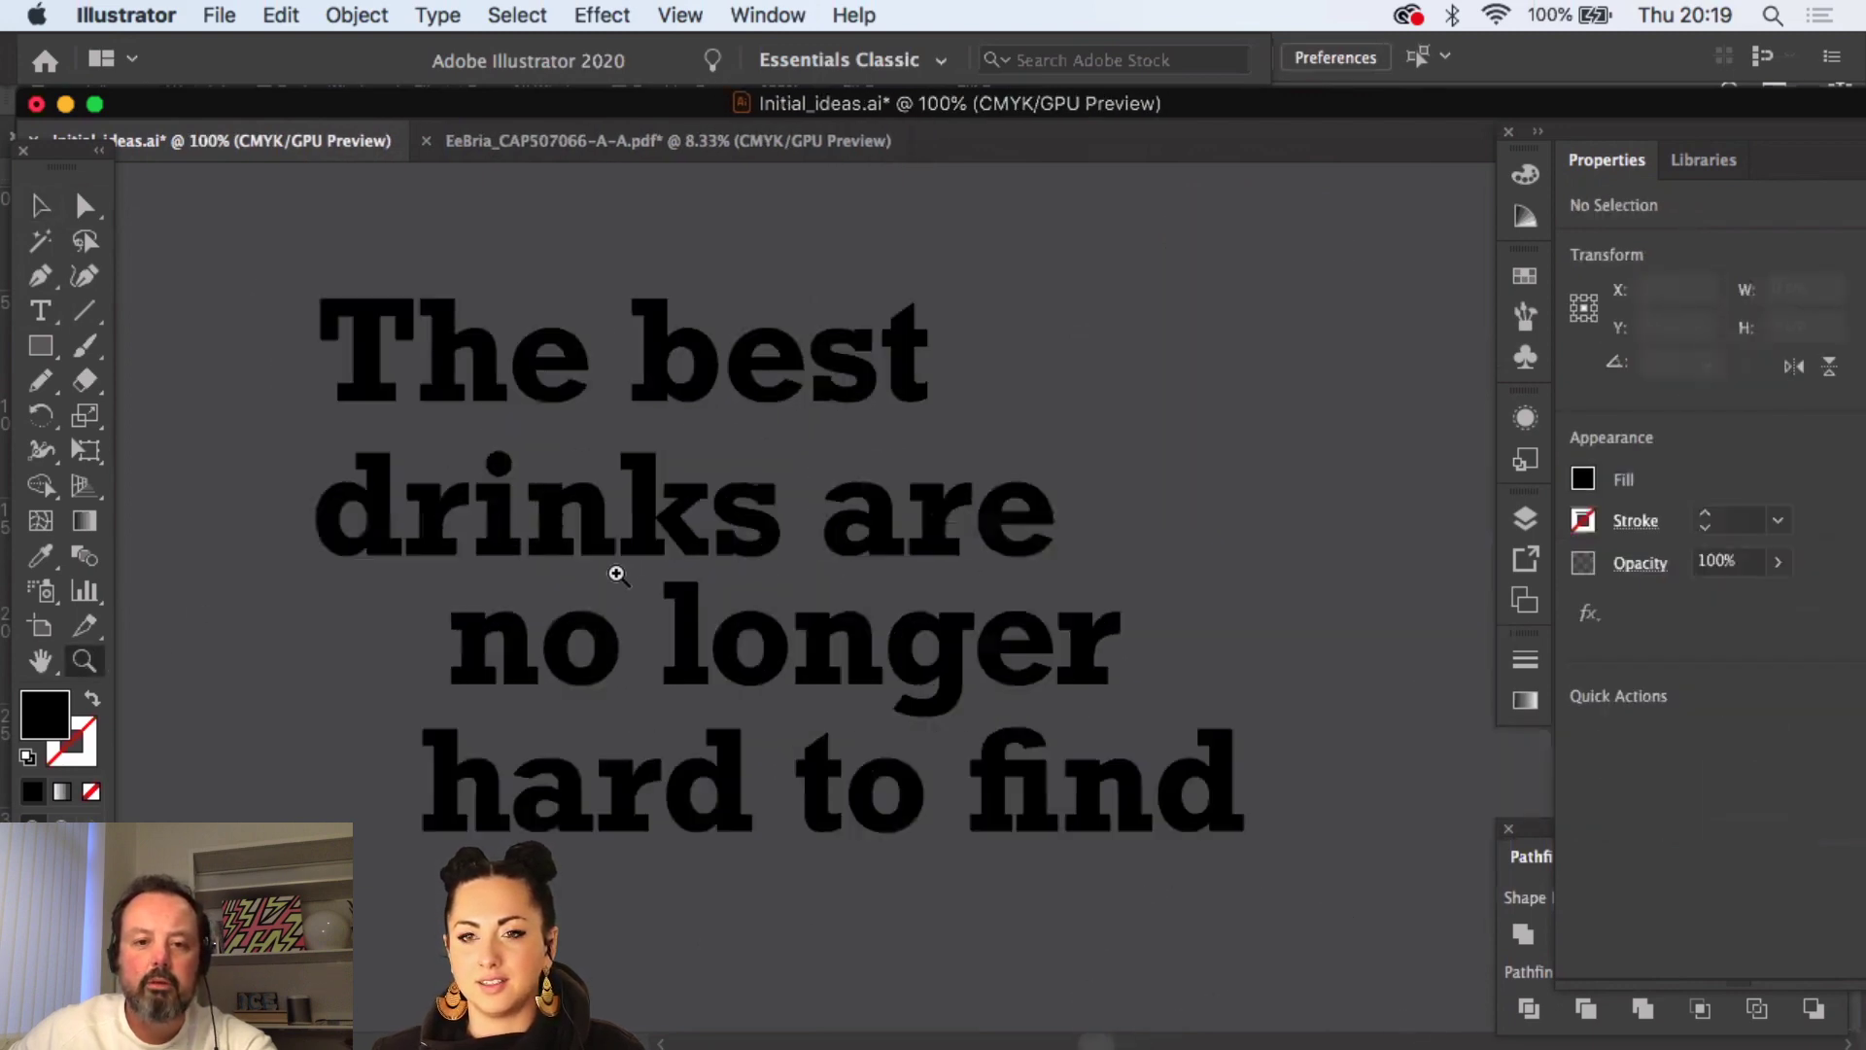
{"action": "left_click", "coordinate": [573, 536]}
{"action": "left_click", "coordinate": [988, 570]}
{"action": "left_click", "coordinate": [995, 579]}
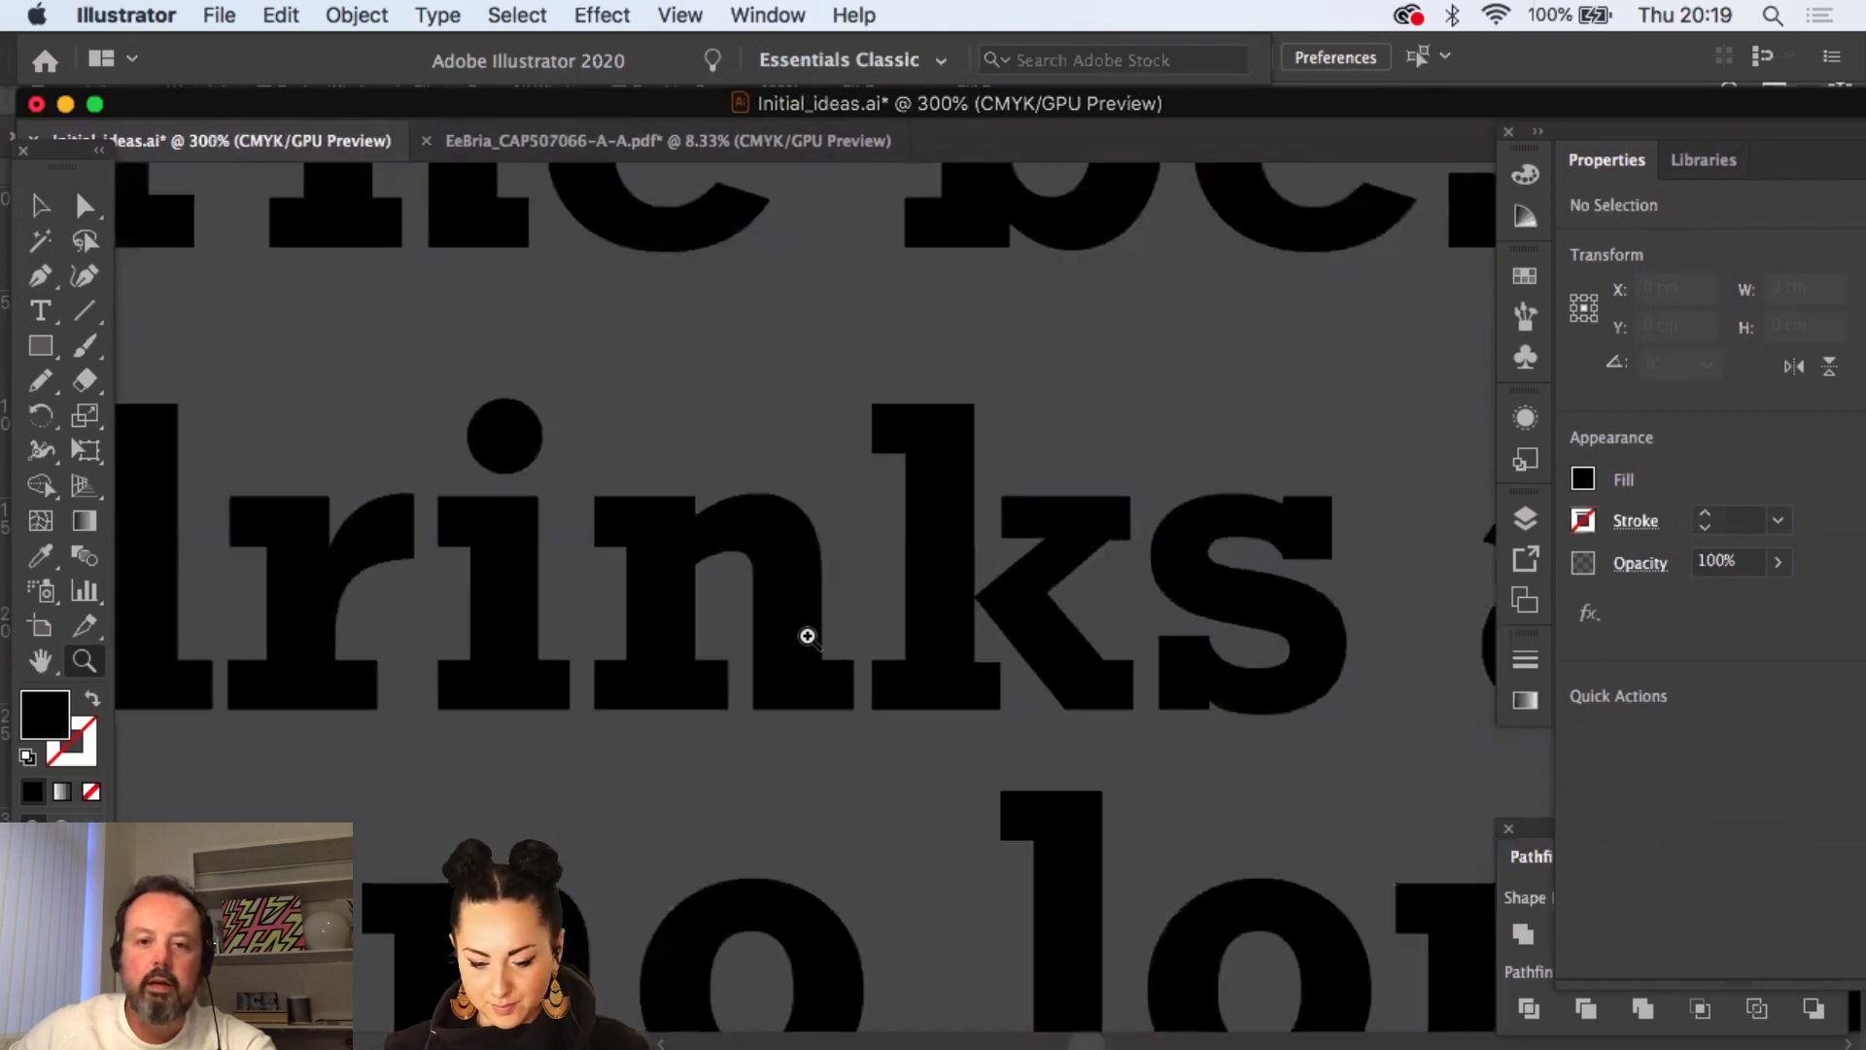
{"action": "left_click", "coordinate": [939, 592]}
{"action": "left_click", "coordinate": [939, 592]}
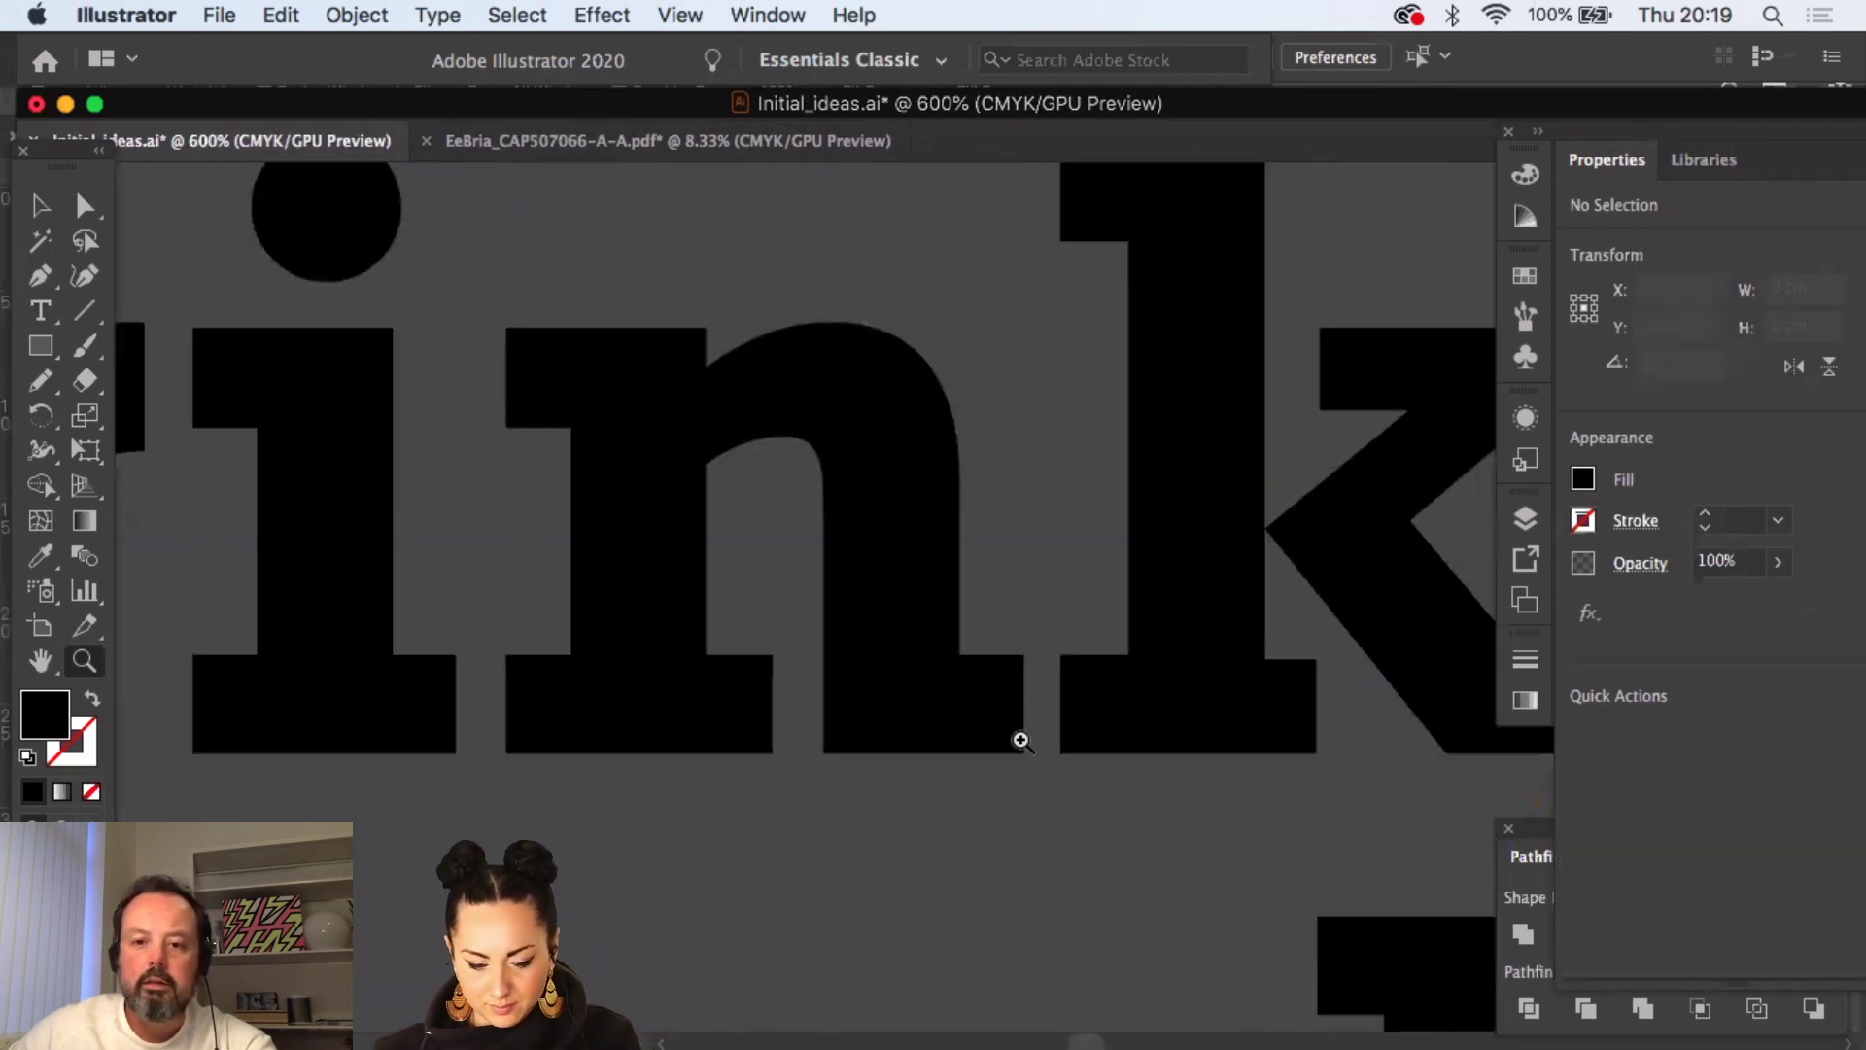
{"action": "left_click", "coordinate": [1006, 634], "text": "alt"}
{"action": "left_click", "coordinate": [1006, 635], "text": "alt"}
{"action": "left_click", "coordinate": [1020, 606], "text": "alt"}
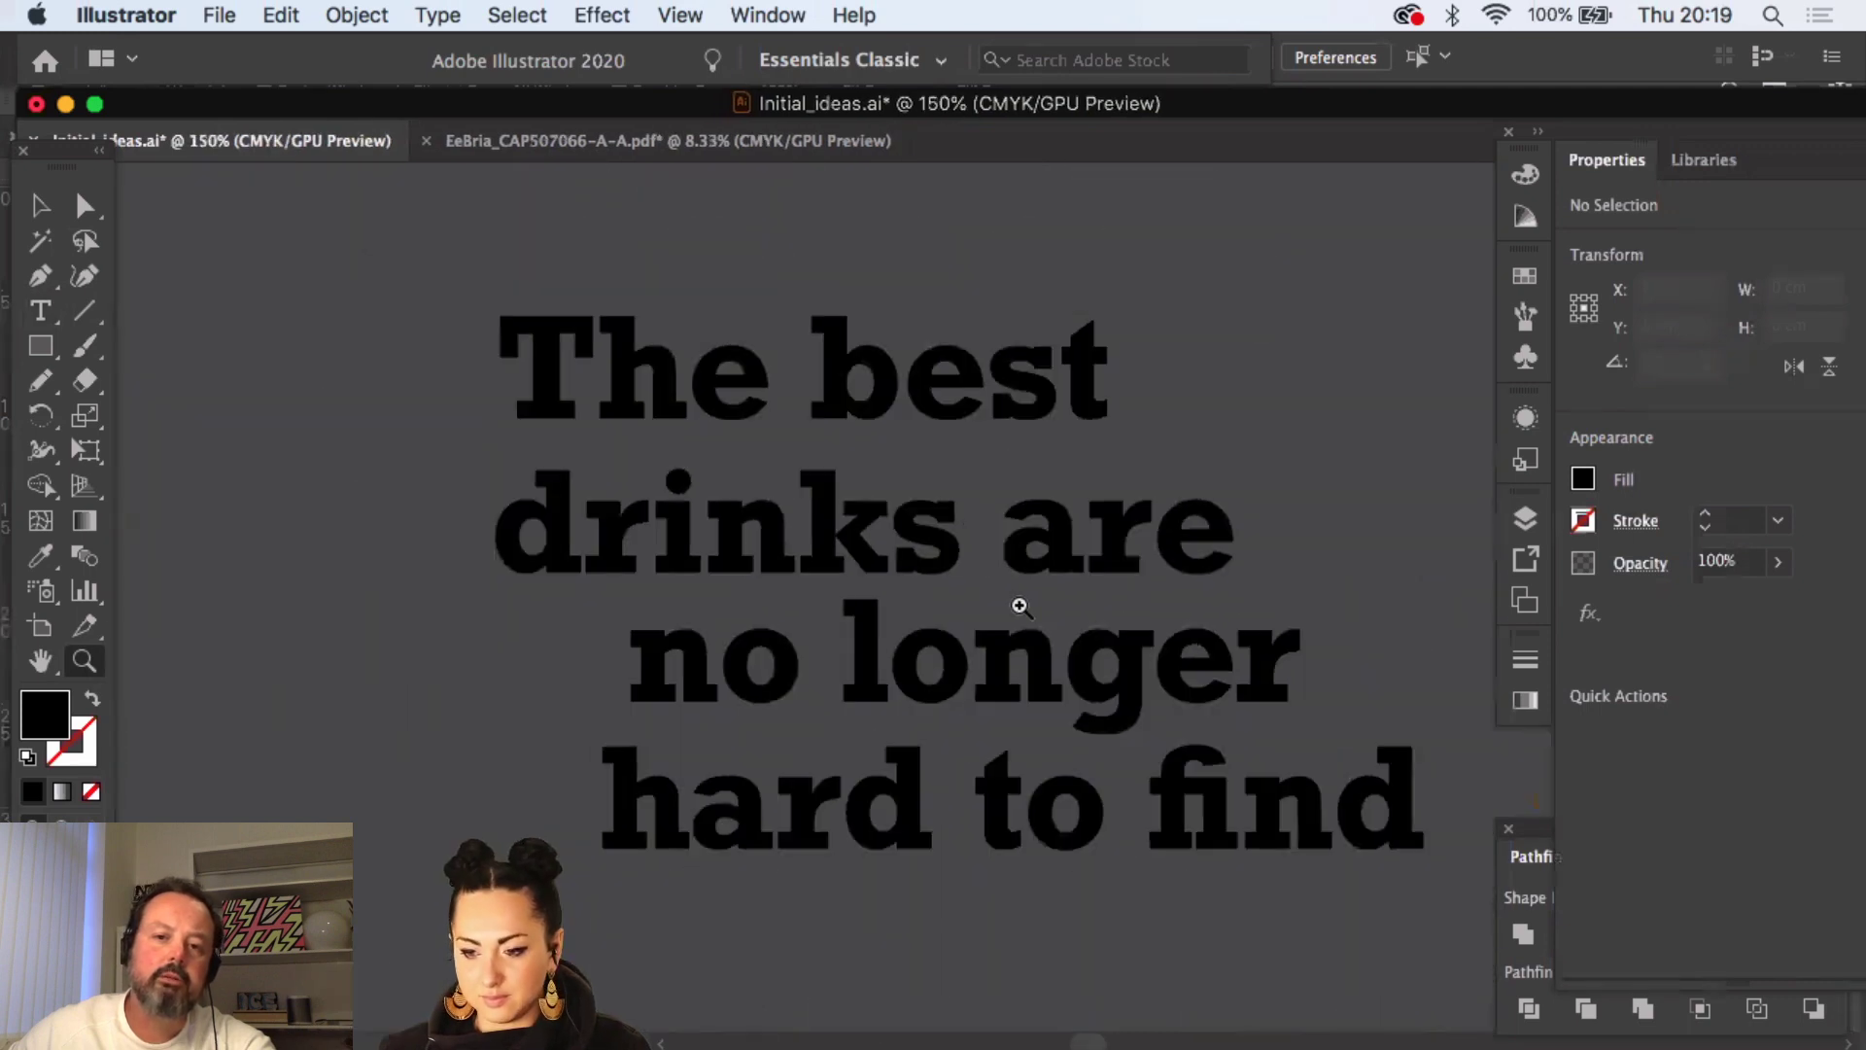
{"action": "left_click", "coordinate": [1019, 606], "text": "alt"}
{"action": "left_click", "coordinate": [1053, 583], "text": "alt"}
{"action": "scroll", "coordinate": [579, 409], "scroll_direction": "right", "scroll_amount": 5}
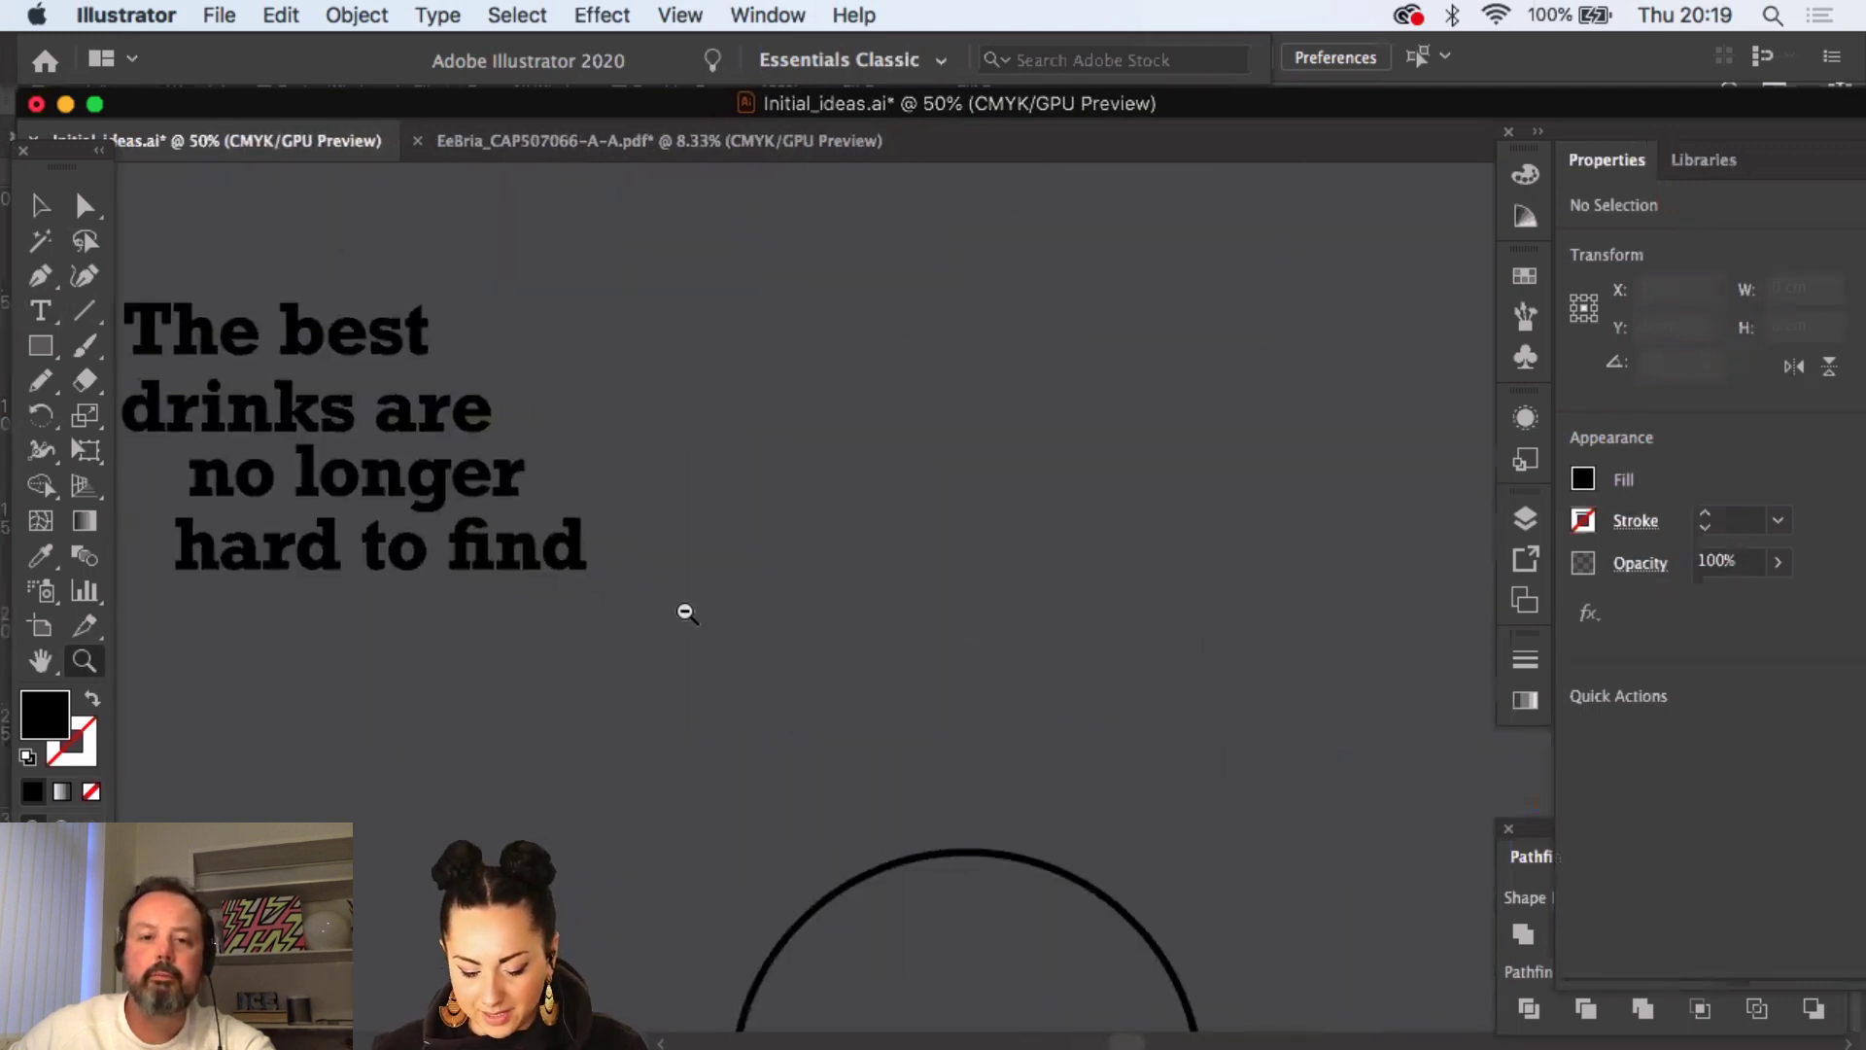
{"action": "left_click", "coordinate": [854, 579], "text": "alt"}
{"action": "left_click", "coordinate": [858, 587], "text": "alt"}
{"action": "left_click", "coordinate": [941, 603], "text": "alt"}
{"action": "left_click", "coordinate": [944, 607], "text": "alt"}
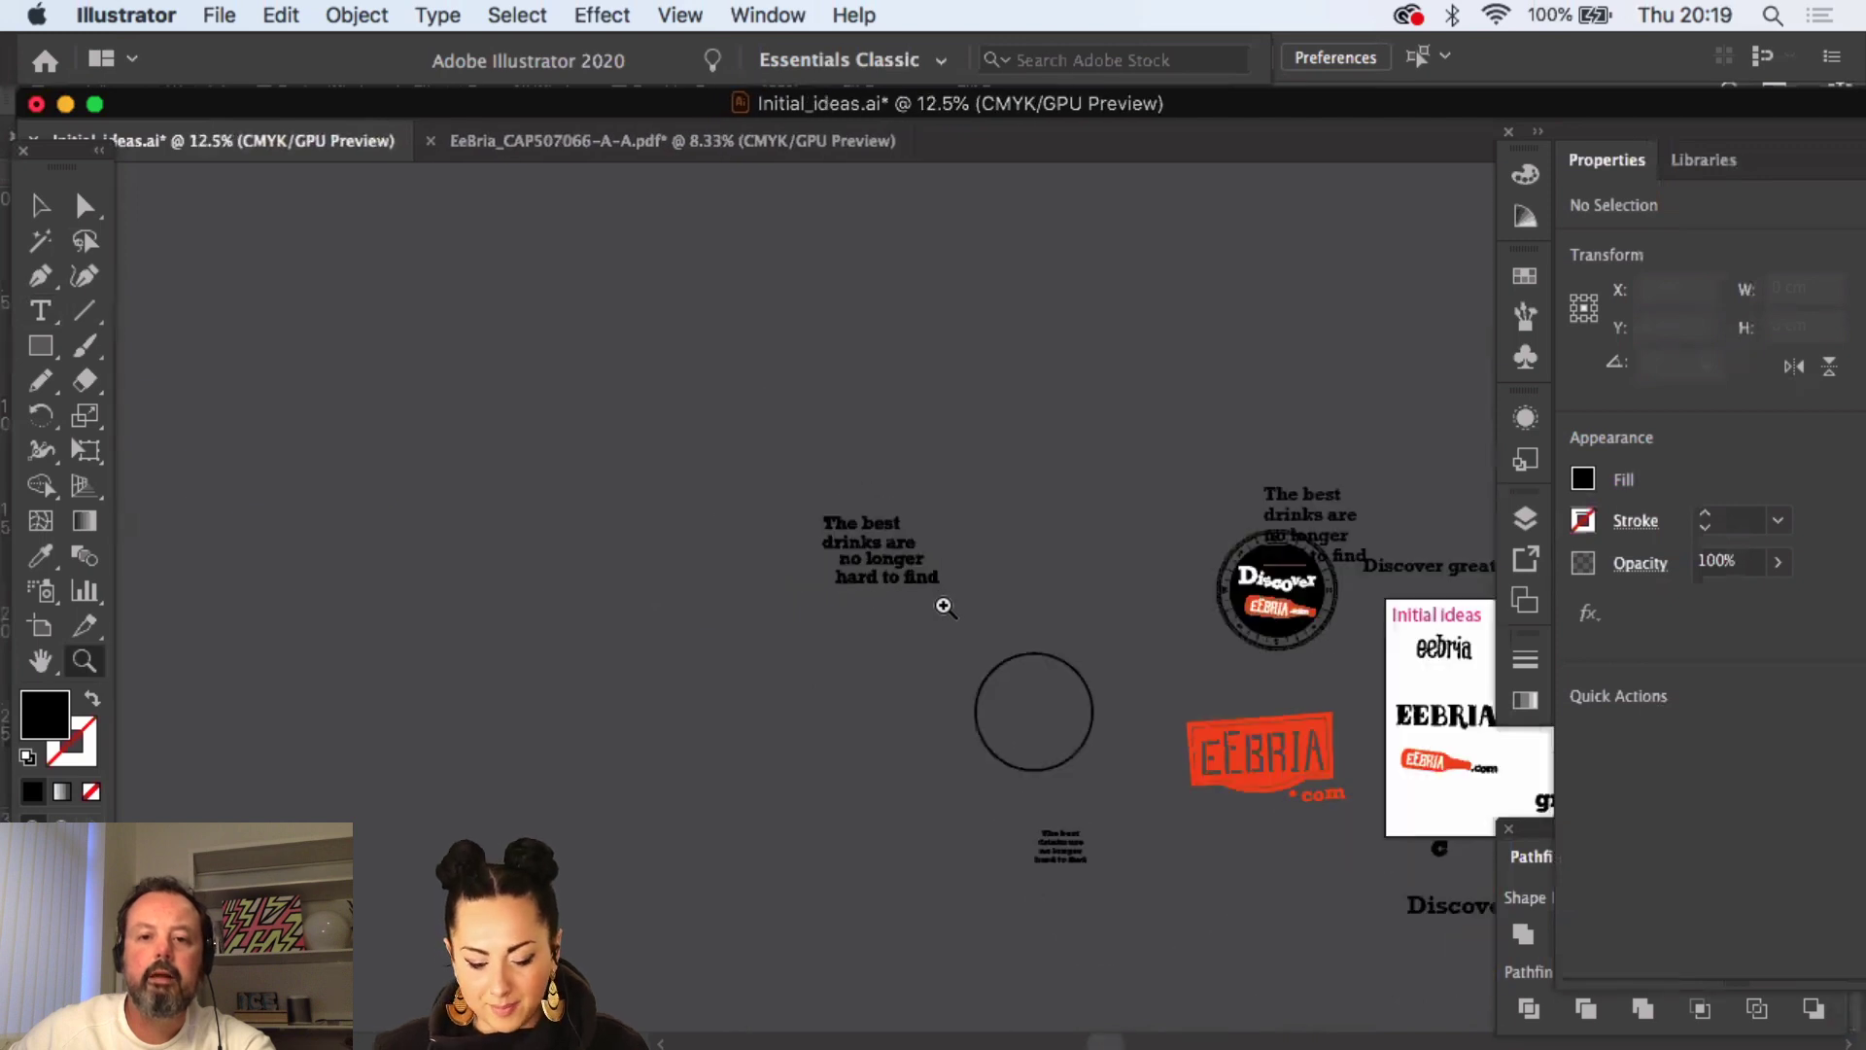
{"action": "left_click_drag", "start_coordinate": [1012, 609], "coordinate": [757, 506]}
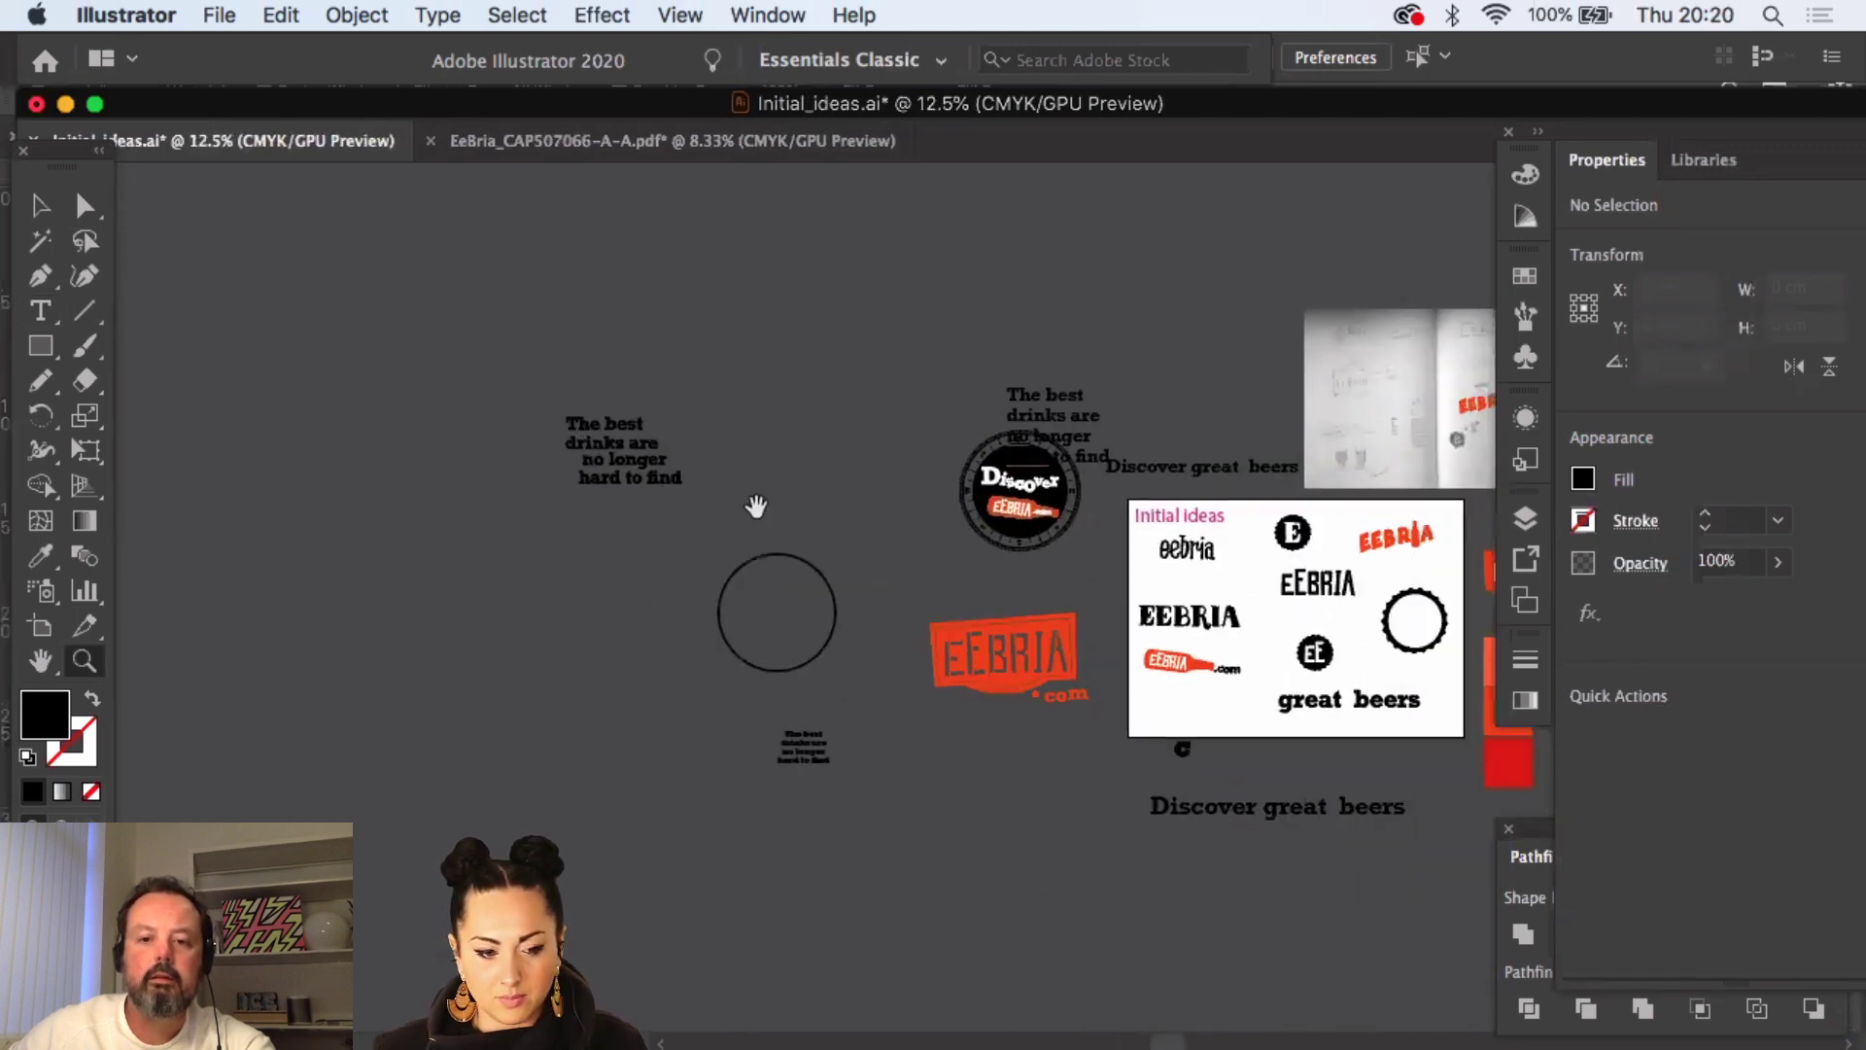
- Move the empty black circle so it sits directly below the stacked outlined tagline
{"action": "key", "text": "v"}
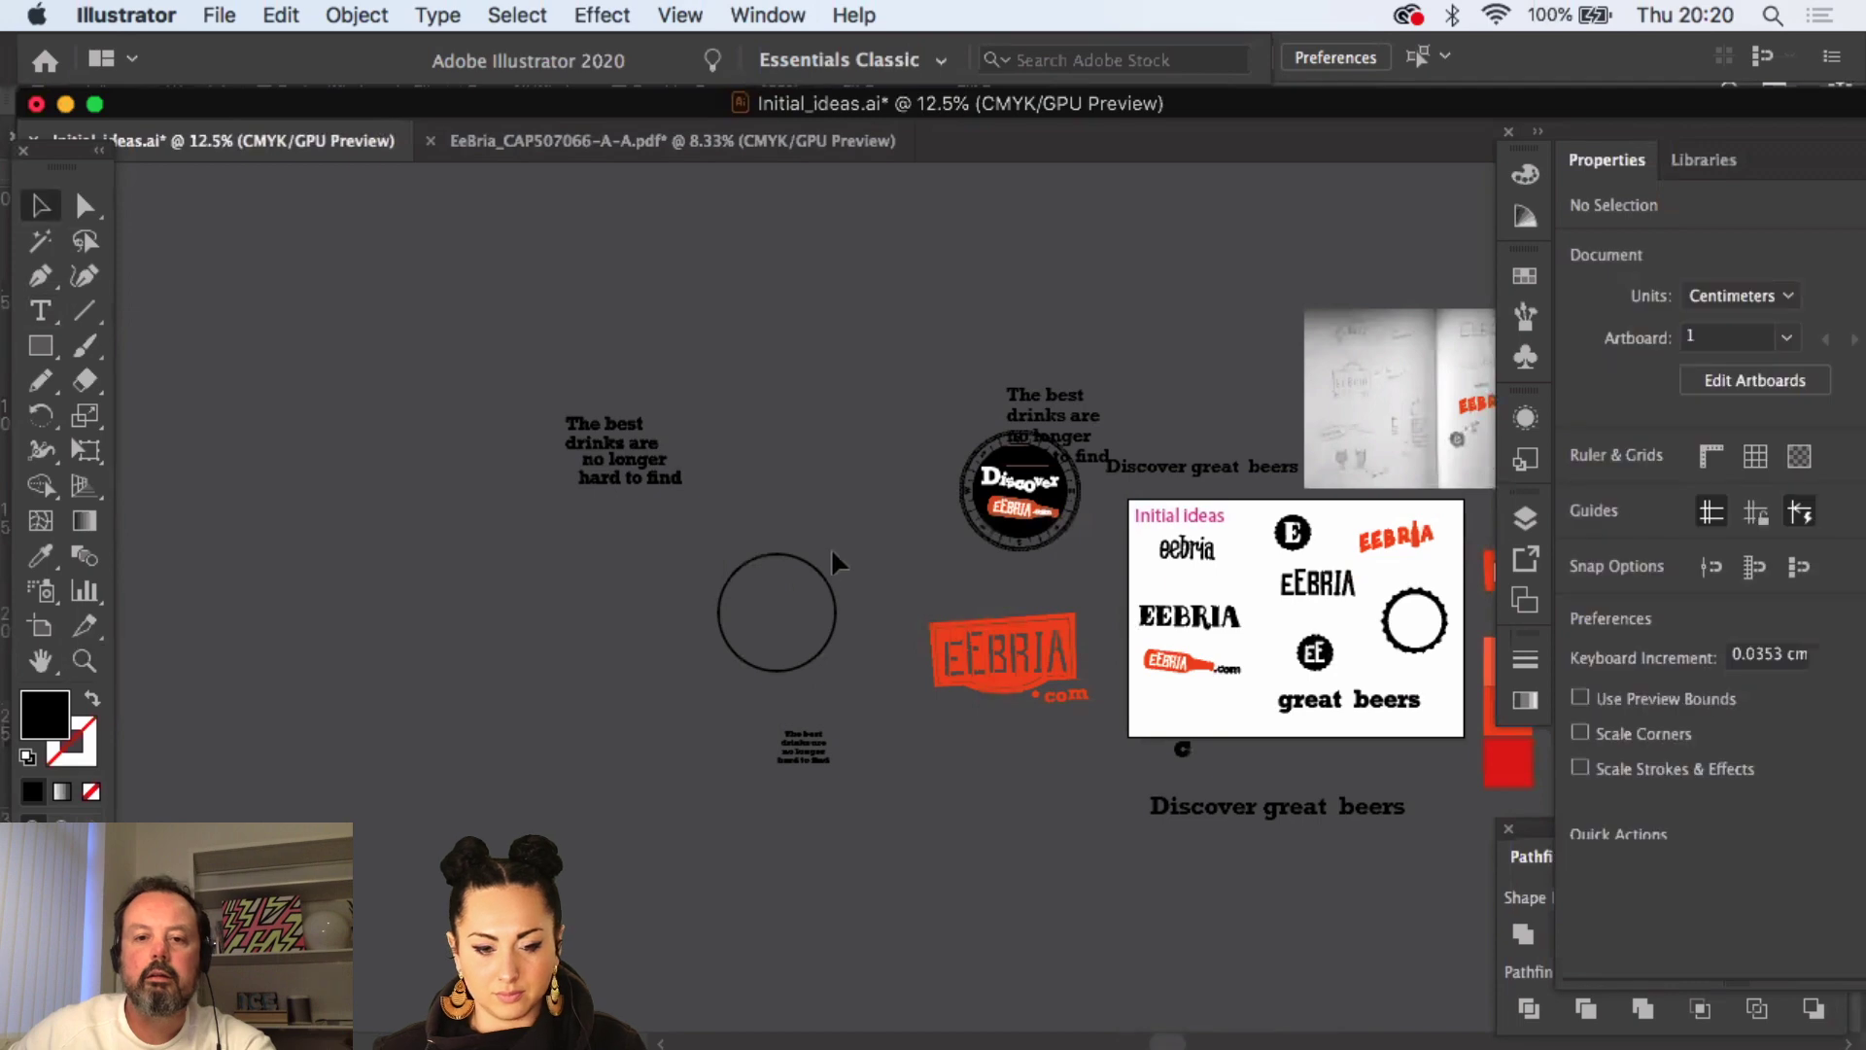
{"action": "left_click", "coordinate": [834, 608]}
{"action": "left_click_drag", "start_coordinate": [834, 607], "coordinate": [665, 603]}
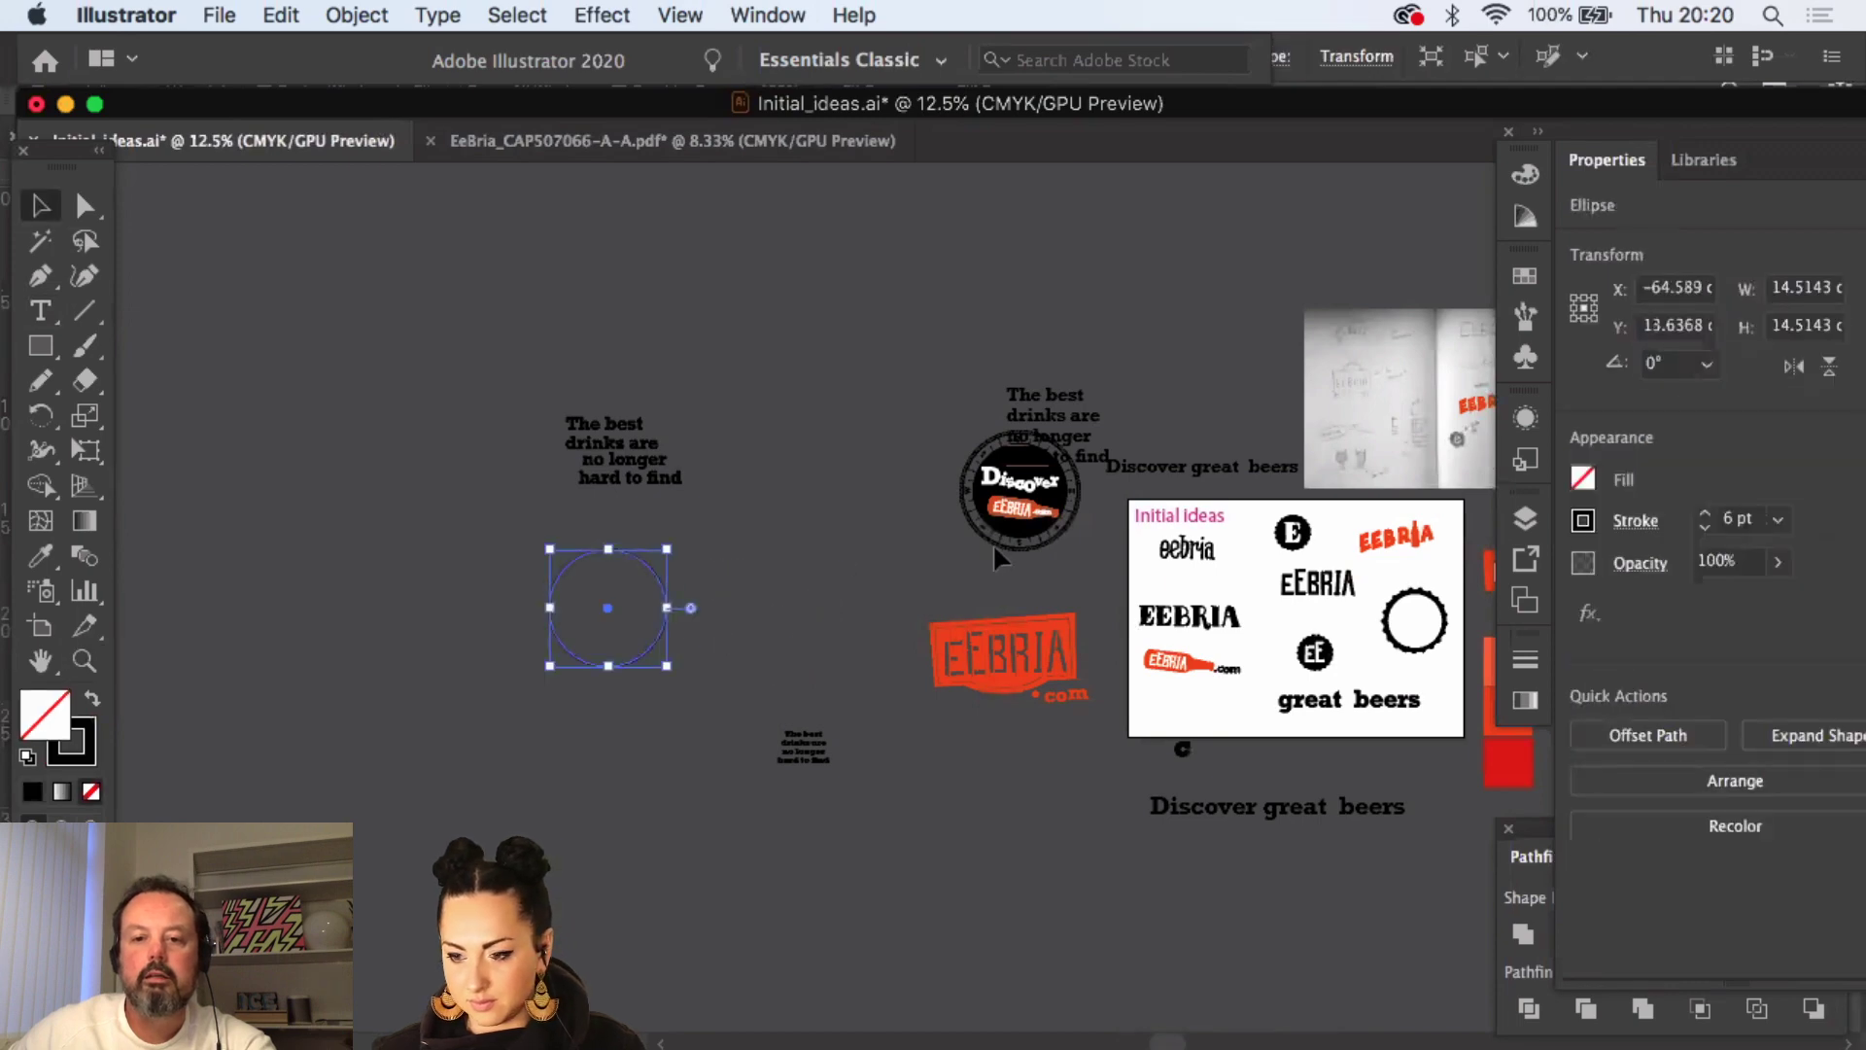
- Try moving the compass artwork out of the Discover badge, inspect it up close and undo the move
{"action": "left_click", "coordinate": [993, 547]}
{"action": "left_click_drag", "start_coordinate": [993, 546], "coordinate": [795, 575]}
{"action": "left_click", "coordinate": [790, 497]}
{"action": "key", "text": "z"}
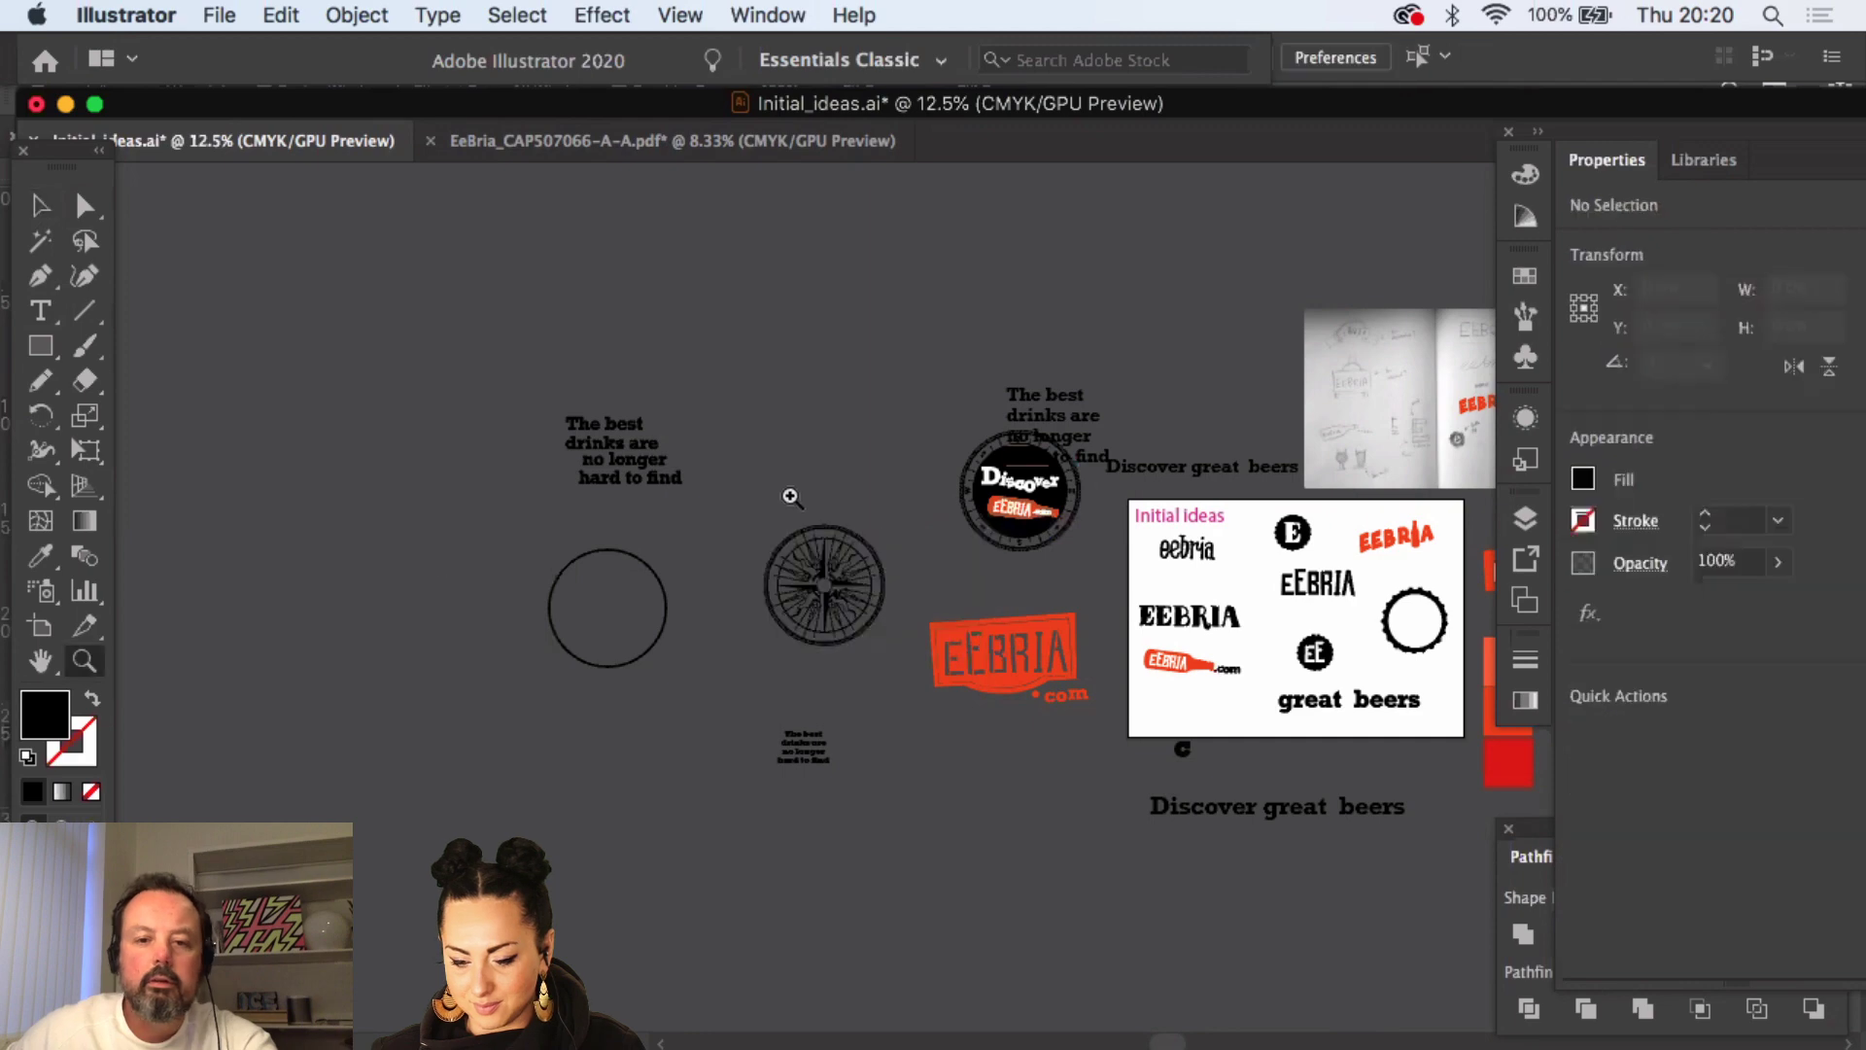
{"action": "left_click_drag", "start_coordinate": [774, 498], "coordinate": [1150, 842]}
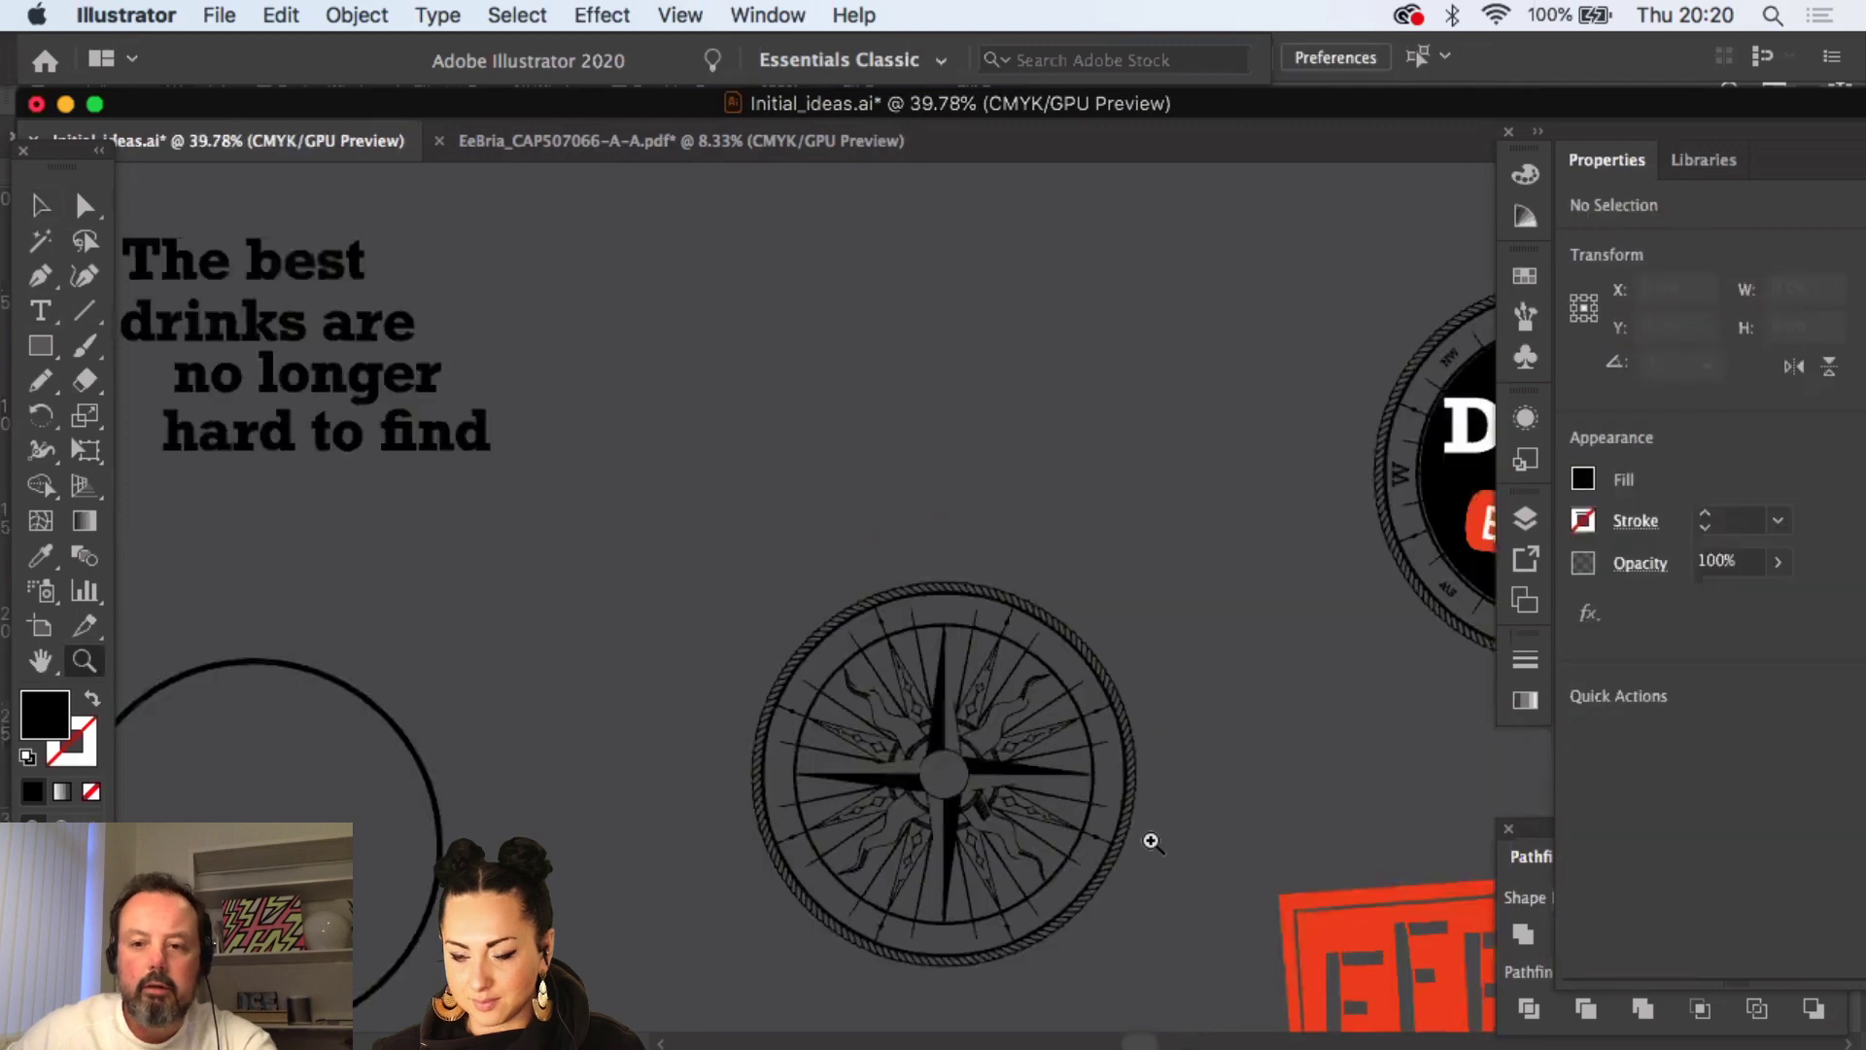
{"action": "left_click", "coordinate": [1149, 842]}
{"action": "key", "text": "super+z"}
- Move the four-line live text tagline off the Discover compass badge into the space to its right
{"action": "key", "text": "v"}
{"action": "key", "text": "Delete"}
{"action": "left_click_drag", "start_coordinate": [1205, 225], "coordinate": [621, 649]}
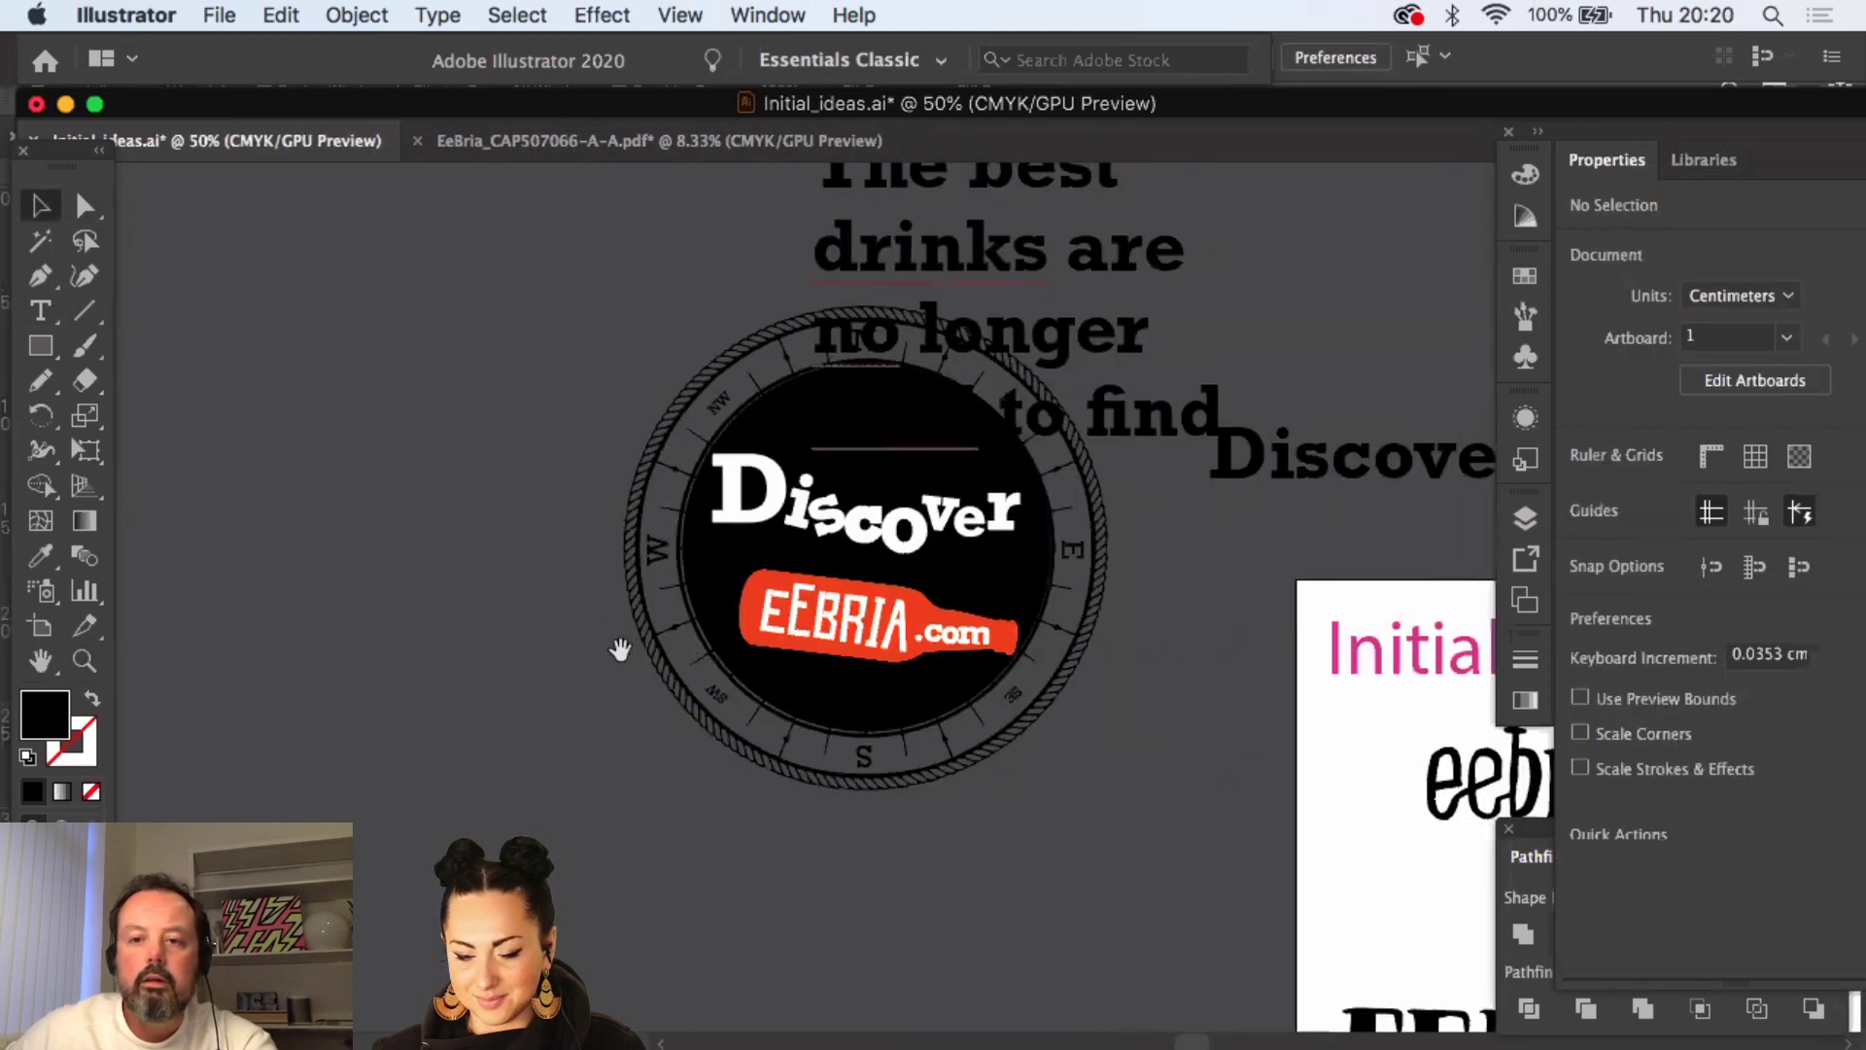
{"action": "left_click_drag", "start_coordinate": [976, 282], "coordinate": [1444, 282]}
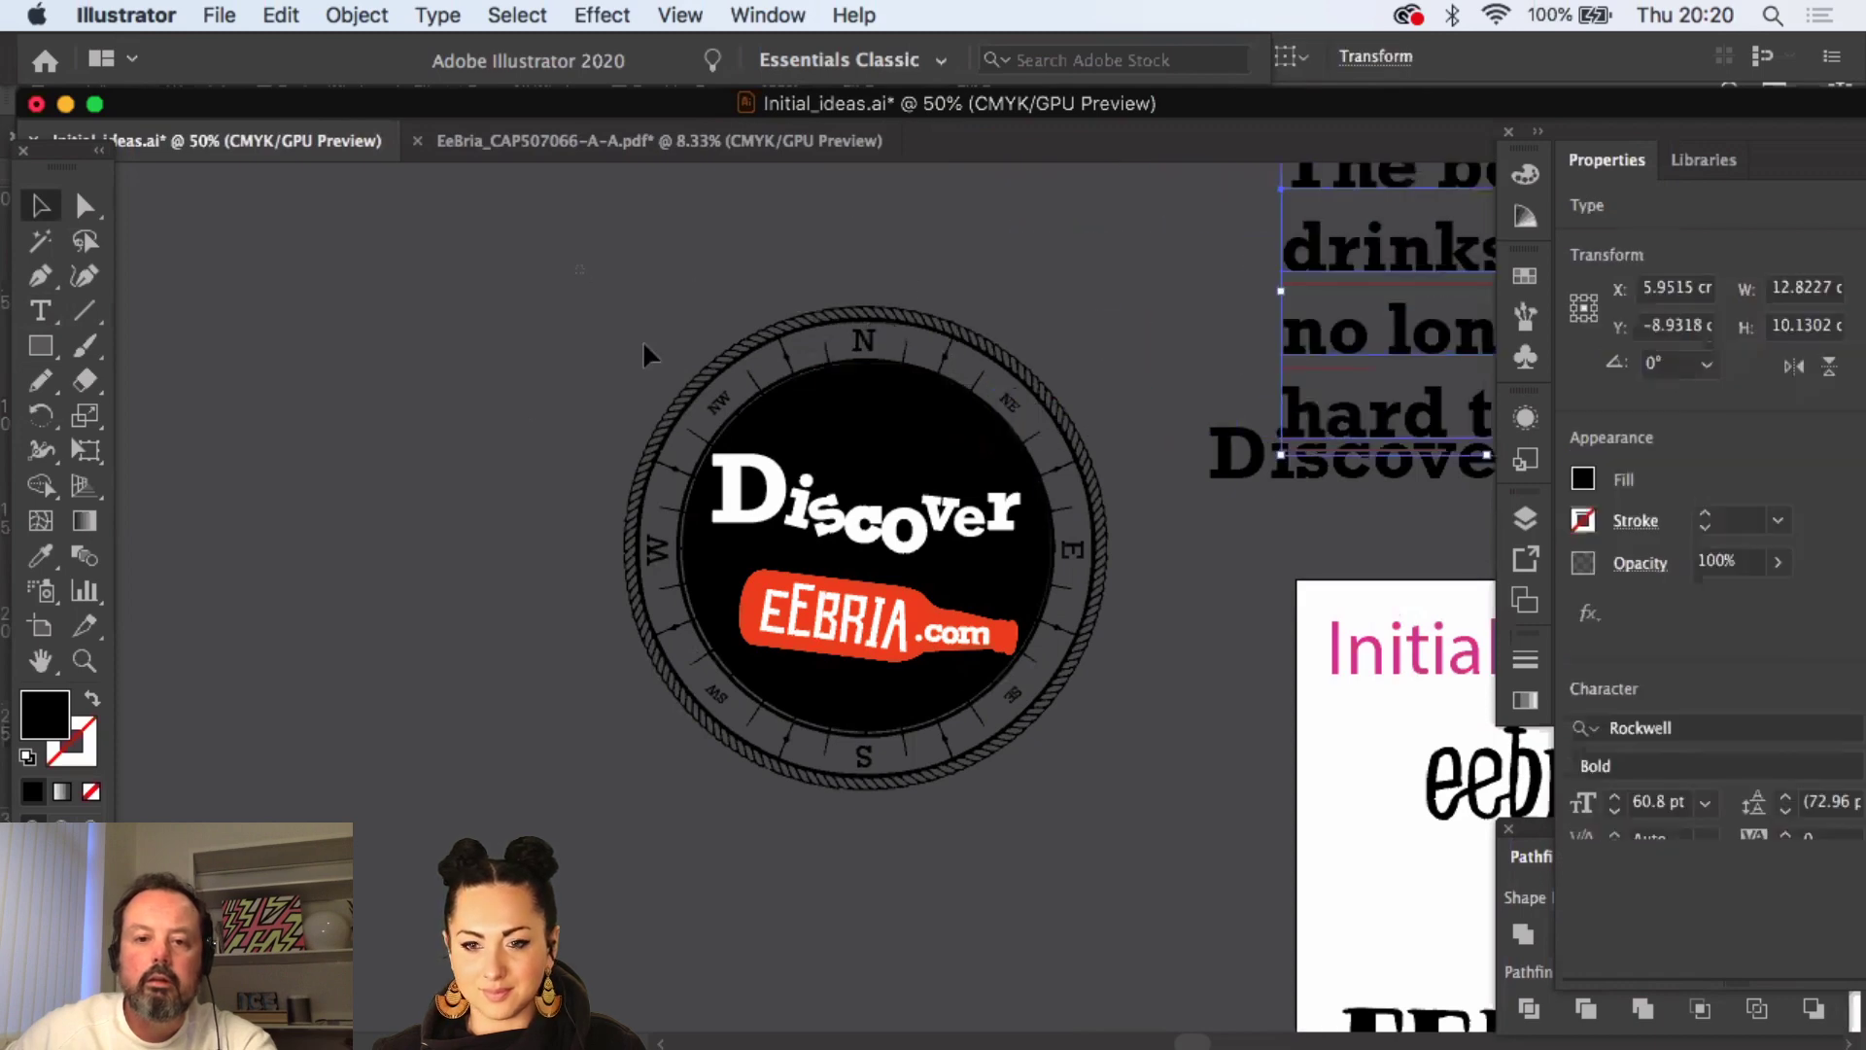
- Duplicate the complete Discover compass badge and place the copy to the left of the original
{"action": "key", "text": "super+z"}
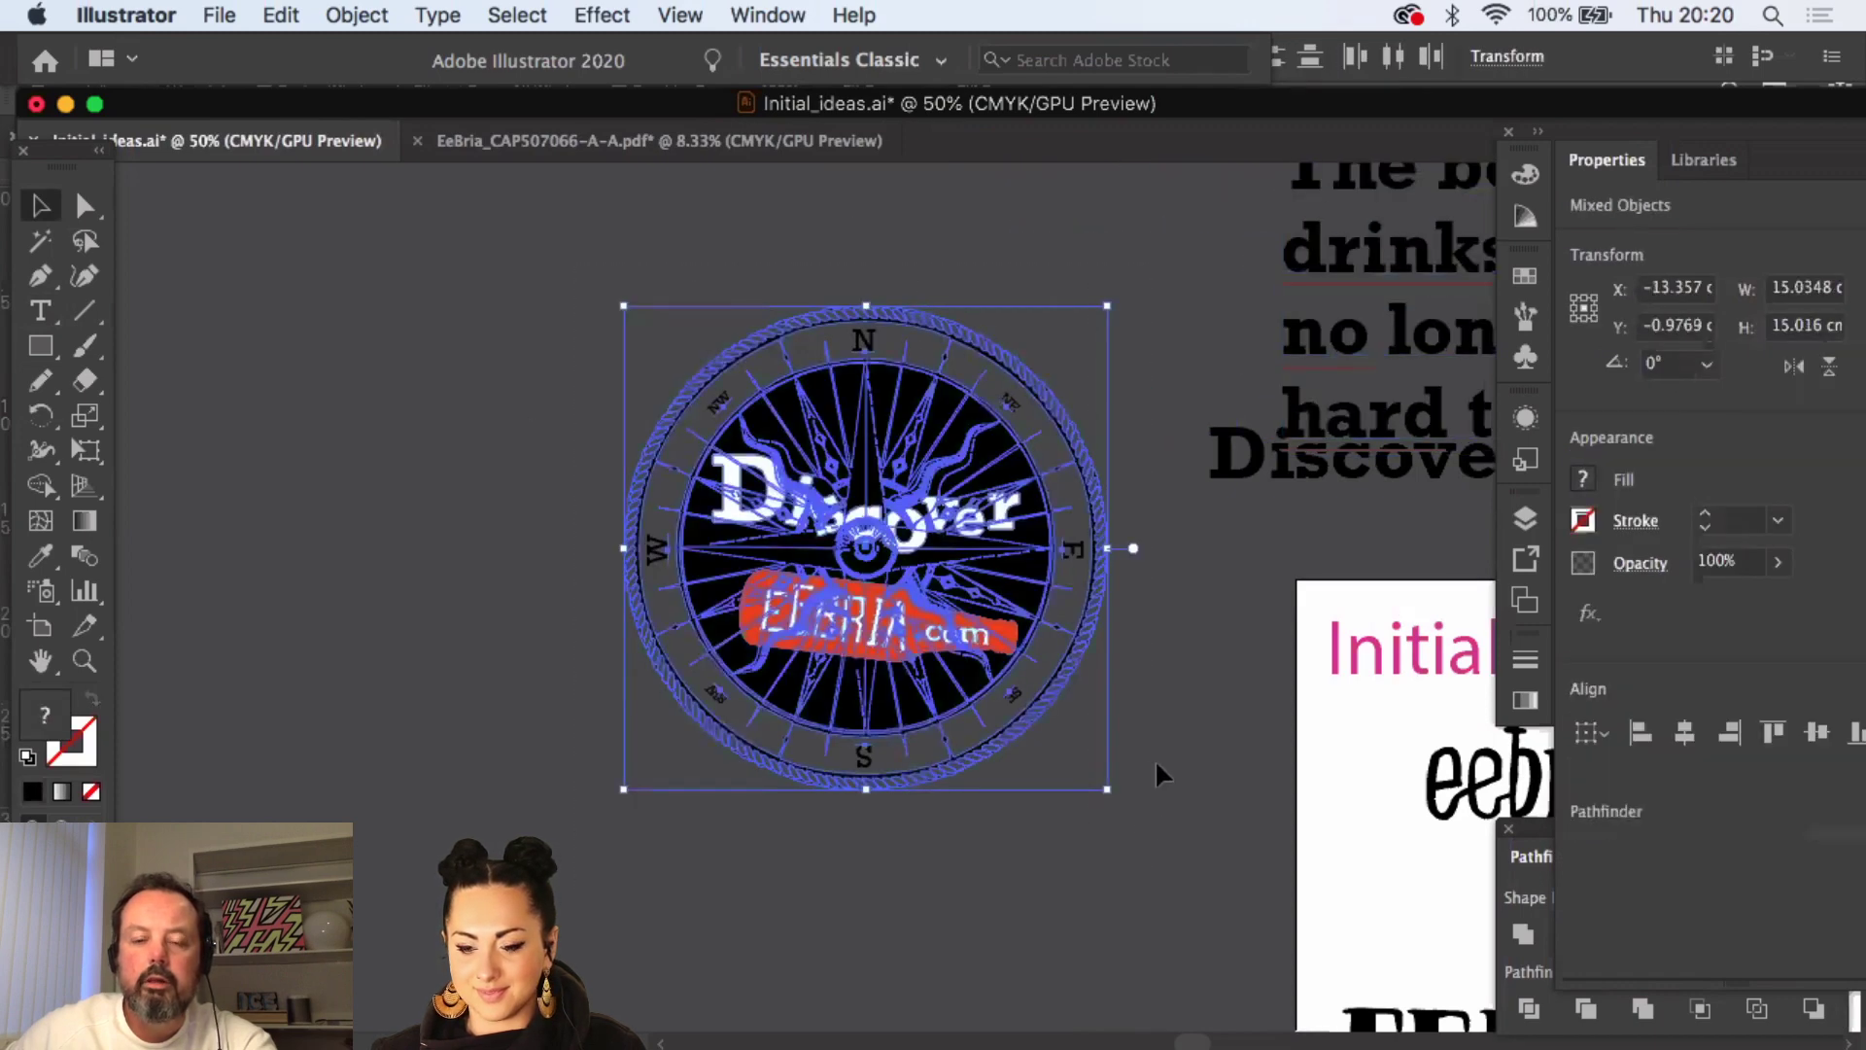
{"action": "key", "text": "super+v"}
{"action": "left_click_drag", "start_coordinate": [913, 665], "coordinate": [489, 626]}
{"action": "left_click", "coordinate": [786, 375]}
{"action": "left_click_drag", "start_coordinate": [785, 375], "coordinate": [1091, 354]}
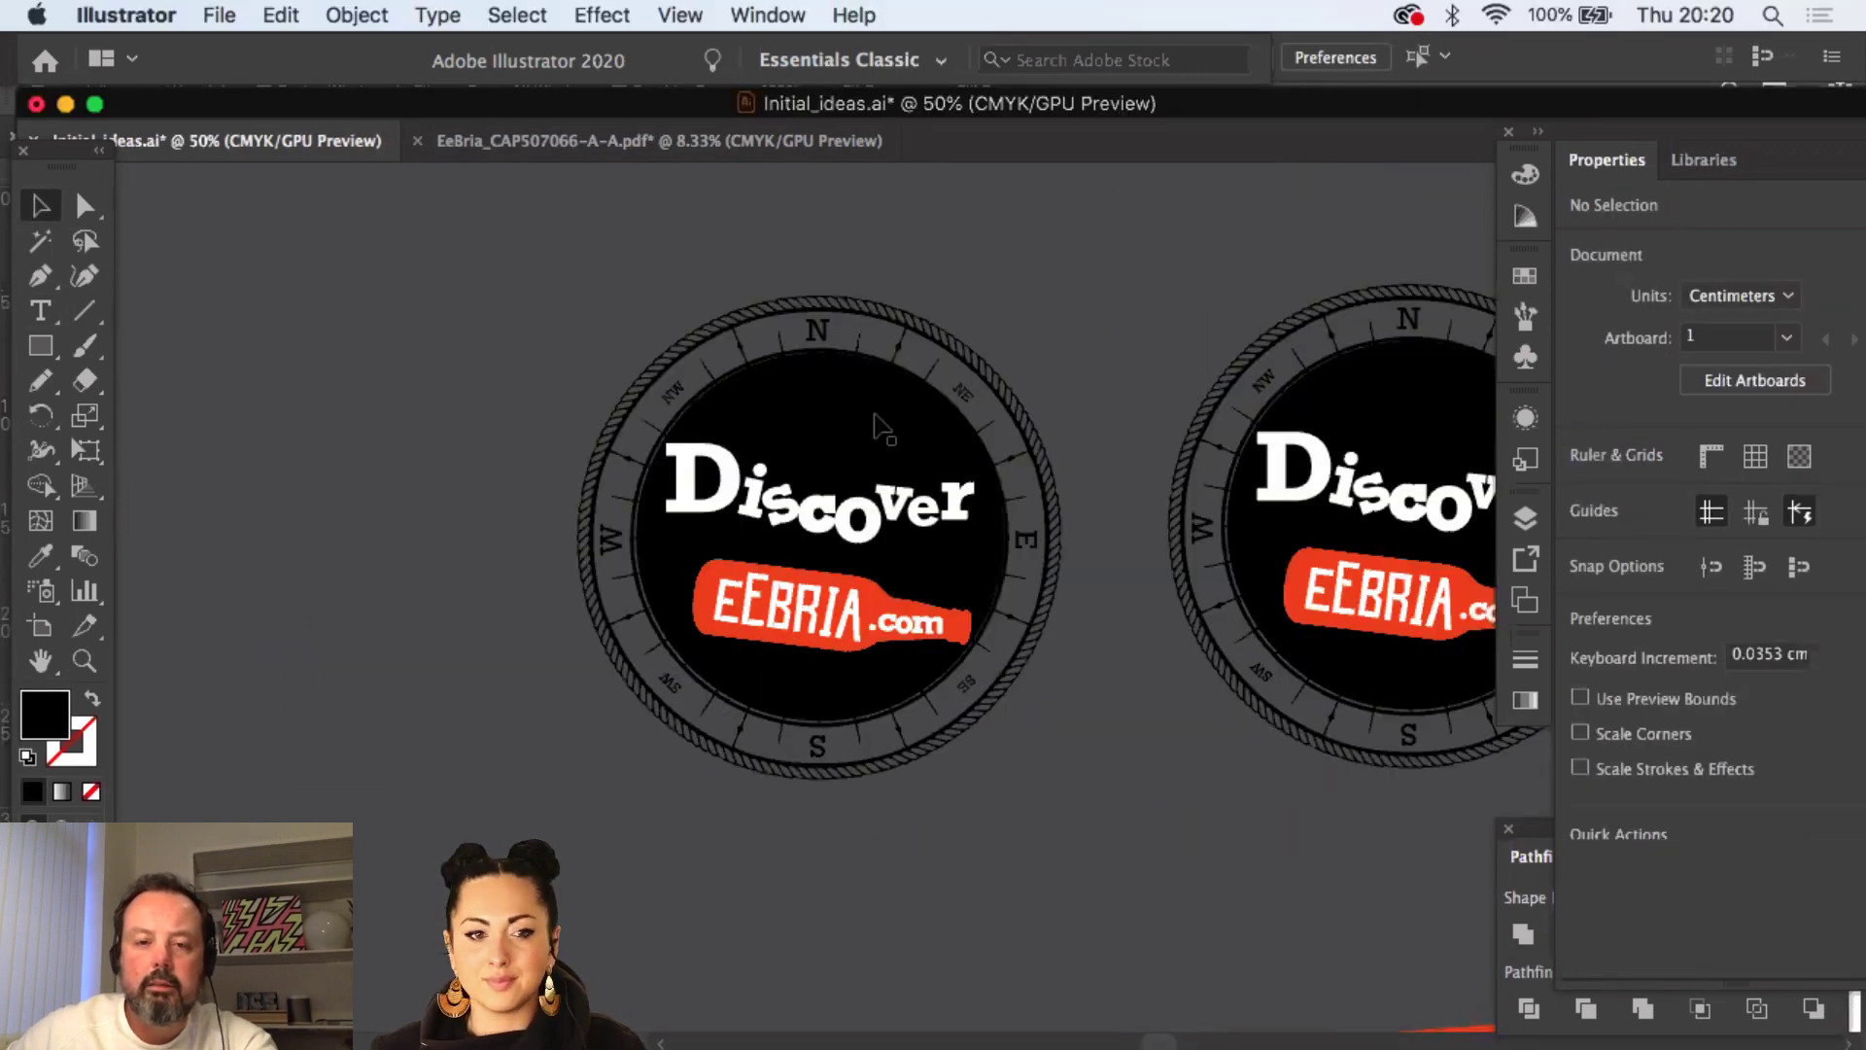
- Delete all the letters of the white word "Discover" from the copied compass badge
{"action": "left_click", "coordinate": [841, 522]}
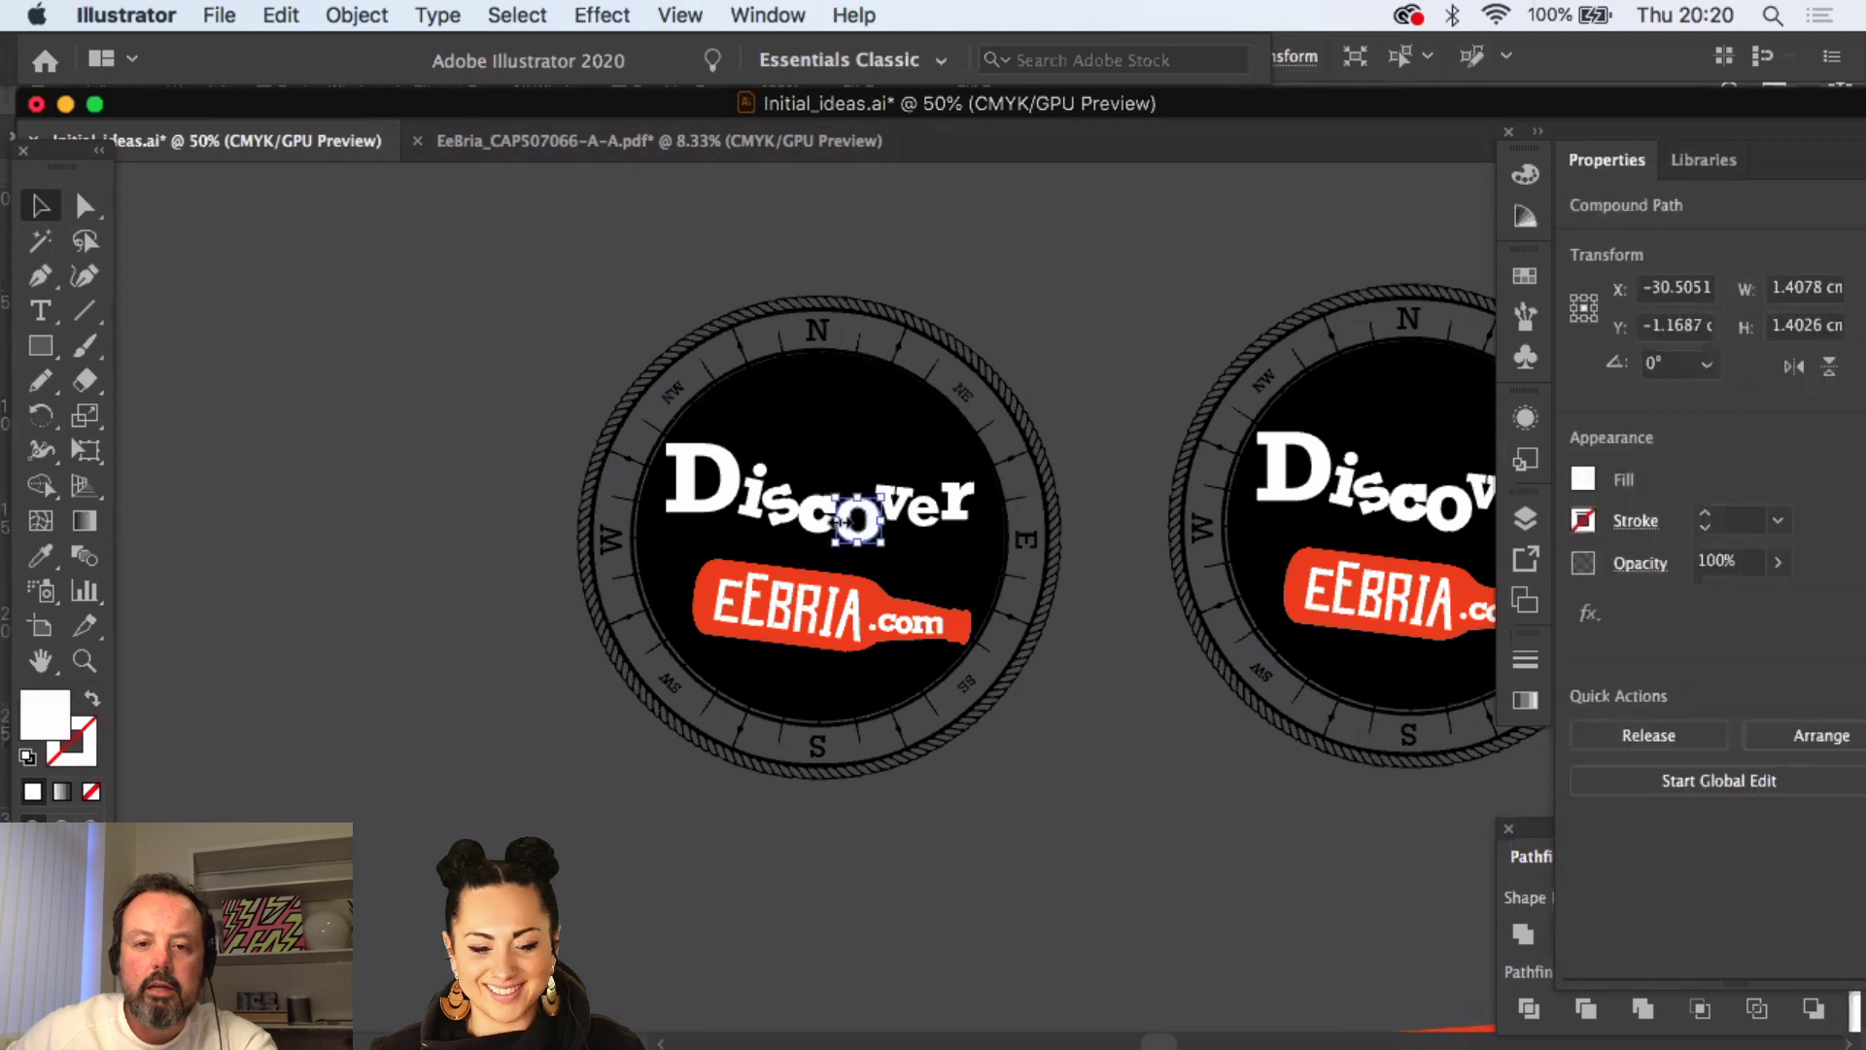
{"action": "left_click", "coordinate": [762, 500], "text": "shift"}
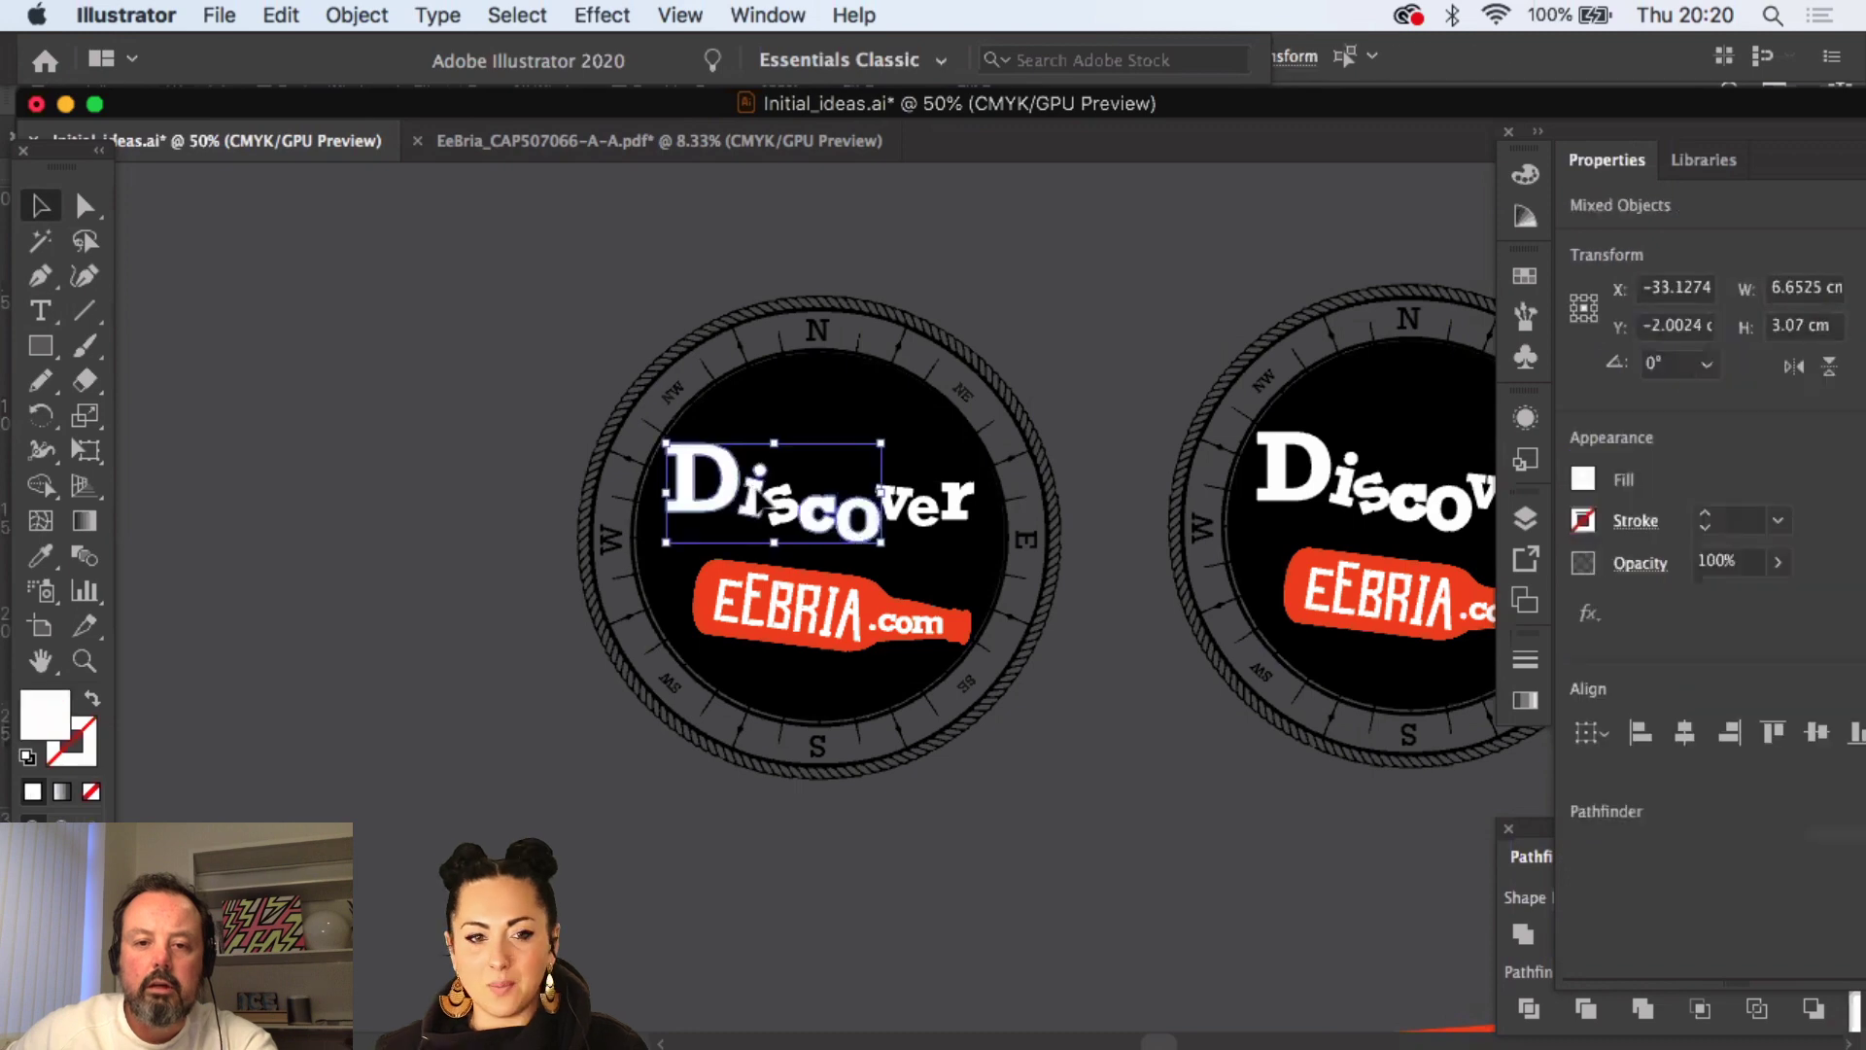
{"action": "key", "text": "Delete"}
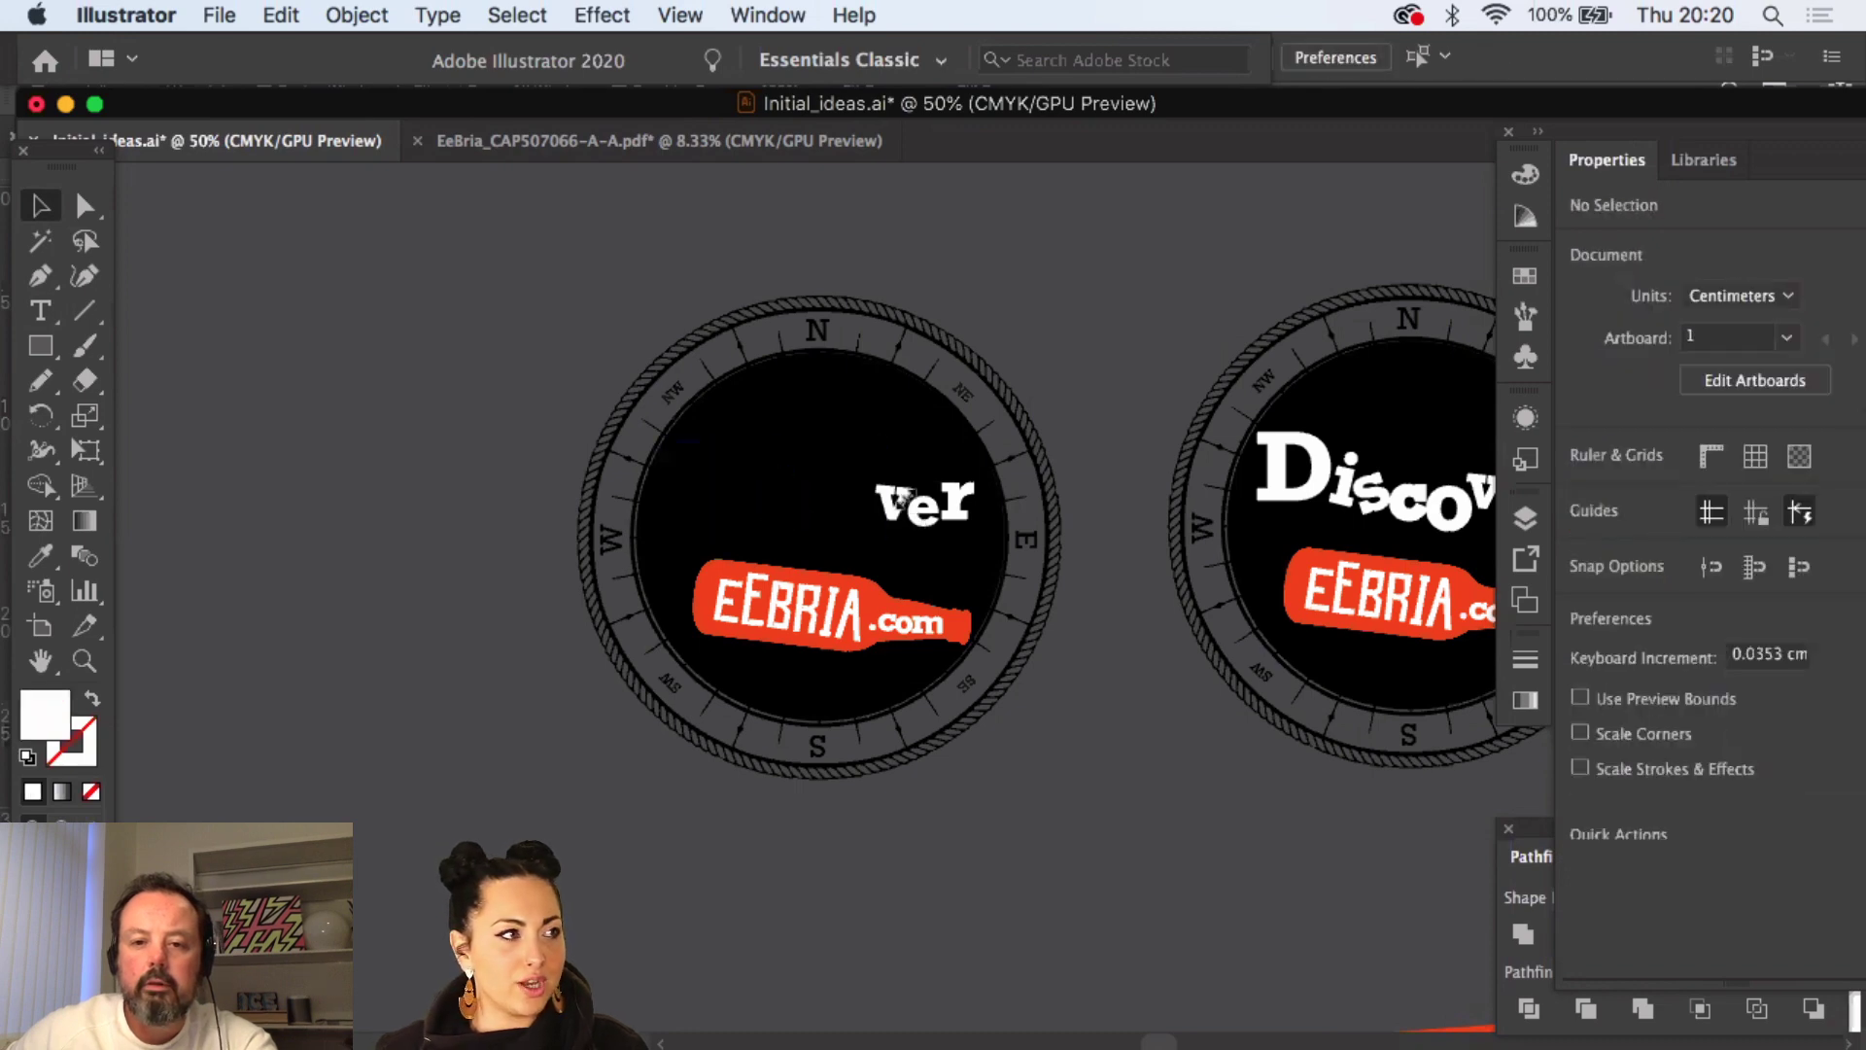
{"action": "left_click", "coordinate": [896, 495]}
{"action": "key", "text": "Delete"}
{"action": "left_click", "coordinate": [921, 505]}
{"action": "key", "text": "Delete"}
{"action": "left_click", "coordinate": [954, 499]}
{"action": "key", "text": "Delete"}
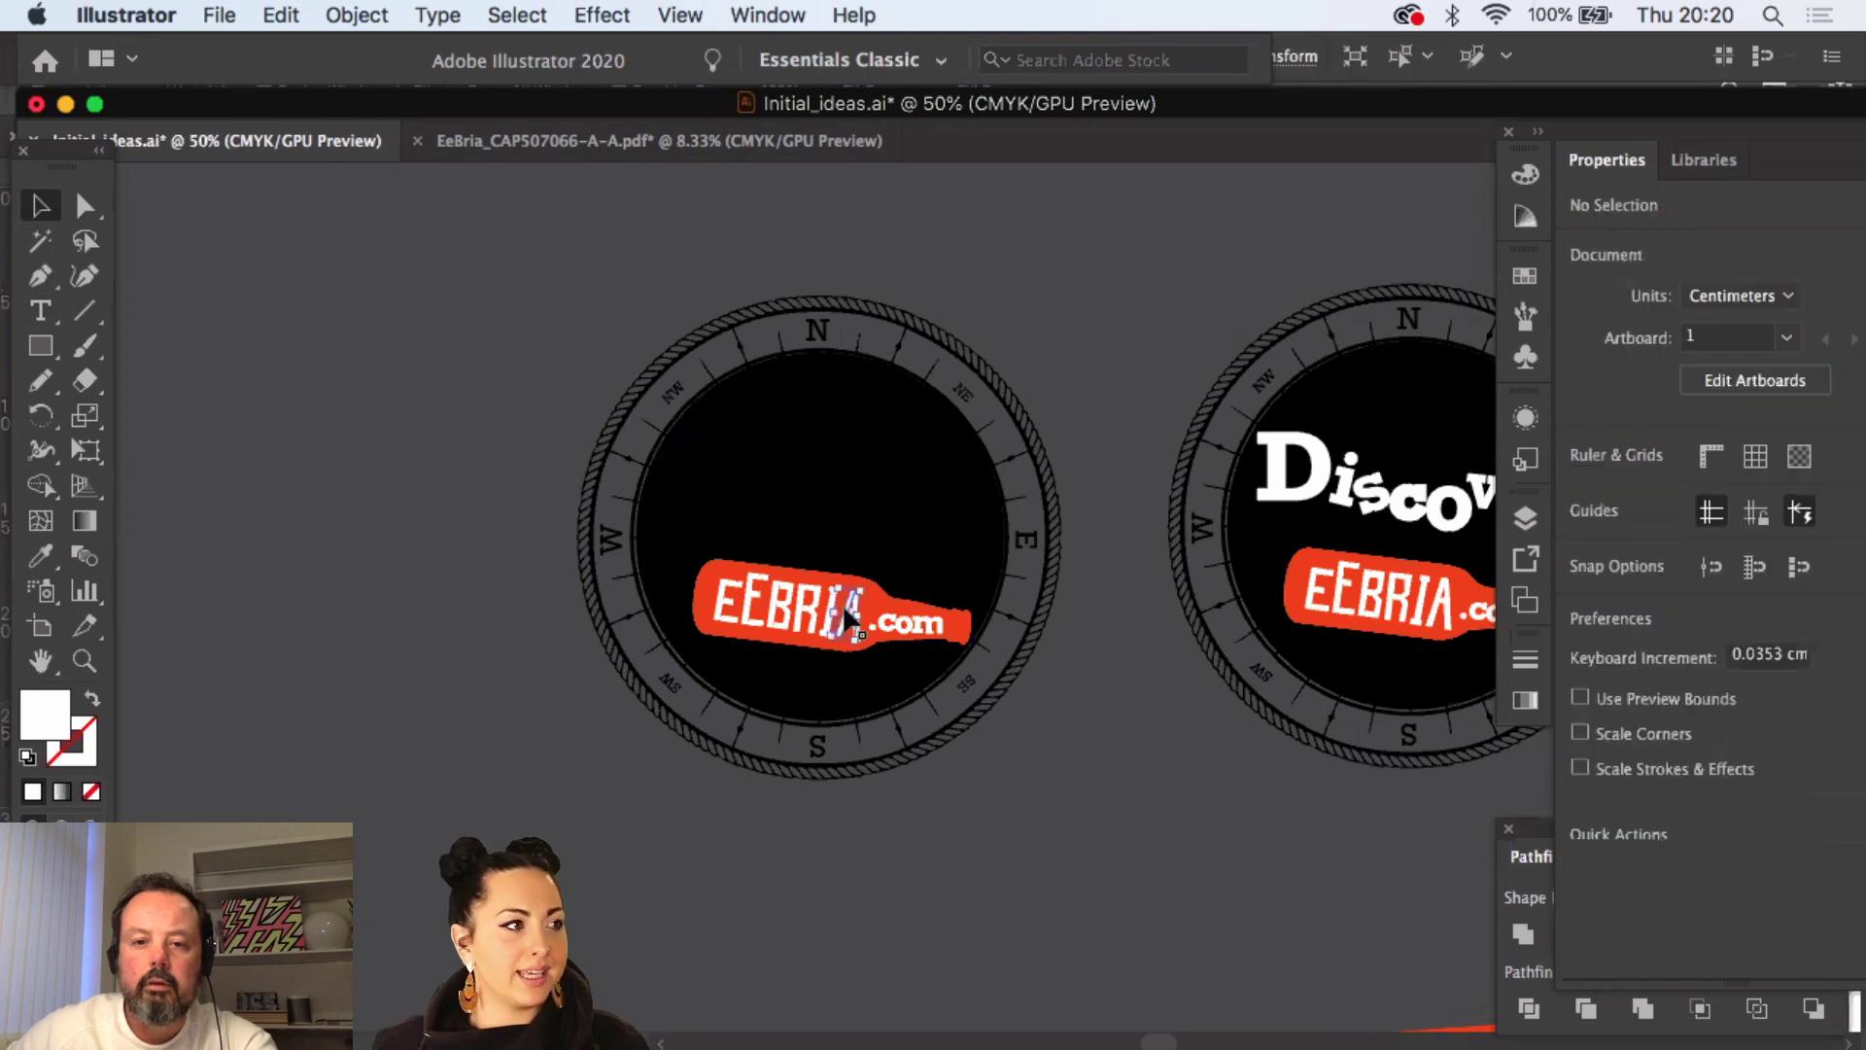
- Delete letter shapes of the white EEBRIA lettering from the red bottle on the copied compass badge
{"action": "left_click", "coordinate": [1034, 658]}
{"action": "left_click", "coordinate": [1082, 685]}
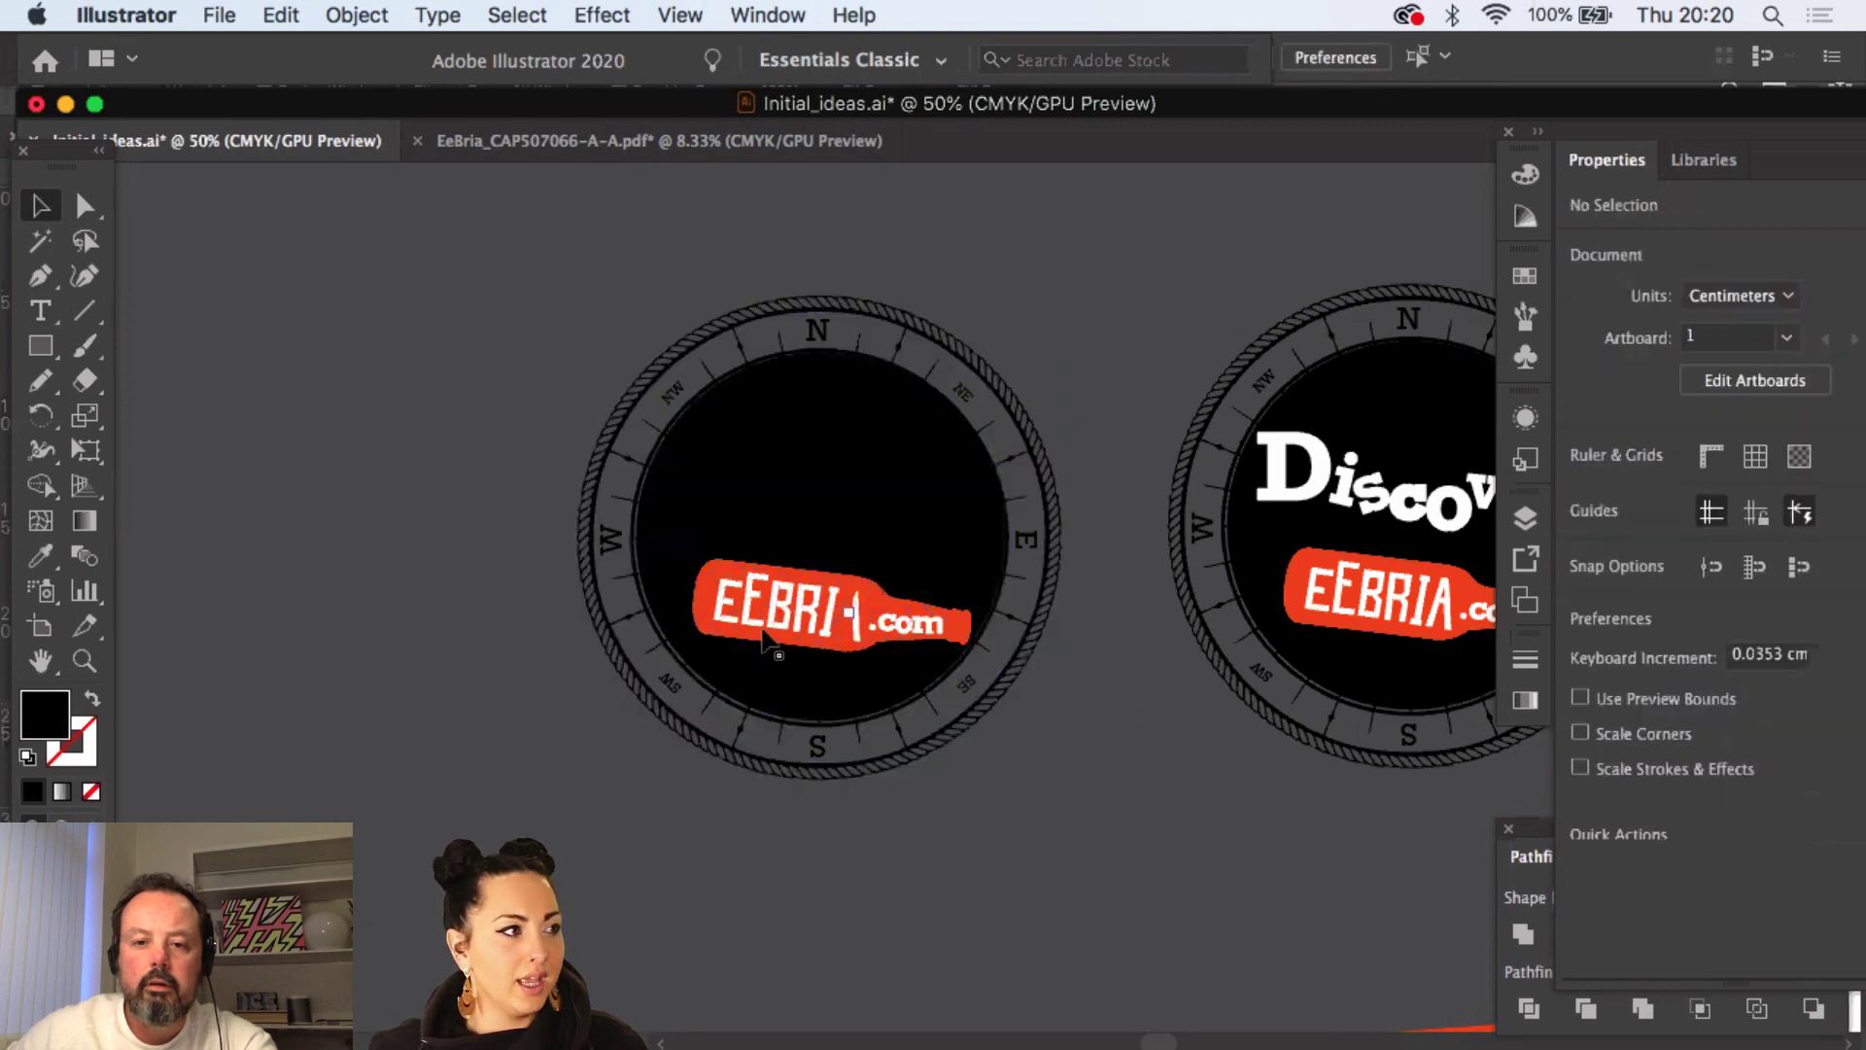
{"action": "left_click", "coordinate": [759, 627]}
{"action": "key", "text": "Delete"}
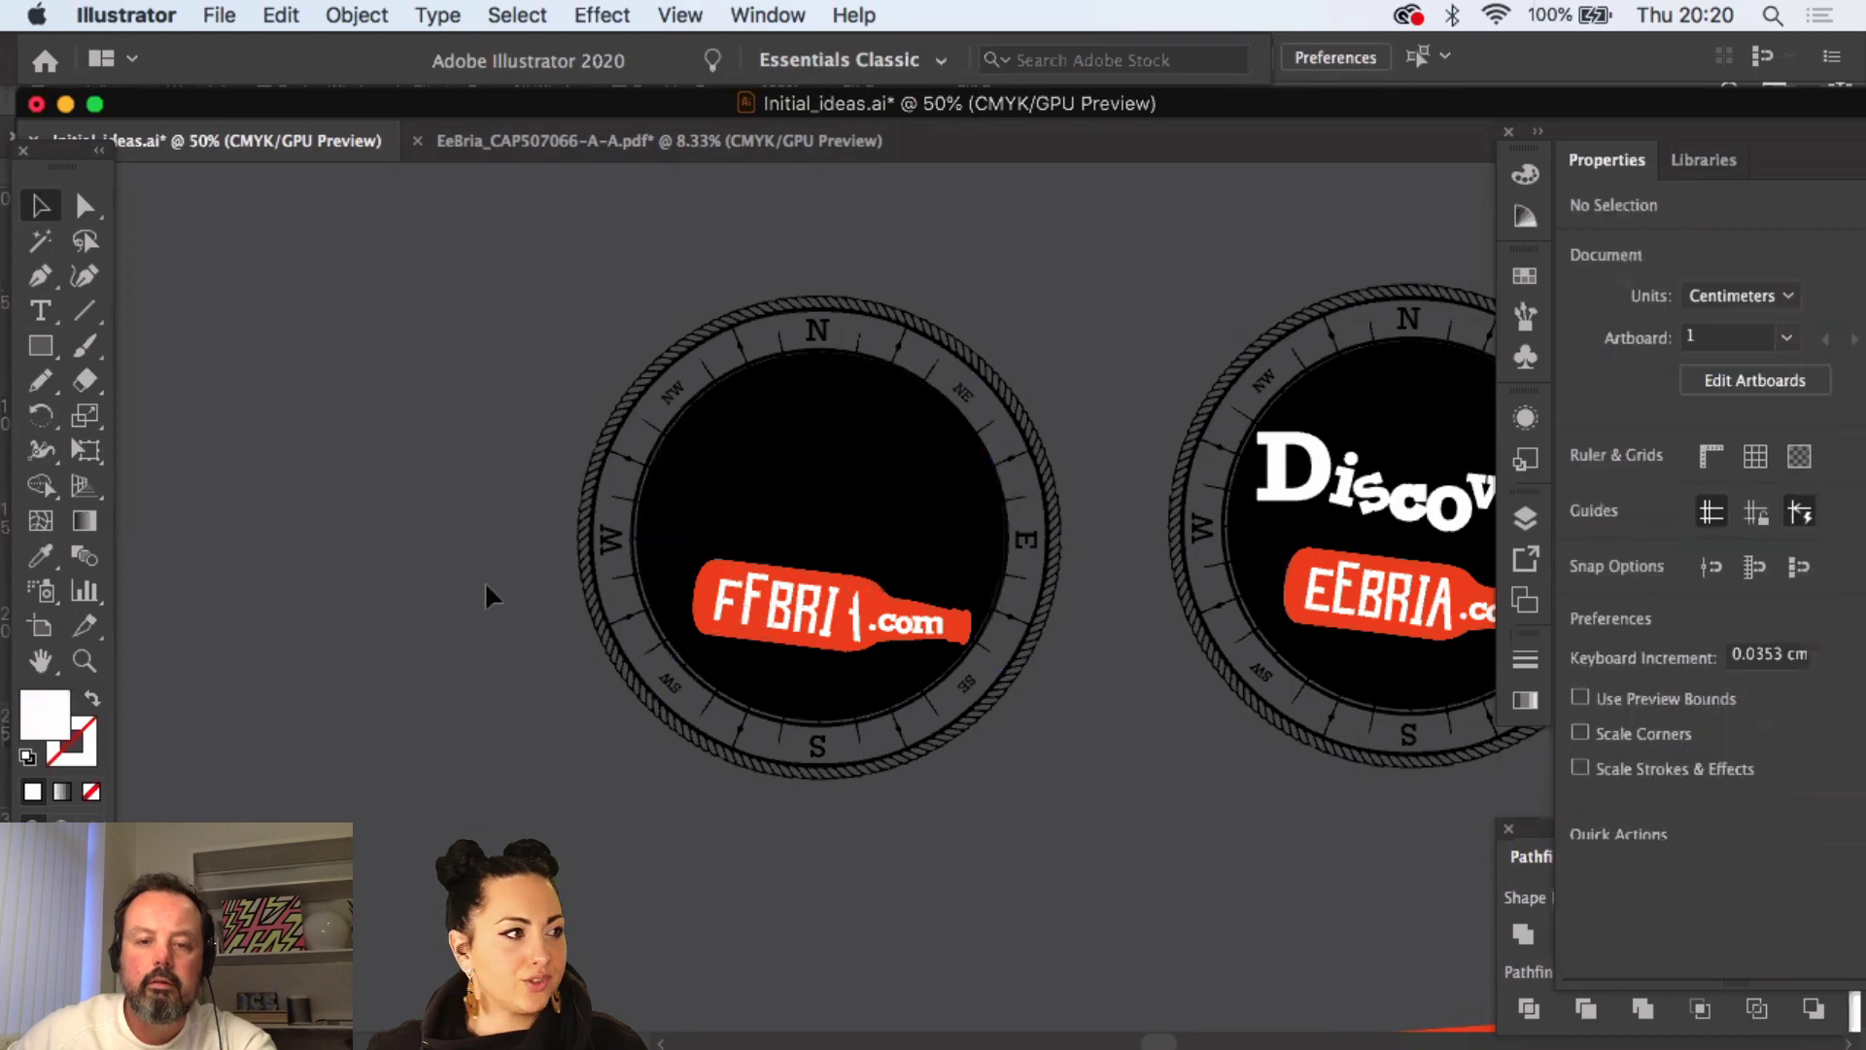
{"action": "left_click_drag", "start_coordinate": [1066, 677], "coordinate": [1041, 816]}
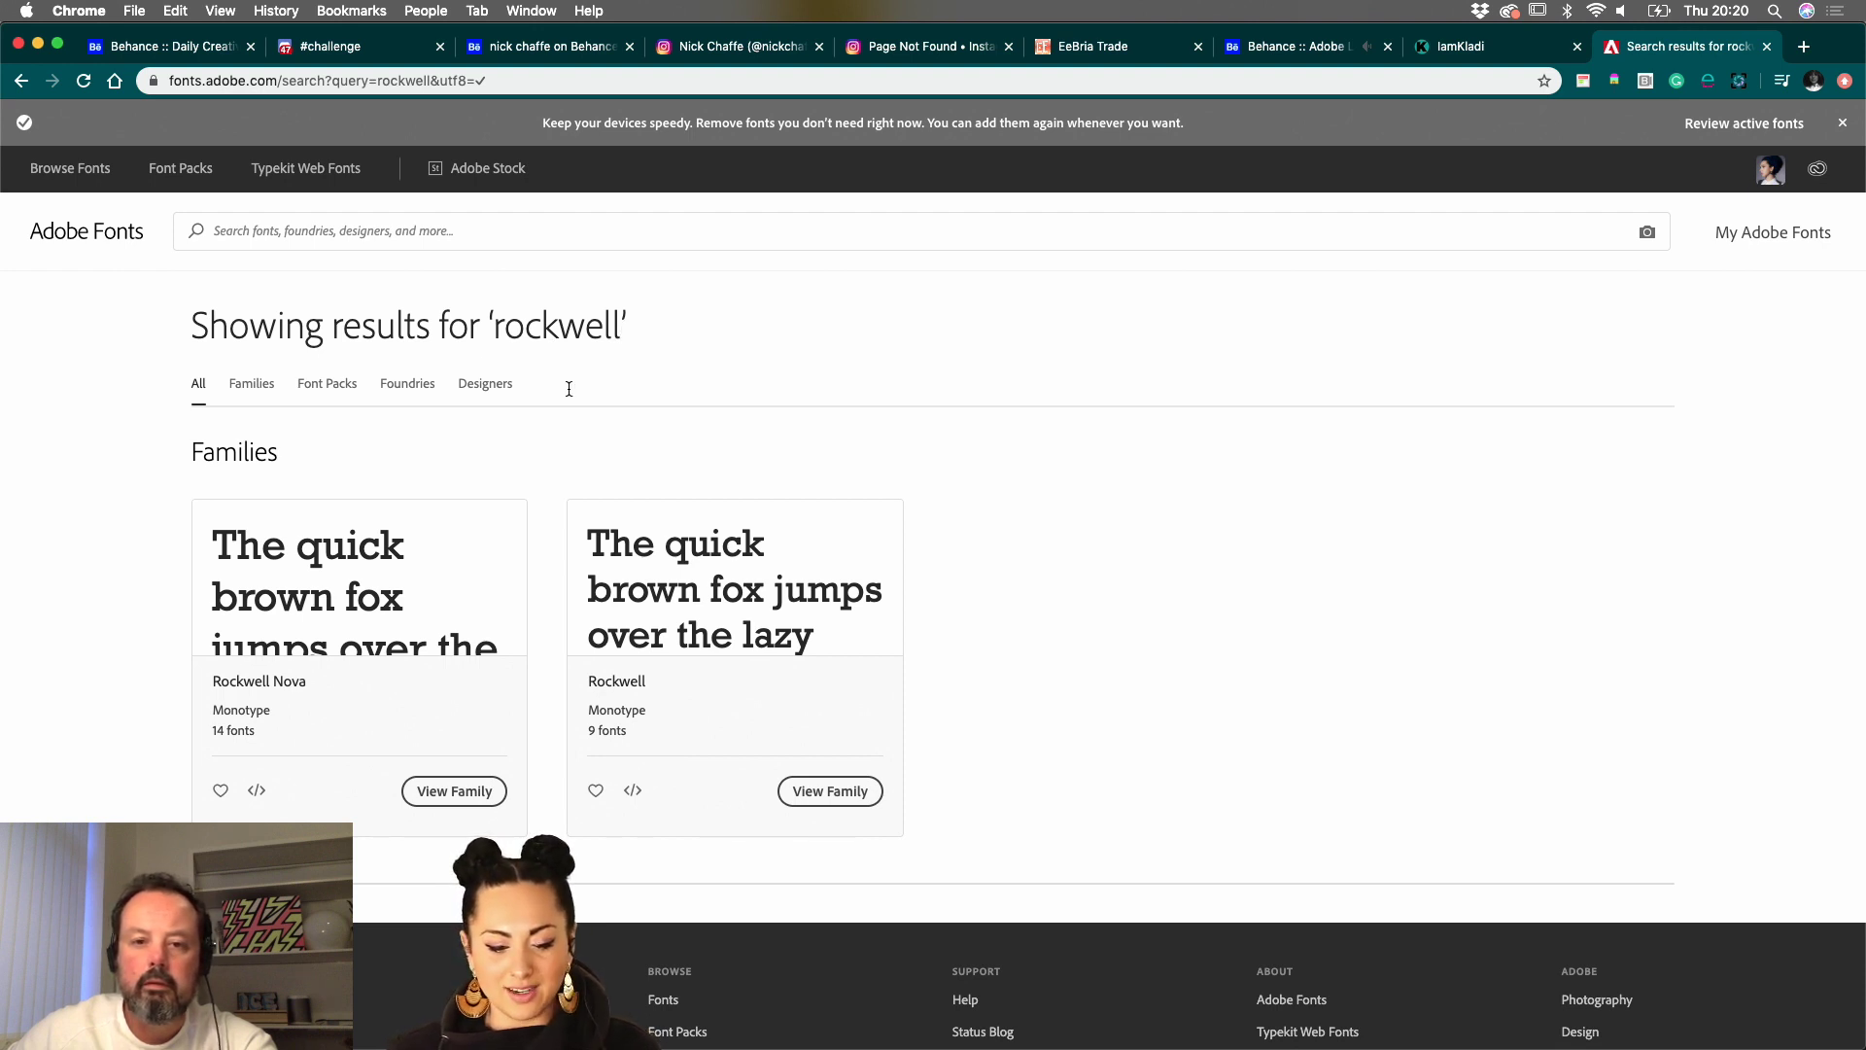
- Switch to Chrome and view the Rockwell Nova family from the Adobe Fonts search results
{"action": "scroll", "coordinate": [476, 700], "scroll_direction": "down", "scroll_amount": 3}
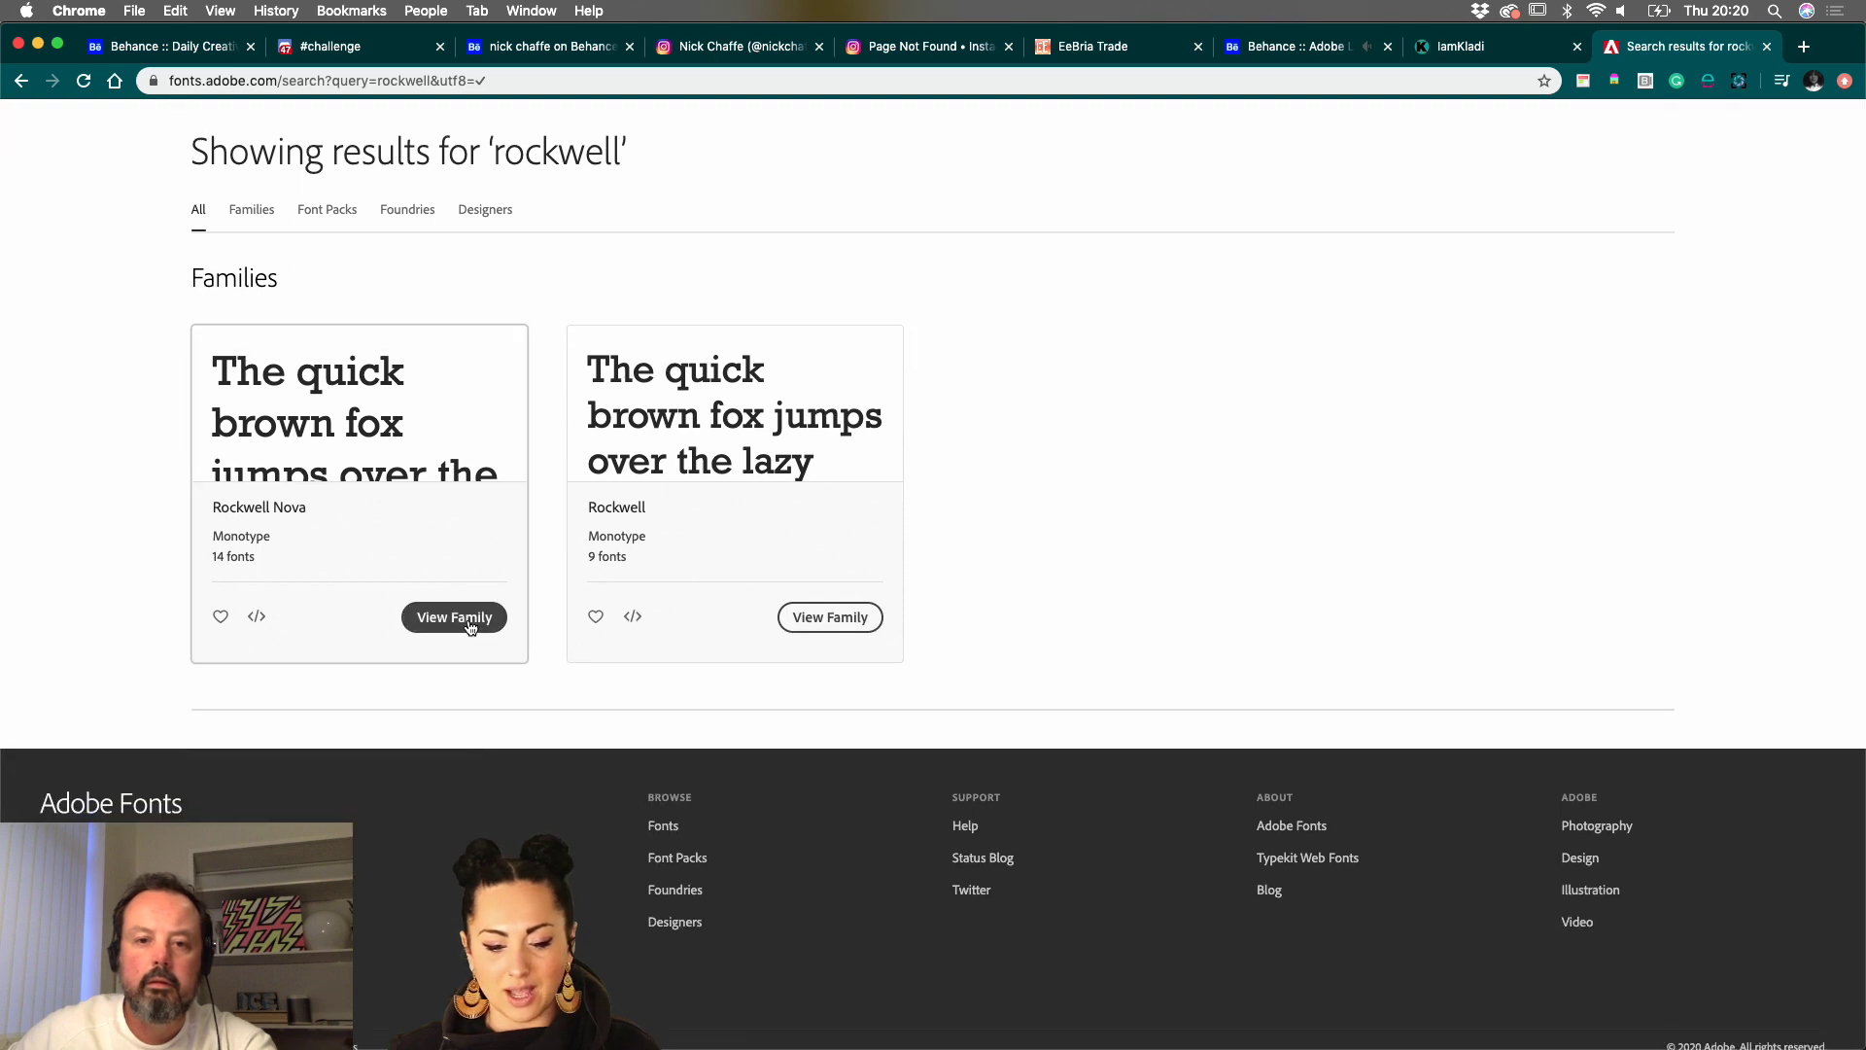
{"action": "left_click", "coordinate": [471, 626]}
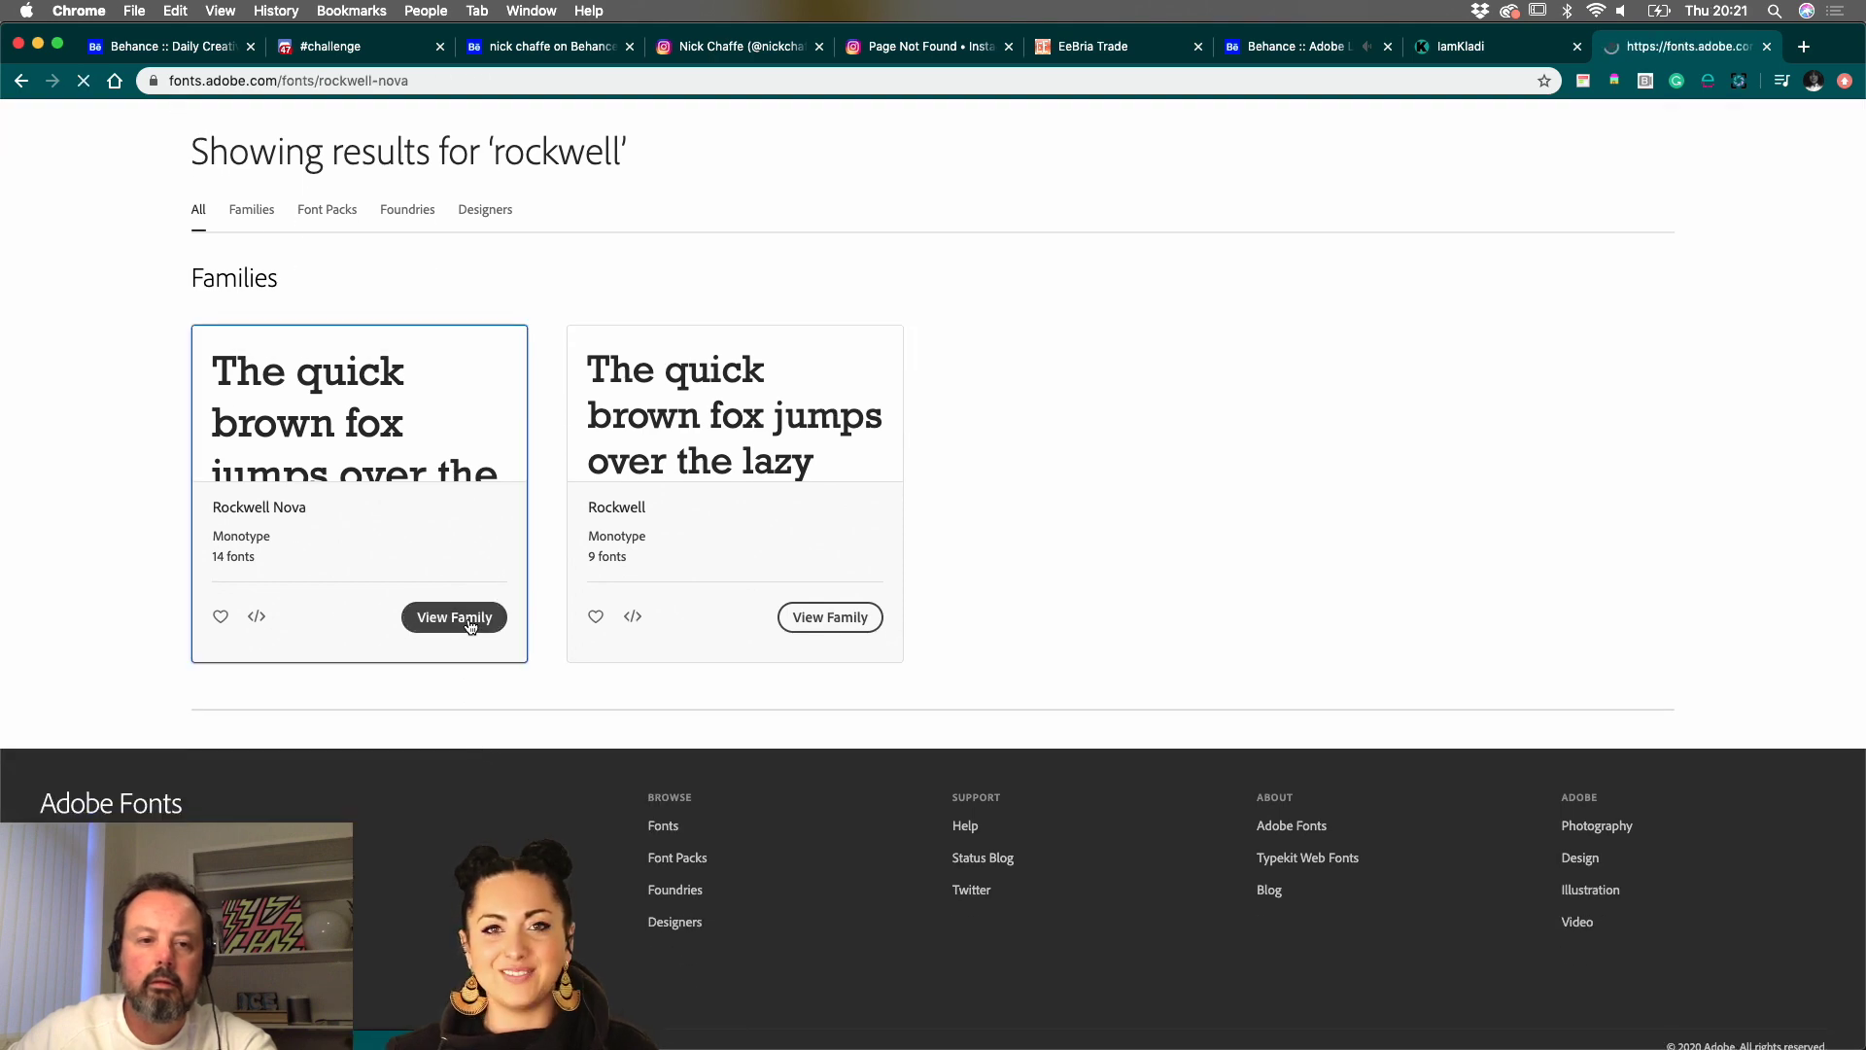
{"action": "scroll", "coordinate": [569, 723], "scroll_direction": "down", "scroll_amount": 3}
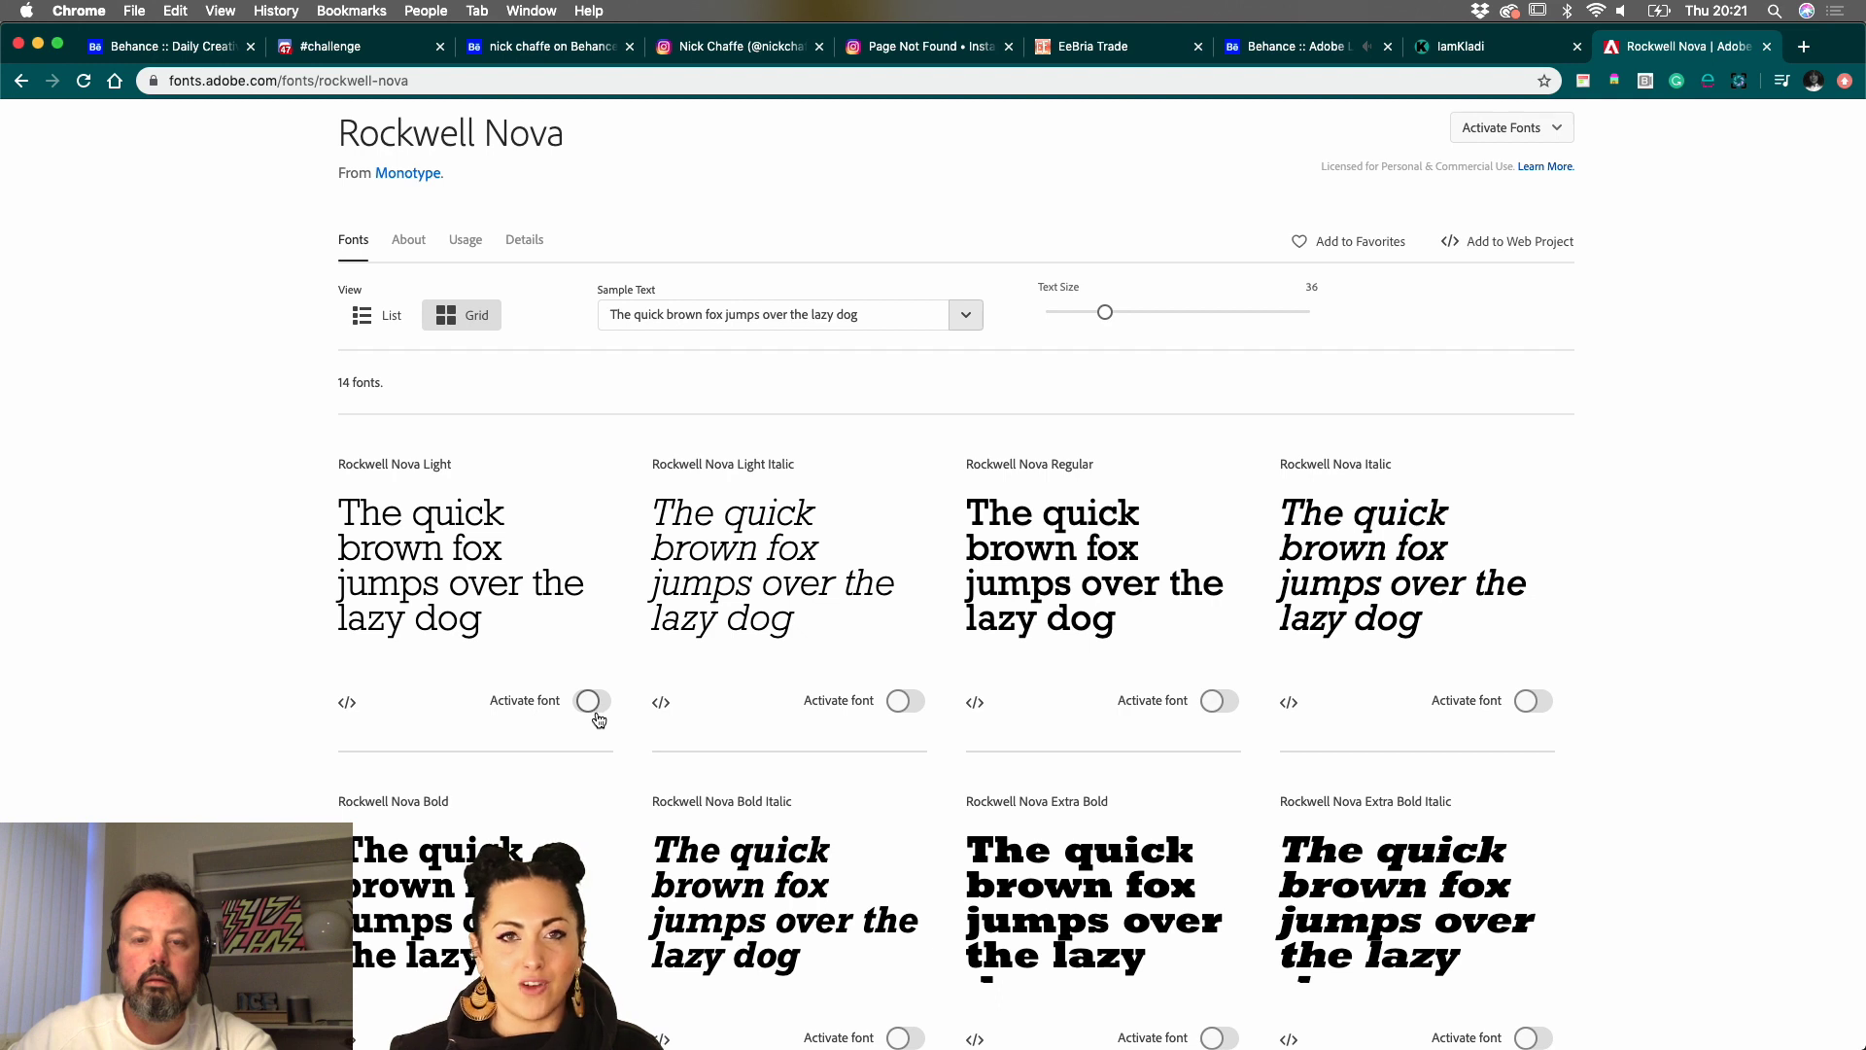
{"action": "scroll", "coordinate": [592, 563], "scroll_direction": "up", "scroll_amount": 3}
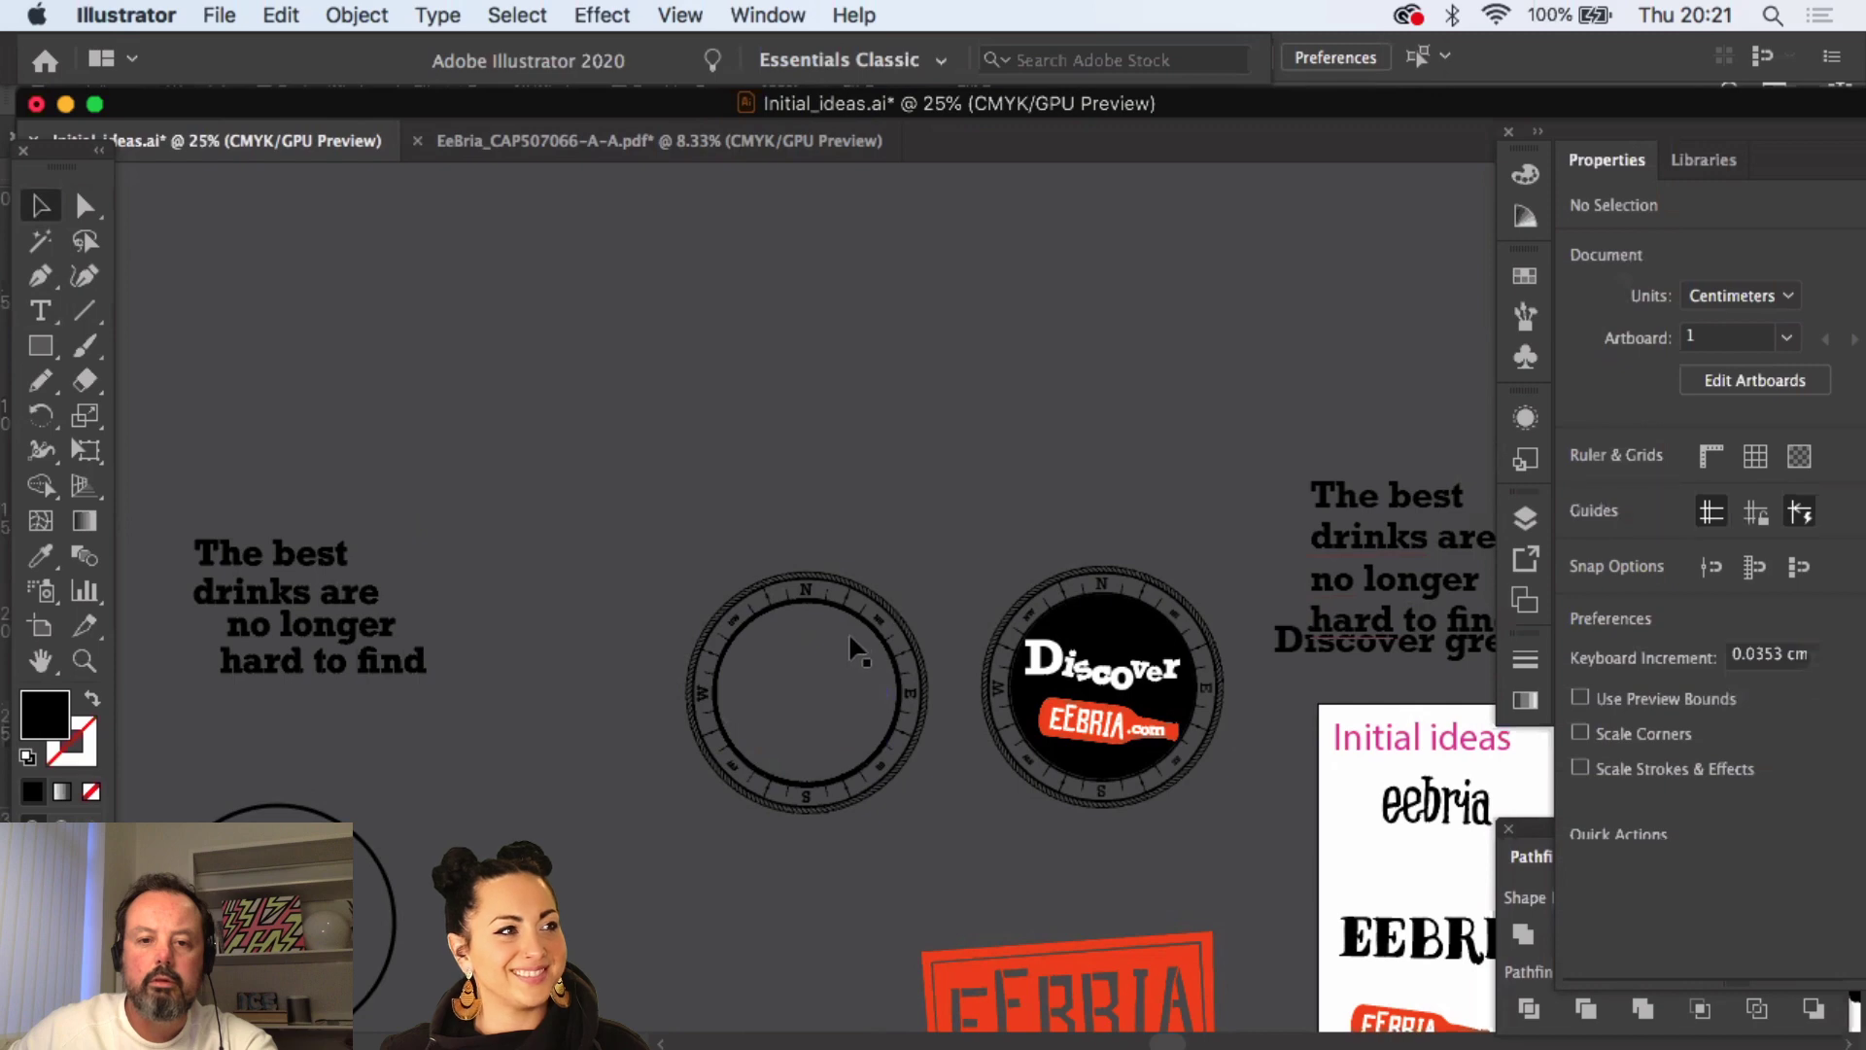
- Bring the outlined four-line tagline inside the emptied compass badge to the front
{"action": "left_click", "coordinate": [834, 680]}
{"action": "left_click", "coordinate": [356, 15]}
{"action": "mouse_move", "coordinate": [380, 78]}
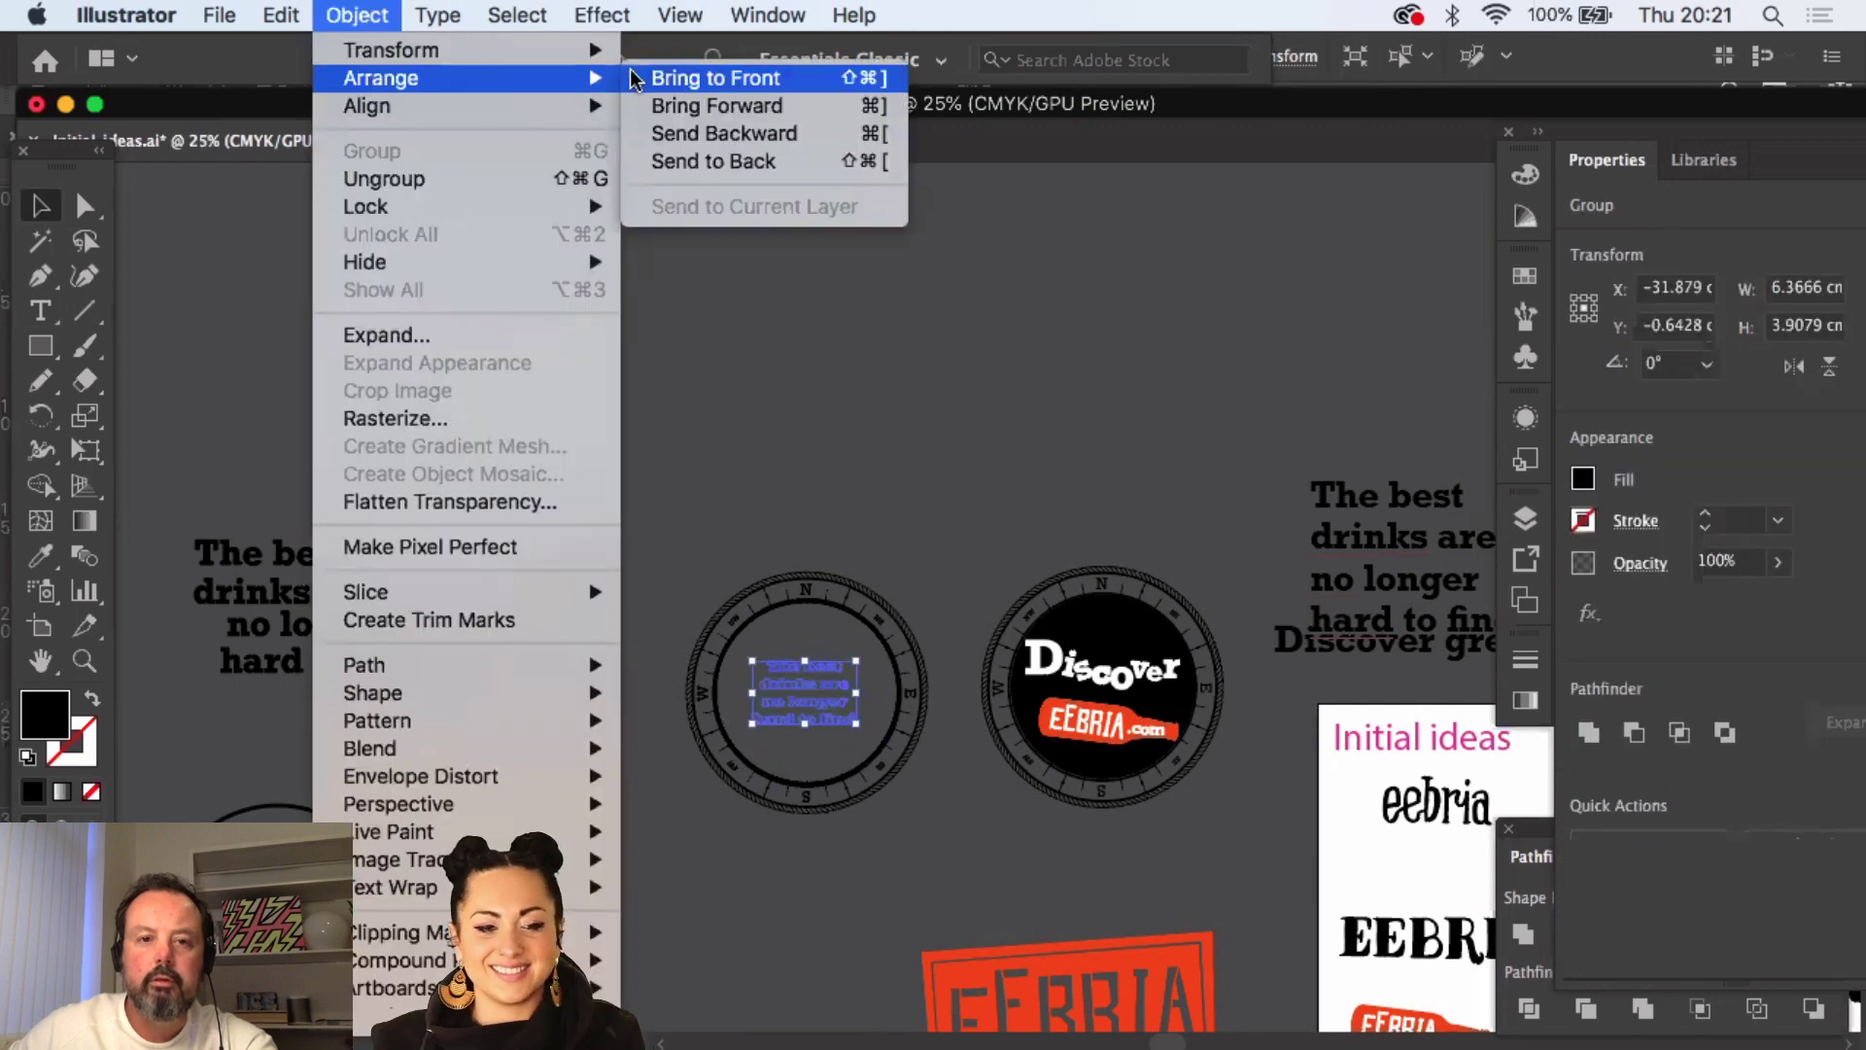
{"action": "left_click", "coordinate": [716, 78]}
{"action": "left_click", "coordinate": [947, 387]}
- Enlarge the tagline inside the compass ring to about 8.5 cm wide and shift it slightly upwards
{"action": "left_click", "coordinate": [84, 661]}
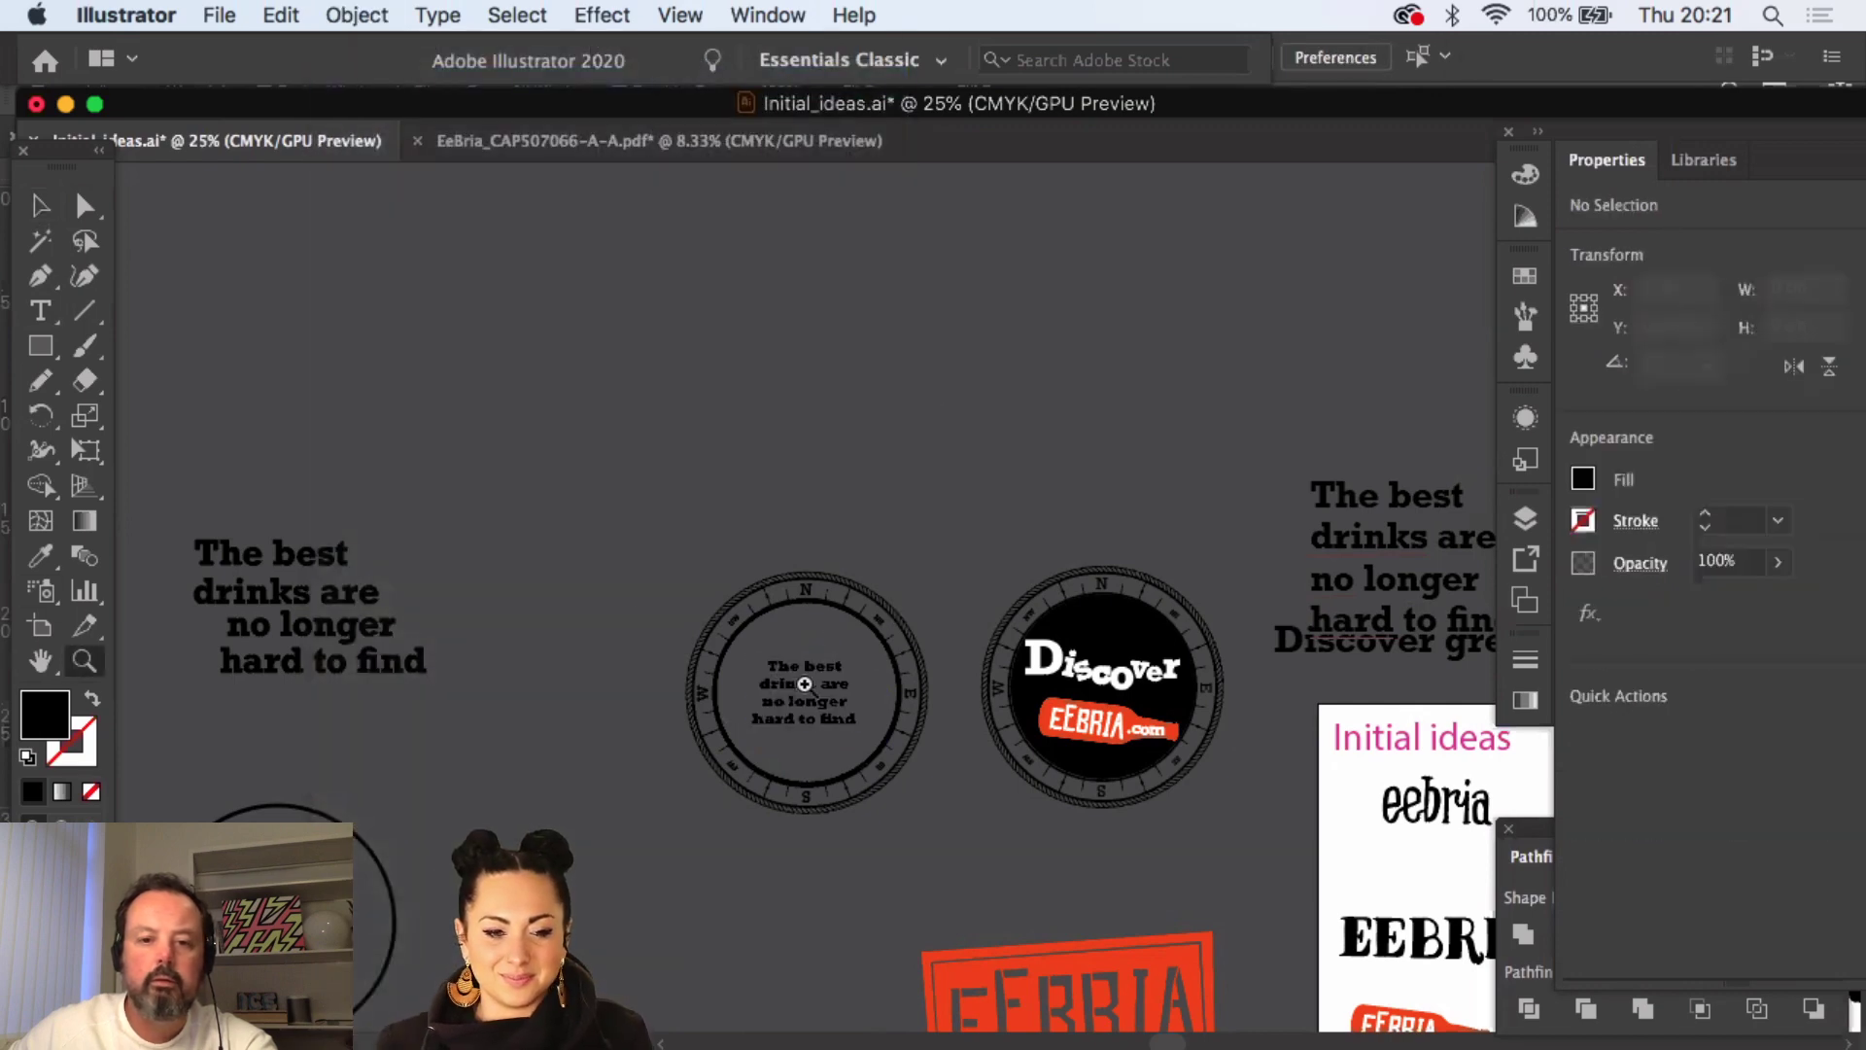
{"action": "left_click", "coordinate": [832, 696]}
{"action": "left_click", "coordinate": [980, 646]}
{"action": "key", "text": "v"}
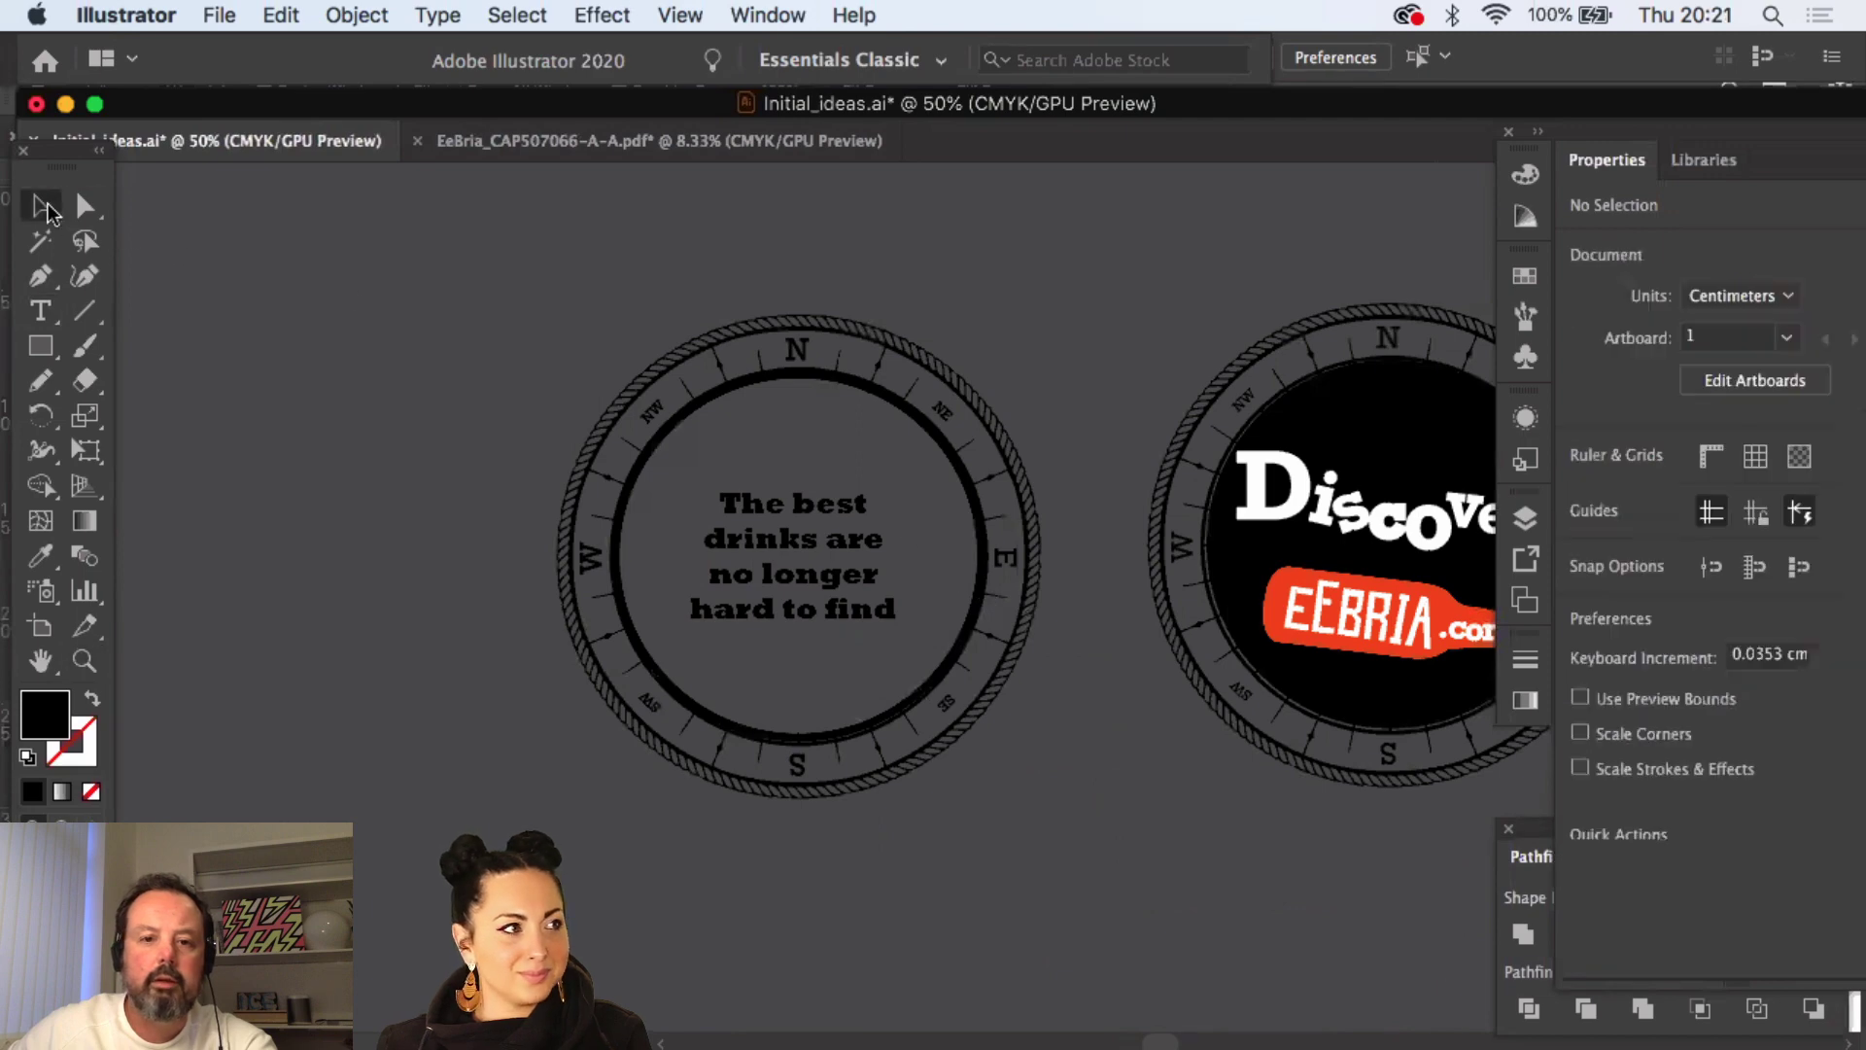
{"action": "left_click", "coordinate": [867, 511]}
{"action": "mouse_move", "coordinate": [898, 488]}
{"action": "left_mouse_down"}
{"action": "mouse_move", "coordinate": [943, 447]}
{"action": "mouse_move", "coordinate": [930, 472]}
{"action": "left_mouse_up"}
{"action": "left_click_drag", "start_coordinate": [818, 495], "coordinate": [823, 472]}
{"action": "left_click", "coordinate": [401, 310]}
- Scale down the red EEBRIA.com sign logo below the badges to about 9.7 cm wide
{"action": "key", "text": "z"}
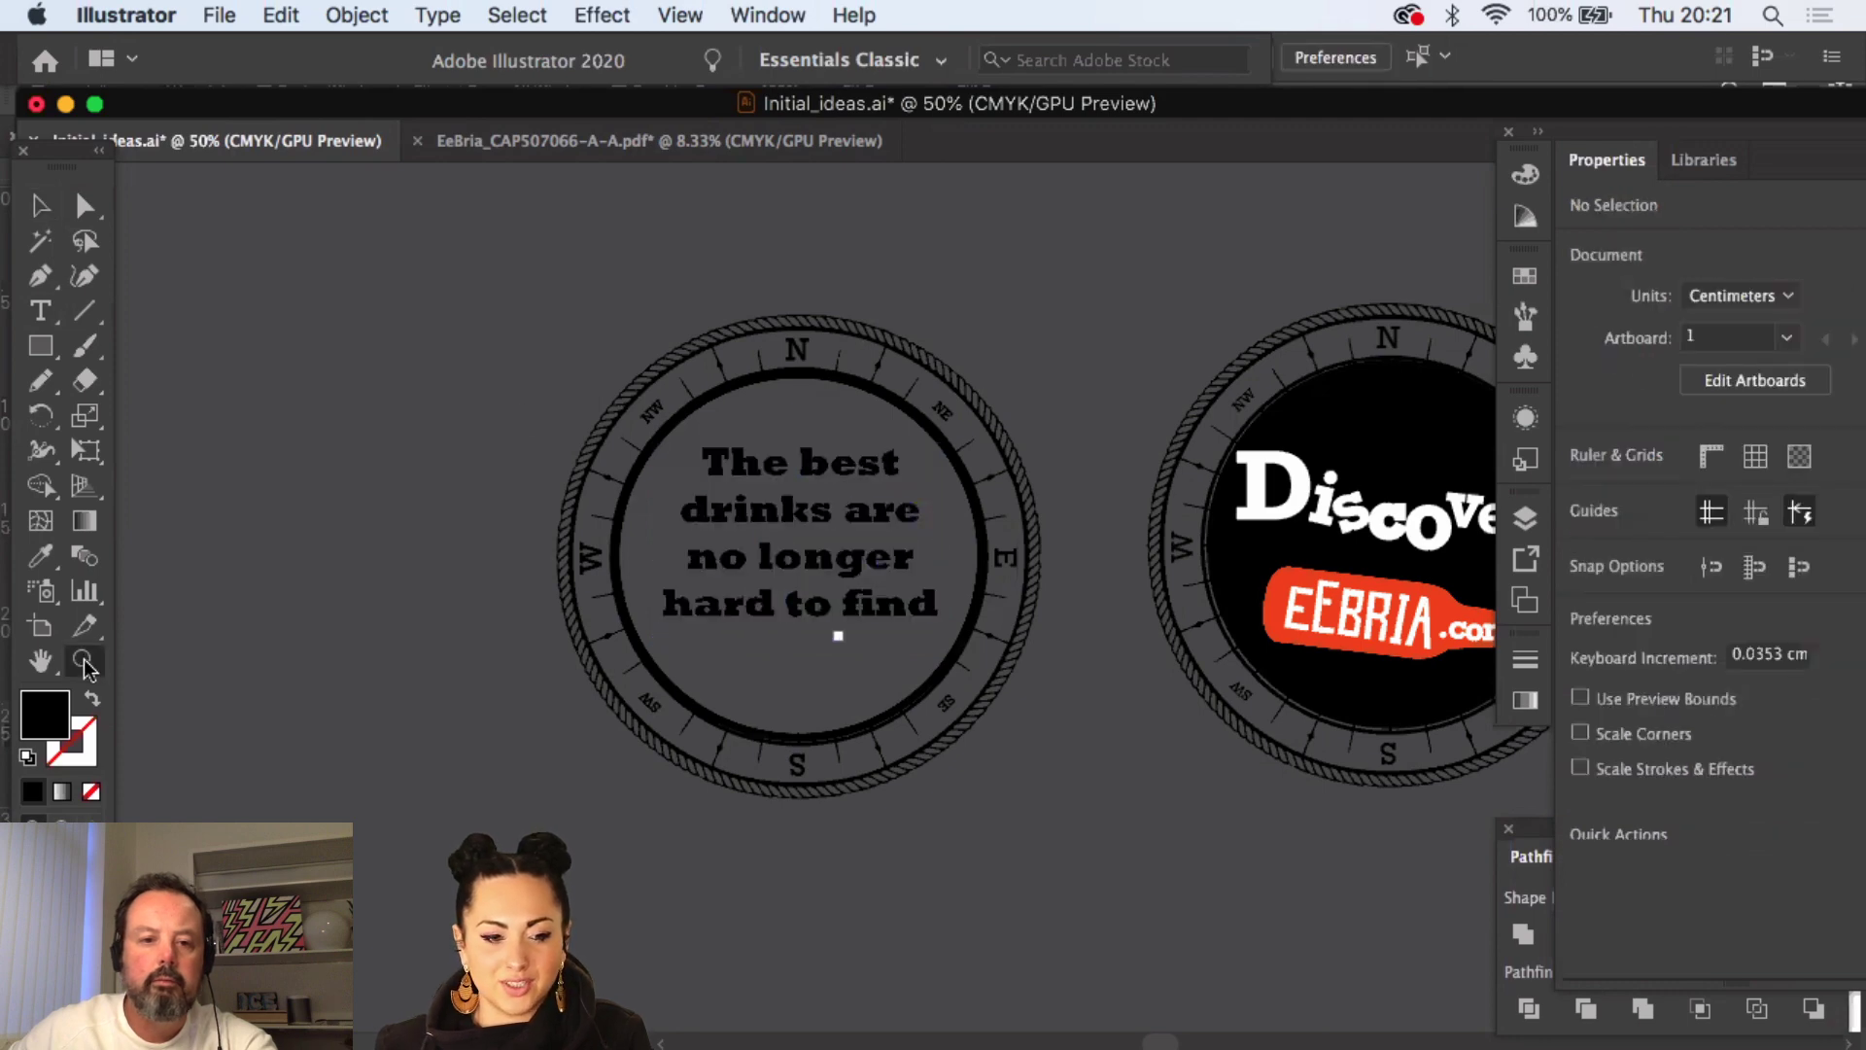
{"action": "left_click", "coordinate": [931, 686], "text": "alt"}
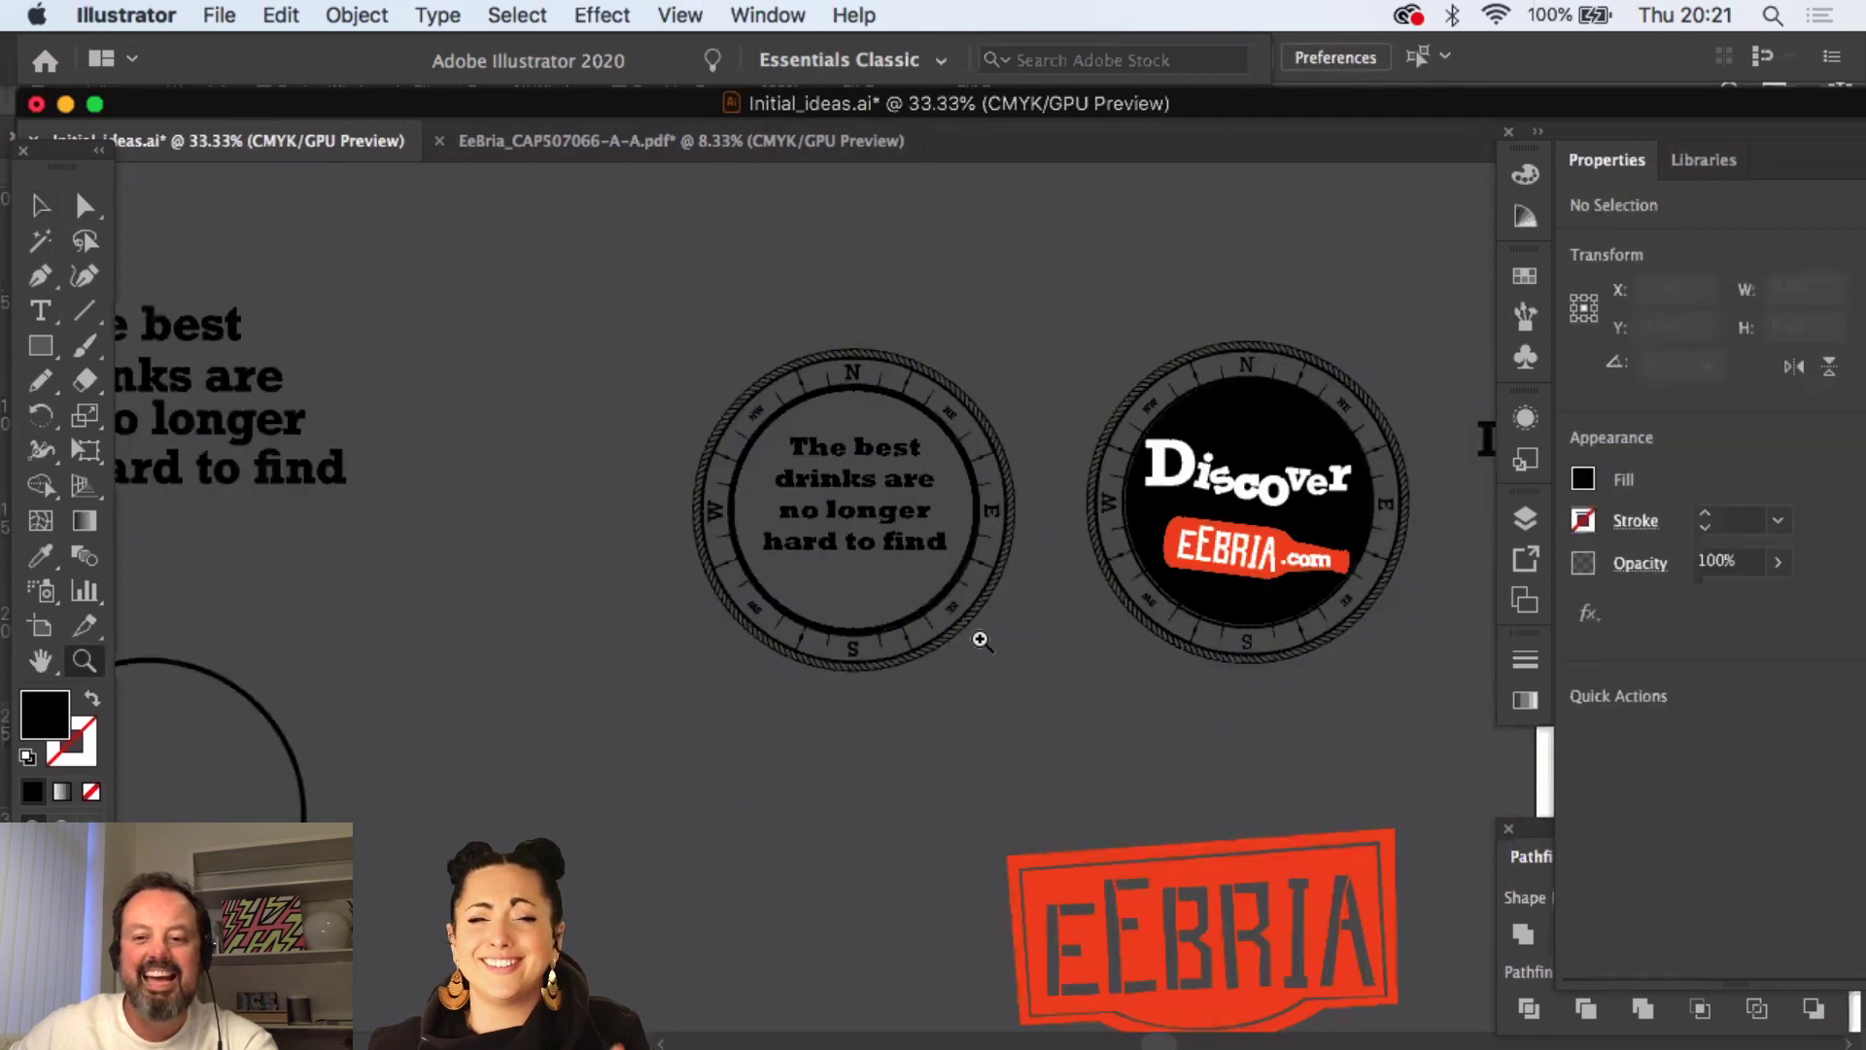
{"action": "left_click_drag", "start_coordinate": [979, 640], "coordinate": [707, 470]}
{"action": "key", "text": "v"}
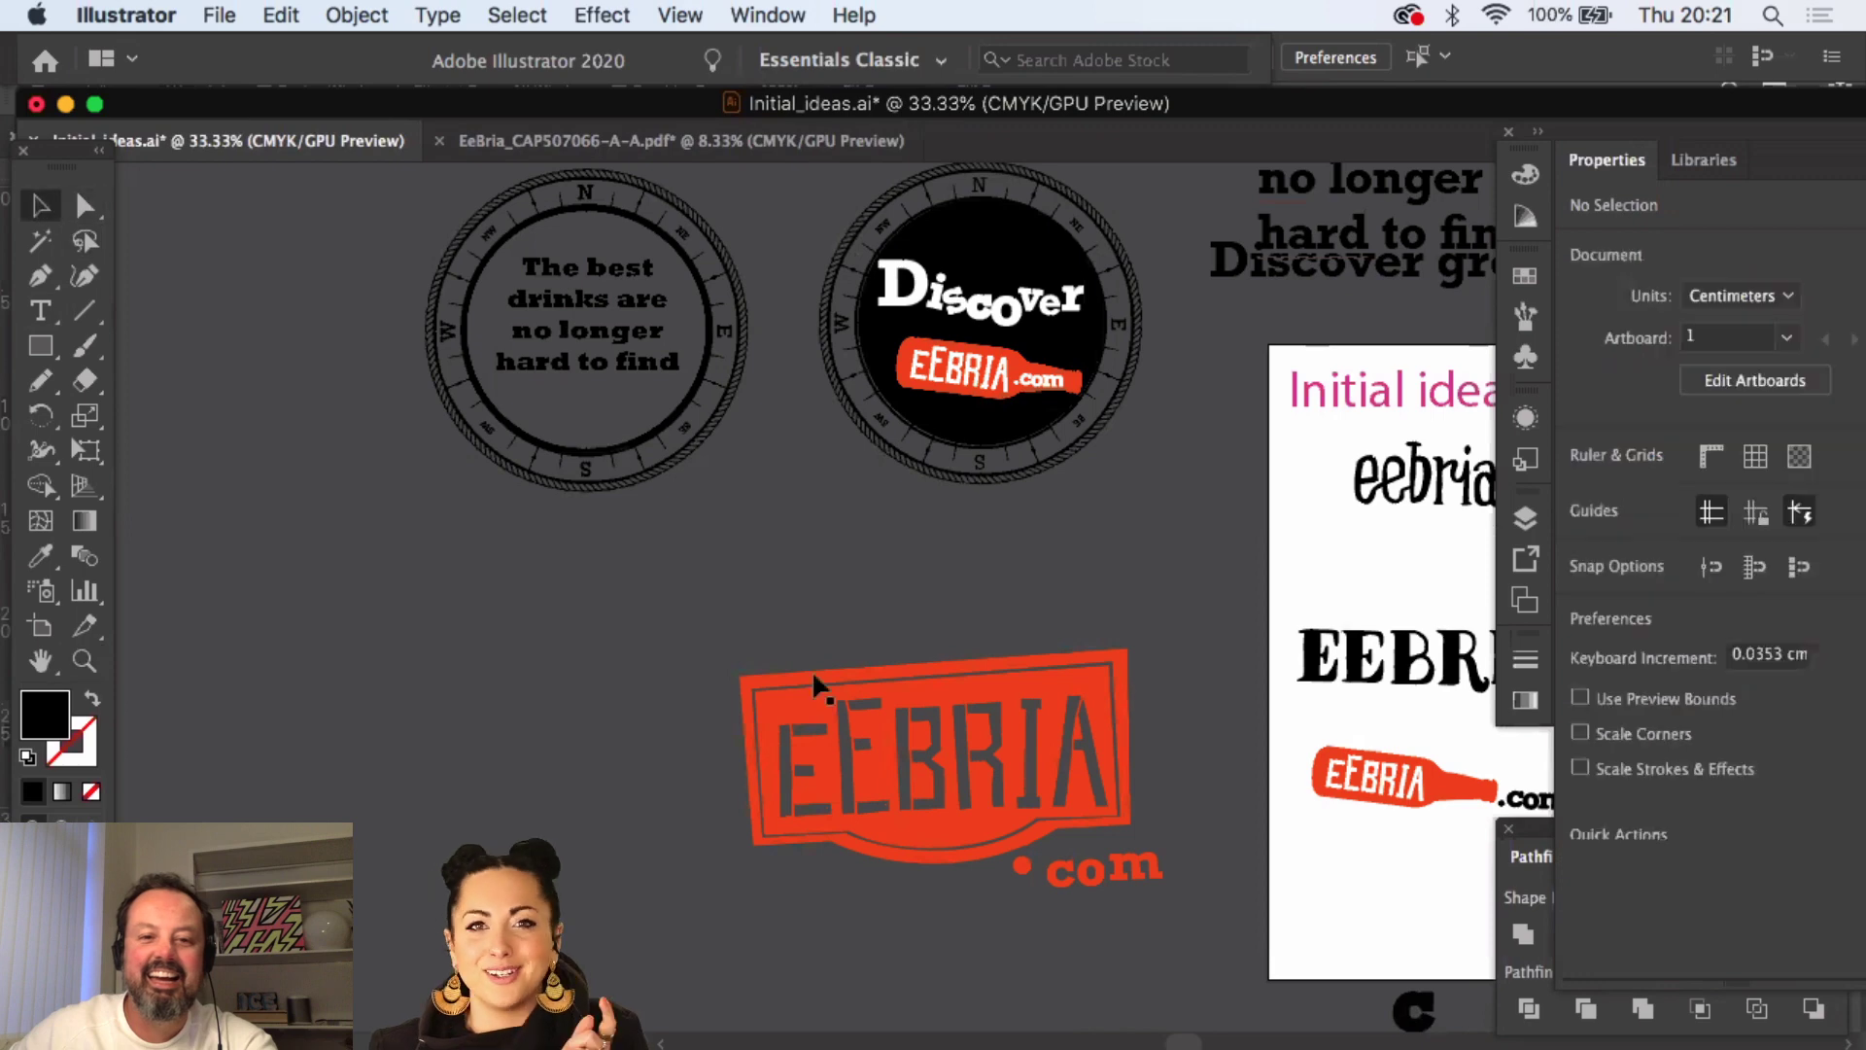
{"action": "left_click_drag", "start_coordinate": [823, 681], "coordinate": [1229, 954]}
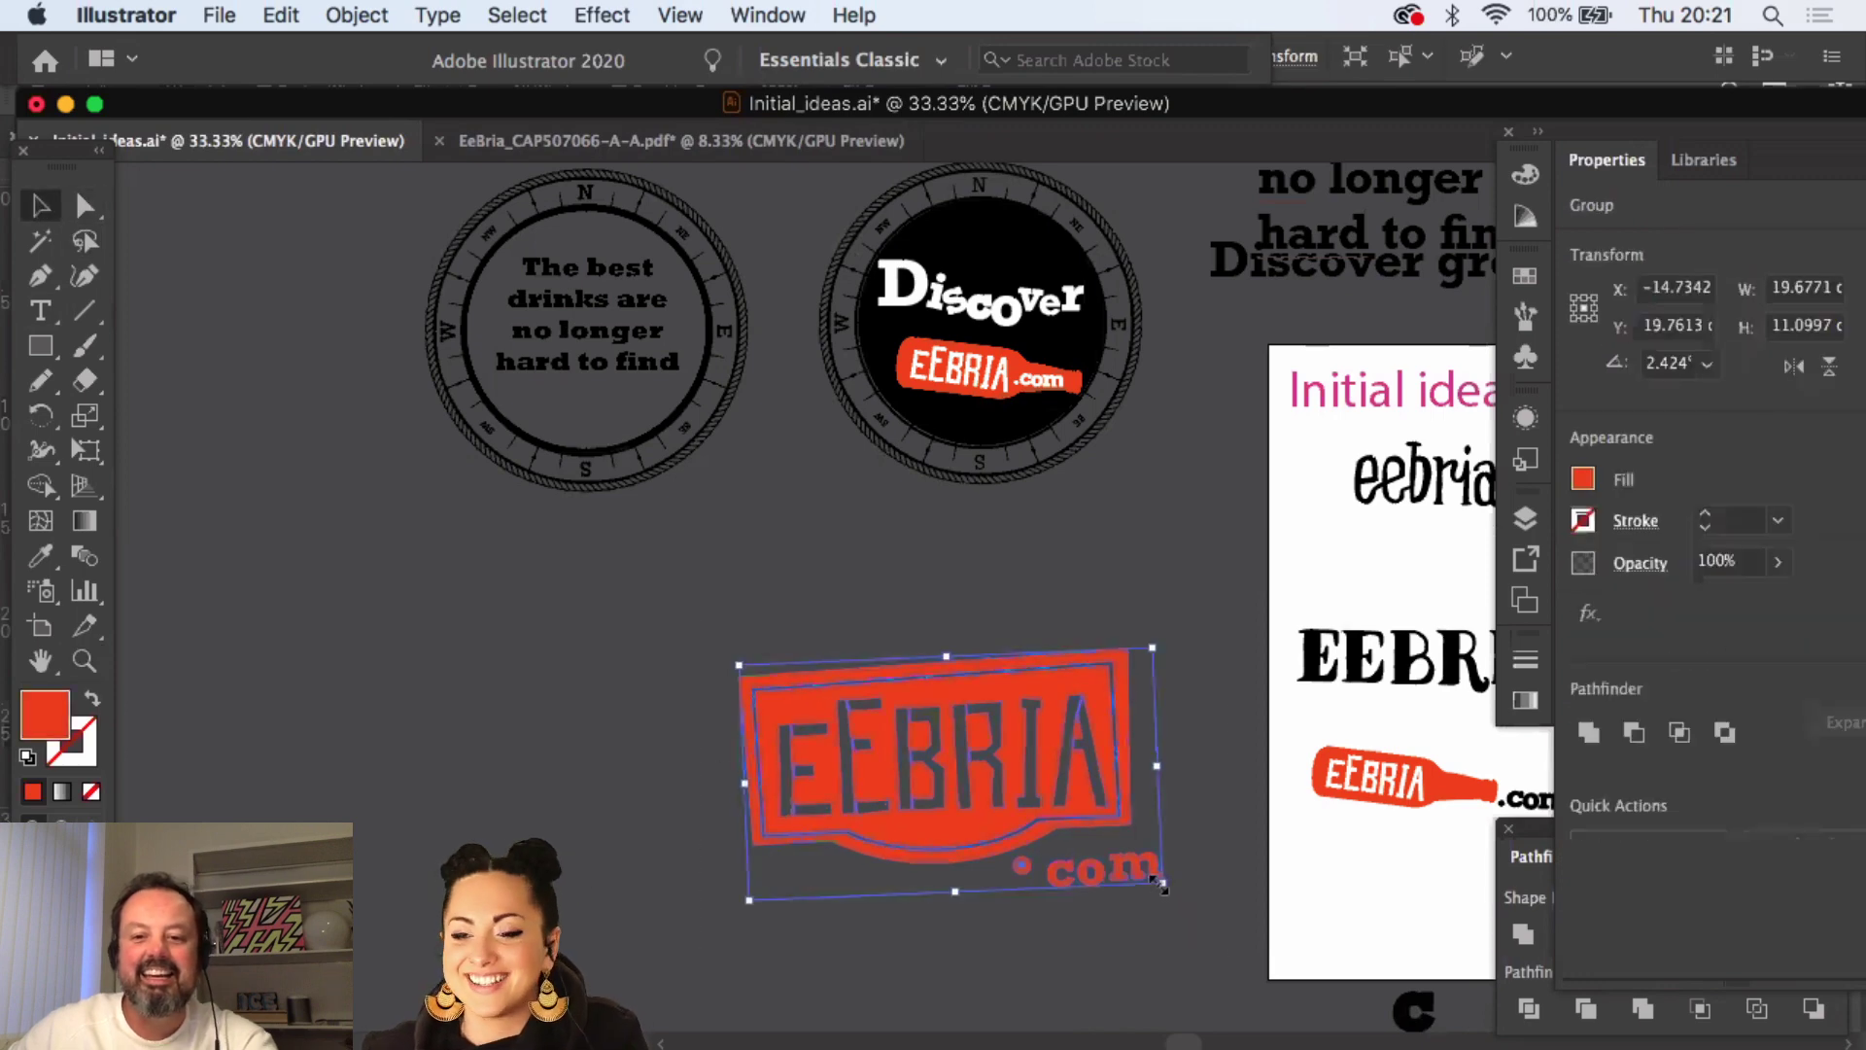
{"action": "left_click_drag", "start_coordinate": [1165, 893], "coordinate": [1096, 829]}
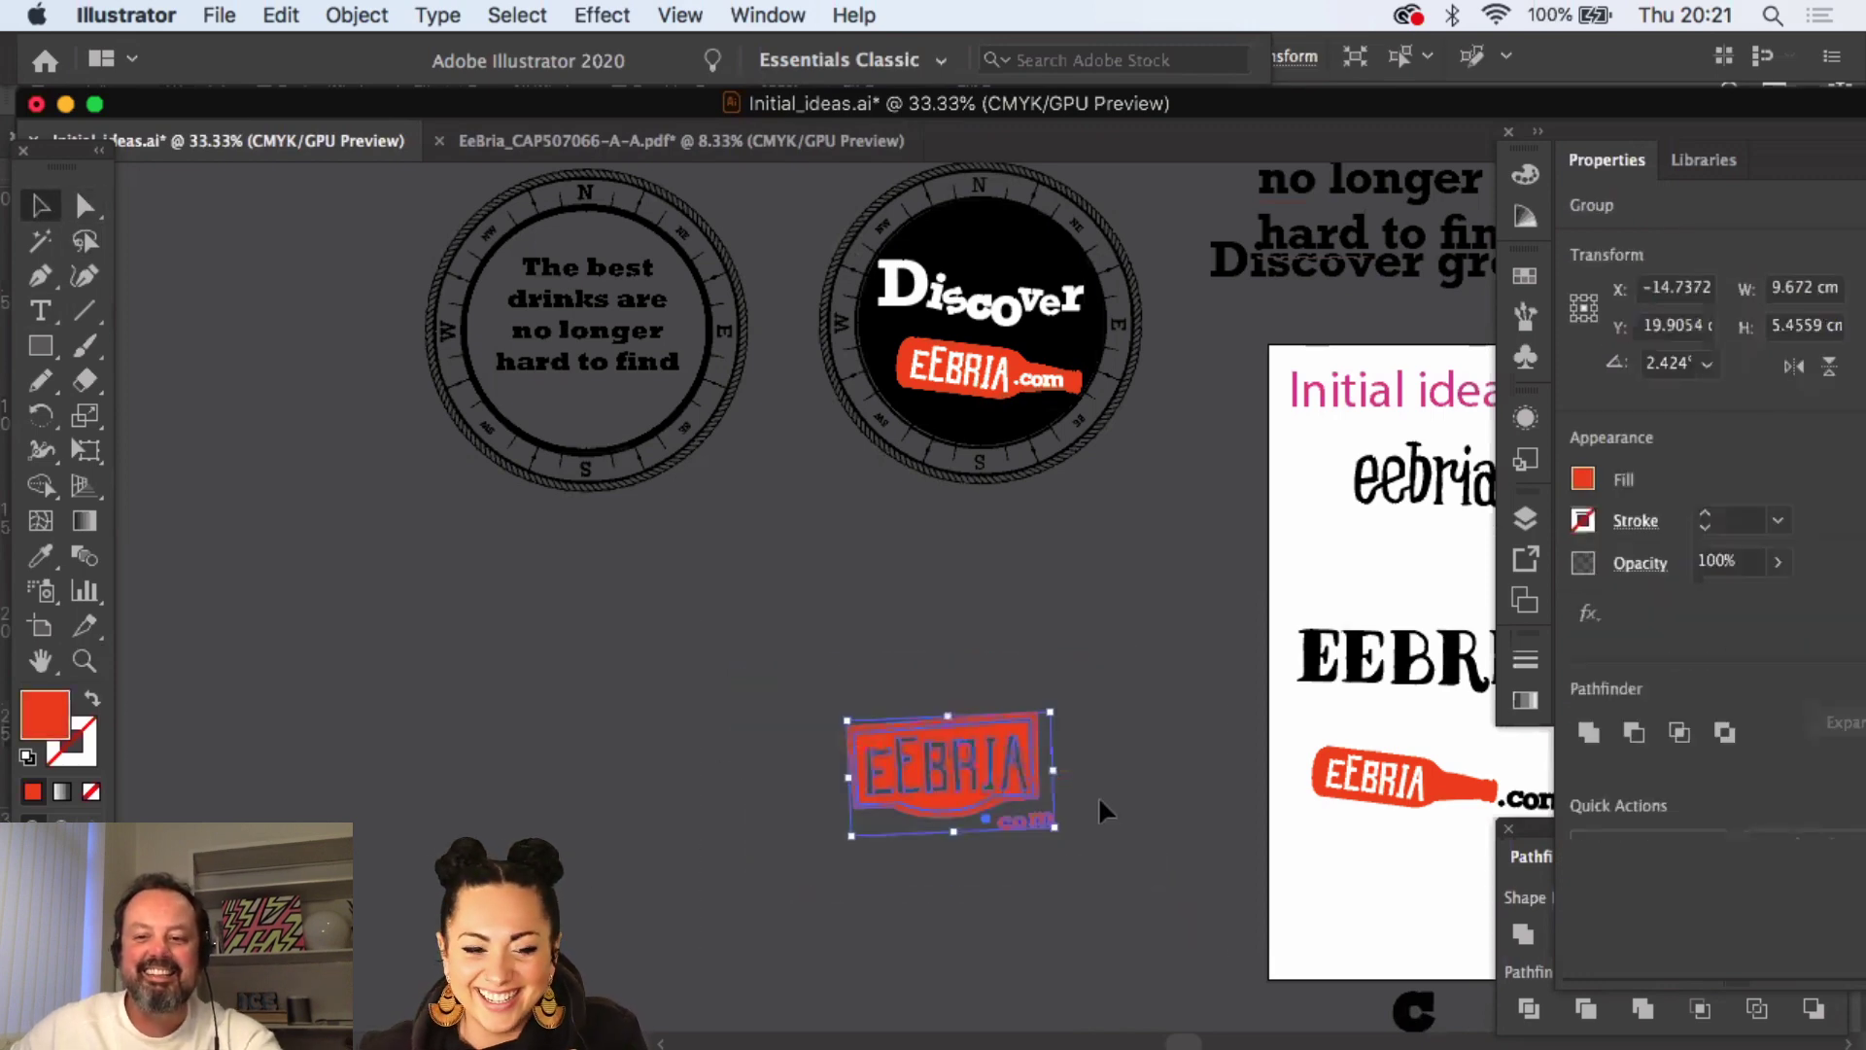
- Duplicate the red EEBRIA.com sign logo and recolour the copy with black sampled from the Discover badge
{"action": "key", "text": "super+c"}
{"action": "key", "text": "super+v"}
{"action": "key", "text": "i"}
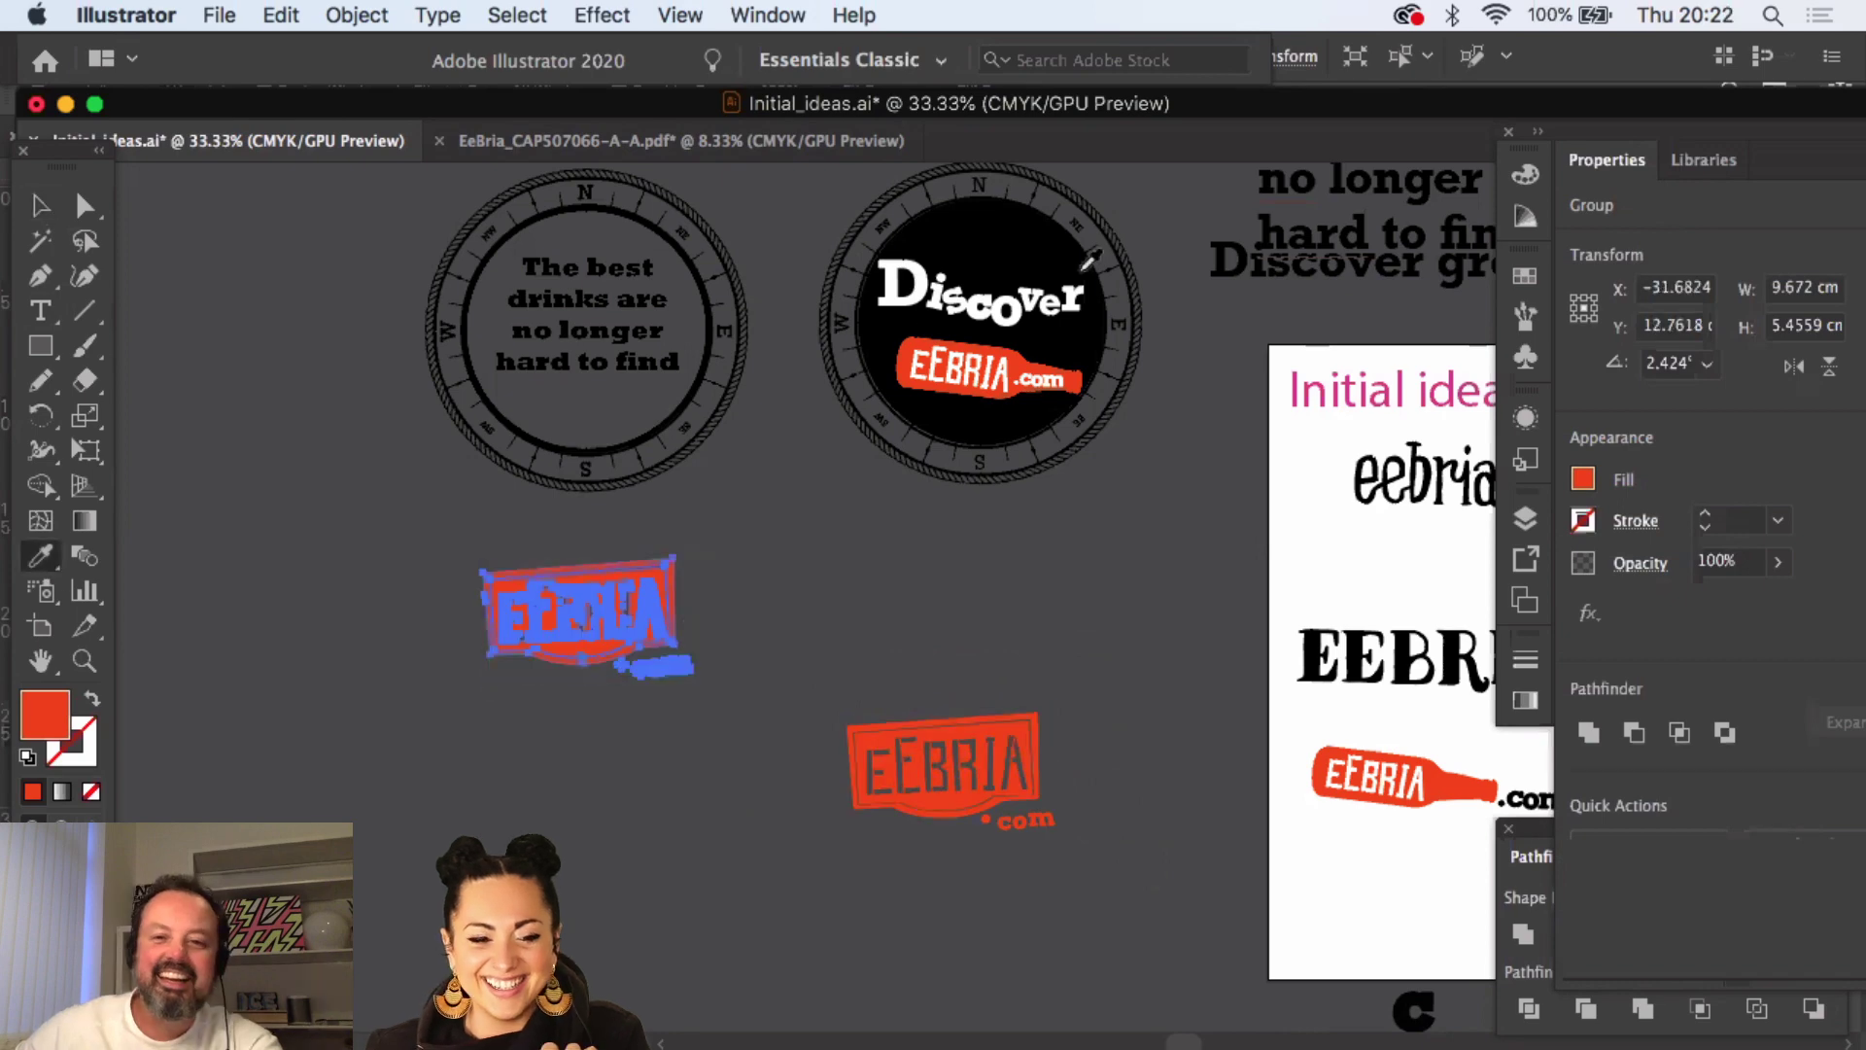
{"action": "left_click", "coordinate": [1072, 241]}
{"action": "key", "text": "v"}
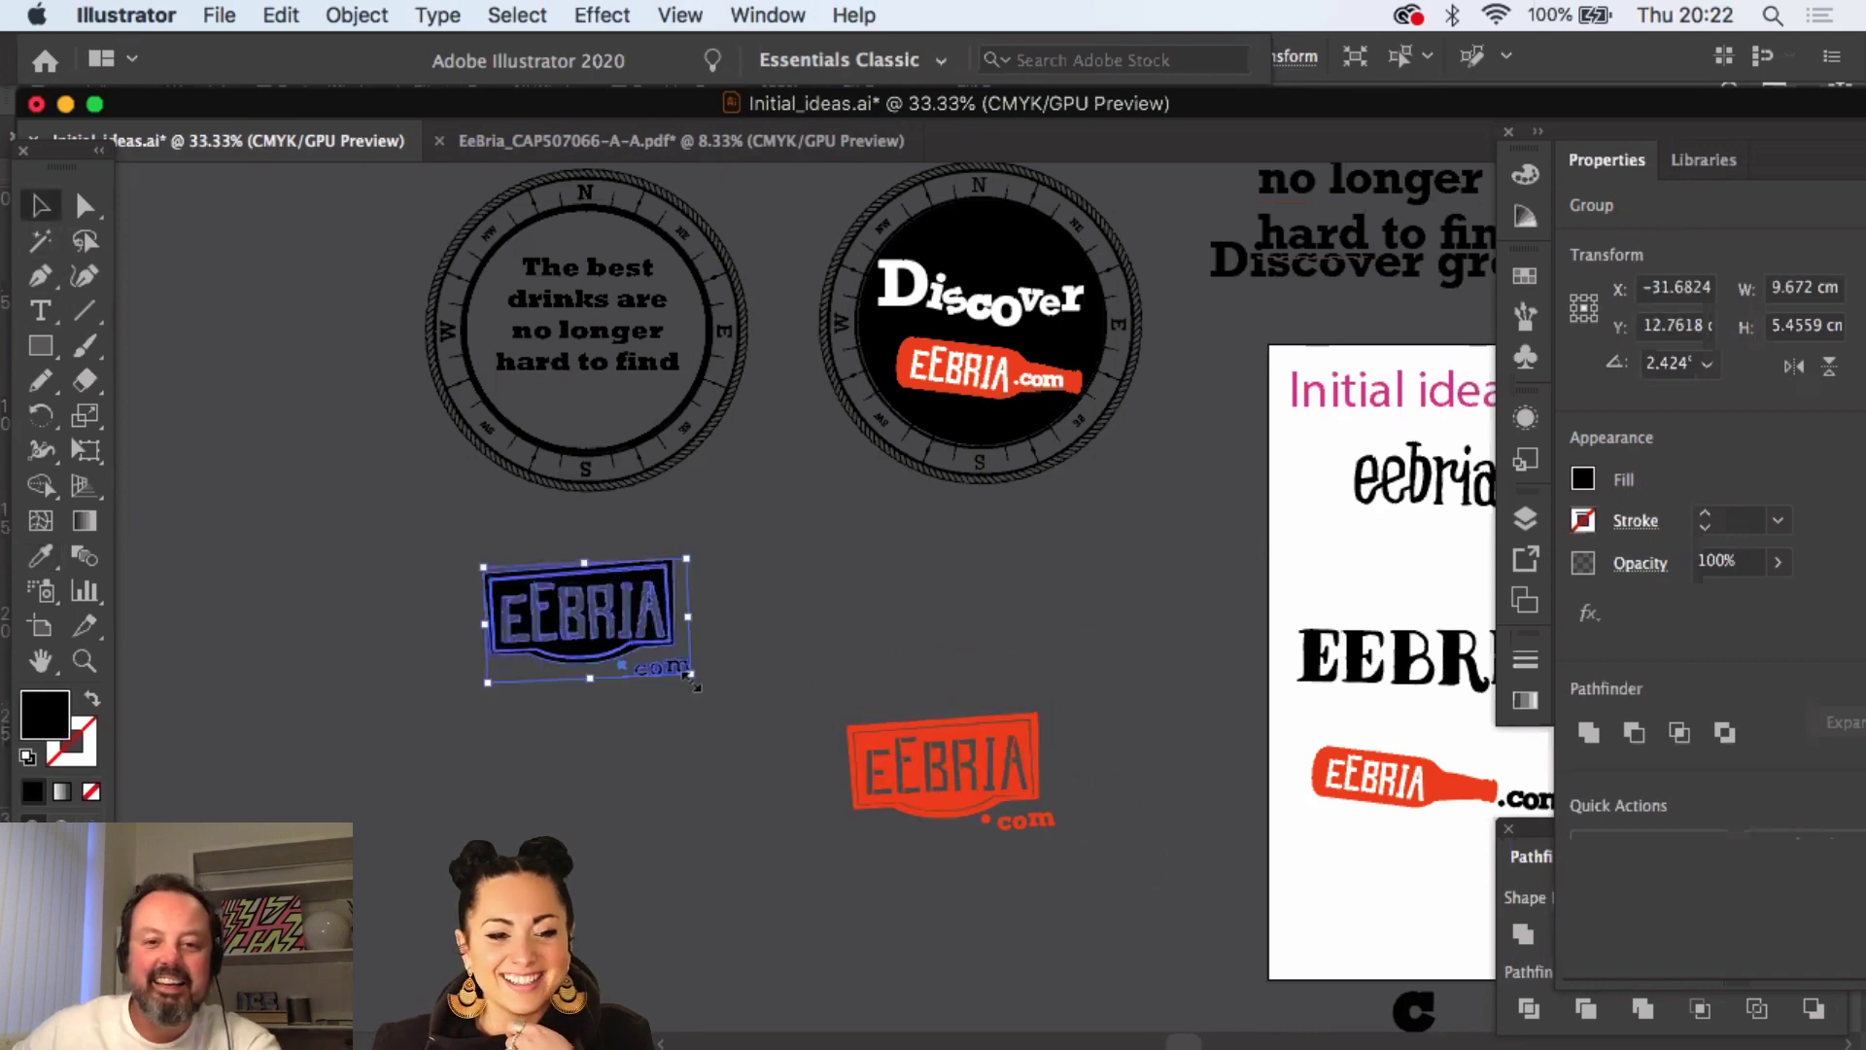
- Shrink the black EEBRIA.com logo to about 5.25 cm wide and place it under the tagline inside the compass ring
{"action": "left_click_drag", "start_coordinate": [692, 679], "coordinate": [691, 608]}
{"action": "left_click", "coordinate": [721, 500]}
{"action": "left_click_drag", "start_coordinate": [720, 500], "coordinate": [779, 713]}
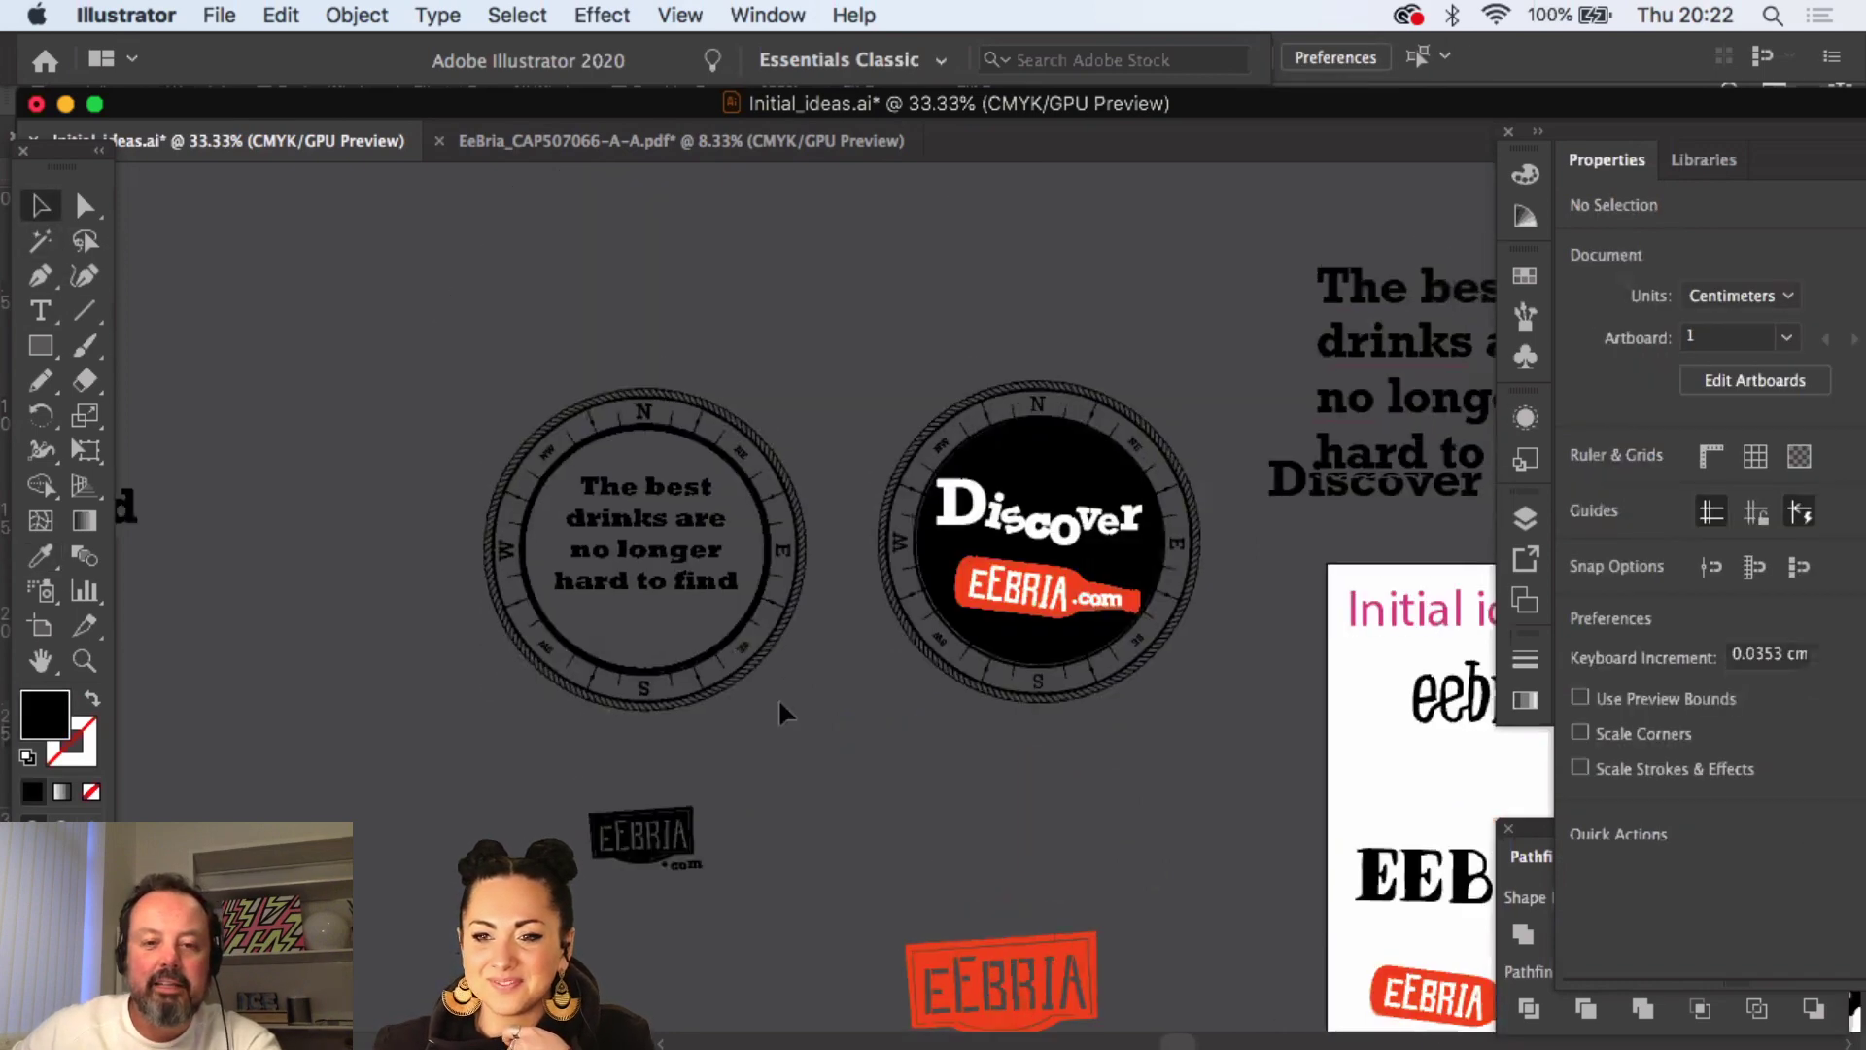
{"action": "left_click_drag", "start_coordinate": [656, 846], "coordinate": [649, 639]}
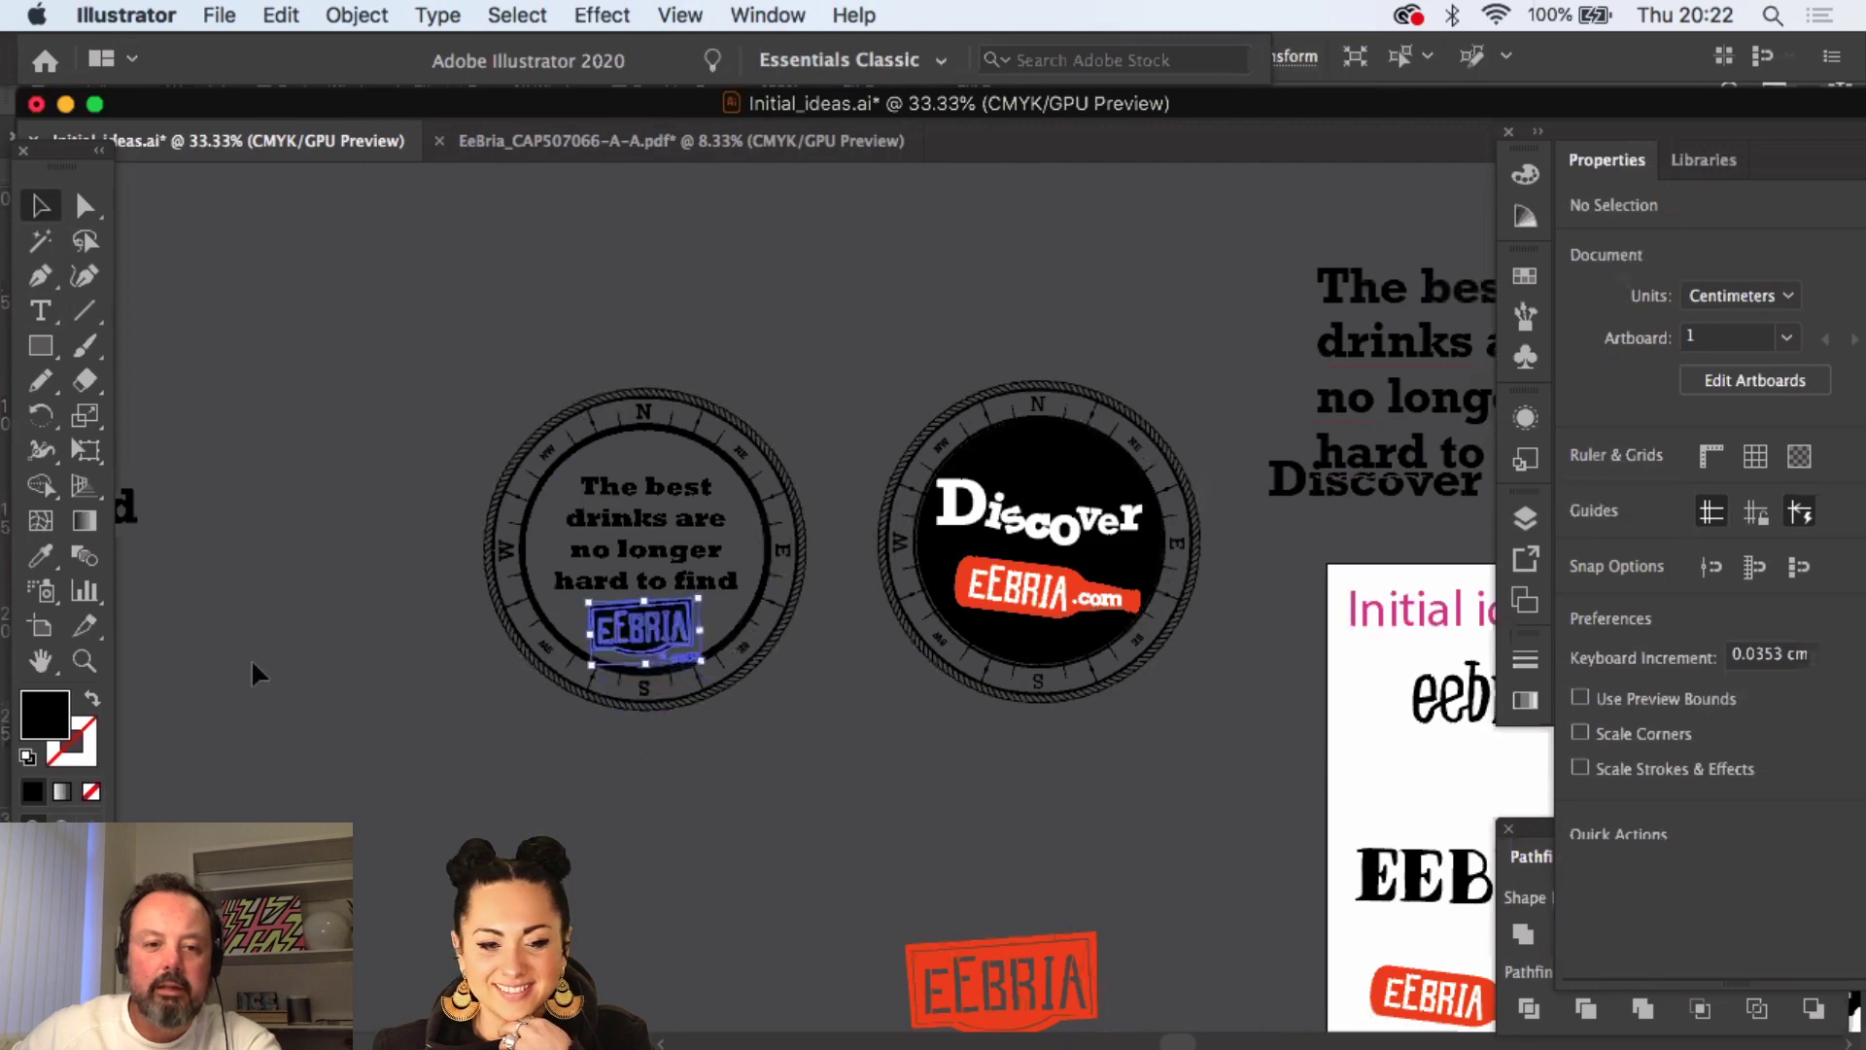
- Scale the tagline to about 7.7 cm wide and nudge it up, and shrink the black EEBRIA.com logo beneath it
{"action": "key", "text": "z"}
{"action": "left_click", "coordinate": [795, 577]}
{"action": "left_click", "coordinate": [797, 582]}
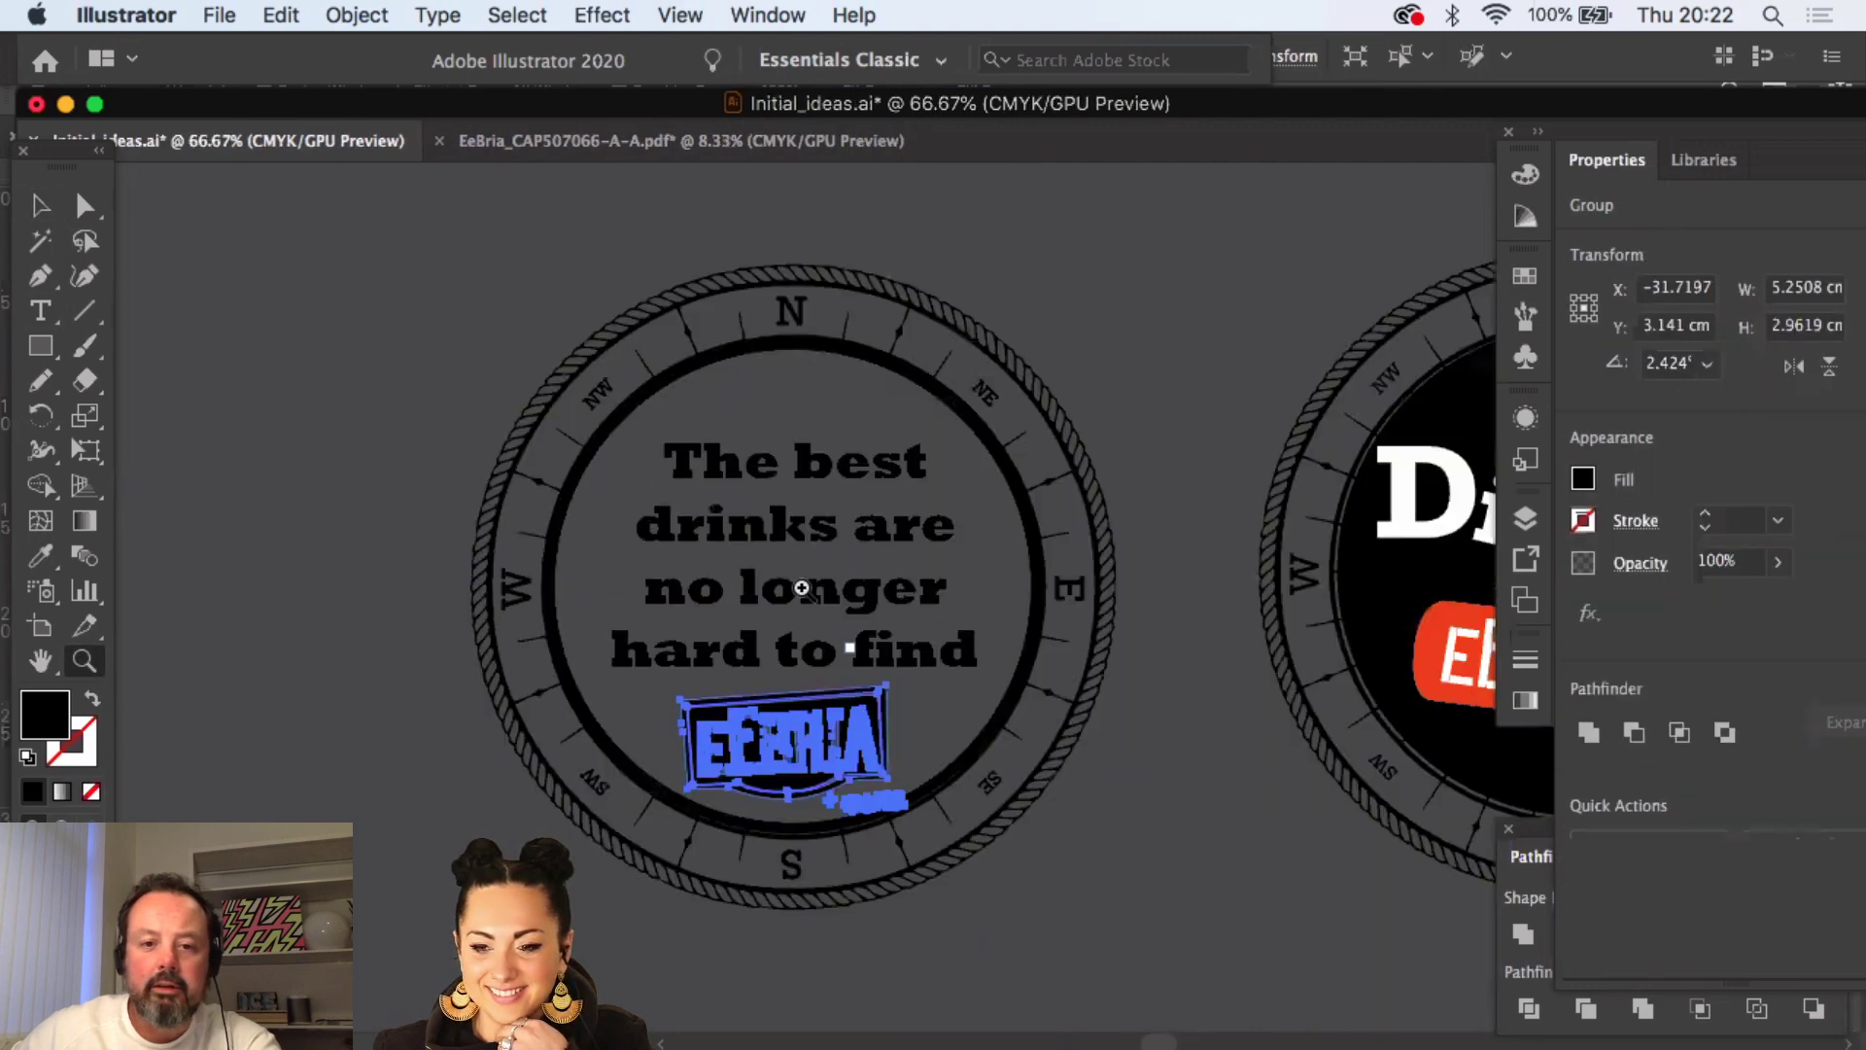
{"action": "key", "text": "v"}
{"action": "left_click", "coordinate": [920, 526]}
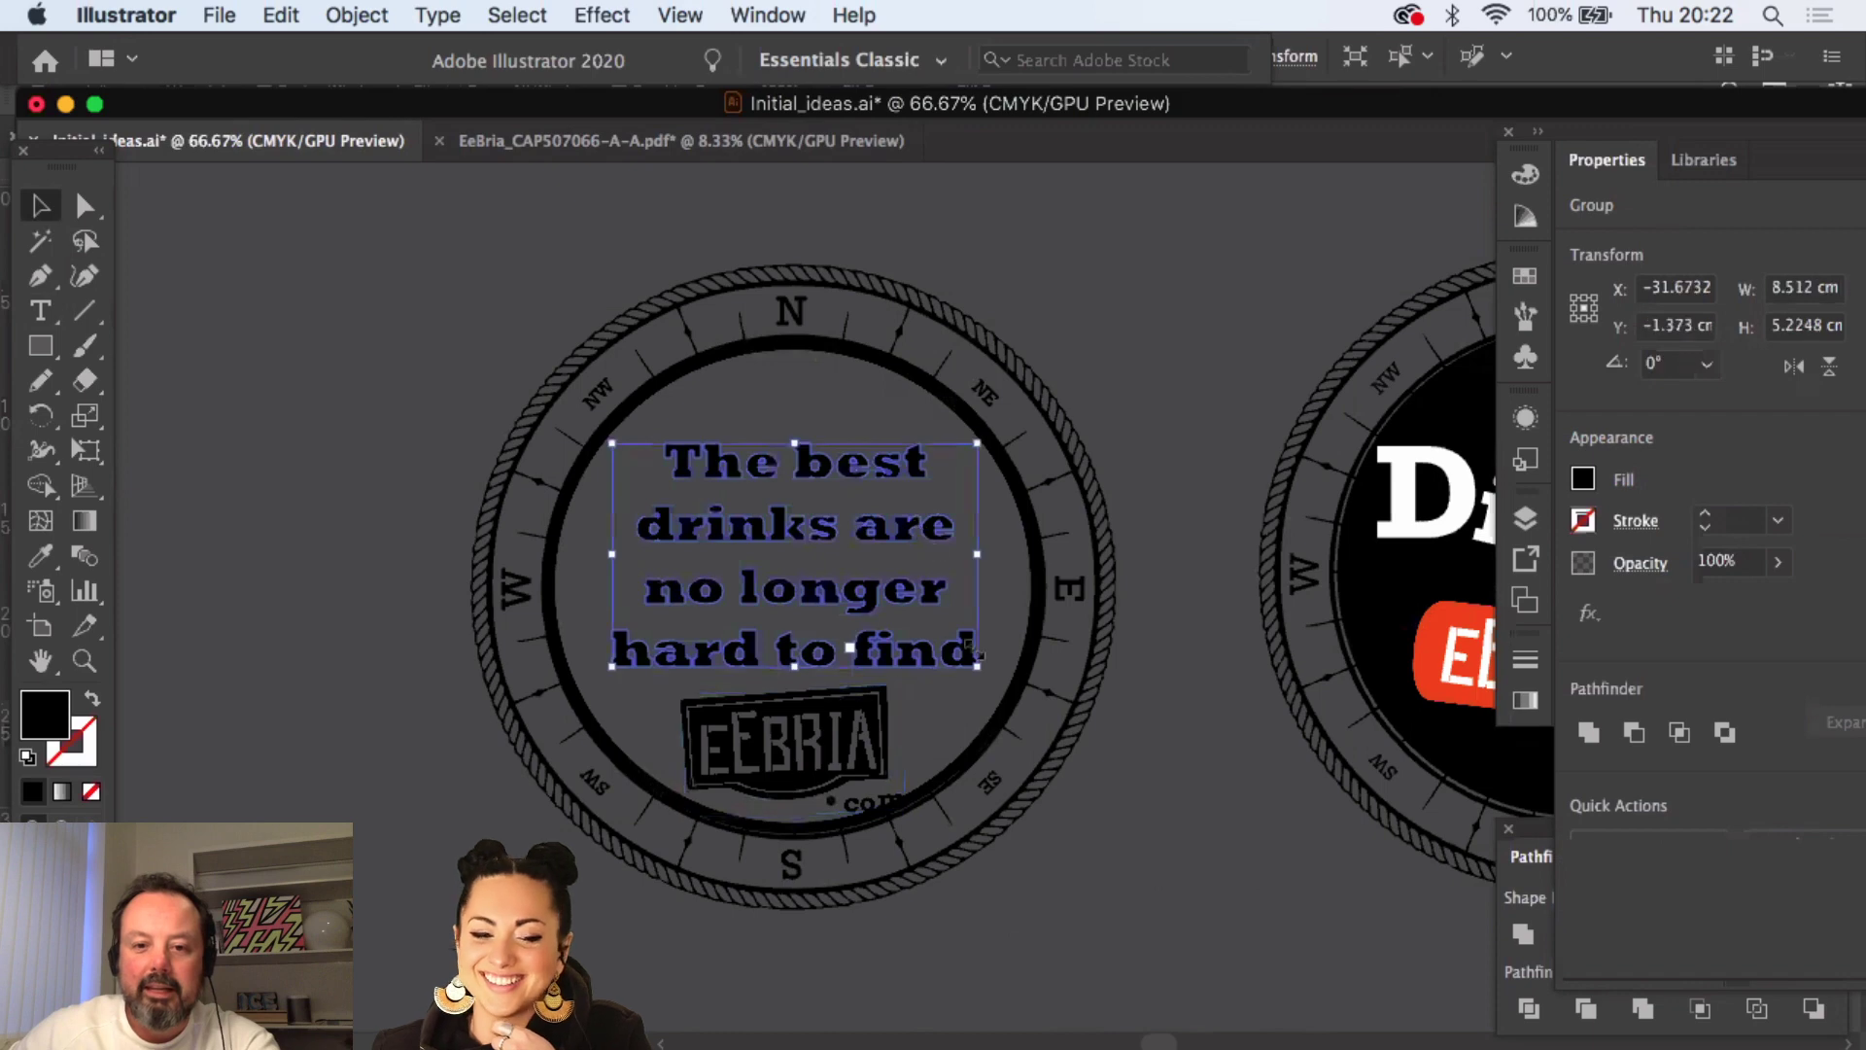
{"action": "left_click_drag", "start_coordinate": [976, 669], "coordinate": [950, 640]}
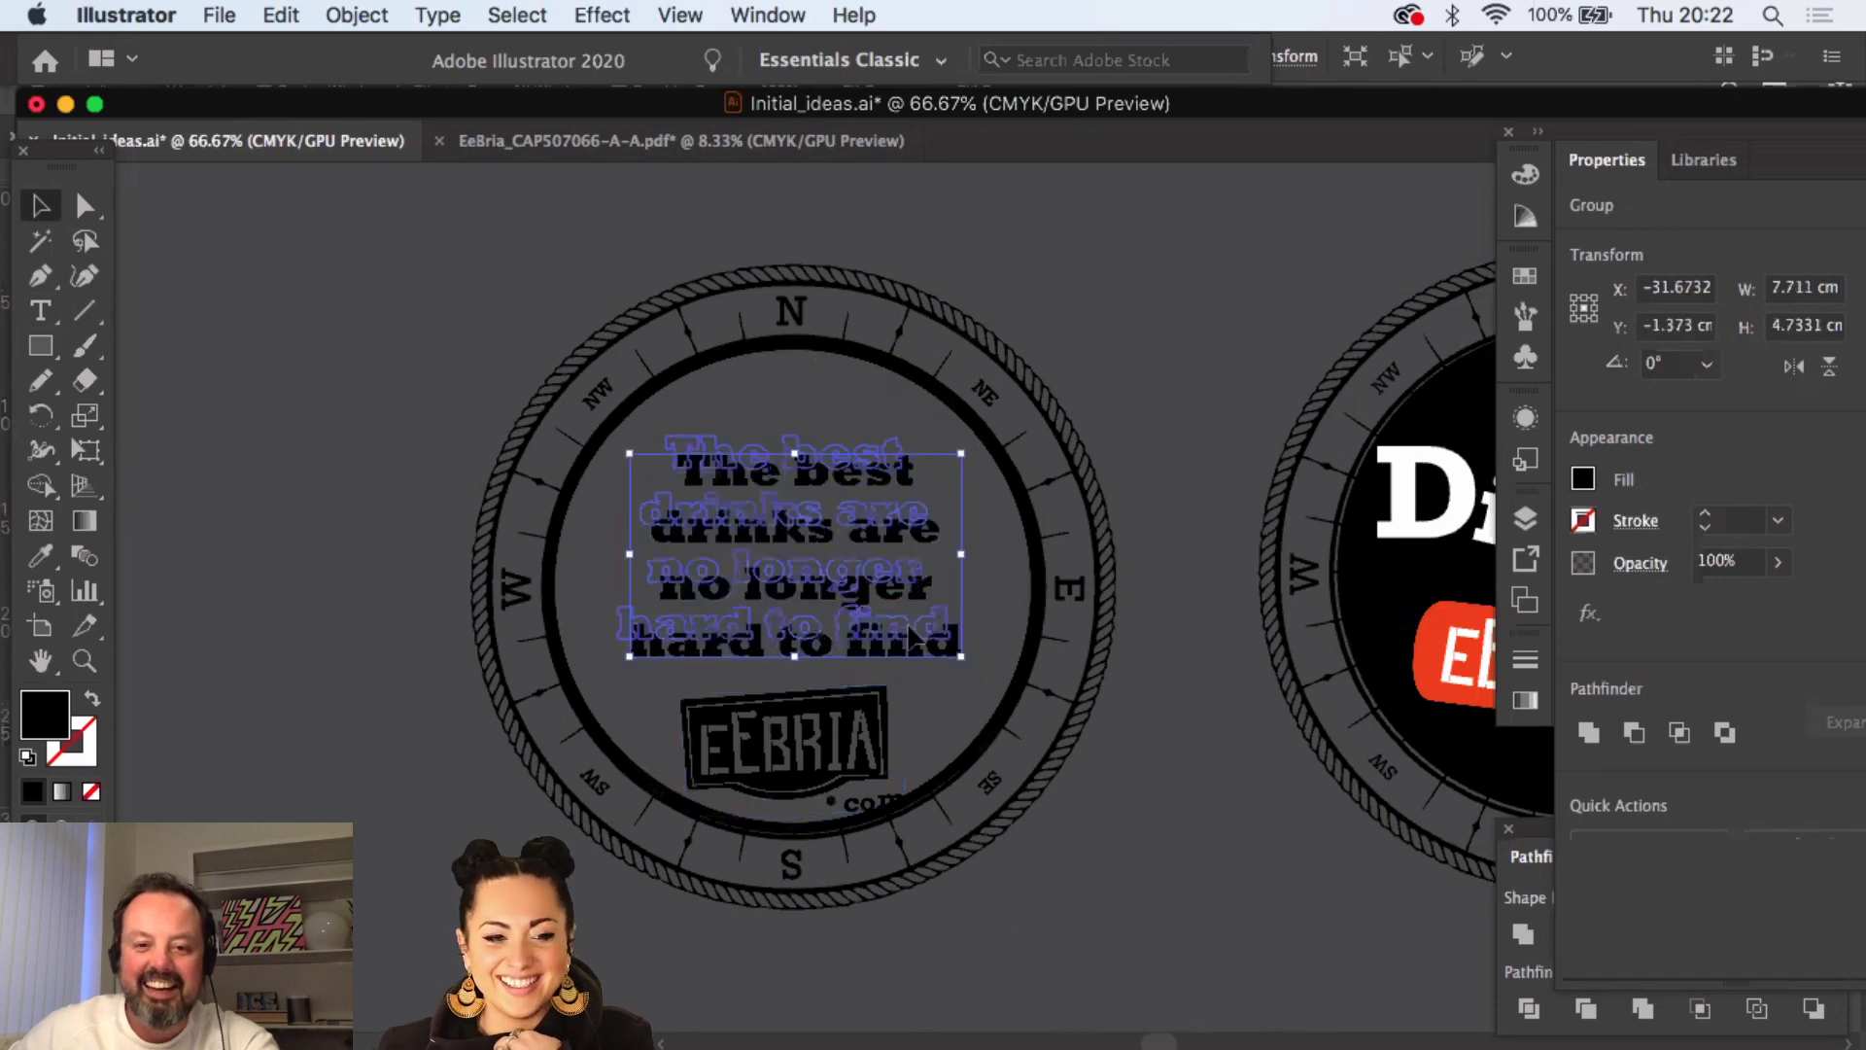
{"action": "mouse_move", "coordinate": [879, 763]}
{"action": "left_mouse_down"}
{"action": "mouse_move", "coordinate": [868, 741]}
{"action": "mouse_move", "coordinate": [903, 783]}
{"action": "mouse_move", "coordinate": [892, 770]}
{"action": "left_mouse_up"}
{"action": "left_click", "coordinate": [1069, 826]}
{"action": "scroll", "coordinate": [1050, 758], "scroll_direction": "down", "scroll_amount": 2}
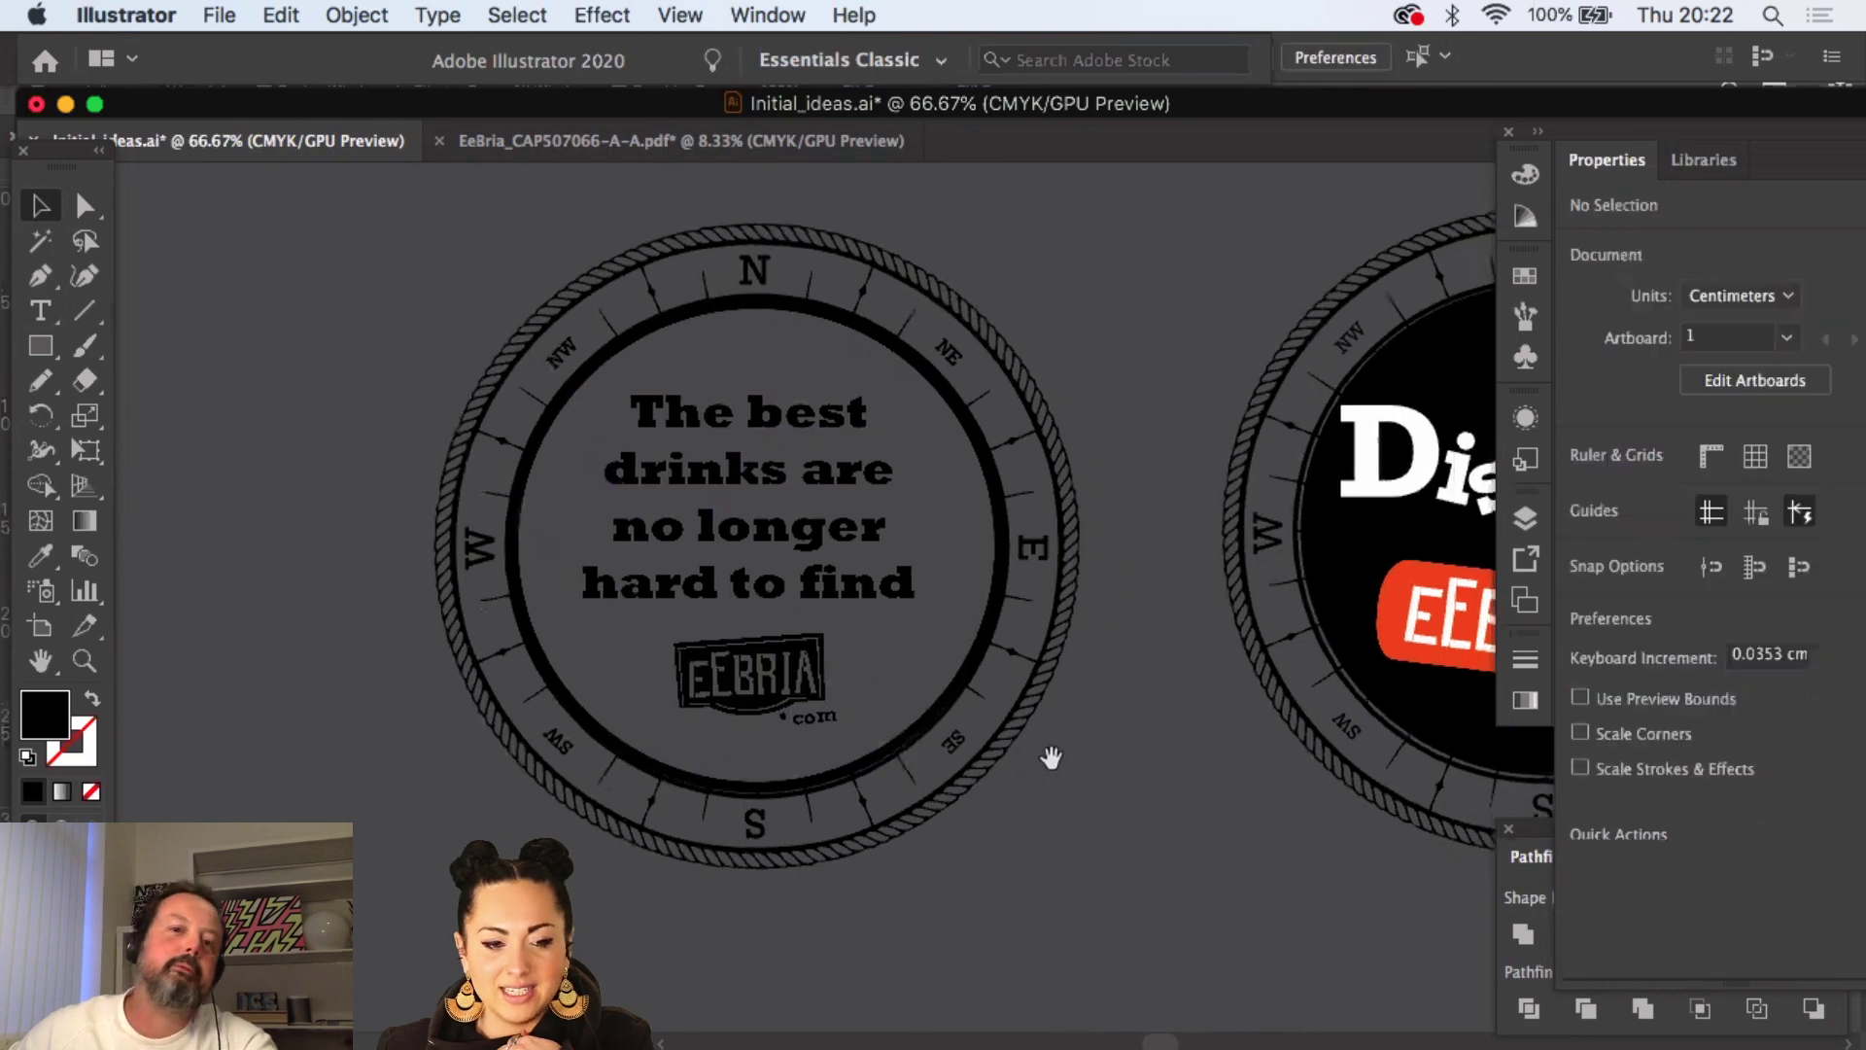
- Delete the complete Discover compass badge beside the tagline badge
{"action": "left_click", "coordinate": [86, 661]}
{"action": "left_click", "coordinate": [948, 578], "text": "alt"}
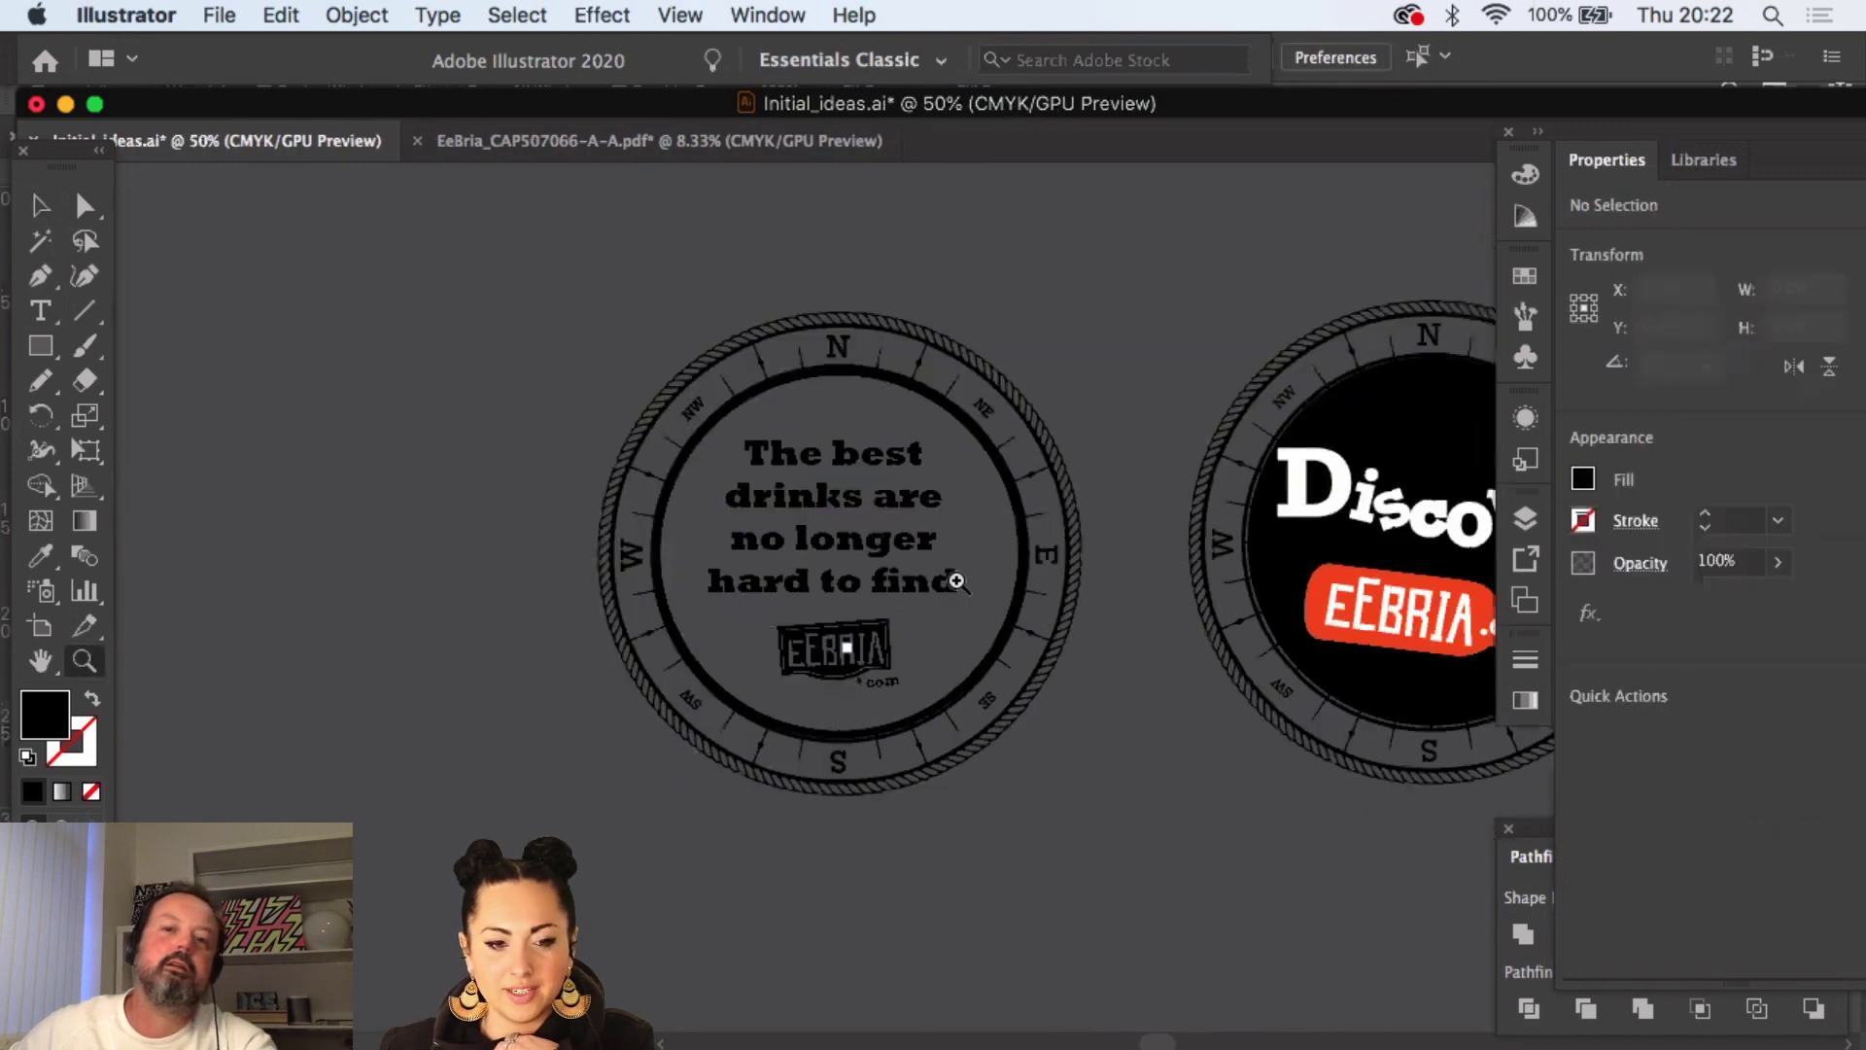
{"action": "left_click", "coordinate": [954, 582], "text": "alt"}
{"action": "left_click", "coordinate": [41, 205]}
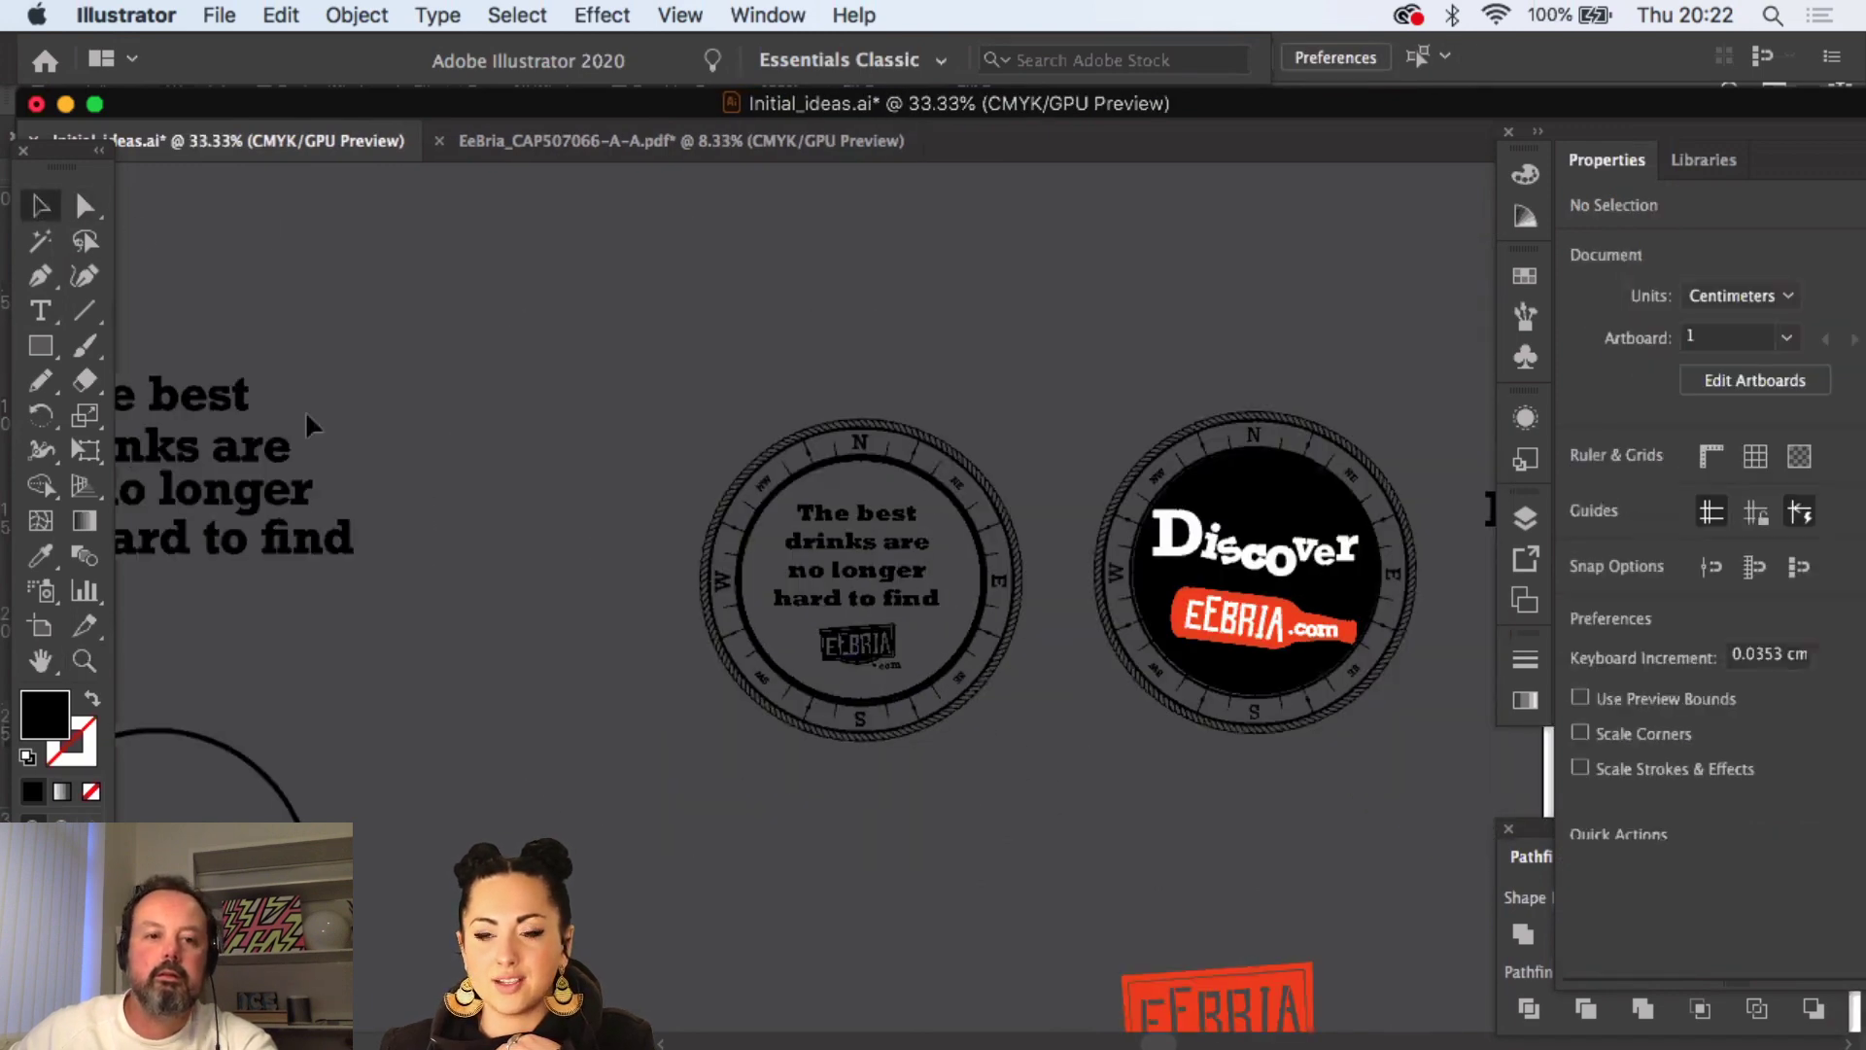
{"action": "left_click", "coordinate": [248, 456]}
{"action": "left_click", "coordinate": [346, 395]}
{"action": "scroll", "coordinate": [785, 348], "scroll_direction": "right", "scroll_amount": 3}
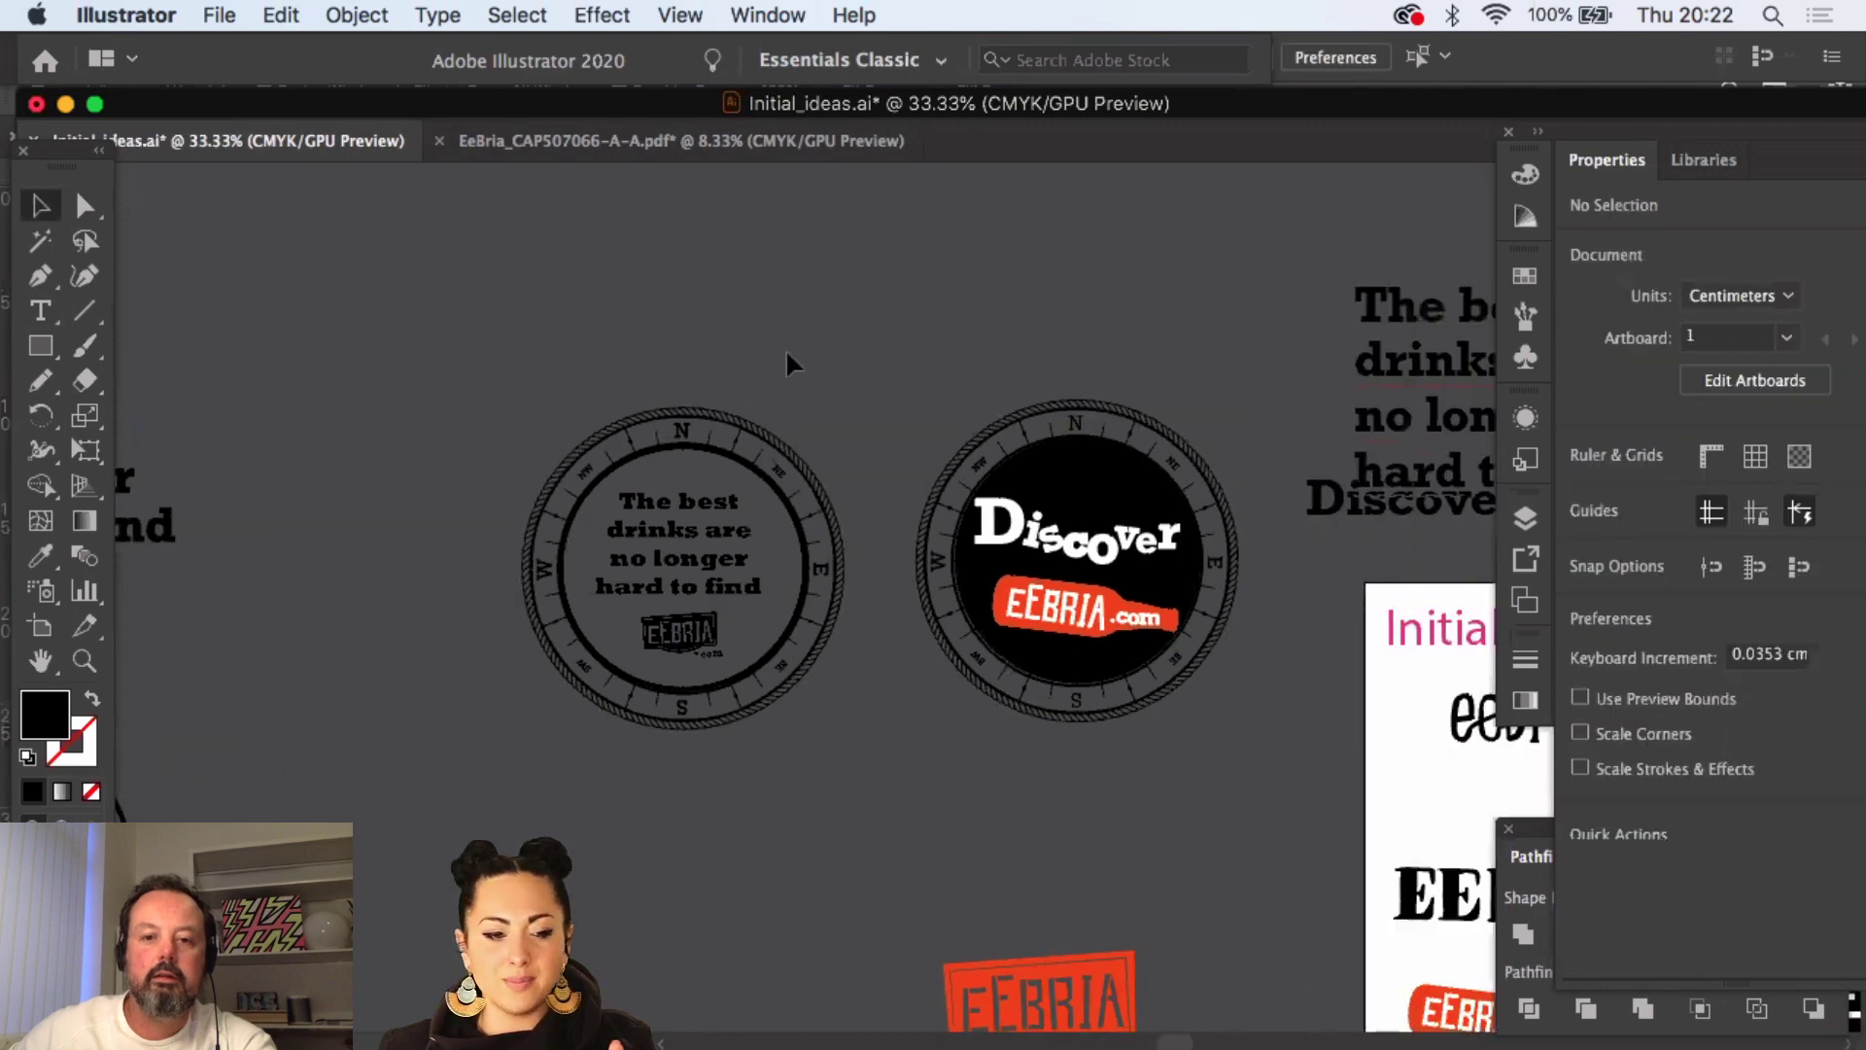
{"action": "left_click_drag", "start_coordinate": [1265, 795], "coordinate": [1263, 796]}
{"action": "key", "text": "Delete"}
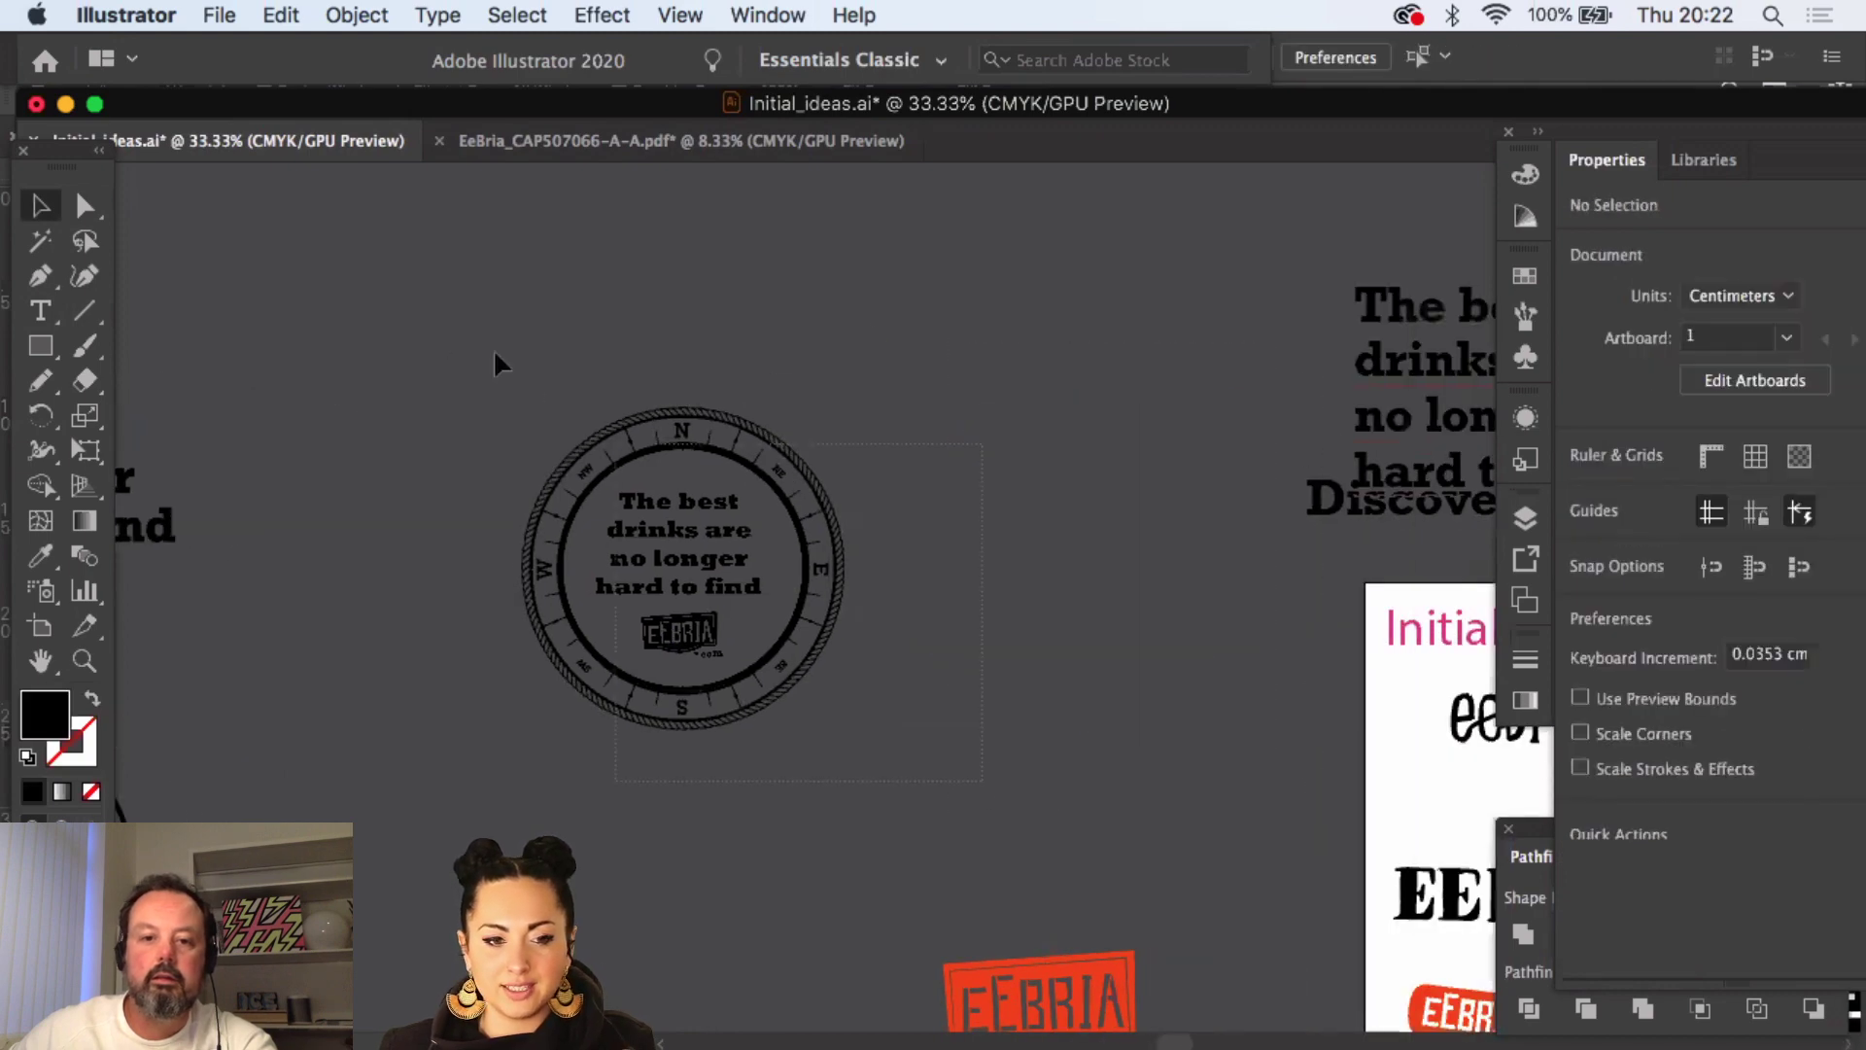
- Move the complete tagline compass badge up and to the left, away from the Initial ideas artboard
{"action": "left_click_drag", "start_coordinate": [492, 348], "coordinate": [542, 377]}
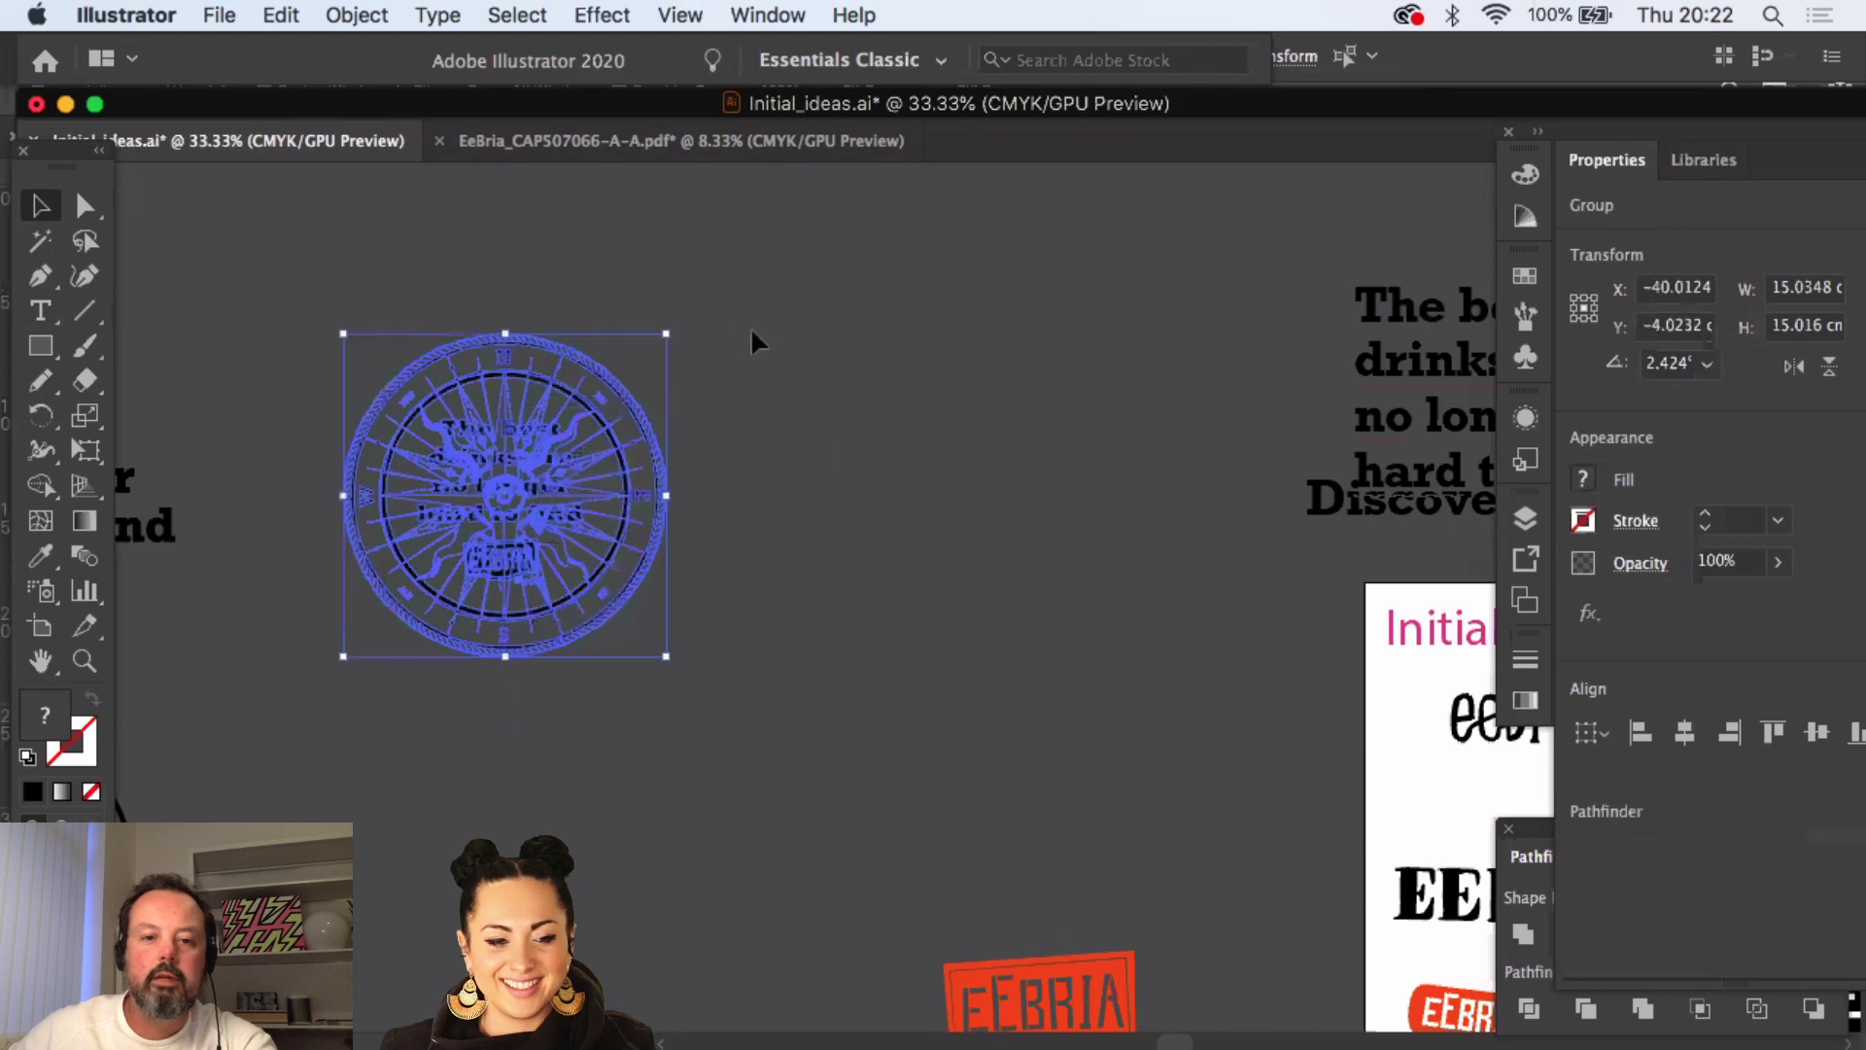
{"action": "left_click", "coordinate": [713, 272]}
{"action": "left_click_drag", "start_coordinate": [321, 700], "coordinate": [399, 622]}
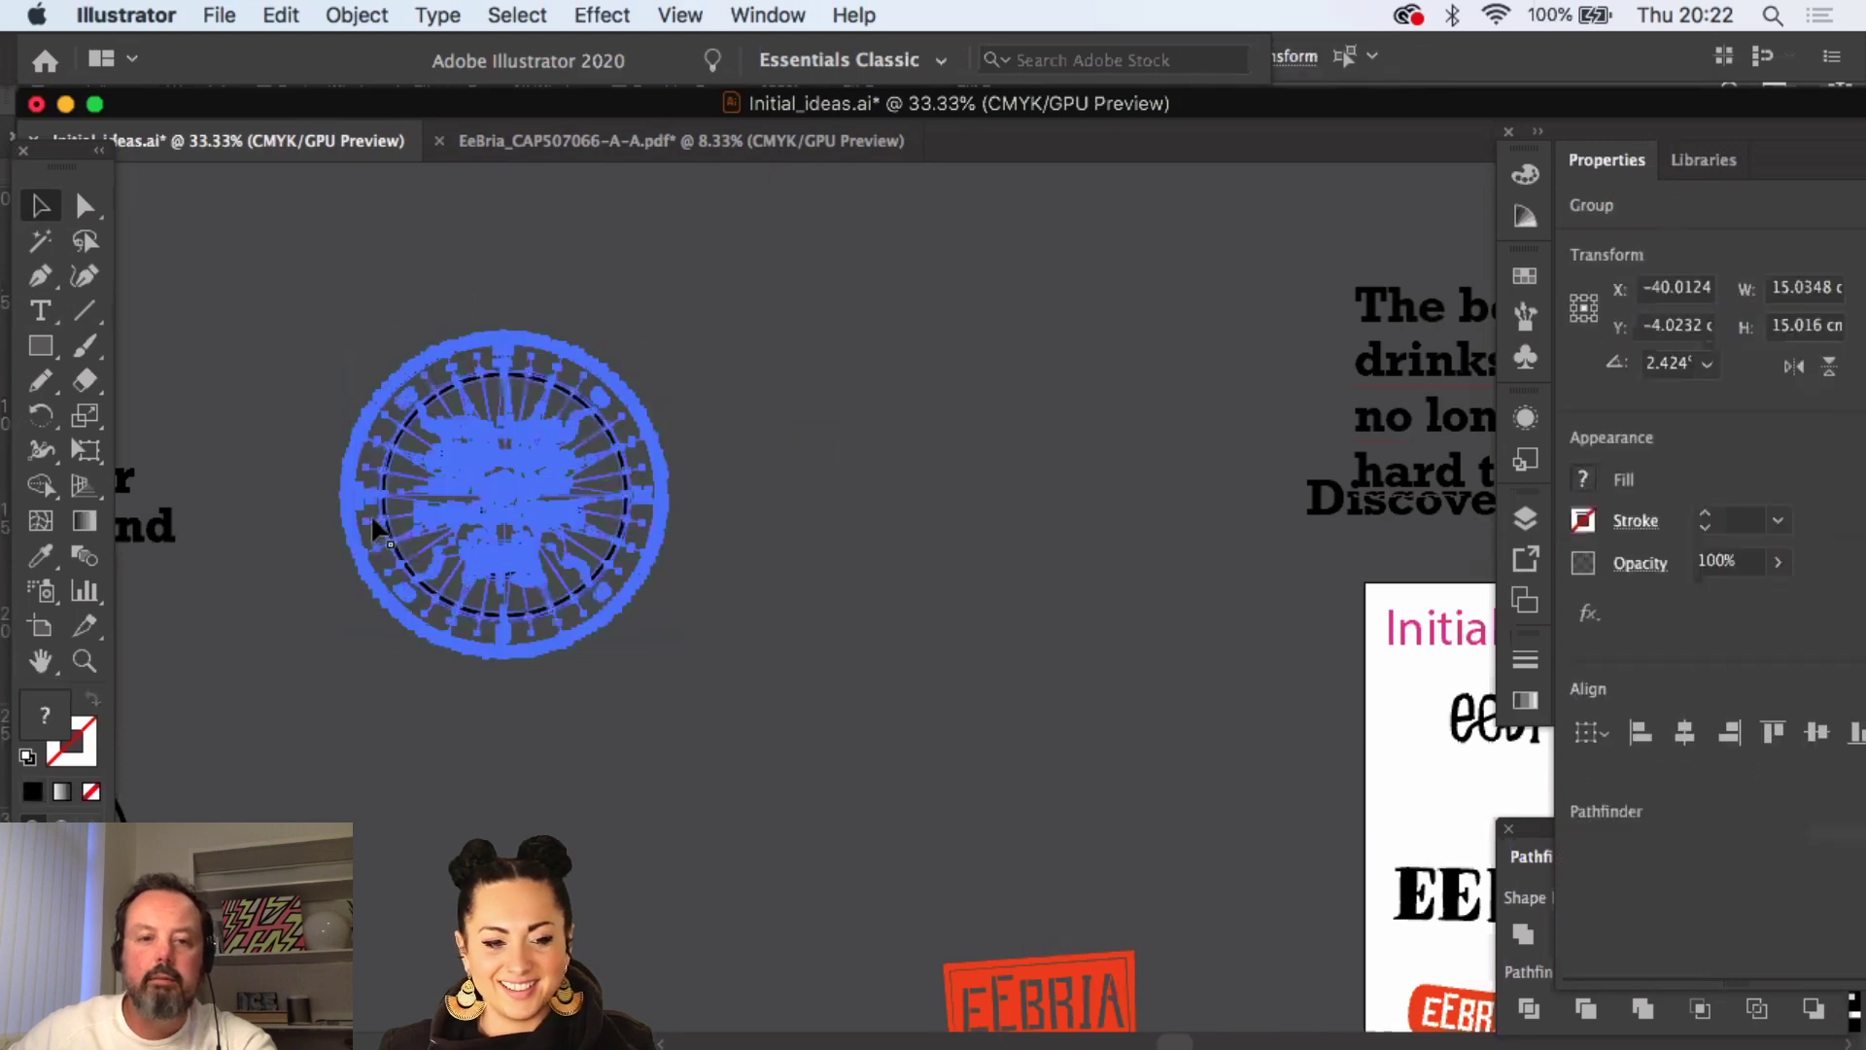
{"action": "left_click", "coordinate": [279, 16]}
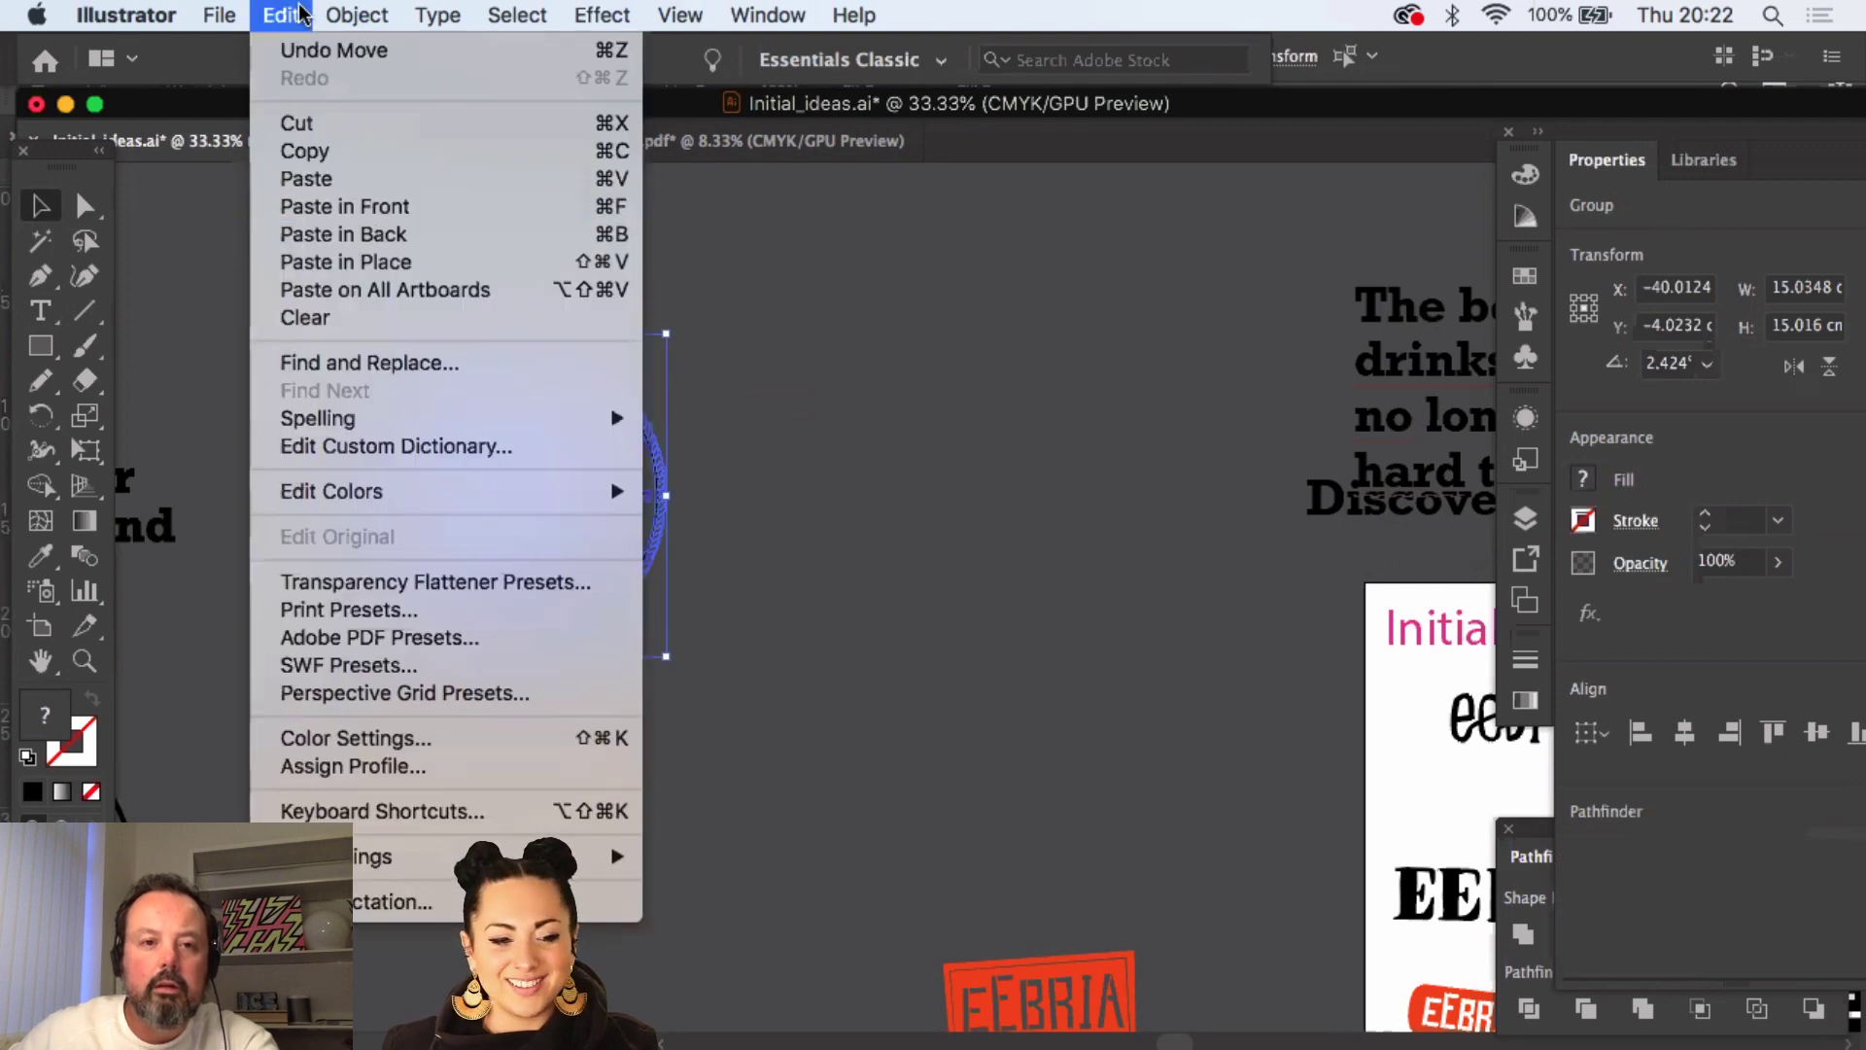
{"action": "left_click", "coordinate": [316, 207]}
{"action": "left_click", "coordinate": [353, 741]}
- Duplicate the plain black circle outline from the lower left and centre the copy over the tagline badge's rope border
{"action": "left_click", "coordinate": [129, 834]}
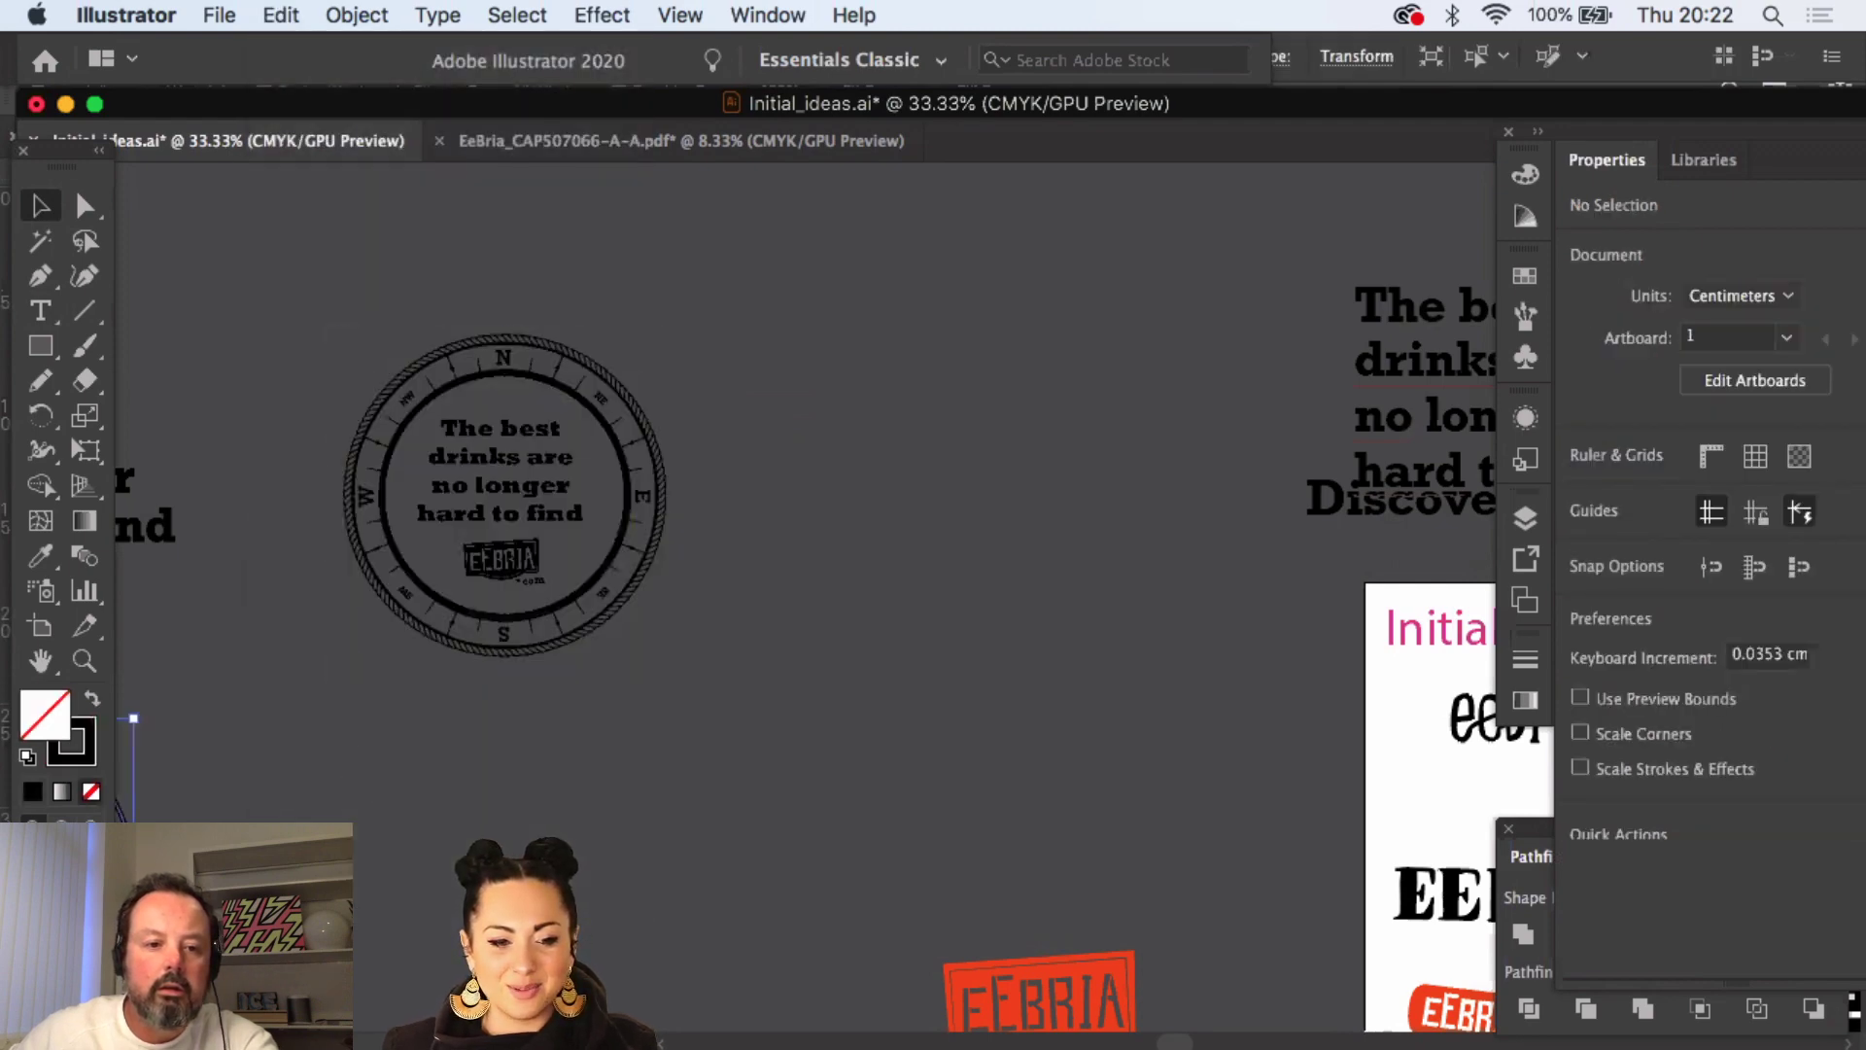
{"action": "key", "text": "super+c"}
{"action": "key", "text": "super+v"}
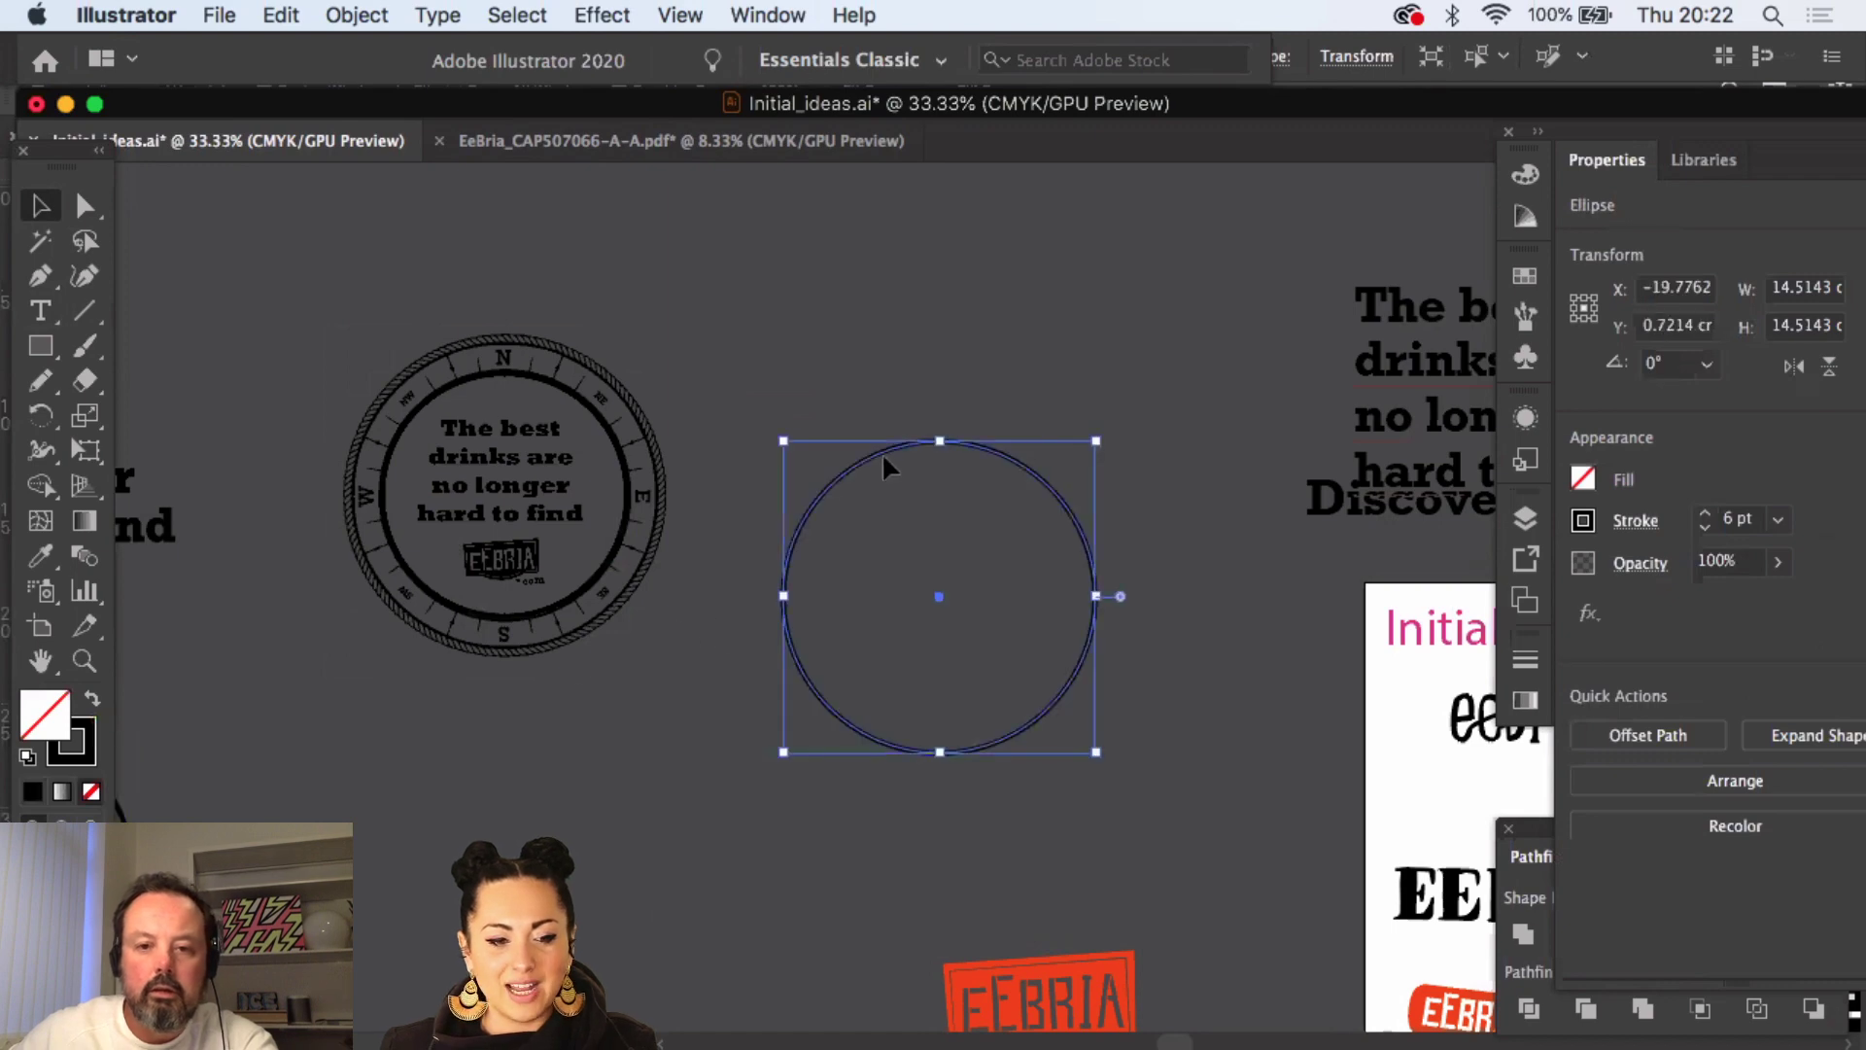
{"action": "left_click_drag", "start_coordinate": [883, 452], "coordinate": [448, 352]}
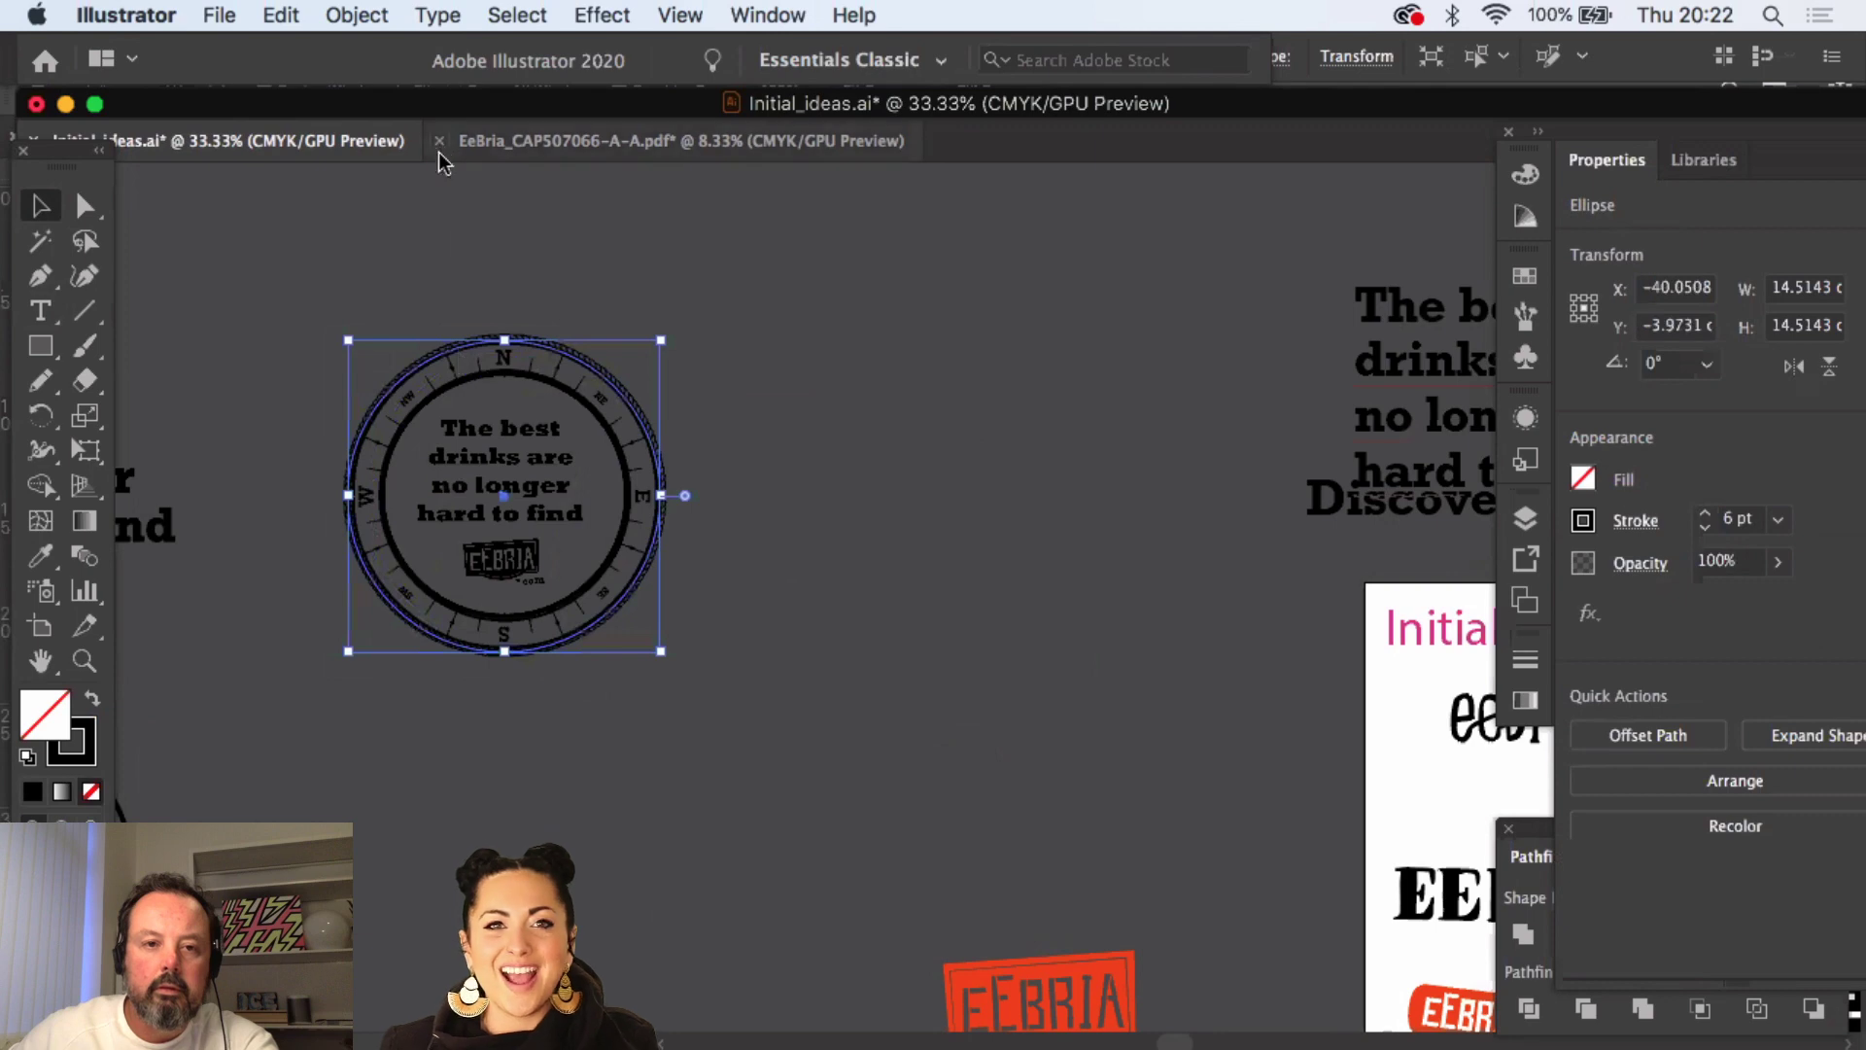
- Increase the stroke weight of the circle over the rope border to 17 pt
{"action": "left_click_drag", "start_coordinate": [1625, 143], "coordinate": [1589, 110]}
{"action": "left_click", "coordinate": [1670, 480]}
{"action": "left_click", "coordinate": [1671, 480]}
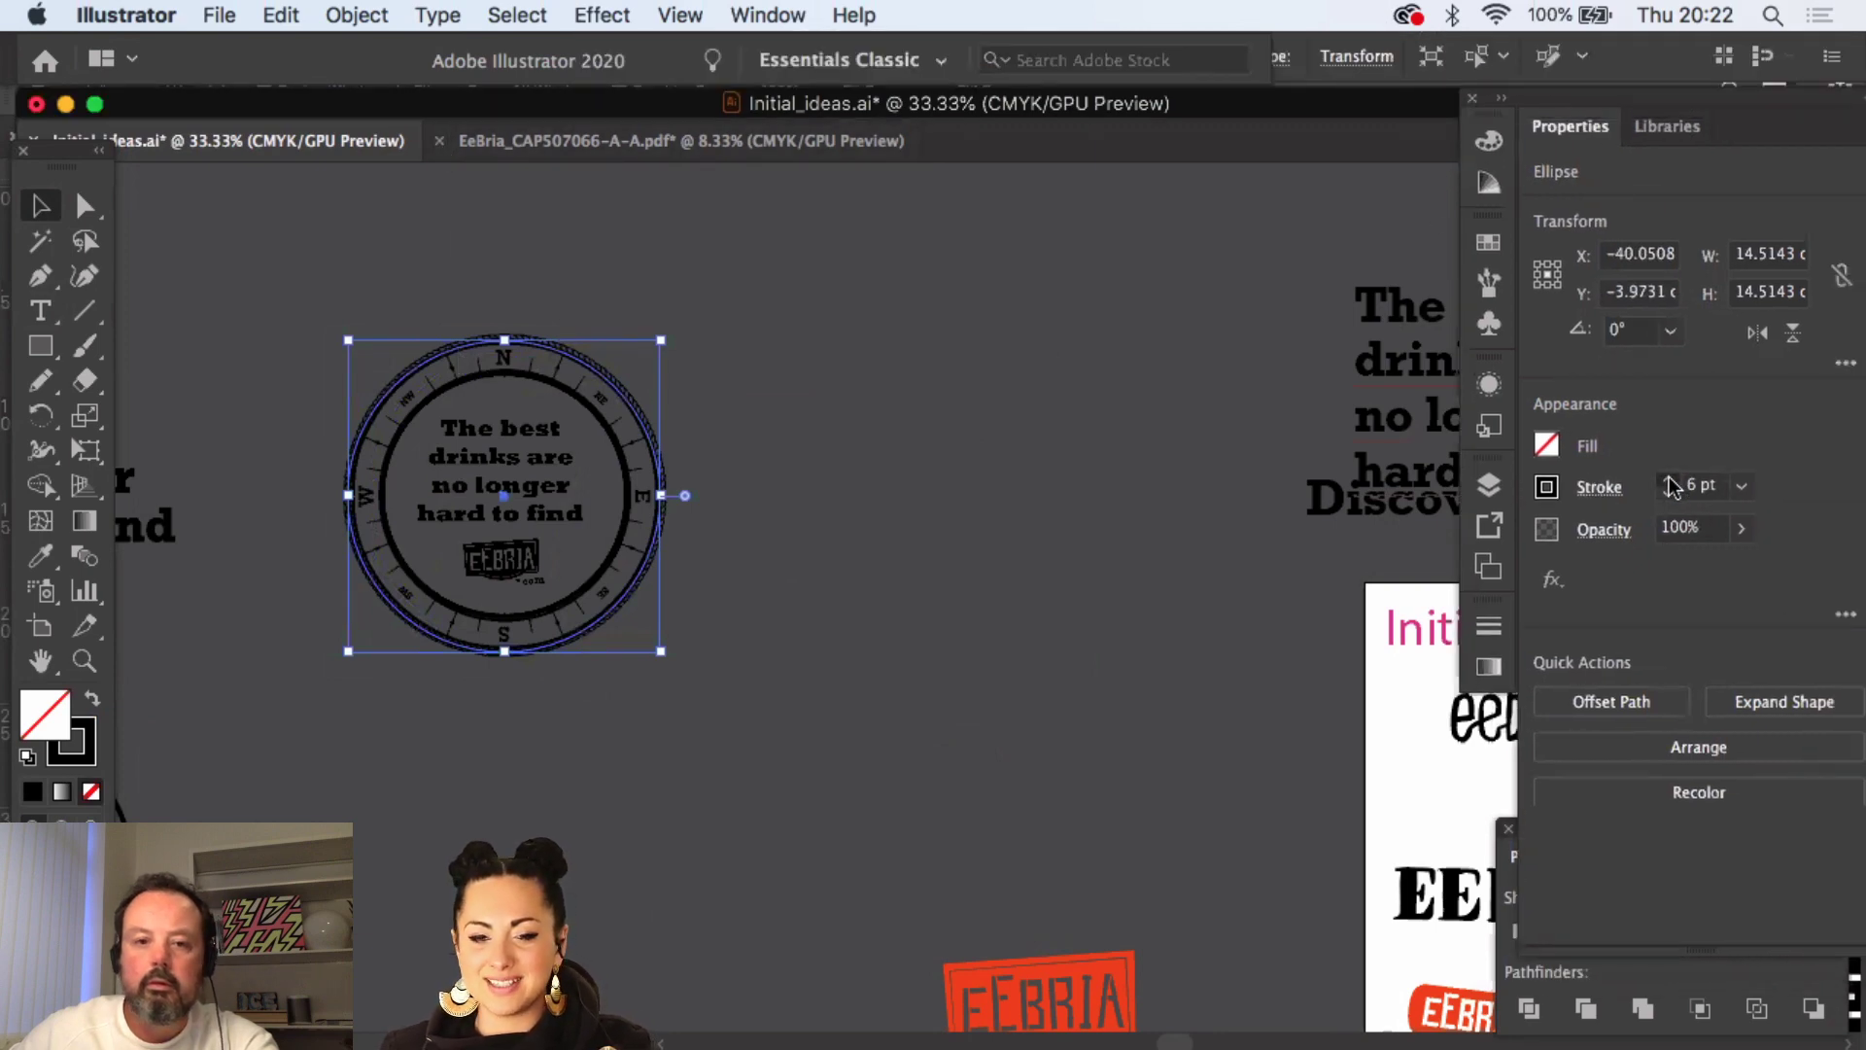
{"action": "left_click", "coordinate": [1671, 480]}
{"action": "left_click", "coordinate": [1670, 479]}
{"action": "left_click", "coordinate": [1669, 479]}
{"action": "left_click", "coordinate": [1669, 480]}
{"action": "left_click", "coordinate": [1669, 479]}
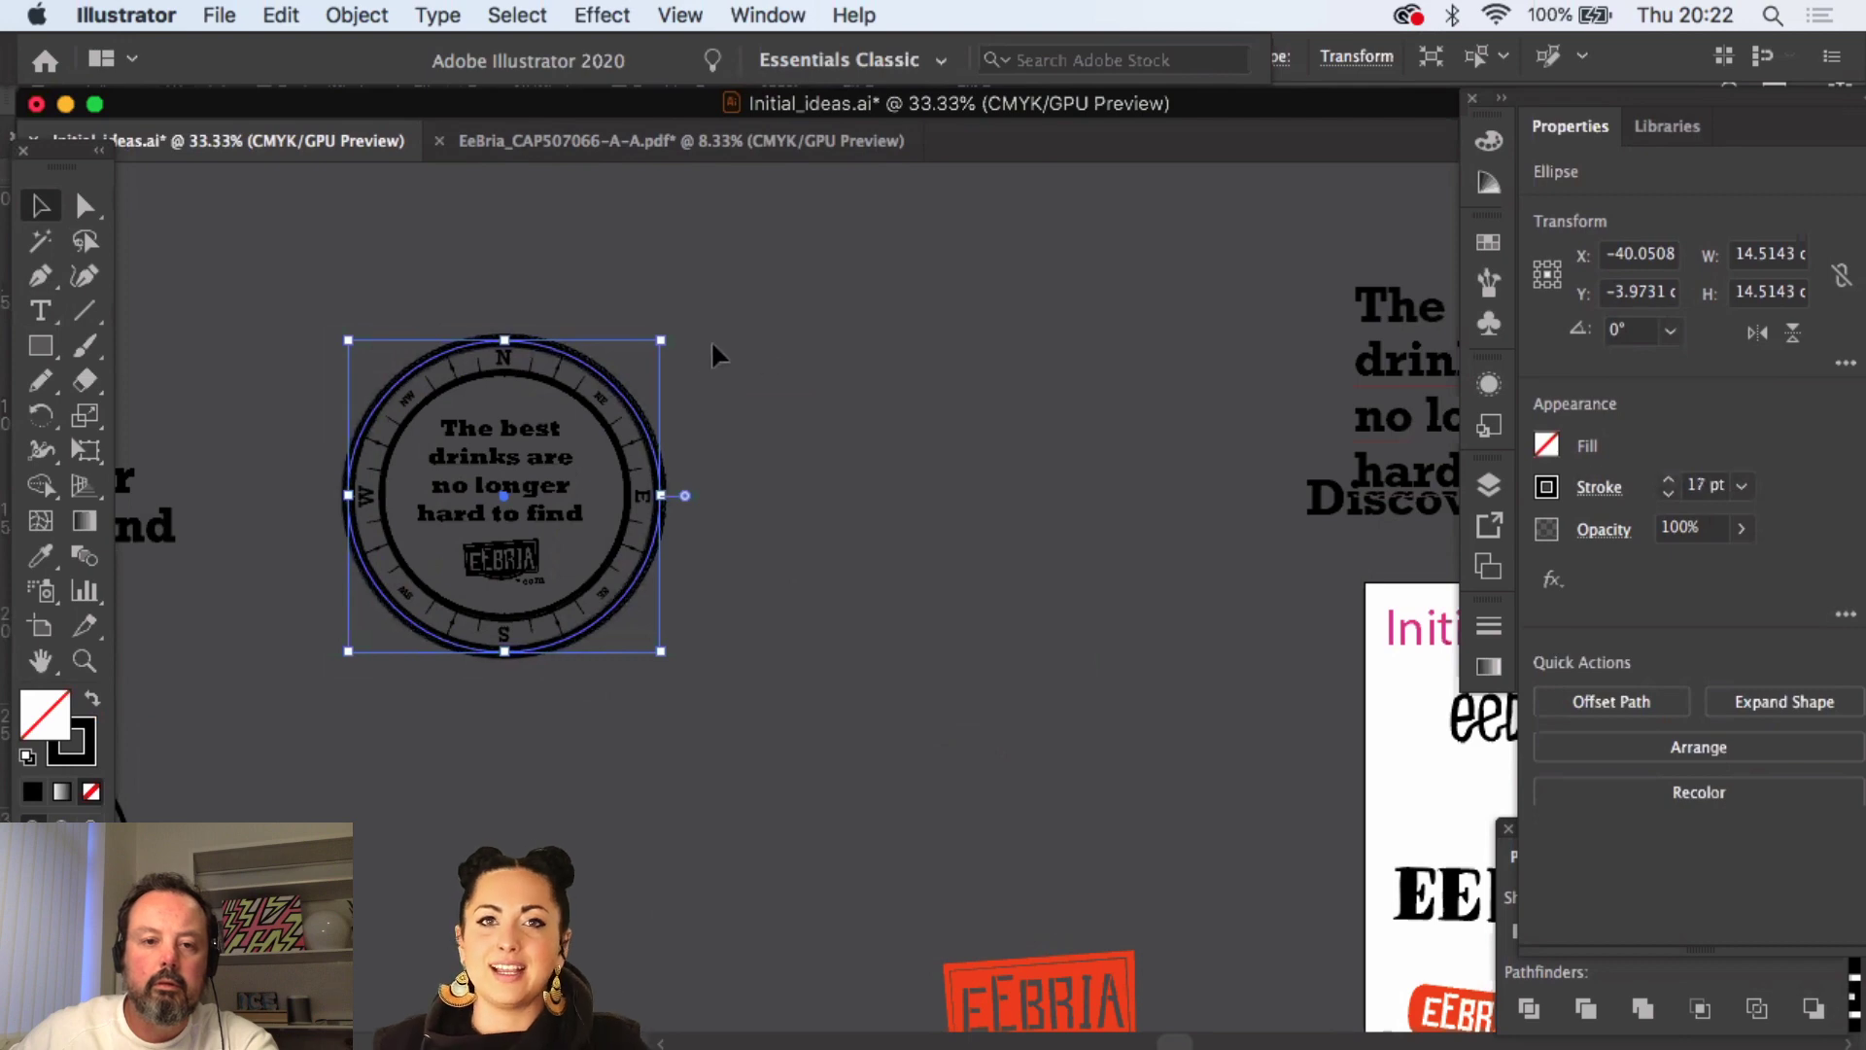
- Enlarge the tagline badge's outer ring to about 14.64 cm across and place a copy of it to the right of the badge
{"action": "left_click_drag", "start_coordinate": [662, 345], "coordinate": [670, 342]}
{"action": "left_click", "coordinate": [749, 300]}
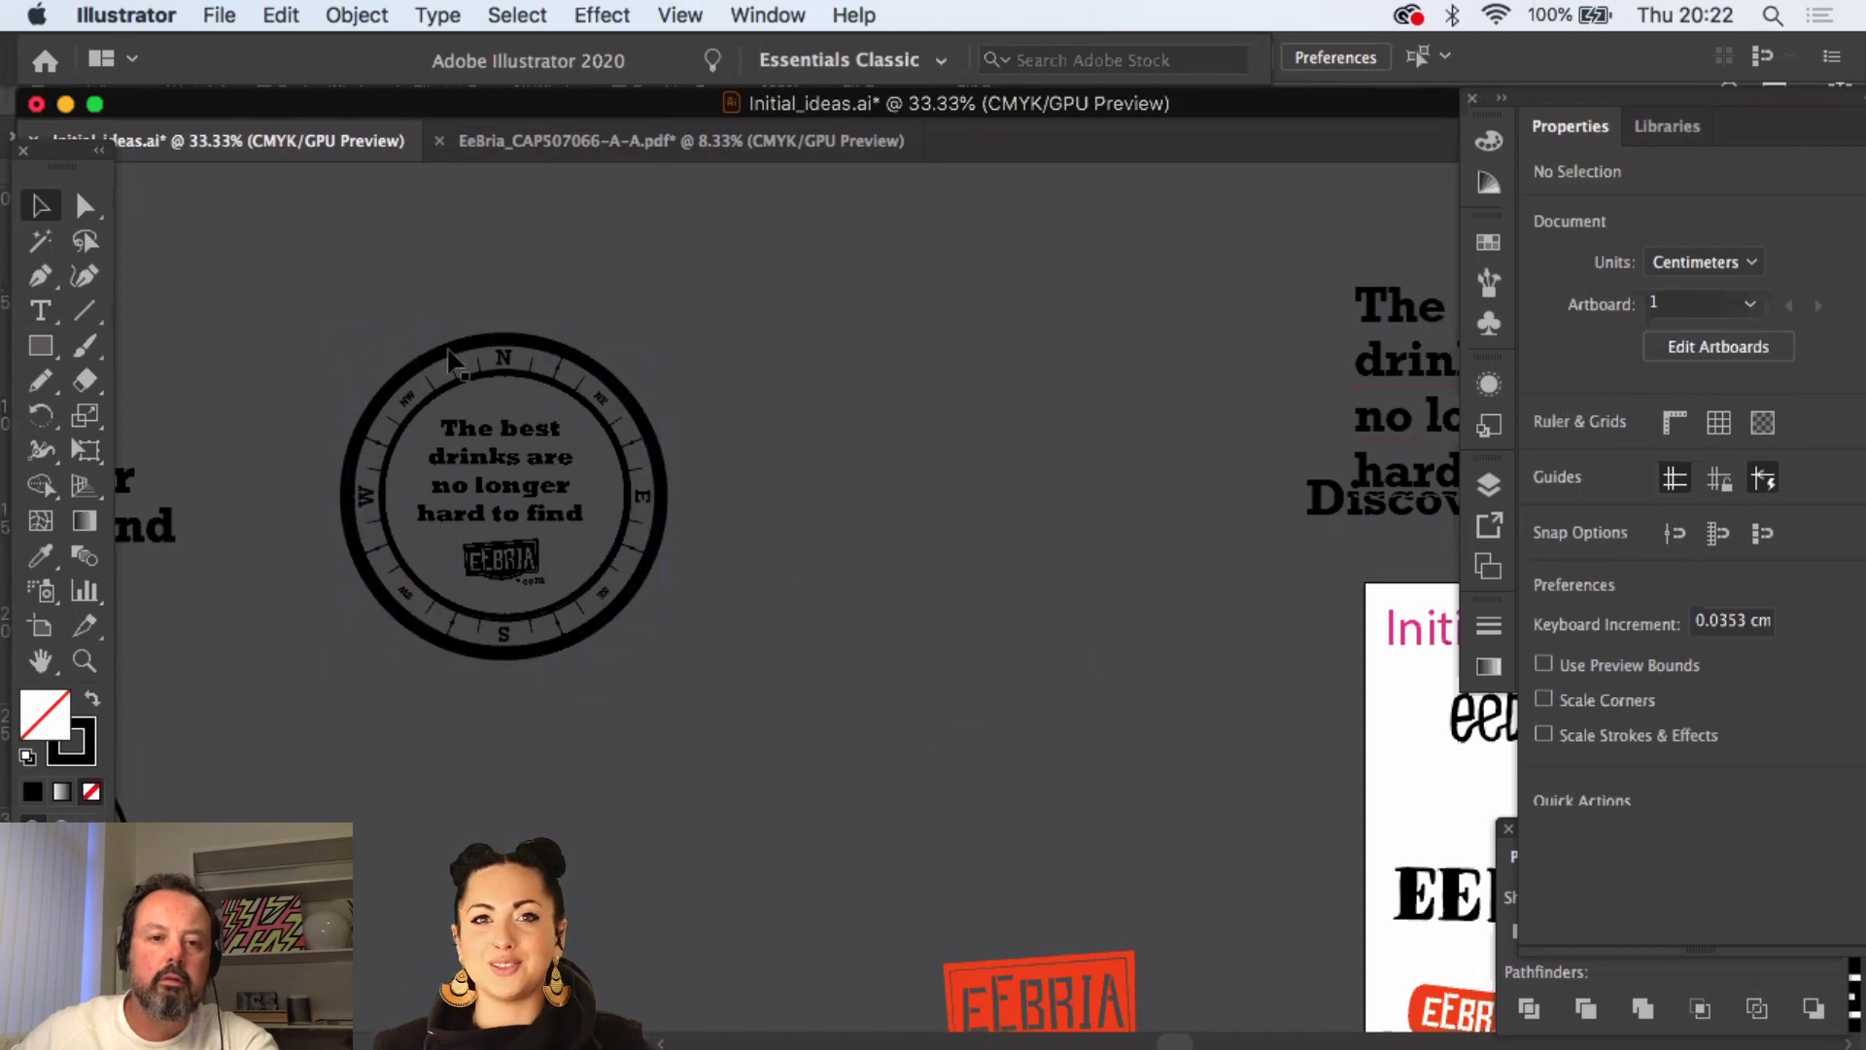
{"action": "left_click", "coordinate": [452, 361]}
{"action": "left_click", "coordinate": [282, 15]}
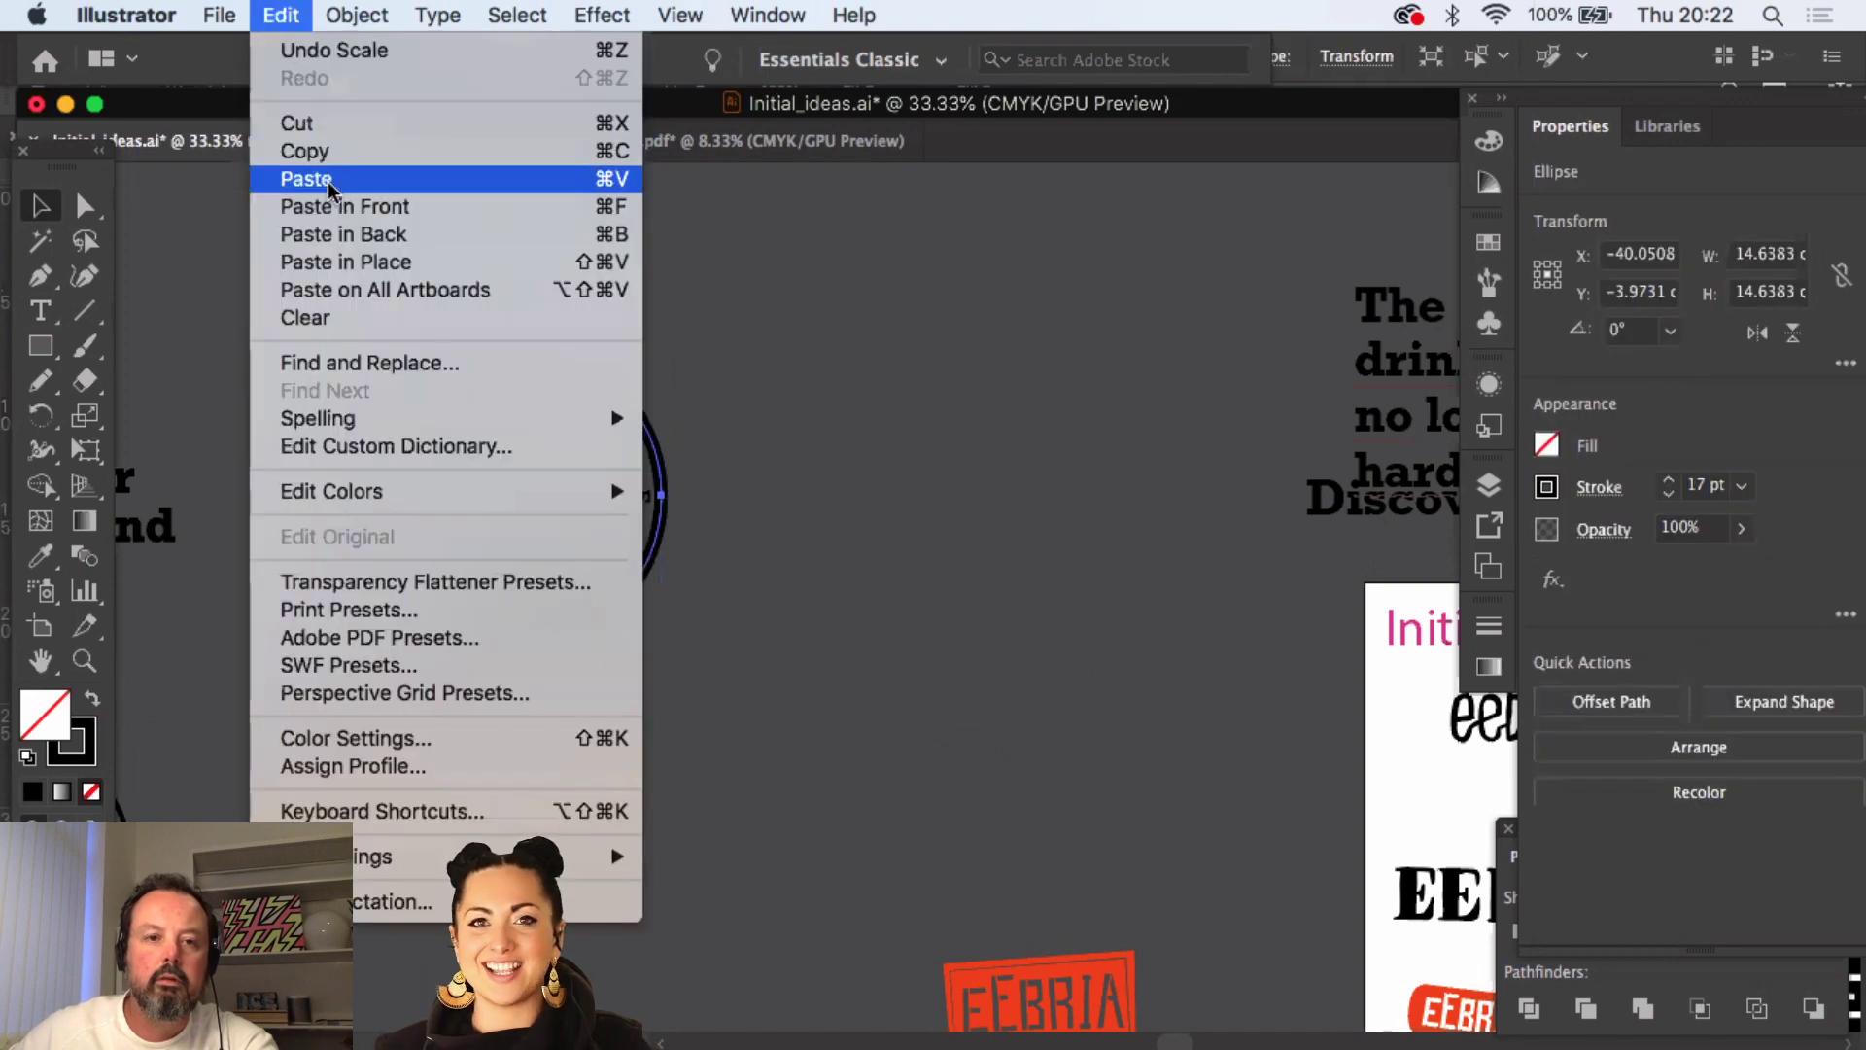
{"action": "left_click", "coordinate": [335, 201]}
{"action": "left_click_drag", "start_coordinate": [551, 360], "coordinate": [954, 388]}
- Copy the red EEBRIA.com logo from below and place the duplicate in the middle of the empty ring
{"action": "left_click_drag", "start_coordinate": [534, 713], "coordinate": [989, 579]}
{"action": "left_click_drag", "start_coordinate": [913, 643], "coordinate": [400, 453]}
{"action": "left_click_drag", "start_coordinate": [749, 564], "coordinate": [1188, 826]}
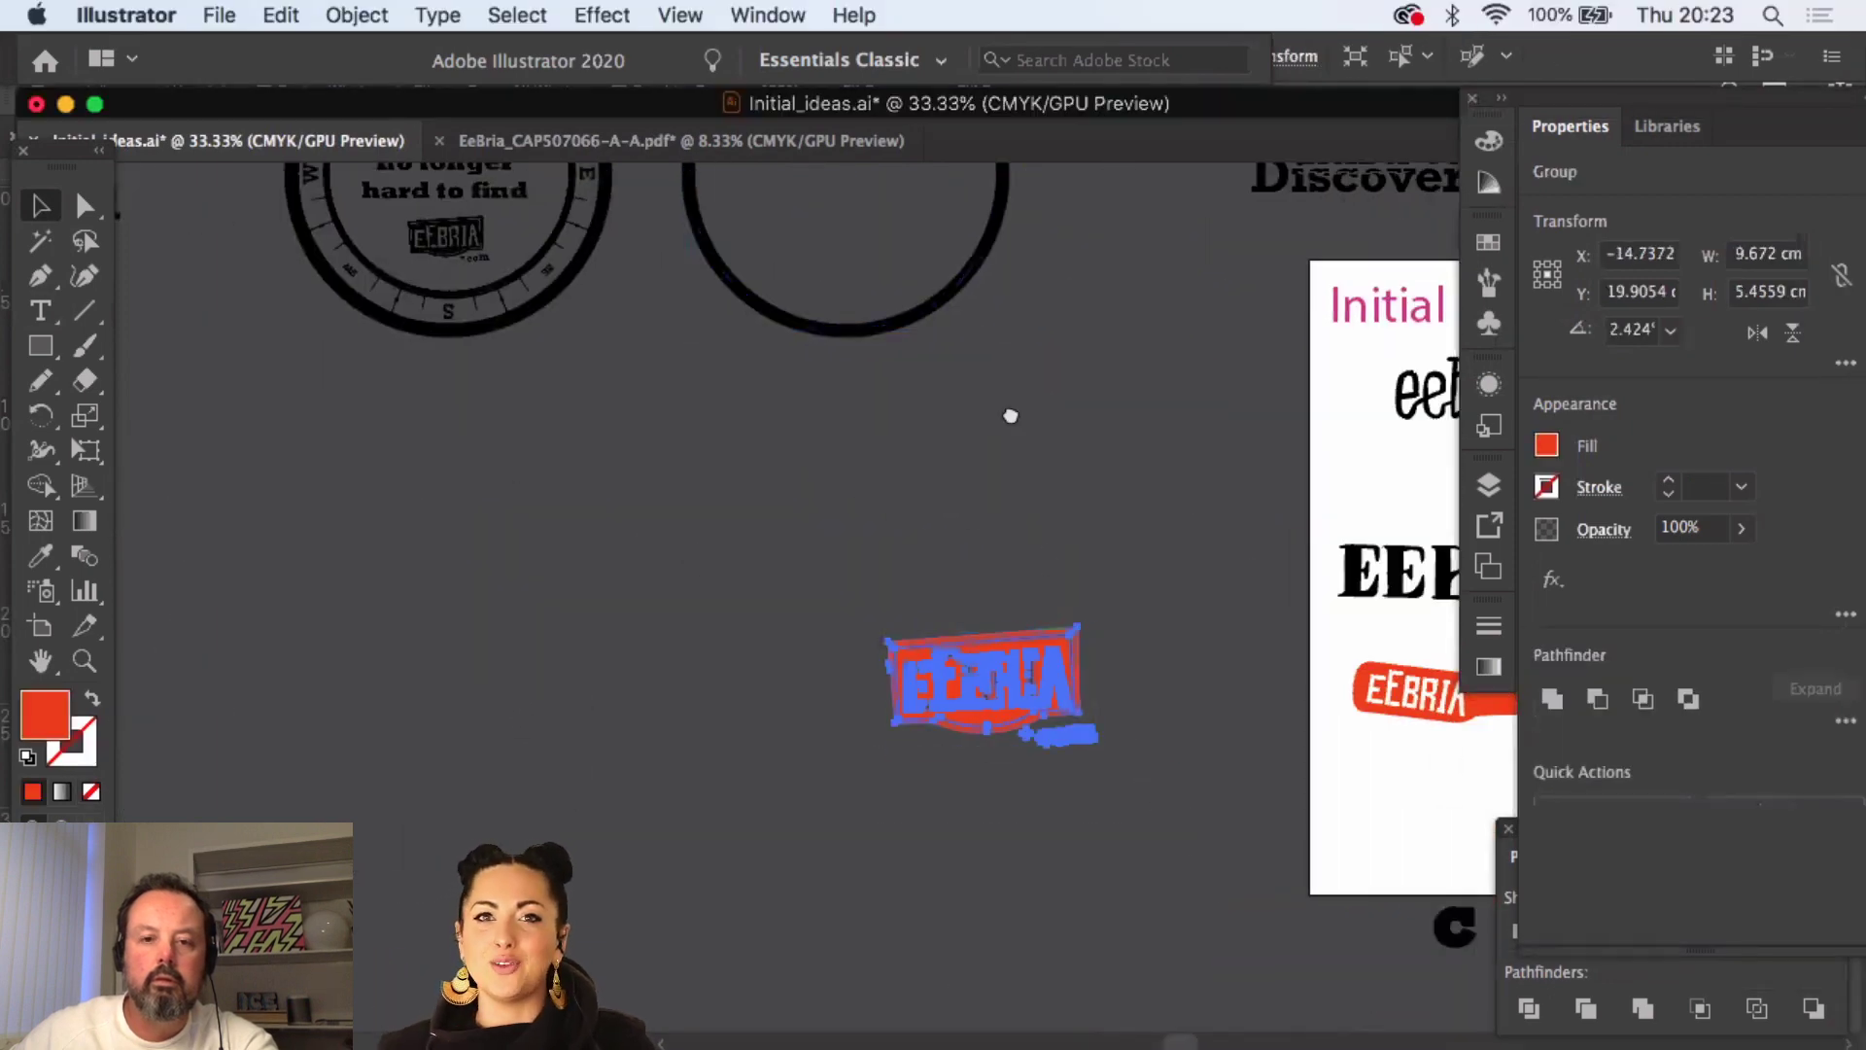
{"action": "left_click_drag", "start_coordinate": [1007, 412], "coordinate": [881, 775]}
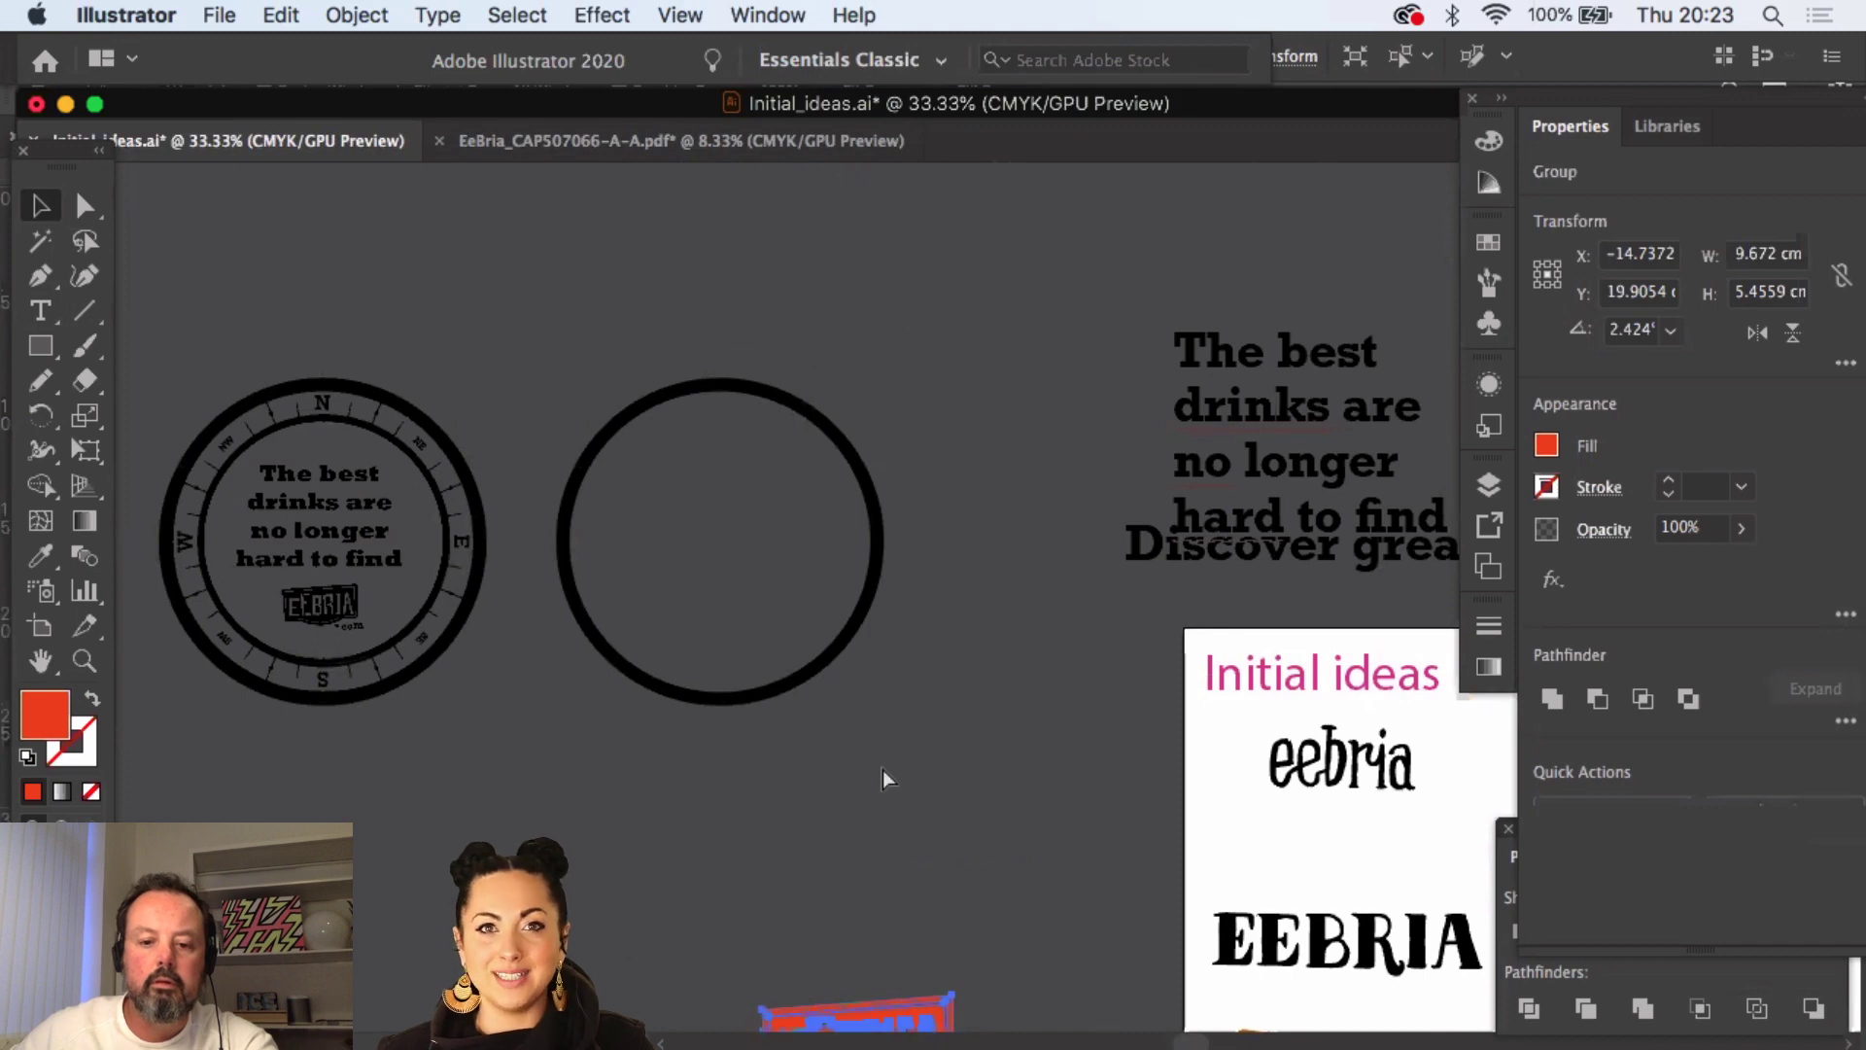
{"action": "key", "text": "super+v"}
{"action": "left_click_drag", "start_coordinate": [928, 612], "coordinate": [714, 552]}
- Recolour the logo inside the ring black by sampling the tagline text with the Eyedropper
{"action": "left_click", "coordinate": [44, 555]}
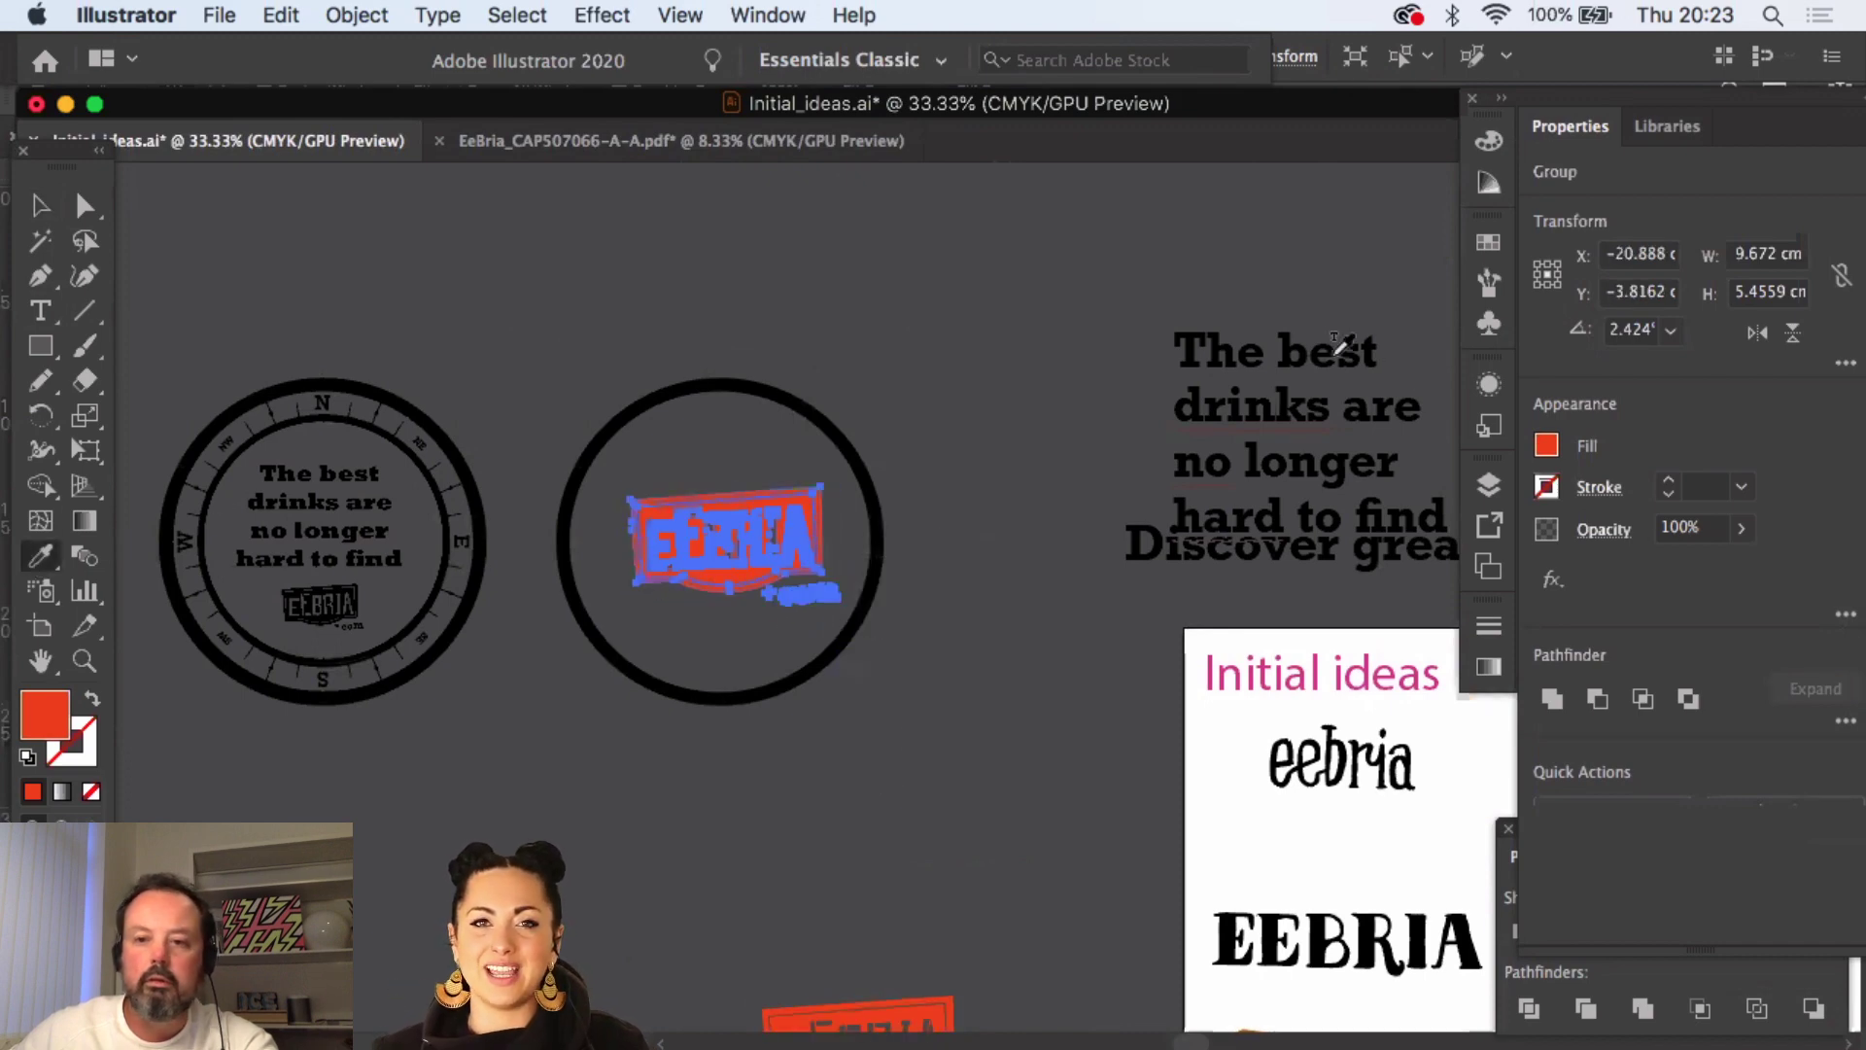
{"action": "left_click", "coordinate": [1303, 340]}
{"action": "key", "text": "v"}
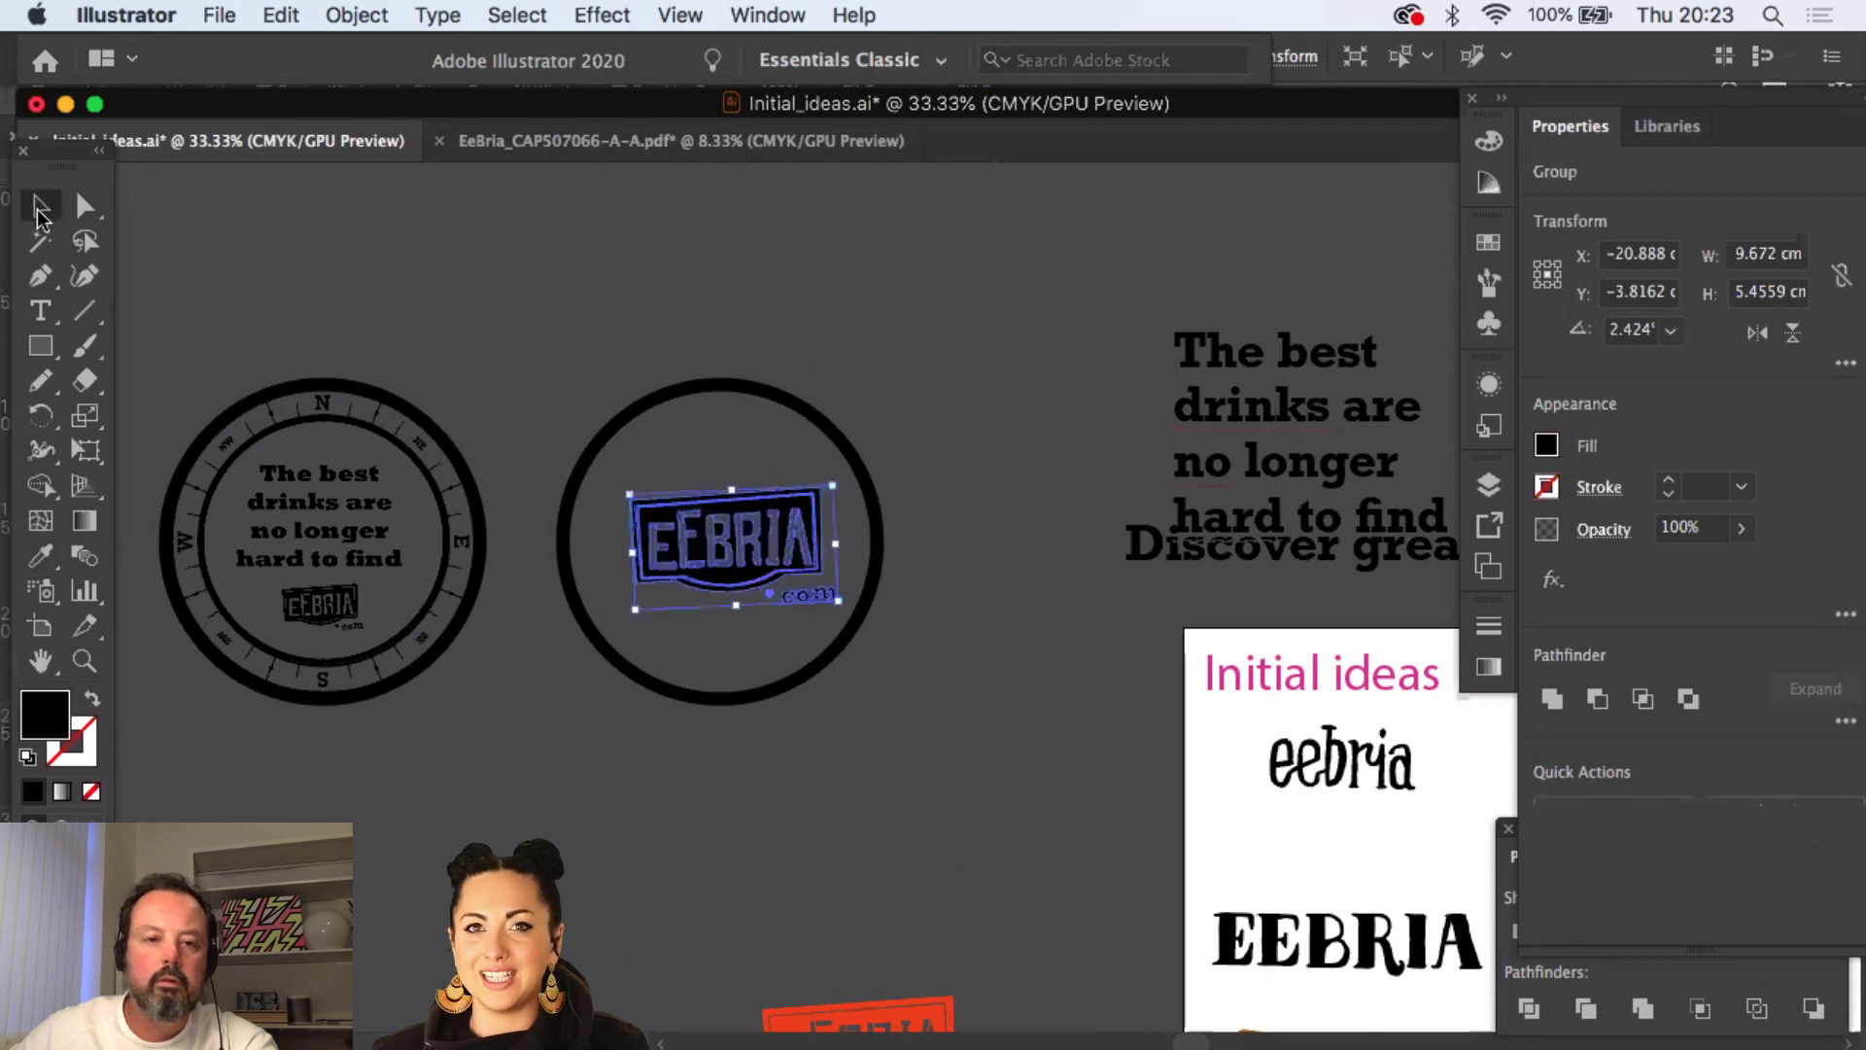
- Shift the black logo slightly left inside the ring and rotate it about 3° clockwise so it sits nearly level
{"action": "left_click", "coordinate": [724, 466]}
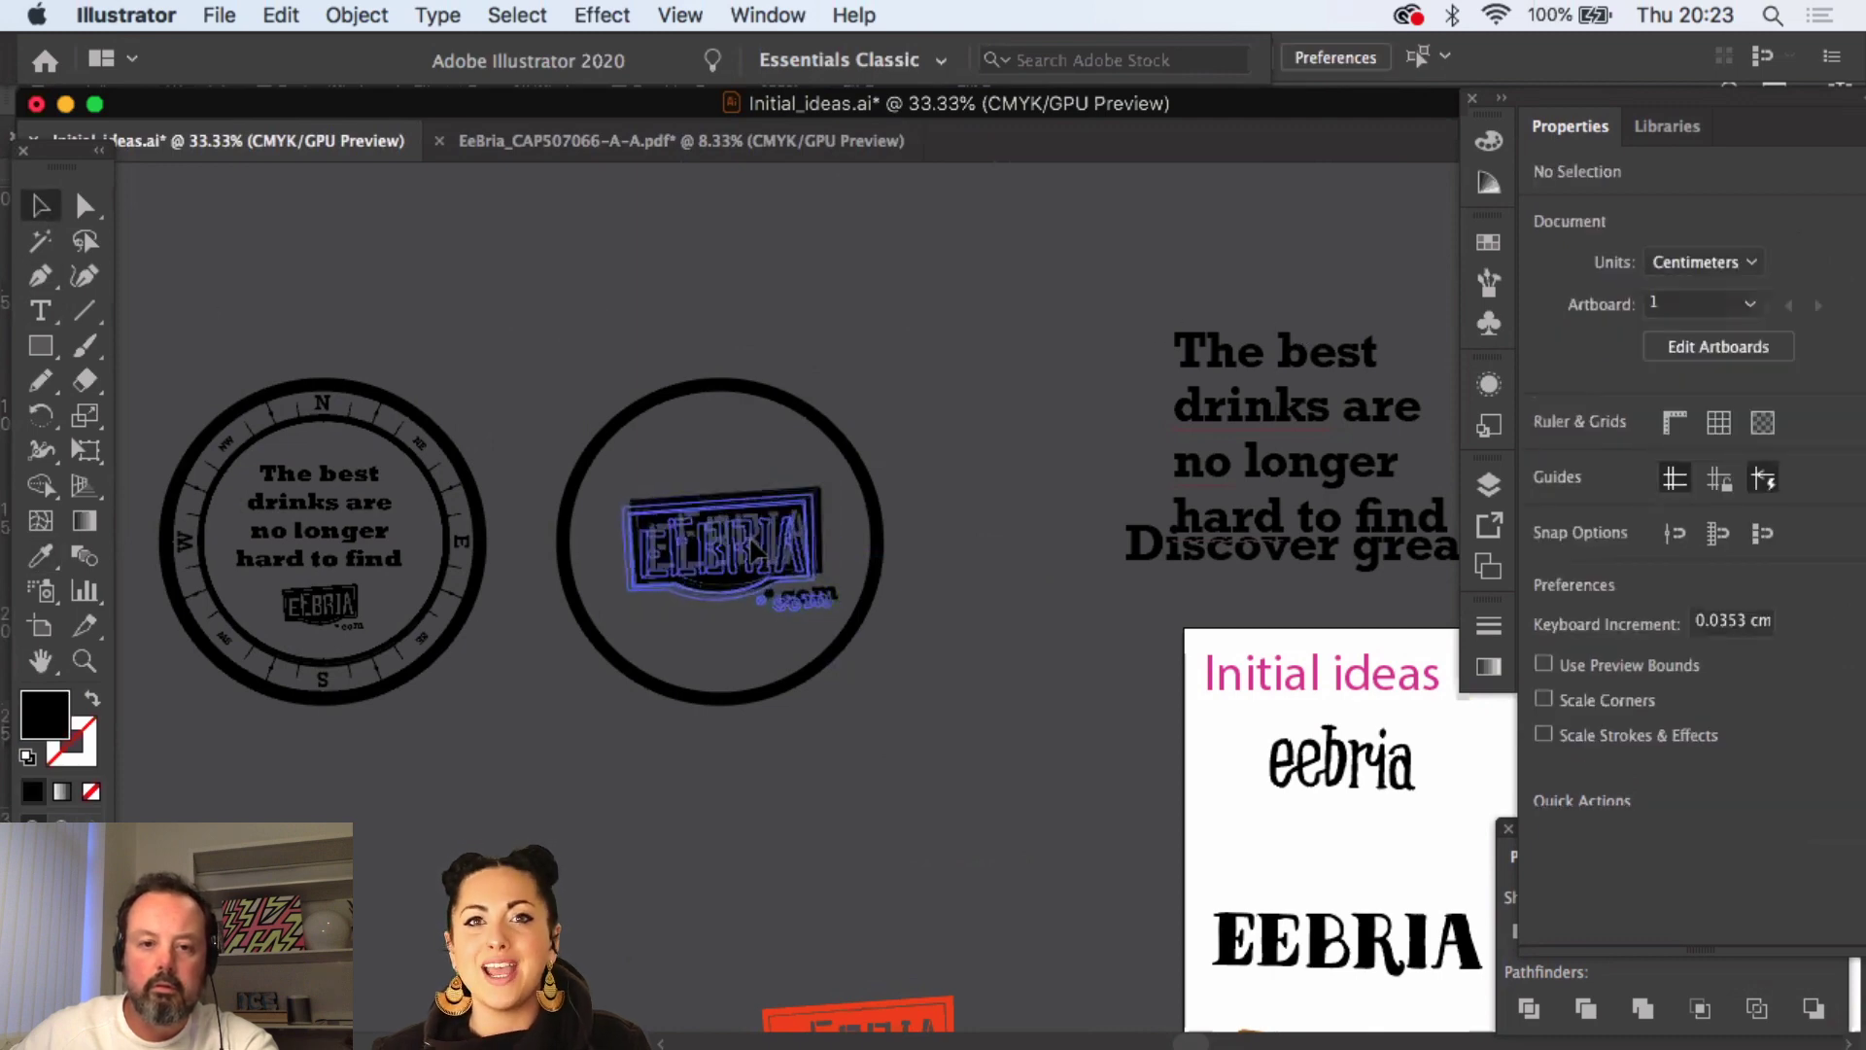
{"action": "left_click", "coordinate": [767, 544]}
{"action": "left_click_drag", "start_coordinate": [837, 494], "coordinate": [842, 499]}
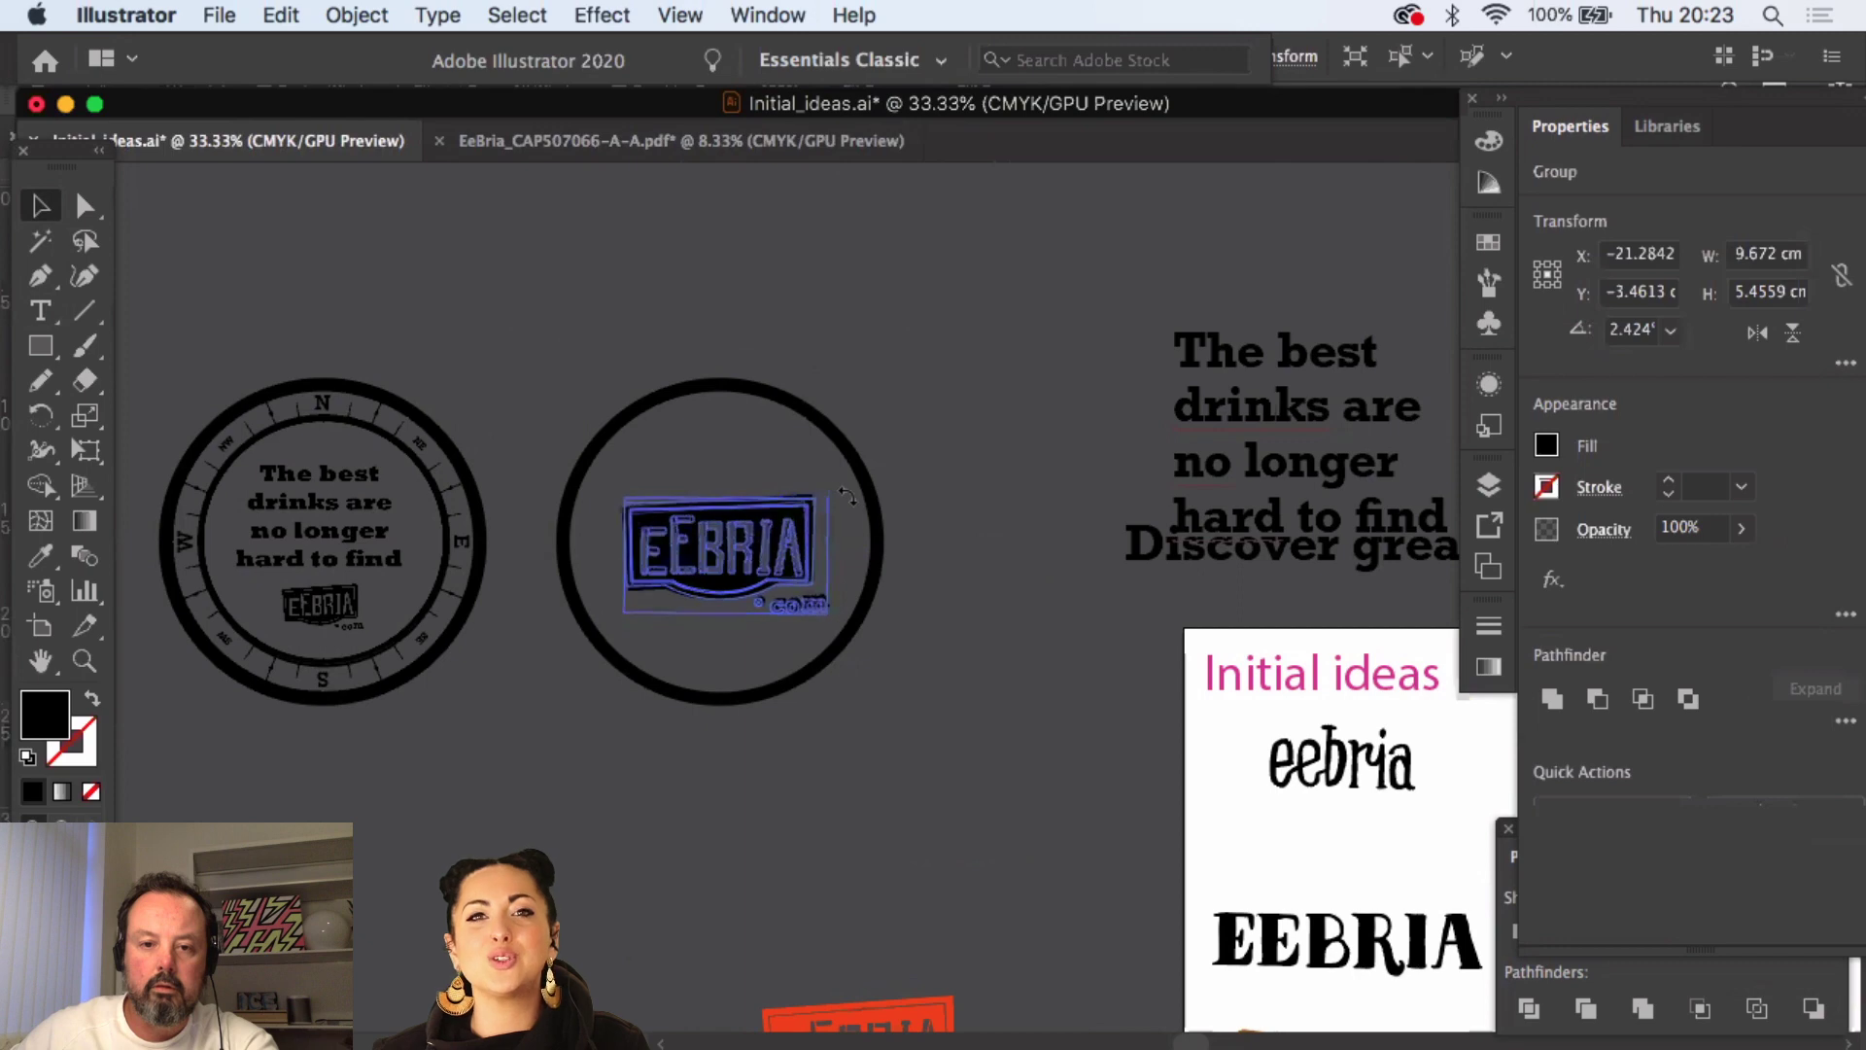
{"action": "left_click", "coordinate": [950, 362]}
{"action": "left_click", "coordinate": [85, 661]}
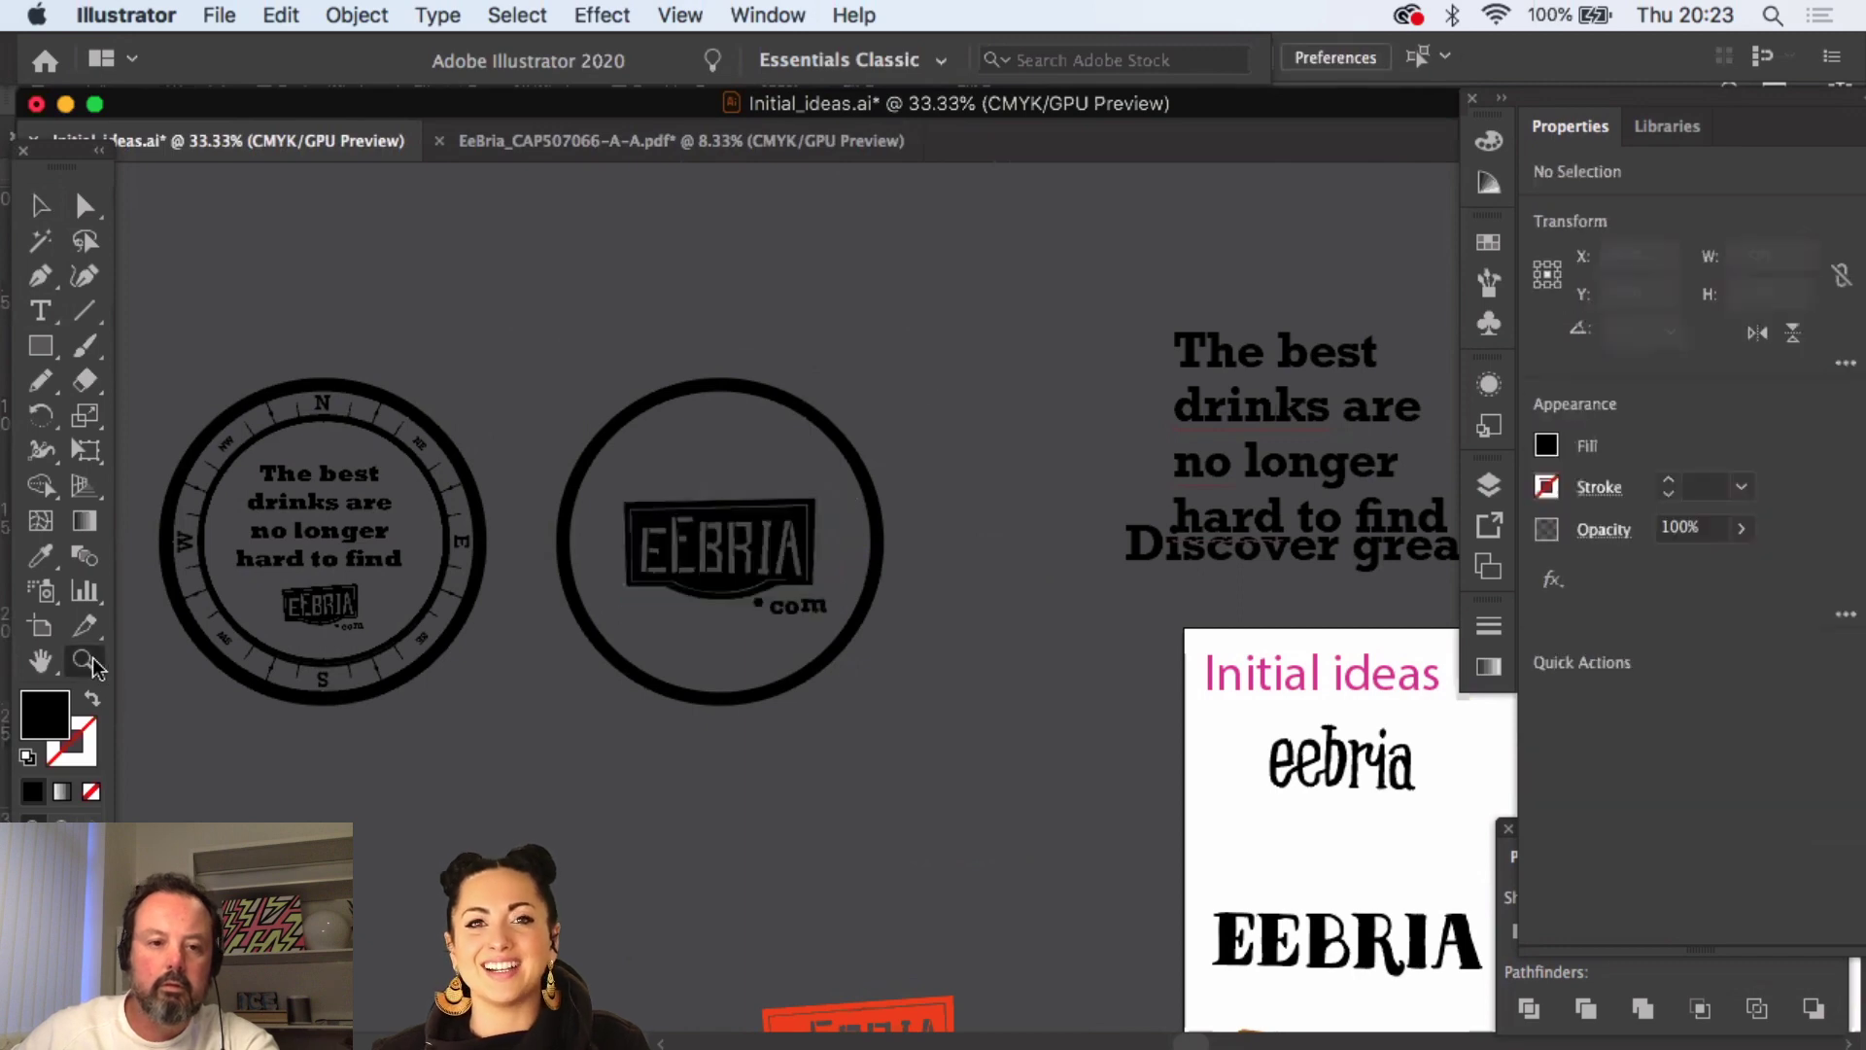
{"action": "left_click", "coordinate": [688, 585]}
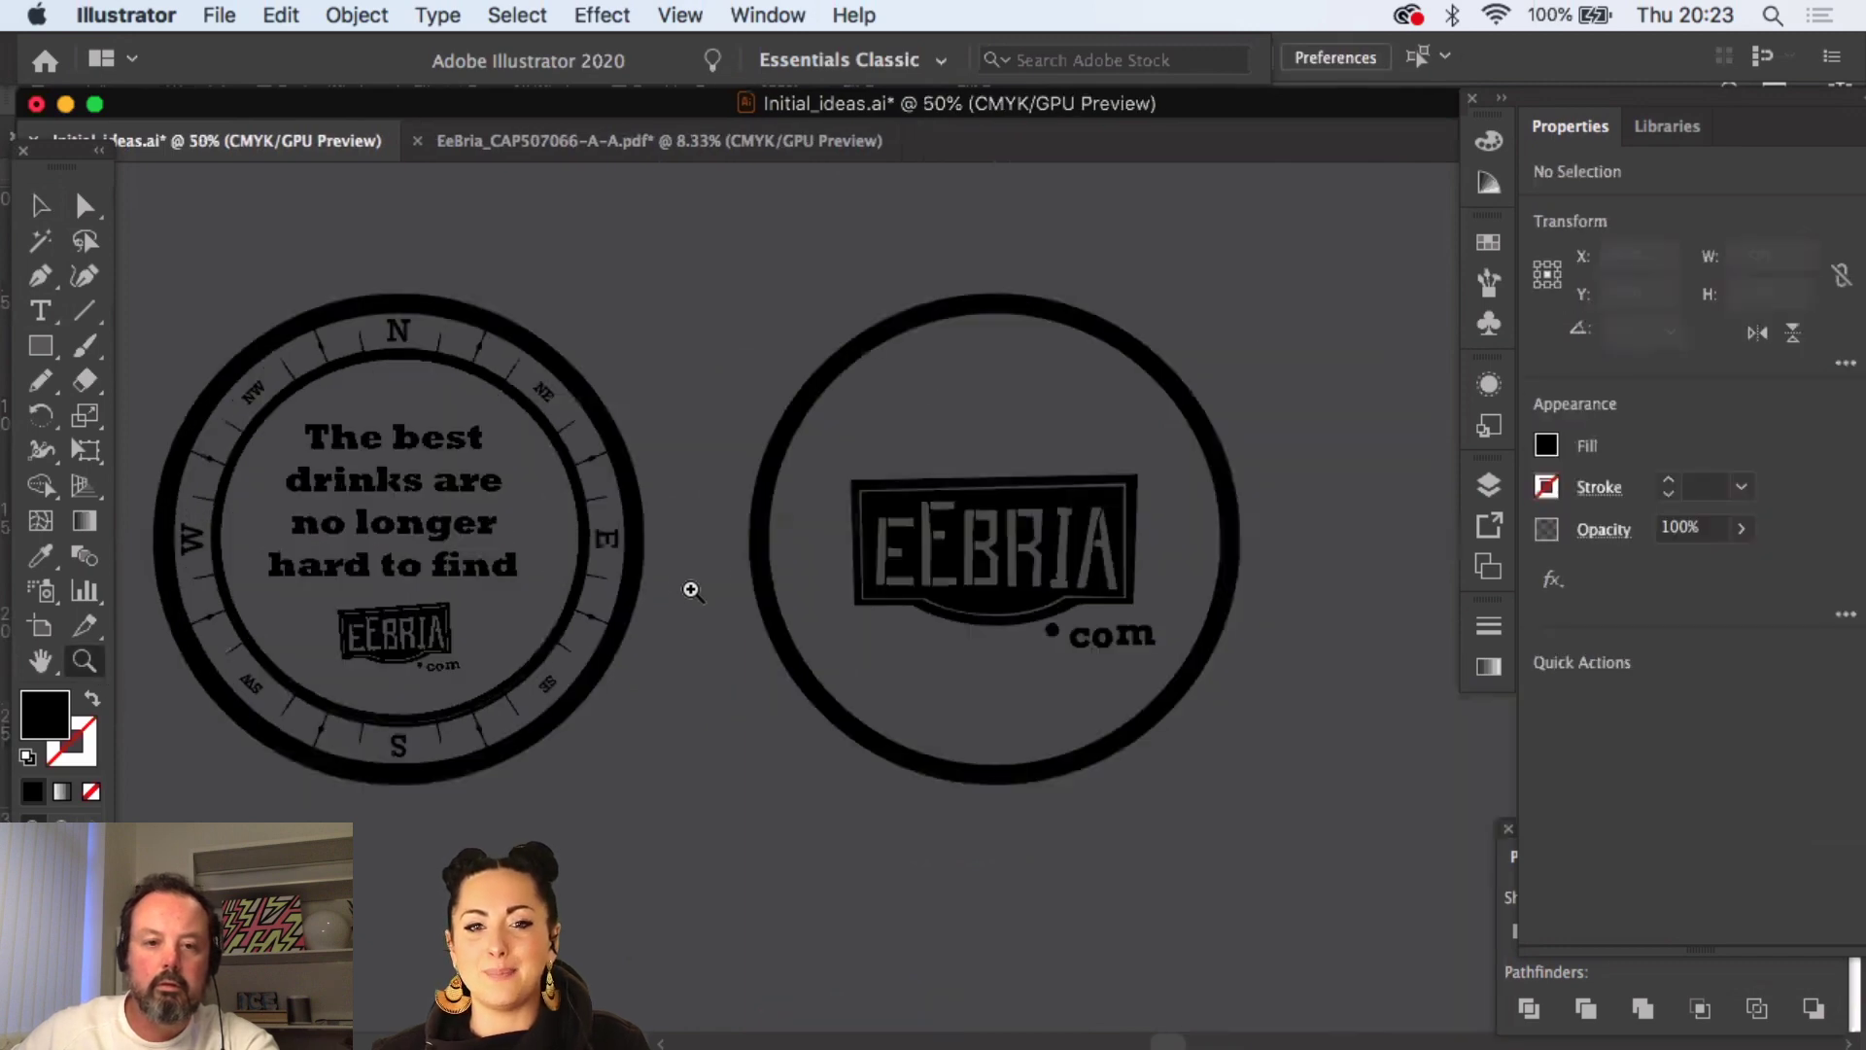
{"action": "left_click", "coordinate": [40, 205]}
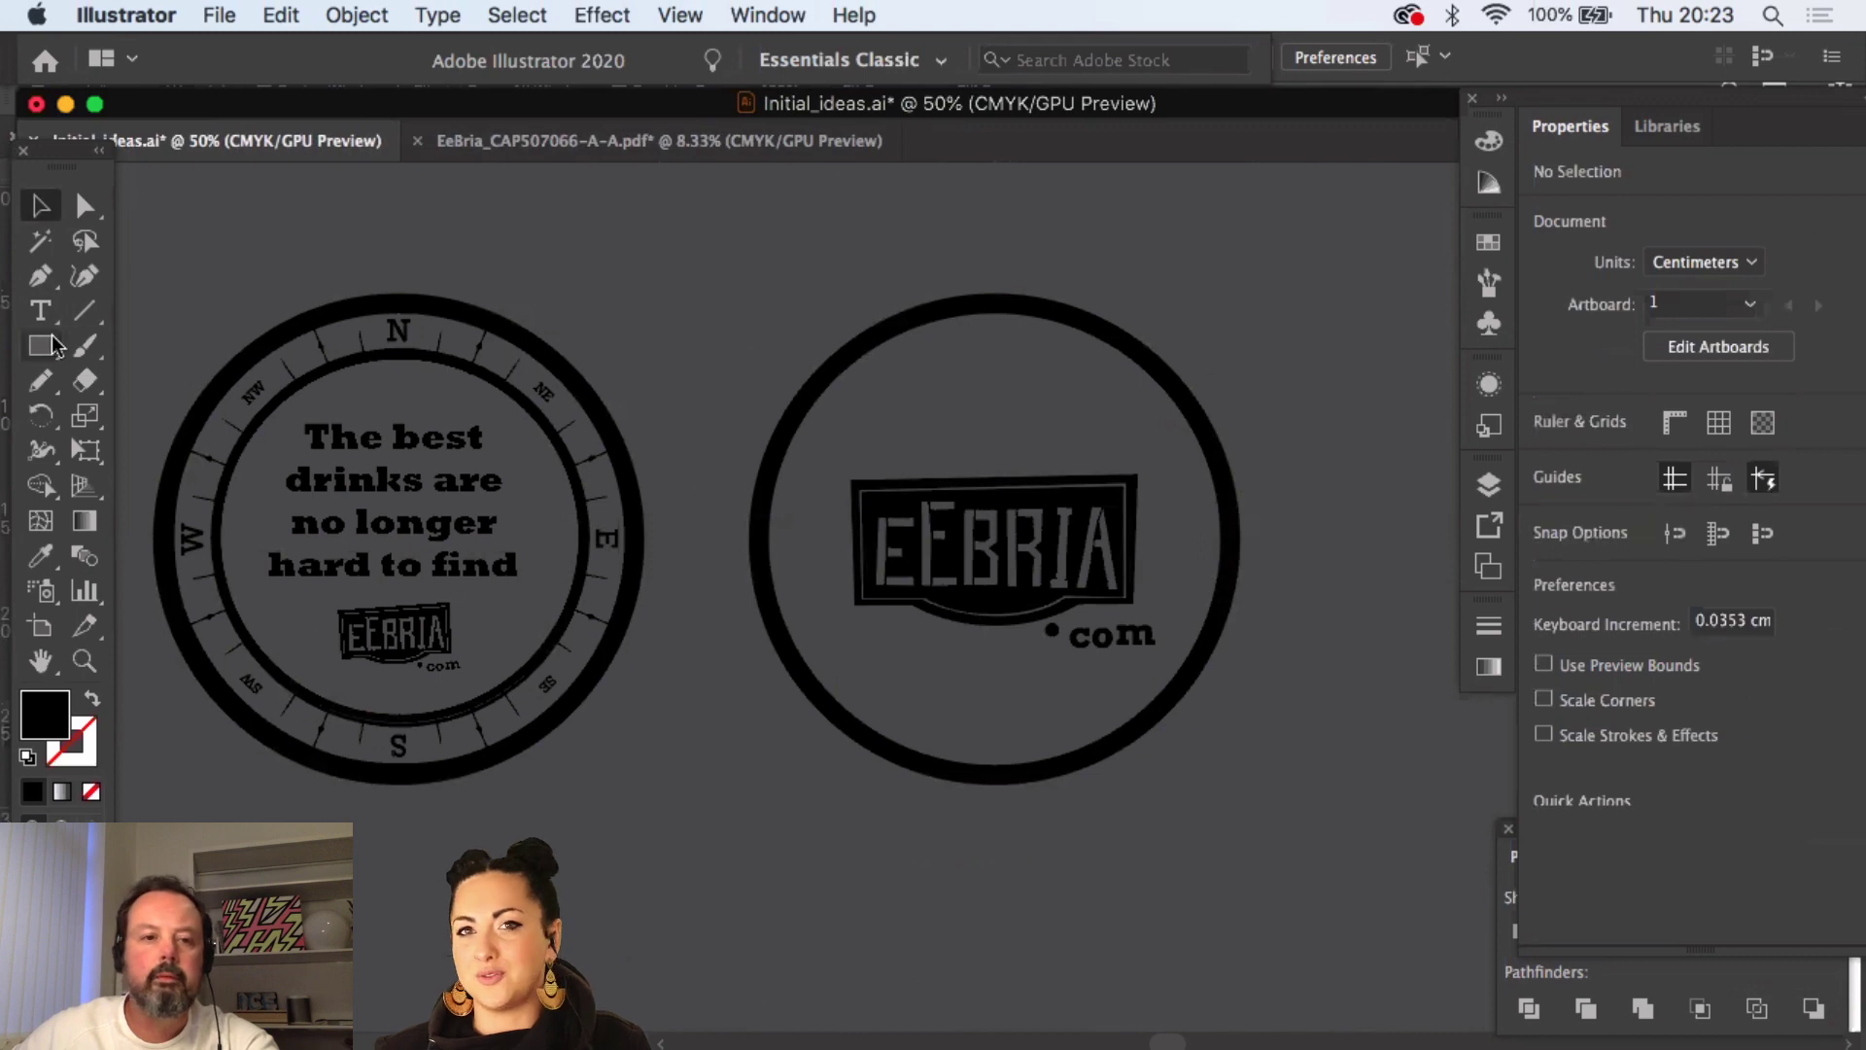
{"action": "left_click", "coordinate": [40, 276]}
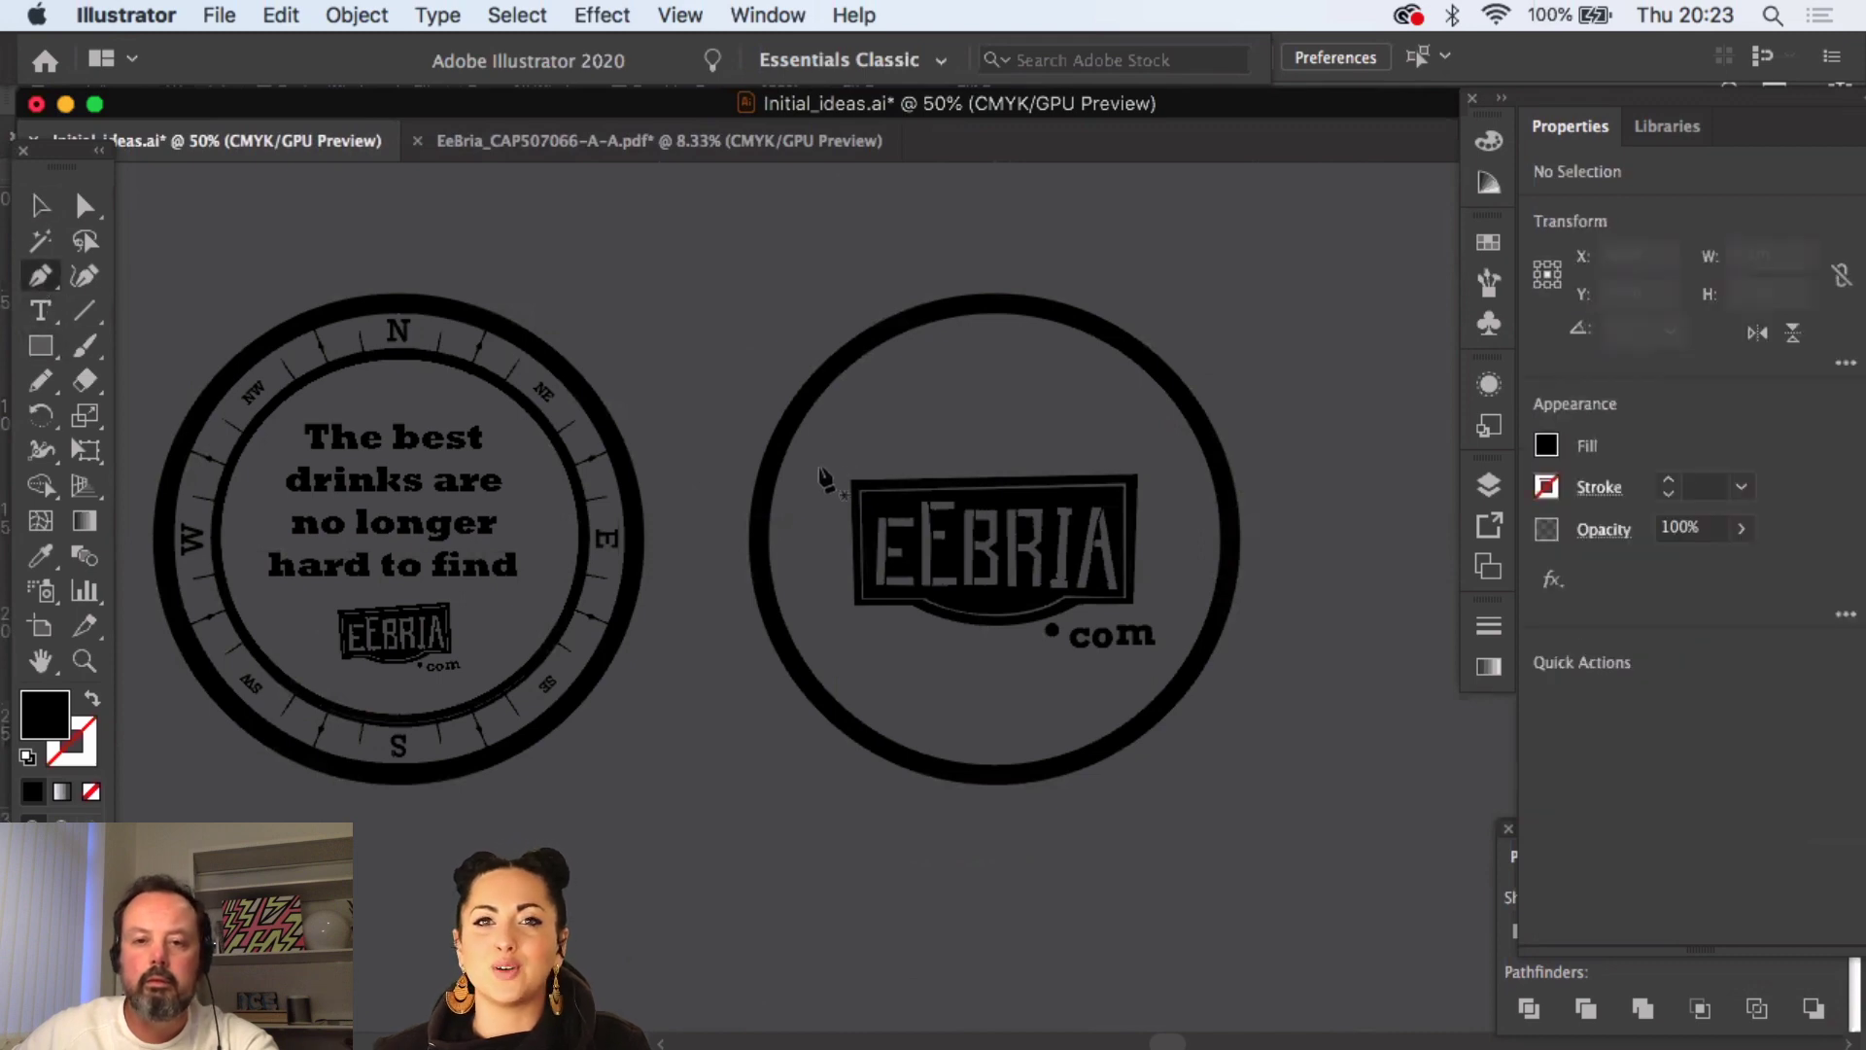
{"action": "left_click", "coordinate": [771, 473]}
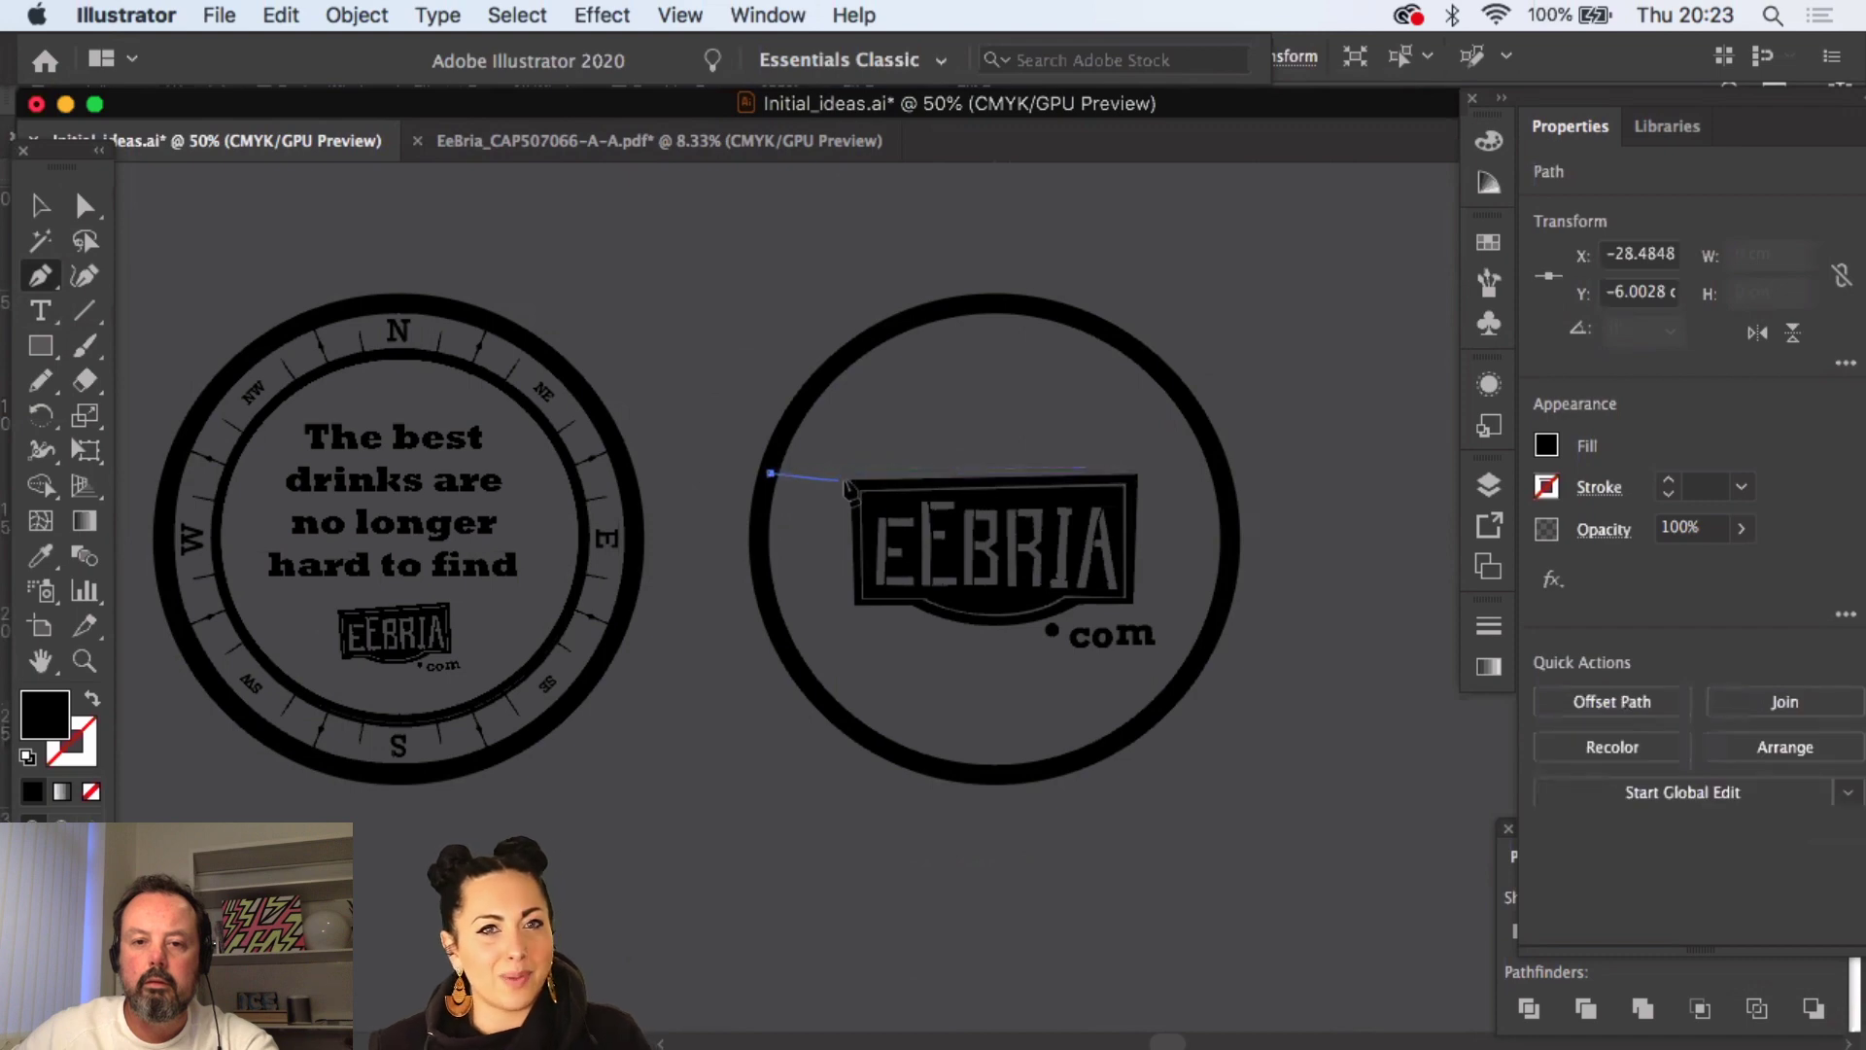
{"action": "left_click", "coordinate": [851, 479]}
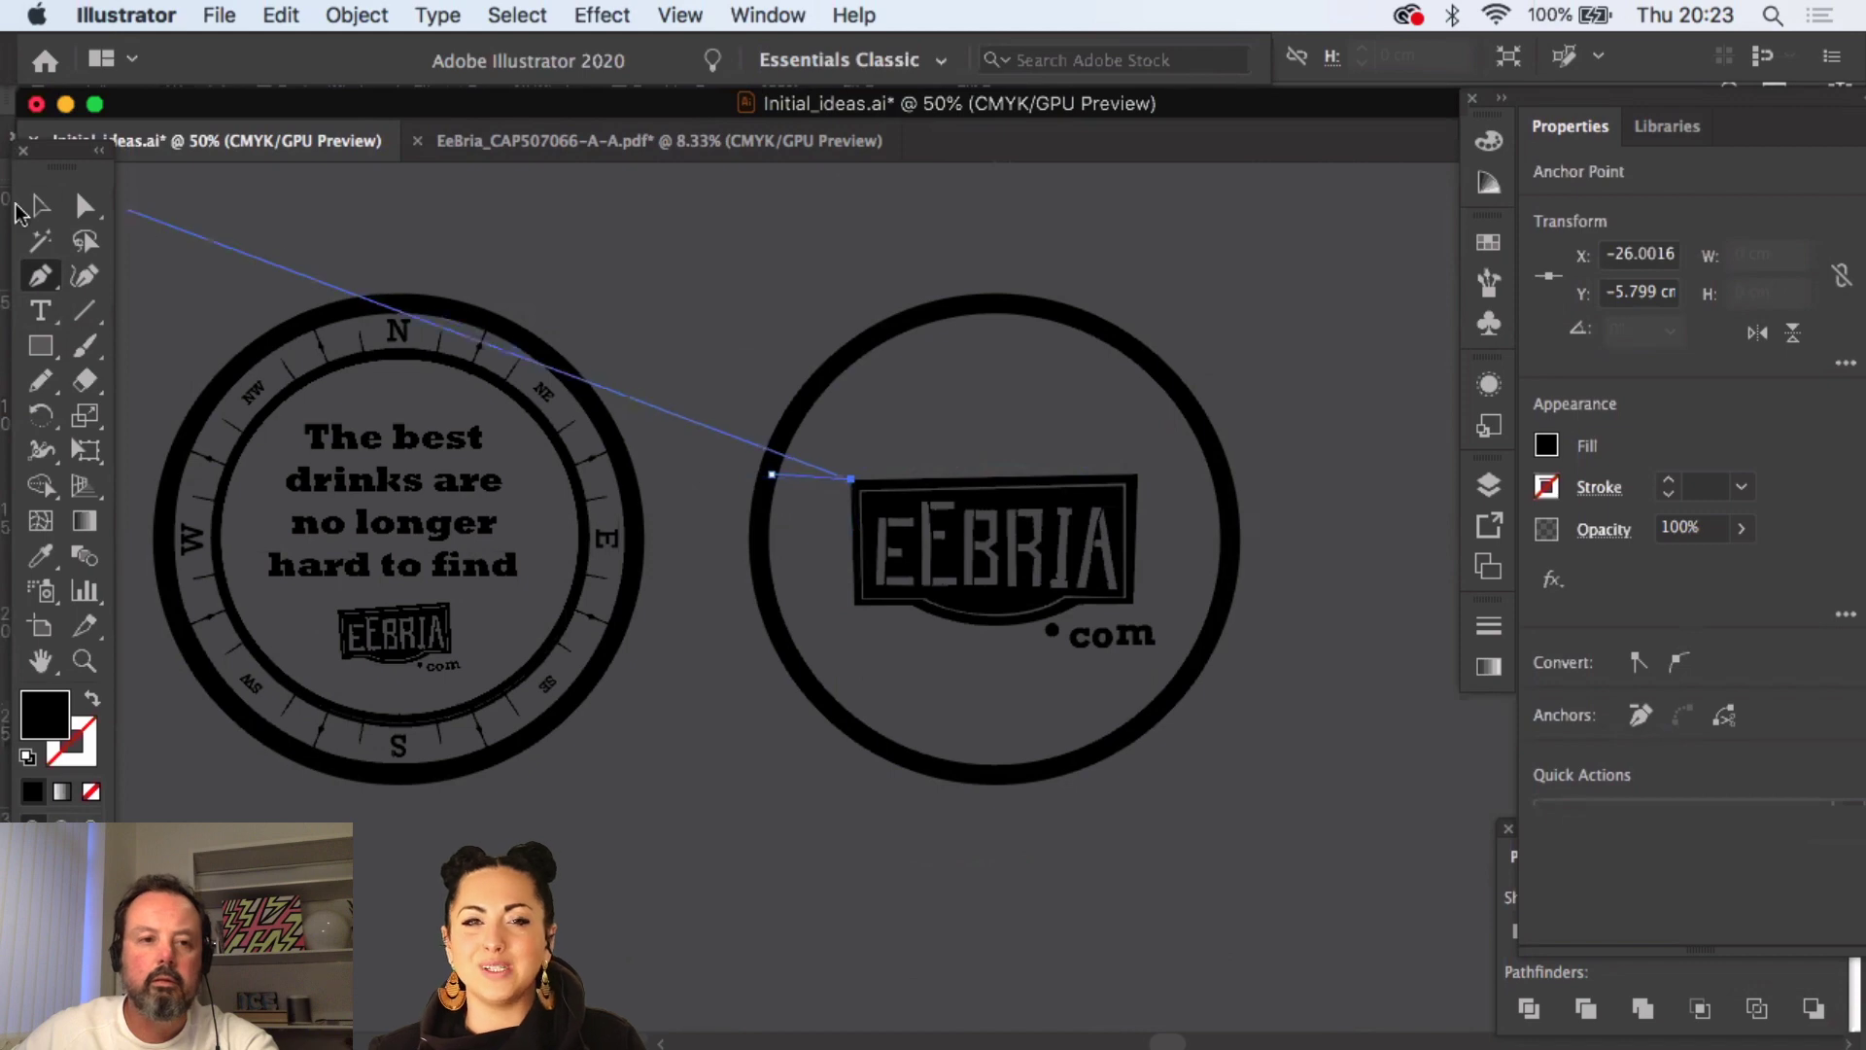
{"action": "left_click", "coordinate": [40, 205]}
{"action": "left_click", "coordinate": [638, 312]}
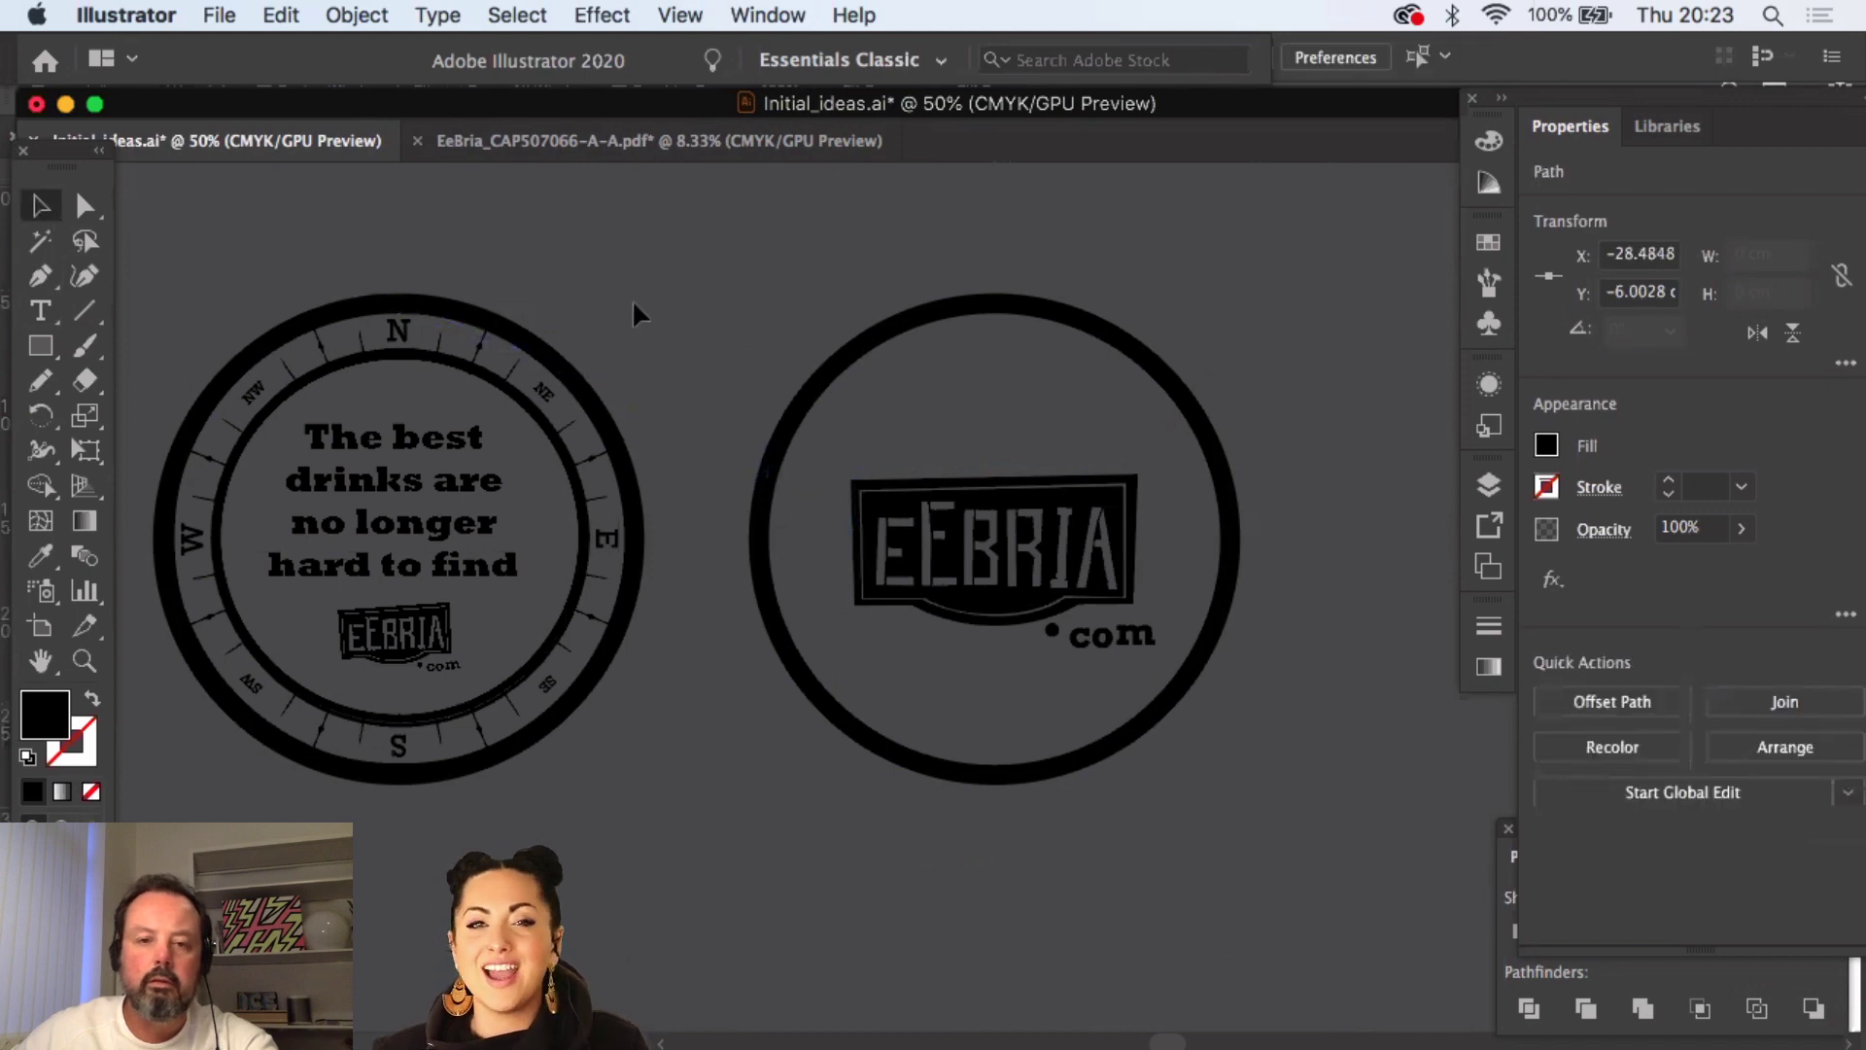
{"action": "left_click", "coordinate": [91, 659]}
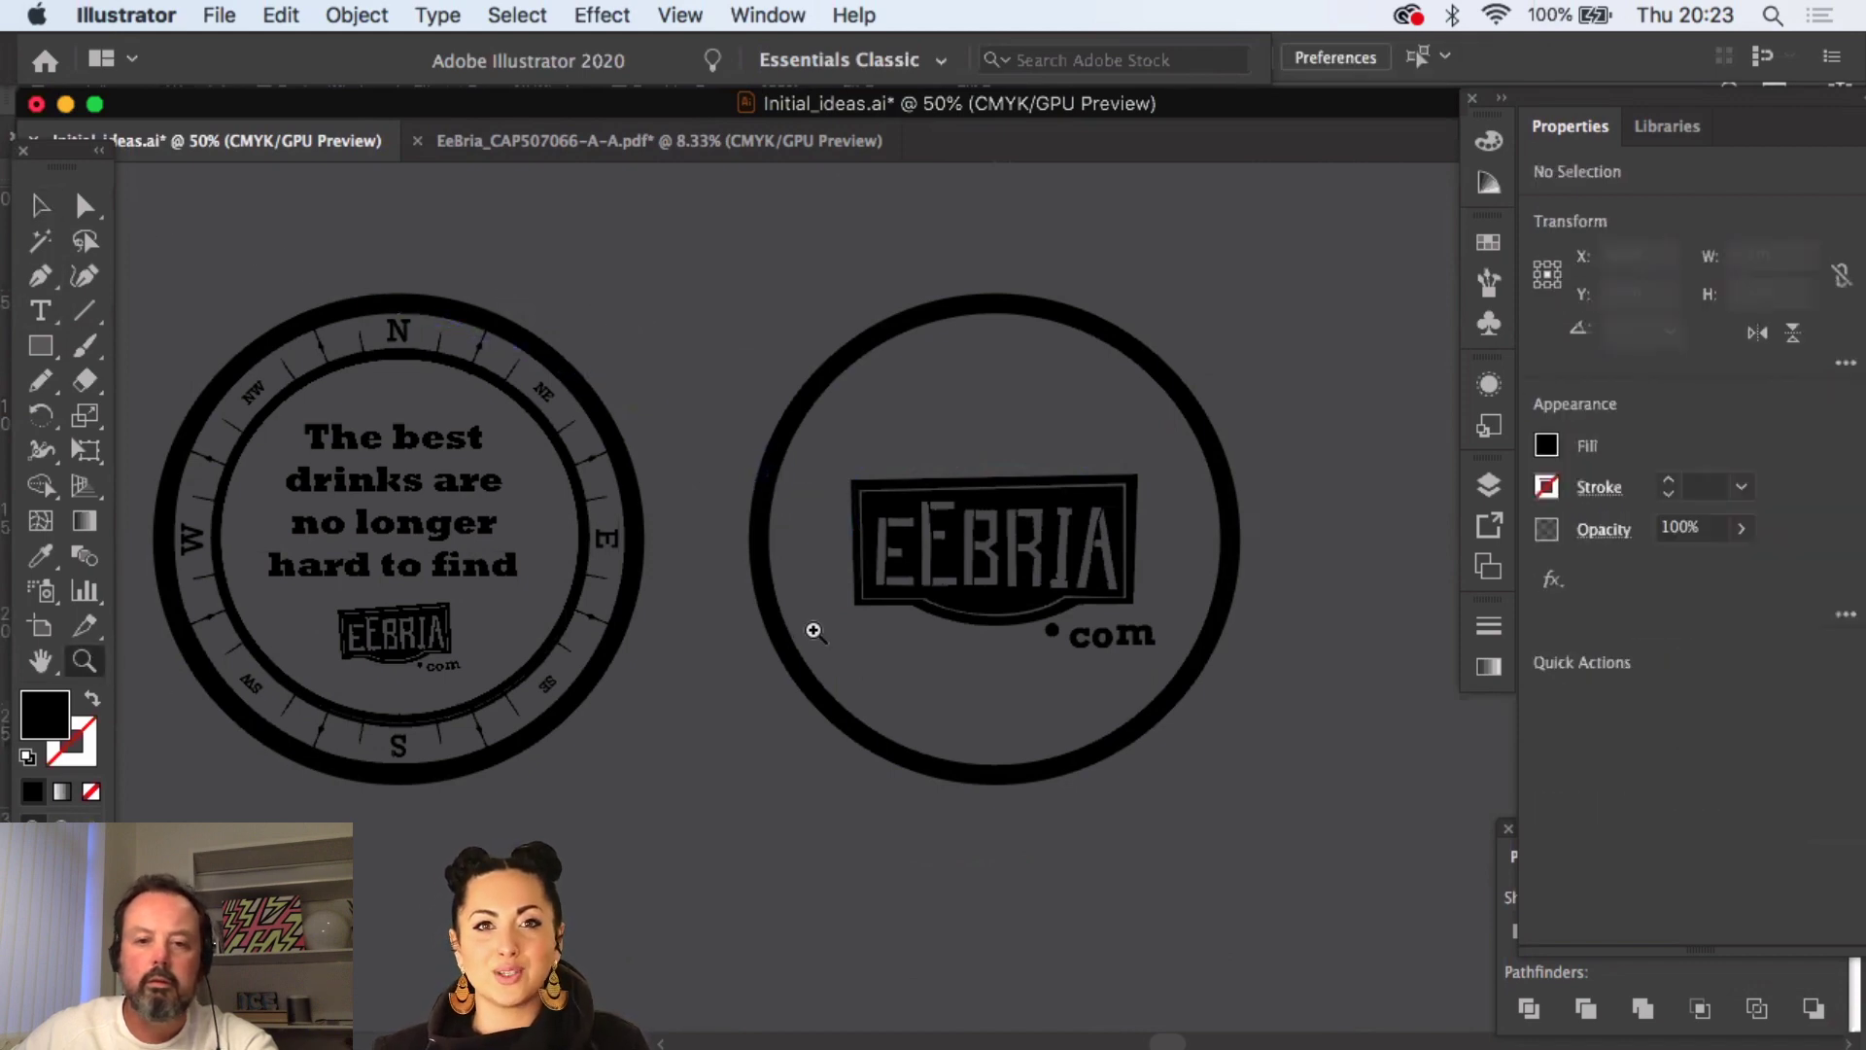
{"action": "left_click", "coordinate": [814, 630], "text": "alt"}
{"action": "left_click", "coordinate": [815, 631], "text": "alt"}
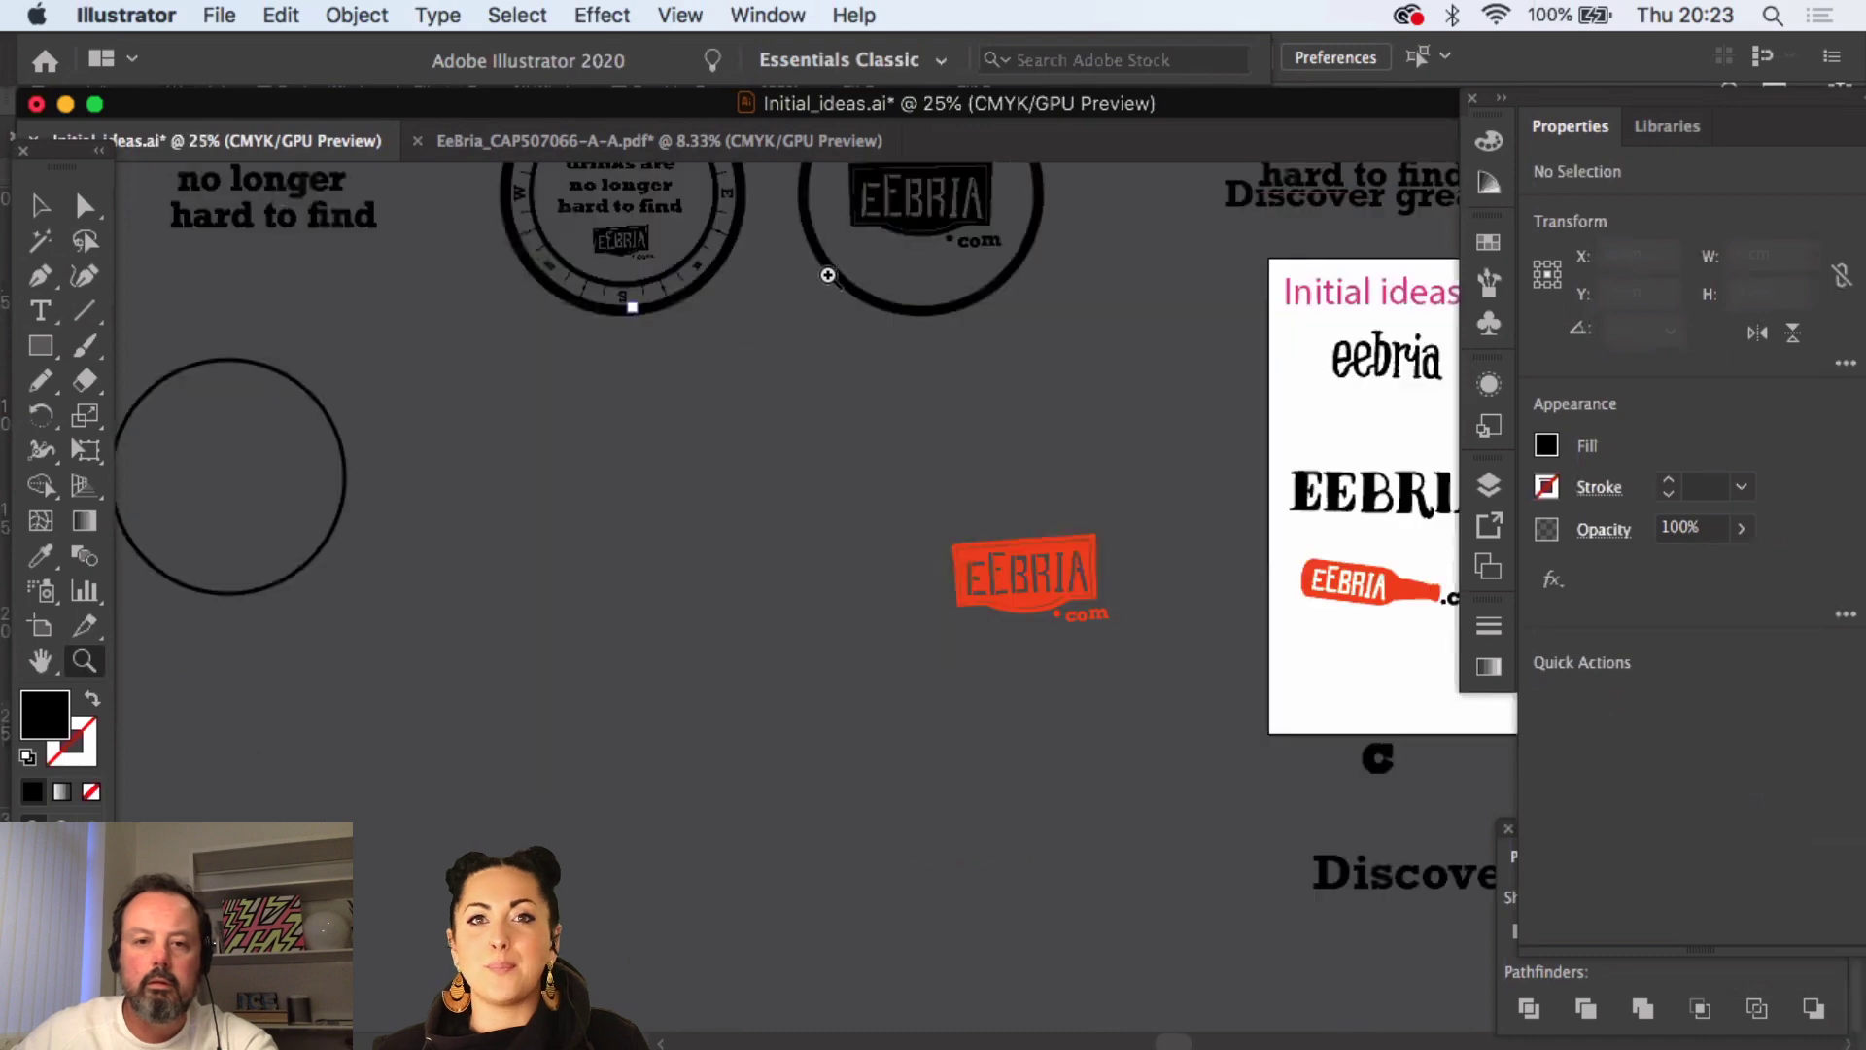
{"action": "scroll", "coordinate": [827, 275], "scroll_direction": "up", "scroll_amount": 5}
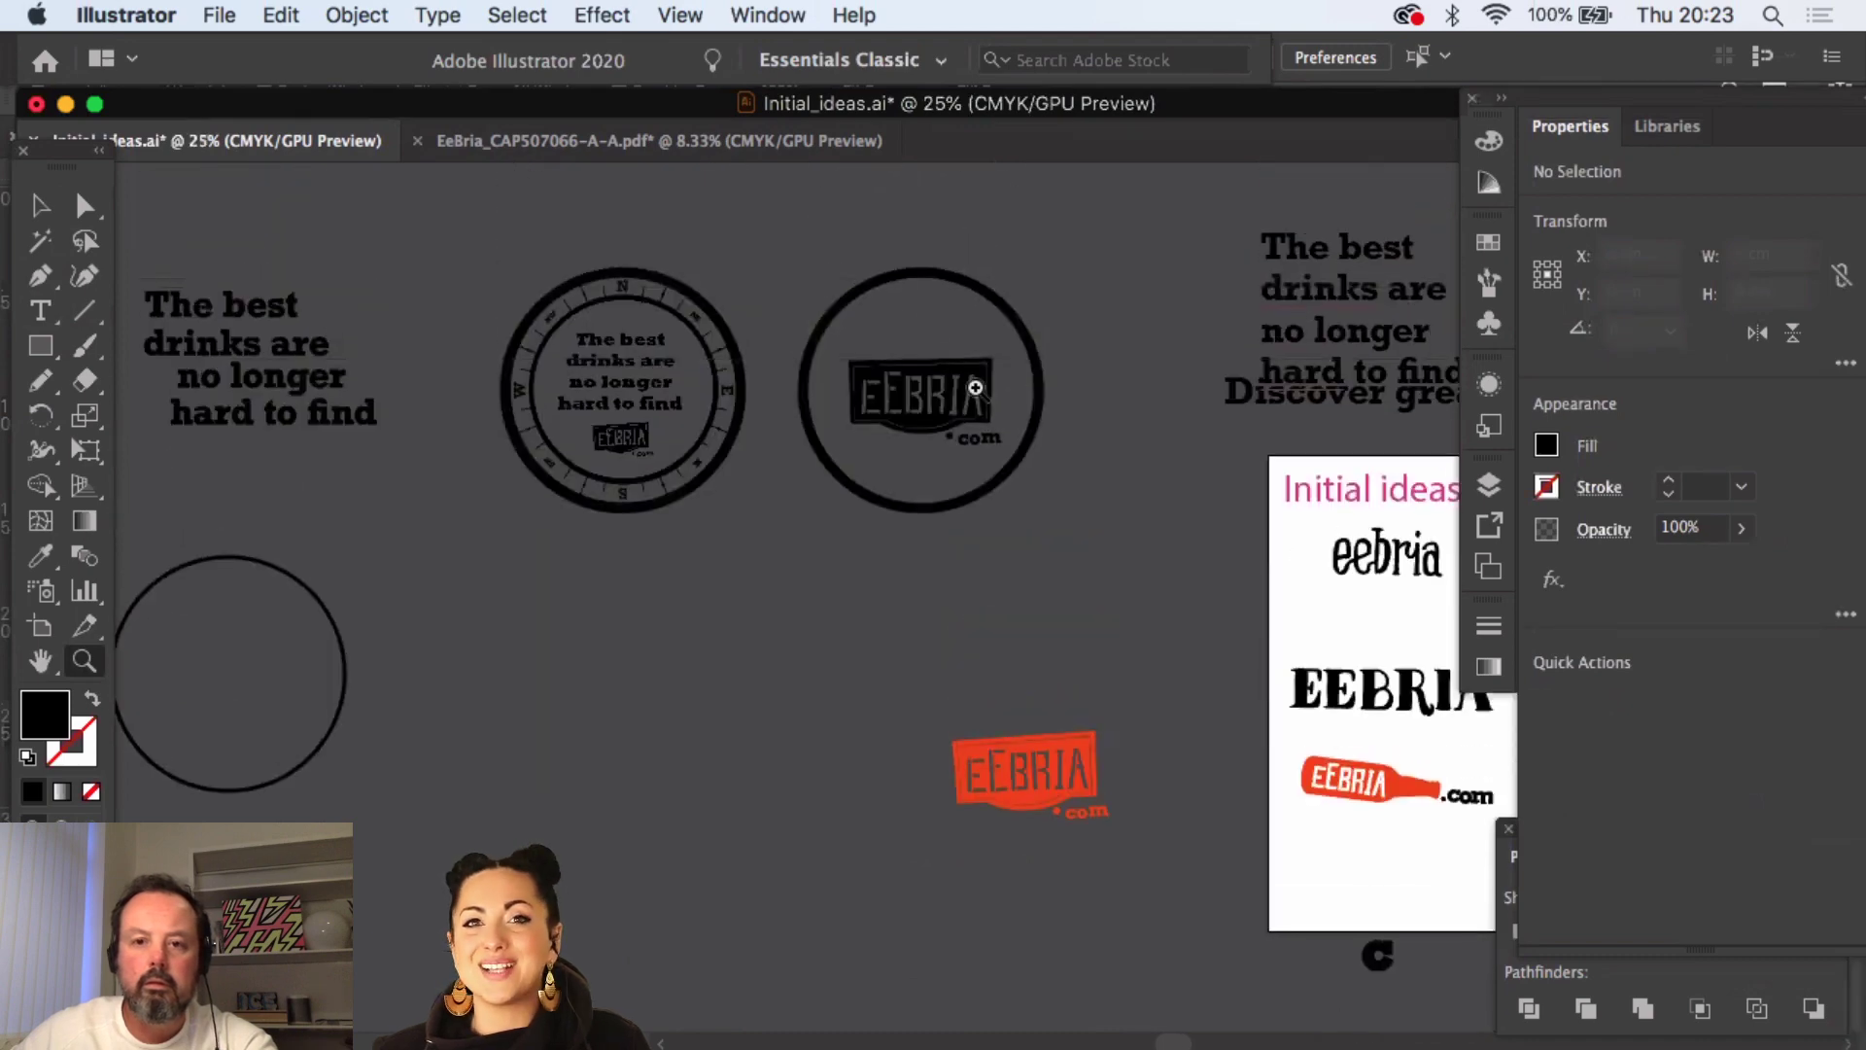
{"action": "left_click", "coordinate": [975, 388]}
{"action": "left_click", "coordinate": [935, 610]}
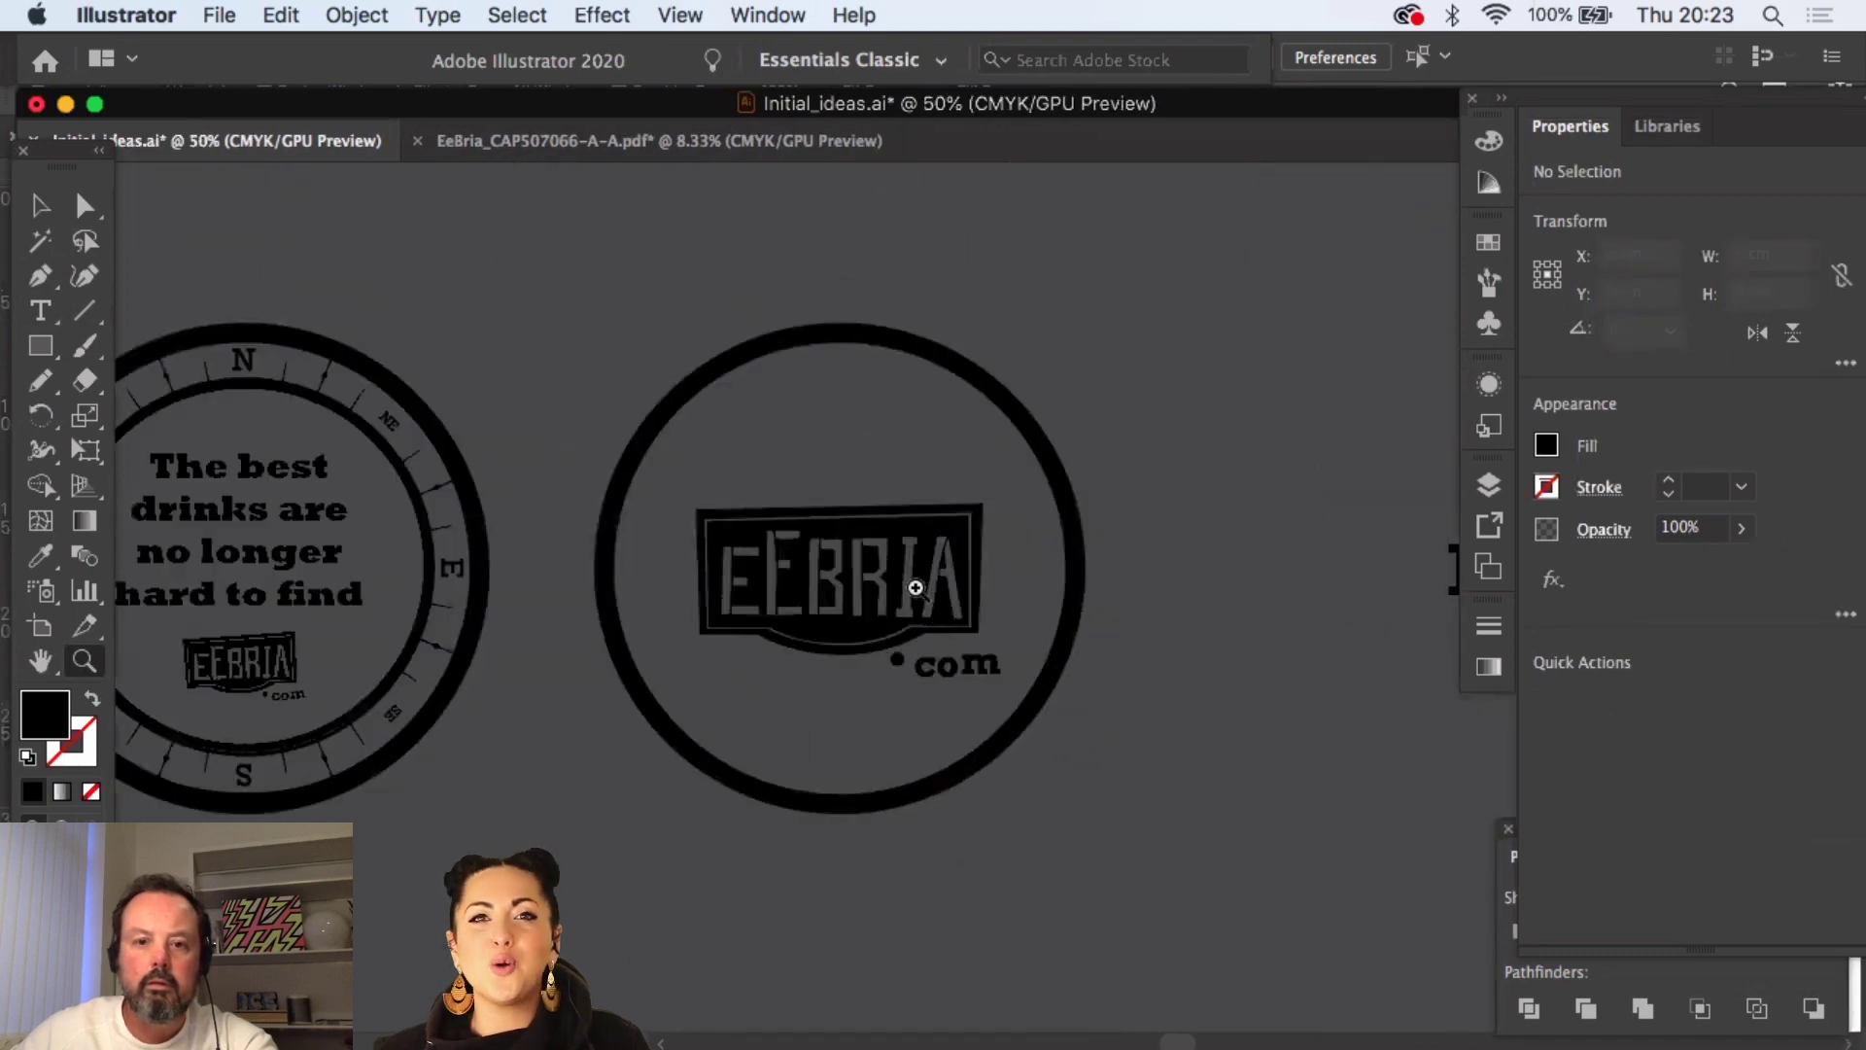
- Draw a closed black four-sided shape with the Pen tool, filling the gap between the ring and the logo plate's left edge
{"action": "left_click", "coordinate": [40, 205]}
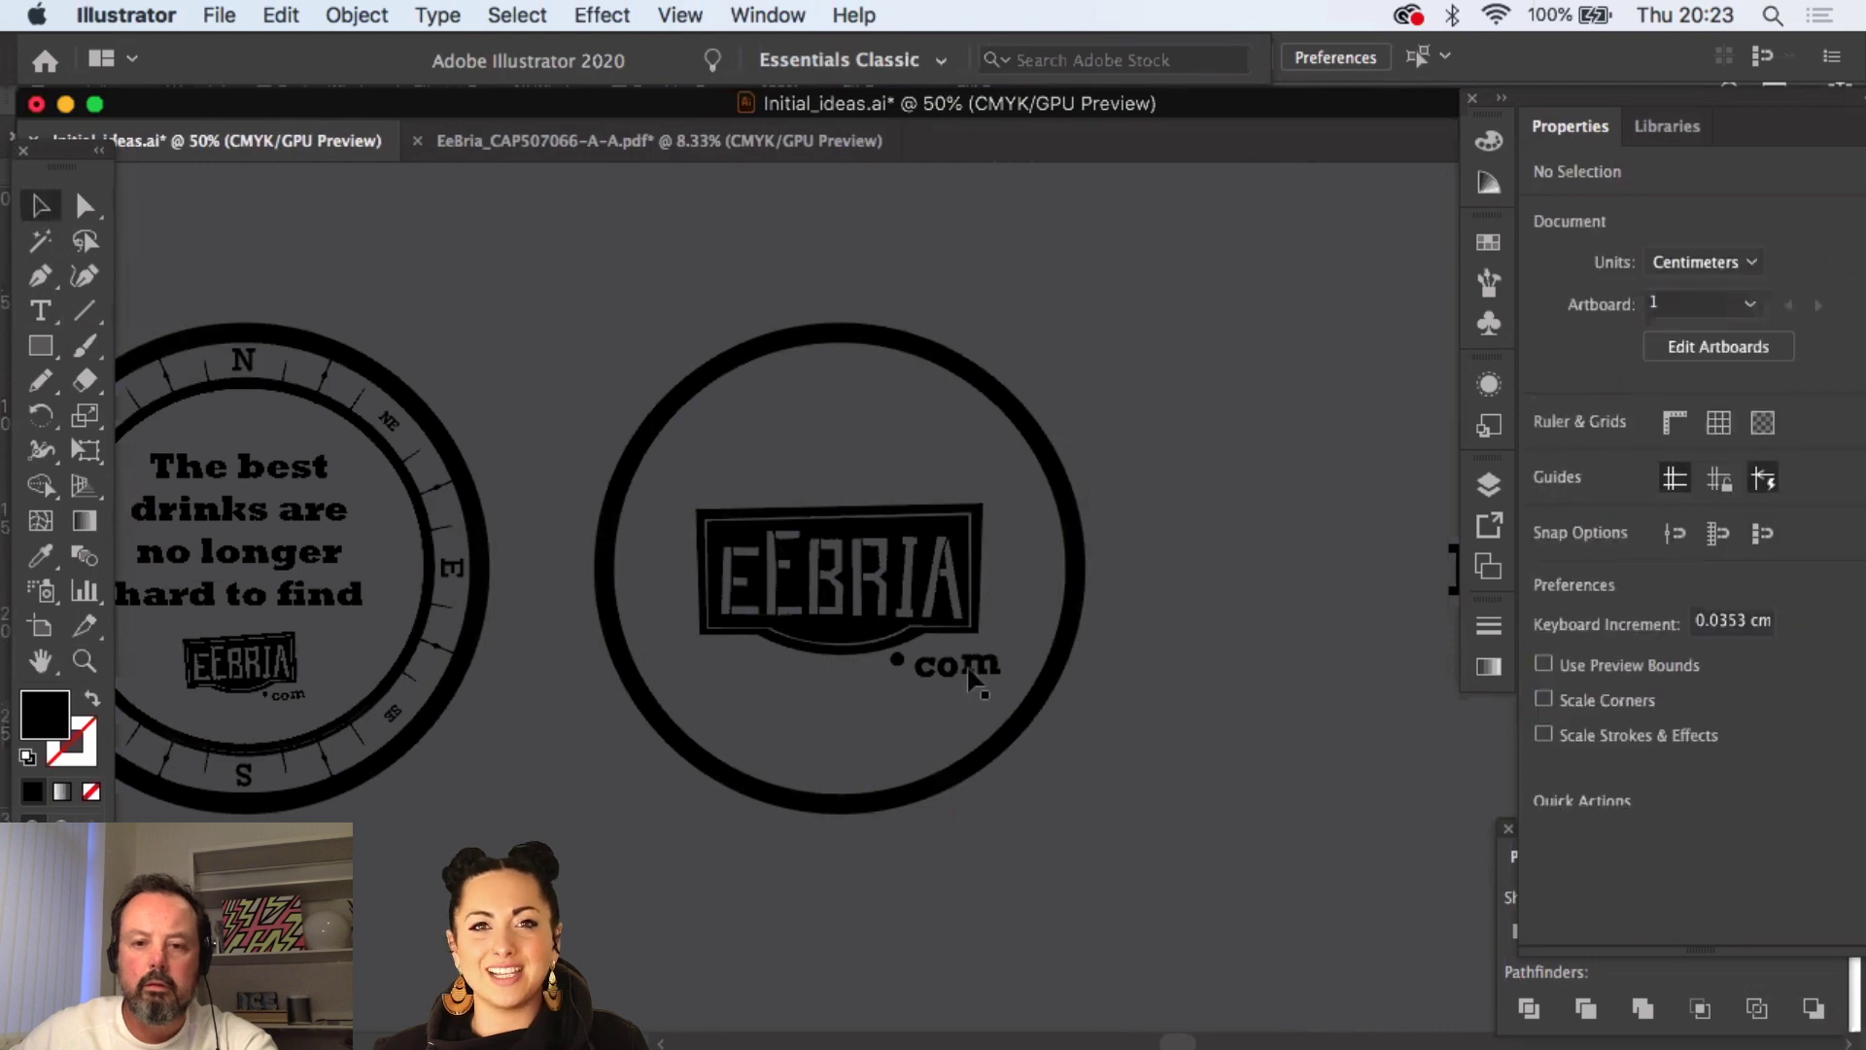
{"action": "left_click", "coordinate": [975, 680]}
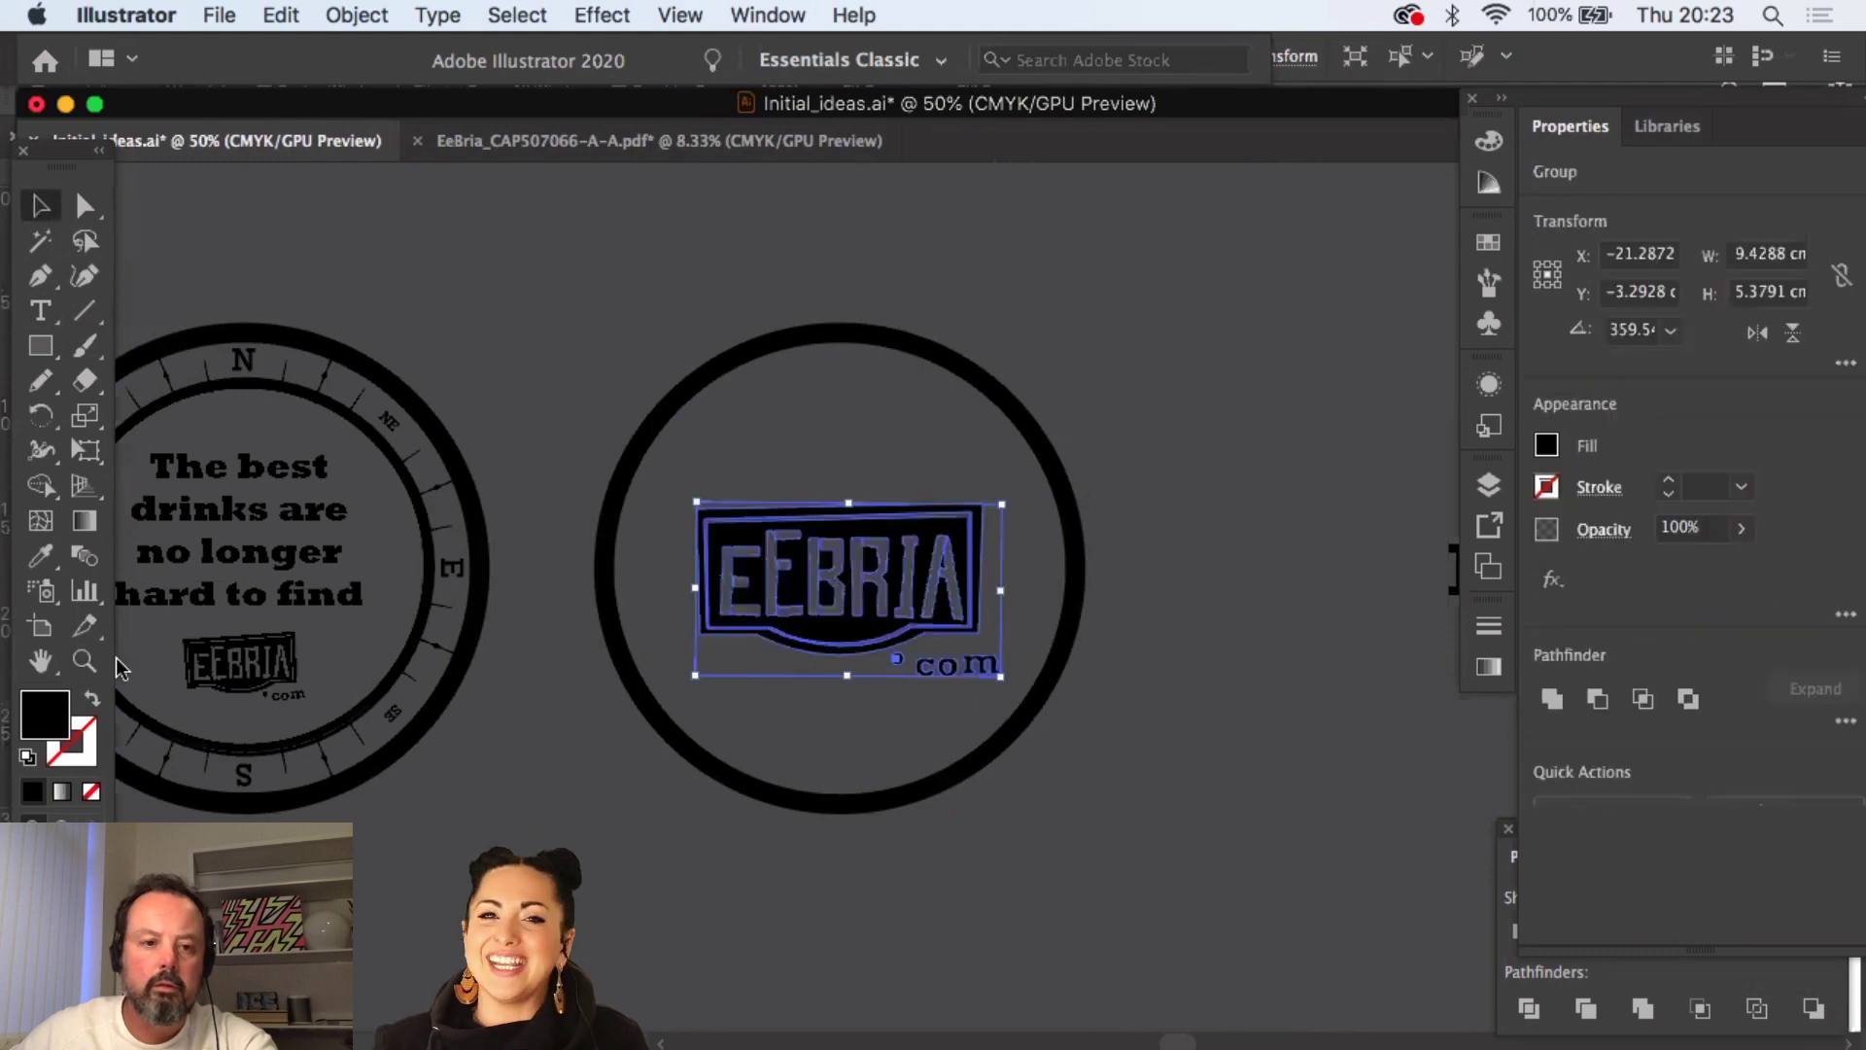
{"action": "left_click", "coordinate": [84, 661]}
{"action": "left_click", "coordinate": [802, 542]}
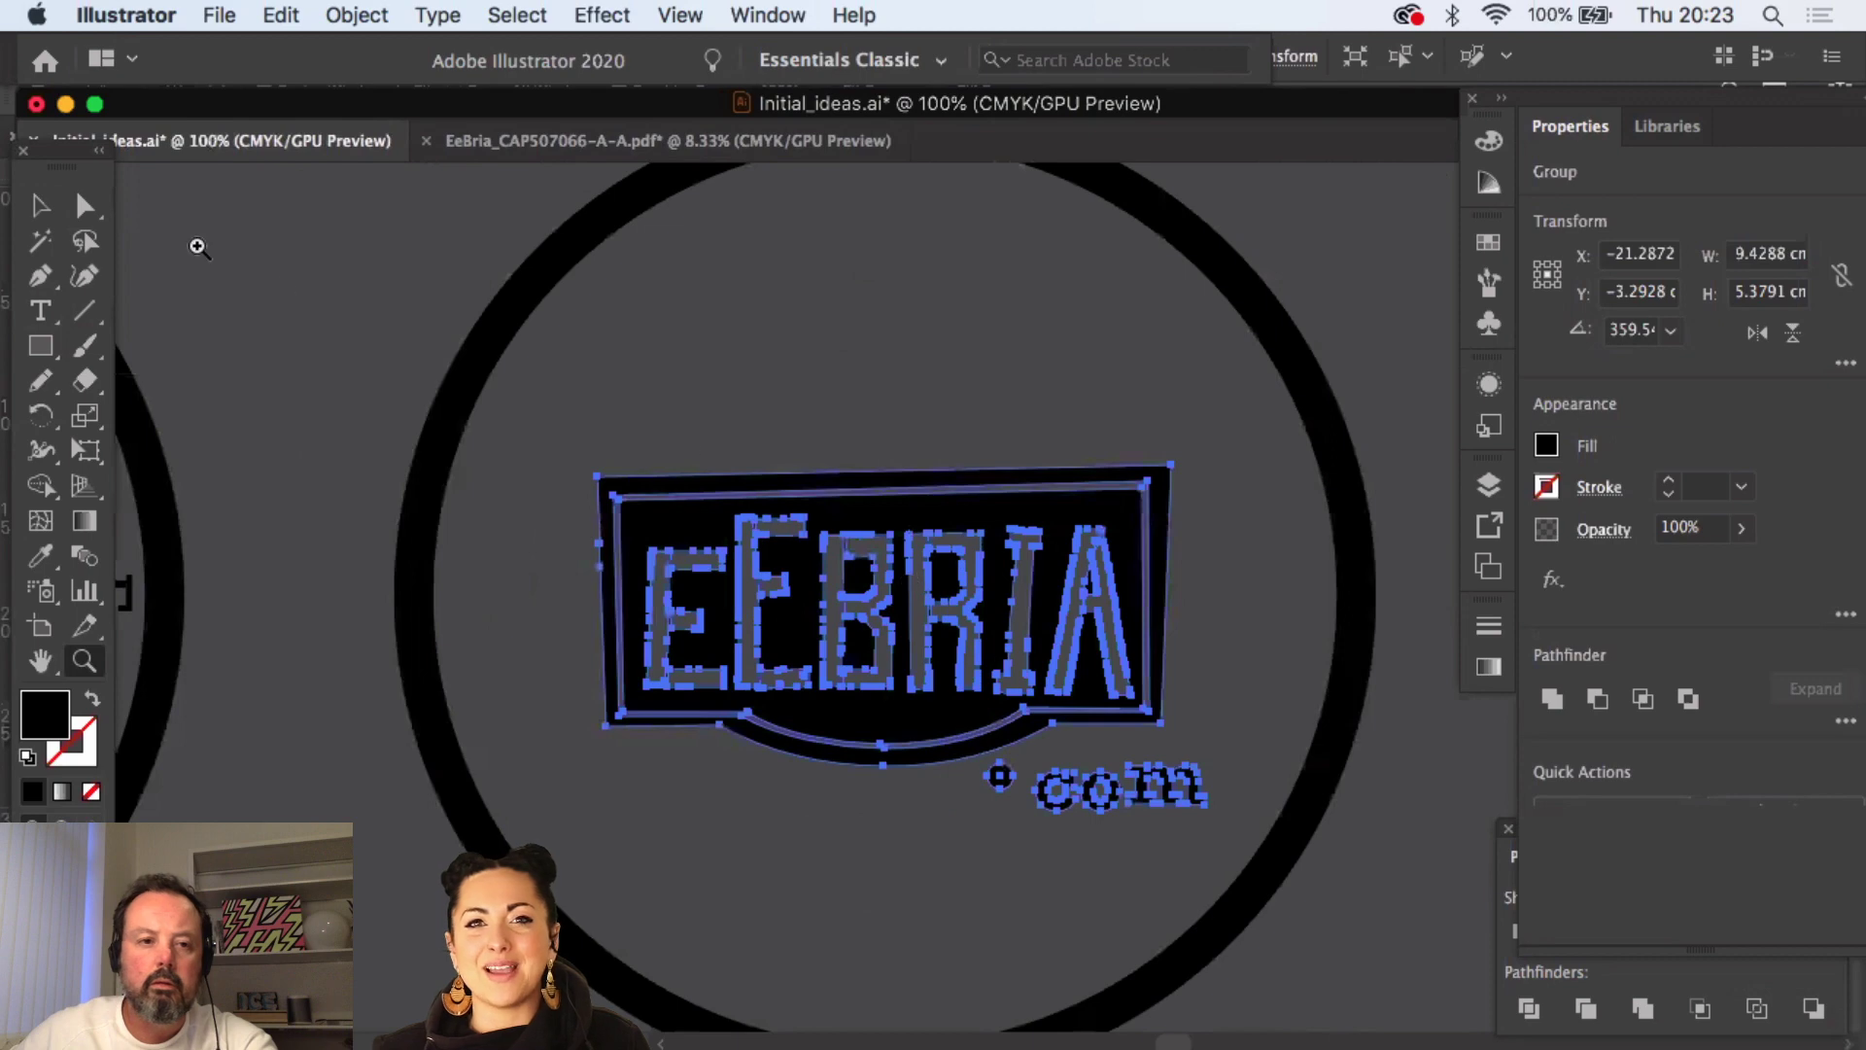
{"action": "left_click", "coordinate": [40, 207]}
{"action": "left_click", "coordinate": [464, 326]}
{"action": "left_click_drag", "start_coordinate": [586, 372], "coordinate": [521, 302]}
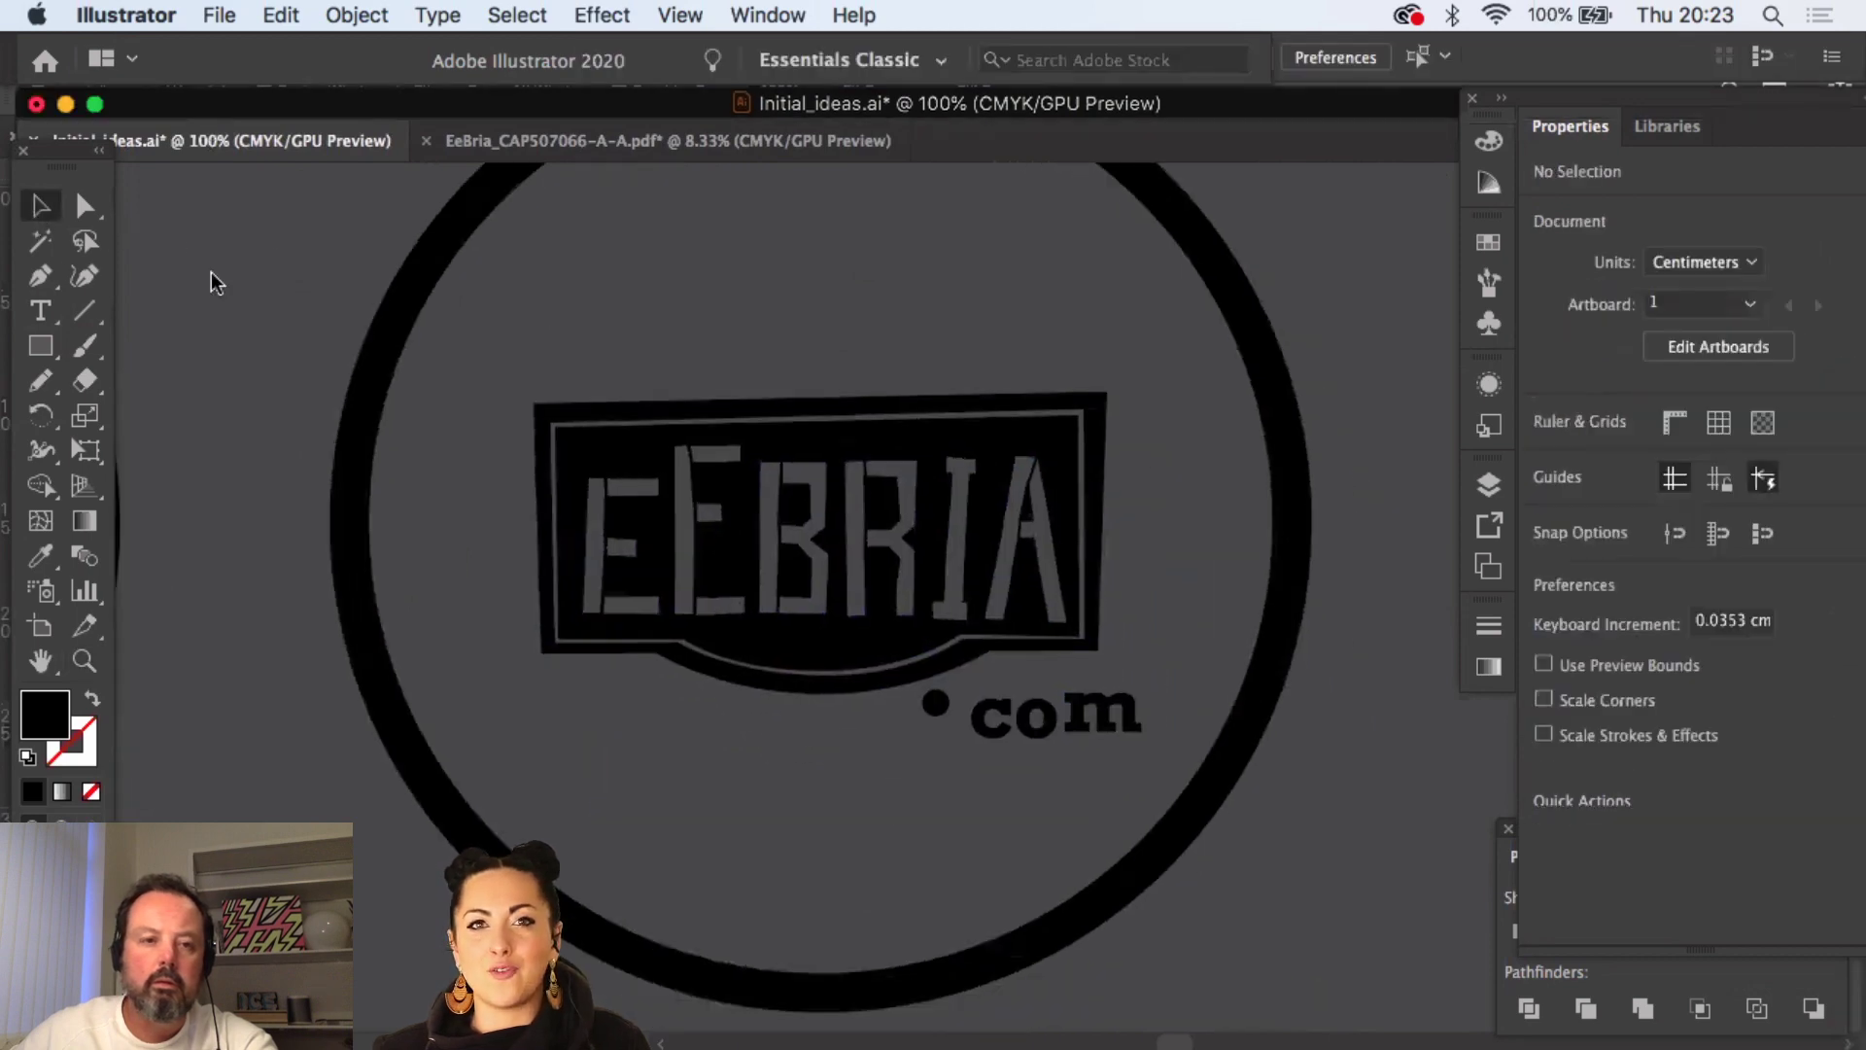
{"action": "left_click", "coordinate": [40, 275]}
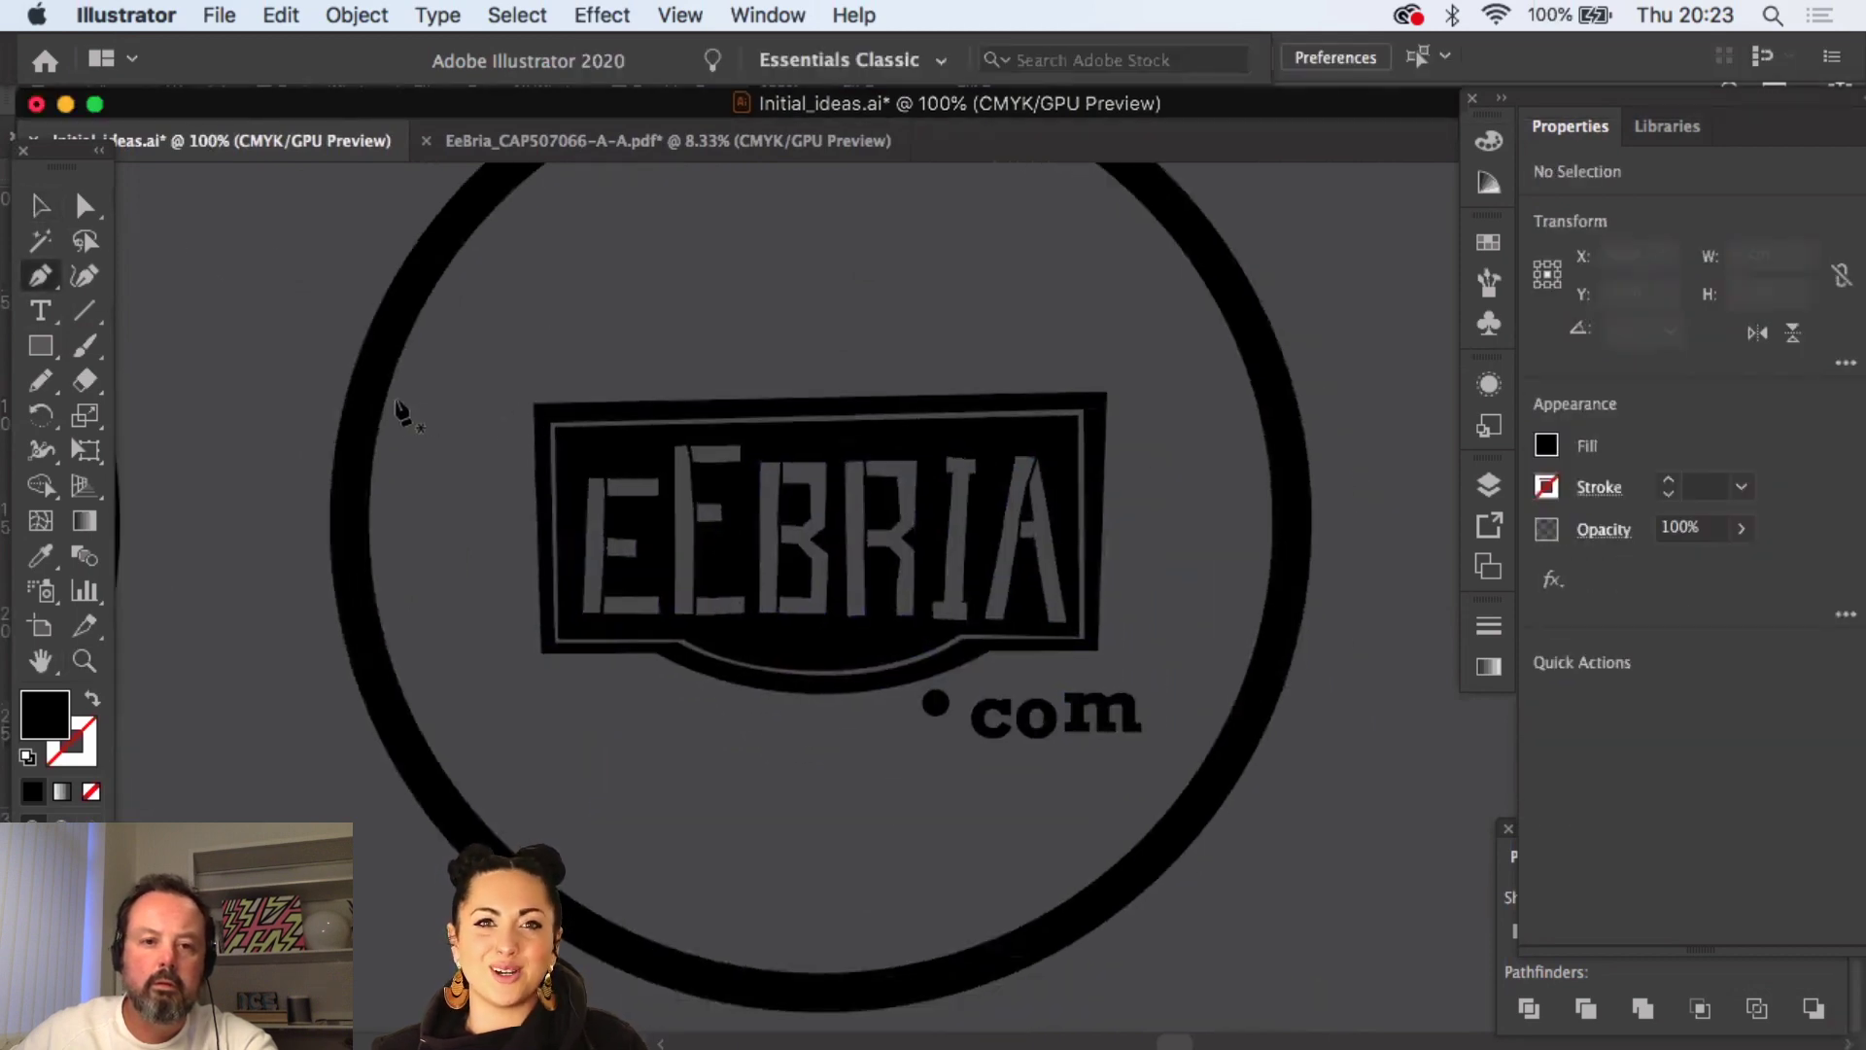
{"action": "left_click", "coordinate": [365, 402]}
{"action": "left_click", "coordinate": [541, 652]}
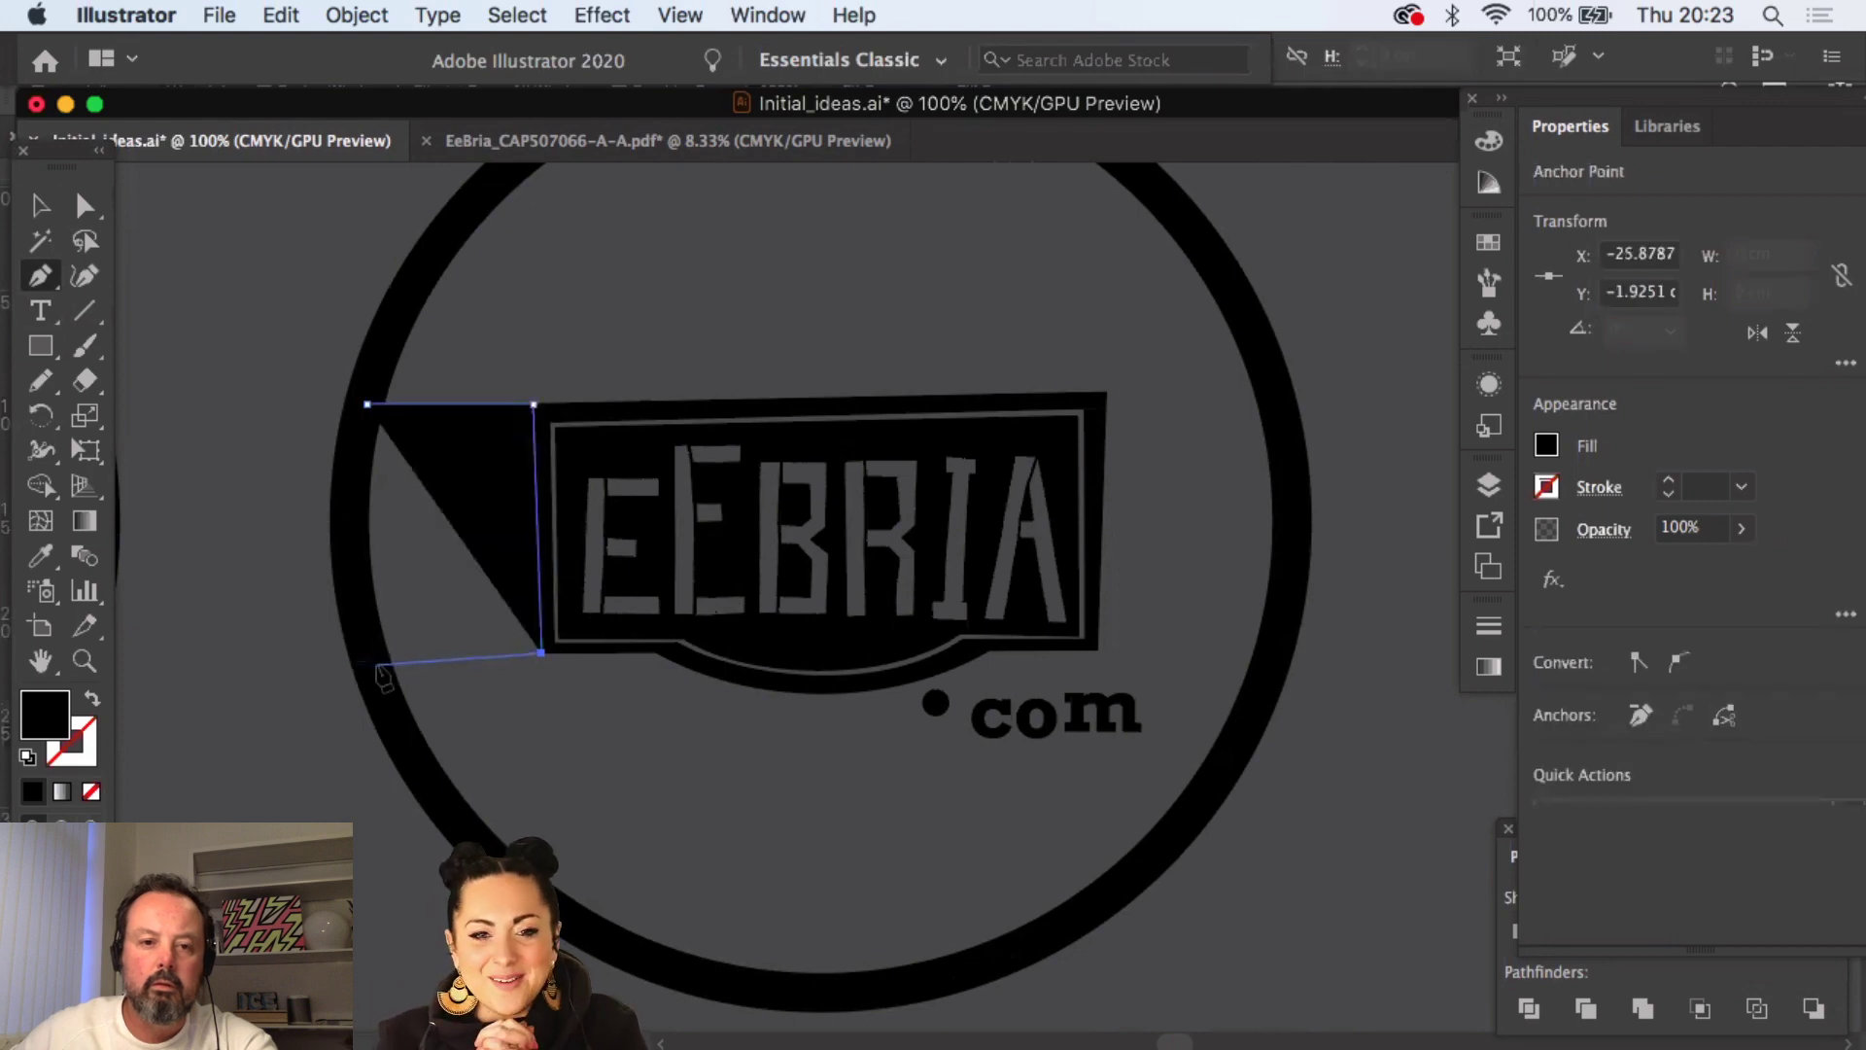
{"action": "left_click", "coordinate": [377, 665]}
{"action": "left_click", "coordinate": [365, 403]}
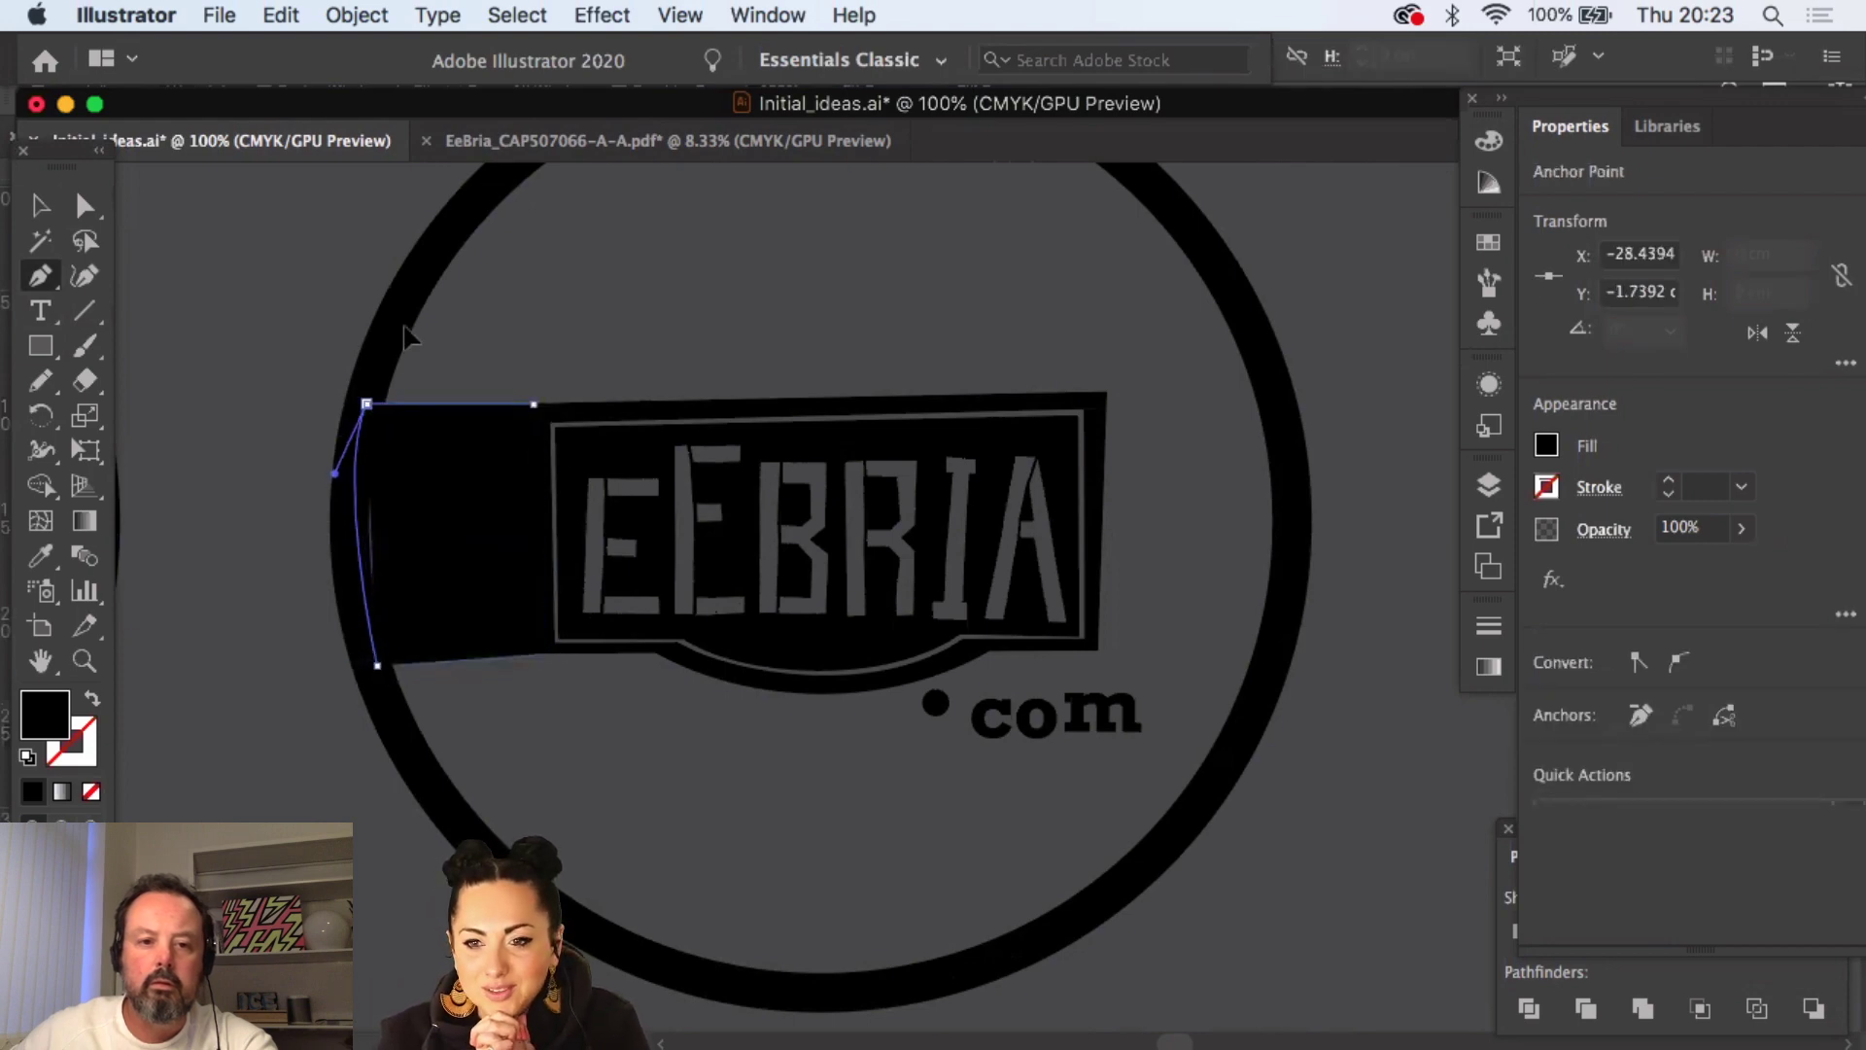
{"action": "key", "text": "v"}
{"action": "left_click", "coordinate": [270, 255]}
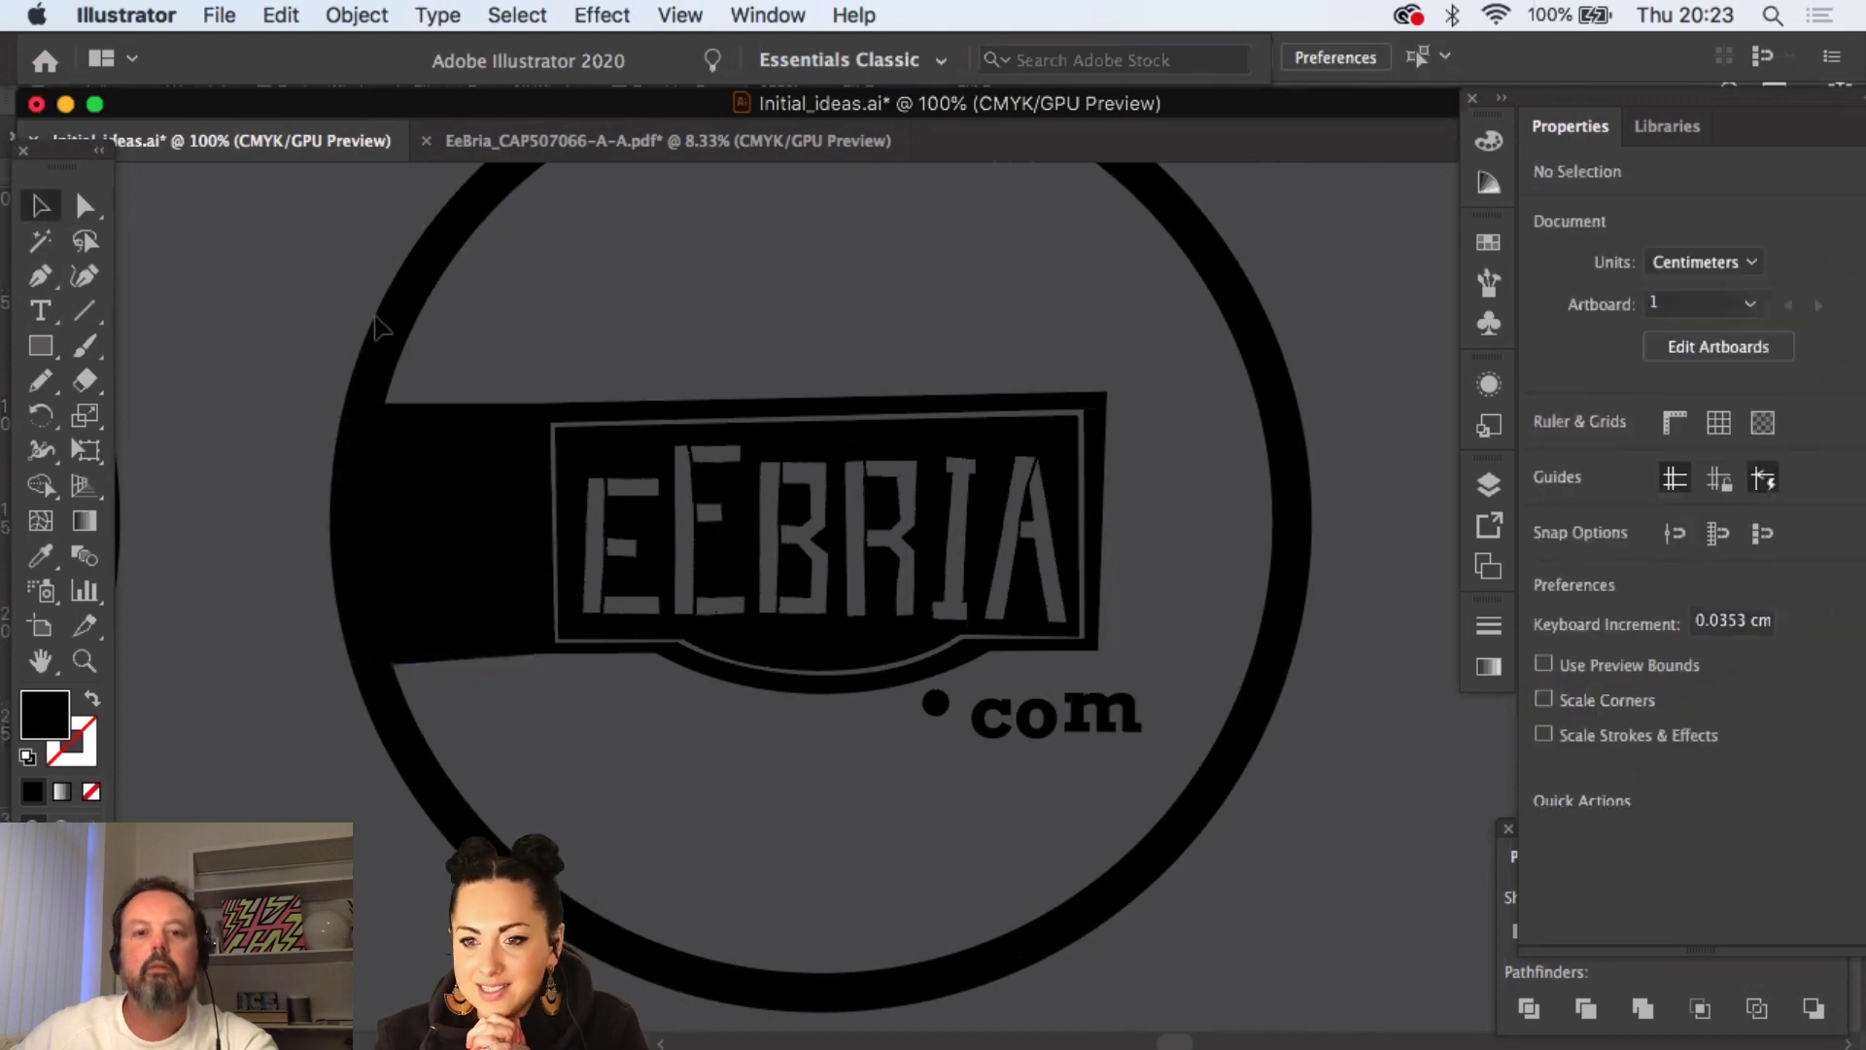
- Draw a matching closed black shape with the Pen tool from the logo plate's right edge to the ring, curving its outer side along the ring
{"action": "key", "text": "z"}
{"action": "left_click", "coordinate": [850, 551], "text": "alt"}
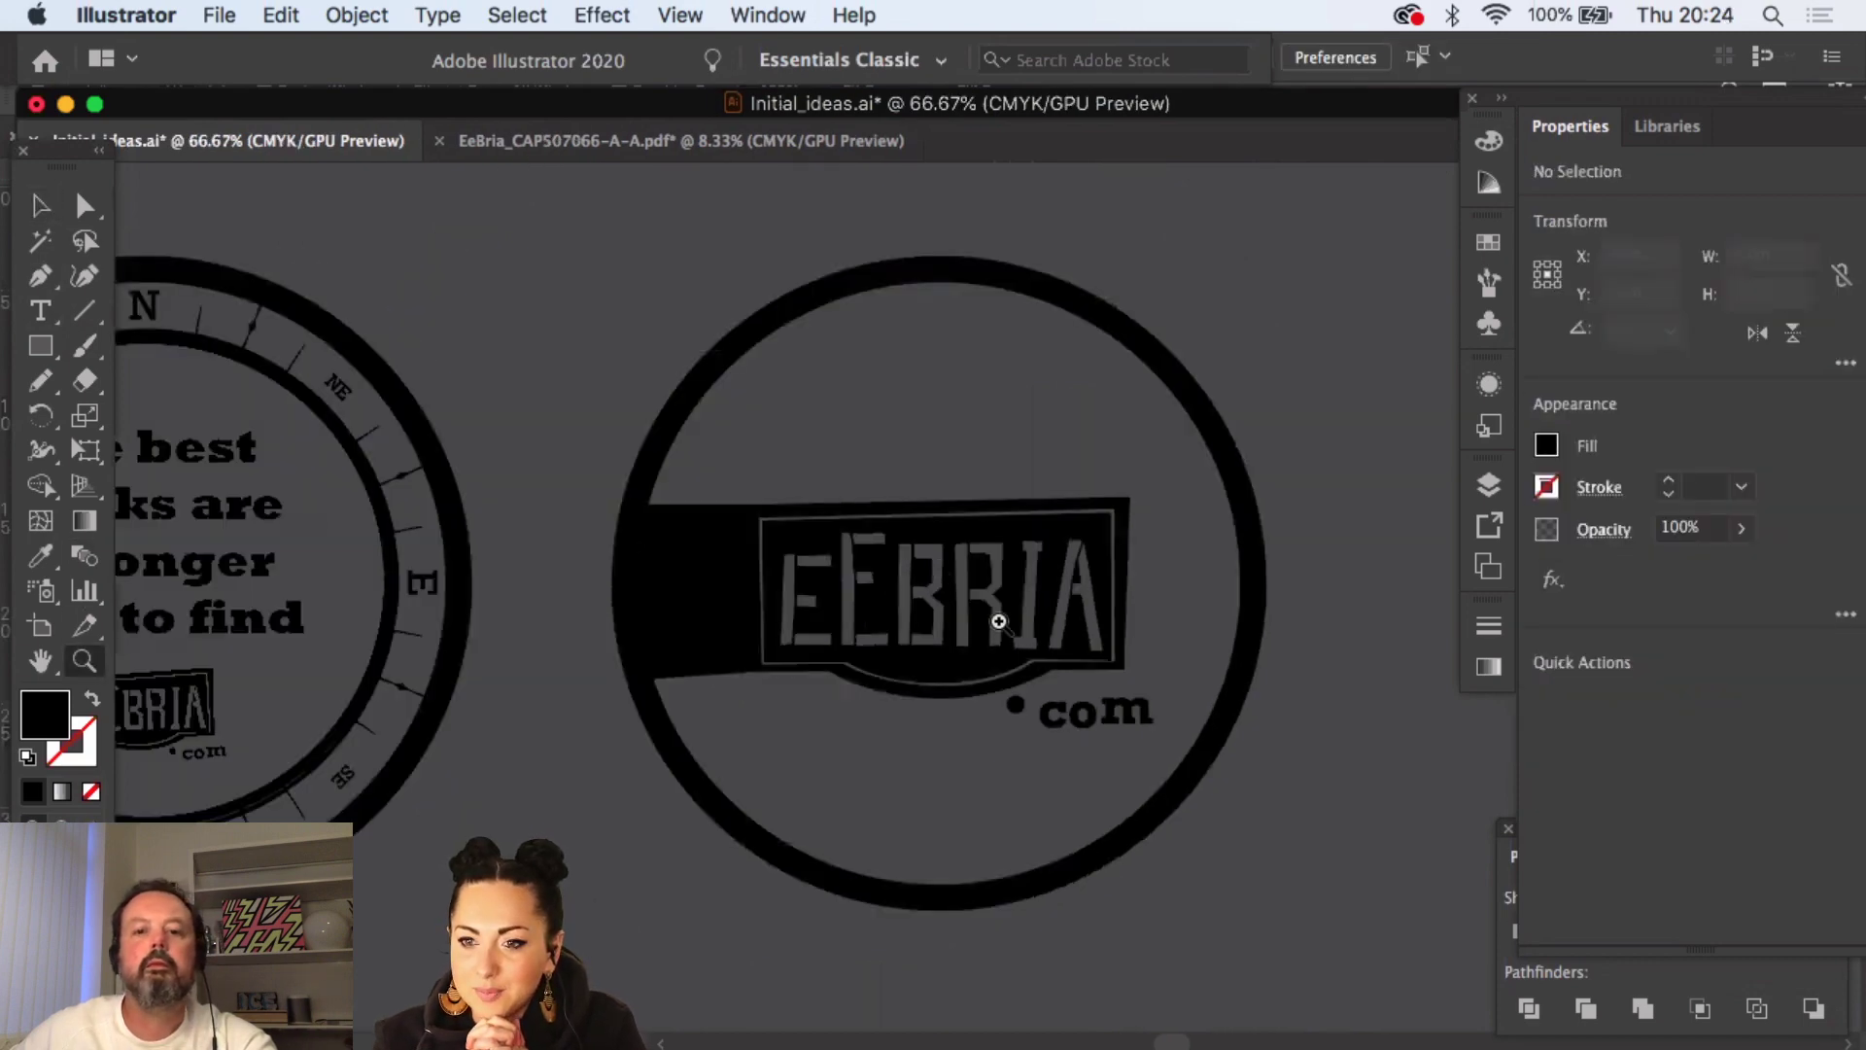
{"action": "scroll", "coordinate": [725, 346], "scroll_direction": "left", "scroll_amount": 3}
{"action": "scroll", "coordinate": [725, 346], "scroll_direction": "up", "scroll_amount": 2}
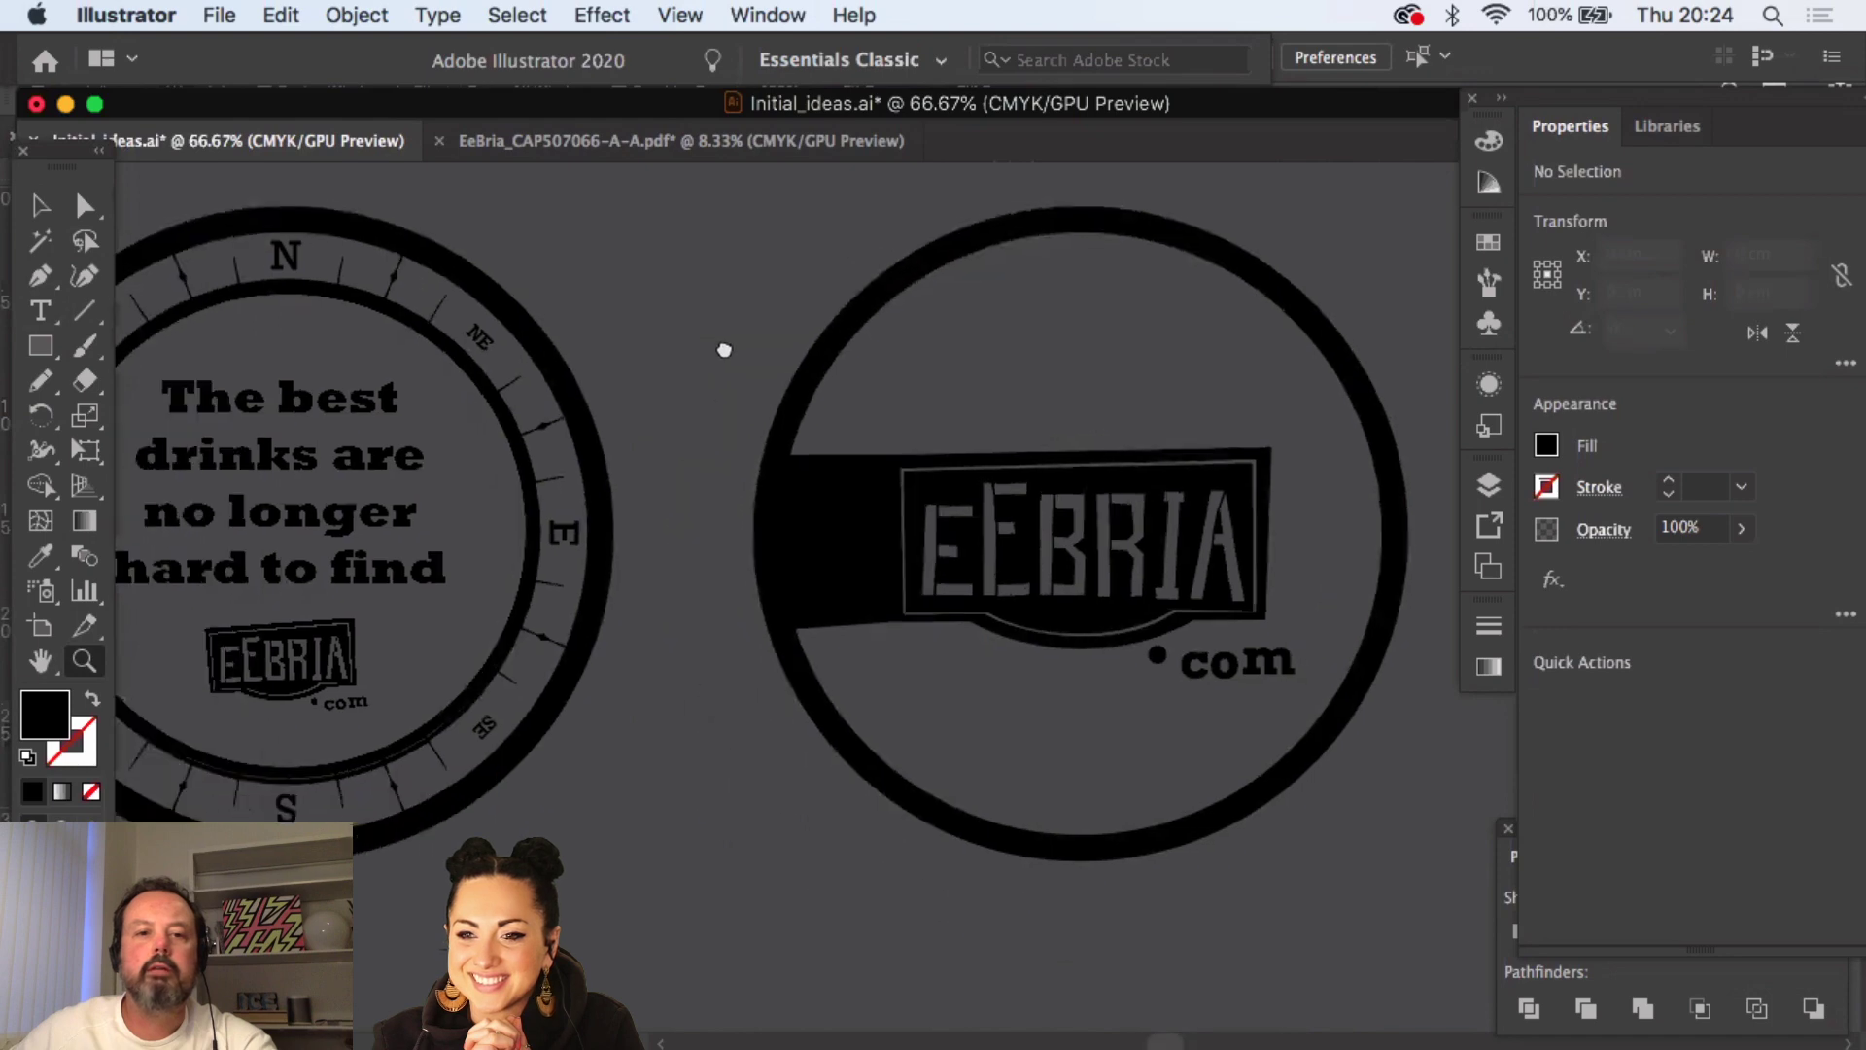
{"action": "left_click", "coordinate": [55, 210]}
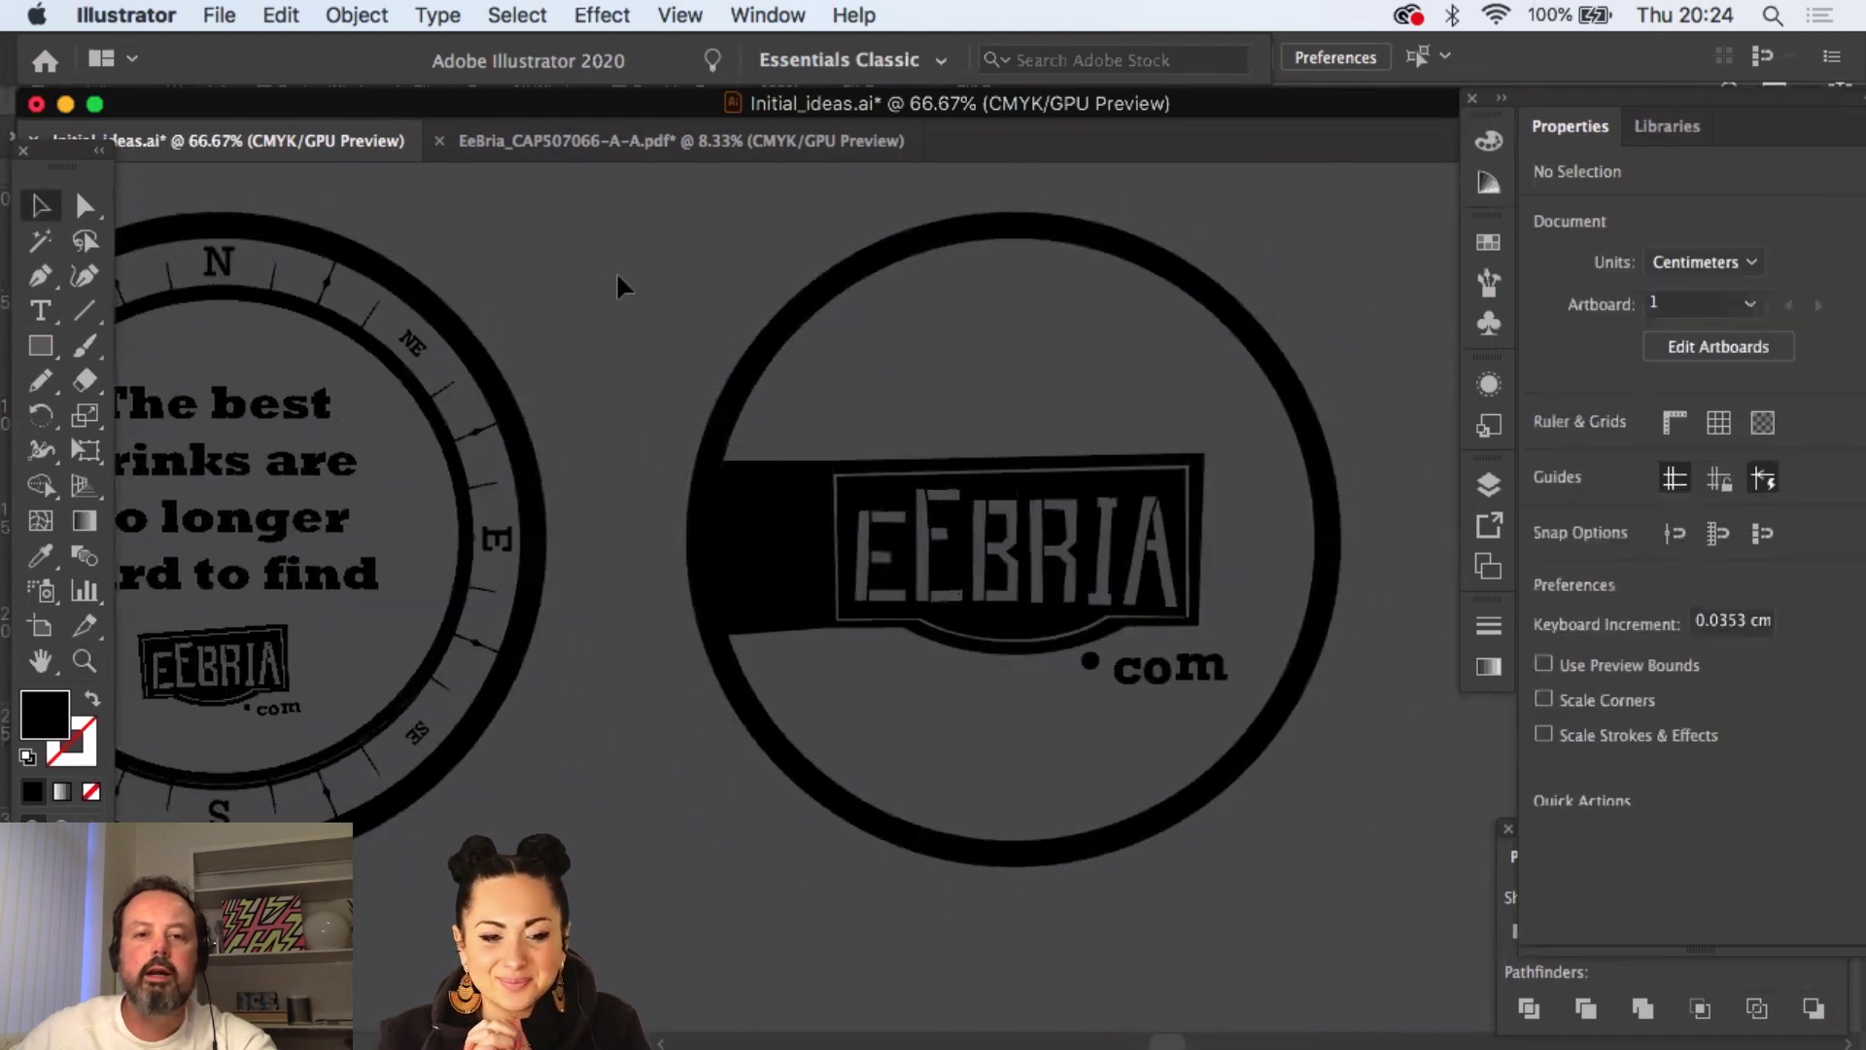
{"action": "scroll", "coordinate": [593, 283], "scroll_direction": "right", "scroll_amount": 2}
{"action": "left_click", "coordinate": [40, 276]}
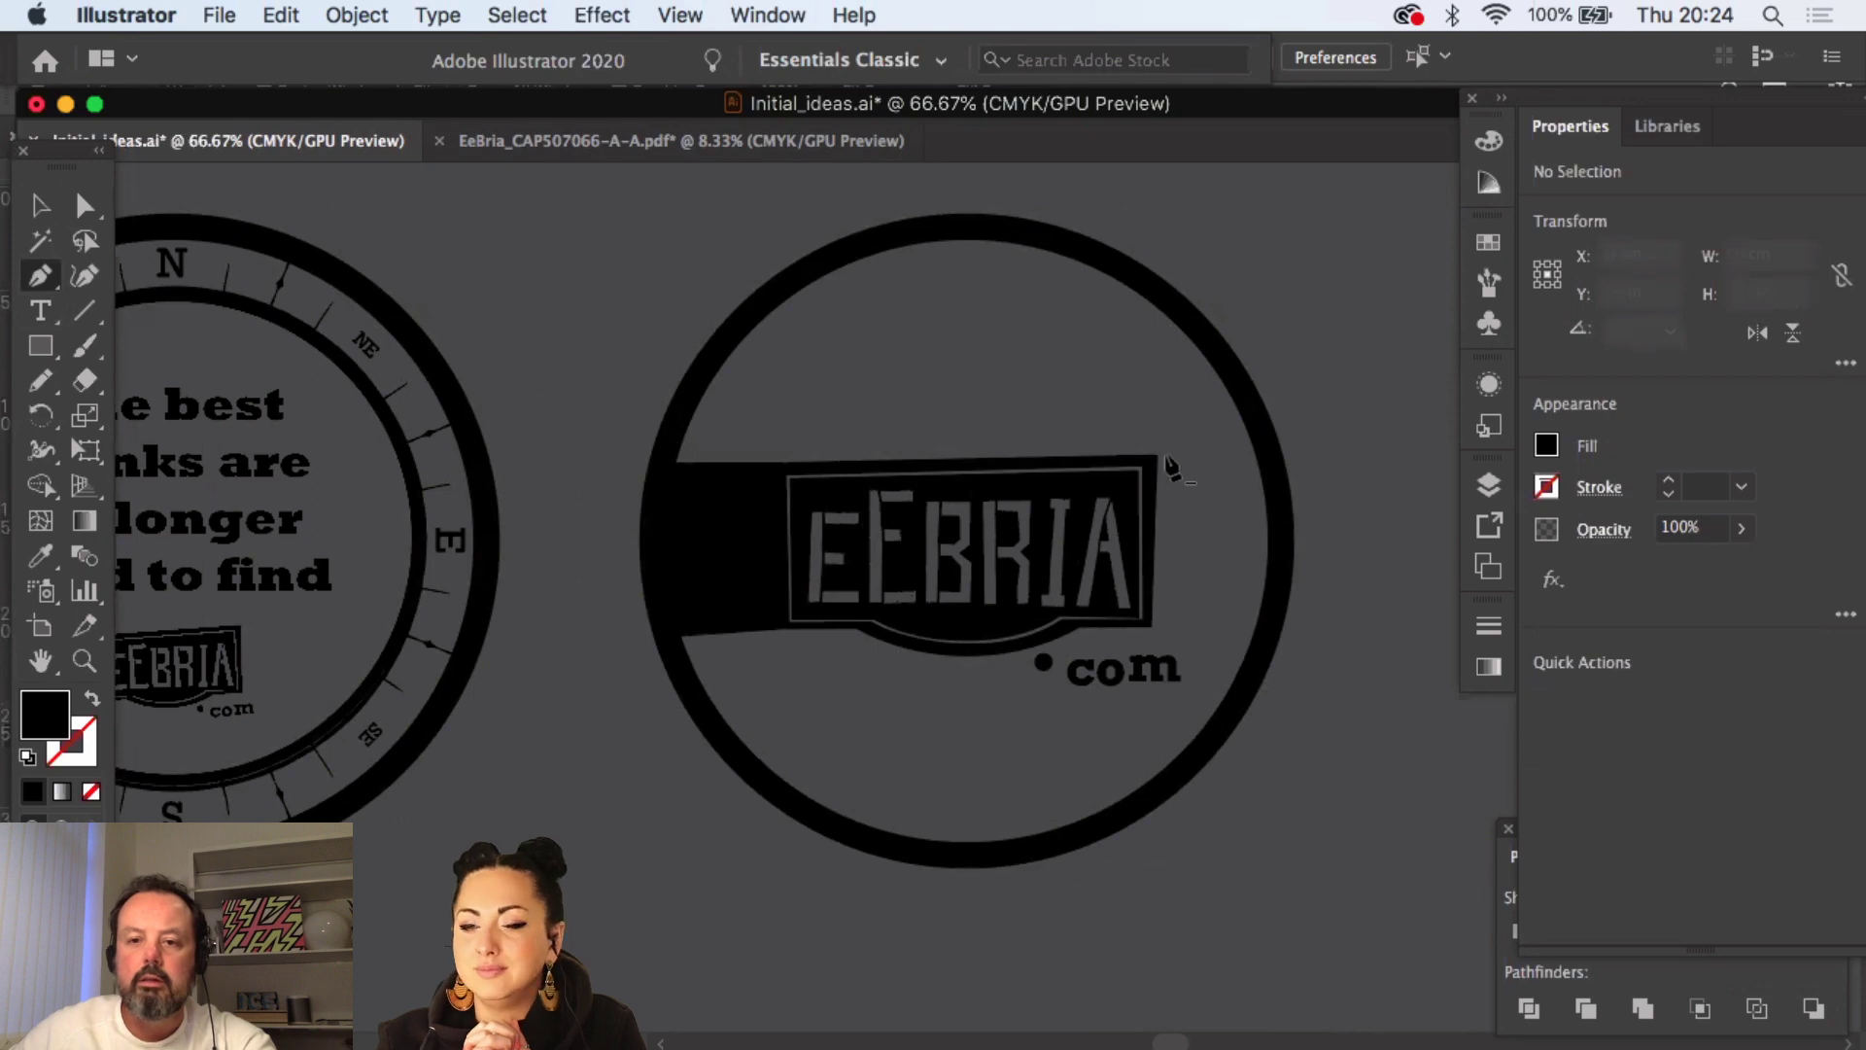
{"action": "left_click", "coordinate": [1152, 454]}
{"action": "left_click", "coordinate": [1266, 451]}
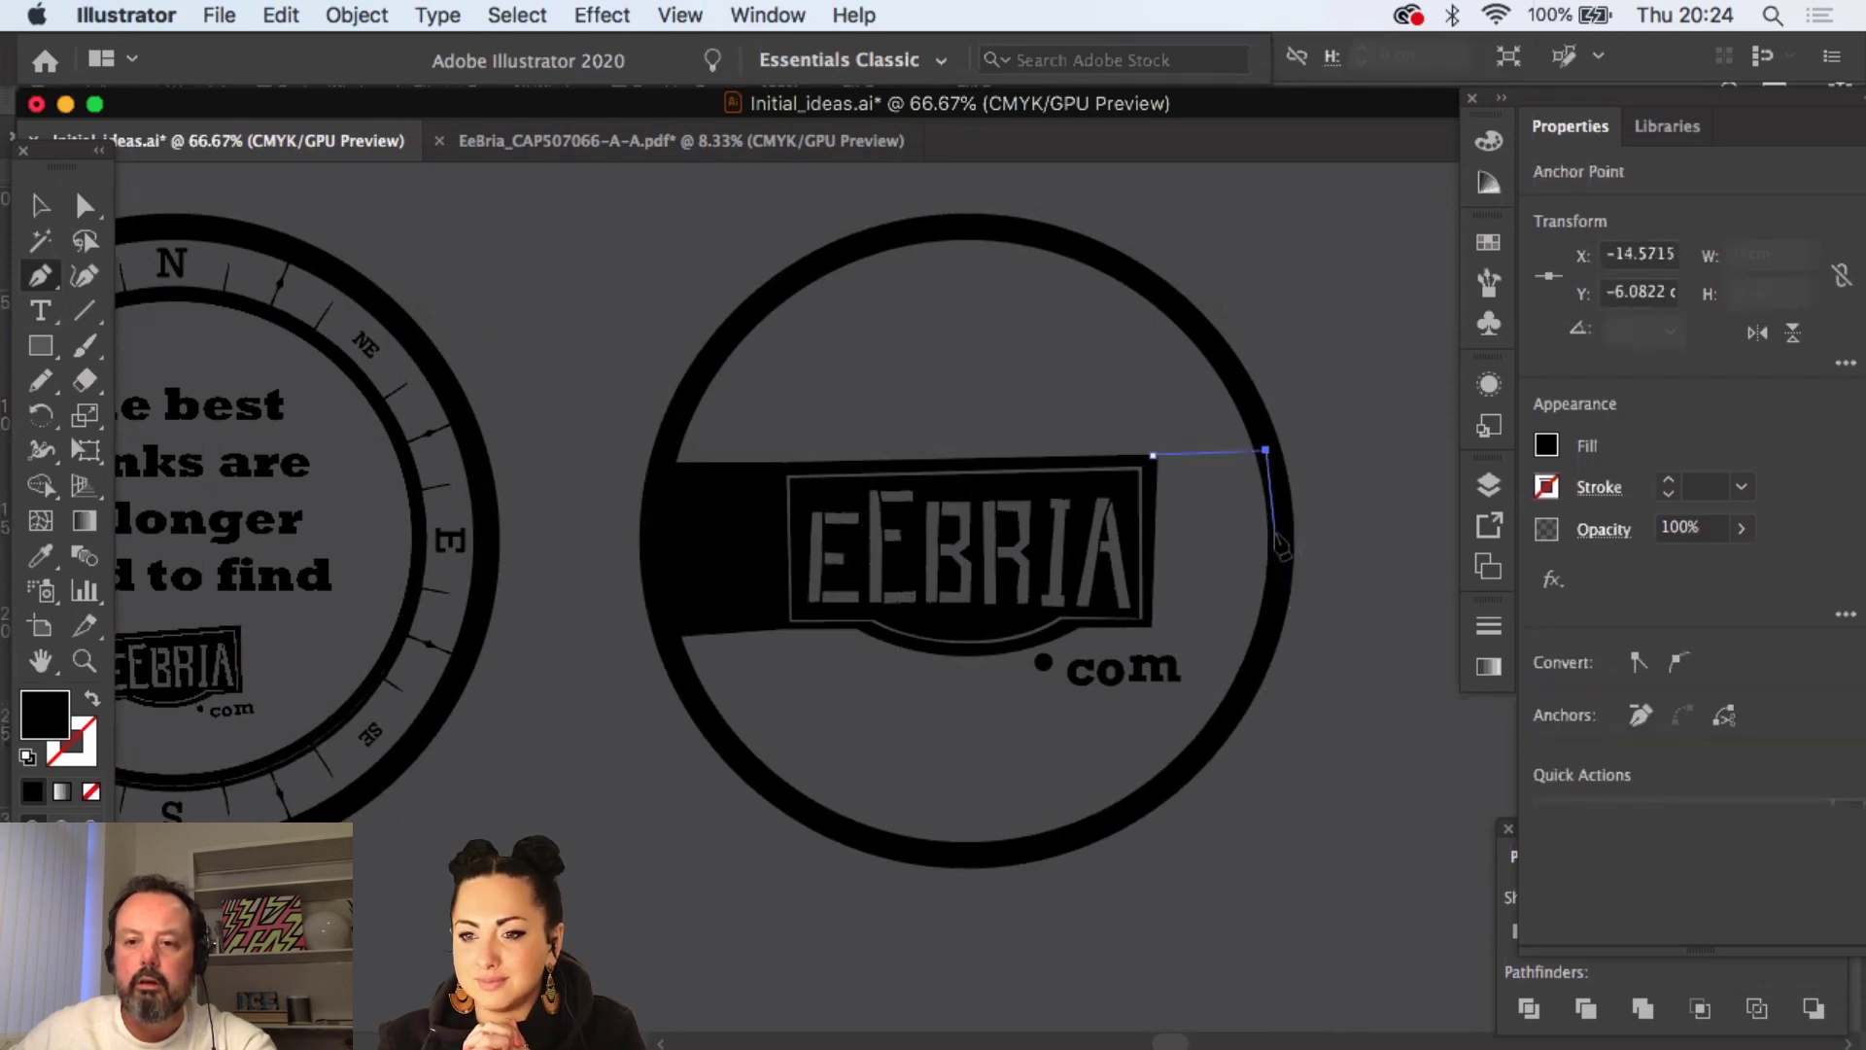
{"action": "left_click_drag", "start_coordinate": [1277, 580], "coordinate": [1274, 580]}
{"action": "left_click", "coordinate": [1263, 629]}
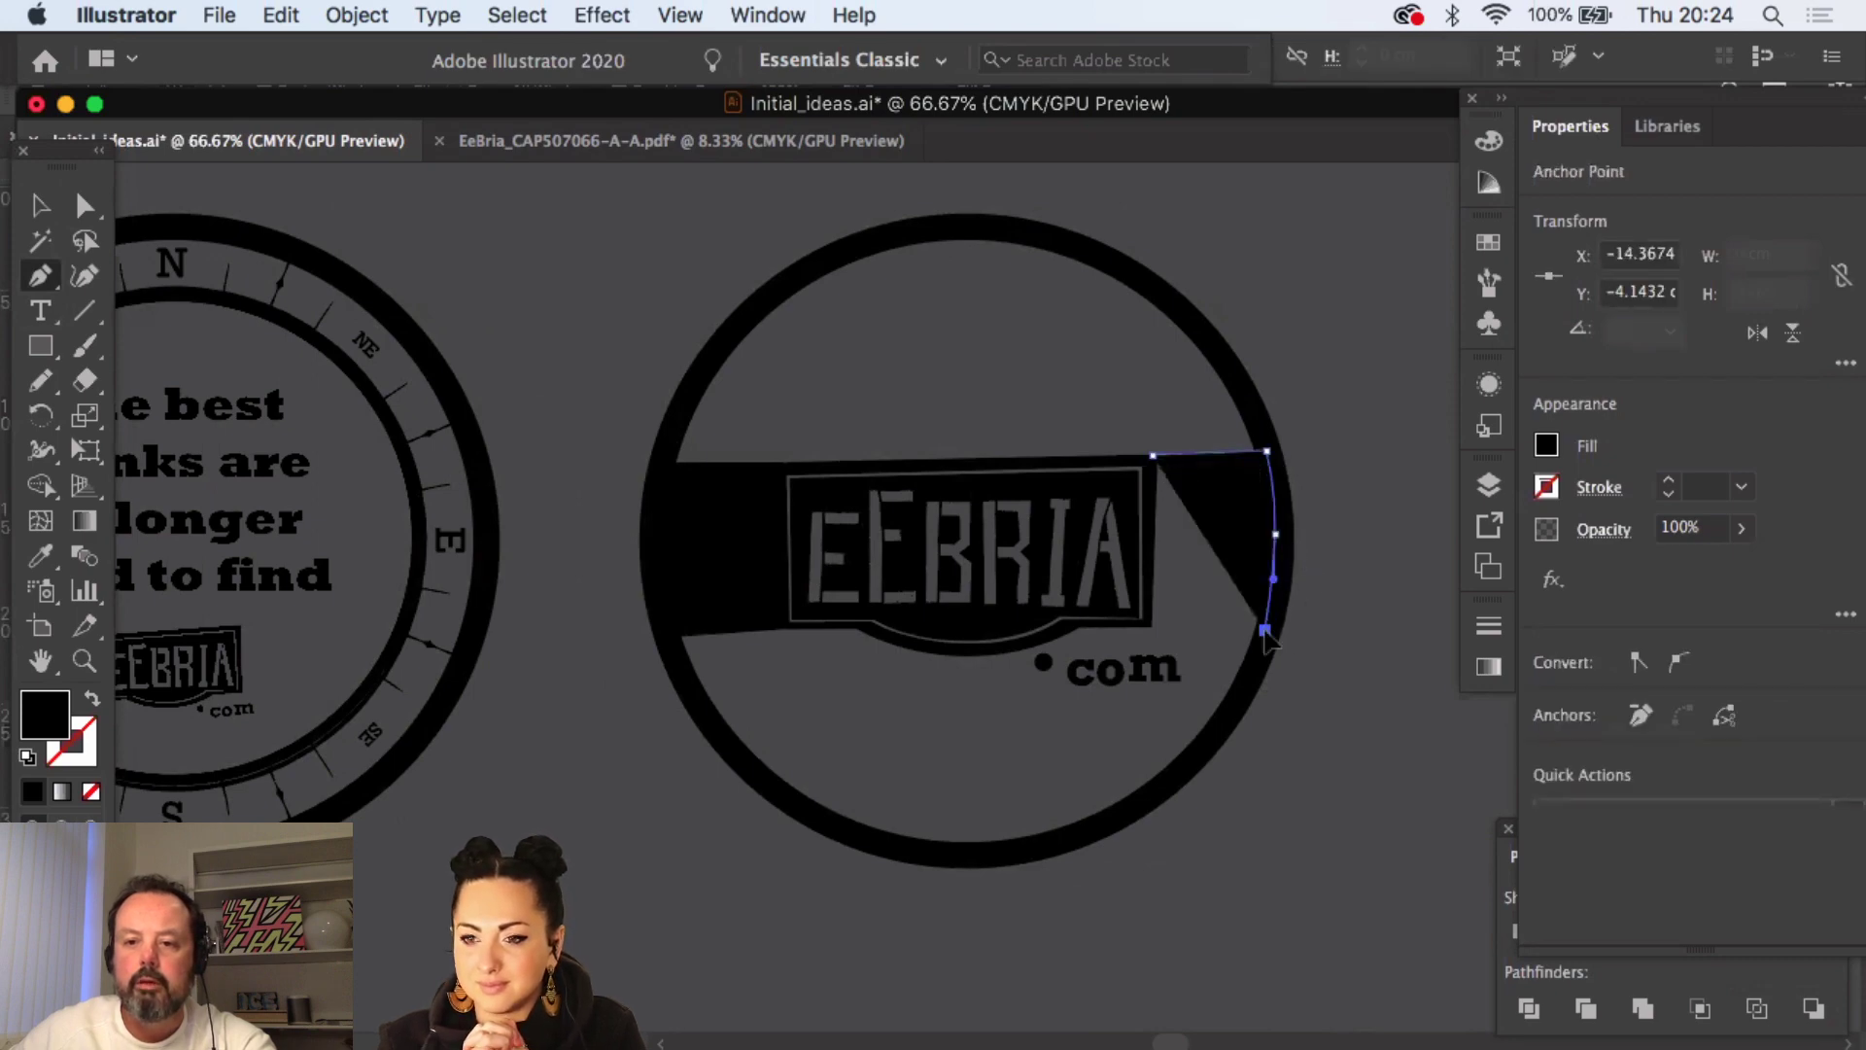
{"action": "left_click", "coordinate": [1151, 628]}
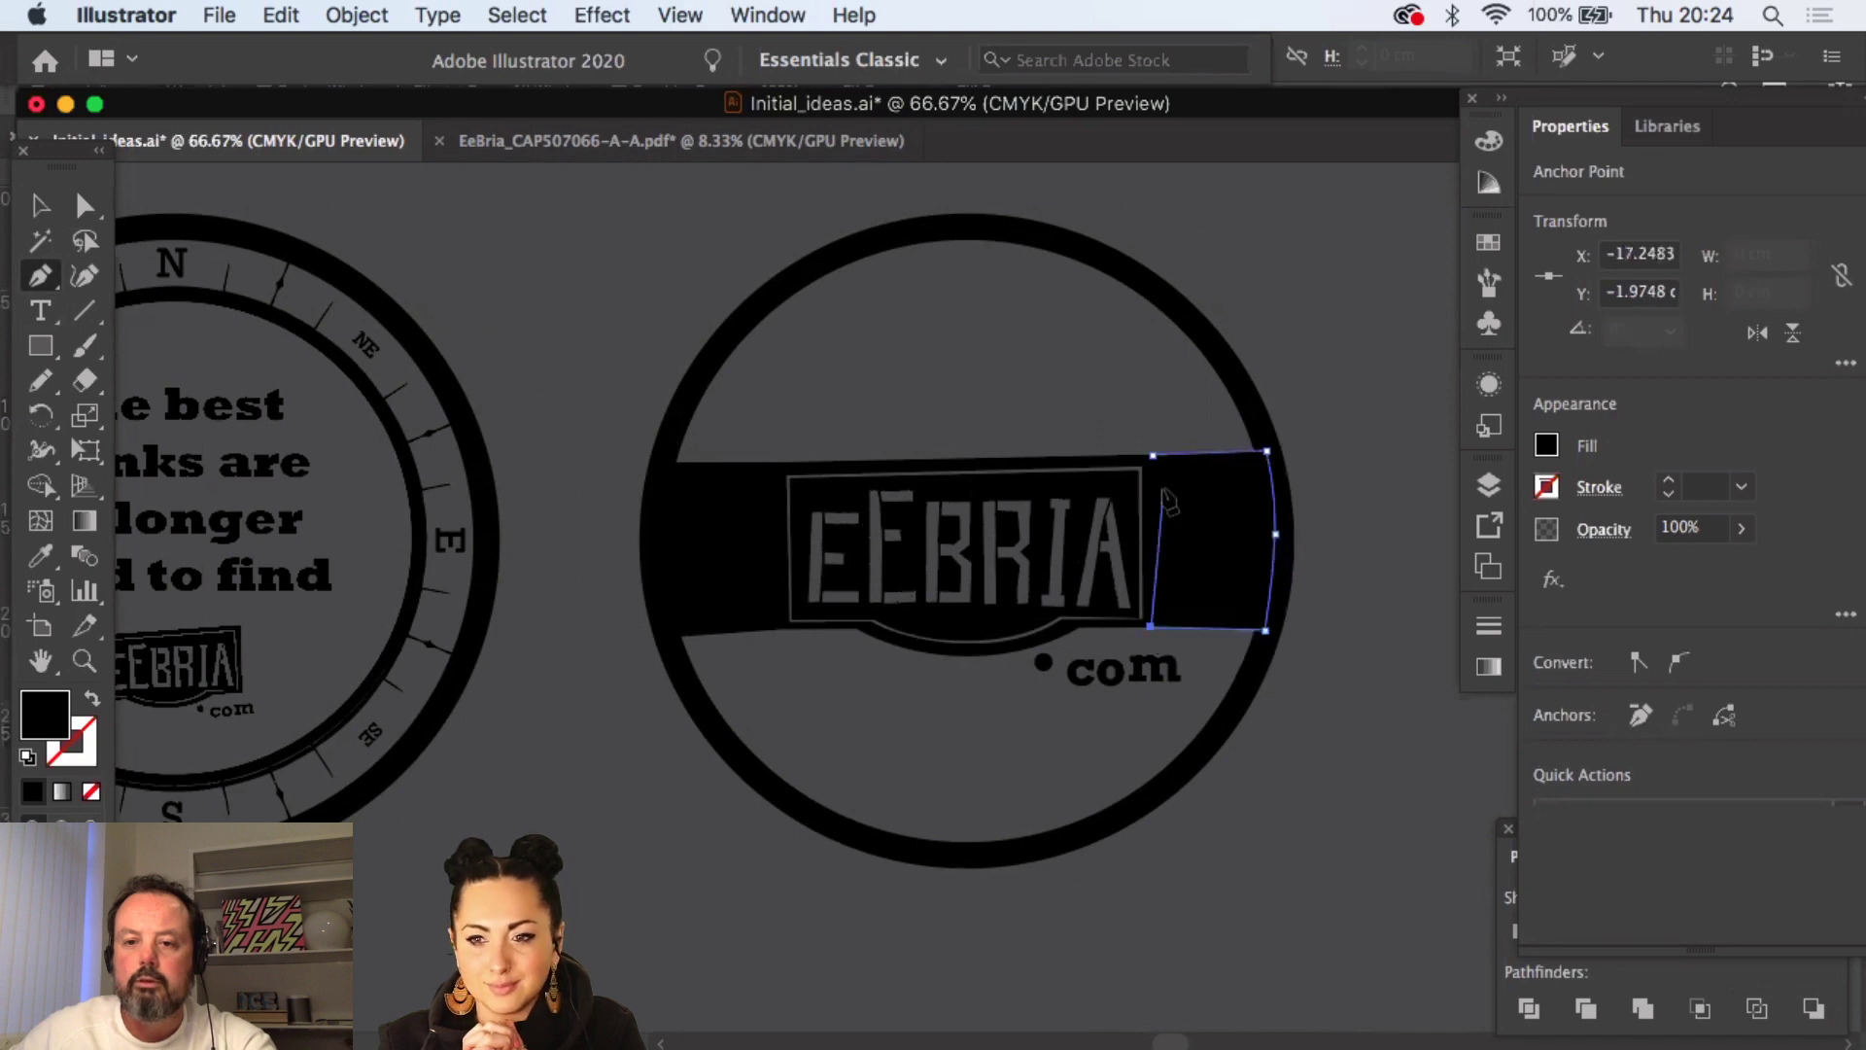
{"action": "left_click", "coordinate": [1153, 454]}
{"action": "key", "text": "v"}
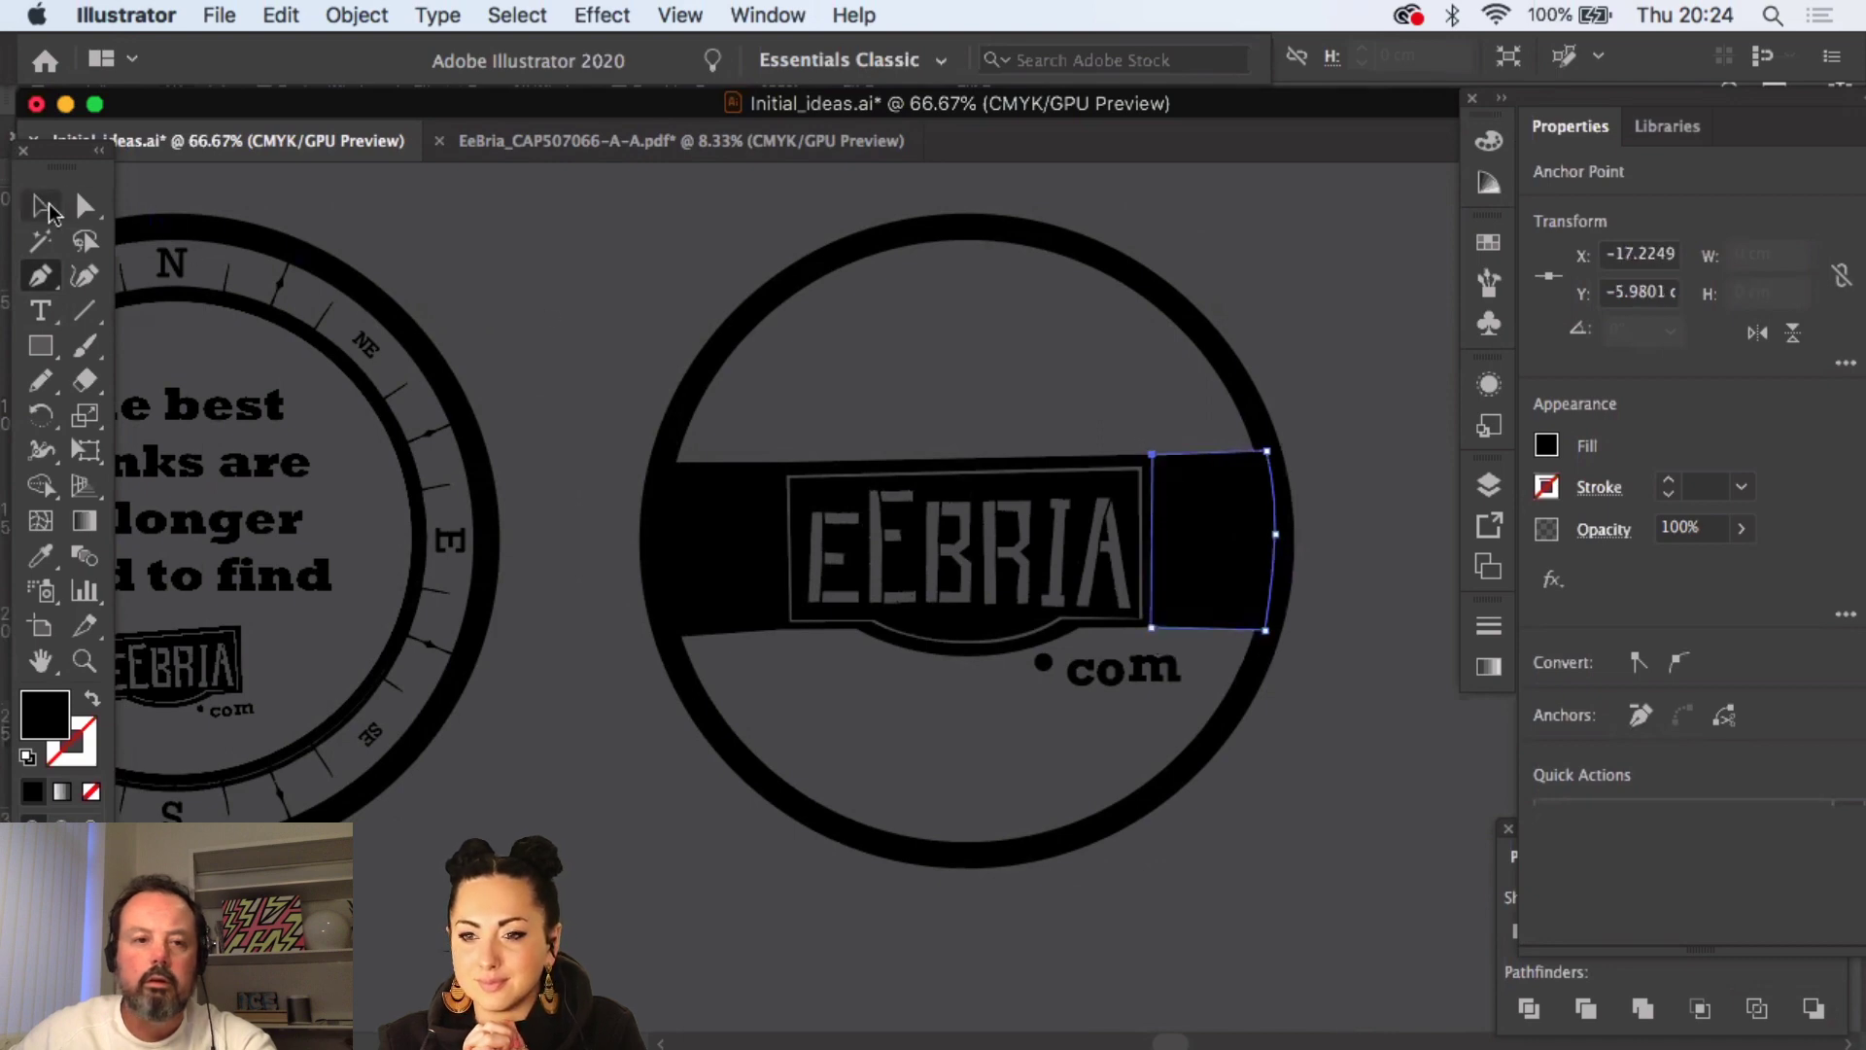
- Draw a thin vertical black rectangle about 0.2 cm wide and 5.27 cm tall from the ring's upper edge down to the logo band
{"action": "left_click", "coordinate": [473, 272]}
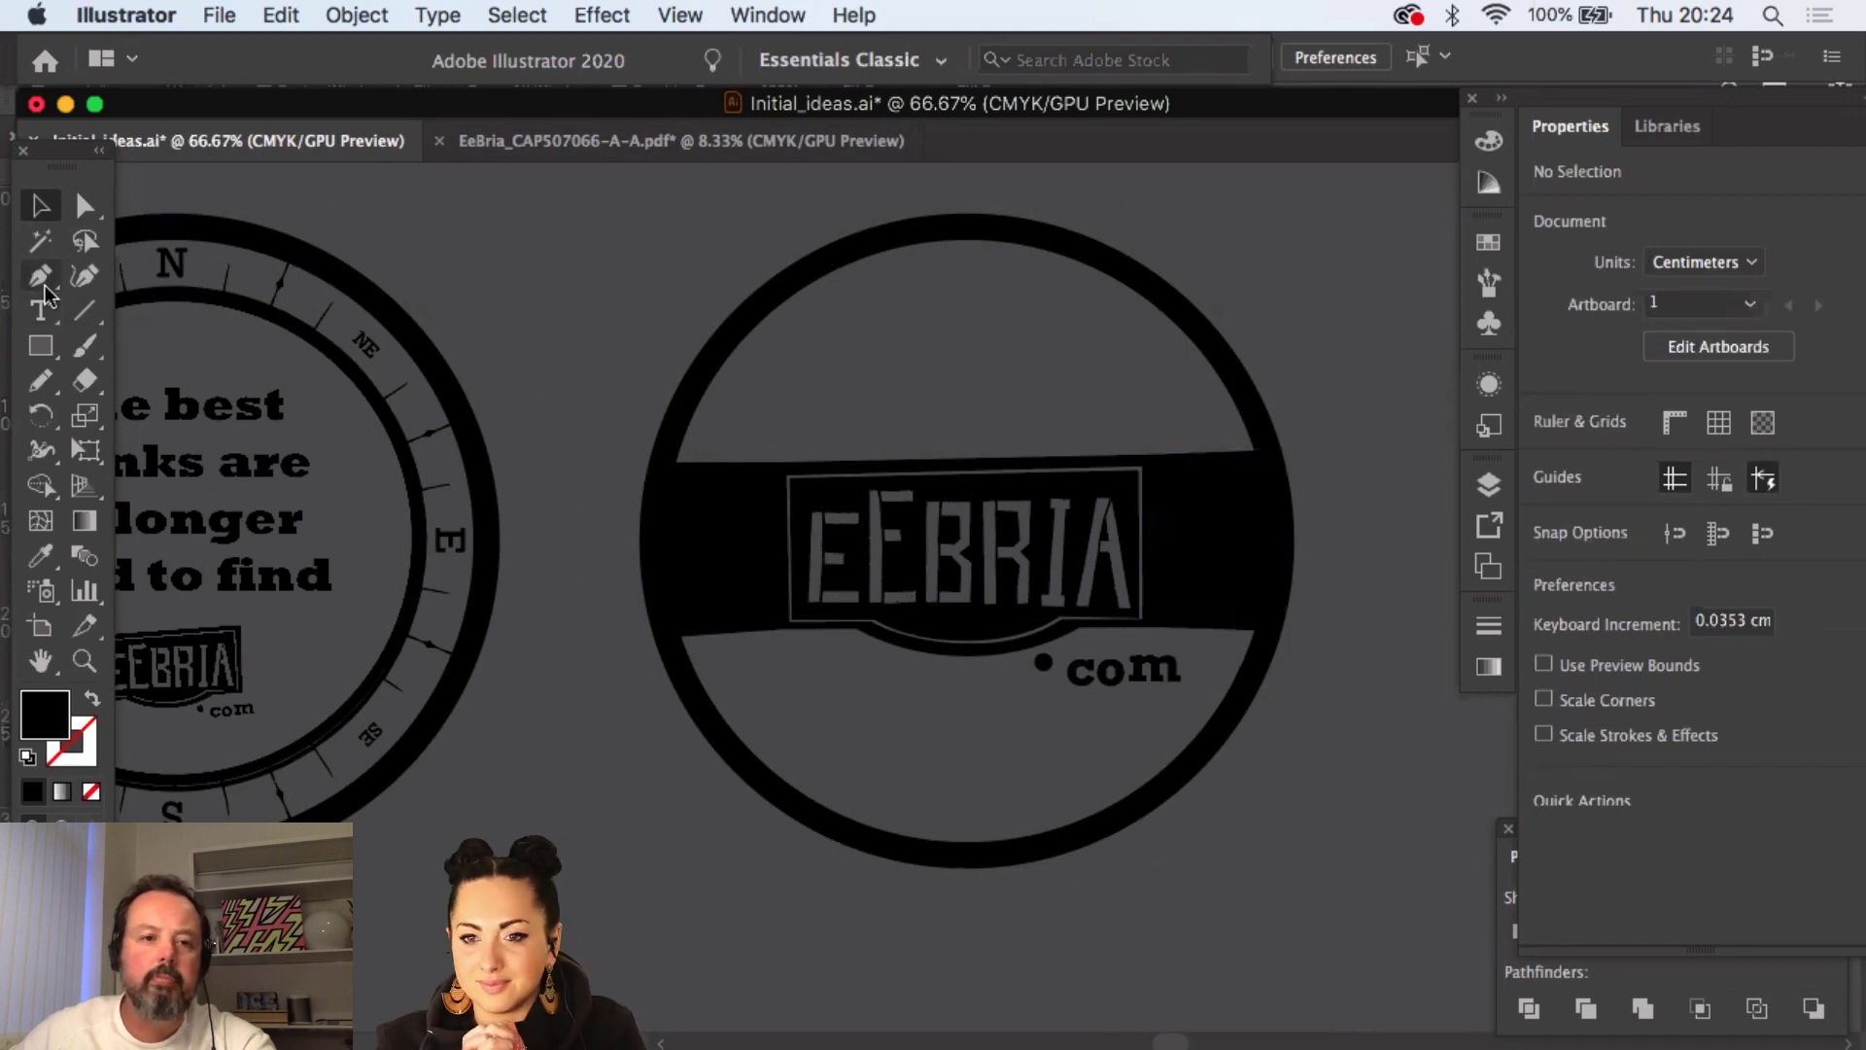
{"action": "left_click", "coordinate": [40, 345]}
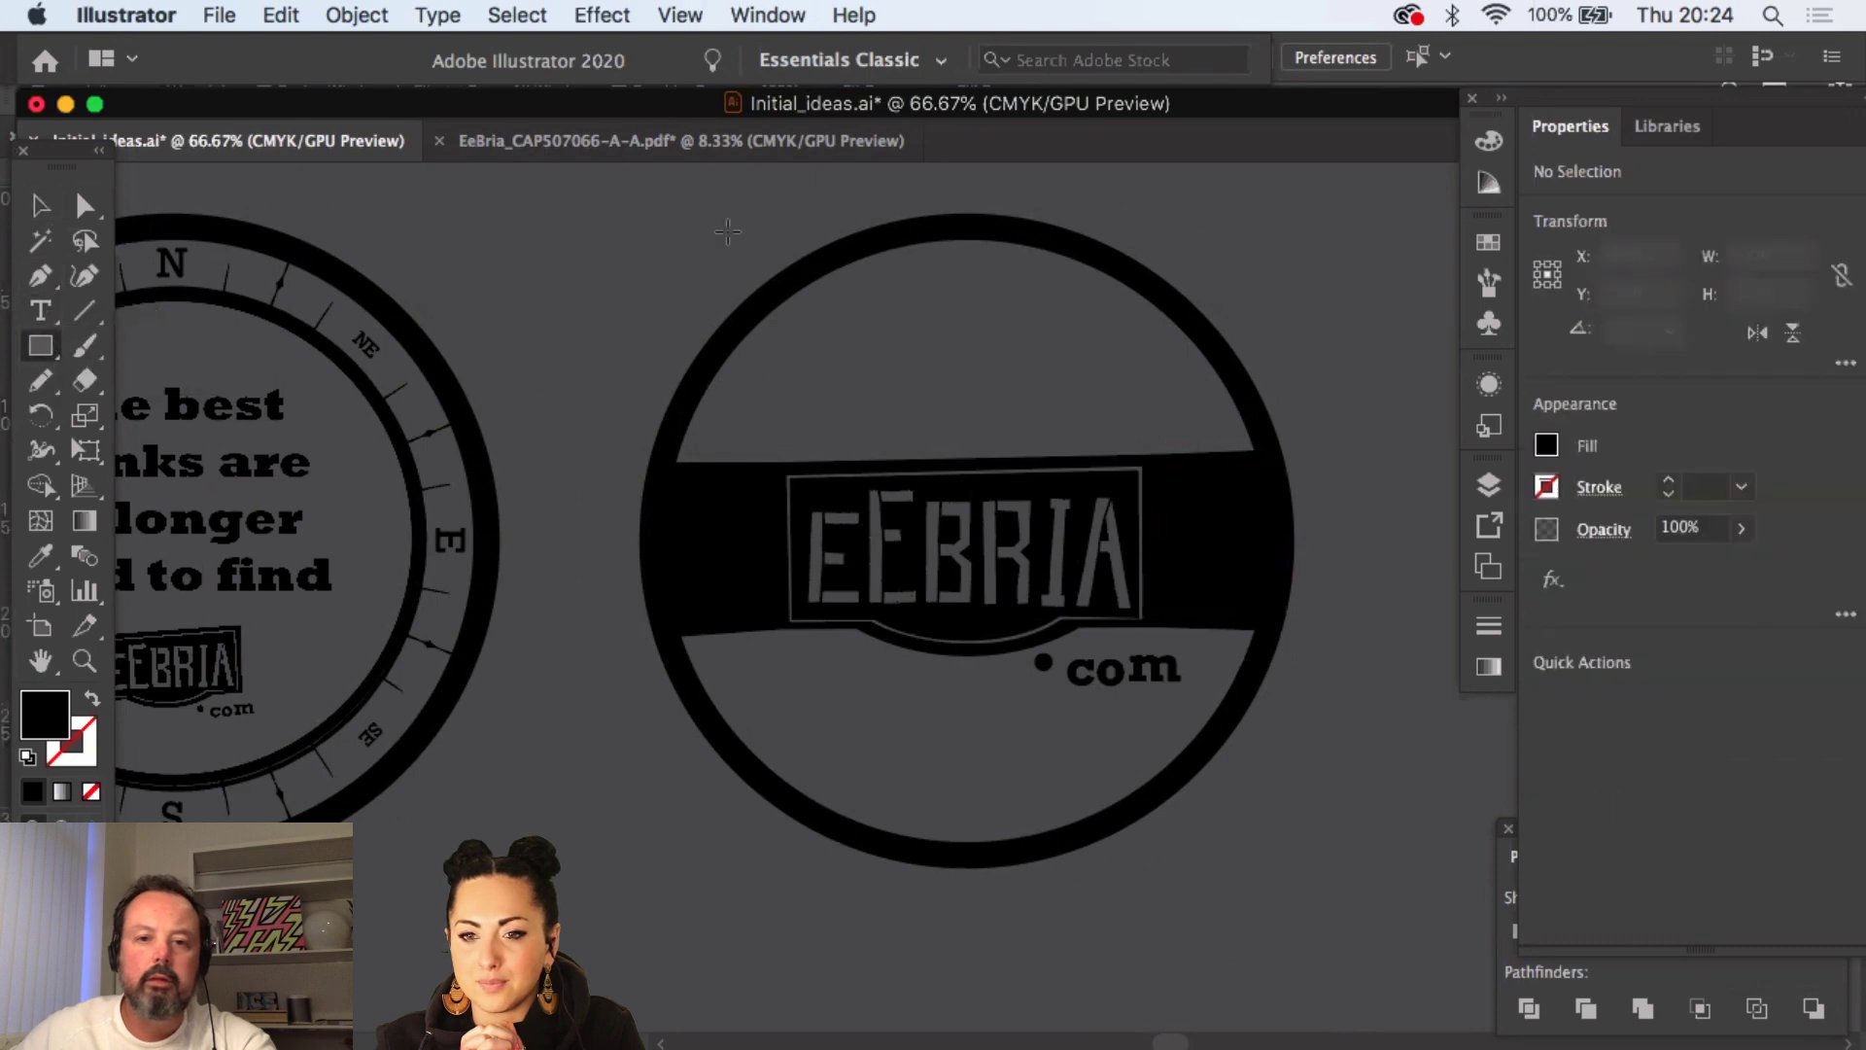
{"action": "left_click_drag", "start_coordinate": [1016, 237], "coordinate": [1007, 458]}
{"action": "left_click", "coordinate": [40, 205]}
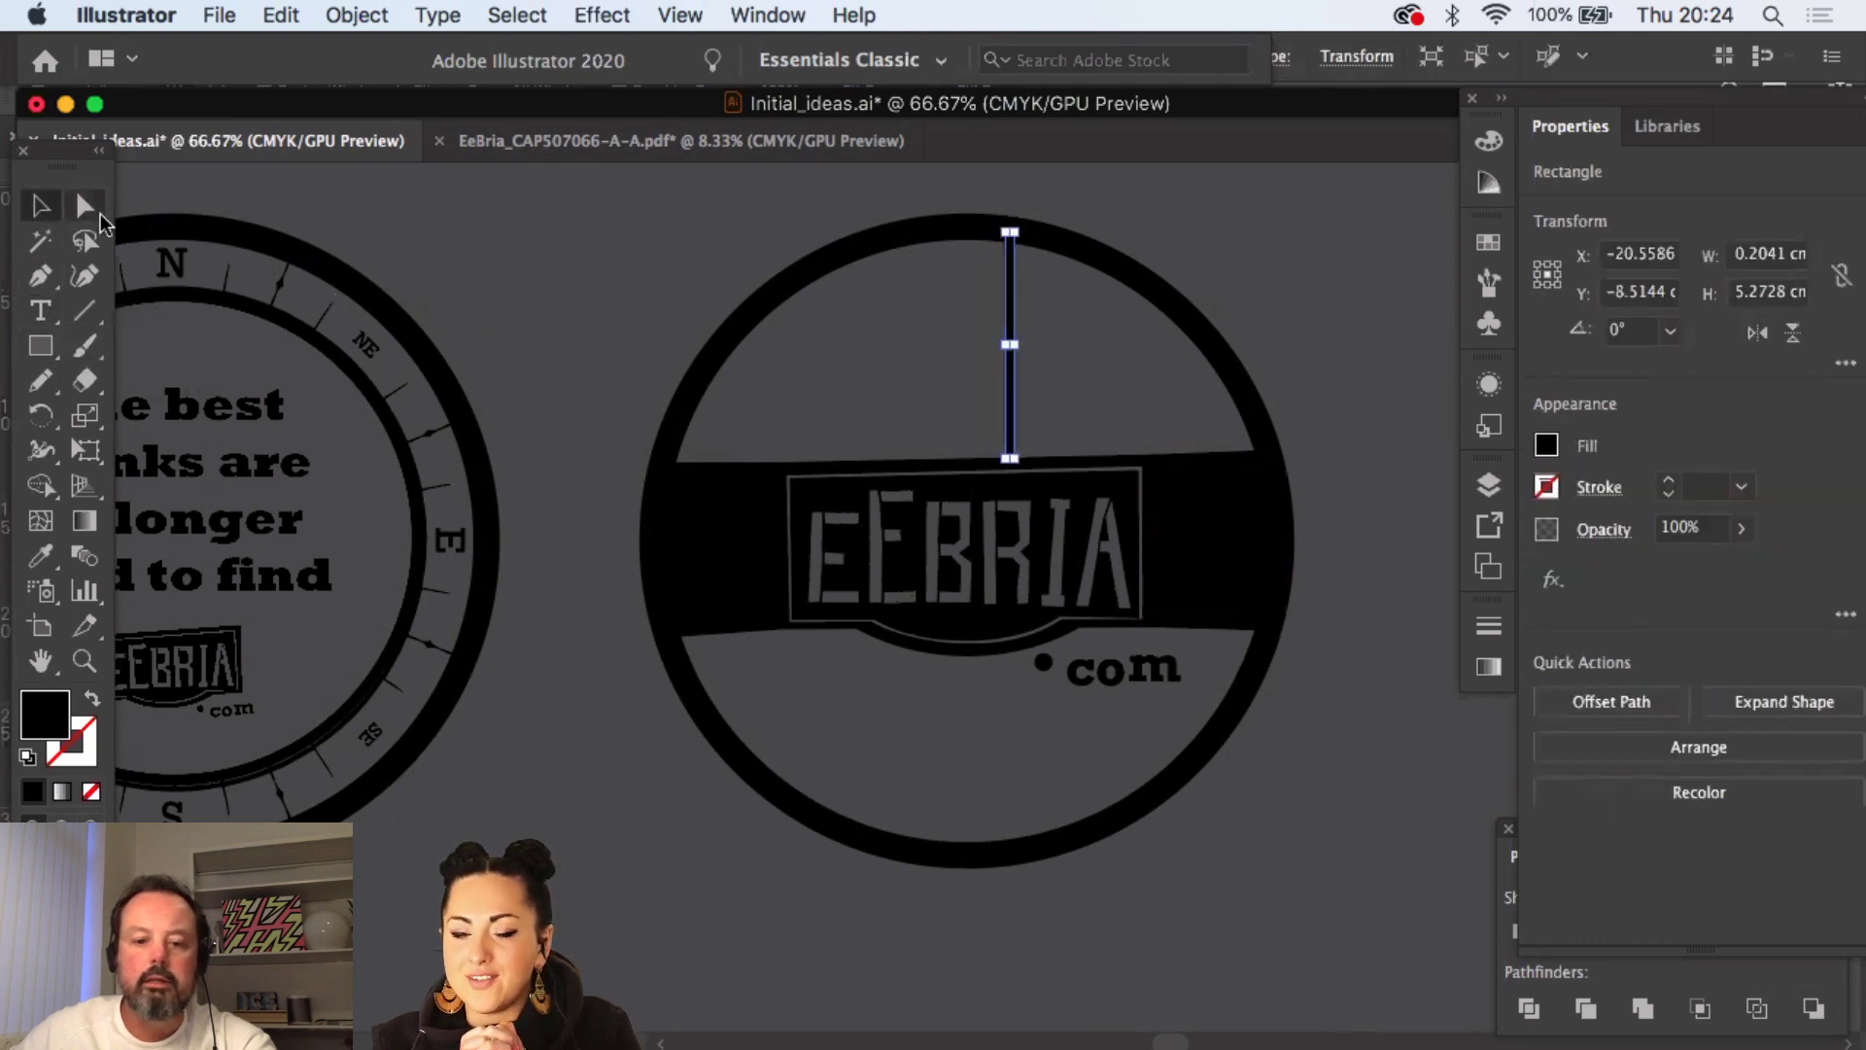
- Duplicate the vertical bar, place the copy near the ring's upper-left curve and resize it to about 0.31 × 4.44 cm
{"action": "key", "text": "super+c"}
{"action": "key", "text": "super+v"}
{"action": "left_click", "coordinate": [541, 540]}
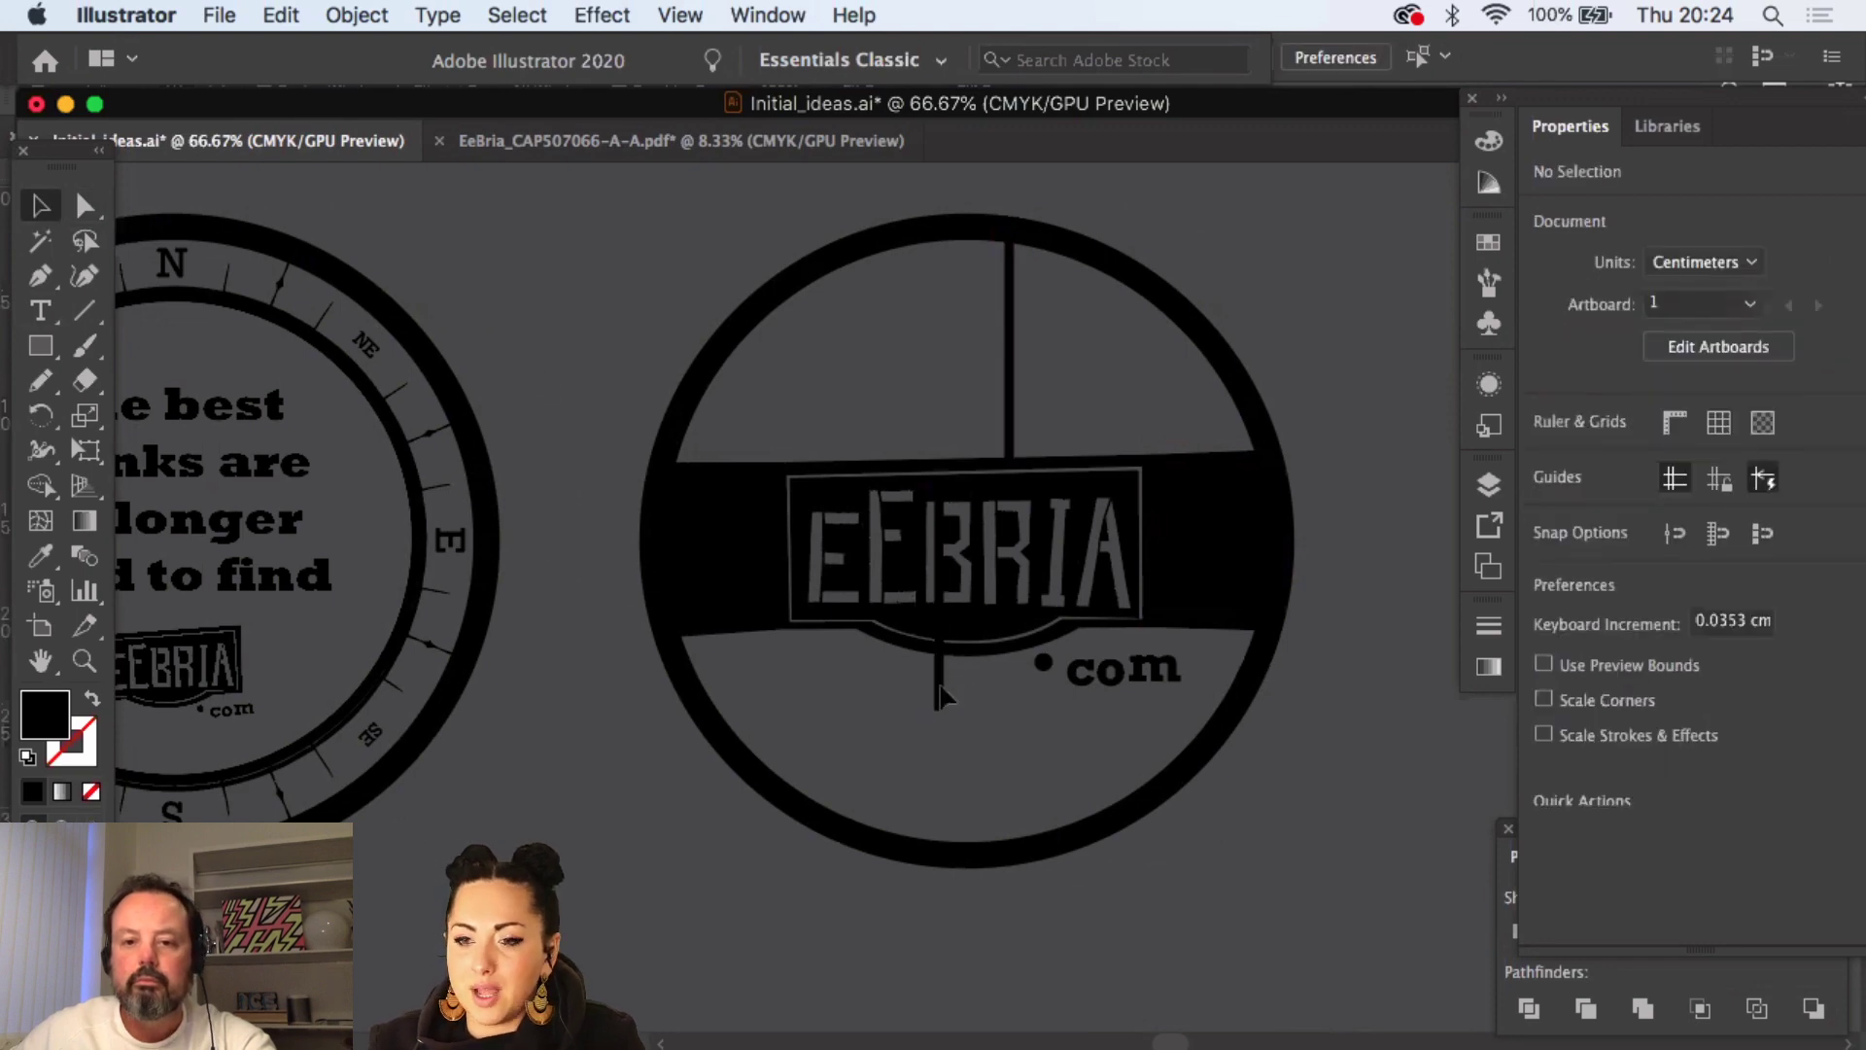
{"action": "left_click_drag", "start_coordinate": [940, 684], "coordinate": [803, 451]}
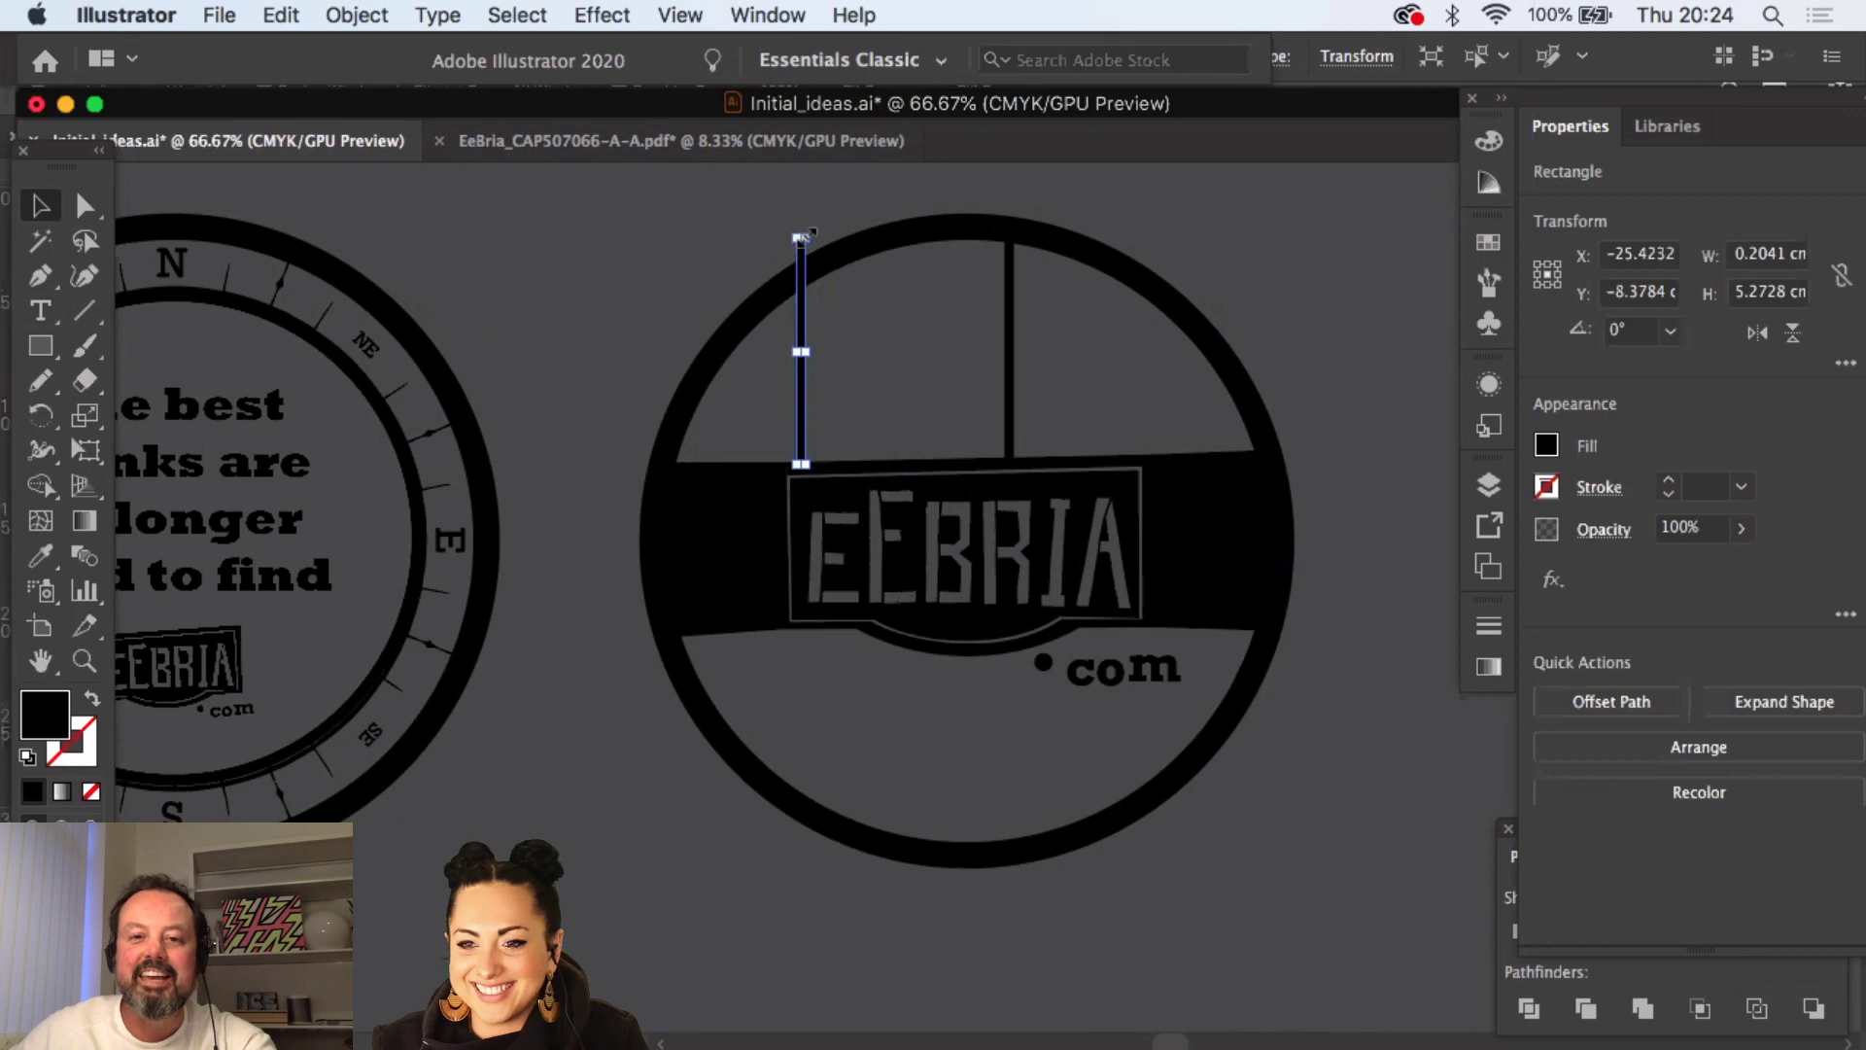
{"action": "left_click_drag", "start_coordinate": [800, 236], "coordinate": [803, 273]}
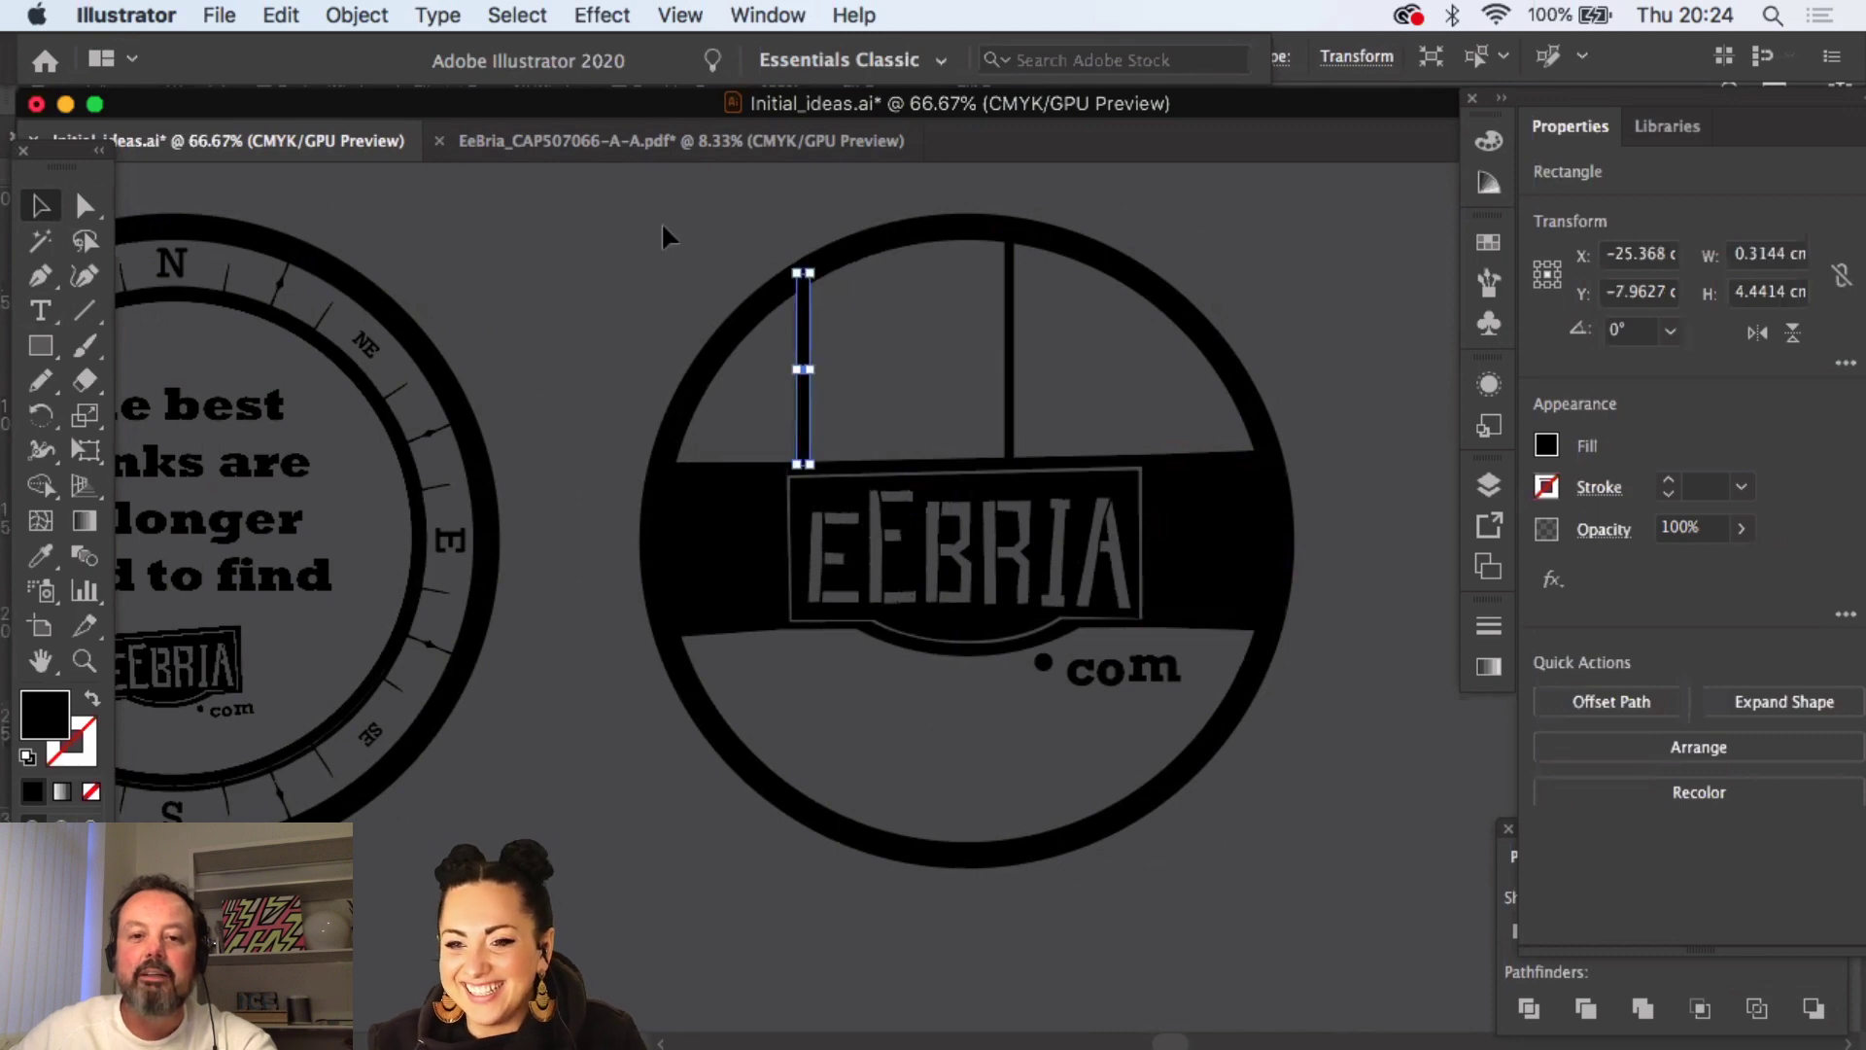
{"action": "left_click", "coordinate": [665, 236]}
{"action": "left_click_drag", "start_coordinate": [667, 233], "coordinate": [541, 220]}
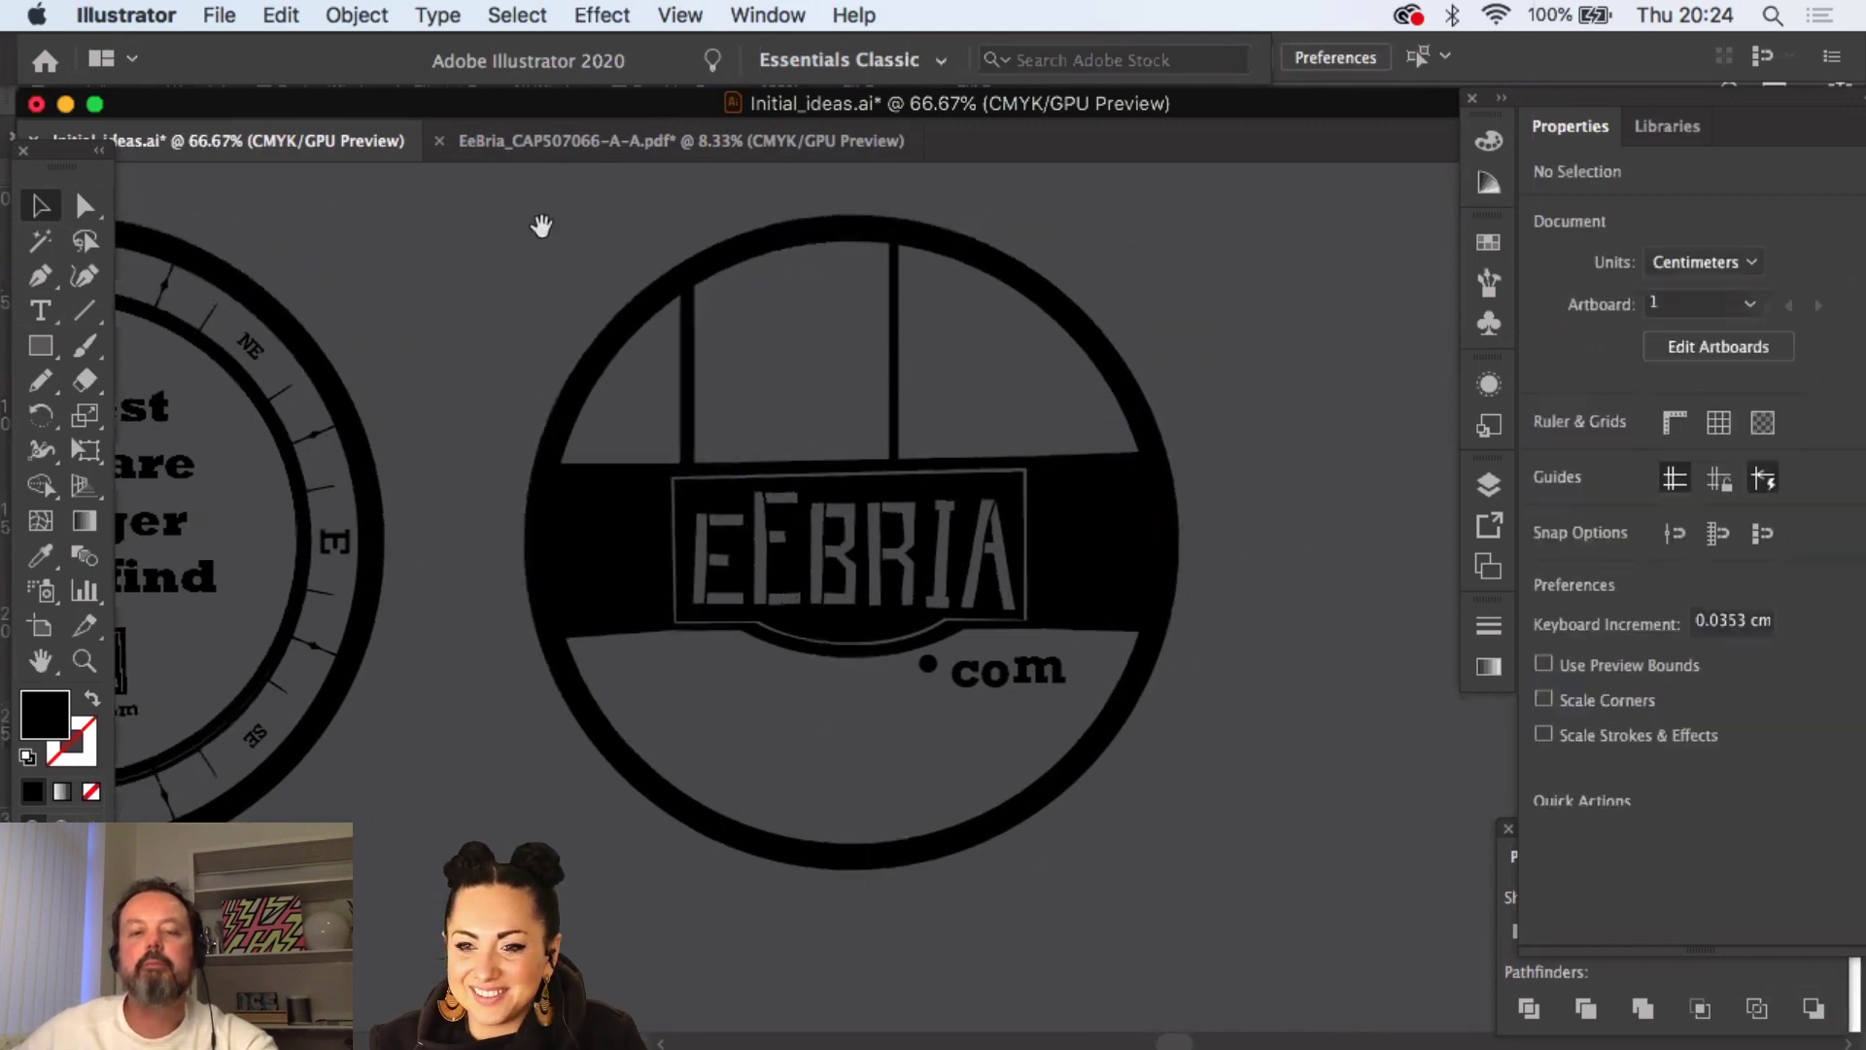
- Examine the barred badge at a reduced scale beside the compass badge and the initial ideas artboard, and close up again
{"action": "left_click", "coordinate": [87, 662]}
{"action": "left_click", "coordinate": [983, 533], "text": "alt"}
{"action": "left_click", "coordinate": [996, 544], "text": "alt"}
{"action": "left_click", "coordinate": [1033, 638], "text": "alt"}
{"action": "left_click_drag", "start_coordinate": [1041, 641], "coordinate": [800, 452]}
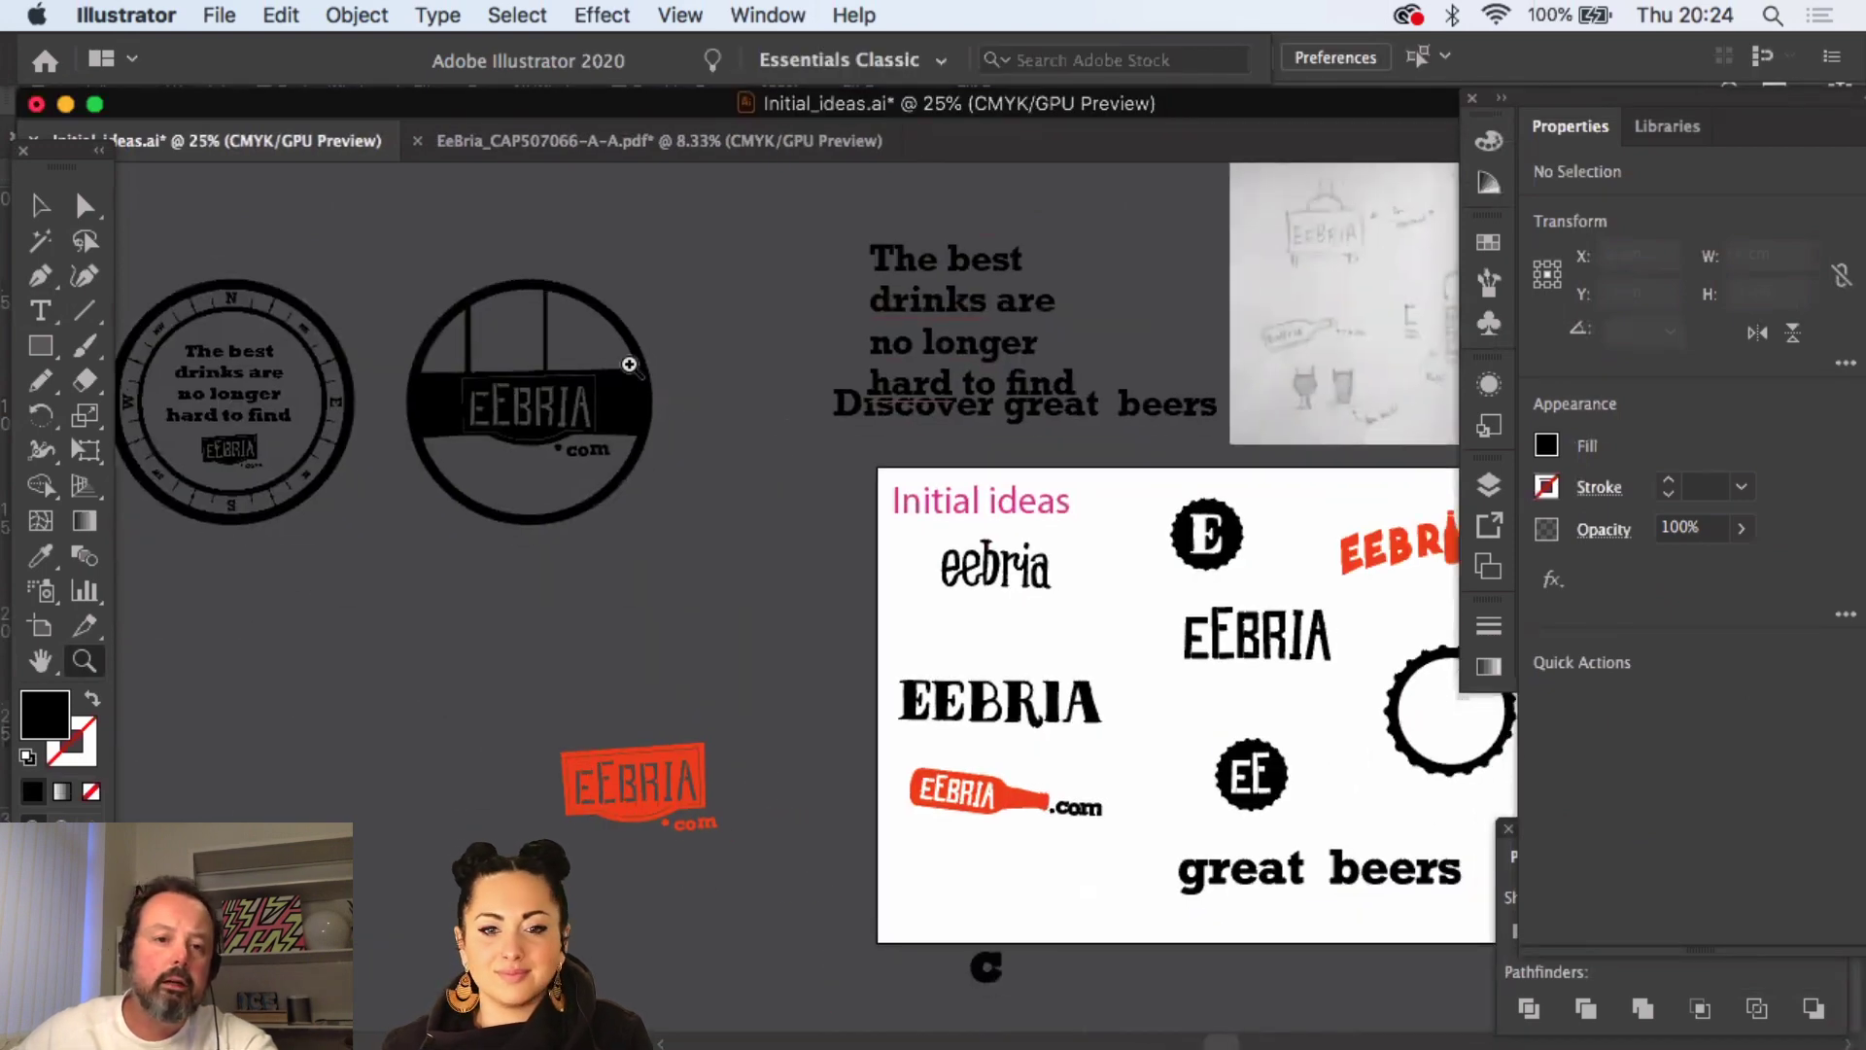
{"action": "left_click", "coordinate": [555, 389]}
{"action": "left_click", "coordinate": [873, 607]}
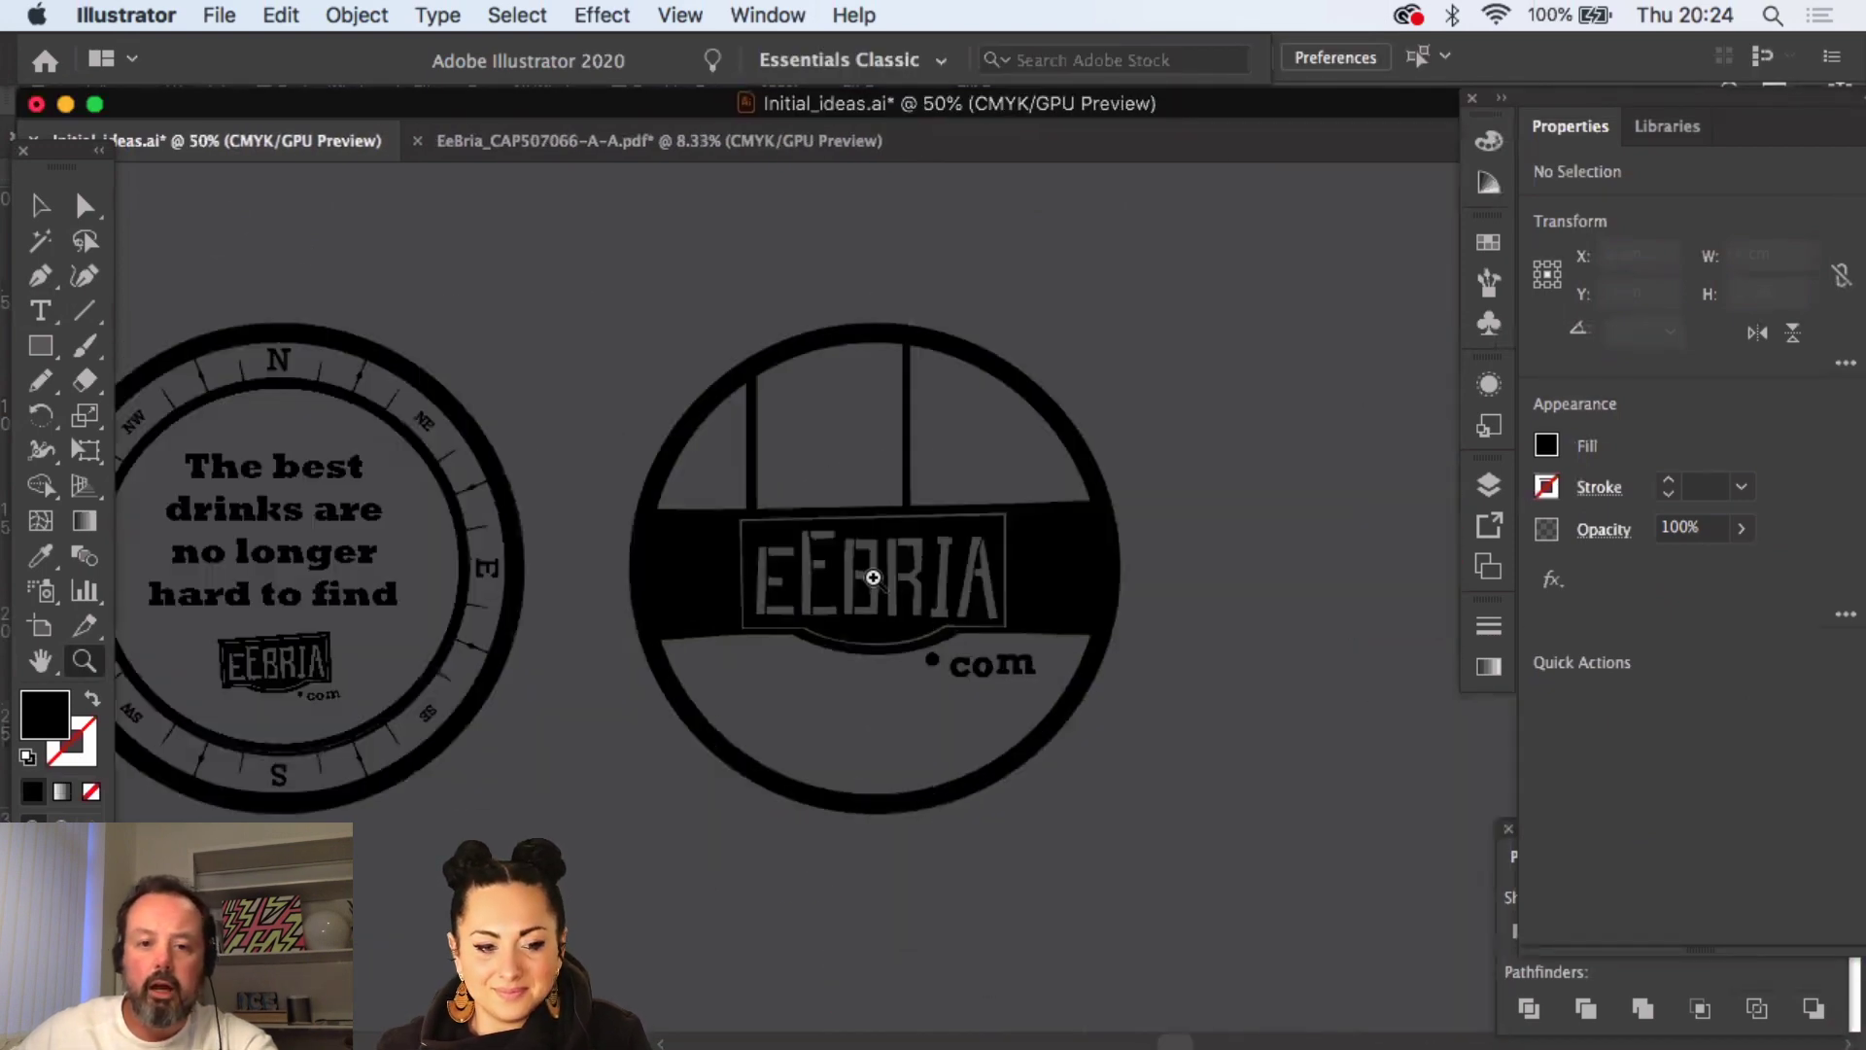
{"action": "left_click", "coordinate": [875, 581]}
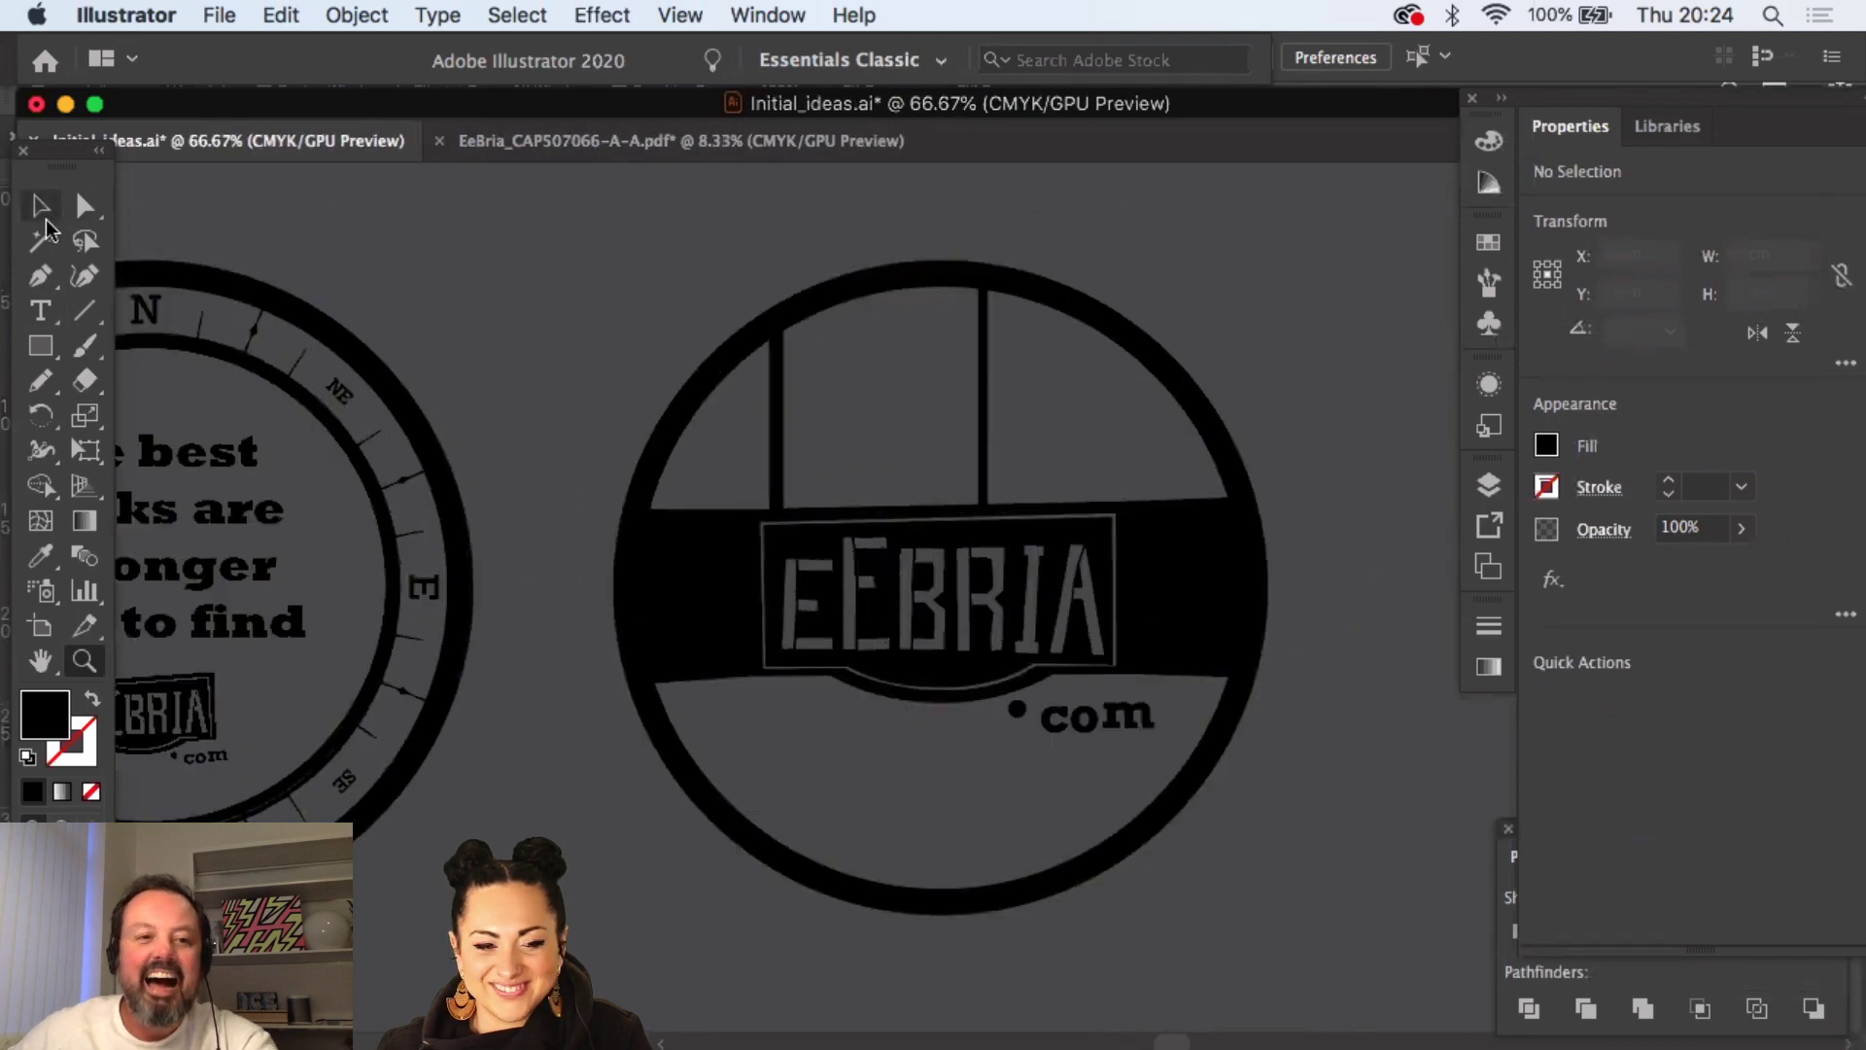
{"action": "left_click_drag", "start_coordinate": [453, 380], "coordinate": [433, 355]}
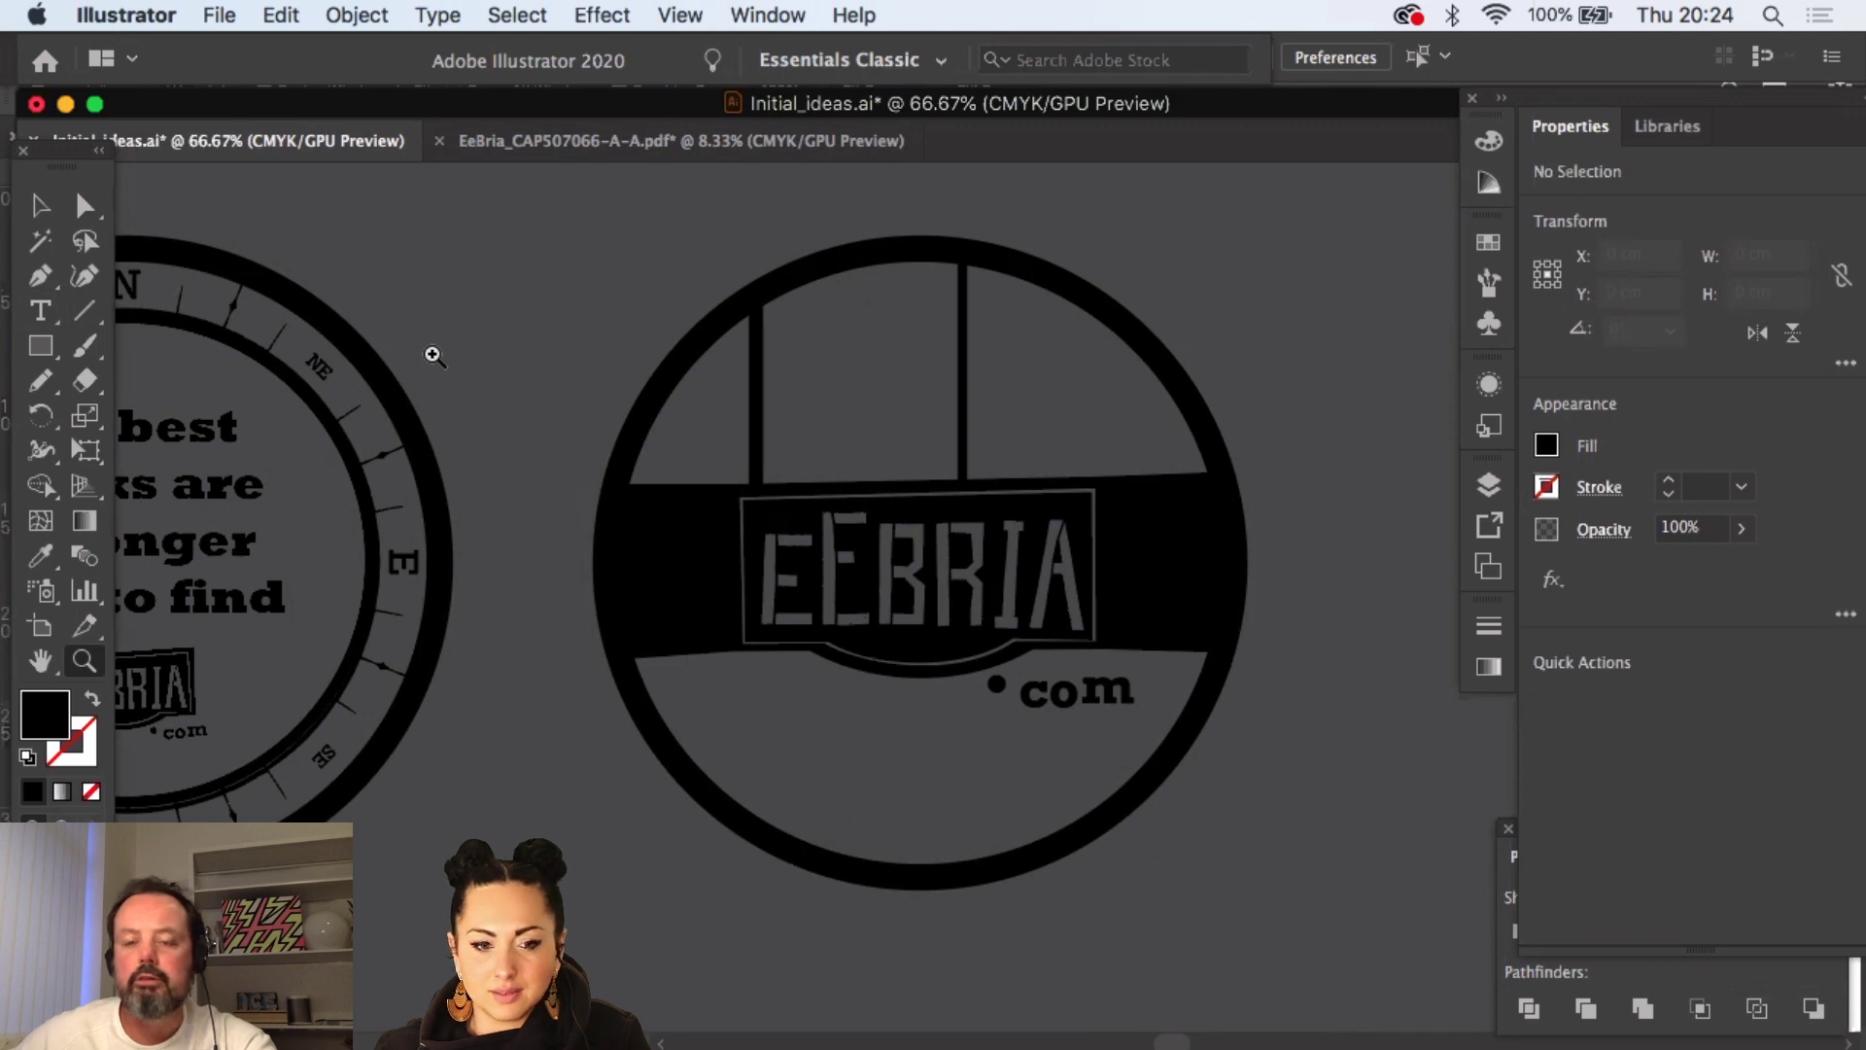
- Move the left vertical bar closer to the ring's left curve and resize it to about 0.28 × 4.13 cm
{"action": "key", "text": "v"}
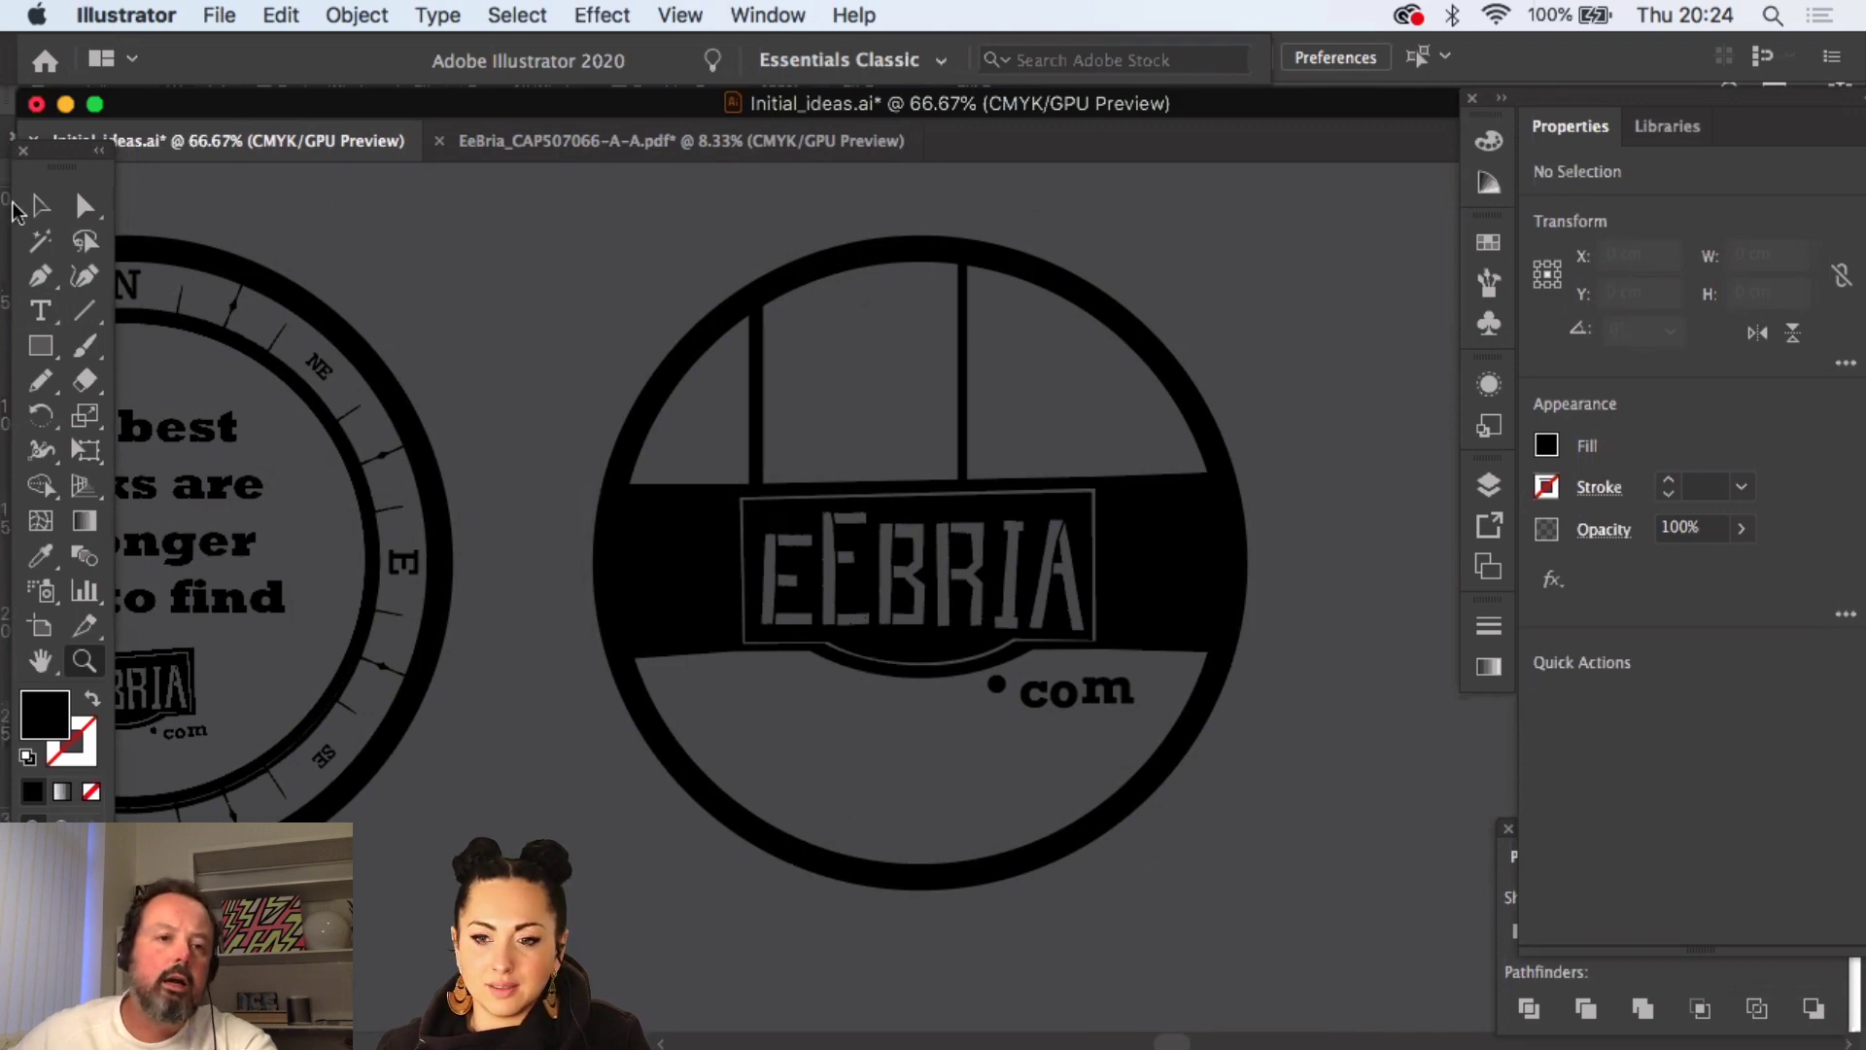
{"action": "scroll", "coordinate": [671, 321], "scroll_direction": "right", "scroll_amount": 2}
{"action": "scroll", "coordinate": [671, 320], "scroll_direction": "down", "scroll_amount": 1}
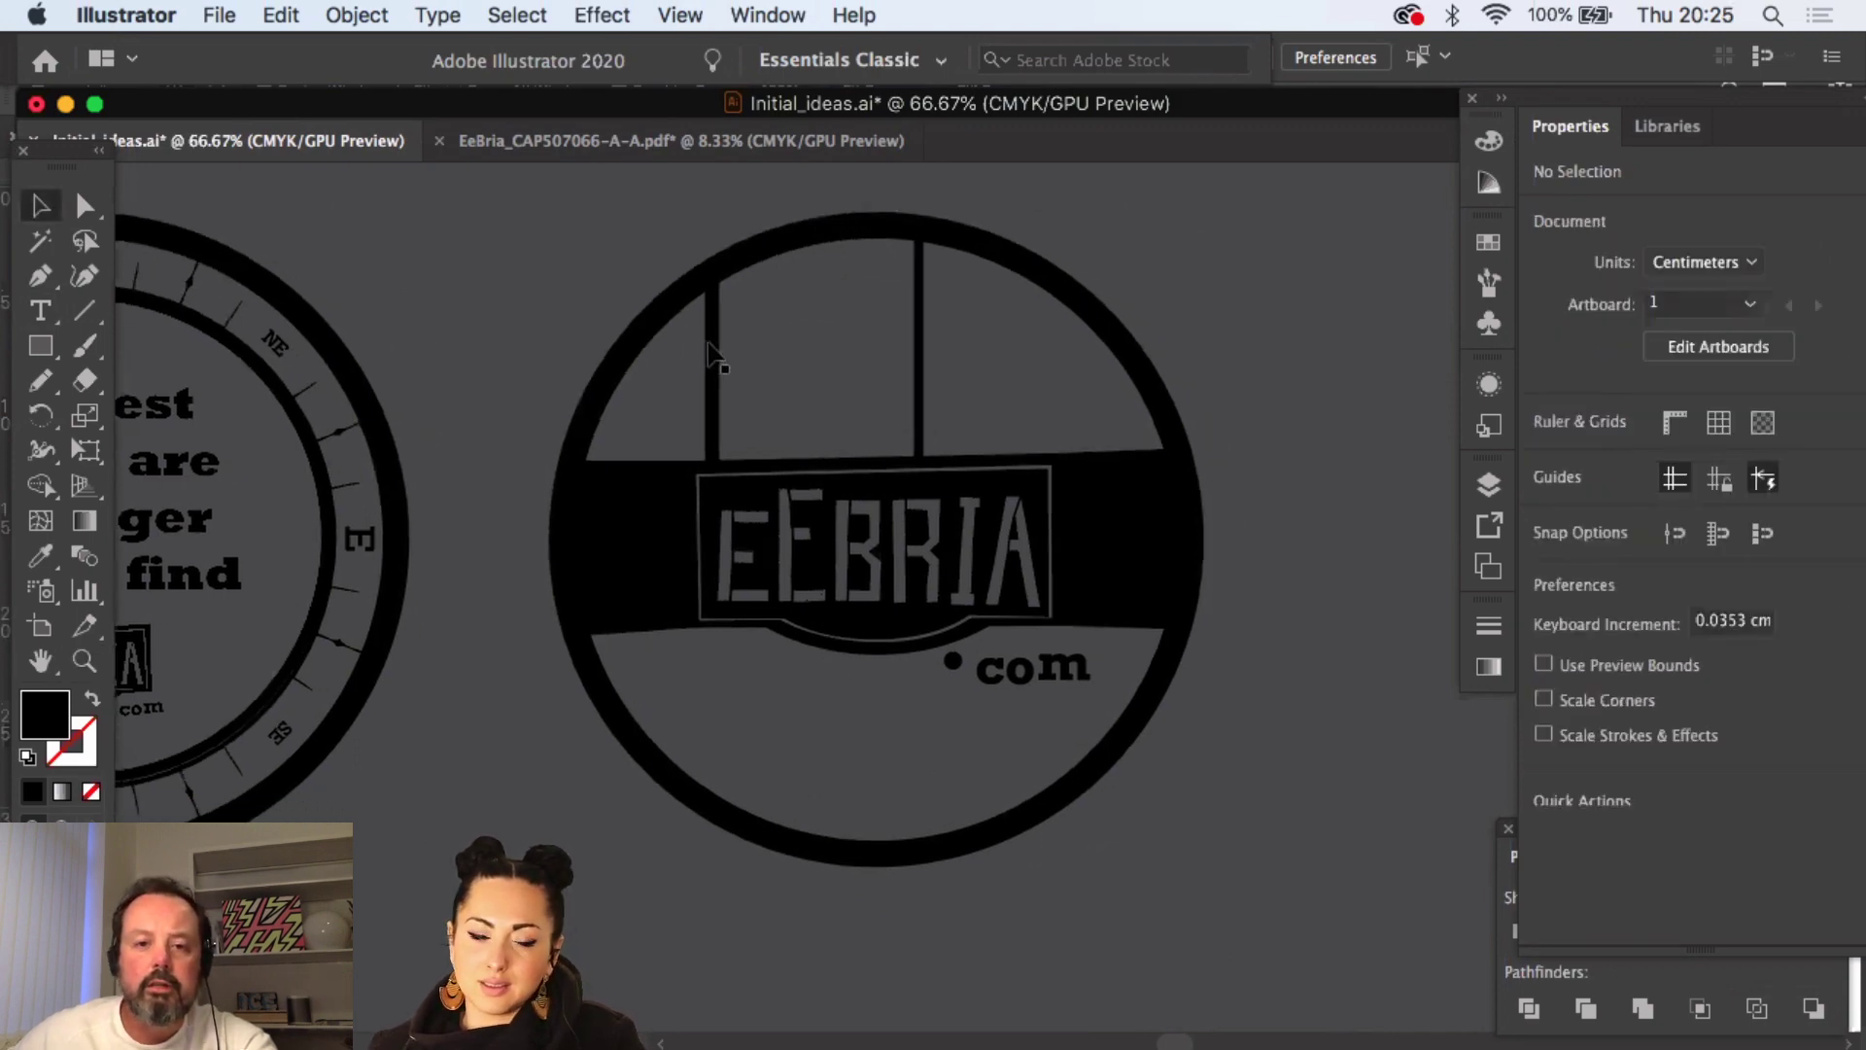
{"action": "left_click_drag", "start_coordinate": [715, 355], "coordinate": [682, 355]}
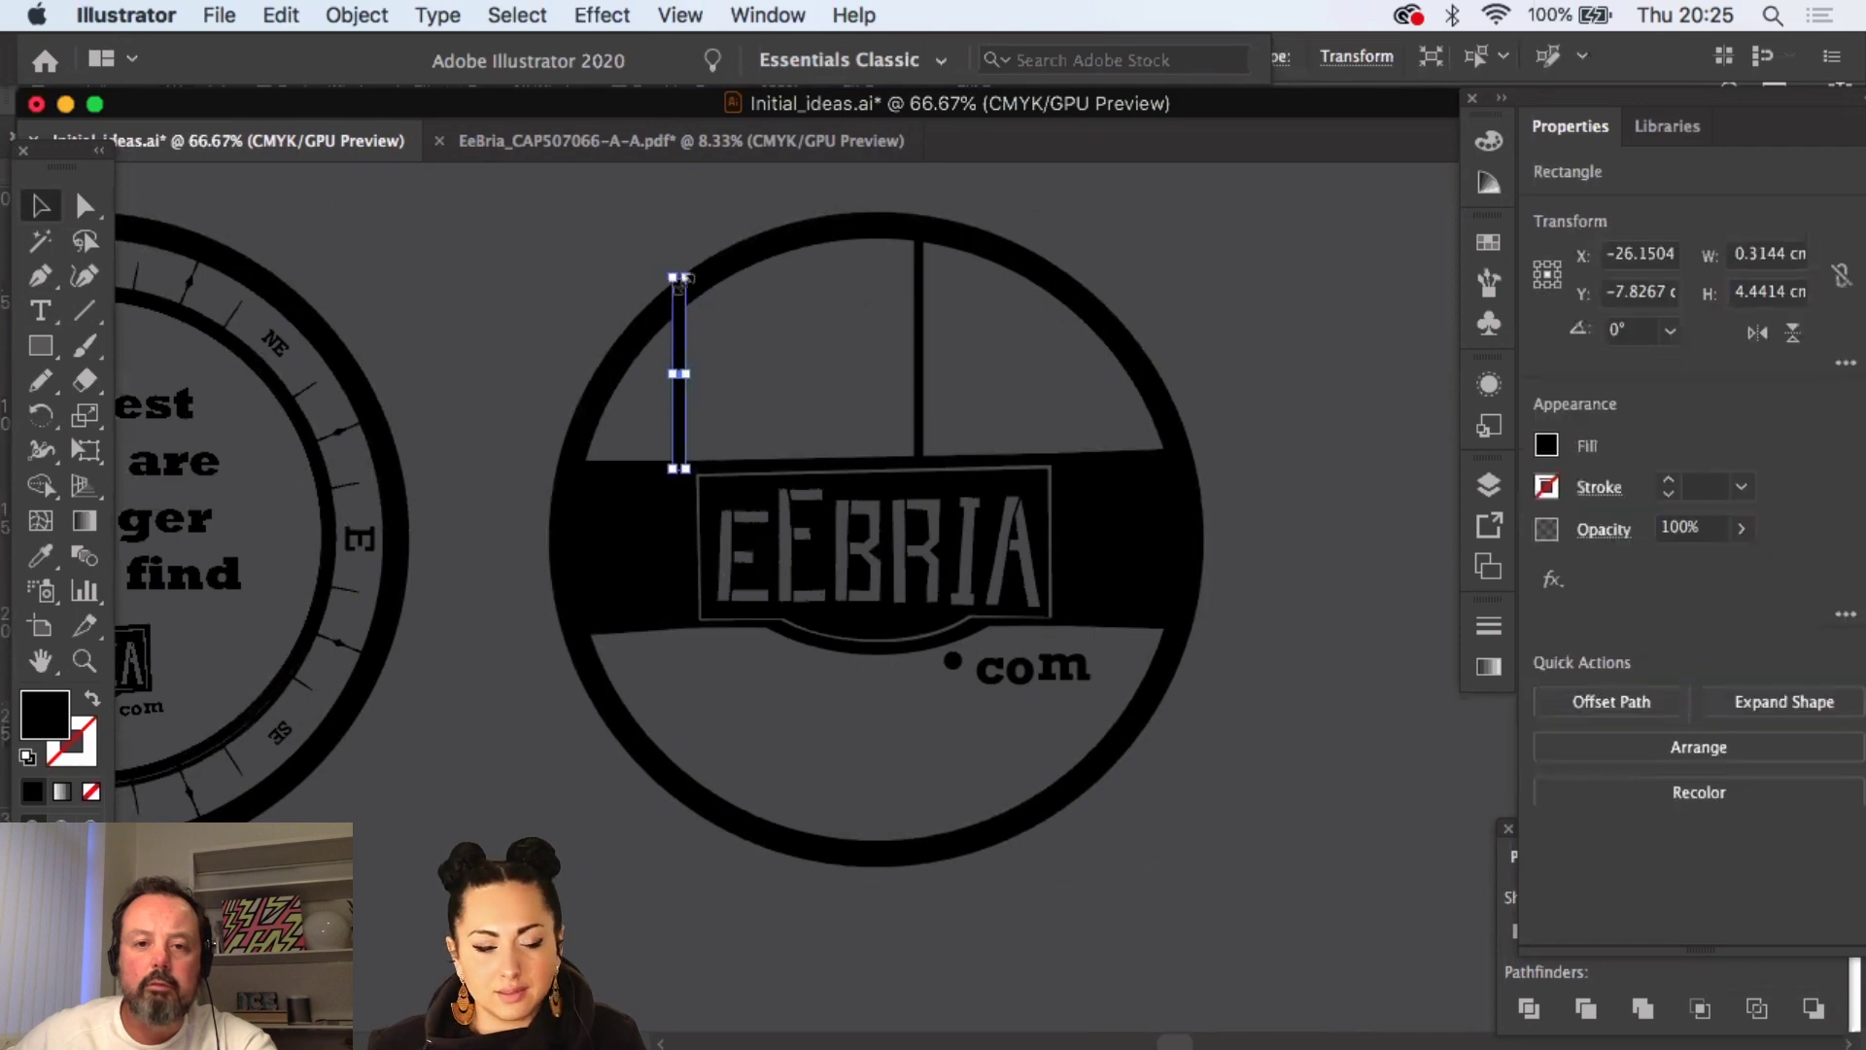
{"action": "left_click_drag", "start_coordinate": [683, 279], "coordinate": [622, 271]}
{"action": "left_click", "coordinate": [622, 272]}
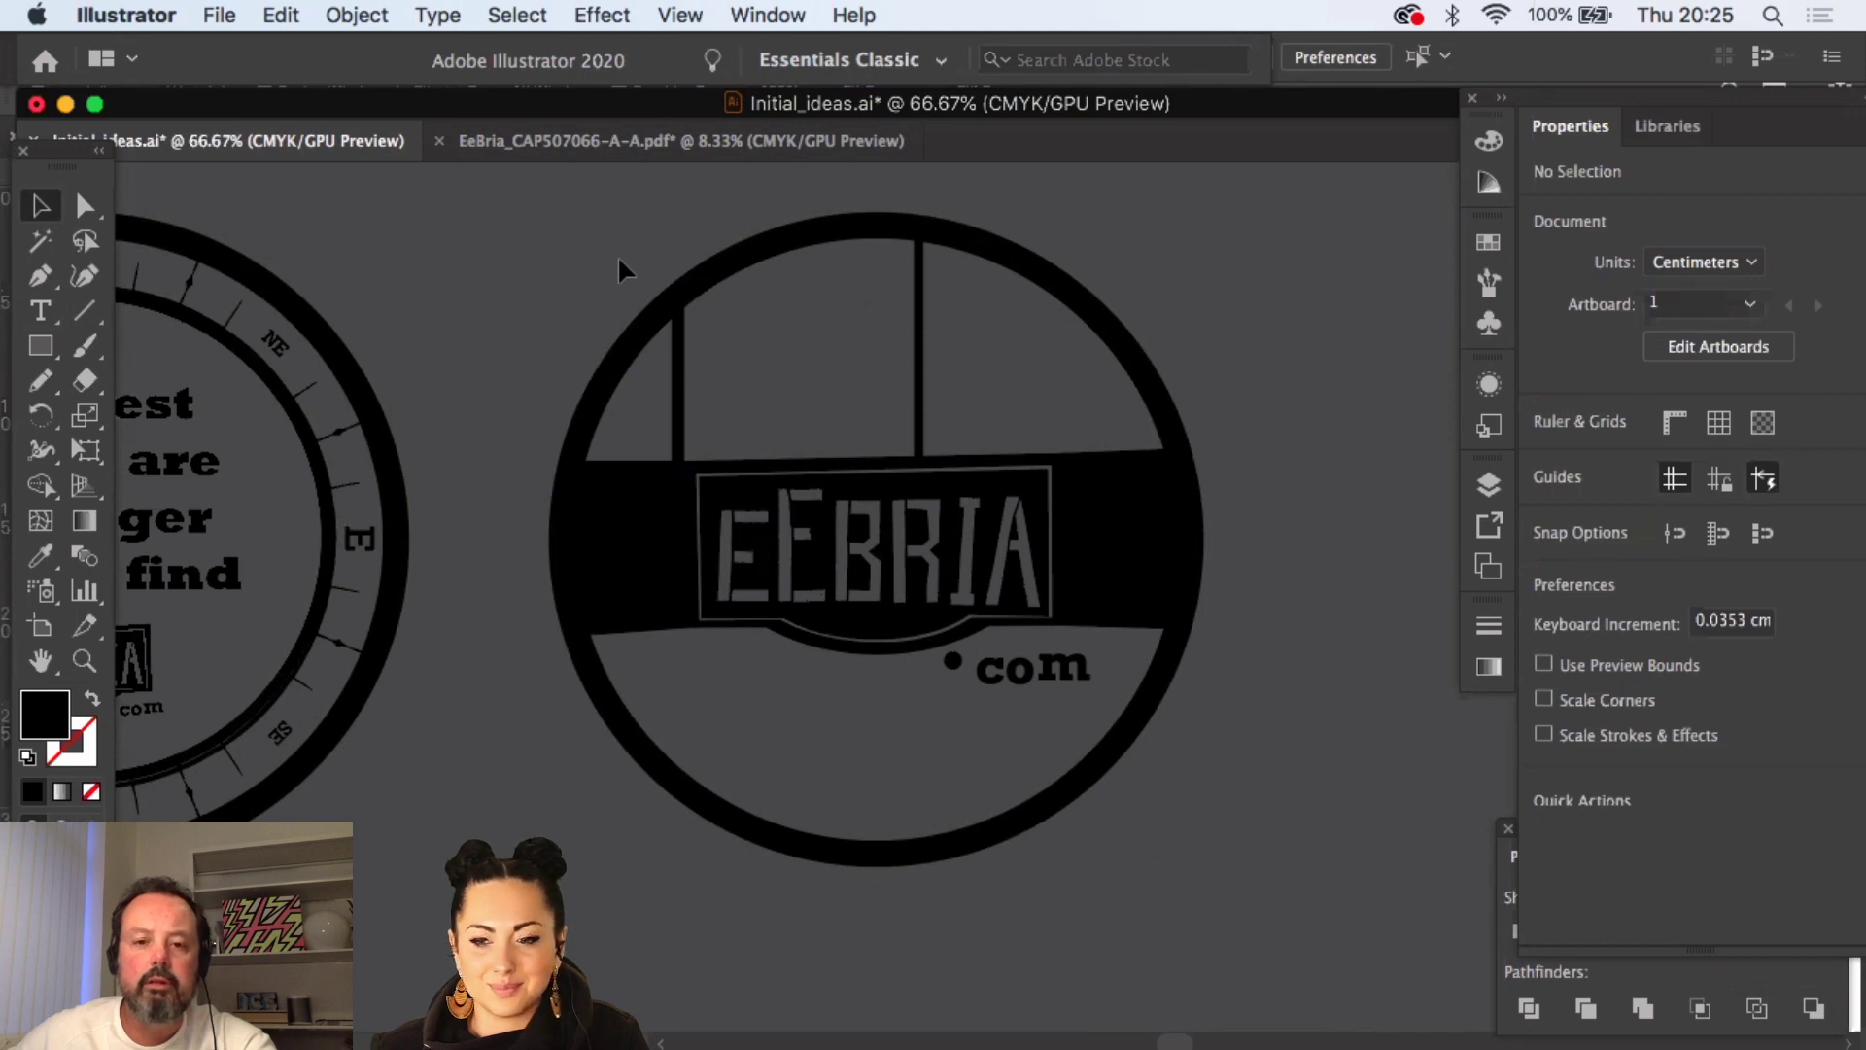
- Paste a copy of the left bar in front, place it between the two existing bars and resize it to about 0.29 × 5.09 cm
{"action": "left_click", "coordinate": [685, 350]}
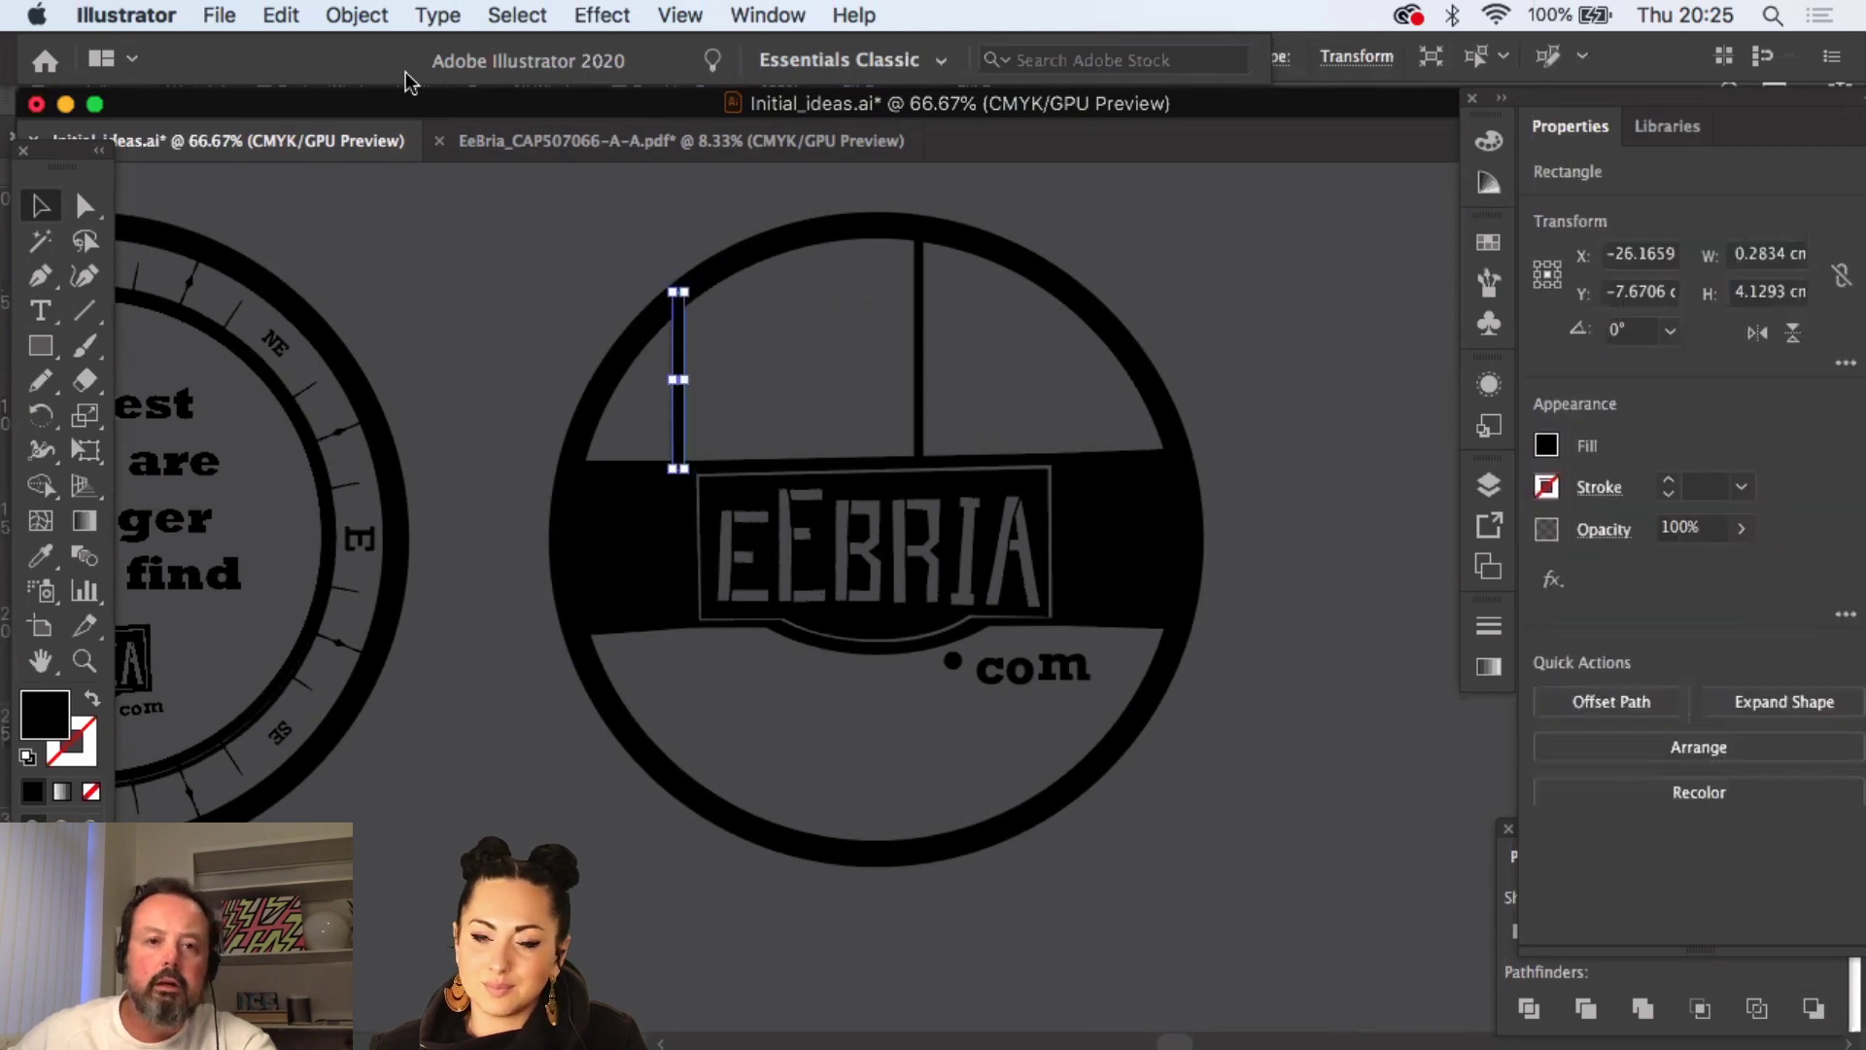
{"action": "left_click", "coordinate": [280, 15]}
{"action": "left_click", "coordinate": [340, 206]}
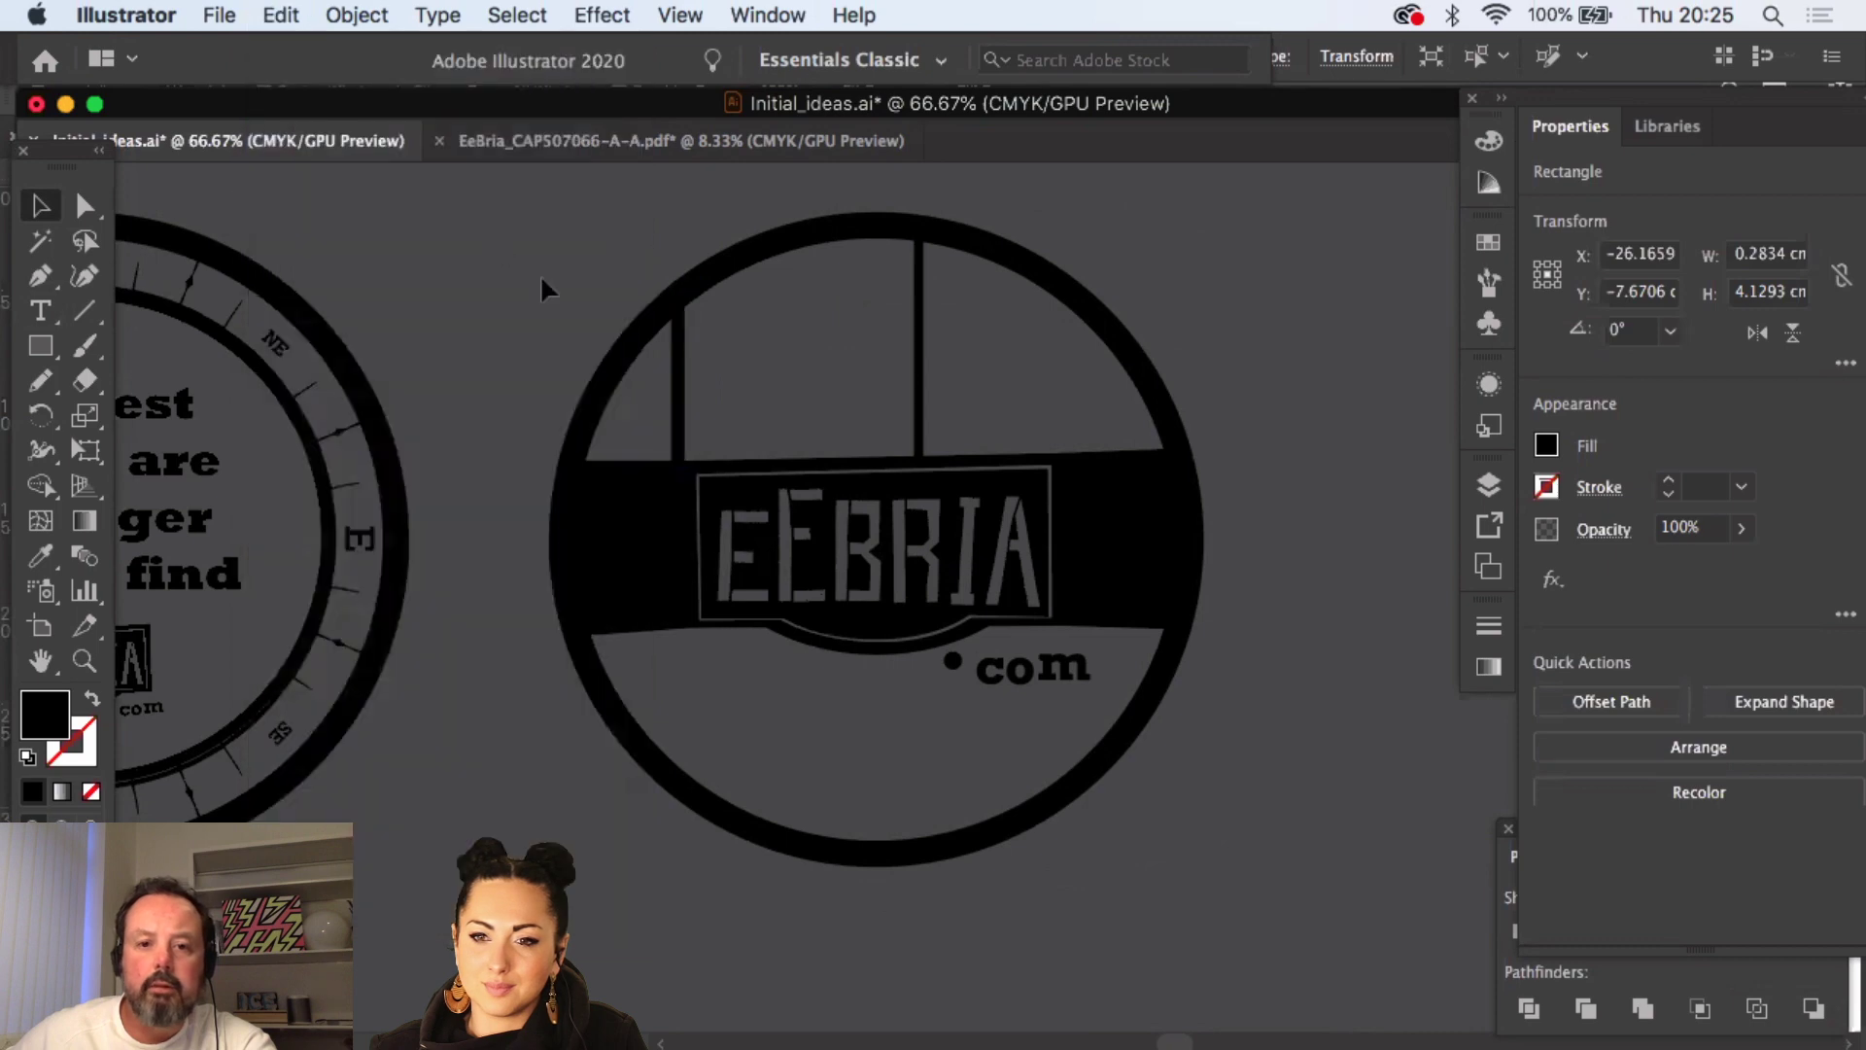
{"action": "left_click", "coordinate": [685, 379]}
{"action": "left_click_drag", "start_coordinate": [685, 379], "coordinate": [778, 366]}
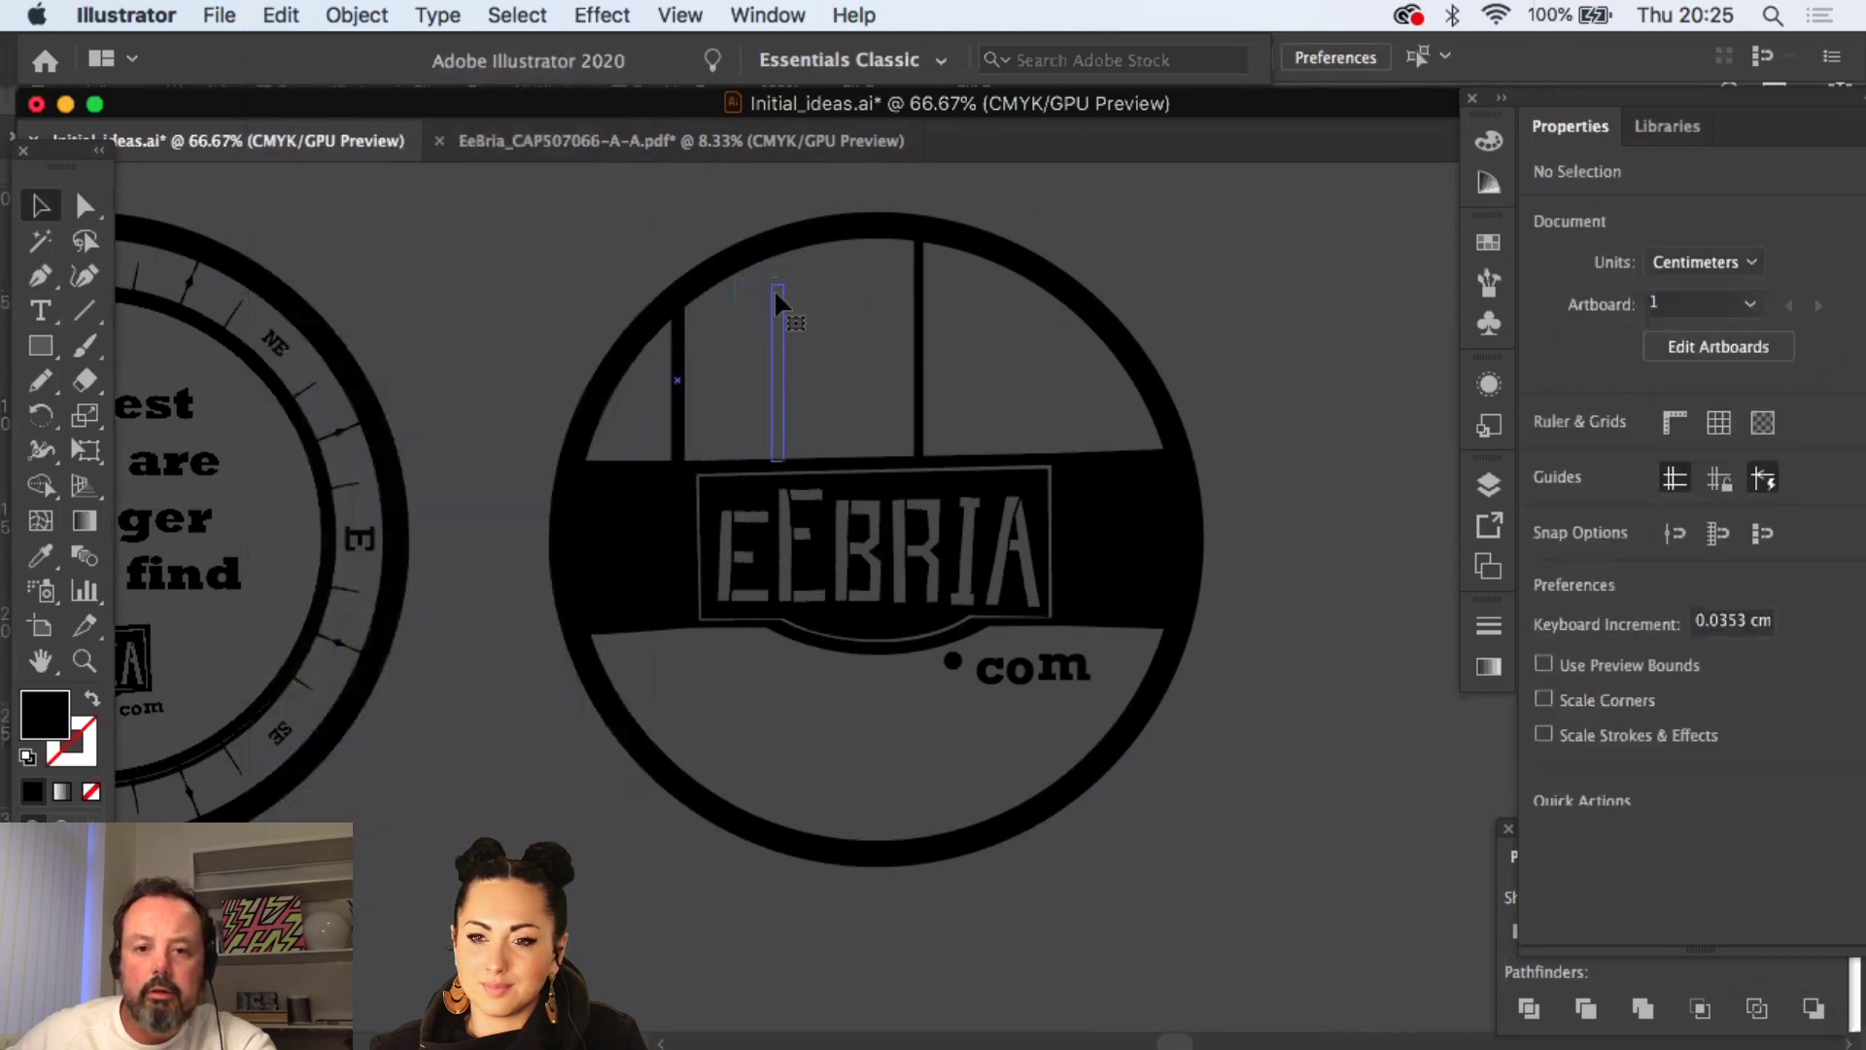
{"action": "left_click_drag", "start_coordinate": [777, 251], "coordinate": [791, 240]}
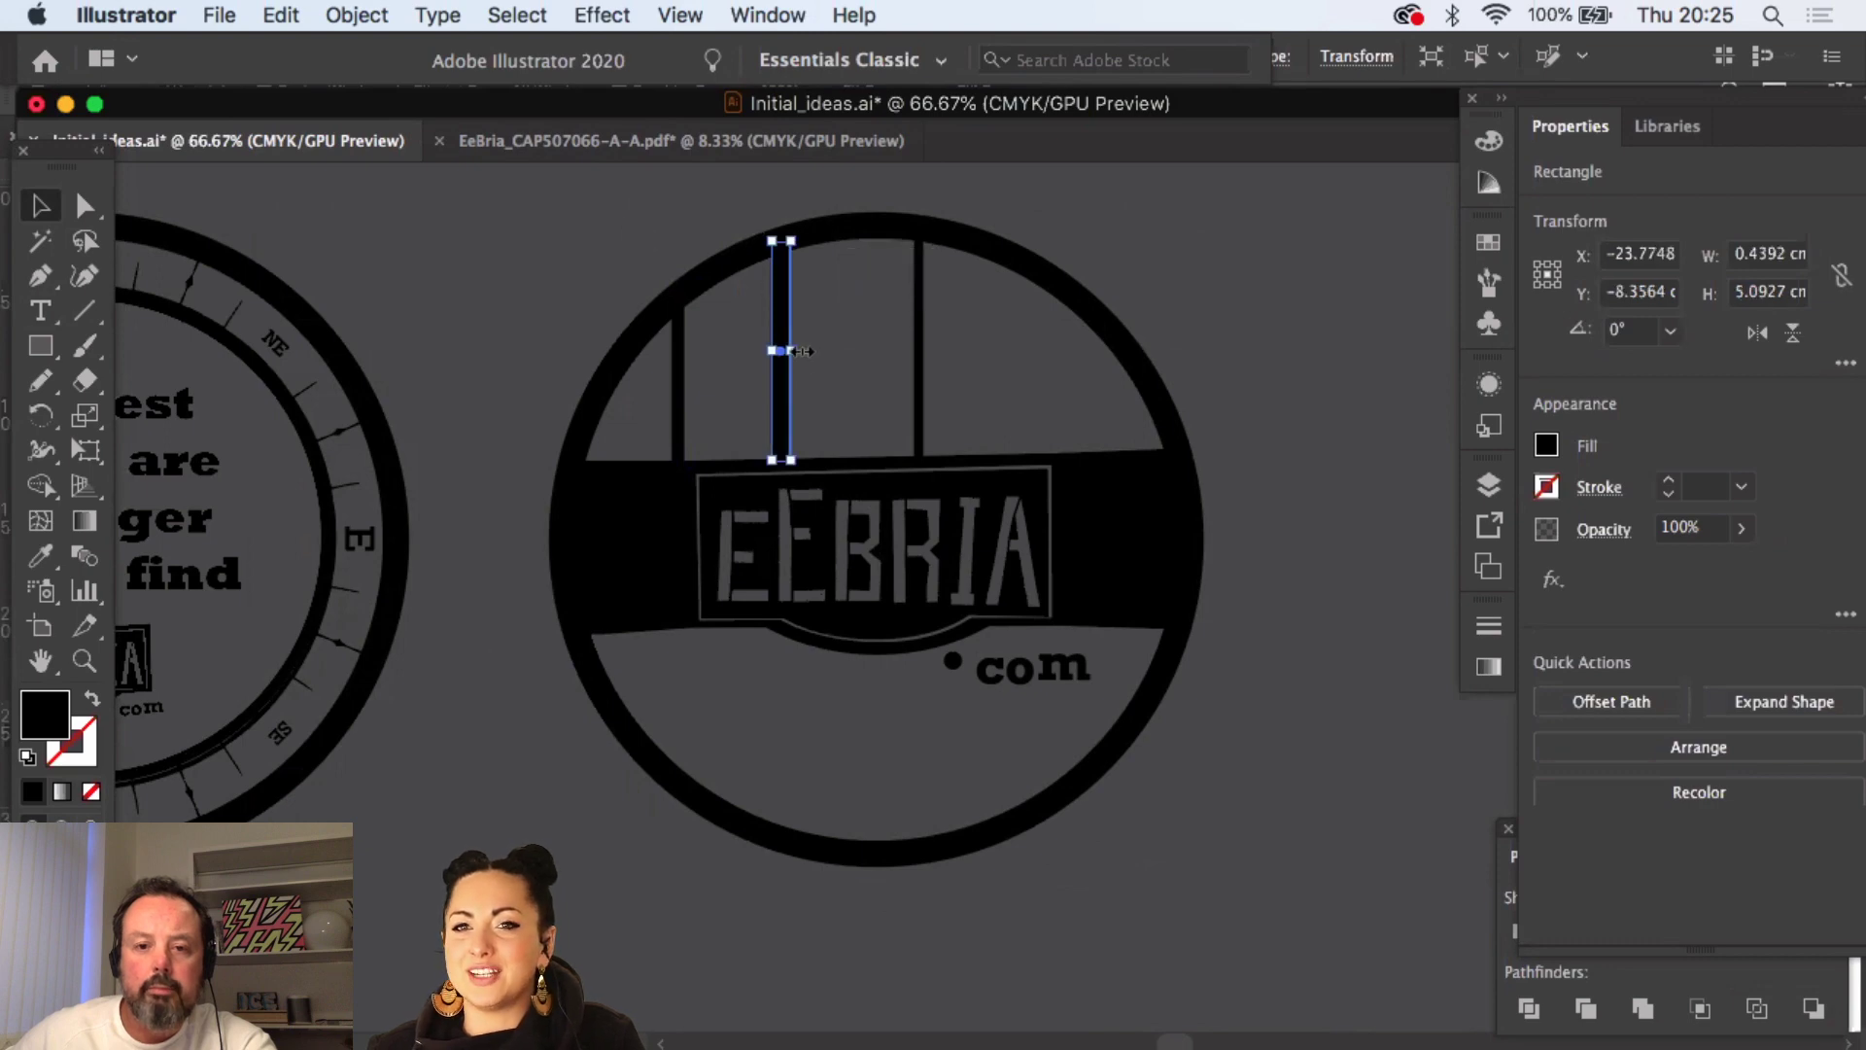
{"action": "left_click_drag", "start_coordinate": [799, 351], "coordinate": [784, 352]}
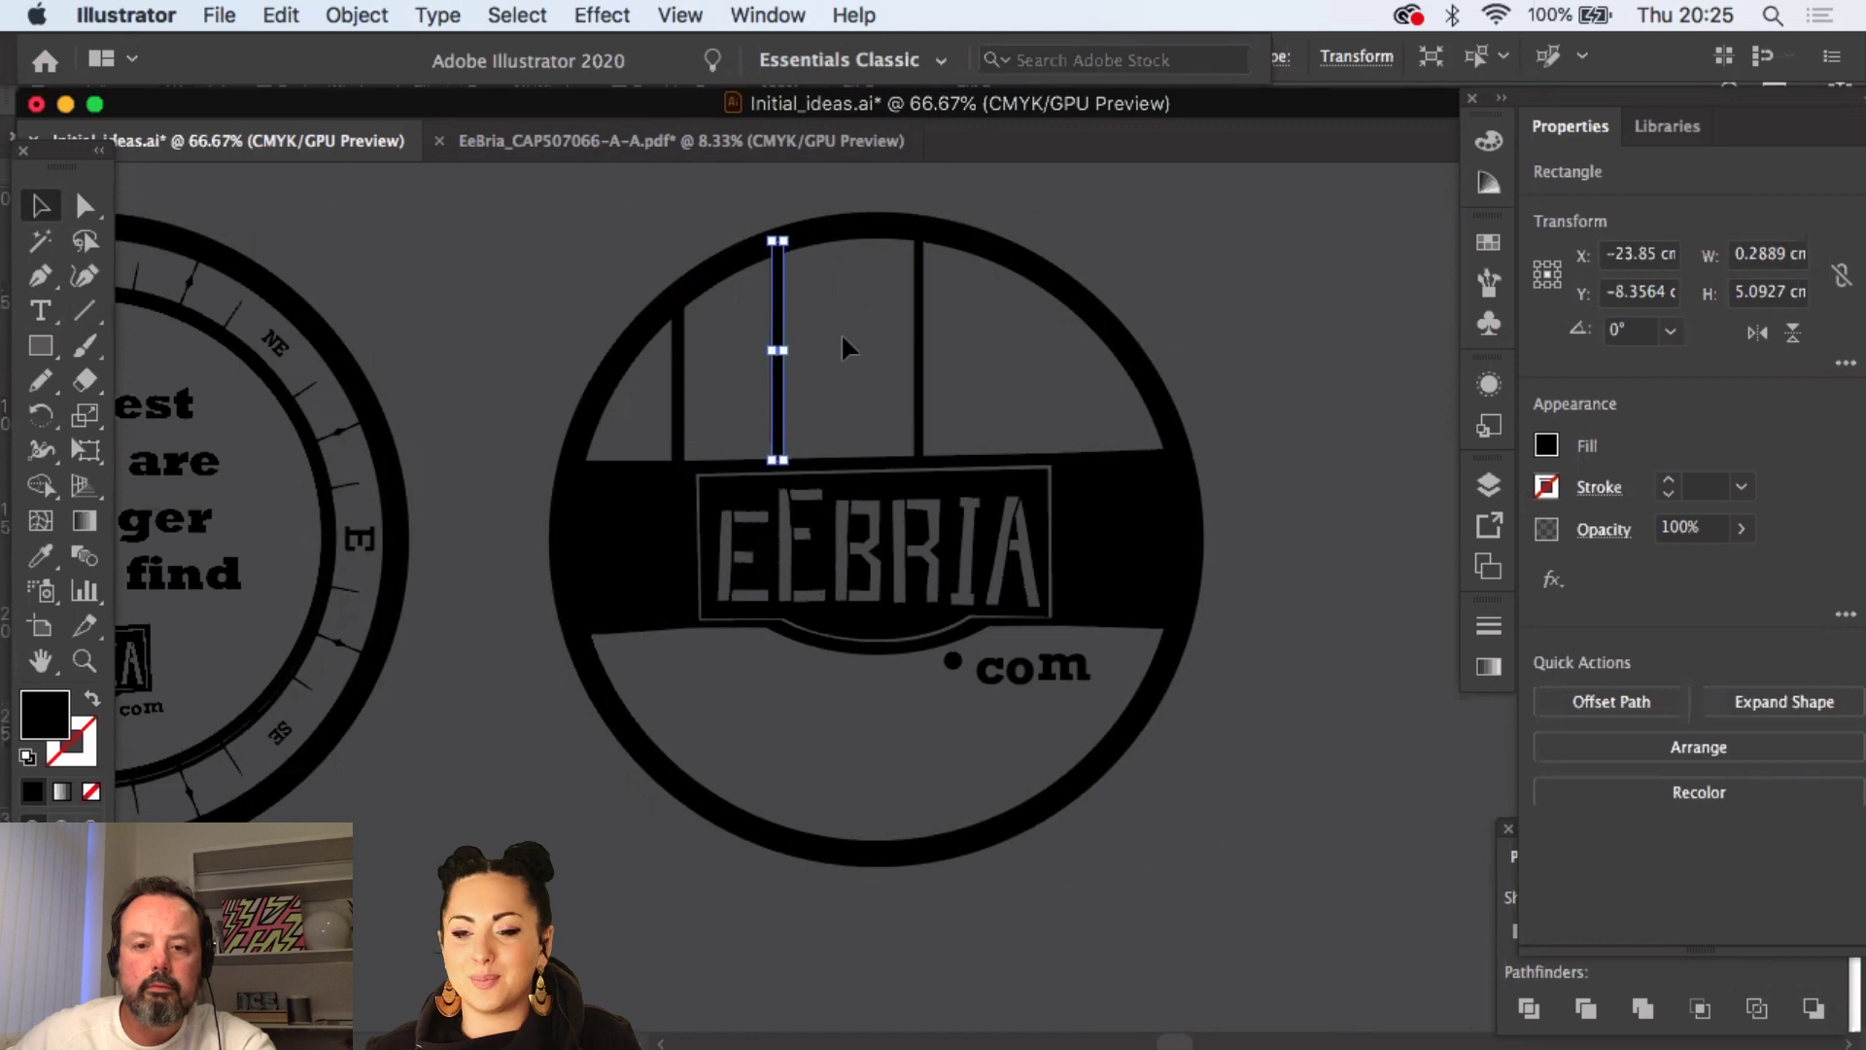
- Shift the tallest bar left towards the ring's centre, and place a shortened copy of it near the ring's upper-right curve
{"action": "left_click_drag", "start_coordinate": [923, 346], "coordinate": [896, 343]}
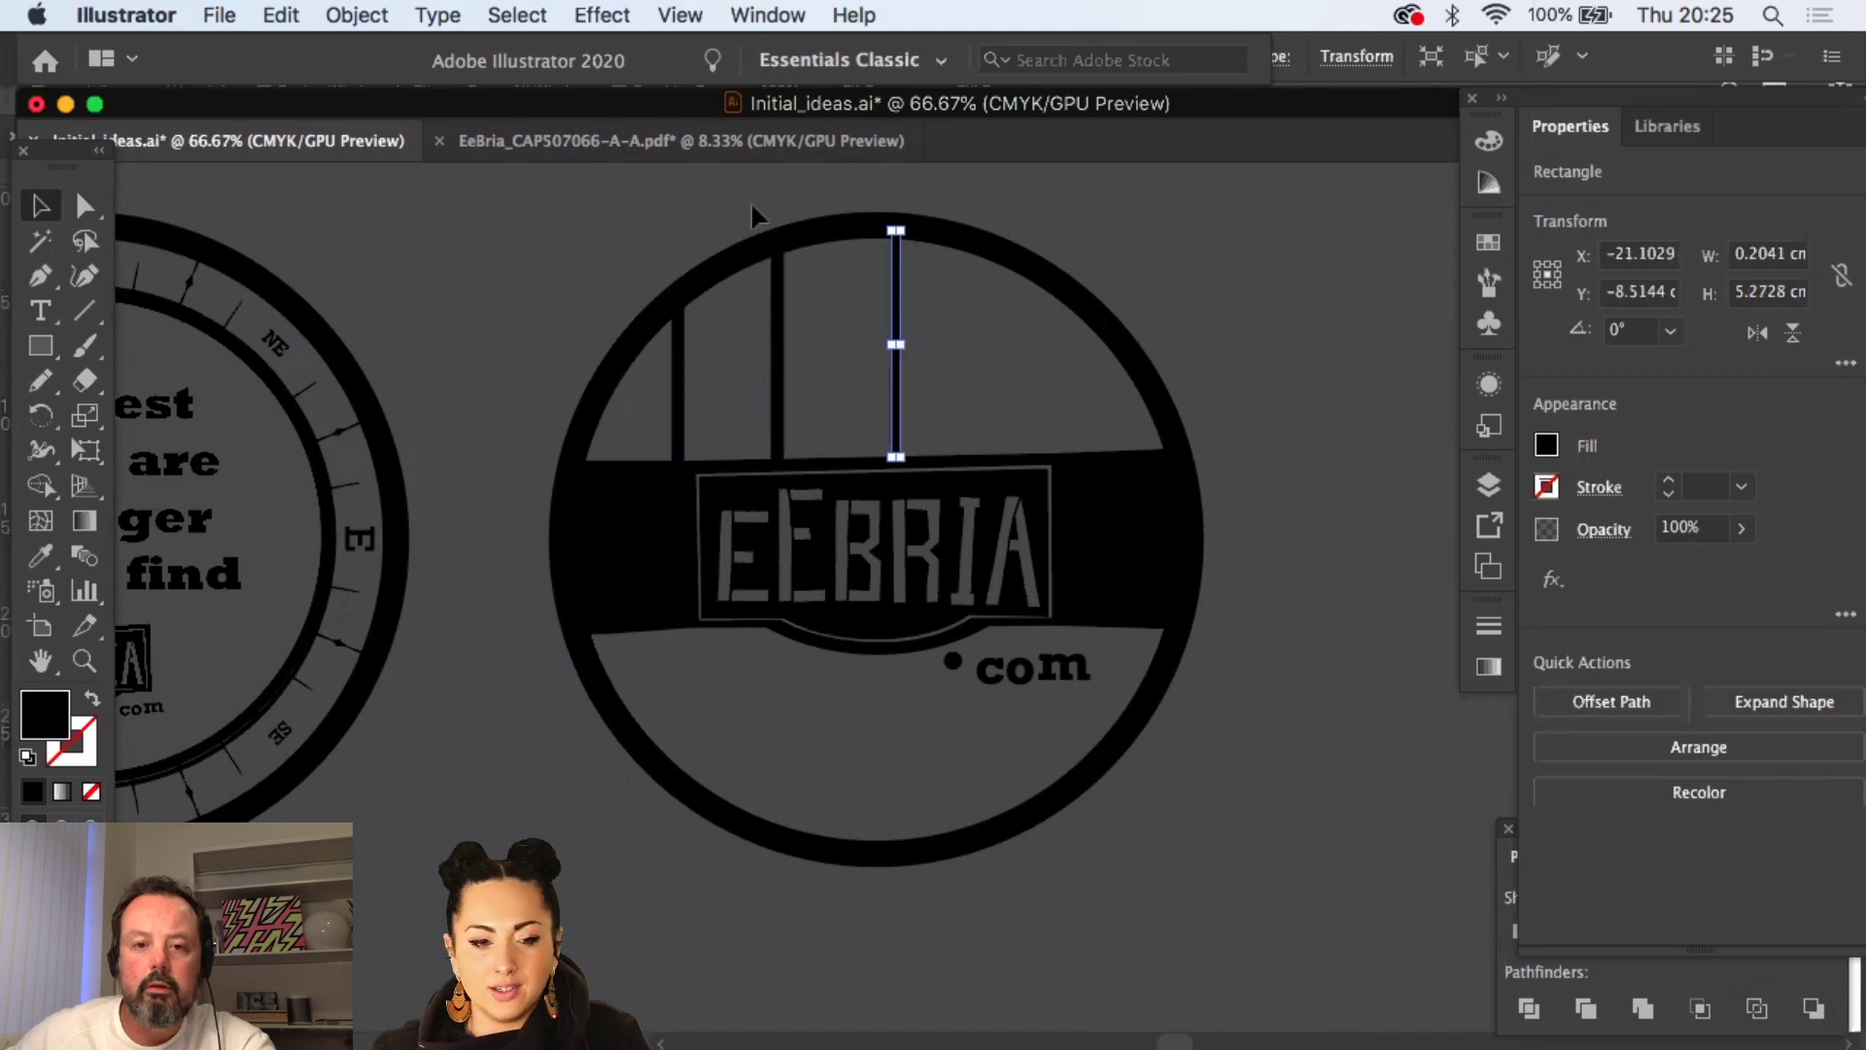
{"action": "key", "text": "super+f"}
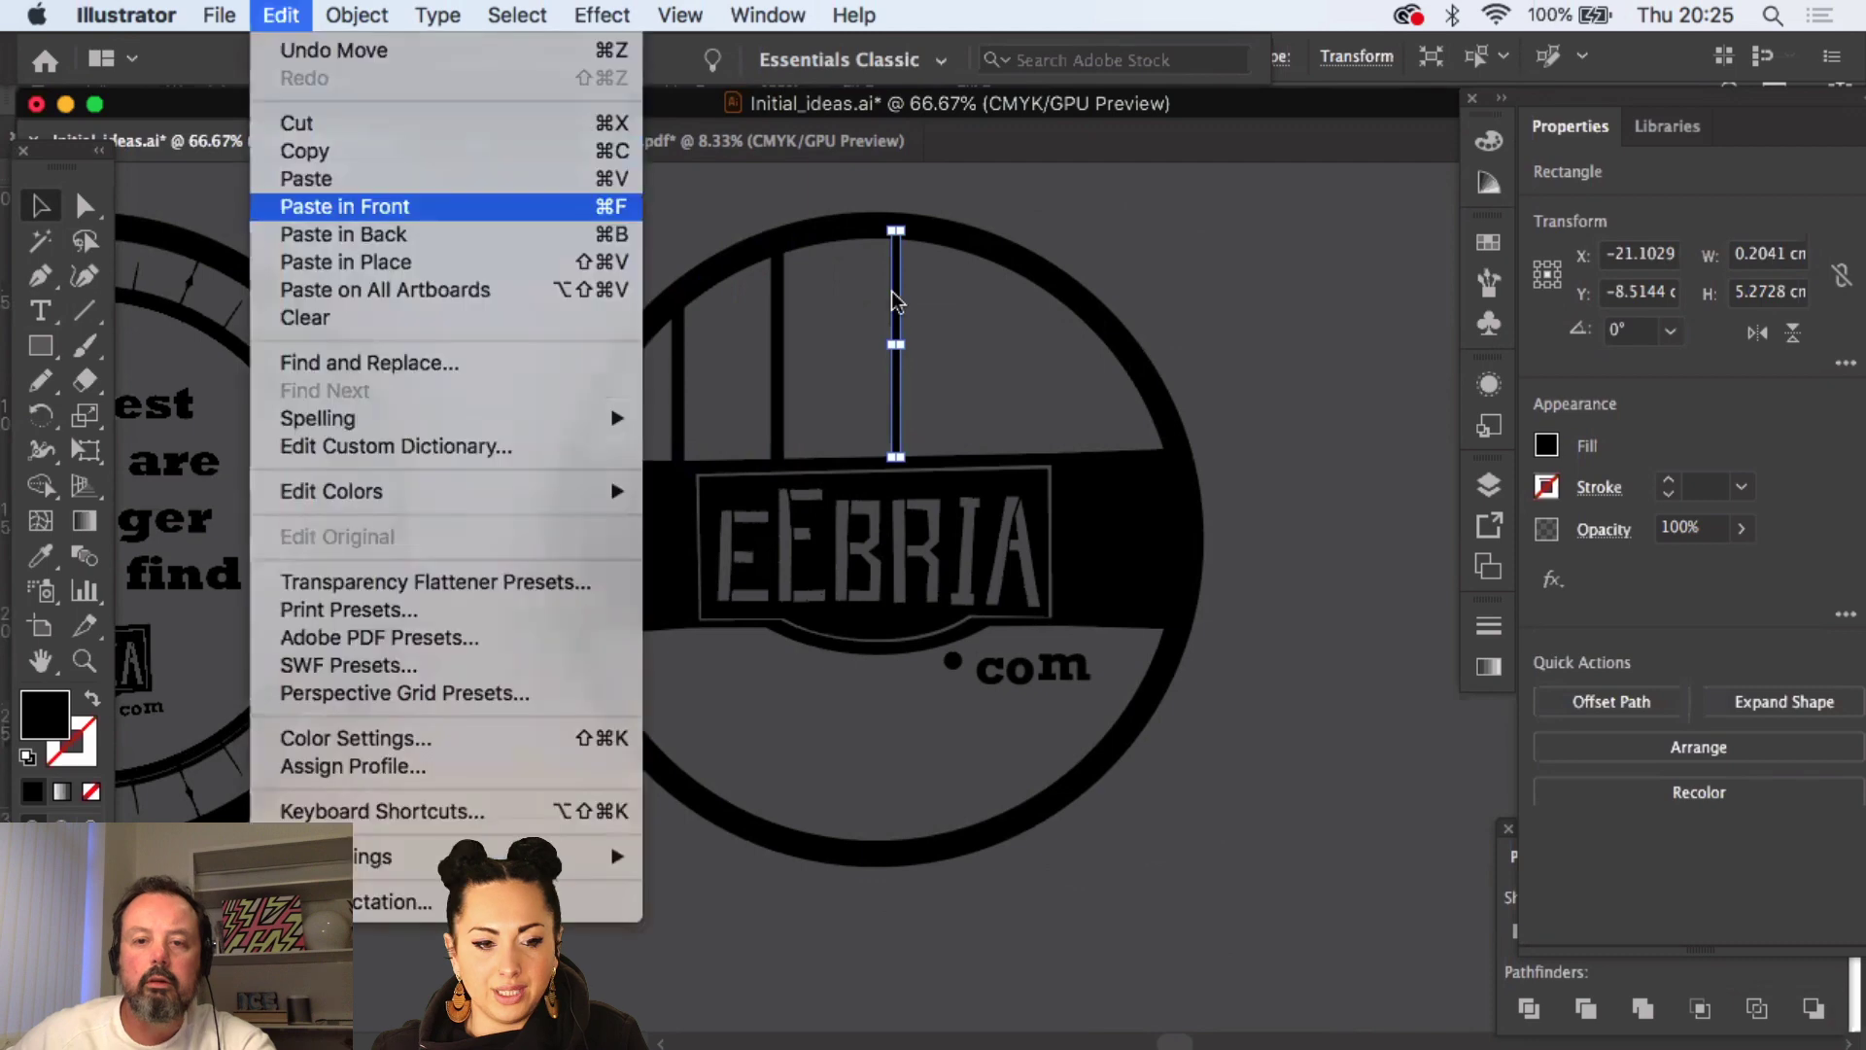
{"action": "left_click_drag", "start_coordinate": [897, 301], "coordinate": [1035, 301]}
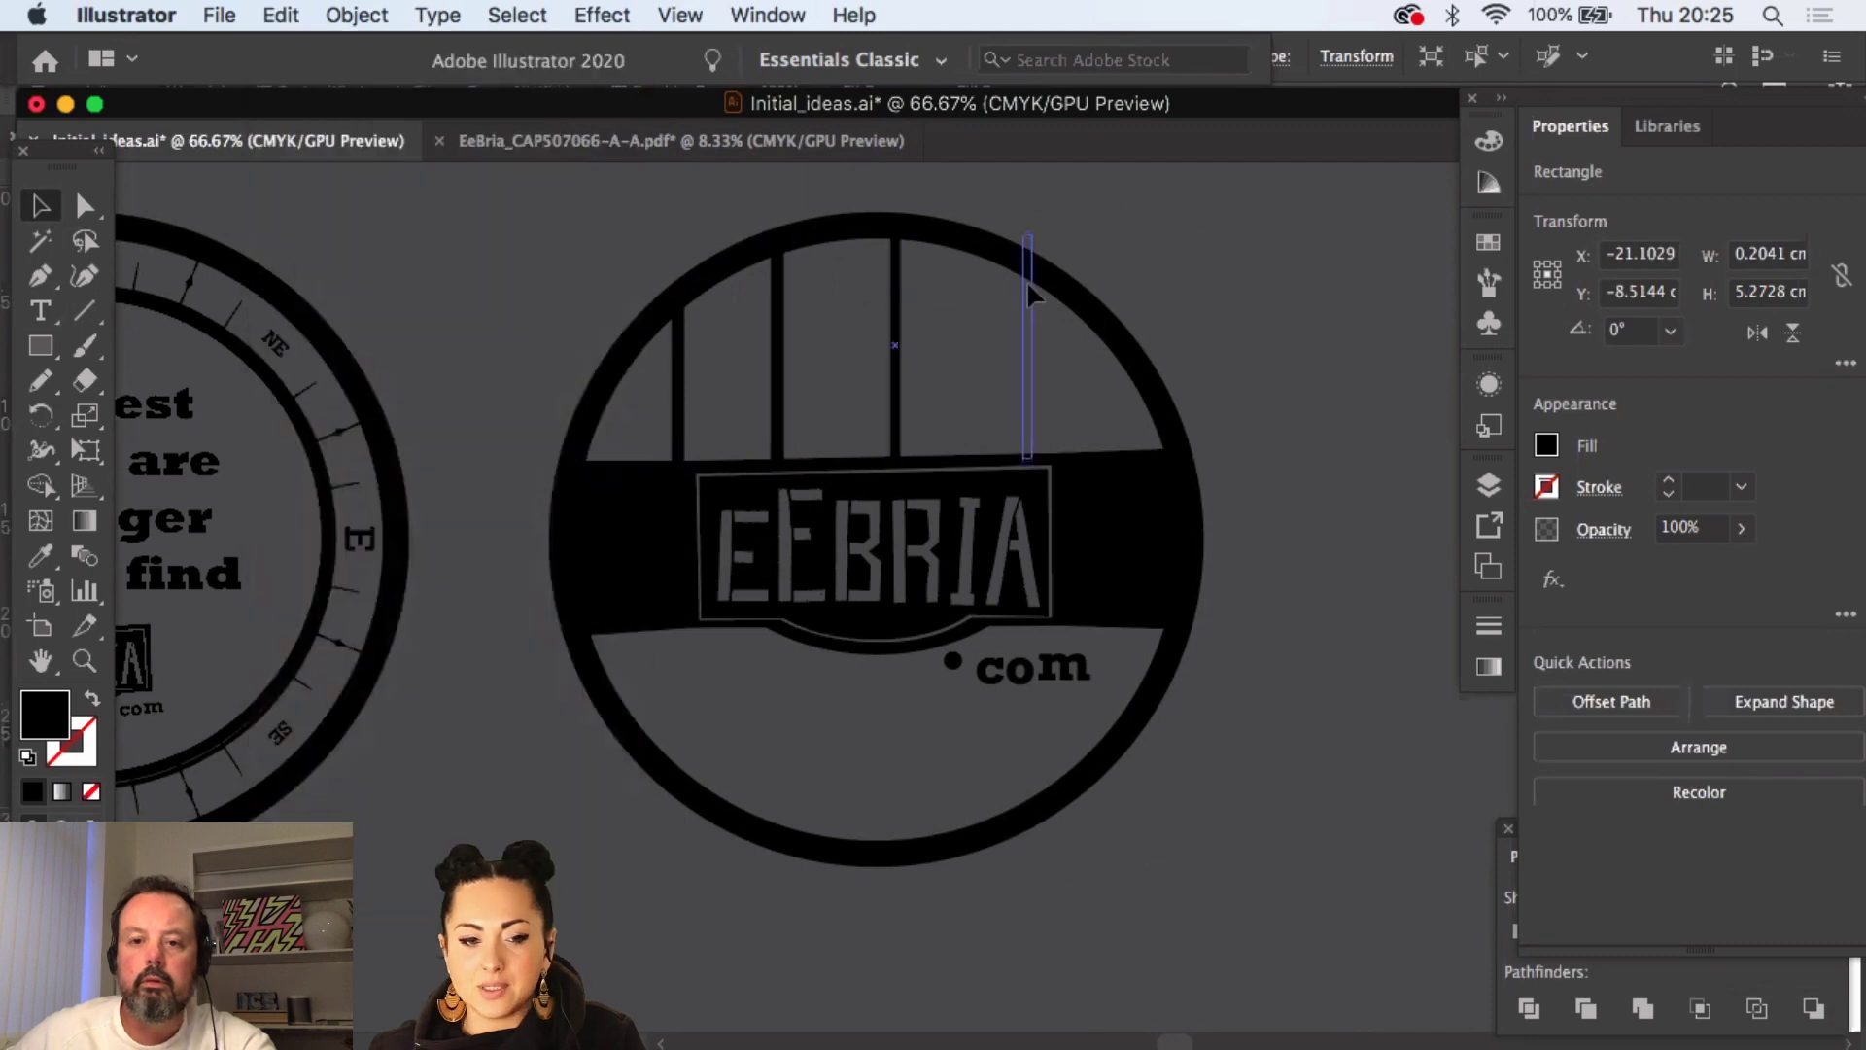
{"action": "left_click_drag", "start_coordinate": [1036, 229], "coordinate": [1040, 284]}
{"action": "left_click", "coordinate": [1146, 233]}
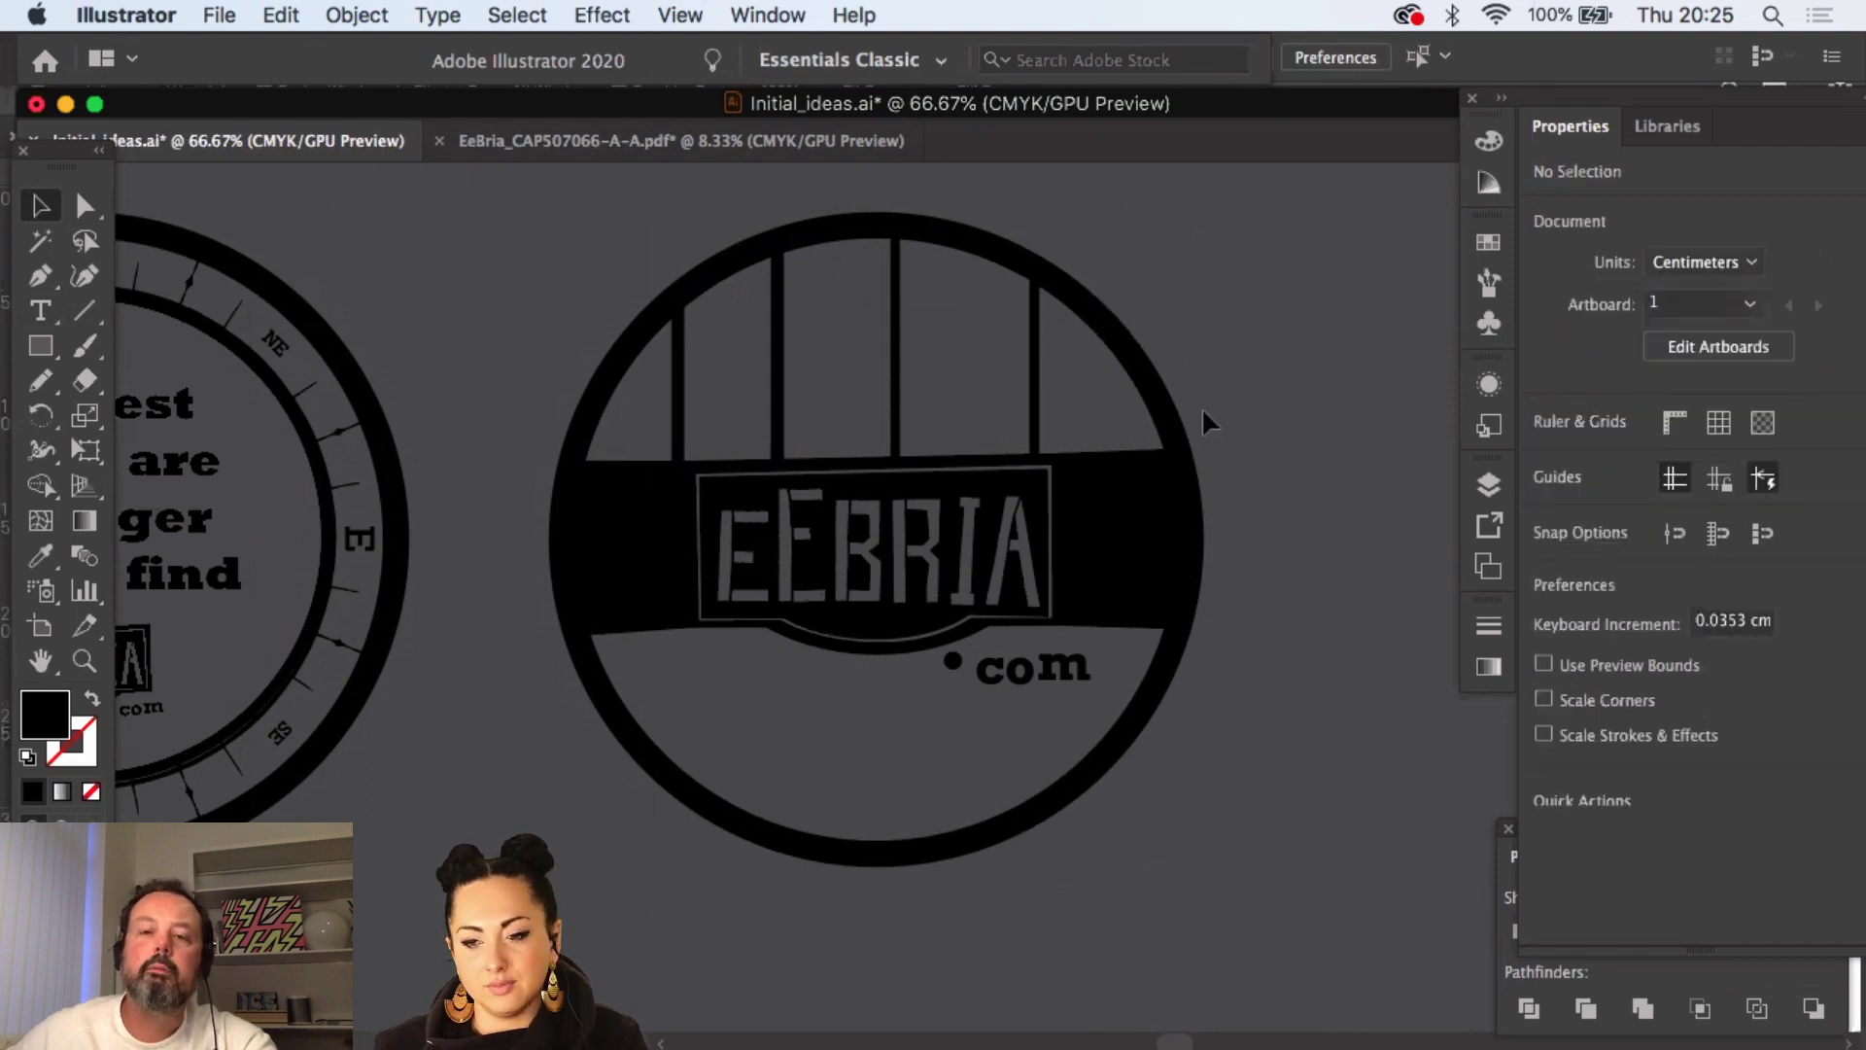
- Move the tall bar near the ring's centre slightly right, closer to the rightmost bar
{"action": "scroll", "coordinate": [1196, 412], "scroll_direction": "down", "scroll_amount": 2}
{"action": "scroll", "coordinate": [1195, 413], "scroll_direction": "right", "scroll_amount": 2}
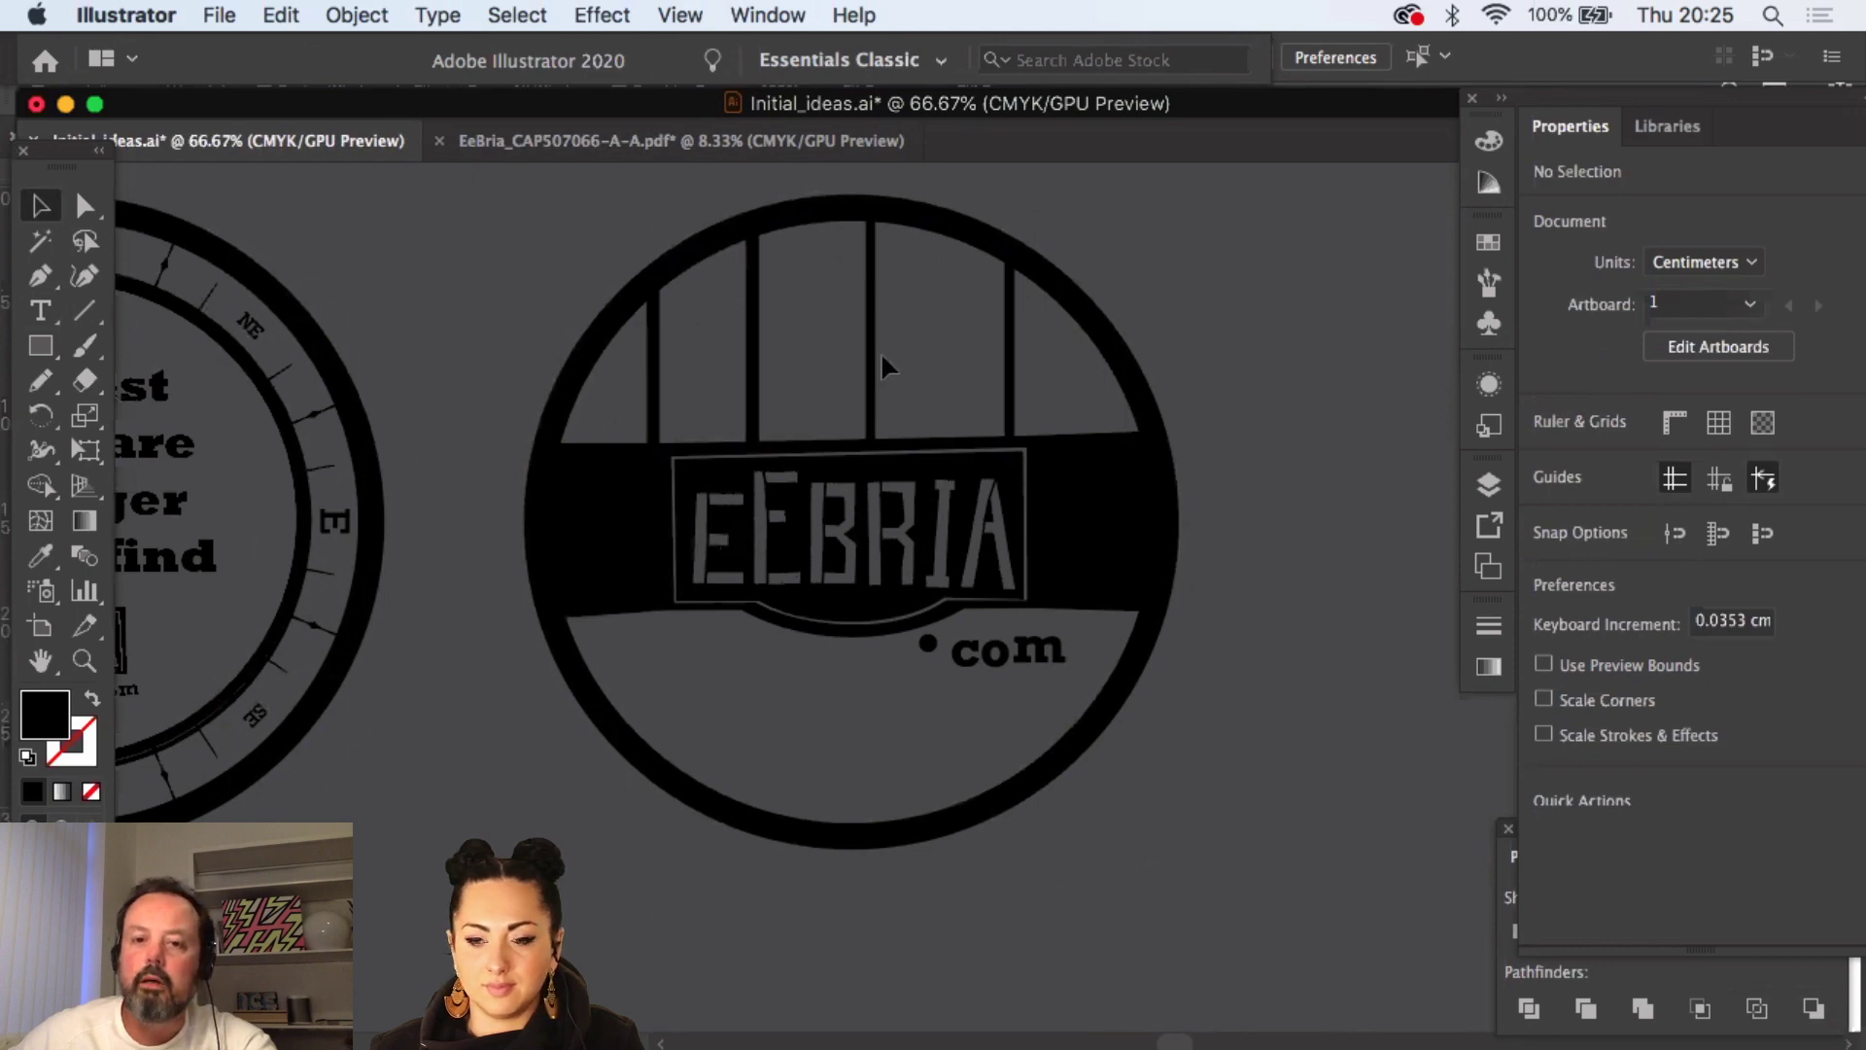
{"action": "left_click_drag", "start_coordinate": [897, 359], "coordinate": [908, 353]}
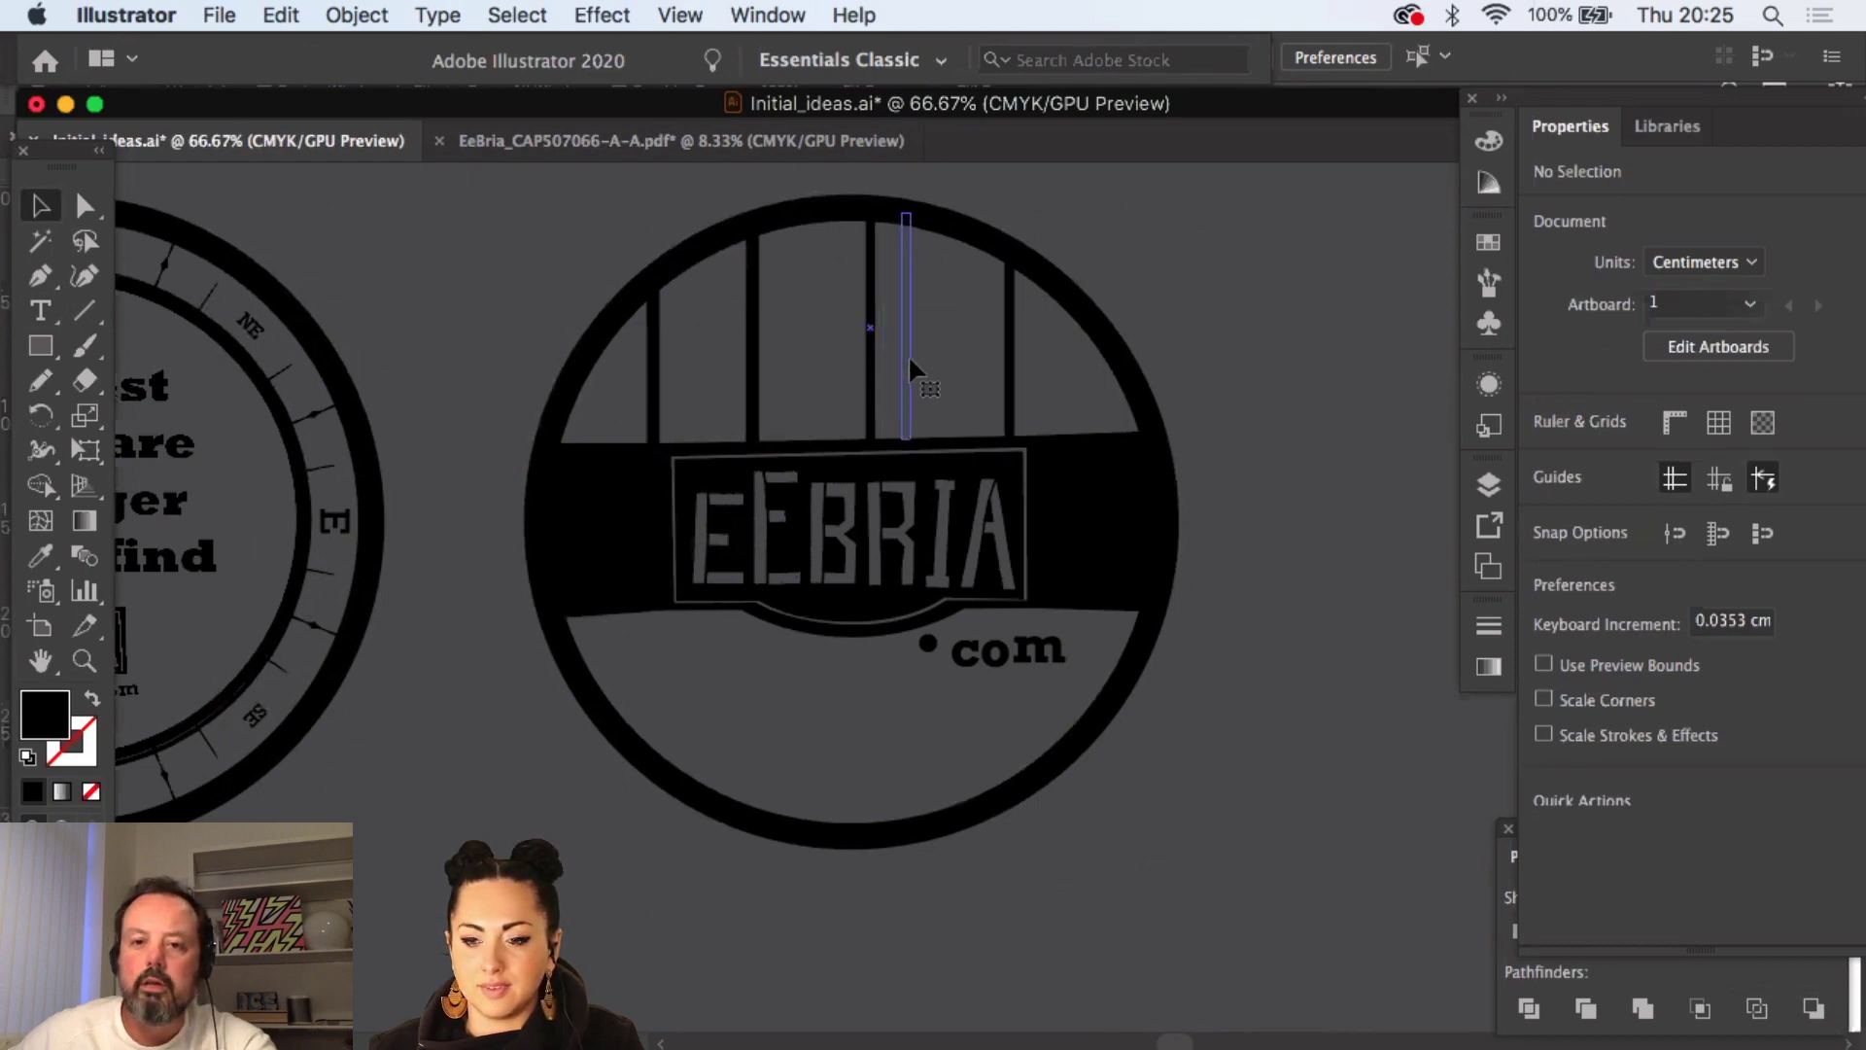
- Taper the moved bar towards the logo band by shifting its lower-left anchor point inward with the Direct Selection tool
{"action": "left_click", "coordinate": [84, 660]}
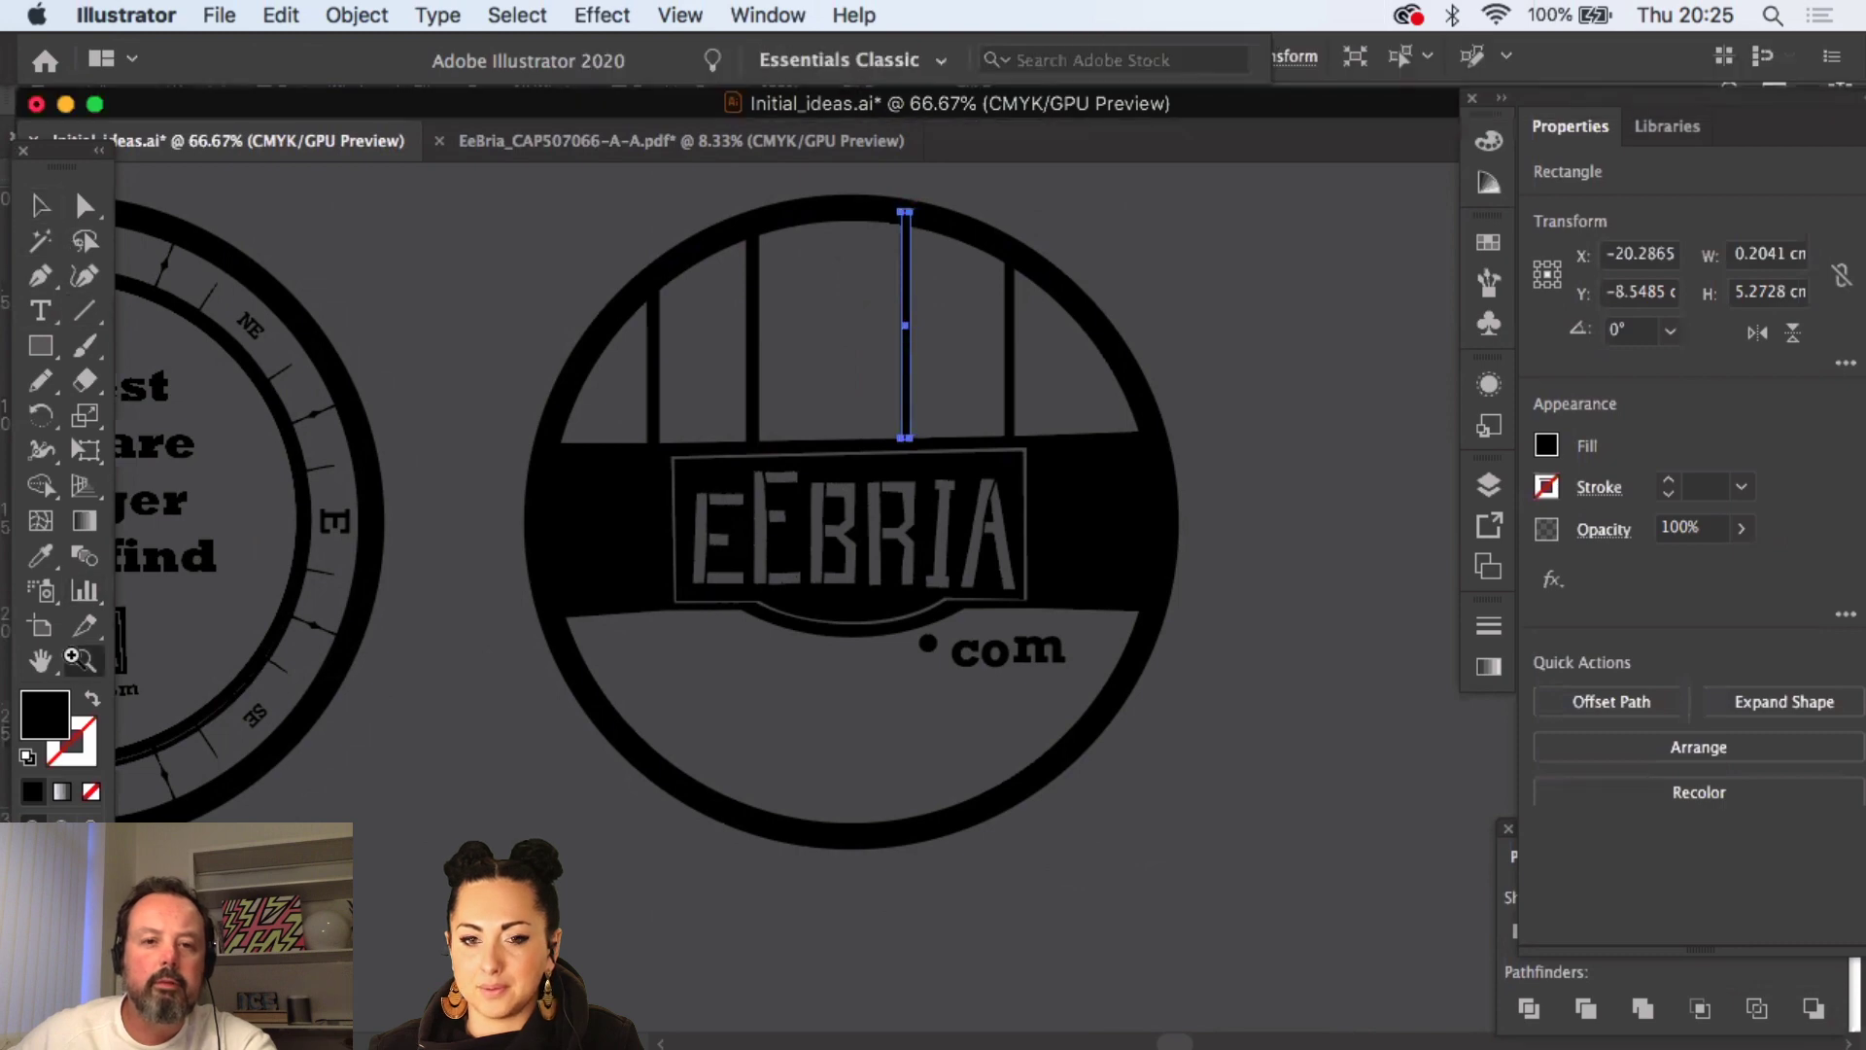
{"action": "left_click", "coordinate": [960, 422]}
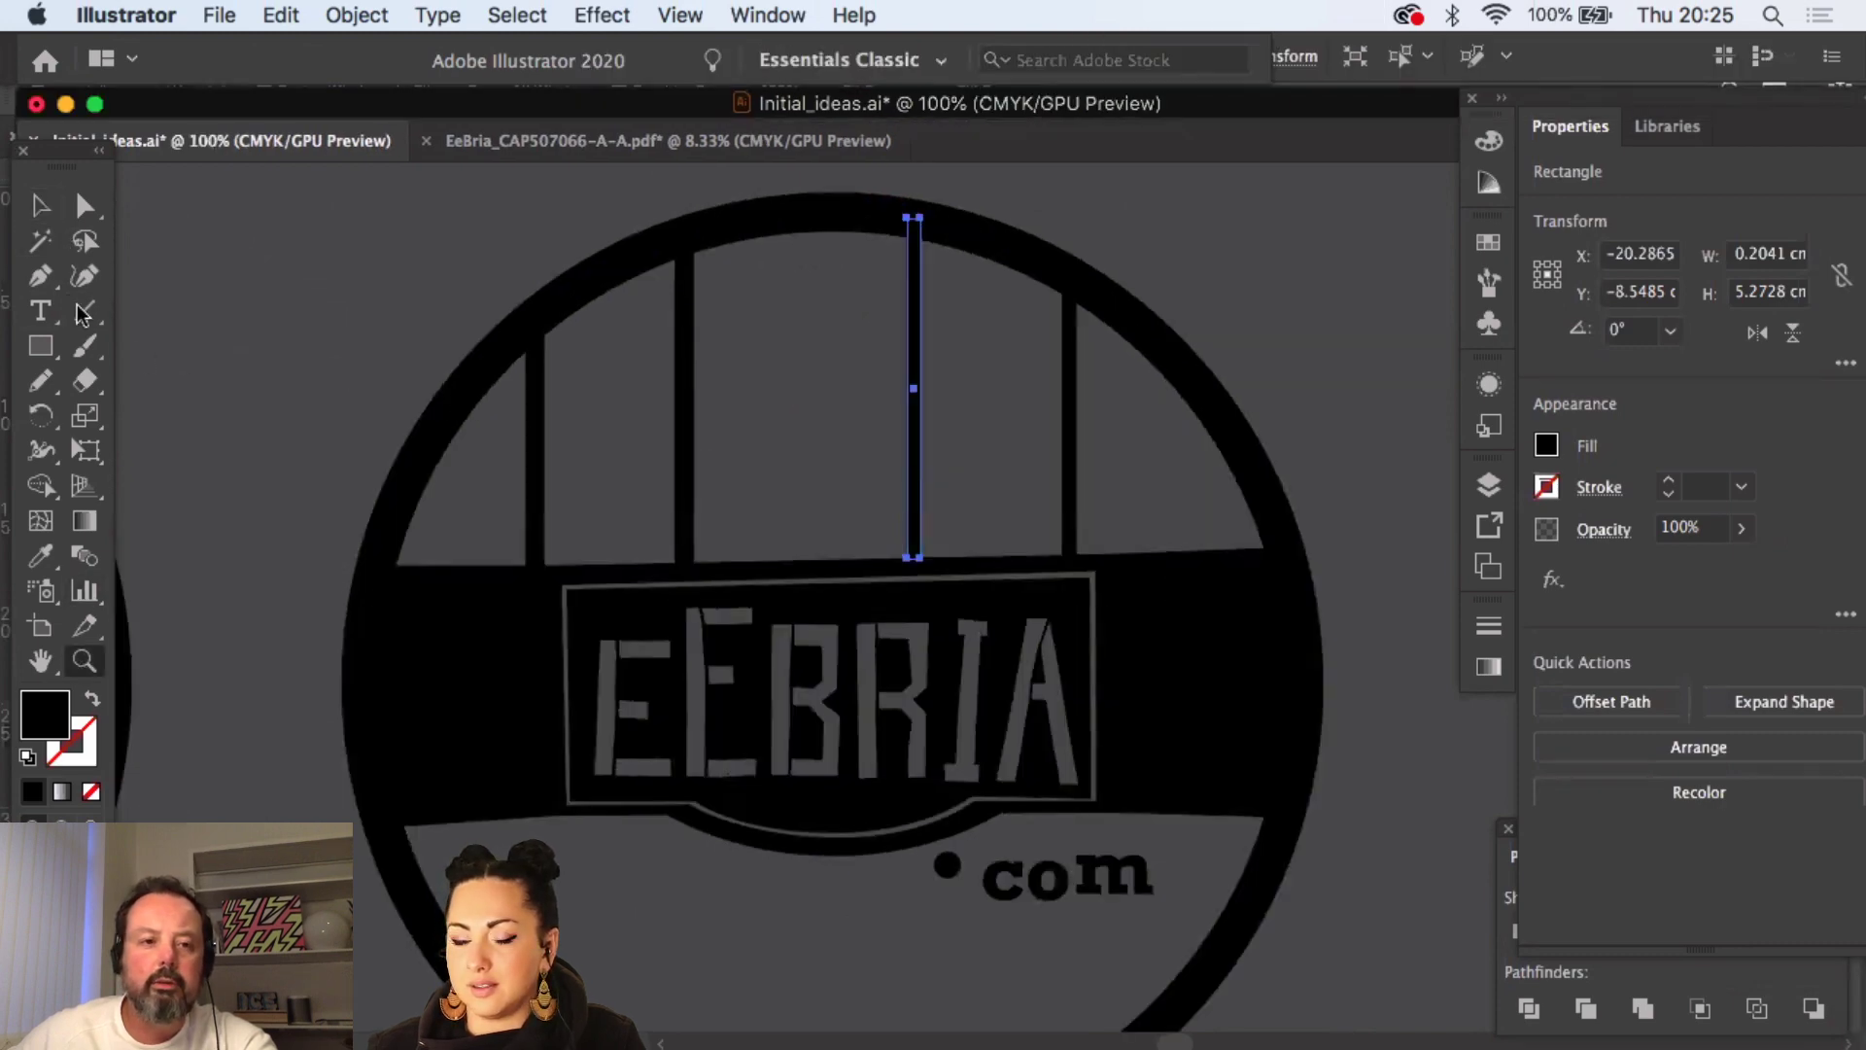
{"action": "key", "text": "a"}
{"action": "left_click", "coordinate": [908, 558]}
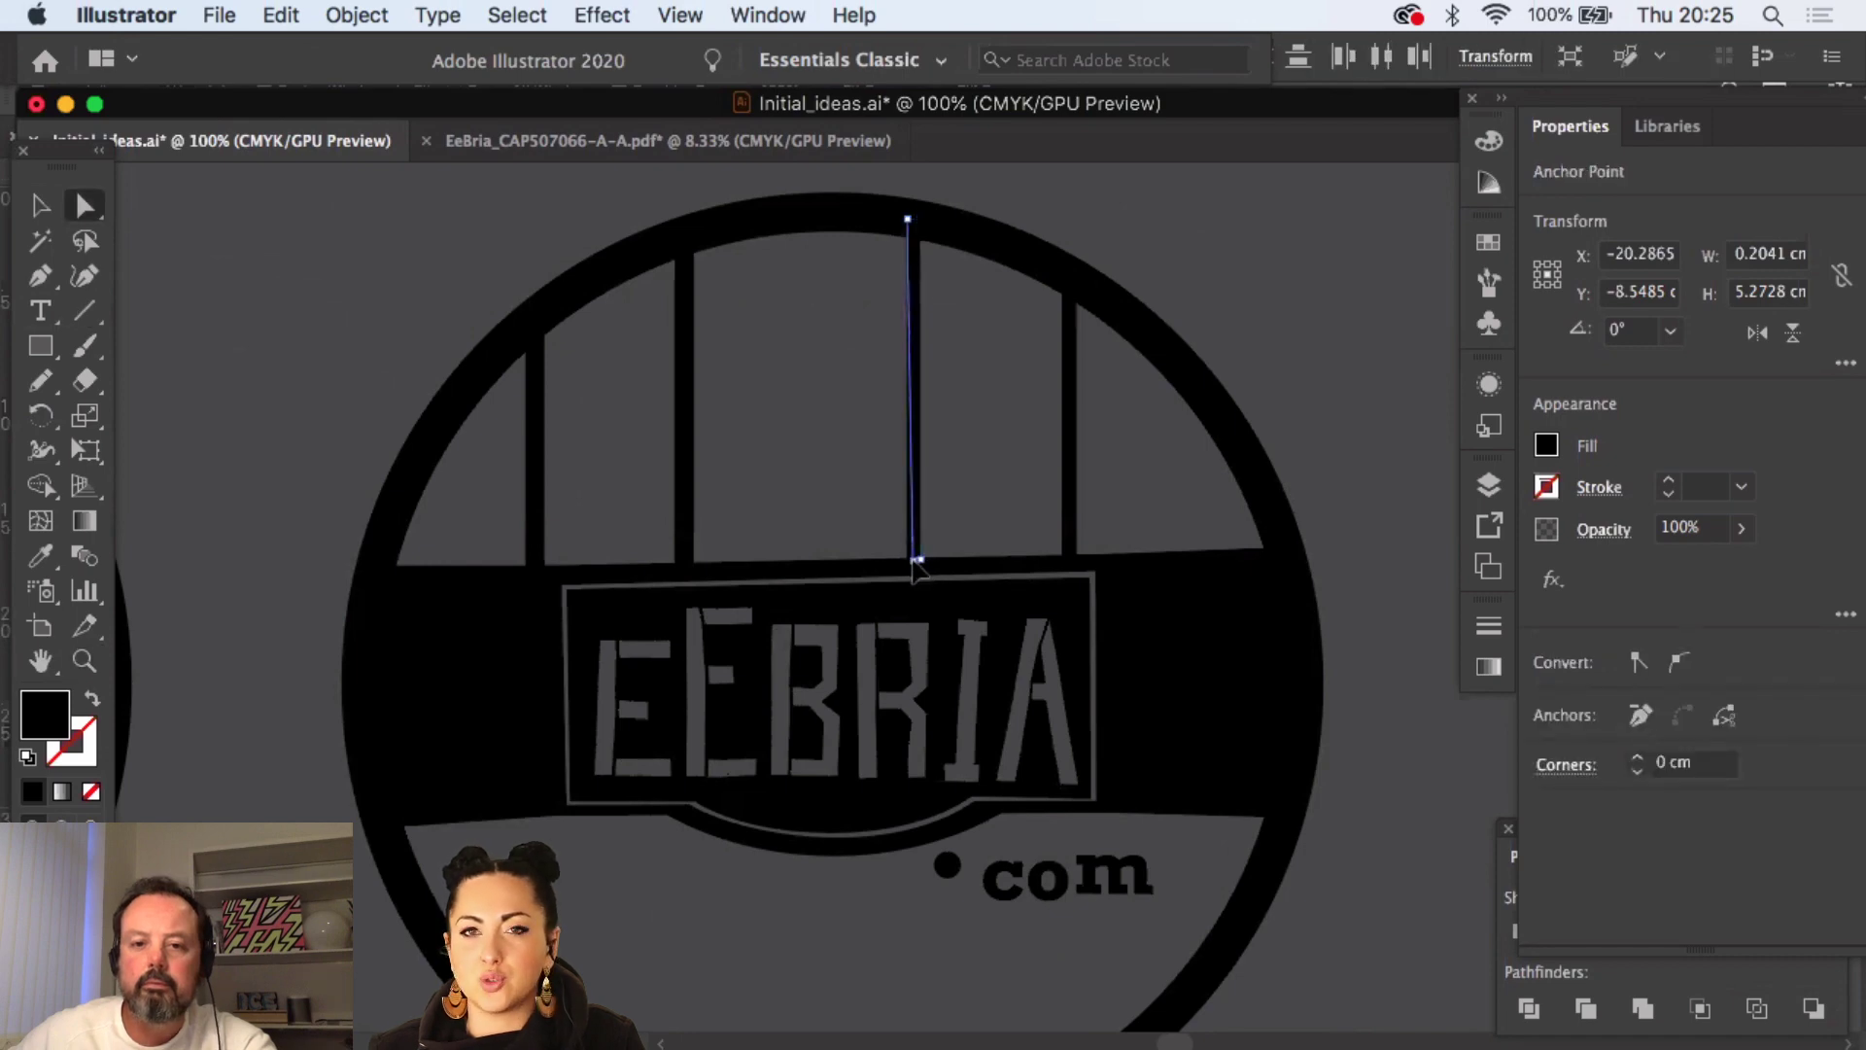
{"action": "key", "text": "Delete"}
{"action": "left_click", "coordinate": [1249, 355]}
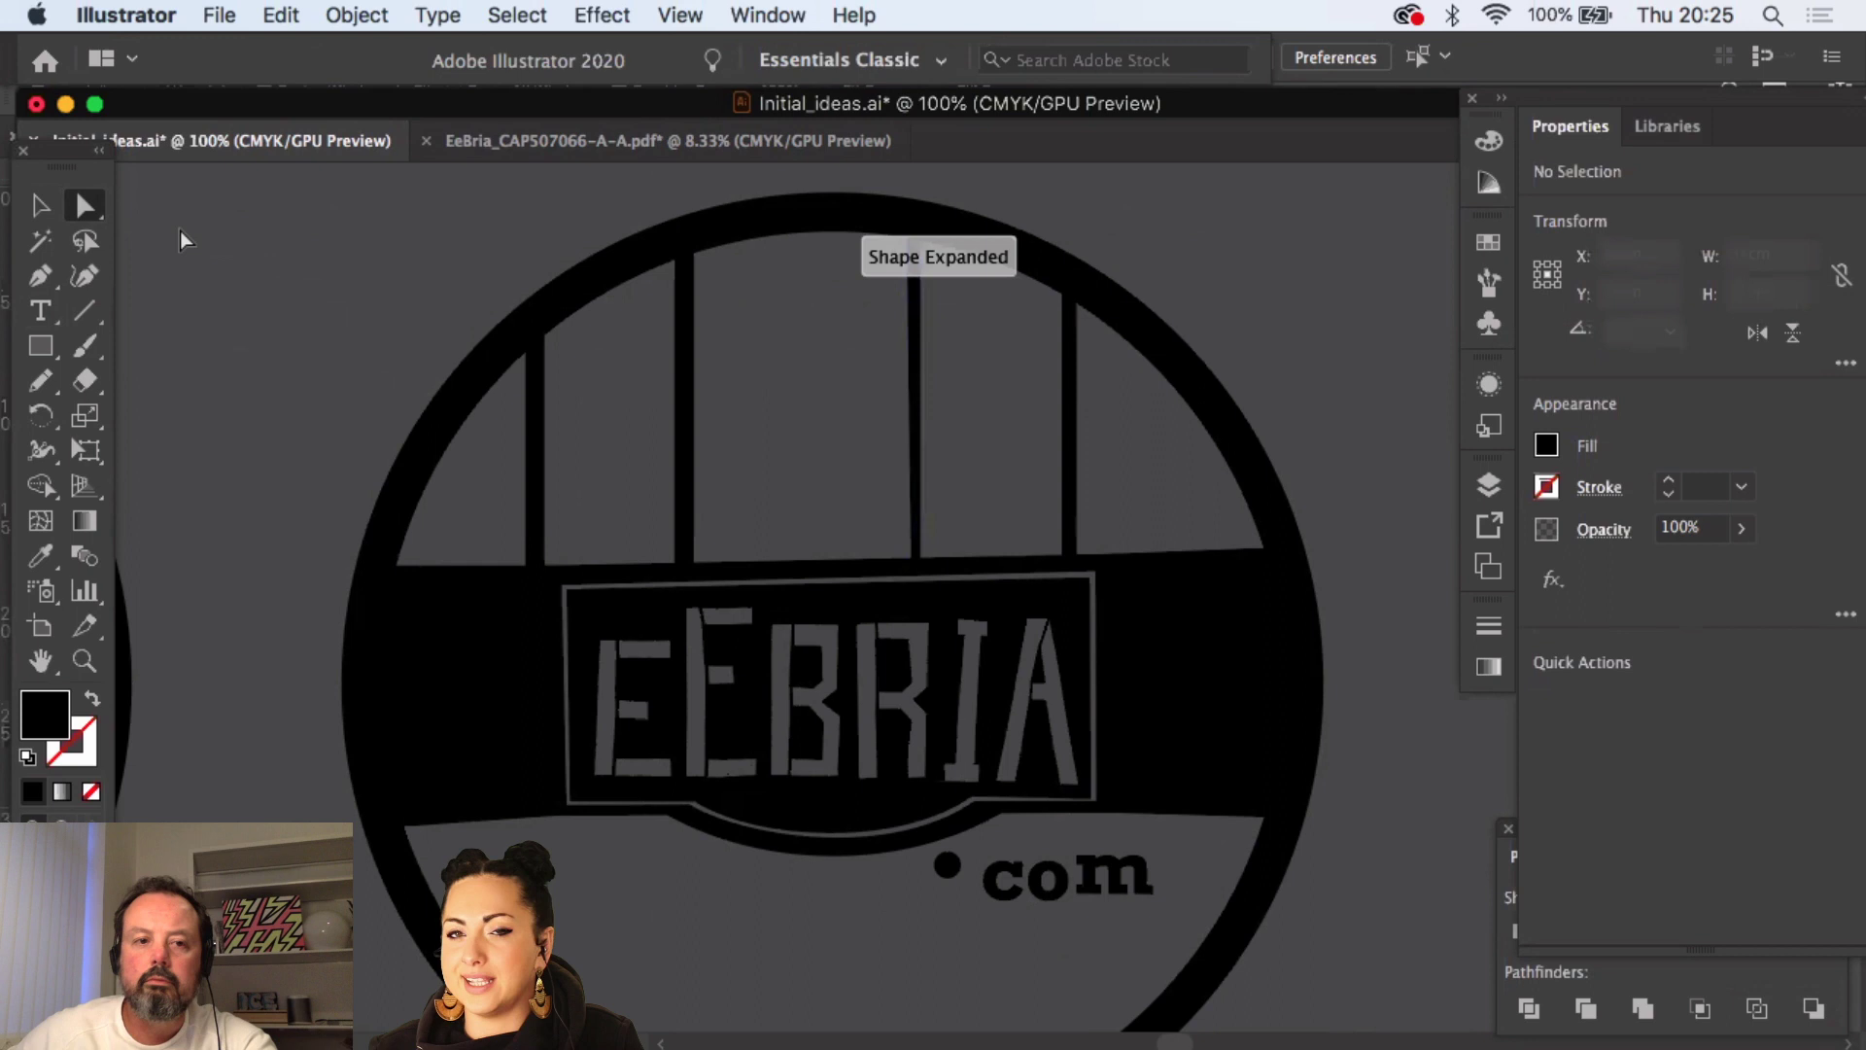
- Narrow the second bar from the left to about 0.19 cm wide by bringing in its left edge
{"action": "left_click", "coordinate": [43, 207]}
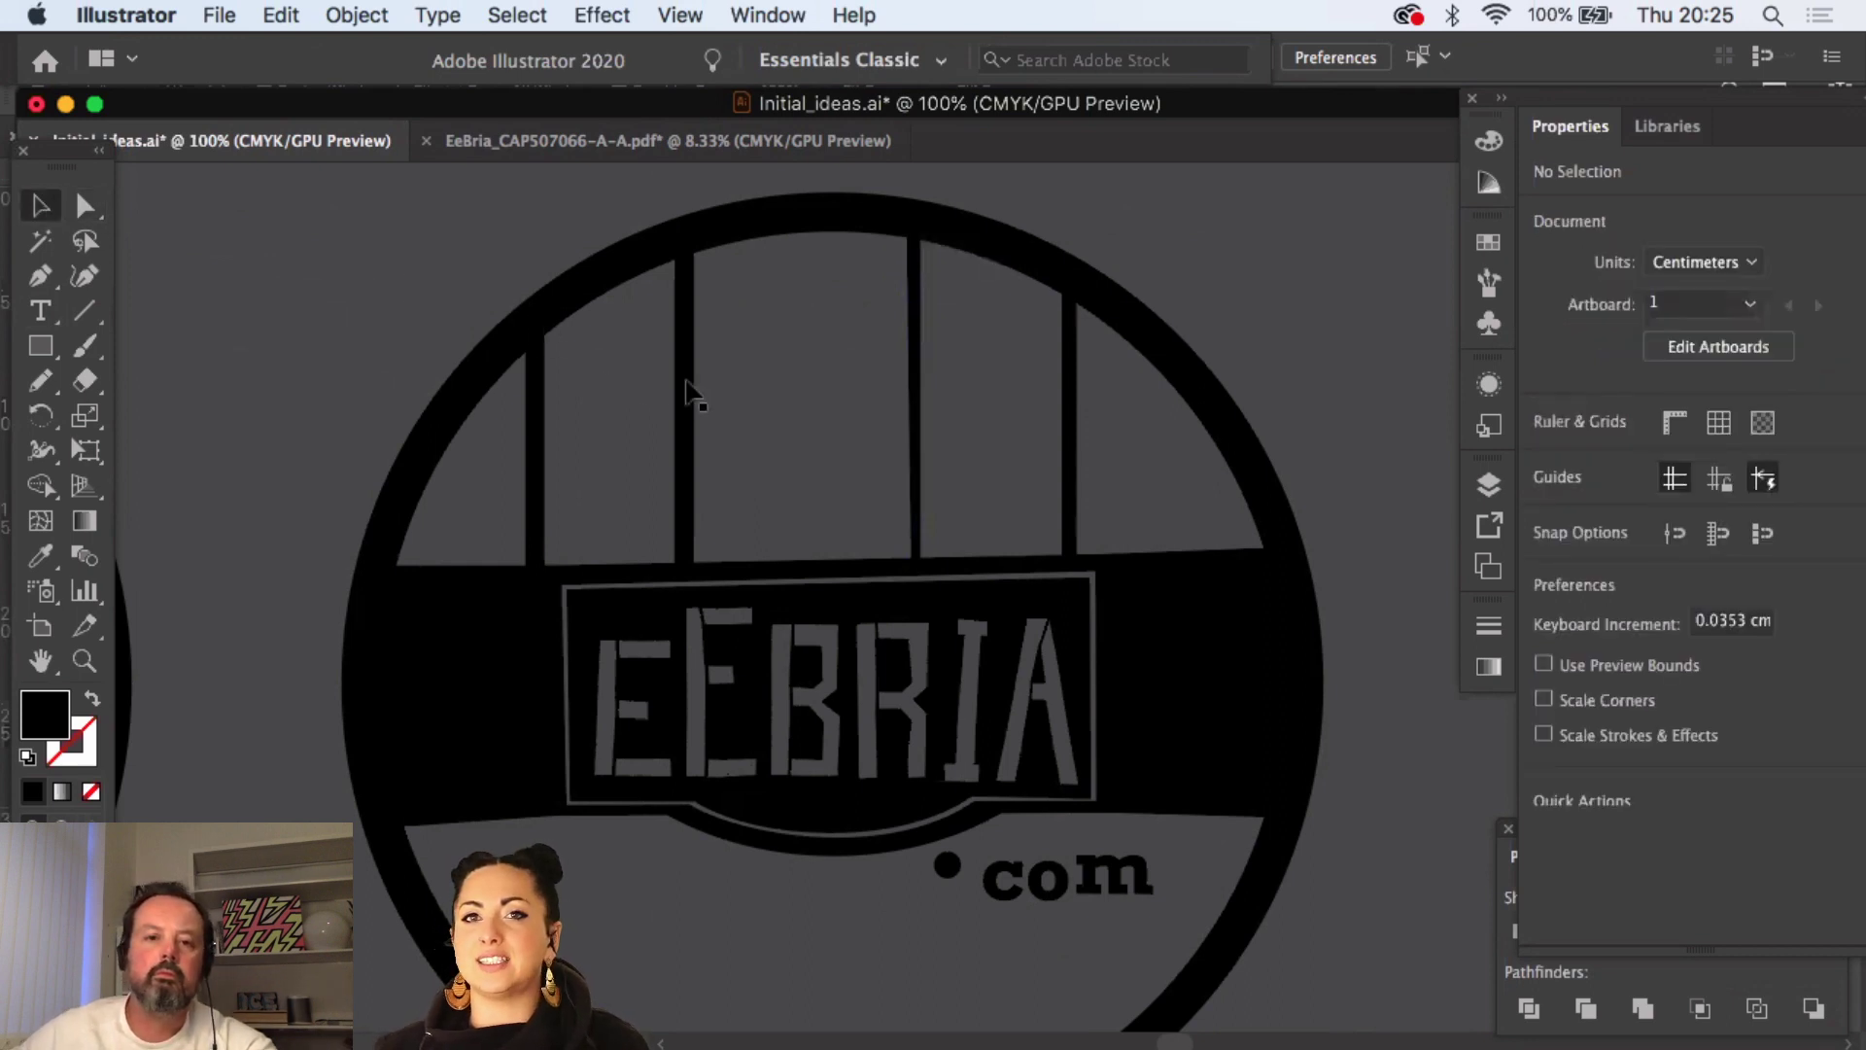
{"action": "left_click", "coordinate": [688, 398]}
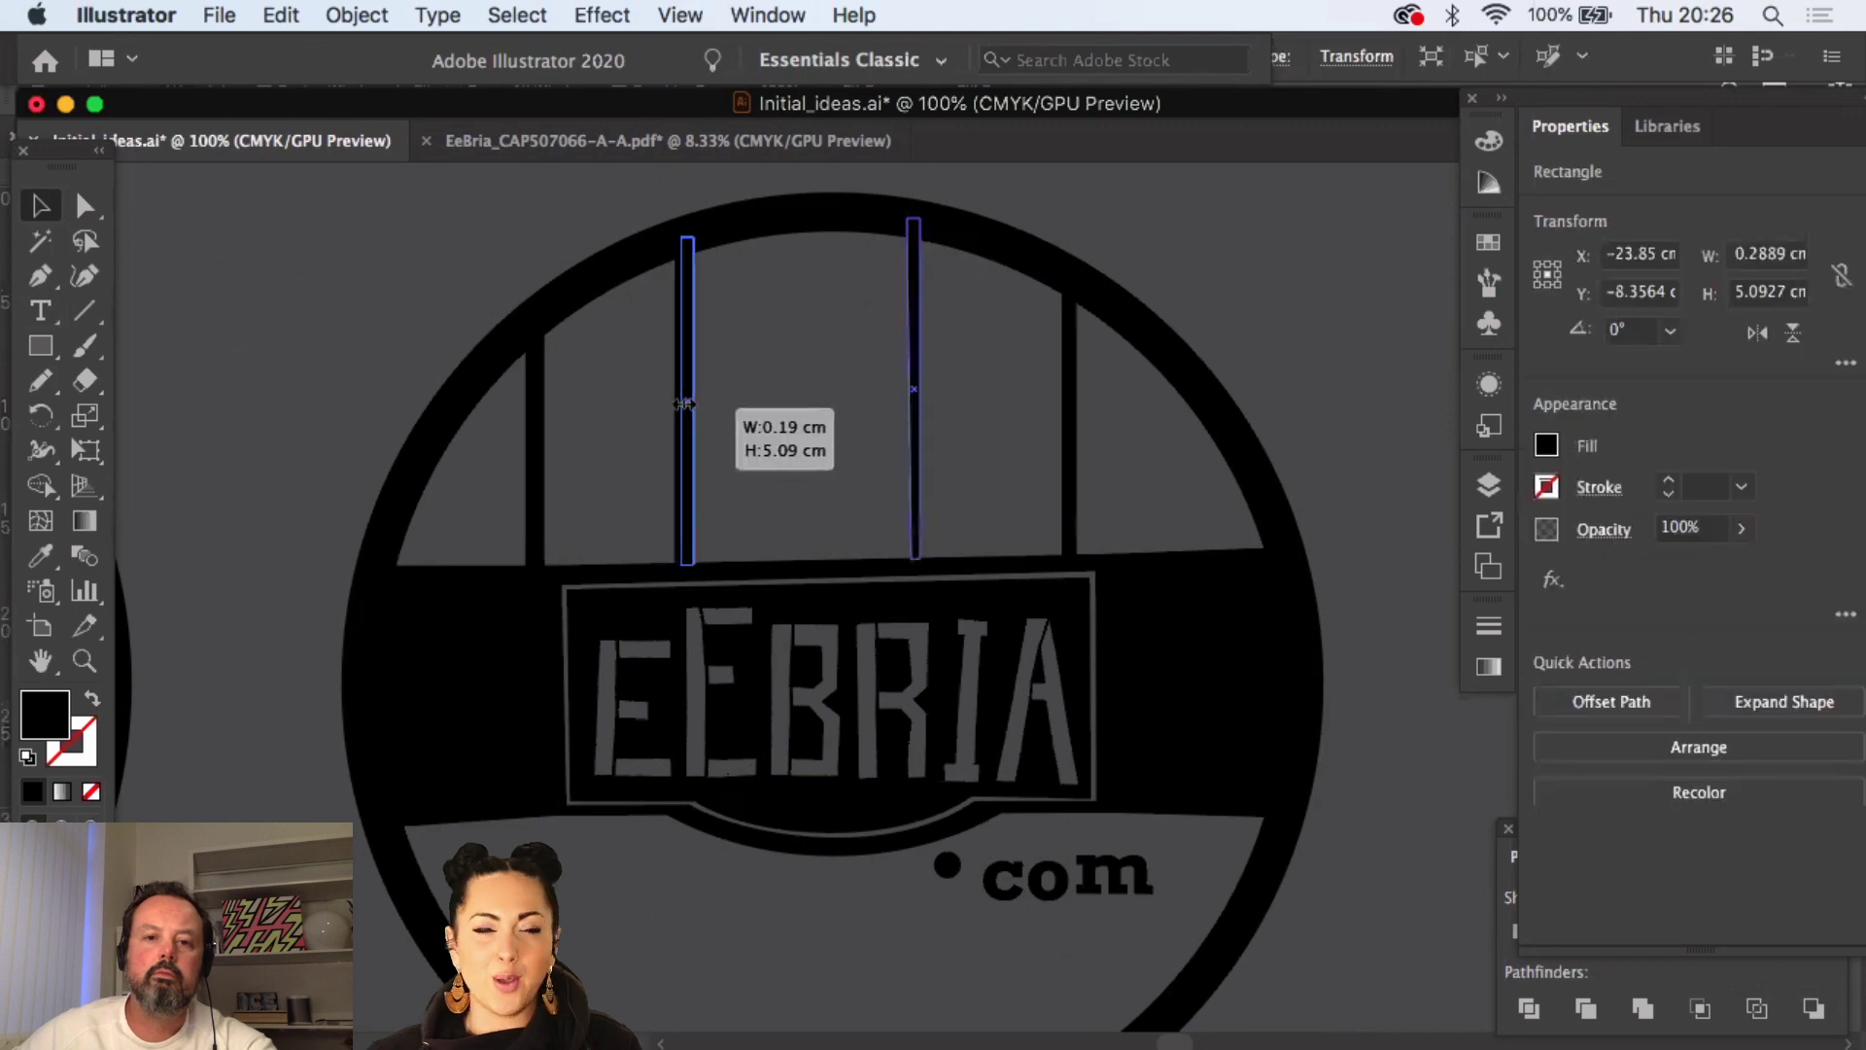
{"action": "left_click", "coordinate": [684, 406]}
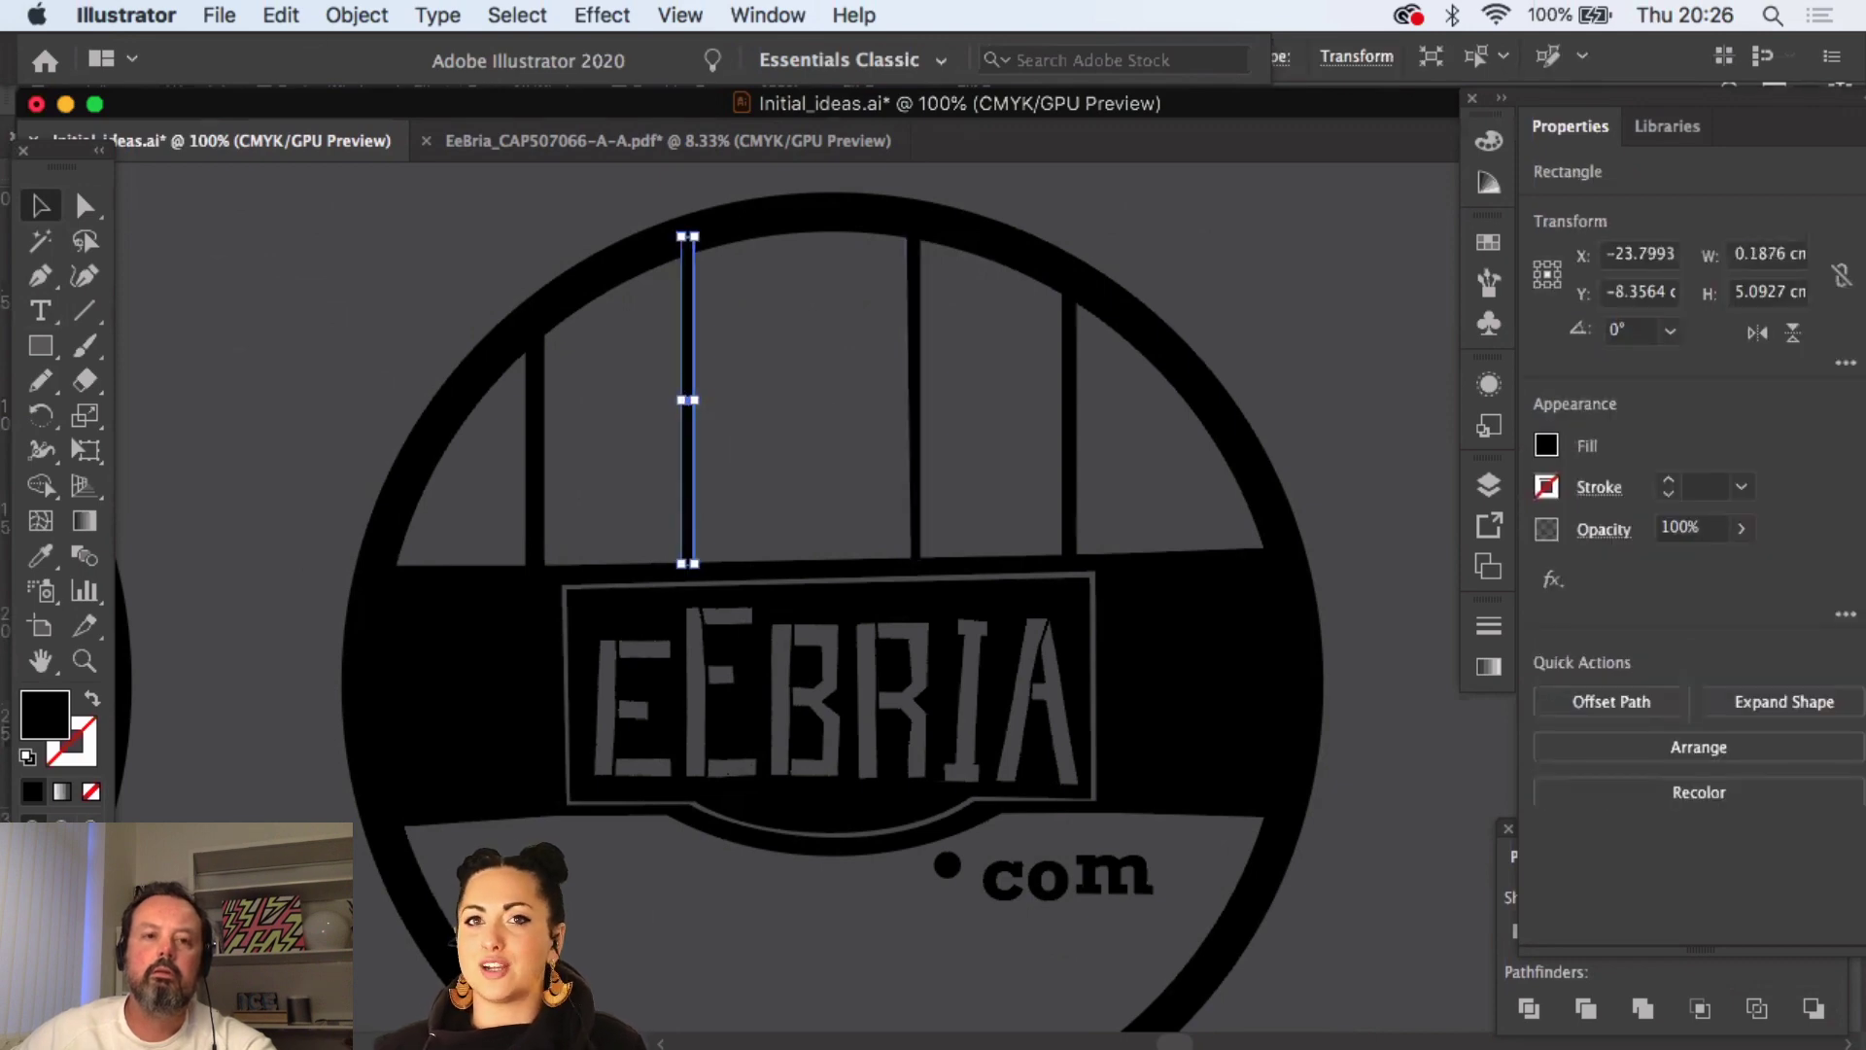
- Paste a copy of the narrowed bar in front, place it midway between the two middle bars and stretch it up into the ring
{"action": "left_click", "coordinate": [280, 15]}
{"action": "left_click", "coordinate": [359, 206]}
{"action": "left_click_drag", "start_coordinate": [692, 340], "coordinate": [809, 335]}
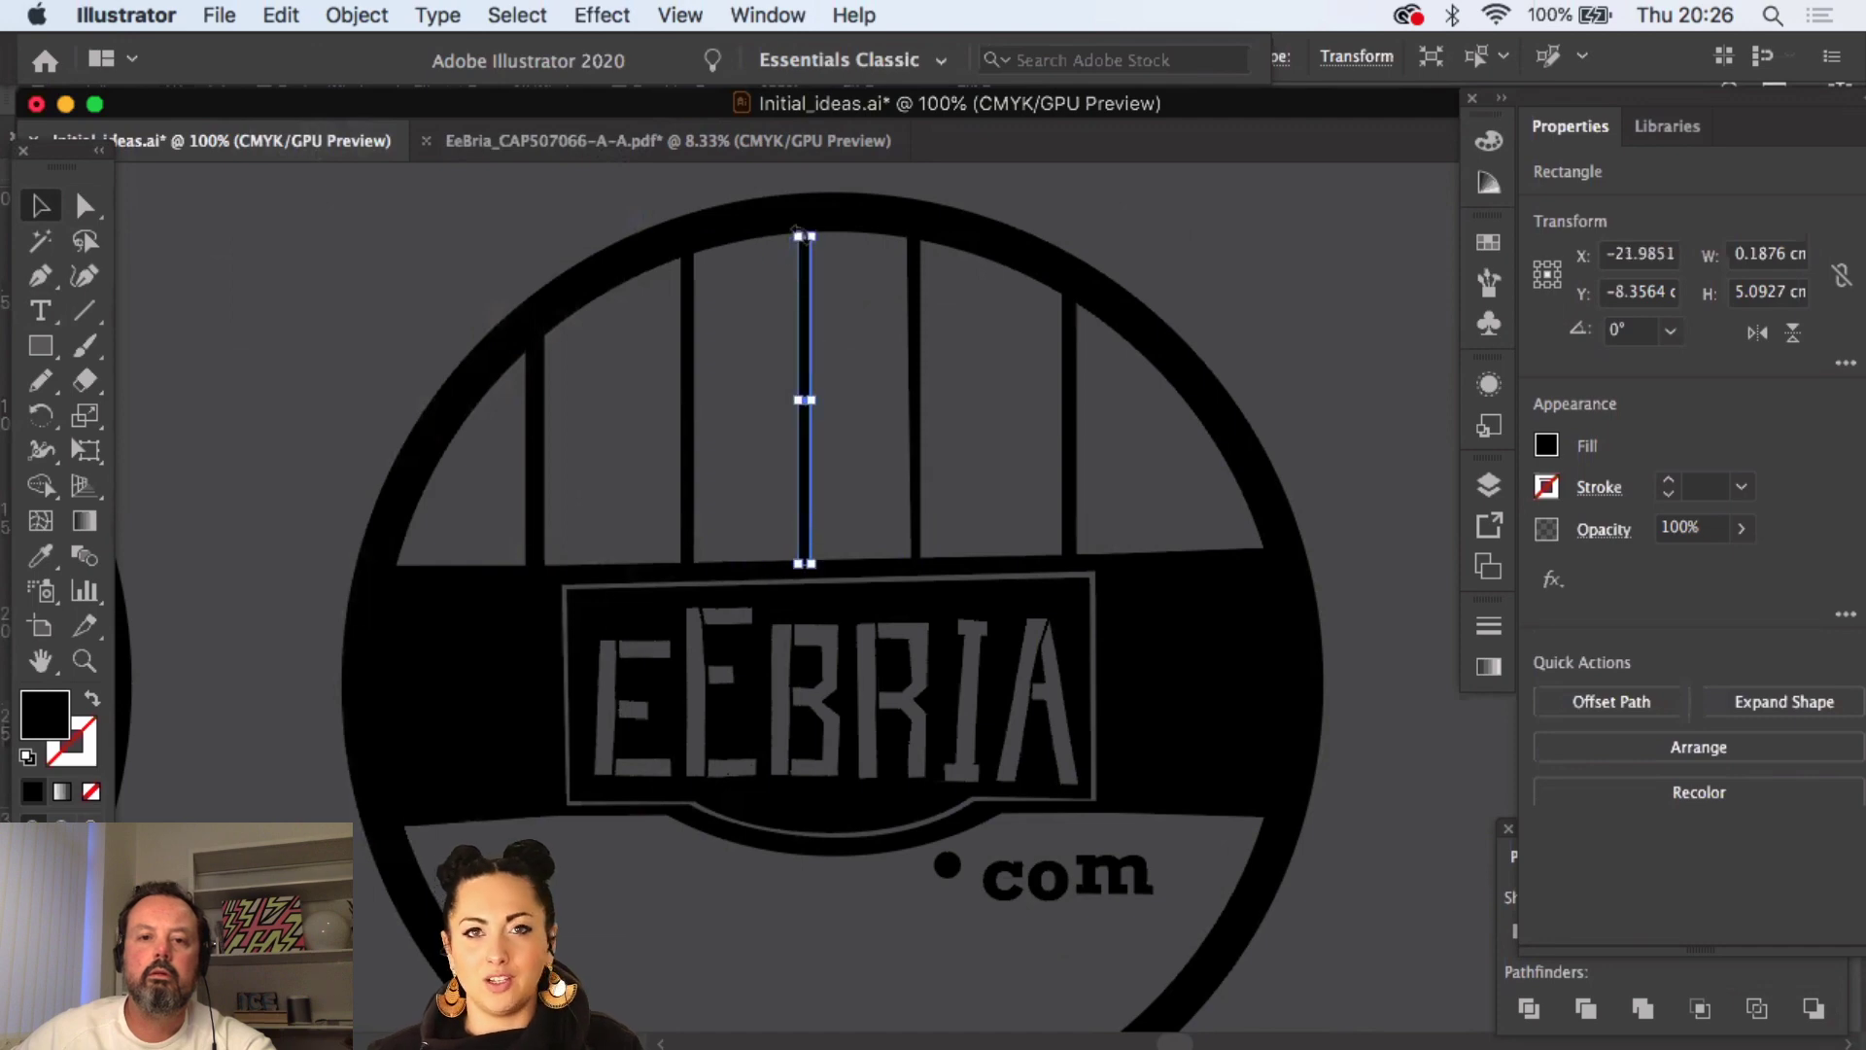
{"action": "left_click_drag", "start_coordinate": [810, 235], "coordinate": [807, 211]}
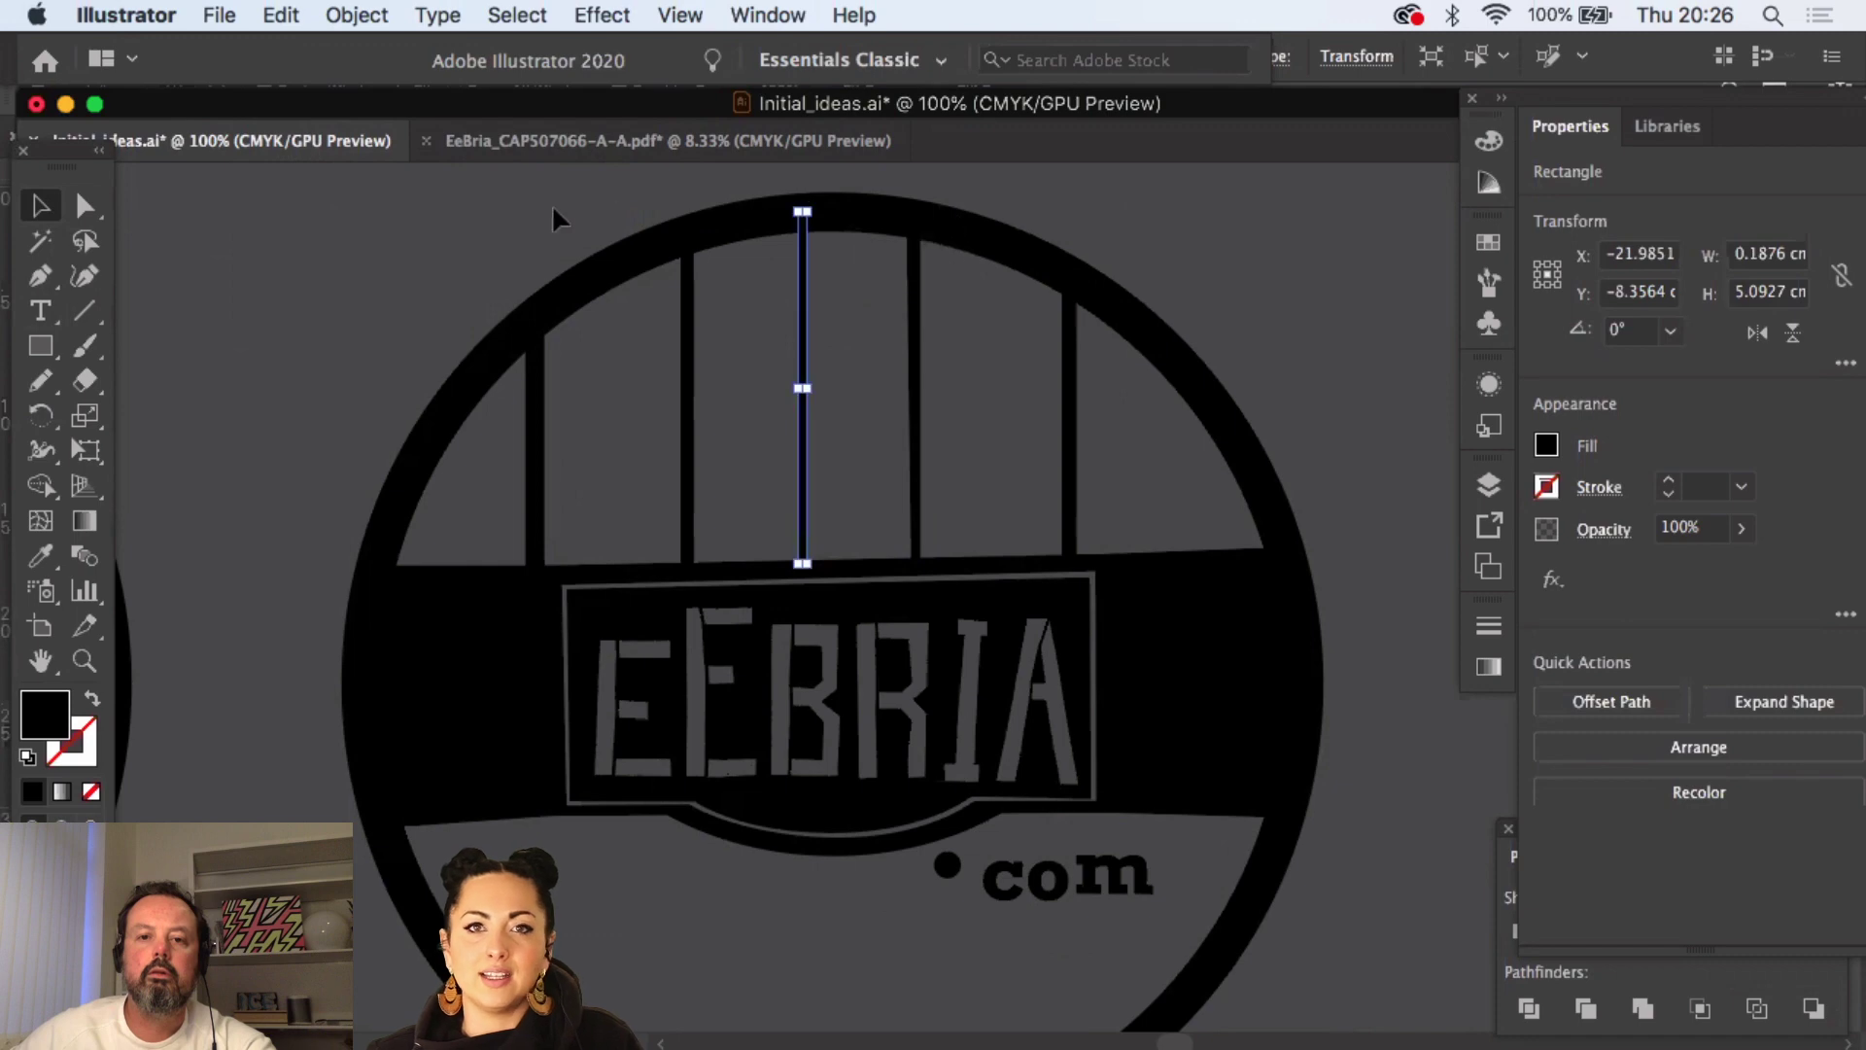
- Even out the upper bars by moving the second bar slightly left and the two rightmost bars slightly right
{"action": "left_click", "coordinate": [556, 219]}
{"action": "scroll", "coordinate": [546, 216], "scroll_direction": "down", "scroll_amount": 2}
{"action": "scroll", "coordinate": [546, 217], "scroll_direction": "right", "scroll_amount": 2}
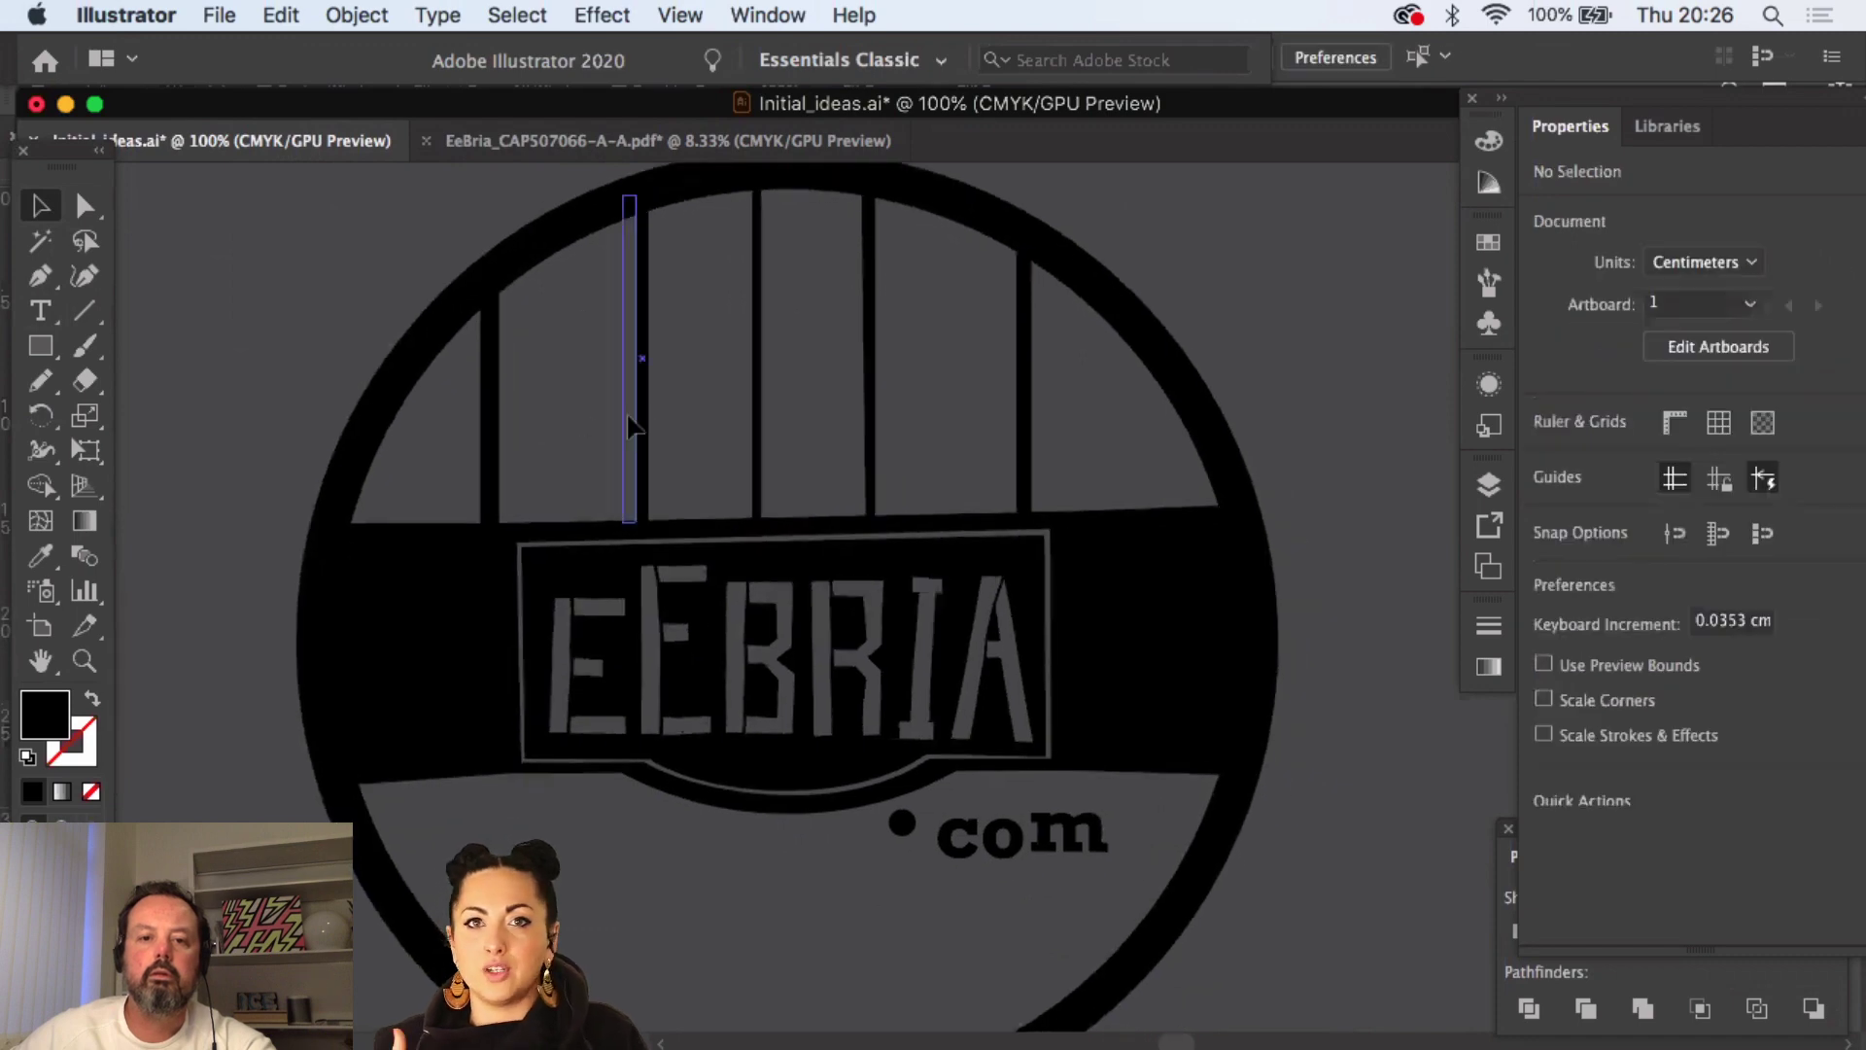
{"action": "left_click_drag", "start_coordinate": [629, 425], "coordinate": [625, 417]}
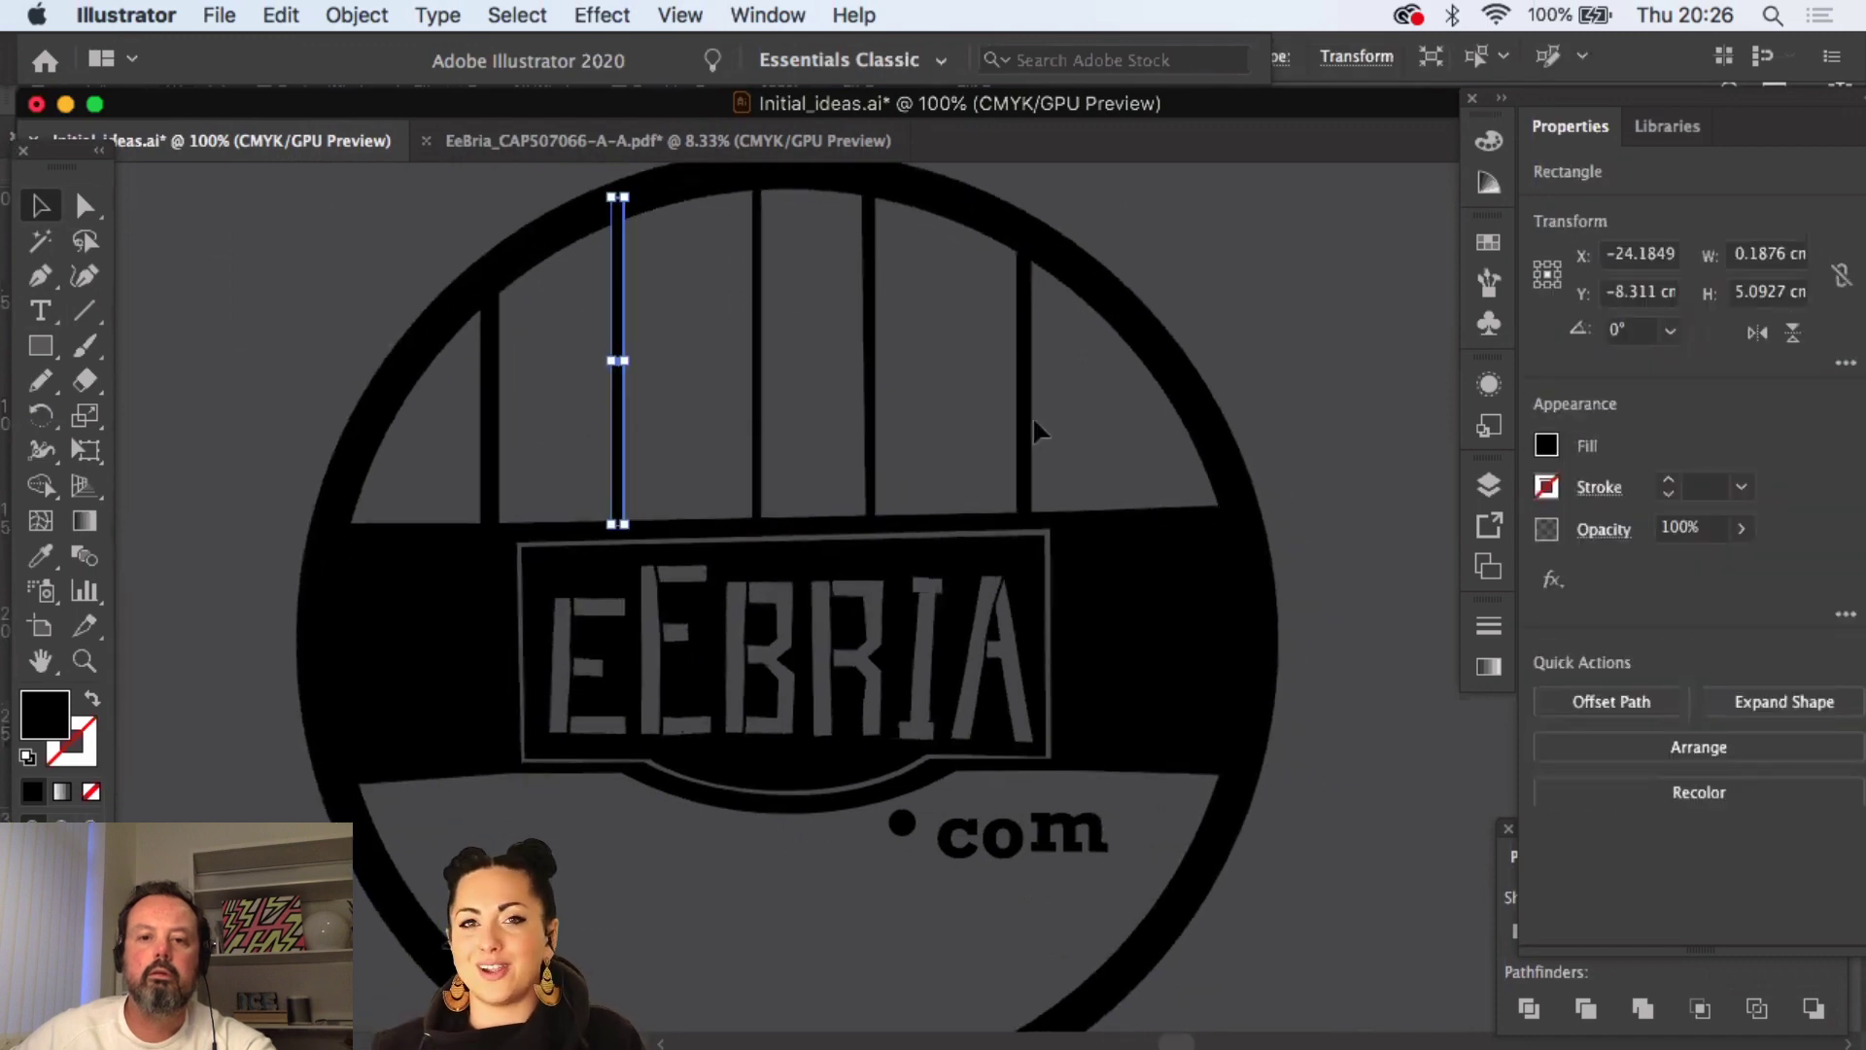
{"action": "left_click_drag", "start_coordinate": [1035, 423], "coordinate": [886, 418]}
{"action": "left_click", "coordinate": [1241, 341]}
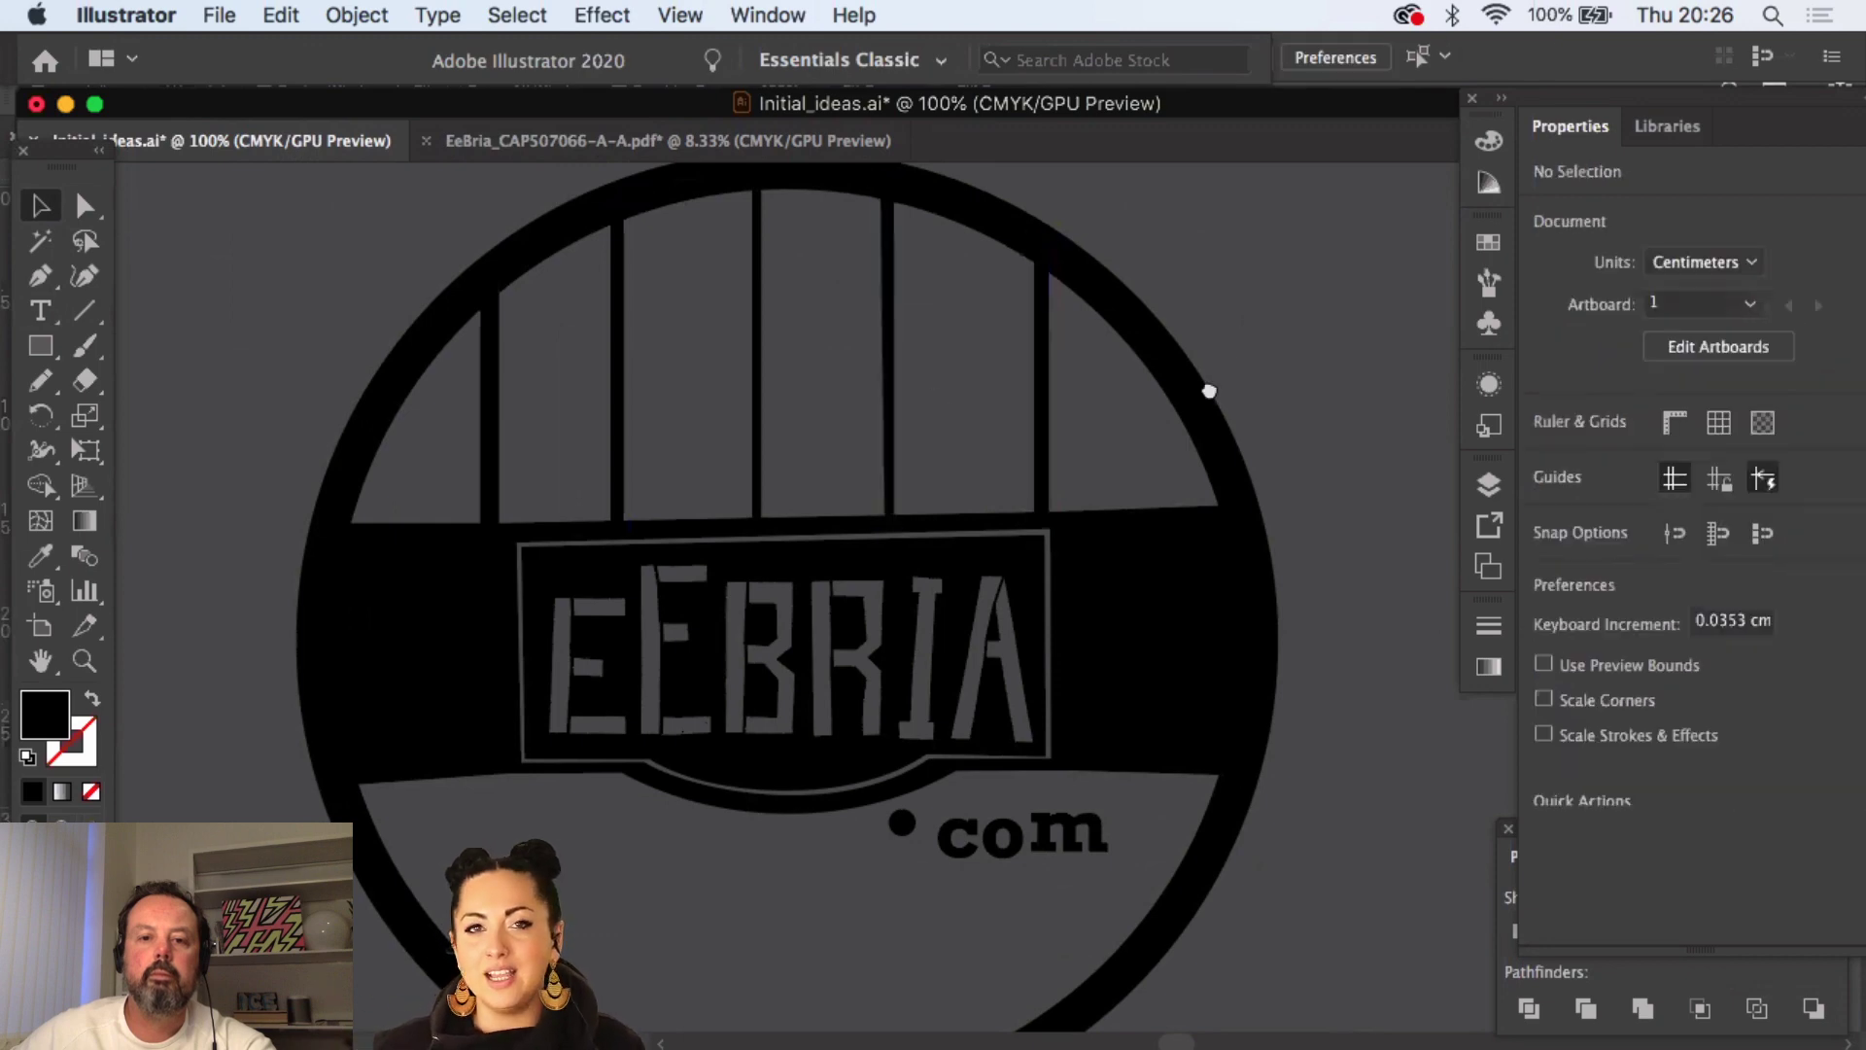
- Narrow the leftmost upper bar to about 0.15 cm wide by bringing in its edge
{"action": "scroll", "coordinate": [604, 417], "scroll_direction": "right", "scroll_amount": 2}
{"action": "left_click", "coordinate": [461, 405]}
{"action": "left_click_drag", "start_coordinate": [471, 402], "coordinate": [461, 402]}
{"action": "left_click", "coordinate": [303, 315]}
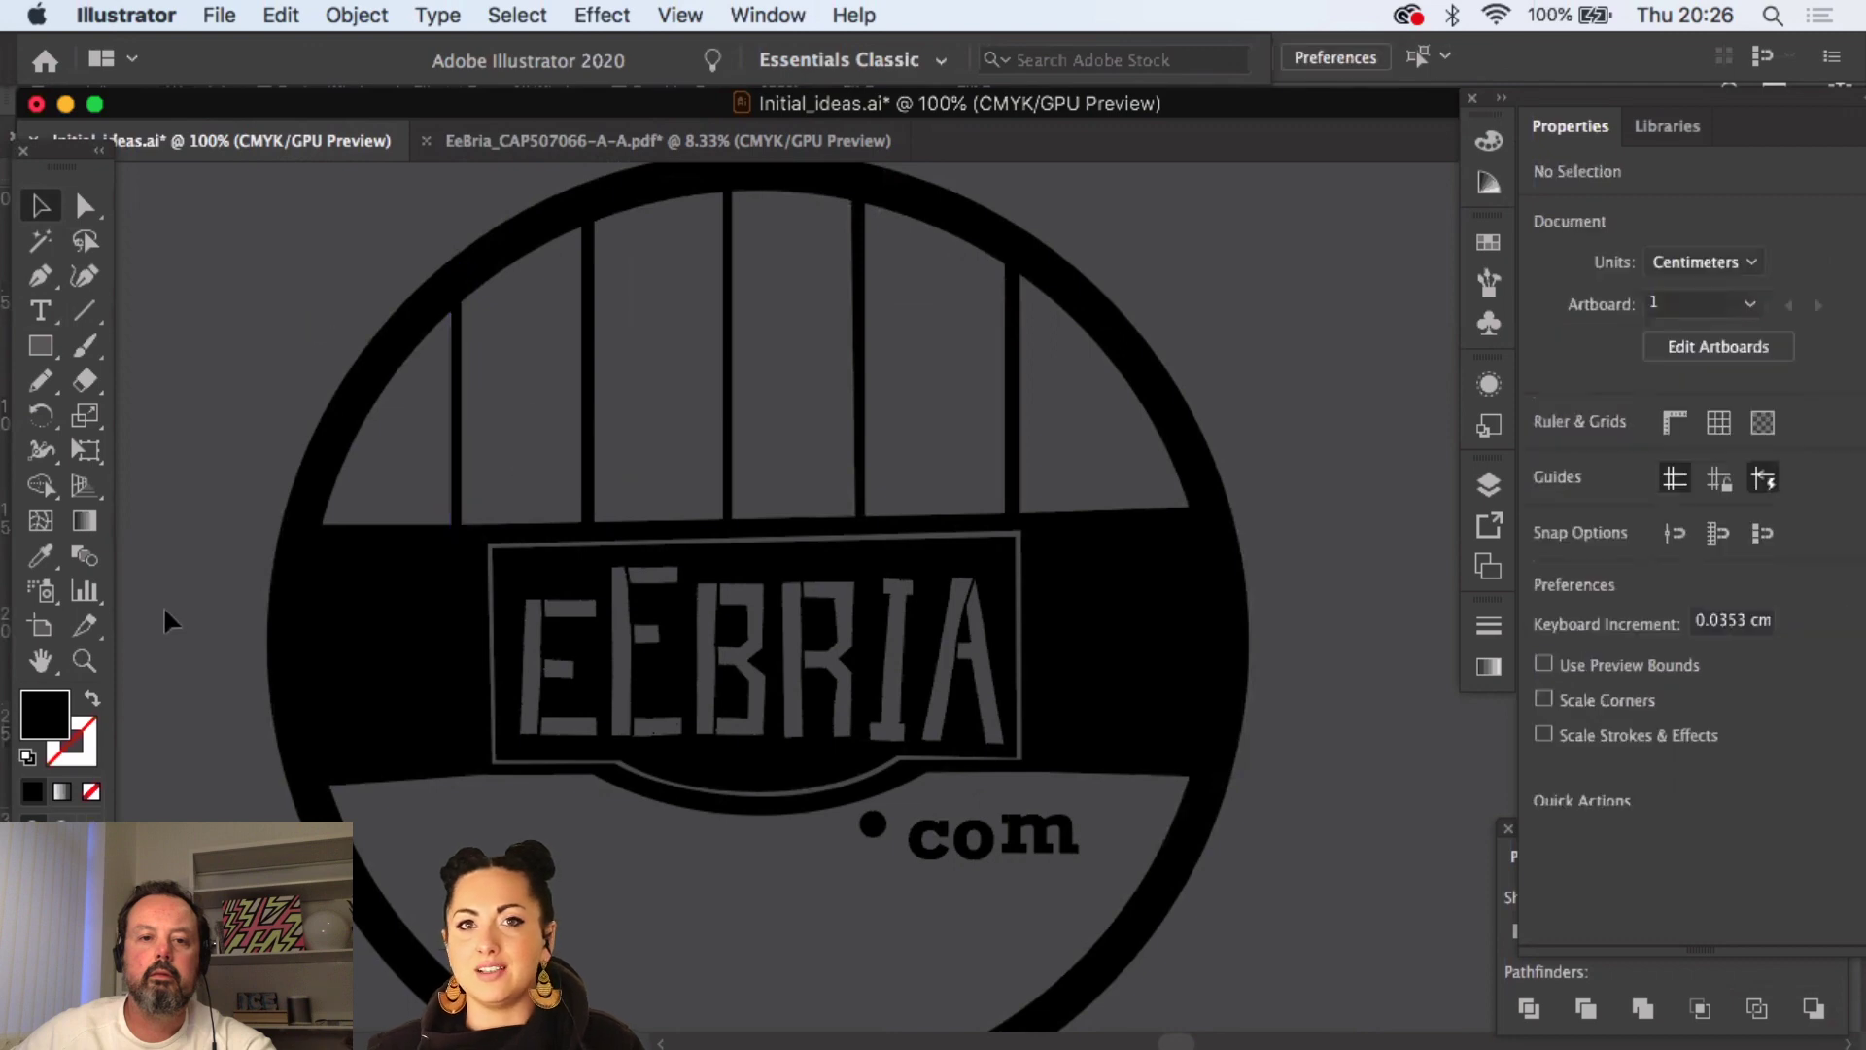
- Copy the leftmost bar to below the logo band and place a second bar to its right inside the lower ring
{"action": "left_click", "coordinate": [79, 666]}
{"action": "left_click", "coordinate": [979, 604], "text": "alt"}
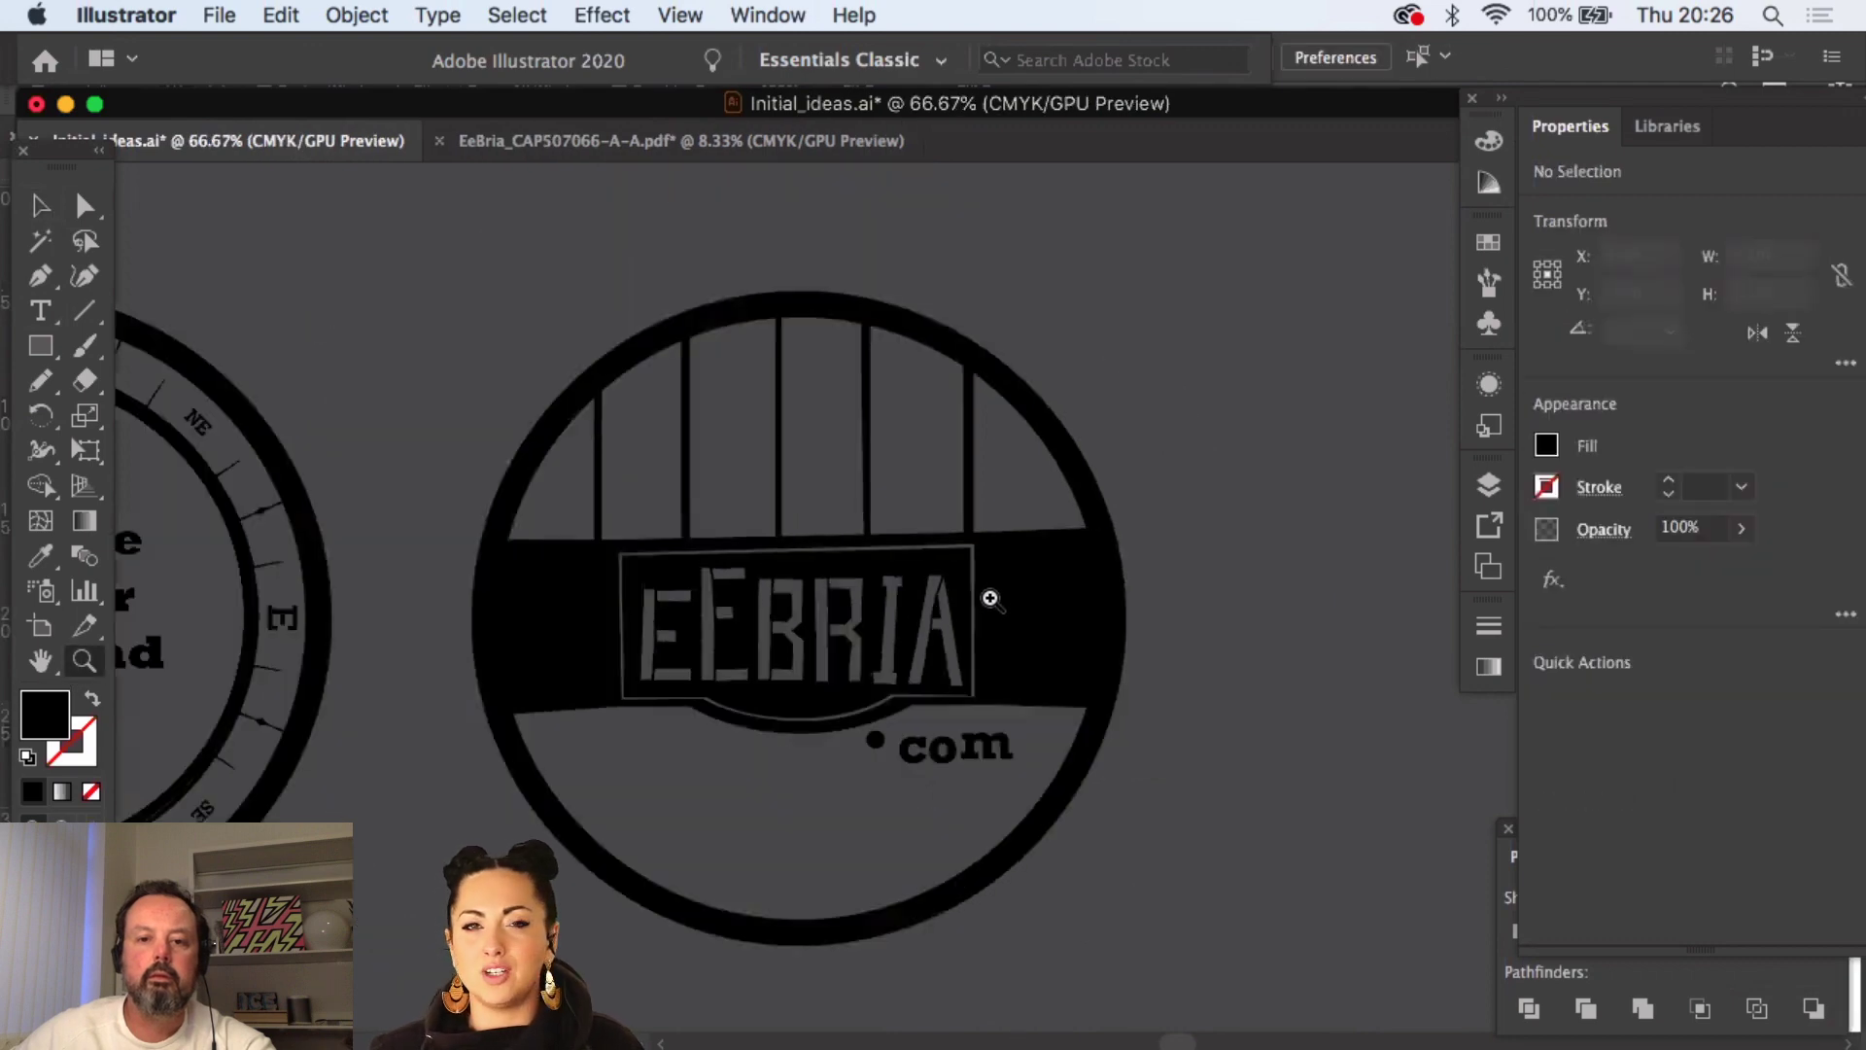
{"action": "left_click", "coordinate": [54, 212]}
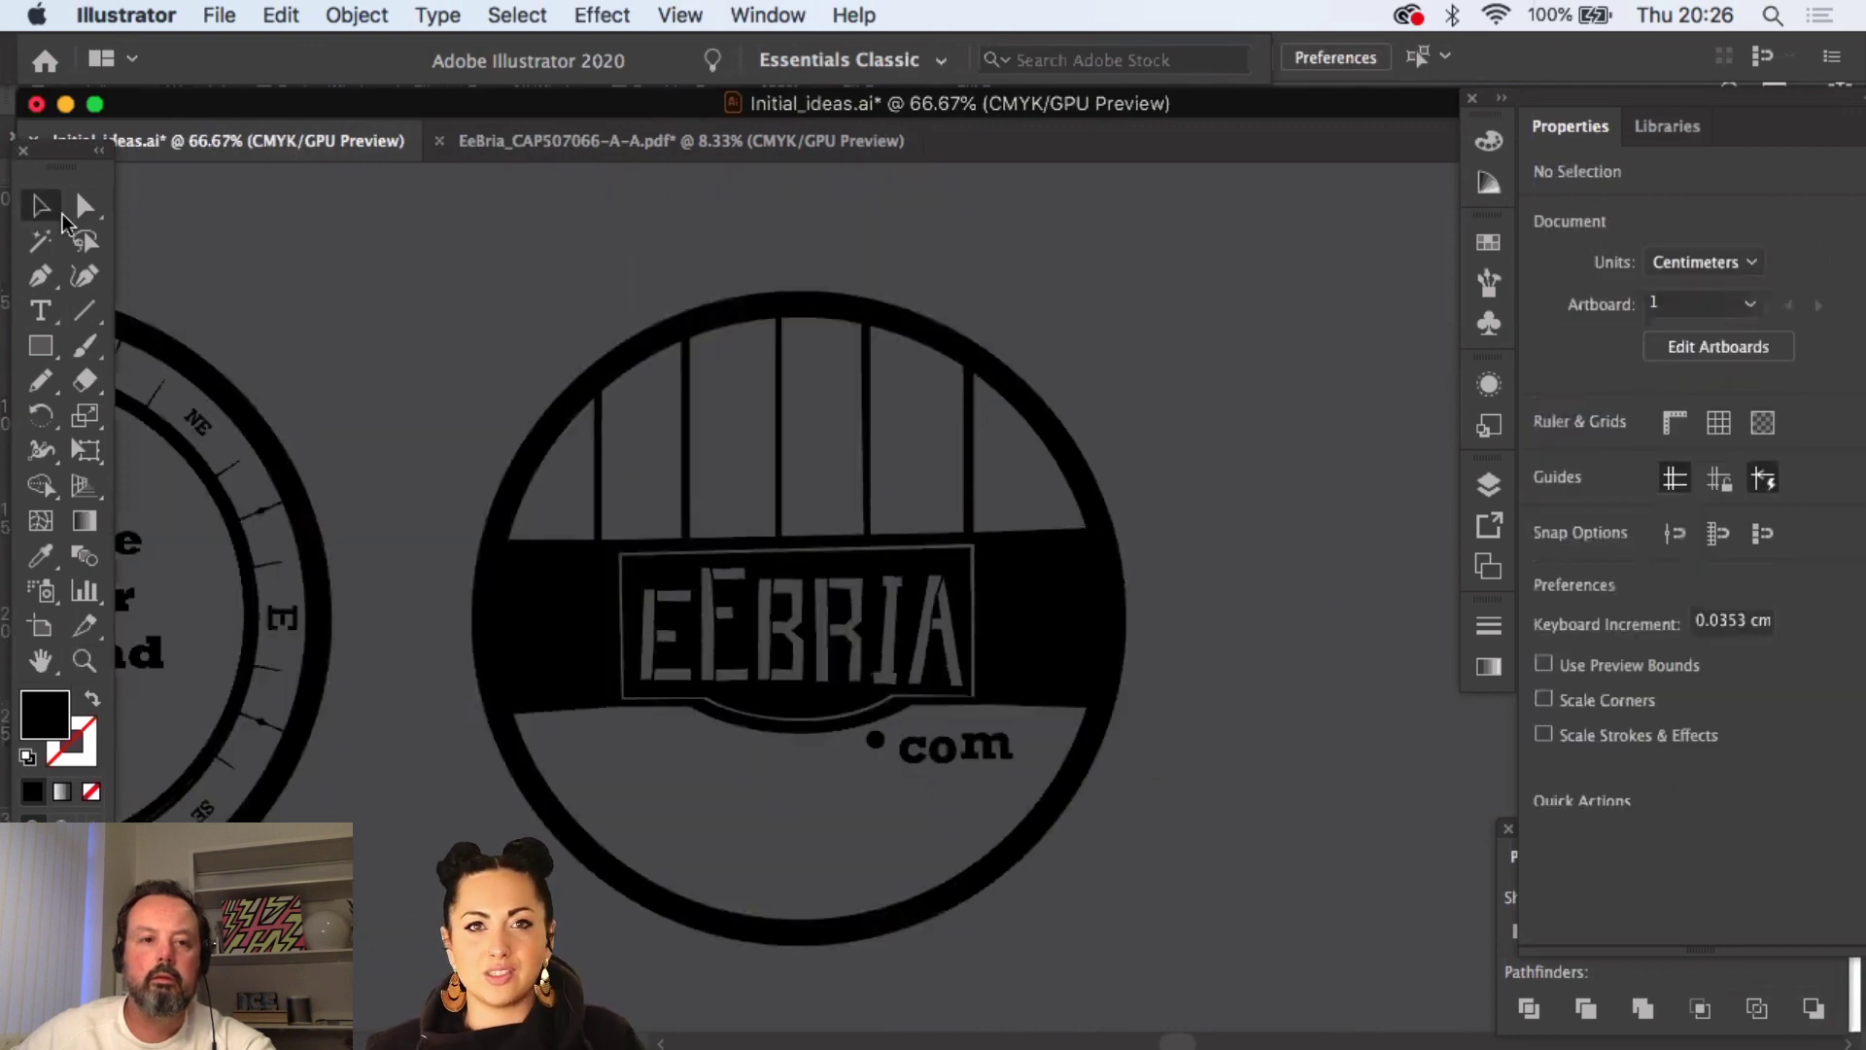
{"action": "left_click", "coordinate": [600, 483]}
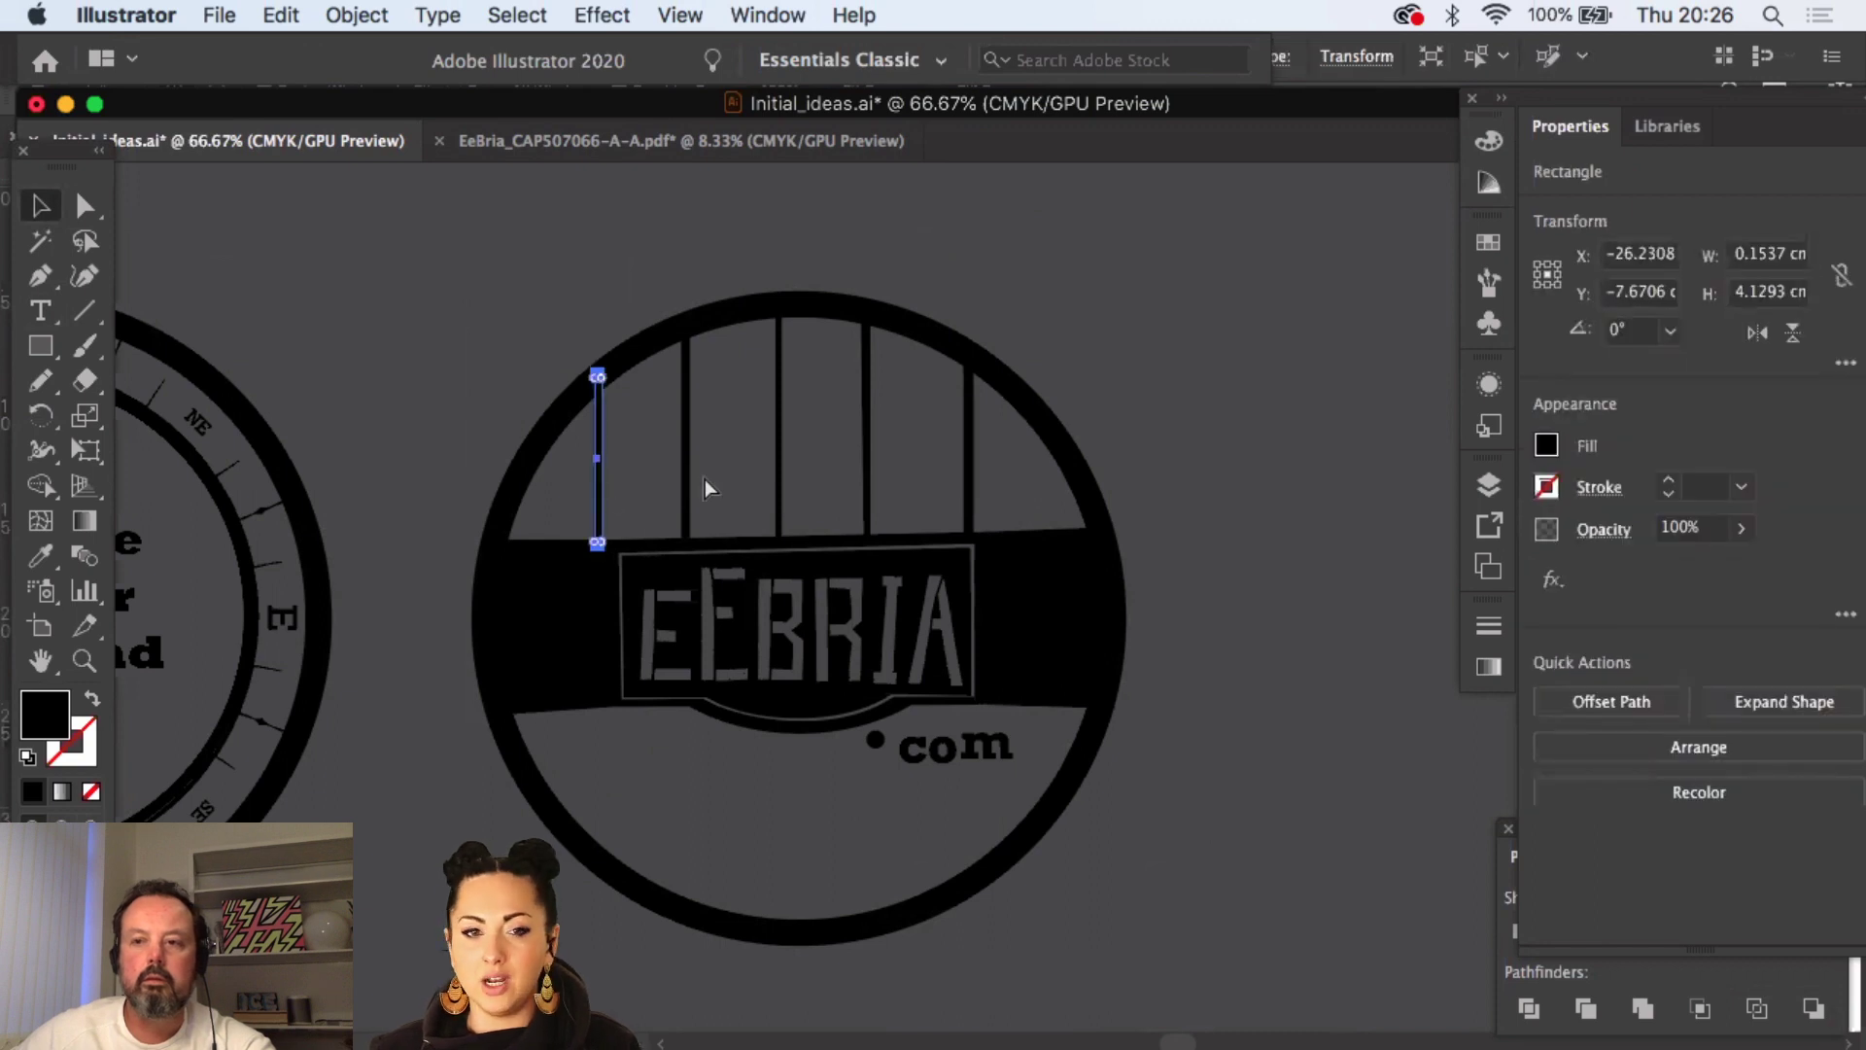
{"action": "left_click_drag", "start_coordinate": [598, 403], "coordinate": [607, 718]}
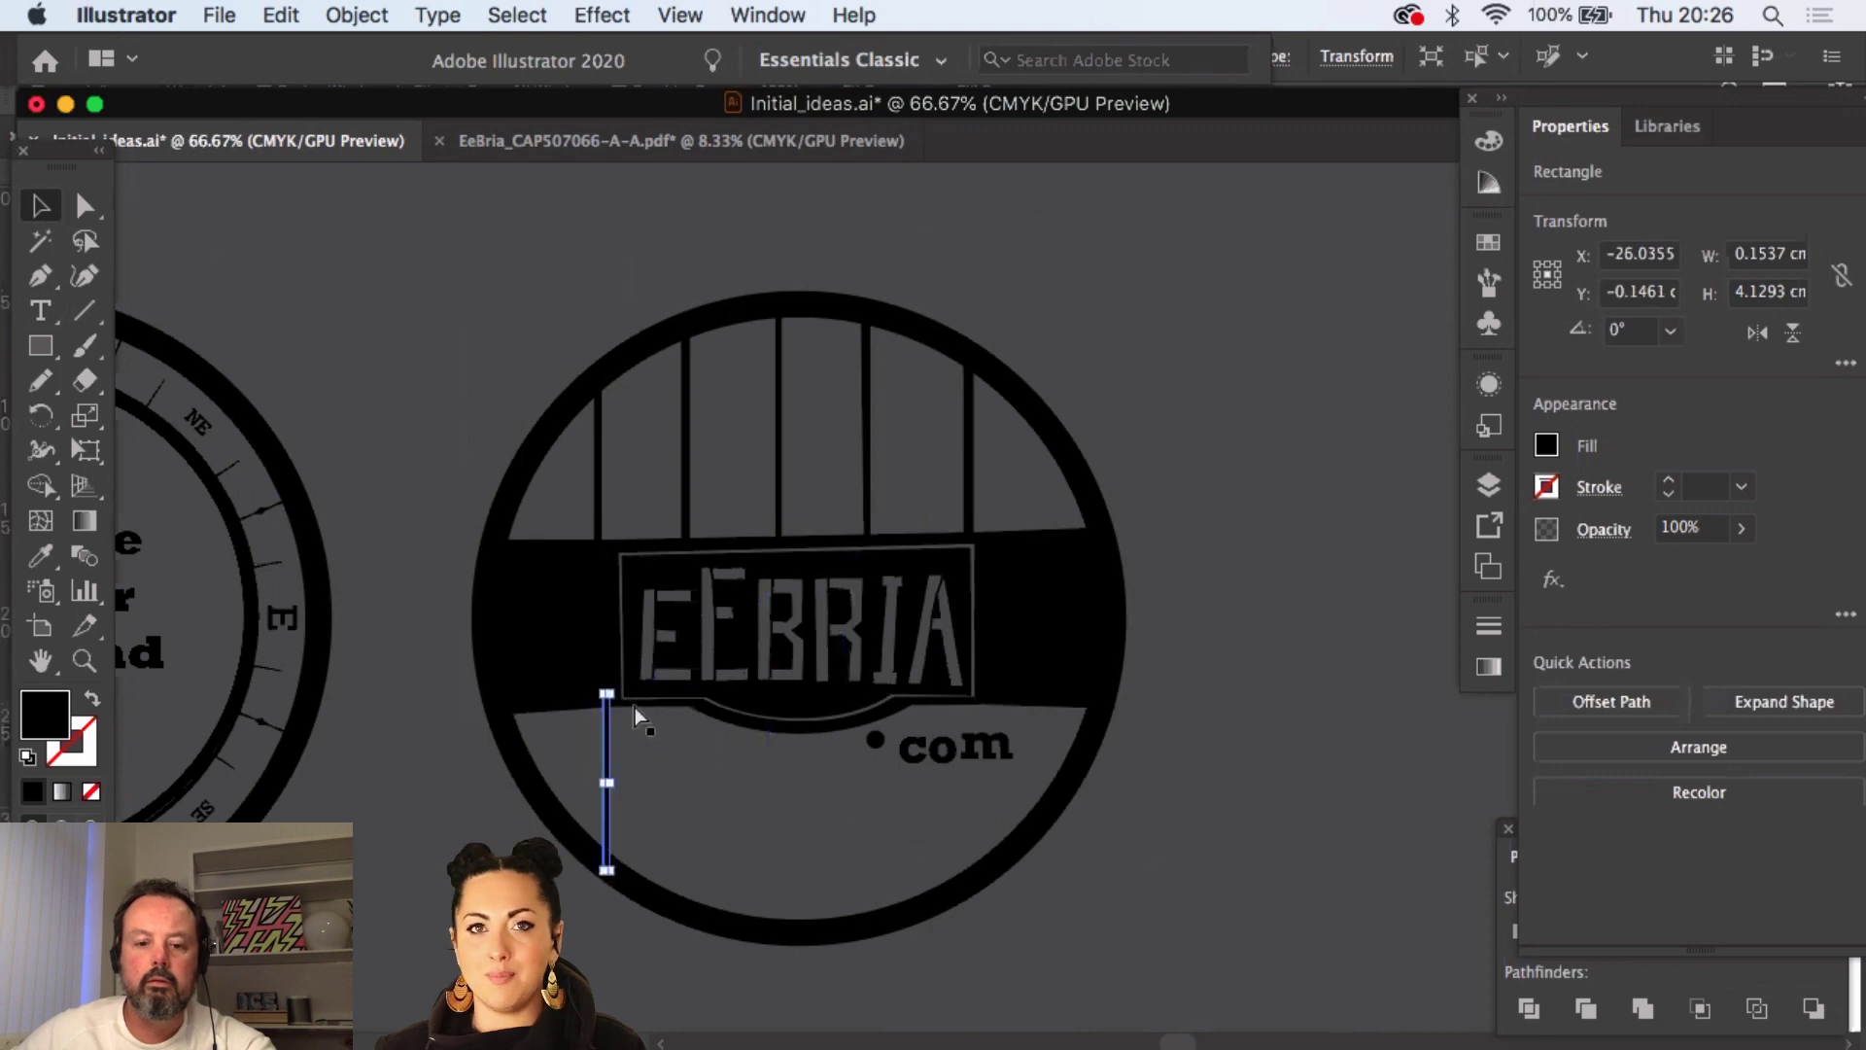
{"action": "left_click_drag", "start_coordinate": [610, 792], "coordinate": [739, 889]}
{"action": "key", "text": "super+z"}
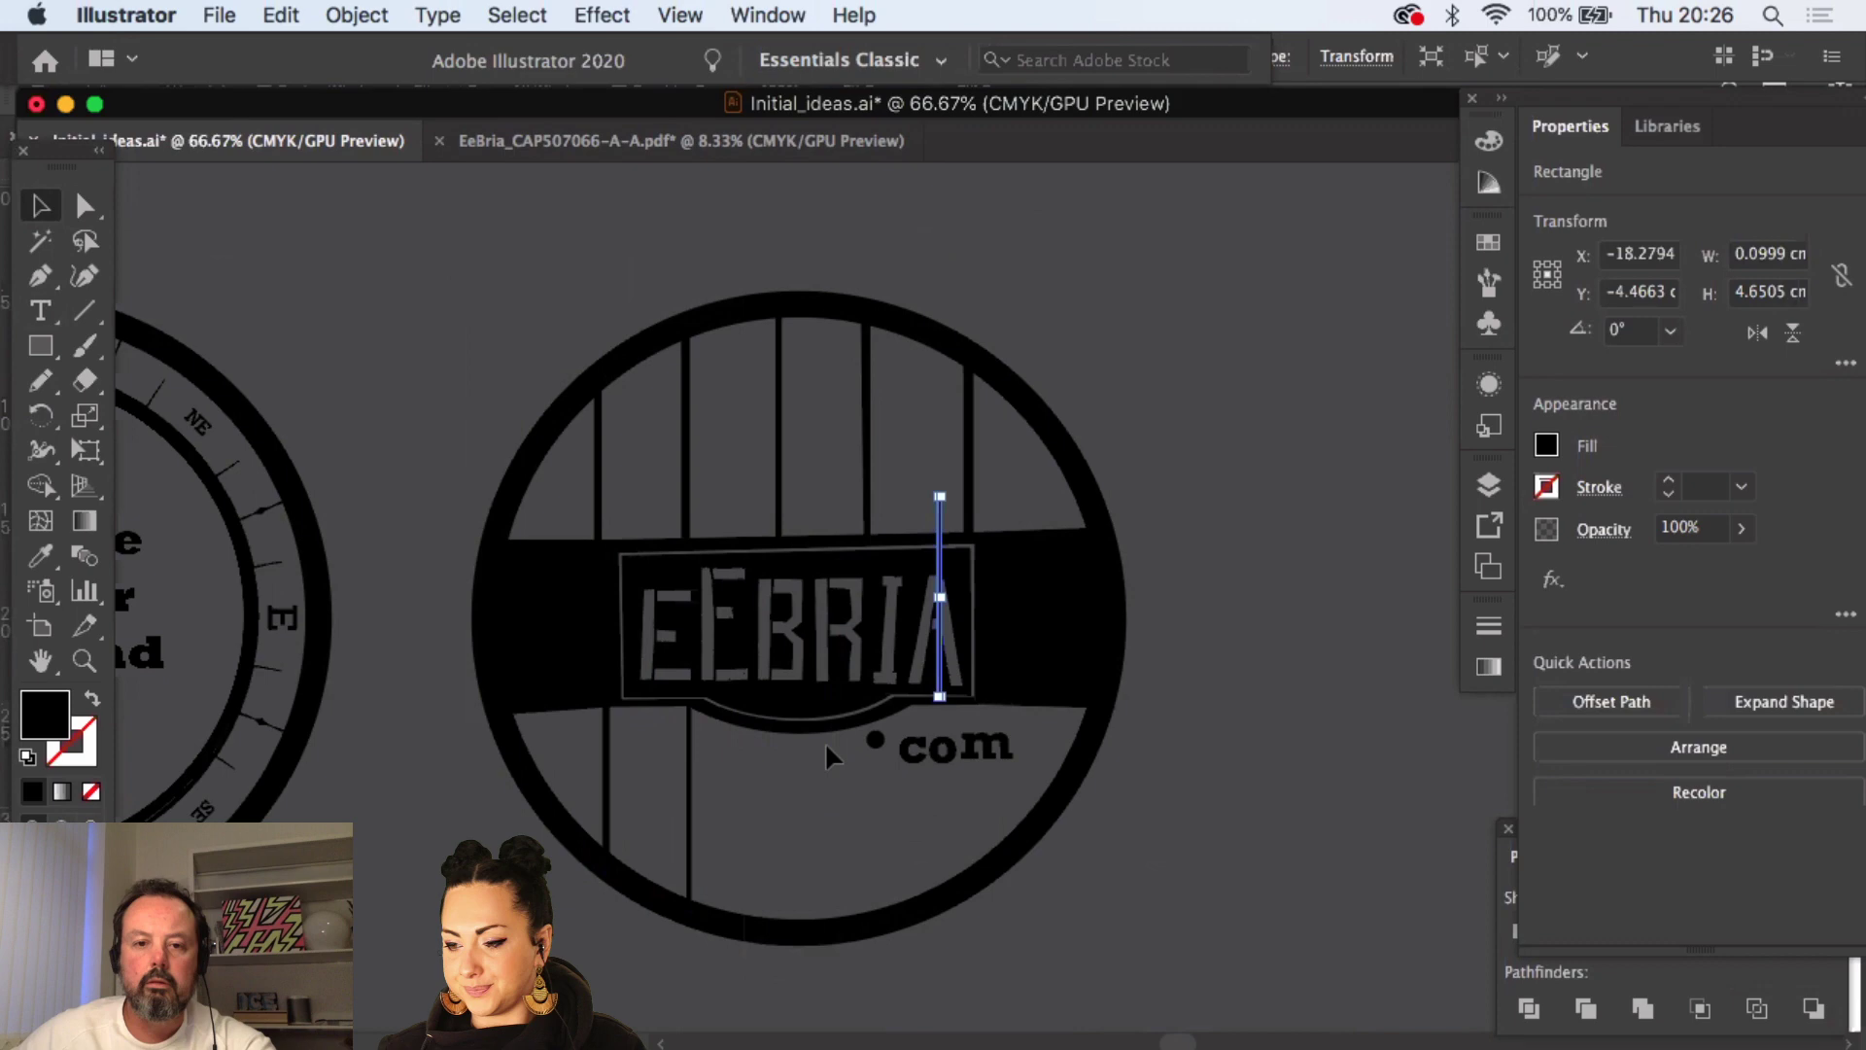
- Place the thin bar lying over the logo below the band as the third lower bar, extend it into the ring and widen it
{"action": "left_click_drag", "start_coordinate": [941, 598], "coordinate": [776, 830]}
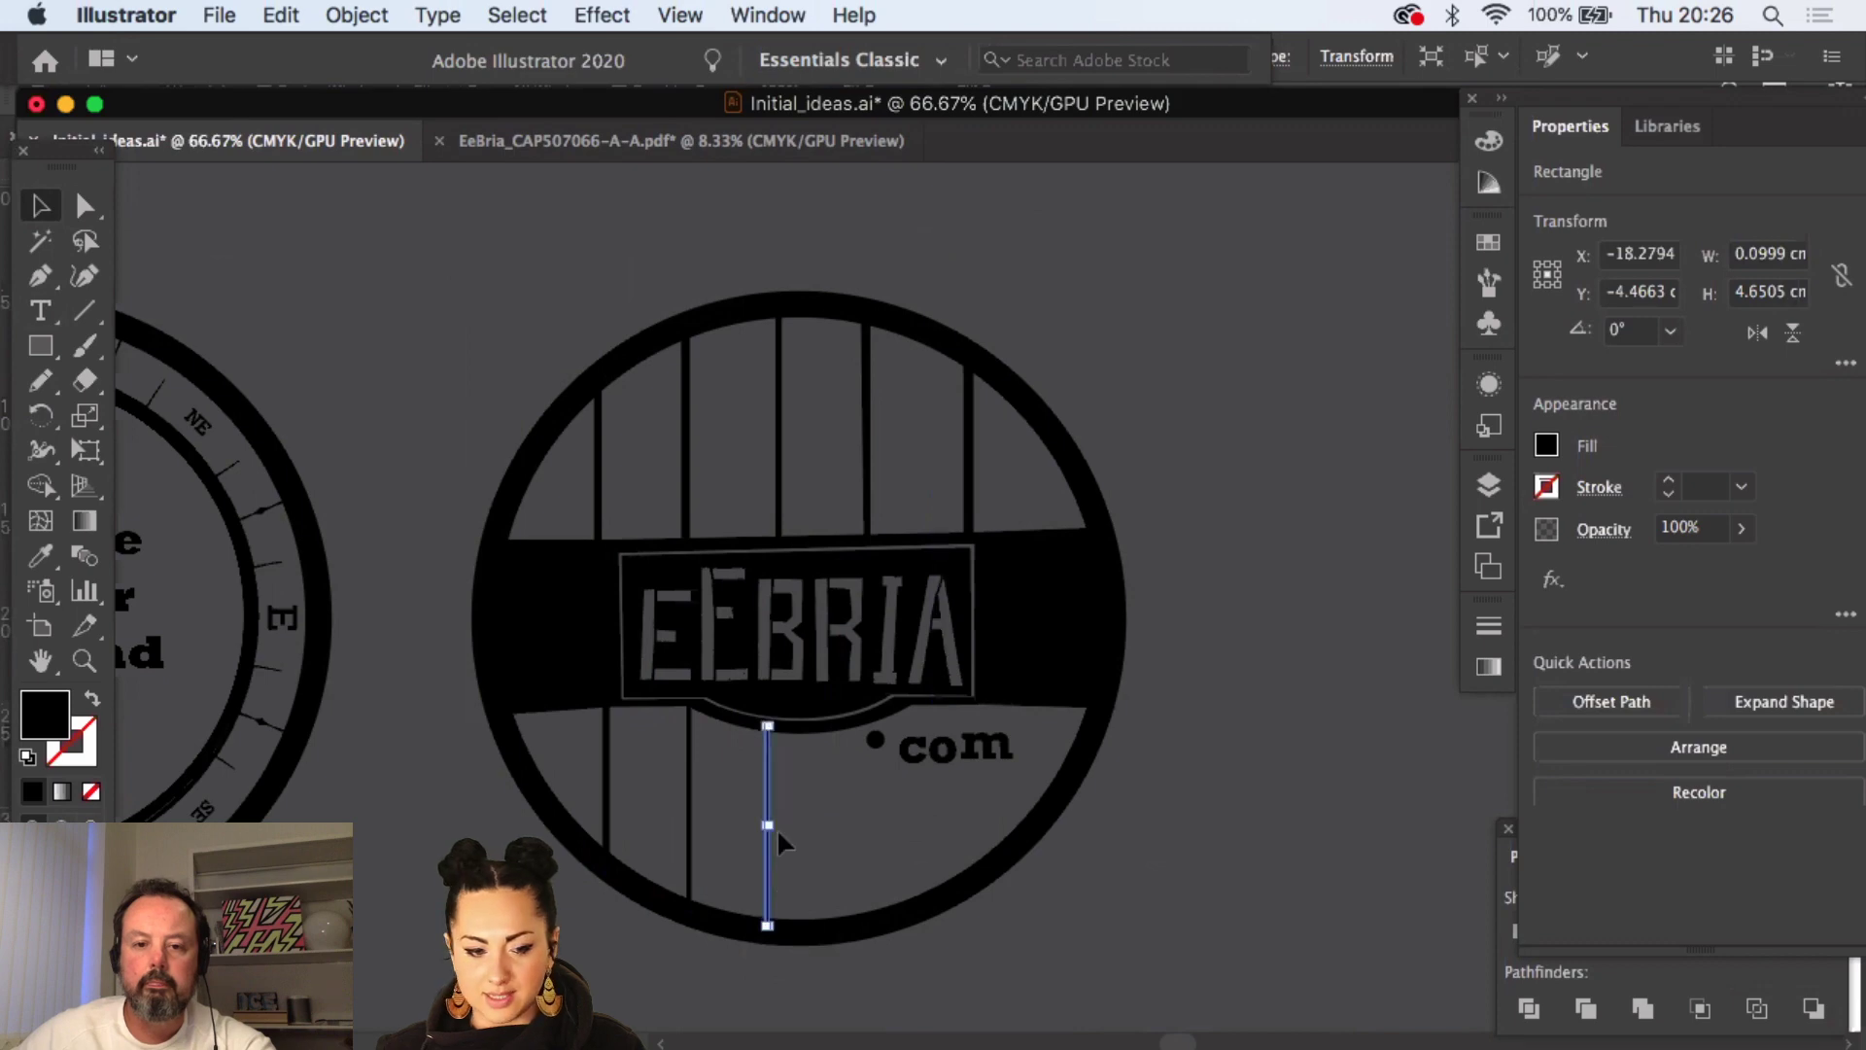
{"action": "mouse_move", "coordinate": [767, 925]}
{"action": "left_mouse_down"}
{"action": "mouse_move", "coordinate": [767, 964]}
{"action": "mouse_move", "coordinate": [768, 938]}
{"action": "left_mouse_up"}
{"action": "left_click", "coordinate": [1075, 904]}
{"action": "left_click_drag", "start_coordinate": [1047, 891], "coordinate": [991, 778]}
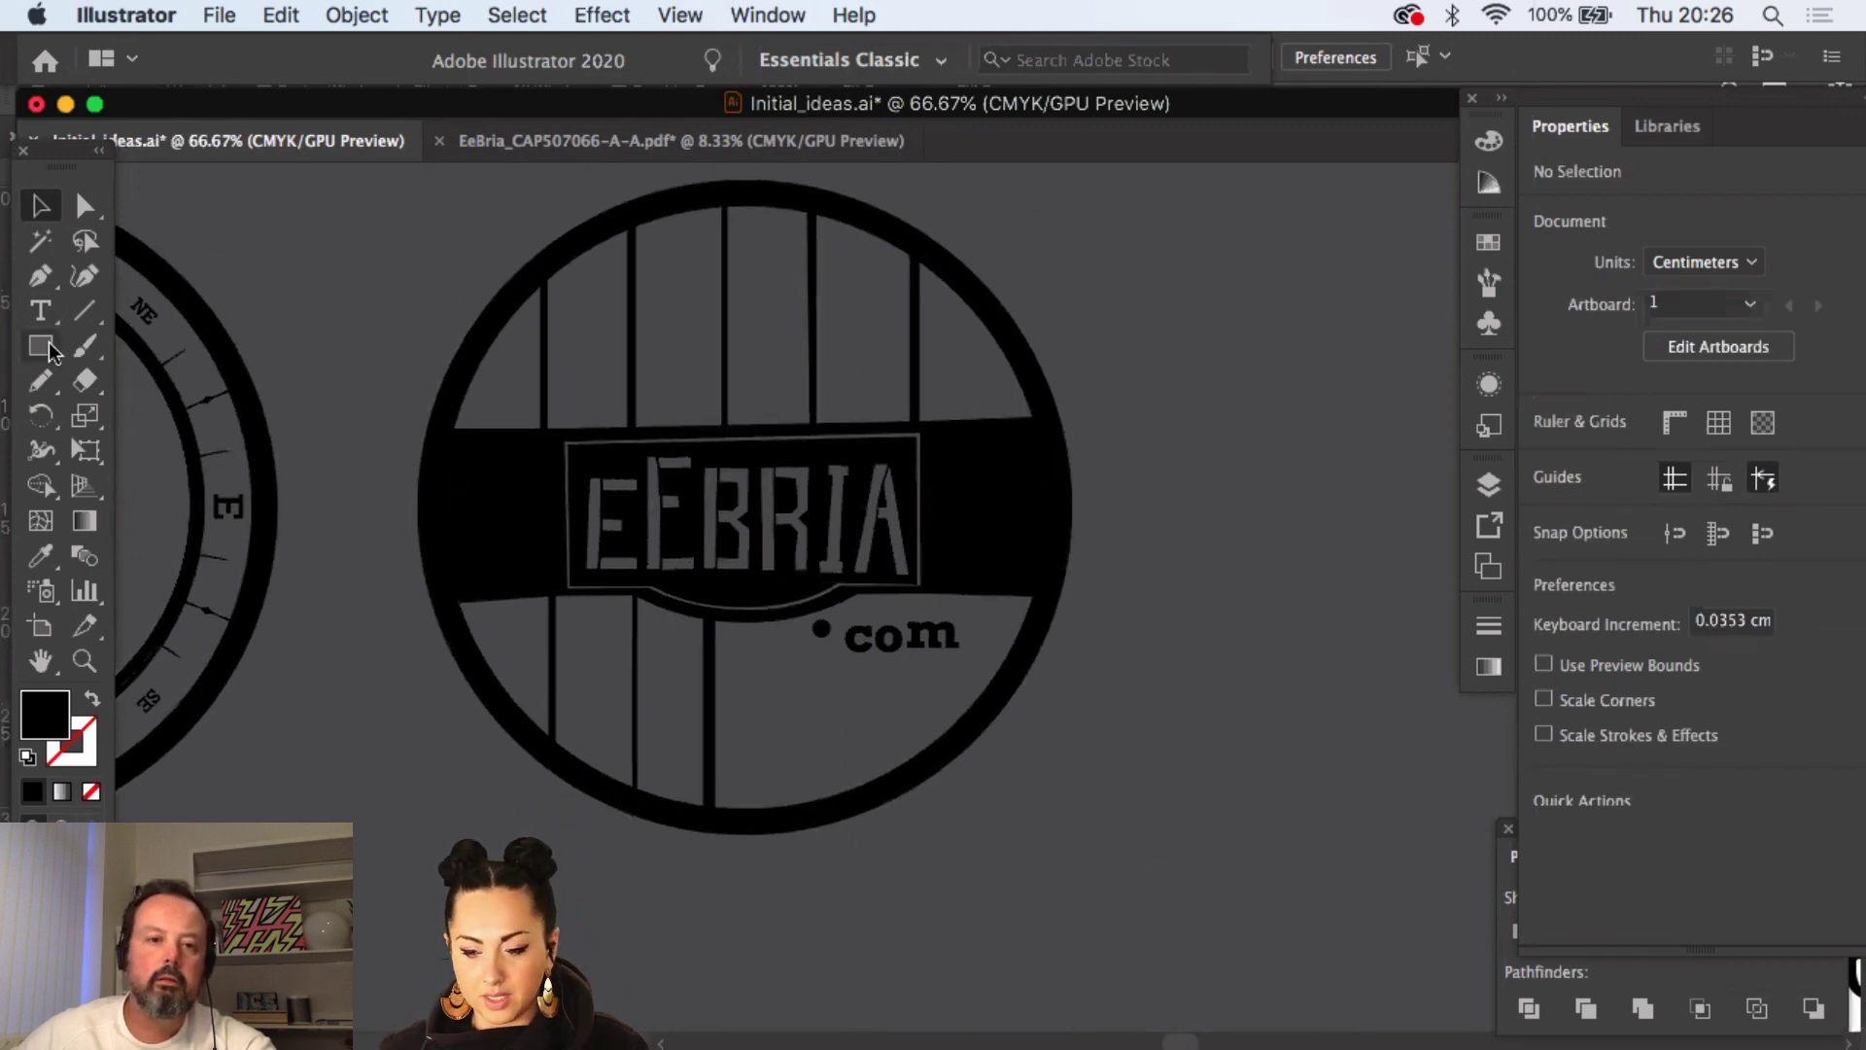
- Draw a black four-cornered strip across the ring along the logo band's upper edge with the Pen tool to thicken the band
{"action": "left_click", "coordinate": [40, 276]}
{"action": "left_click", "coordinate": [452, 398]}
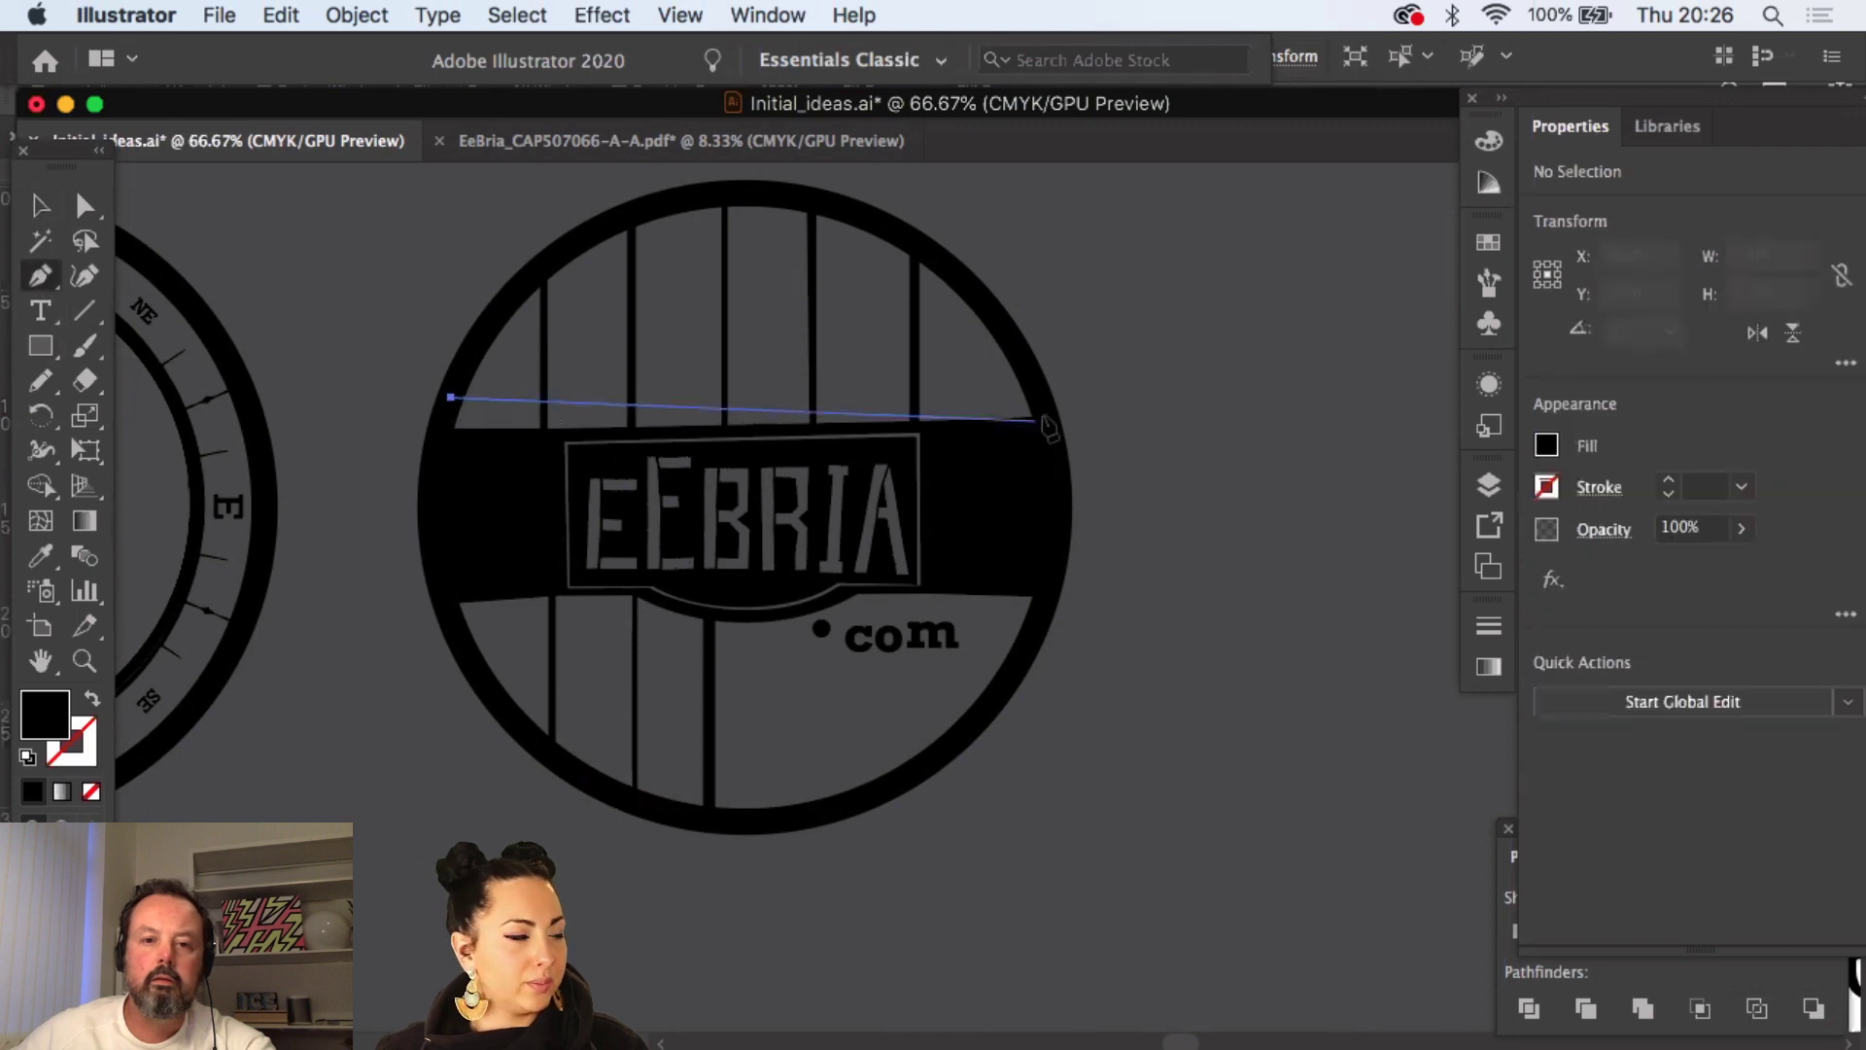
{"action": "left_click", "coordinate": [1033, 383]}
{"action": "left_click", "coordinate": [1051, 426]}
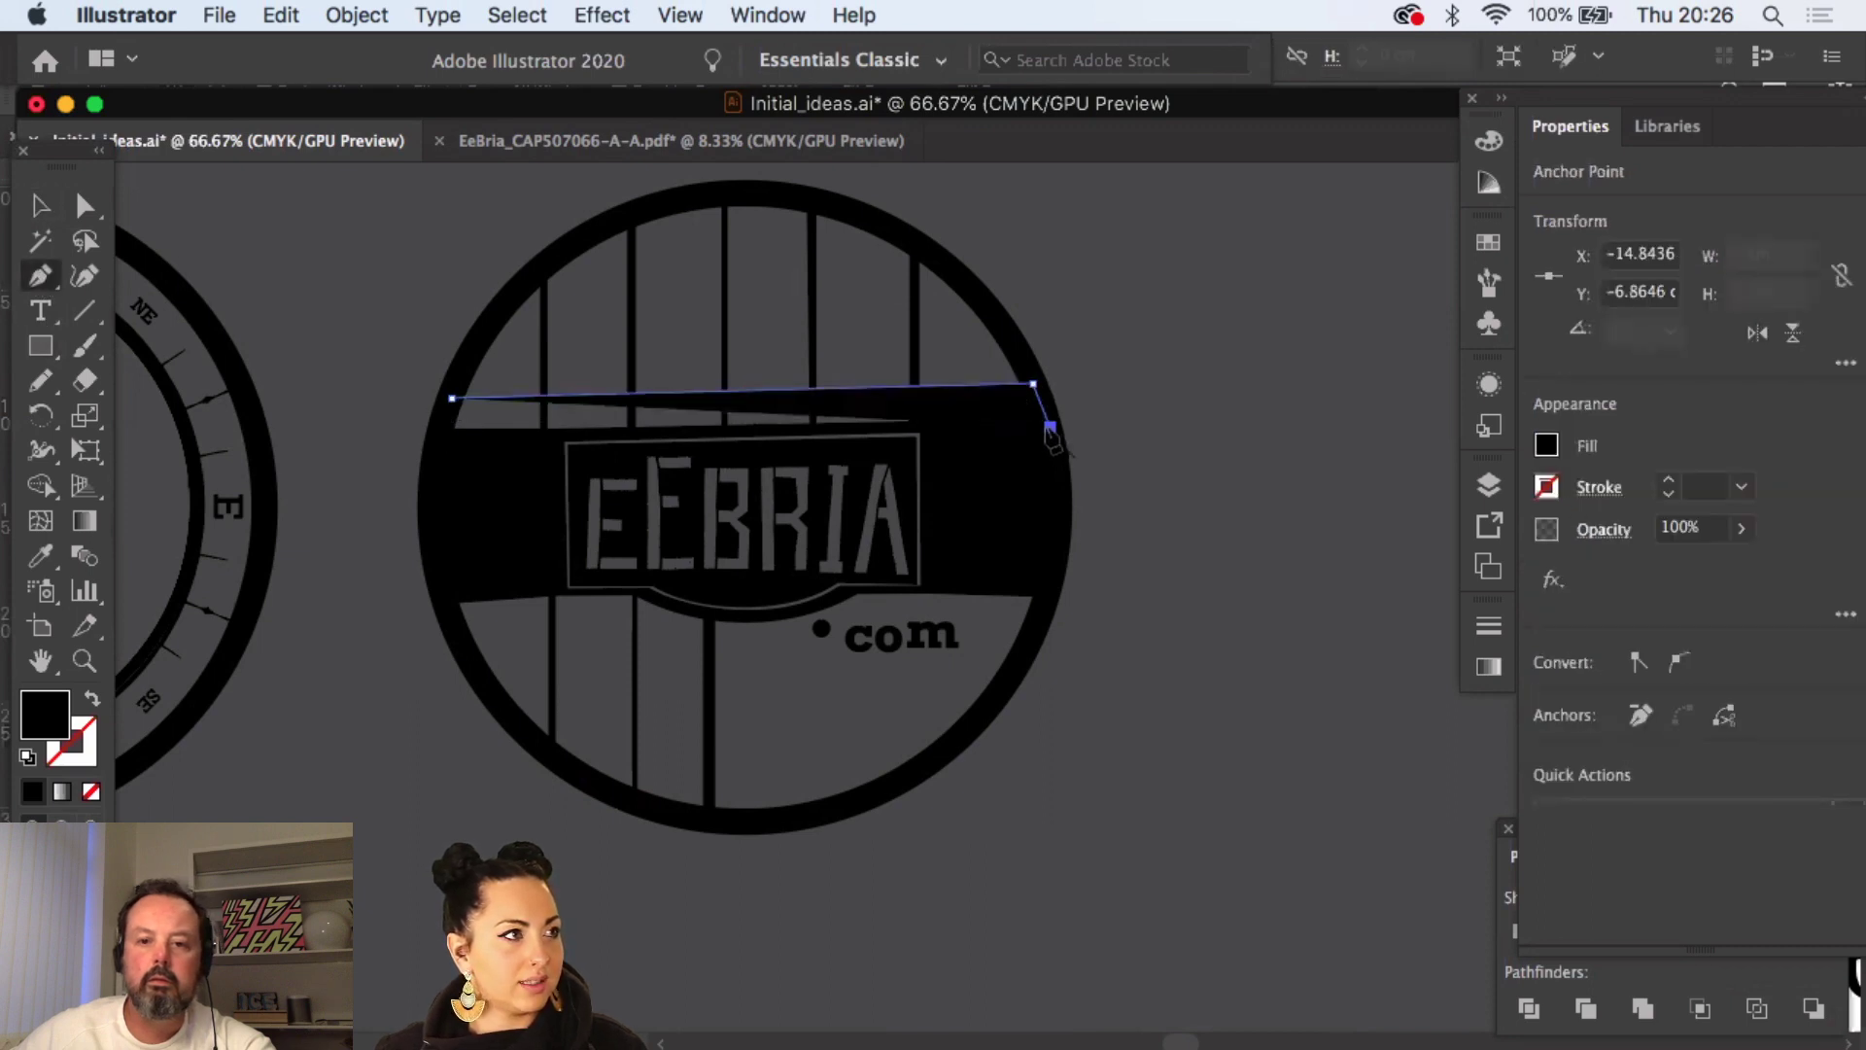
{"action": "left_click", "coordinate": [435, 442]}
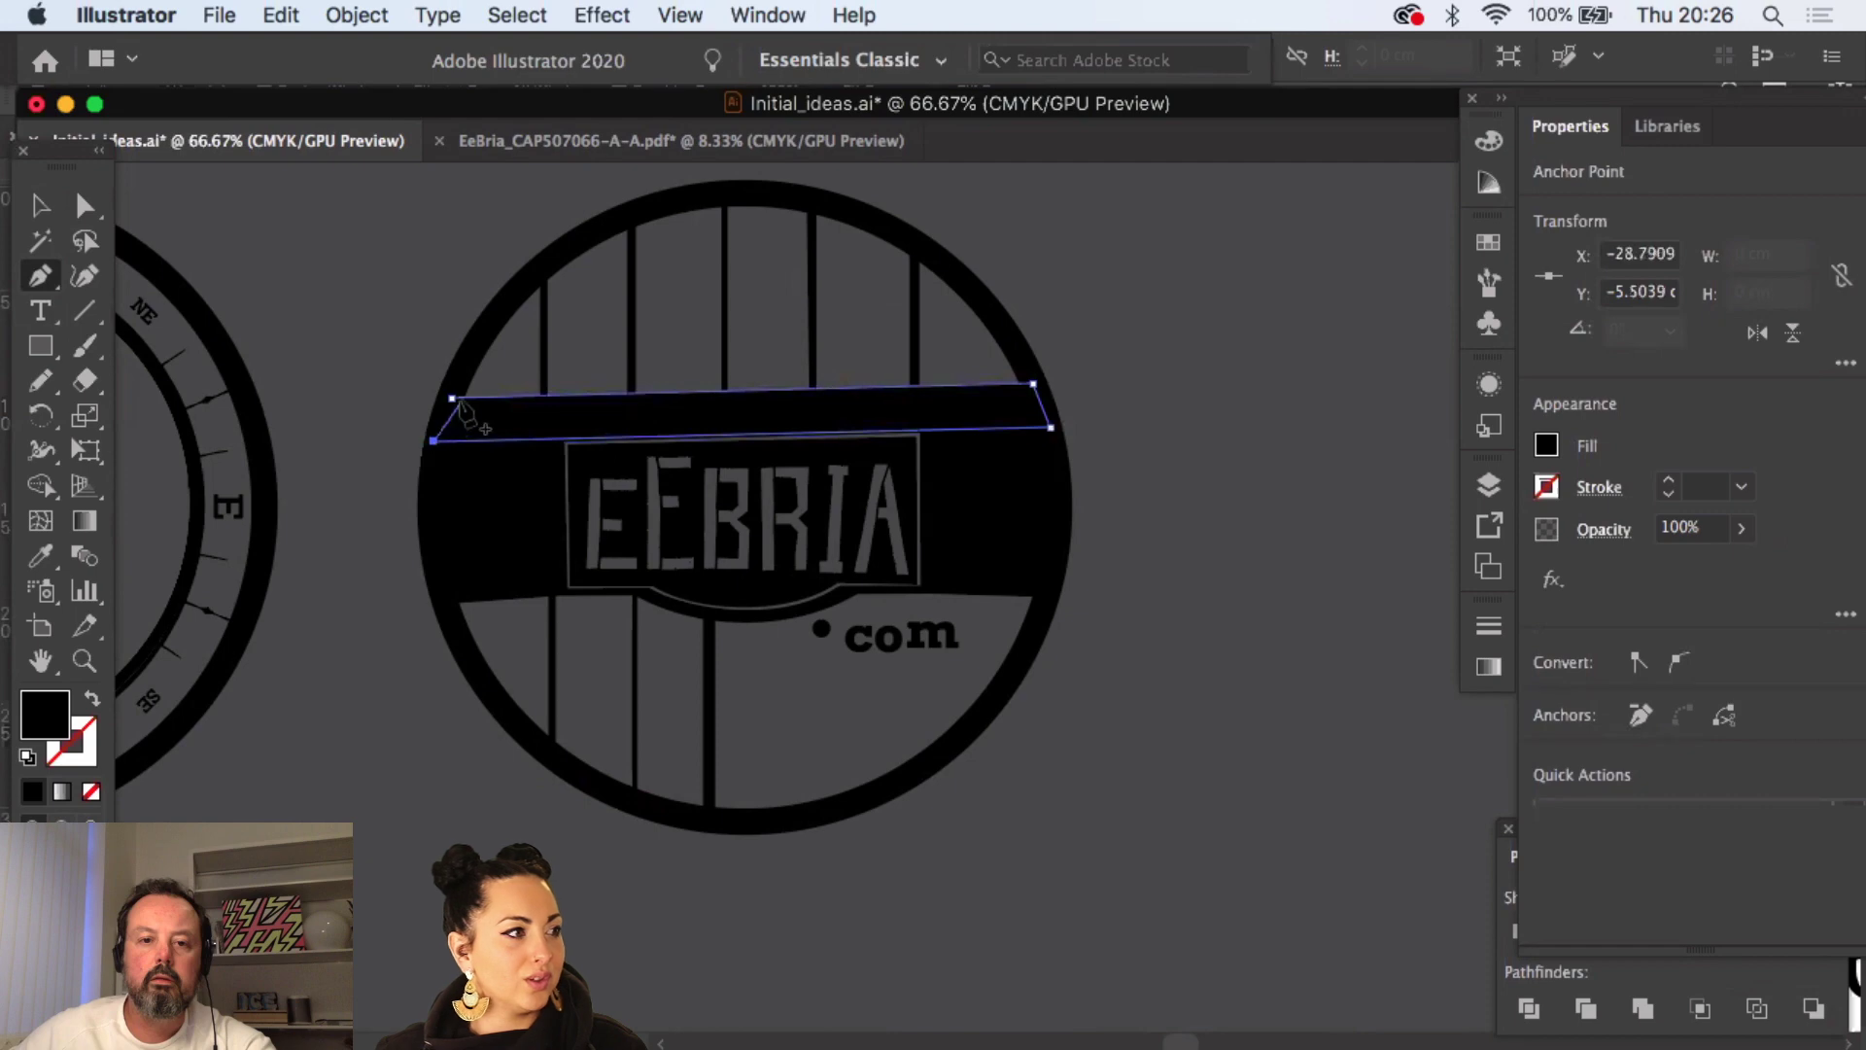
{"action": "left_click", "coordinate": [43, 207]}
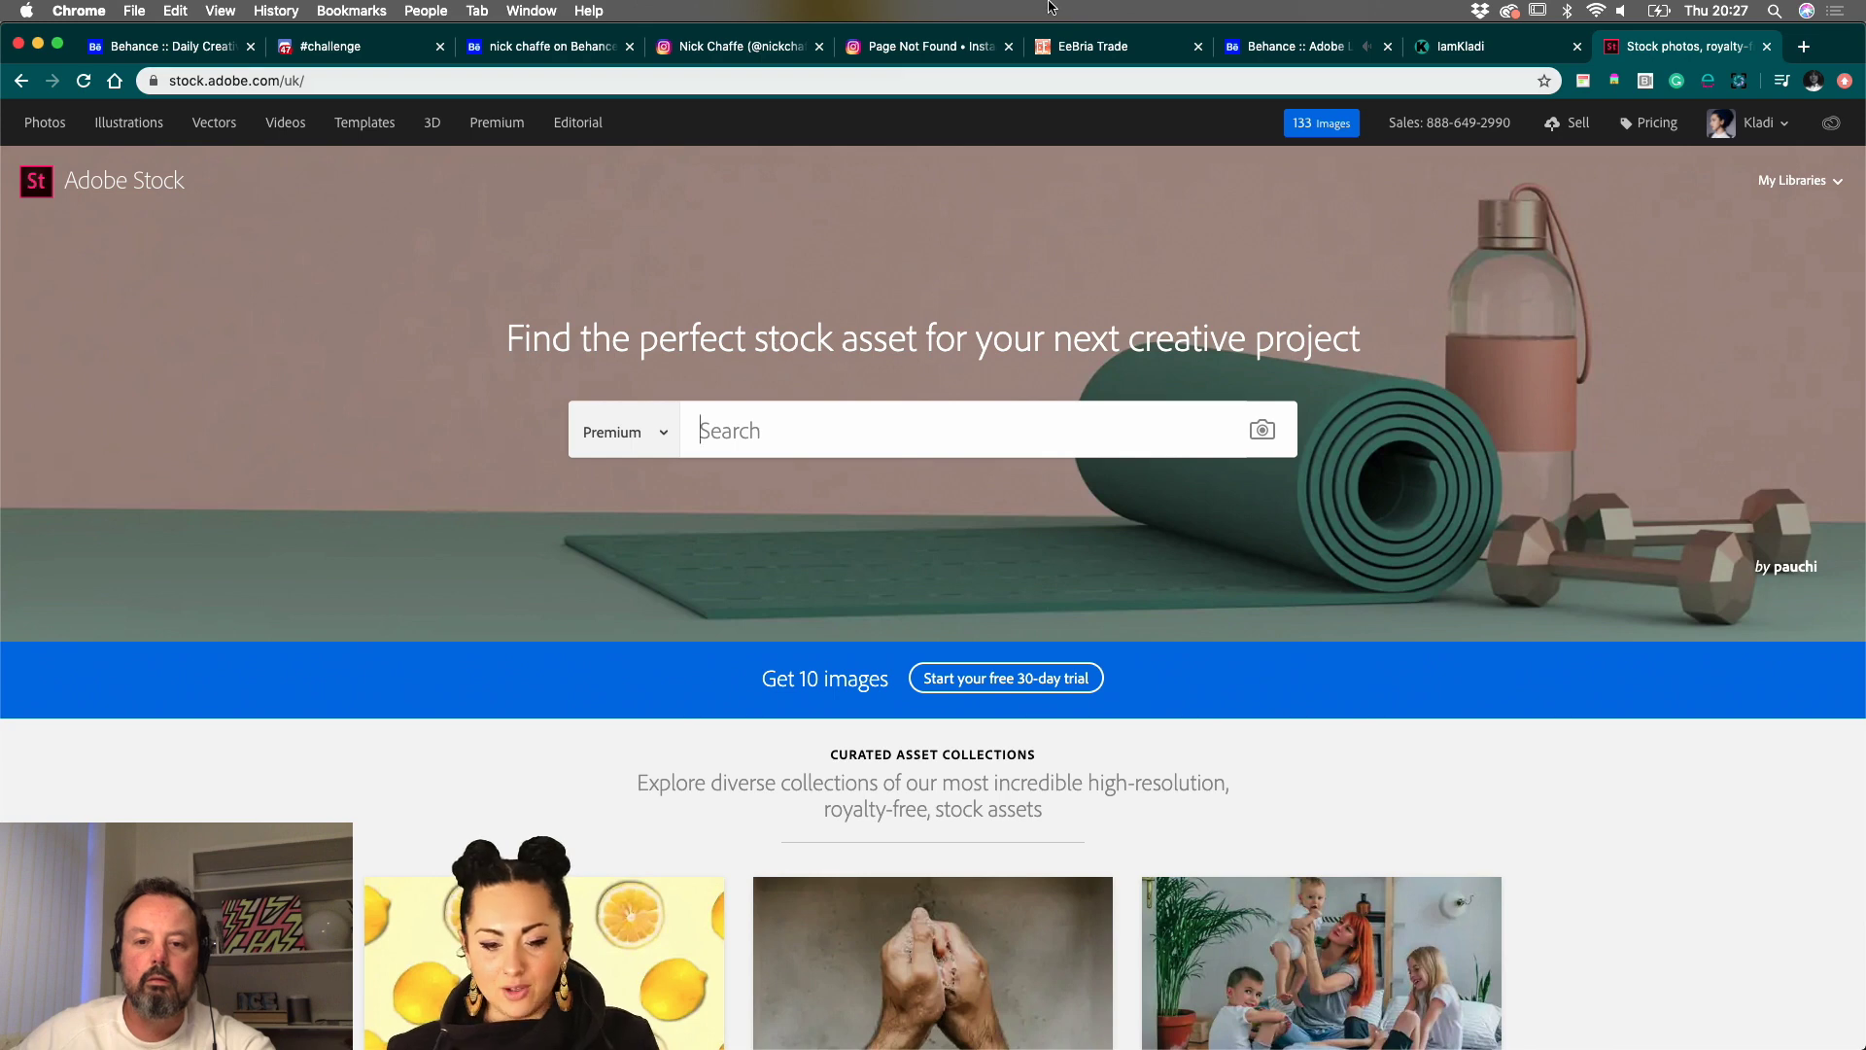
- Switch to Adobe Stock in Chrome and search the templates for "brand identity"
{"action": "left_click", "coordinate": [949, 426]}
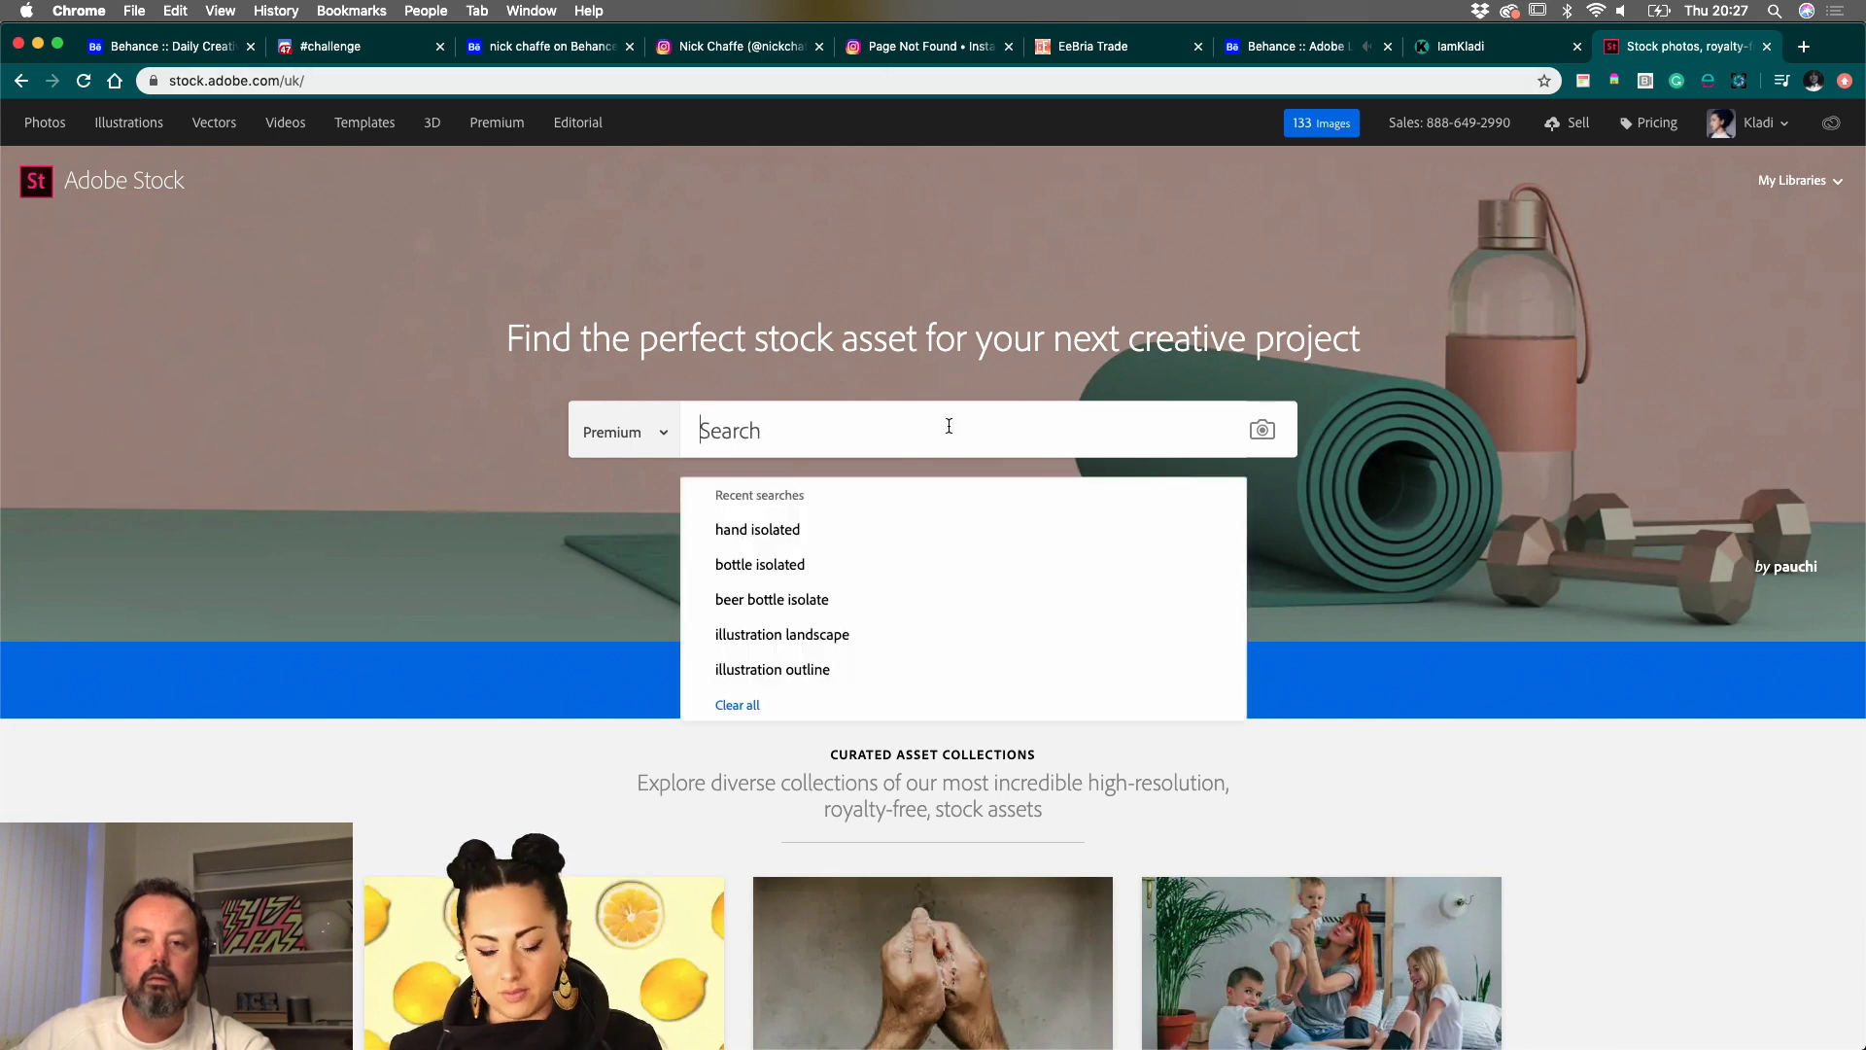
{"action": "left_click", "coordinate": [660, 439]}
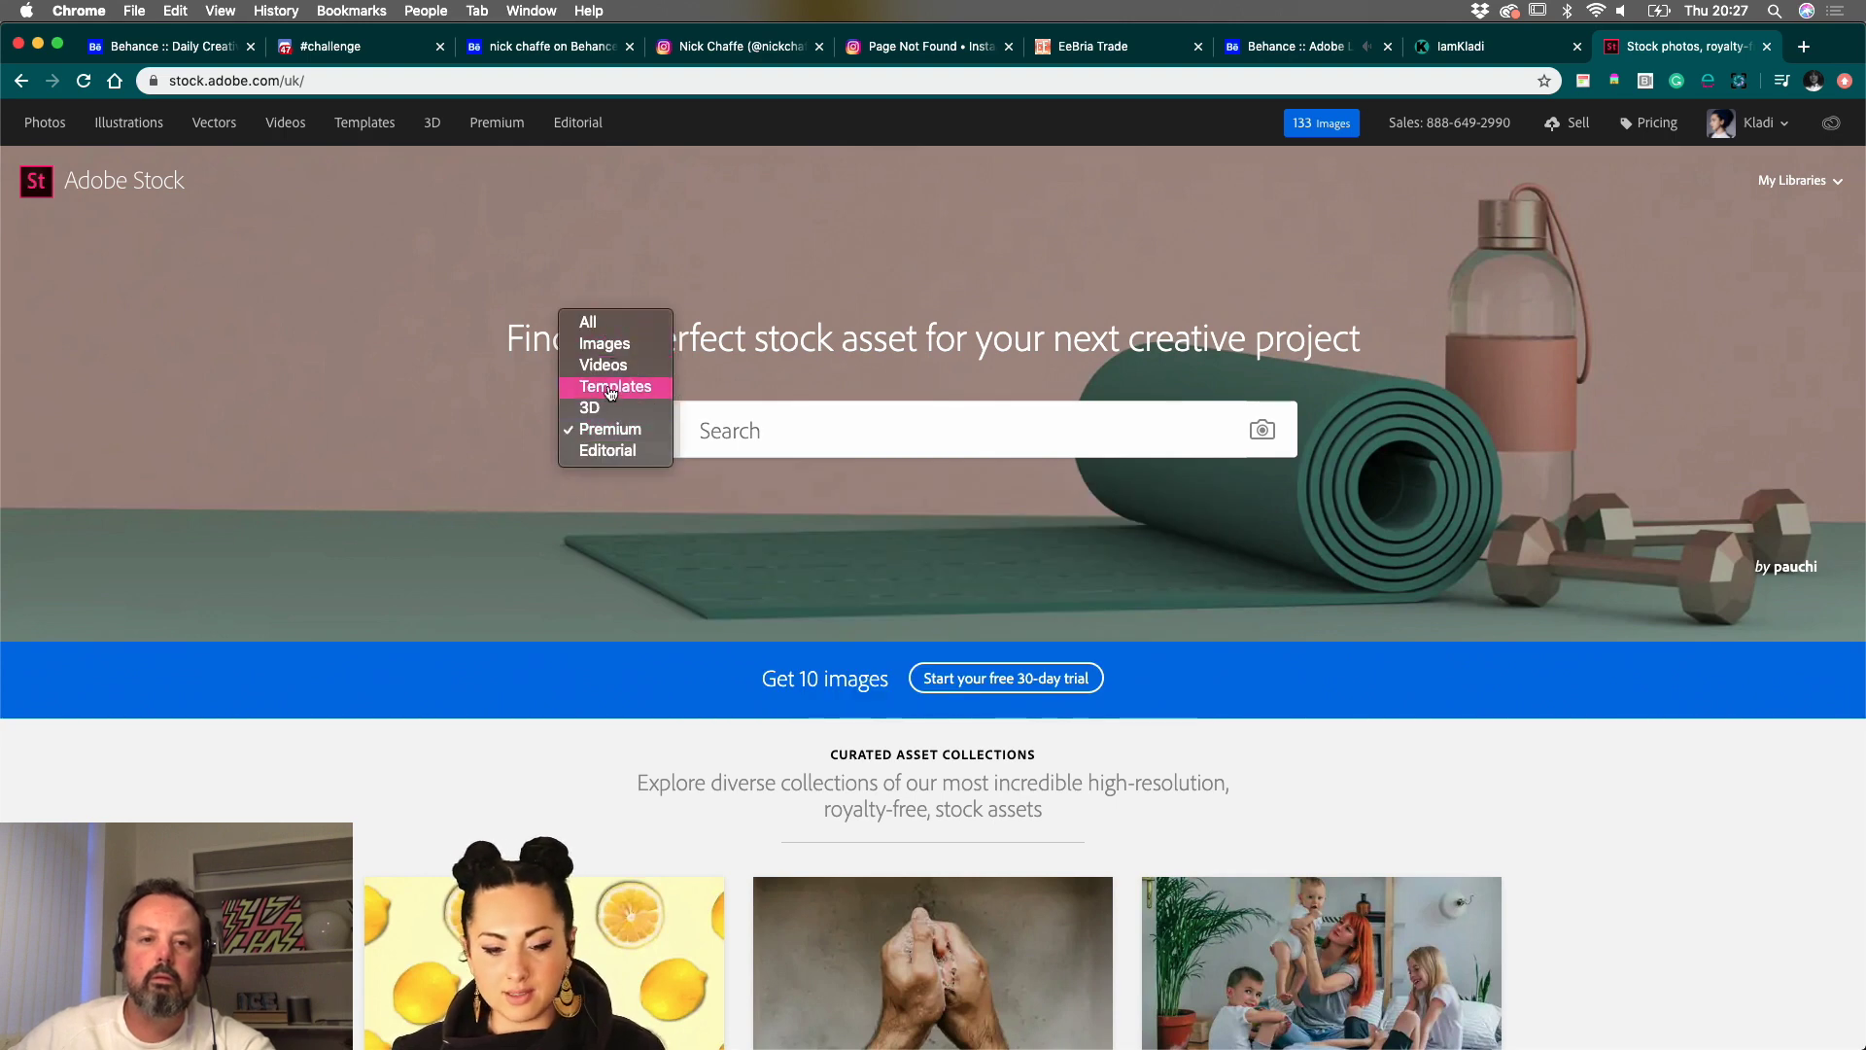
{"action": "left_click", "coordinate": [610, 386]}
{"action": "left_click", "coordinate": [704, 428]}
{"action": "type", "text": "b"}
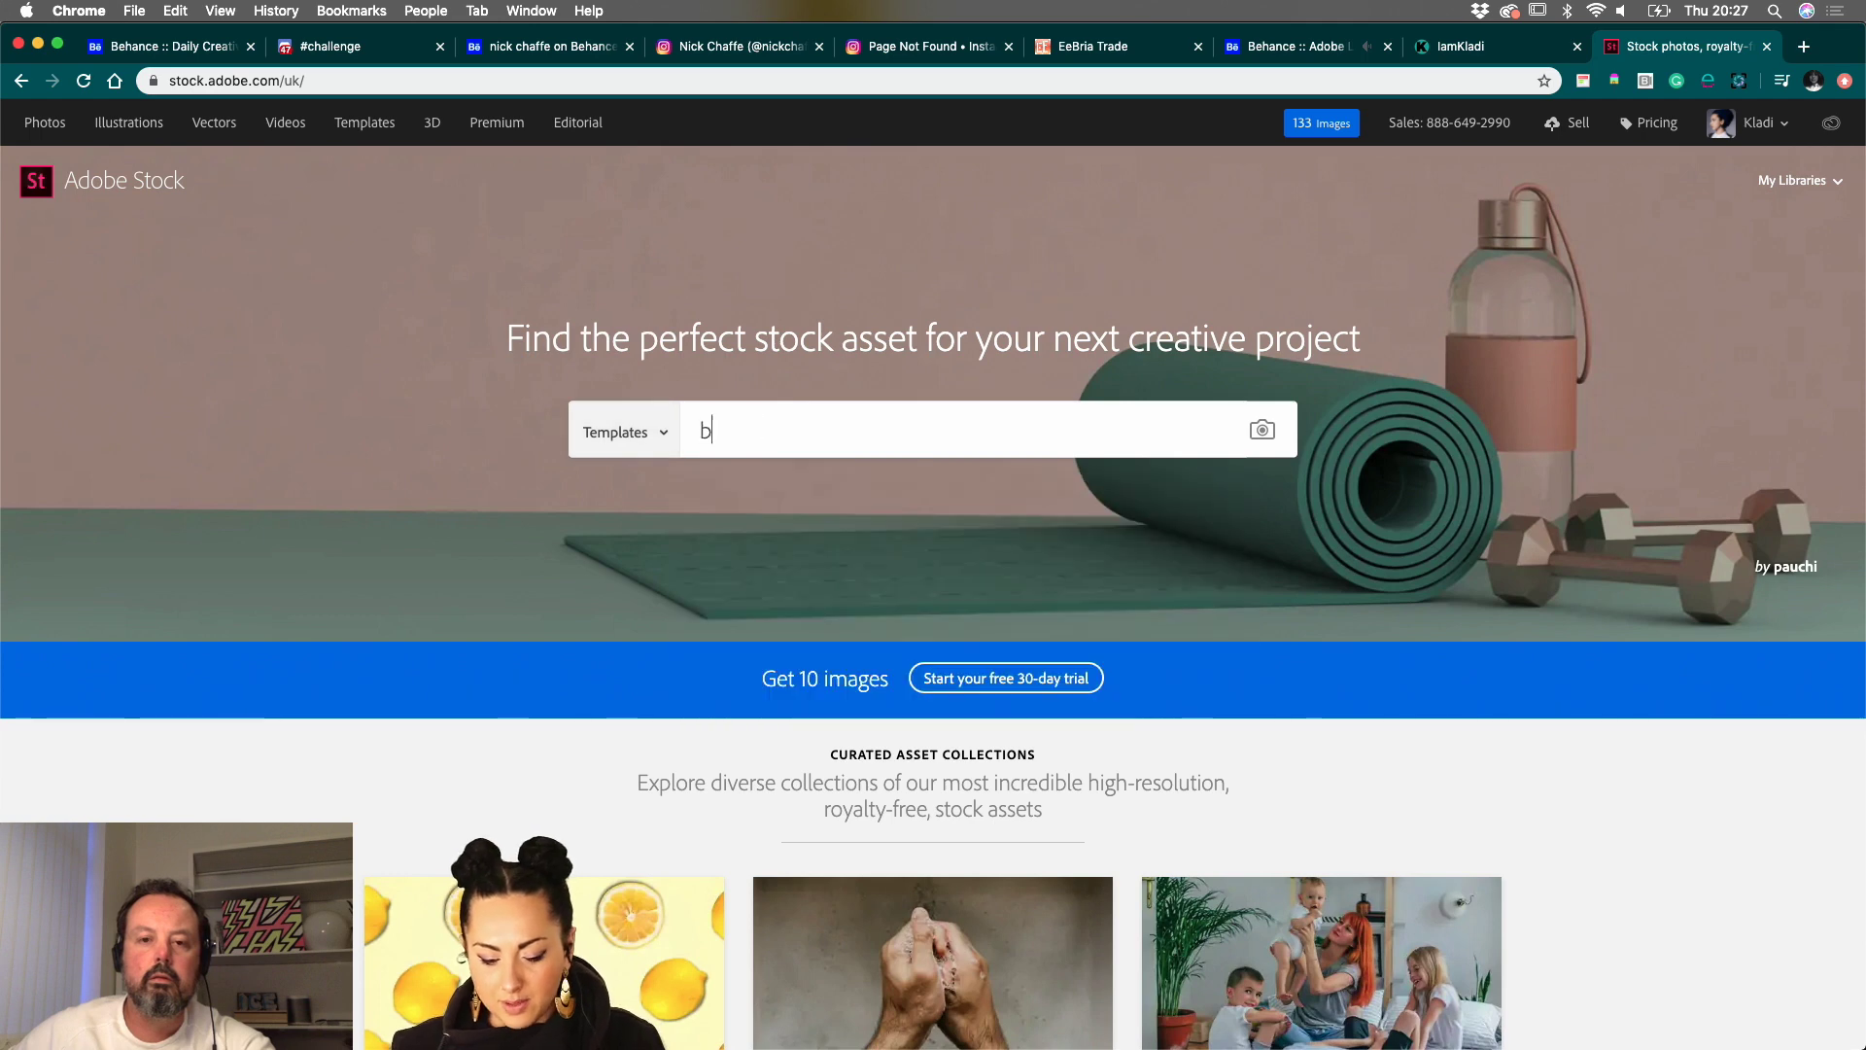
{"action": "type", "text": "rand"}
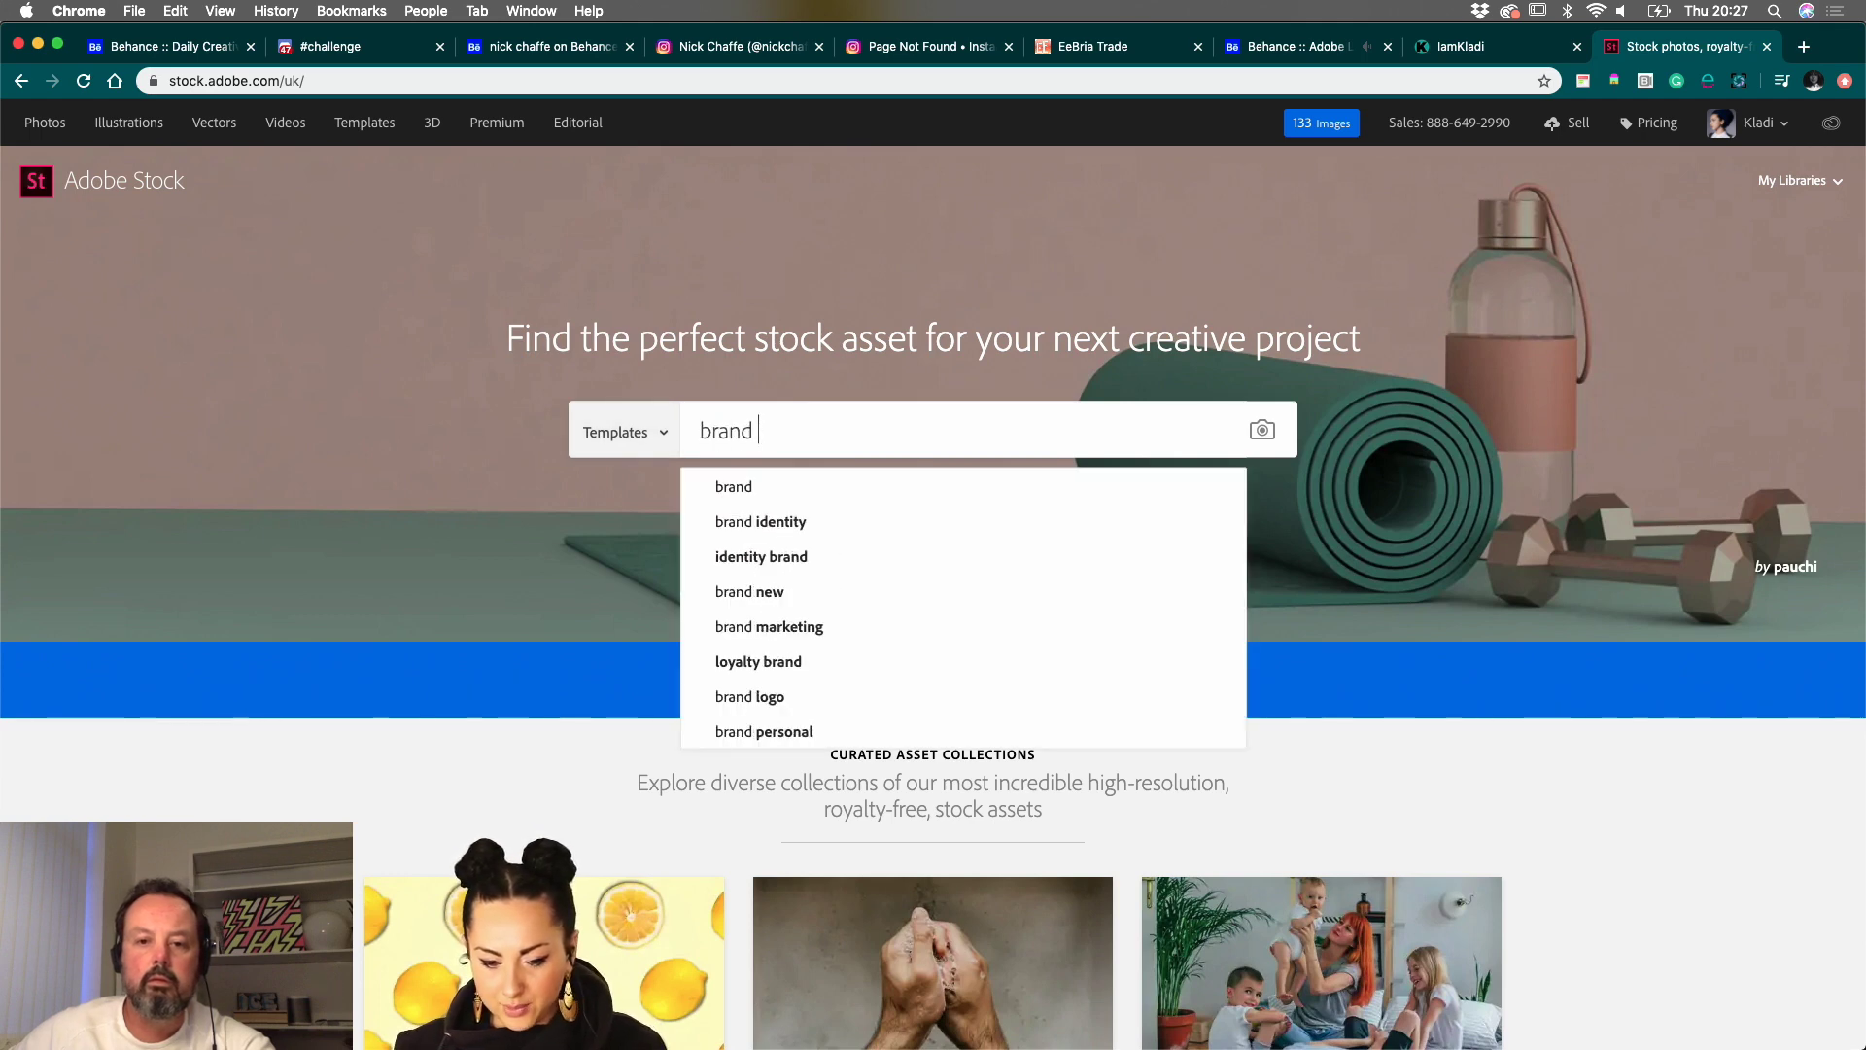
{"action": "left_click", "coordinate": [749, 530]}
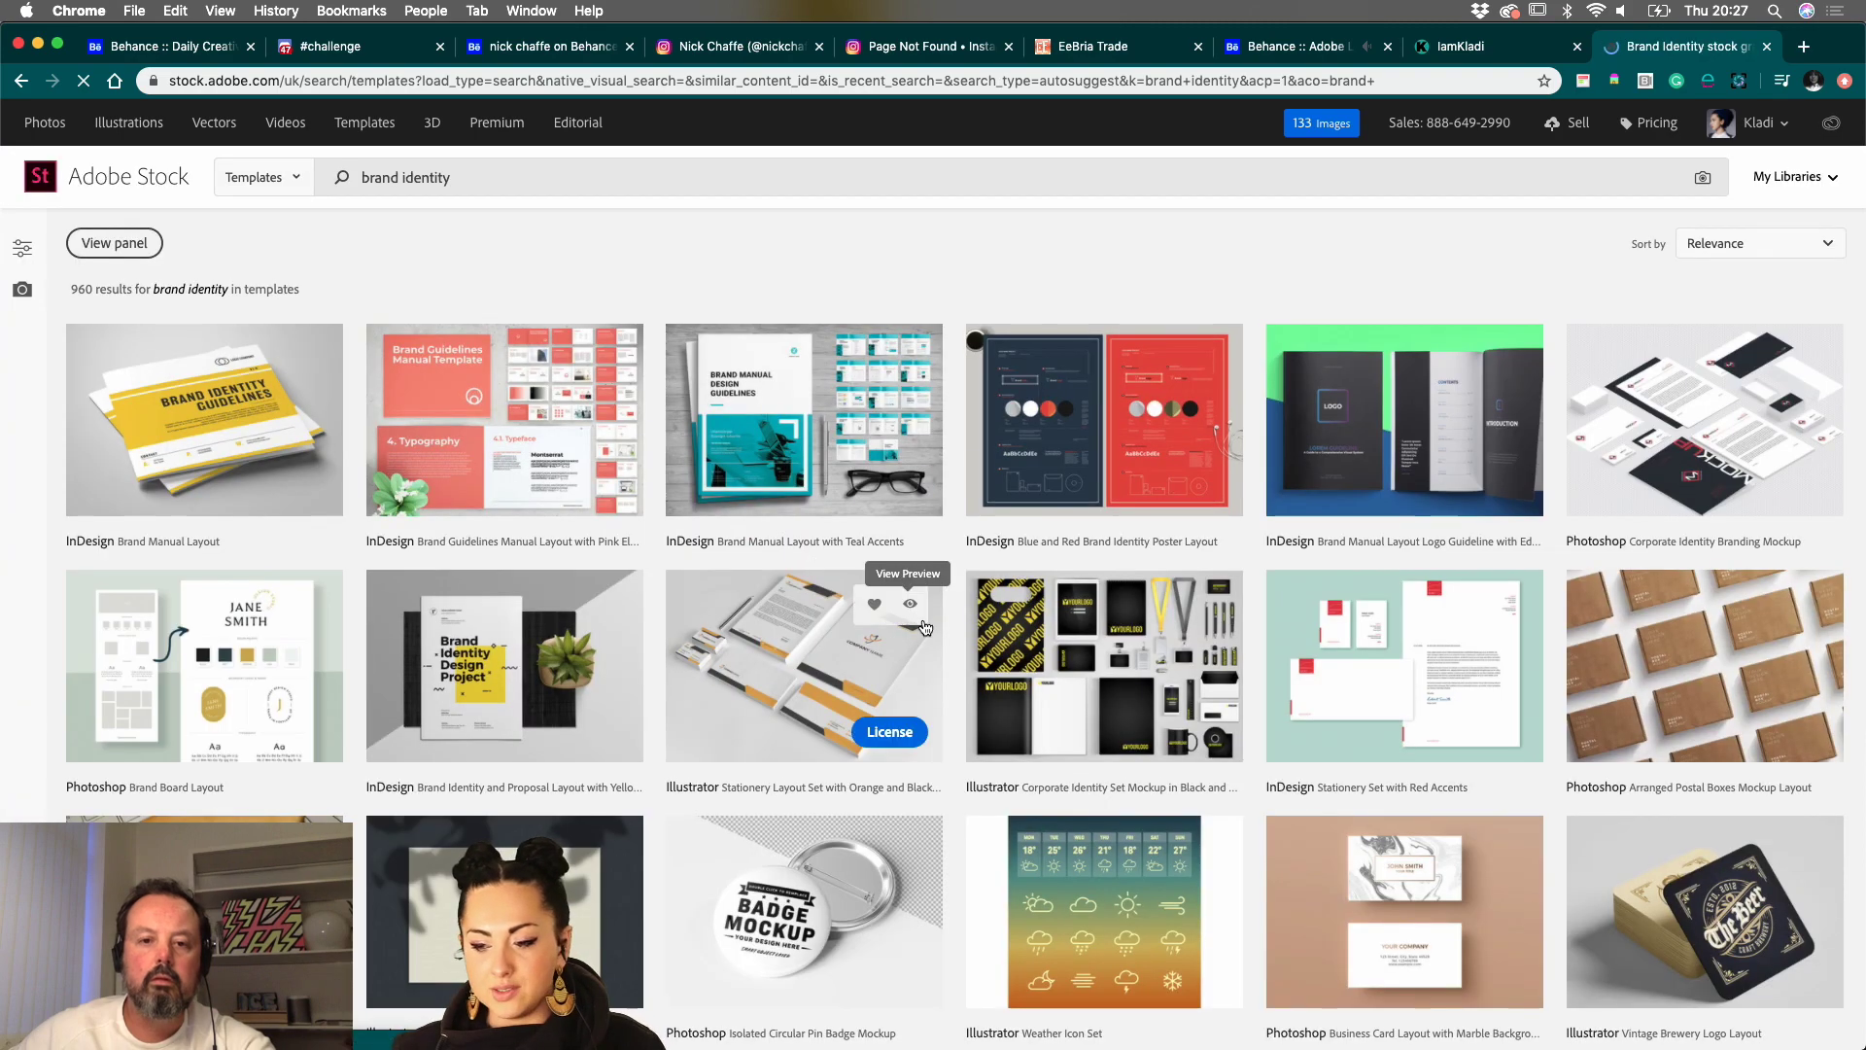
- Browse the template results and look through the preview of Stationery Layout Set with Orange and Black Accents 1
{"action": "scroll", "coordinate": [924, 627], "scroll_direction": "down", "scroll_amount": 3}
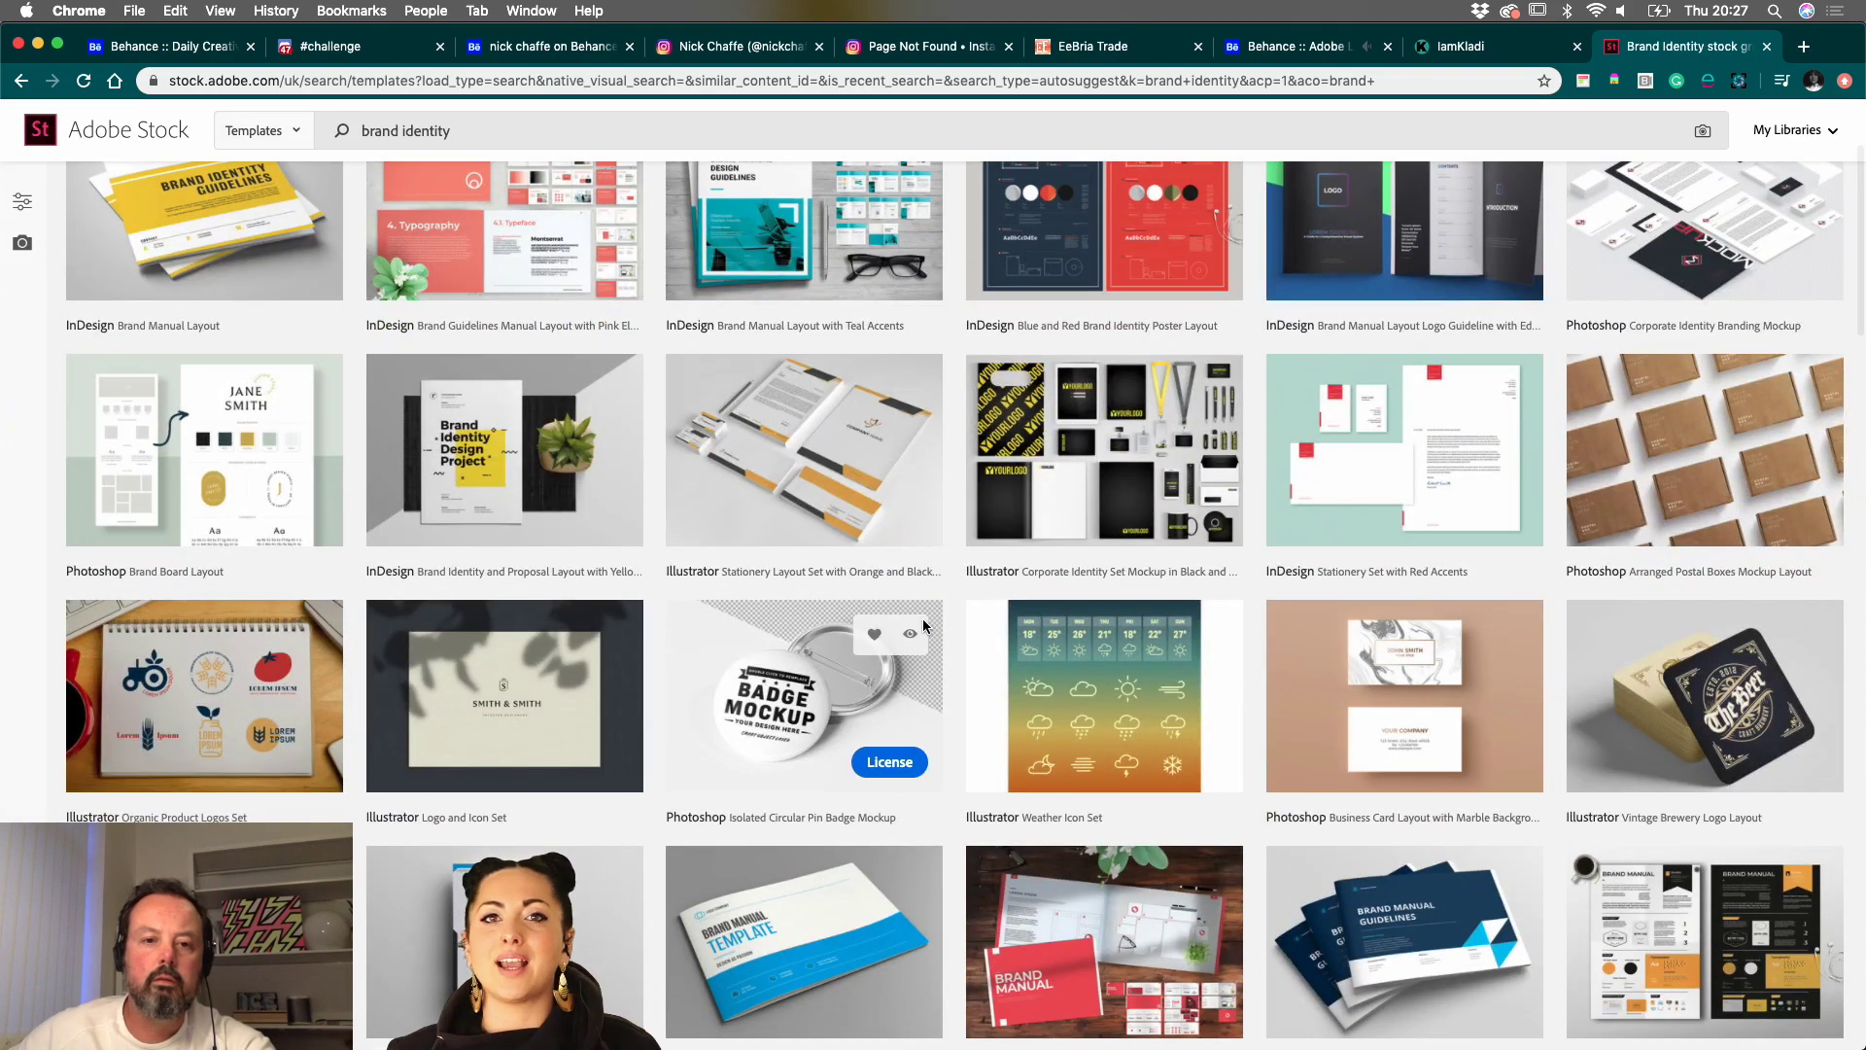
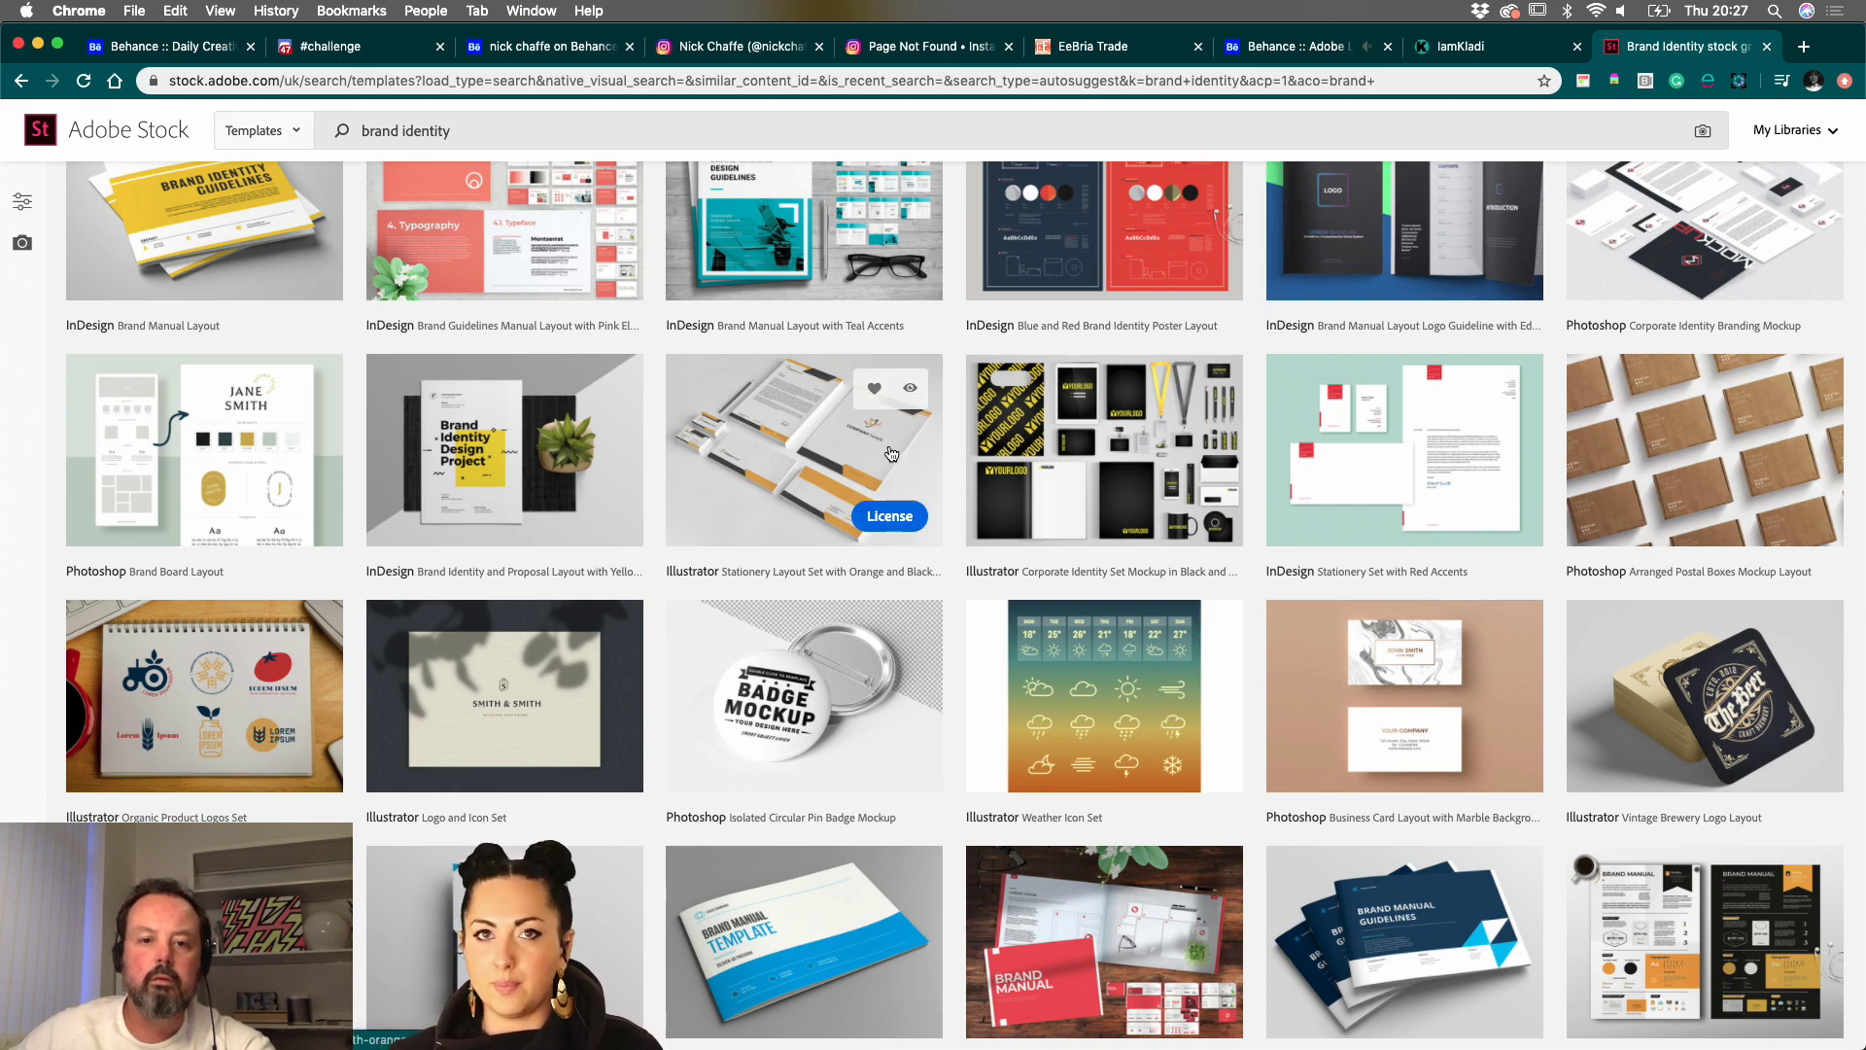
{"action": "left_click", "coordinate": [906, 392]}
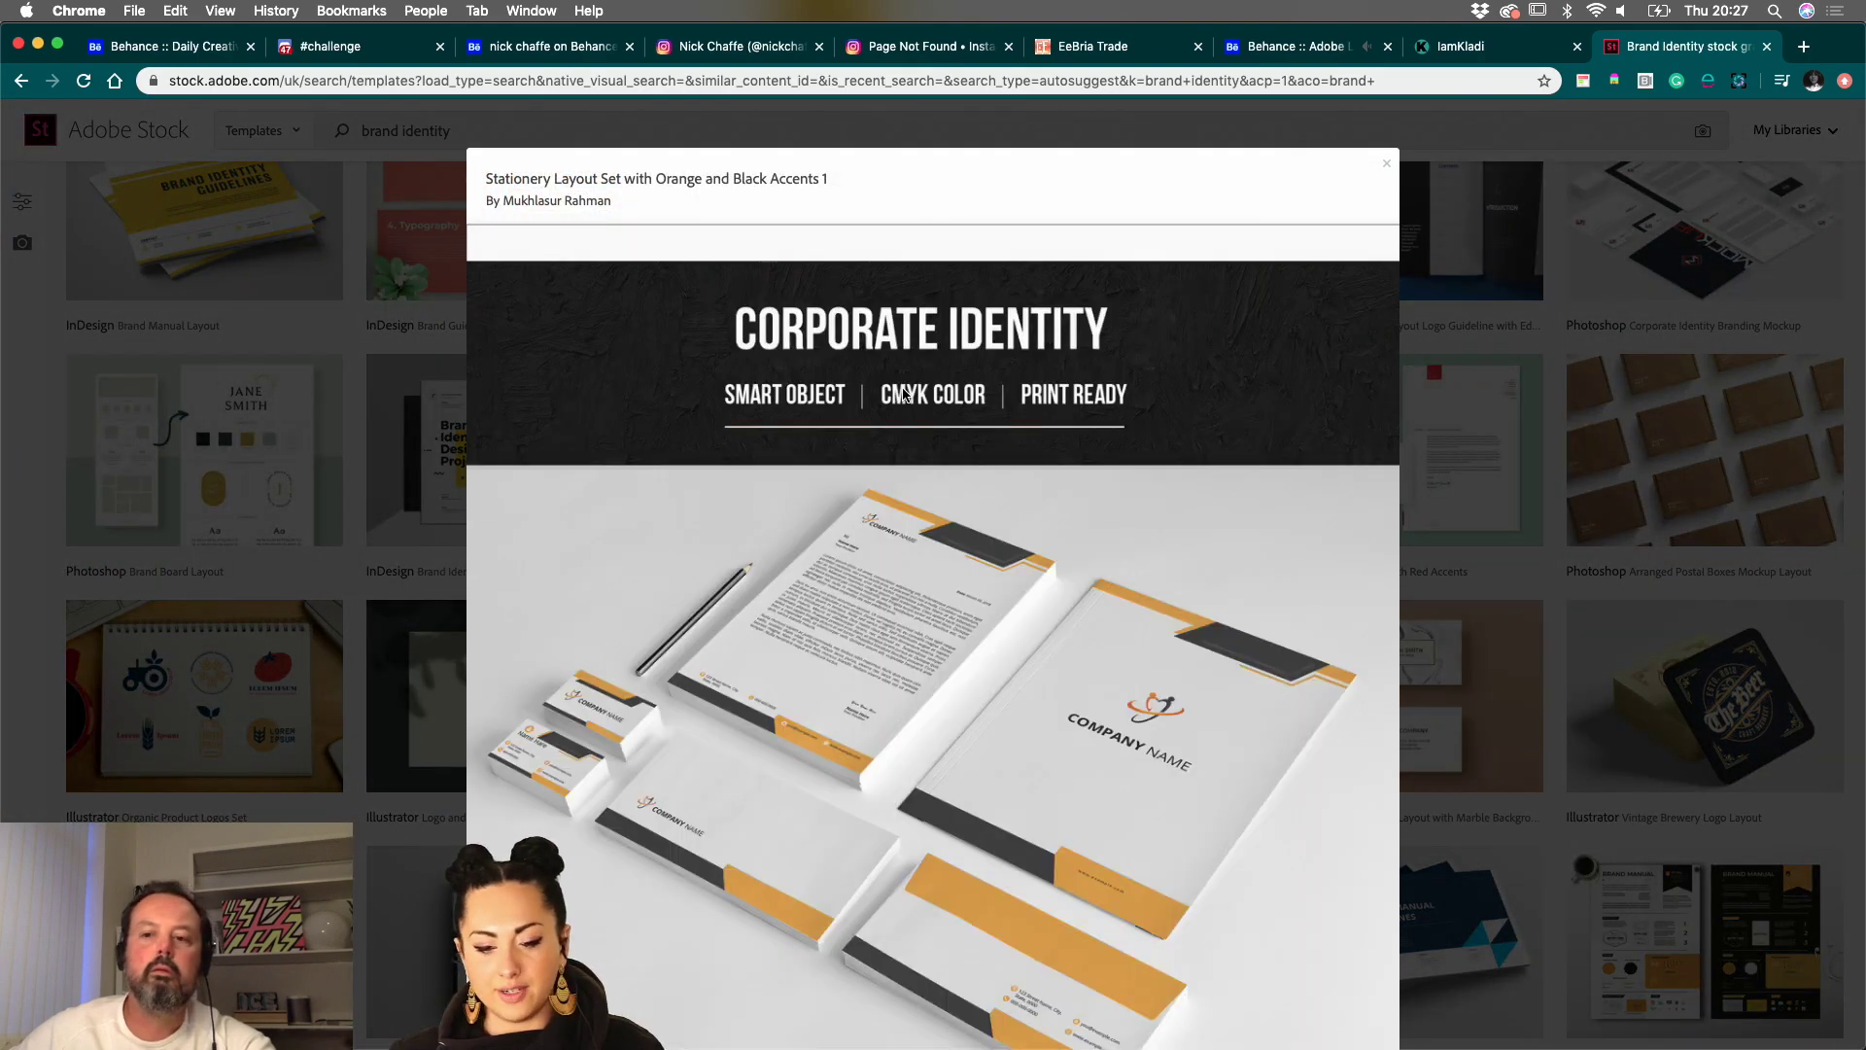
{"action": "scroll", "coordinate": [1015, 639], "scroll_direction": "down", "scroll_amount": 20}
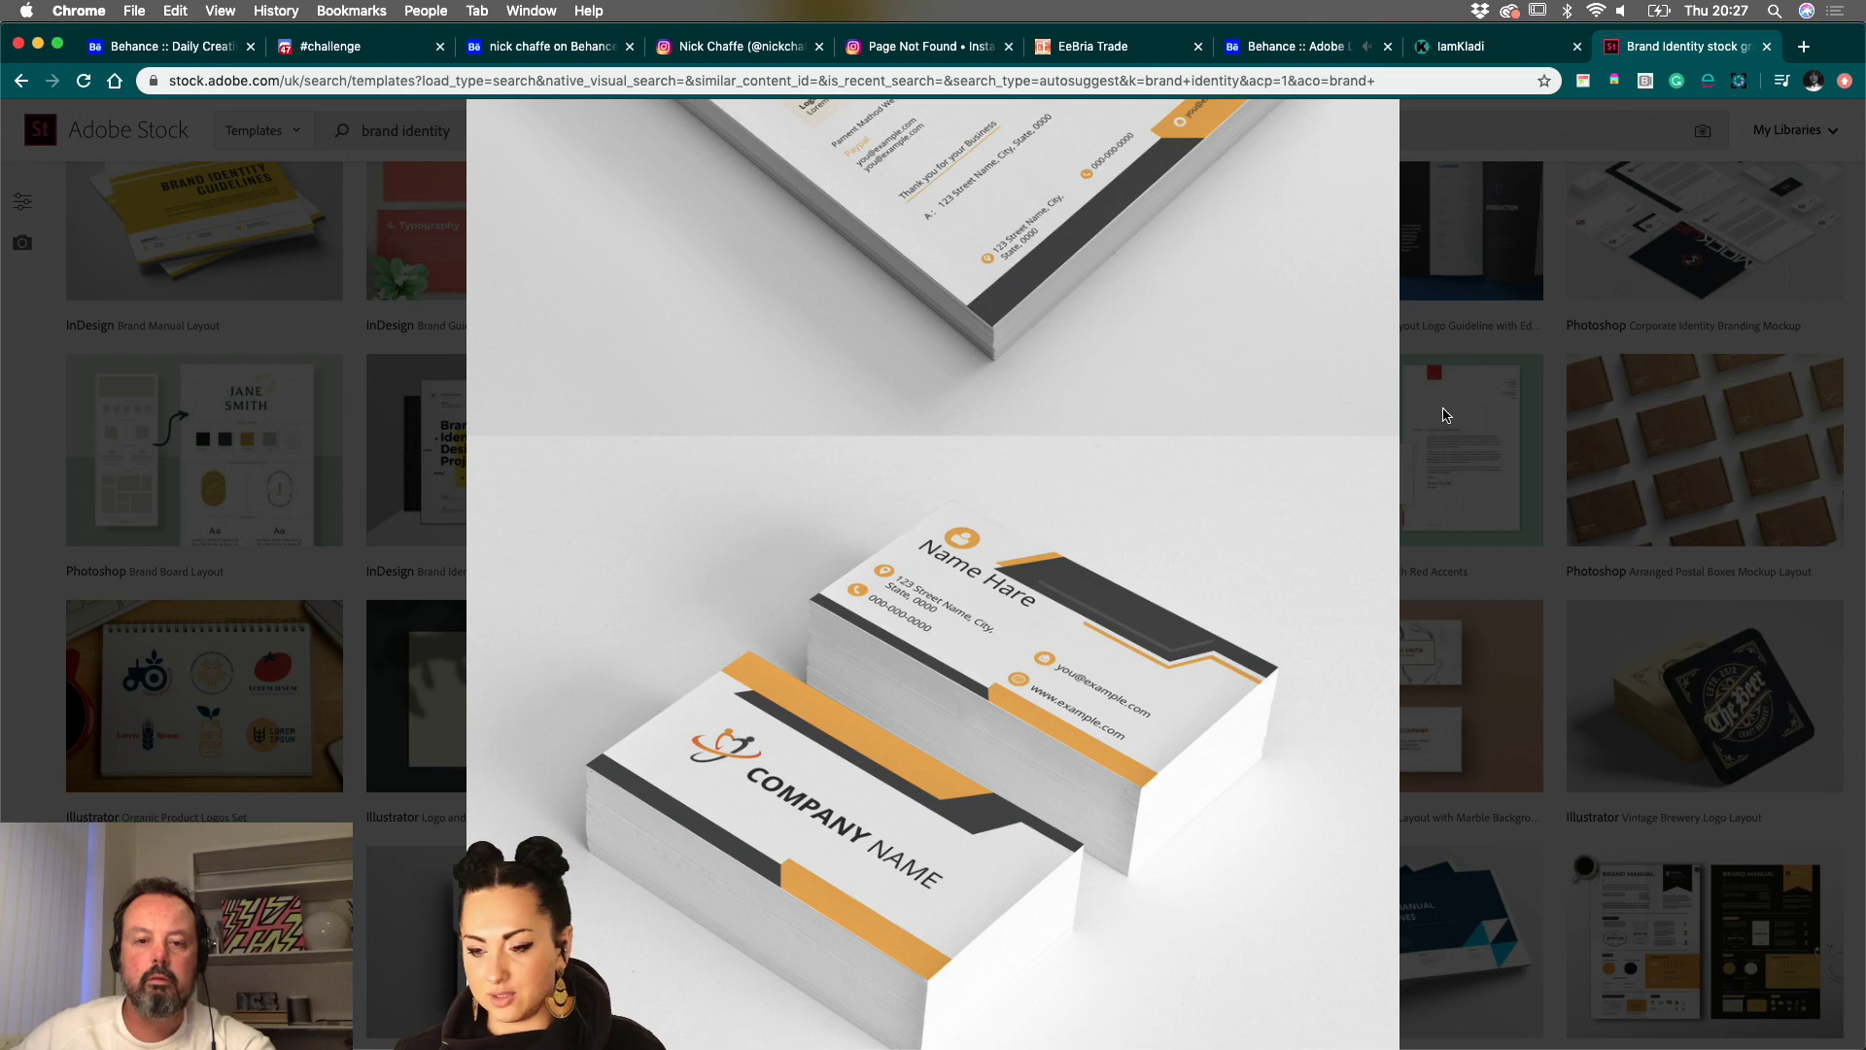
{"action": "scroll", "coordinate": [1444, 415], "scroll_direction": "up", "scroll_amount": 5}
{"action": "scroll", "coordinate": [1444, 415], "scroll_direction": "up", "scroll_amount": 10}
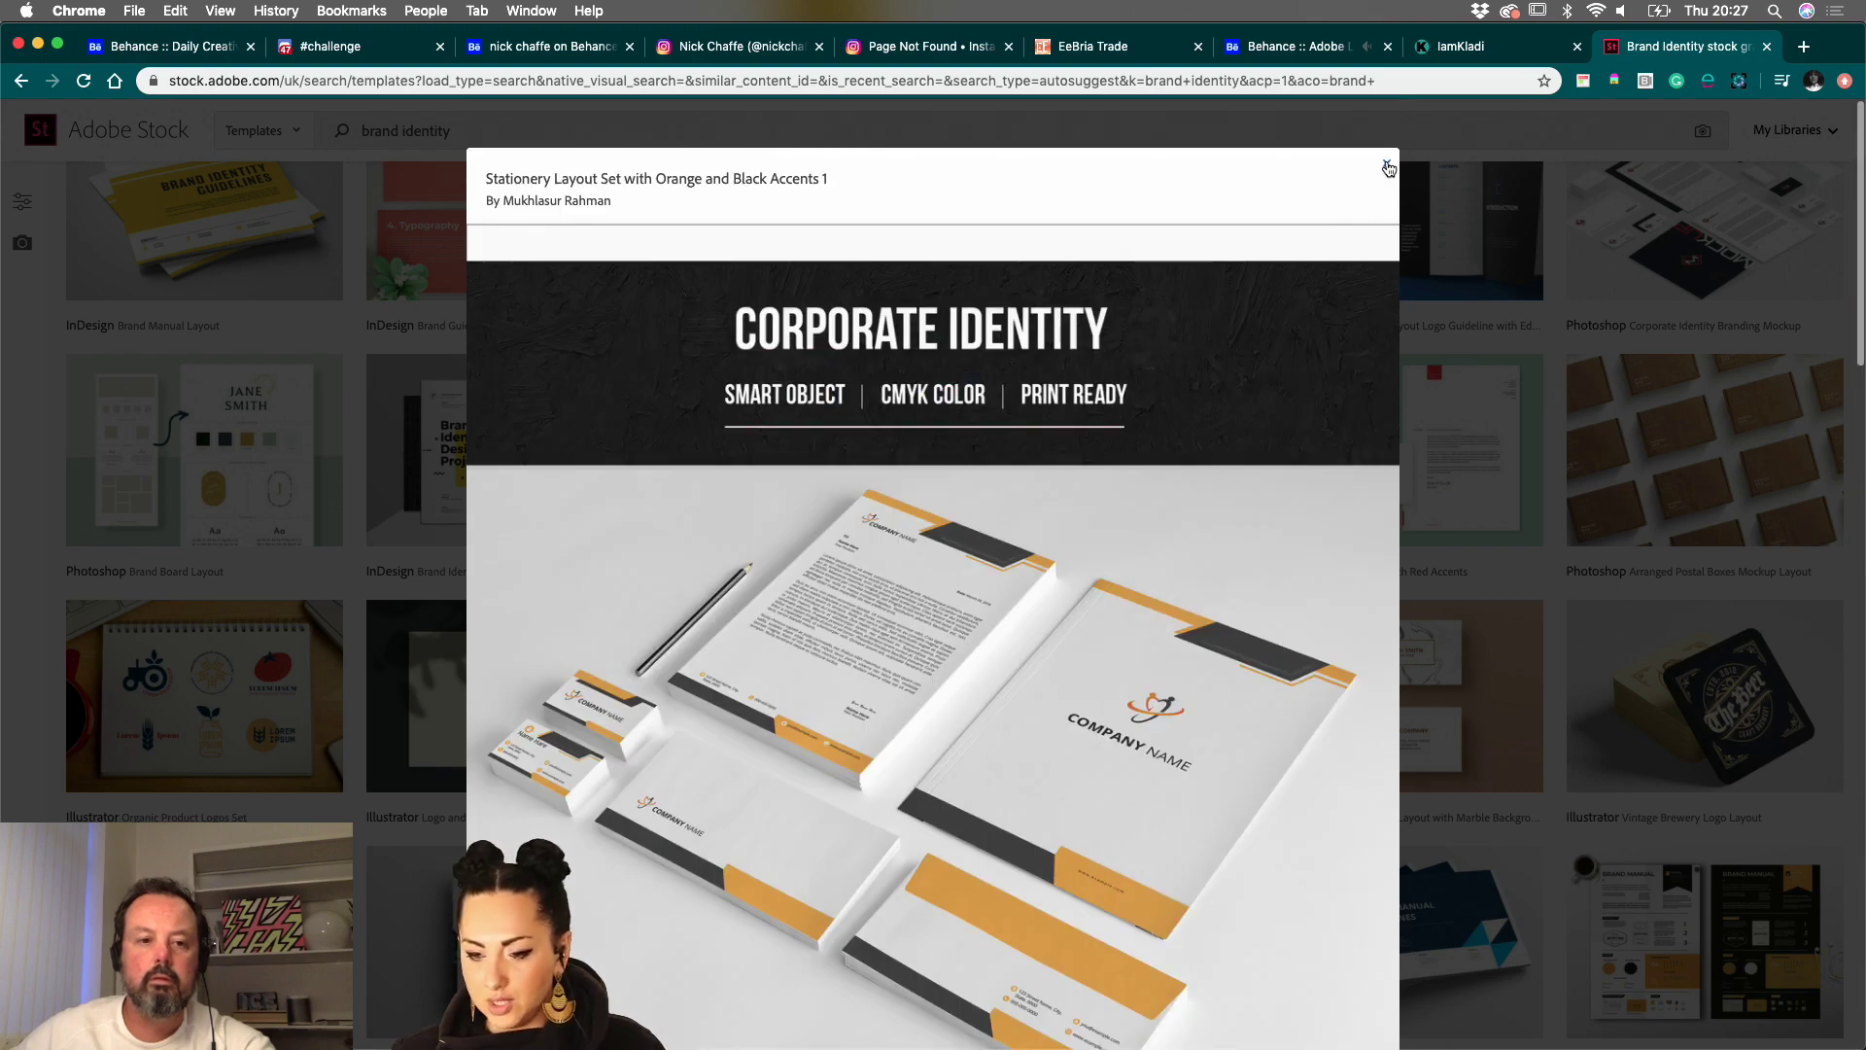
{"action": "left_click", "coordinate": [1389, 161]}
- View the orange and black stationery set's details, browse the surrounding templates and open the search filters
{"action": "left_click", "coordinate": [830, 442]}
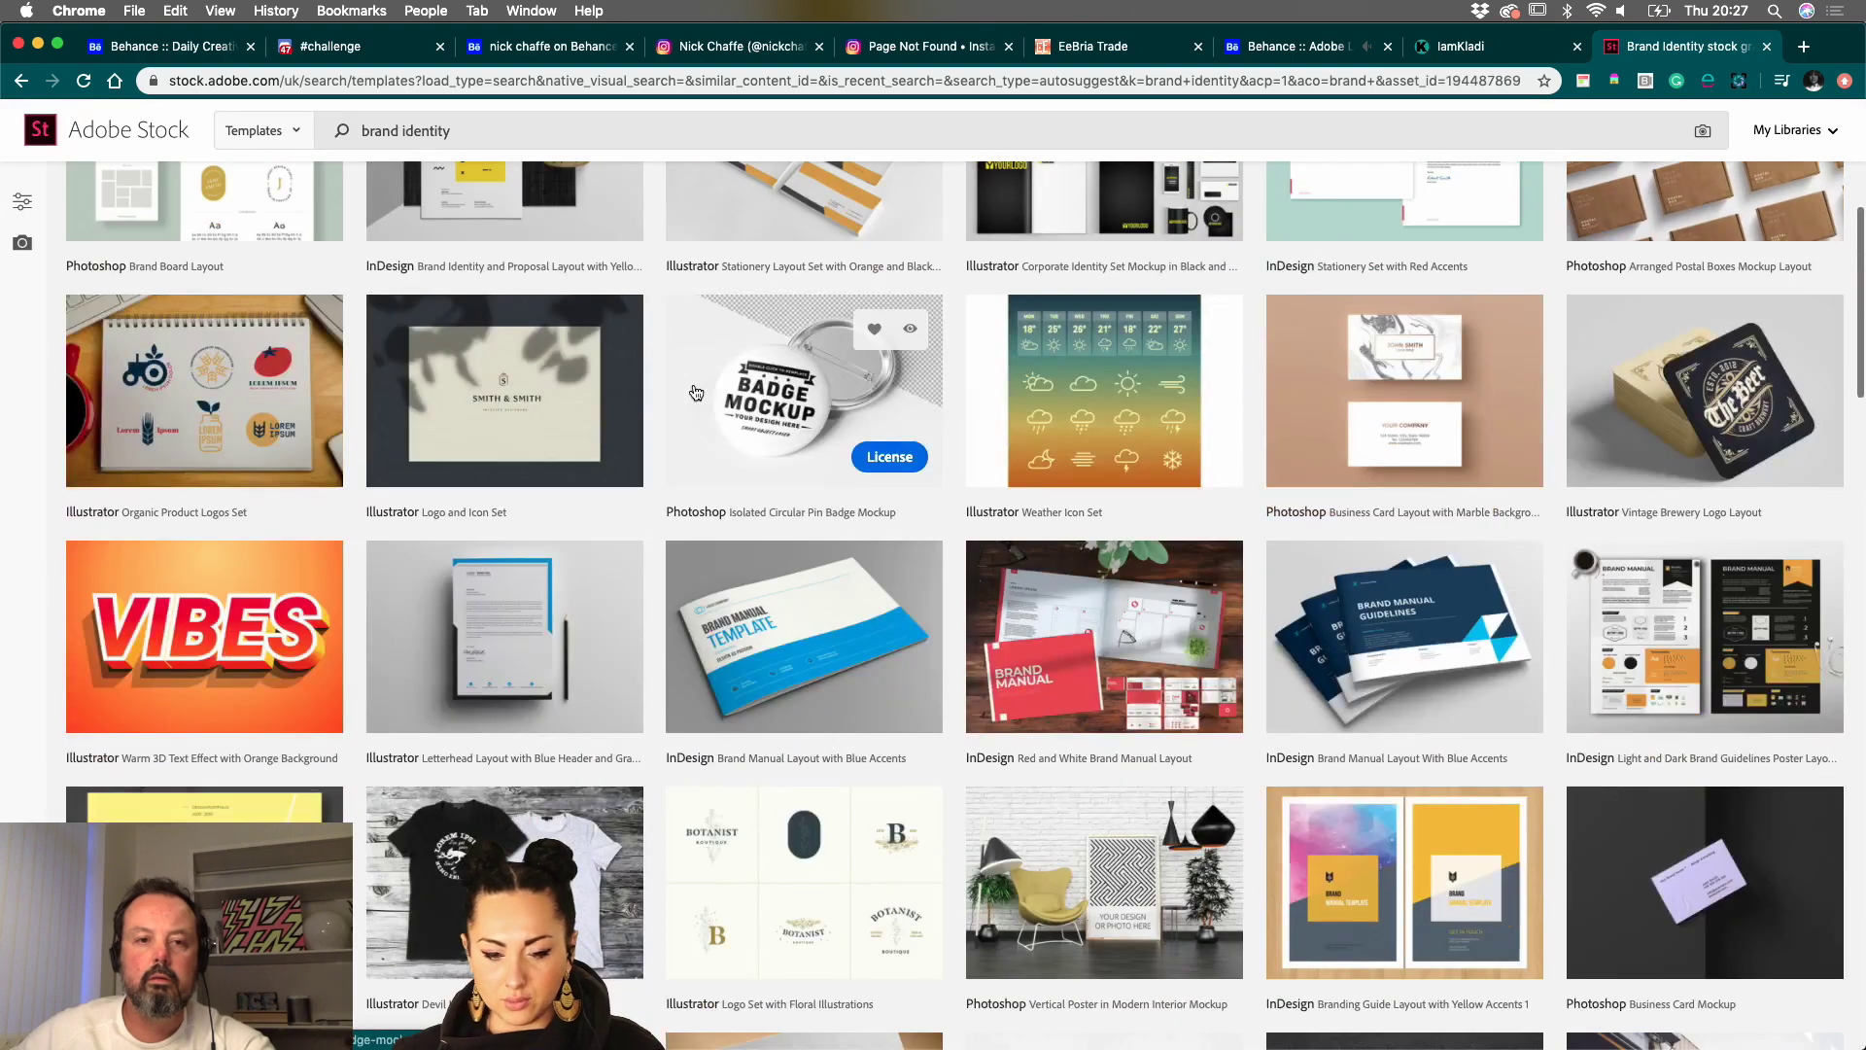
{"action": "scroll", "coordinate": [833, 674], "scroll_direction": "down", "scroll_amount": 4}
{"action": "scroll", "coordinate": [833, 675], "scroll_direction": "up", "scroll_amount": 2}
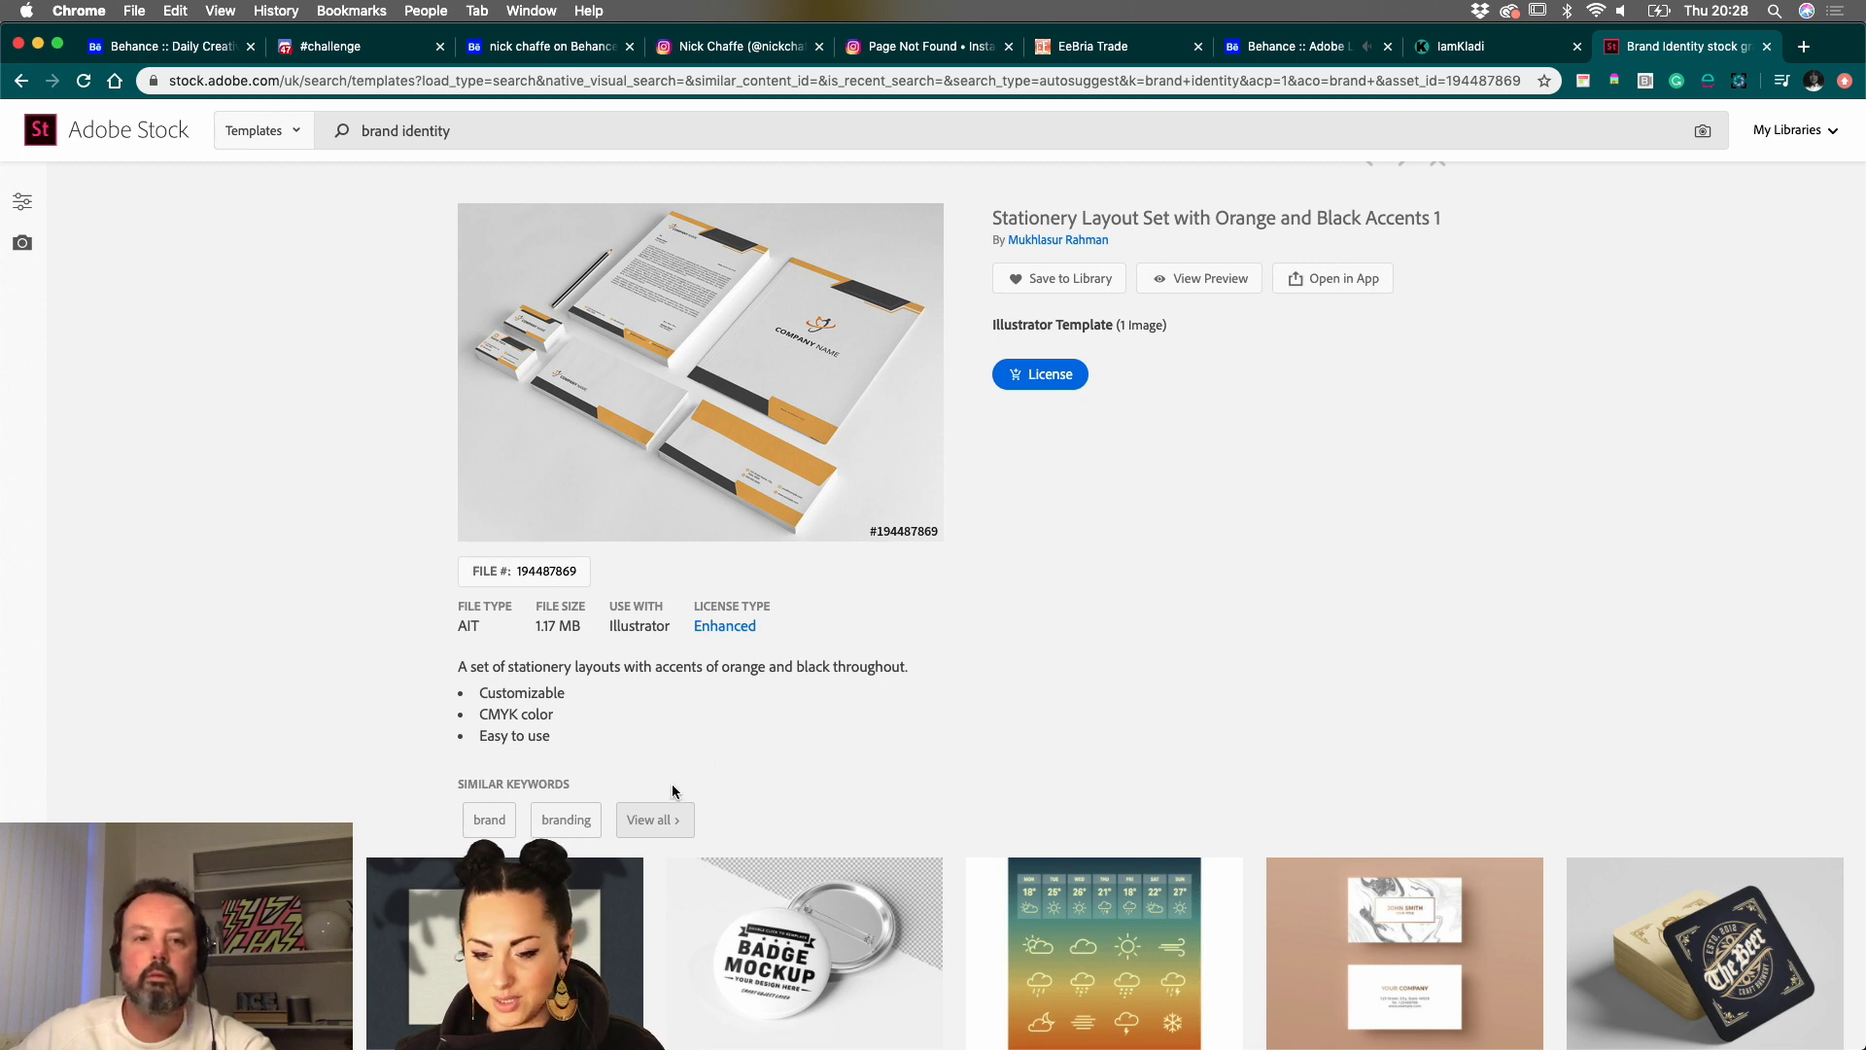
{"action": "scroll", "coordinate": [911, 665], "scroll_direction": "up", "scroll_amount": 1}
{"action": "scroll", "coordinate": [910, 666], "scroll_direction": "up", "scroll_amount": 1}
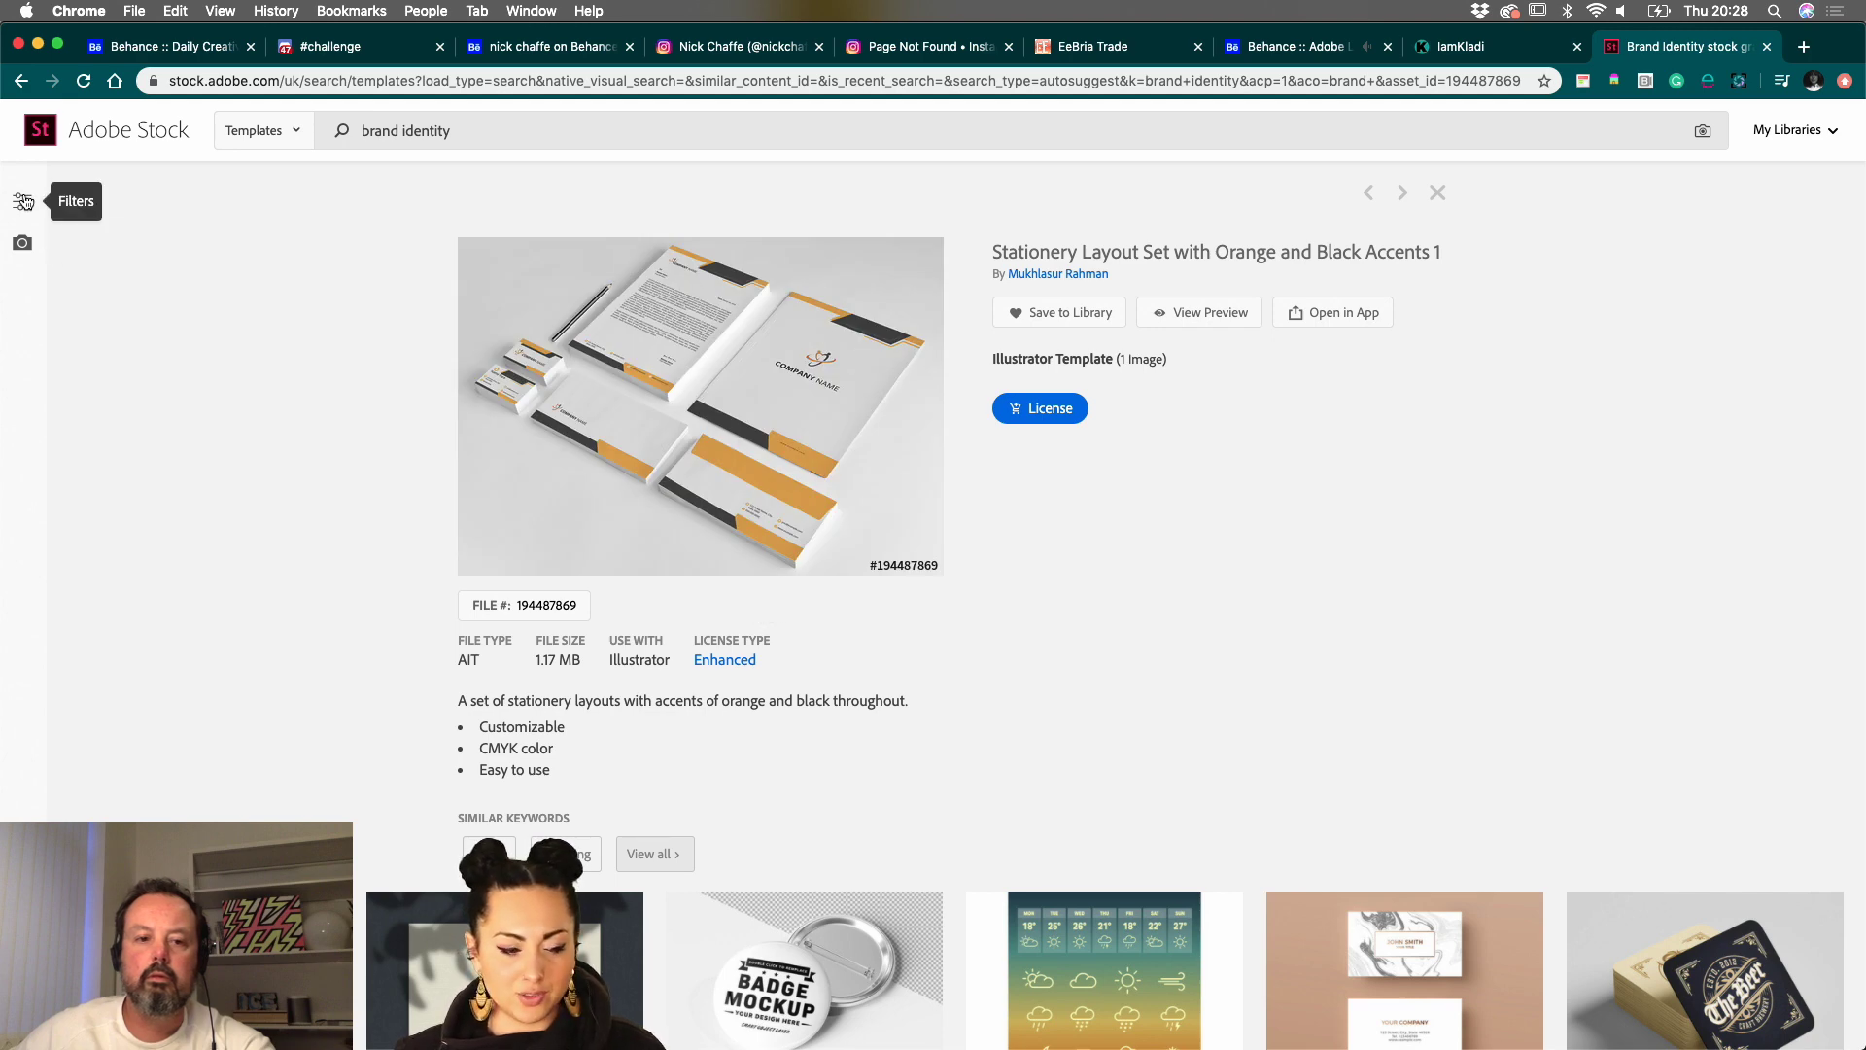
{"action": "left_click", "coordinate": [22, 201]}
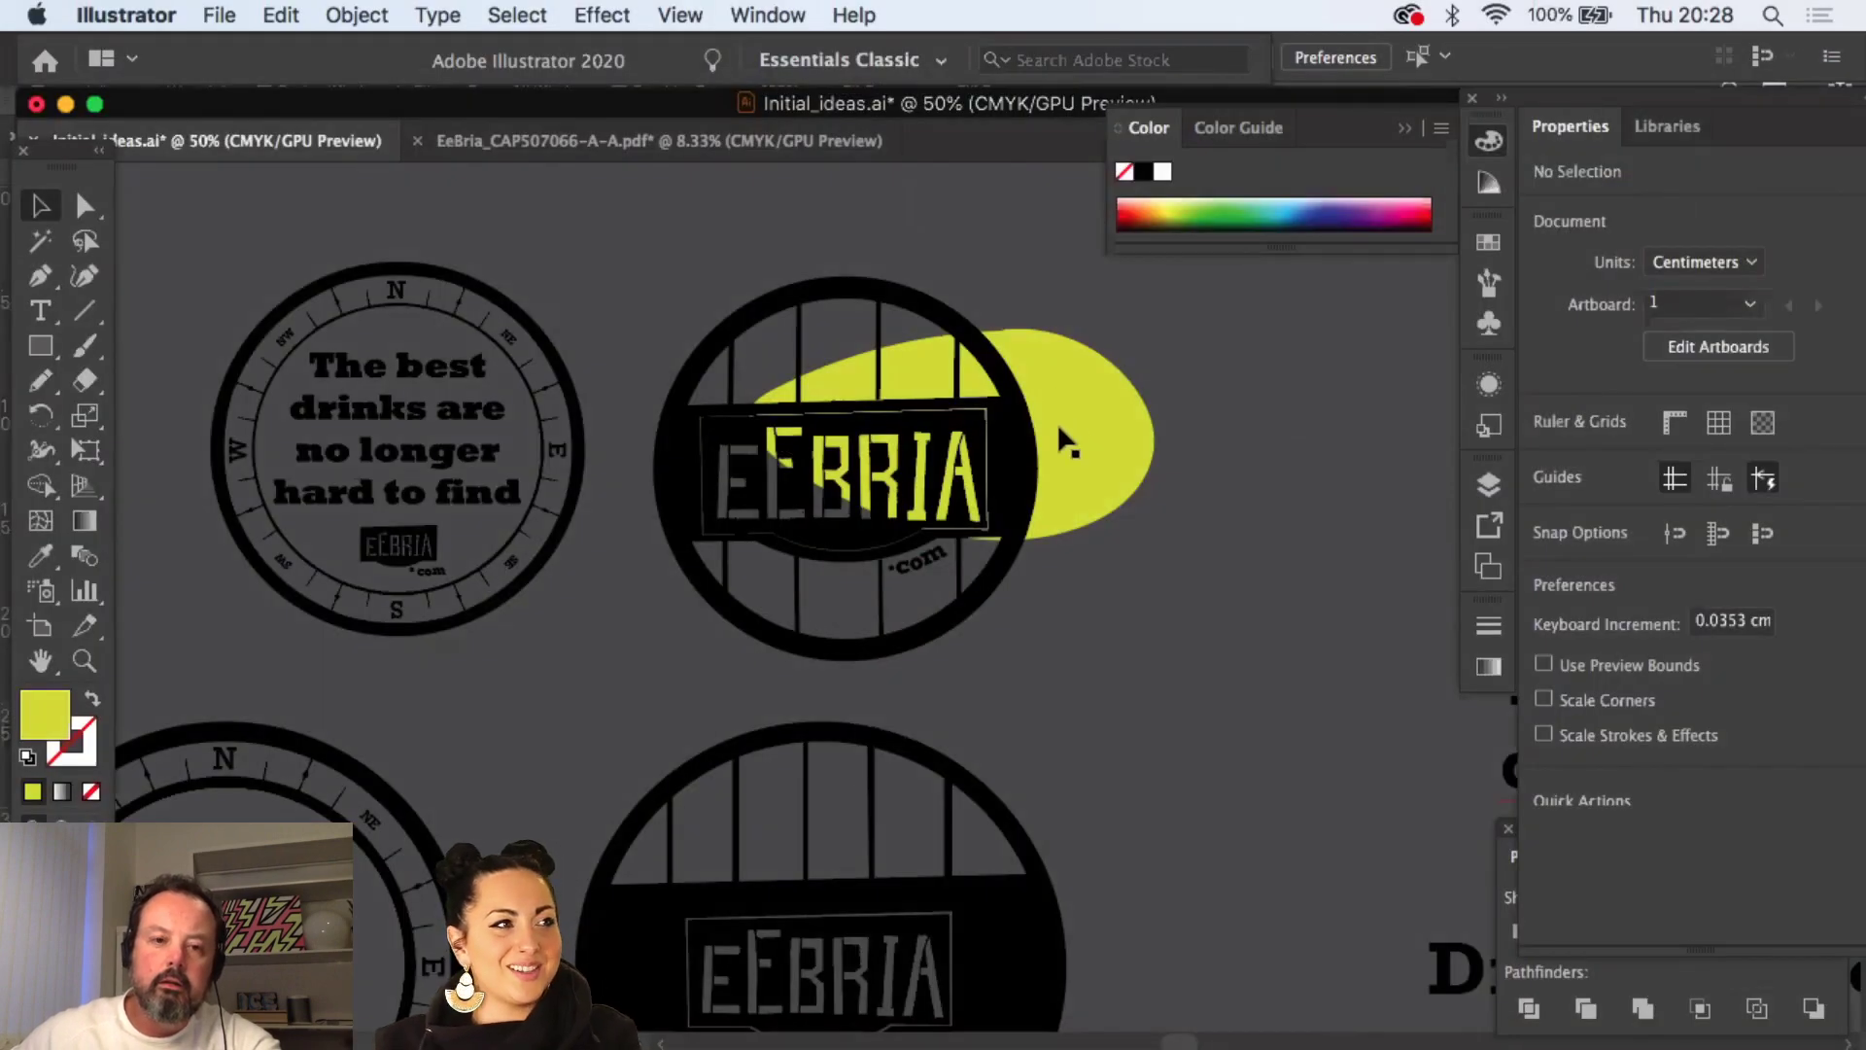
{"action": "left_click", "coordinate": [1032, 434]}
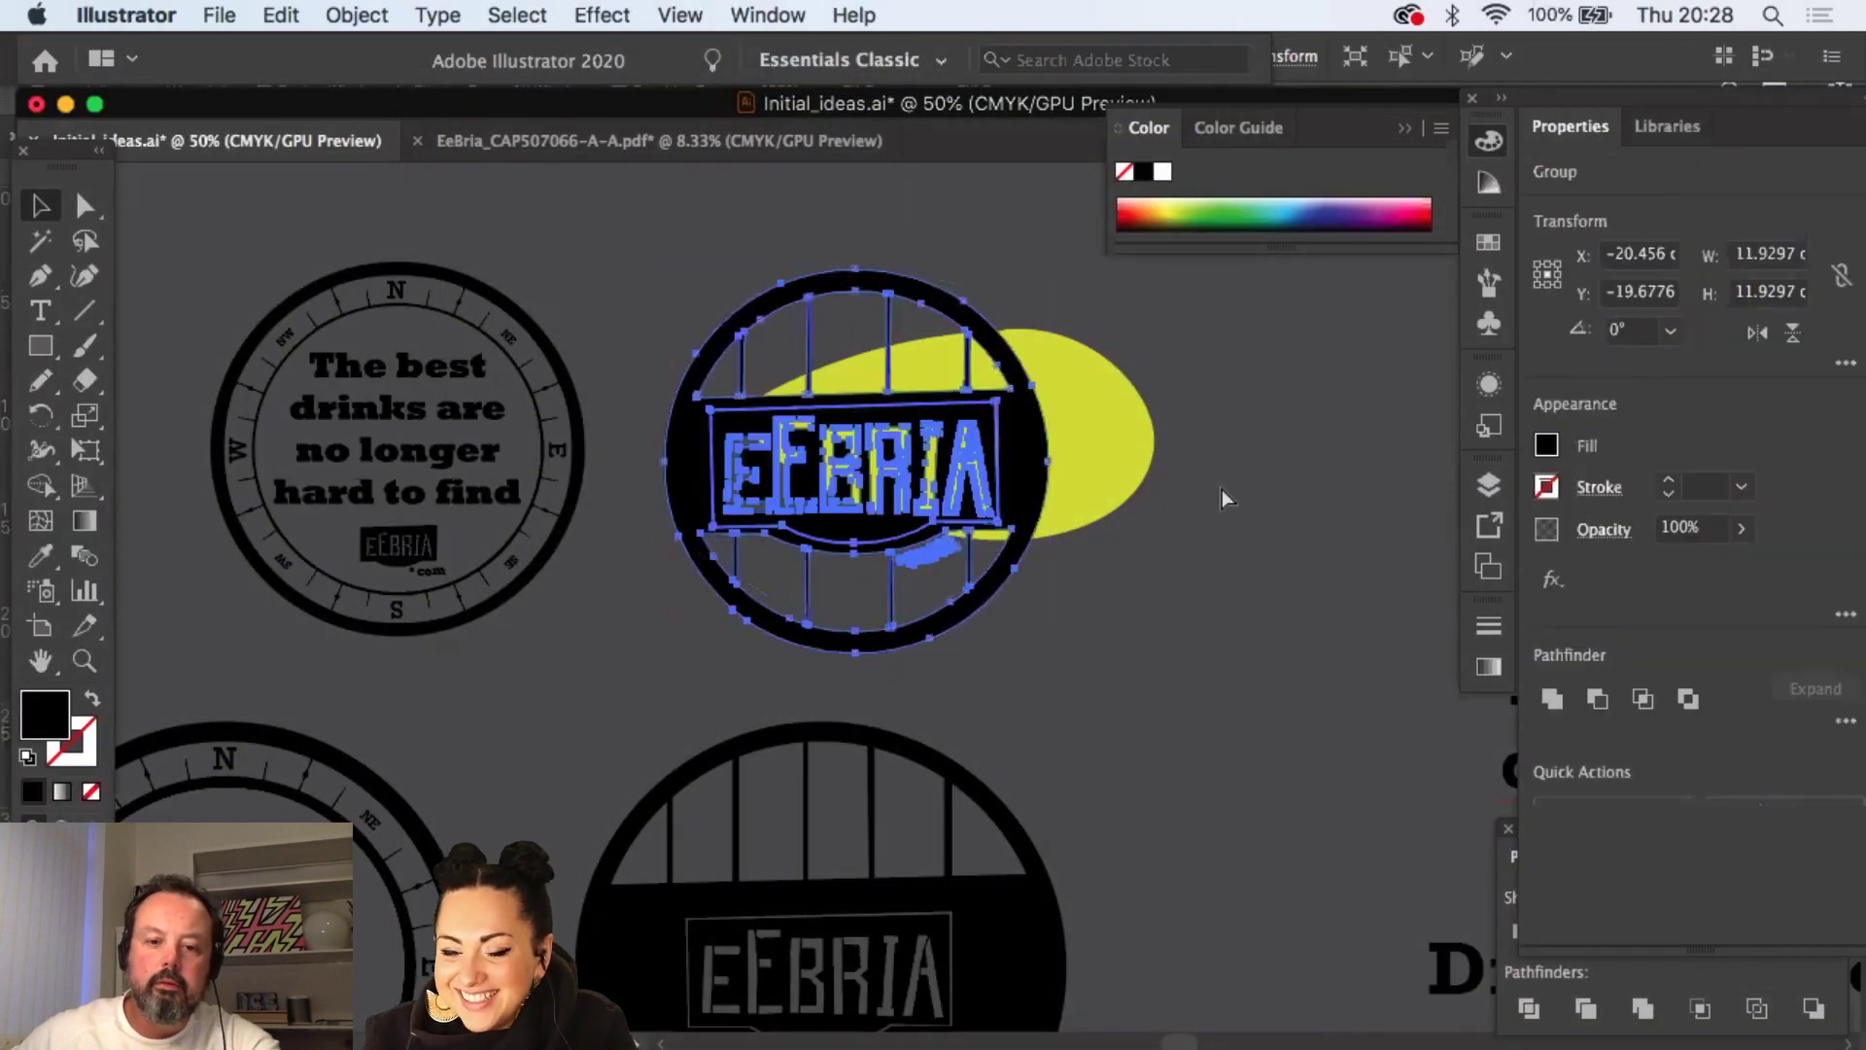
{"action": "key", "text": "super+z"}
{"action": "left_click", "coordinate": [1249, 464]}
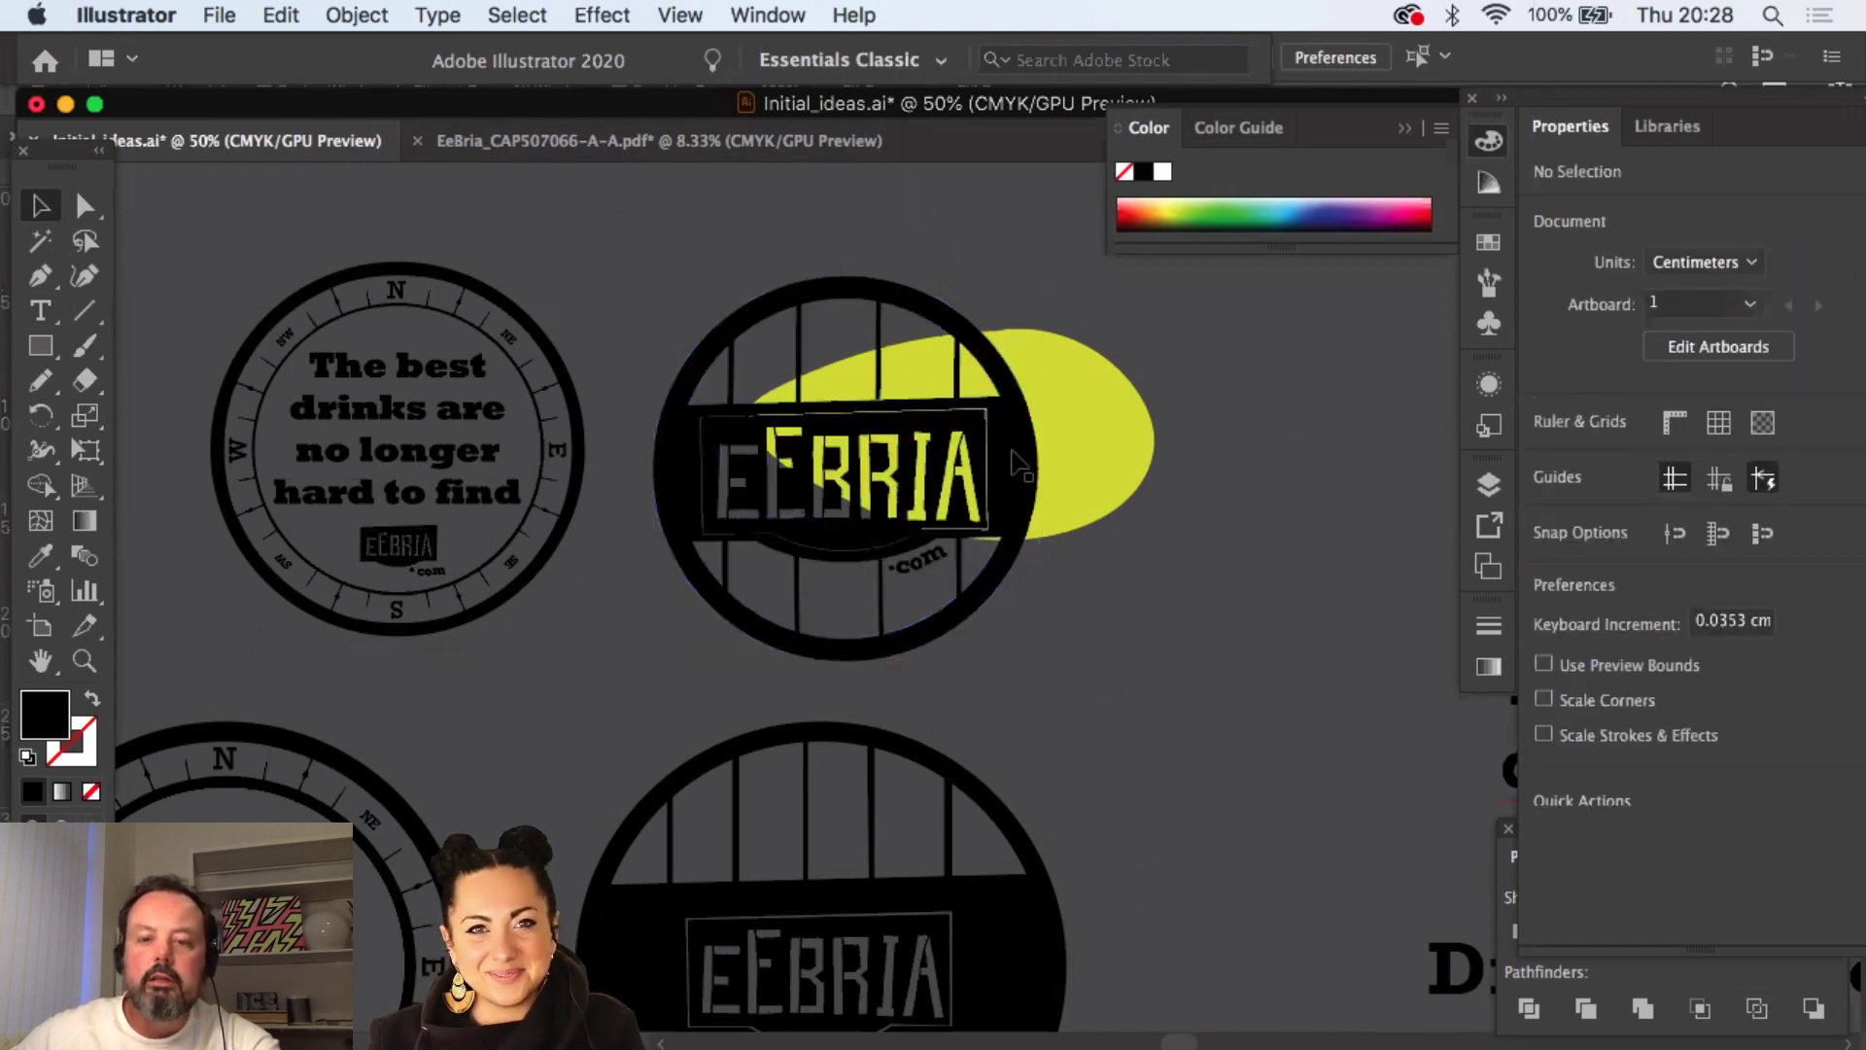
{"action": "left_click", "coordinate": [580, 406]}
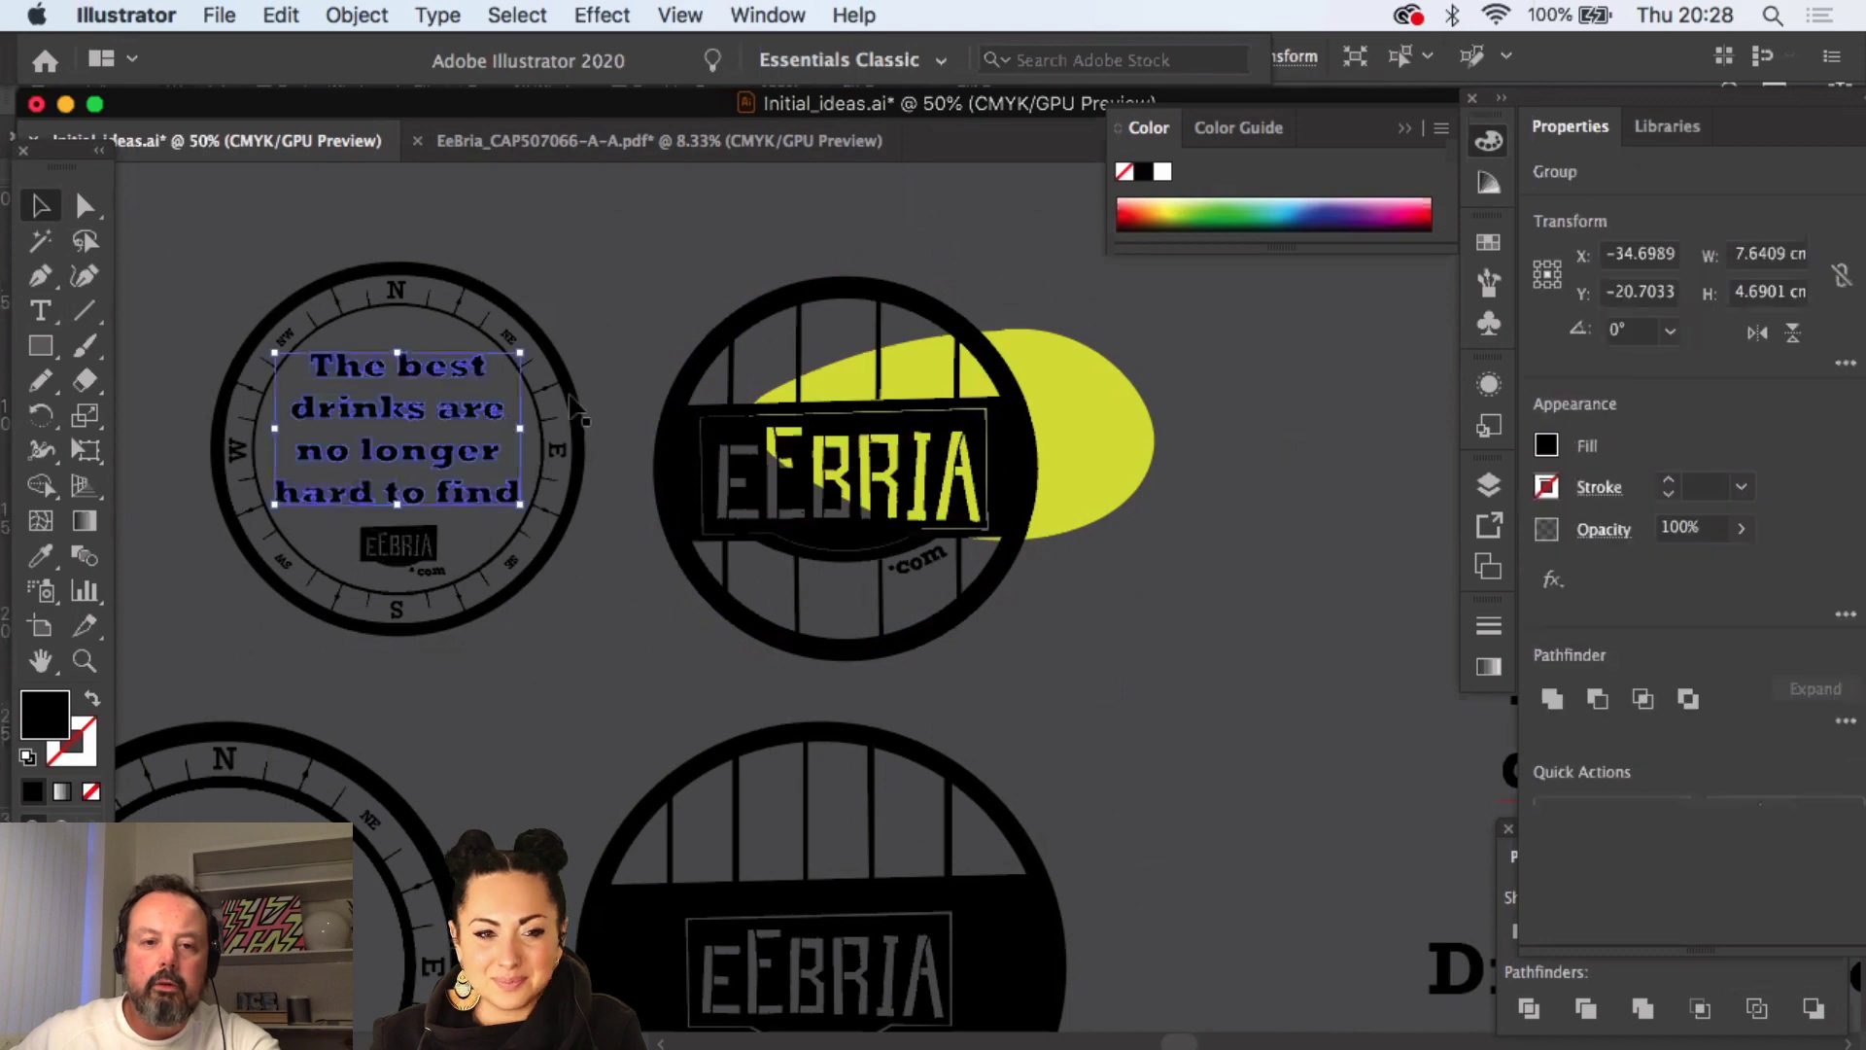
{"action": "left_click", "coordinate": [433, 399]}
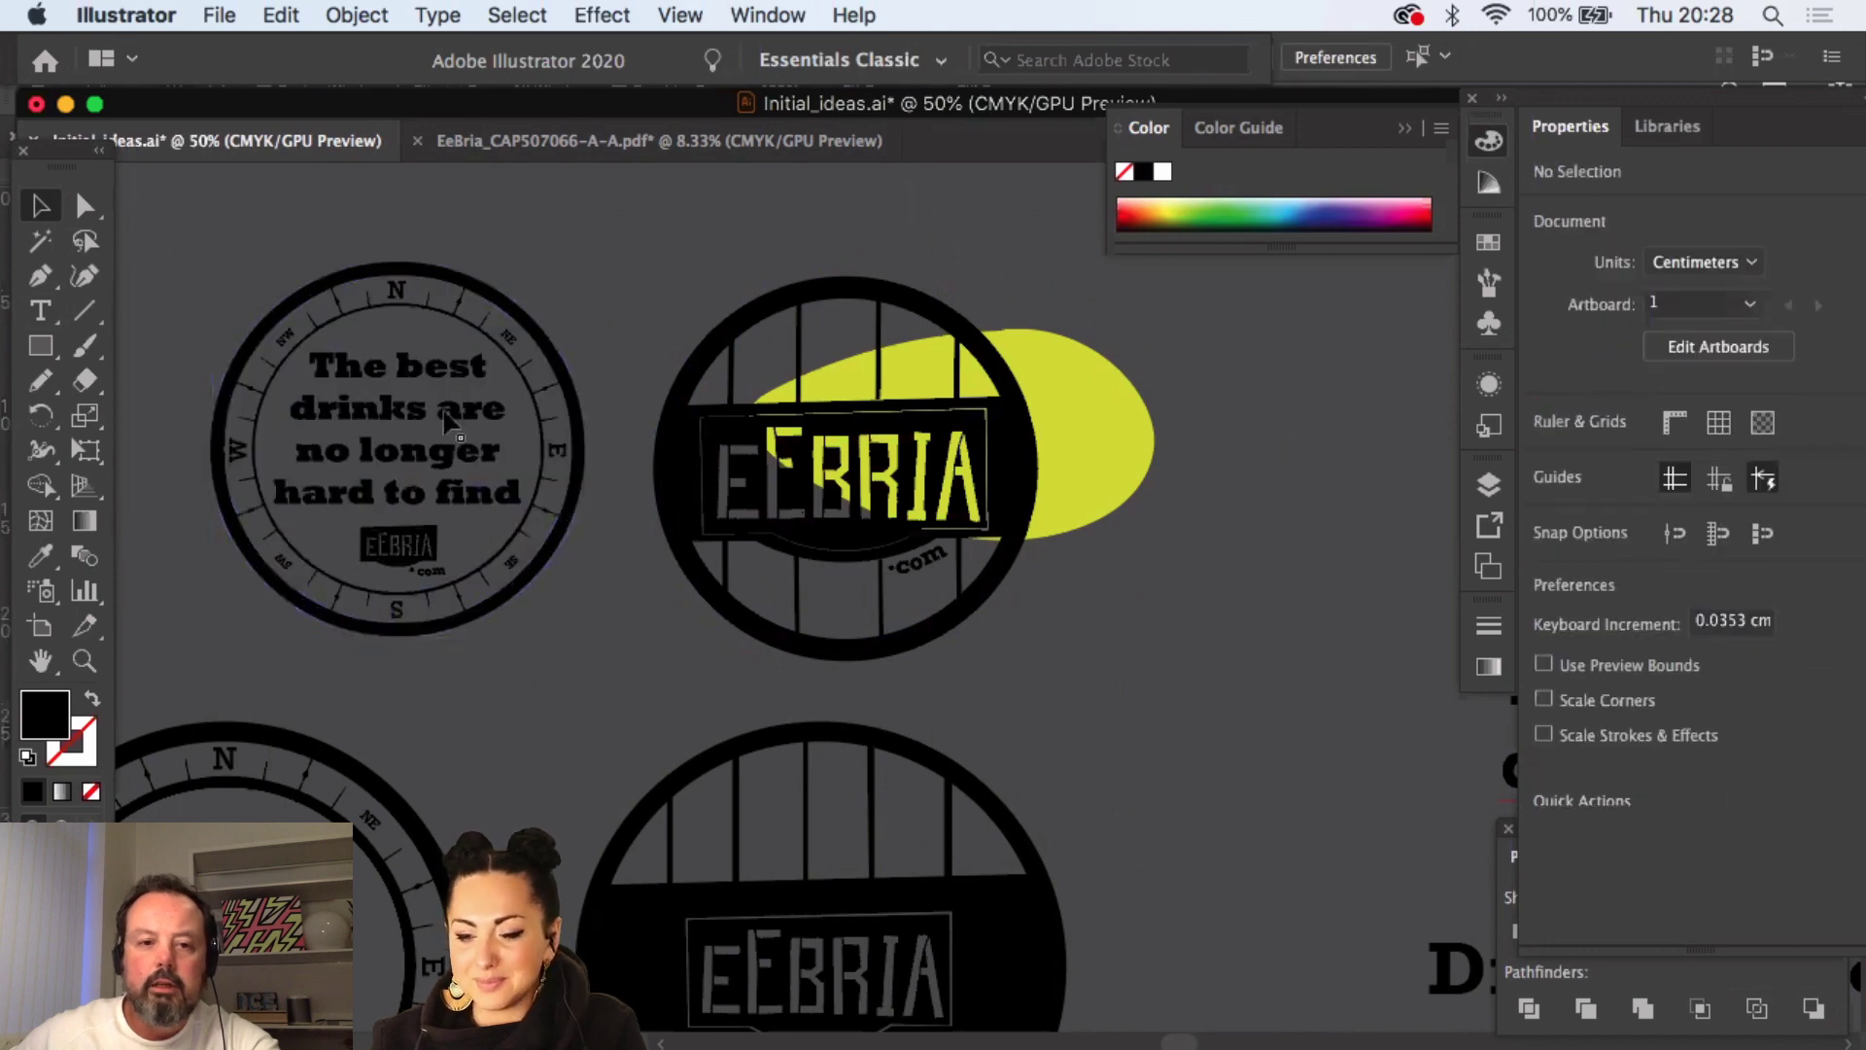
{"action": "left_click", "coordinate": [496, 408]}
{"action": "left_click", "coordinate": [792, 317]}
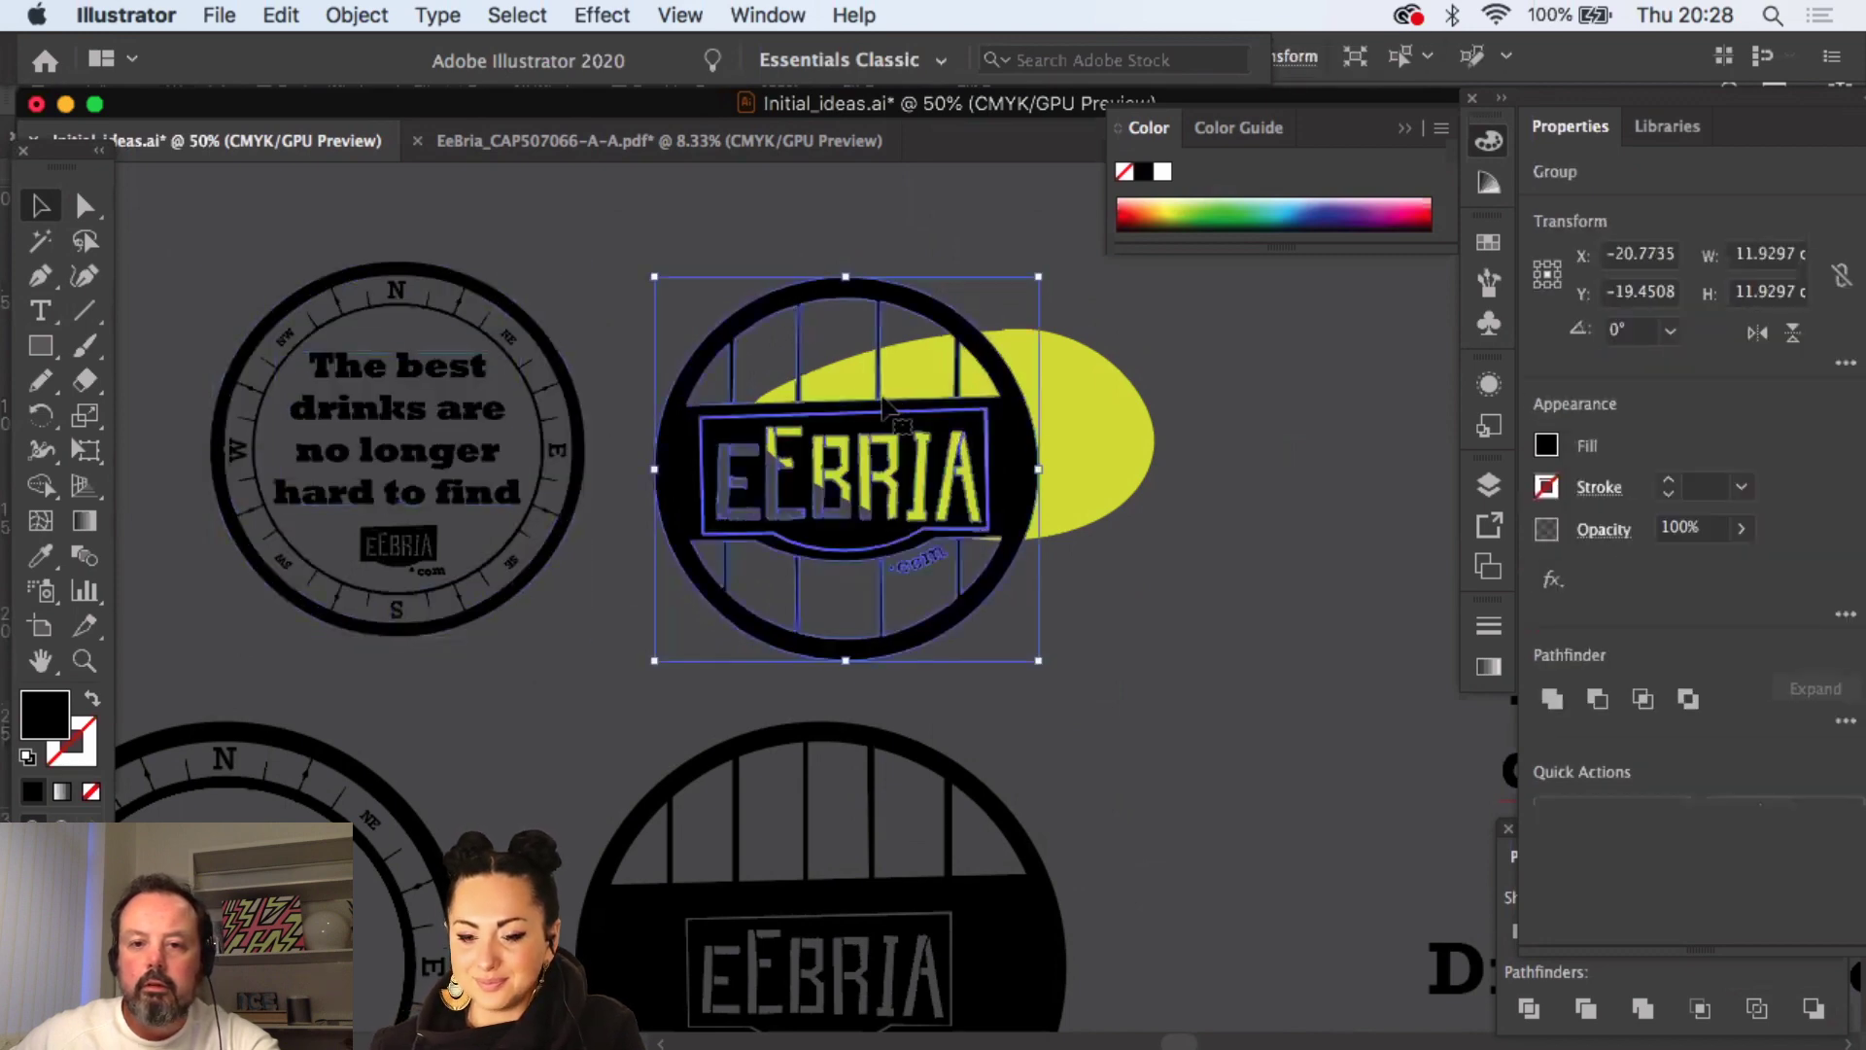
- Move the yellow shape out from behind the barred round badge to the empty area below and beside it
{"action": "left_click", "coordinate": [1108, 473]}
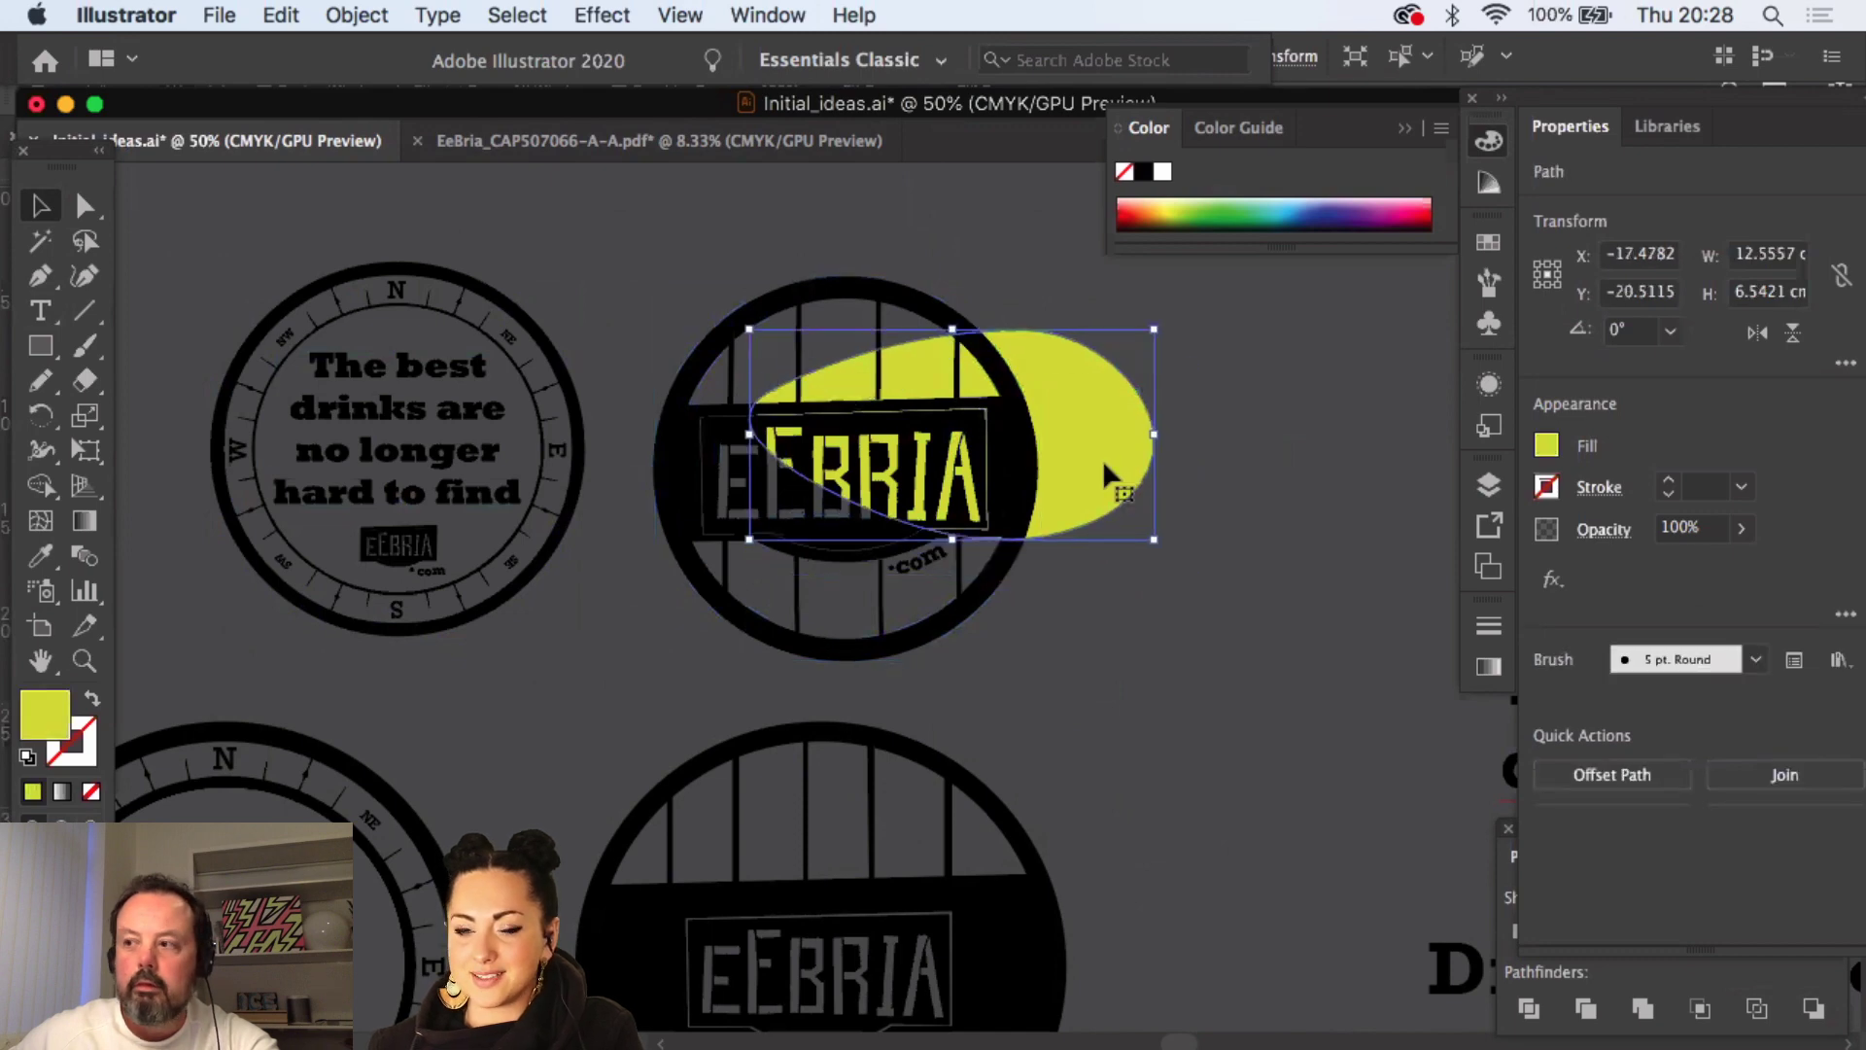
{"action": "left_click_drag", "start_coordinate": [1106, 467], "coordinate": [1089, 518]}
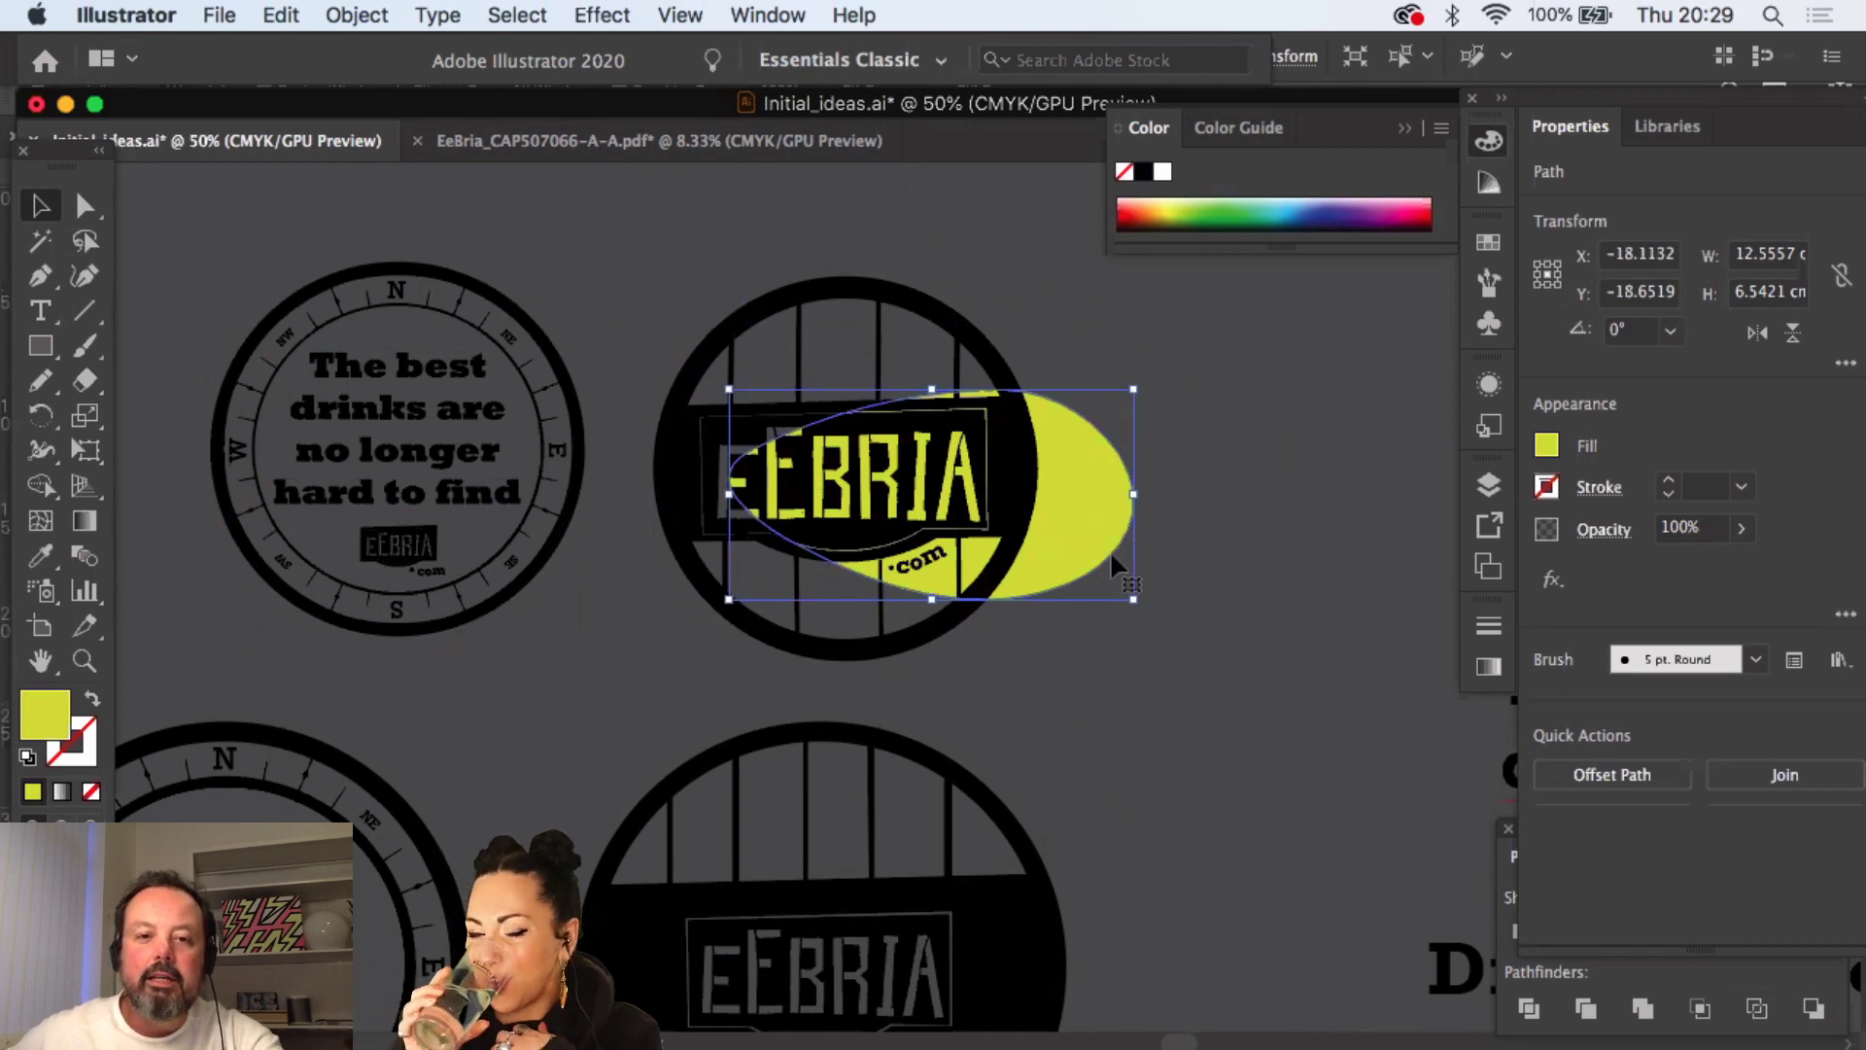
{"action": "left_click_drag", "start_coordinate": [1116, 568], "coordinate": [1250, 796]}
{"action": "left_click_drag", "start_coordinate": [1181, 528], "coordinate": [644, 258]}
{"action": "left_click", "coordinate": [387, 490]}
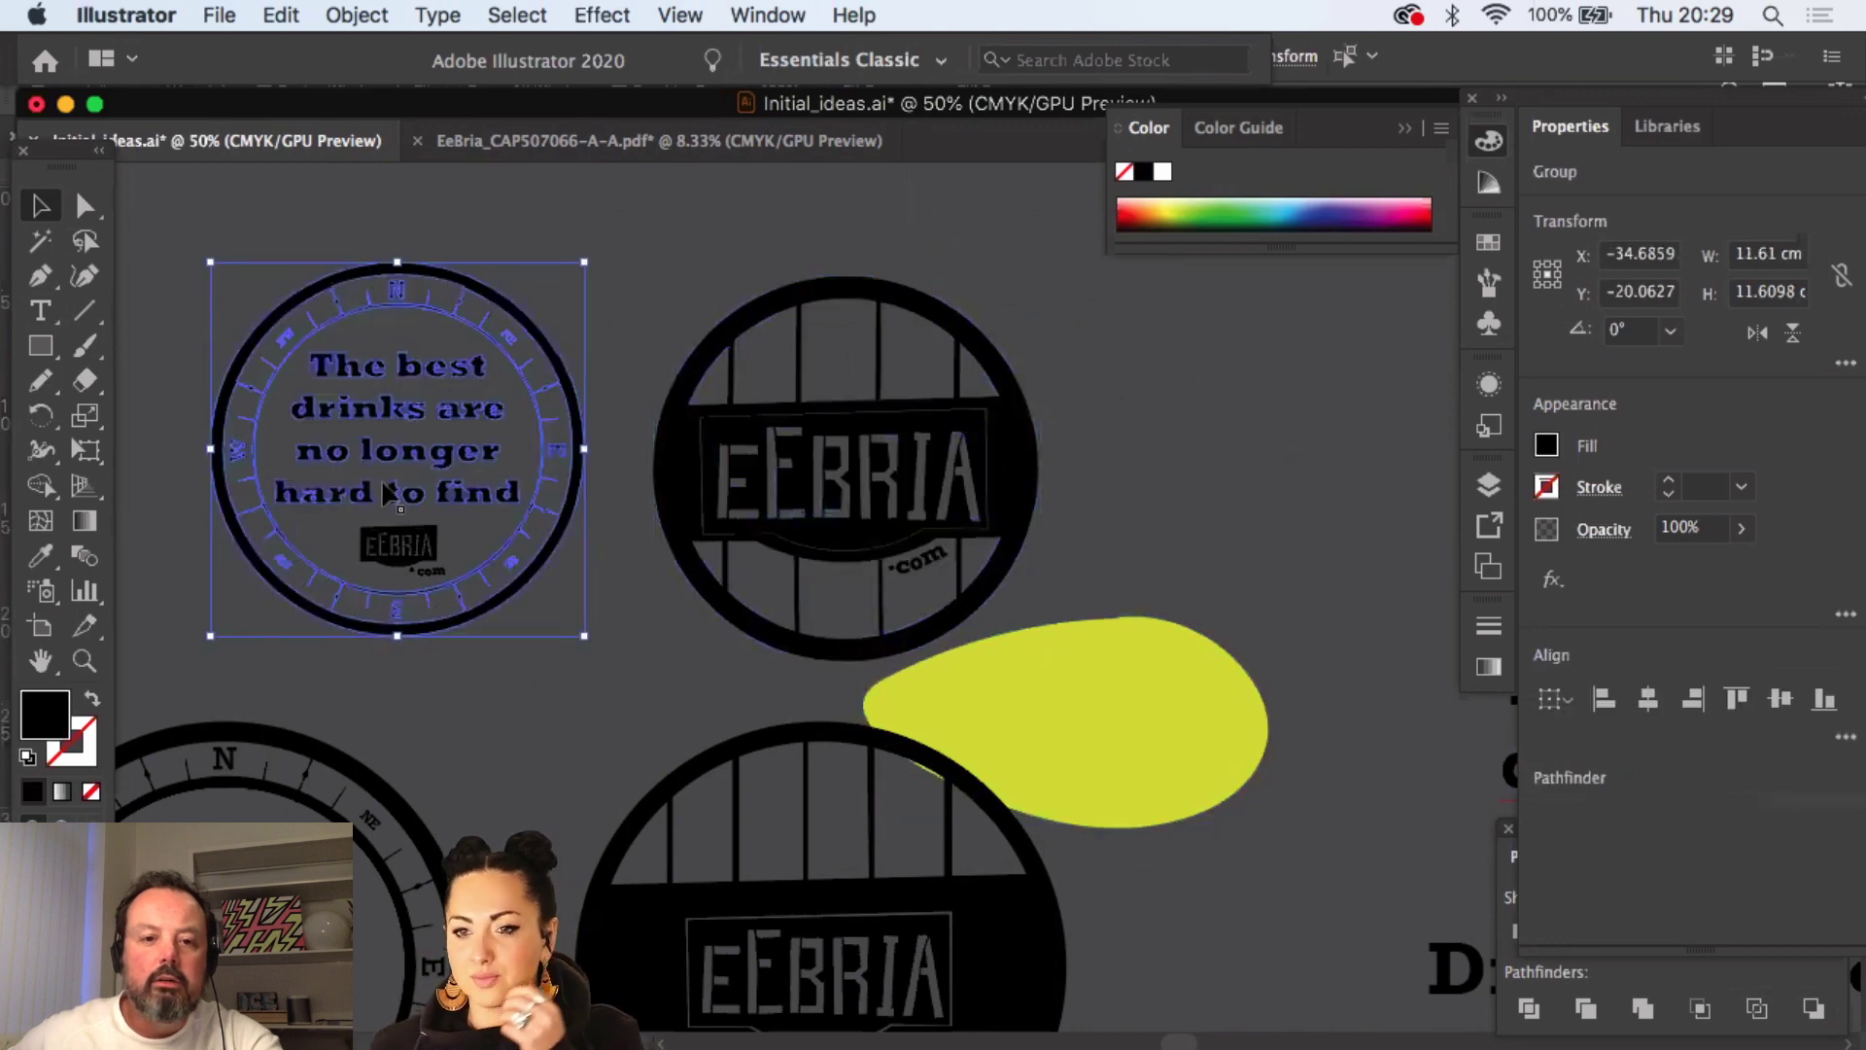
{"action": "left_click_drag", "start_coordinate": [895, 696], "coordinate": [1107, 674]}
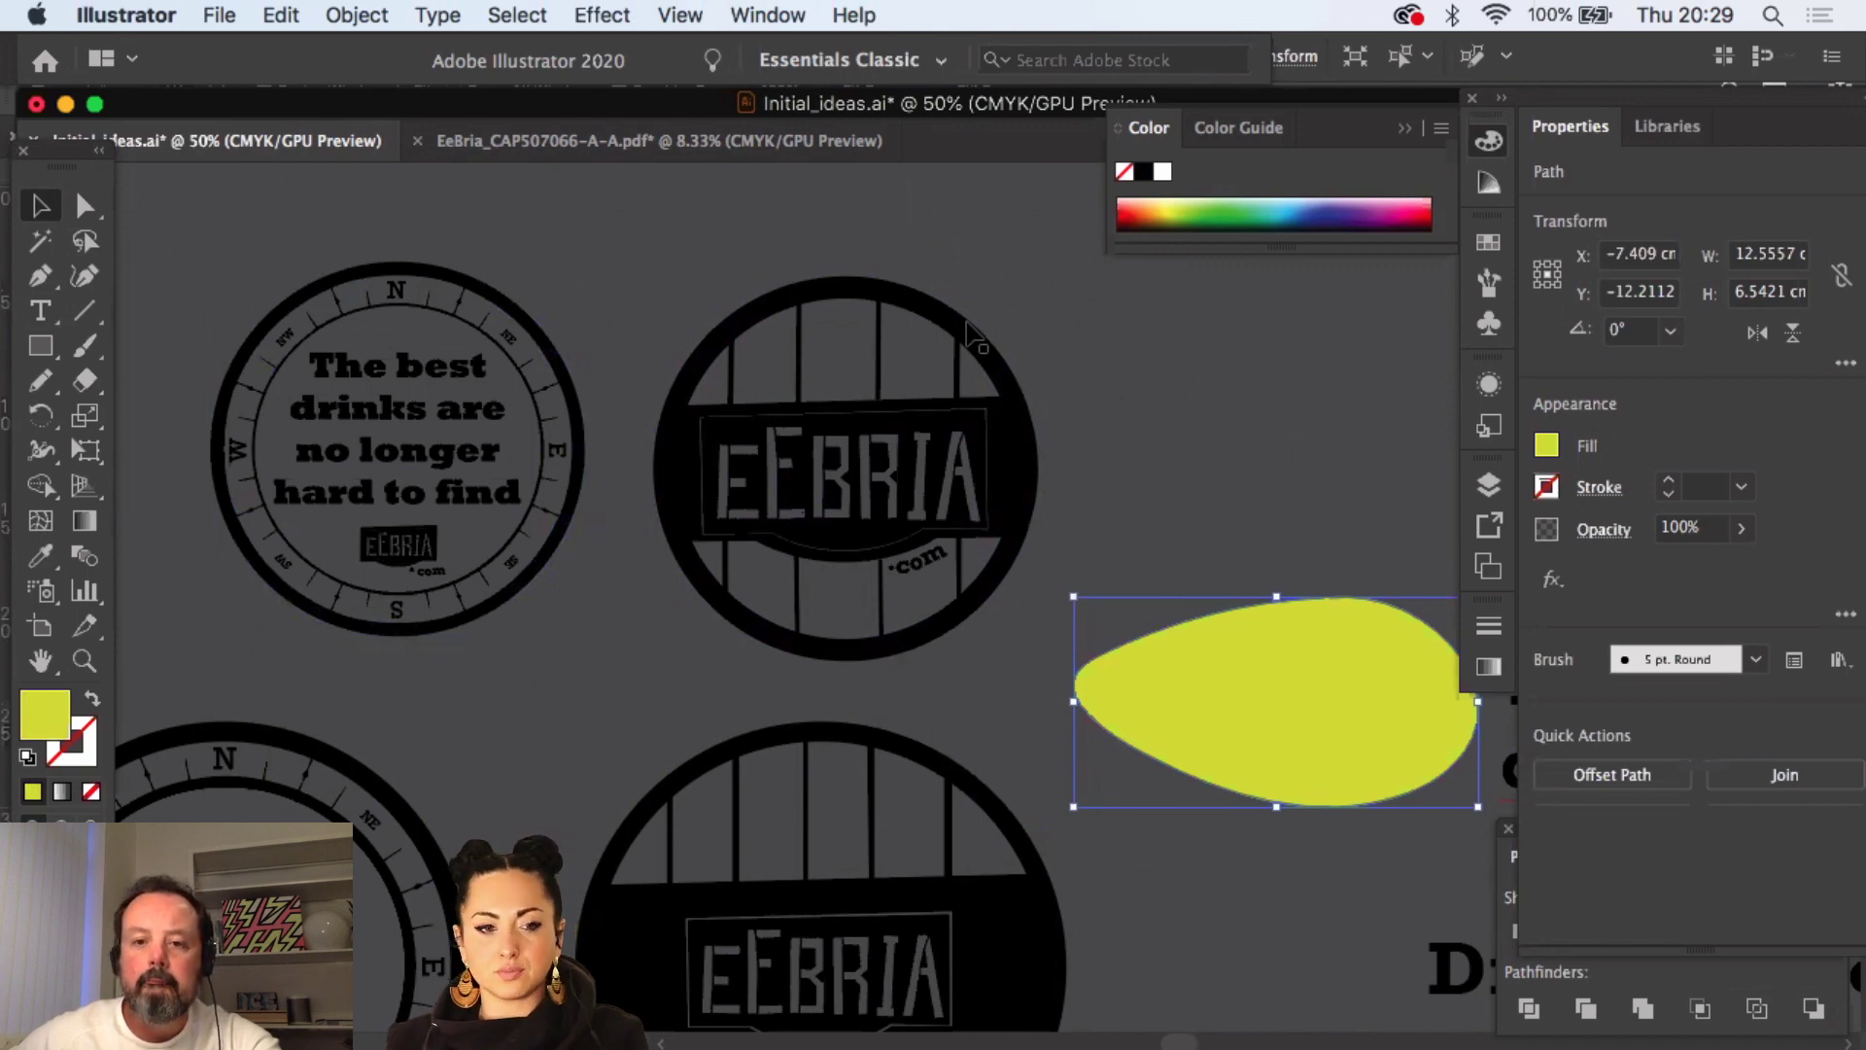
{"action": "left_click", "coordinate": [967, 330]}
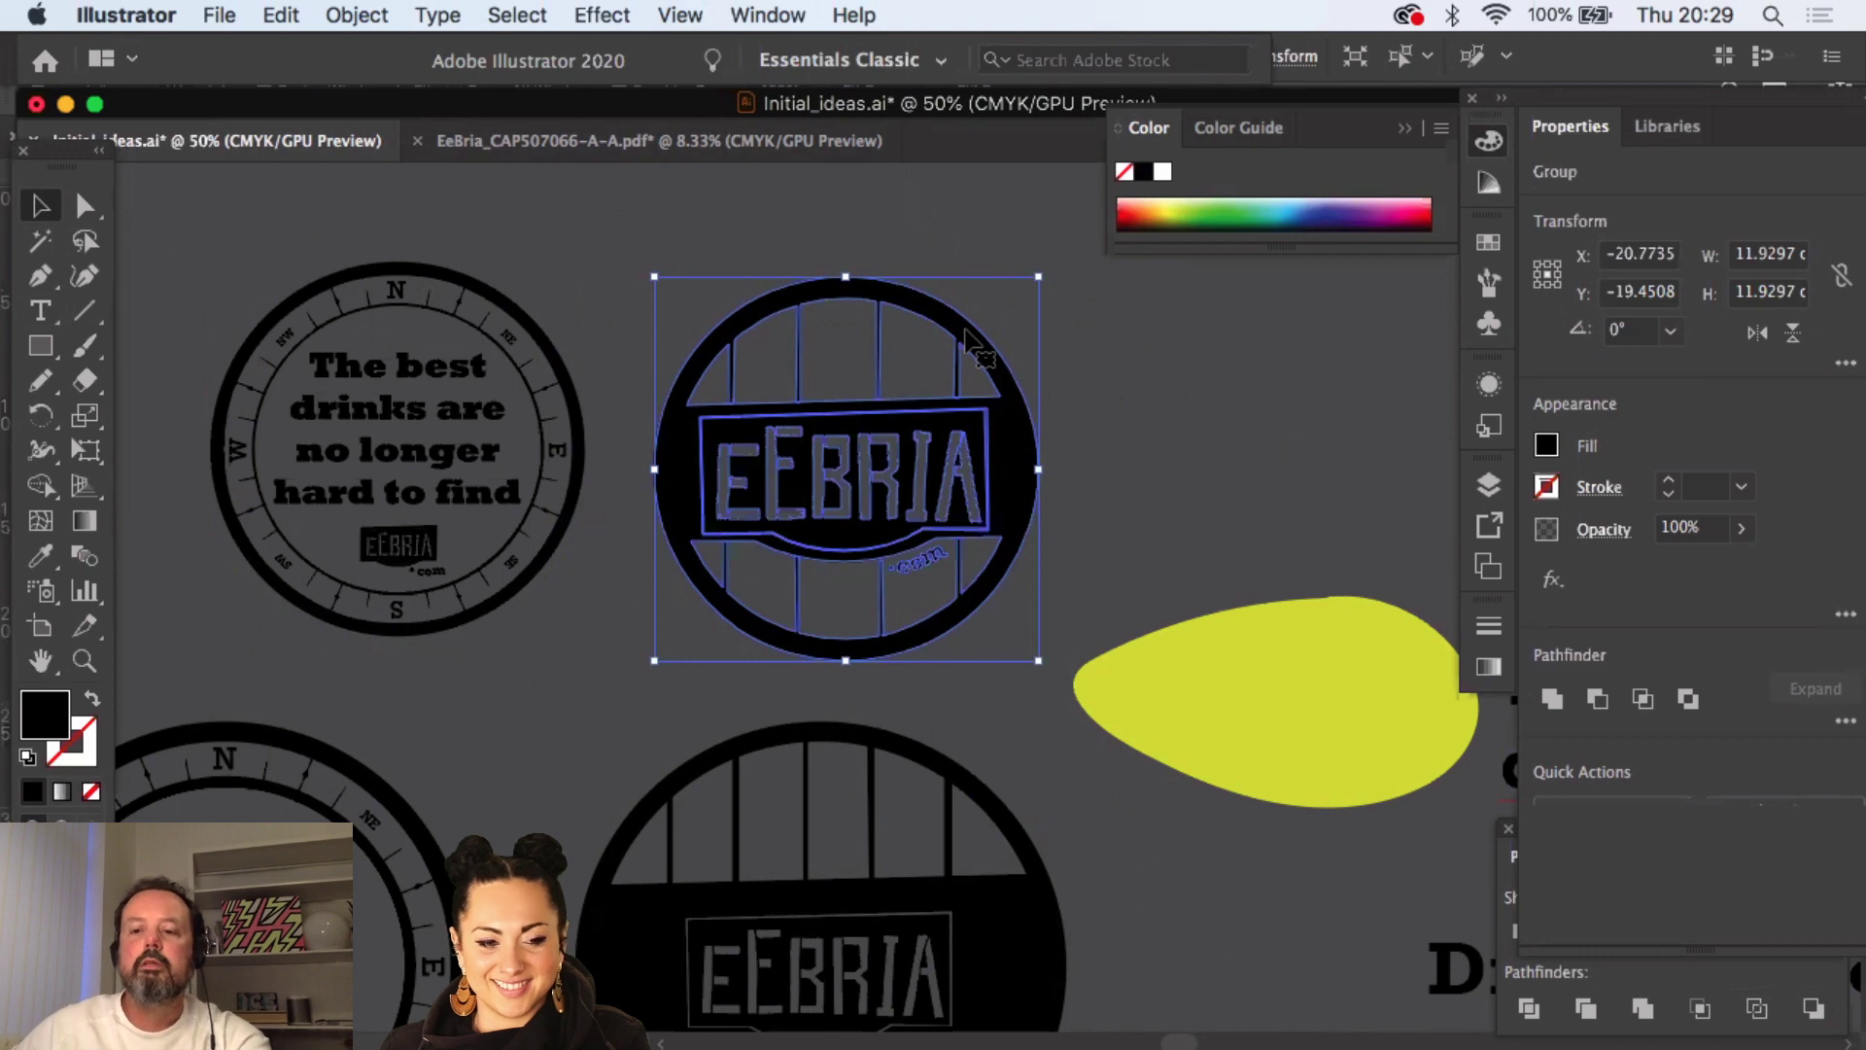
- Switch to the EeBria.com beer mat letterpress.mp4 video in QuickTime Player, shift its window sideways and try to play it
{"action": "mouse_move", "coordinate": [1032, 1045]}
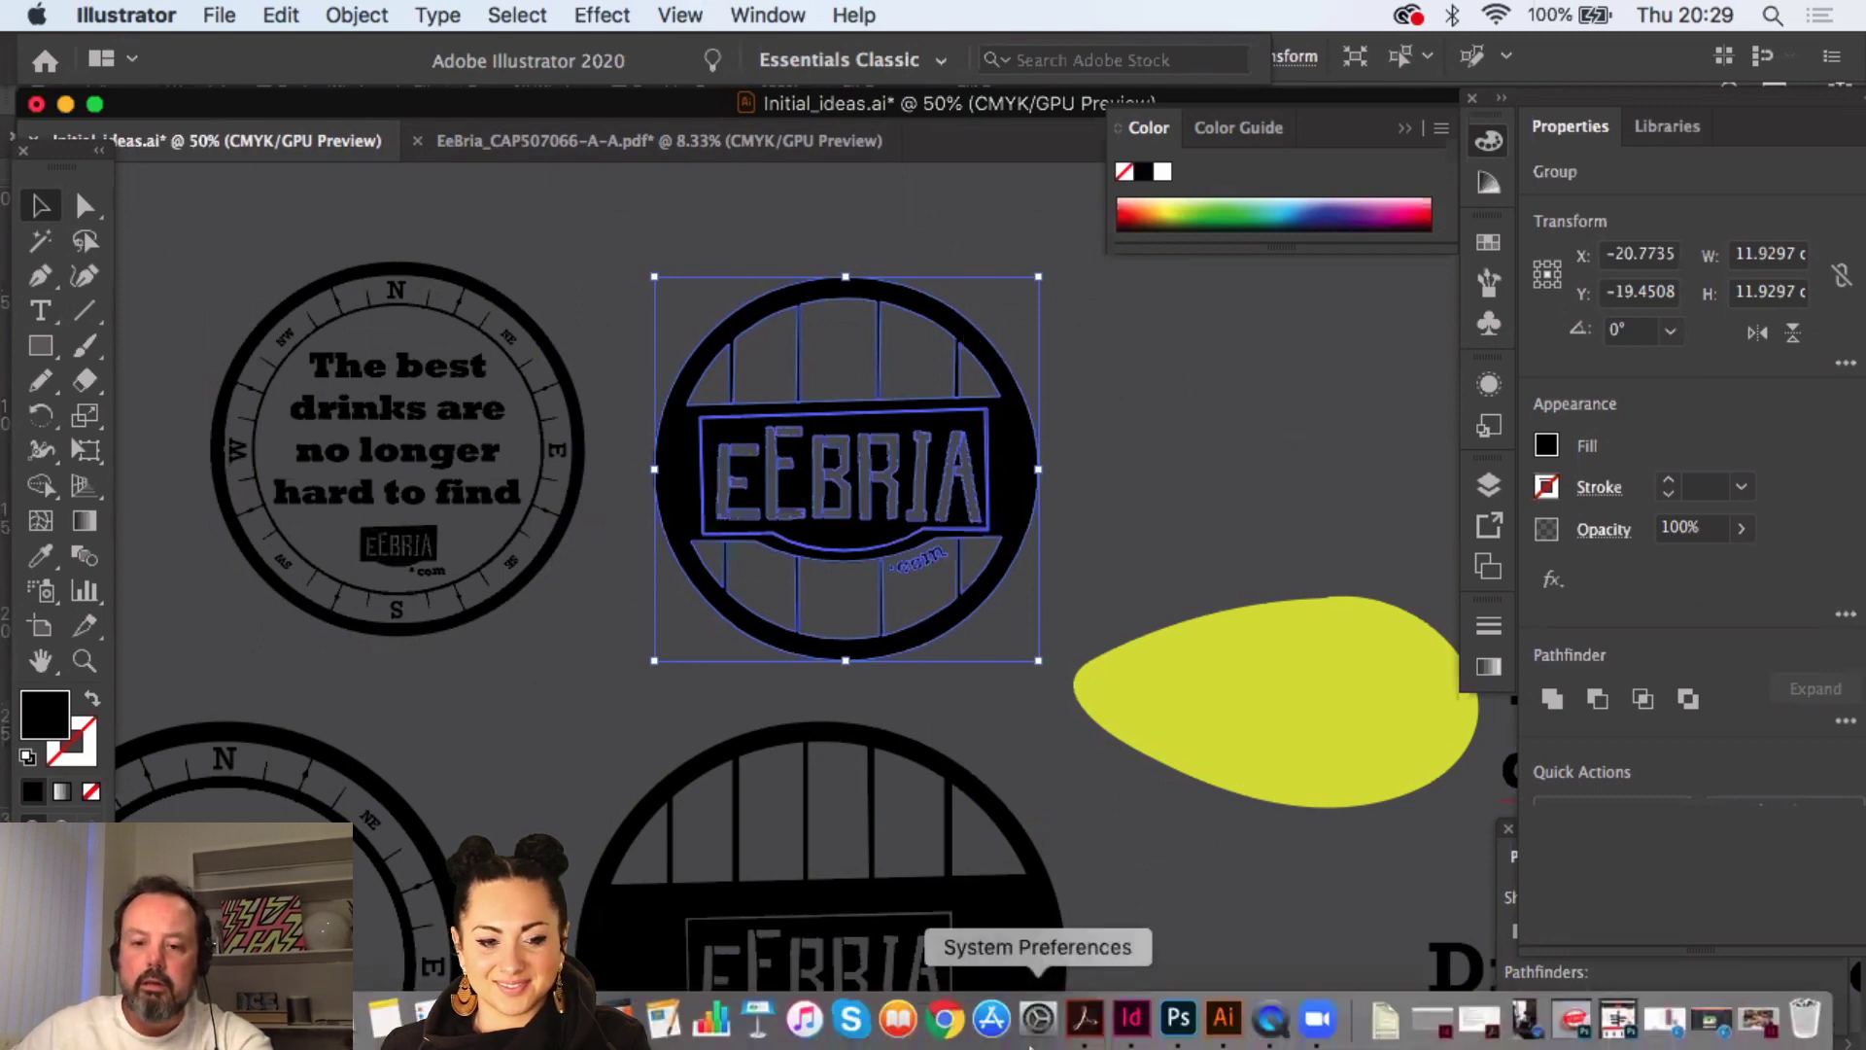
{"action": "left_click", "coordinate": [1524, 1022]}
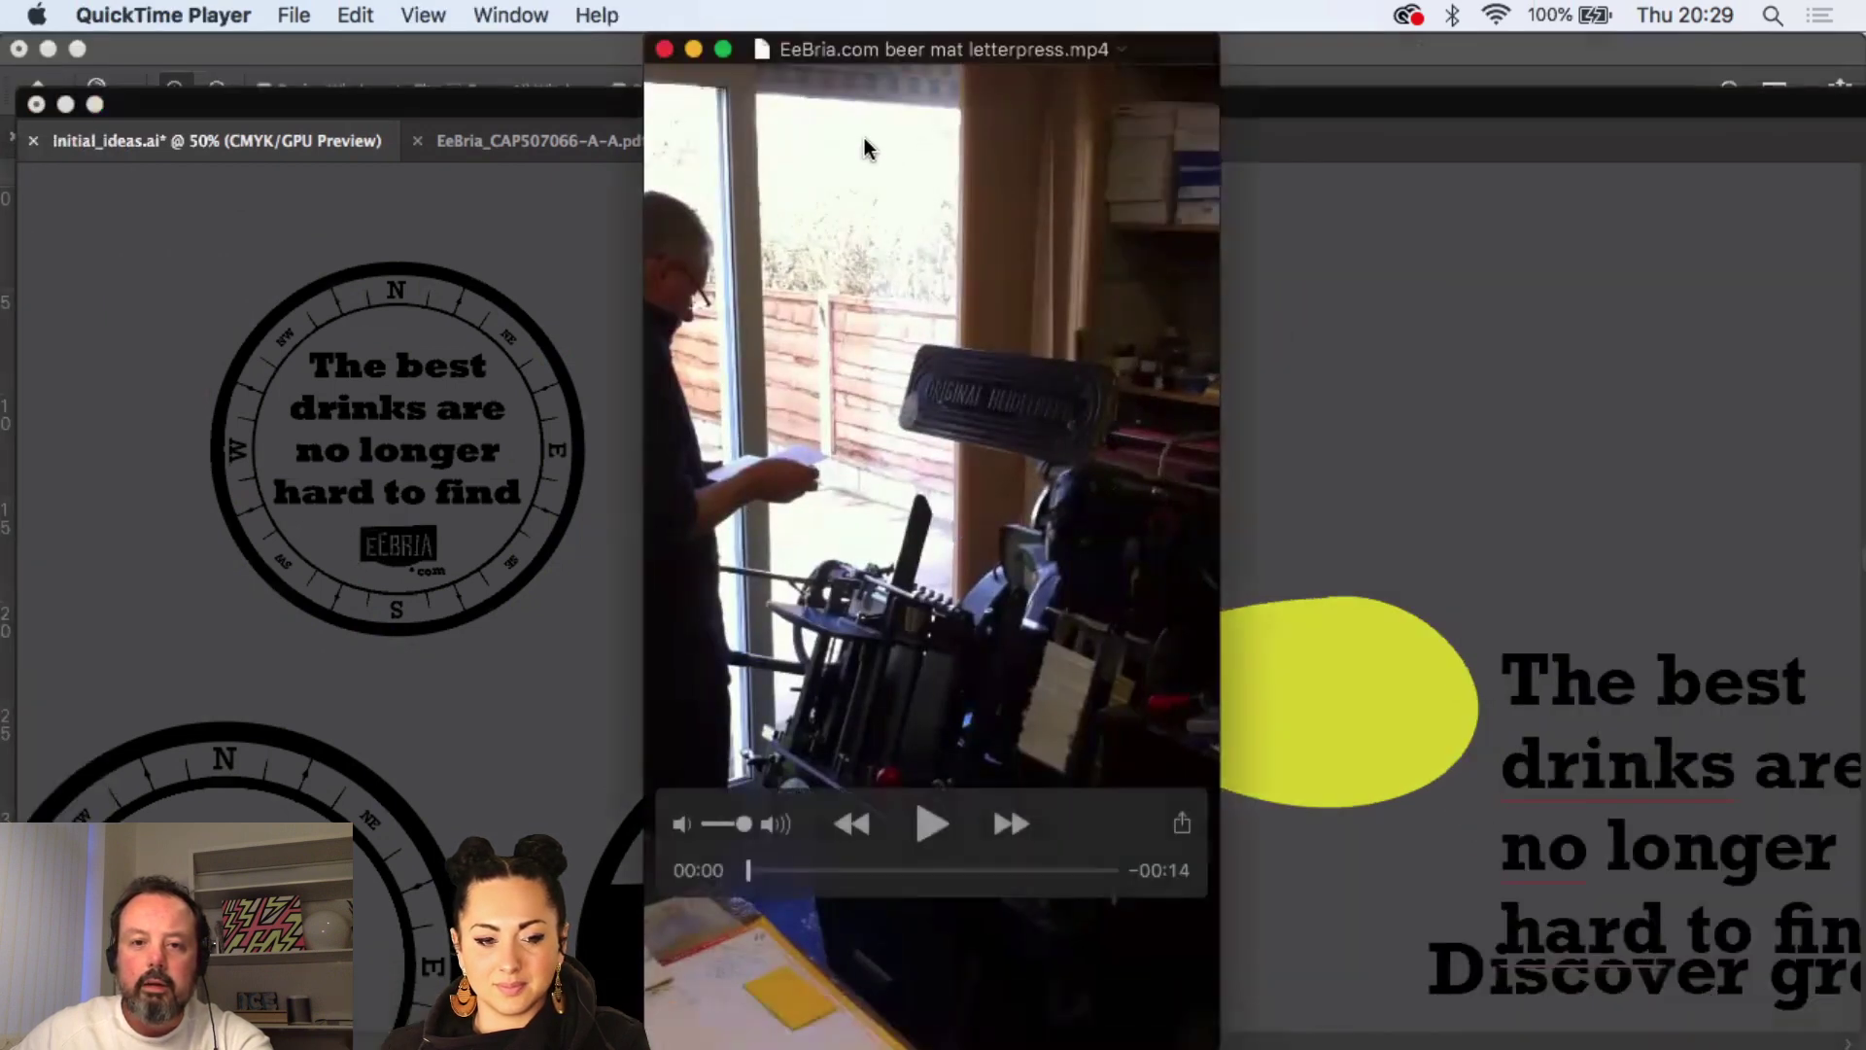
{"action": "left_click_drag", "start_coordinate": [855, 52], "coordinate": [719, 55]}
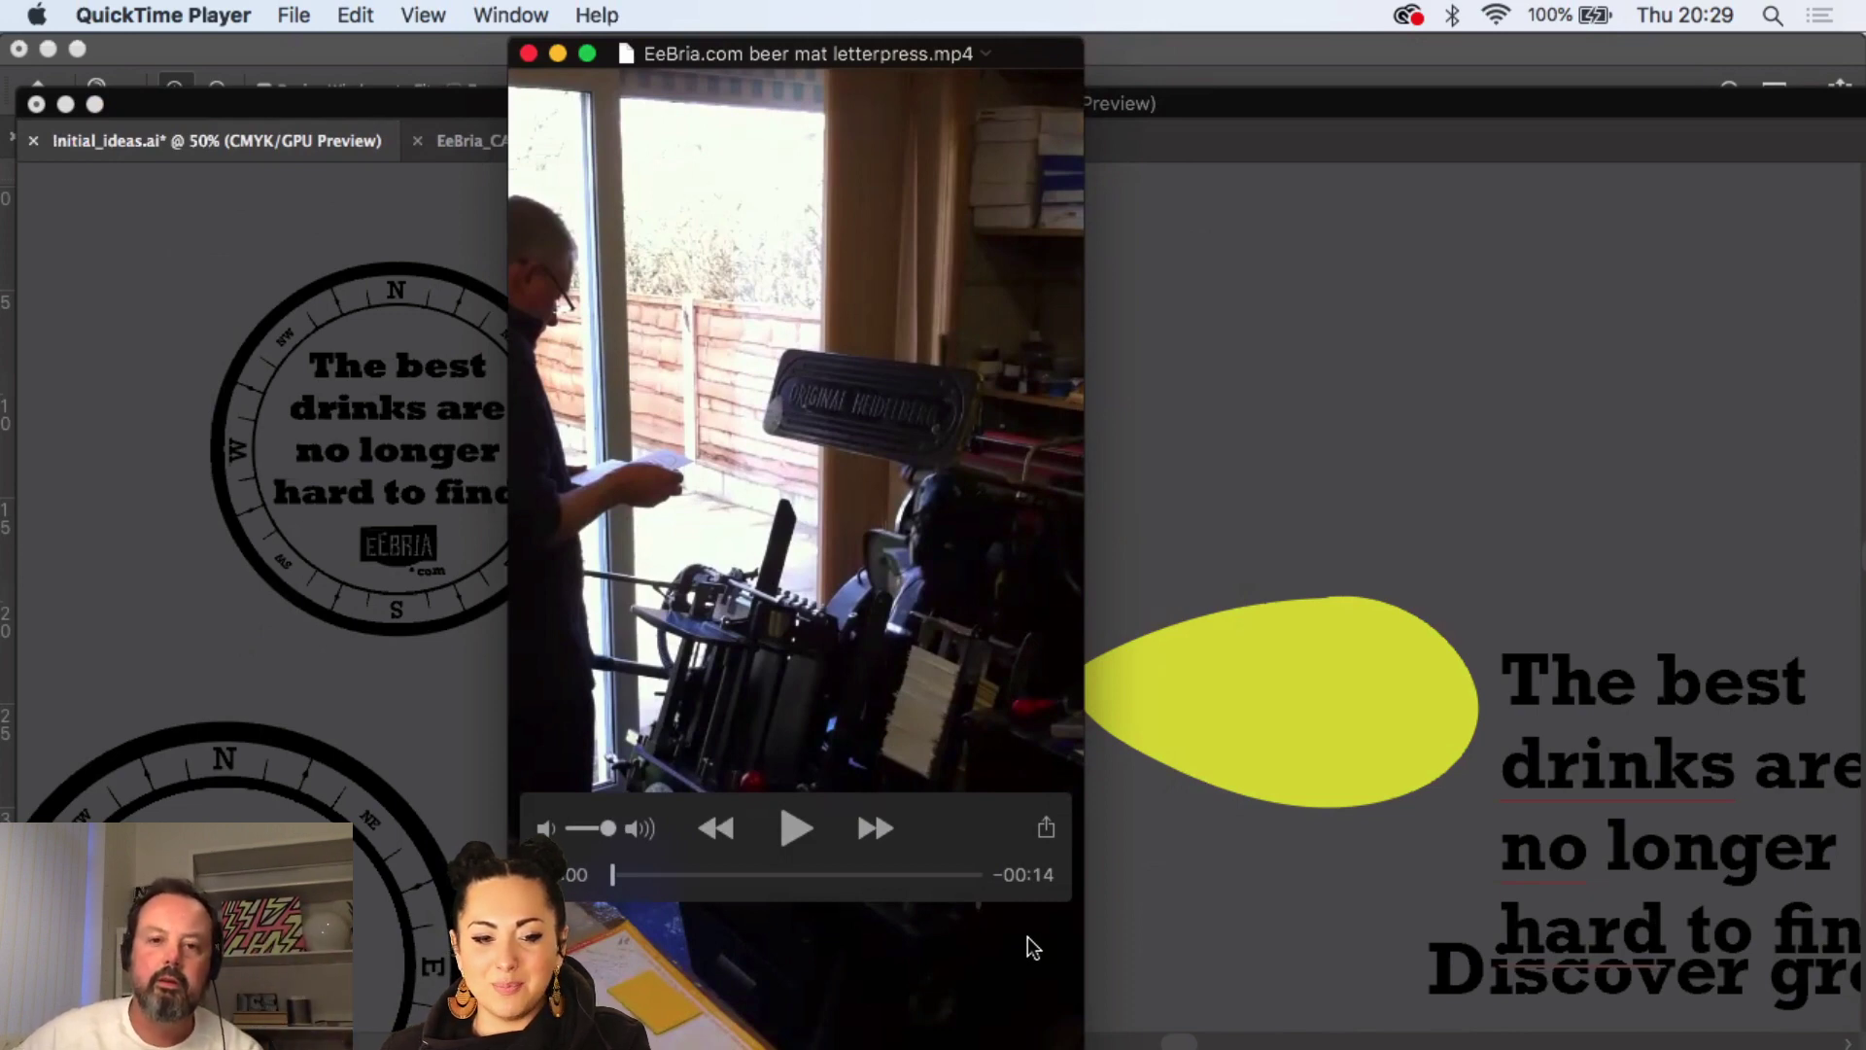
{"action": "key", "text": "space"}
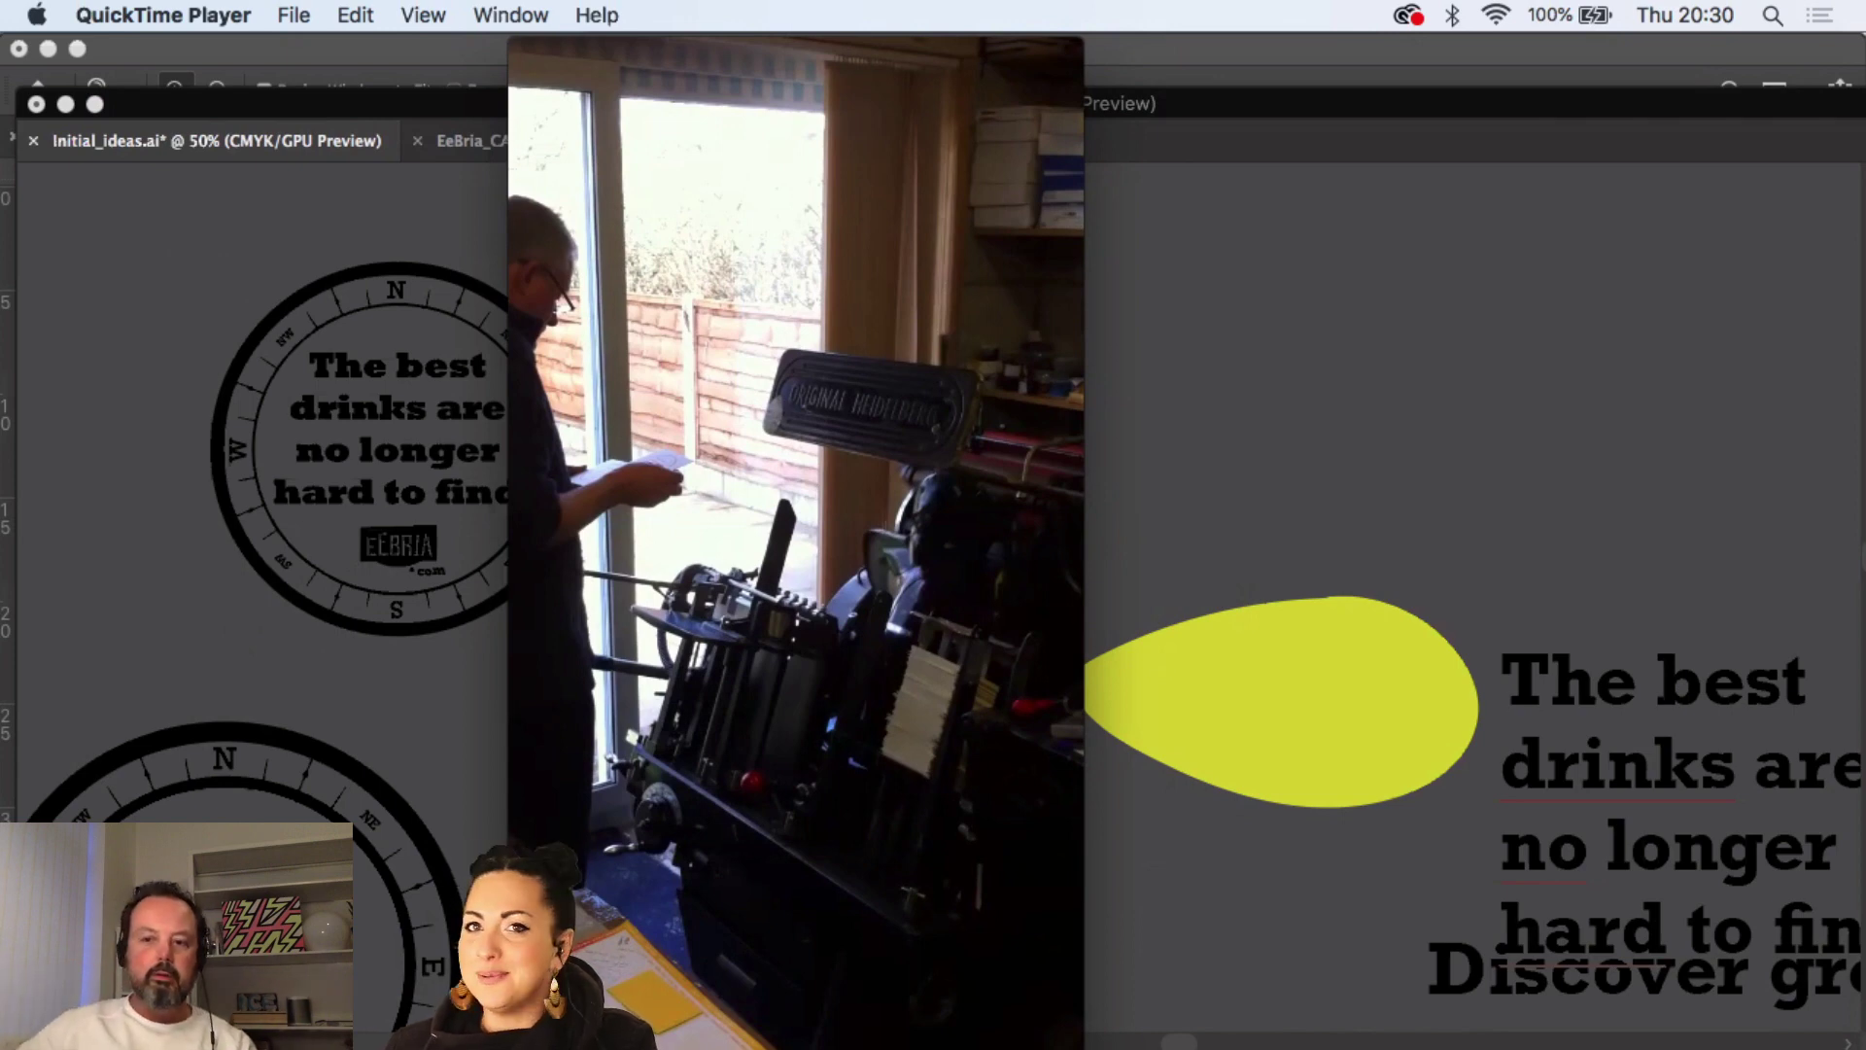
{"action": "mouse_move", "coordinate": [1015, 928]}
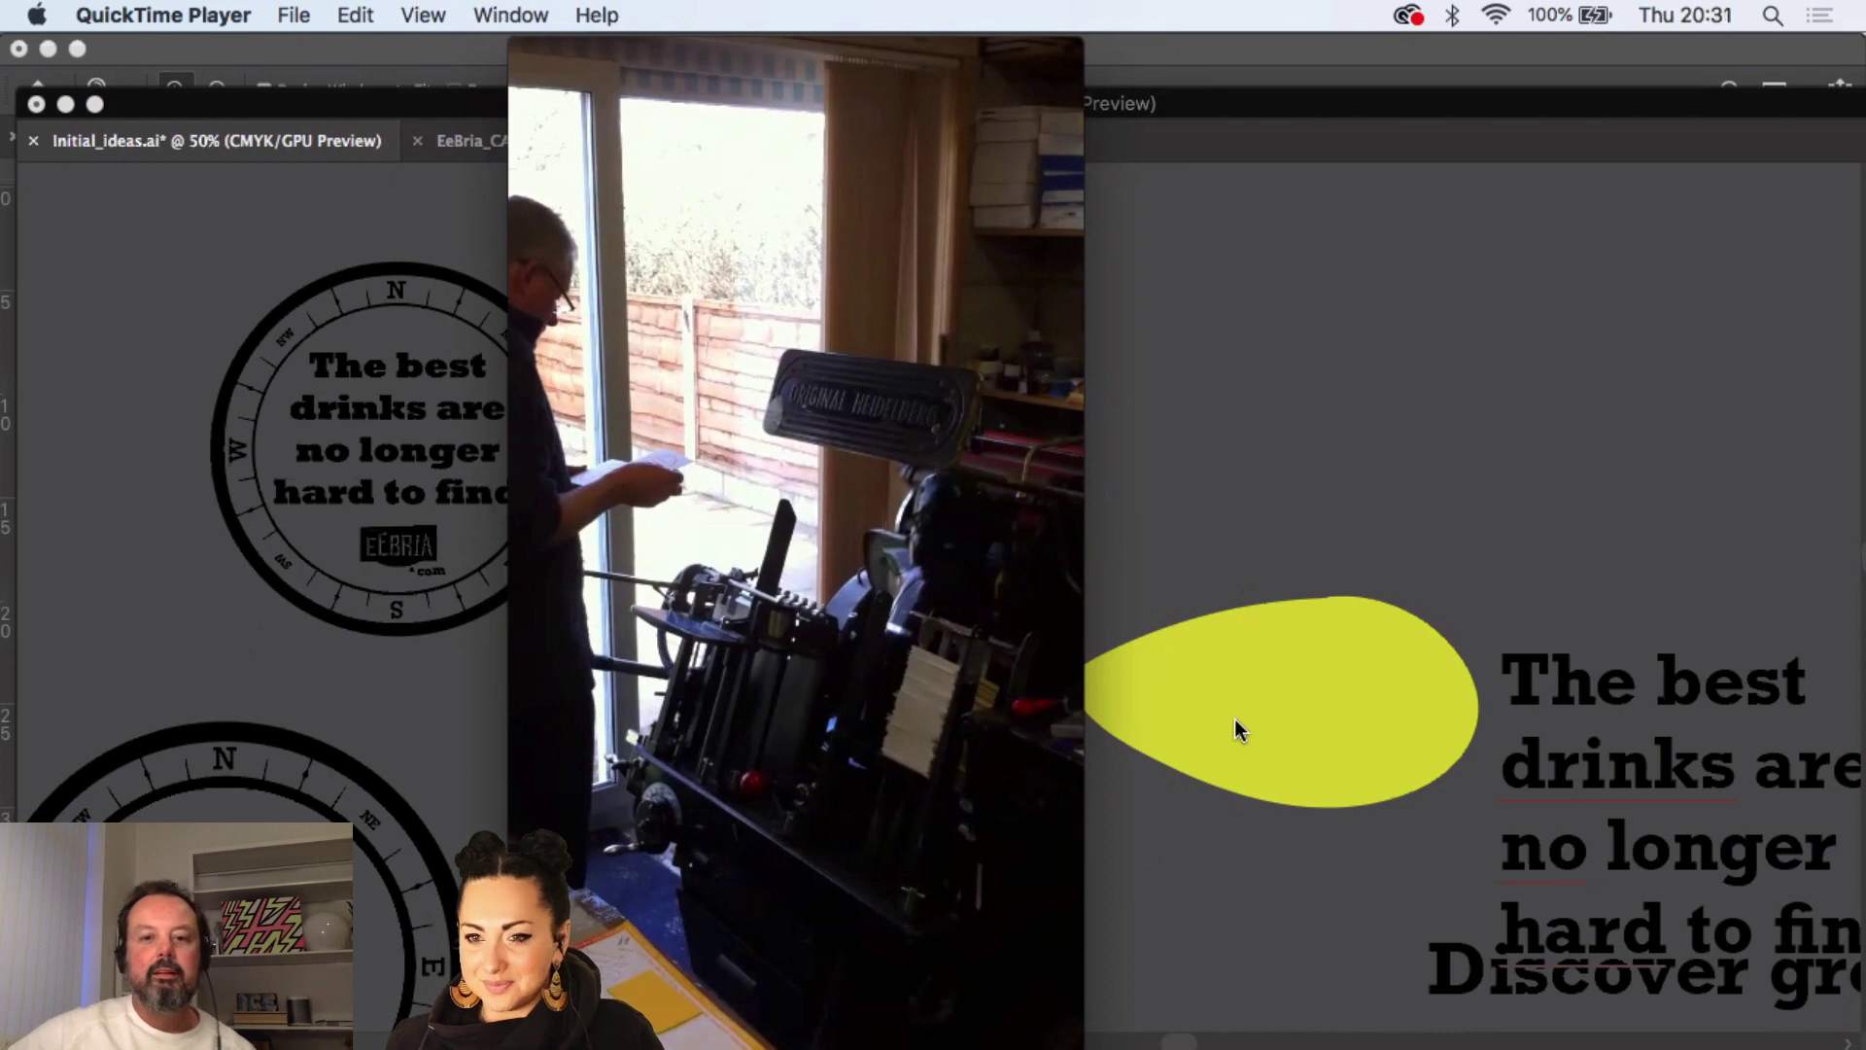
{"action": "mouse_move", "coordinate": [813, 822]}
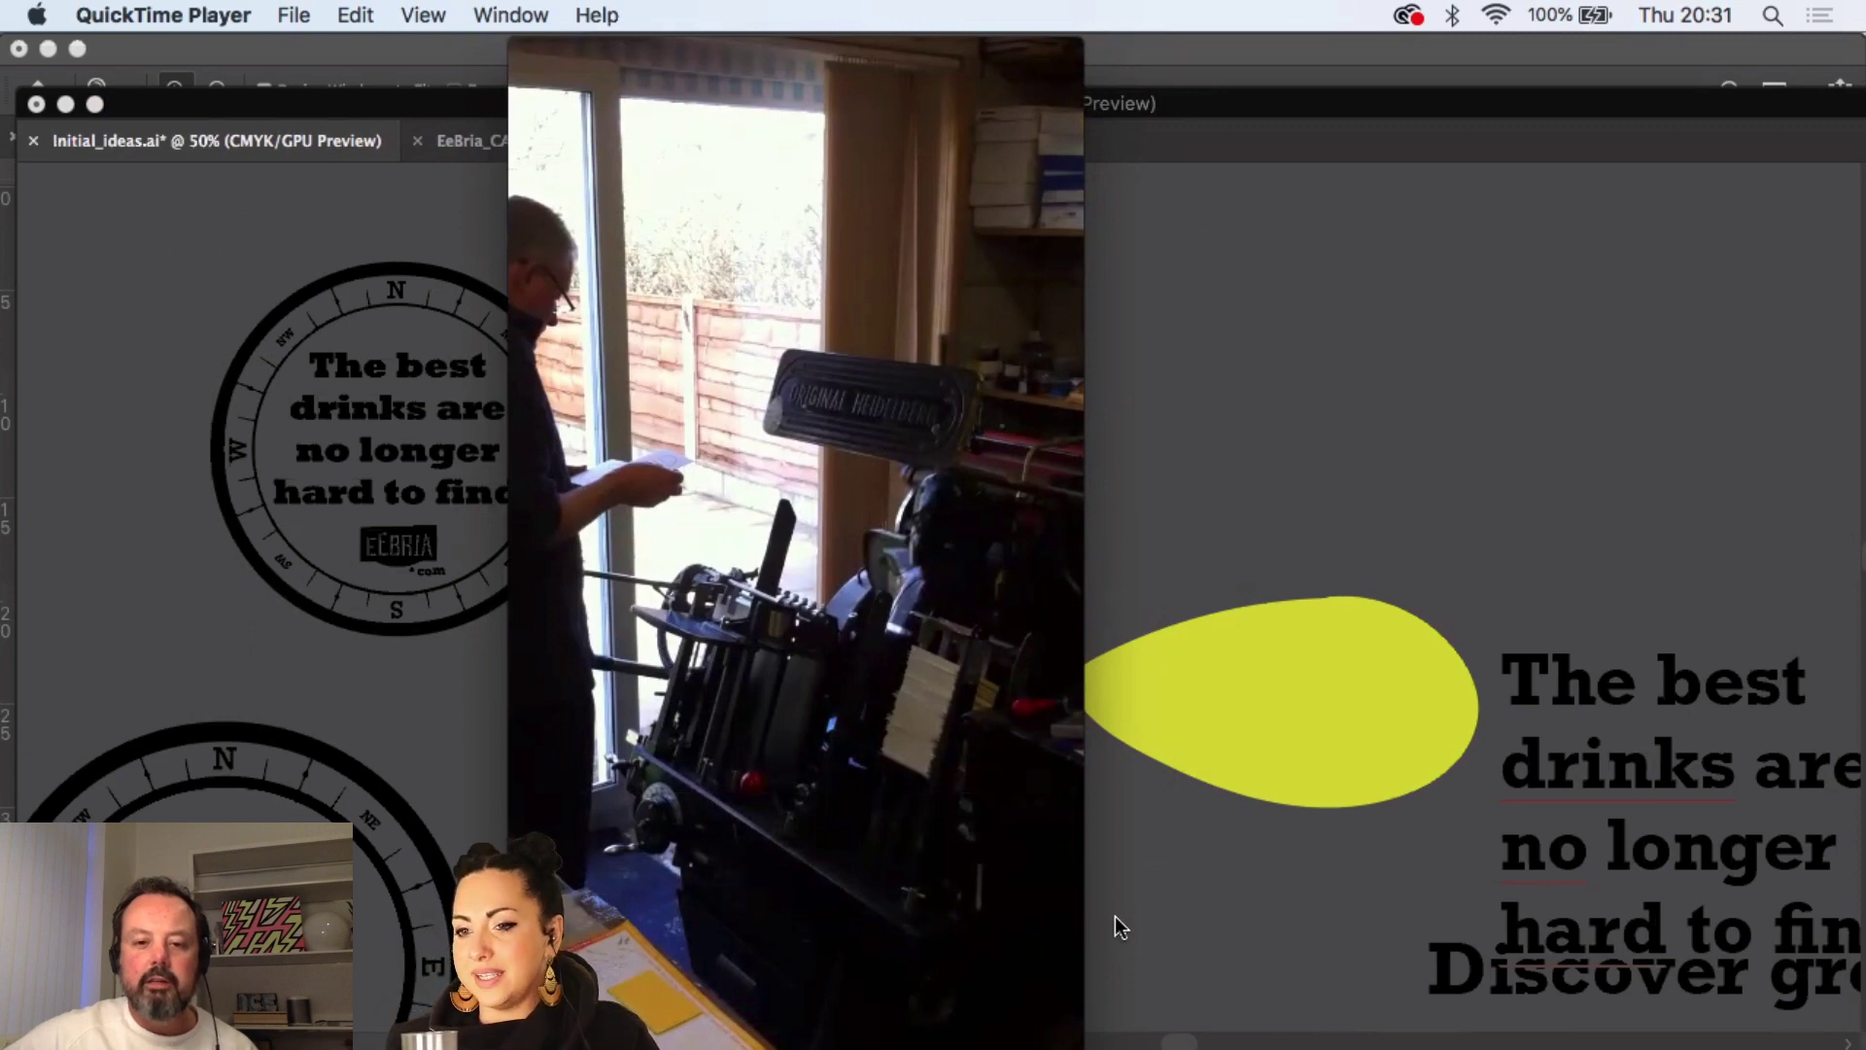
{"action": "mouse_move", "coordinate": [906, 822]}
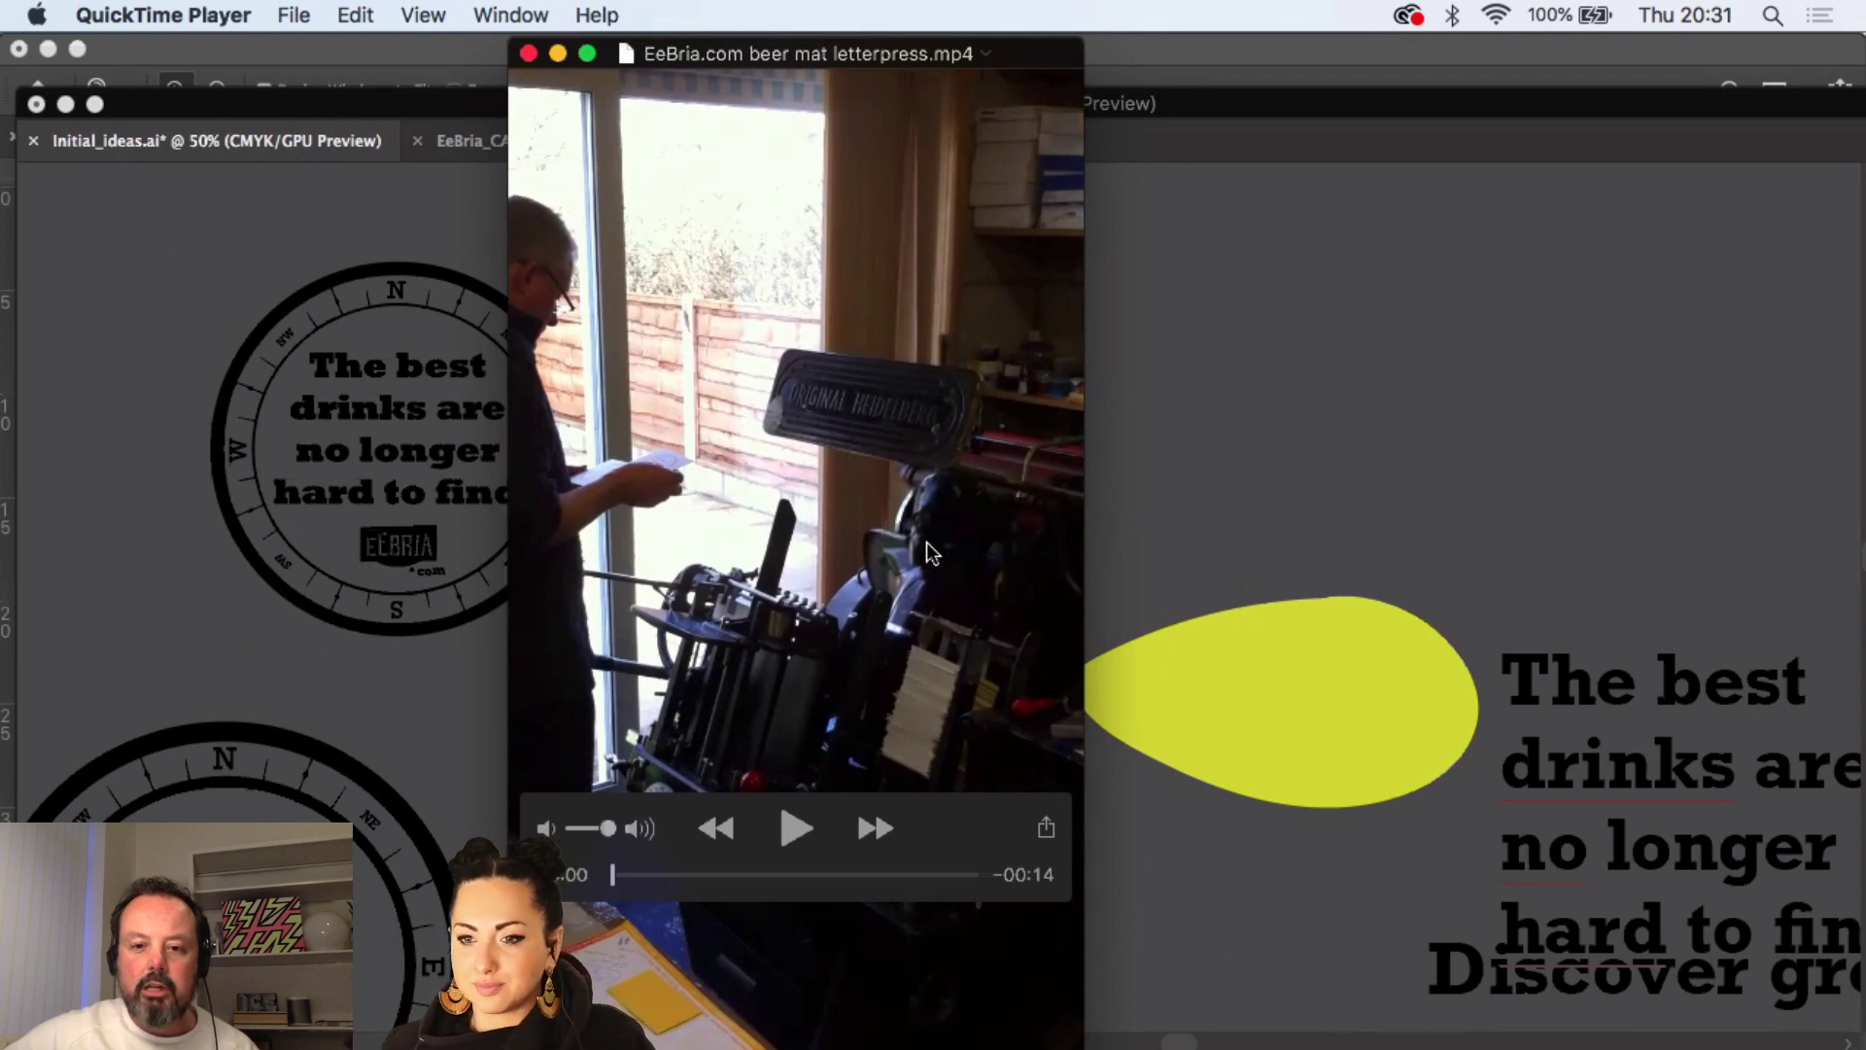
- Retry playing the beer mat letterpress video, returning to QuickTime Player after a switch to the artwork
{"action": "left_click", "coordinate": [796, 834]}
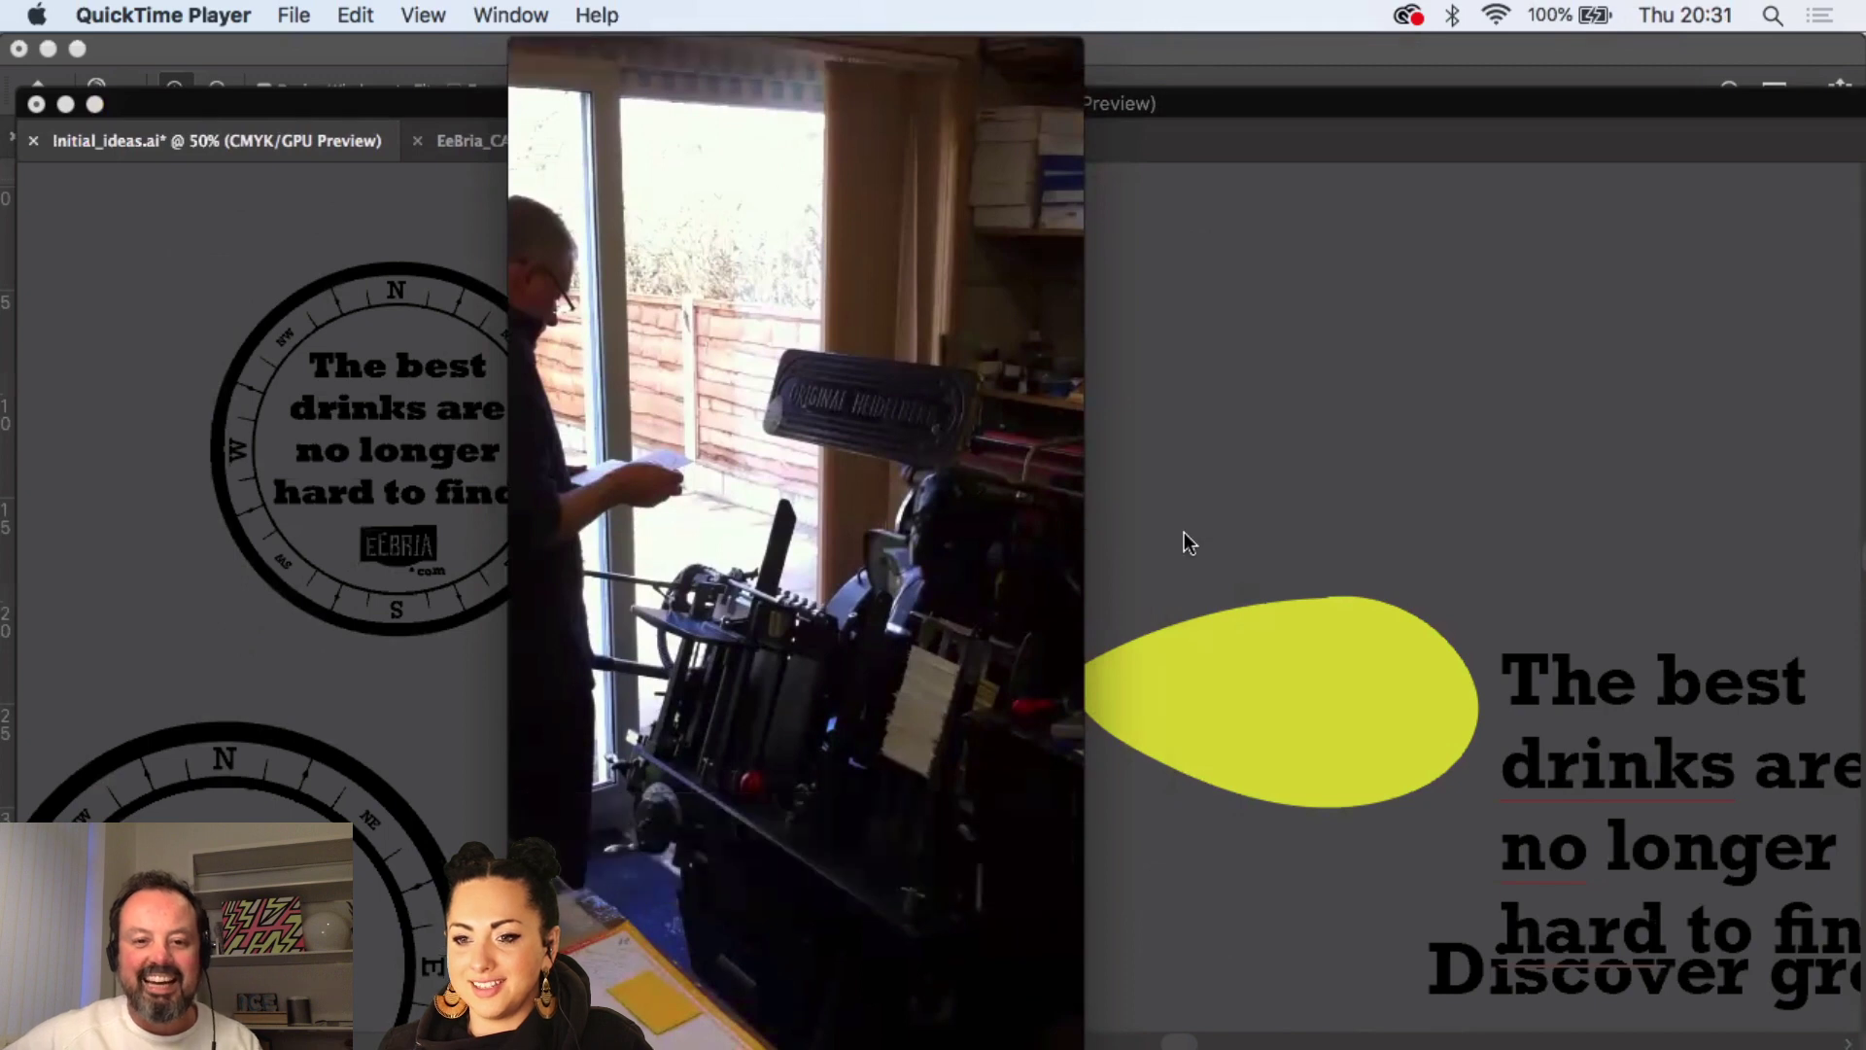
{"action": "left_click", "coordinate": [803, 828]}
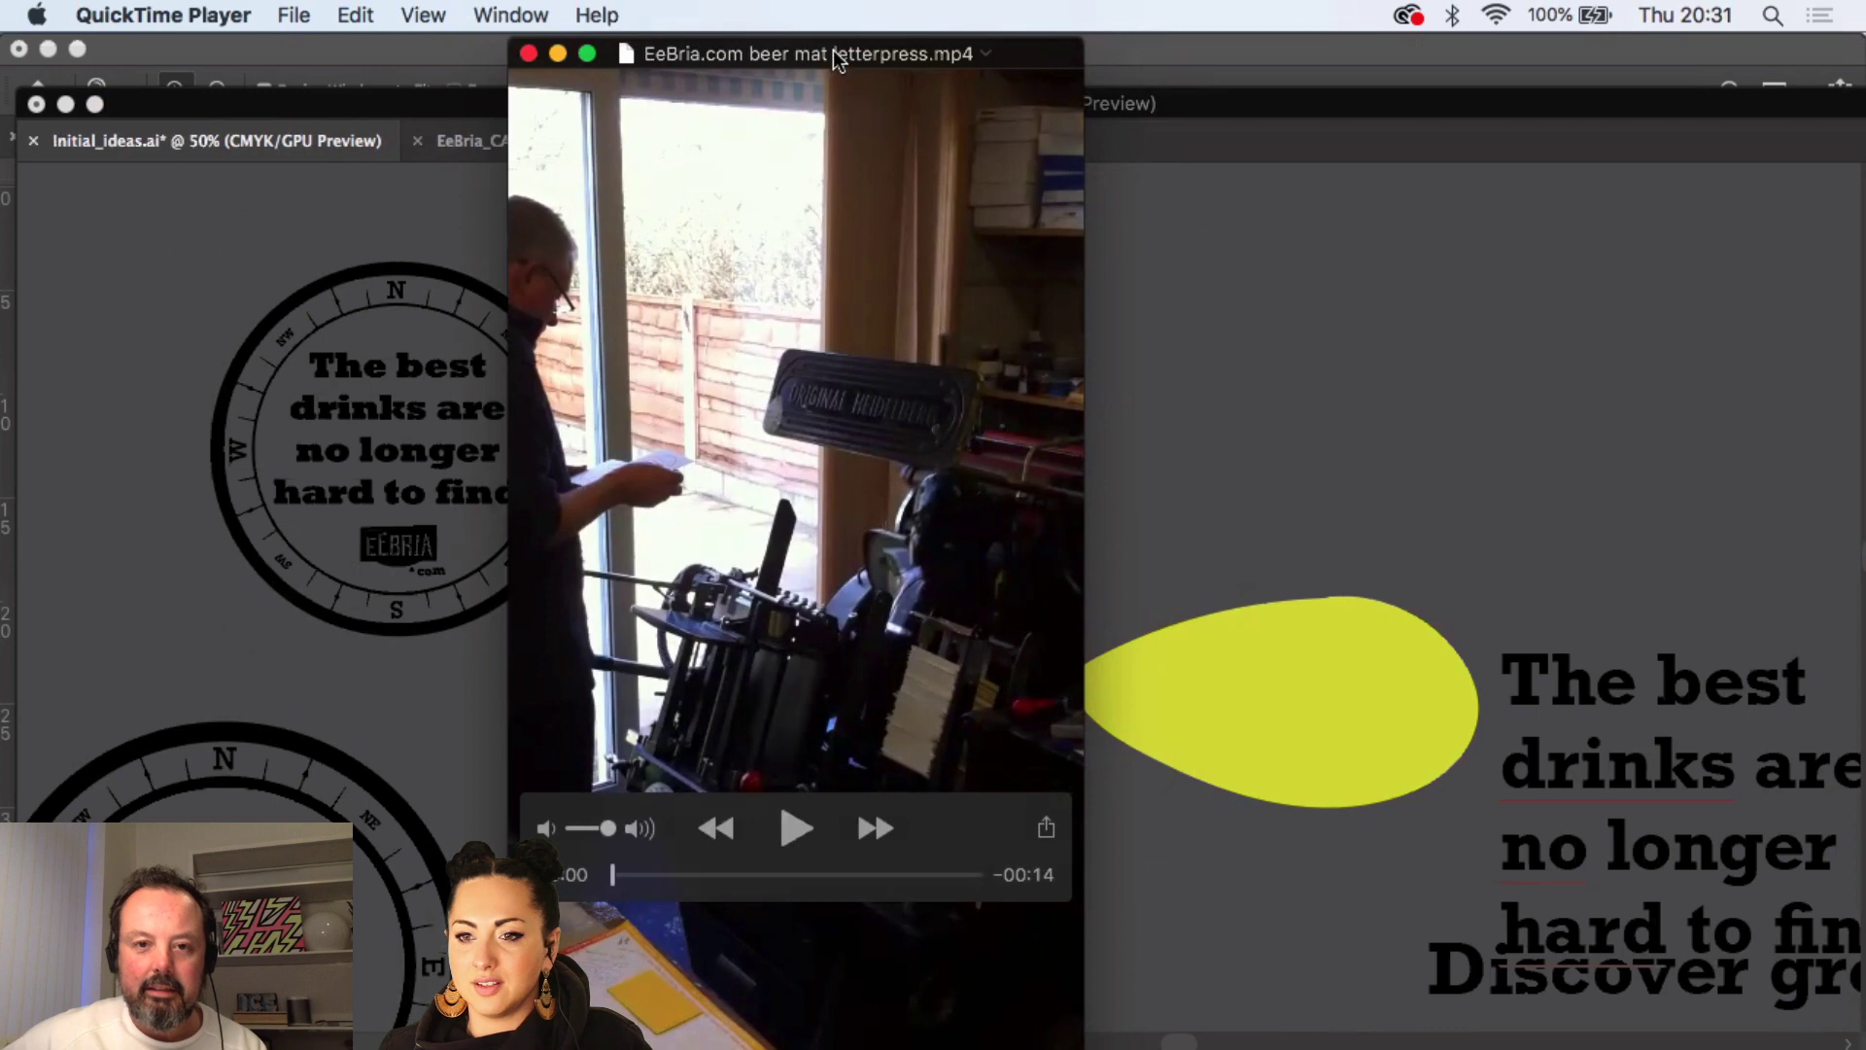
{"action": "left_click_drag", "start_coordinate": [948, 319], "coordinate": [928, 318]}
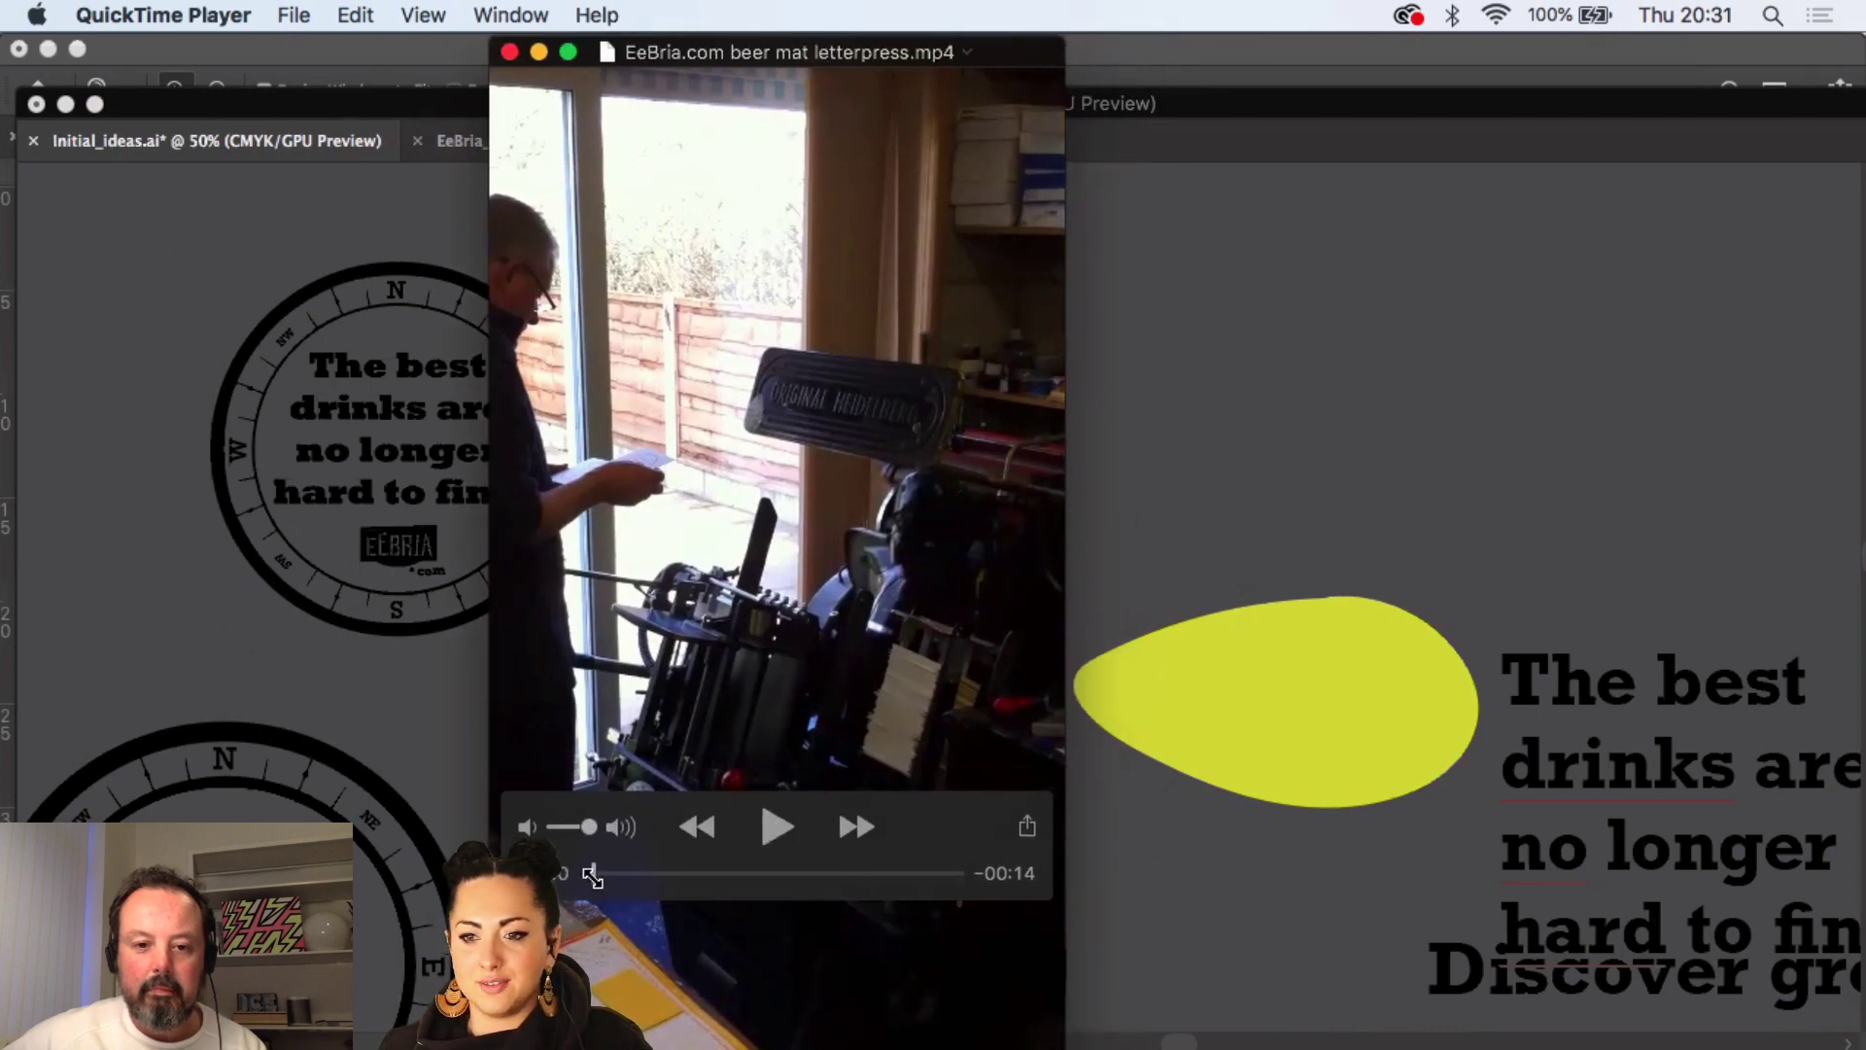
{"action": "key", "text": "space"}
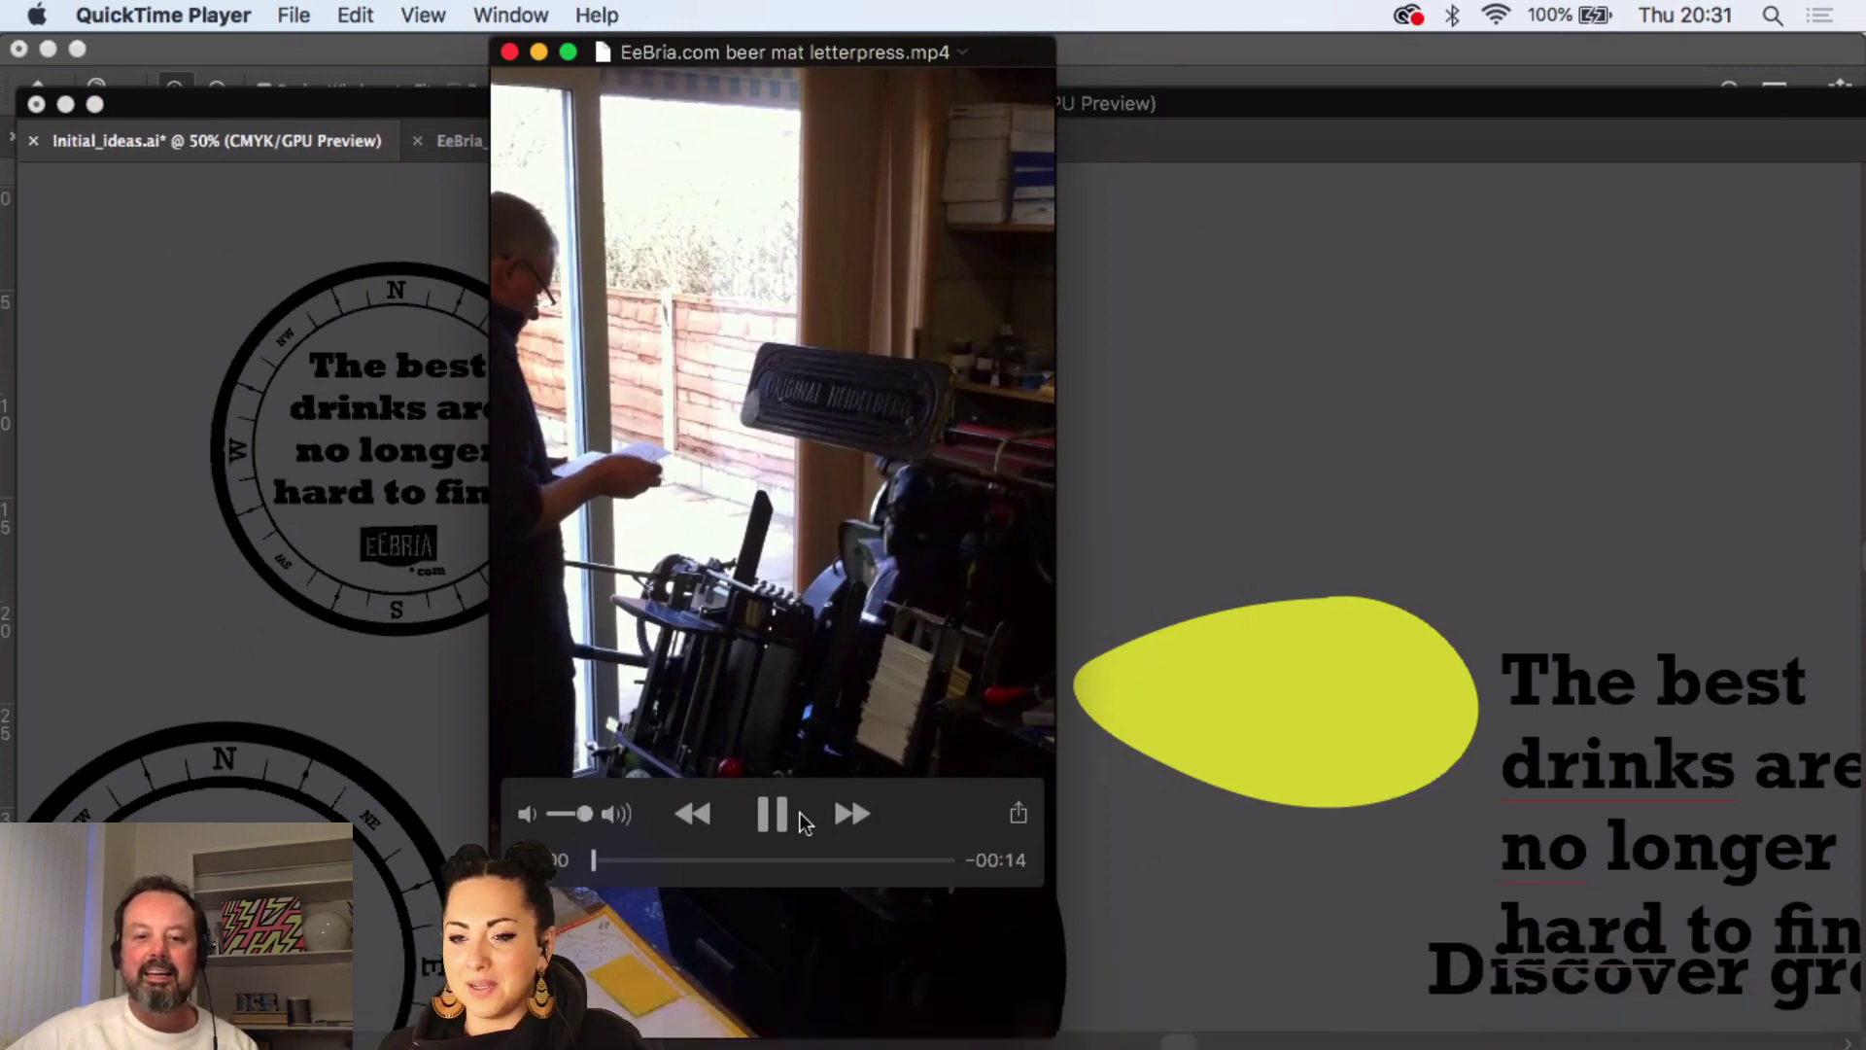
{"action": "left_click", "coordinate": [1261, 408]}
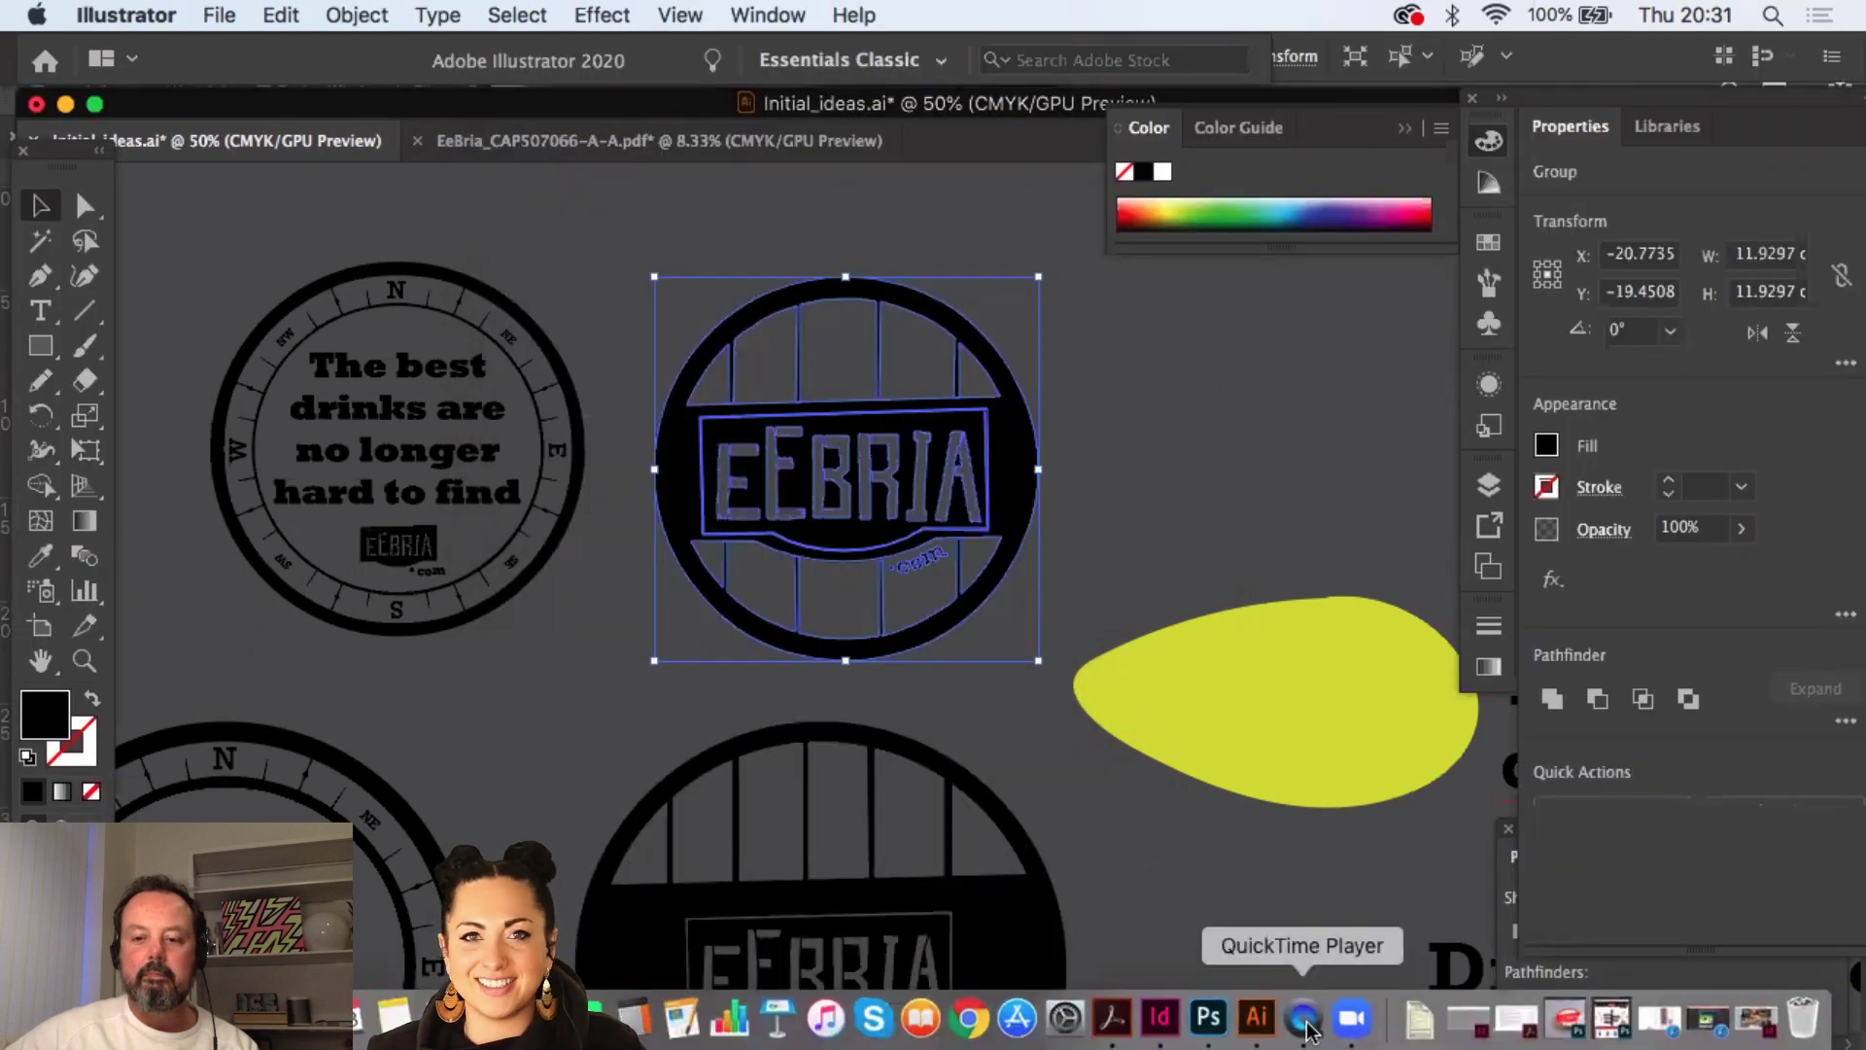
{"action": "left_click", "coordinate": [1312, 1016]}
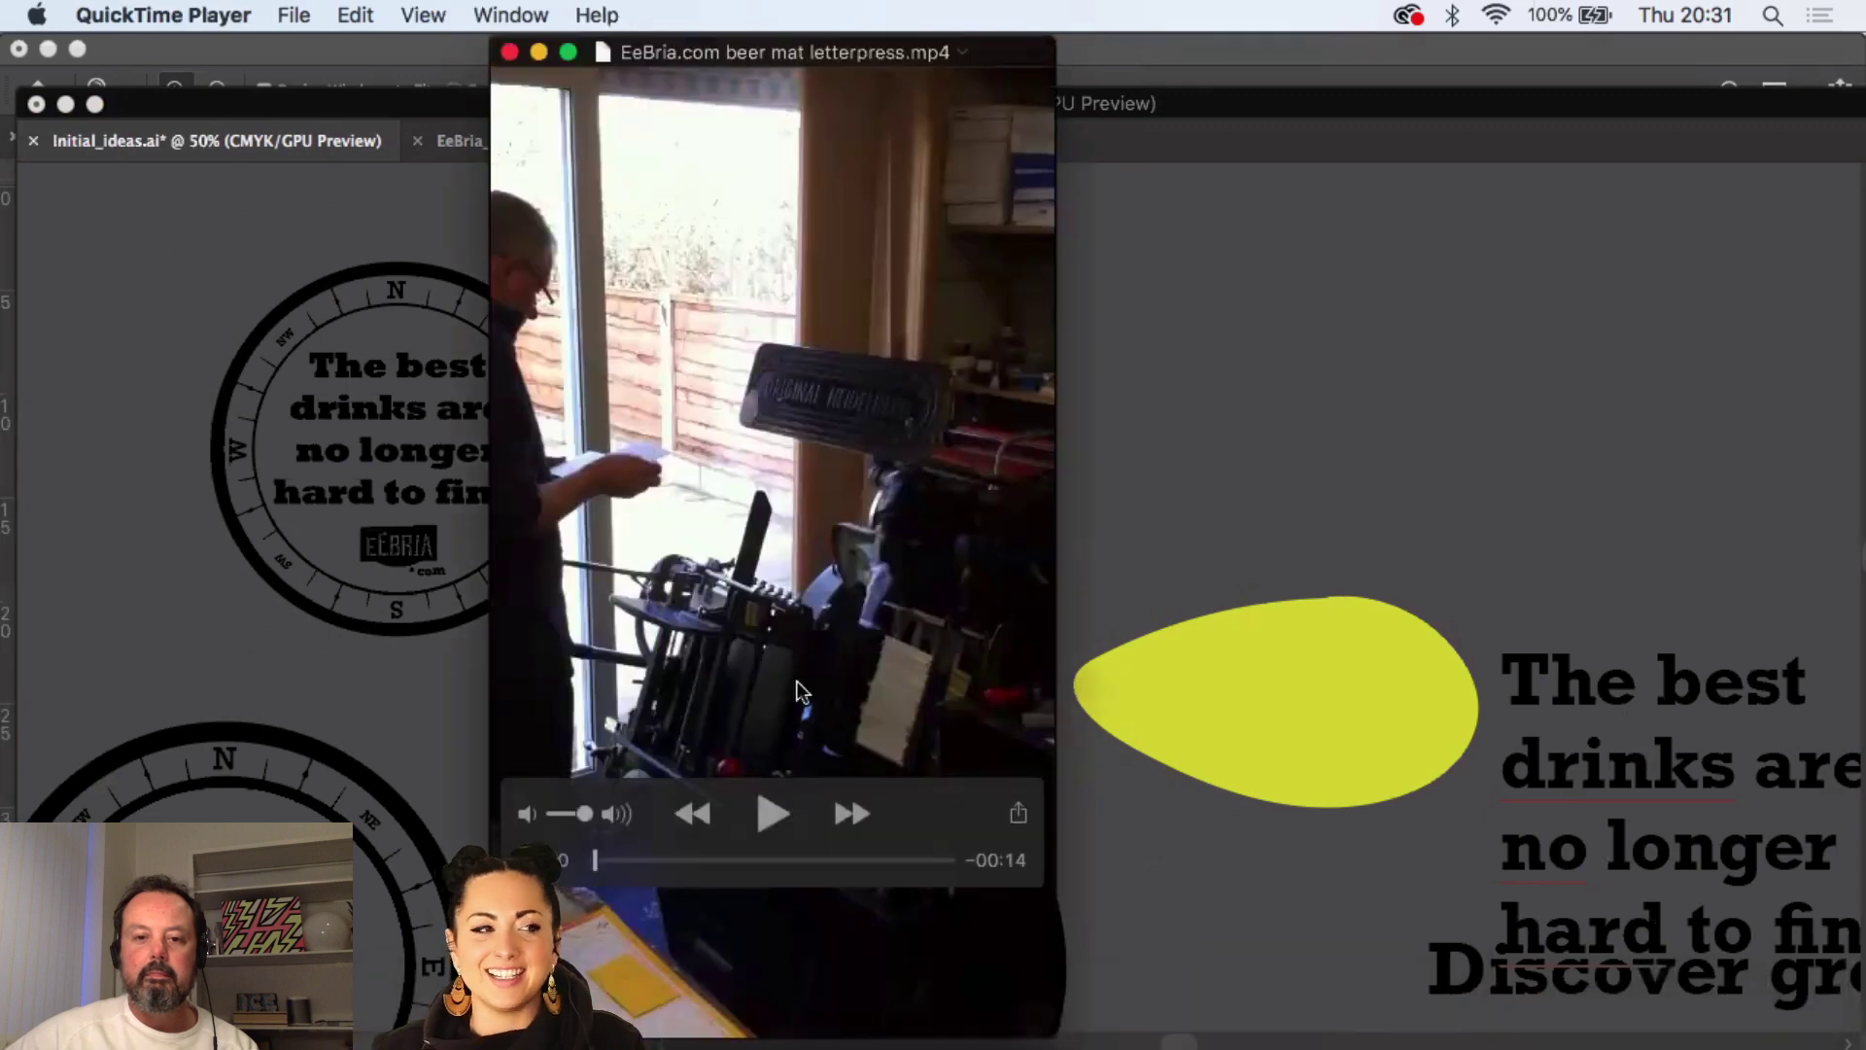
{"action": "left_click", "coordinate": [775, 816]}
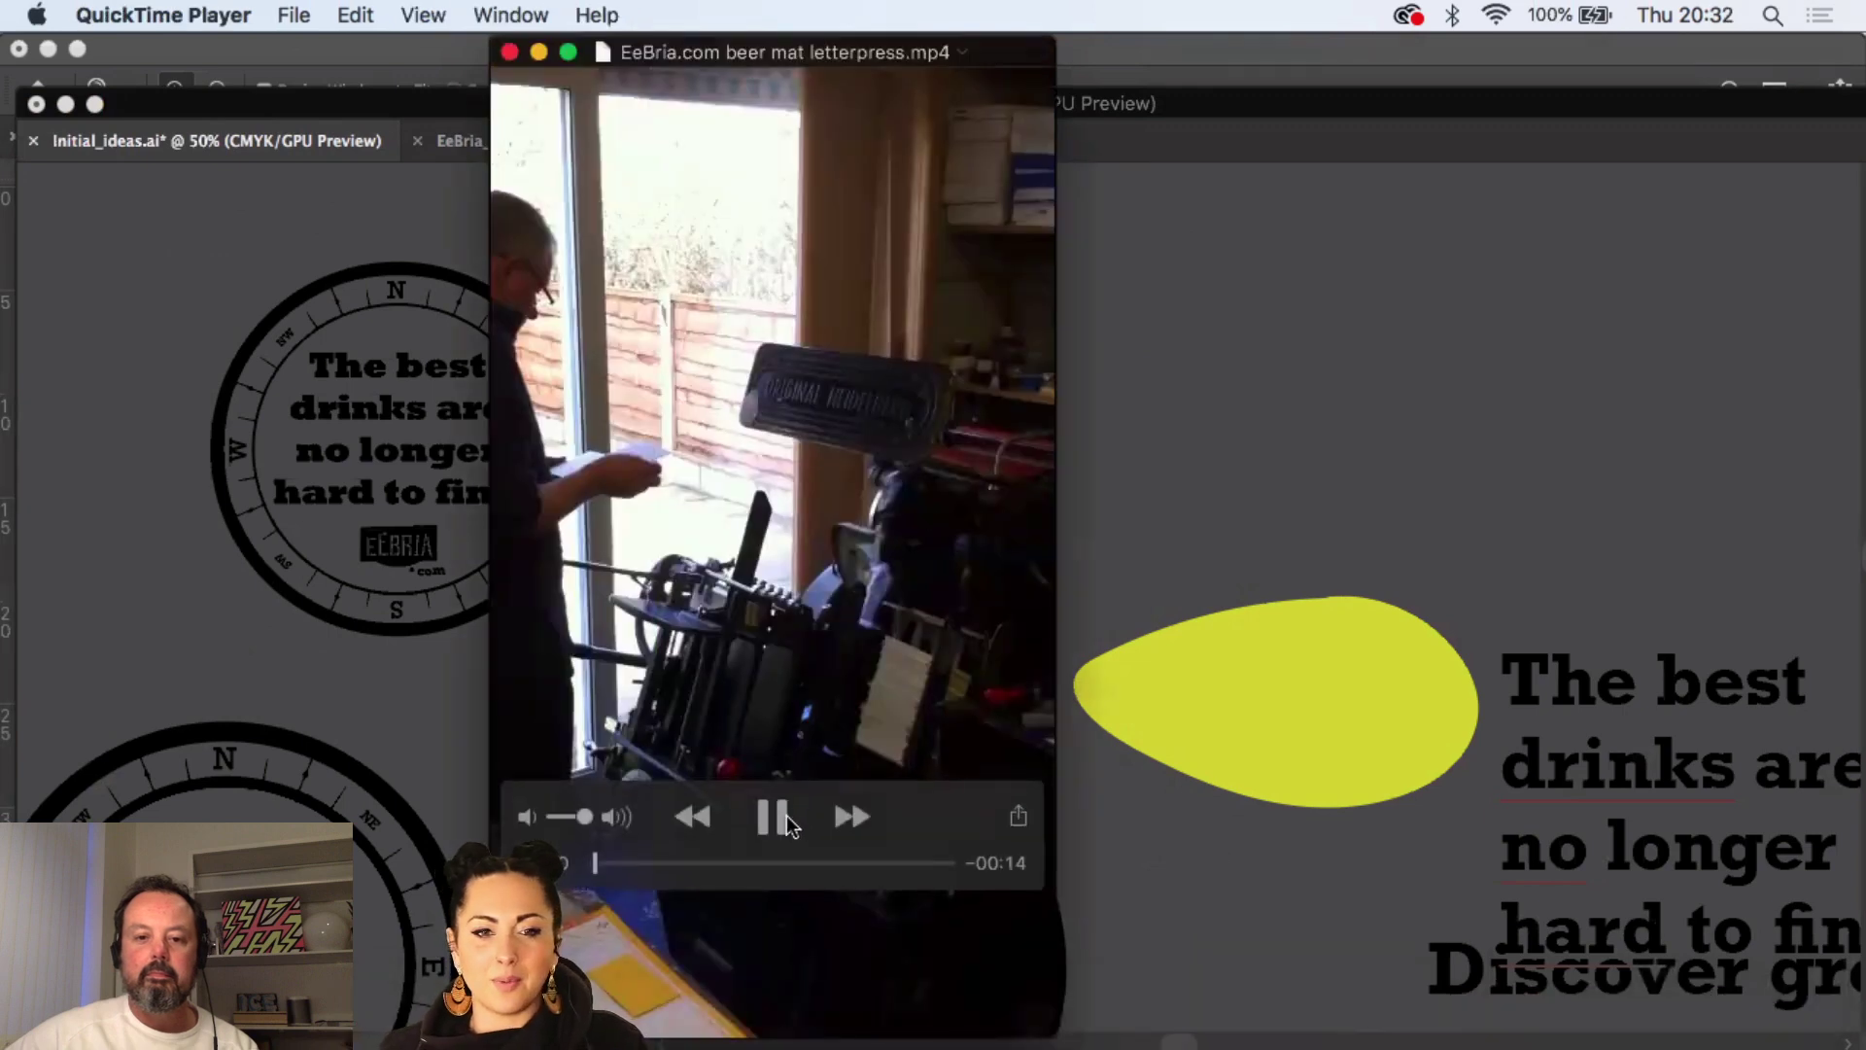
- Restart QuickTime Player, watch the beer mat letterpress video to the end and close it
{"action": "left_click", "coordinate": [189, 17]}
{"action": "left_click", "coordinate": [207, 243]}
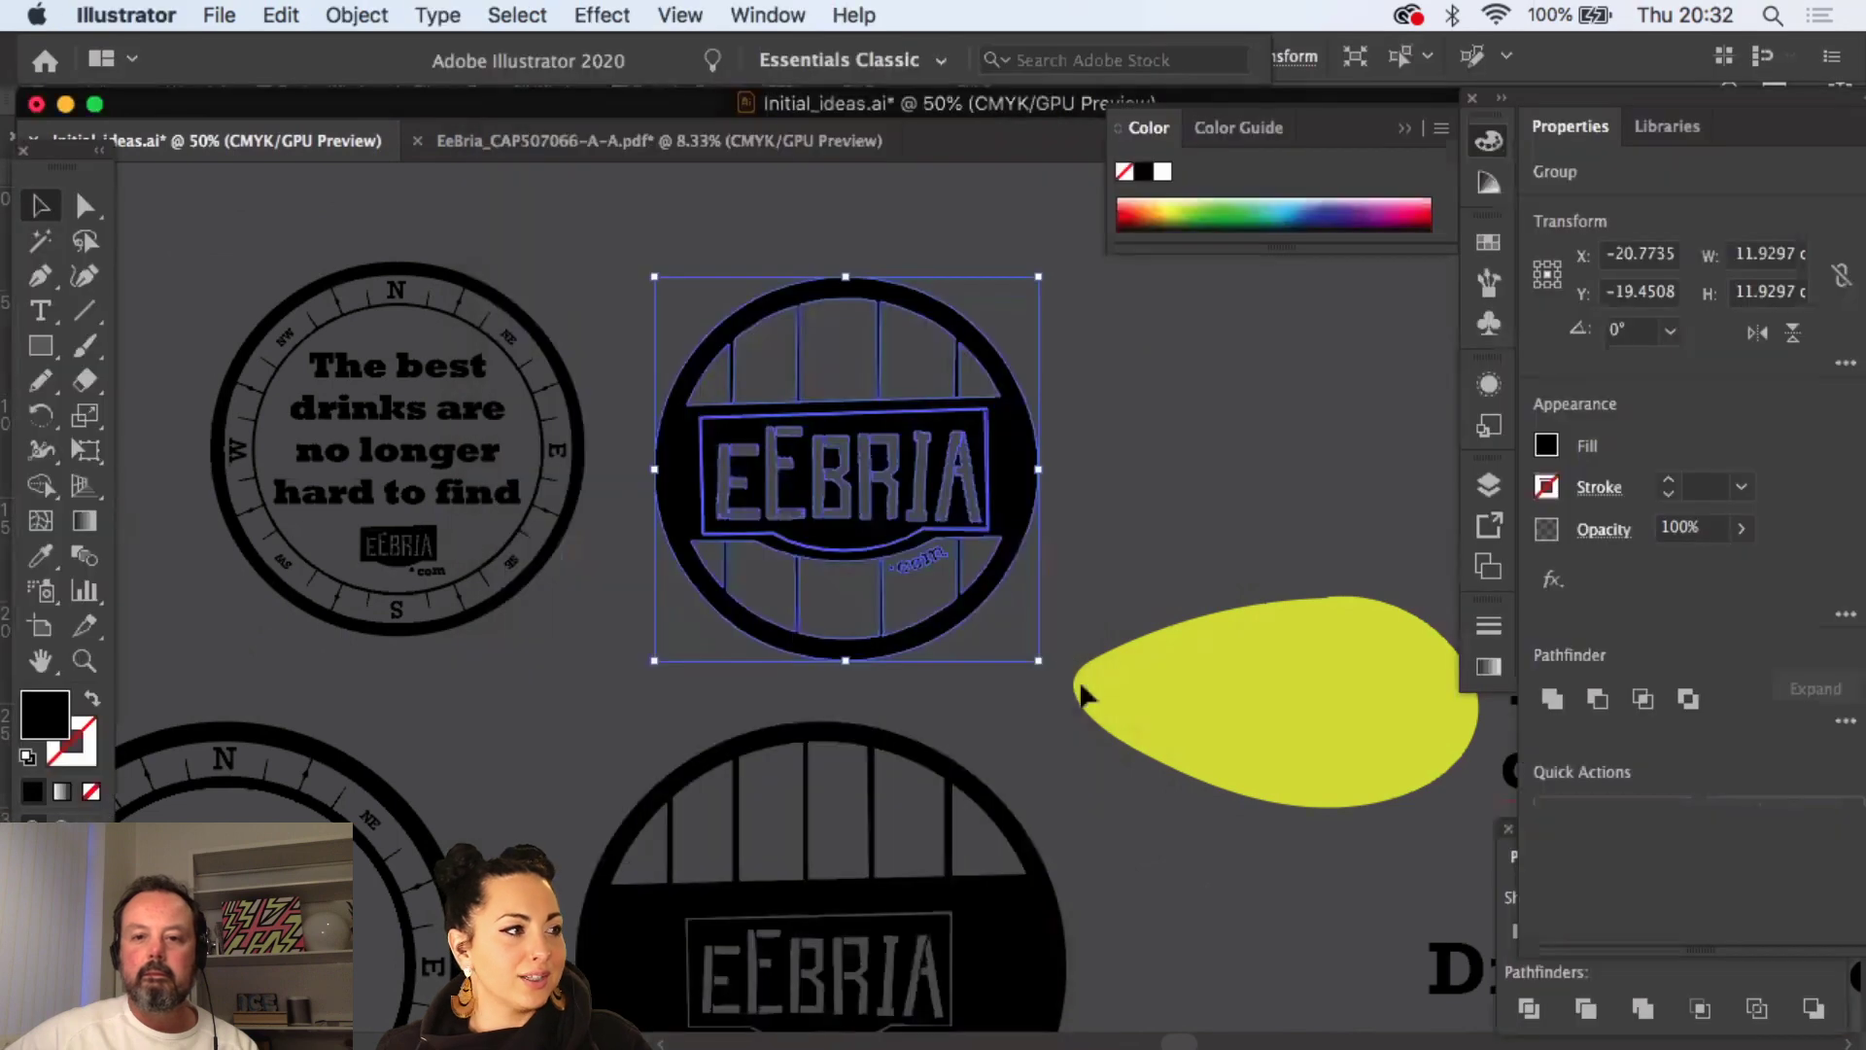
{"action": "mouse_move", "coordinate": [1409, 1045]}
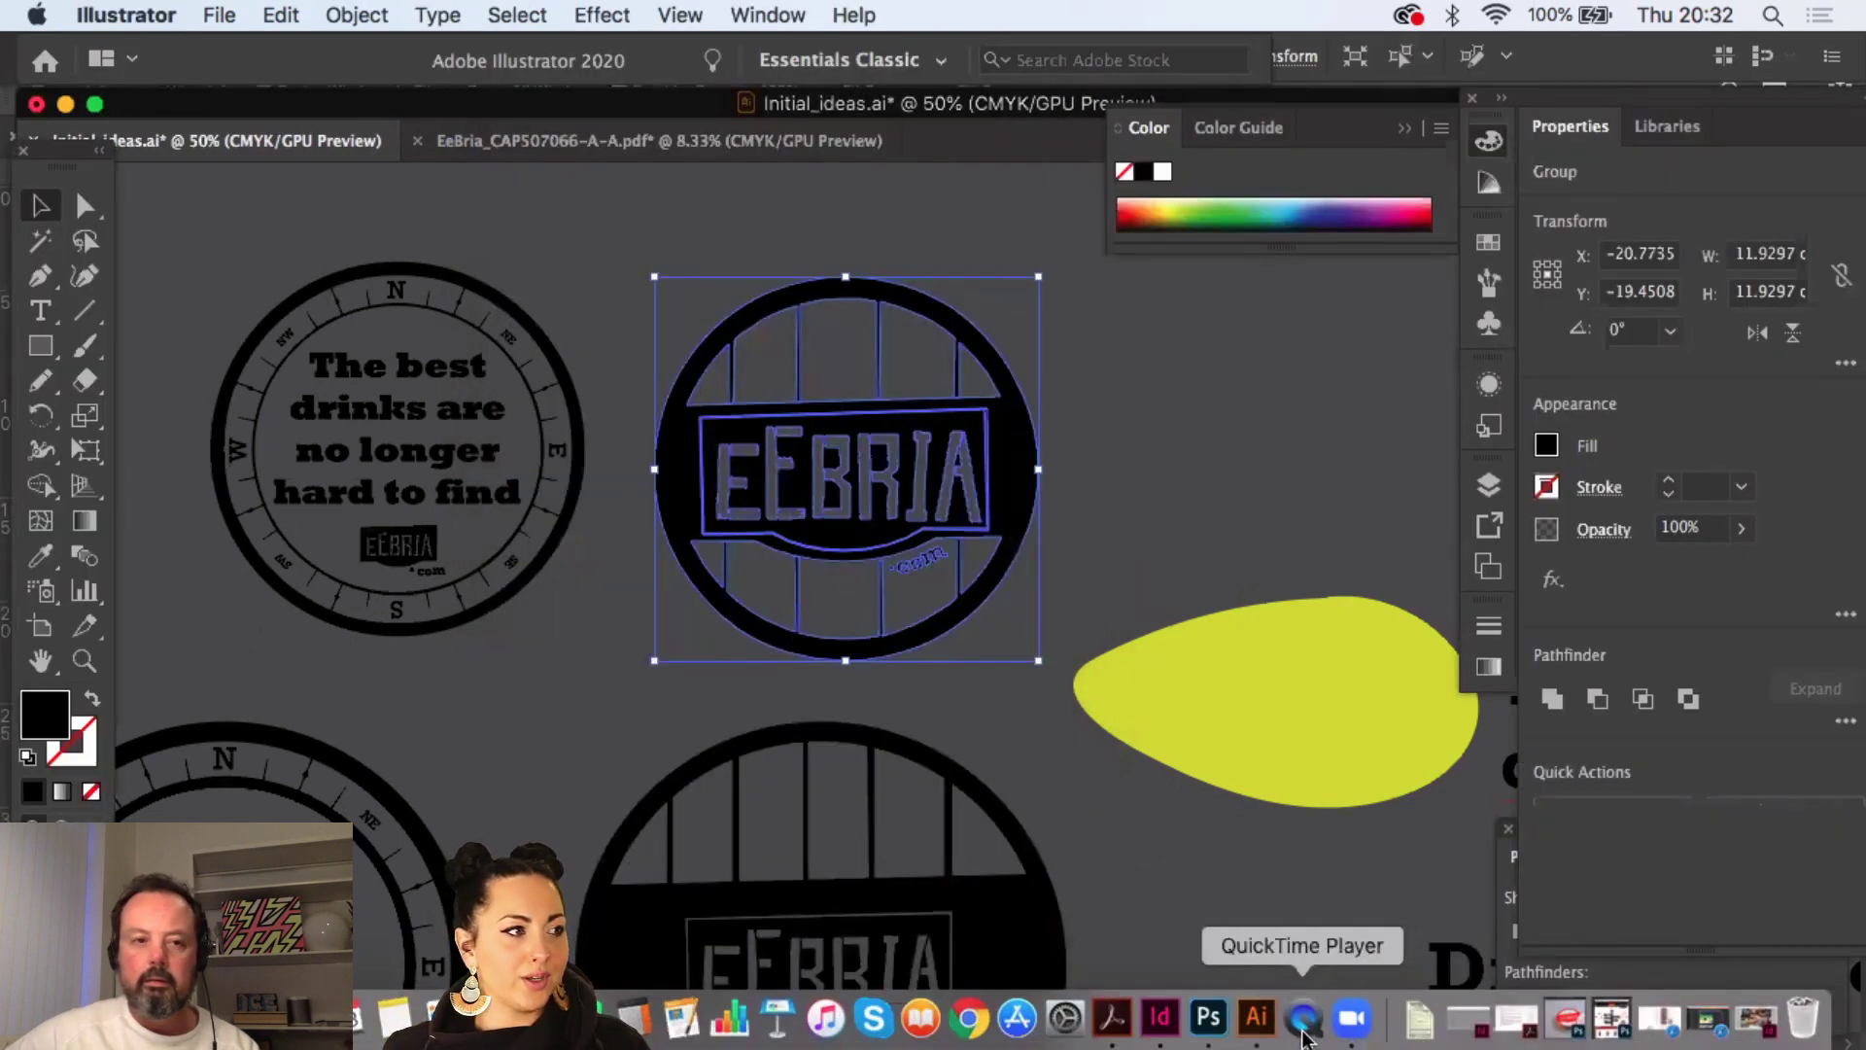
{"action": "left_click", "coordinate": [1302, 1020]}
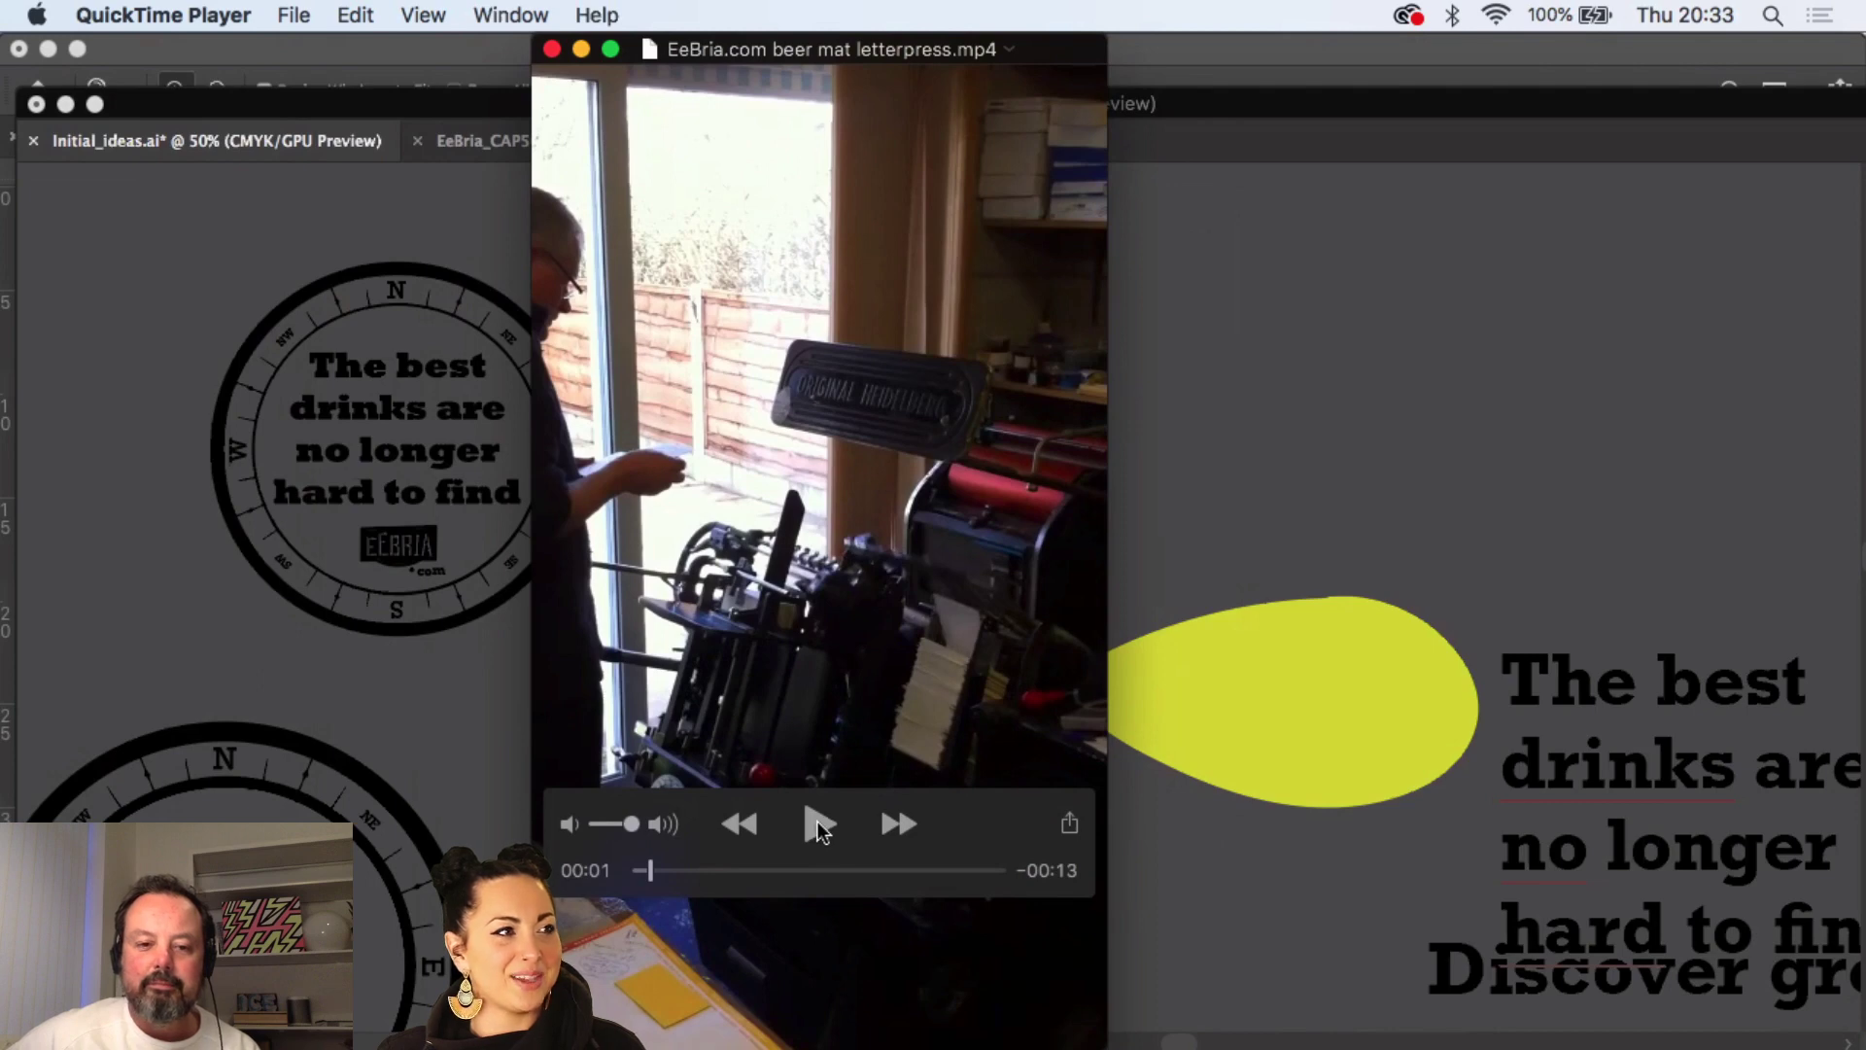
{"action": "left_click", "coordinate": [818, 826]}
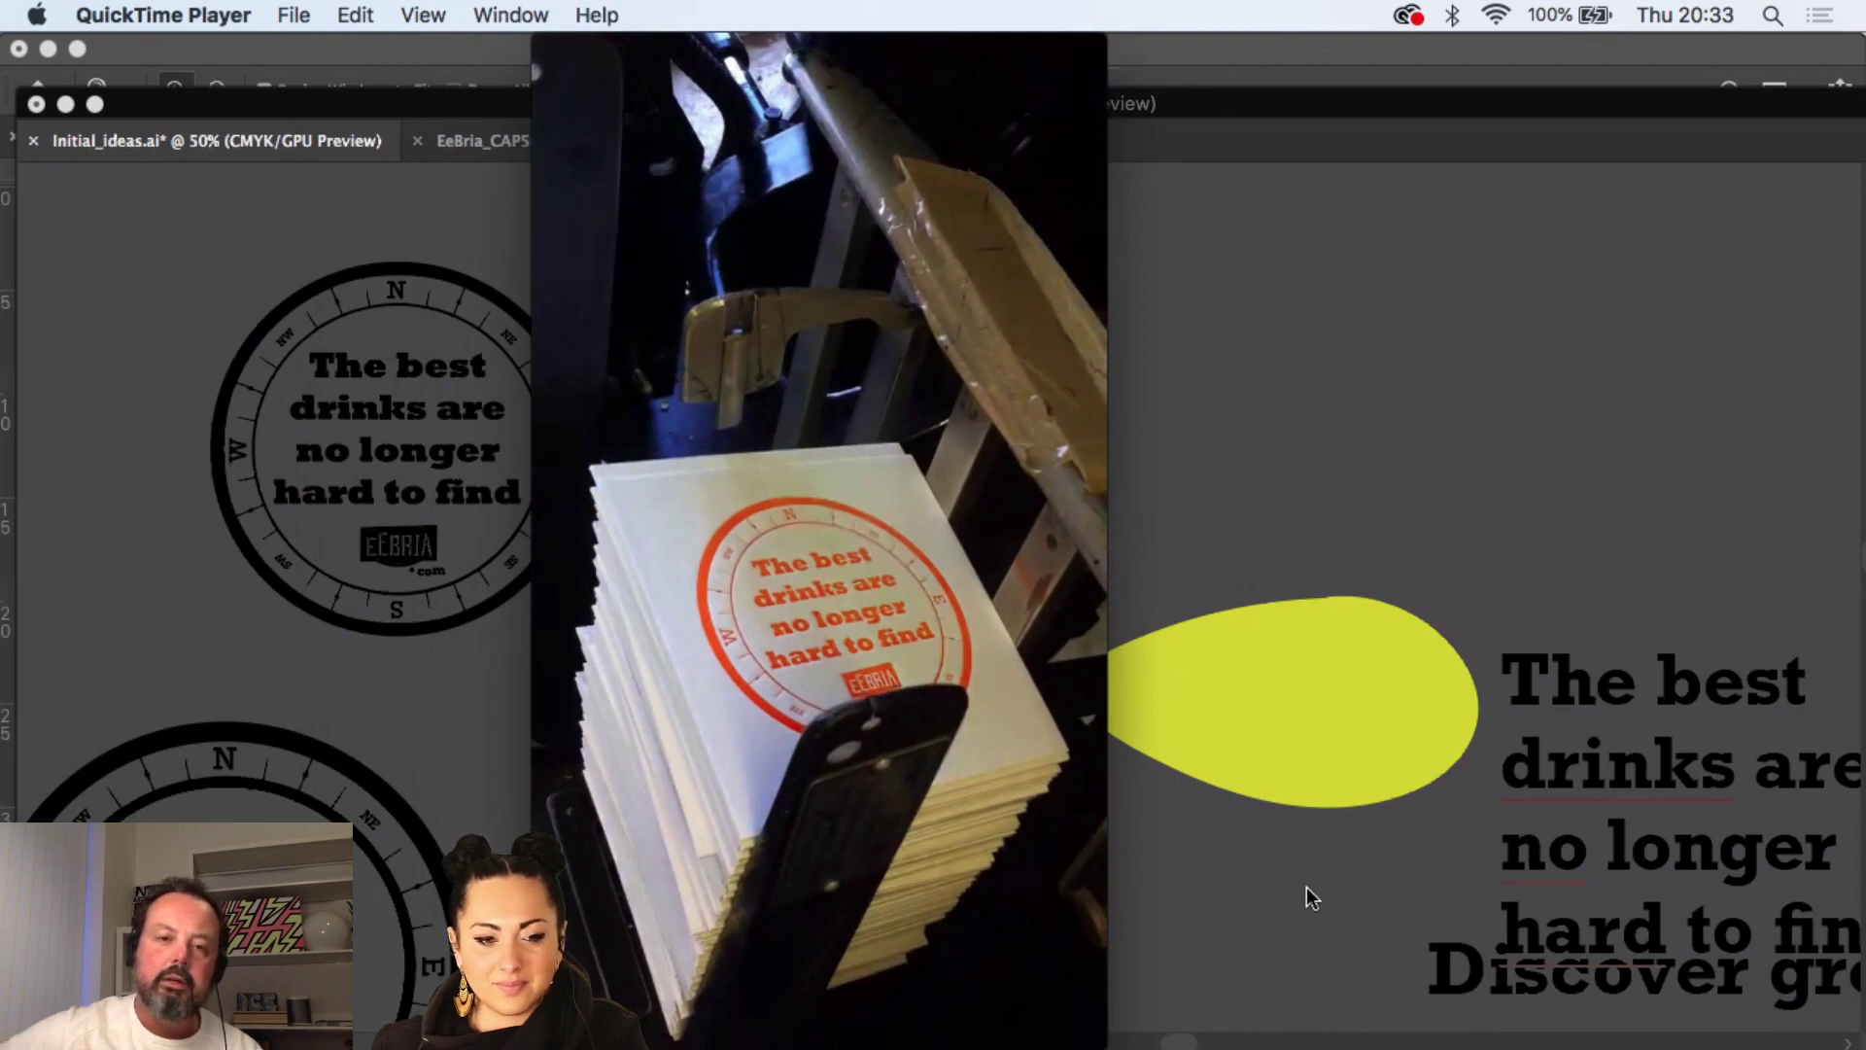
{"action": "mouse_move", "coordinate": [585, 56]}
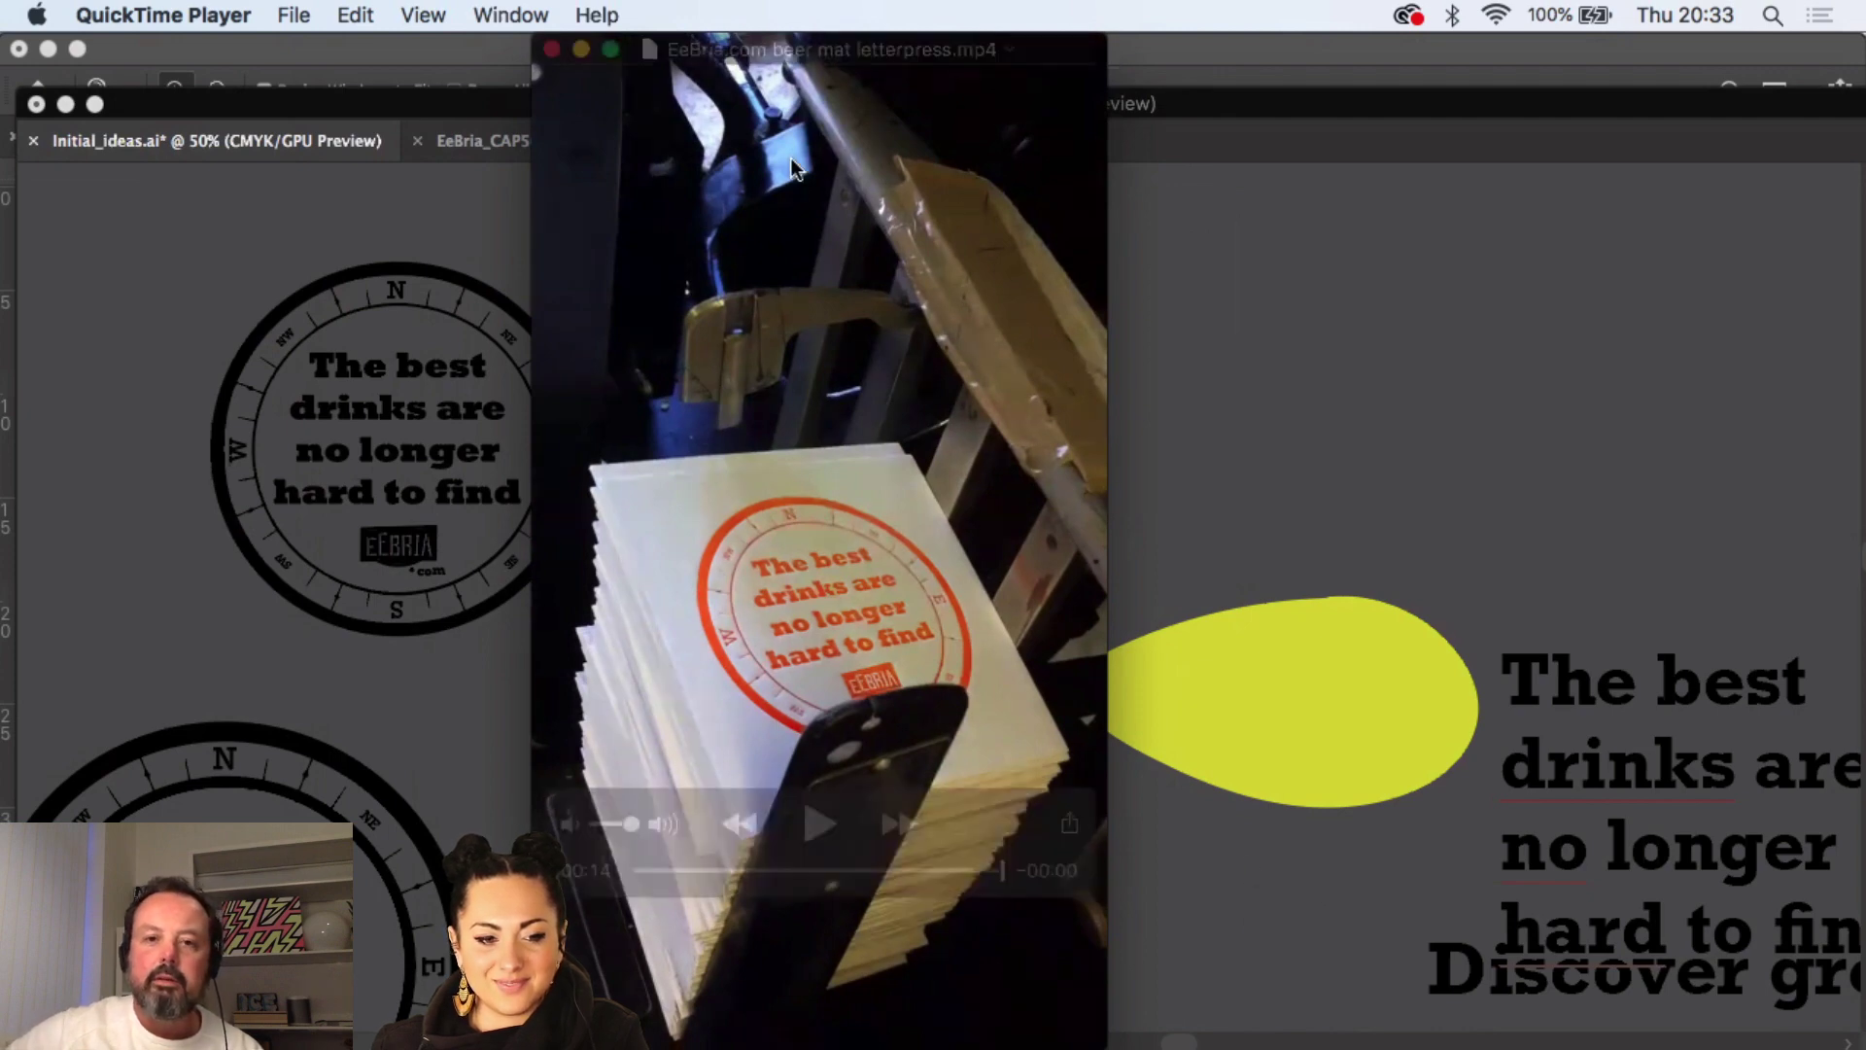
{"action": "left_click", "coordinate": [551, 49]}
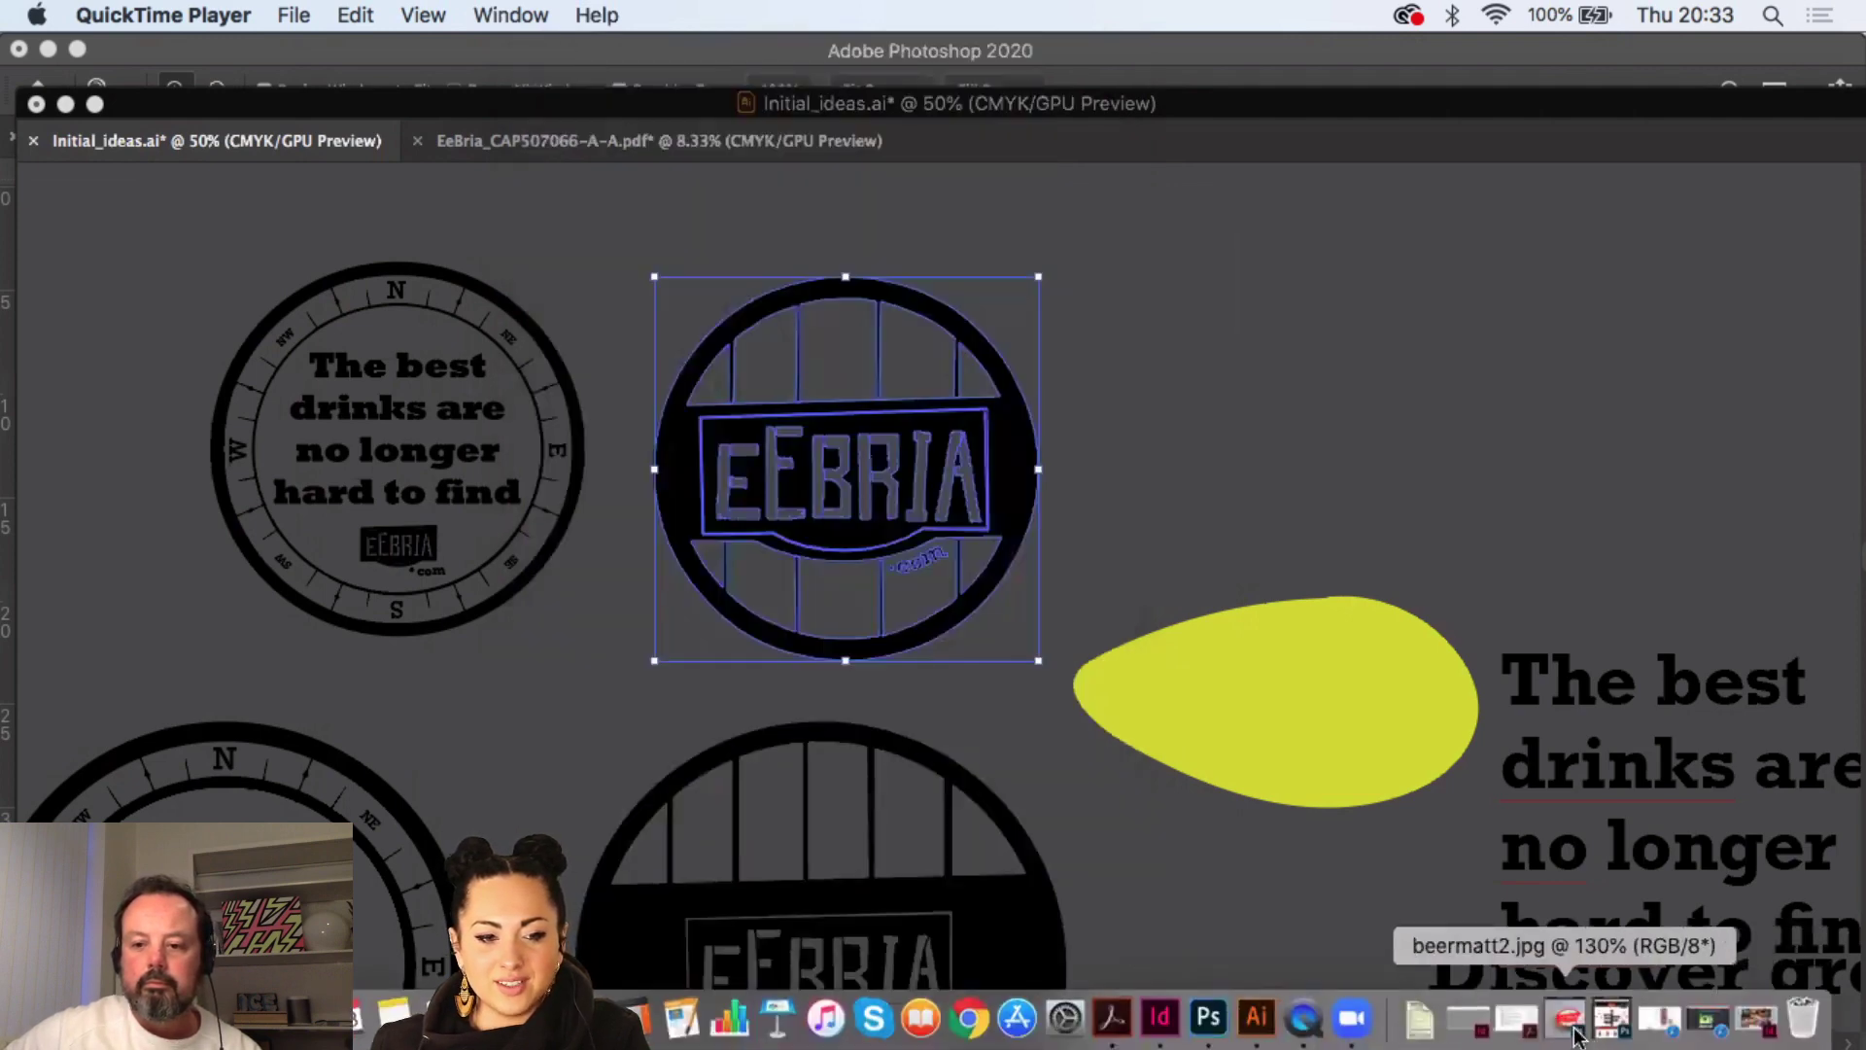
- Switch to Photoshop, open beermatt2.jpg from the finished pics folder in Brand design, and move the Character panel off the beer mats
{"action": "left_click", "coordinate": [1580, 1028]}
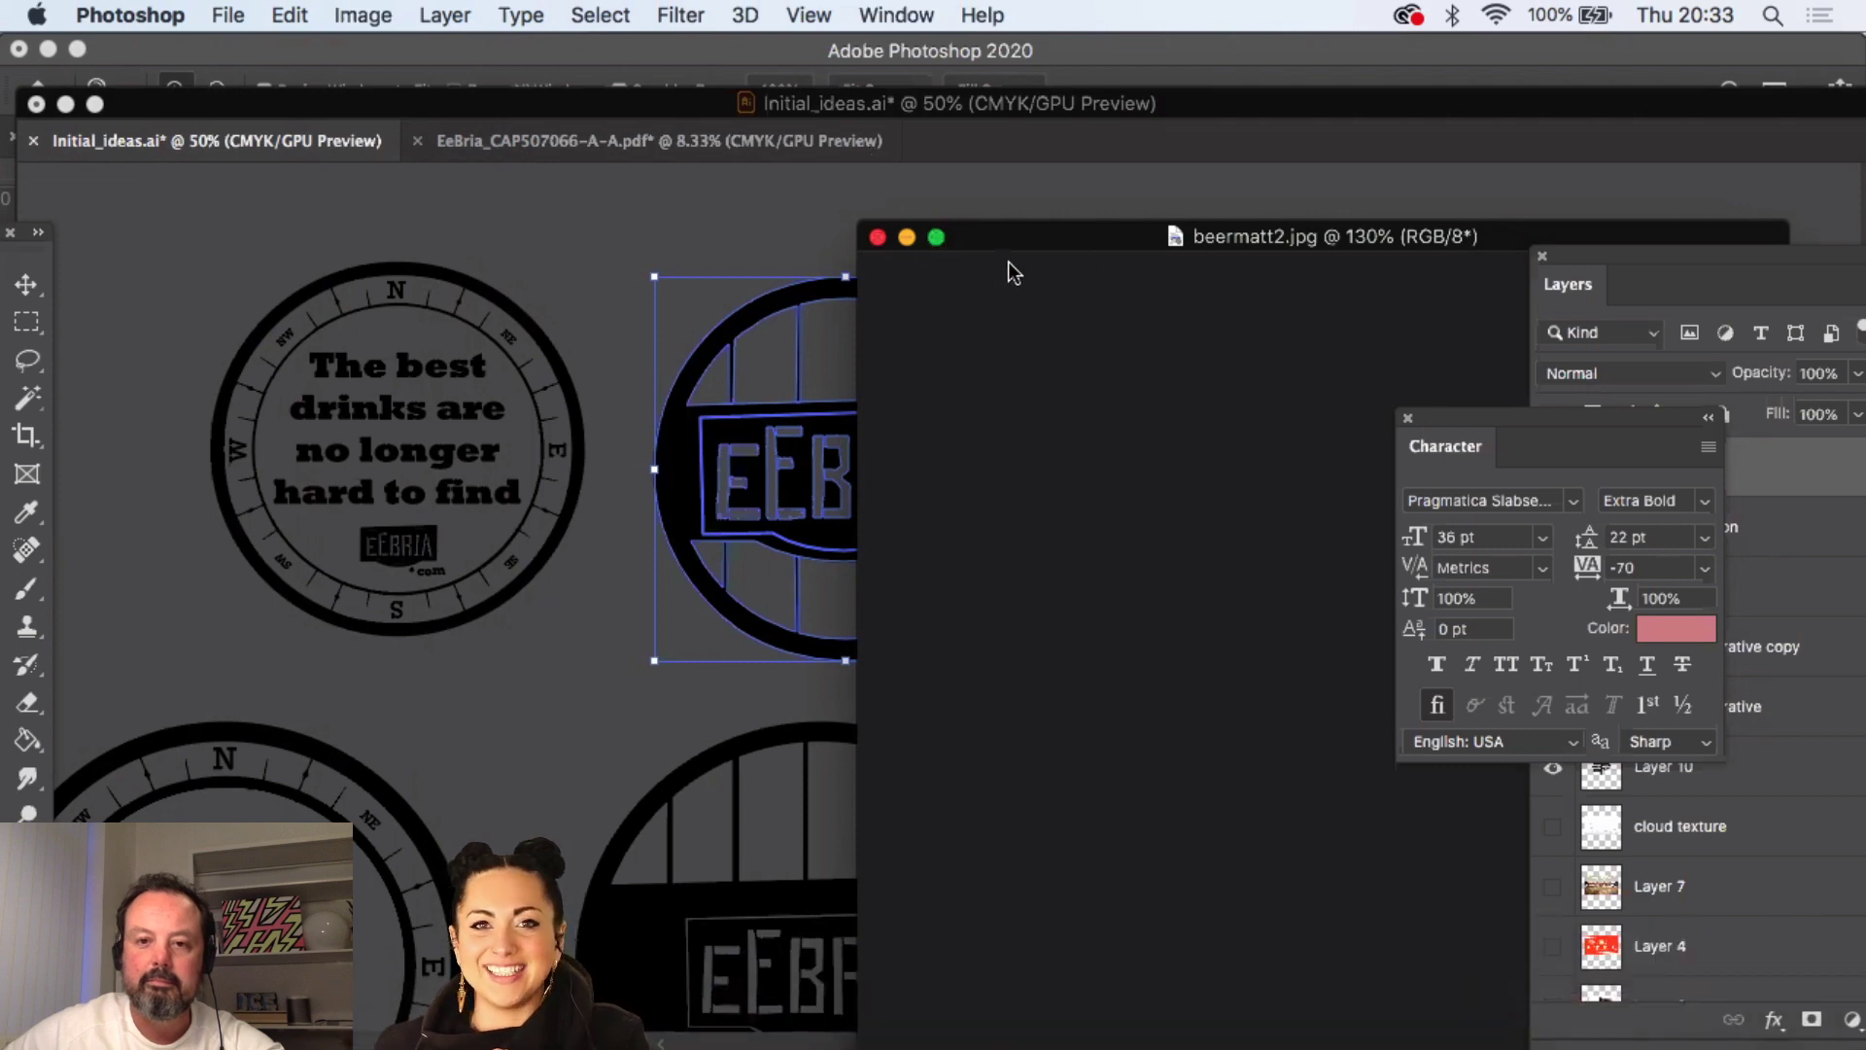
{"action": "left_click", "coordinate": [228, 15]}
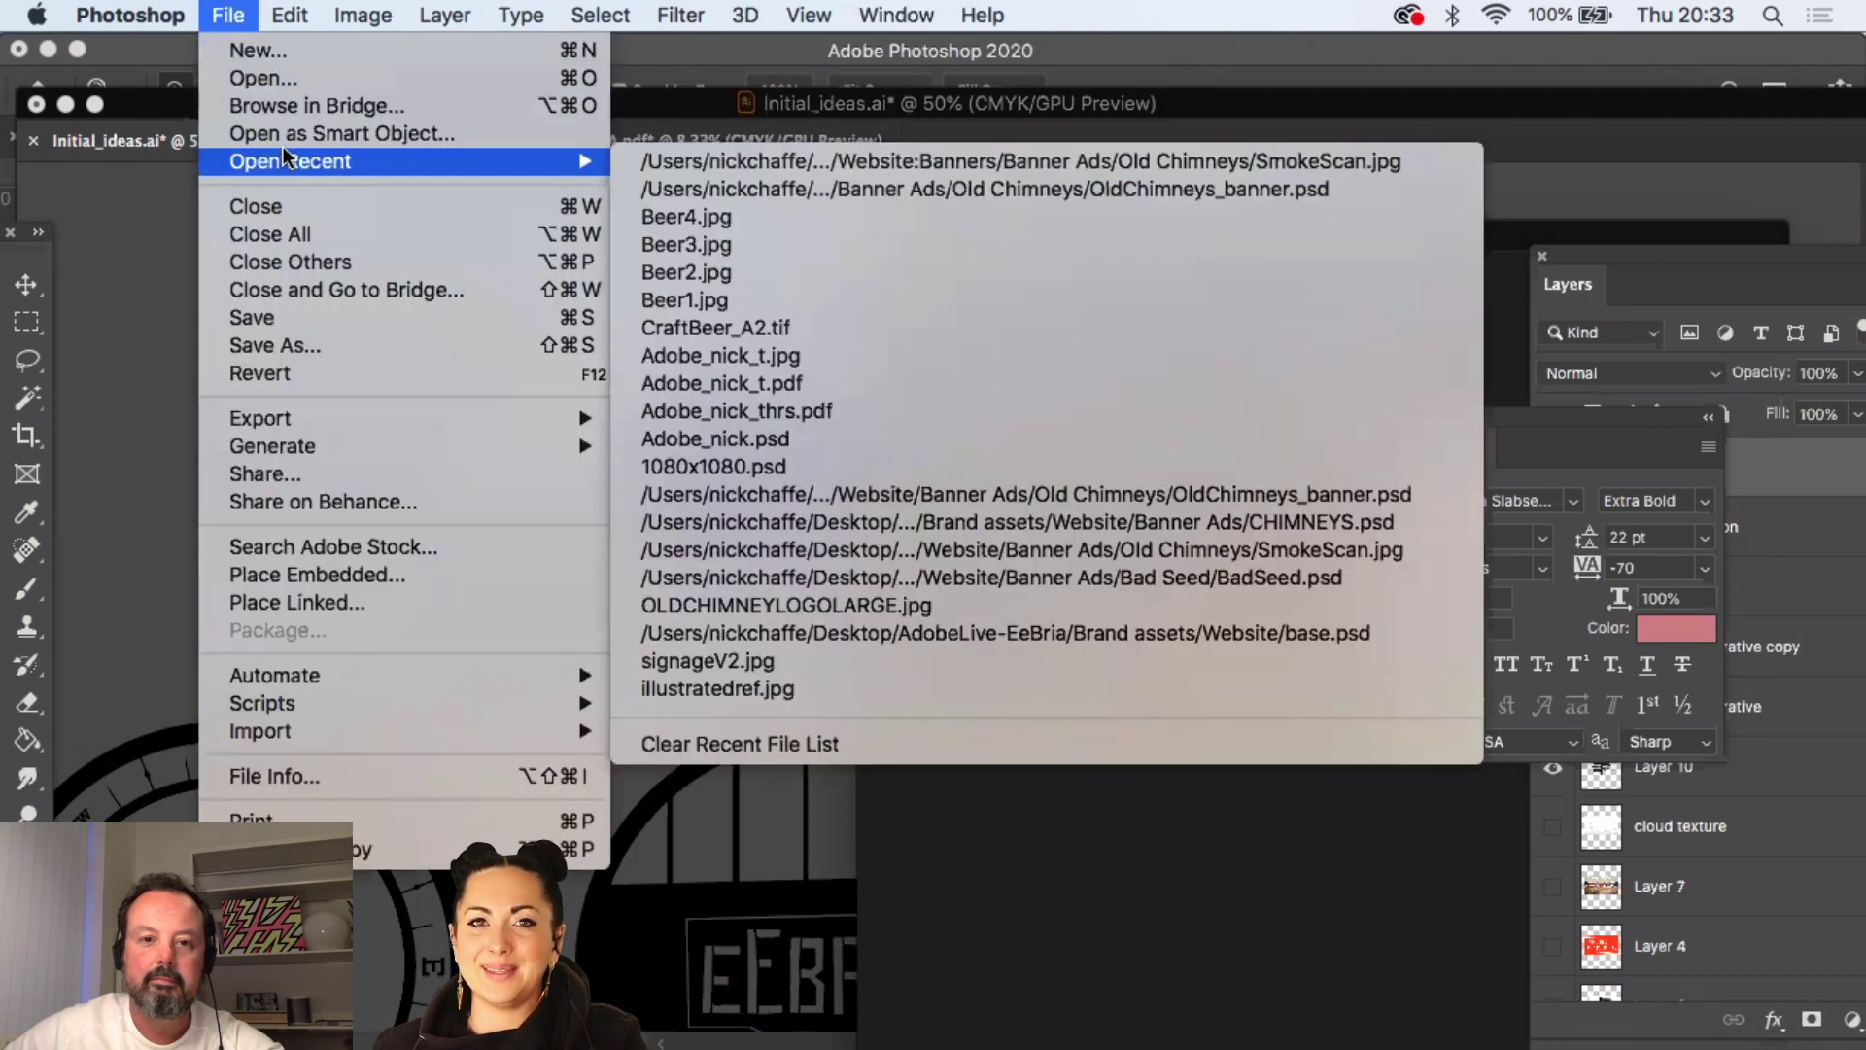
{"action": "left_click", "coordinate": [263, 78]}
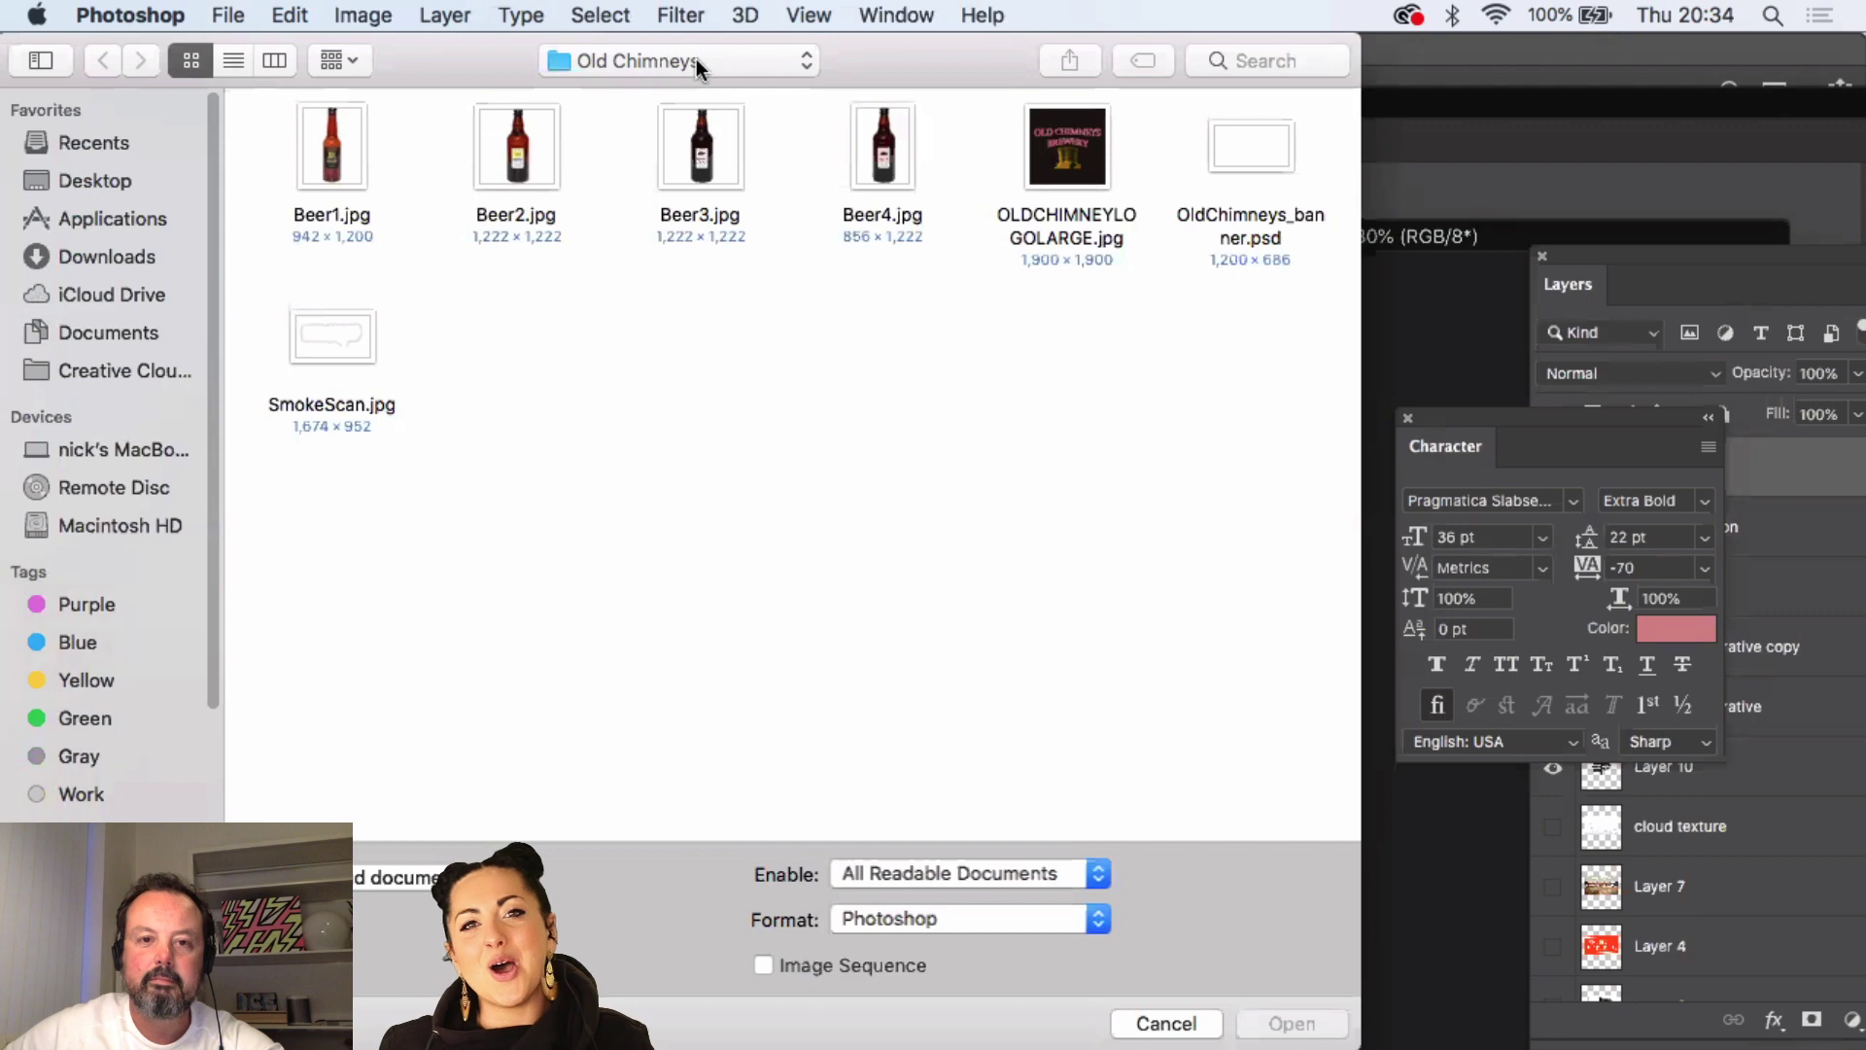
{"action": "left_click", "coordinate": [696, 60]}
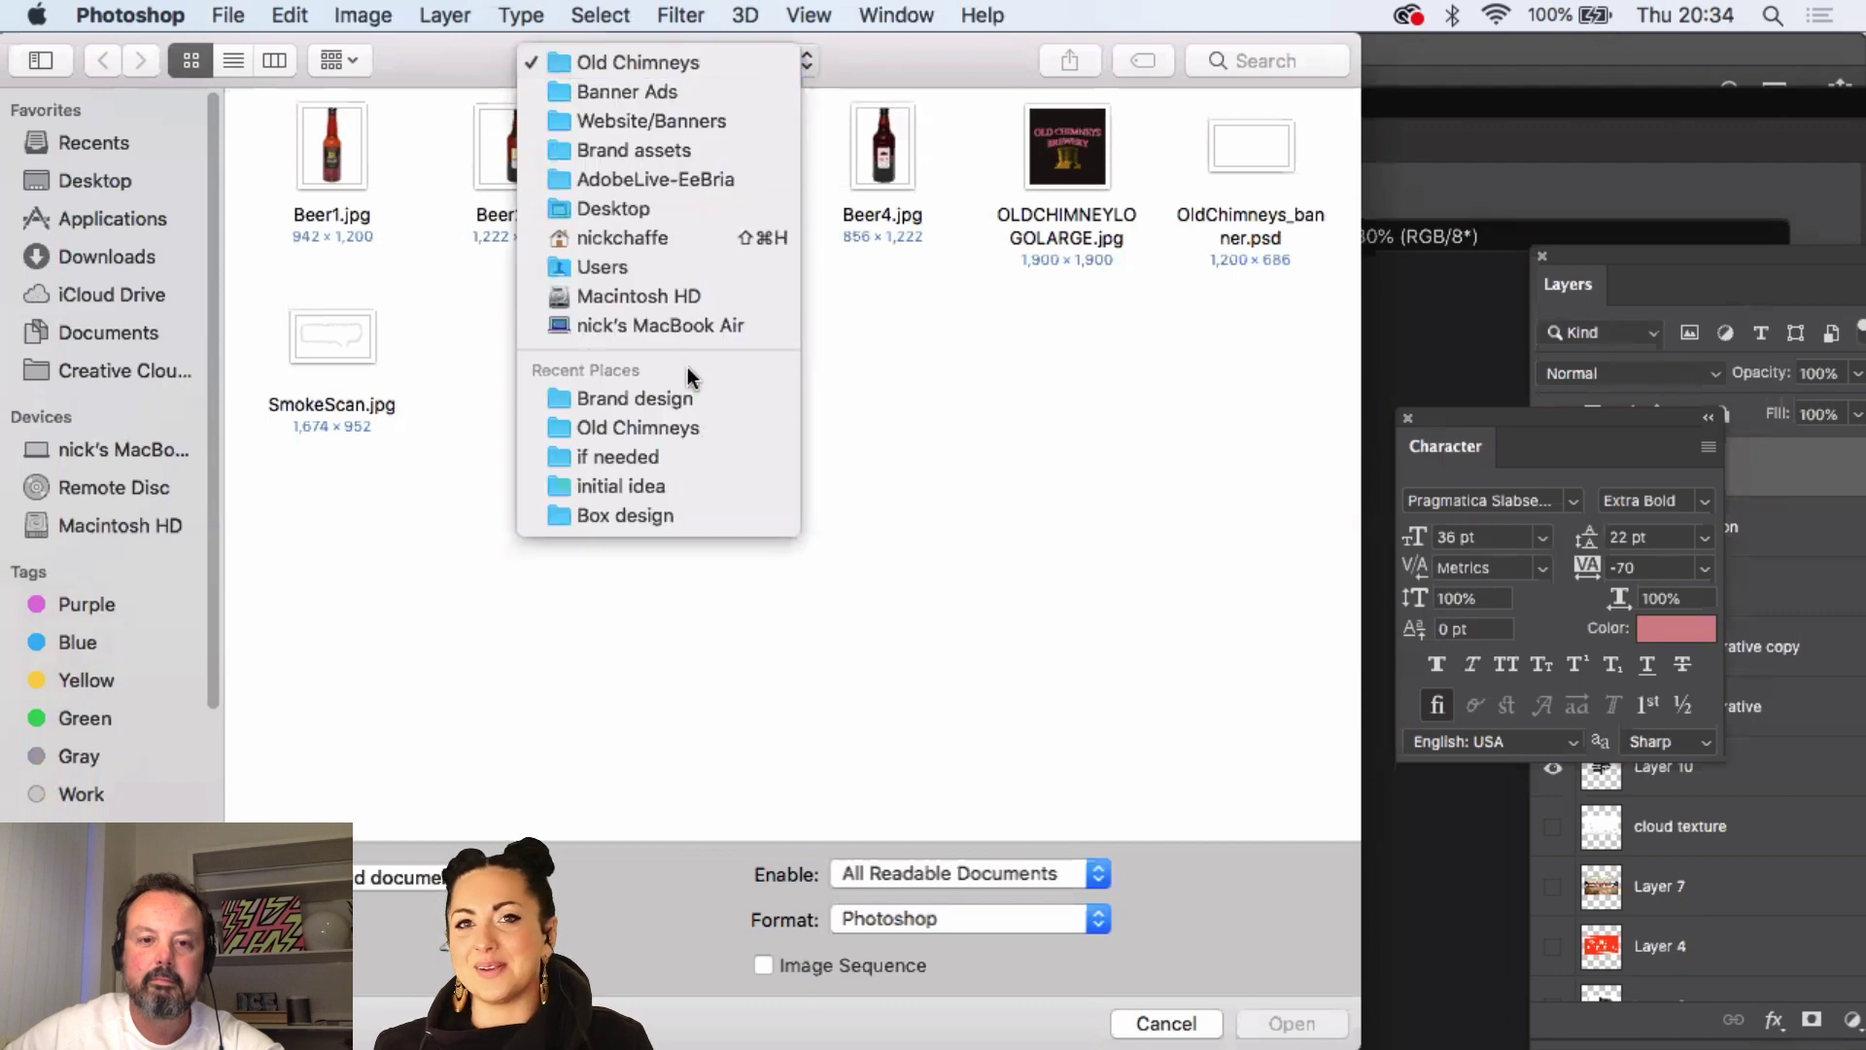
{"action": "left_click", "coordinate": [688, 403]}
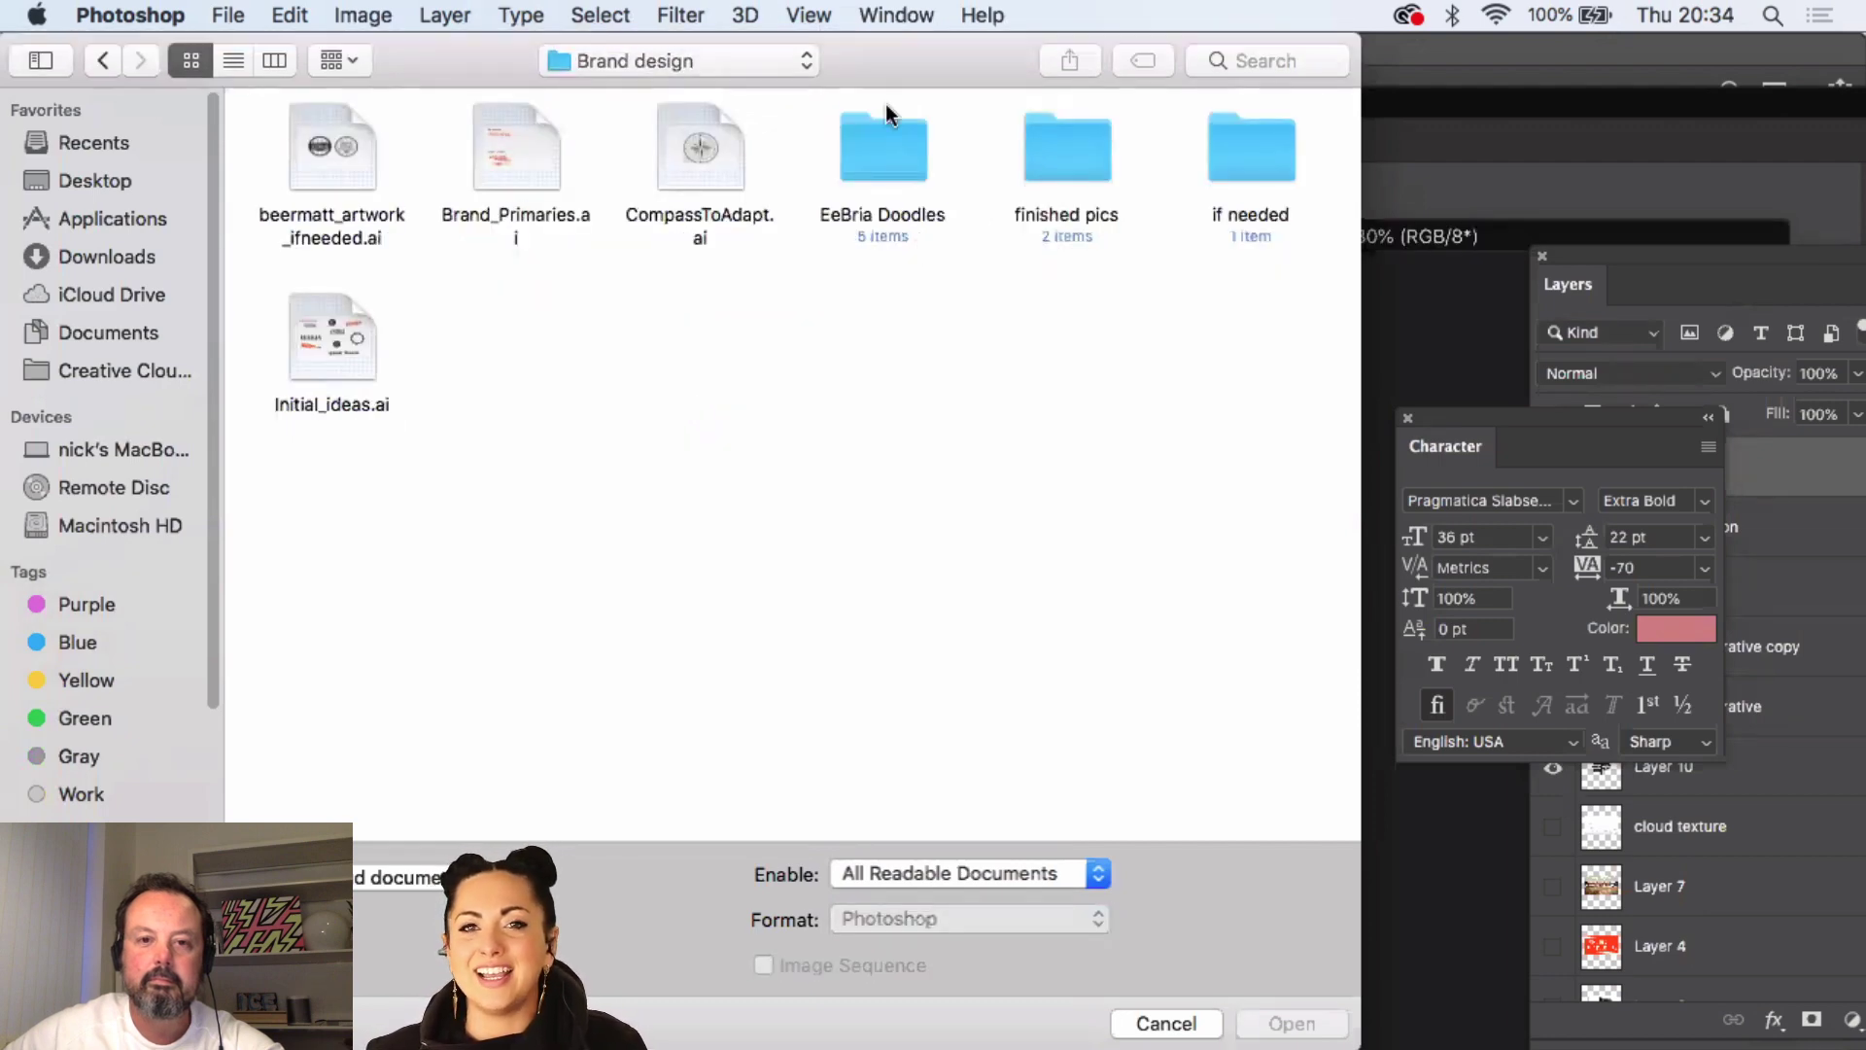
{"action": "left_click", "coordinate": [777, 62]}
{"action": "left_click", "coordinate": [1013, 401]}
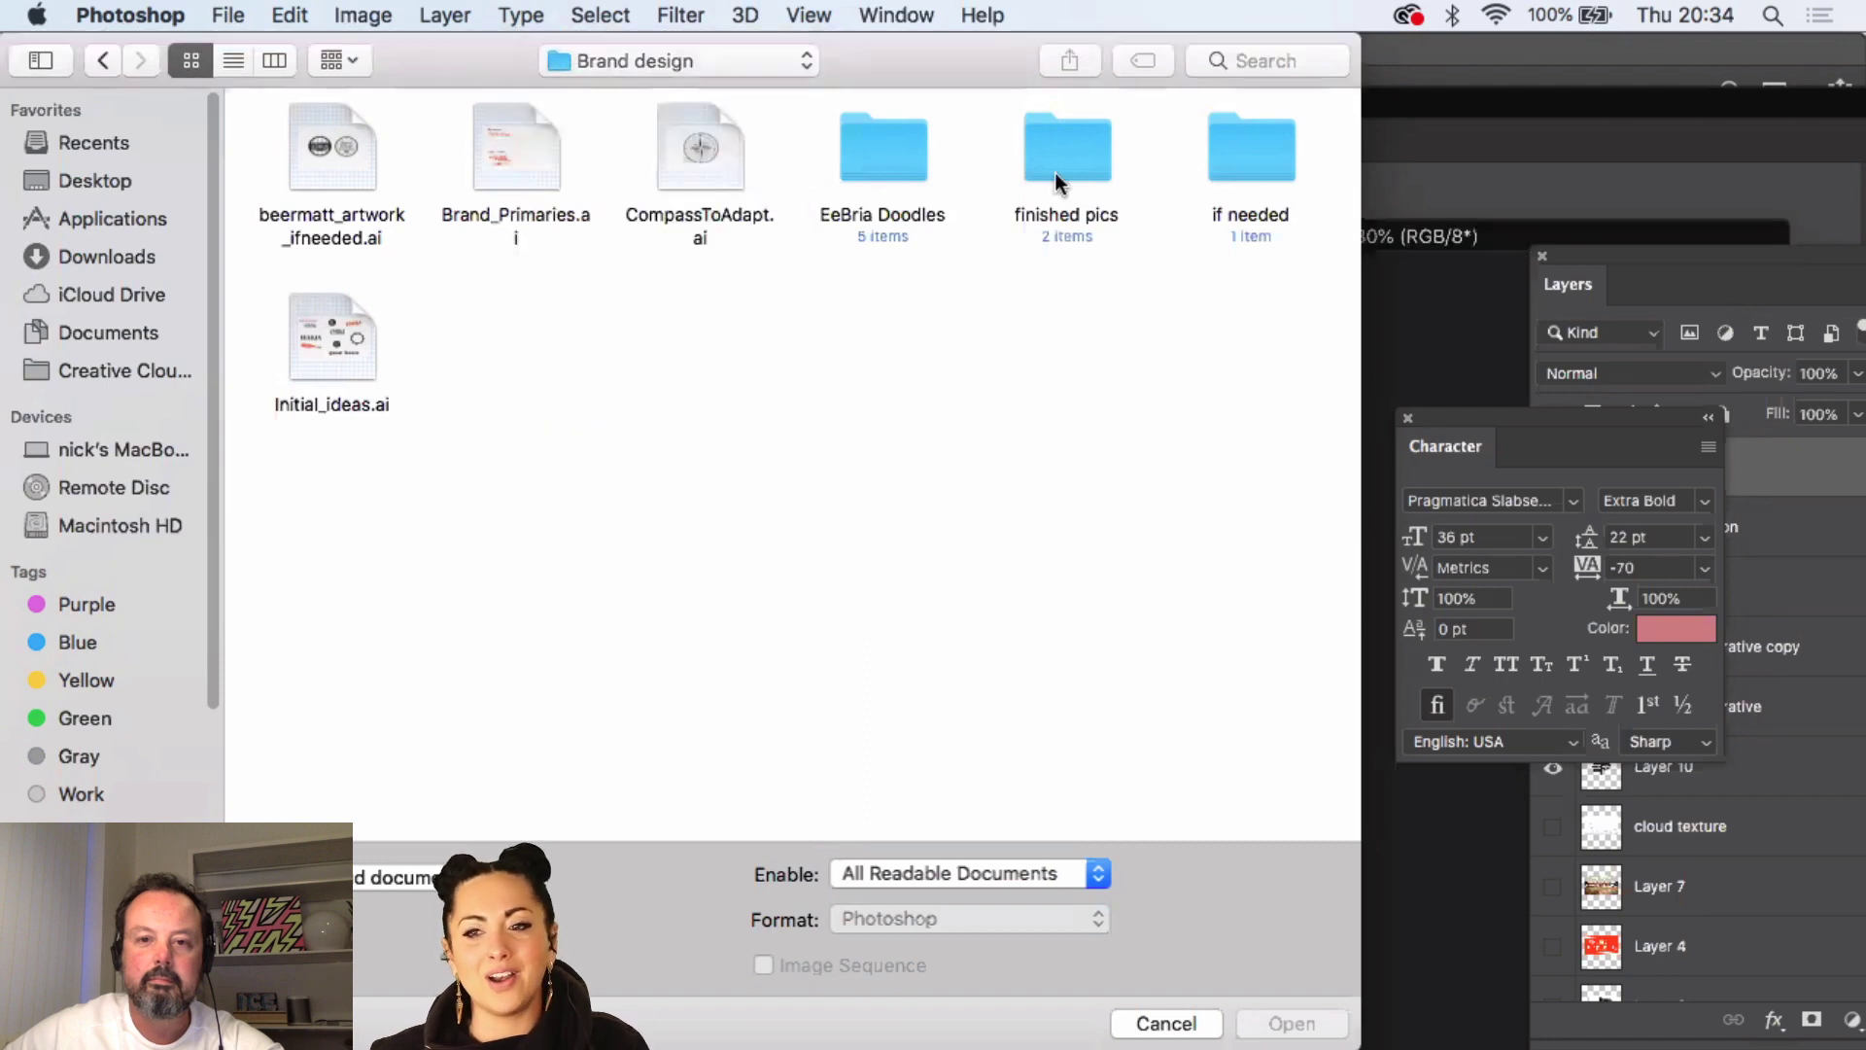
{"action": "double_click", "coordinate": [1047, 165]}
{"action": "left_click", "coordinate": [311, 150]}
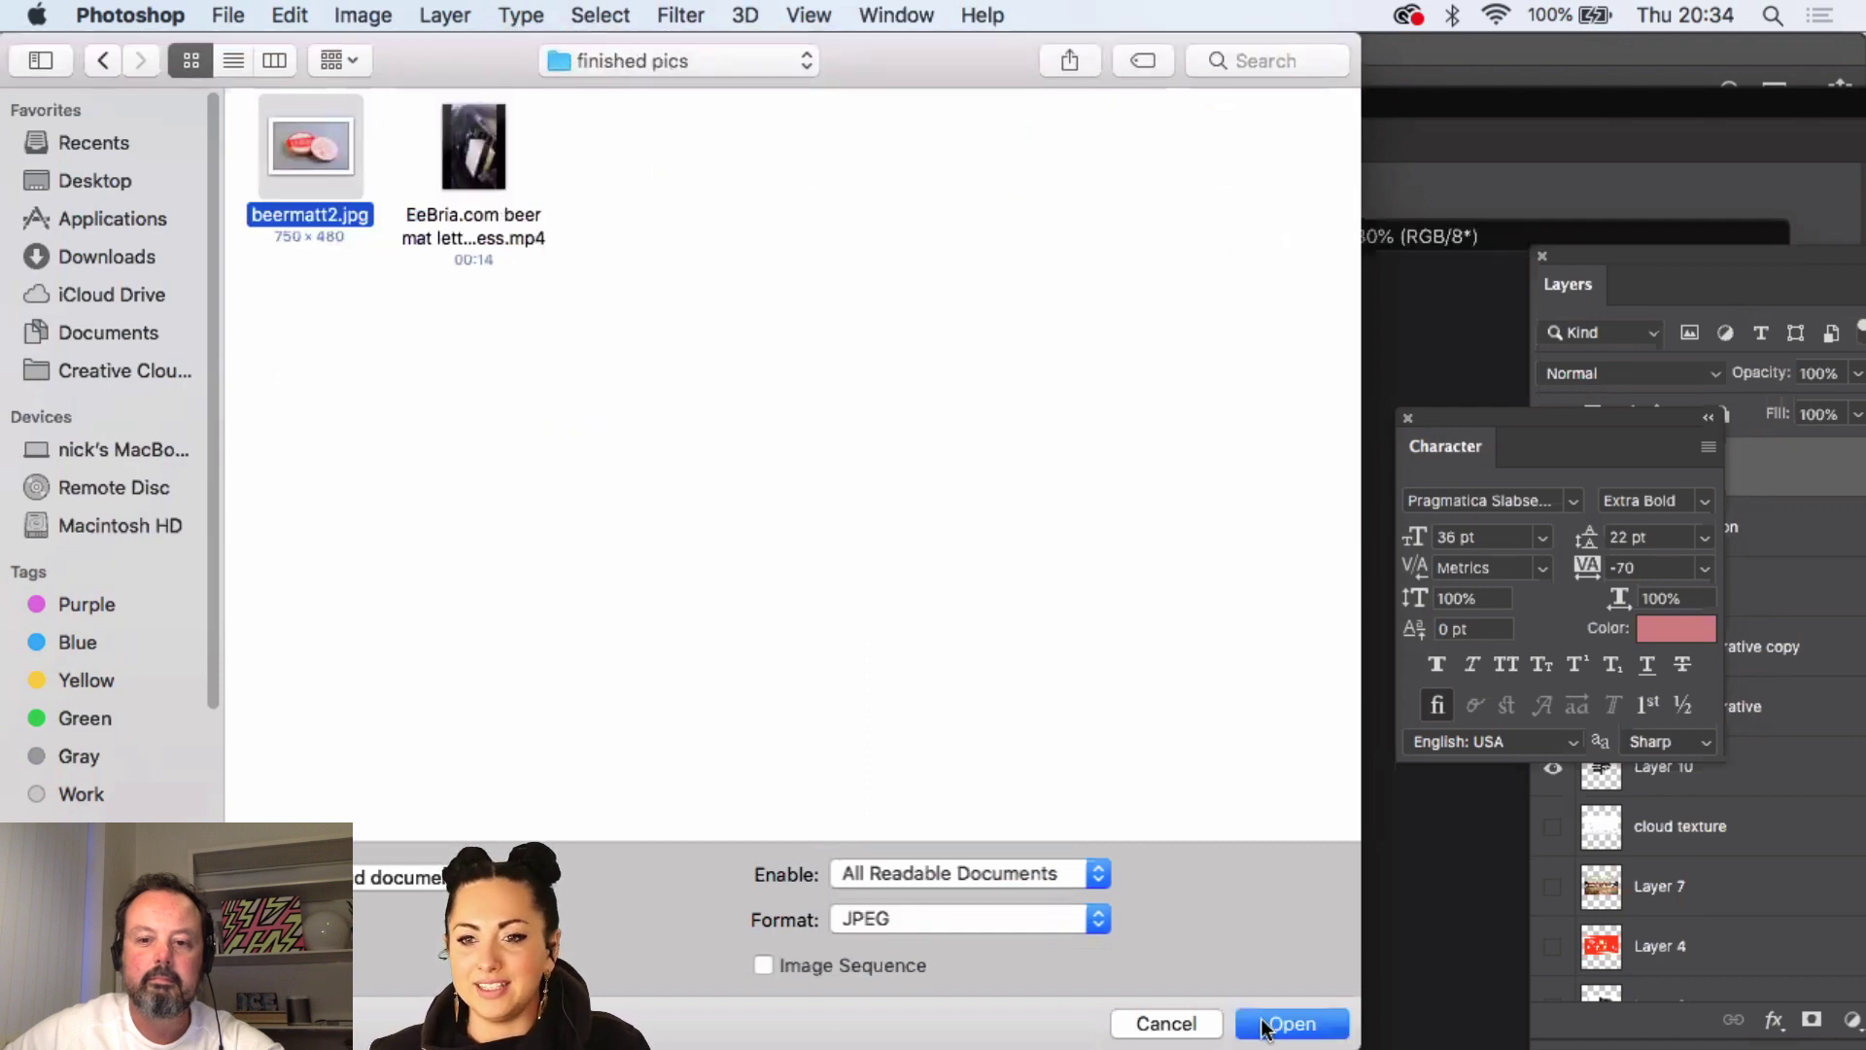
{"action": "left_click", "coordinate": [1271, 1023]}
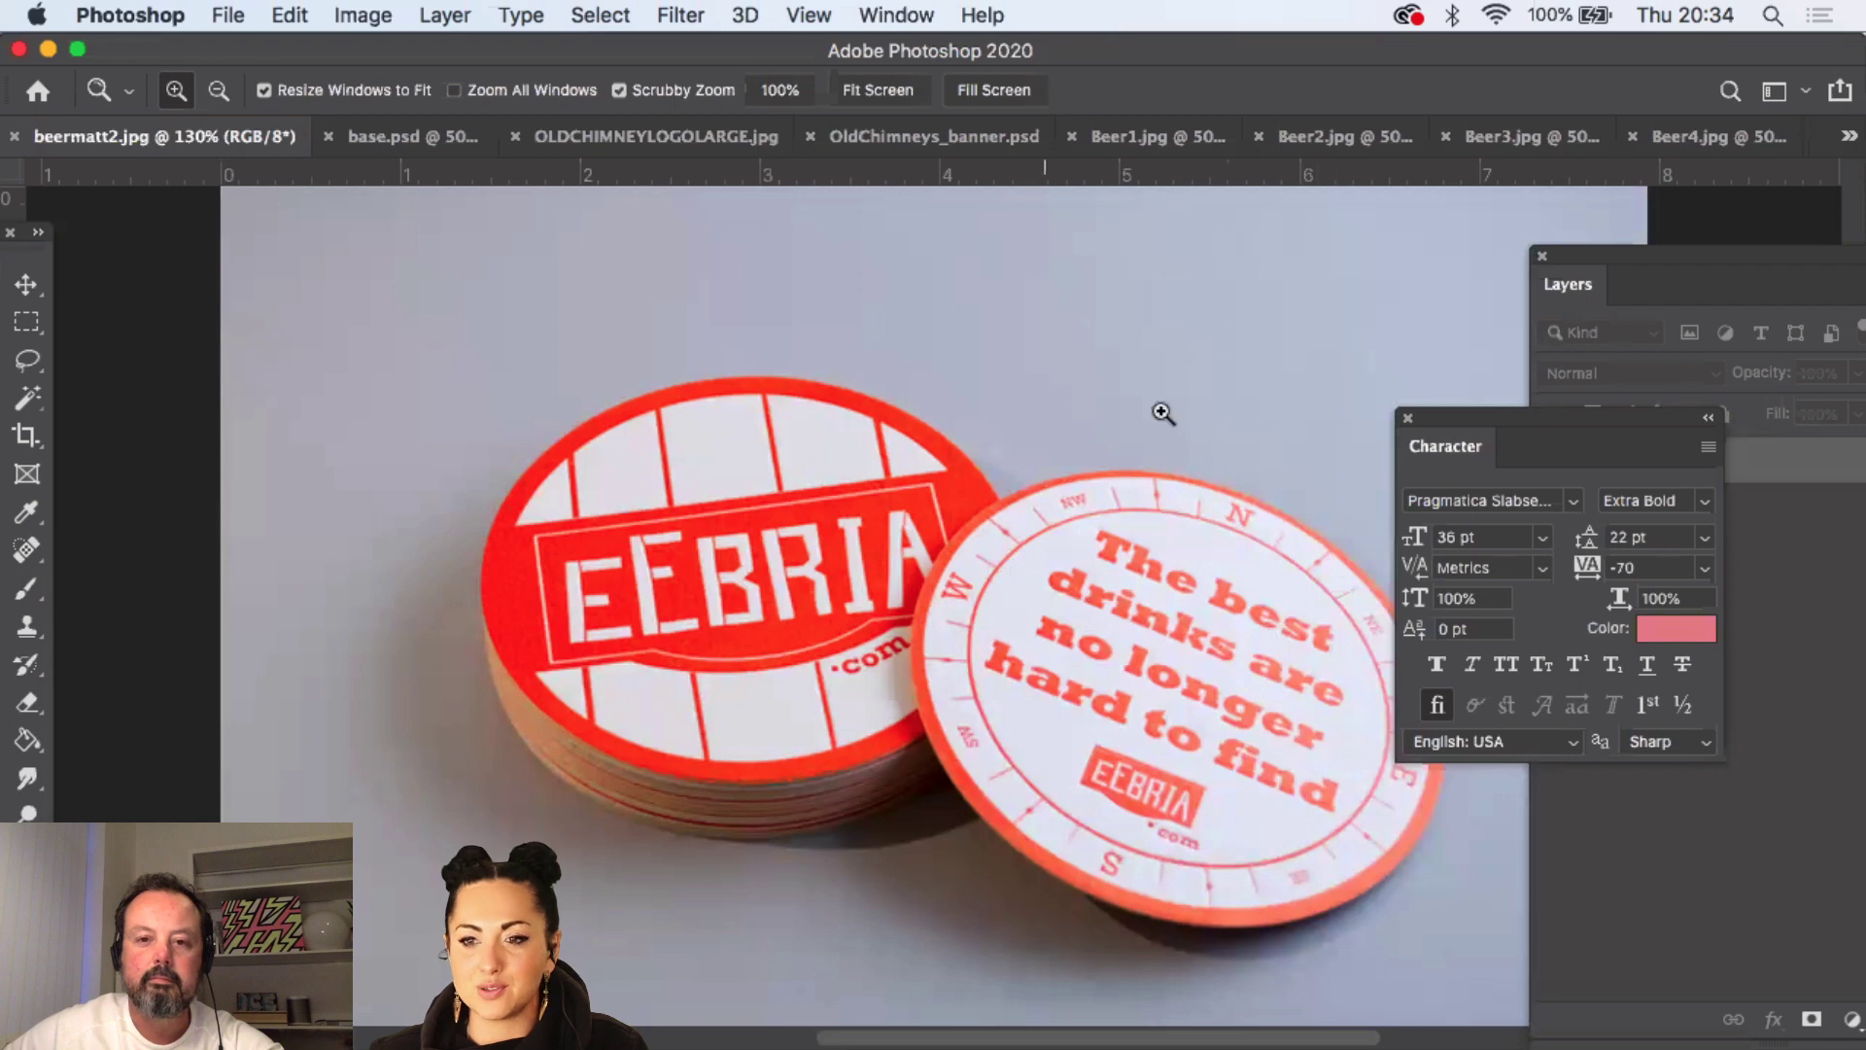
{"action": "left_click_drag", "start_coordinate": [1478, 417], "coordinate": [1620, 500]}
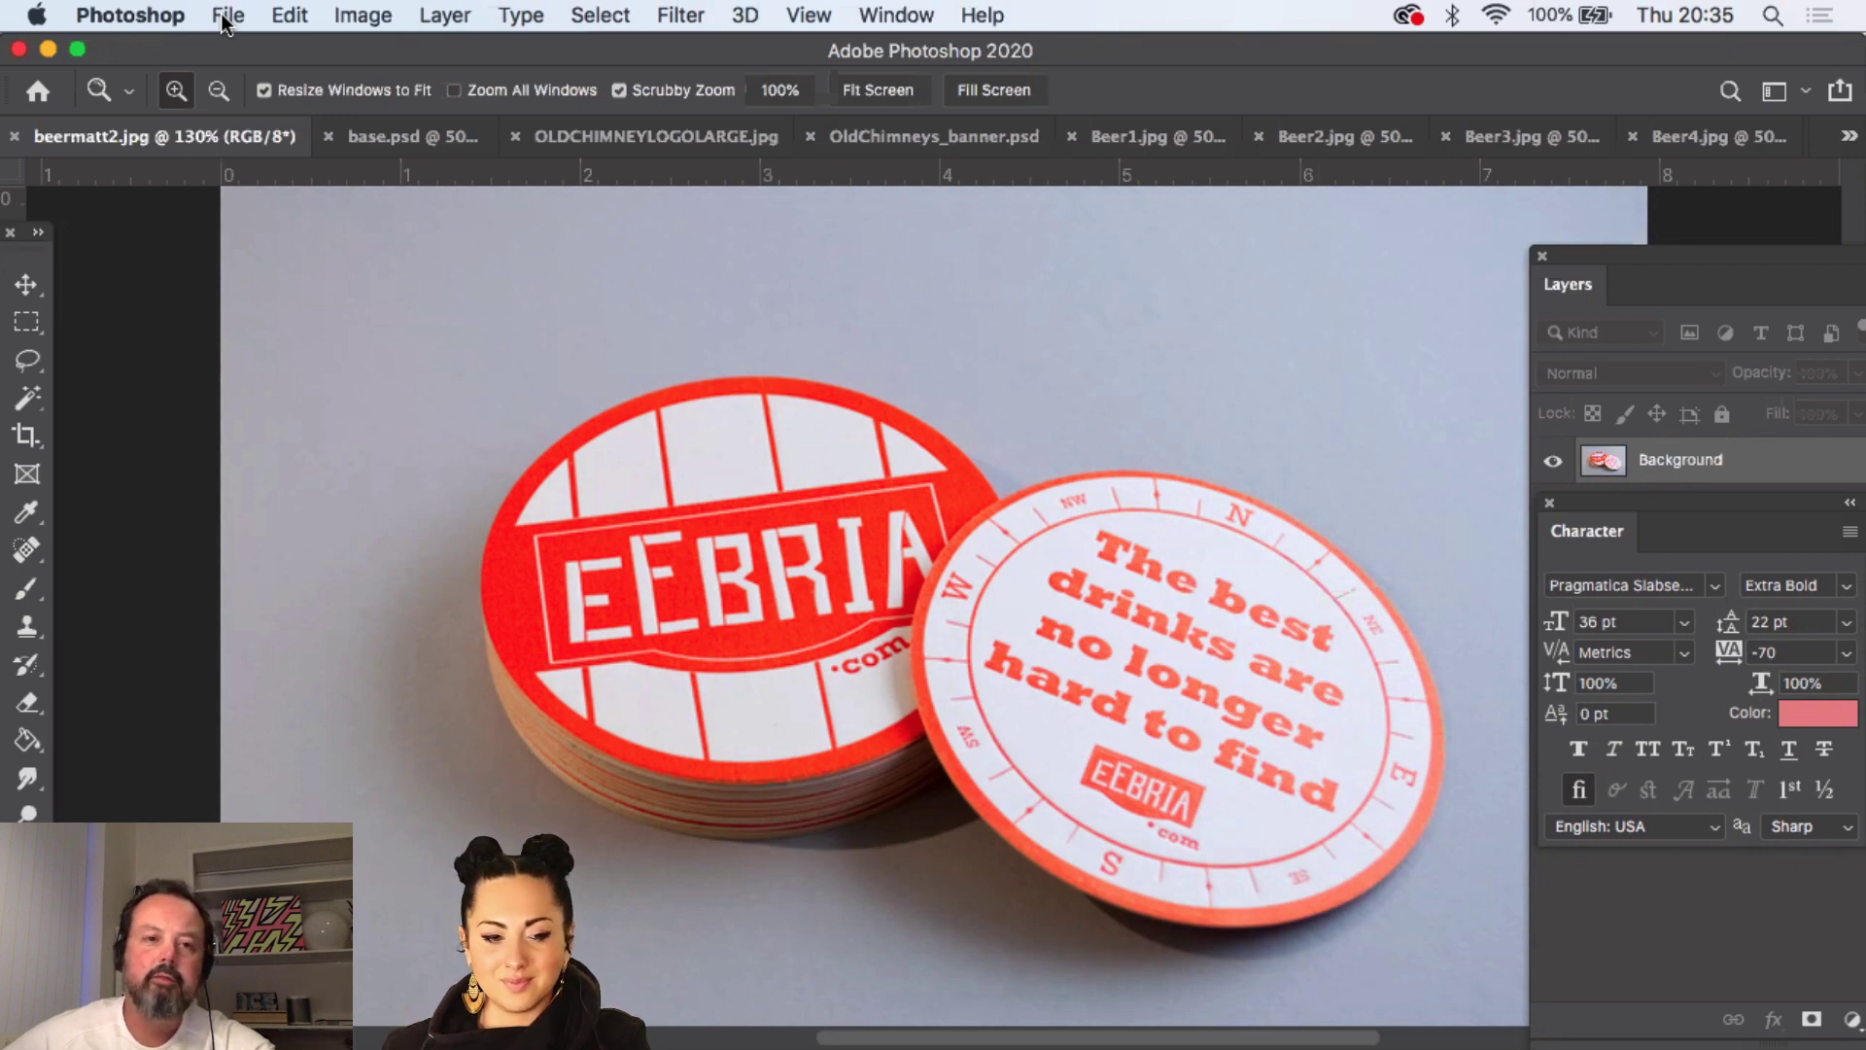
- Switch to the base.psd website mockup and examine its header with the EeBria logo, navigation and search box at 100%
{"action": "left_click", "coordinate": [402, 134]}
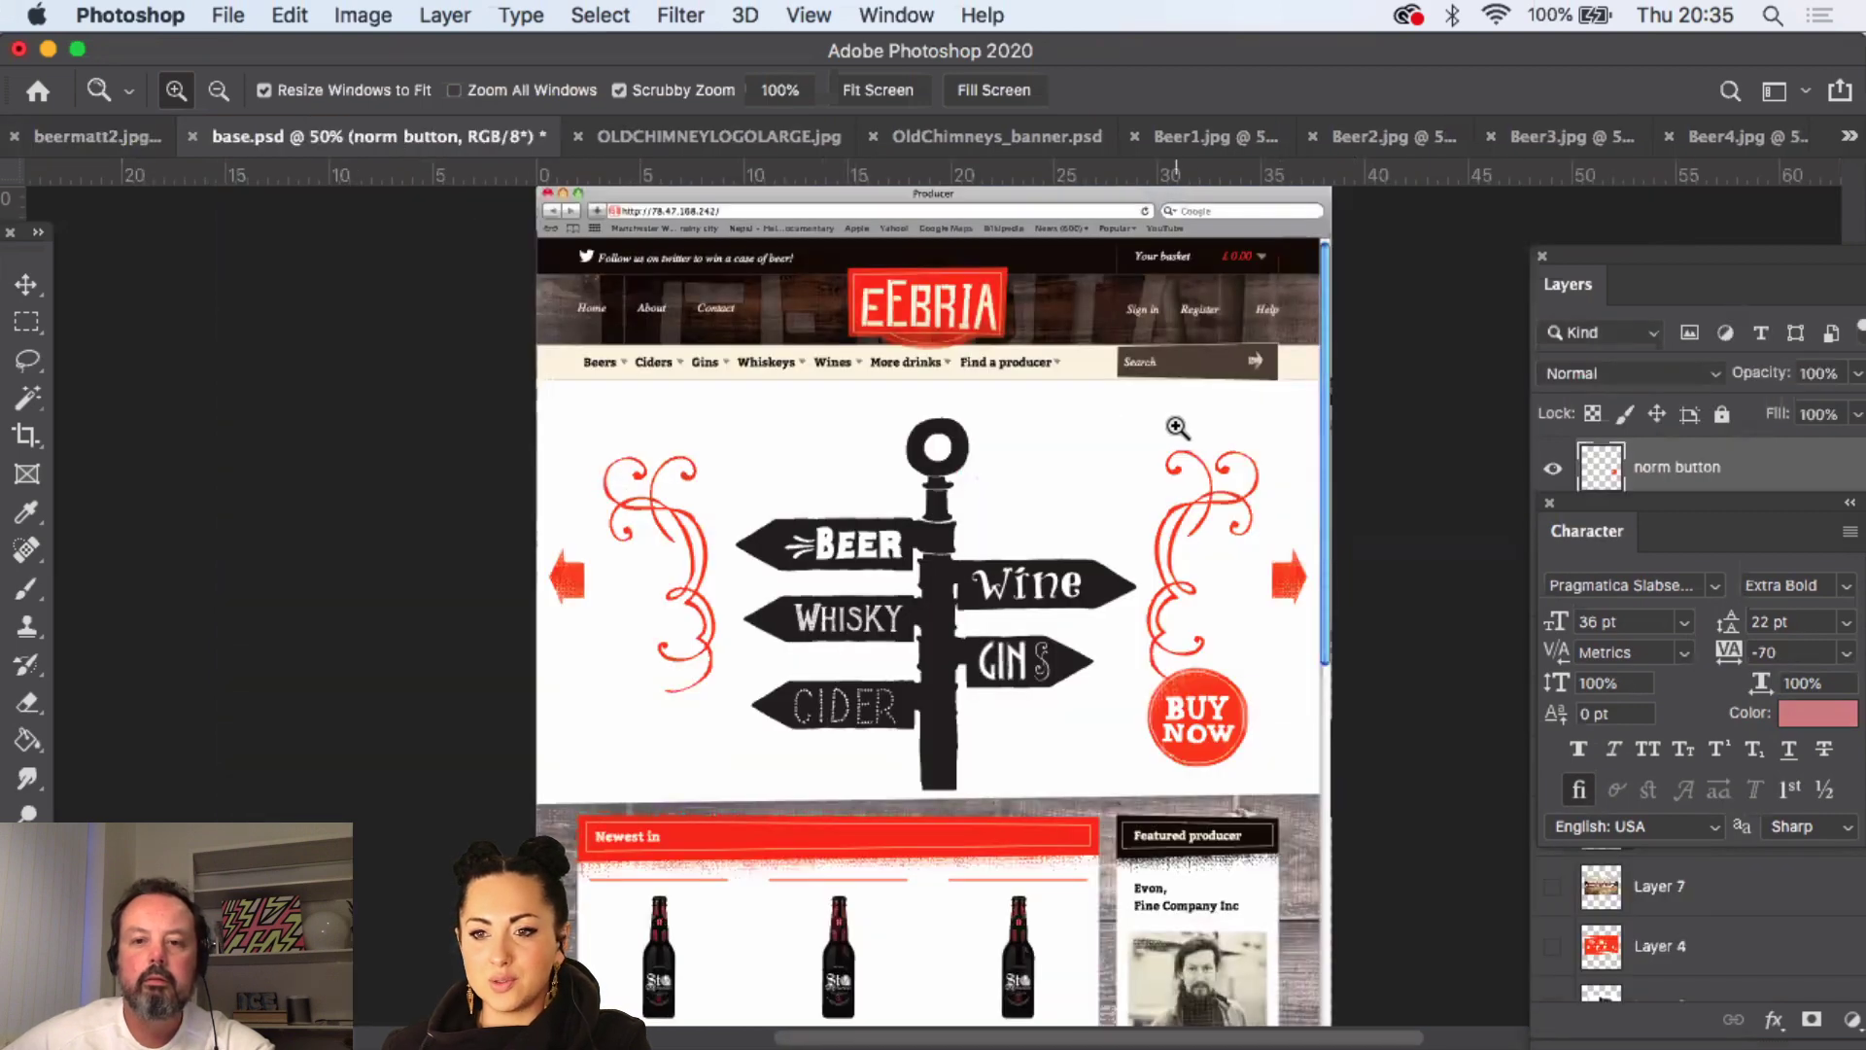
{"action": "left_click", "coordinate": [1184, 365]}
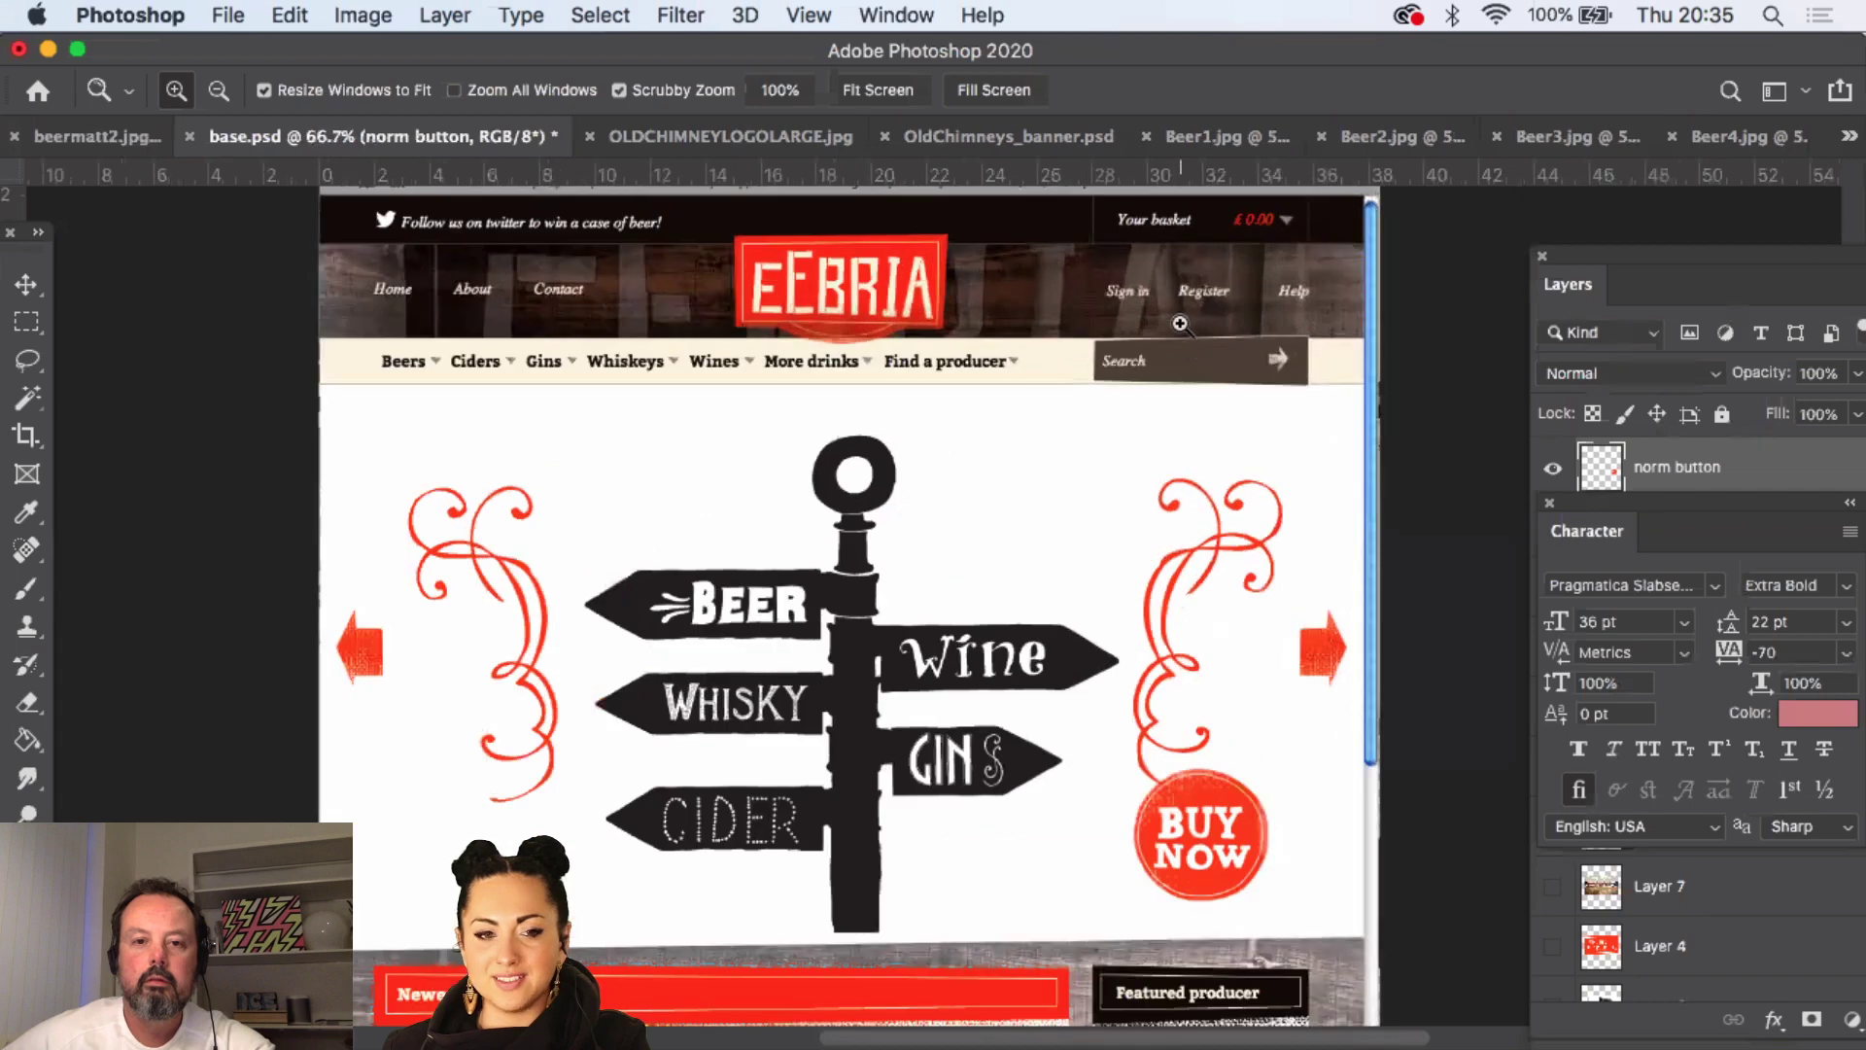
{"action": "left_click", "coordinate": [1183, 366]}
{"action": "scroll", "coordinate": [1119, 321], "scroll_direction": "up", "scroll_amount": 3}
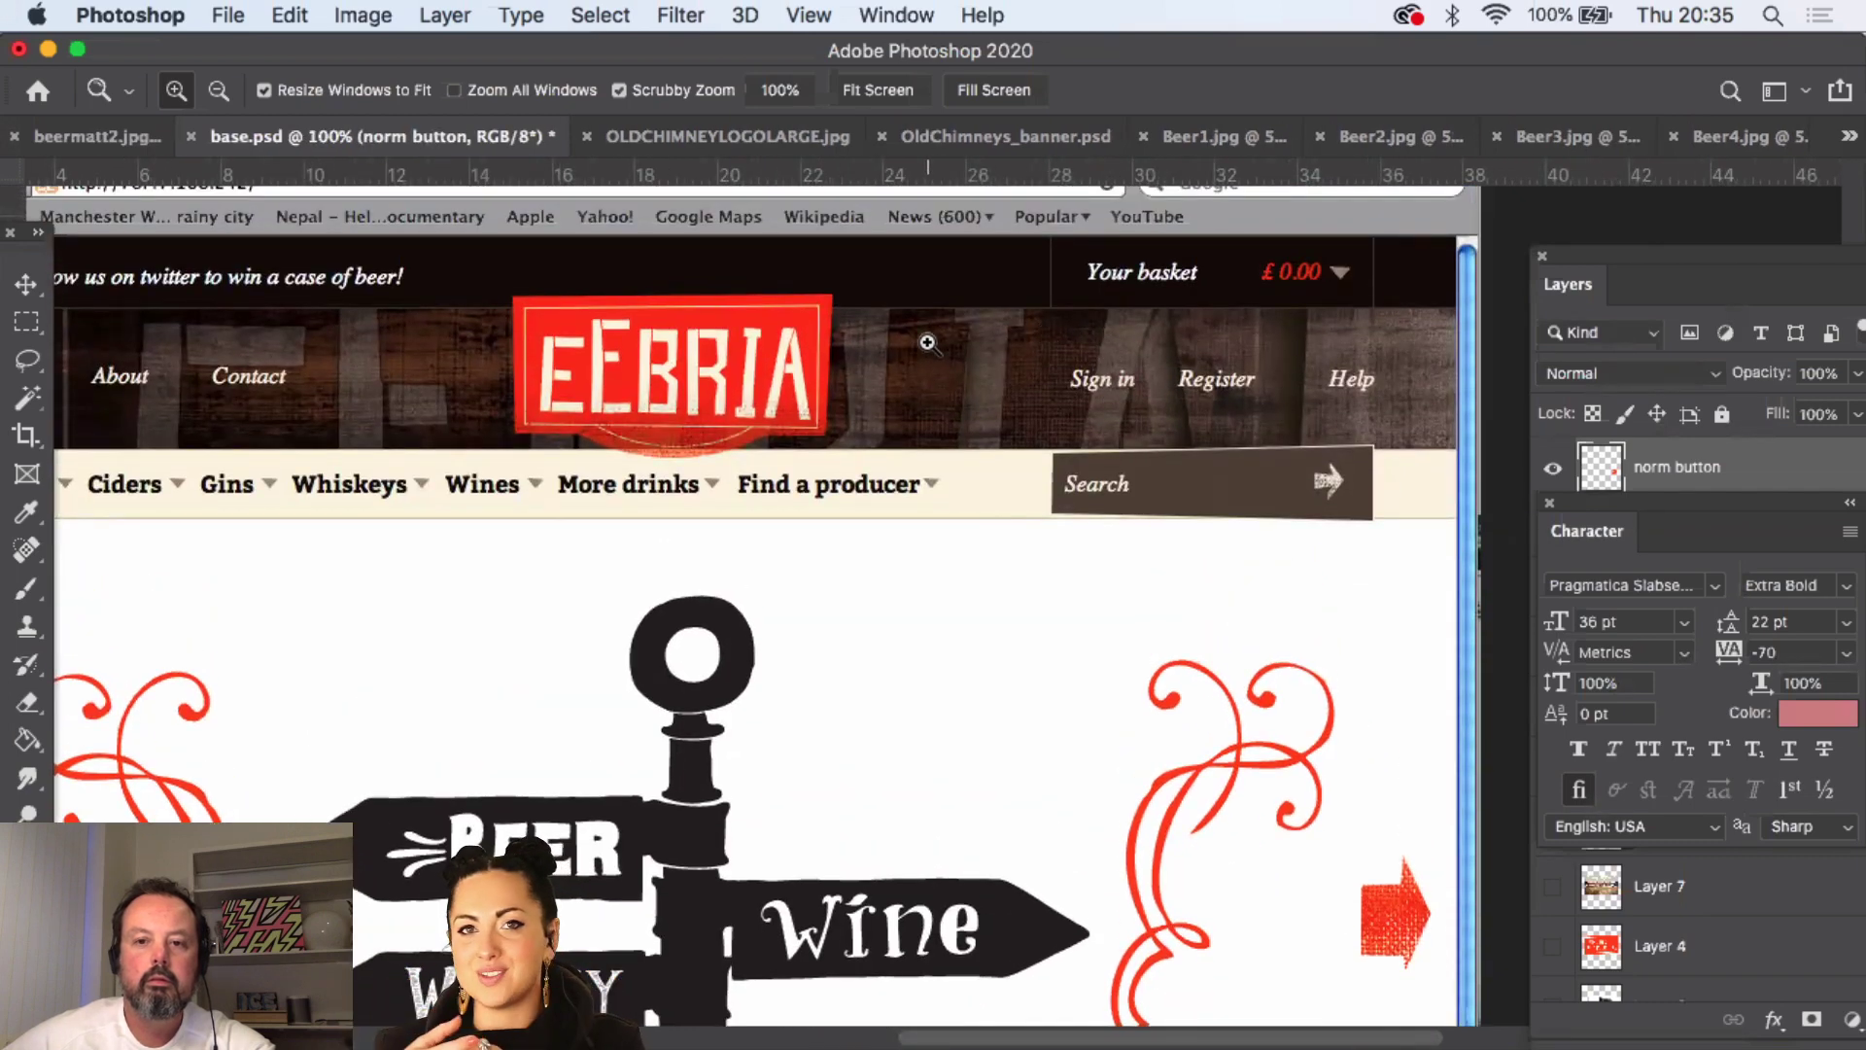
{"action": "left_click_drag", "start_coordinate": [820, 350], "coordinate": [916, 294]}
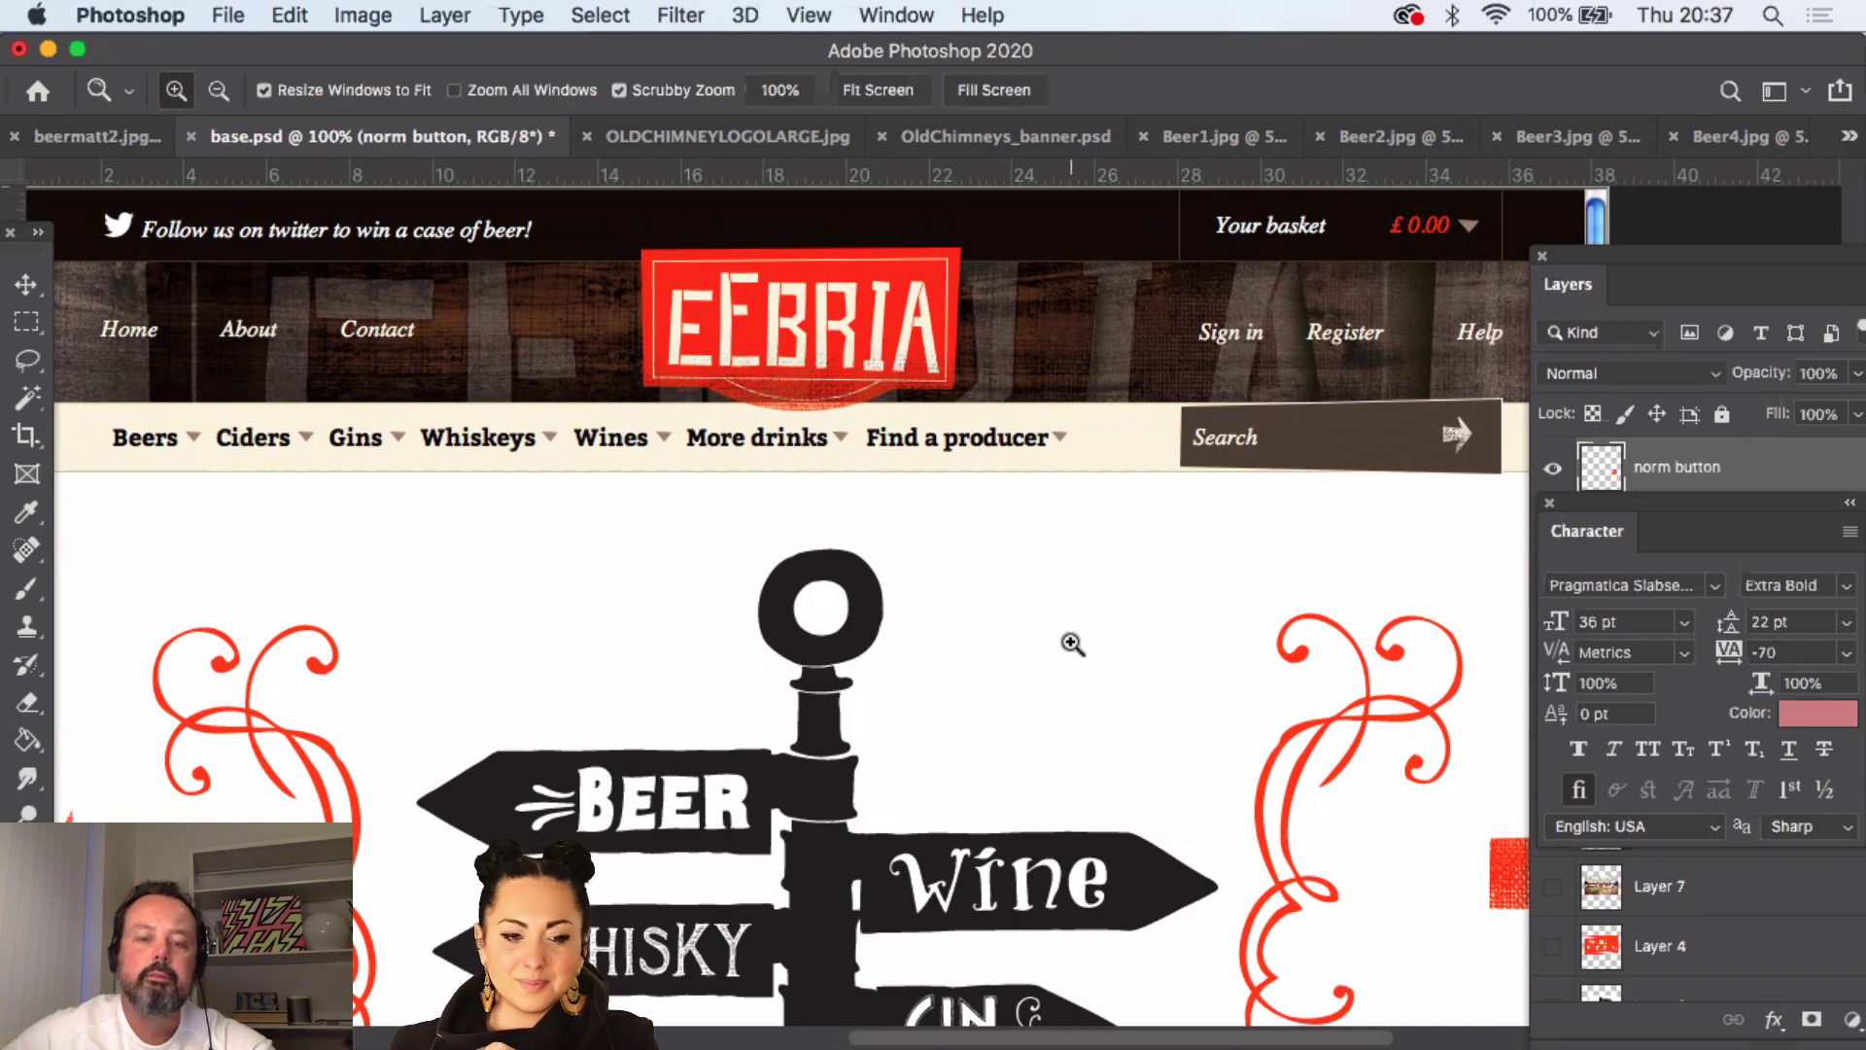
- Examine the homepage banner of base.psd with the drinks signpost, red flourishes and BUY NOW button, up close and as a whole
{"action": "key", "text": "alt"}
{"action": "left_click", "coordinate": [1081, 710]}
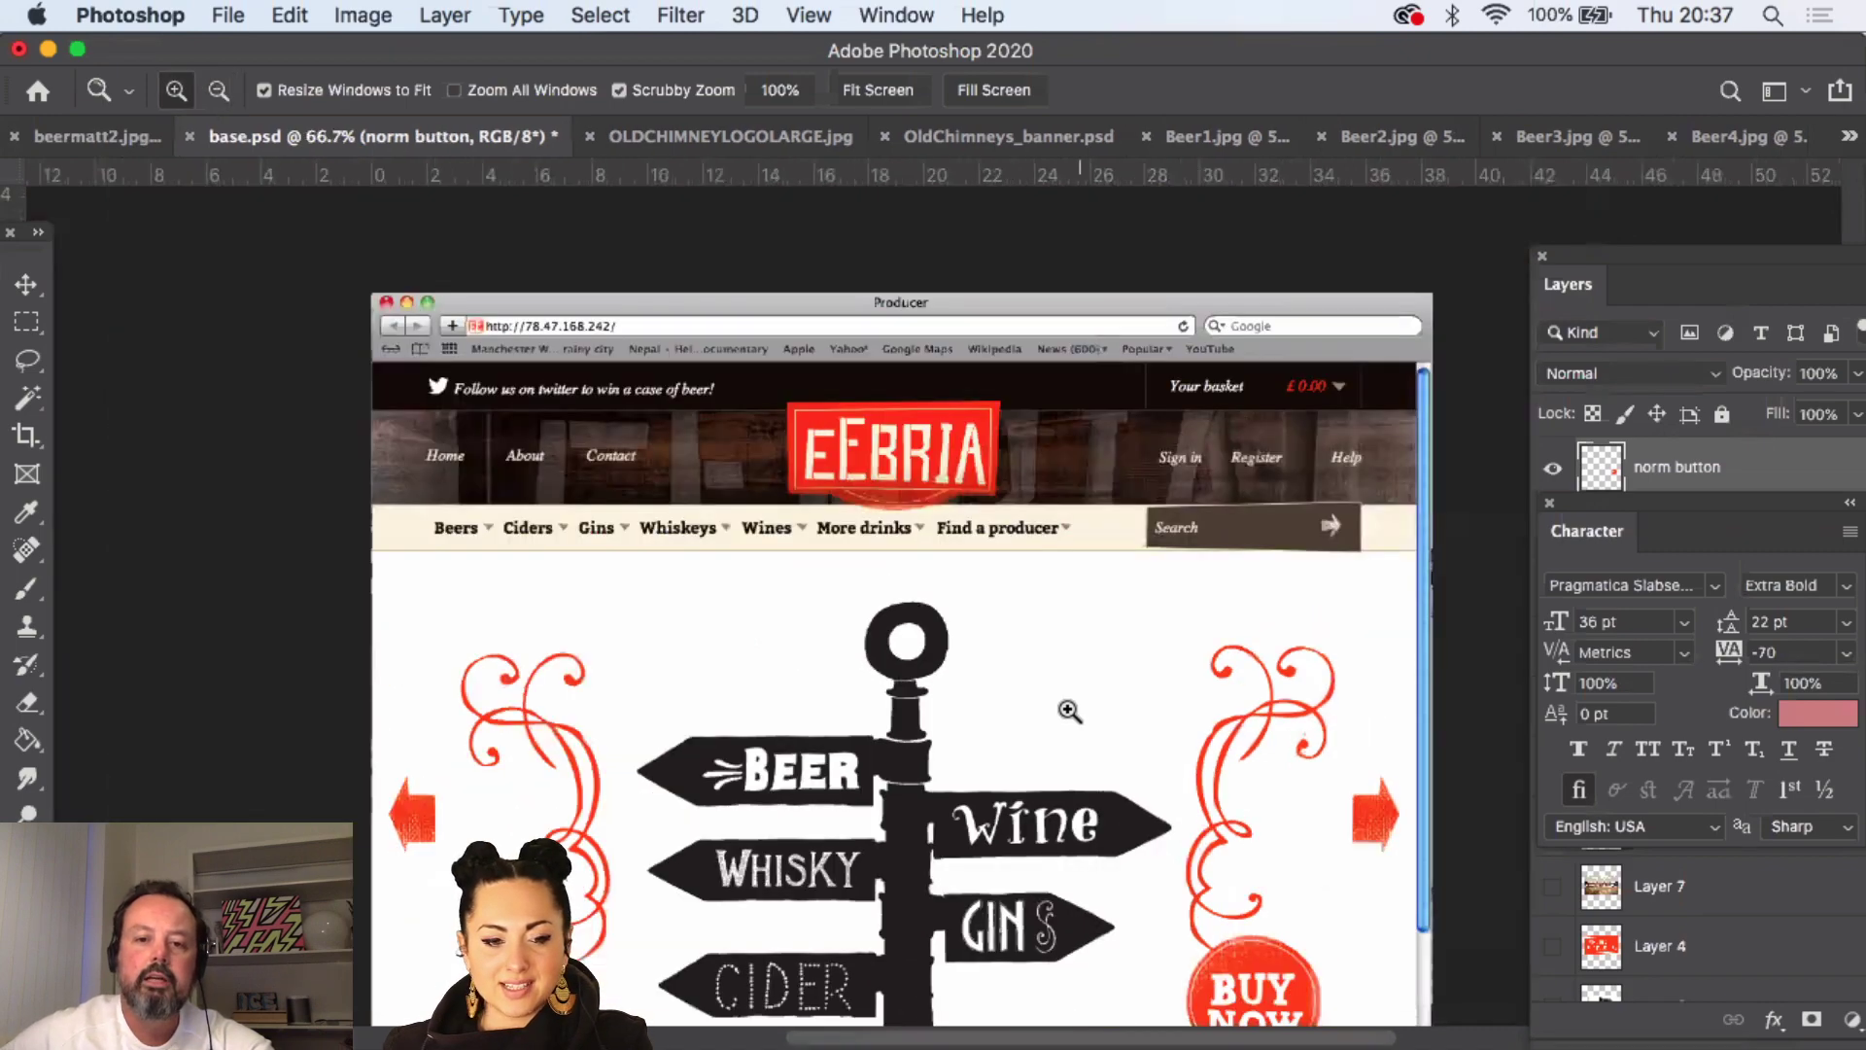
{"action": "left_click", "coordinate": [1085, 645]}
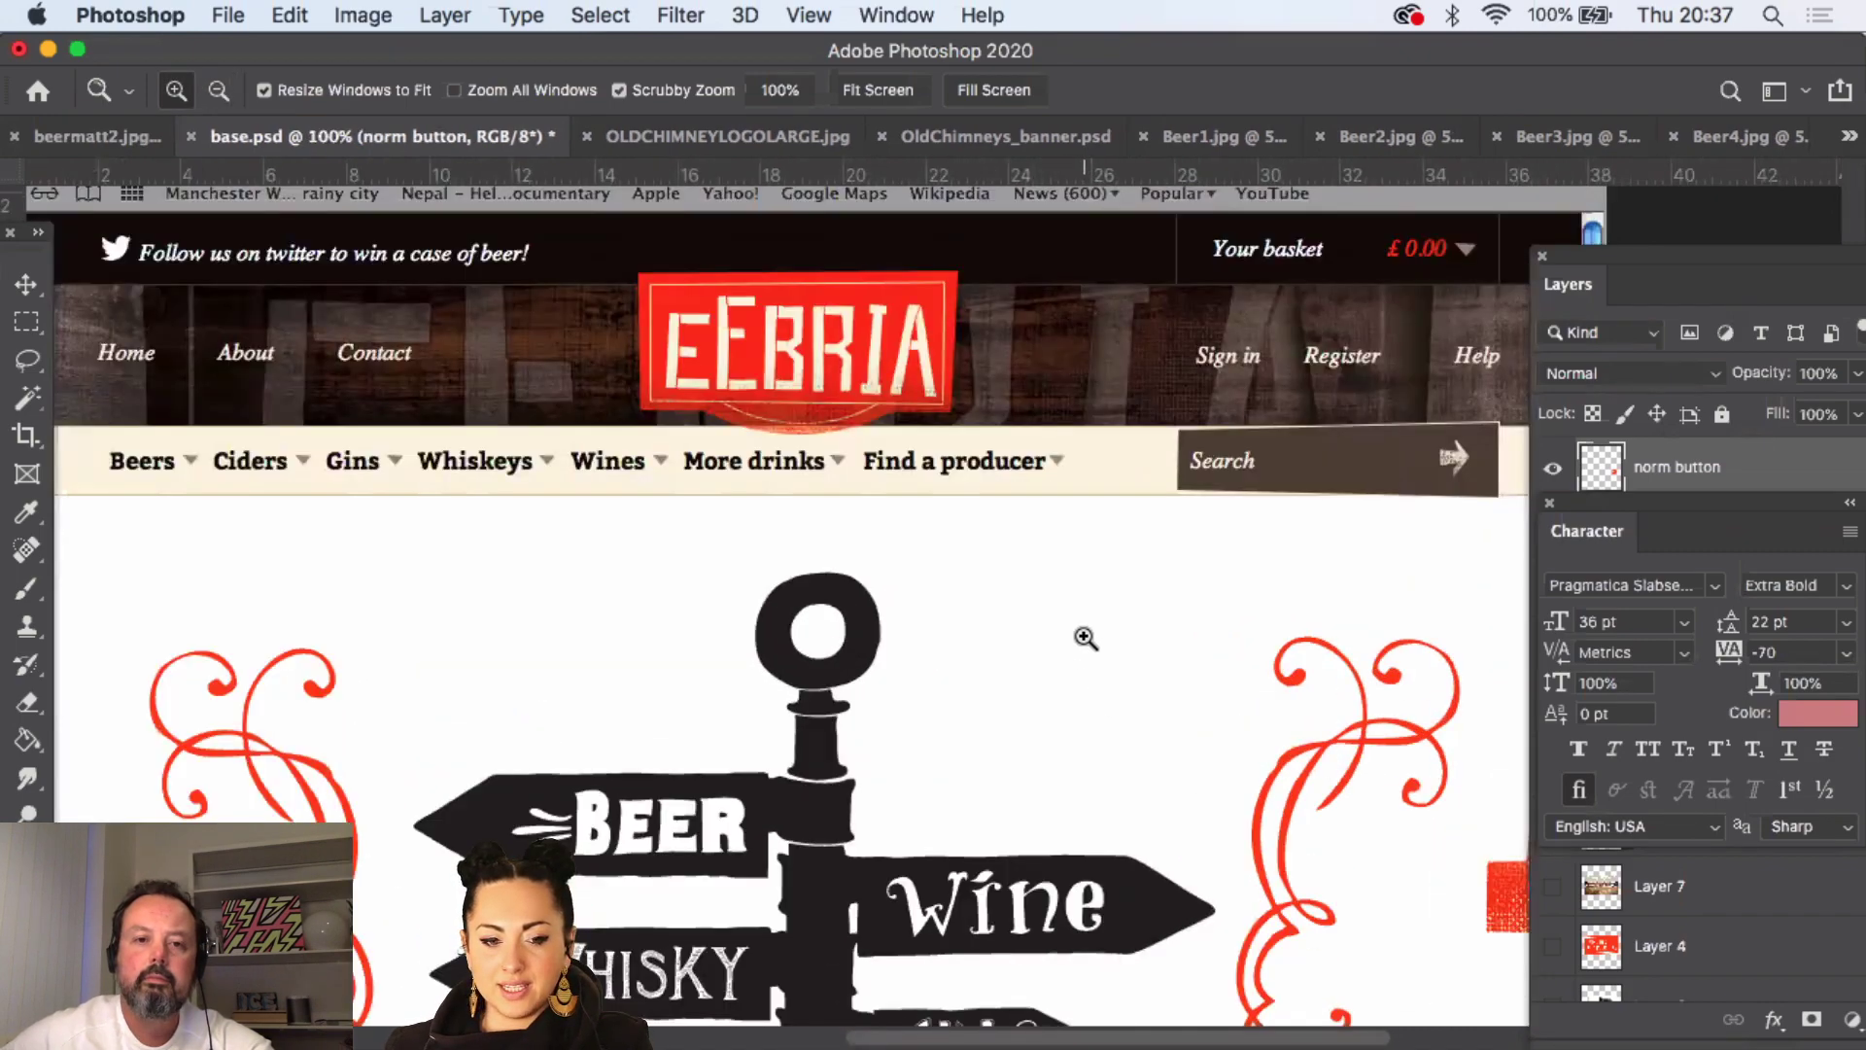
{"action": "scroll", "coordinate": [1085, 640], "scroll_direction": "down", "scroll_amount": 1}
{"action": "scroll", "coordinate": [1084, 638], "scroll_direction": "down", "scroll_amount": 1}
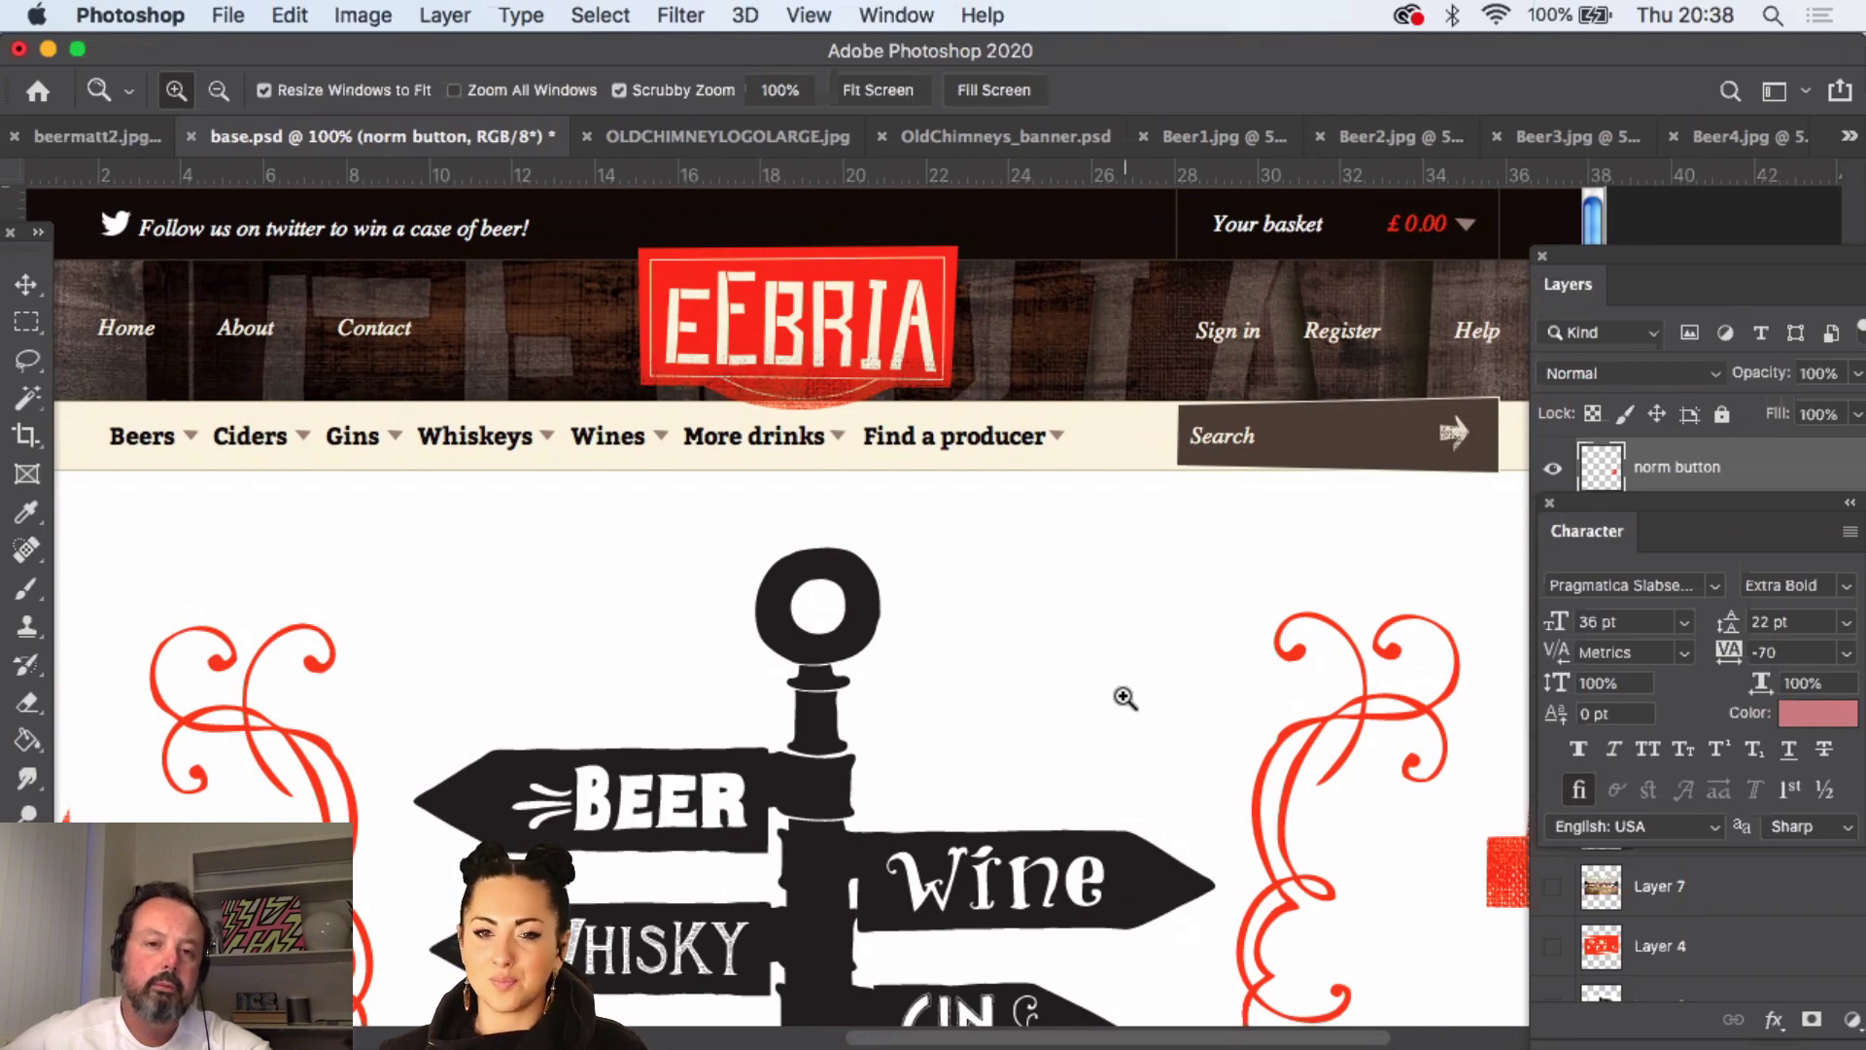
{"action": "scroll", "coordinate": [1113, 698], "scroll_direction": "down", "scroll_amount": 3}
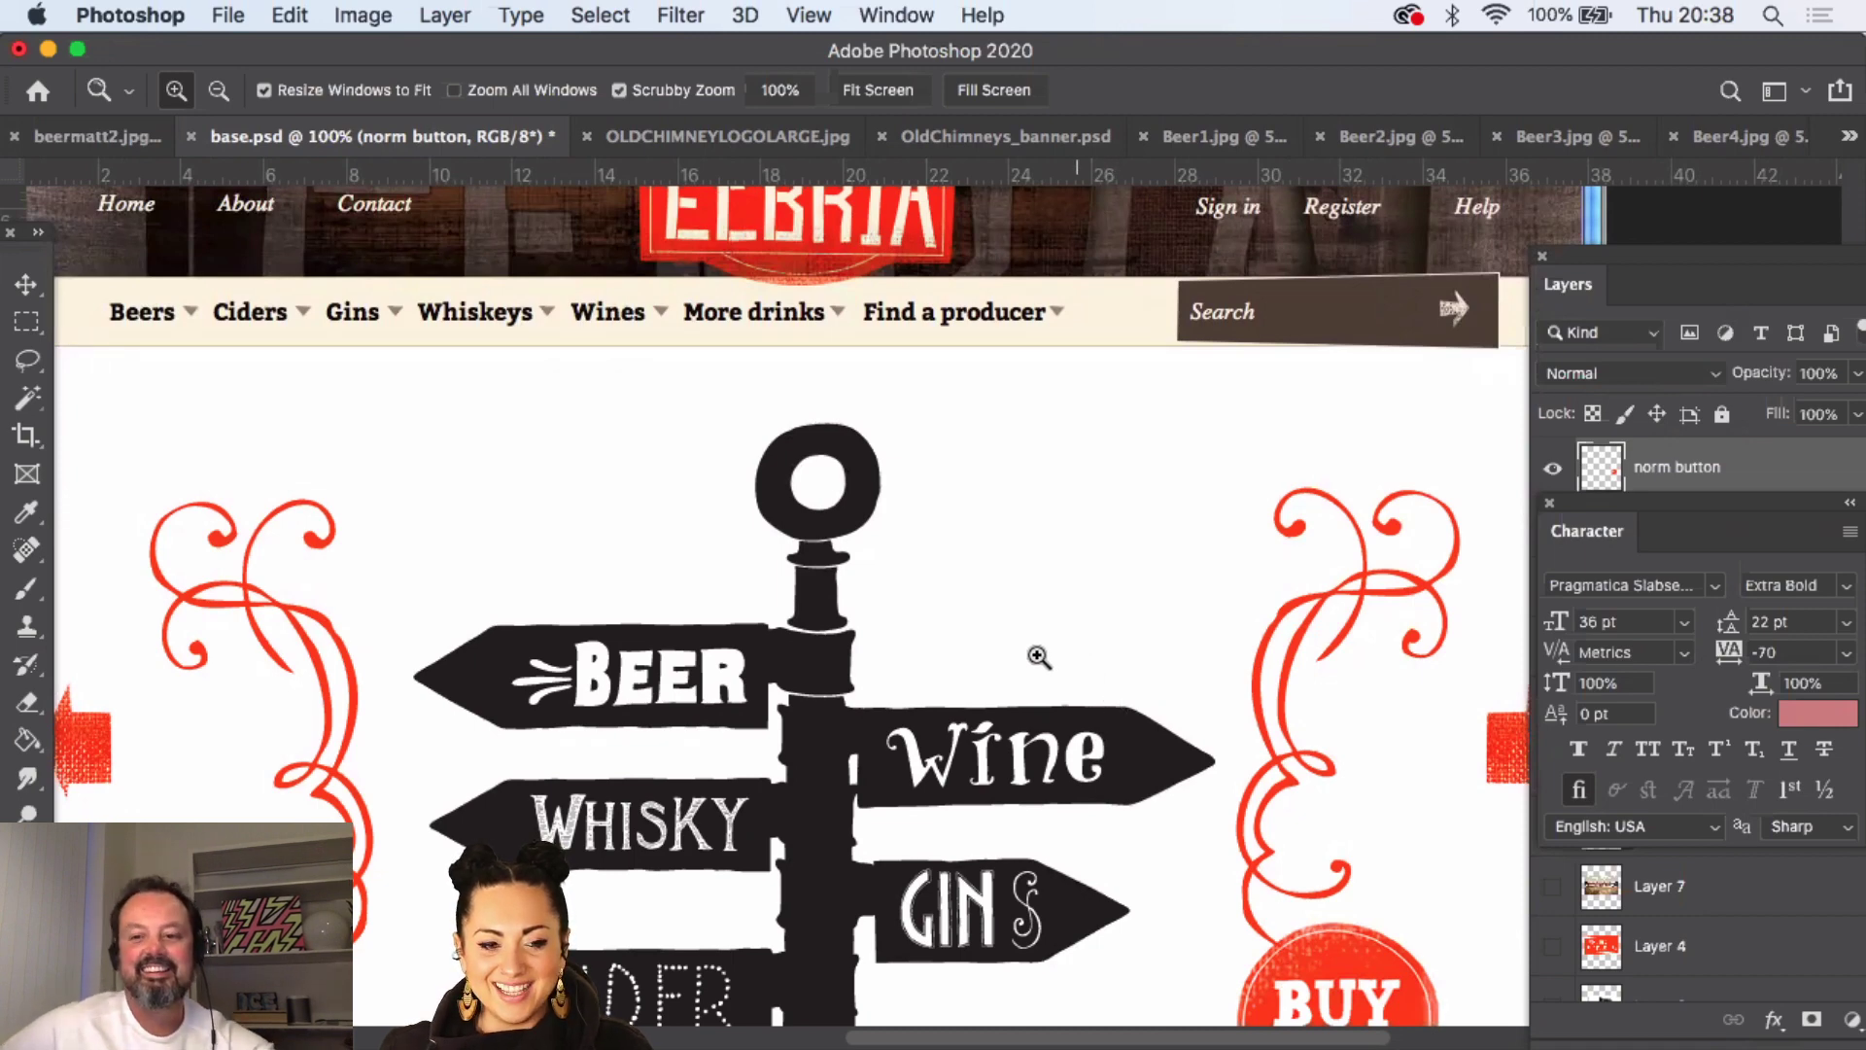
{"action": "key", "text": "super+minus"}
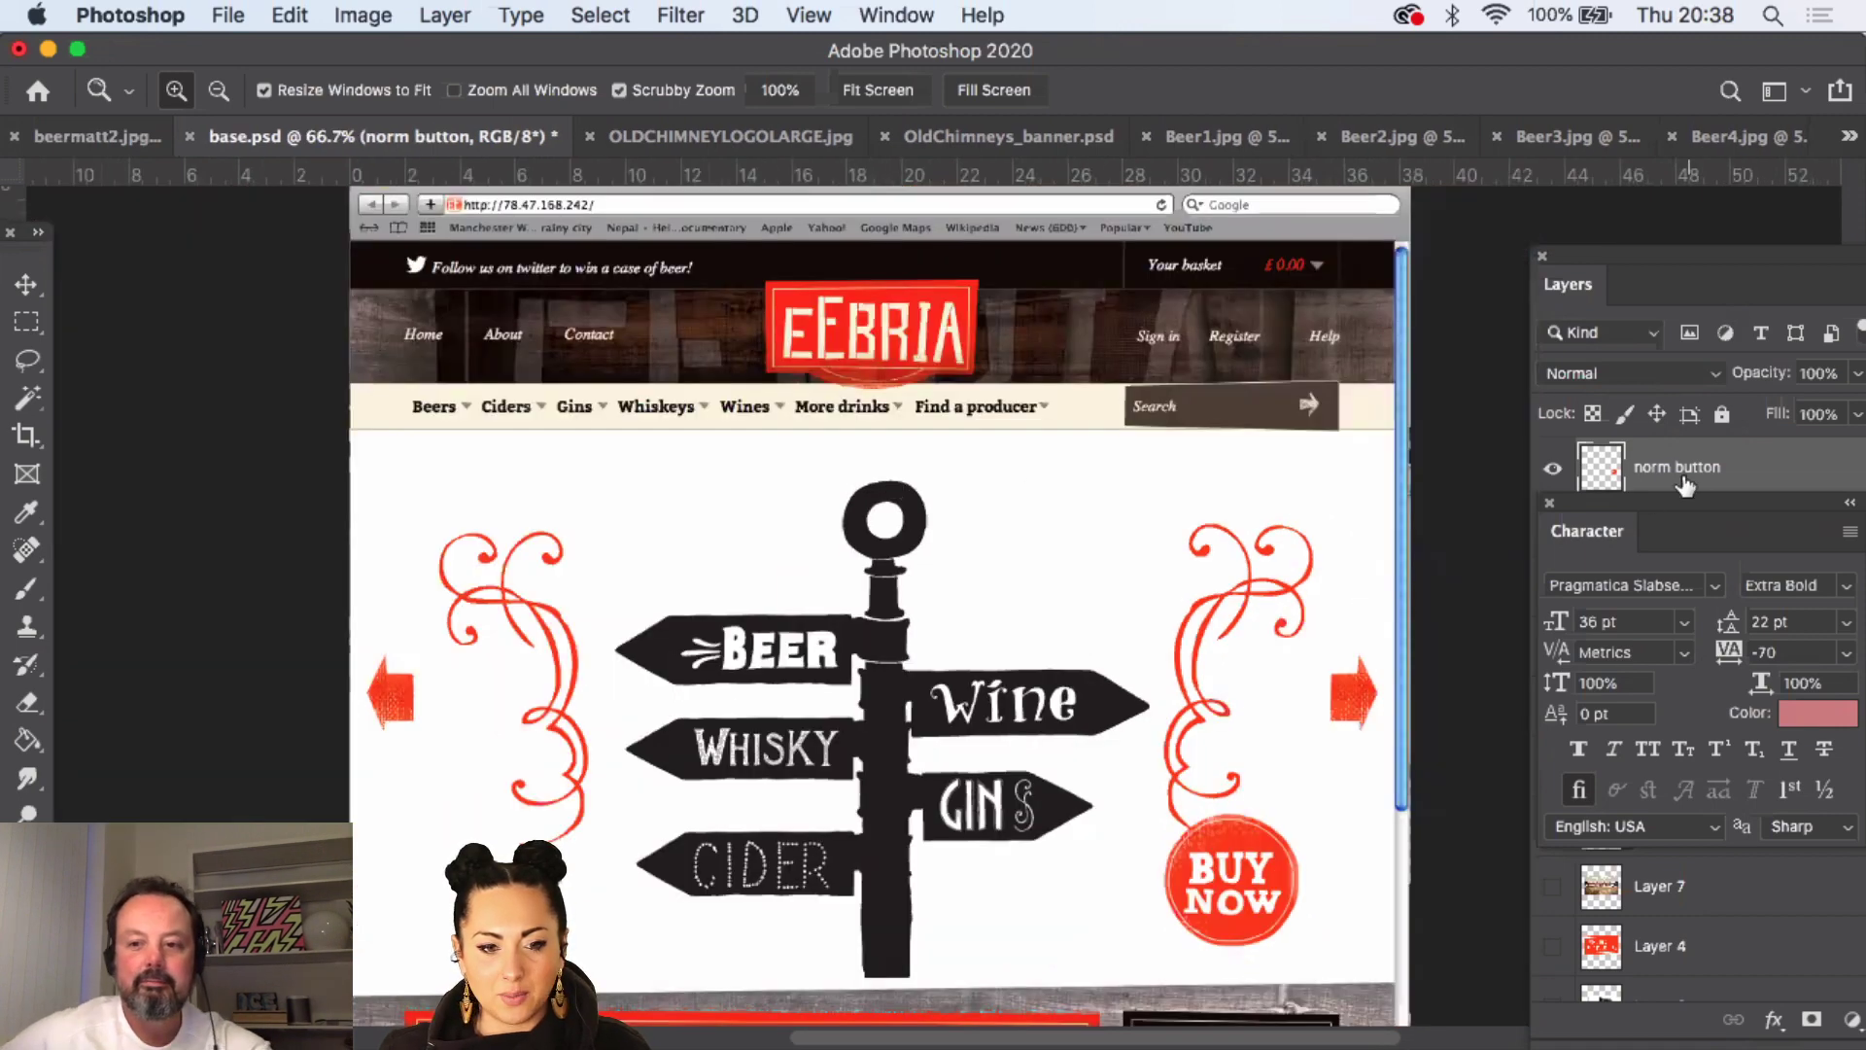
- Move the Character panel off the layer list and, using the Move tool with Auto-Select enabled, shift the signpost slightly up and left
{"action": "left_click_drag", "start_coordinate": [1637, 496], "coordinate": [1739, 813]}
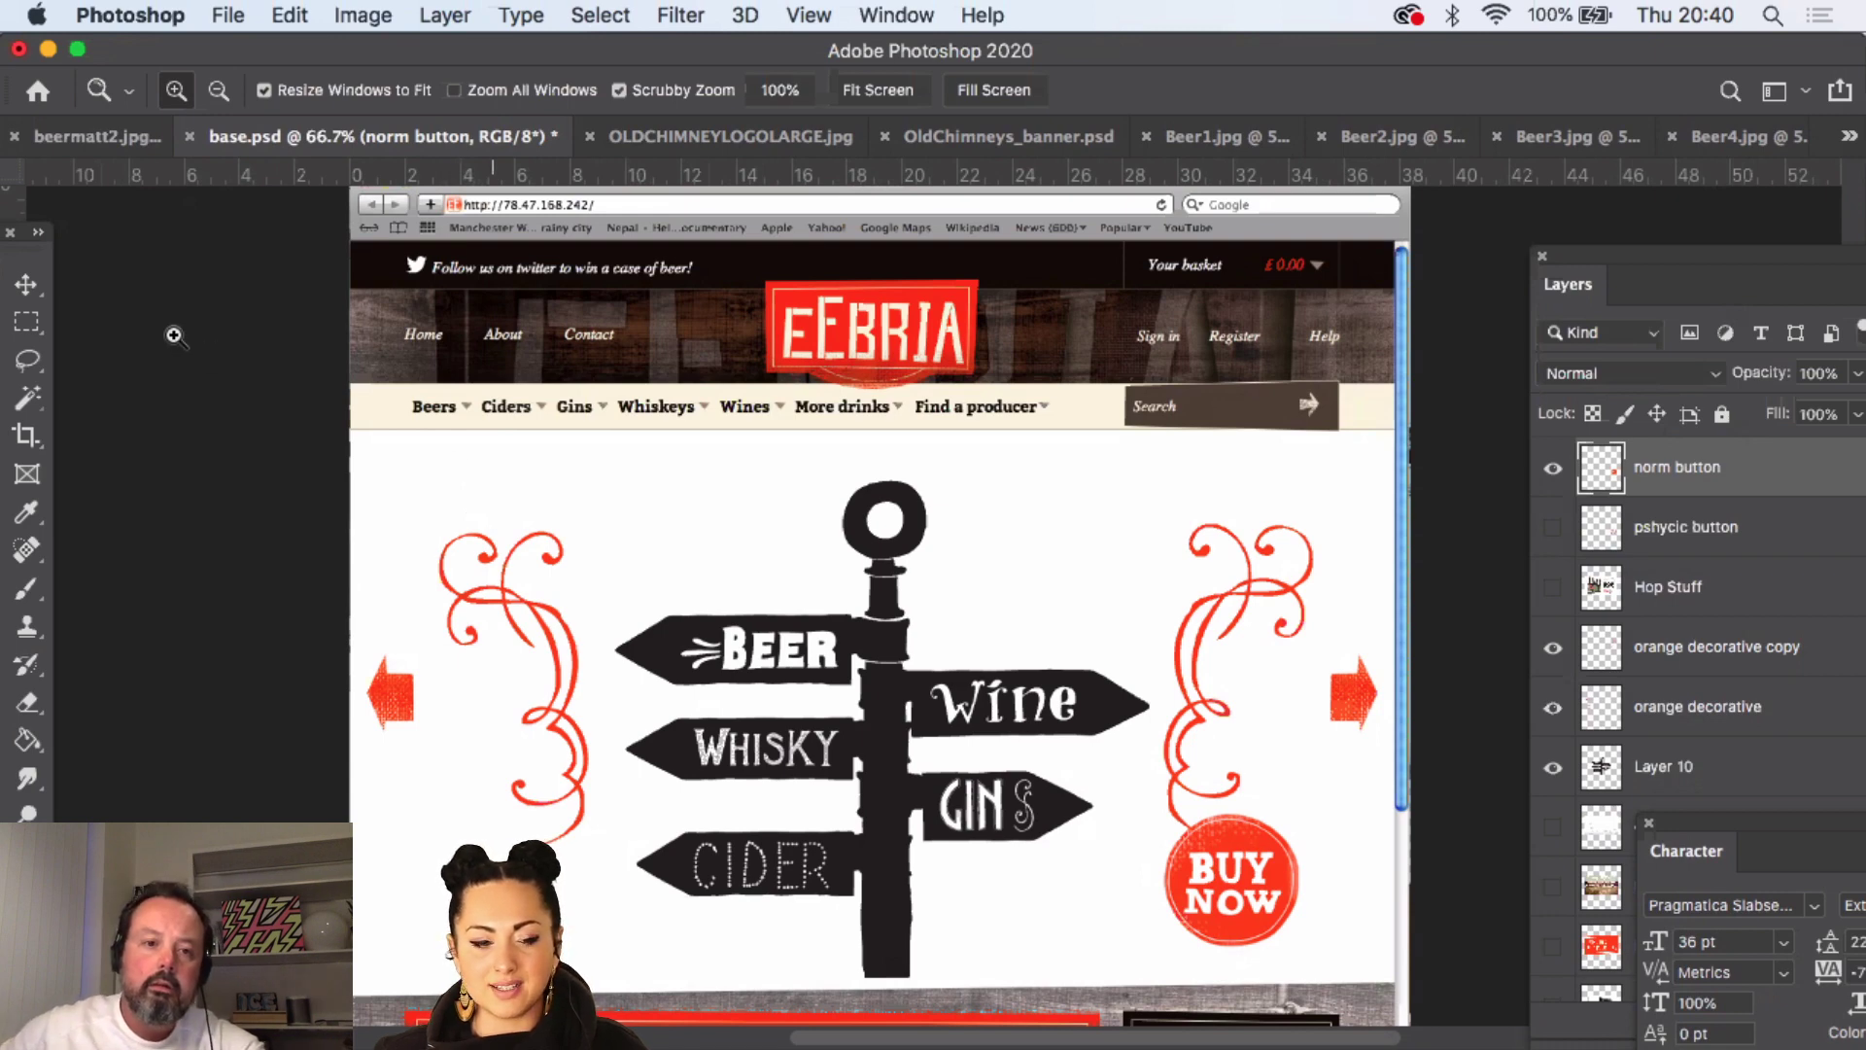
{"action": "left_click", "coordinate": [26, 284]}
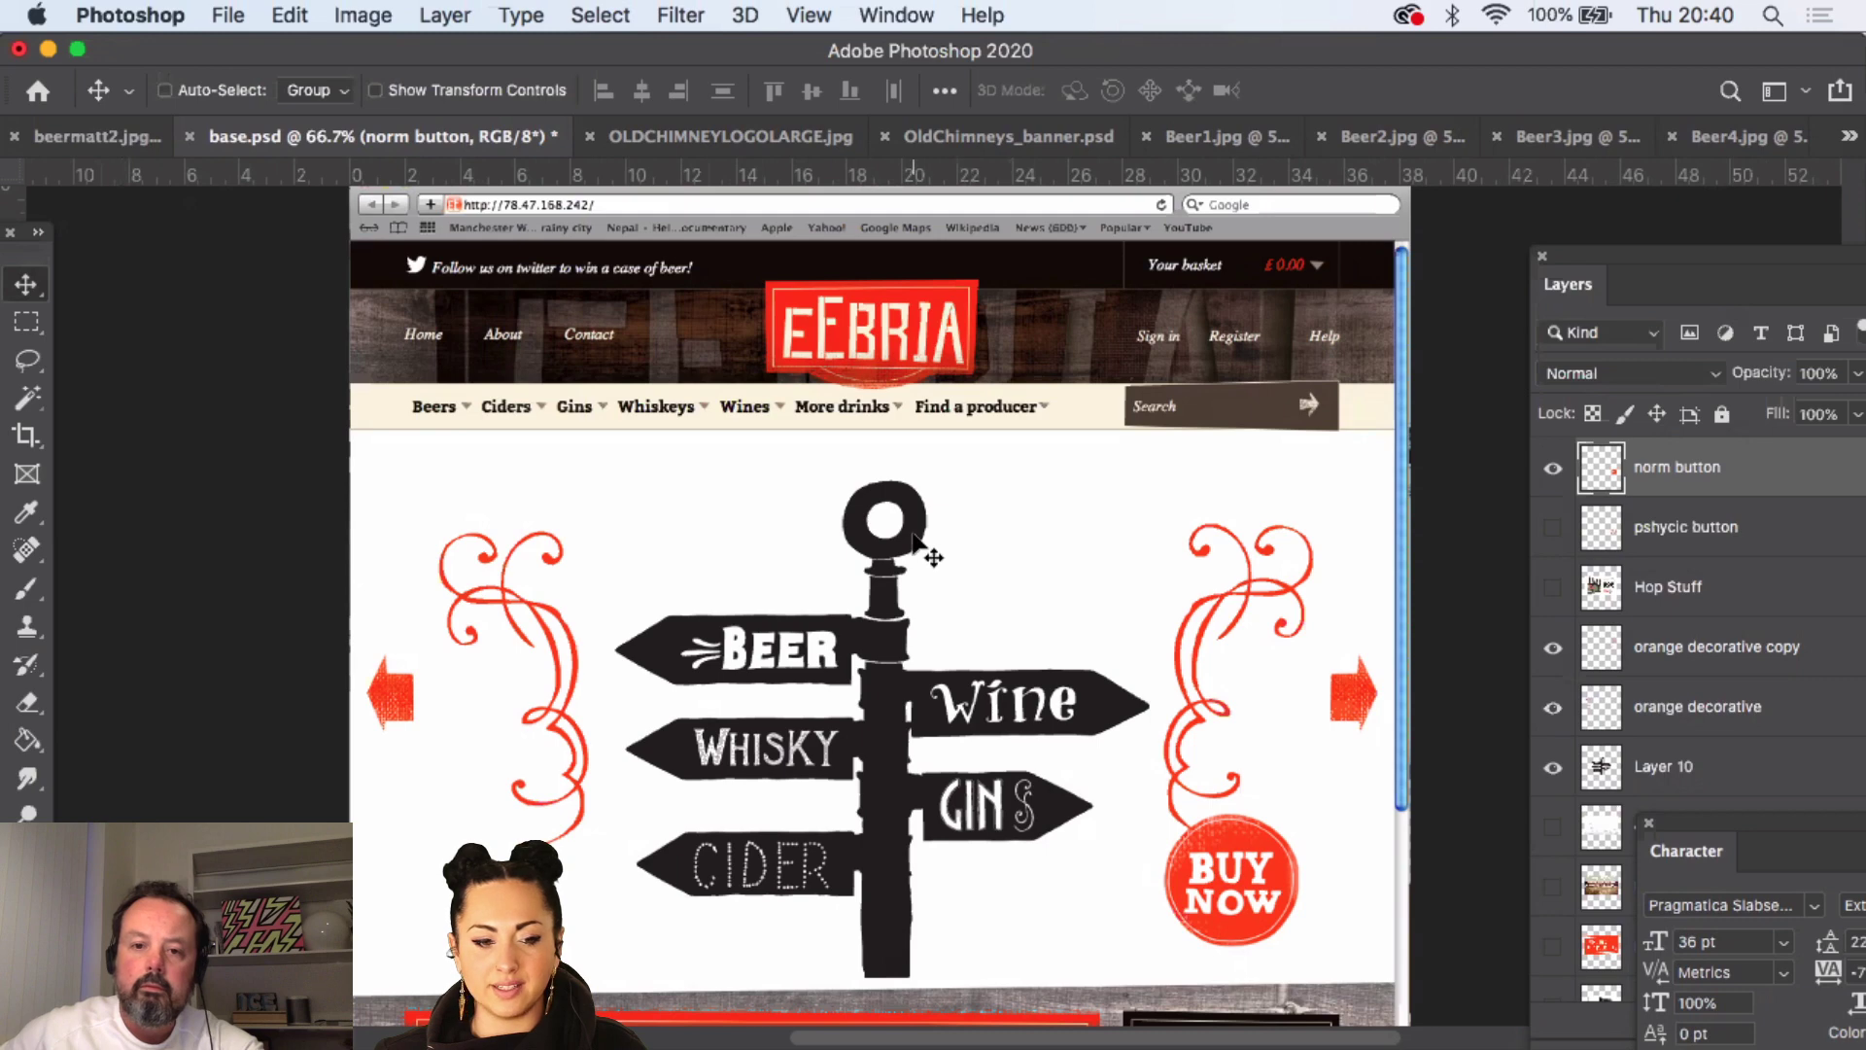
{"action": "left_click", "coordinate": [166, 90]}
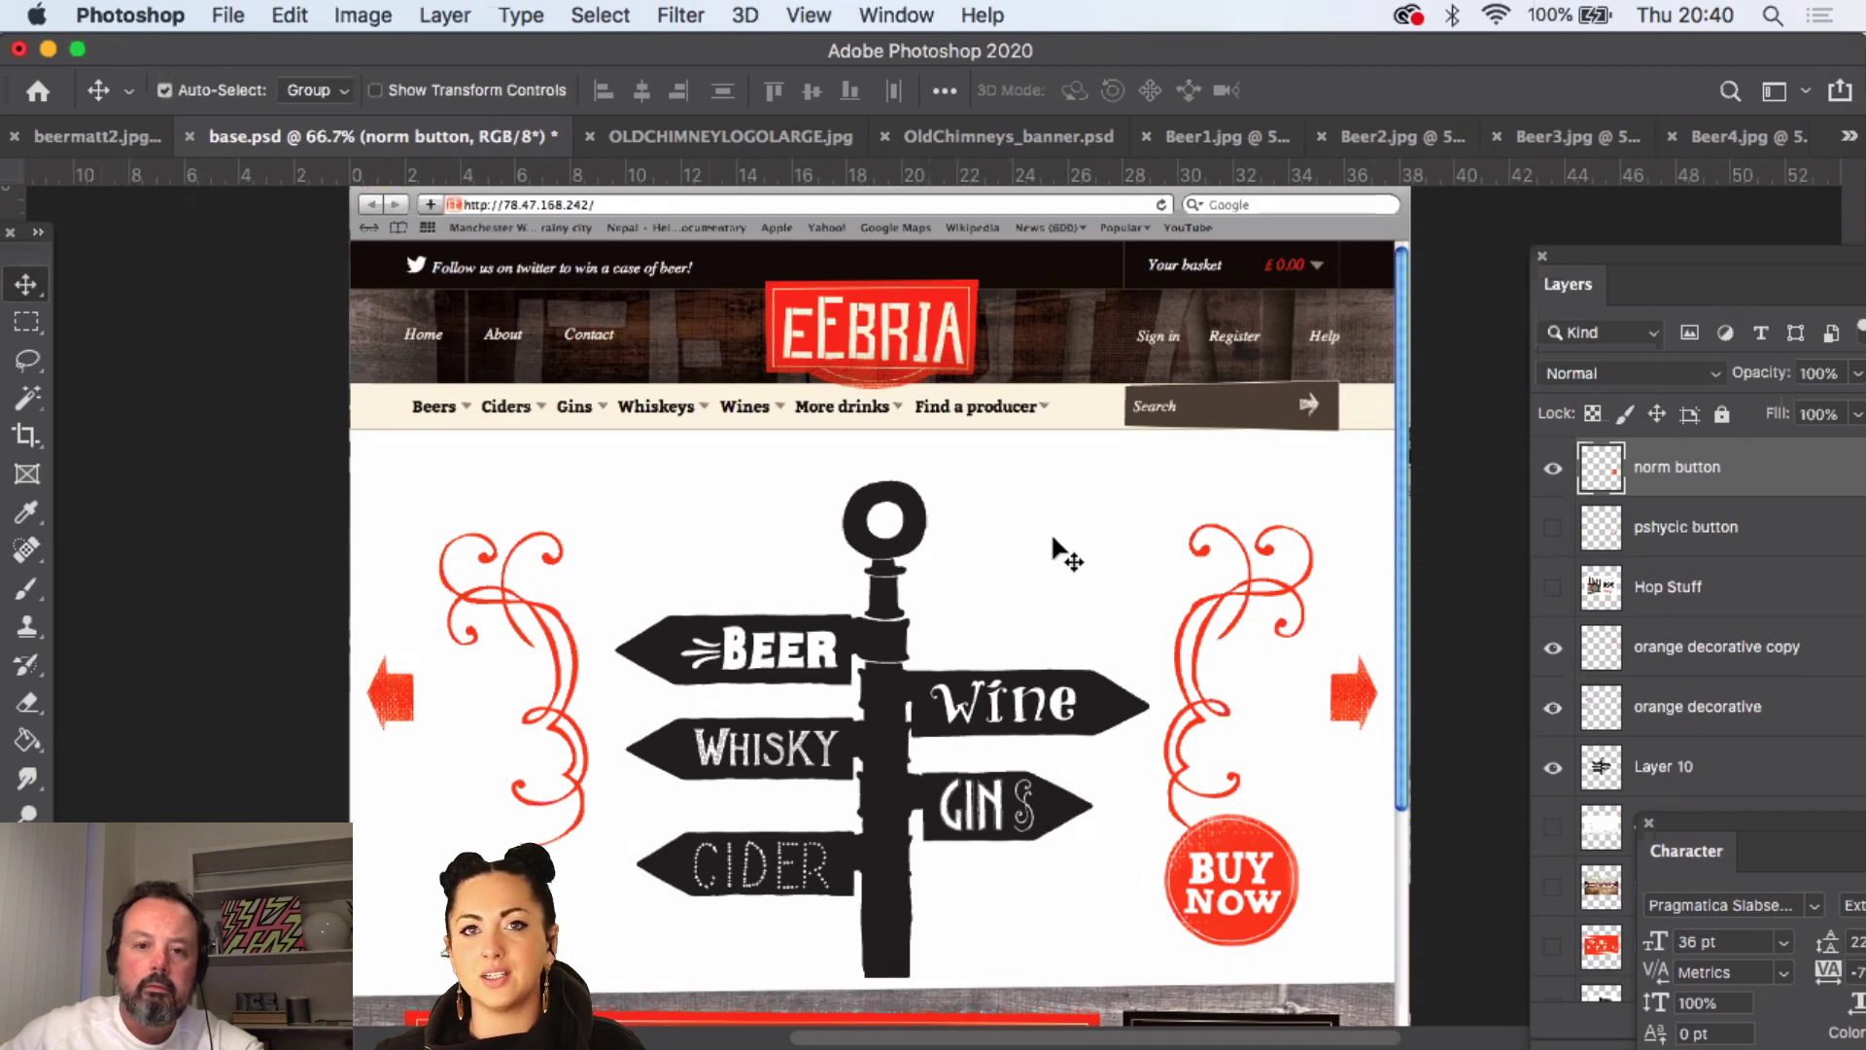
{"action": "left_click_drag", "start_coordinate": [914, 523], "coordinate": [871, 499]}
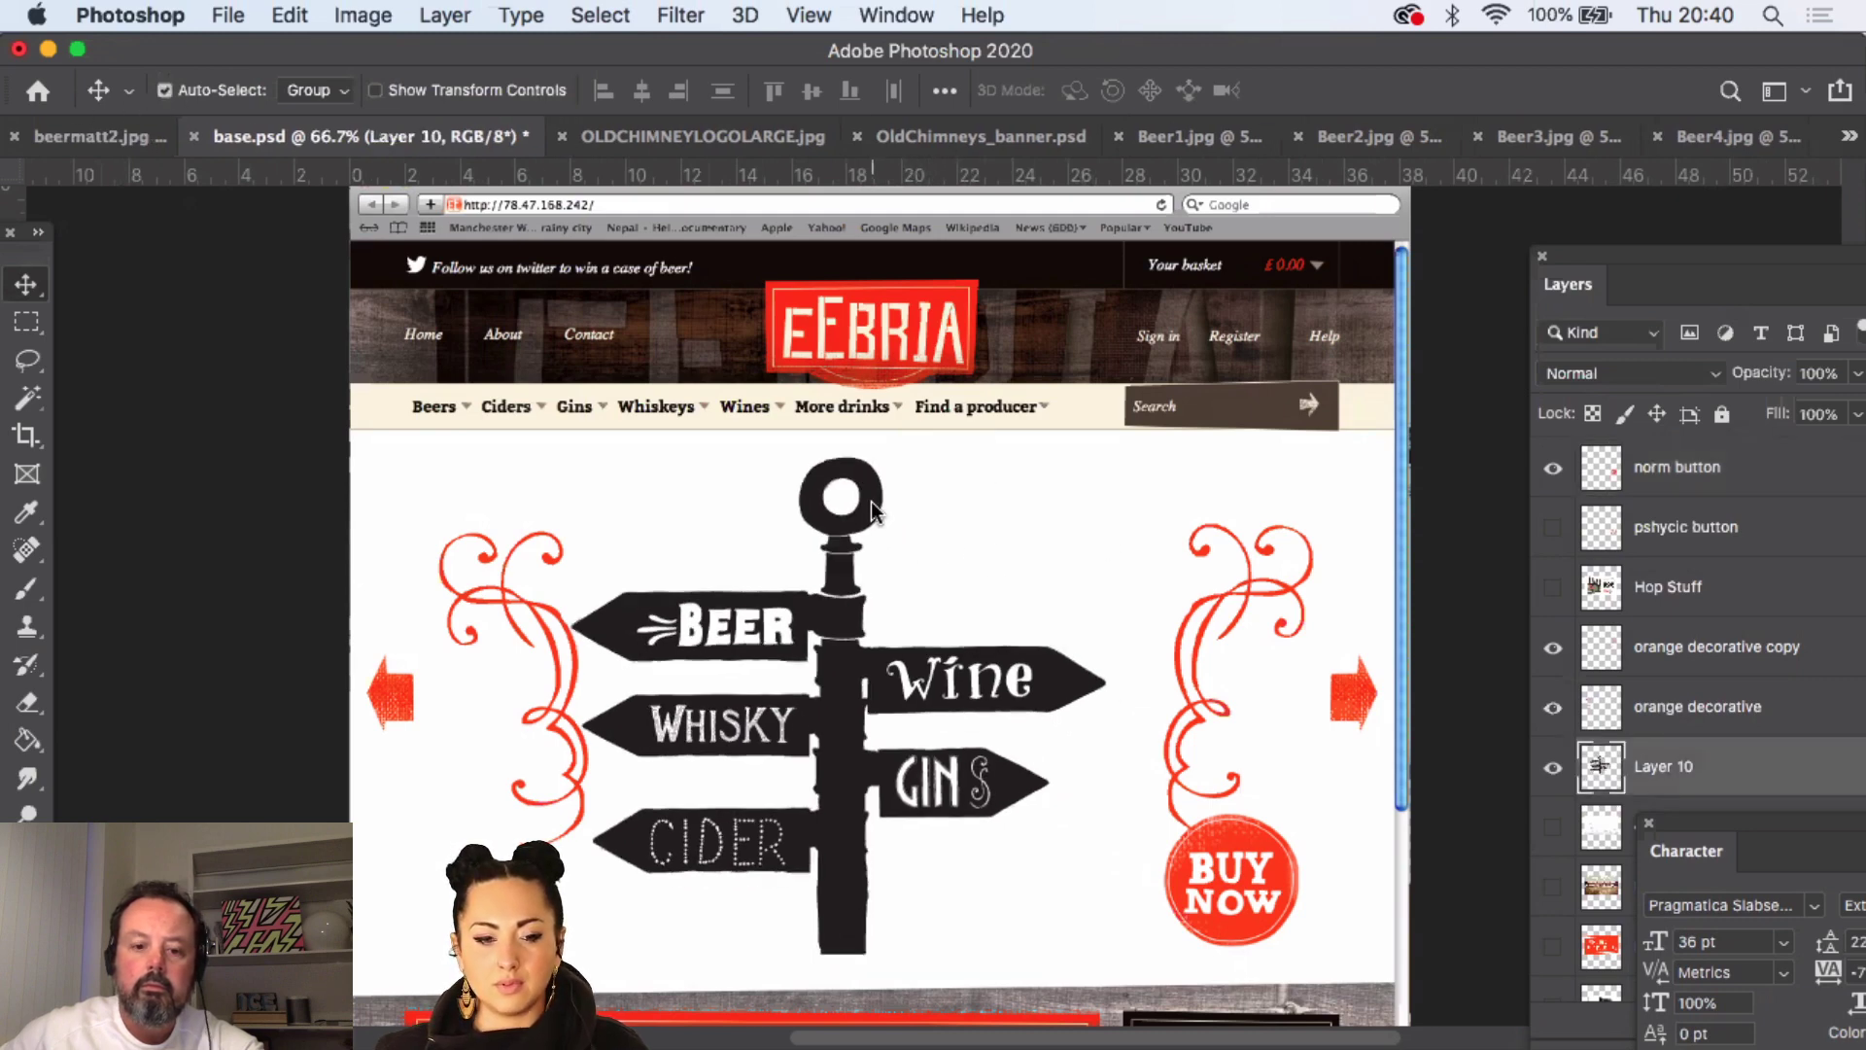
- Undo the signpost's last move and raise the floating layer list so that more layers show
{"action": "key", "text": "super+z"}
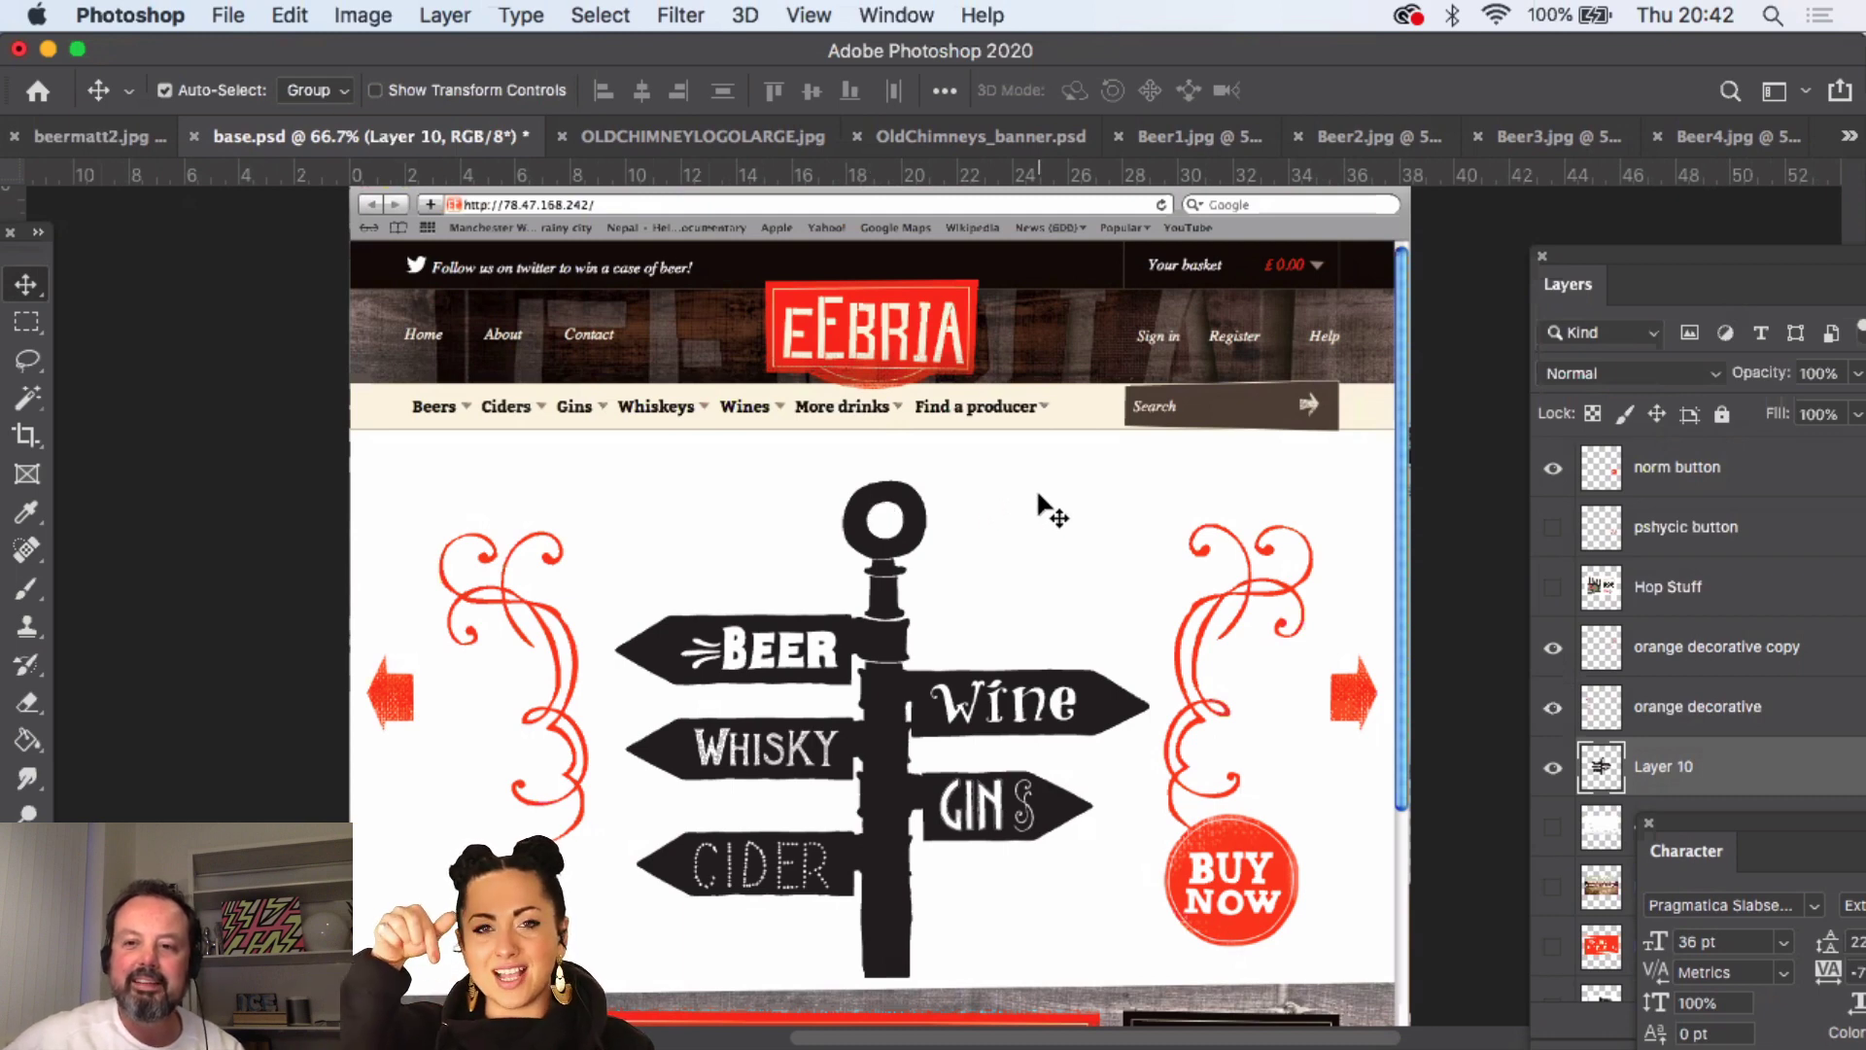
{"action": "left_click", "coordinate": [1629, 255]}
{"action": "left_click_drag", "start_coordinate": [1629, 255], "coordinate": [1601, 128]}
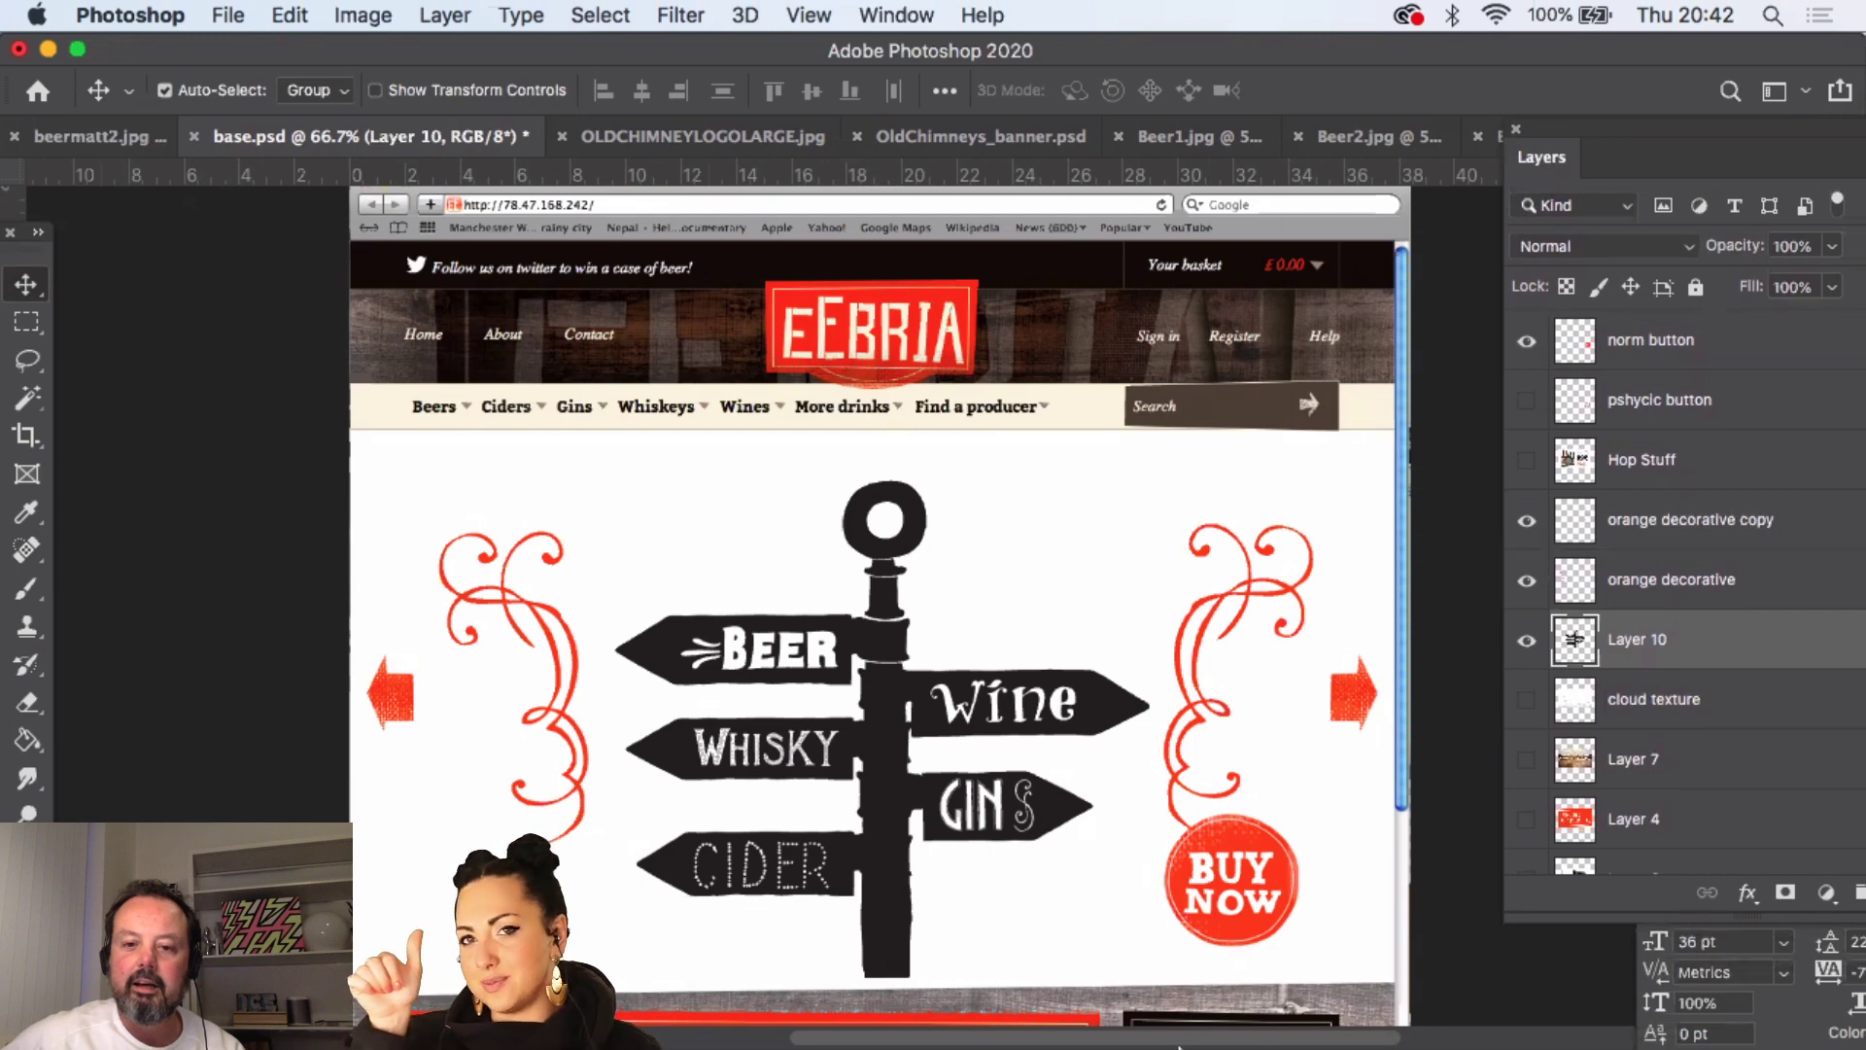
{"action": "mouse_move", "coordinate": [1179, 1045]}
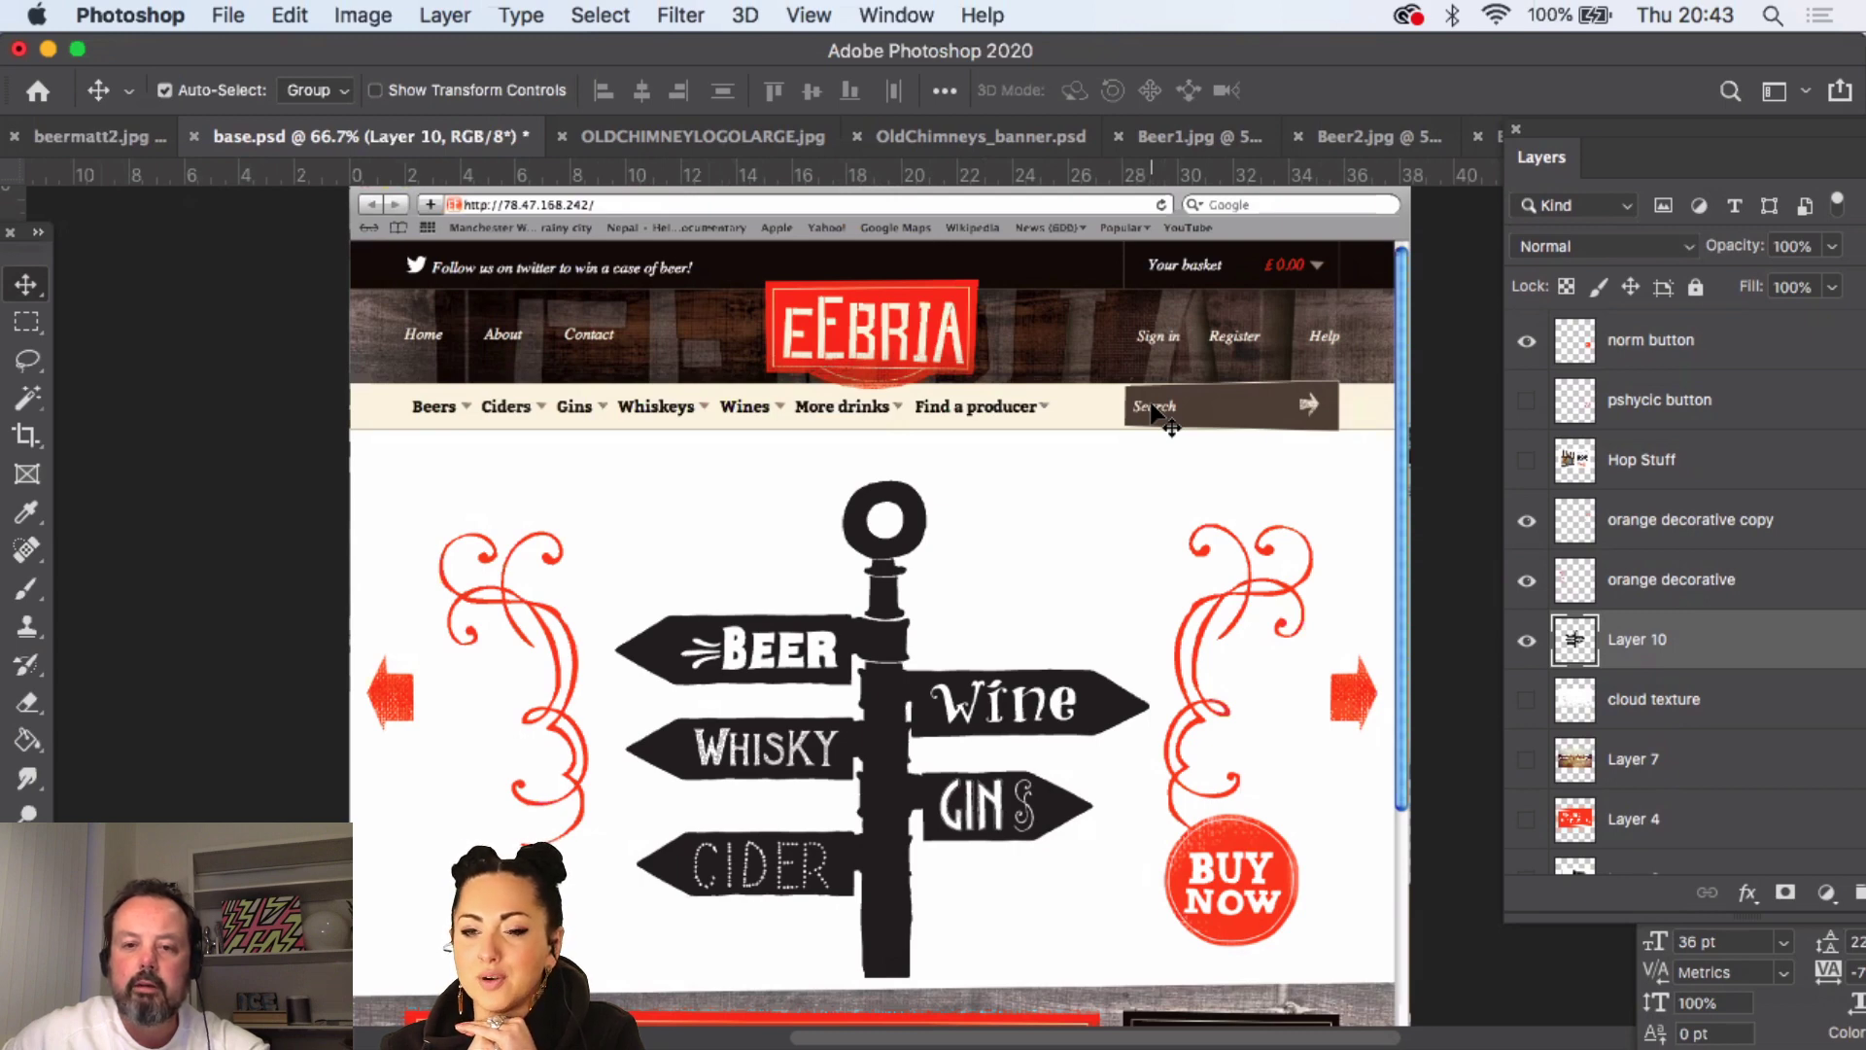
- Hide and reshow the signpost on Layer 10, and examine the web page mockup from its header to the product listings
{"action": "left_click", "coordinate": [1527, 642]}
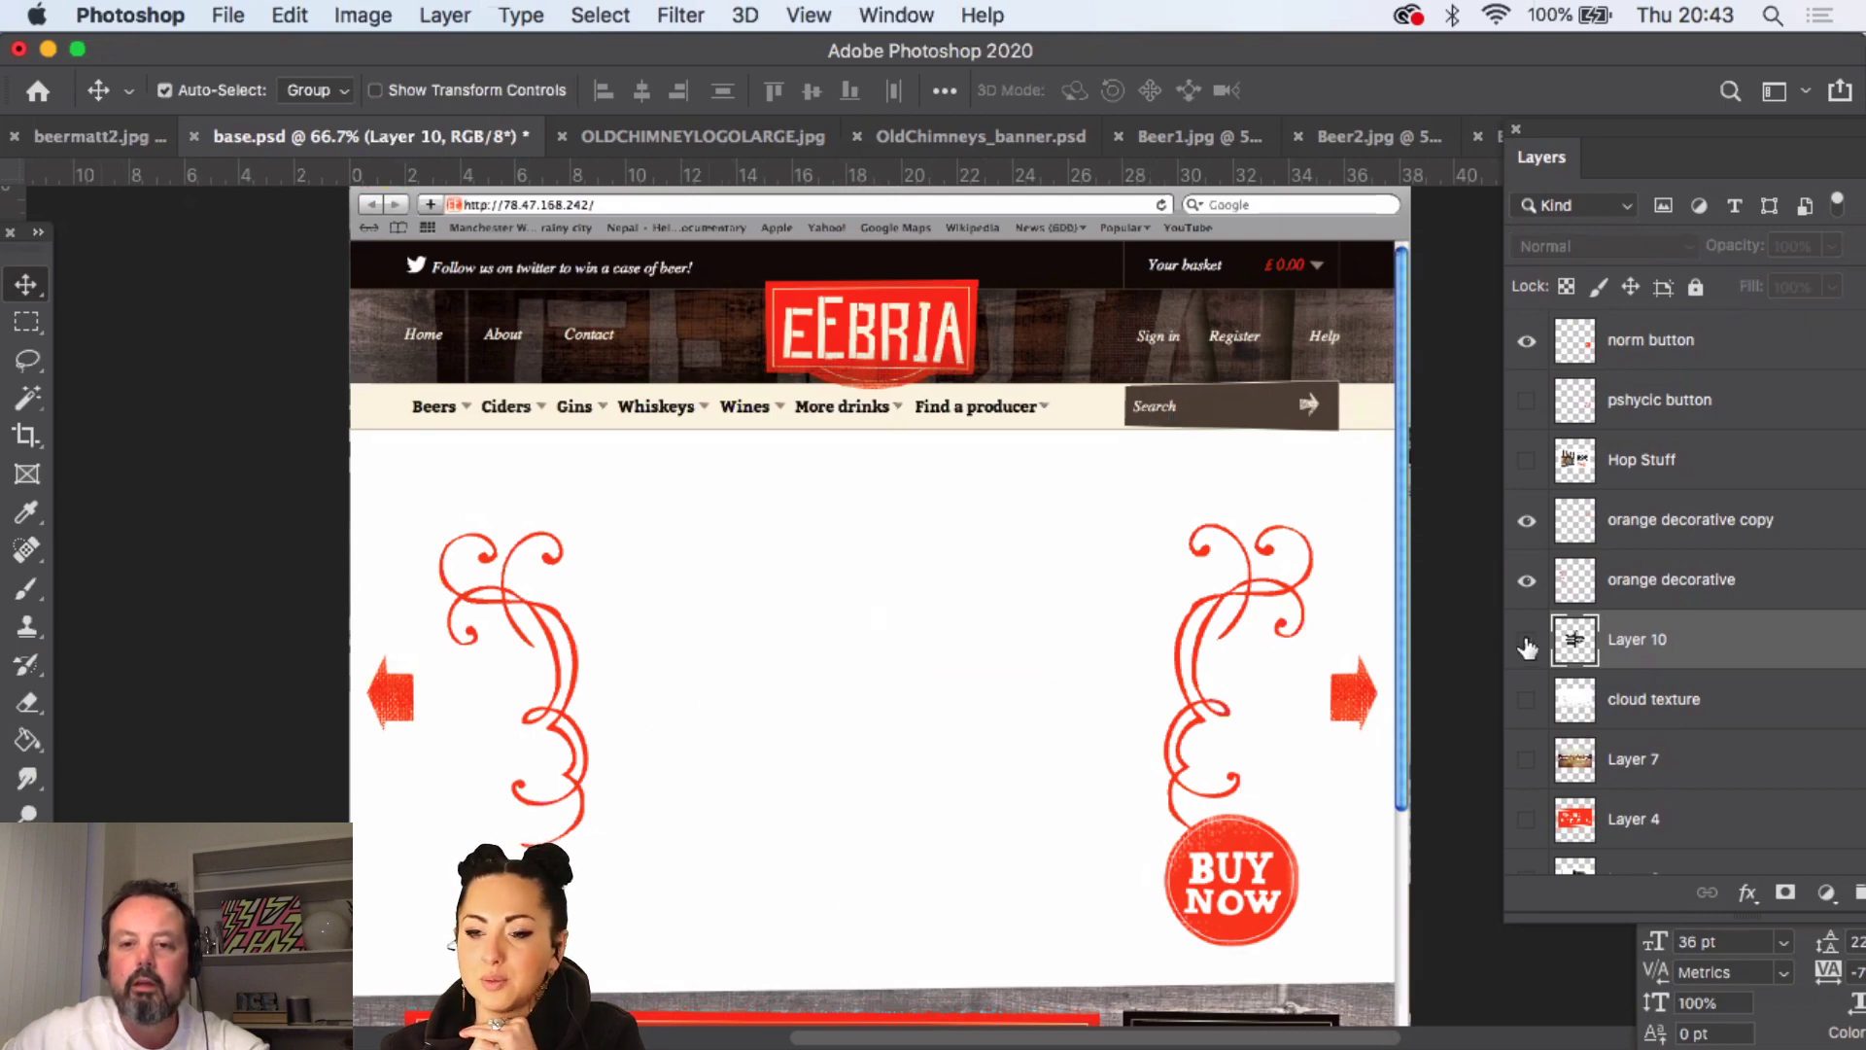
{"action": "left_click", "coordinate": [1527, 642]}
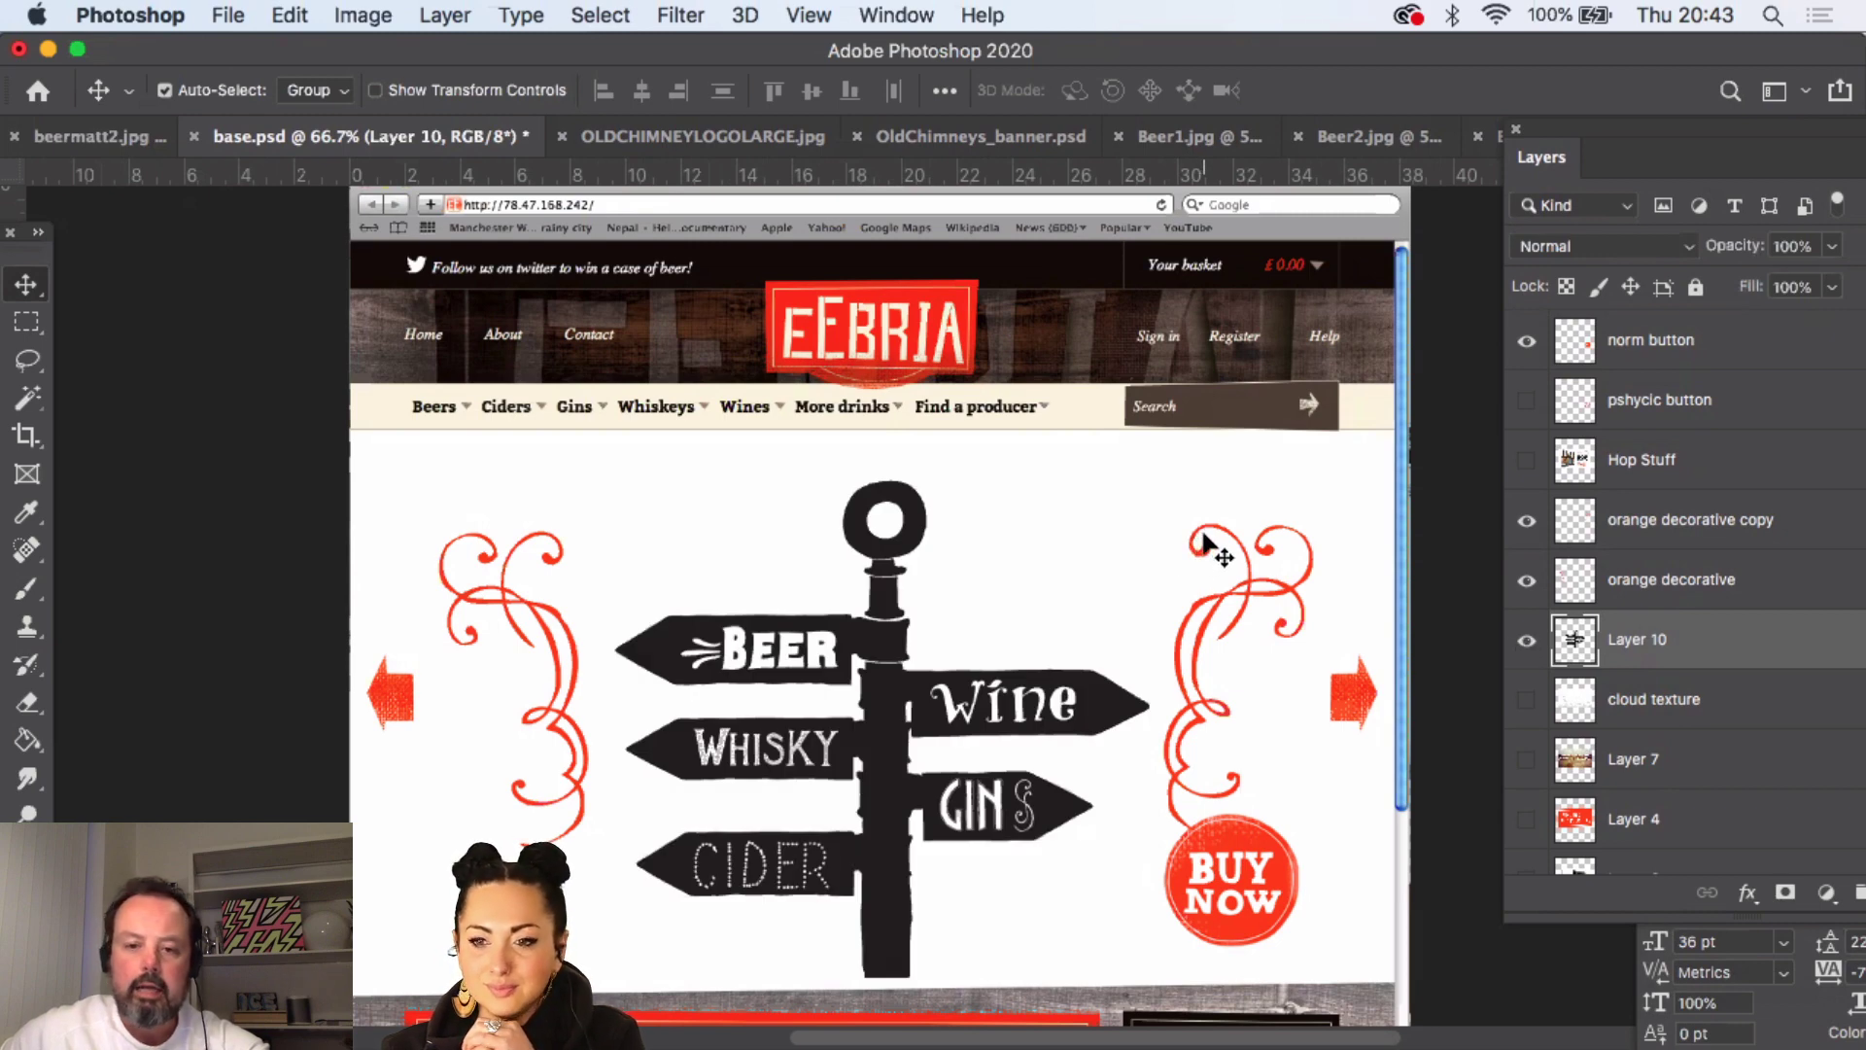
{"action": "scroll", "coordinate": [1206, 541], "scroll_direction": "down", "scroll_amount": 5}
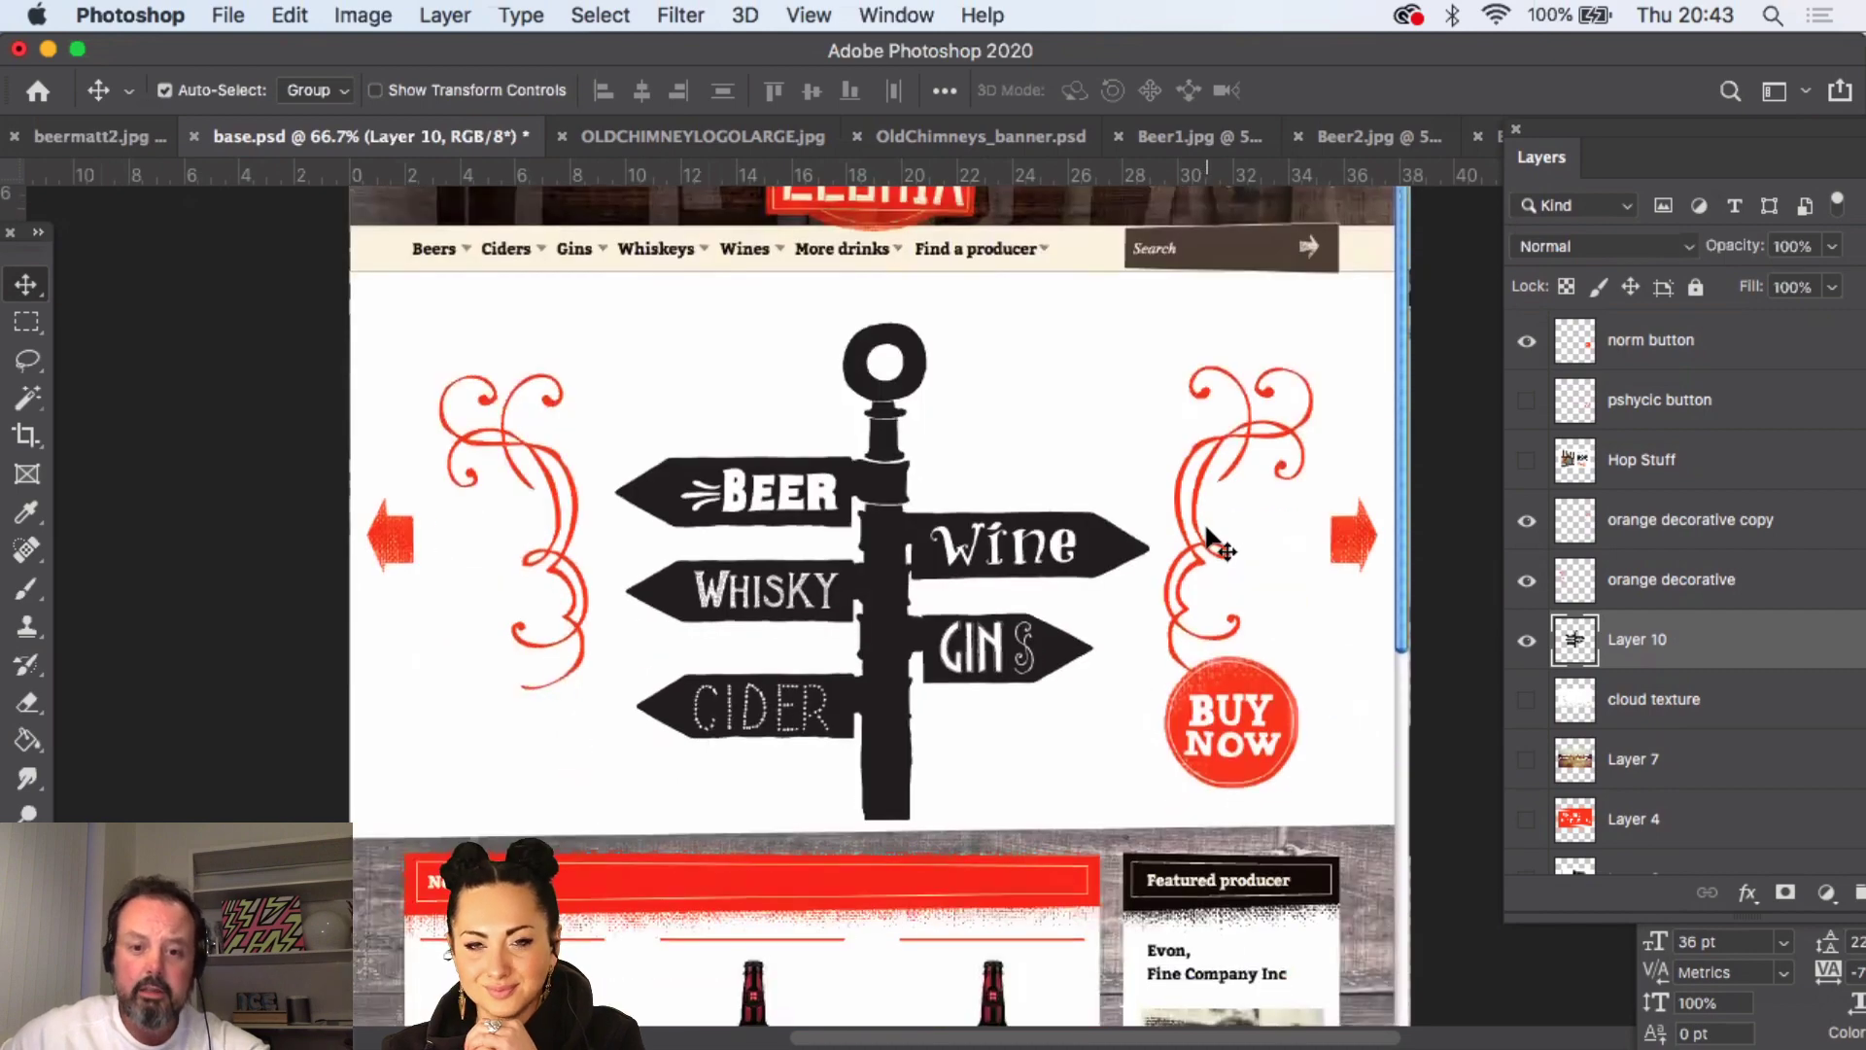
{"action": "scroll", "coordinate": [1210, 541], "scroll_direction": "down", "scroll_amount": 3}
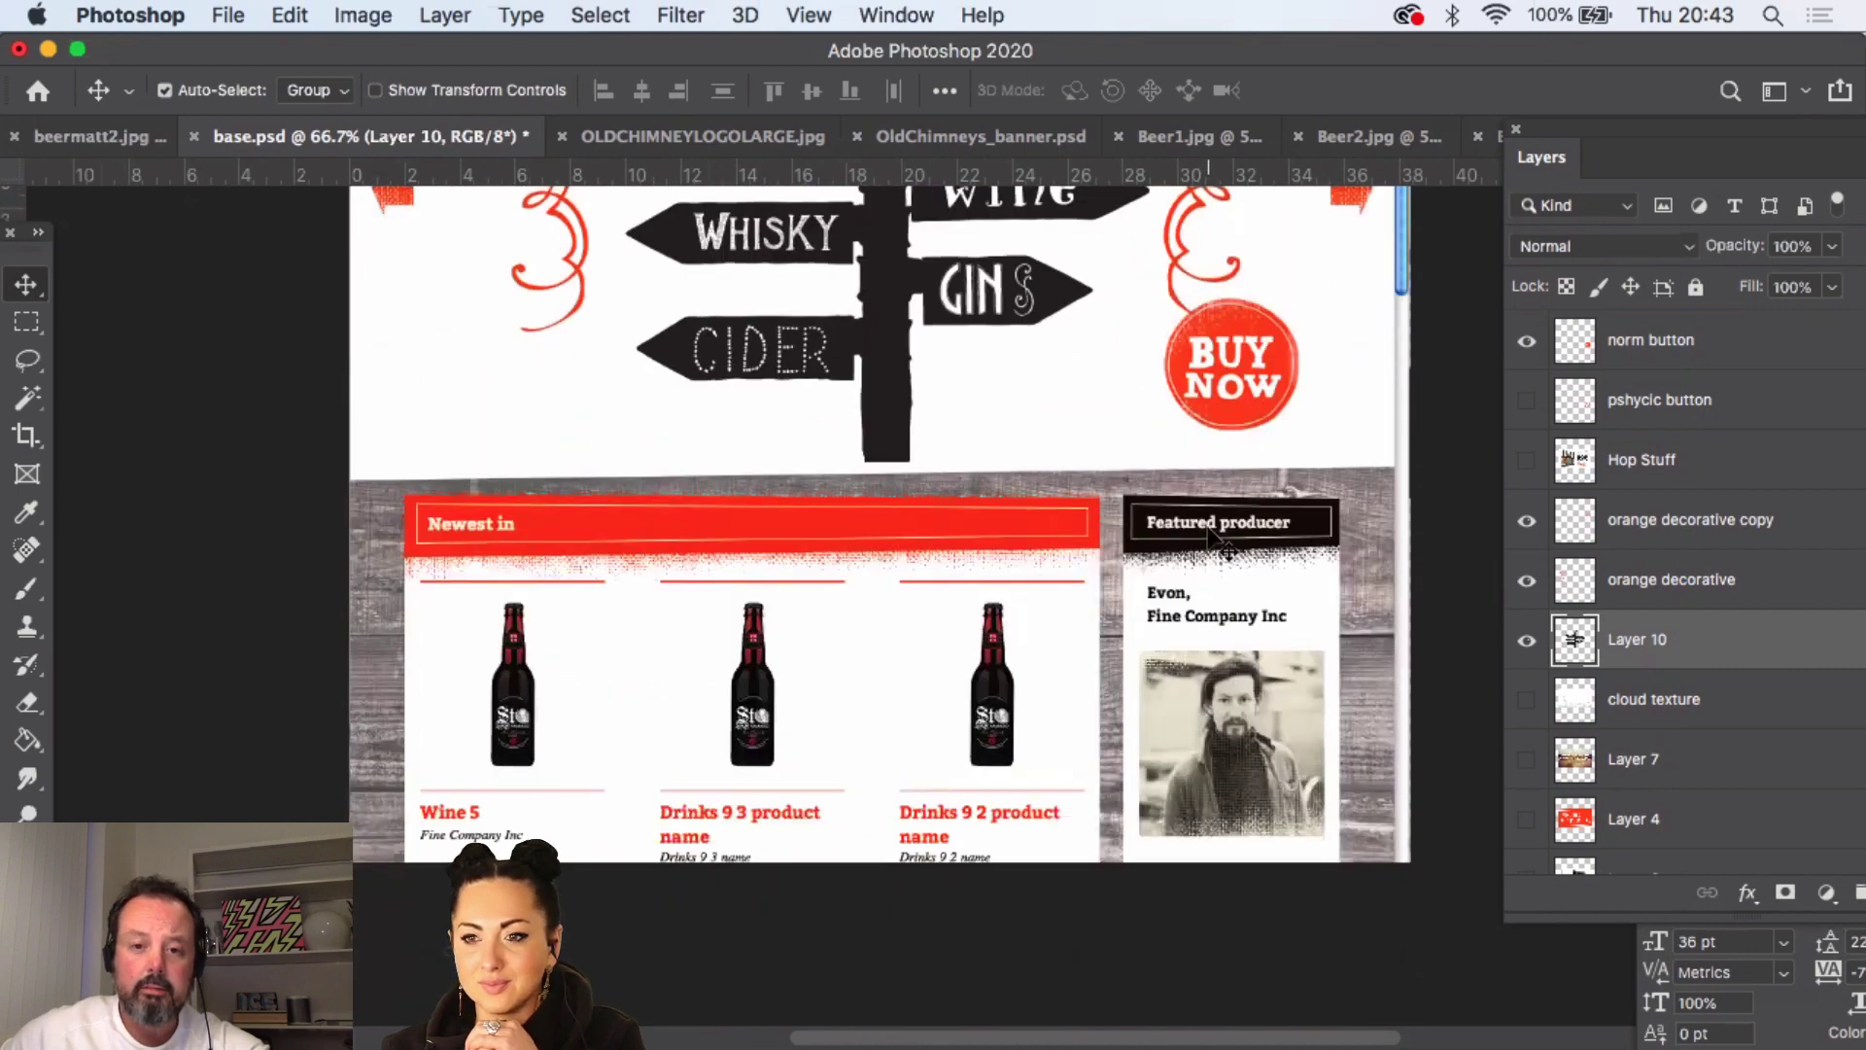
{"action": "scroll", "coordinate": [1210, 540], "scroll_direction": "up", "scroll_amount": 7}
{"action": "scroll", "coordinate": [1215, 536], "scroll_direction": "down", "scroll_amount": 5}
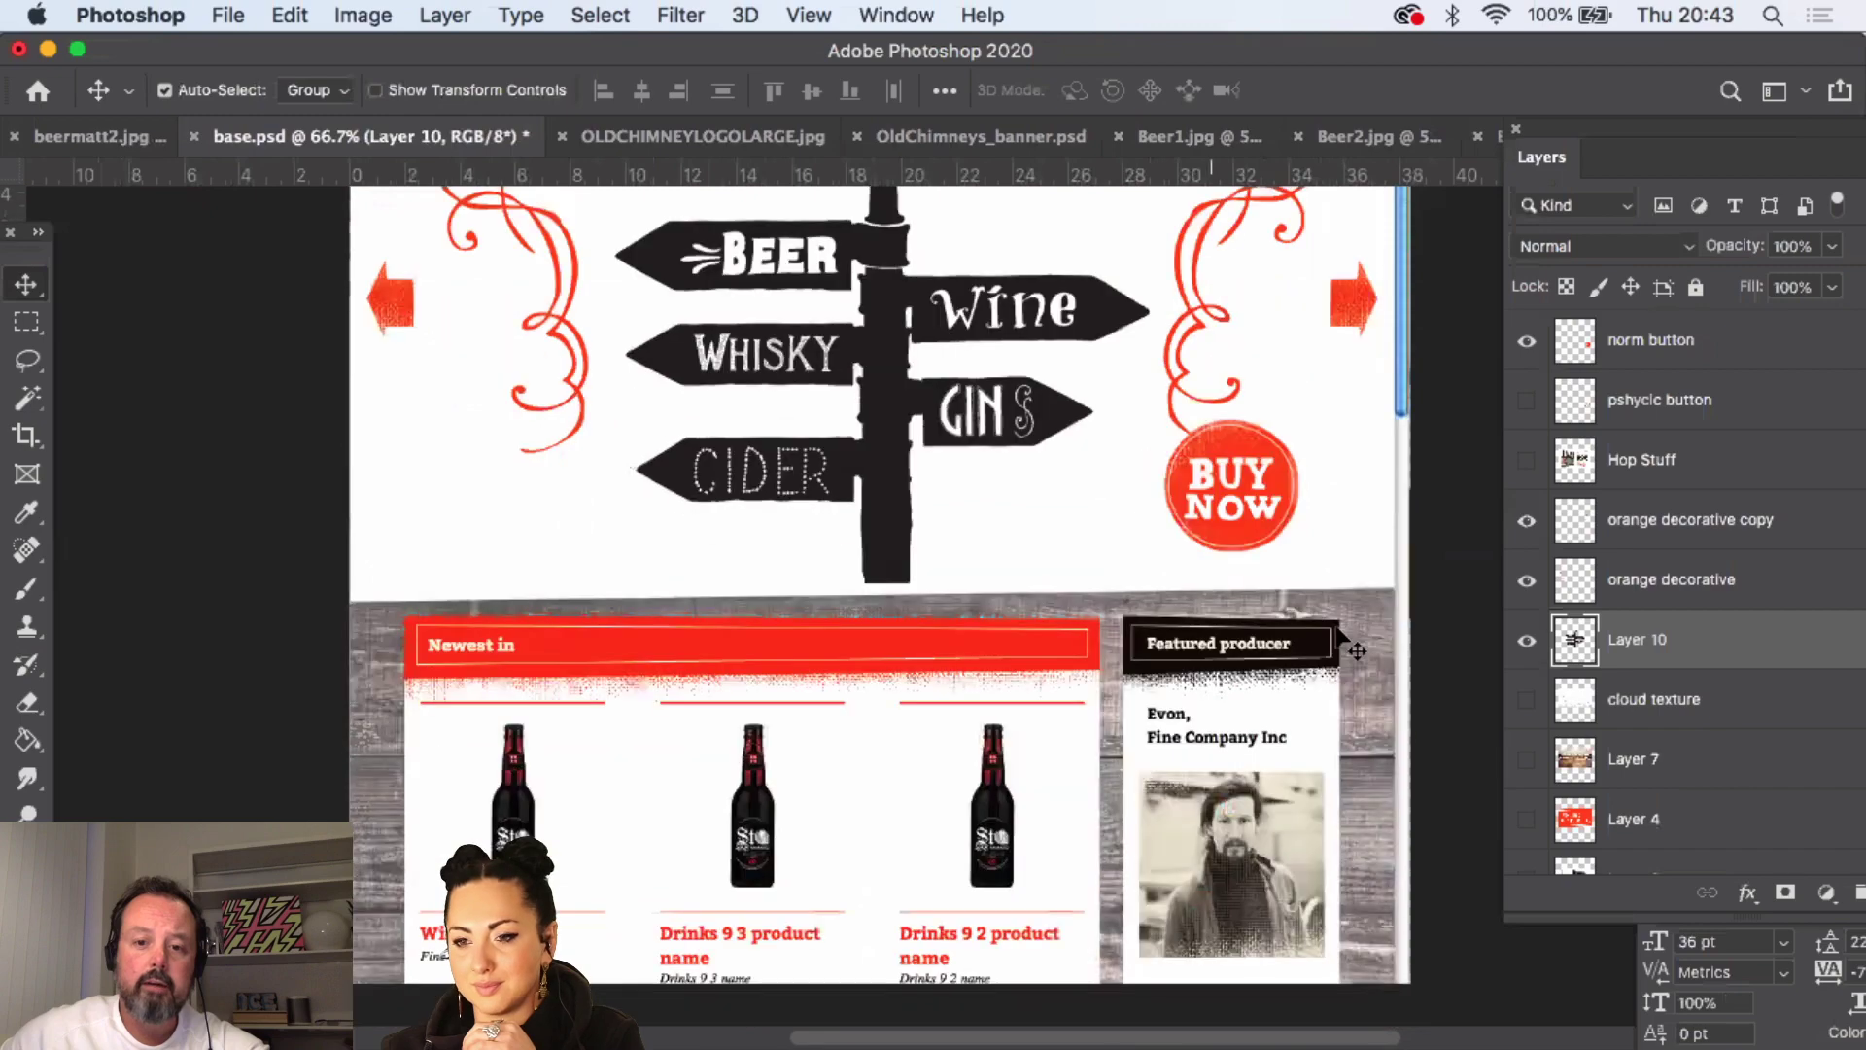
{"action": "scroll", "coordinate": [1351, 644], "scroll_direction": "up", "scroll_amount": 8}
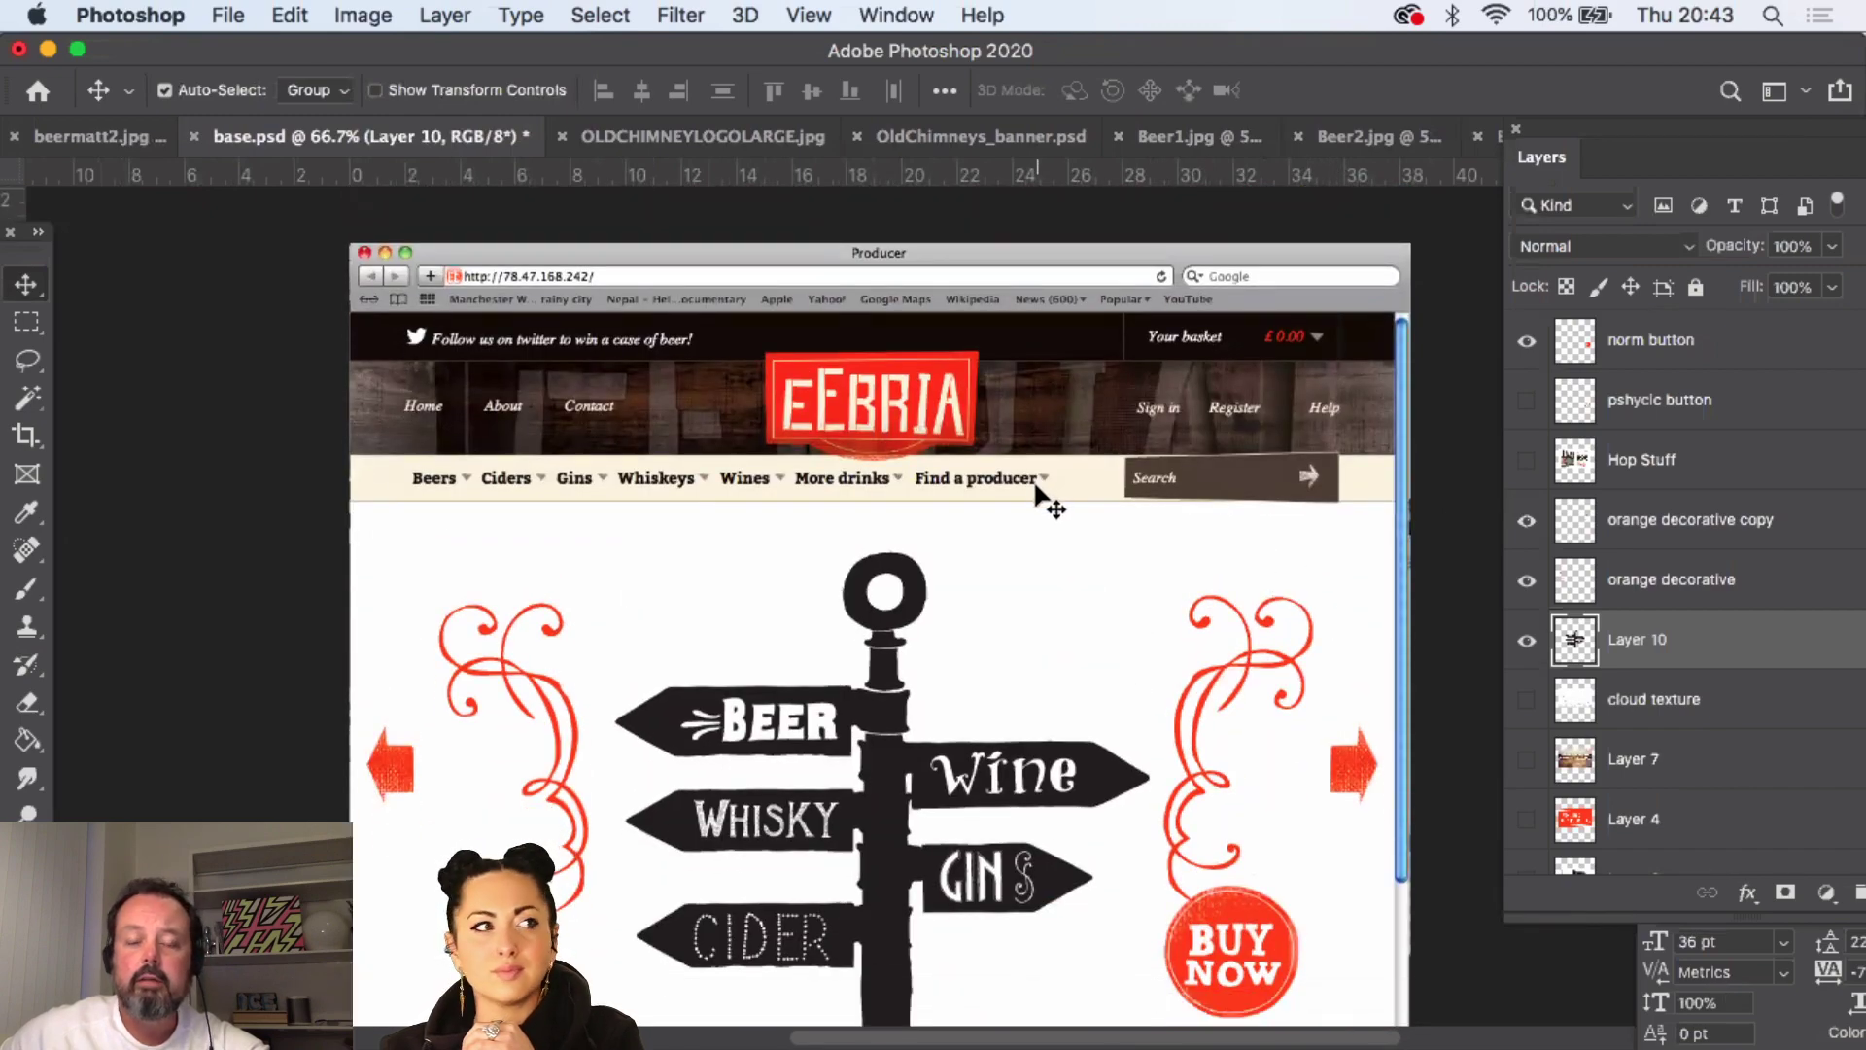
{"action": "scroll", "coordinate": [1035, 485], "scroll_direction": "down", "scroll_amount": 1}
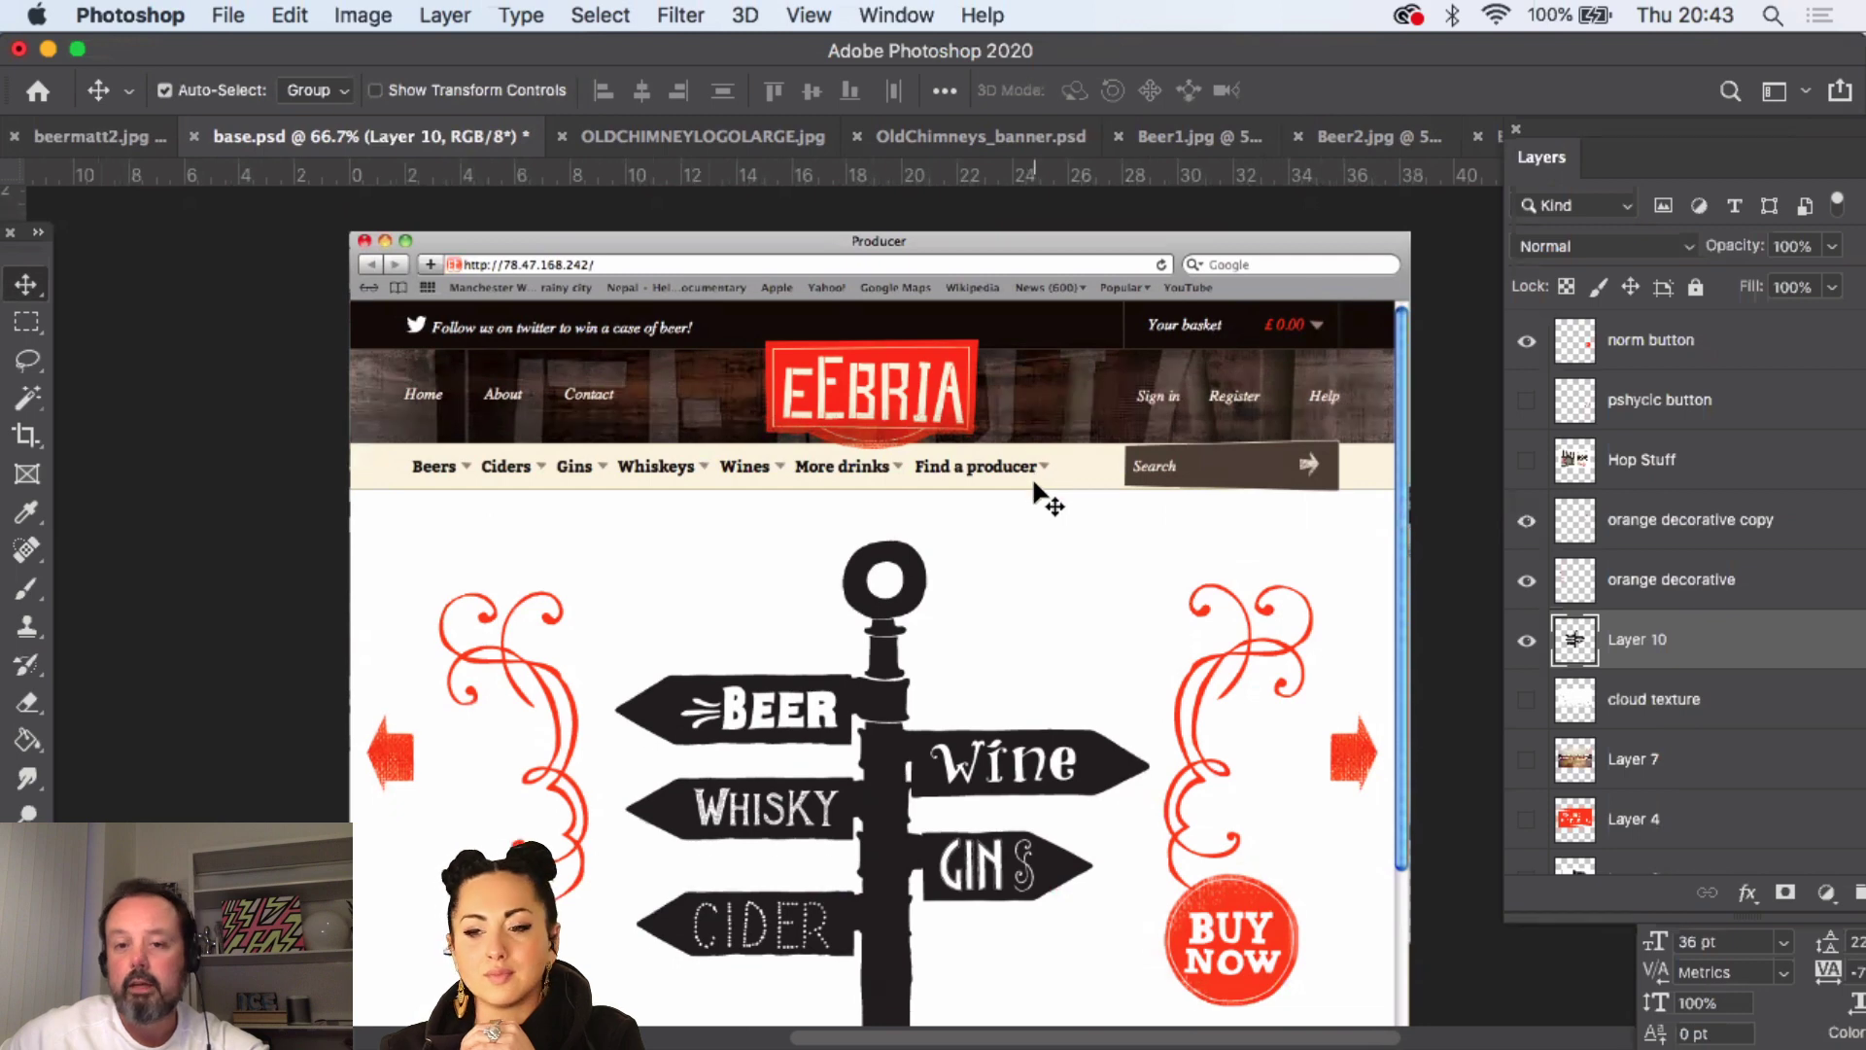
{"action": "scroll", "coordinate": [1035, 485], "scroll_direction": "down", "scroll_amount": 3}
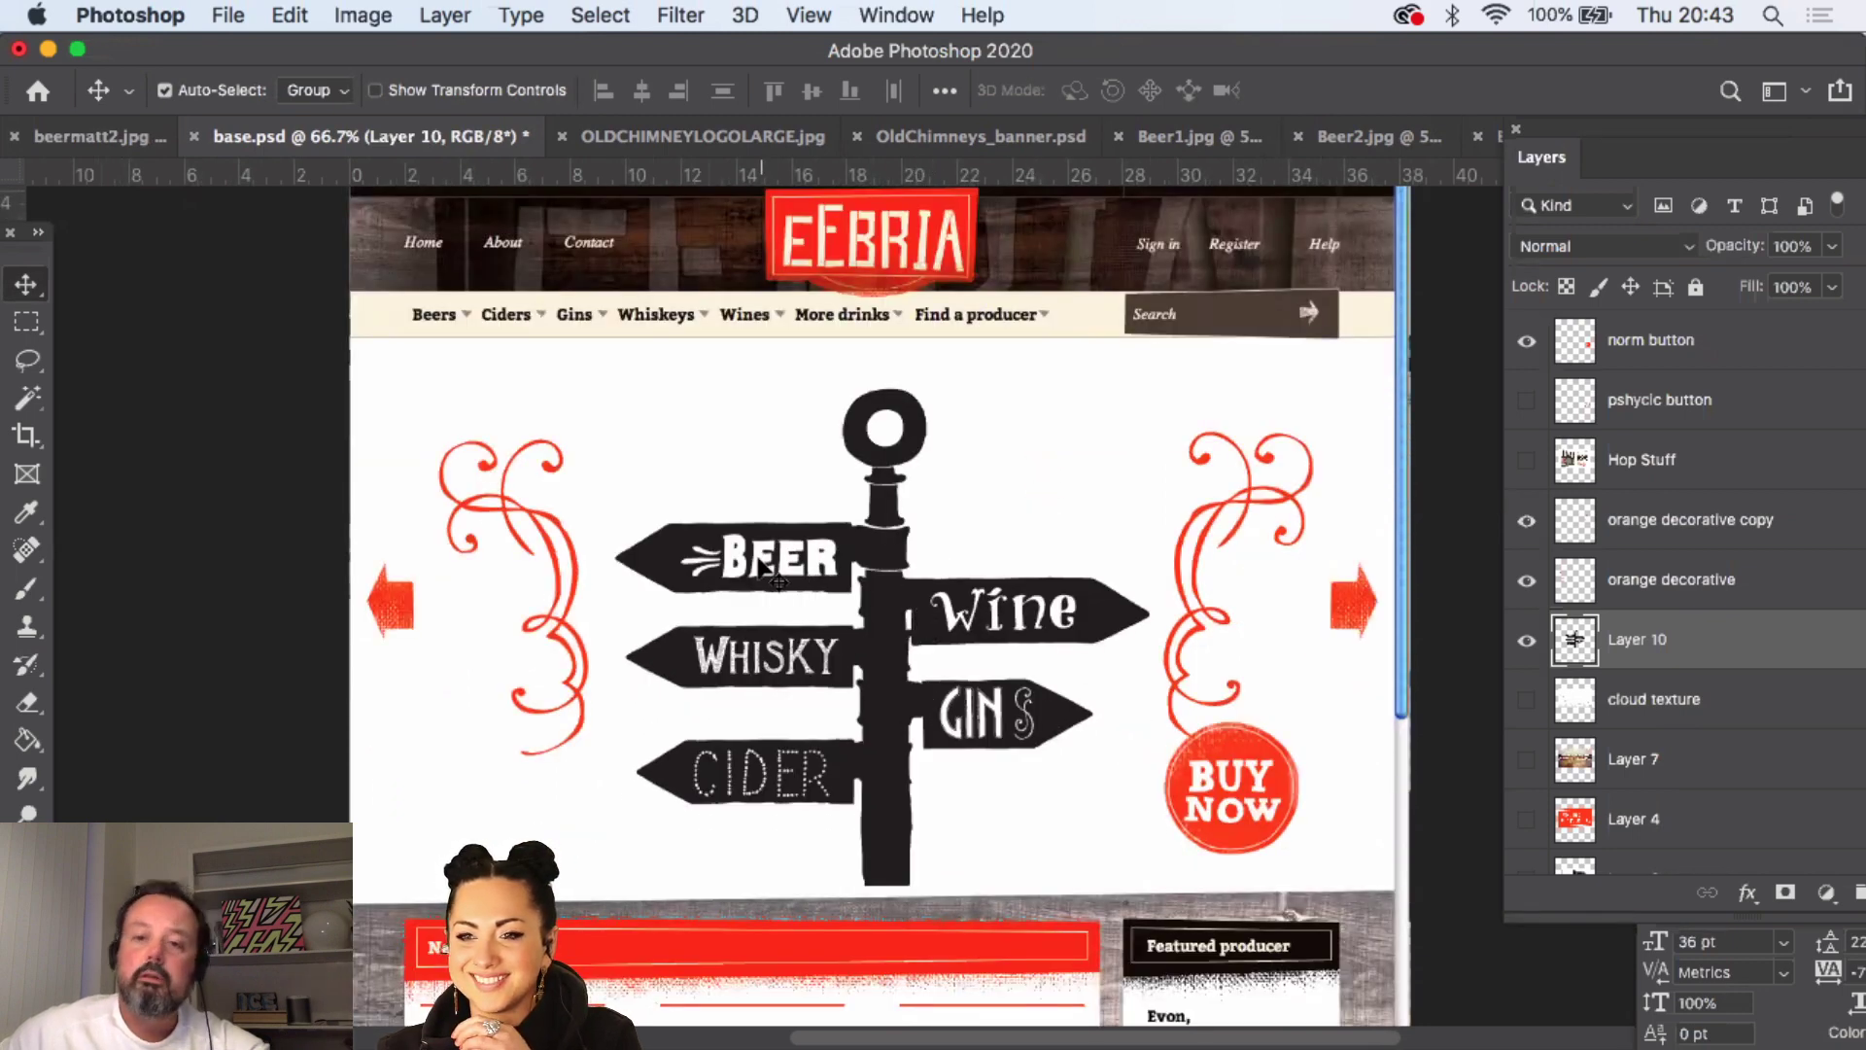
{"action": "scroll", "coordinate": [1048, 598], "scroll_direction": "down", "scroll_amount": 2}
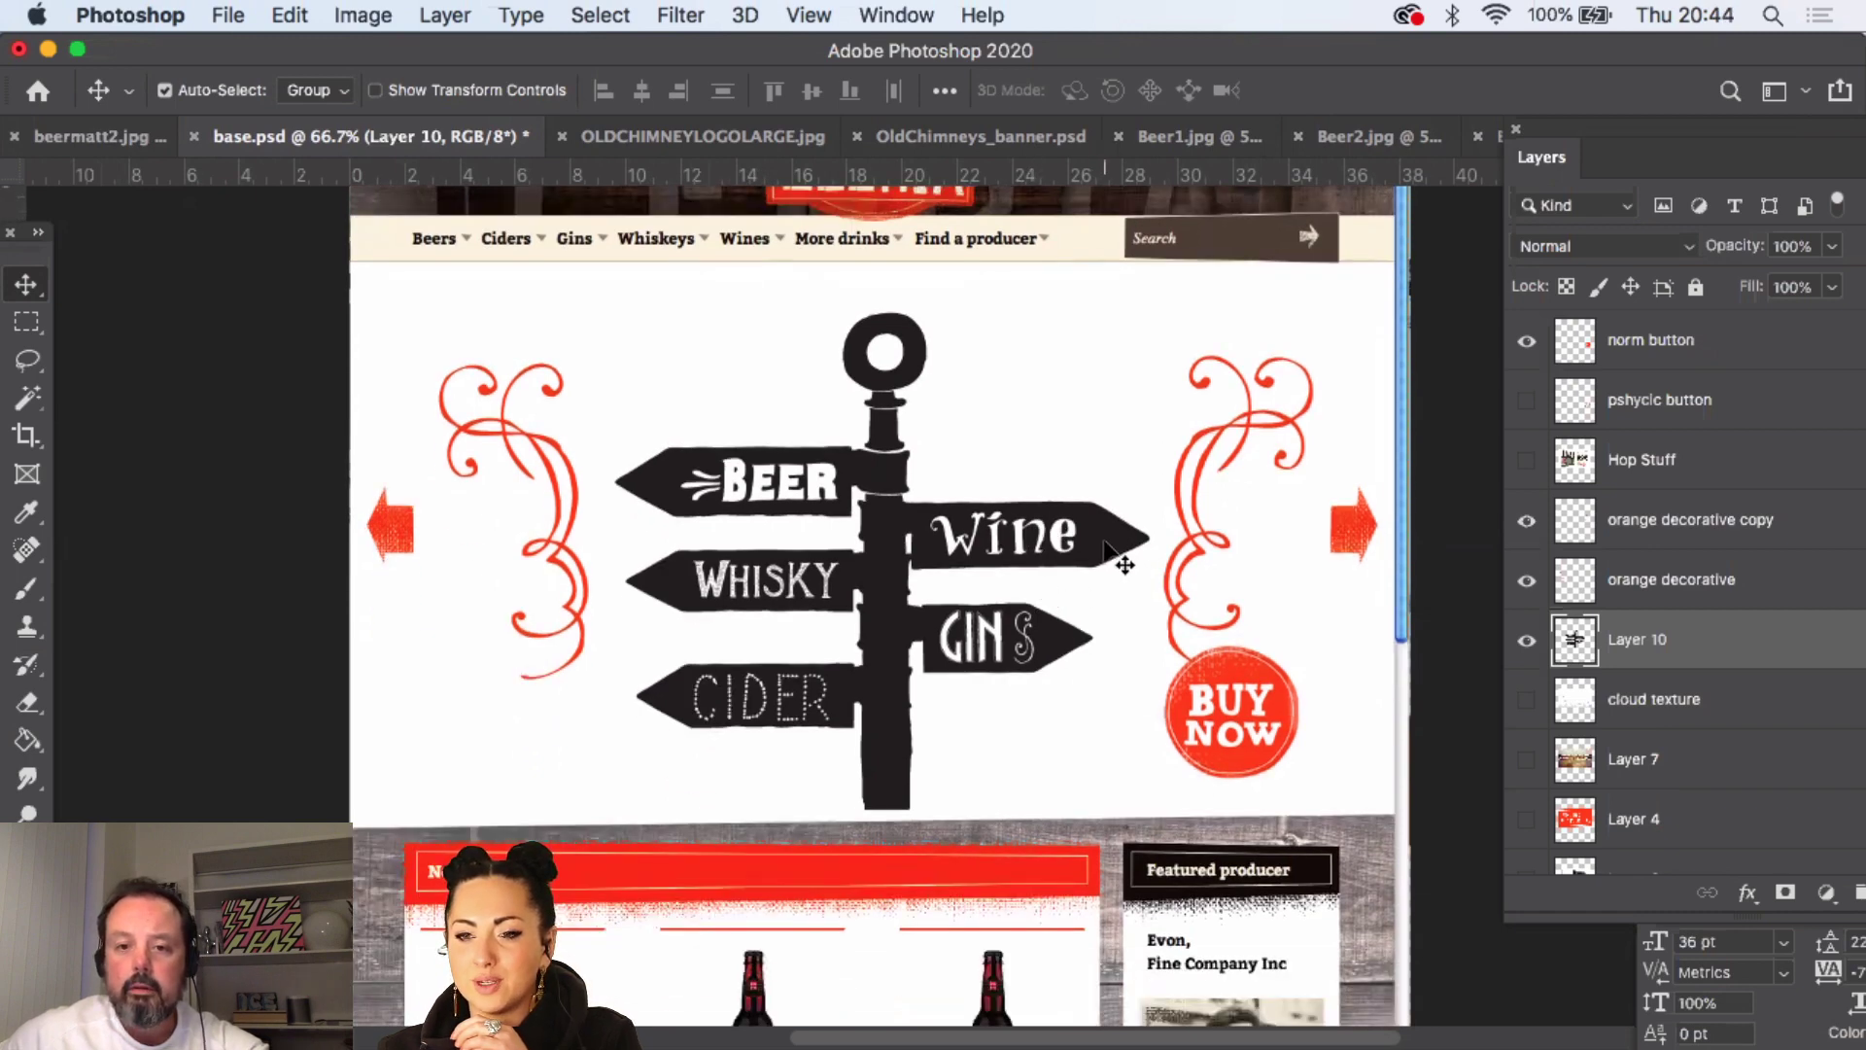
{"action": "scroll", "coordinate": [1107, 544], "scroll_direction": "up", "scroll_amount": 2}
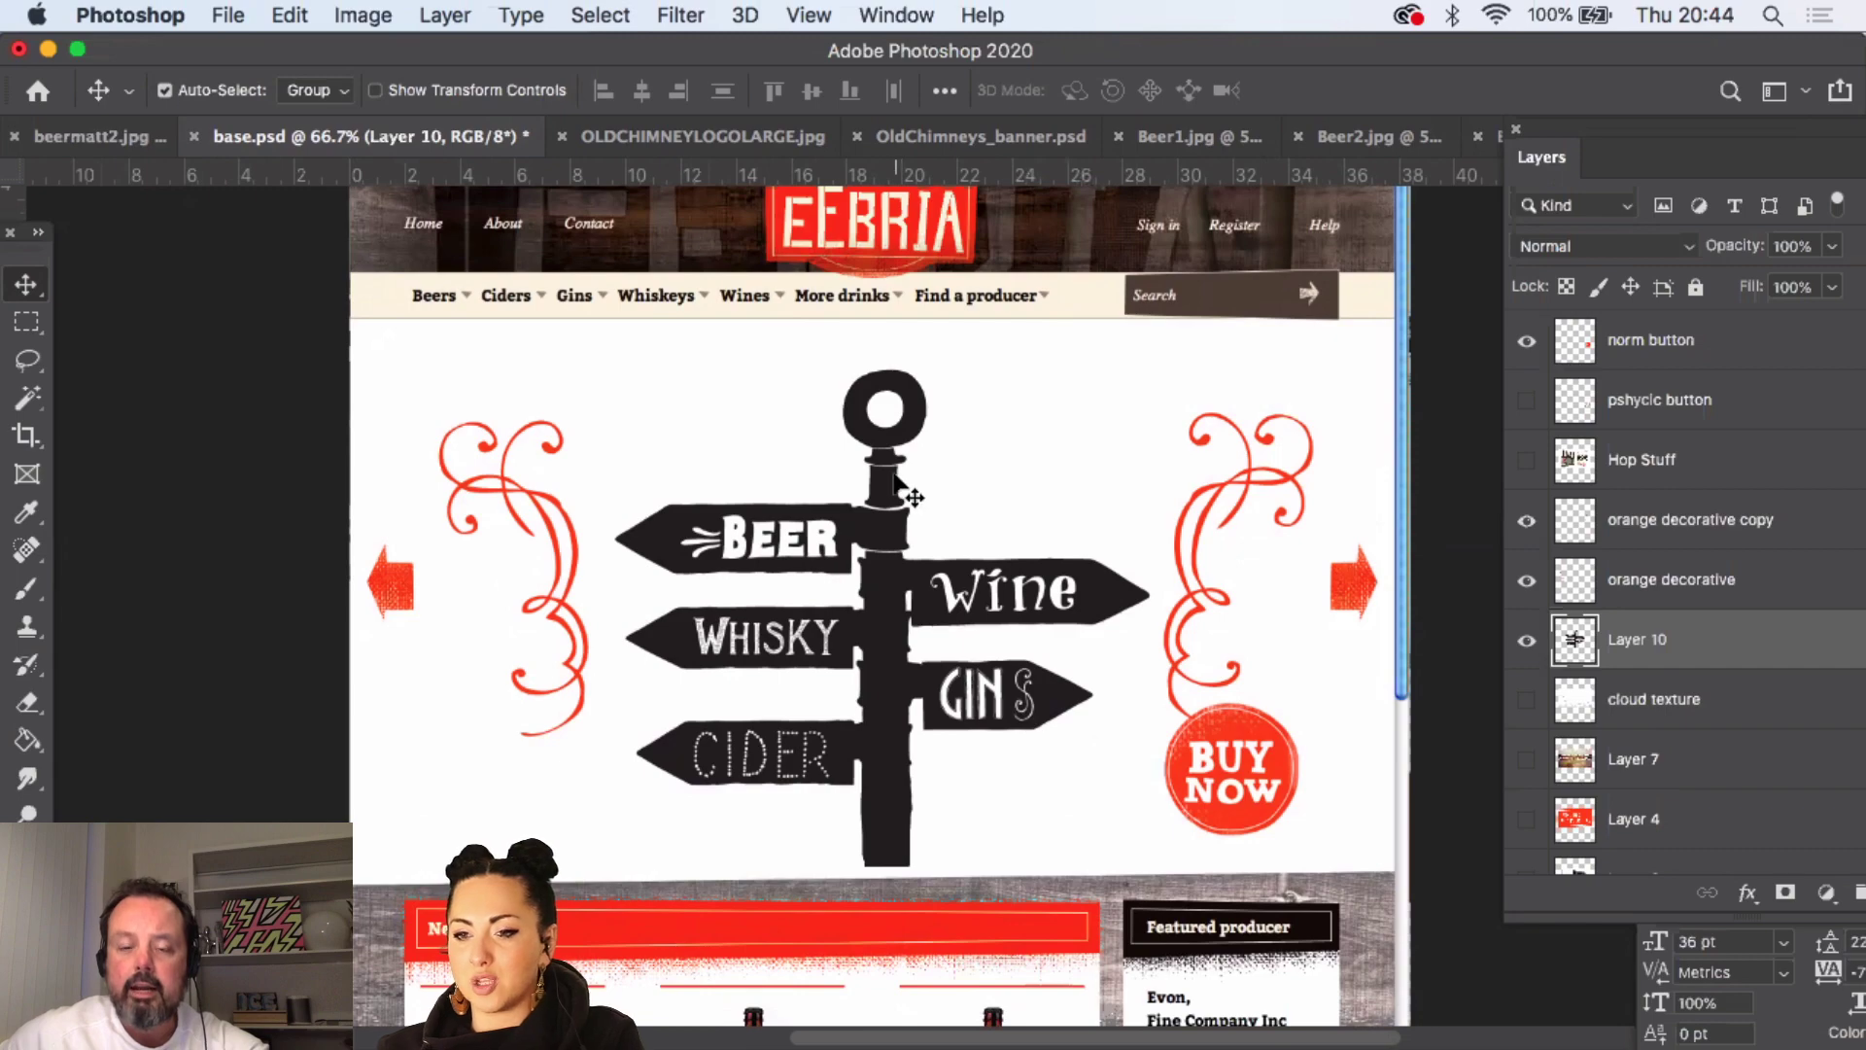
{"action": "scroll", "coordinate": [896, 476], "scroll_direction": "down", "scroll_amount": 2}
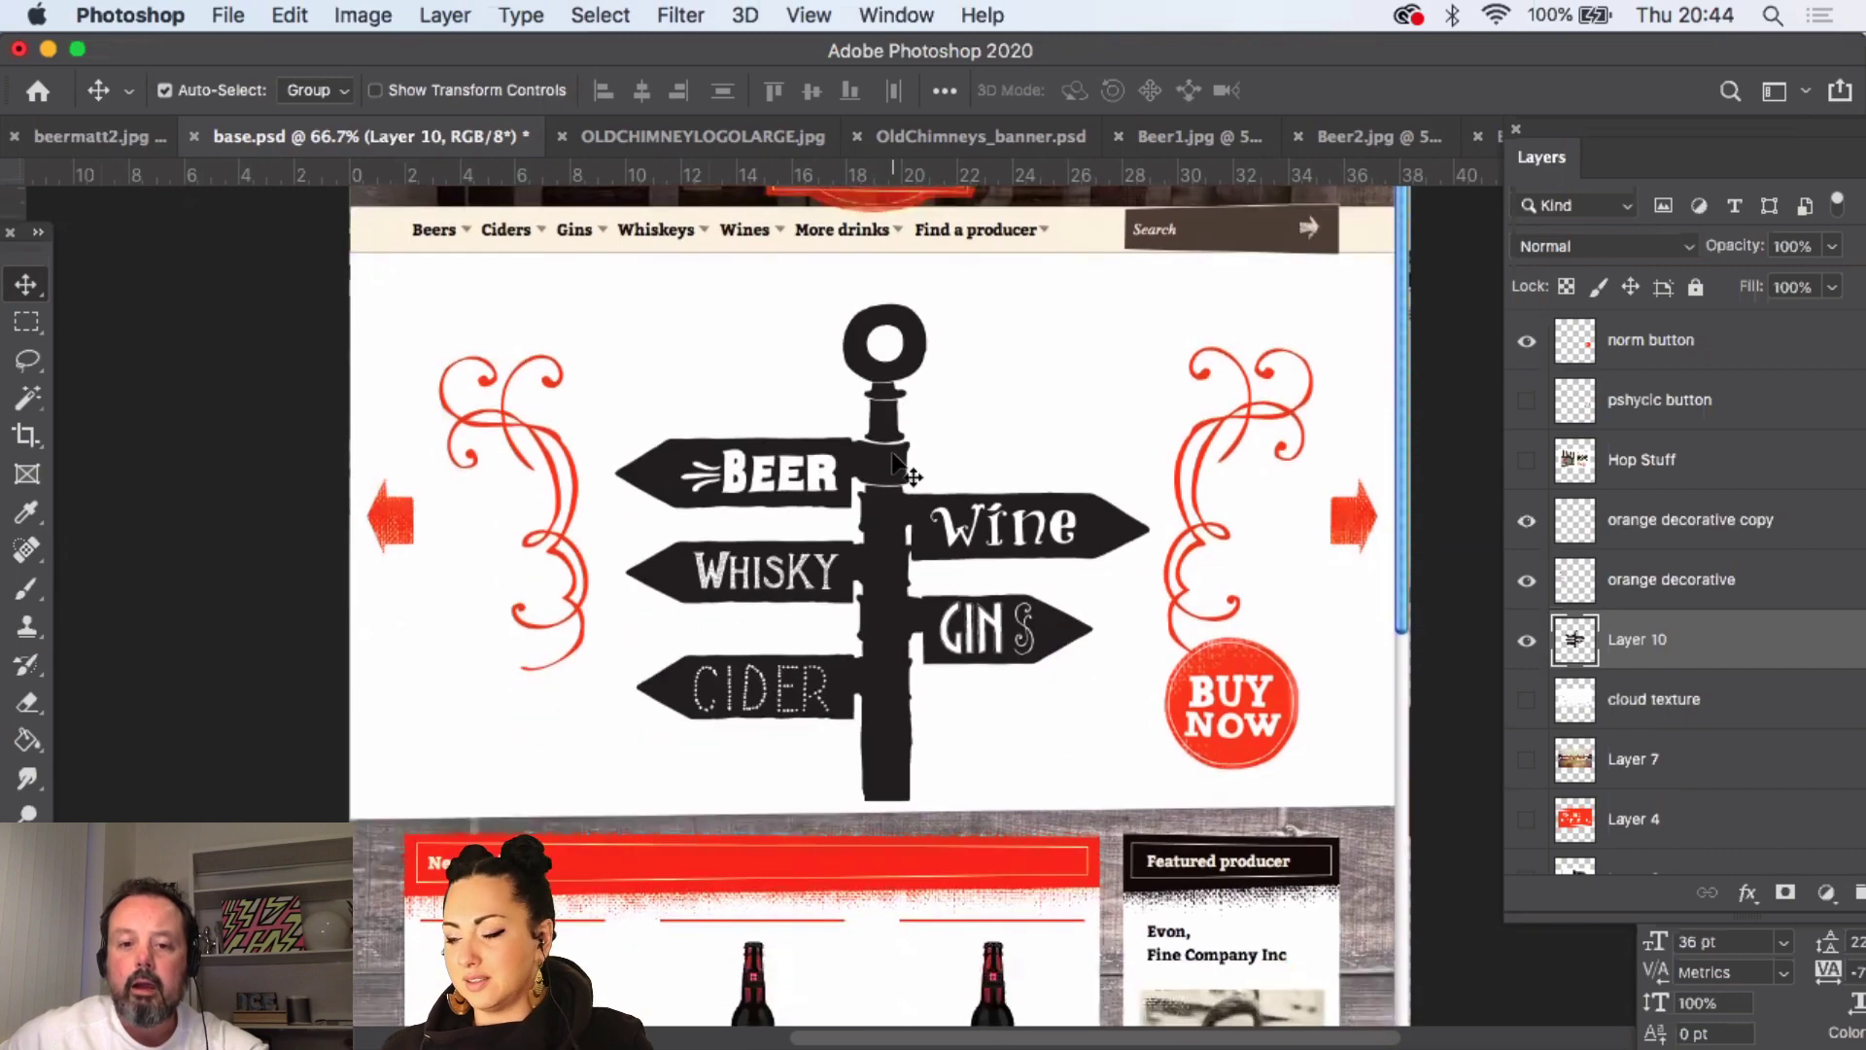
{"action": "scroll", "coordinate": [895, 459], "scroll_direction": "down", "scroll_amount": 6}
{"action": "scroll", "coordinate": [782, 667], "scroll_direction": "down", "scroll_amount": 4}
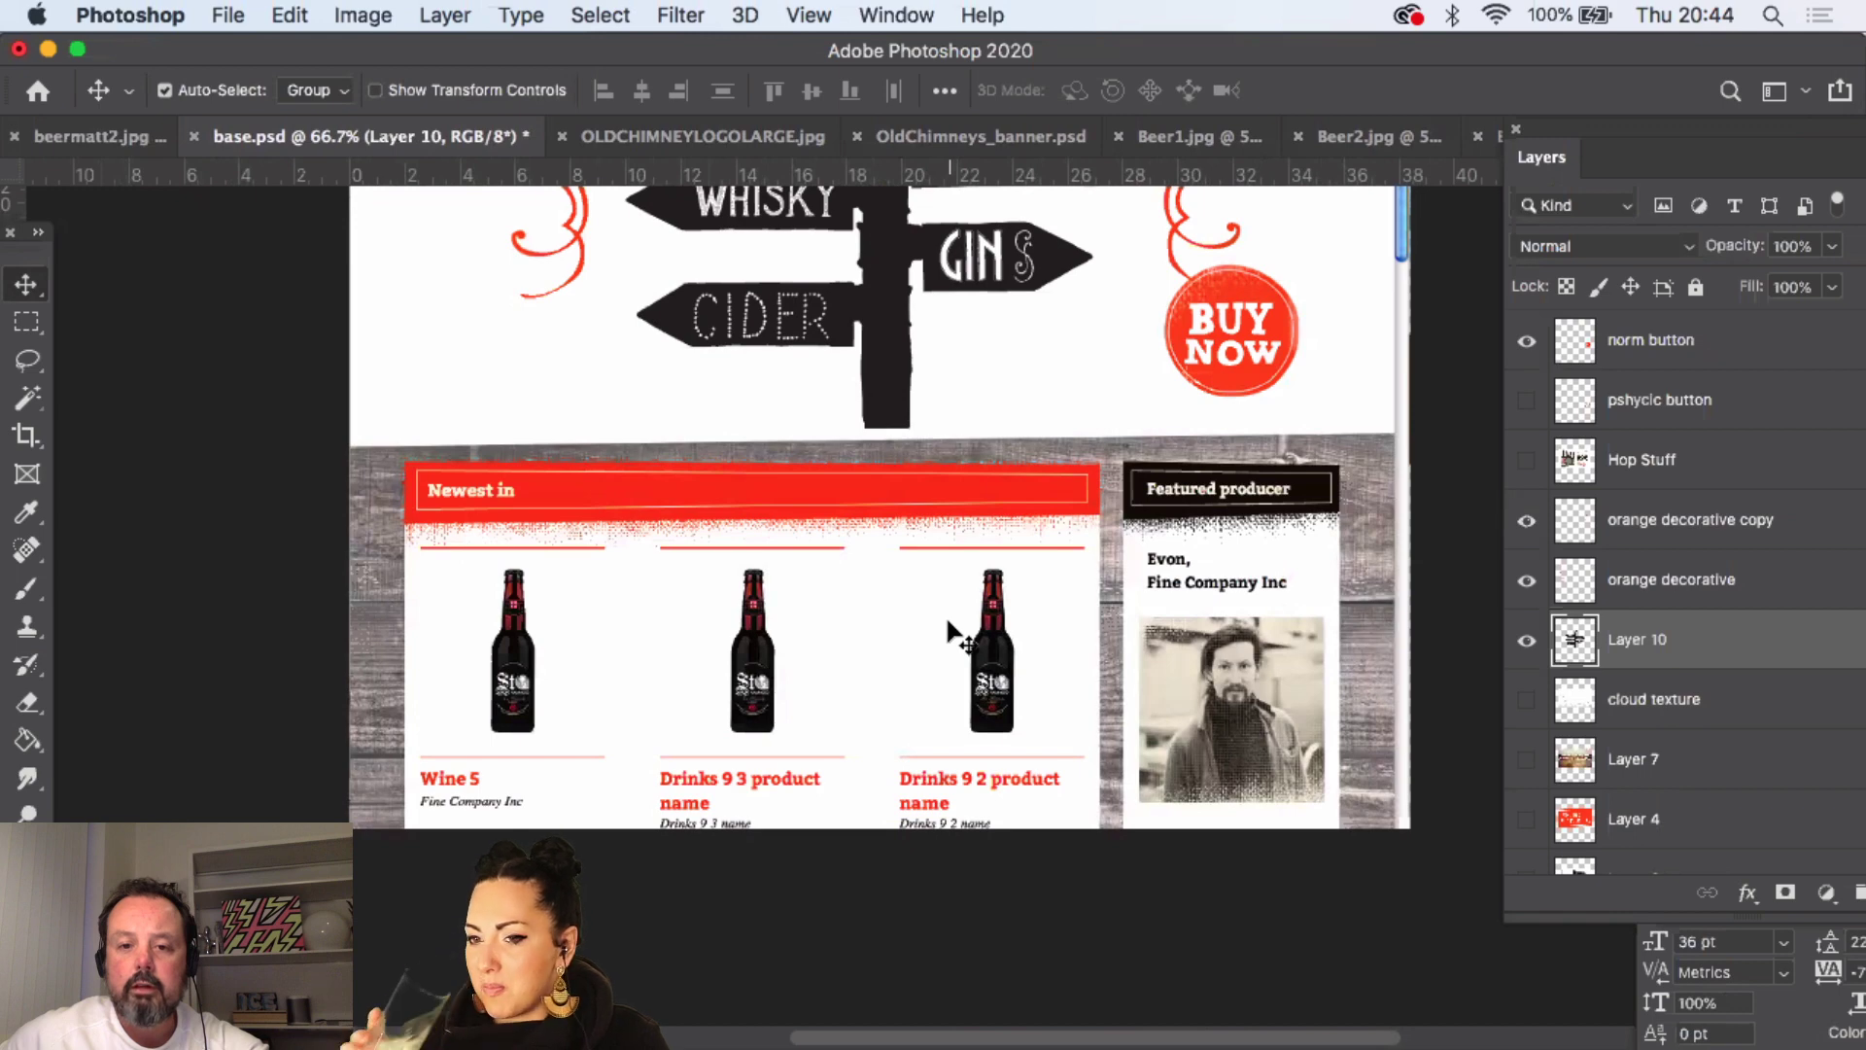
{"action": "scroll", "coordinate": [947, 615], "scroll_direction": "up", "scroll_amount": 10}
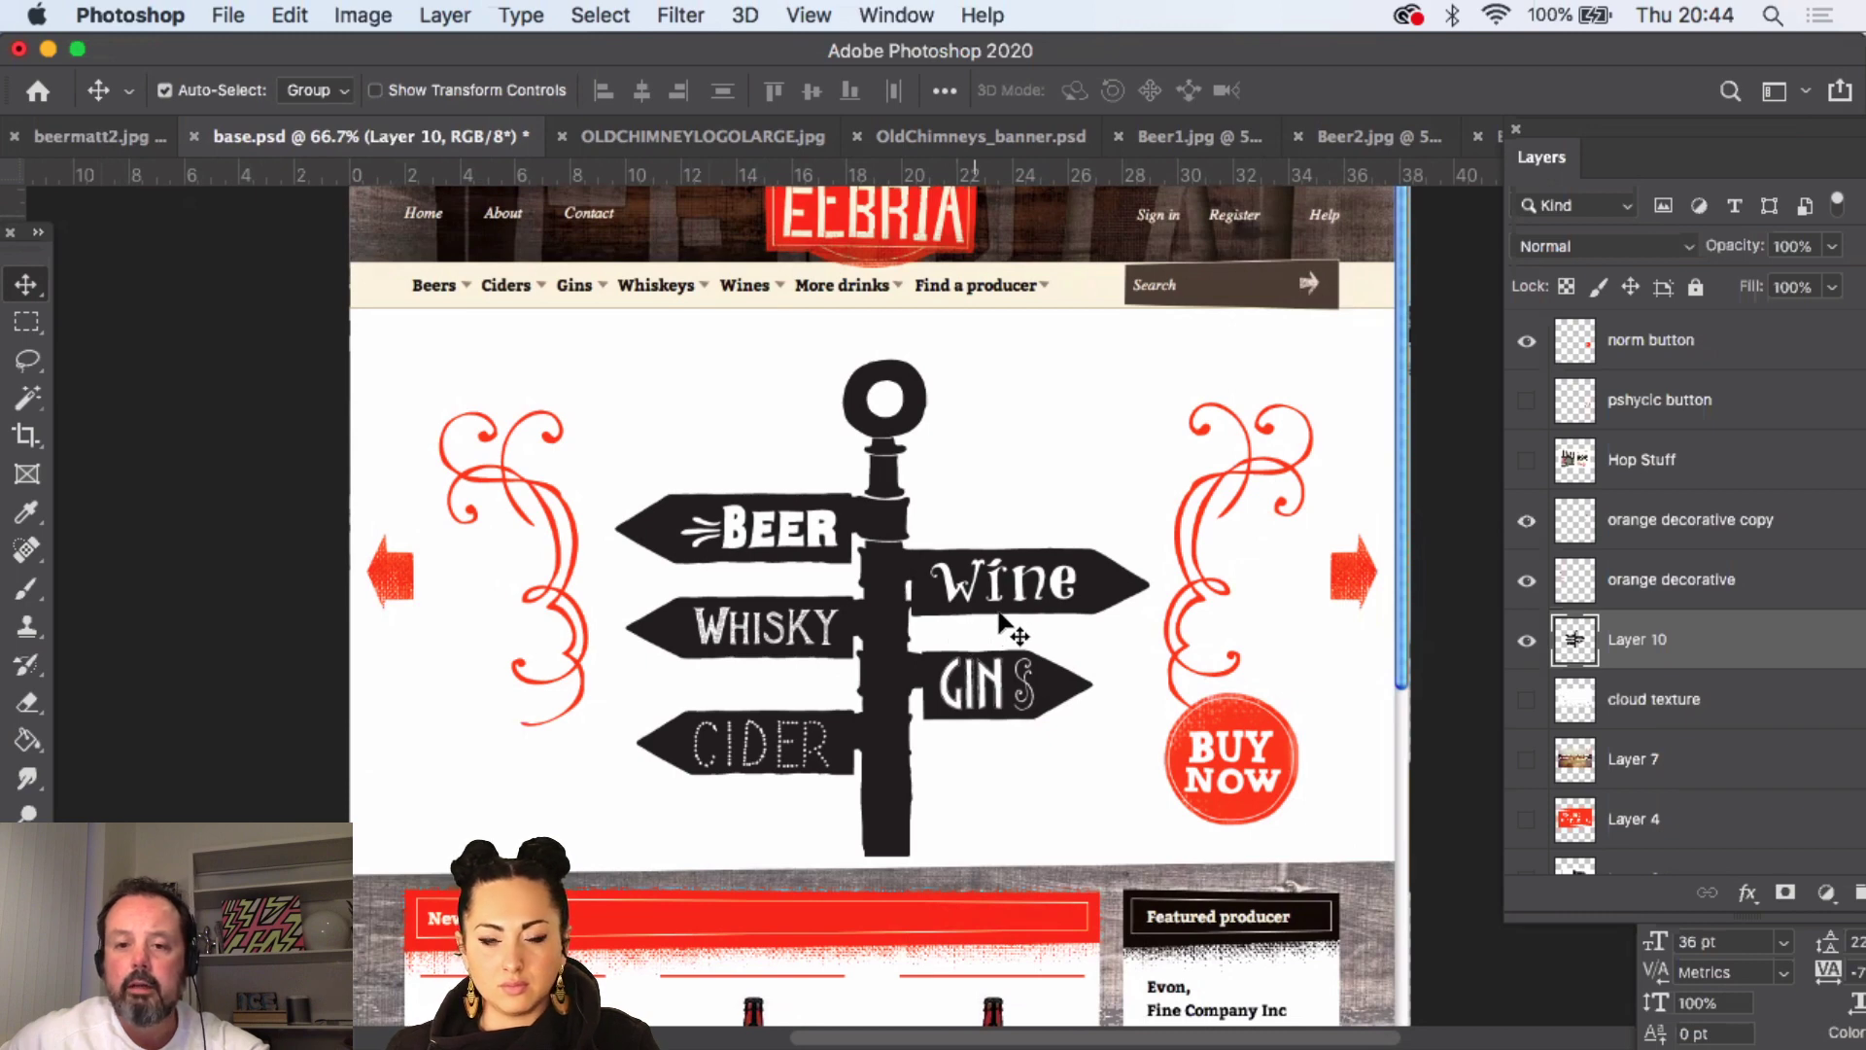
- Compare the web page banner with and without the signpost and the orange decorative swirls, leaving them shown
{"action": "left_click", "coordinate": [1526, 640]}
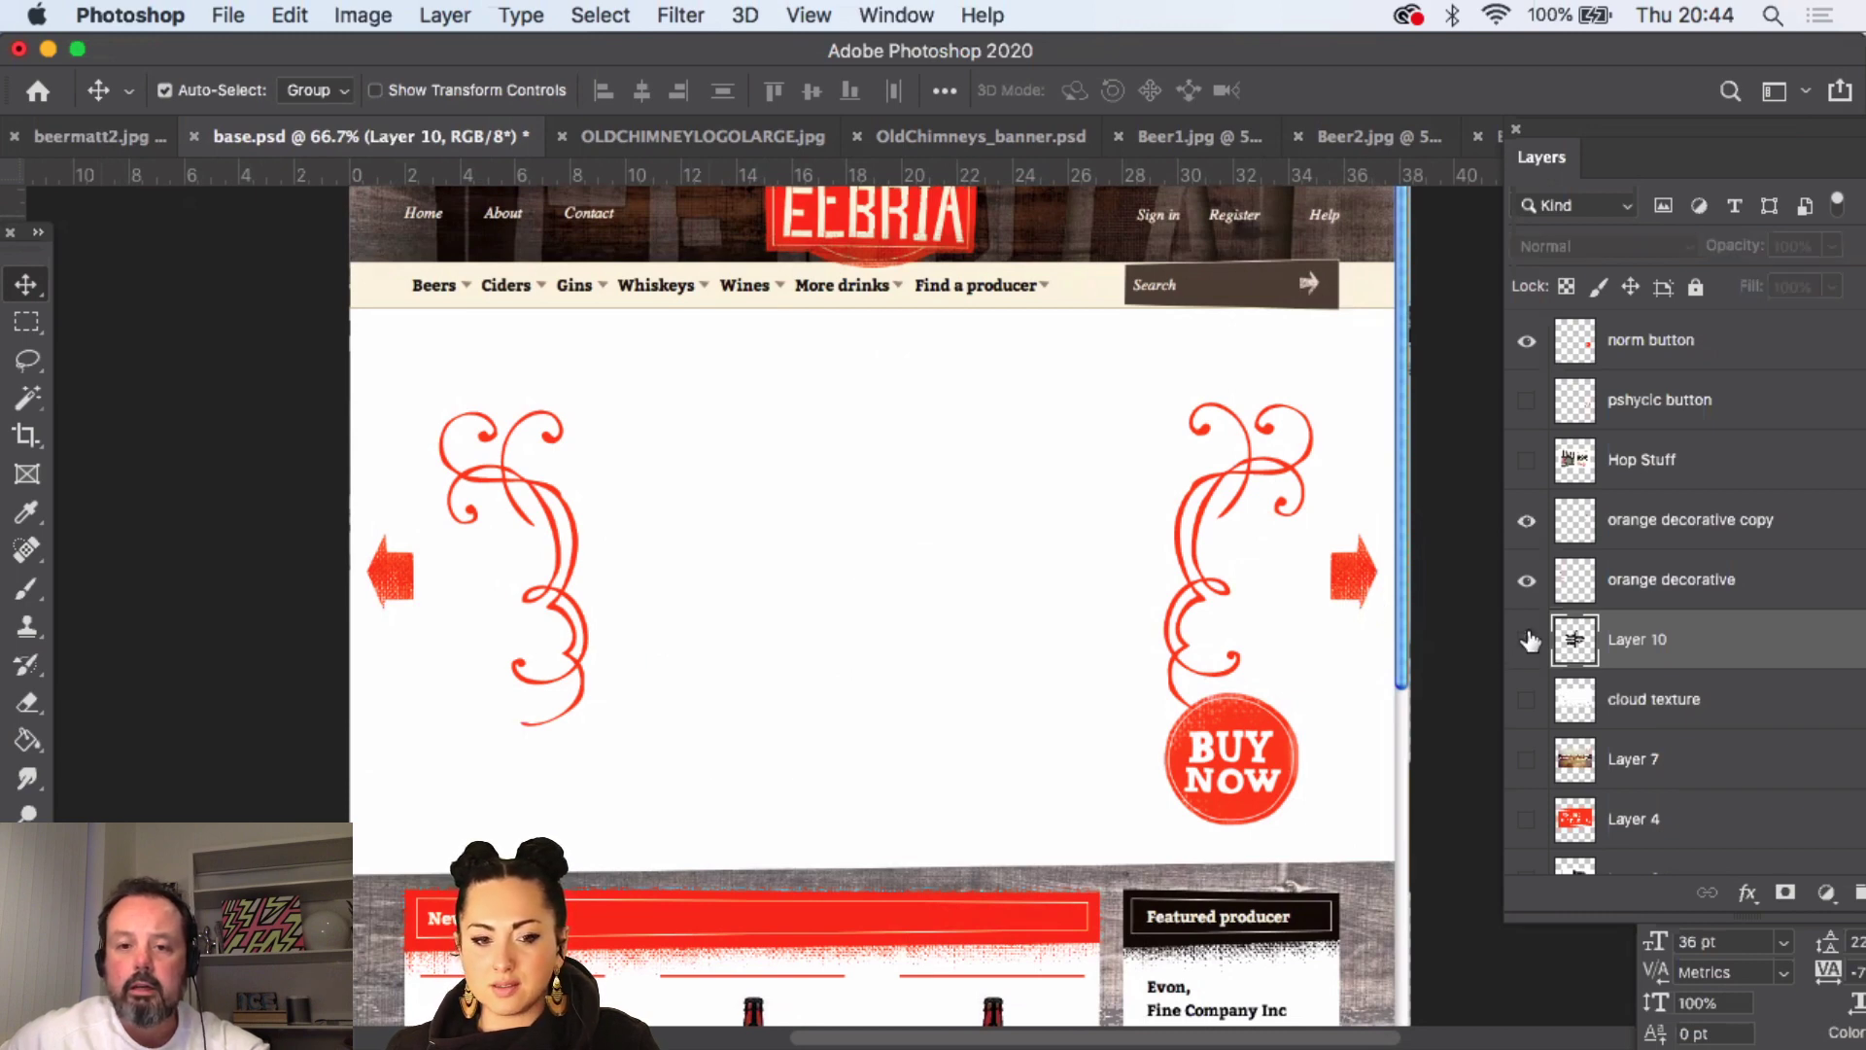
{"action": "left_click", "coordinate": [1529, 640]}
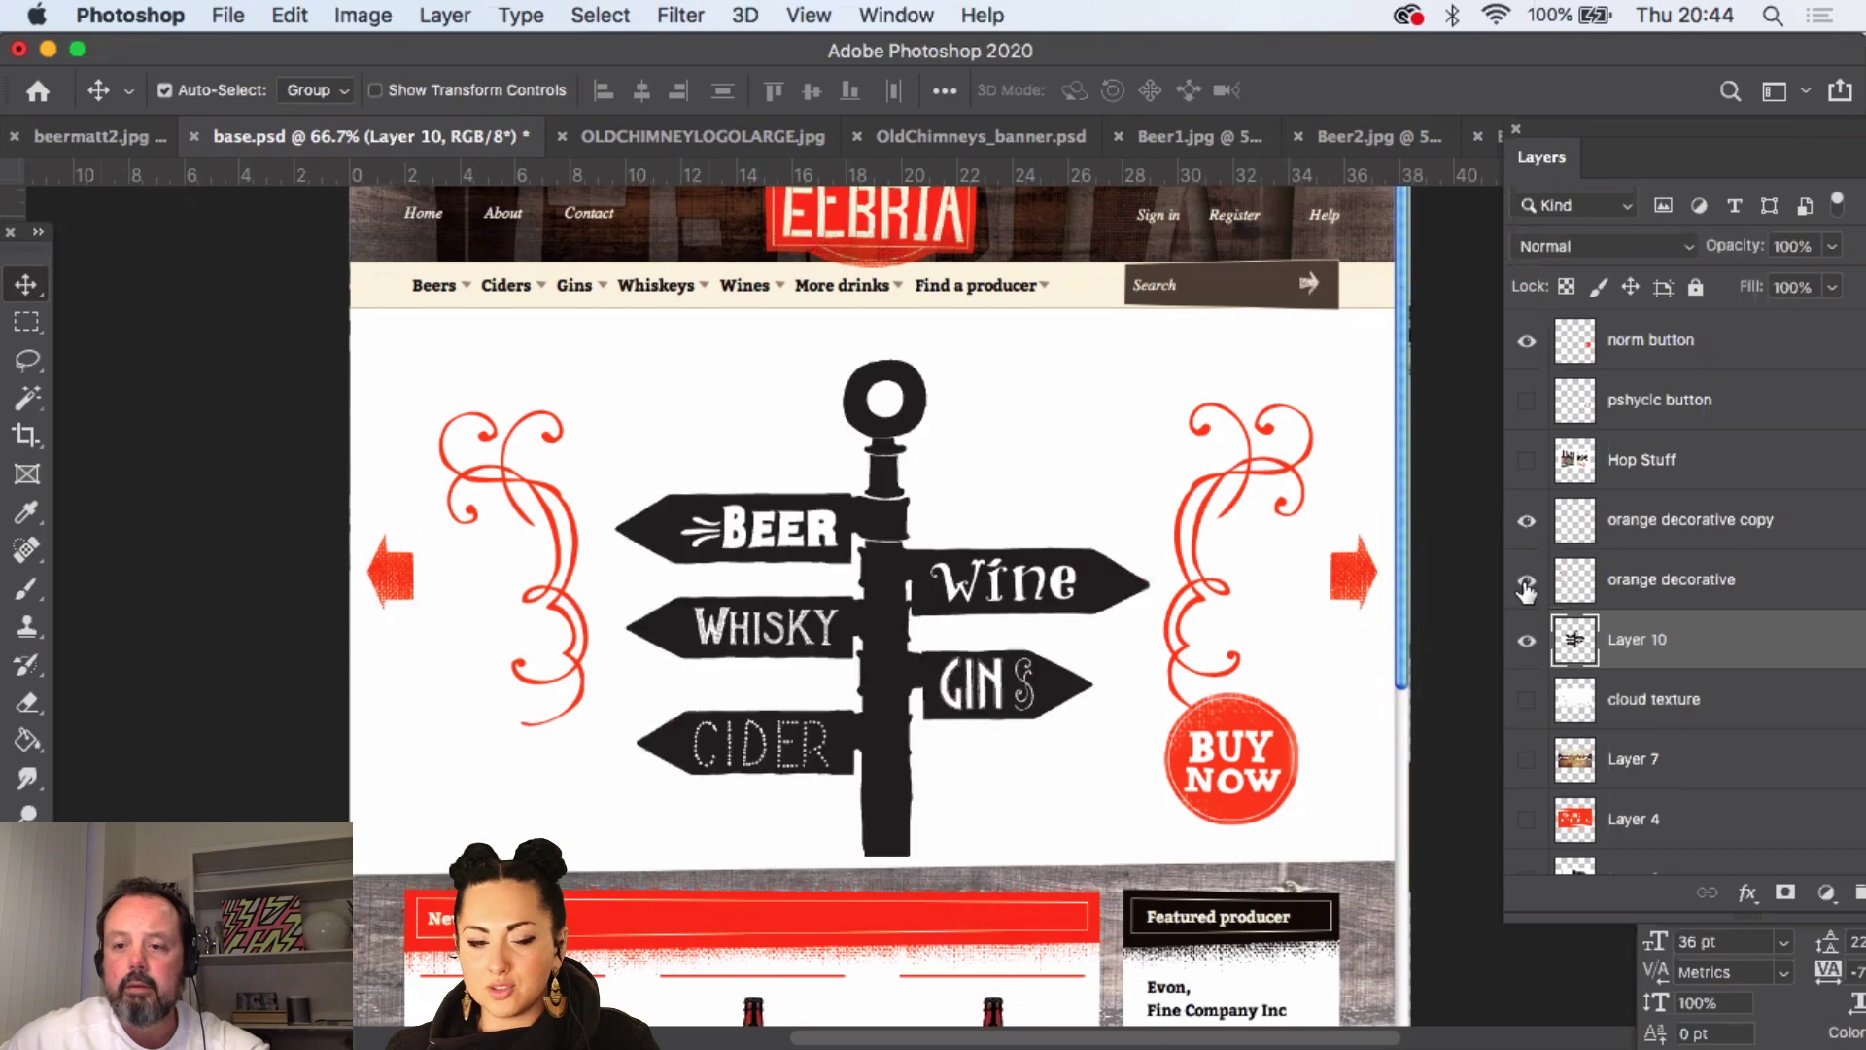
{"action": "left_click", "coordinate": [1527, 580]}
{"action": "left_click", "coordinate": [1527, 520]}
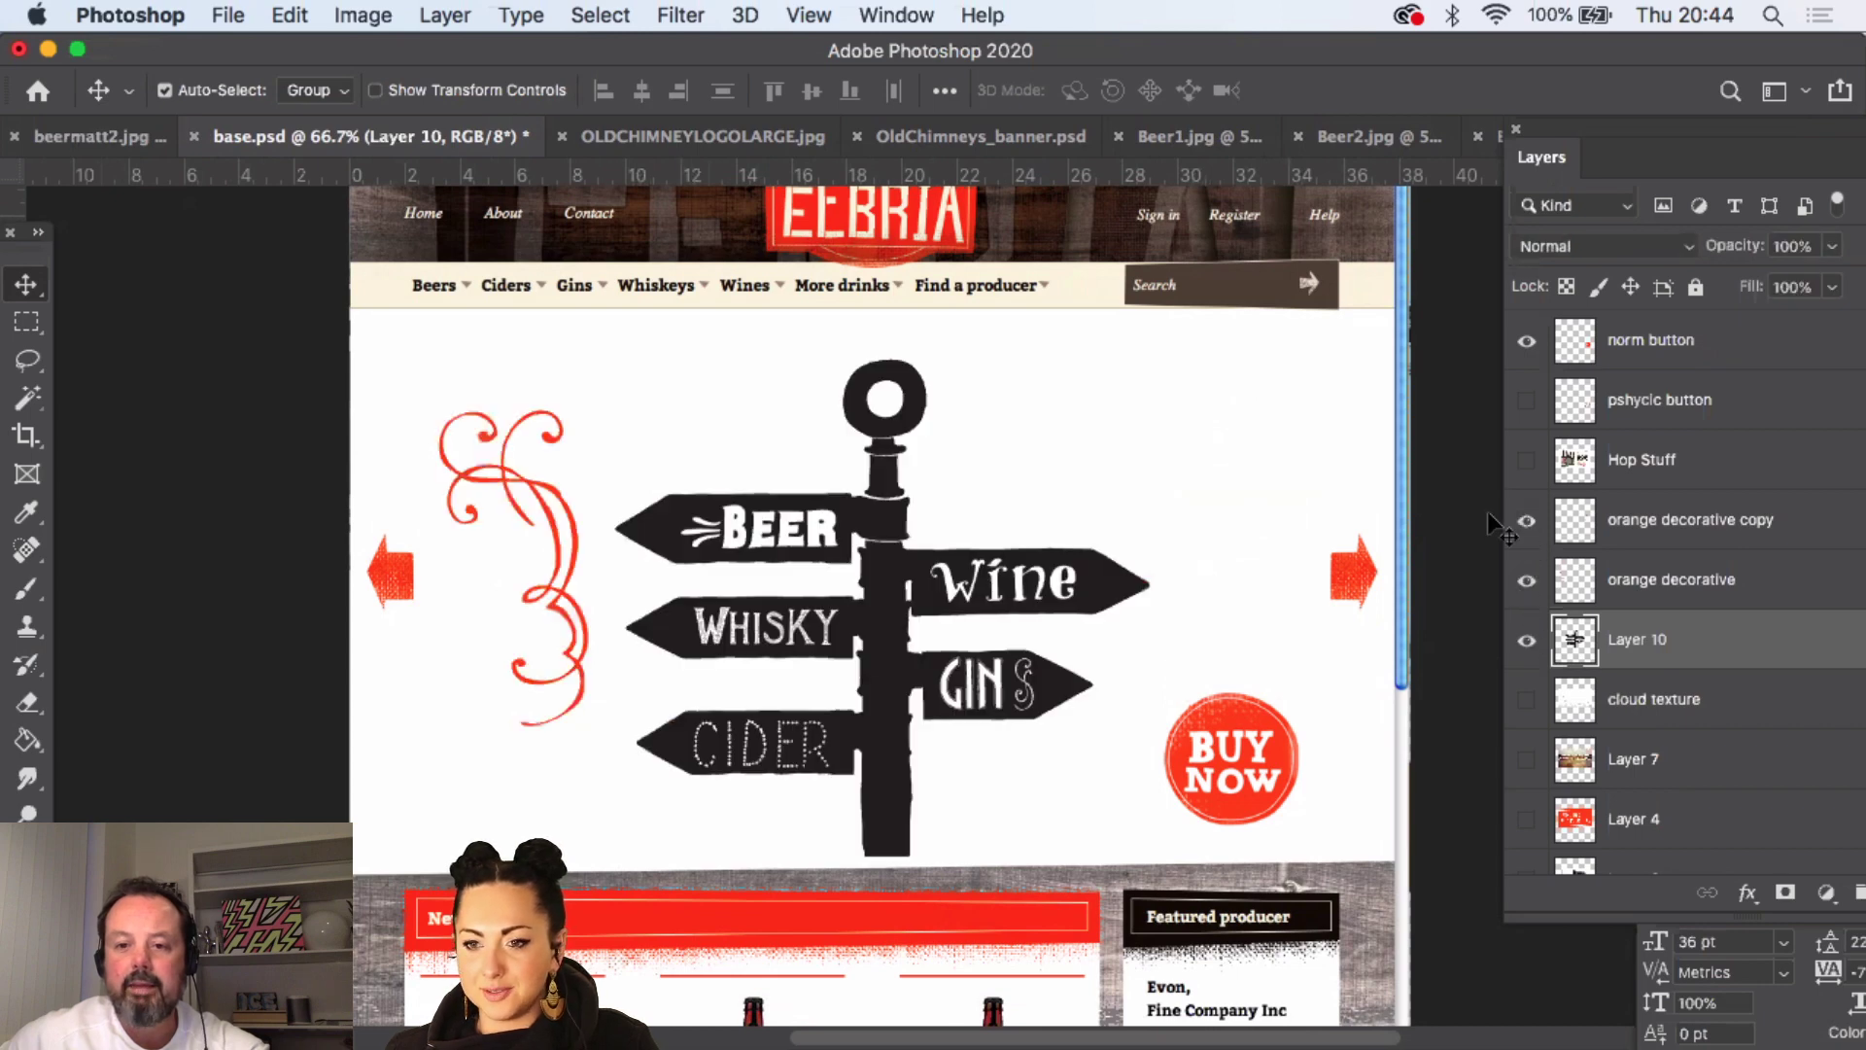
{"action": "left_click", "coordinate": [1527, 520]}
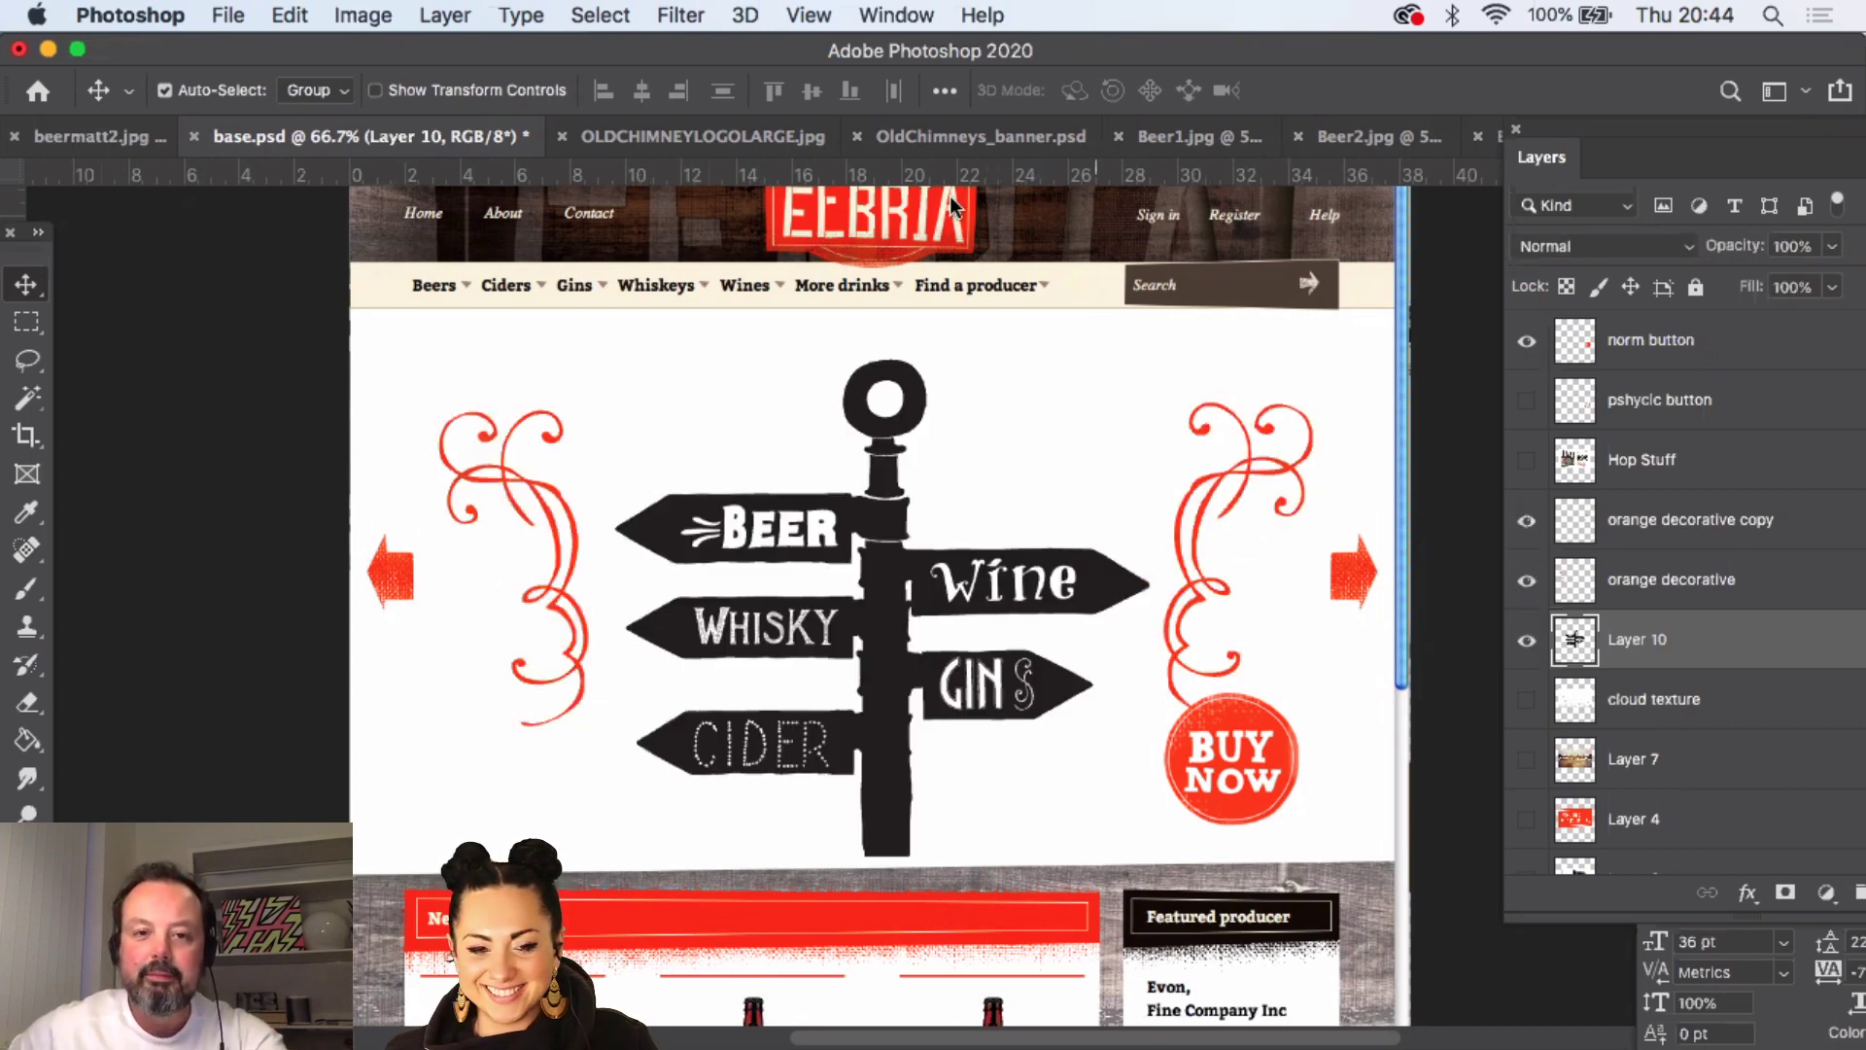
- Copy the whole Beer1.jpg bottle image into OldChimneys_banner.psd and move it to the lower left of the canvas
{"action": "left_click", "coordinate": [673, 137]}
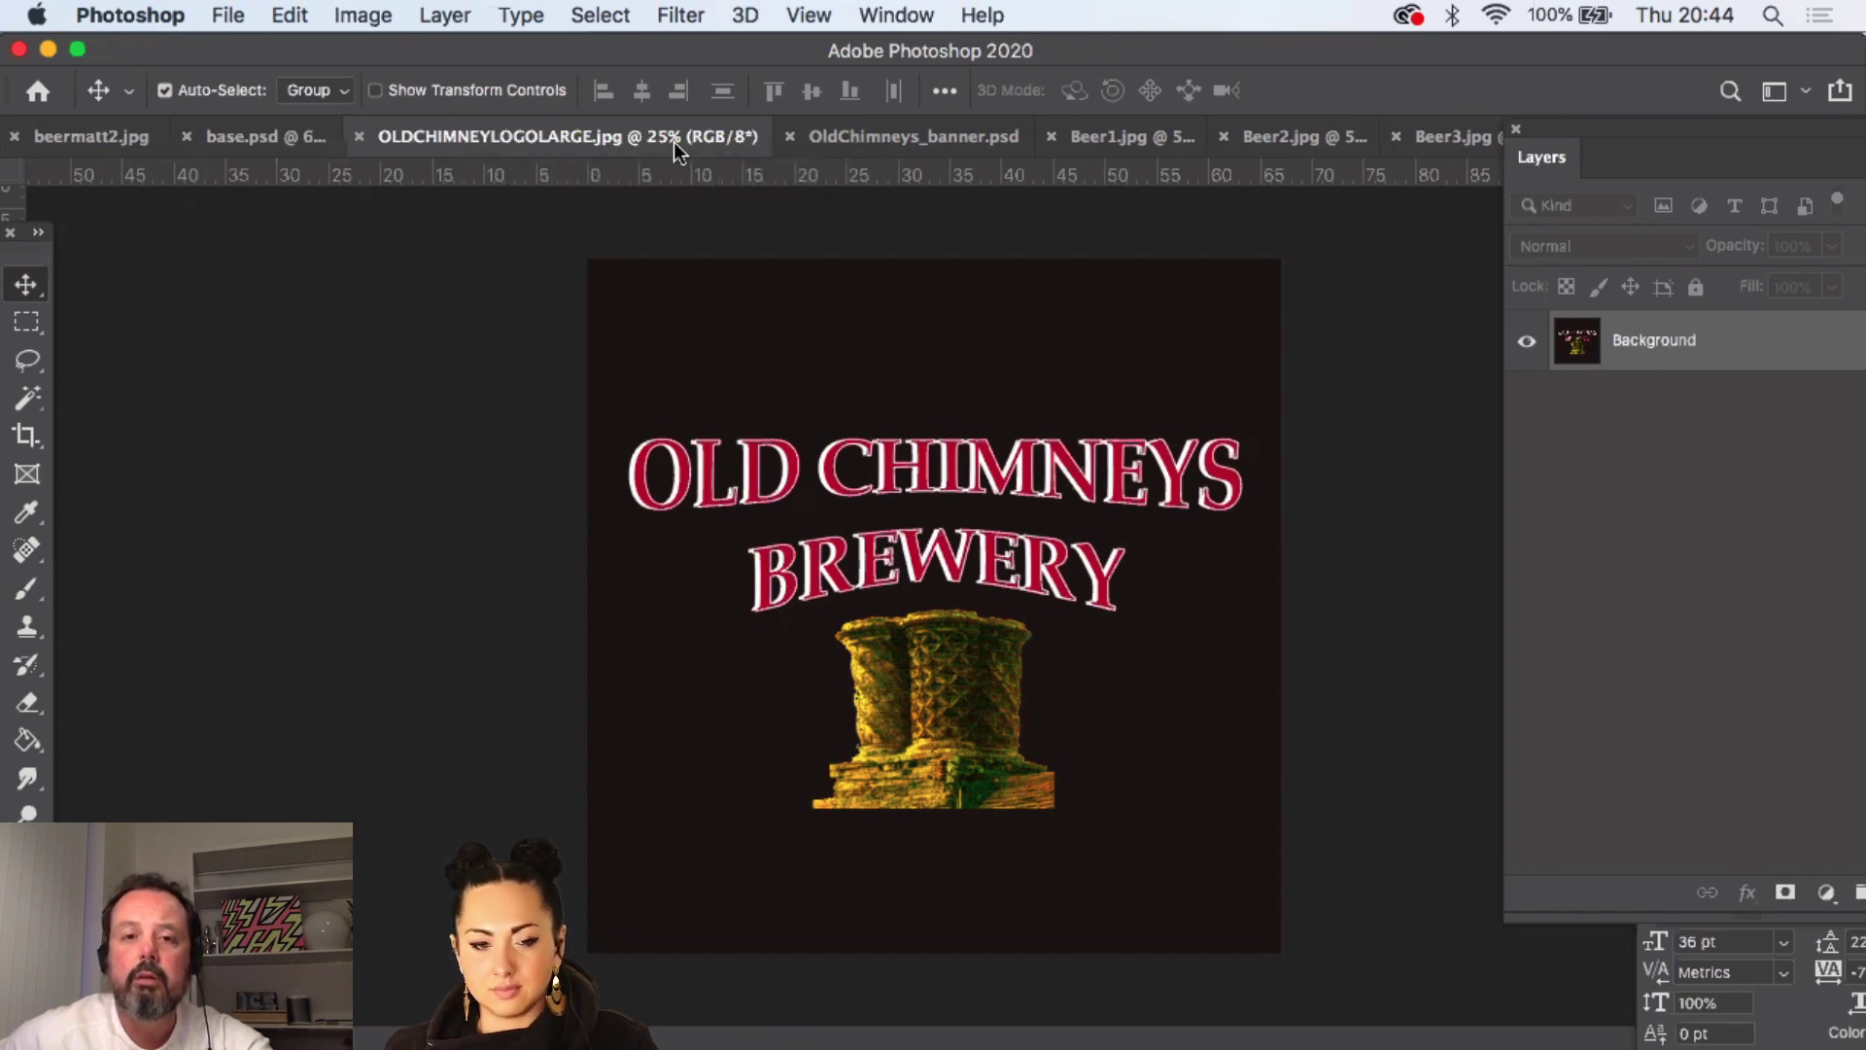
{"action": "left_click", "coordinate": [894, 143]}
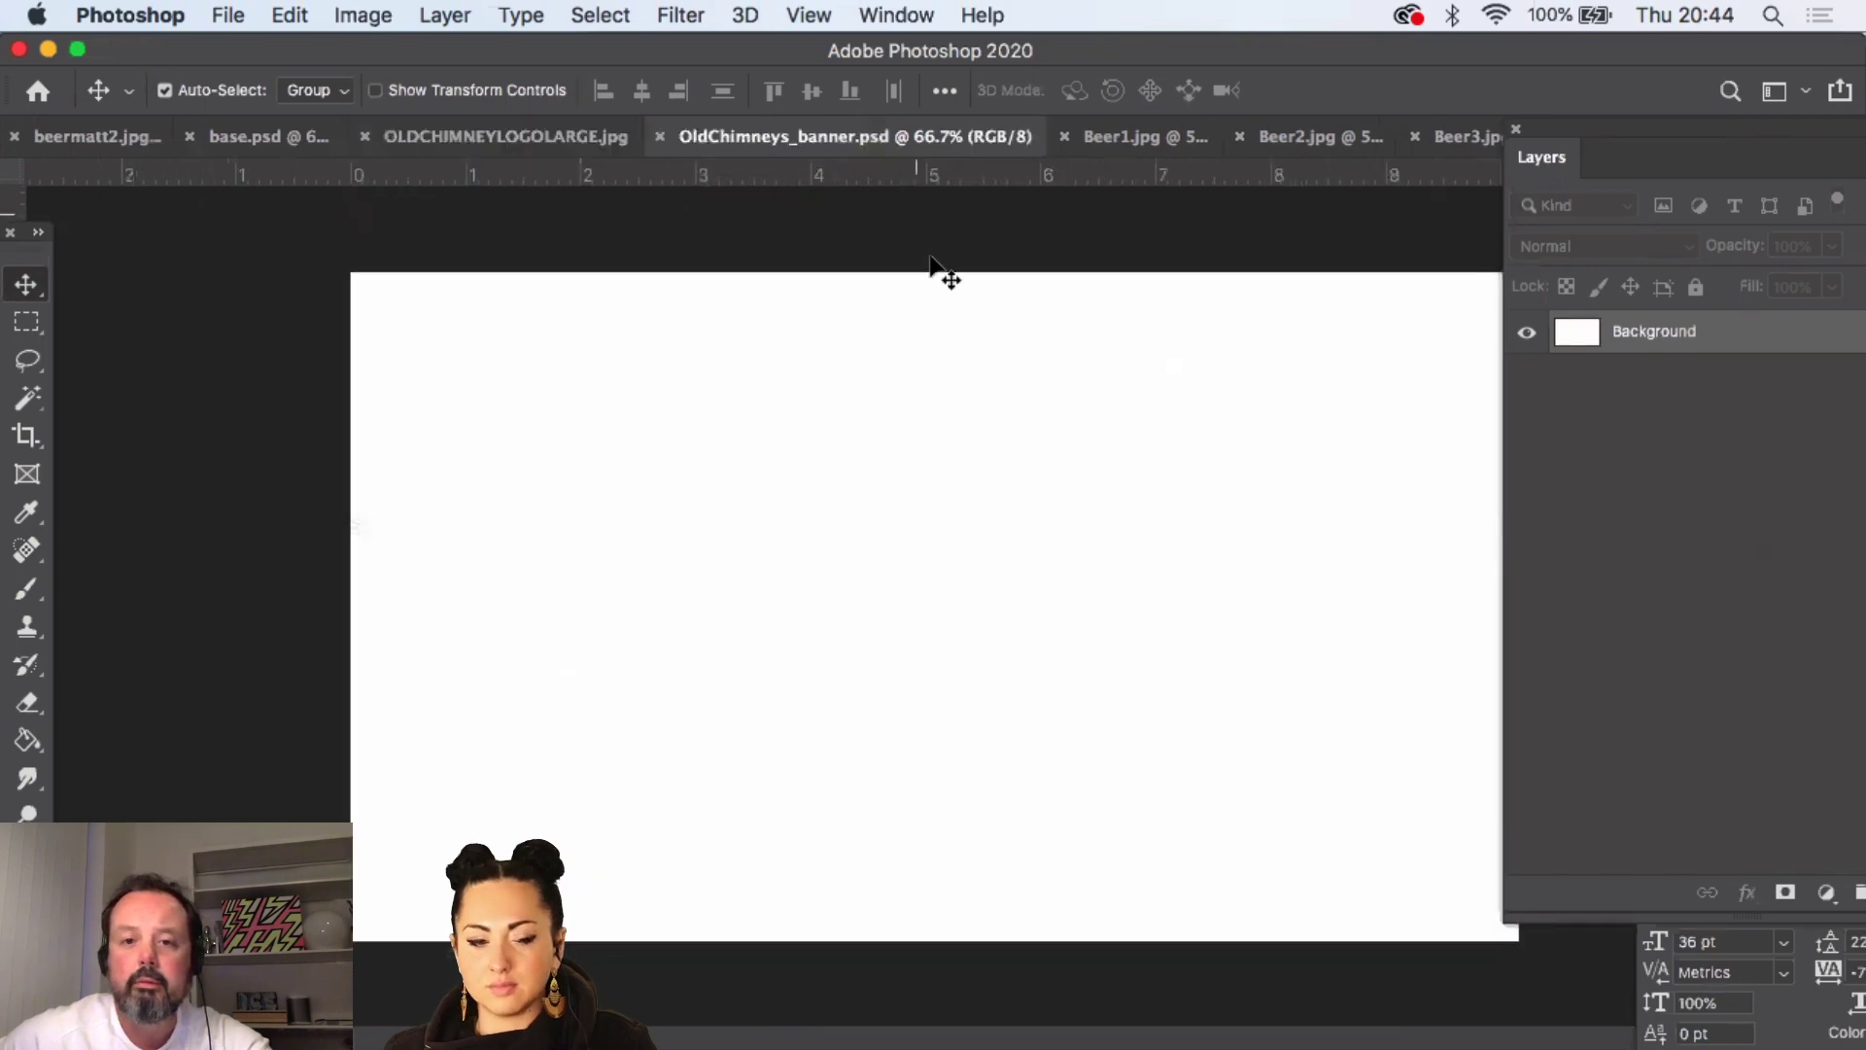
{"action": "left_click", "coordinate": [1124, 140]}
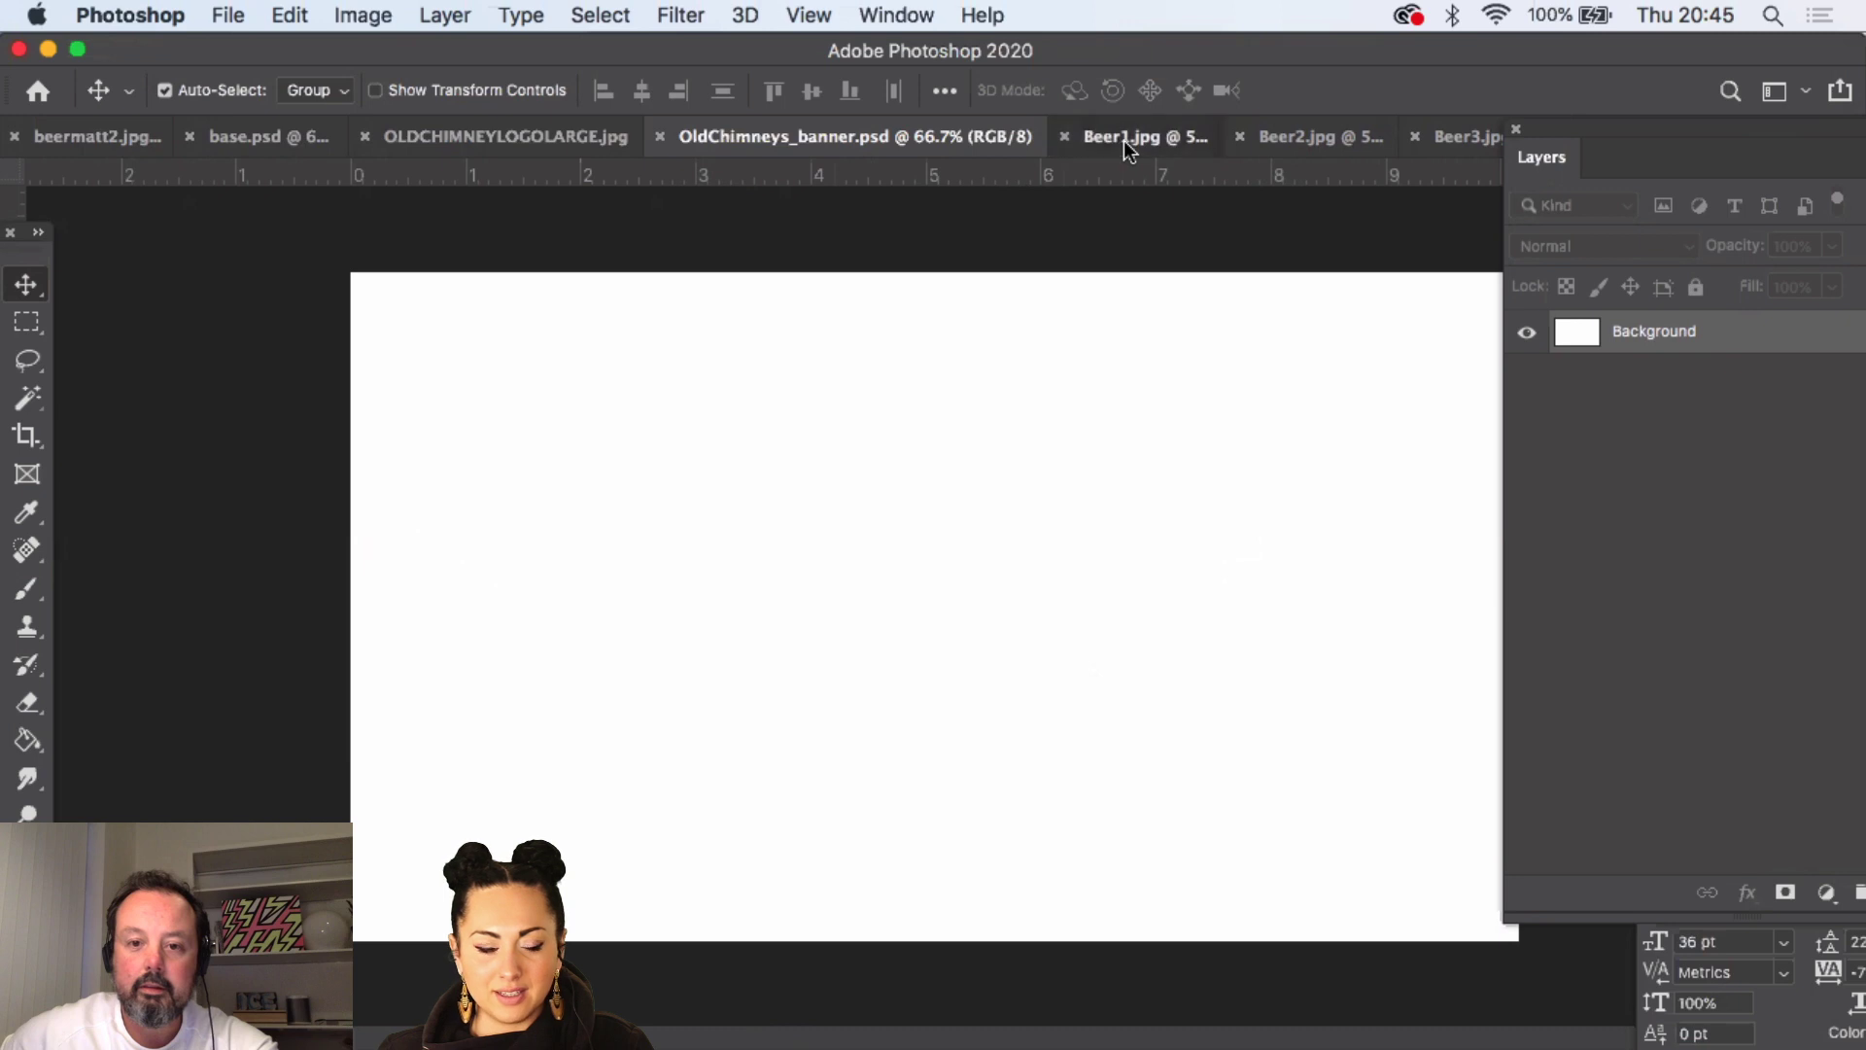
{"action": "key", "text": "super+a"}
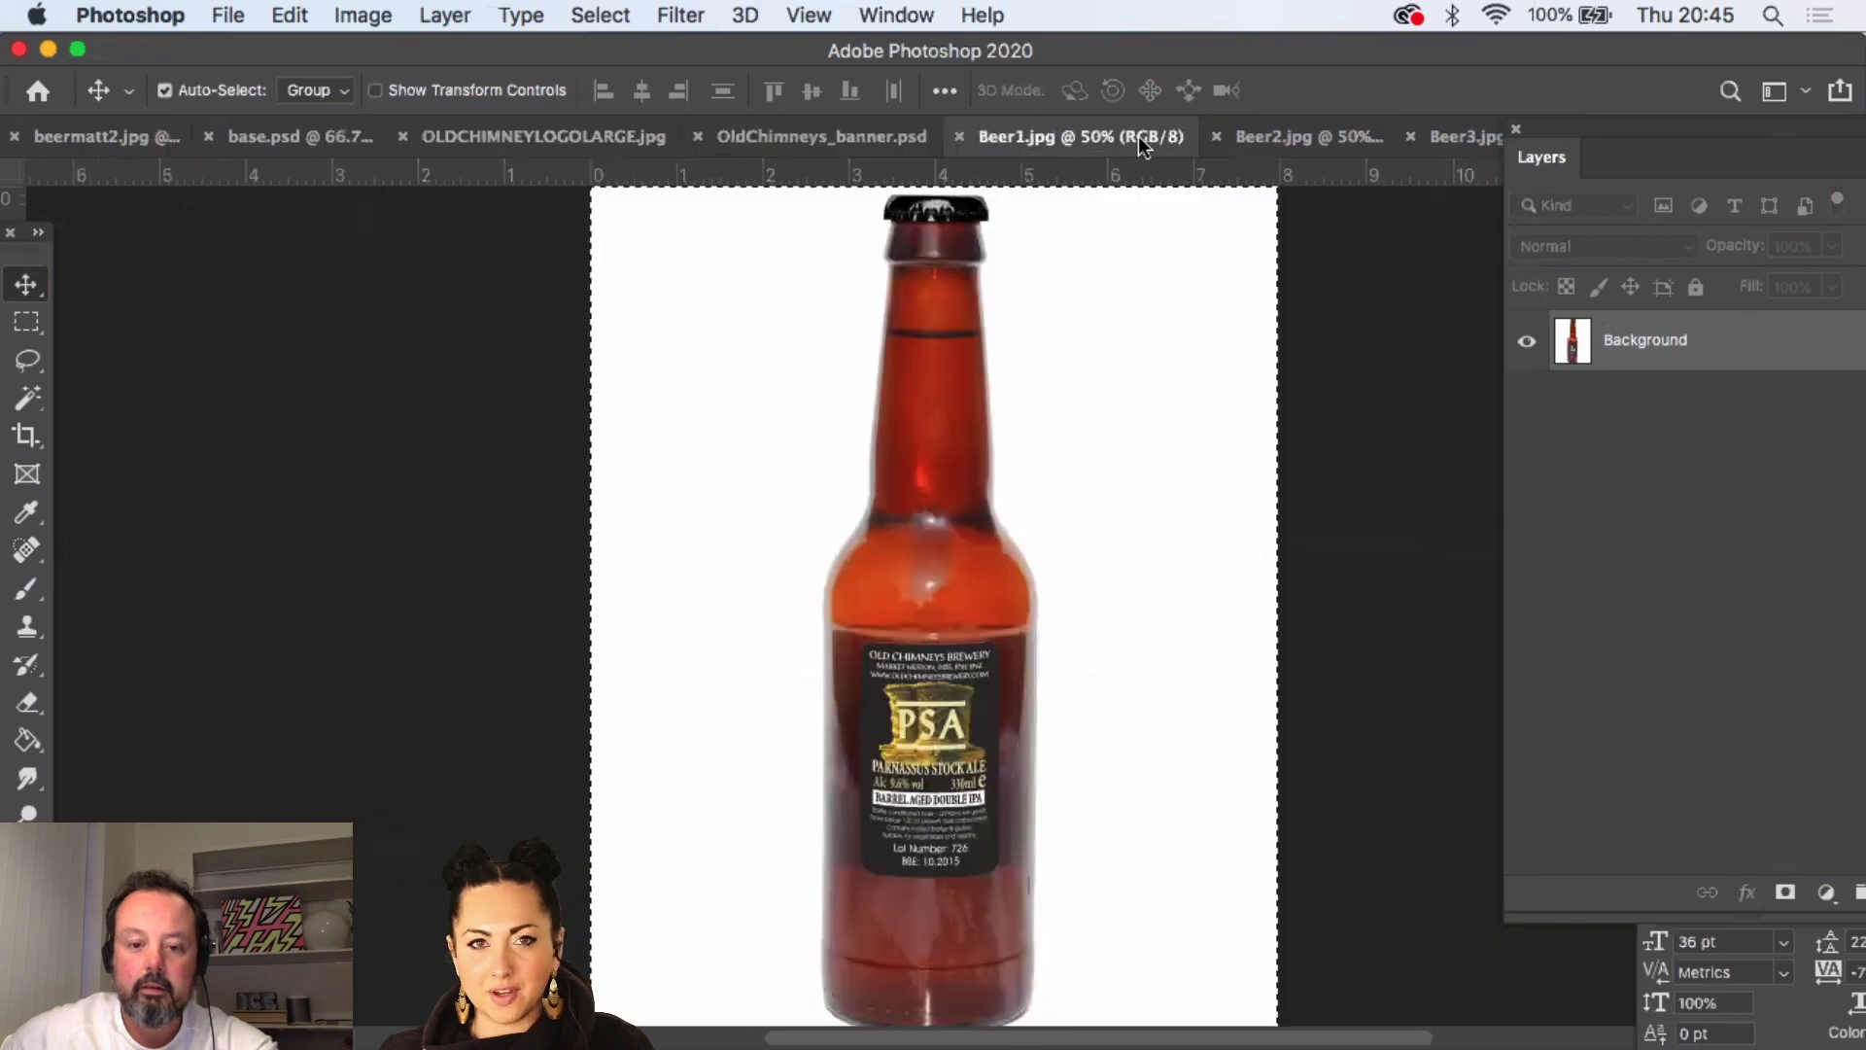
{"action": "left_click", "coordinate": [827, 138]}
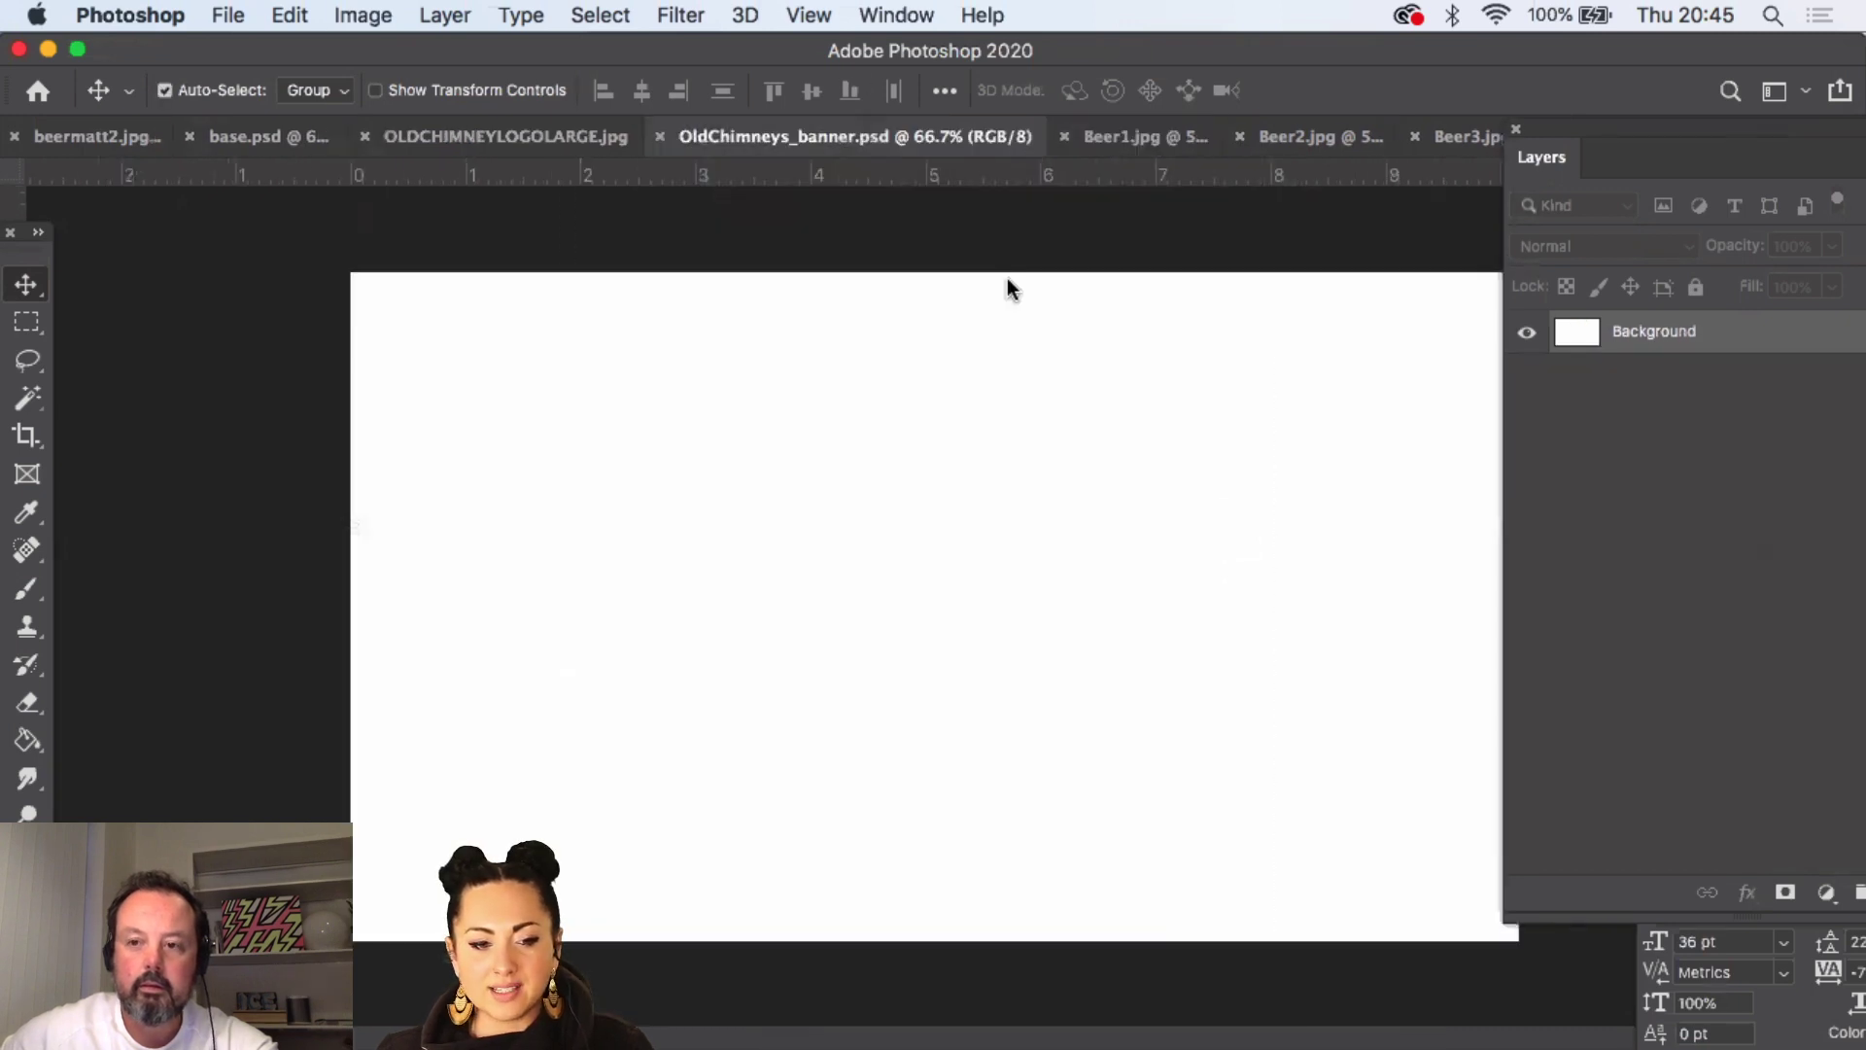
{"action": "key", "text": "super+v"}
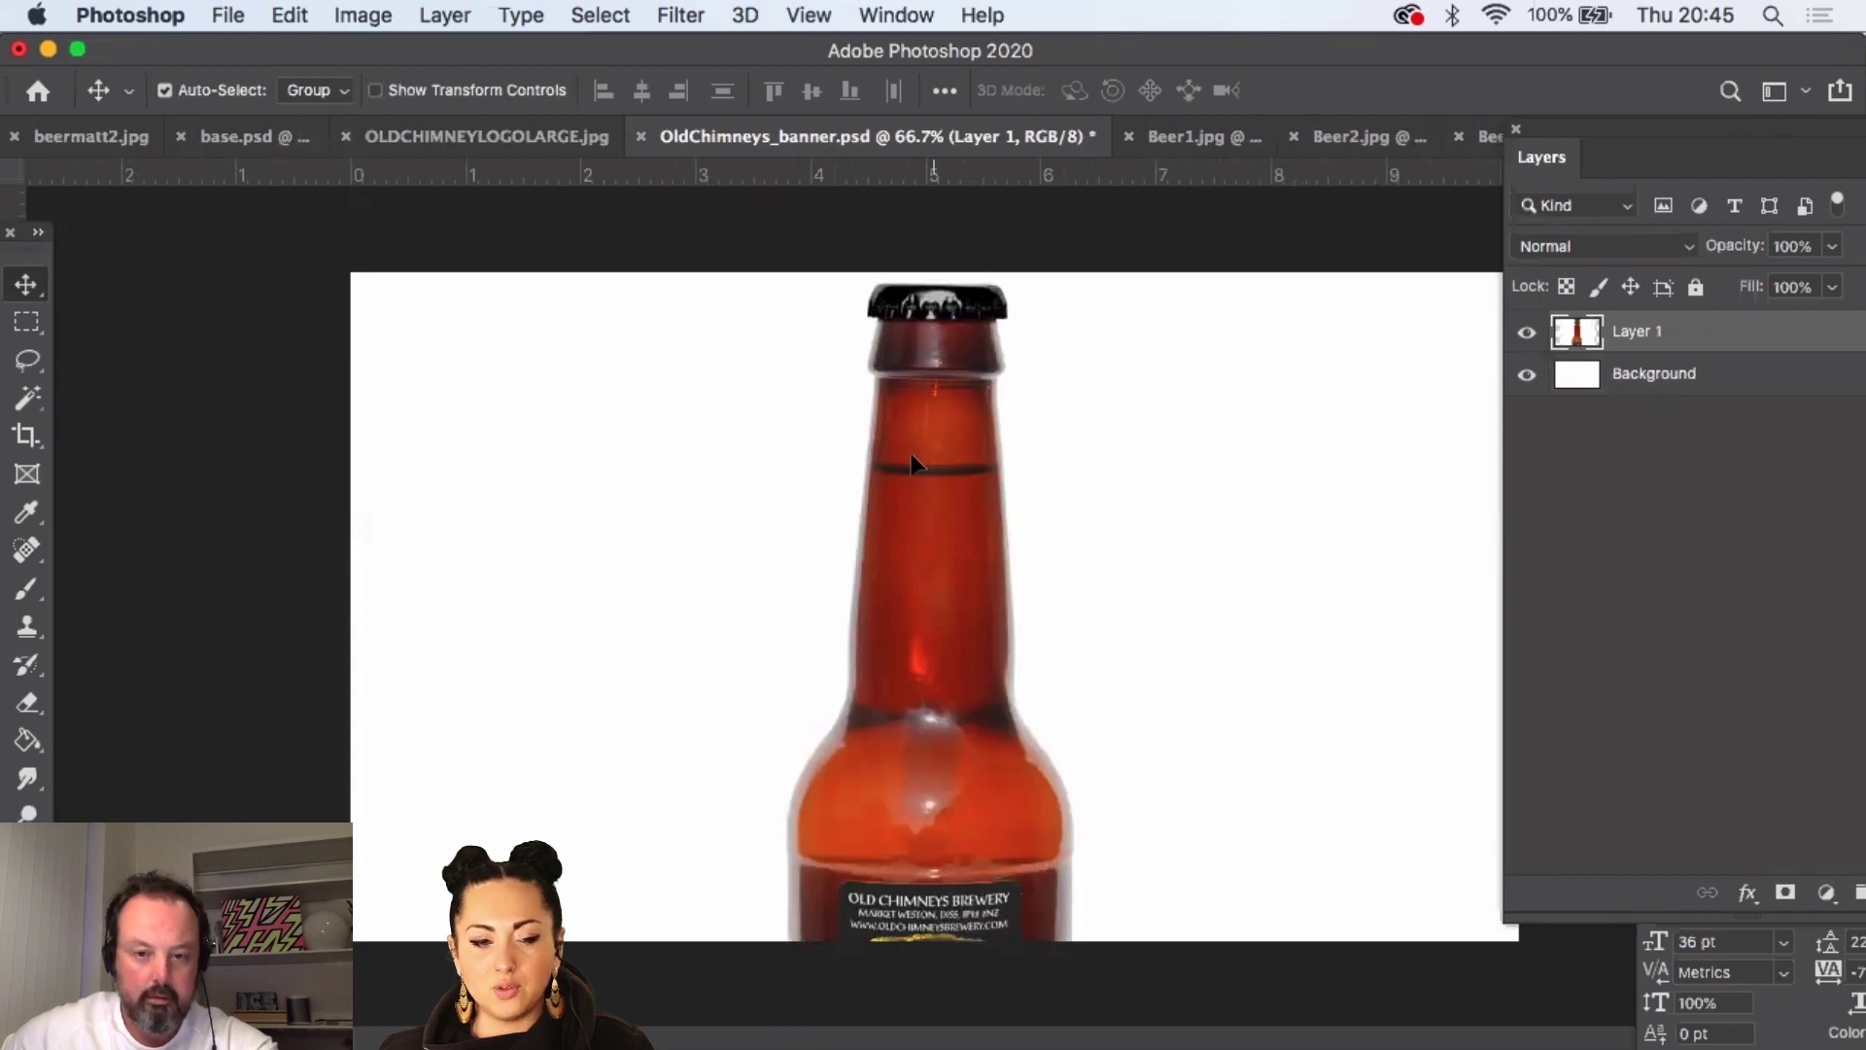
{"action": "left_click_drag", "start_coordinate": [911, 453], "coordinate": [570, 817]}
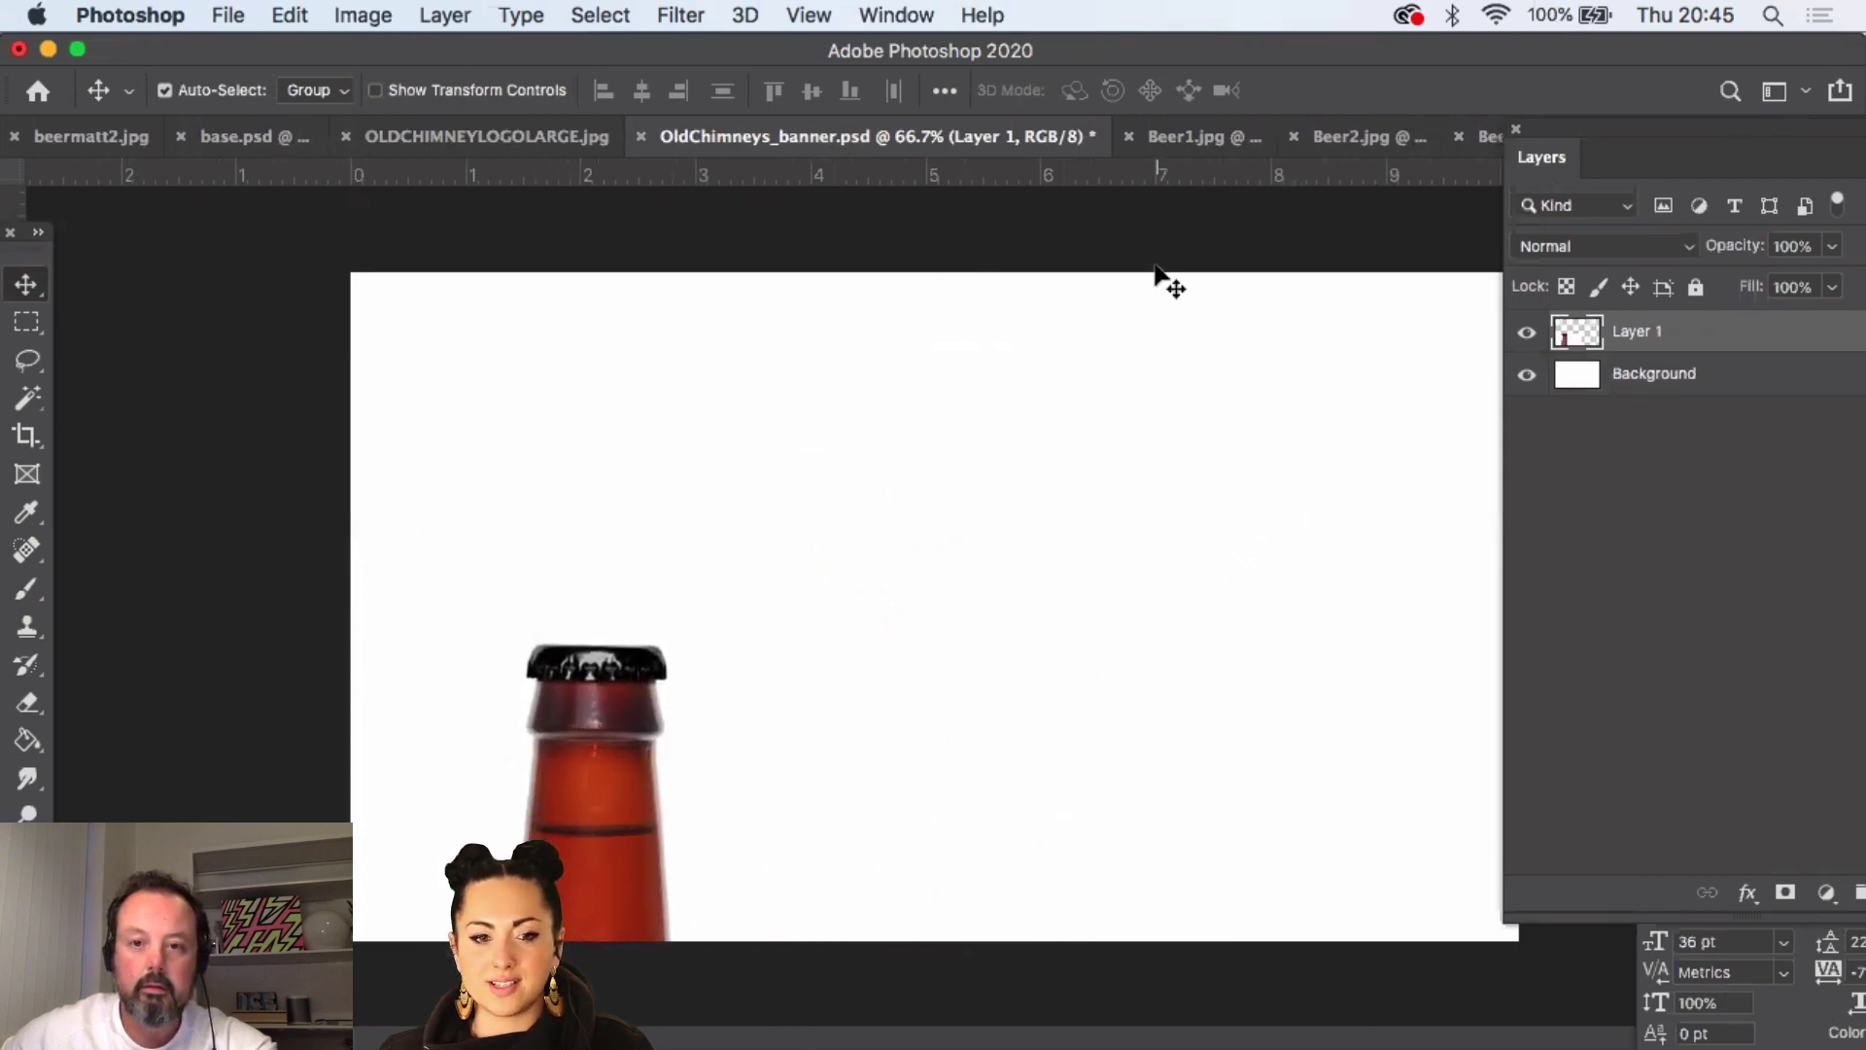
- Copy the whole Beer2.jpg bottle image into OldChimneys_banner.psd as a new layer
{"action": "left_click", "coordinate": [1209, 136]}
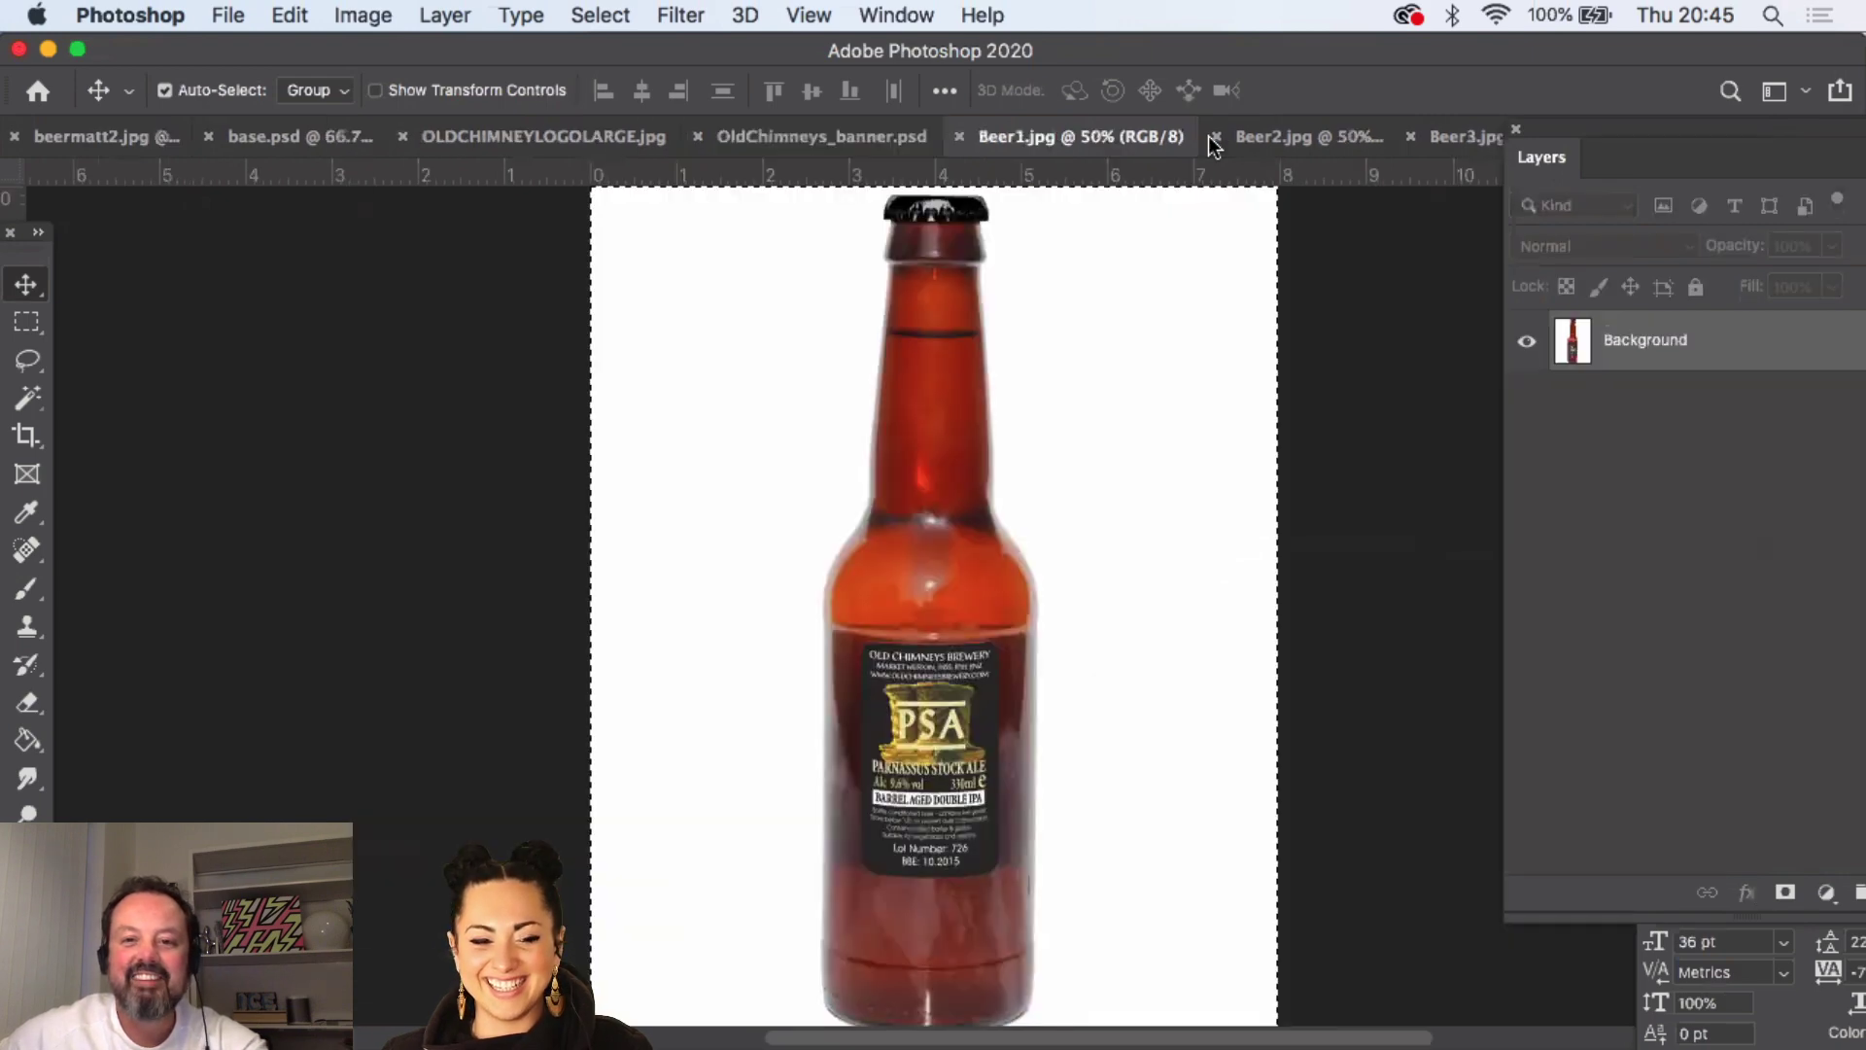
{"action": "left_click", "coordinate": [872, 142]}
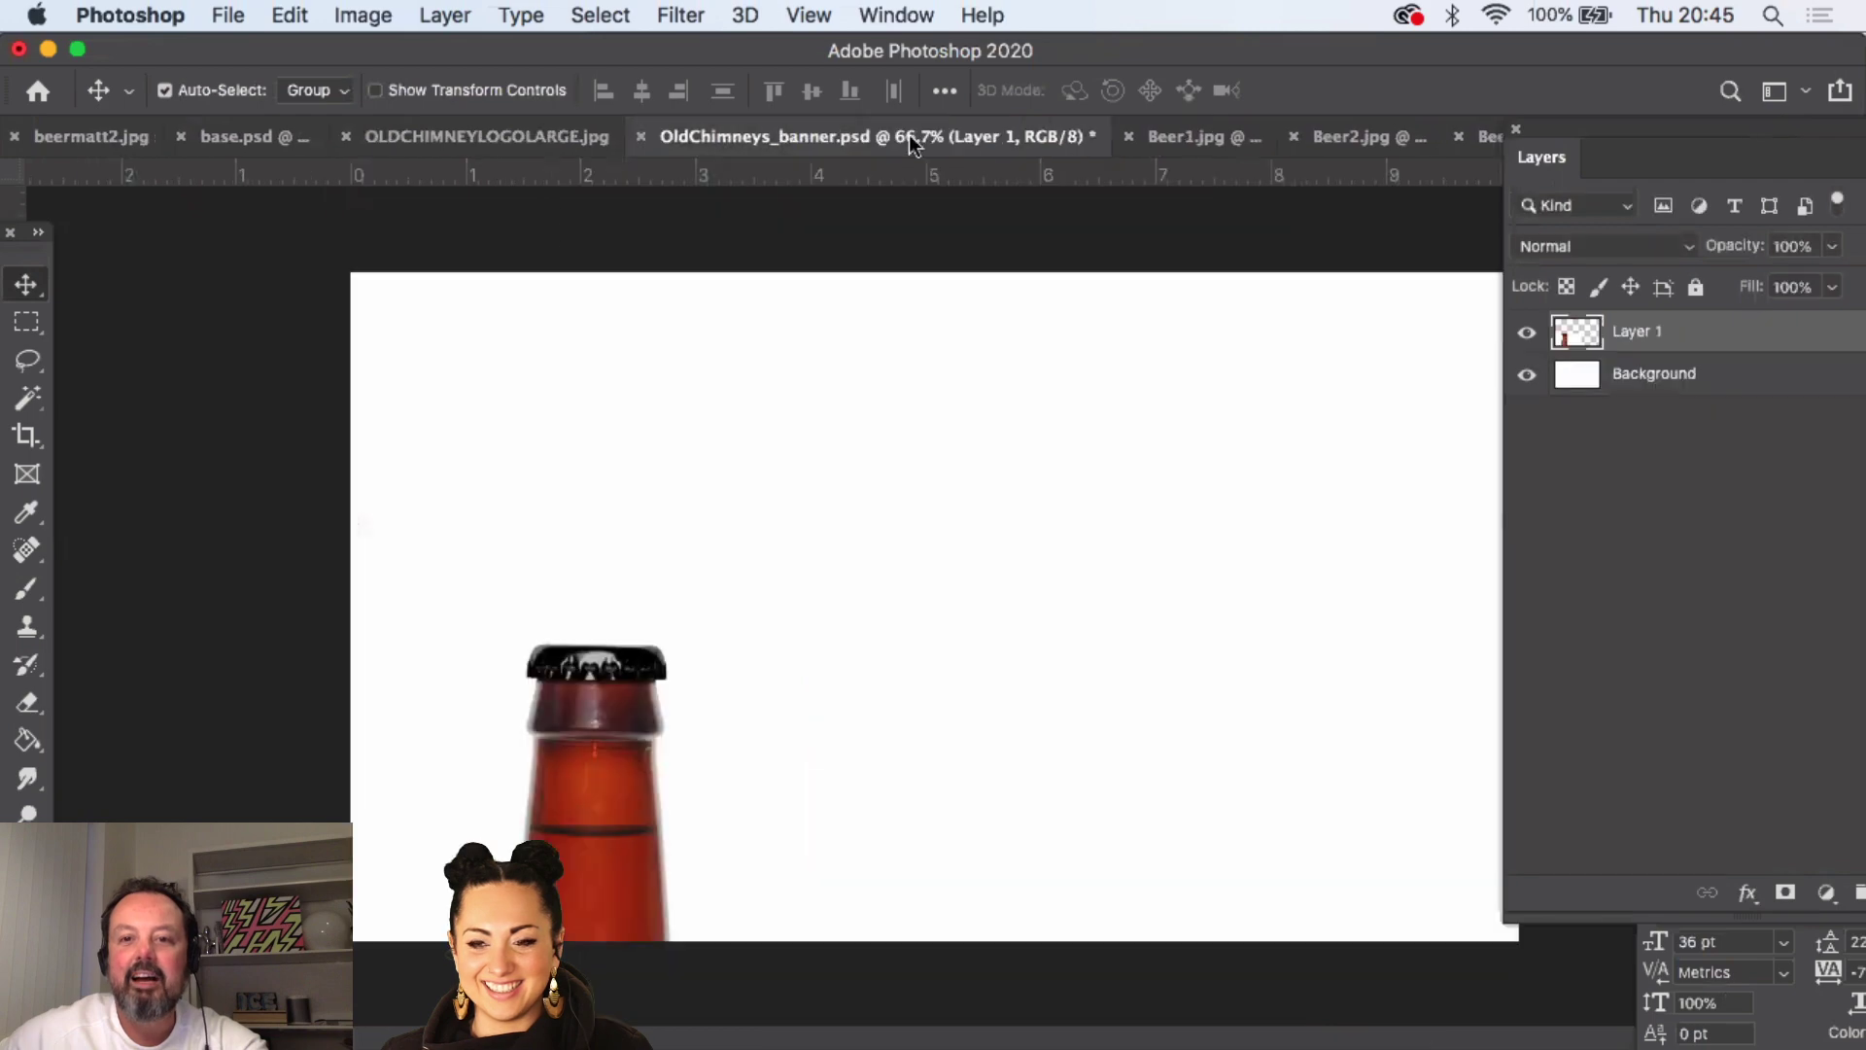
{"action": "left_click", "coordinate": [1198, 140]}
{"action": "left_click", "coordinate": [1324, 137]}
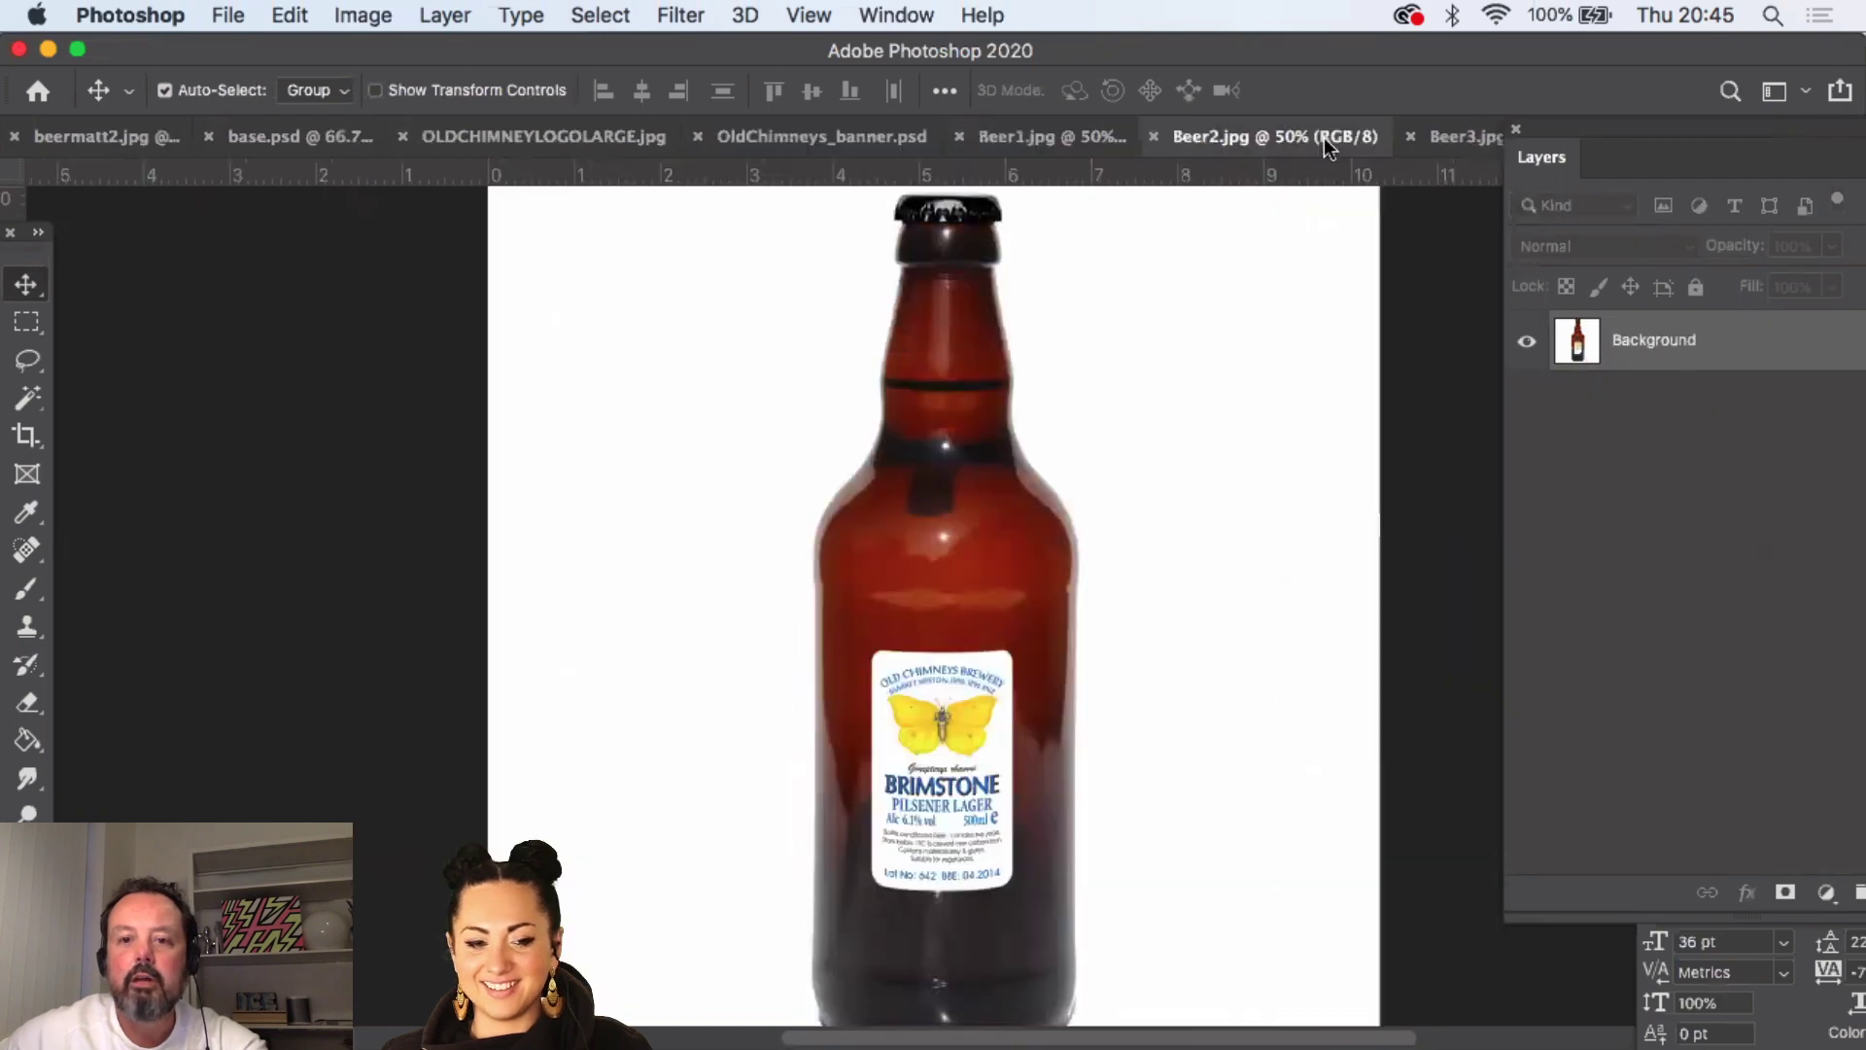
{"action": "key", "text": "super+a"}
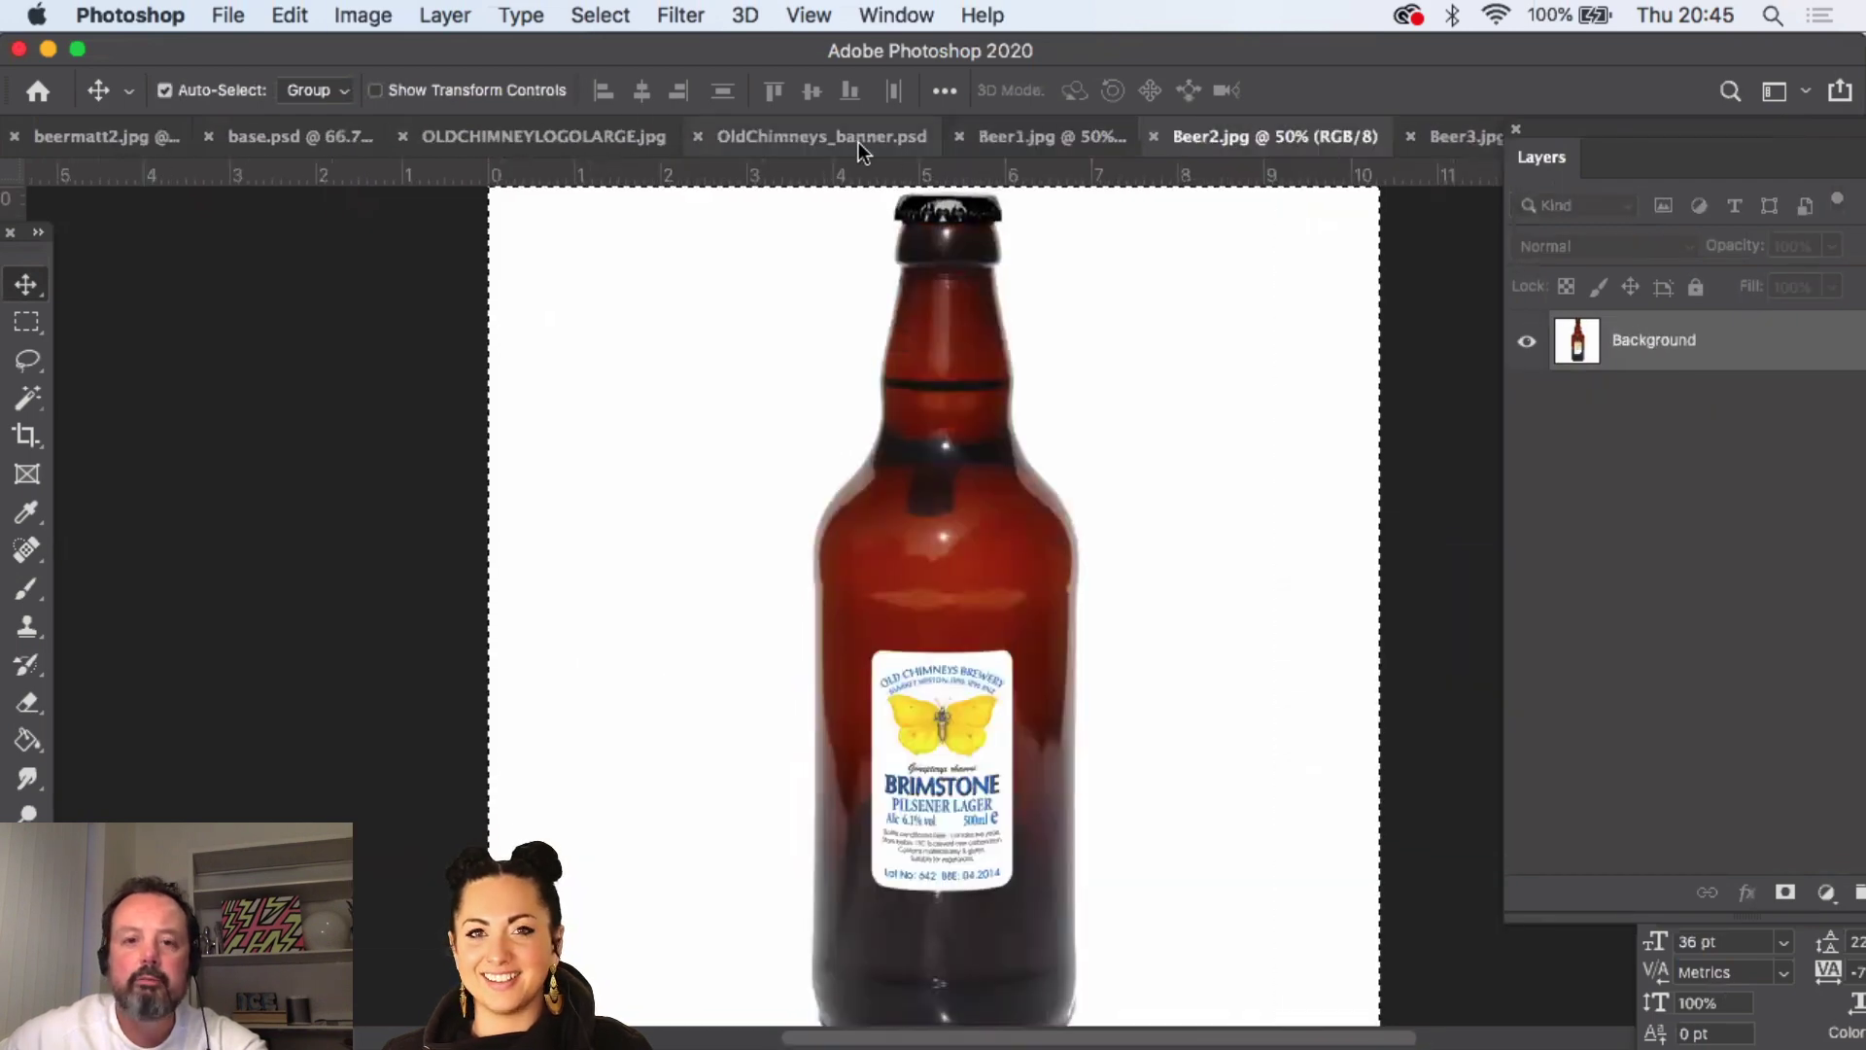
{"action": "key", "text": "super+c"}
{"action": "left_click", "coordinate": [849, 141]}
{"action": "key", "text": "super+v"}
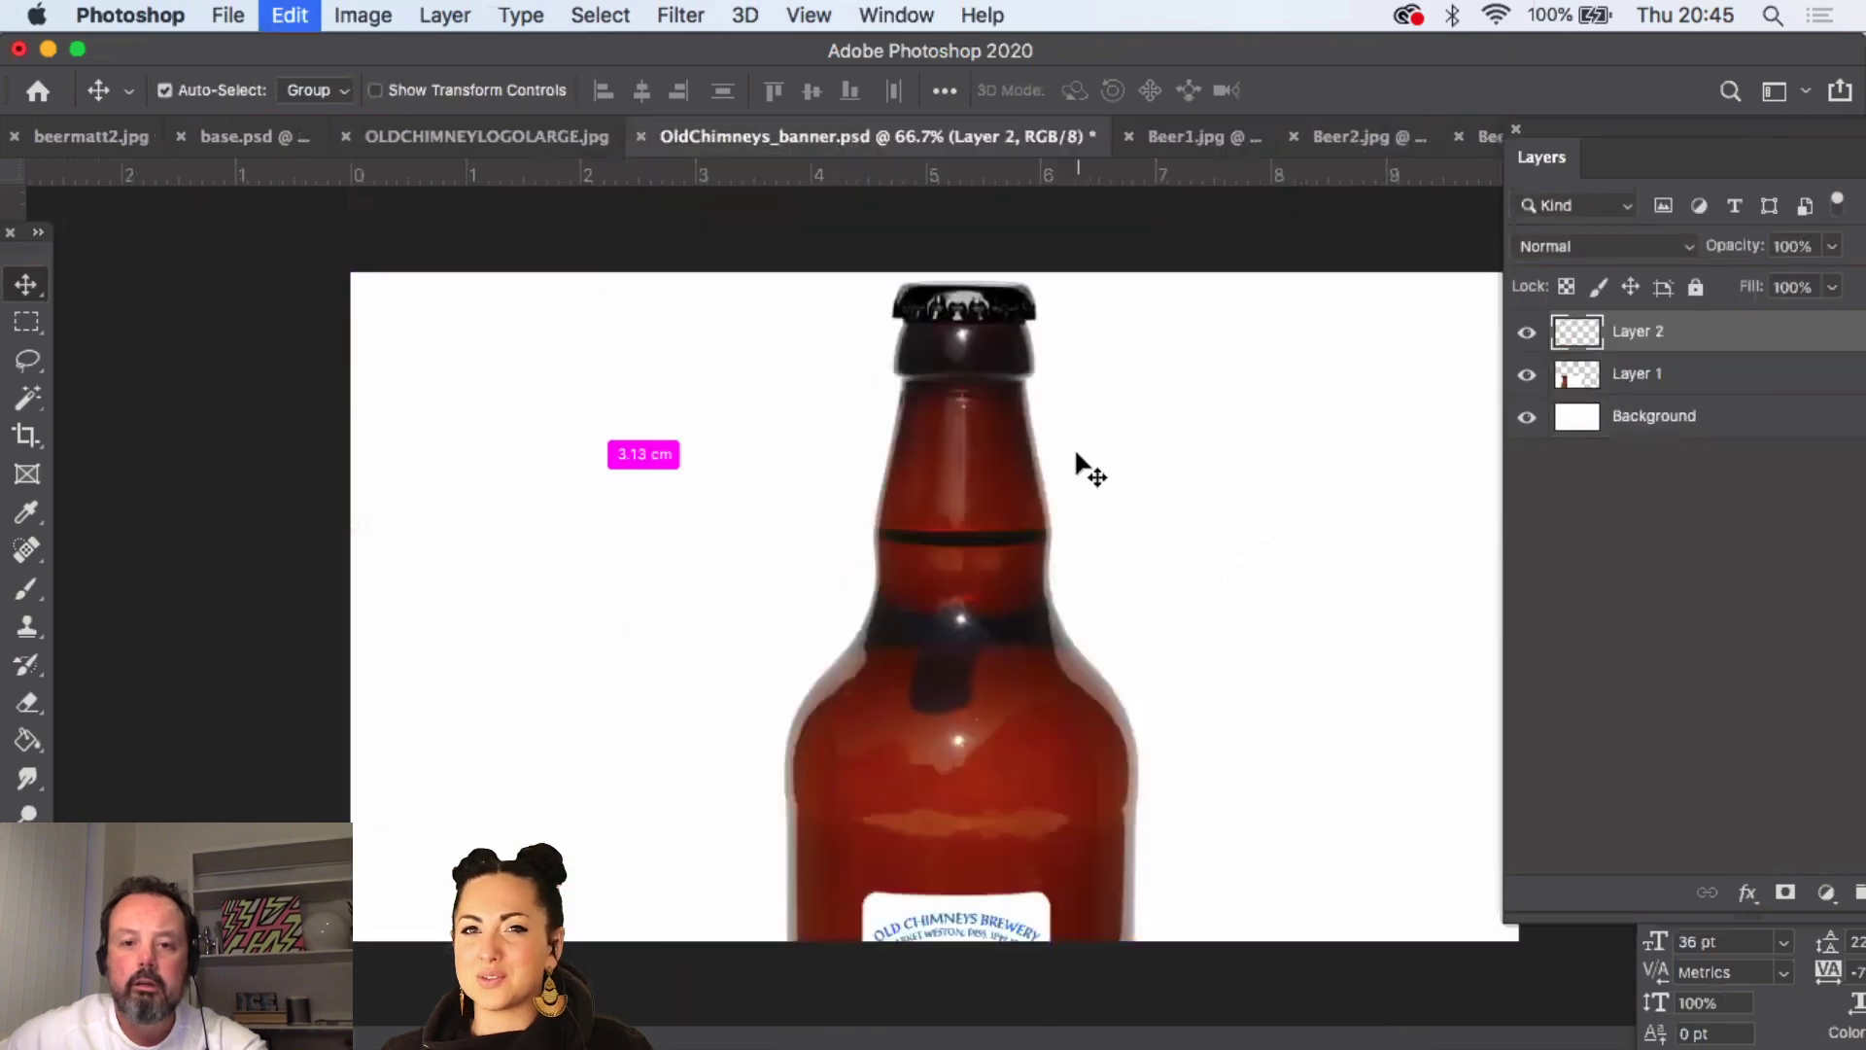
- Set the second bottle layer's blend mode to Multiply and move the bottle down on the canvas, beside the first bottle
{"action": "left_click", "coordinate": [1555, 249]}
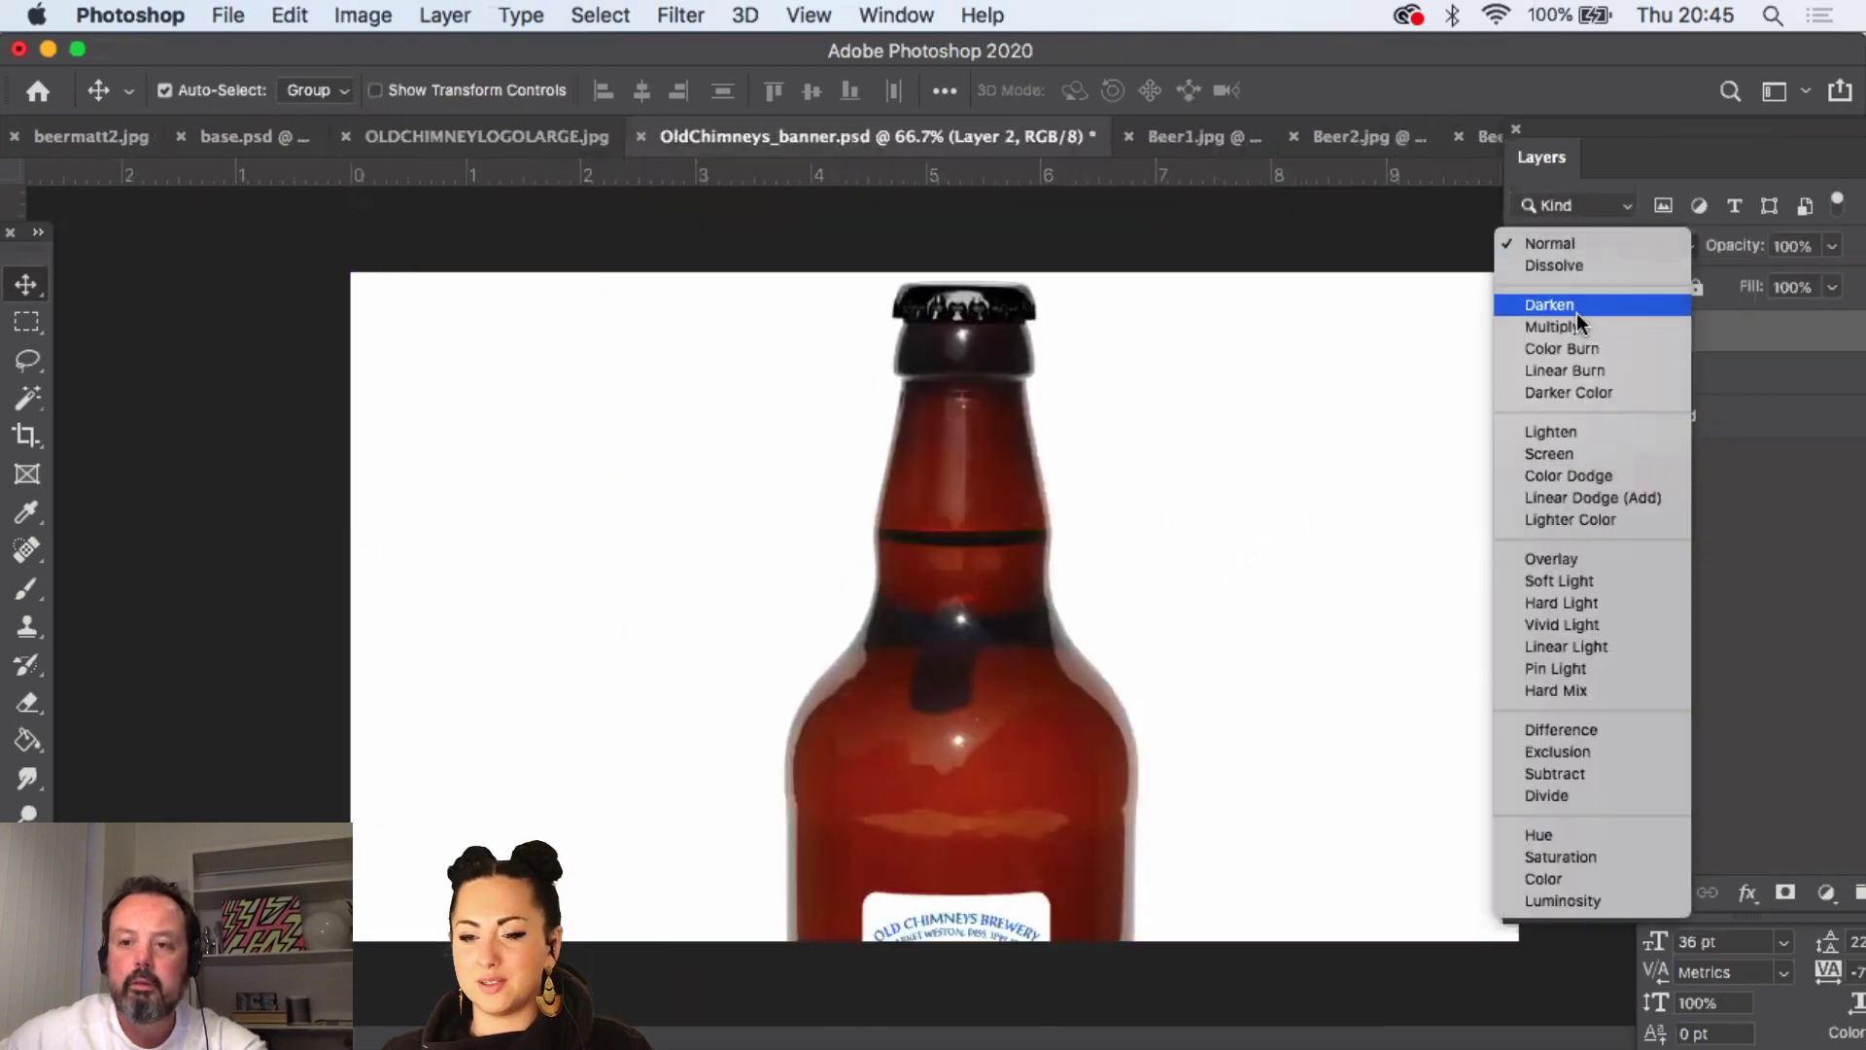
{"action": "left_click", "coordinate": [1579, 322]}
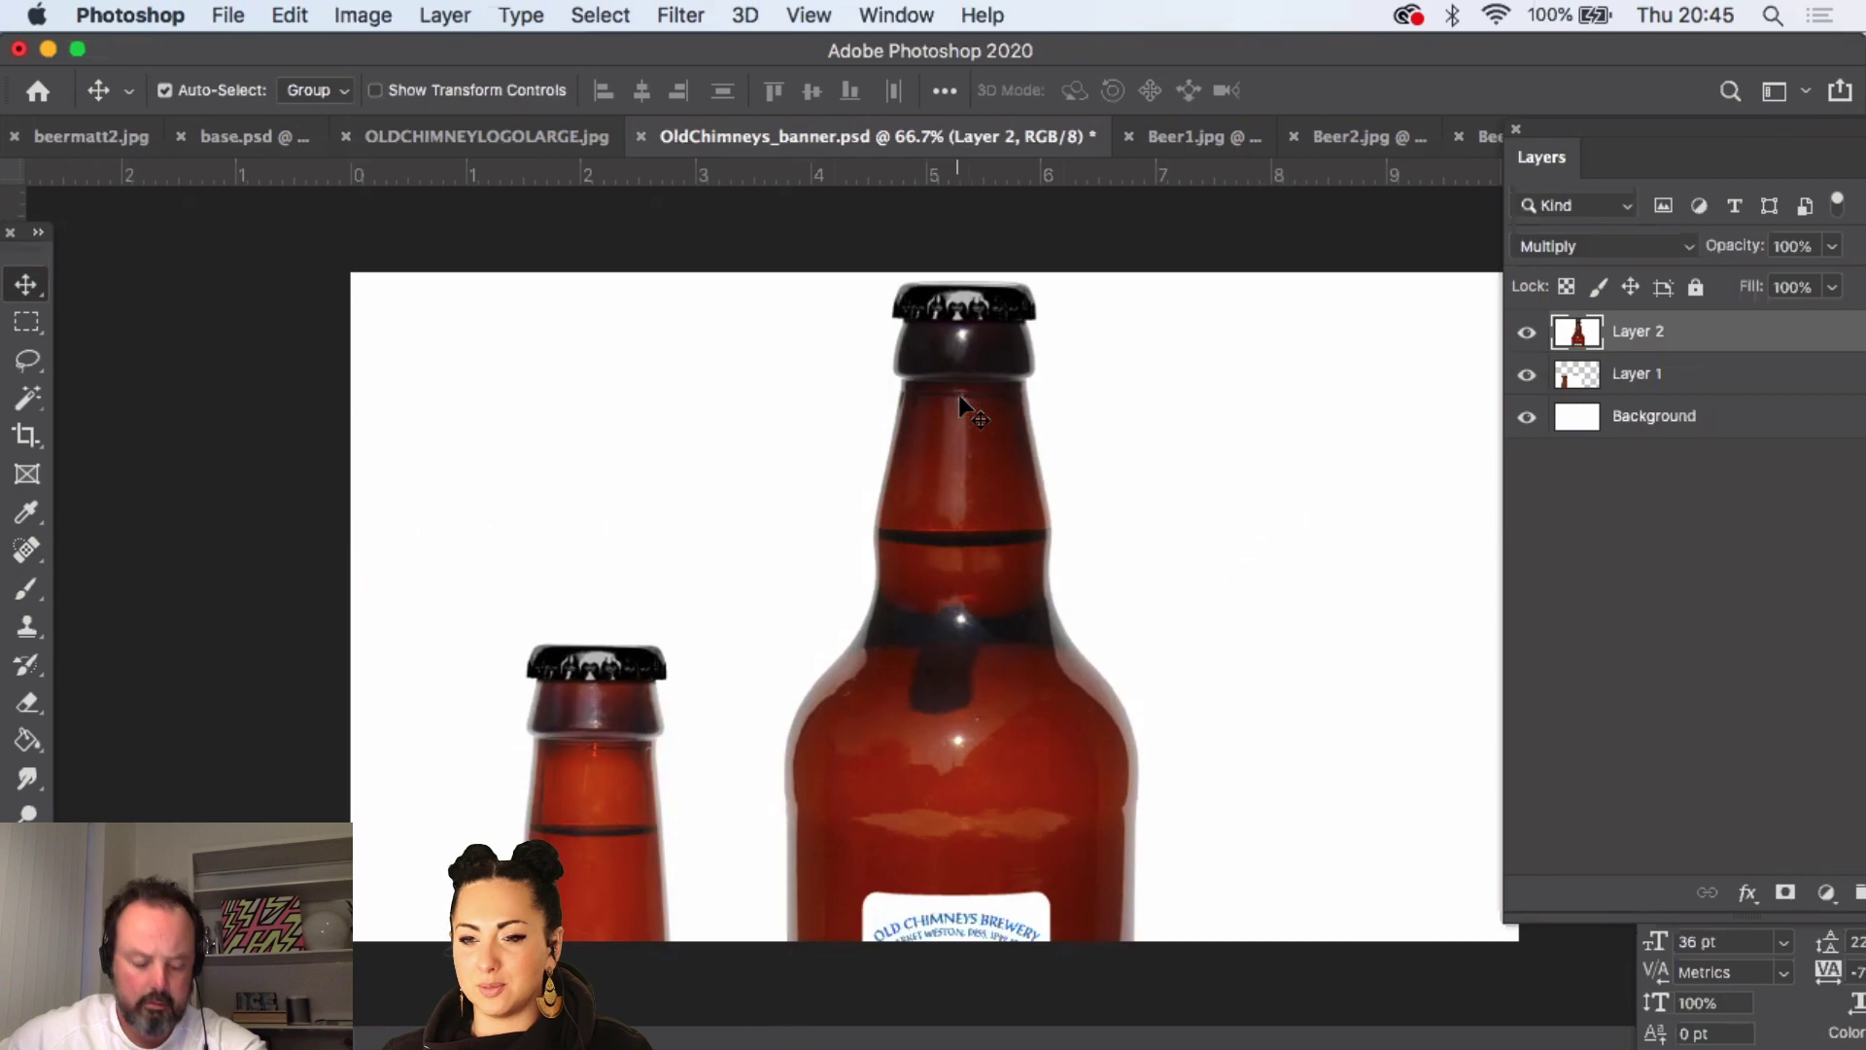
{"action": "left_click_drag", "start_coordinate": [960, 397], "coordinate": [934, 578]}
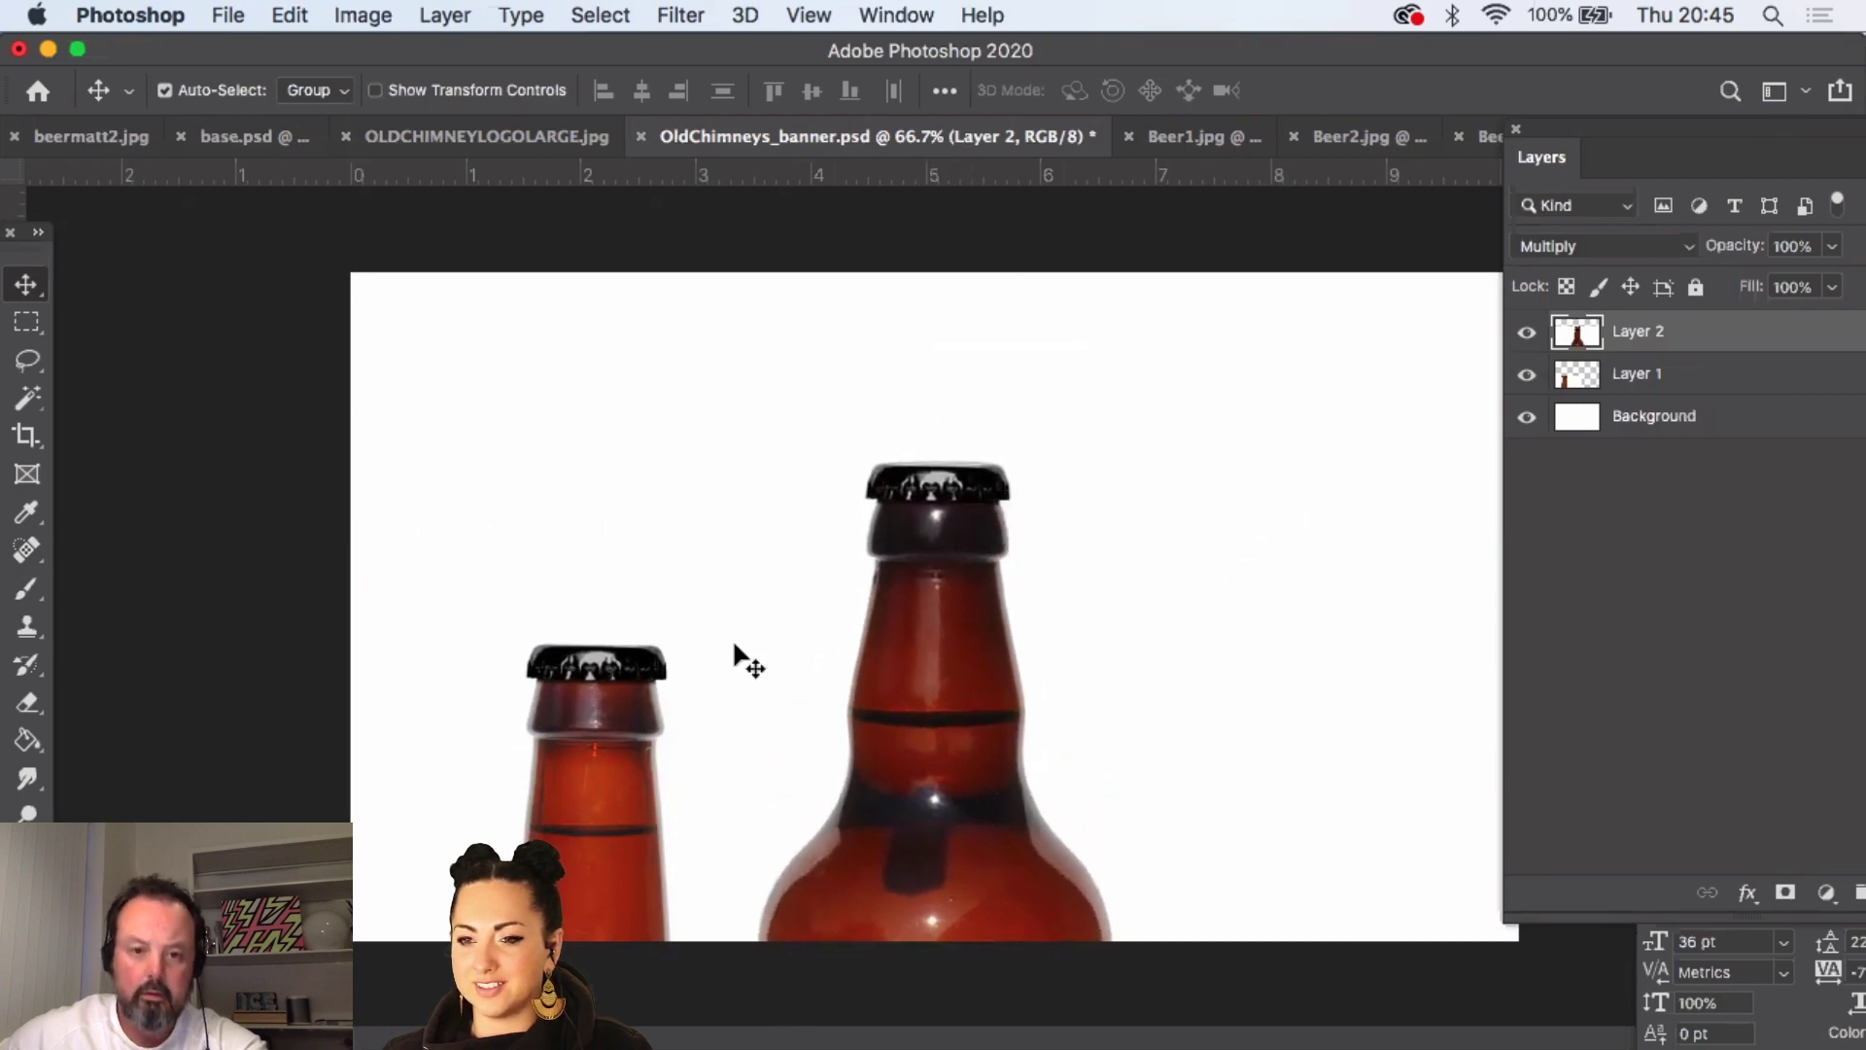
{"action": "left_click", "coordinate": [288, 16]}
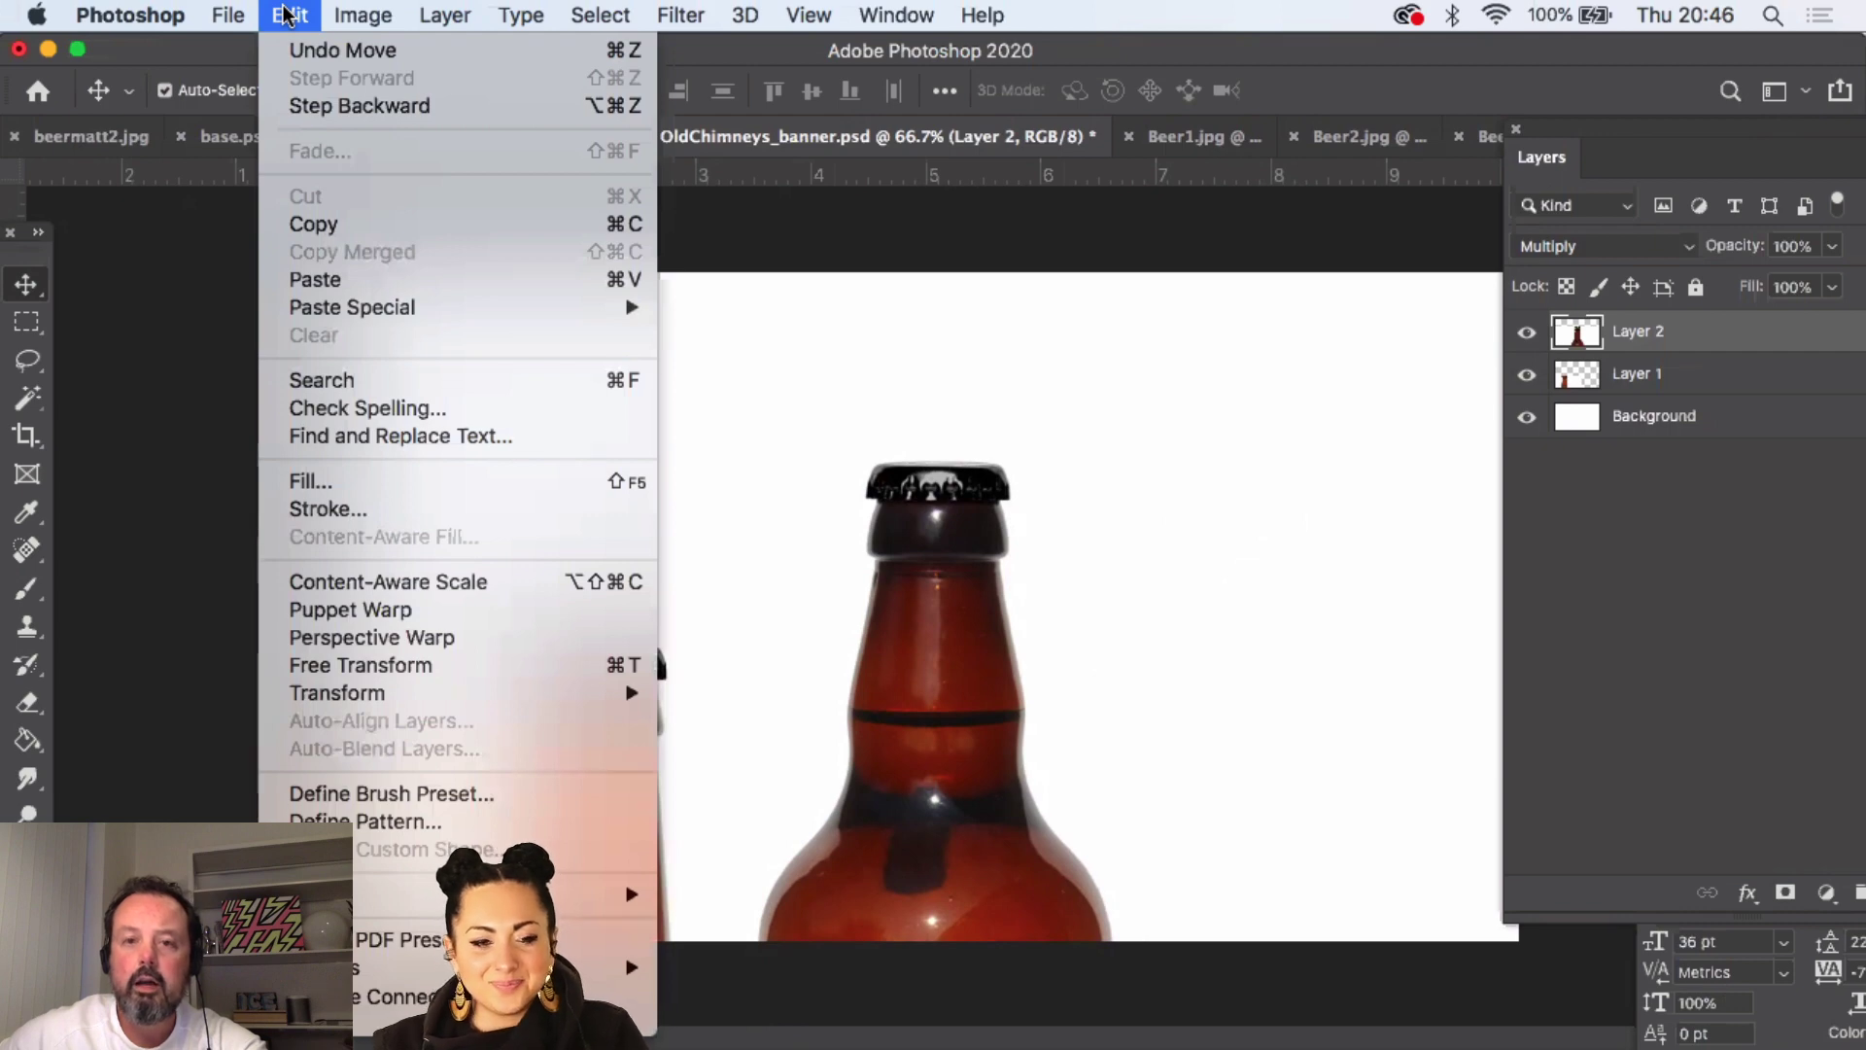
{"action": "left_click", "coordinate": [287, 16]}
{"action": "left_click", "coordinate": [1198, 133]}
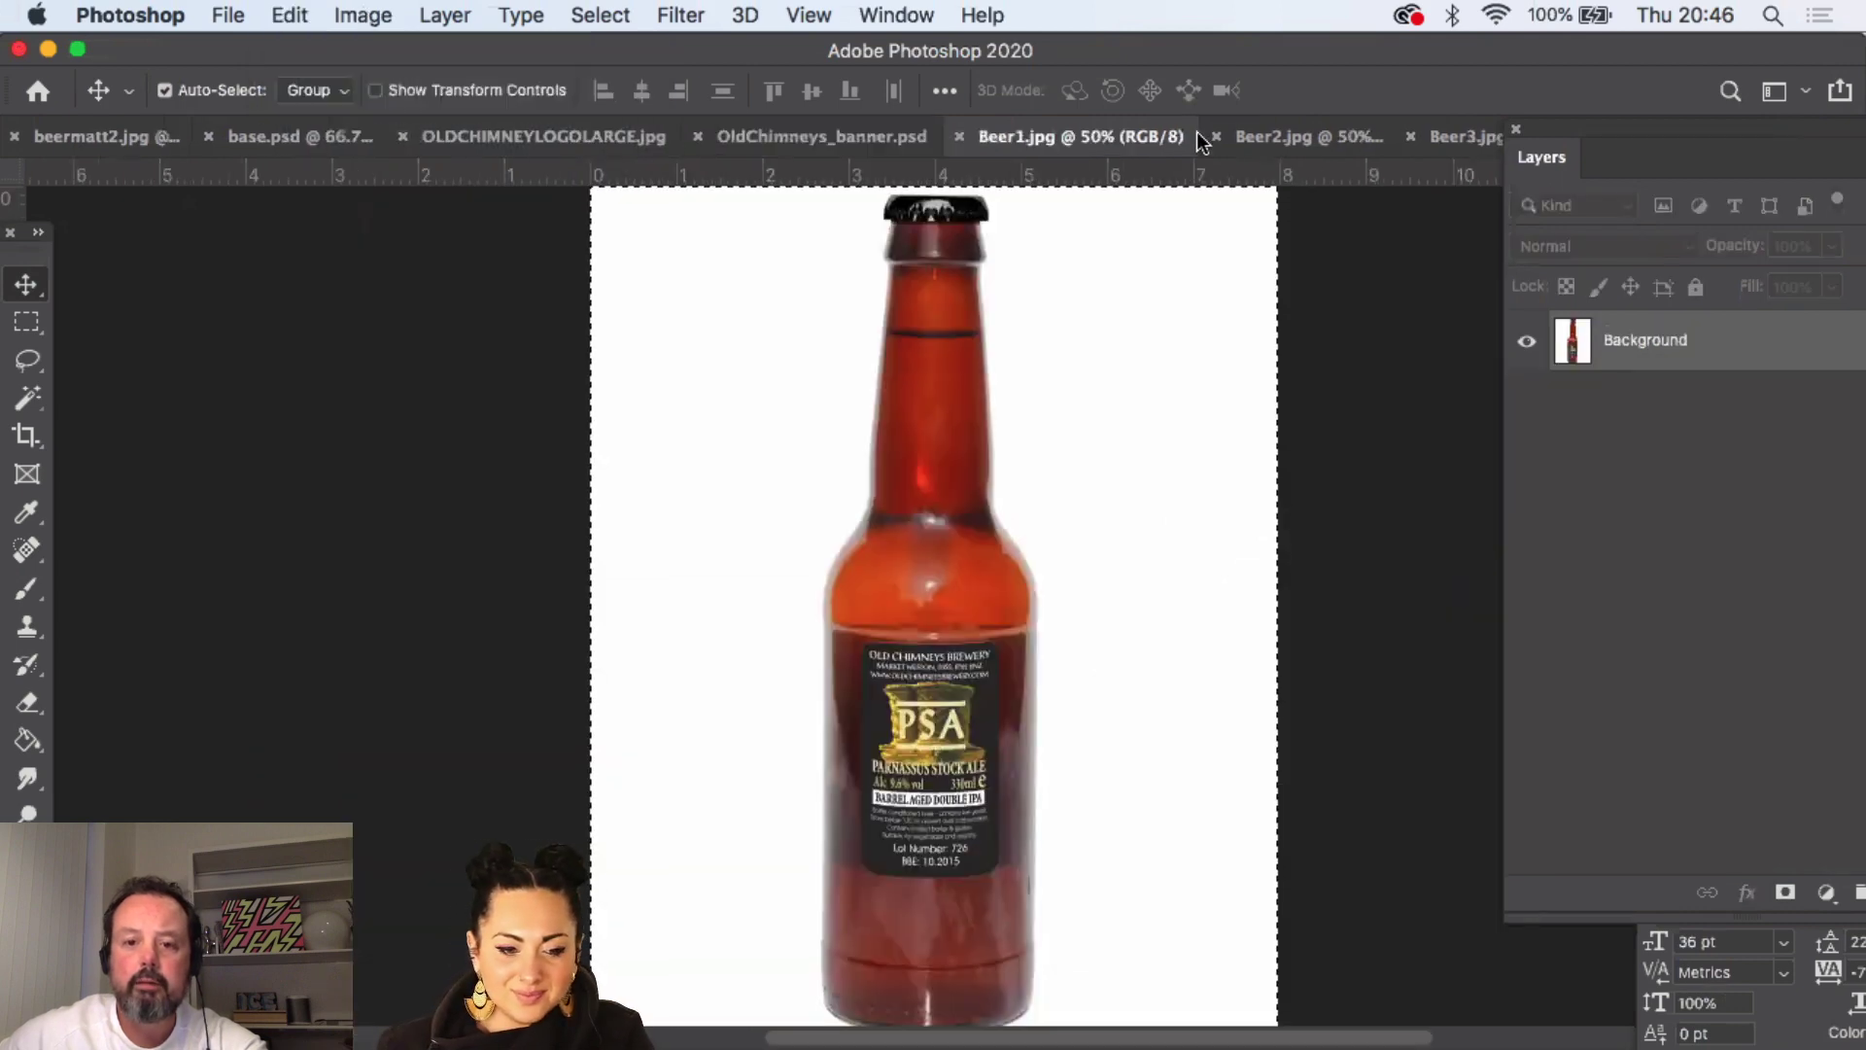
{"action": "left_click", "coordinate": [1318, 134]}
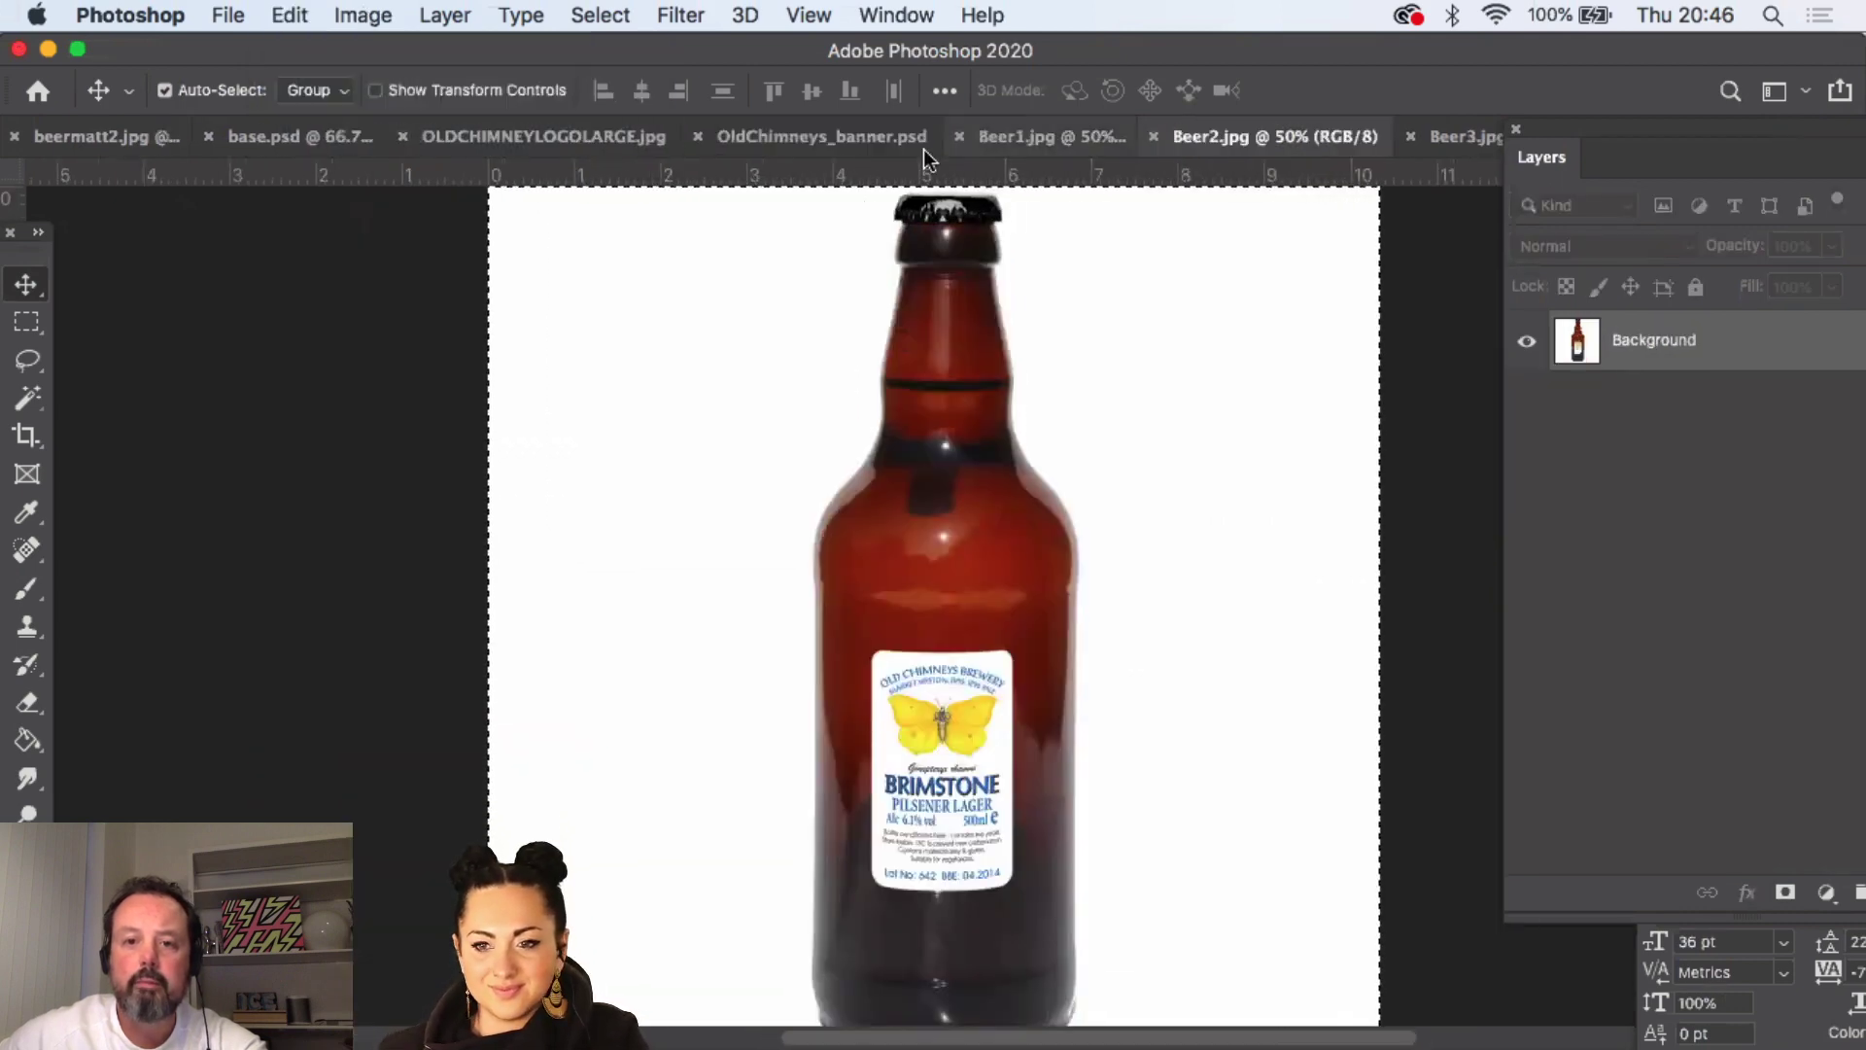
{"action": "left_click", "coordinate": [821, 136]}
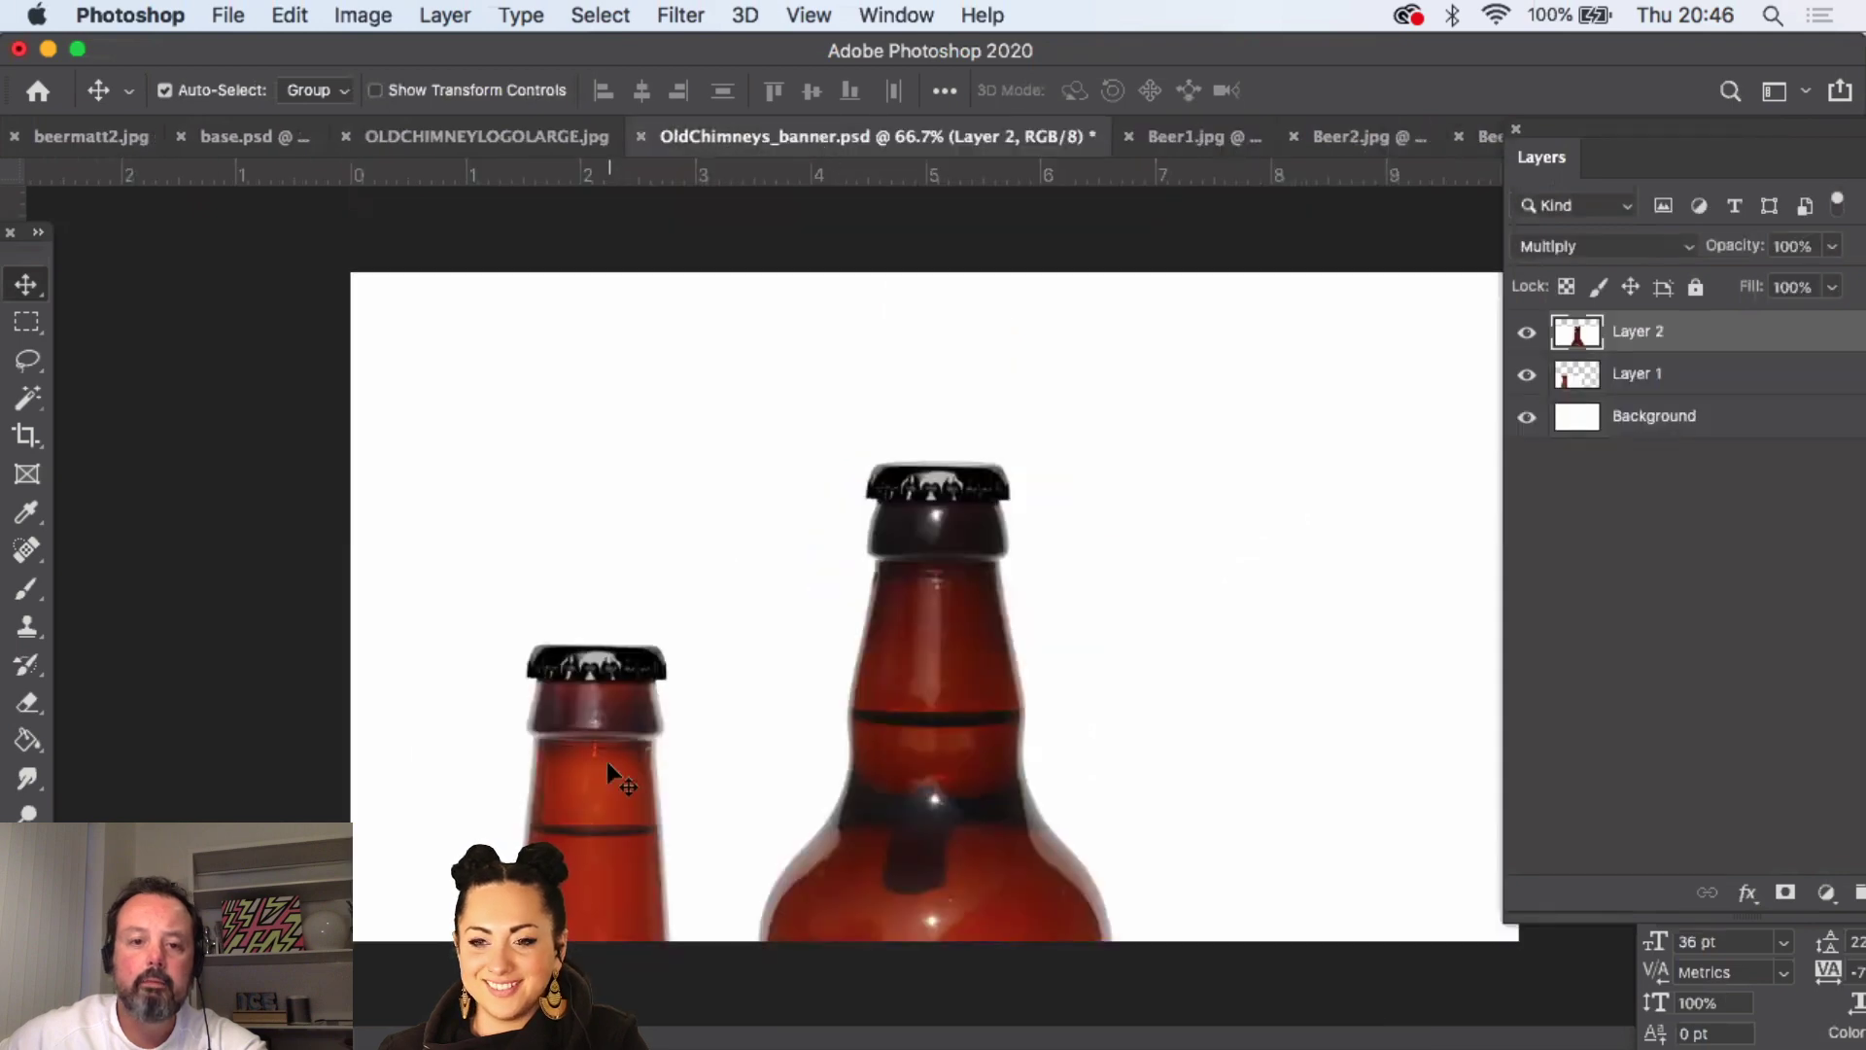
{"action": "left_click_drag", "start_coordinate": [603, 758], "coordinate": [597, 600]}
{"action": "key", "text": "super+z"}
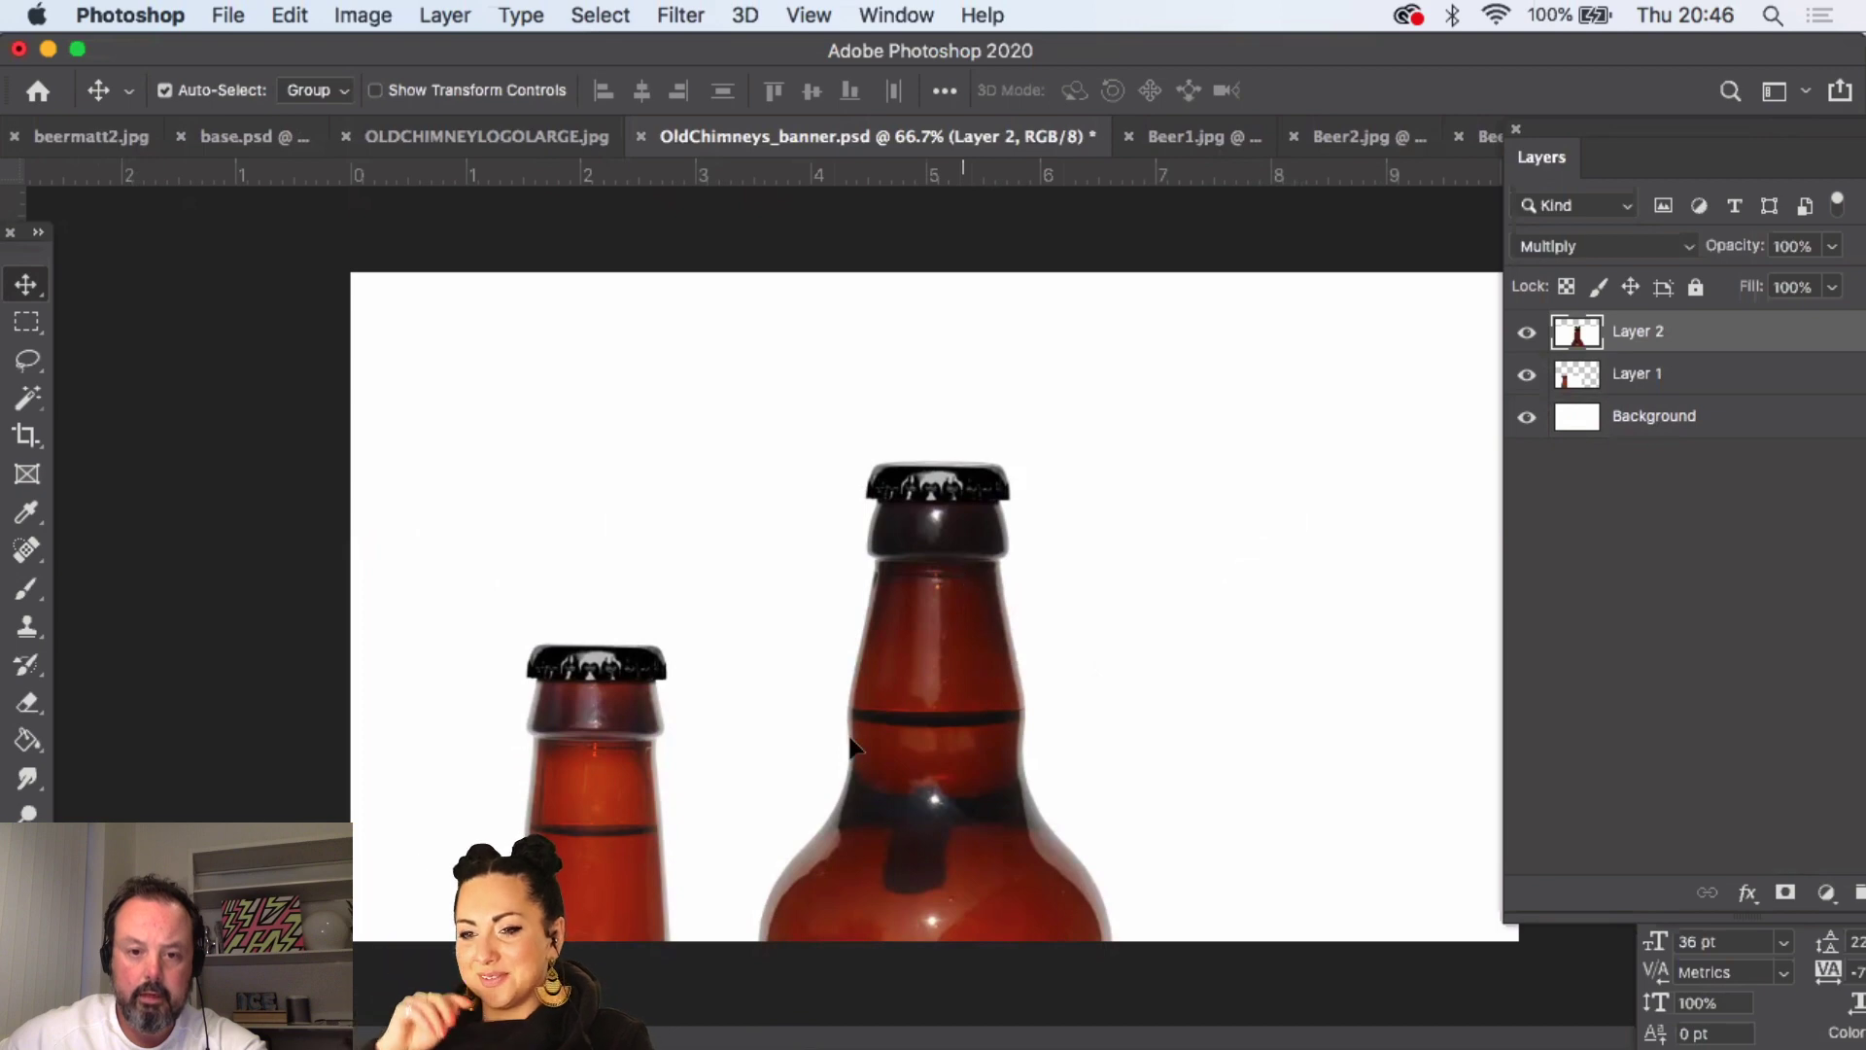
- Reposition the second bottle lower in the banner so its cap sits about level with the first bottle's cap
{"action": "left_click_drag", "start_coordinate": [929, 558], "coordinate": [1013, 546]}
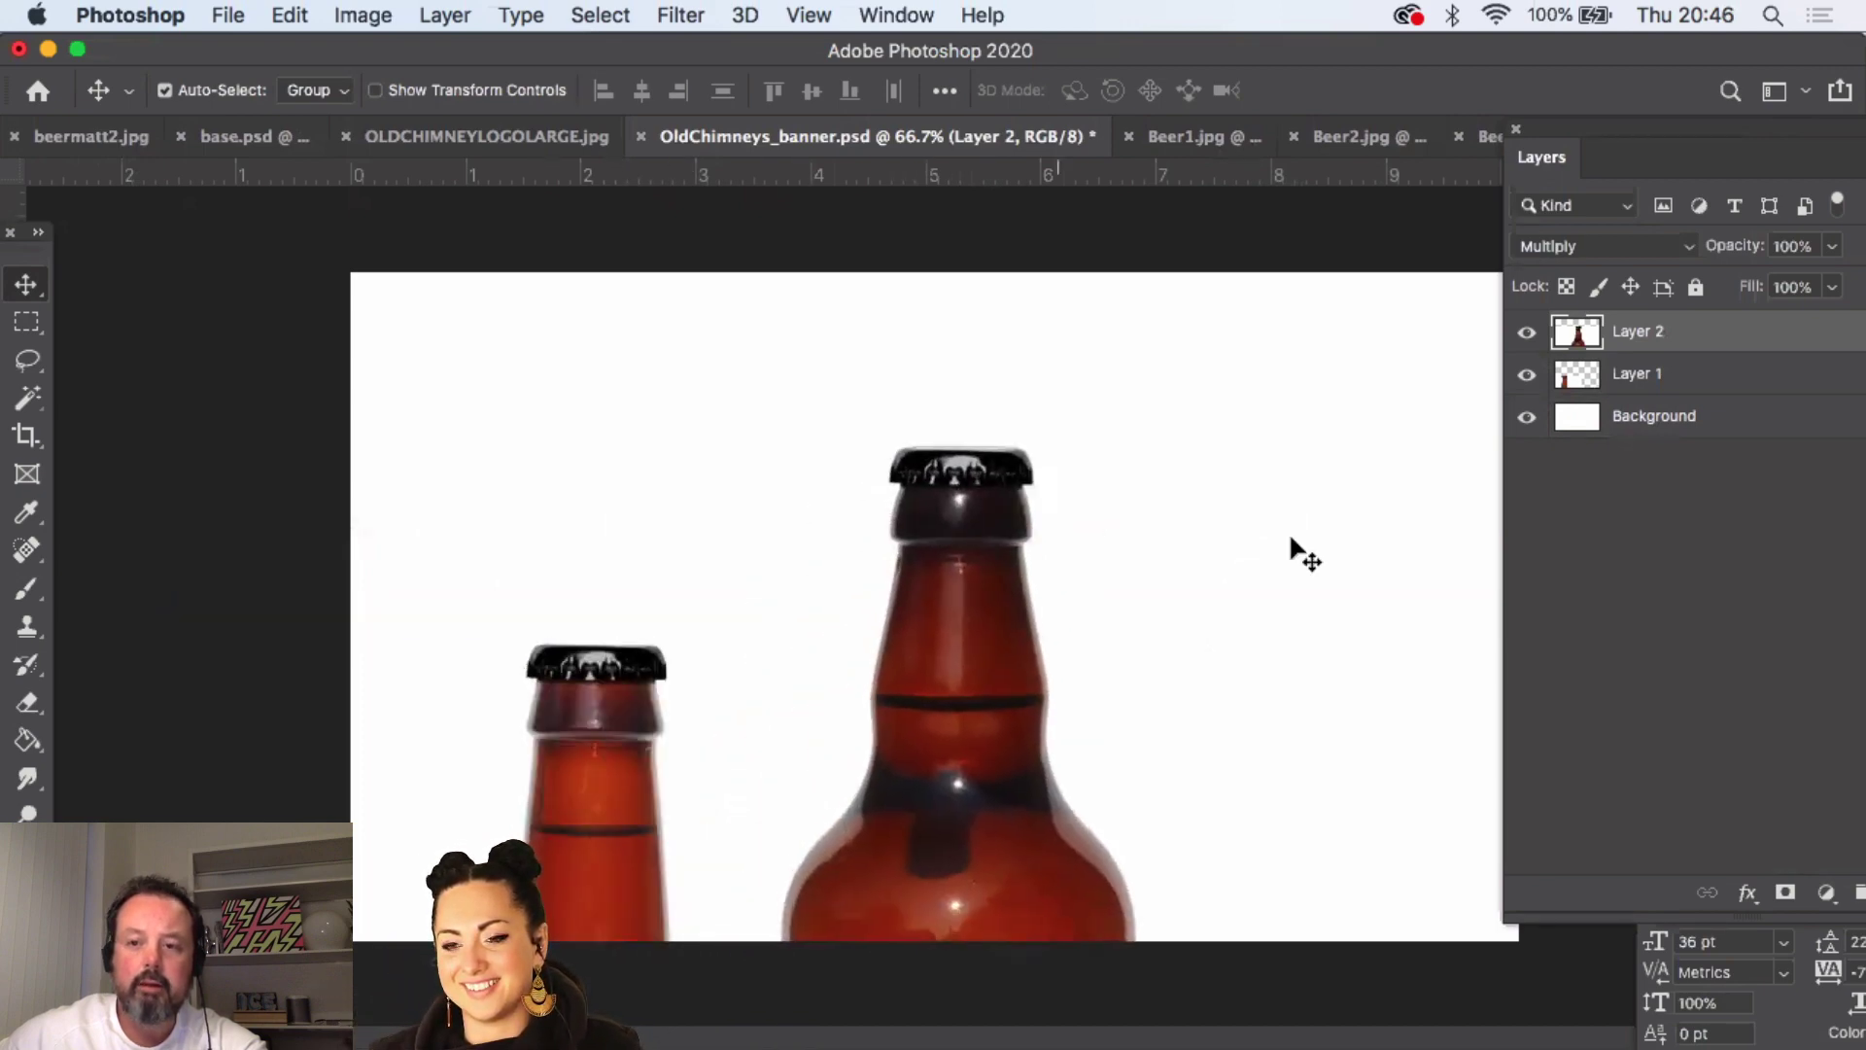
{"action": "left_click", "coordinate": [1527, 334]}
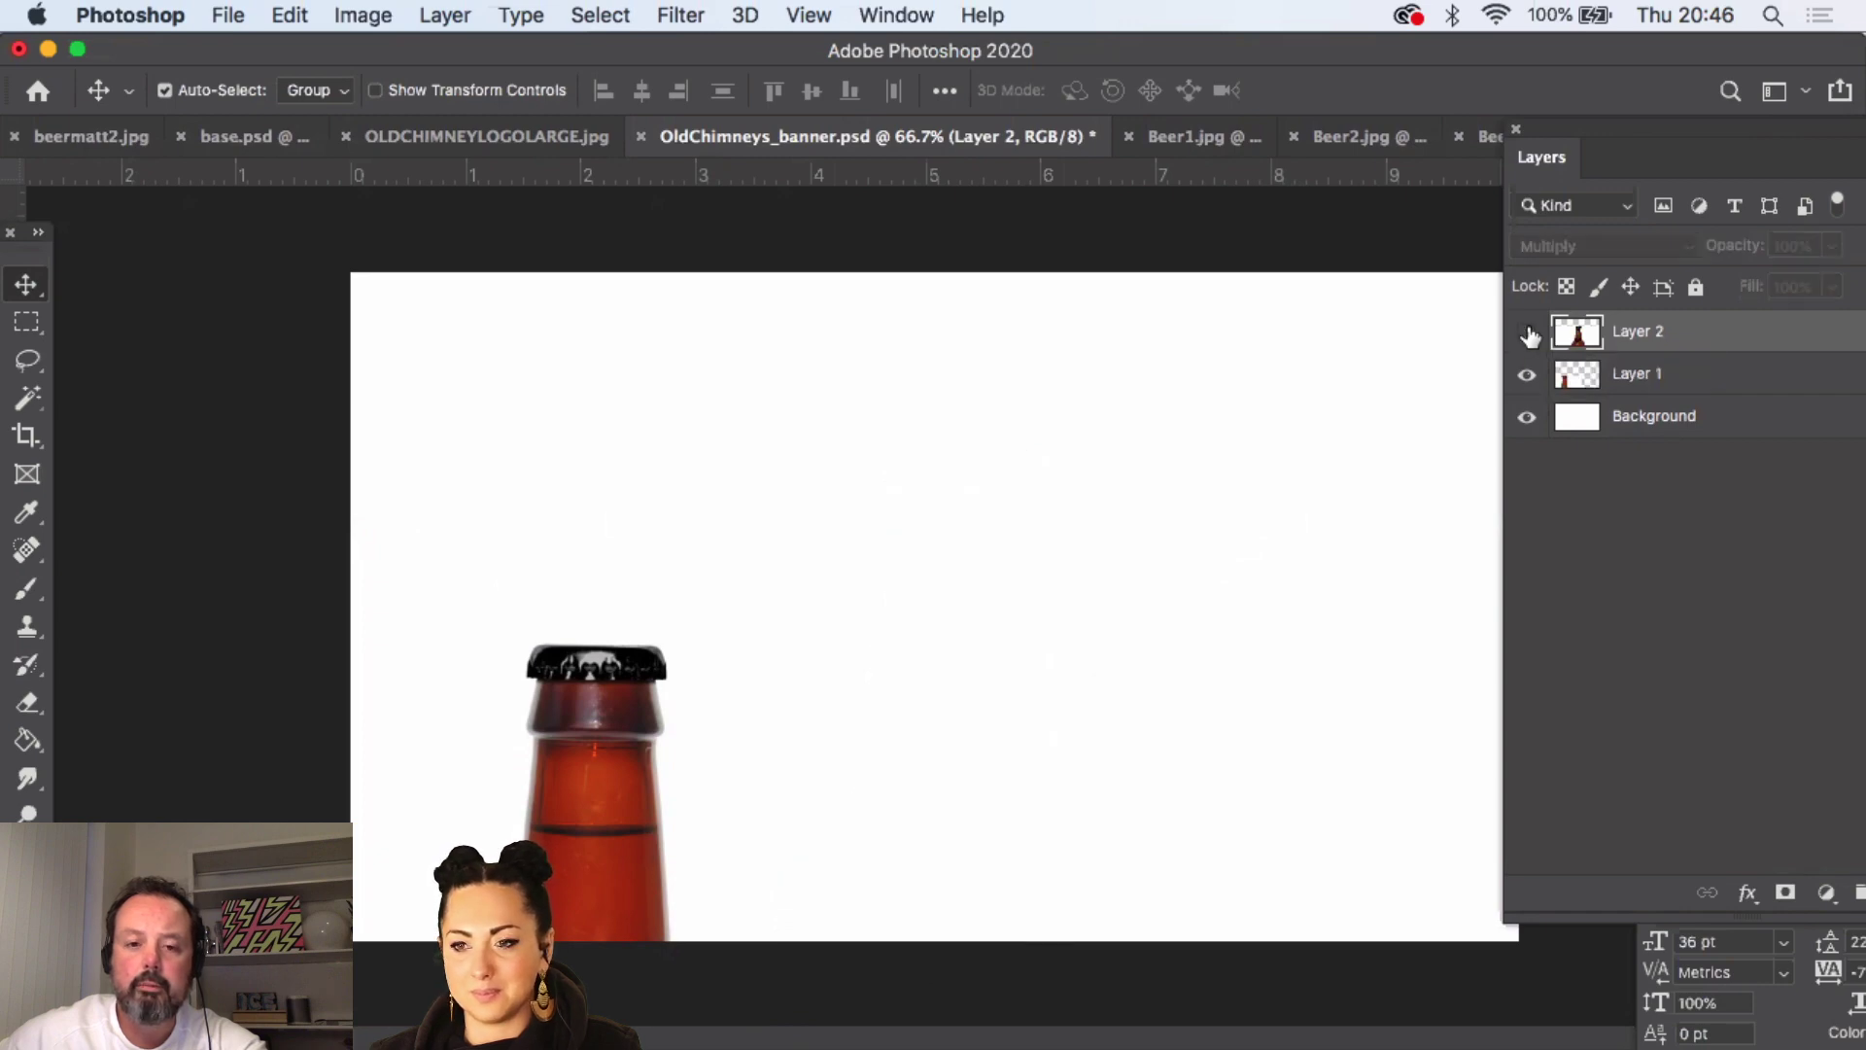
{"action": "left_click", "coordinate": [1527, 333]}
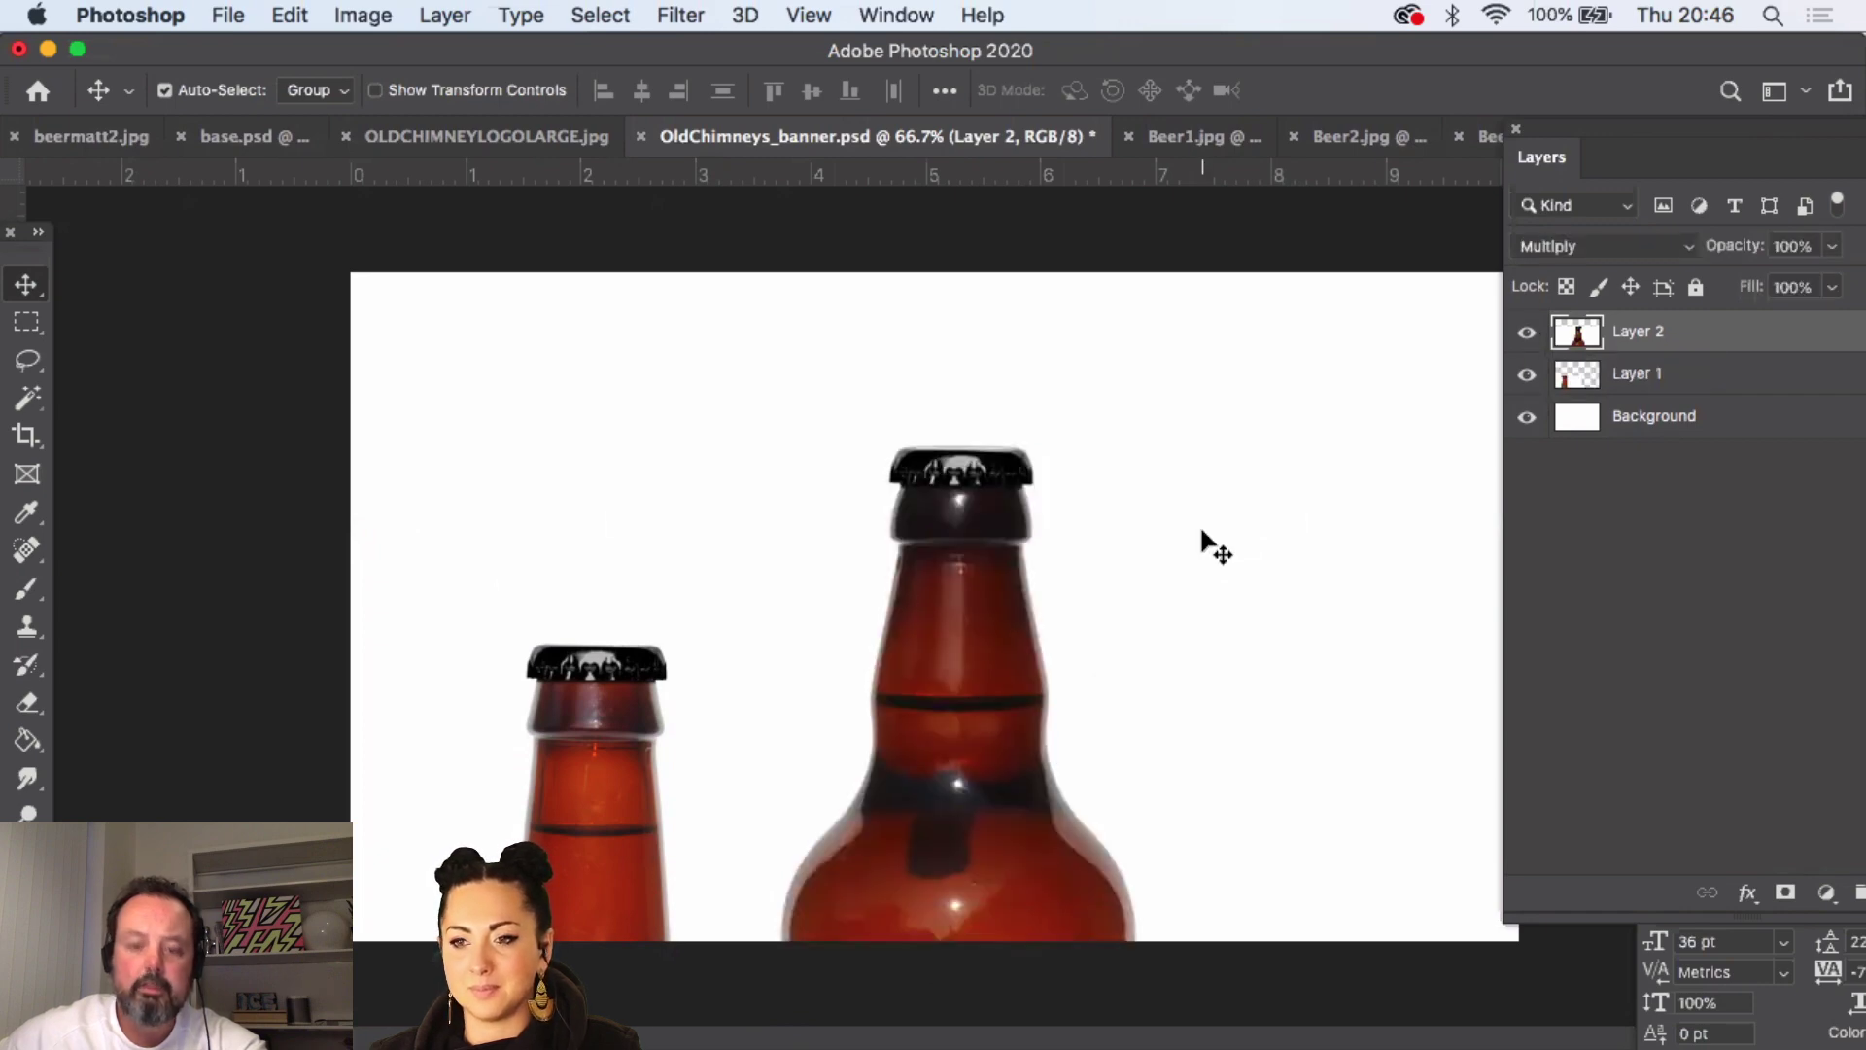
{"action": "left_click_drag", "start_coordinate": [958, 525], "coordinate": [882, 715]}
- Close the Beer1.jpg and Beer2.jpg source images
{"action": "left_click", "coordinate": [1201, 135]}
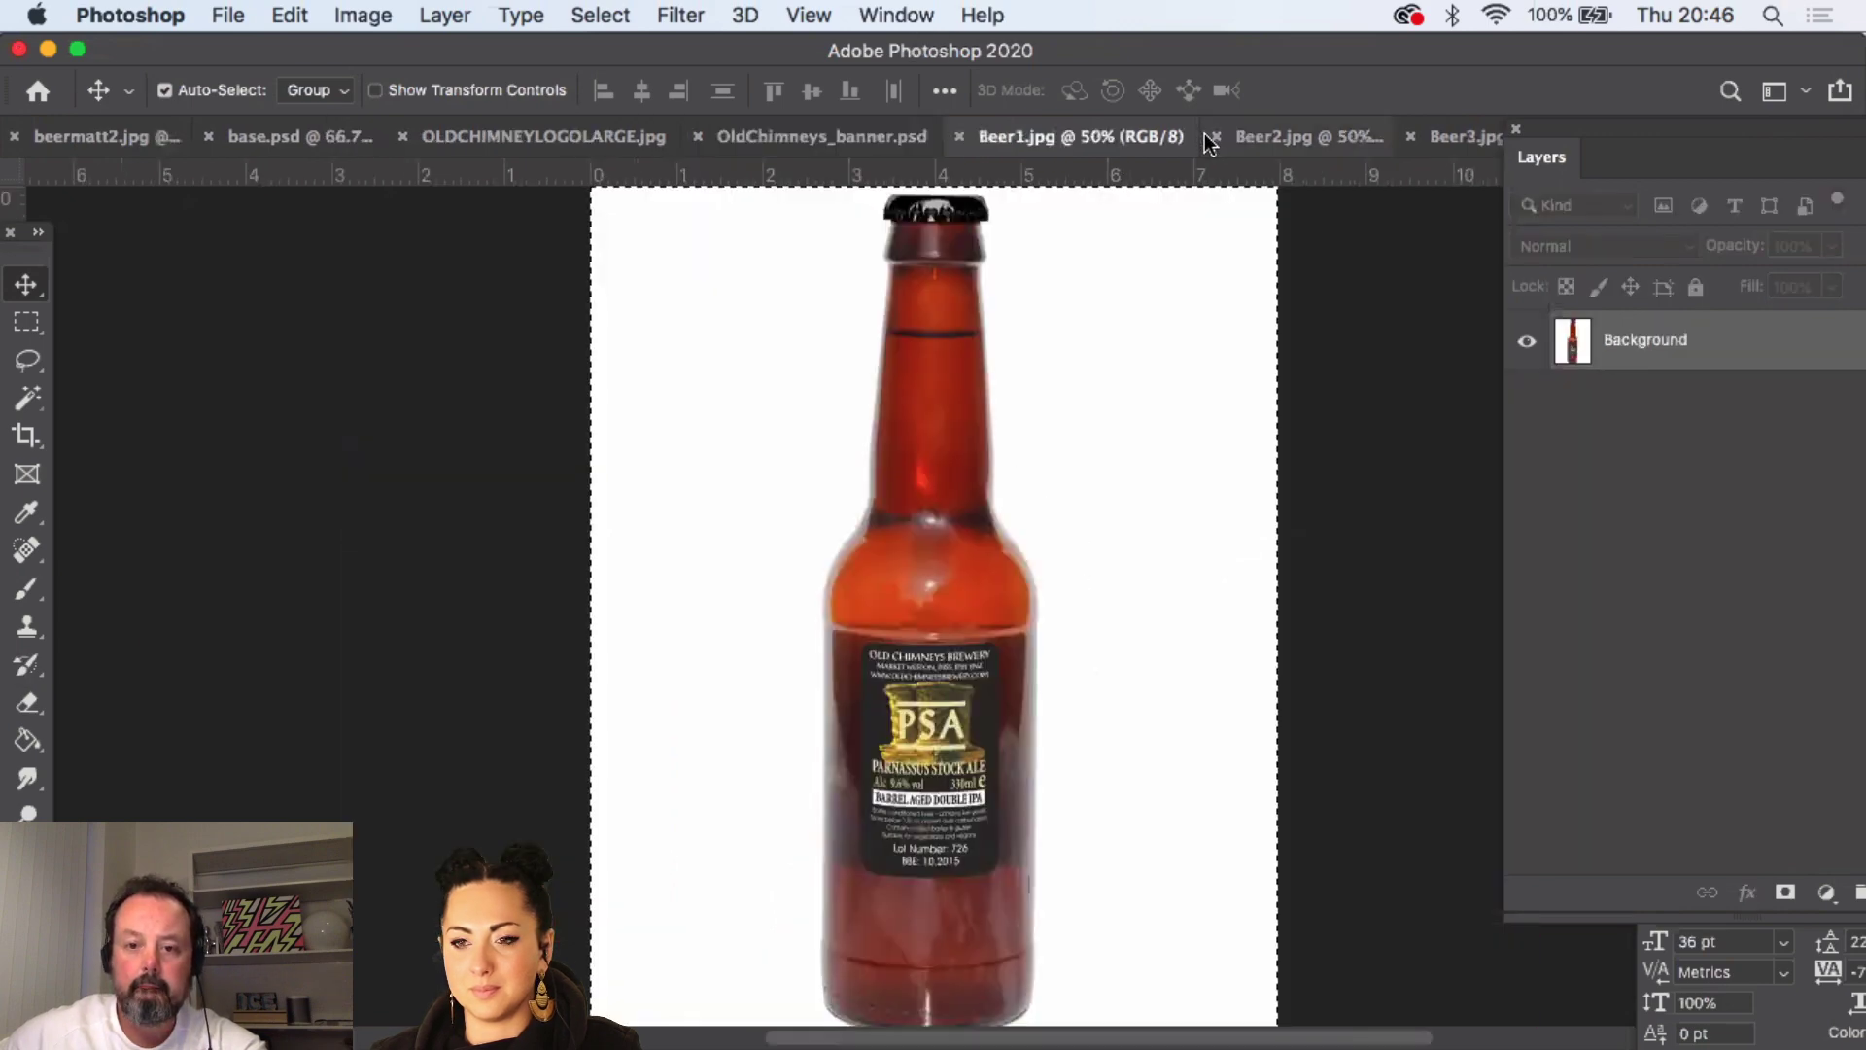
{"action": "left_click", "coordinate": [960, 136]}
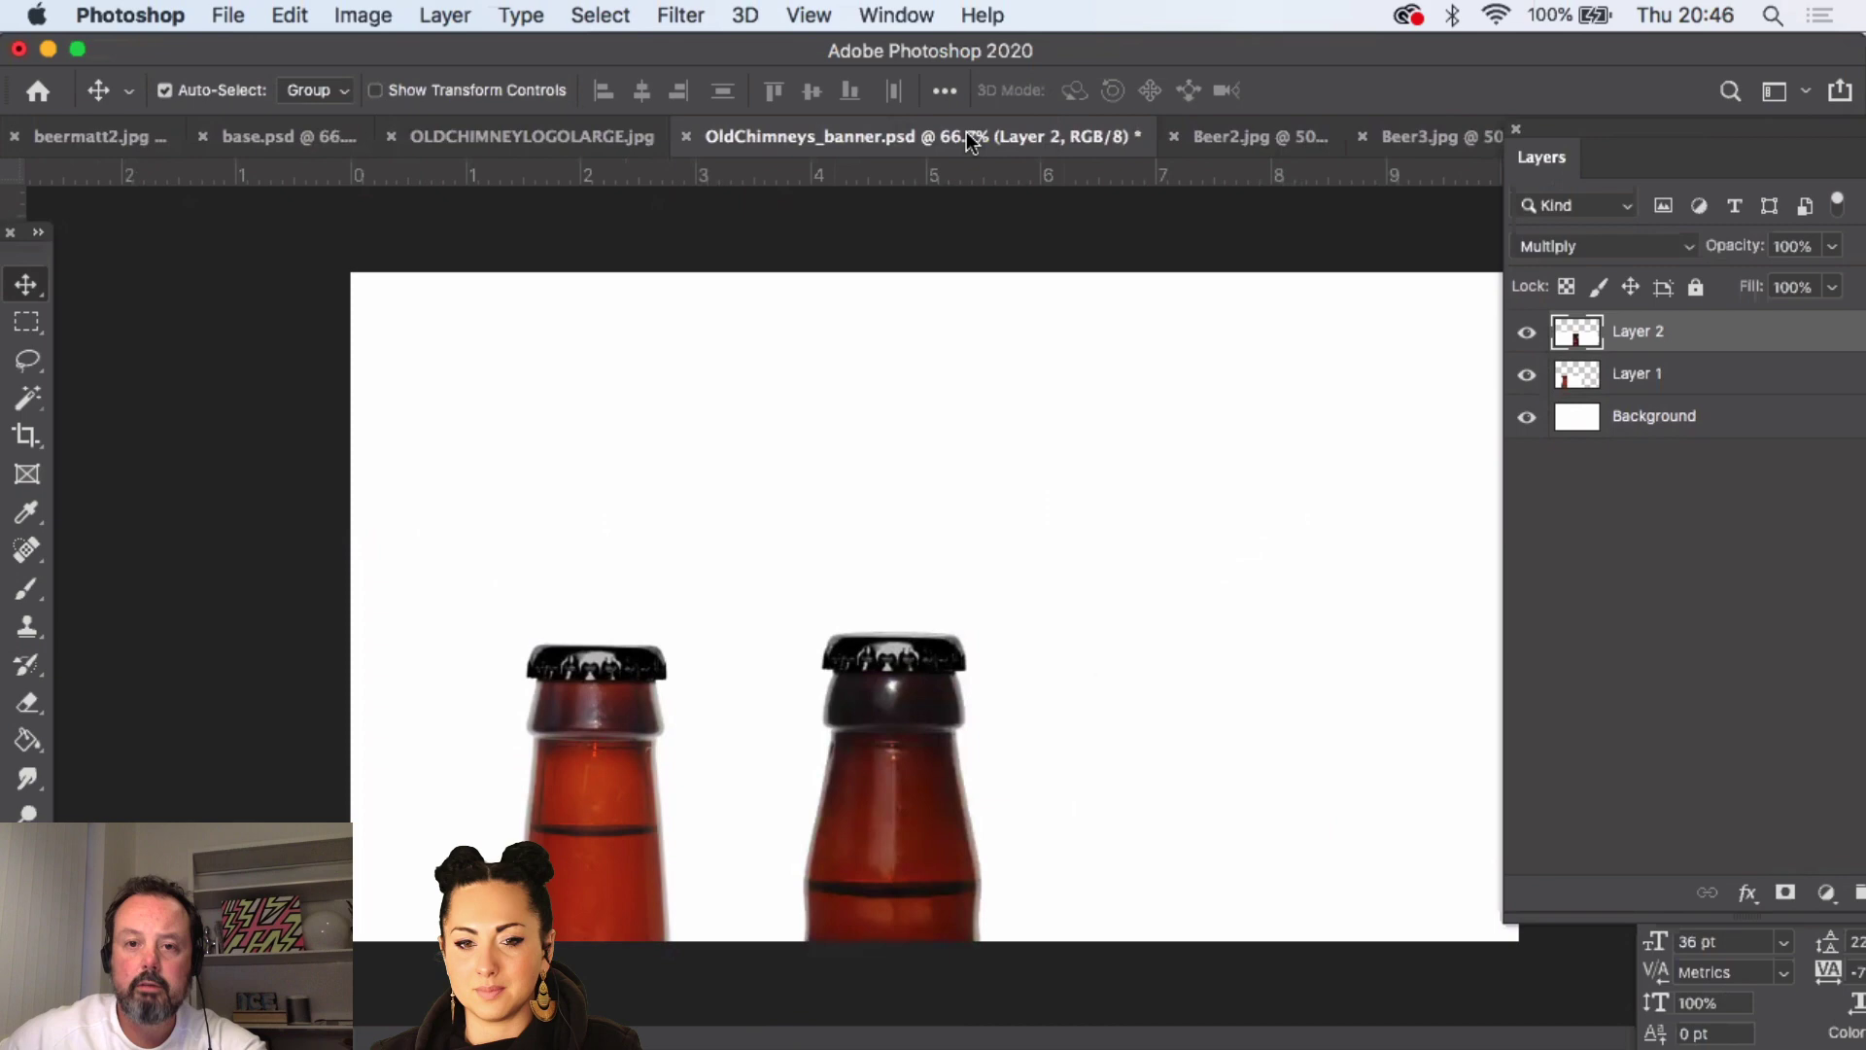
{"action": "left_click", "coordinate": [1268, 138]}
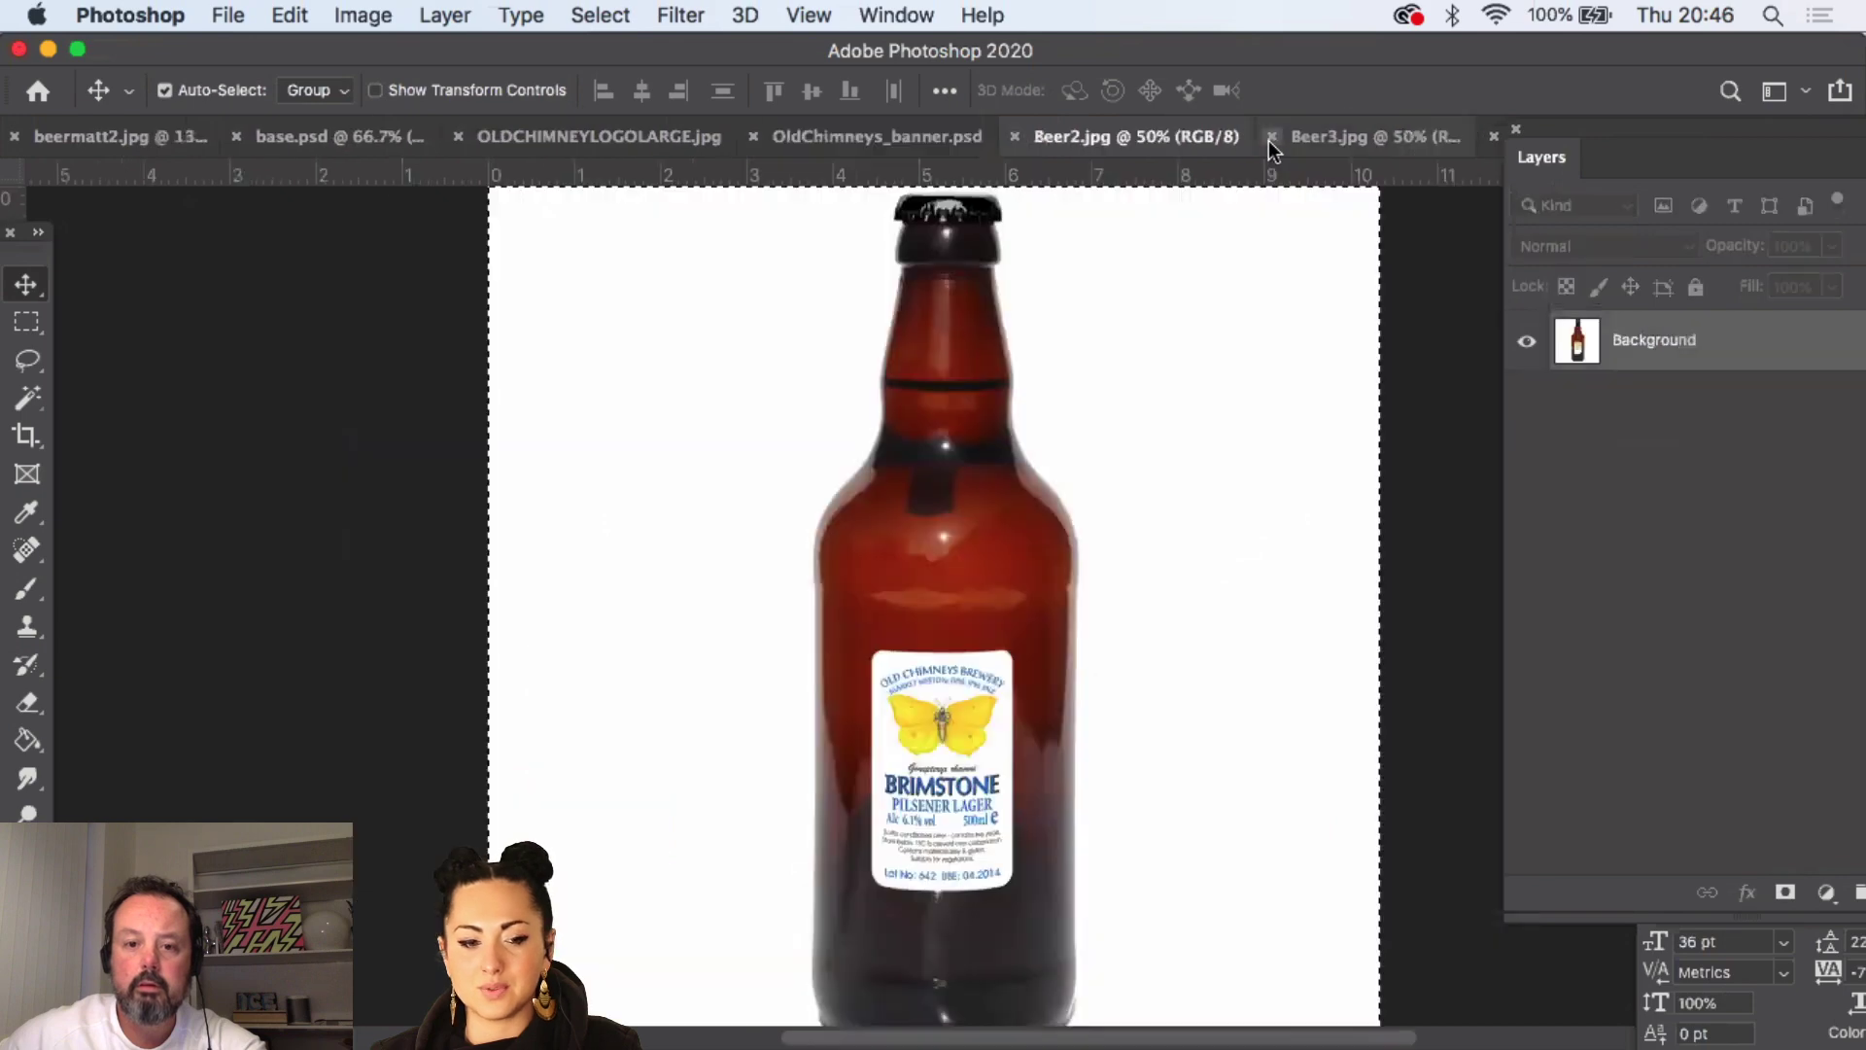
{"action": "left_click", "coordinate": [1013, 136]}
- Copy the whole Beer3.jpg bottle image into OldChimneys_banner.psd as a new layer and move it right of the second bottle
{"action": "left_click", "coordinate": [1339, 138]}
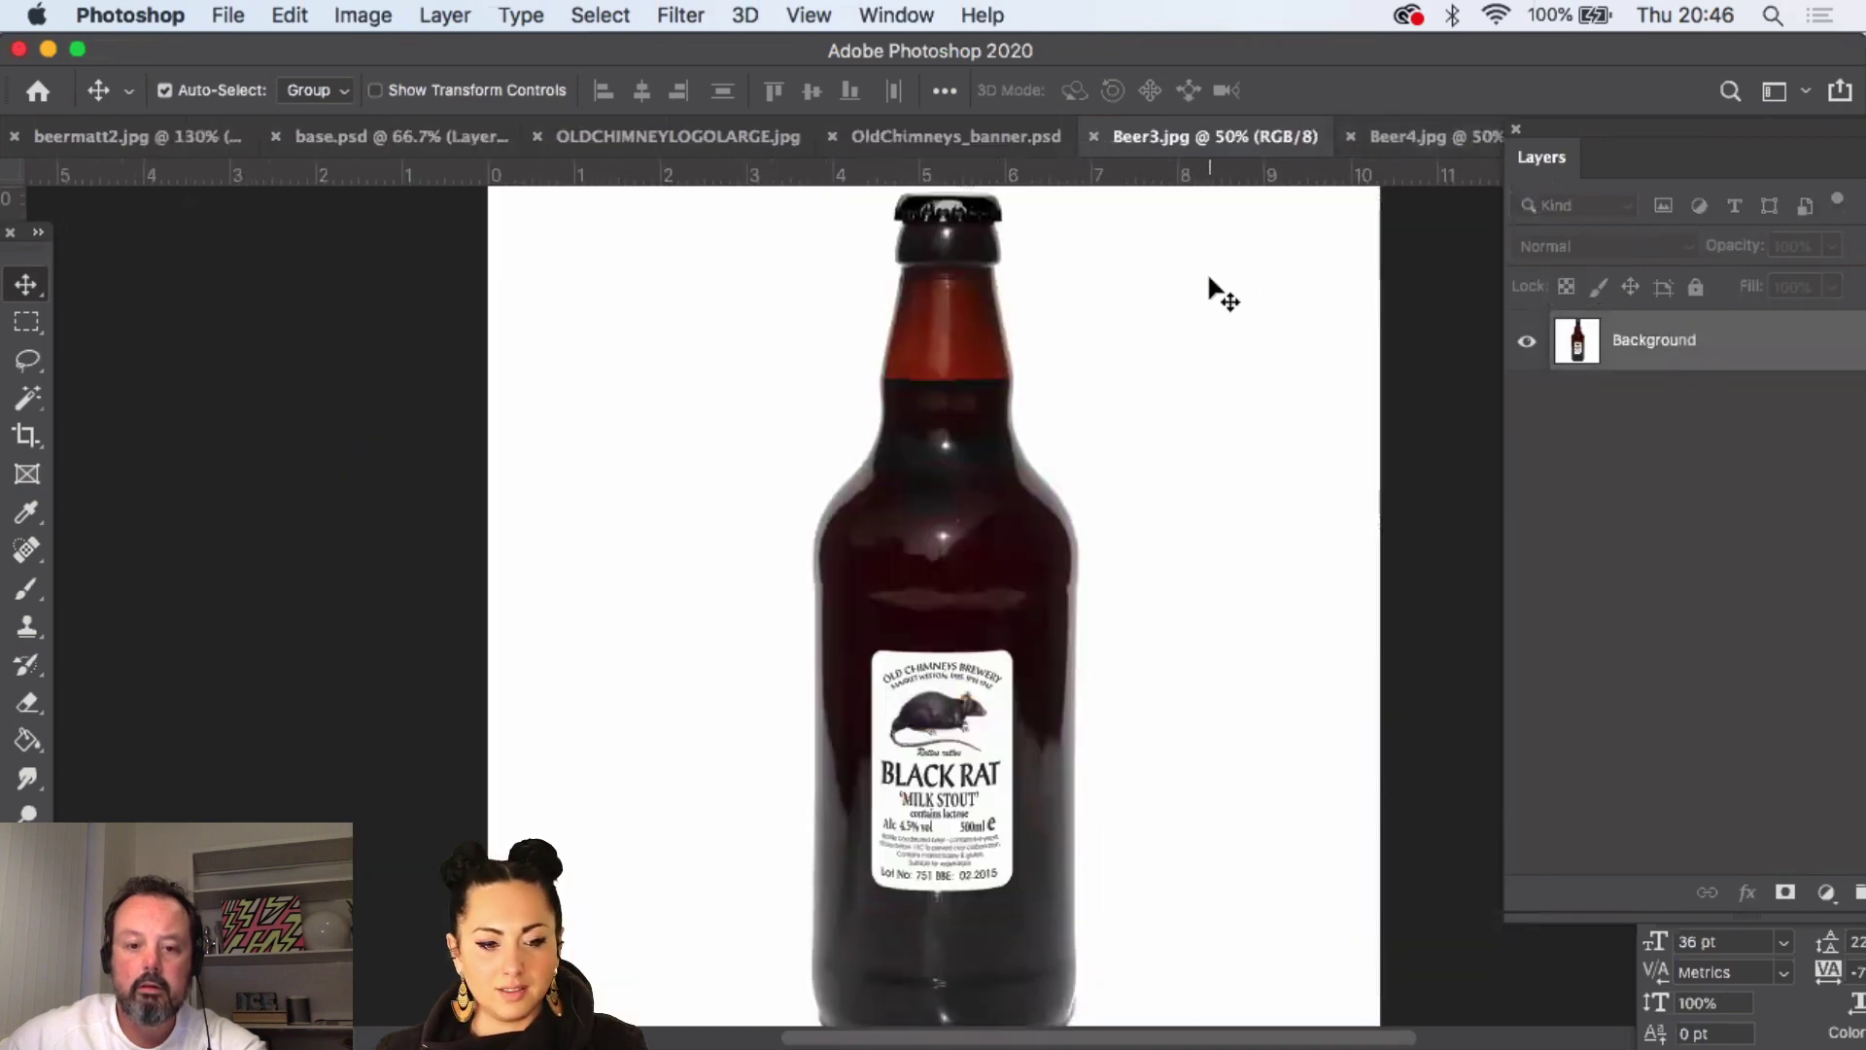
{"action": "key", "text": "super+a"}
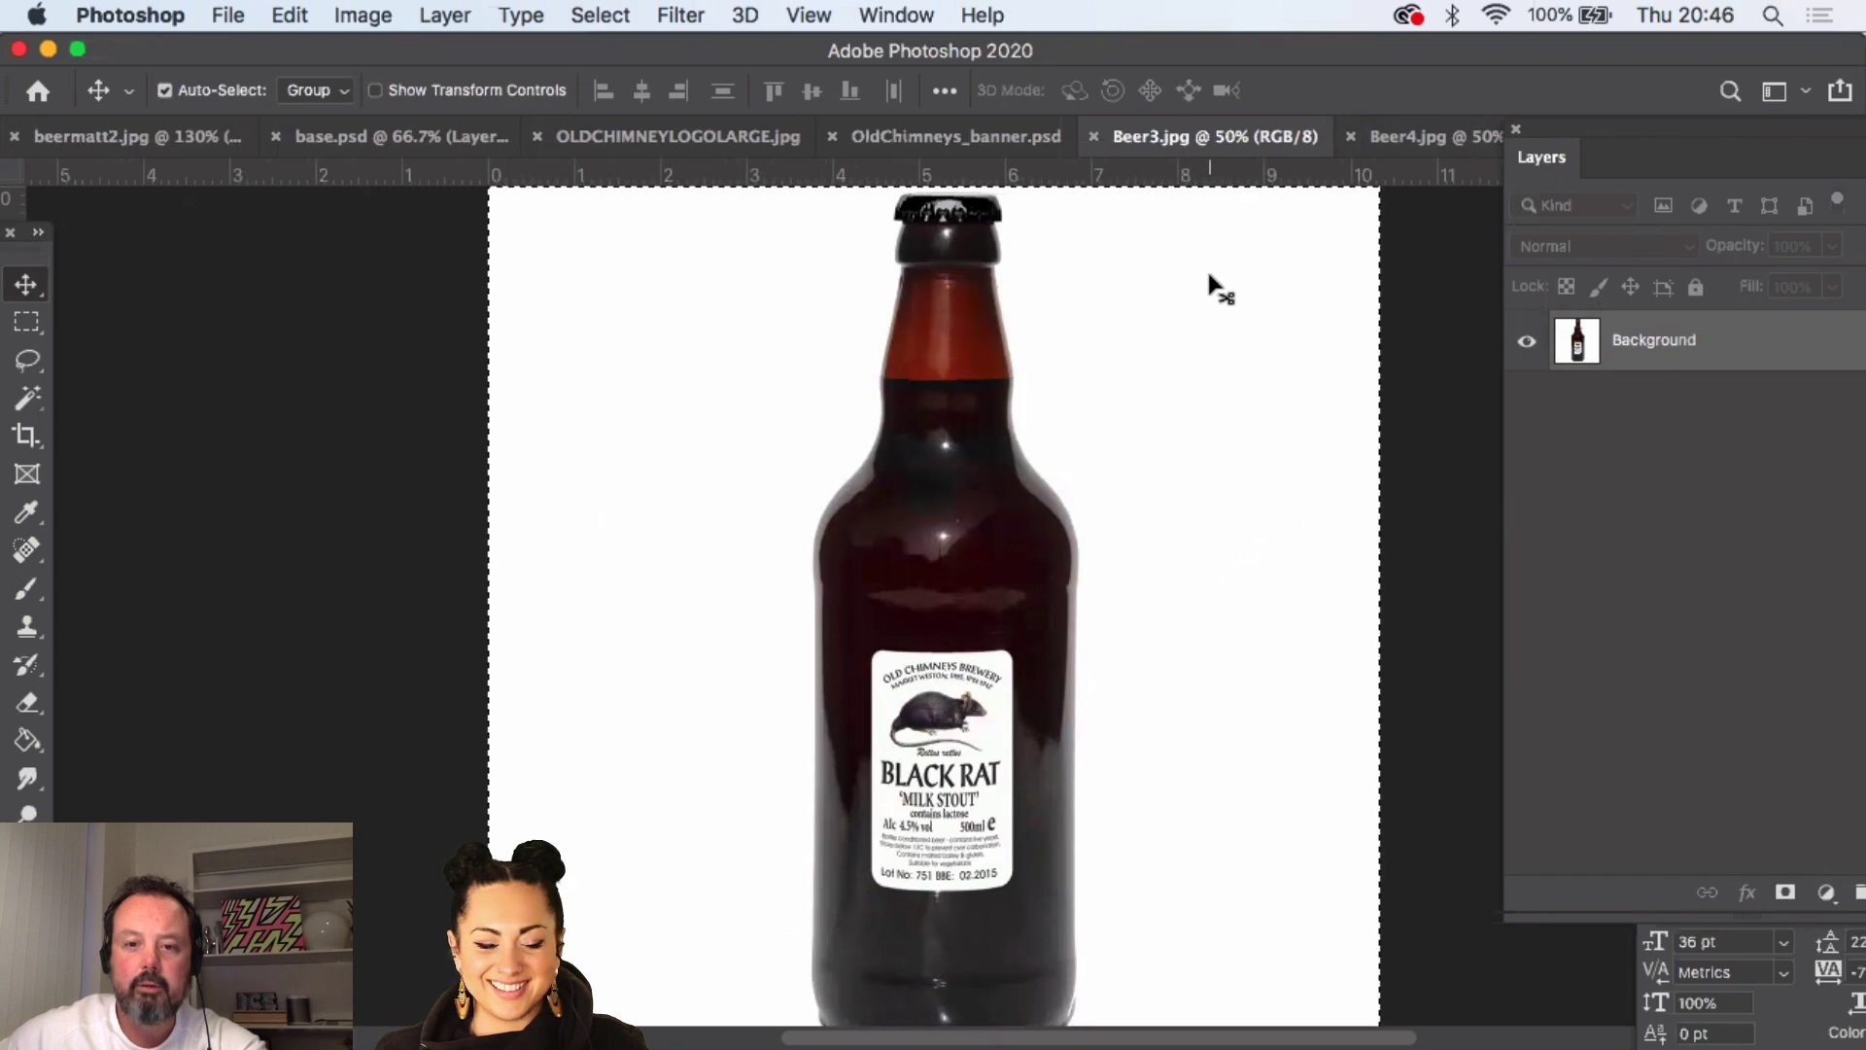
{"action": "left_click_drag", "start_coordinate": [1207, 266], "coordinate": [1172, 421]}
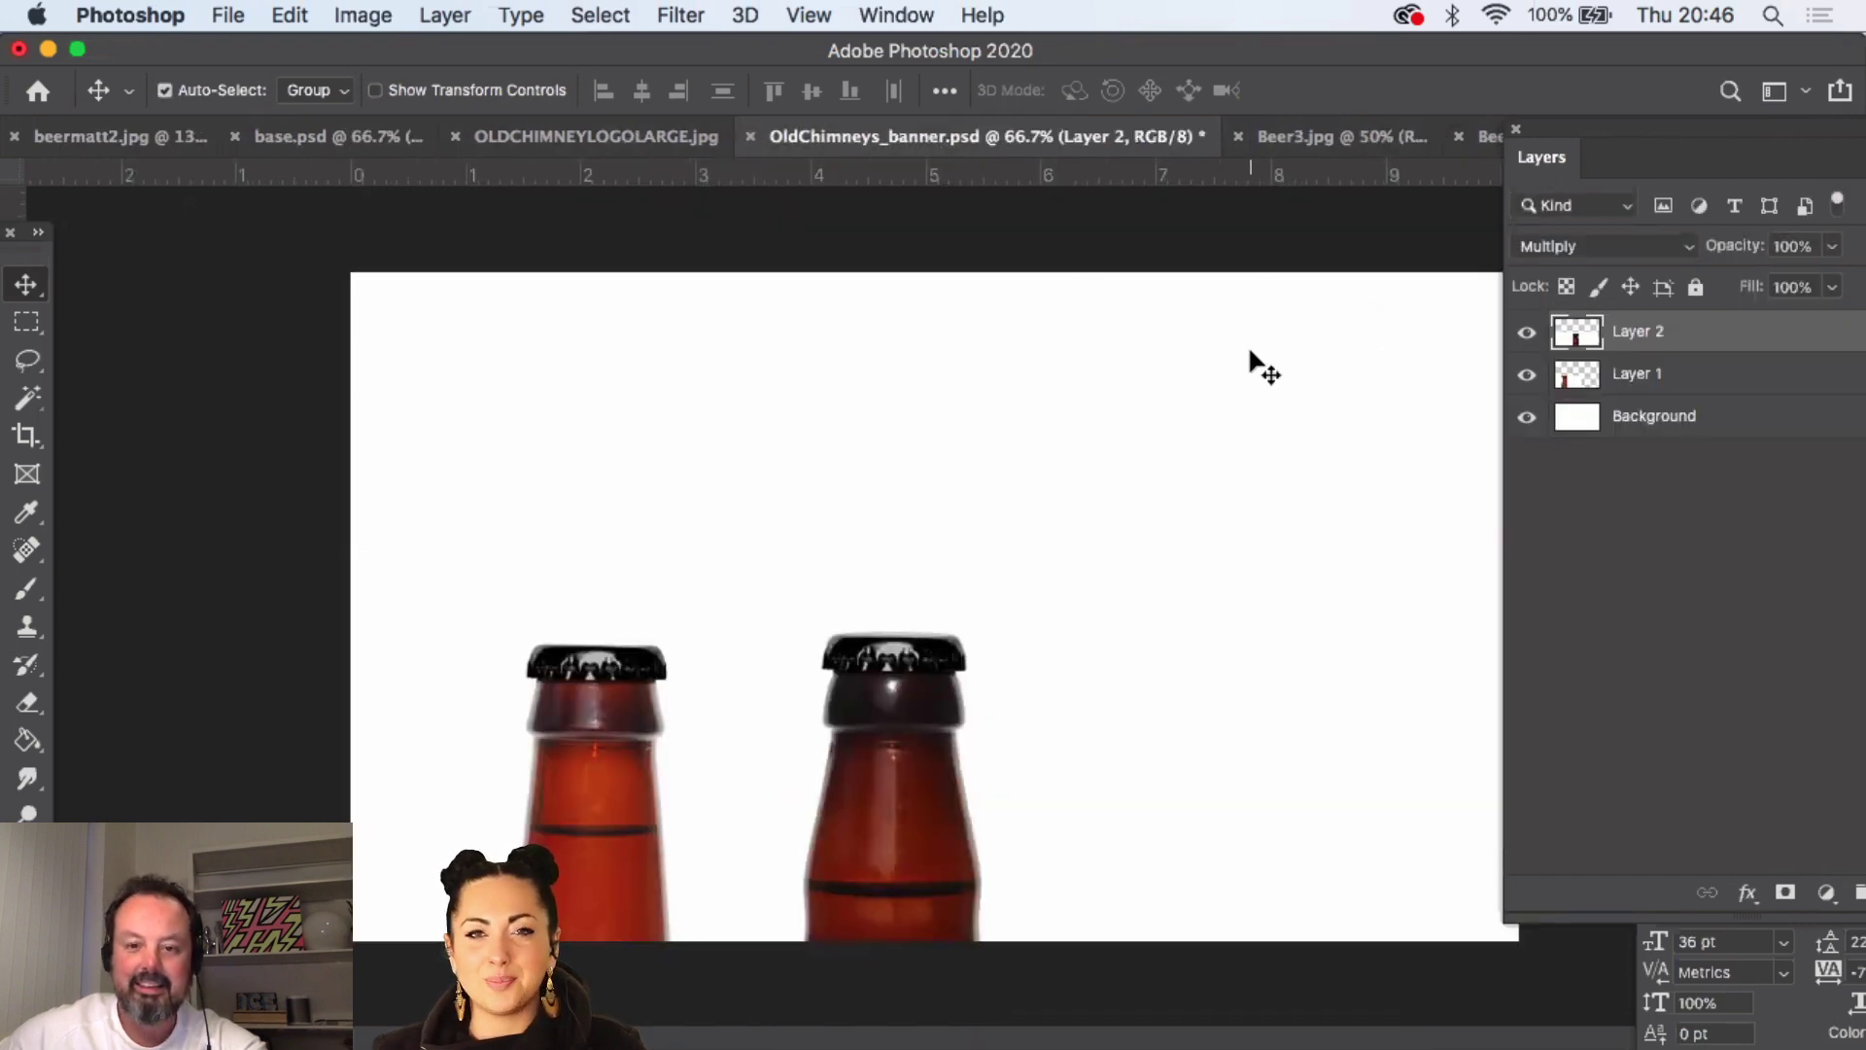
{"action": "key", "text": "super+t"}
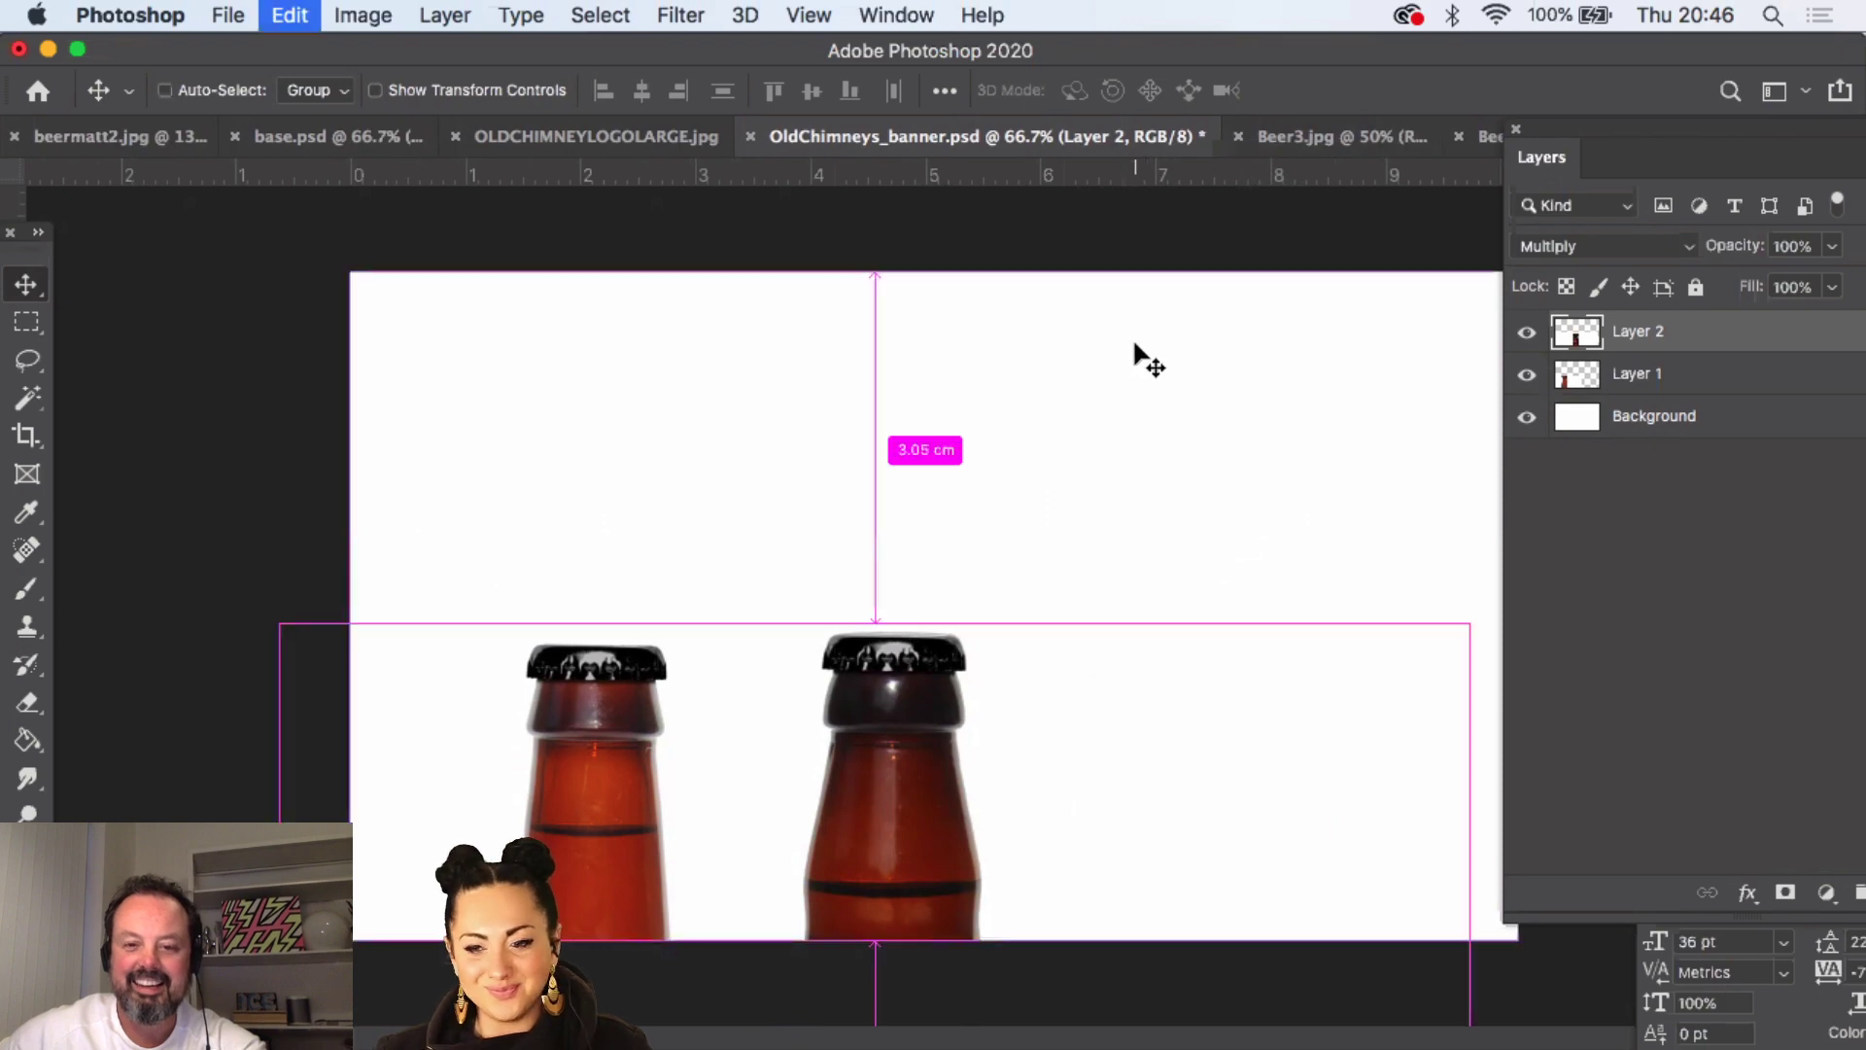
{"action": "left_click_drag", "start_coordinate": [1133, 337], "coordinate": [1133, 336]}
{"action": "left_click_drag", "start_coordinate": [933, 342], "coordinate": [1178, 625]}
- Set the third bottle layer's blend mode to Multiply and move the bottle down until mainly its neck shows
{"action": "left_click", "coordinate": [1595, 245]}
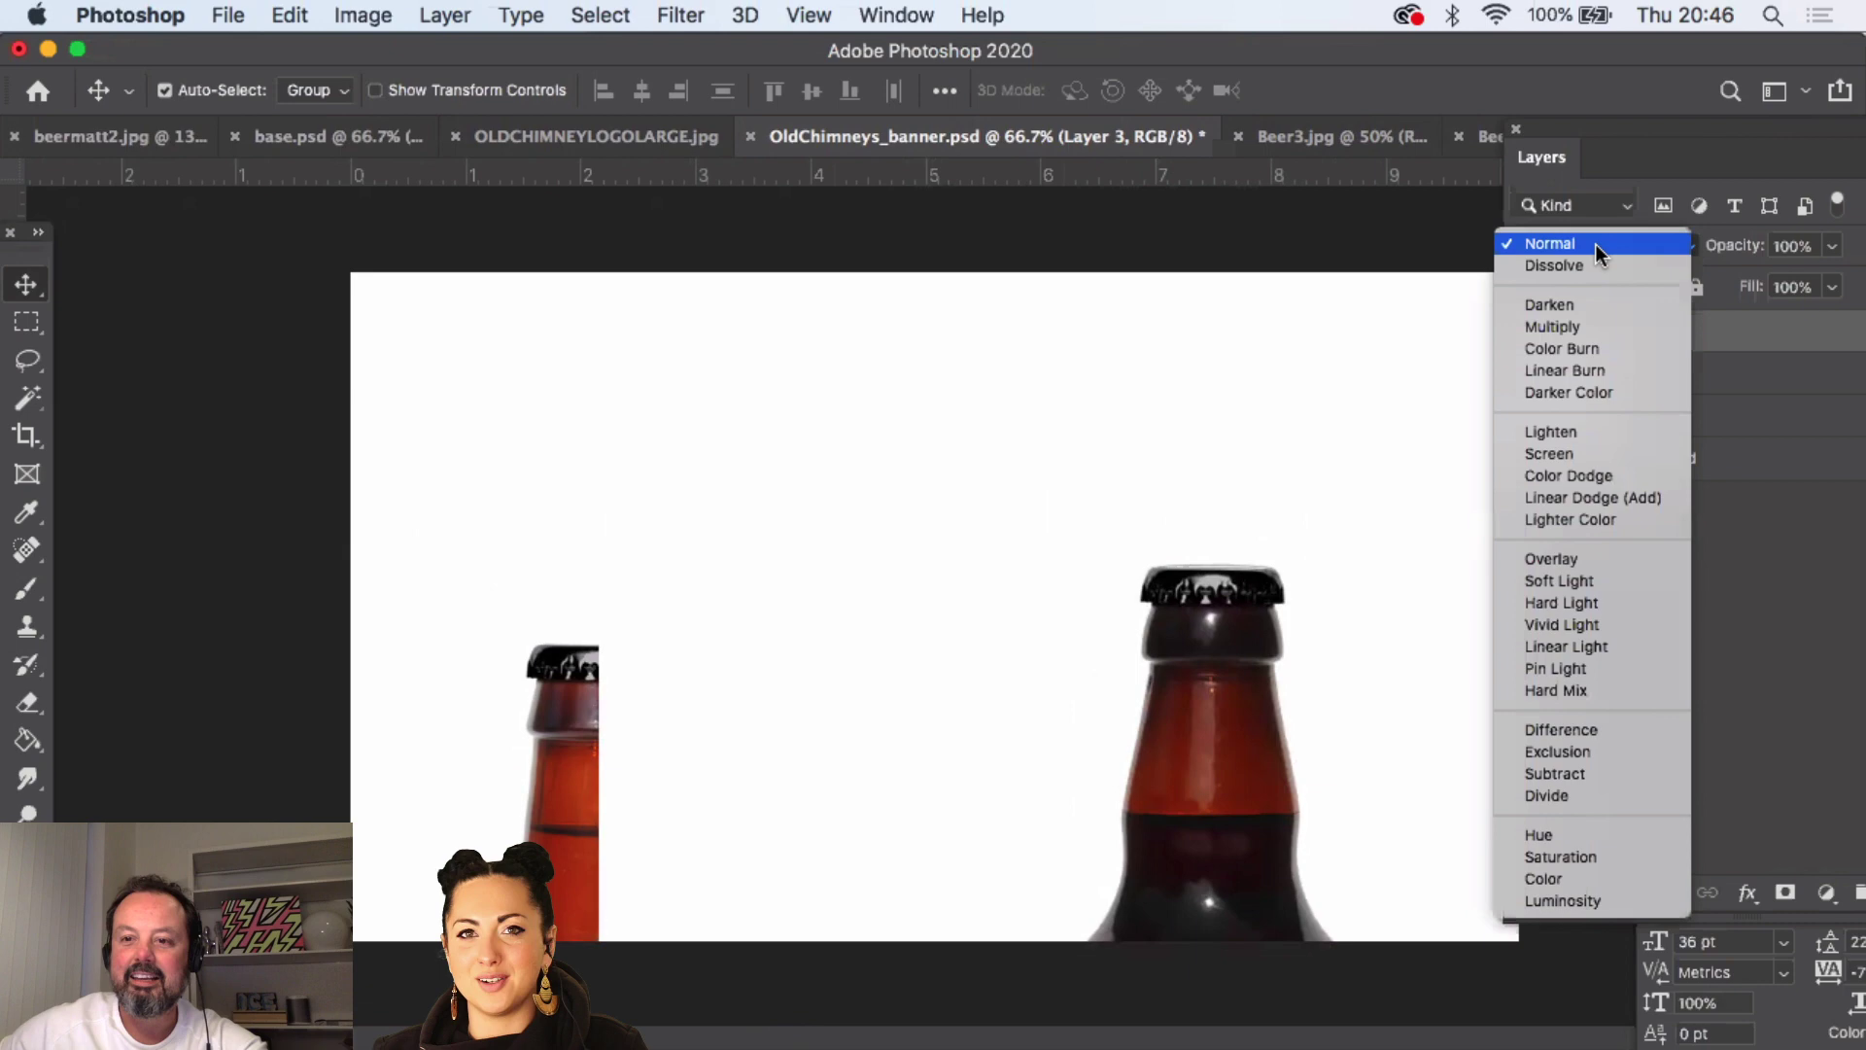
{"action": "left_click", "coordinate": [1594, 327]}
{"action": "left_click_drag", "start_coordinate": [1220, 604], "coordinate": [1227, 733]}
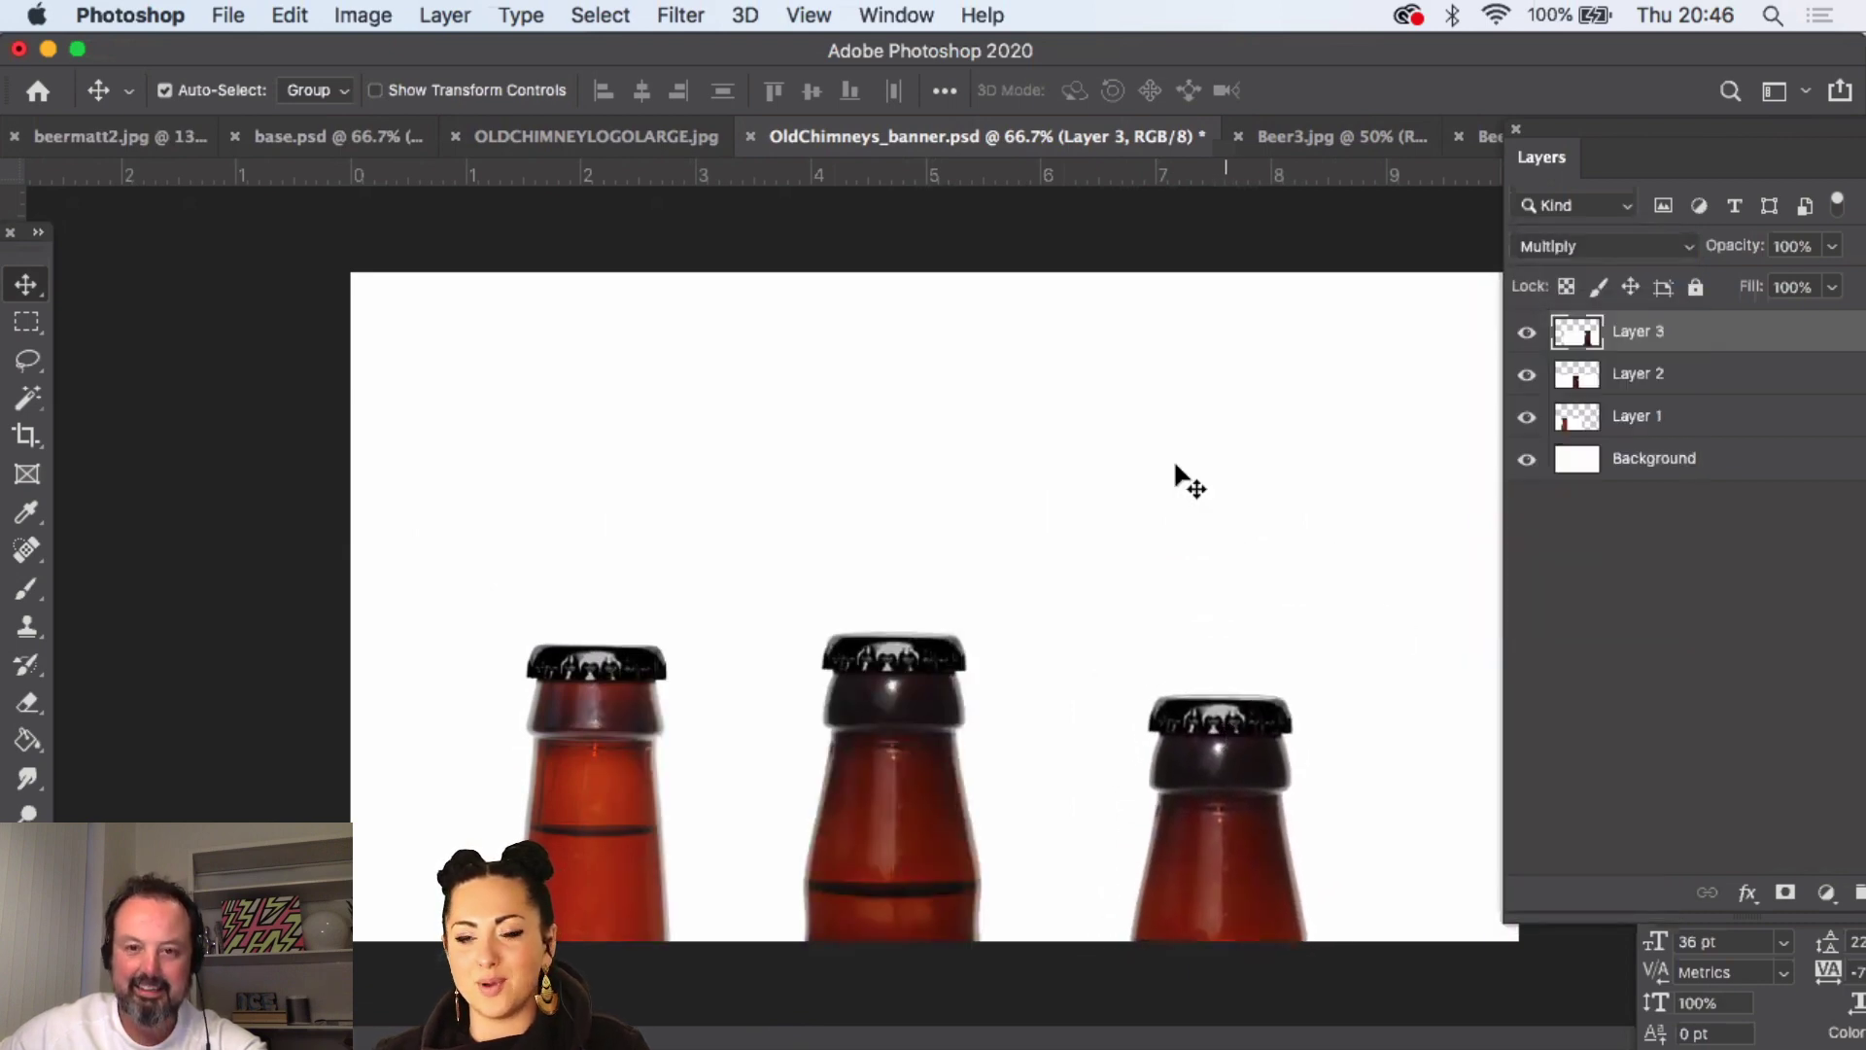
- Move the Layers panel aside to uncover the banner's right edge, and close the Beer3.jpg source image
{"action": "left_click_drag", "start_coordinate": [1580, 148], "coordinate": [1678, 163]}
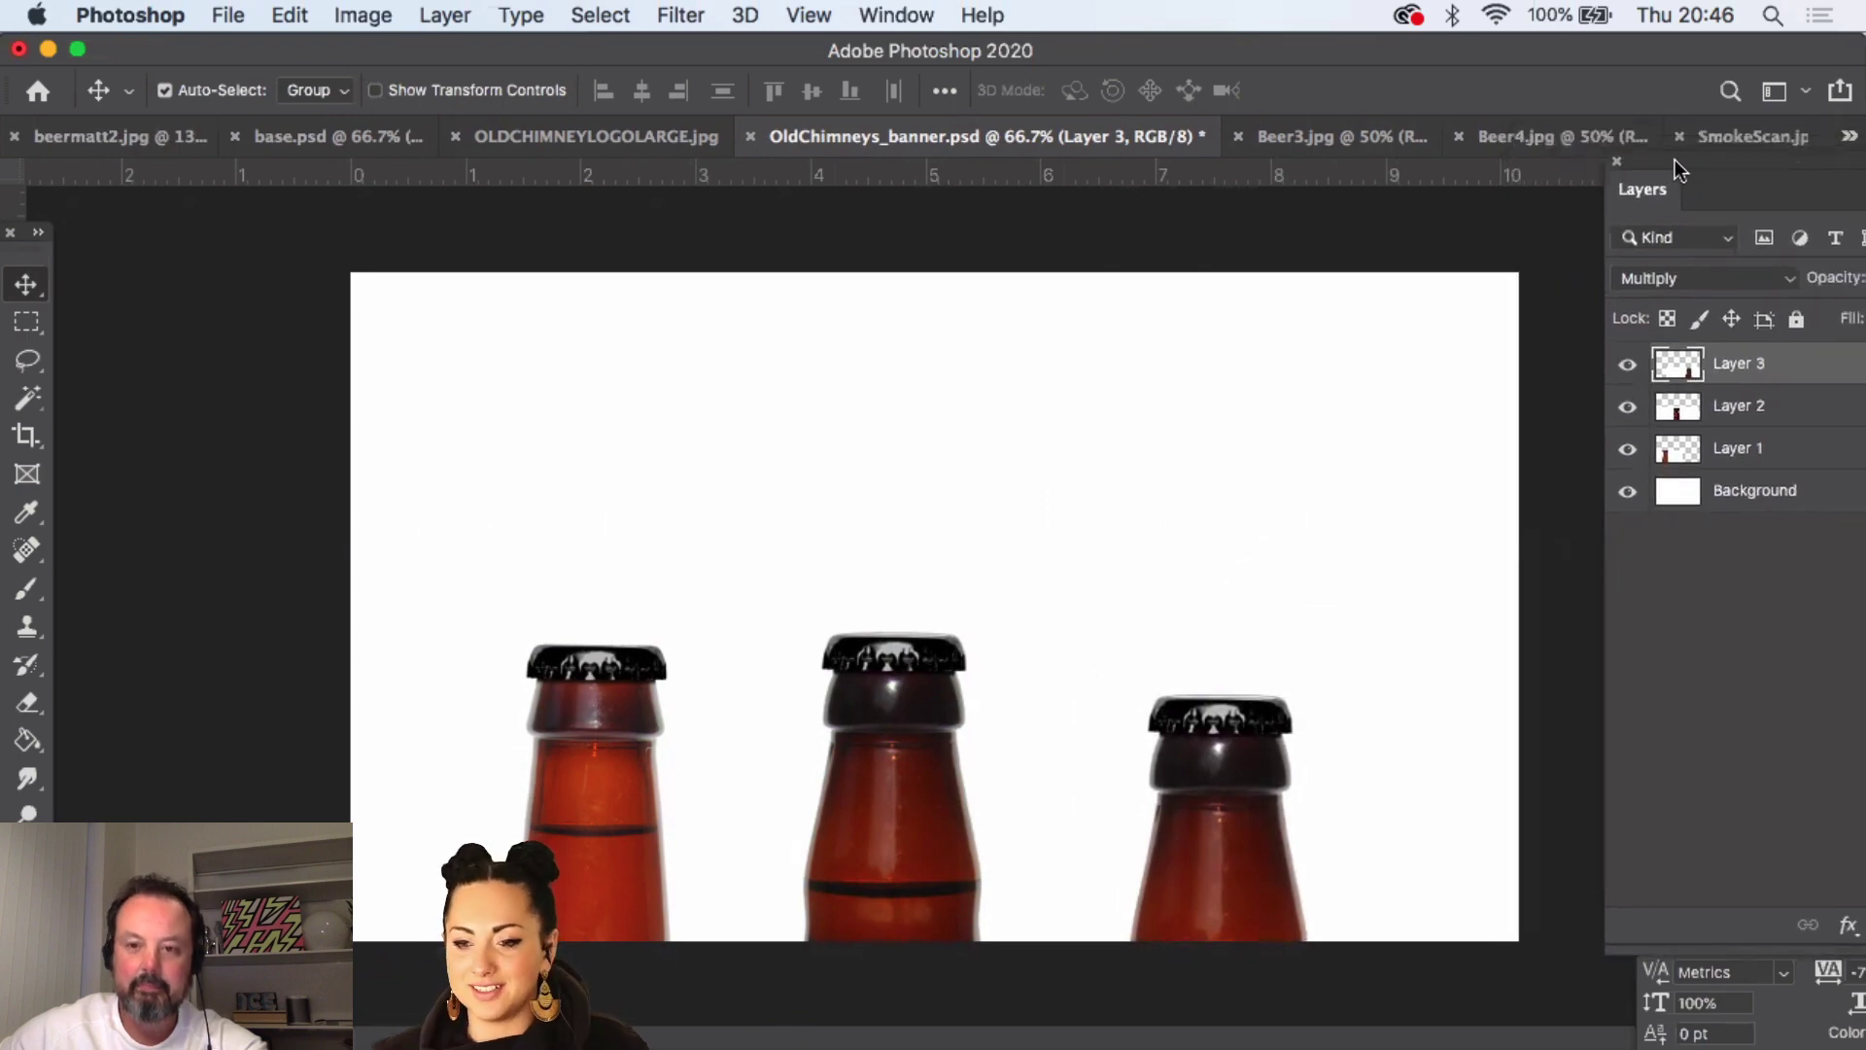
{"action": "left_click", "coordinate": [1374, 138]}
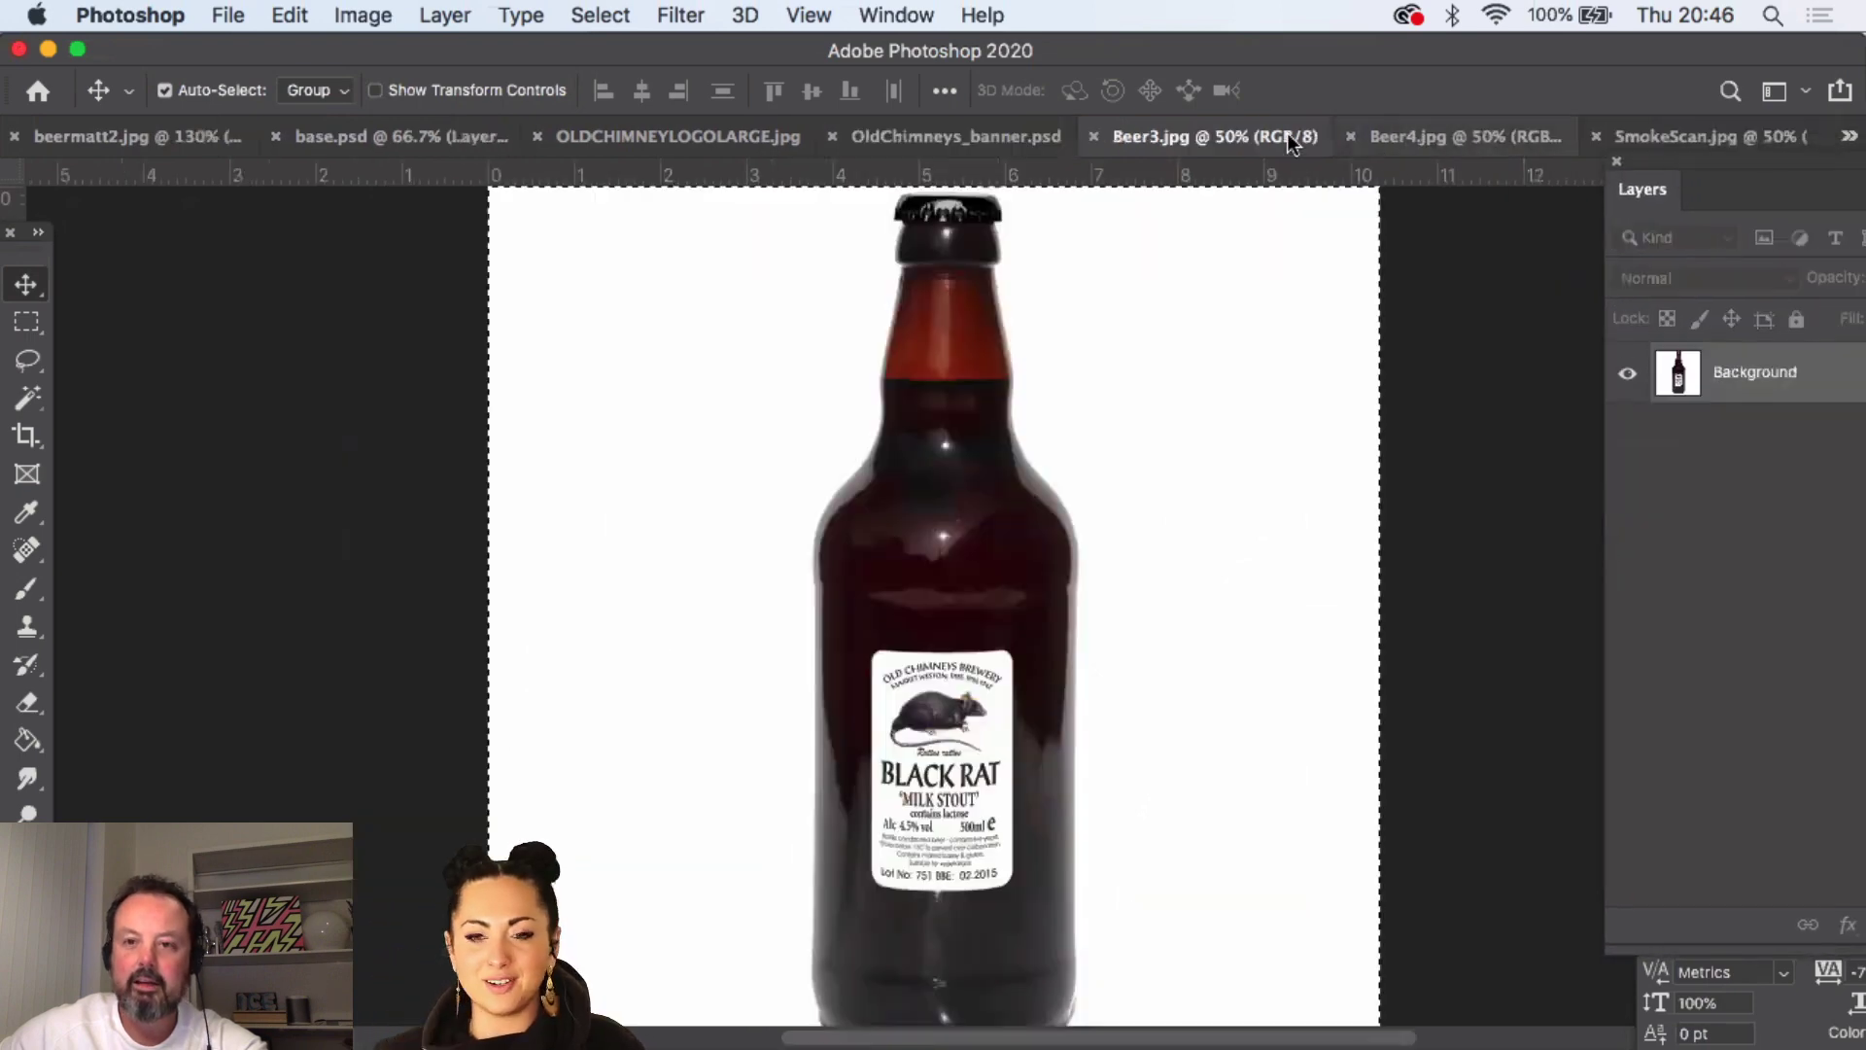
{"action": "left_click", "coordinate": [1093, 136]}
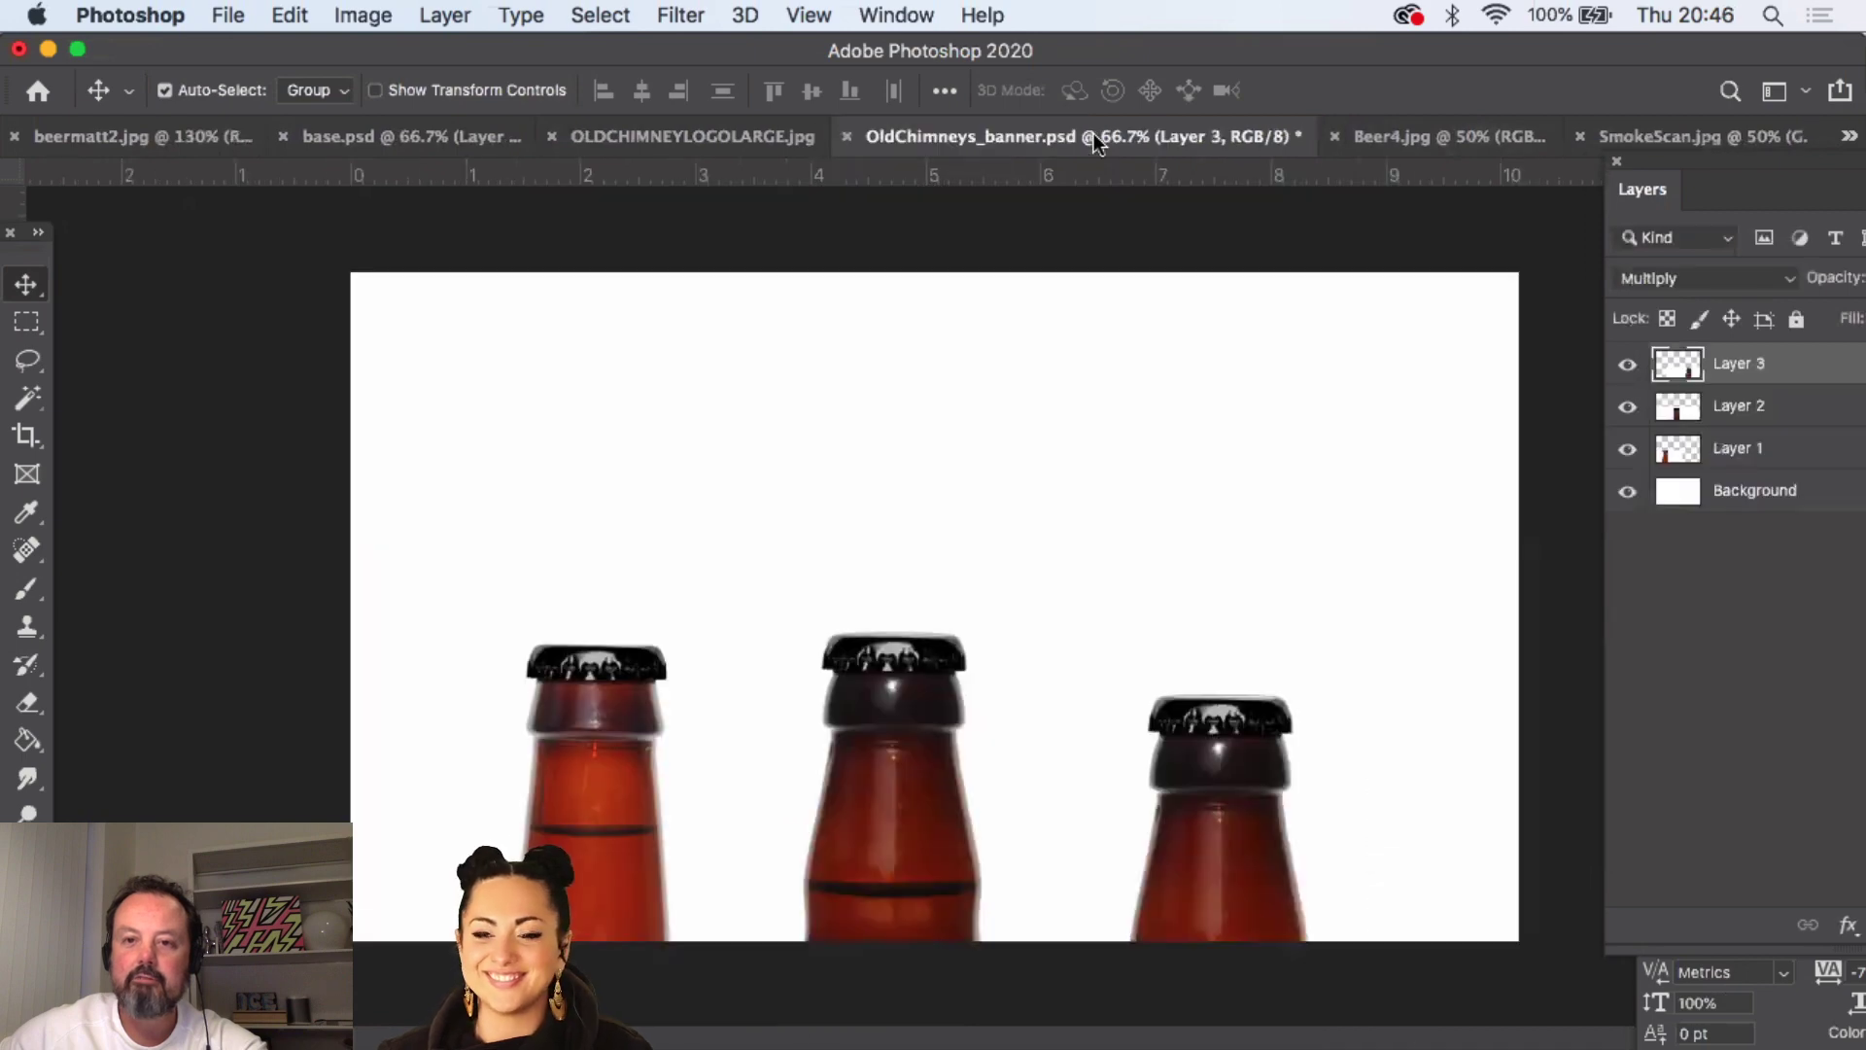
- Copy the whole Beer4.jpg bottle image into OldChimneys_banner.psd as a new layer
{"action": "left_click", "coordinate": [1431, 126]}
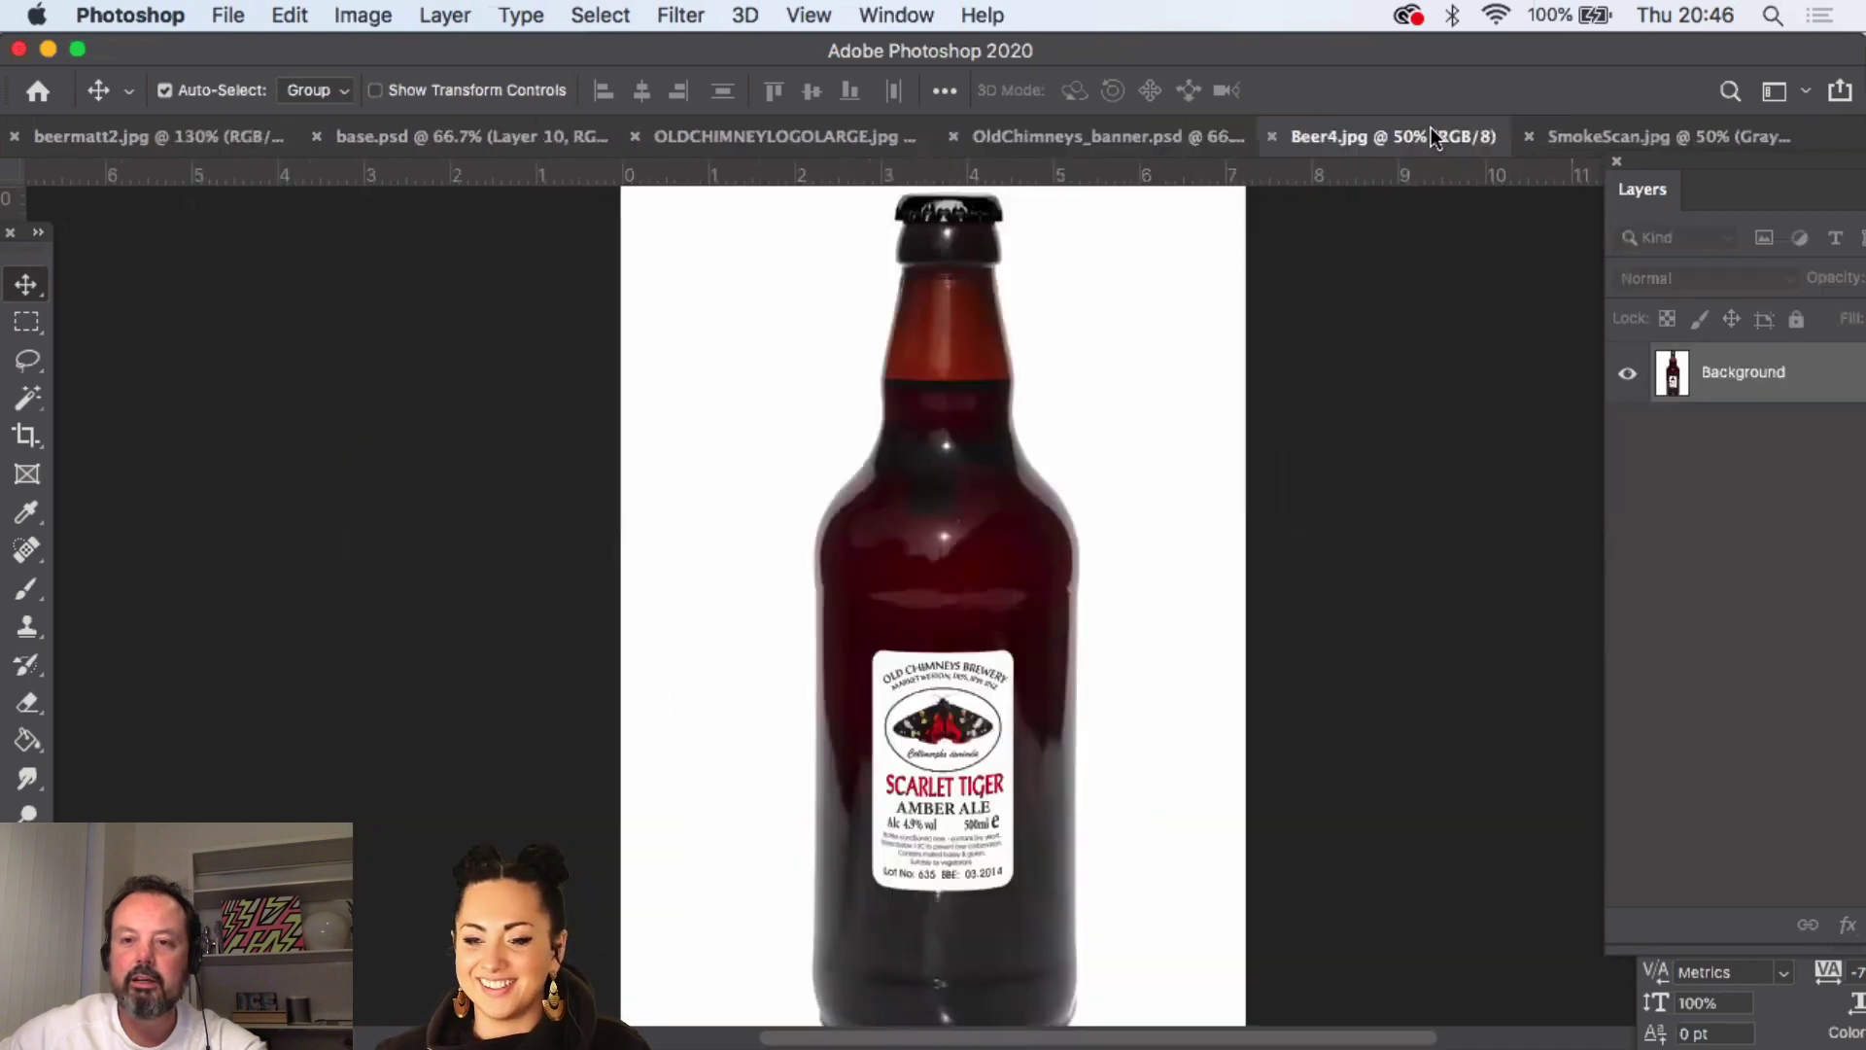
{"action": "left_click", "coordinate": [1157, 136]}
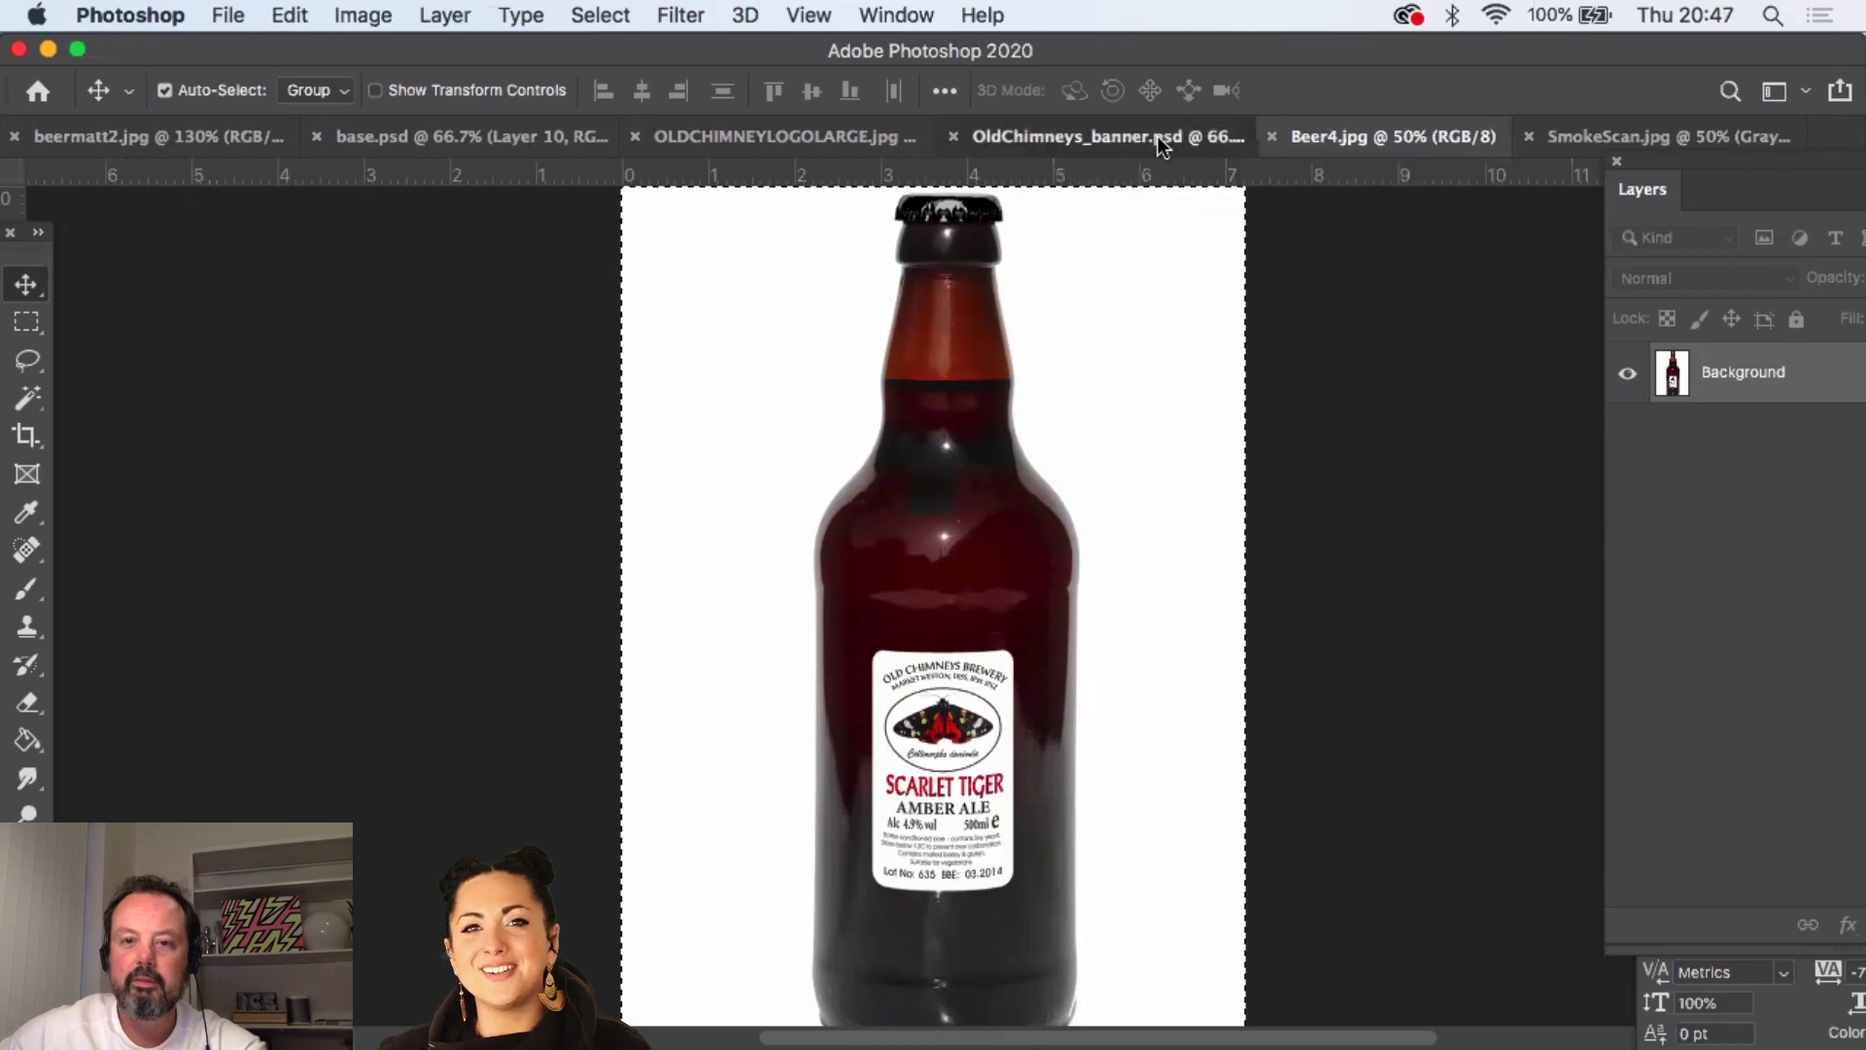
{"action": "key", "text": "super+v"}
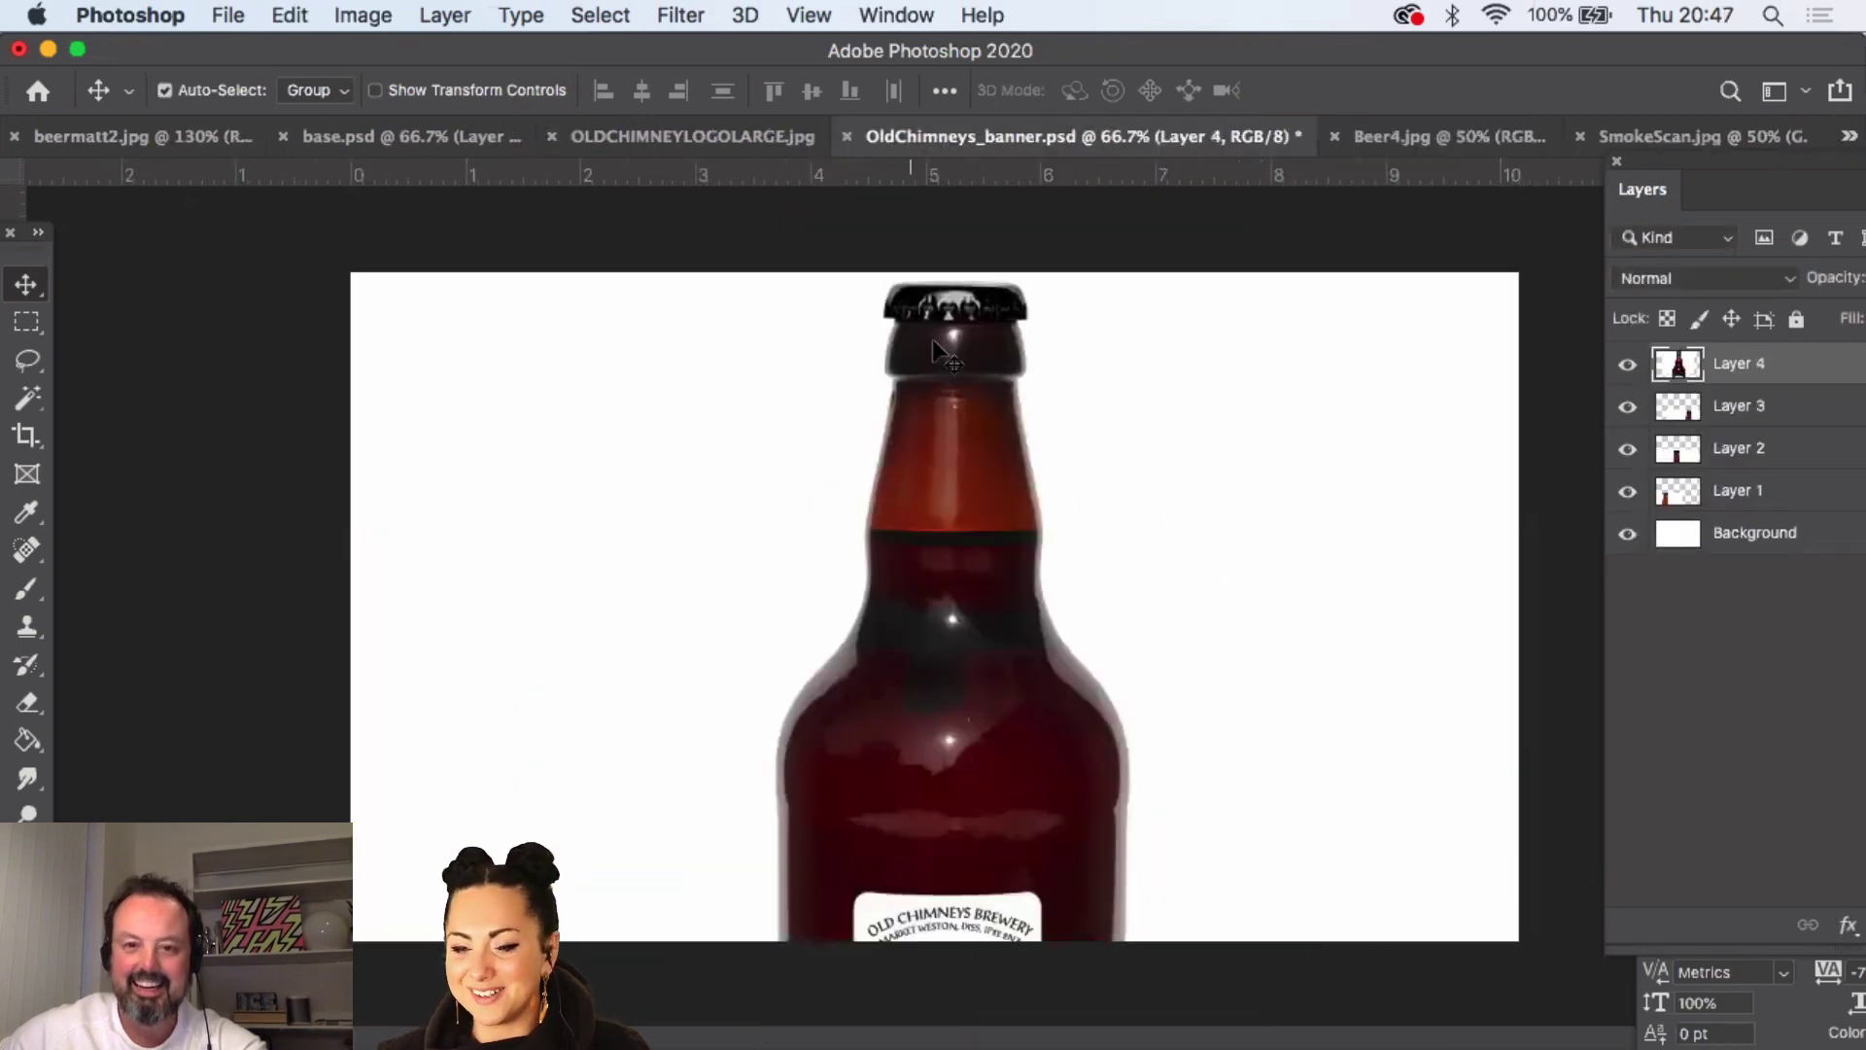
- Set the fourth bottle layer's blend mode to Multiply and move the bottle to the canvas's lower right edge, level with the third
{"action": "left_click", "coordinate": [1654, 278]}
{"action": "left_click", "coordinate": [1672, 354]}
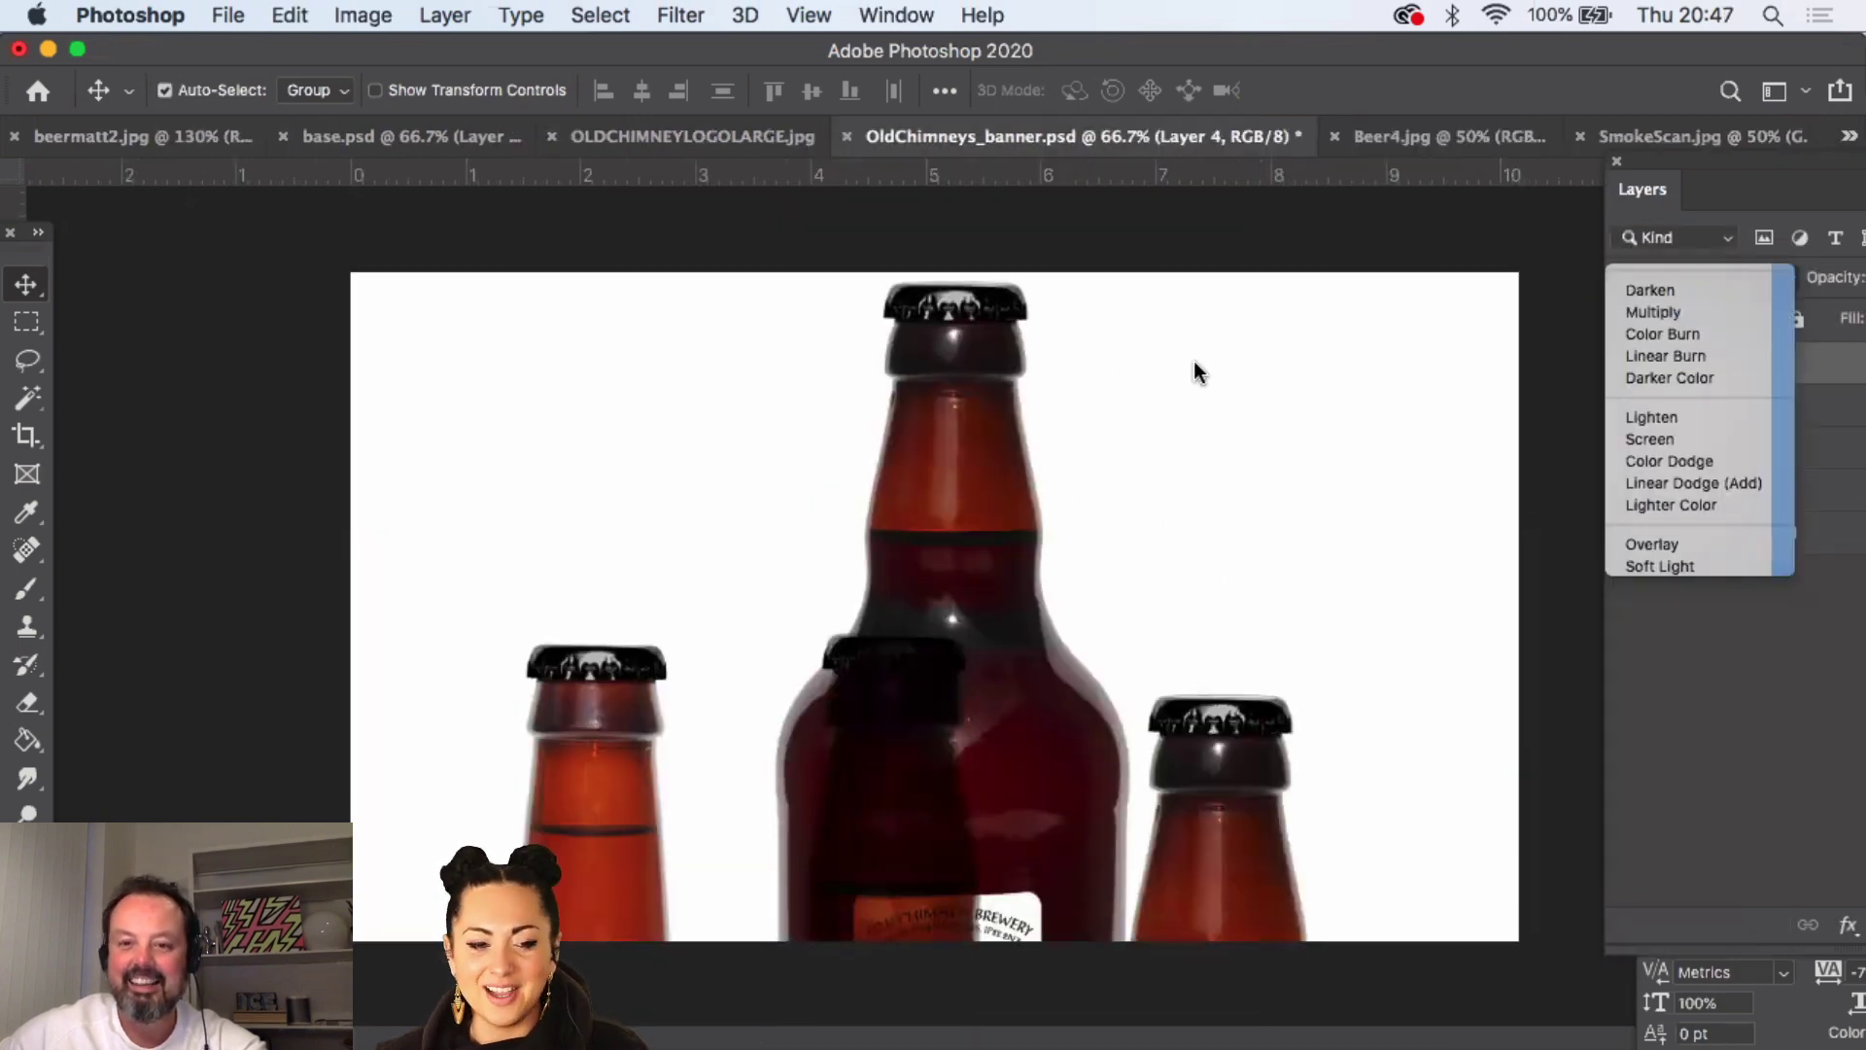
{"action": "left_click_drag", "start_coordinate": [975, 316], "coordinate": [1451, 724]}
{"action": "key", "text": "alt+shift+bracketleft"}
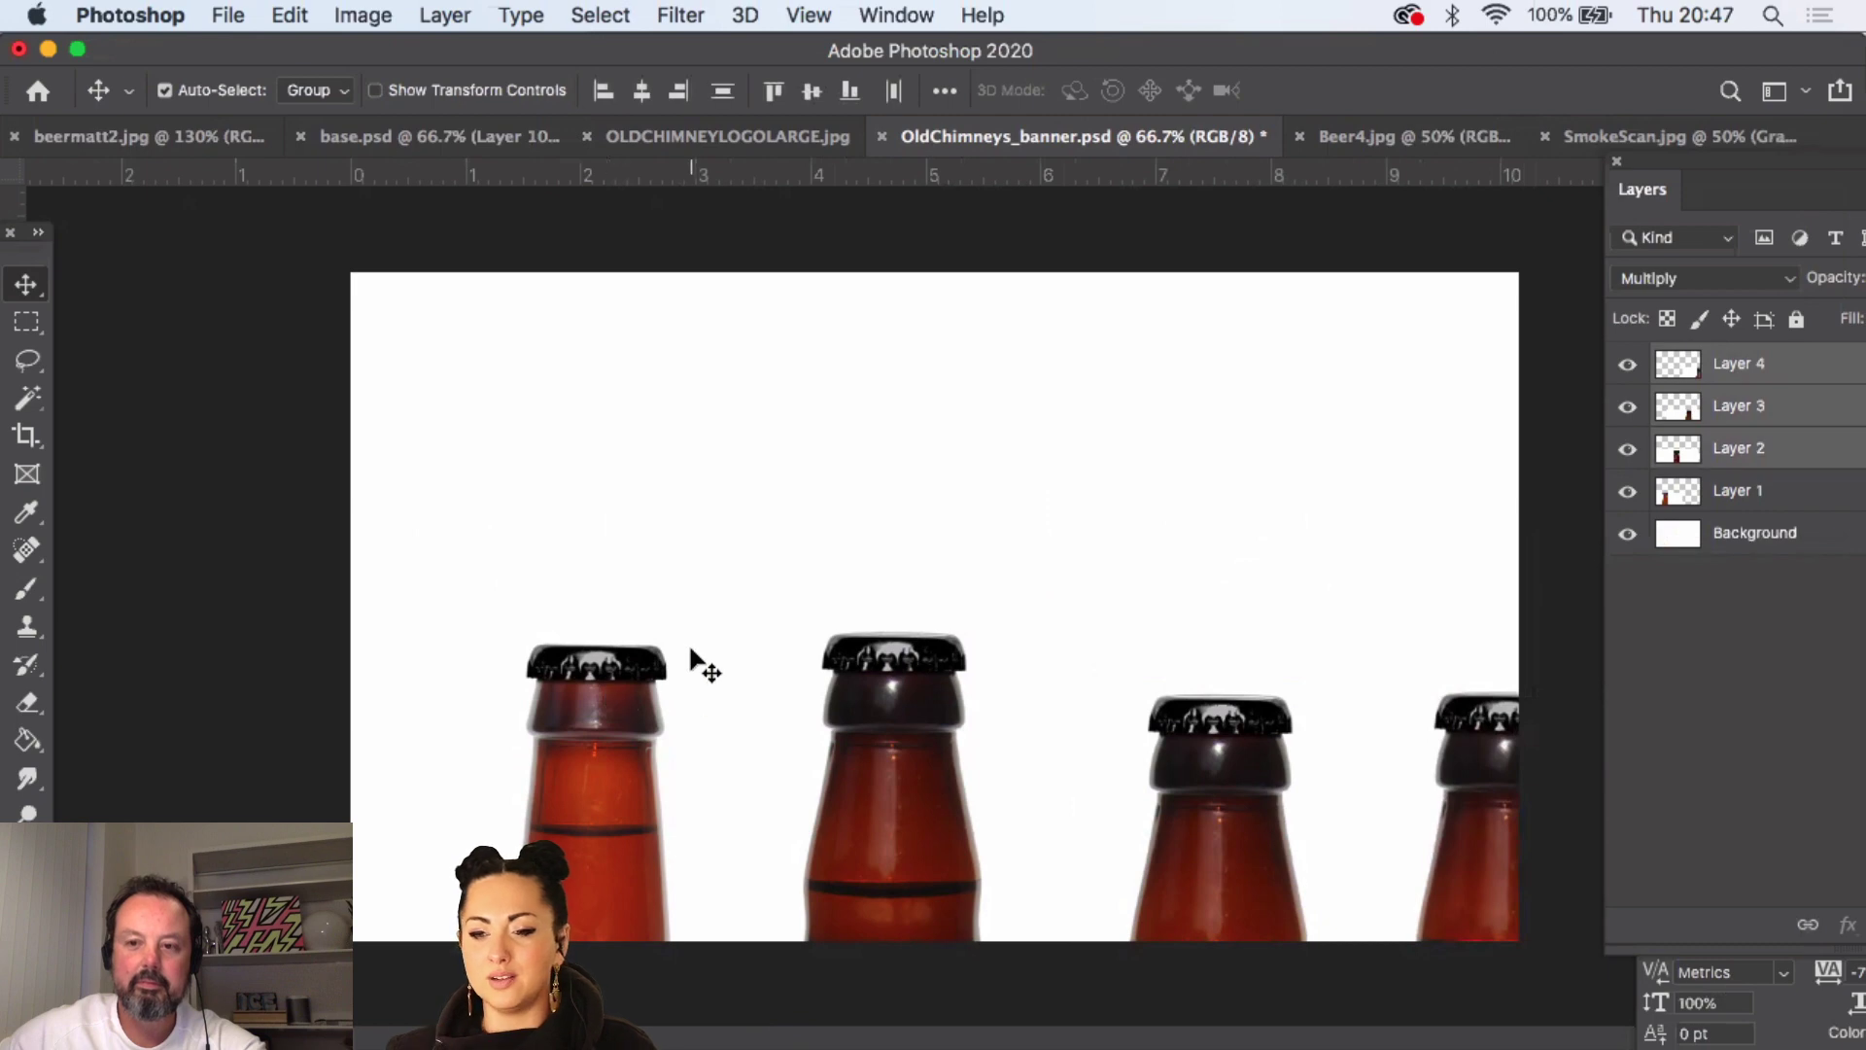
{"action": "left_click_drag", "start_coordinate": [601, 676], "coordinate": [548, 678]}
{"action": "key", "text": "super+z"}
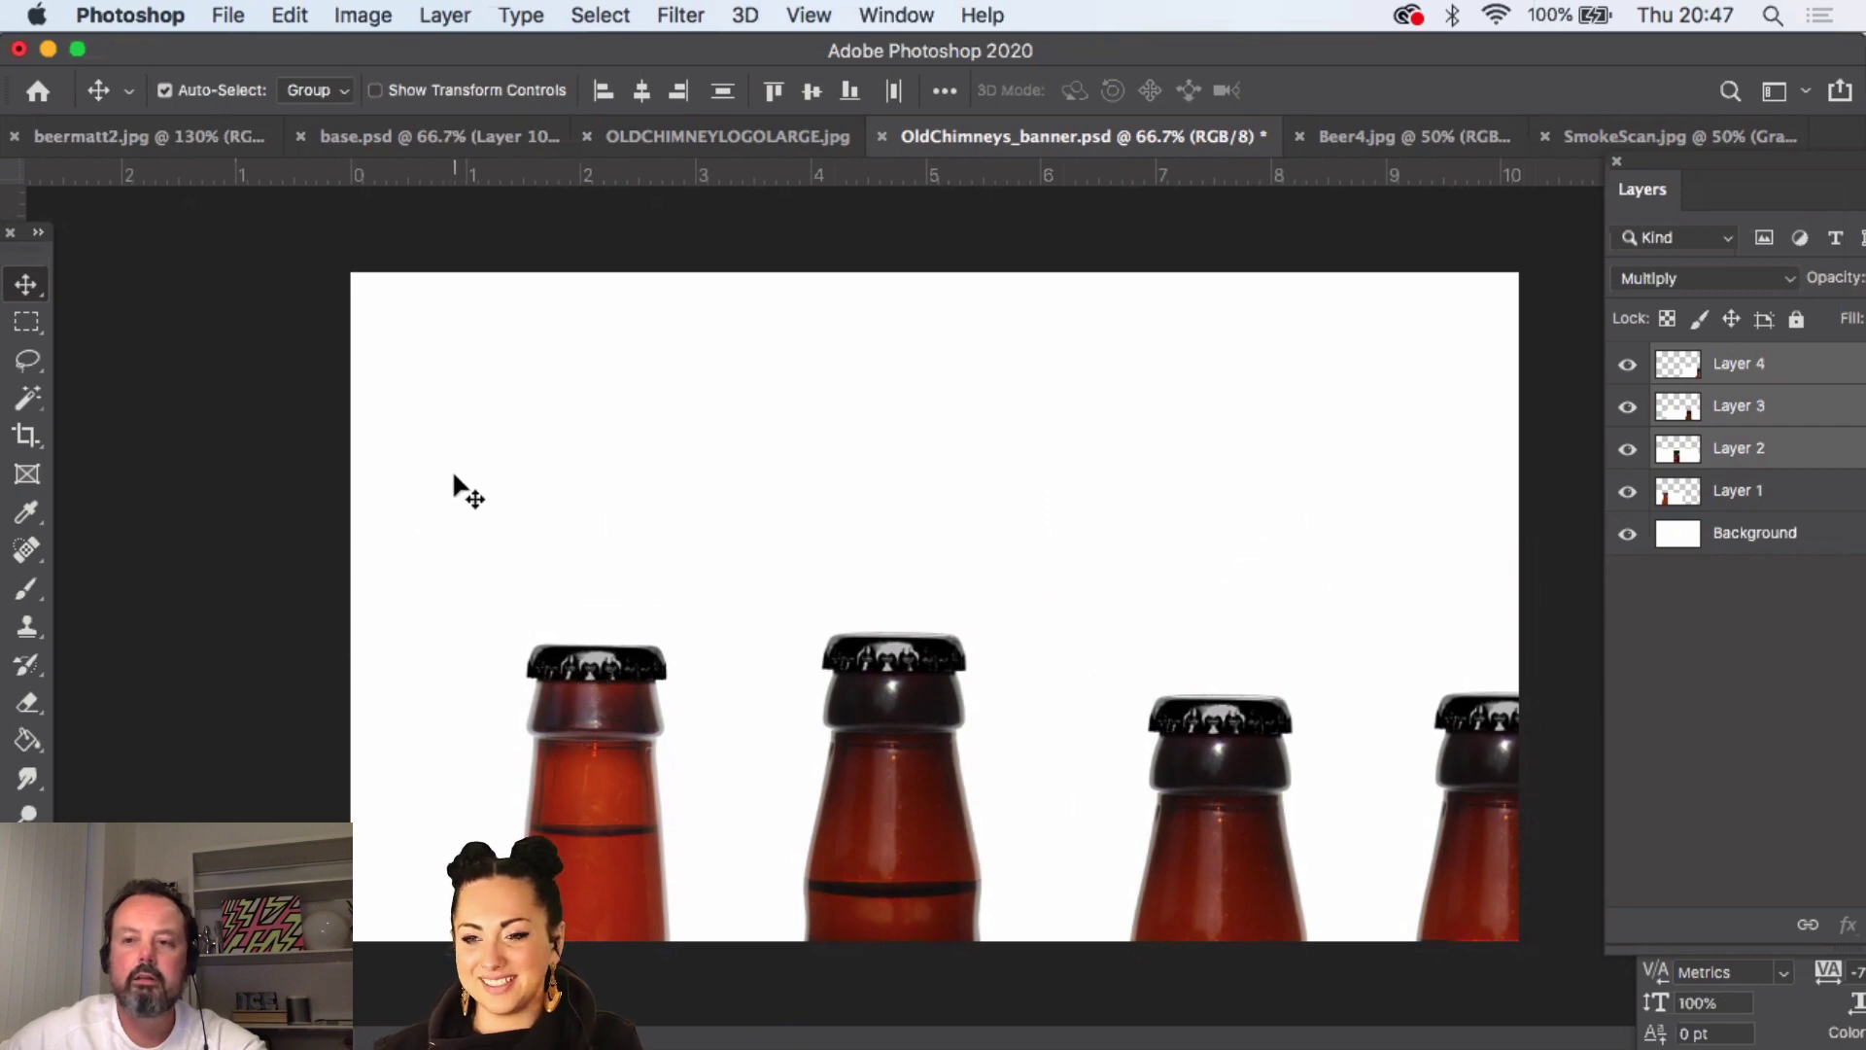
{"action": "left_click", "coordinate": [583, 684]}
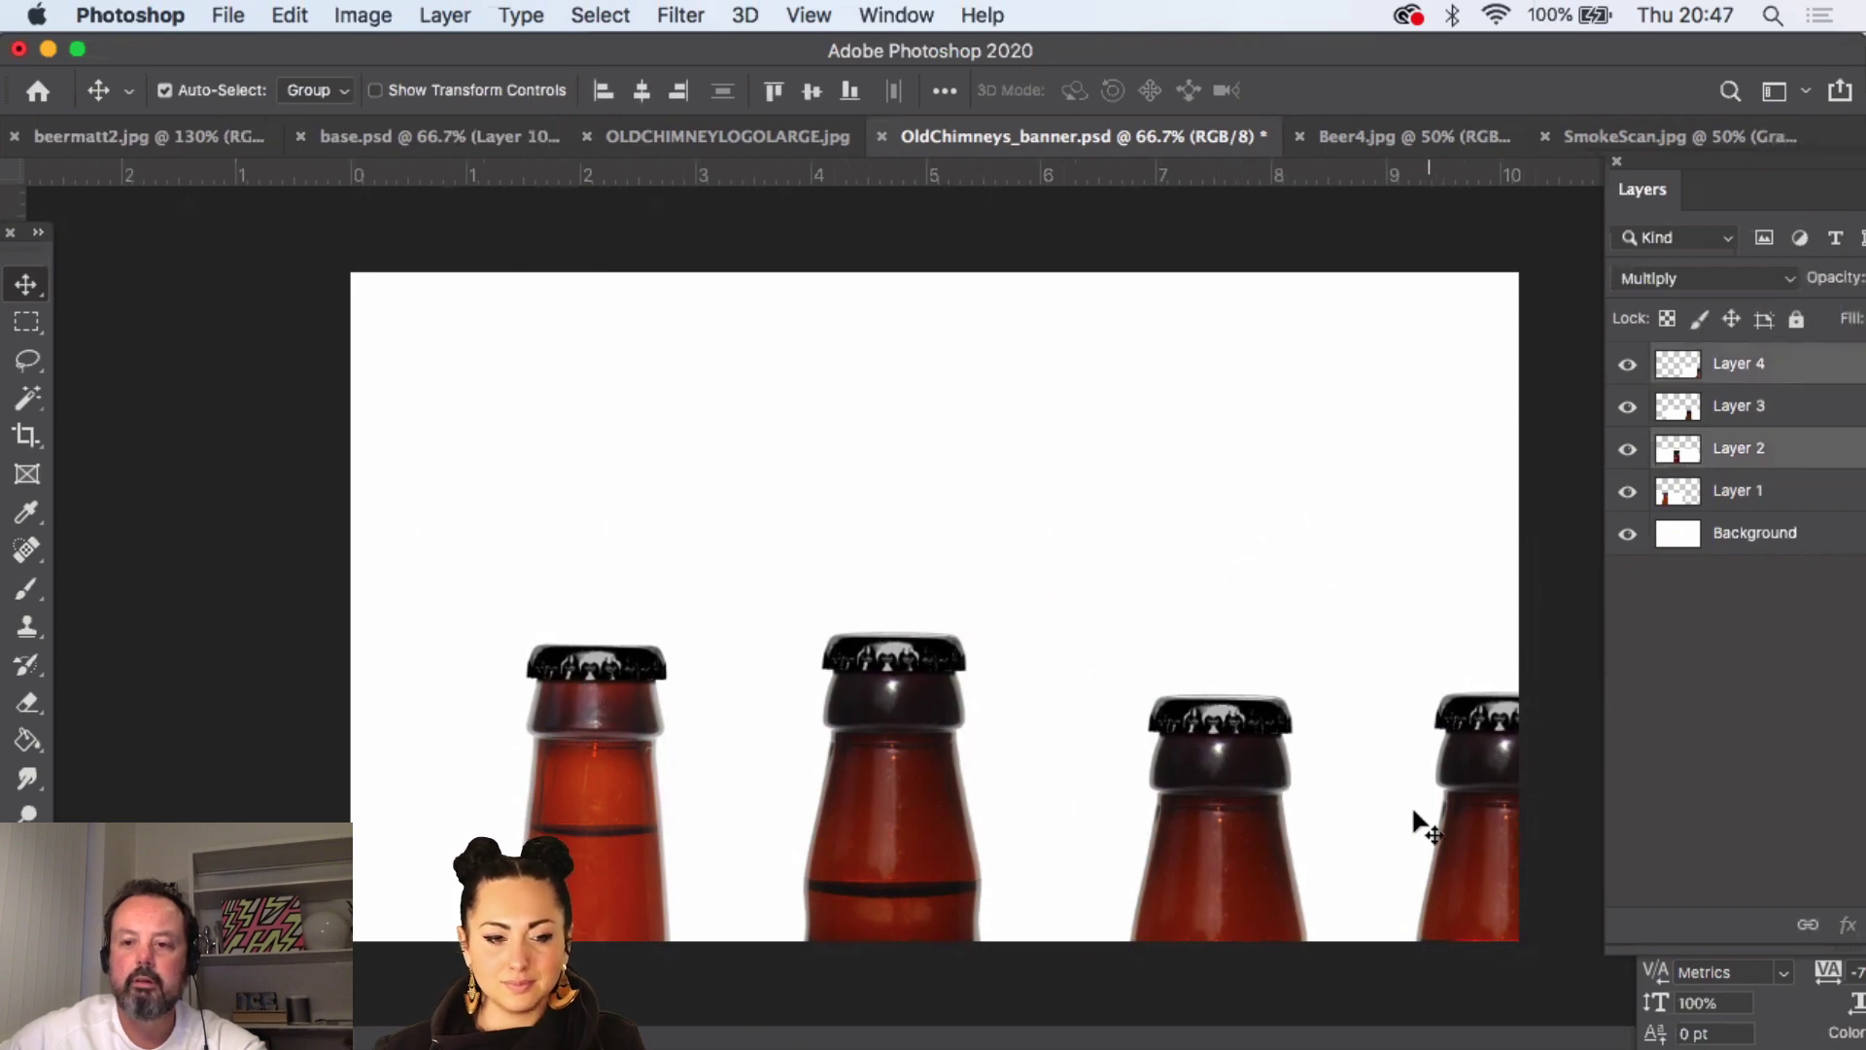
- Select Layer 1 through Layer 4 and move all four bottles together left and slightly down so they fit within the canvas
{"action": "left_click", "coordinate": [1738, 367]}
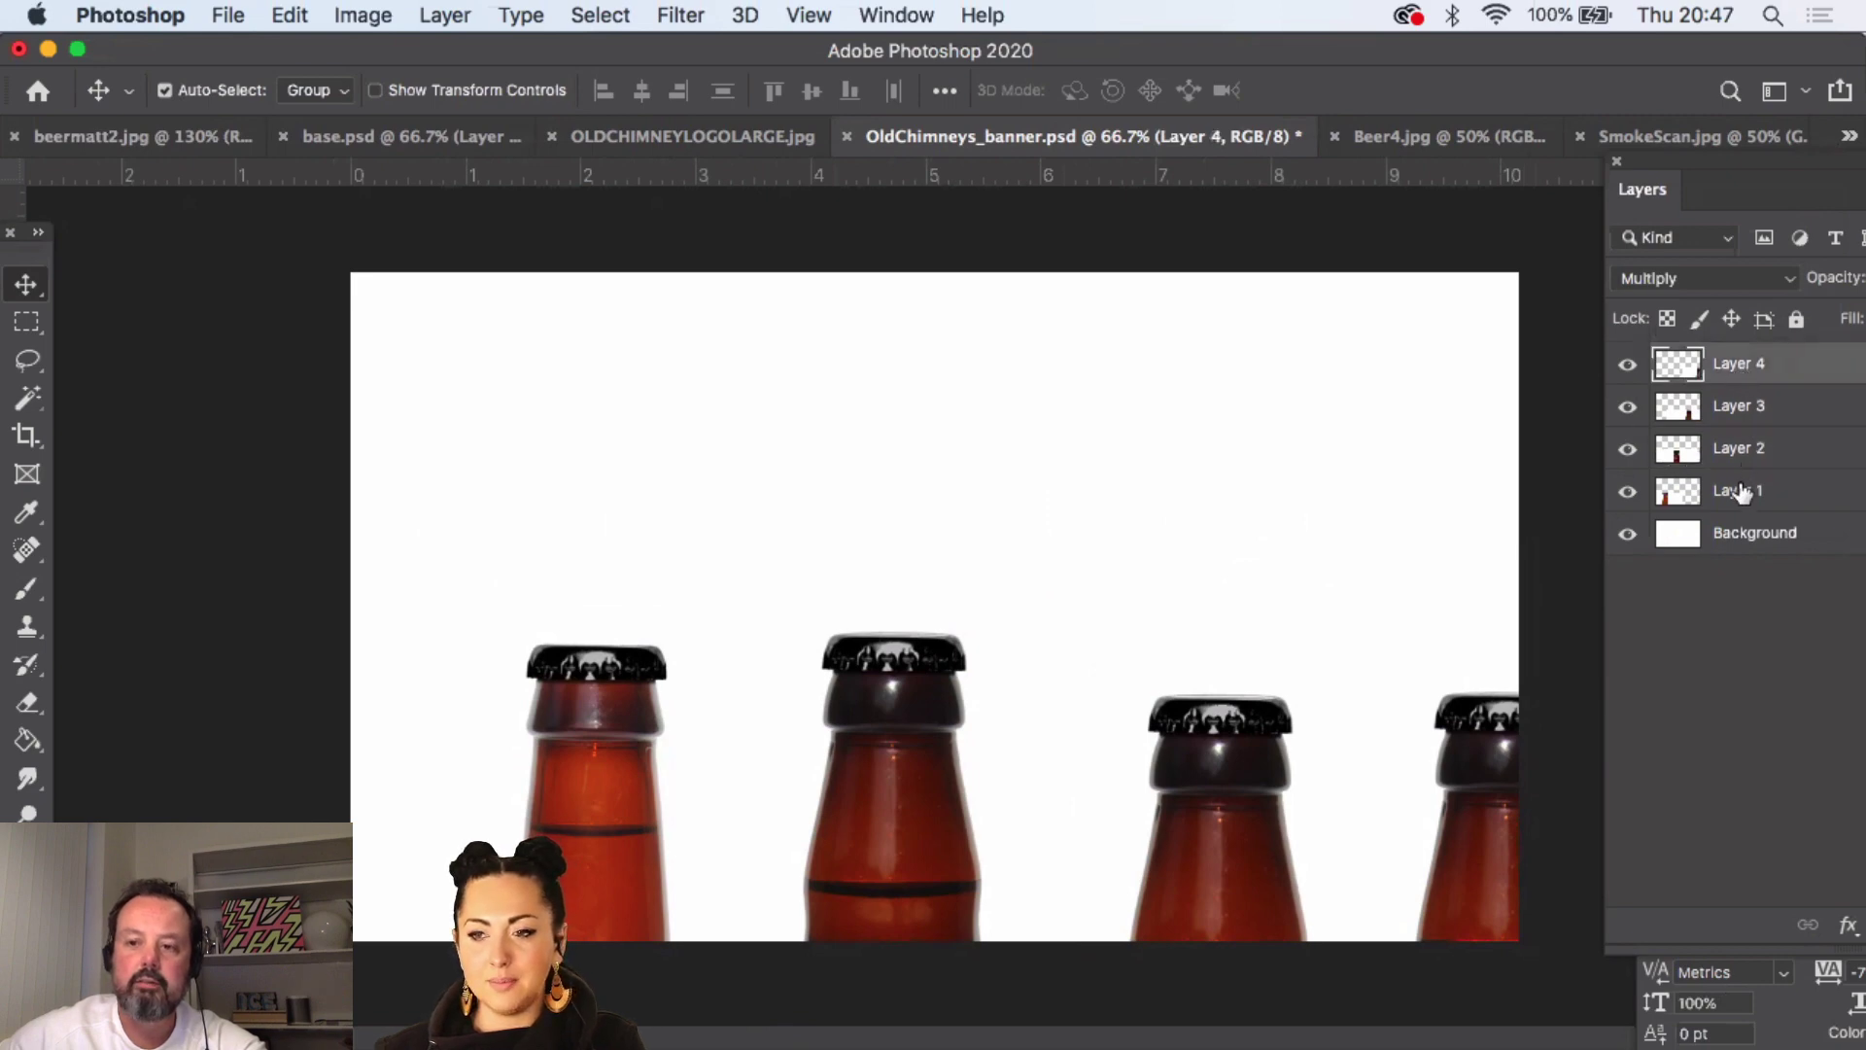
{"action": "left_click", "coordinate": [1739, 490], "text": "shift"}
{"action": "left_click_drag", "start_coordinate": [1292, 762], "coordinate": [1151, 767]}
{"action": "left_click", "coordinate": [290, 14]}
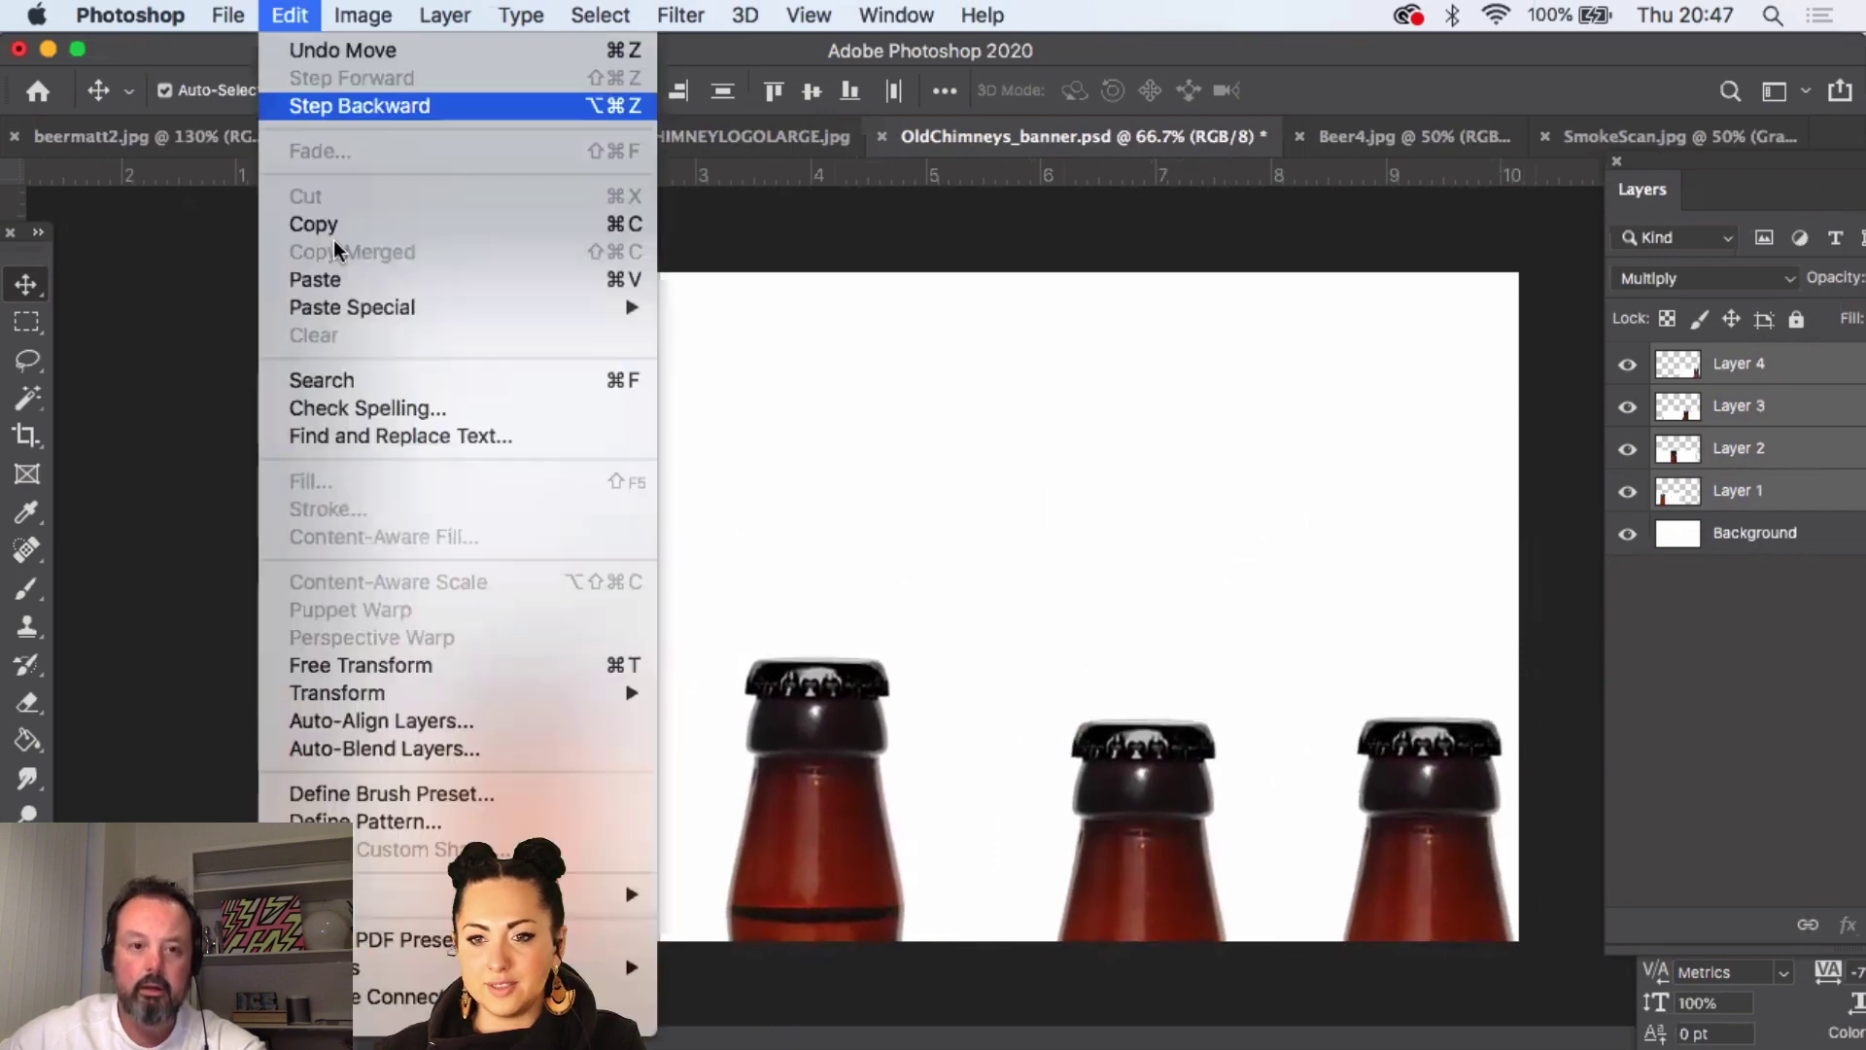
{"action": "mouse_move", "coordinate": [511, 694]}
{"action": "left_click", "coordinate": [727, 570]}
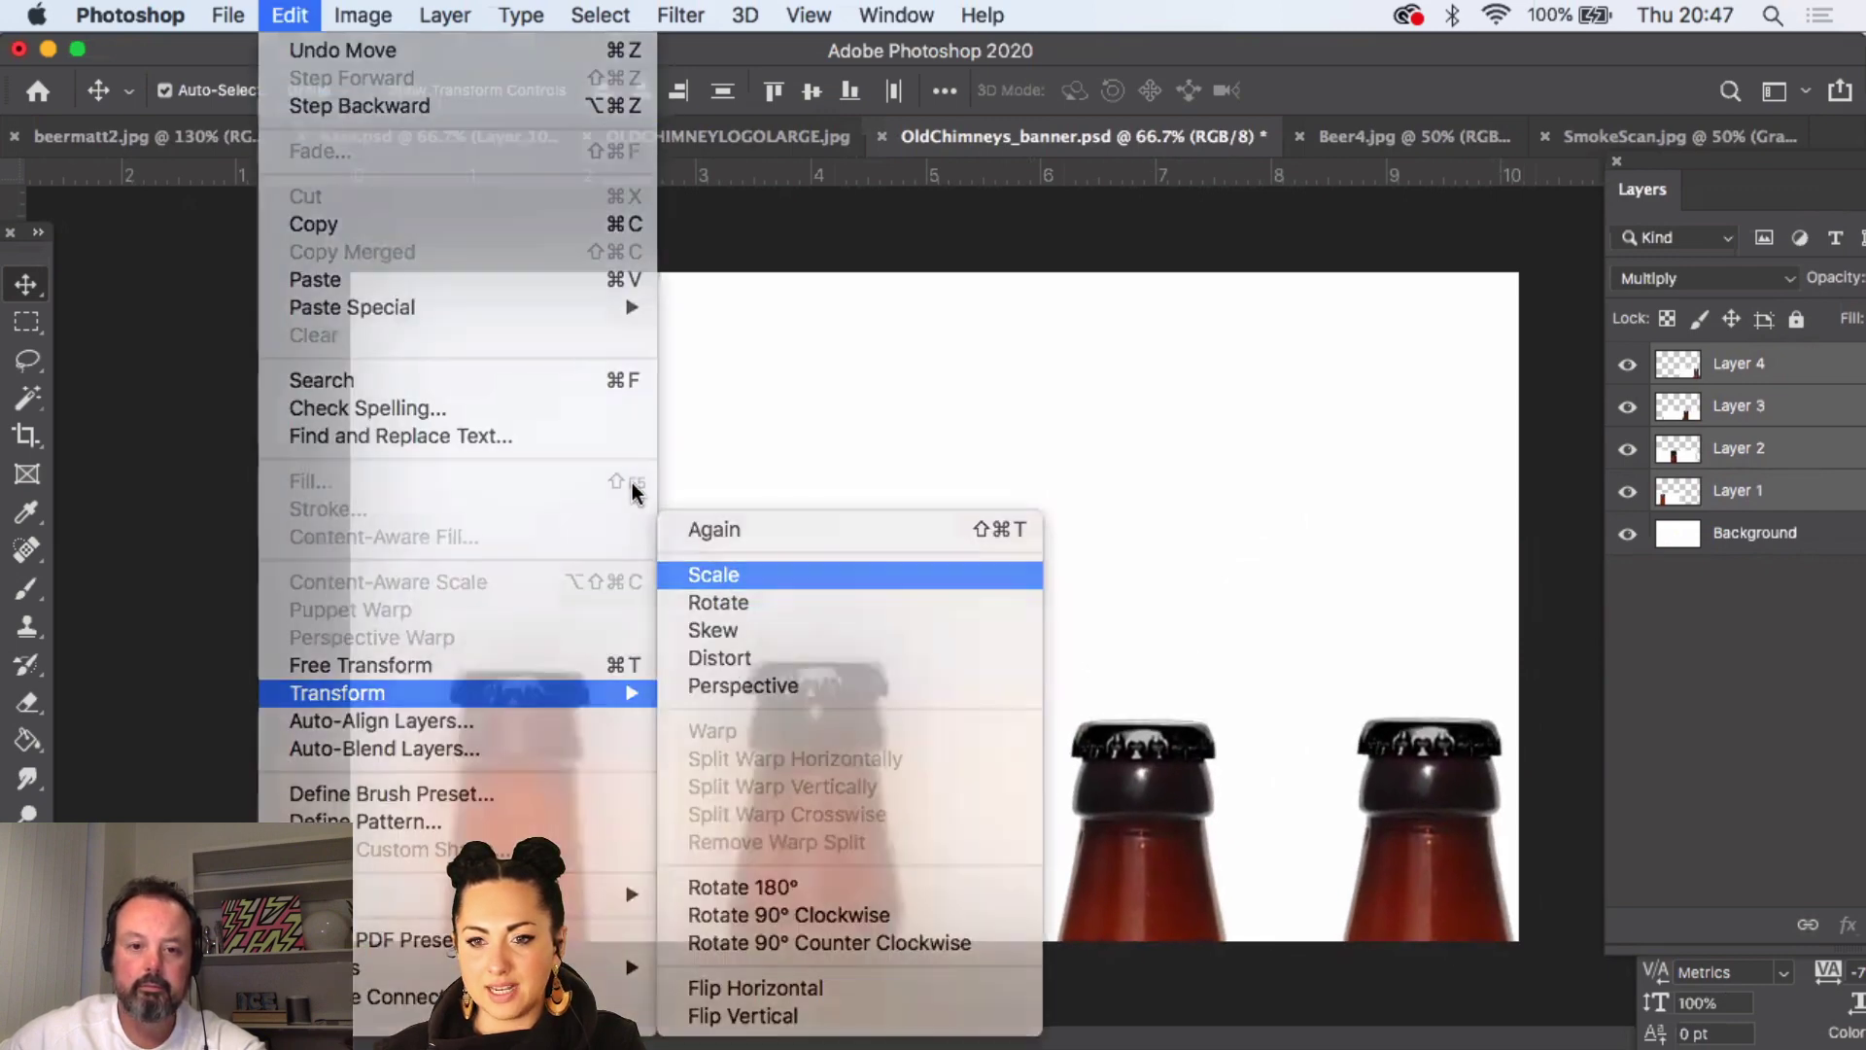
{"action": "left_click_drag", "start_coordinate": [60, 647], "coordinate": [540, 710]}
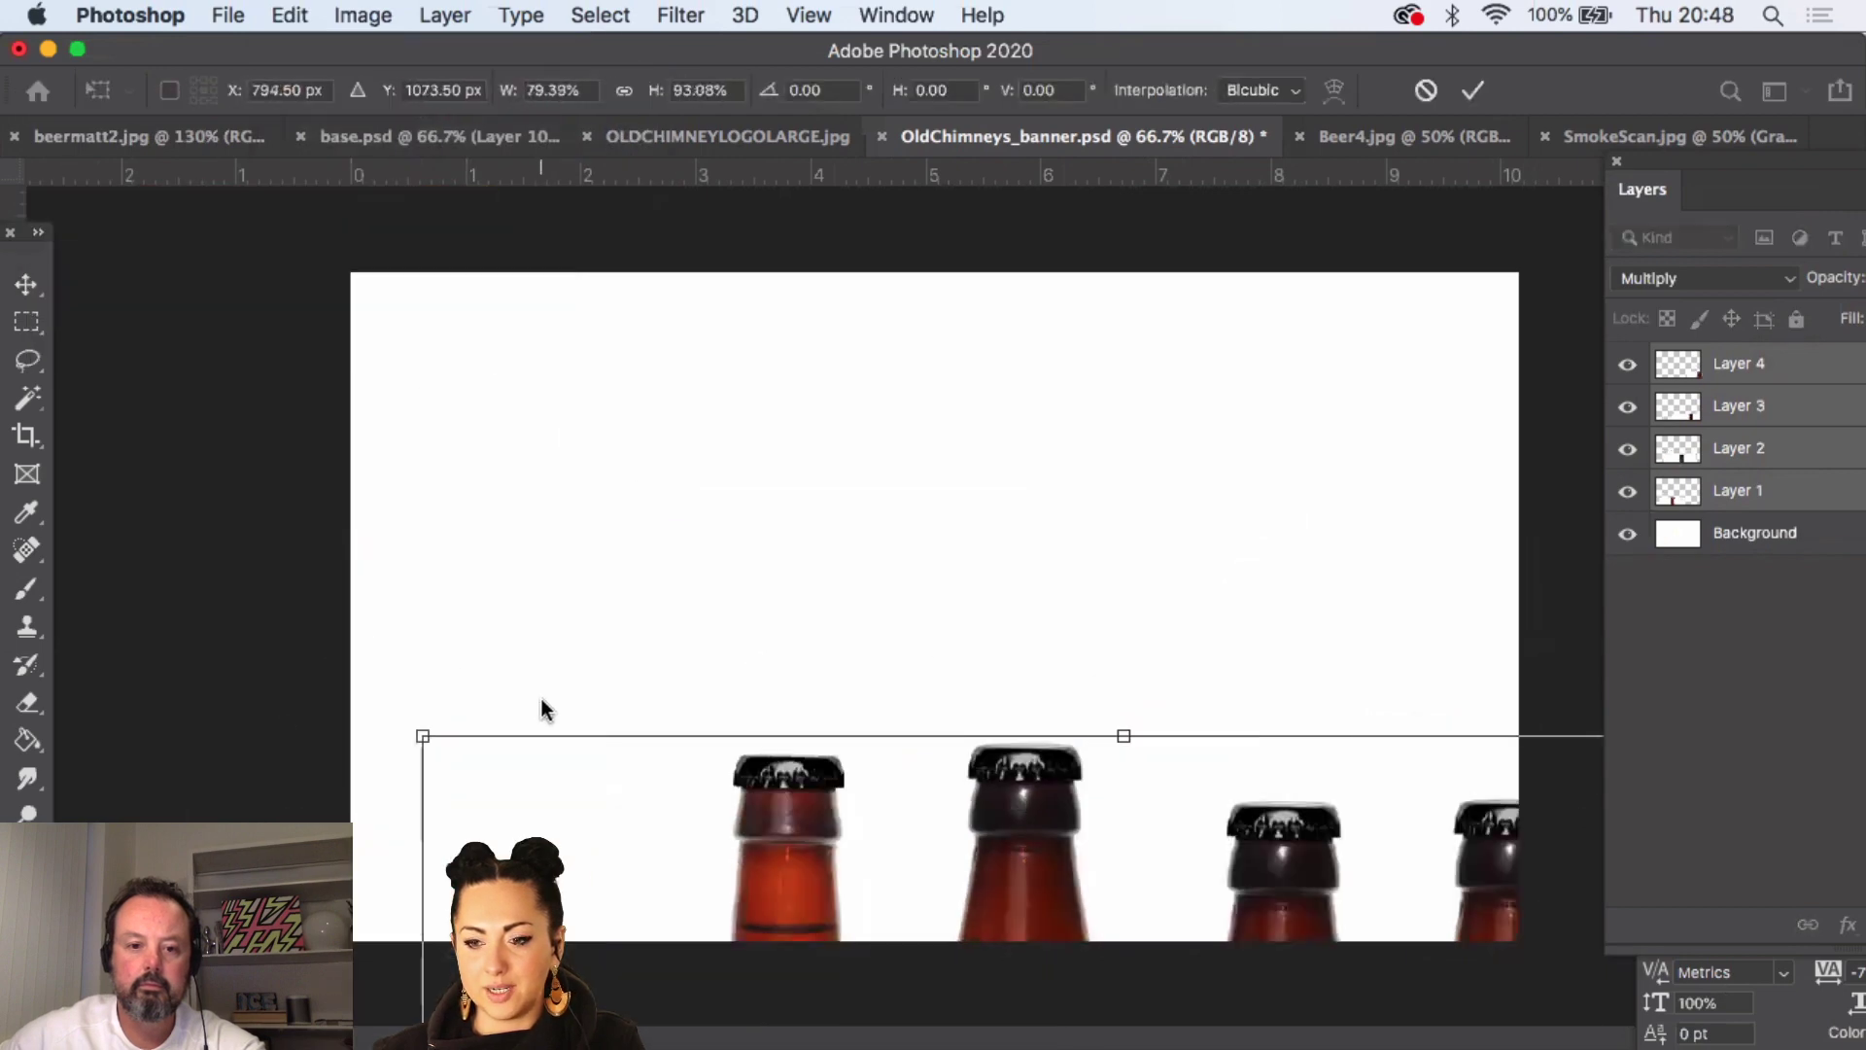
{"action": "key", "text": "super+z"}
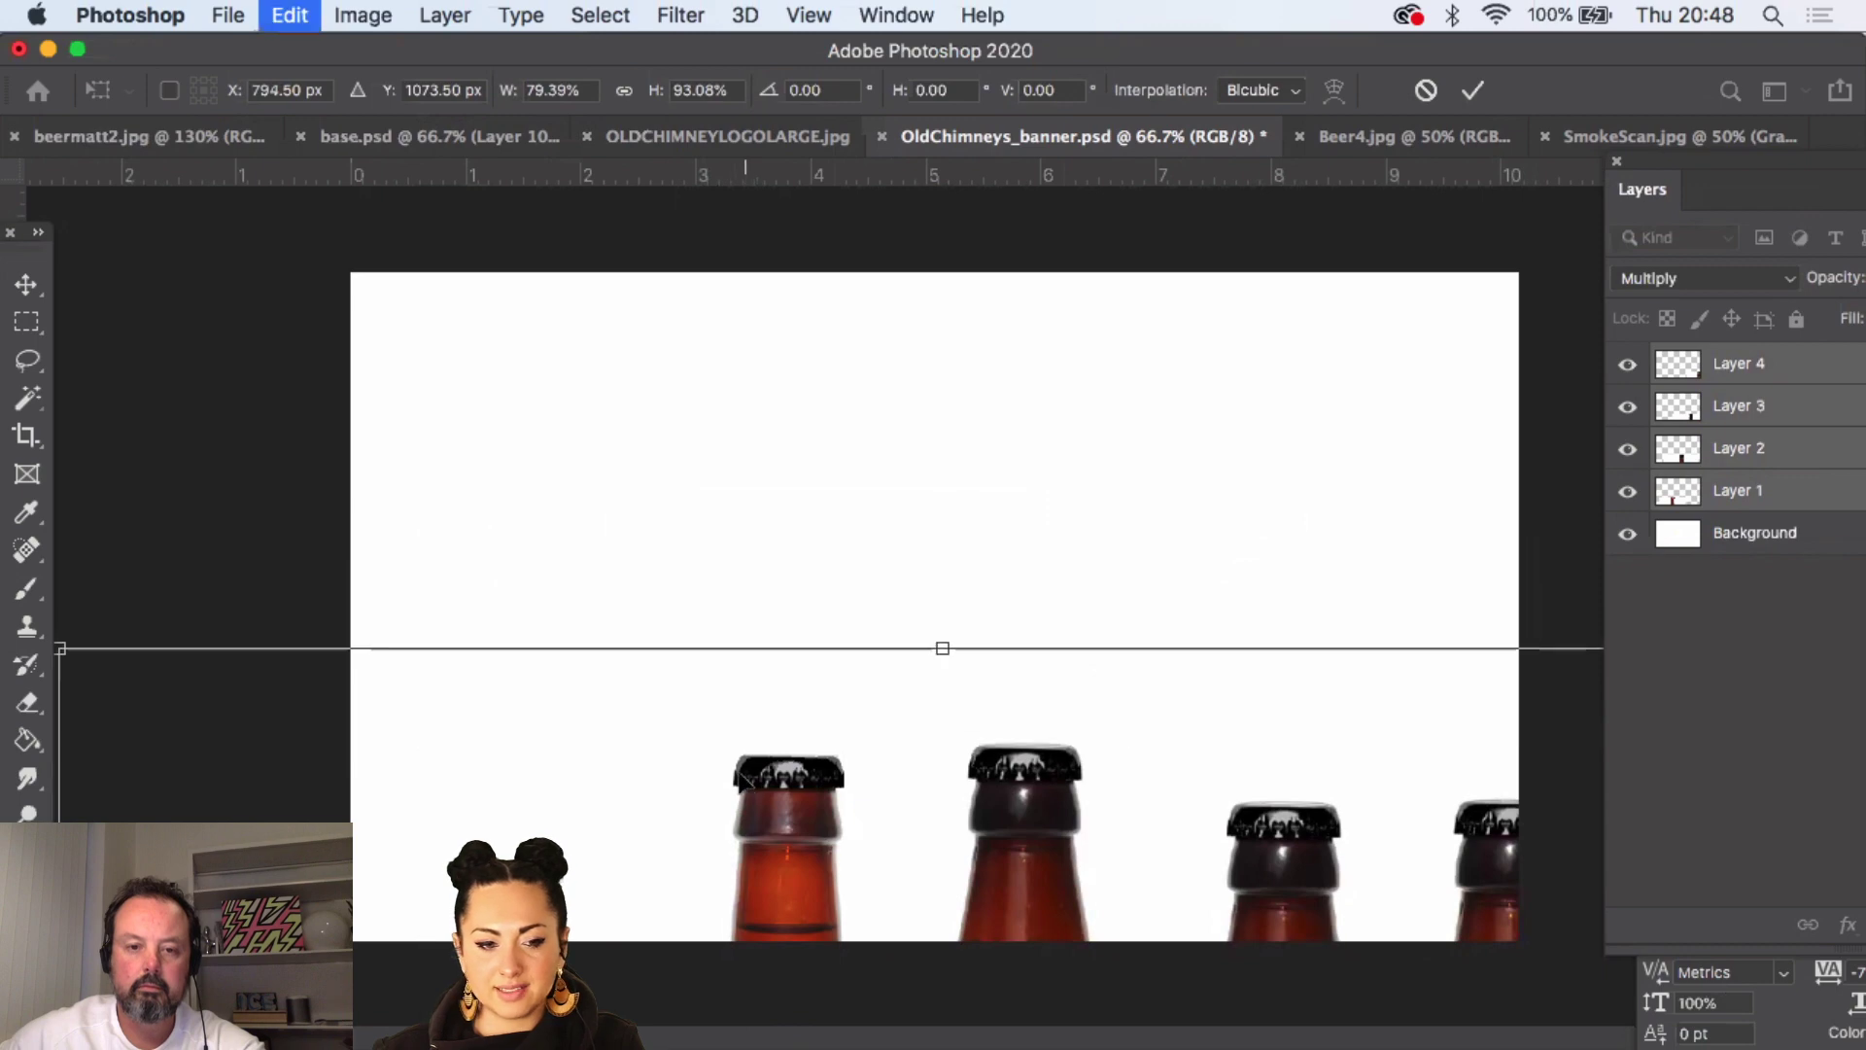
{"action": "key", "text": "Escape"}
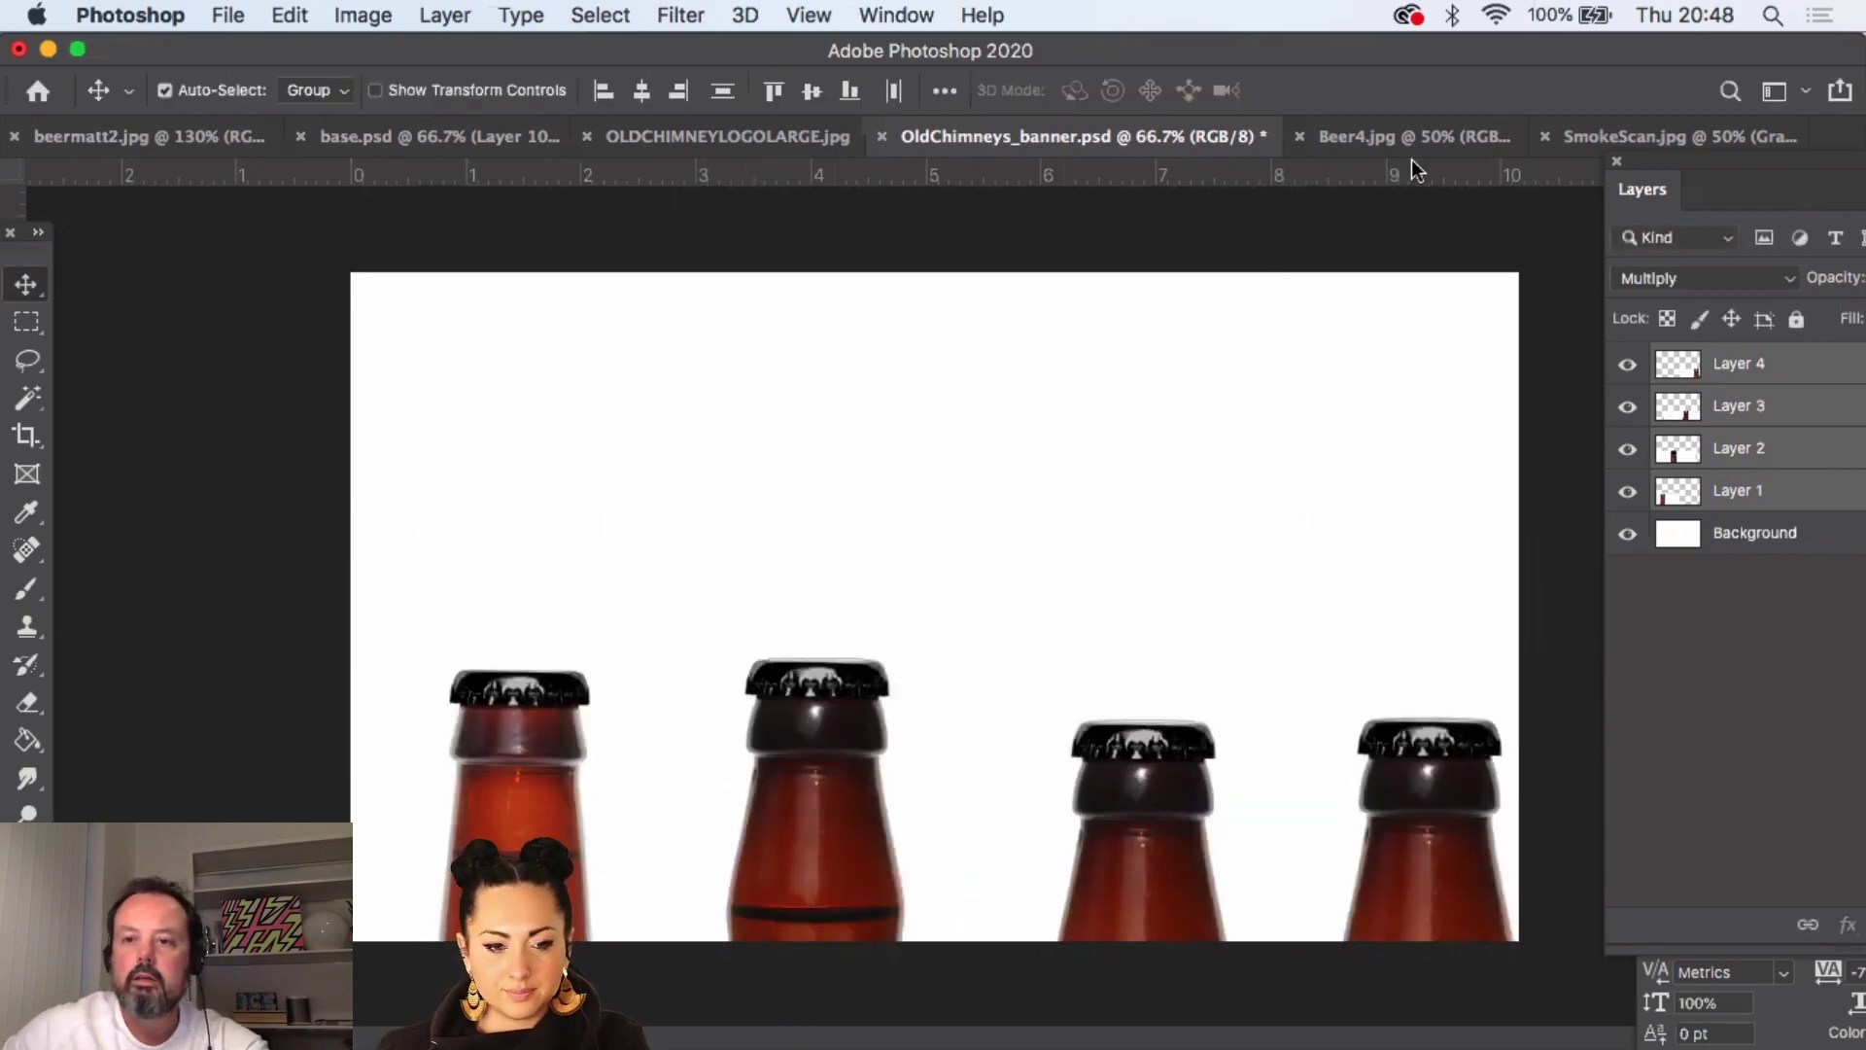
- Close the Beer4.jpg source image and return to OldChimneys_banner.psd
{"action": "left_click", "coordinate": [1418, 134]}
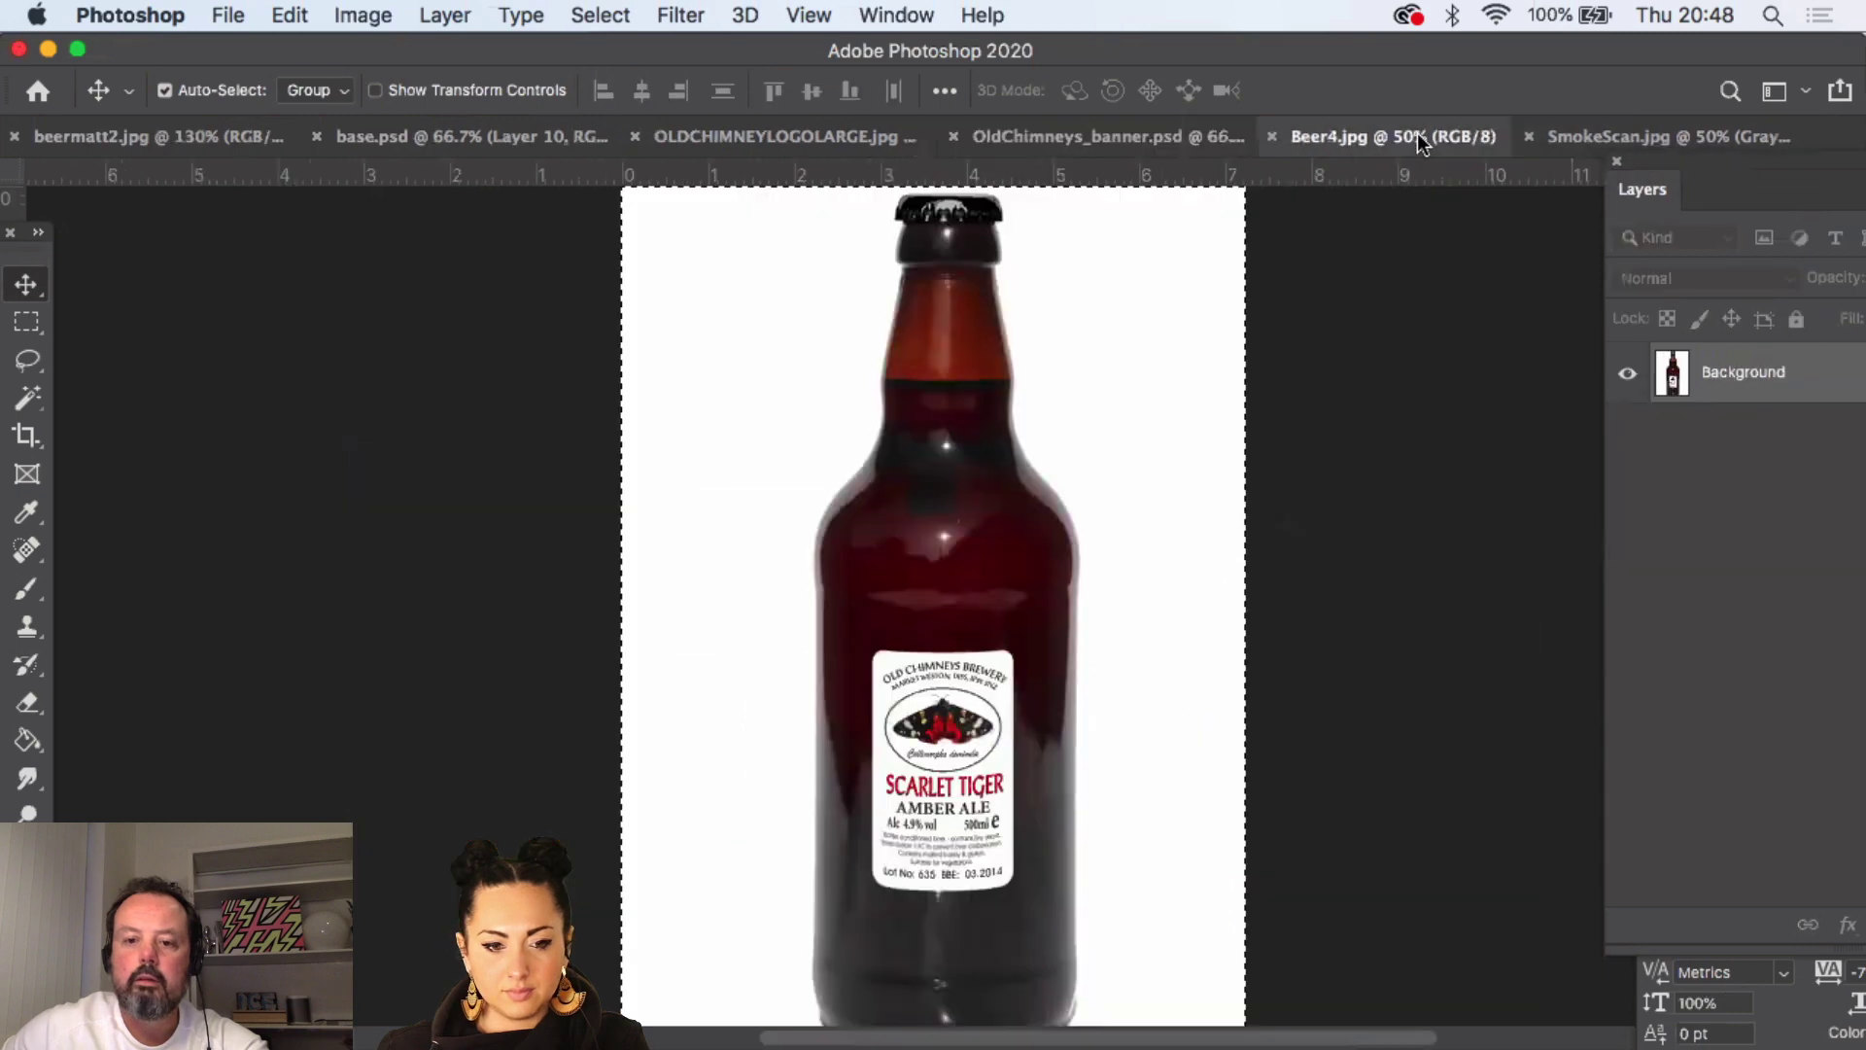
{"action": "left_click", "coordinate": [1272, 135]}
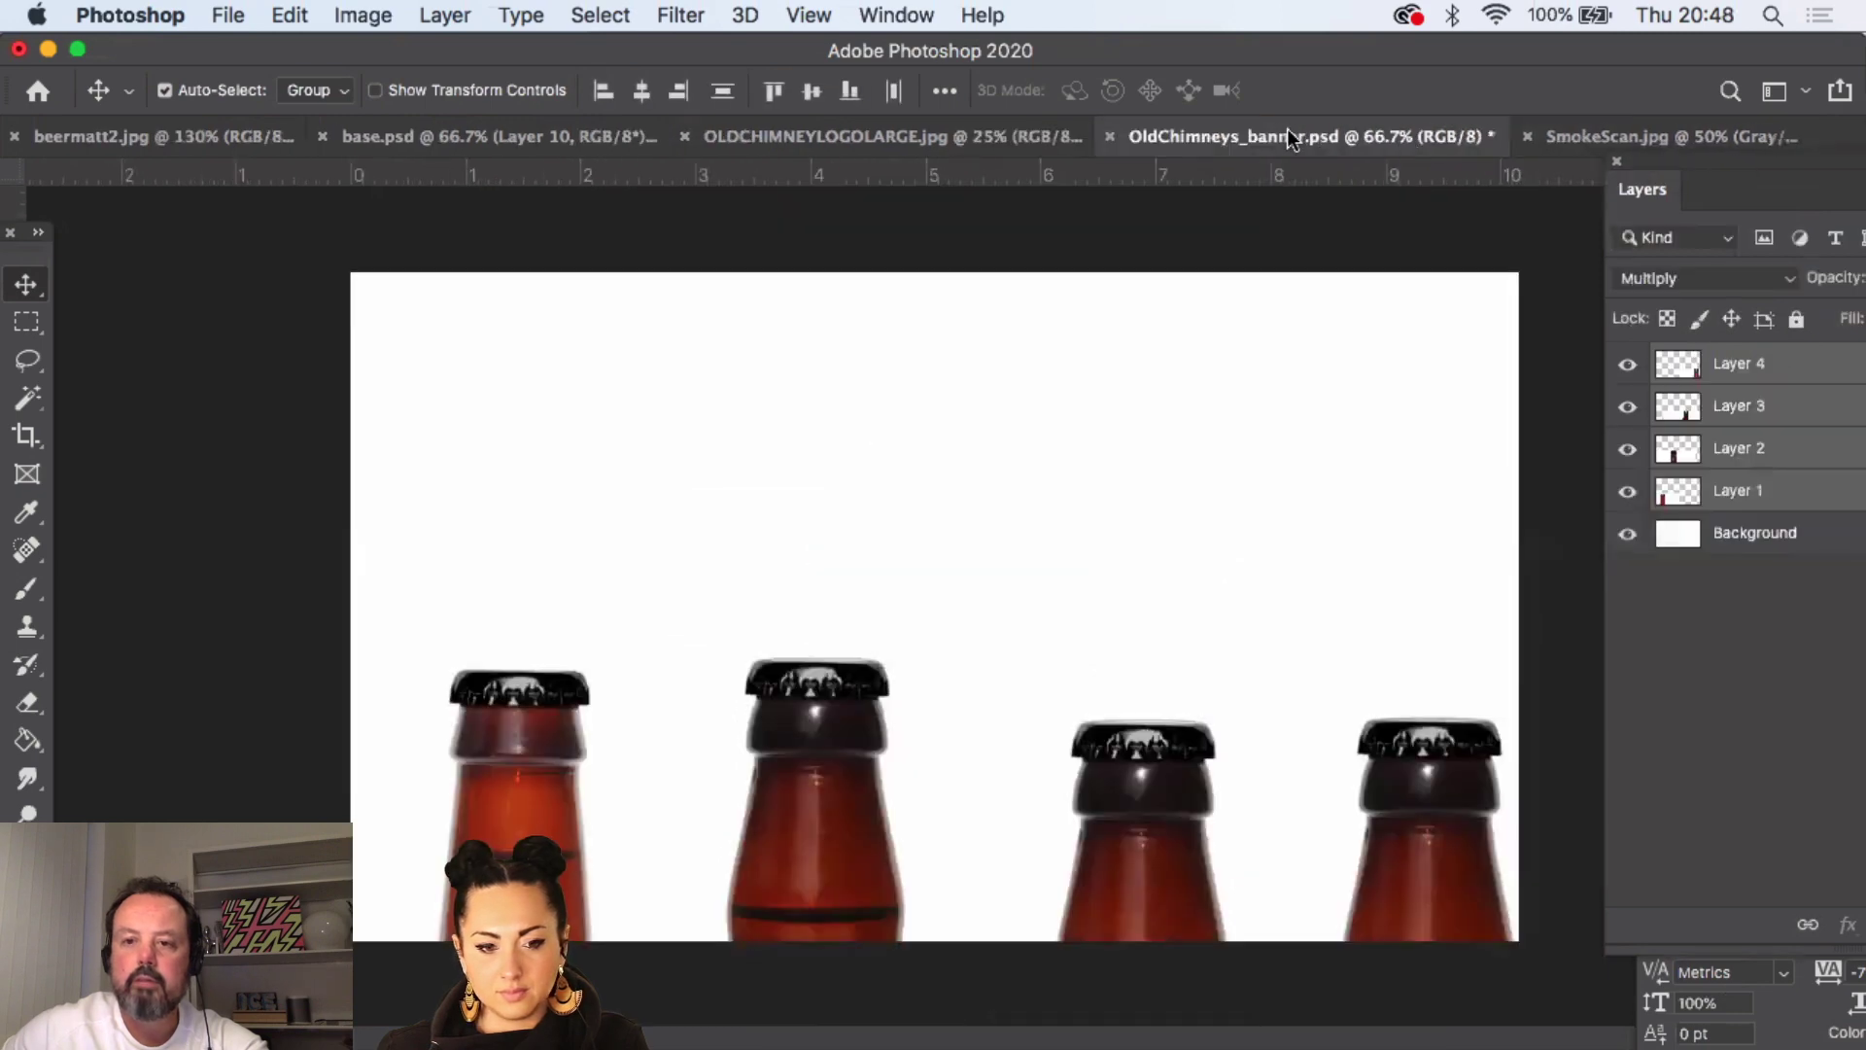
- Darken the hand-drawn smoke outline in SmokeScan.jpg with a Levels adjustment, setting the black input level to 123
{"action": "left_click", "coordinate": [1576, 136]}
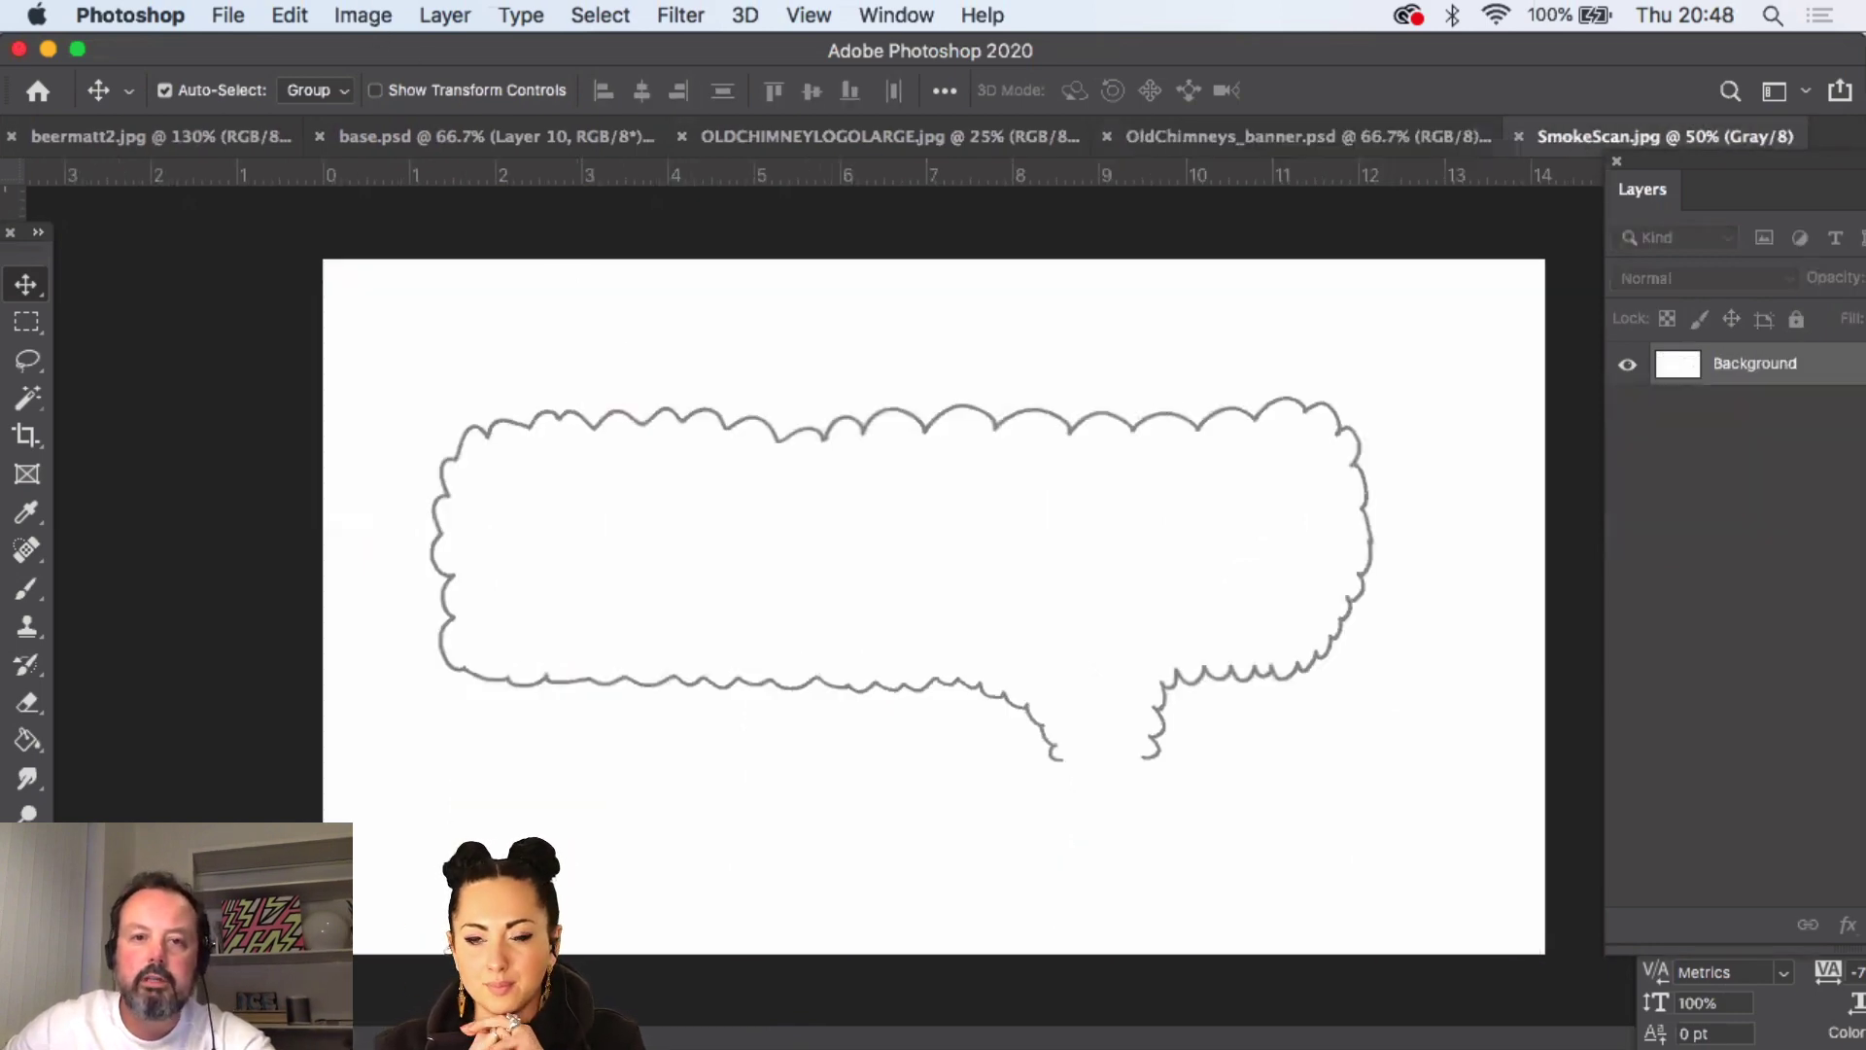
{"action": "left_click", "coordinate": [363, 14]}
{"action": "mouse_move", "coordinate": [365, 51]}
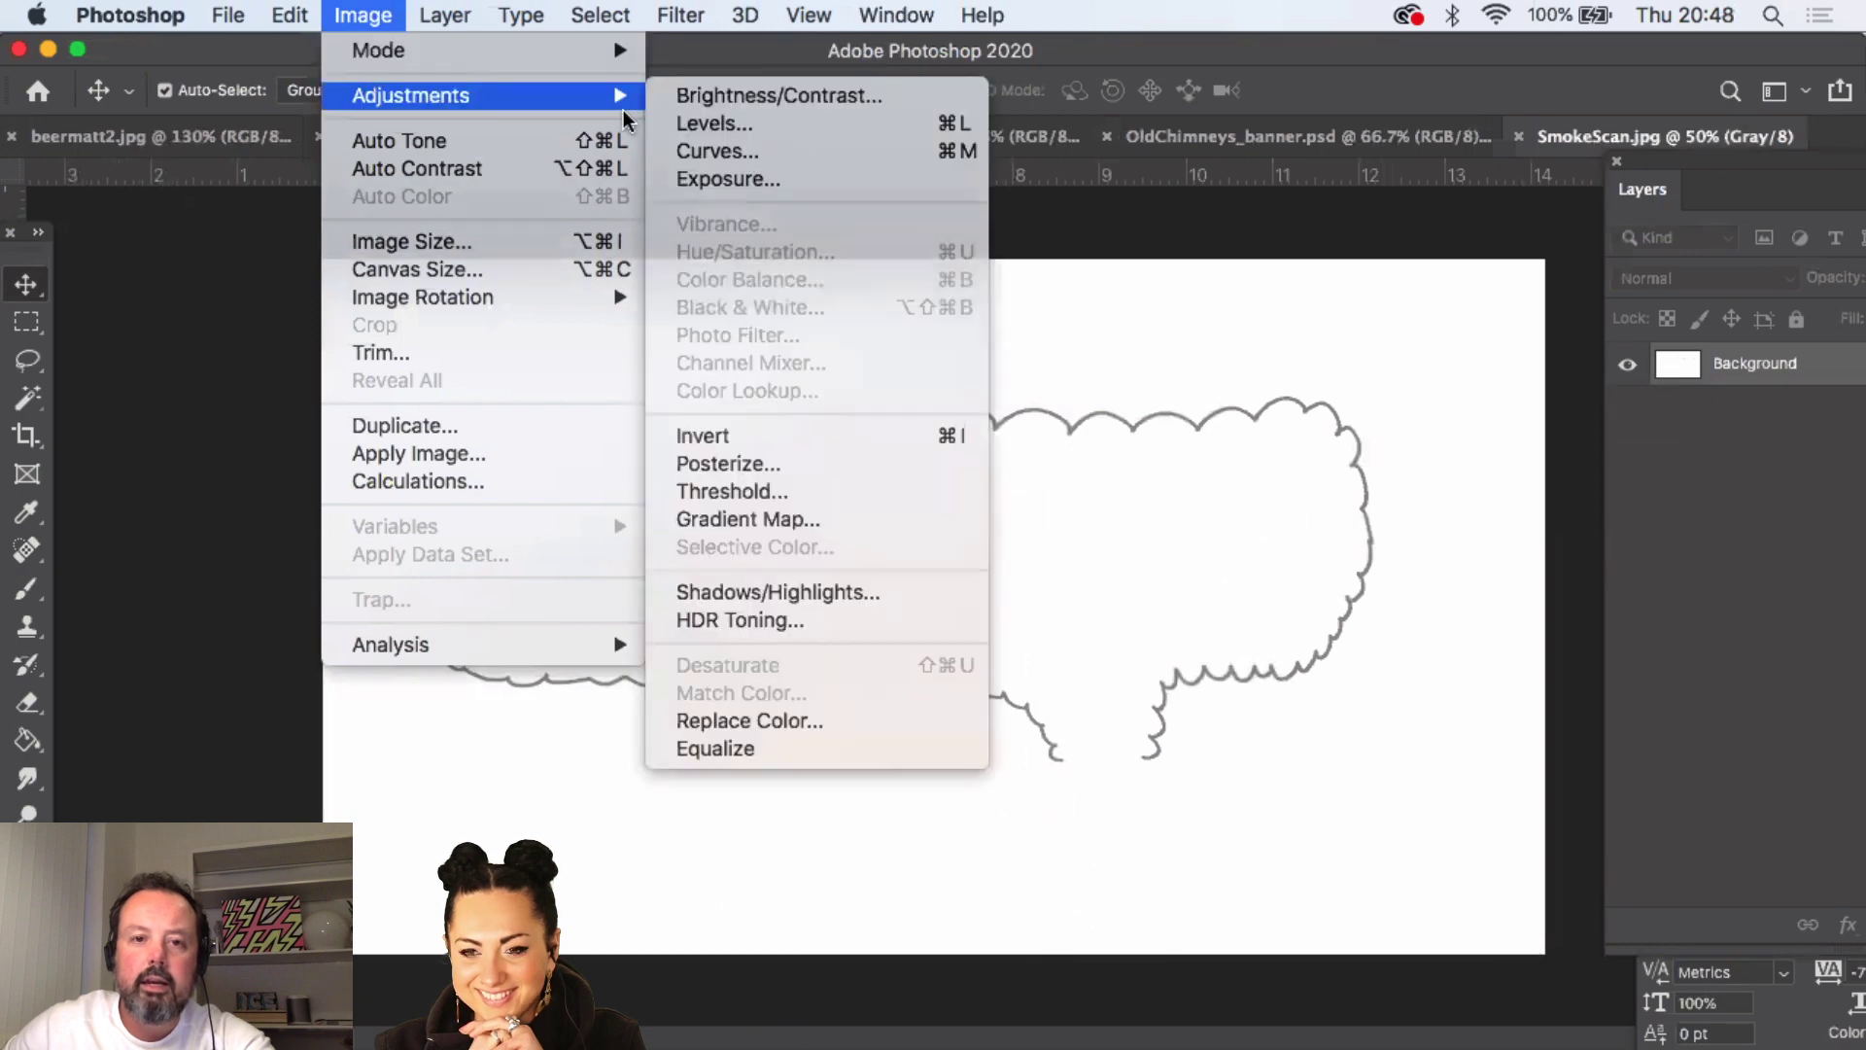
{"action": "left_click", "coordinate": [1118, 525]}
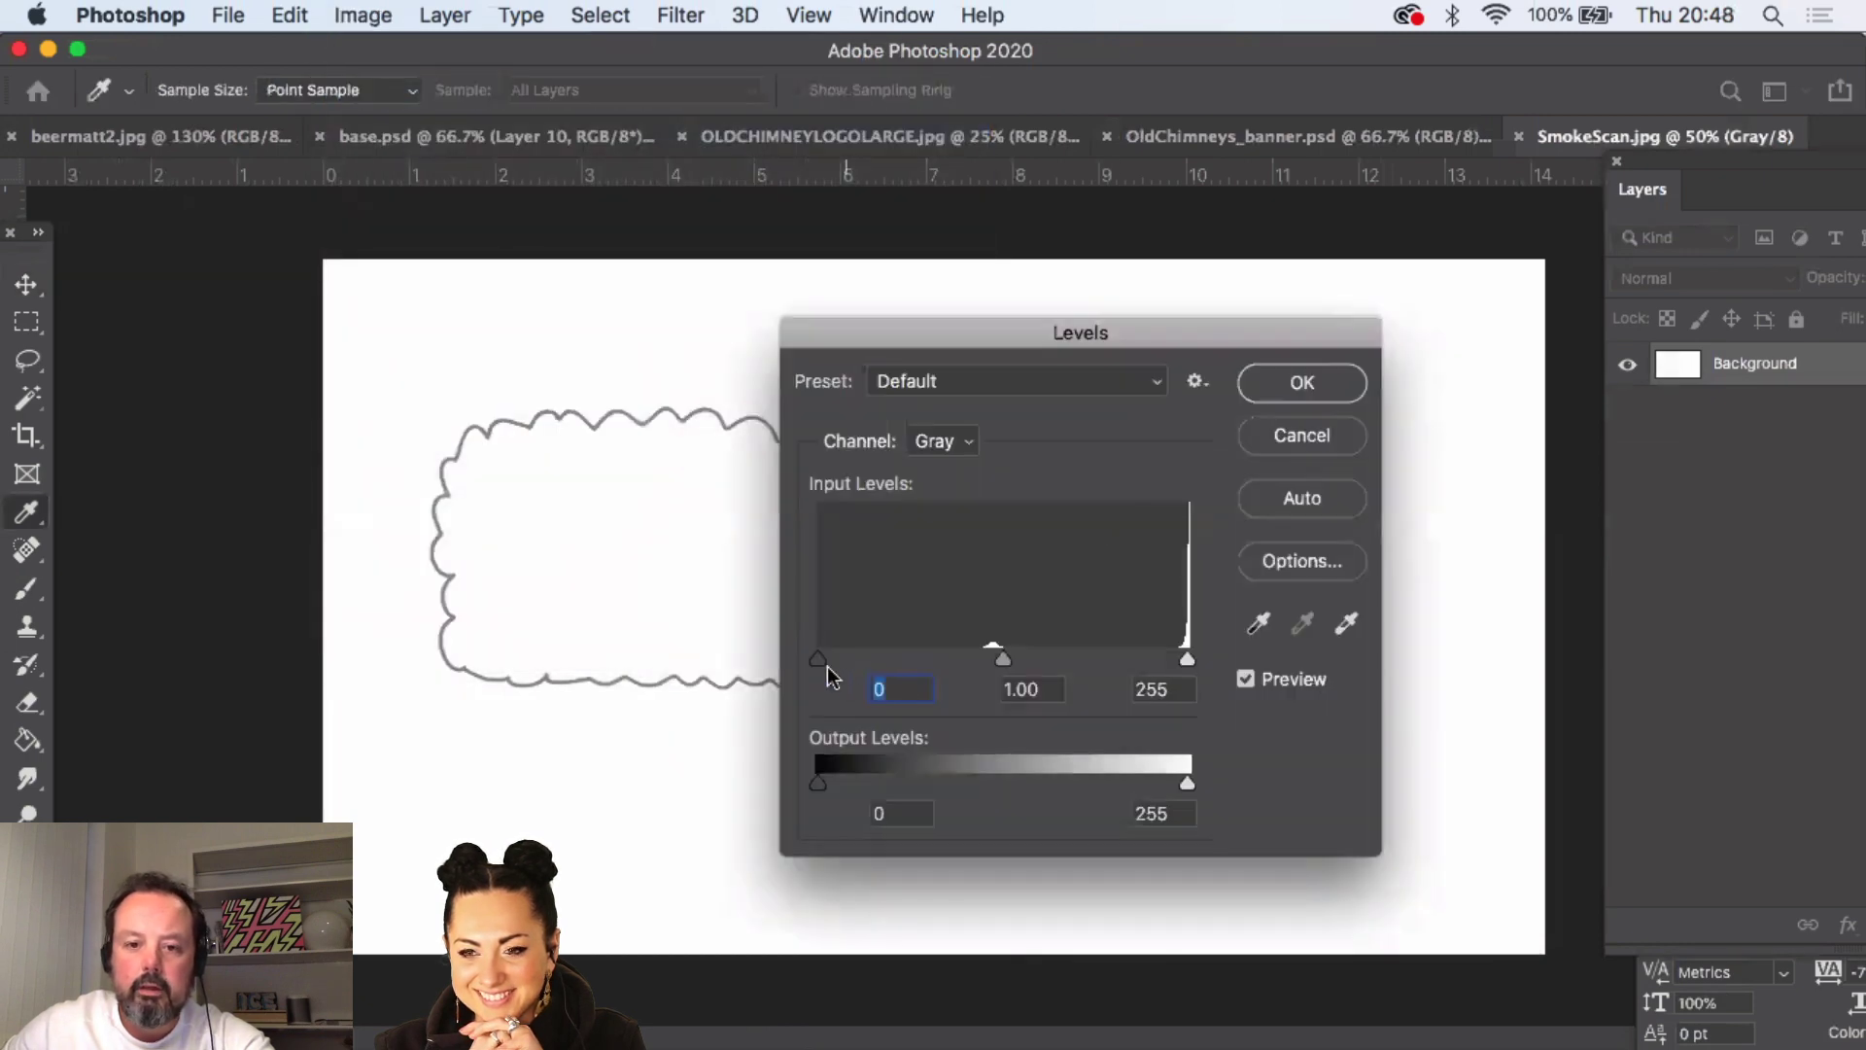
{"action": "left_click_drag", "start_coordinate": [820, 661], "coordinate": [999, 653]}
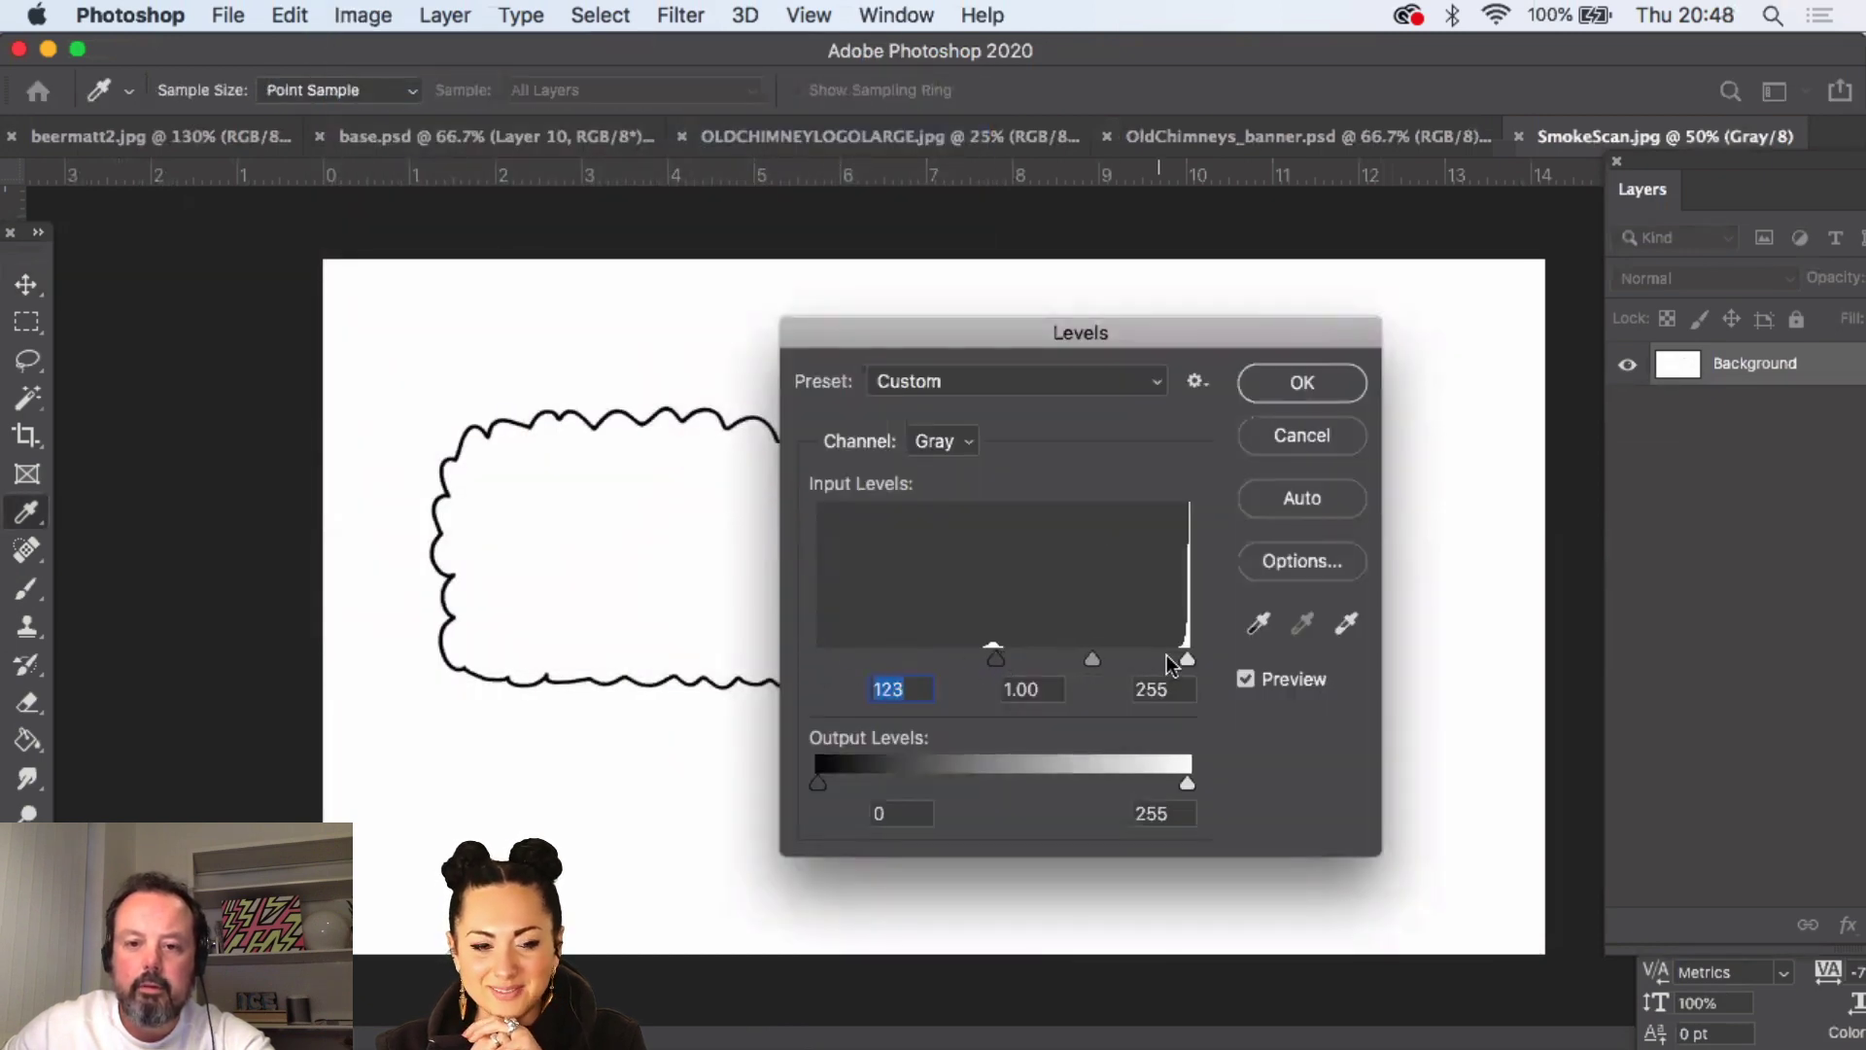
{"action": "left_click", "coordinate": [1302, 383]}
{"action": "key", "text": "v"}
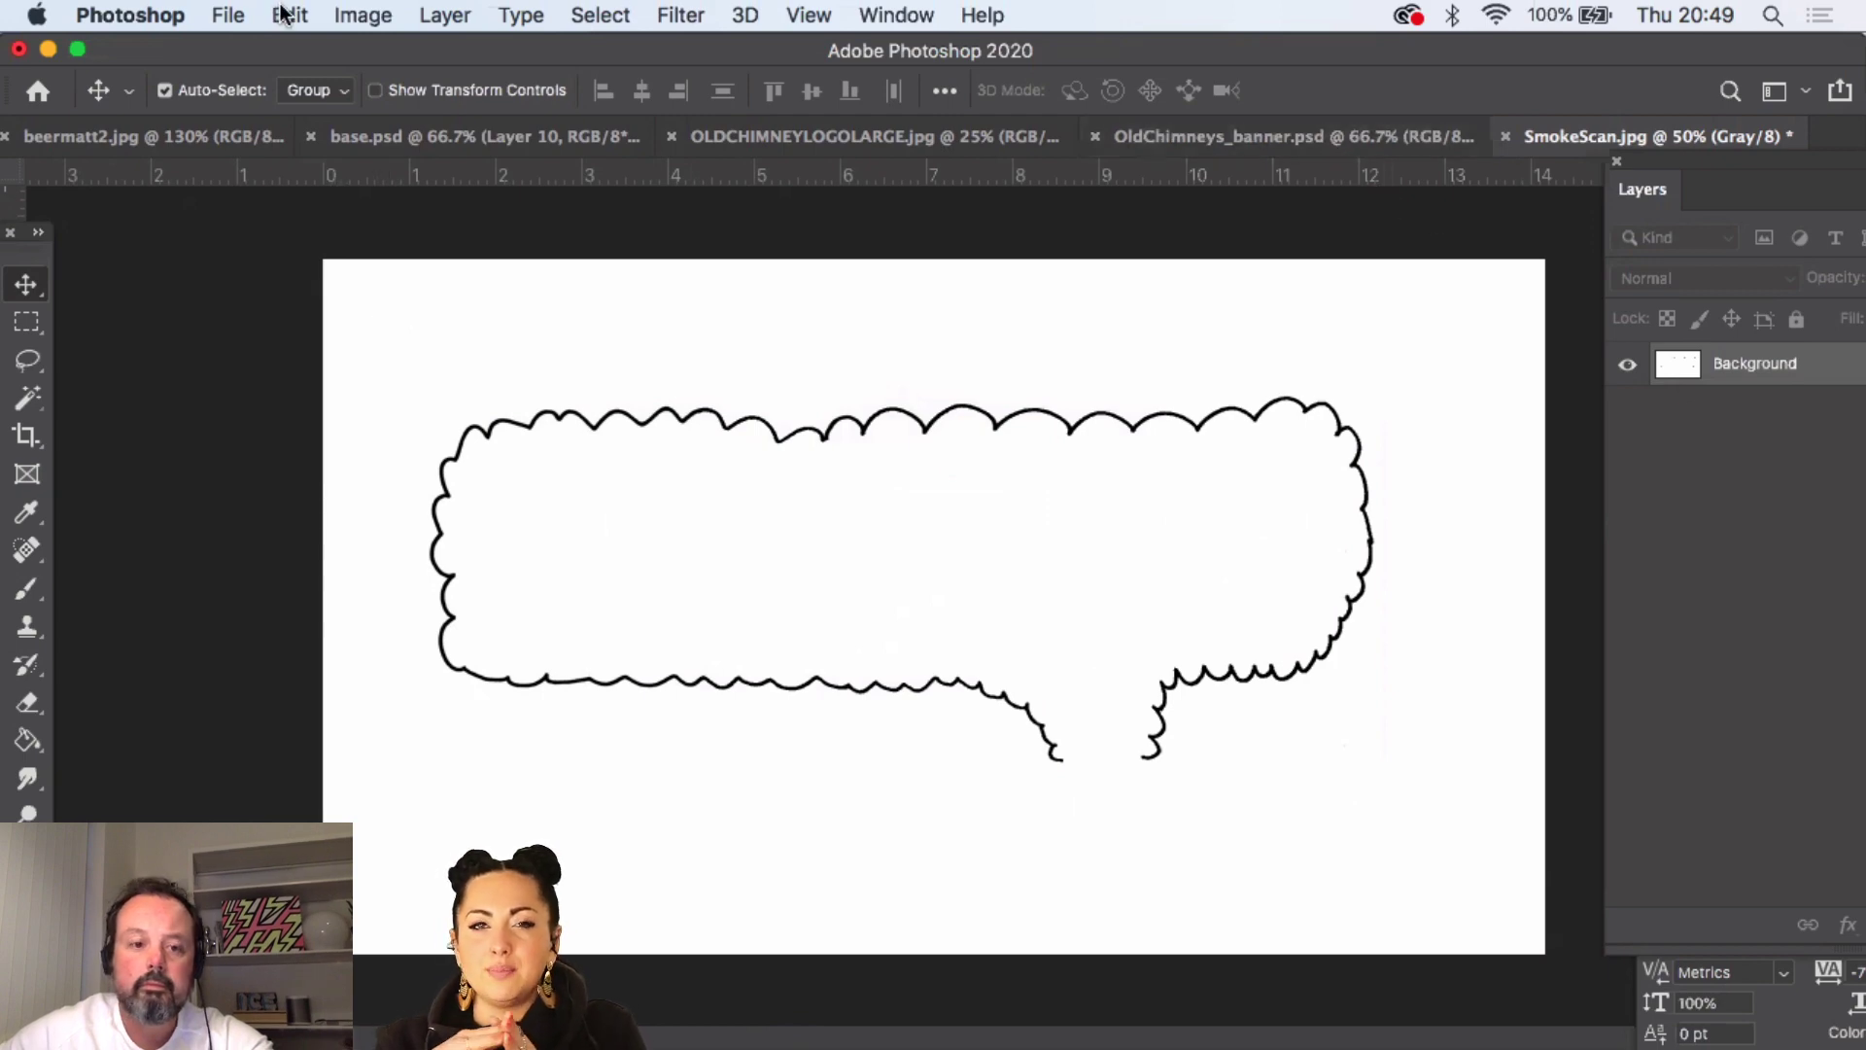
{"action": "left_click", "coordinate": [357, 17]}
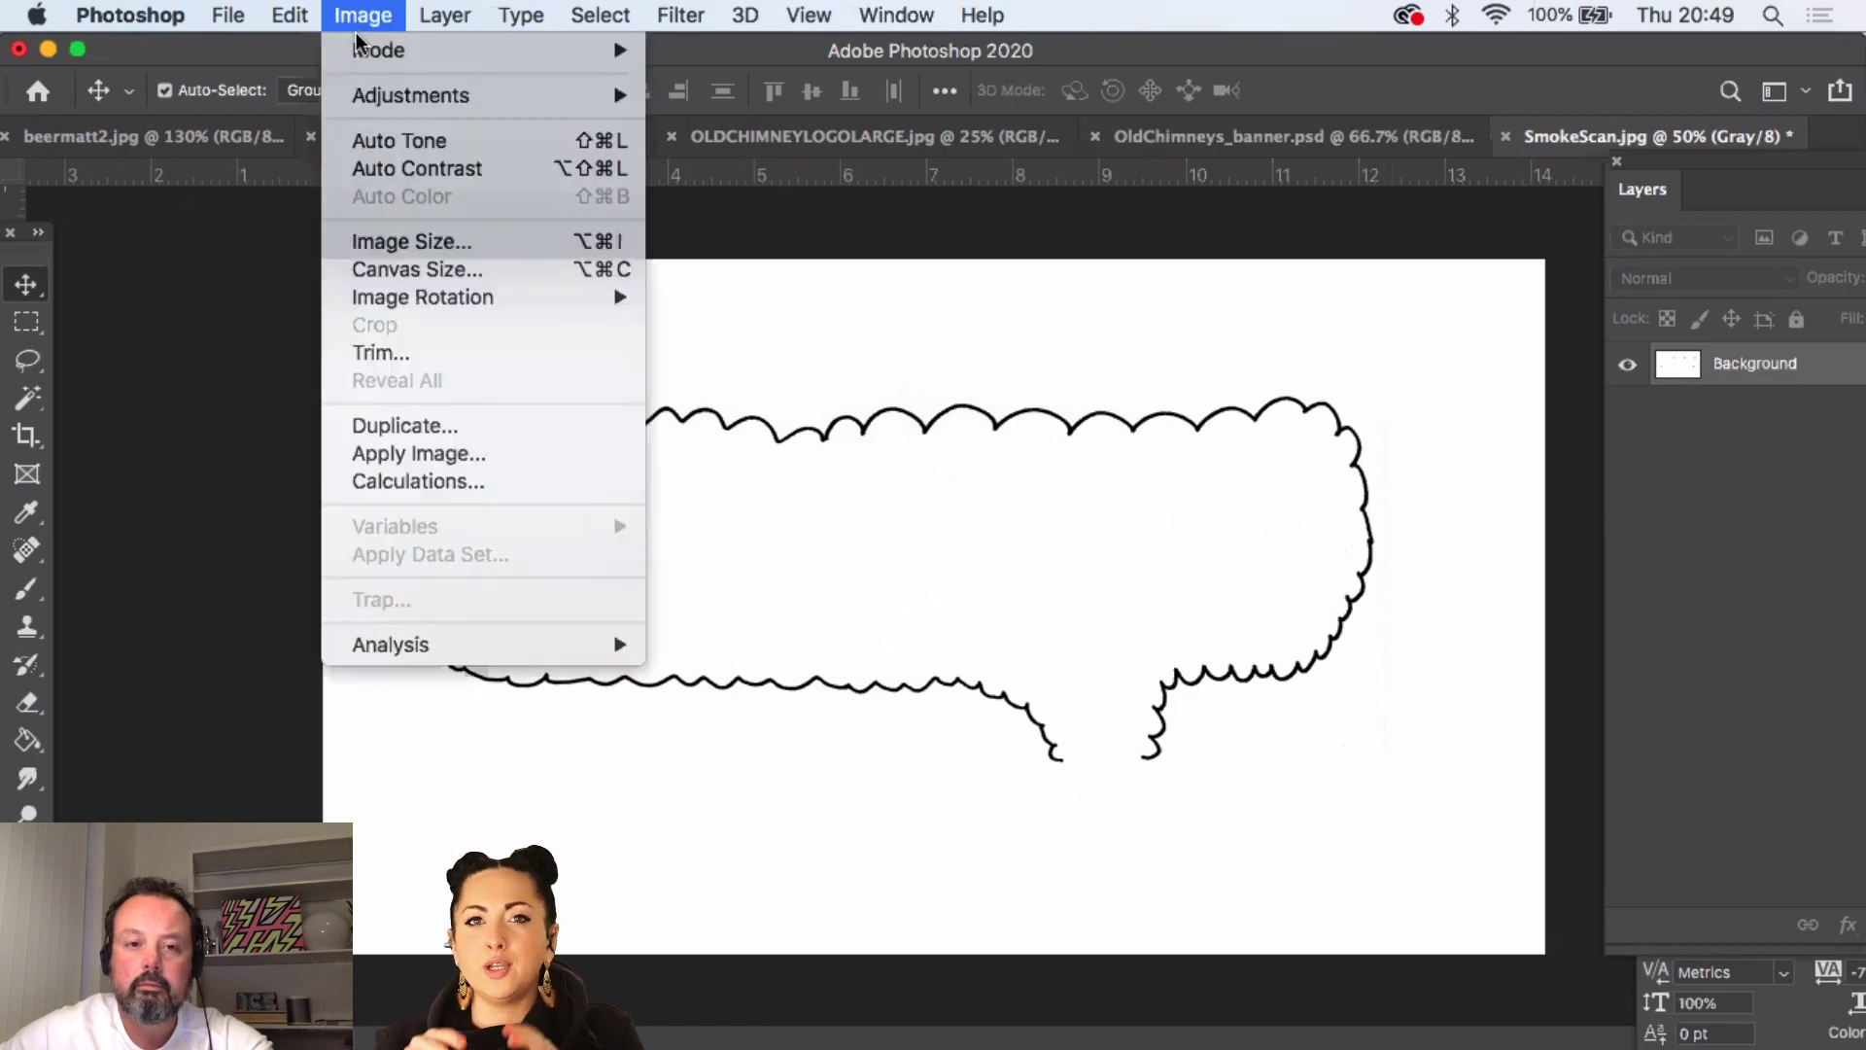
{"action": "left_click", "coordinate": [360, 19]}
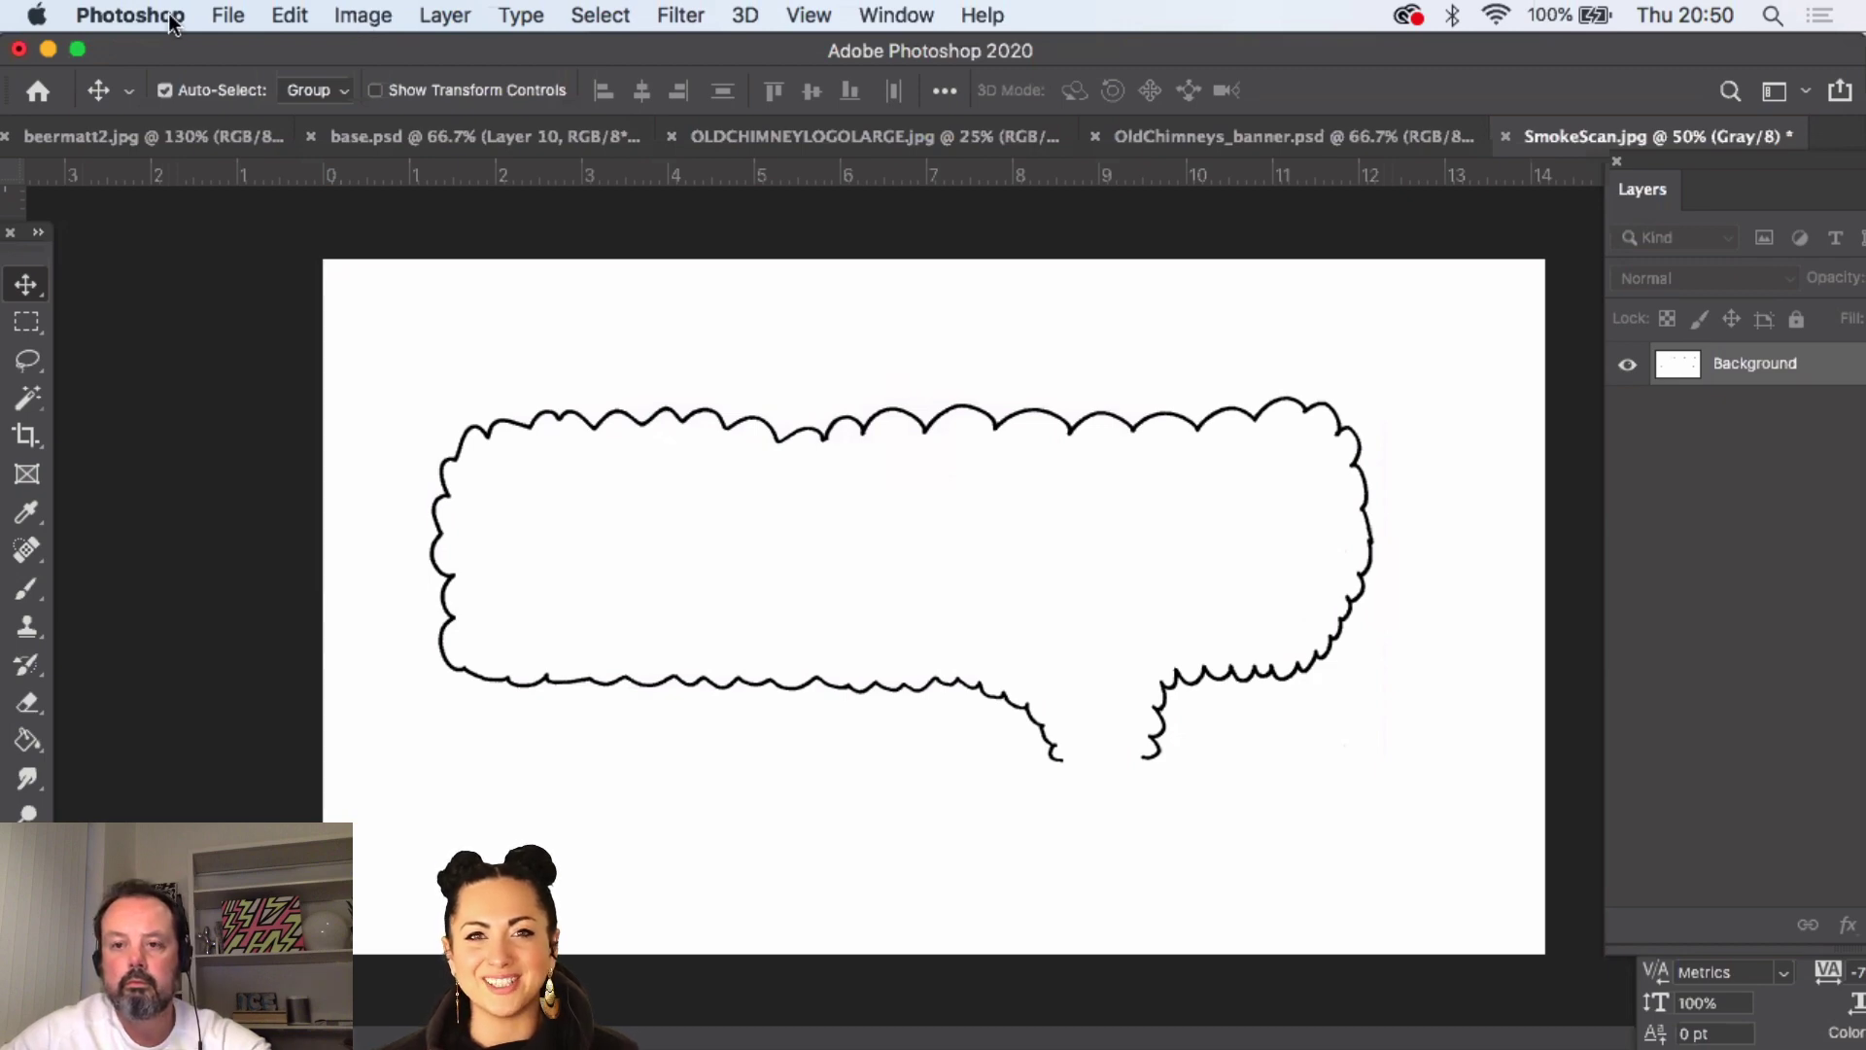
- Save SmokeScan.jpg and copy the entire image
{"action": "key", "text": "super+s"}
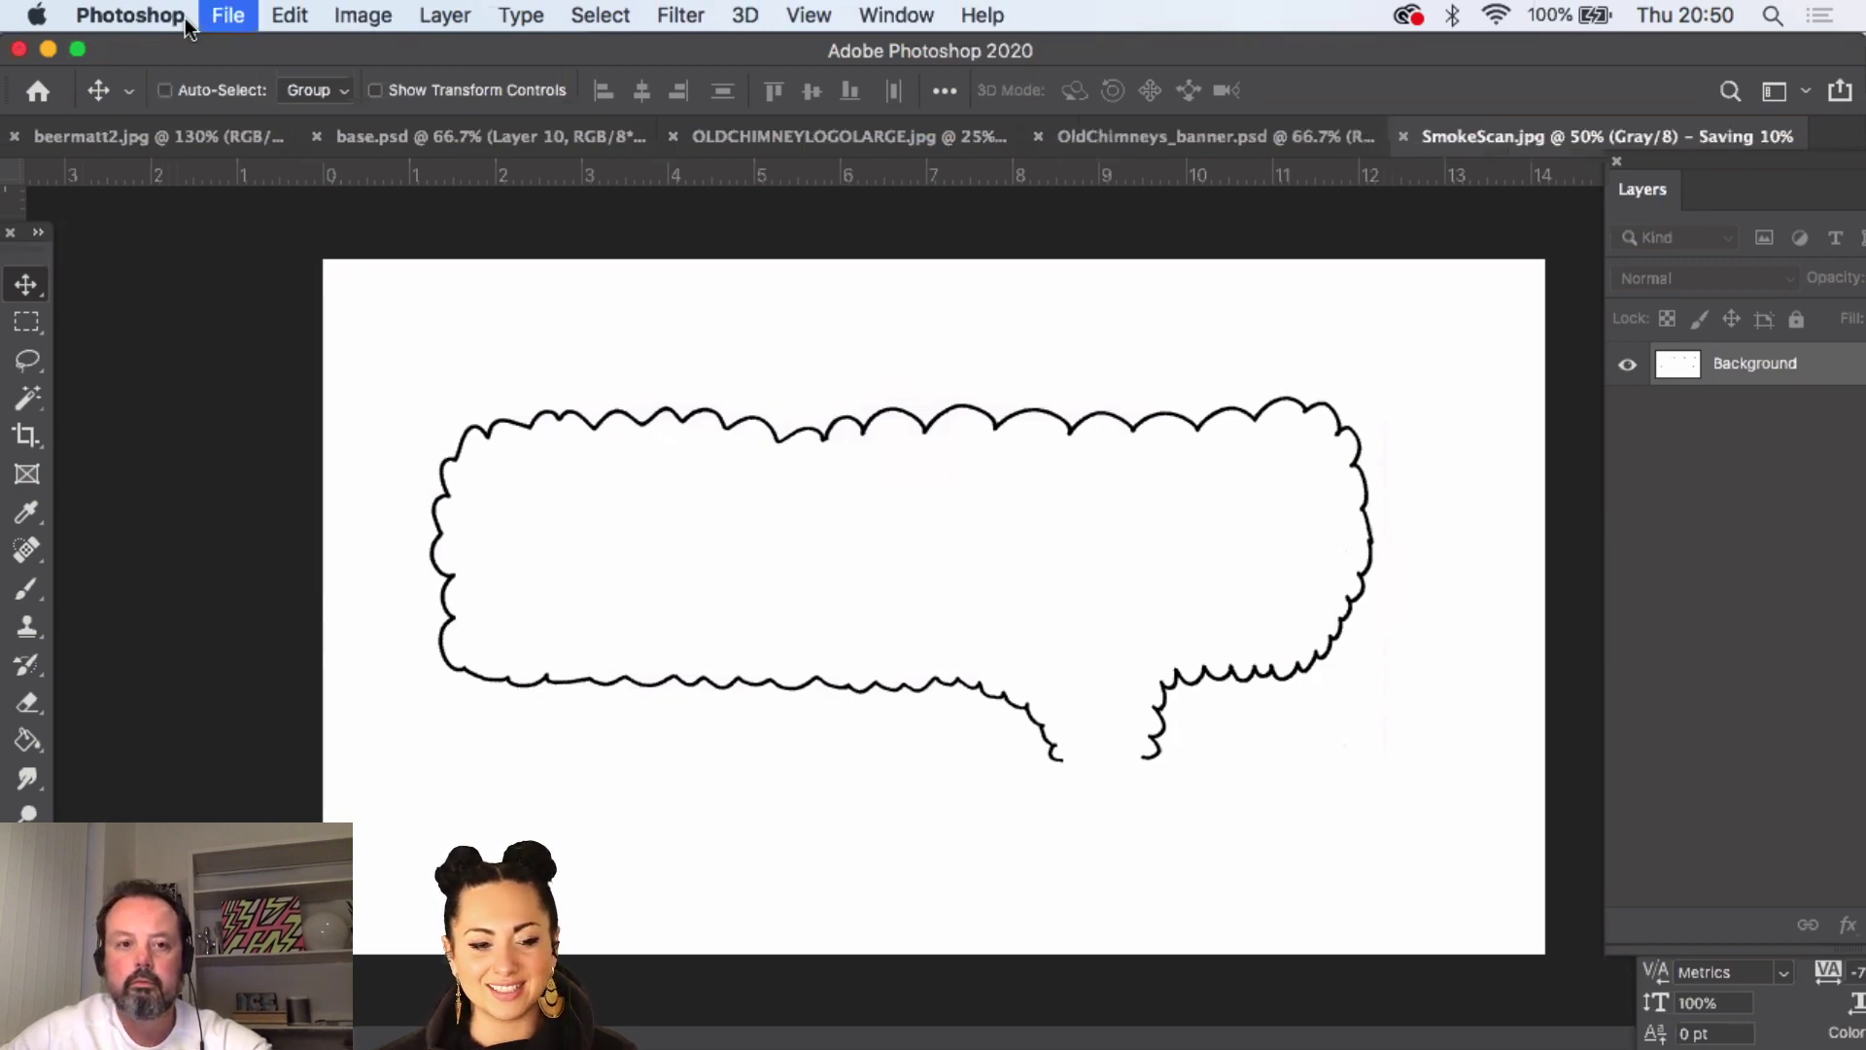
{"action": "key", "text": "super+a"}
{"action": "key", "text": "super+c"}
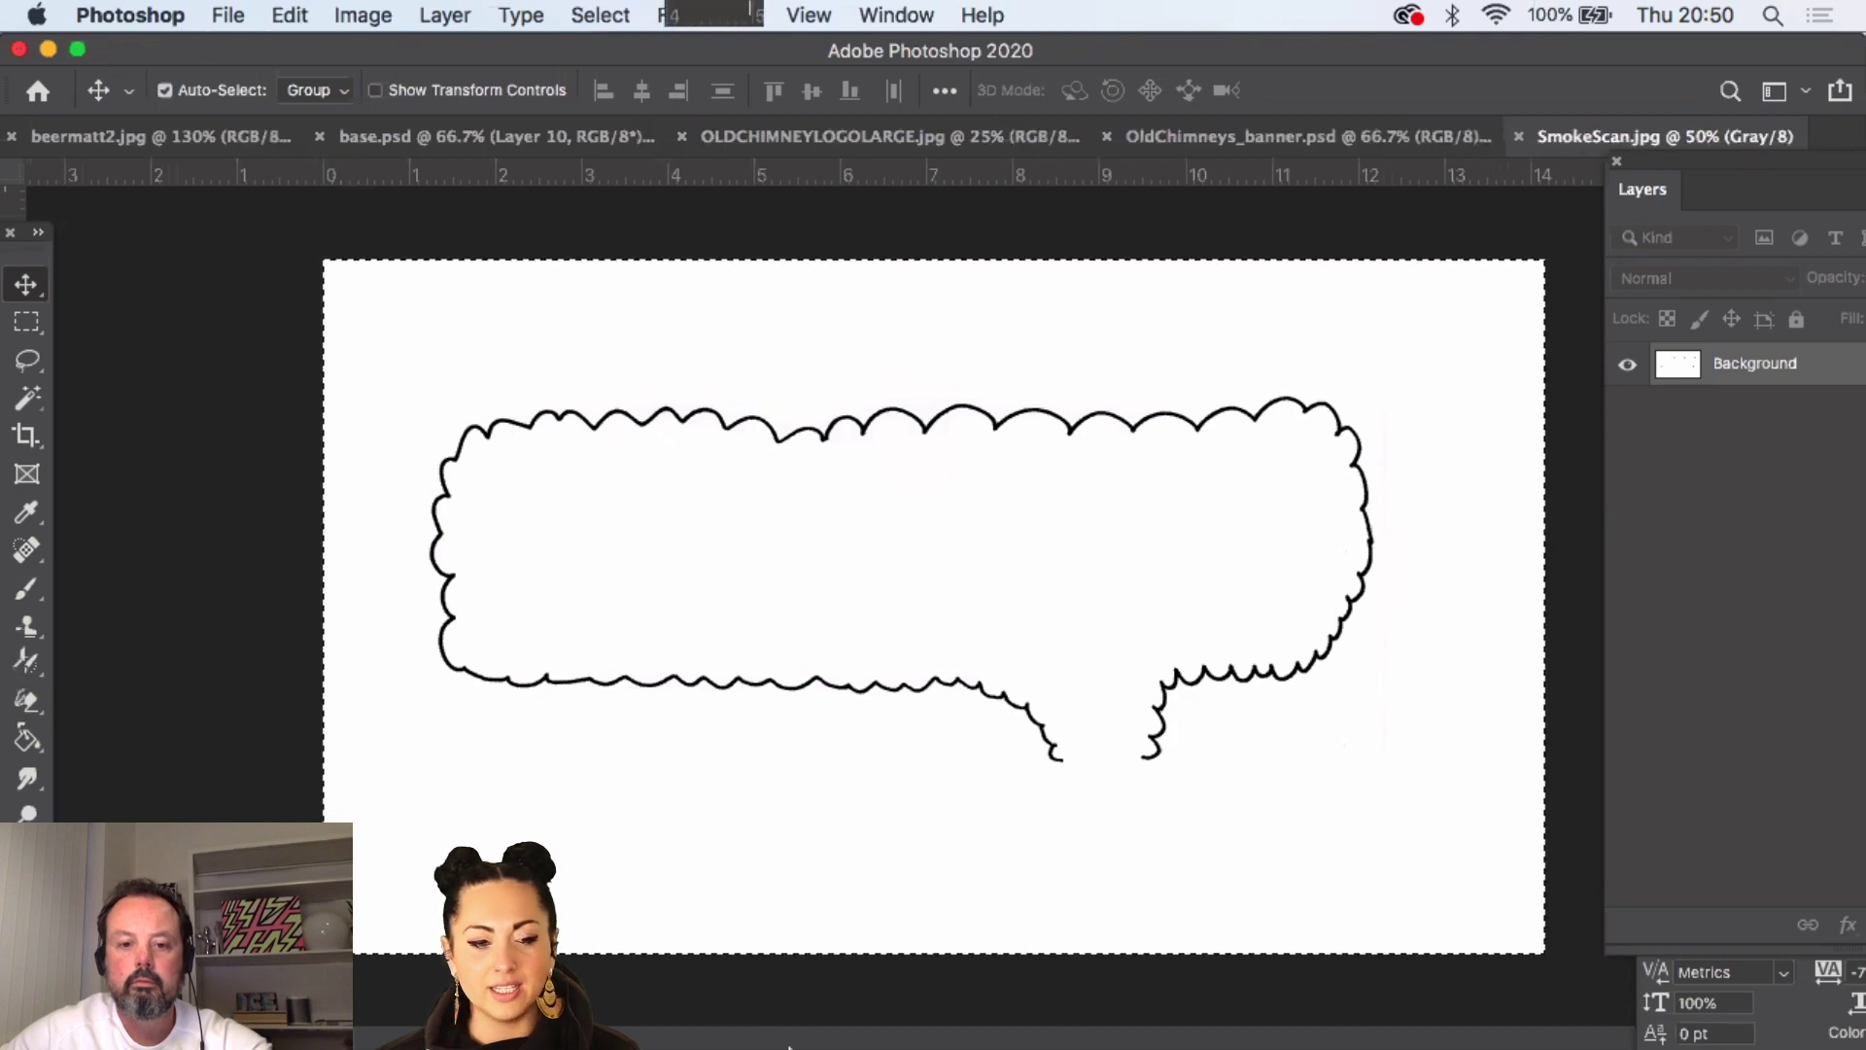
- Switch to Adobe Illustrator and create a new landscape A3 document, 42 x 29.7 cm
{"action": "mouse_move", "coordinate": [792, 1044]}
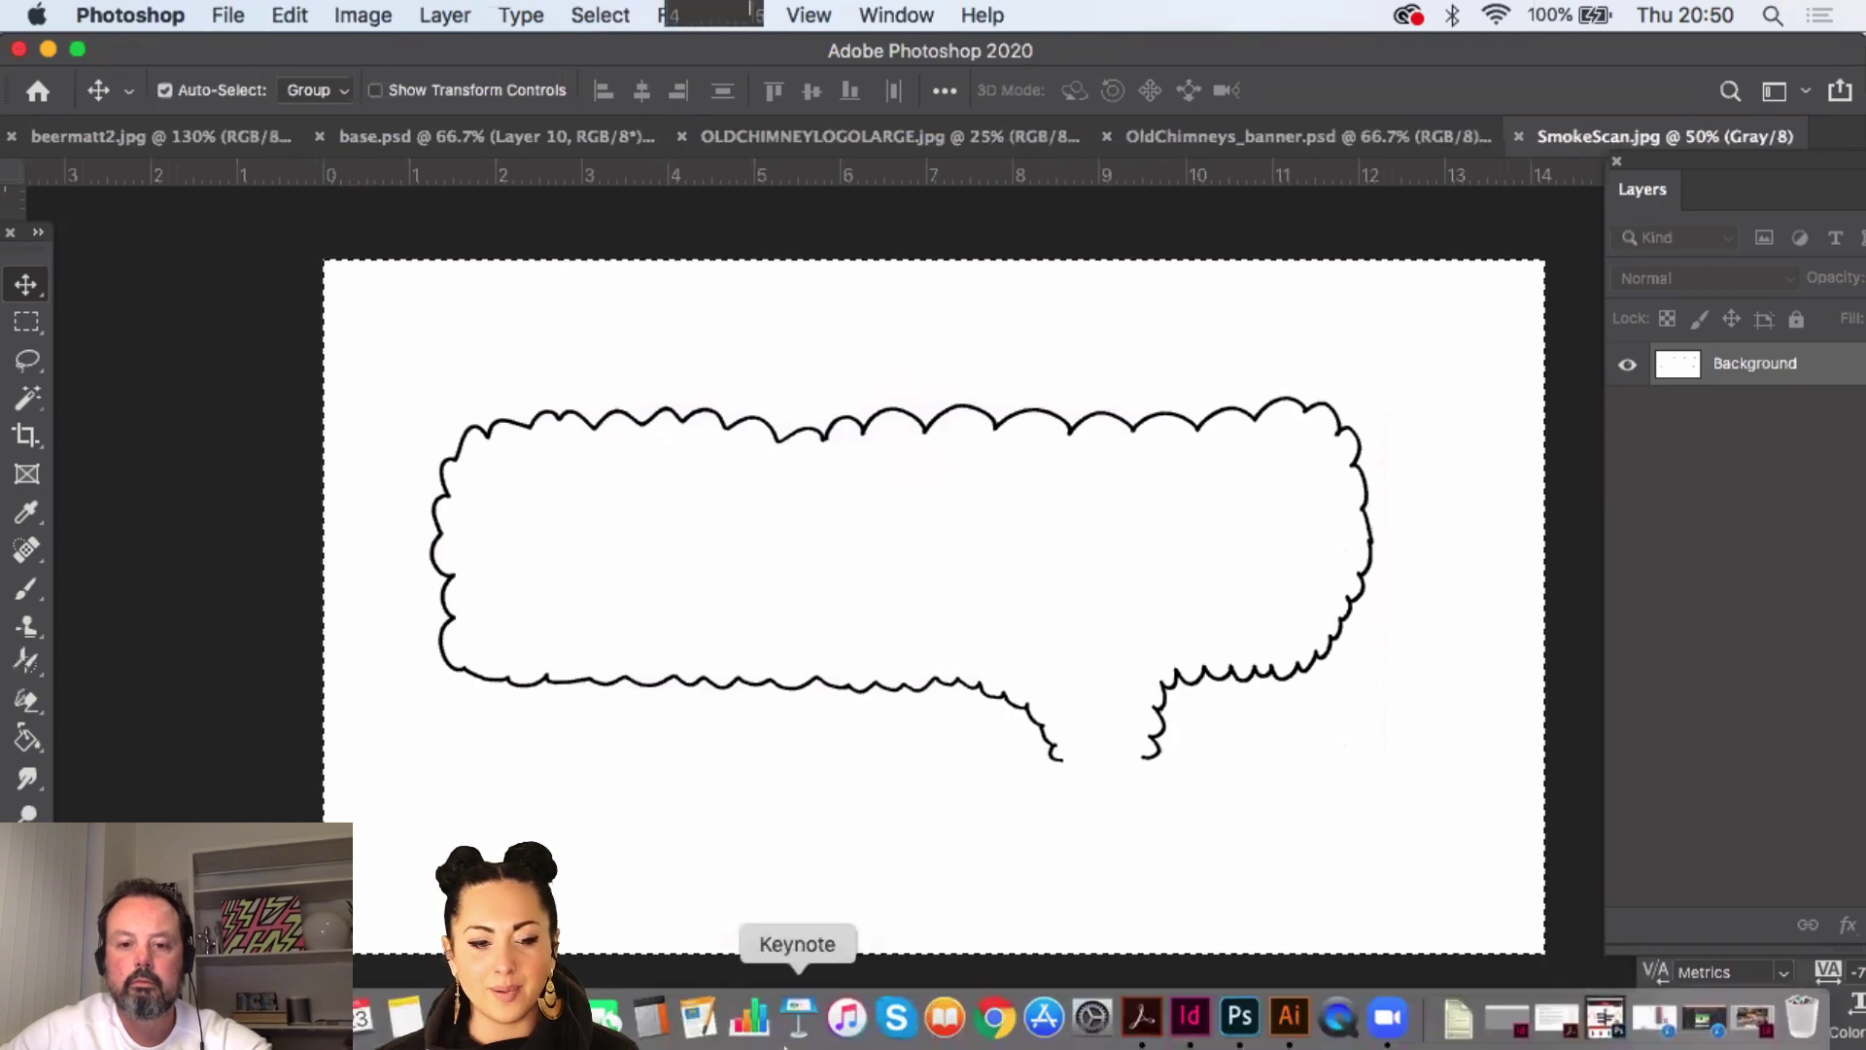
{"action": "left_click", "coordinate": [1293, 1023]}
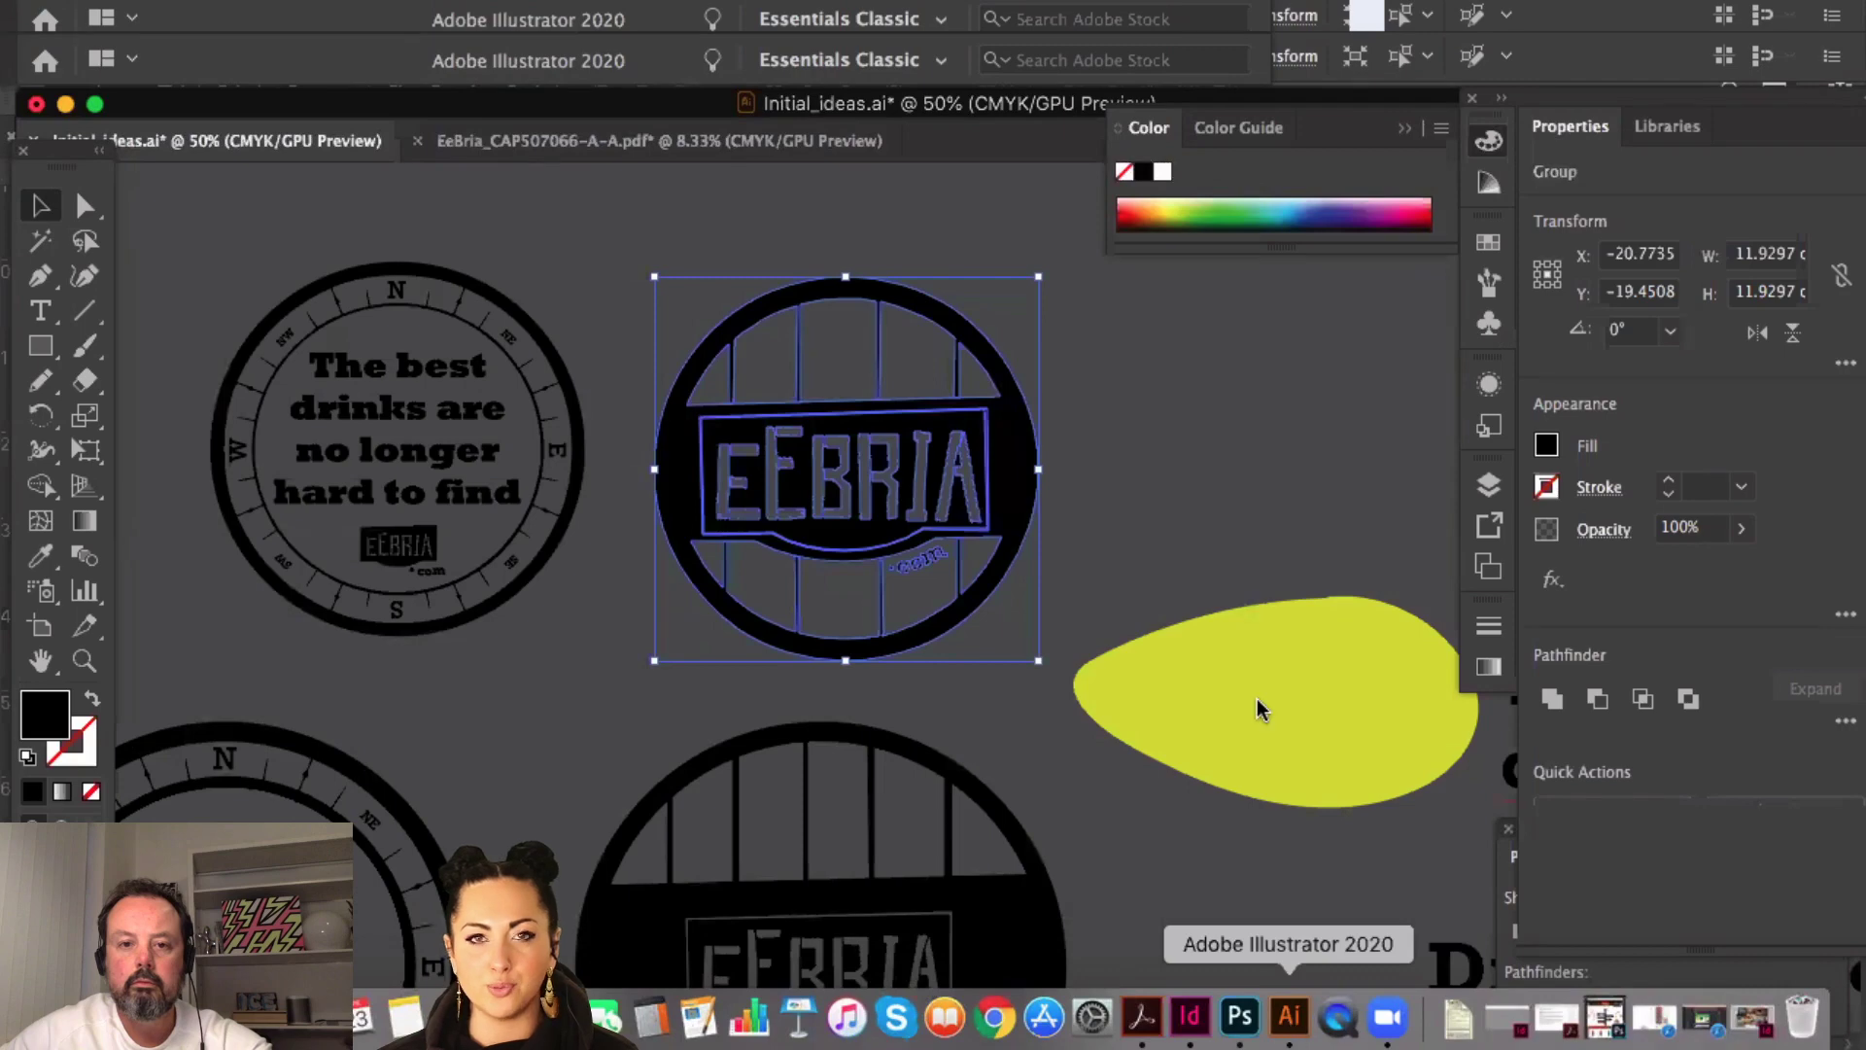
{"action": "left_click", "coordinate": [1188, 554]}
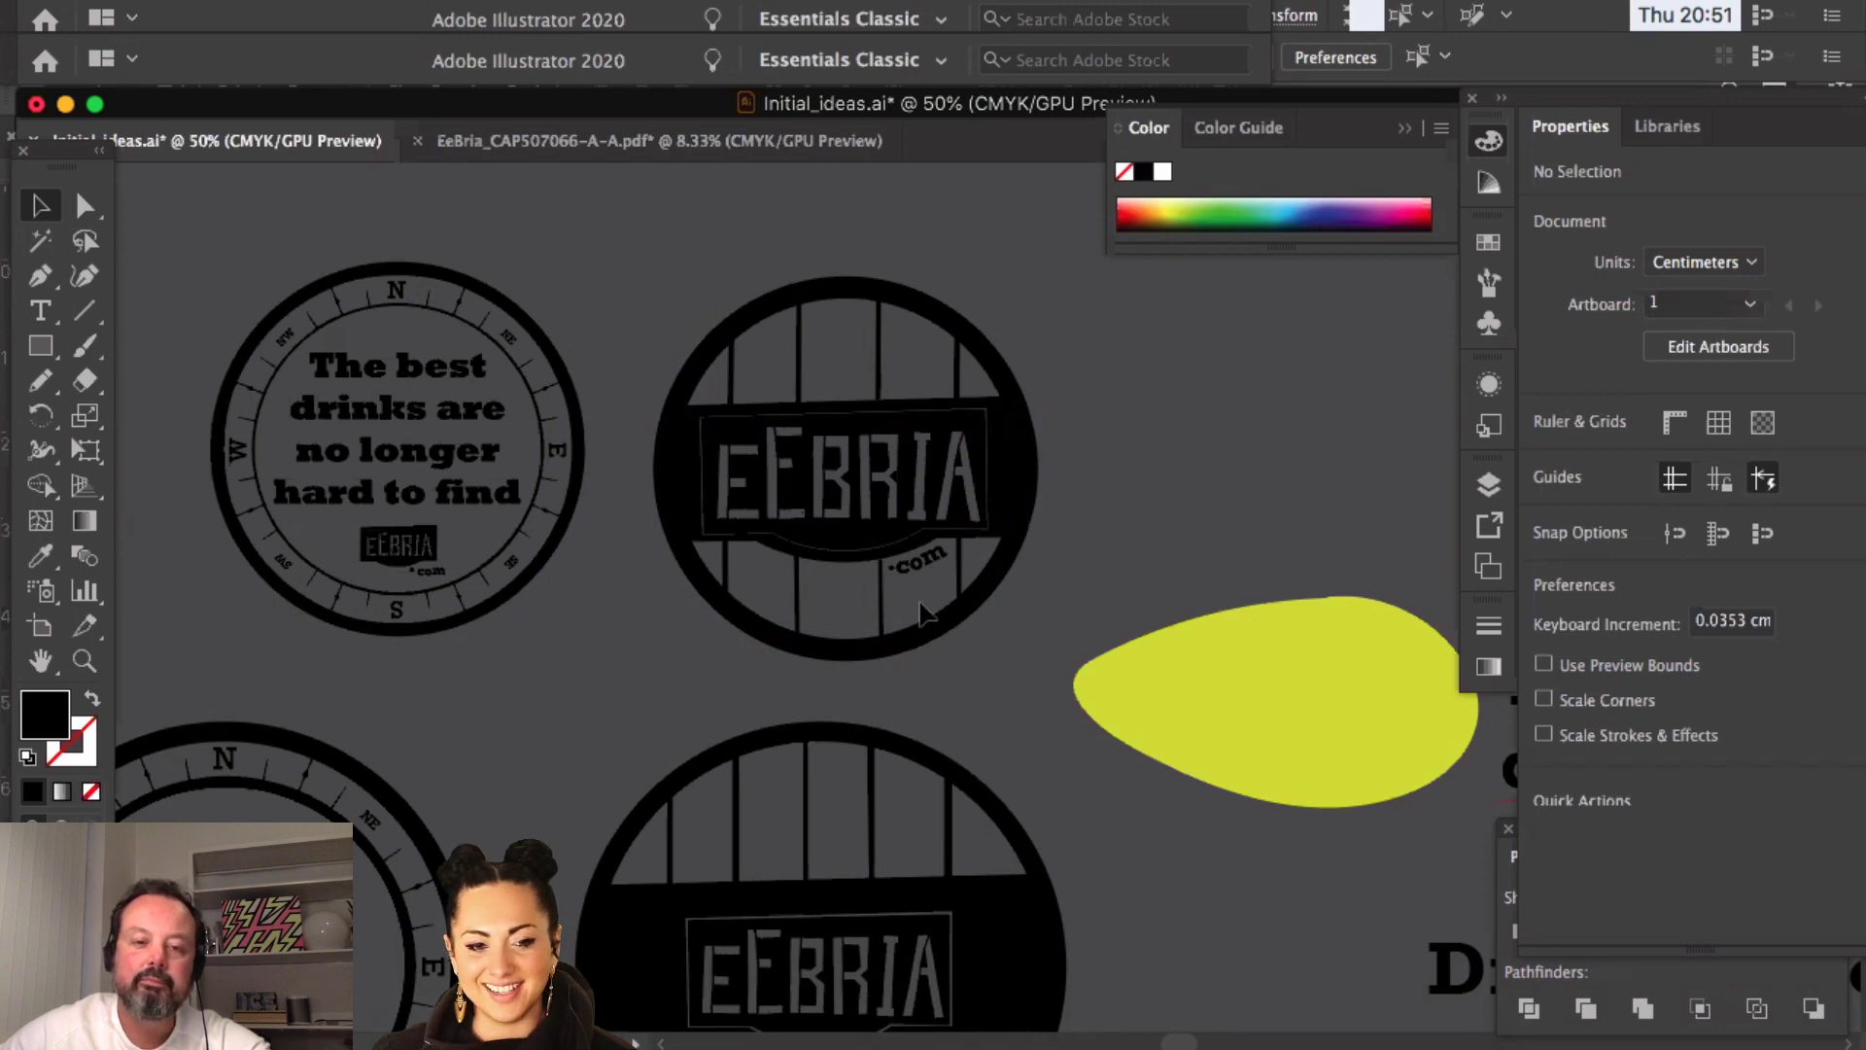
{"action": "left_click_drag", "start_coordinate": [562, 107], "coordinate": [567, 105]}
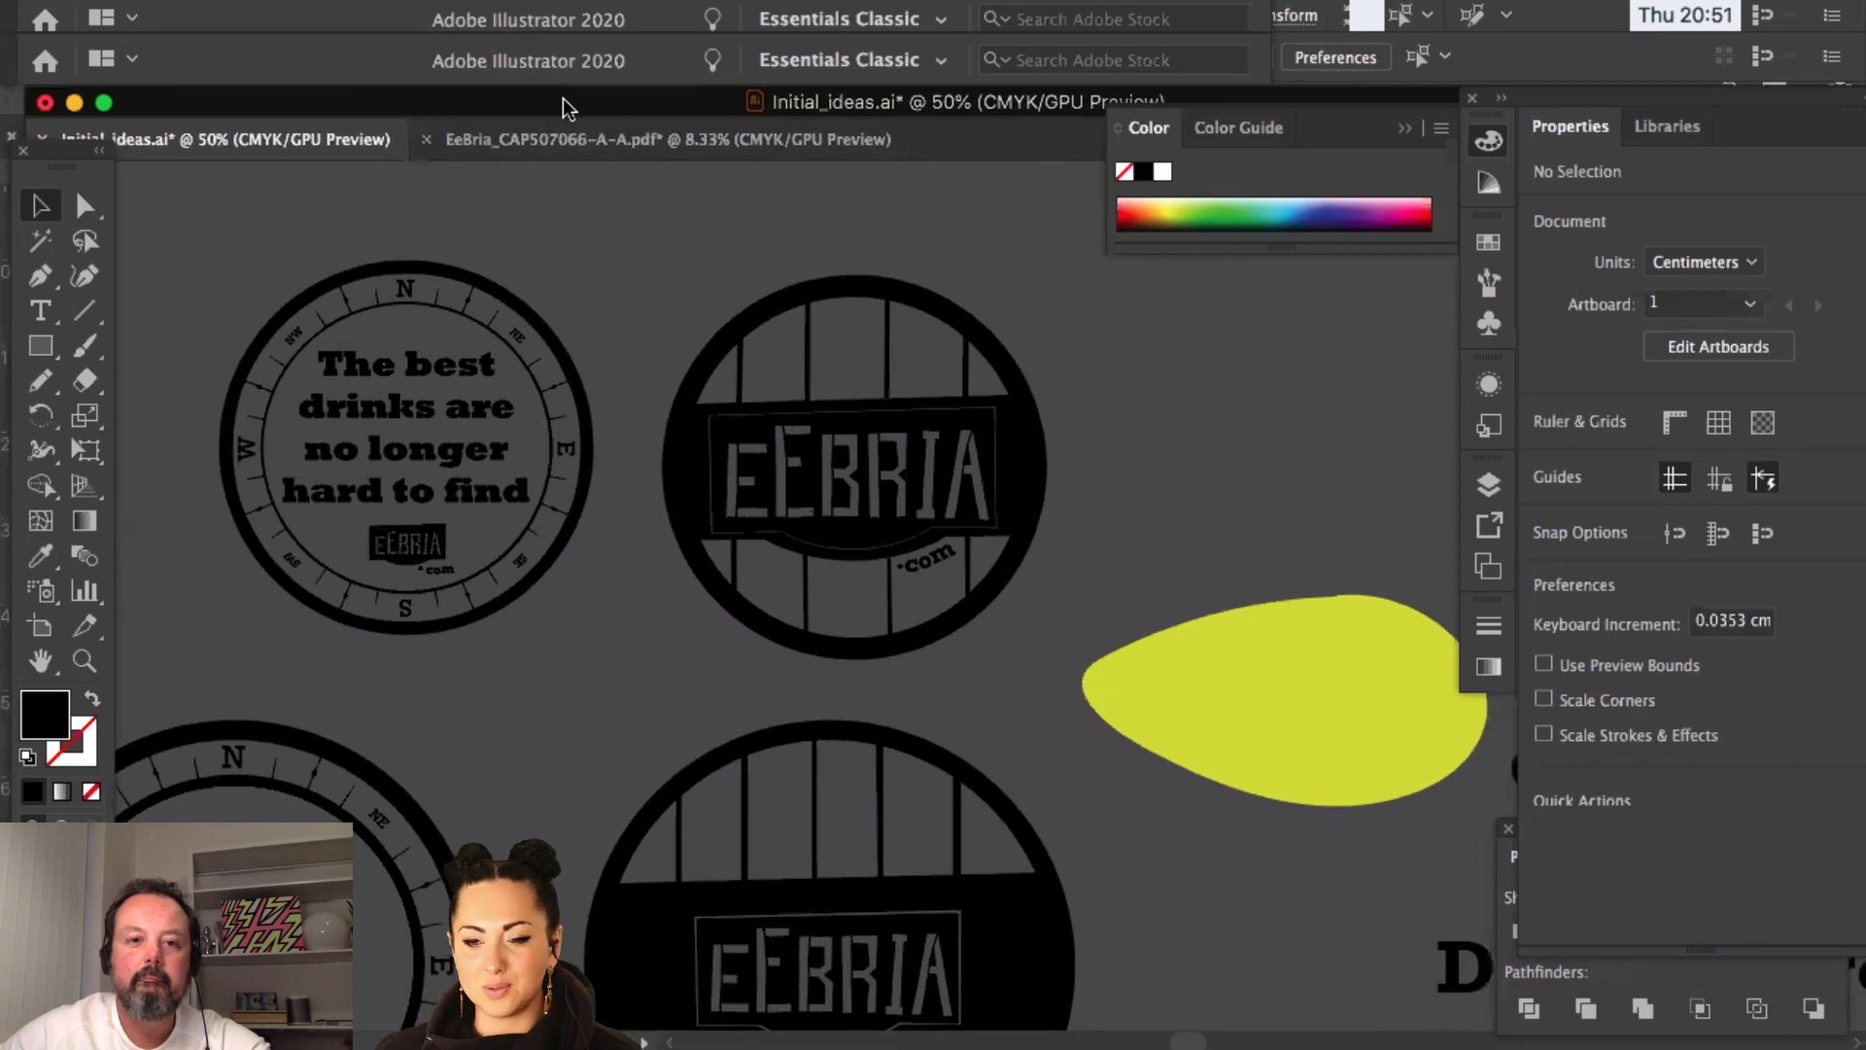
{"action": "left_click", "coordinate": [218, 15]}
{"action": "left_click", "coordinate": [354, 84]}
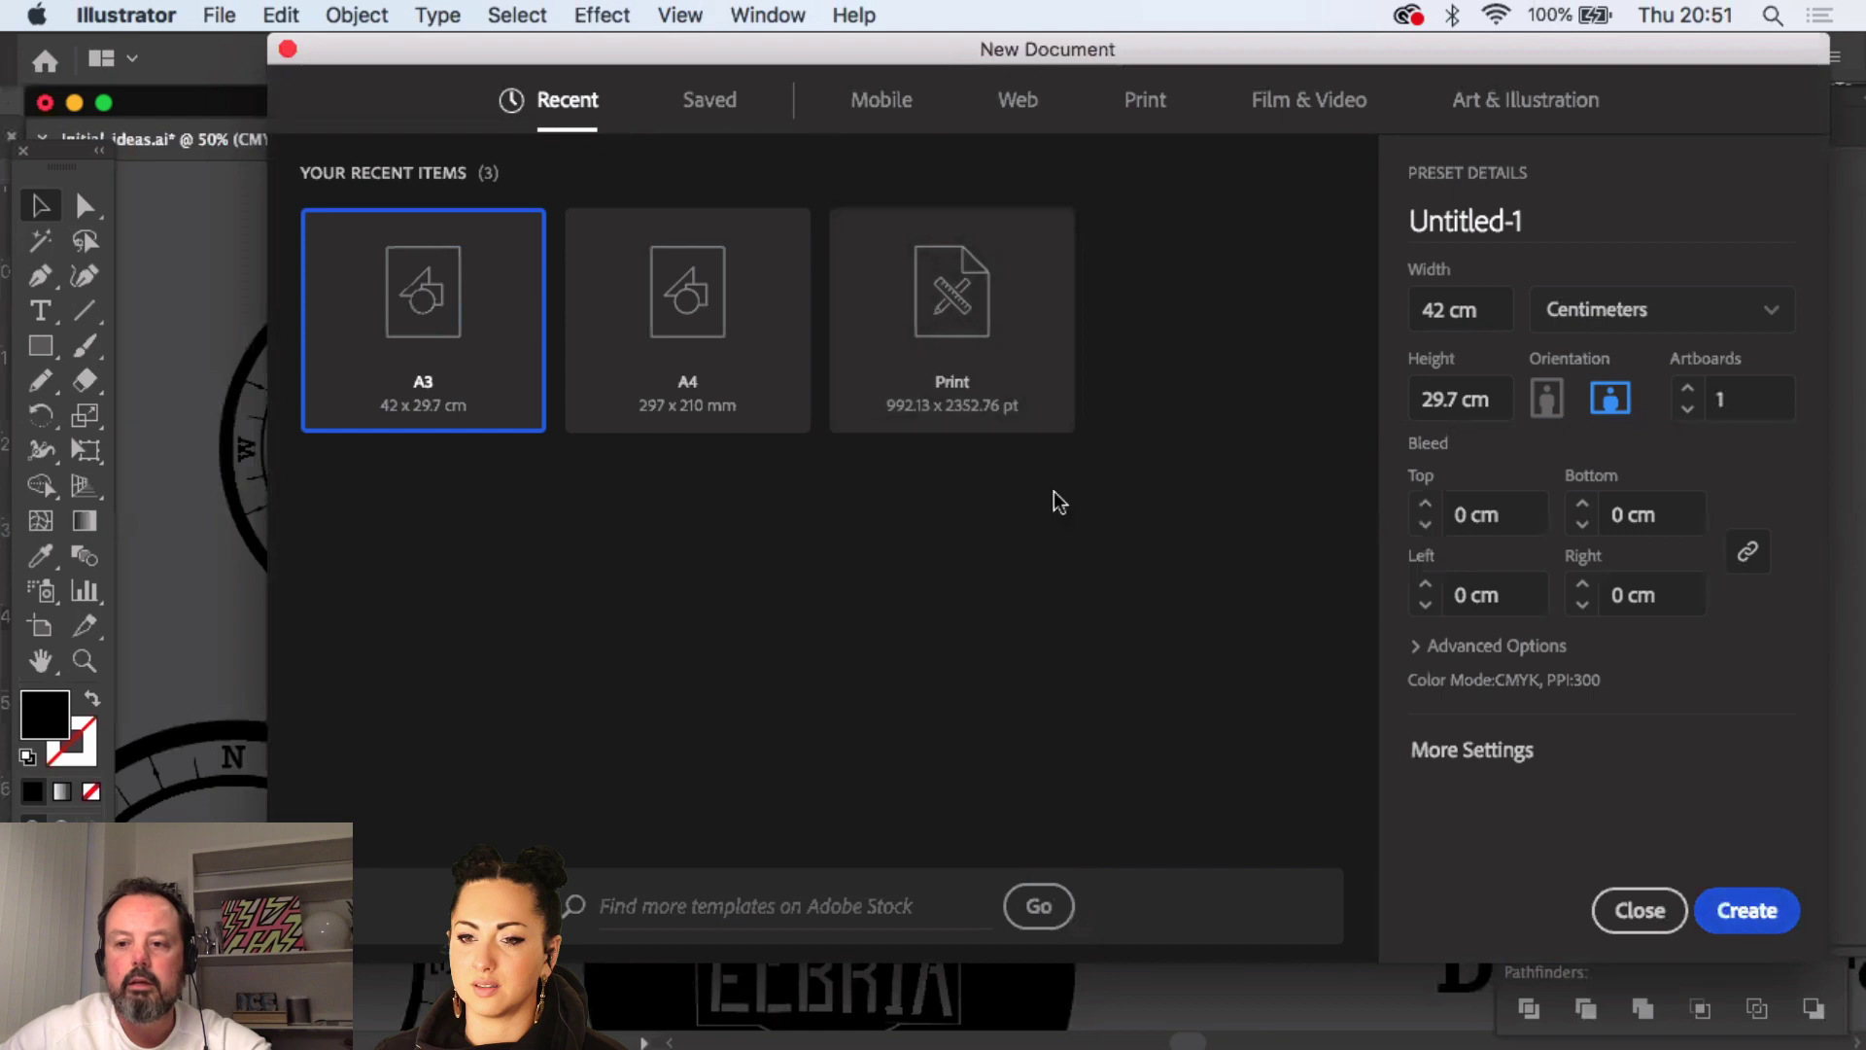
{"action": "key", "text": "Return"}
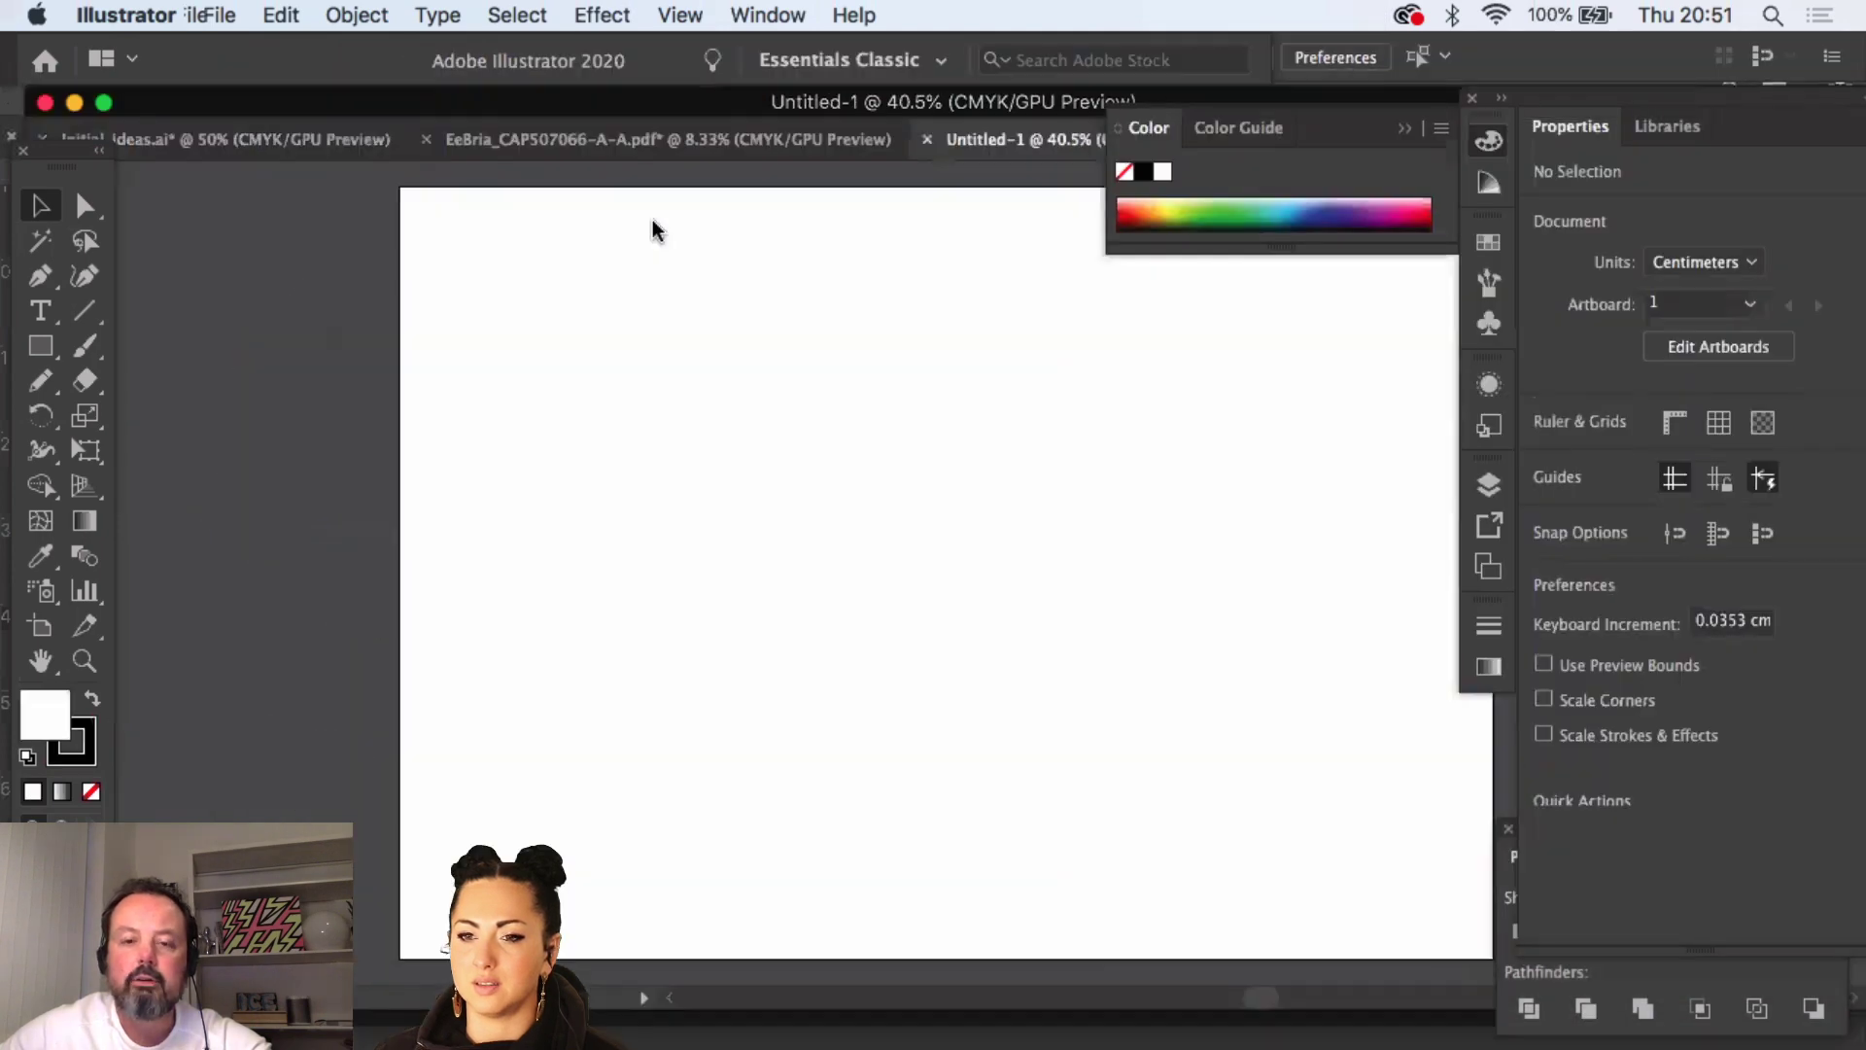
- Paste the smoke scan onto the artboard and enlarge it from its centre to about 25.4 x 14.5 cm
{"action": "key", "text": "super+v"}
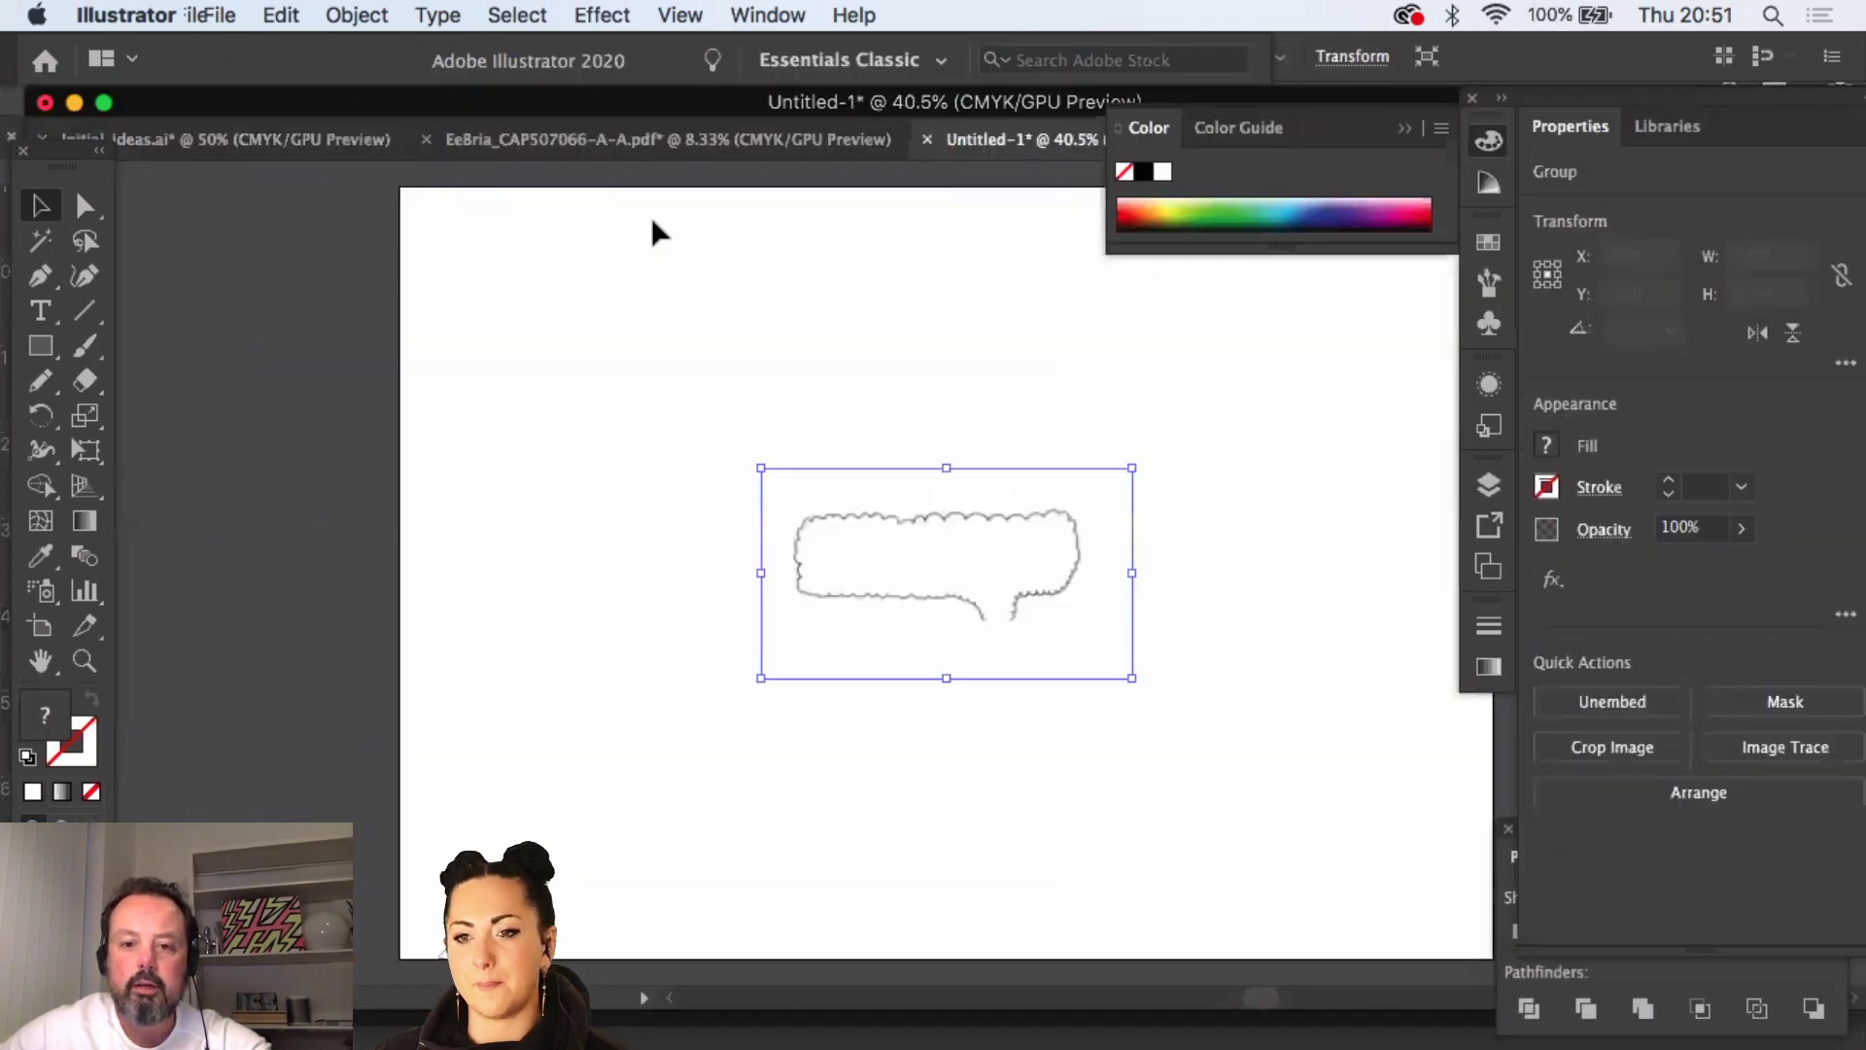
{"action": "left_click_drag", "start_coordinate": [760, 466], "coordinate": [621, 325]}
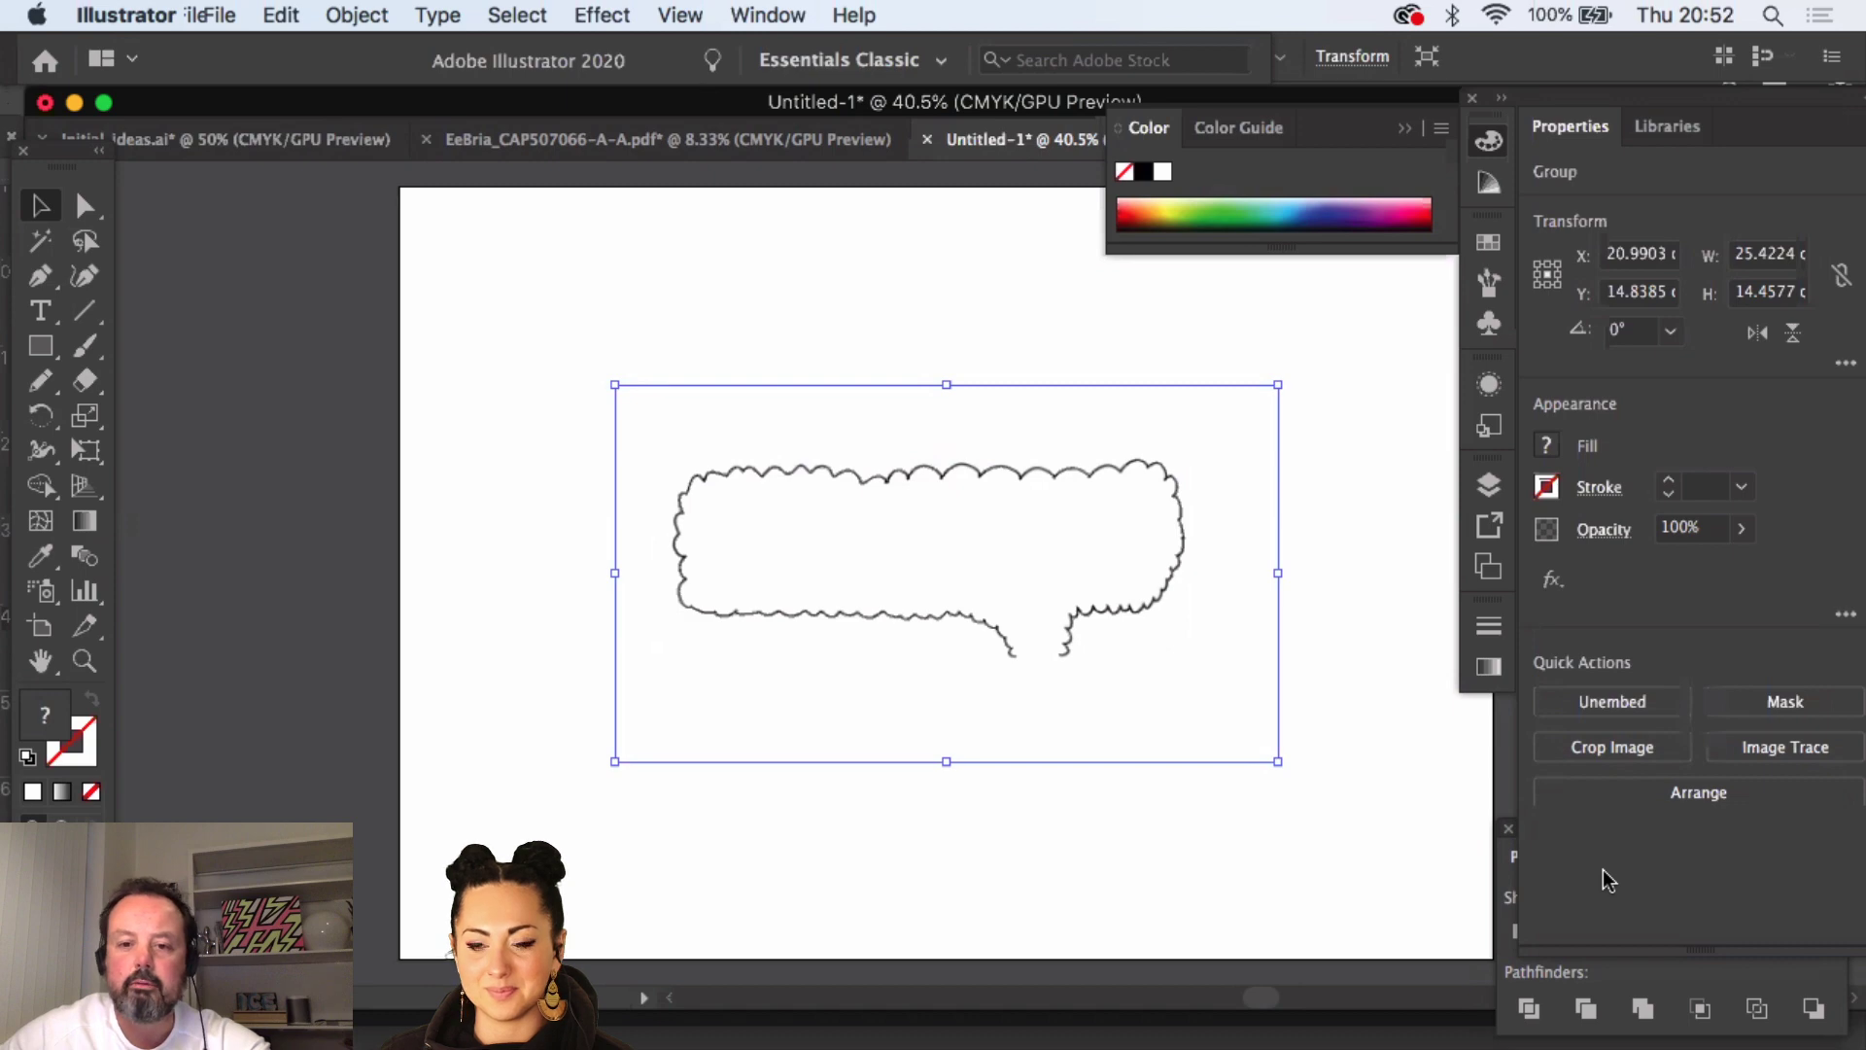
- Image Trace the smoke scan with the Black and White Logo preset and expand the result into vector paths
{"action": "left_click", "coordinate": [1749, 761]}
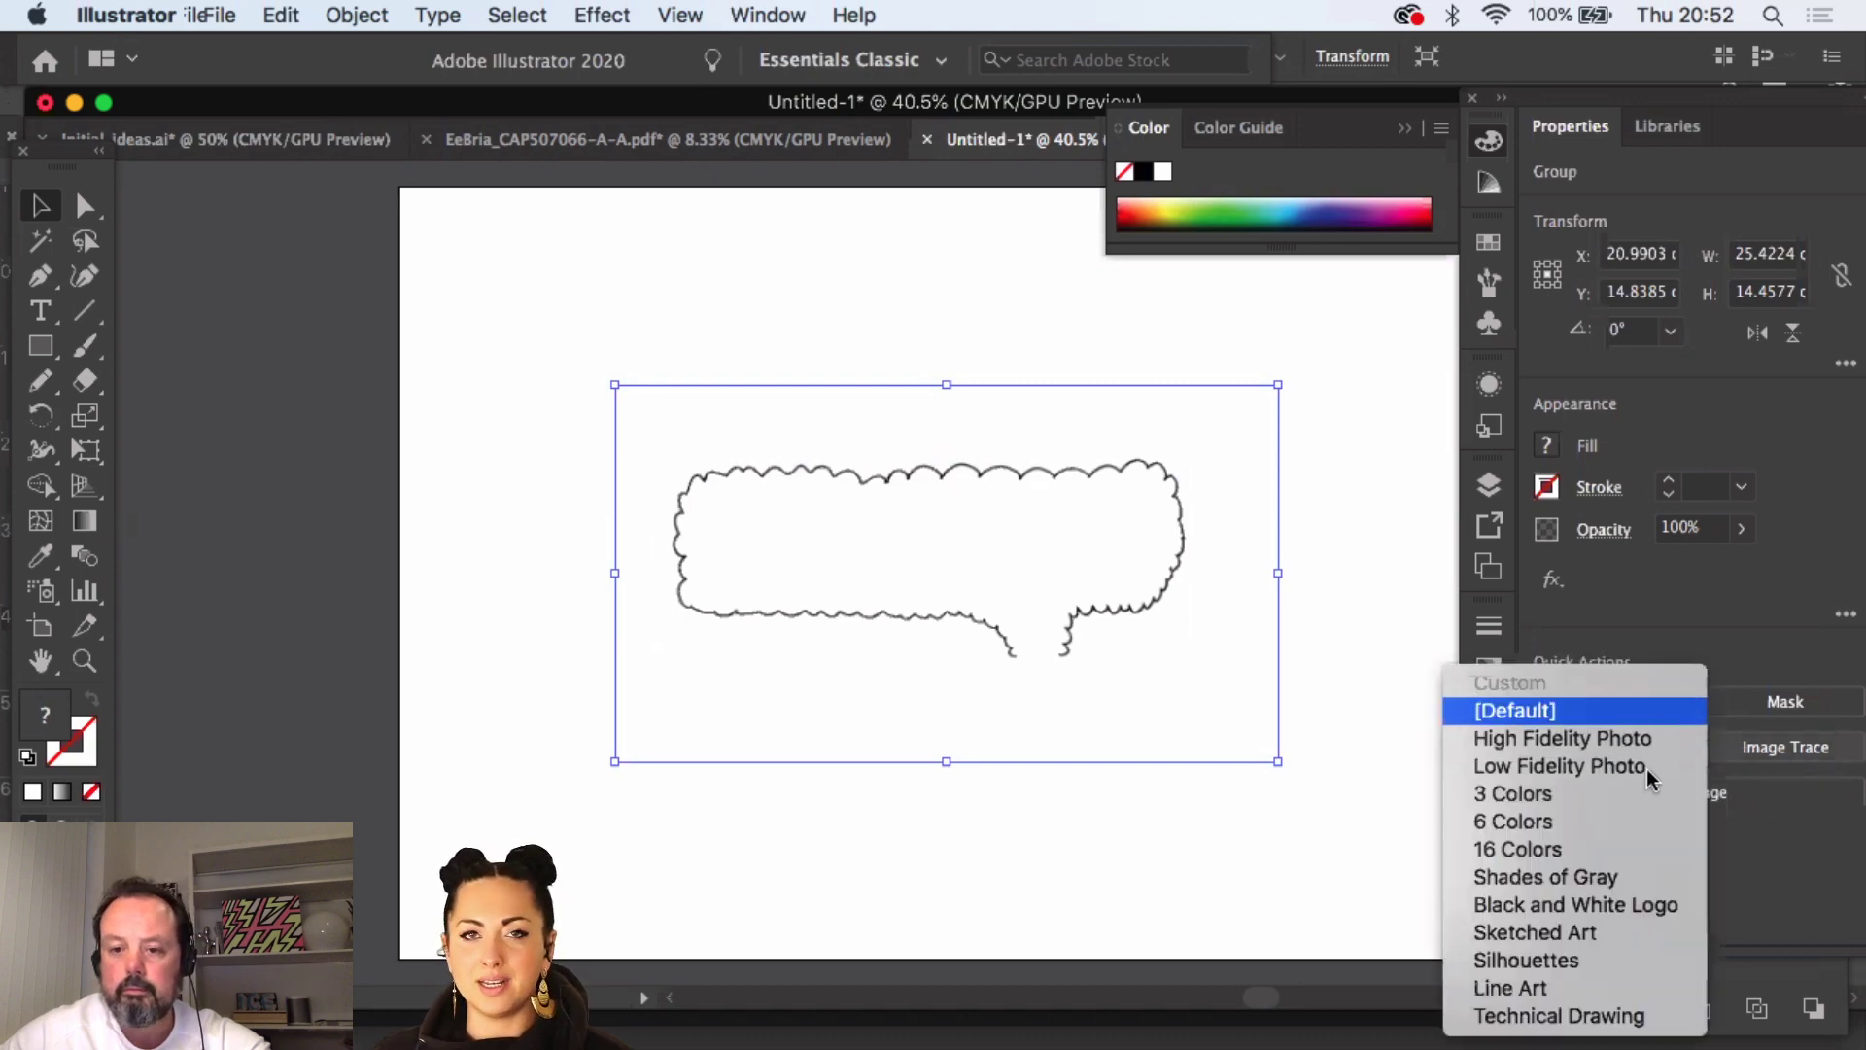
{"action": "left_click", "coordinate": [1633, 903]}
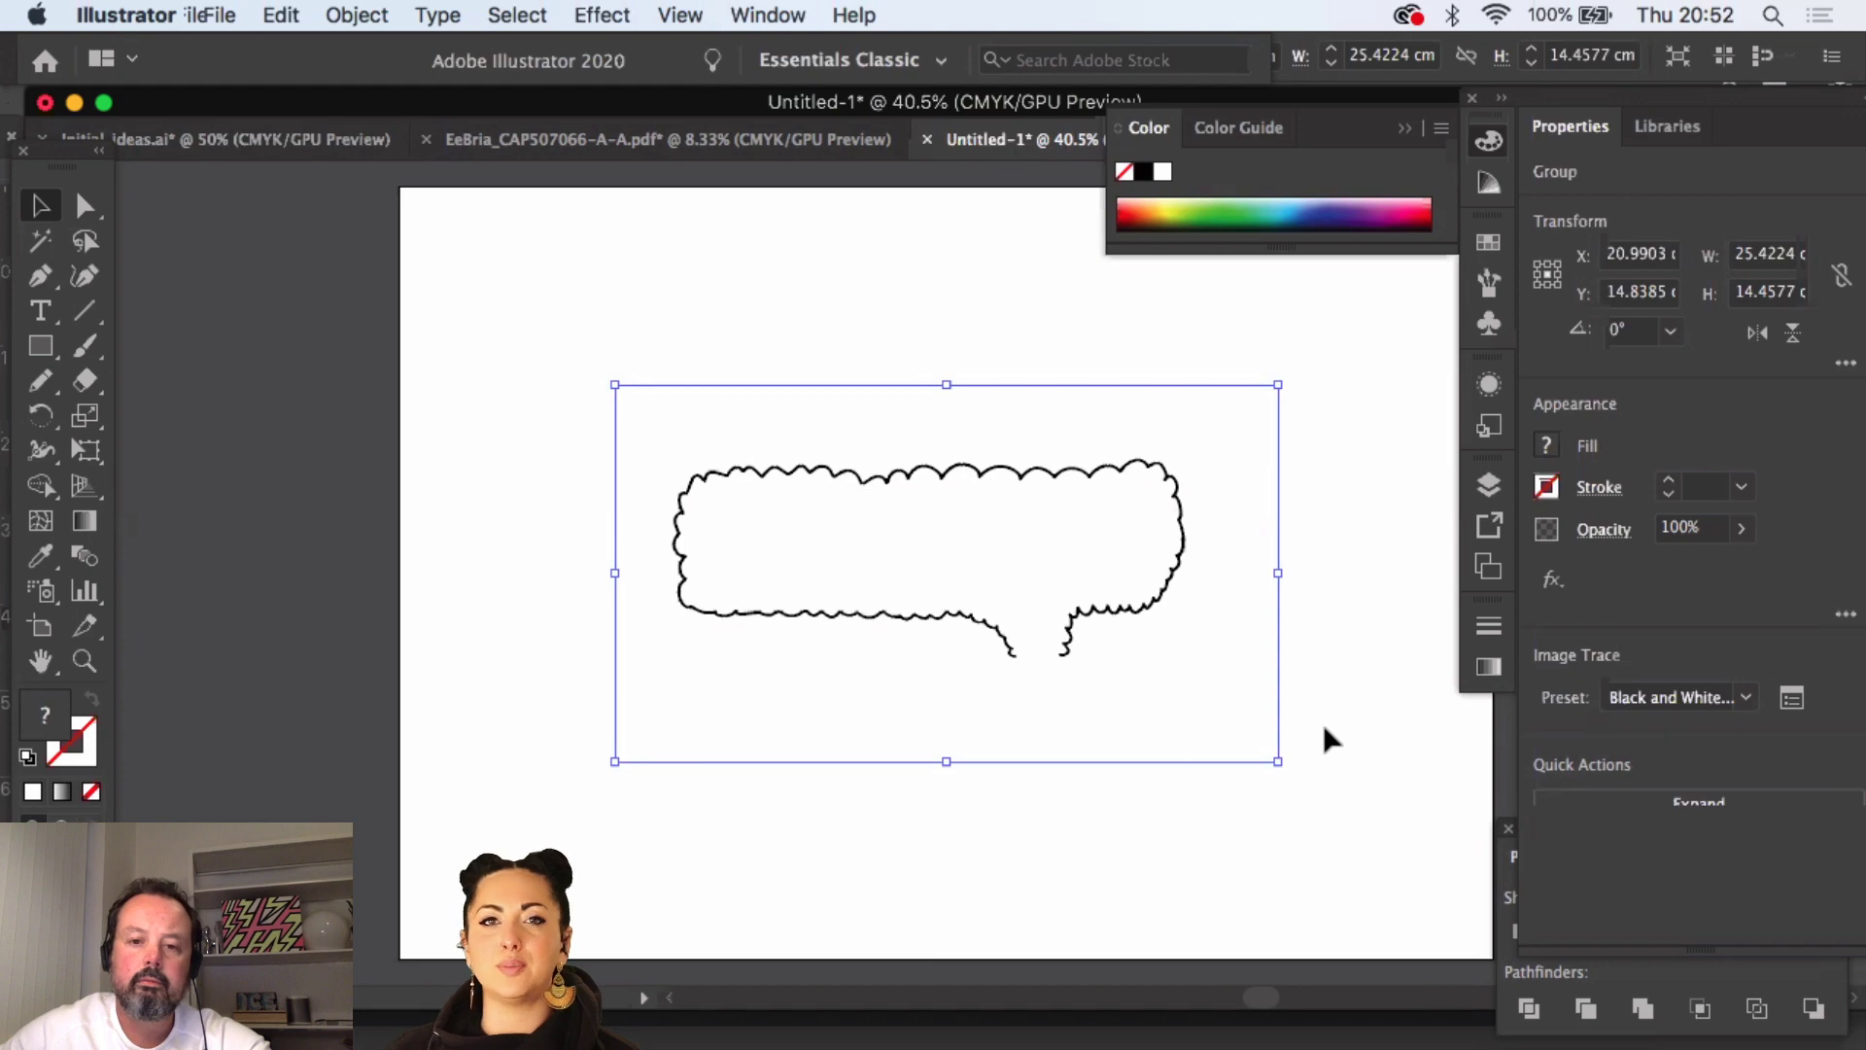
{"action": "left_click", "coordinate": [1670, 803]}
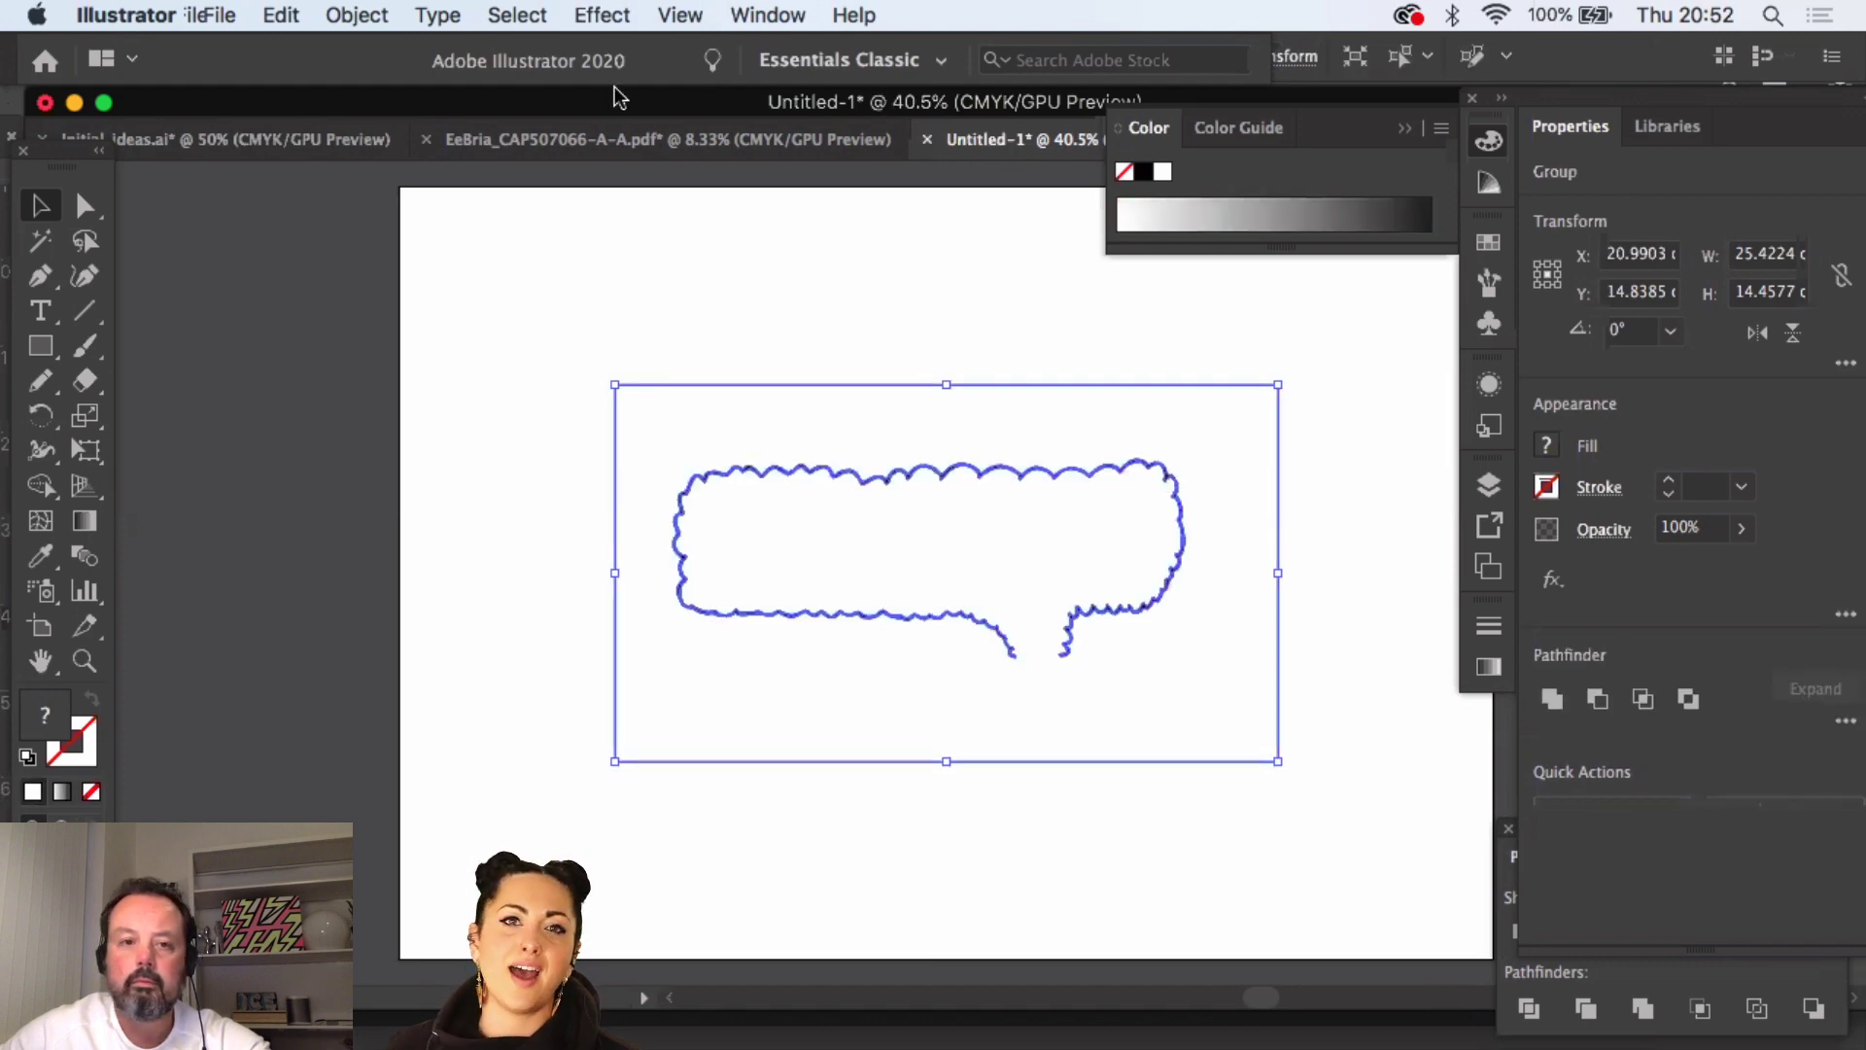
- Try to remove the traced artwork's white areas by selecting everything with the same fill color
{"action": "left_click_drag", "start_coordinate": [686, 350], "coordinate": [760, 425]}
{"action": "left_click", "coordinate": [543, 17]}
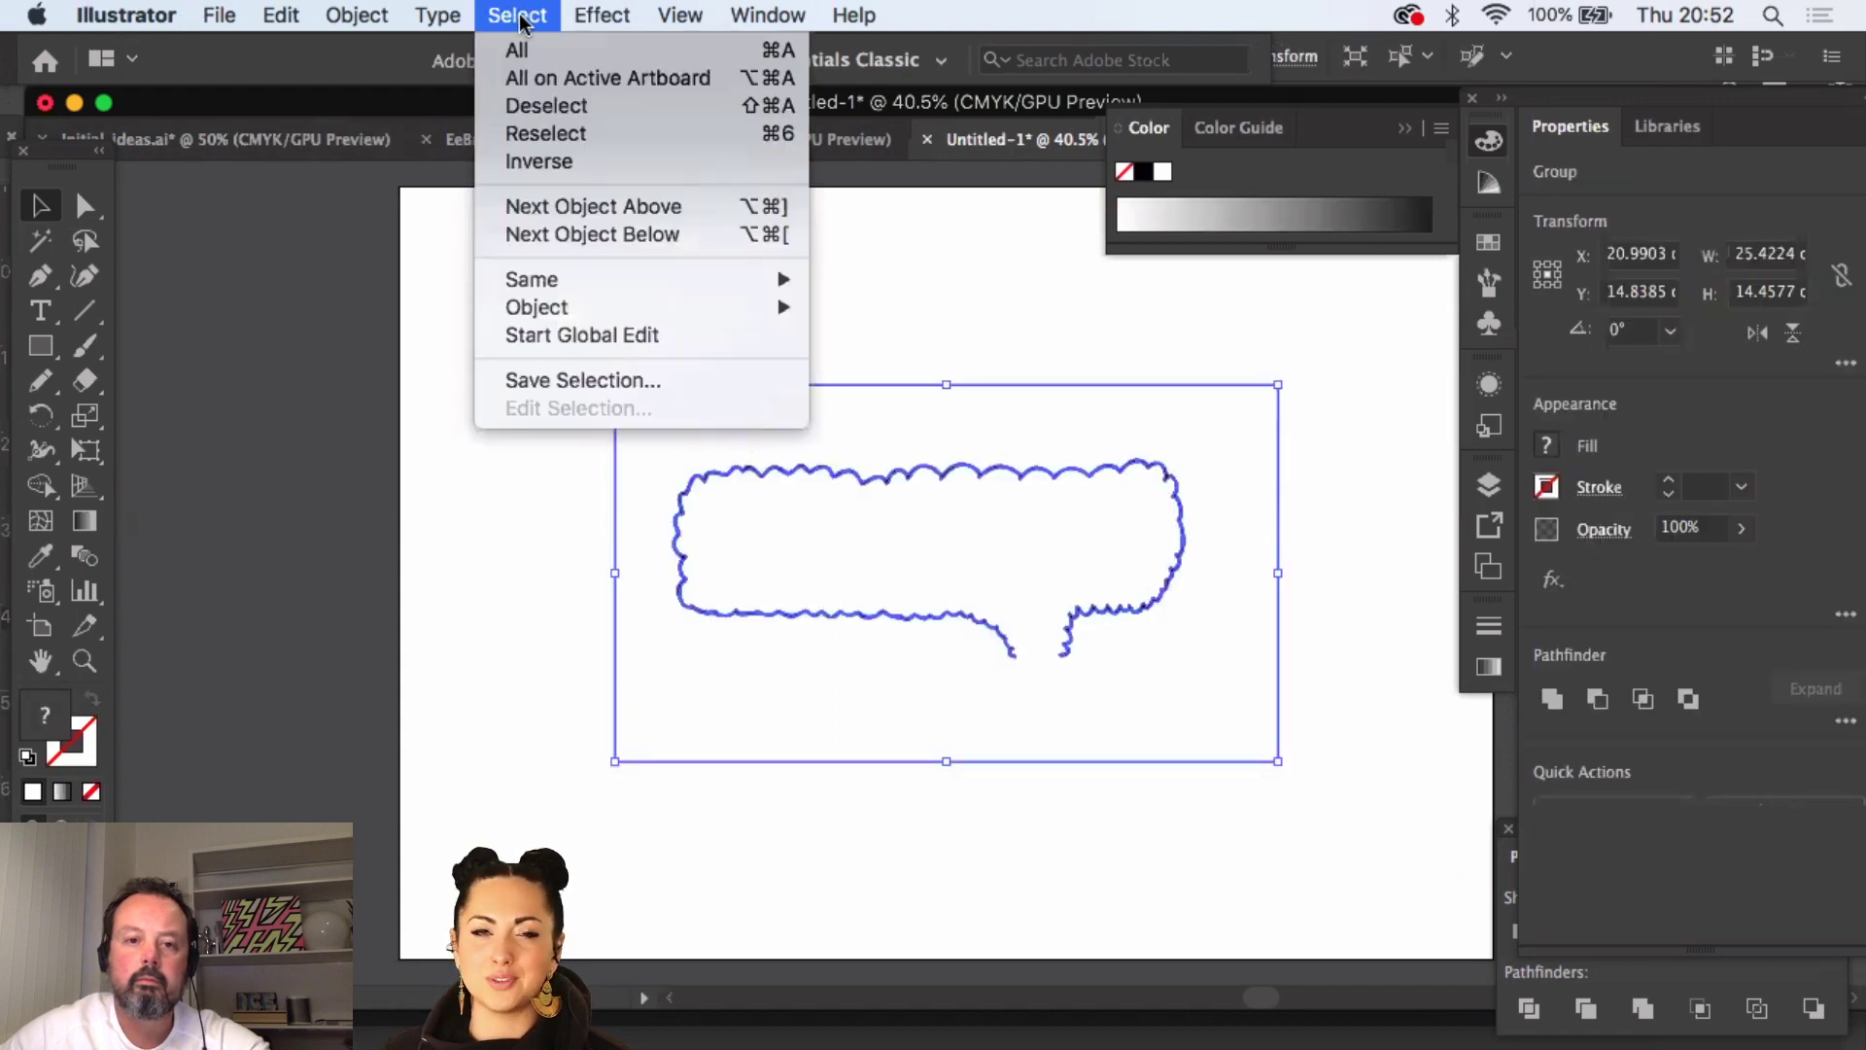
{"action": "mouse_move", "coordinate": [542, 281]}
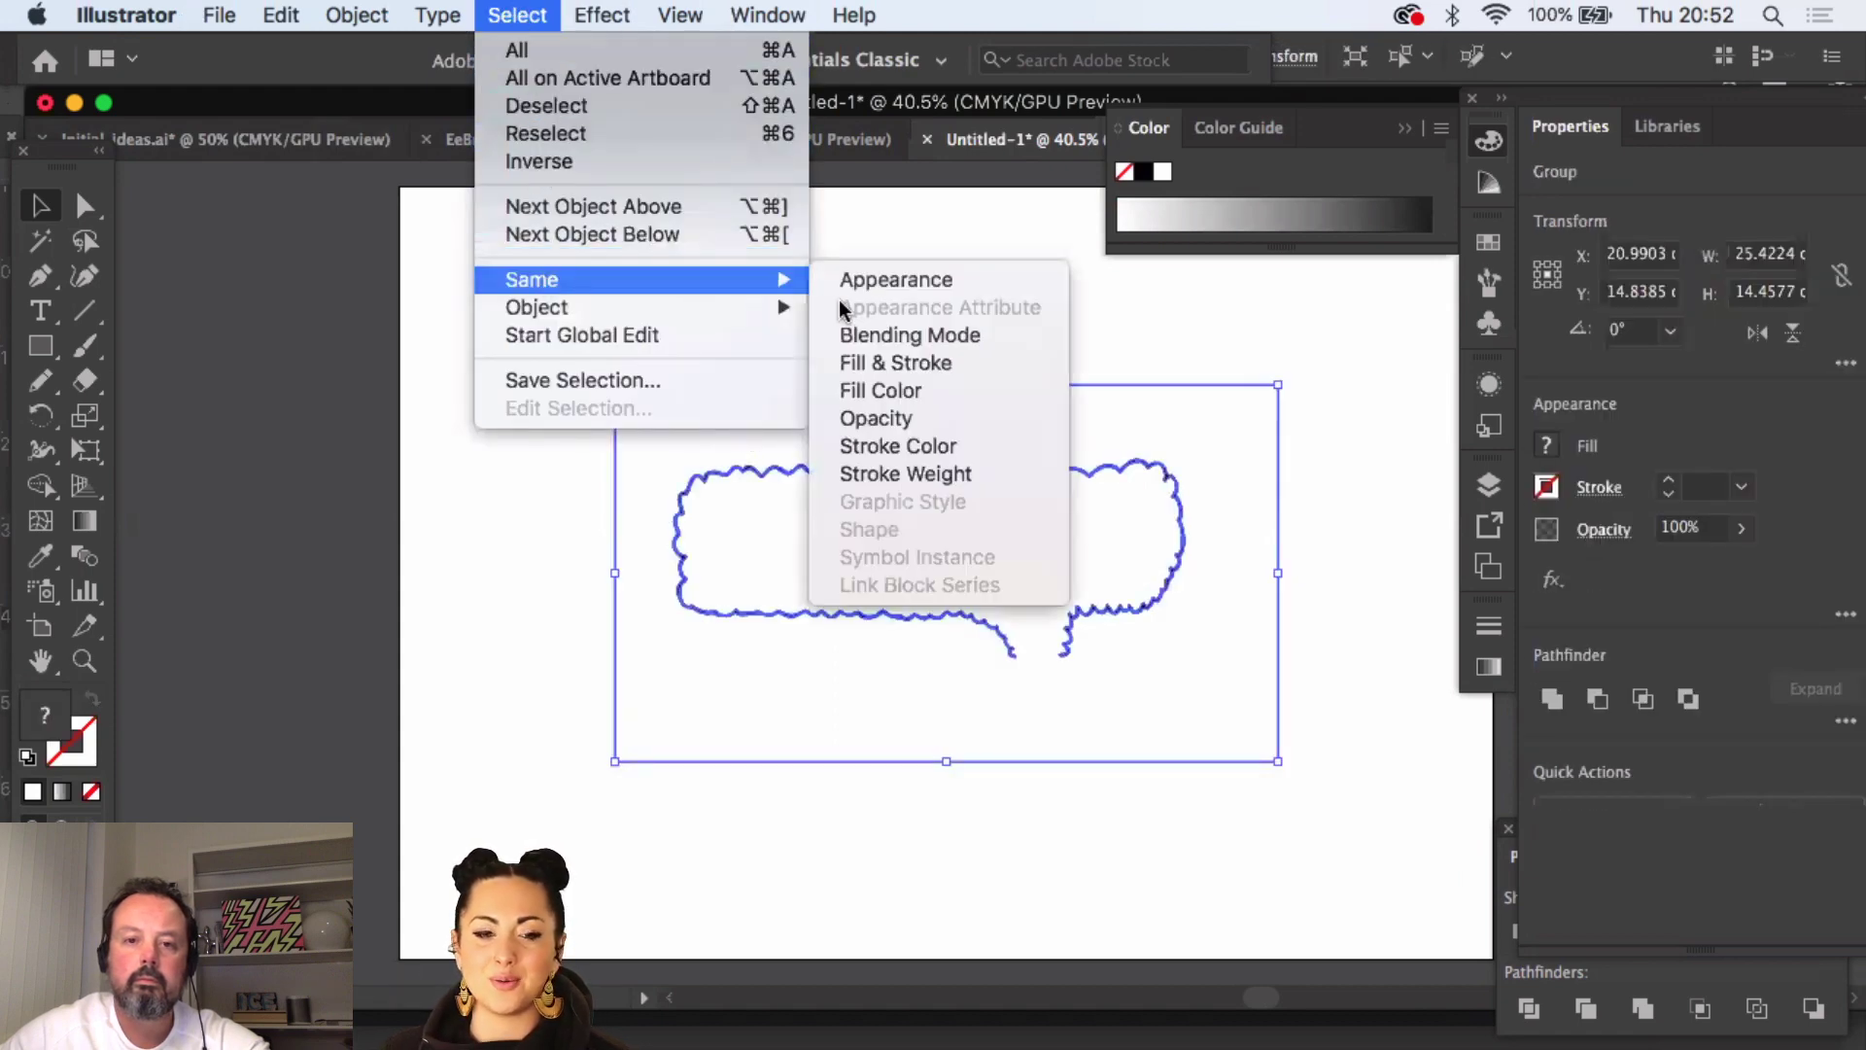
{"action": "left_click", "coordinate": [869, 391]}
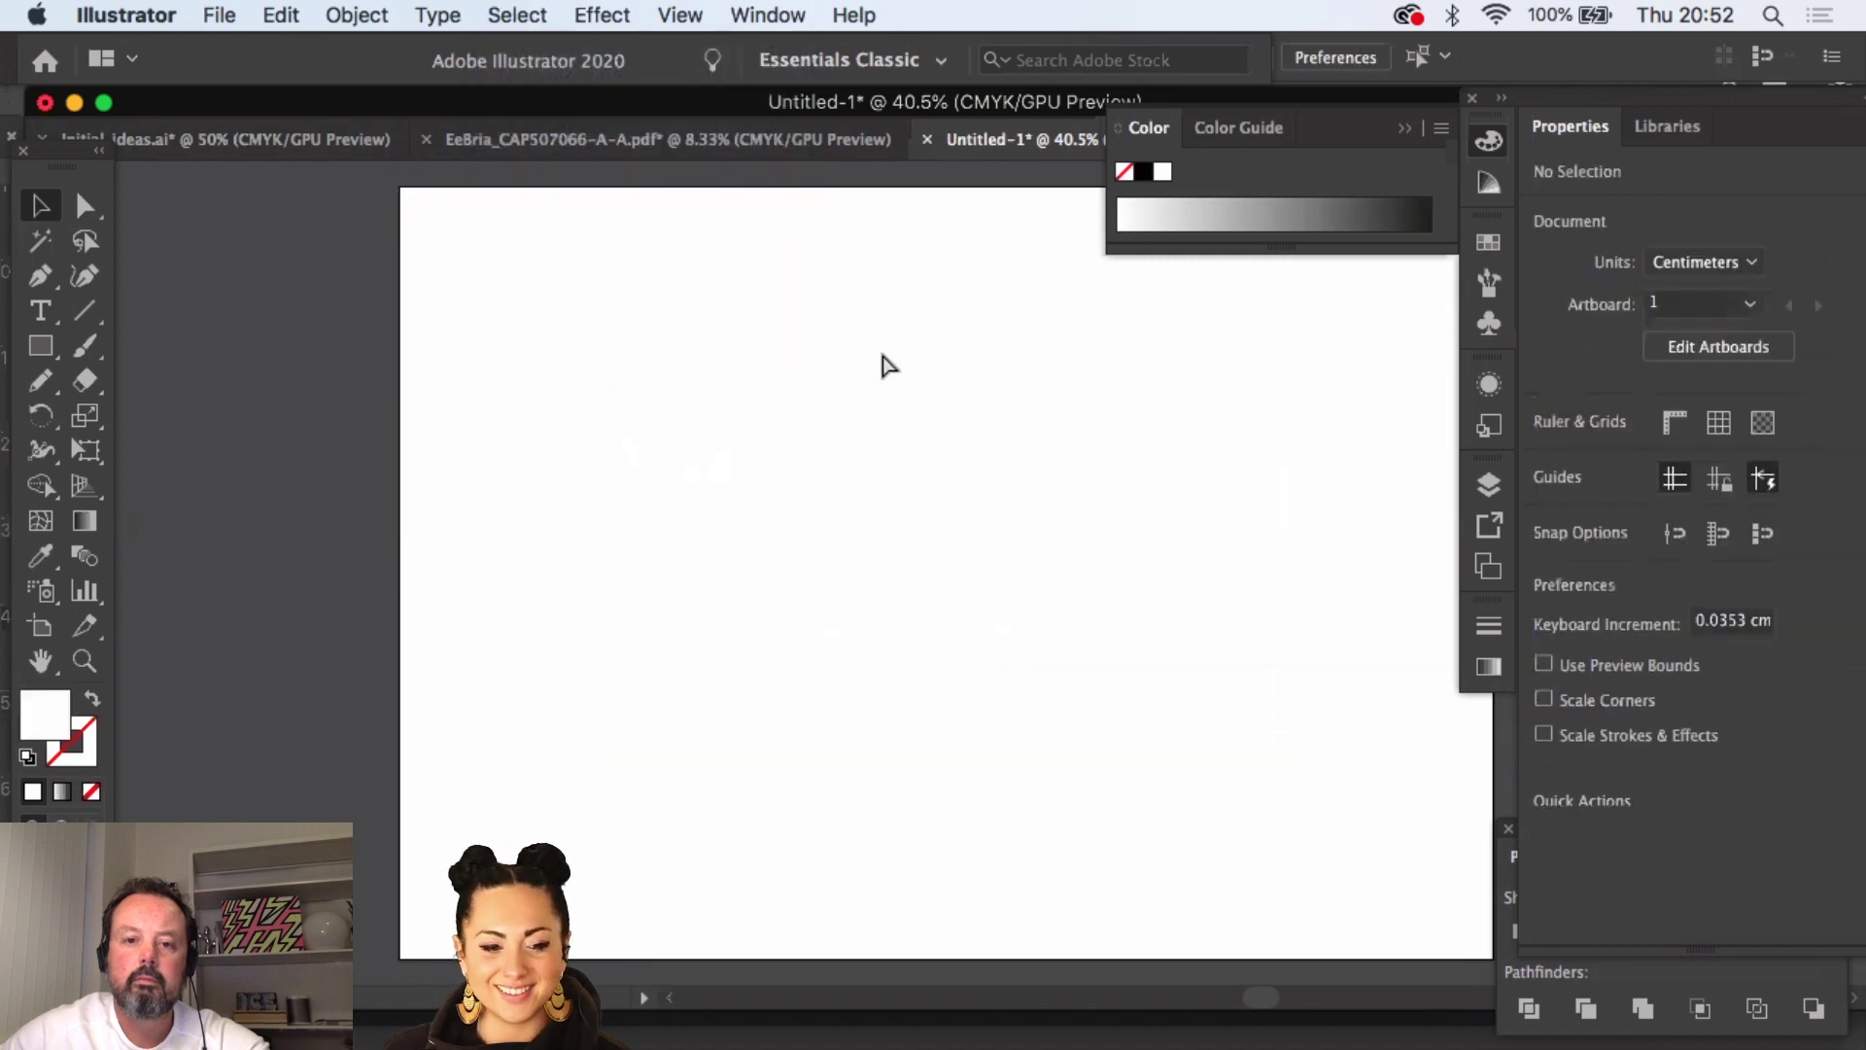
- Ungroup the traced artwork and delete its white areas, leaving only the black smoke outline
{"action": "left_click", "coordinate": [377, 17]}
{"action": "left_click", "coordinate": [427, 180]}
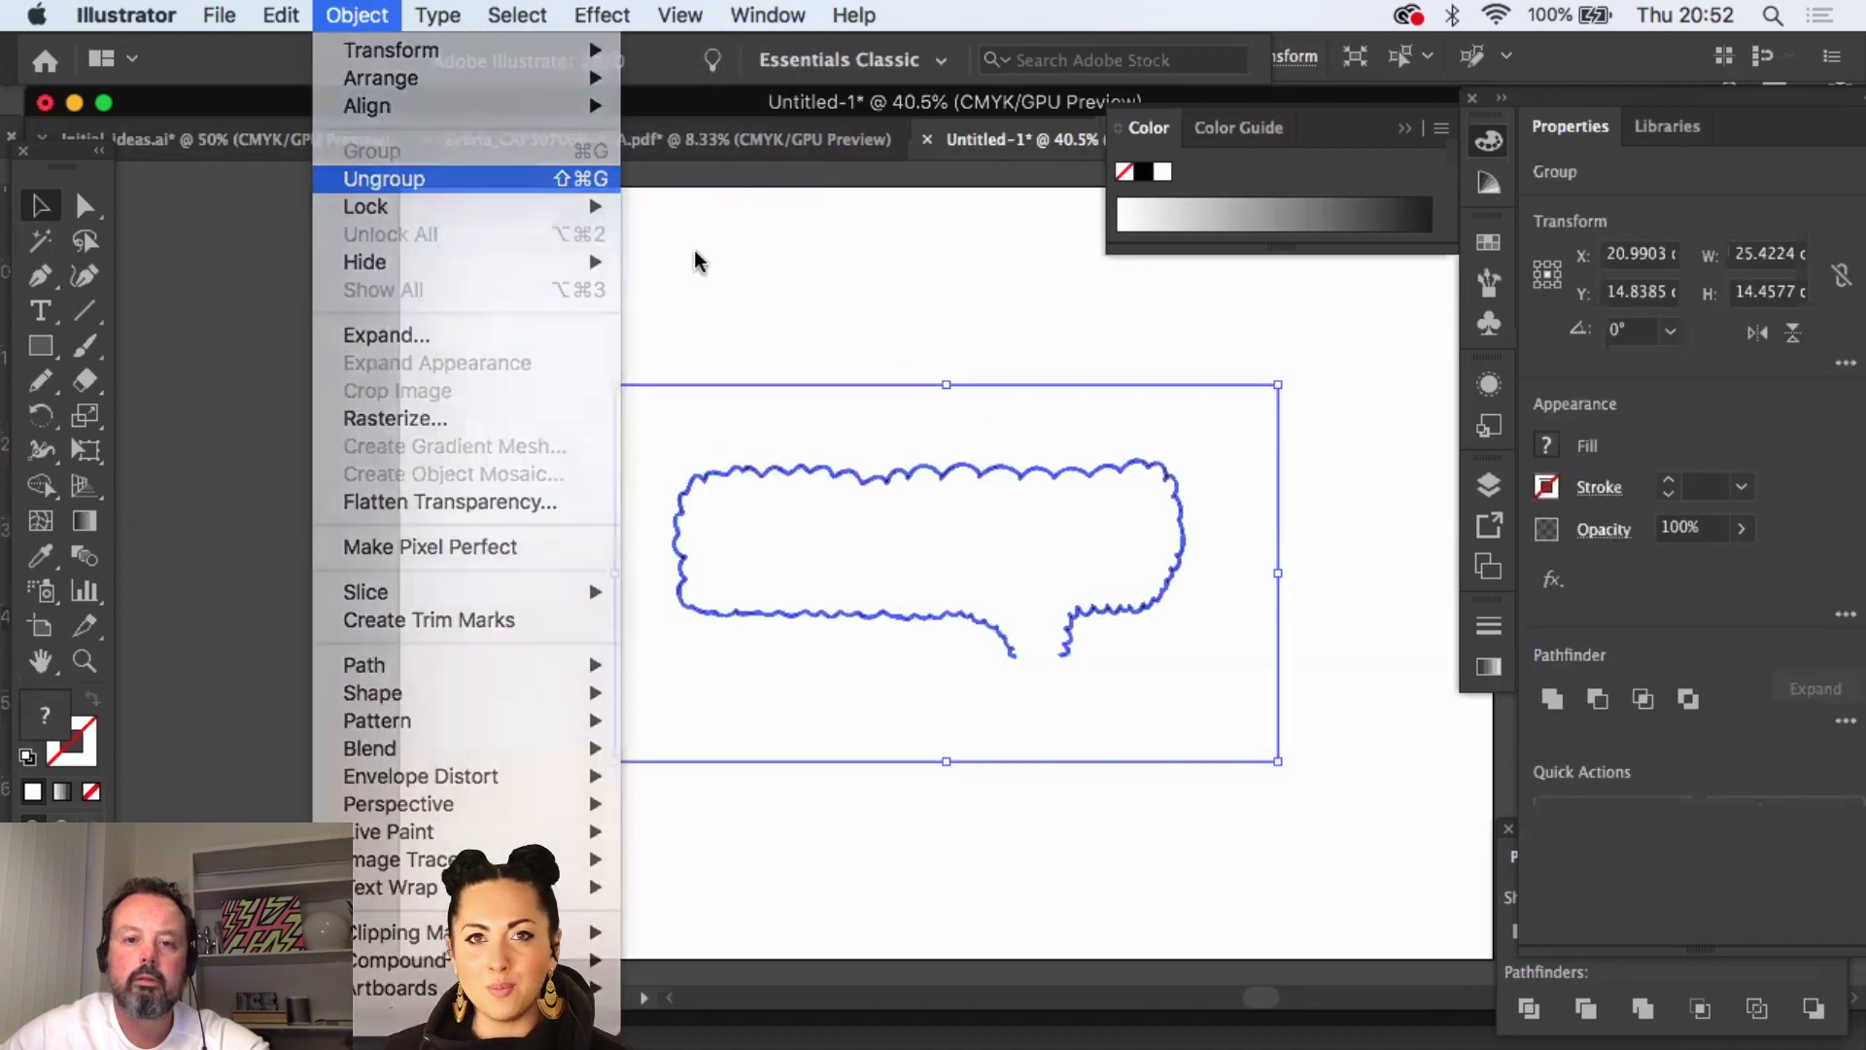
{"action": "left_click", "coordinate": [604, 292]}
{"action": "left_click", "coordinate": [719, 439]}
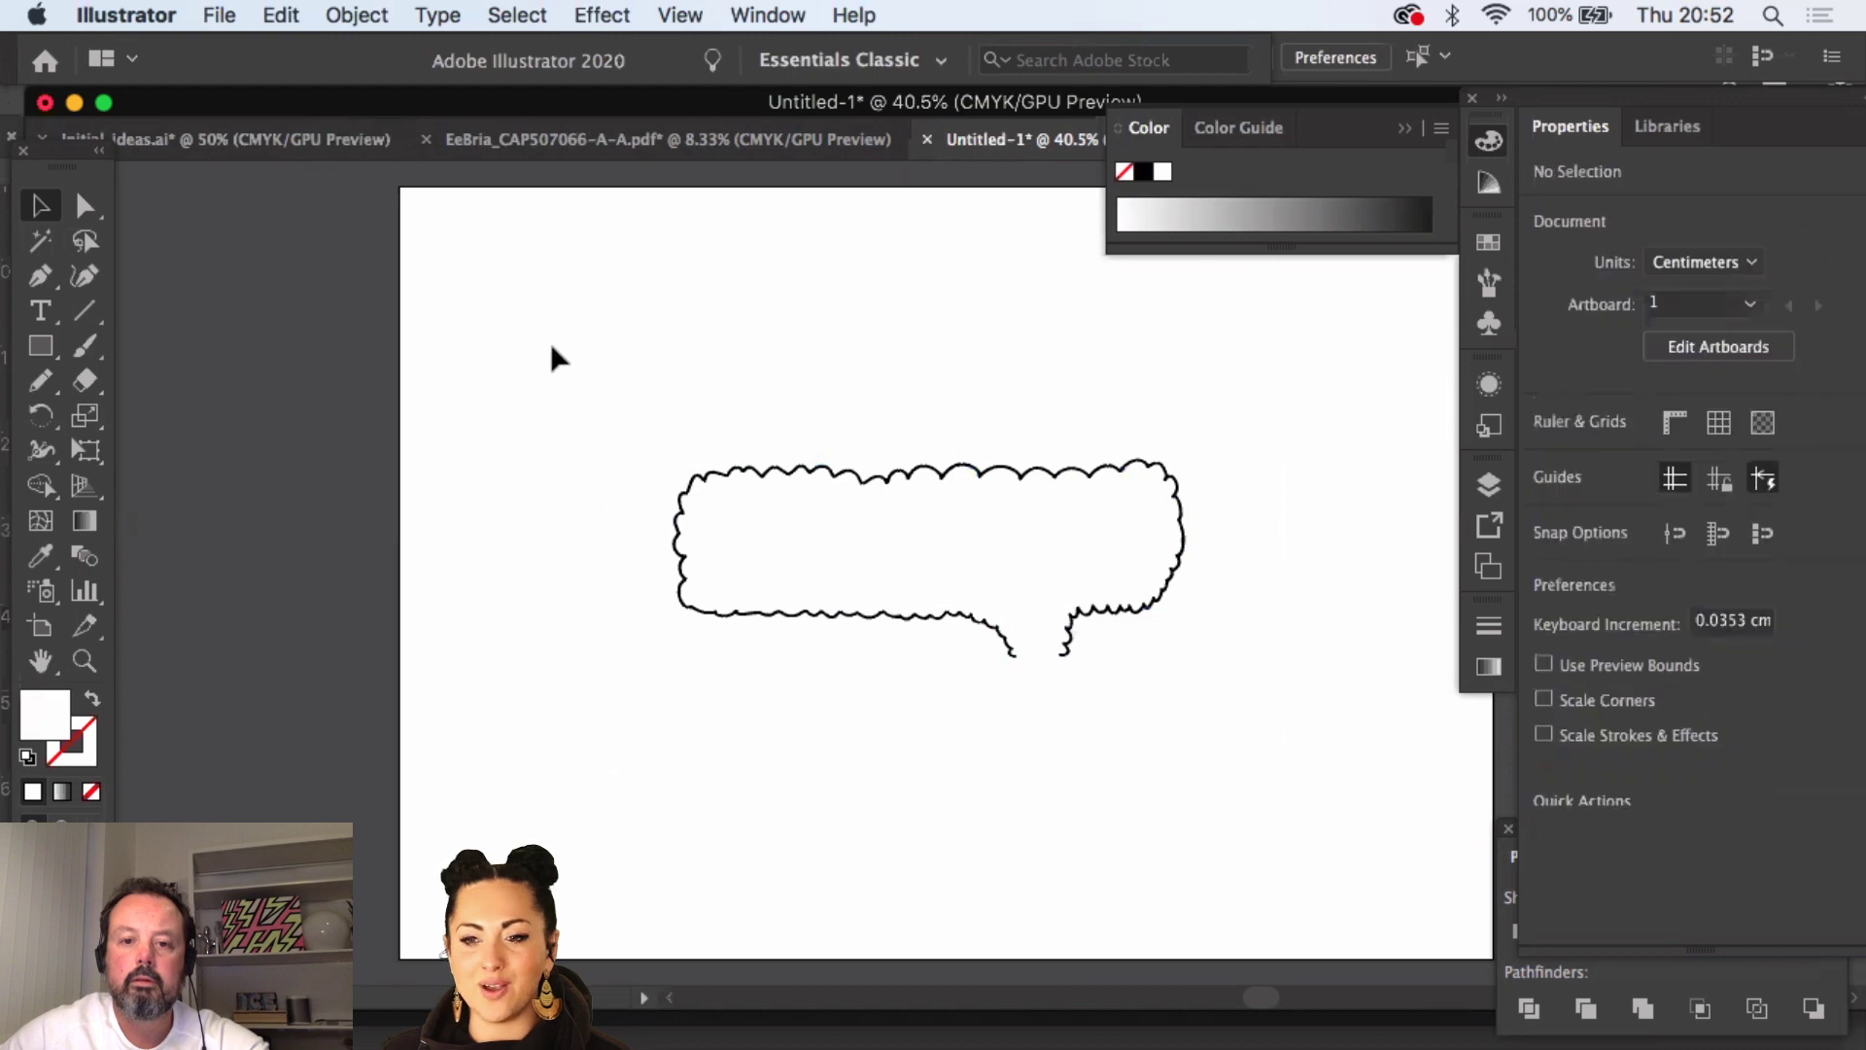
- Select the smoke outline path and try to fill it with an orange-red in the Color Picker
{"action": "left_click_drag", "start_coordinate": [554, 354], "coordinate": [1223, 716]}
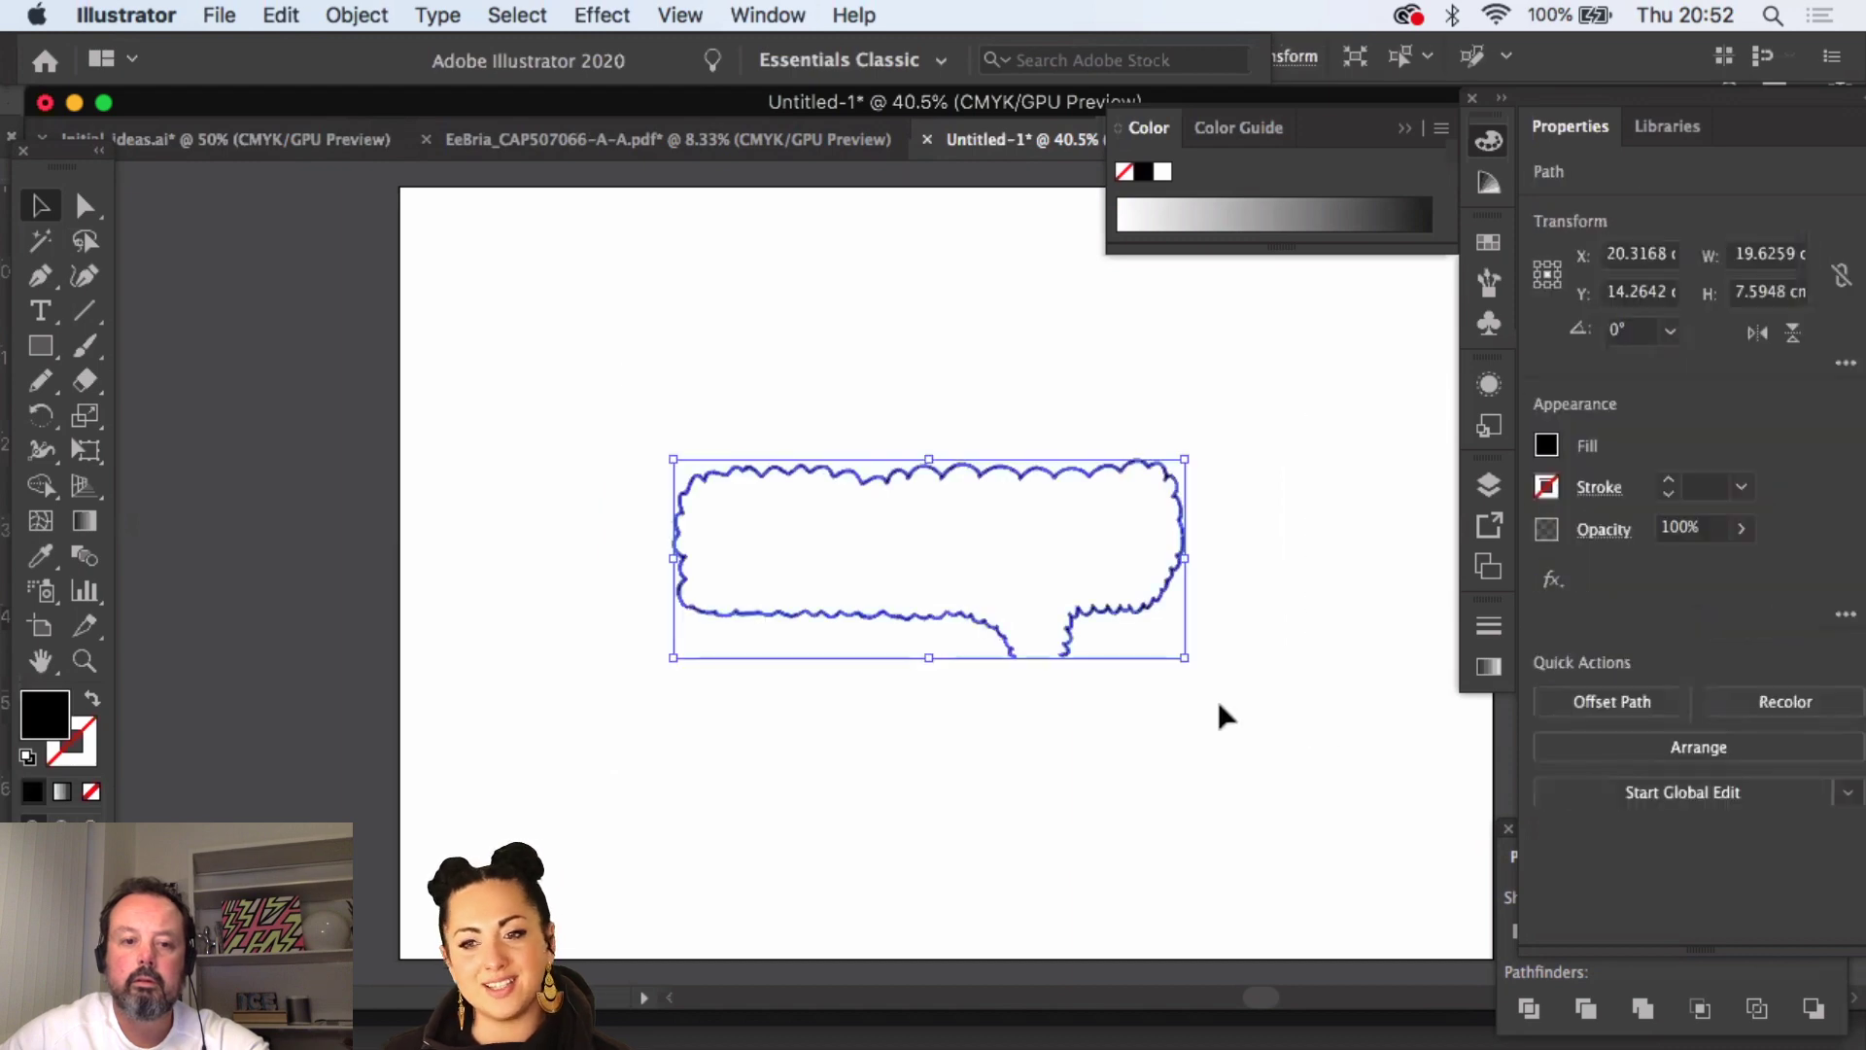
{"action": "double_click", "coordinate": [41, 719]}
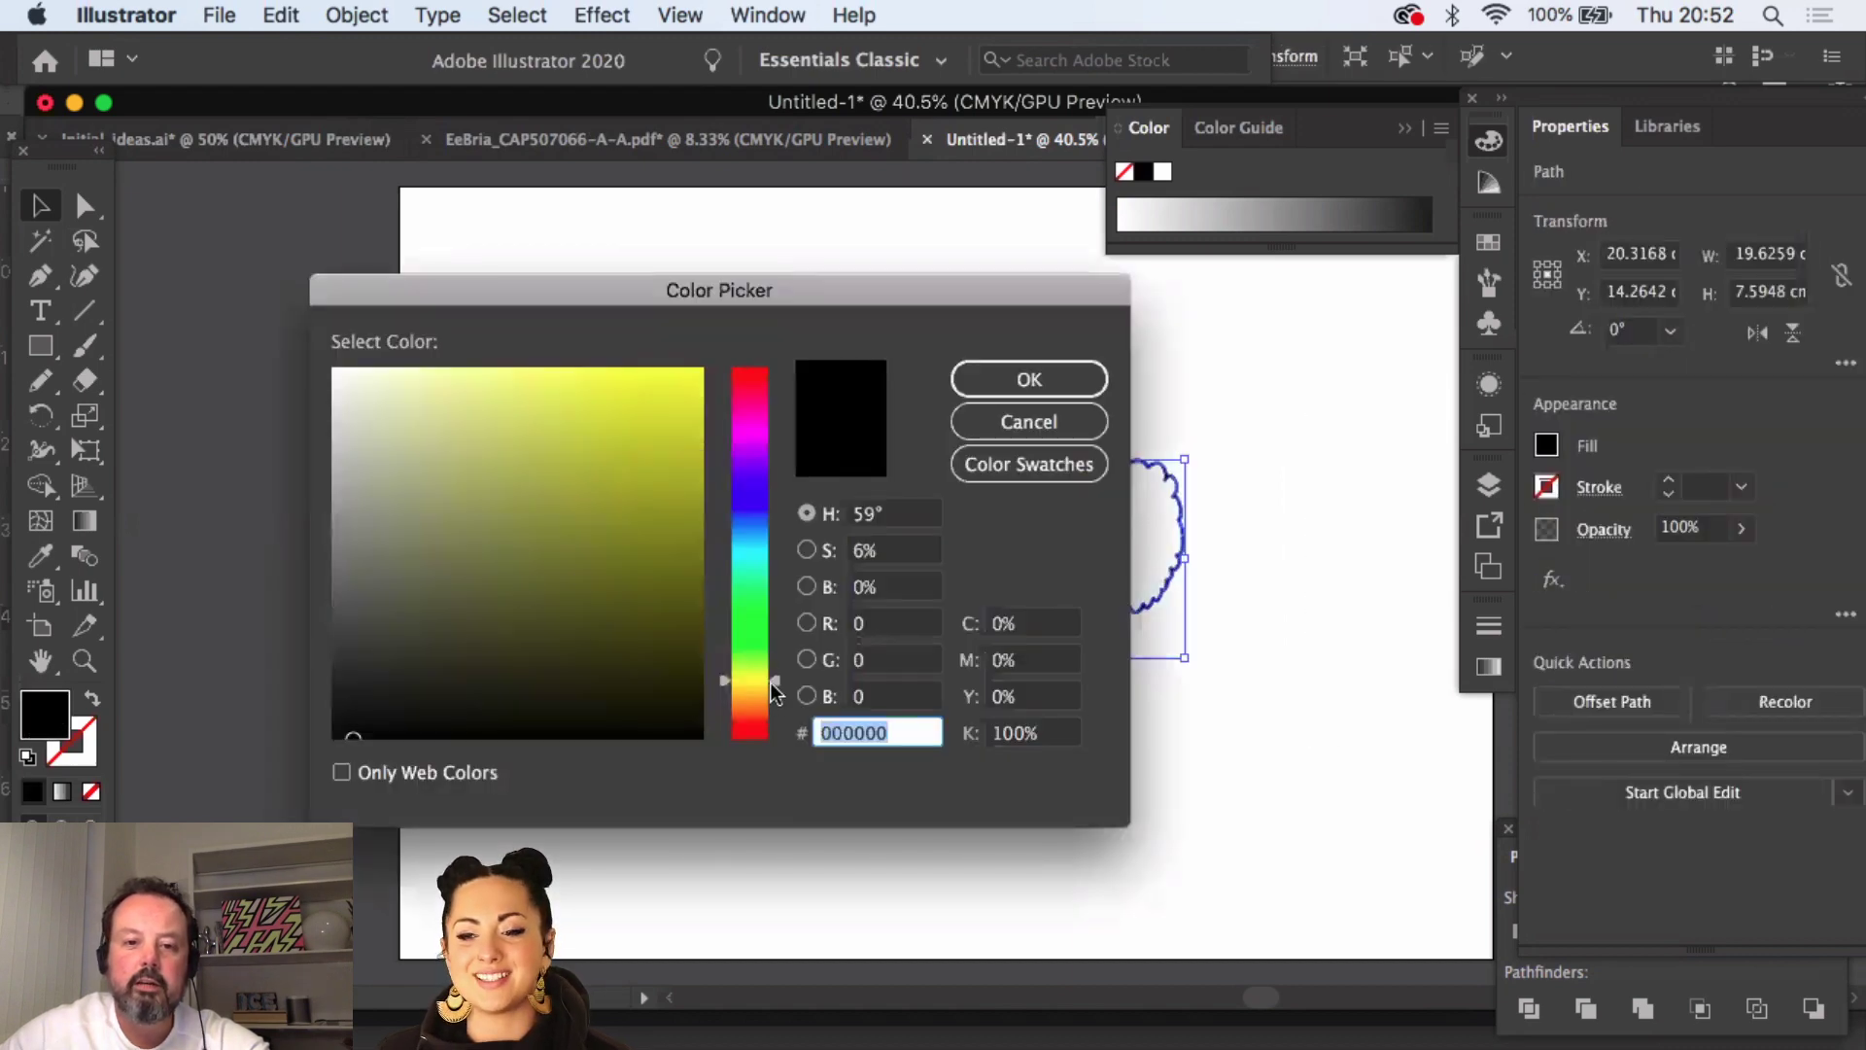
{"action": "left_click_drag", "start_coordinate": [774, 683], "coordinate": [775, 721]}
{"action": "left_click_drag", "start_coordinate": [702, 444], "coordinate": [657, 380]}
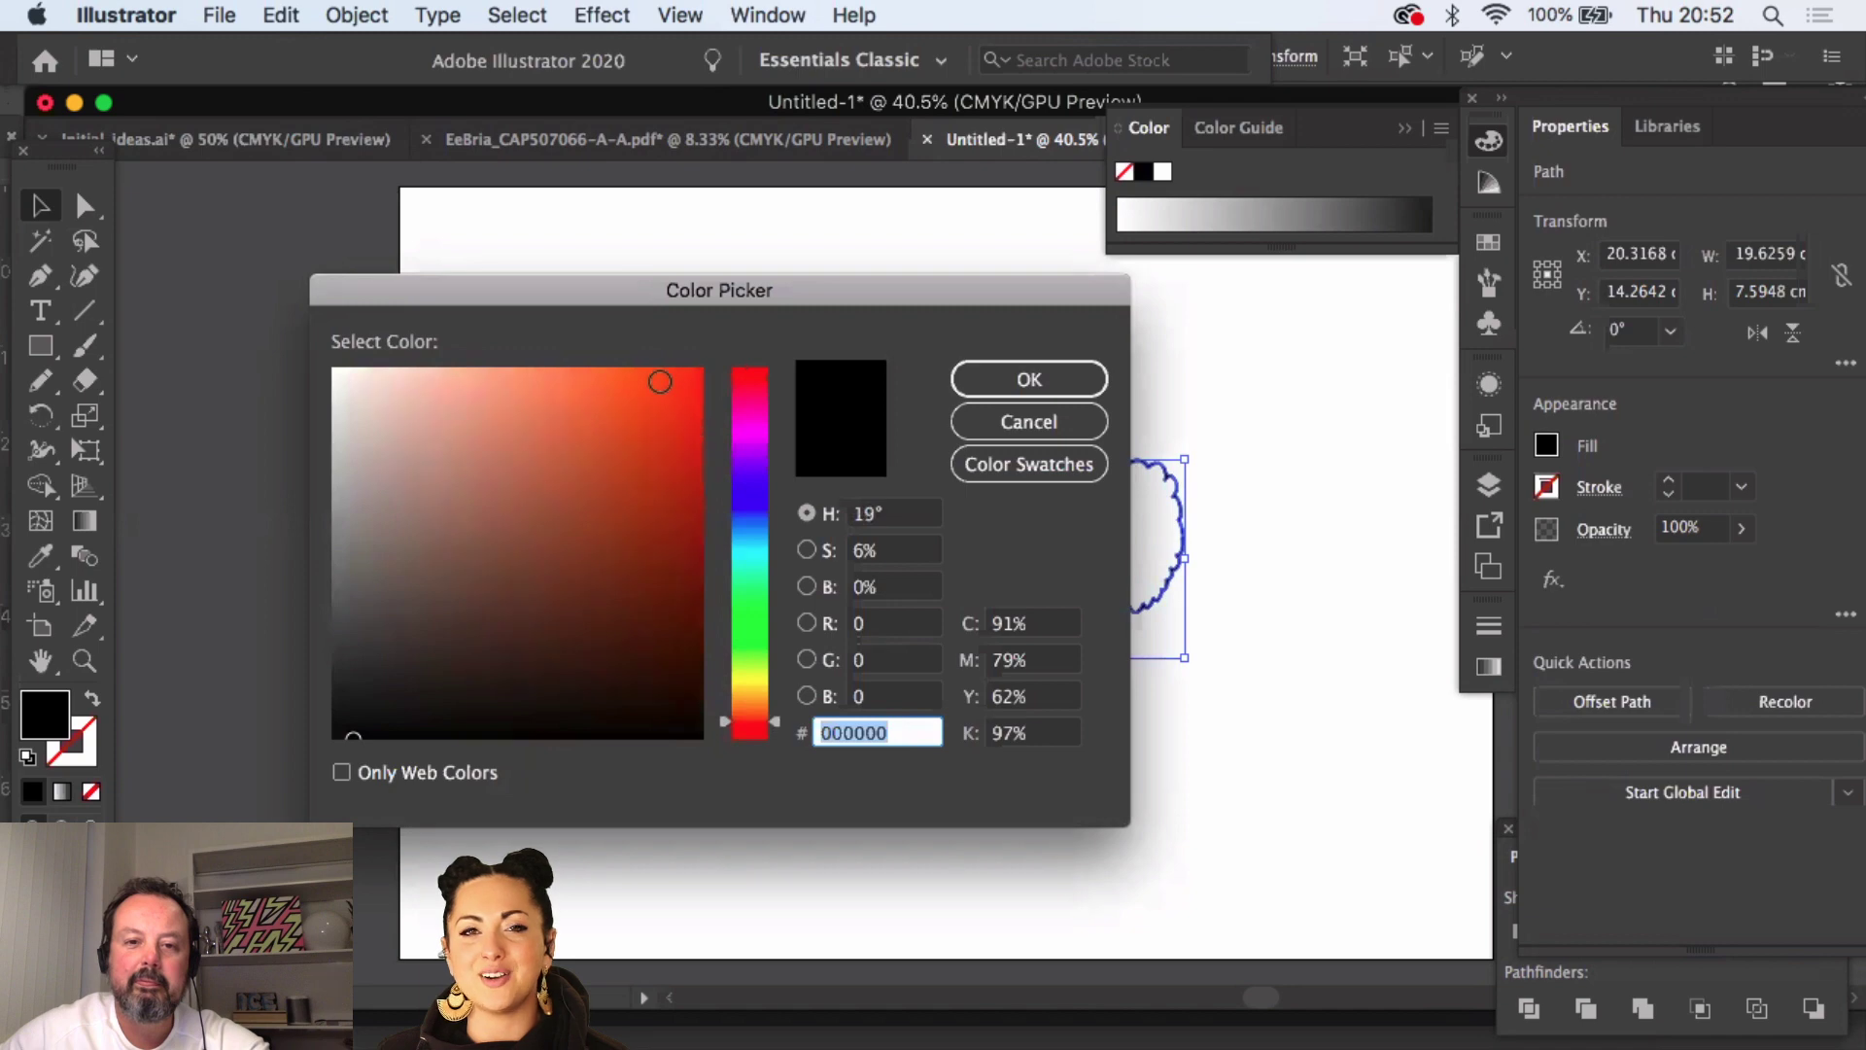
{"action": "left_click", "coordinate": [975, 379]}
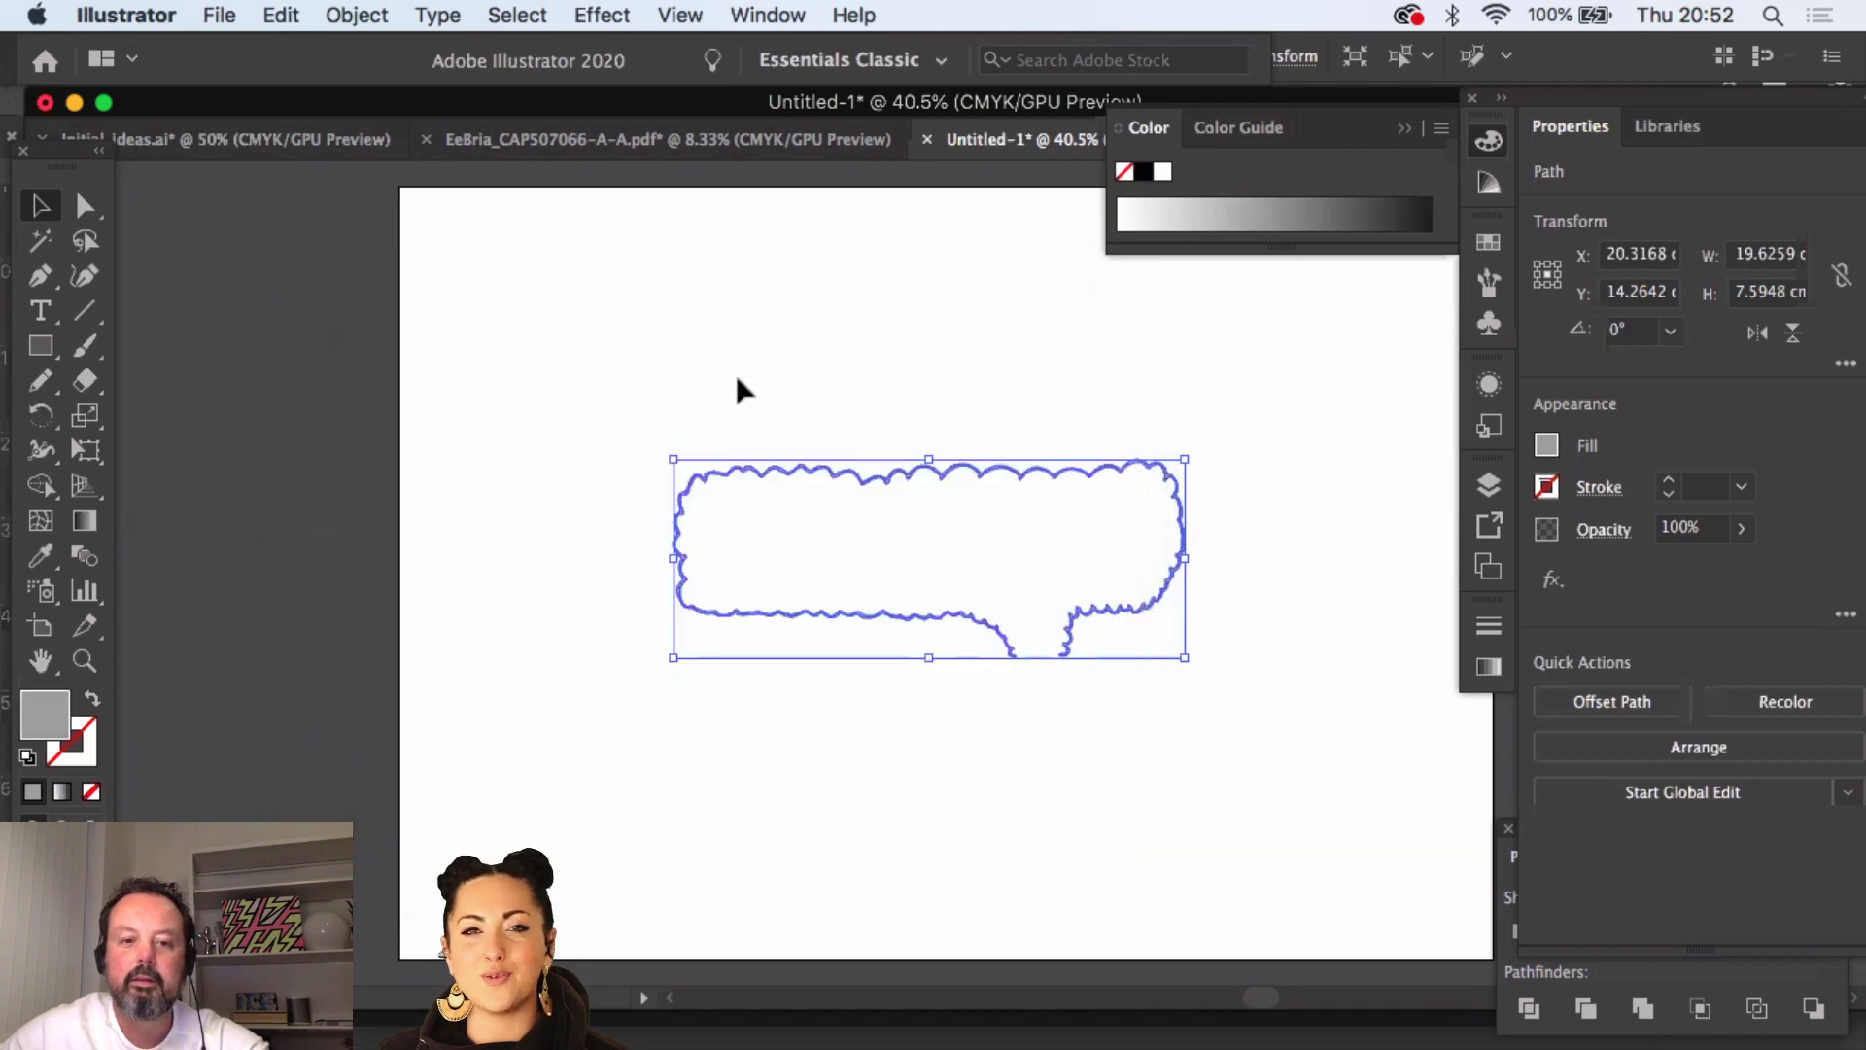
- Switch the smoke outline's color mode to RGB and fill it with orange F96828
{"action": "left_click", "coordinate": [1489, 142]}
{"action": "left_click", "coordinate": [1489, 142]}
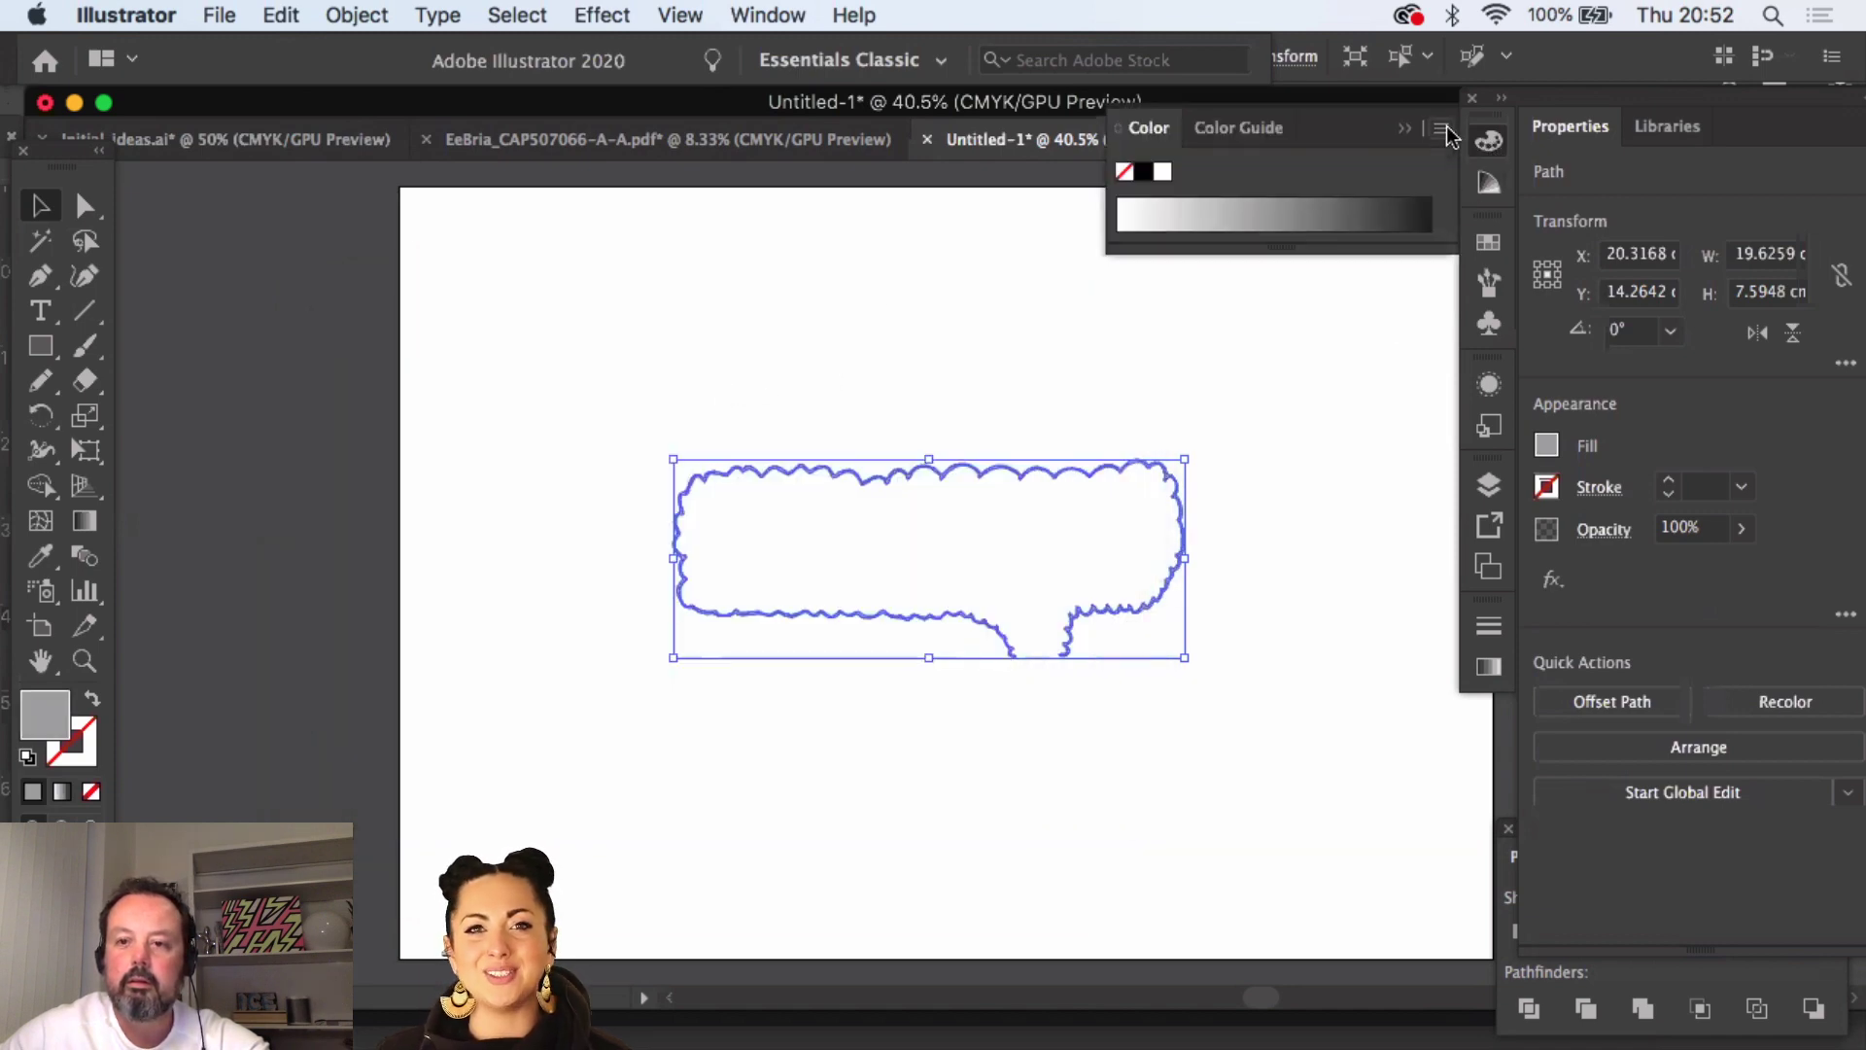
{"action": "left_click", "coordinate": [1442, 128]}
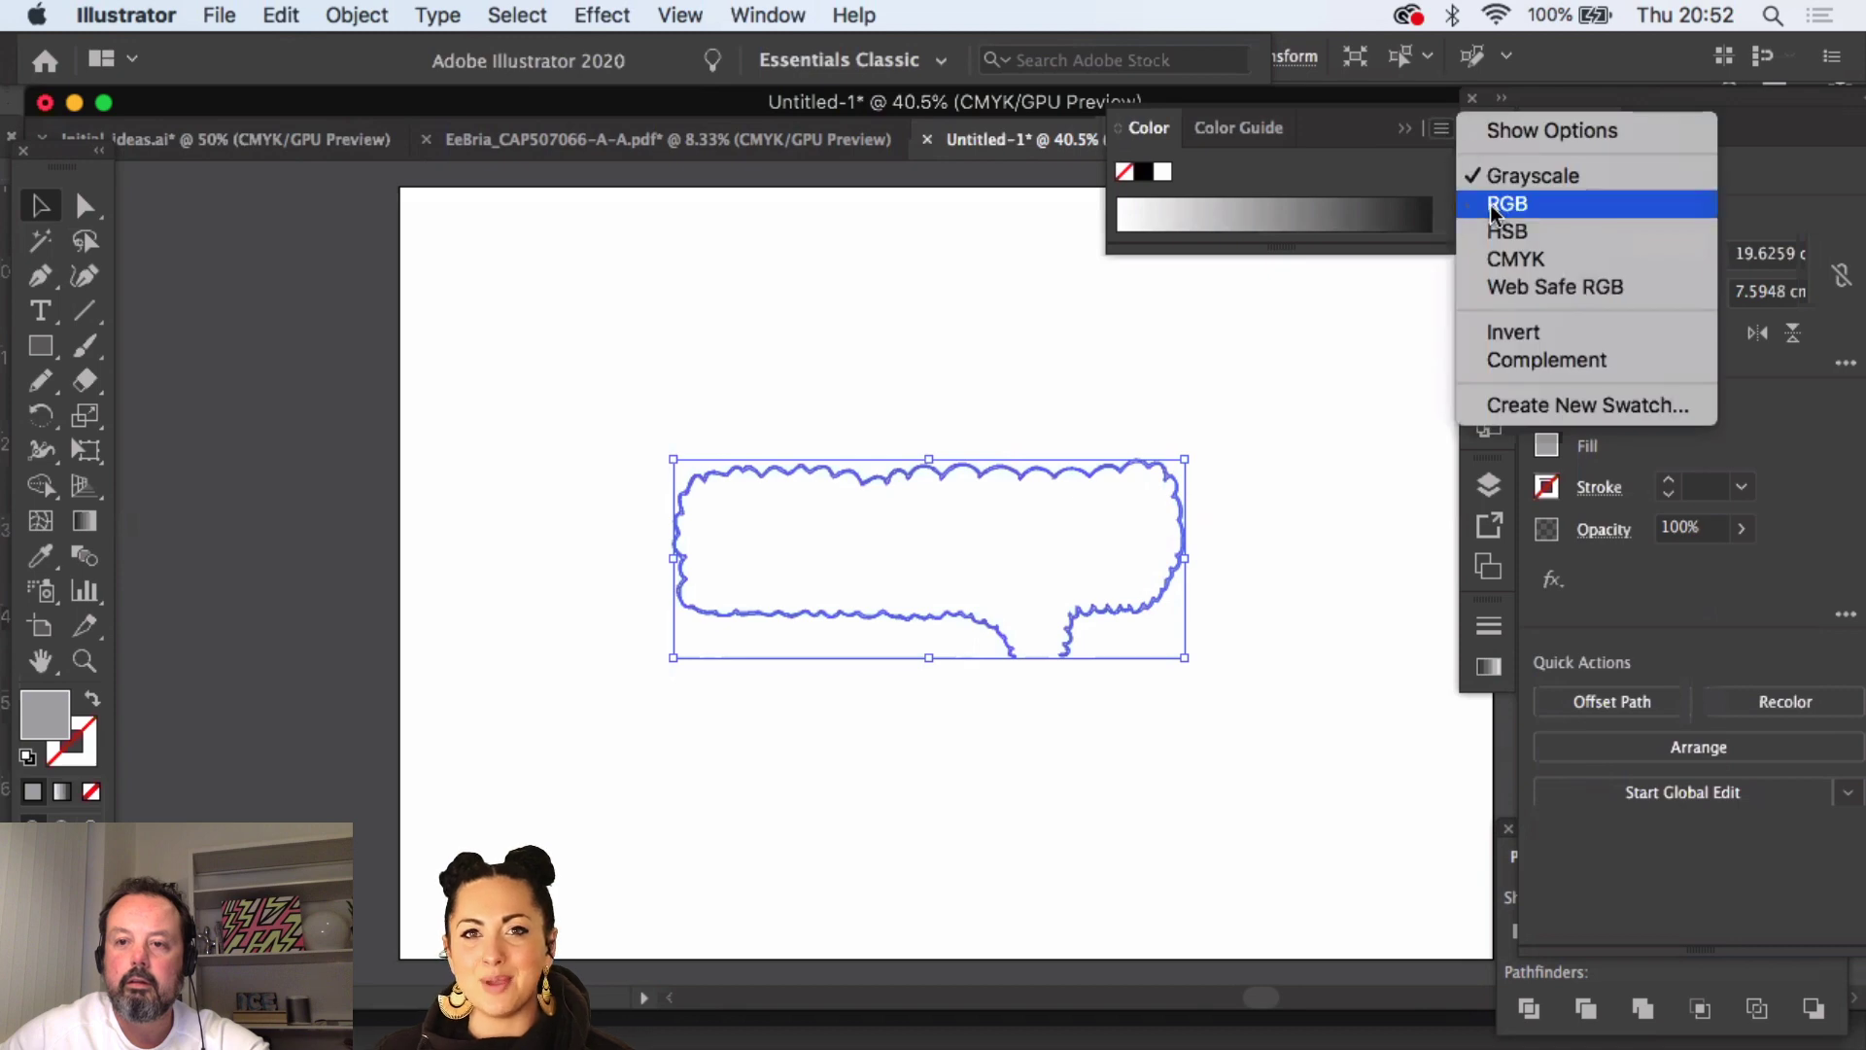
{"action": "left_click", "coordinate": [1492, 206]}
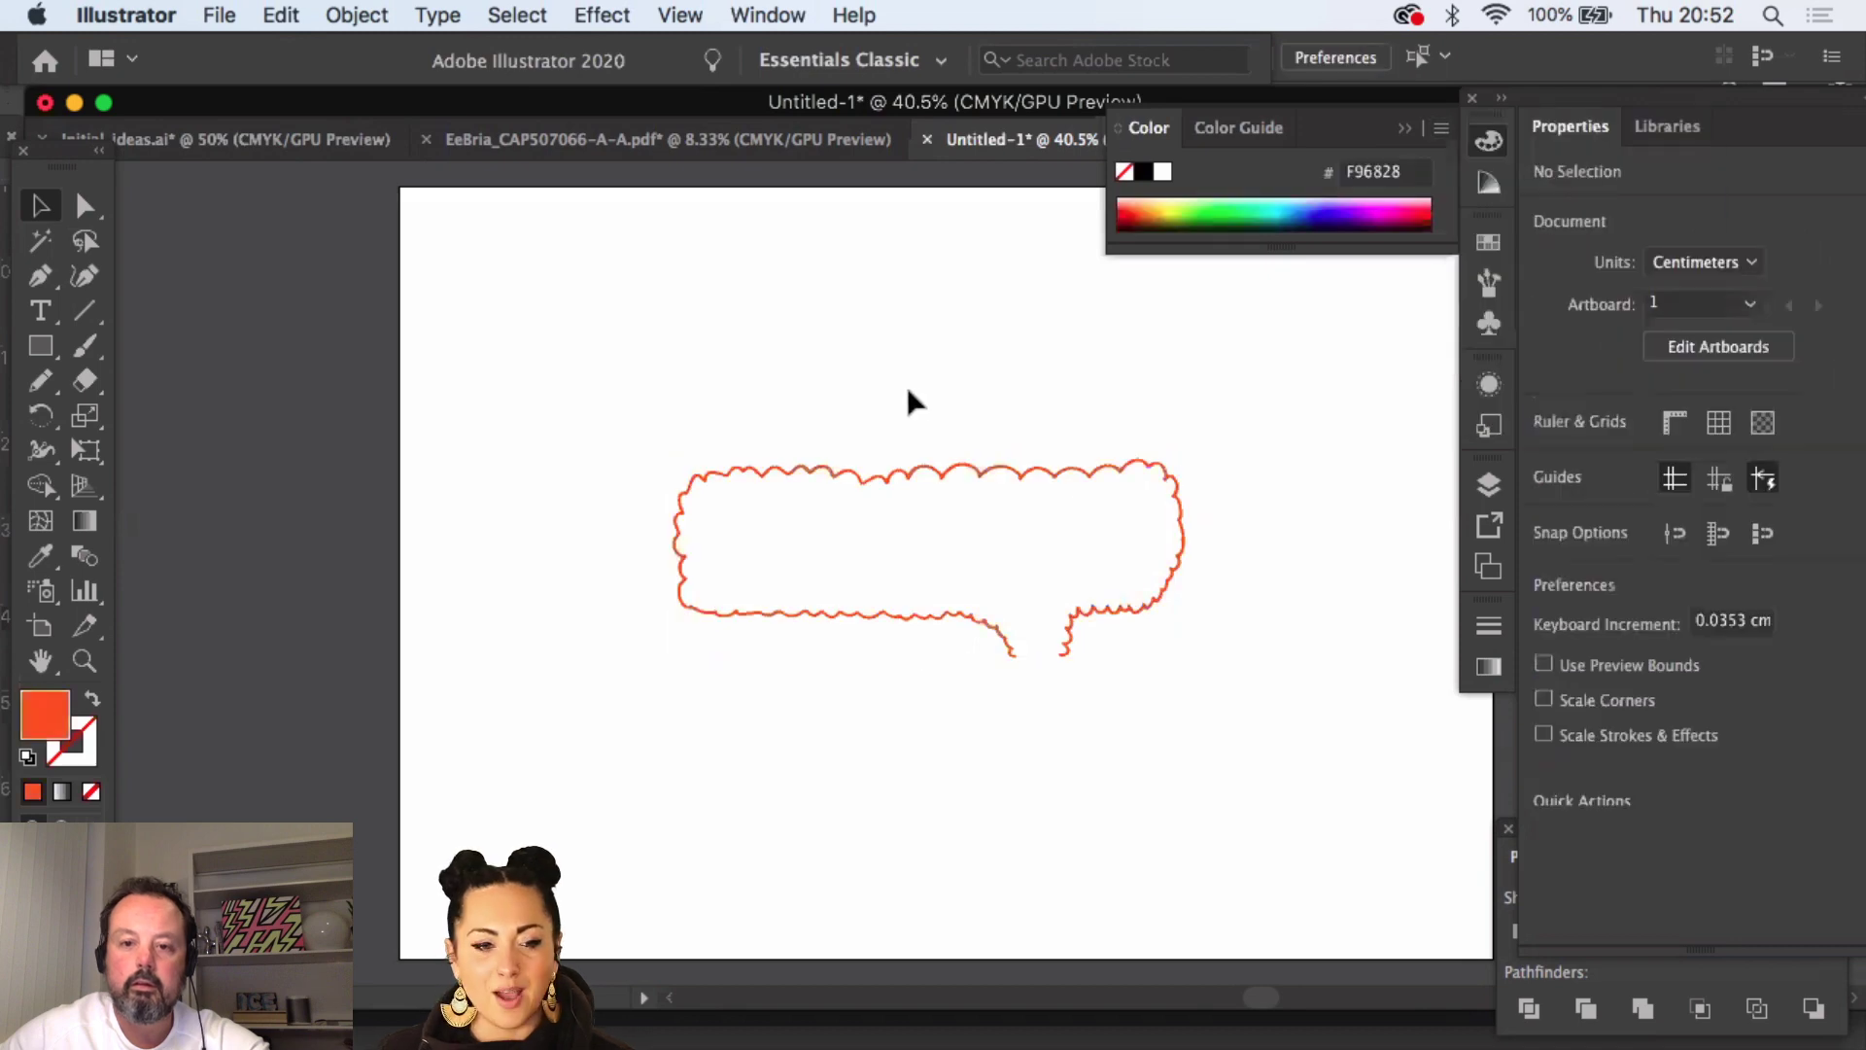
- Select the orange smoke outline and switch back to OldChimneys_banner.psd in Photoshop
{"action": "left_click_drag", "start_coordinate": [650, 369], "coordinate": [1239, 773]}
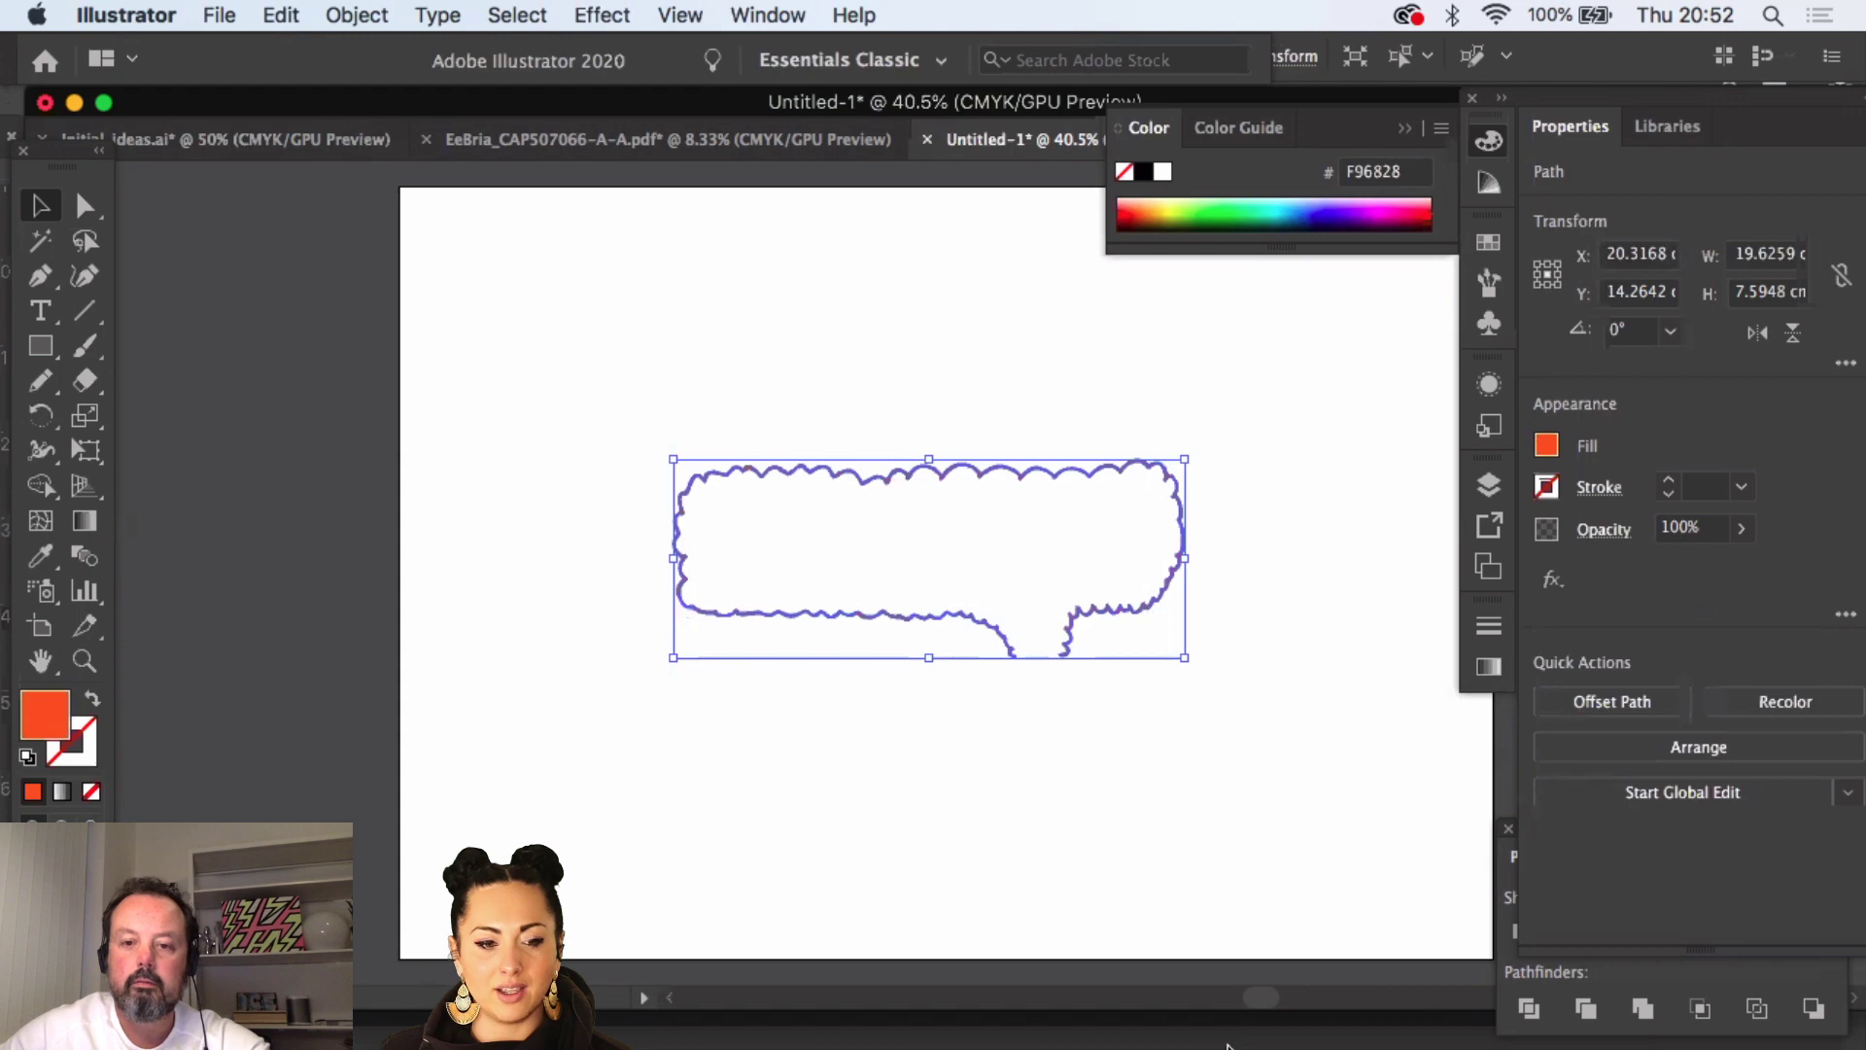
{"action": "left_click", "coordinate": [1239, 1038]}
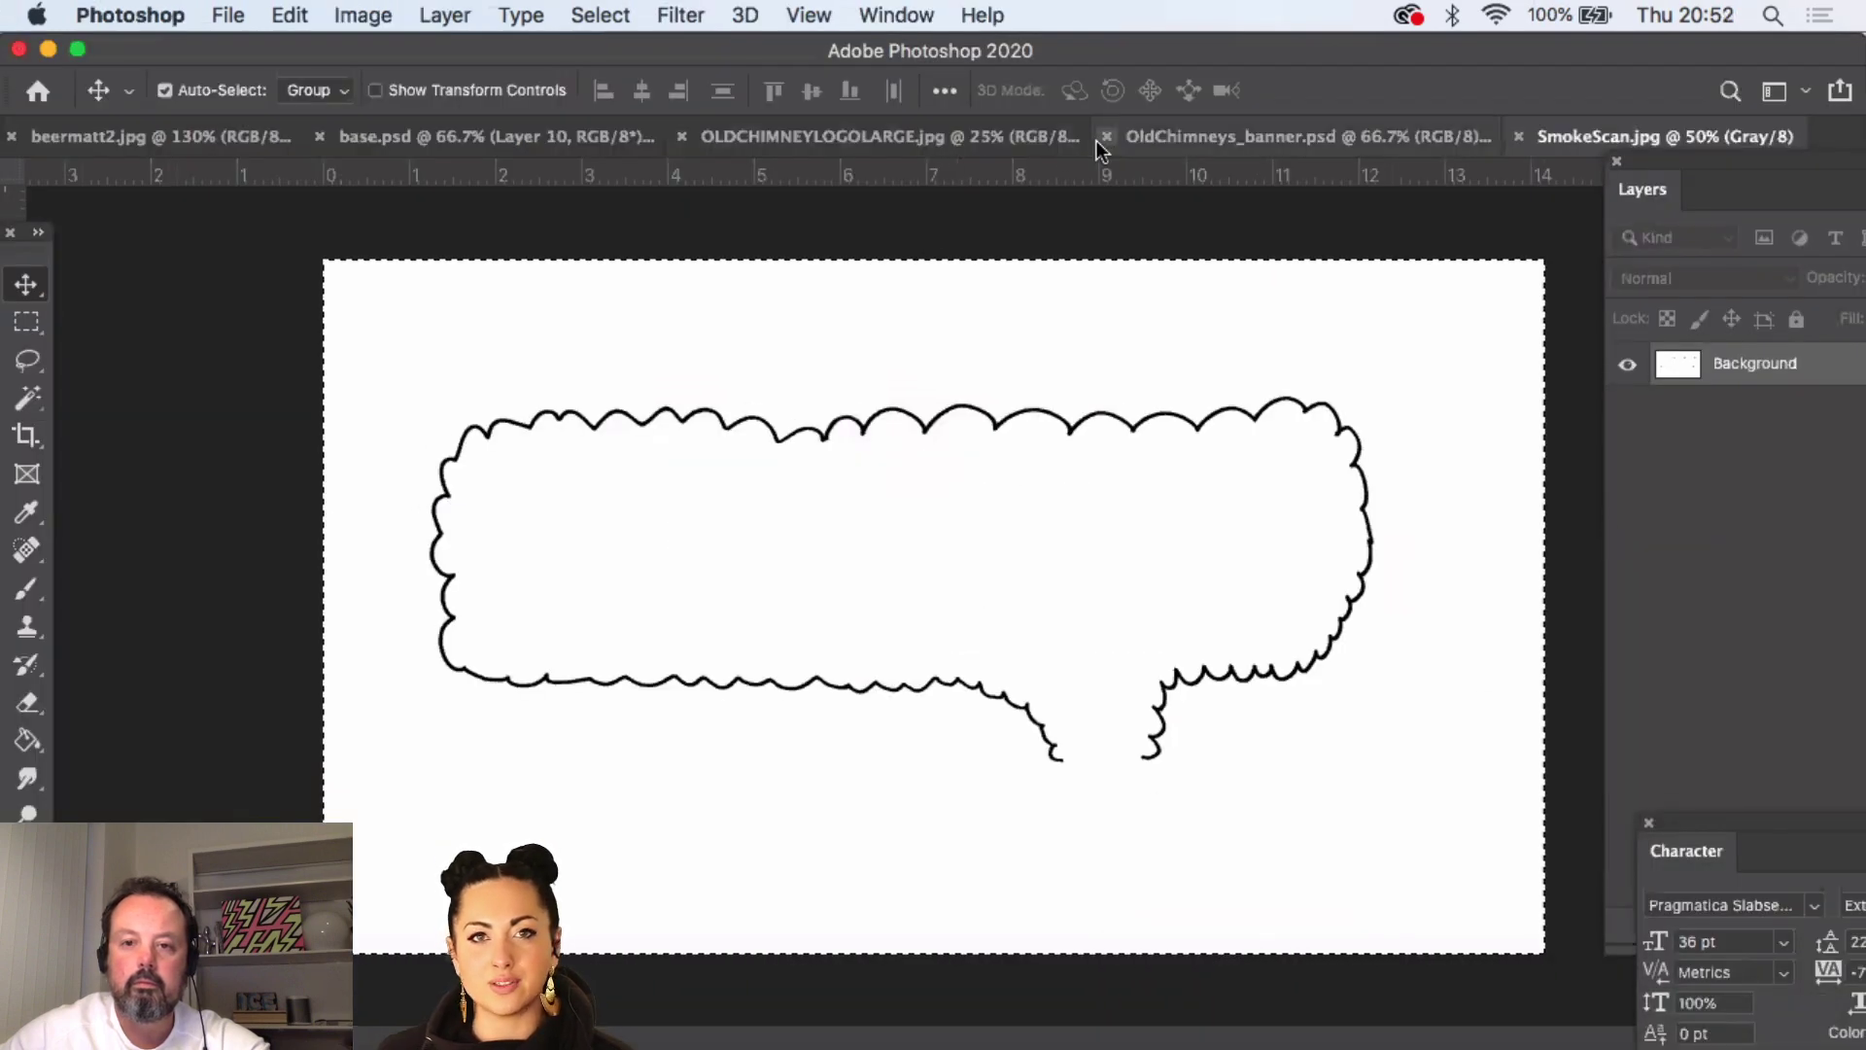
{"action": "left_click", "coordinate": [1209, 137]}
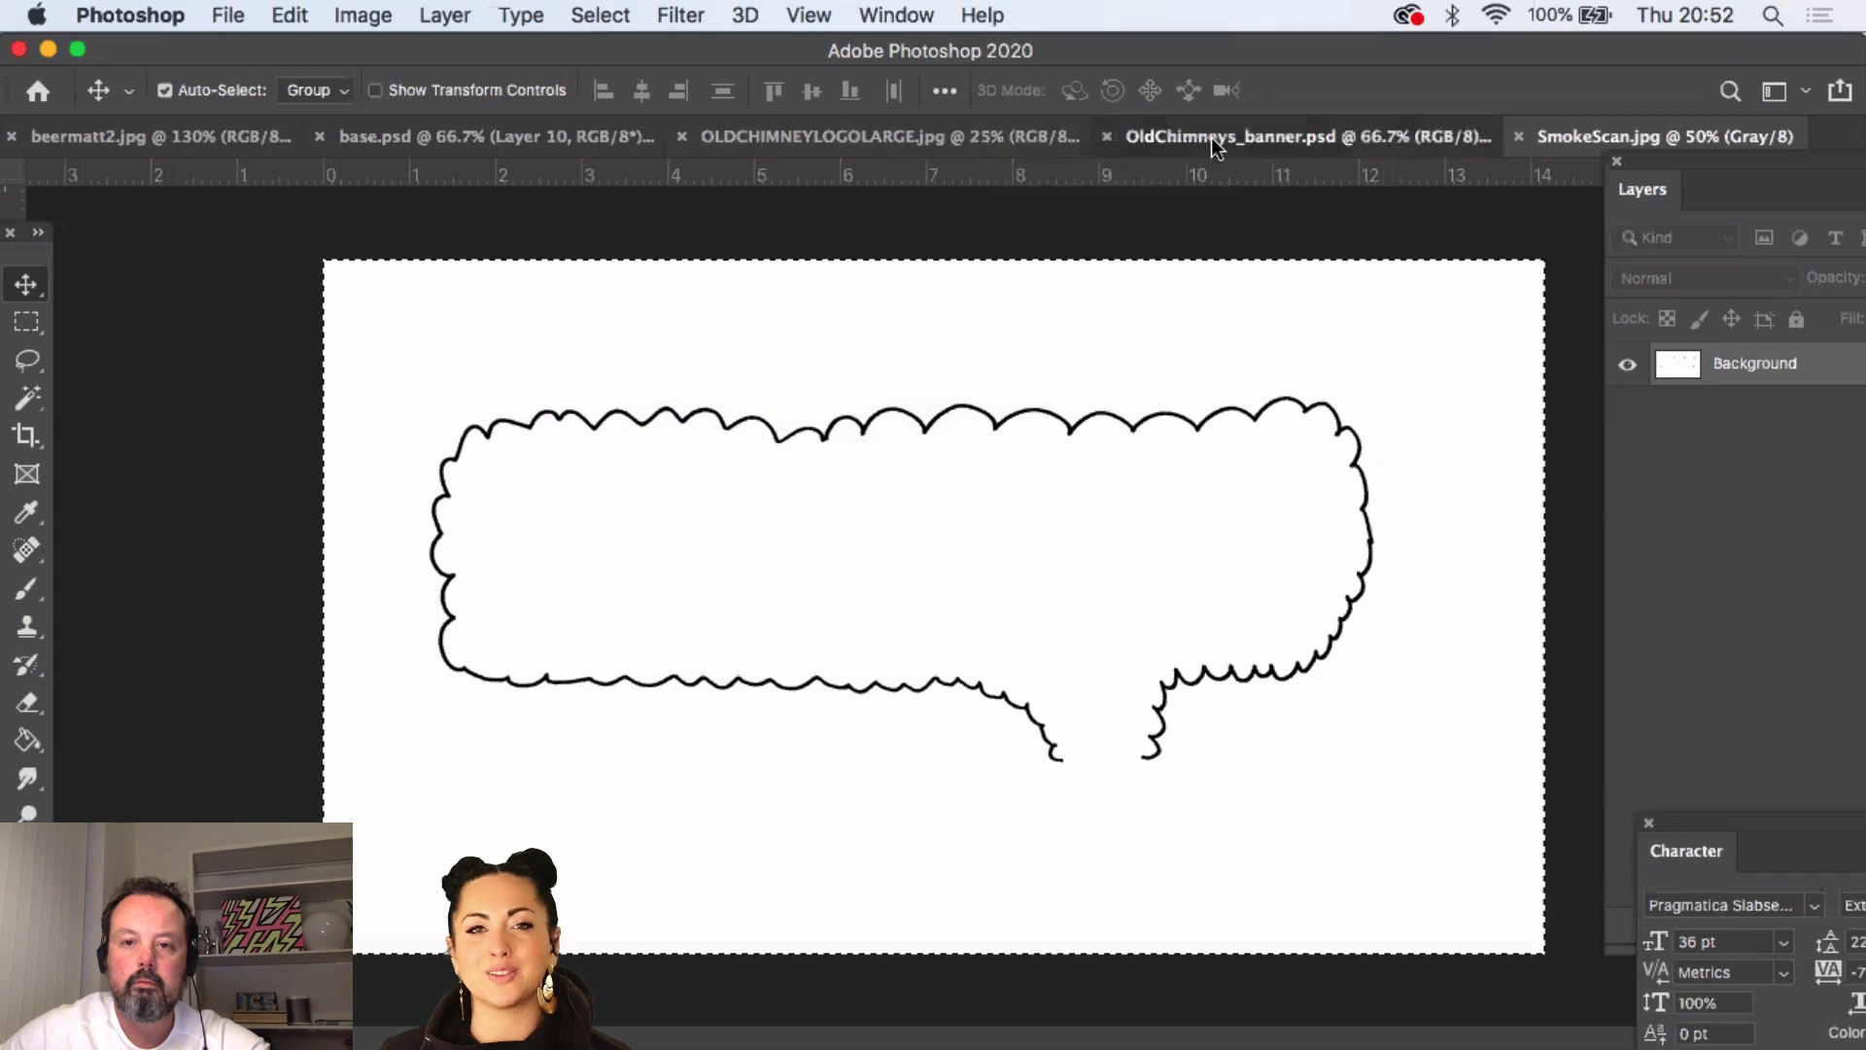
- Paste the orange smoke outline into the banner as pixels and place it across the upper area, above the bottle caps
{"action": "key", "text": "super+v"}
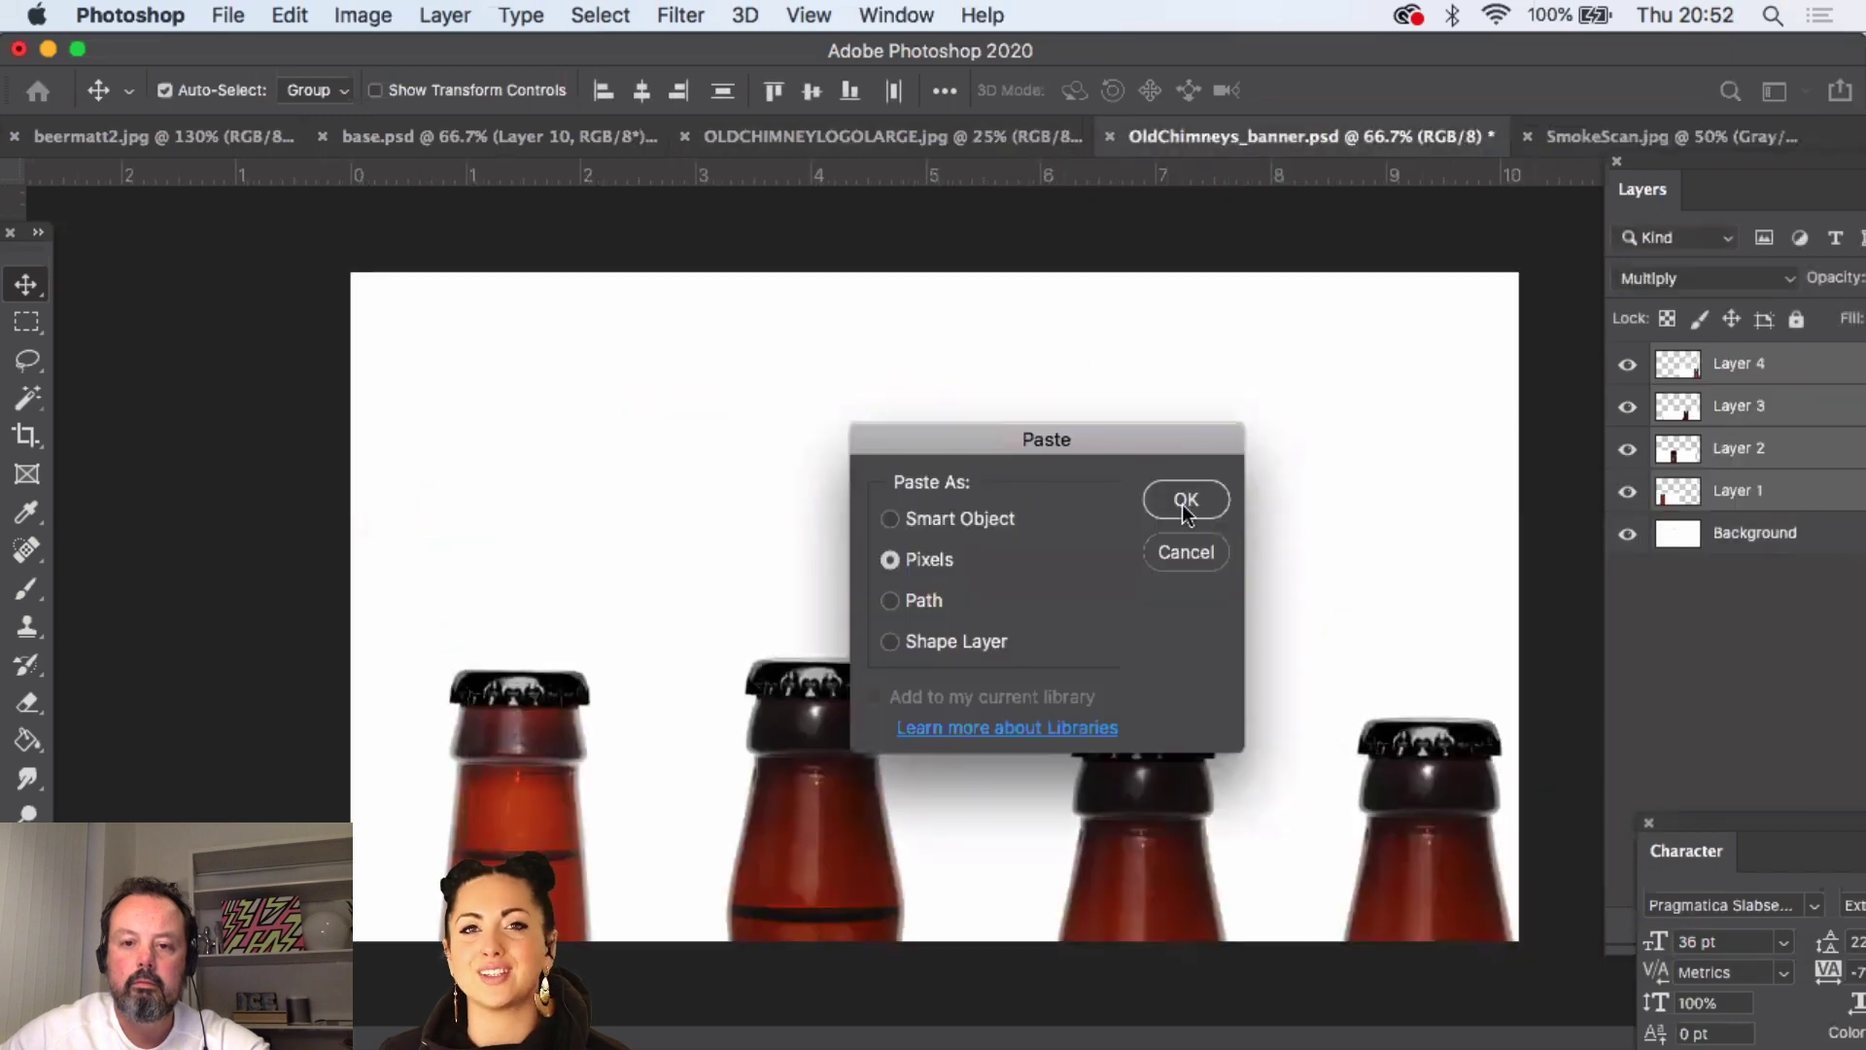
{"action": "left_click", "coordinate": [1184, 499]}
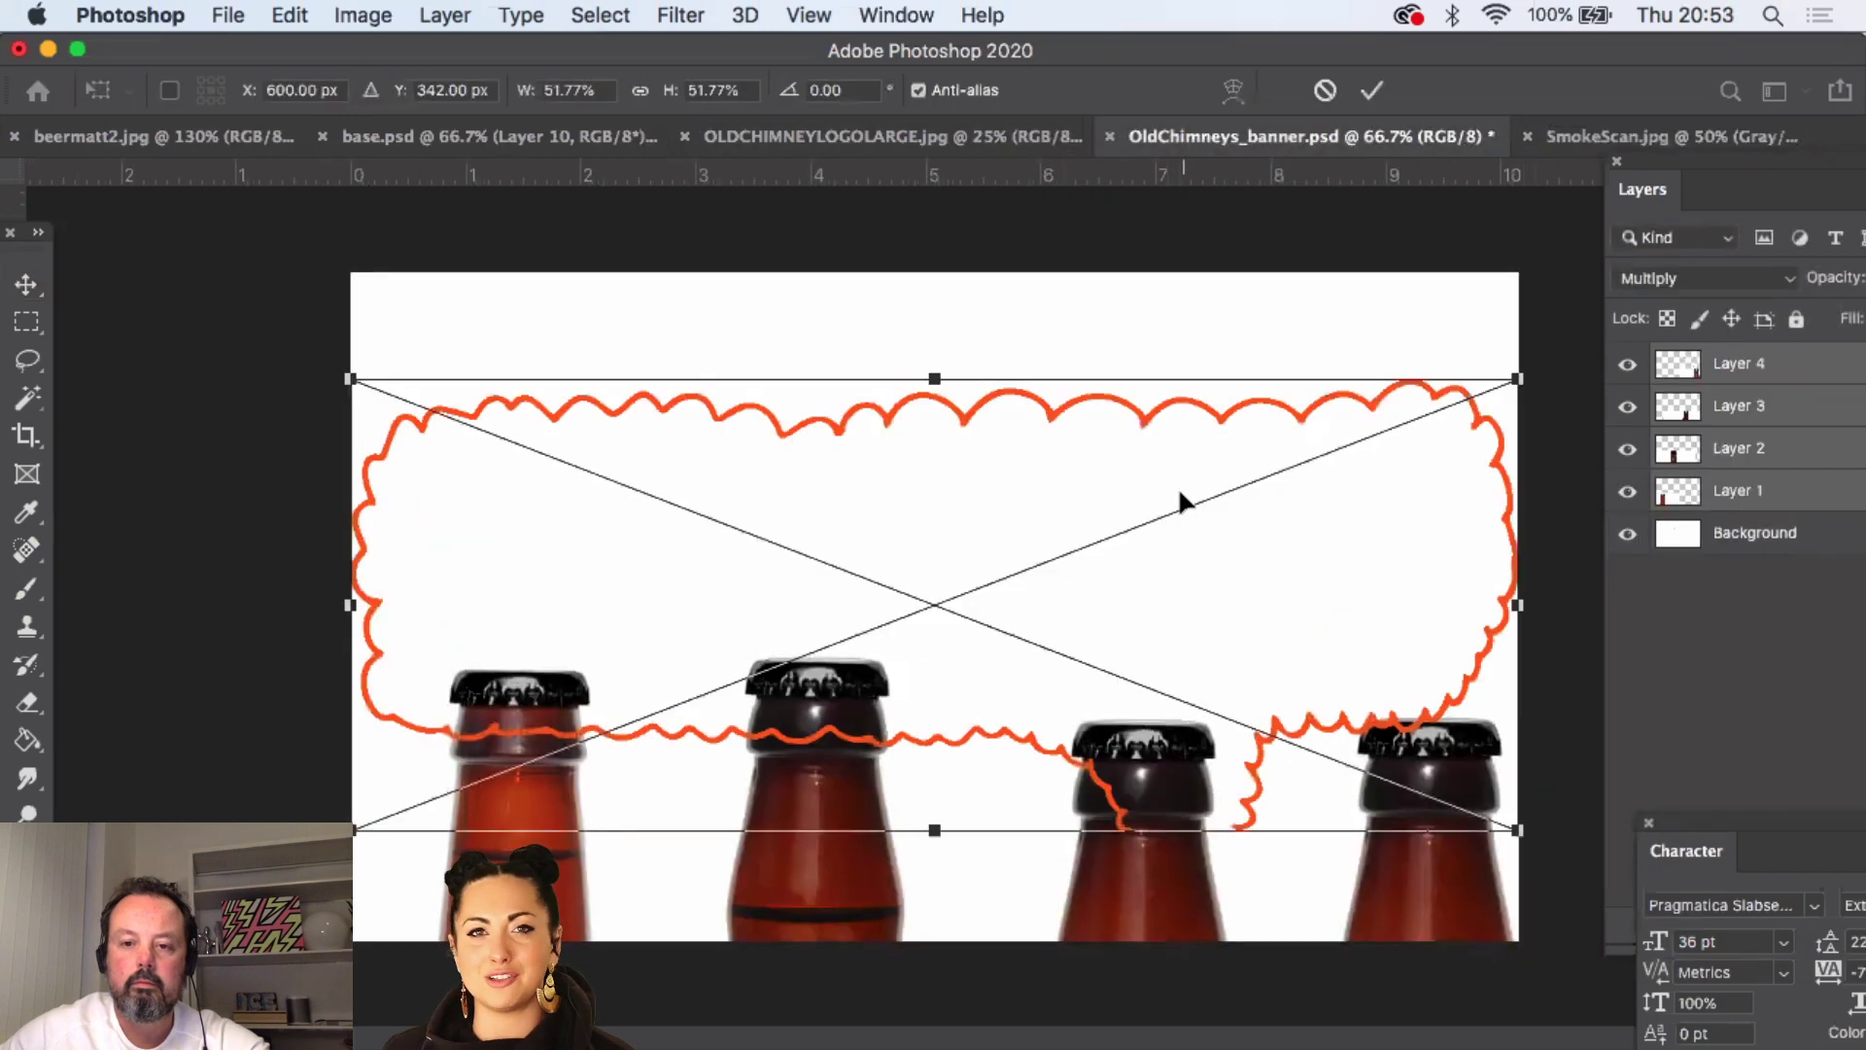
{"action": "left_click_drag", "start_coordinate": [1136, 440], "coordinate": [1130, 332]}
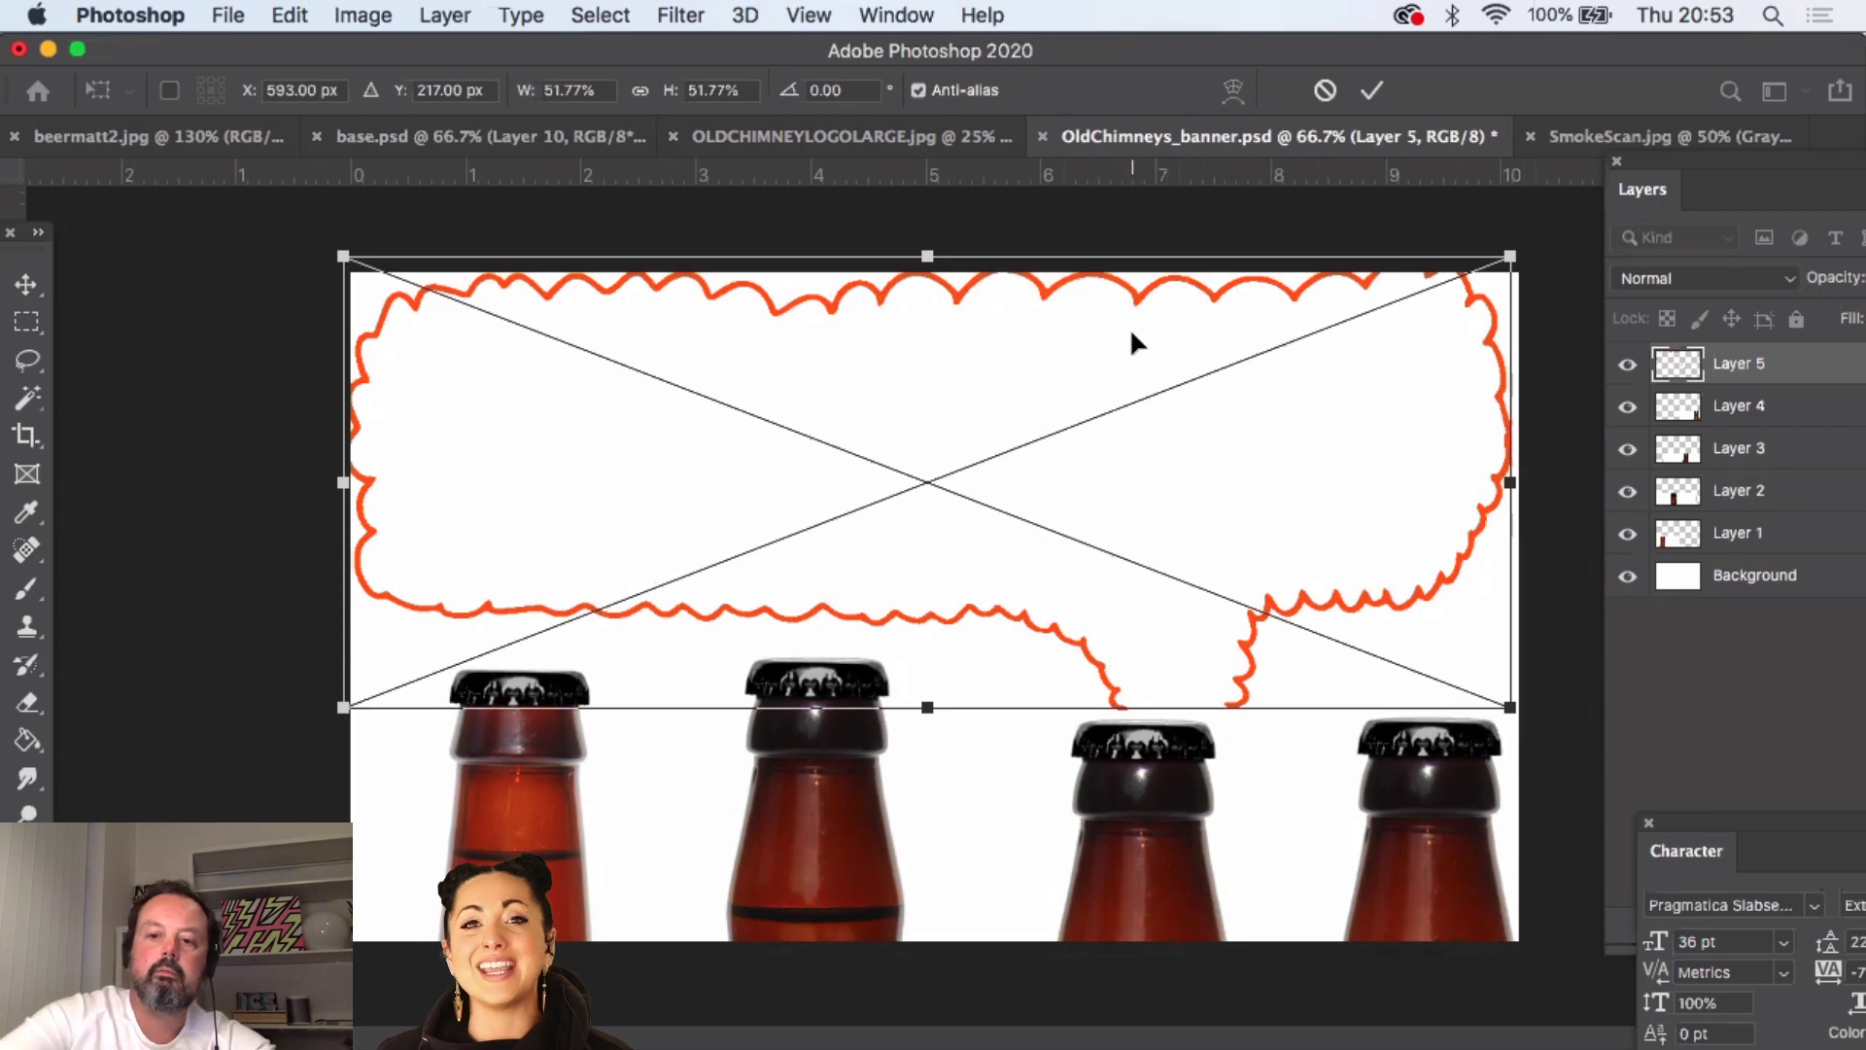
{"action": "key", "text": "Return"}
- Select the third bottle's layer and nudge the bottle to the right until it sits centred beneath the smoke opening
{"action": "left_click", "coordinate": [1156, 768]}
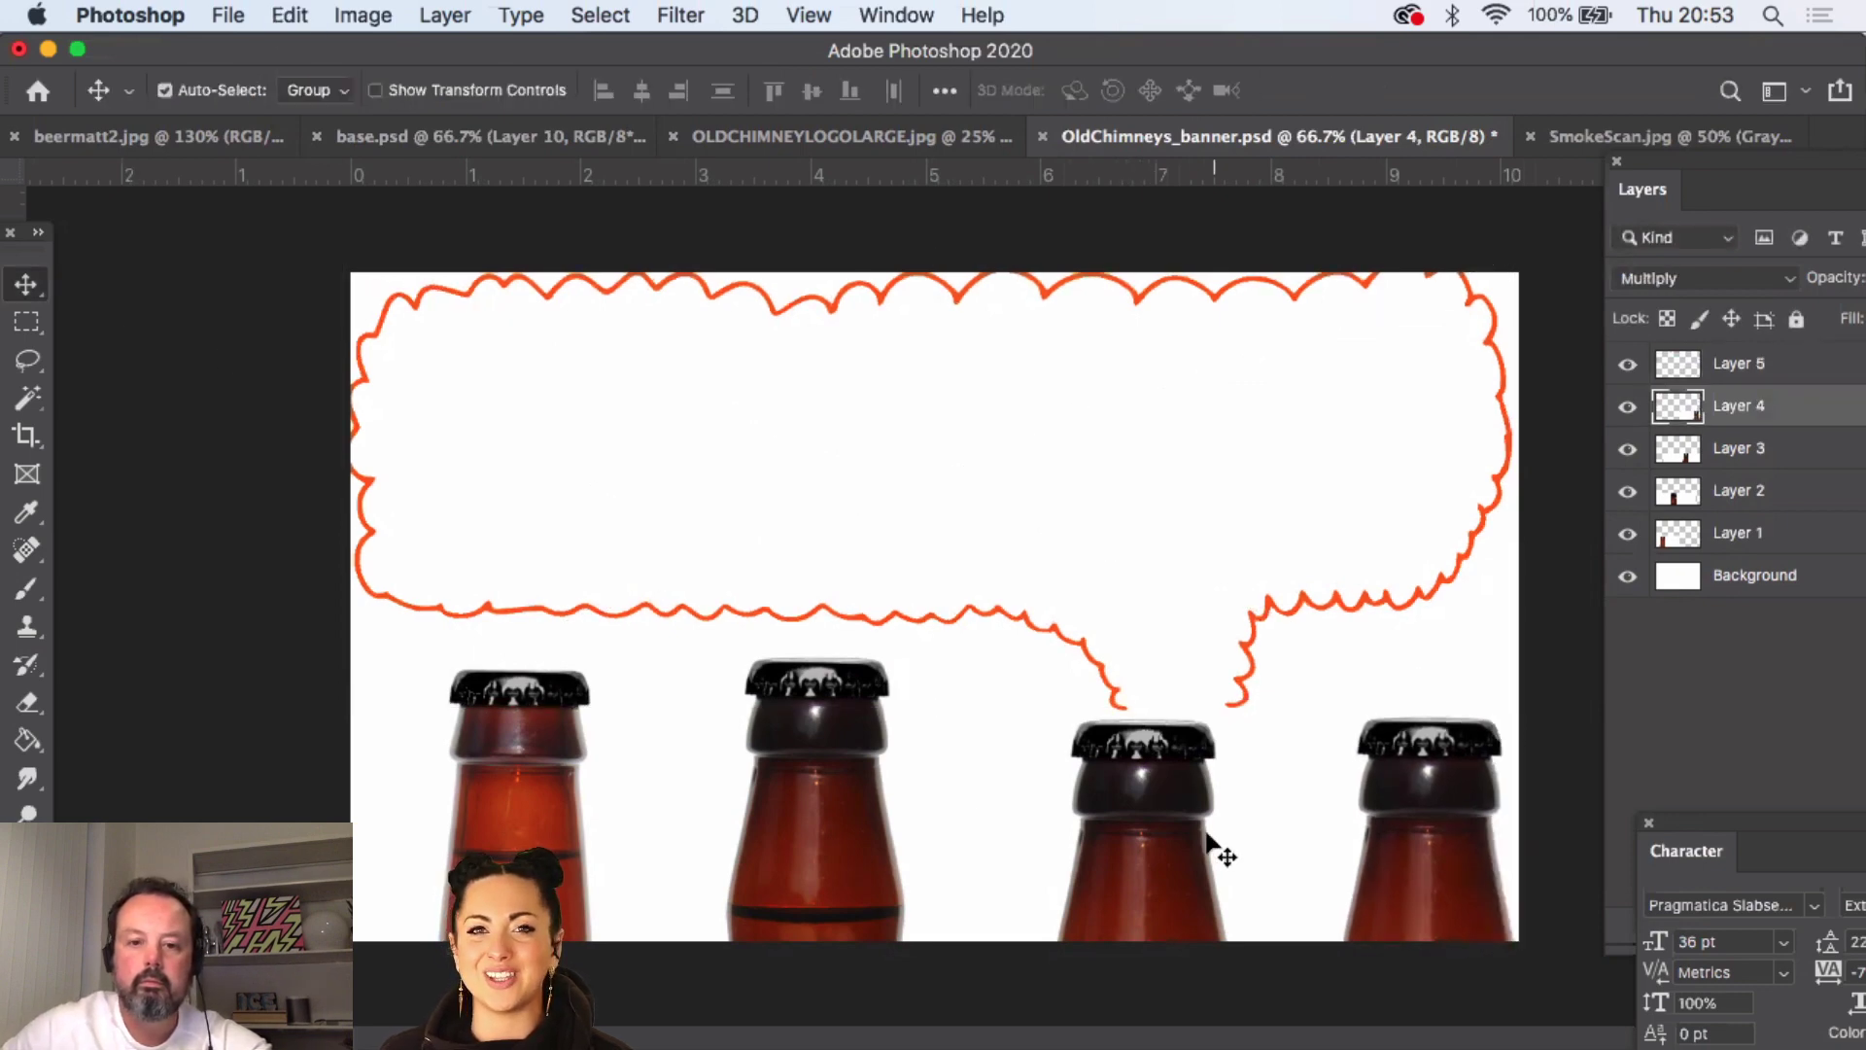
{"action": "left_click", "coordinate": [1628, 448]}
{"action": "left_click", "coordinate": [1628, 448]}
{"action": "left_click", "coordinate": [1739, 449]}
{"action": "key", "text": "Right"}
{"action": "key", "text": "Right"}
{"action": "key", "text": "Right"}
{"action": "key", "text": "Right"}
{"action": "key", "text": "Right"}
{"action": "key", "text": "Right"}
{"action": "key", "text": "Right"}
{"action": "key", "text": "Right"}
{"action": "key", "text": "Right"}
{"action": "key", "text": "Right"}
{"action": "key", "text": "Right"}
{"action": "key", "text": "Right"}
{"action": "key", "text": "Right"}
{"action": "key", "text": "Right"}
{"action": "key", "text": "Right"}
{"action": "key", "text": "Right"}
{"action": "key", "text": "Right"}
{"action": "key", "text": "Right"}
{"action": "key", "text": "Right"}
{"action": "key", "text": "Right"}
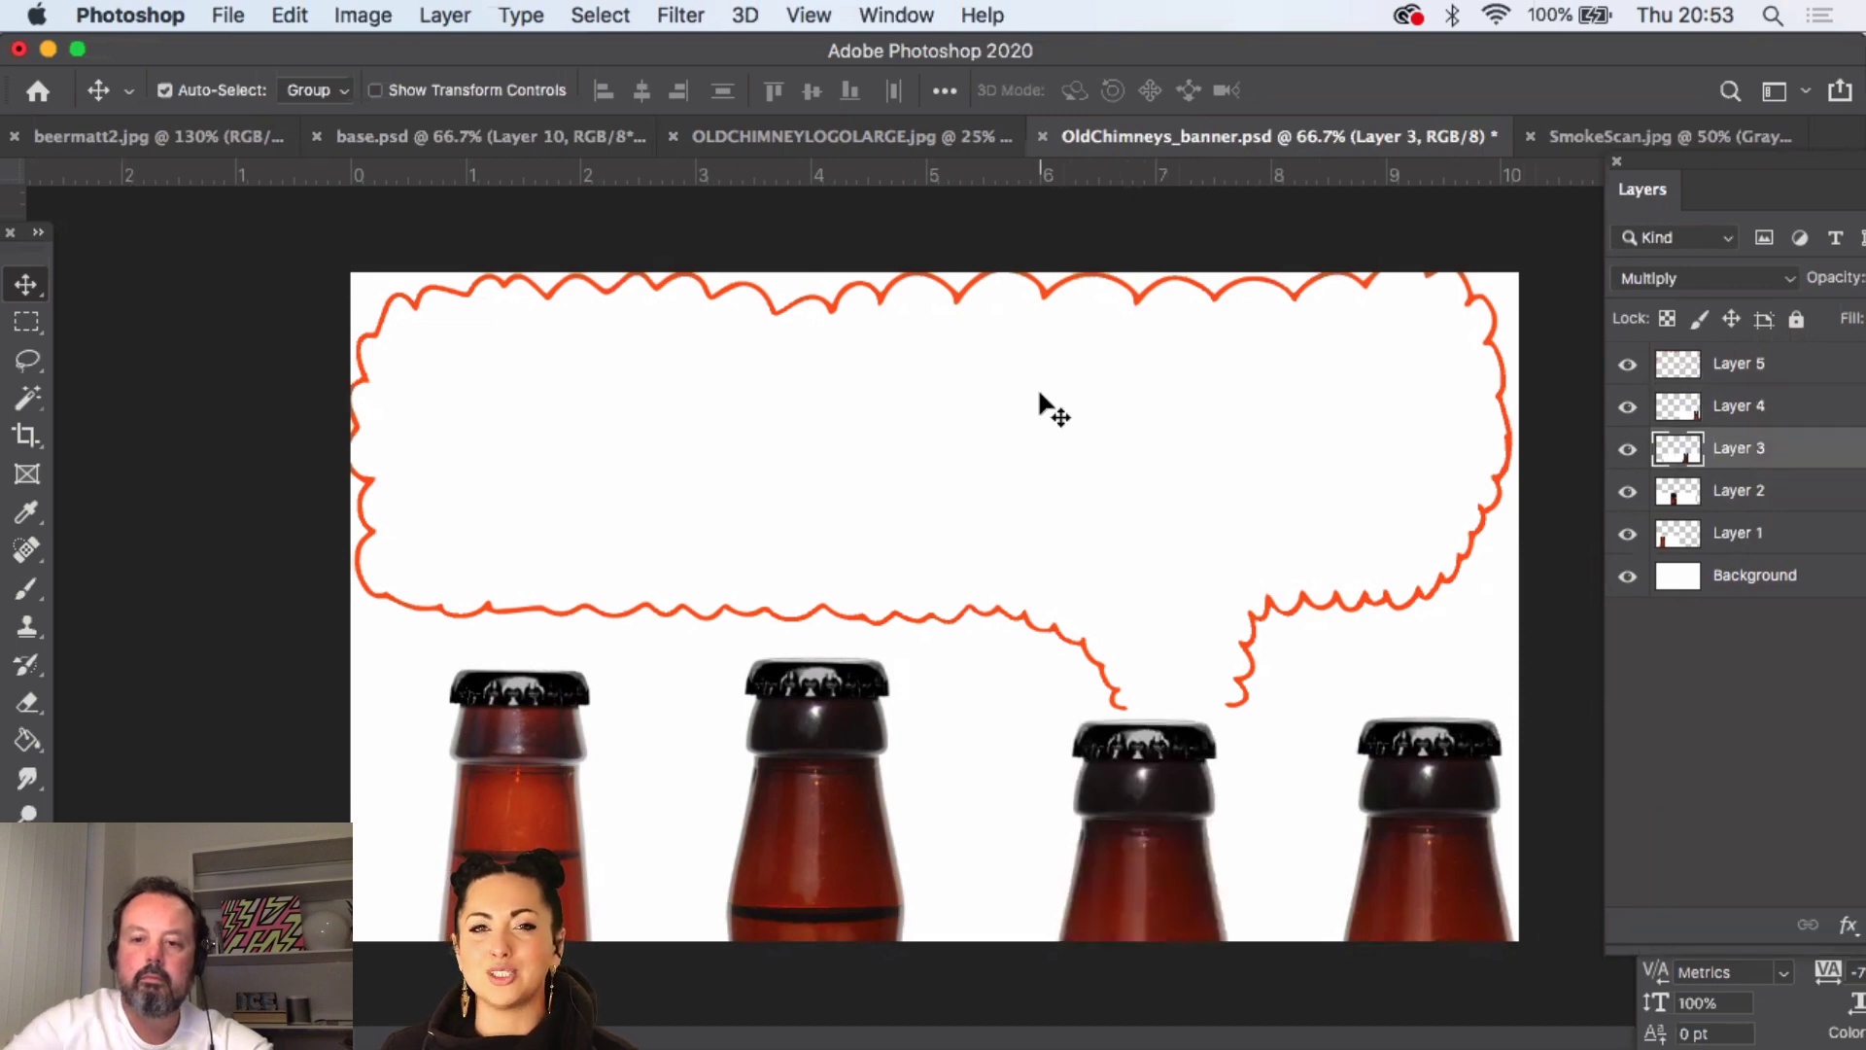
{"action": "key", "text": "Right"}
{"action": "key", "text": "Right"}
{"action": "key", "text": "Right"}
{"action": "key", "text": "Right"}
{"action": "key", "text": "Right"}
{"action": "key", "text": "Right"}
{"action": "key", "text": "Right"}
{"action": "key", "text": "Right"}
{"action": "key", "text": "Right"}
{"action": "key", "text": "Right"}
{"action": "key", "text": "Right"}
{"action": "key", "text": "Right"}
{"action": "key", "text": "Right"}
{"action": "key", "text": "Right"}
{"action": "key", "text": "Right"}
{"action": "key", "text": "Right"}
{"action": "key", "text": "Right"}
{"action": "key", "text": "Right"}
{"action": "key", "text": "Right"}
{"action": "key", "text": "Right"}
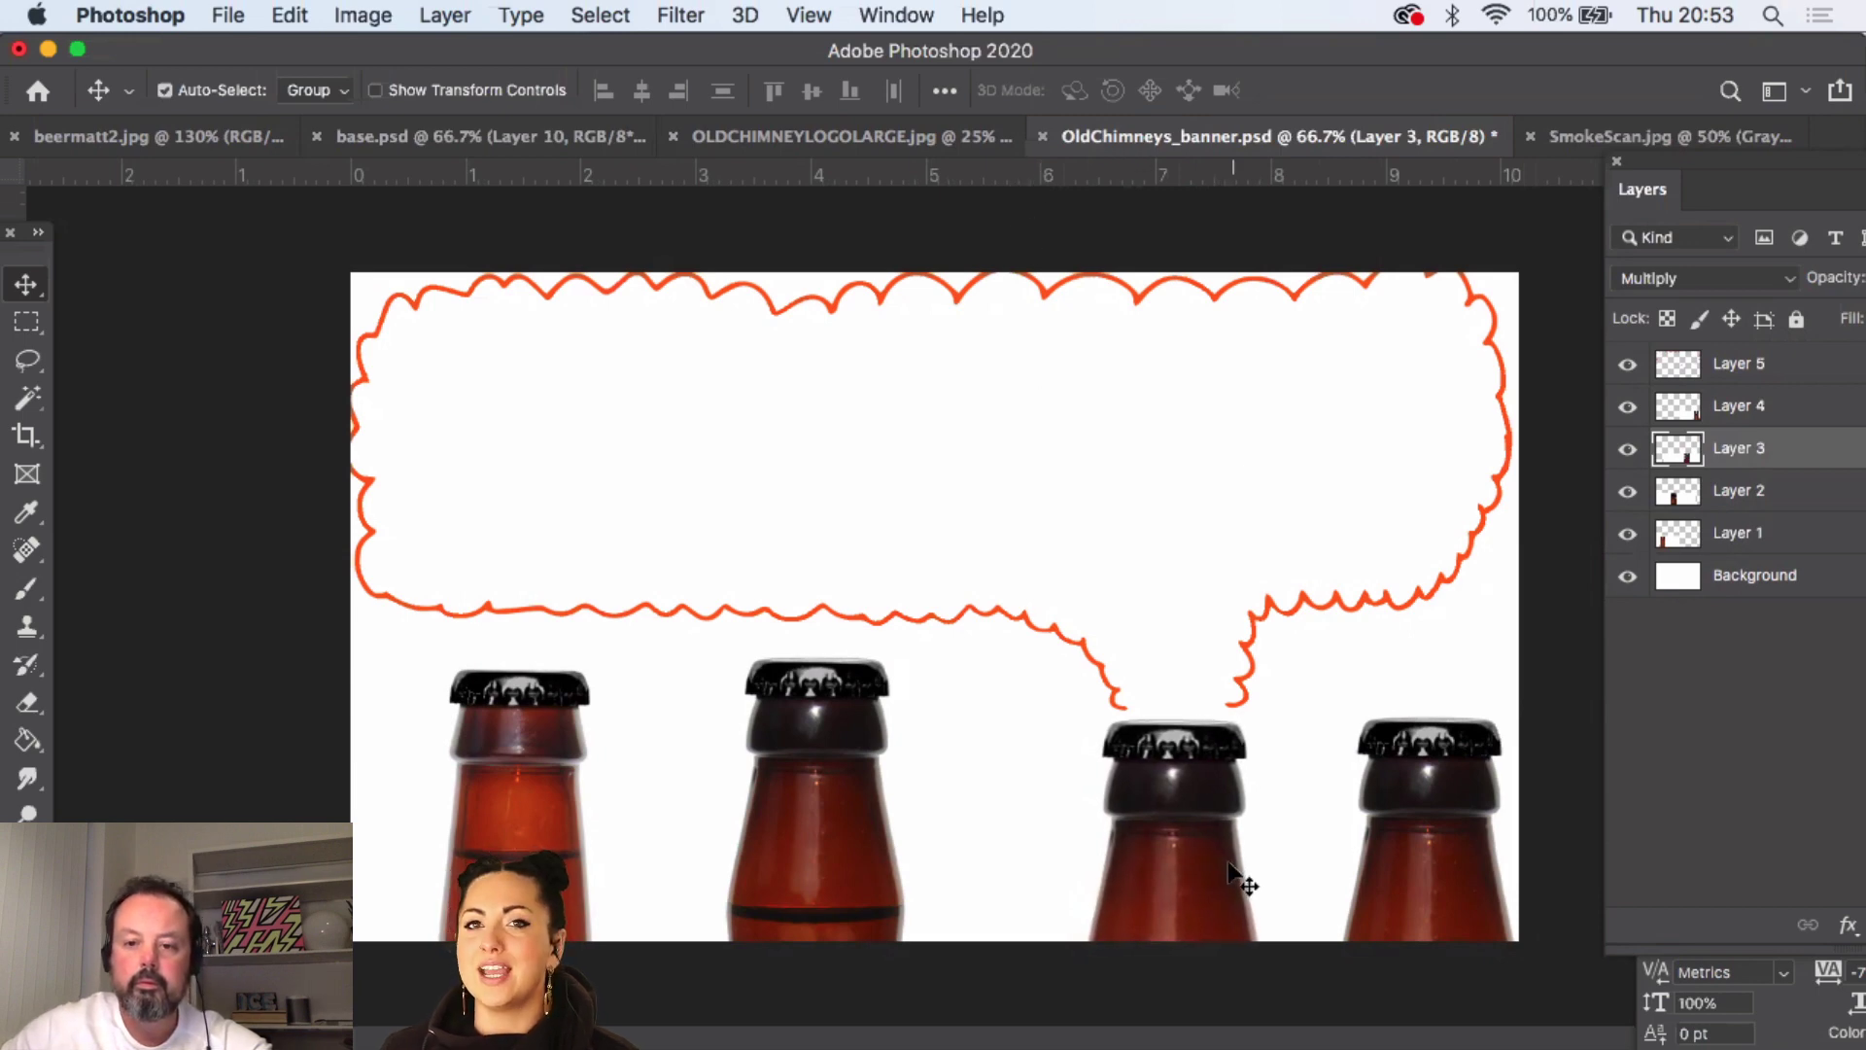
- Save OldChimneys_banner.psd with Maximize Compatibility enabled
{"action": "key", "text": "super+s"}
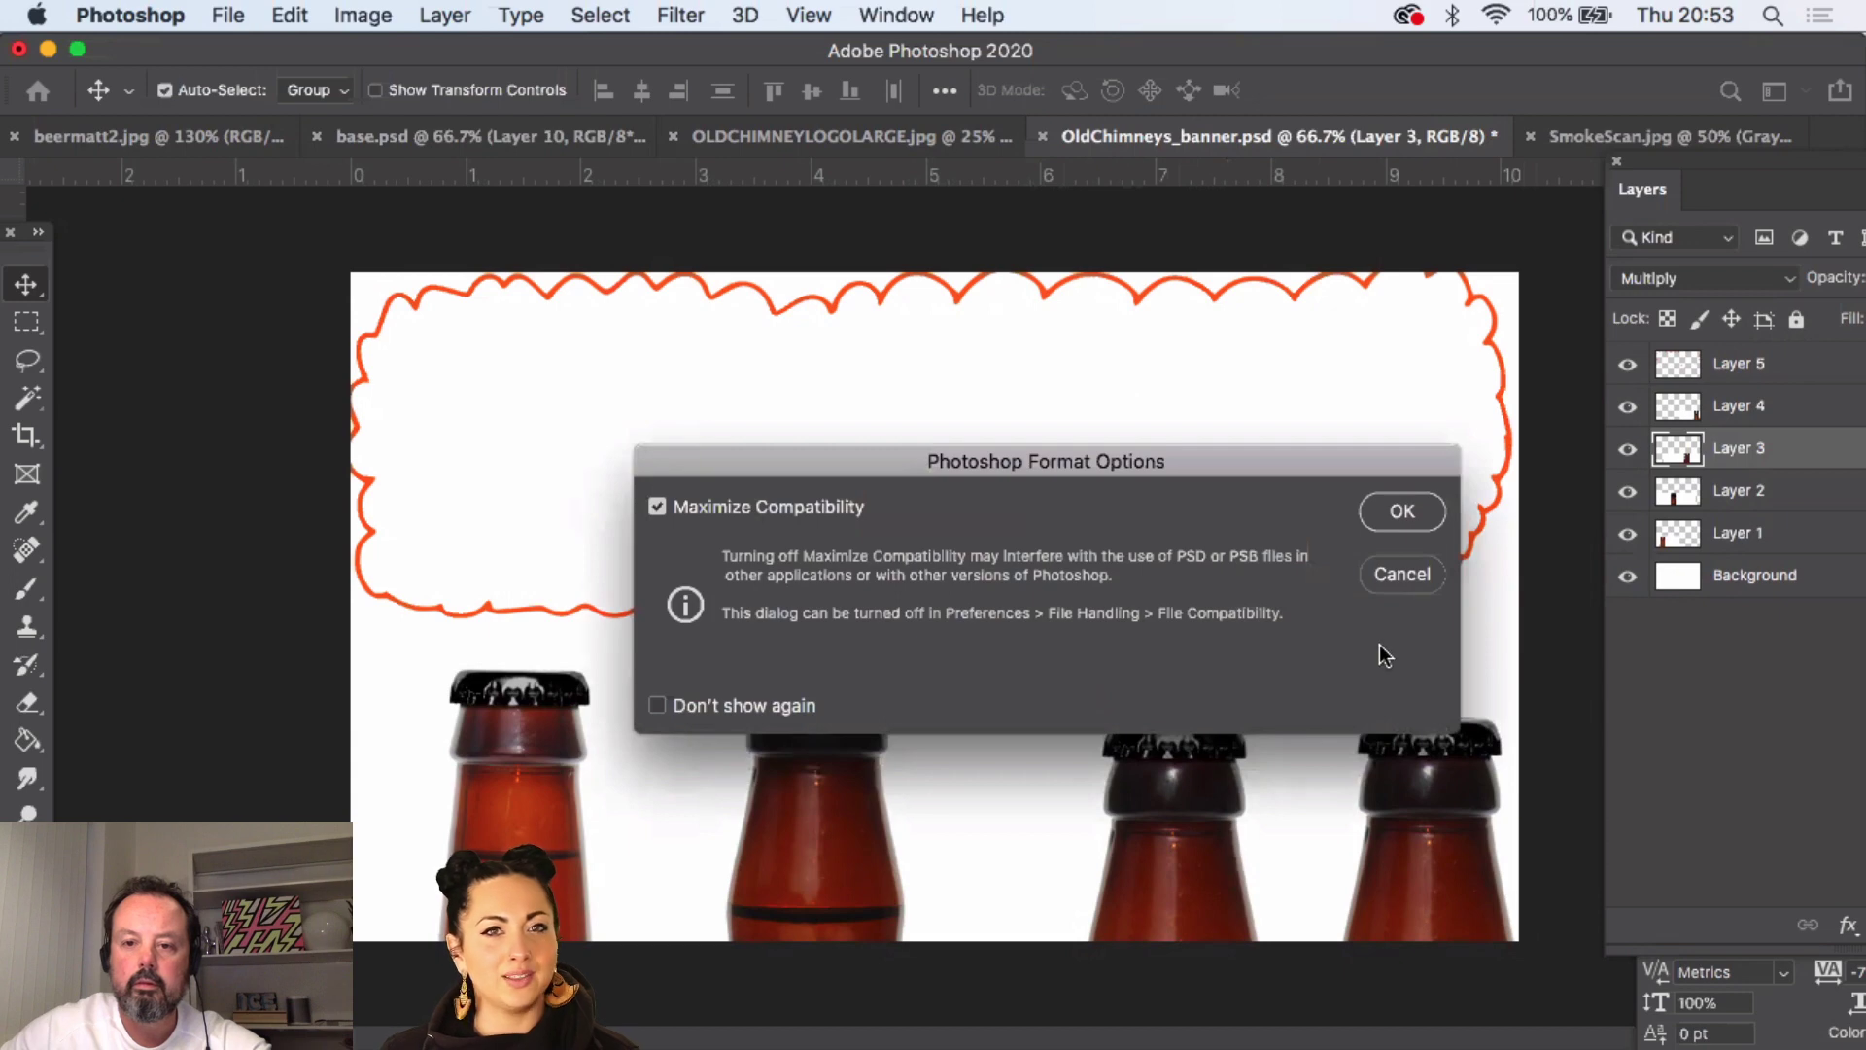
{"action": "left_click", "coordinate": [1401, 514]}
{"action": "mouse_move", "coordinate": [1485, 1045]}
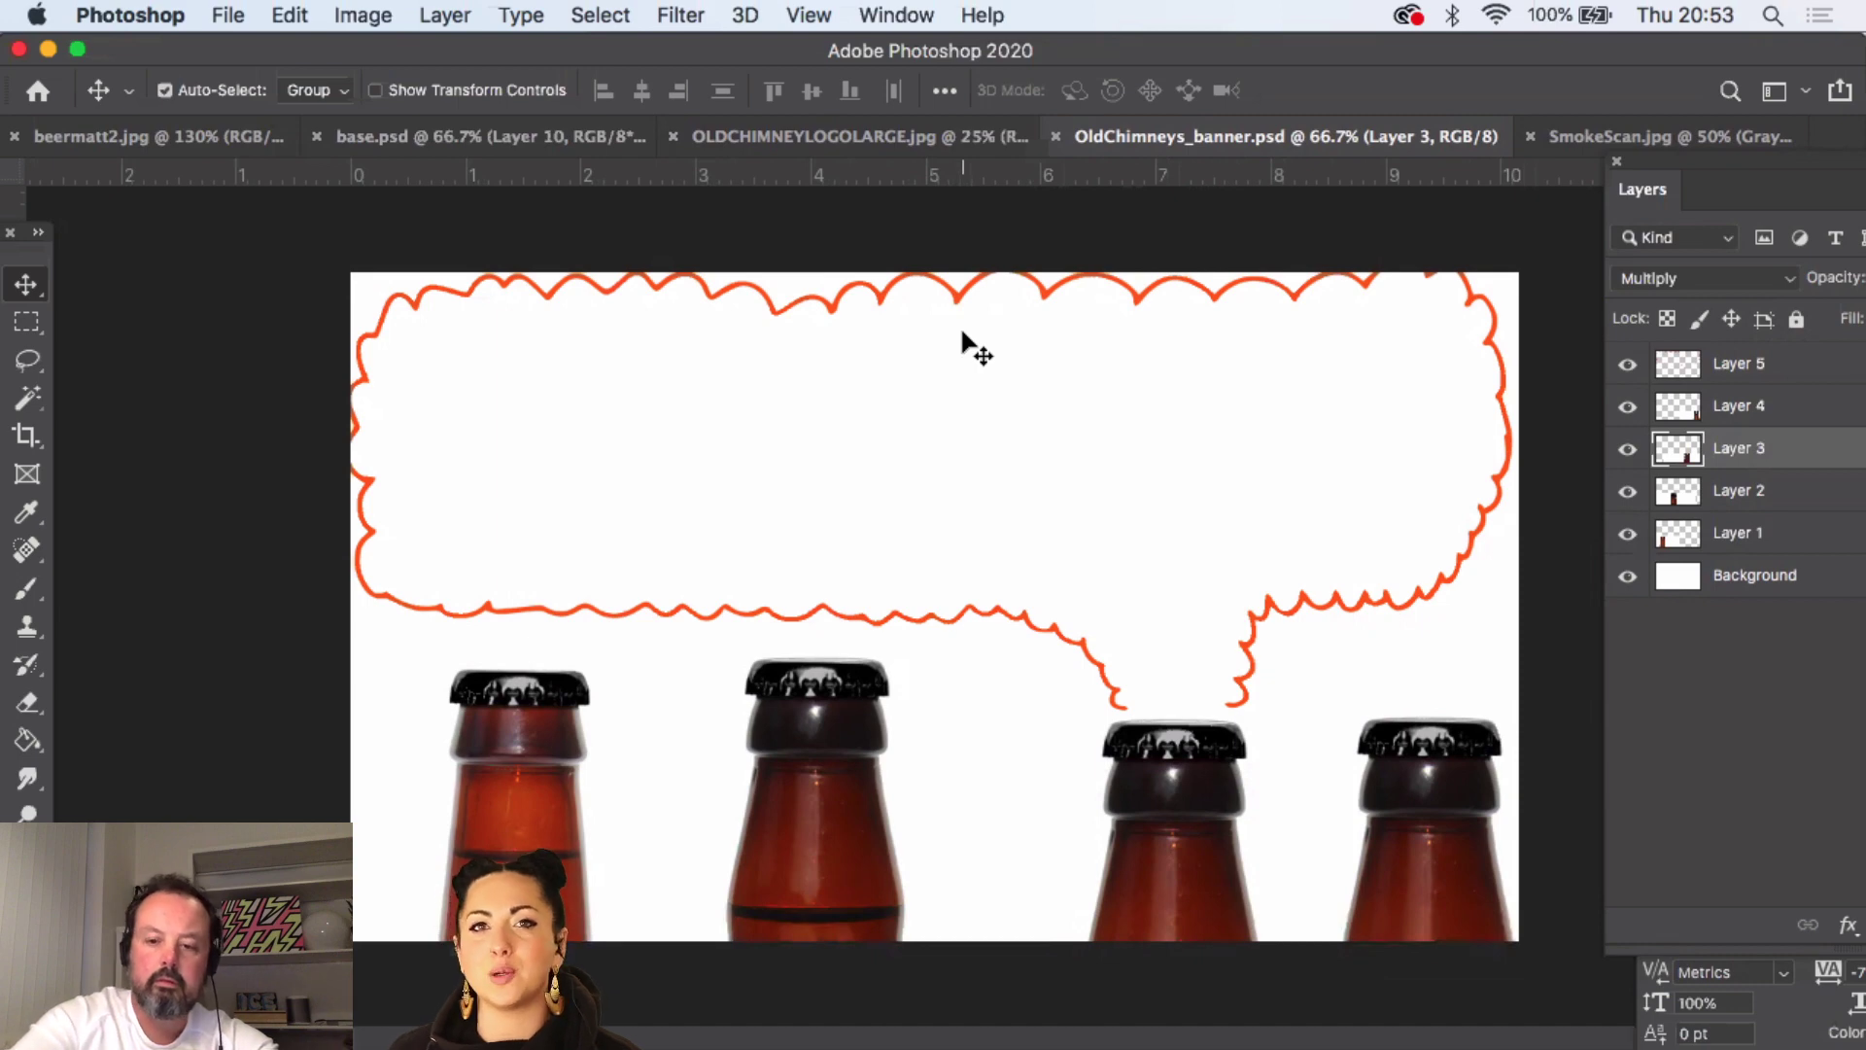
- Start opening a file and browse from AdobeLive-EeBria through Brand assets, Website/Banners and Banner Ads to the Old Chimneys folder
{"action": "key", "text": "super+o"}
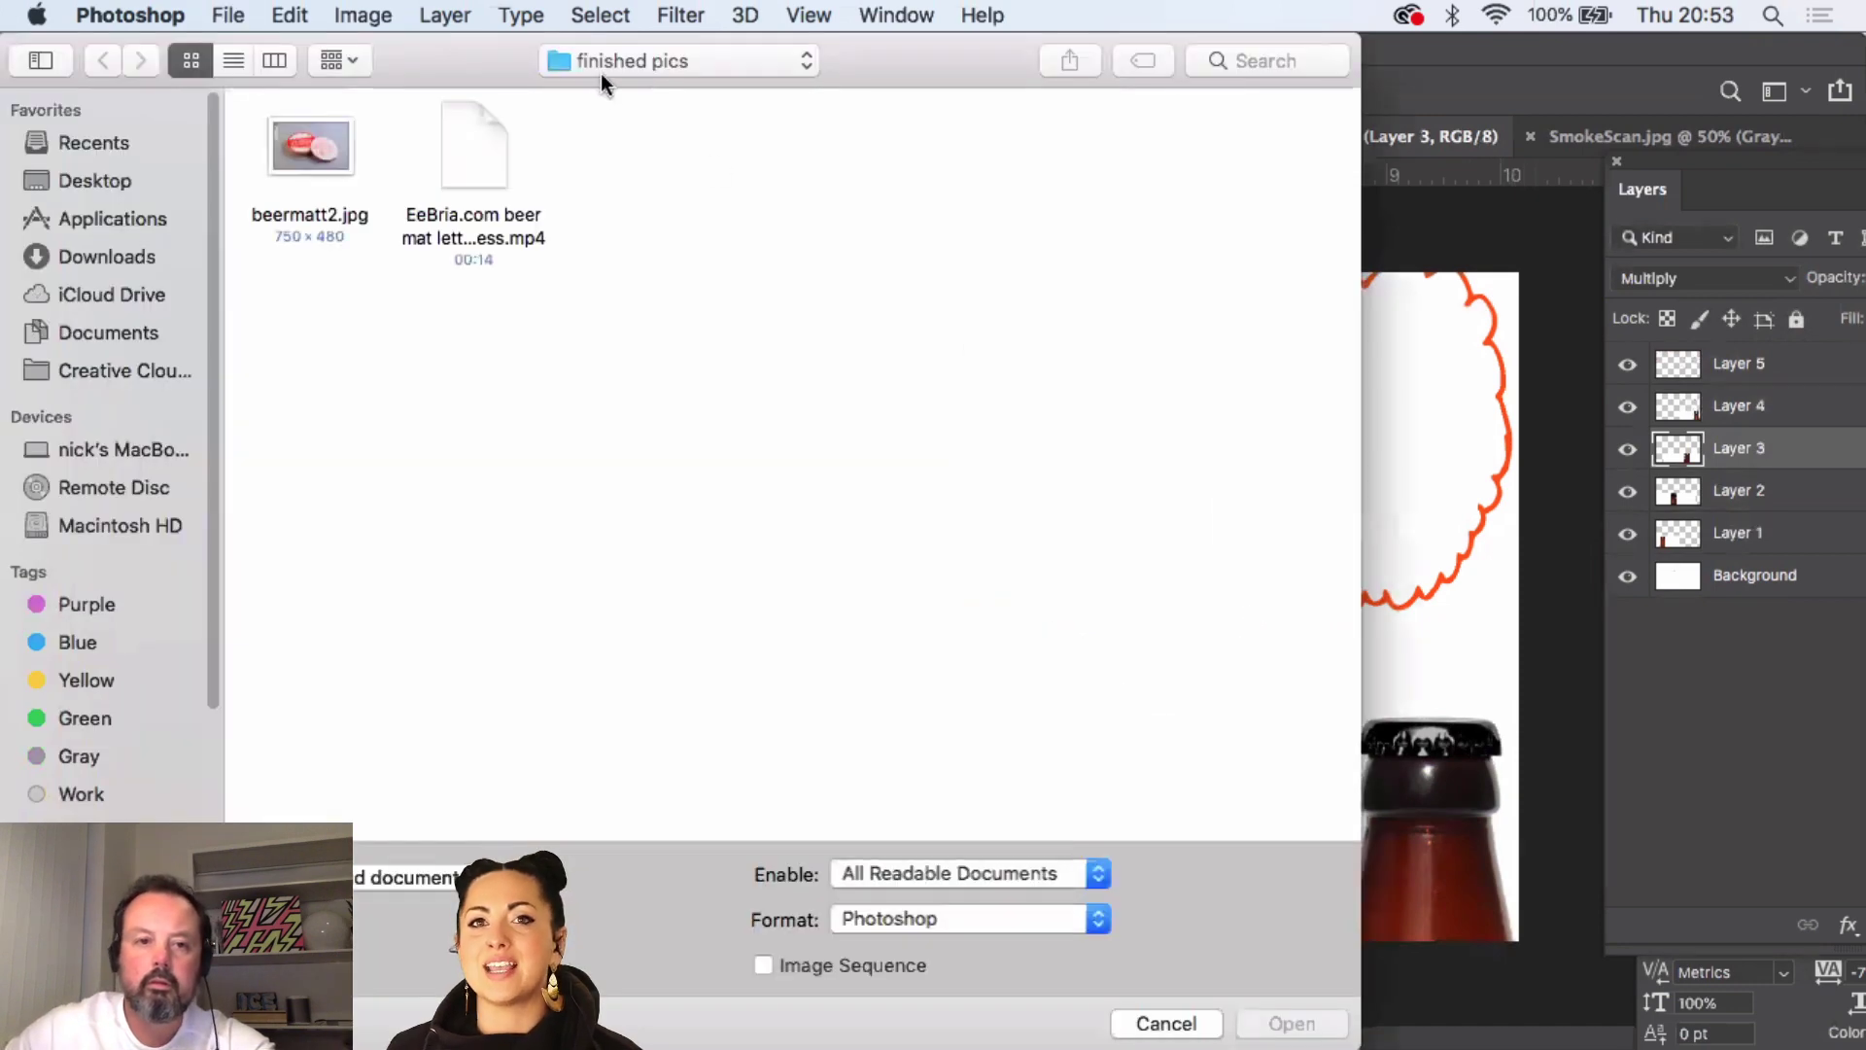
{"action": "left_click", "coordinate": [602, 75]}
{"action": "left_click", "coordinate": [605, 85]}
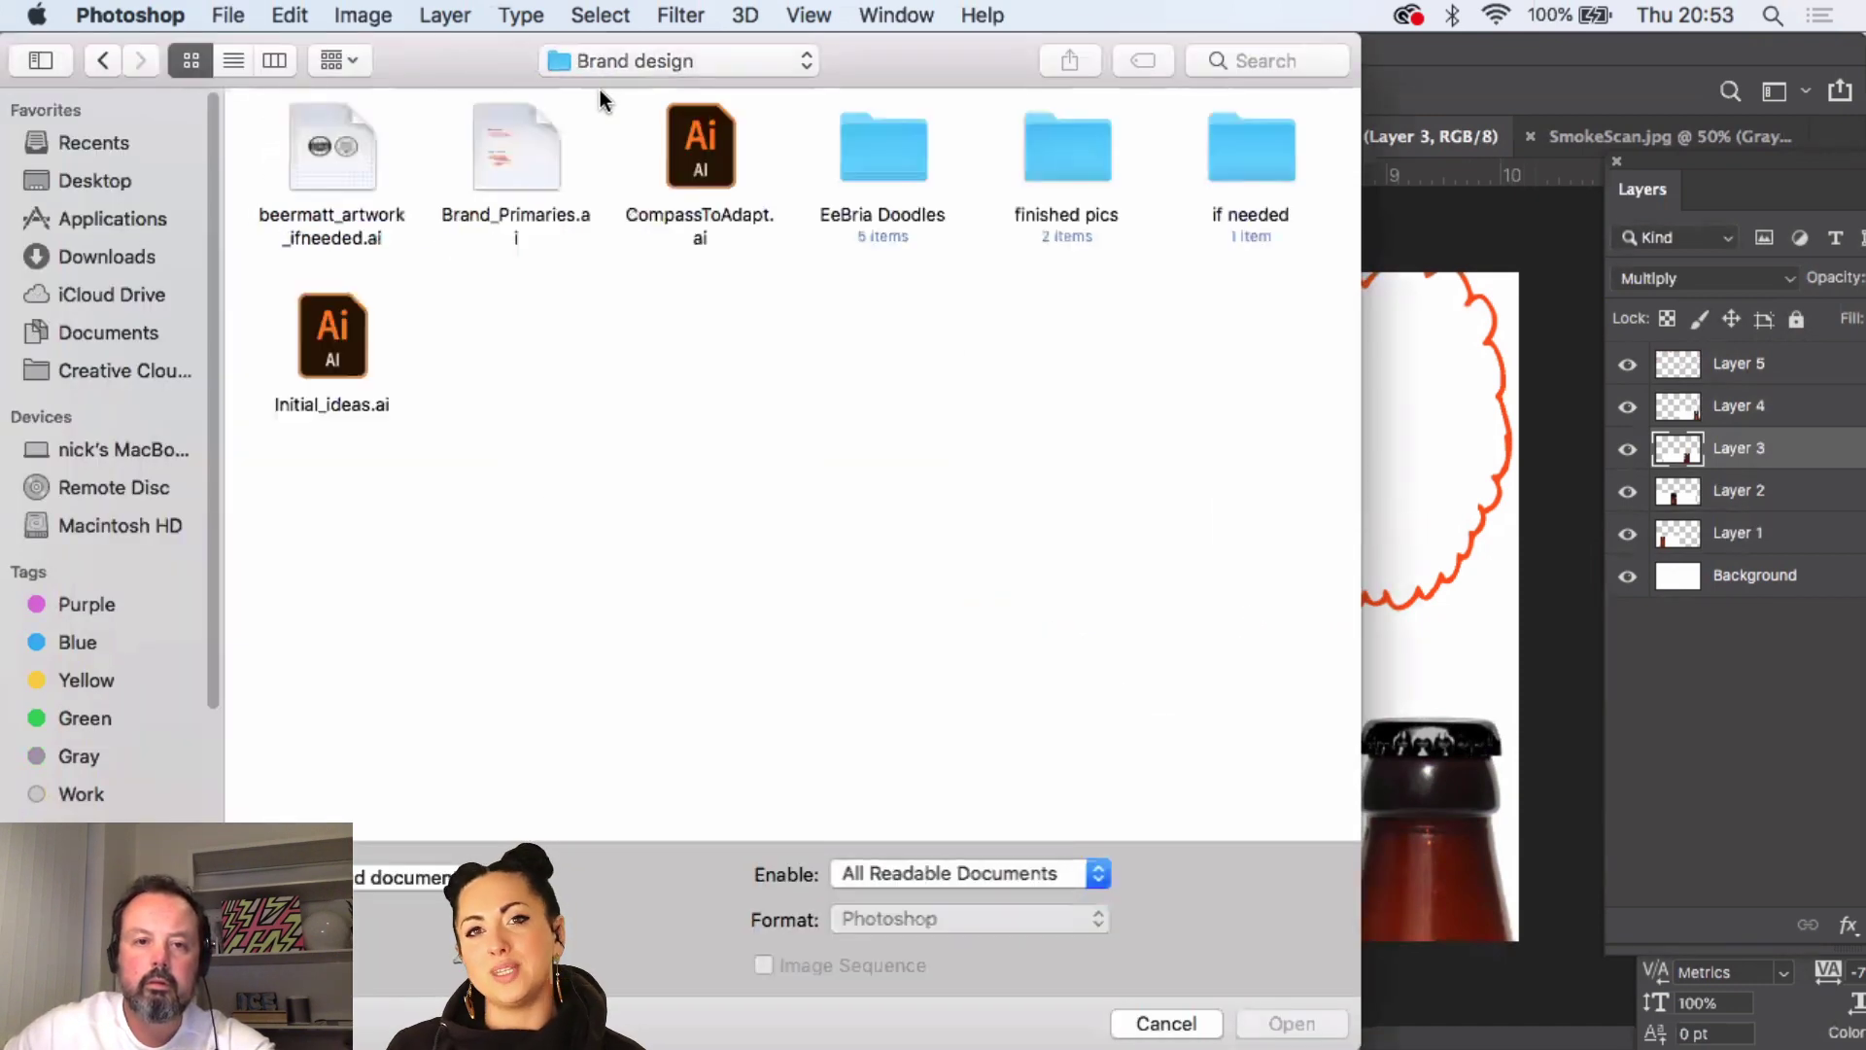
{"action": "left_click", "coordinate": [616, 64]}
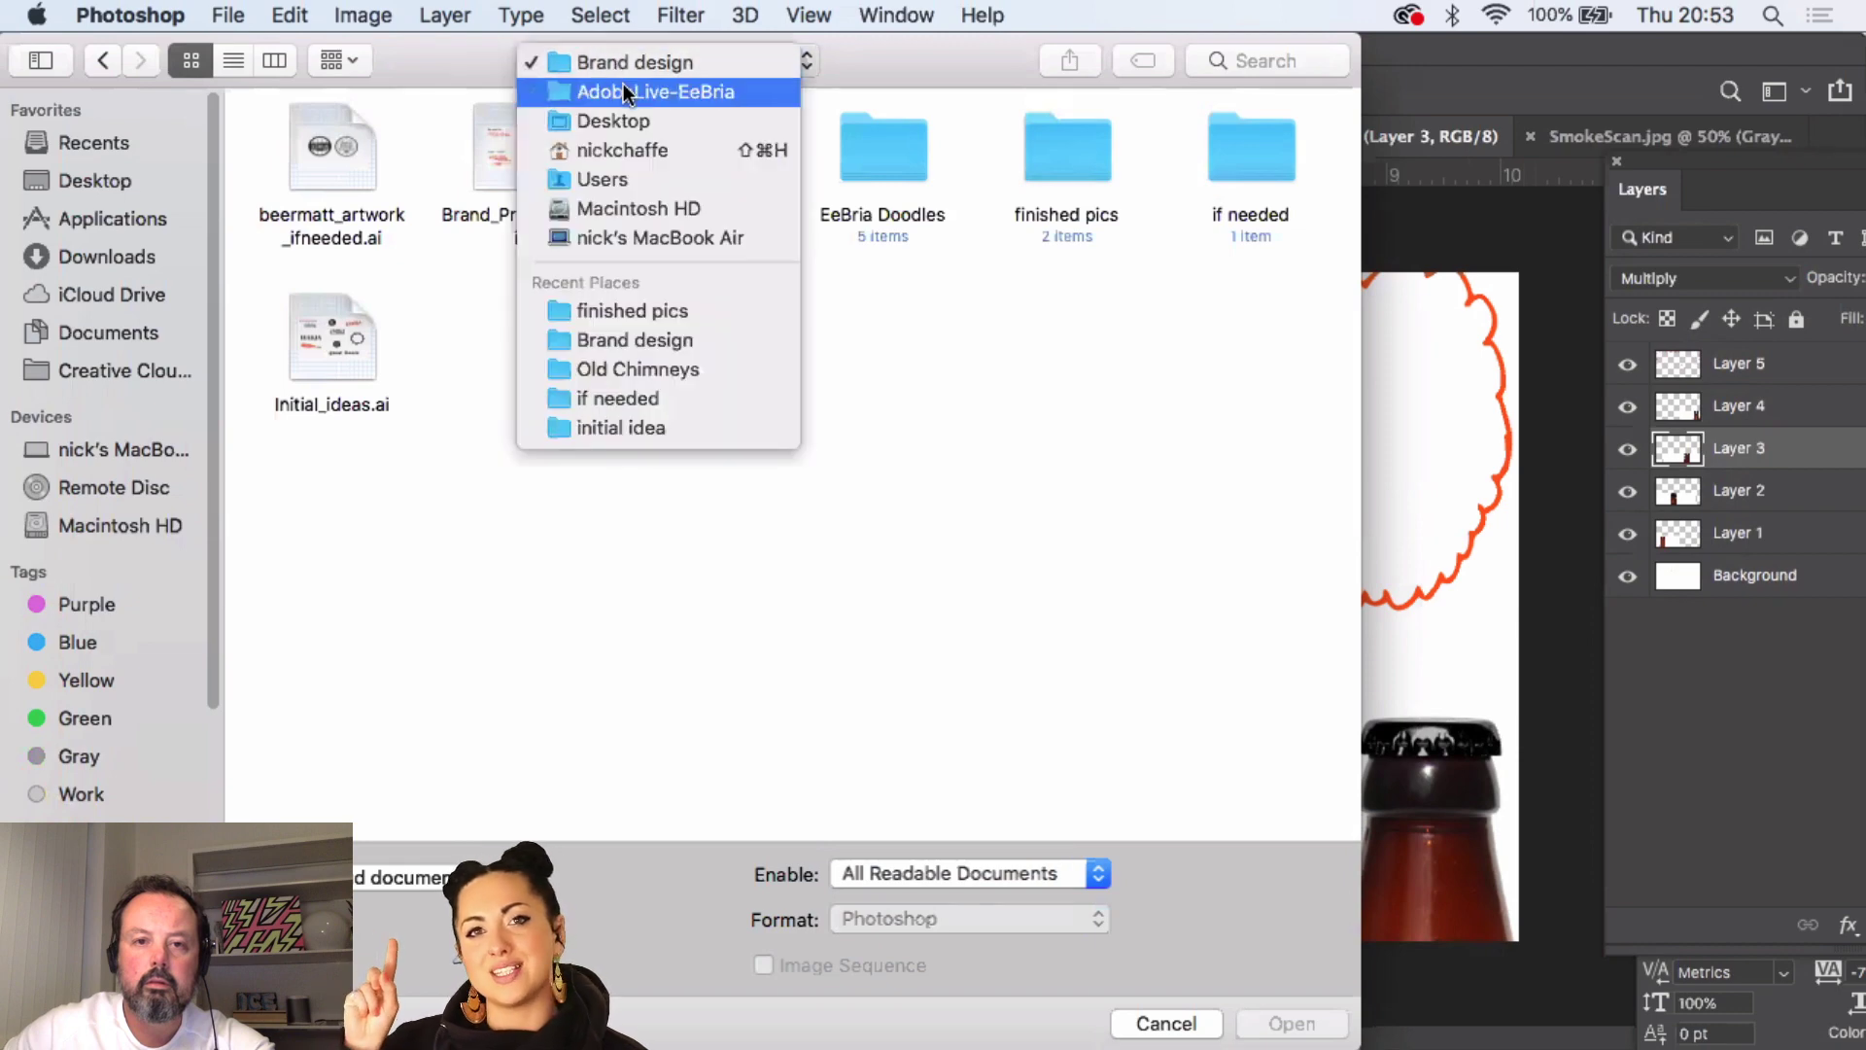
{"action": "left_click", "coordinate": [622, 92]}
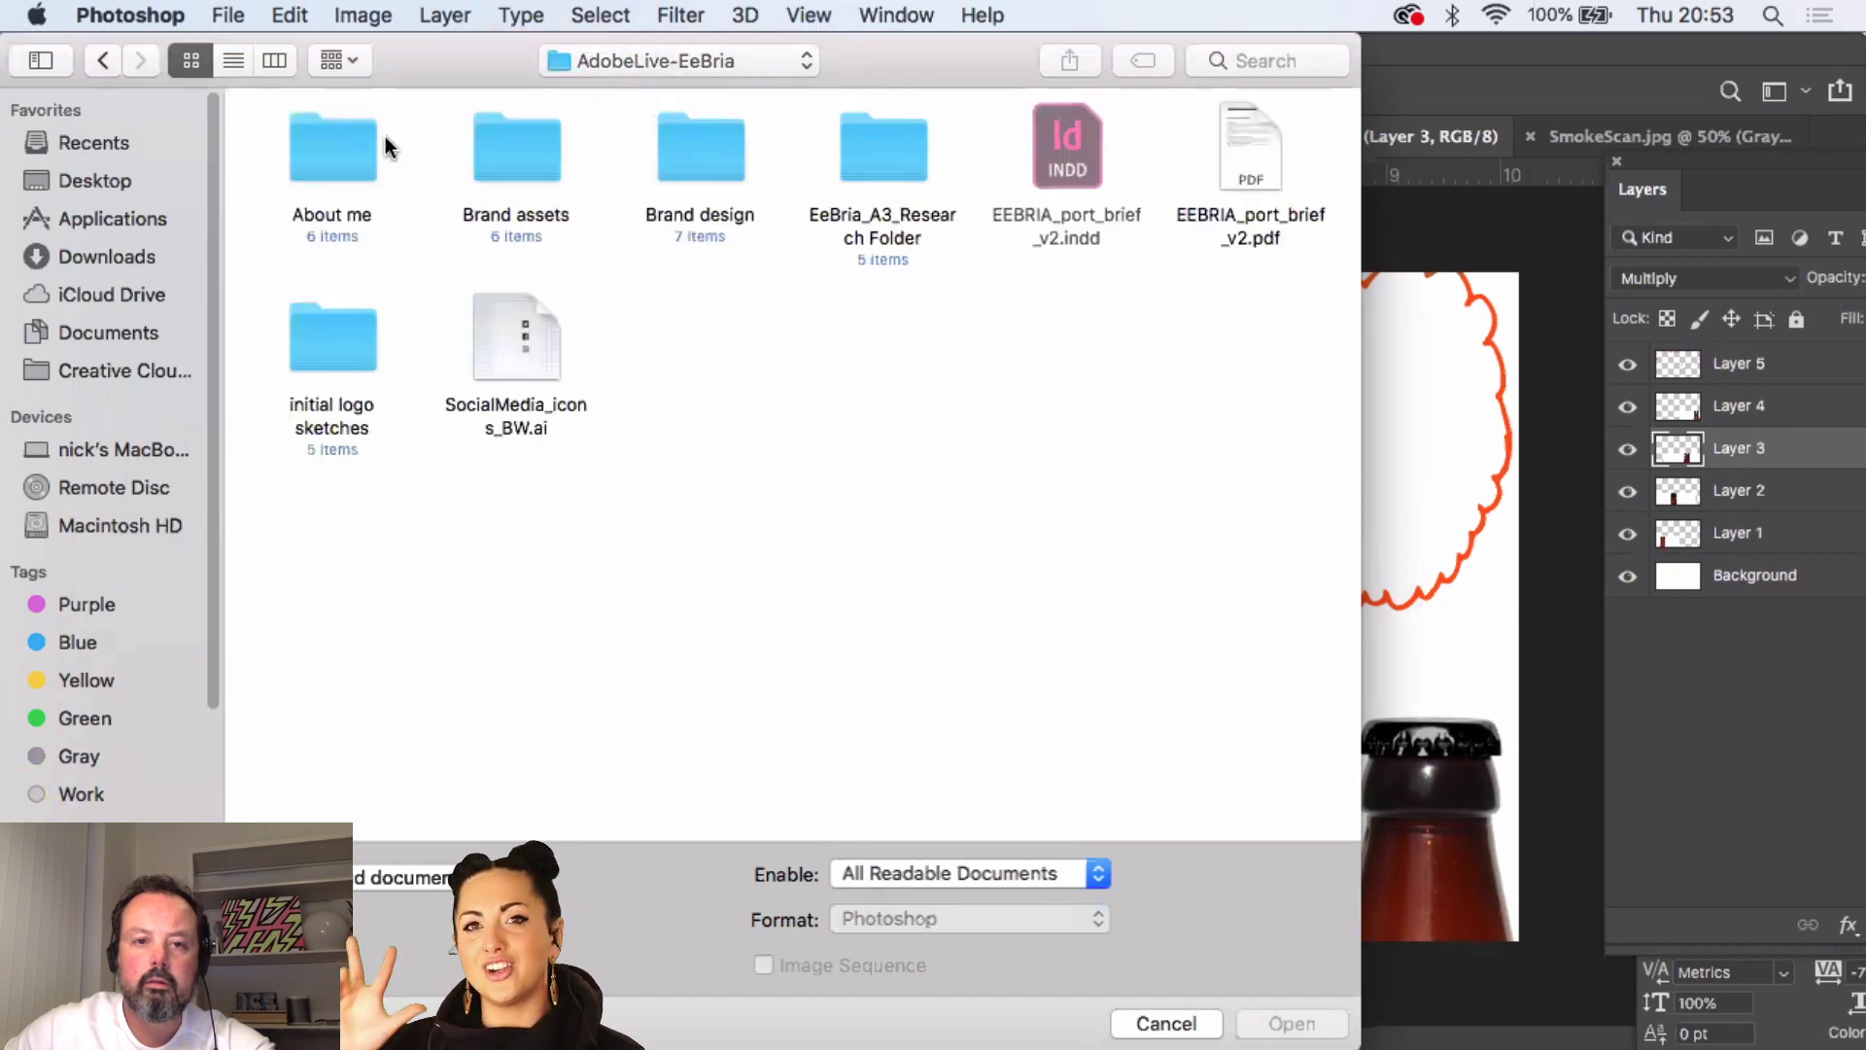
{"action": "double_click", "coordinate": [546, 144]}
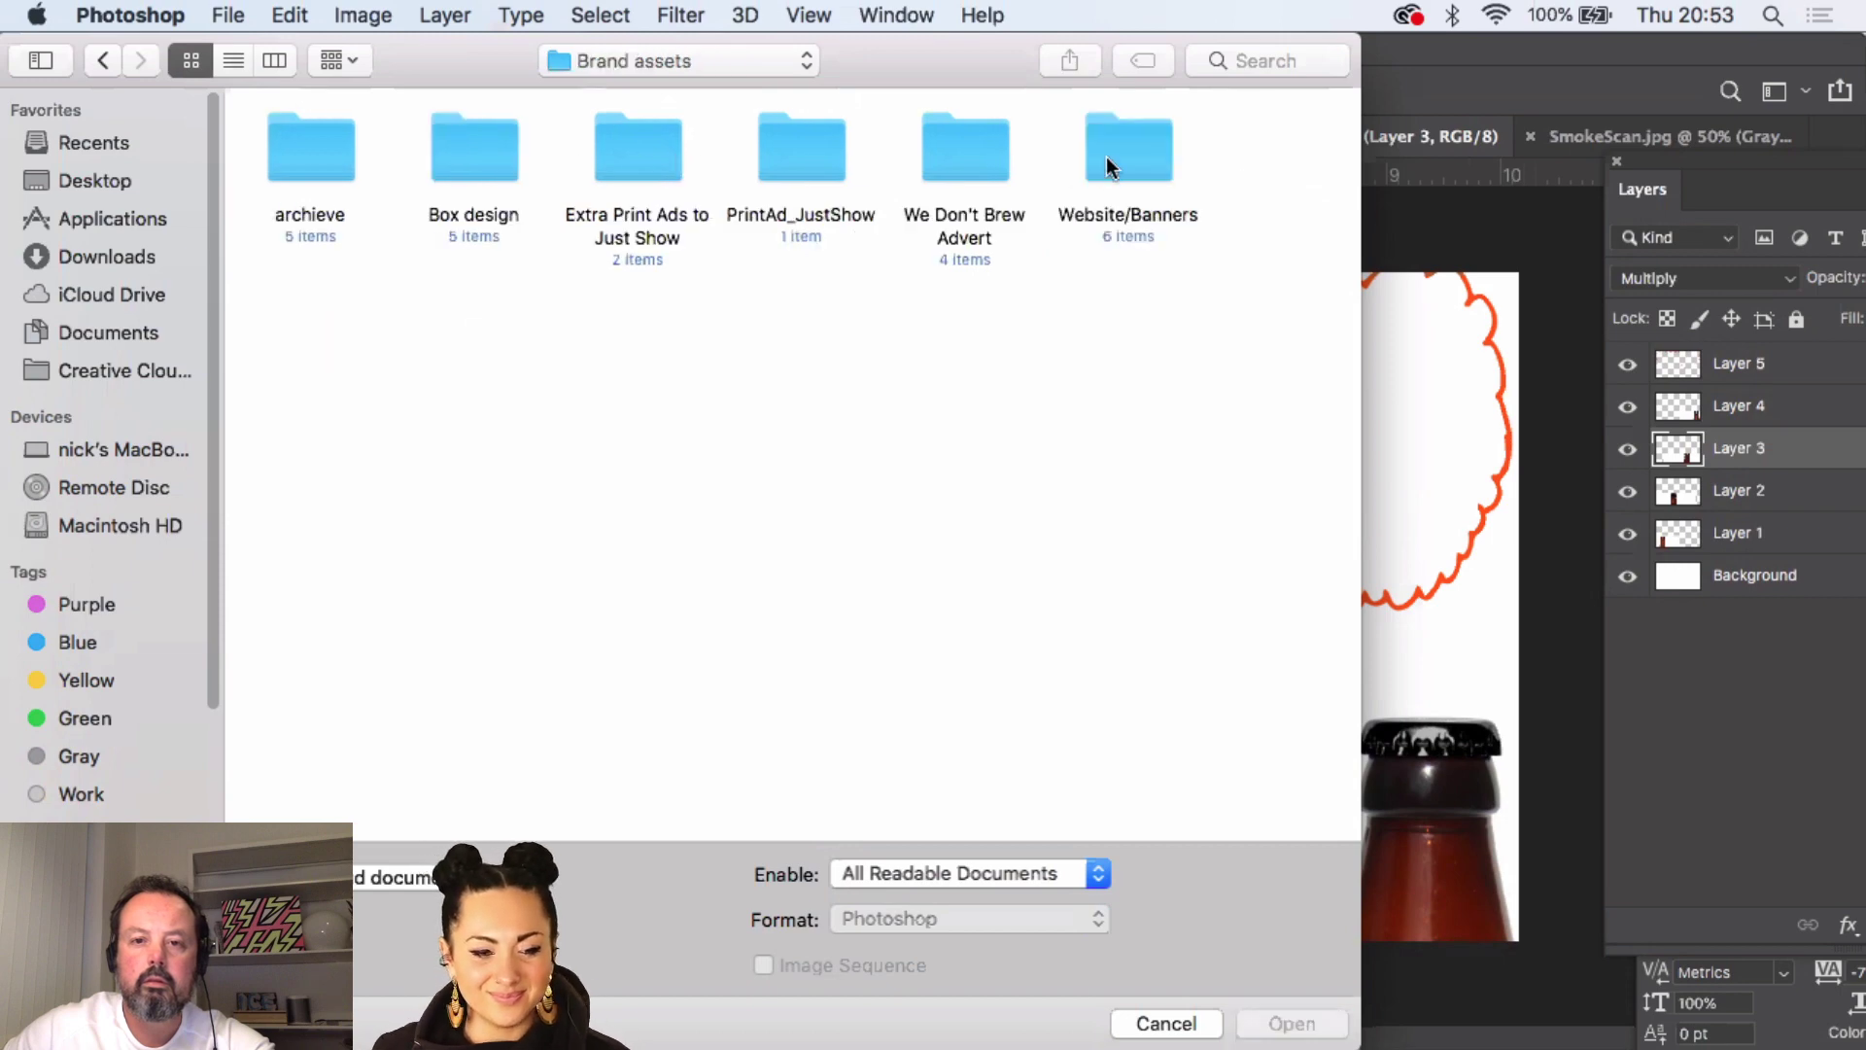
{"action": "double_click", "coordinate": [1108, 167]}
{"action": "double_click", "coordinate": [457, 144]}
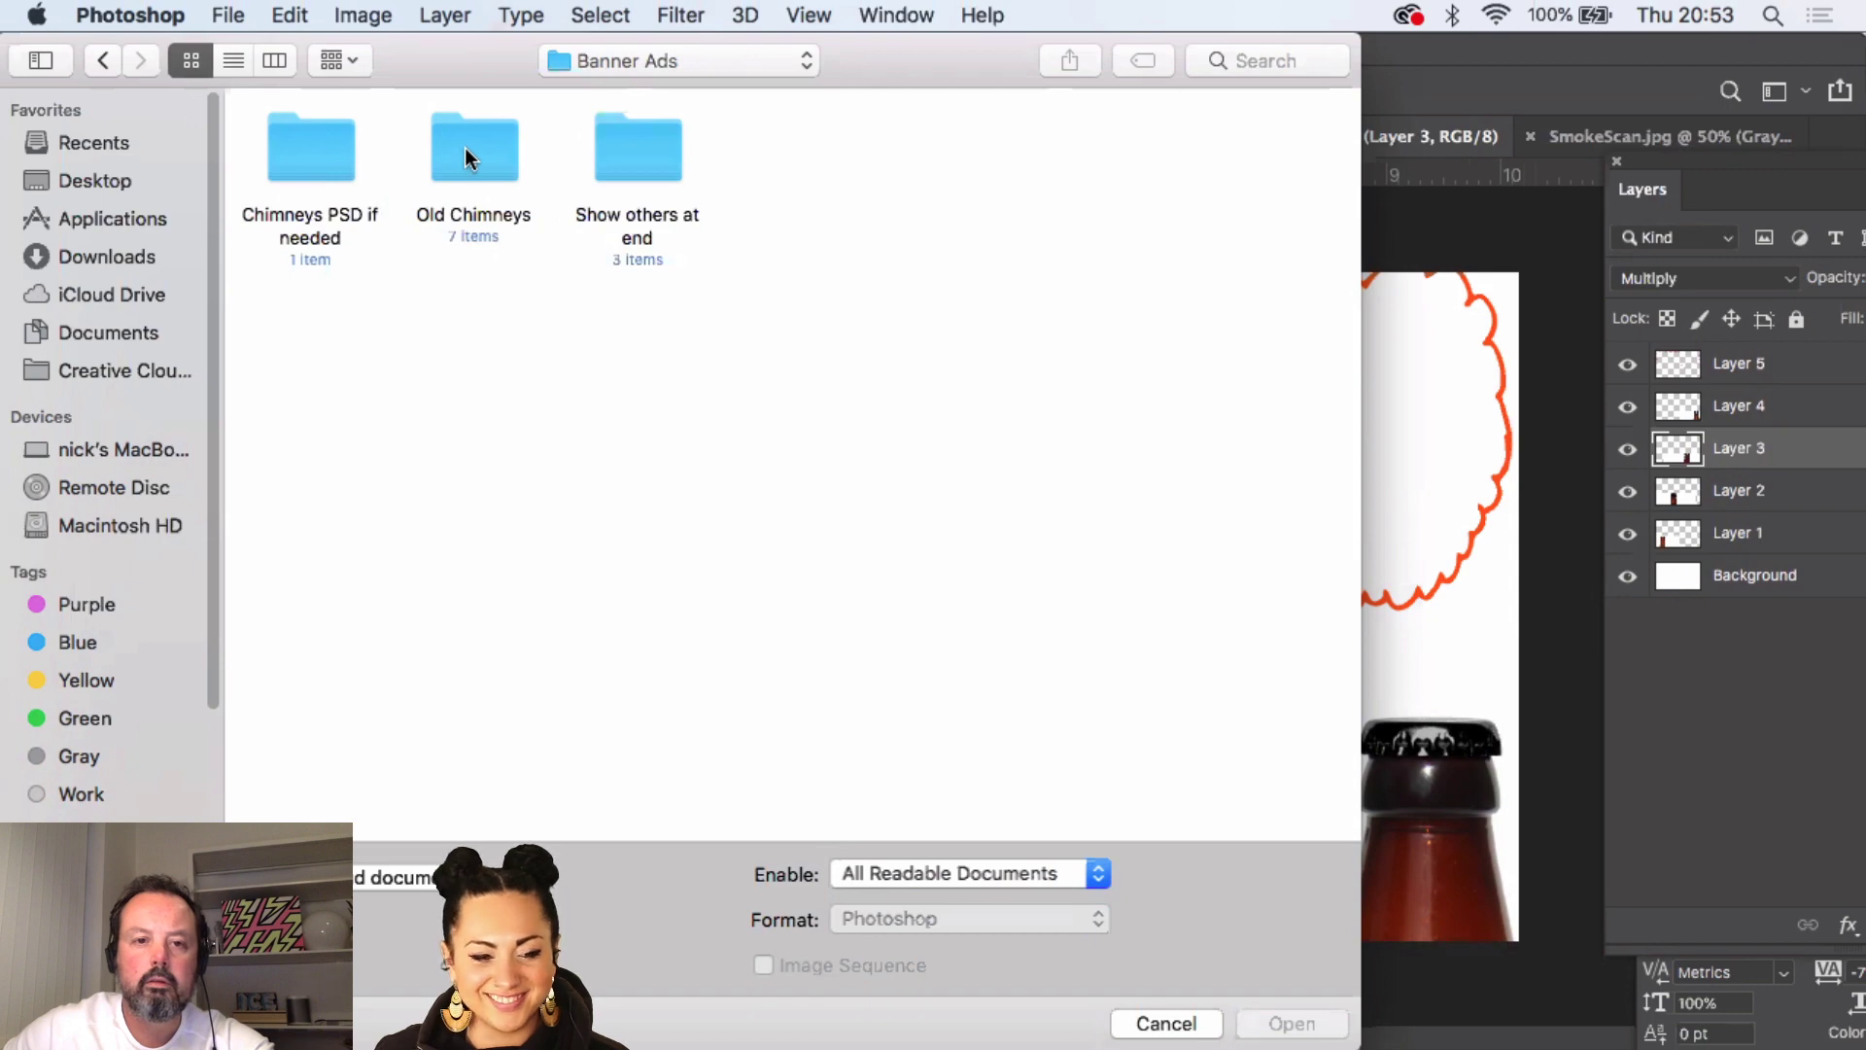
{"action": "double_click", "coordinate": [464, 148]}
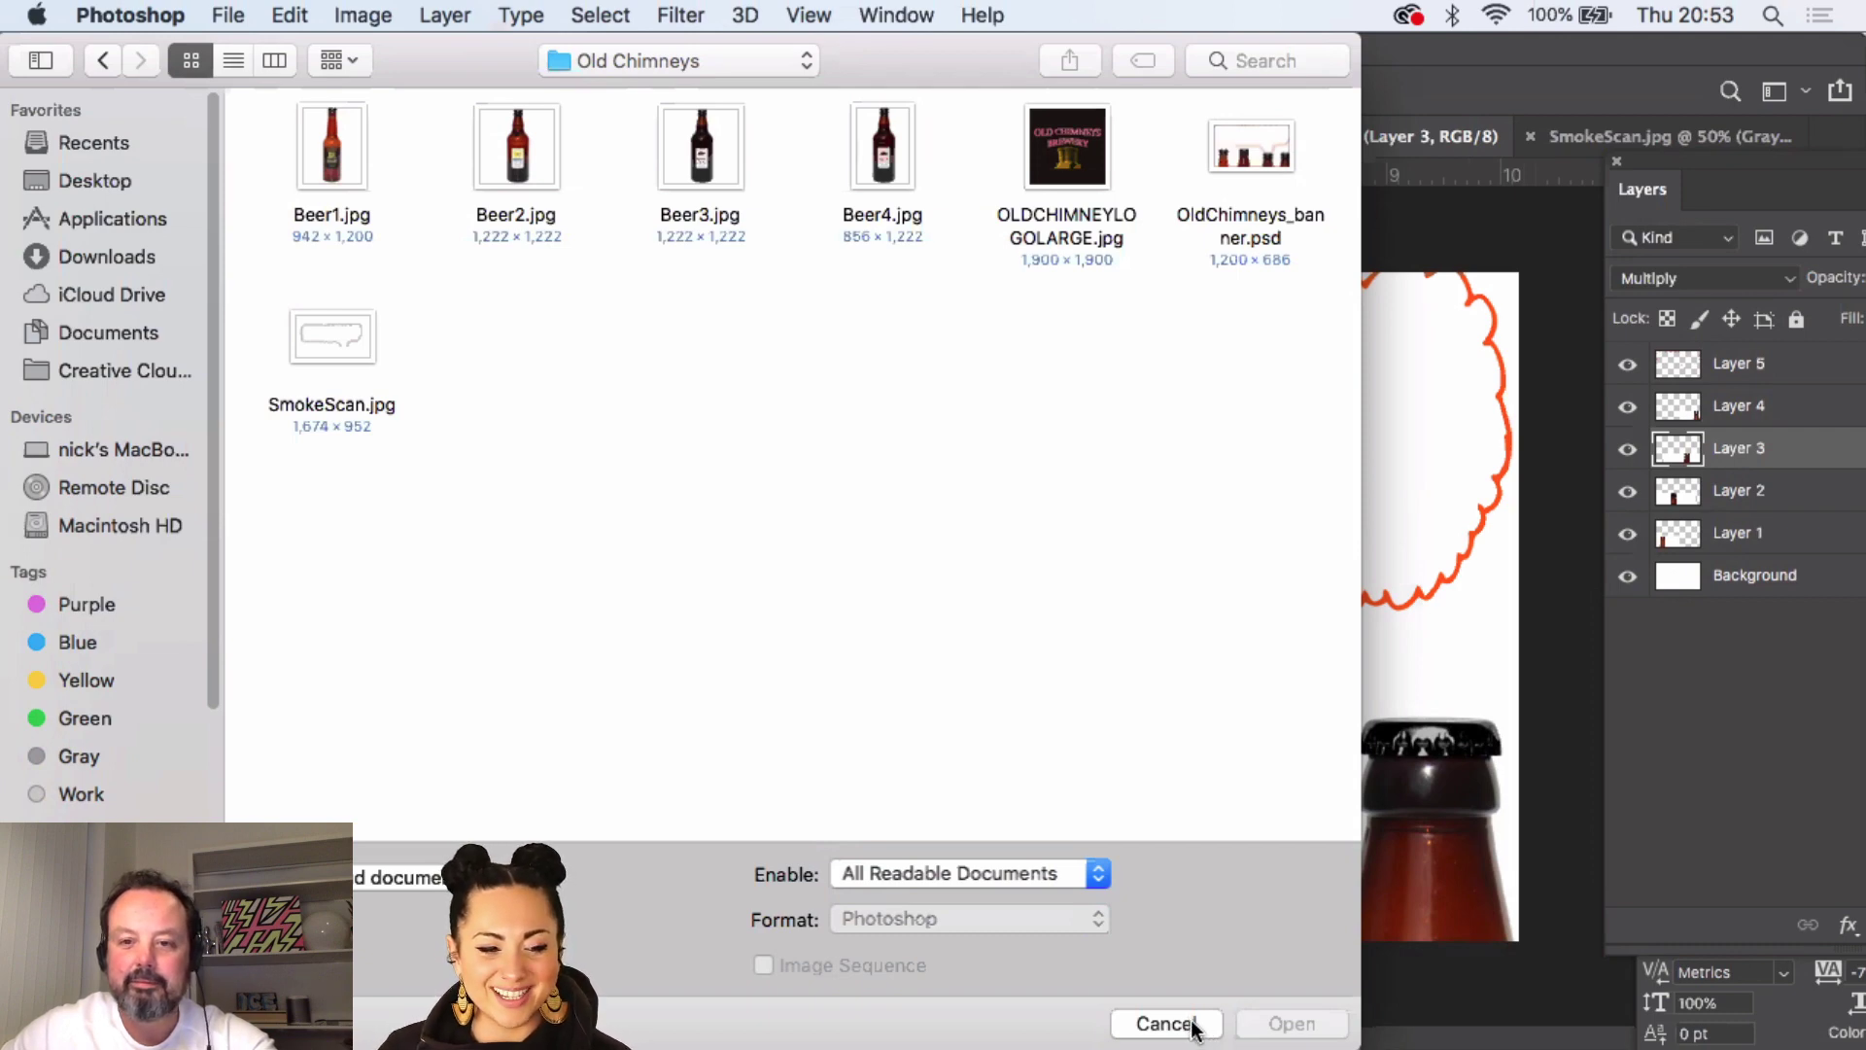
- Open CHIMNEYS.psd from the "Chimneys PSD if needed" folder inside Banner Ads
{"action": "left_click", "coordinate": [691, 66]}
{"action": "left_click", "coordinate": [698, 91]}
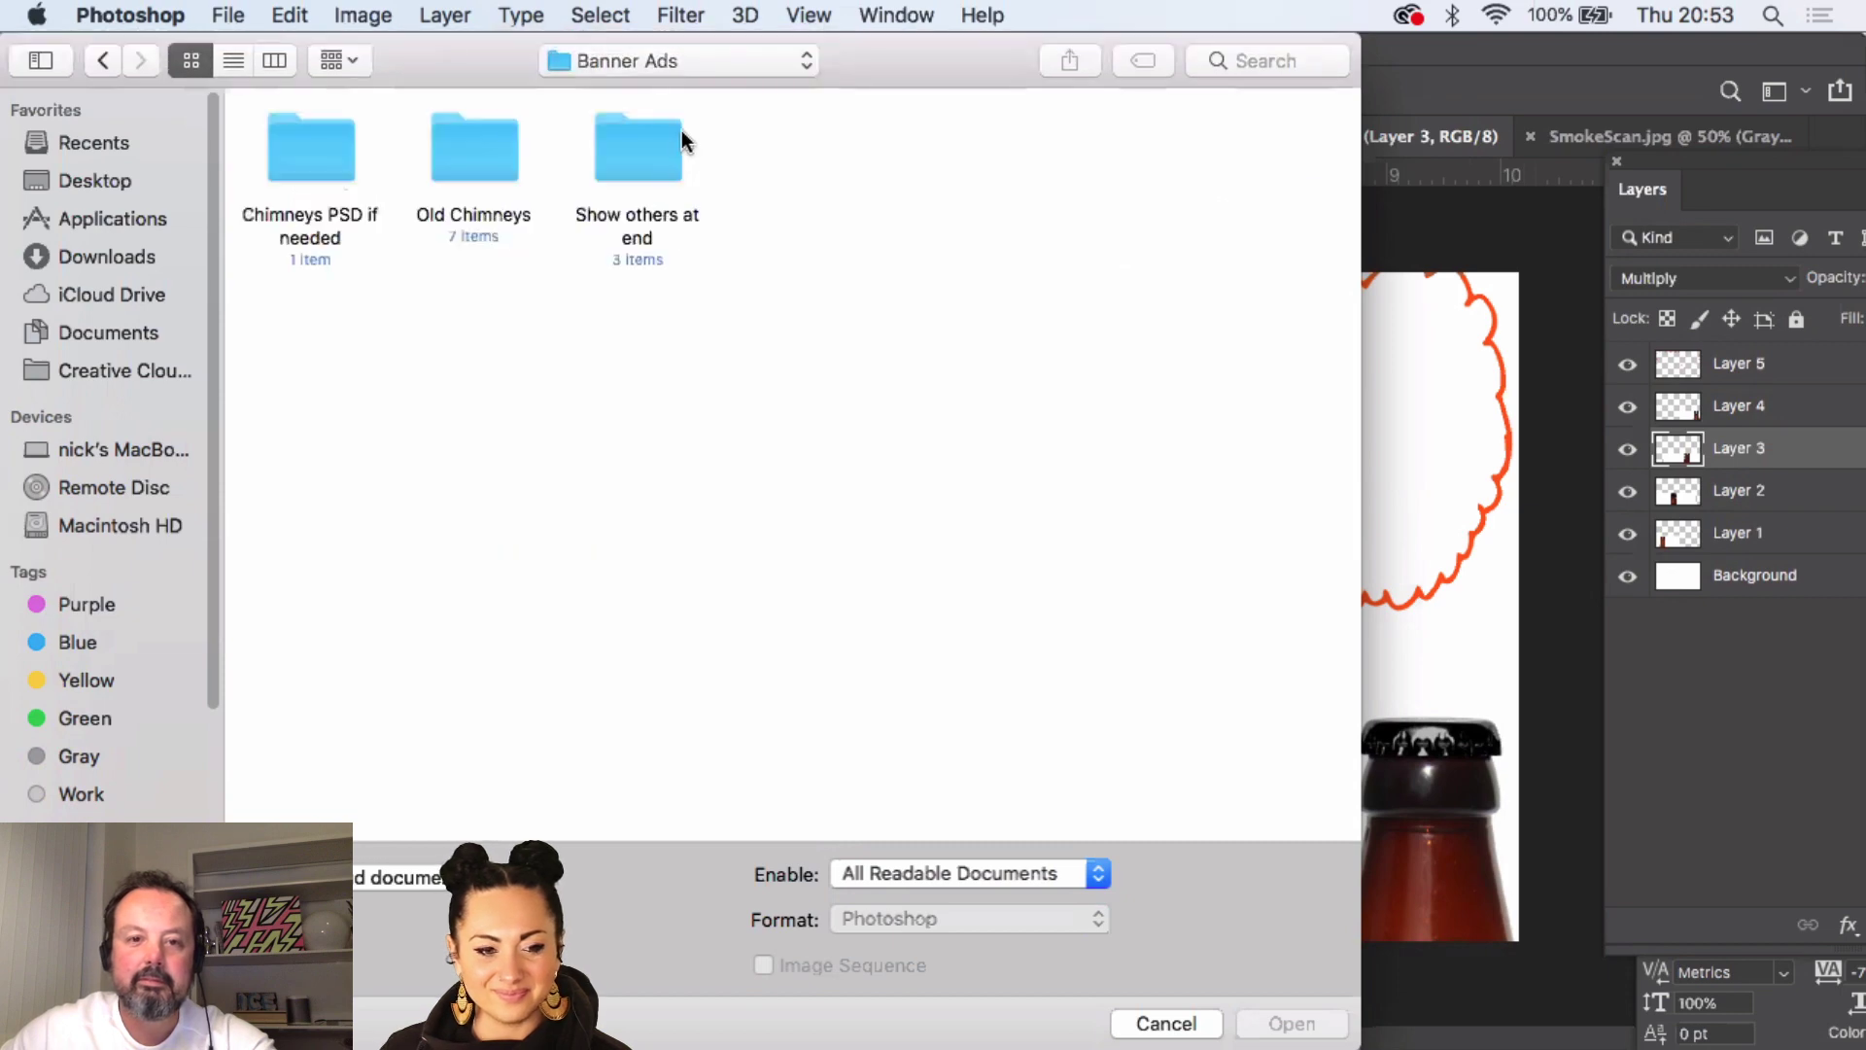
{"action": "double_click", "coordinate": [348, 144]}
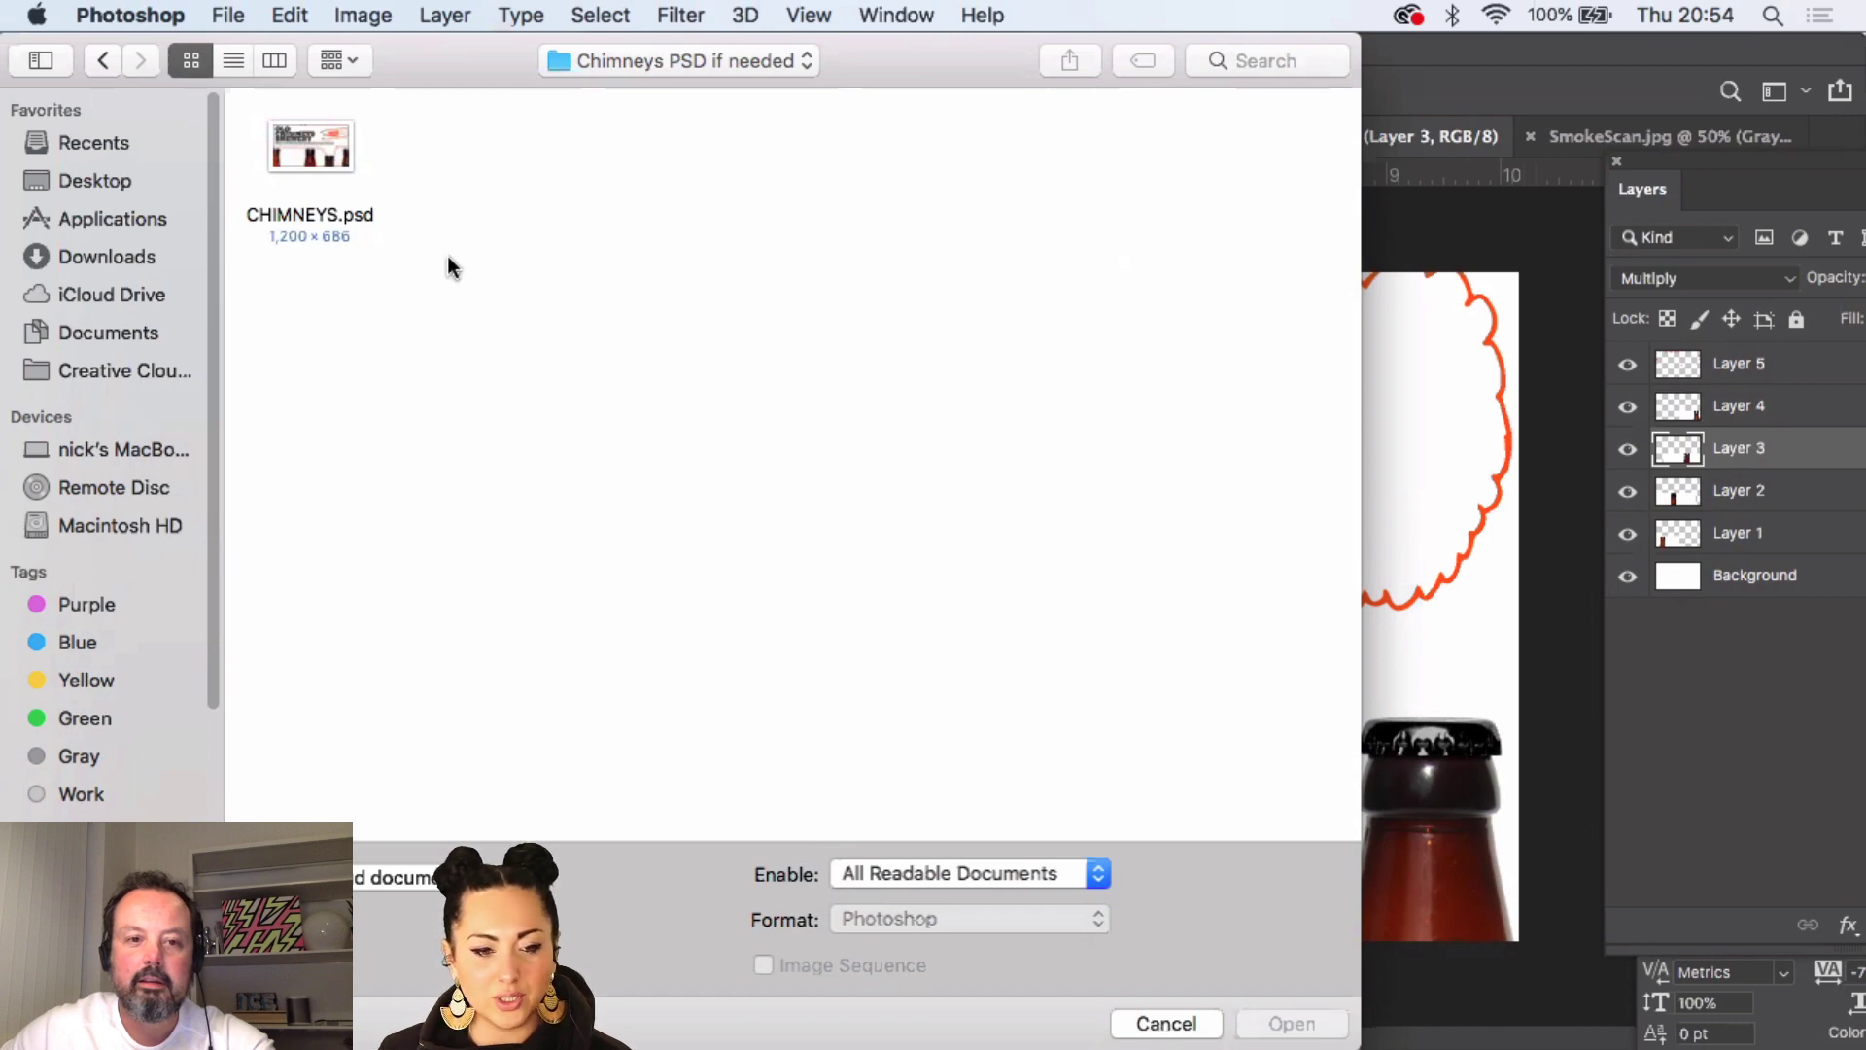
{"action": "left_click", "coordinate": [342, 163]}
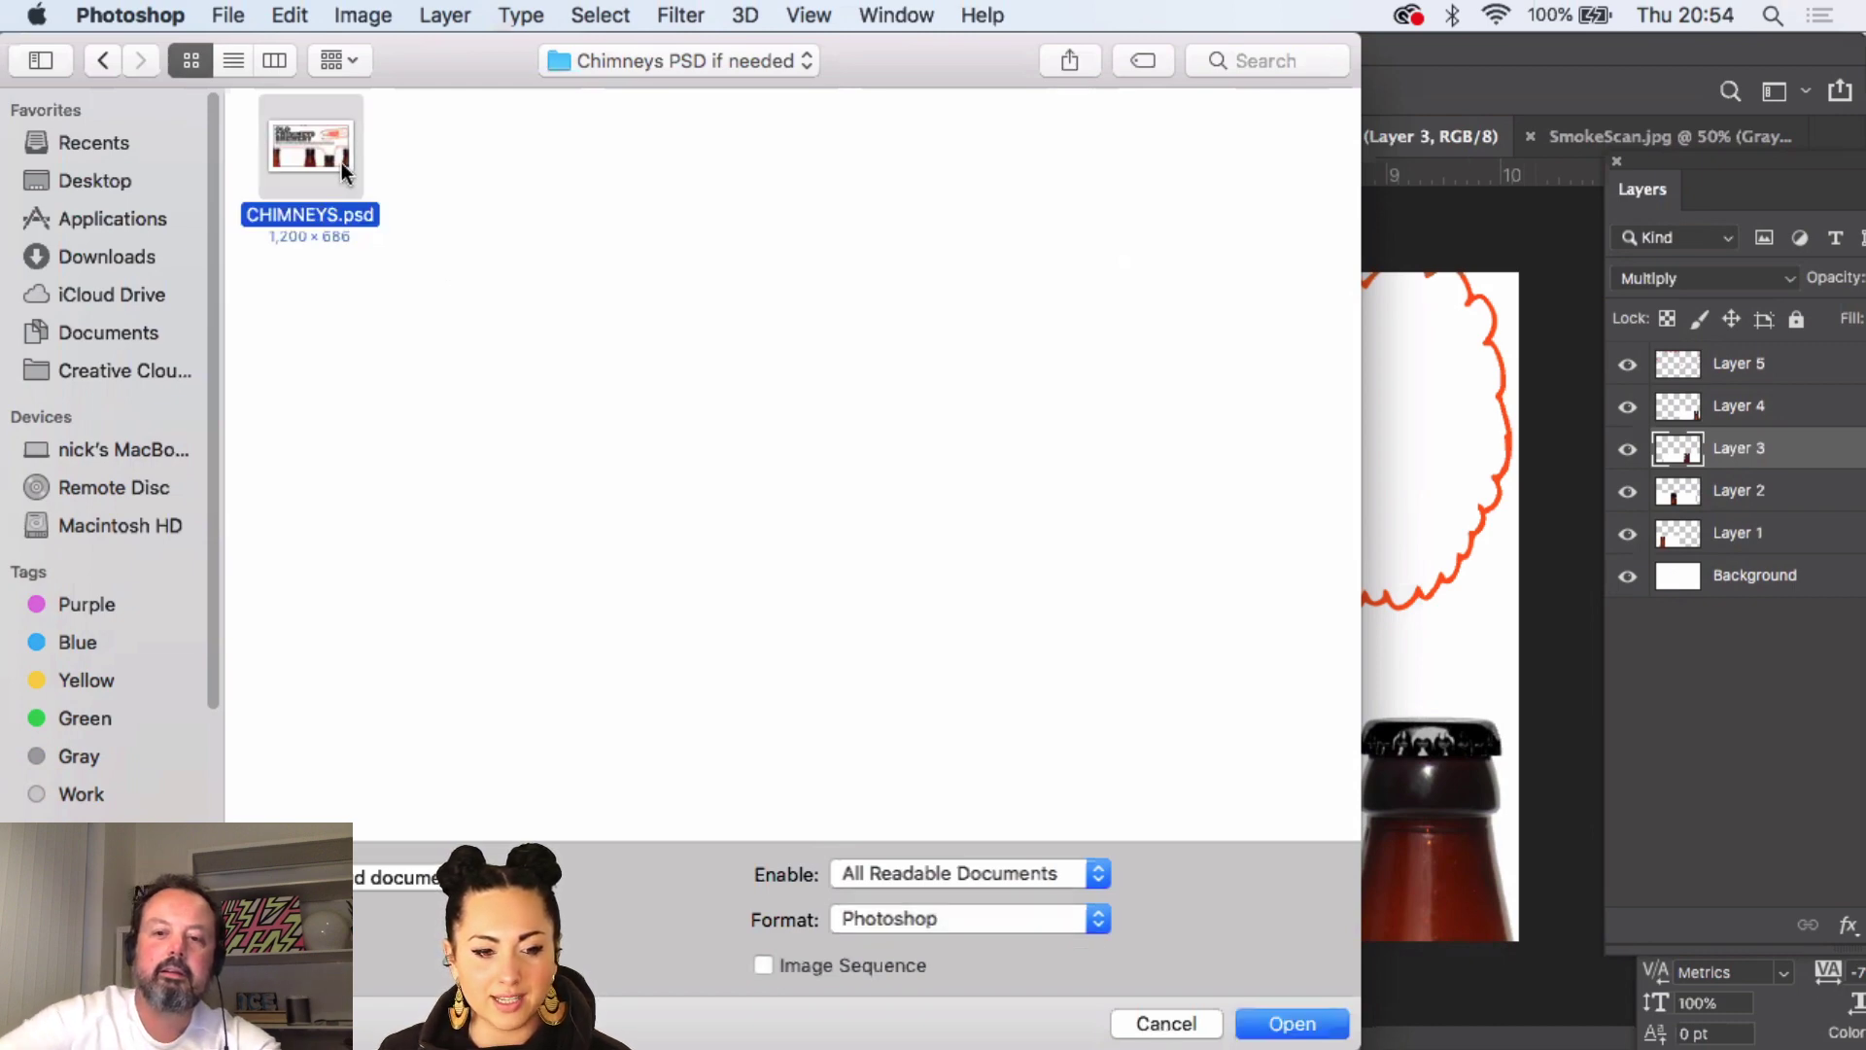
{"action": "double_click", "coordinate": [342, 161]}
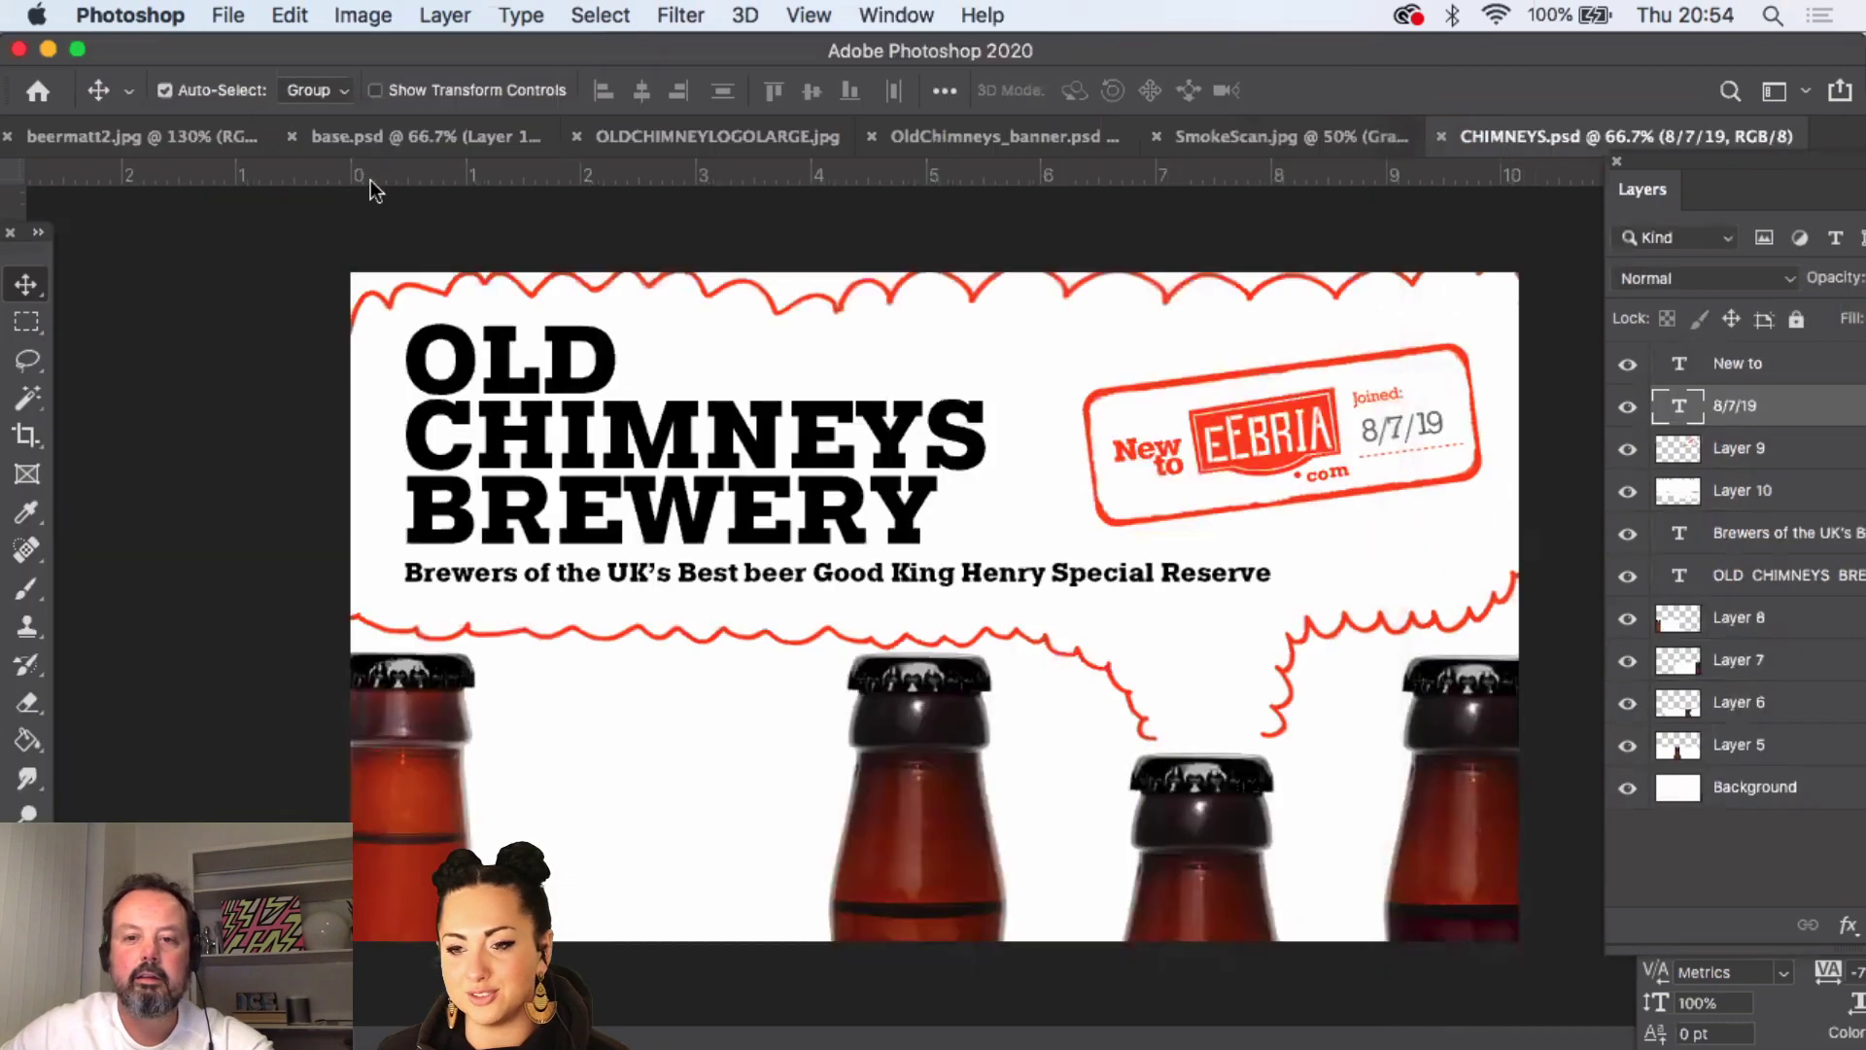
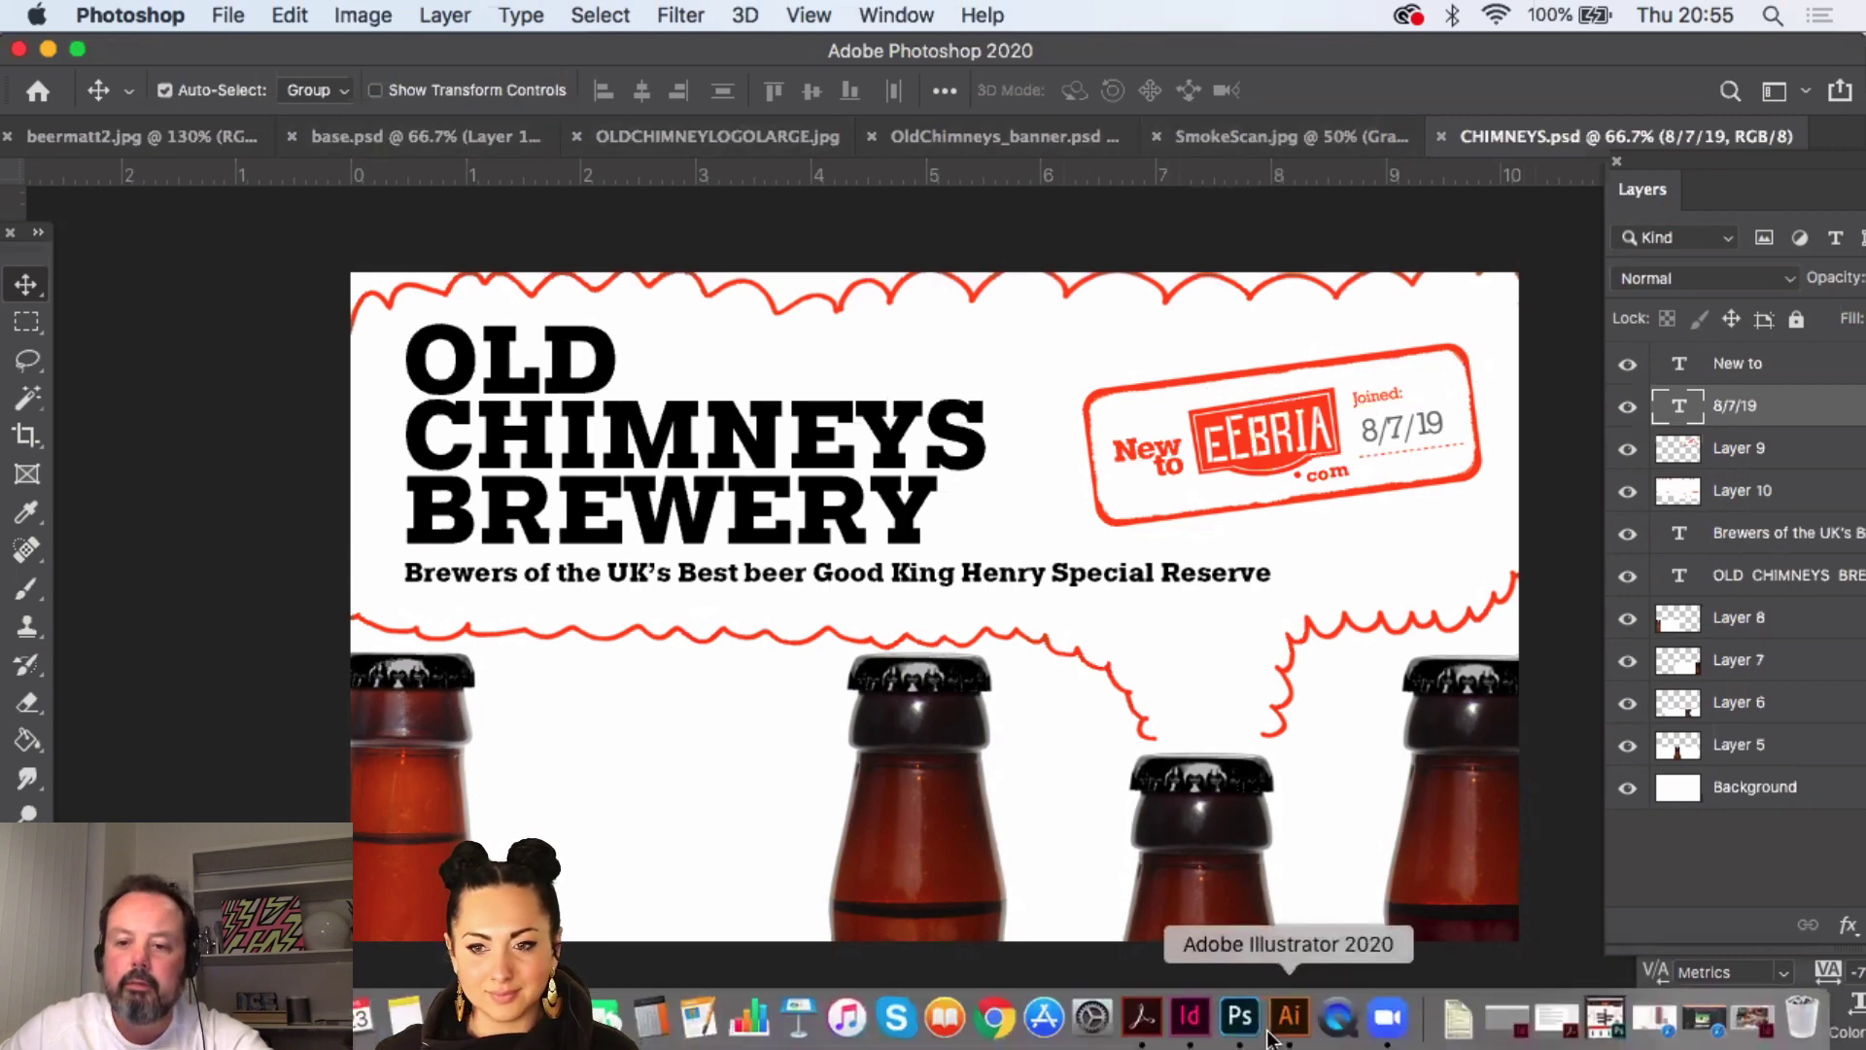
- Switch to Illustrator and draw an orange rounded rectangle about 15.8 × 4.9 cm above the smoke outline, leaving it selected
{"action": "left_click", "coordinate": [1273, 1032]}
{"action": "left_click", "coordinate": [676, 283]}
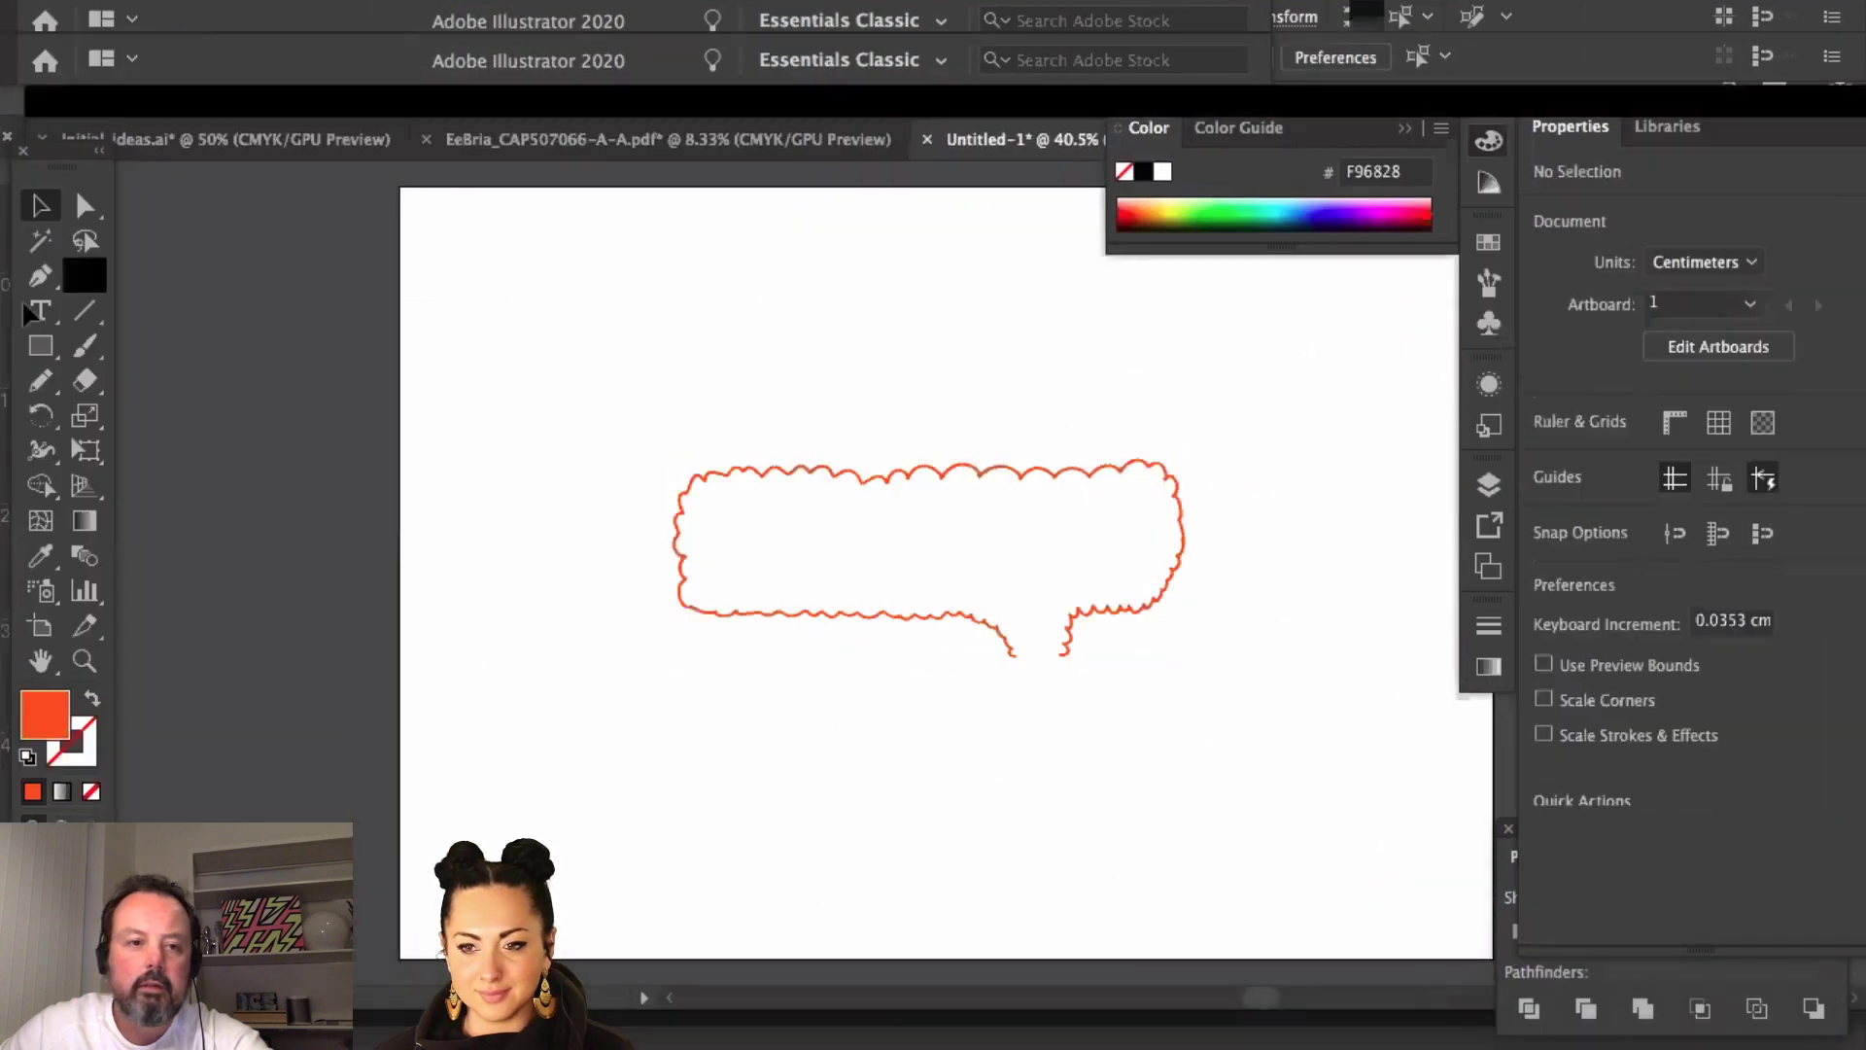
{"action": "left_click_drag", "start_coordinate": [41, 347], "coordinate": [110, 382]}
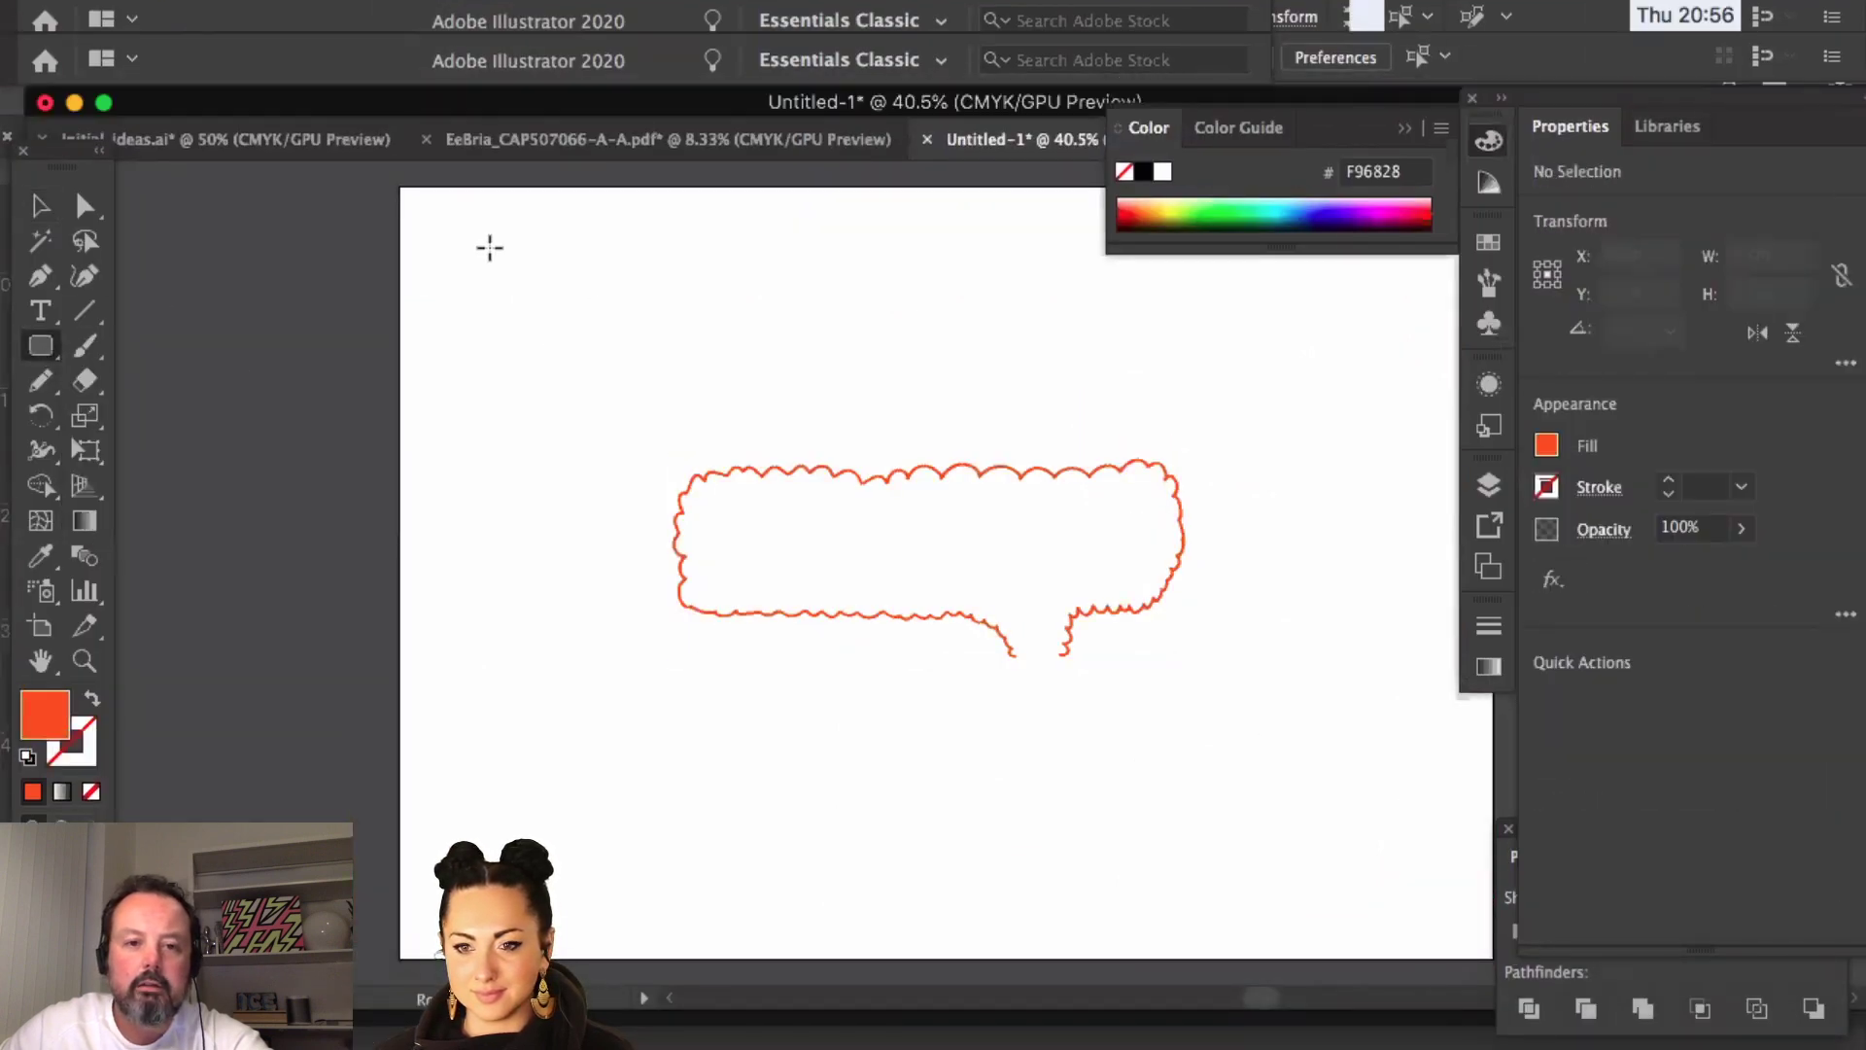
{"action": "left_click_drag", "start_coordinate": [489, 248], "coordinate": [902, 372]}
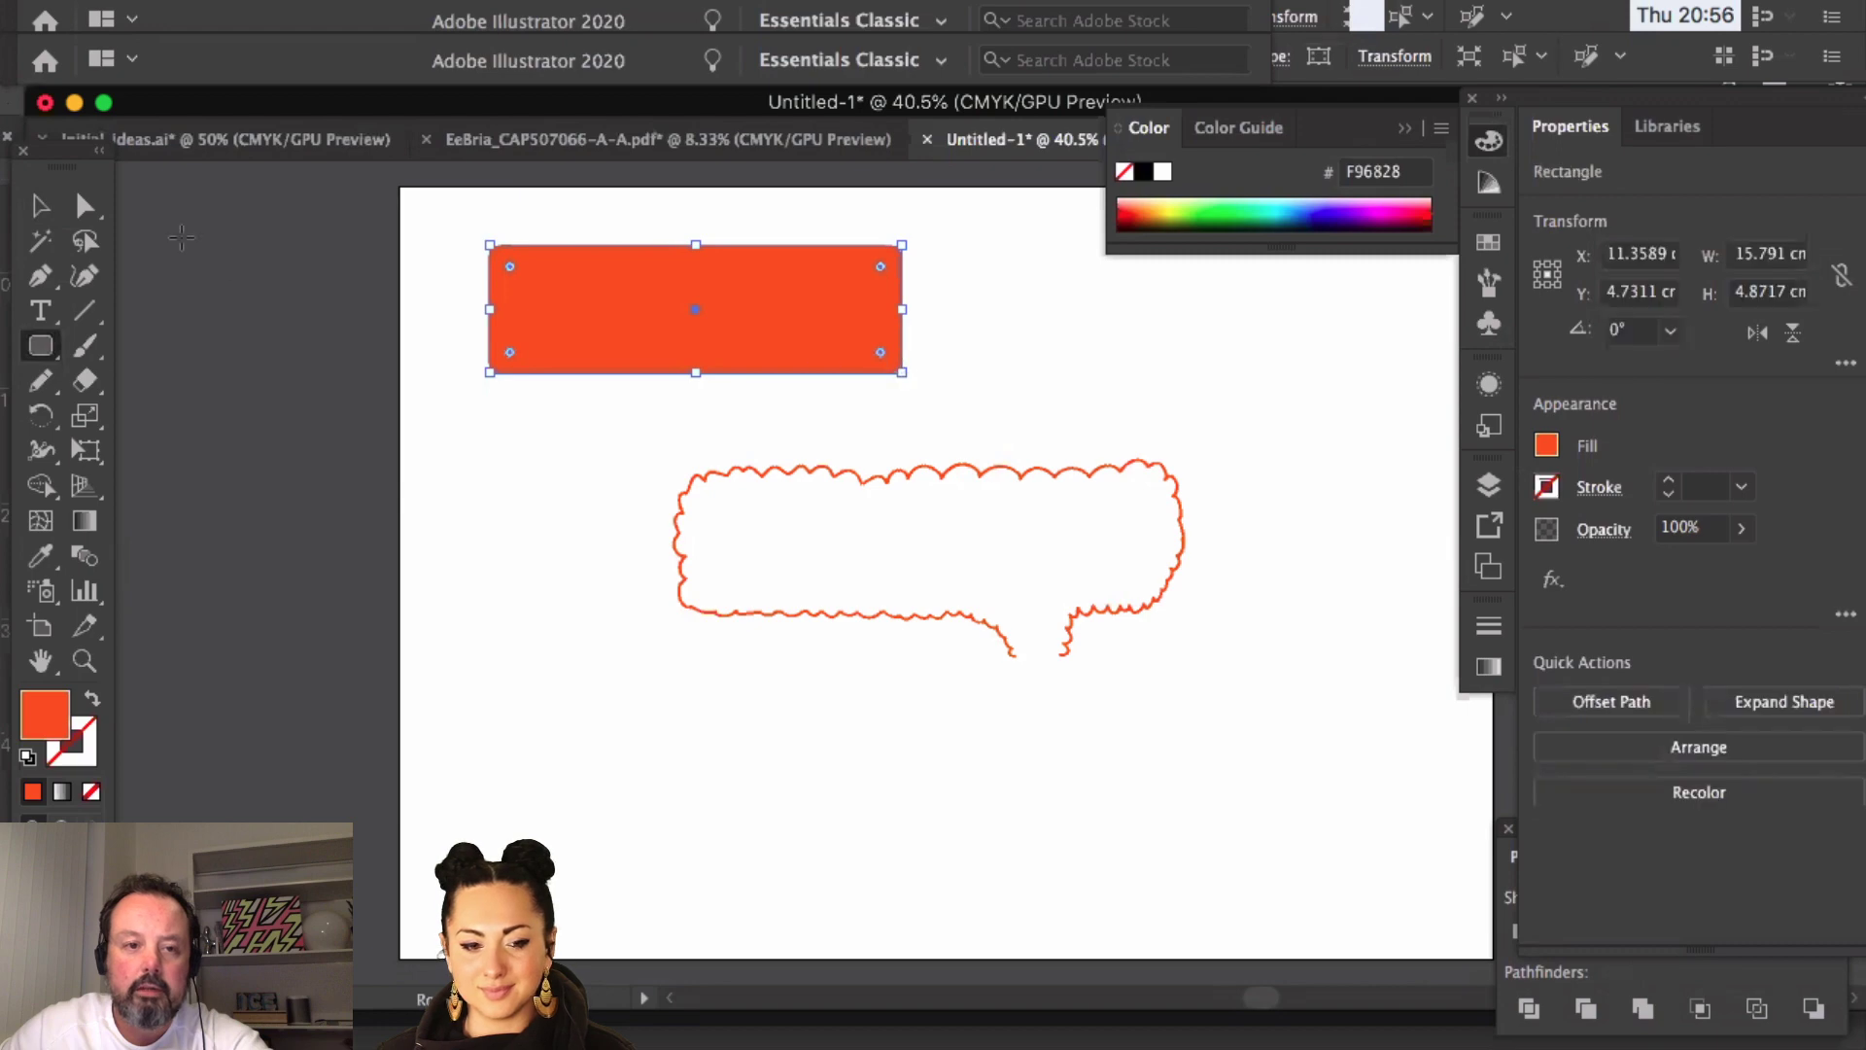
{"action": "left_click", "coordinate": [40, 205]}
{"action": "left_click", "coordinate": [428, 277]}
{"action": "left_click", "coordinate": [743, 361]}
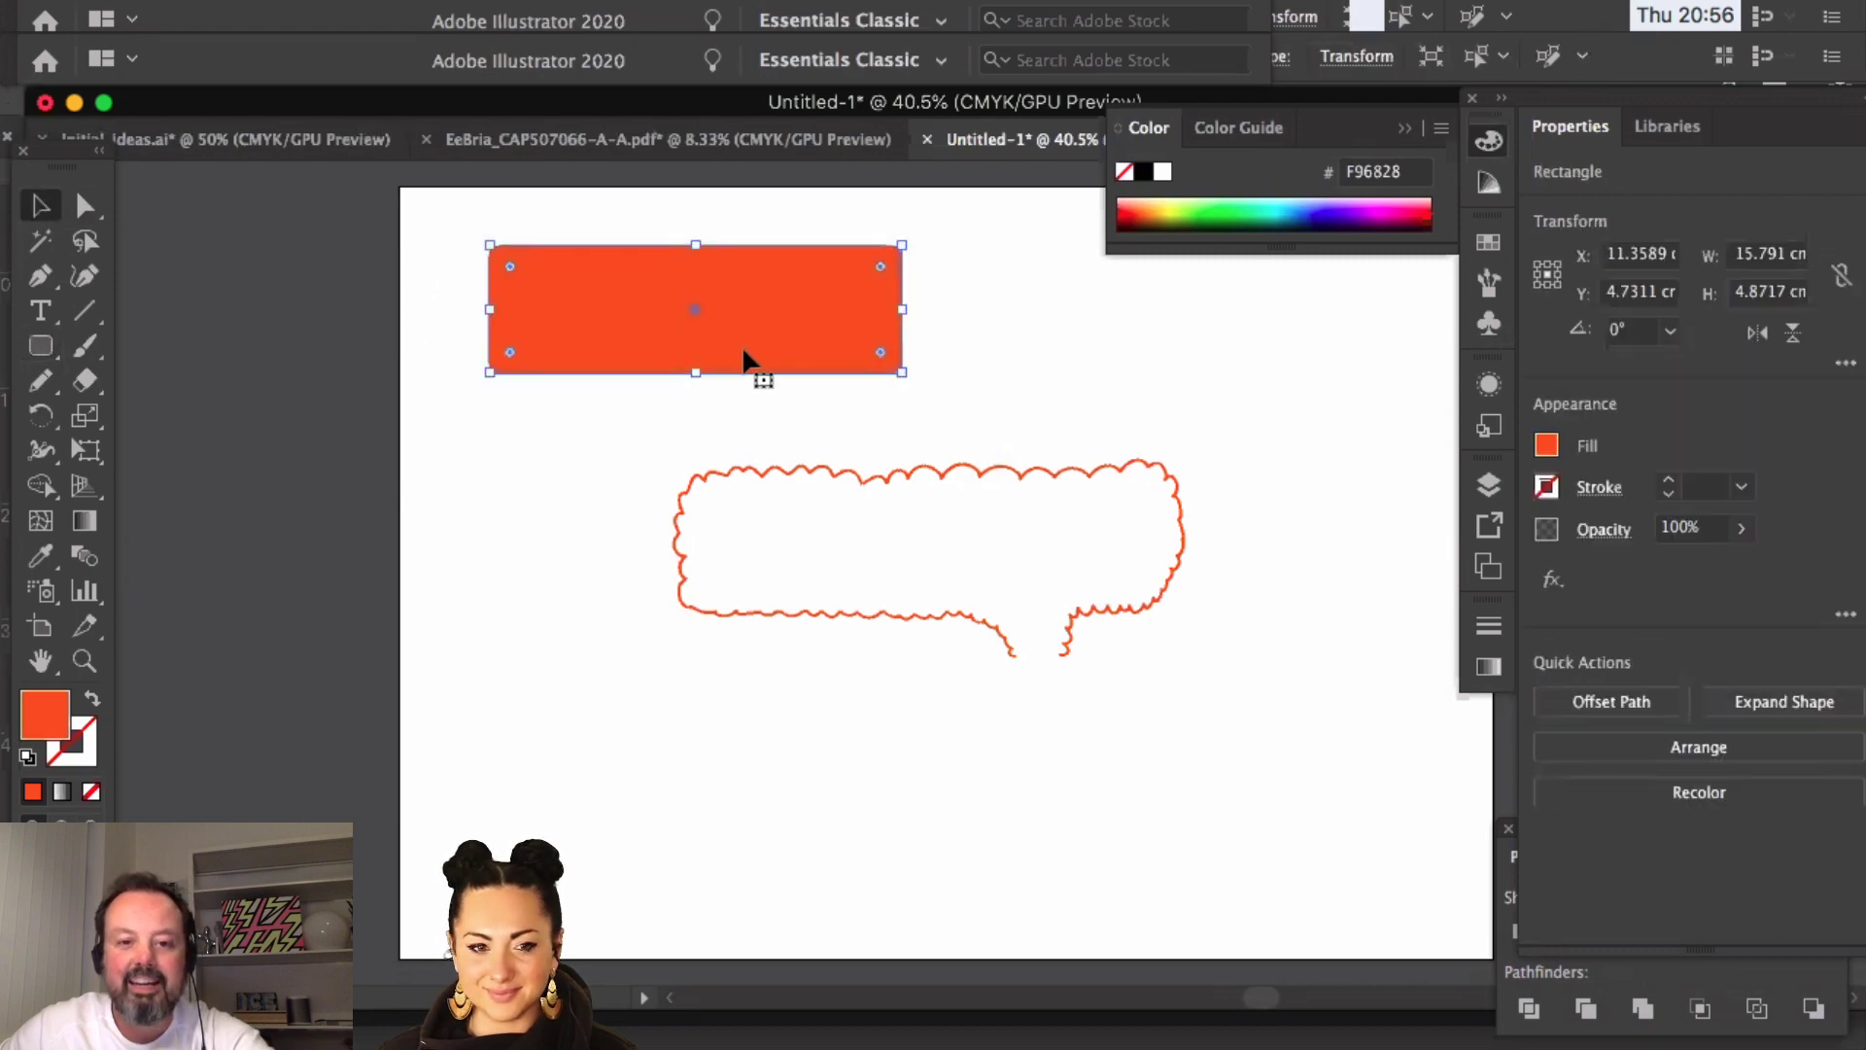
- Switch to OldChimneys_banner.psd in Photoshop and paste the orange rounded rectangle as pixels
{"action": "mouse_move", "coordinate": [1142, 1035]}
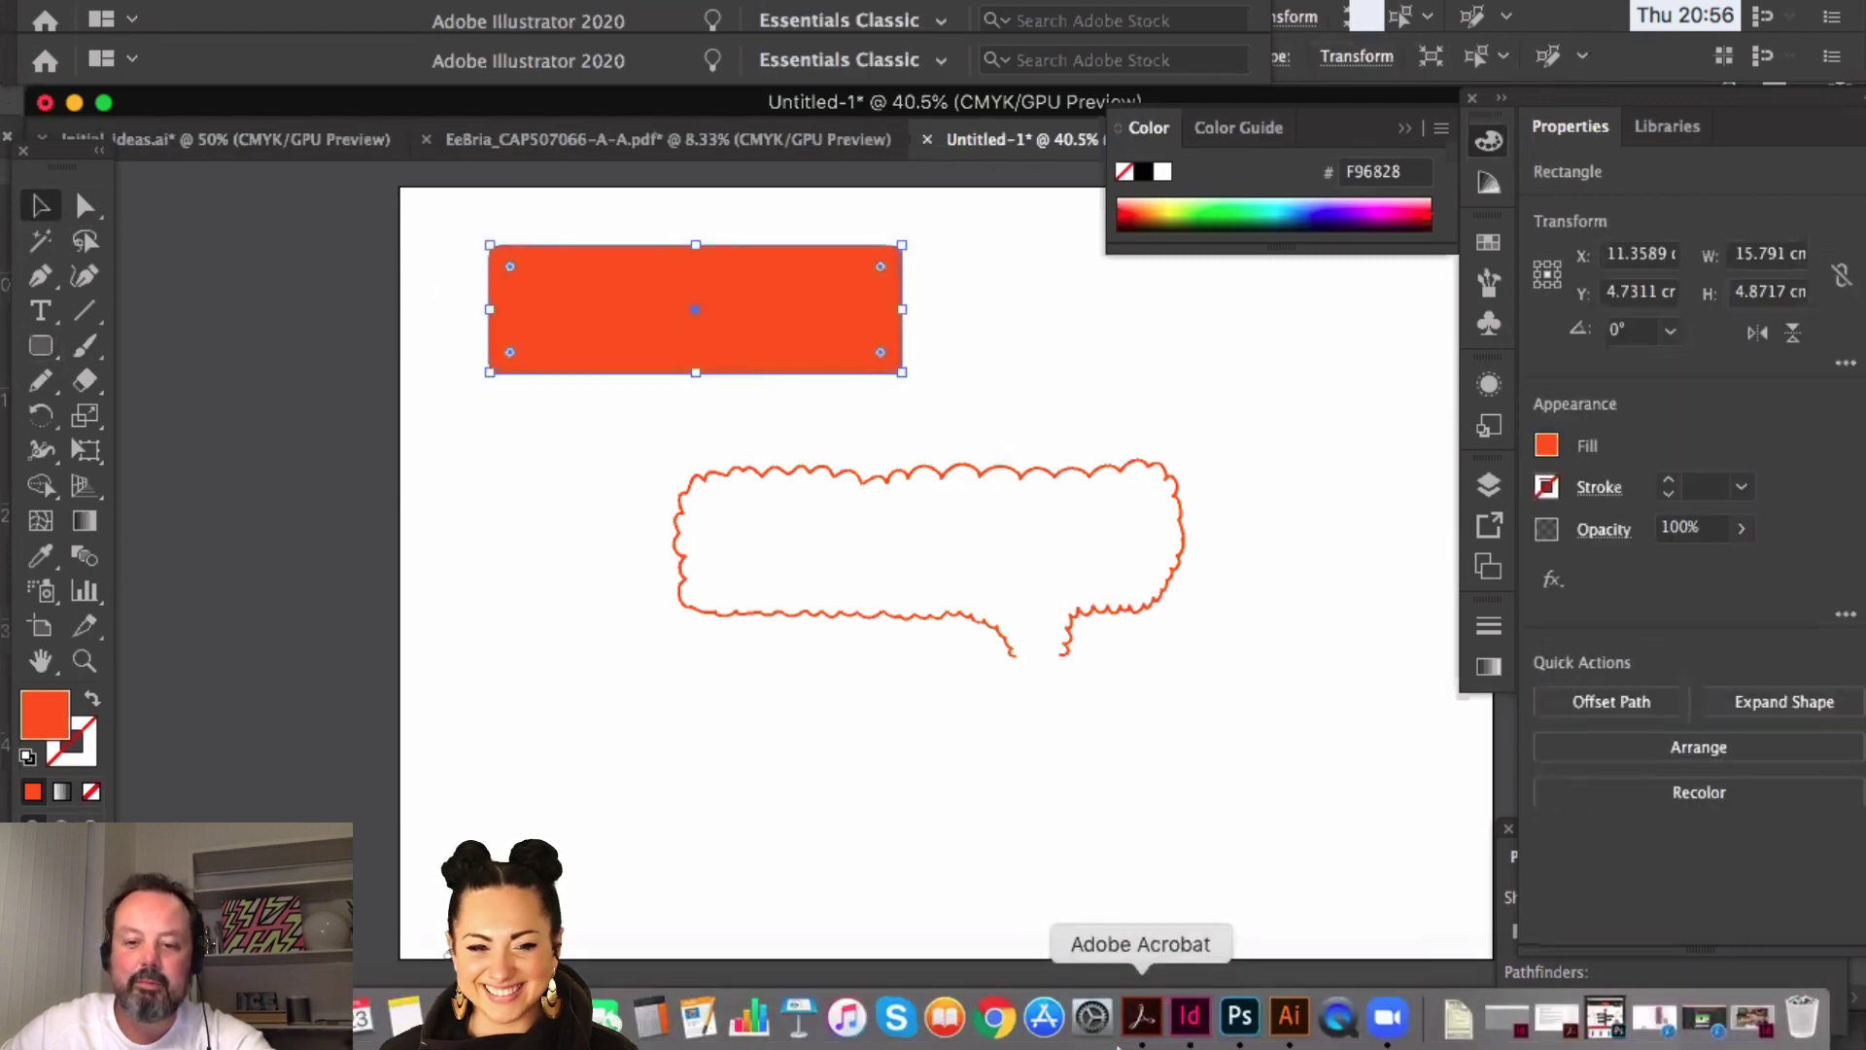
{"action": "left_click", "coordinate": [1217, 1036]}
{"action": "left_click", "coordinate": [1032, 136]}
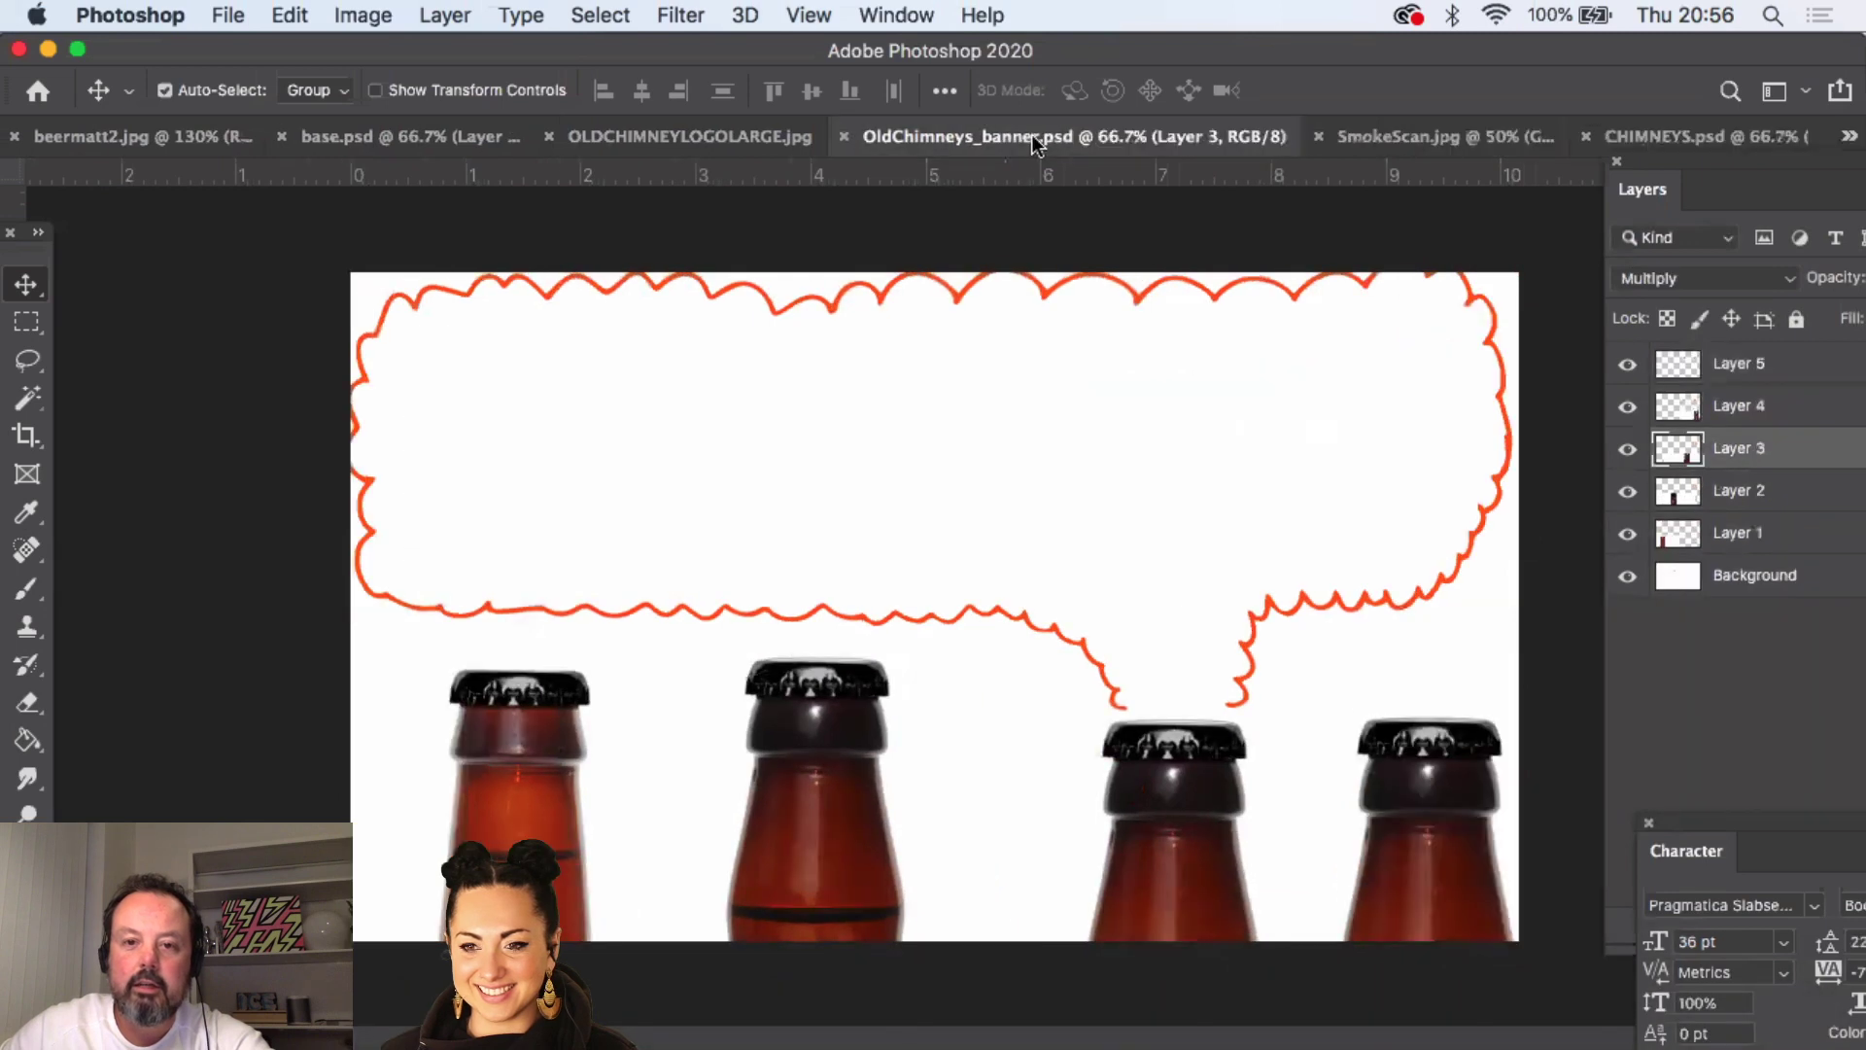
{"action": "key", "text": "super+v"}
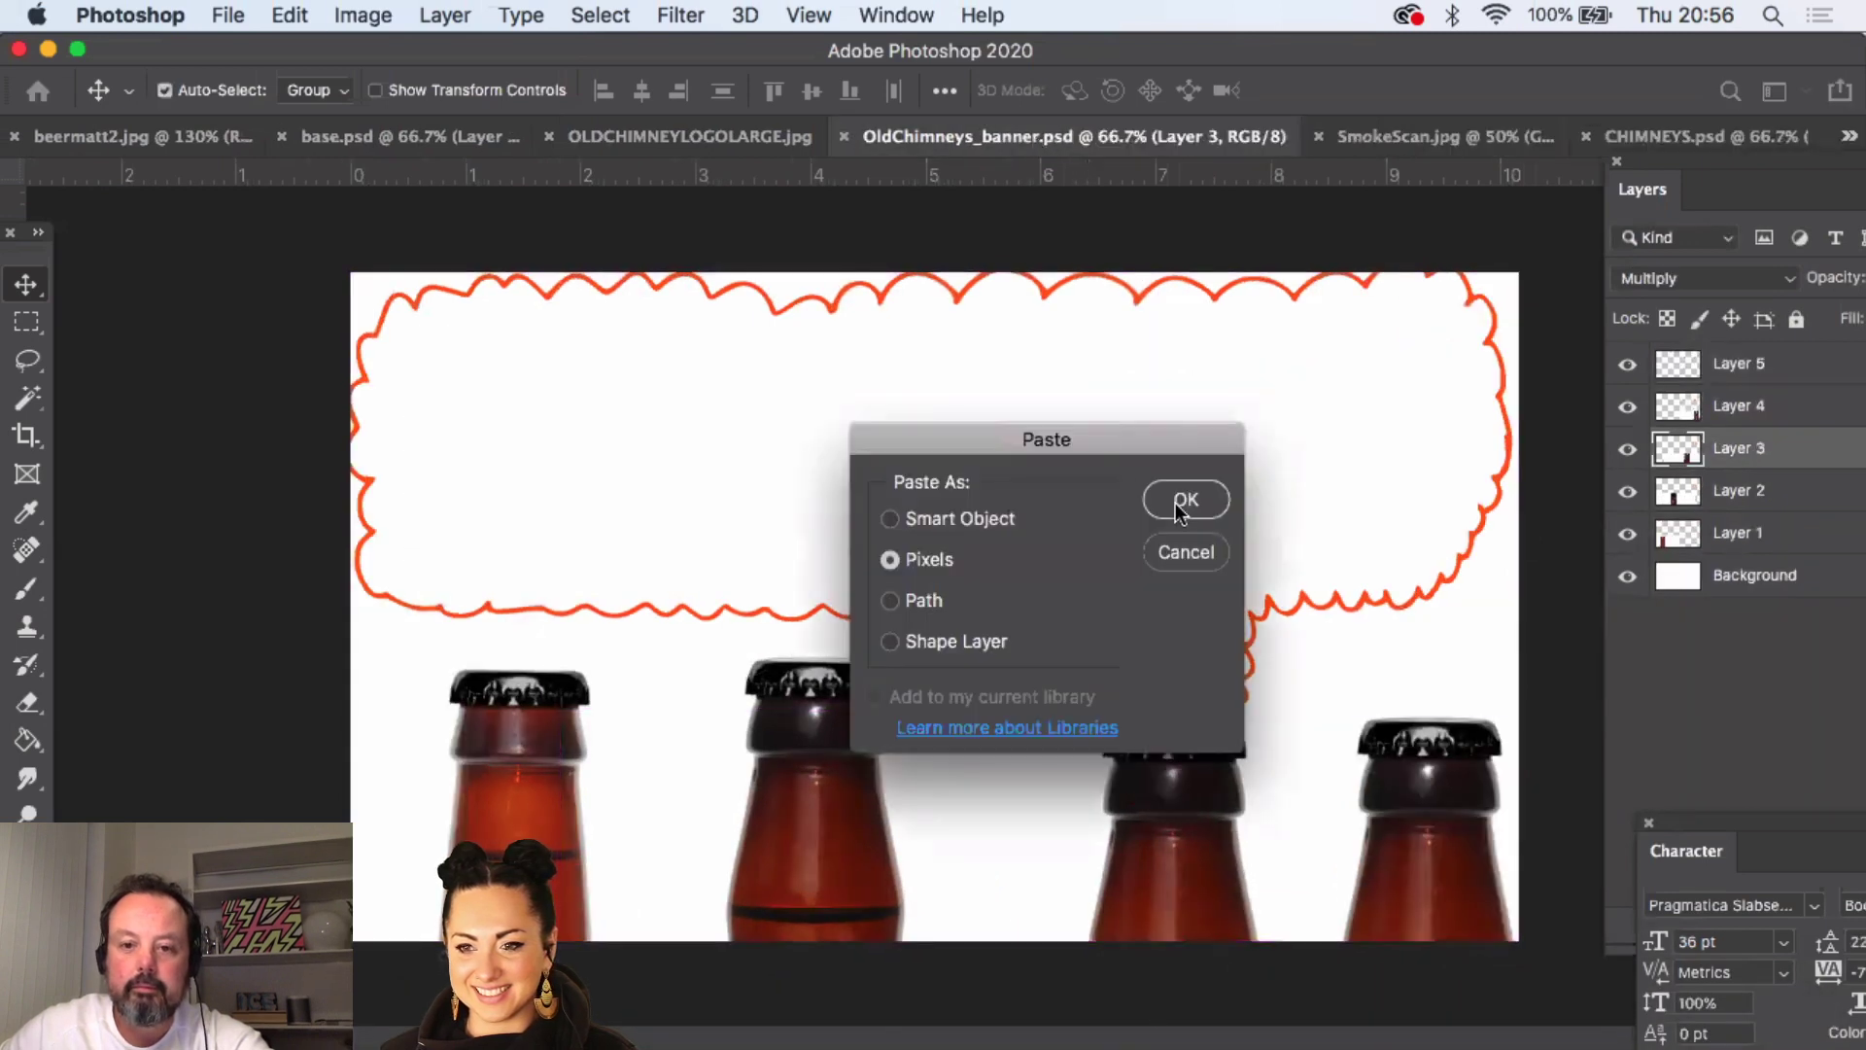
{"action": "left_click", "coordinate": [1184, 501]}
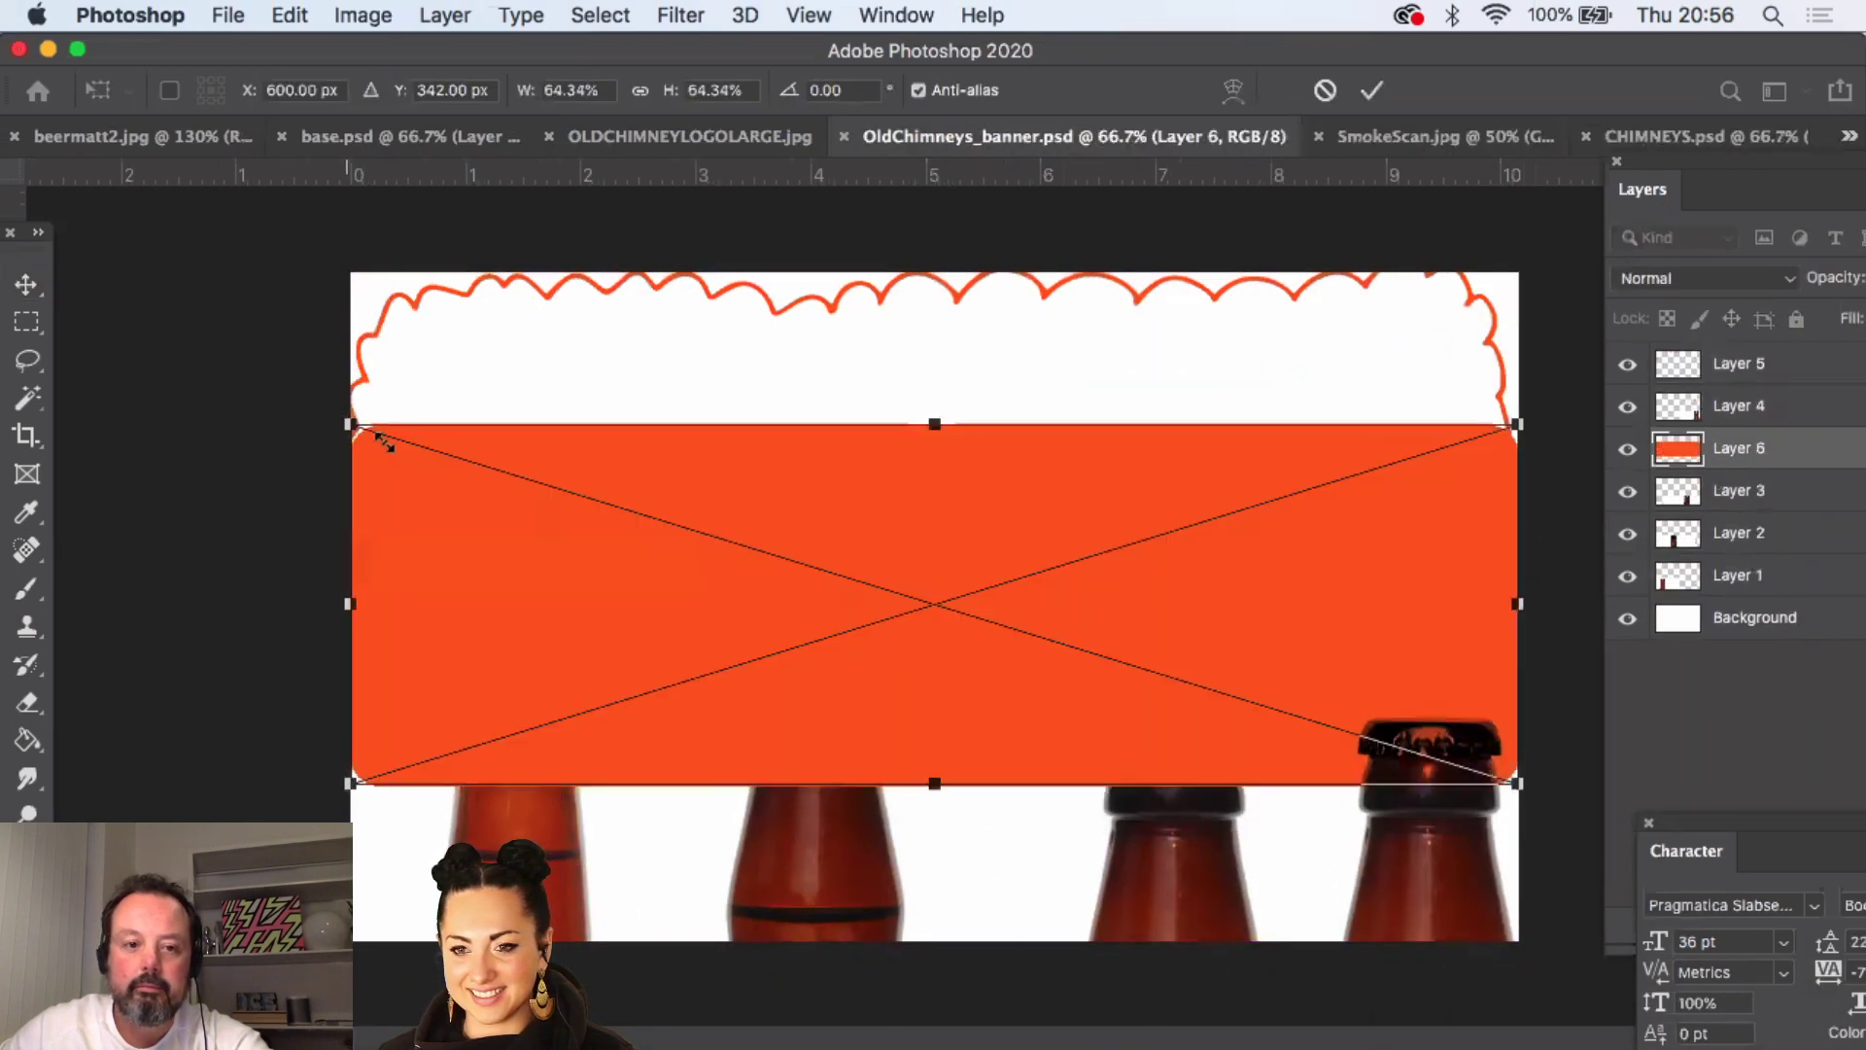
- Scale the pasted orange rectangle to about 40% and place it inside the smoke cloud
{"action": "left_click_drag", "start_coordinate": [384, 441], "coordinate": [534, 480]}
{"action": "left_click_drag", "start_coordinate": [679, 558], "coordinate": [641, 426]}
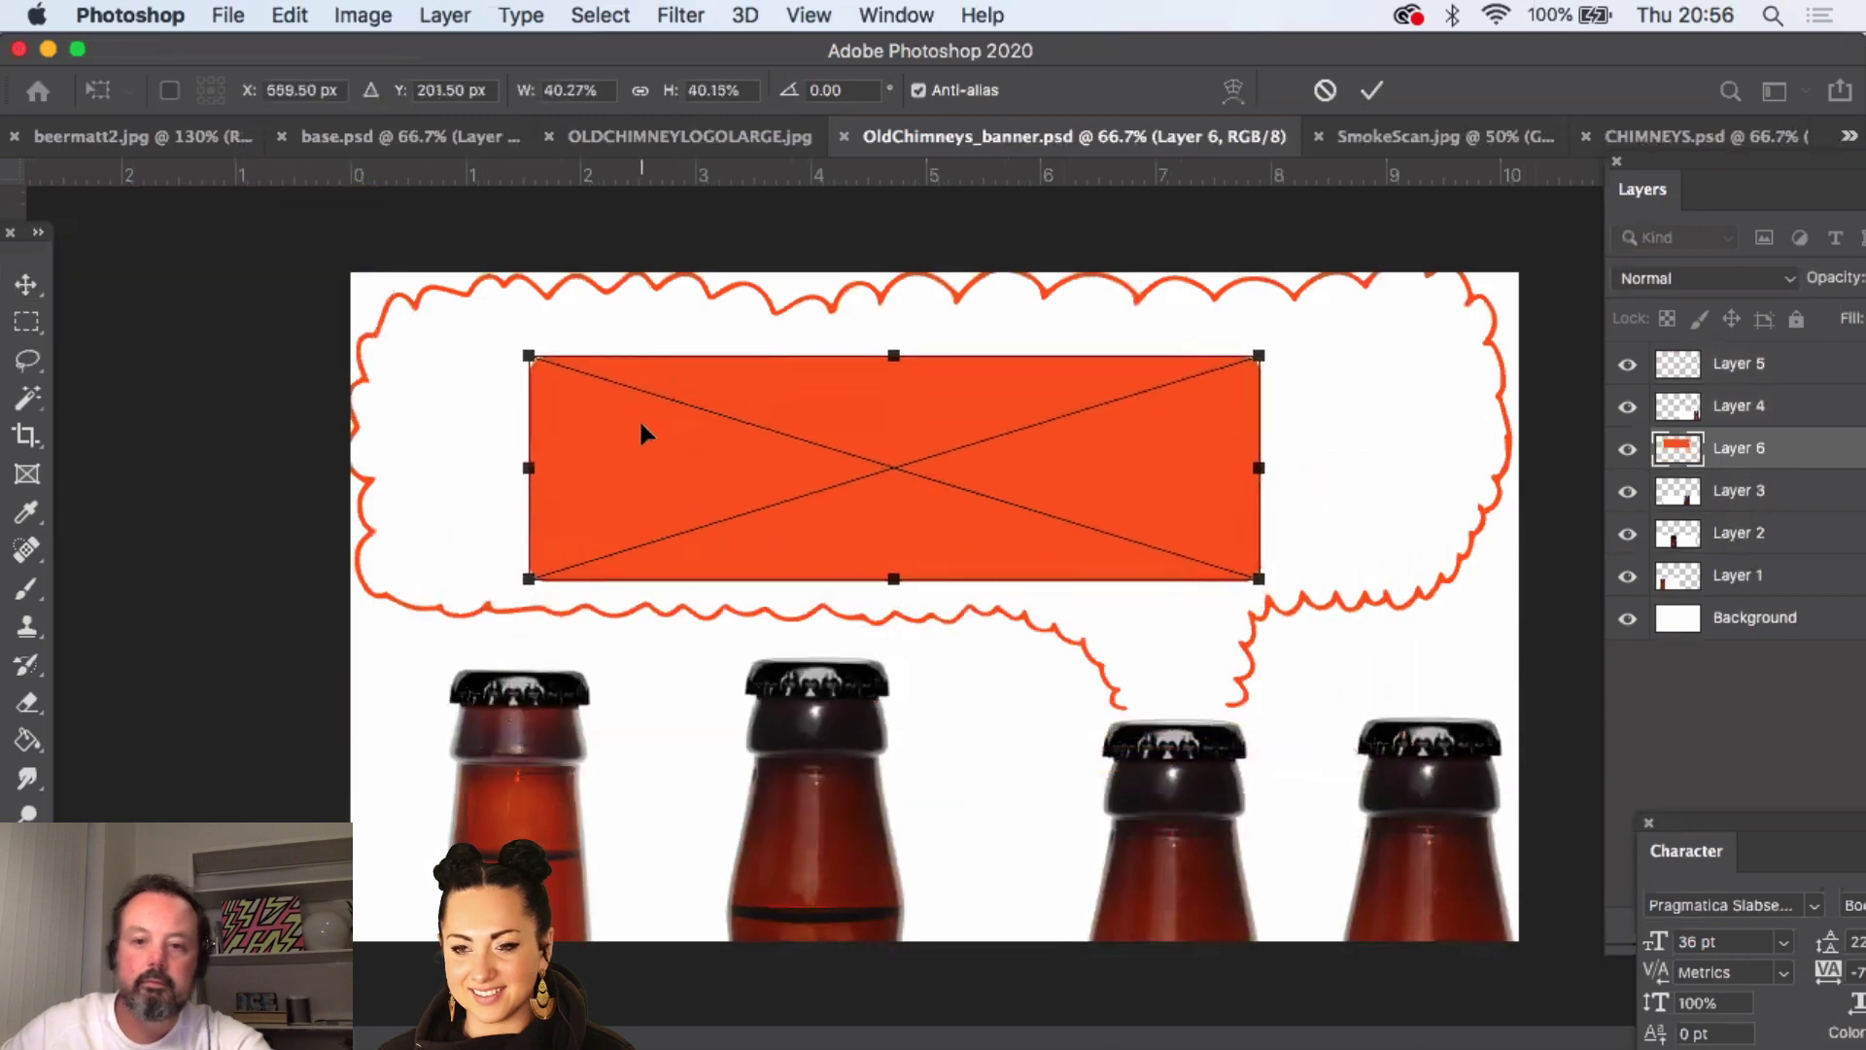
{"action": "key", "text": "Return"}
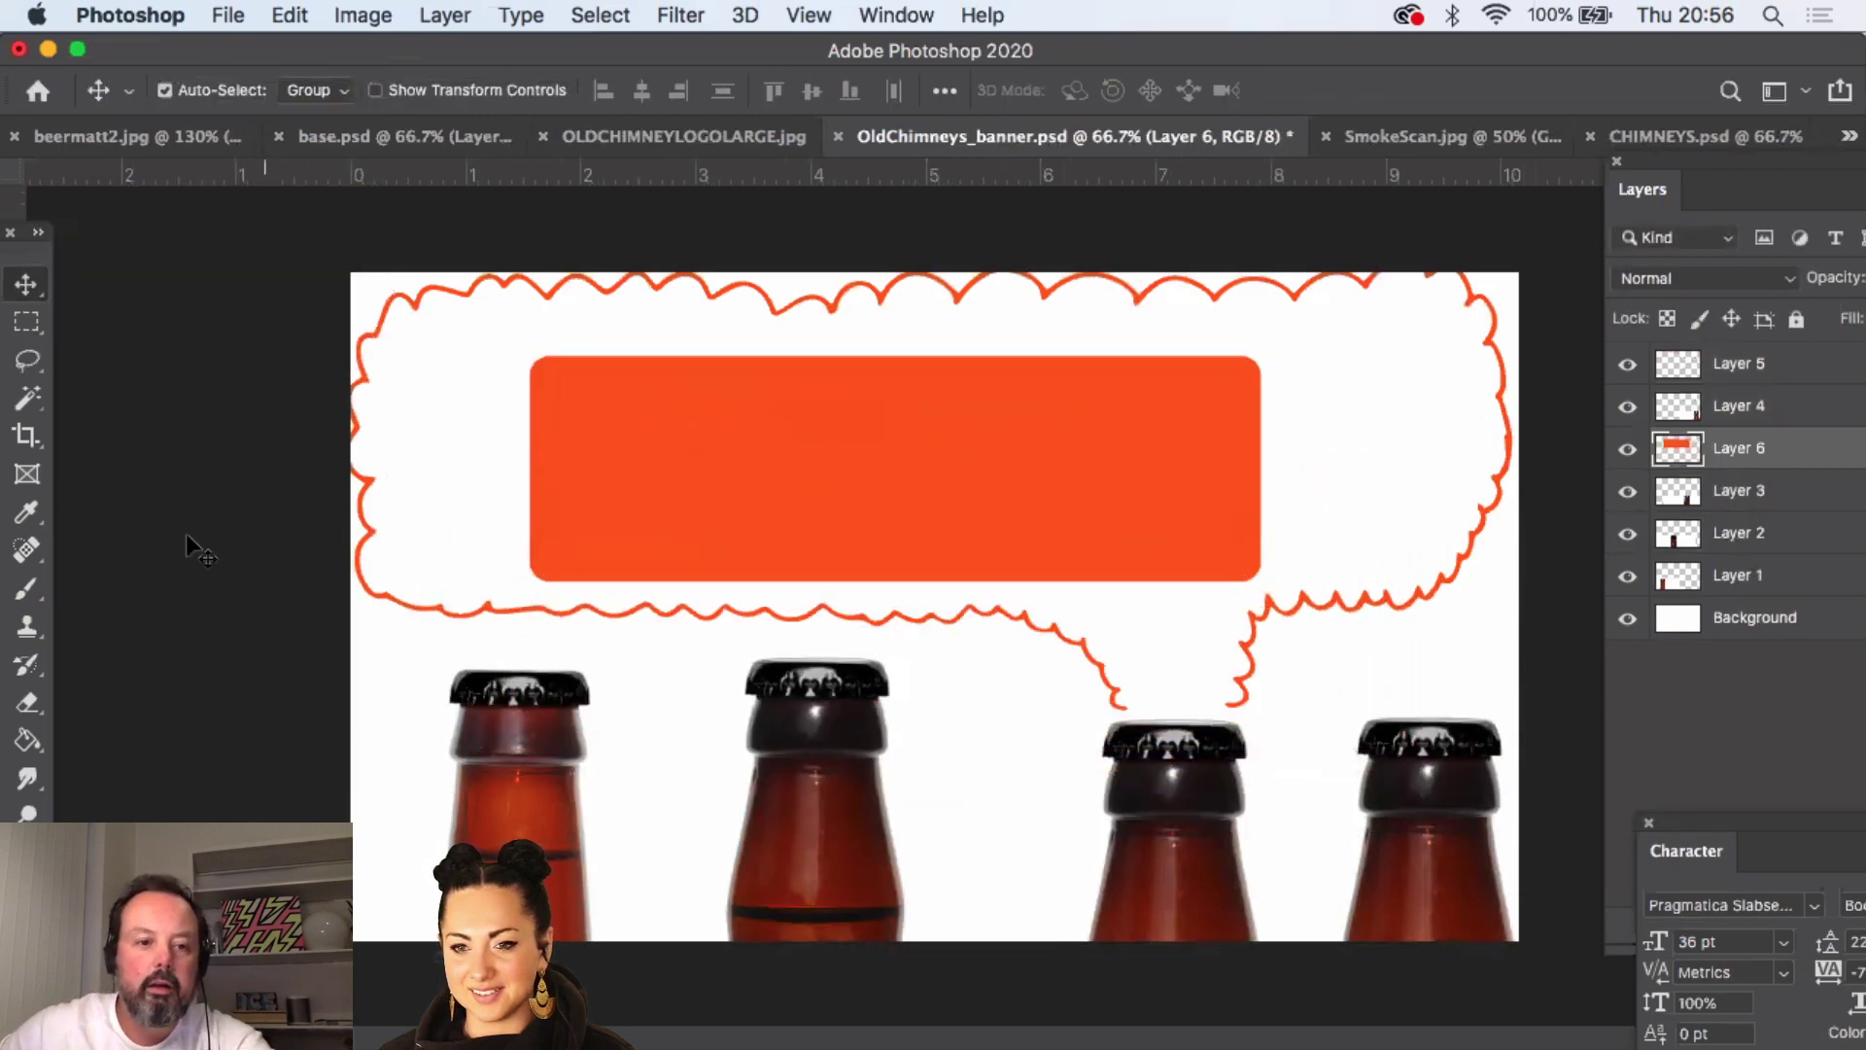
- Choose the Brush tool with a soft round brush at 15 px and 0% hardness
{"action": "left_click", "coordinate": [25, 589]}
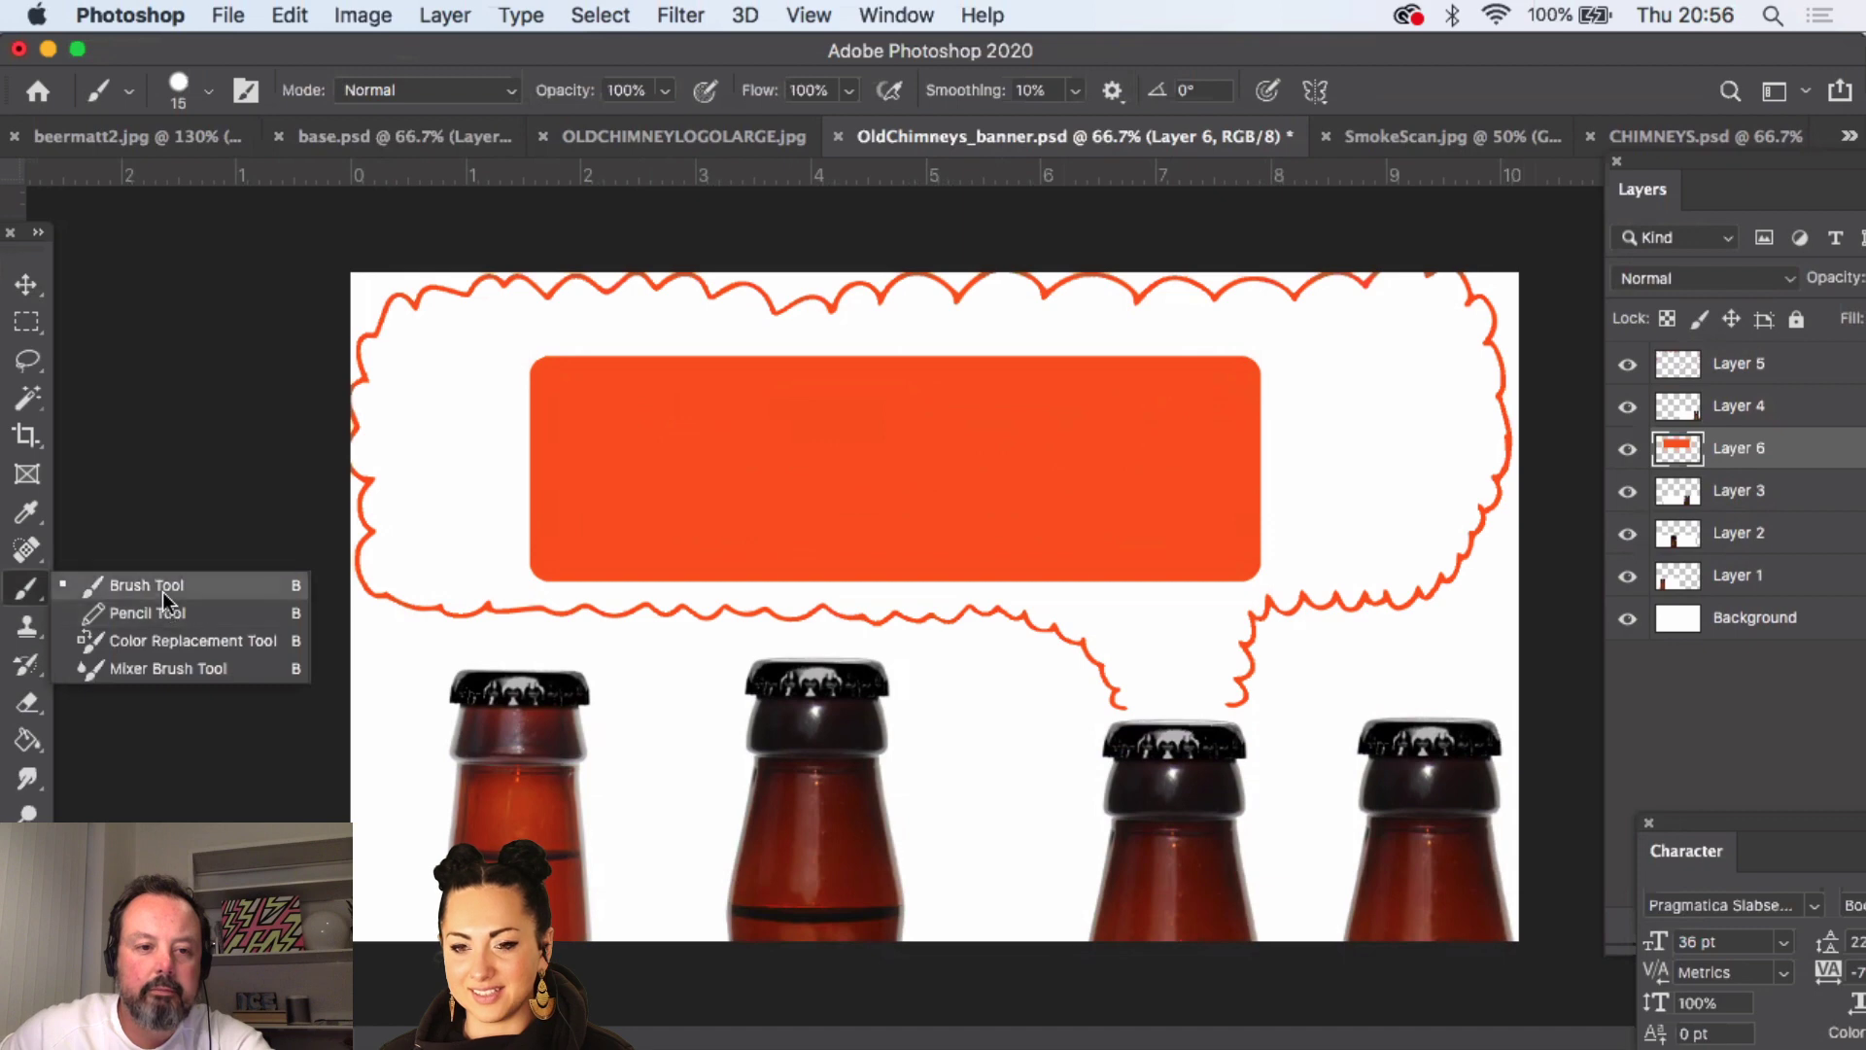
{"action": "left_click", "coordinate": [163, 586]}
{"action": "left_click", "coordinate": [185, 93]}
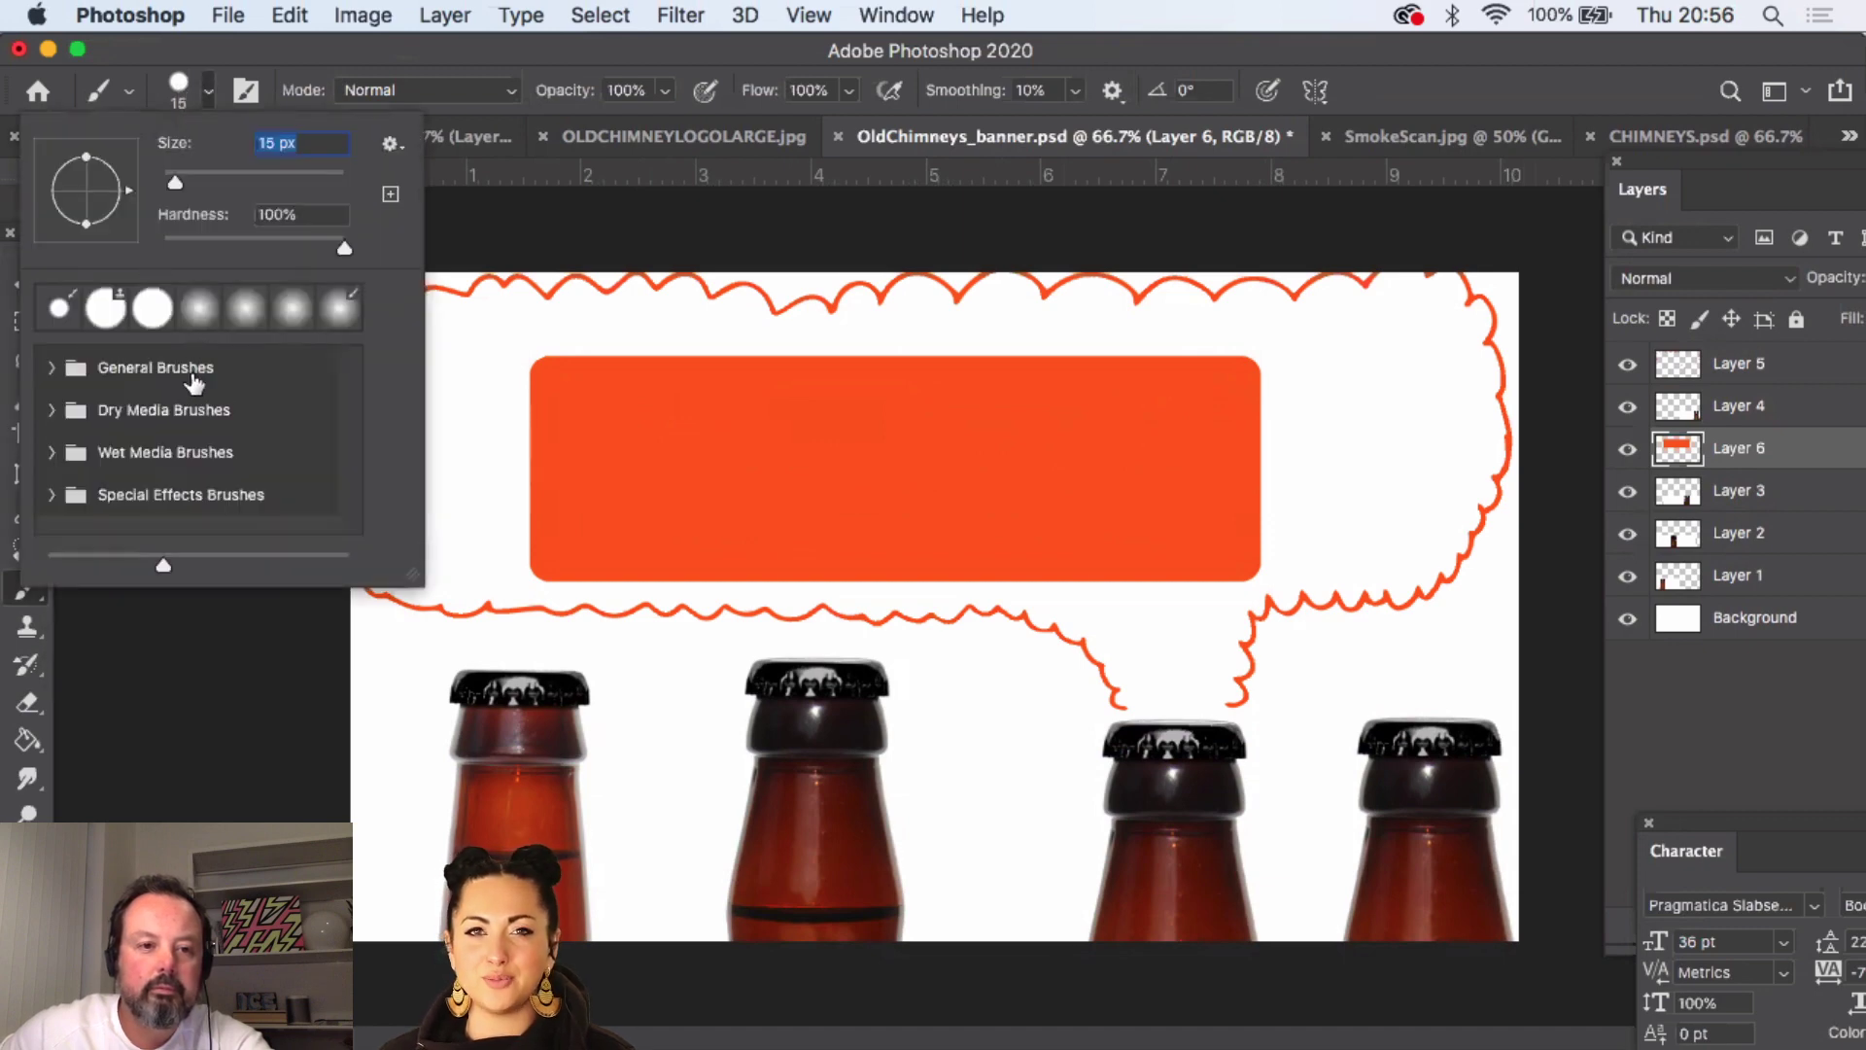
{"action": "left_click", "coordinate": [184, 368]}
{"action": "left_click", "coordinate": [290, 311]}
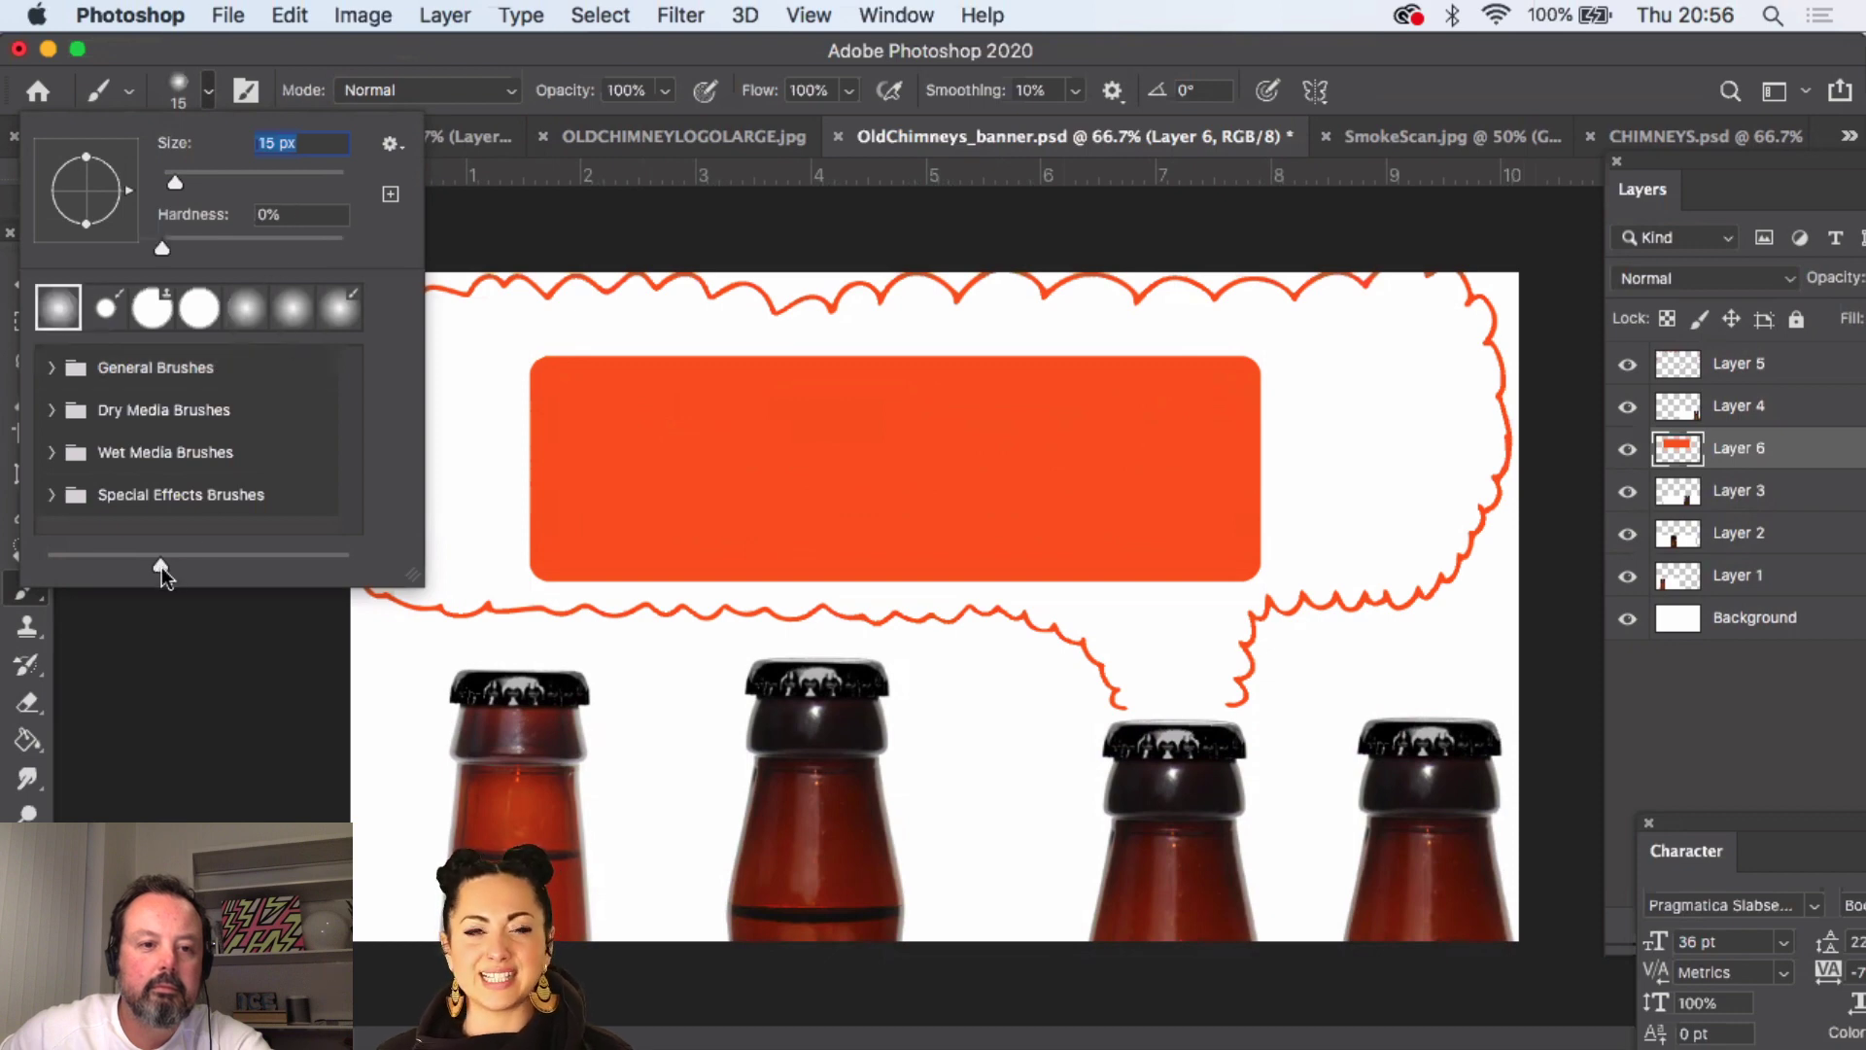
- Choose the KYLE Ultimate Pencil Hard brush from the Dry Media Brushes and enlarge it to 45 px
{"action": "left_click_drag", "start_coordinate": [162, 564], "coordinate": [115, 562]}
{"action": "double_click", "coordinate": [180, 411]}
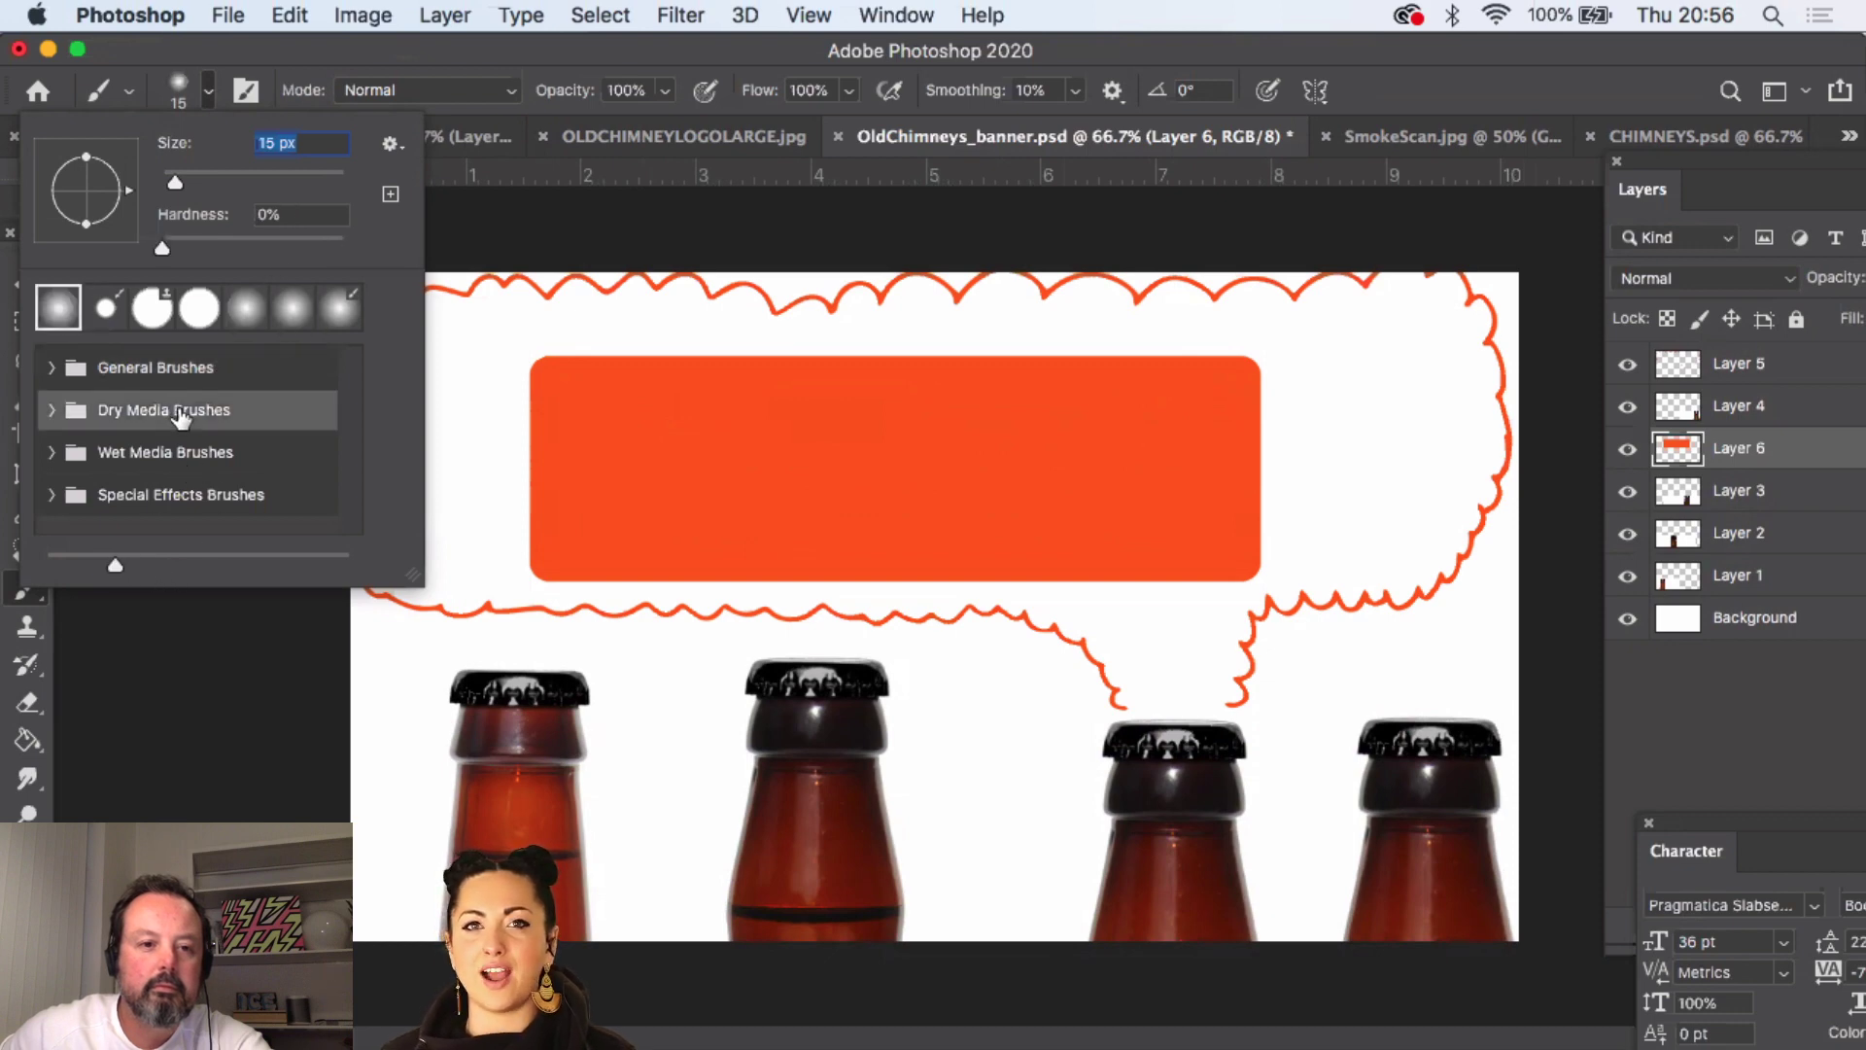
{"action": "left_click", "coordinate": [207, 90]}
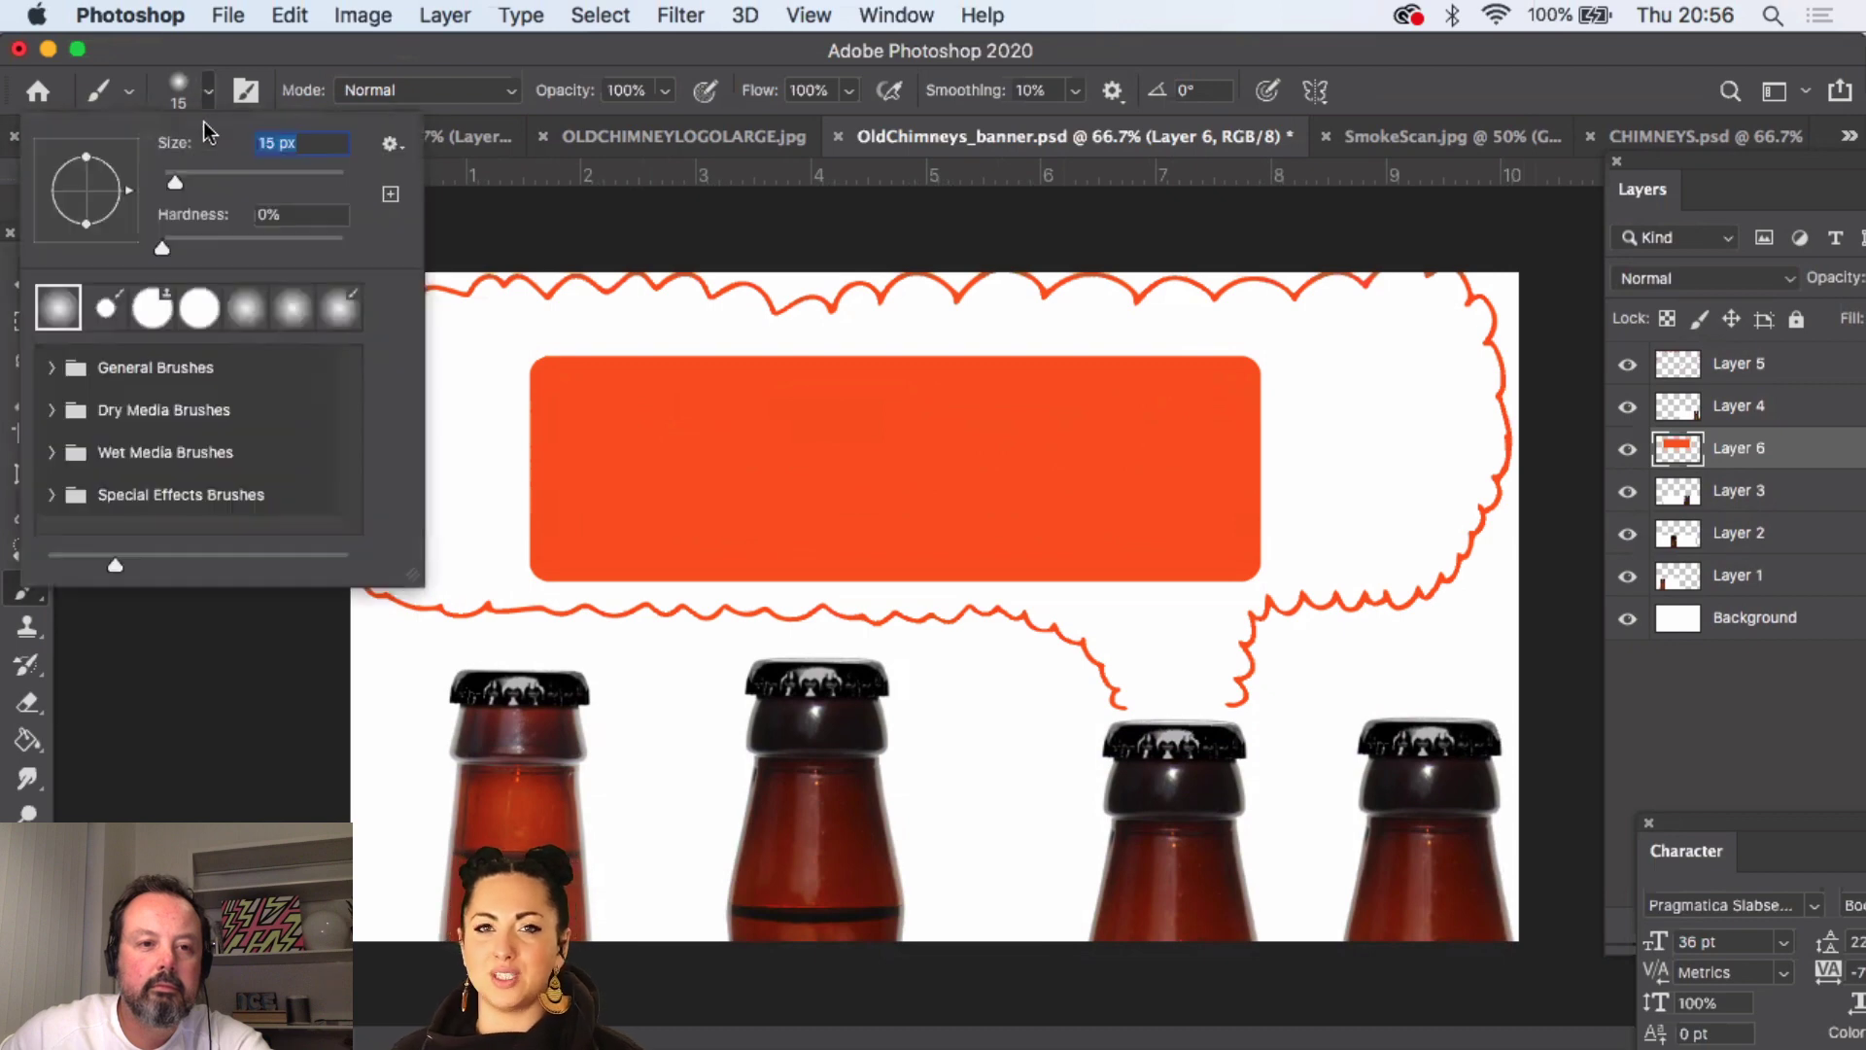
{"action": "left_click", "coordinate": [49, 411]}
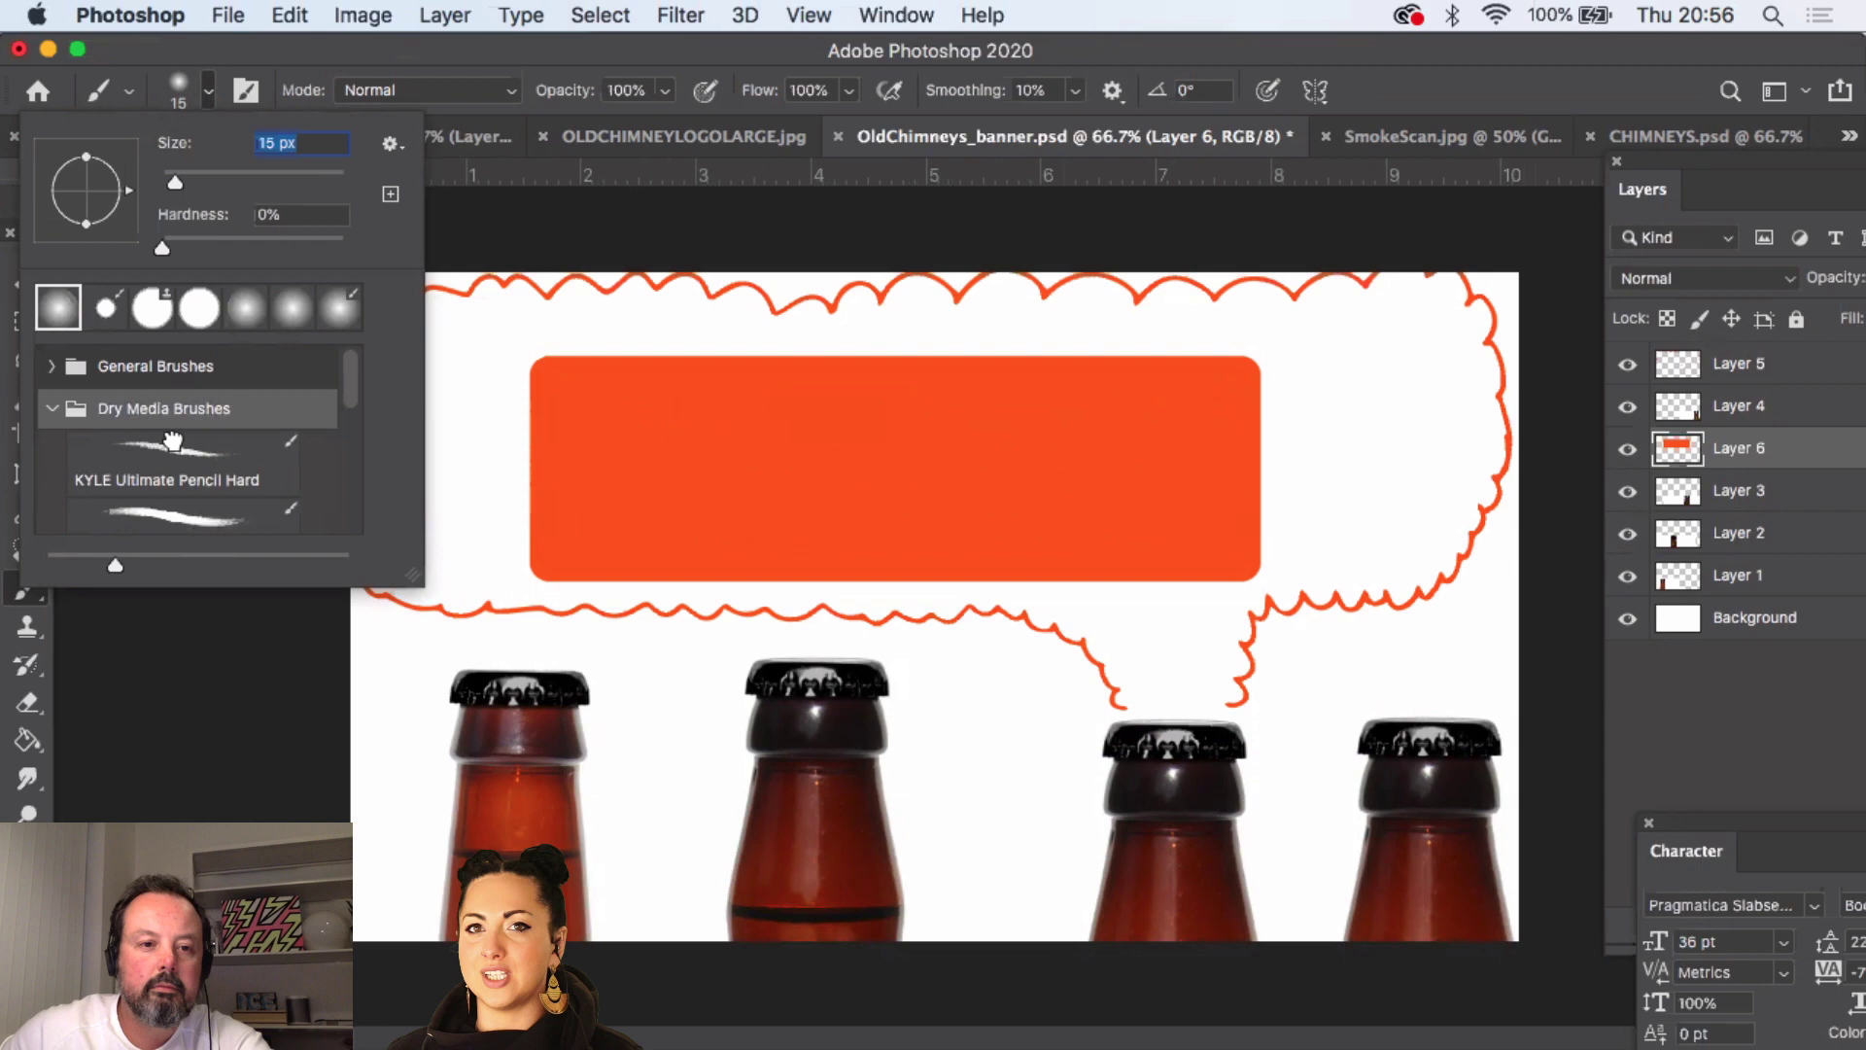
{"action": "left_click", "coordinate": [172, 442]}
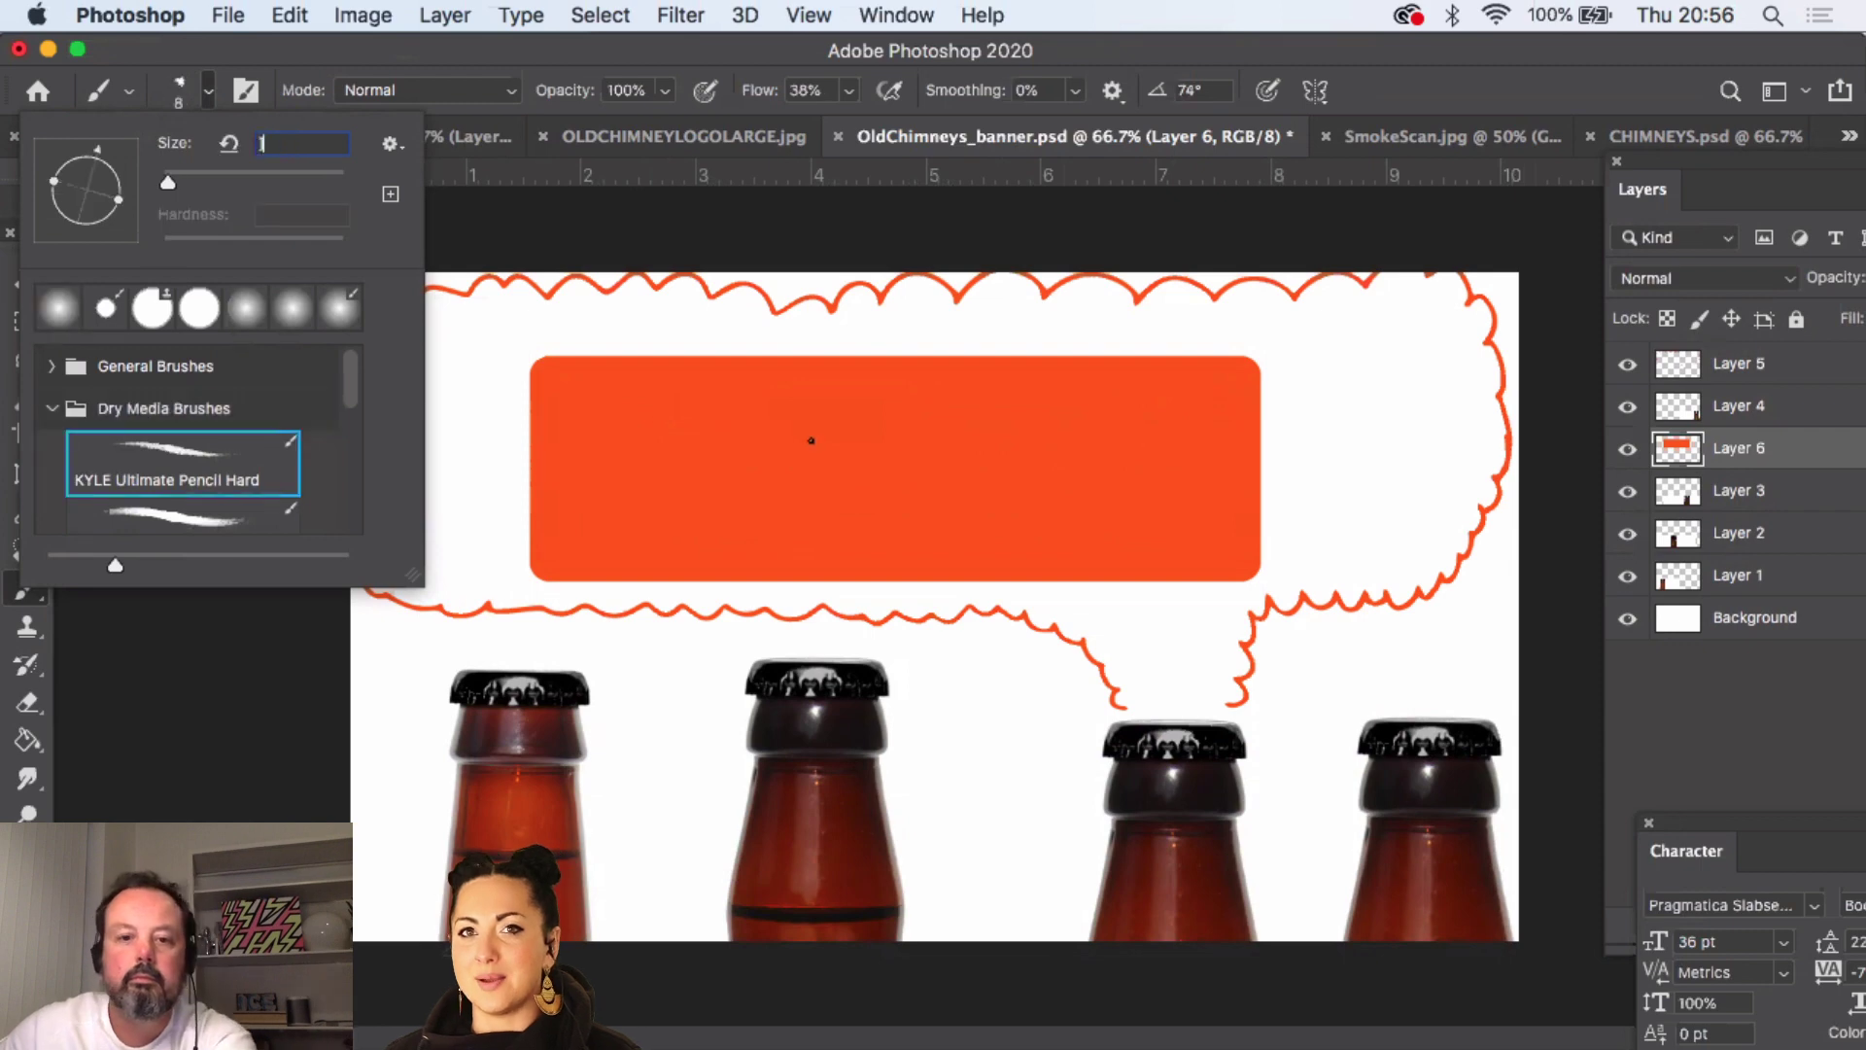
{"action": "left_click", "coordinate": [910, 145]}
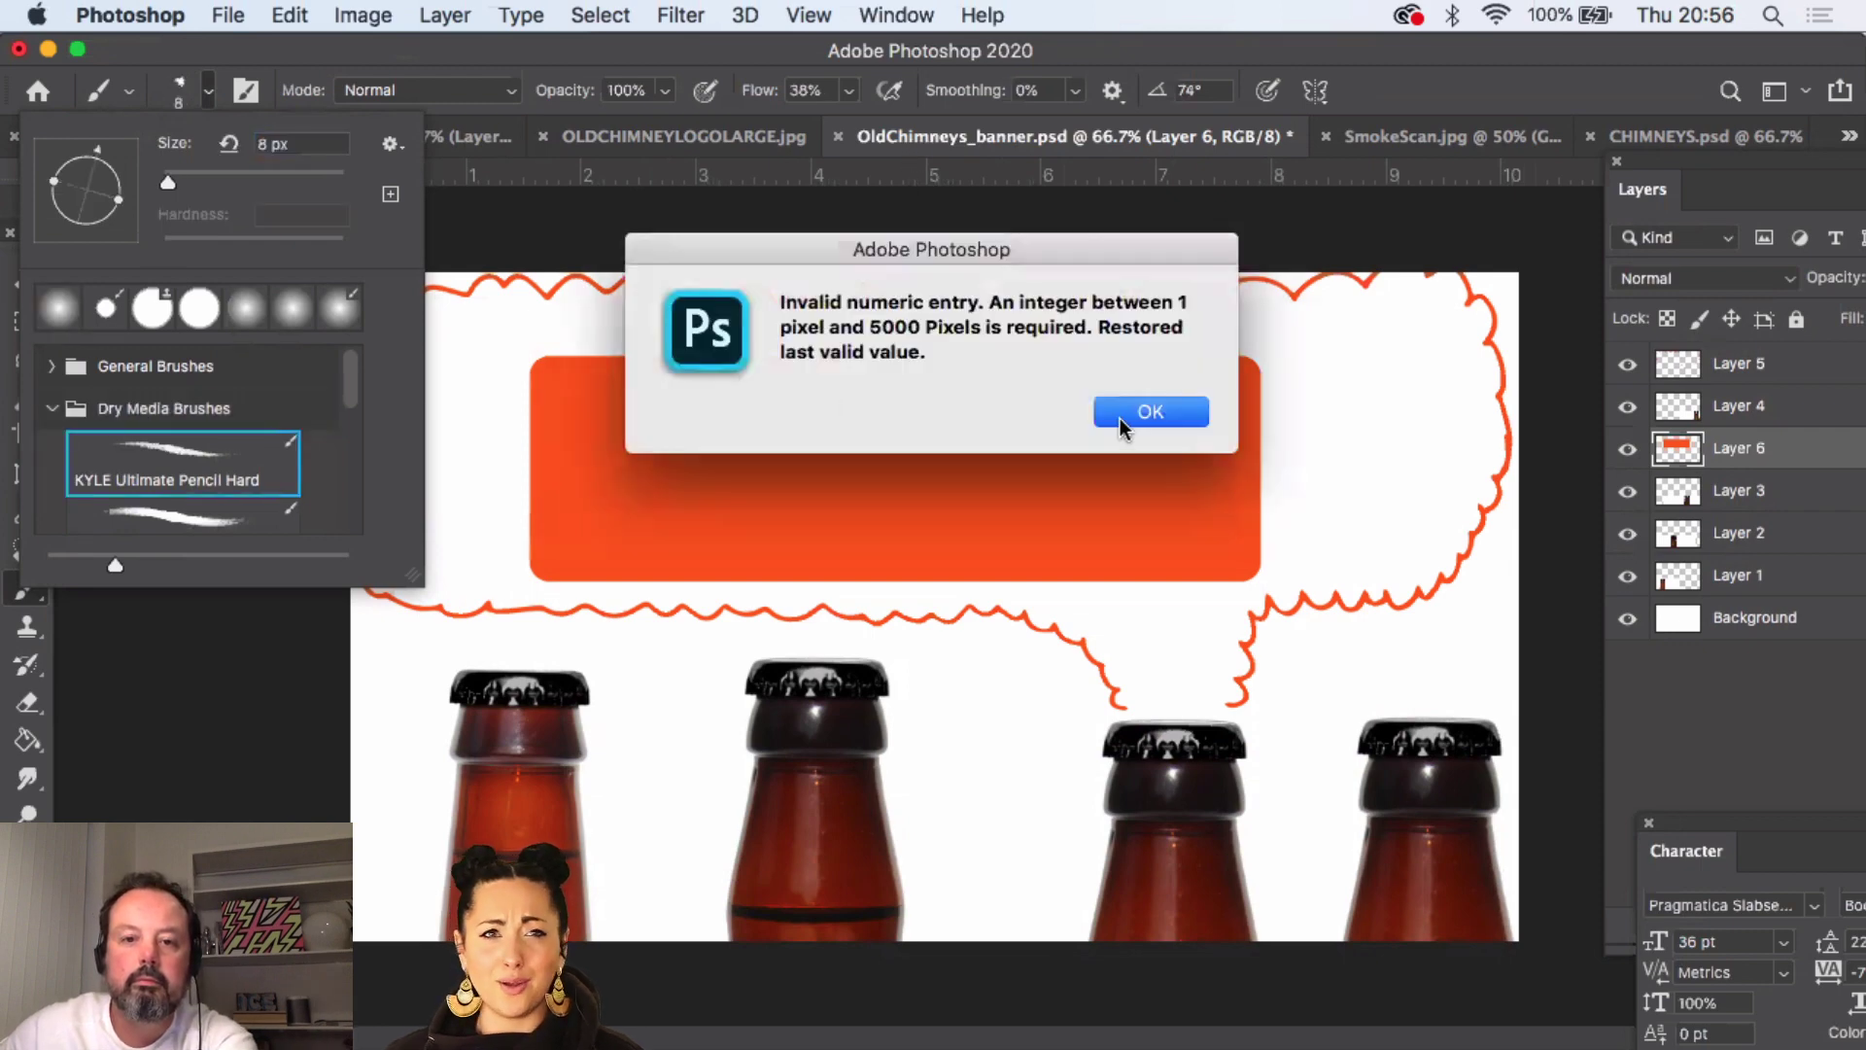
{"action": "left_click", "coordinate": [1128, 410]}
{"action": "left_click_drag", "start_coordinate": [844, 428], "coordinate": [269, 152]}
{"action": "key", "text": "bracketright"}
{"action": "key", "text": "bracketright"}
{"action": "key", "text": "bracketright"}
{"action": "key", "text": "bracketright"}
{"action": "key", "text": "bracketright"}
{"action": "key", "text": "bracketright"}
{"action": "key", "text": "bracketright"}
{"action": "key", "text": "bracketright"}
{"action": "key", "text": "bracketright"}
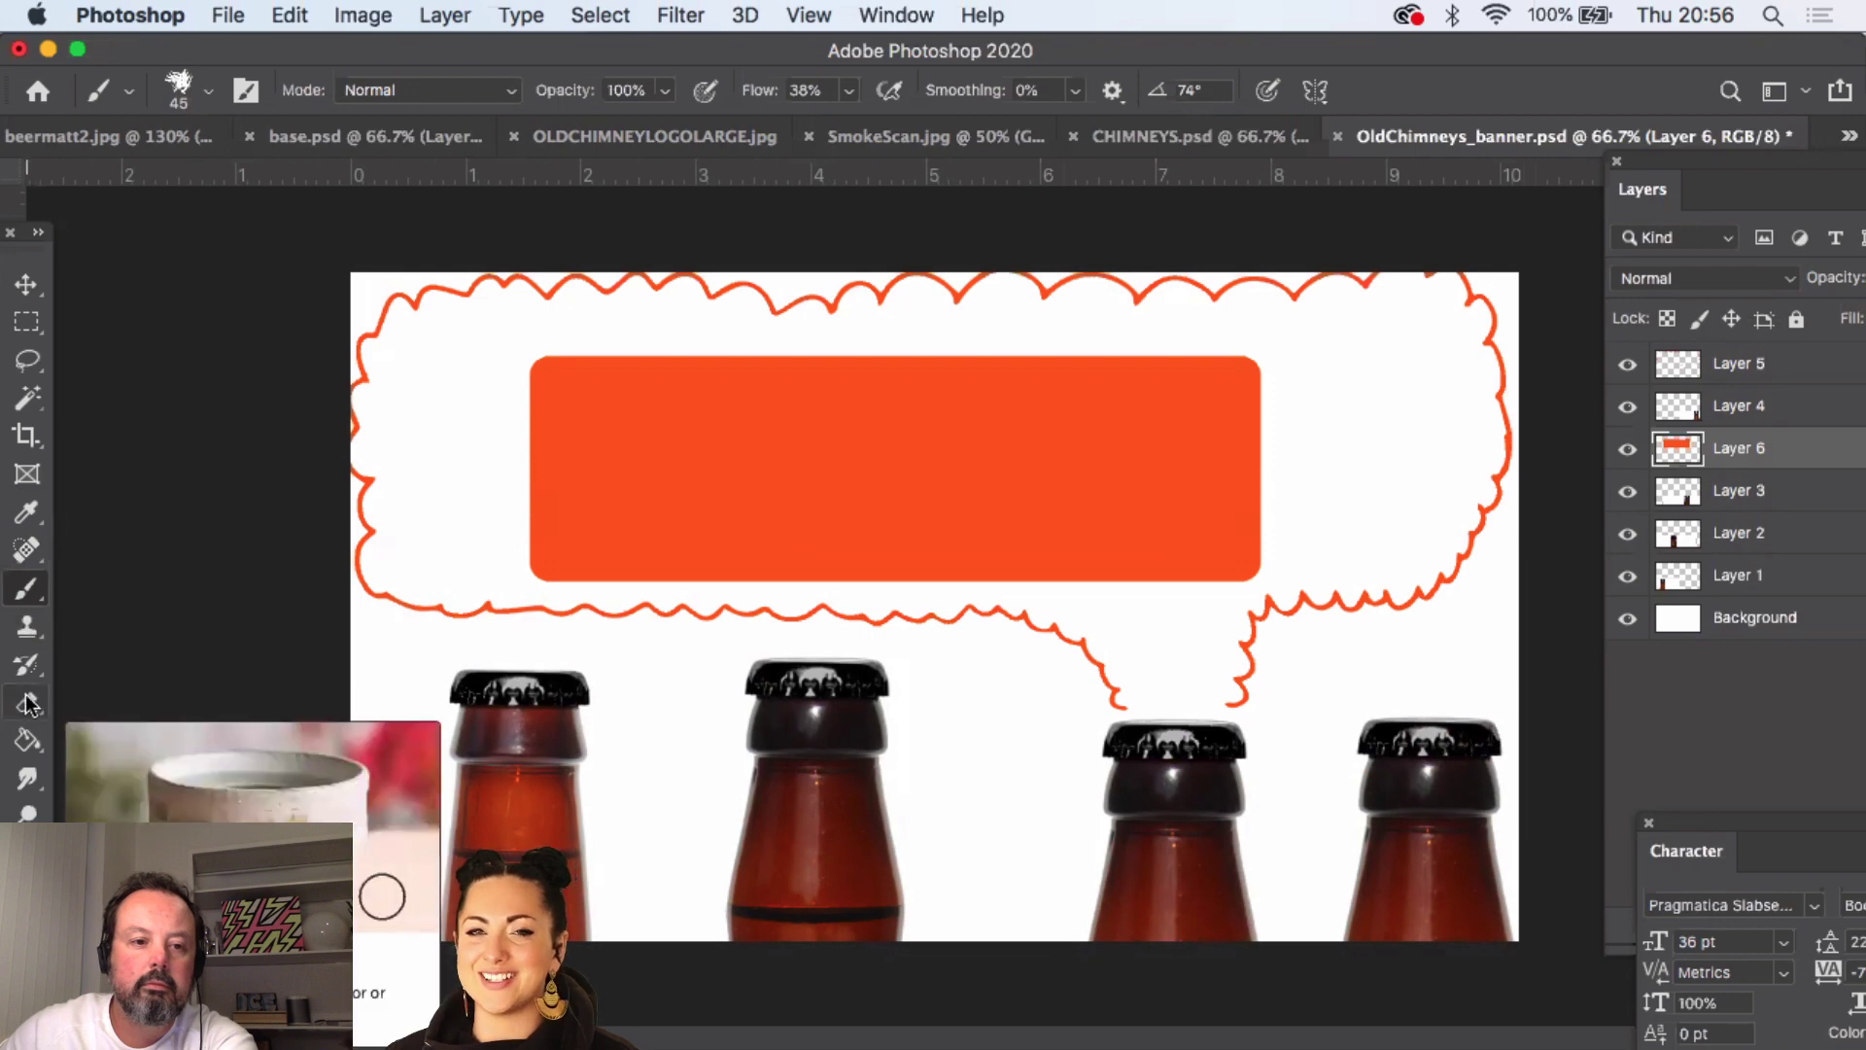
- Switch to the Eraser tool and reduce its size to 200 px
{"action": "left_click", "coordinate": [28, 703]}
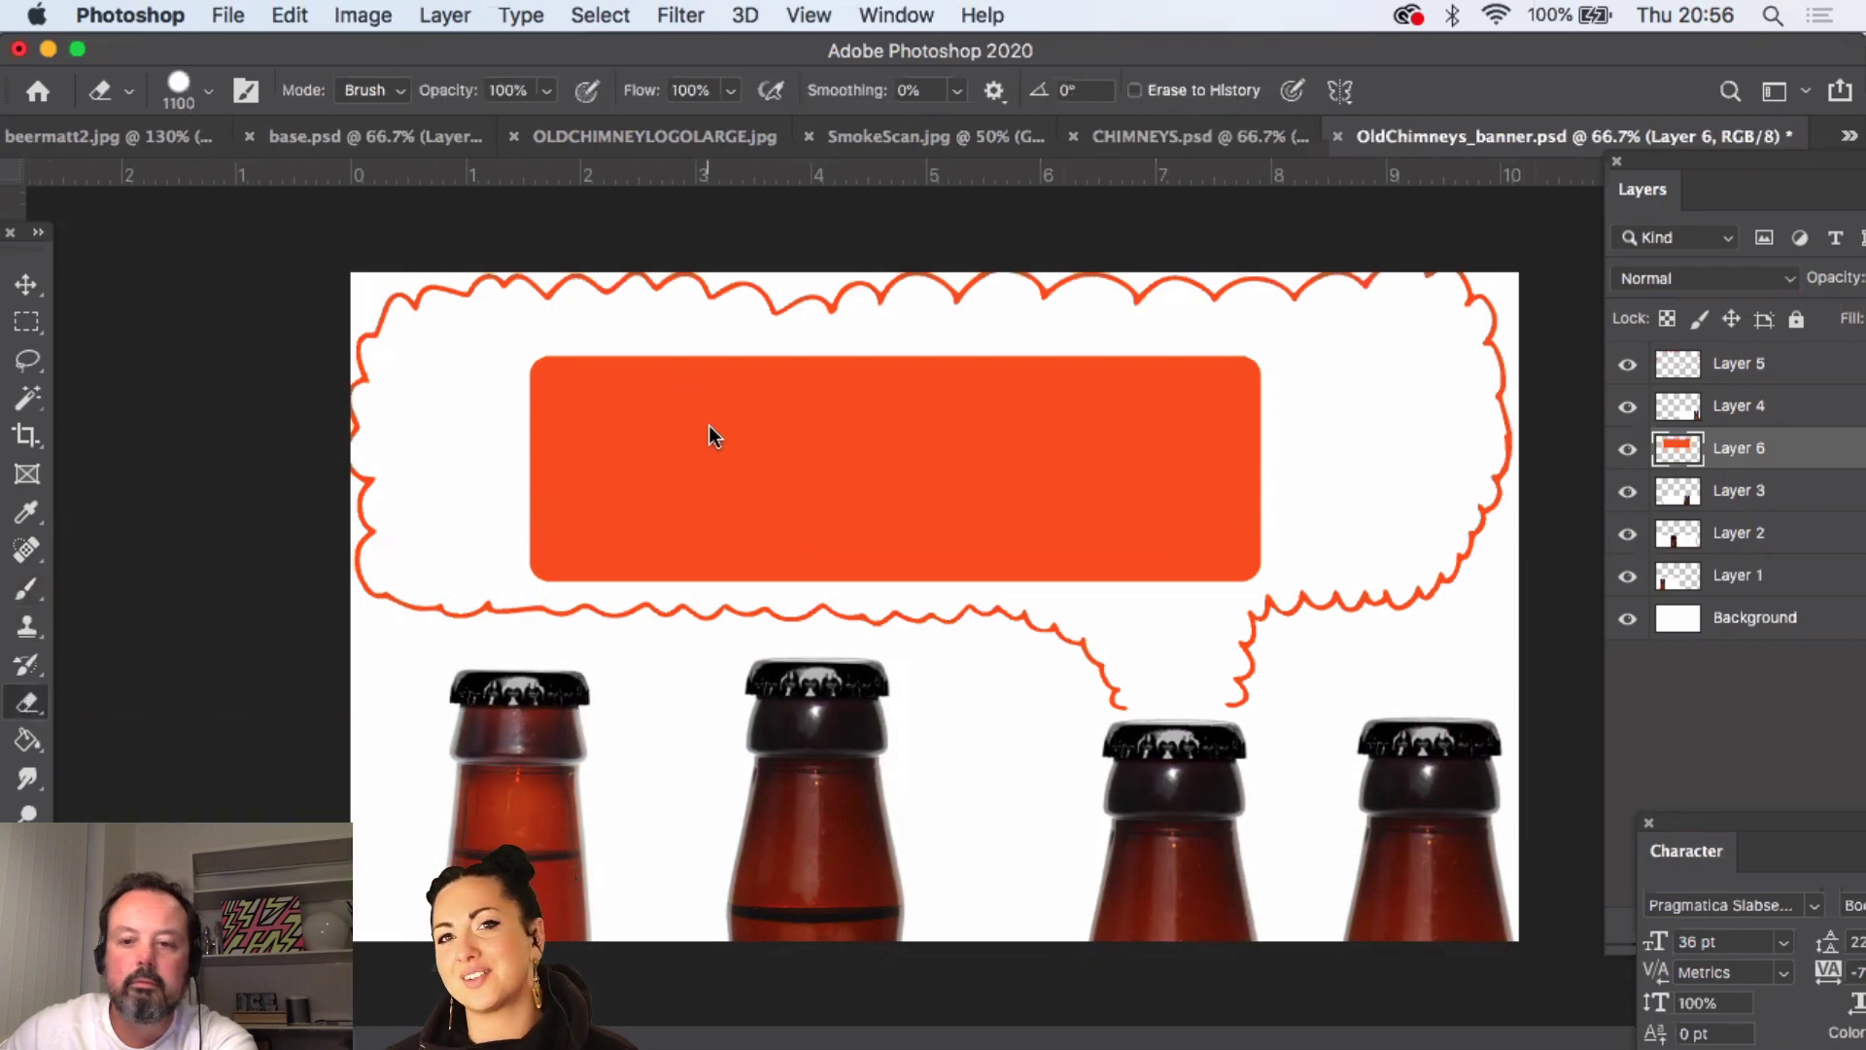
{"action": "key", "text": "bracketleft"}
{"action": "key", "text": "bracketleft"}
{"action": "key", "text": "bracketleft"}
{"action": "key", "text": "bracketleft"}
{"action": "key", "text": "bracketleft"}
{"action": "key", "text": "bracketleft"}
{"action": "key", "text": "bracketleft"}
{"action": "key", "text": "bracketleft"}
{"action": "key", "text": "bracketleft"}
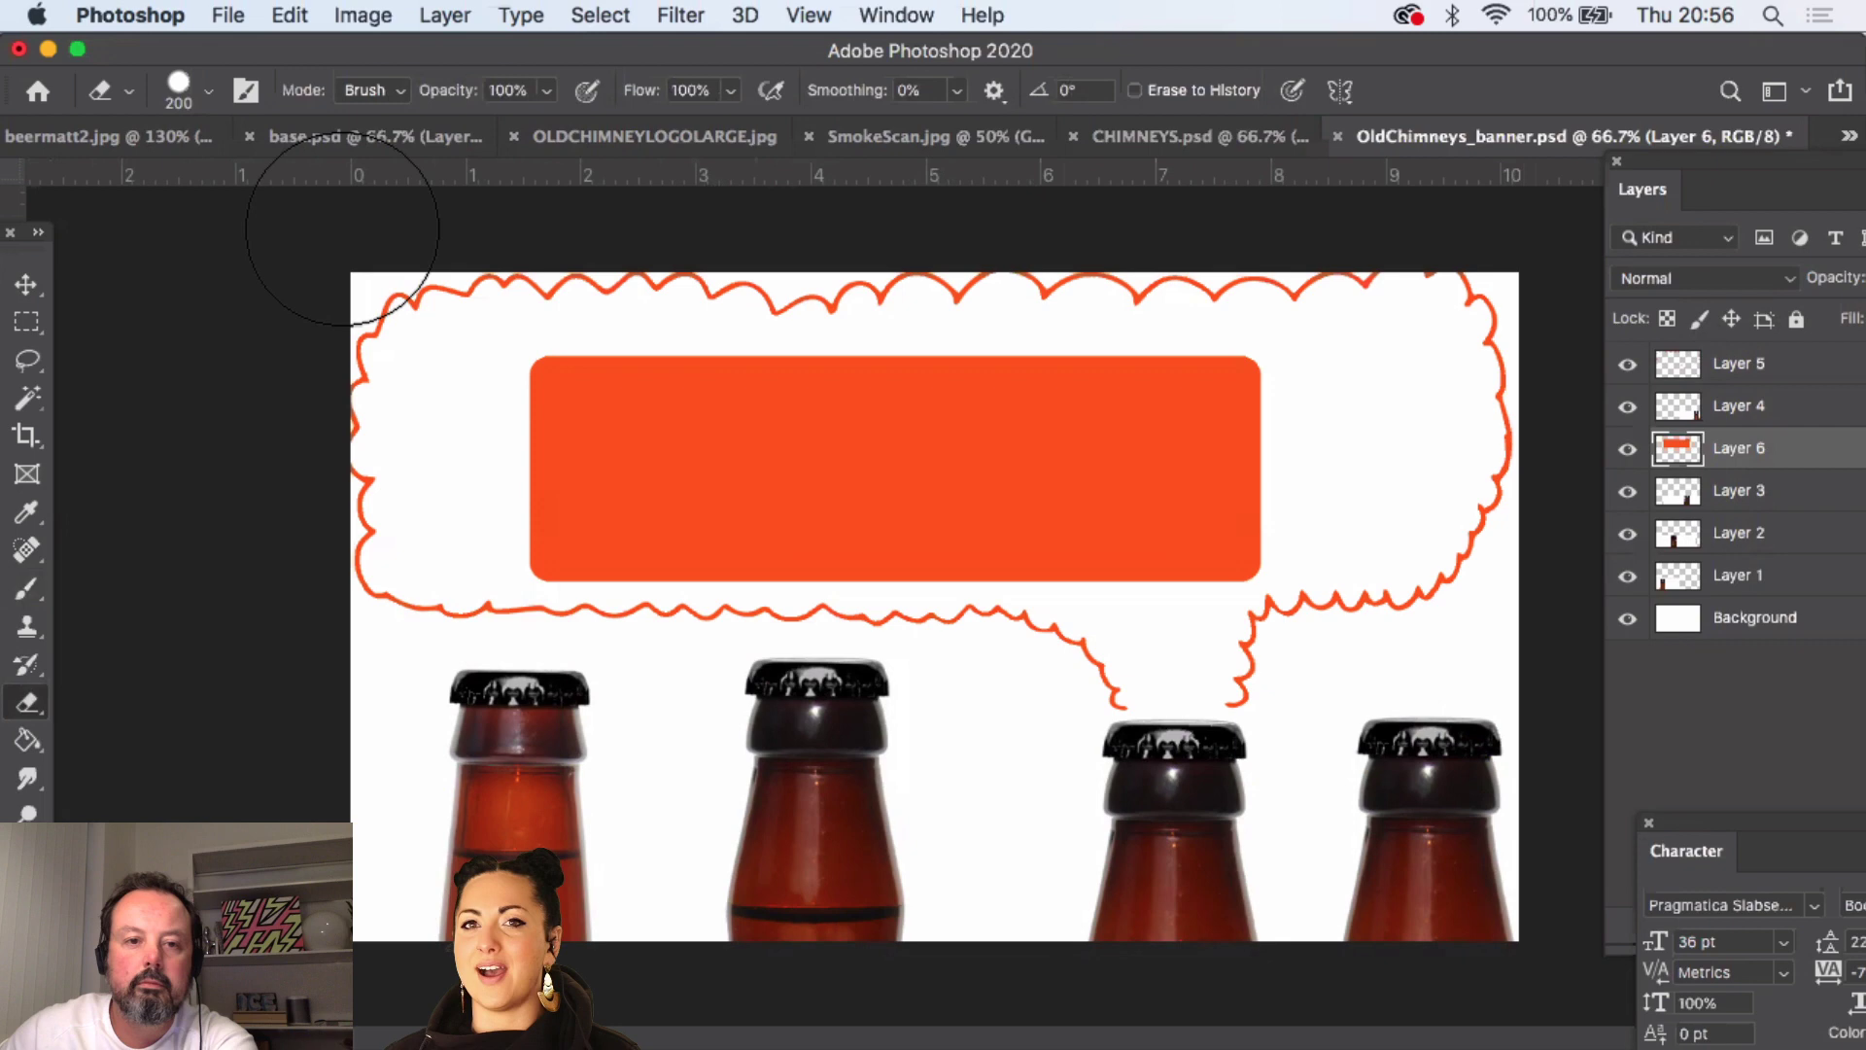
- Try a test stroke across the orange rectangle with the KYLE Ultimate Pencil Hard brush at 45 px, and undo it
{"action": "left_click", "coordinate": [207, 91]}
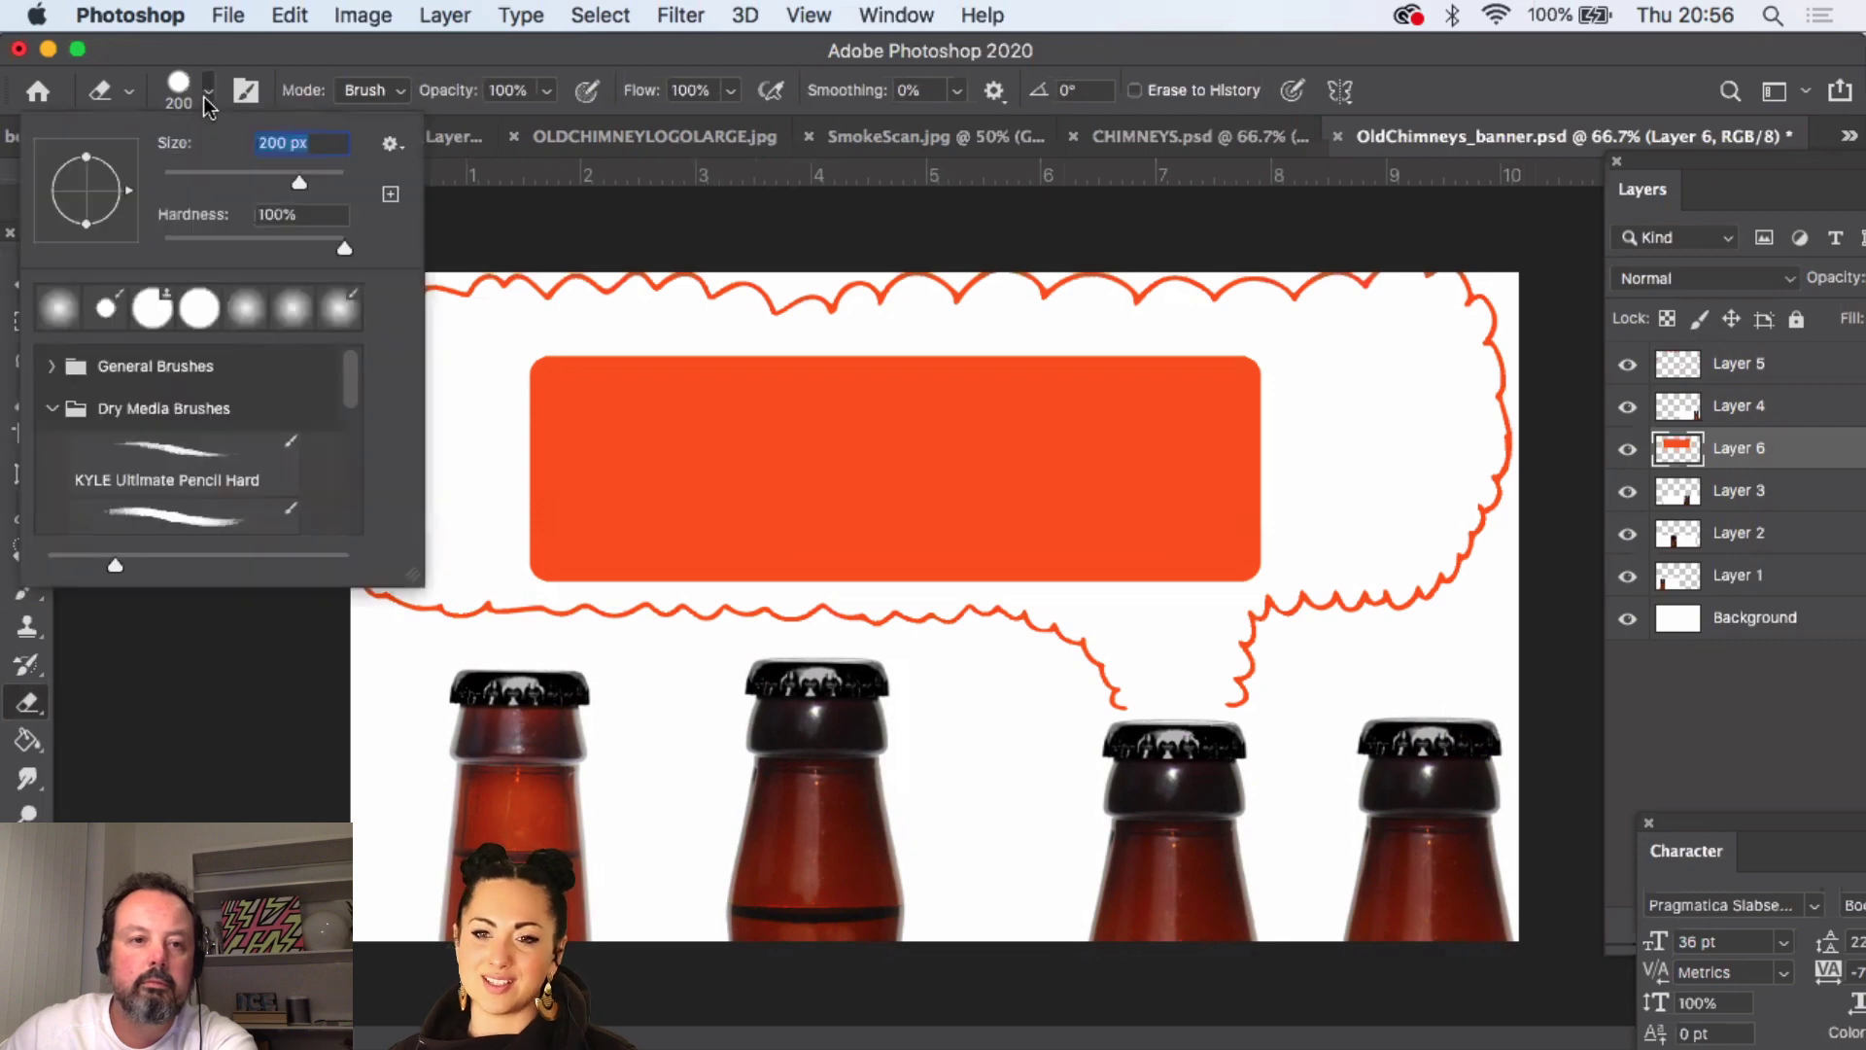
{"action": "left_click", "coordinate": [161, 464]}
{"action": "type", "text": "]"}
{"action": "left_click", "coordinate": [646, 429]}
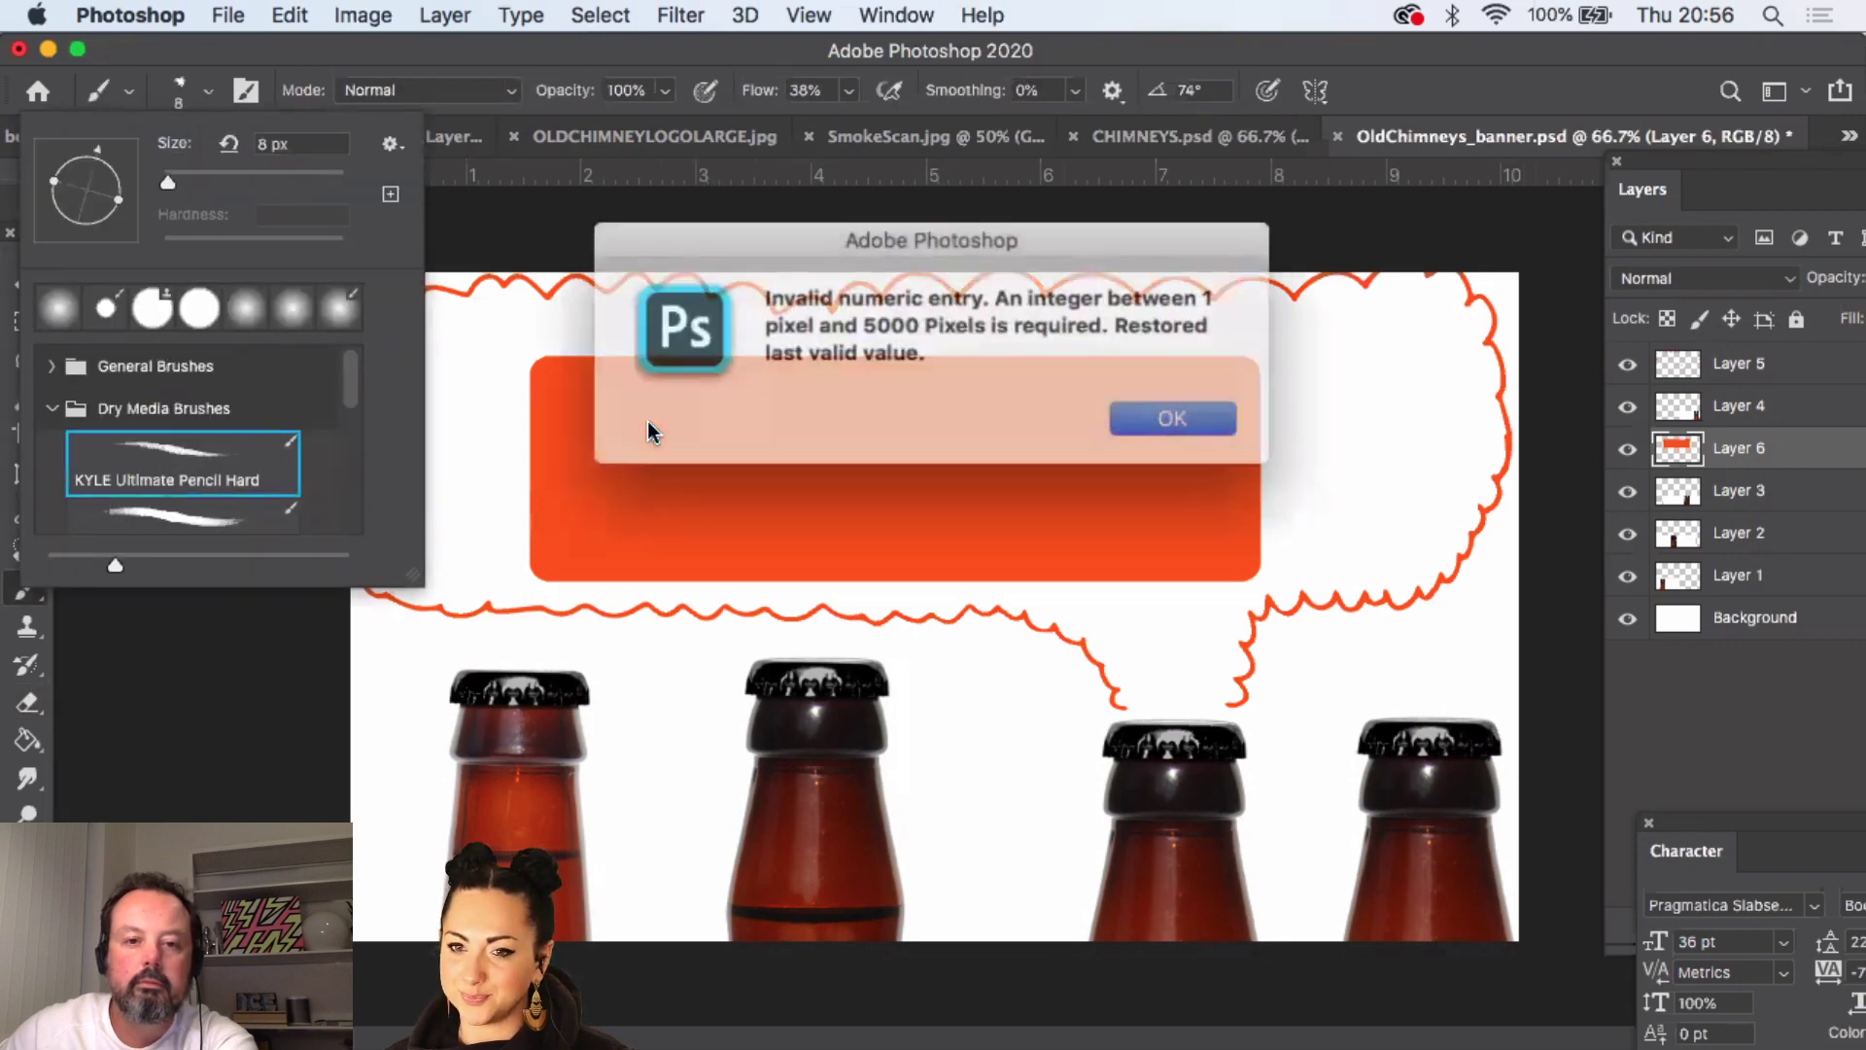
{"action": "left_click", "coordinate": [1126, 408]}
{"action": "key", "text": "bracketright"}
{"action": "key", "text": "bracketright"}
{"action": "key", "text": "bracketright"}
{"action": "key", "text": "bracketright"}
{"action": "key", "text": "bracketright"}
{"action": "key", "text": "bracketright"}
{"action": "key", "text": "bracketright"}
{"action": "key", "text": "bracketright"}
{"action": "key", "text": "bracketright"}
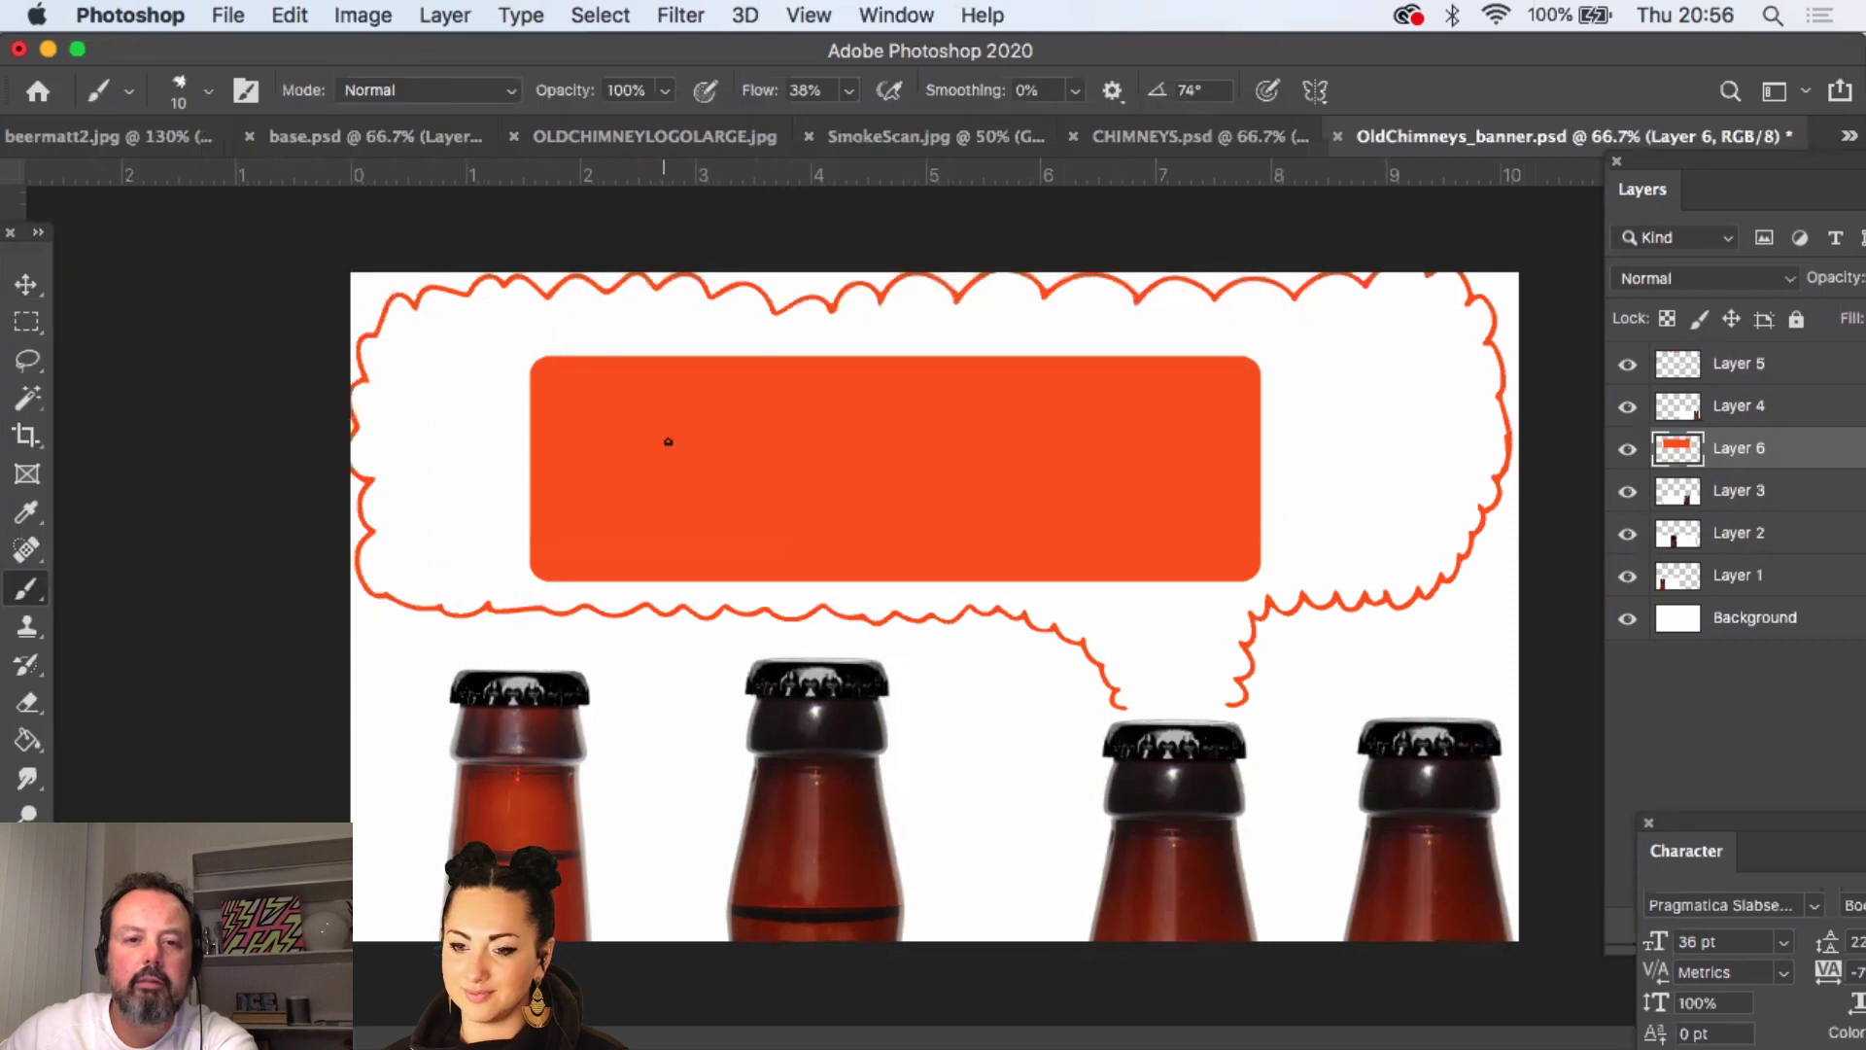
{"action": "left_click_drag", "start_coordinate": [580, 398], "coordinate": [866, 404]}
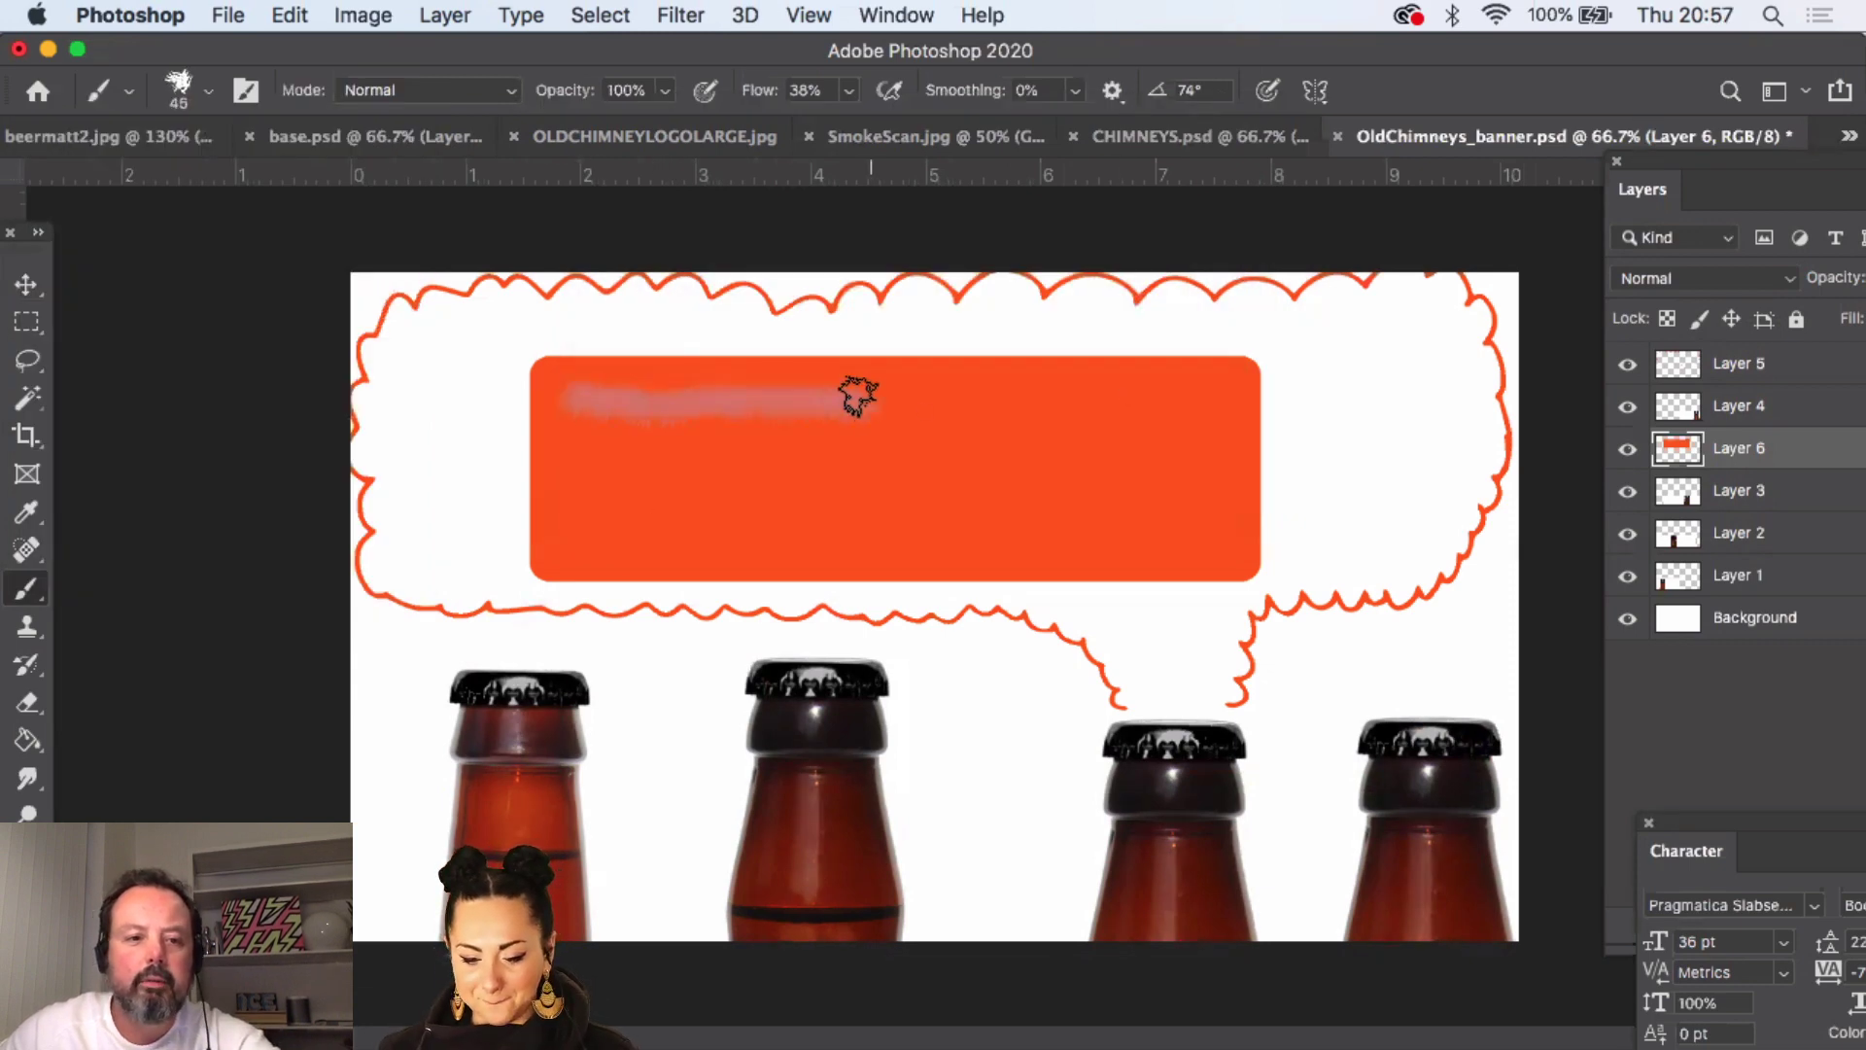
{"action": "key", "text": "super+z"}
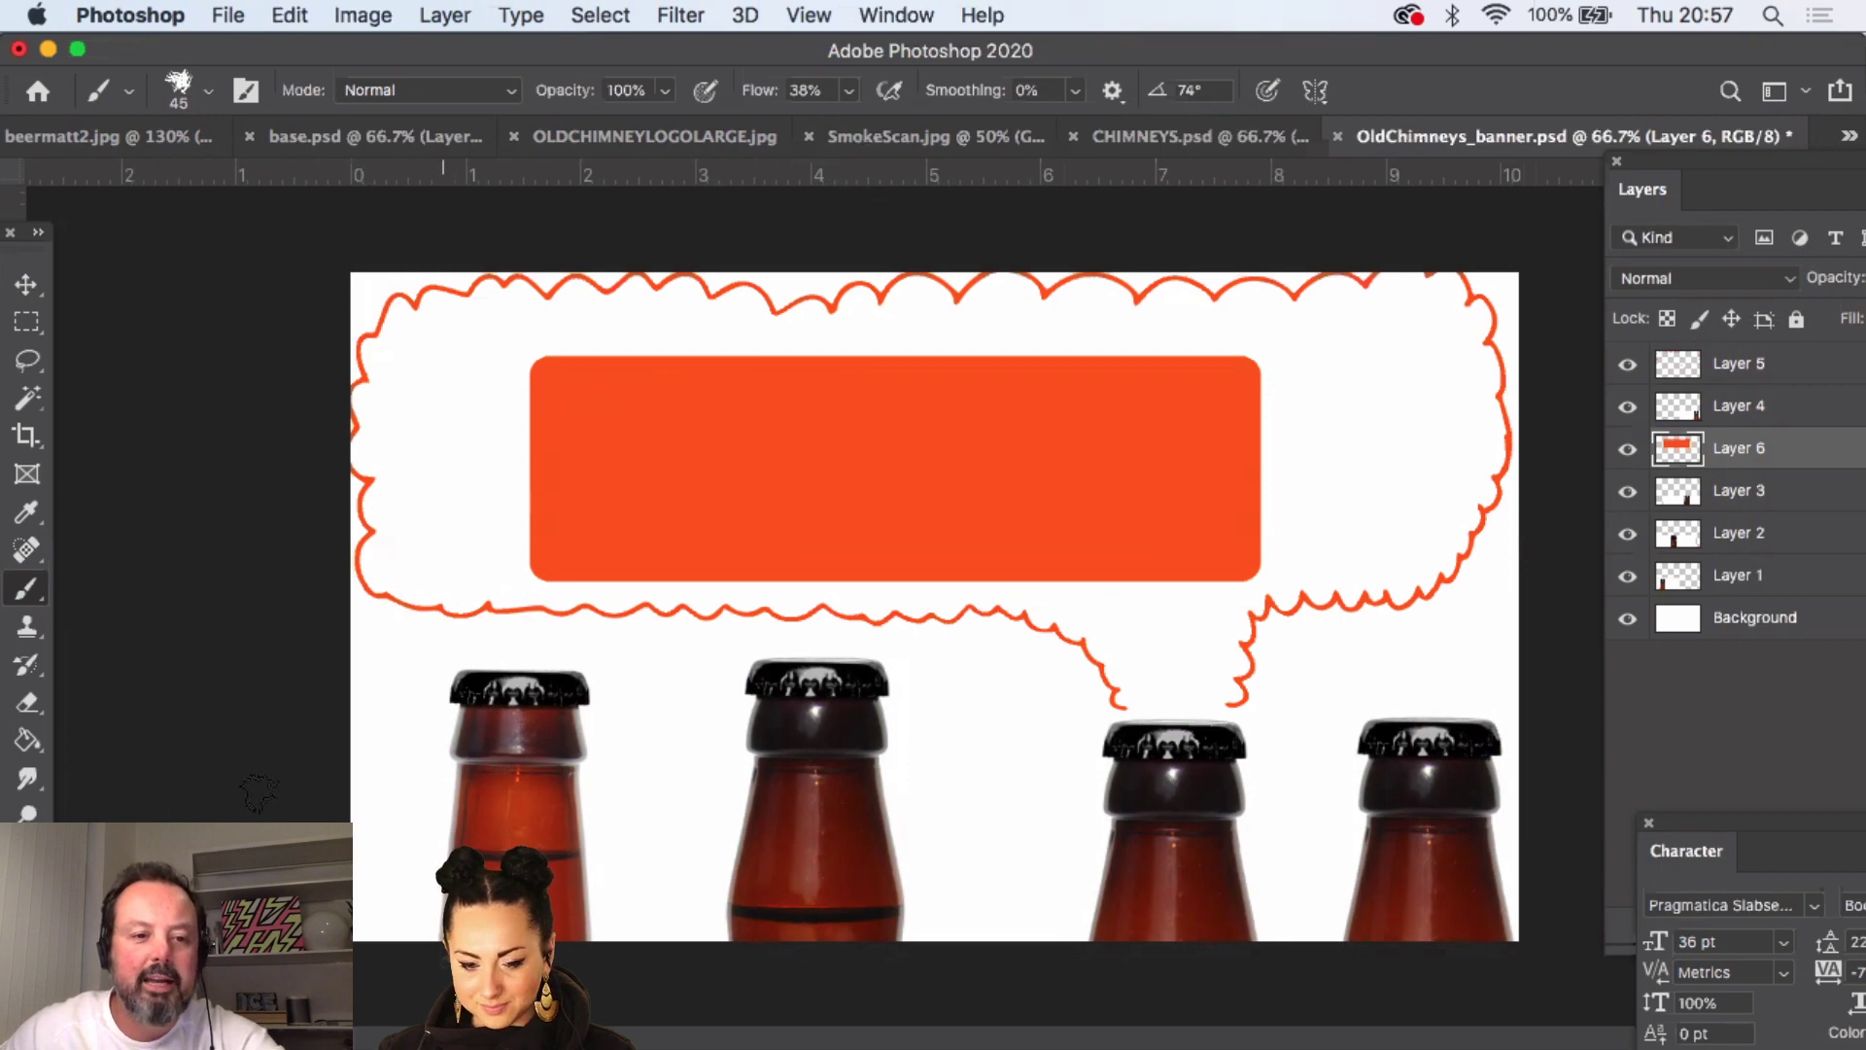
- Try erasing a stroke across the middle of the orange rectangle with the Eraser at 125 px, and undo it
{"action": "key", "text": "e"}
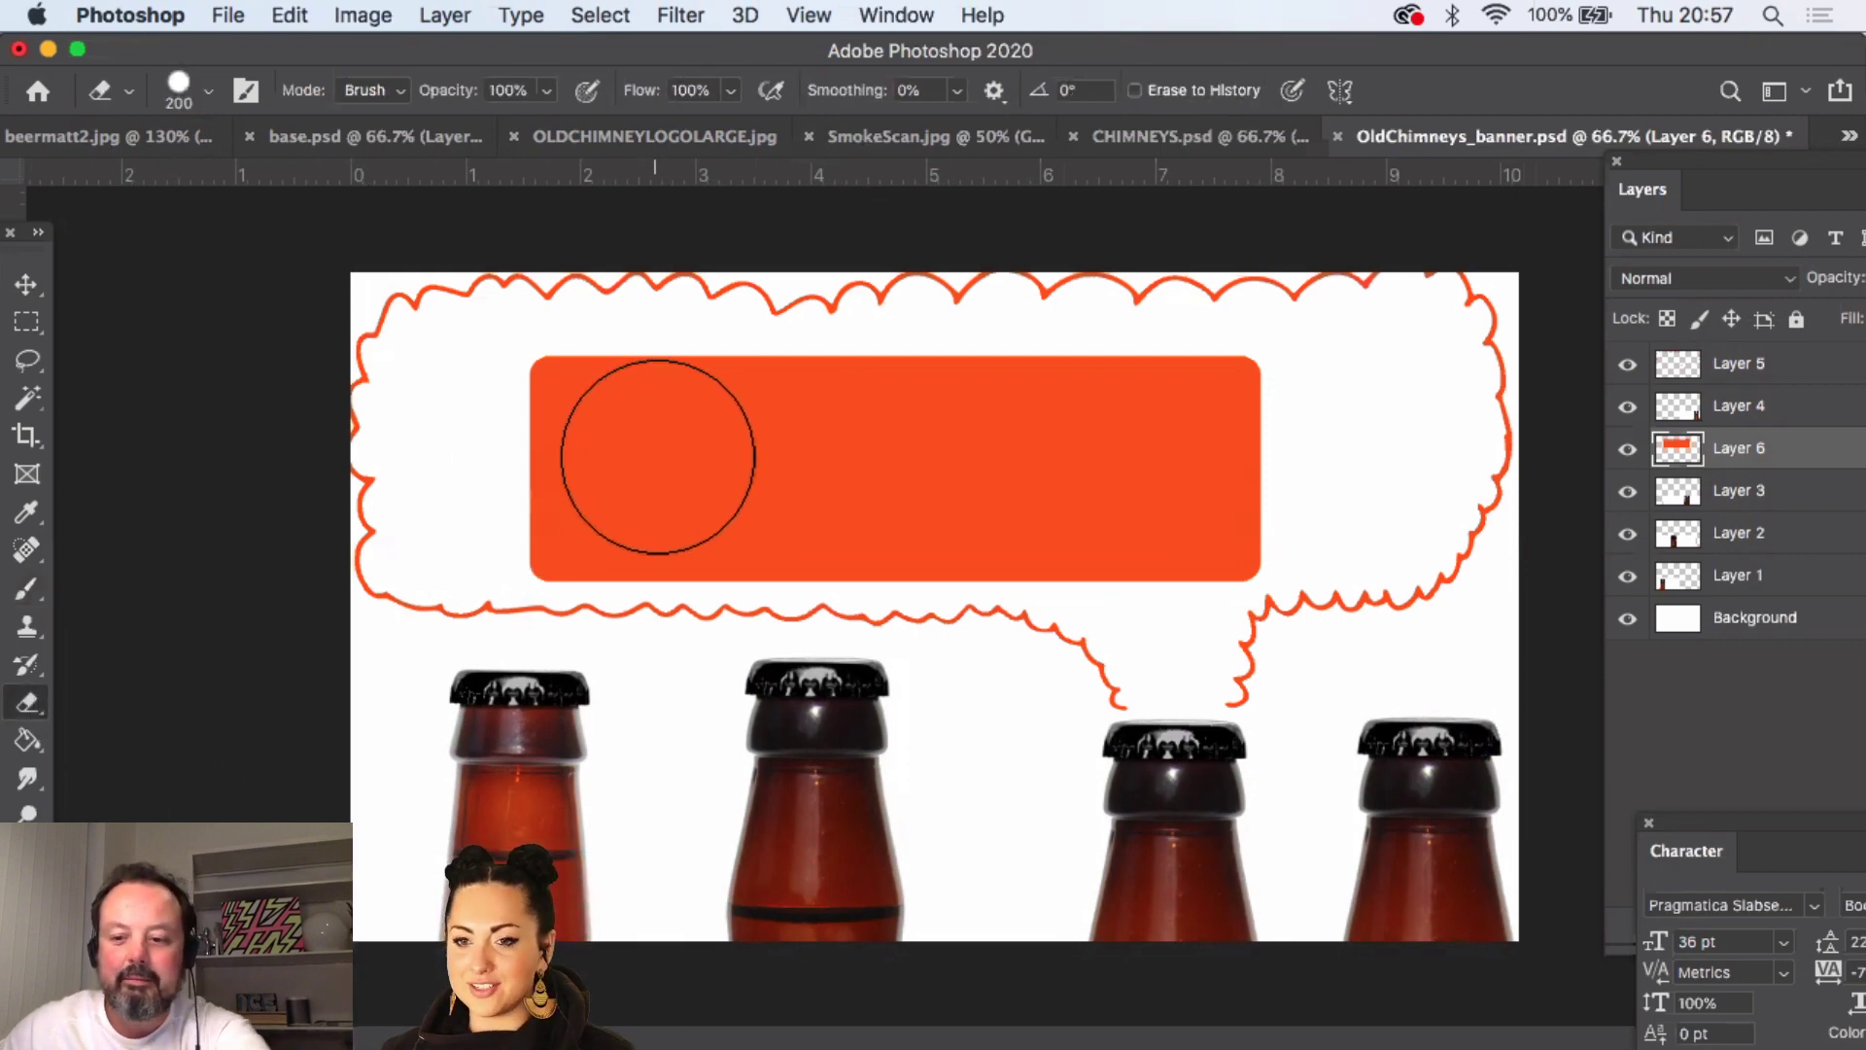
{"action": "key", "text": "["}
{"action": "key", "text": "["}
{"action": "key", "text": "["}
{"action": "left_click_drag", "start_coordinate": [676, 464], "coordinate": [1041, 465]}
{"action": "key", "text": "super+z"}
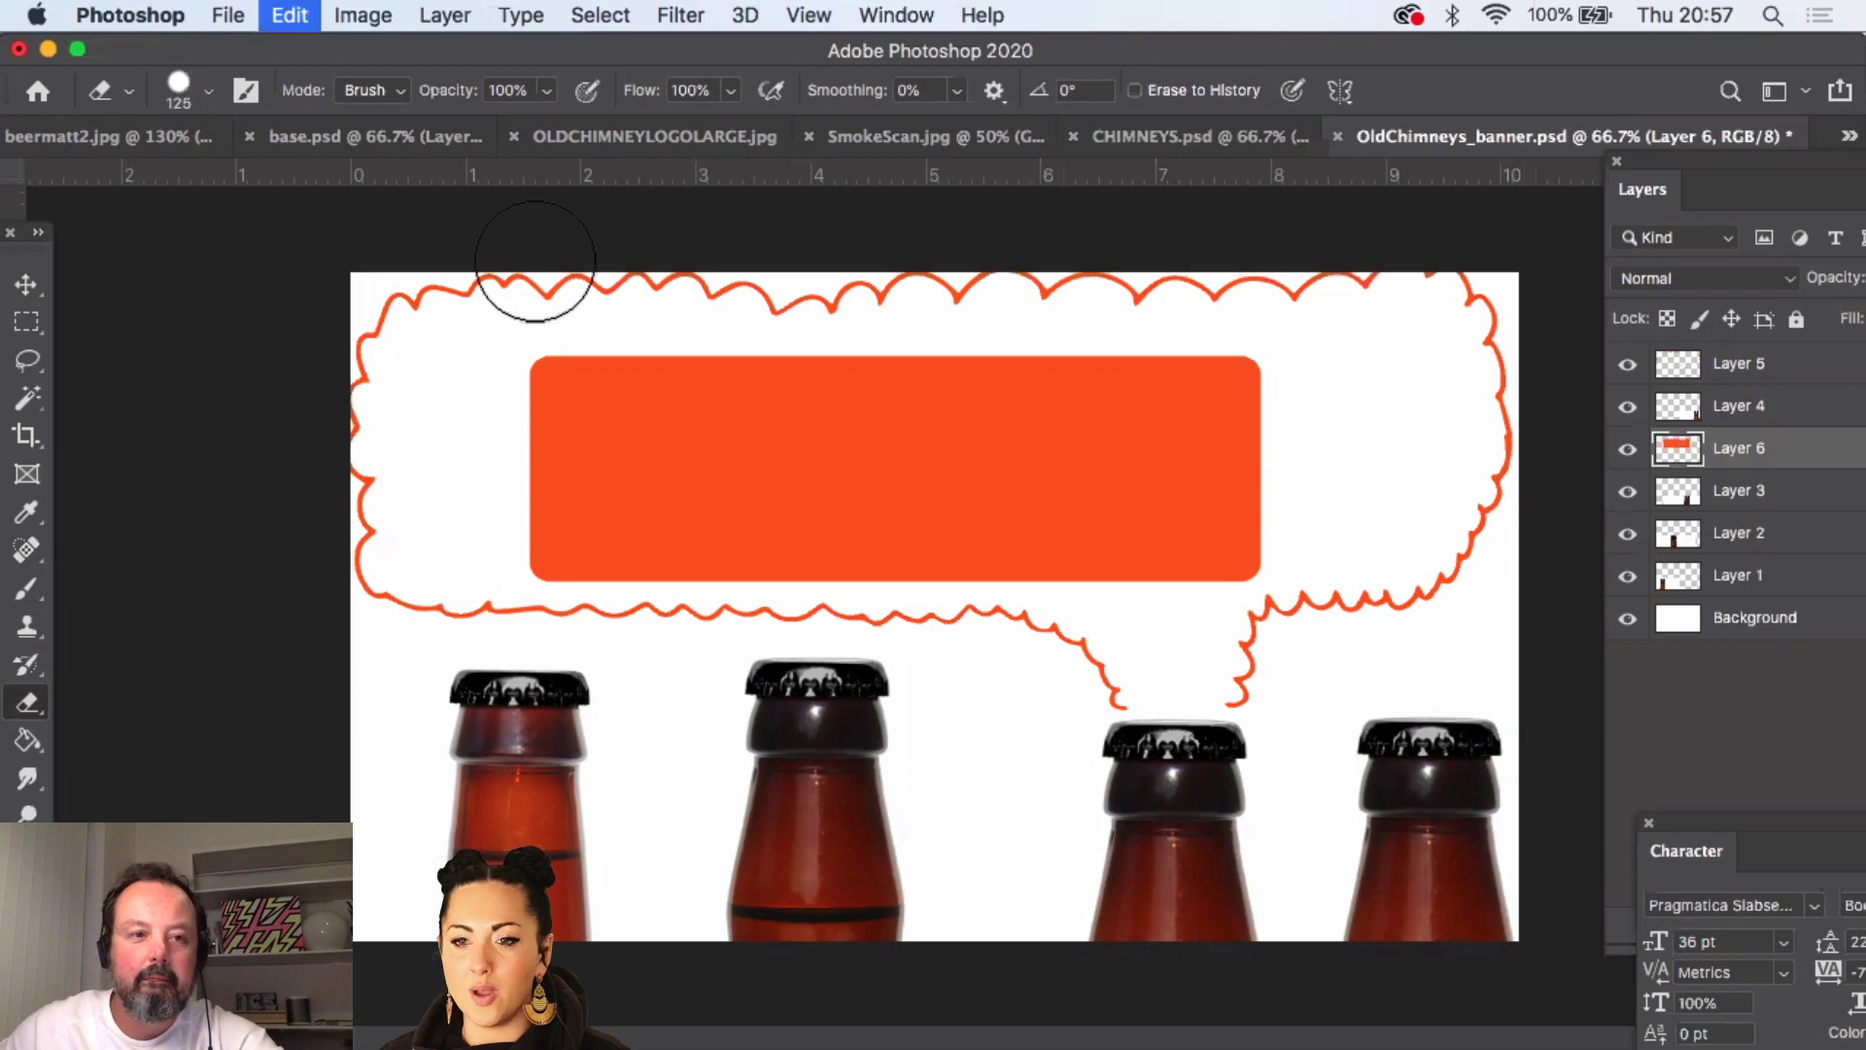
- Try a short stroke on the orange rectangle with the second Dry Media brush at 10 px, and undo it
{"action": "left_click", "coordinate": [208, 90]}
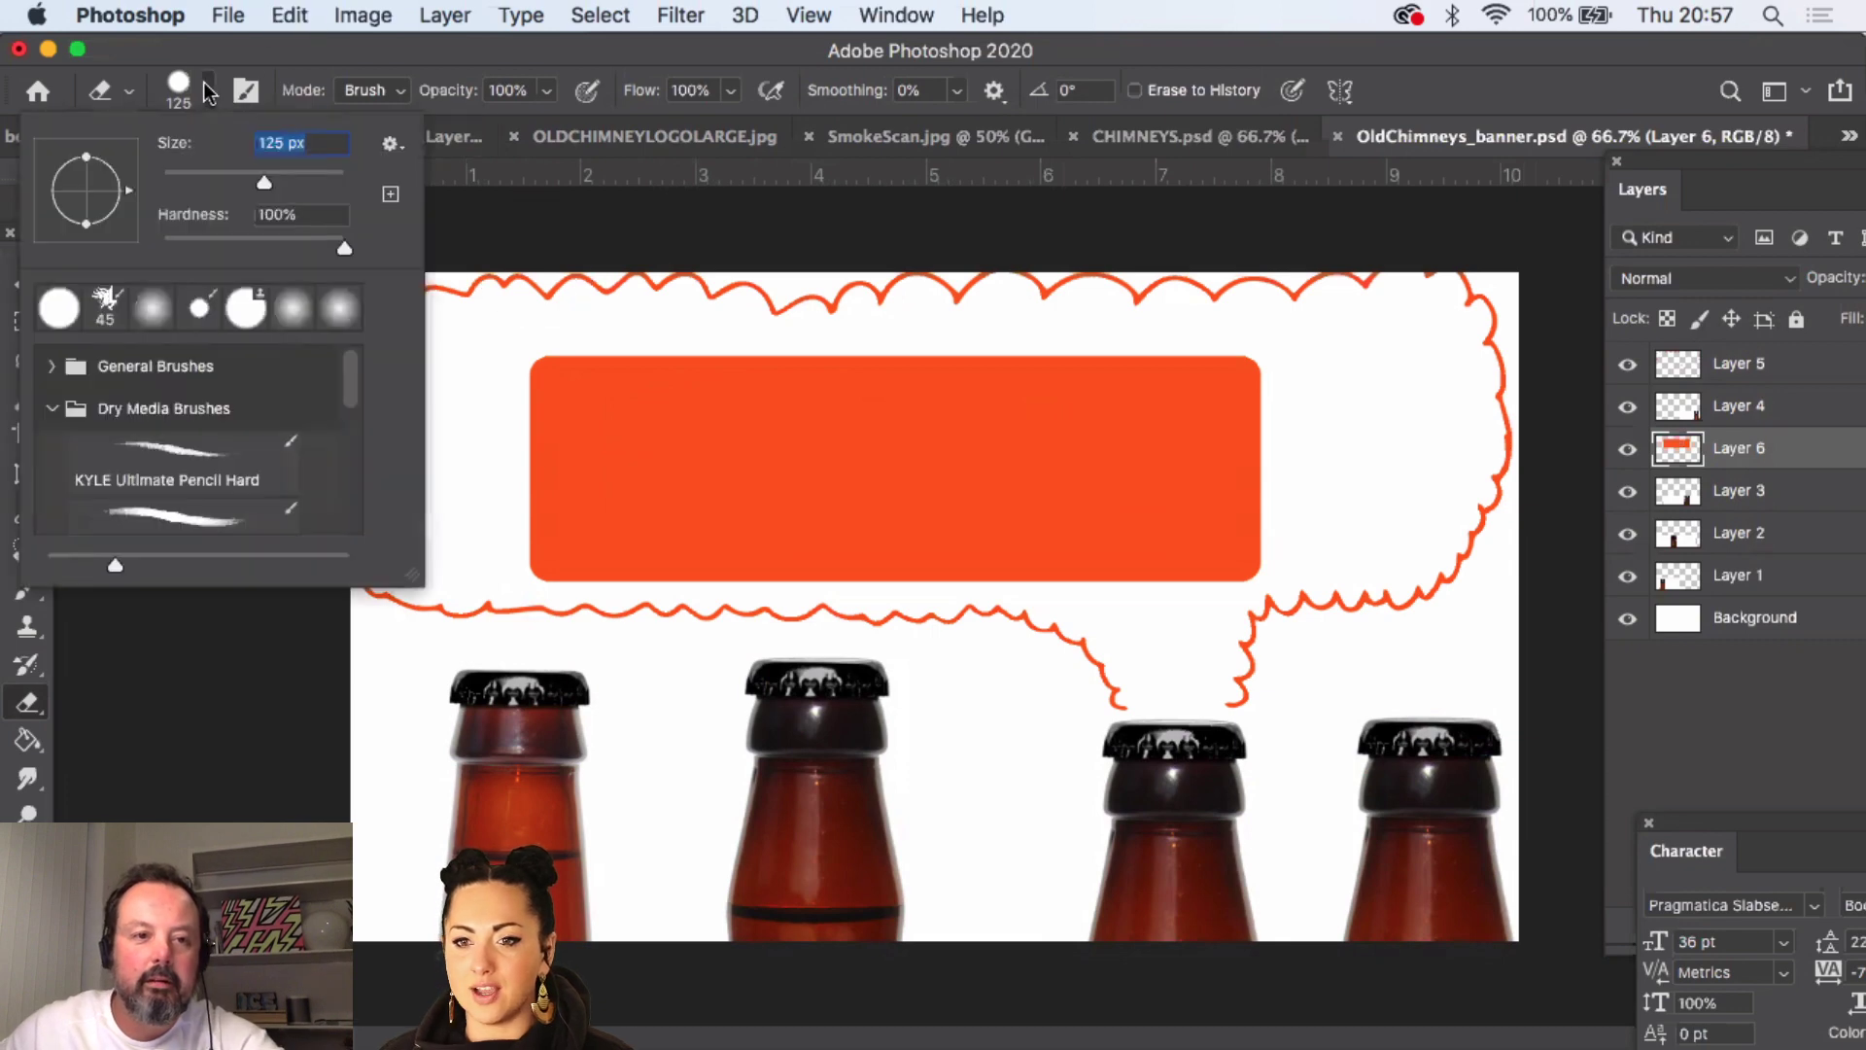
{"action": "left_click", "coordinate": [177, 462]}
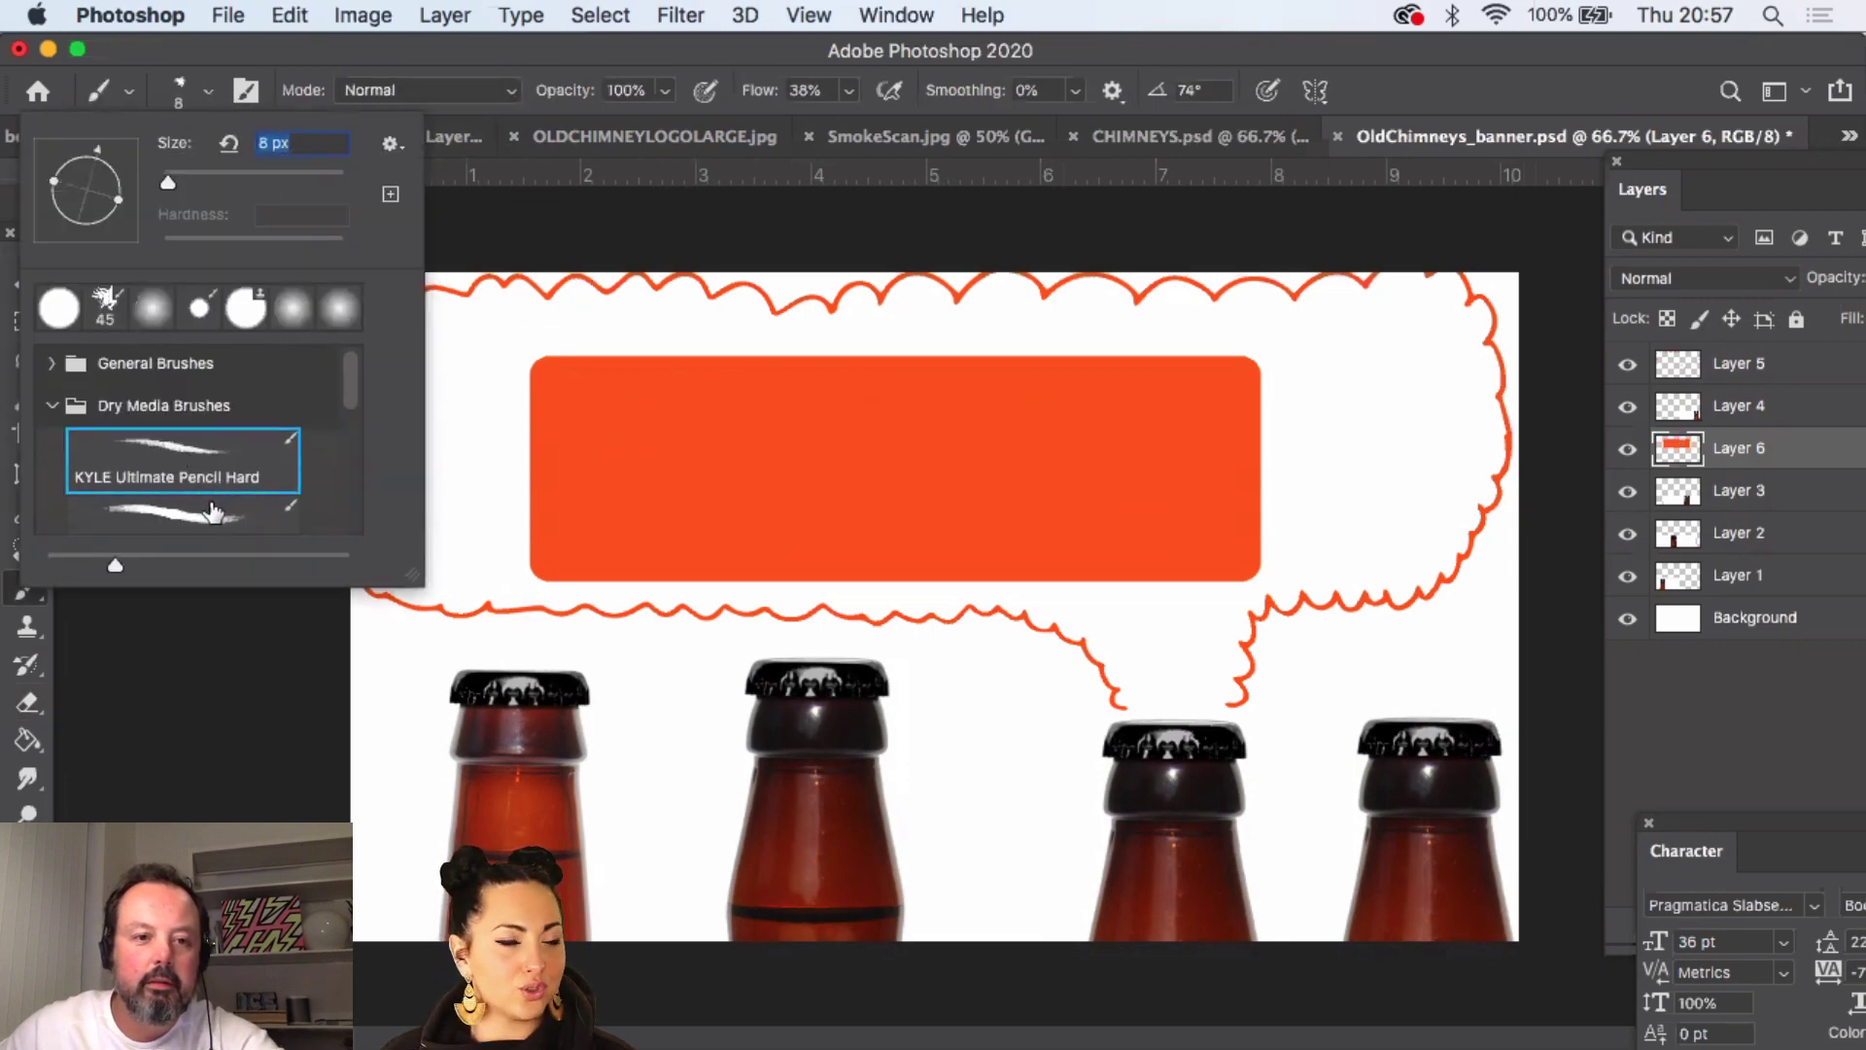
{"action": "left_click", "coordinate": [212, 513]}
{"action": "left_click", "coordinate": [686, 424]}
{"action": "left_click_drag", "start_coordinate": [661, 428], "coordinate": [787, 429]}
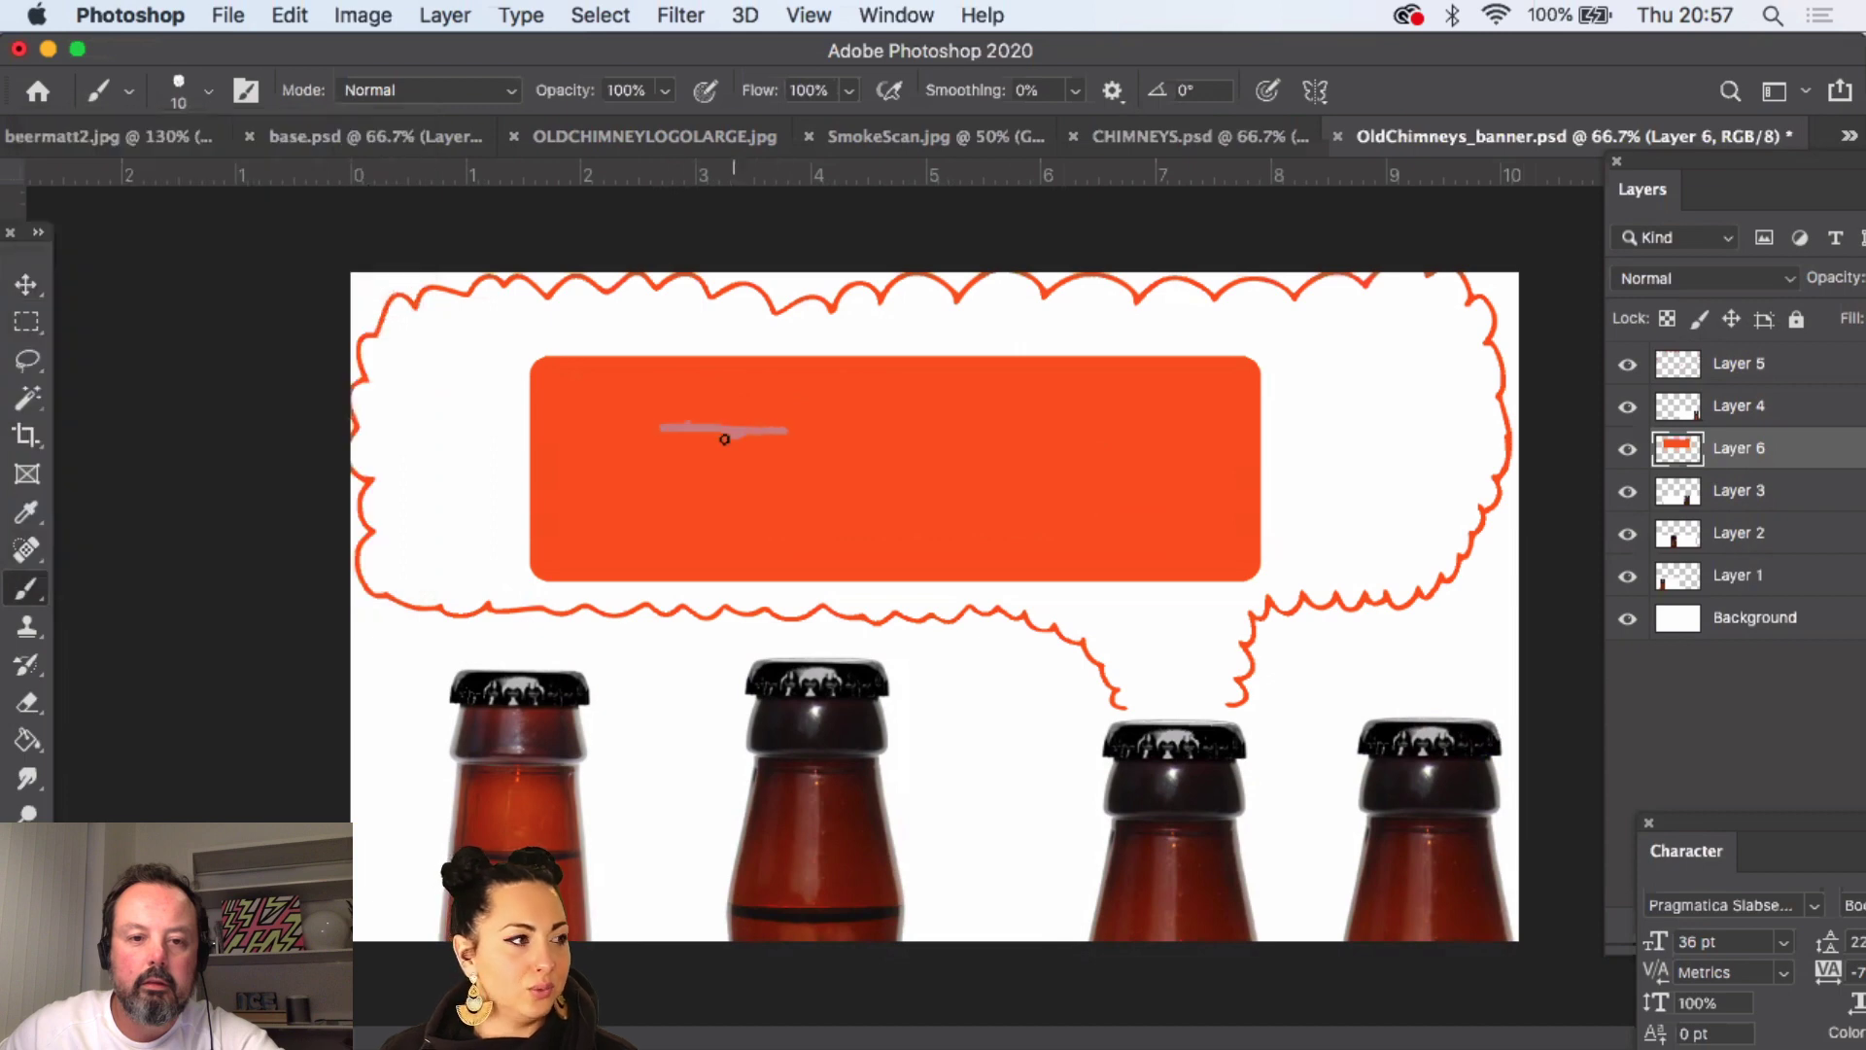
{"action": "key", "text": "super+z"}
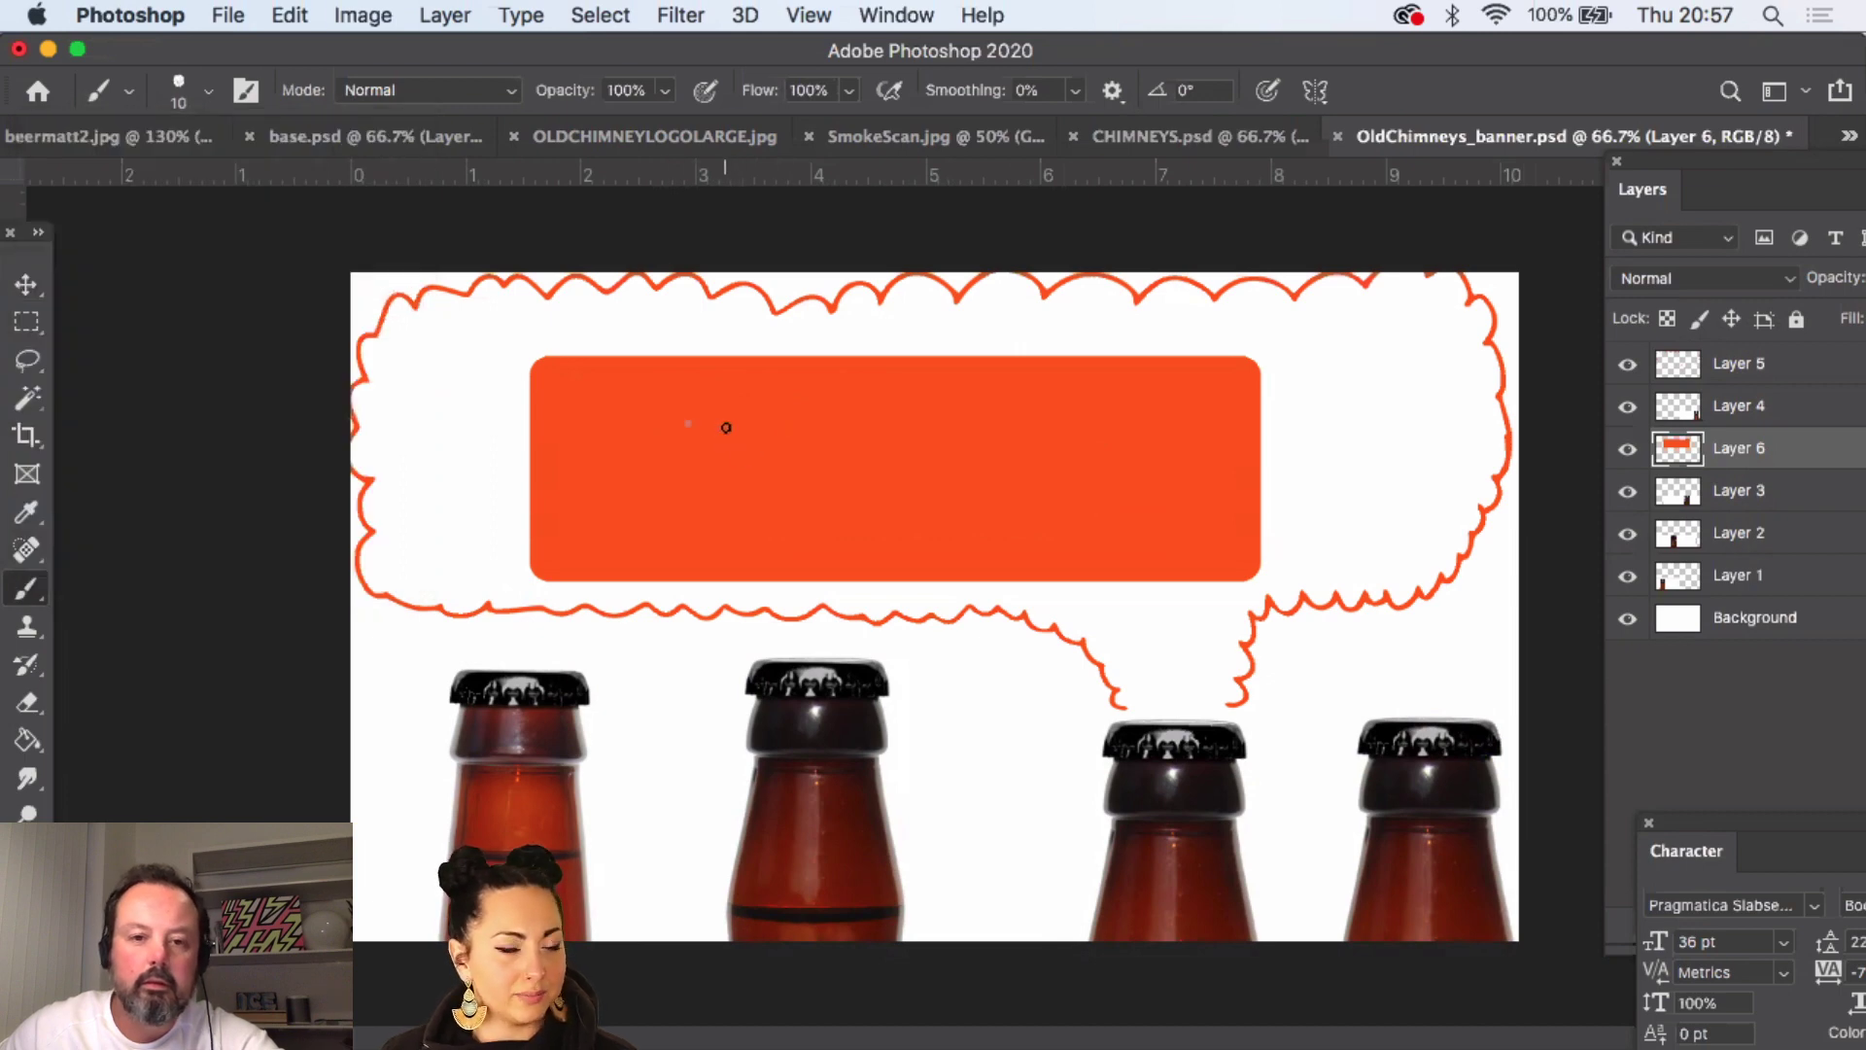
{"action": "right_click", "coordinate": [34, 597]}
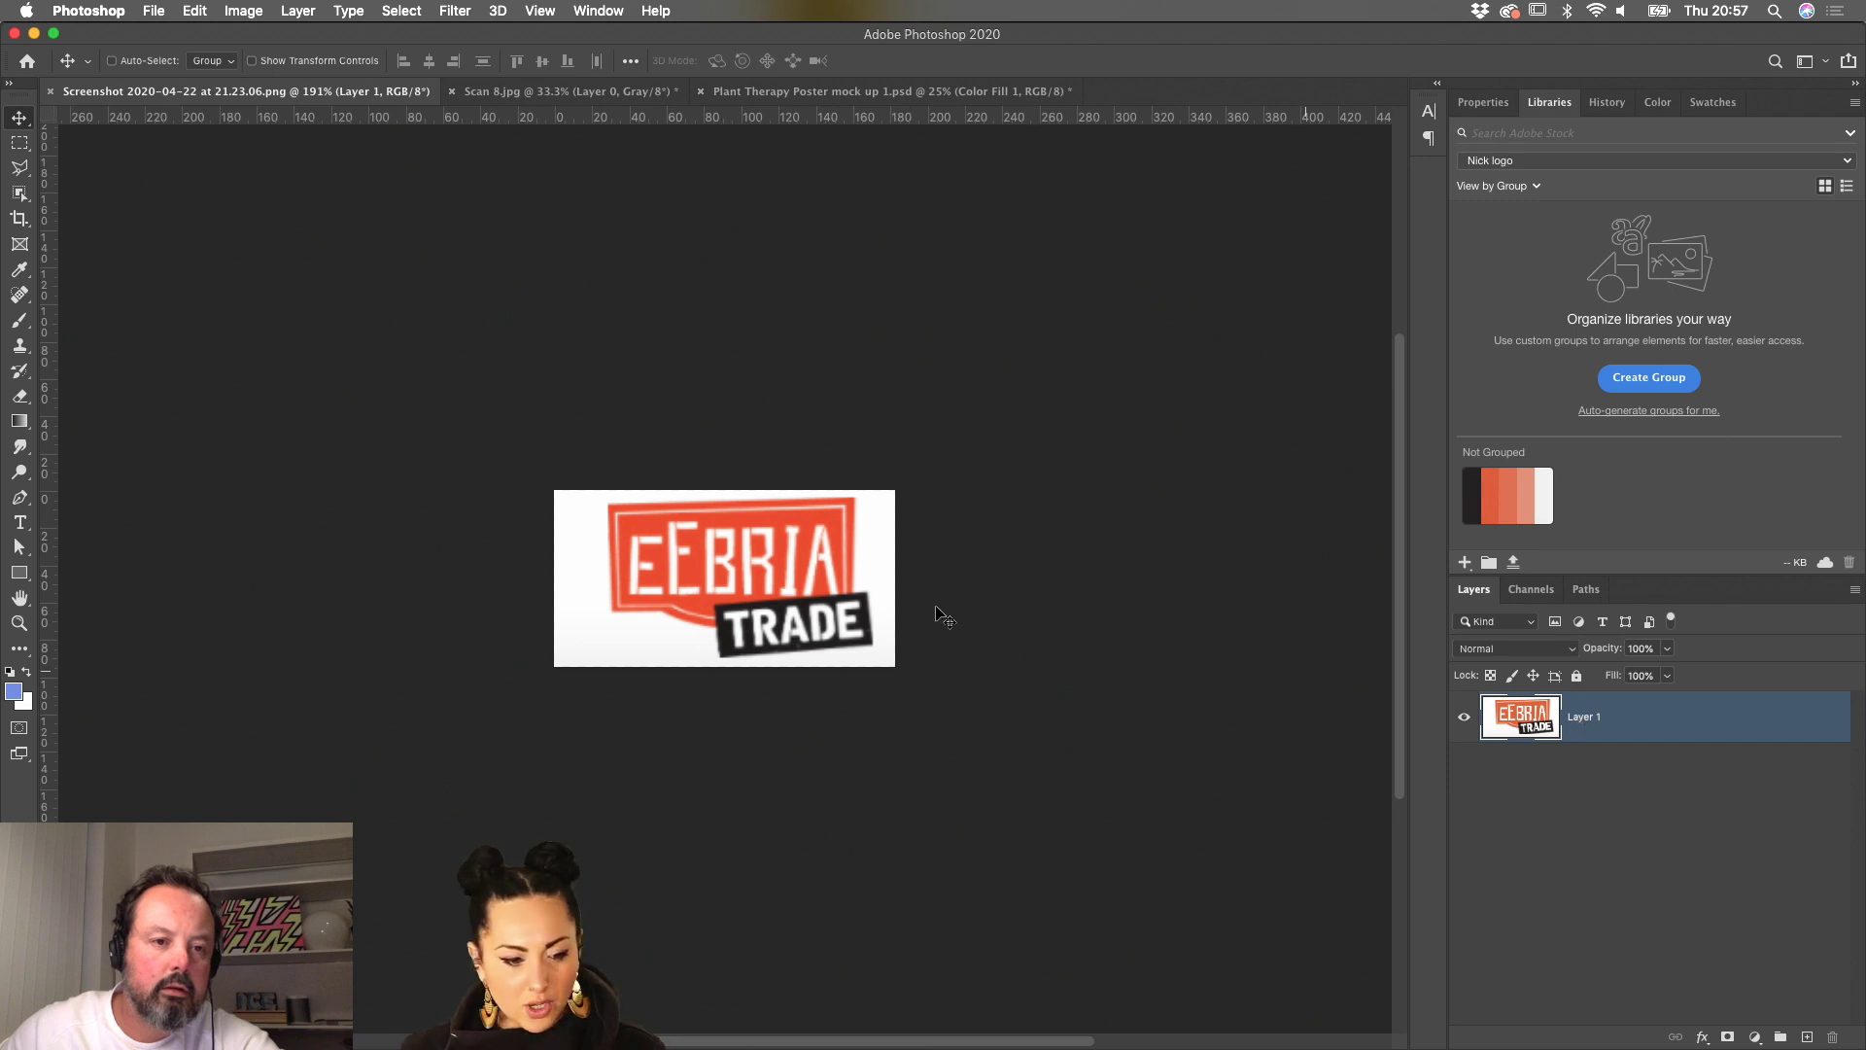
- Activate the Brush tool in the EeBria Trade logo screenshot document and reduce the brush size to 35 px
{"action": "left_click", "coordinate": [20, 323]}
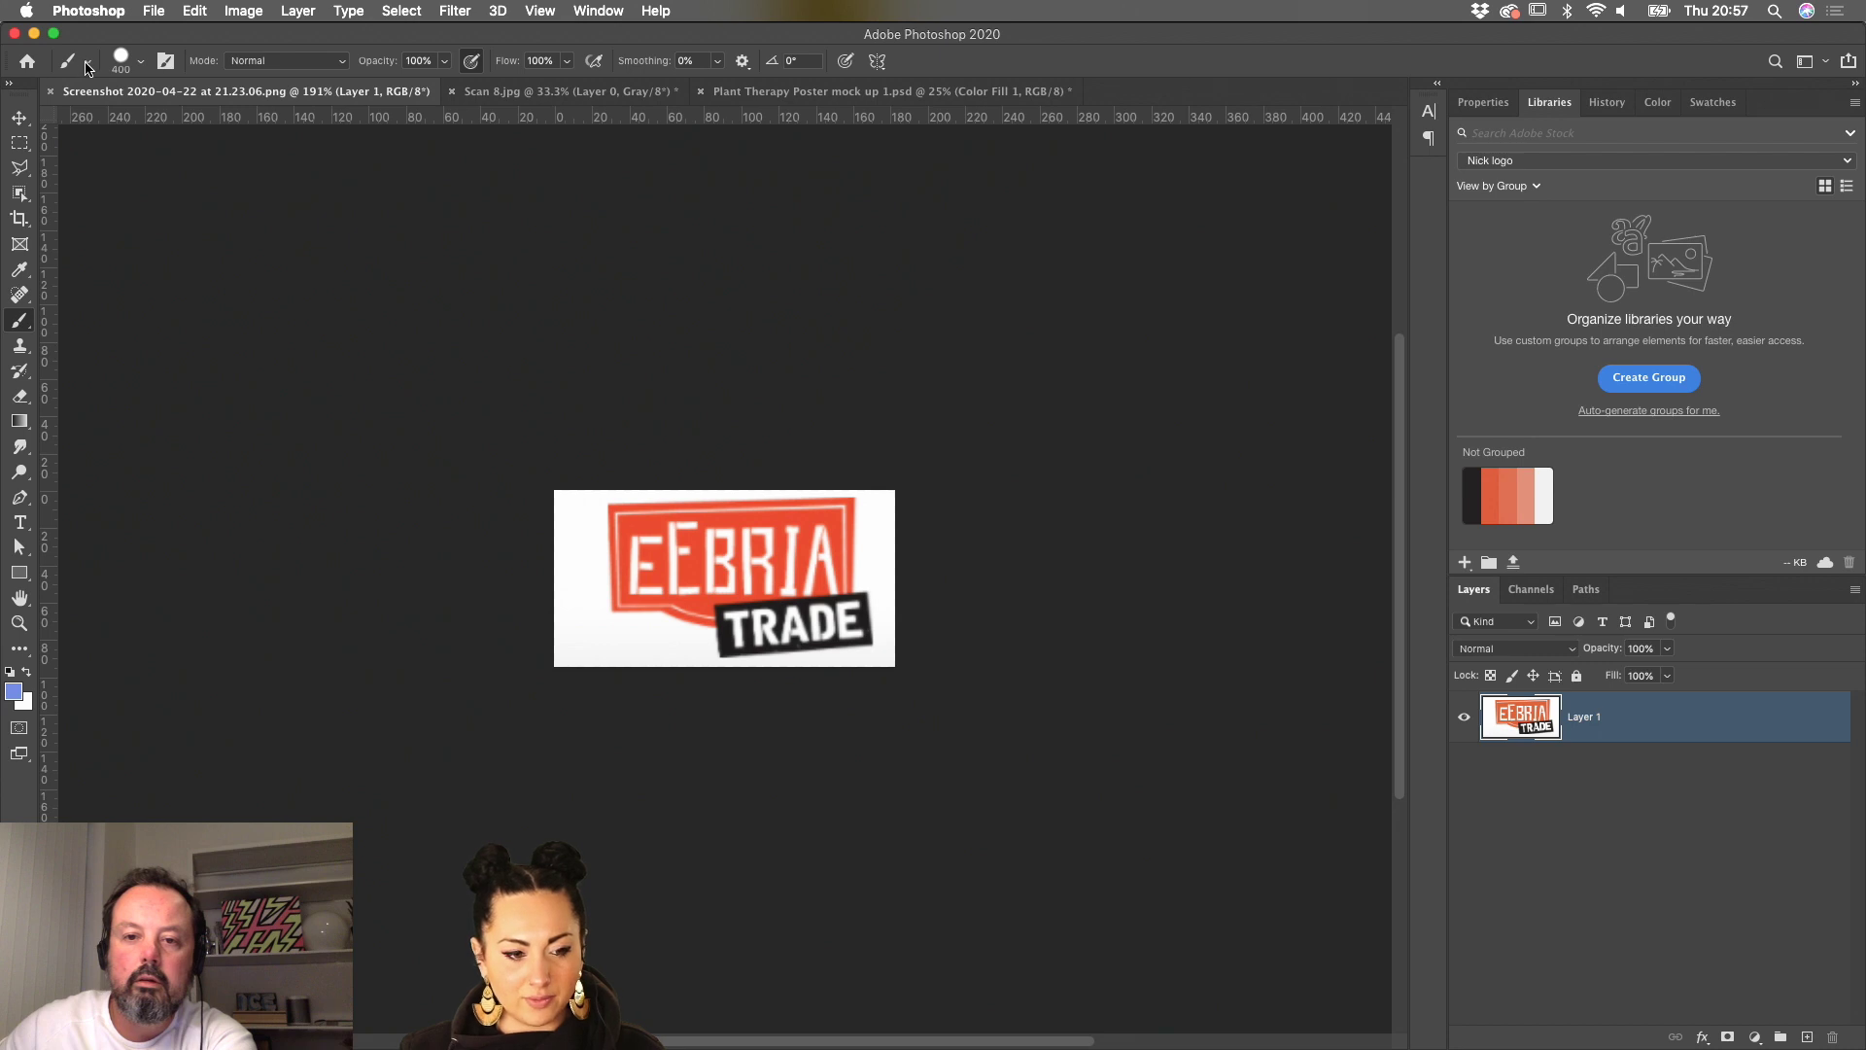
{"action": "left_click", "coordinate": [86, 64]}
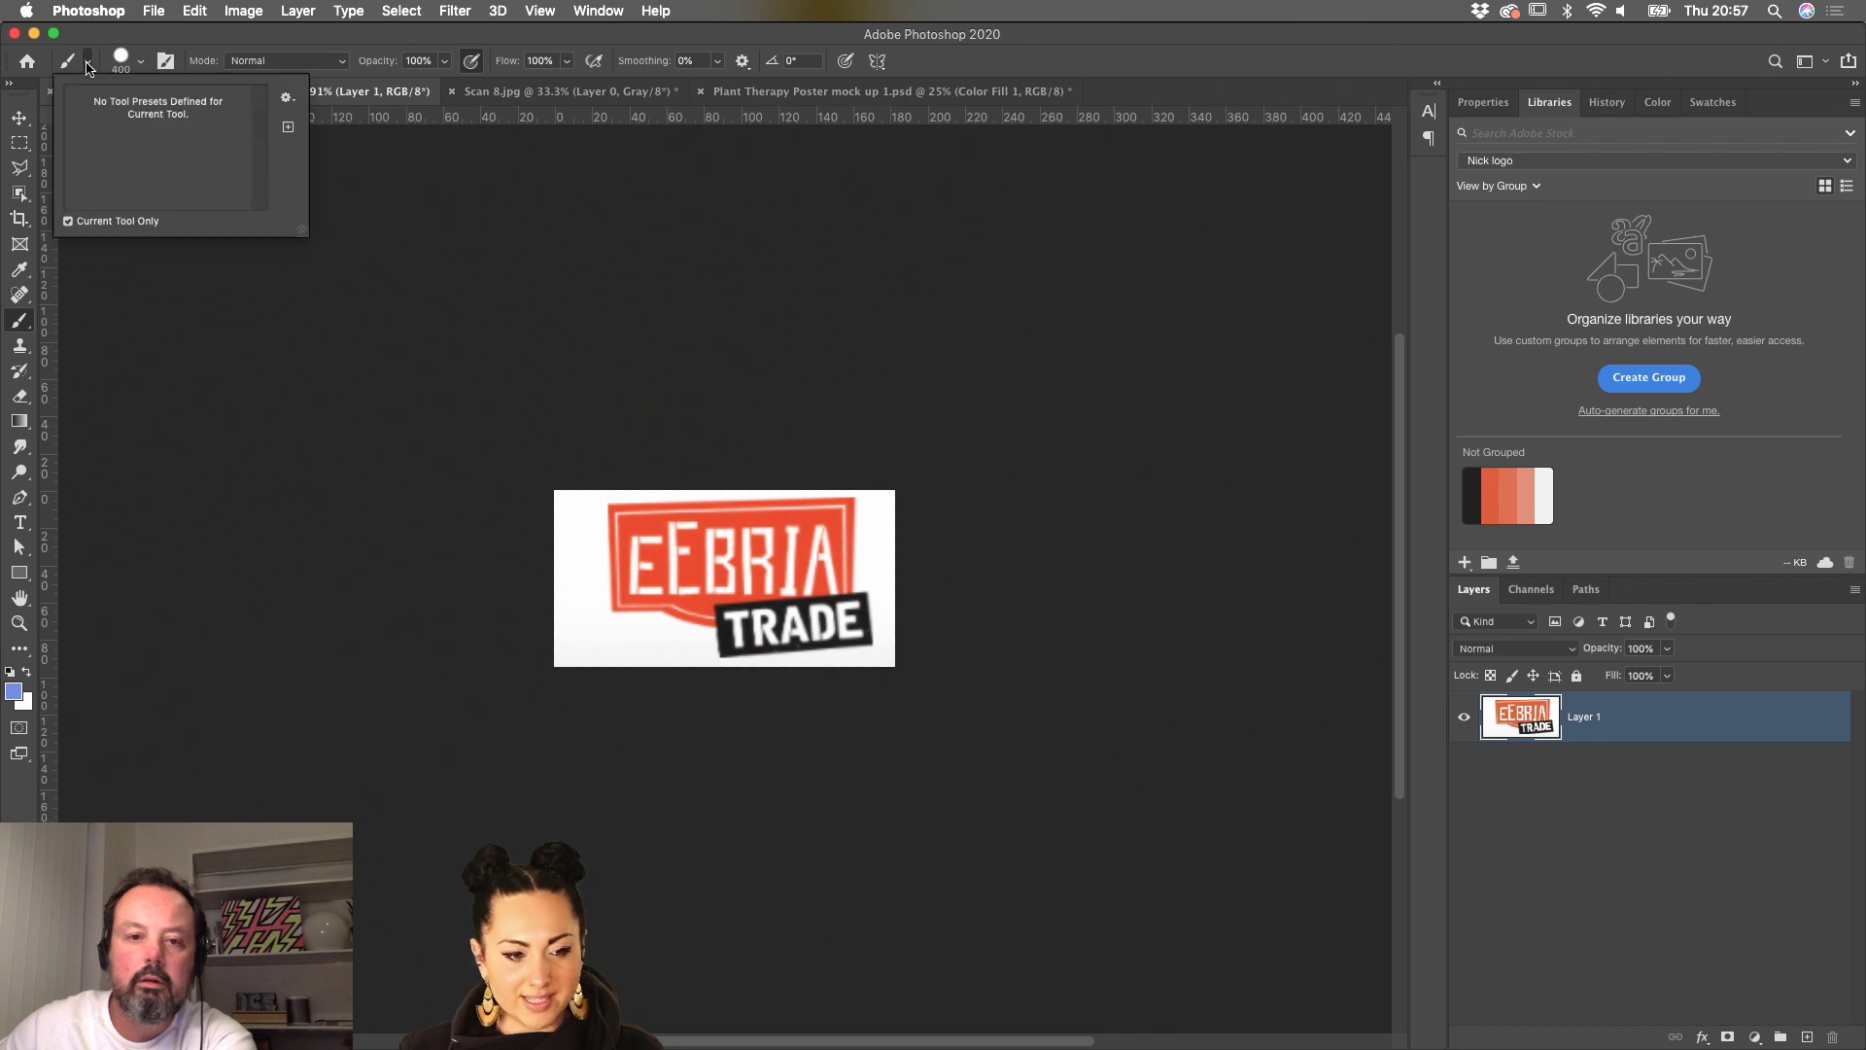
{"action": "left_click", "coordinate": [286, 97]}
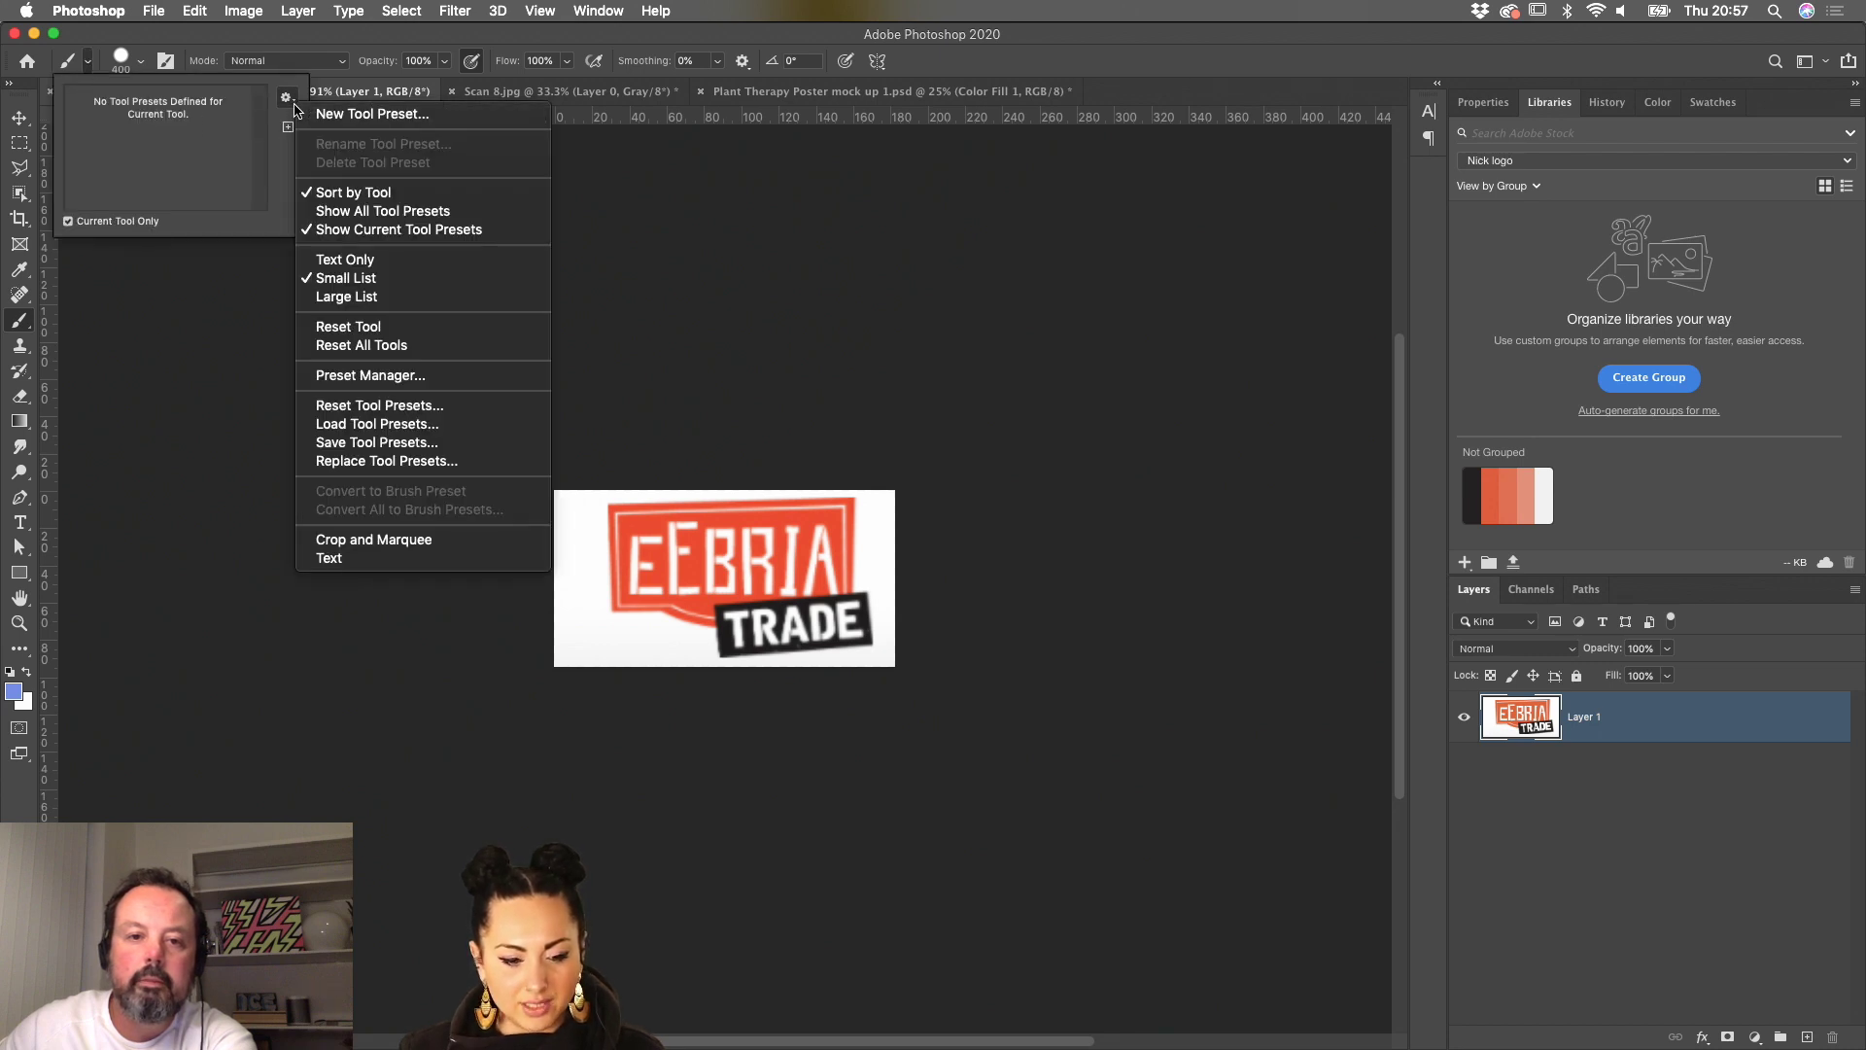
{"action": "left_click", "coordinate": [255, 114]}
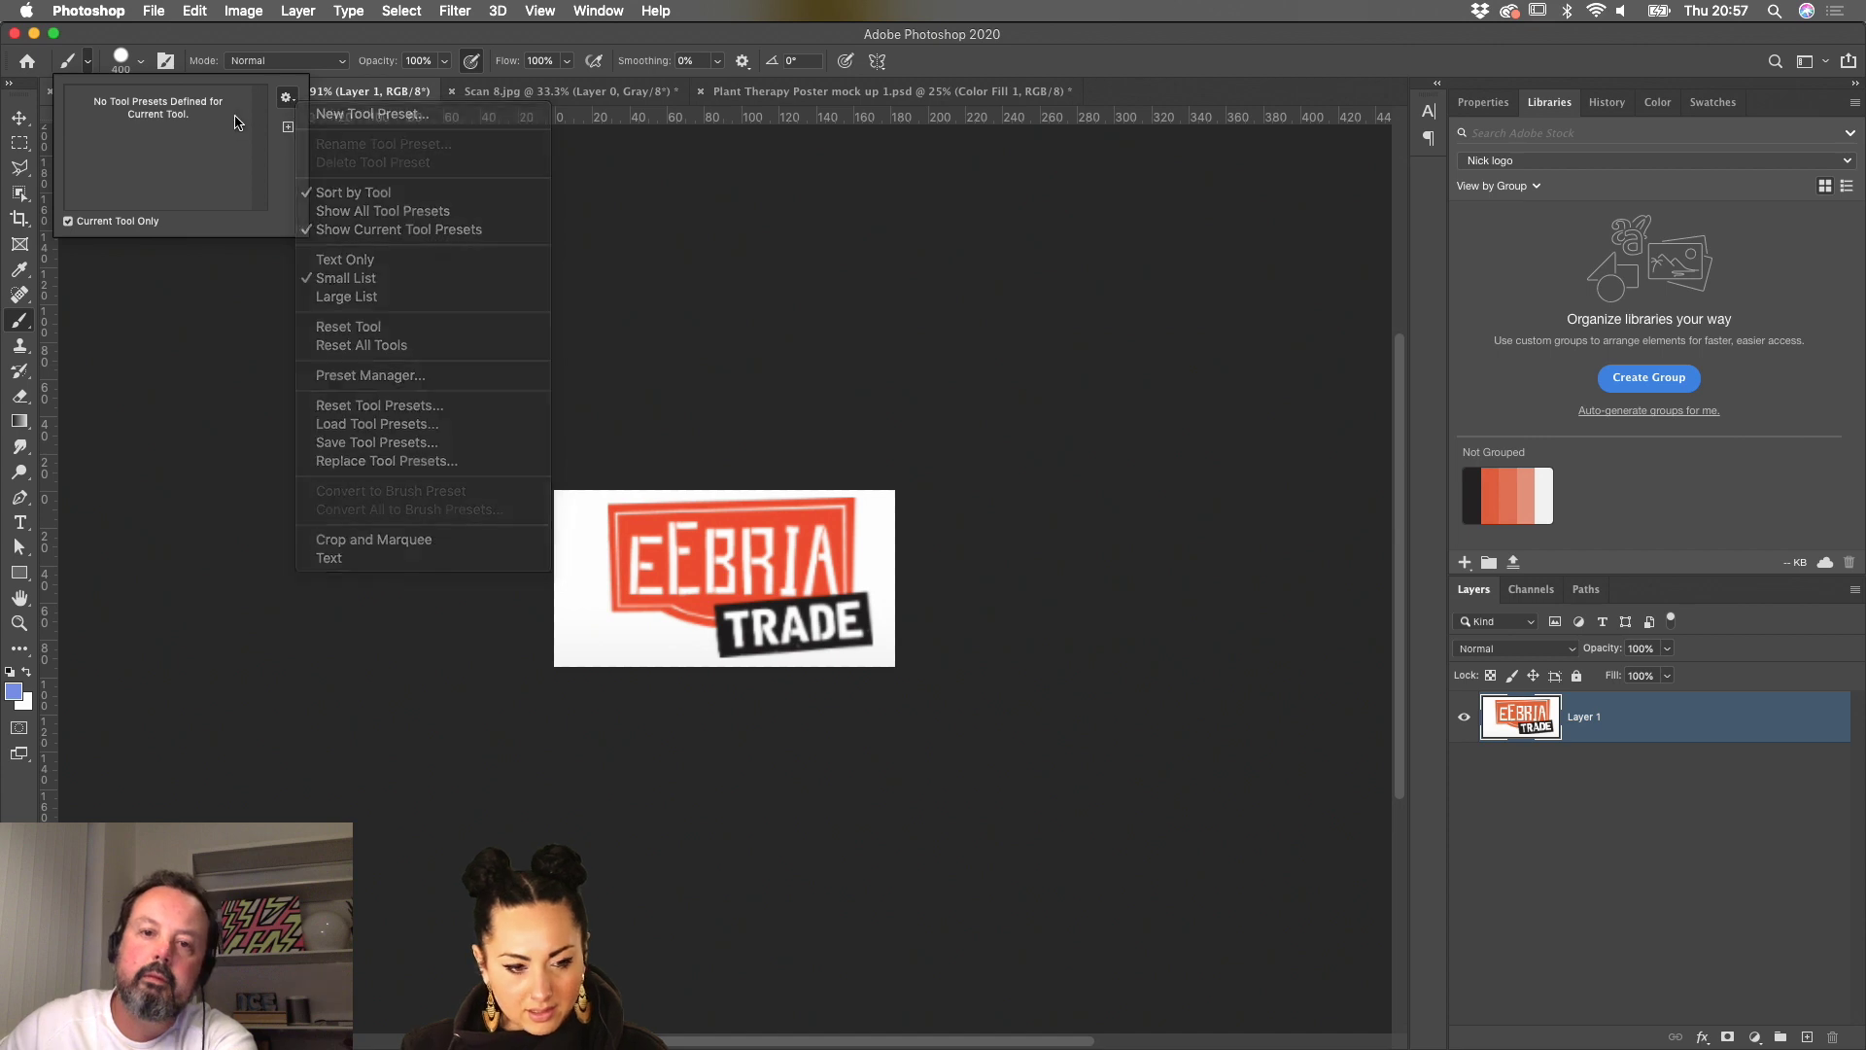
{"action": "key", "text": "bracketleft"}
{"action": "key", "text": "bracketleft"}
{"action": "key", "text": "bracketleft"}
{"action": "key", "text": "bracketleft"}
{"action": "key", "text": "bracketleft"}
{"action": "key", "text": "bracketleft"}
{"action": "key", "text": "bracketleft"}
{"action": "key", "text": "bracketleft"}
{"action": "key", "text": "bracketleft"}
{"action": "key", "text": "bracketleft"}
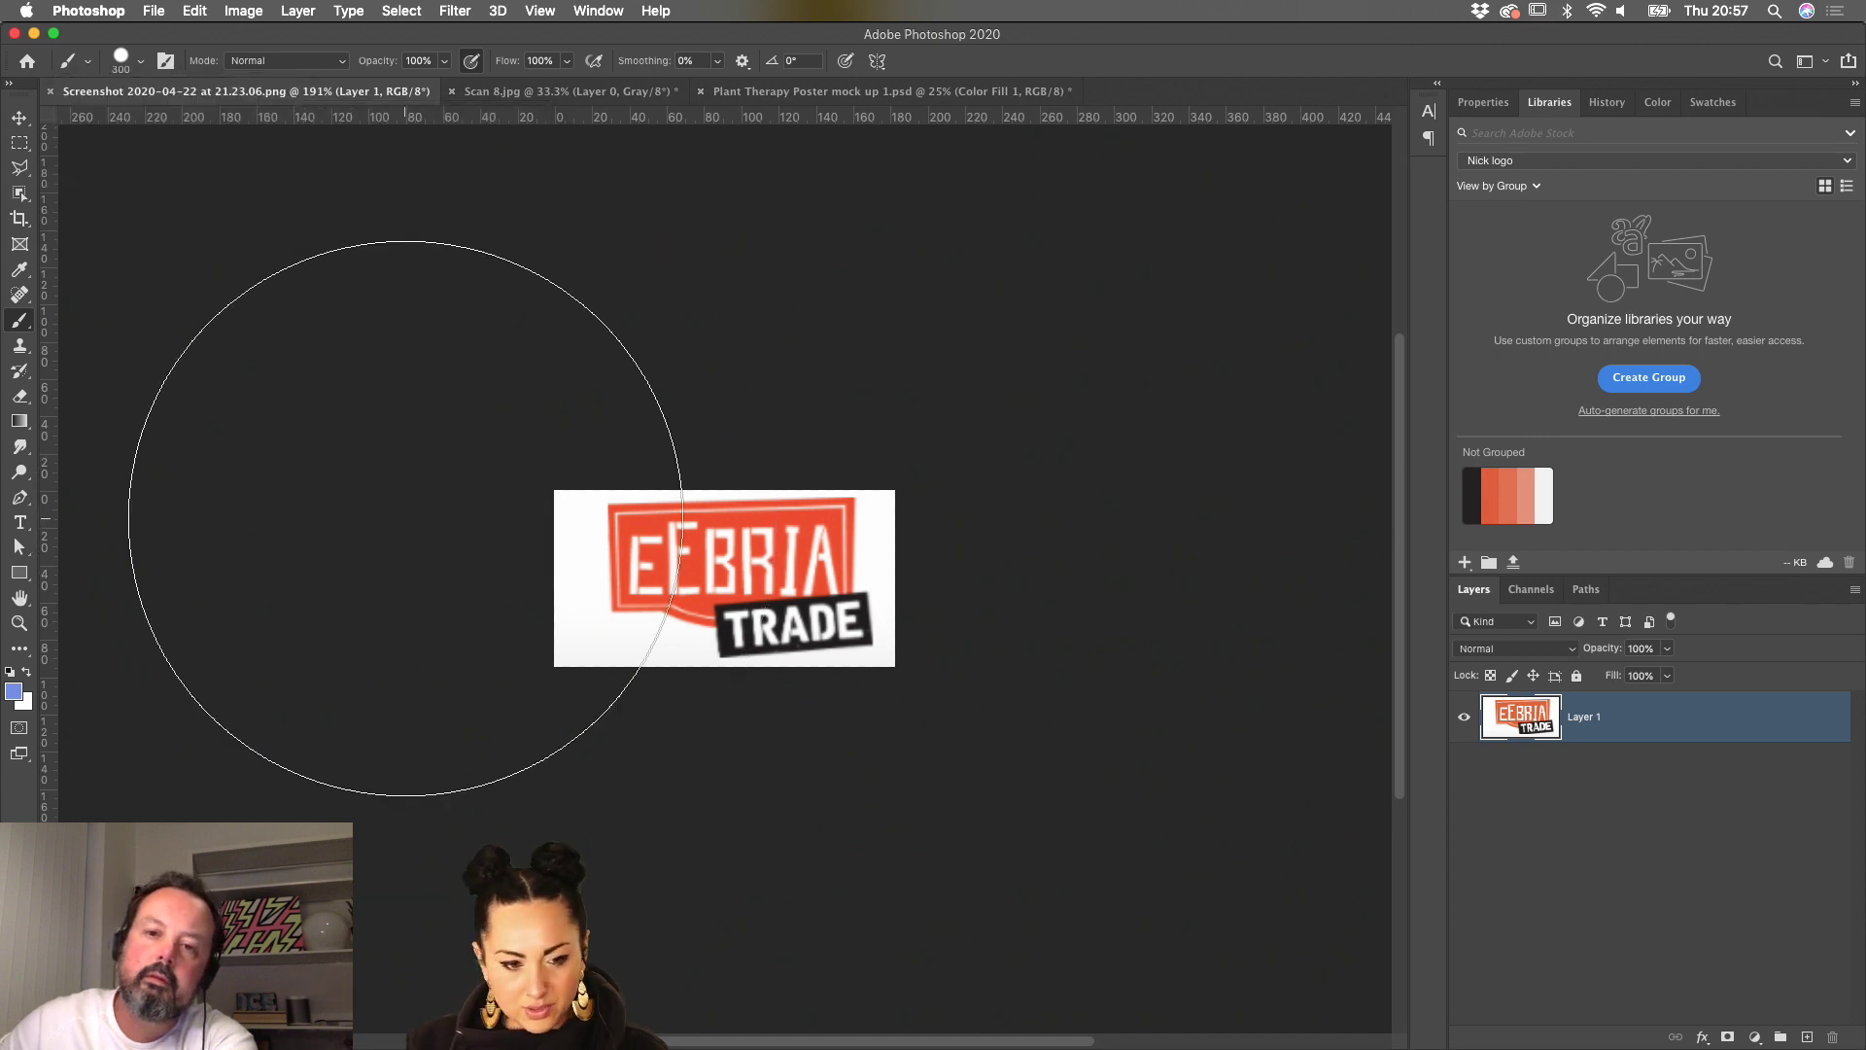
{"action": "key", "text": "bracketleft"}
{"action": "key", "text": "bracketleft"}
{"action": "key", "text": "bracketleft"}
{"action": "key", "text": "bracketleft"}
{"action": "key", "text": "bracketleft"}
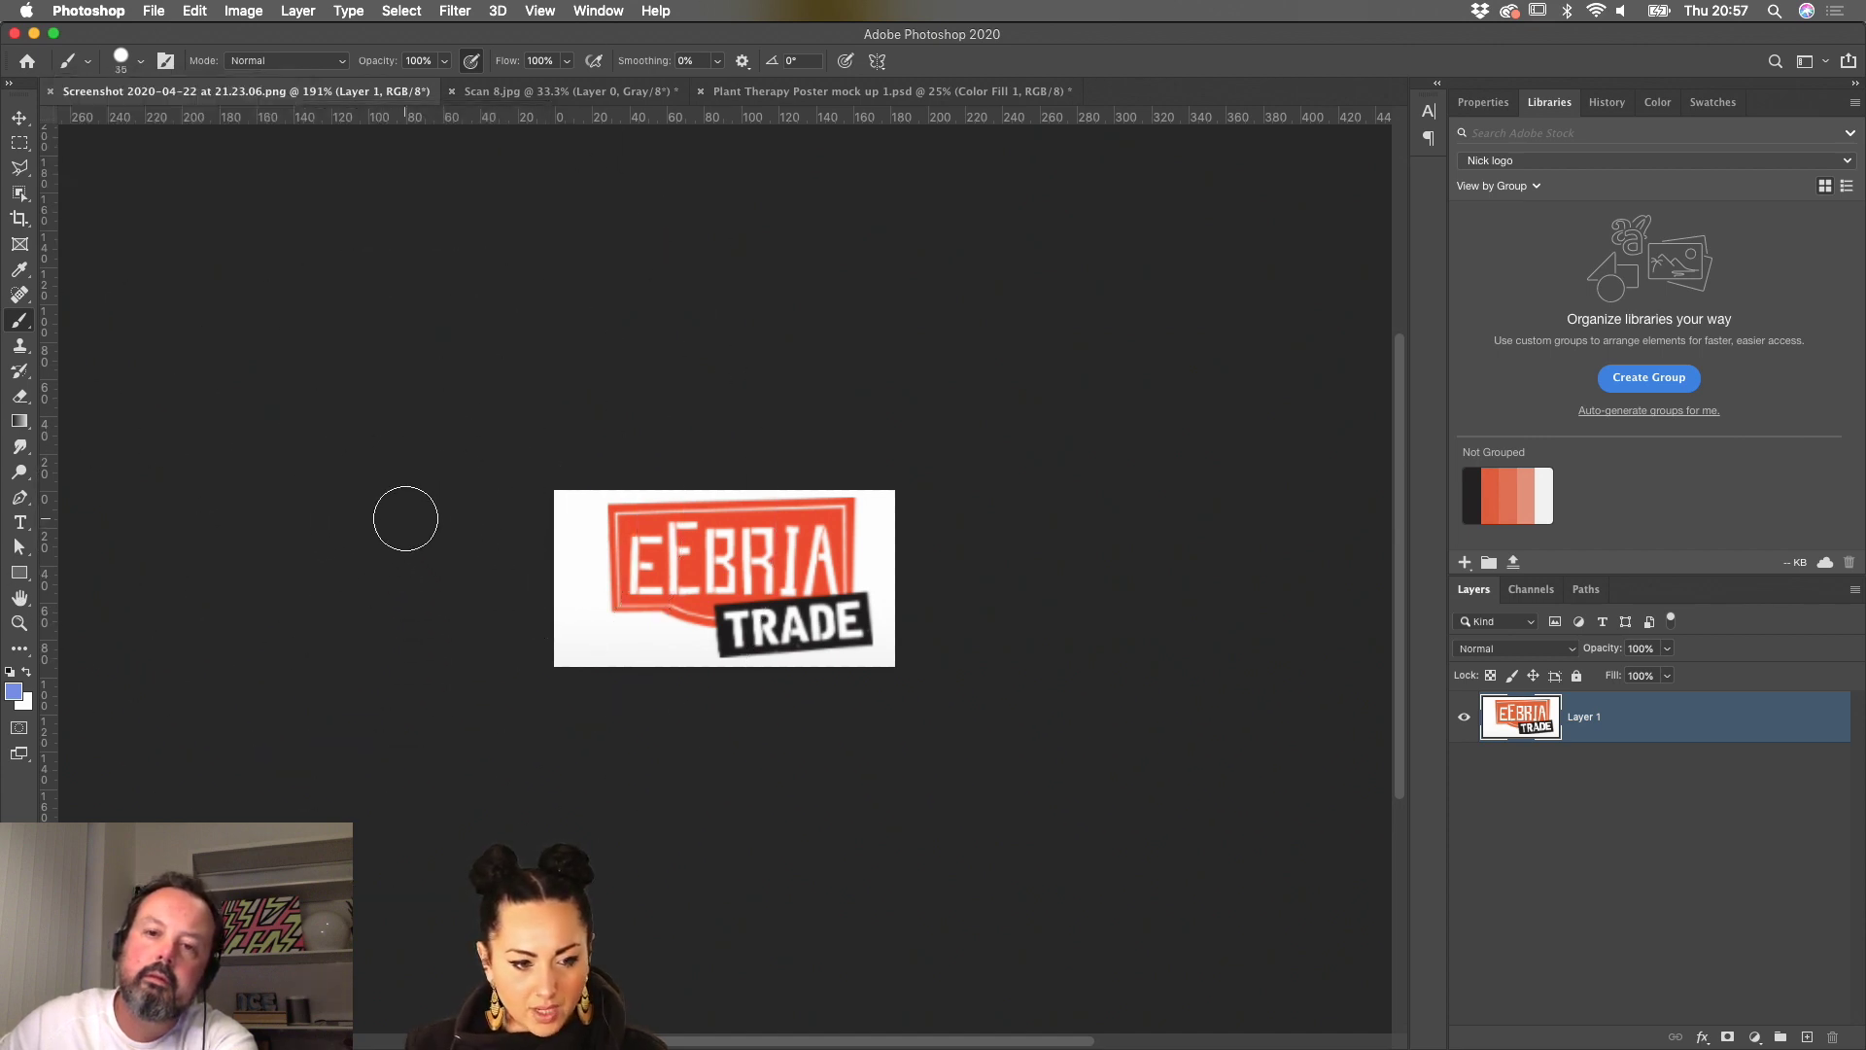
- Open Adobe's web page for getting more Photoshop brushes from the brush preset options
{"action": "left_click", "coordinate": [140, 62]}
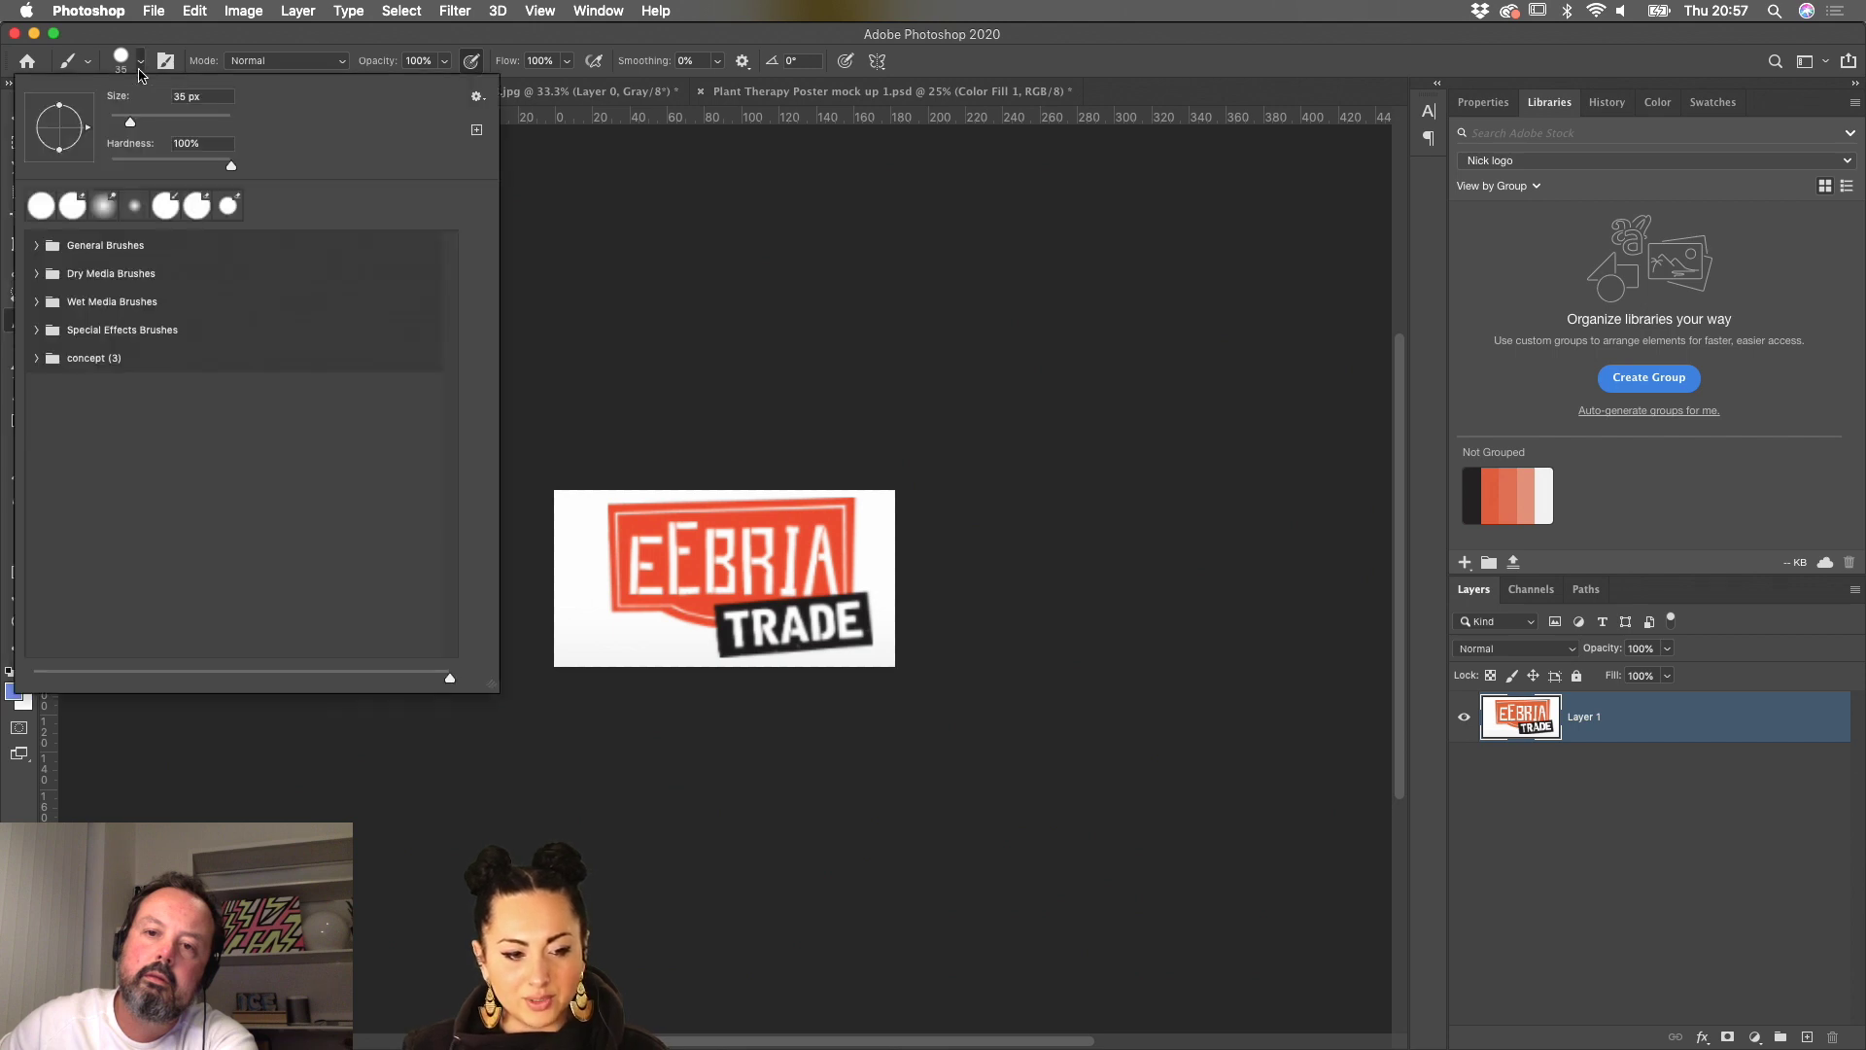
{"action": "left_click", "coordinate": [87, 61]}
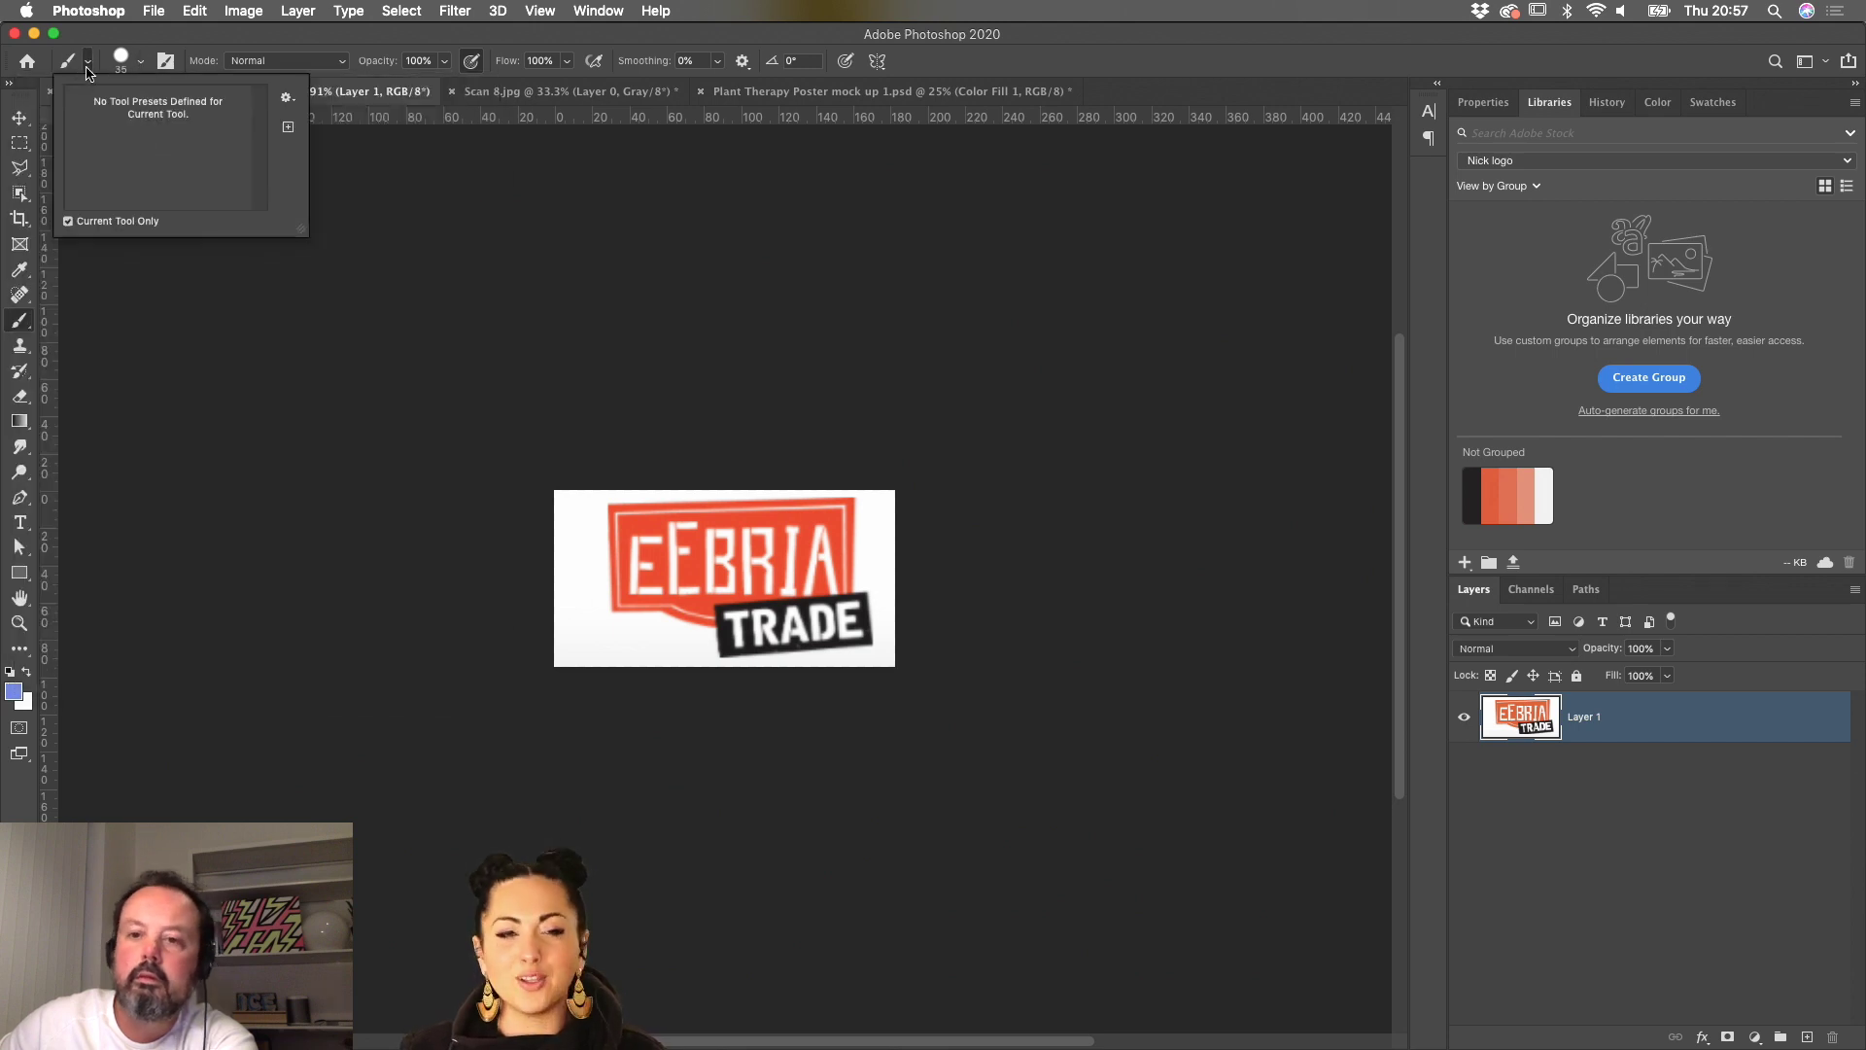
{"action": "left_click", "coordinate": [140, 62]}
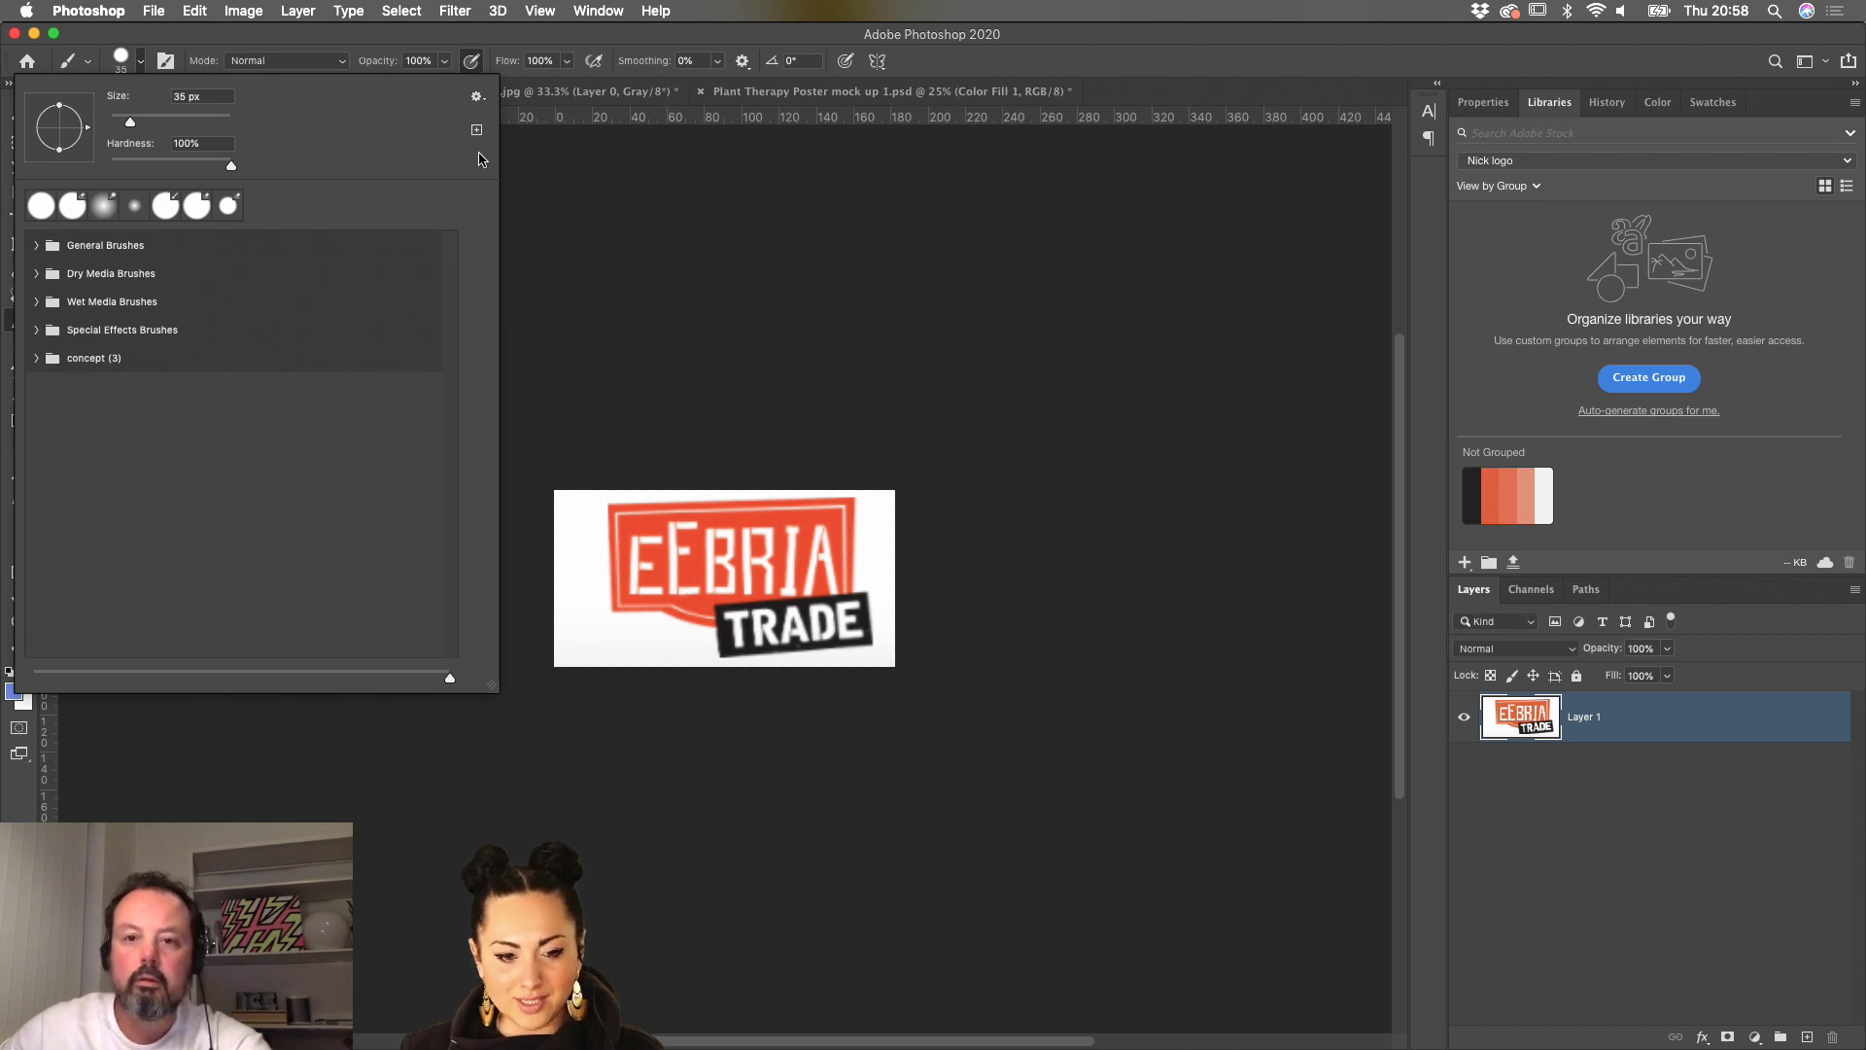
{"action": "left_click", "coordinate": [478, 98]}
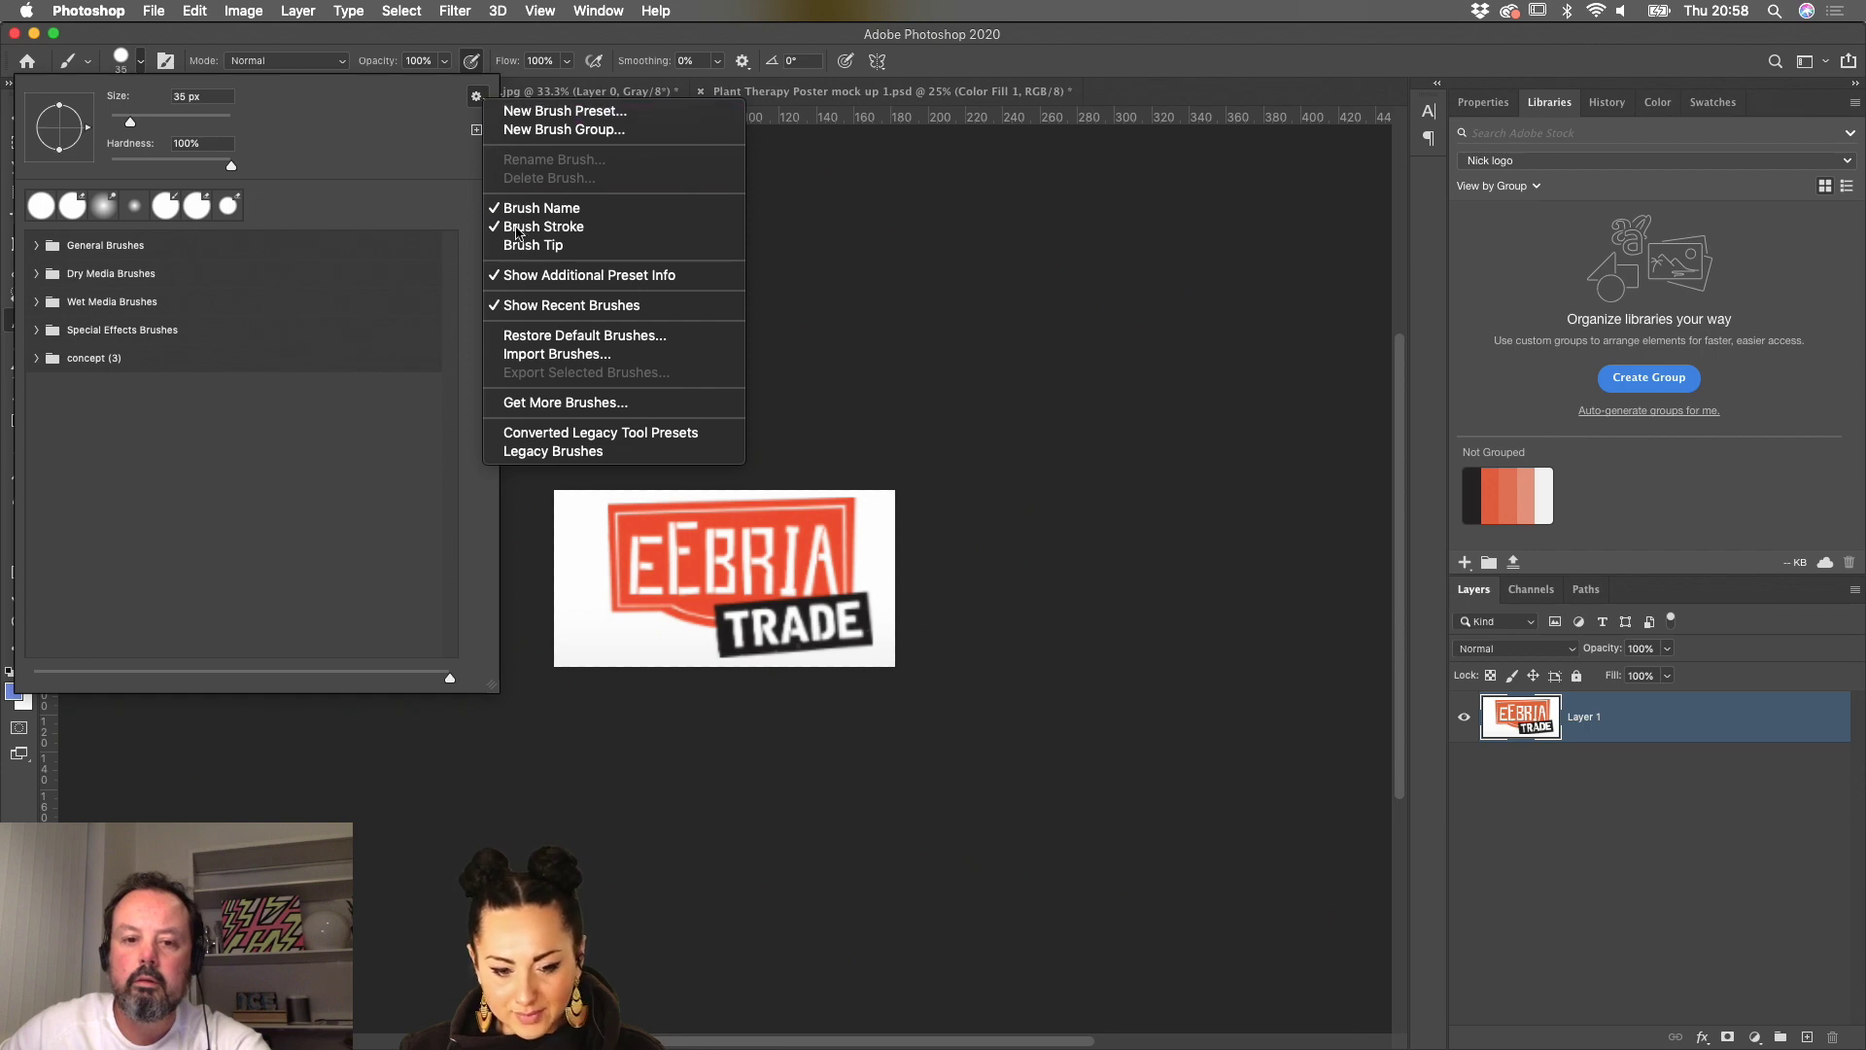
{"action": "left_click", "coordinate": [554, 402]}
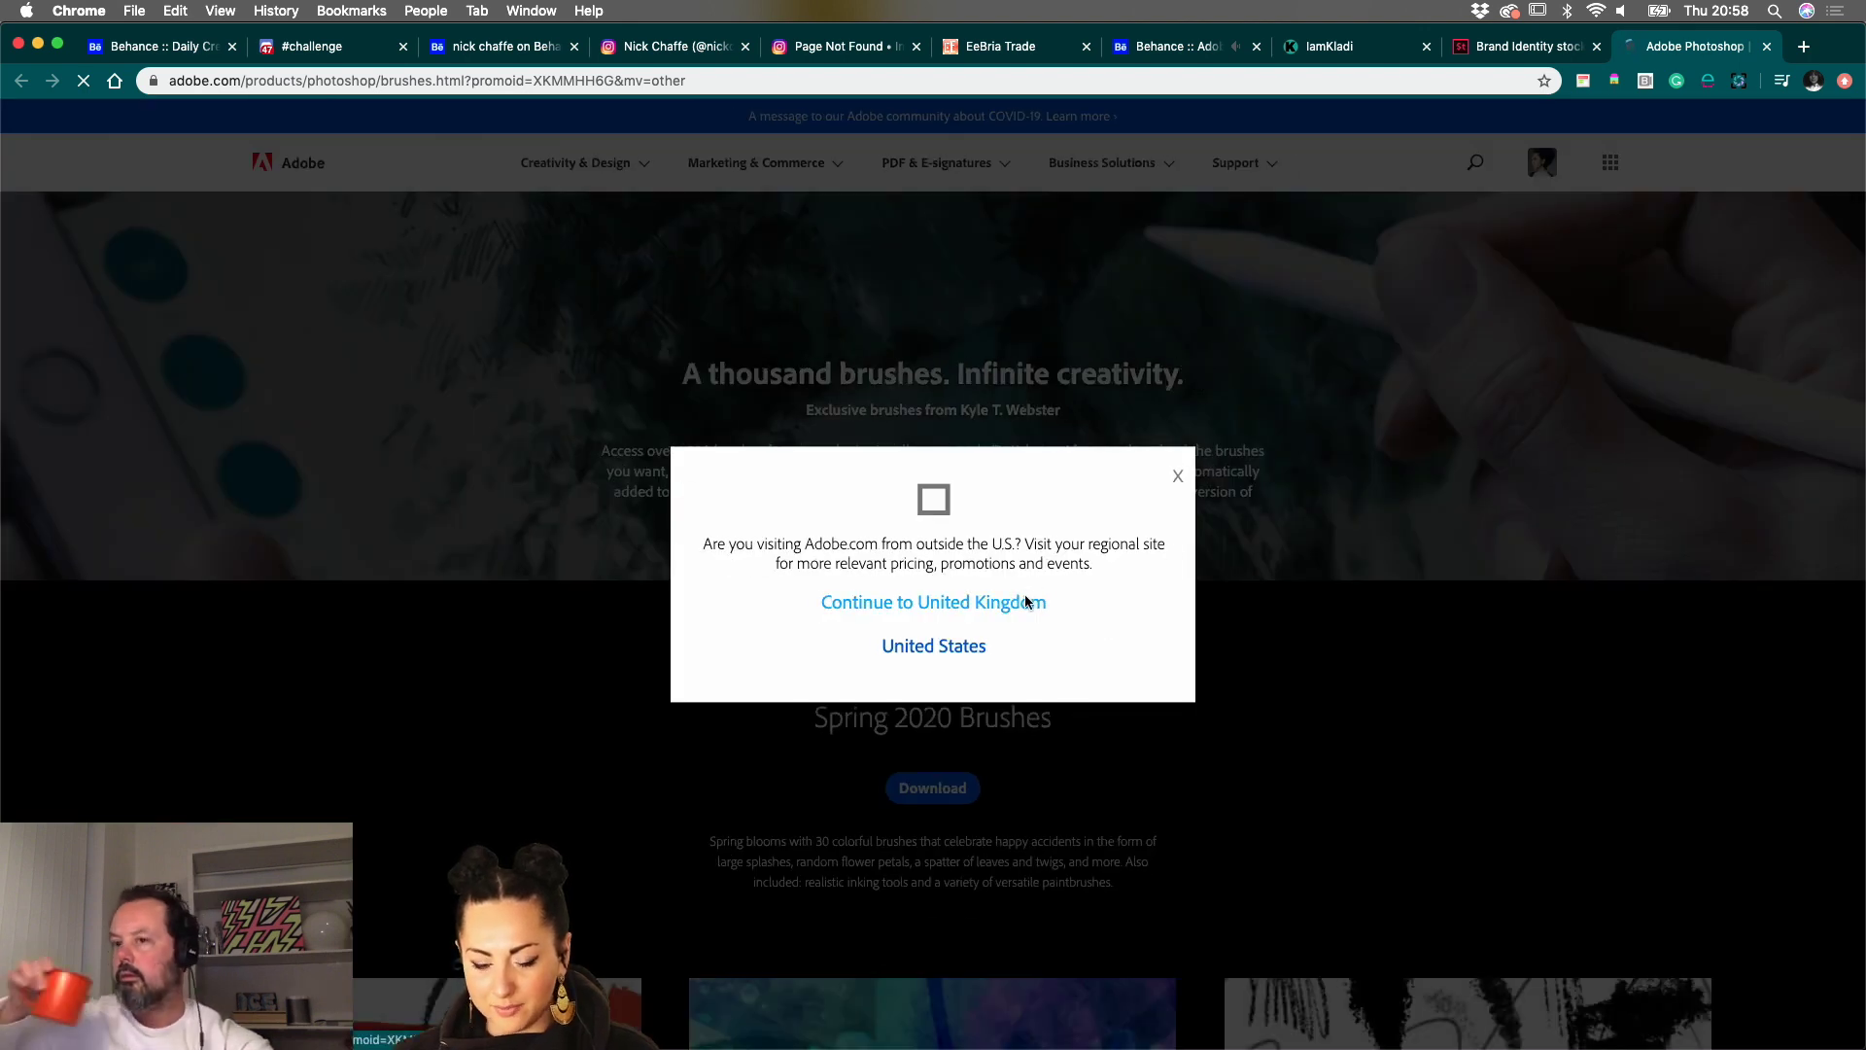
- Continue to the United Kingdom site and look through the downloadable Photoshop brush packs for a suitable texture set
{"action": "left_click", "coordinate": [1020, 605]}
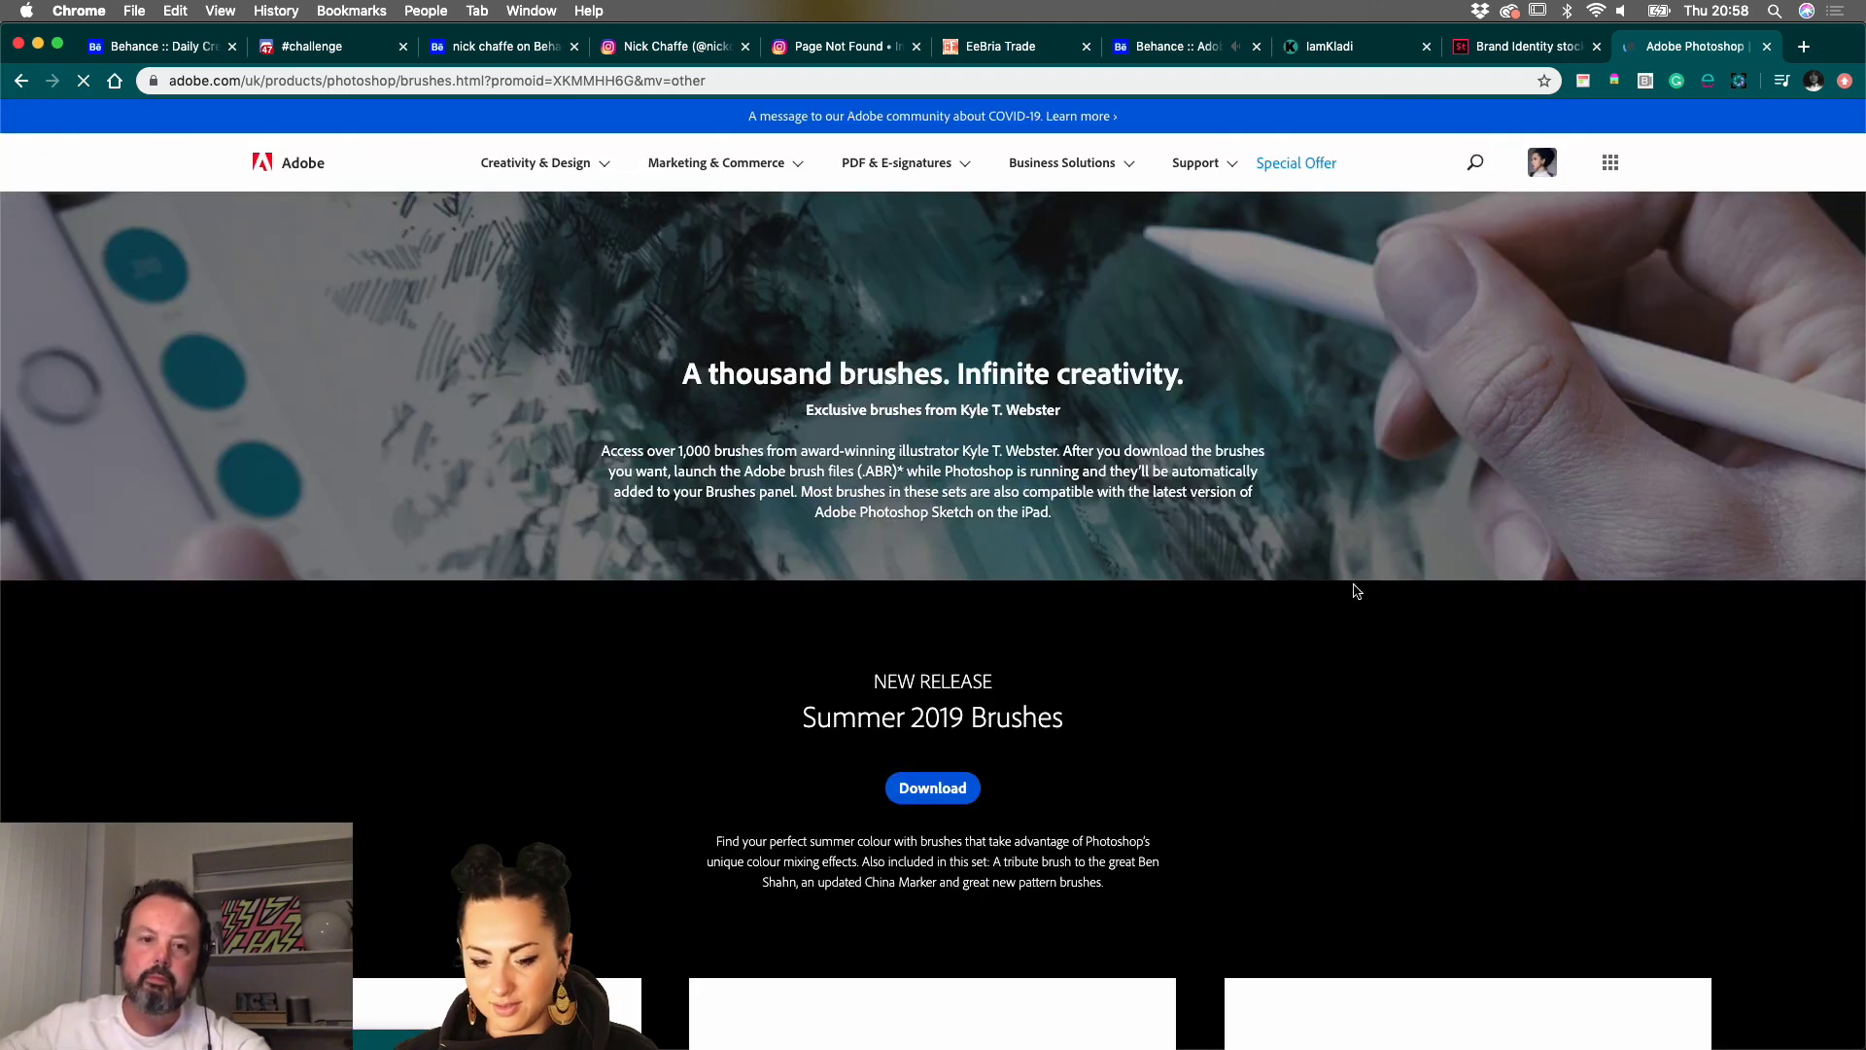
{"action": "scroll", "coordinate": [1296, 702], "scroll_direction": "down", "scroll_amount": 2}
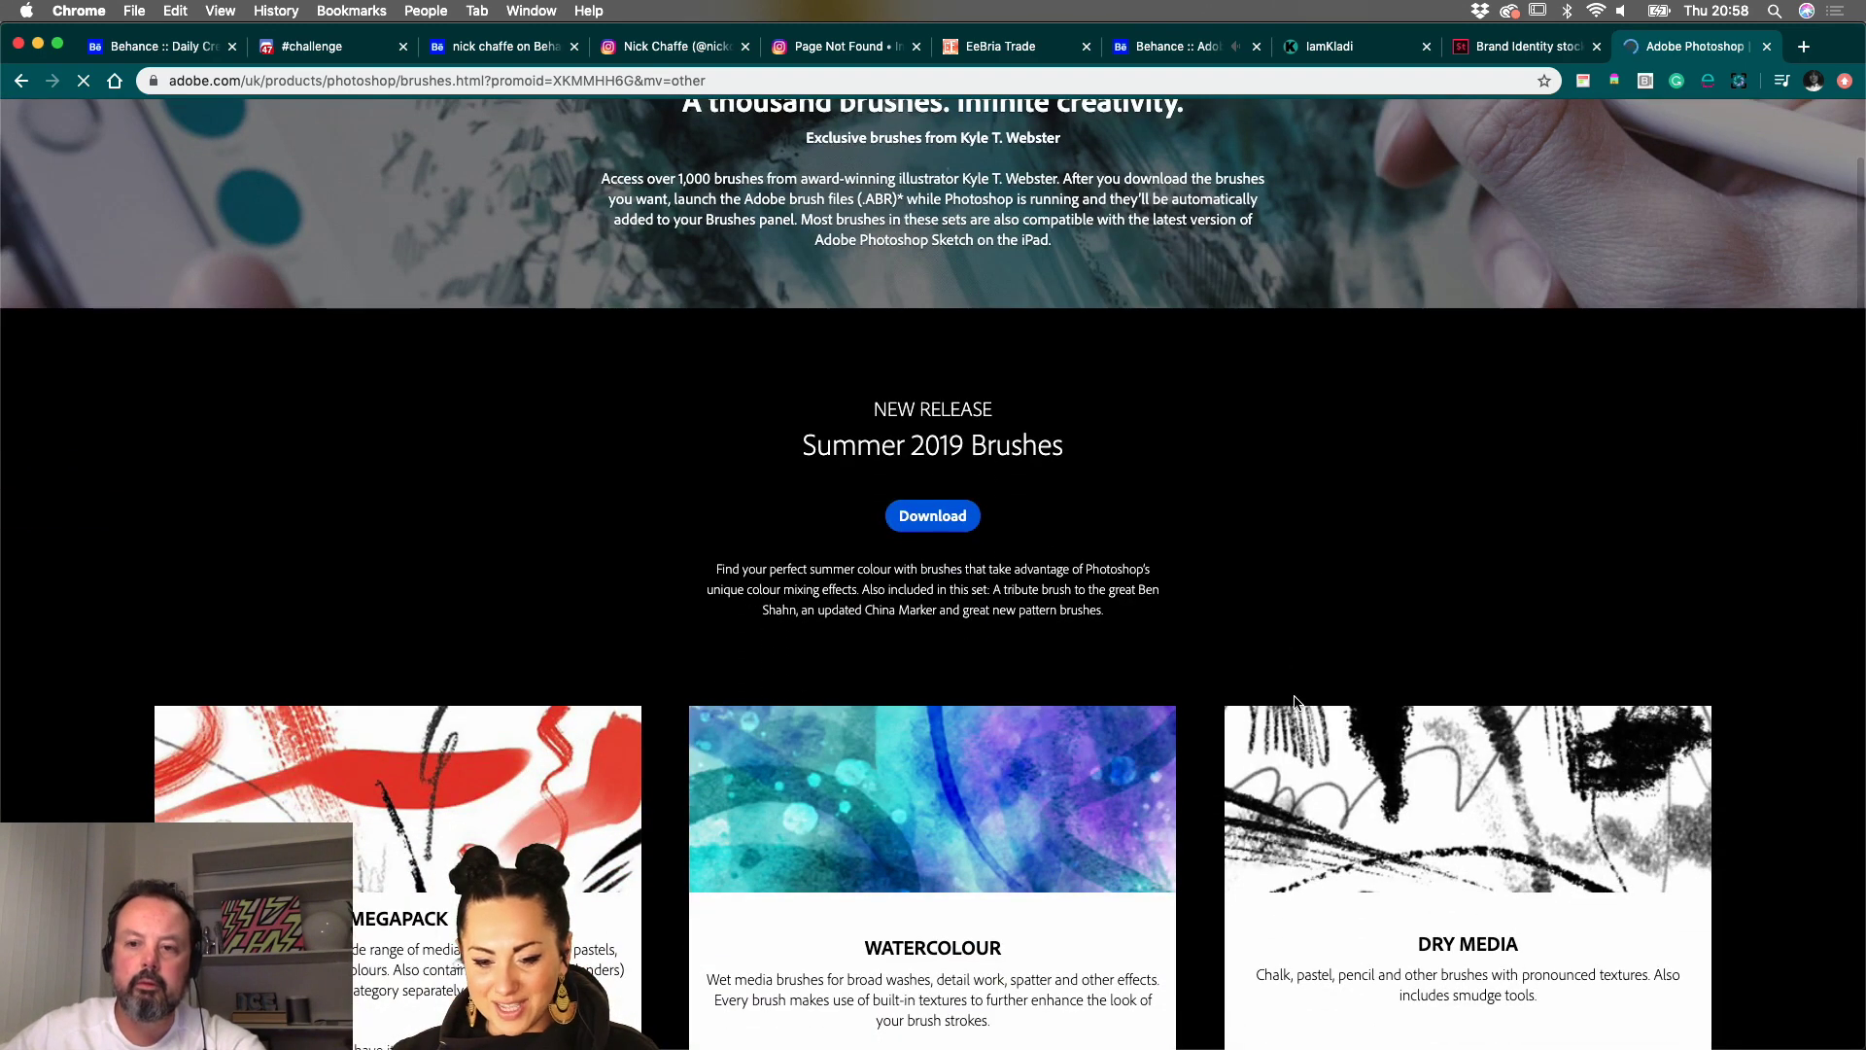
{"action": "scroll", "coordinate": [1296, 701], "scroll_direction": "down", "scroll_amount": 3}
{"action": "scroll", "coordinate": [1296, 702], "scroll_direction": "down", "scroll_amount": 4}
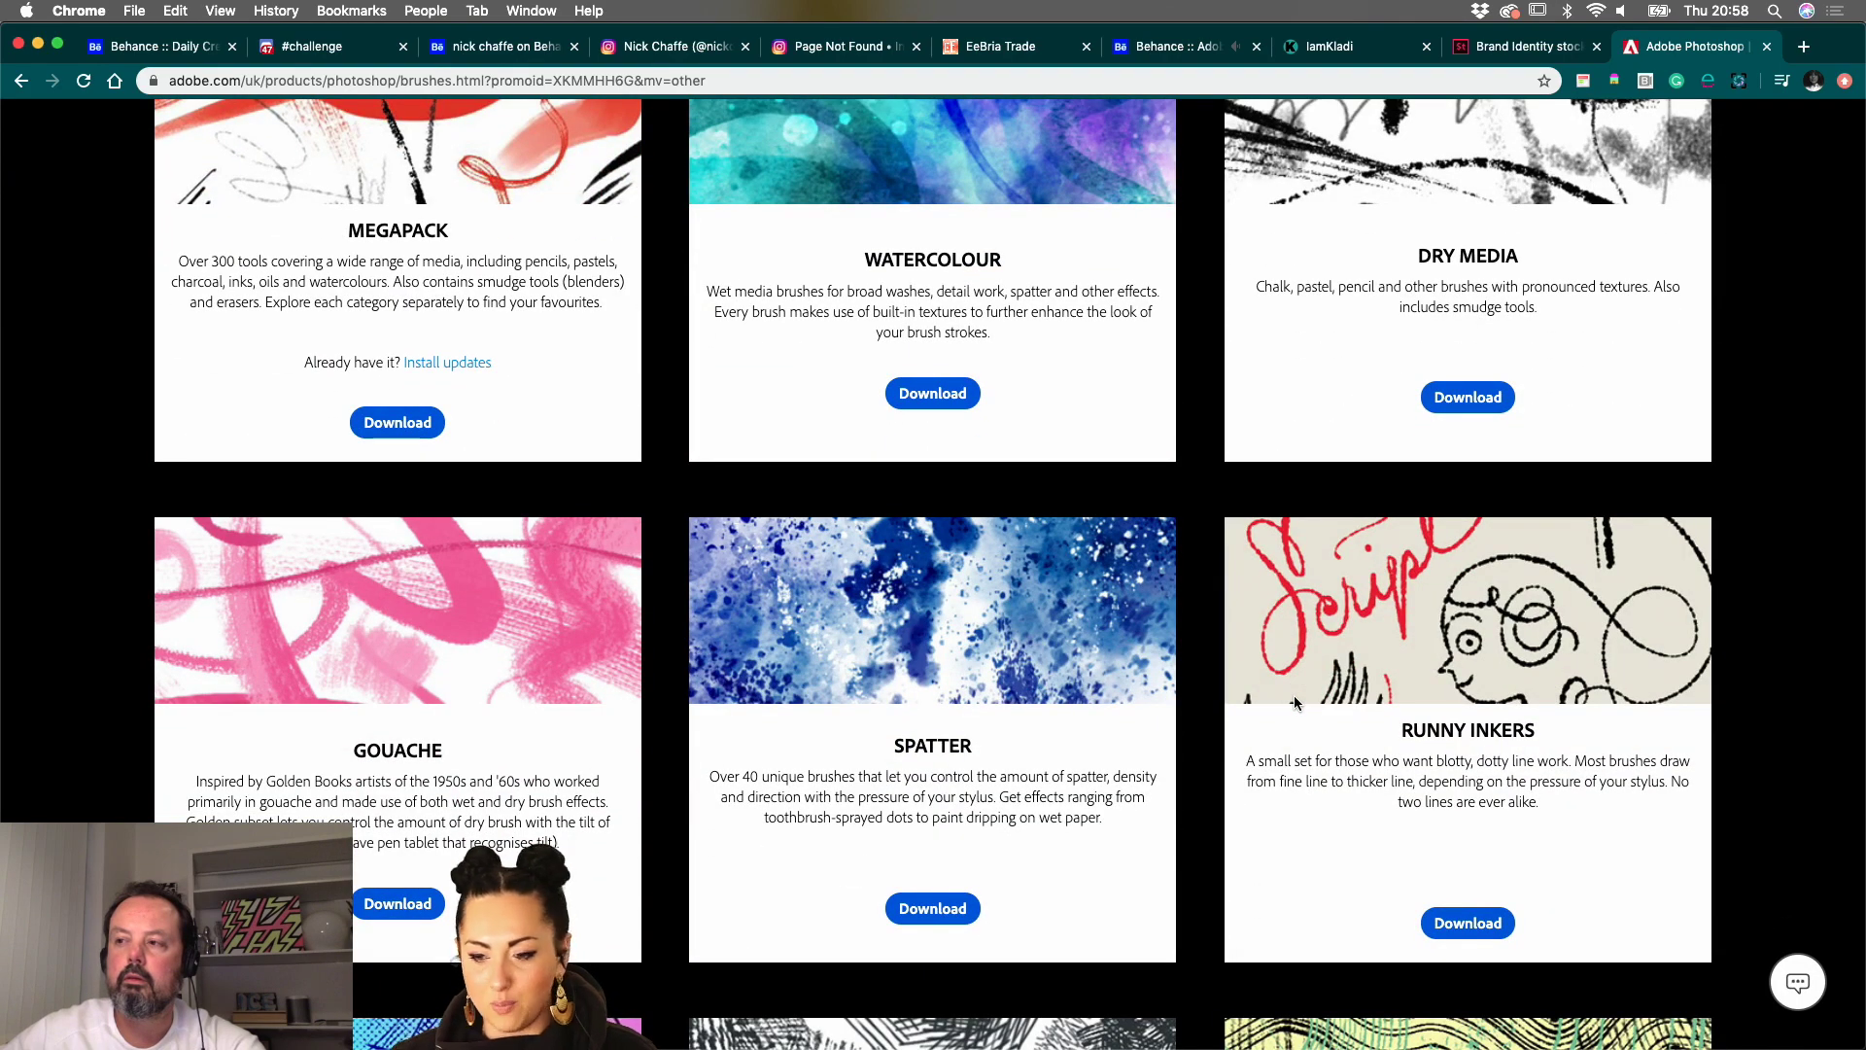
{"action": "scroll", "coordinate": [1293, 695], "scroll_direction": "down", "scroll_amount": 1}
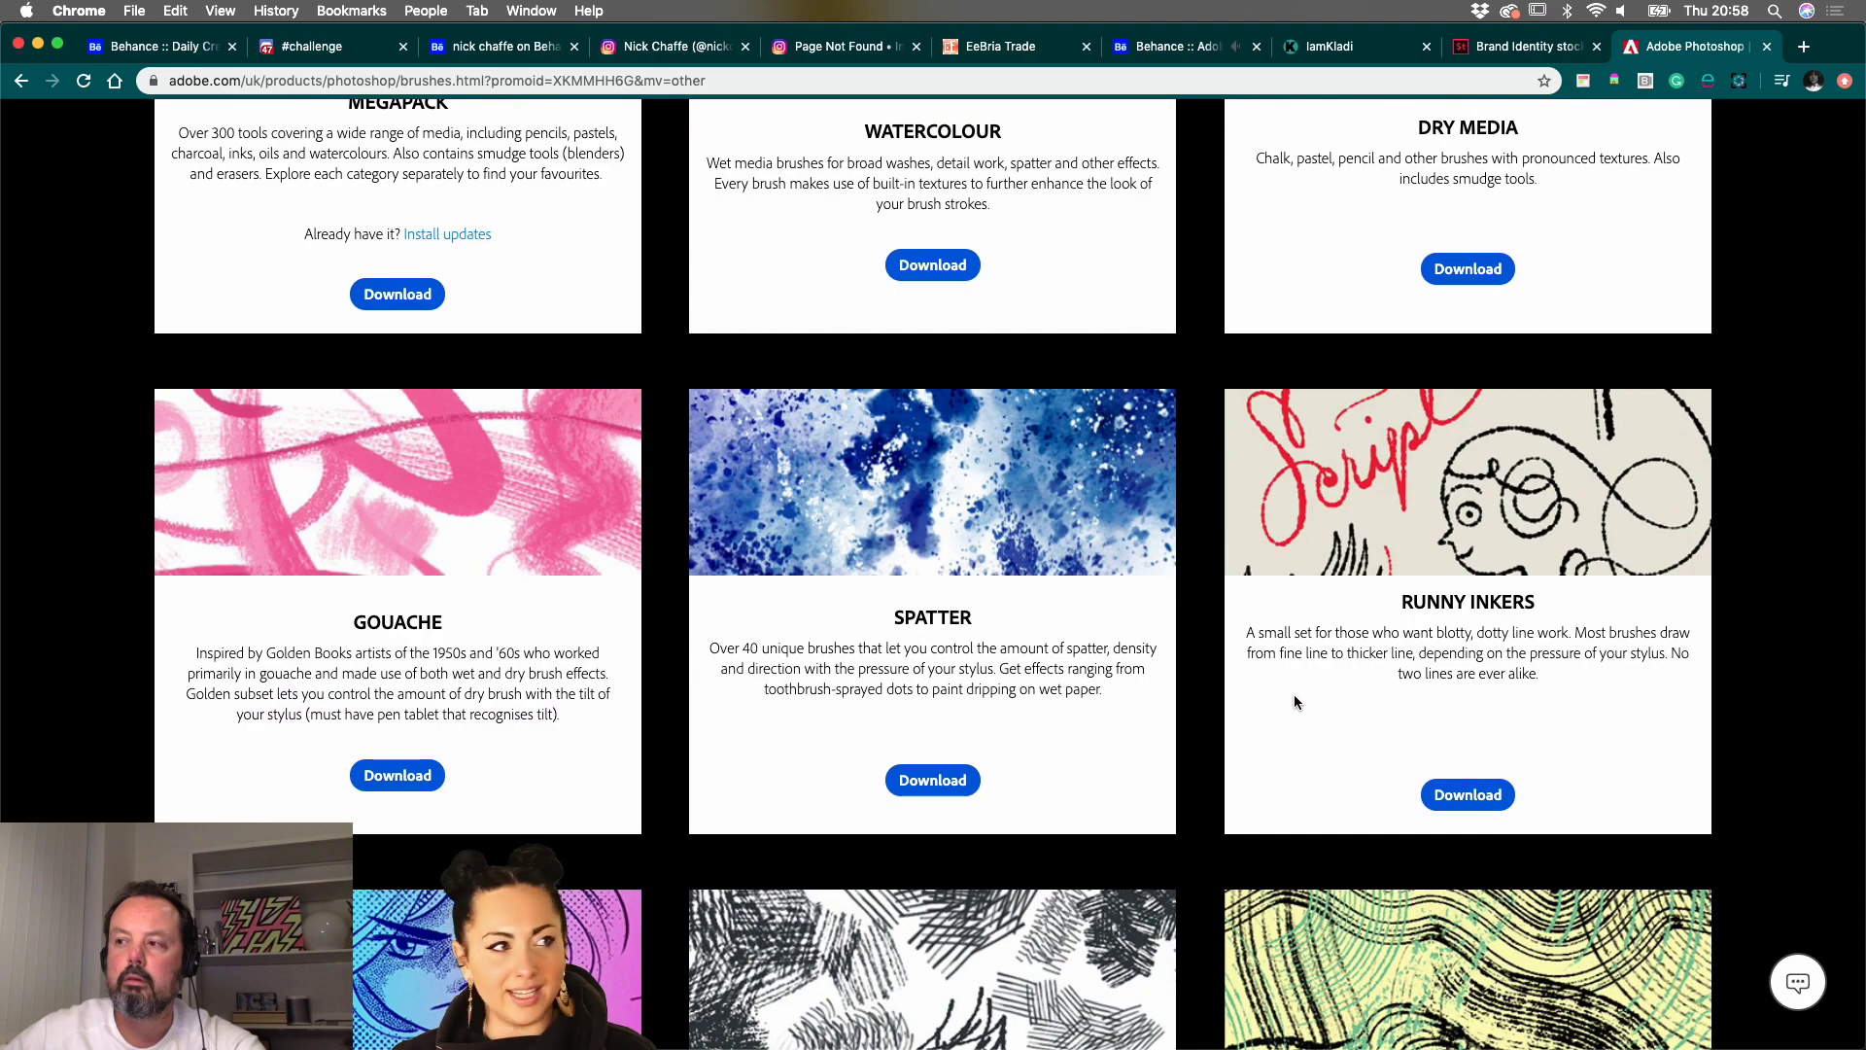
- Look through the remaining downloadable brush packs and read the page's introduction on installing them
{"action": "scroll", "coordinate": [1294, 700], "scroll_direction": "down", "scroll_amount": 3}
{"action": "scroll", "coordinate": [1294, 700], "scroll_direction": "down", "scroll_amount": 10}
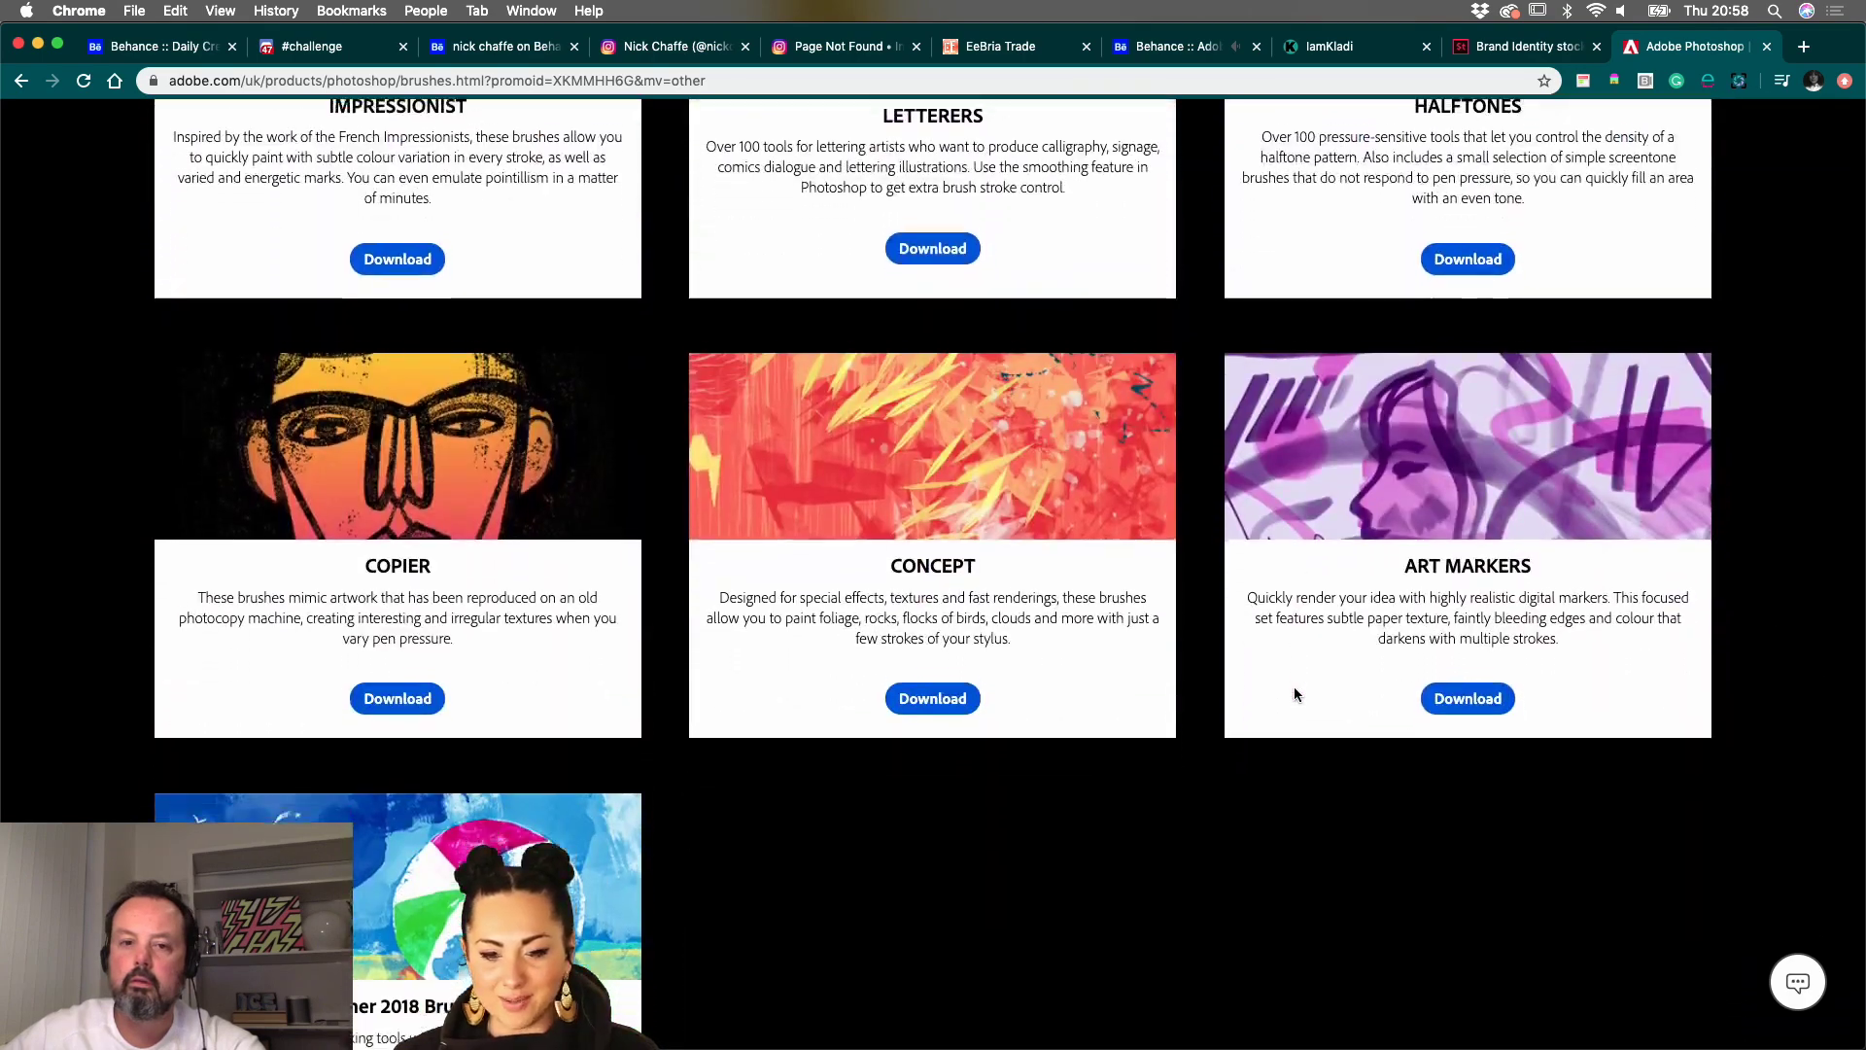
{"action": "scroll", "coordinate": [1296, 696], "scroll_direction": "up", "scroll_amount": 1}
{"action": "scroll", "coordinate": [1305, 317], "scroll_direction": "down", "scroll_amount": 1}
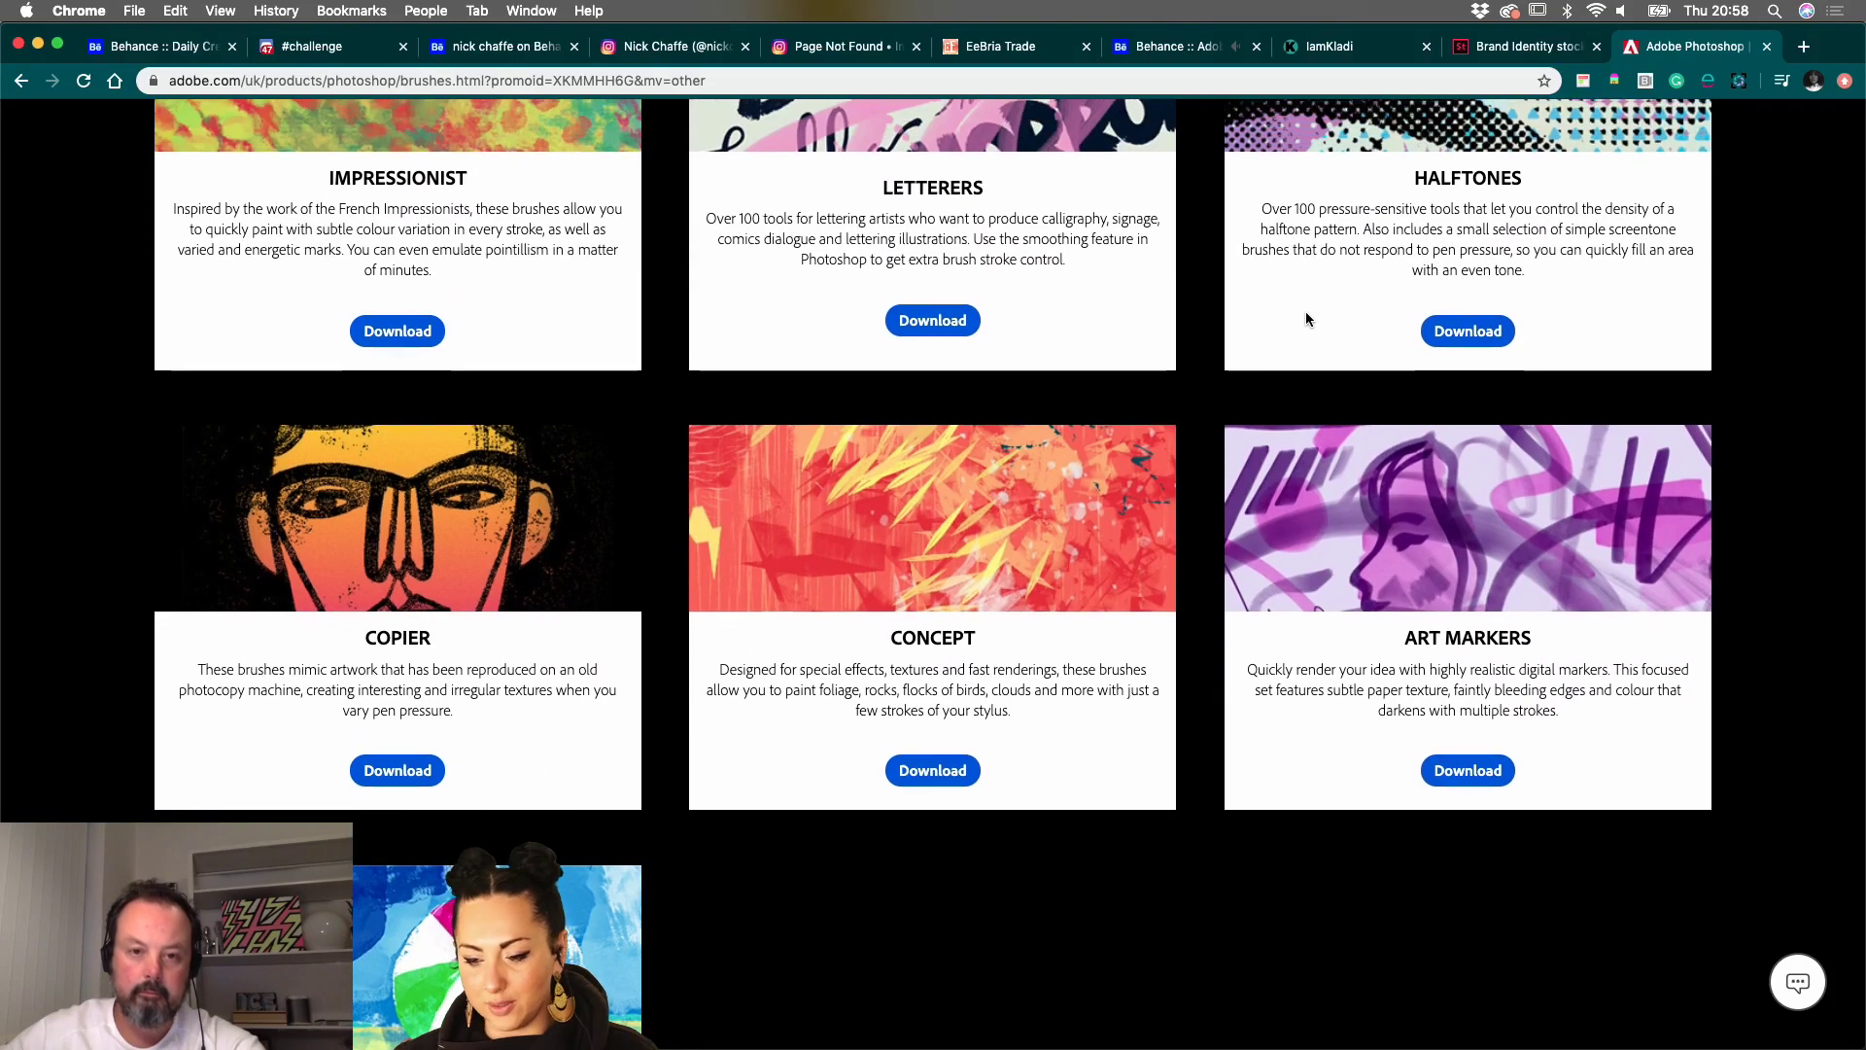
{"action": "scroll", "coordinate": [1307, 318], "scroll_direction": "up", "scroll_amount": 18}
{"action": "scroll", "coordinate": [1308, 318], "scroll_direction": "up", "scroll_amount": 1}
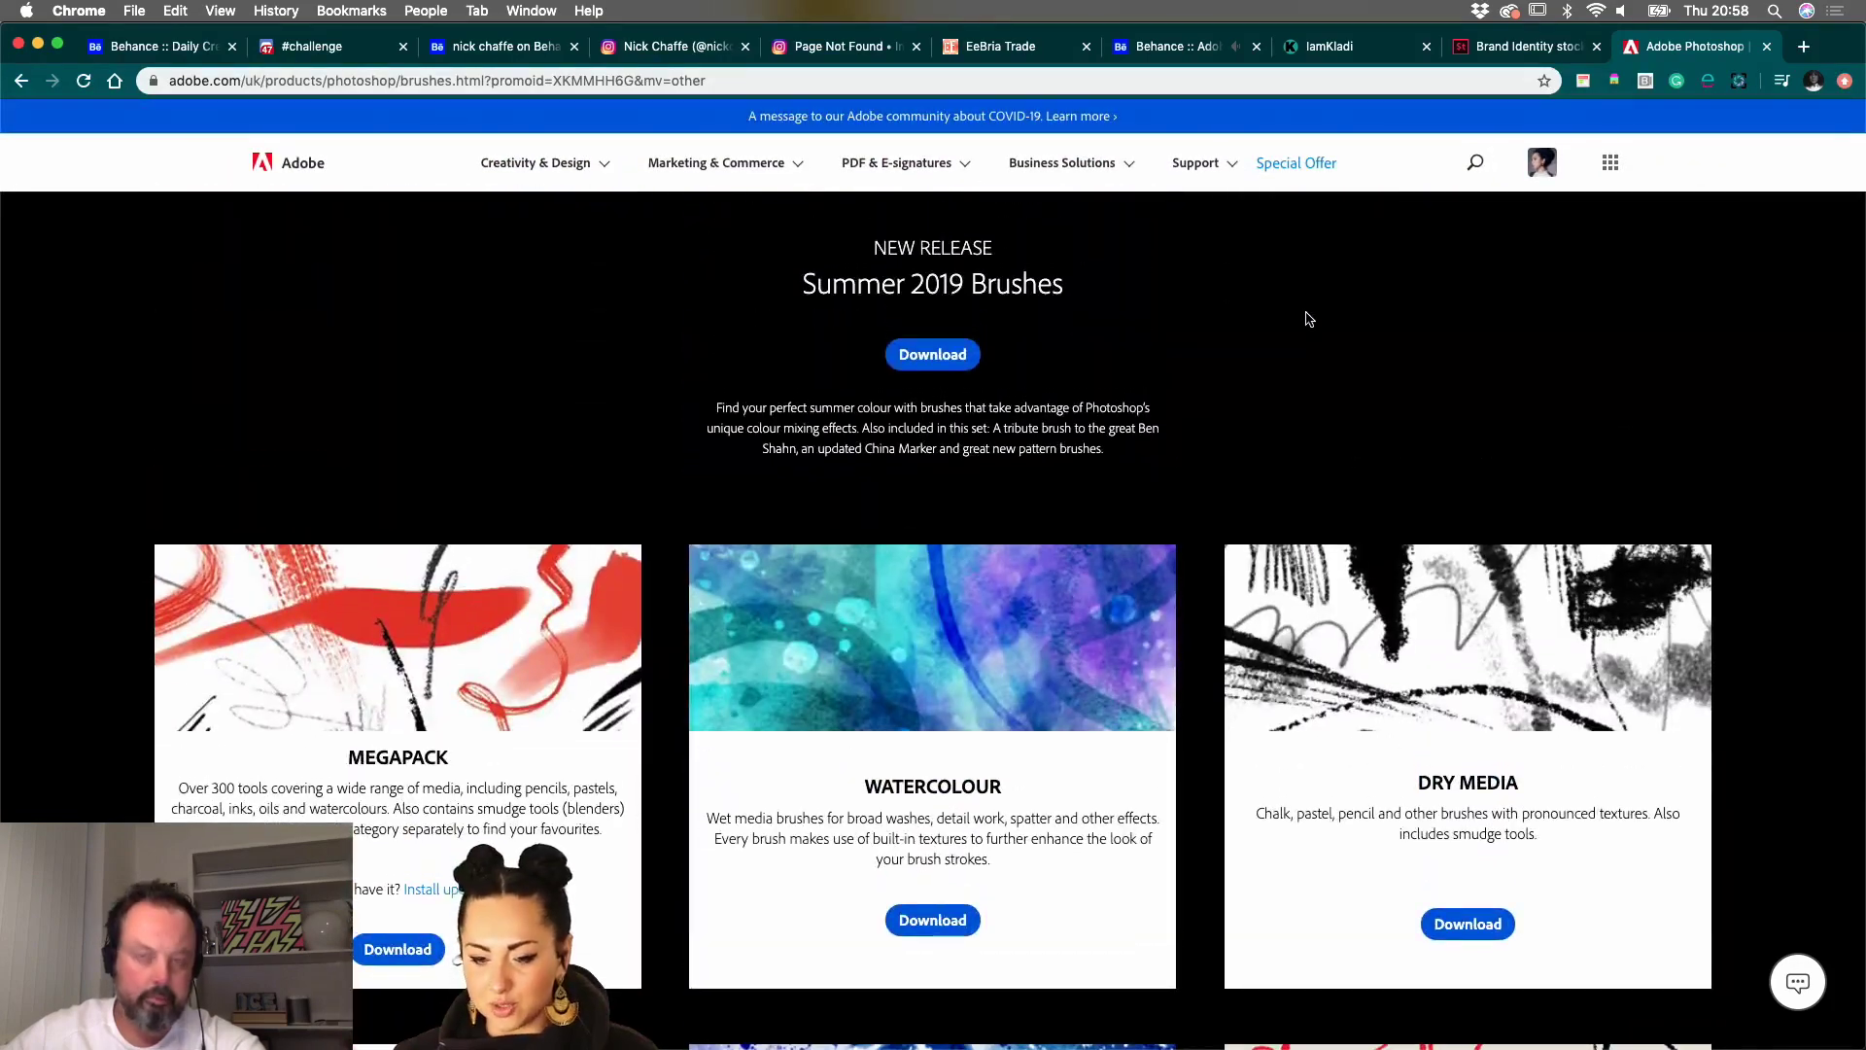
{"action": "scroll", "coordinate": [1308, 317], "scroll_direction": "up", "scroll_amount": 4}
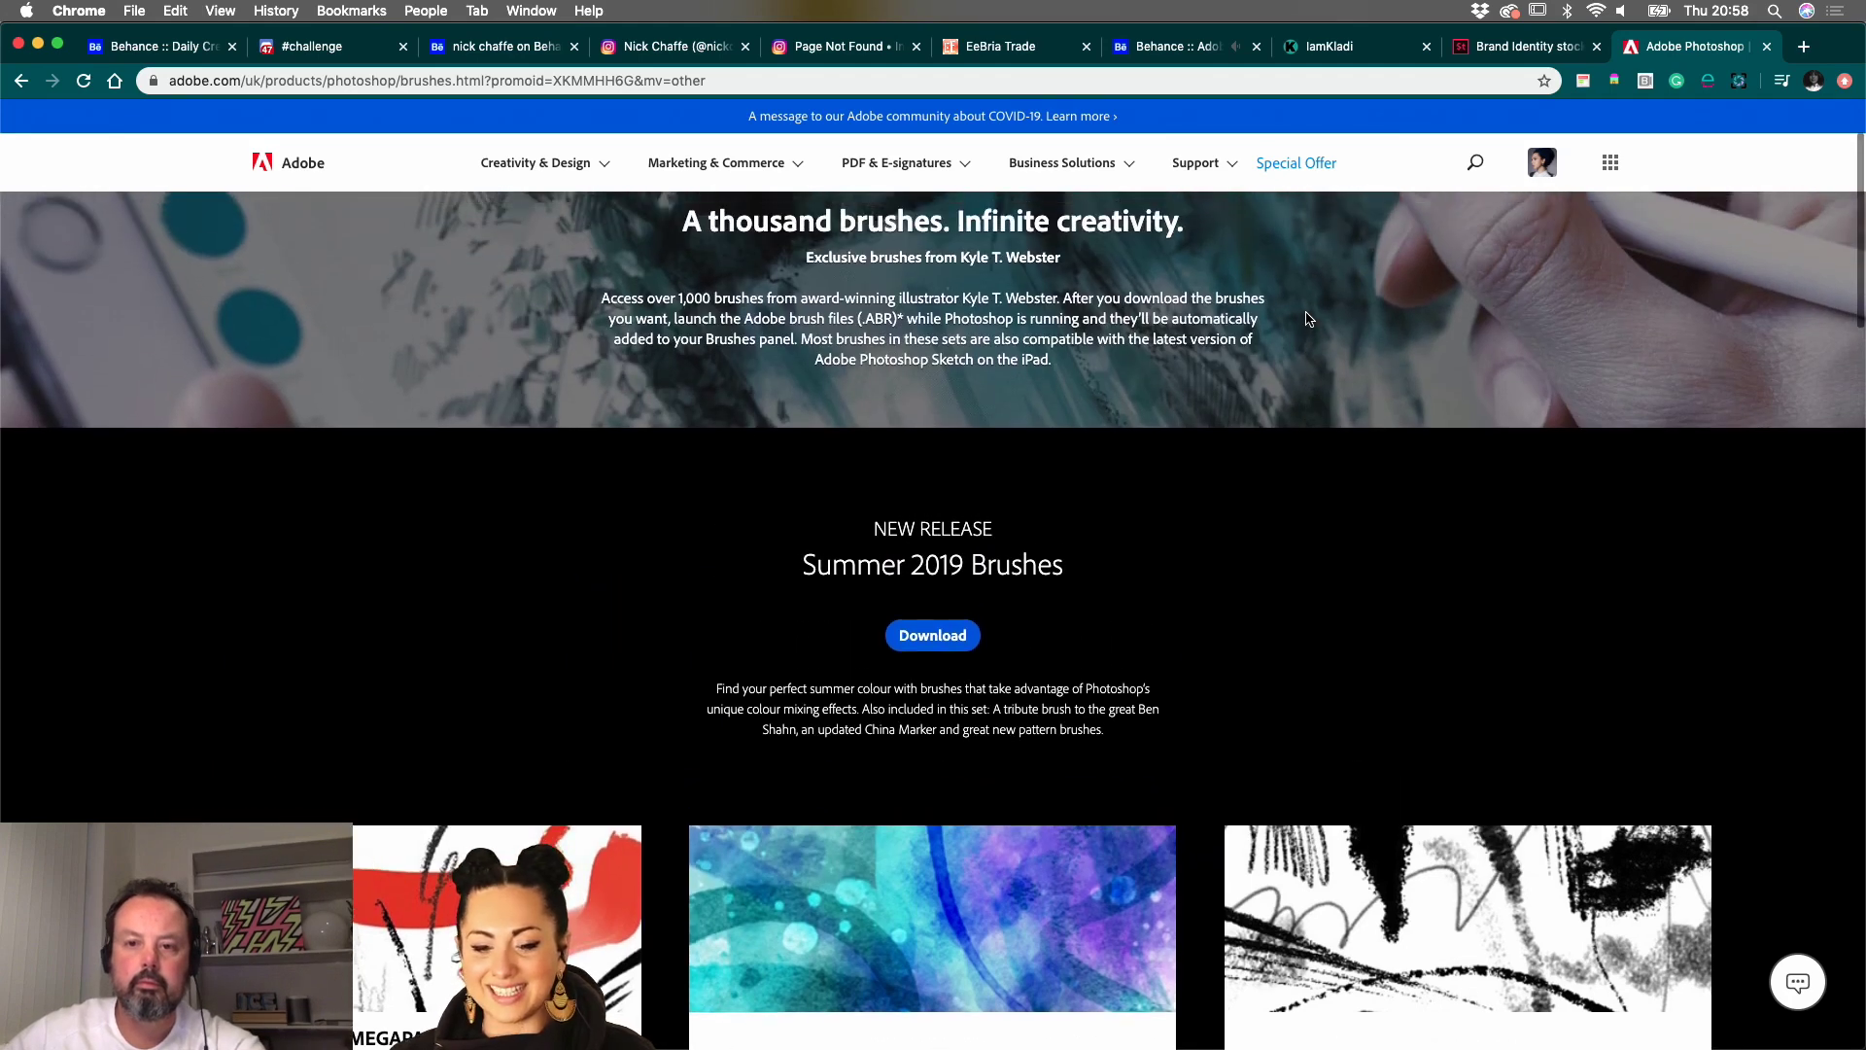
{"action": "scroll", "coordinate": [1308, 318], "scroll_direction": "up", "scroll_amount": 1}
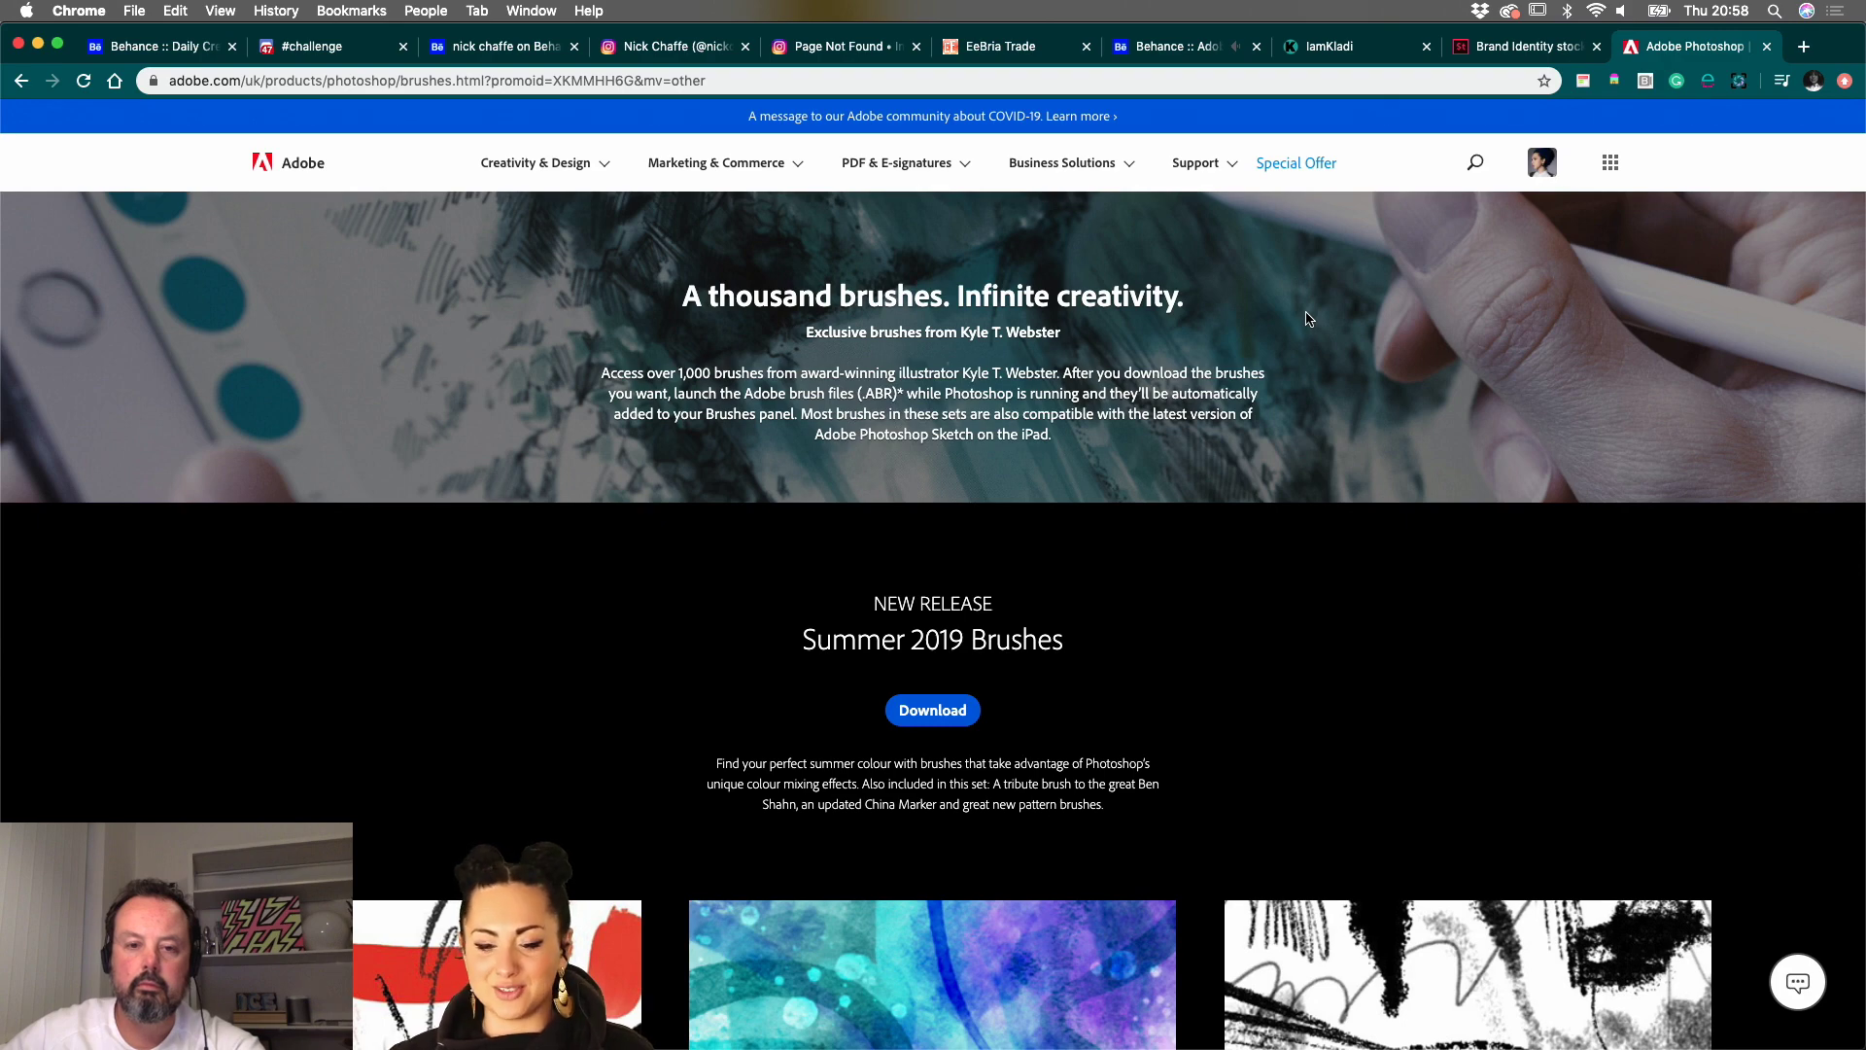
{"action": "scroll", "coordinate": [1210, 392], "scroll_direction": "down", "scroll_amount": 8}
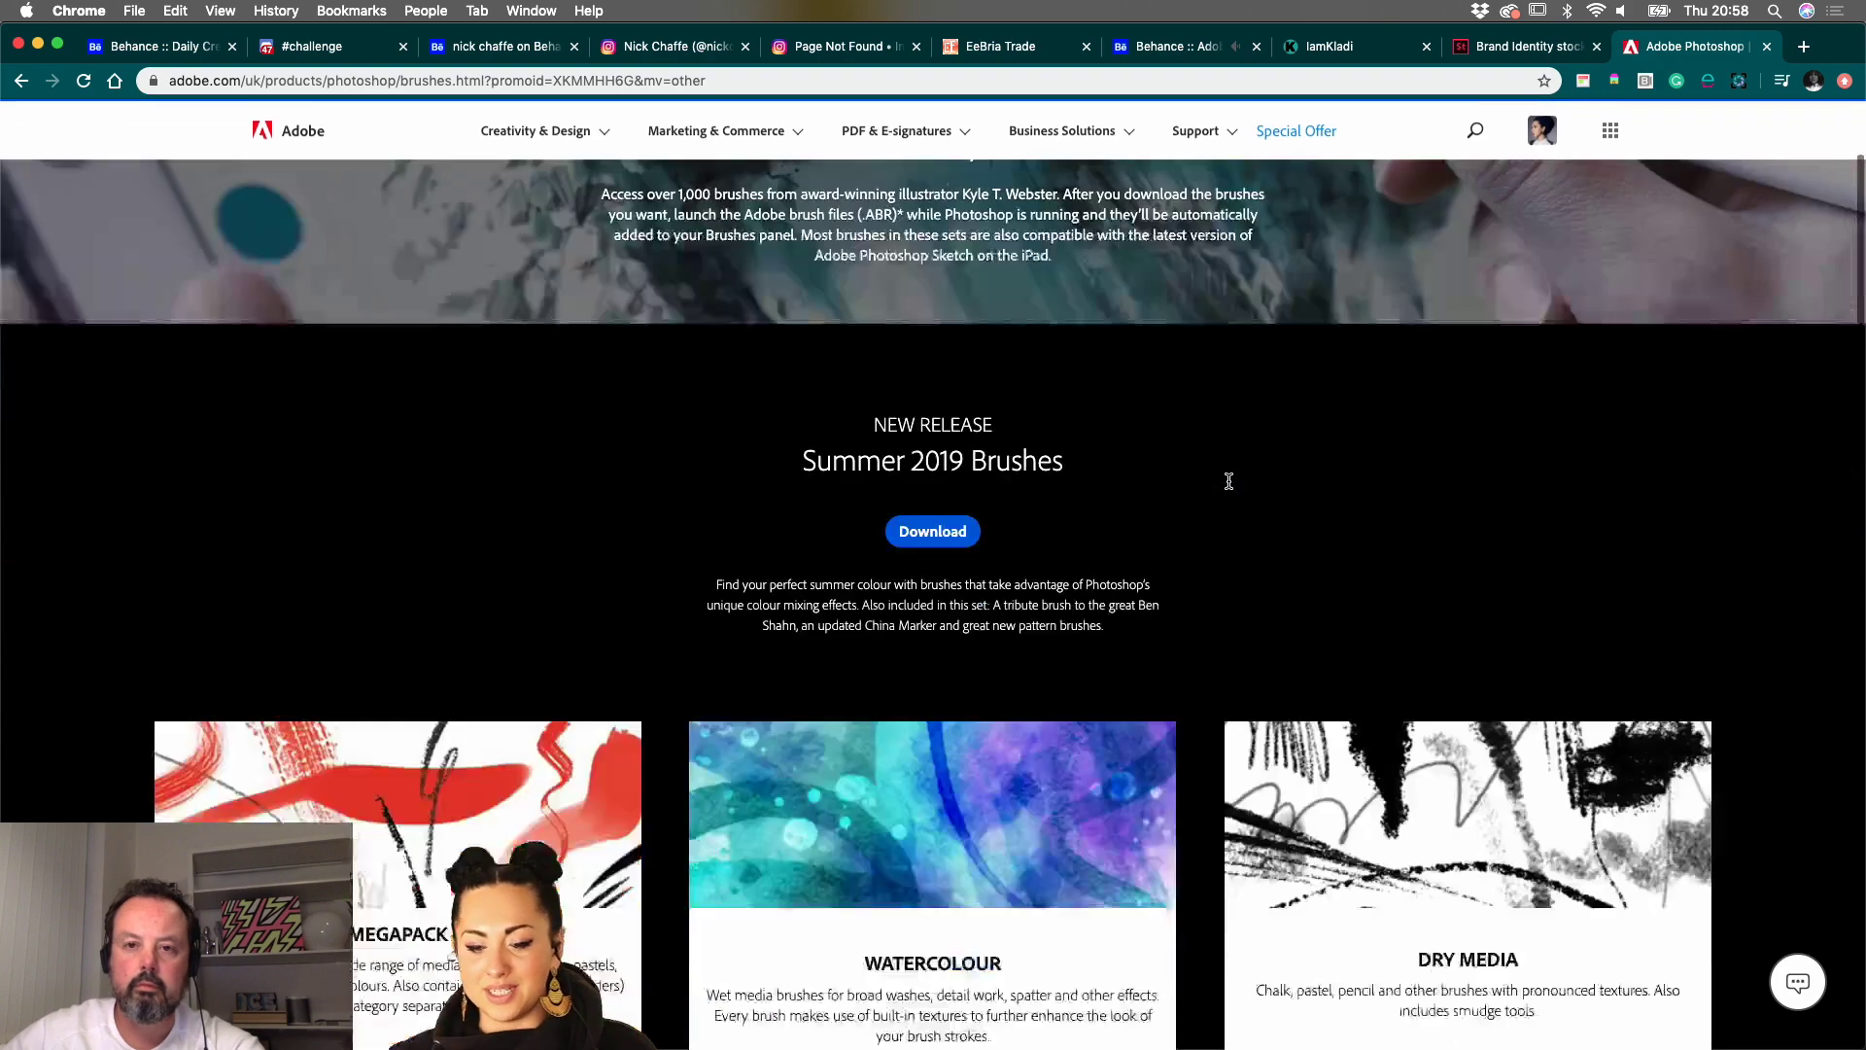
{"action": "scroll", "coordinate": [1229, 483], "scroll_direction": "up", "scroll_amount": 10}
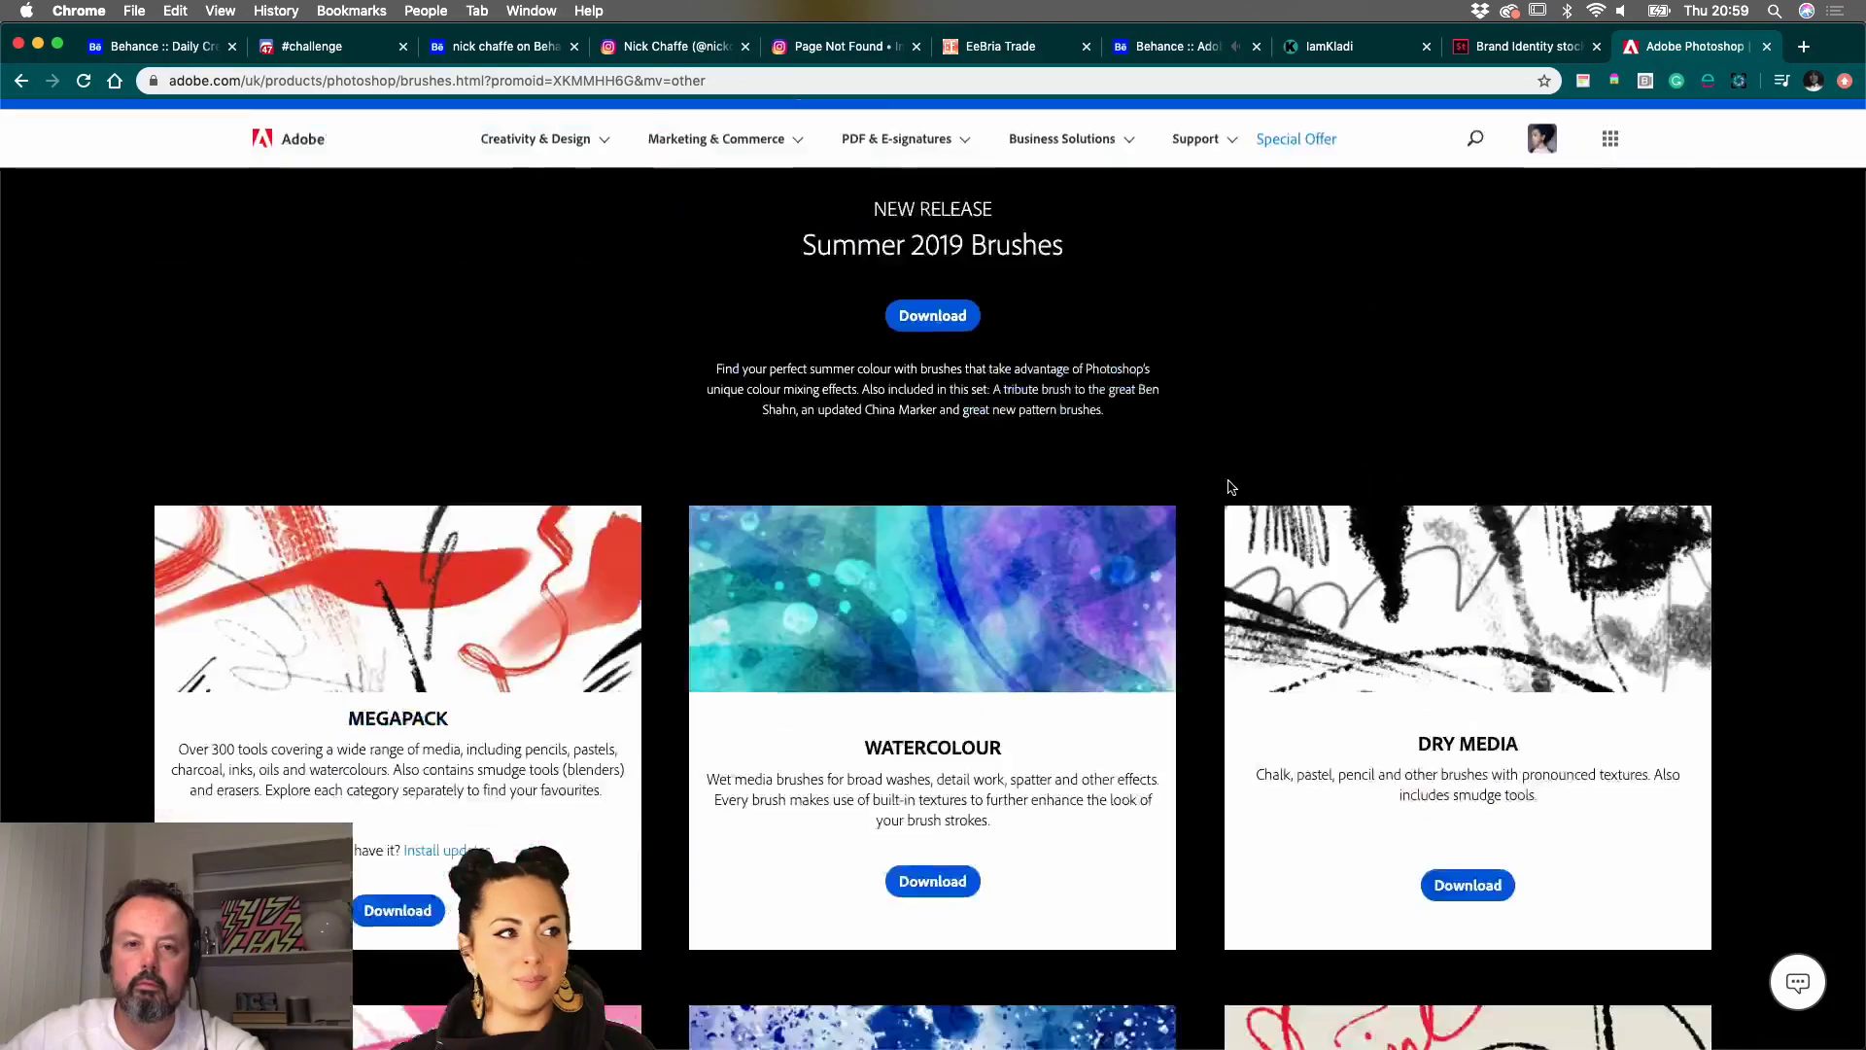
- Download the Watercolour brush pack from Adobe's Photoshop brushes page
{"action": "mouse_move", "coordinate": [1037, 1046]}
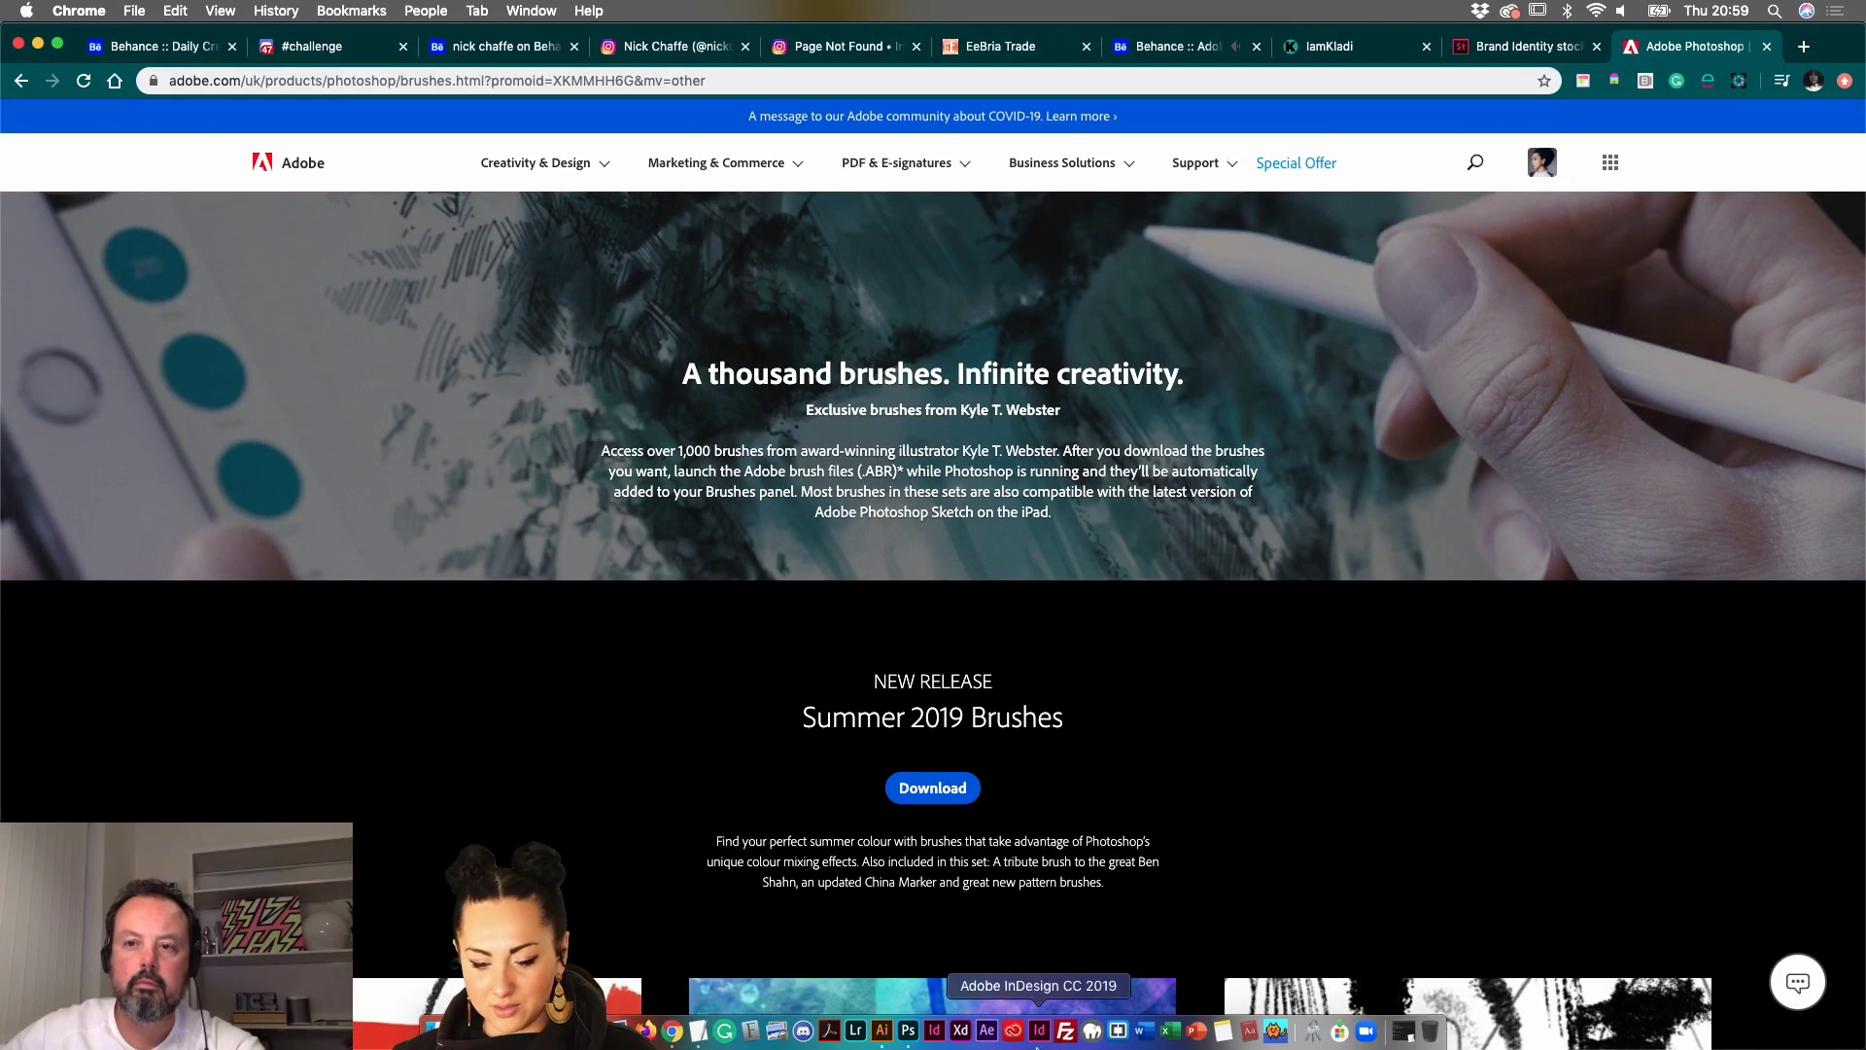
{"action": "scroll", "coordinate": [972, 777], "scroll_direction": "down", "scroll_amount": 8}
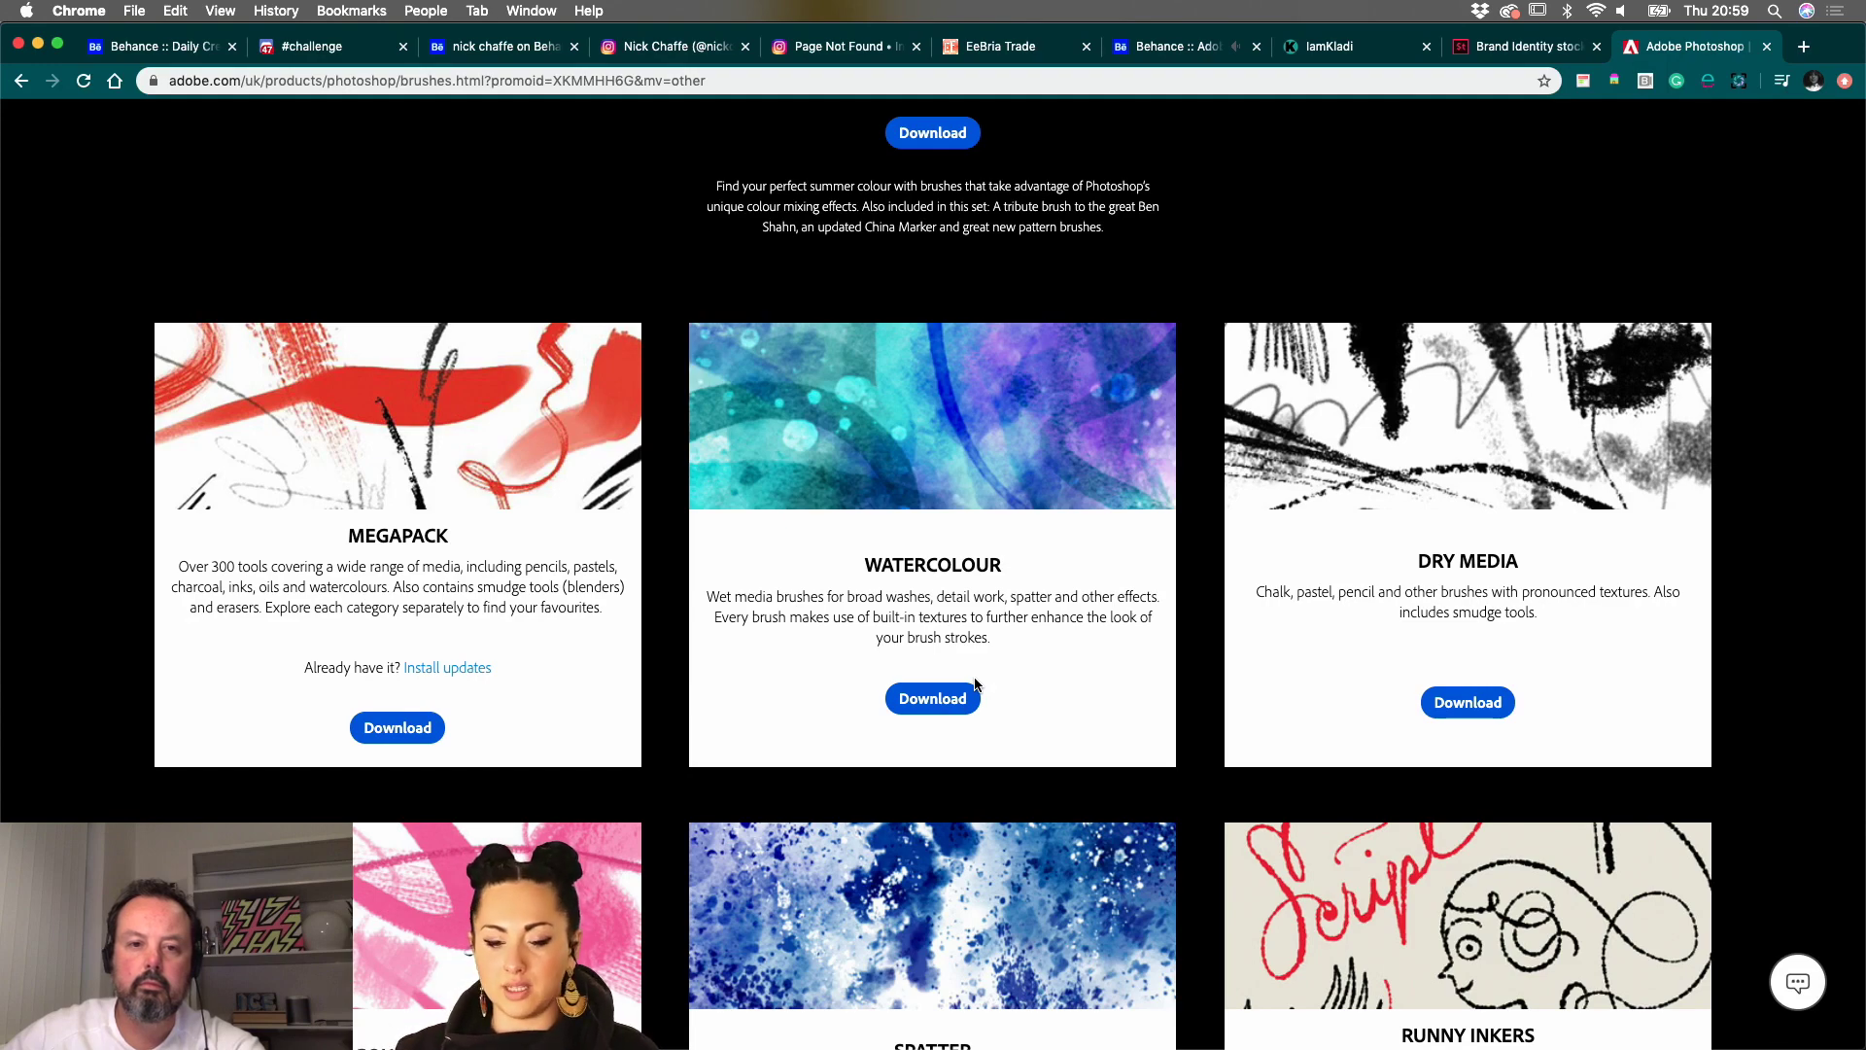
{"action": "left_click", "coordinate": [939, 701]}
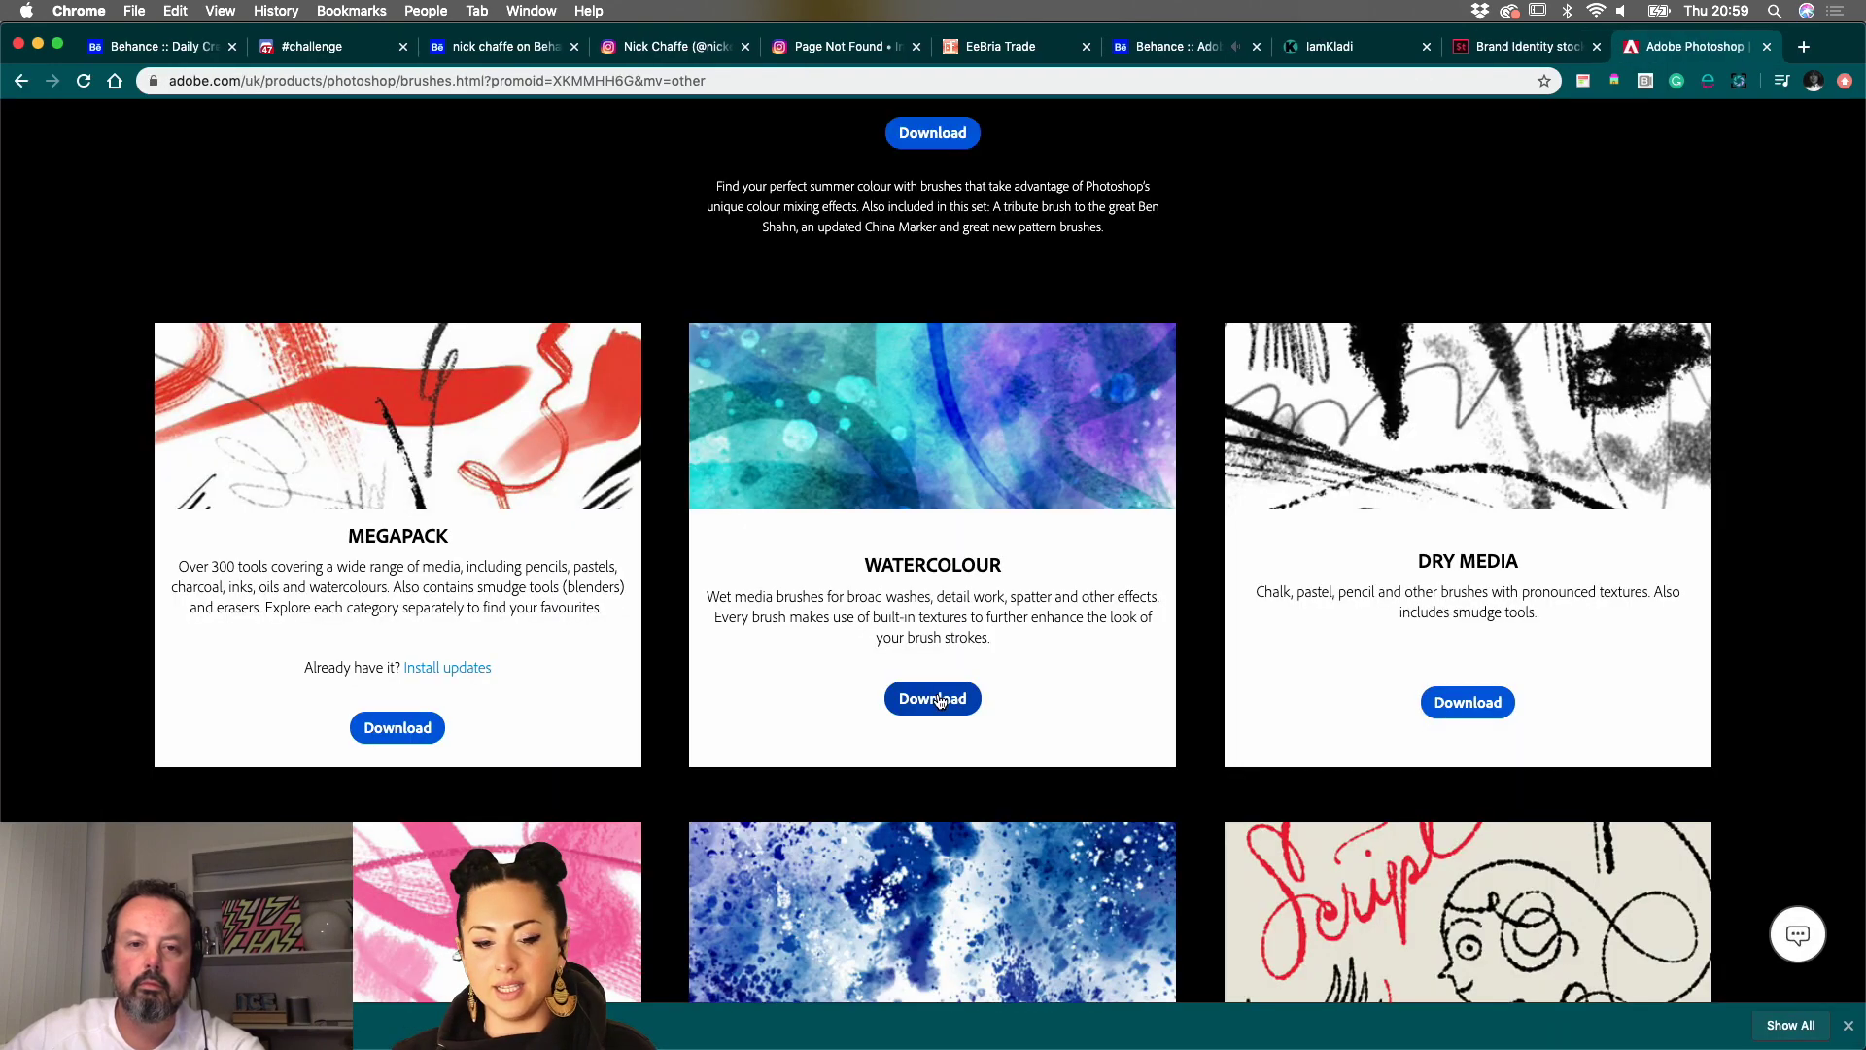
- Switch to Photoshop and open the brush preset list with its options in the EeBria Trade logo screenshot document
{"action": "mouse_move", "coordinate": [933, 1045]}
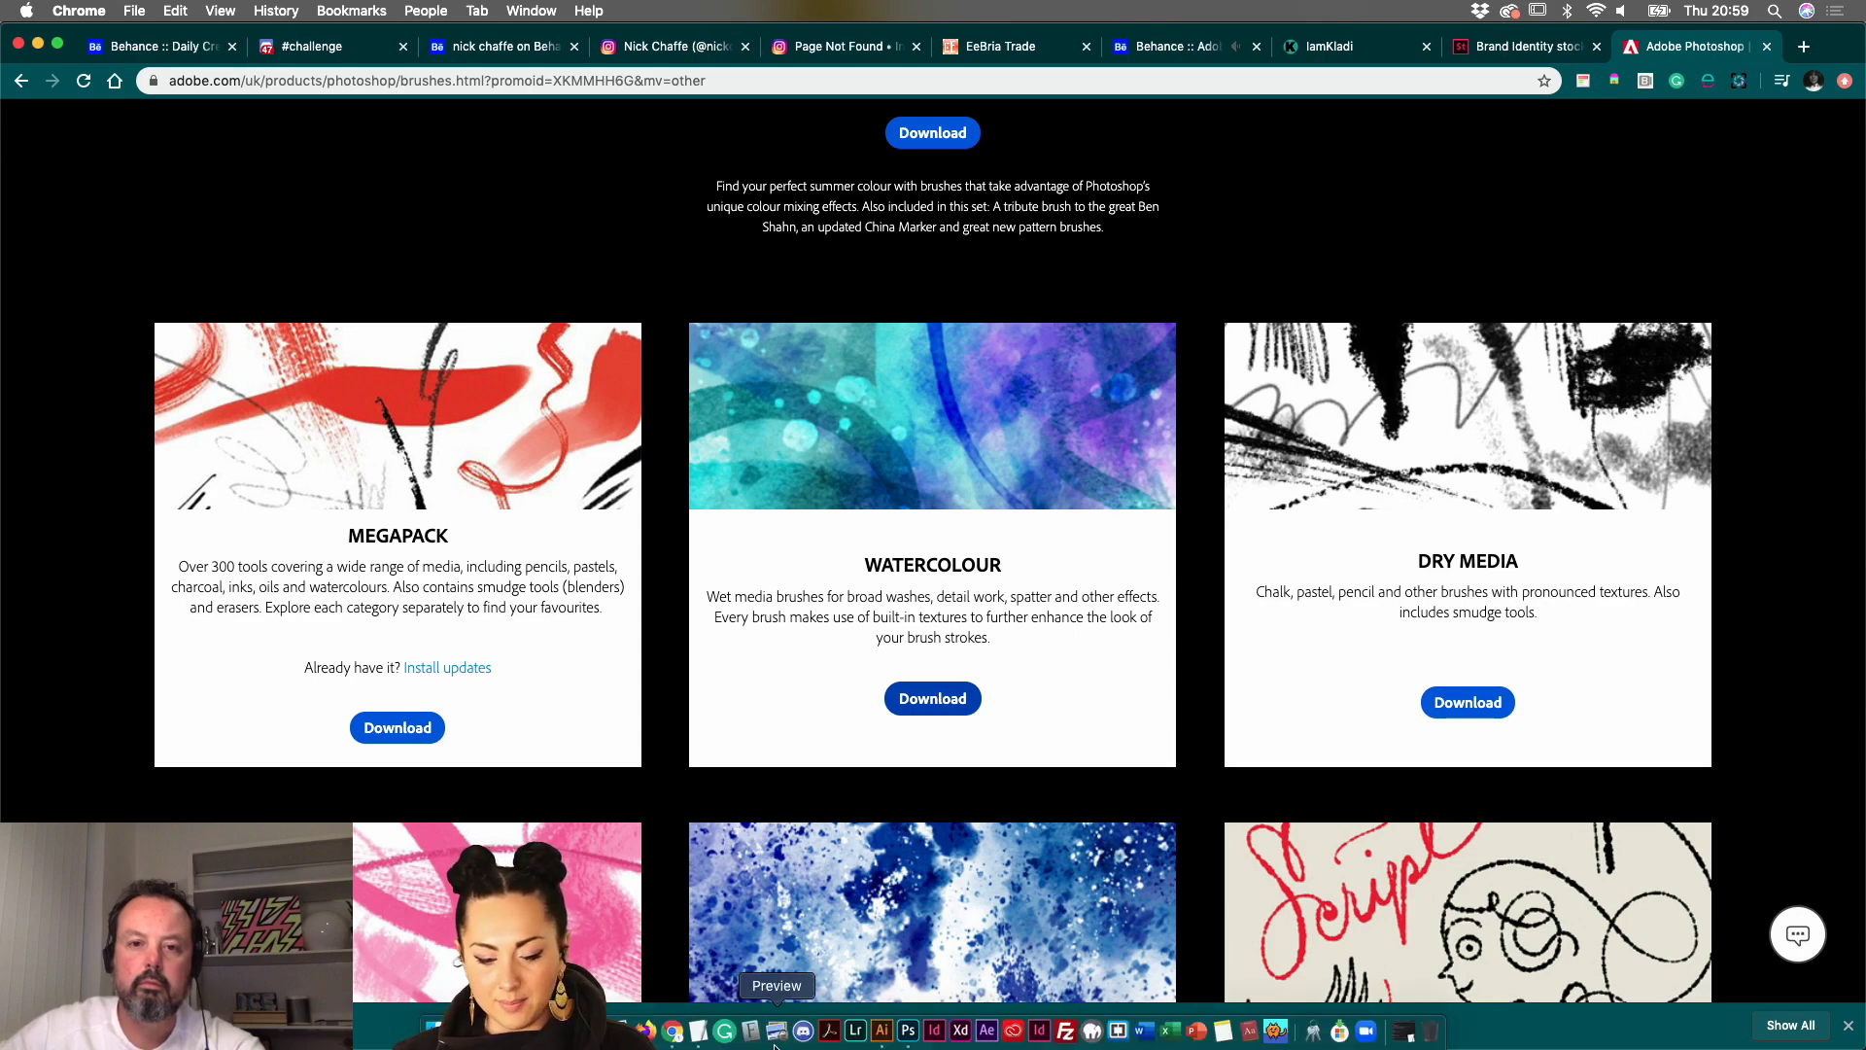
{"action": "left_click", "coordinate": [907, 1032]}
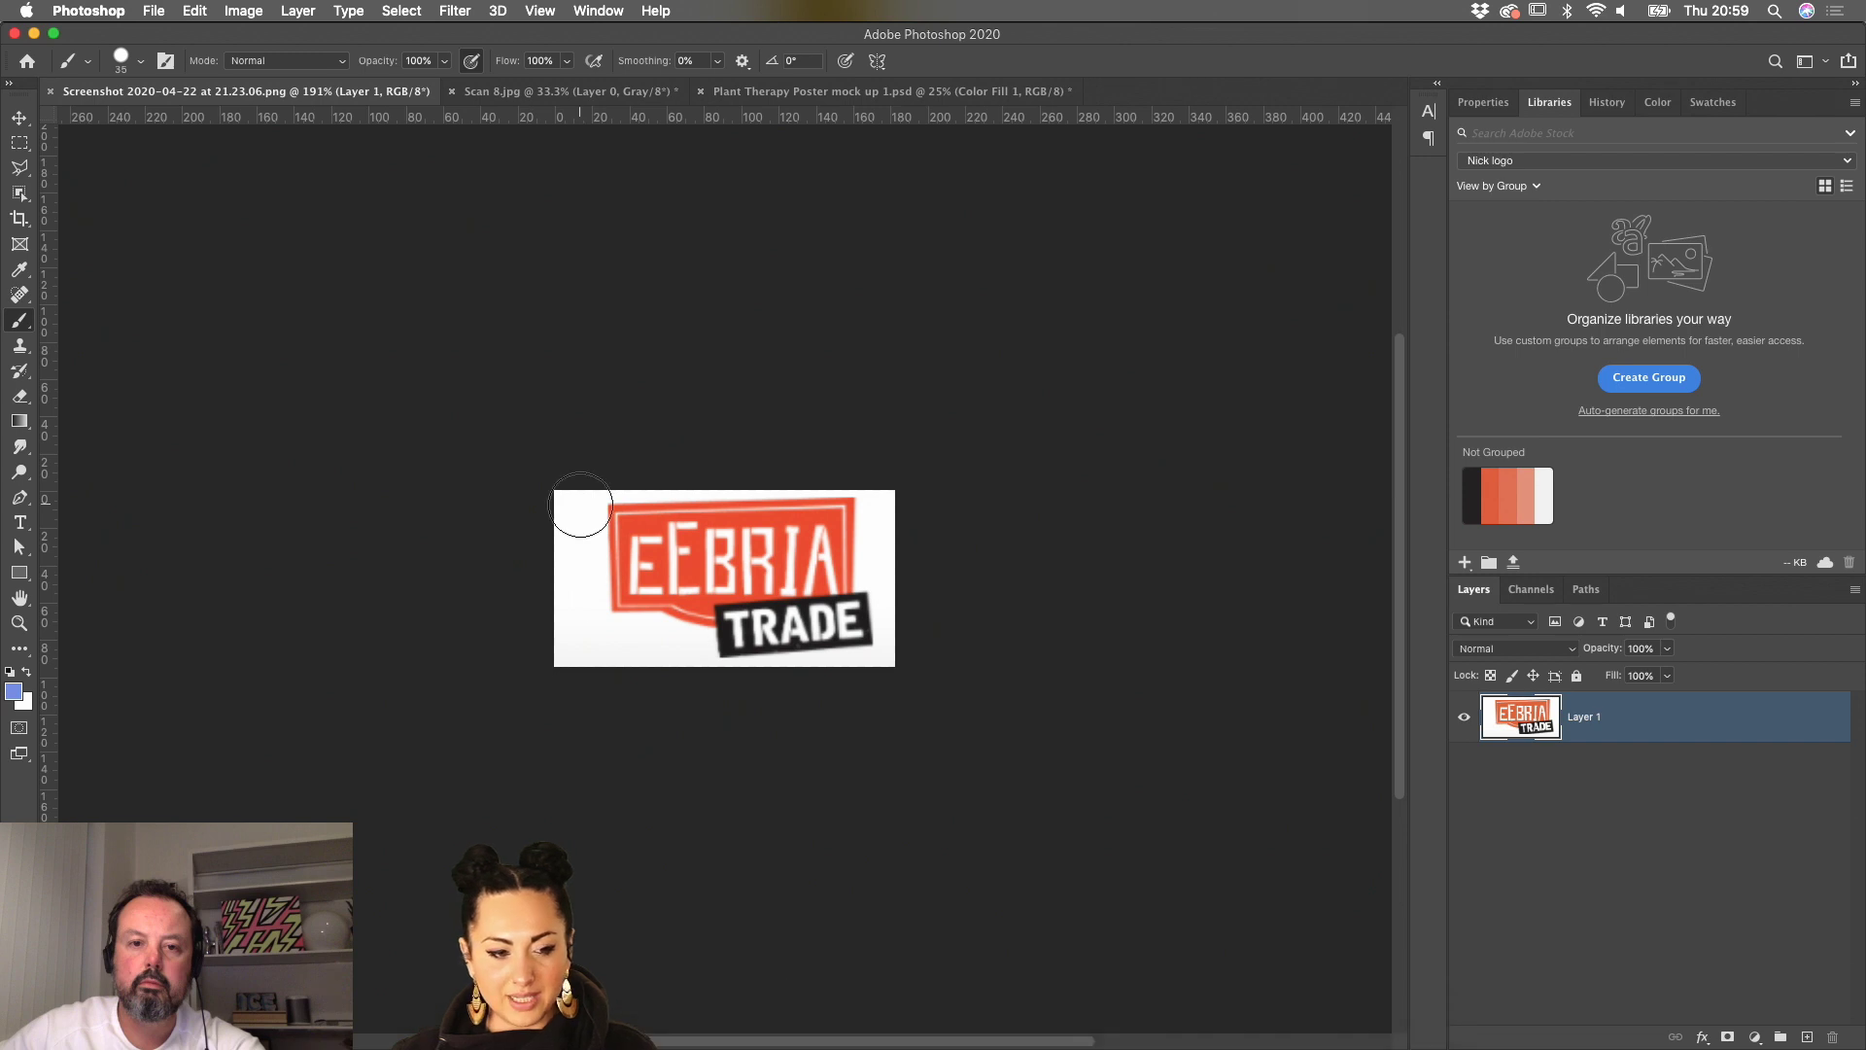
{"action": "left_click", "coordinate": [139, 64]}
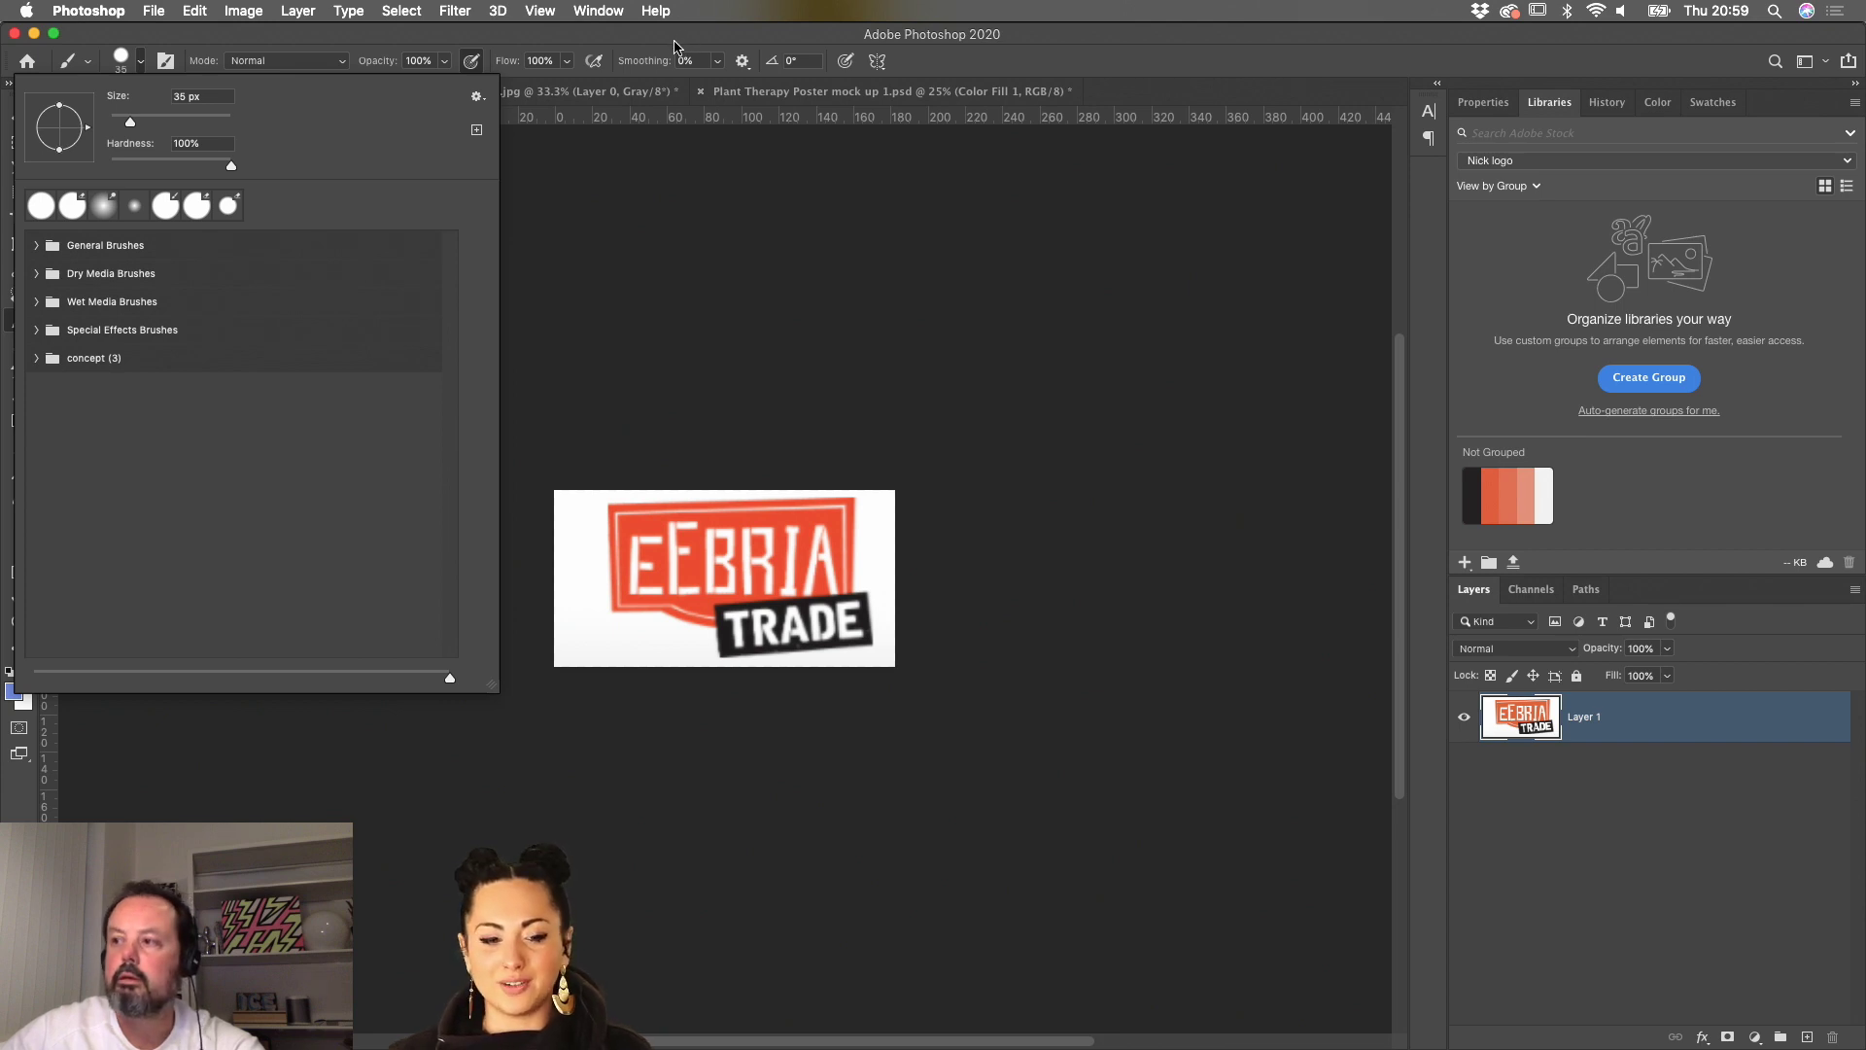
{"action": "left_click", "coordinate": [476, 97]}
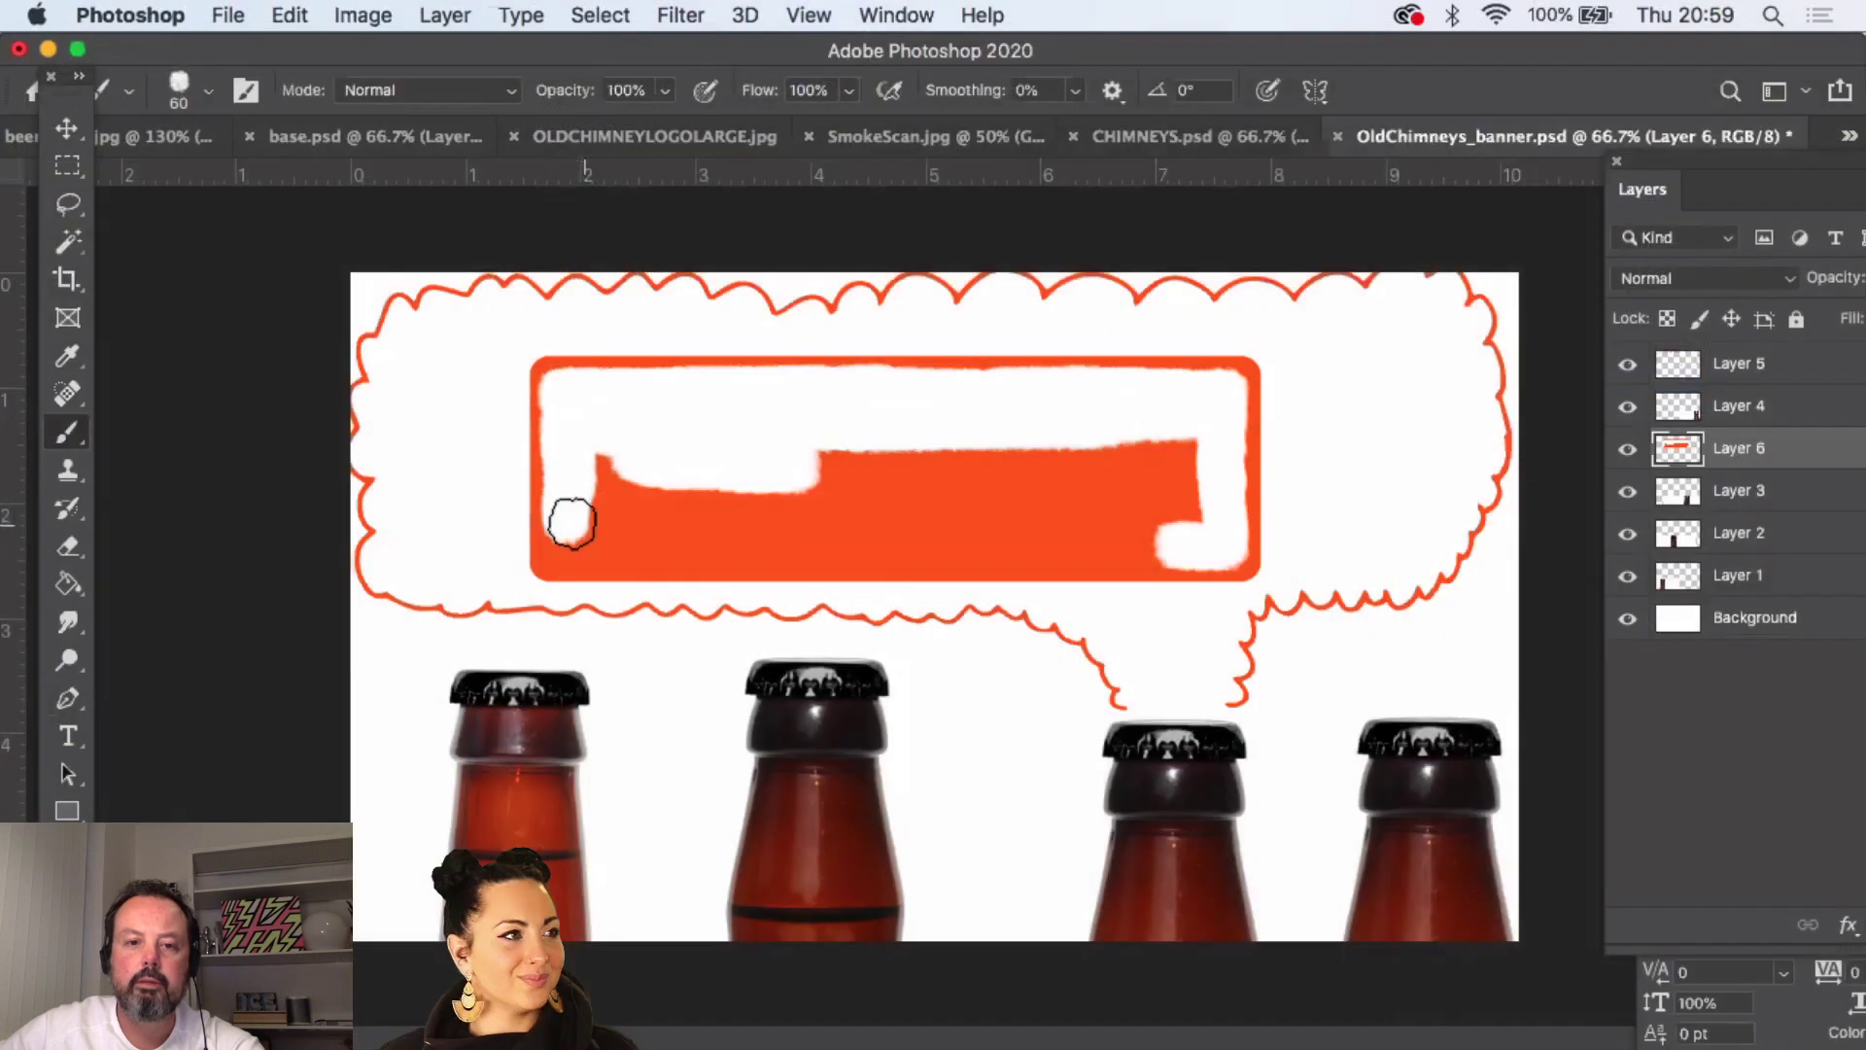
- Paint out the rest of the orange rectangle's interior in white with the 60 px textured brush, leaving a rough-edged frame
{"action": "mouse_move", "coordinate": [564, 539]}
{"action": "left_mouse_down"}
{"action": "mouse_move", "coordinate": [1162, 538]}
{"action": "mouse_move", "coordinate": [1194, 528]}
{"action": "mouse_move", "coordinate": [1193, 469]}
{"action": "mouse_move", "coordinate": [1163, 452]}
{"action": "mouse_move", "coordinate": [646, 456]}
{"action": "mouse_move", "coordinate": [608, 473]}
{"action": "mouse_move", "coordinate": [608, 502]}
{"action": "mouse_move", "coordinate": [1149, 504]}
{"action": "mouse_move", "coordinate": [1179, 484]}
{"action": "mouse_move", "coordinate": [756, 465]}
{"action": "mouse_move", "coordinate": [602, 494]}
{"action": "mouse_move", "coordinate": [607, 548]}
{"action": "mouse_move", "coordinate": [1175, 544]}
{"action": "mouse_move", "coordinate": [633, 541]}
{"action": "left_mouse_up"}
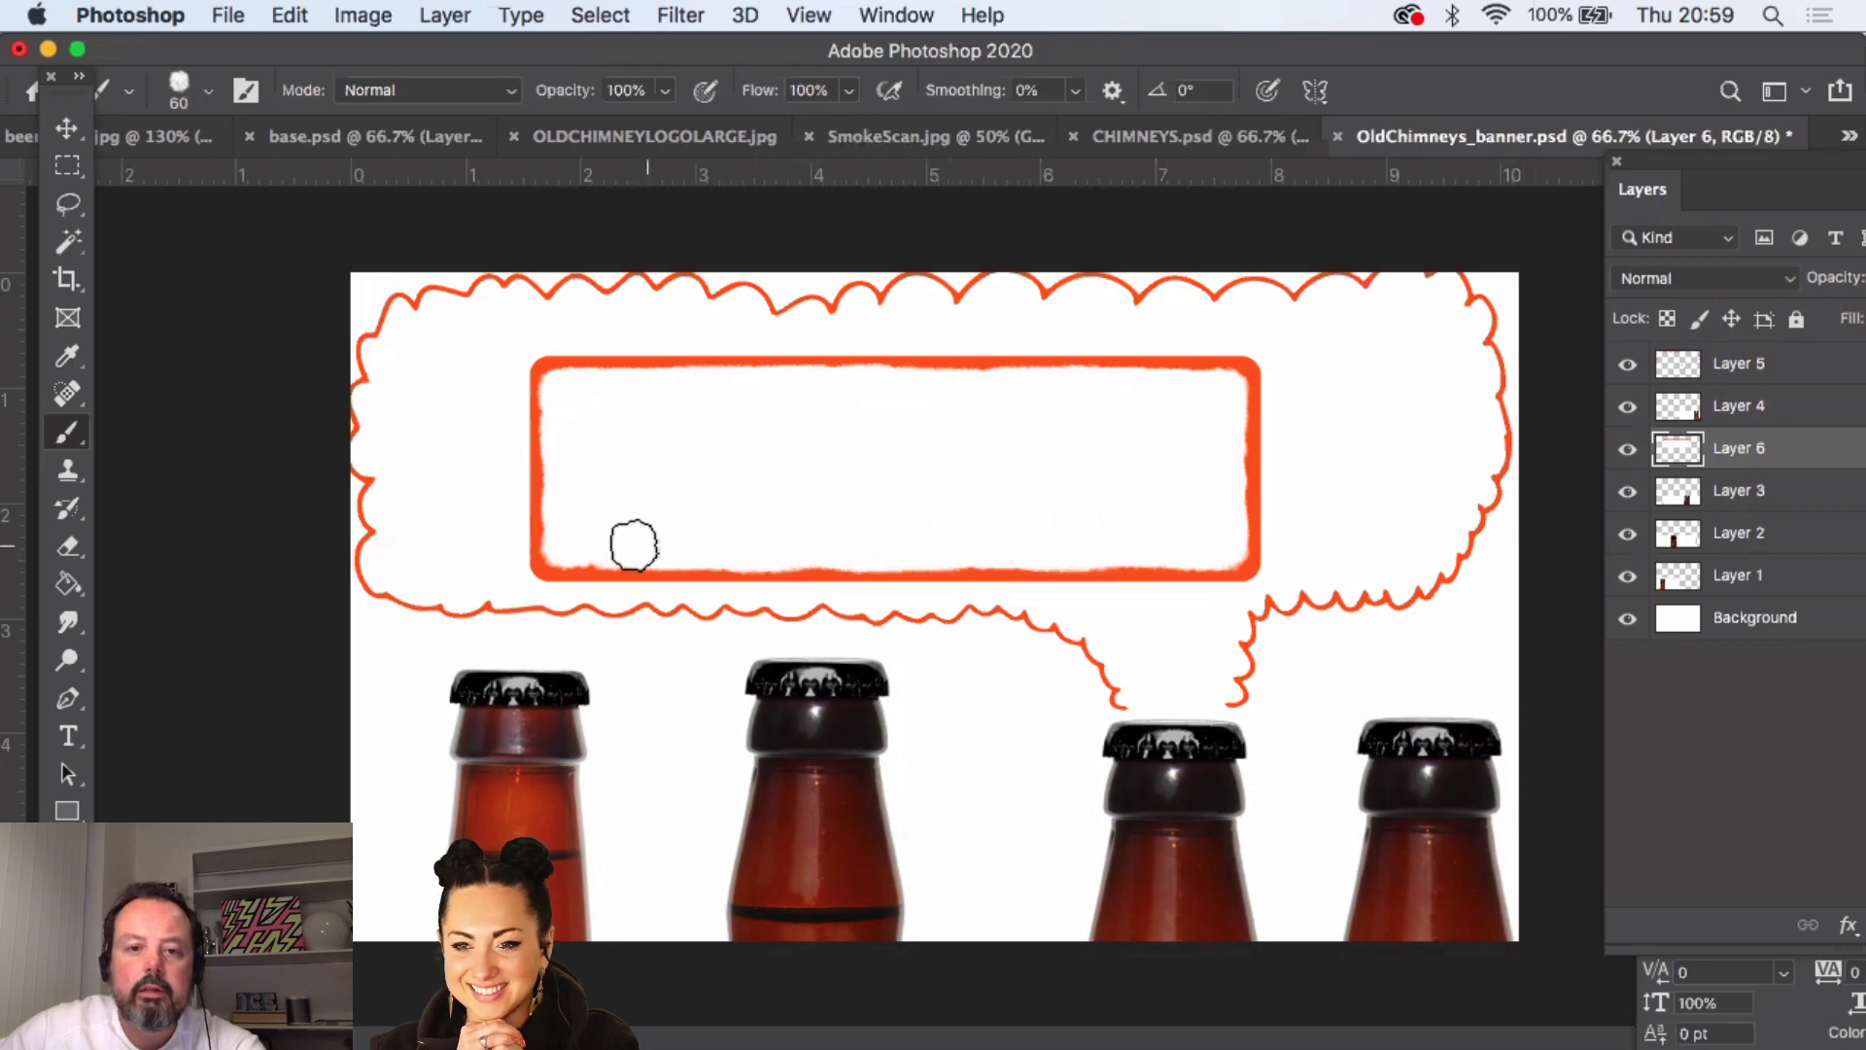
- Scale the orange frame on Layer 6 down to a little over half its size and move it into the smoke cloud's right half
{"action": "left_click", "coordinate": [68, 129]}
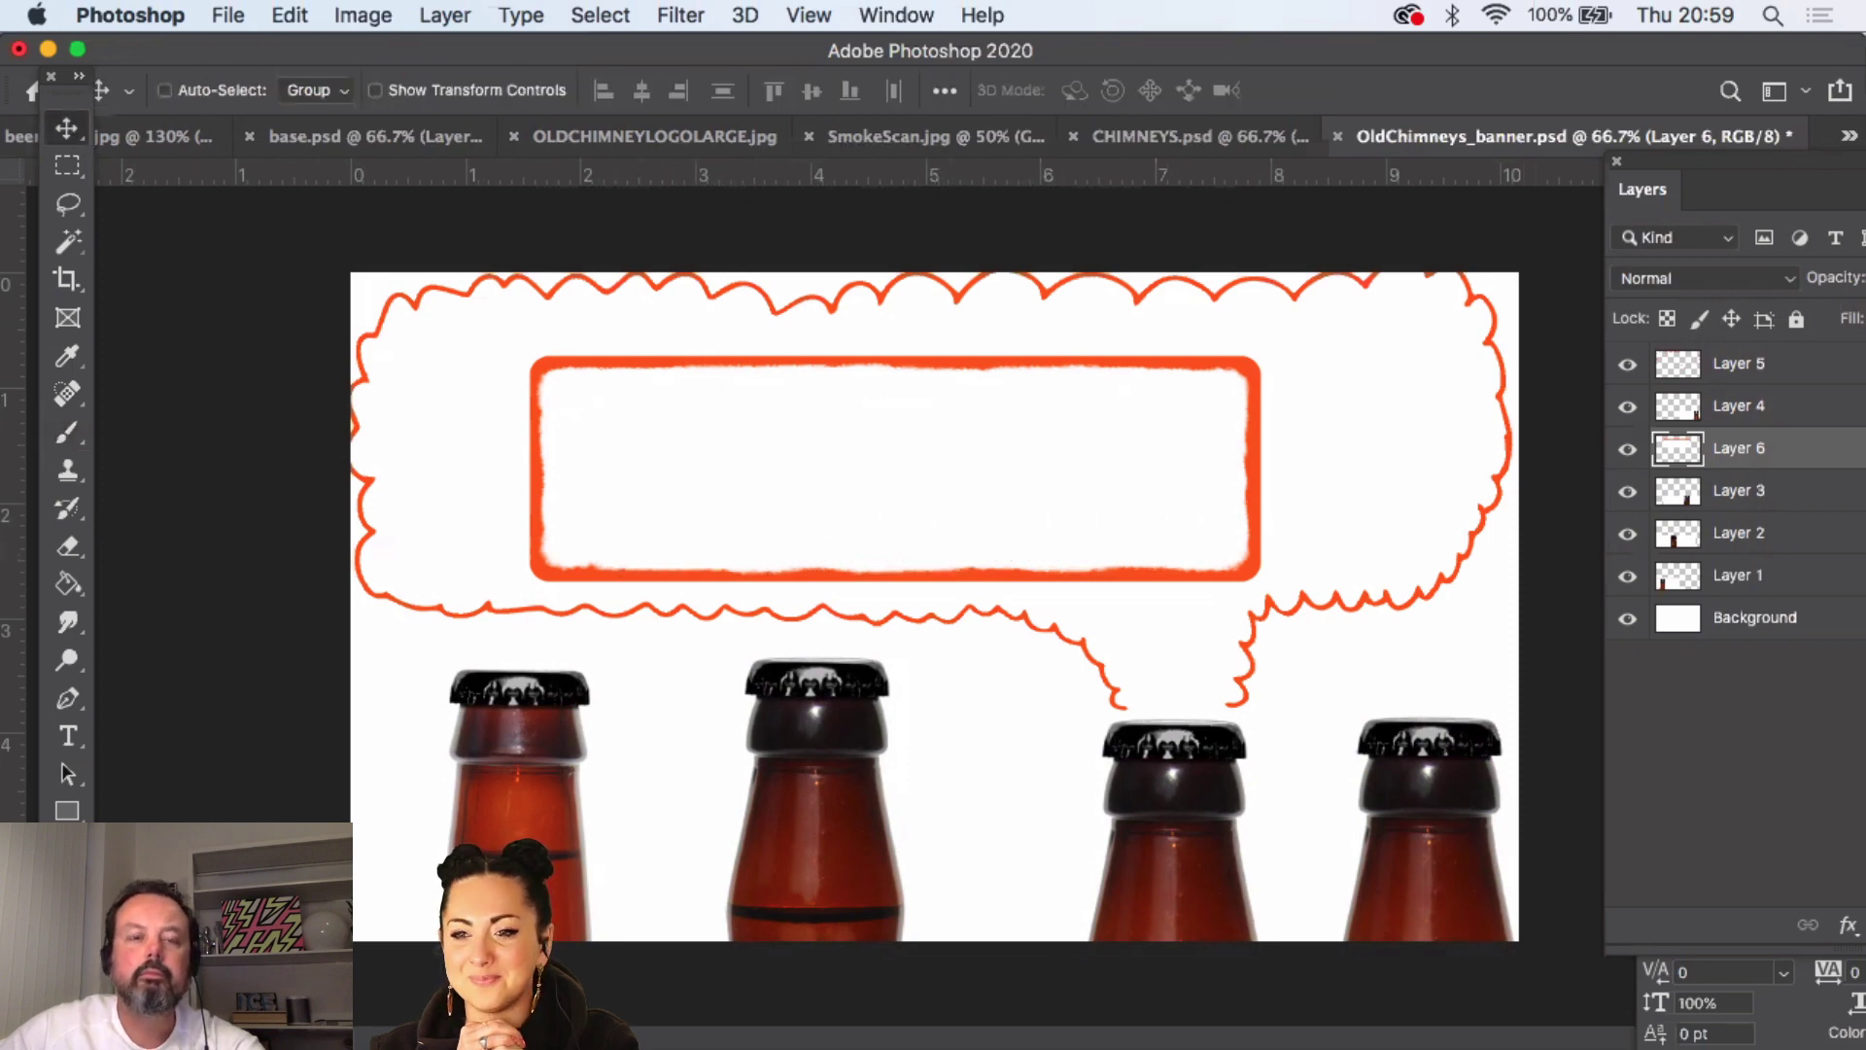
{"action": "left_click", "coordinate": [290, 14]}
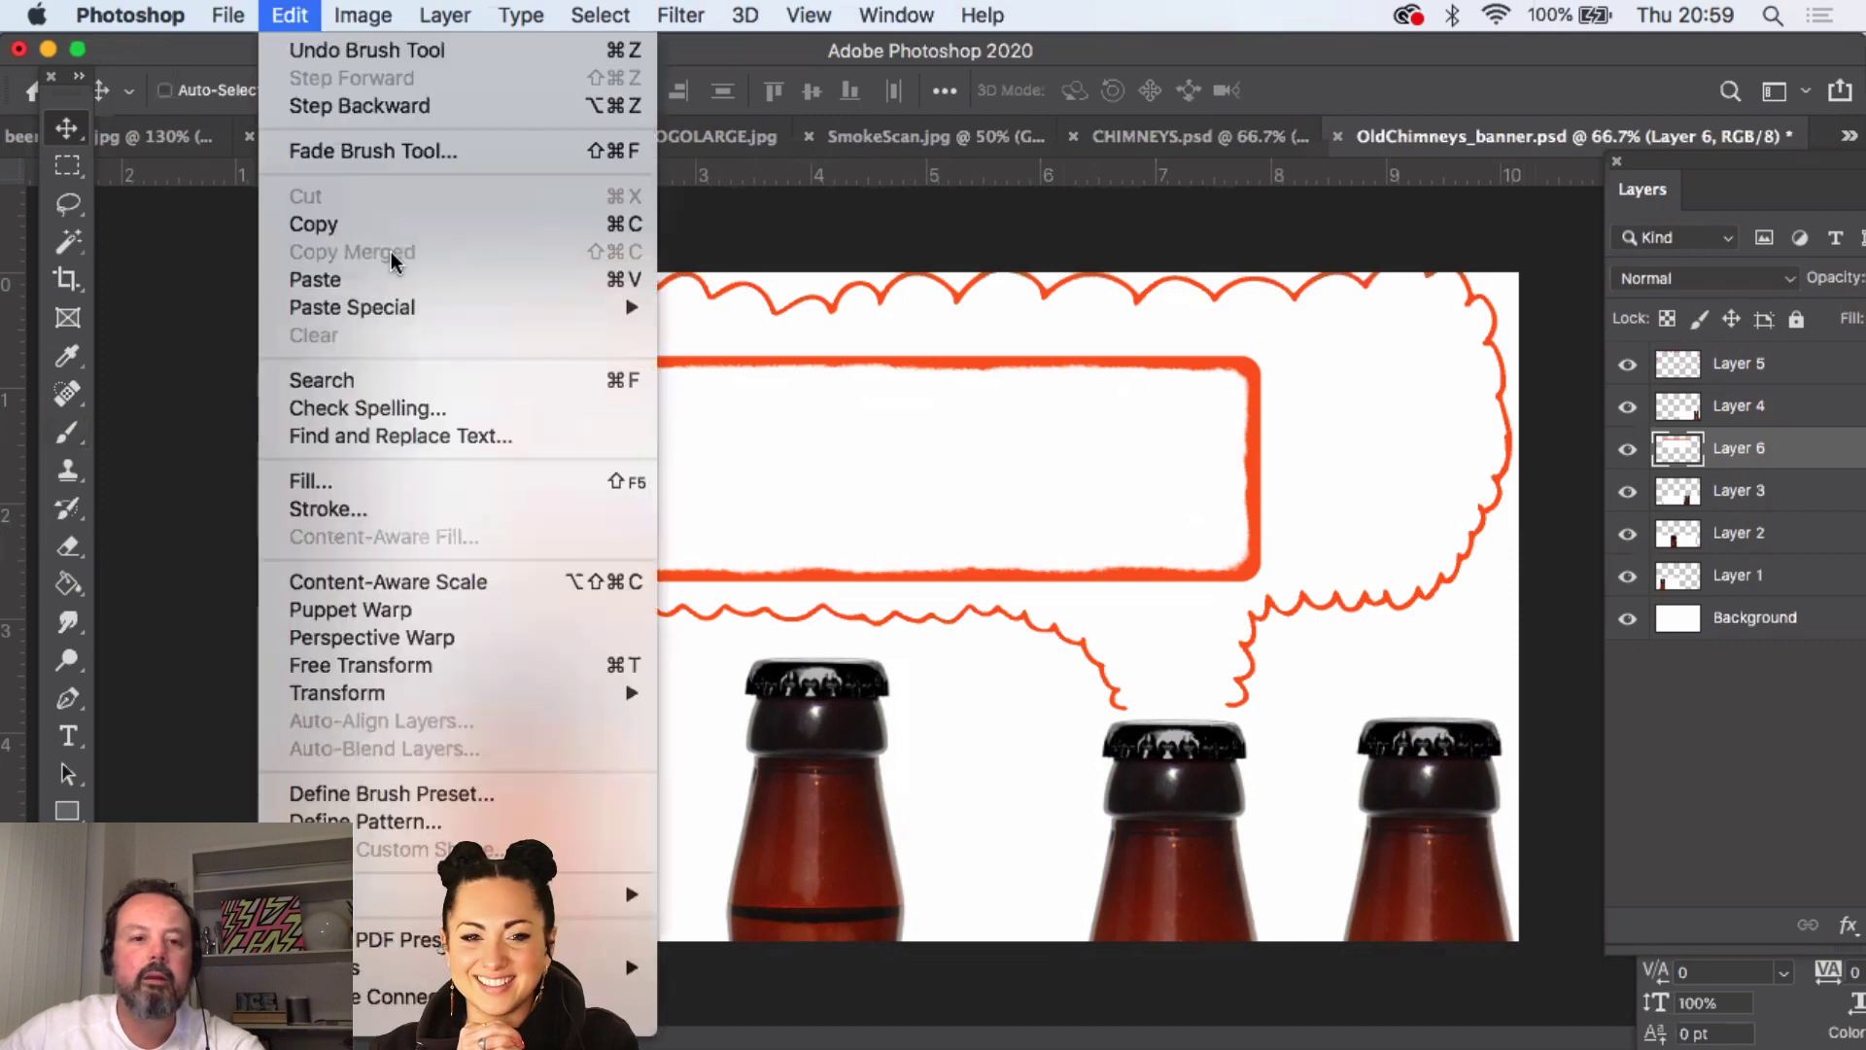
{"action": "mouse_move", "coordinate": [523, 692]}
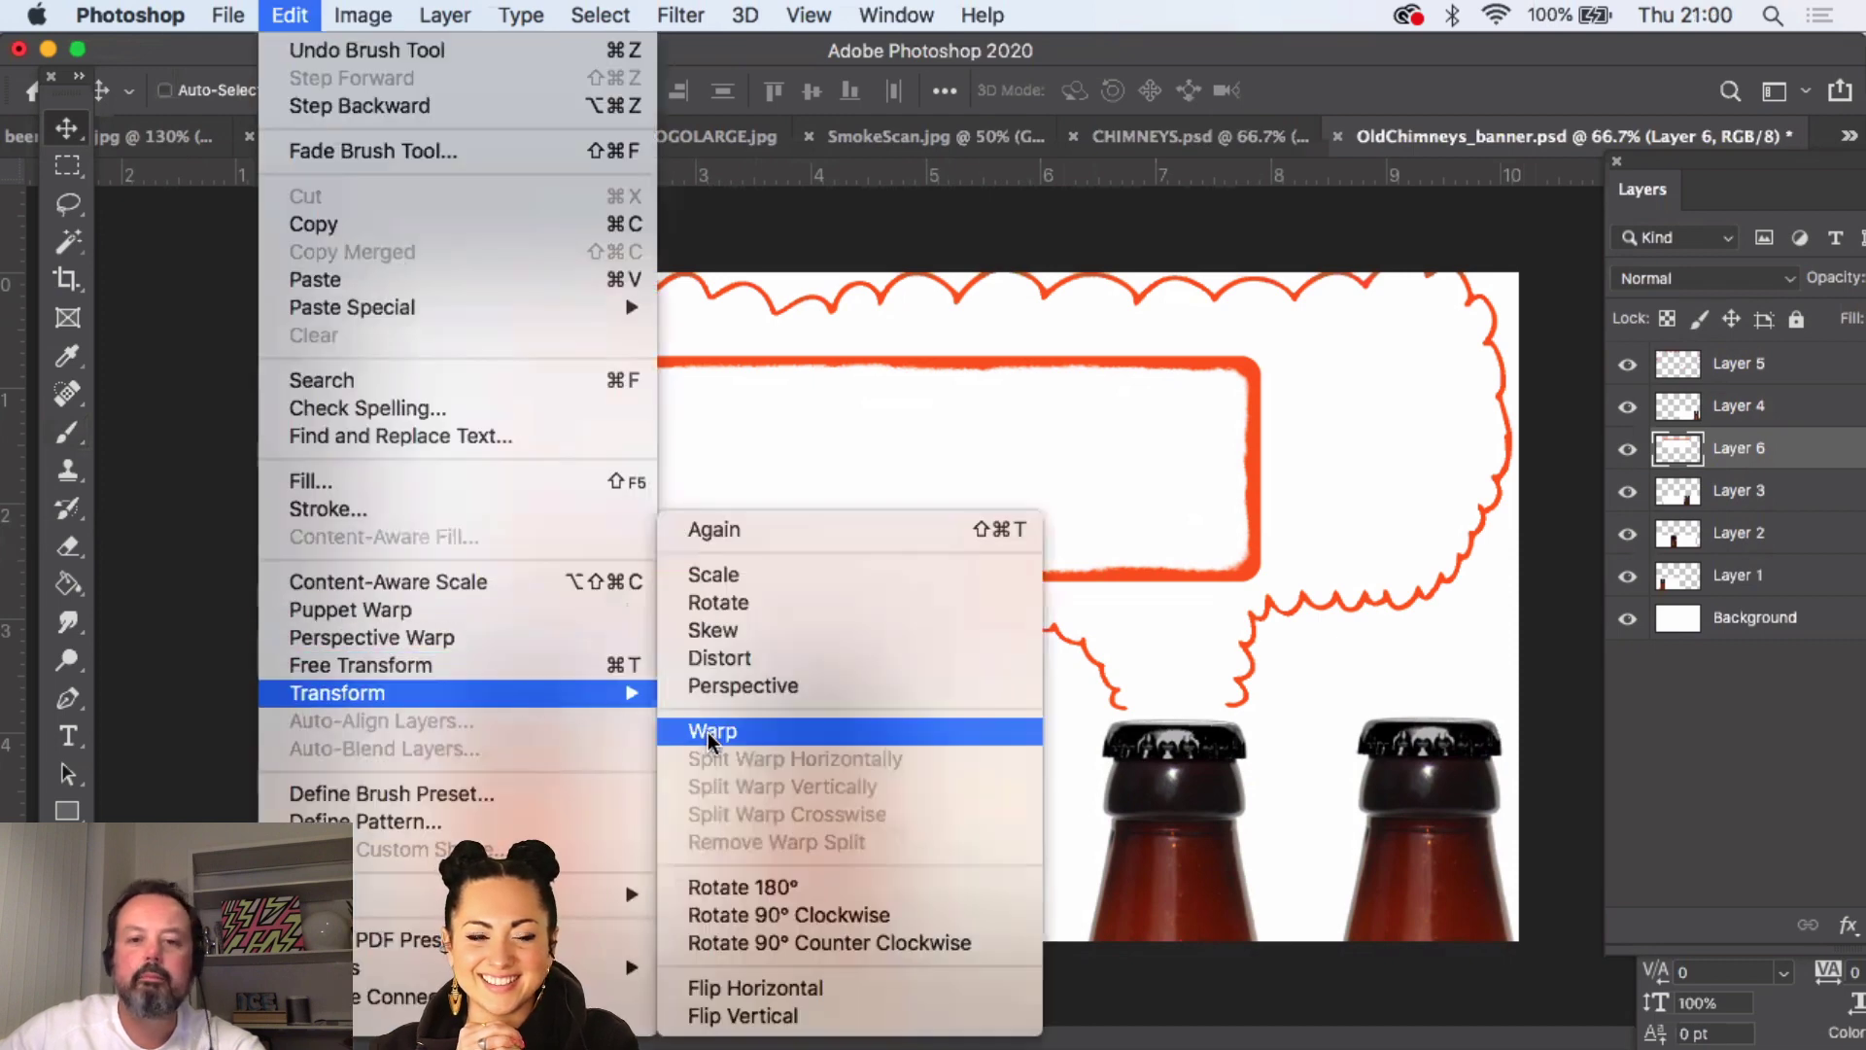
{"action": "left_click", "coordinate": [749, 574]}
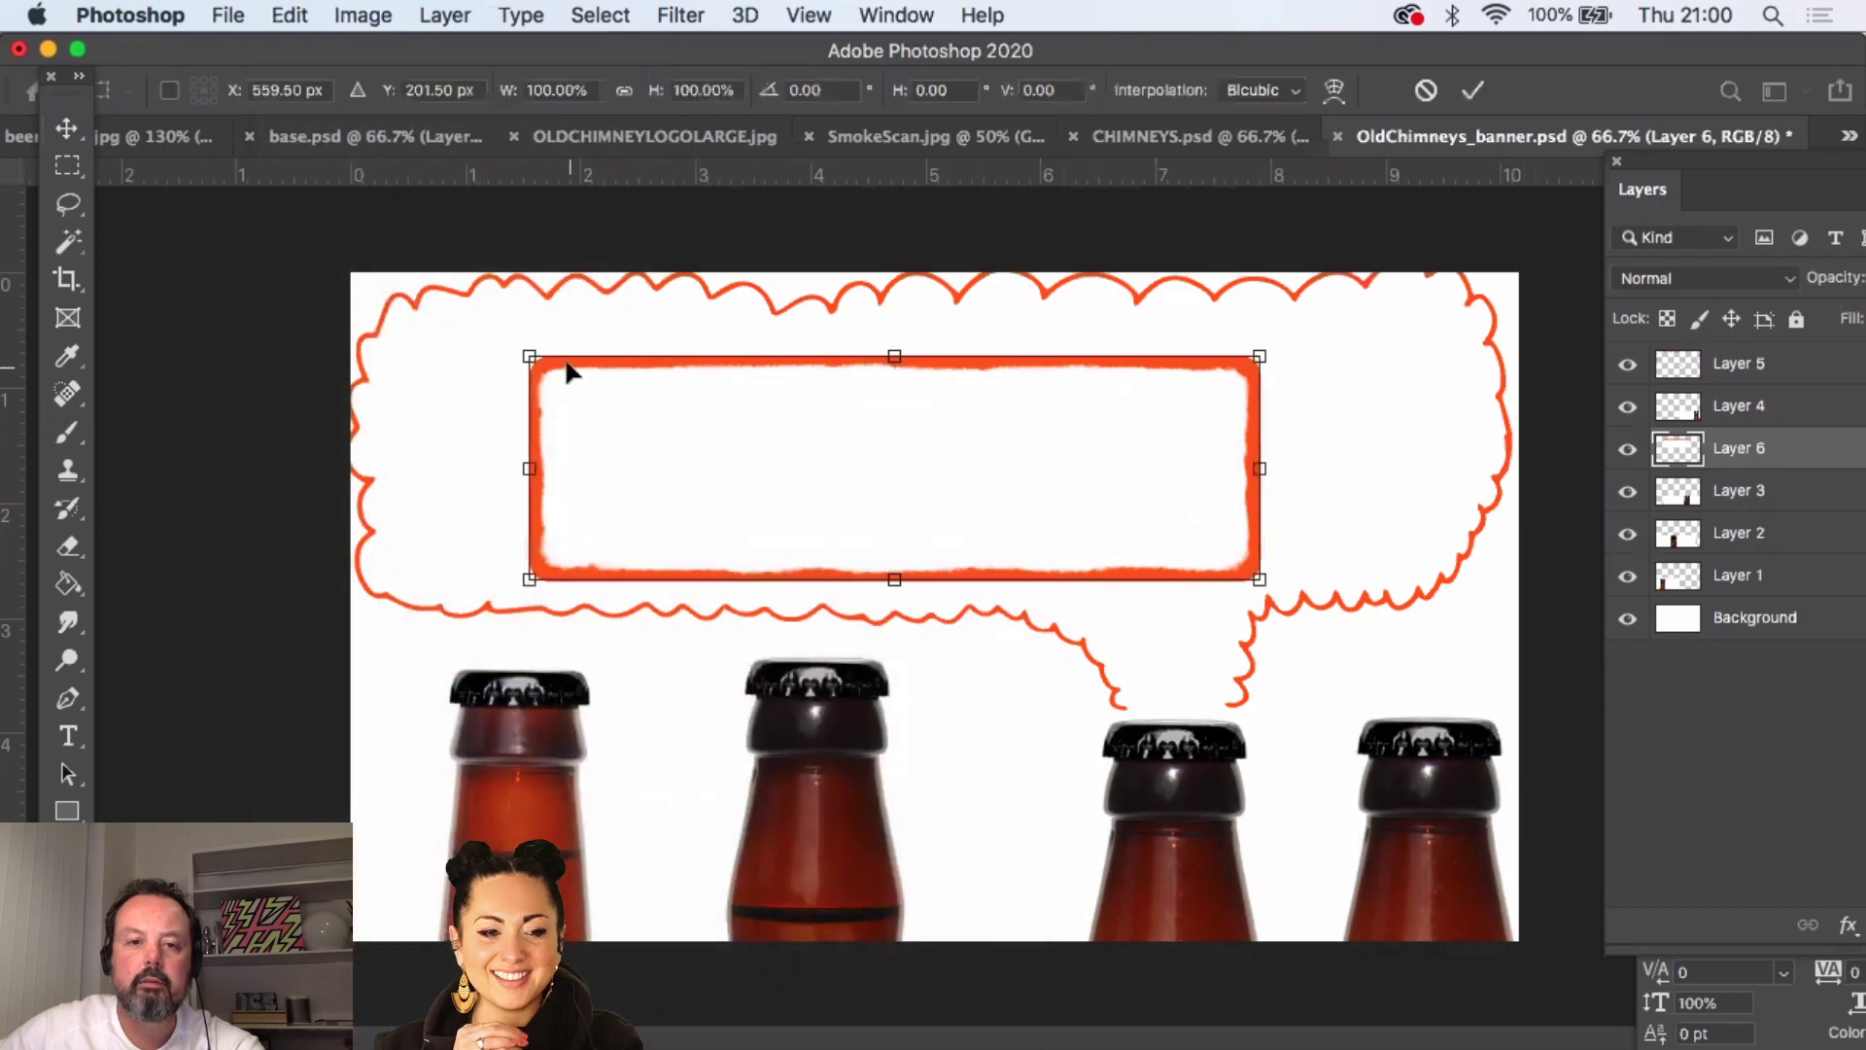
{"action": "left_click_drag", "start_coordinate": [525, 357], "coordinate": [633, 377]}
{"action": "left_click_drag", "start_coordinate": [733, 450], "coordinate": [987, 464]}
{"action": "left_click_drag", "start_coordinate": [874, 413], "coordinate": [877, 418]}
{"action": "key", "text": "Return"}
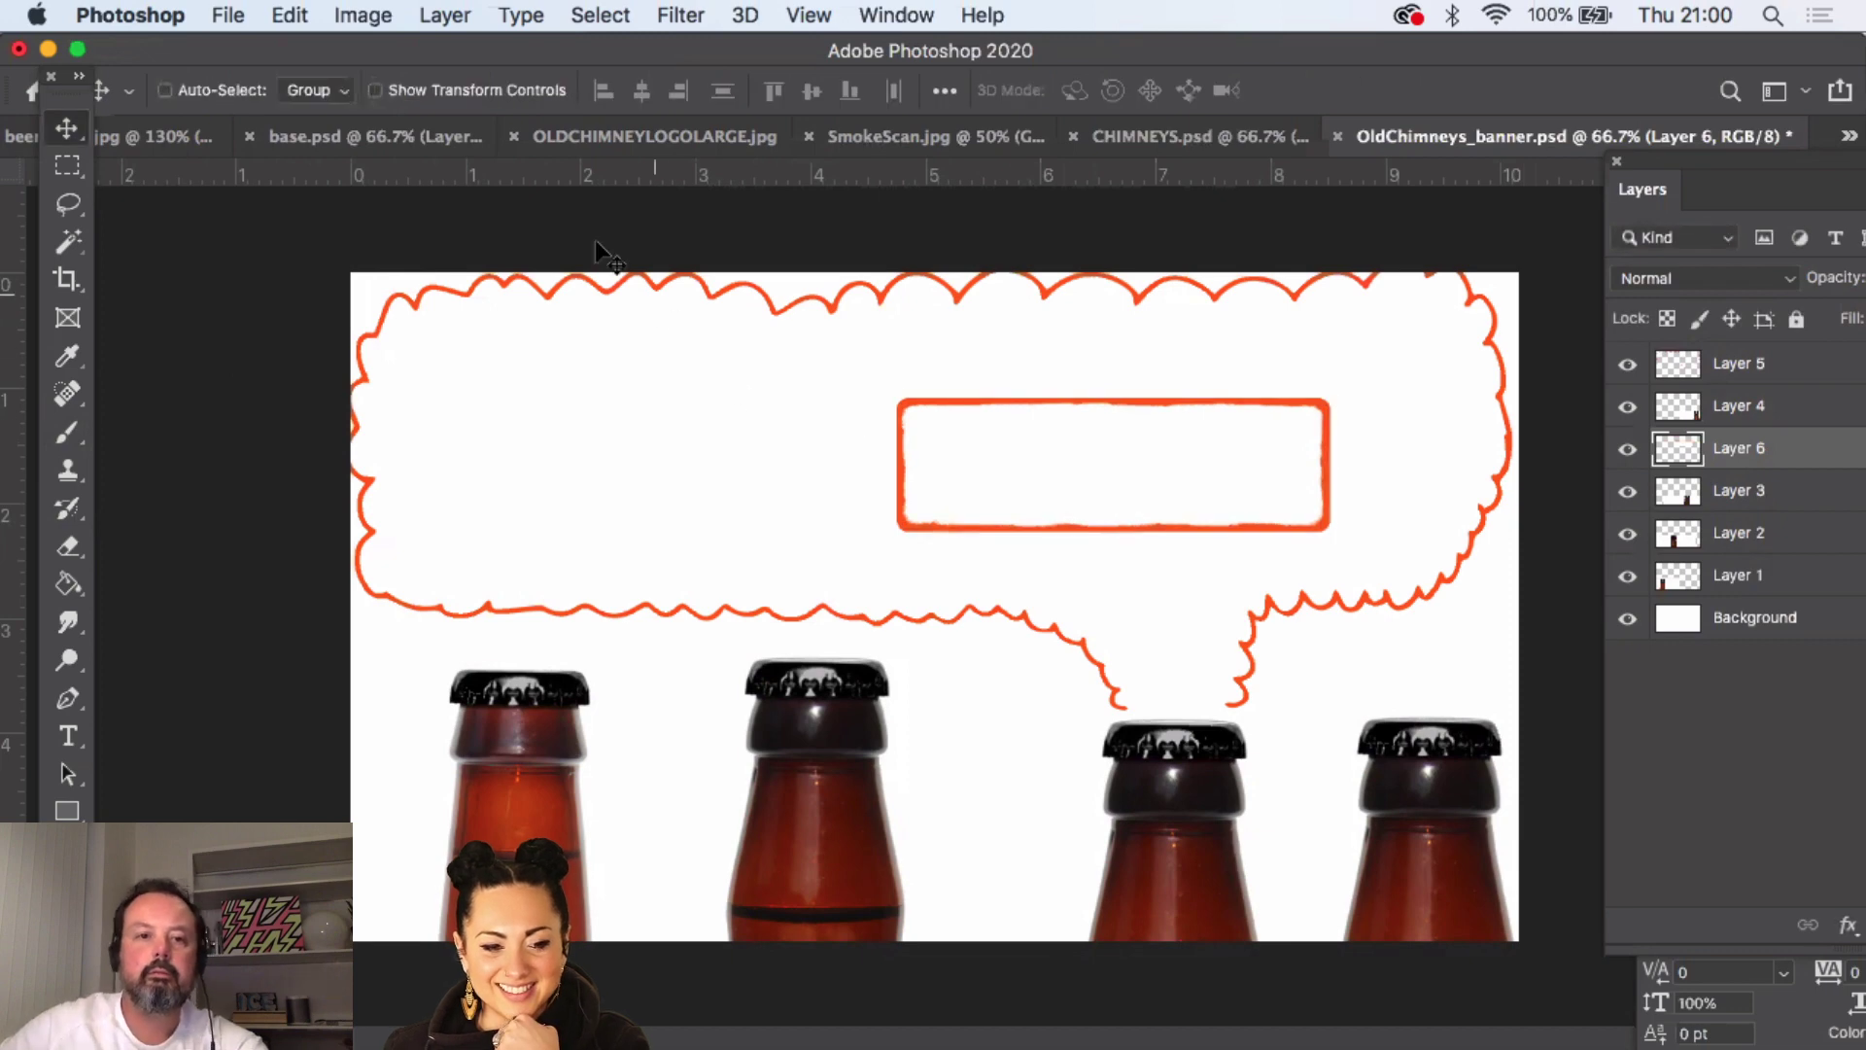
- Rotate the orange frame about 7° counterclockwise and move it to the right end of the smoke cloud
{"action": "left_click", "coordinate": [292, 15]}
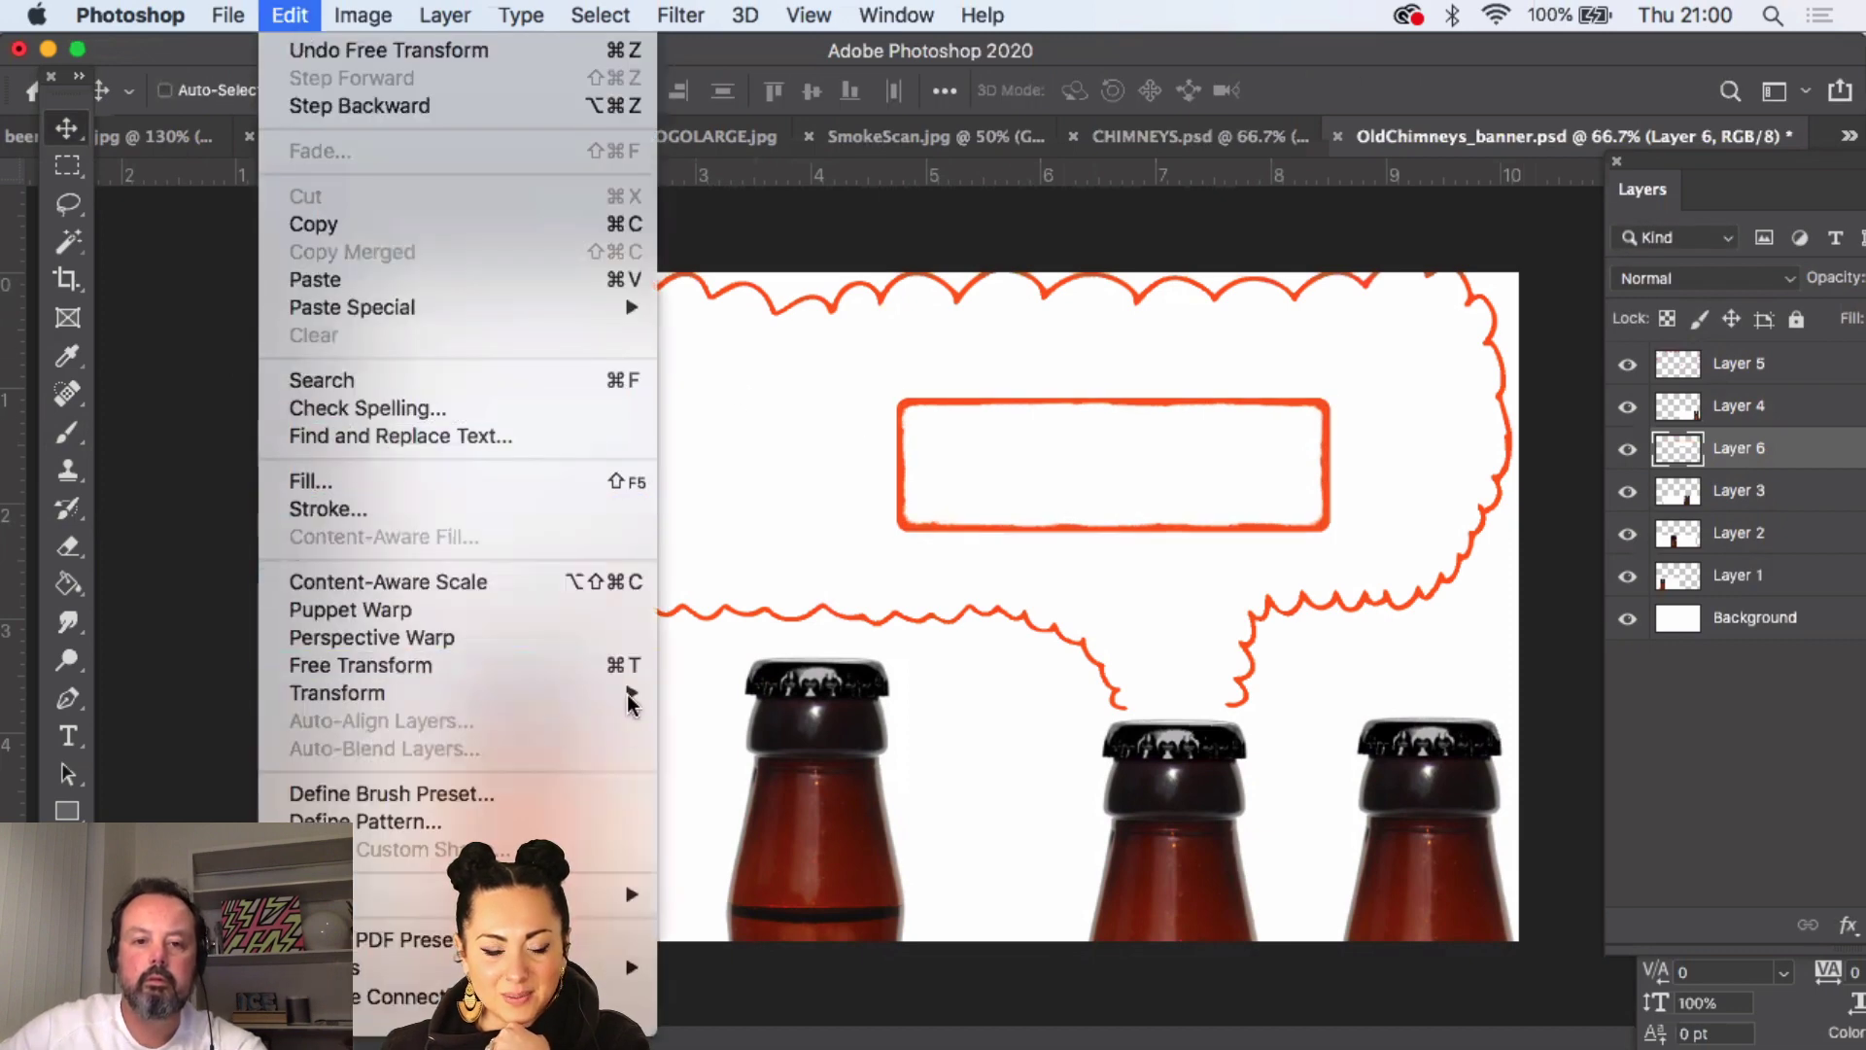
{"action": "mouse_move", "coordinate": [630, 692]}
{"action": "left_click", "coordinate": [768, 619]}
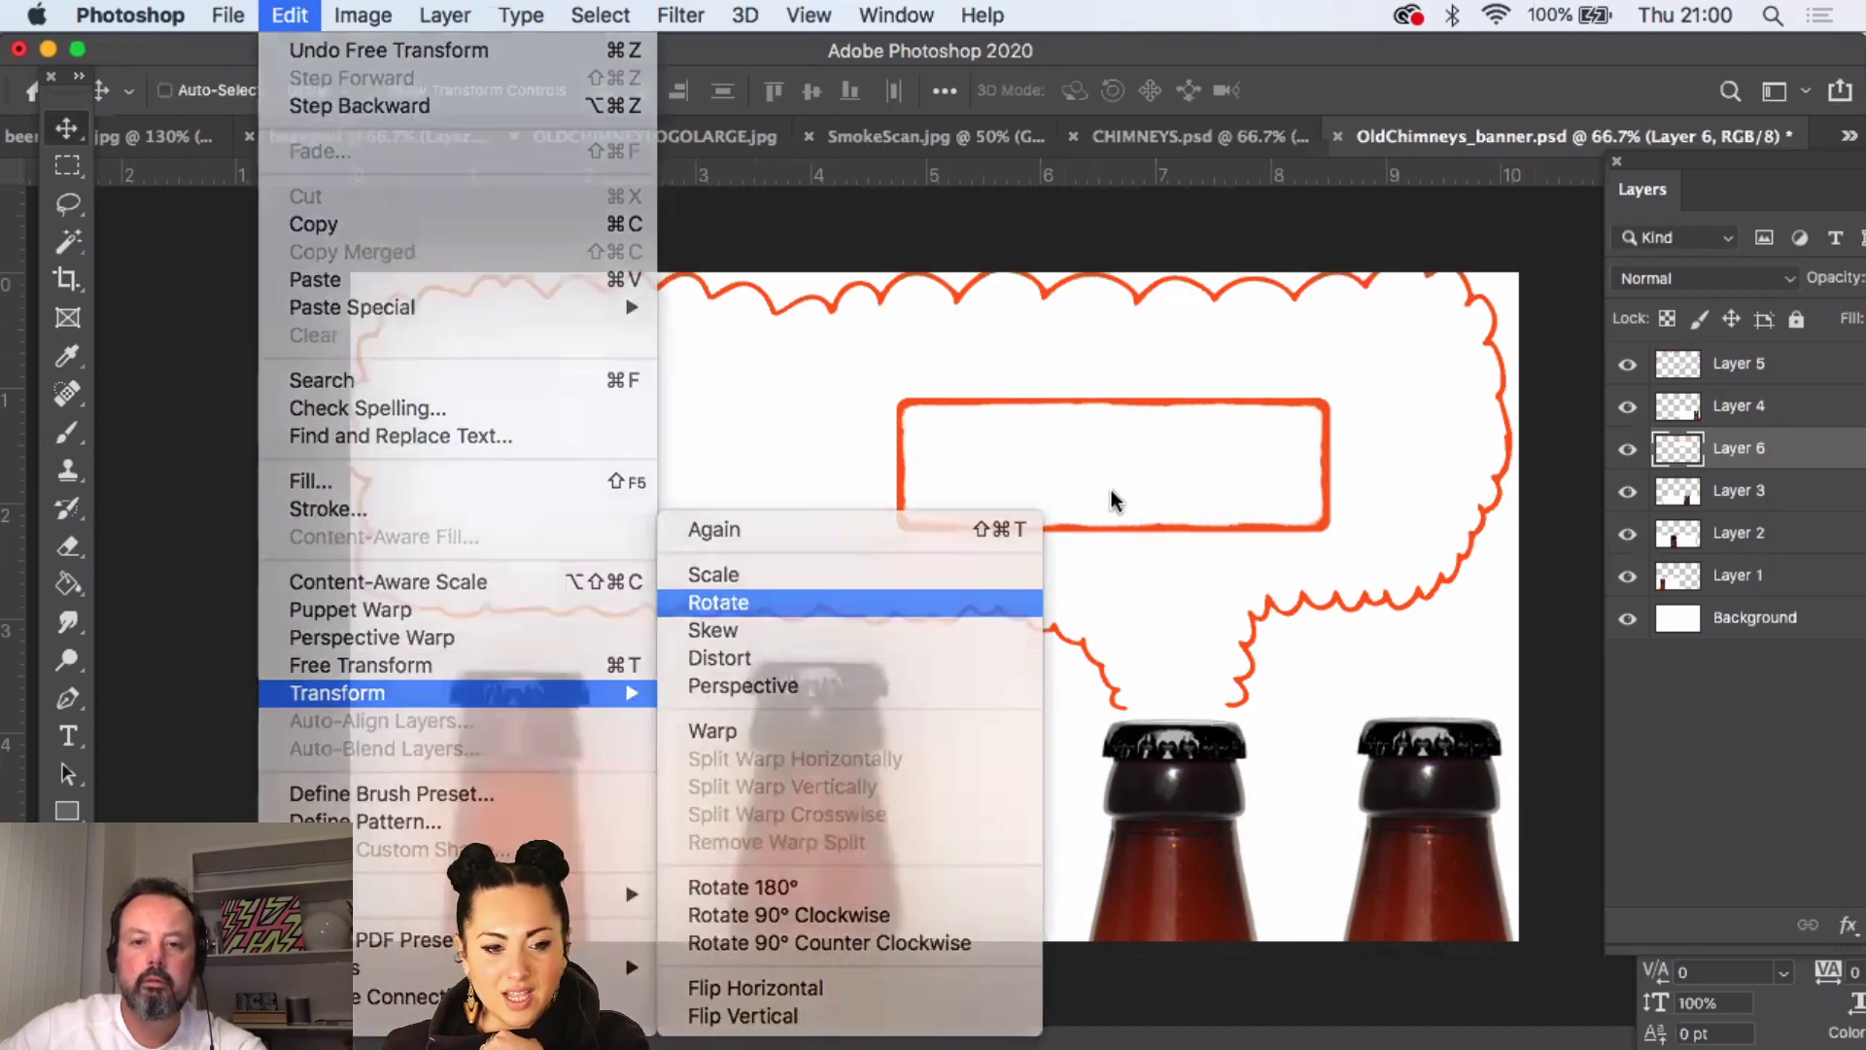
{"action": "left_click_drag", "start_coordinate": [1383, 408], "coordinate": [1337, 368]}
{"action": "left_click_drag", "start_coordinate": [1248, 447], "coordinate": [1338, 443]}
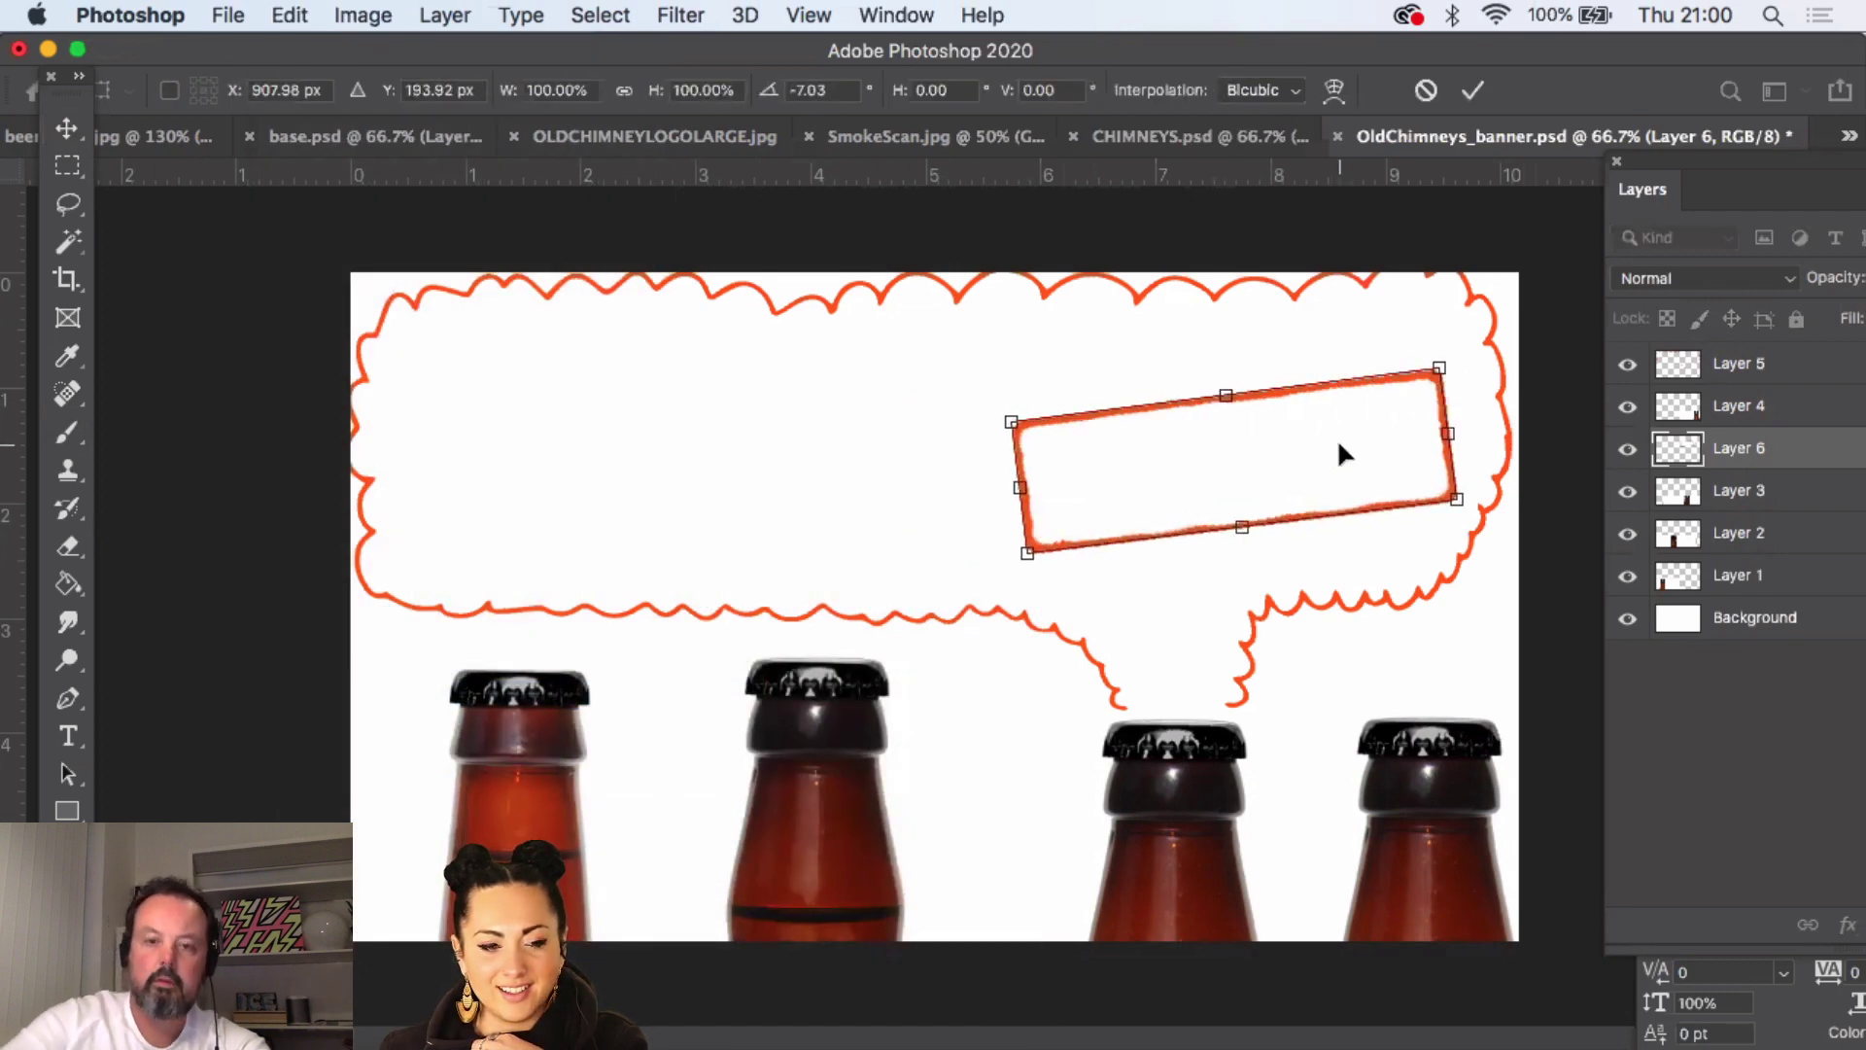
{"action": "key", "text": "Return"}
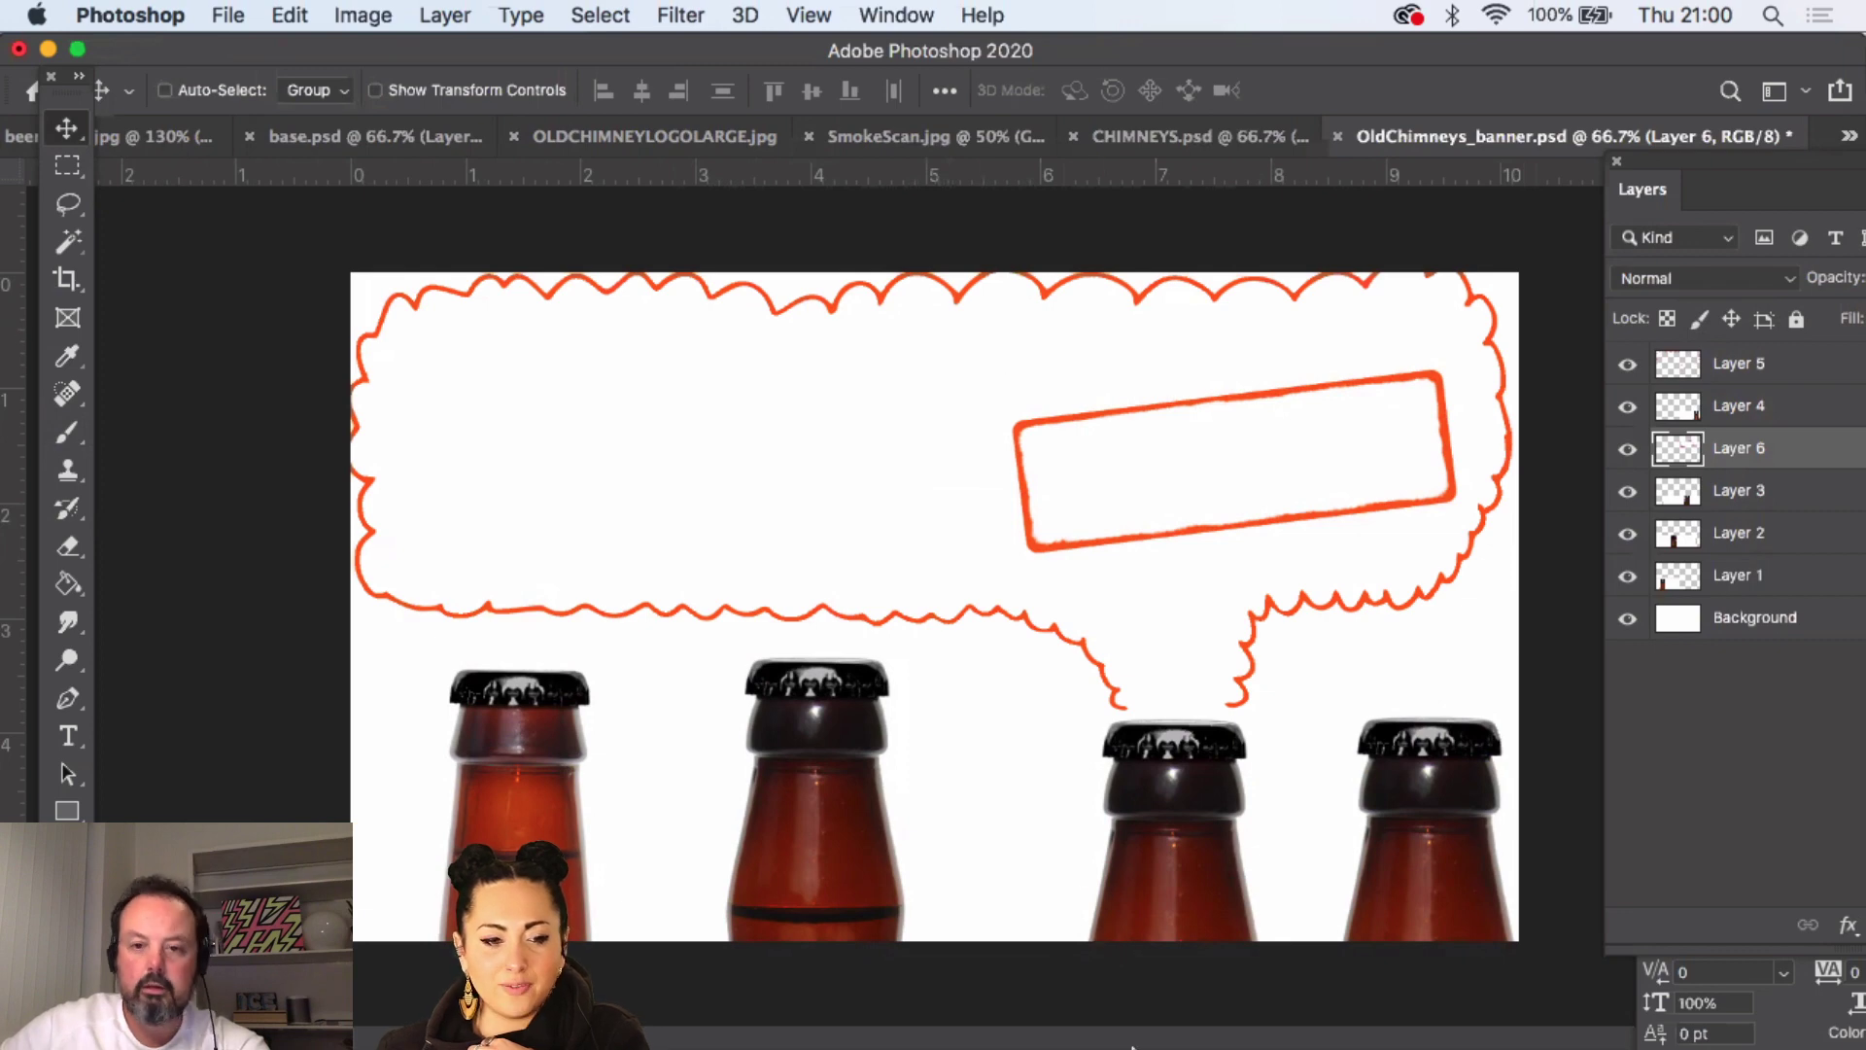
- Switch to Illustrator and set the fill colour to black (000000) with nothing selected
{"action": "left_click", "coordinate": [1291, 1019]}
{"action": "left_click", "coordinate": [965, 719]}
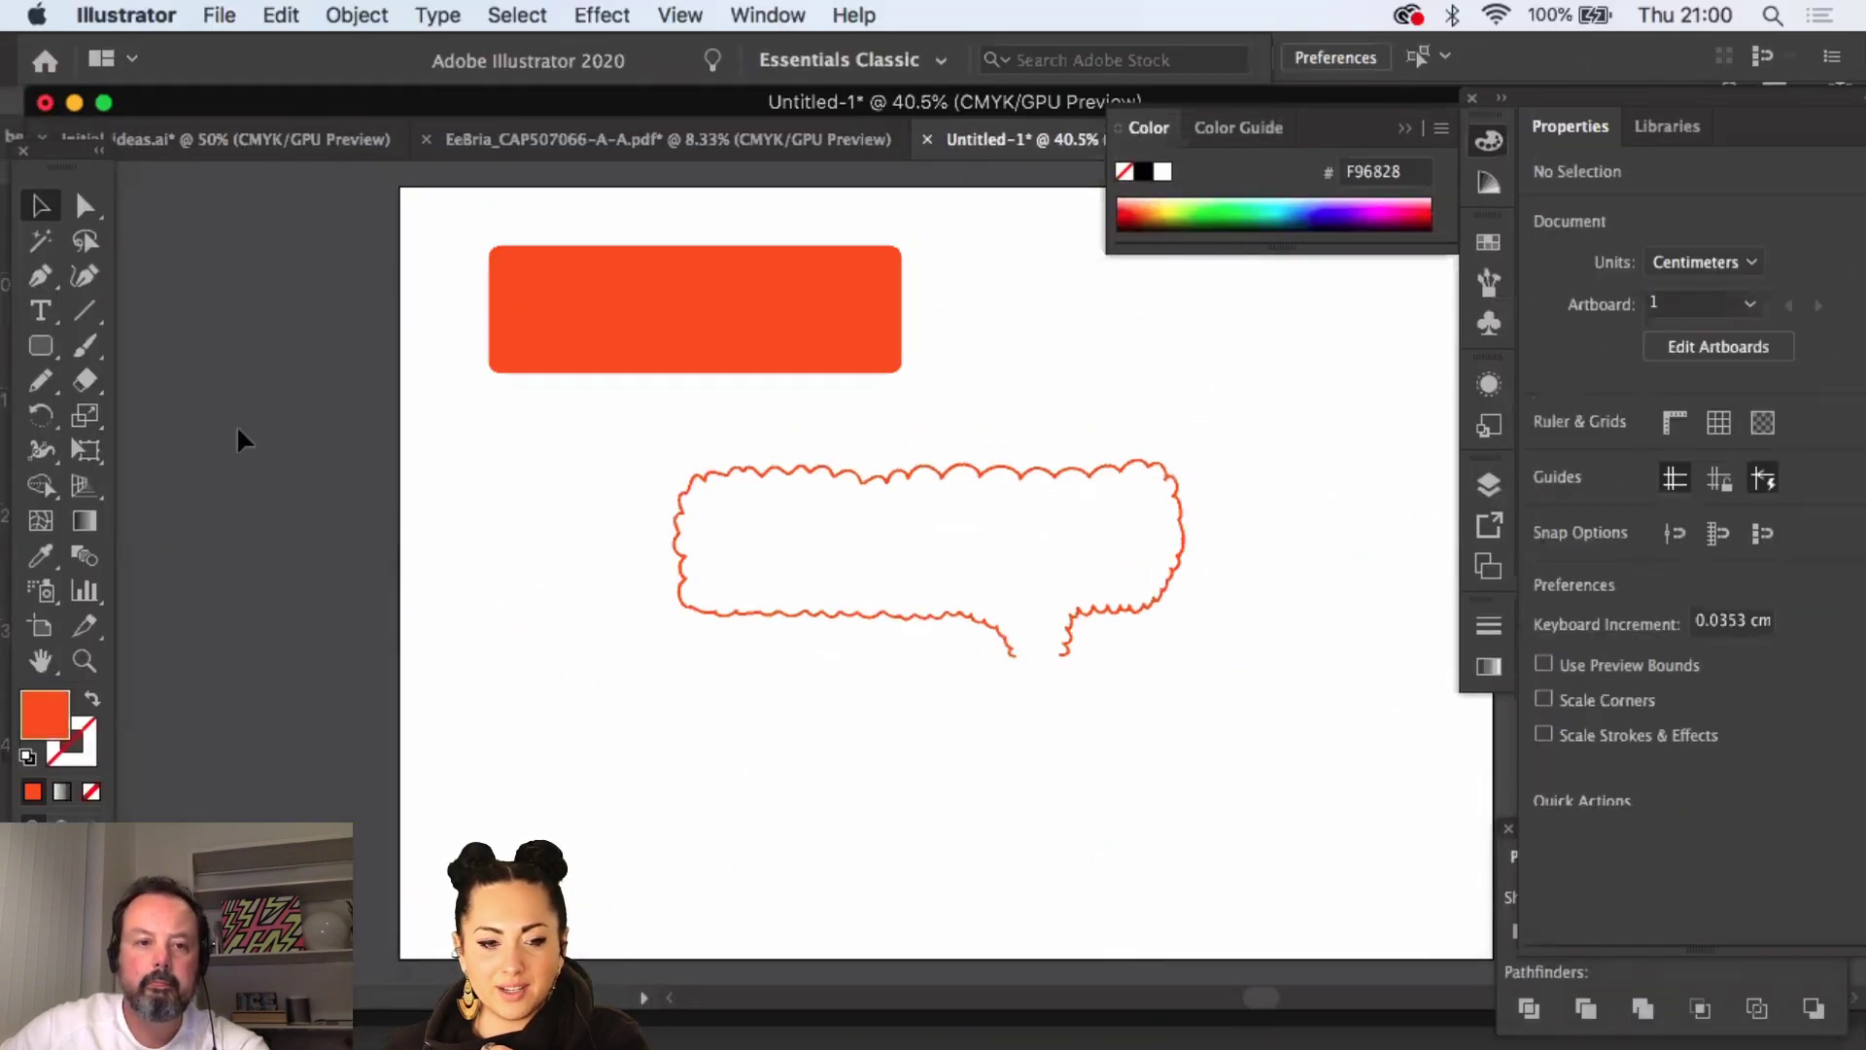
{"action": "double_click", "coordinate": [41, 712]}
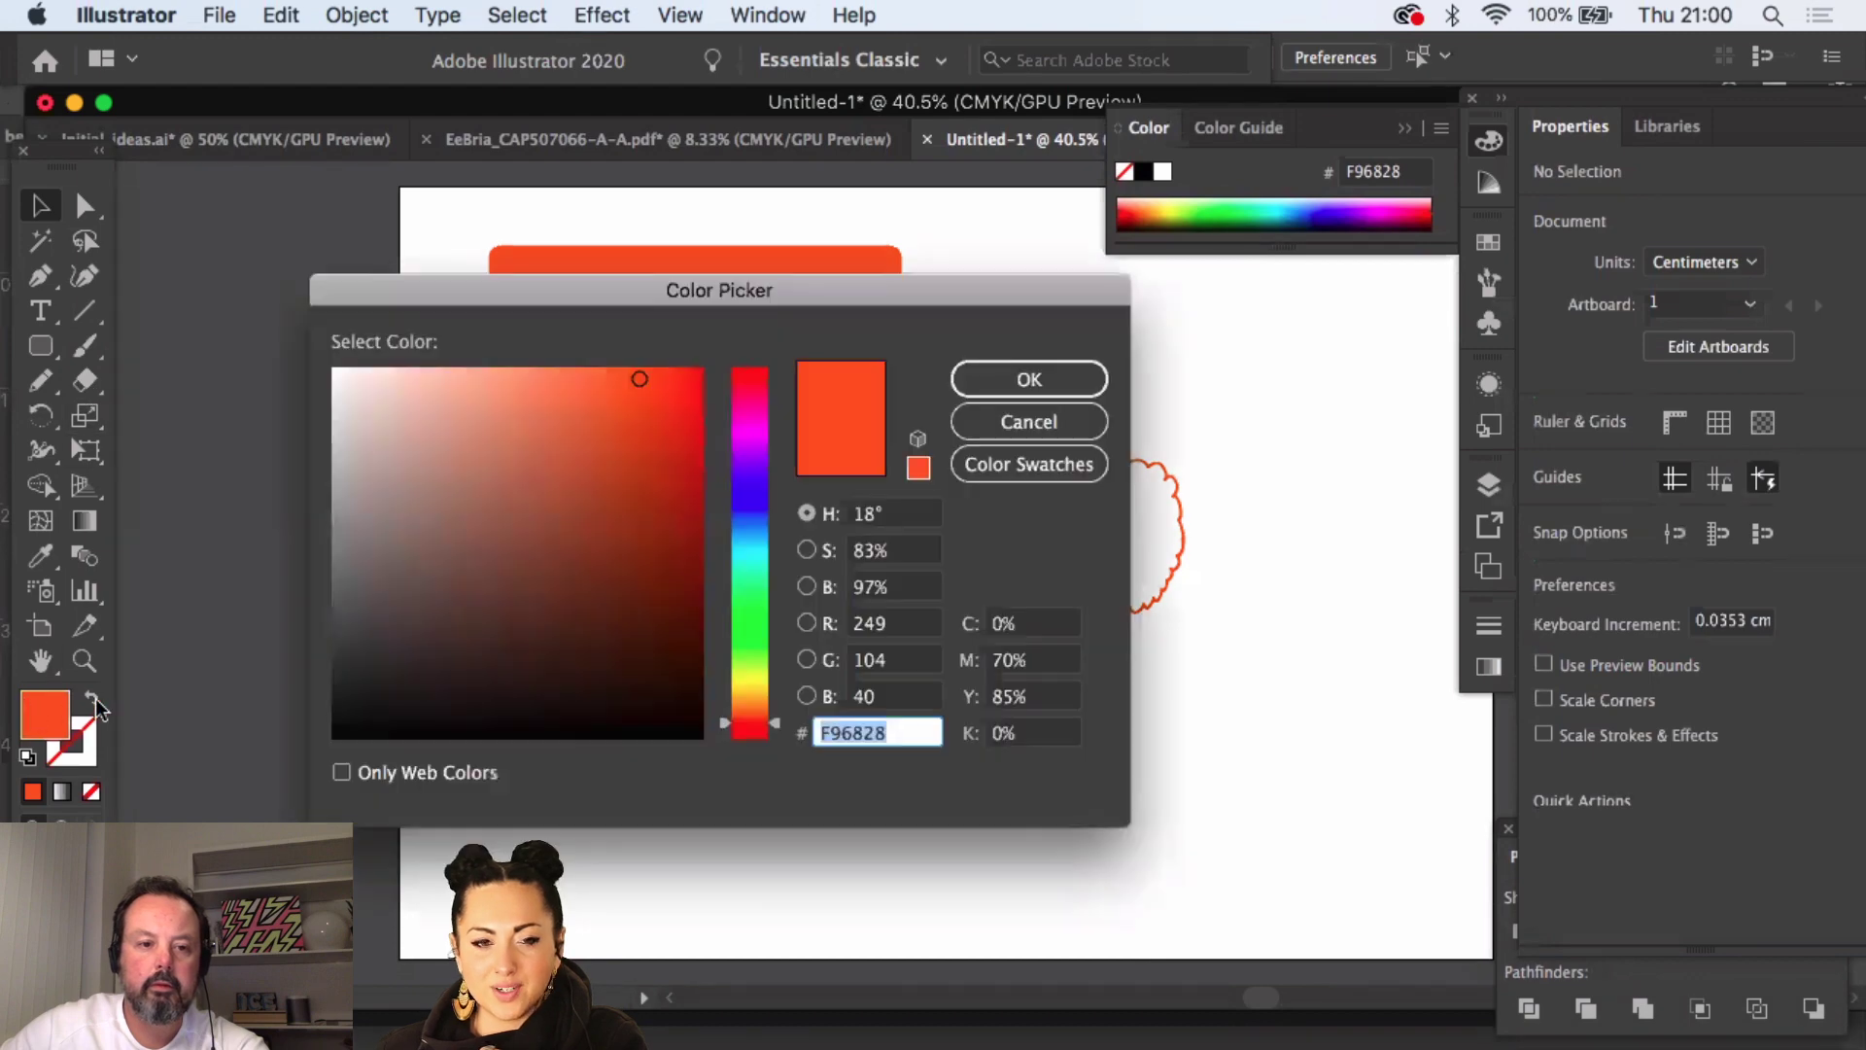
{"action": "left_click_drag", "start_coordinate": [349, 664], "coordinate": [341, 762]}
{"action": "left_click", "coordinate": [1030, 379]}
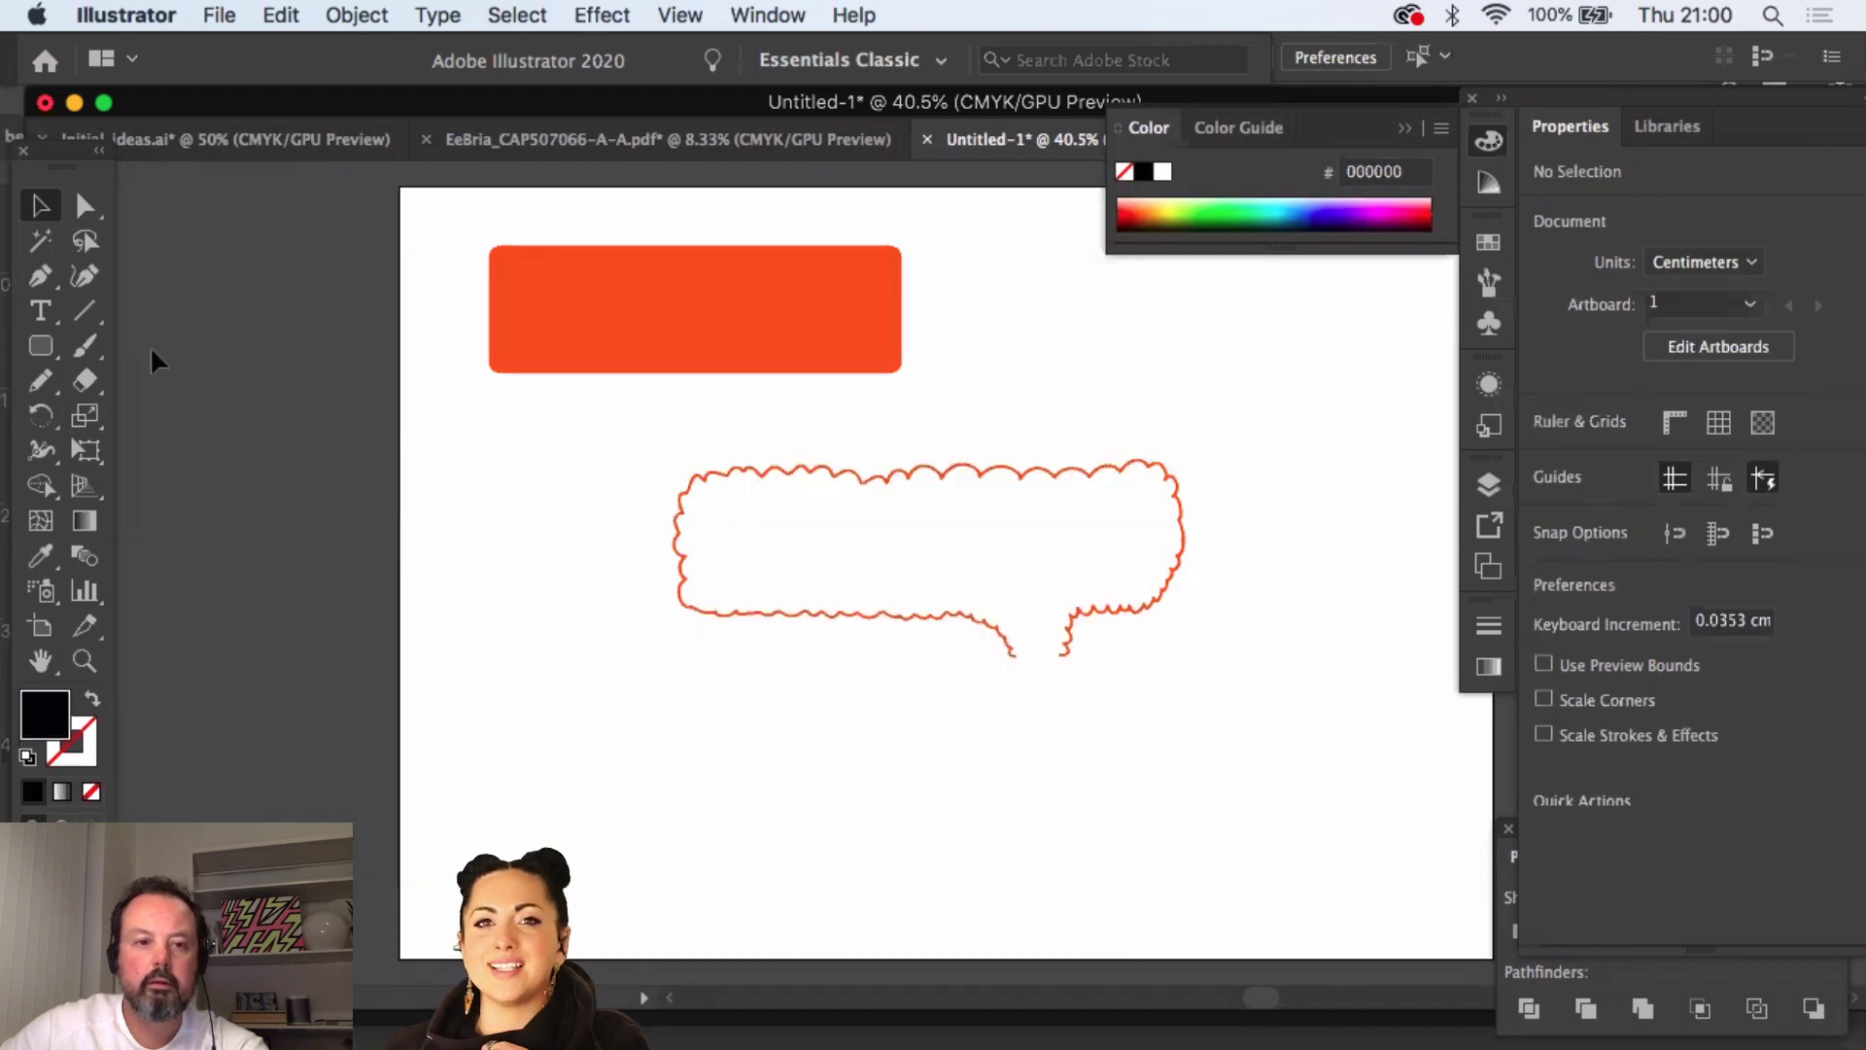
- Add the text OLD CHIMNEYS BREWERY on two lines below the smoke cloud outline
{"action": "left_click", "coordinate": [43, 315]}
{"action": "left_click", "coordinate": [937, 777]}
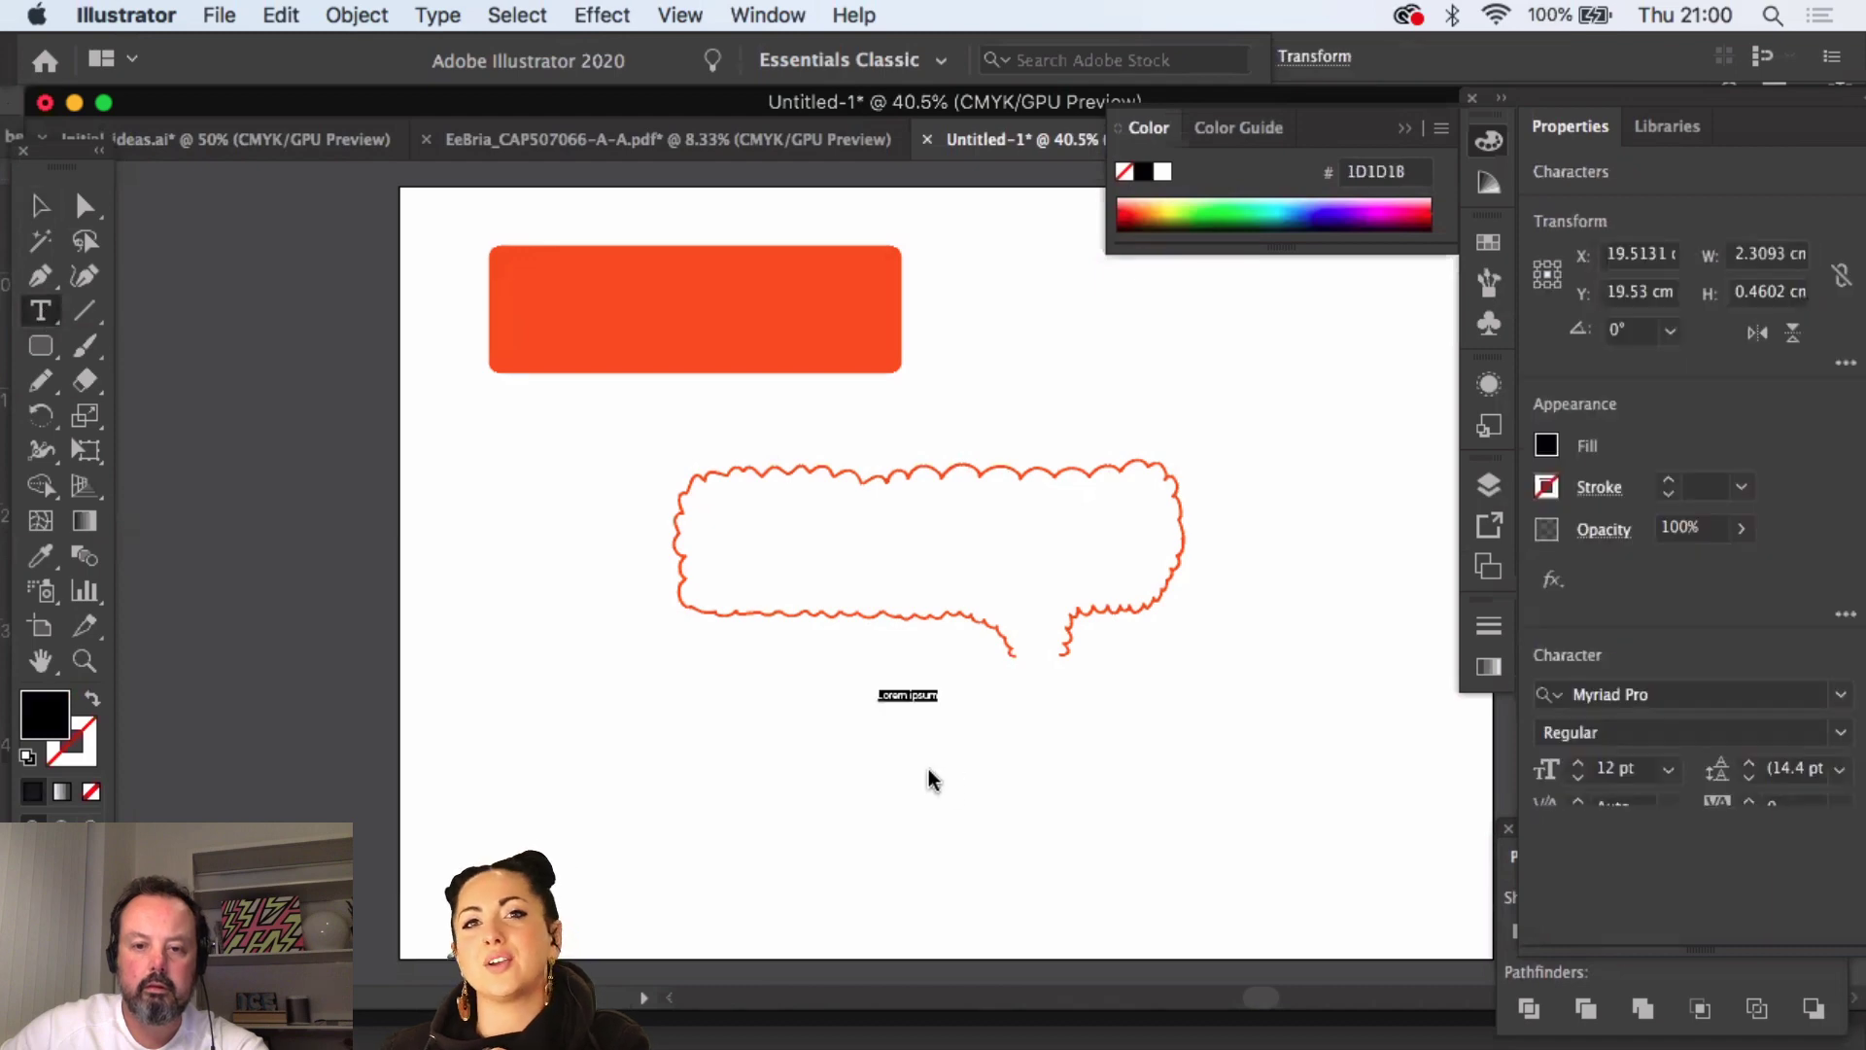
{"action": "type", "text": "OLD"}
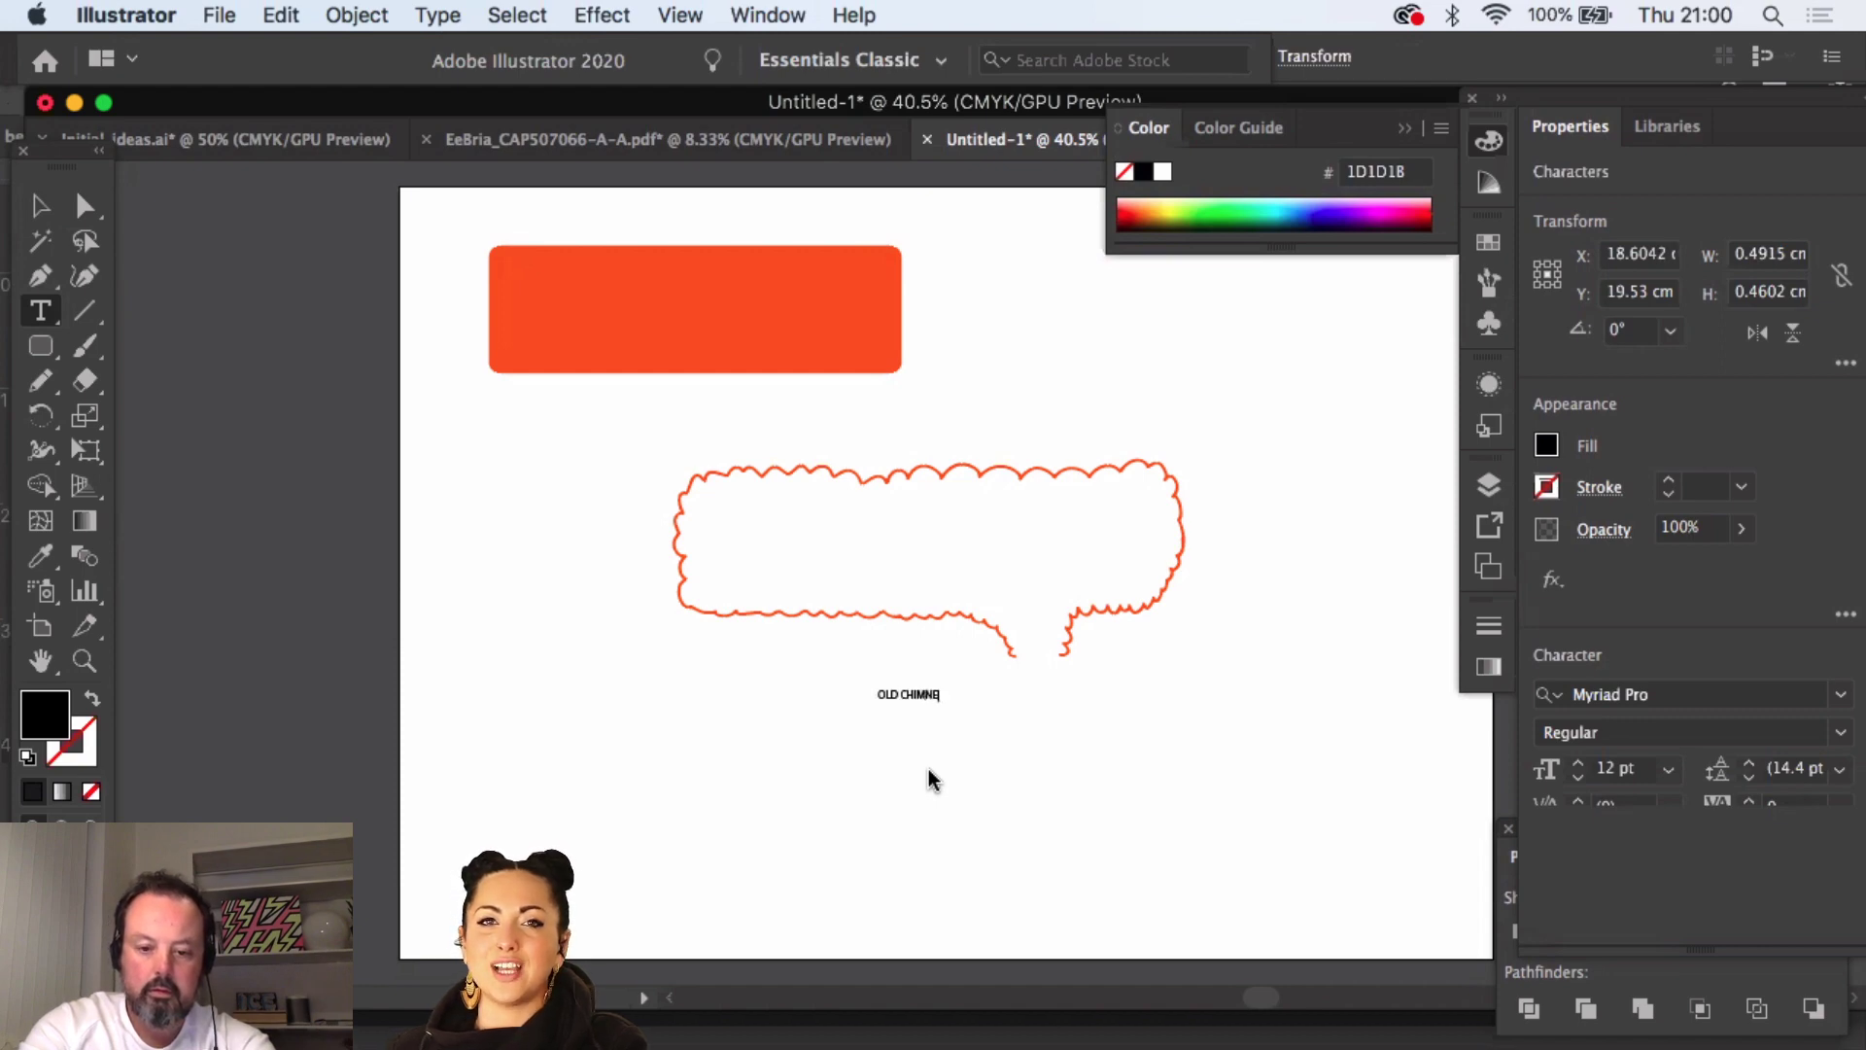
{"action": "type", "text": "CHIMNEYS "}
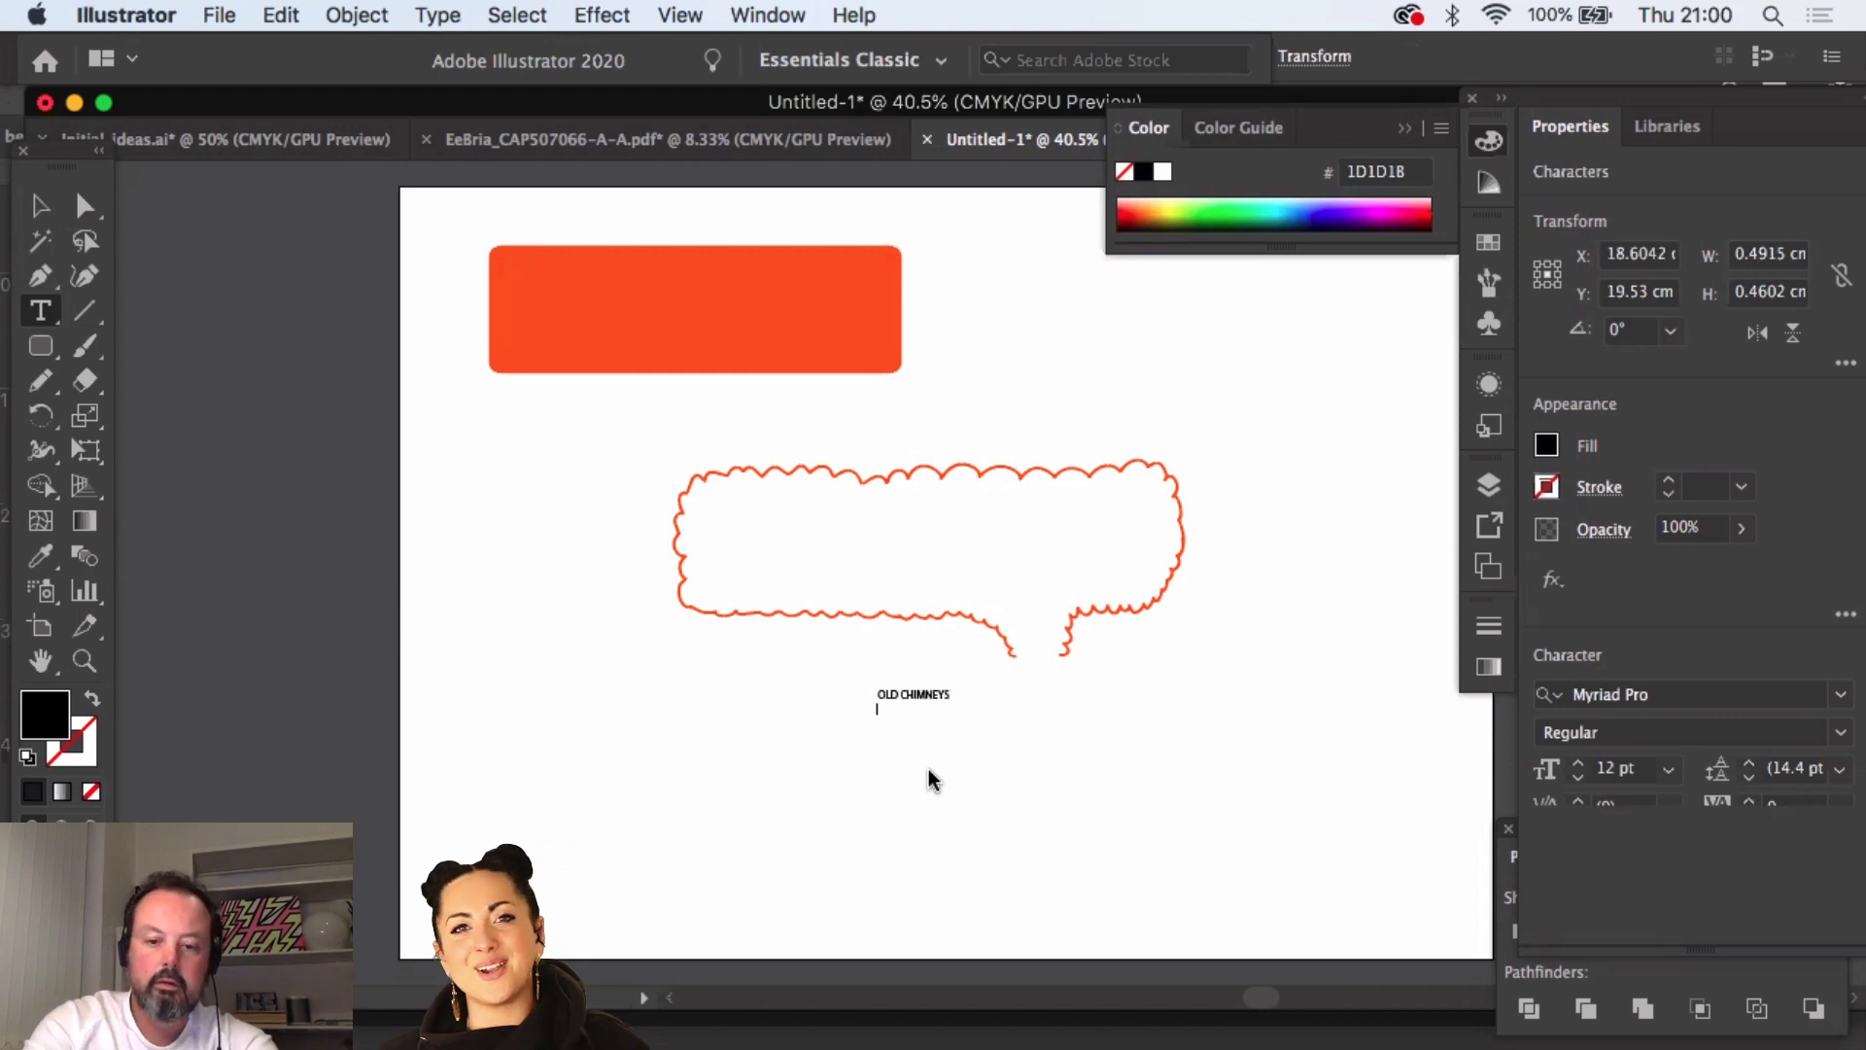
{"action": "type", "text": "BREWERY"}
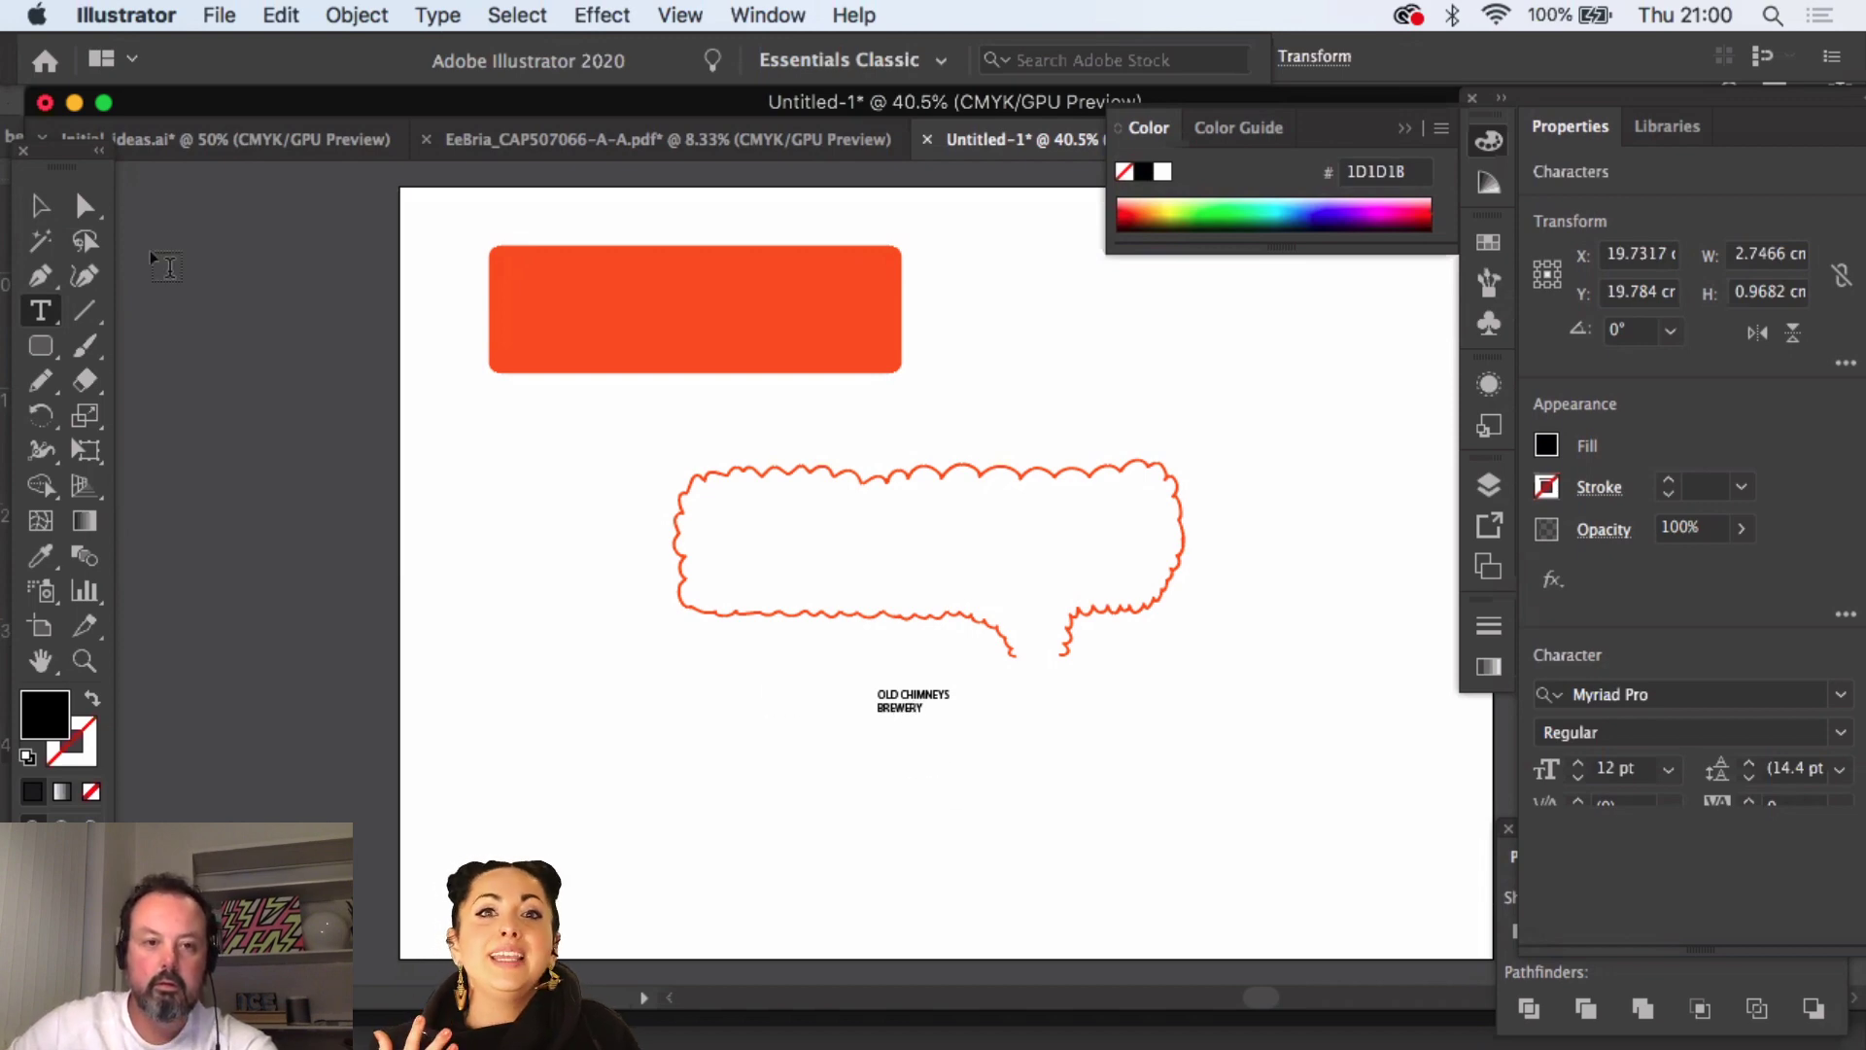
{"action": "key", "text": "Escape"}
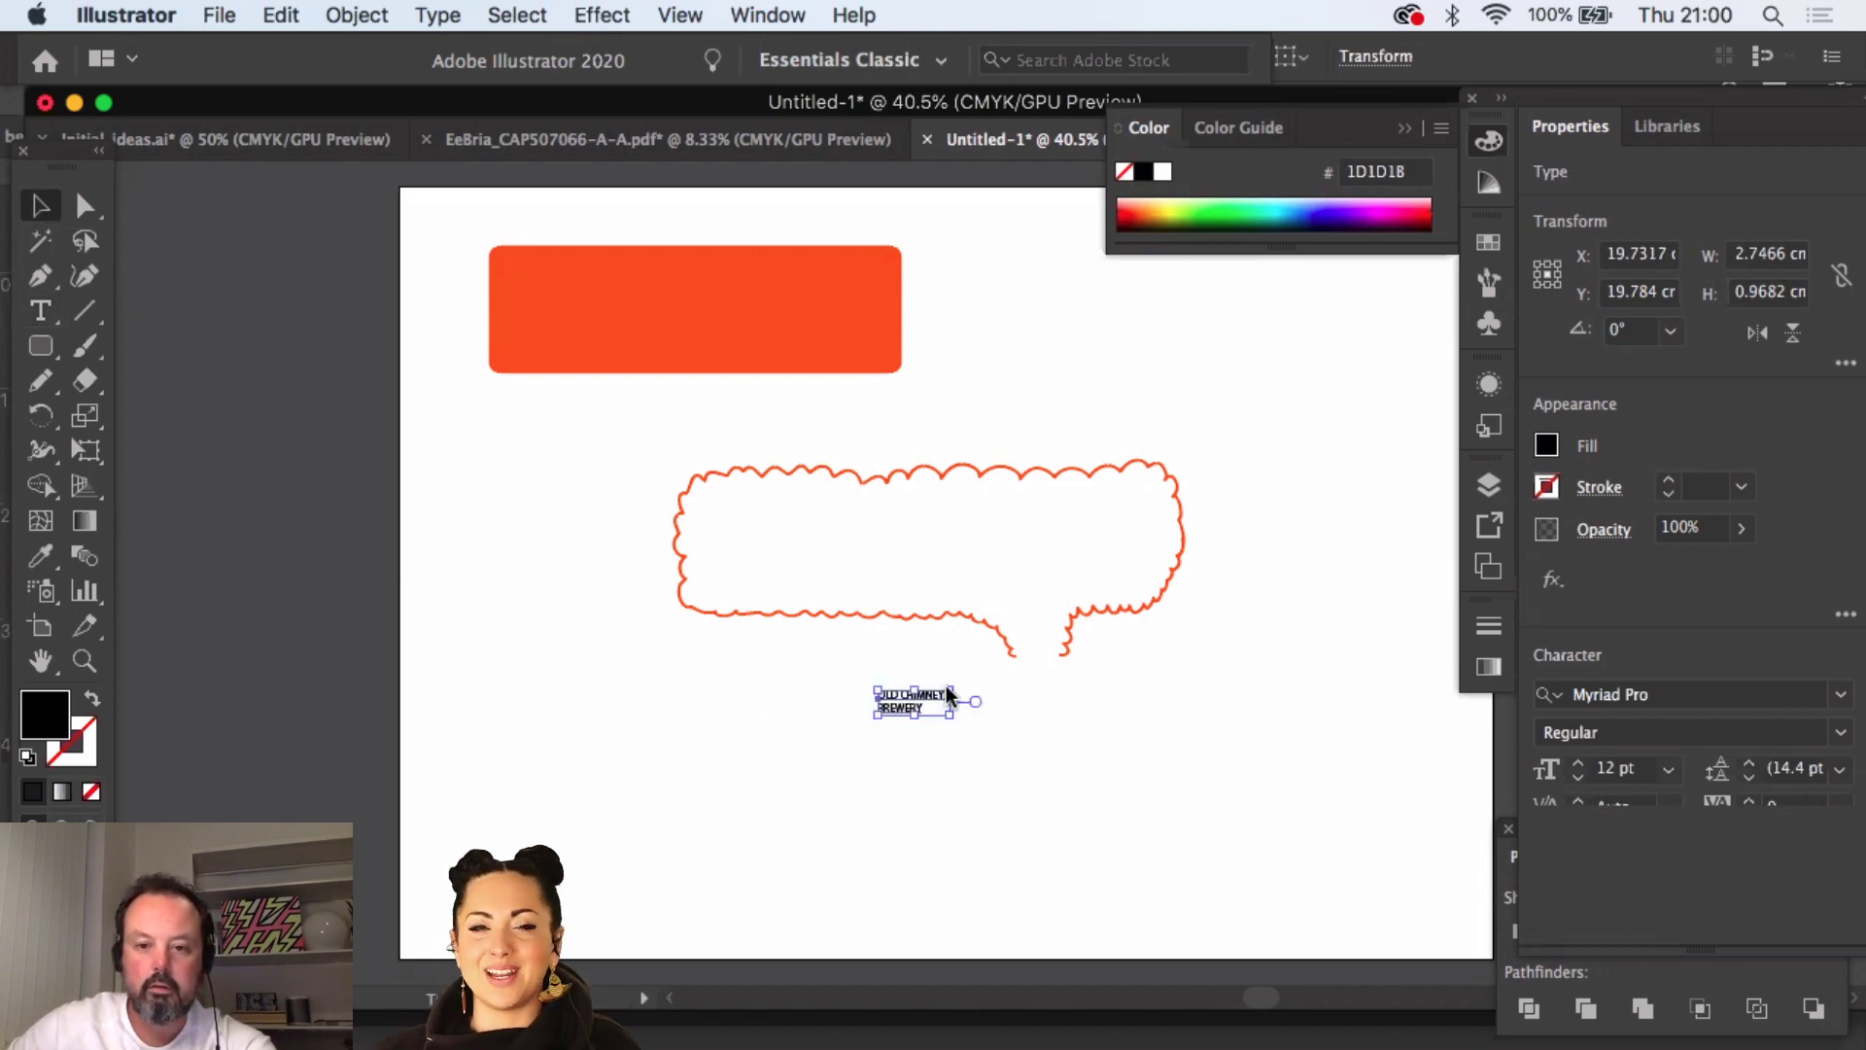
- Scale the OLD CHIMNEYS BREWERY text up to about 81 pt and set its font to Rockwell Regular
{"action": "left_click_drag", "start_coordinate": [951, 694], "coordinate": [975, 731]}
{"action": "key", "text": "space"}
{"action": "left_click_drag", "start_coordinate": [966, 504], "coordinate": [885, 337]}
{"action": "left_click_drag", "start_coordinate": [884, 569], "coordinate": [880, 600]}
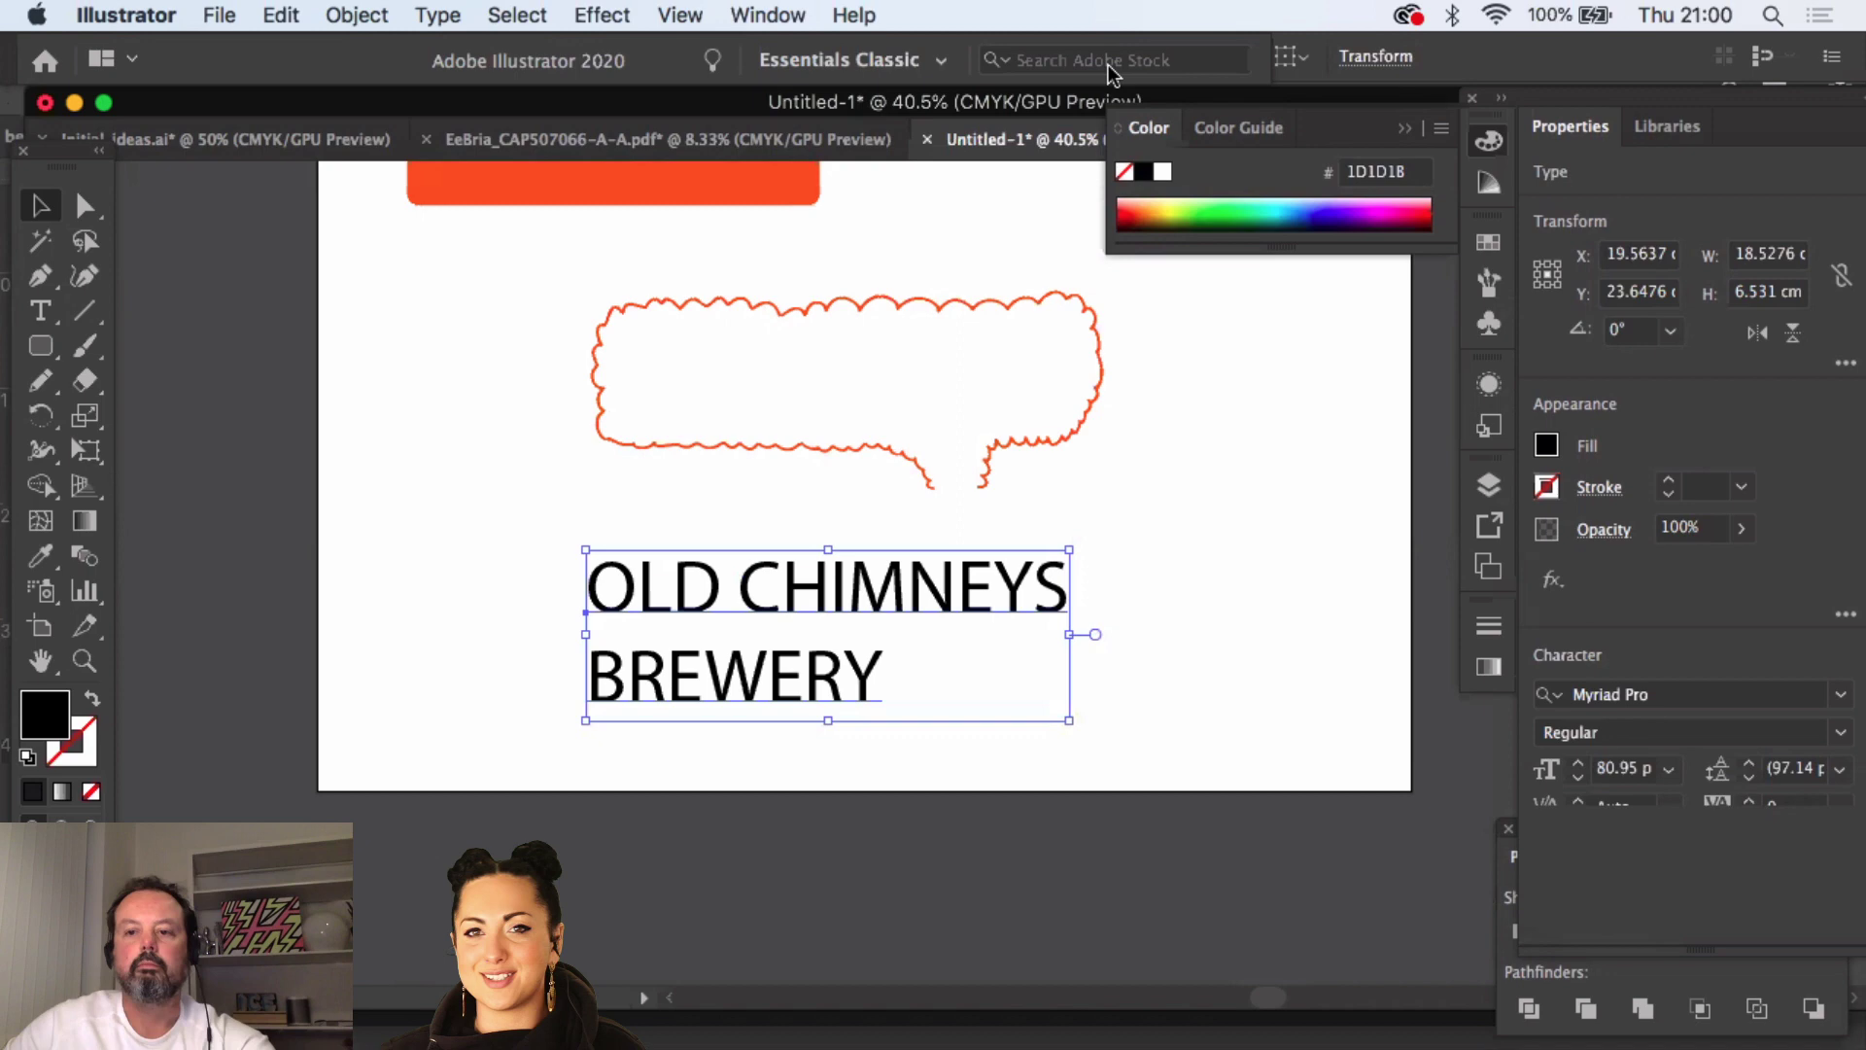
{"action": "left_click", "coordinate": [1840, 694]}
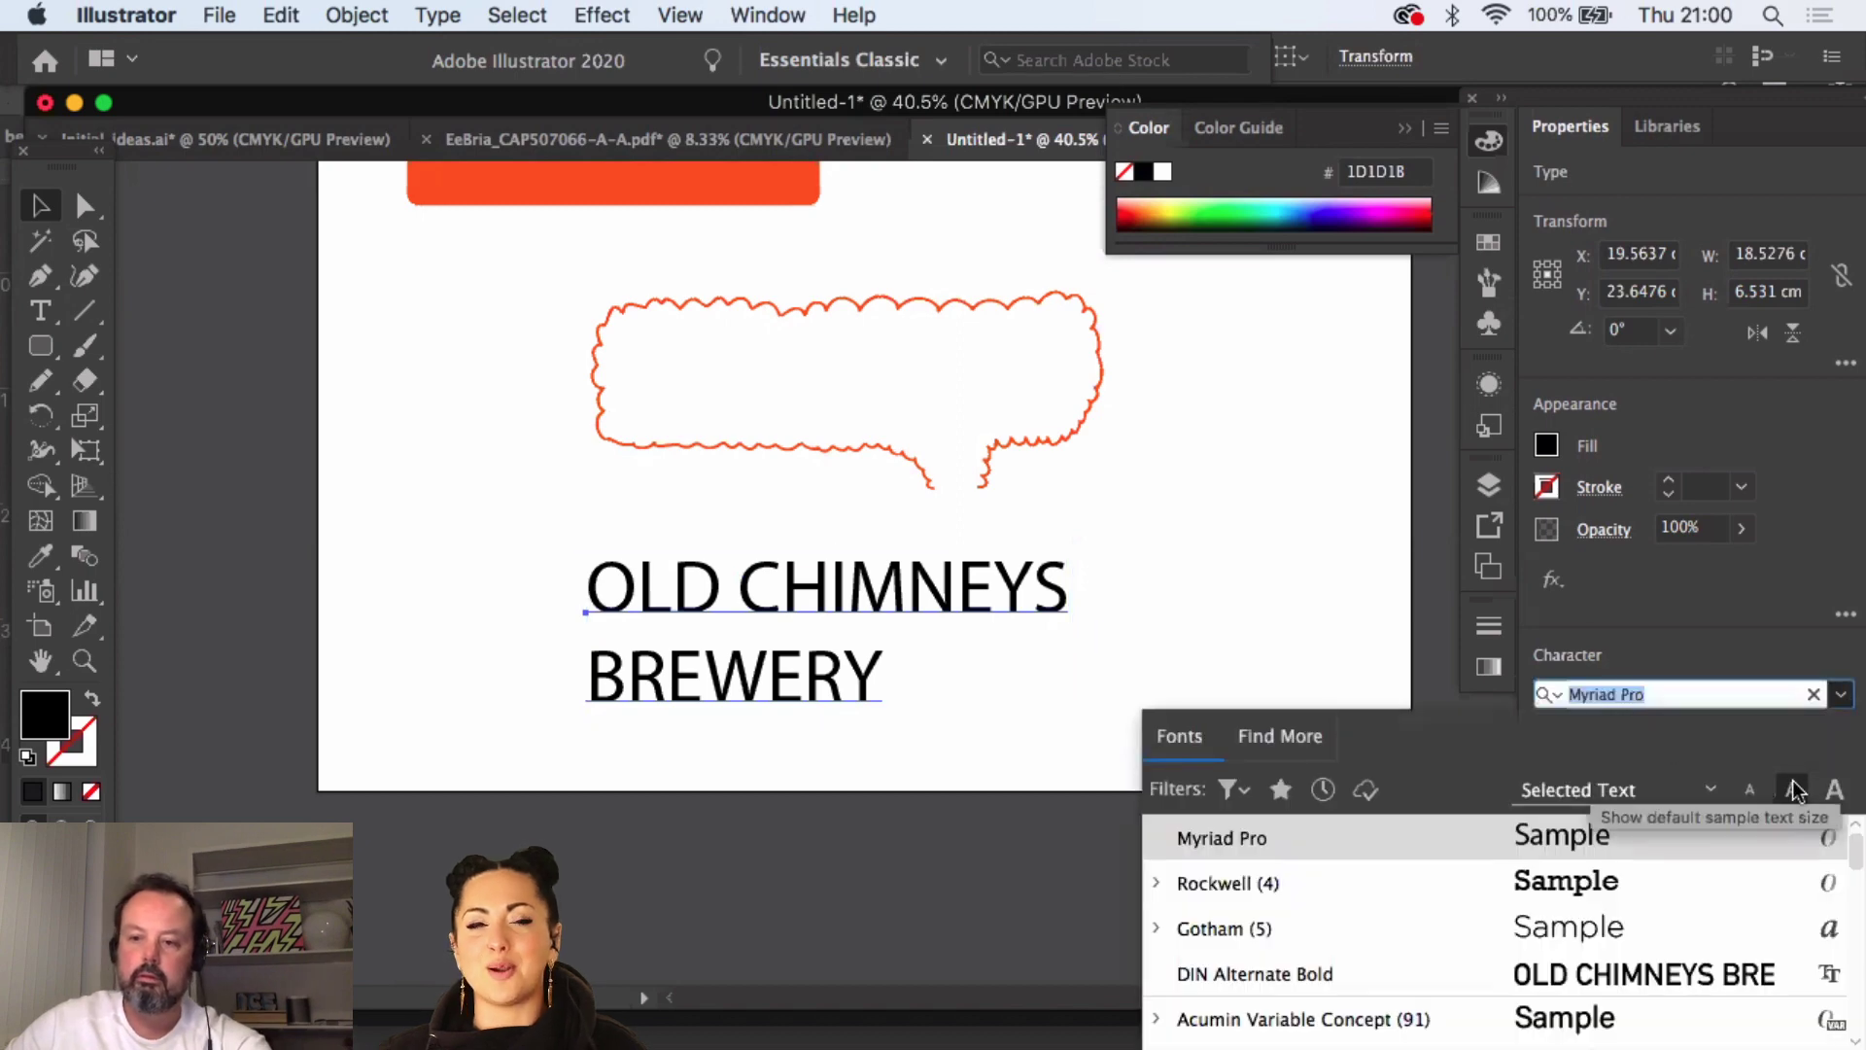
{"action": "left_click", "coordinate": [1437, 883]}
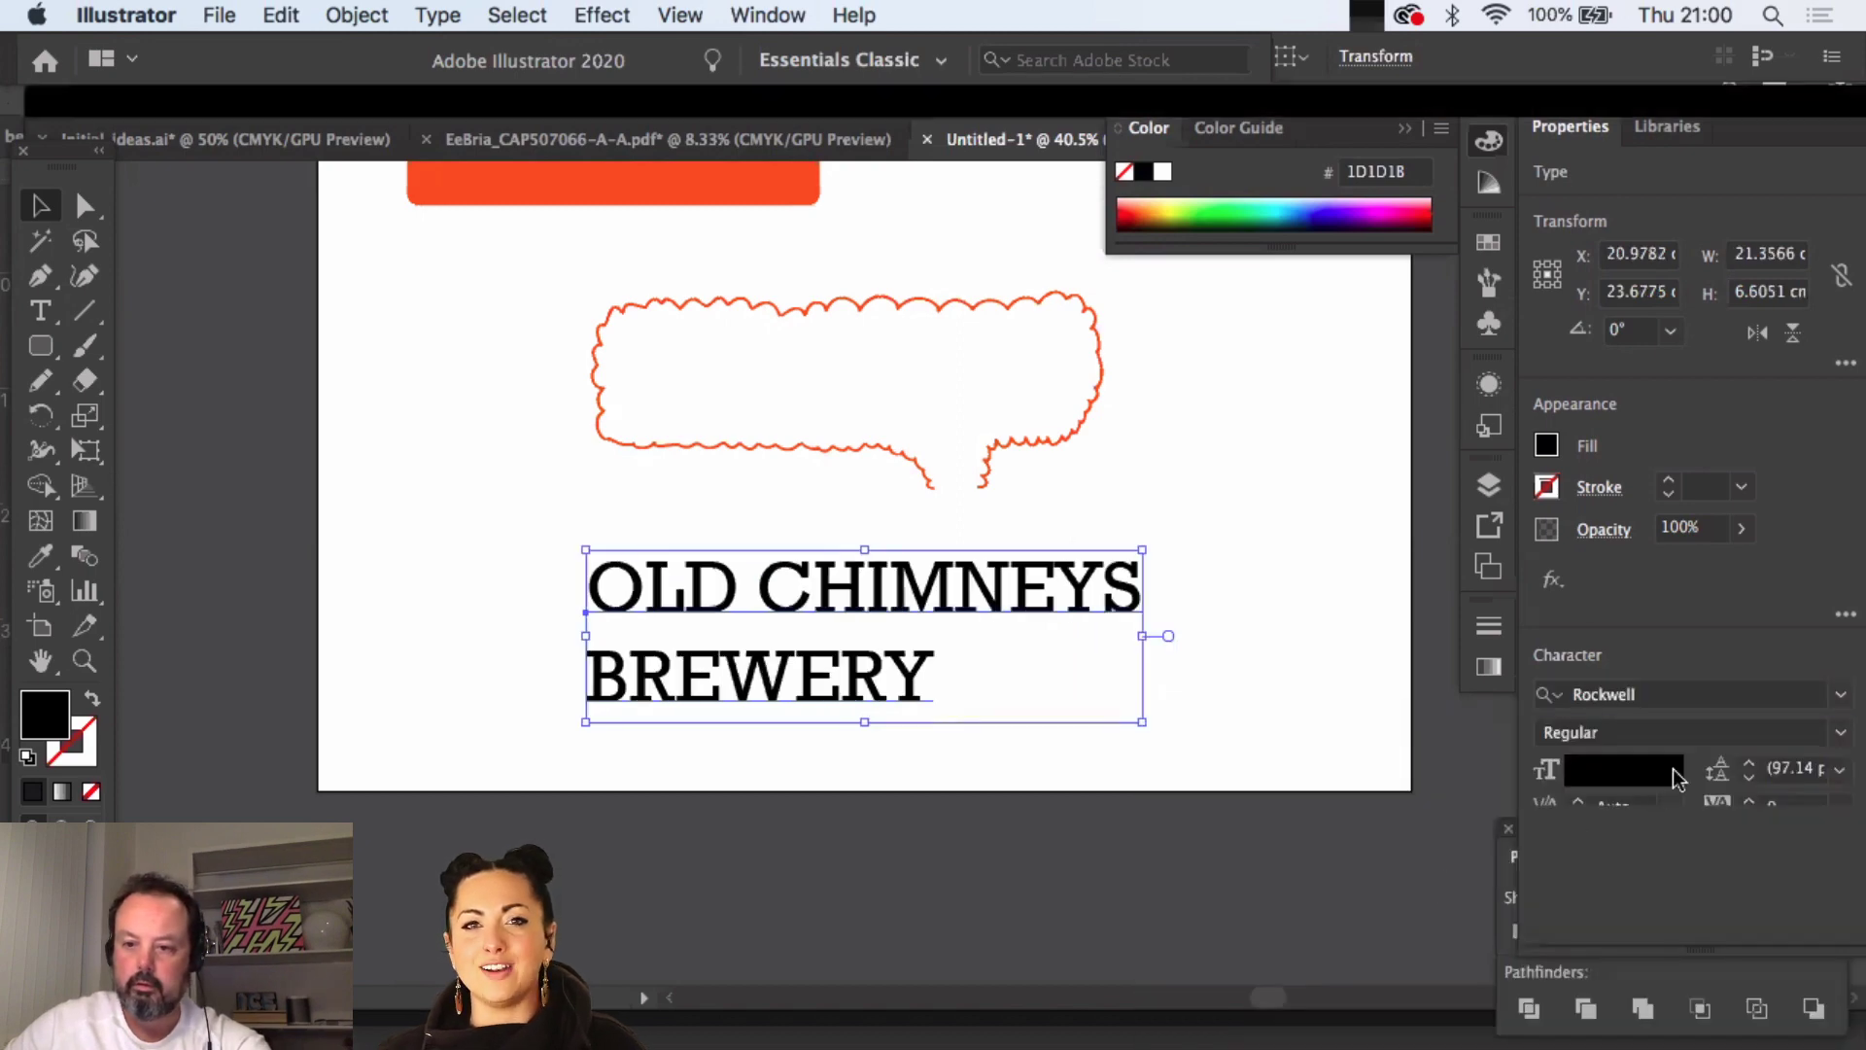
- Set the brewery name text to Rockwell Bold and shift the smoke cloud outline up and right, the text up and left
{"action": "left_click", "coordinate": [1840, 732]}
{"action": "left_click", "coordinate": [1707, 829]}
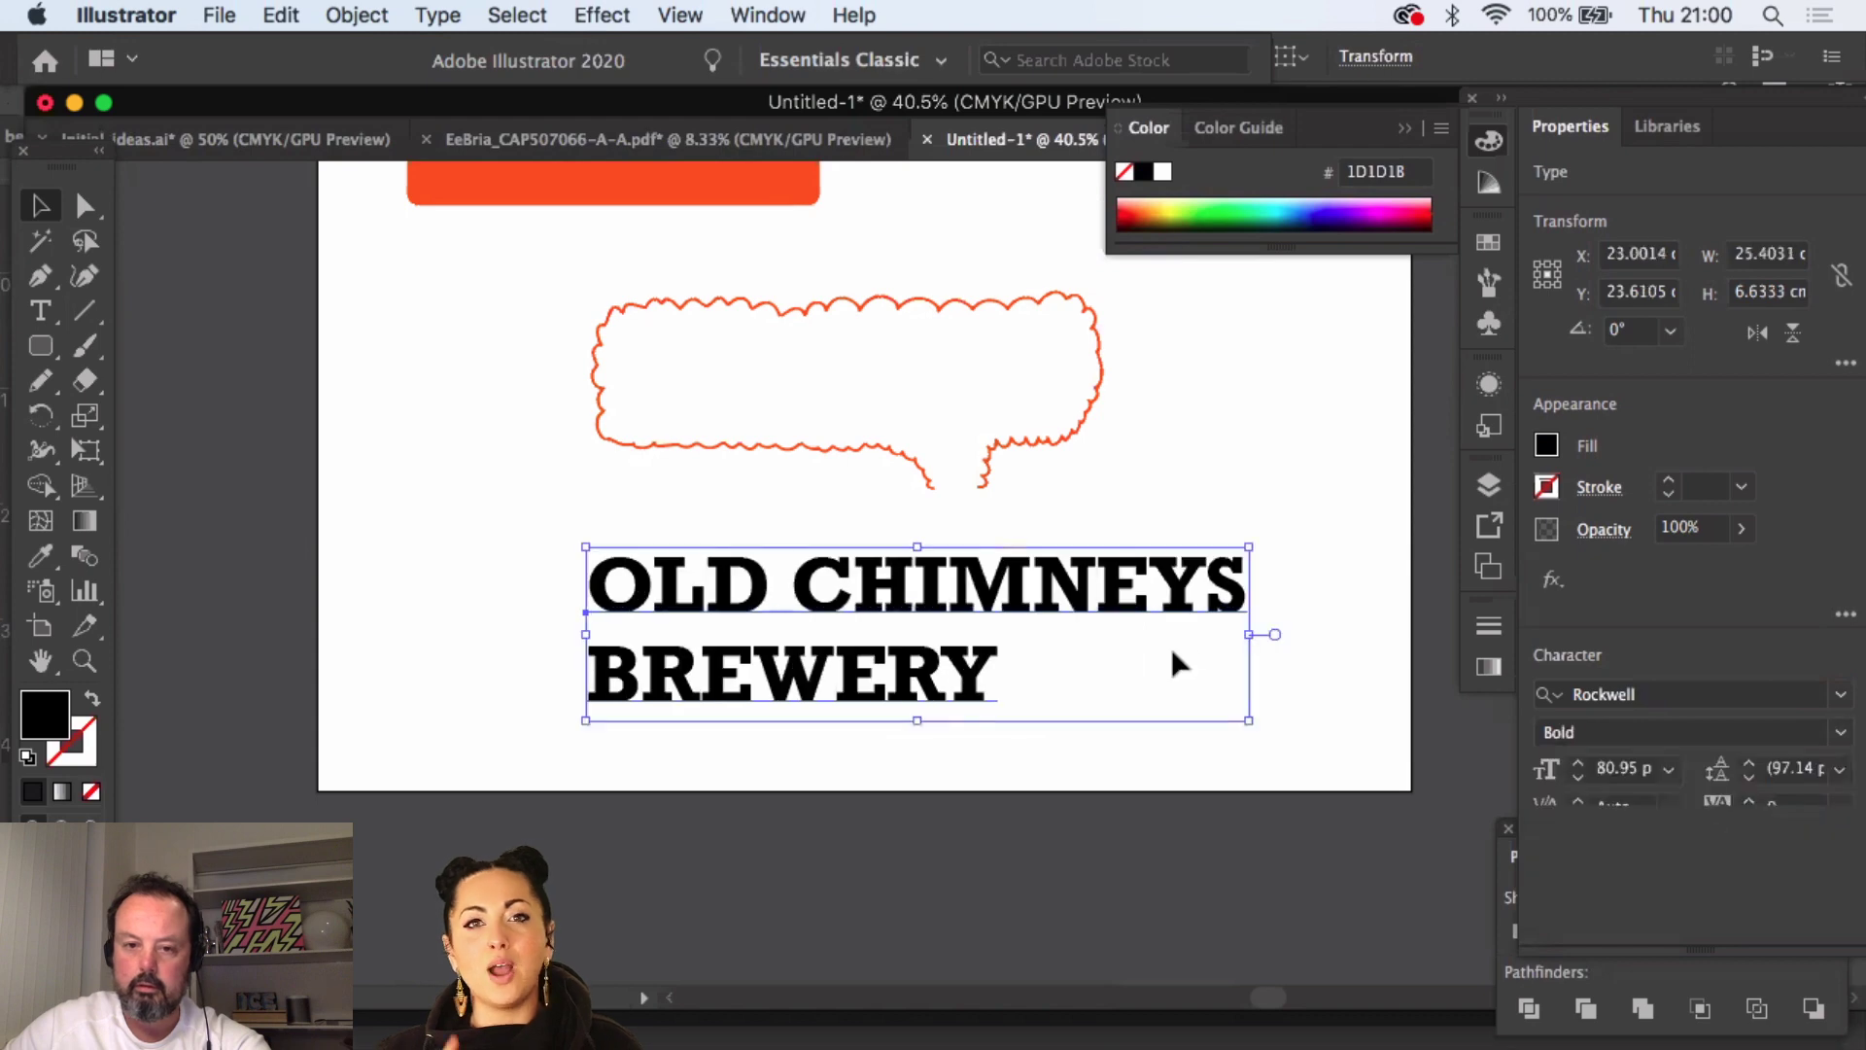
{"action": "left_click_drag", "start_coordinate": [875, 465], "coordinate": [980, 413]}
{"action": "left_click_drag", "start_coordinate": [975, 586], "coordinate": [870, 535]}
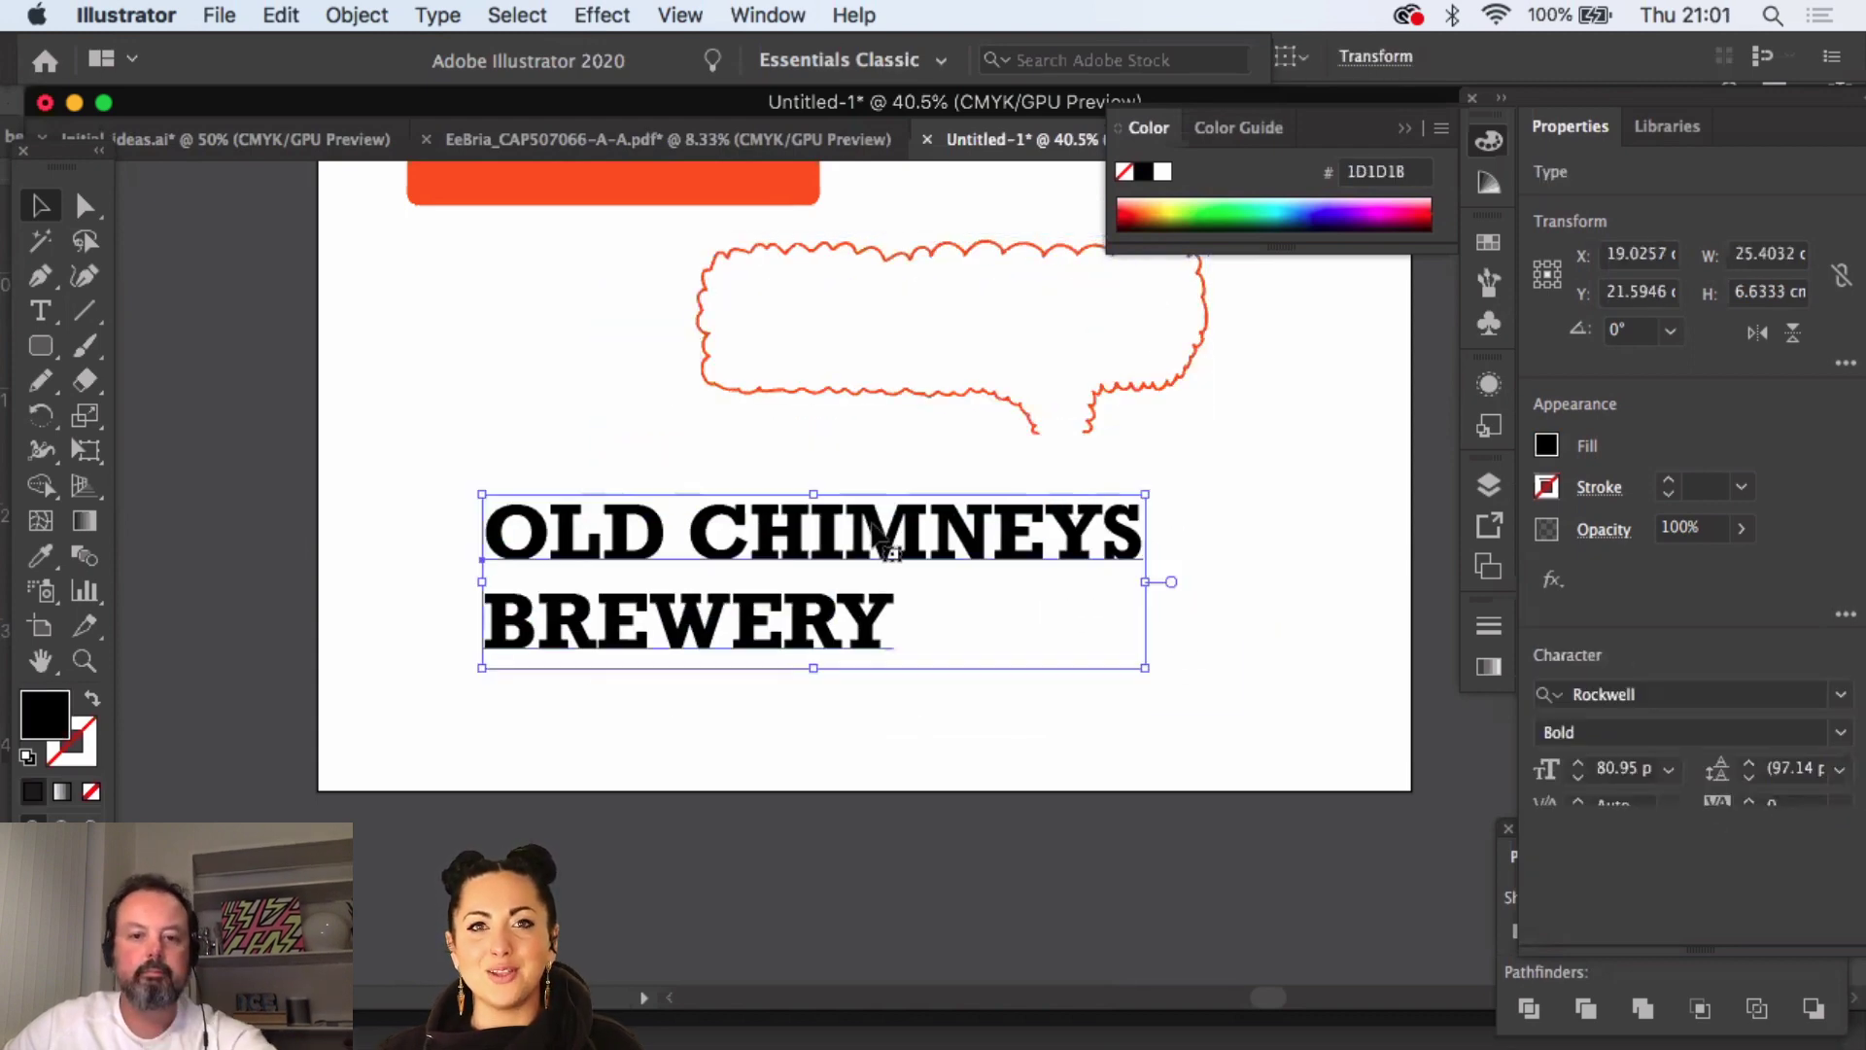
- Convert the OLD CHIMNEYS BREWERY text to outlines and ungroup it into separate letters
{"action": "left_click", "coordinate": [439, 15]}
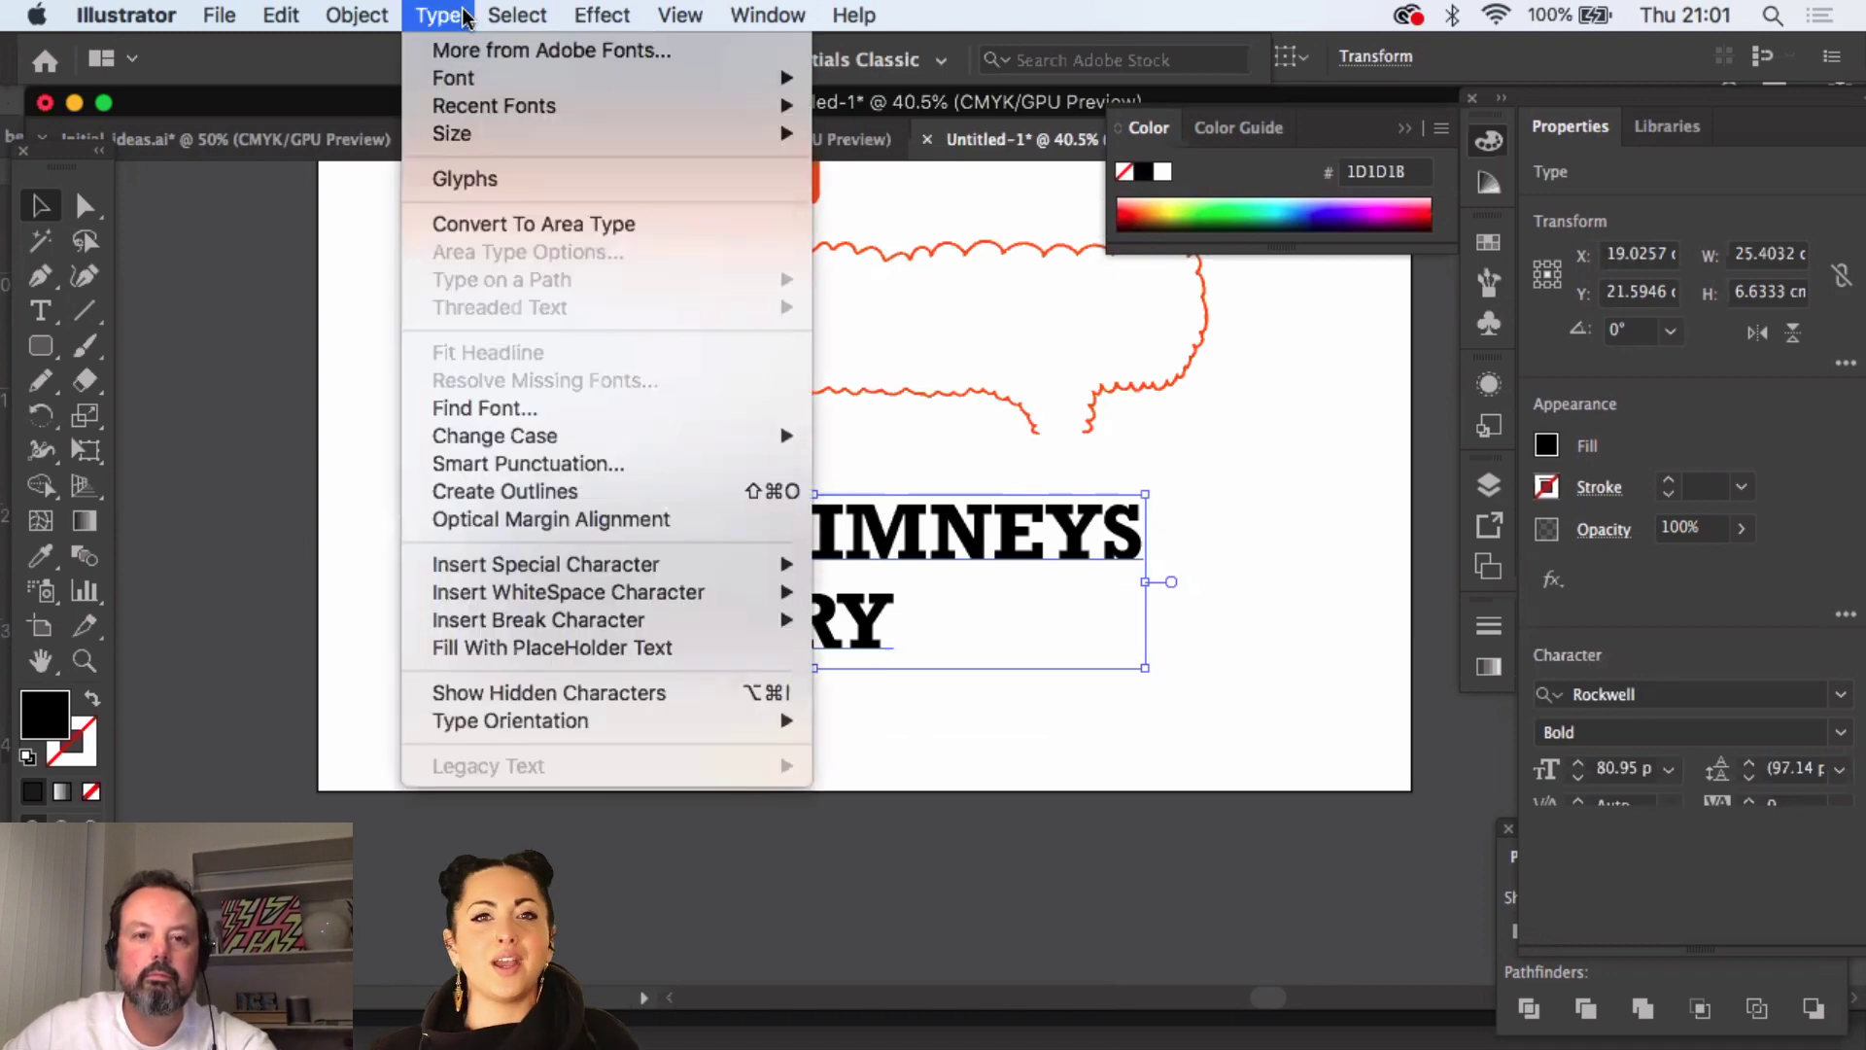
{"action": "left_click", "coordinate": [534, 491]}
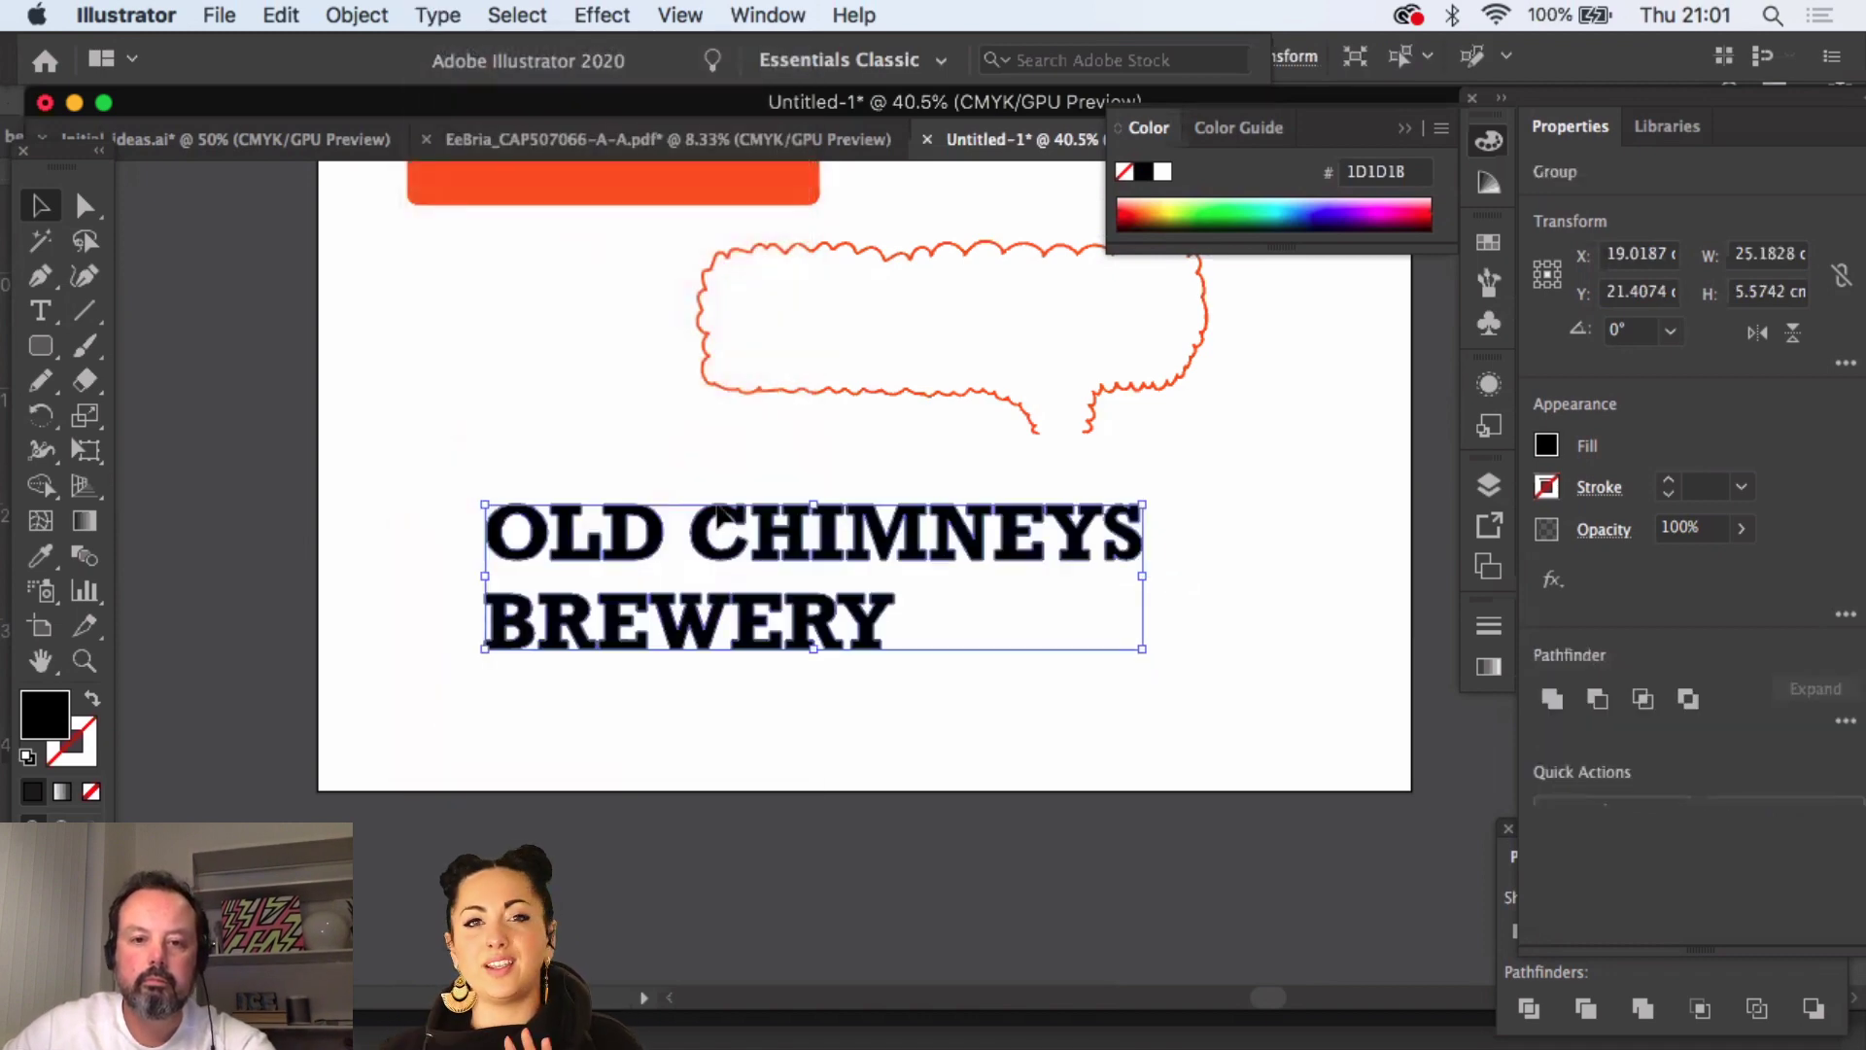
{"action": "left_click", "coordinate": [389, 18]}
{"action": "left_click", "coordinate": [408, 179]}
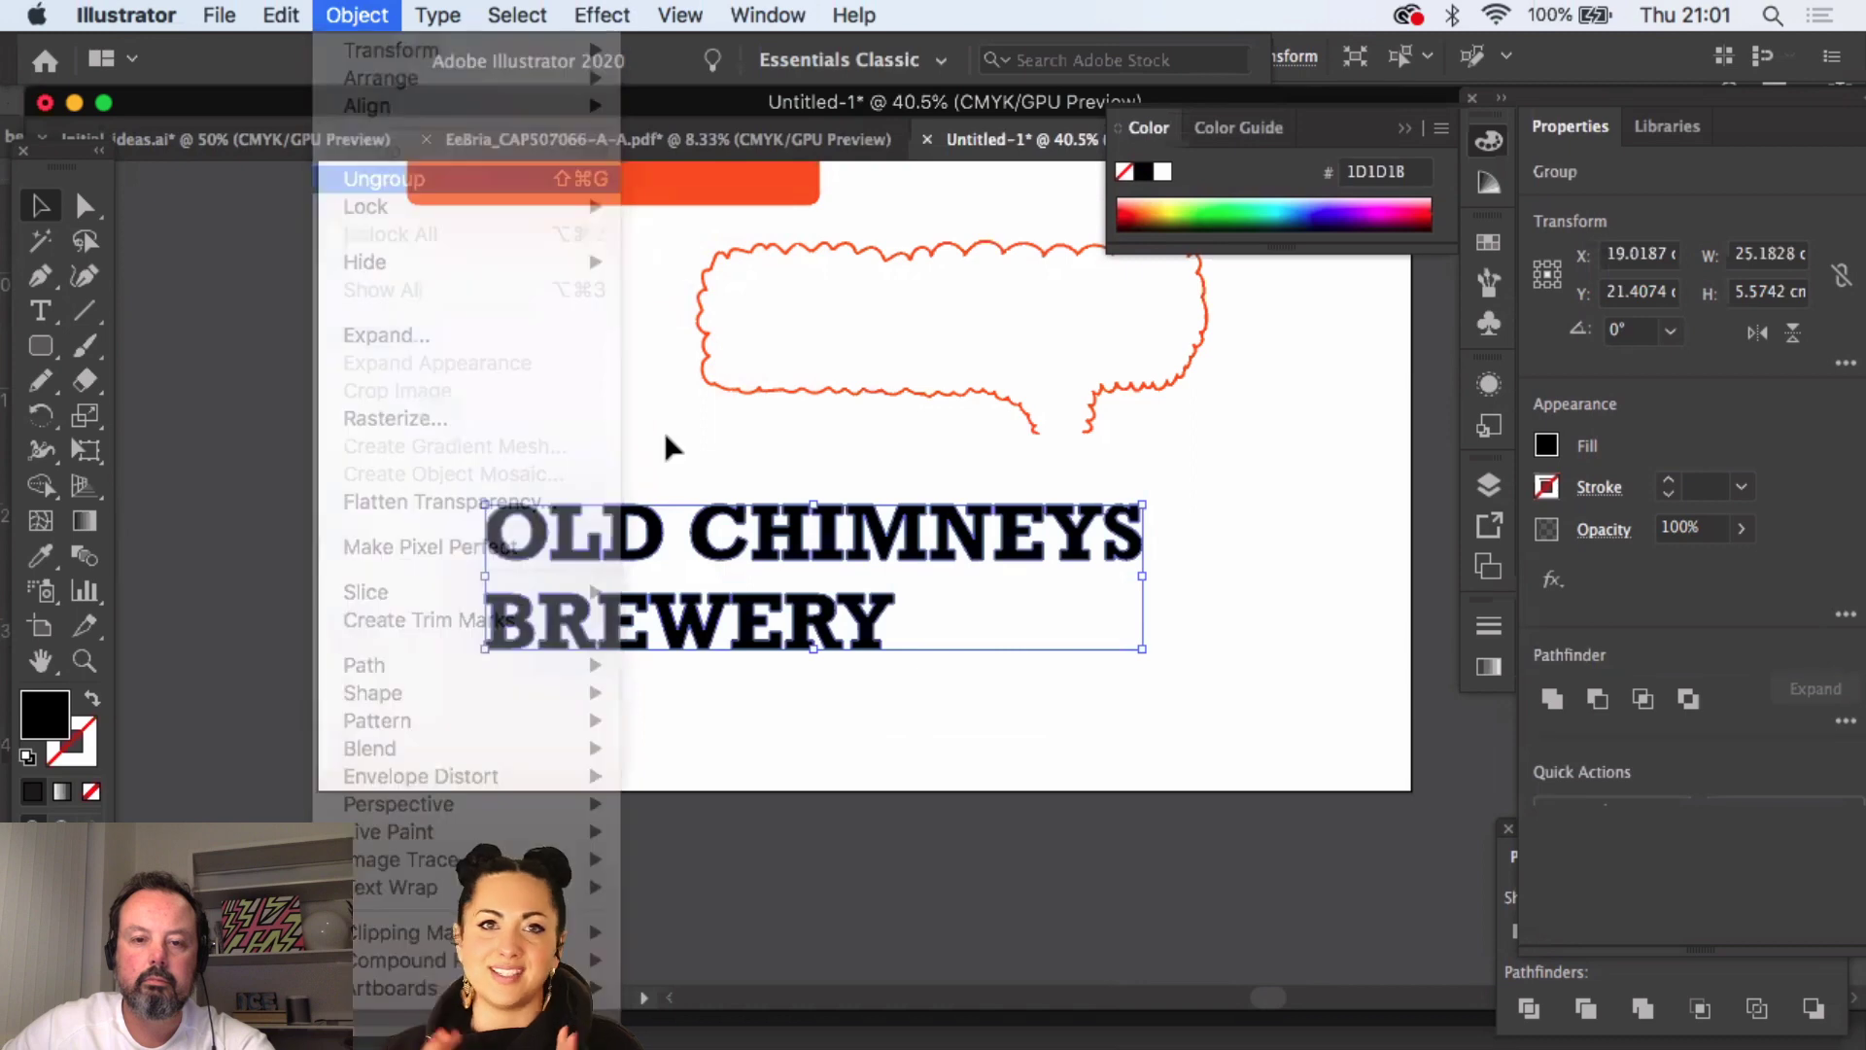
{"action": "left_click", "coordinate": [669, 449]}
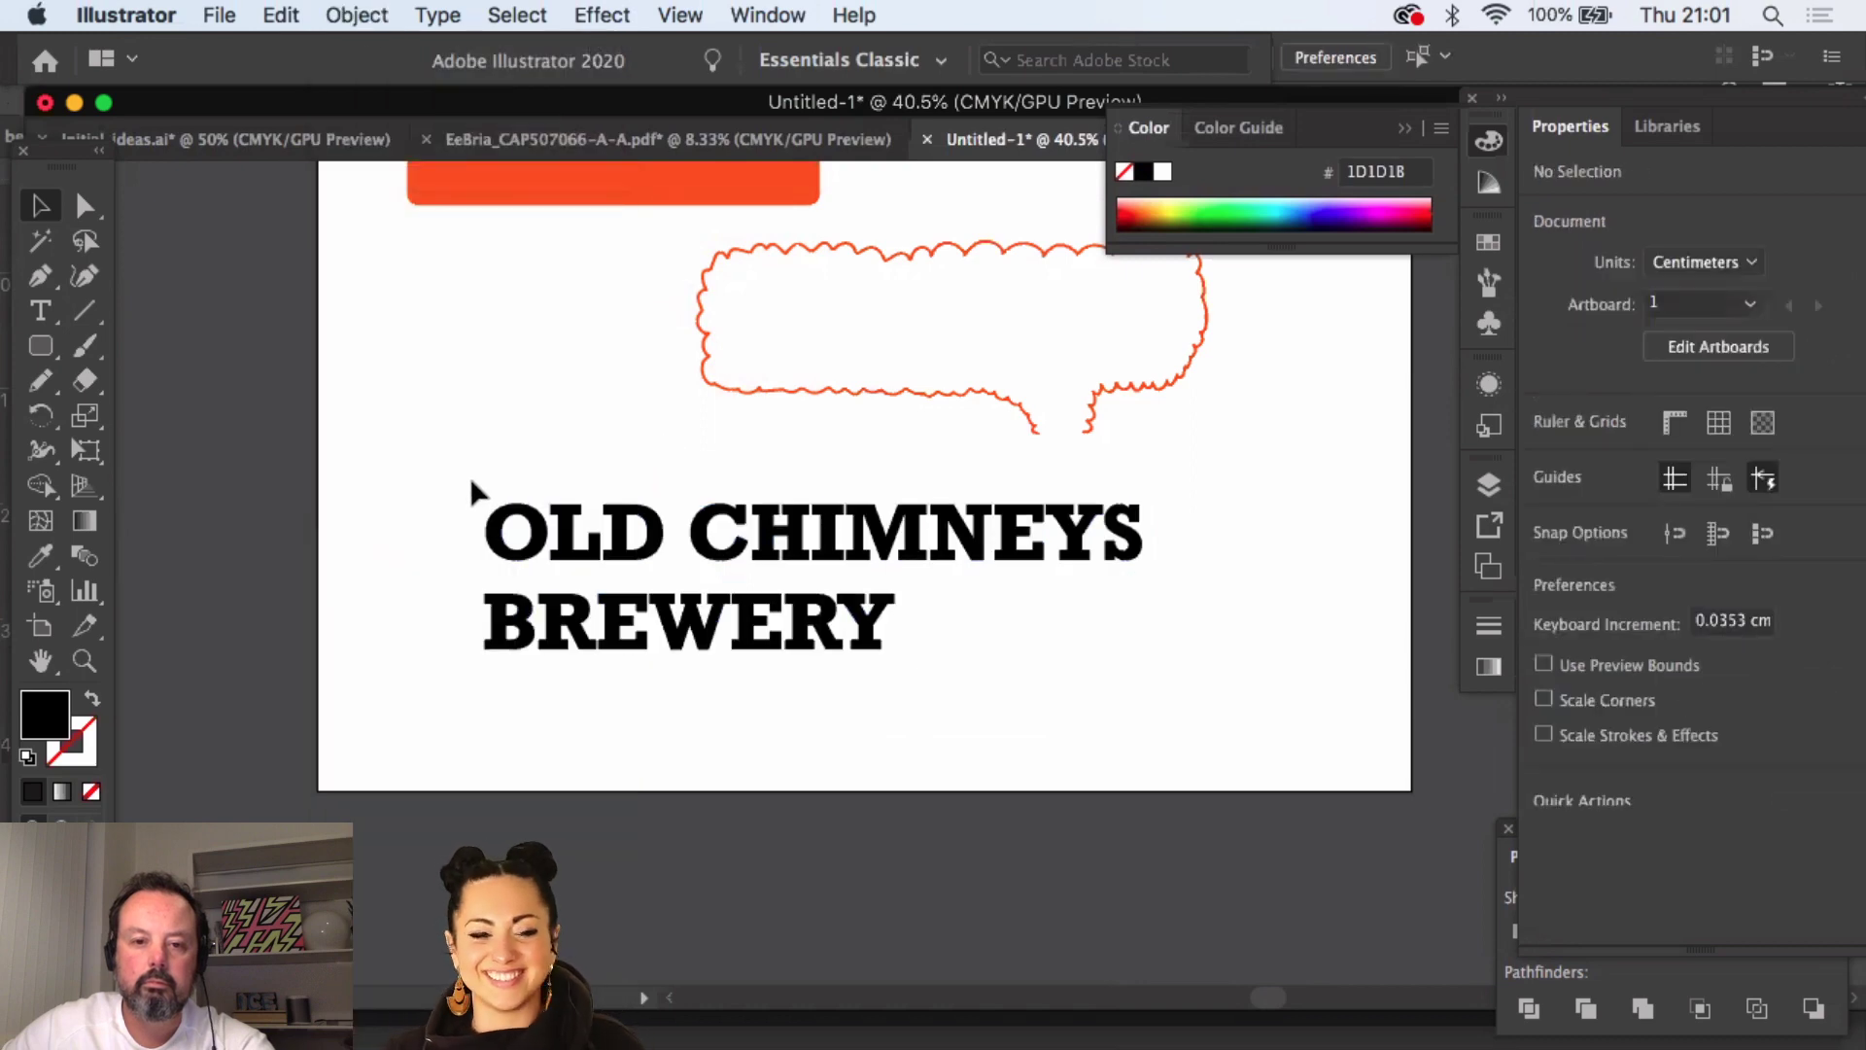
{"action": "left_click", "coordinate": [499, 530]}
{"action": "left_click", "coordinate": [445, 400]}
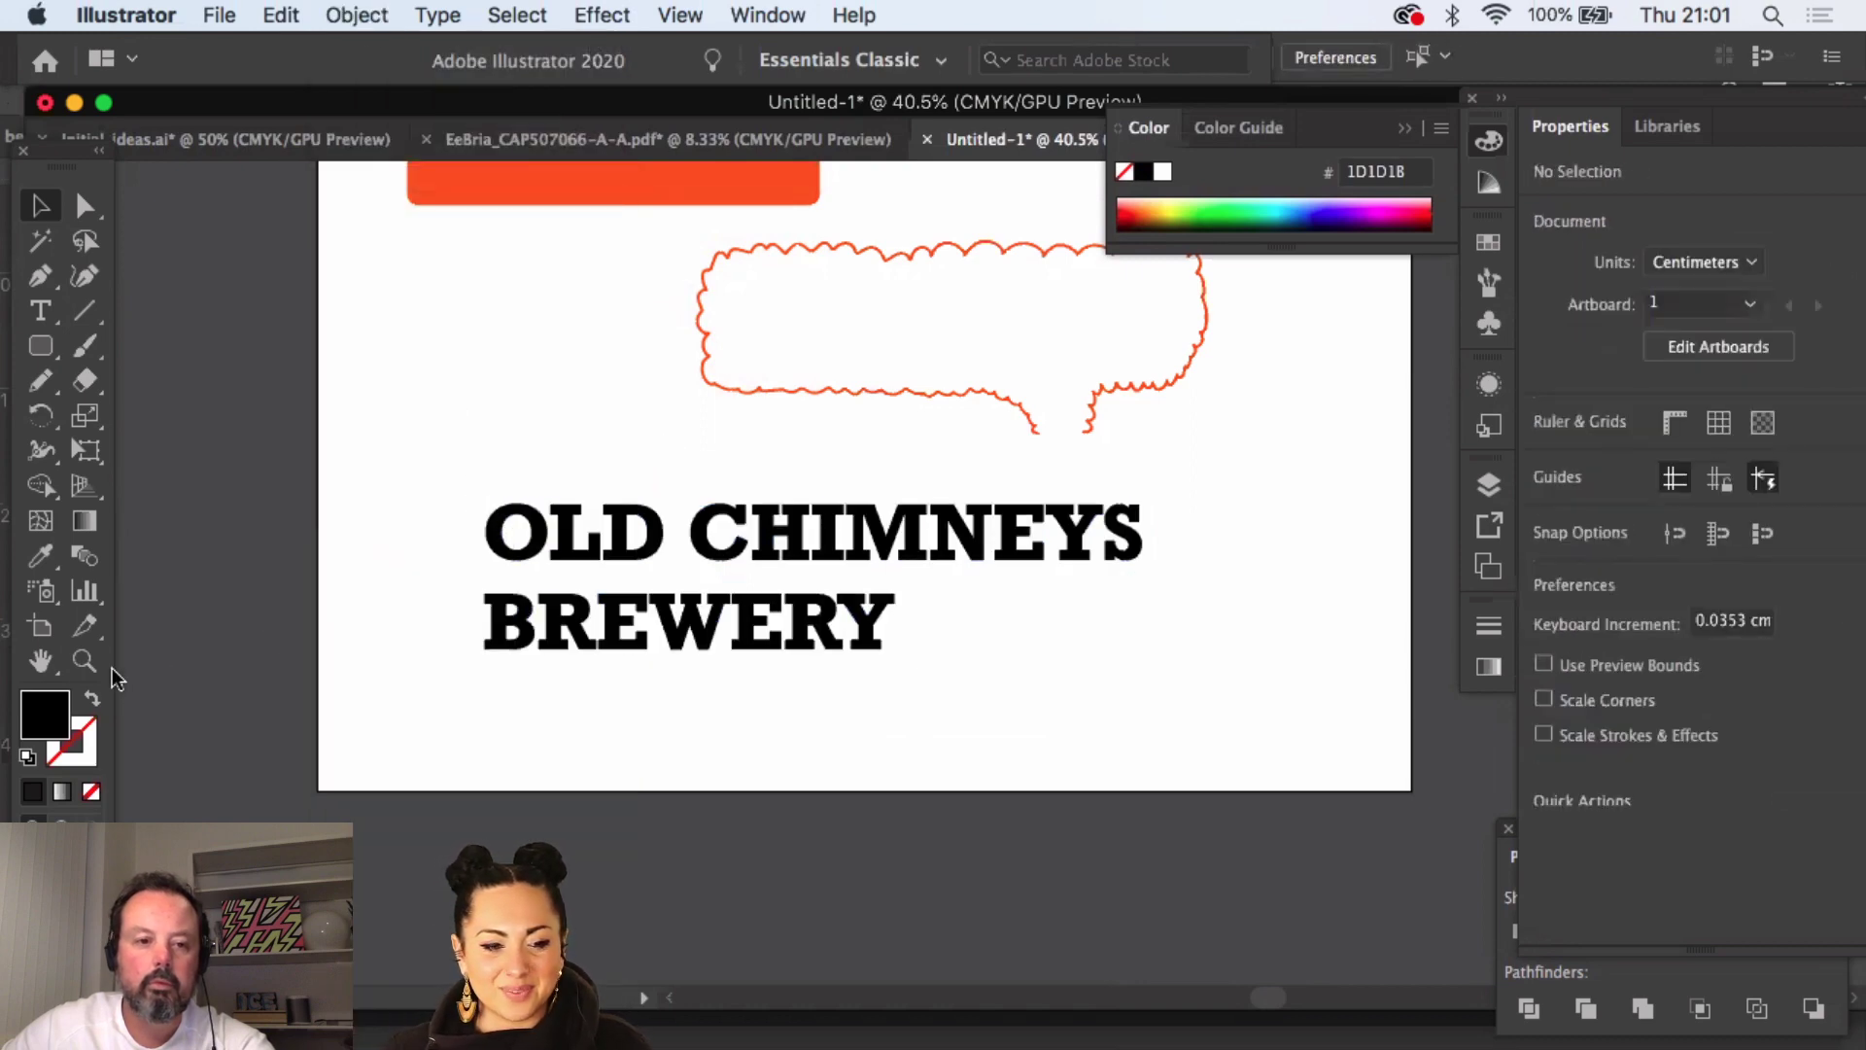
- Add a 1 pt black stroke to all the outlined letters of the brewery name
{"action": "left_click", "coordinate": [85, 661]}
{"action": "left_click", "coordinate": [1021, 575]}
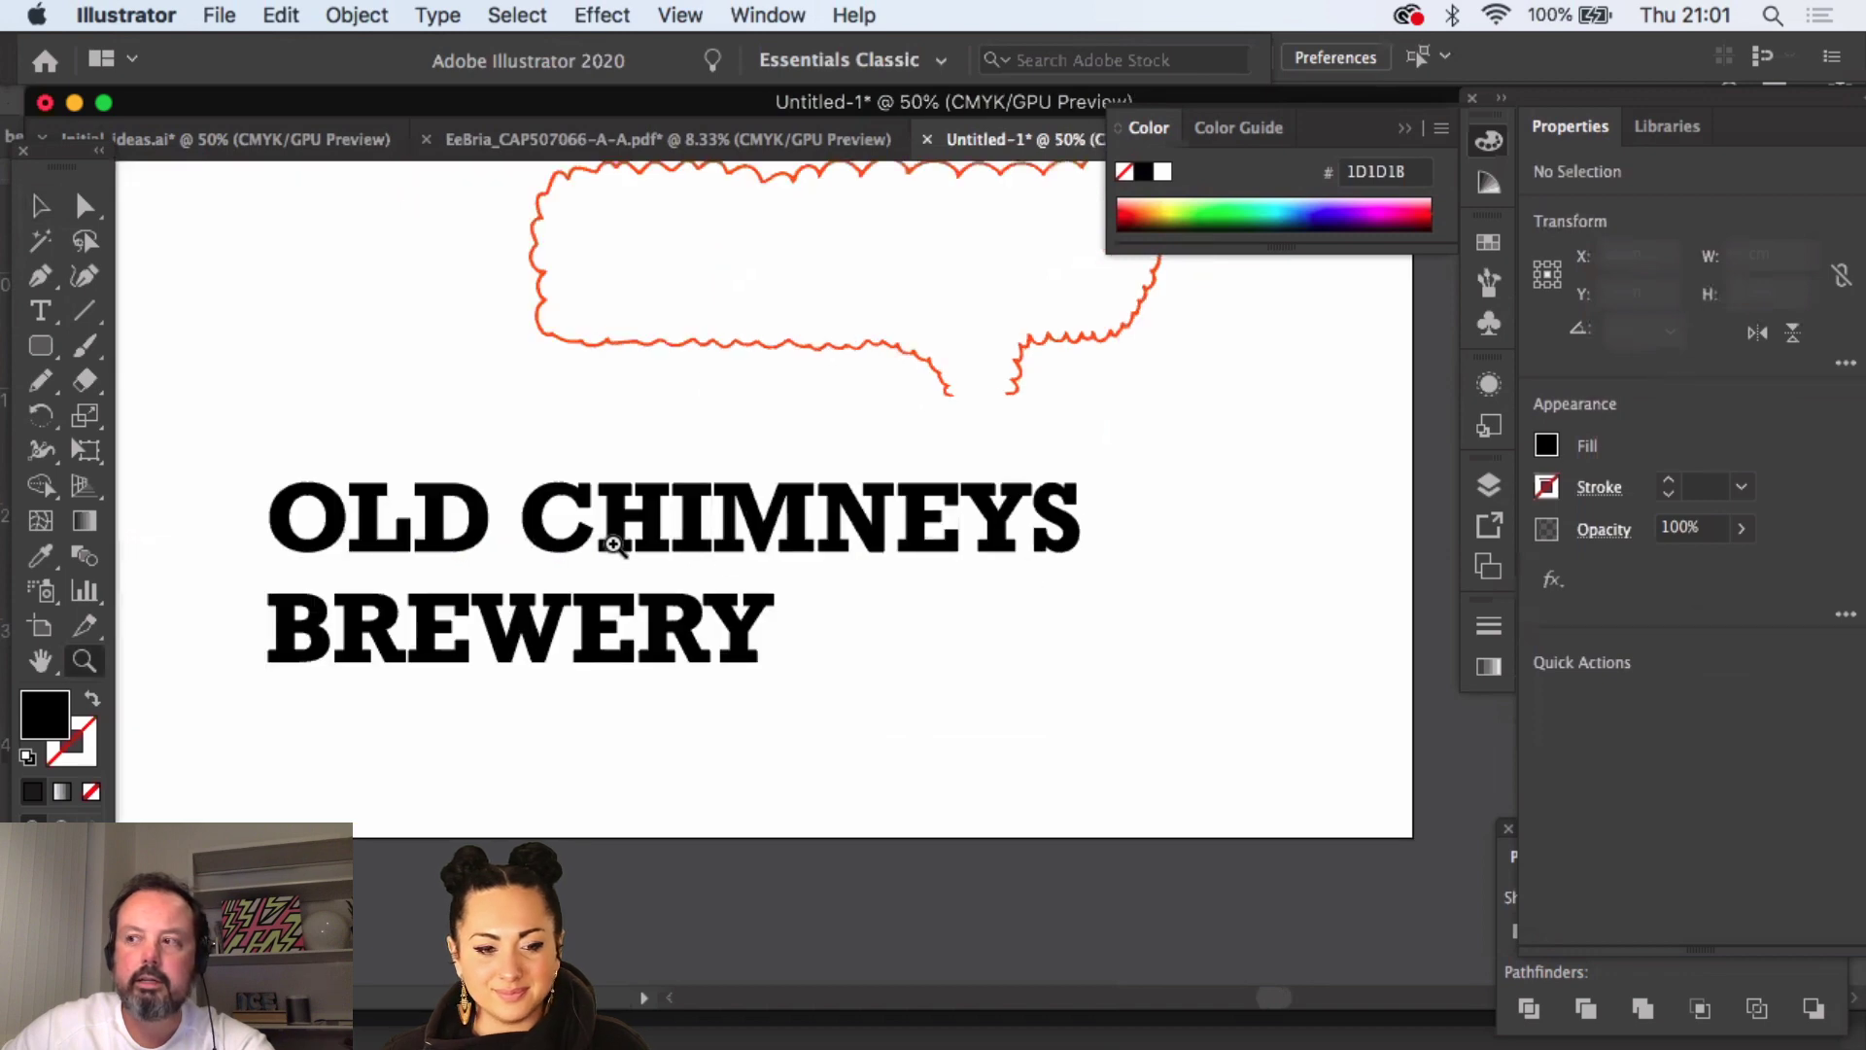
{"action": "left_click", "coordinate": [760, 559]}
{"action": "left_click_drag", "start_coordinate": [1061, 534], "coordinate": [845, 454]}
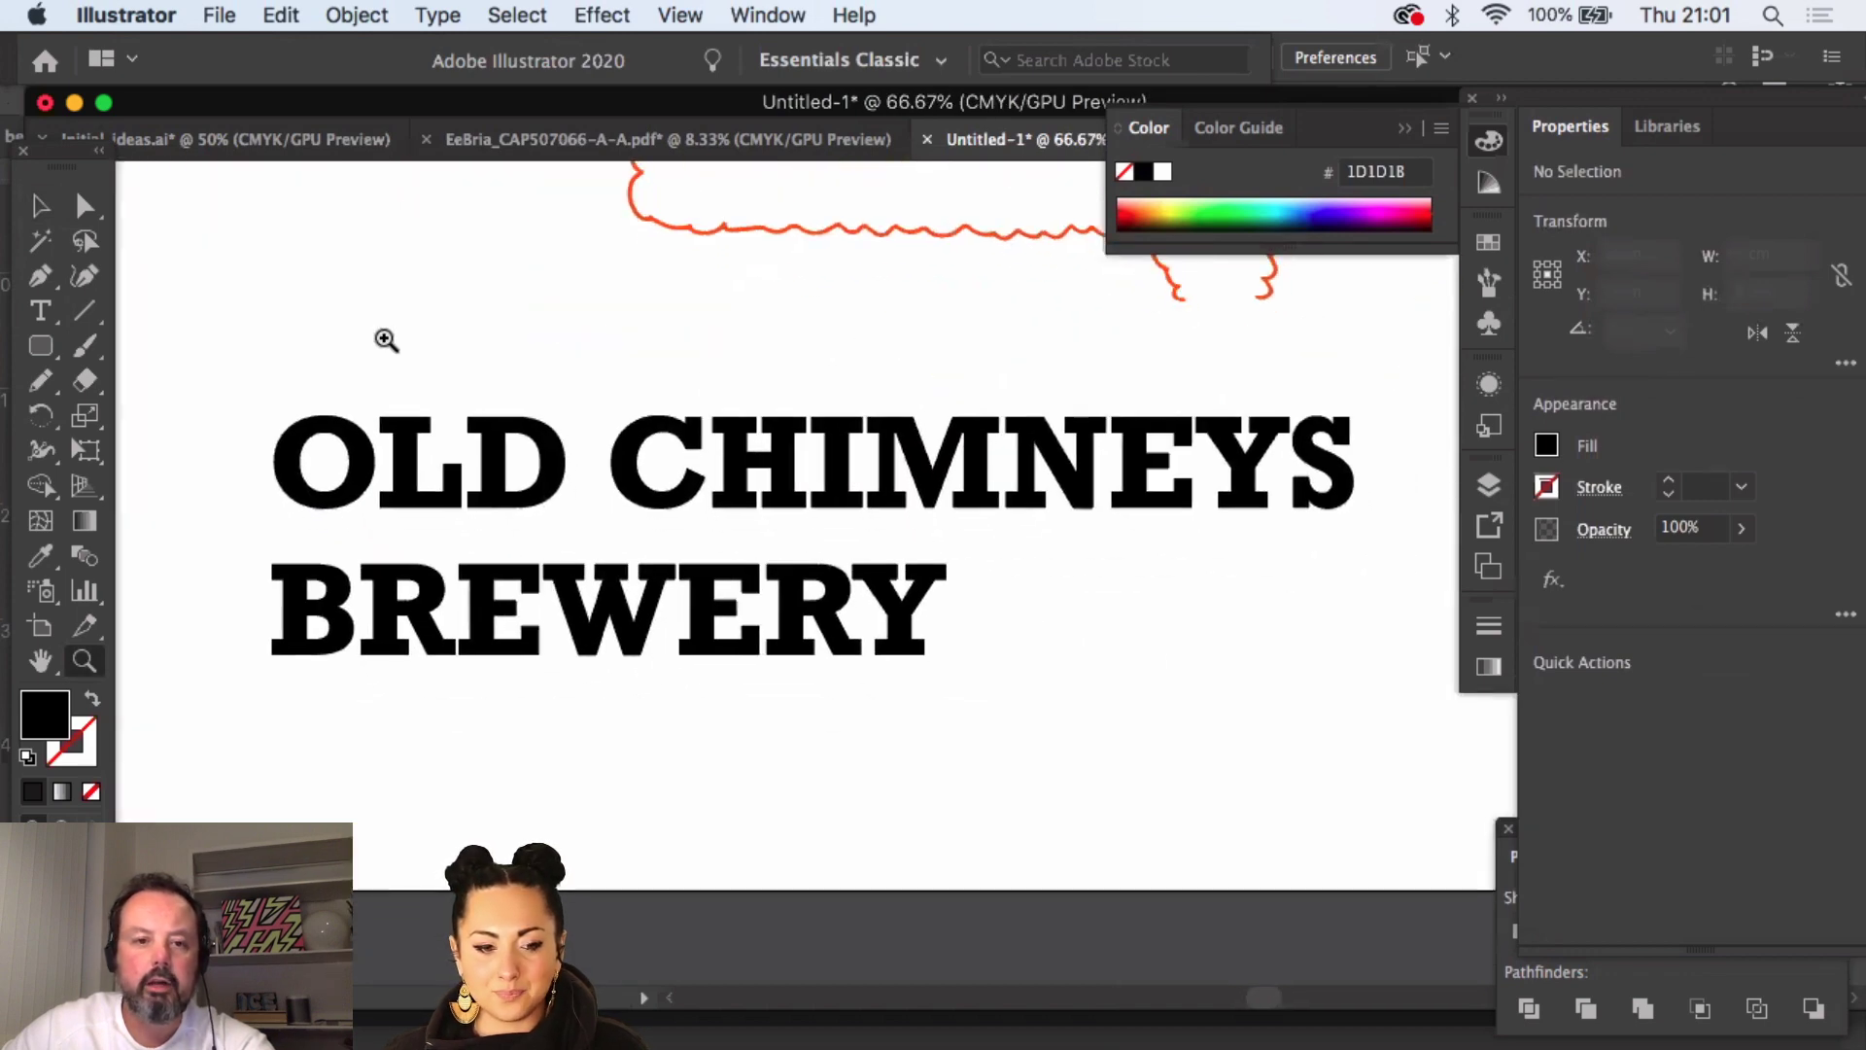
{"action": "left_click", "coordinate": [40, 205]}
{"action": "left_click_drag", "start_coordinate": [271, 393], "coordinate": [1322, 653]}
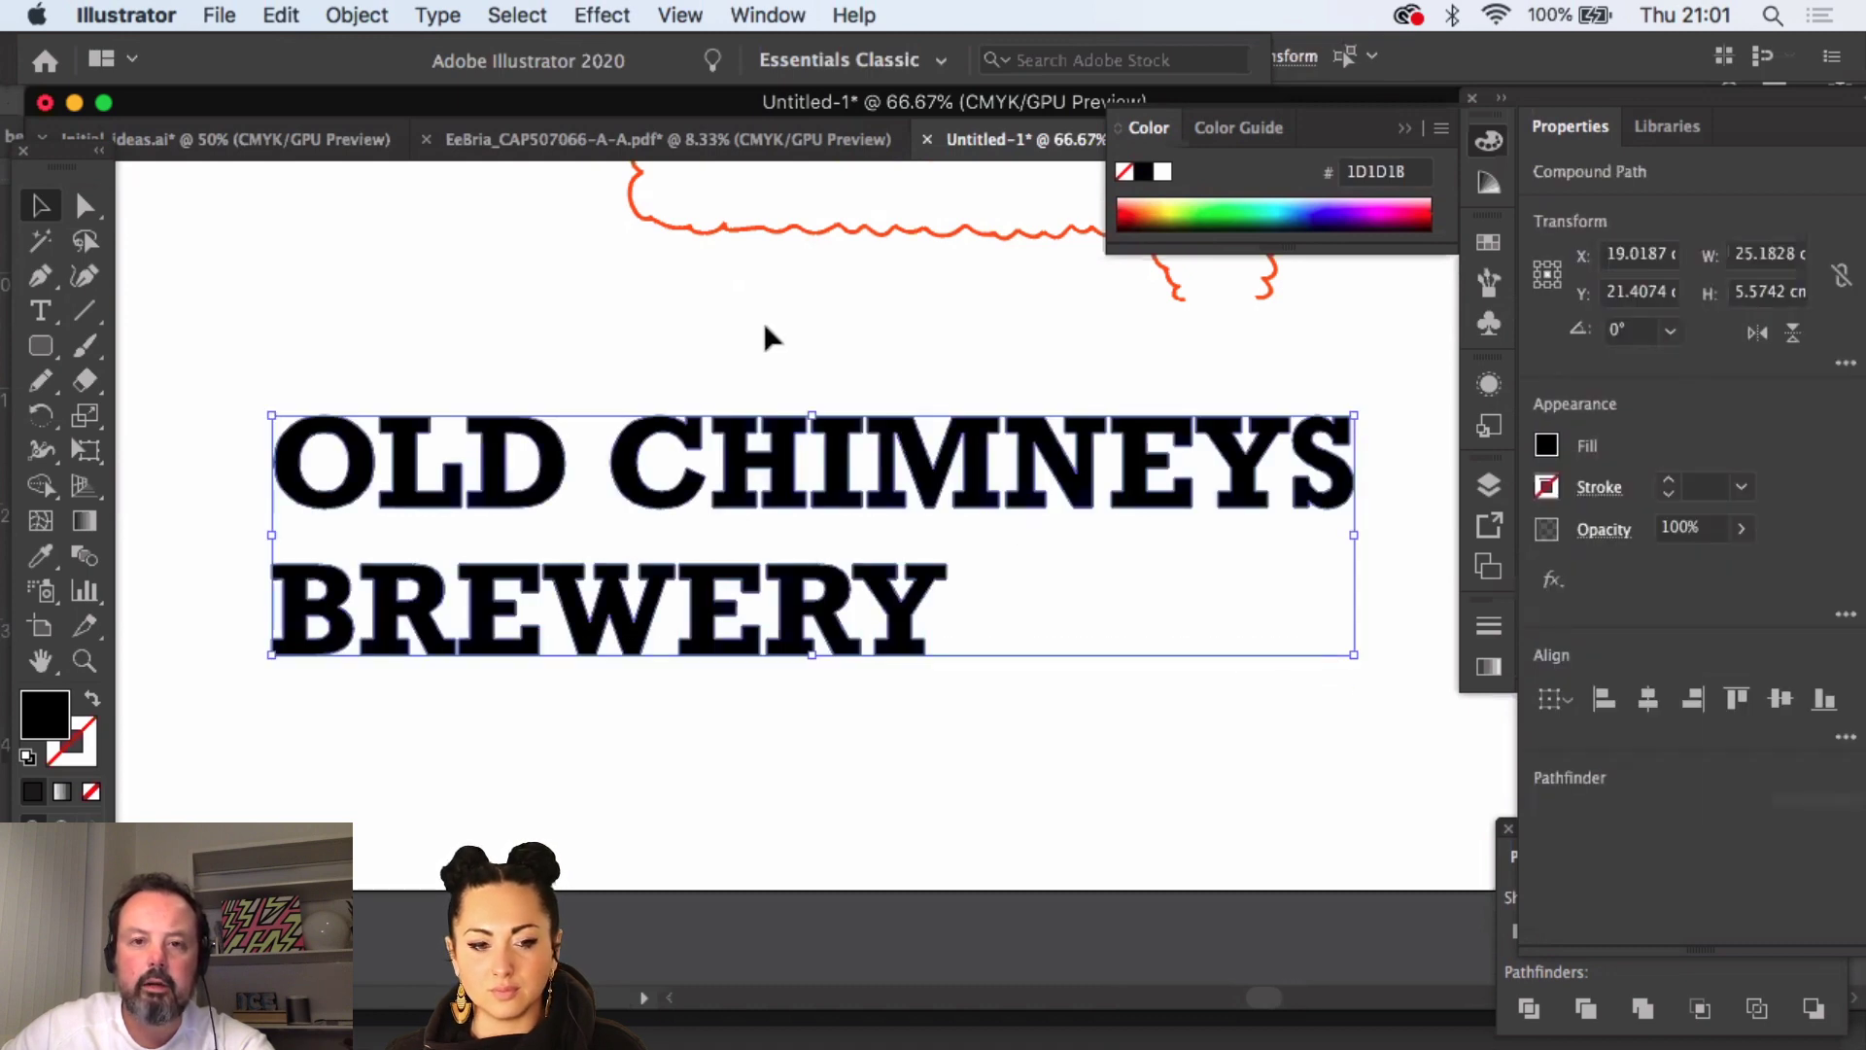
{"action": "left_click", "coordinate": [1669, 485]}
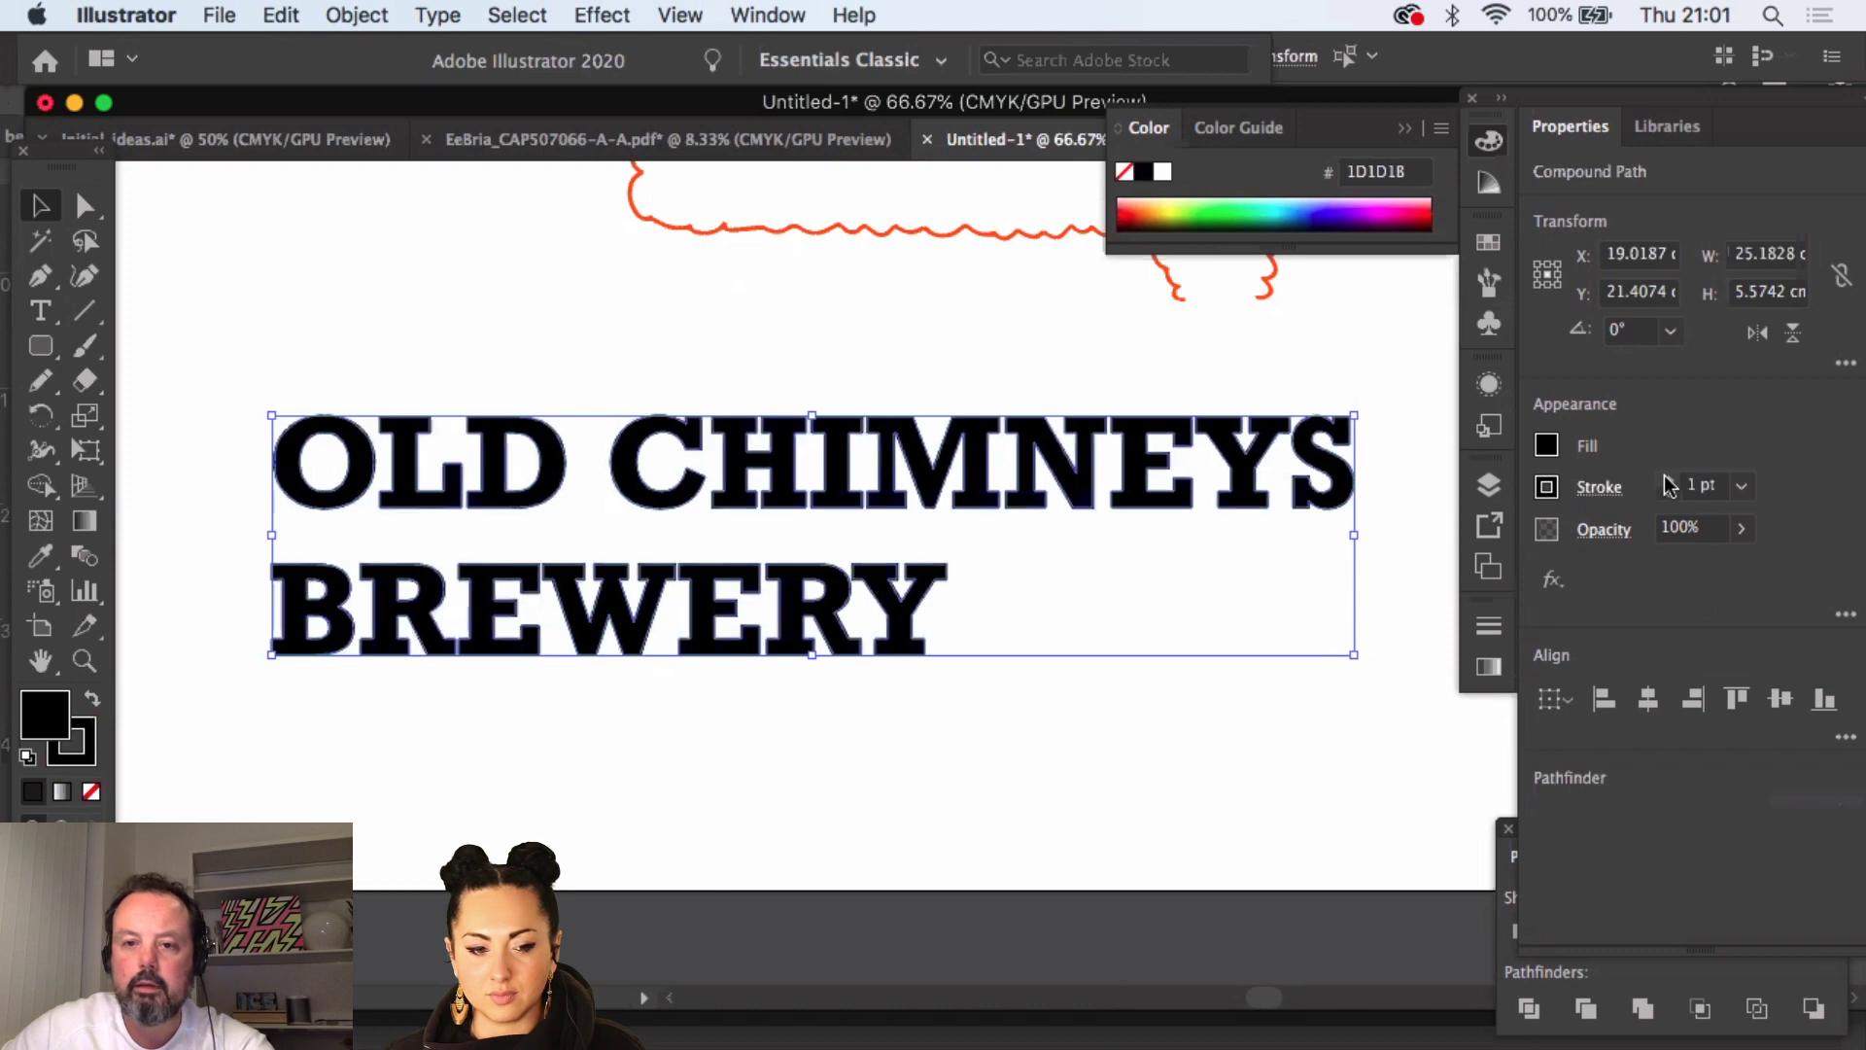
{"action": "left_click", "coordinate": [1670, 483]}
{"action": "left_click", "coordinate": [1204, 658]}
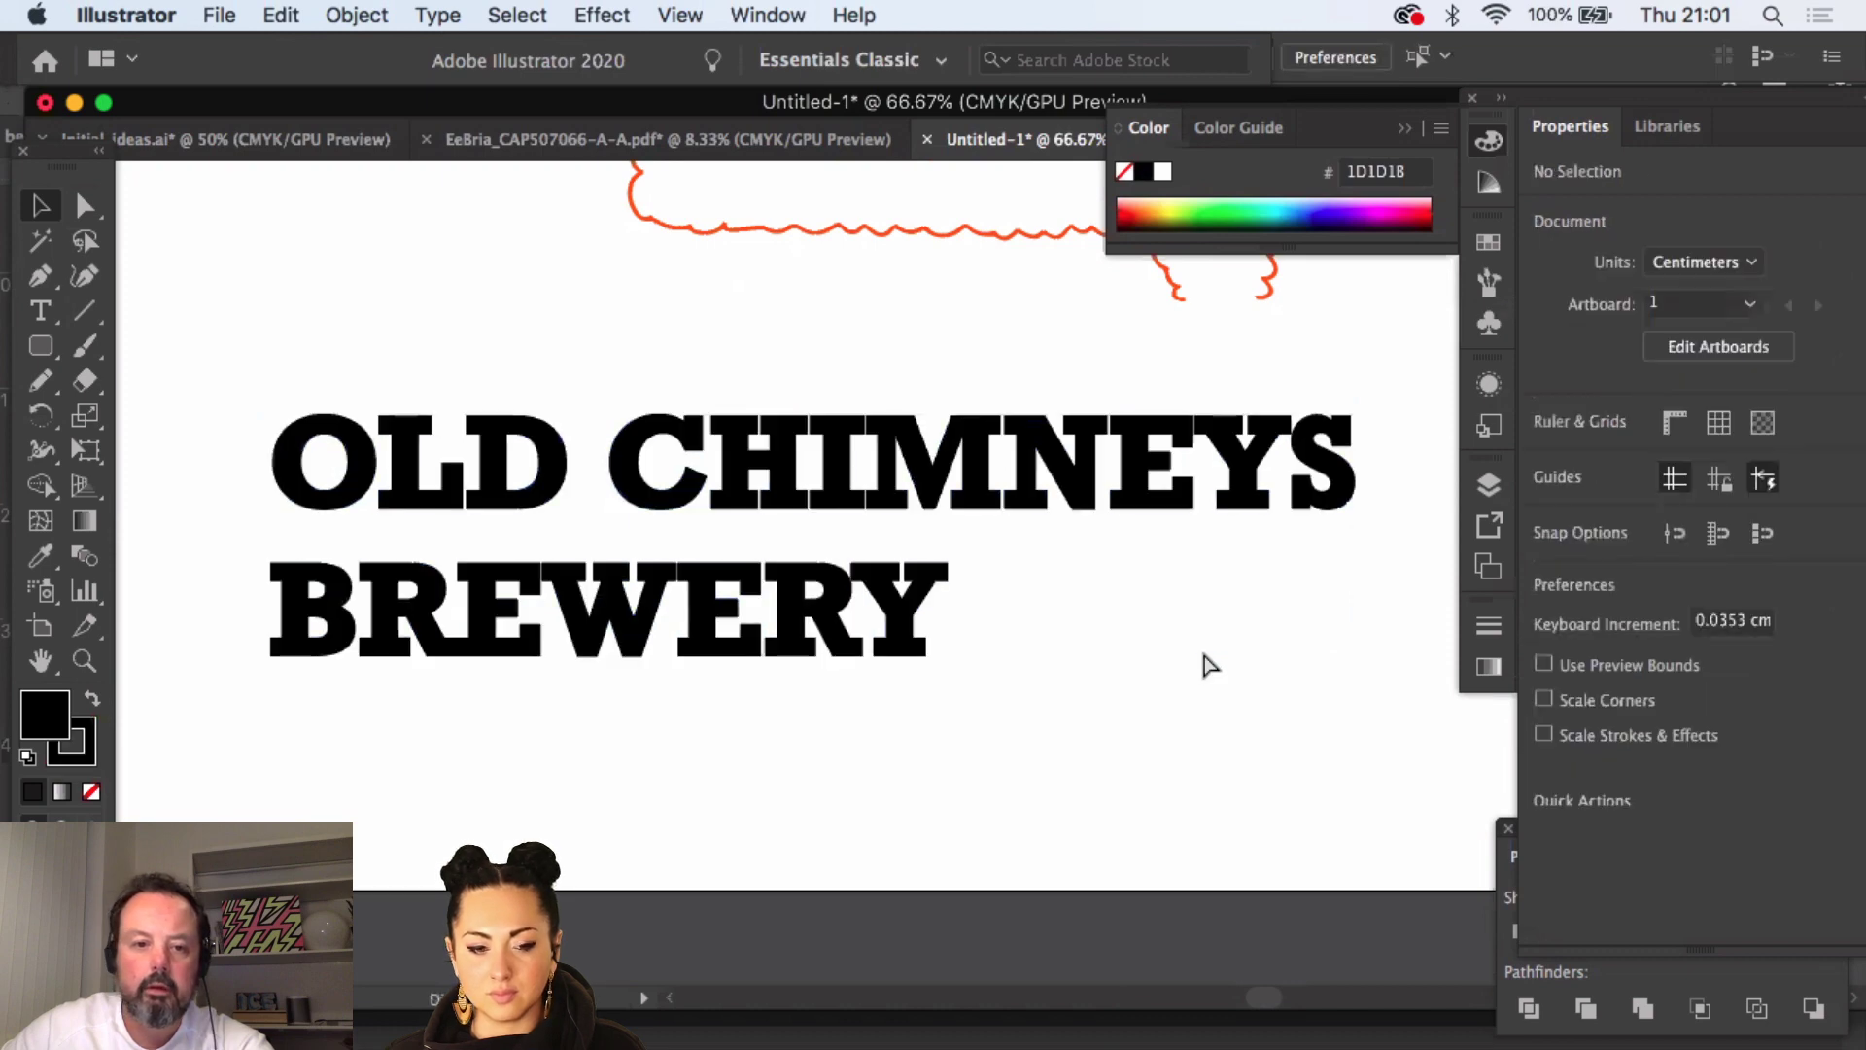
{"action": "key", "text": "super+z"}
{"action": "left_click", "coordinate": [933, 692]}
- Nudge the O of OLD slightly right, closer to the L
{"action": "left_click", "coordinate": [739, 486]}
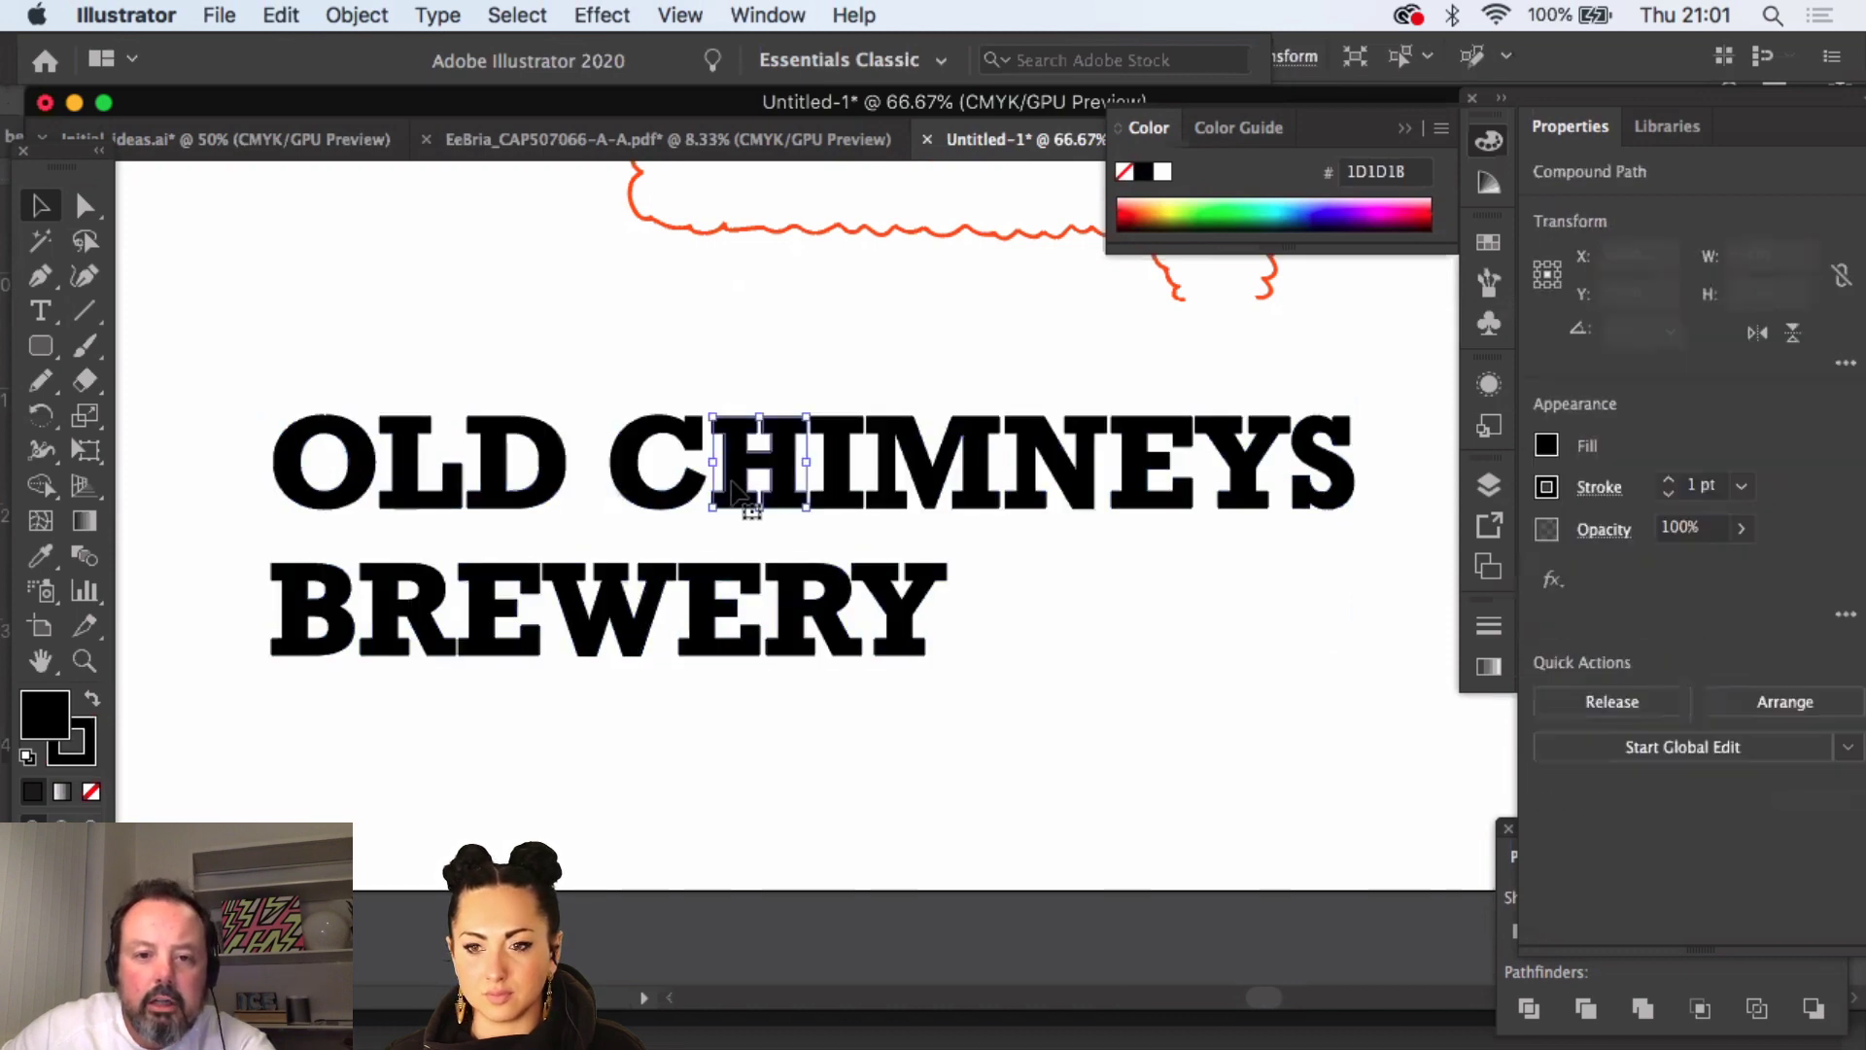
{"action": "left_click", "coordinate": [471, 360]}
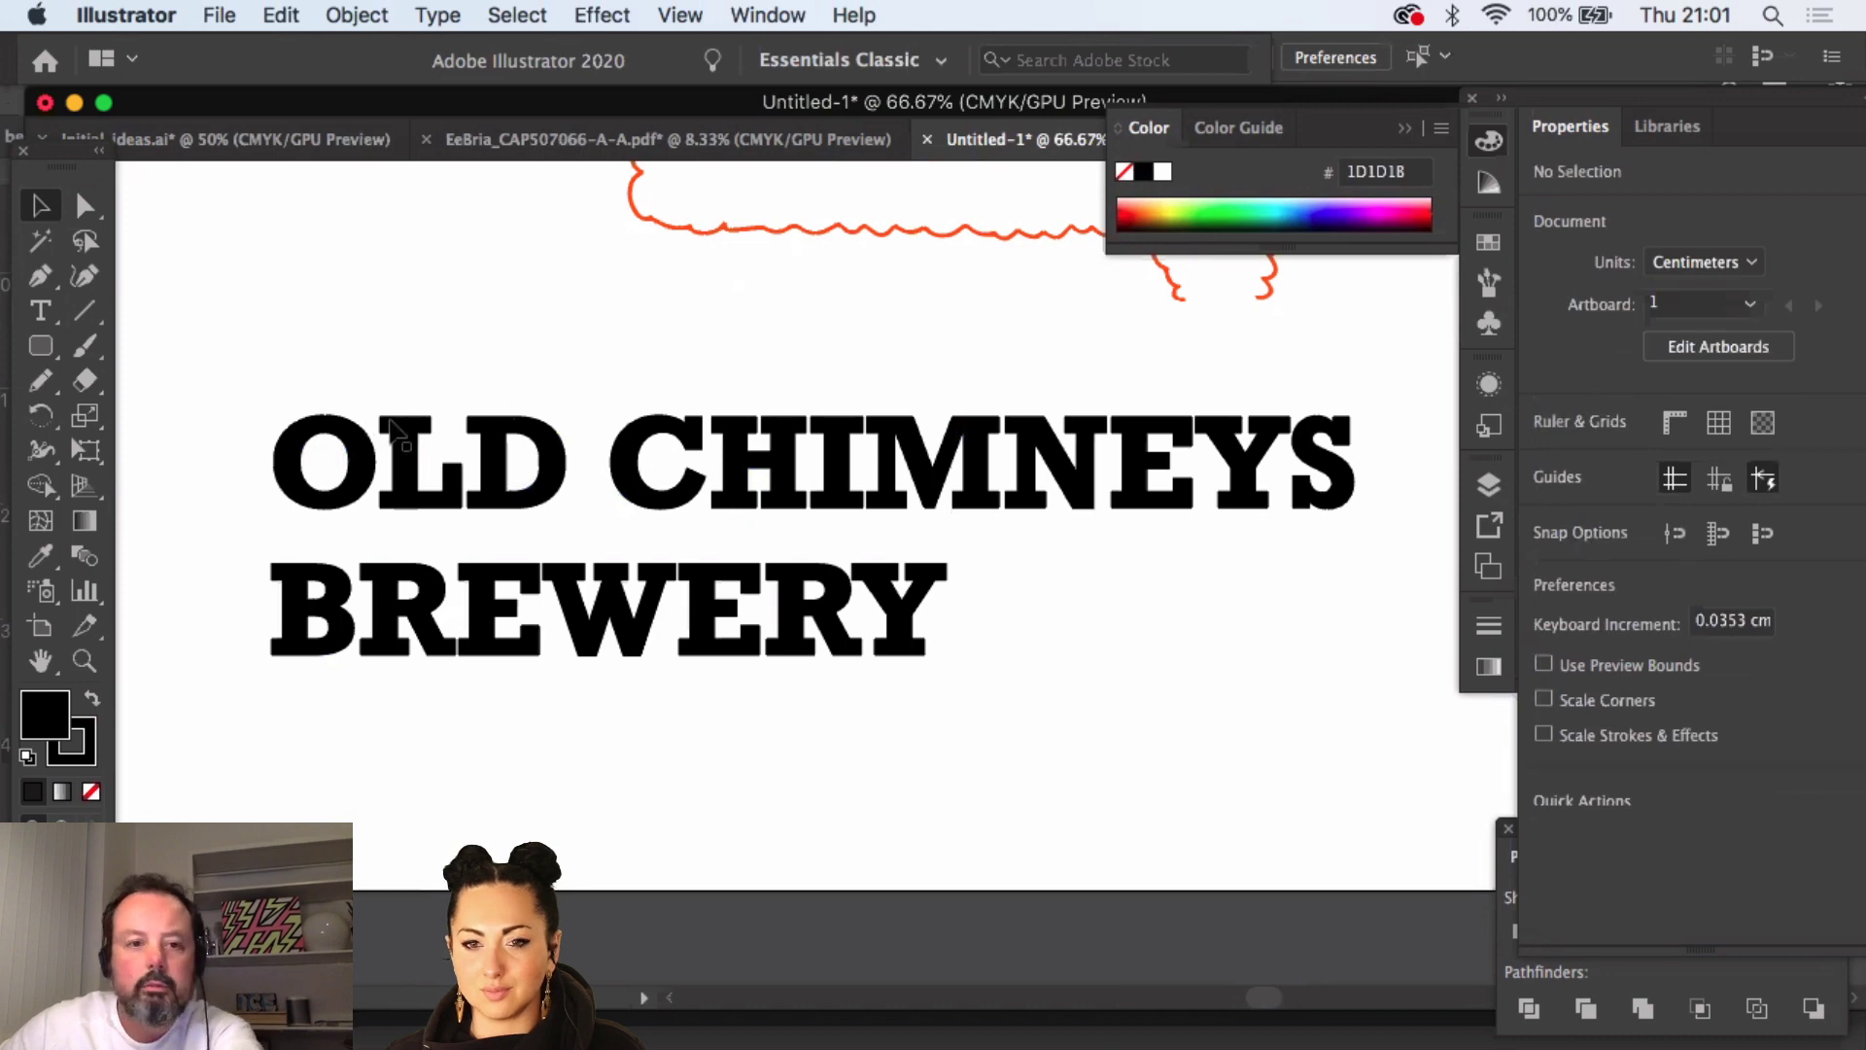
{"action": "left_click", "coordinate": [350, 467]}
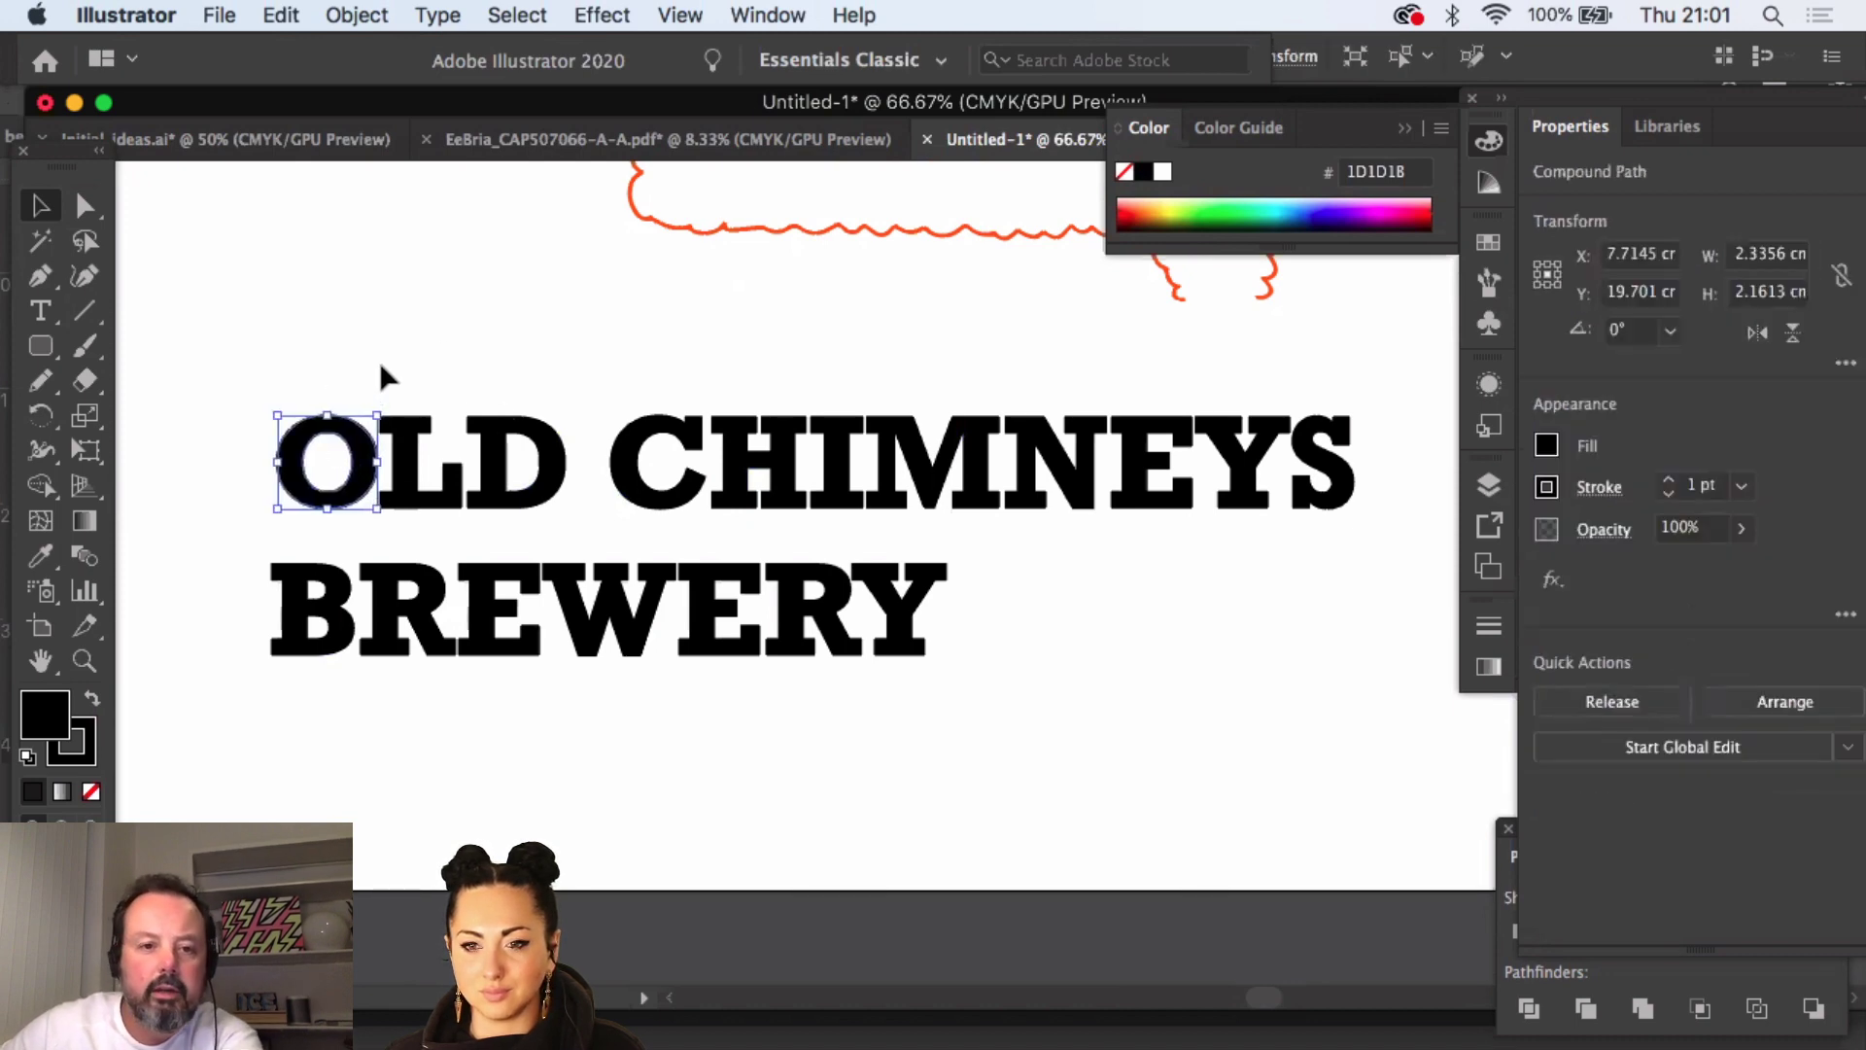
{"action": "left_click", "coordinate": [432, 367]}
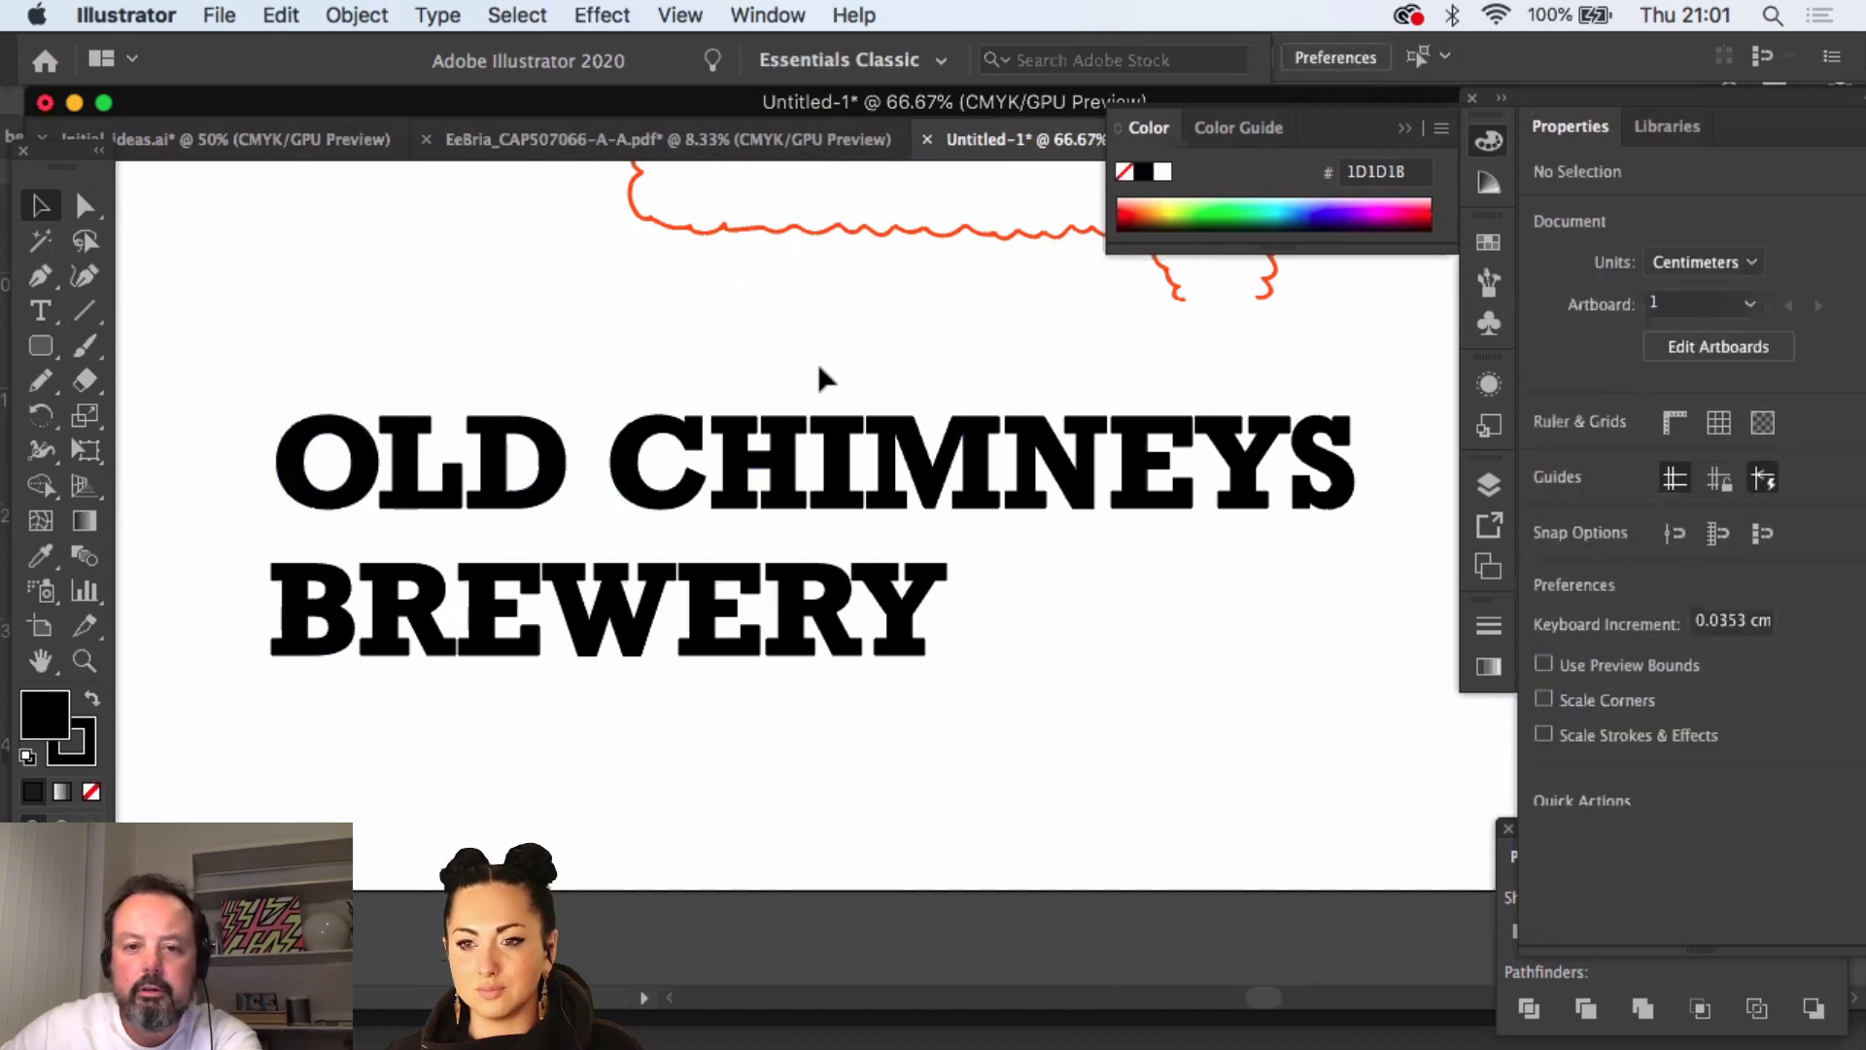
- Widen the spacing in CHIMNEYS by nudging the letters IMNEYS slightly right and NEYS a little further
{"action": "left_click_drag", "start_coordinate": [857, 369], "coordinate": [1313, 458]}
{"action": "key", "text": "Right"}
{"action": "key", "text": "Right"}
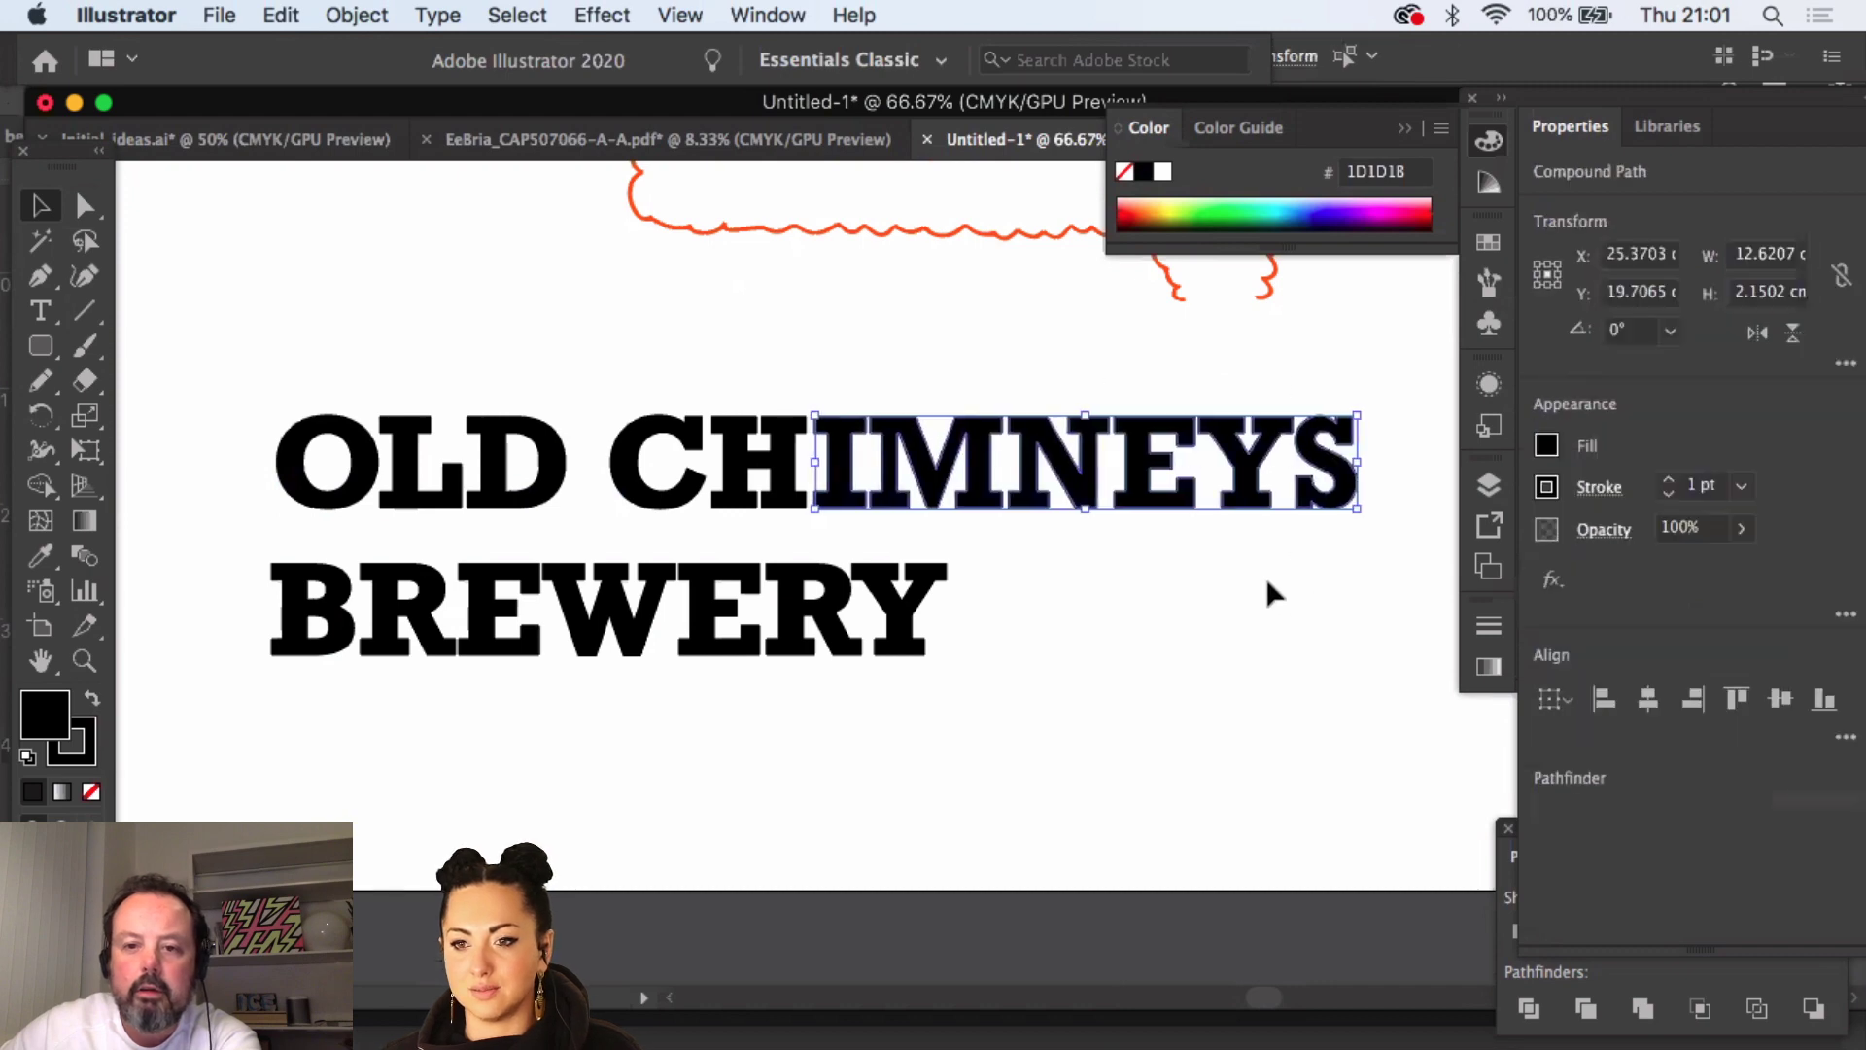
{"action": "left_click_drag", "start_coordinate": [1366, 550], "coordinate": [1020, 405]}
{"action": "left_click", "coordinate": [1283, 583]}
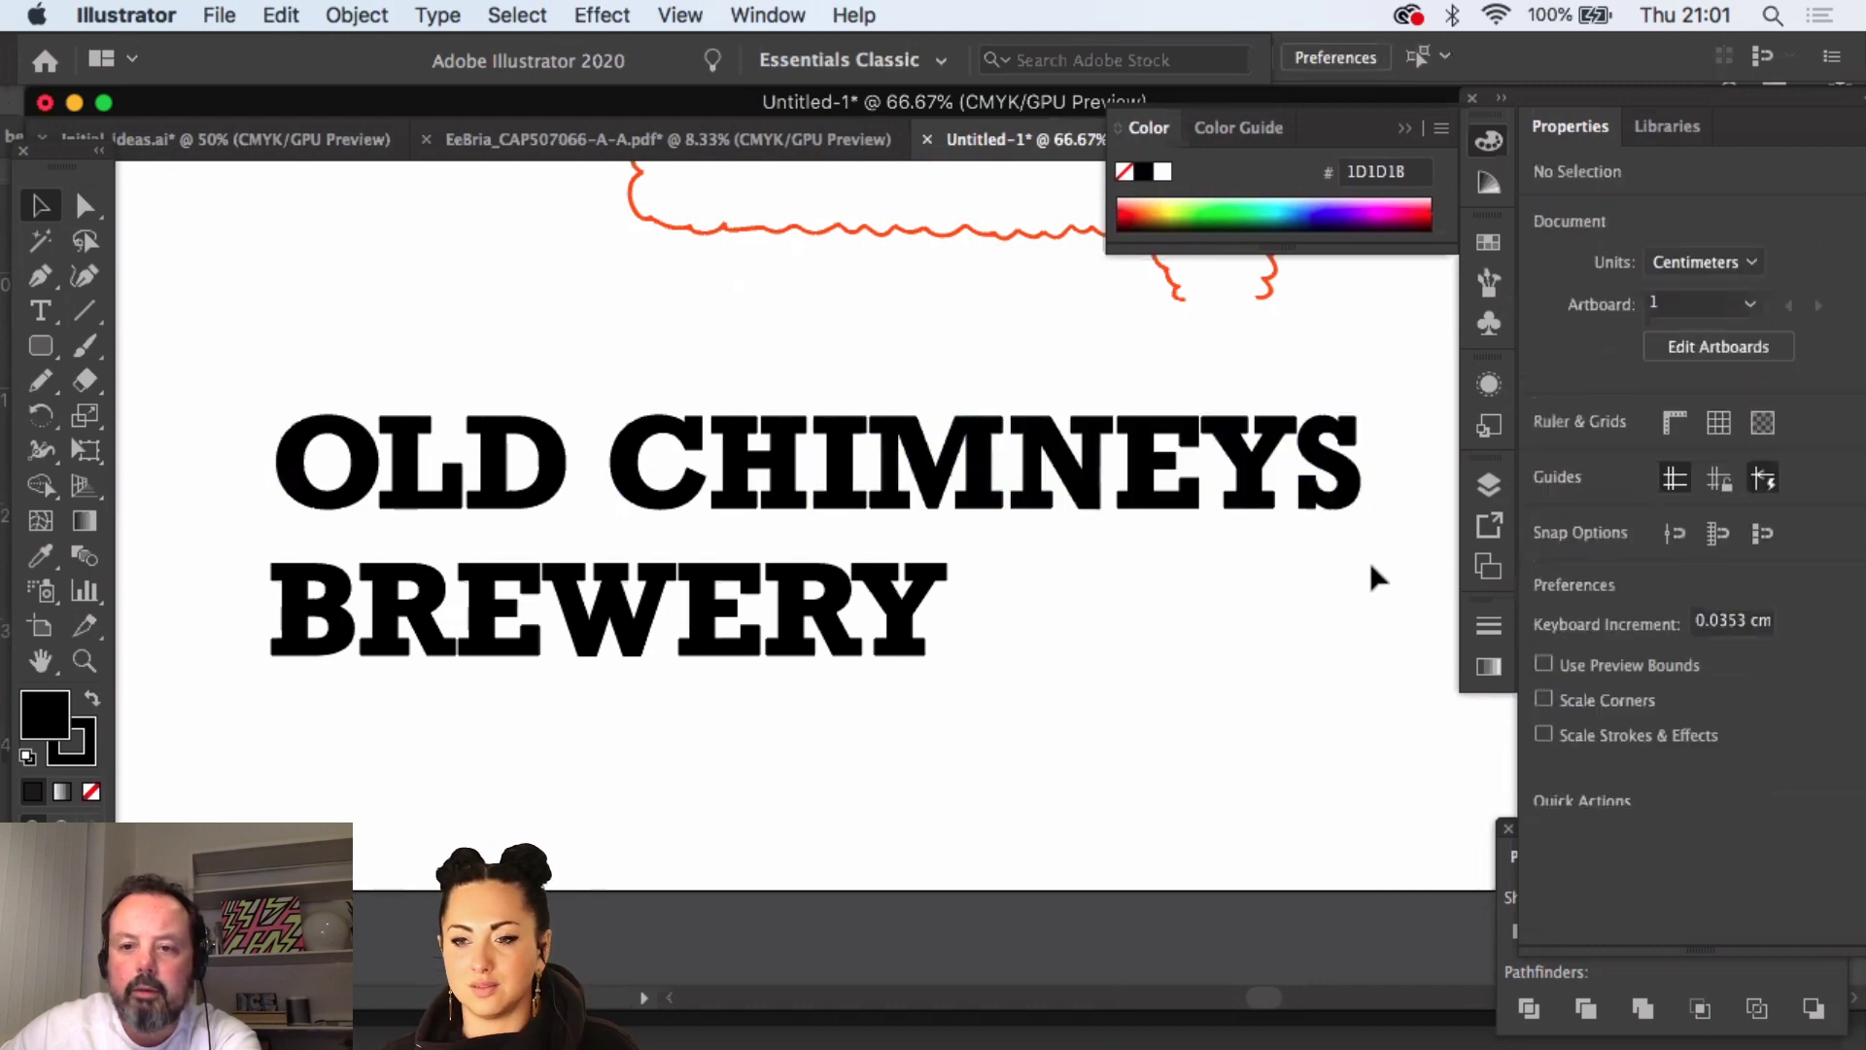
{"action": "left_click_drag", "start_coordinate": [1374, 575], "coordinate": [1013, 374]}
{"action": "key", "text": "Right"}
{"action": "key", "text": "Right"}
{"action": "key", "text": "Right"}
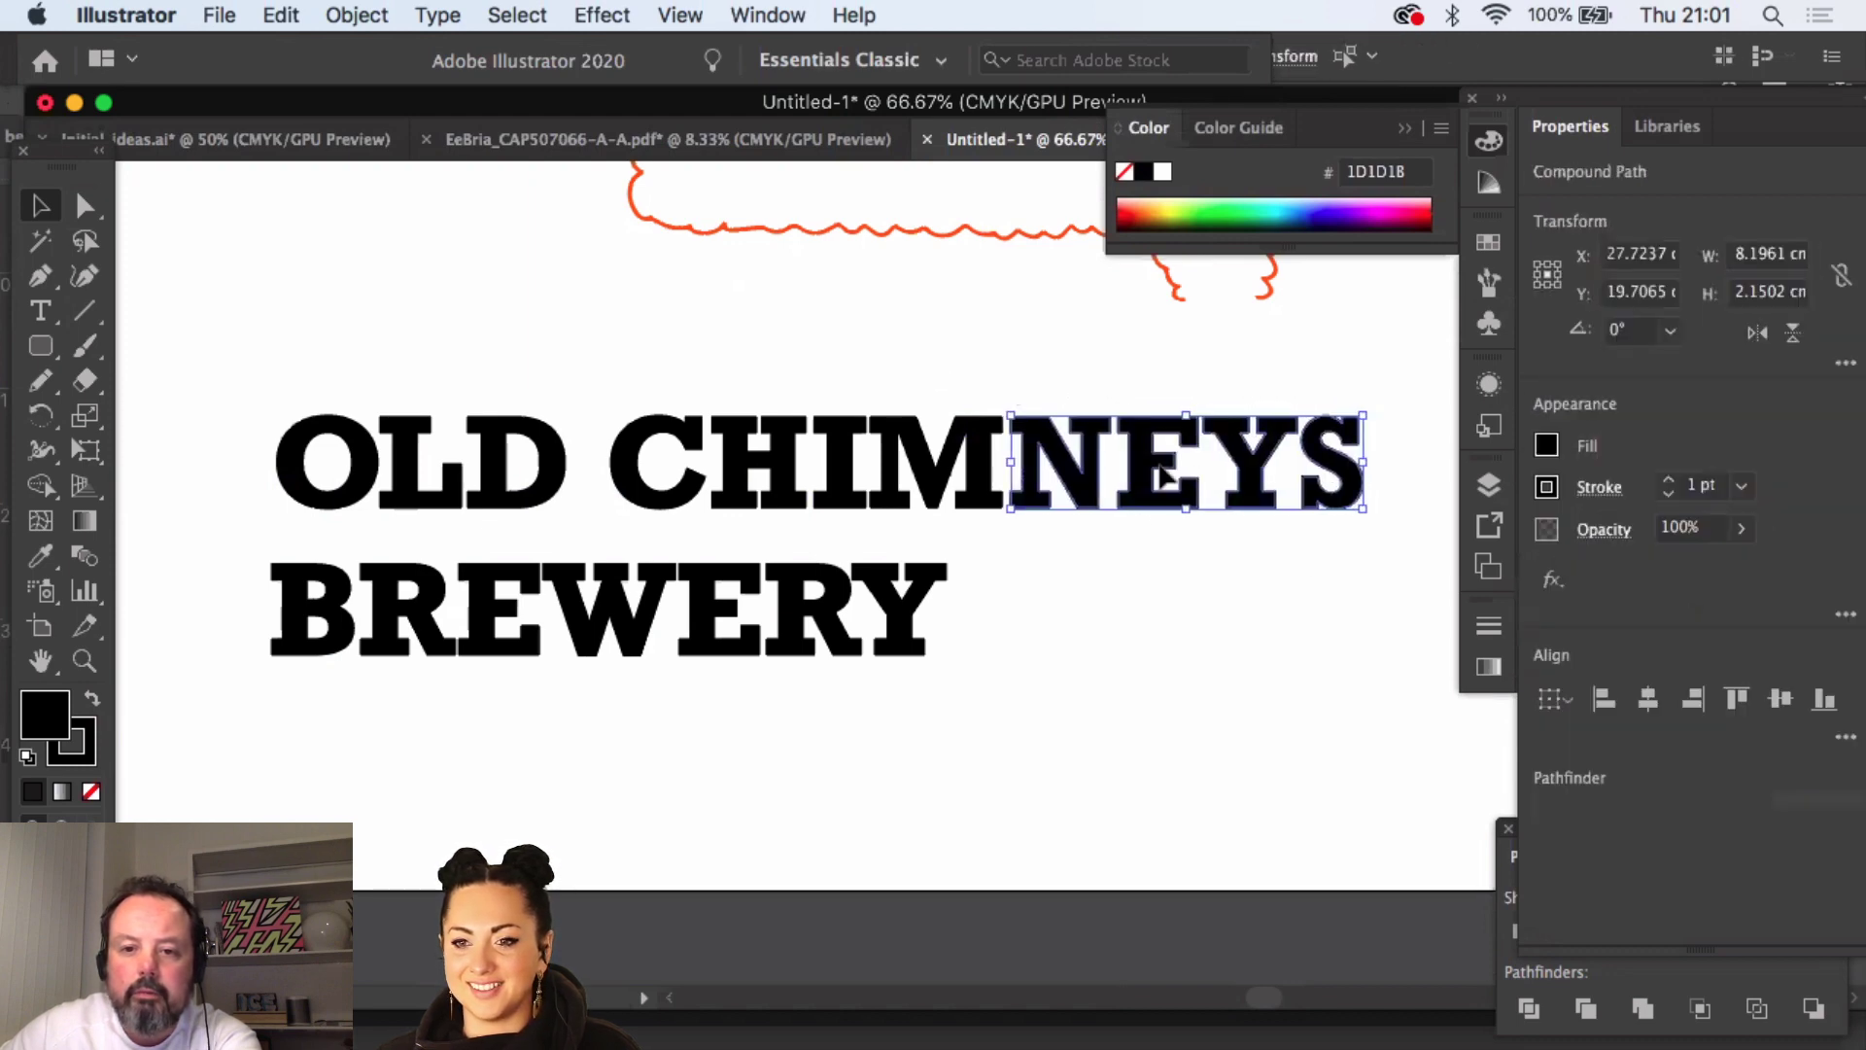
{"action": "left_click", "coordinate": [1337, 566]}
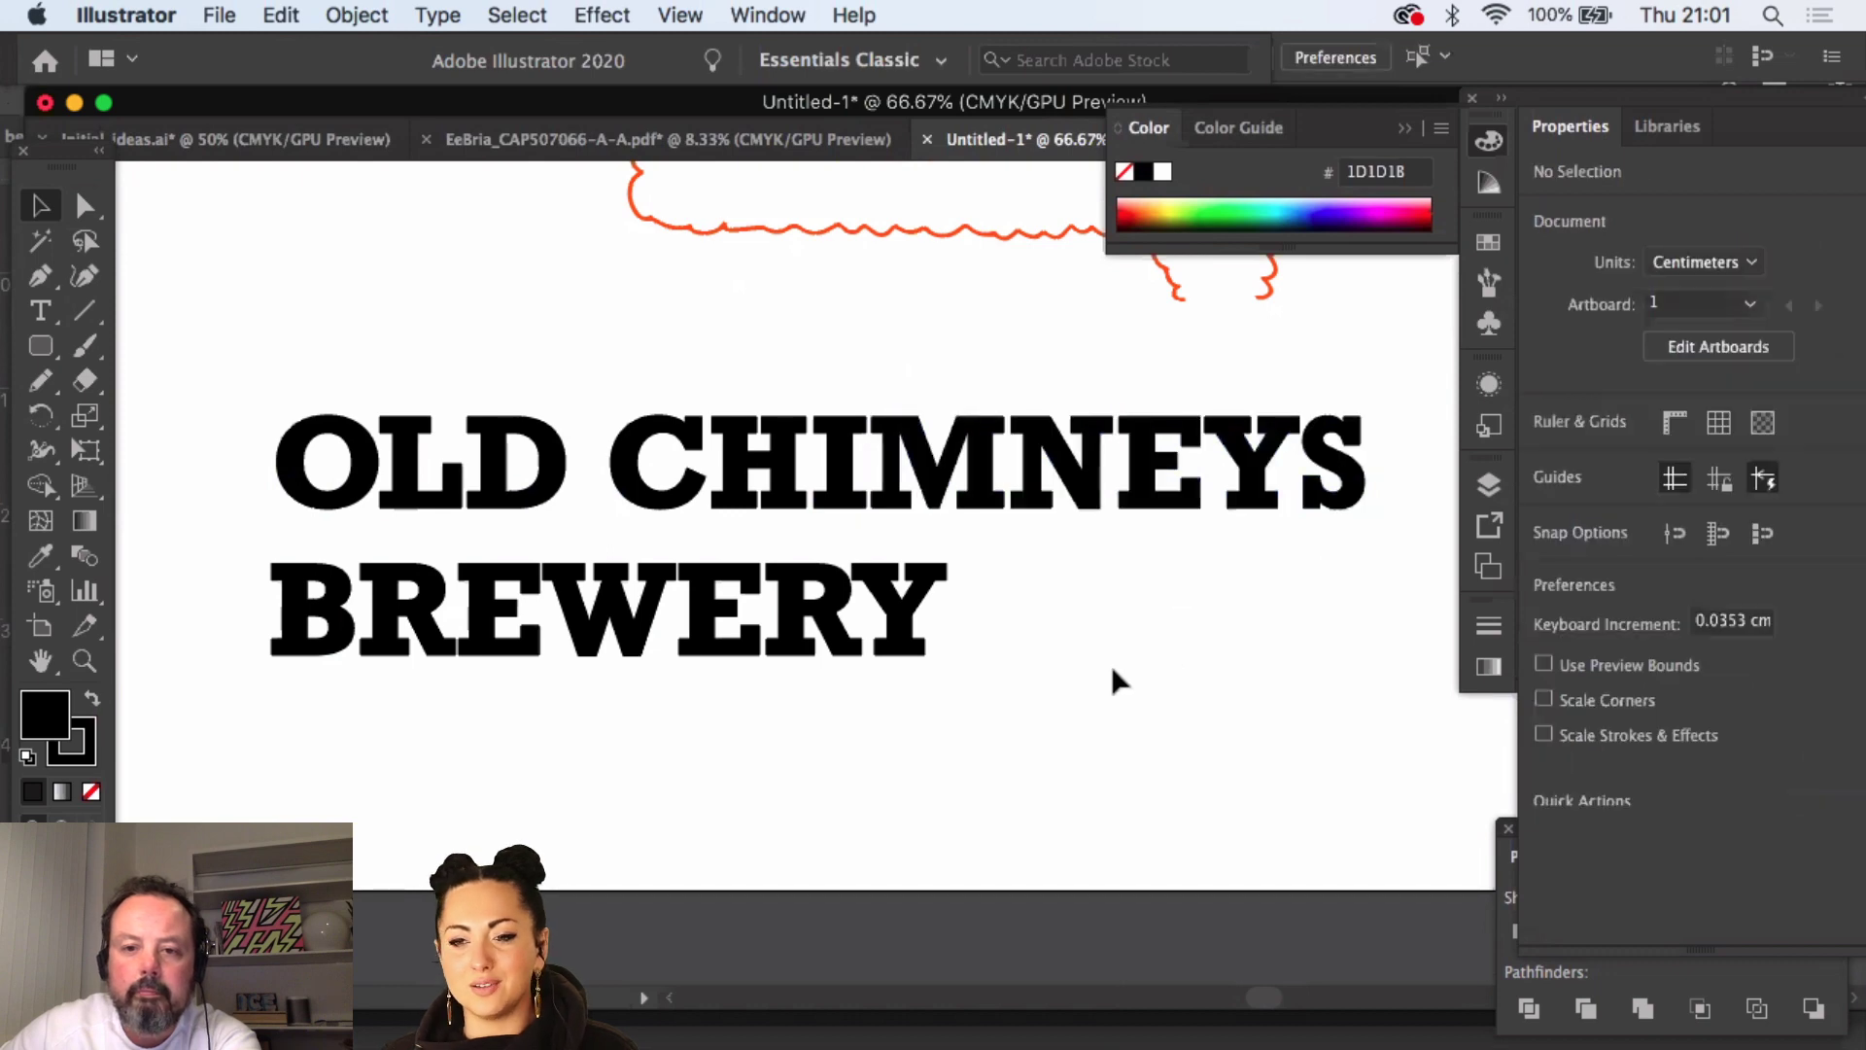
- Nudge the last two letters of BREWERY slightly right to open up the spacing after the second E
{"action": "left_click_drag", "start_coordinate": [1084, 671], "coordinate": [810, 553]}
{"action": "key", "text": "Right"}
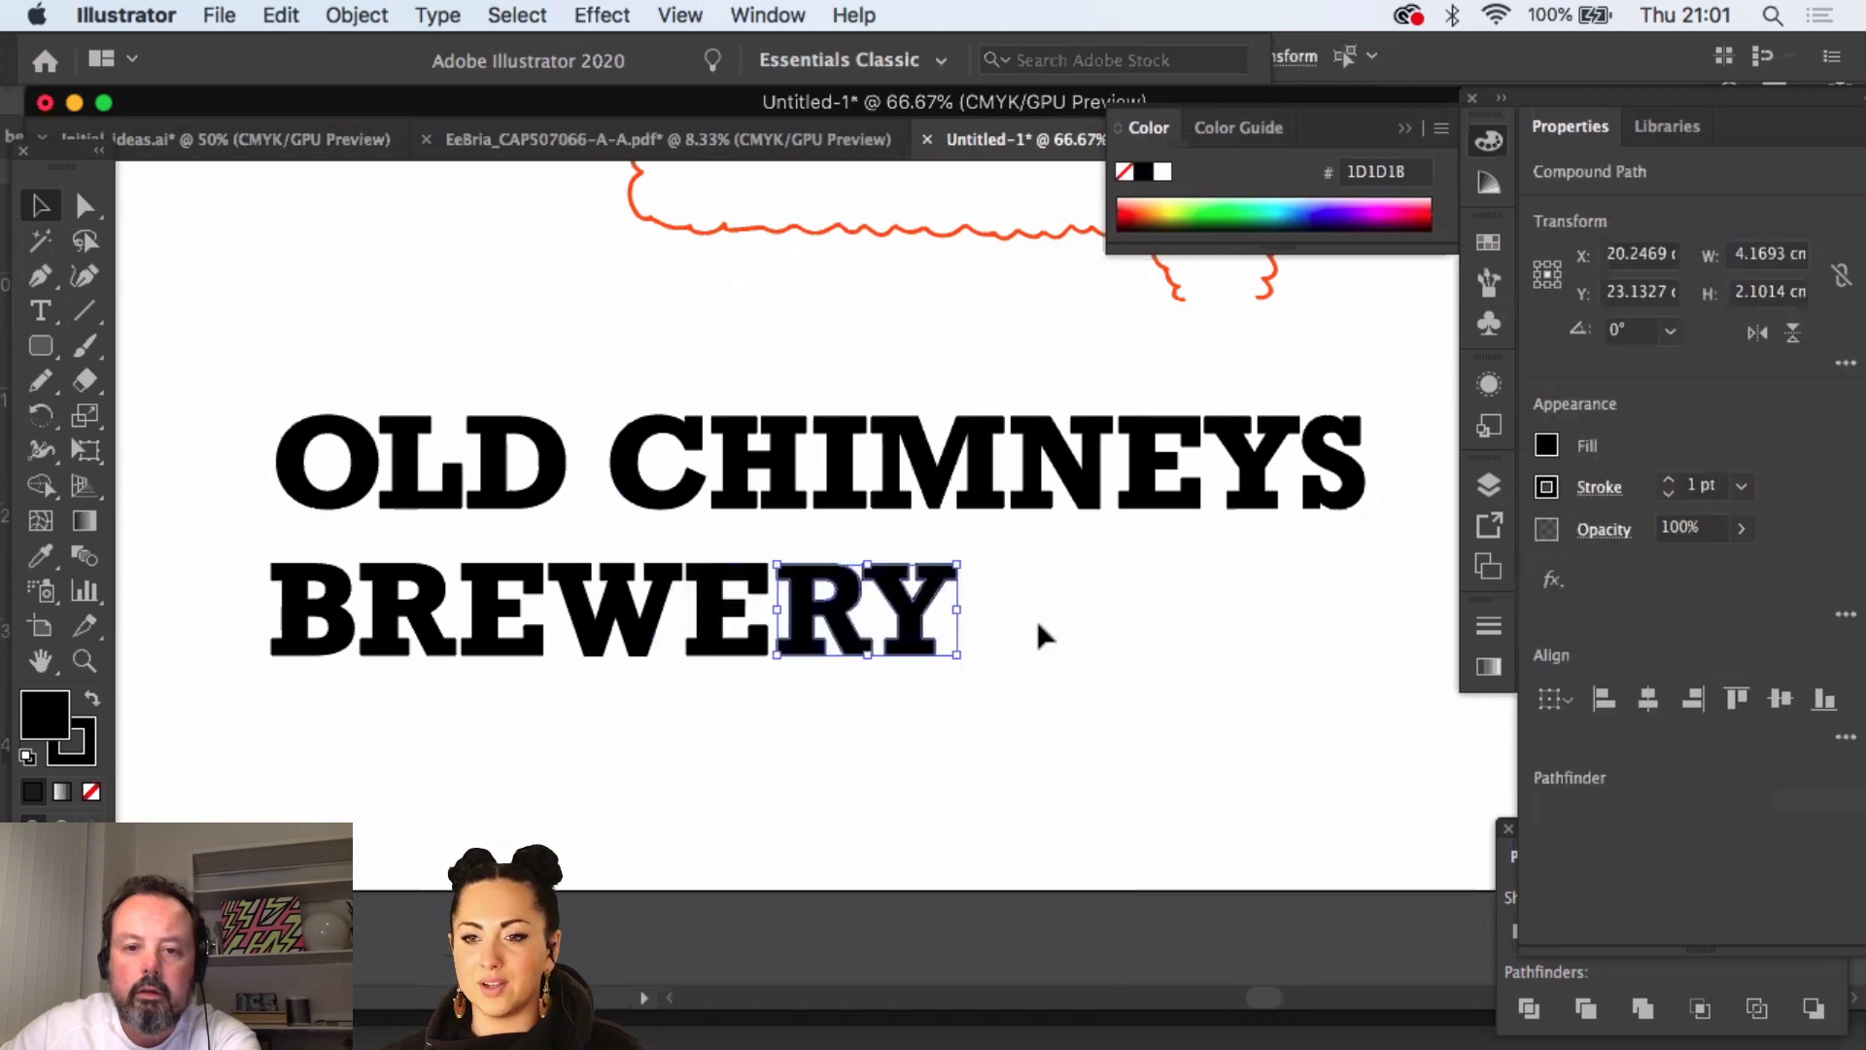
{"action": "left_click", "coordinate": [1035, 642]}
- Slightly enlarge the O of OLD and the C of CHIMNEYS, and shrink the D of OLD for uneven lettering
{"action": "left_click", "coordinate": [379, 475]}
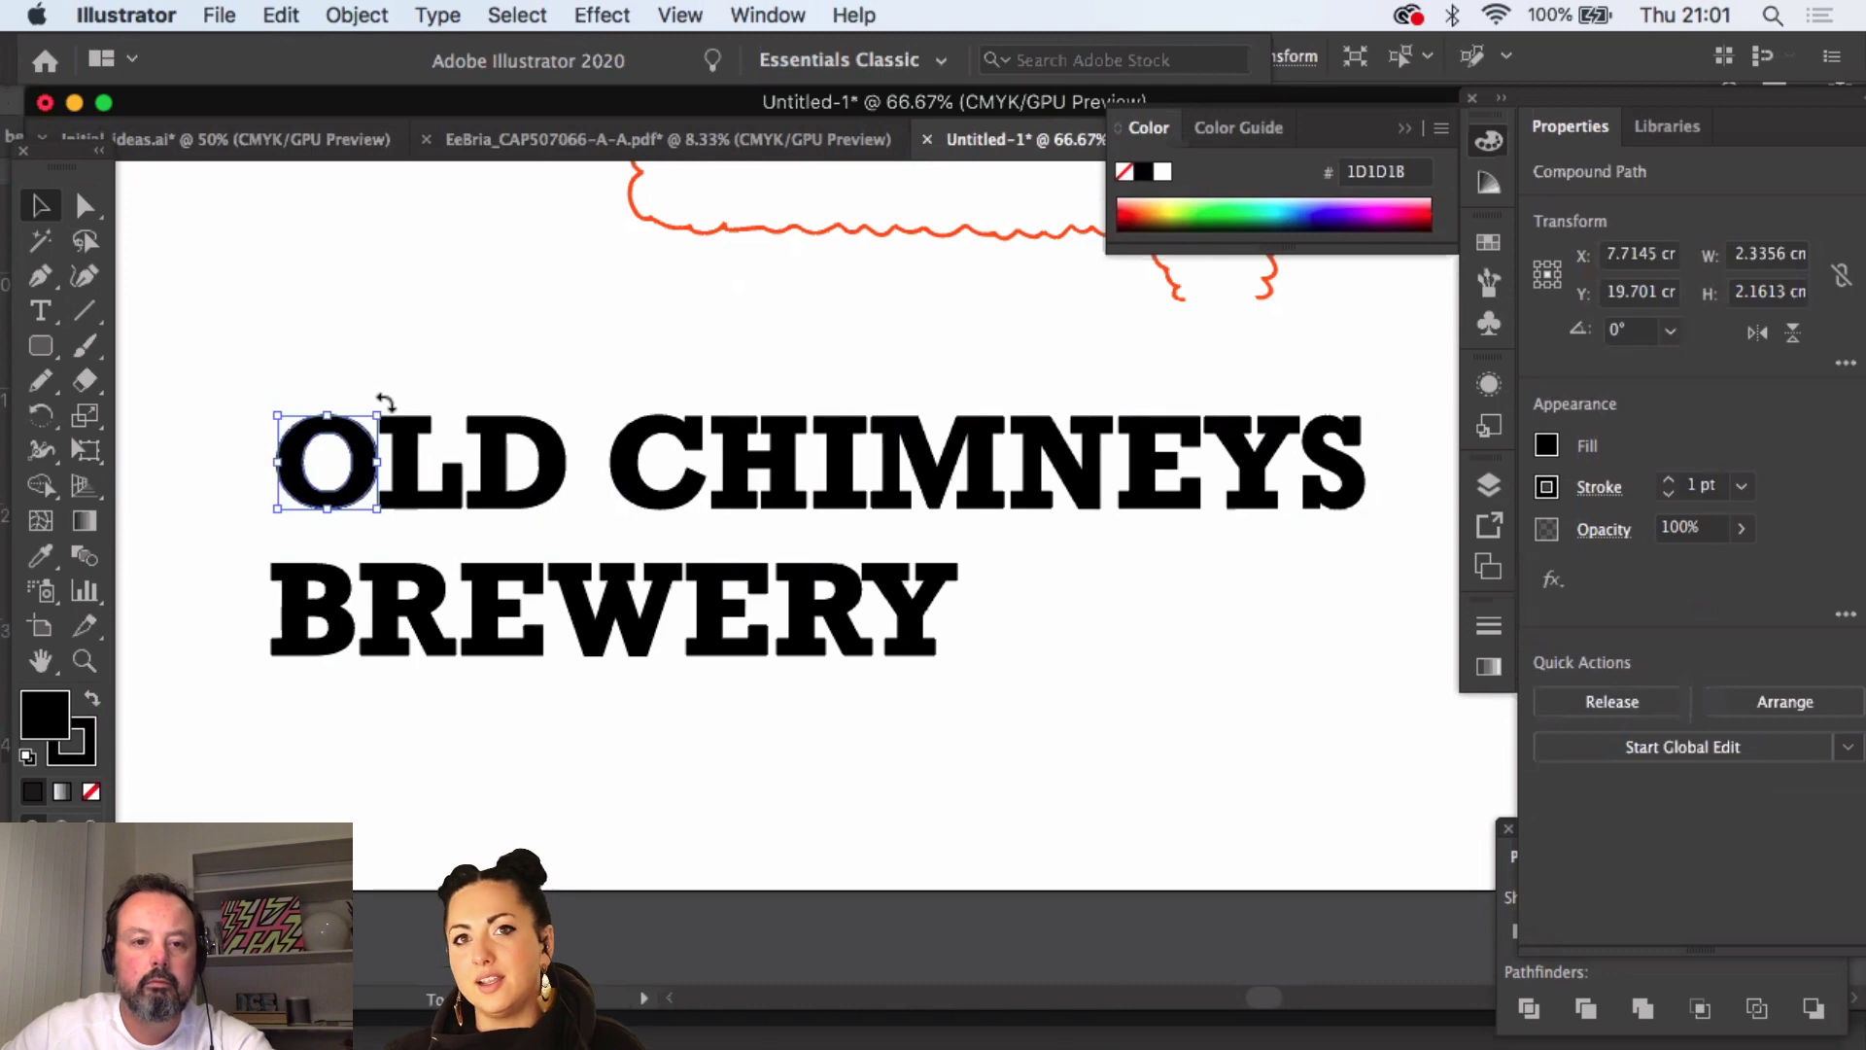
{"action": "left_click_drag", "start_coordinate": [384, 408], "coordinate": [387, 410]}
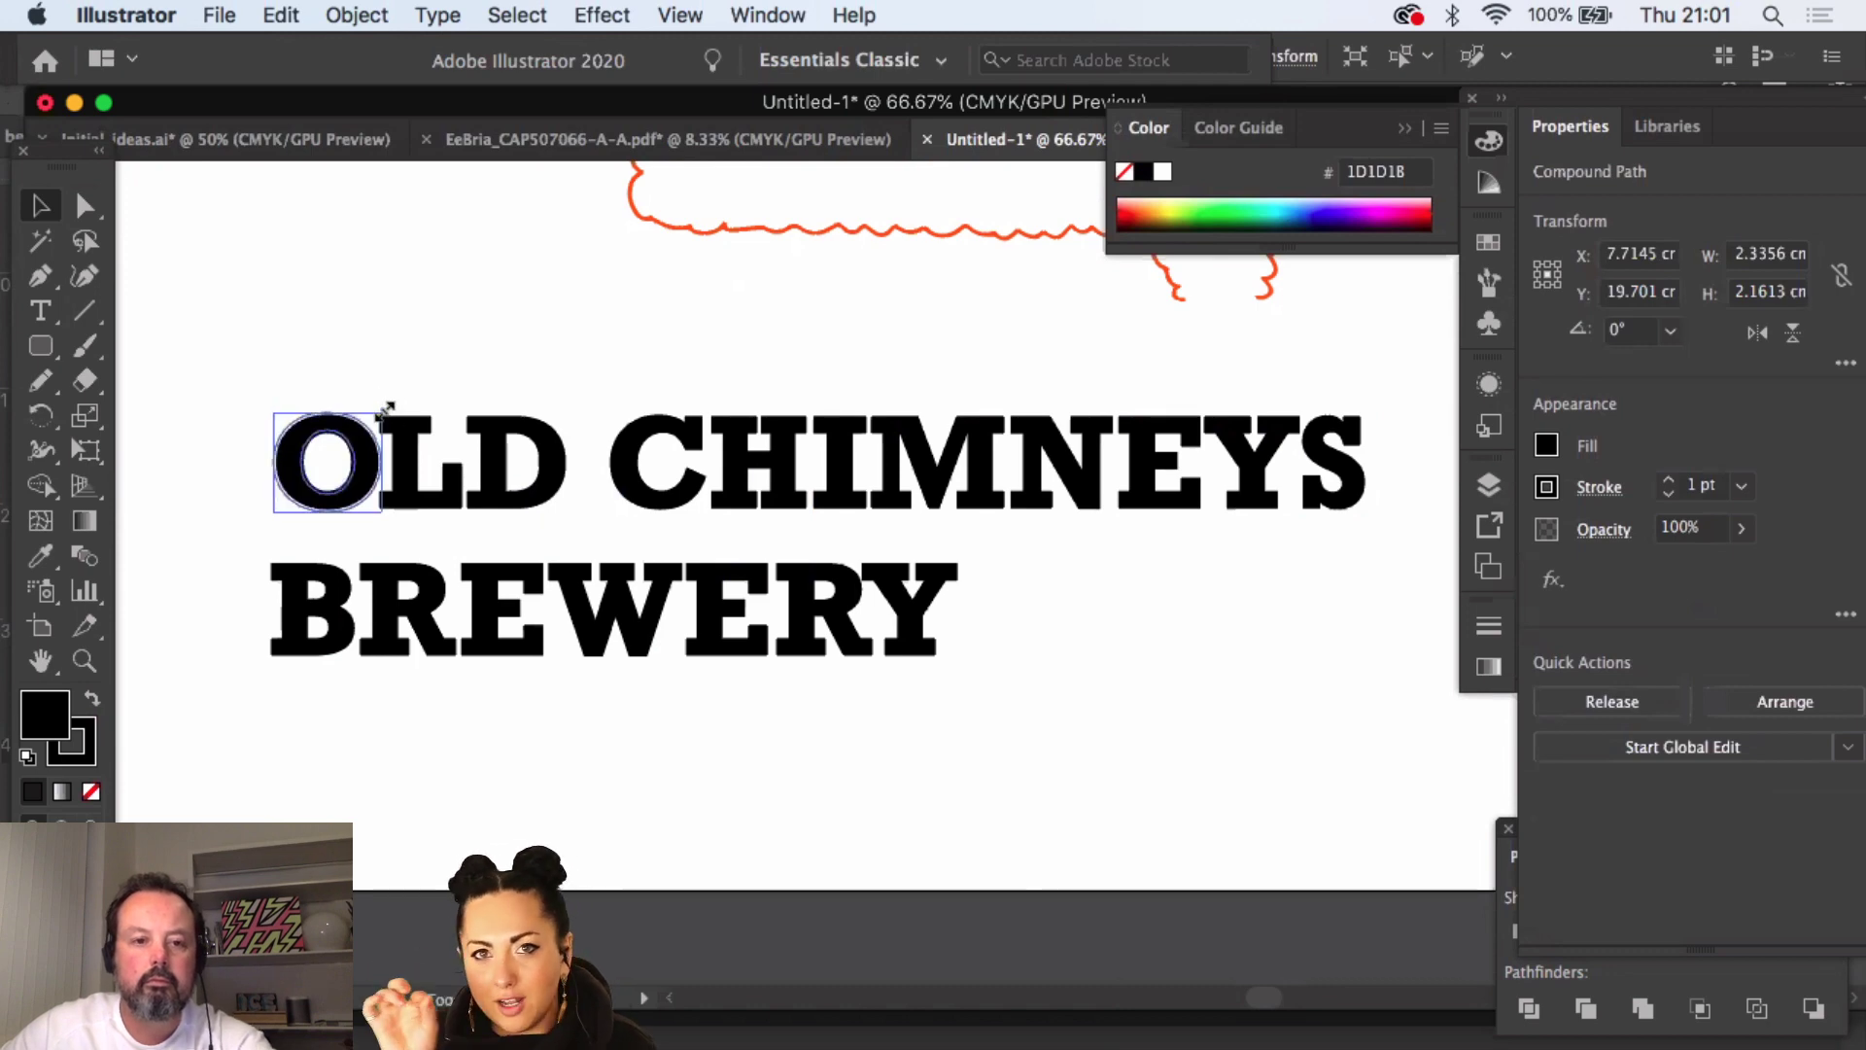
{"action": "left_click", "coordinate": [409, 374]}
{"action": "left_click", "coordinate": [559, 457]}
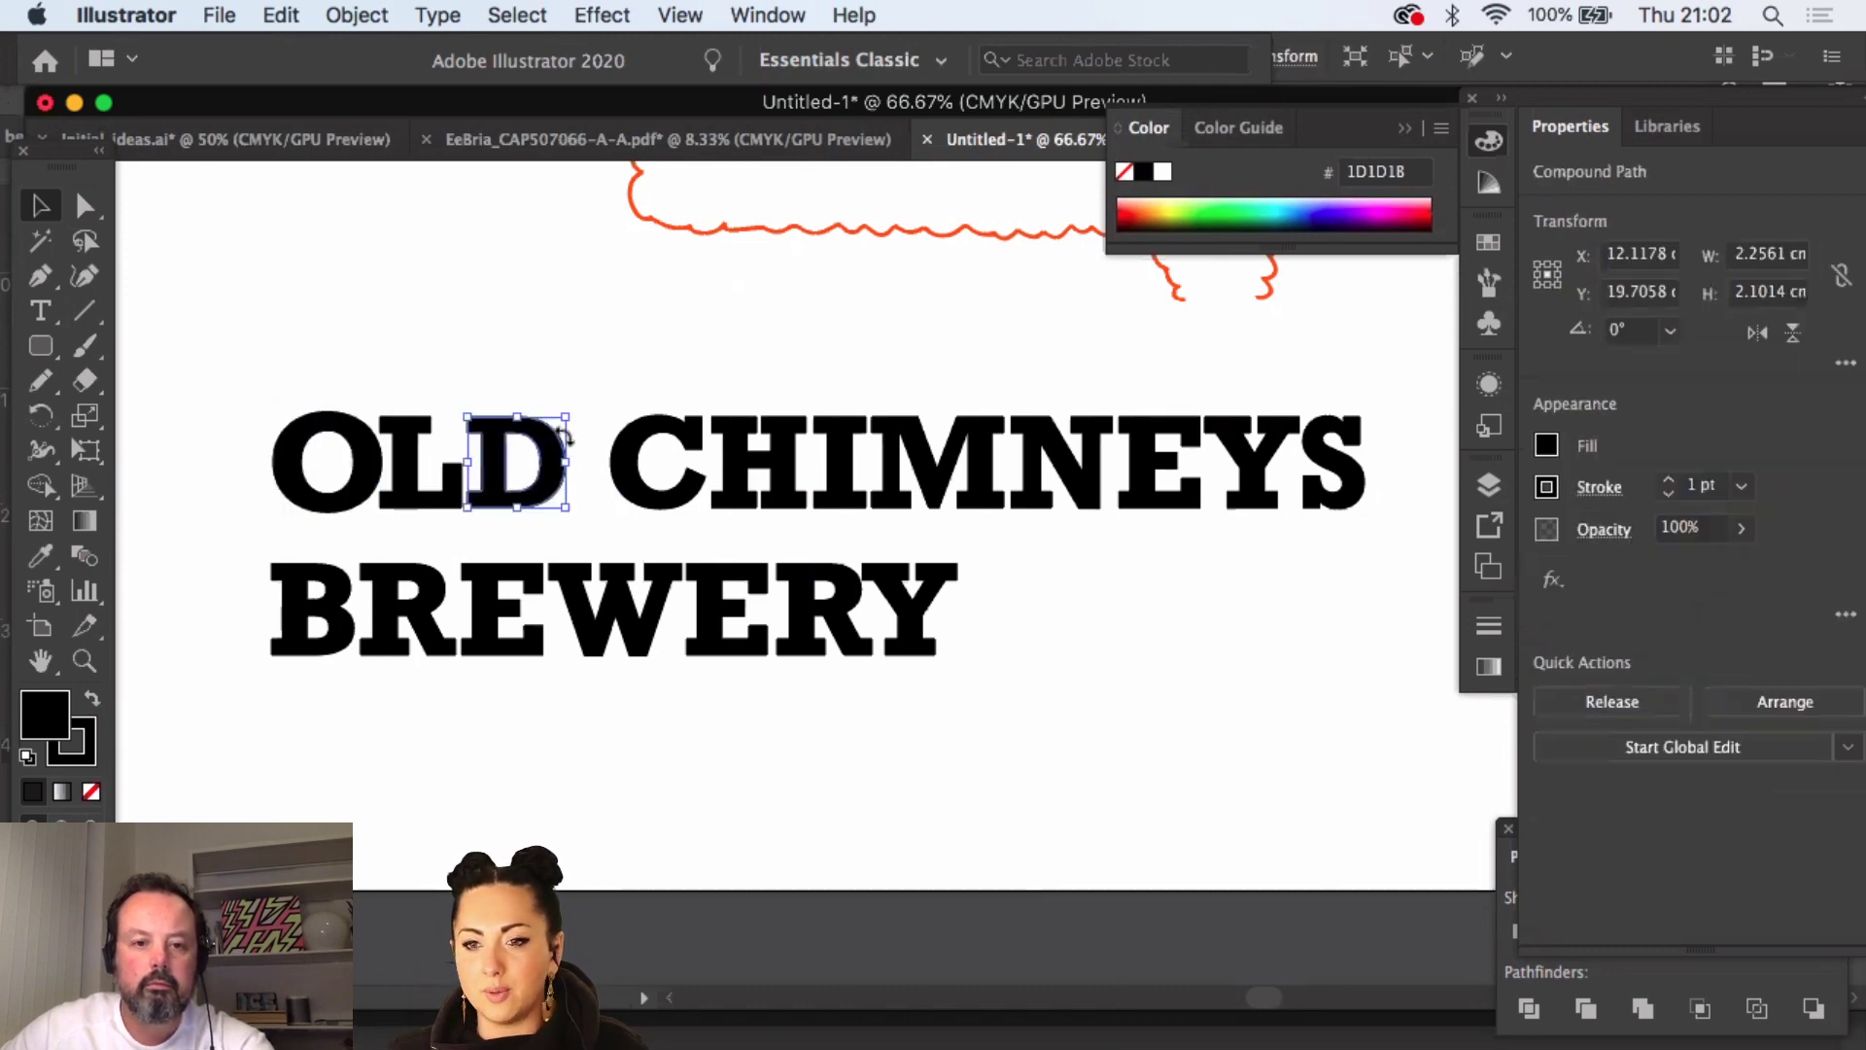
{"action": "left_click", "coordinate": [583, 398]}
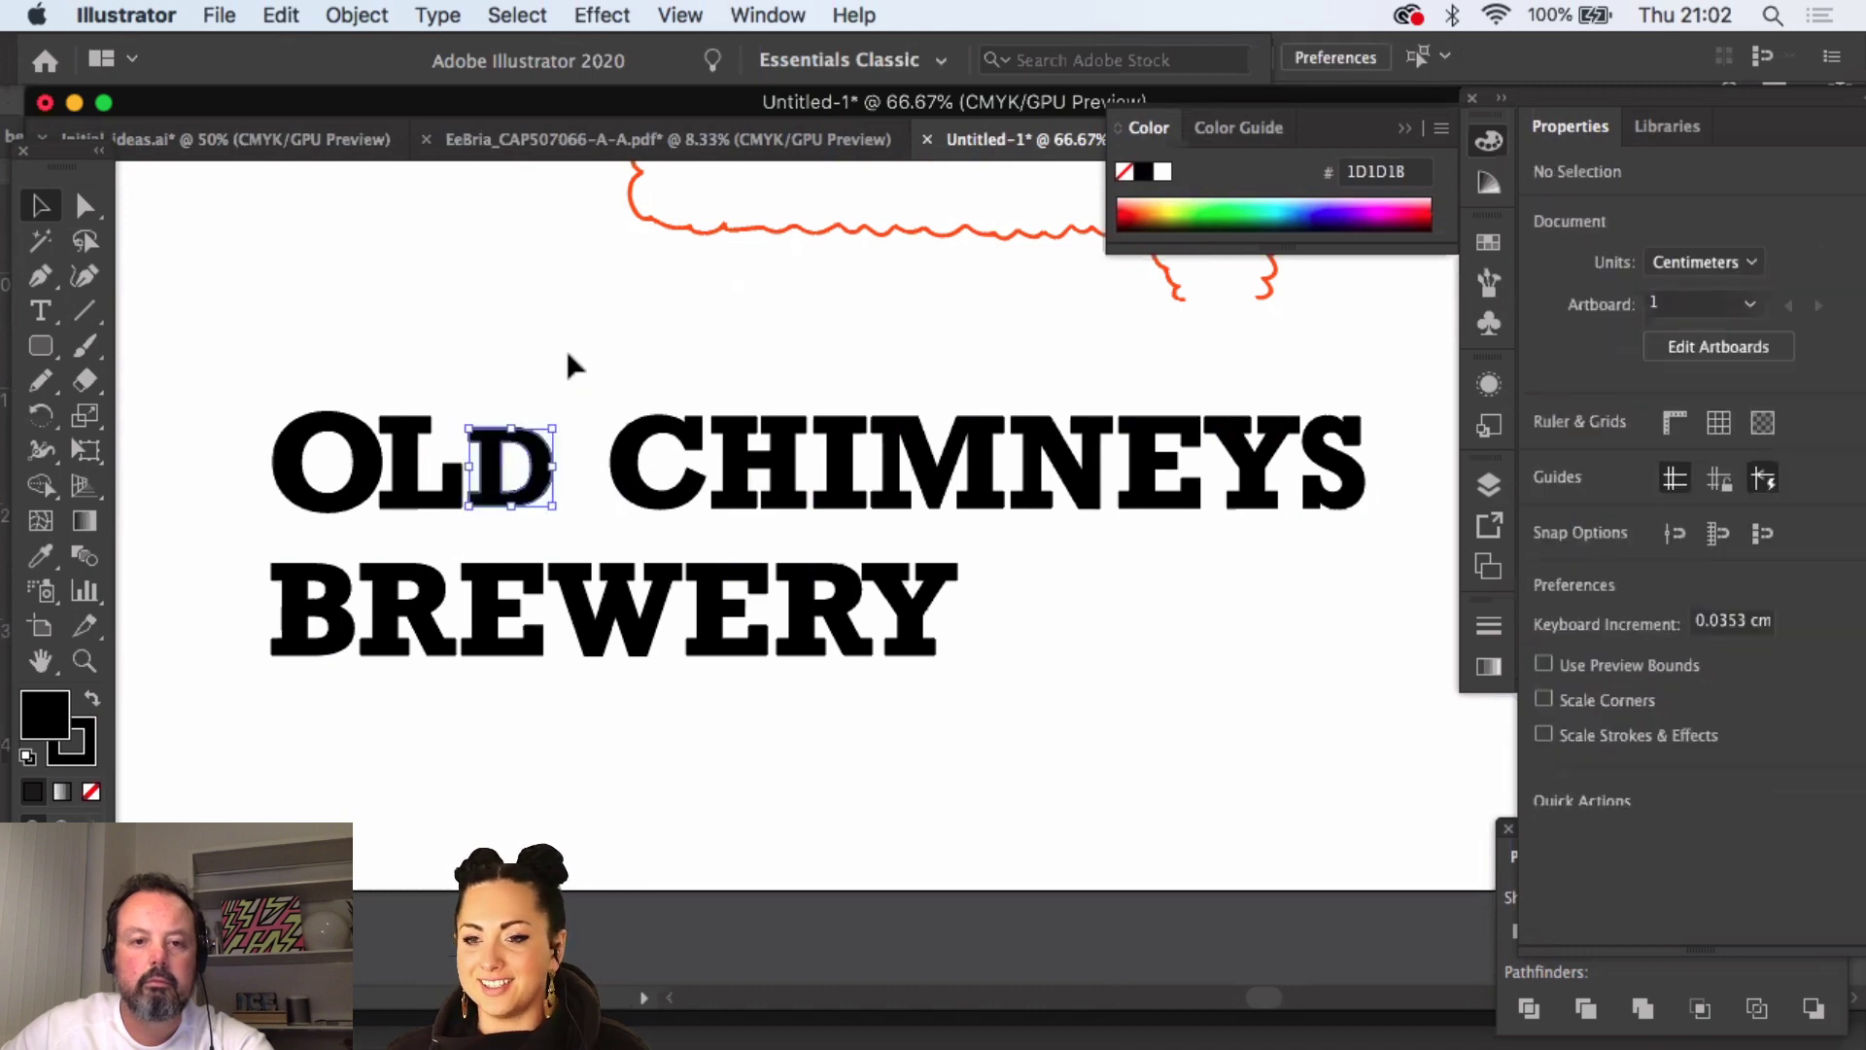
{"action": "left_click", "coordinate": [671, 439]}
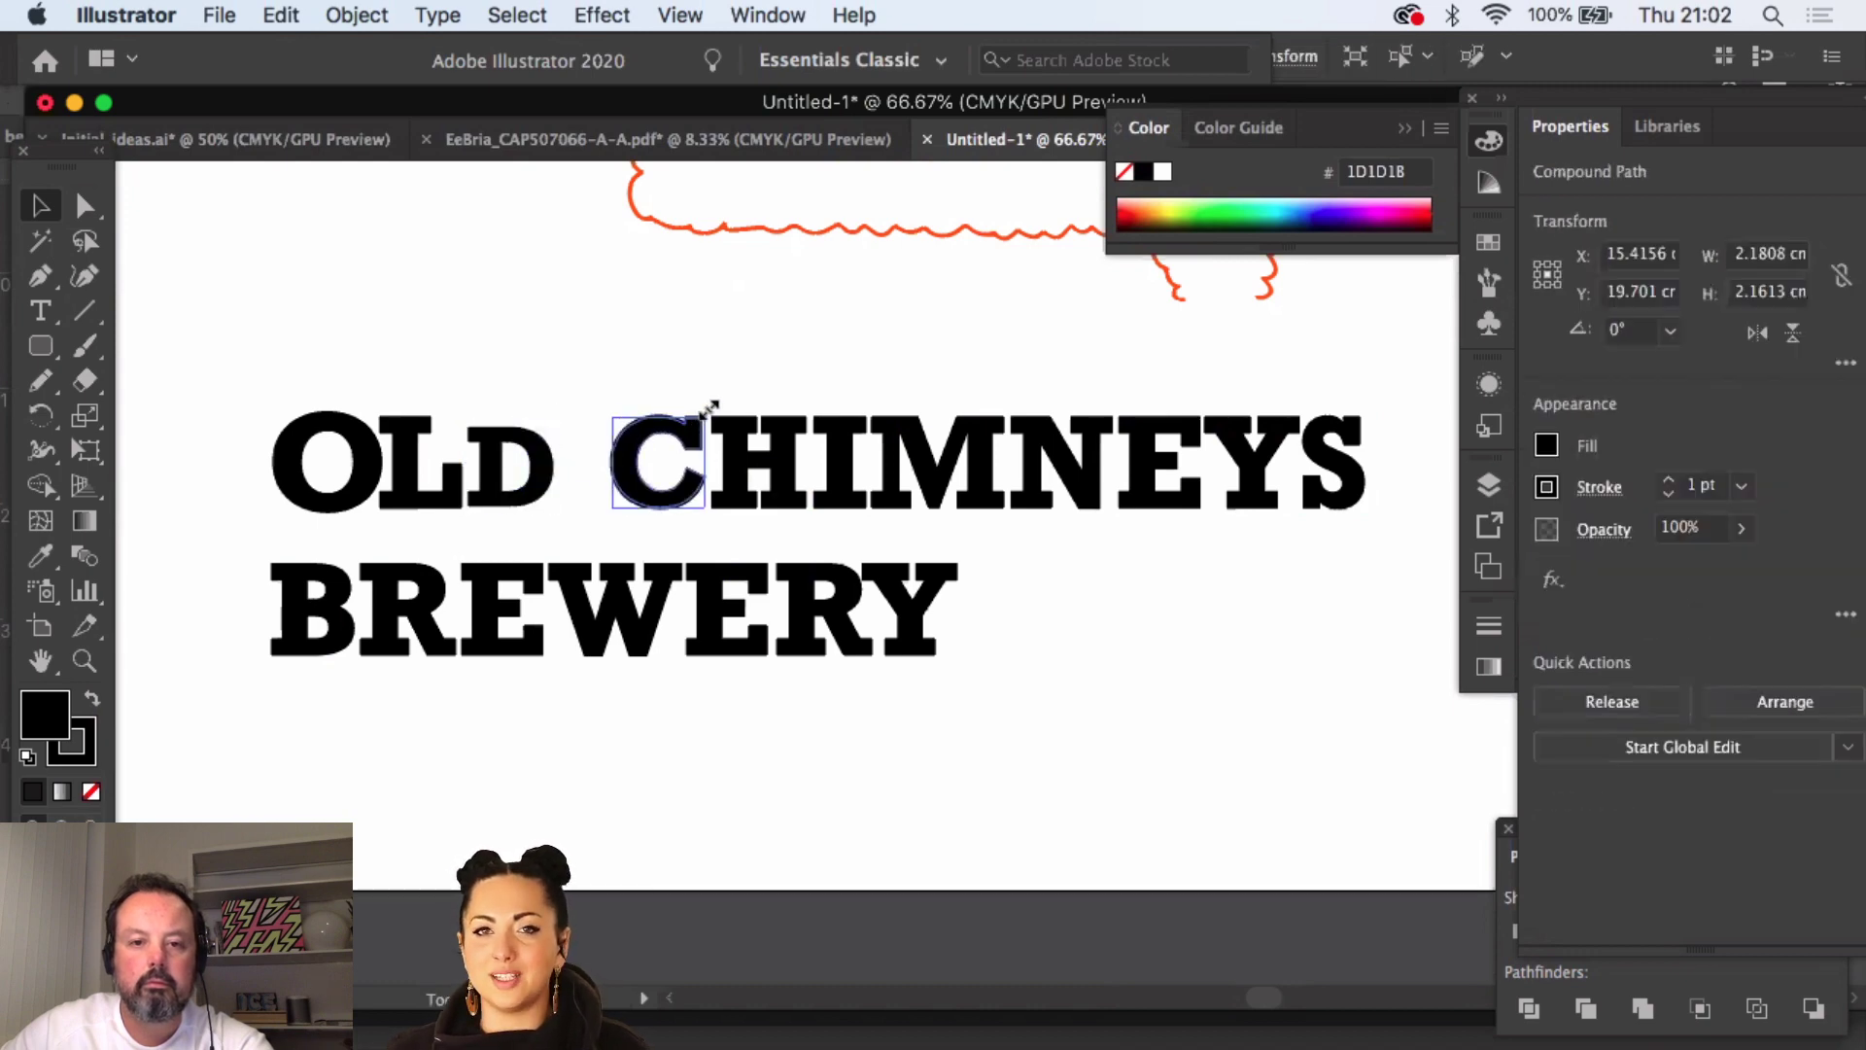
{"action": "left_click", "coordinate": [734, 373]}
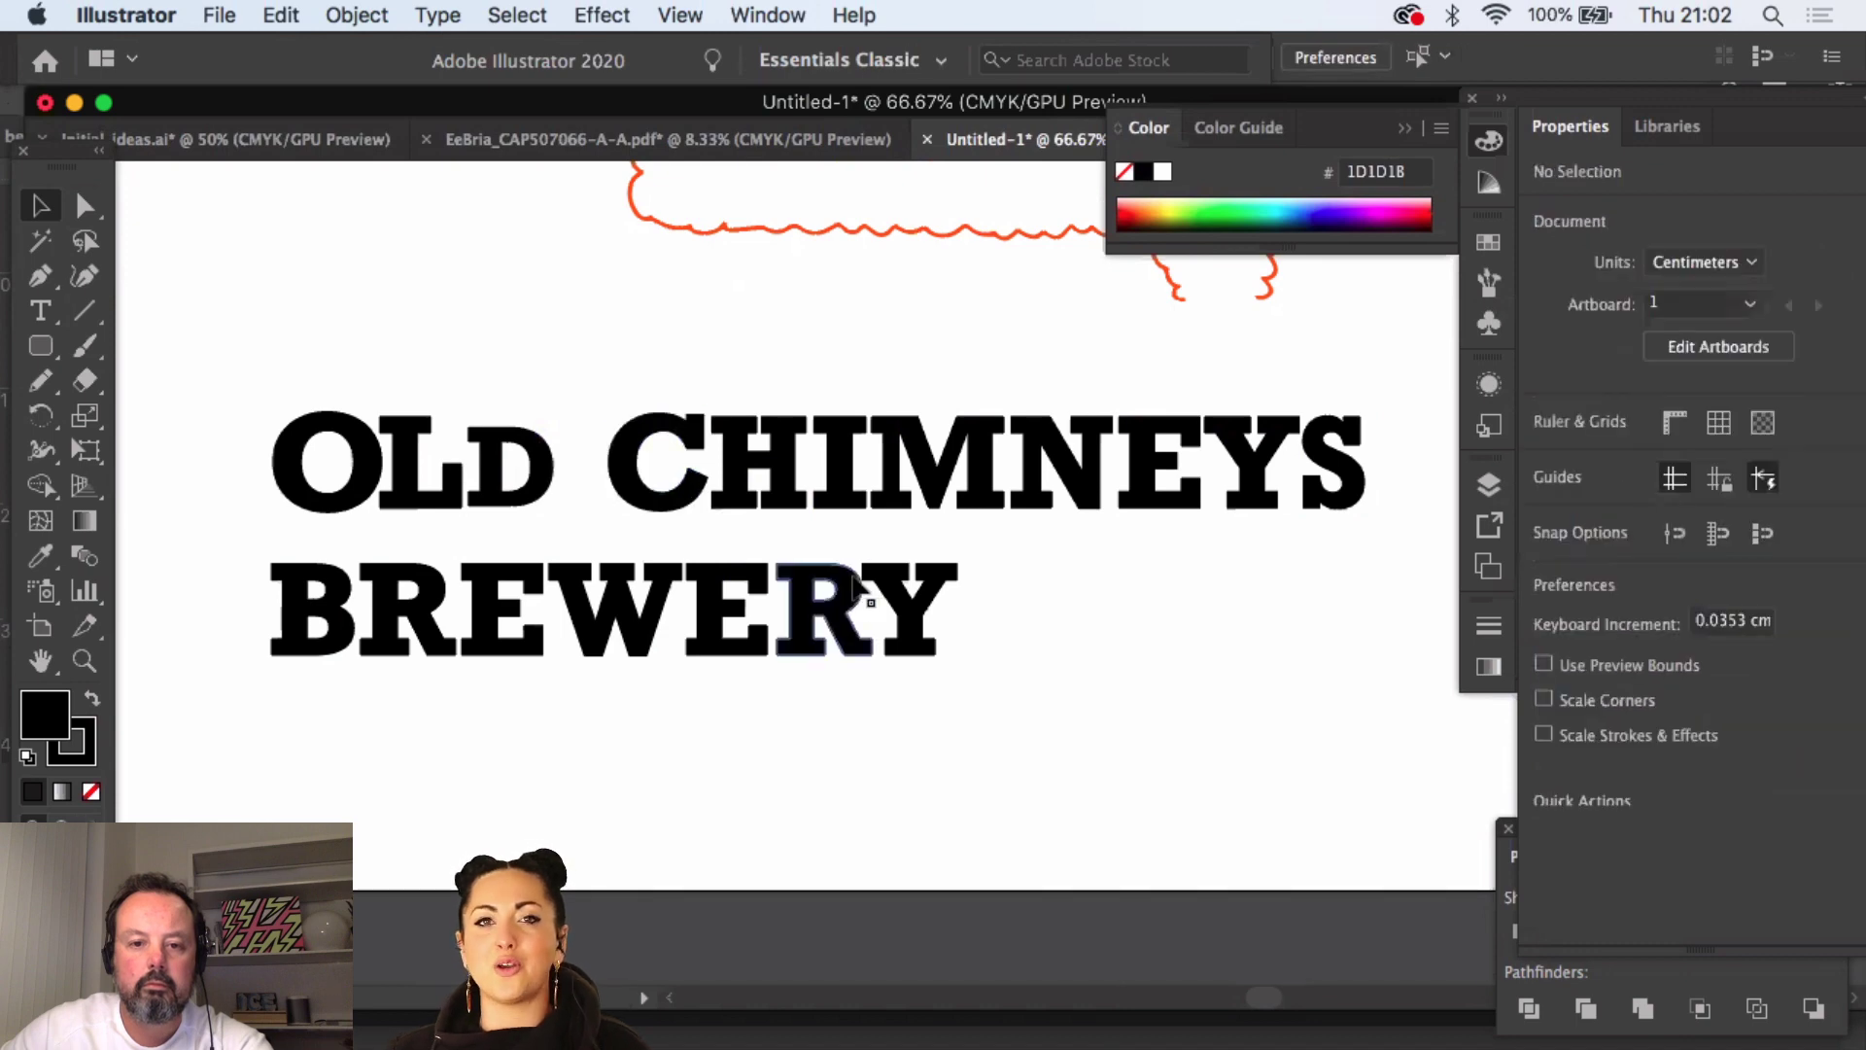
- Slightly enlarge the first E and second R of BREWERY, and move the word right and up, closer to OLD CHIMNEYS
{"action": "left_click", "coordinate": [848, 597]}
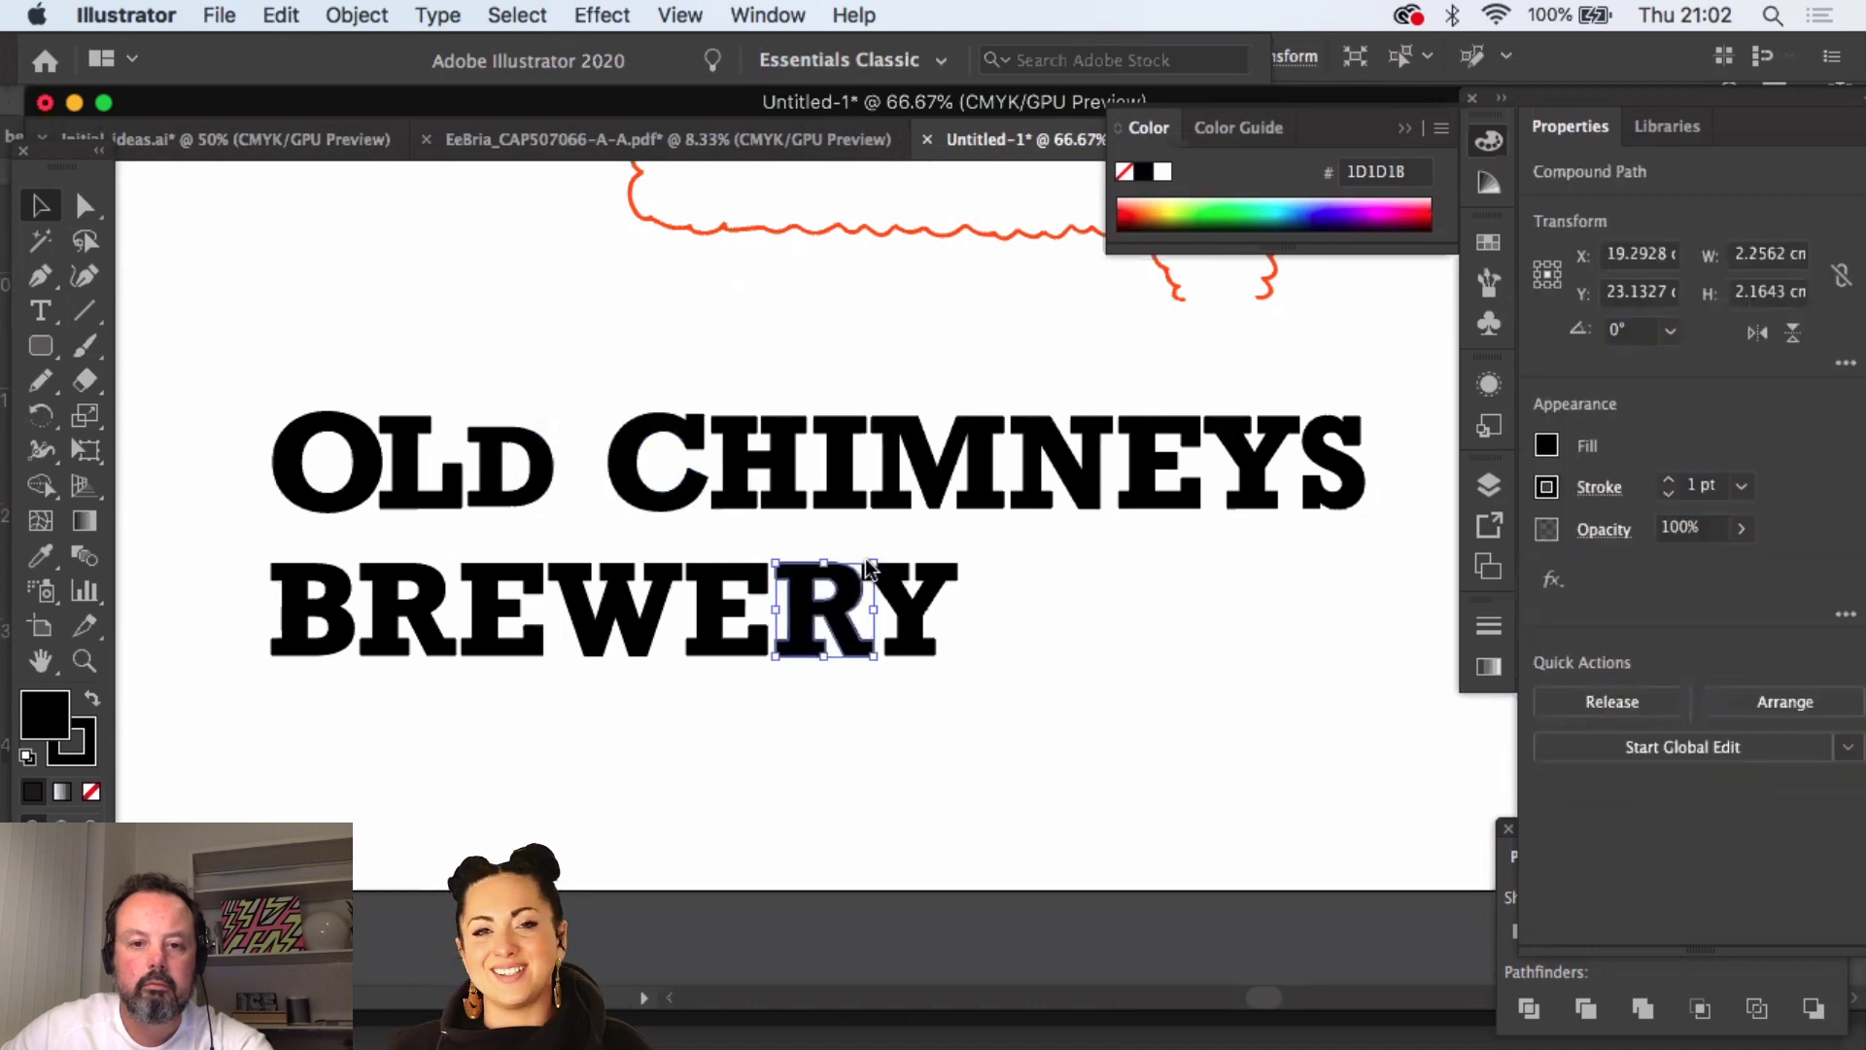
{"action": "left_click_drag", "start_coordinate": [873, 562], "coordinate": [872, 564]}
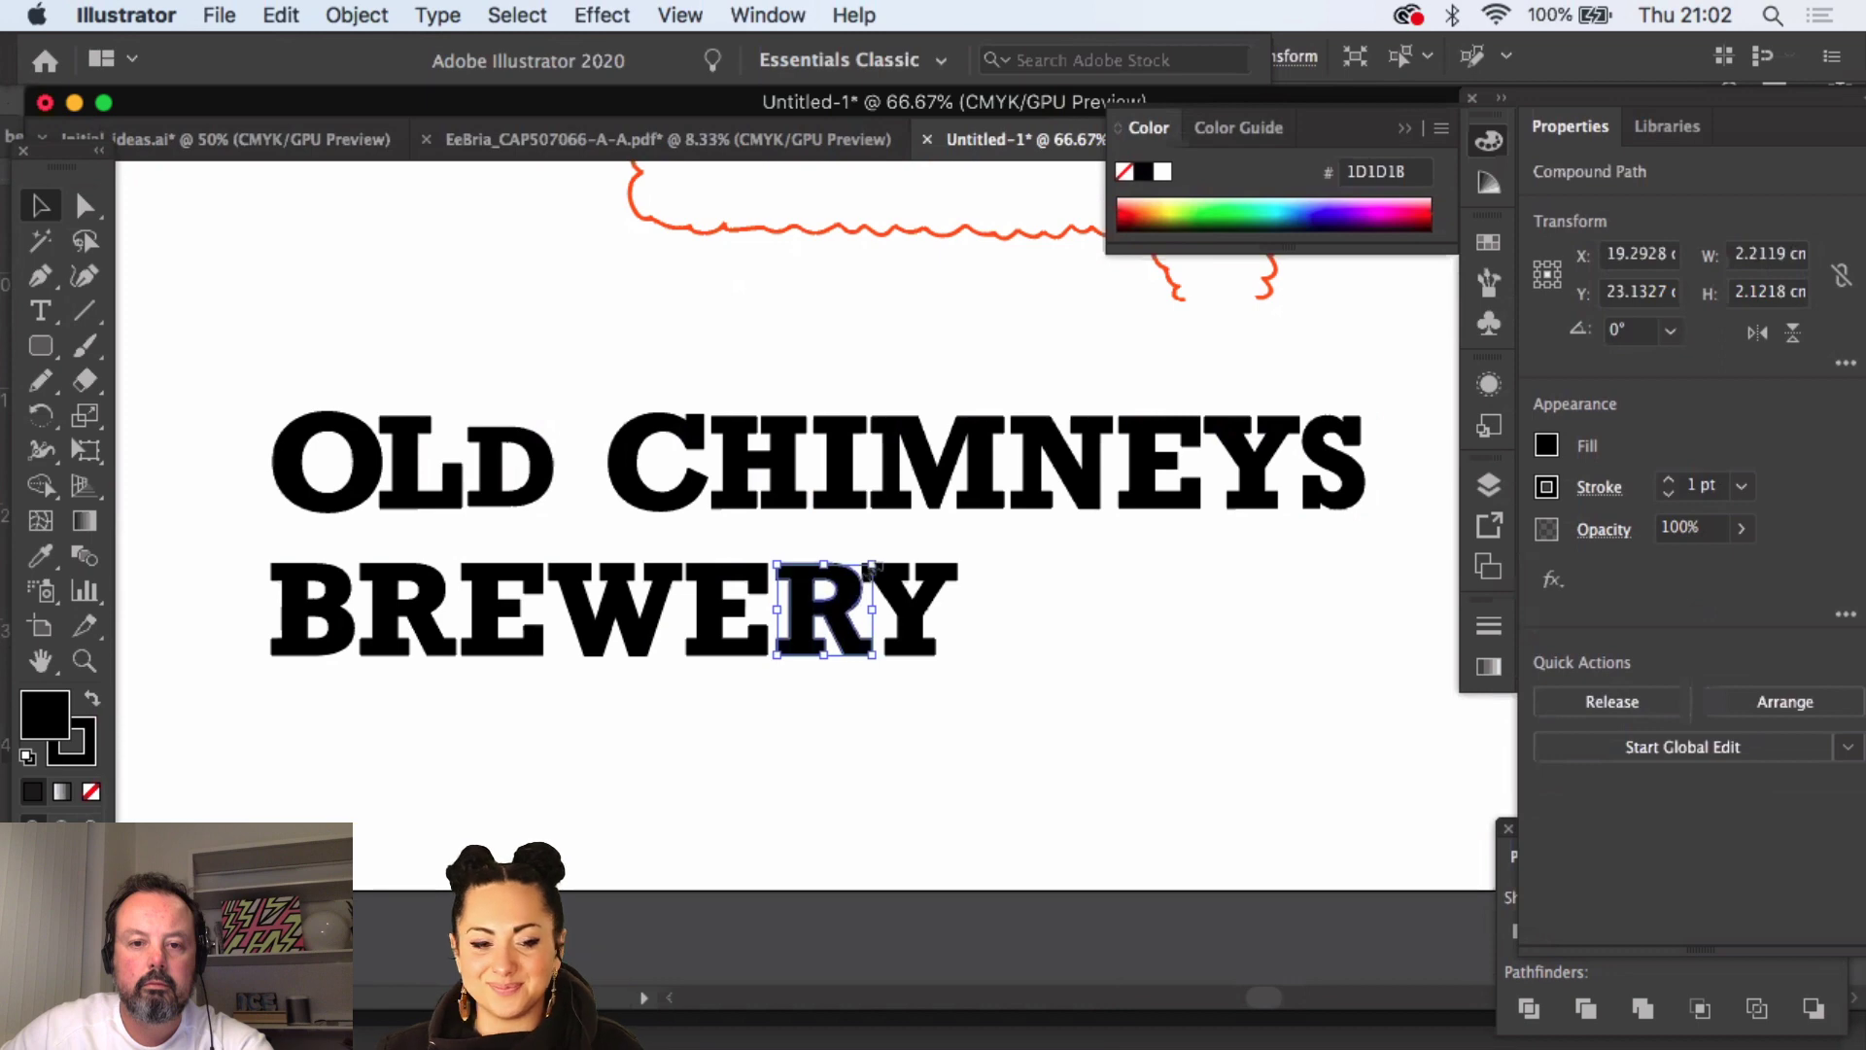
{"action": "left_click", "coordinate": [1059, 638]}
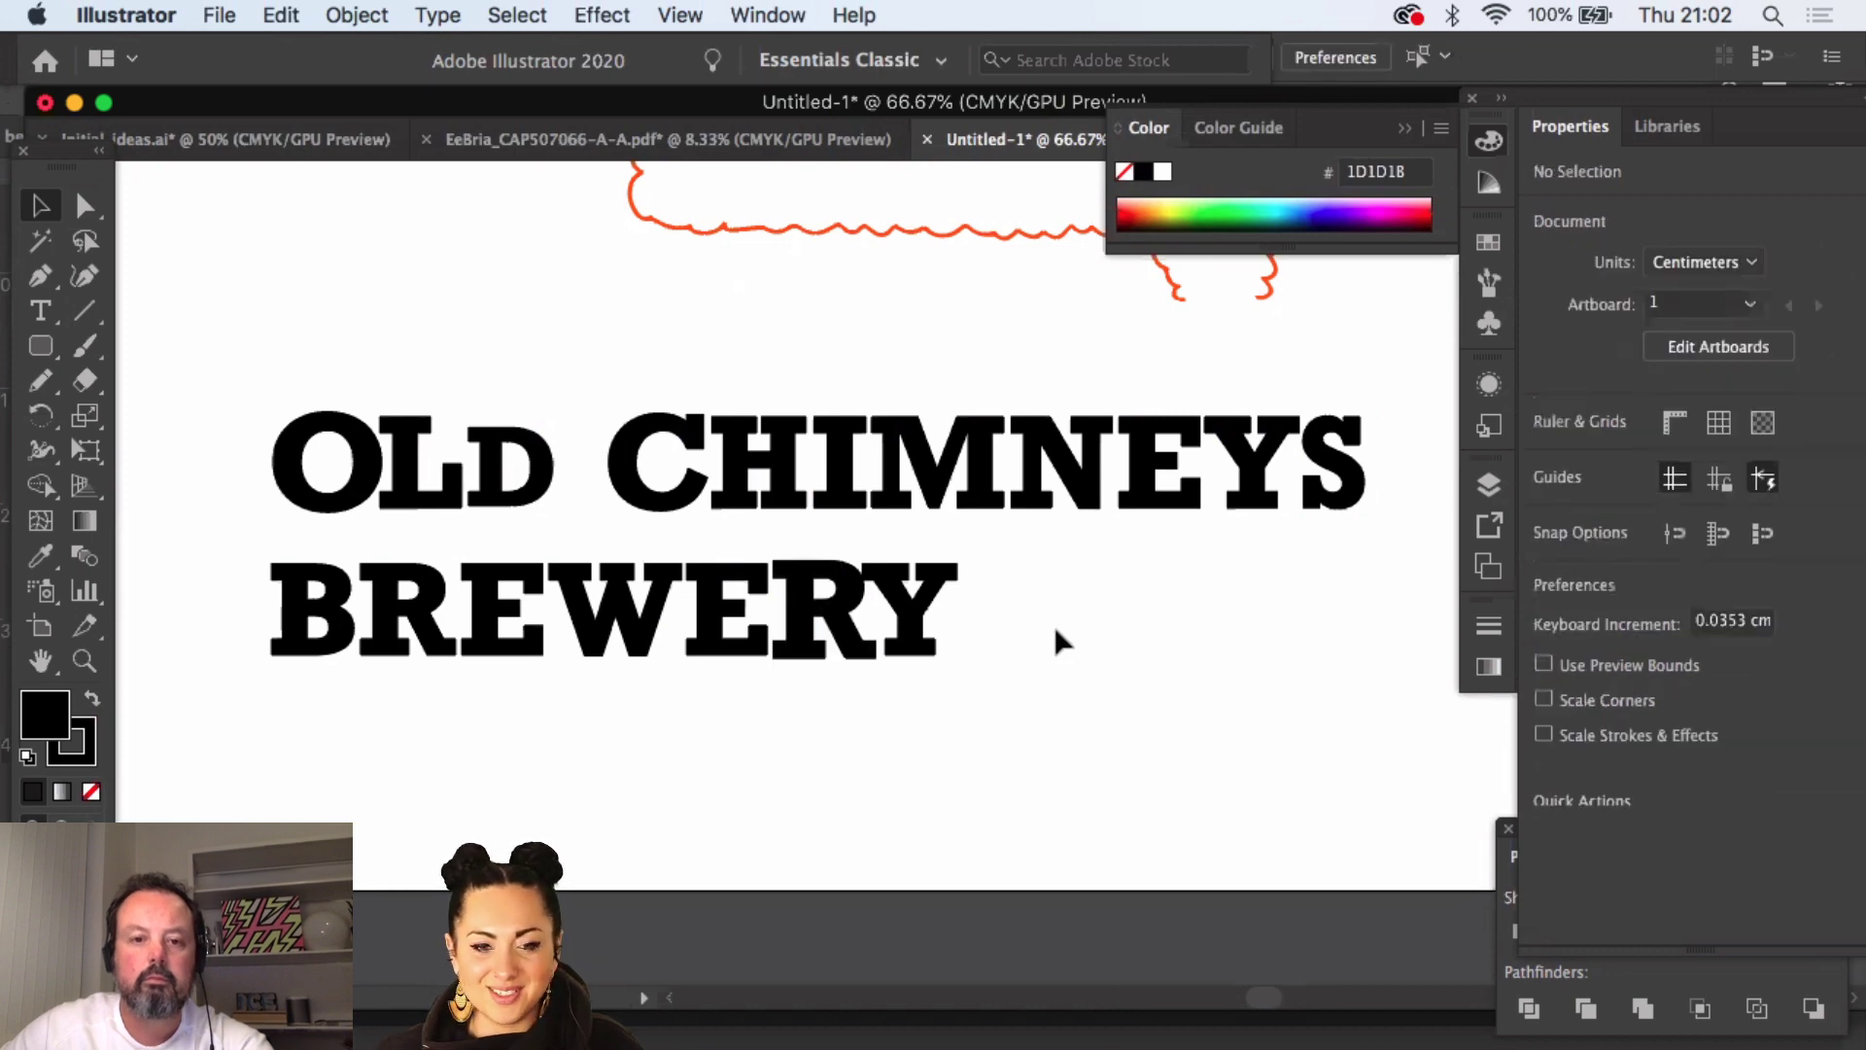
{"action": "left_click", "coordinate": [499, 646]}
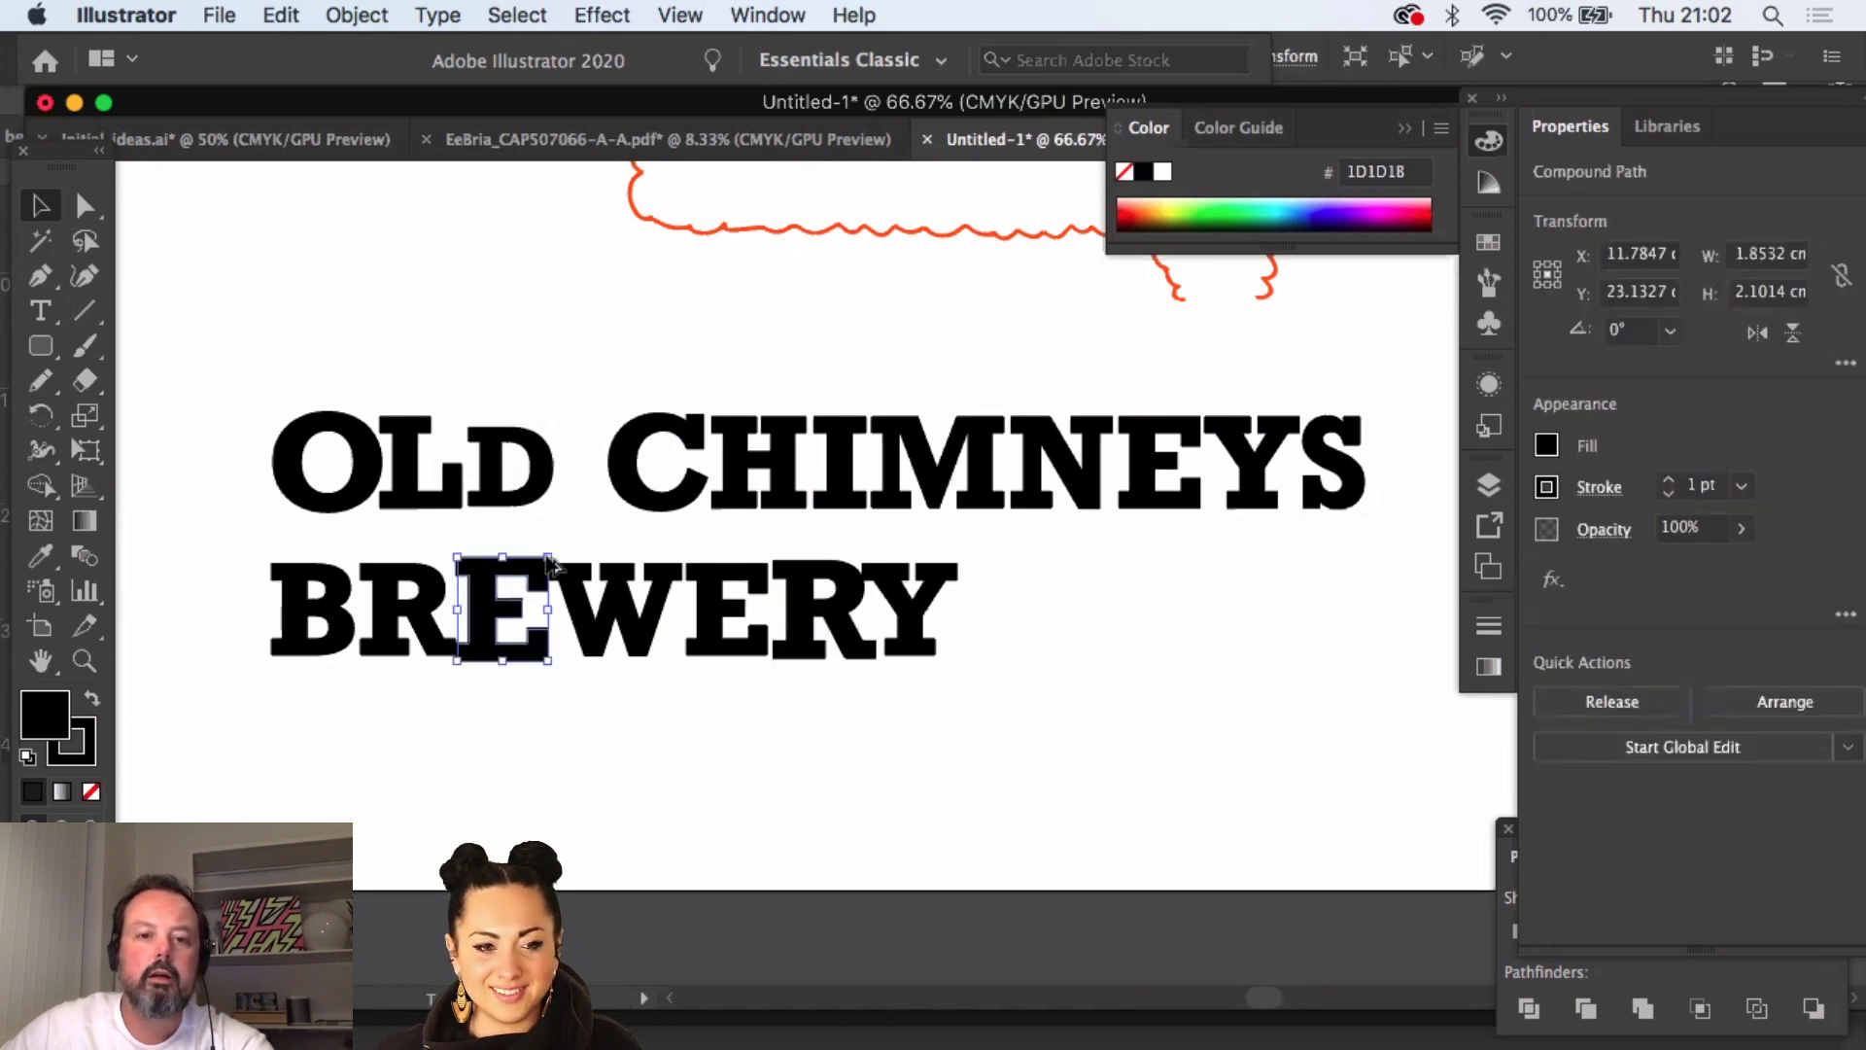
{"action": "left_click_drag", "start_coordinate": [249, 542], "coordinate": [957, 620]}
{"action": "left_click", "coordinate": [1288, 685]}
- Copy all the brewery name lettering and paste it into OldChimneys_banner.psd in Photoshop
{"action": "left_click_drag", "start_coordinate": [1361, 668], "coordinate": [217, 370]}
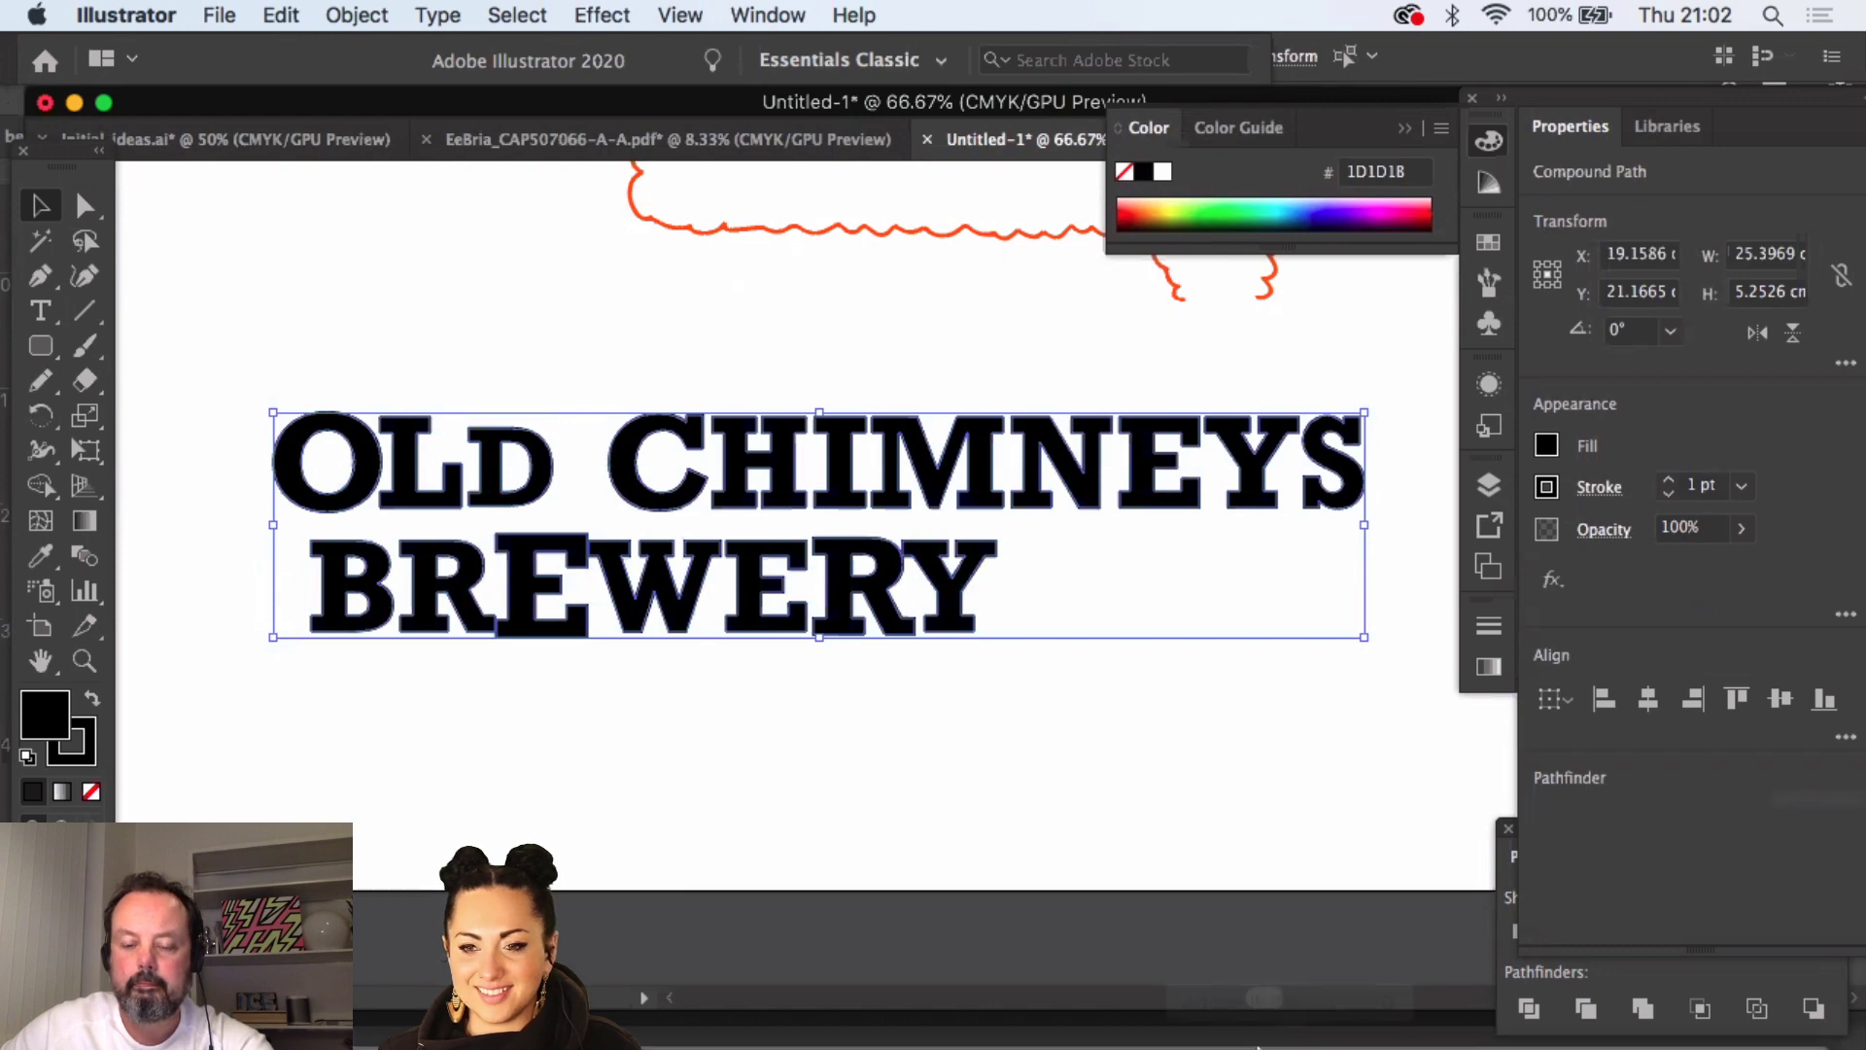
{"action": "left_click", "coordinate": [1226, 1015]}
{"action": "key", "text": "super+v"}
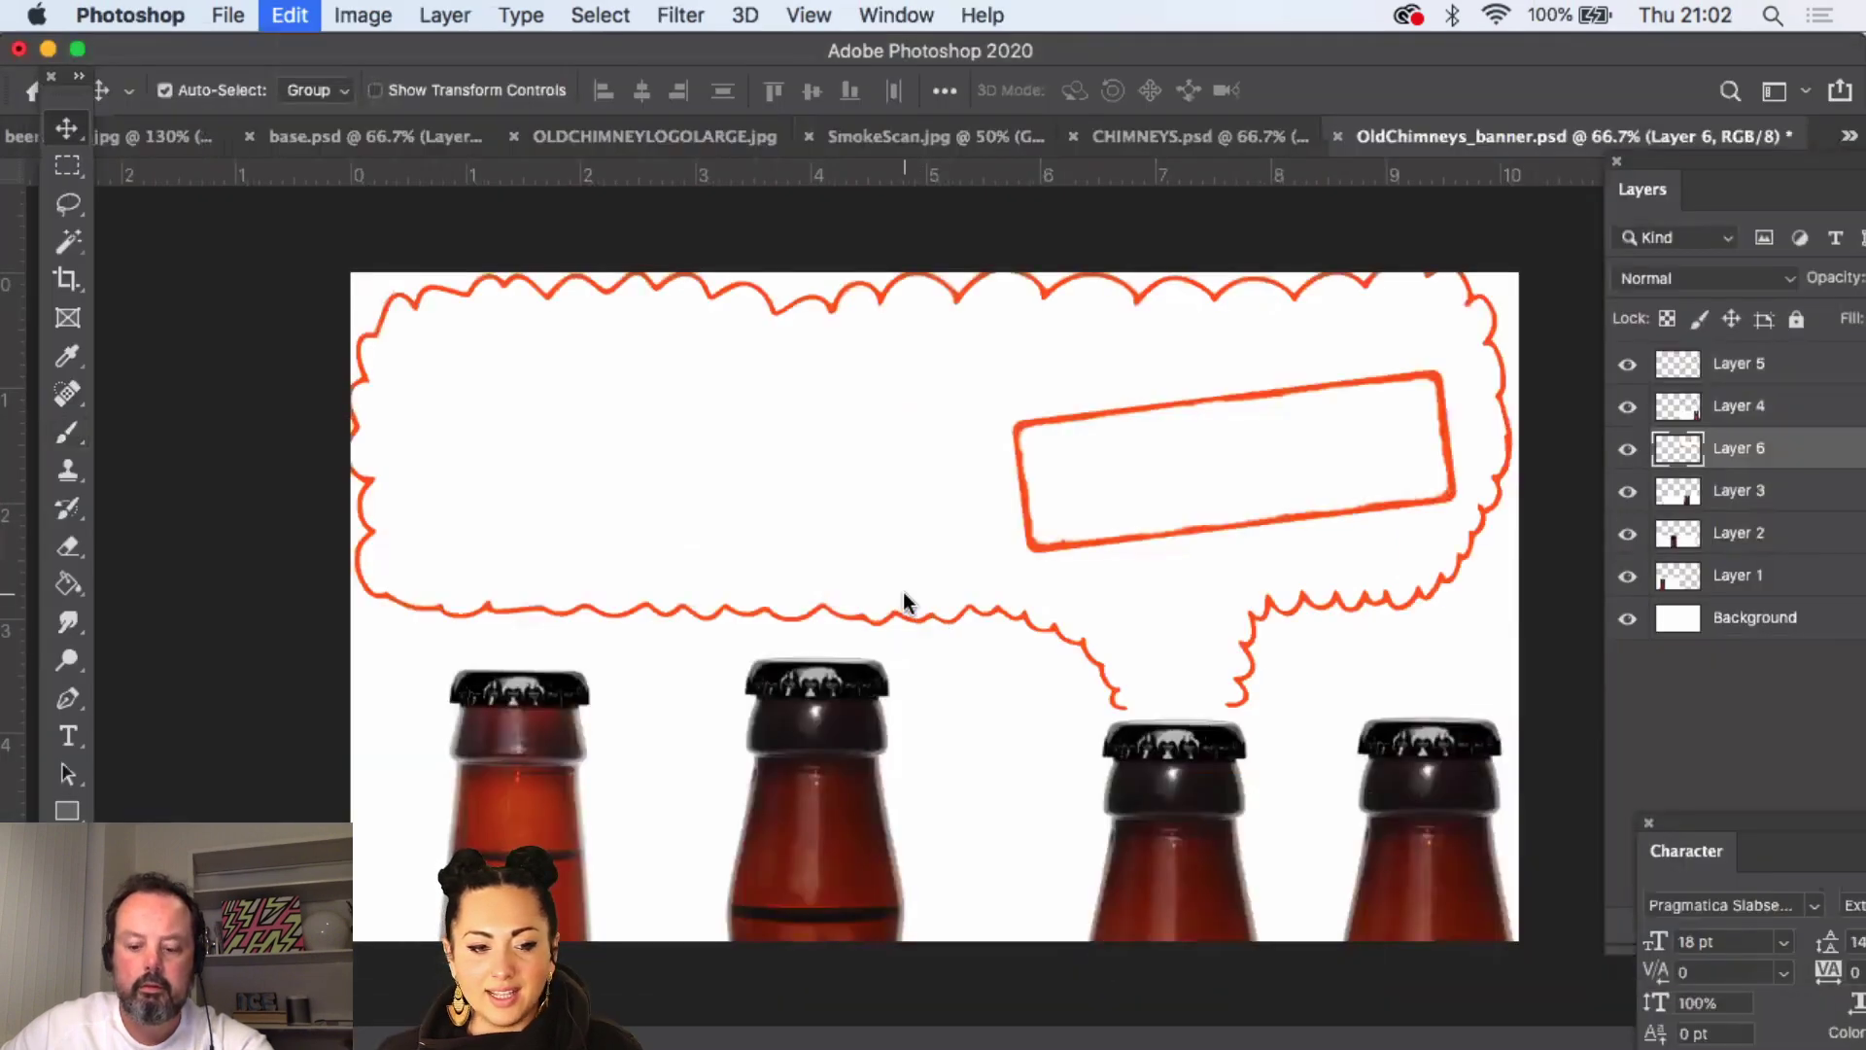
{"action": "left_click", "coordinate": [1165, 503]}
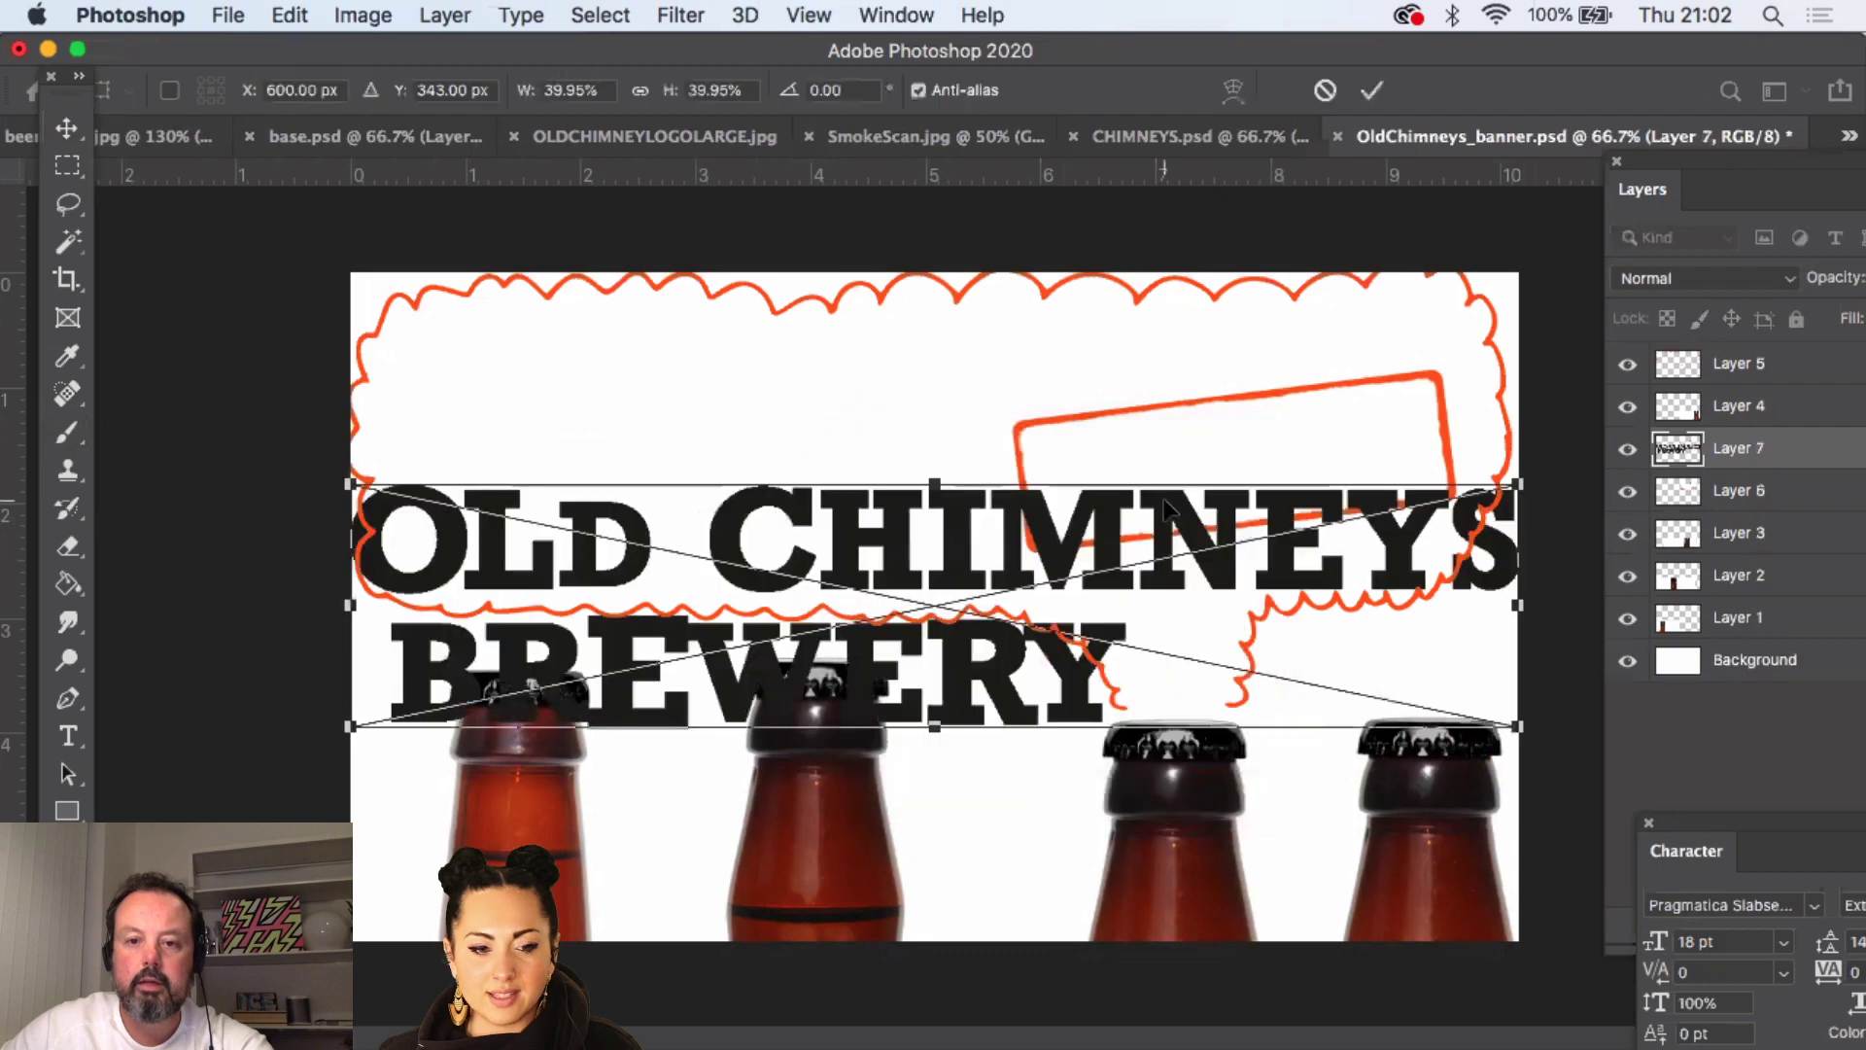
- Scale the pasted brewery name lettering to about 24%, place it in the upper left of the smoke cloud and rotate it about -4.45°
{"action": "left_click_drag", "start_coordinate": [415, 521], "coordinate": [594, 556]}
{"action": "left_click_drag", "start_coordinate": [878, 579], "coordinate": [728, 393]}
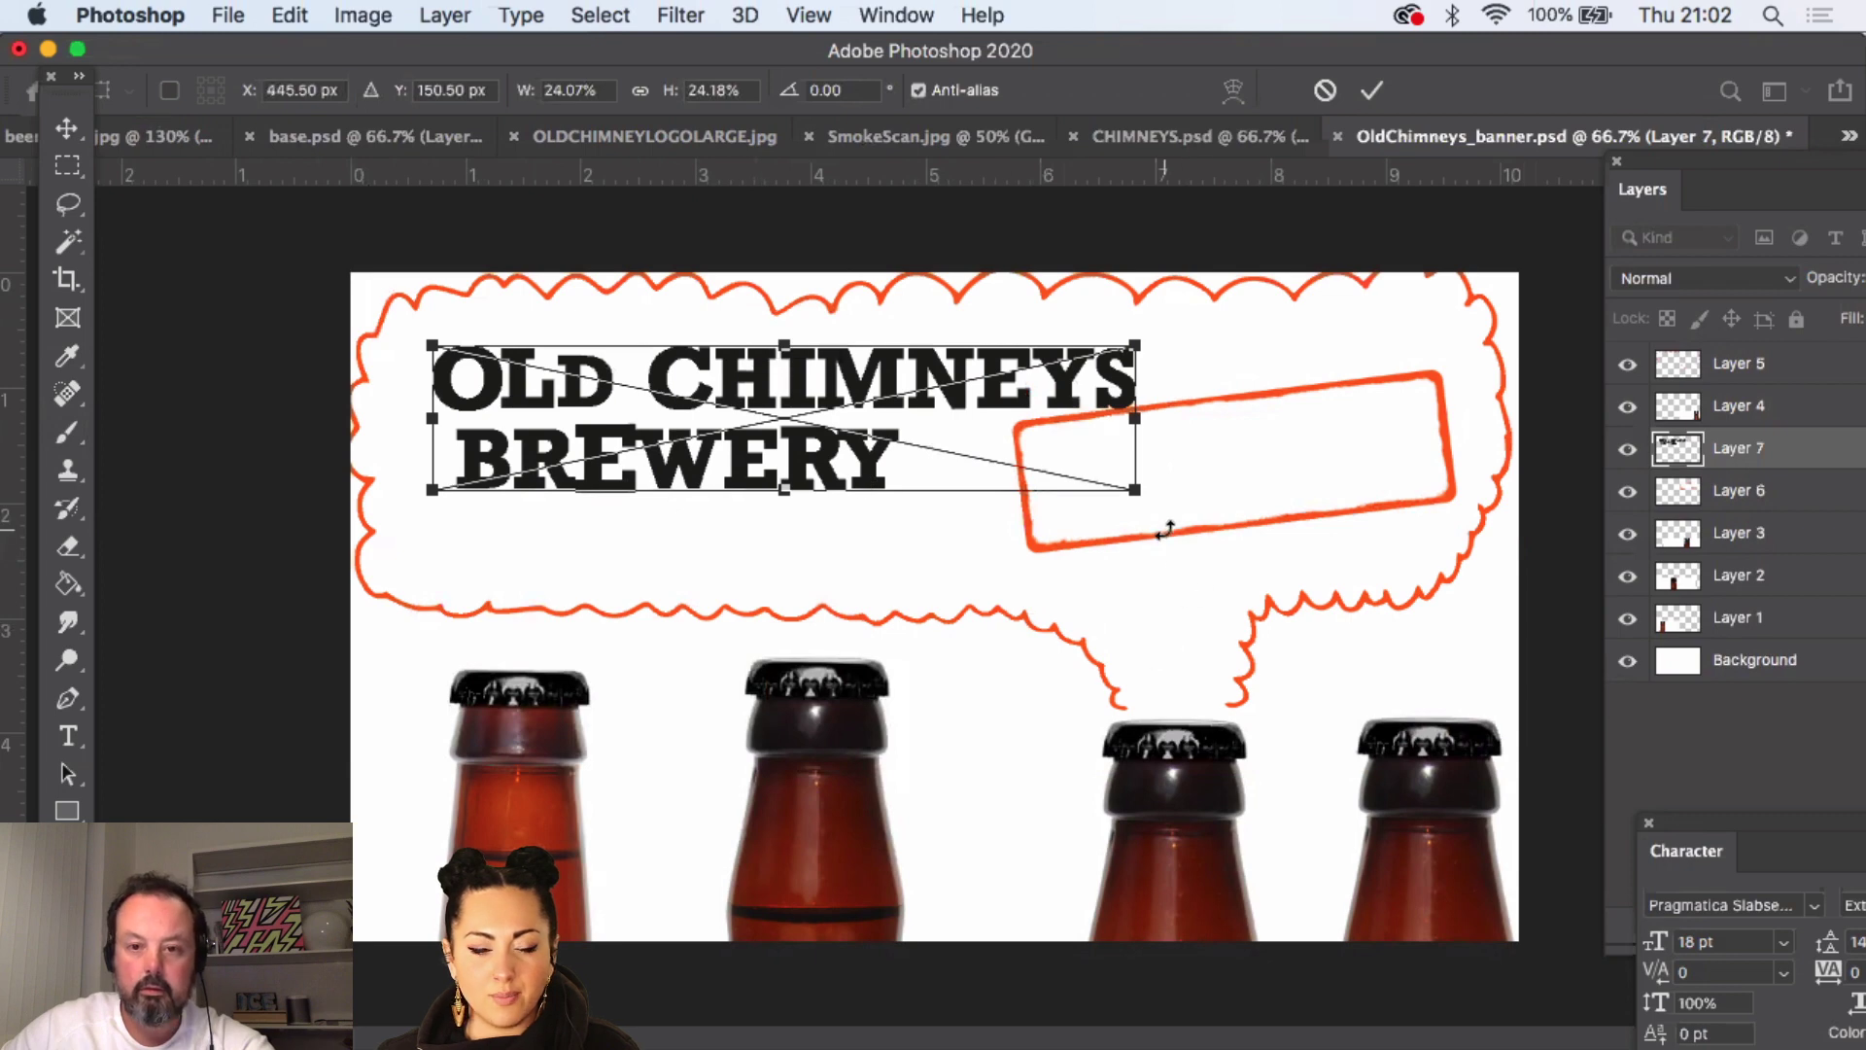
{"action": "left_click_drag", "start_coordinate": [1165, 529], "coordinate": [1187, 500]}
{"action": "left_click_drag", "start_coordinate": [815, 470], "coordinate": [795, 477]}
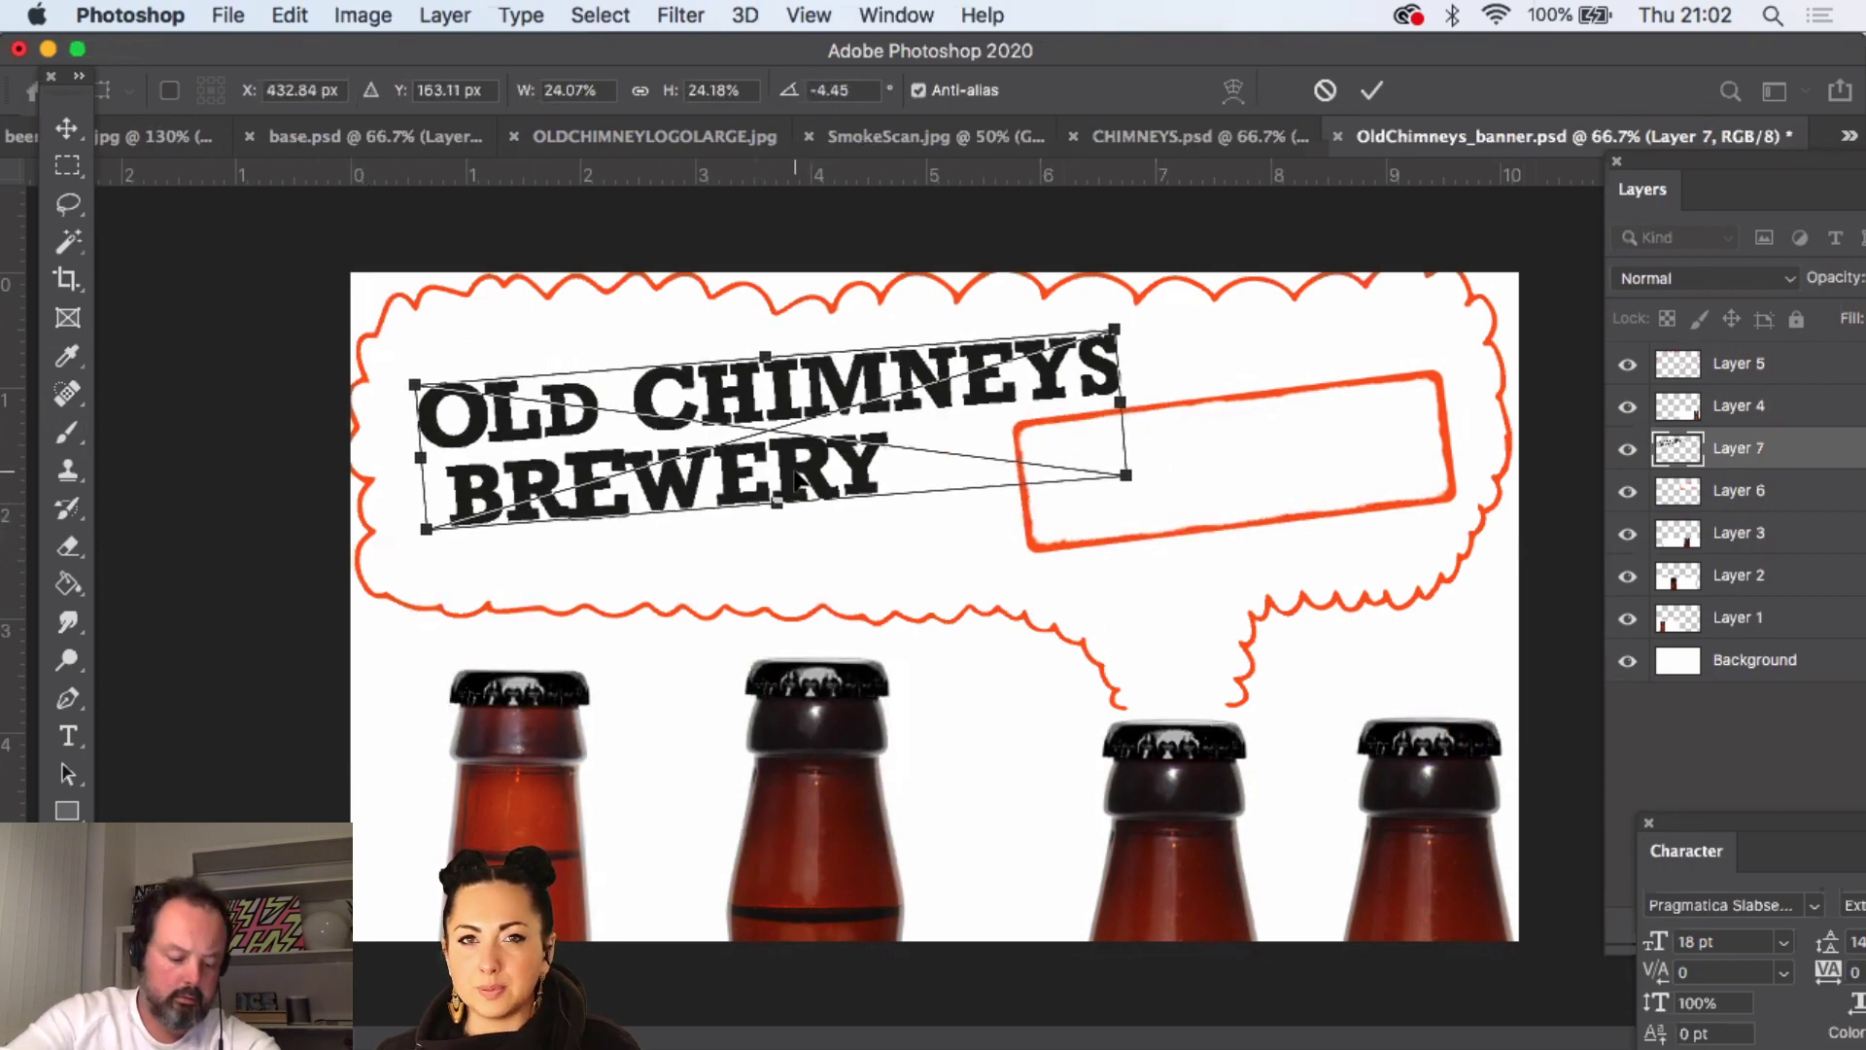
{"action": "key", "text": "Return"}
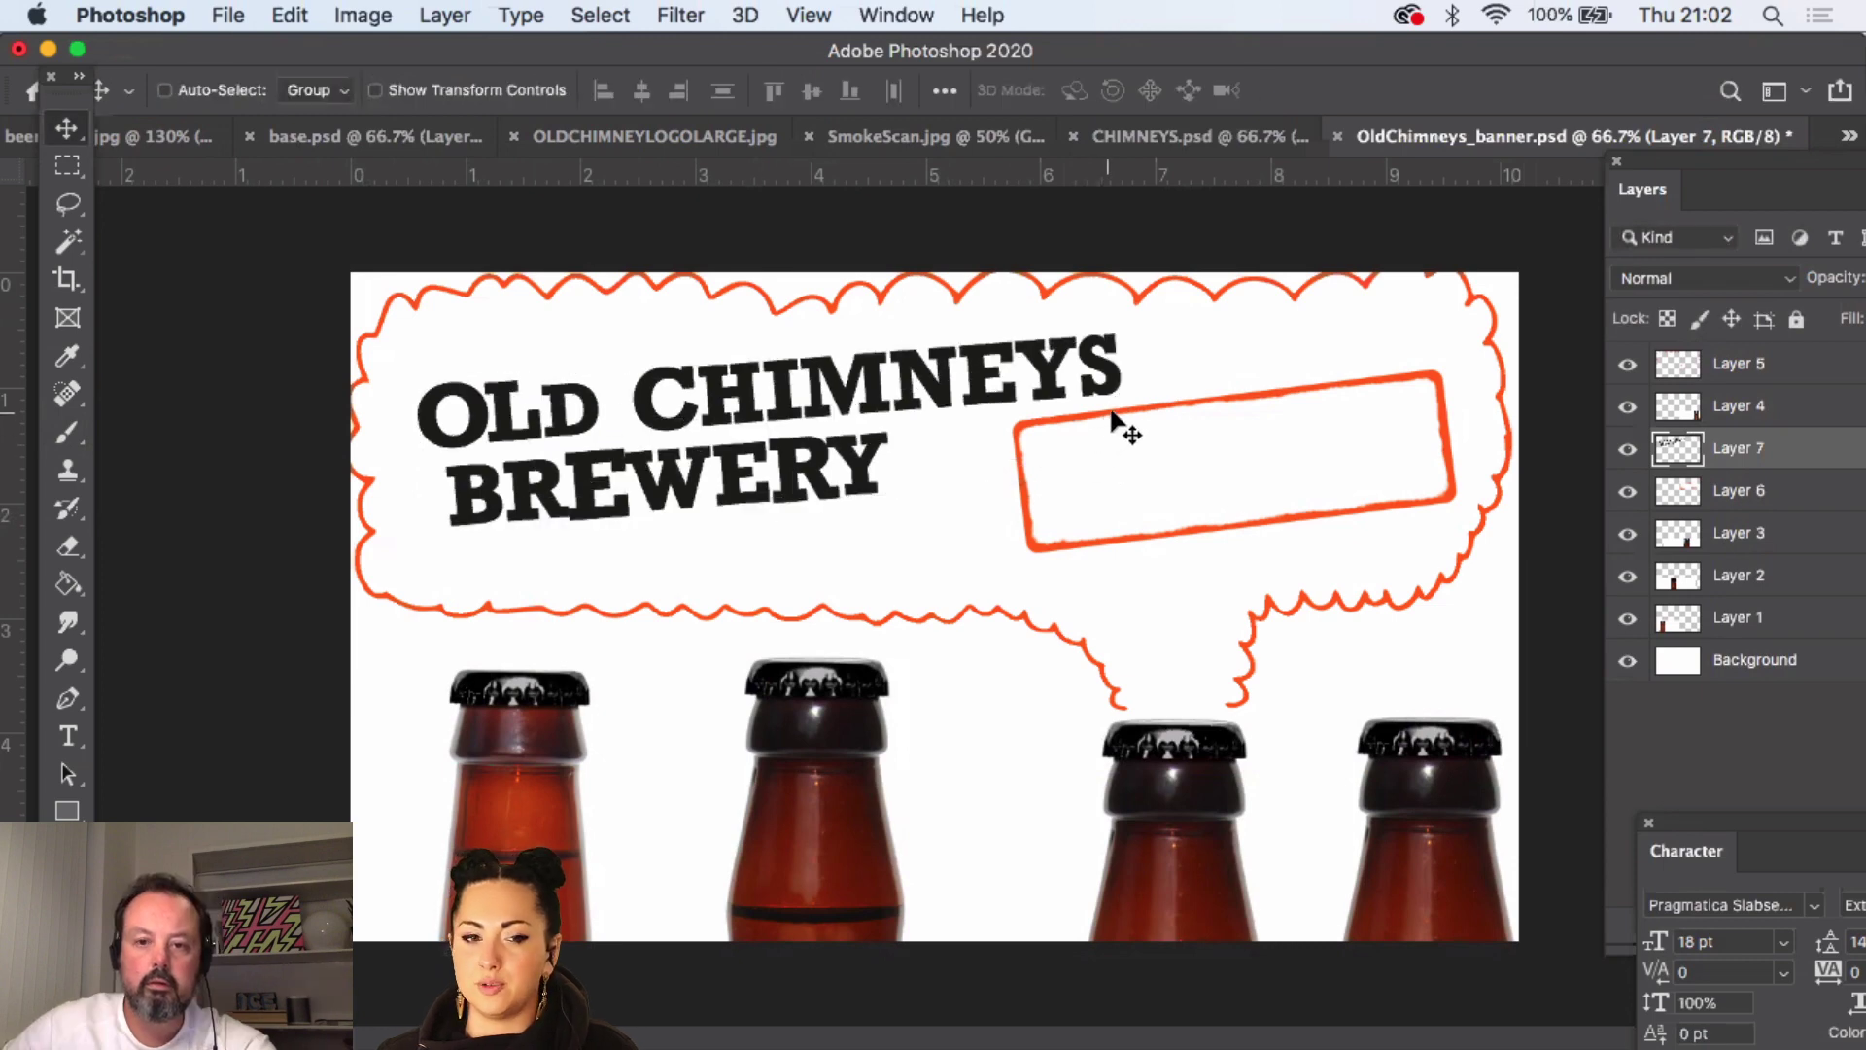
{"action": "left_click_drag", "start_coordinate": [1108, 421], "coordinate": [1120, 414]}
{"action": "key", "text": "super+z"}
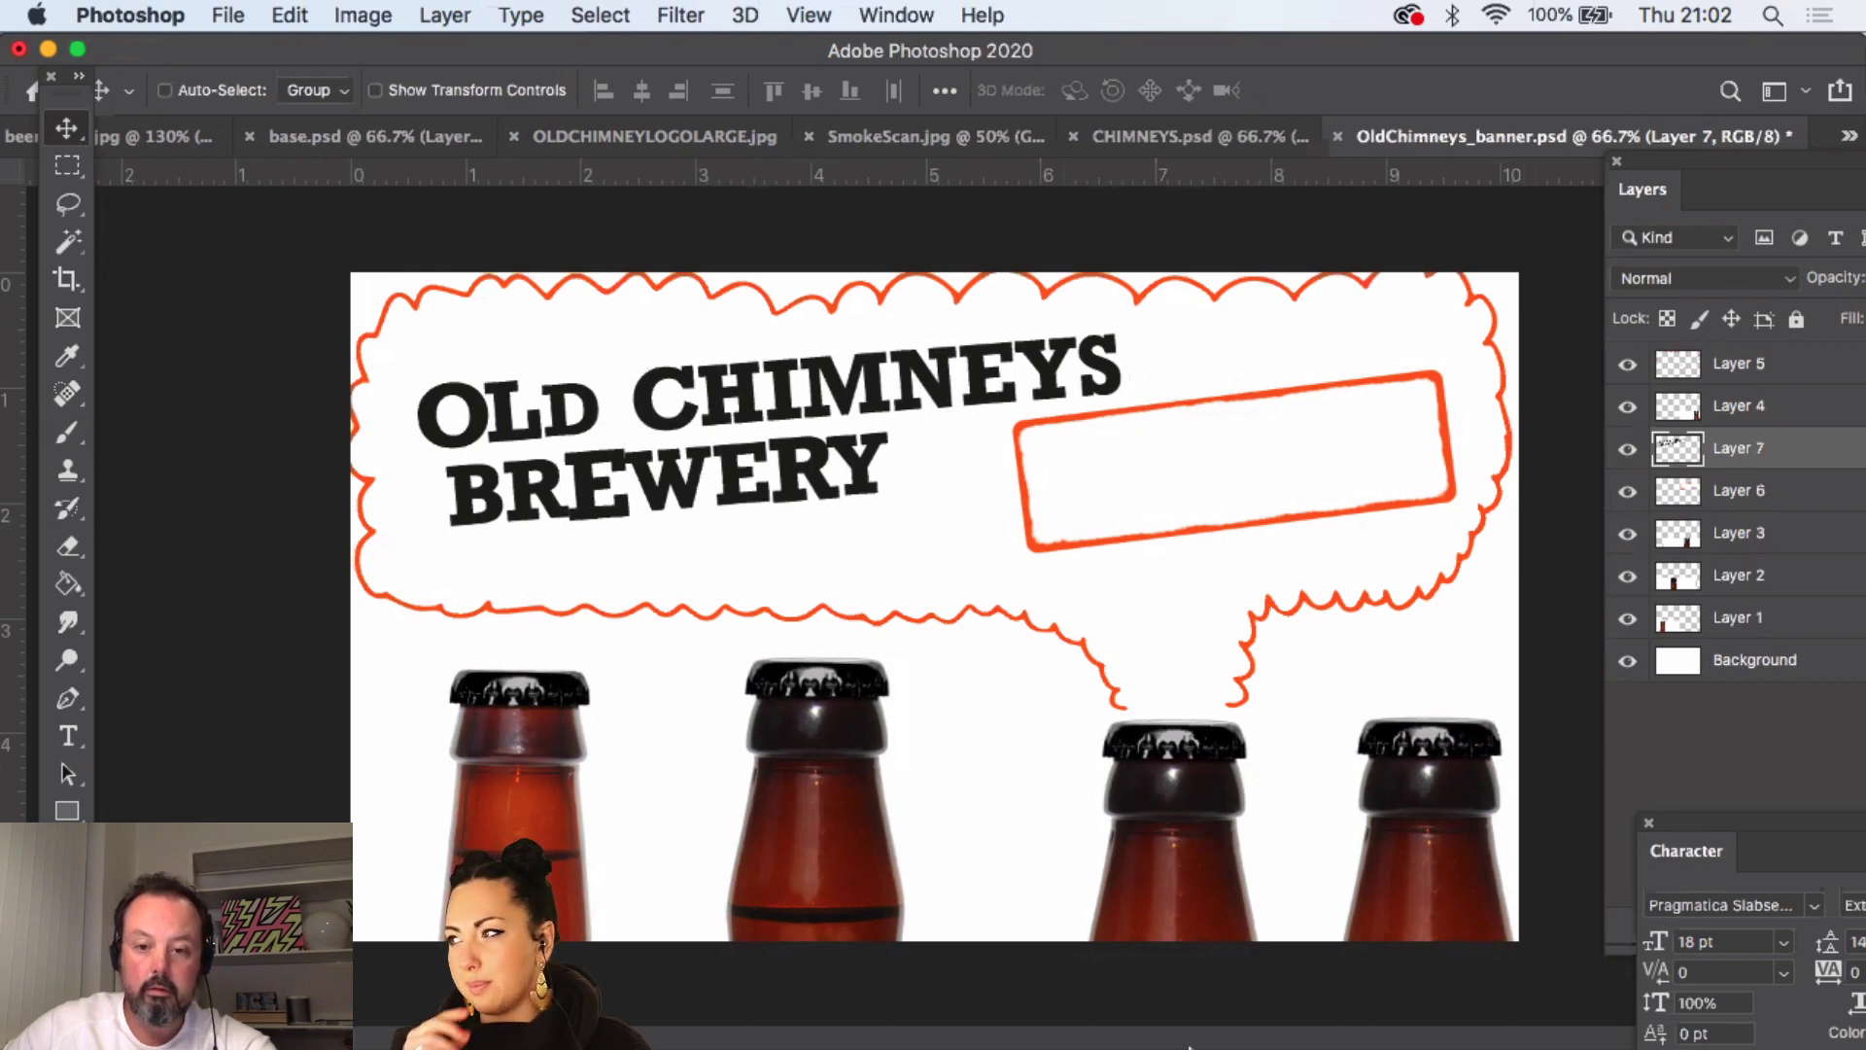
- Switch to Illustrator and move the OLD CHIMNEYS BREWERY lettering up and slightly left to free space beneath it
{"action": "mouse_move", "coordinate": [1228, 1045]}
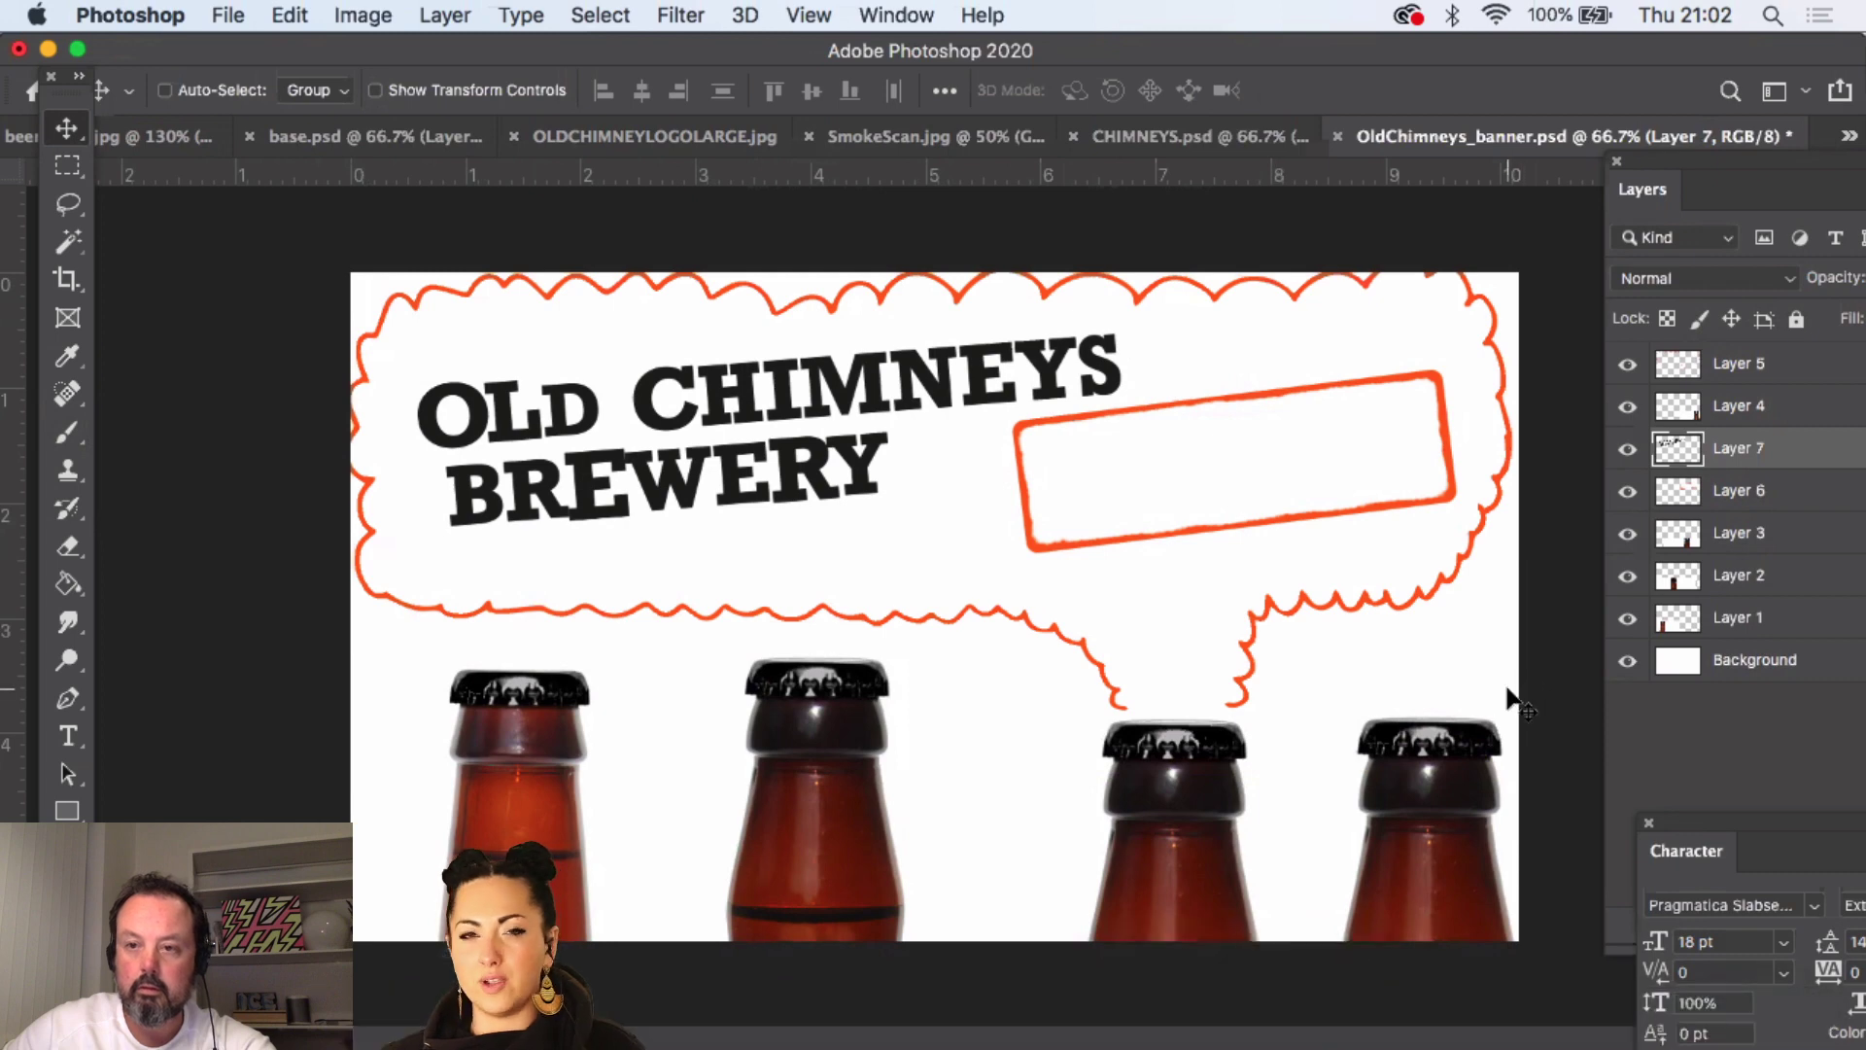
{"action": "mouse_move", "coordinate": [1512, 1046]}
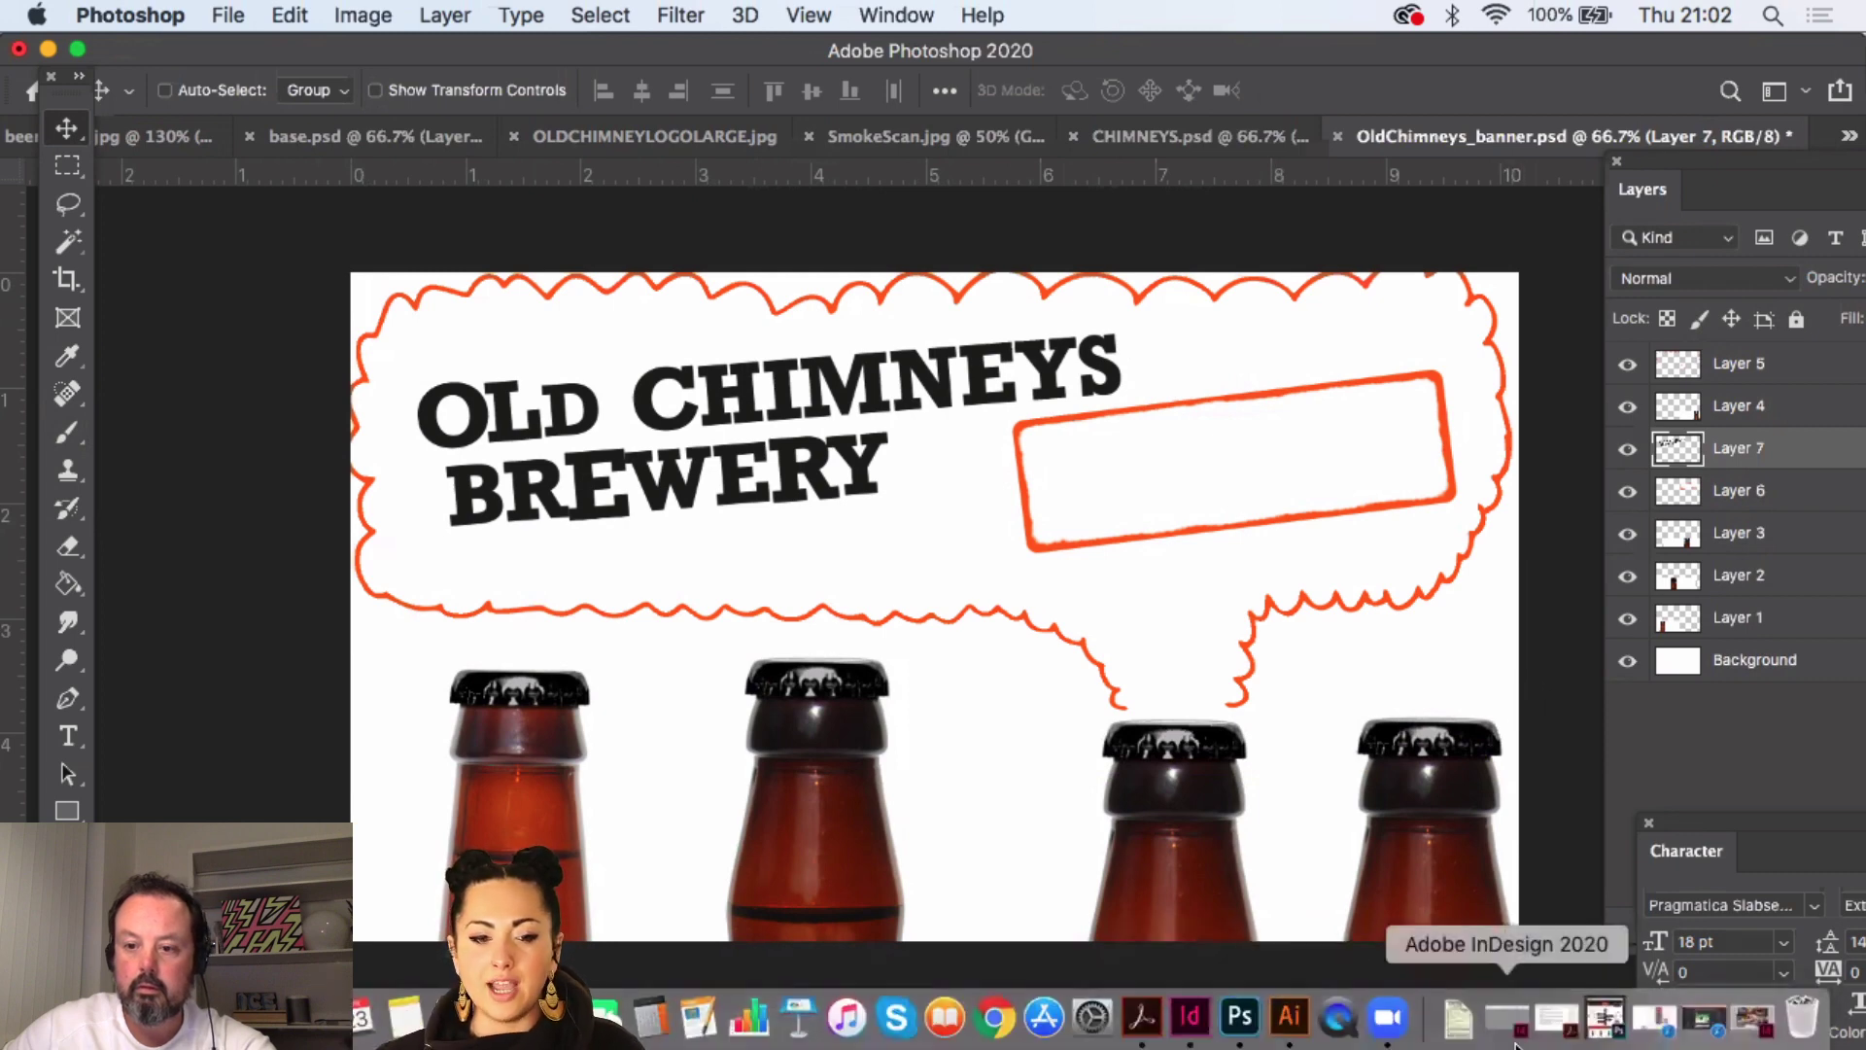
{"action": "left_click", "coordinate": [1291, 1022]}
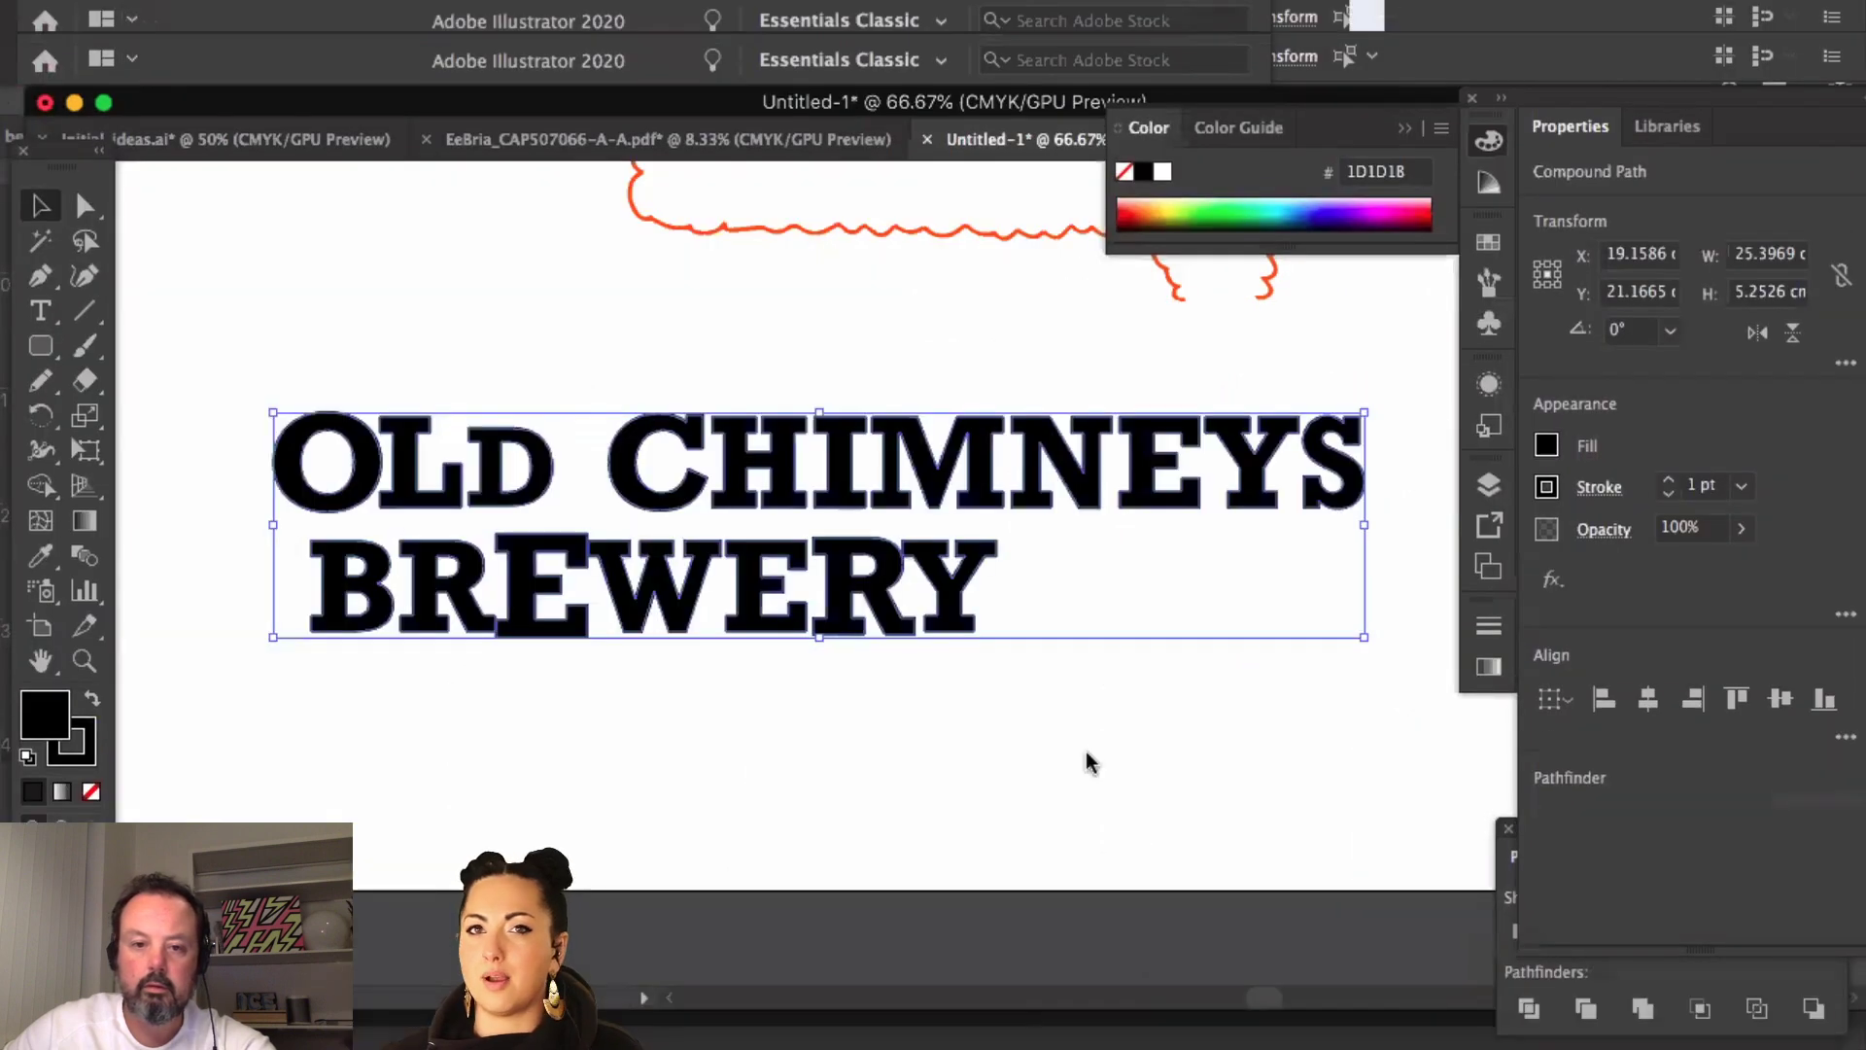
{"action": "left_click_drag", "start_coordinate": [871, 616], "coordinate": [793, 526]}
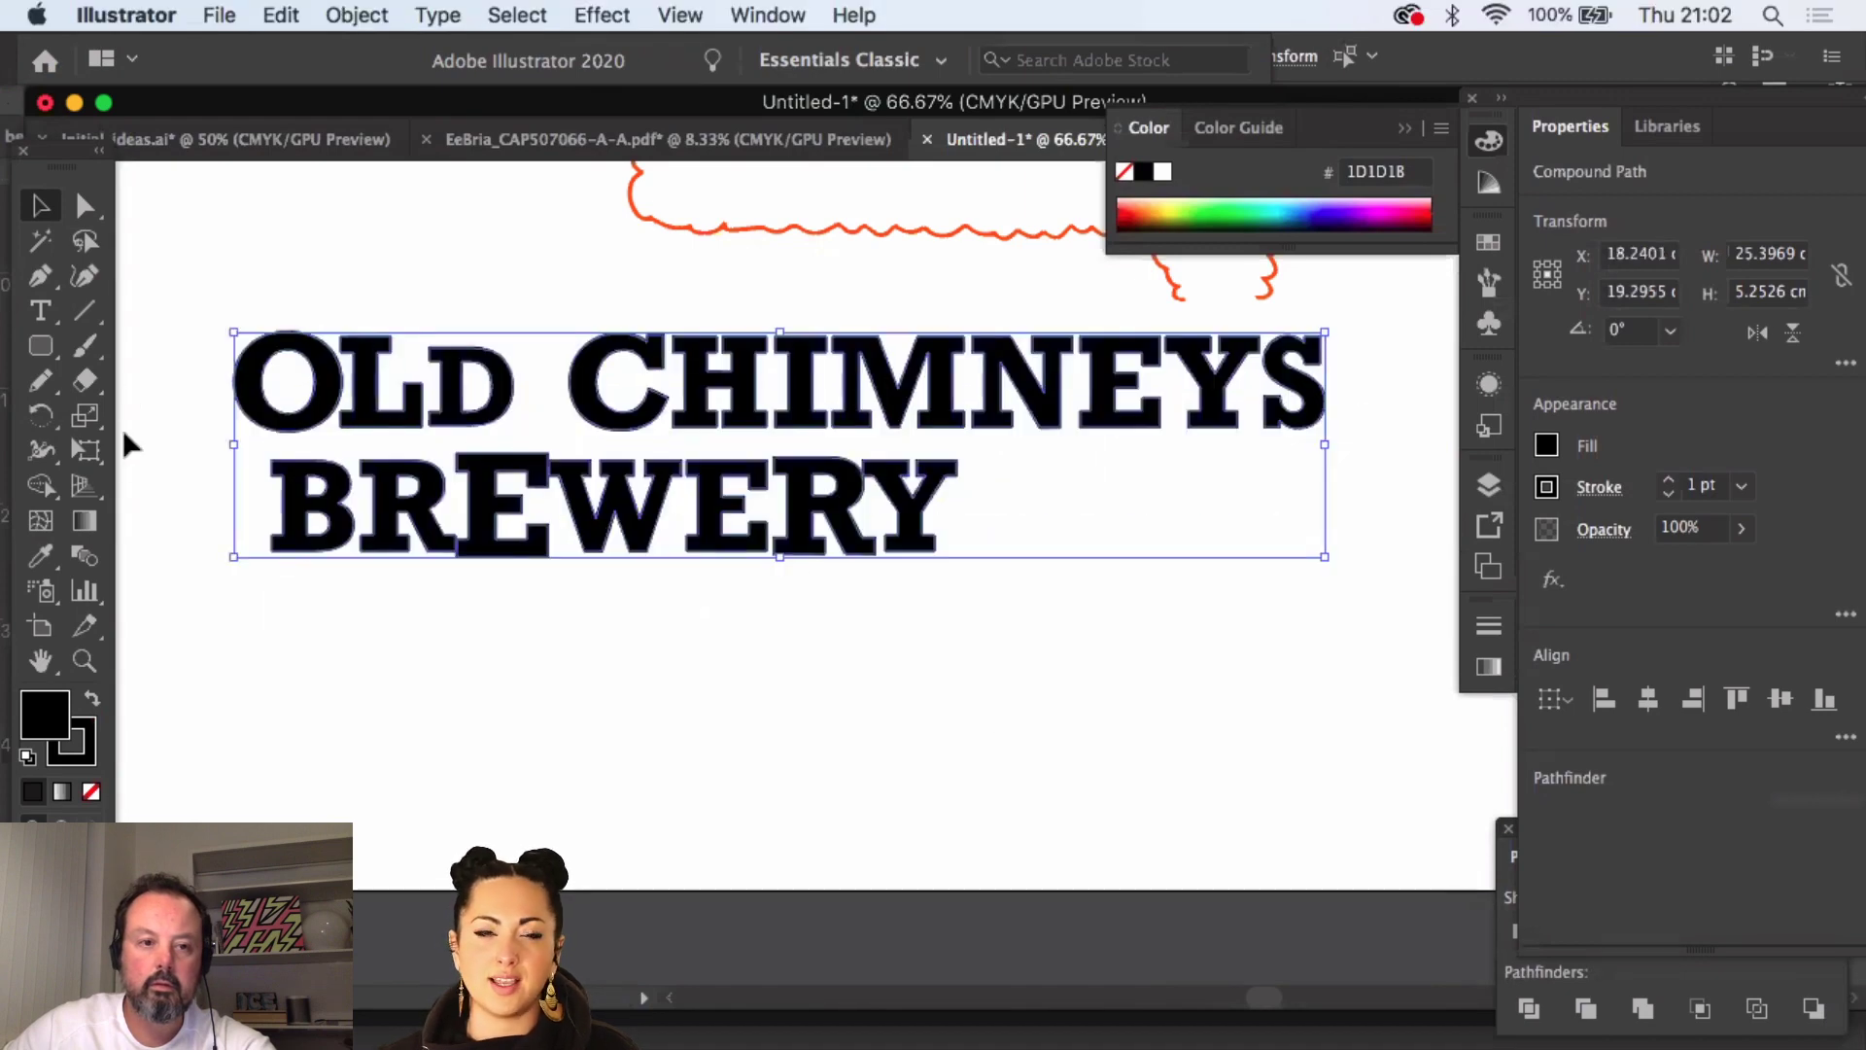
- Add a text line below the lettering reading "Brewers of the UK's Best Beer Good Henry Special Reserve"
{"action": "left_click", "coordinate": [43, 313]}
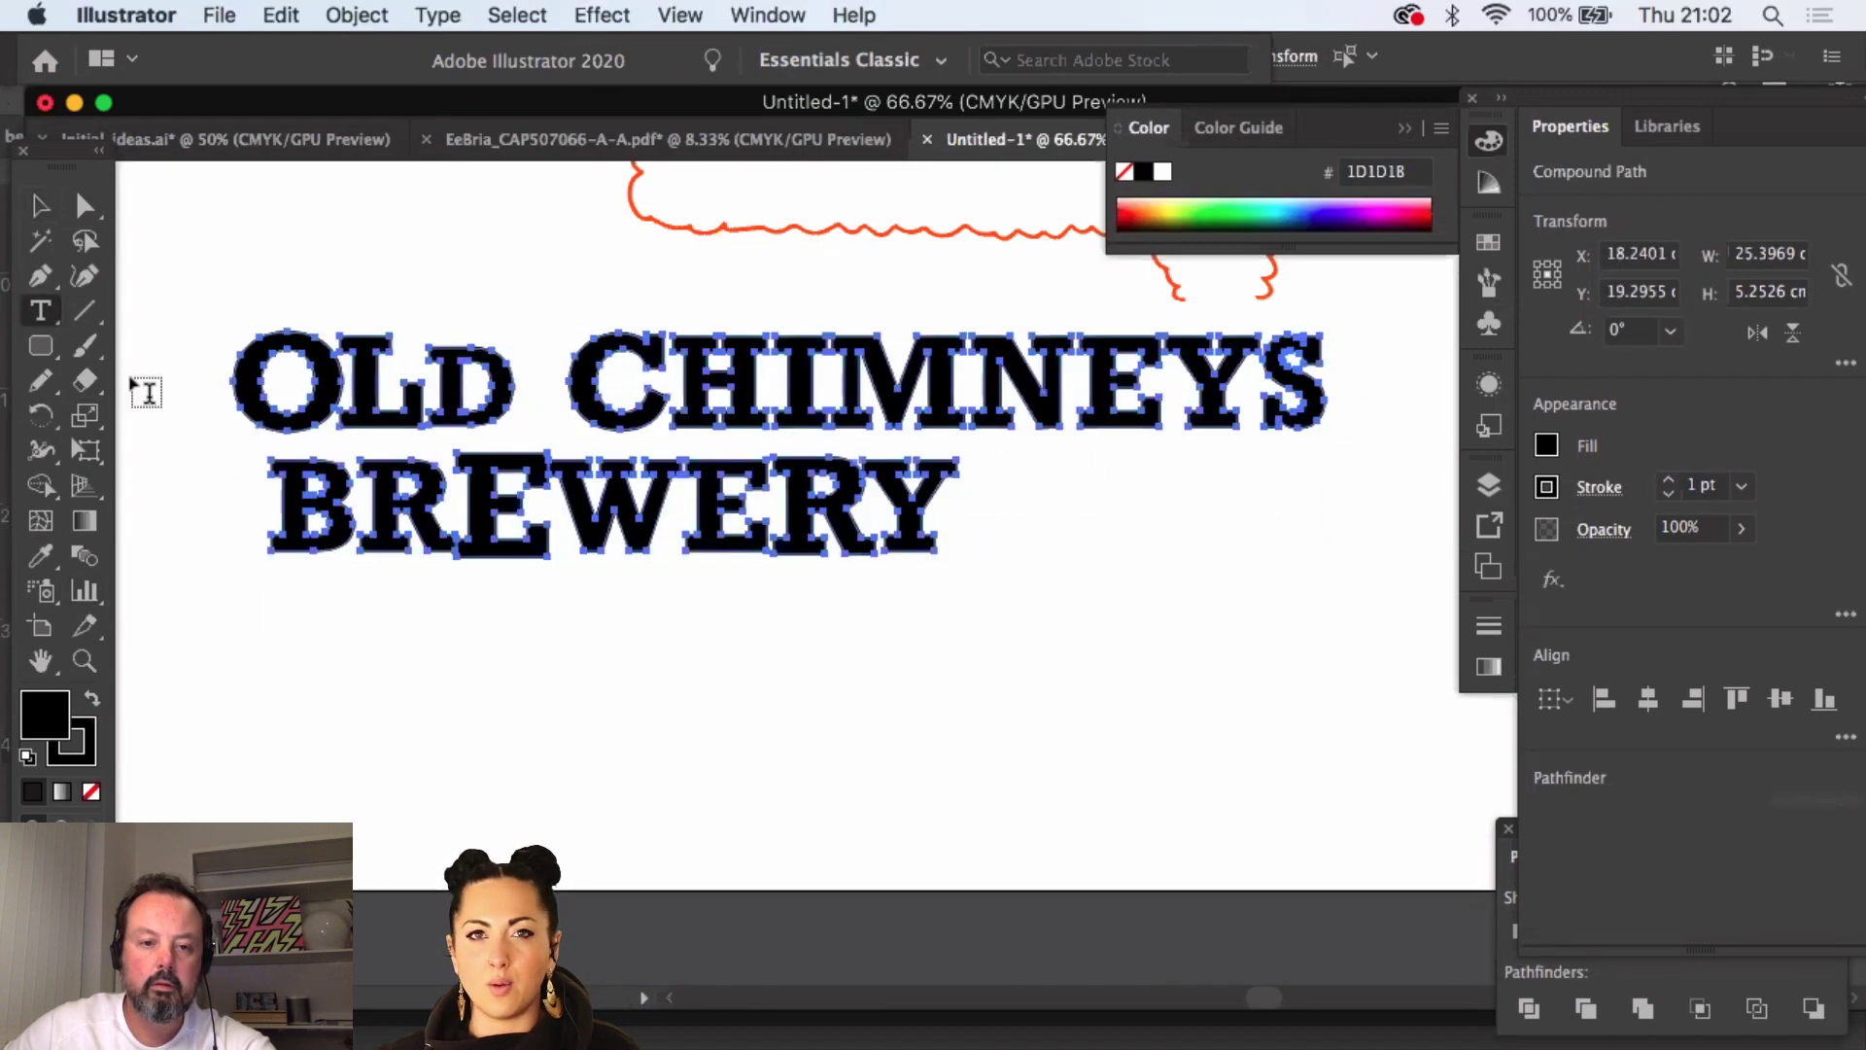
{"action": "left_click", "coordinate": [443, 700]}
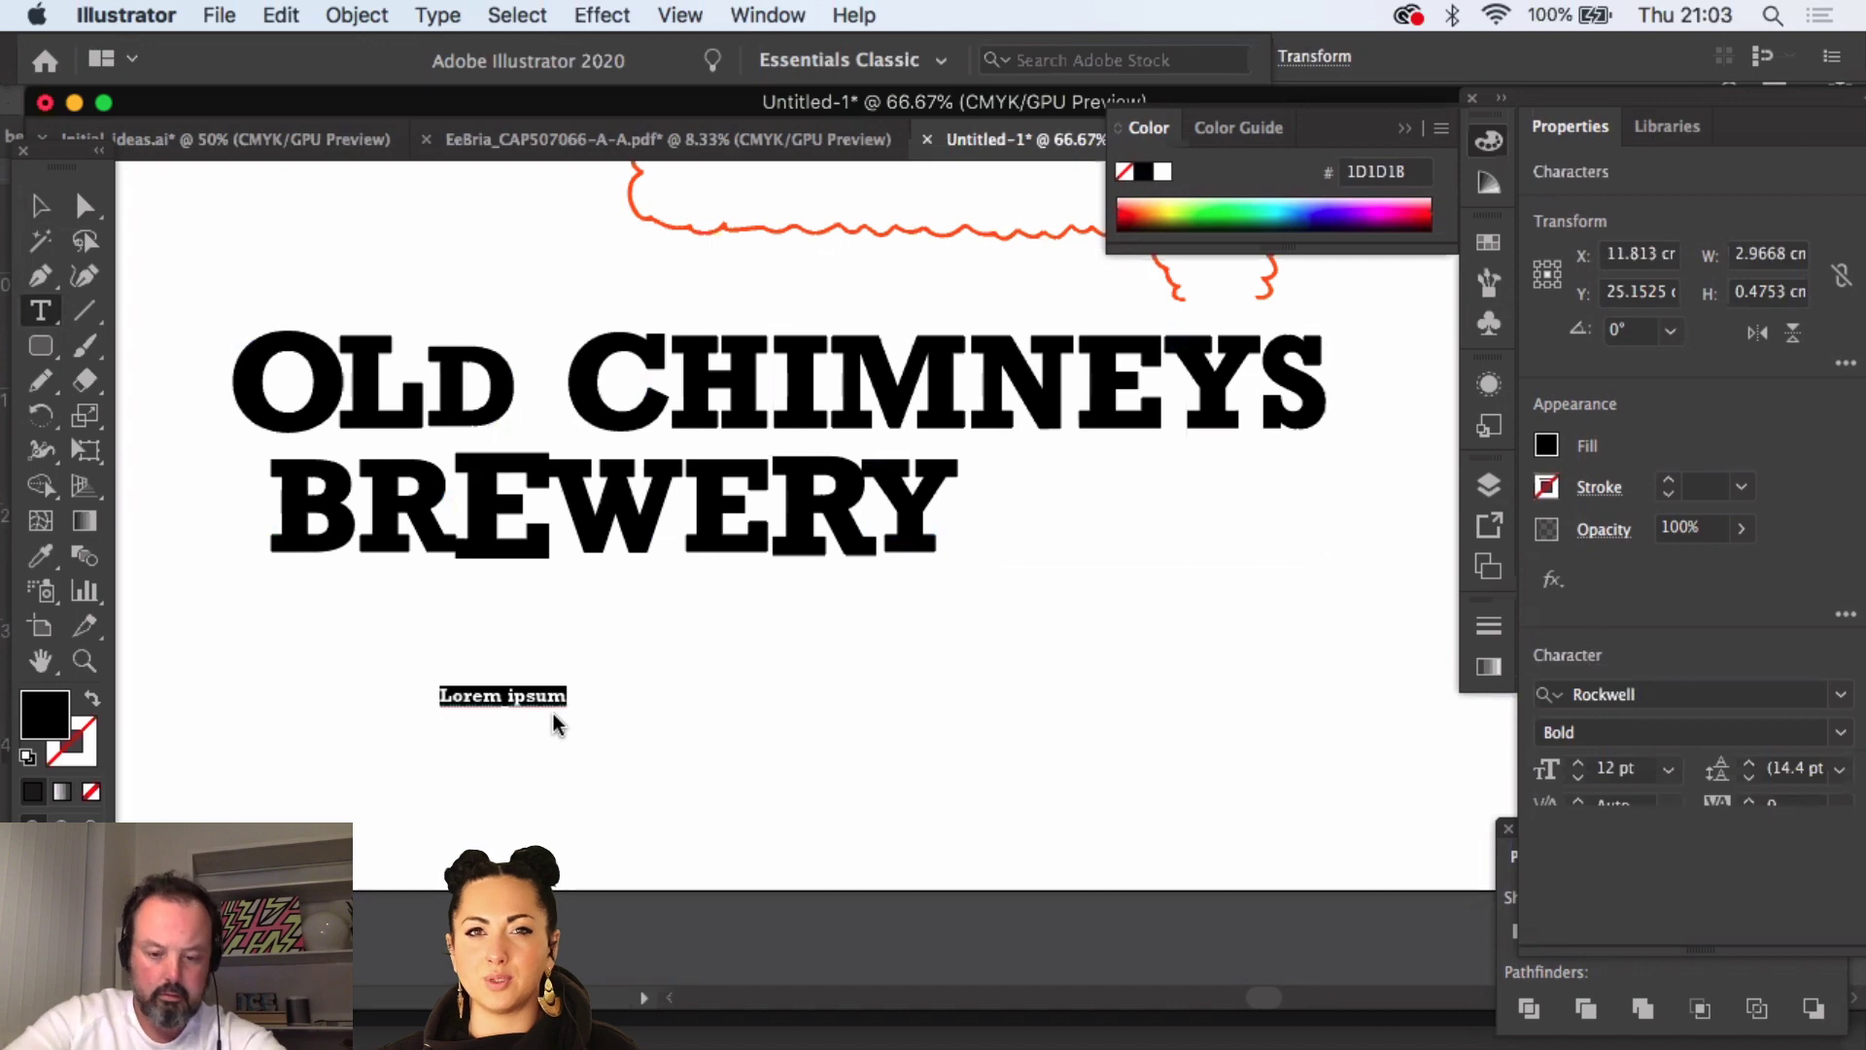
{"action": "type", "text": "BR"}
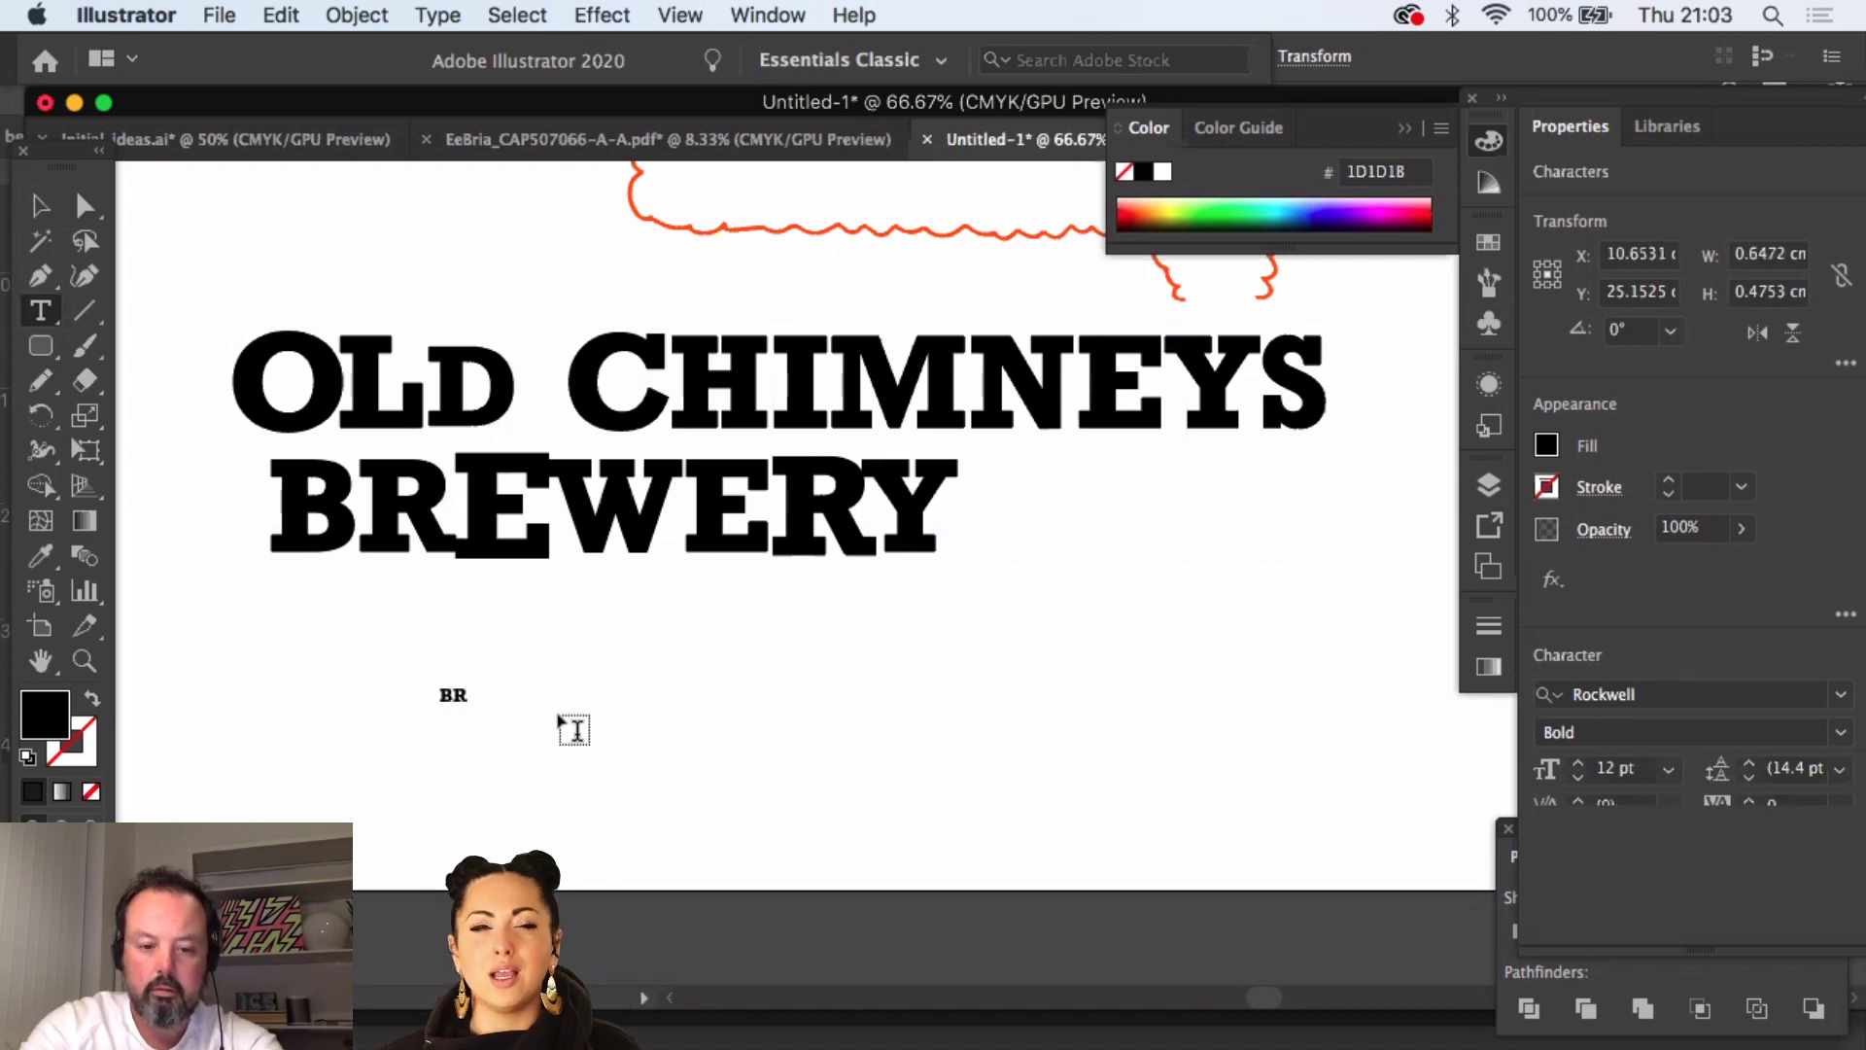
{"action": "key", "text": "BackSpace"}
{"action": "type", "text": "rewe"}
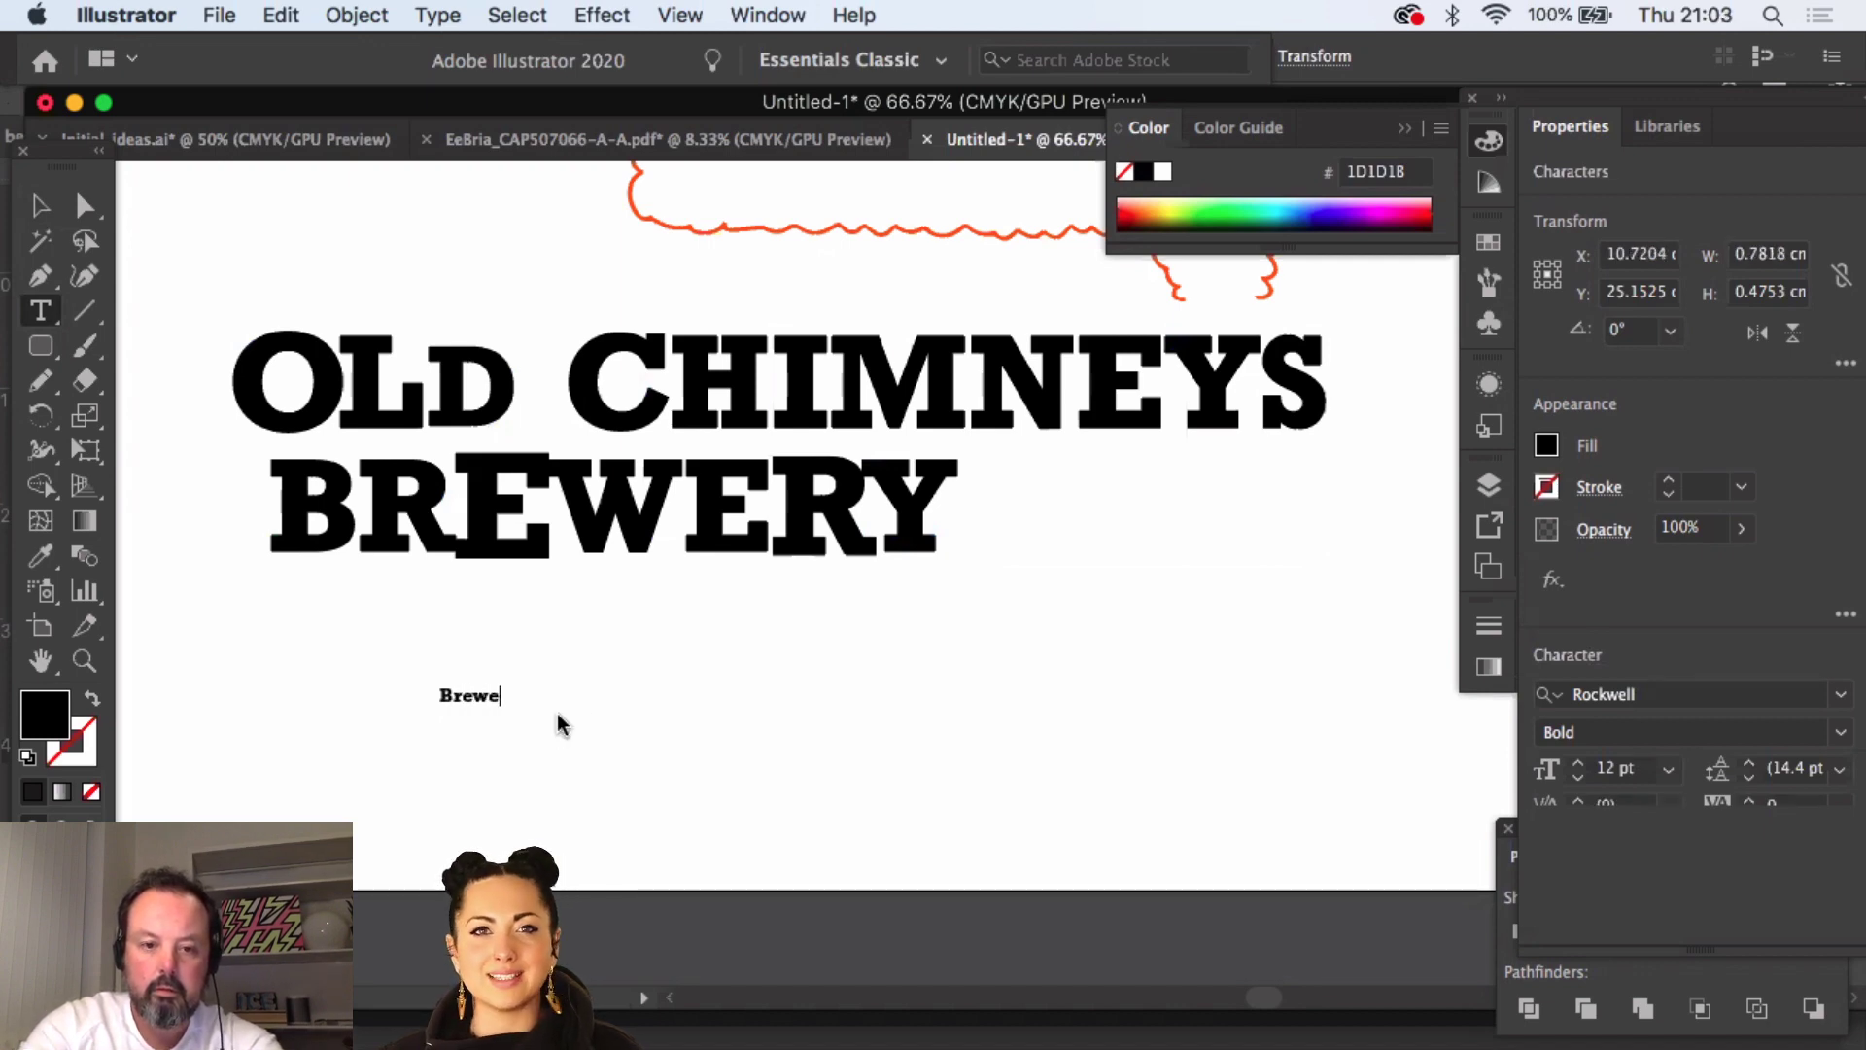
{"action": "type", "text": "rs"}
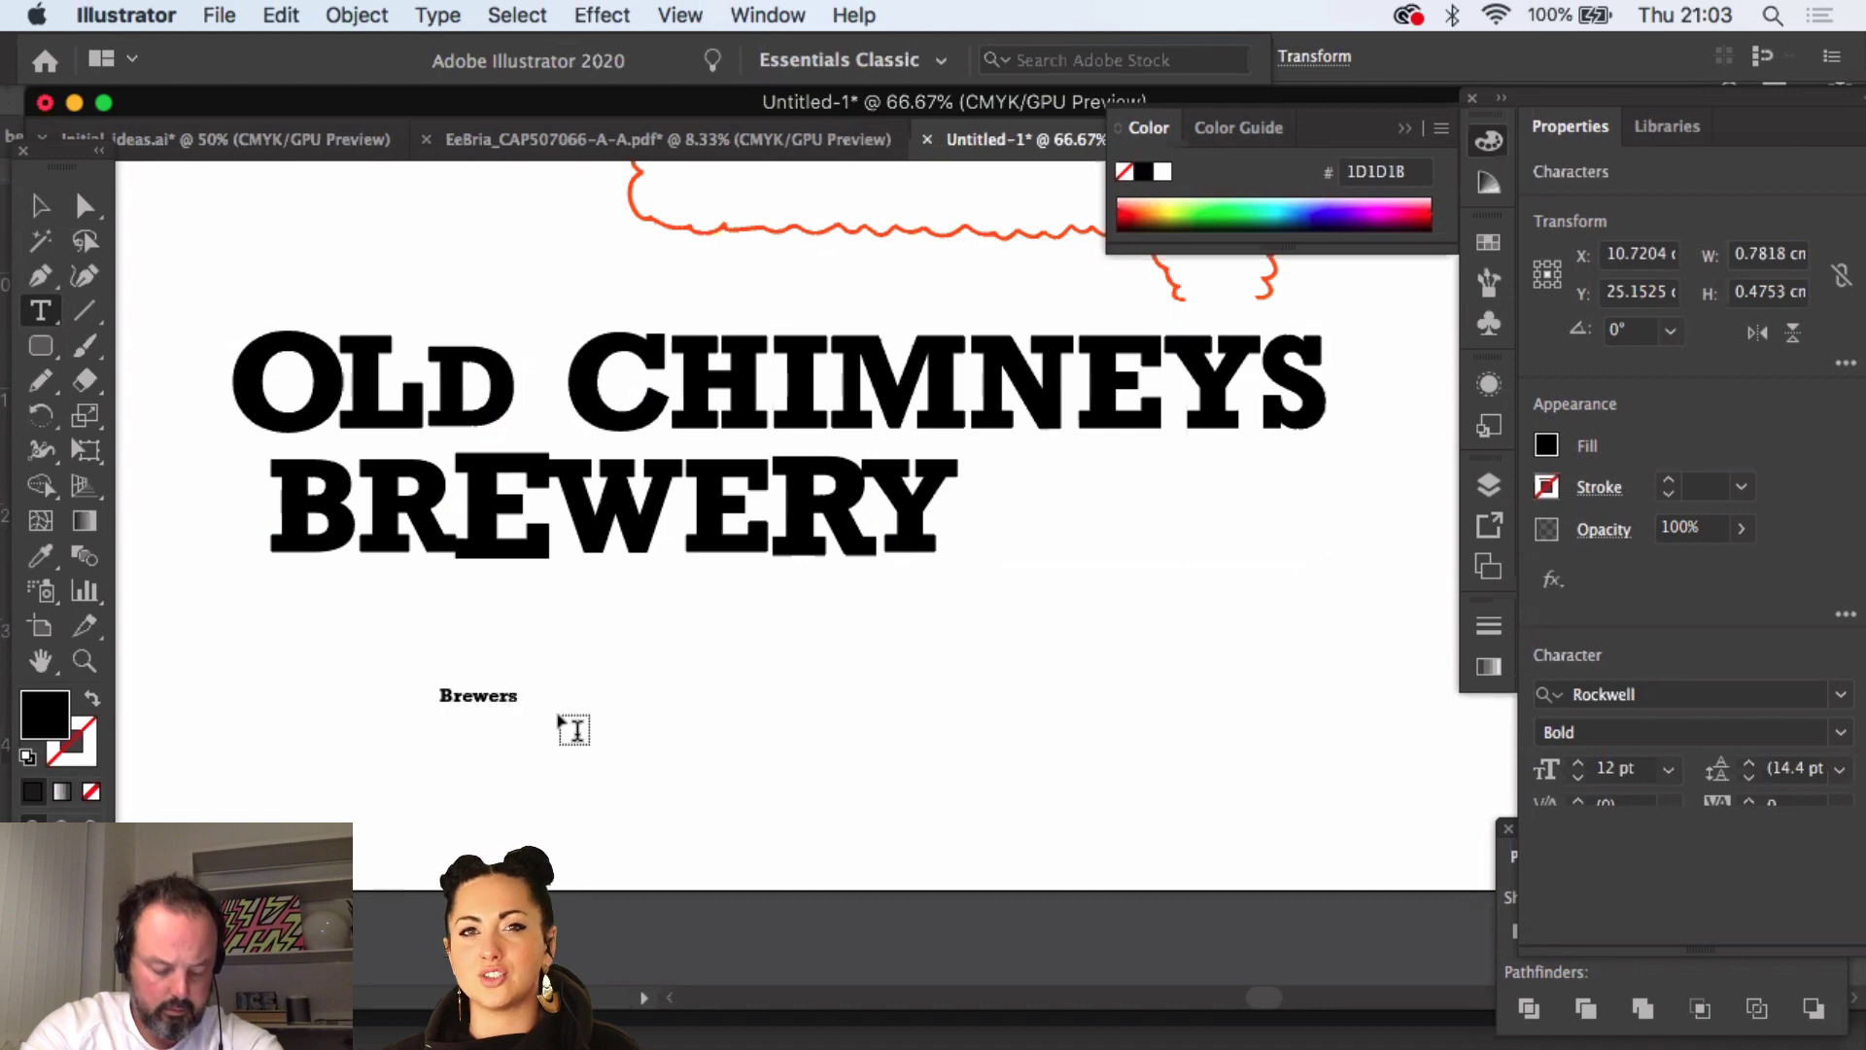
{"action": "type", "text": " of the"}
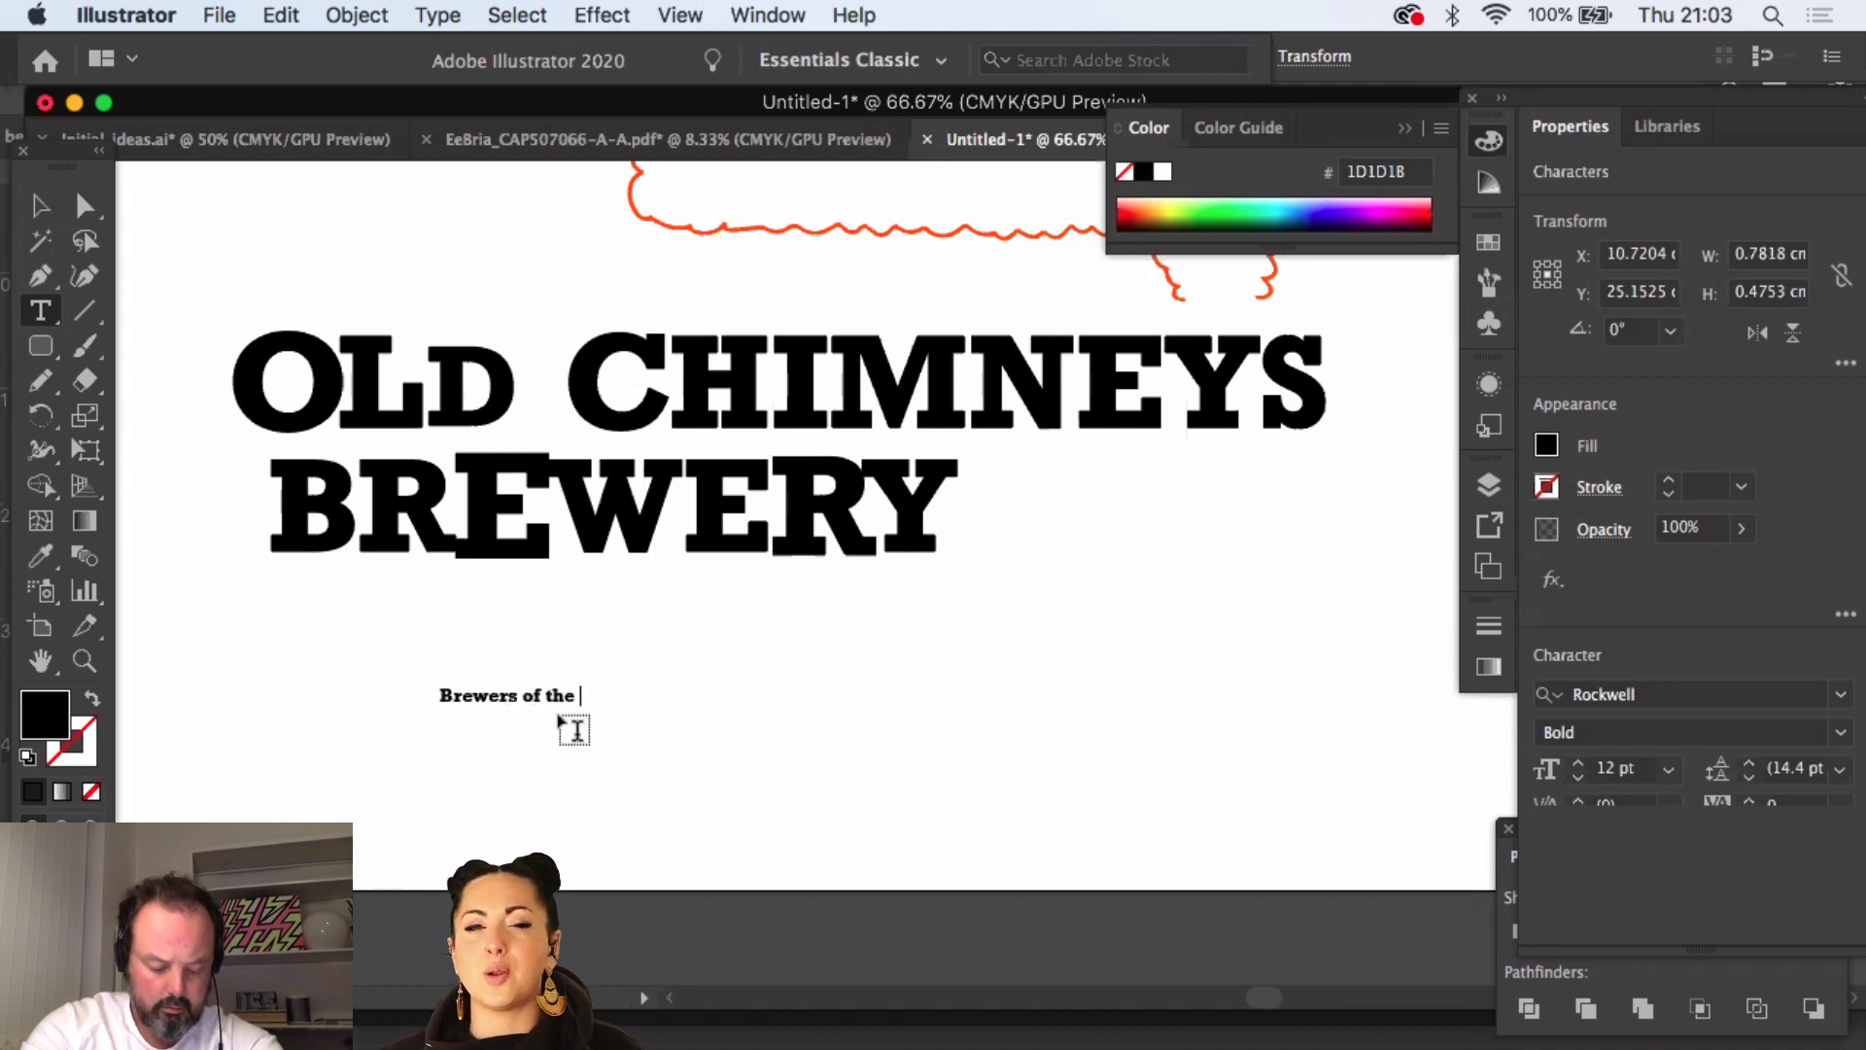
{"action": "type", "text": " UK"}
{"action": "type", "text": "'s"}
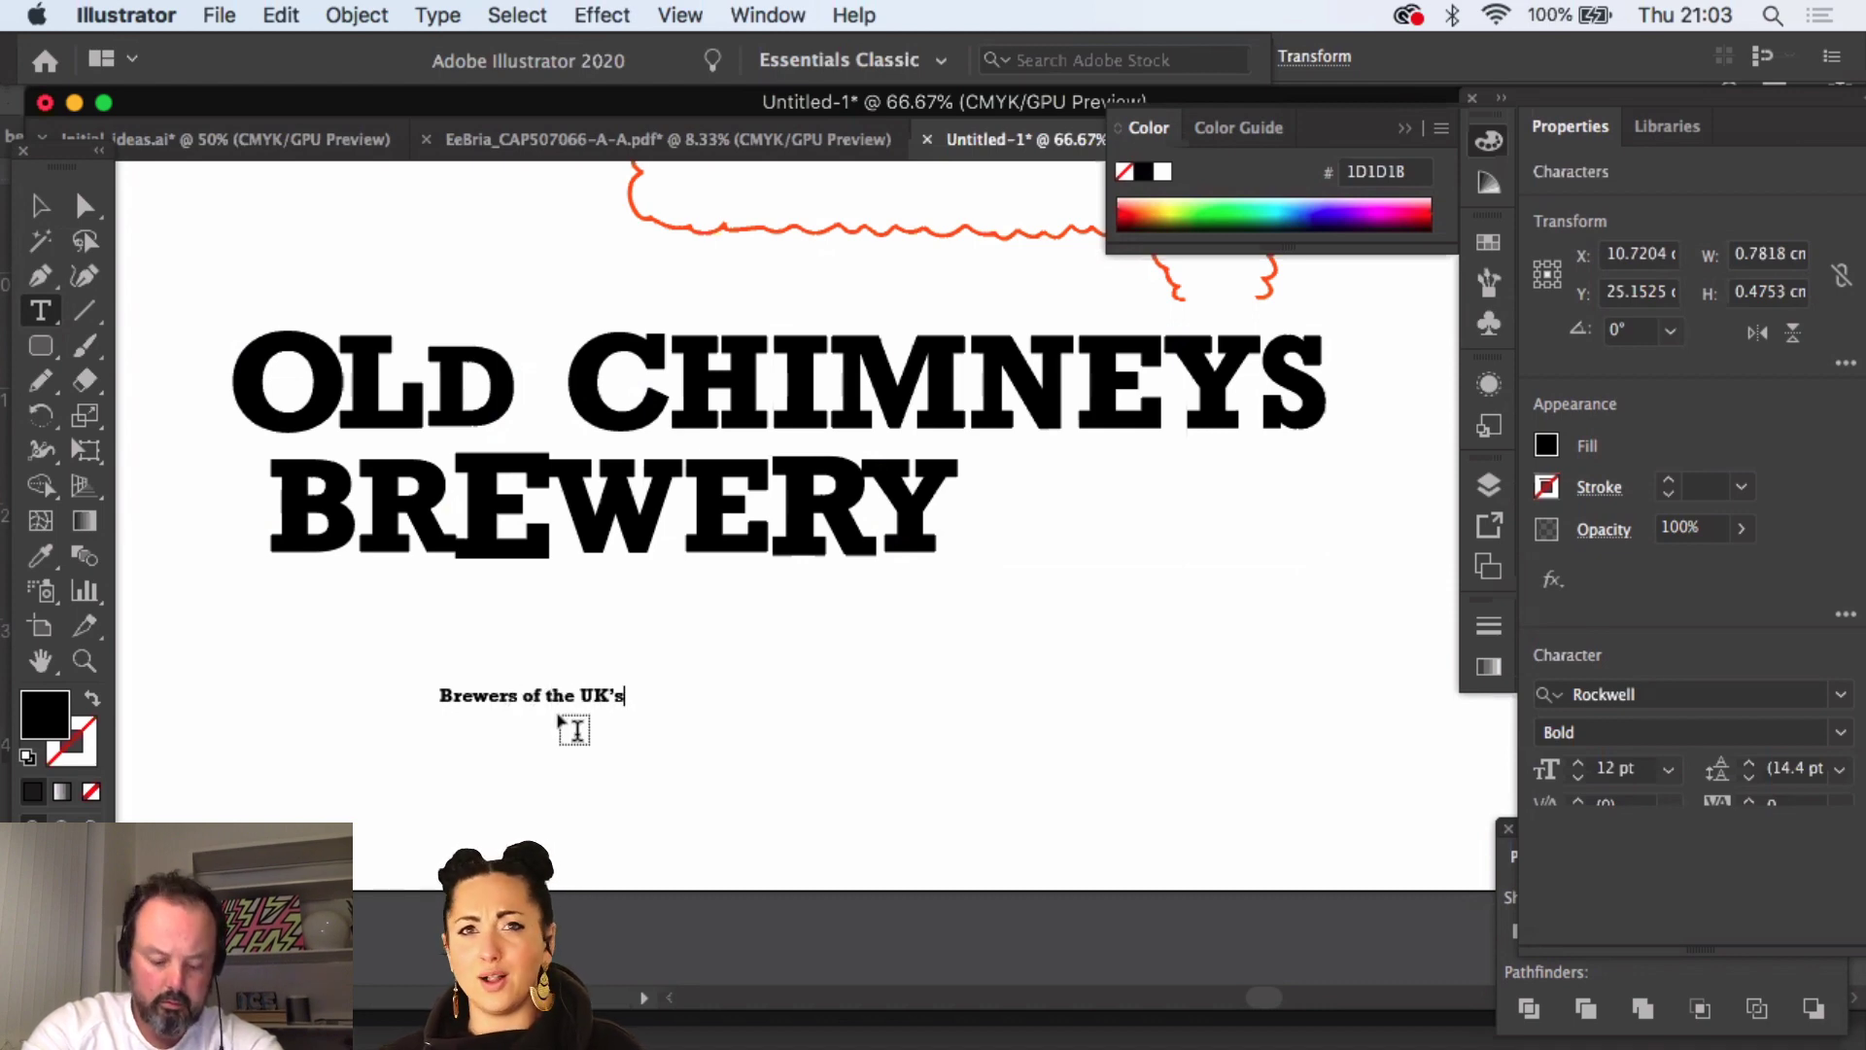
{"action": "type", "text": " Best B"}
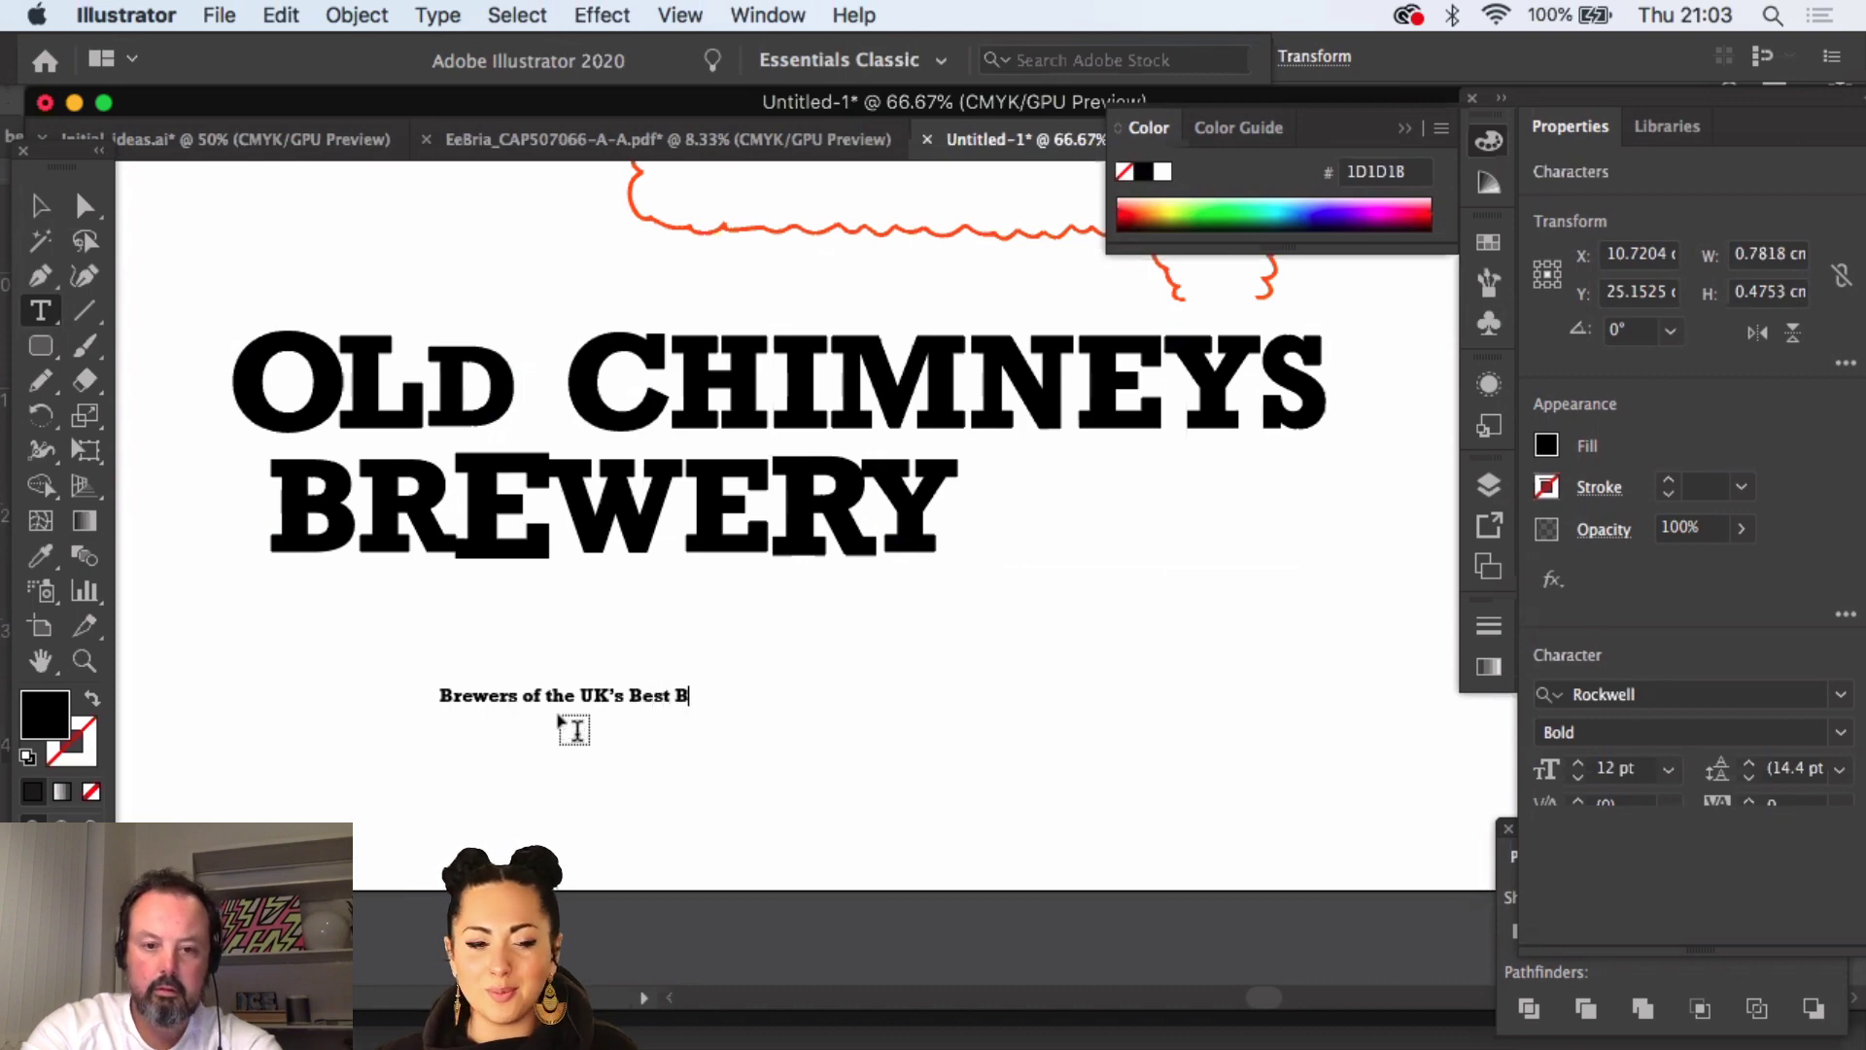
{"action": "type", "text": "eer Good "}
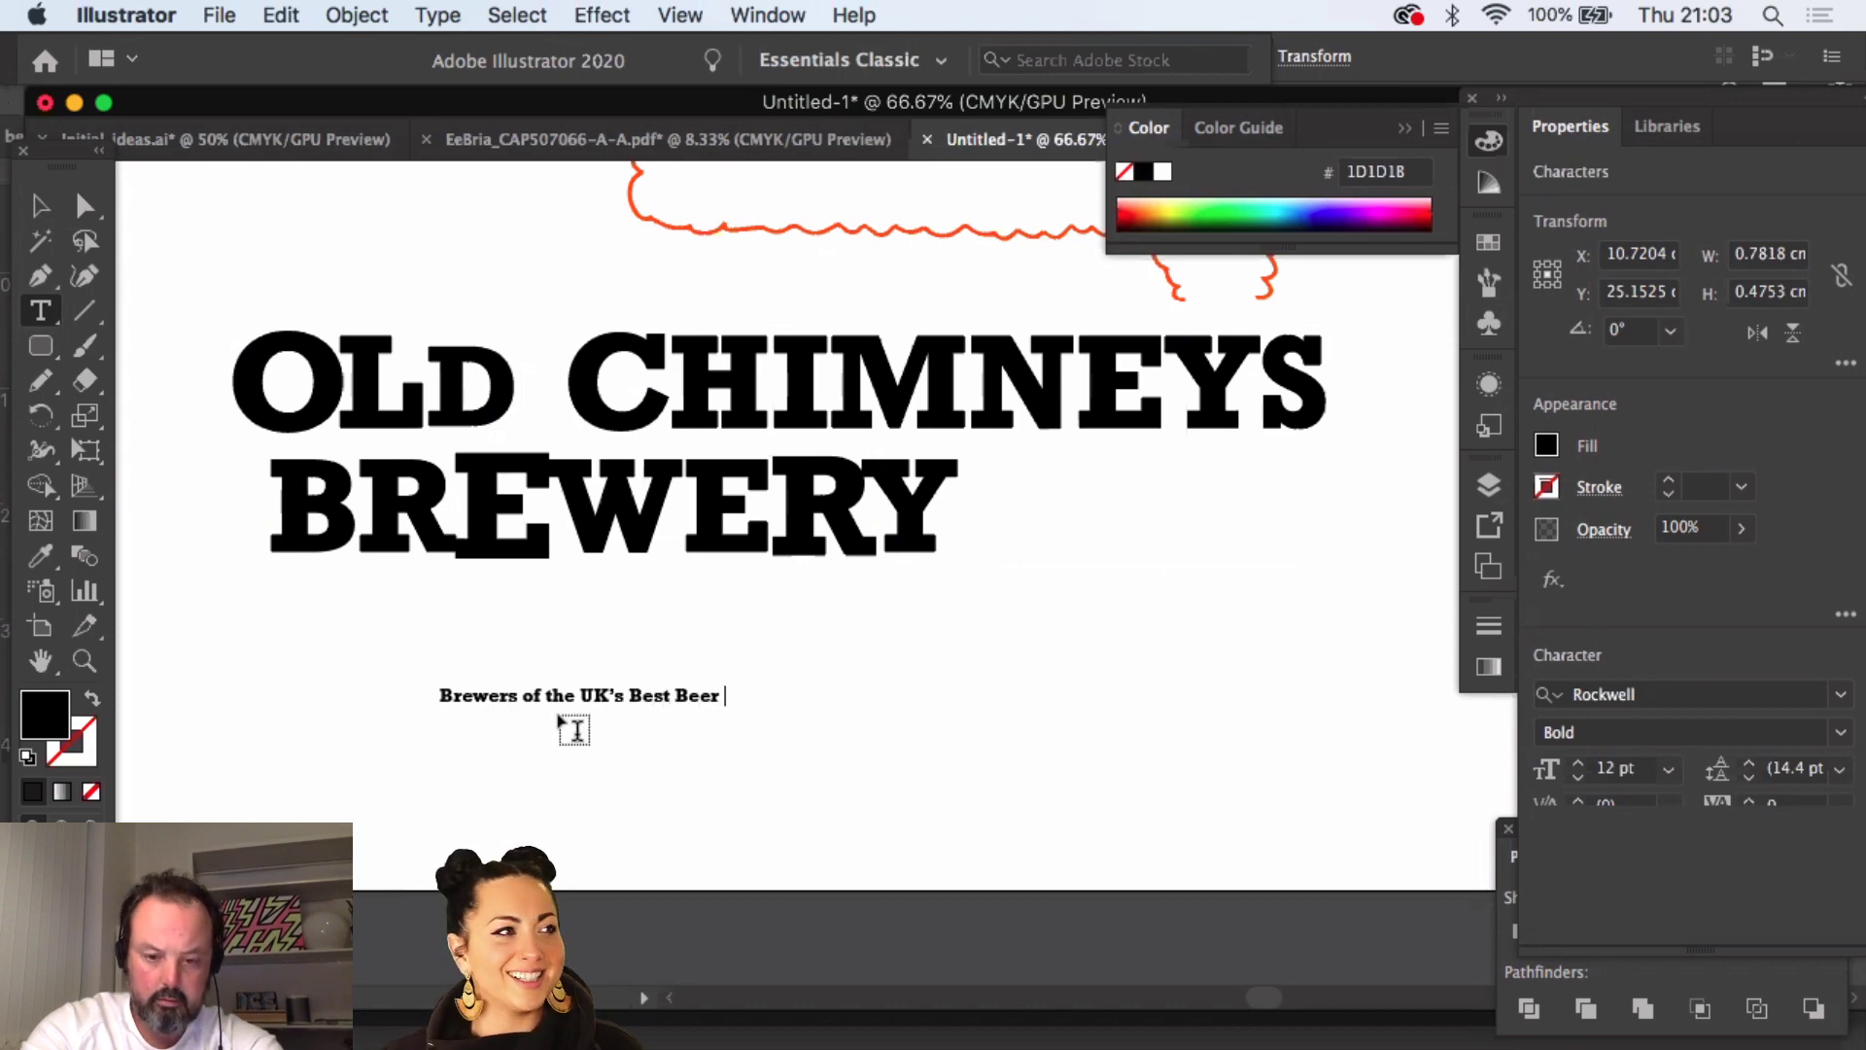
{"action": "type", "text": "Henry"}
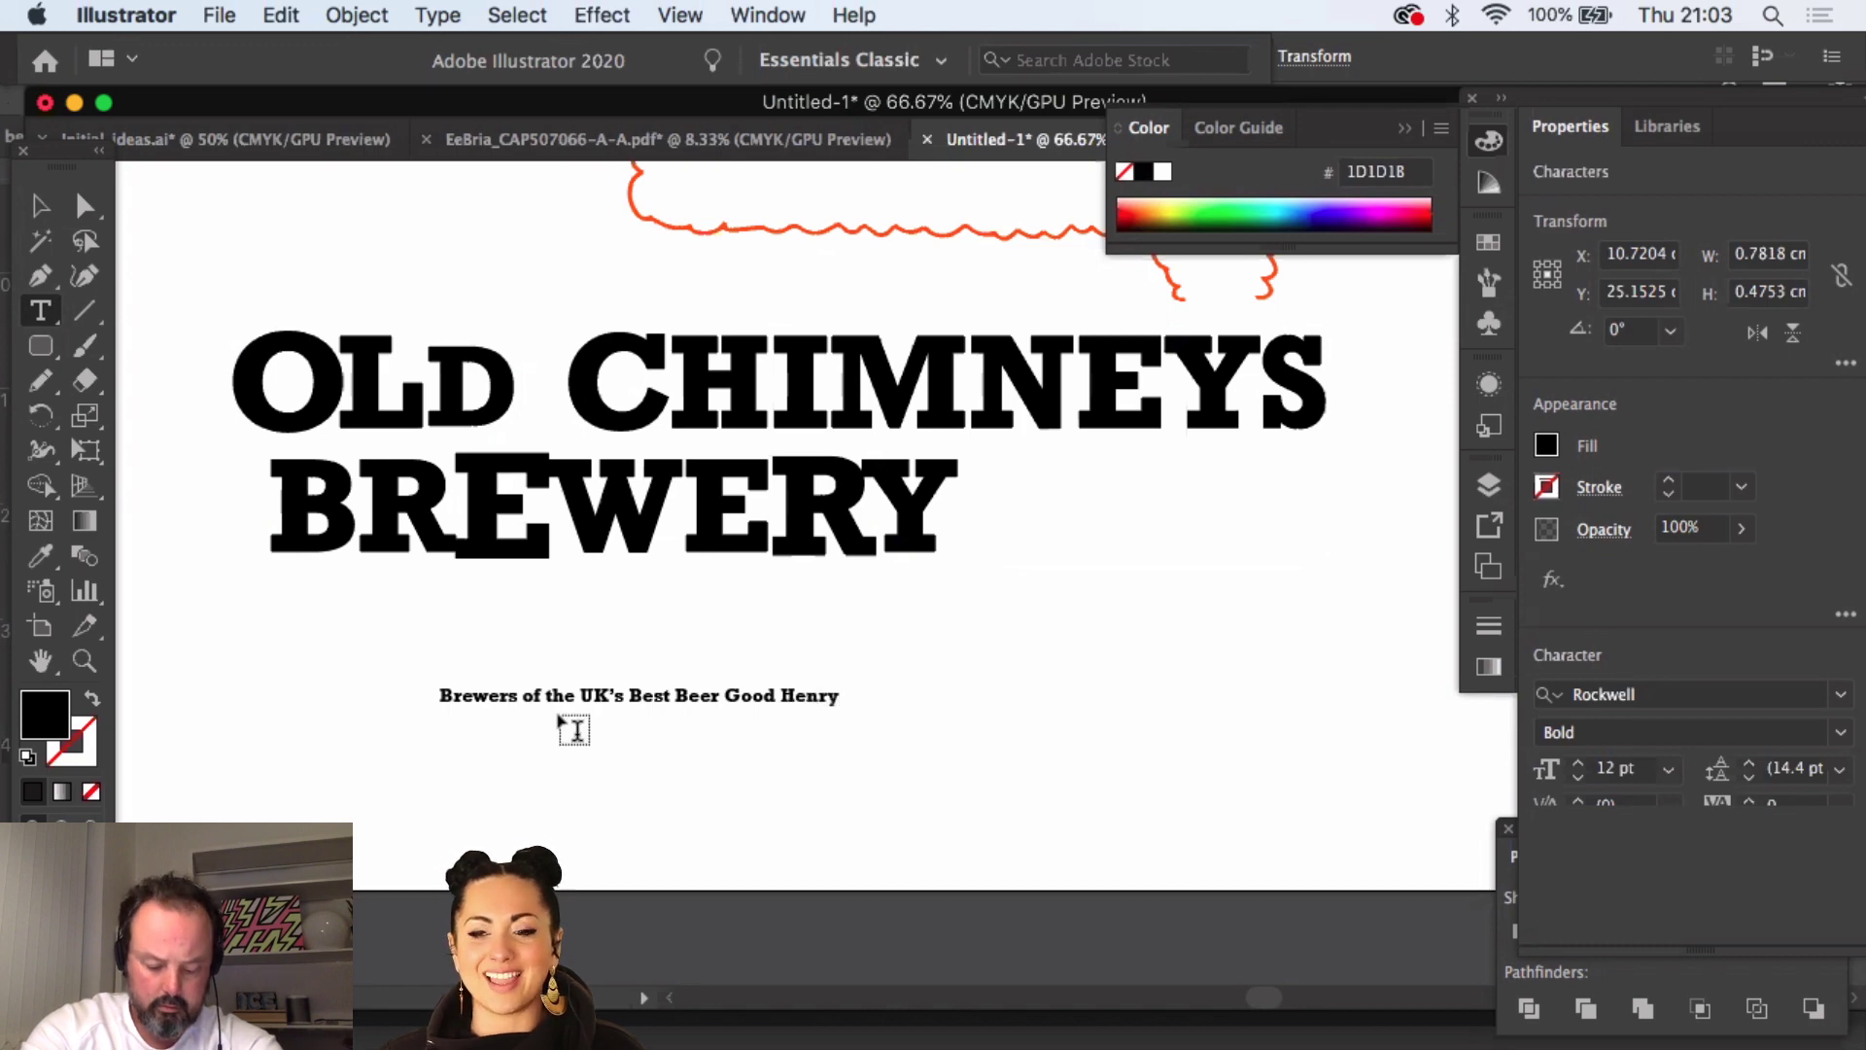
{"action": "type", "text": " Special Reserve"}
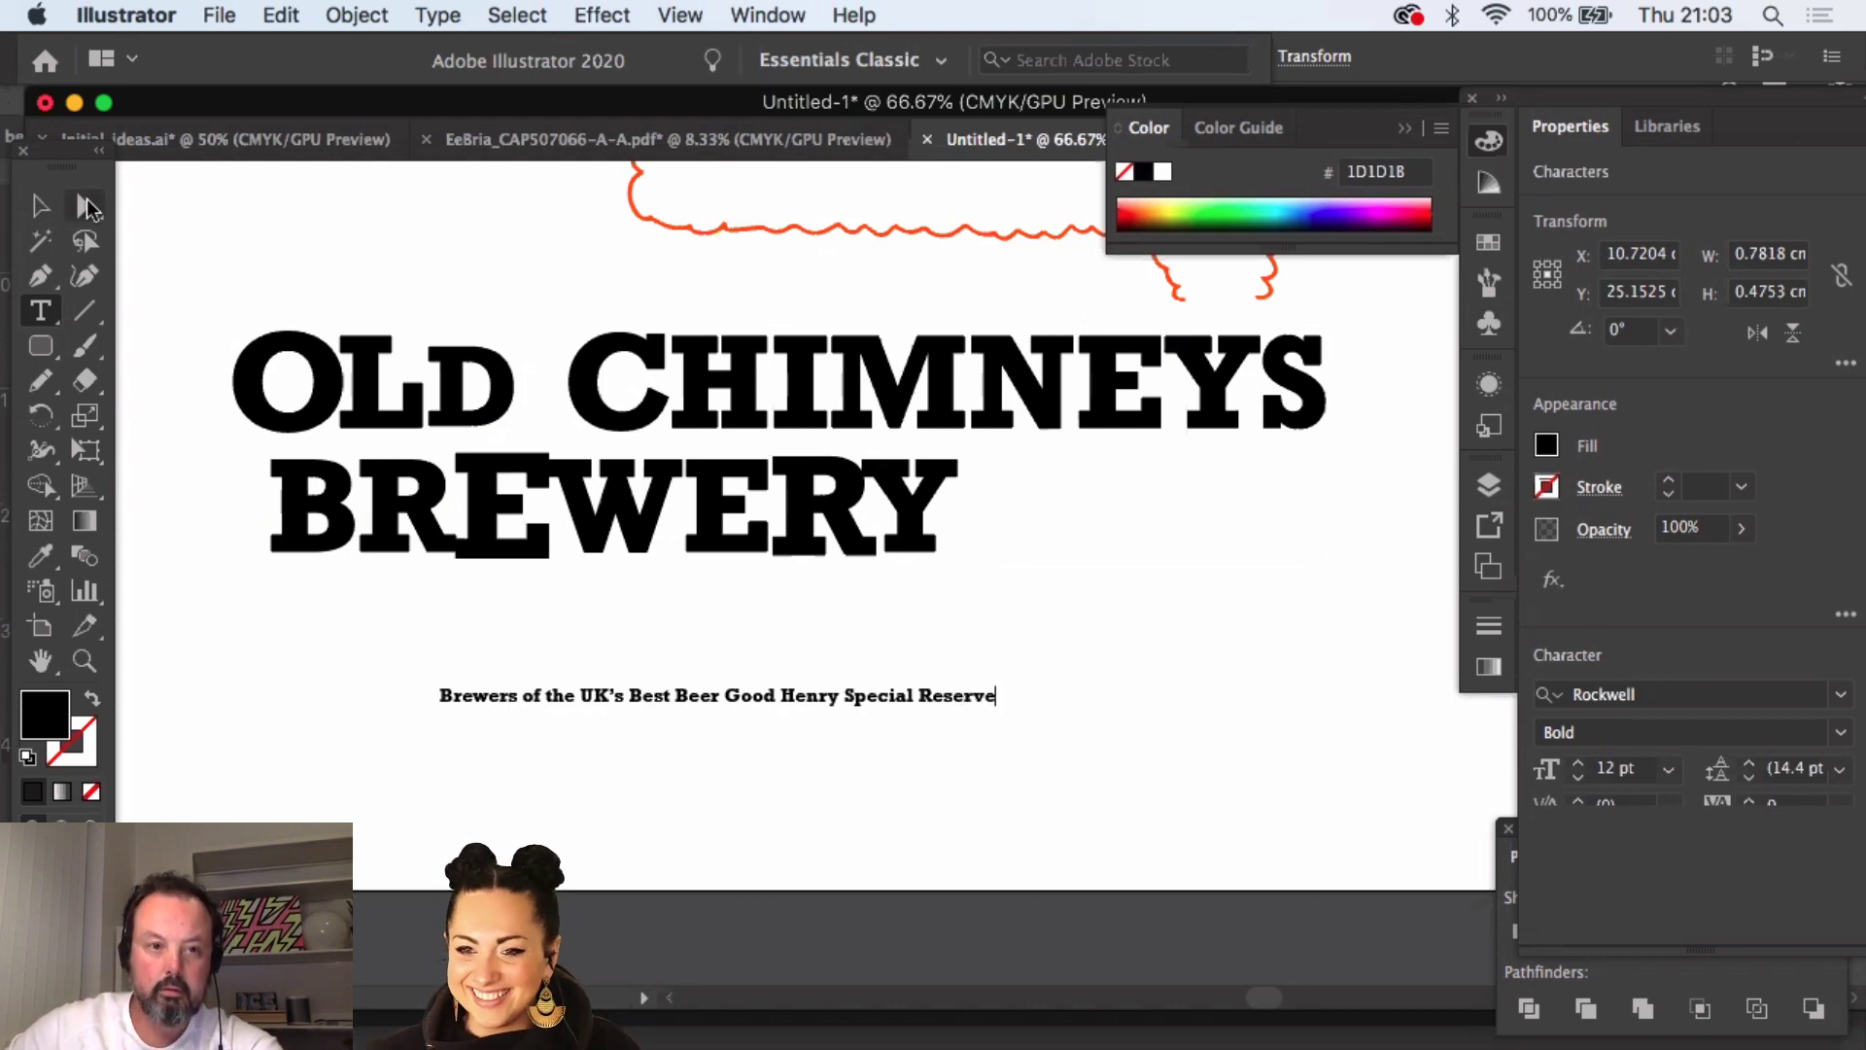
- Enlarge the tagline to about 21 pt, then copy it and paste it as pixels into OldChimneys_banner.psd in Photoshop
{"action": "left_click", "coordinate": [44, 208]}
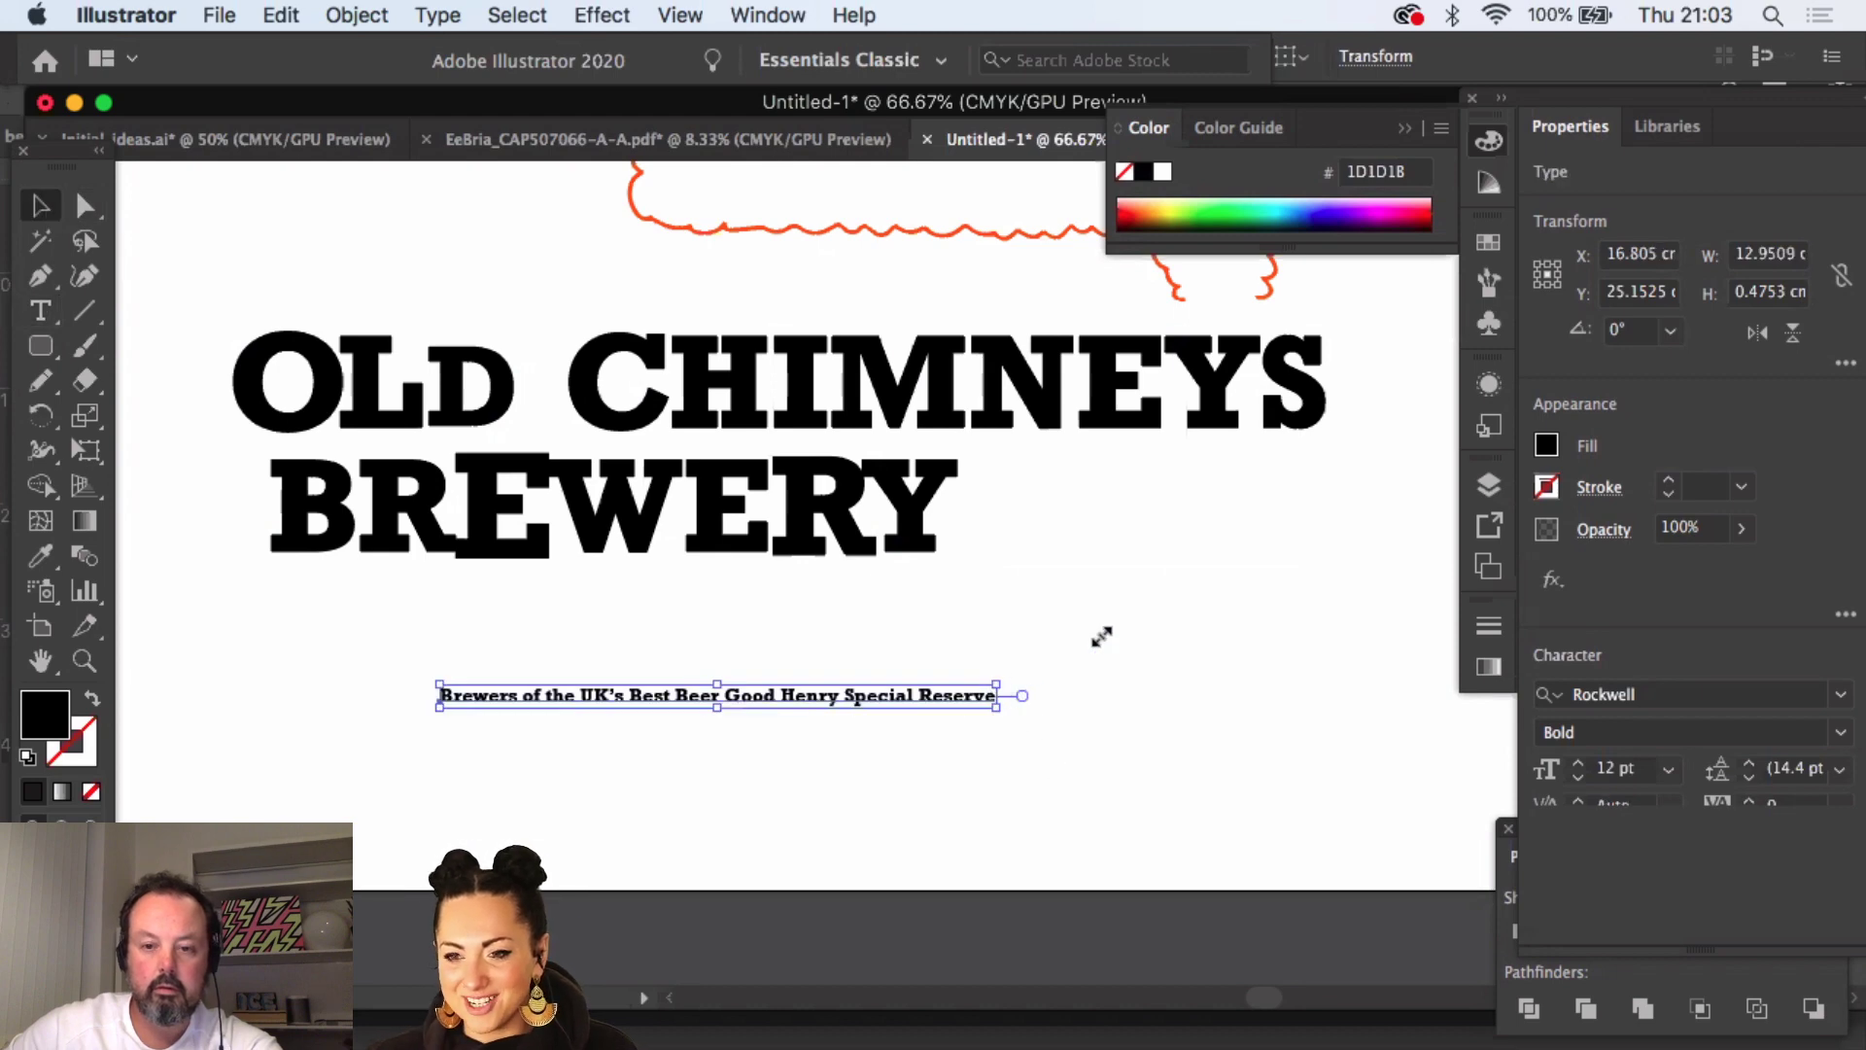
{"action": "left_click_drag", "start_coordinate": [1101, 637], "coordinate": [1208, 592]}
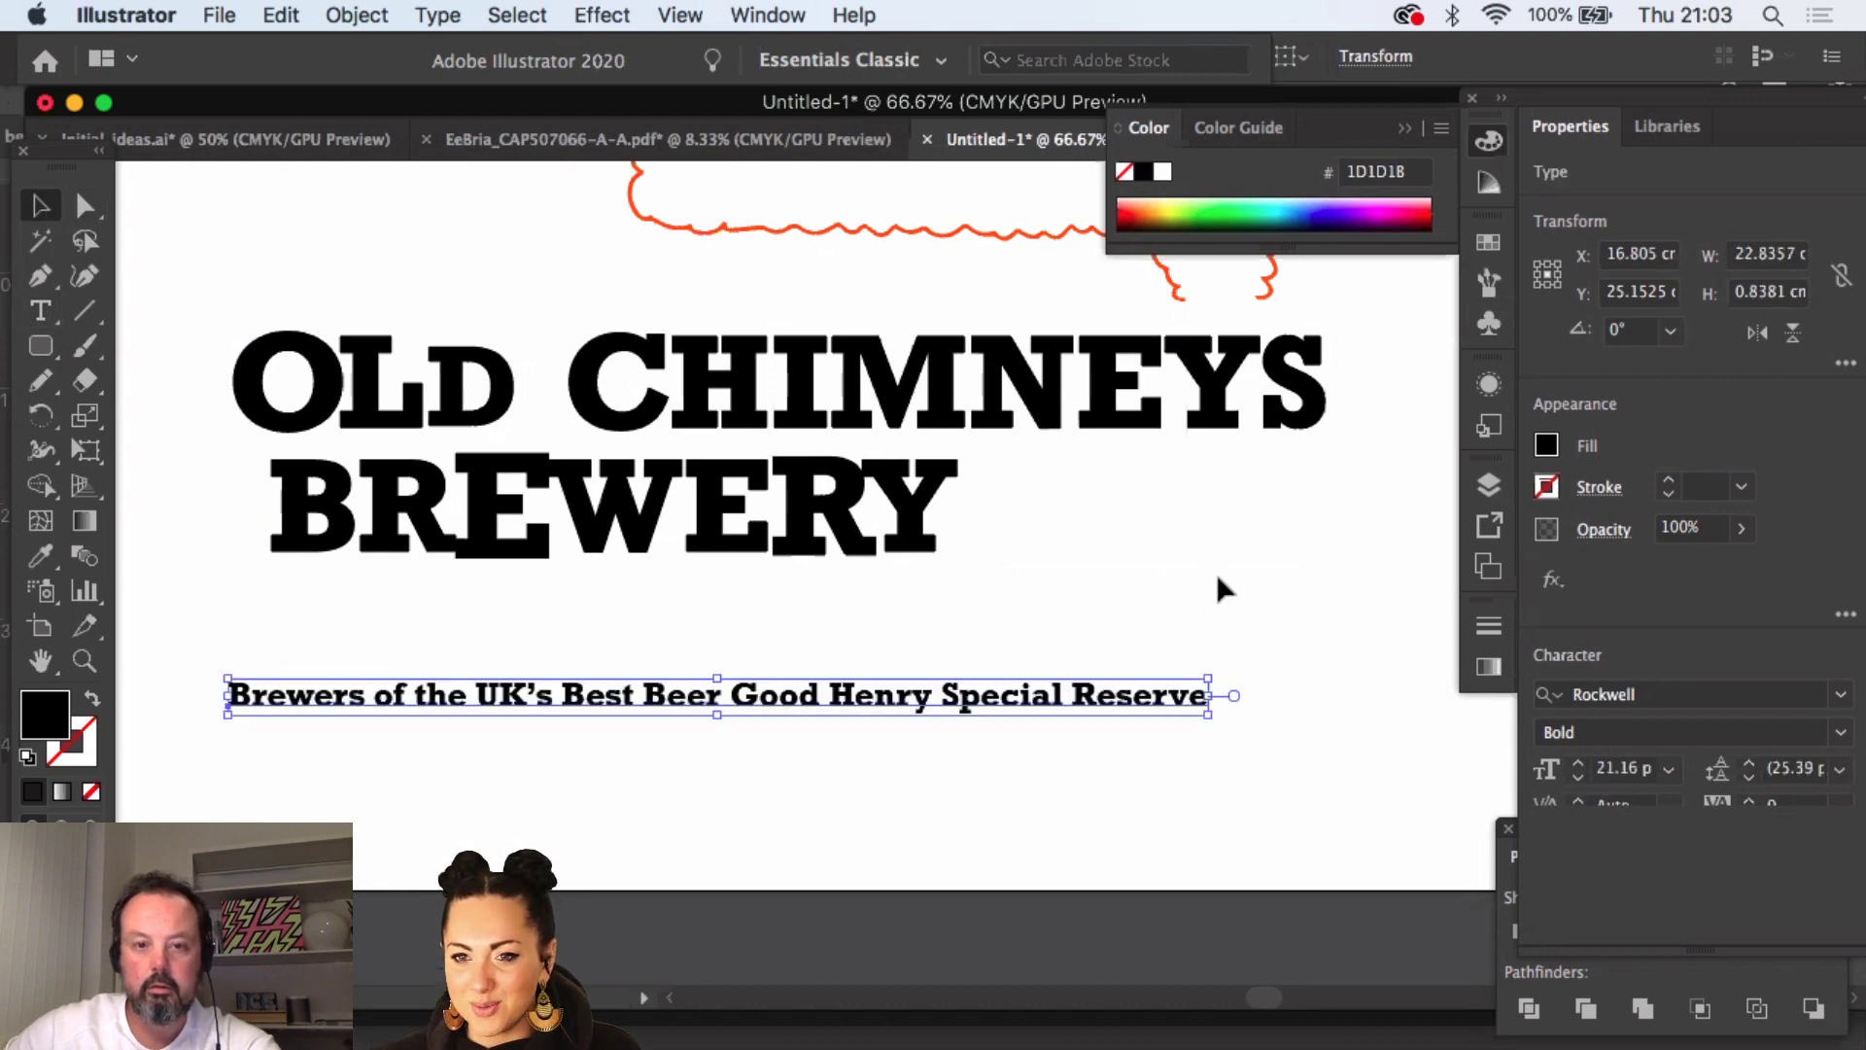
{"action": "mouse_move", "coordinate": [1290, 1030]}
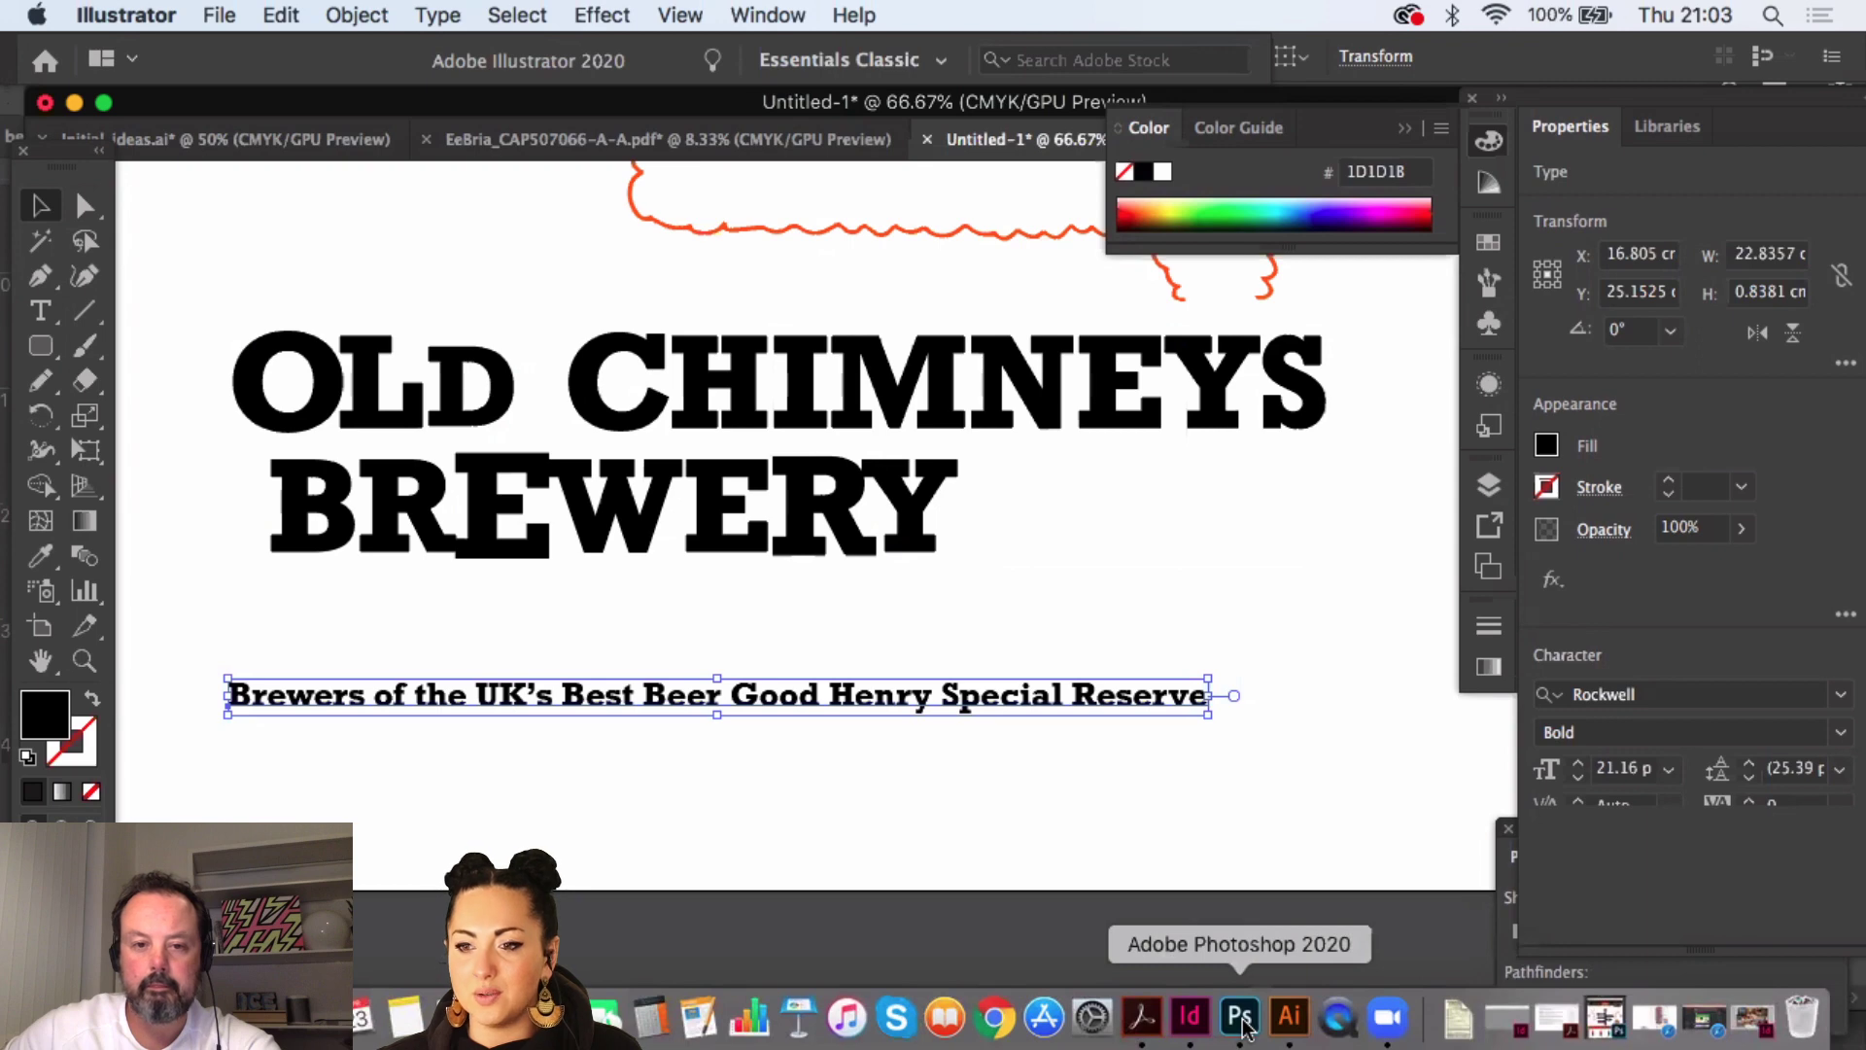
{"action": "left_click", "coordinate": [1241, 1018]}
{"action": "key", "text": "super+v"}
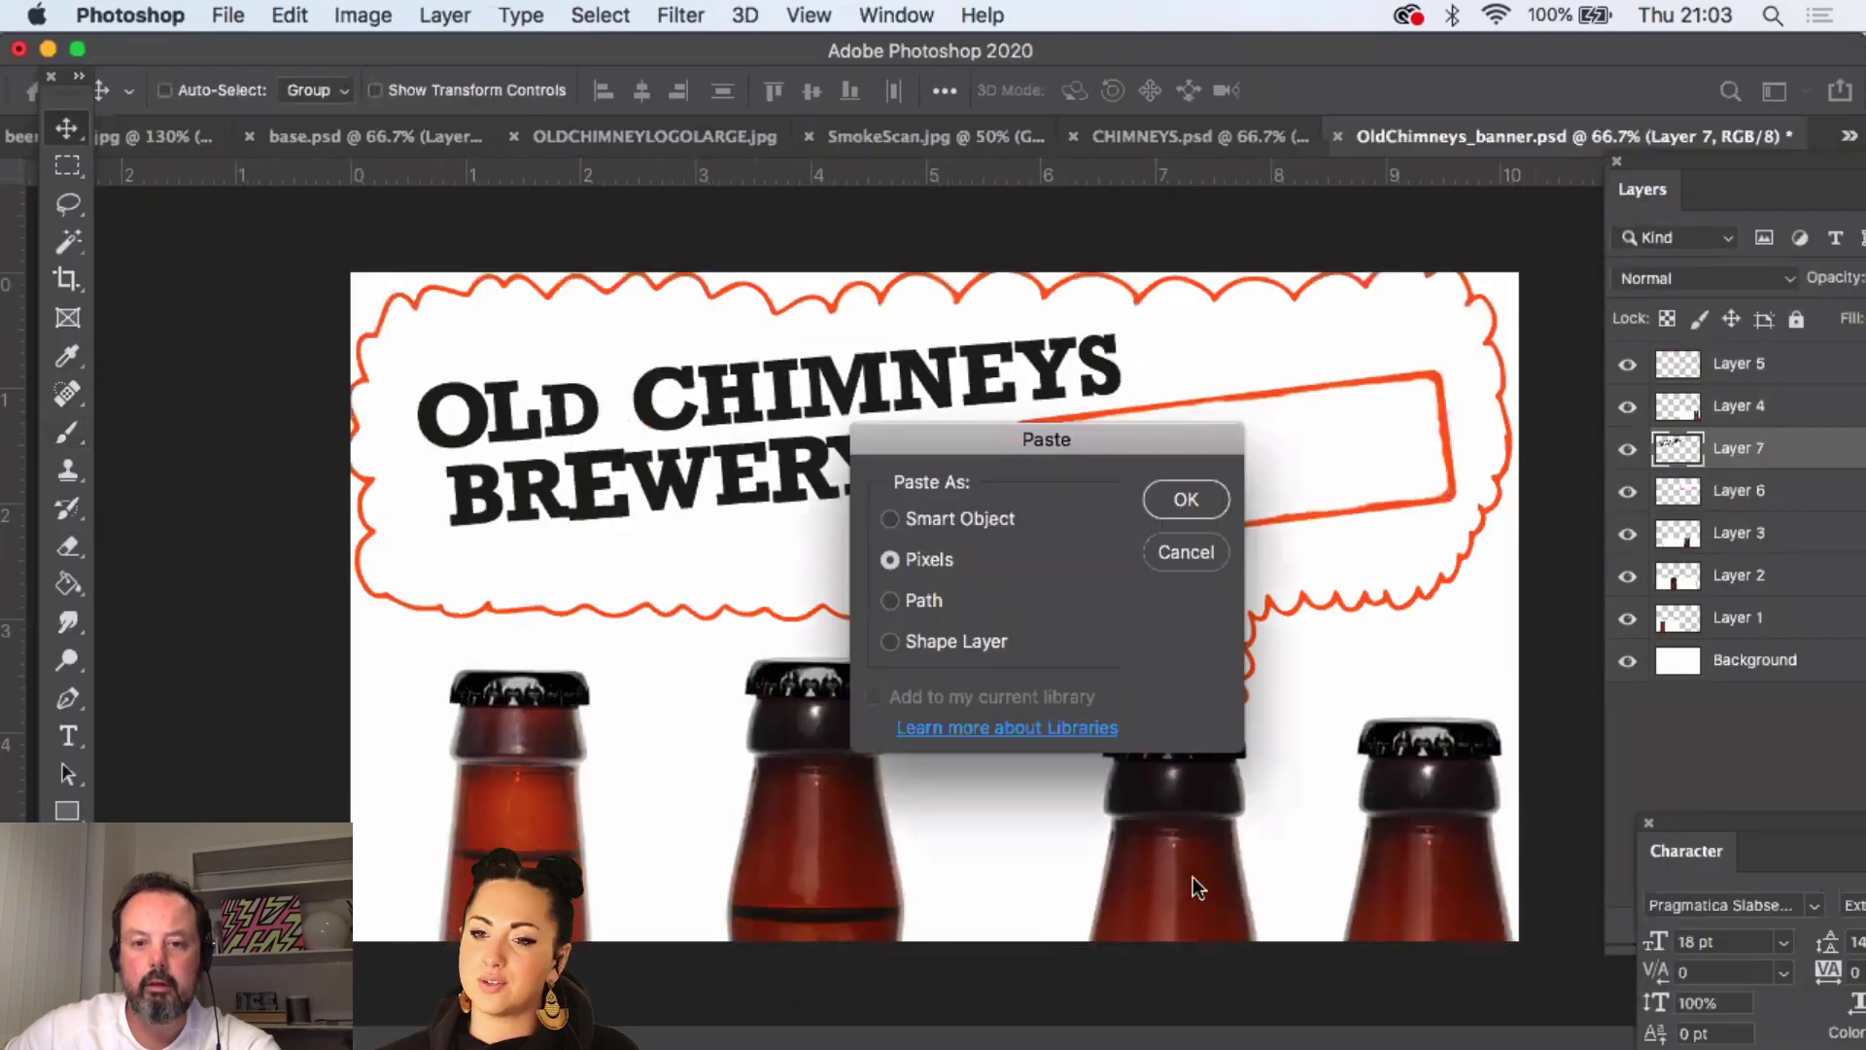
{"action": "left_click", "coordinate": [1167, 500]}
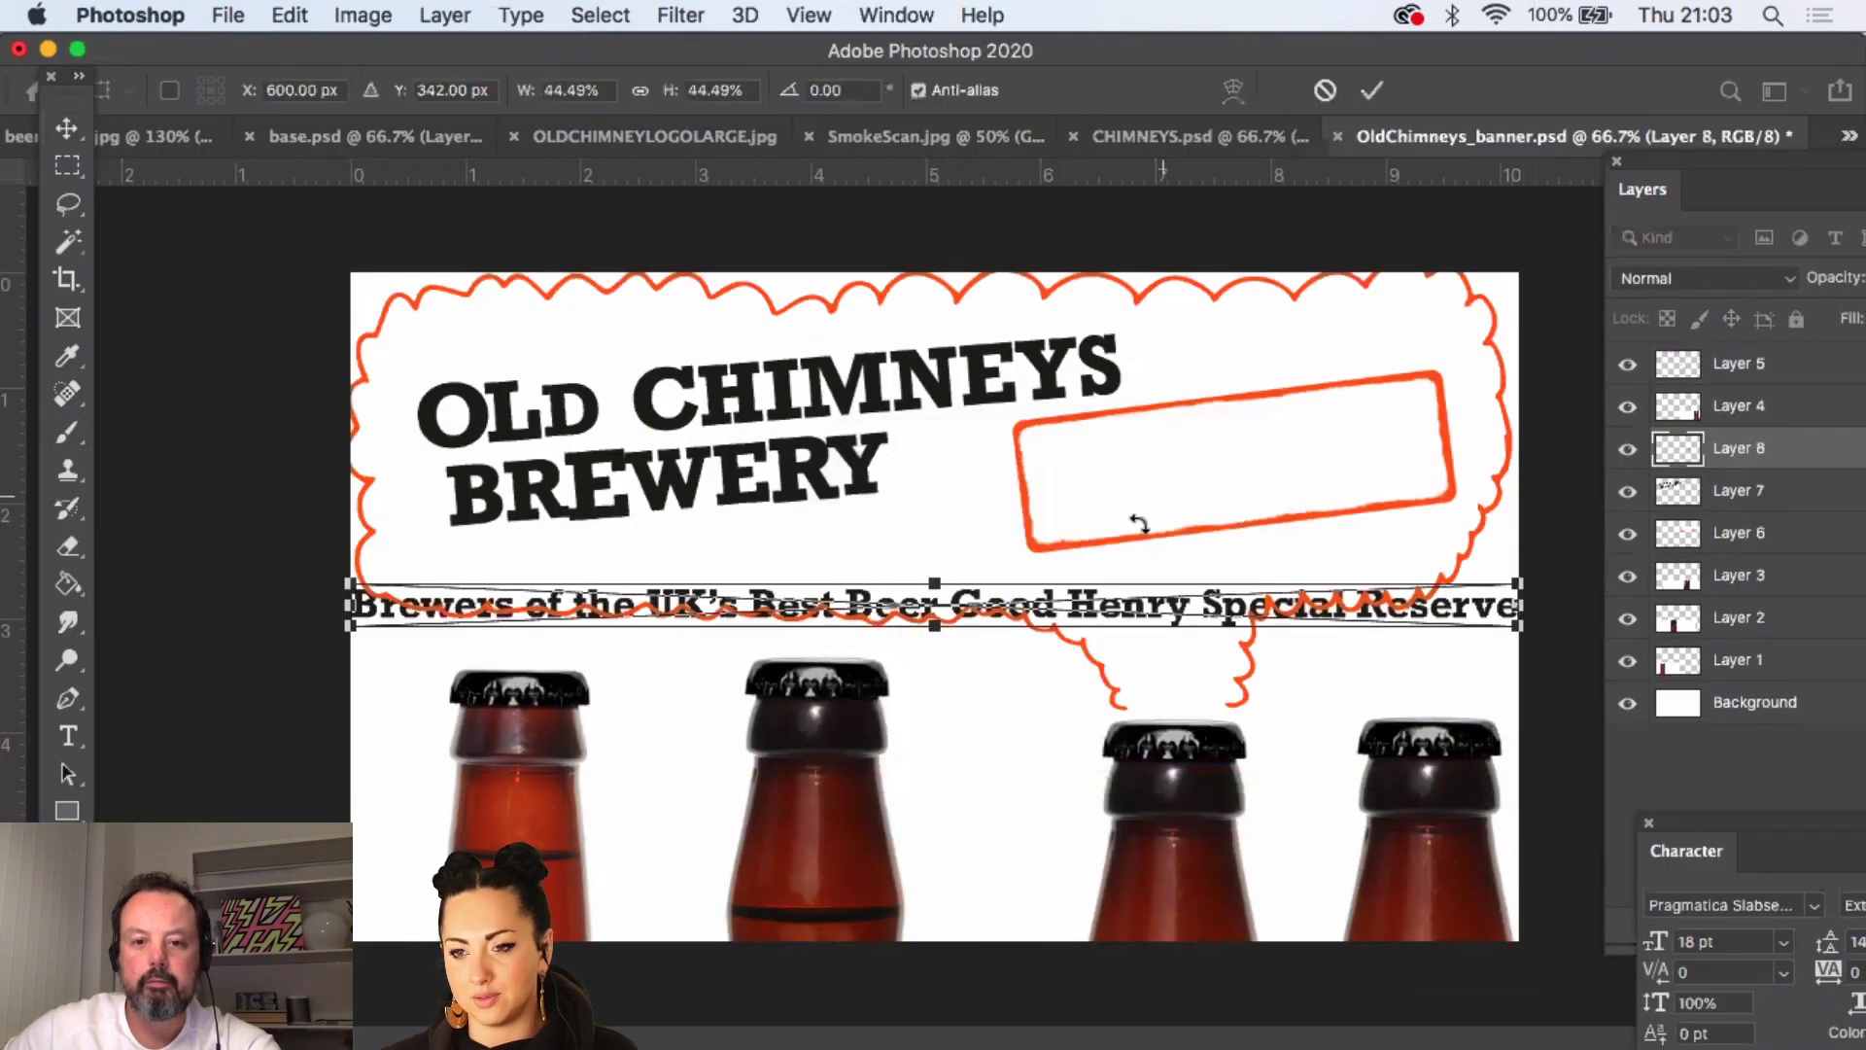
- Scale the pasted tagline down and place it below BREWERY, inside the lower edge of the smoke cloud
{"action": "left_click_drag", "start_coordinate": [349, 625], "coordinate": [532, 627]}
{"action": "left_click_drag", "start_coordinate": [714, 603], "coordinate": [650, 566]}
{"action": "key", "text": "Return"}
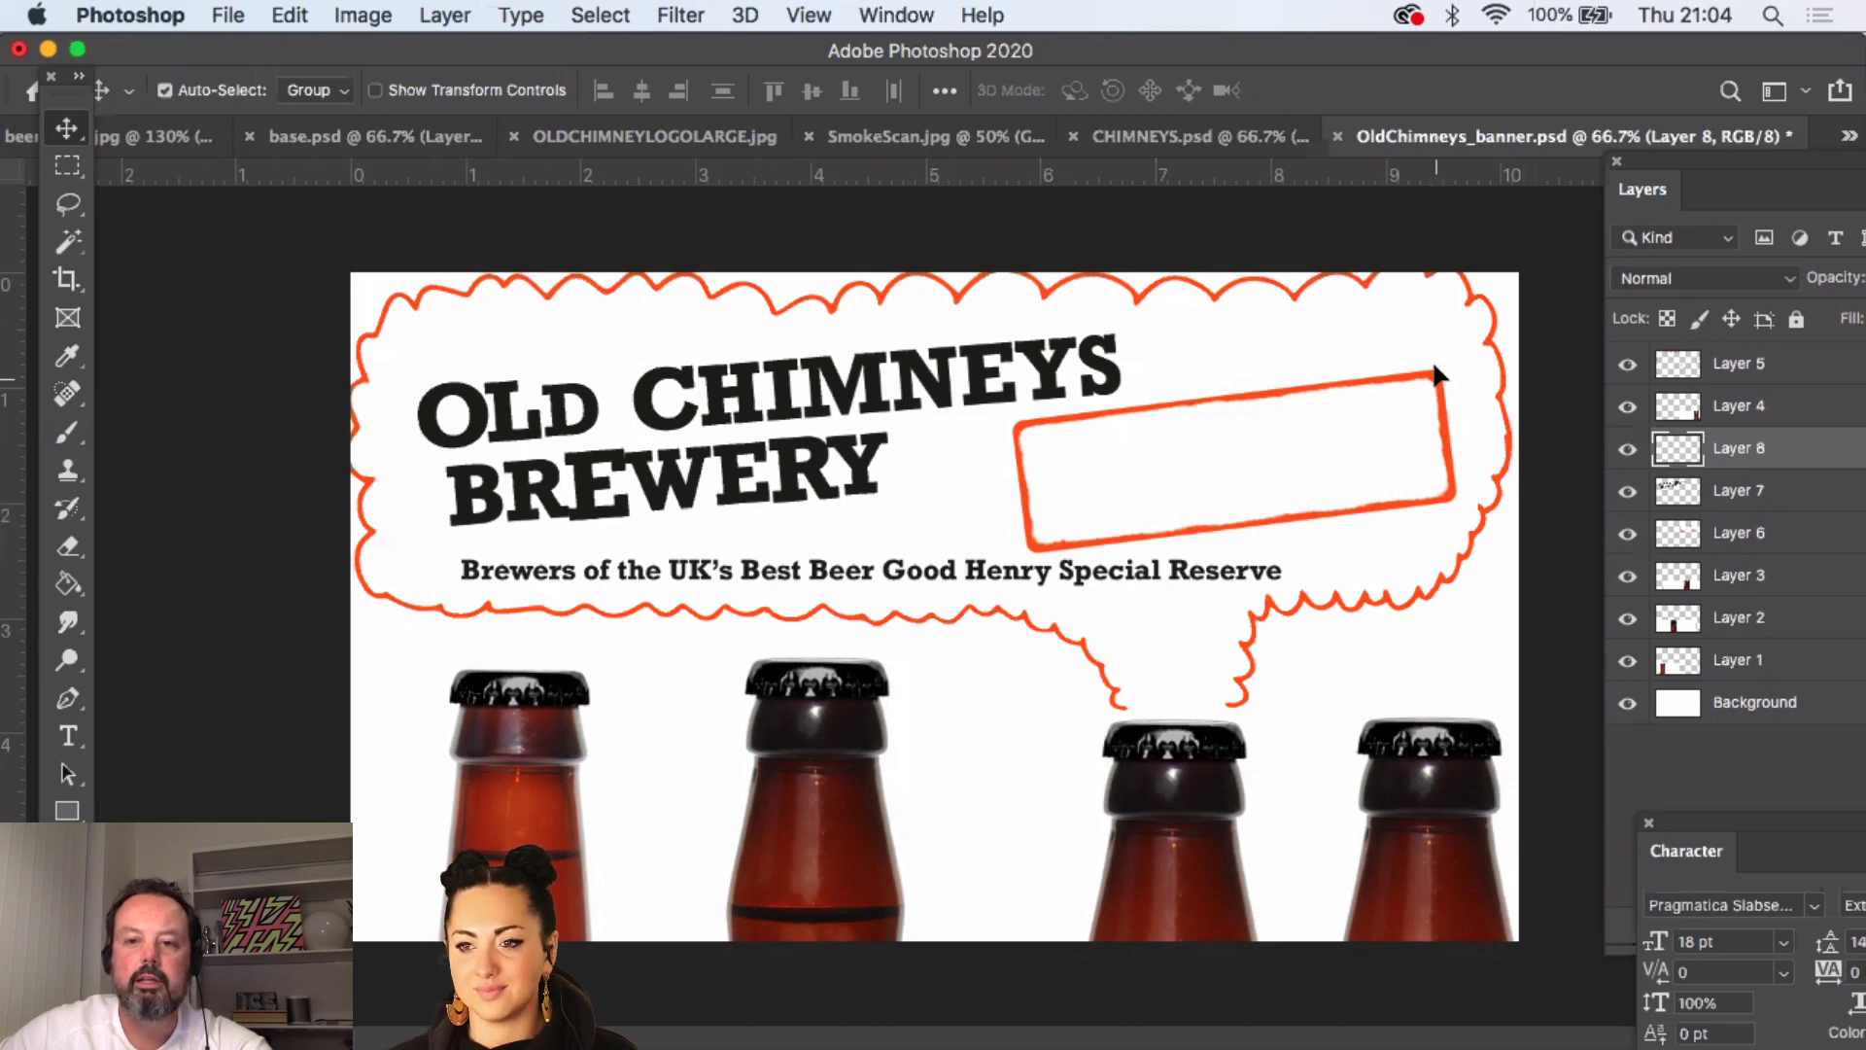
- Shift the orange stamp frame slightly up and right, away from the tagline
{"action": "left_click_drag", "start_coordinate": [1434, 370], "coordinate": [1446, 377]}
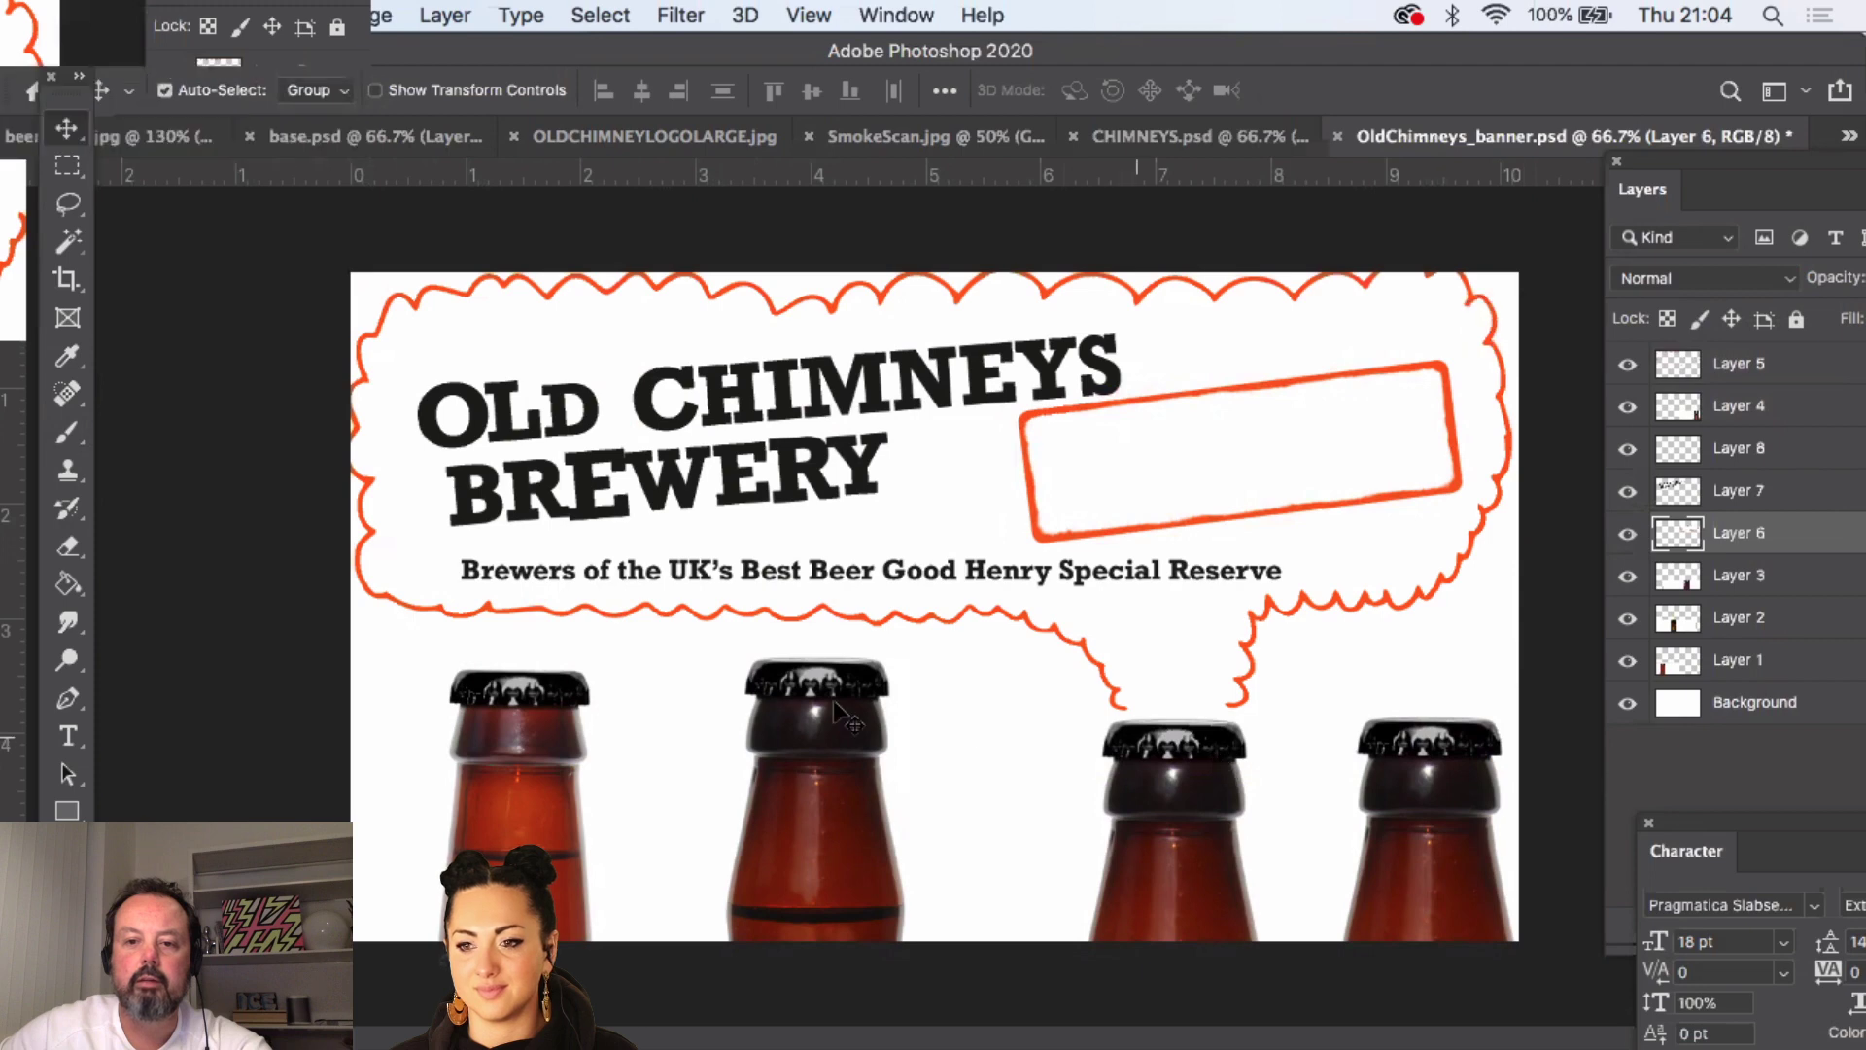
{"action": "left_click_drag", "start_coordinate": [579, 694], "coordinate": [546, 695]}
{"action": "key", "text": "super+z"}
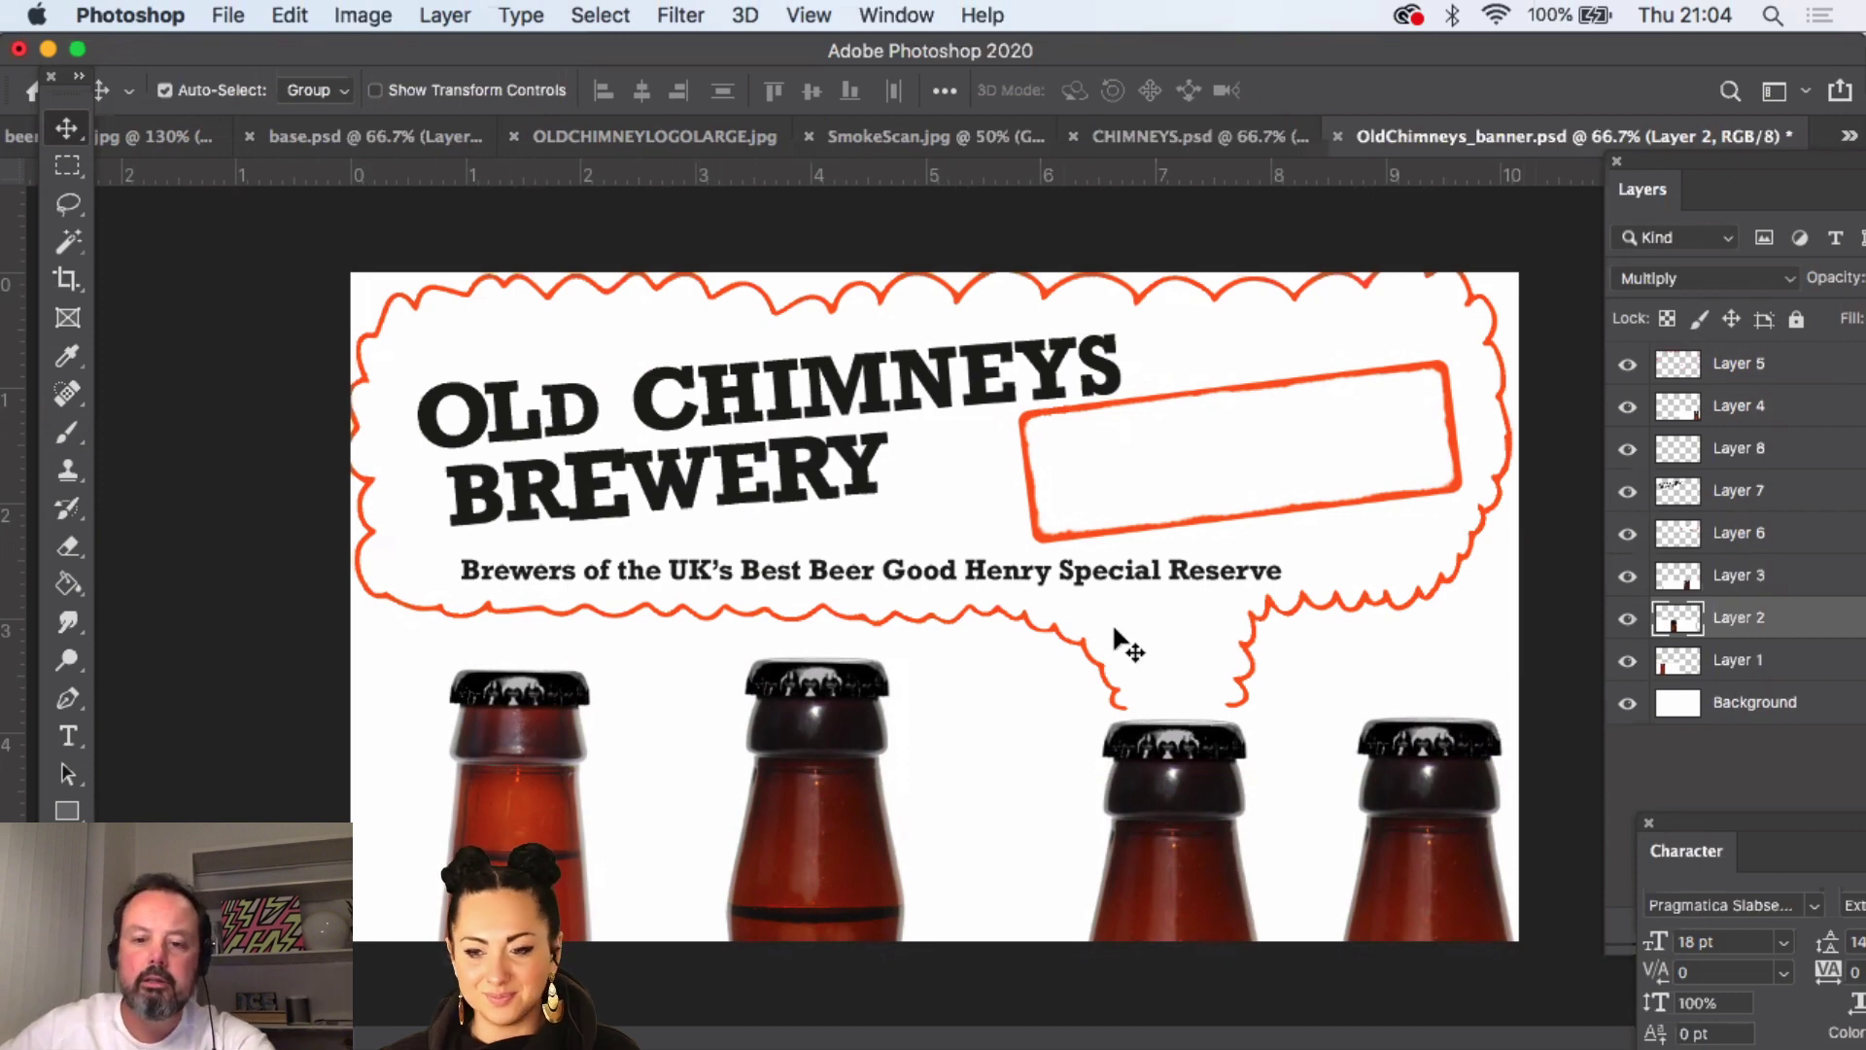
- Switch to Illustrator and save the lettering document as WorkingFILE.ai in the Brand design folder, in Illustrator 2020 format
{"action": "mouse_move", "coordinate": [1439, 1045]}
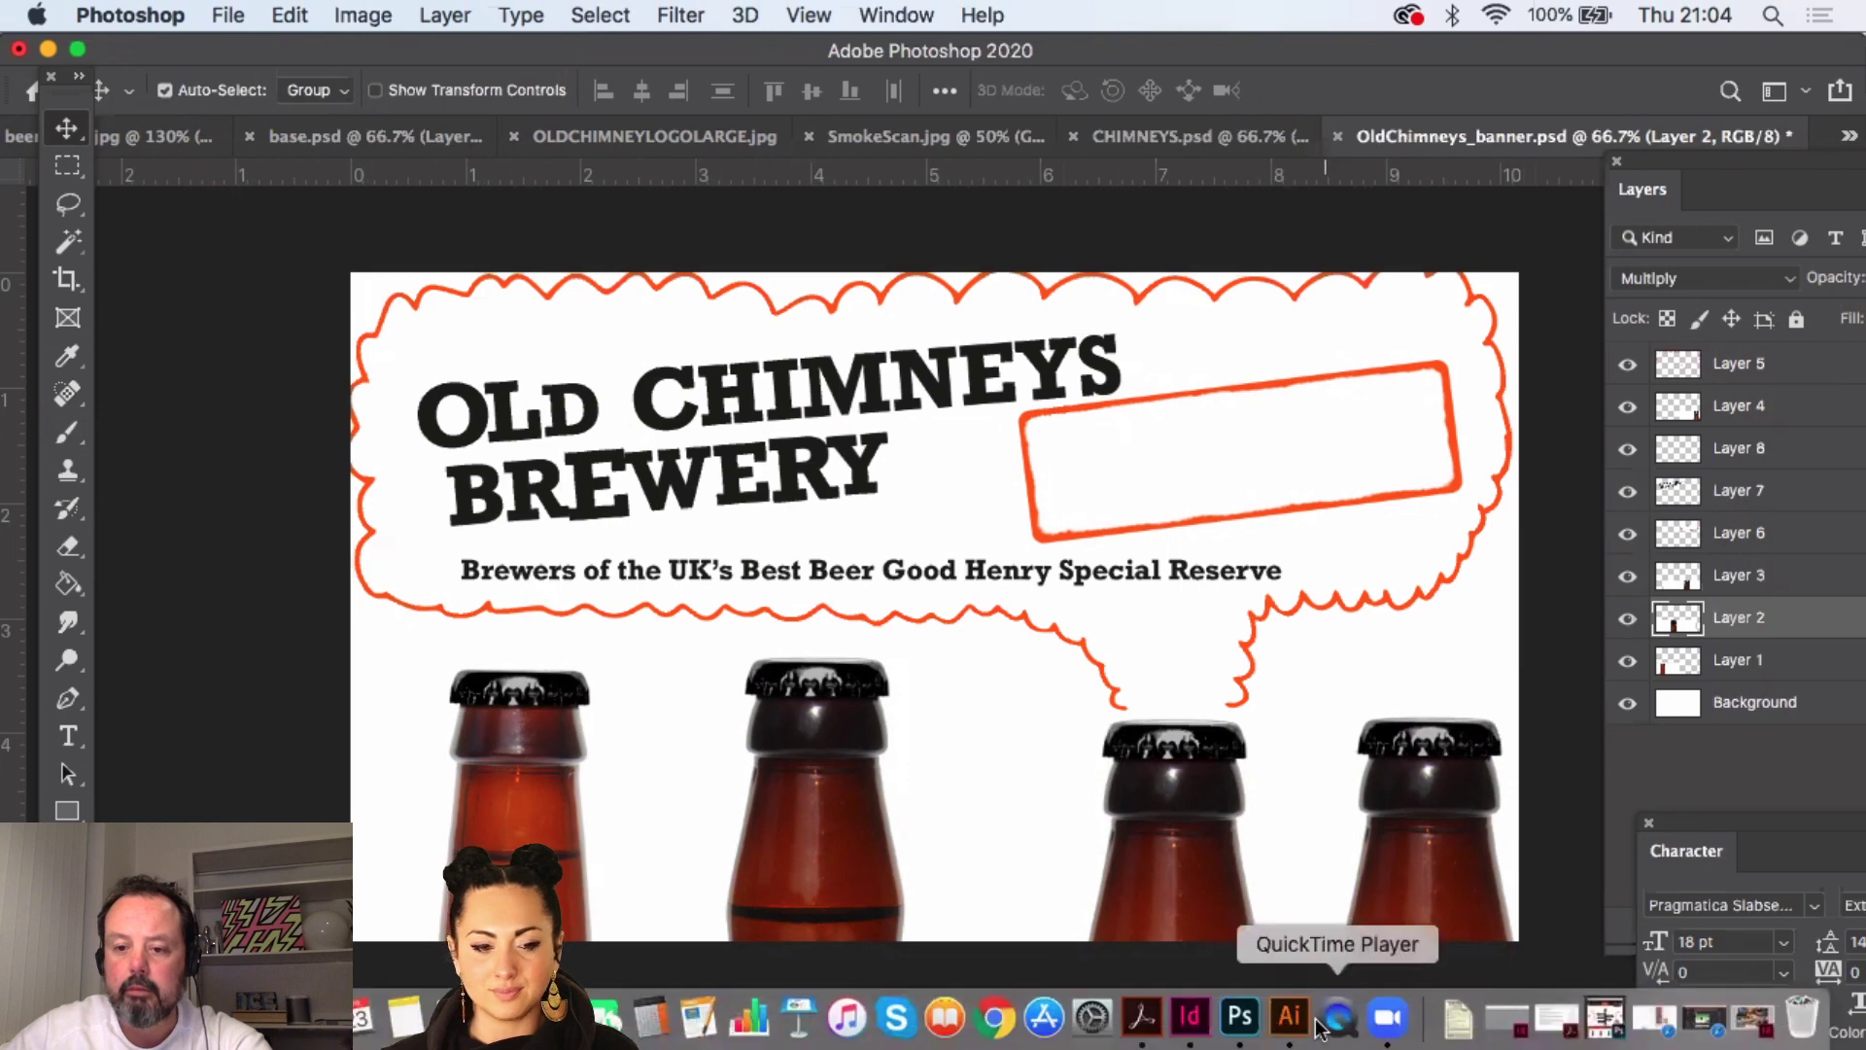
{"action": "left_click", "coordinate": [1274, 1015]}
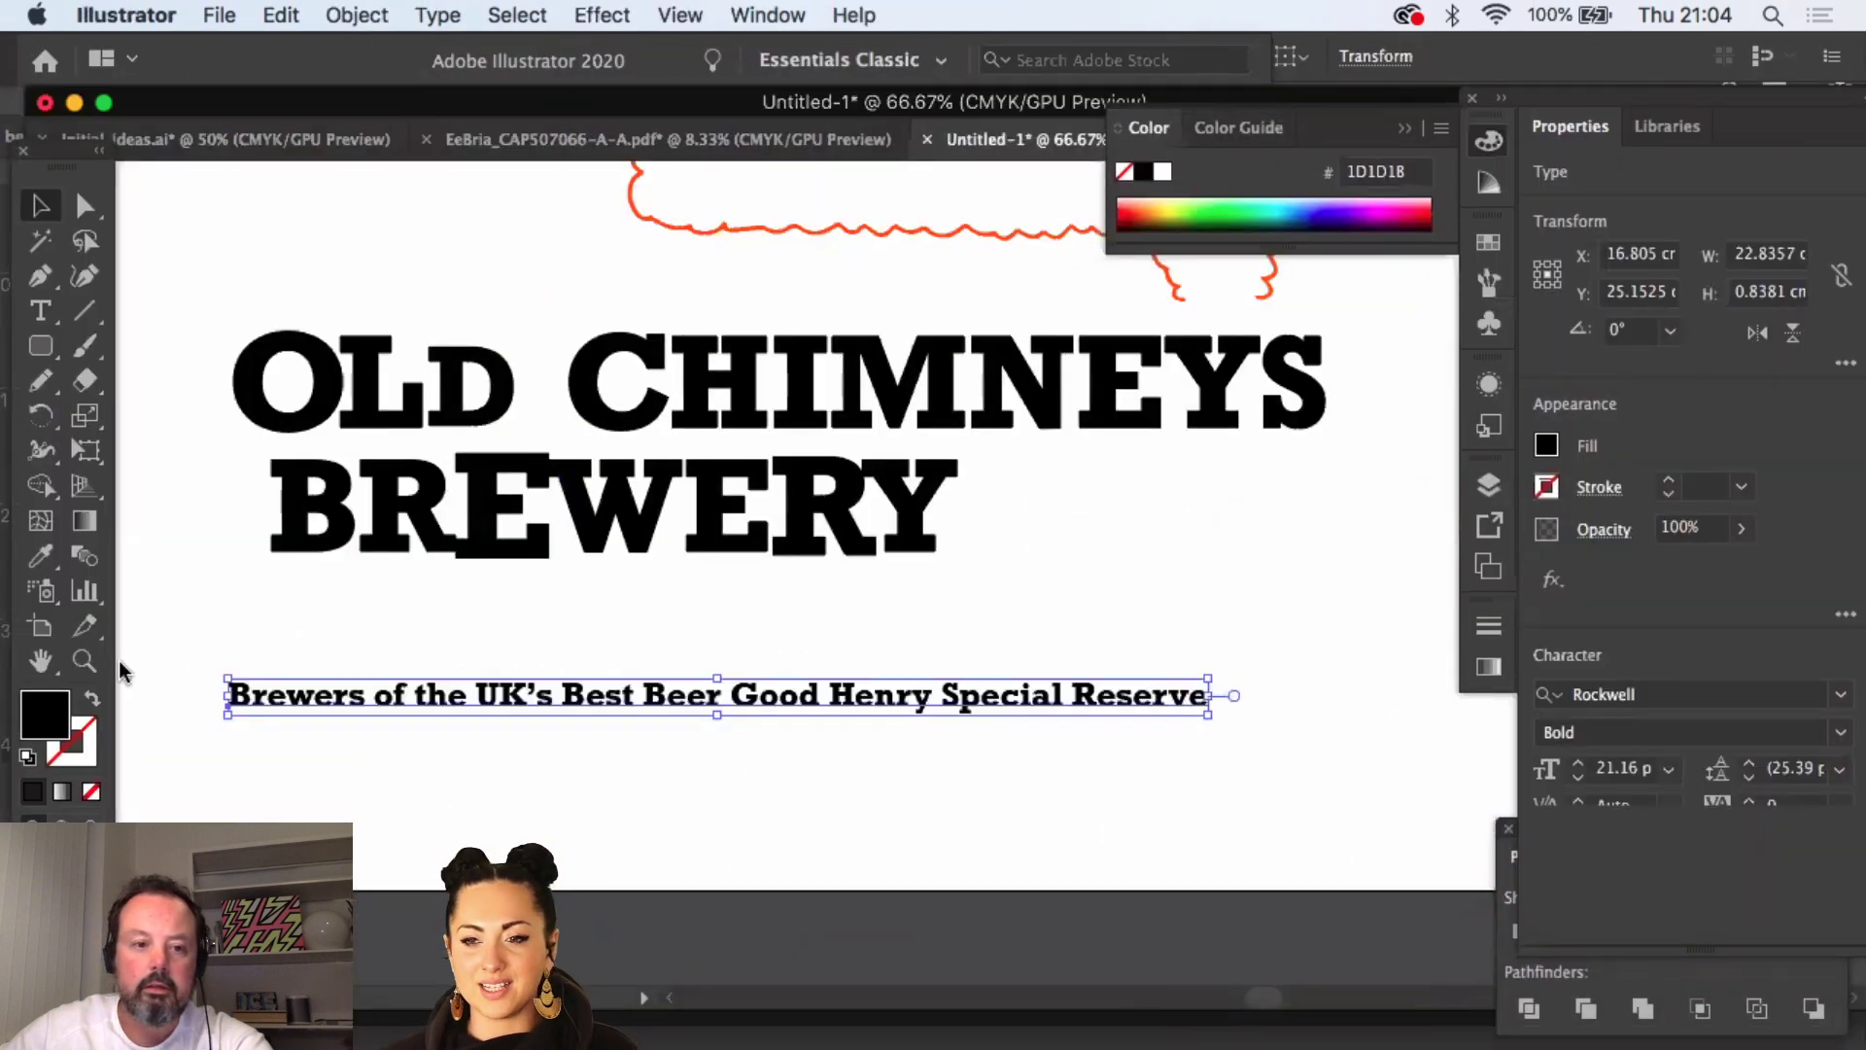
{"action": "left_click", "coordinate": [84, 661]}
{"action": "left_click", "coordinate": [938, 494], "text": "alt"}
{"action": "left_click", "coordinate": [957, 513], "text": "alt"}
{"action": "left_click_drag", "start_coordinate": [1020, 511], "coordinate": [717, 444]}
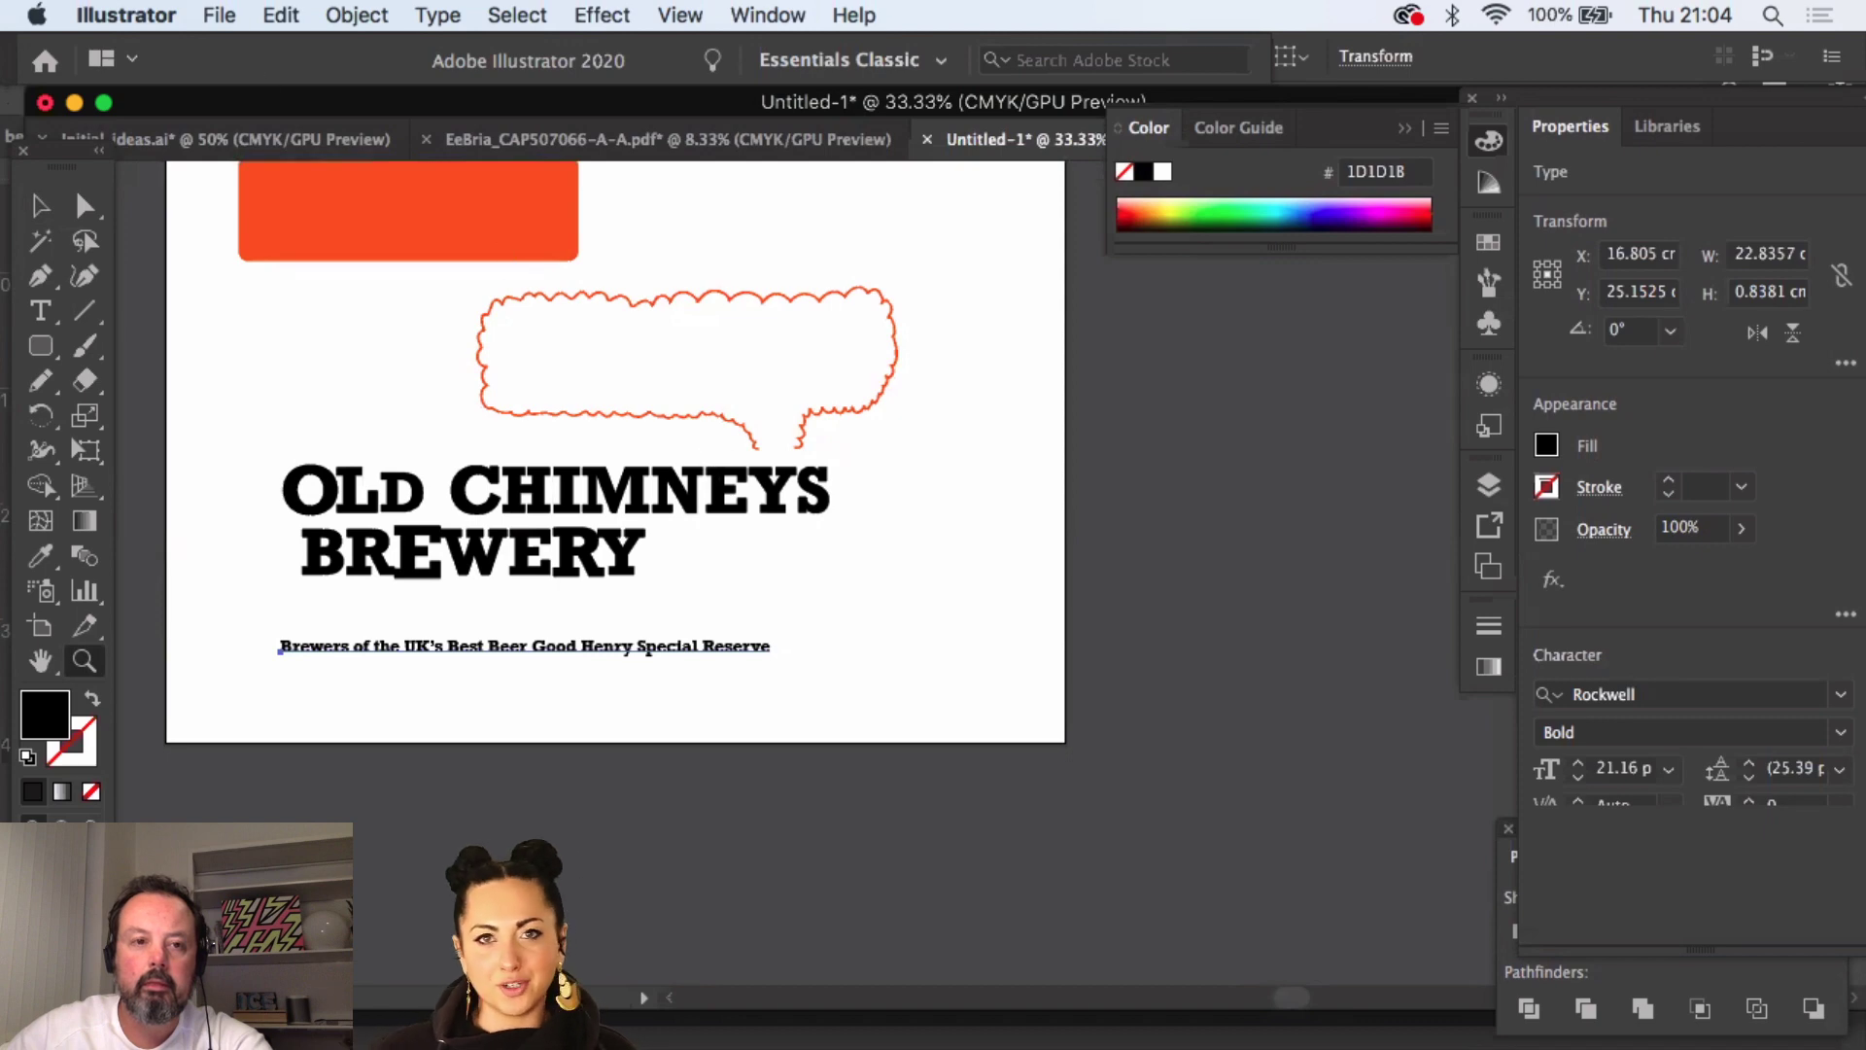
{"action": "left_click", "coordinate": [220, 15]}
{"action": "left_click", "coordinate": [248, 264]}
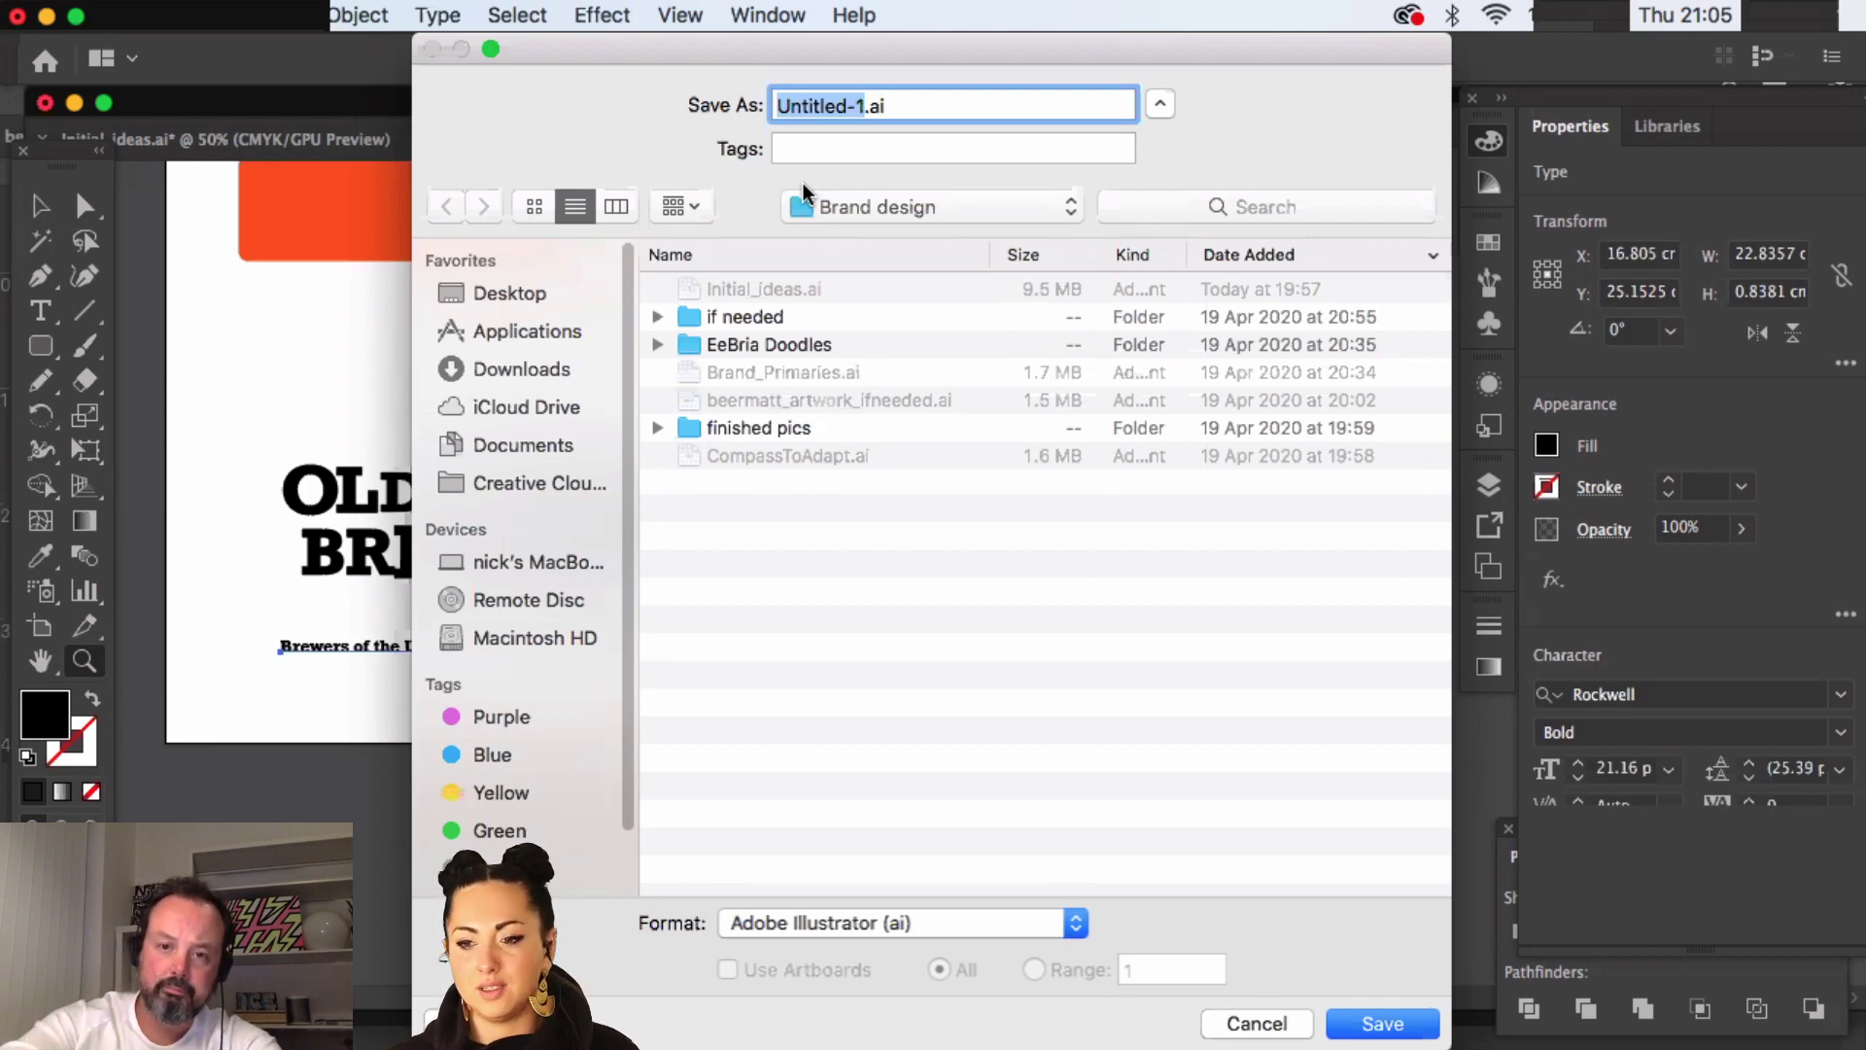
{"action": "type", "text": "Work"}
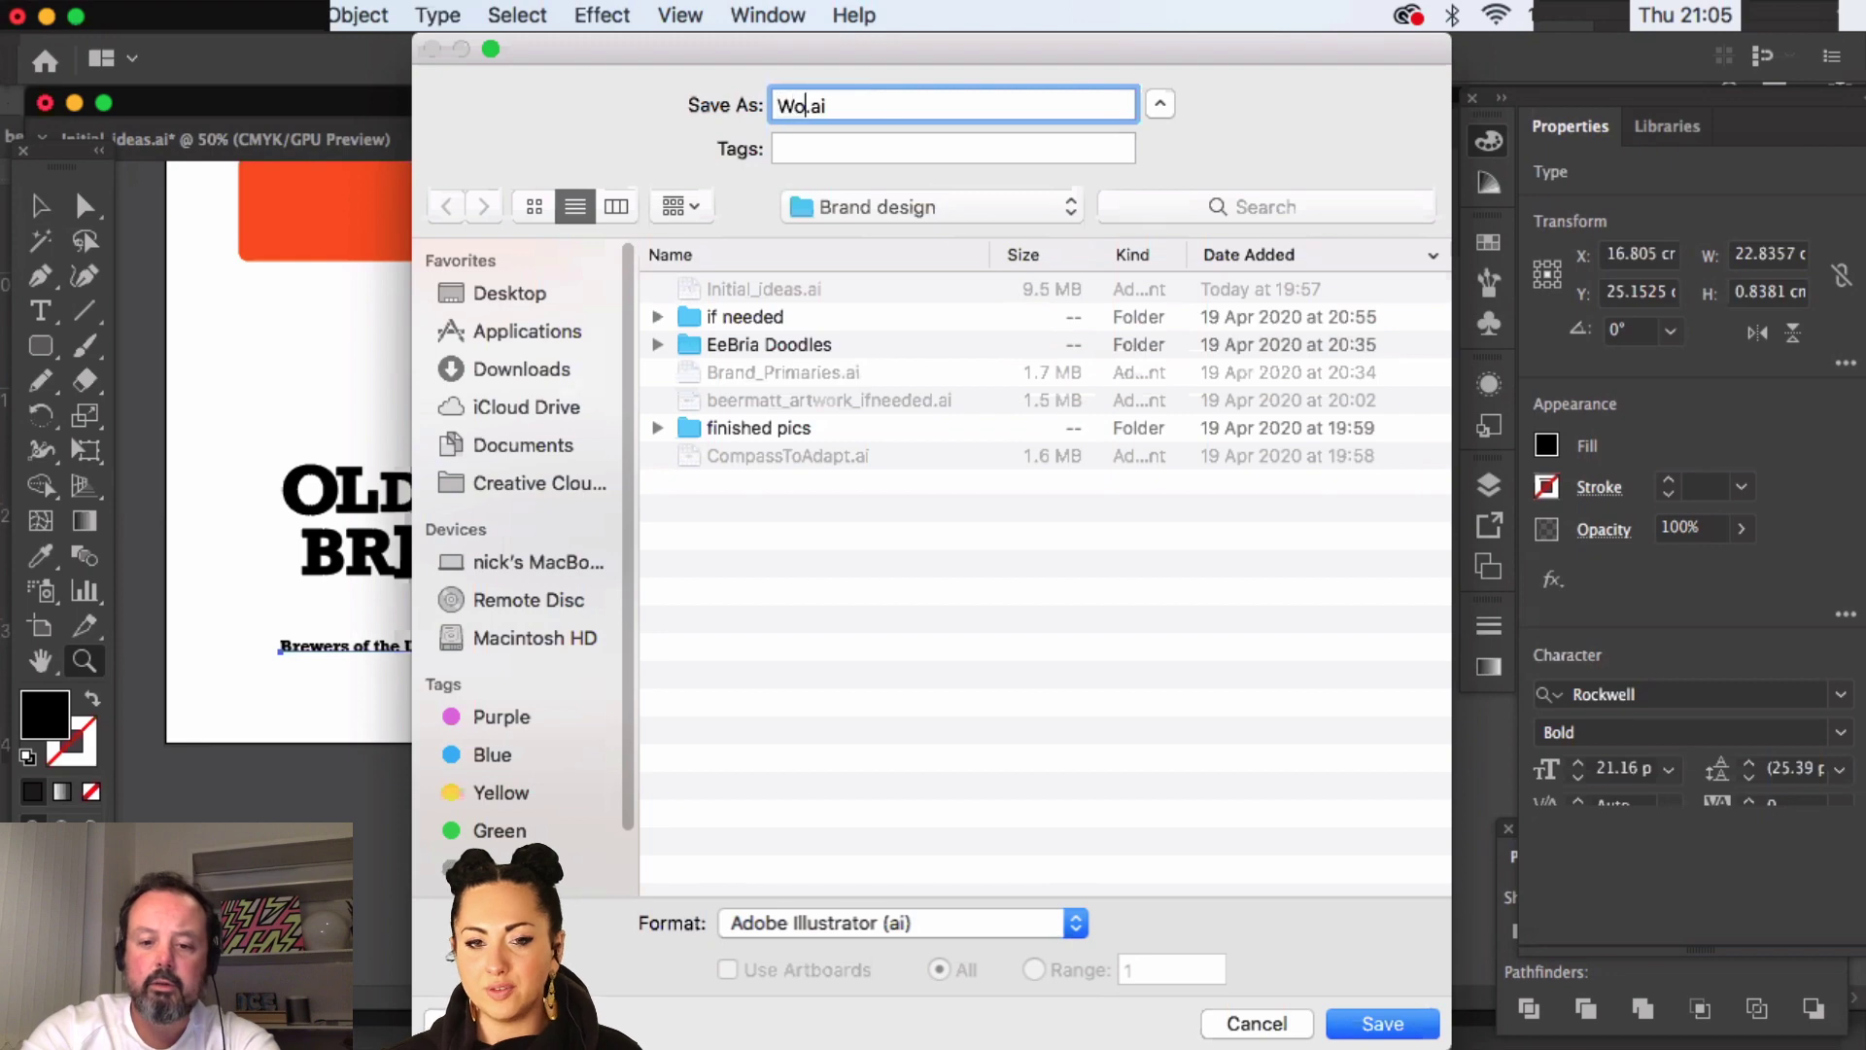
{"action": "type", "text": "ingFILE"}
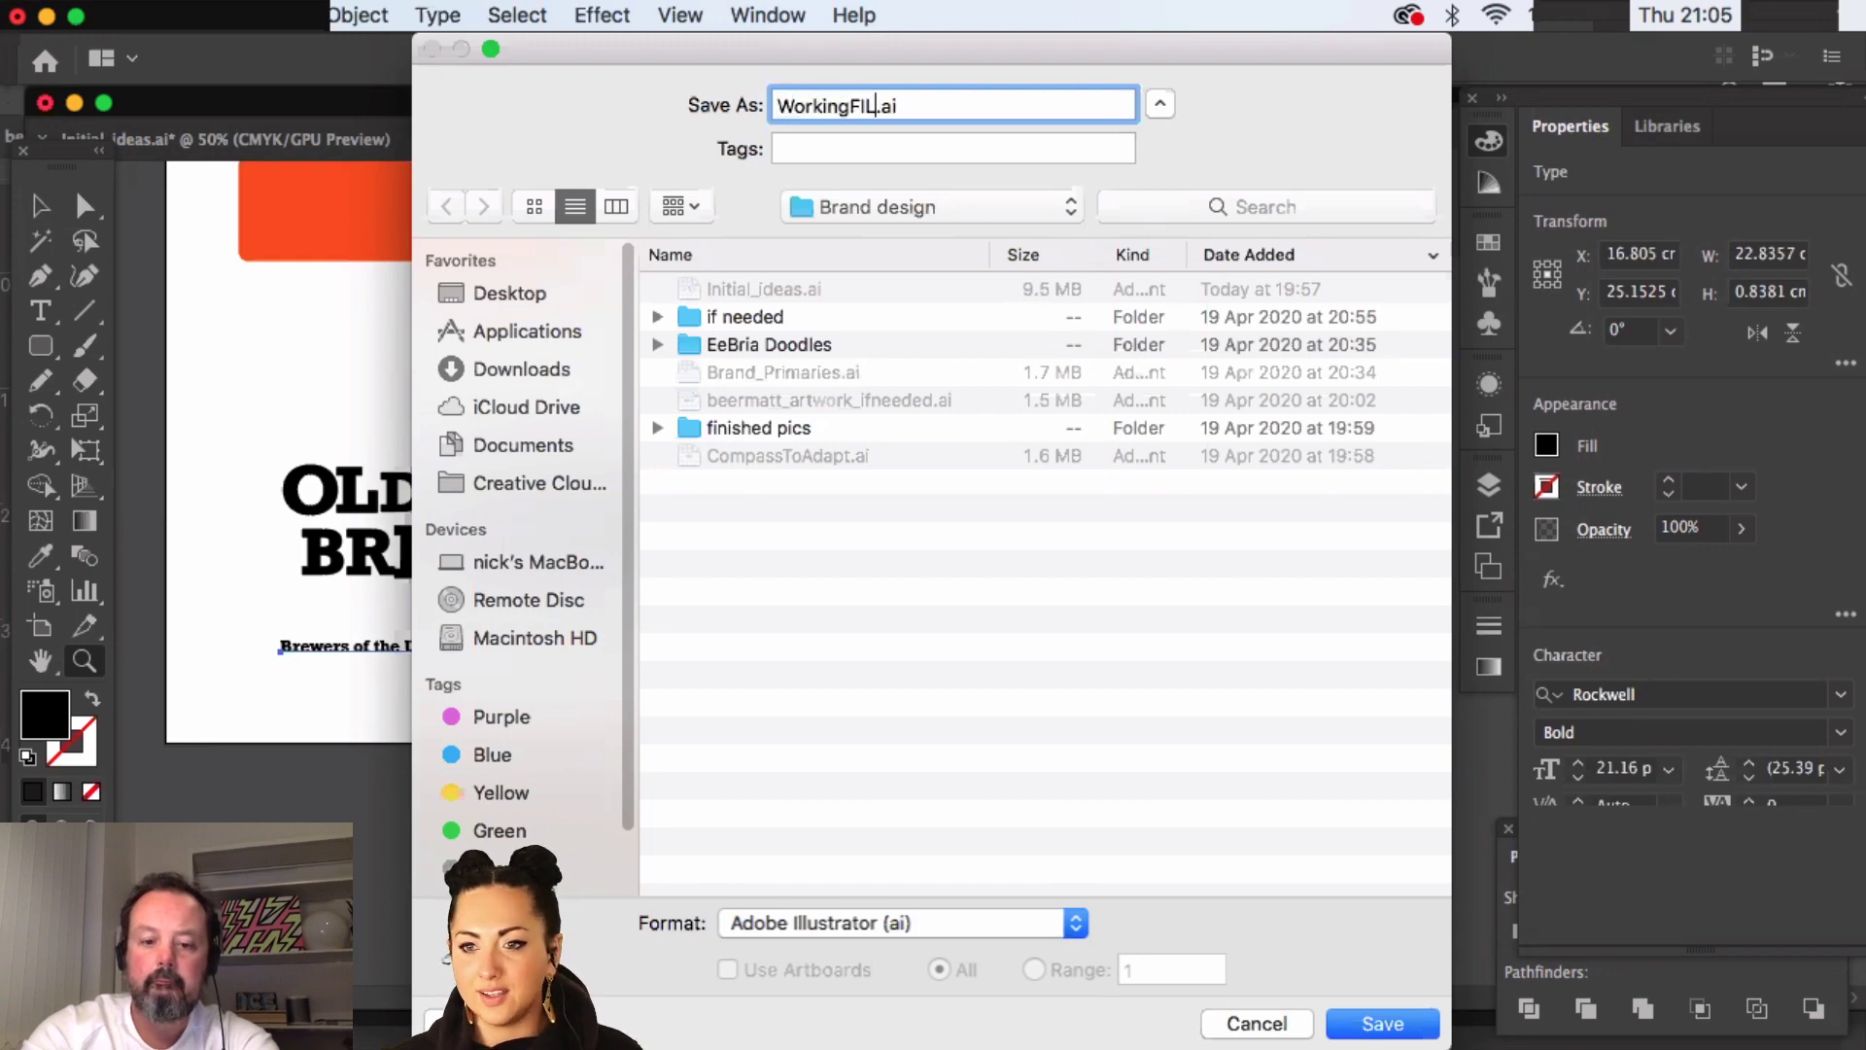
{"action": "left_click", "coordinate": [1381, 1024]}
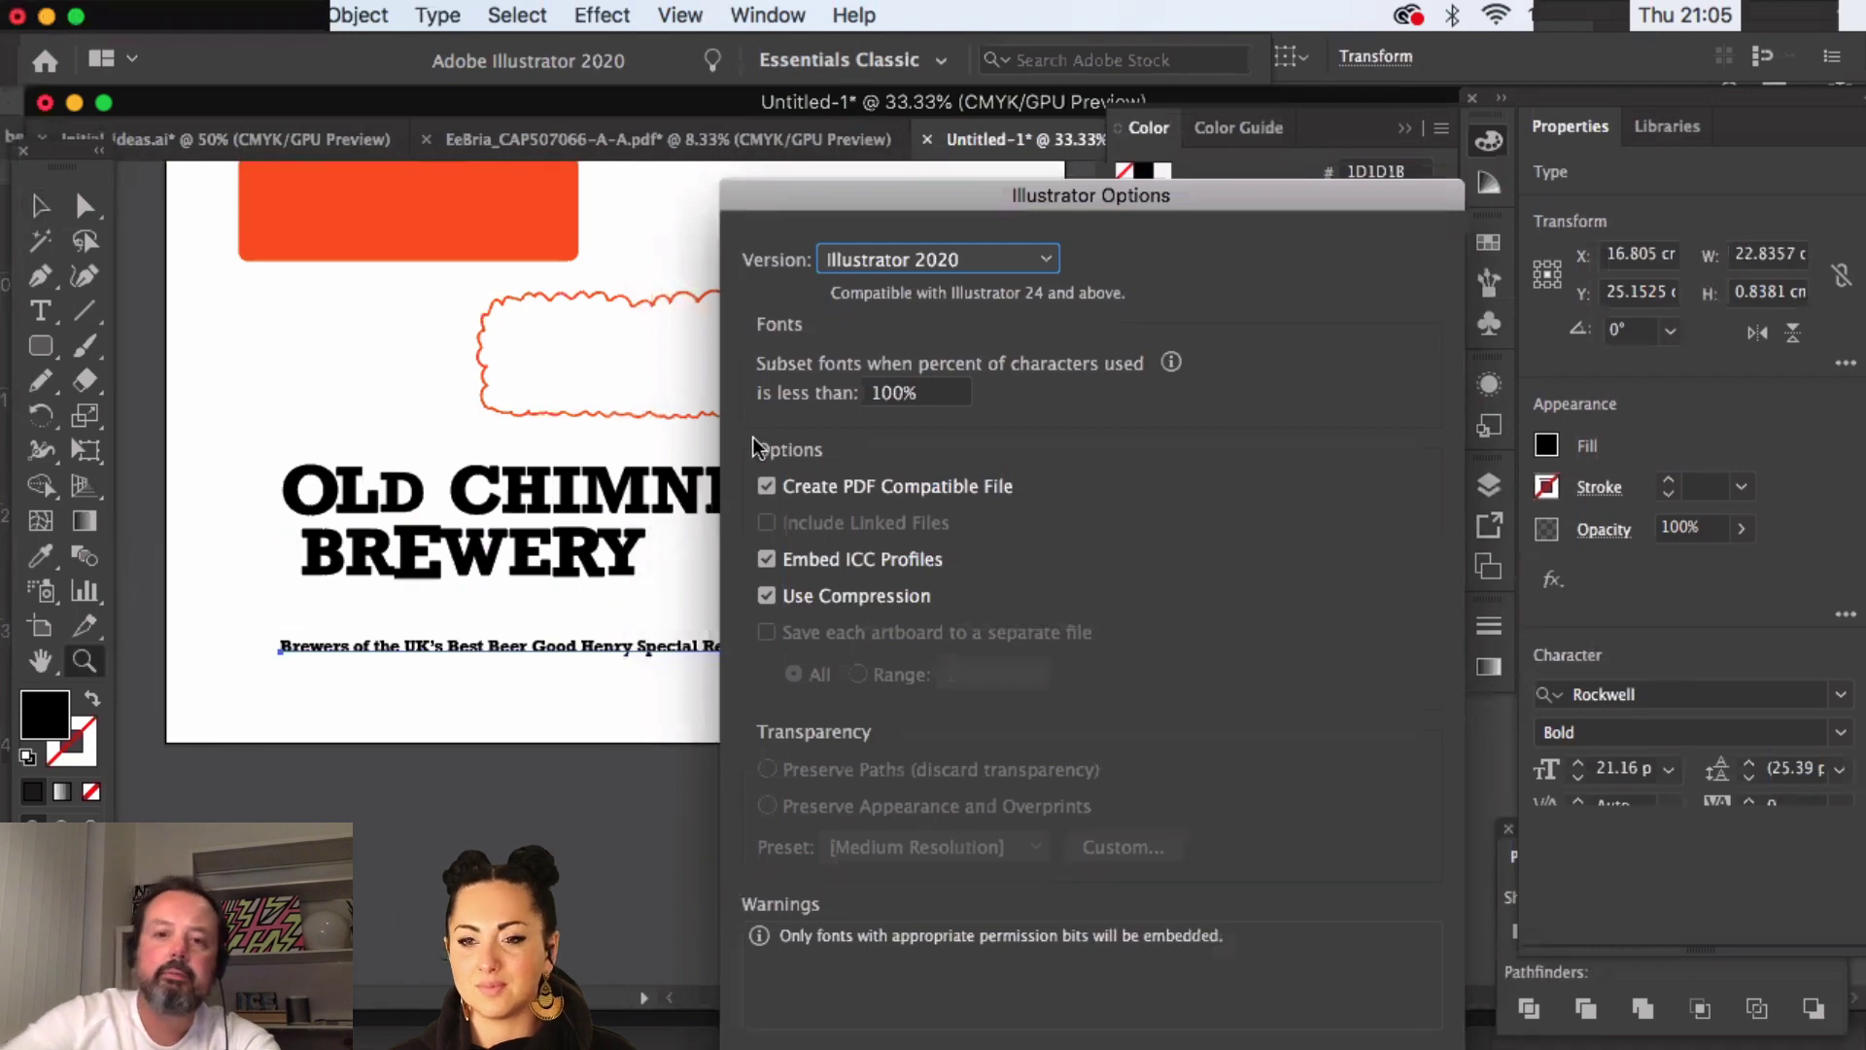
{"action": "key", "text": "Return"}
{"action": "left_click", "coordinate": [40, 205]}
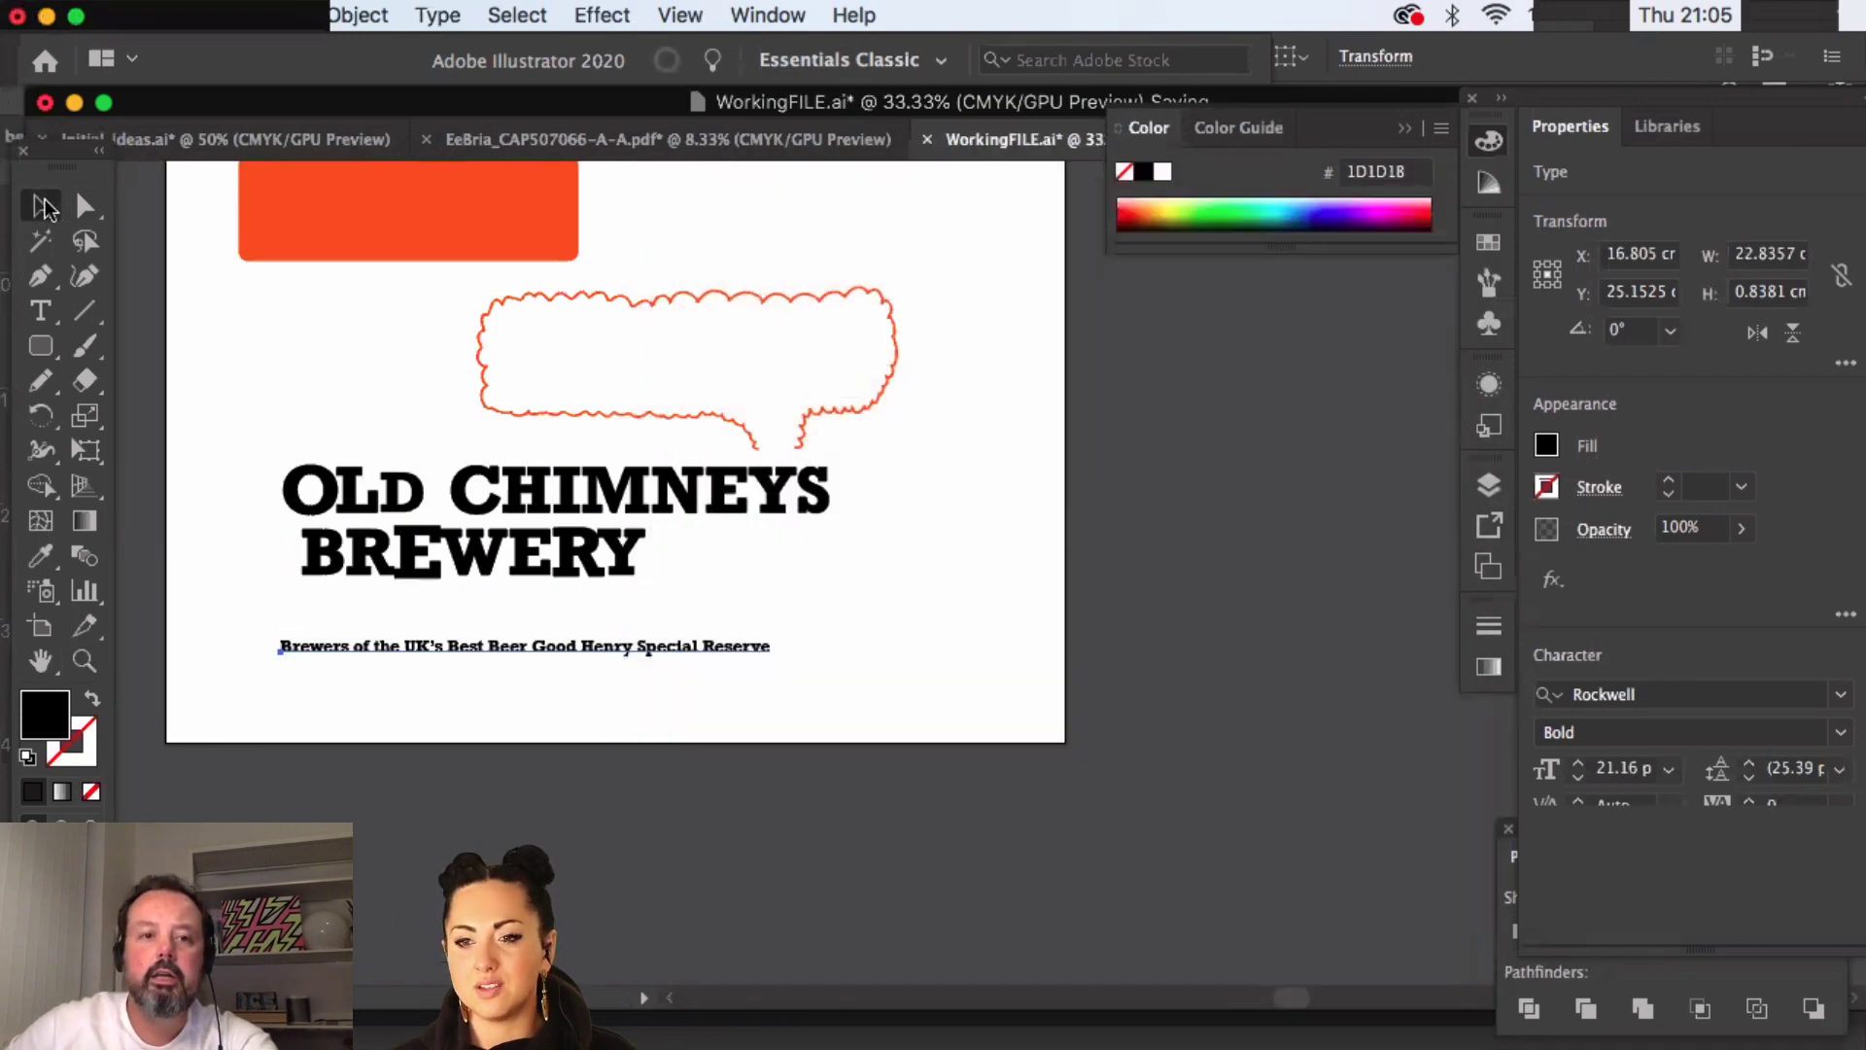
- Duplicate the "Brewers of the UK's Best Beer Good Henry Special Reserve" tagline and place the copy just below the original, offset to the right
{"action": "left_click", "coordinate": [427, 311]}
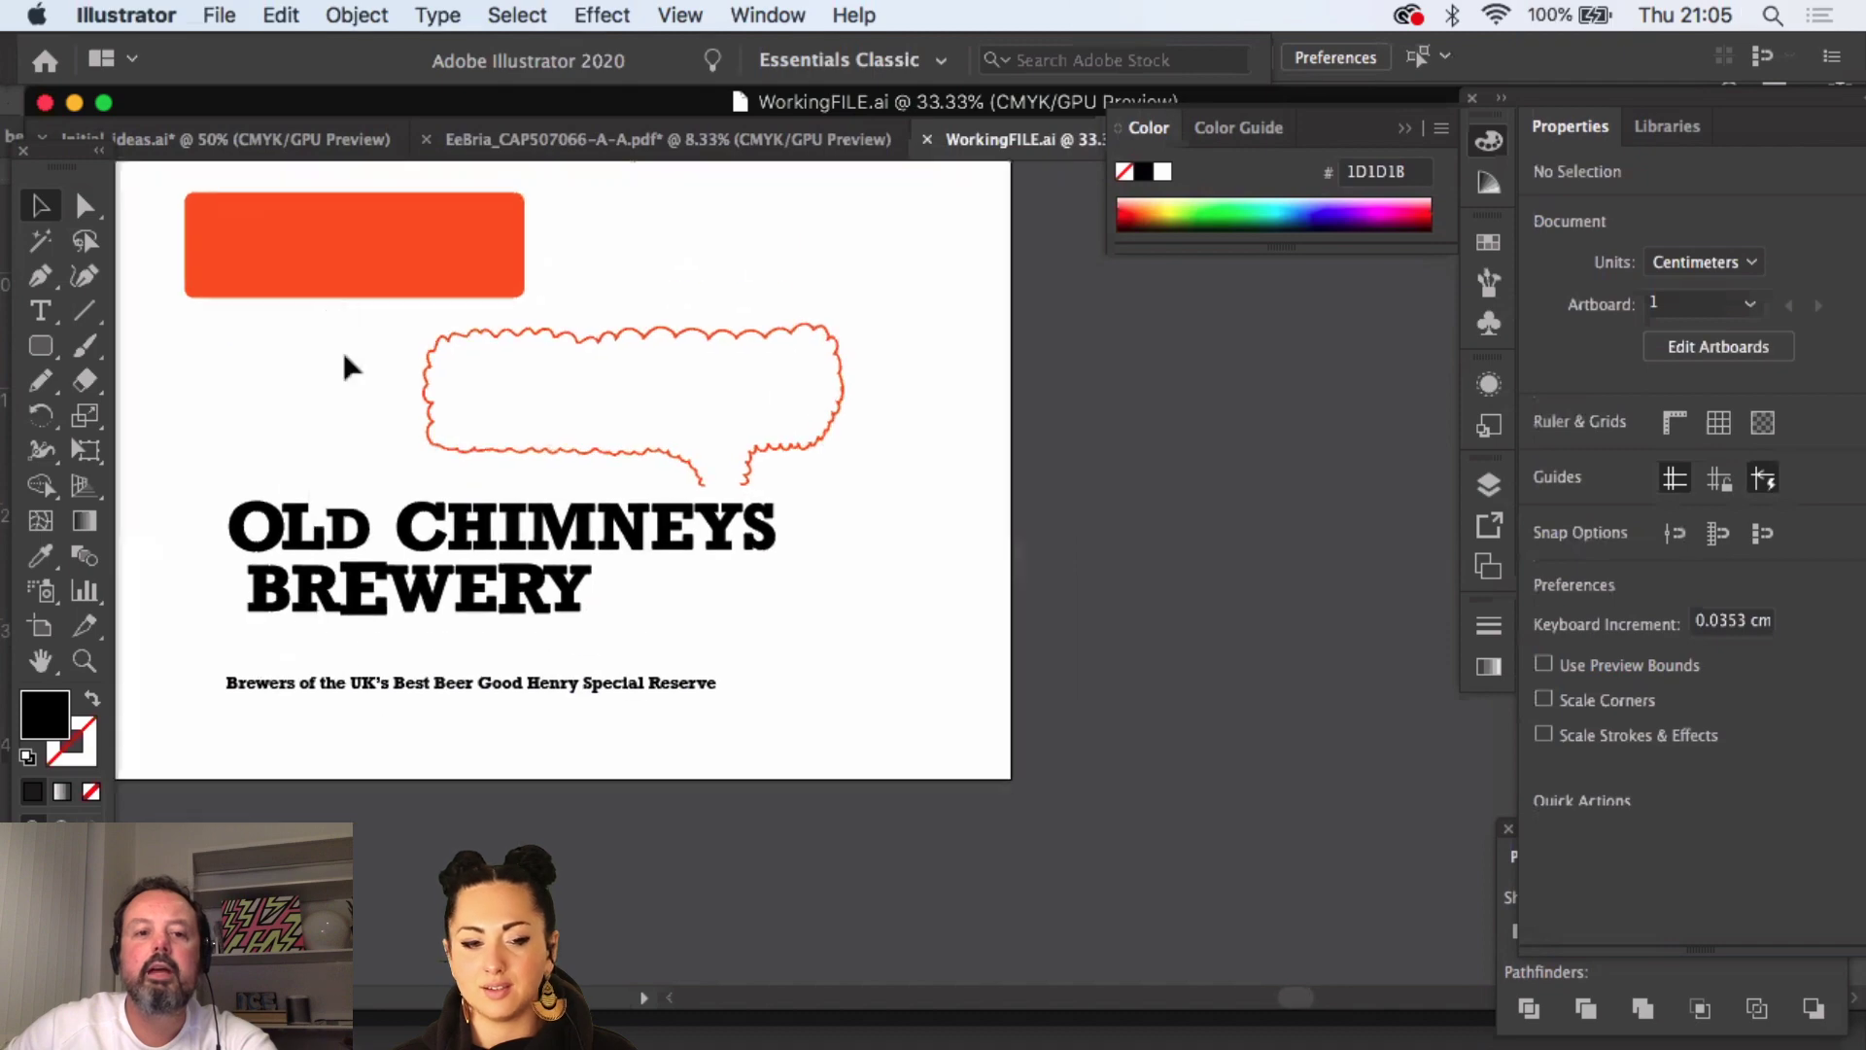
{"action": "scroll", "coordinate": [341, 347], "scroll_direction": "right", "scroll_amount": 2}
{"action": "scroll", "coordinate": [341, 347], "scroll_direction": "up", "scroll_amount": 2}
{"action": "left_click", "coordinate": [367, 683]}
{"action": "key", "text": "super+c"}
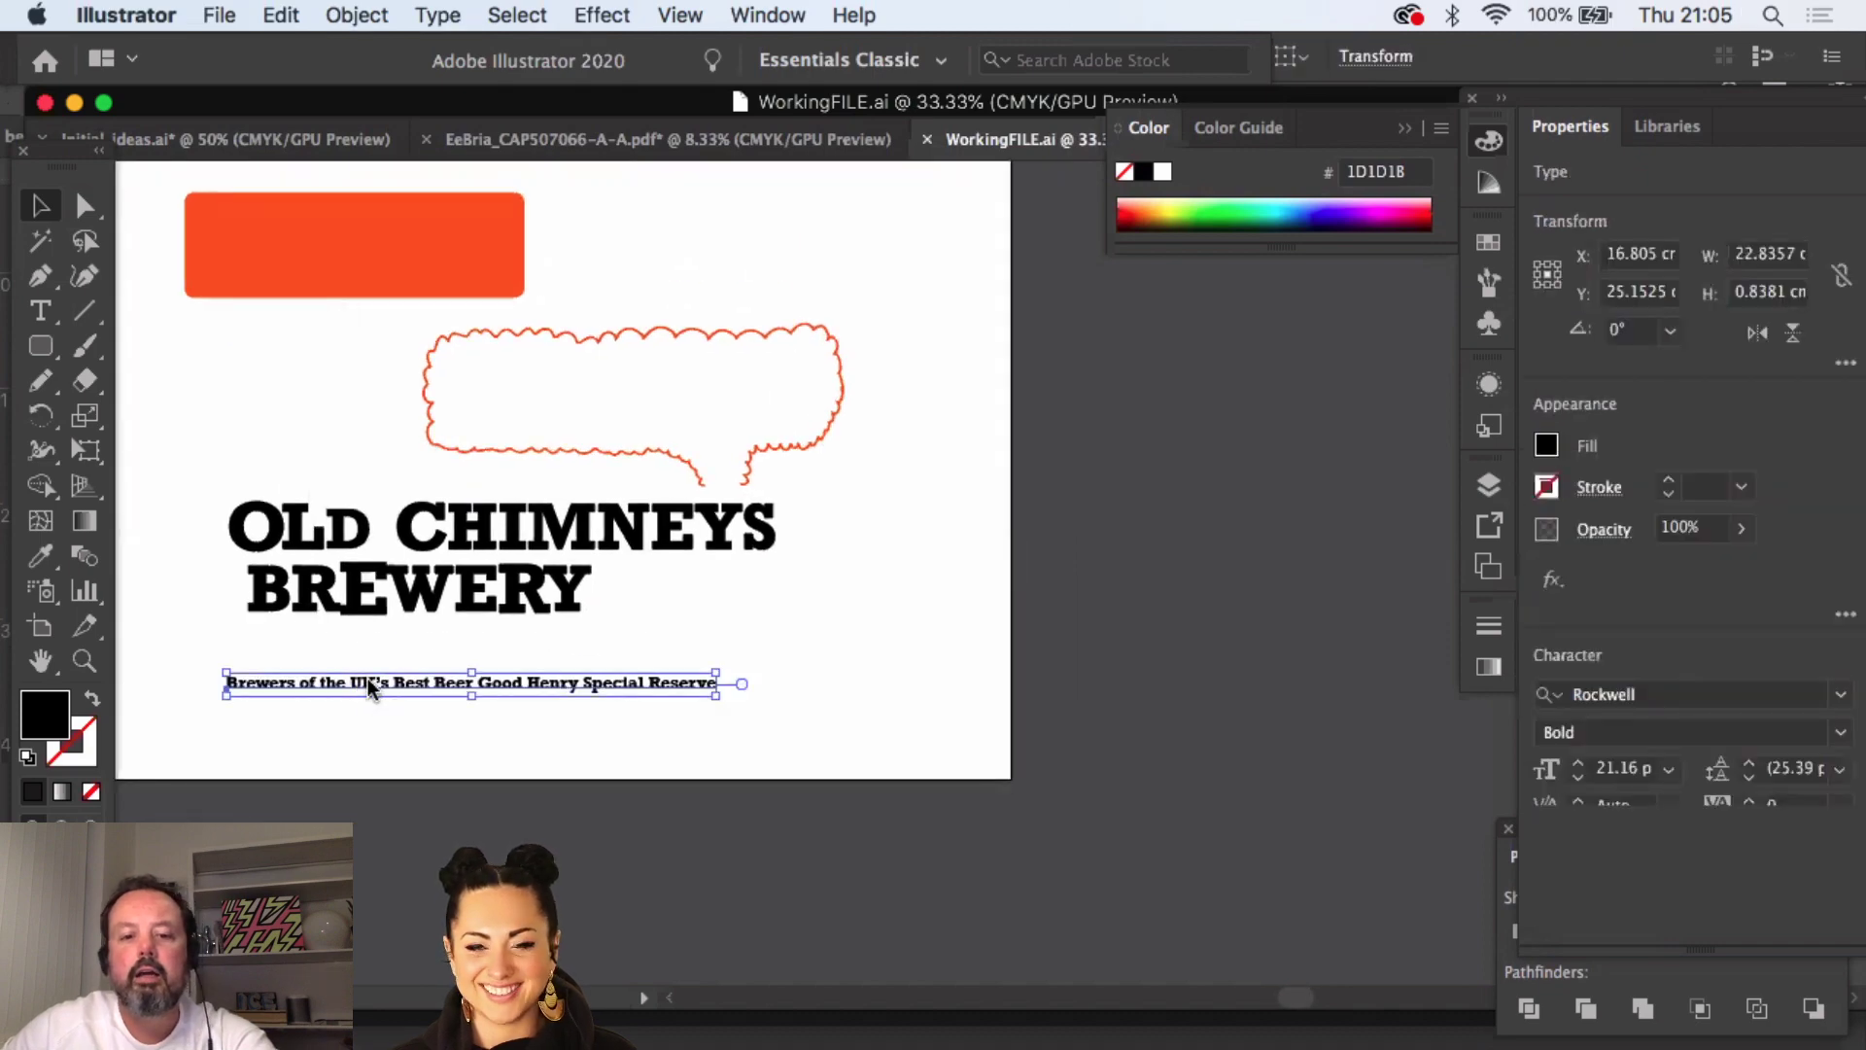
{"action": "key", "text": "super+v"}
{"action": "left_click_drag", "start_coordinate": [768, 576], "coordinate": [444, 731]}
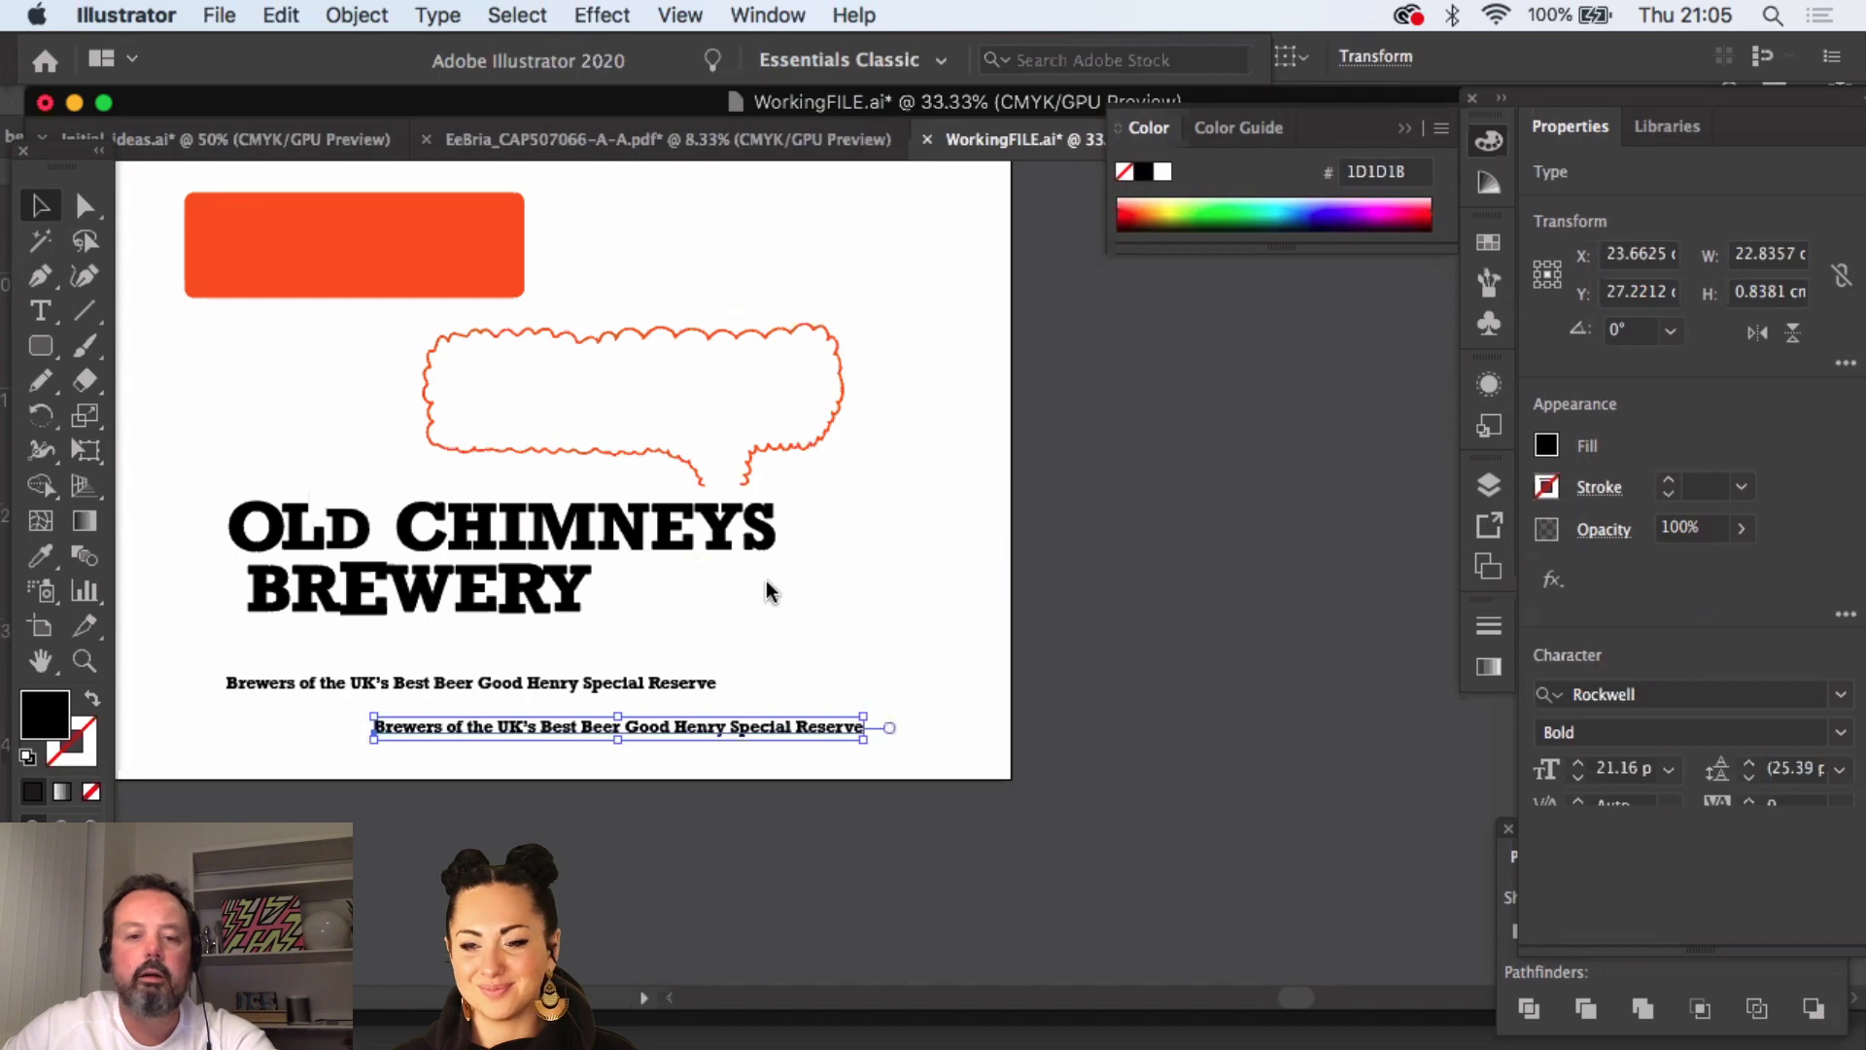
- Add a placeholder point text object beside the artboard and enlarge it to about 105 pt
{"action": "scroll", "coordinate": [771, 591], "scroll_direction": "right", "scroll_amount": 3}
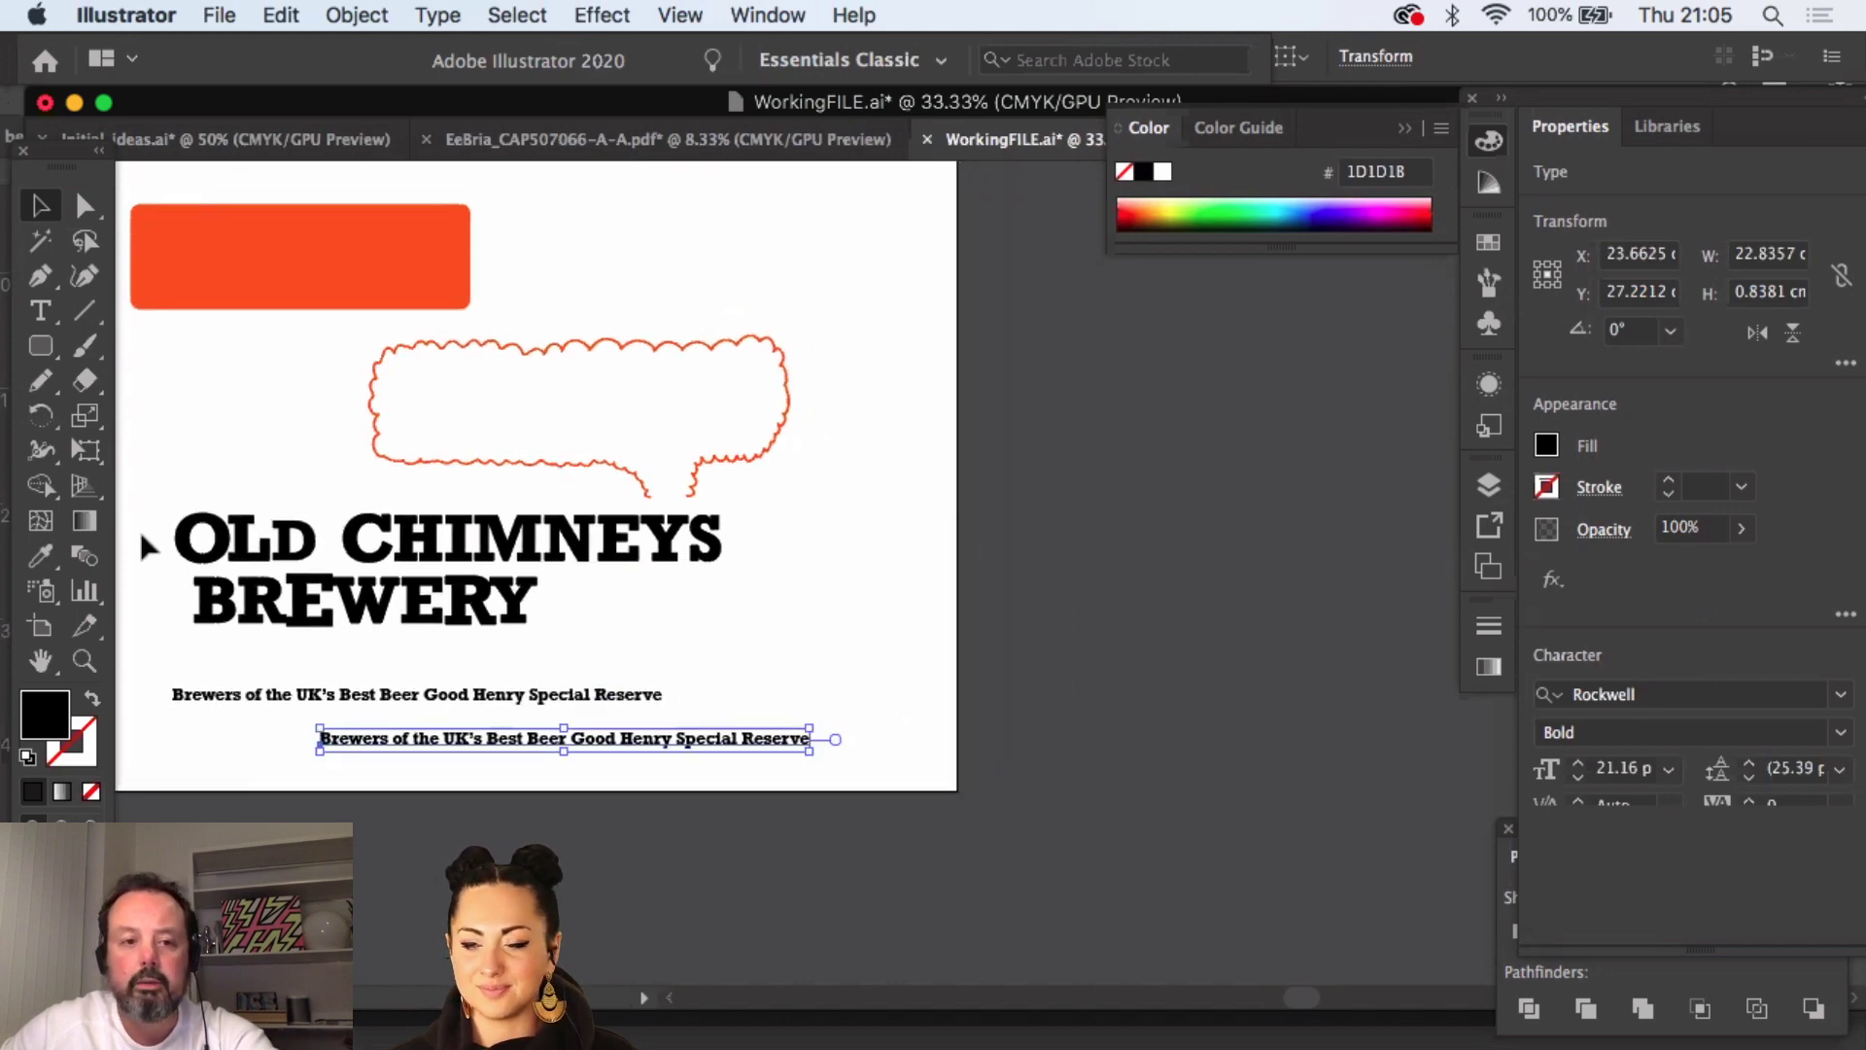
{"action": "left_click", "coordinate": [40, 311]}
{"action": "left_click", "coordinate": [913, 505]}
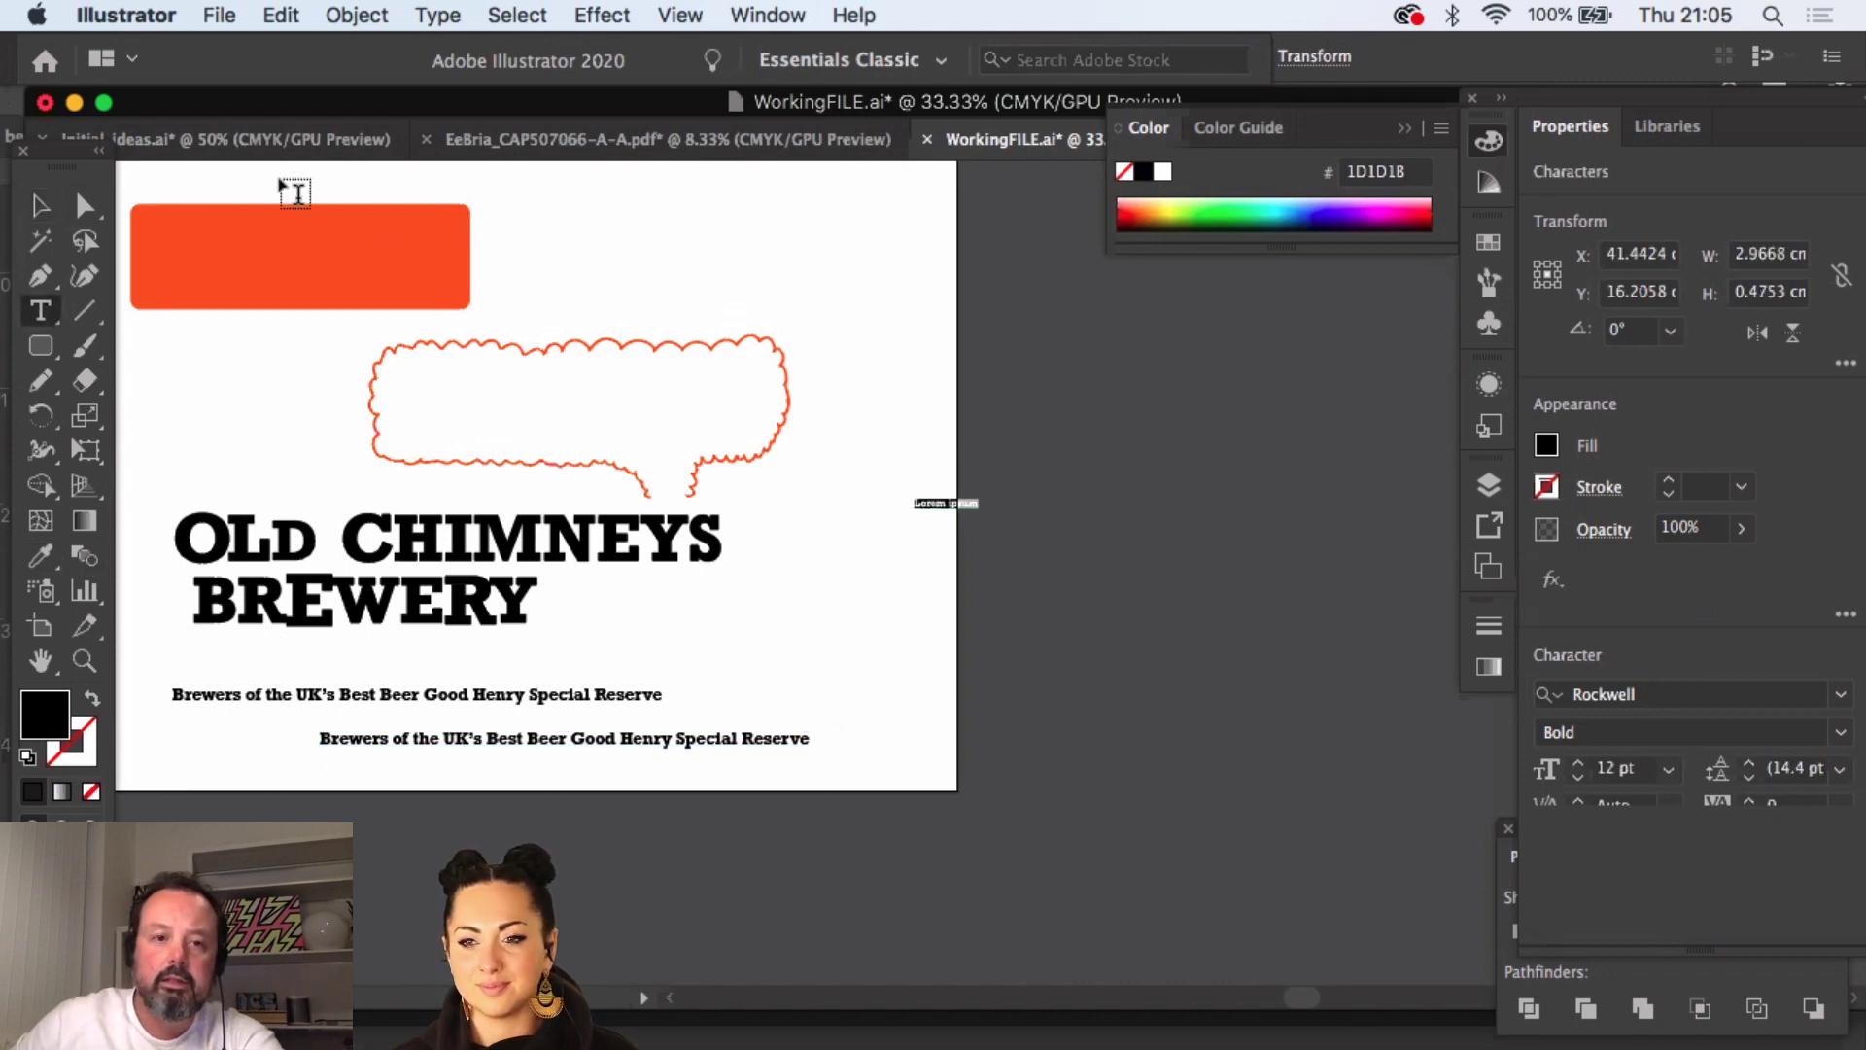
{"action": "left_click", "coordinate": [39, 205]}
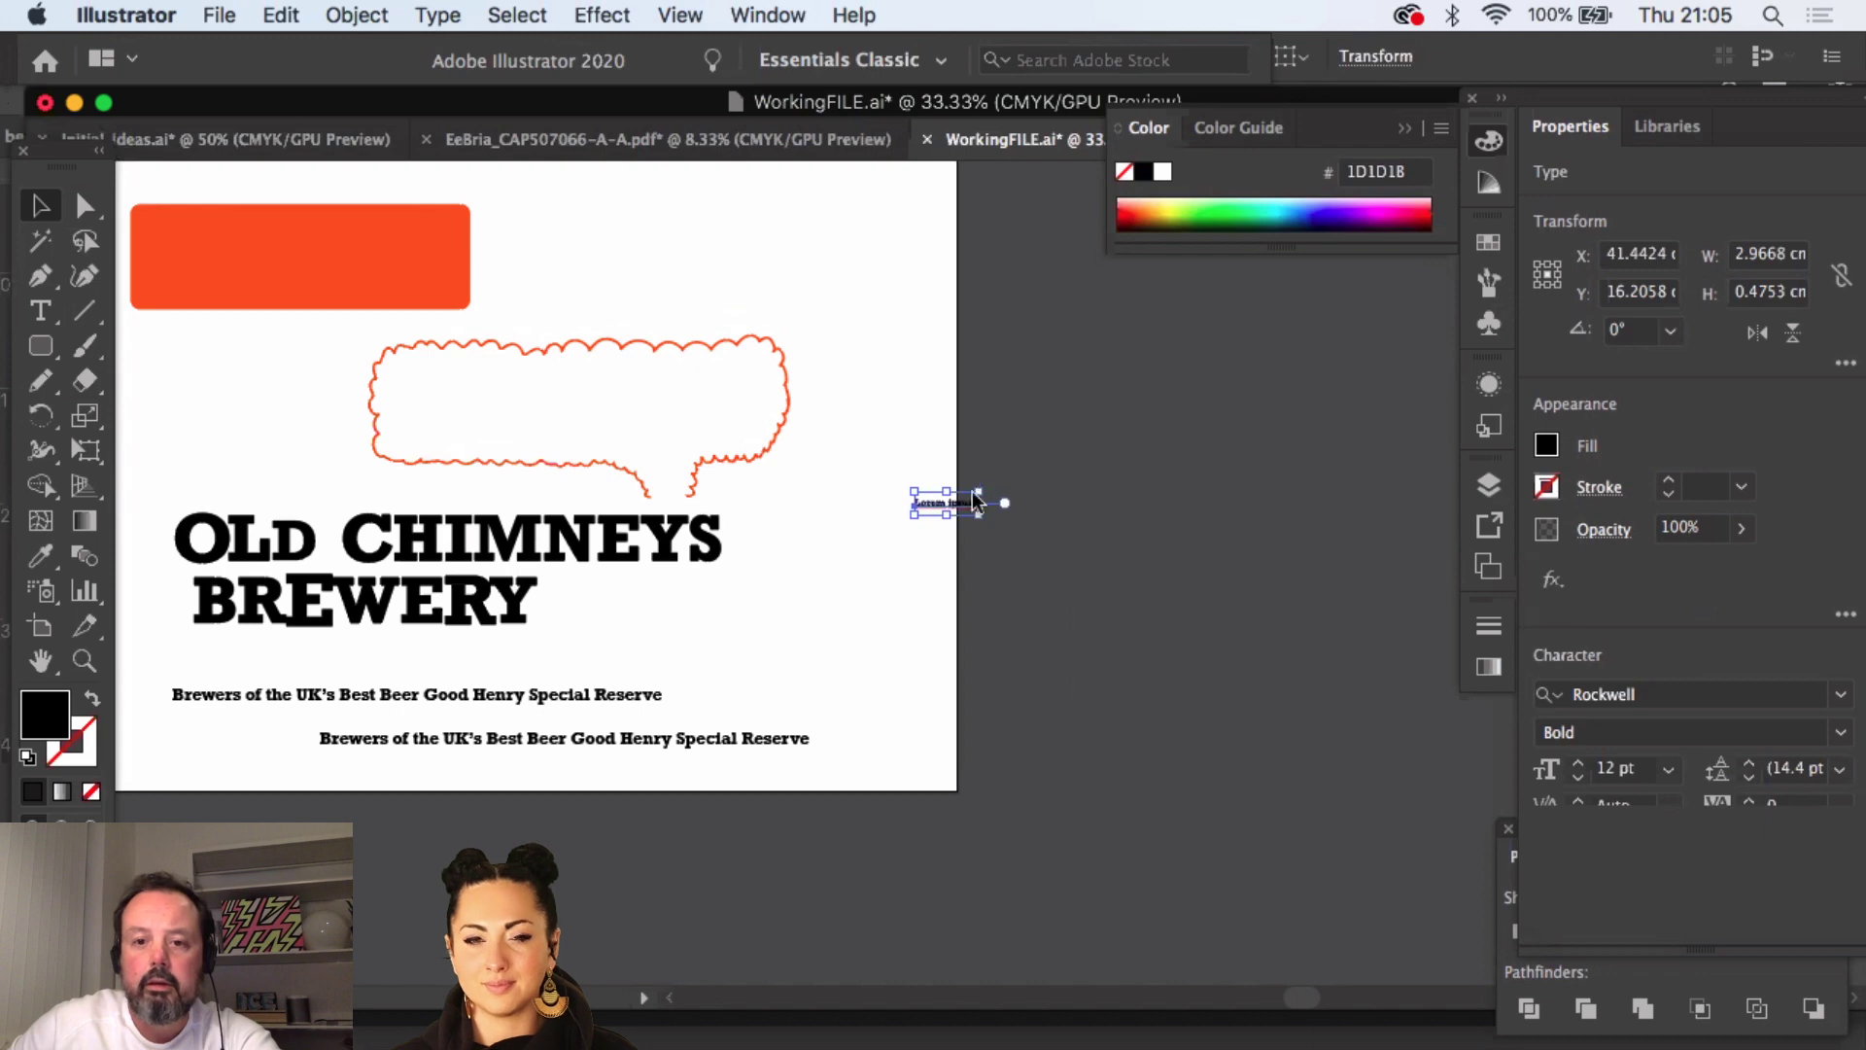
{"action": "left_click_drag", "start_coordinate": [1031, 497], "coordinate": [1228, 542]}
{"action": "left_click_drag", "start_coordinate": [972, 503], "coordinate": [1075, 503]}
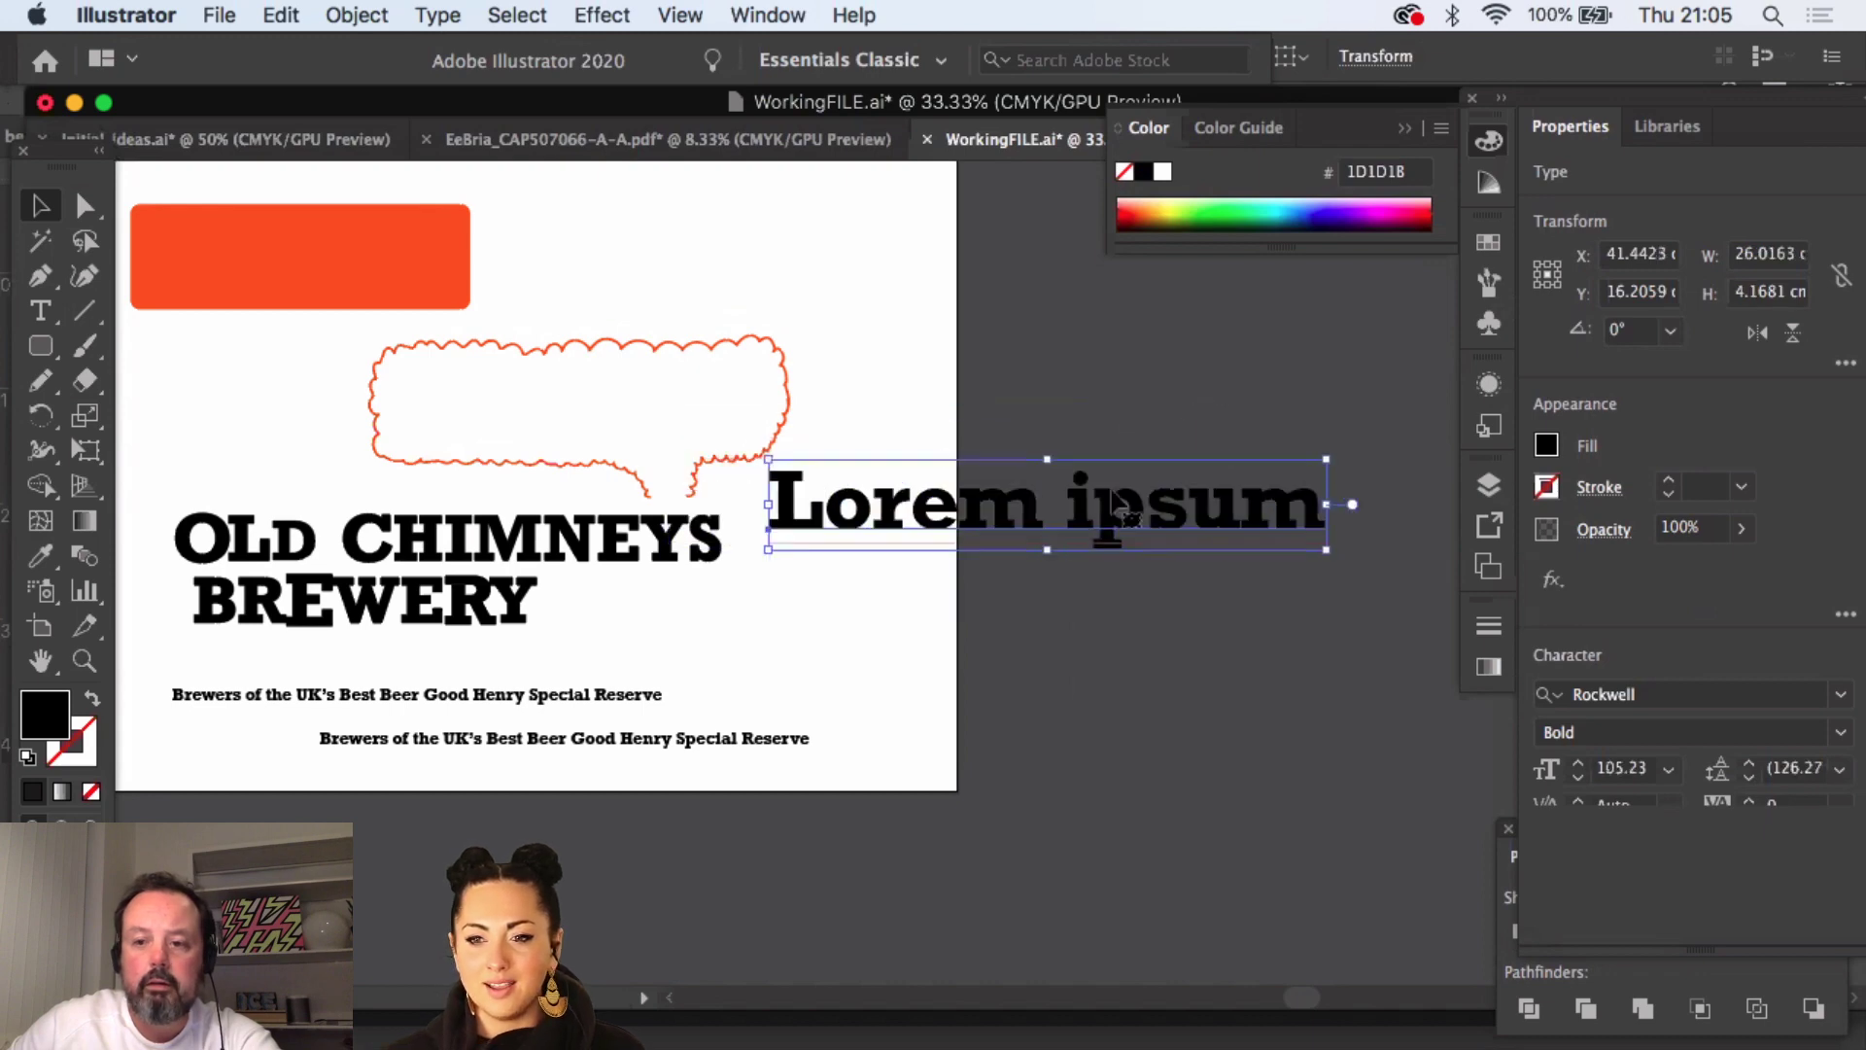
- Change the placeholder text's font to Gotham Bold and shift the text slightly up and right
{"action": "left_click", "coordinate": [1624, 693]}
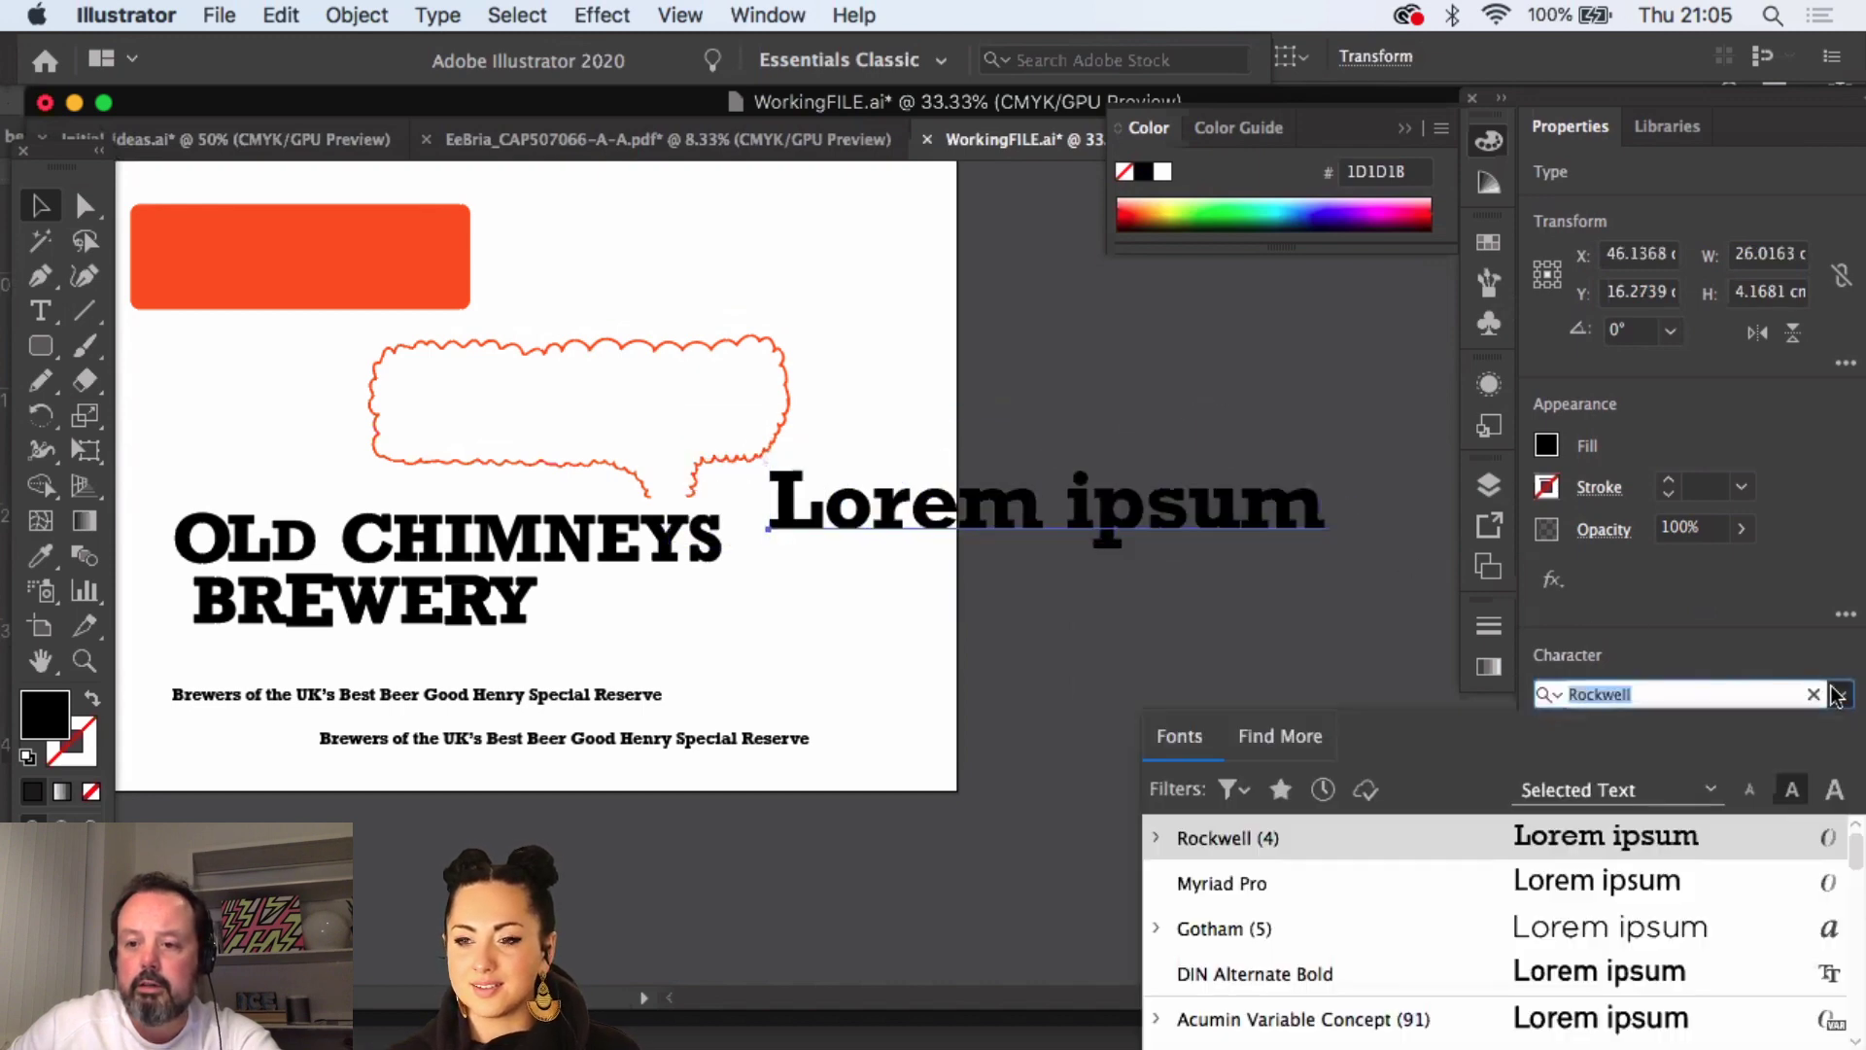
{"action": "left_click", "coordinate": [1839, 693]}
{"action": "left_click", "coordinate": [1435, 927]}
{"action": "left_click", "coordinate": [1133, 421]}
{"action": "left_click_drag", "start_coordinate": [1109, 498], "coordinate": [1227, 457]}
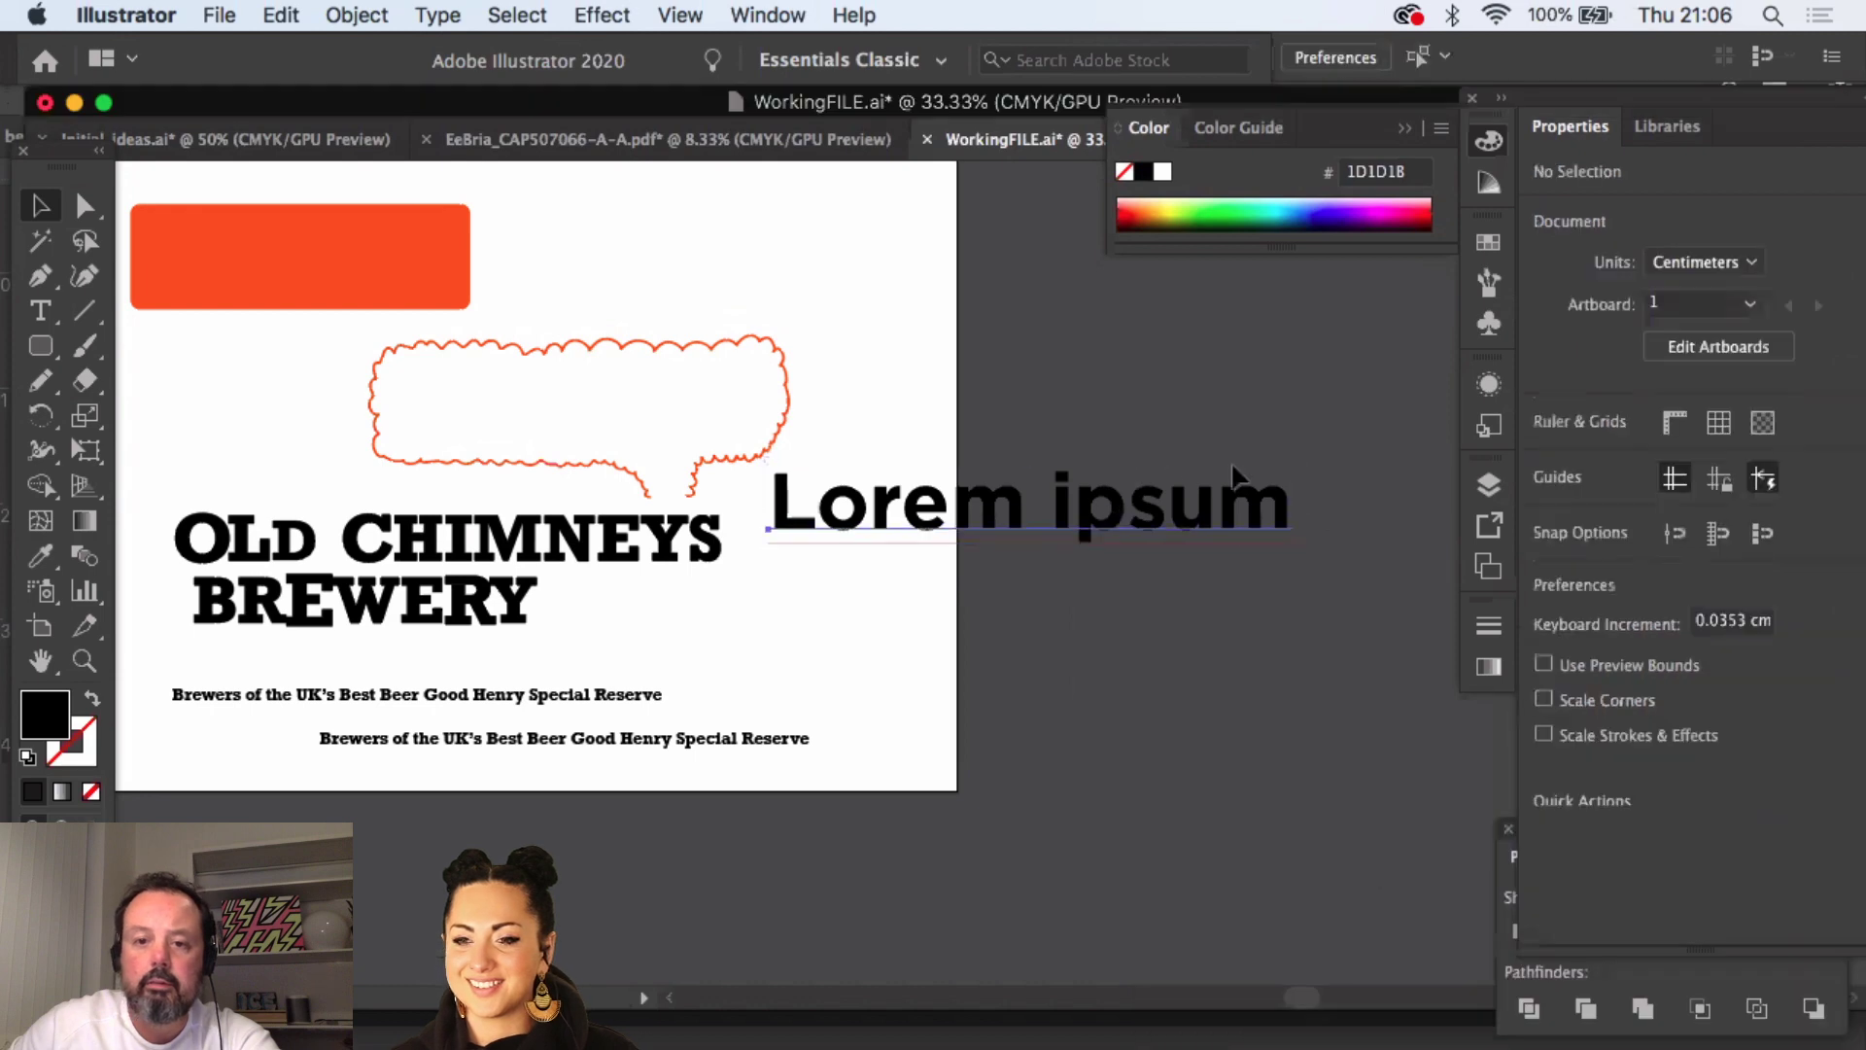
- Match the placeholder text to the tagline's Rockwell Bold style with the Eyedropper, then enlarge it to about 111 pt
{"action": "key", "text": "i"}
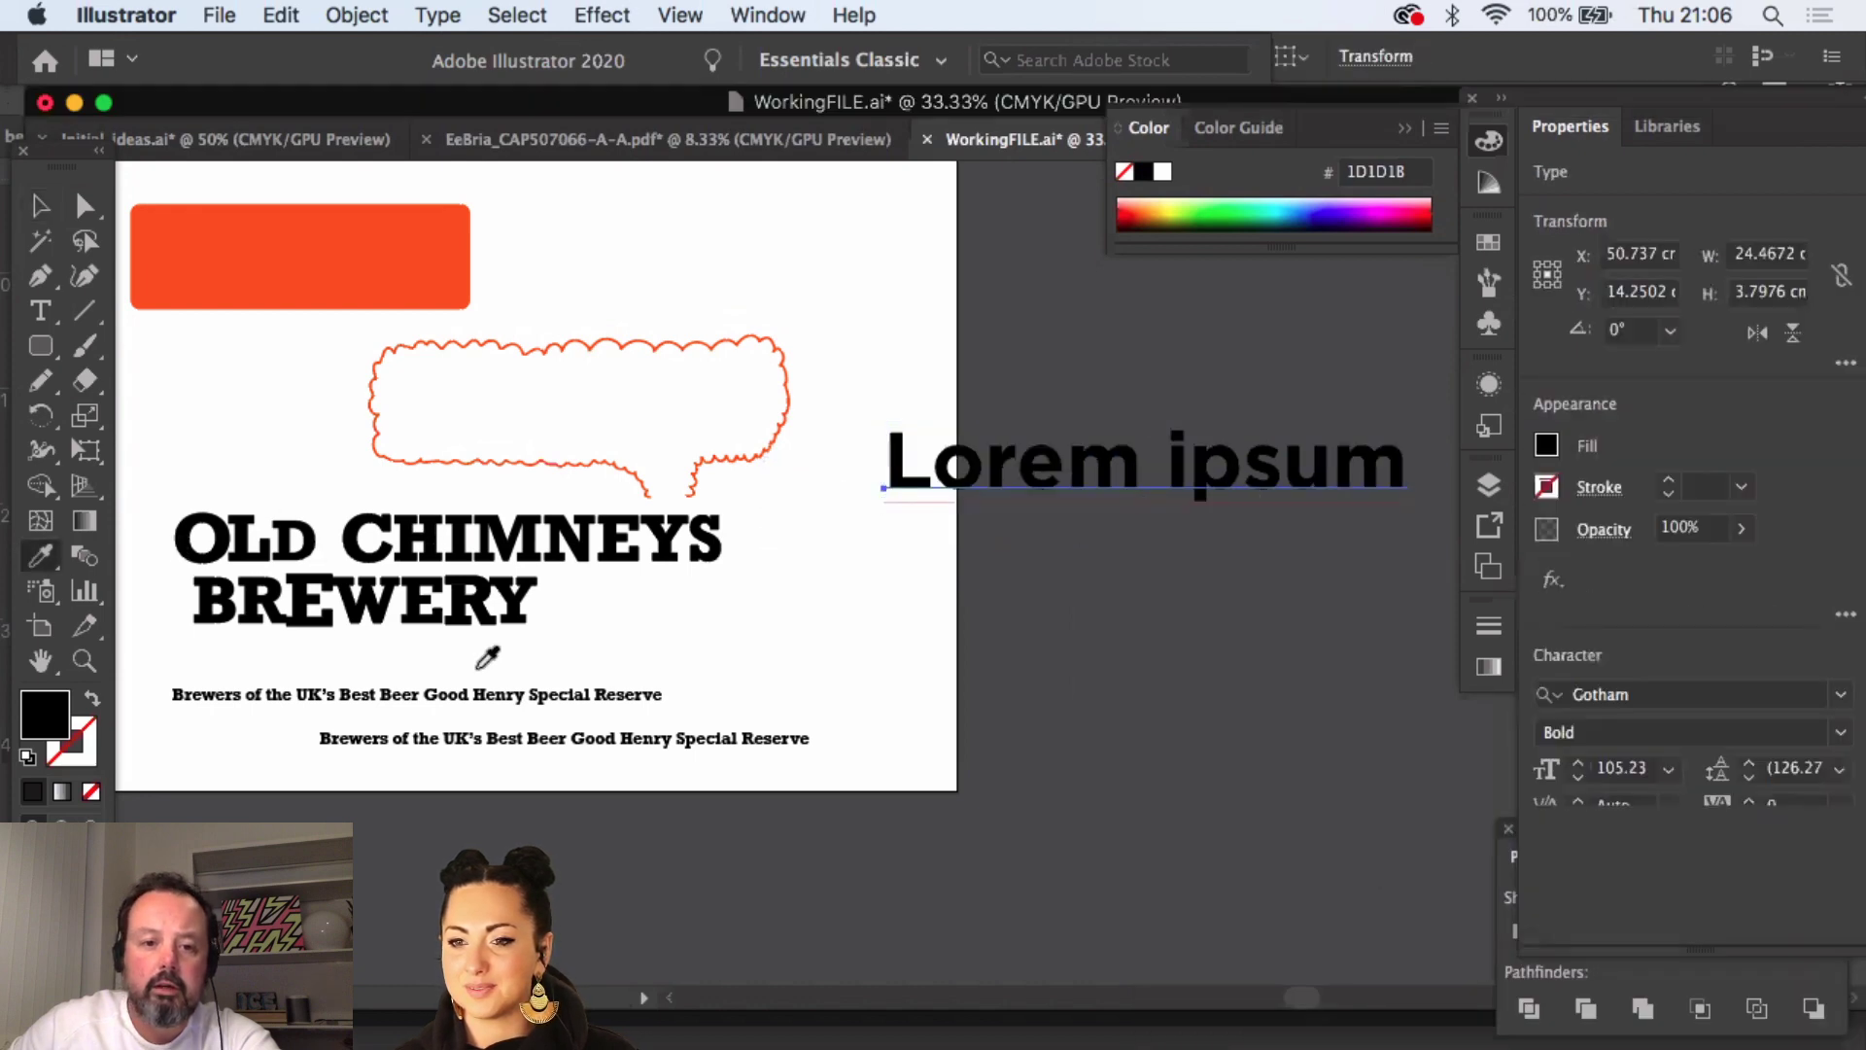
{"action": "left_click", "coordinate": [515, 724]}
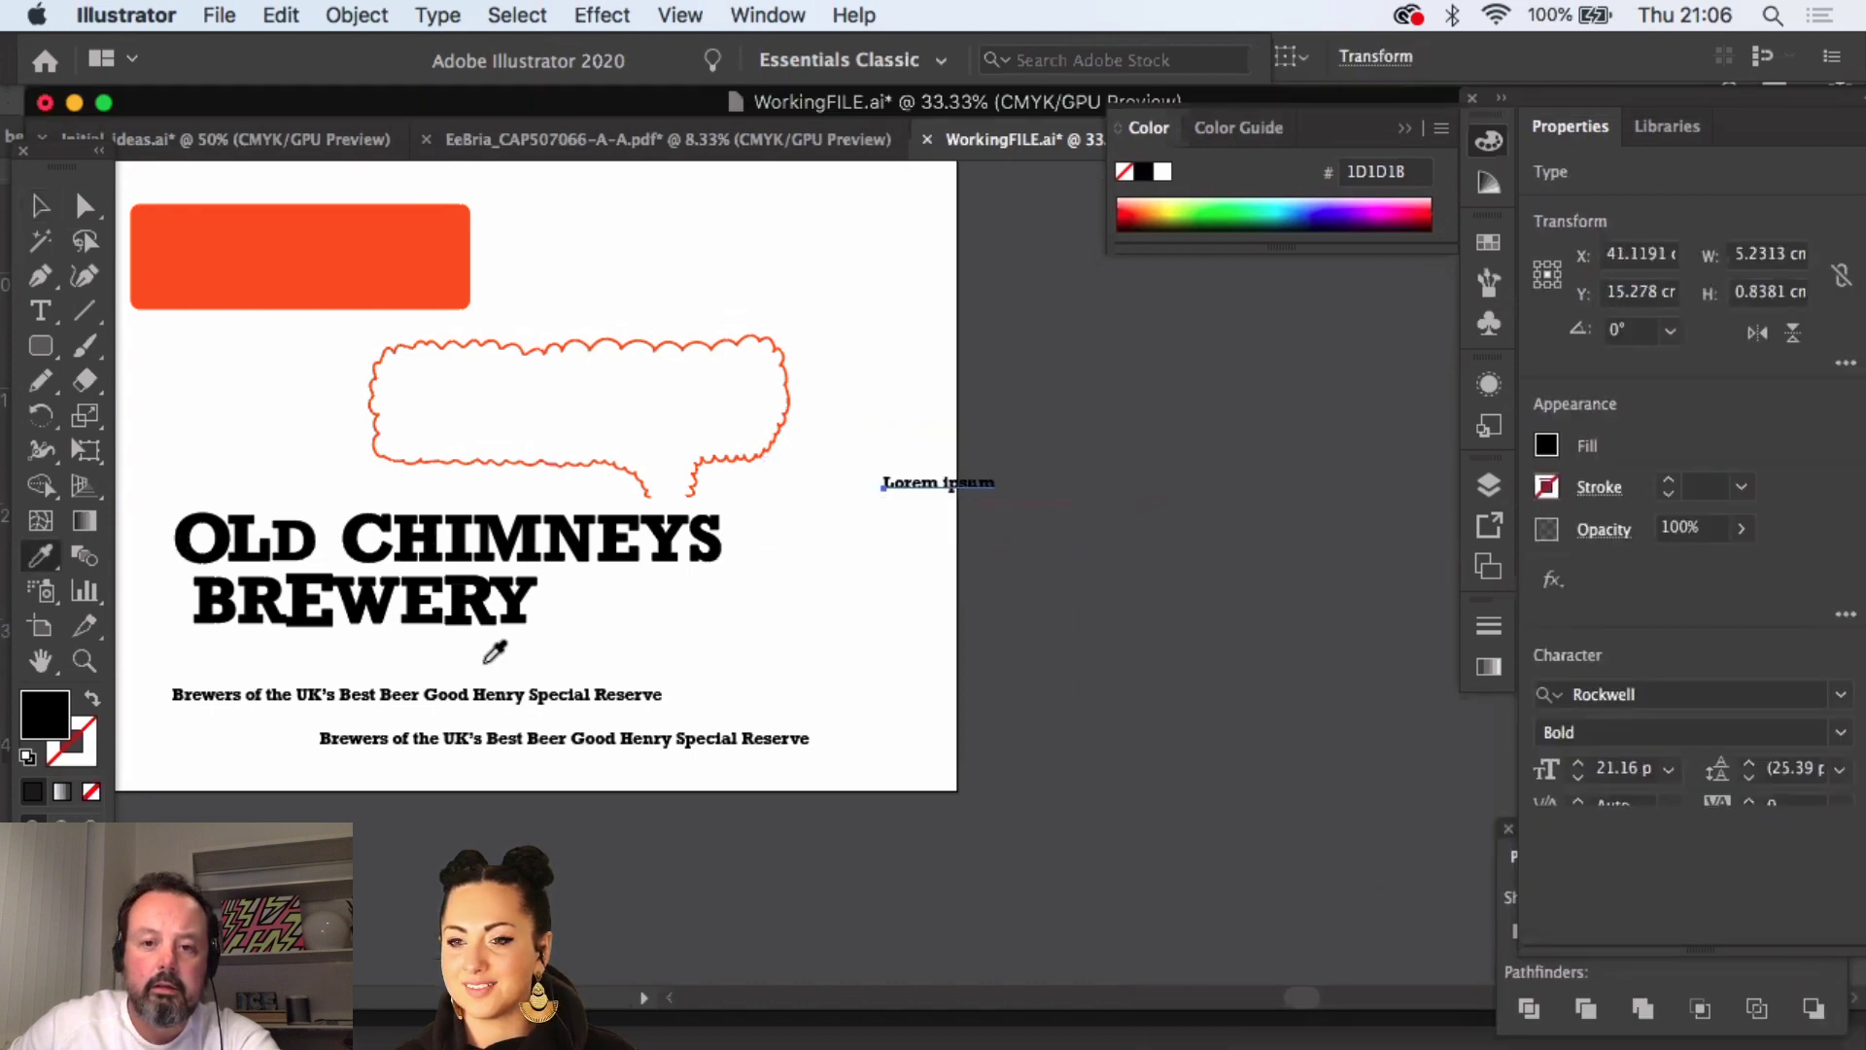
{"action": "left_click", "coordinate": [41, 206]}
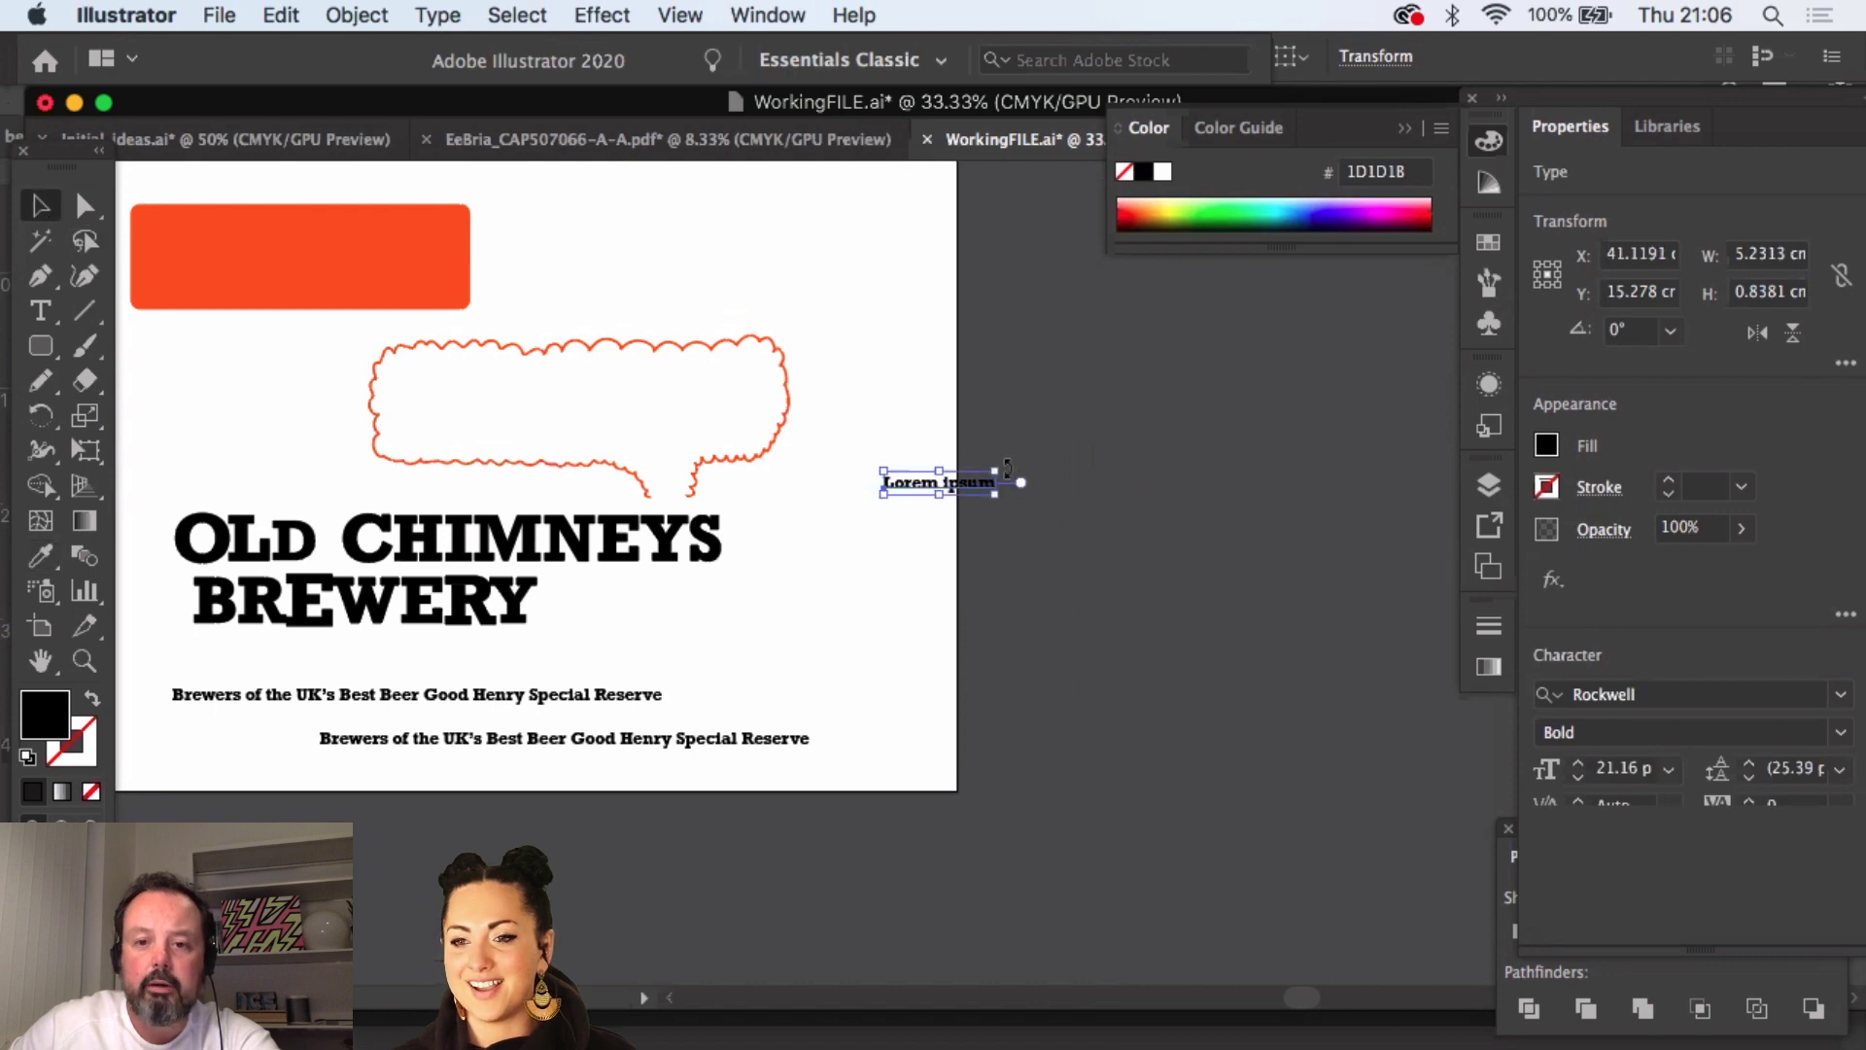
{"action": "left_click_drag", "start_coordinate": [999, 470], "coordinate": [1235, 436]}
{"action": "left_click_drag", "start_coordinate": [1049, 486], "coordinate": [1111, 478]}
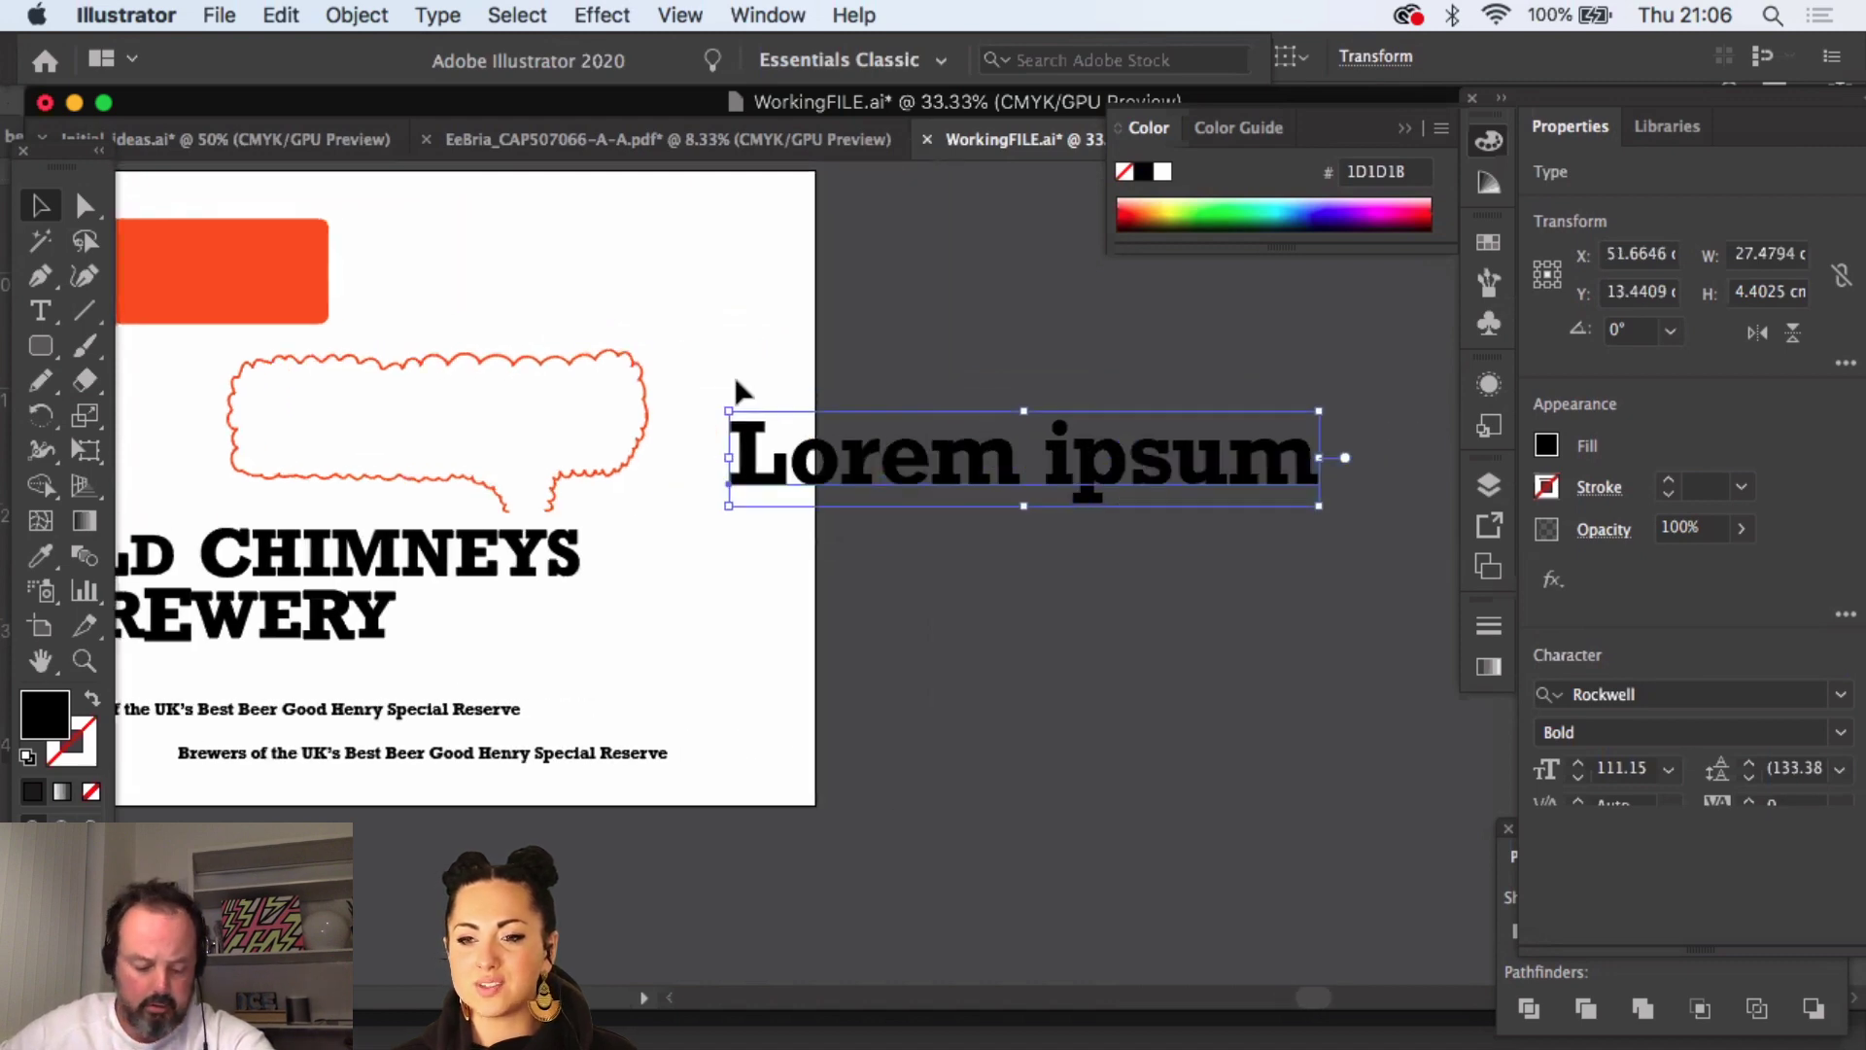
- Move the large "Lorem ipsum" text down and left, next to the end of CHIMNEYS
{"action": "left_click", "coordinate": [40, 311]}
{"action": "left_click", "coordinate": [937, 454]}
{"action": "key", "text": "super+a"}
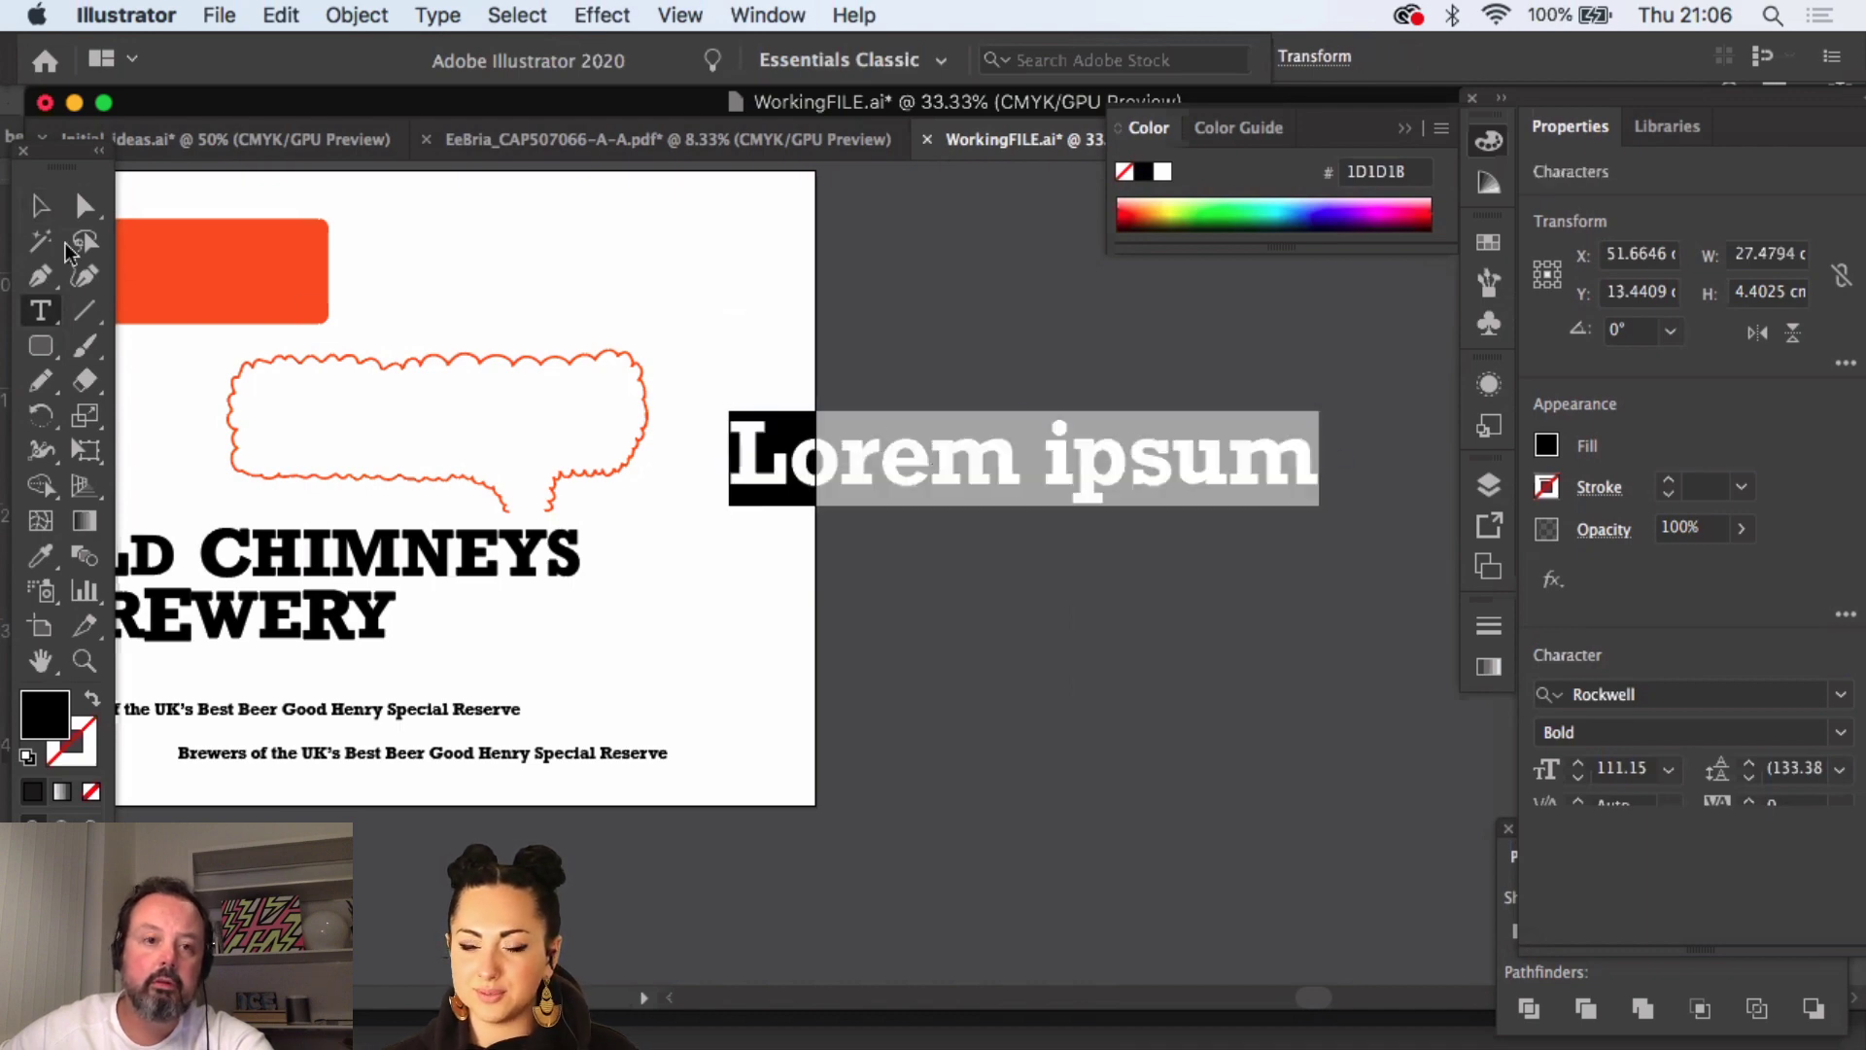
{"action": "left_click", "coordinate": [39, 205]}
{"action": "left_click_drag", "start_coordinate": [1053, 477], "coordinate": [903, 532]}
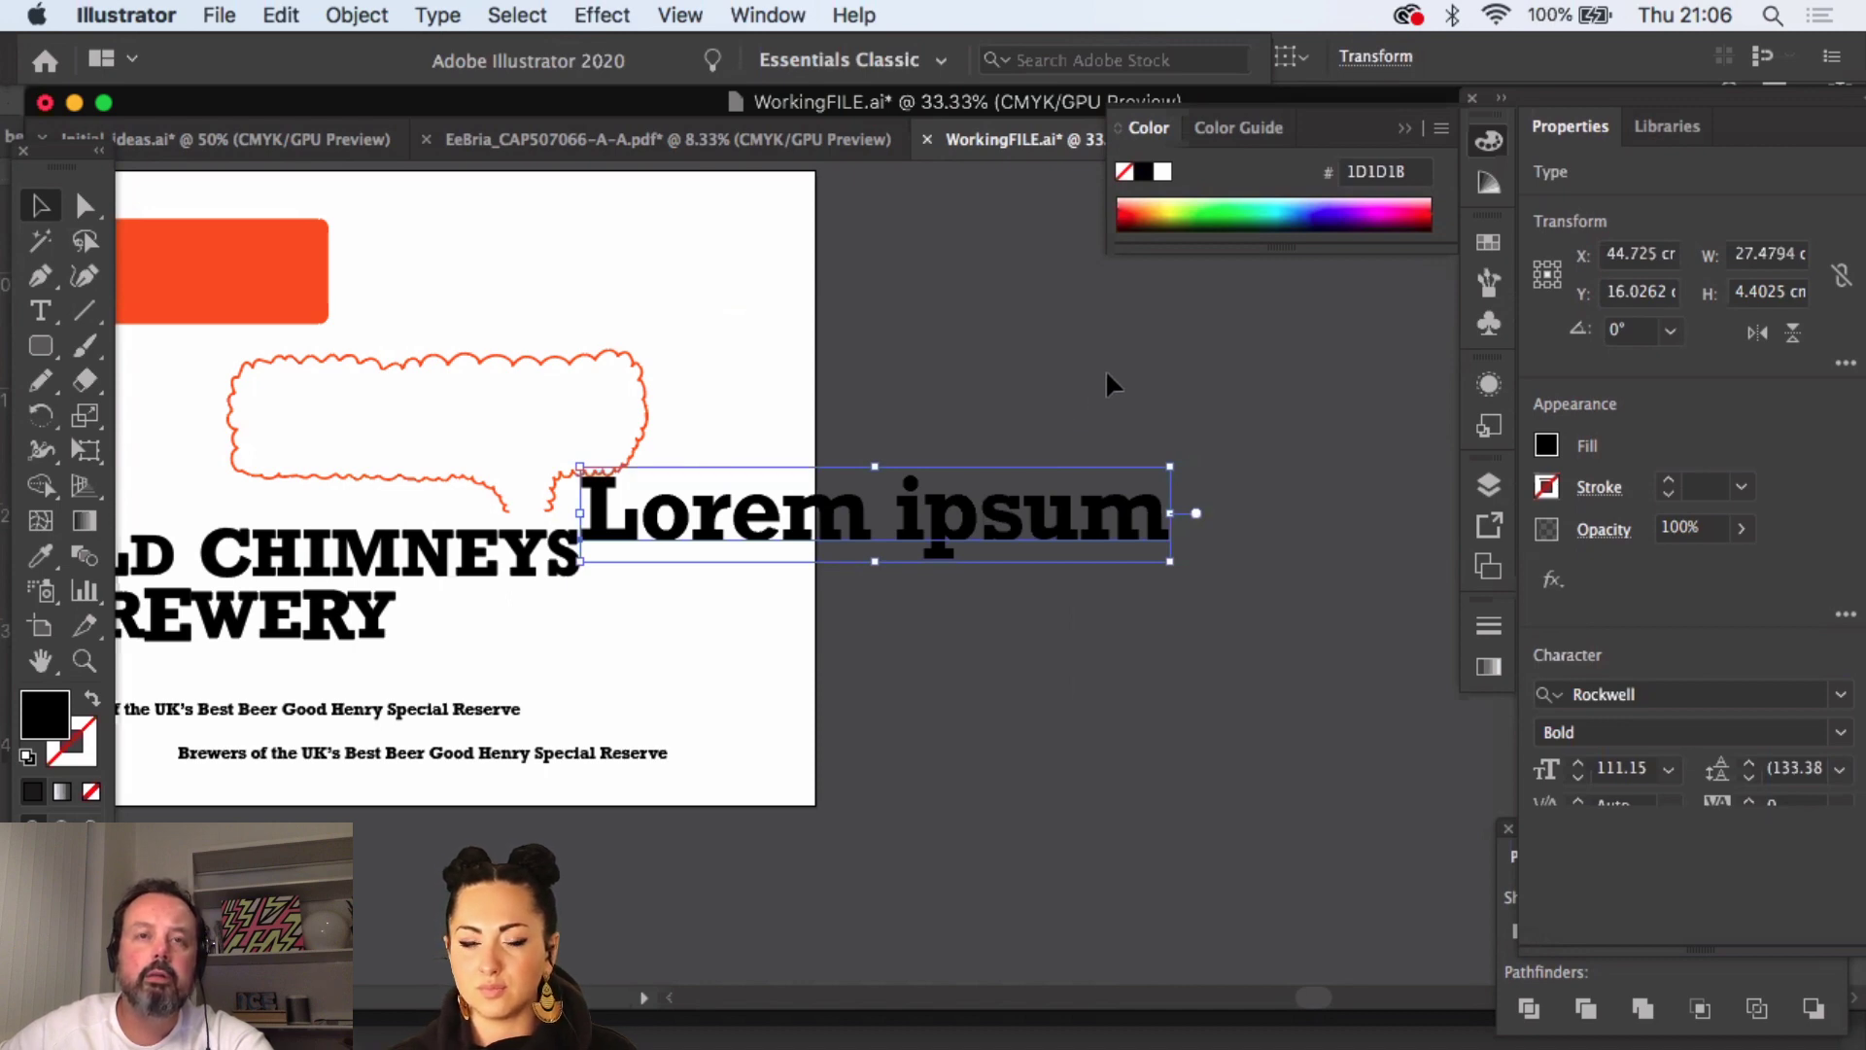
{"action": "left_click_drag", "start_coordinate": [1105, 372], "coordinate": [942, 375]}
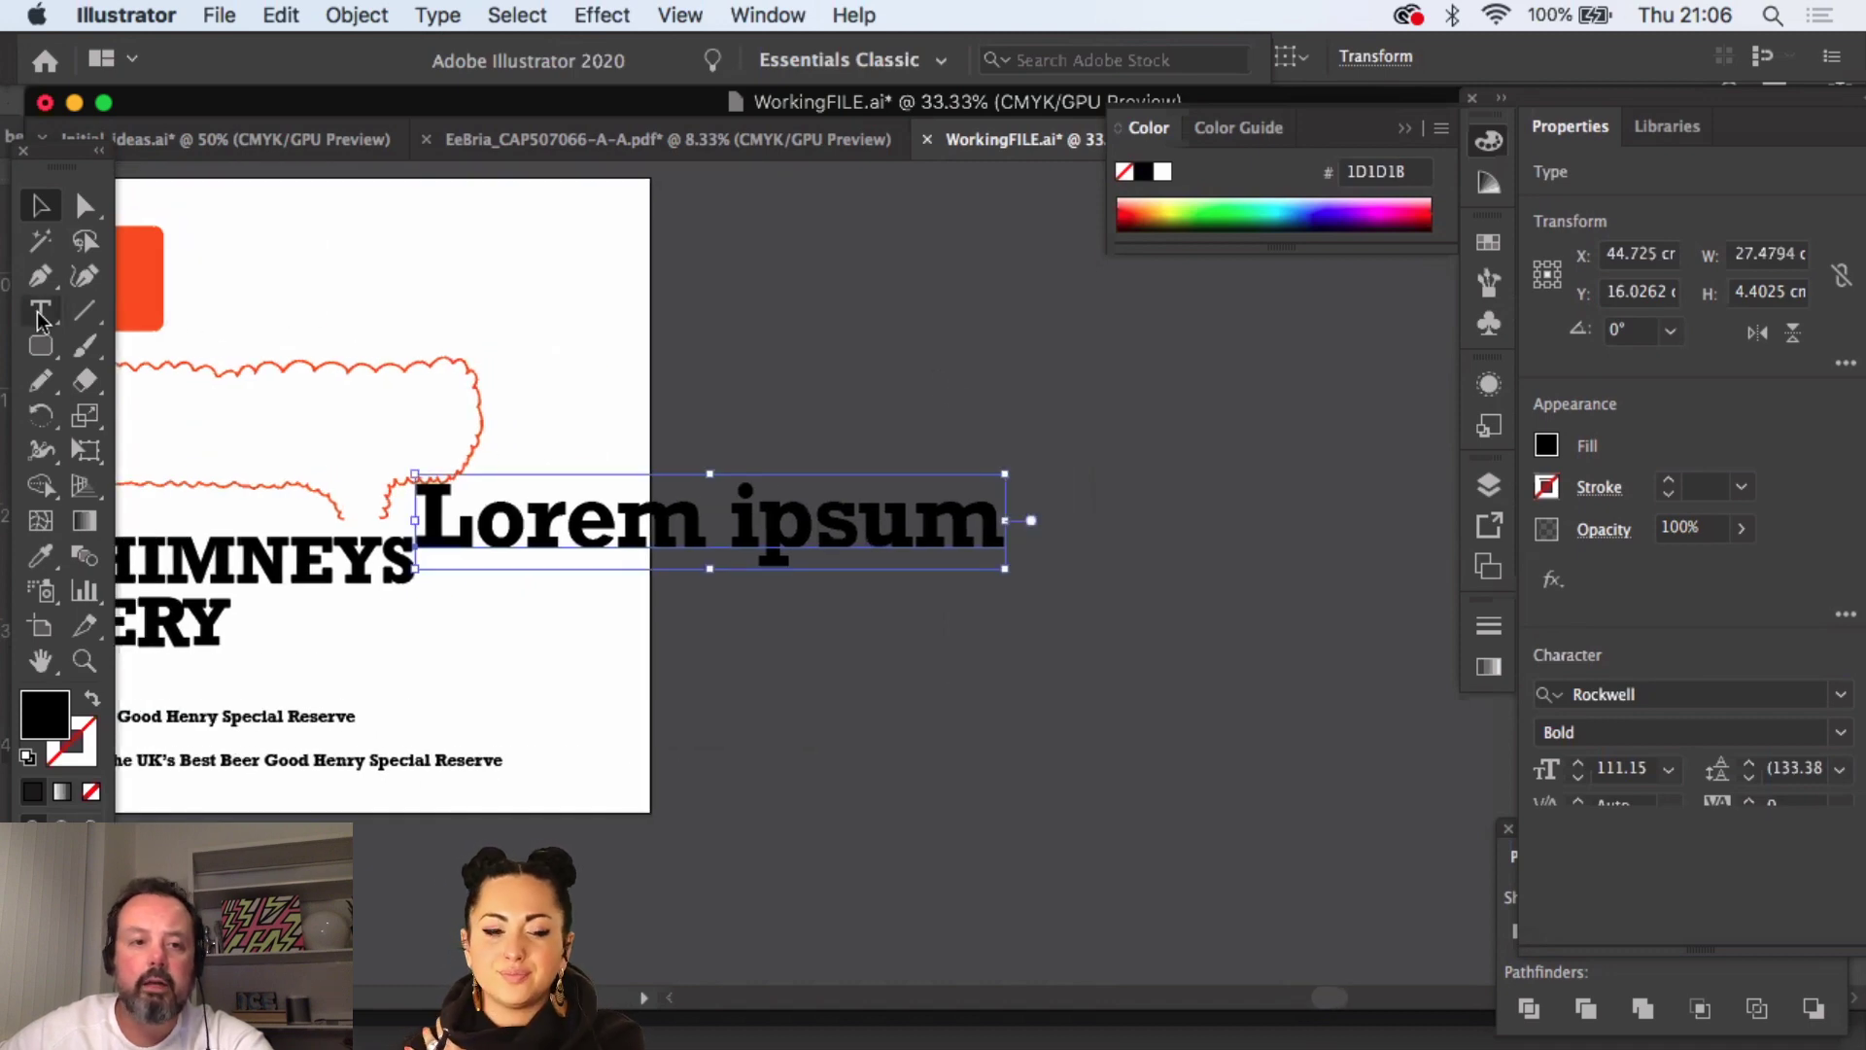
- Draw an area type block about 15.9 by 23.4 cm beside the artboard and place a duplicate to its right
{"action": "left_click", "coordinate": [40, 313]}
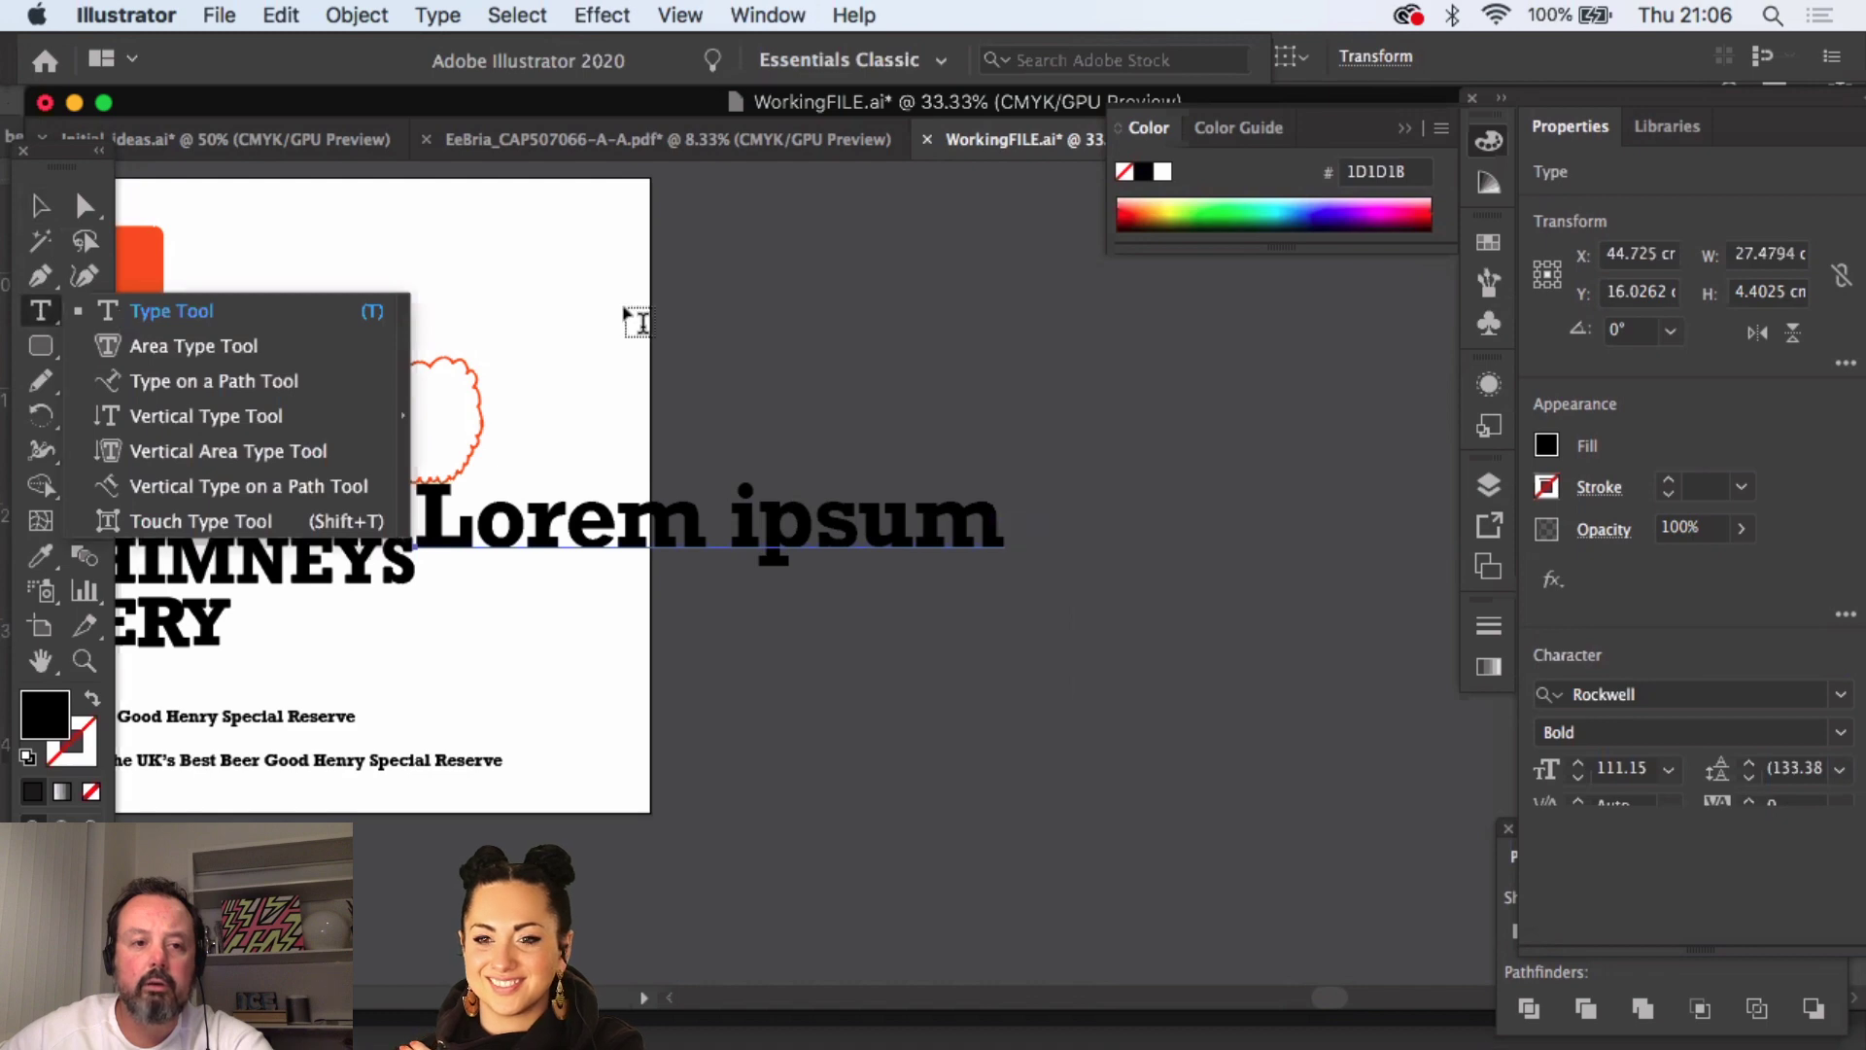
{"action": "left_click_drag", "start_coordinate": [1048, 296], "coordinate": [1387, 791]}
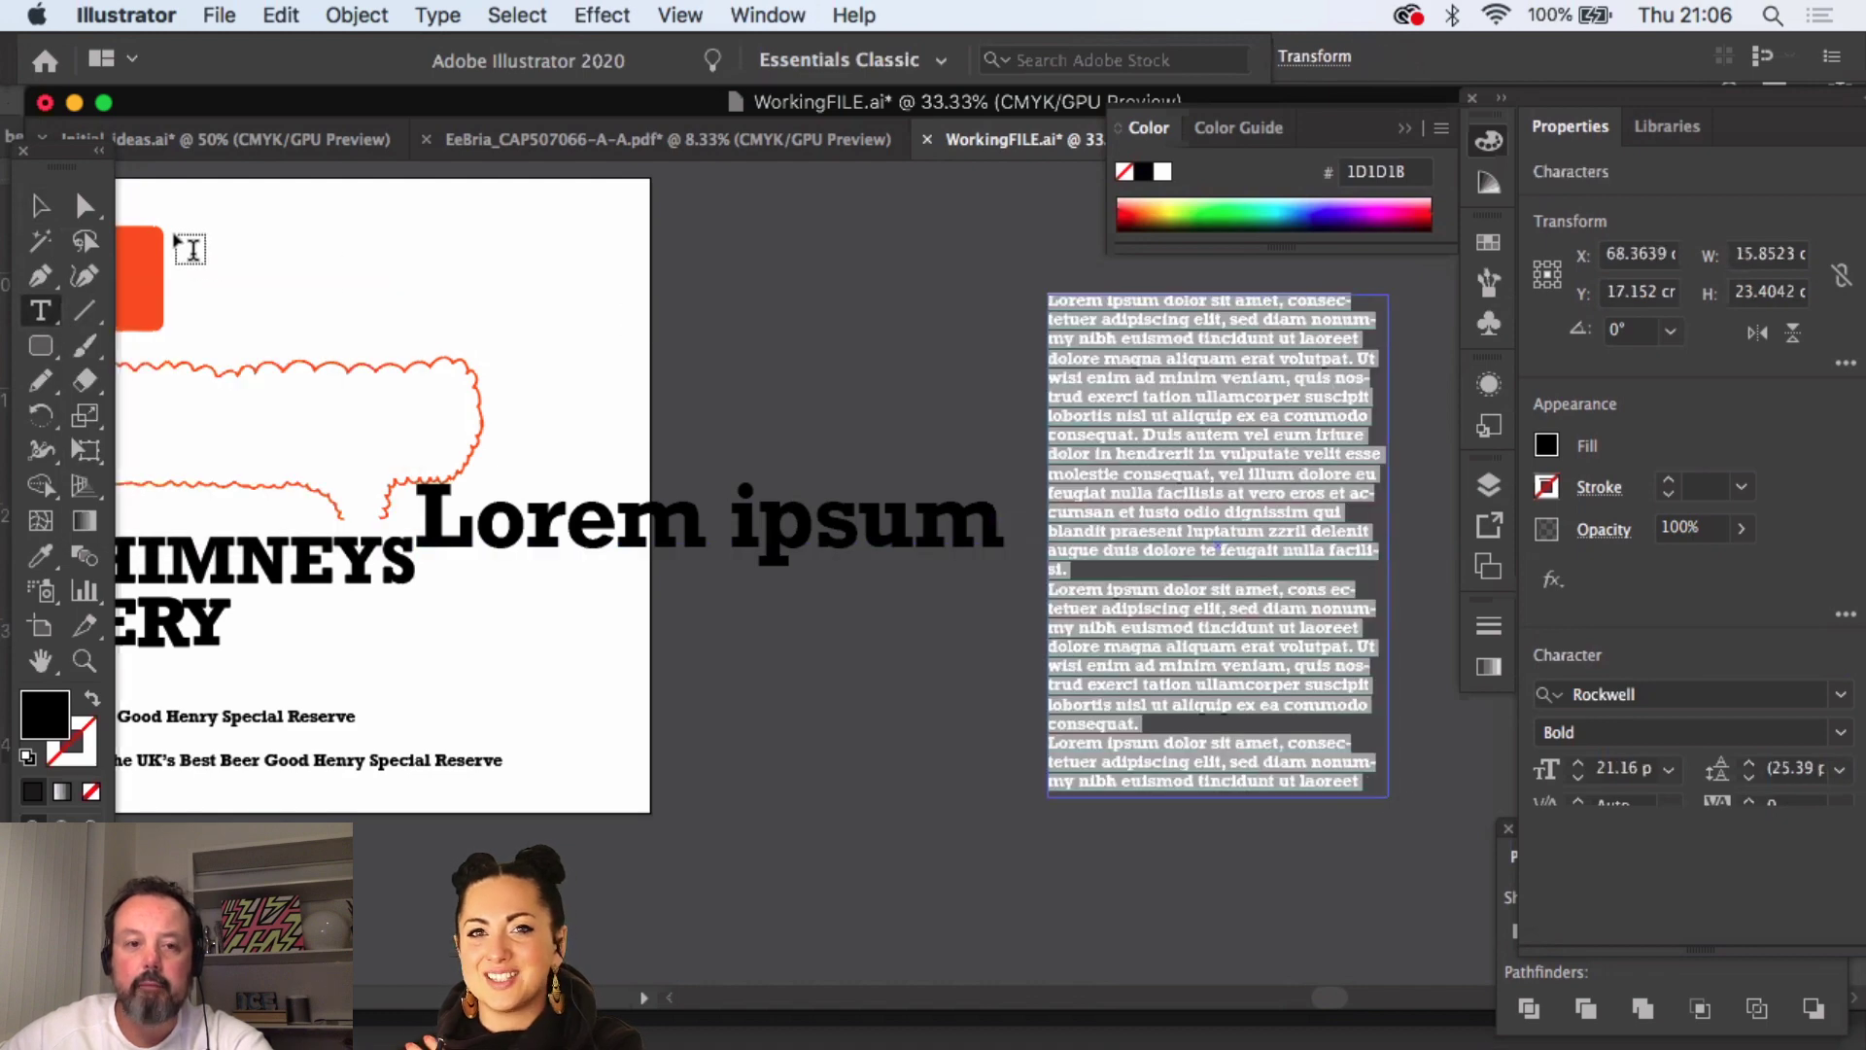
{"action": "key", "text": "Escape"}
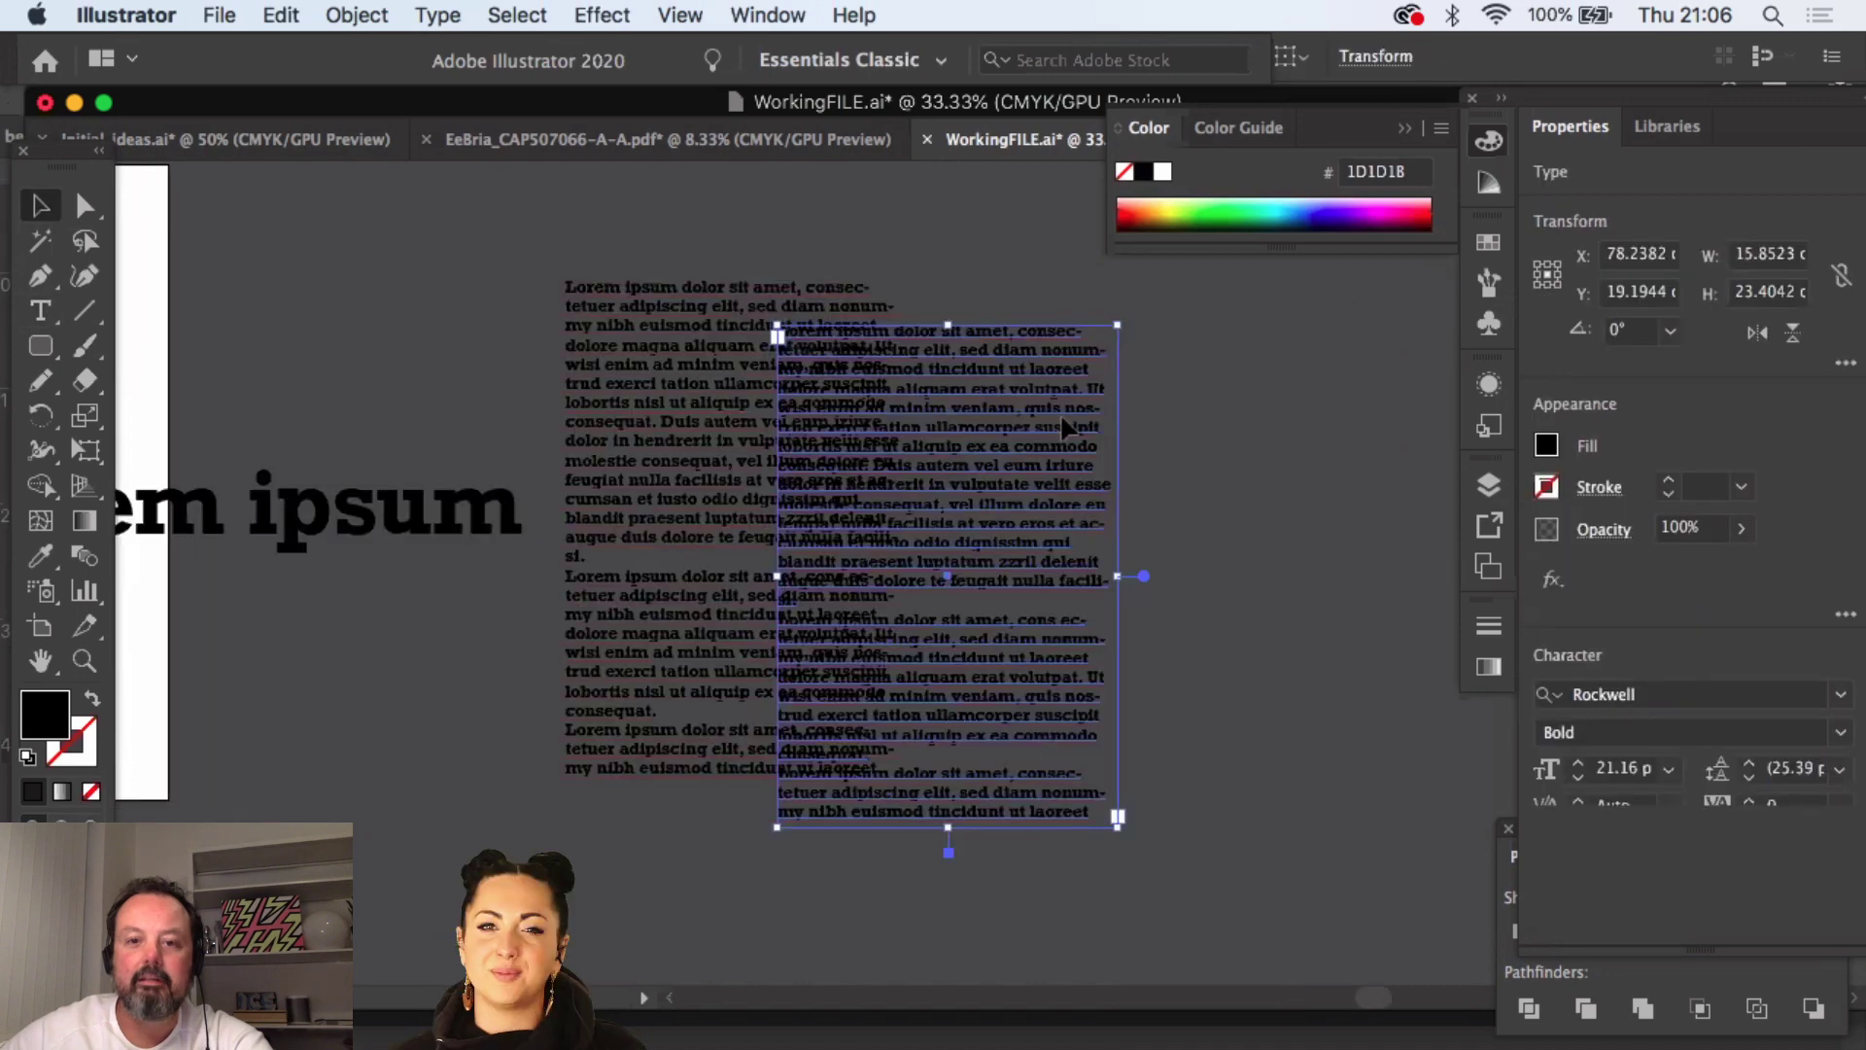
{"action": "left_click_drag", "start_coordinate": [1066, 428], "coordinate": [1261, 382]}
{"action": "left_click", "coordinate": [901, 248]}
{"action": "scroll", "coordinate": [904, 245], "scroll_direction": "left", "scroll_amount": 5}
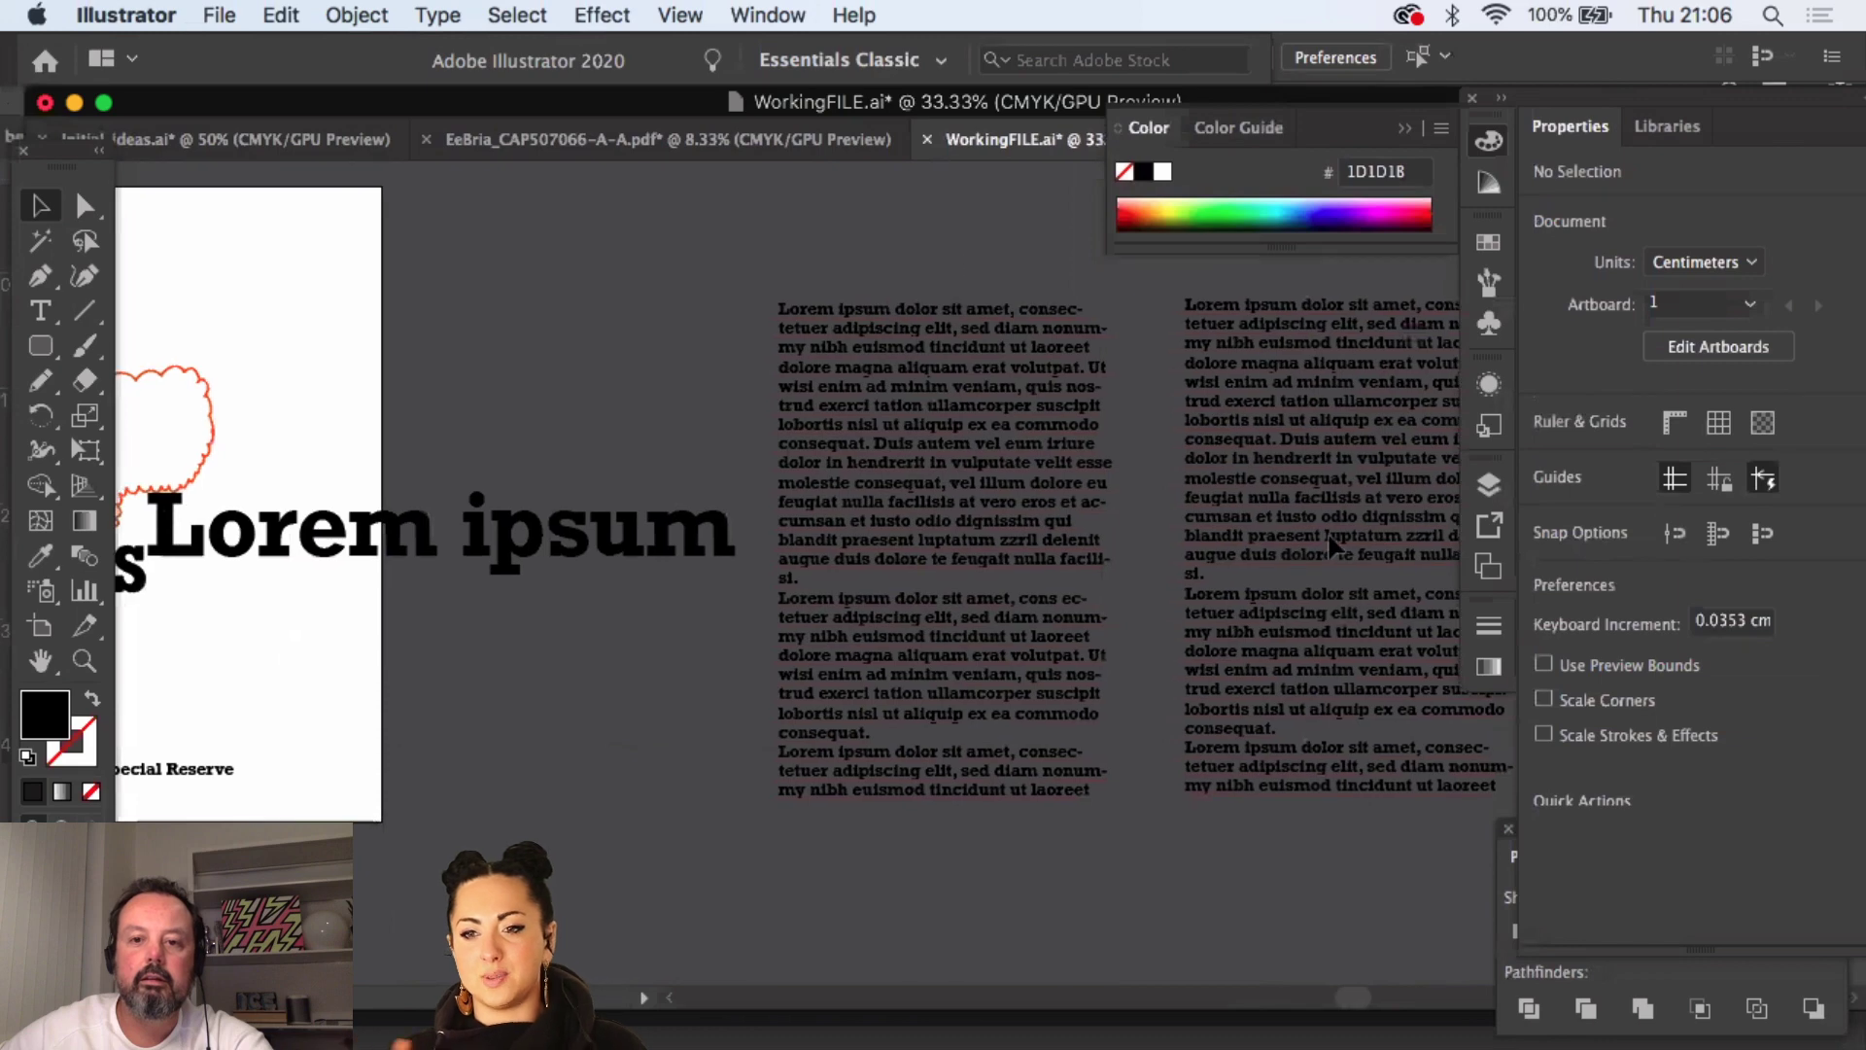
- Delete both area type blocks beside the artboard
{"action": "left_click", "coordinate": [1333, 544]}
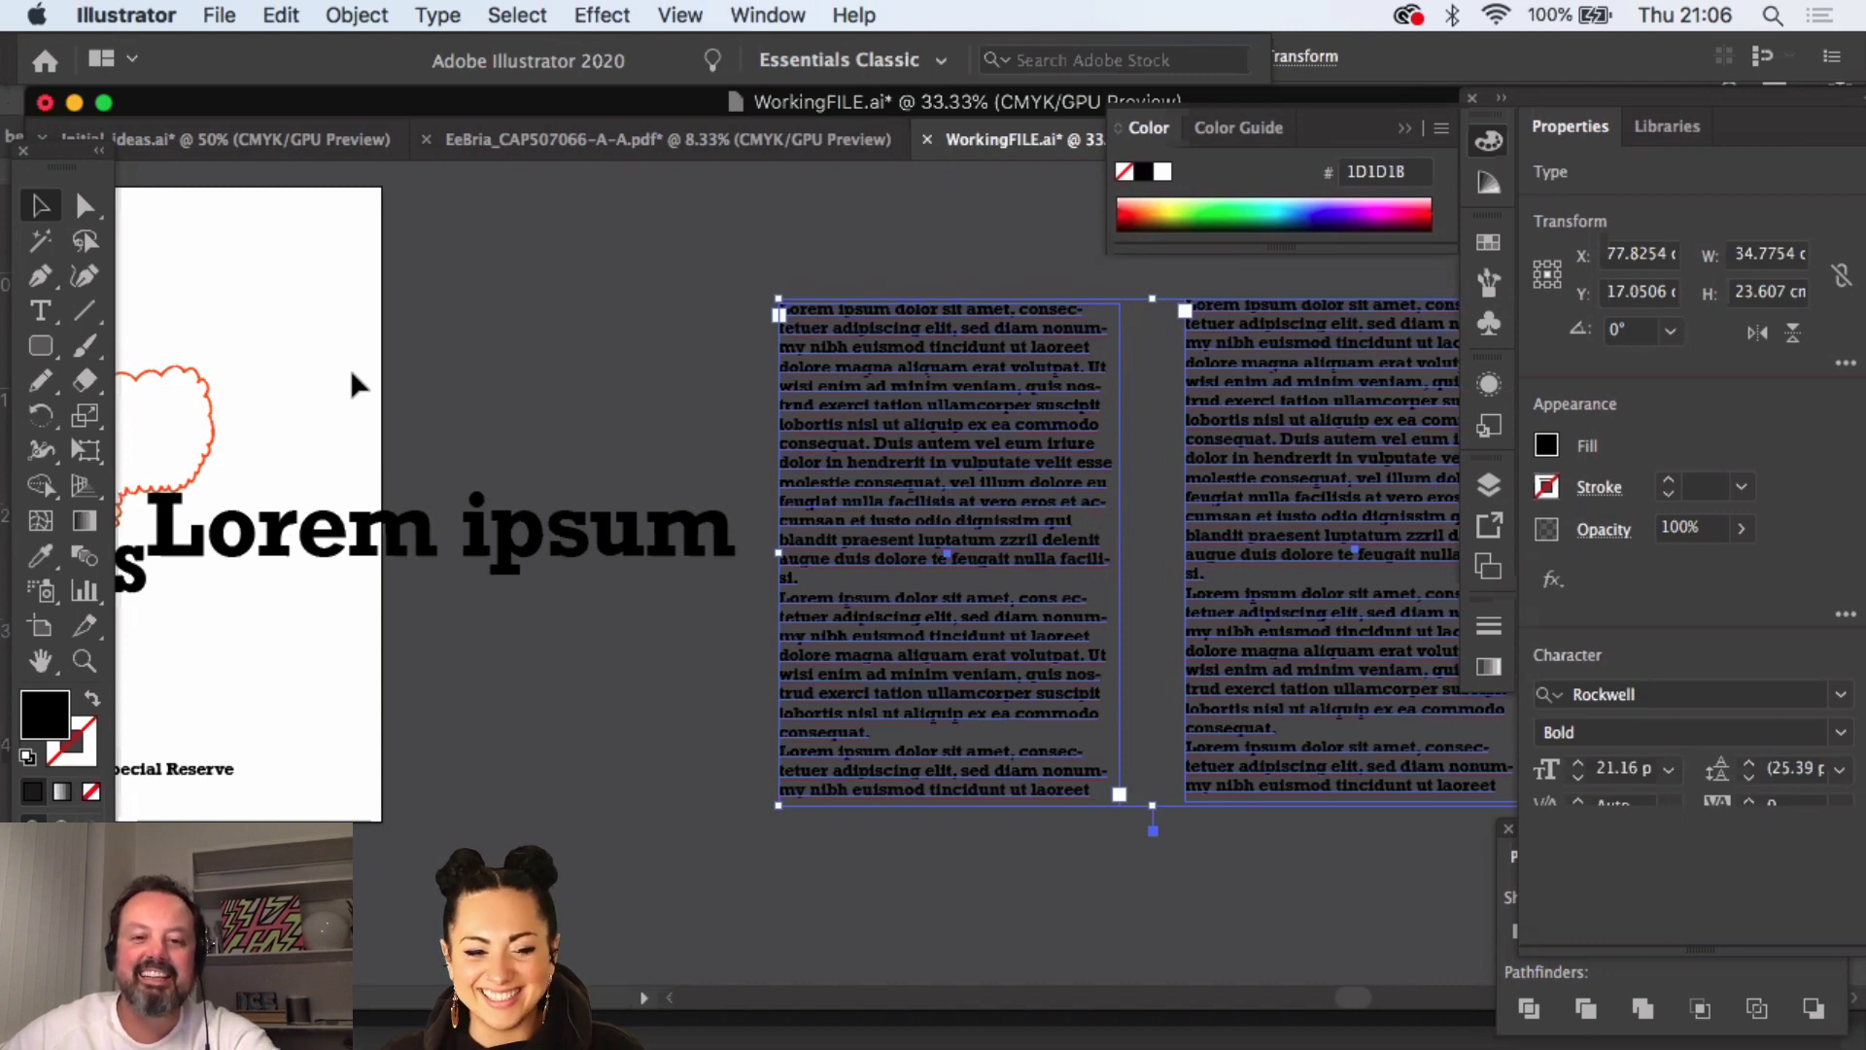
{"action": "left_click_drag", "start_coordinate": [356, 369], "coordinate": [552, 373]}
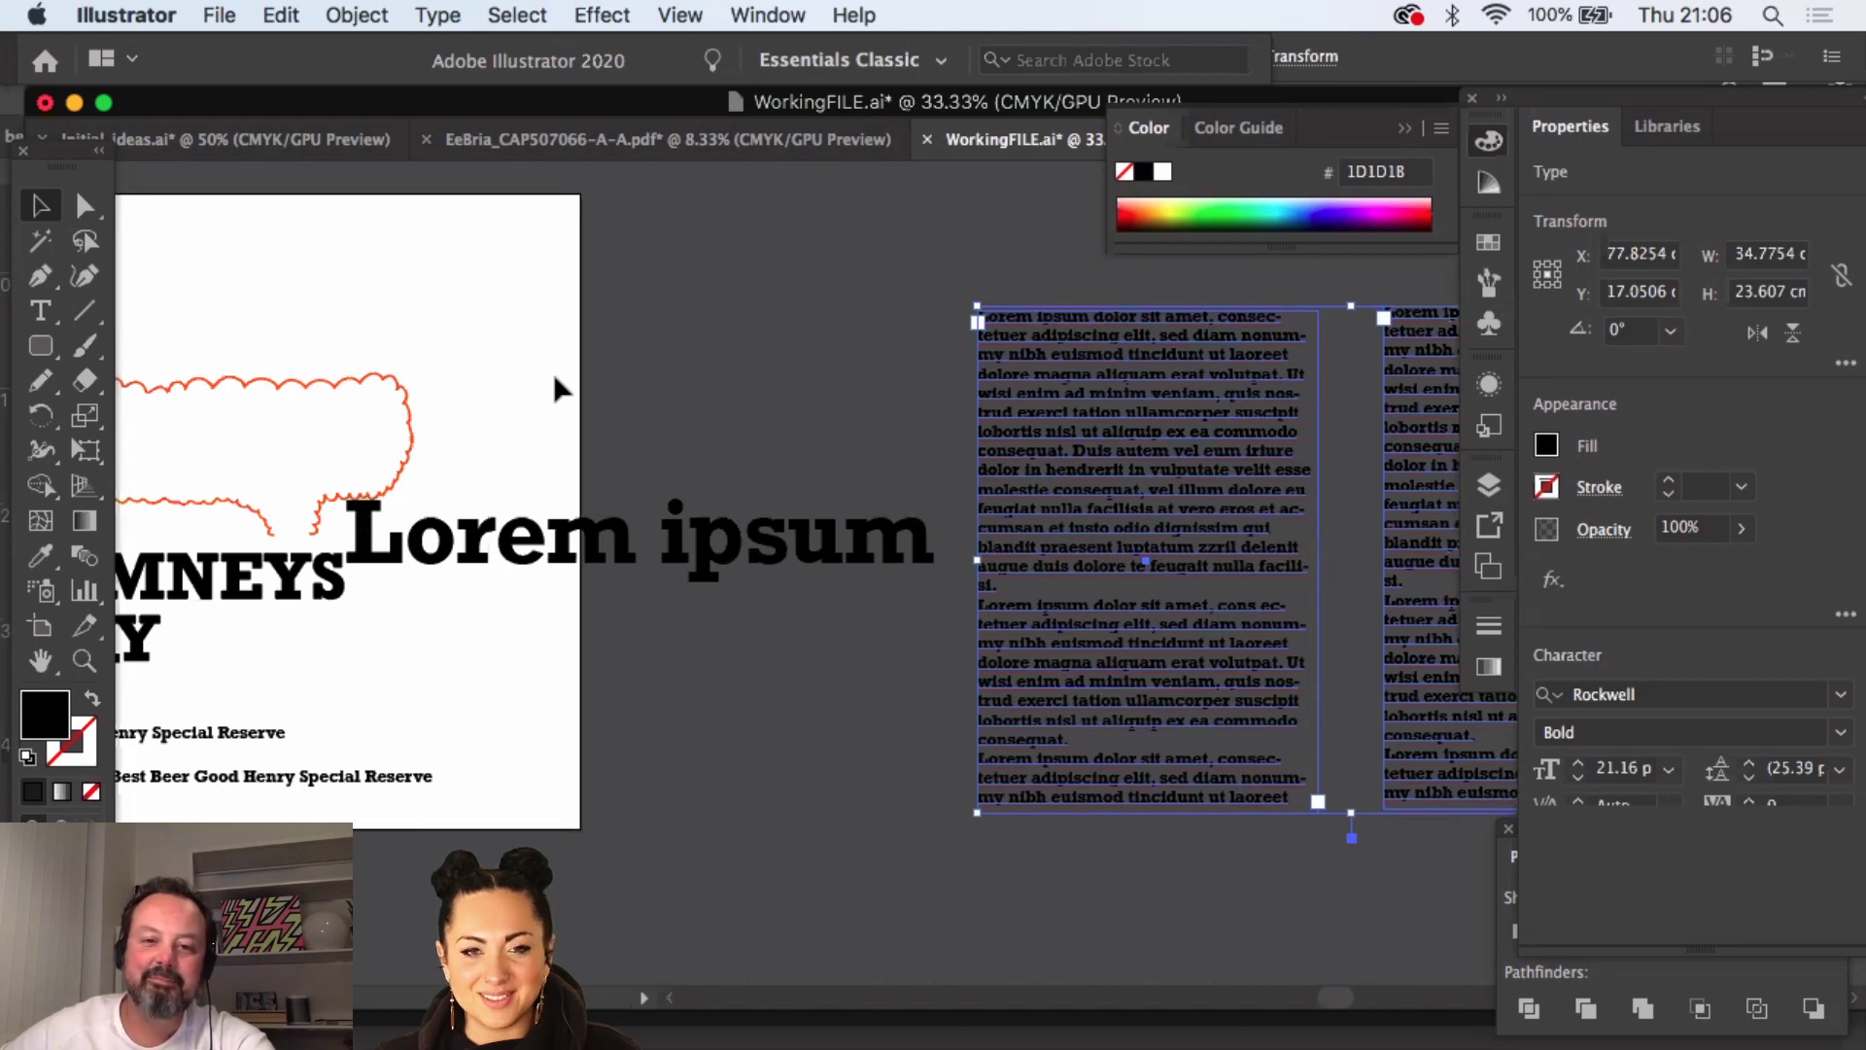
{"action": "left_click", "coordinate": [552, 373]}
{"action": "scroll", "coordinate": [584, 408], "scroll_direction": "left", "scroll_amount": 5}
- Shift the large "Lorem ipsum" text slightly up and right and fill it with the orange rectangle's colour using the Eyedropper
{"action": "left_click_drag", "start_coordinate": [788, 556], "coordinate": [886, 529]}
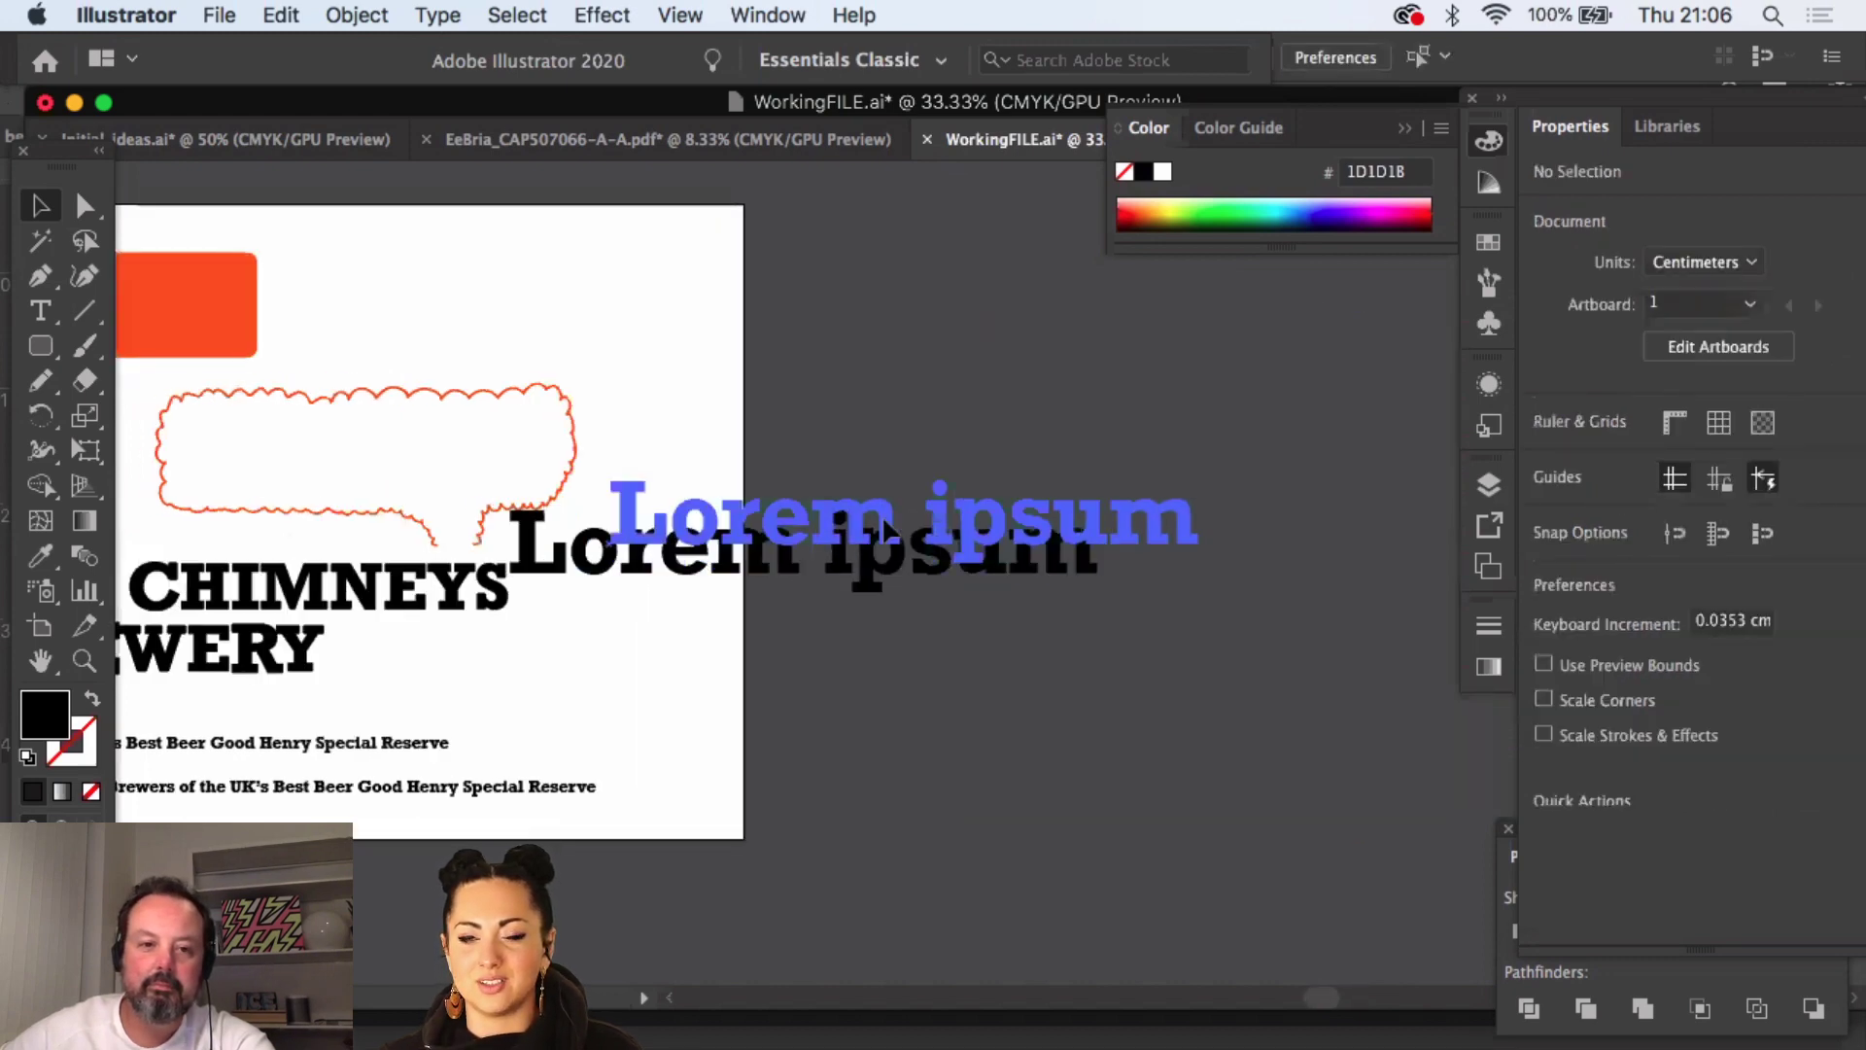
{"action": "left_click", "coordinate": [40, 556]}
{"action": "left_click", "coordinate": [208, 317]}
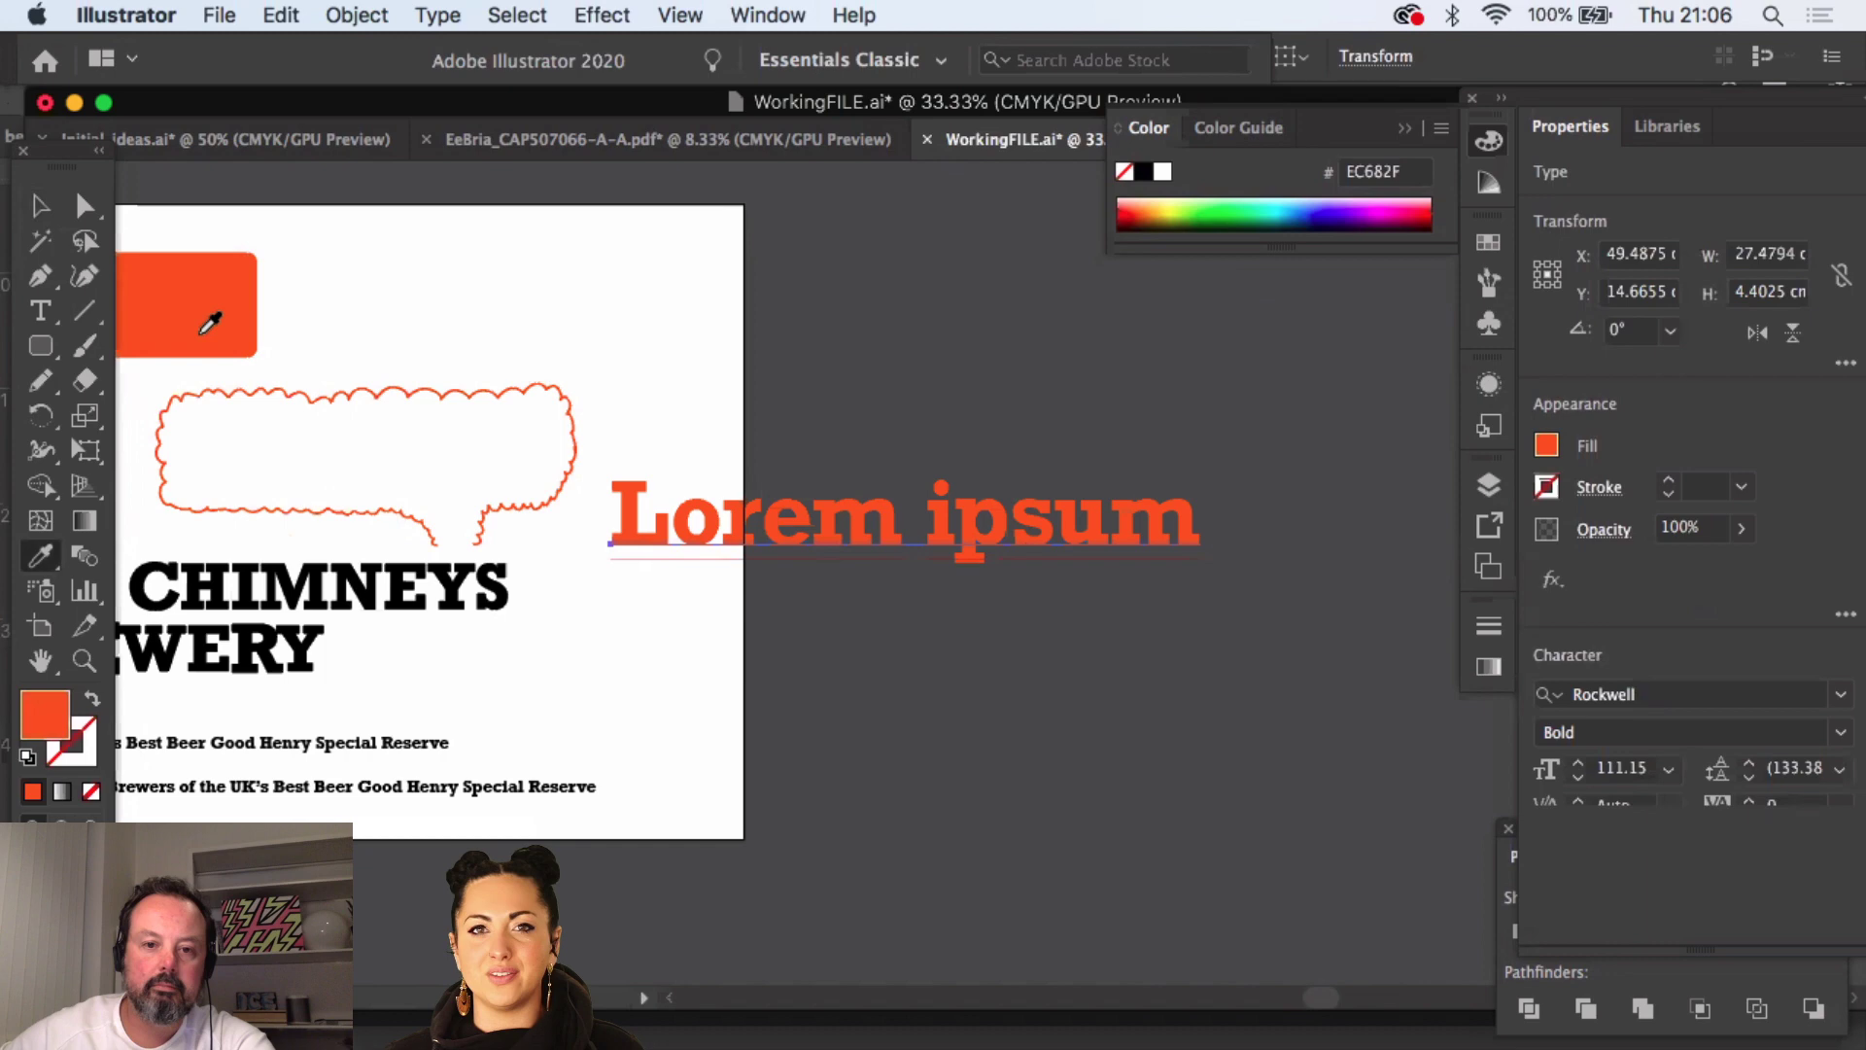
- Replace the orange placeholder text with "New" and "to" on two lines
{"action": "left_click", "coordinate": [40, 311]}
{"action": "triple_click", "coordinate": [964, 506]}
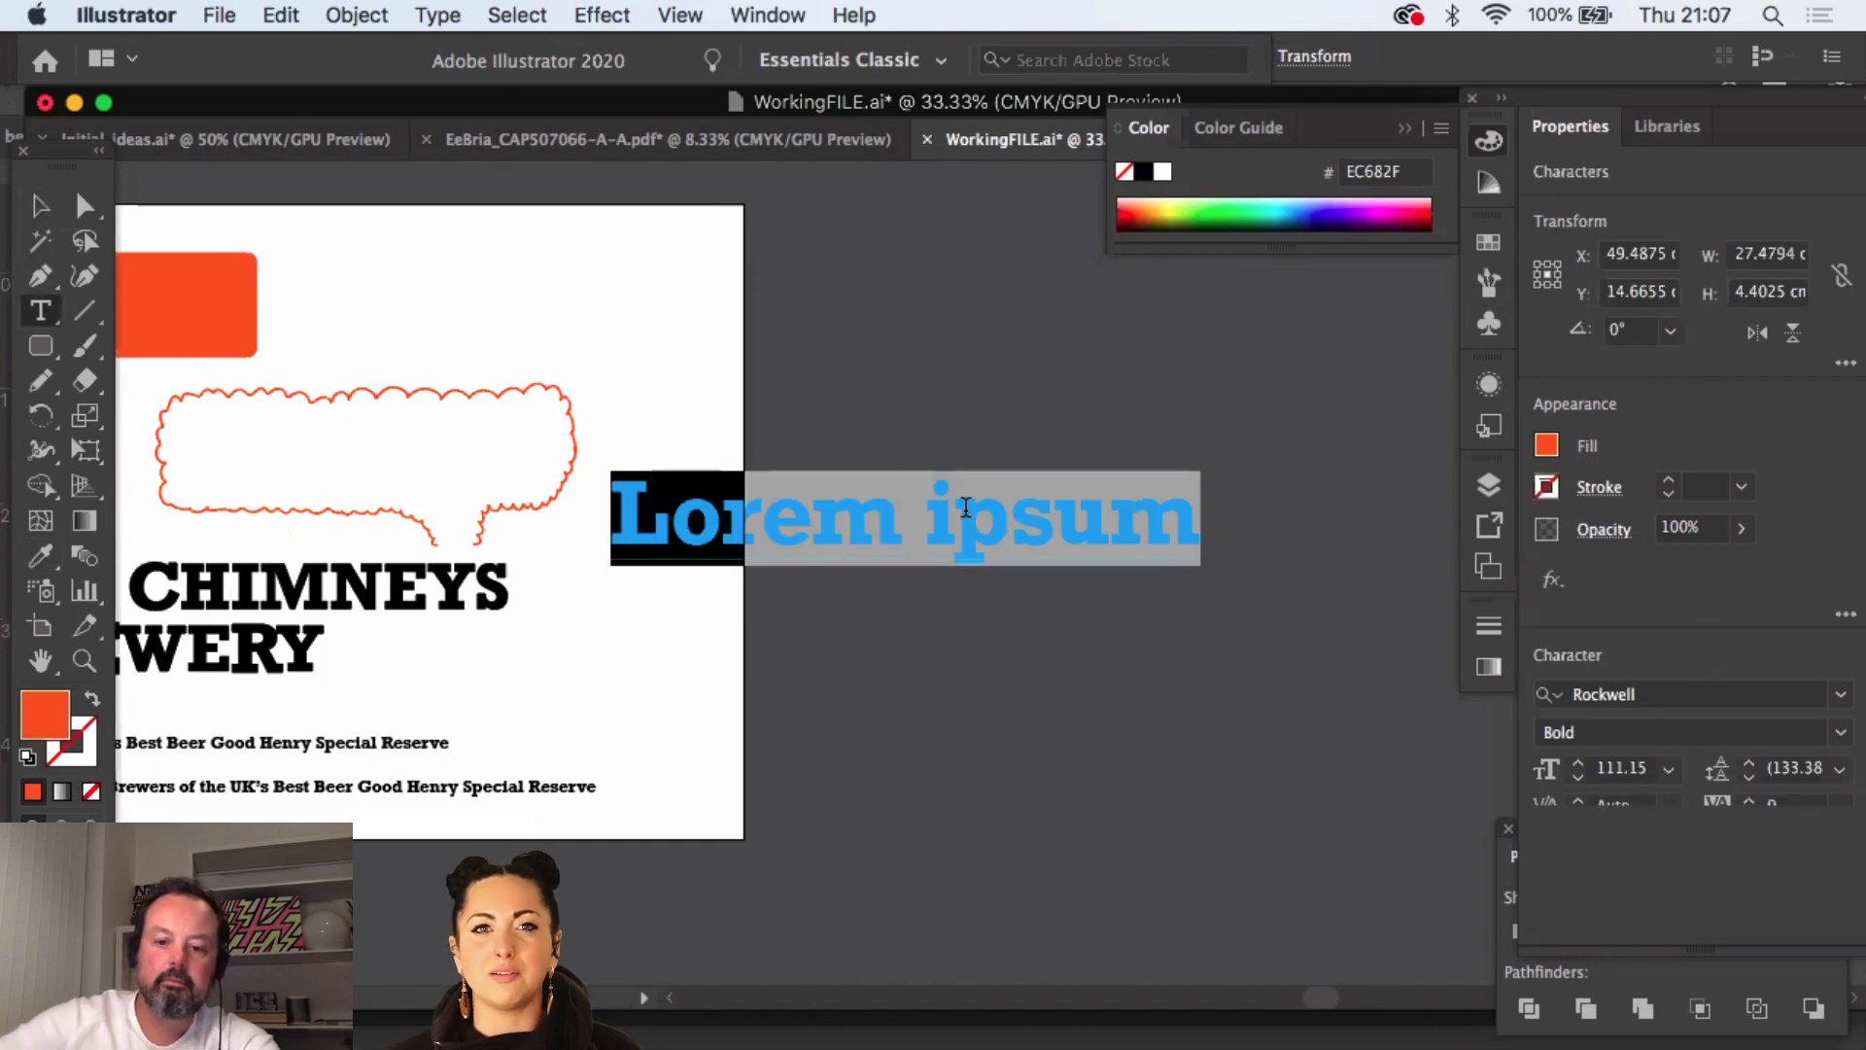
{"action": "type", "text": "New"}
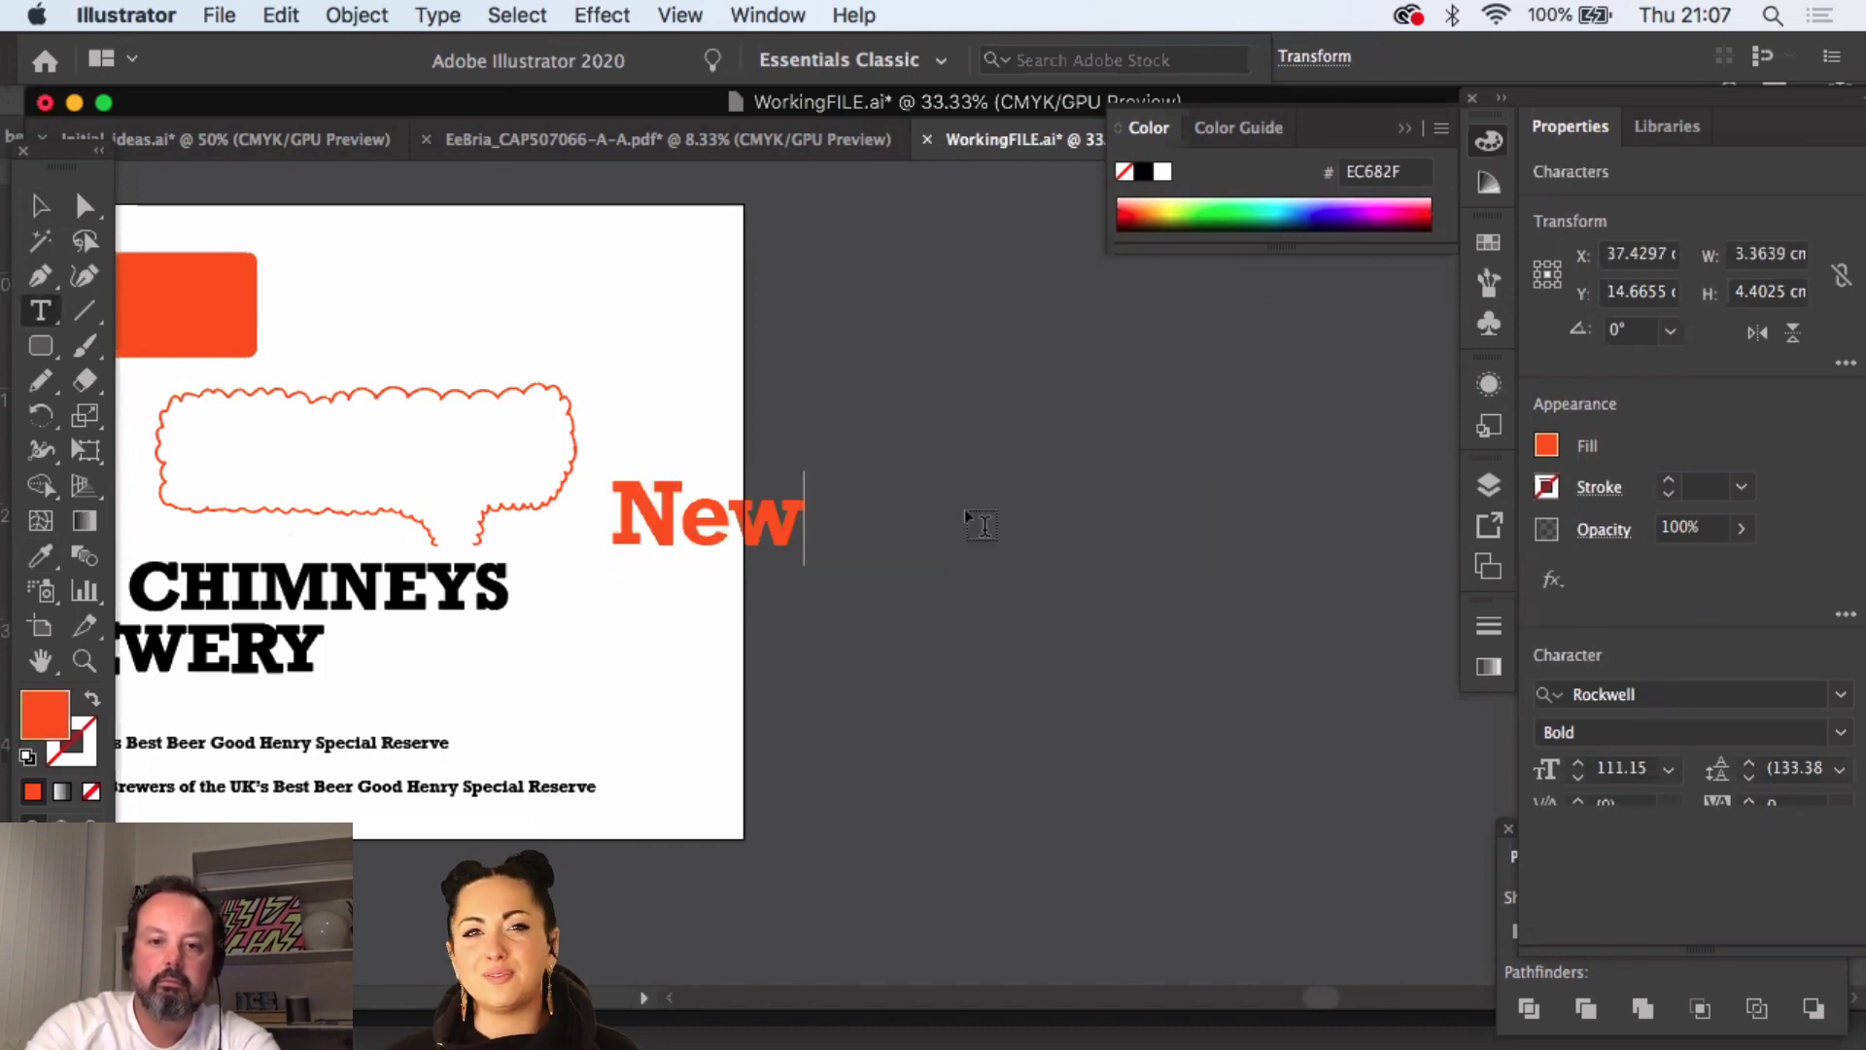
{"action": "key", "text": "Return"}
{"action": "type", "text": "to"}
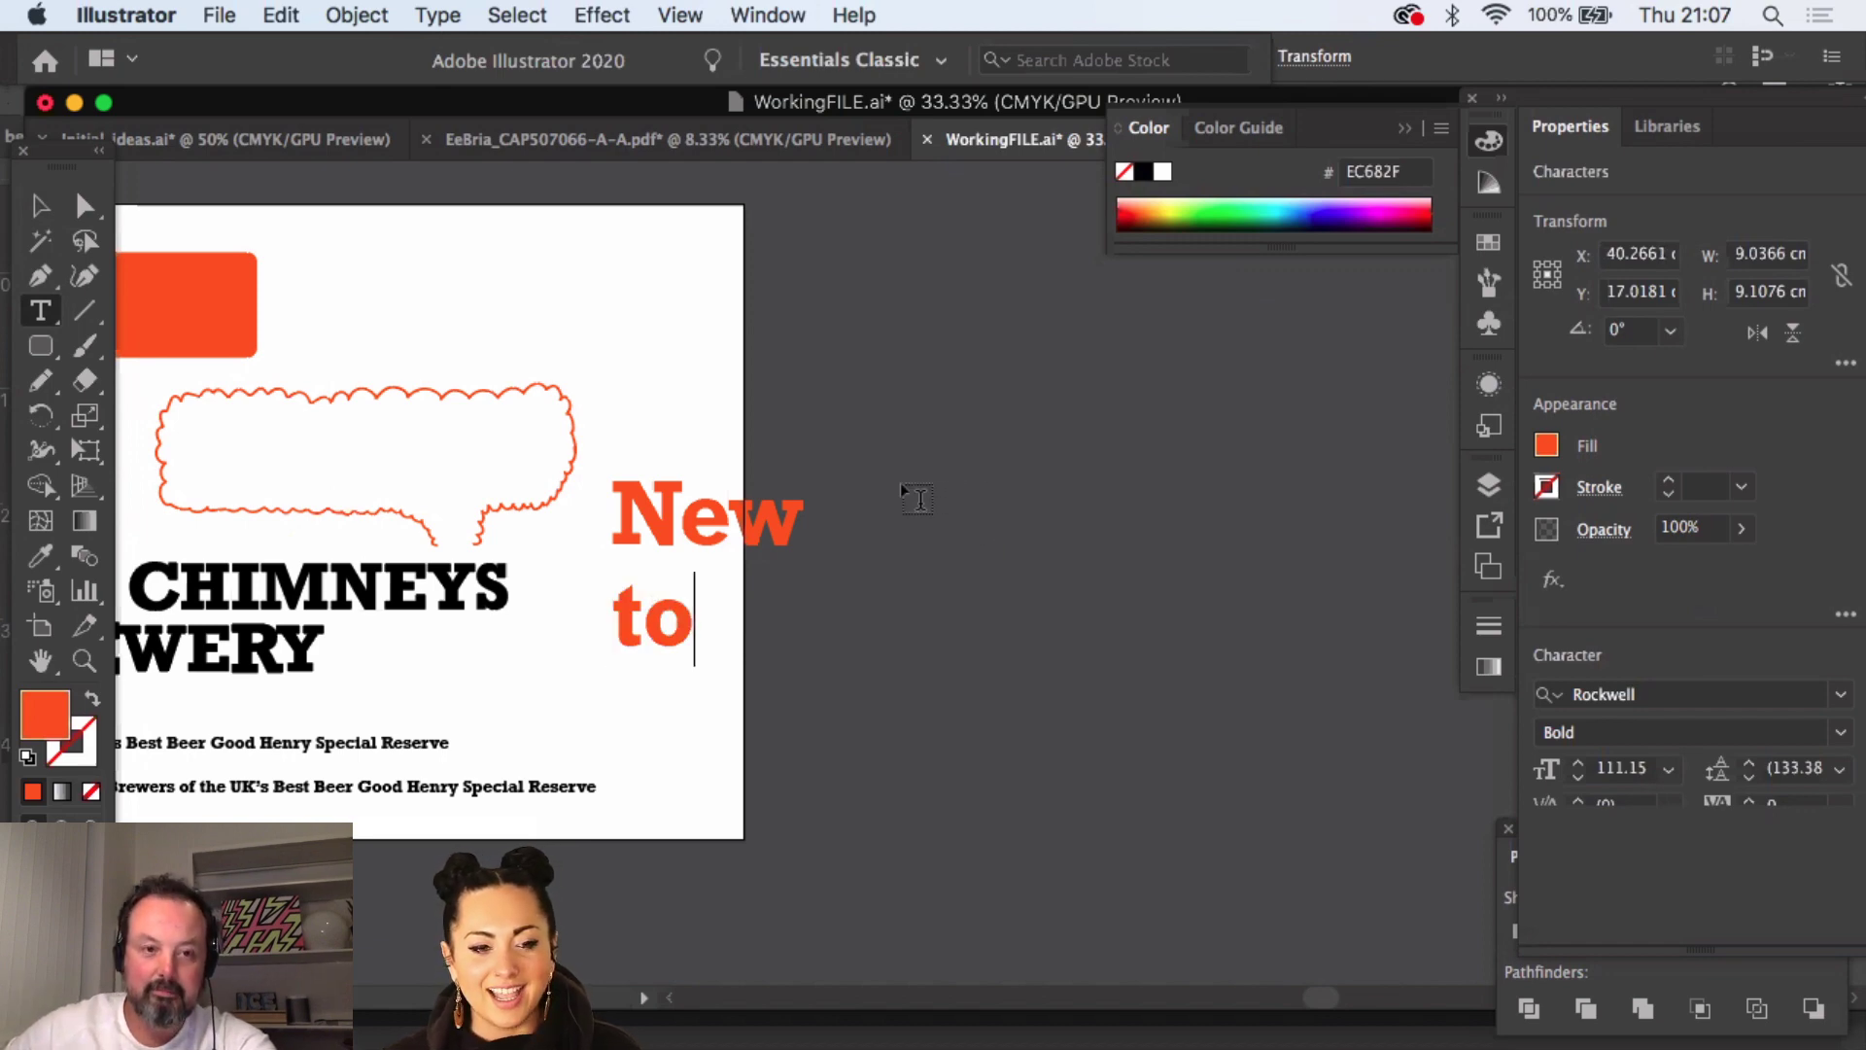
{"action": "left_click", "coordinate": [37, 207]}
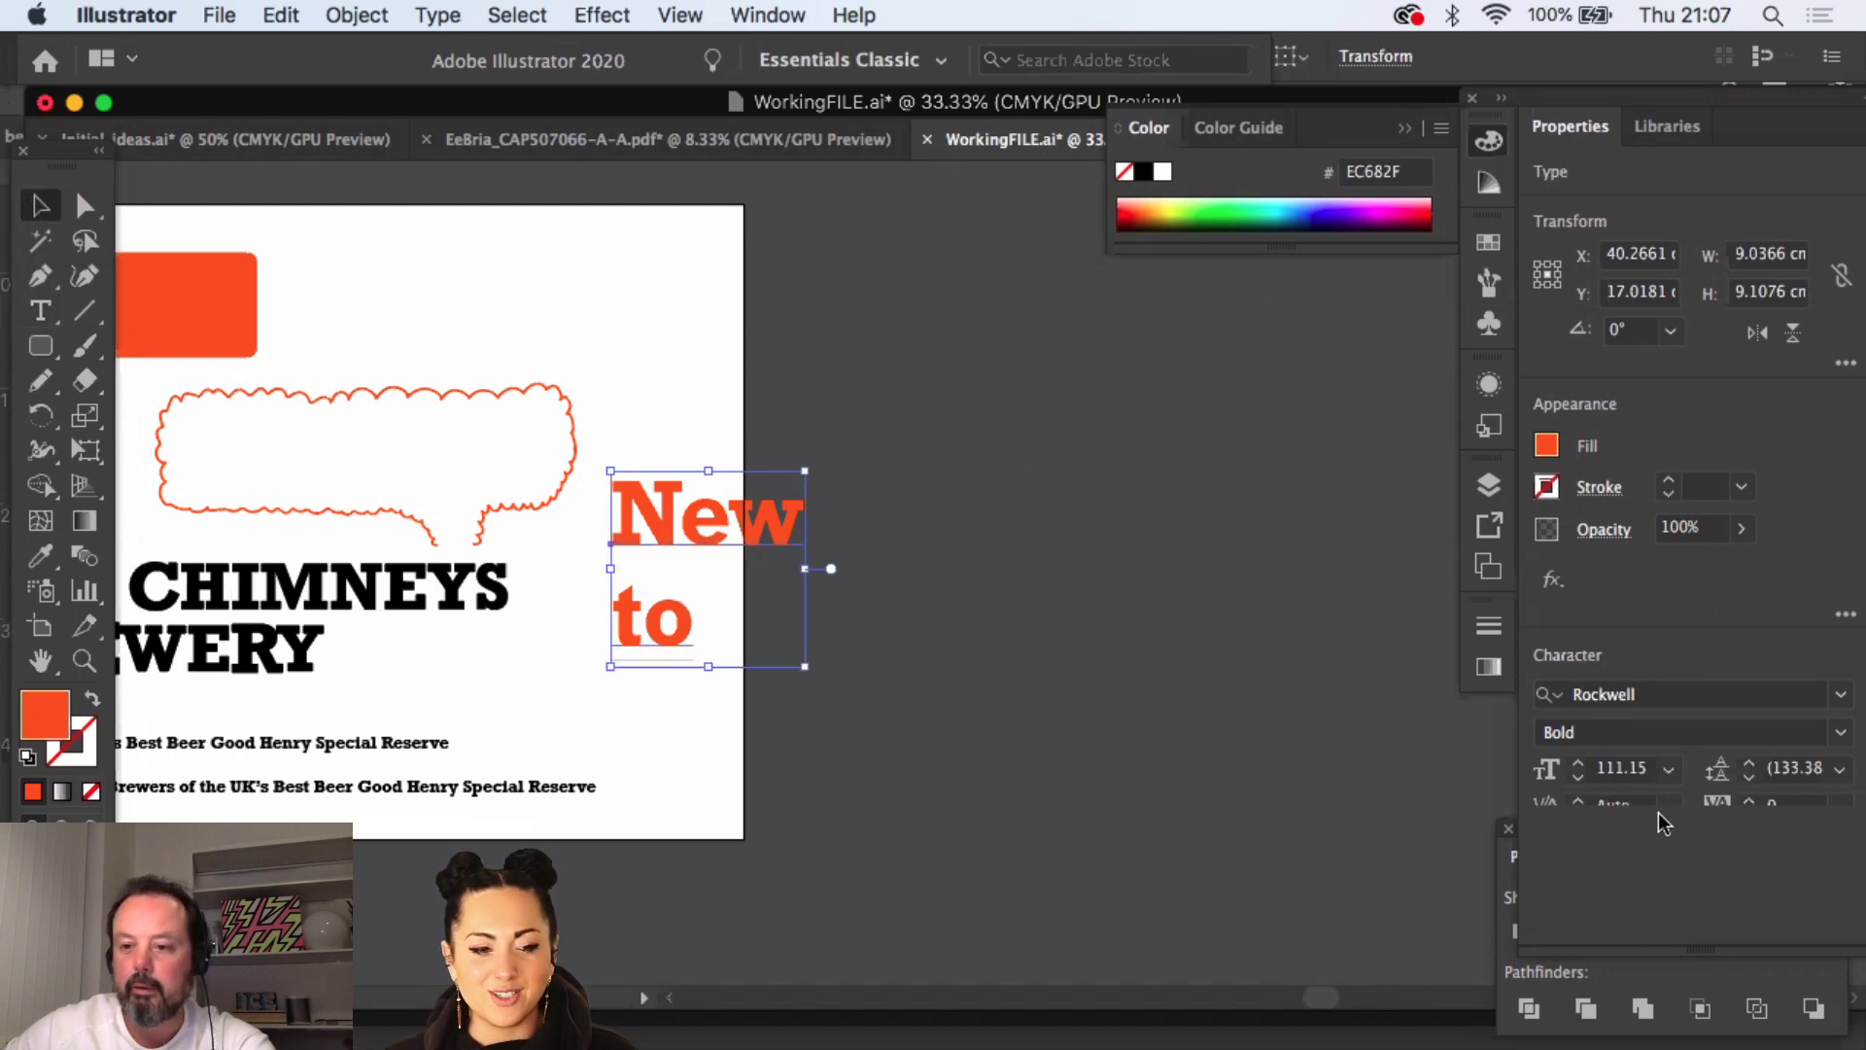
- Duplicate the orange "New to" text to its right, beside the artboard, and replace the copy's wording with "Joined:"
{"action": "key", "text": "super+v"}
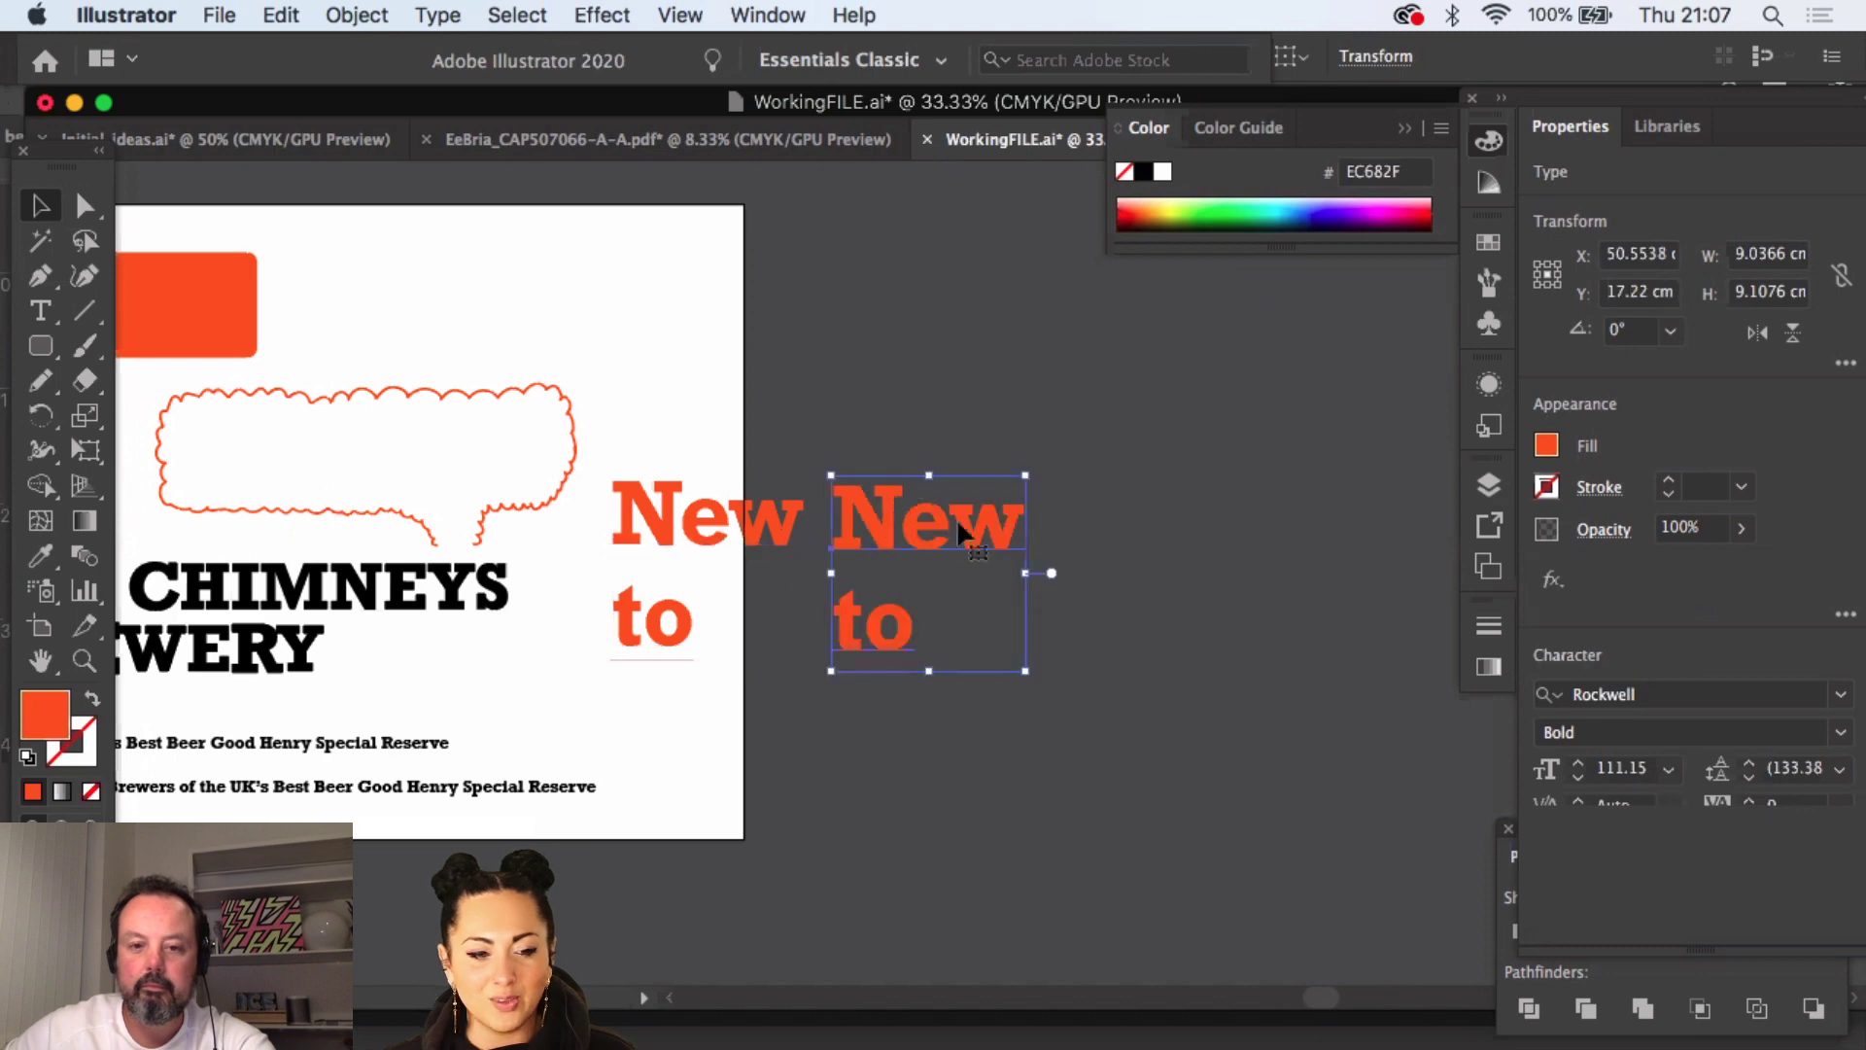
{"action": "left_click_drag", "start_coordinate": [957, 517], "coordinate": [1102, 461]}
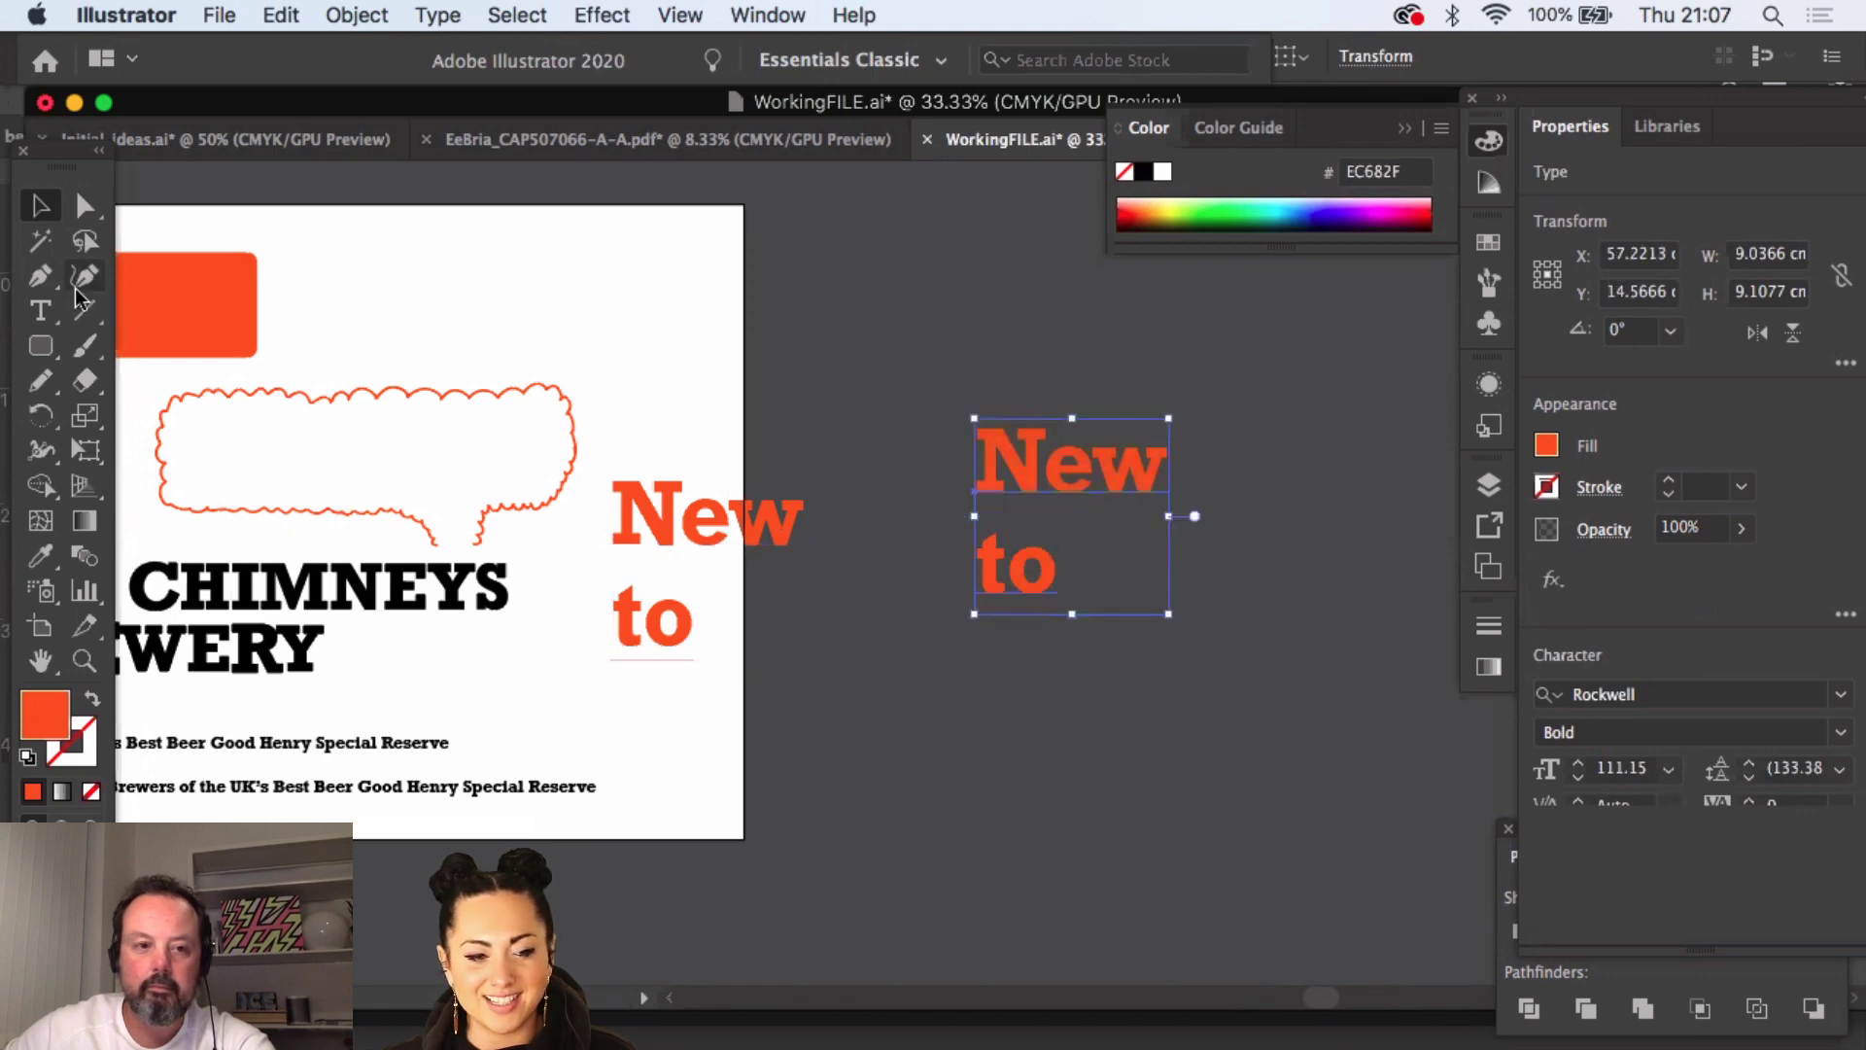
{"action": "left_click", "coordinate": [40, 311]}
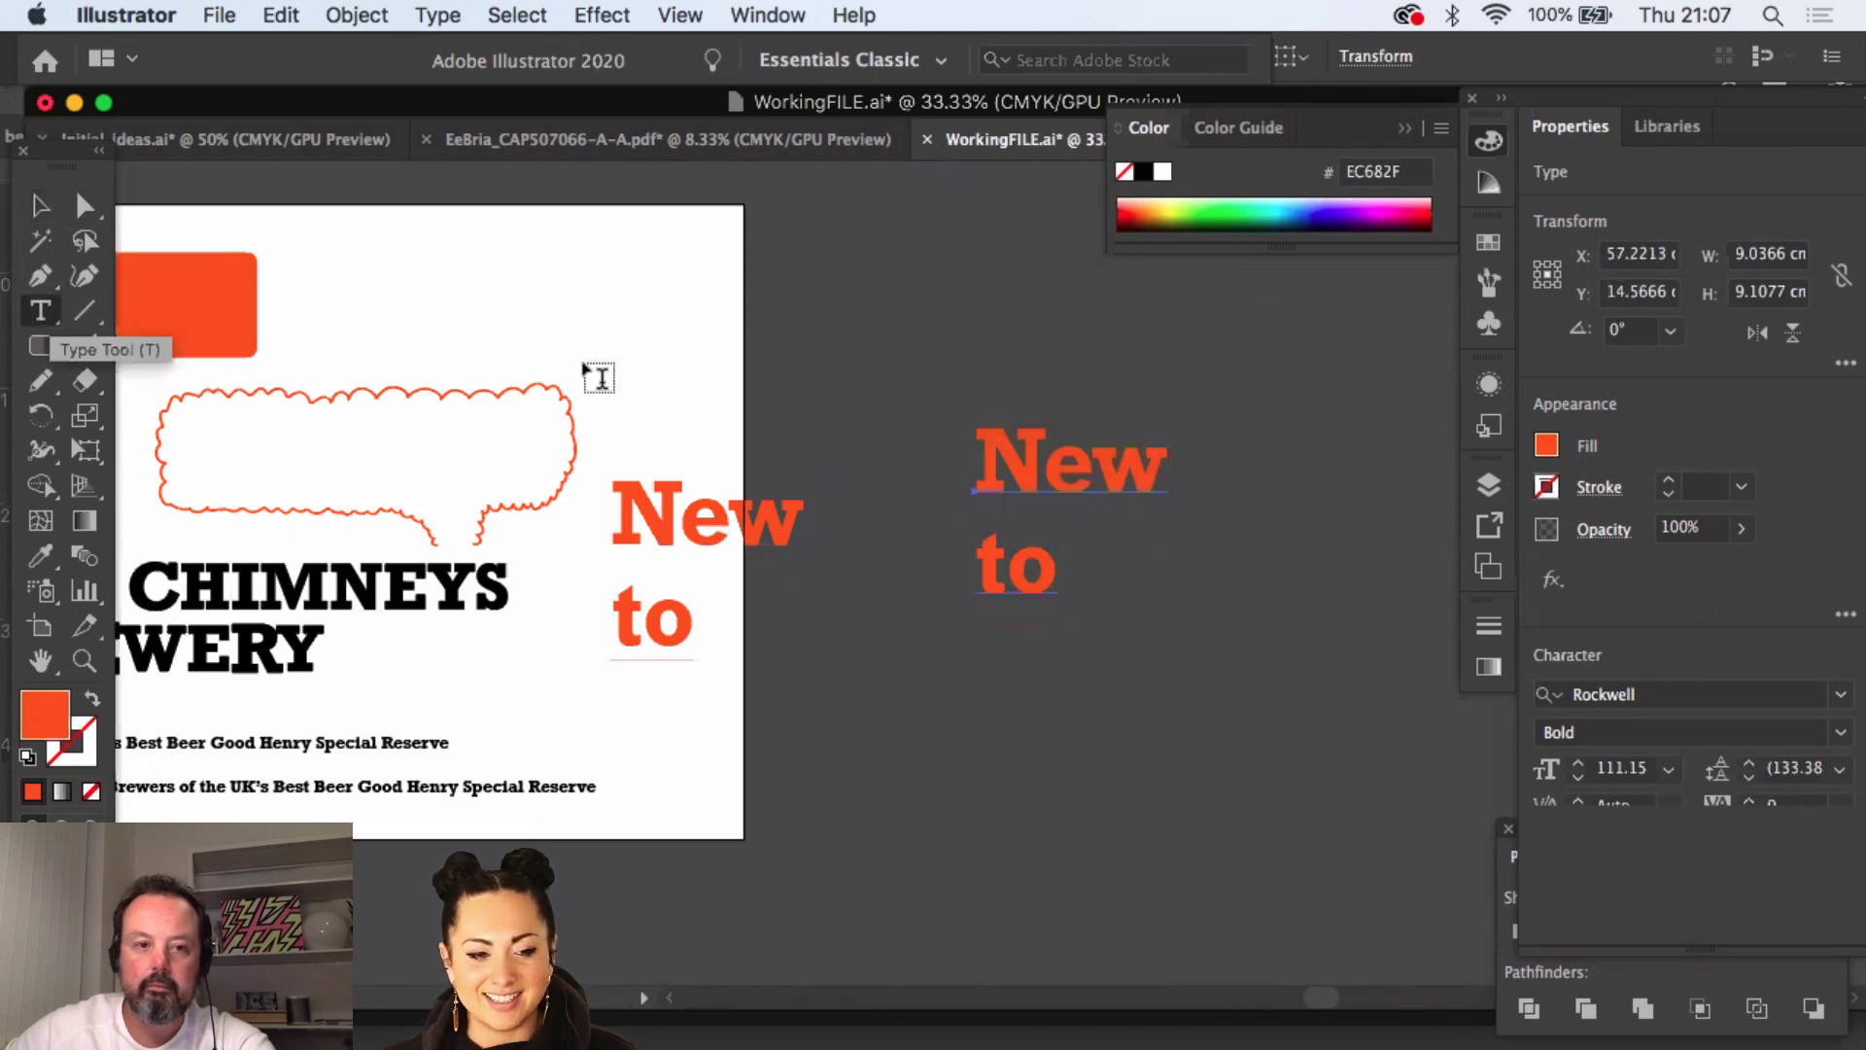
{"action": "left_click", "coordinate": [1087, 462]}
{"action": "key", "text": "super+a"}
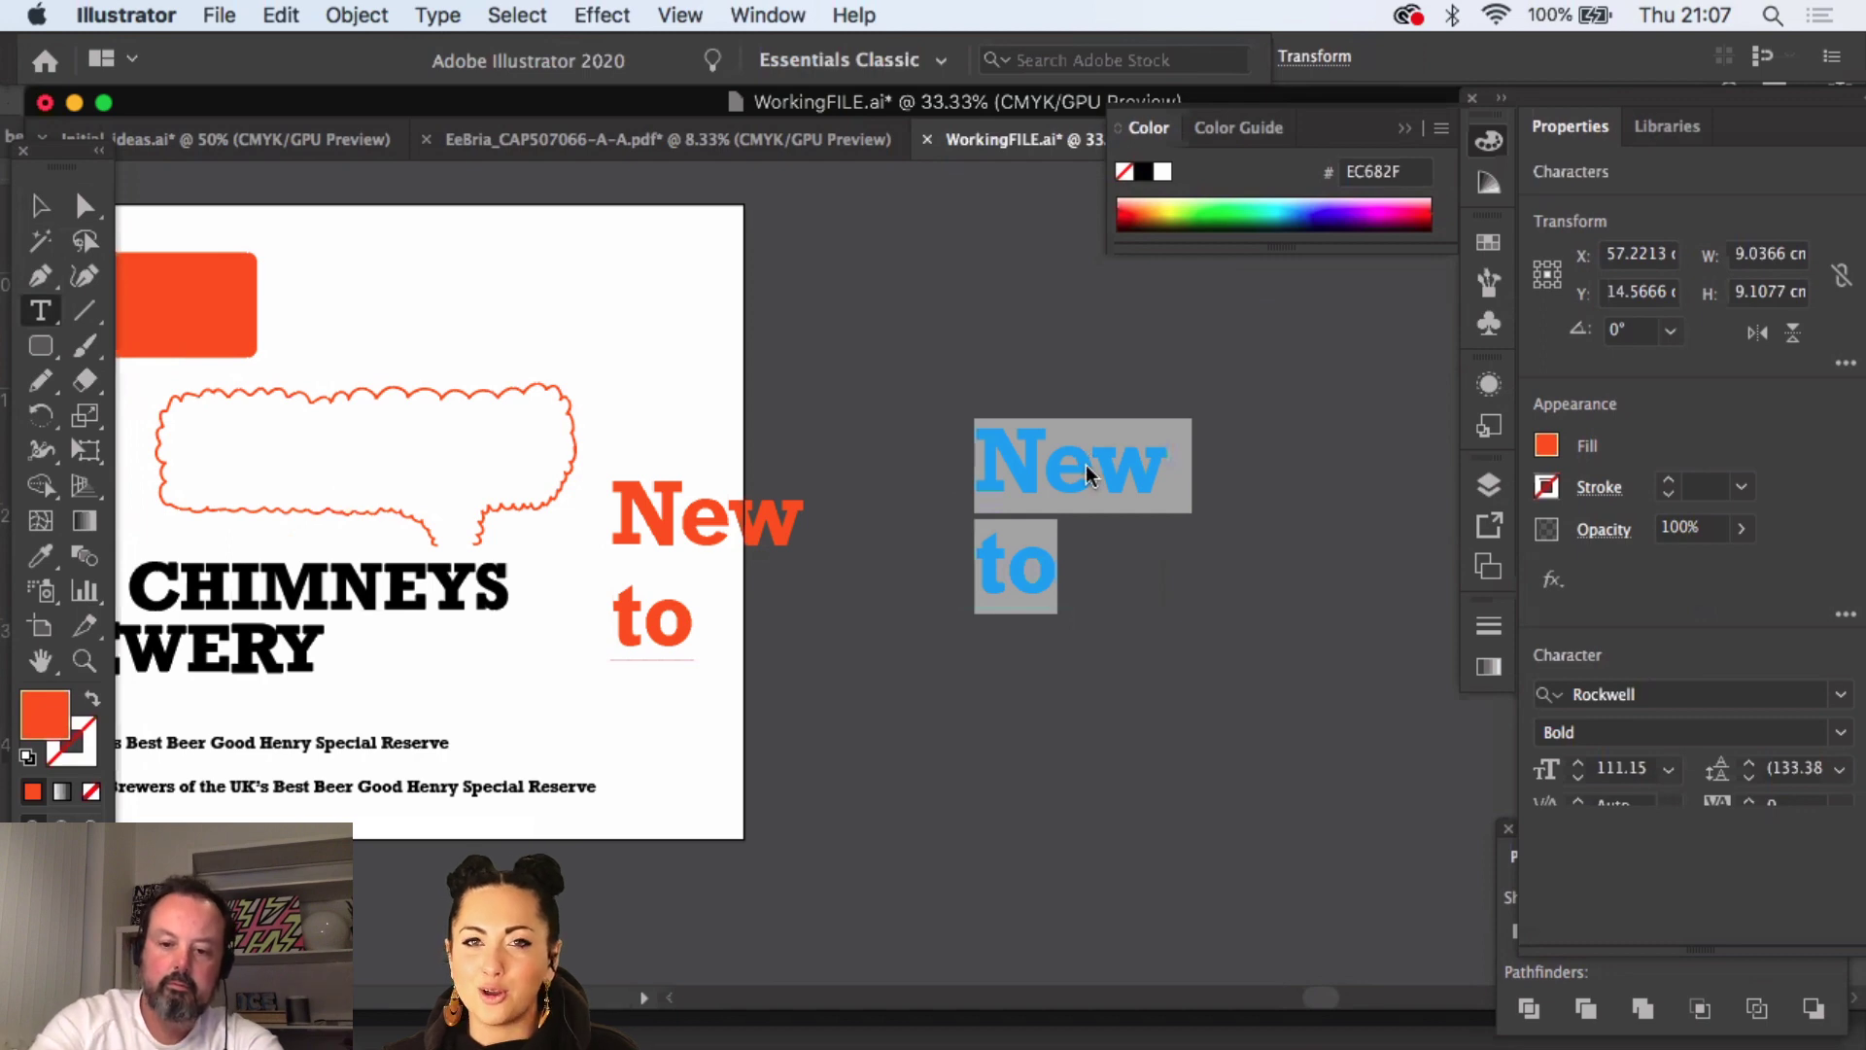
{"action": "type", "text": "Joined"}
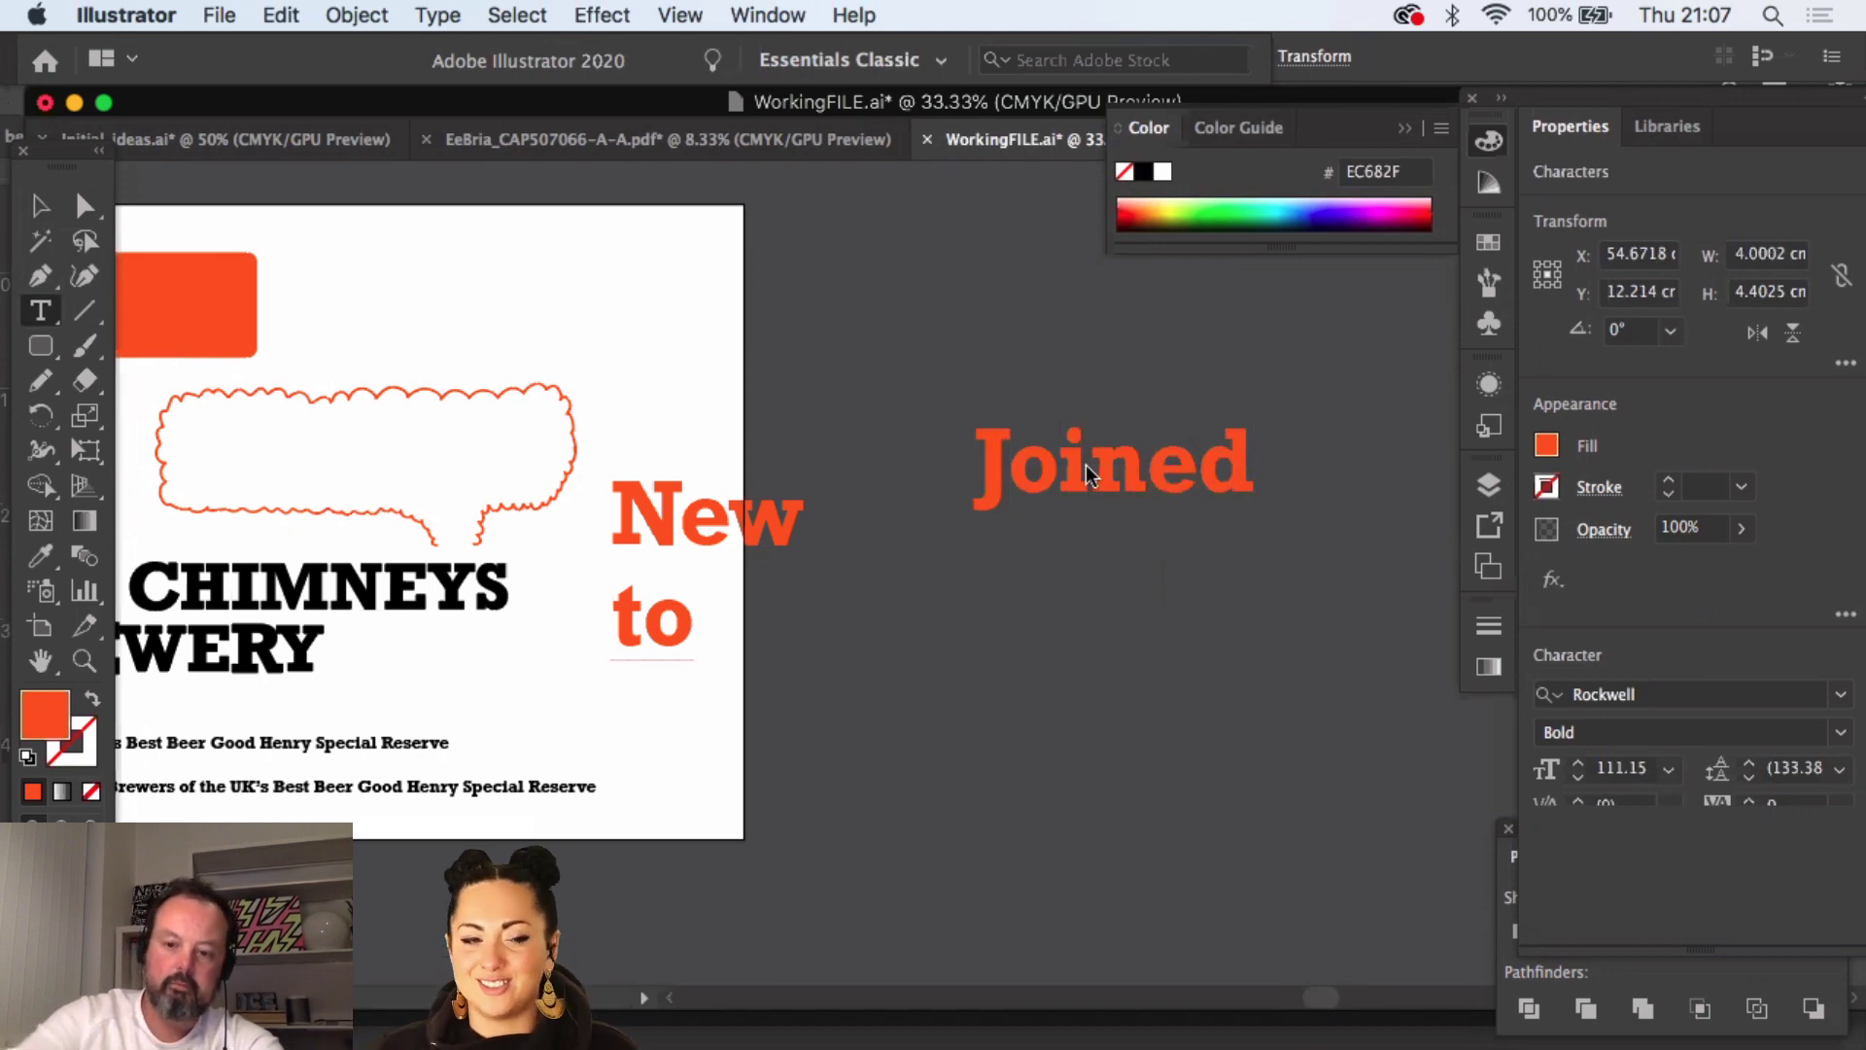
{"action": "type", "text": ":"}
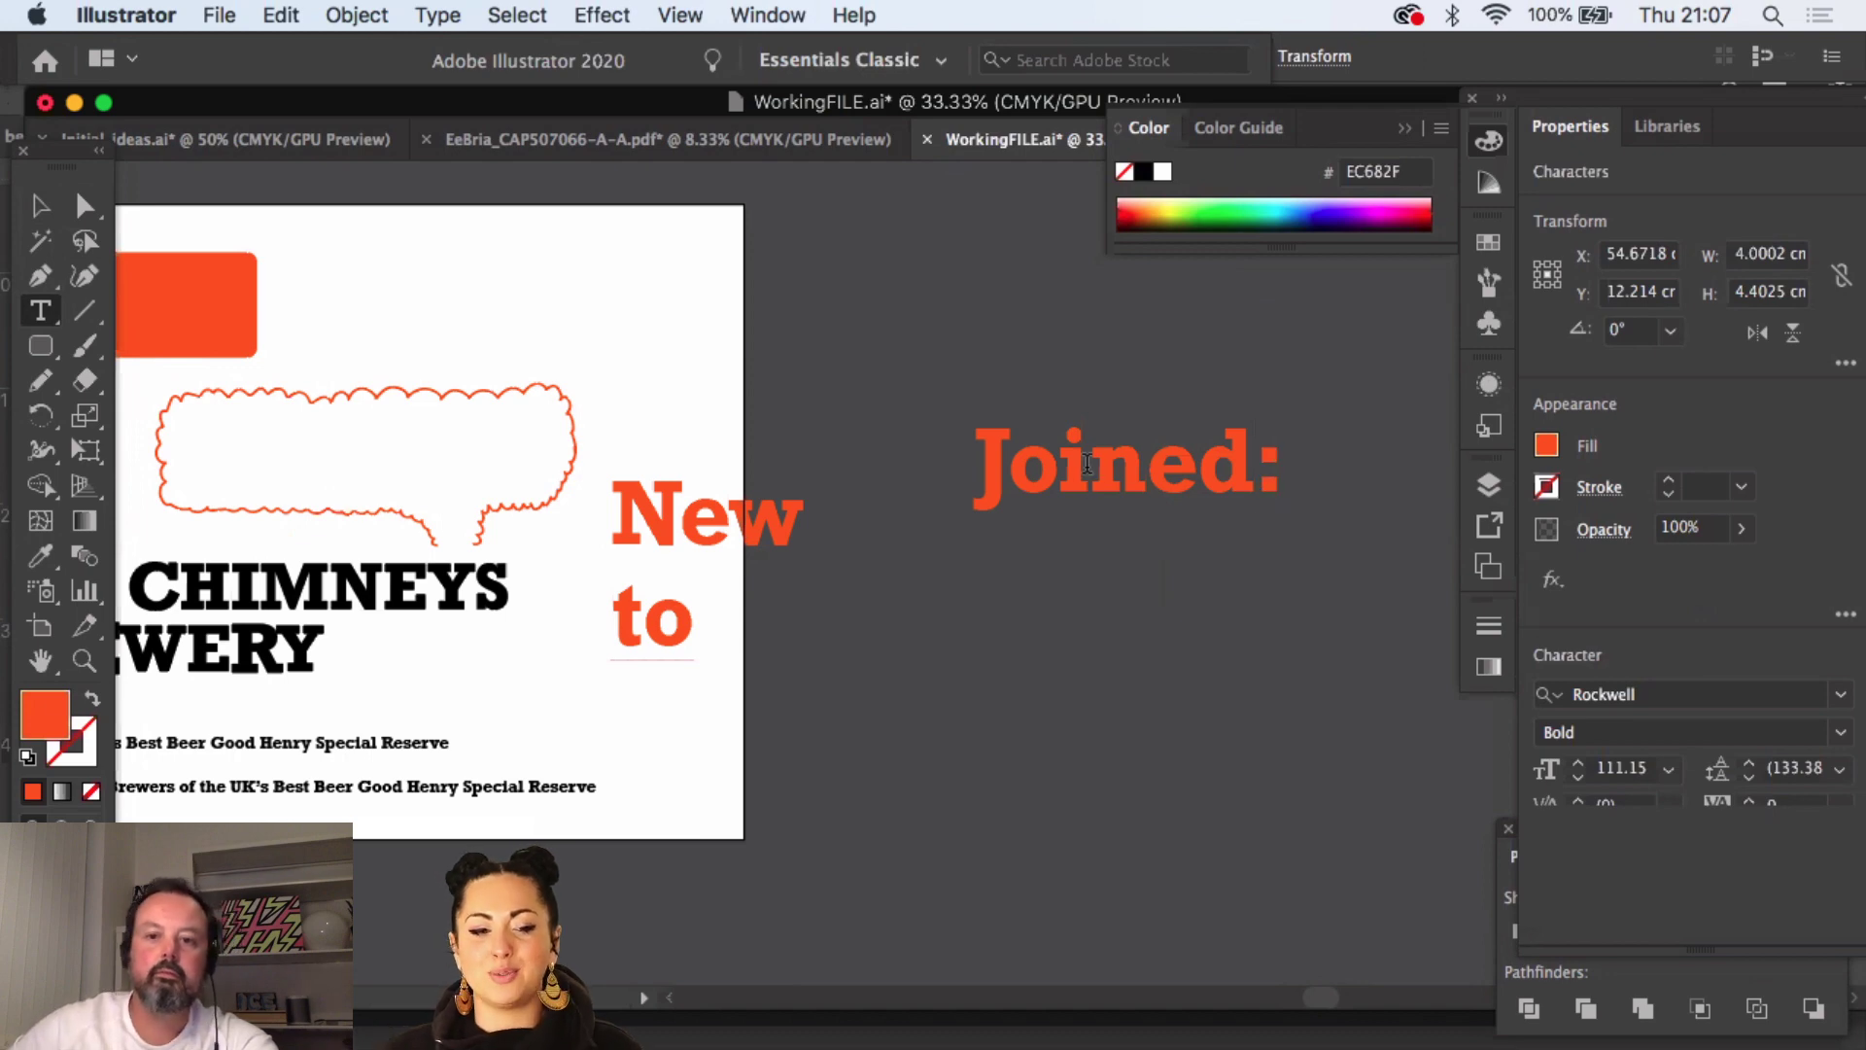
{"action": "key", "text": "super+a"}
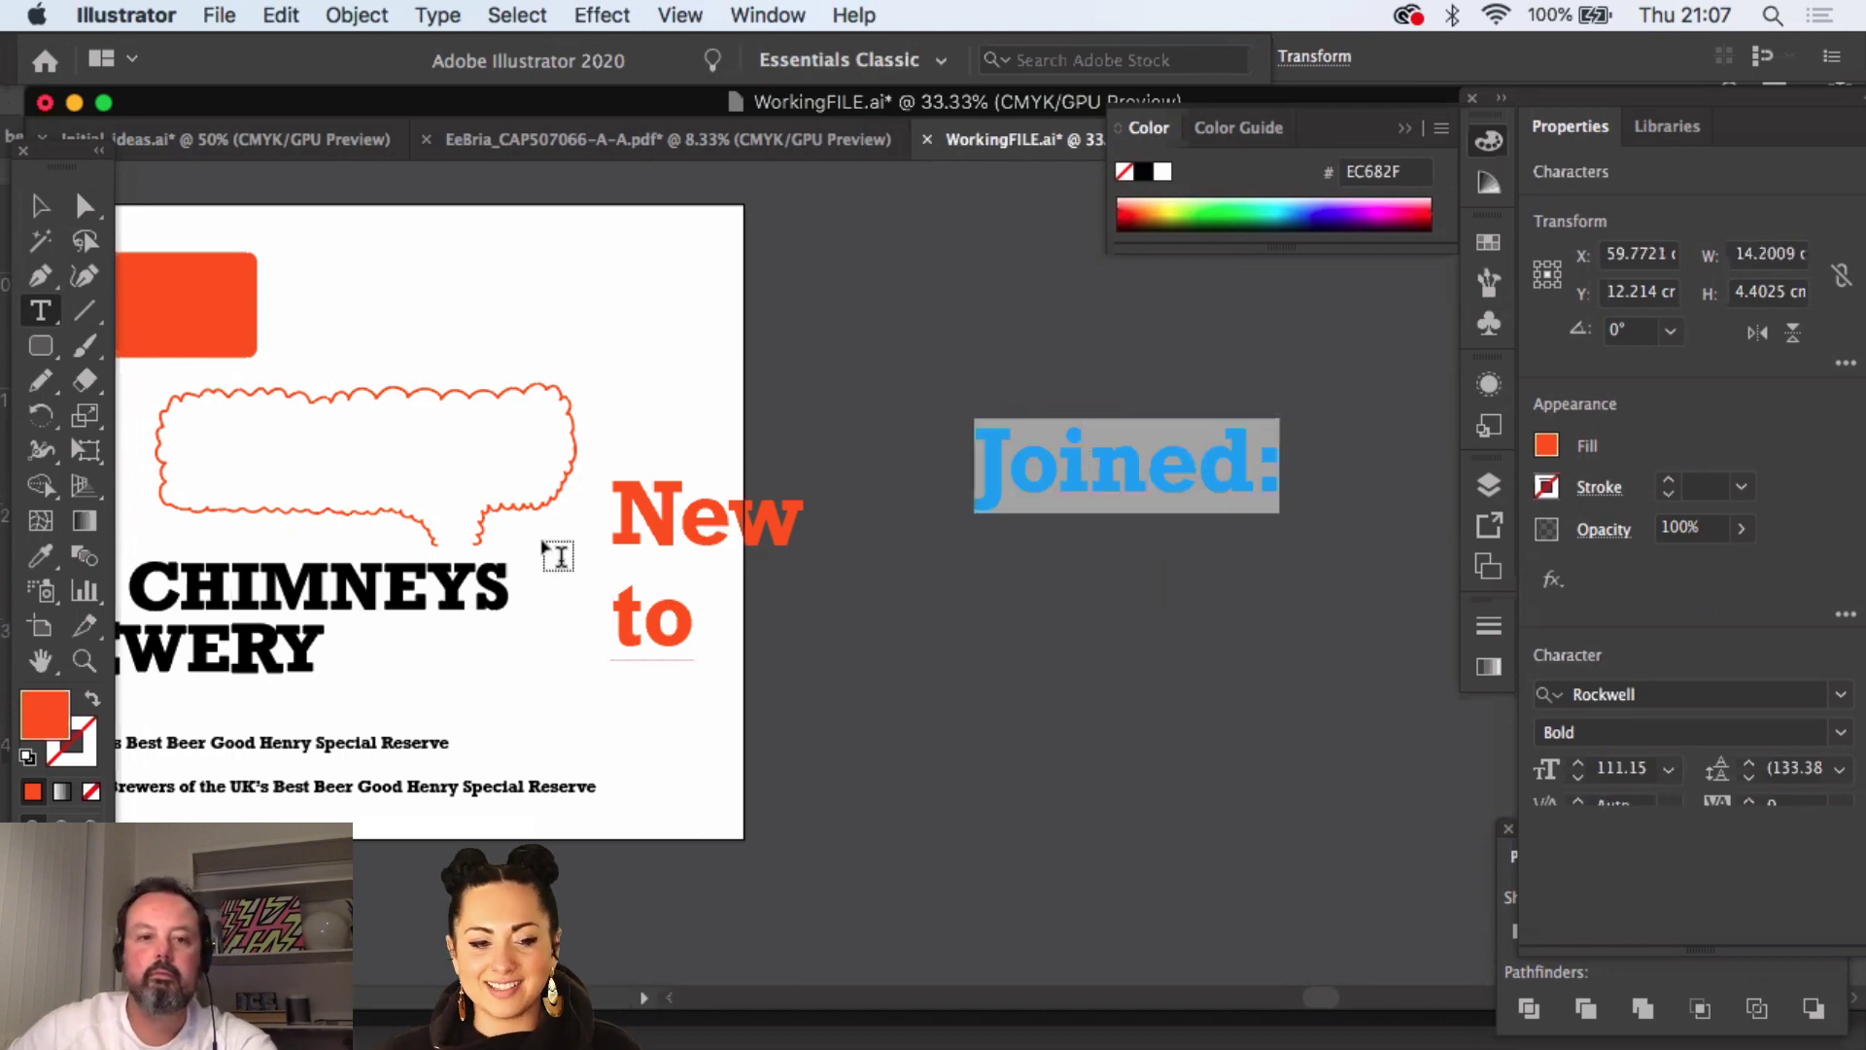
- Give "Joined:" the colour of the black brewery lettering using the Eyedropper, and tilt it slightly anticlockwise
{"action": "left_click", "coordinate": [41, 556]}
{"action": "left_click", "coordinate": [440, 583]}
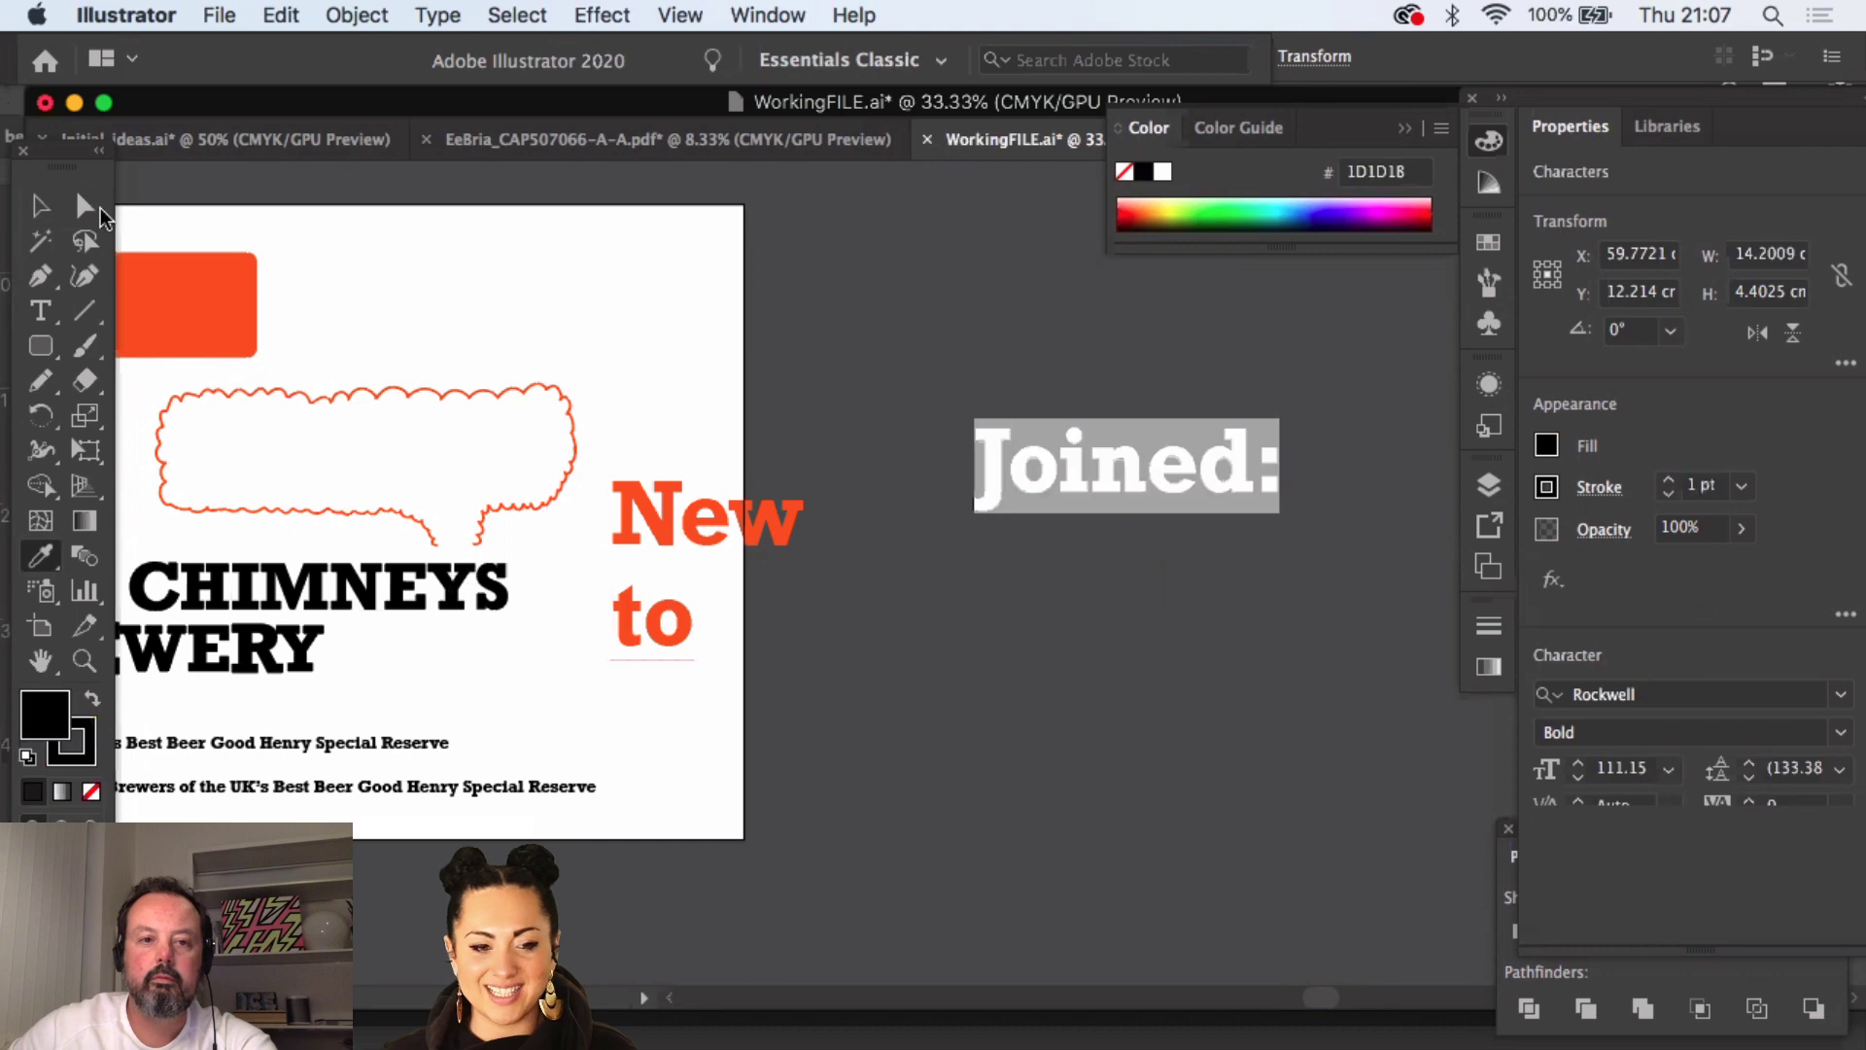
{"action": "left_click", "coordinate": [41, 207]}
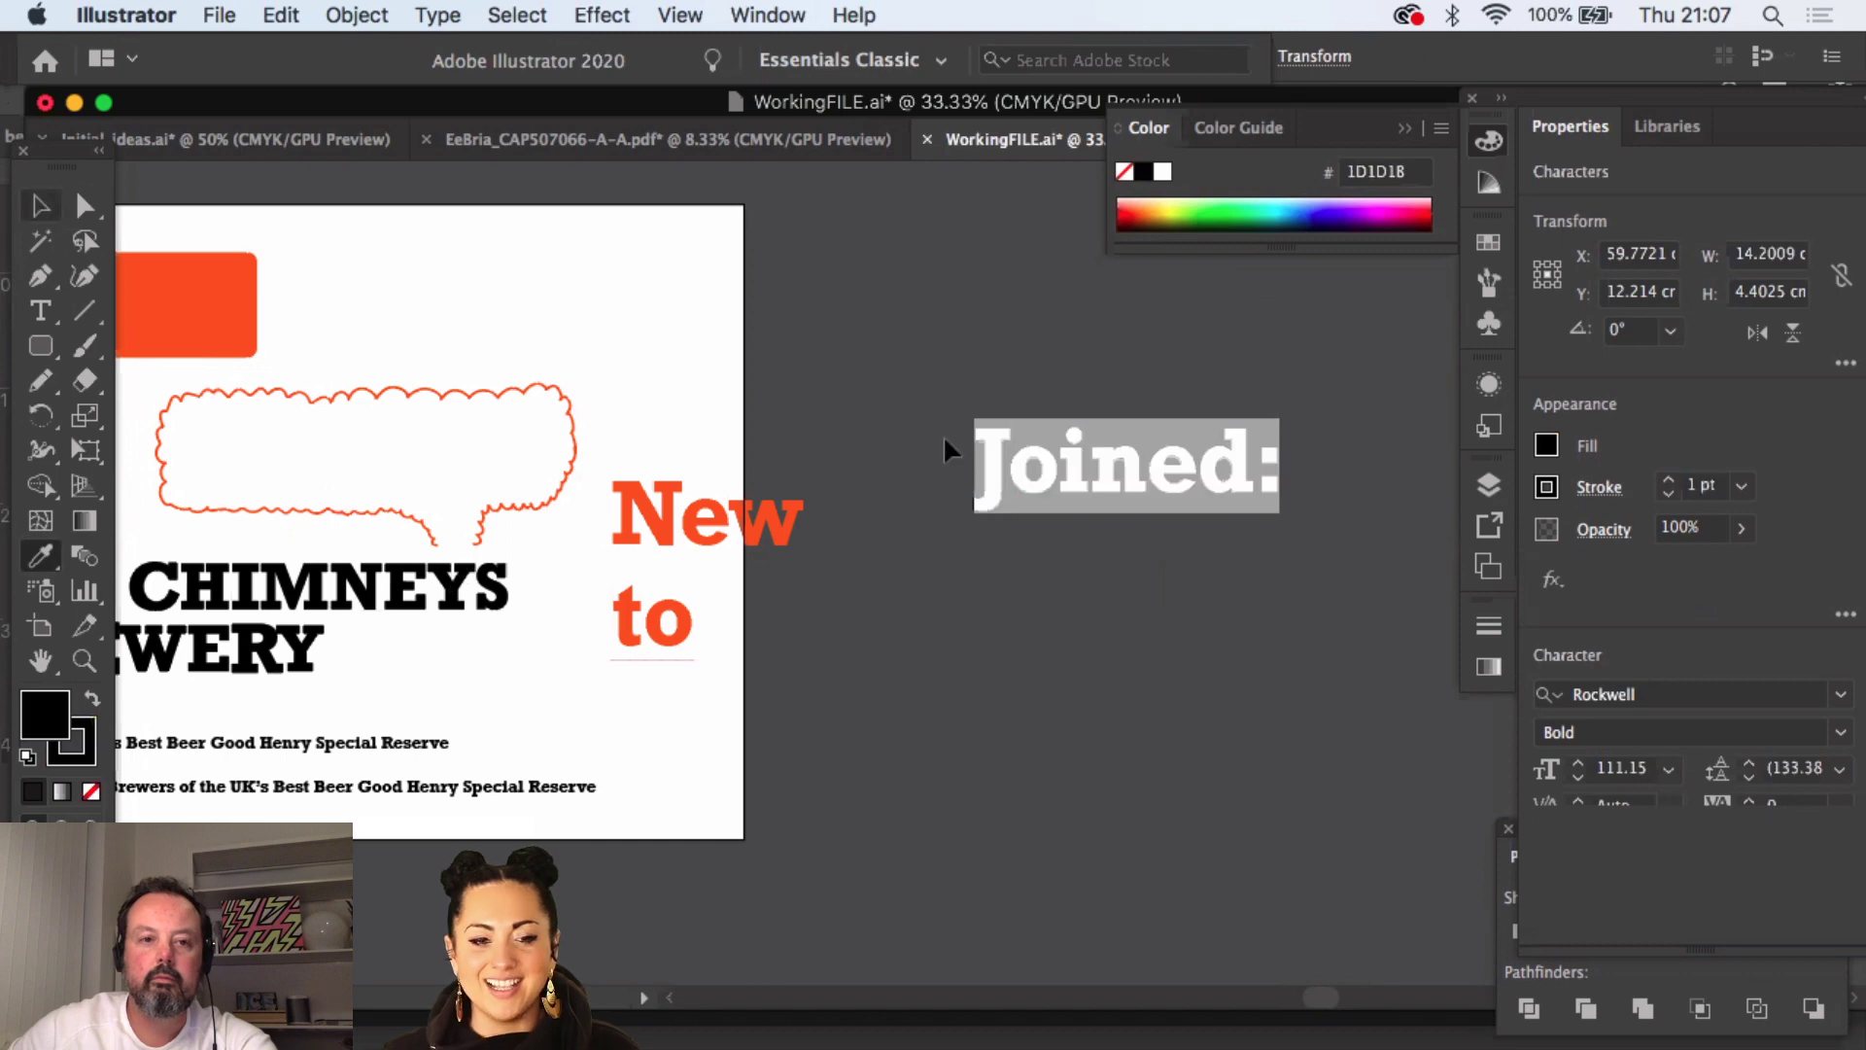
{"action": "mouse_move", "coordinate": [1295, 525]}
{"action": "left_mouse_down"}
{"action": "mouse_move", "coordinate": [1299, 509]}
{"action": "mouse_move", "coordinate": [1290, 530]}
{"action": "left_mouse_up"}
{"action": "left_click", "coordinate": [1283, 549]}
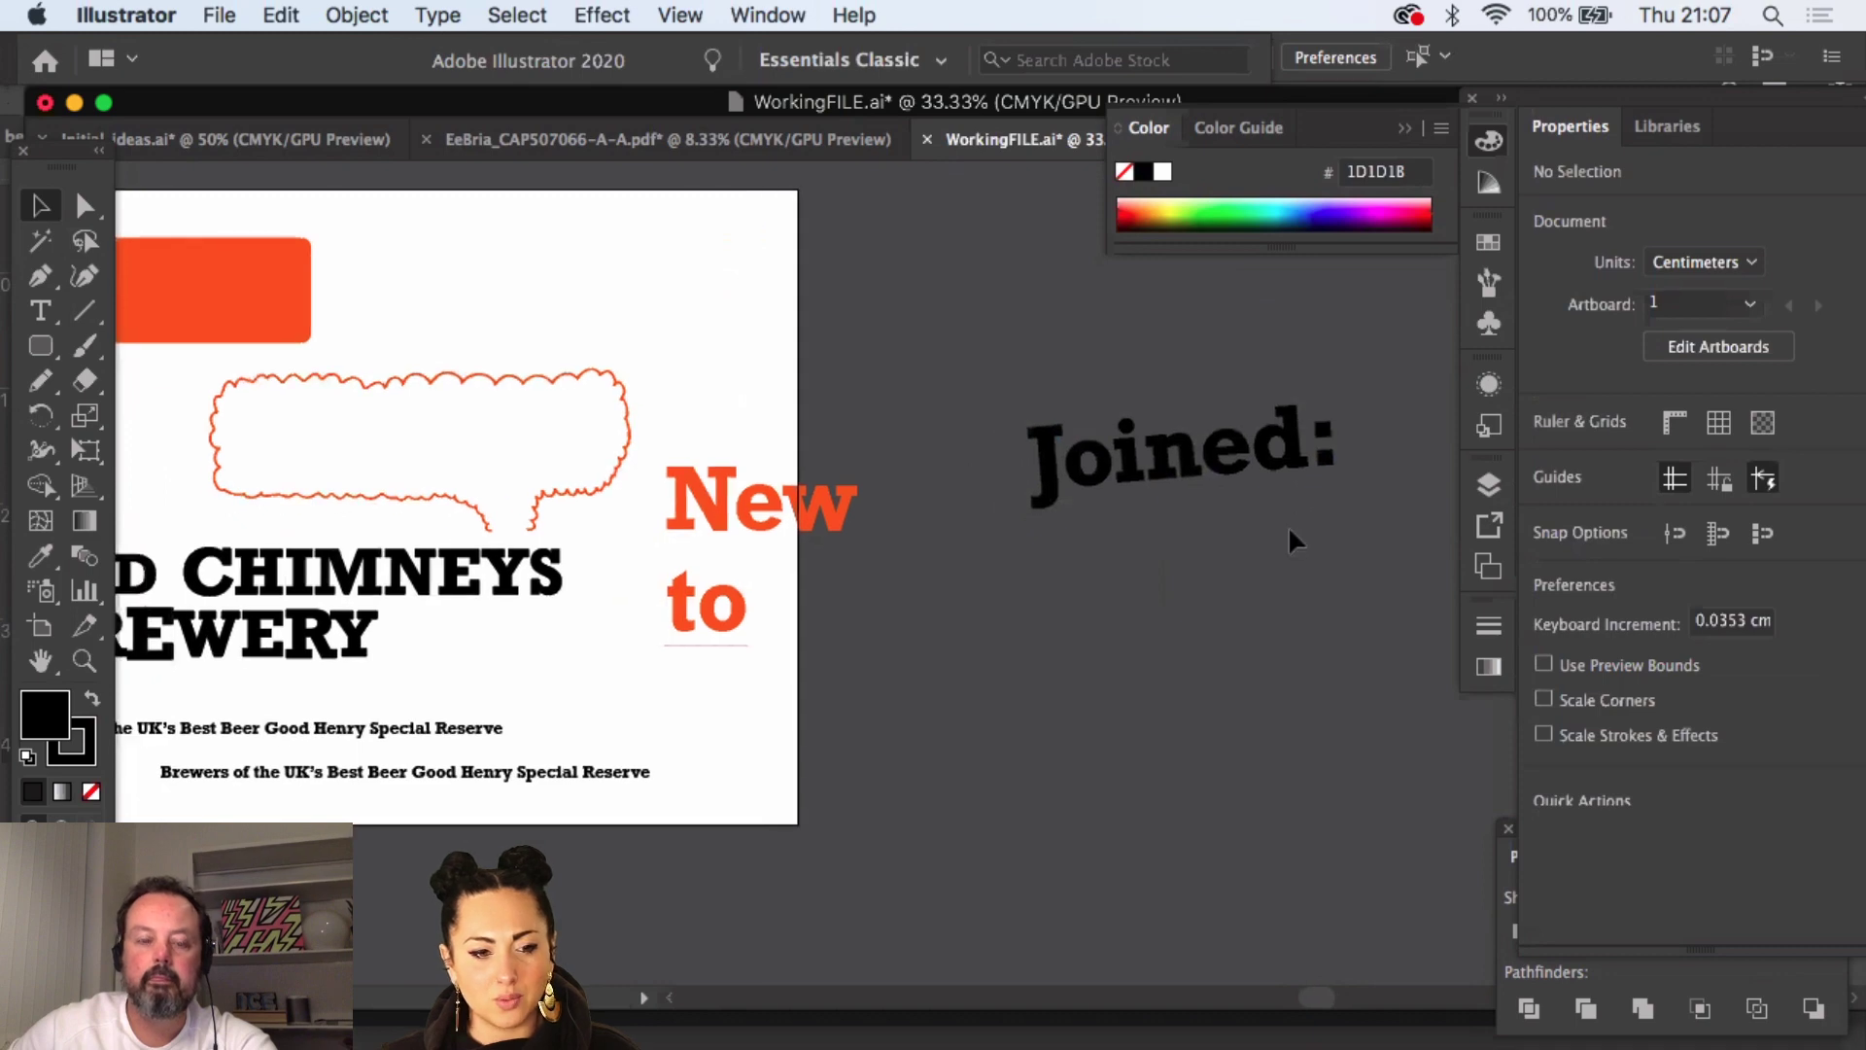
- Shift the orange "New to" text slightly up and right and set its leading to 98 pt
{"action": "left_click", "coordinate": [837, 520]}
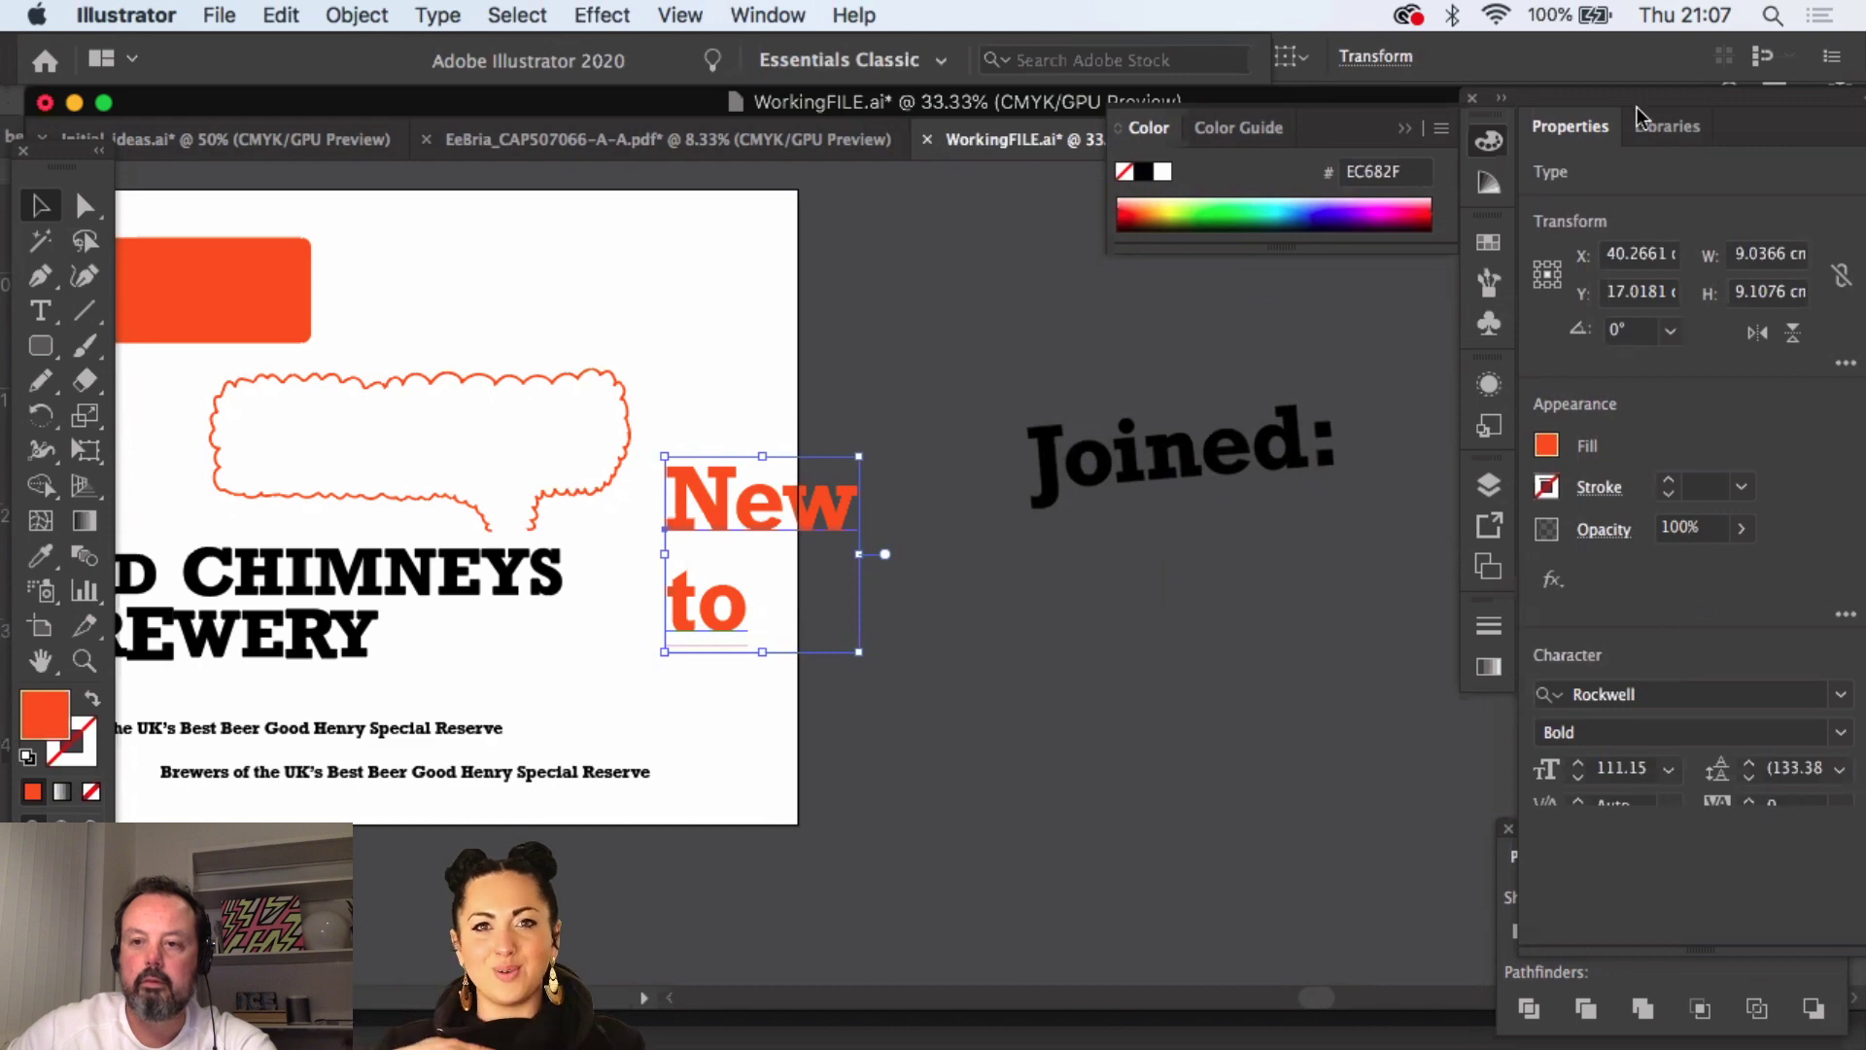
{"action": "left_click_drag", "start_coordinate": [1622, 100], "coordinate": [1602, 95]}
{"action": "scroll", "coordinate": [1668, 477], "scroll_direction": "down", "scroll_amount": 5}
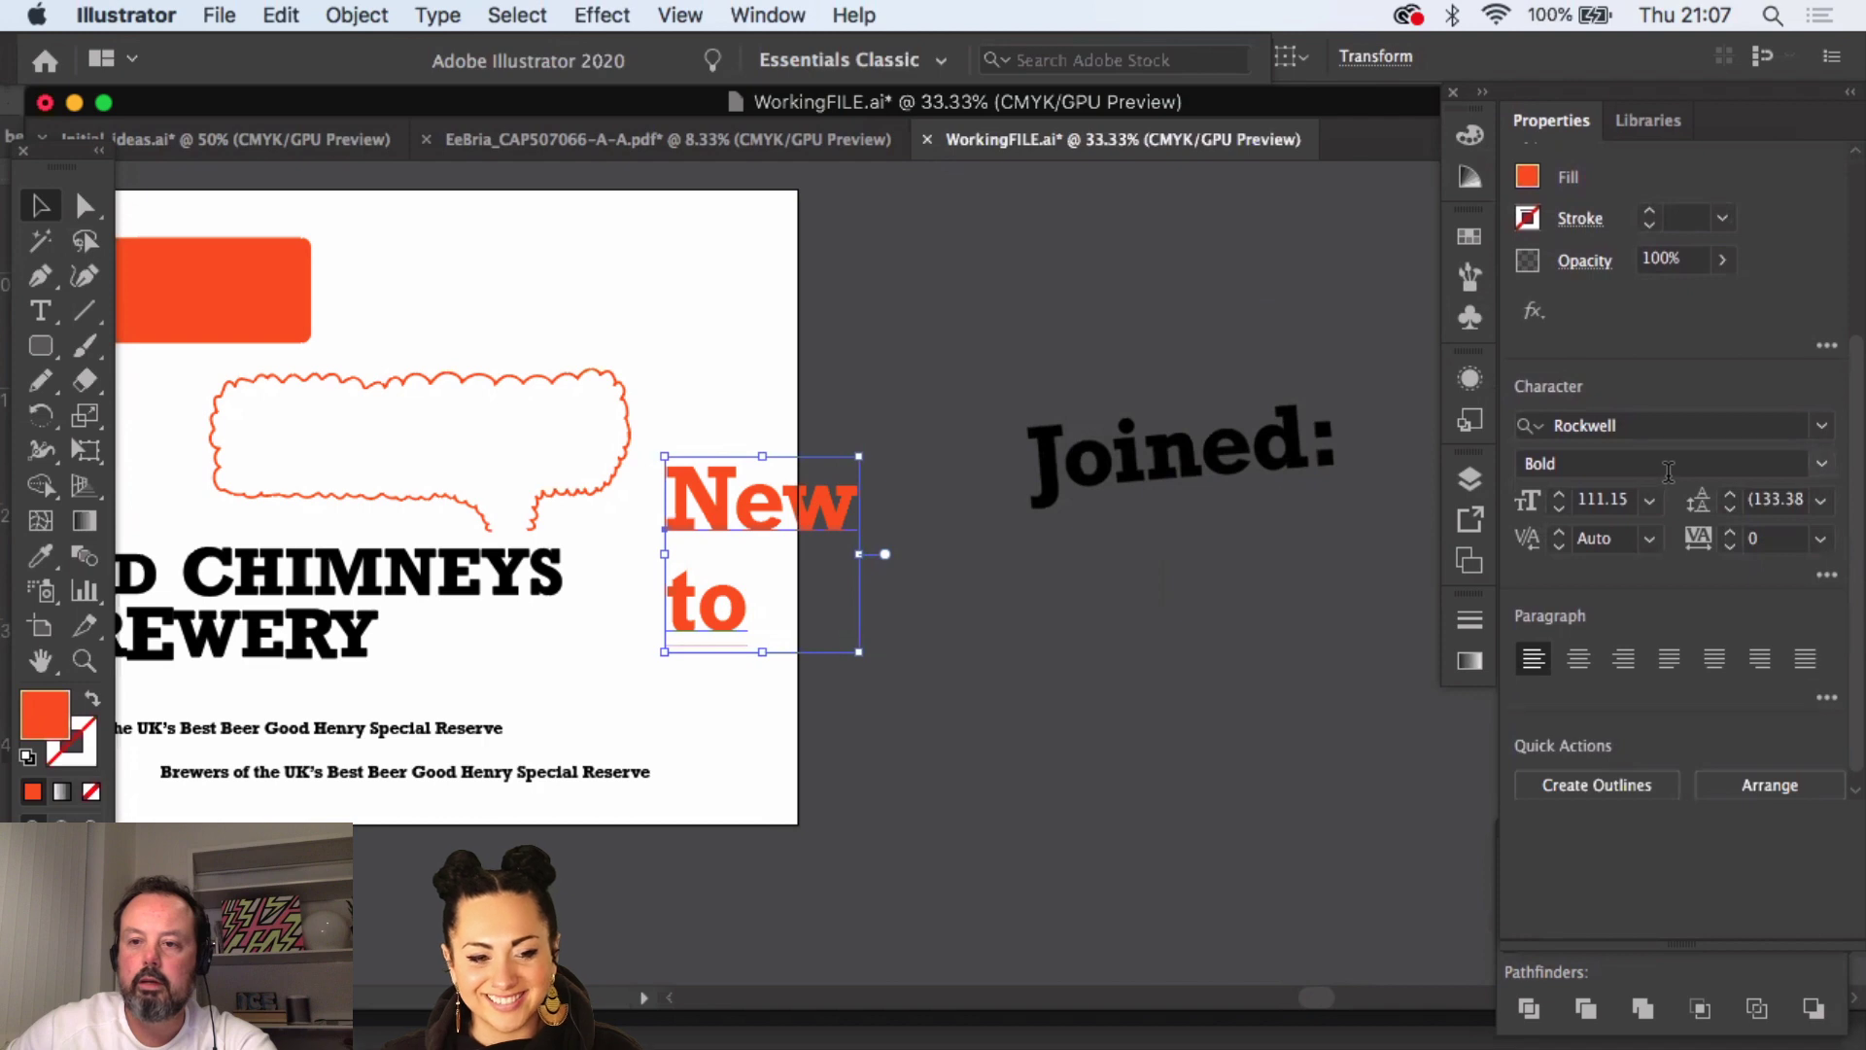
{"action": "left_click_drag", "start_coordinate": [817, 515], "coordinate": [846, 494]}
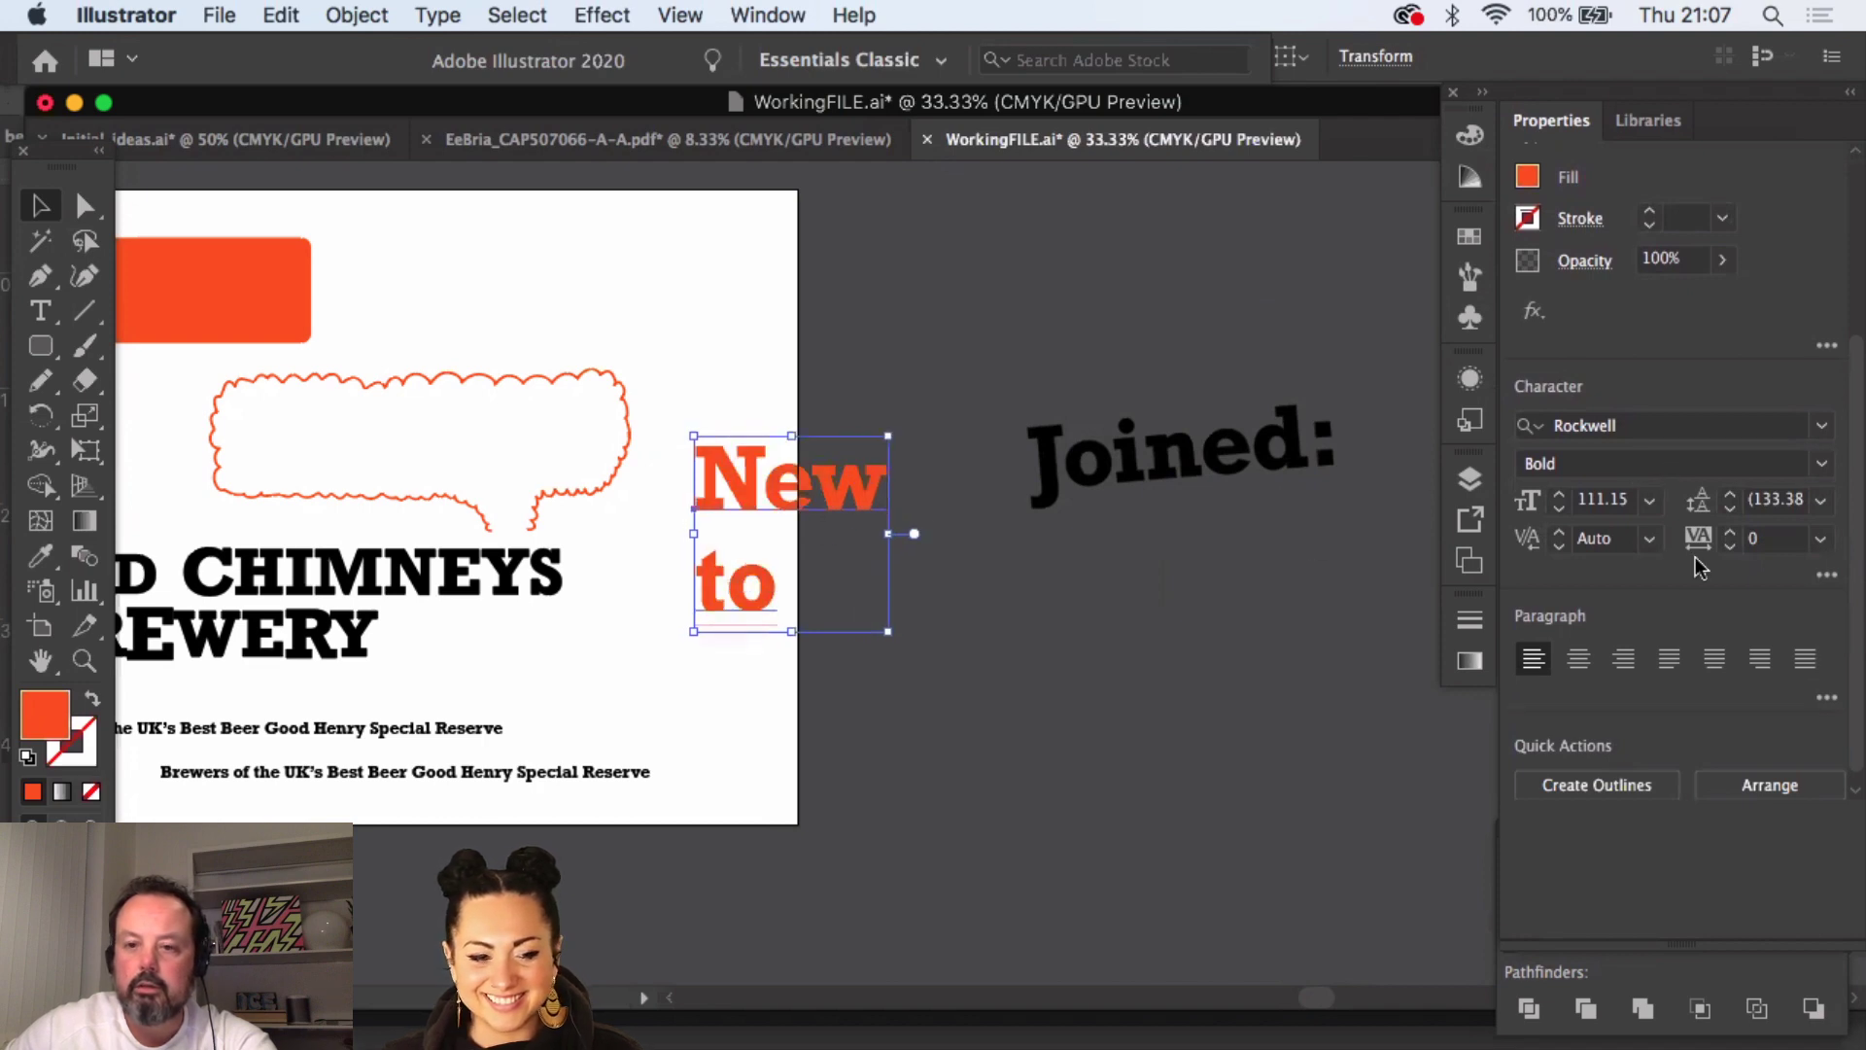
{"action": "left_click", "coordinate": [1731, 508]}
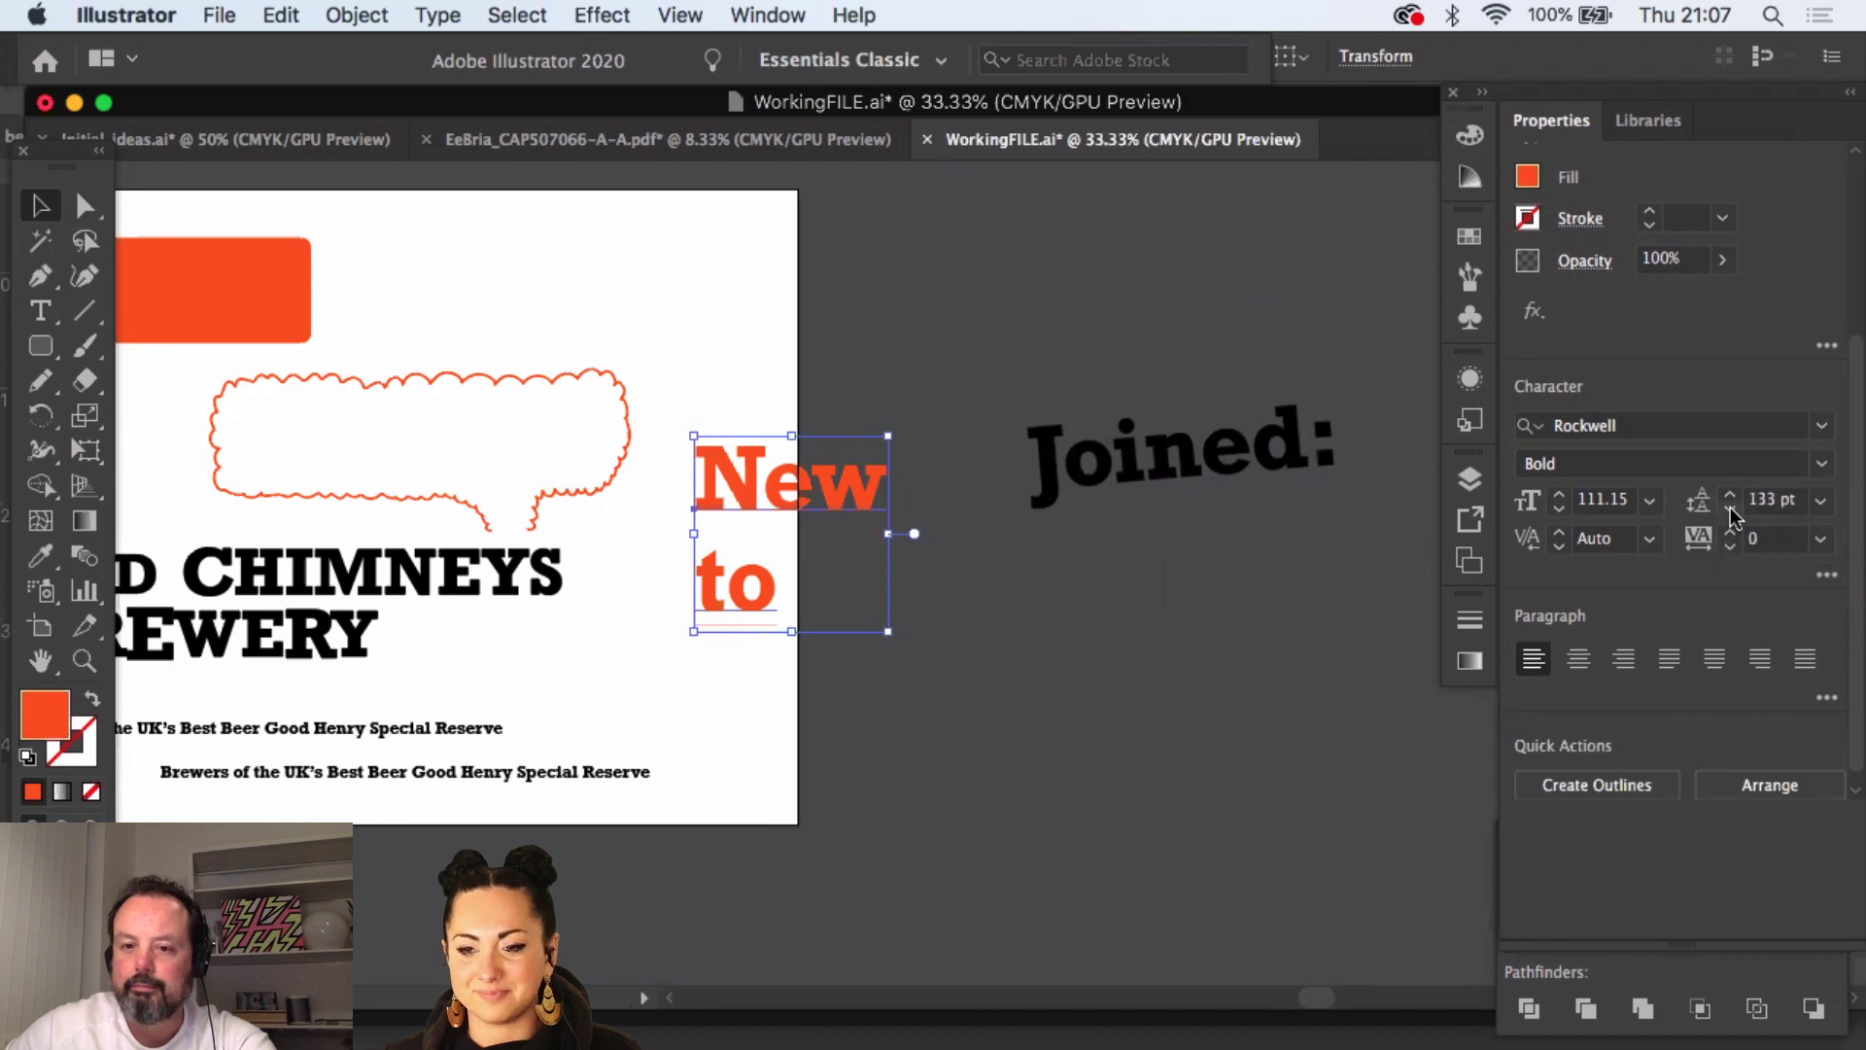
{"action": "left_click", "coordinate": [1731, 508]}
{"action": "left_click", "coordinate": [1731, 508]}
{"action": "left_click", "coordinate": [1731, 509]}
{"action": "left_click", "coordinate": [1731, 509]}
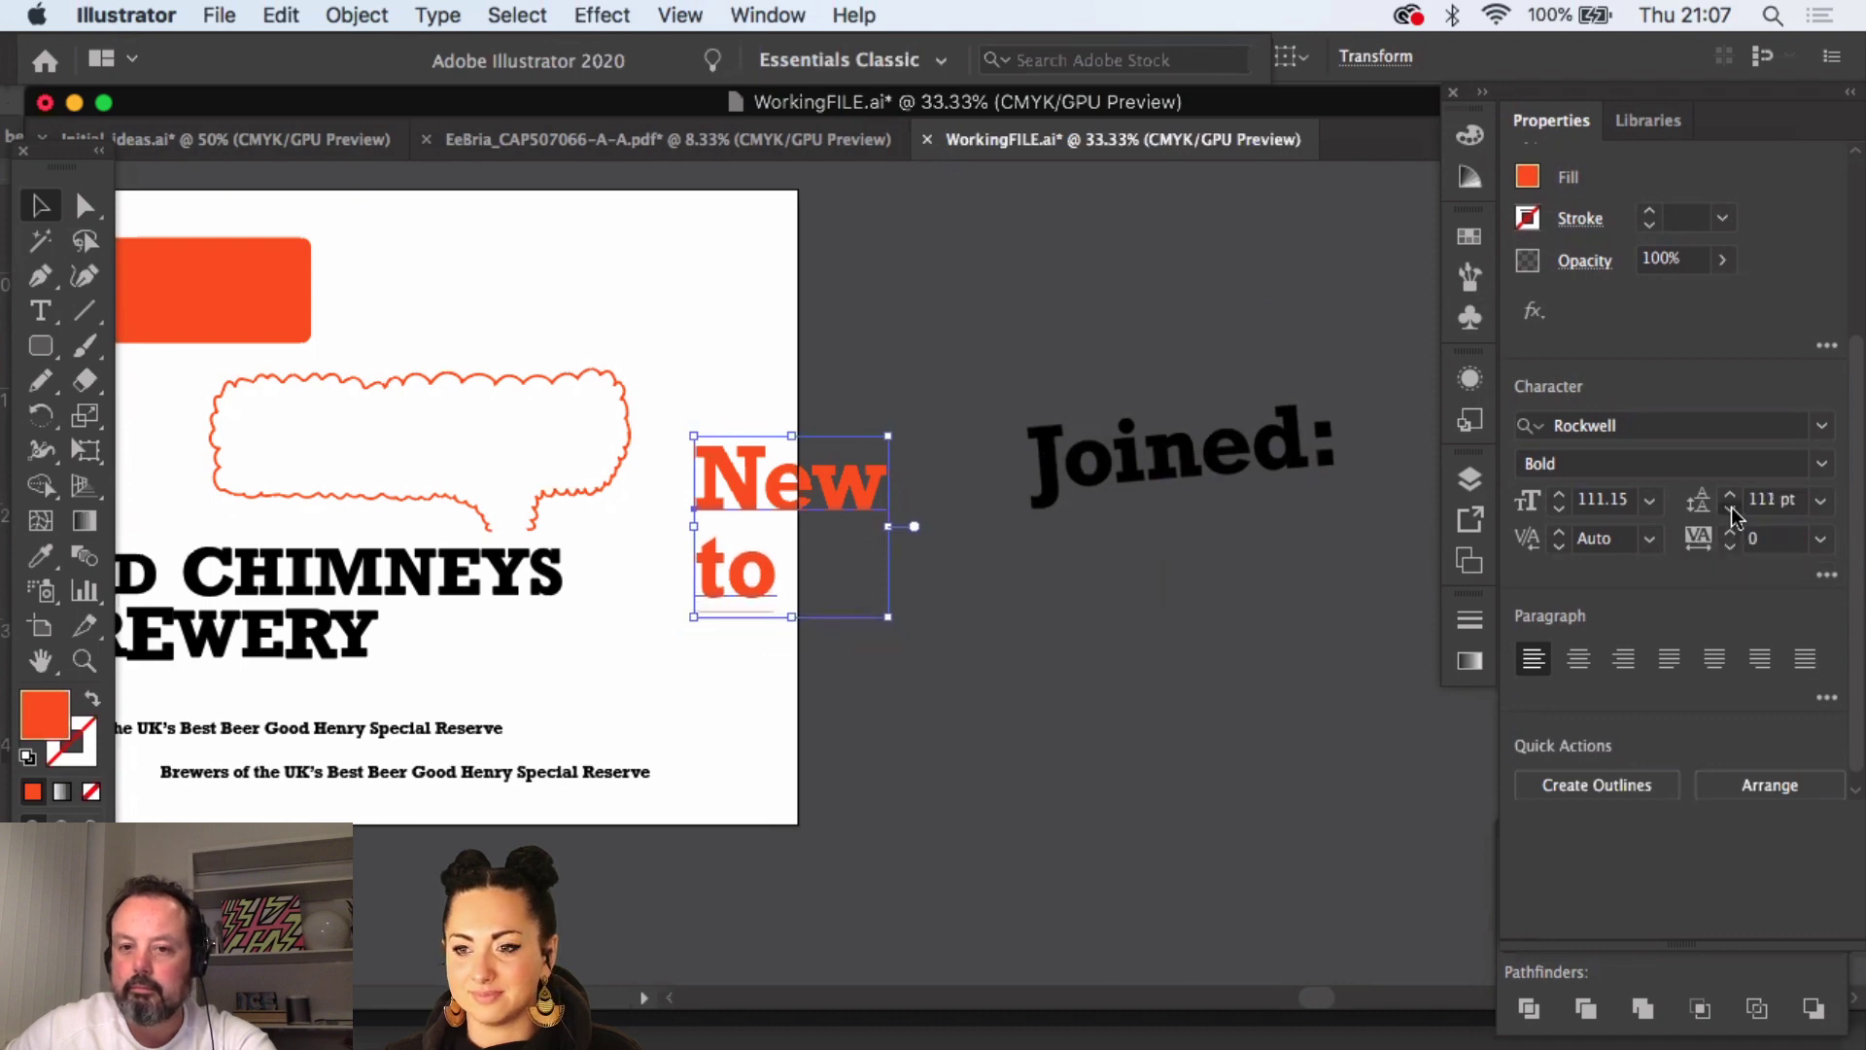
{"action": "left_click", "coordinate": [1731, 508]}
{"action": "left_click", "coordinate": [1731, 509]}
{"action": "left_click", "coordinate": [1731, 509]}
{"action": "left_click", "coordinate": [1731, 508]}
{"action": "left_click", "coordinate": [1731, 508]}
{"action": "left_click", "coordinate": [1731, 508]}
{"action": "left_click", "coordinate": [1731, 508]}
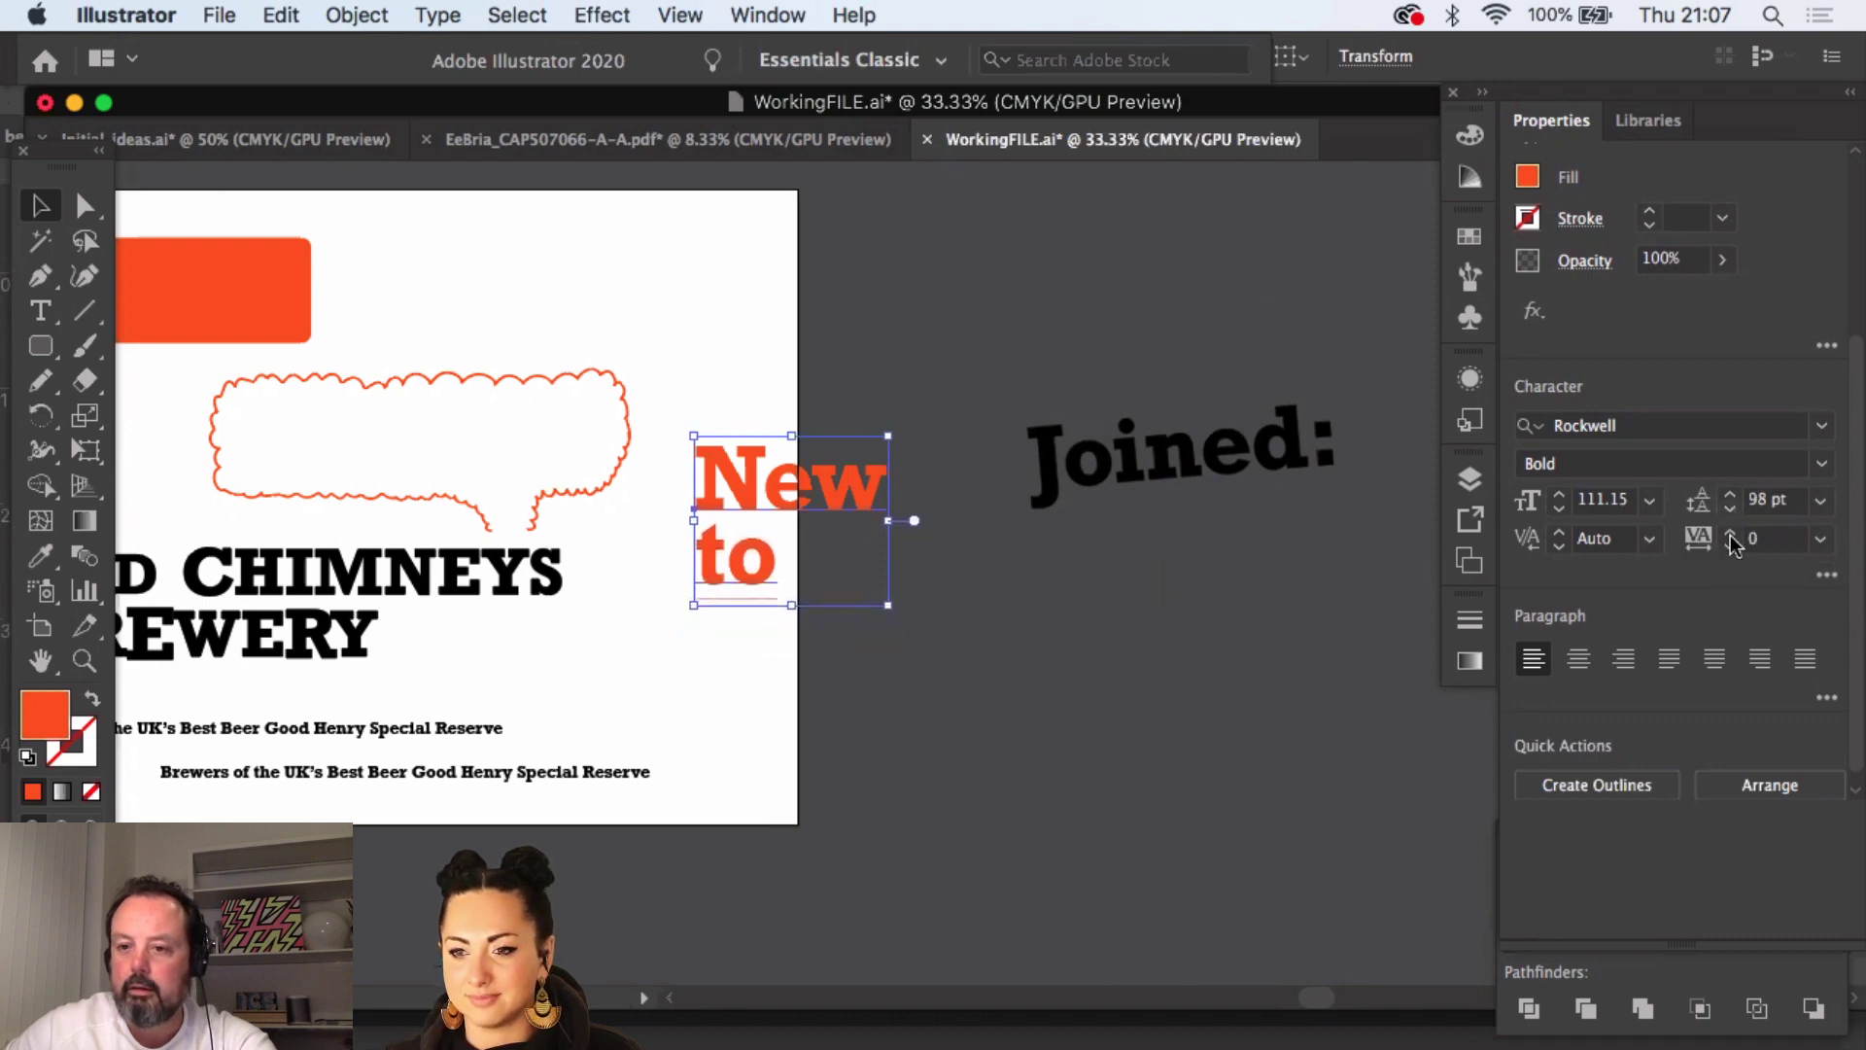
- Set the tracking of the orange "New to" text to -50
{"action": "left_click", "coordinate": [1821, 540]}
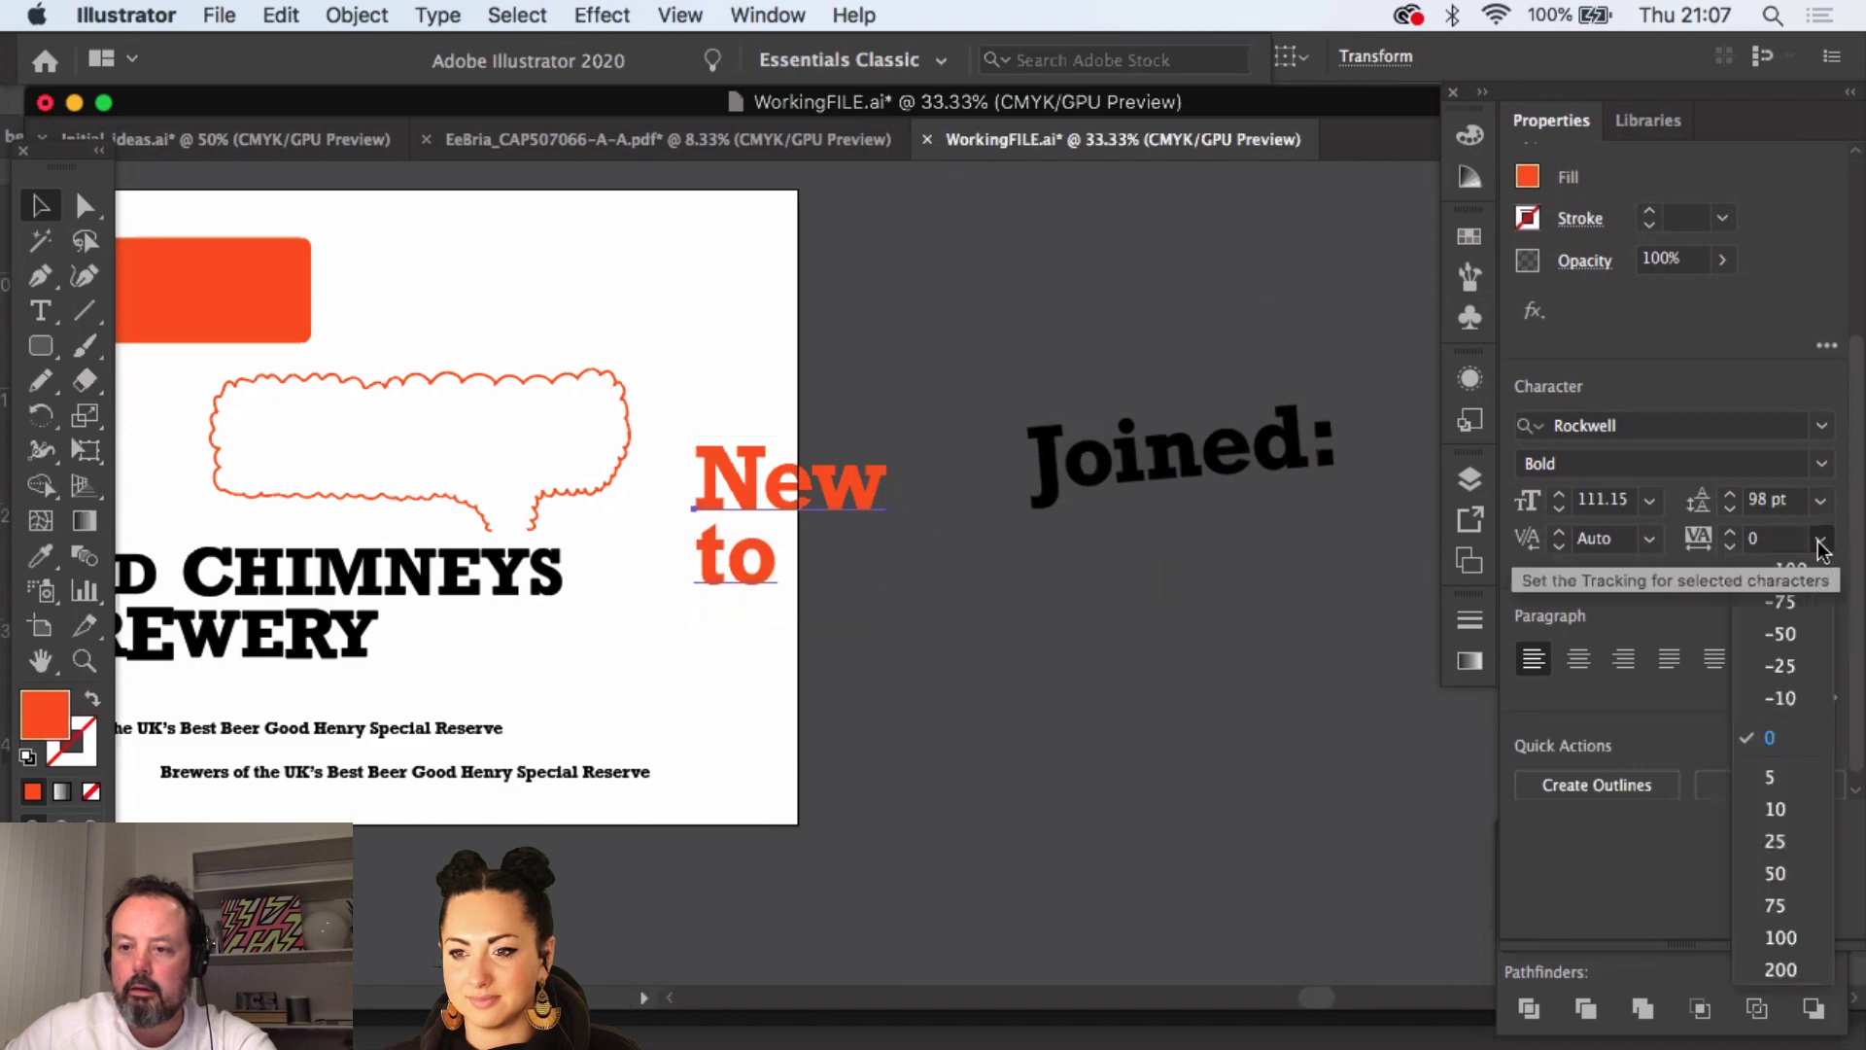
{"action": "left_click", "coordinate": [1786, 637]}
{"action": "left_click", "coordinate": [953, 564]}
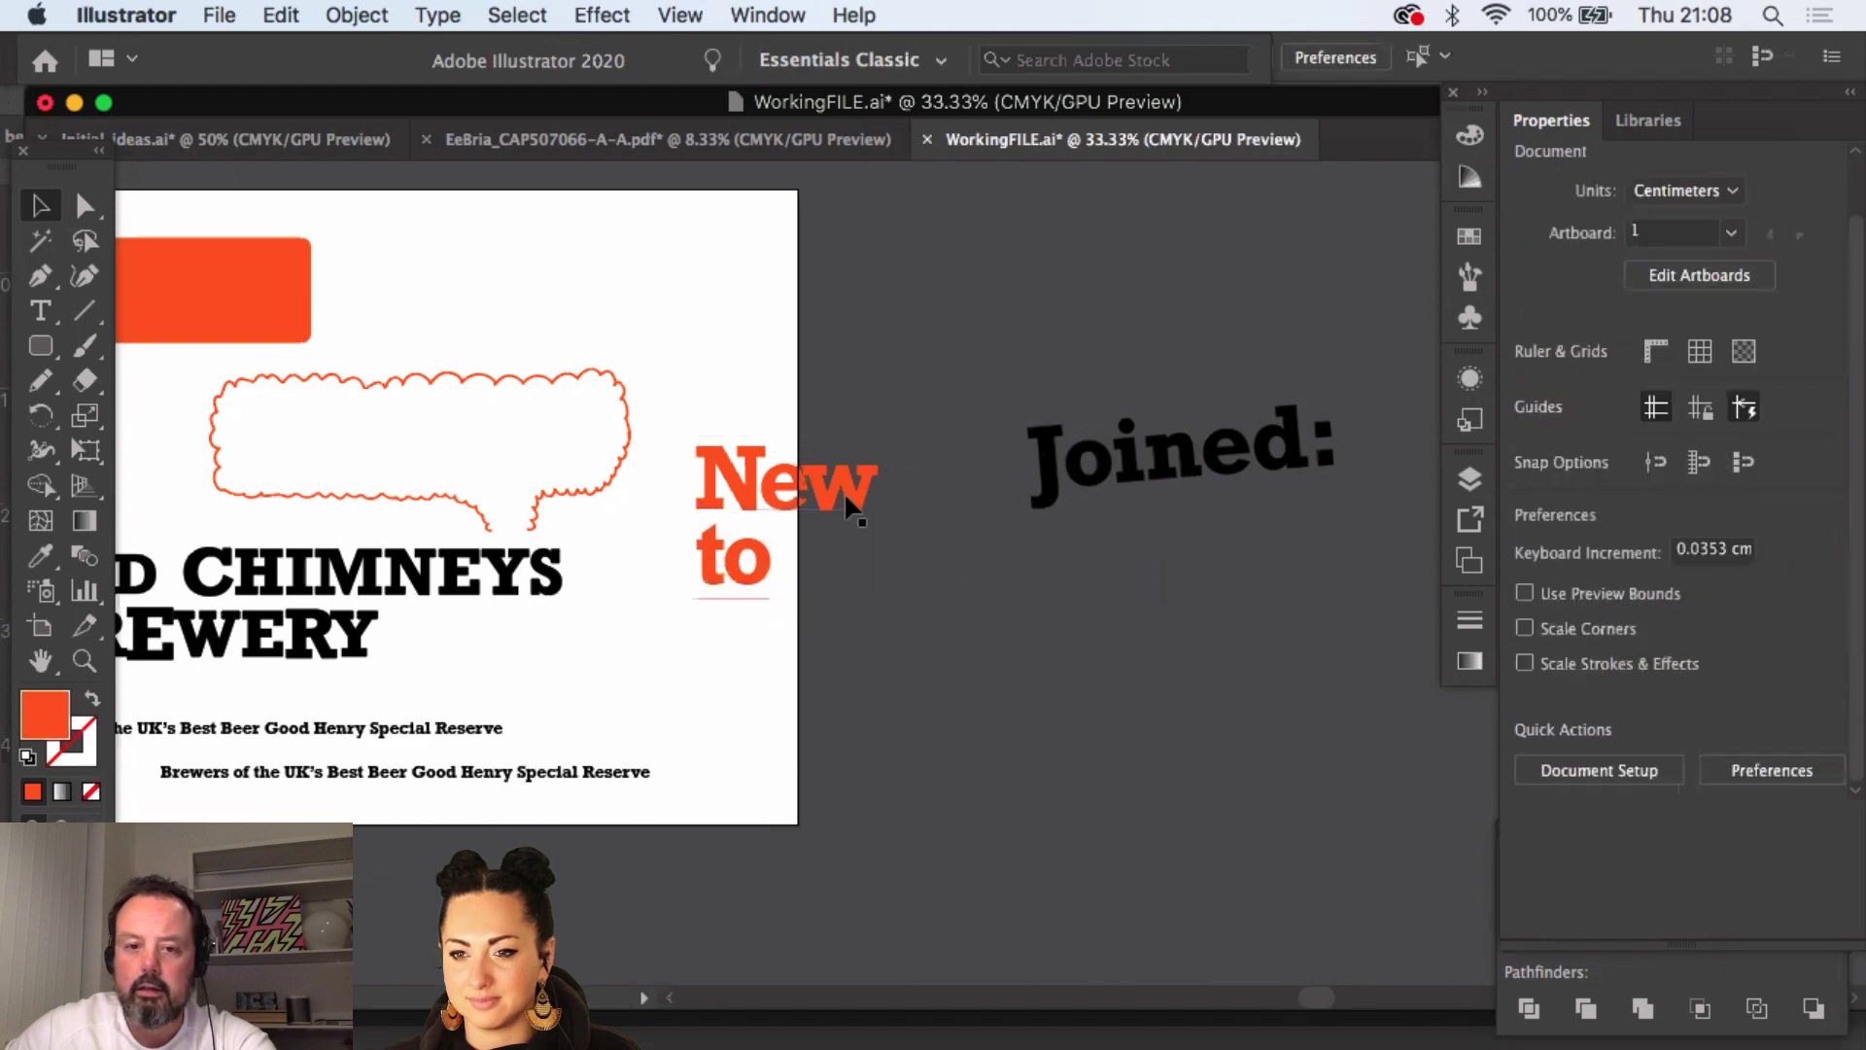
- Duplicate the orange "New to" text and arrange the two copies one above the other at the artboard's right edge
{"action": "left_click_drag", "start_coordinate": [855, 492], "coordinate": [896, 511]}
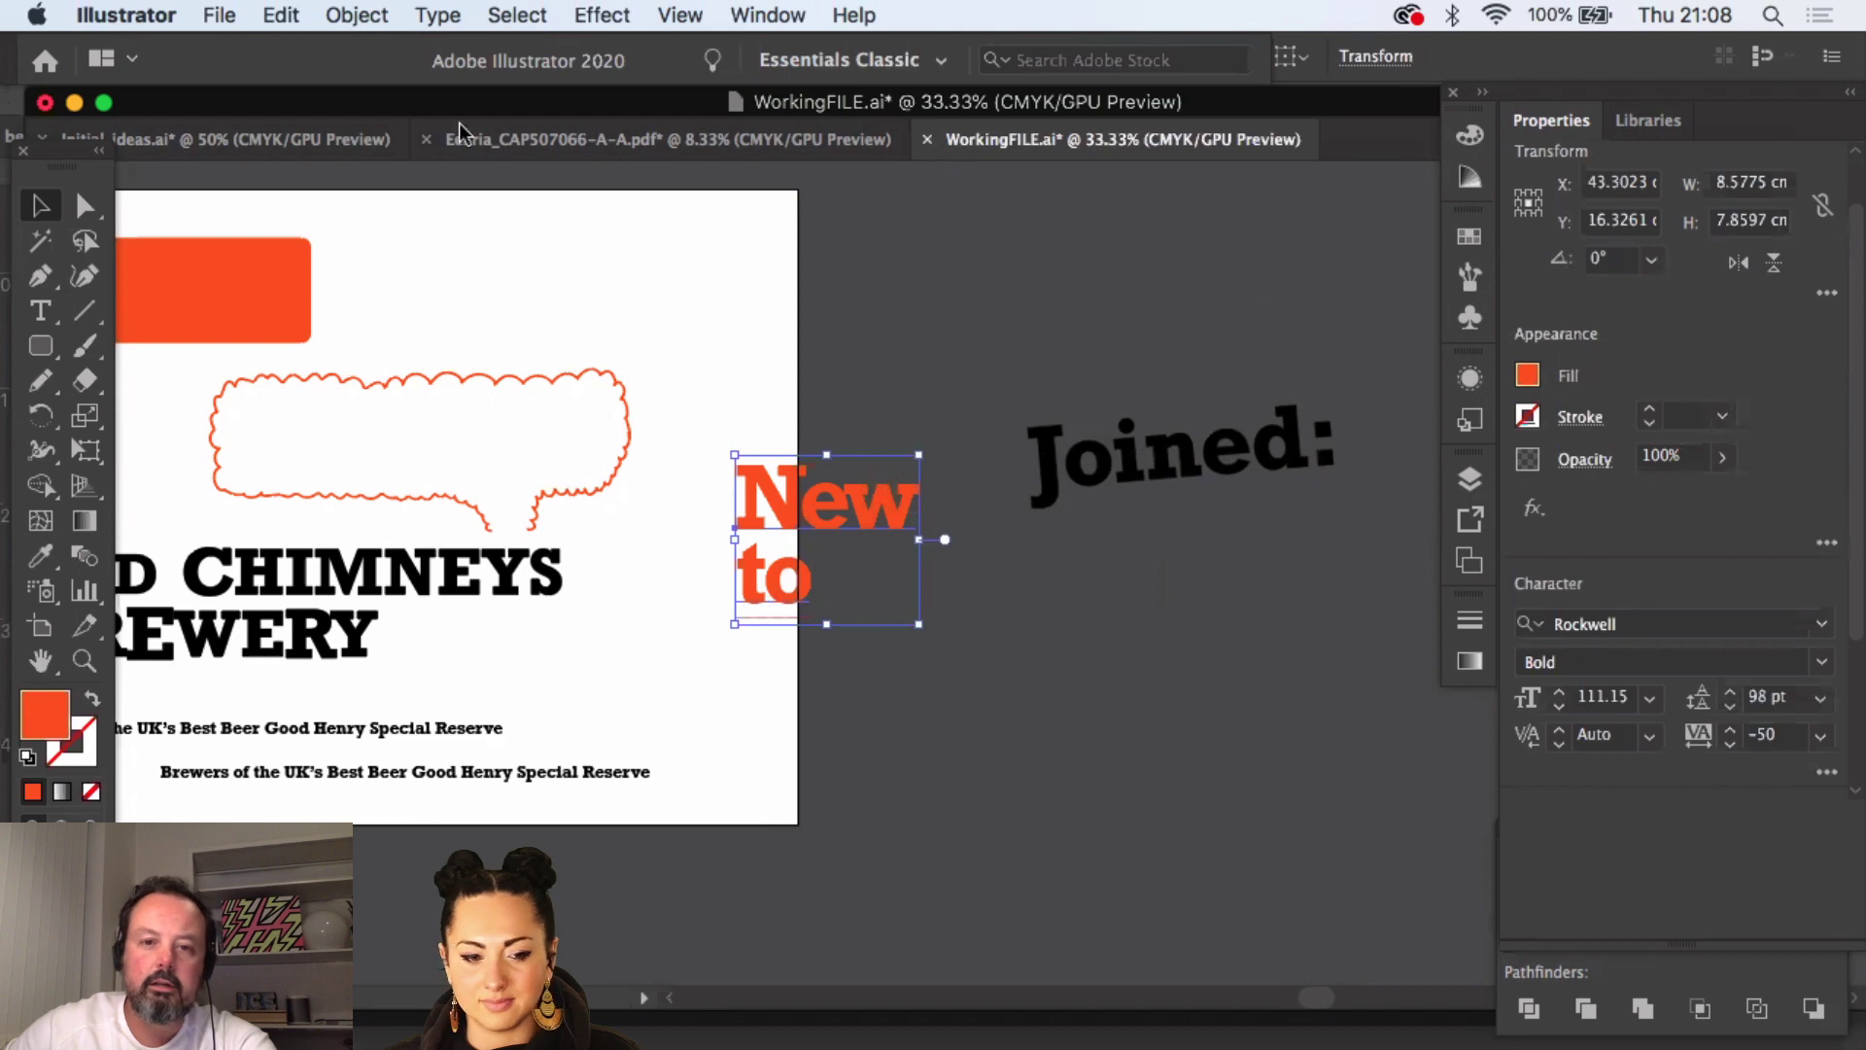
{"action": "key", "text": "super+v"}
{"action": "left_click_drag", "start_coordinate": [762, 576], "coordinate": [730, 370]}
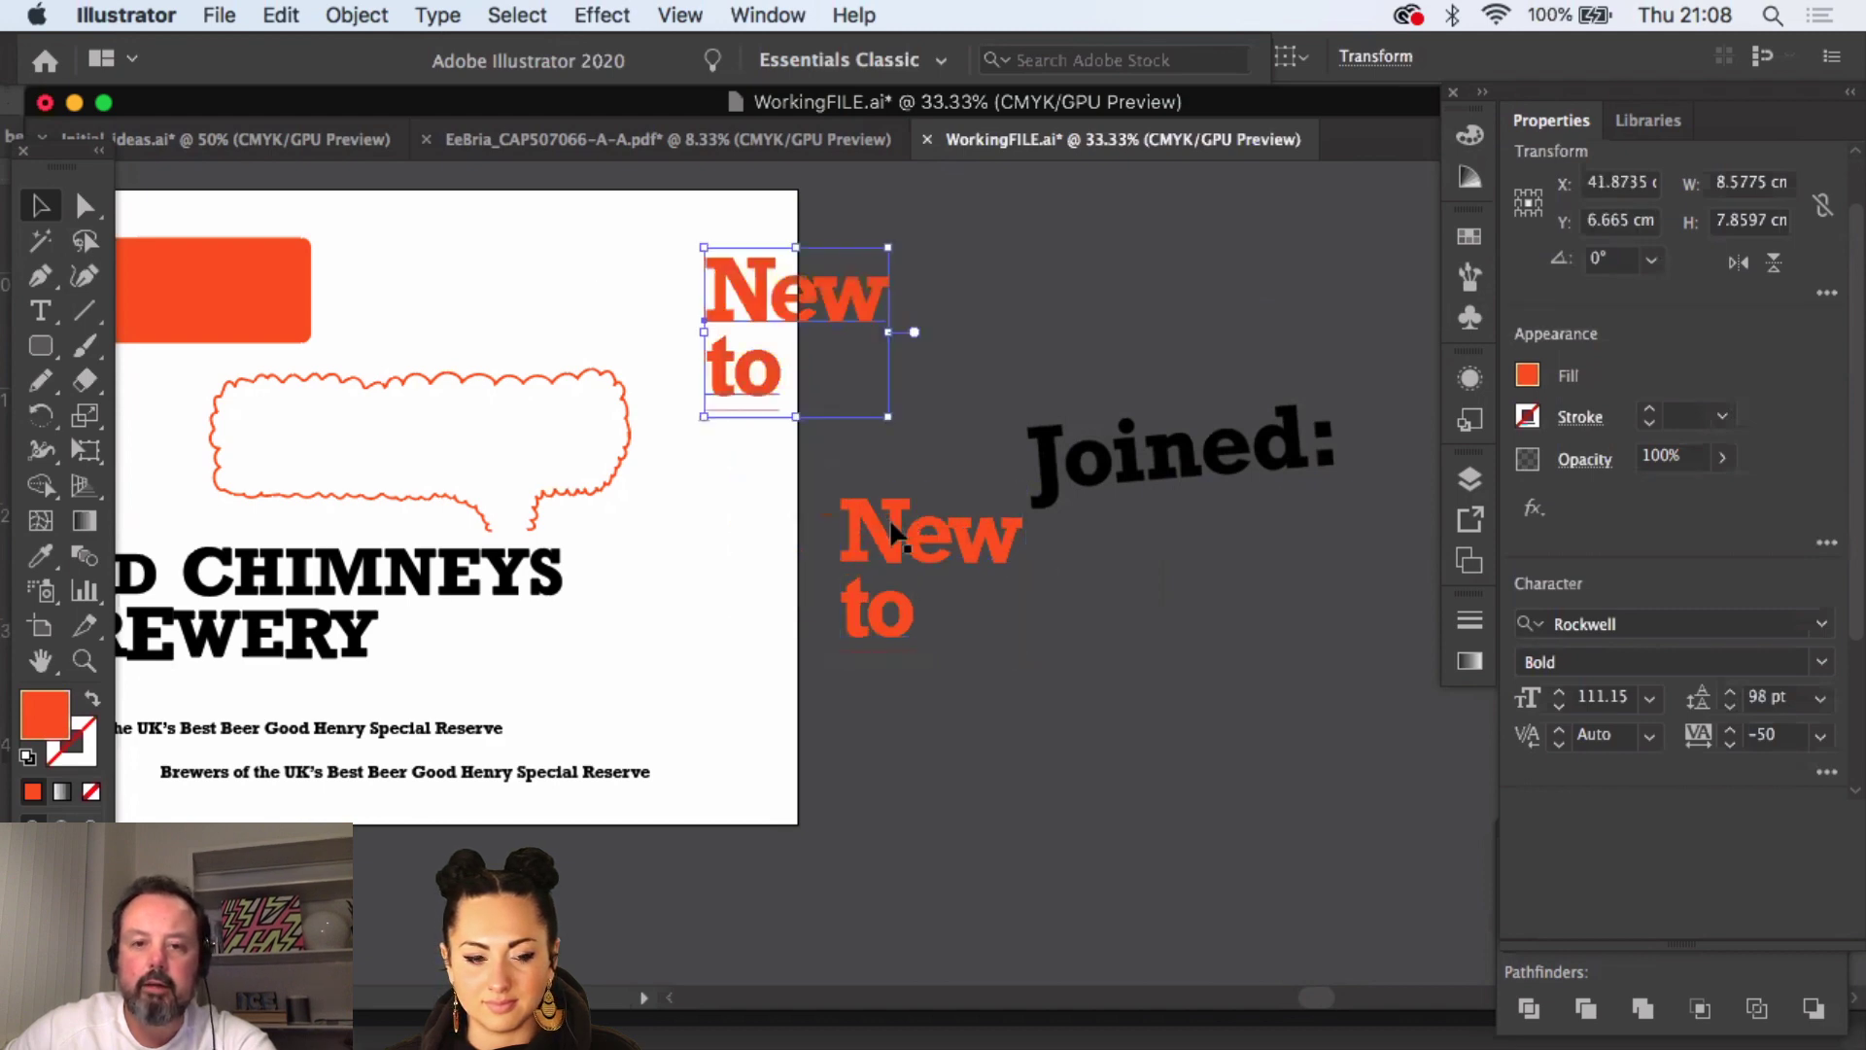
{"action": "left_click_drag", "start_coordinate": [902, 544], "coordinate": [800, 517]}
- Convert the lower "New to" text to outlines and ungroup its letters
{"action": "left_click", "coordinate": [94, 656]}
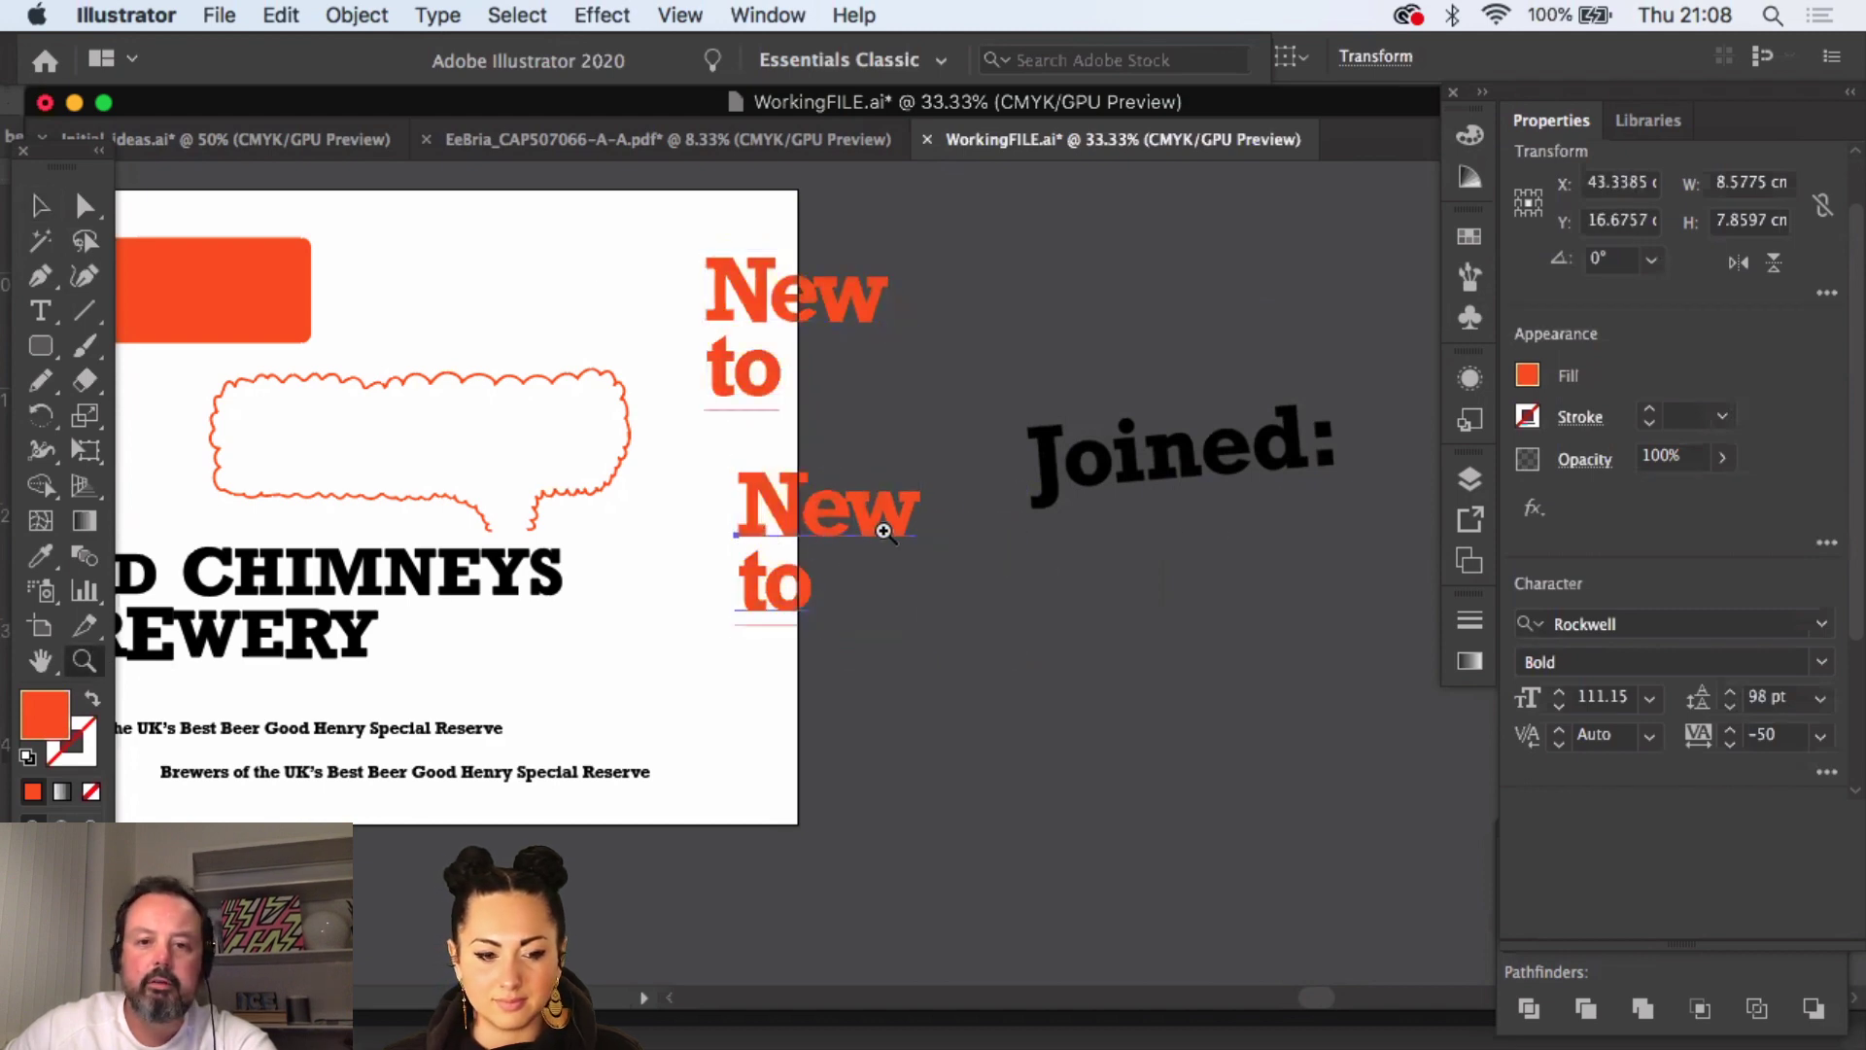
{"action": "left_click", "coordinate": [730, 443]}
{"action": "left_click", "coordinate": [921, 590]}
{"action": "key", "text": "v"}
{"action": "left_click", "coordinate": [437, 14]}
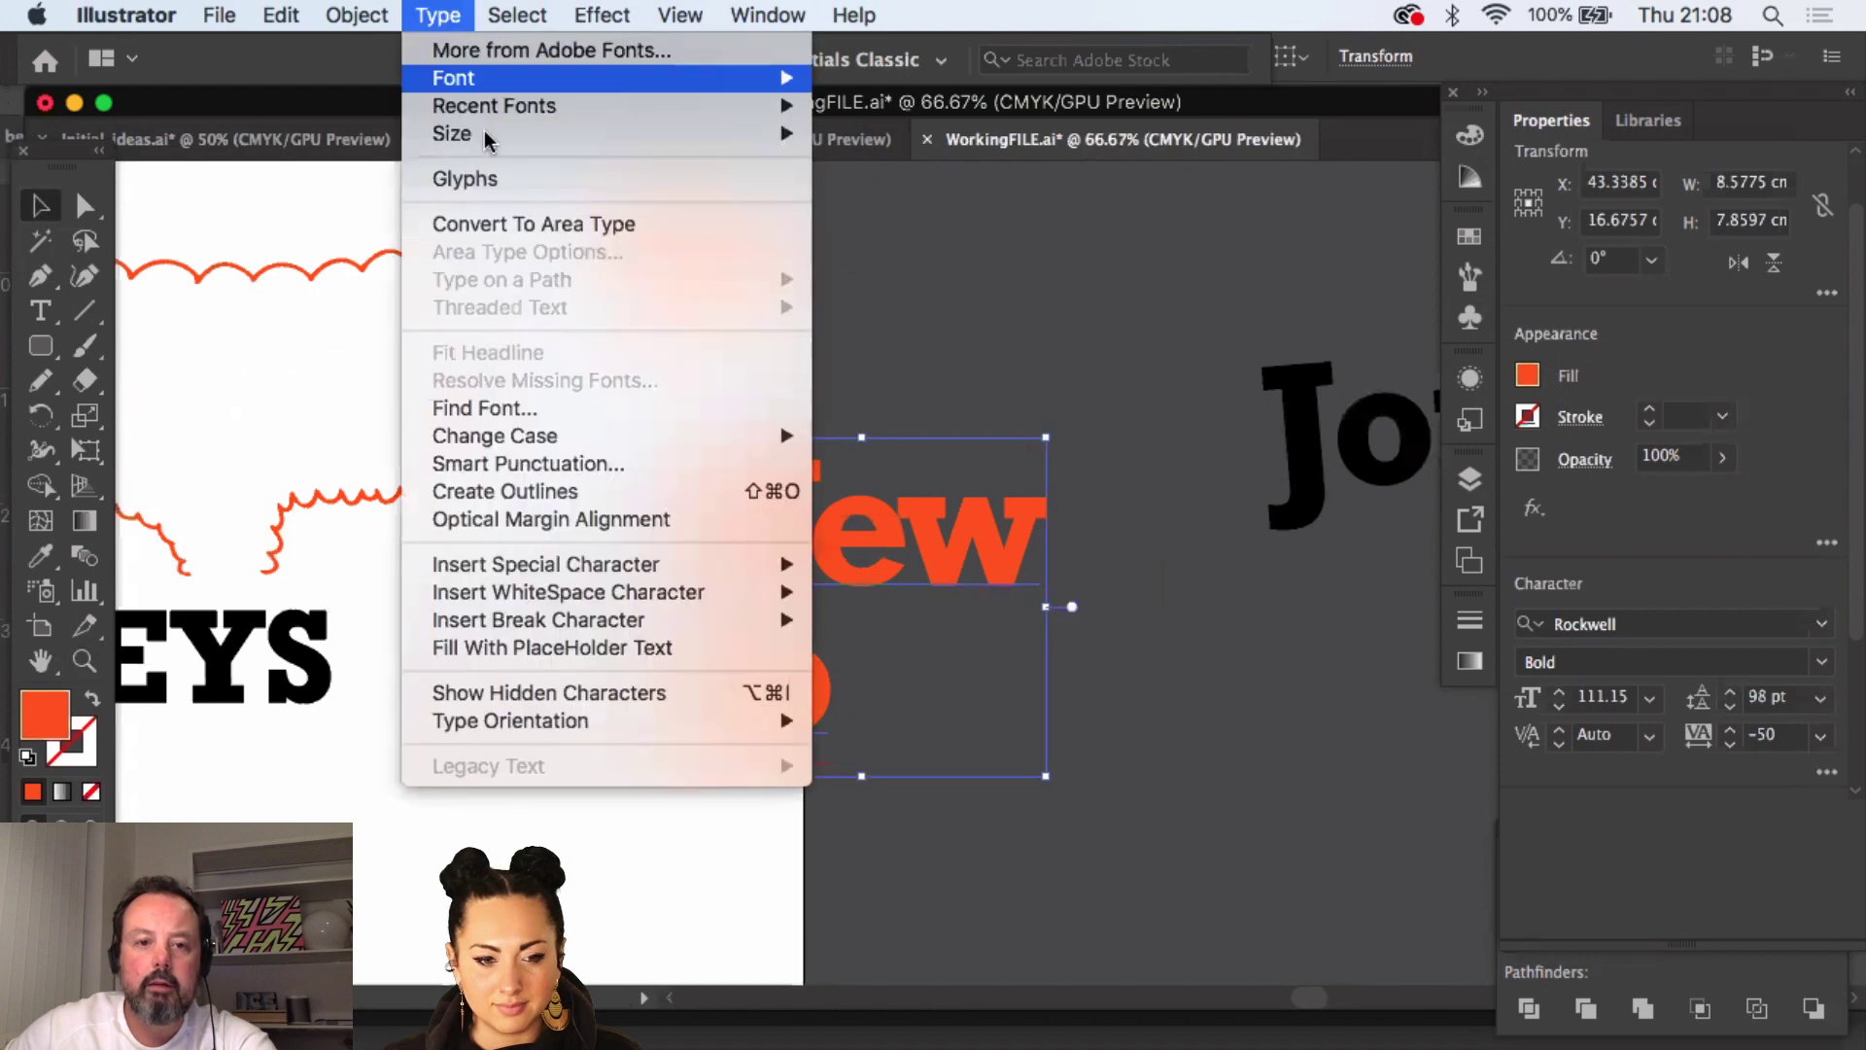
{"action": "left_click", "coordinate": [525, 222]}
{"action": "left_click", "coordinate": [371, 21]}
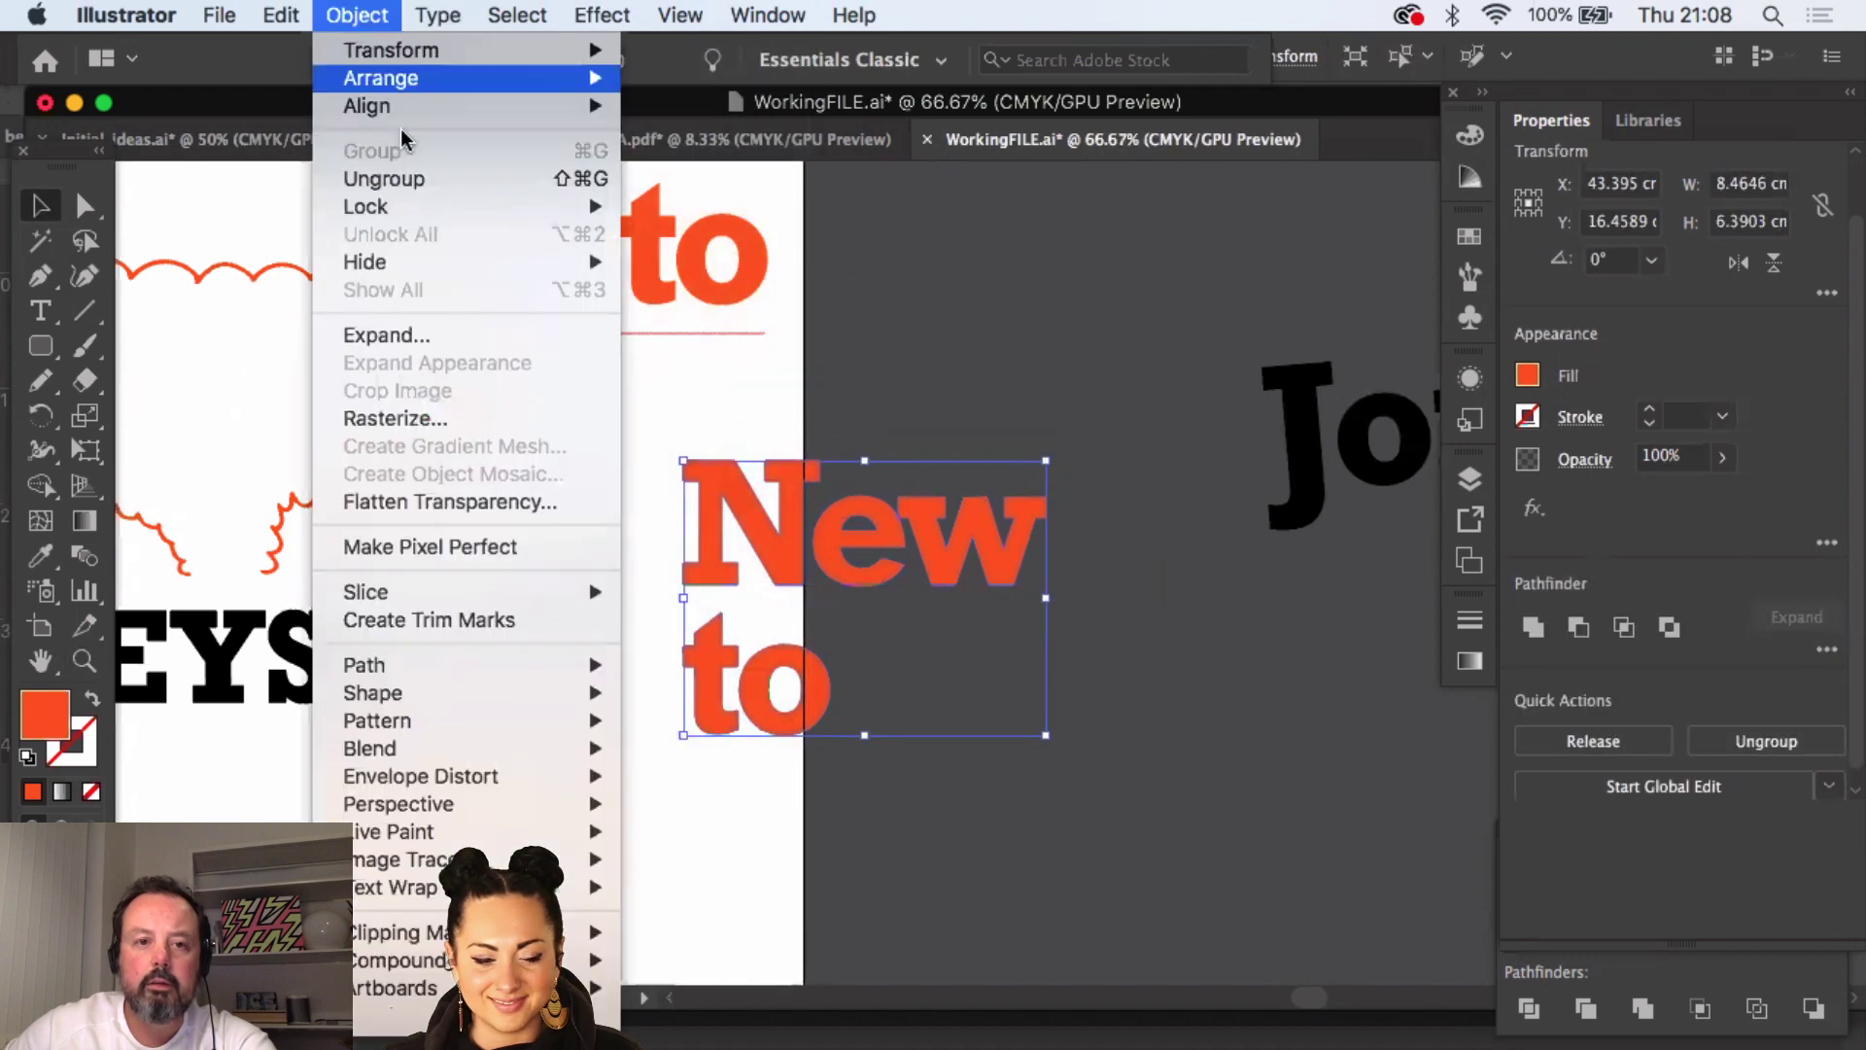
{"action": "left_click", "coordinate": [418, 175]}
{"action": "left_click", "coordinate": [1030, 428]}
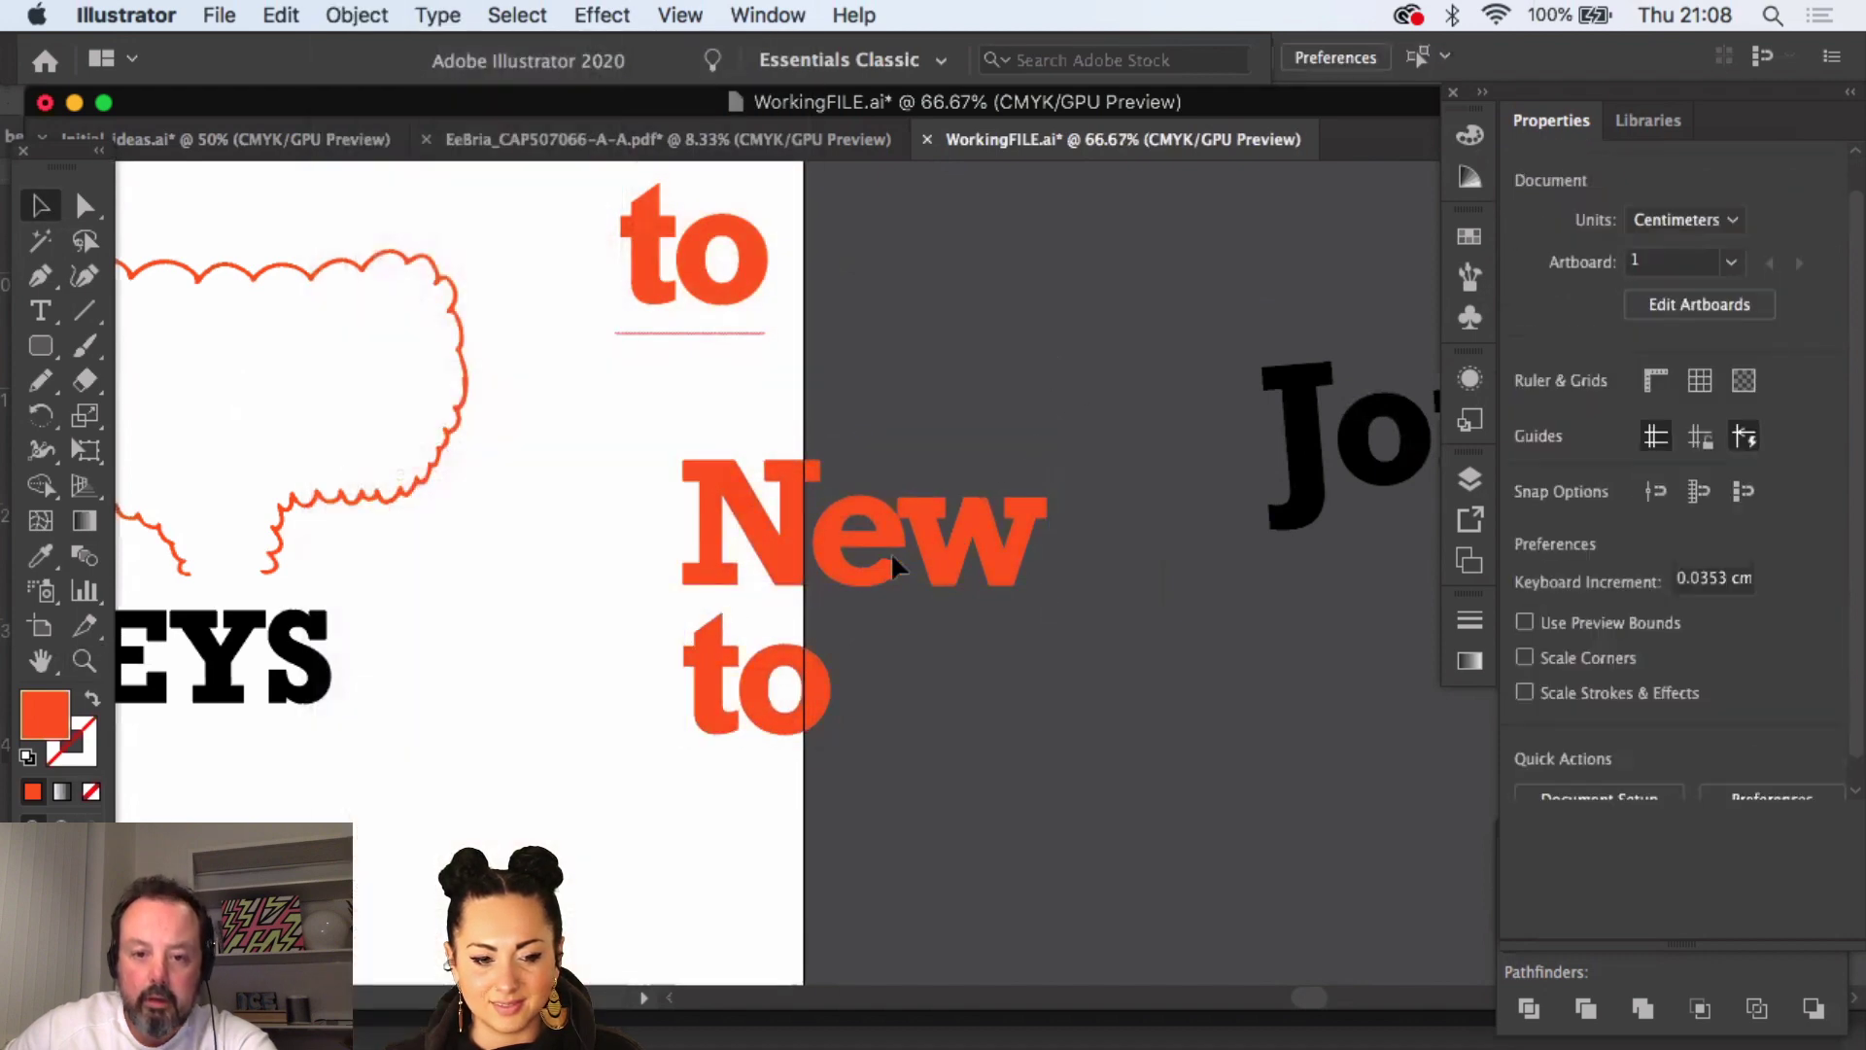
- Move the outlined "New to" letters off the artboard and rotate the "N" slightly
{"action": "left_click_drag", "start_coordinate": [939, 520], "coordinate": [1106, 620]}
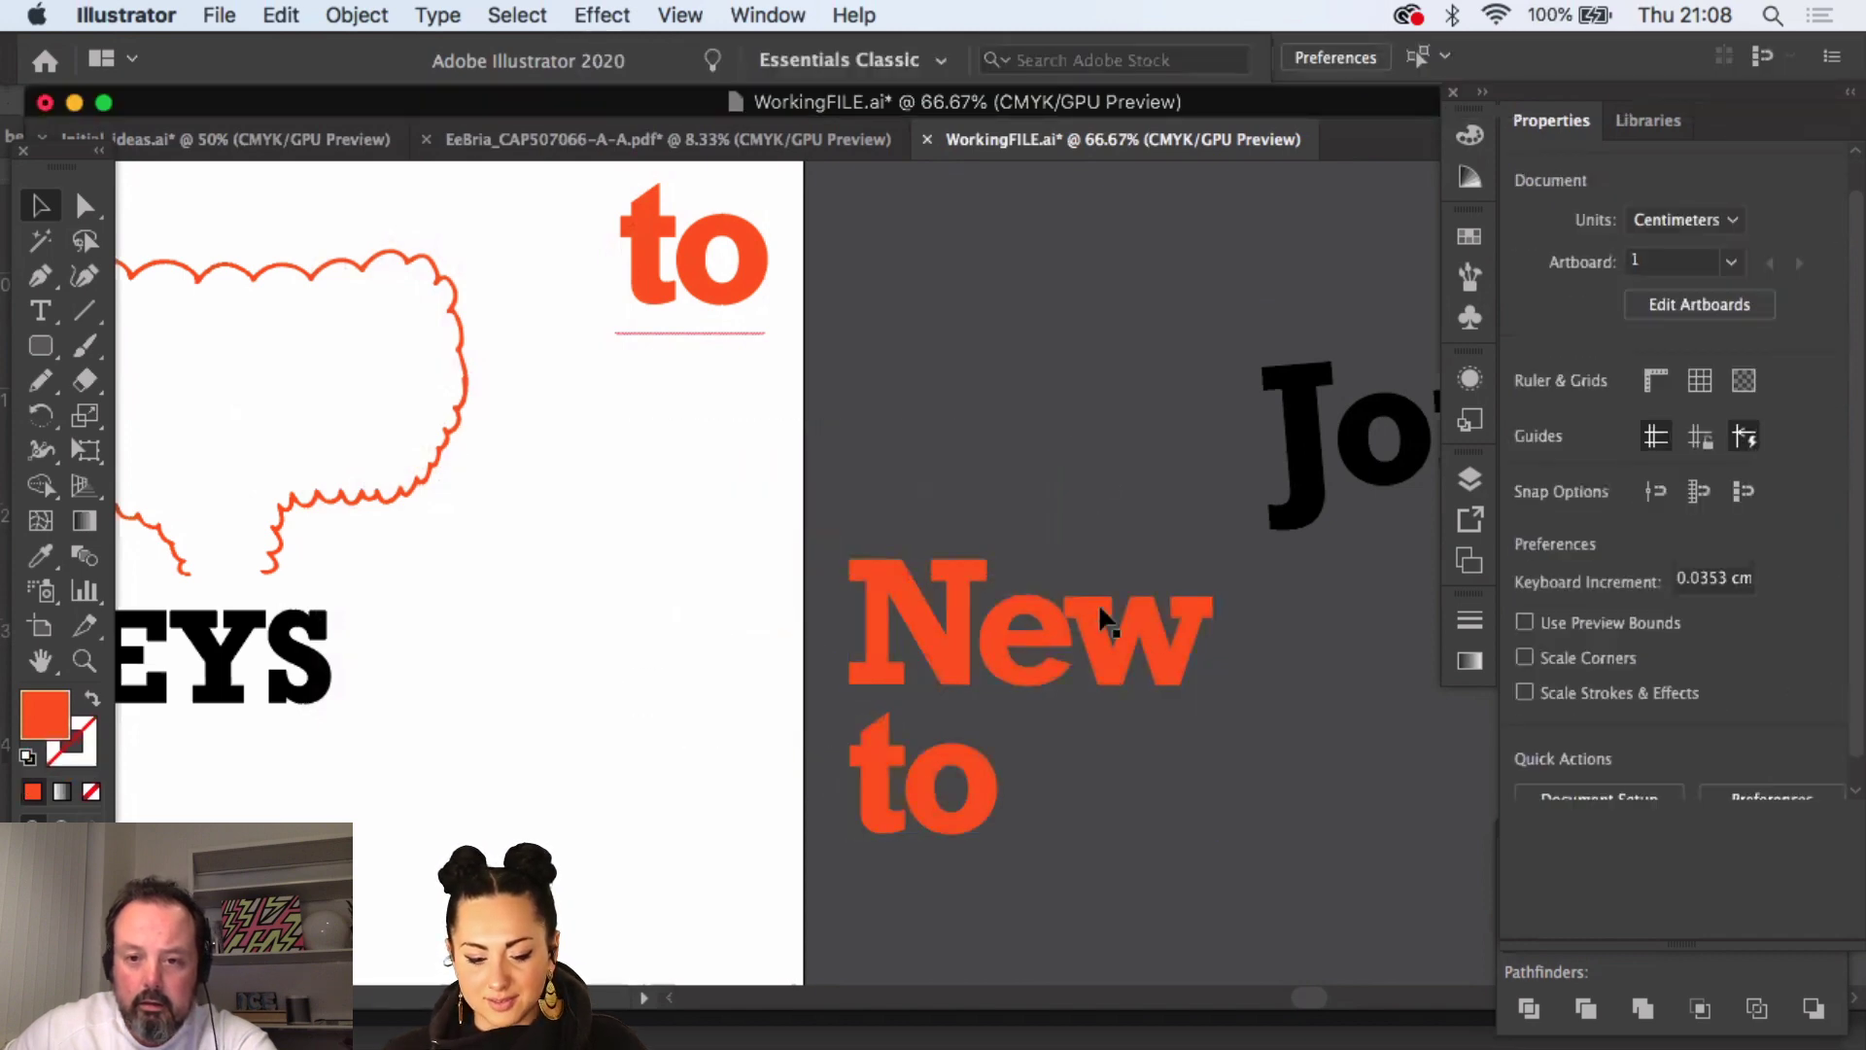
{"action": "left_click", "coordinate": [962, 649]}
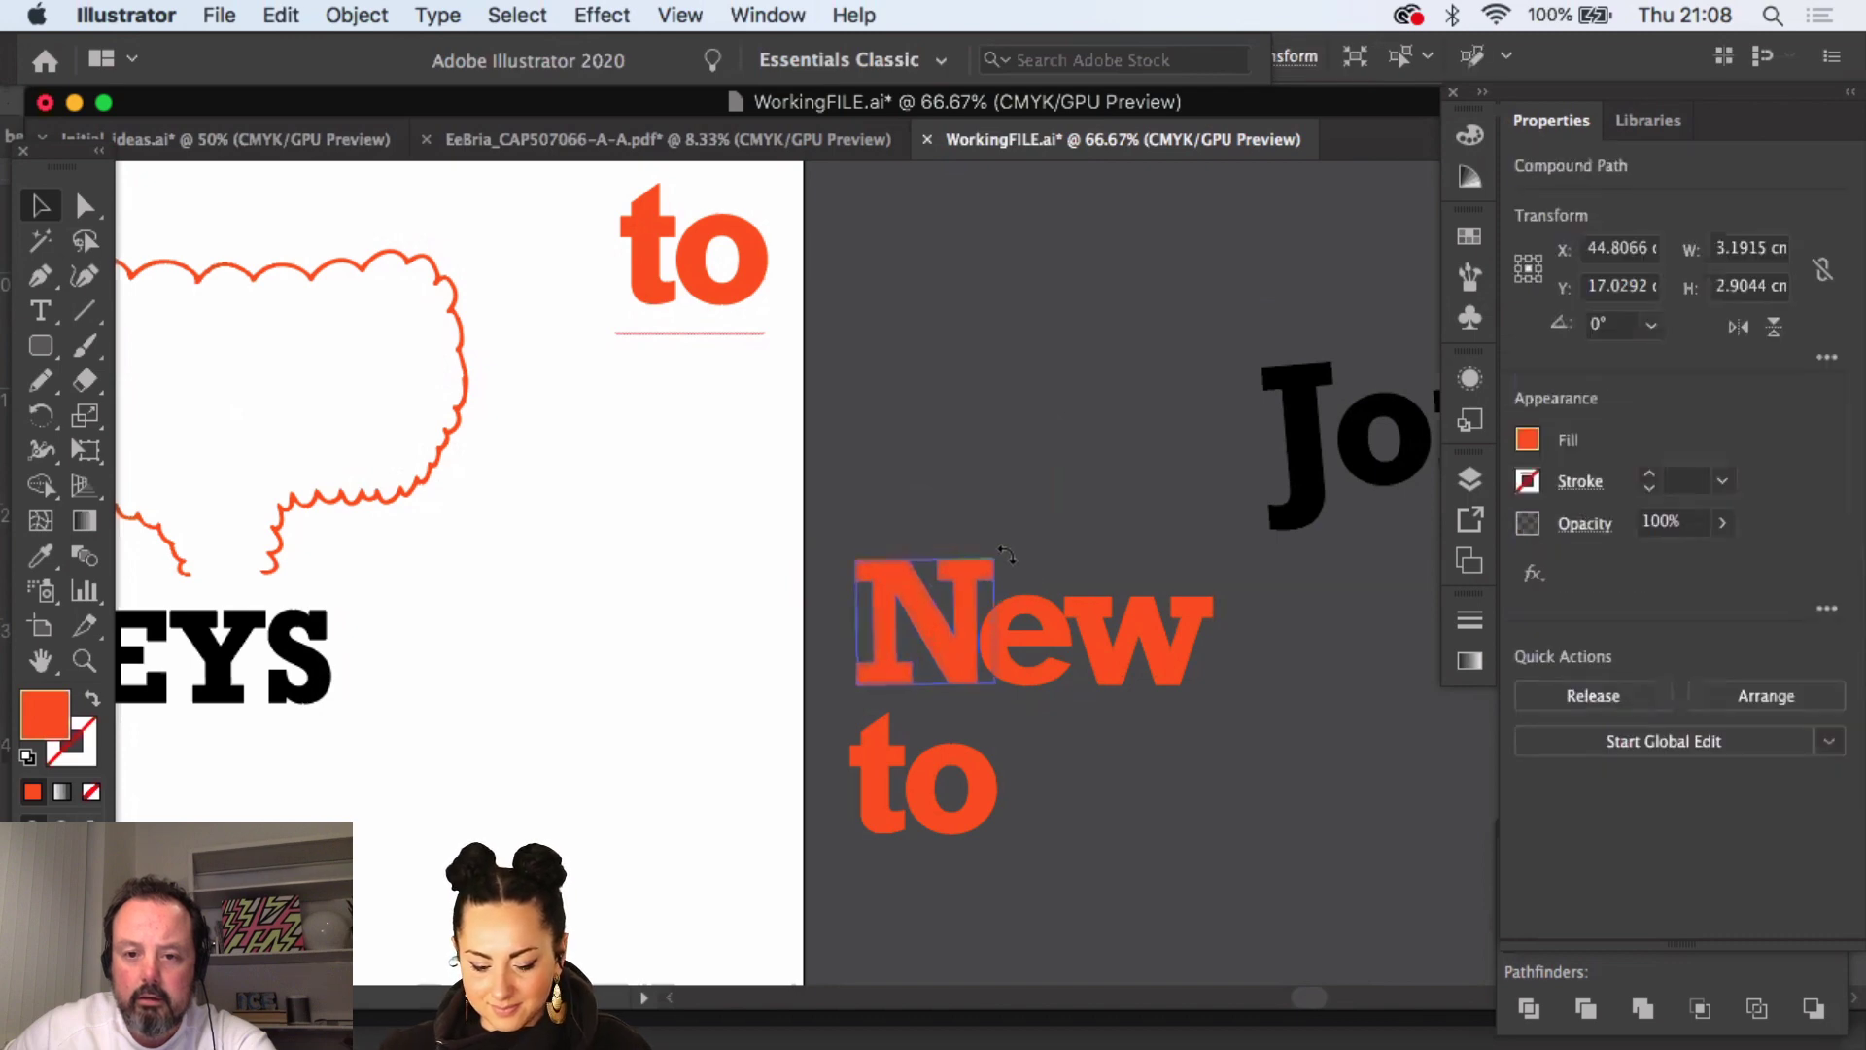
{"action": "left_click", "coordinate": [1030, 534]}
- Move the outlined word "to" slightly up and right, closer beneath "New"
{"action": "left_click", "coordinate": [957, 792]}
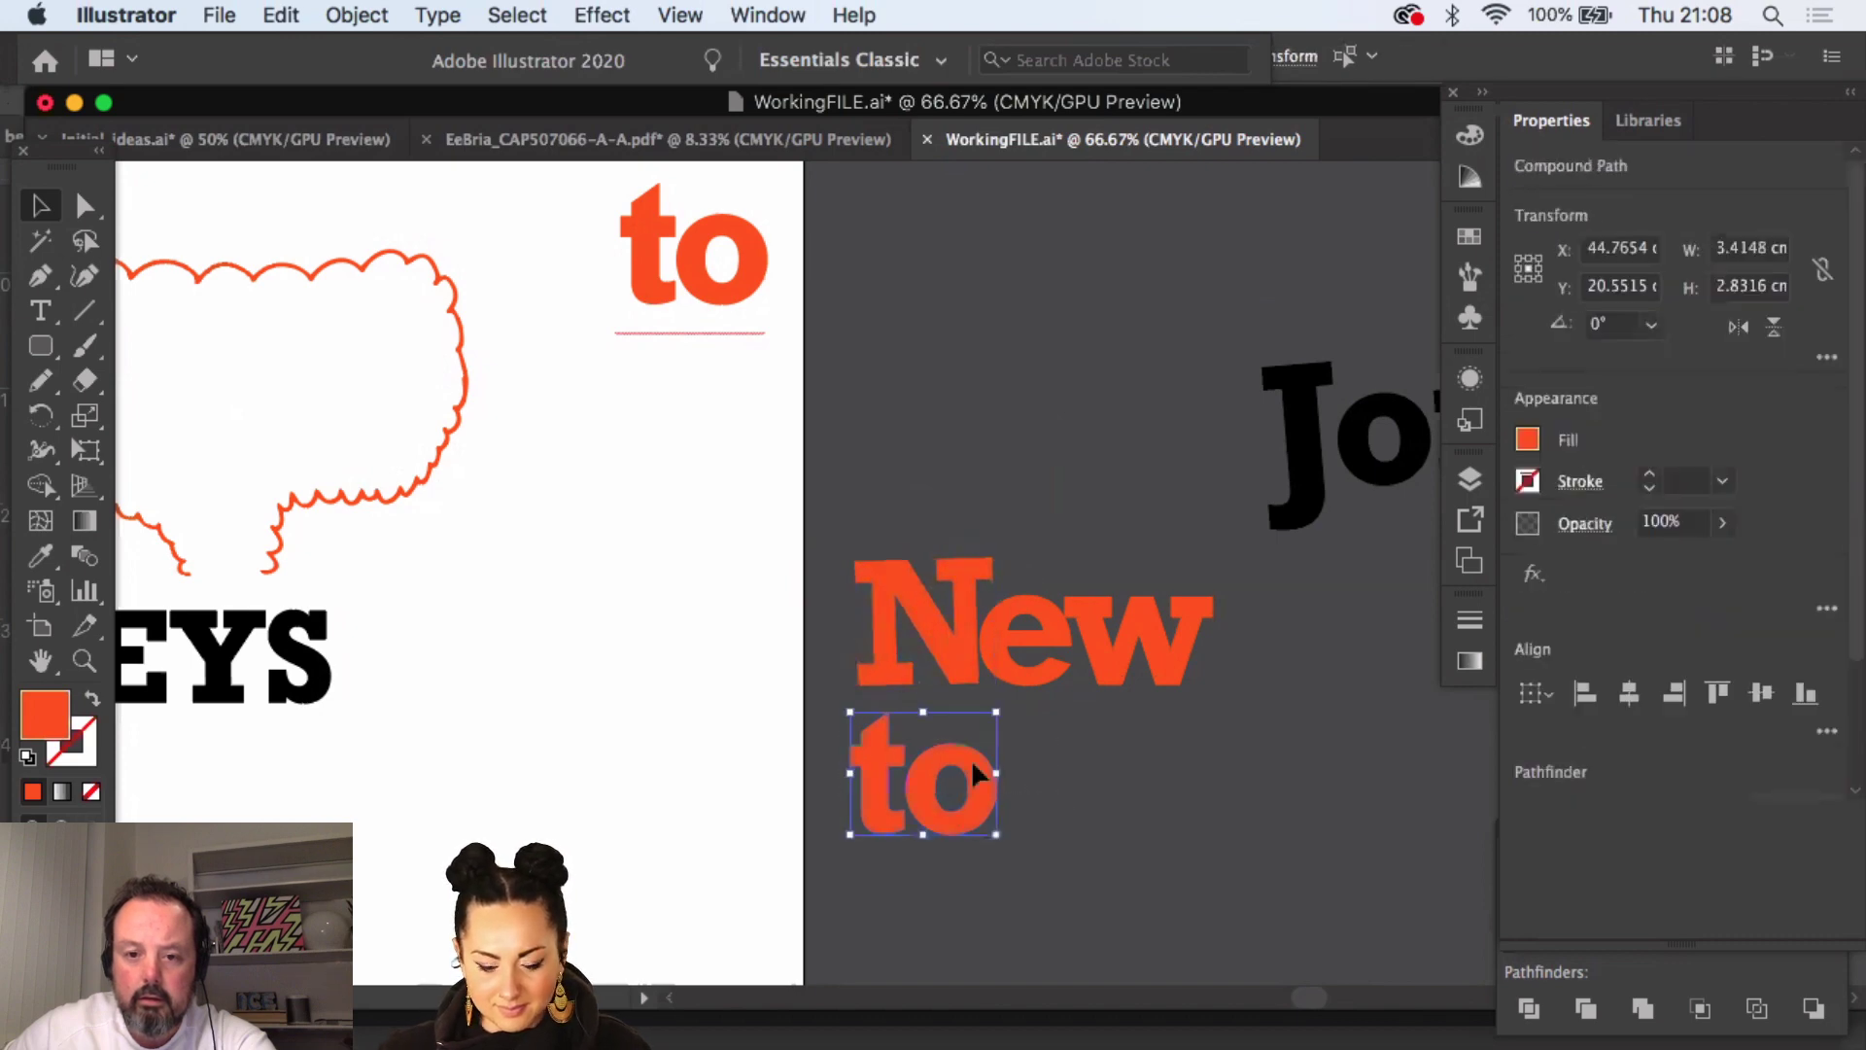
{"action": "left_click", "coordinate": [1079, 857]}
{"action": "left_click", "coordinate": [866, 791]}
{"action": "left_click", "coordinate": [929, 792], "text": "shift"}
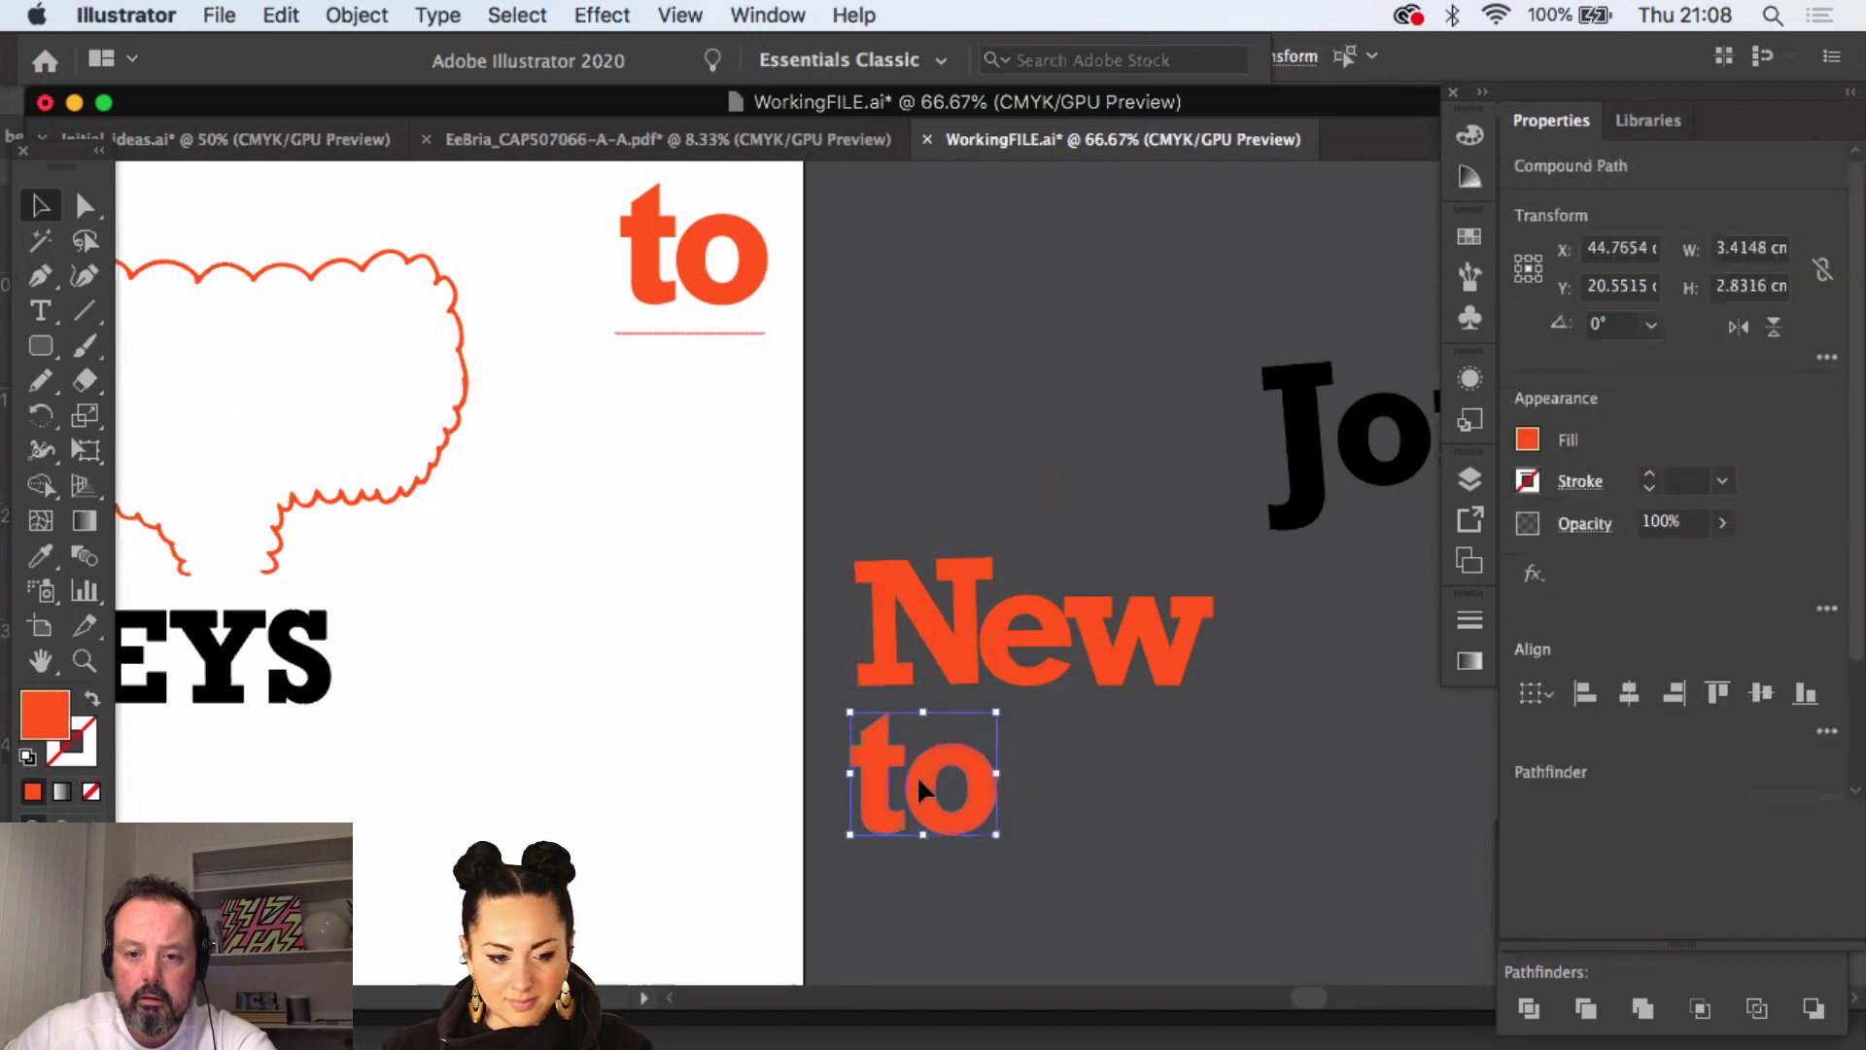
{"action": "left_click_drag", "start_coordinate": [928, 792], "coordinate": [962, 767]}
{"action": "left_click", "coordinate": [1157, 792]}
- Move the black "Joined:" text slightly down and right, beside the outlined "New to" lettering
{"action": "left_click_drag", "start_coordinate": [1158, 791], "coordinate": [933, 600]}
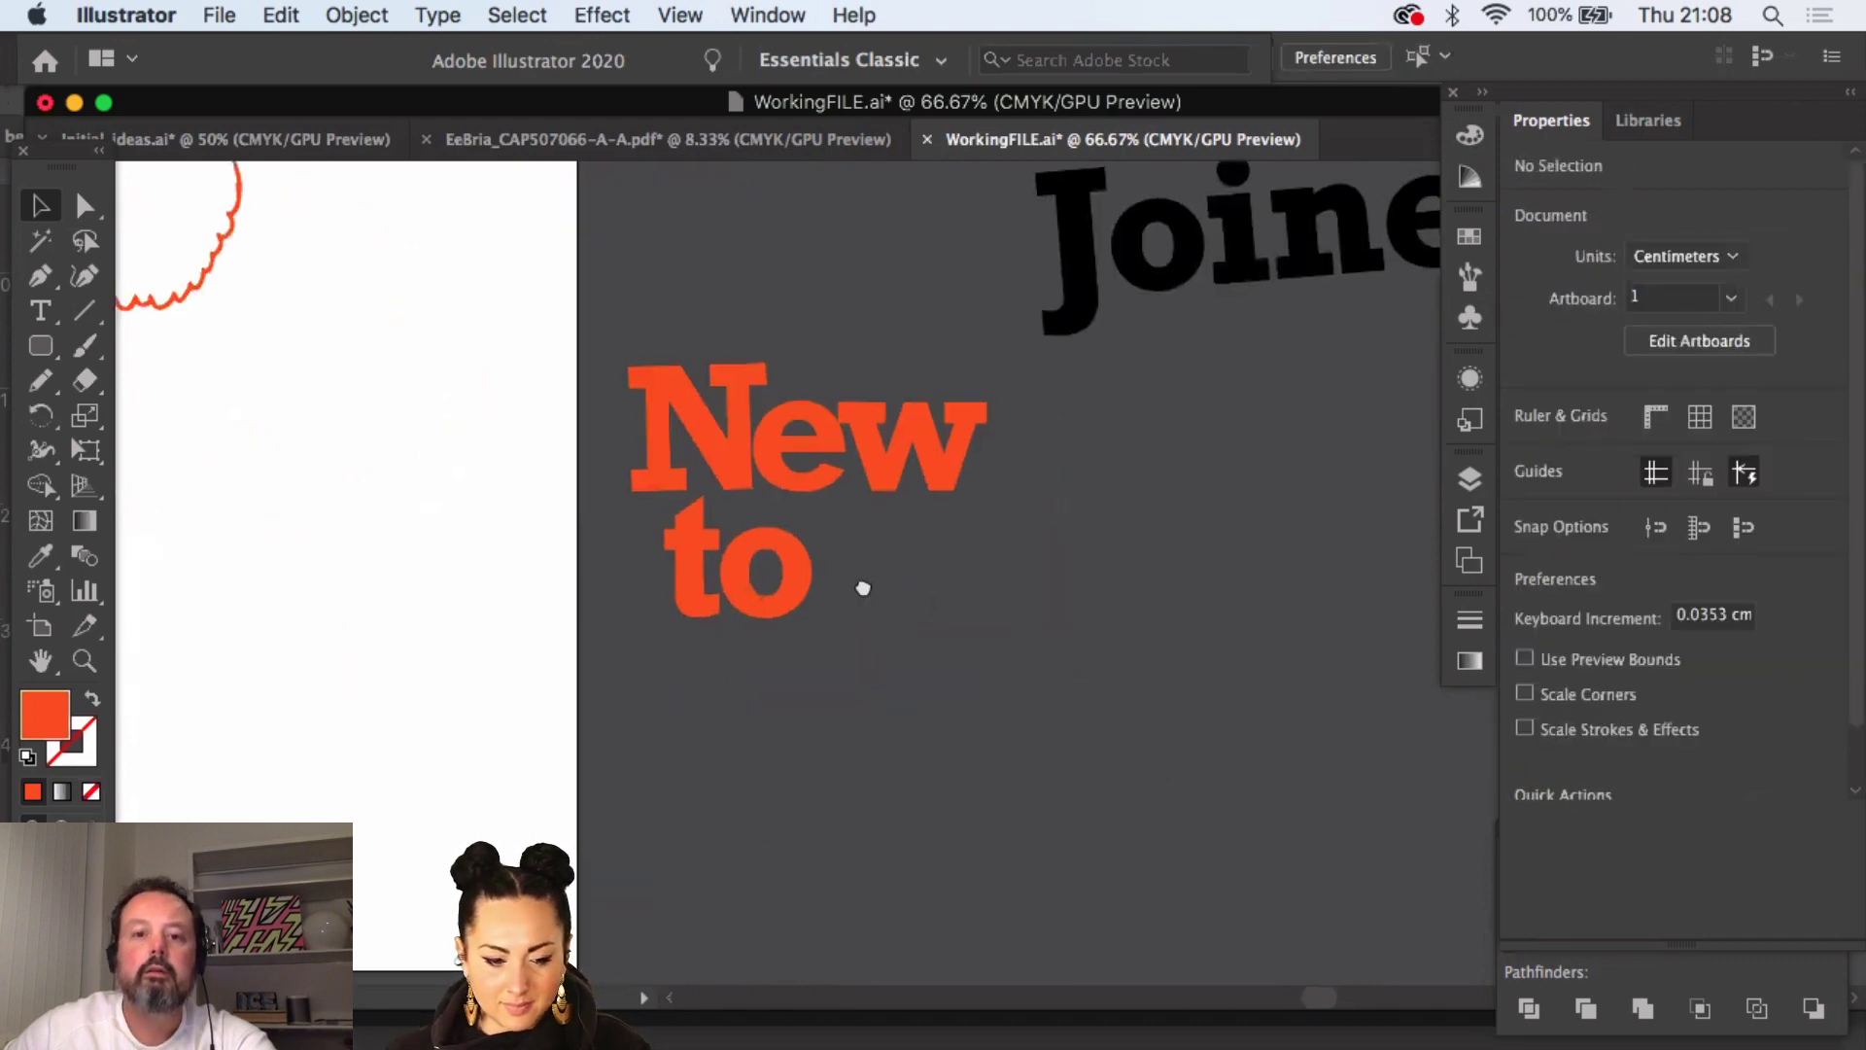
{"action": "scroll", "coordinate": [1205, 502], "scroll_direction": "right", "scroll_amount": 5}
{"action": "scroll", "coordinate": [1205, 502], "scroll_direction": "up", "scroll_amount": 2}
{"action": "left_click", "coordinate": [849, 356]}
{"action": "left_click_drag", "start_coordinate": [848, 356], "coordinate": [879, 422]}
- Copy the outlined "New to" and "Joined:" into the Photoshop banner as pixels and scale the pasted lettering down
{"action": "left_click", "coordinate": [294, 303]}
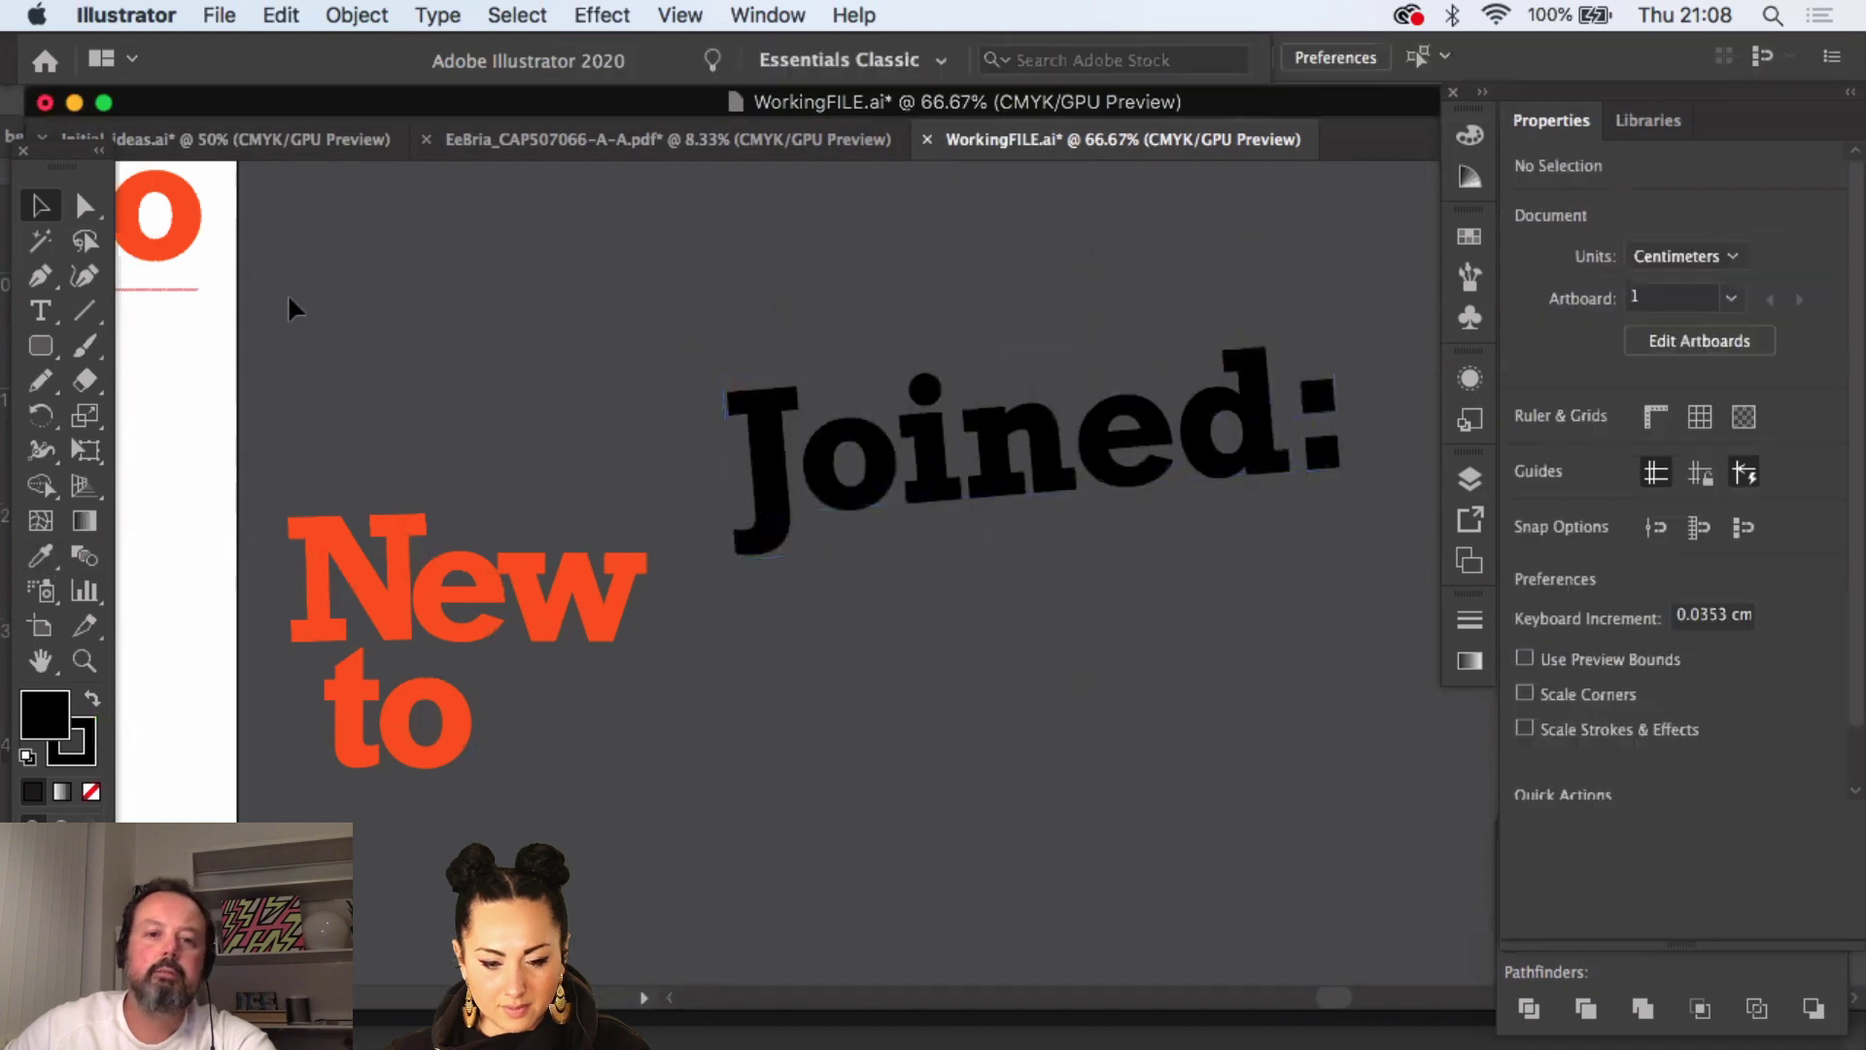
{"action": "left_click", "coordinate": [625, 746]}
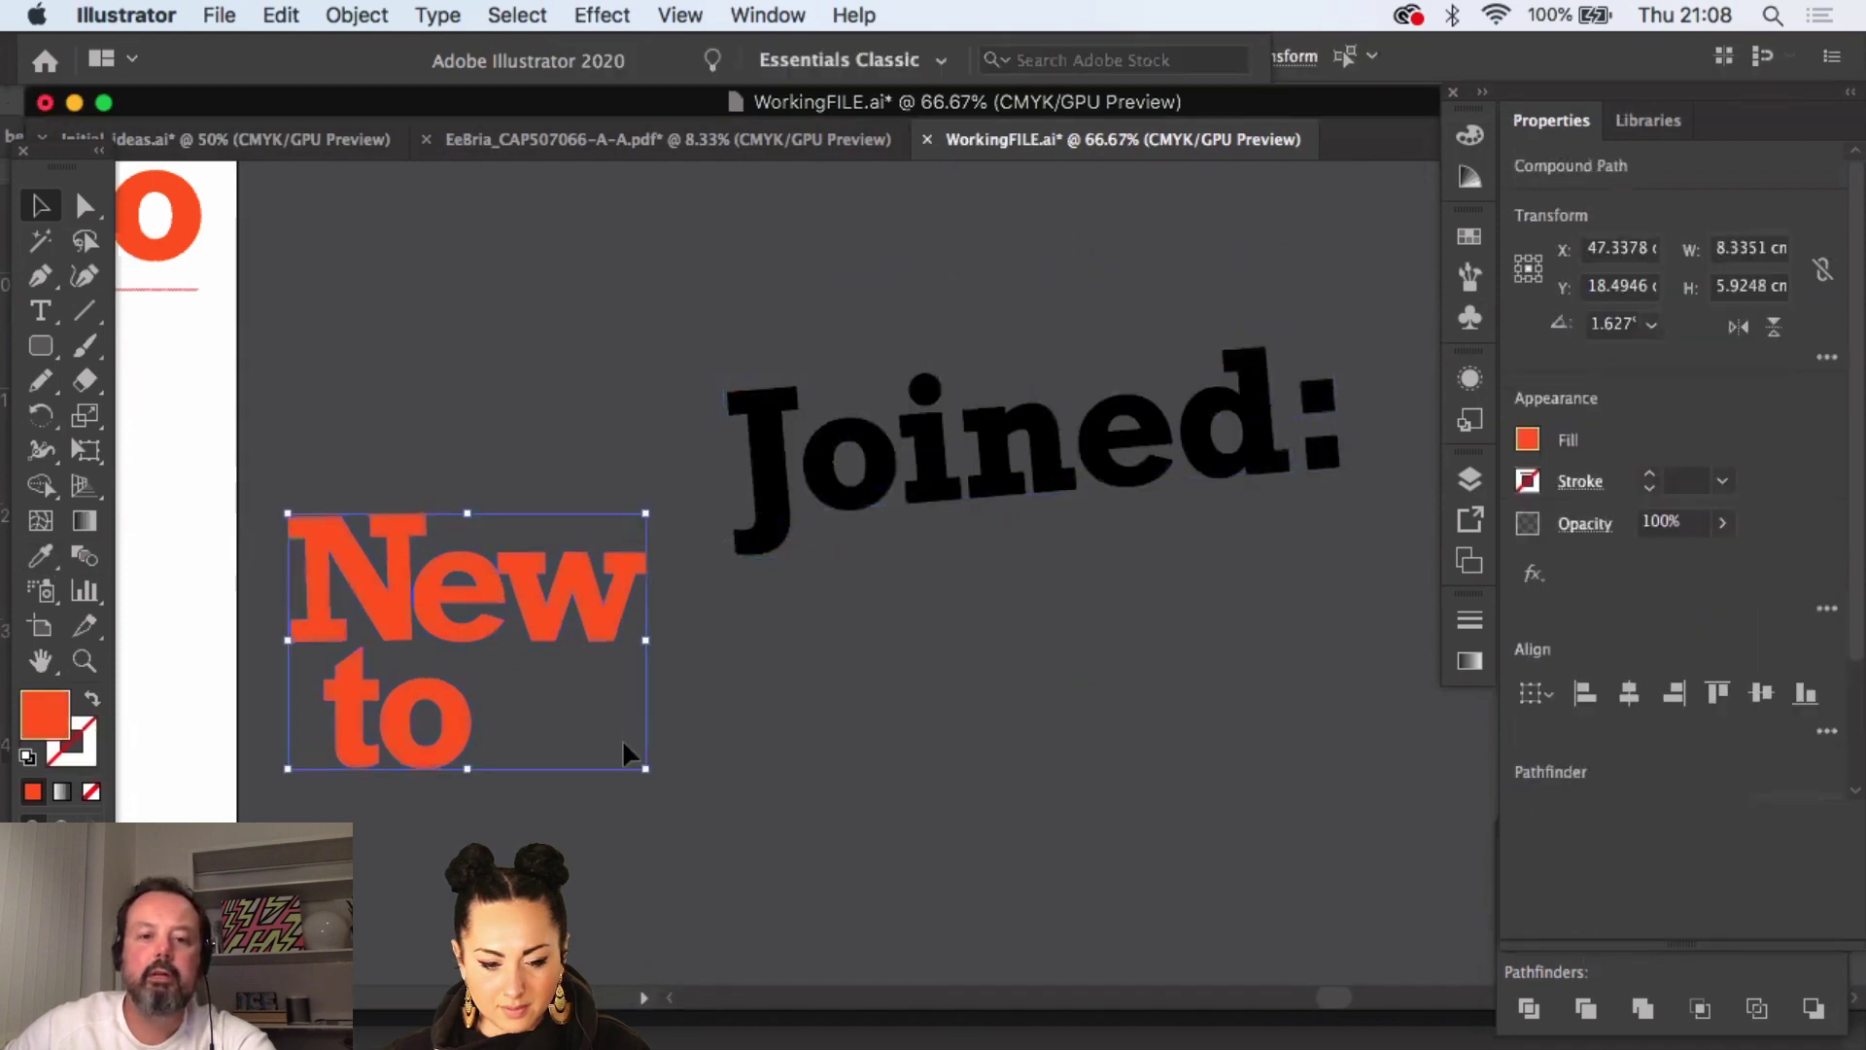
{"action": "left_click", "coordinate": [407, 379]}
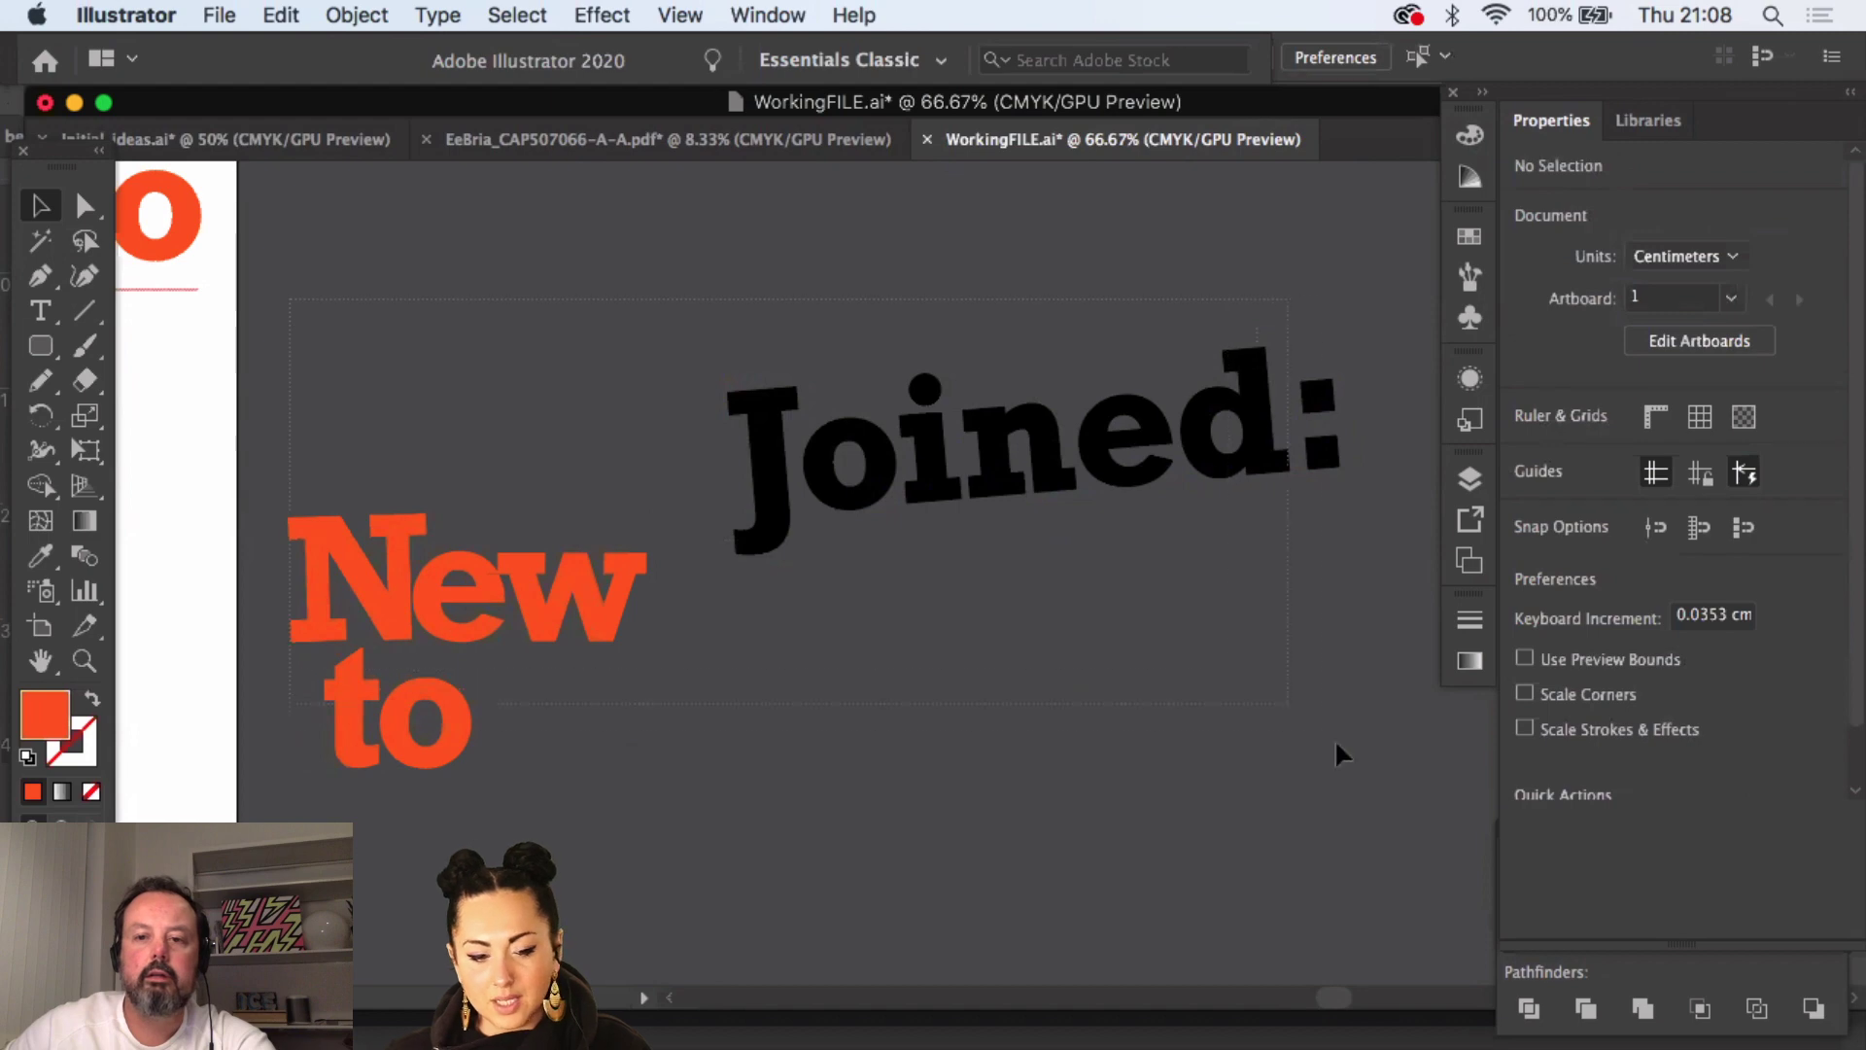
{"action": "left_click_drag", "start_coordinate": [1336, 742], "coordinate": [1346, 764]}
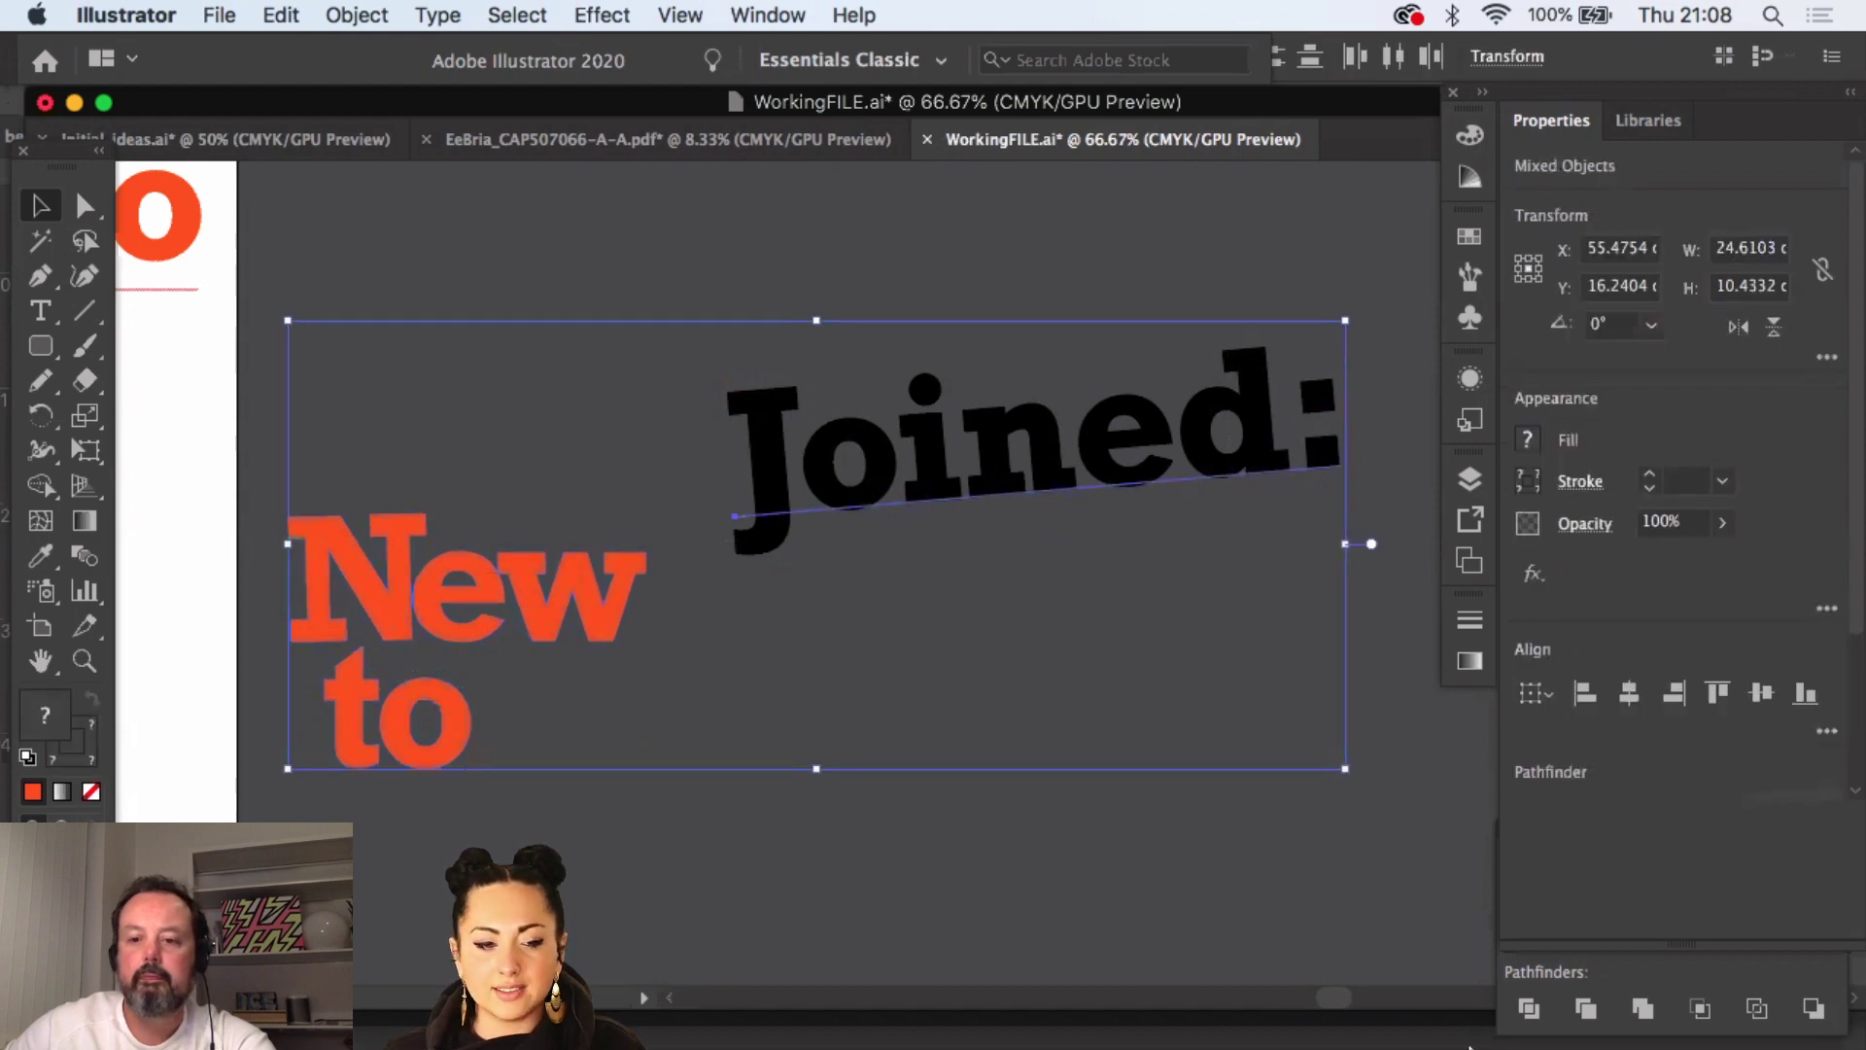
{"action": "left_click", "coordinate": [1239, 1037]}
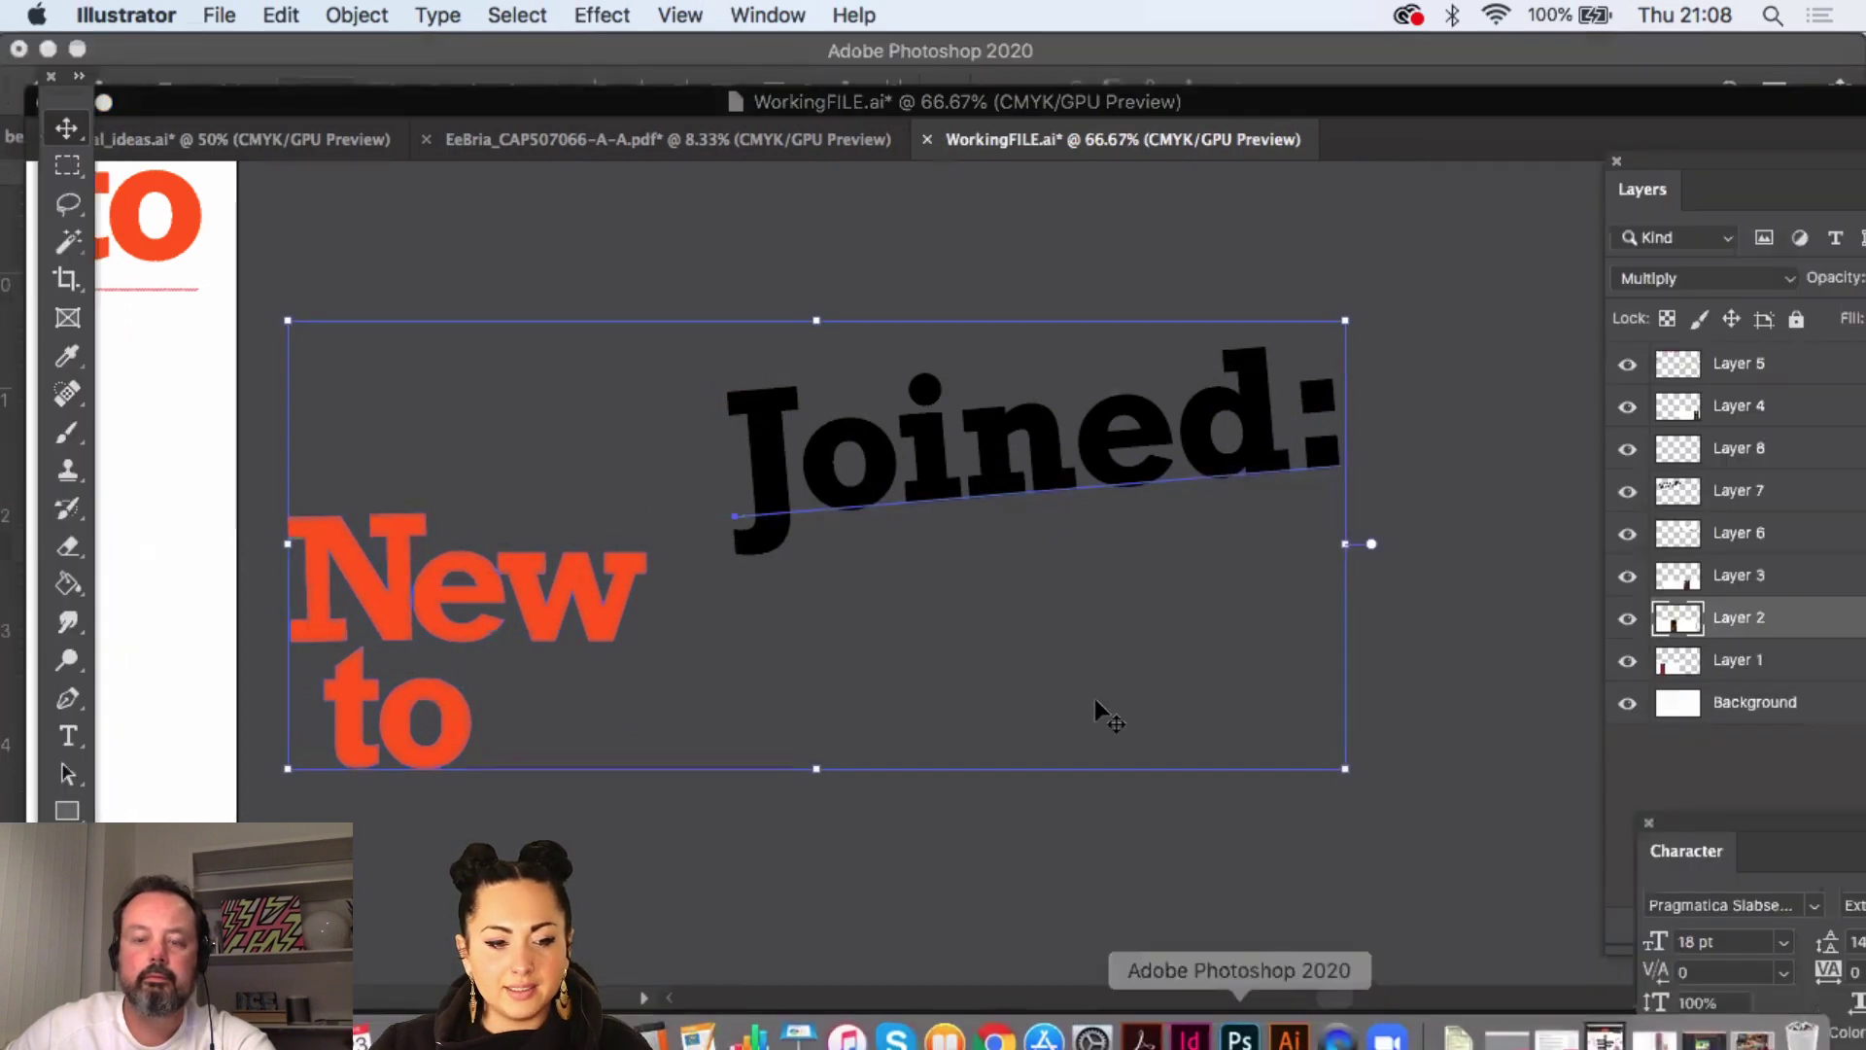
{"action": "key", "text": "super+v"}
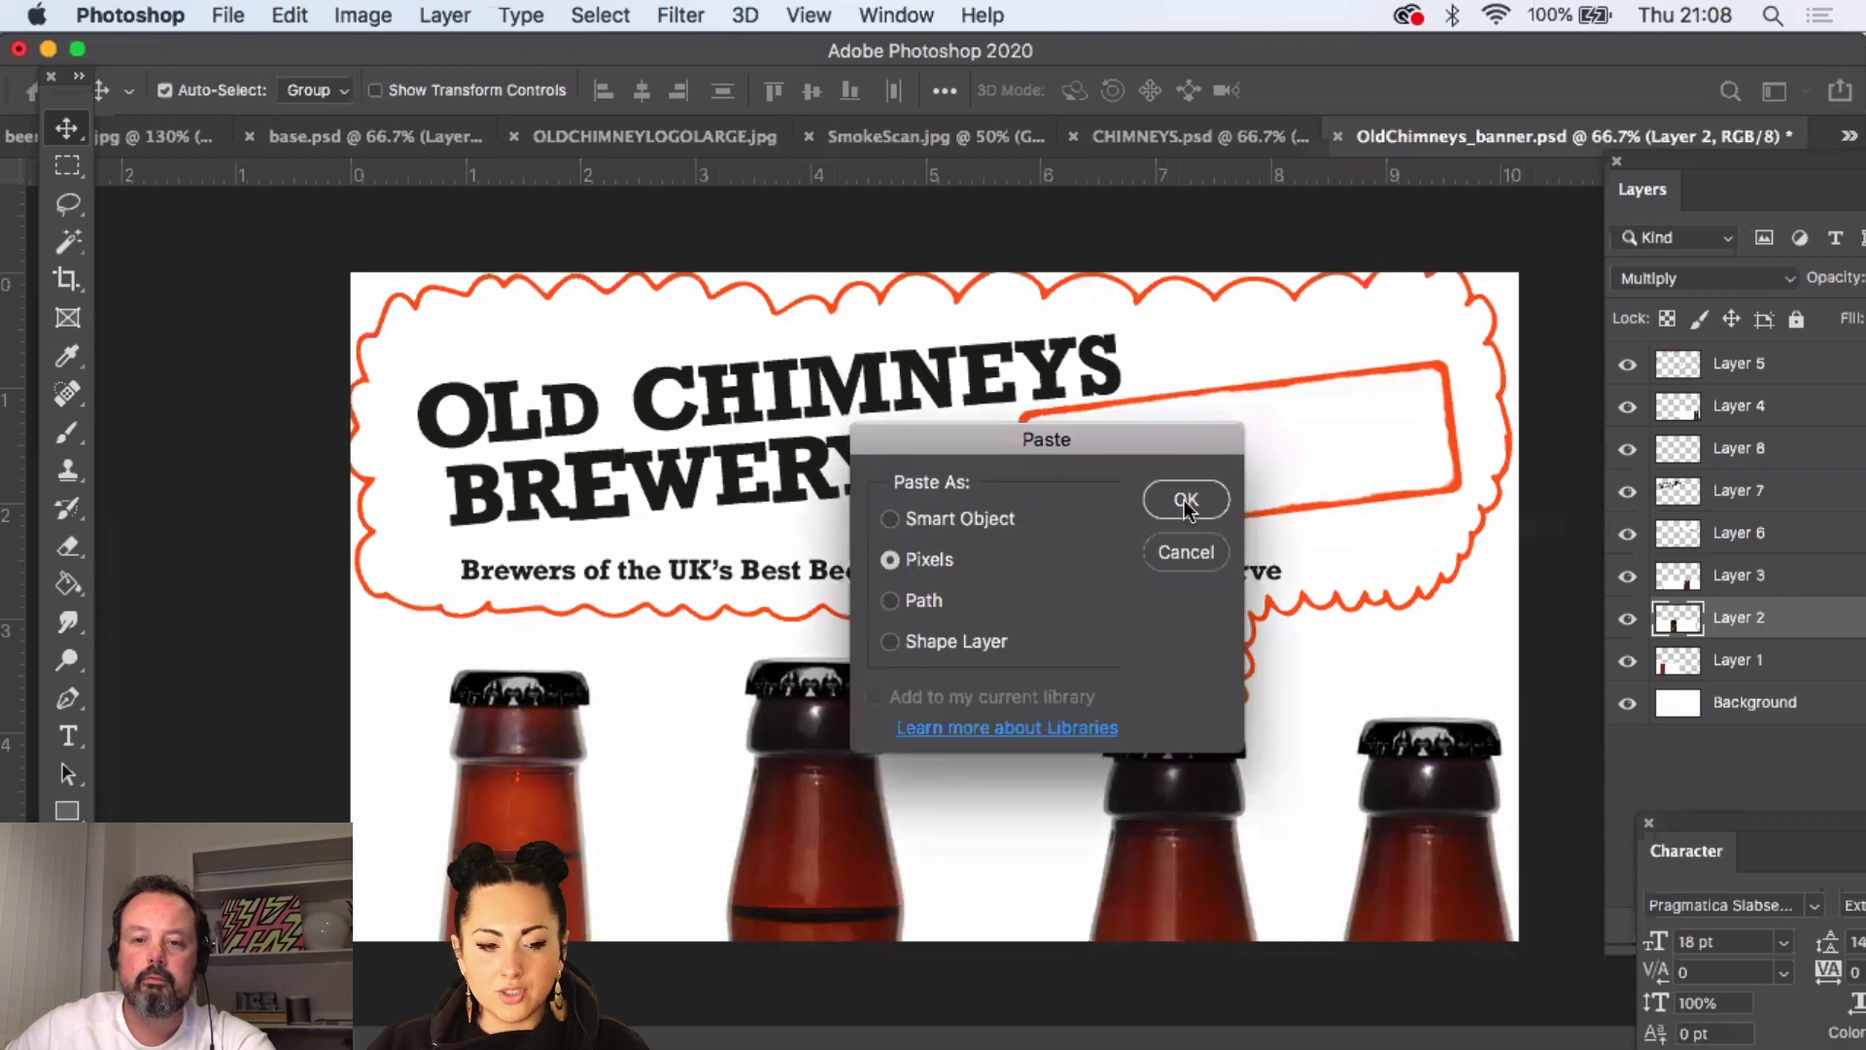
{"action": "left_click", "coordinate": [1186, 501]}
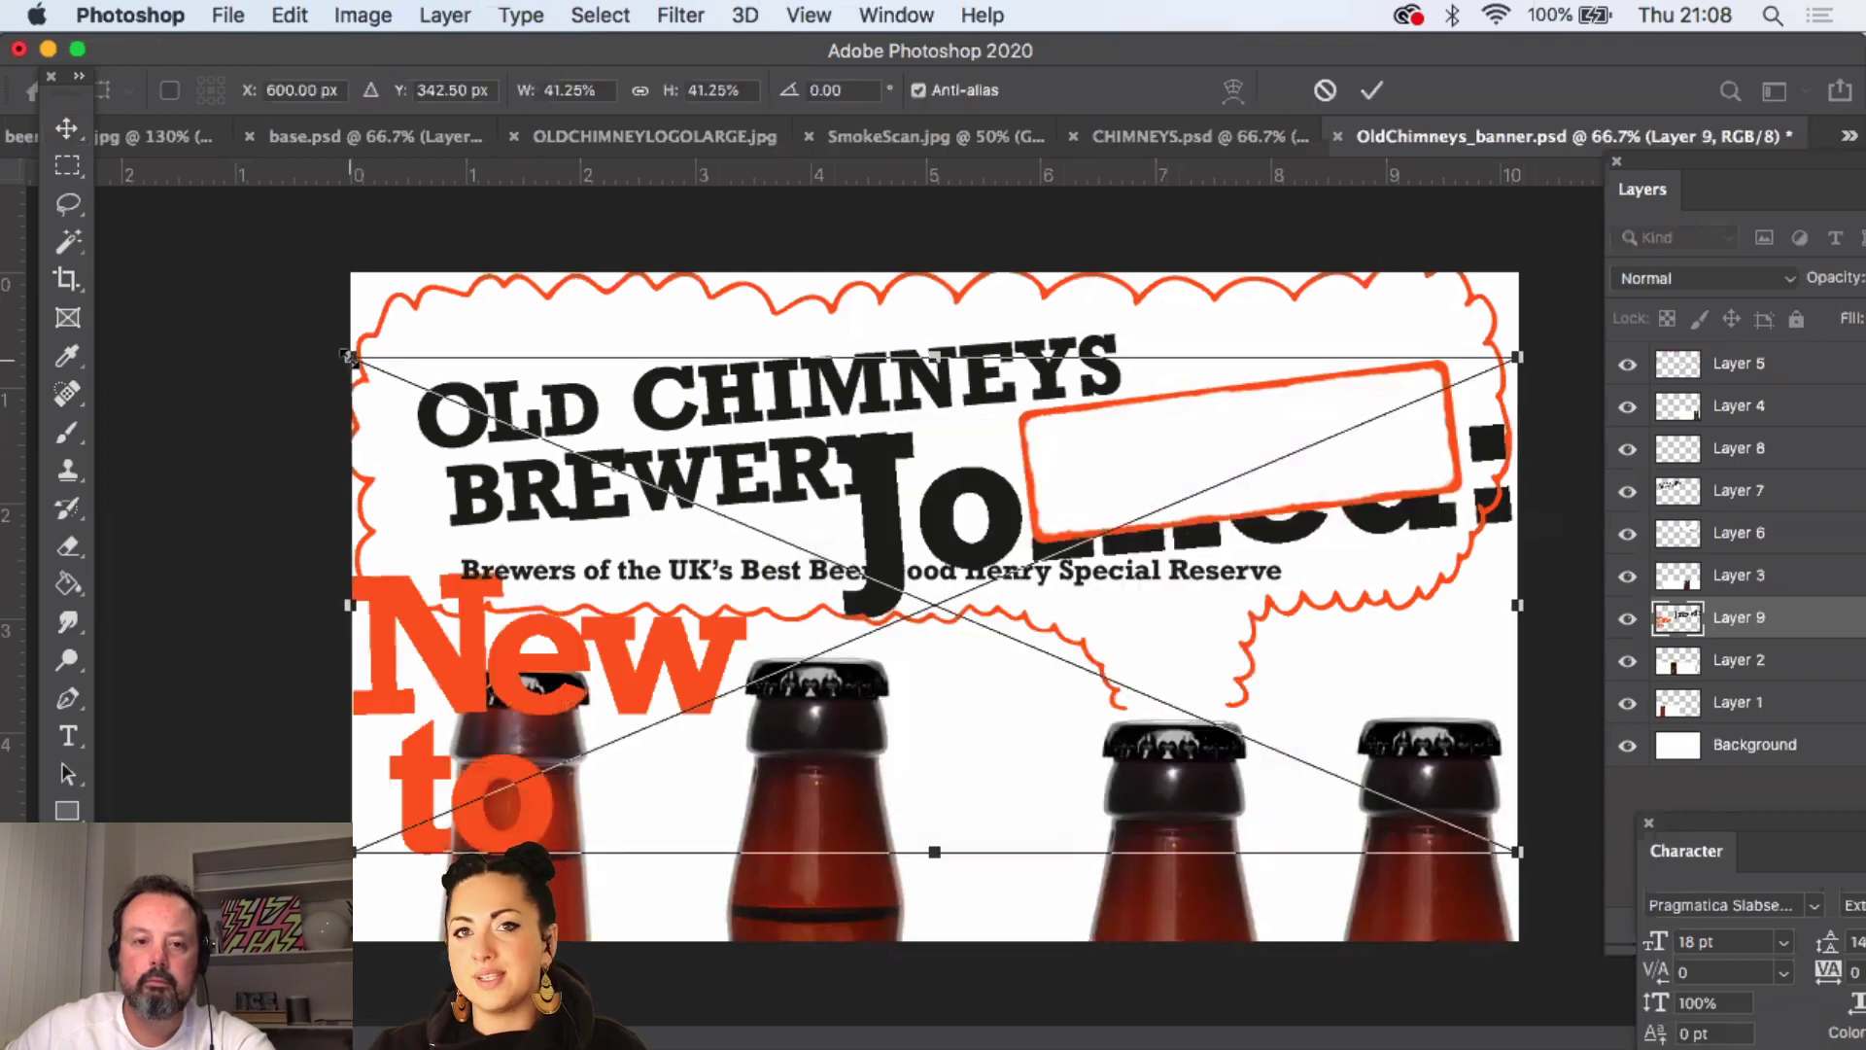
{"action": "left_click_drag", "start_coordinate": [348, 356], "coordinate": [717, 517]}
{"action": "key", "text": "Return"}
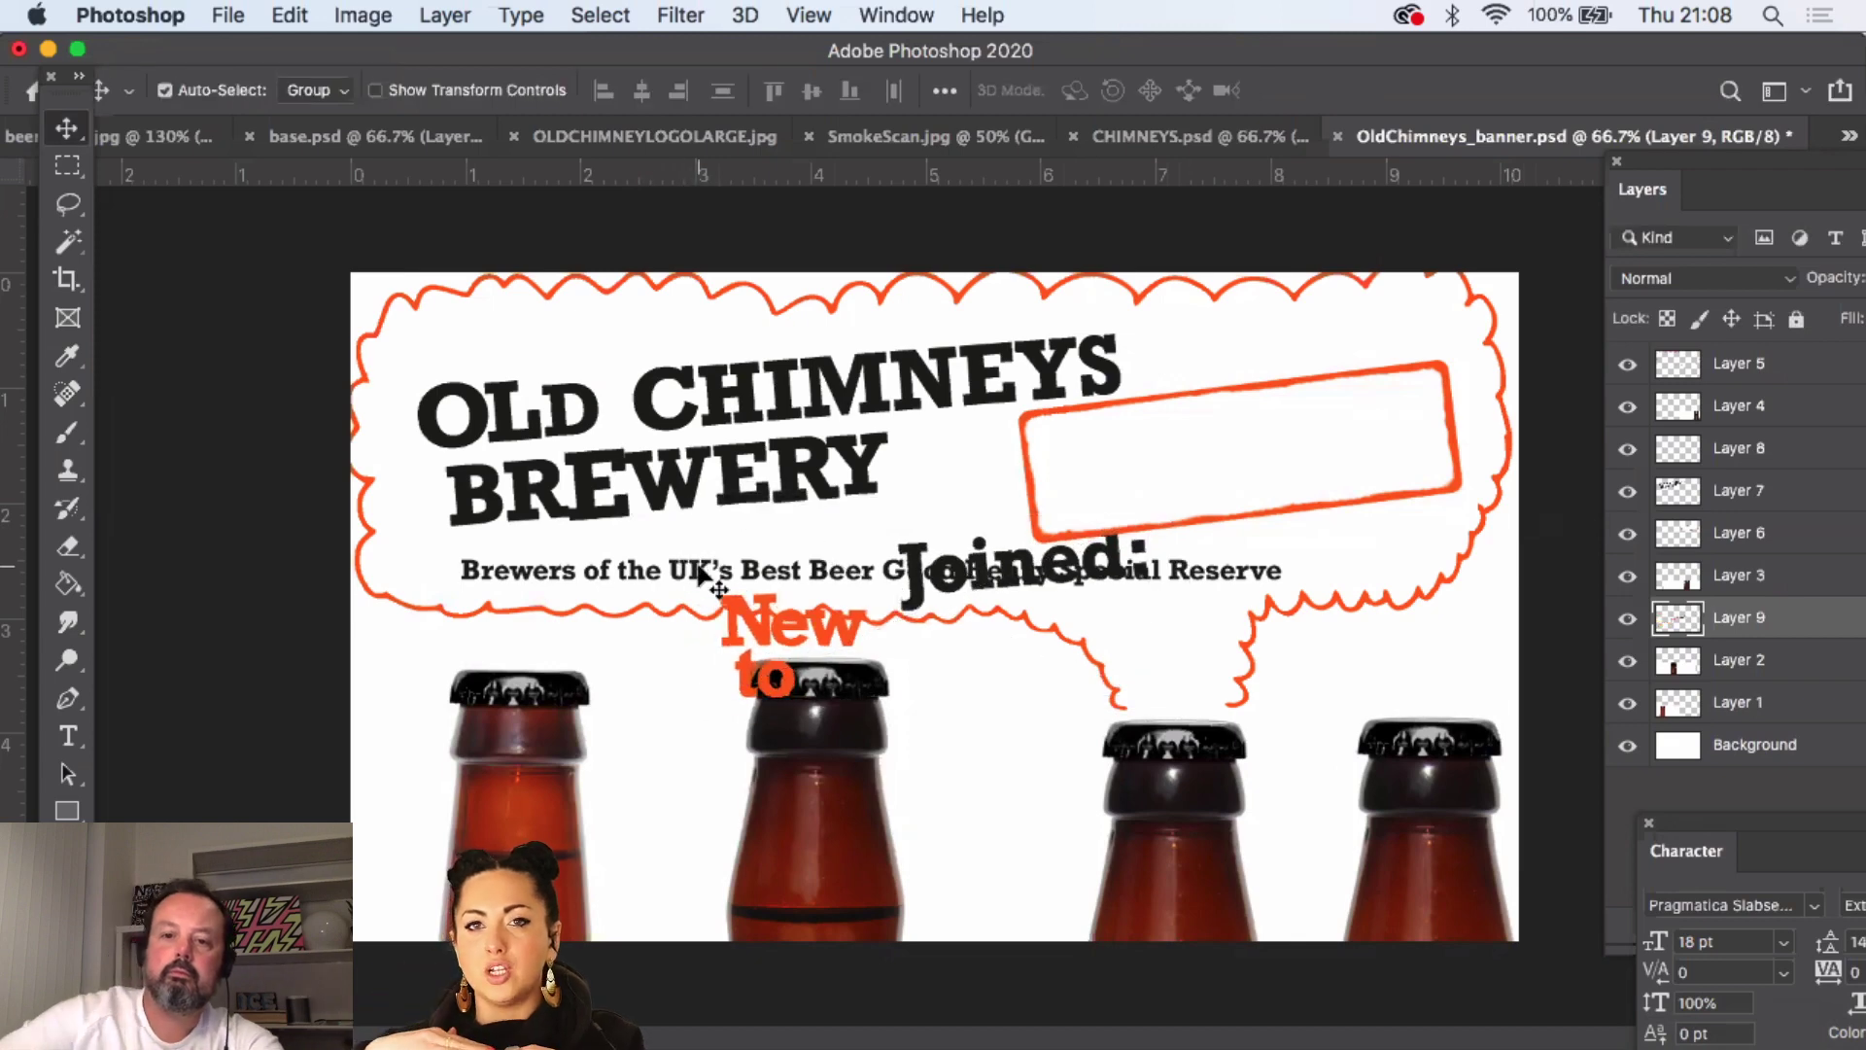
- Bring the pasted lettering's layer to the top of the stack and place it over the orange stamp frame
{"action": "left_click_drag", "start_coordinate": [1769, 632], "coordinate": [1701, 348]}
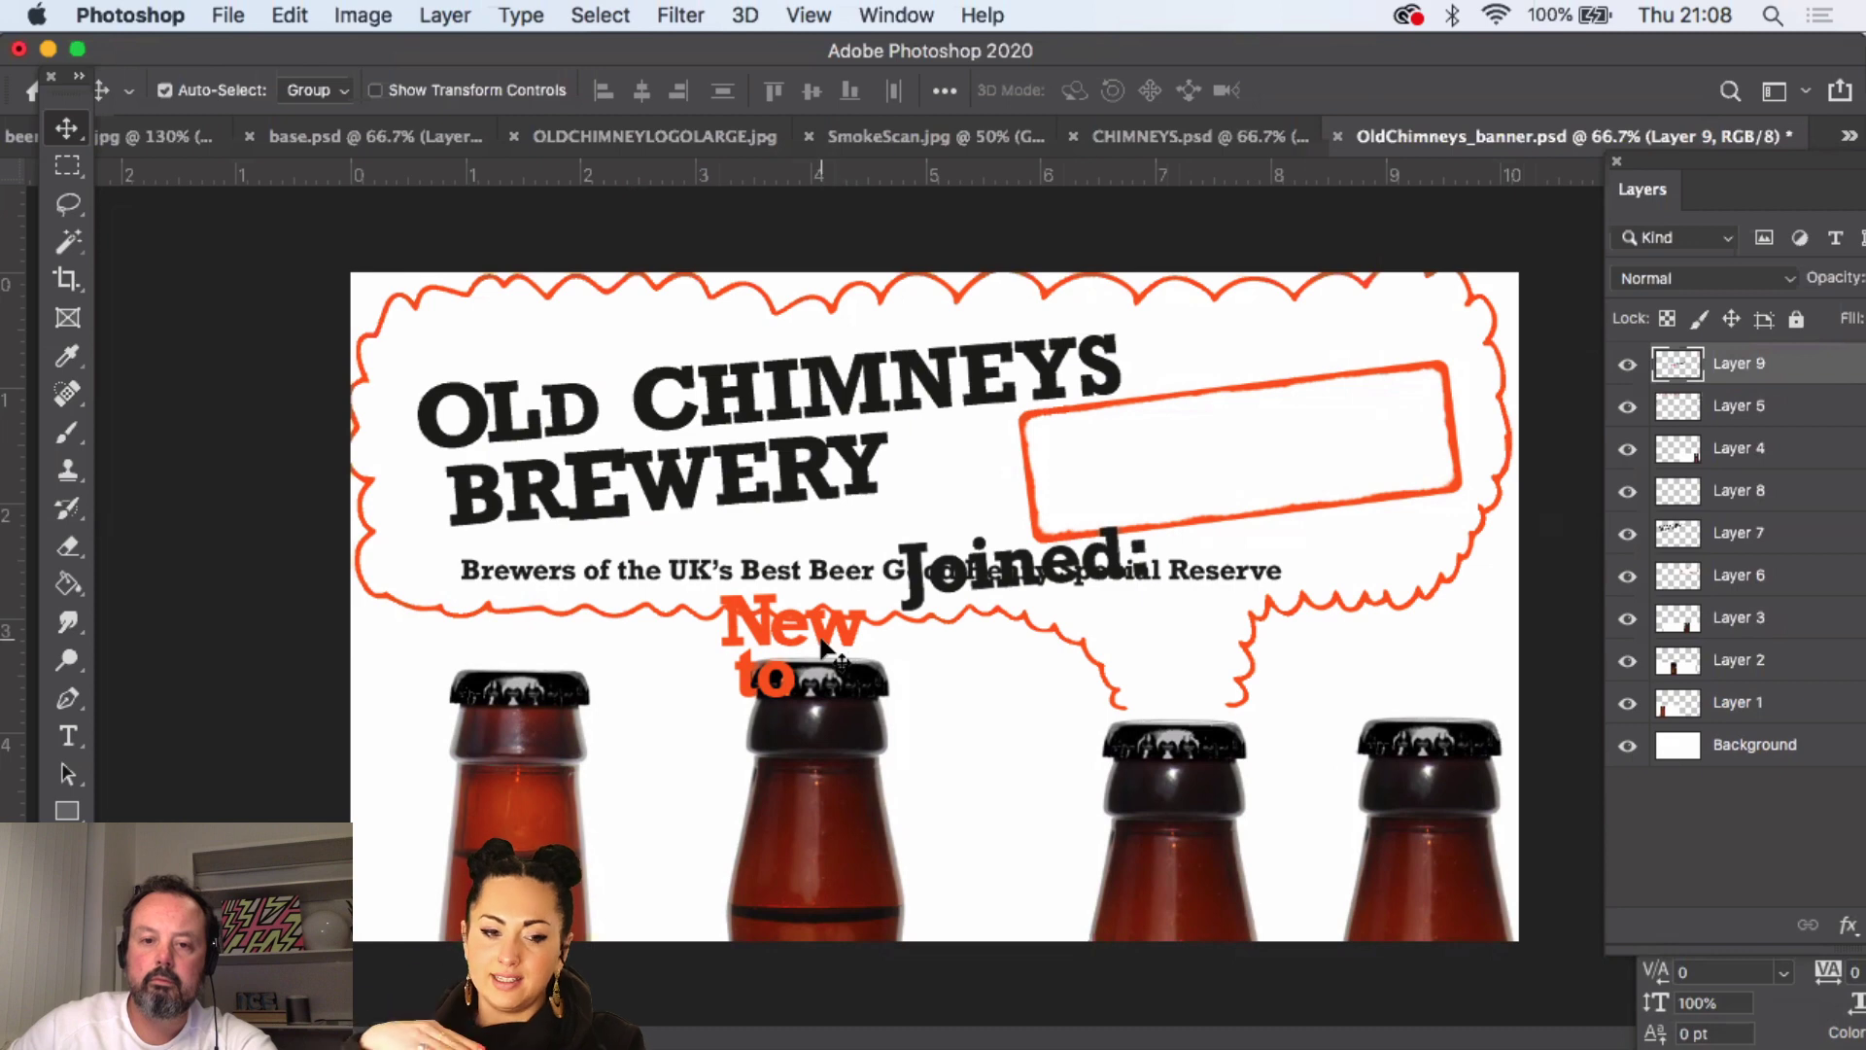
{"action": "left_click_drag", "start_coordinate": [833, 642], "coordinate": [1149, 476]}
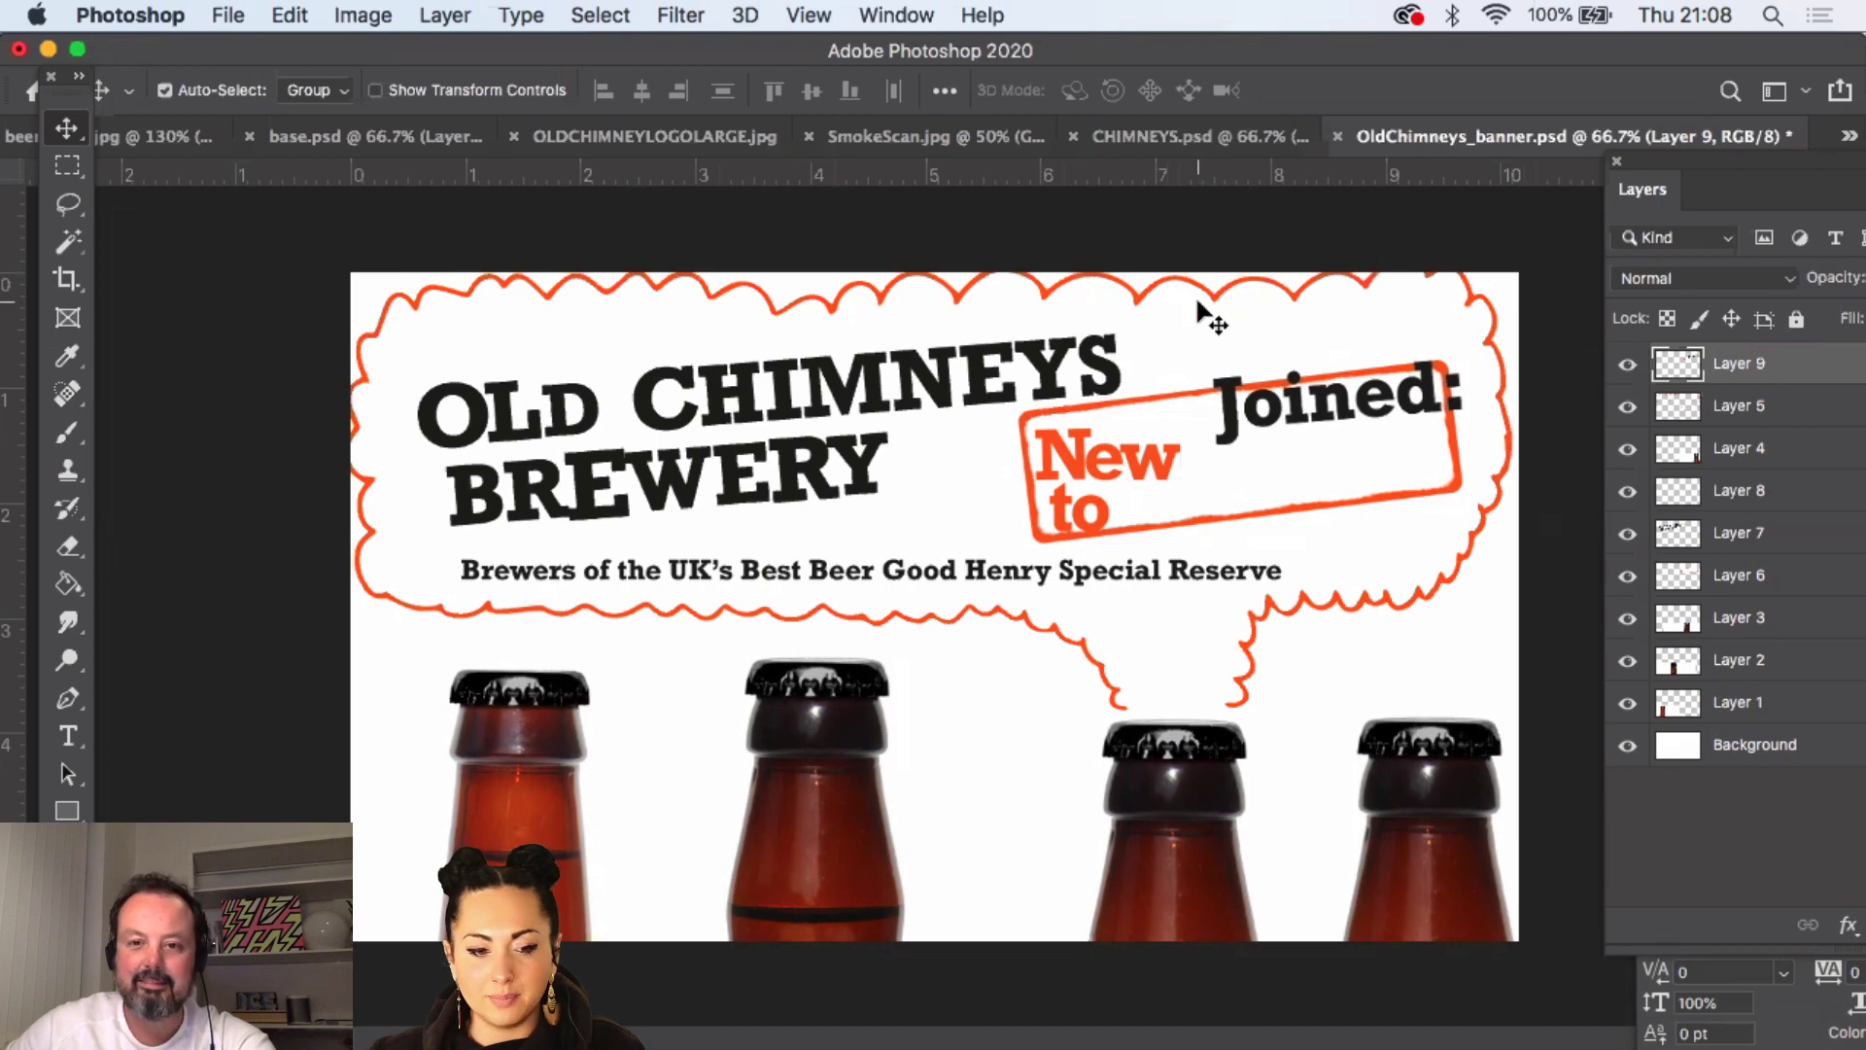
{"action": "left_click", "coordinate": [83, 169]}
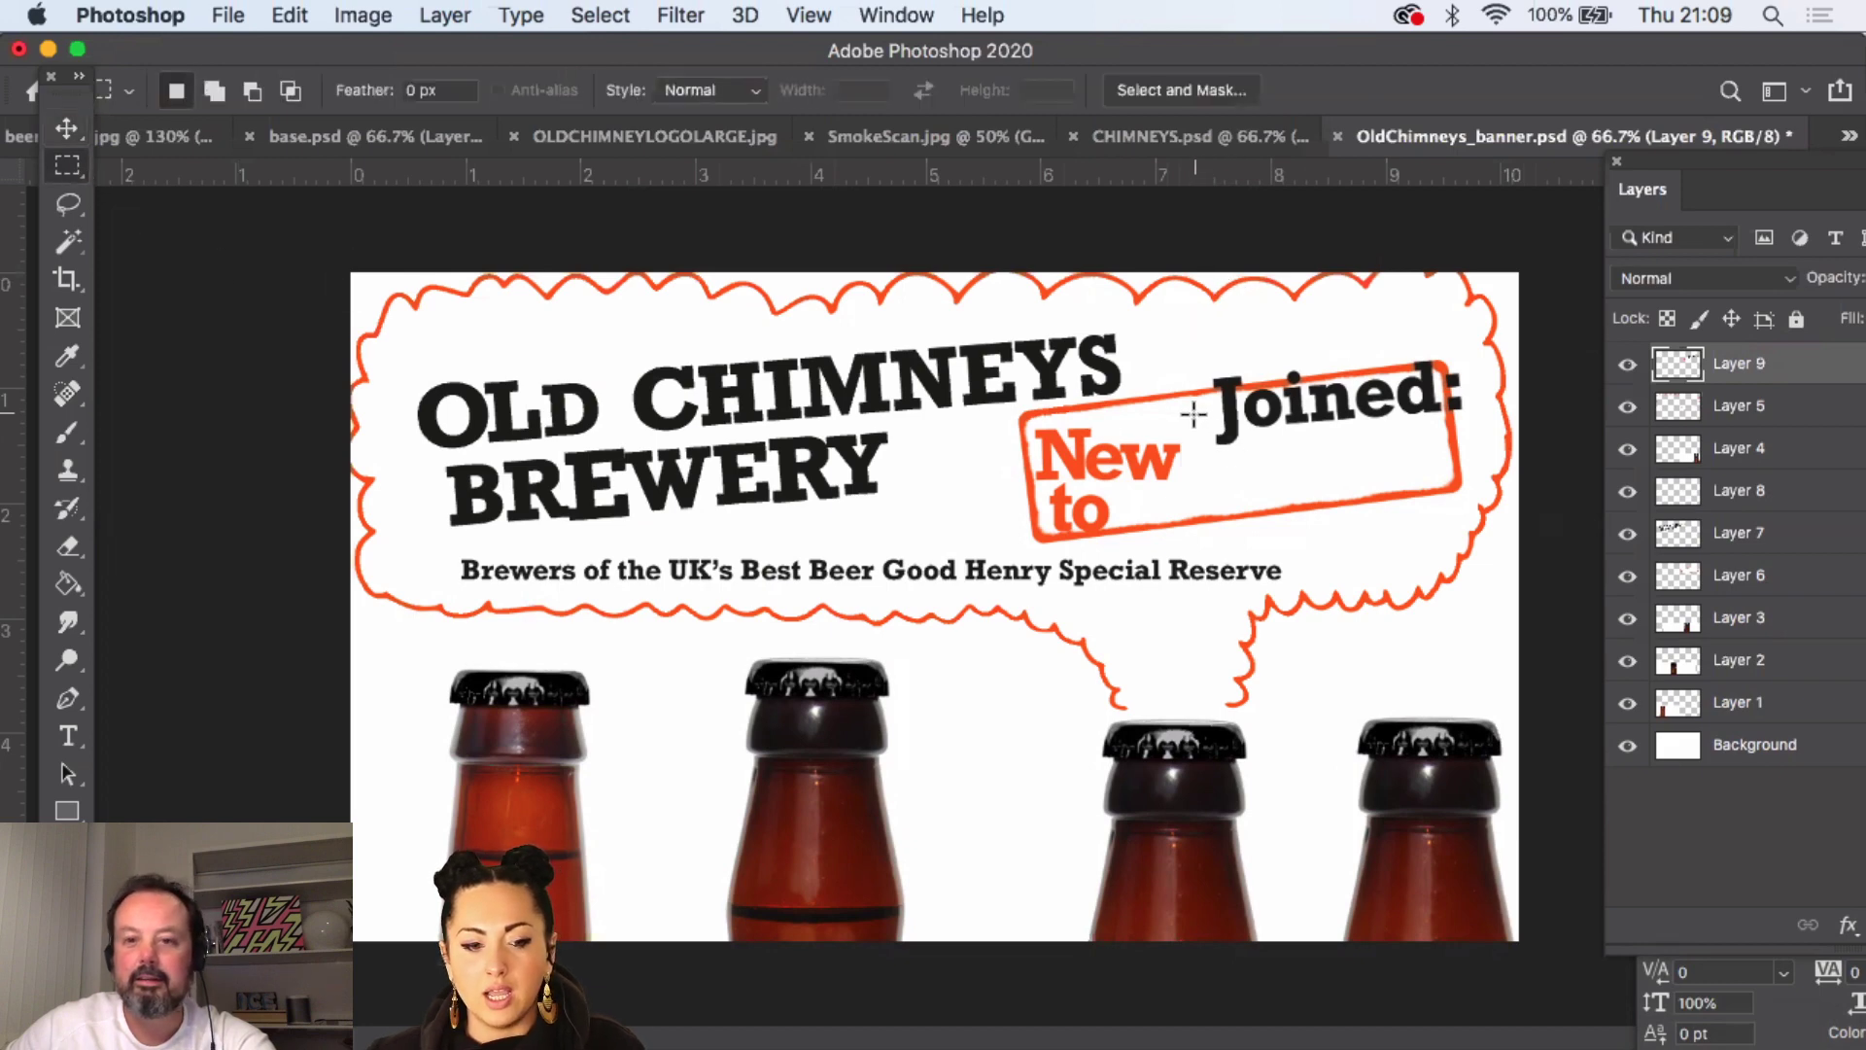
{"action": "left_click_drag", "start_coordinate": [1198, 408], "coordinate": [968, 552]}
{"action": "key", "text": "super+x"}
{"action": "key", "text": "super+v"}
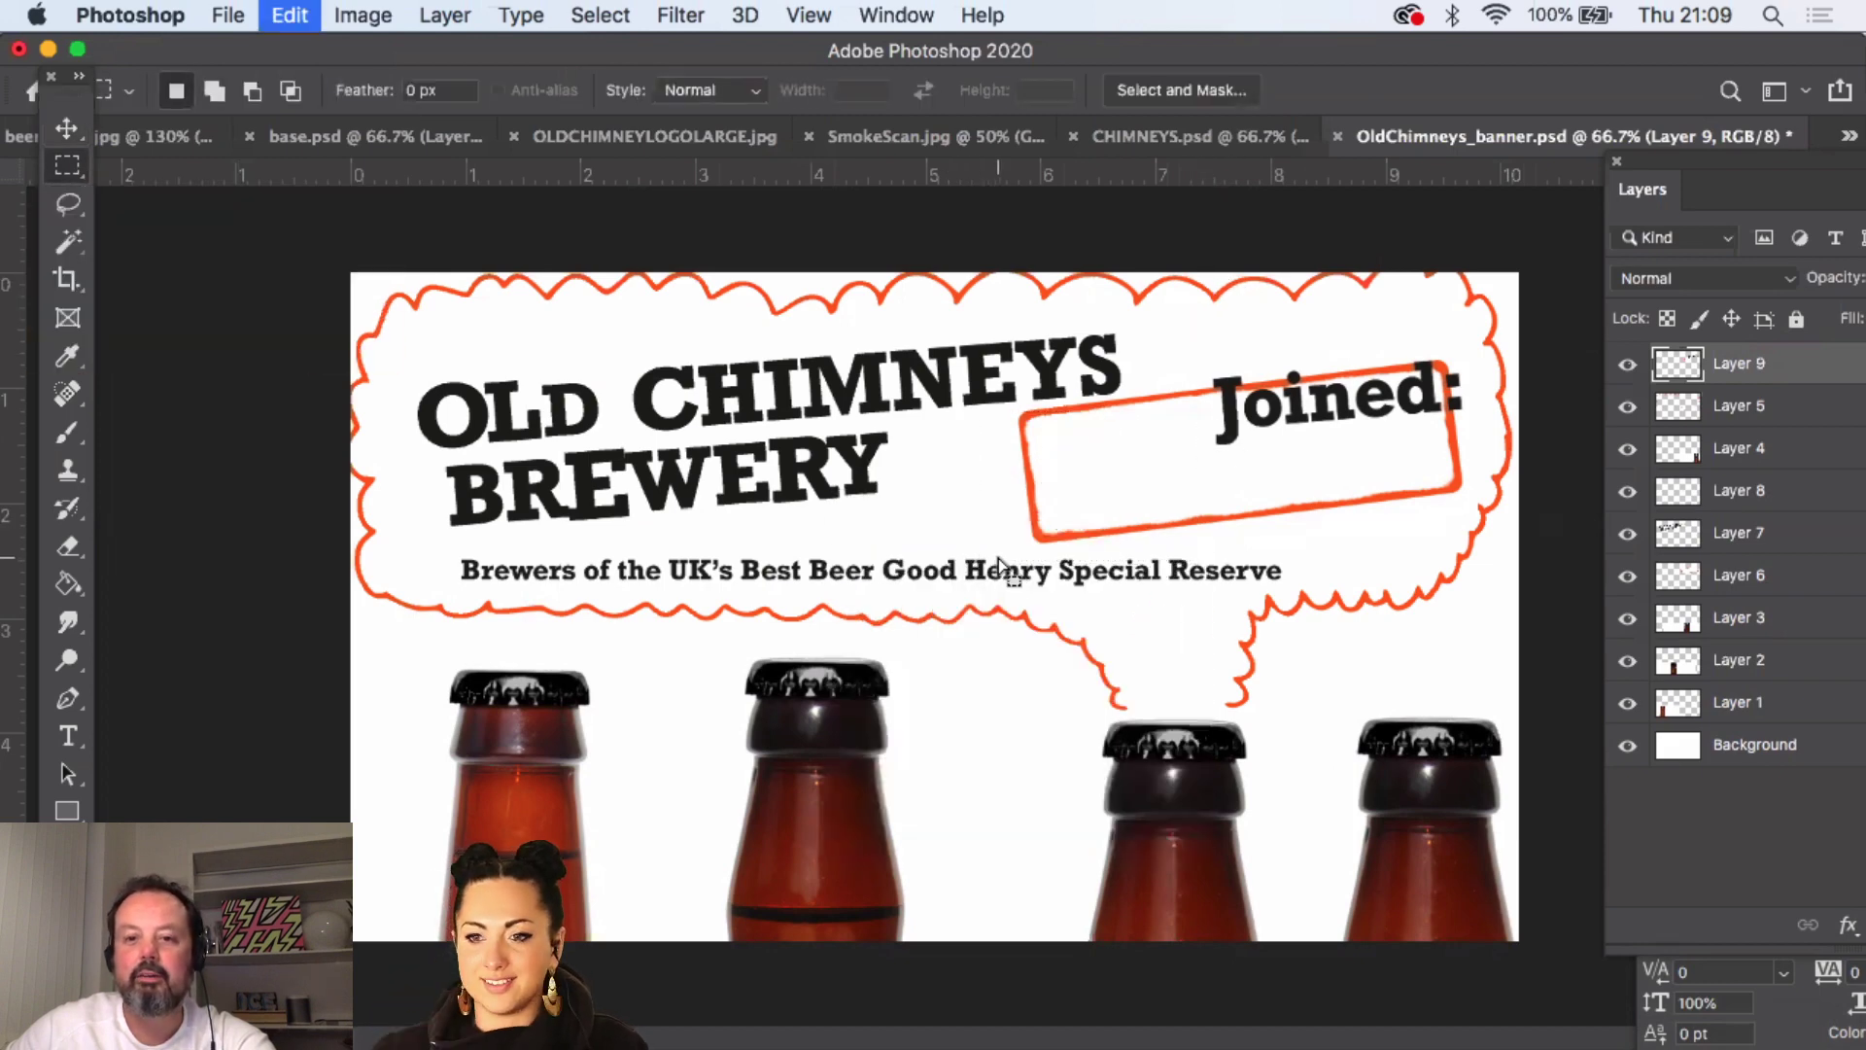
{"action": "key", "text": "v"}
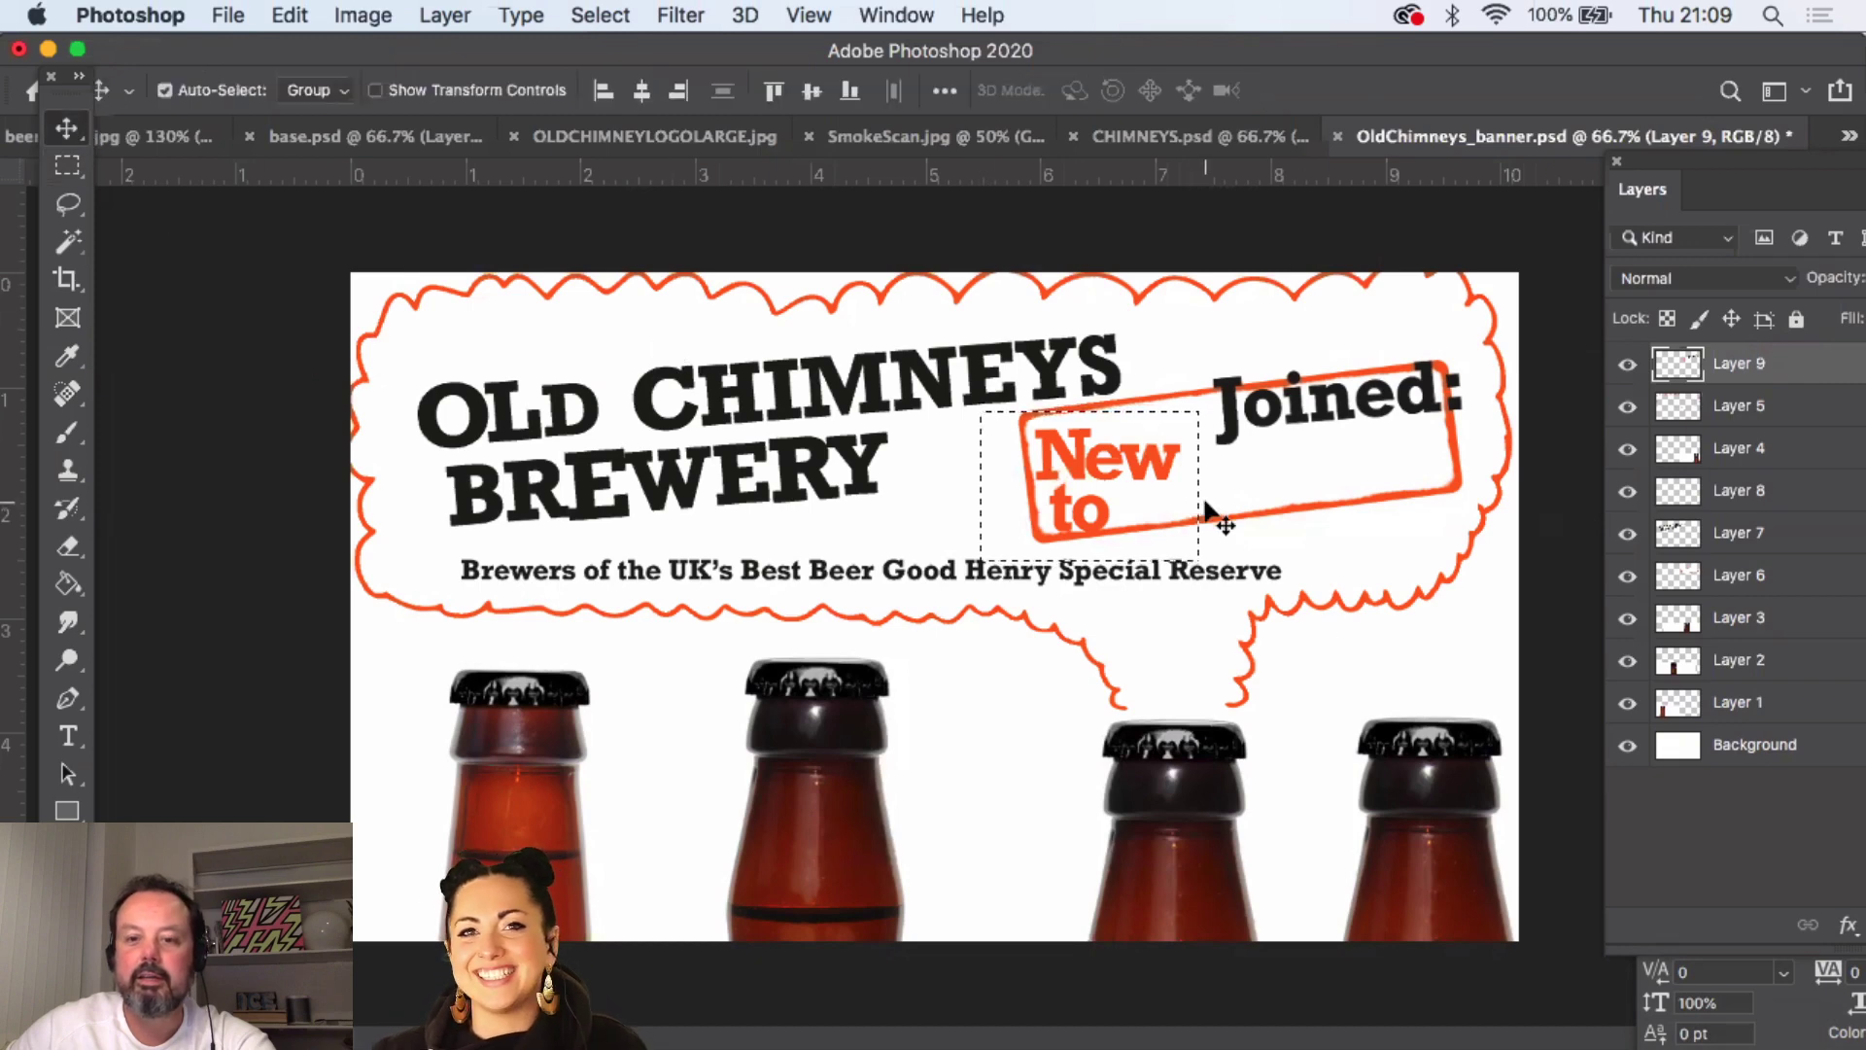
- Rotate the combined "New to" and "Joined:" lettering slightly counterclockwise to follow the tilt of the orange stamp frame
{"action": "left_click", "coordinate": [290, 15]}
{"action": "mouse_move", "coordinate": [488, 692]}
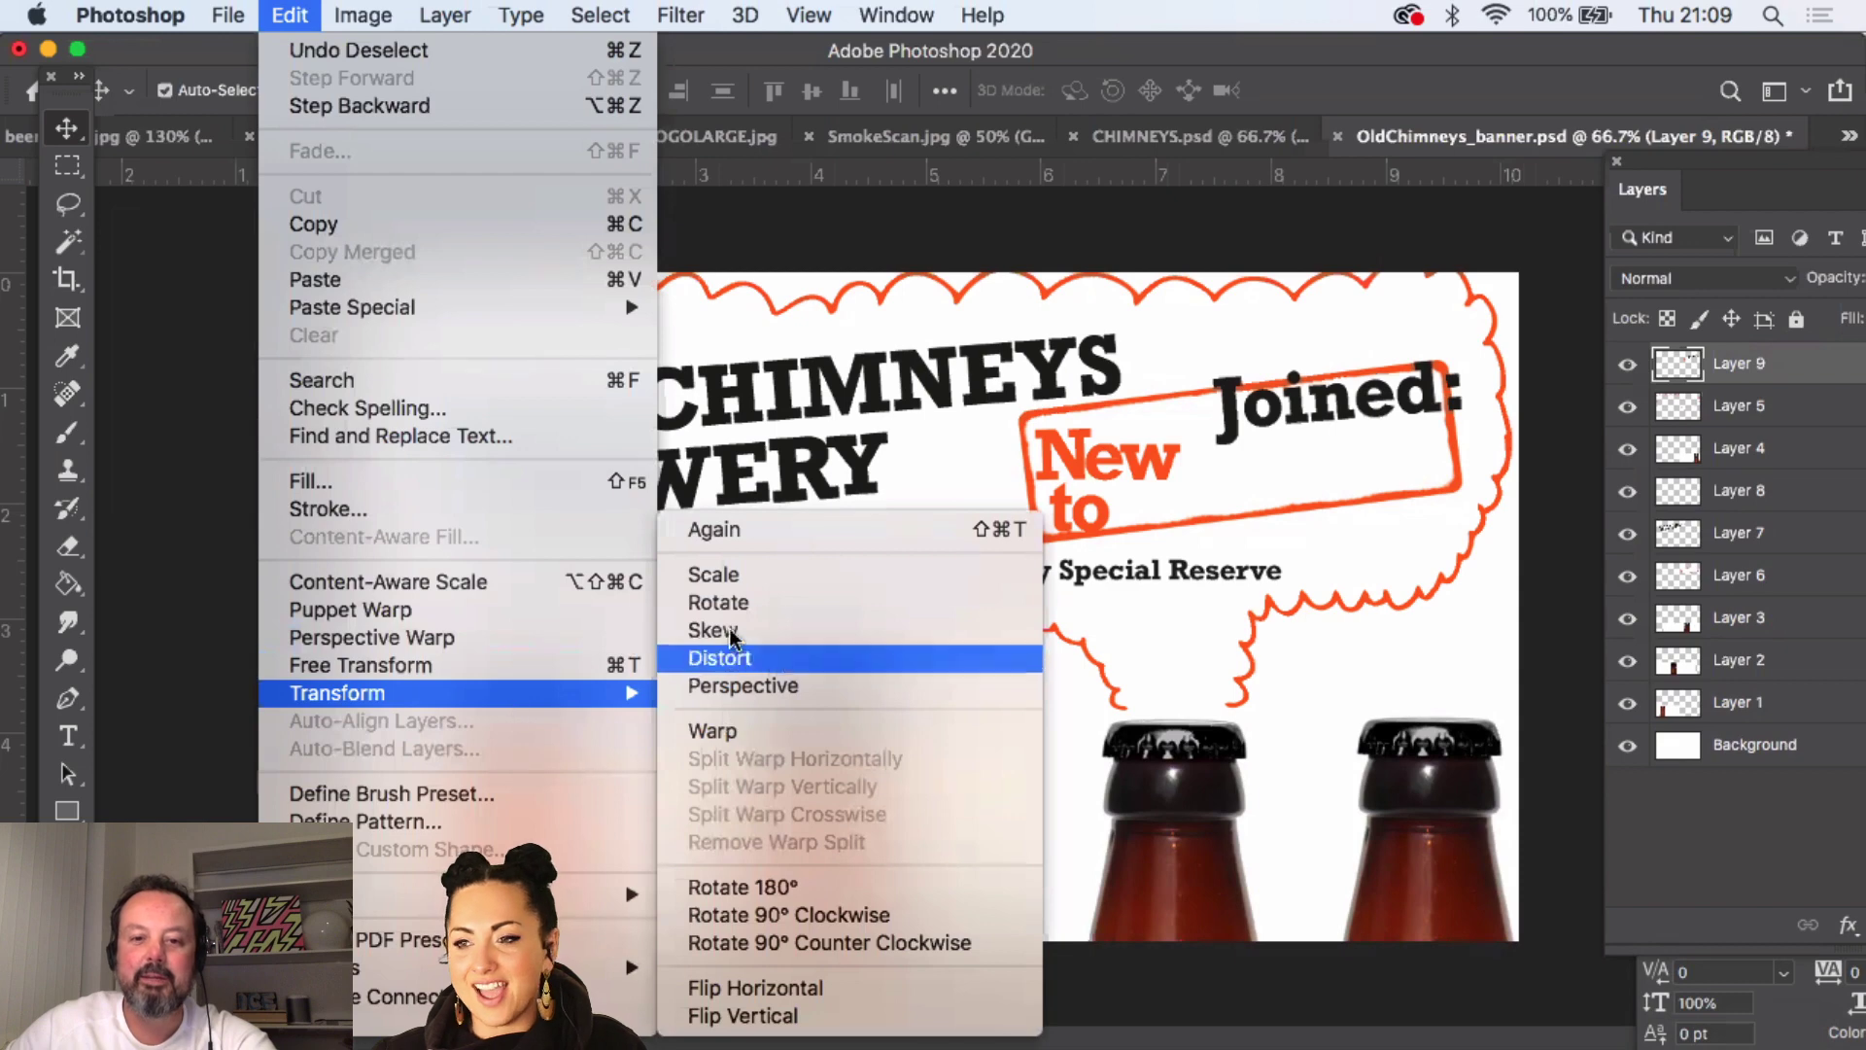
{"action": "left_click", "coordinate": [791, 601]}
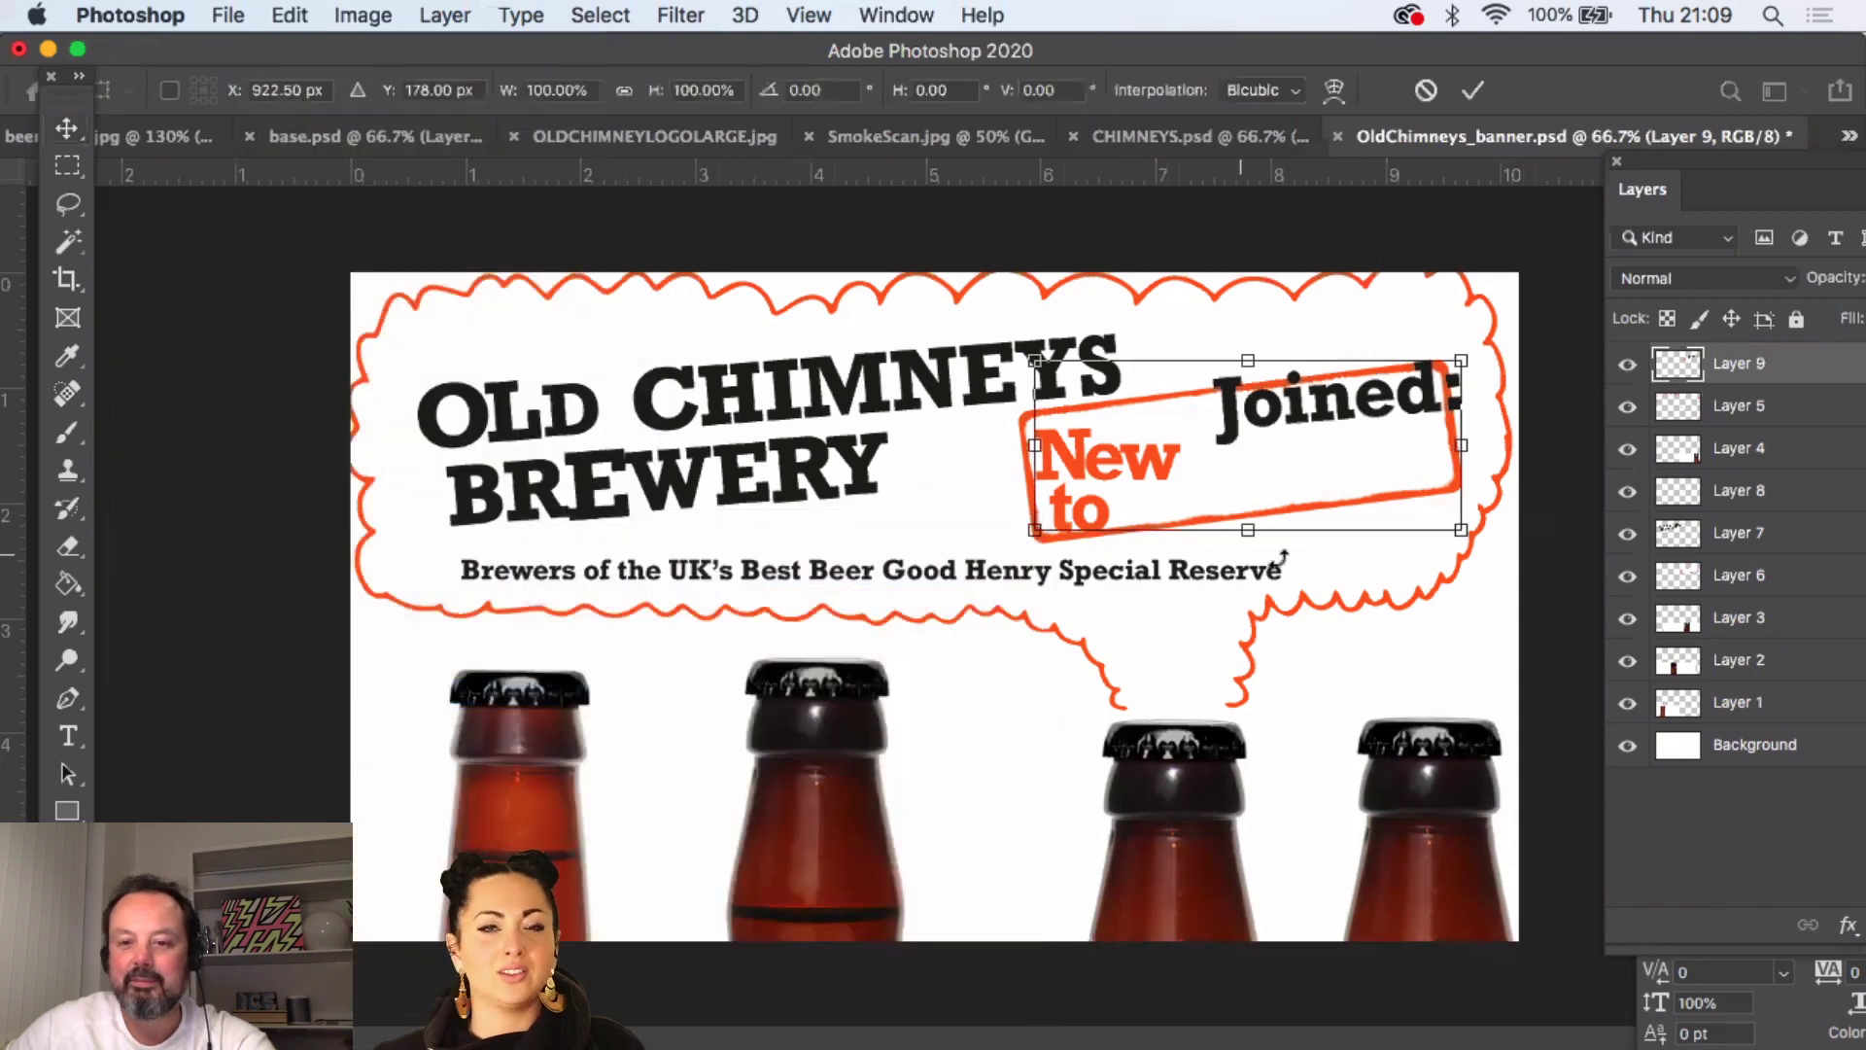
{"action": "left_click_drag", "start_coordinate": [1302, 562], "coordinate": [1300, 577]}
{"action": "key", "text": "Return"}
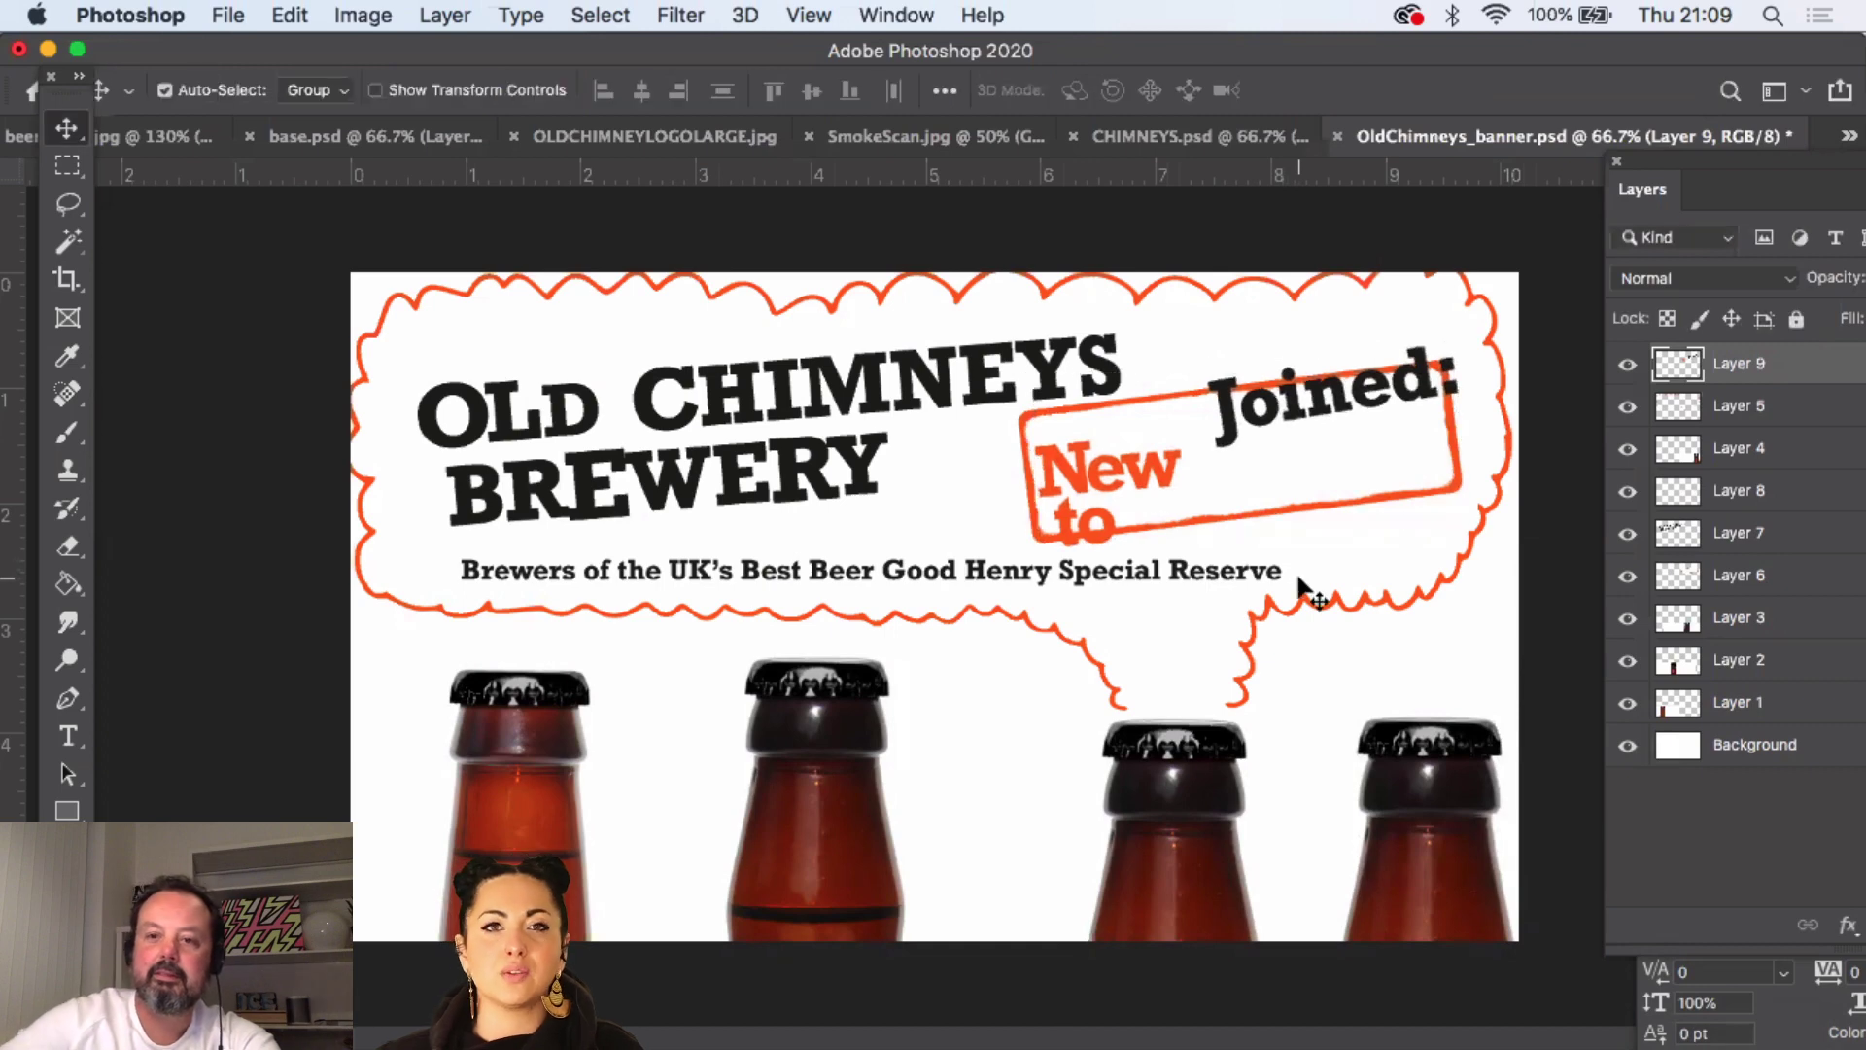
- Cut "New to" out of the lettering layer, paste it on its own layer, and place it inside the orange stamp frame
{"action": "left_click", "coordinate": [58, 169]}
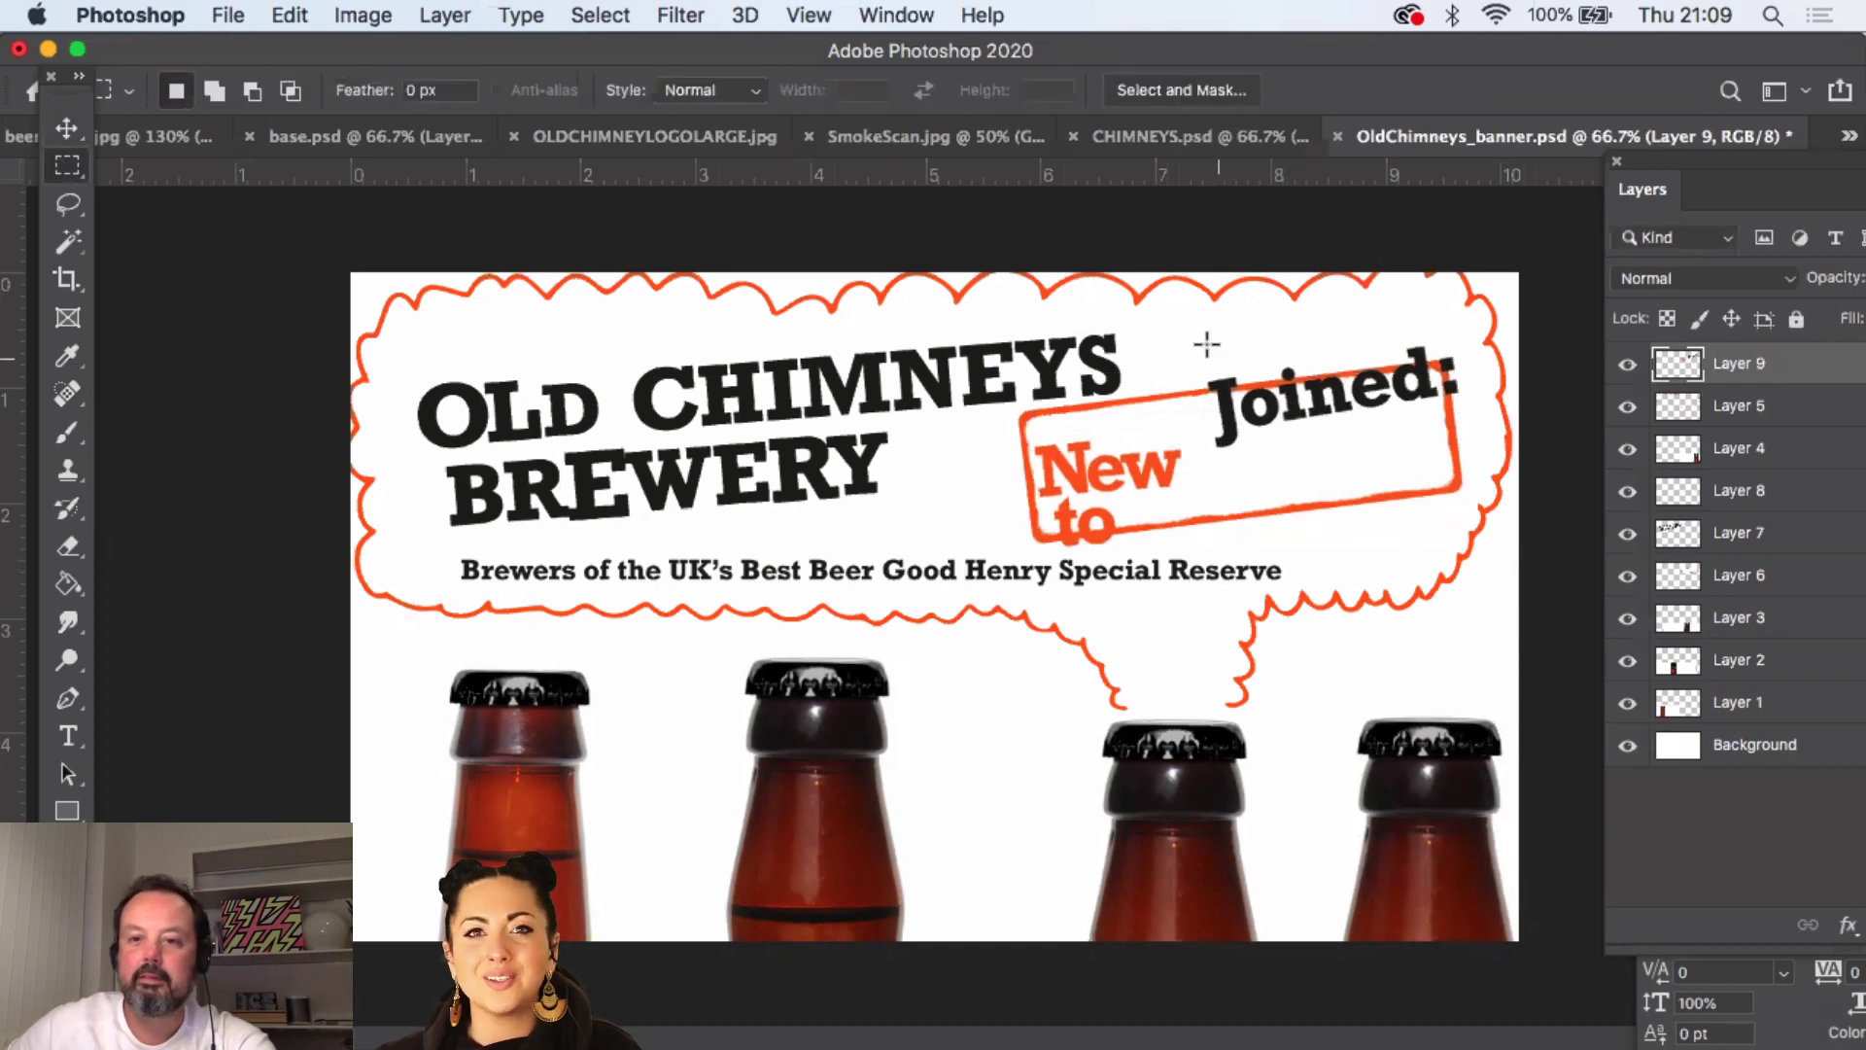
{"action": "mouse_move", "coordinate": [1198, 429]}
{"action": "left_mouse_down"}
{"action": "mouse_move", "coordinate": [935, 567]}
{"action": "mouse_move", "coordinate": [1023, 583]}
{"action": "left_mouse_up"}
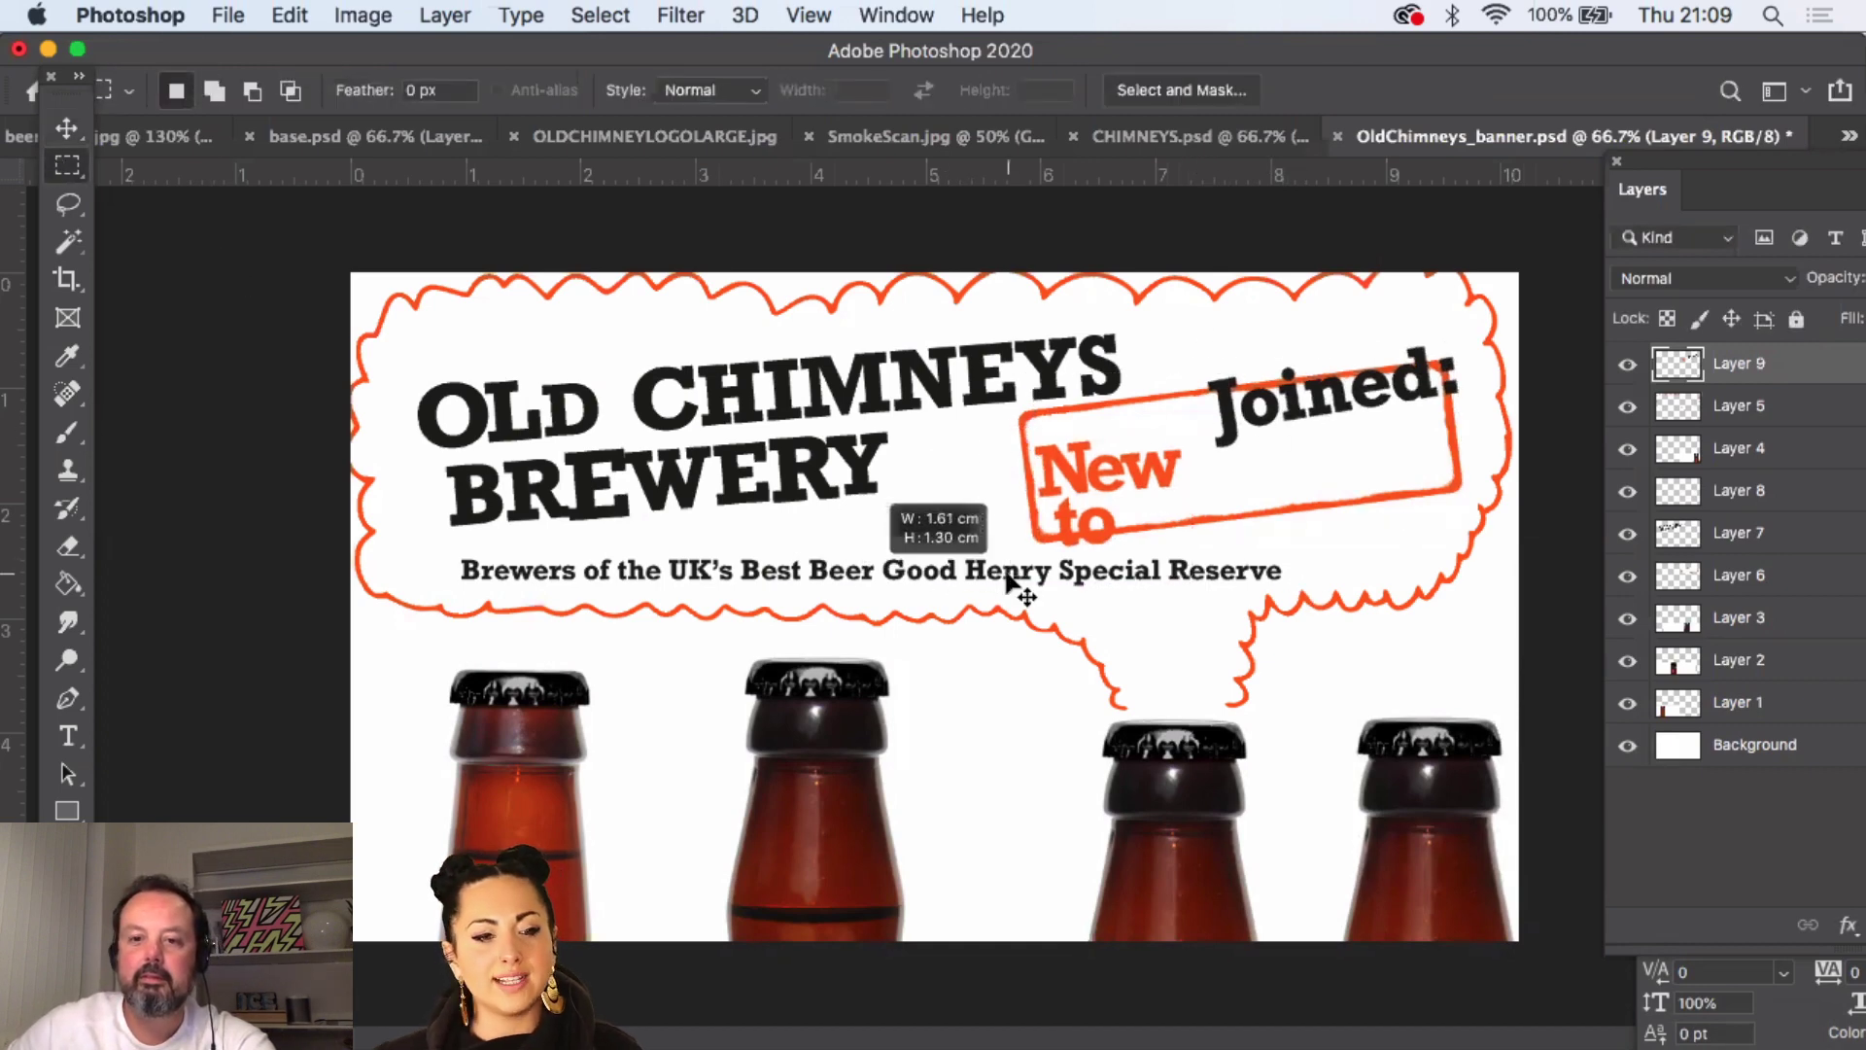
{"action": "key", "text": "Delete"}
{"action": "key", "text": "super+v"}
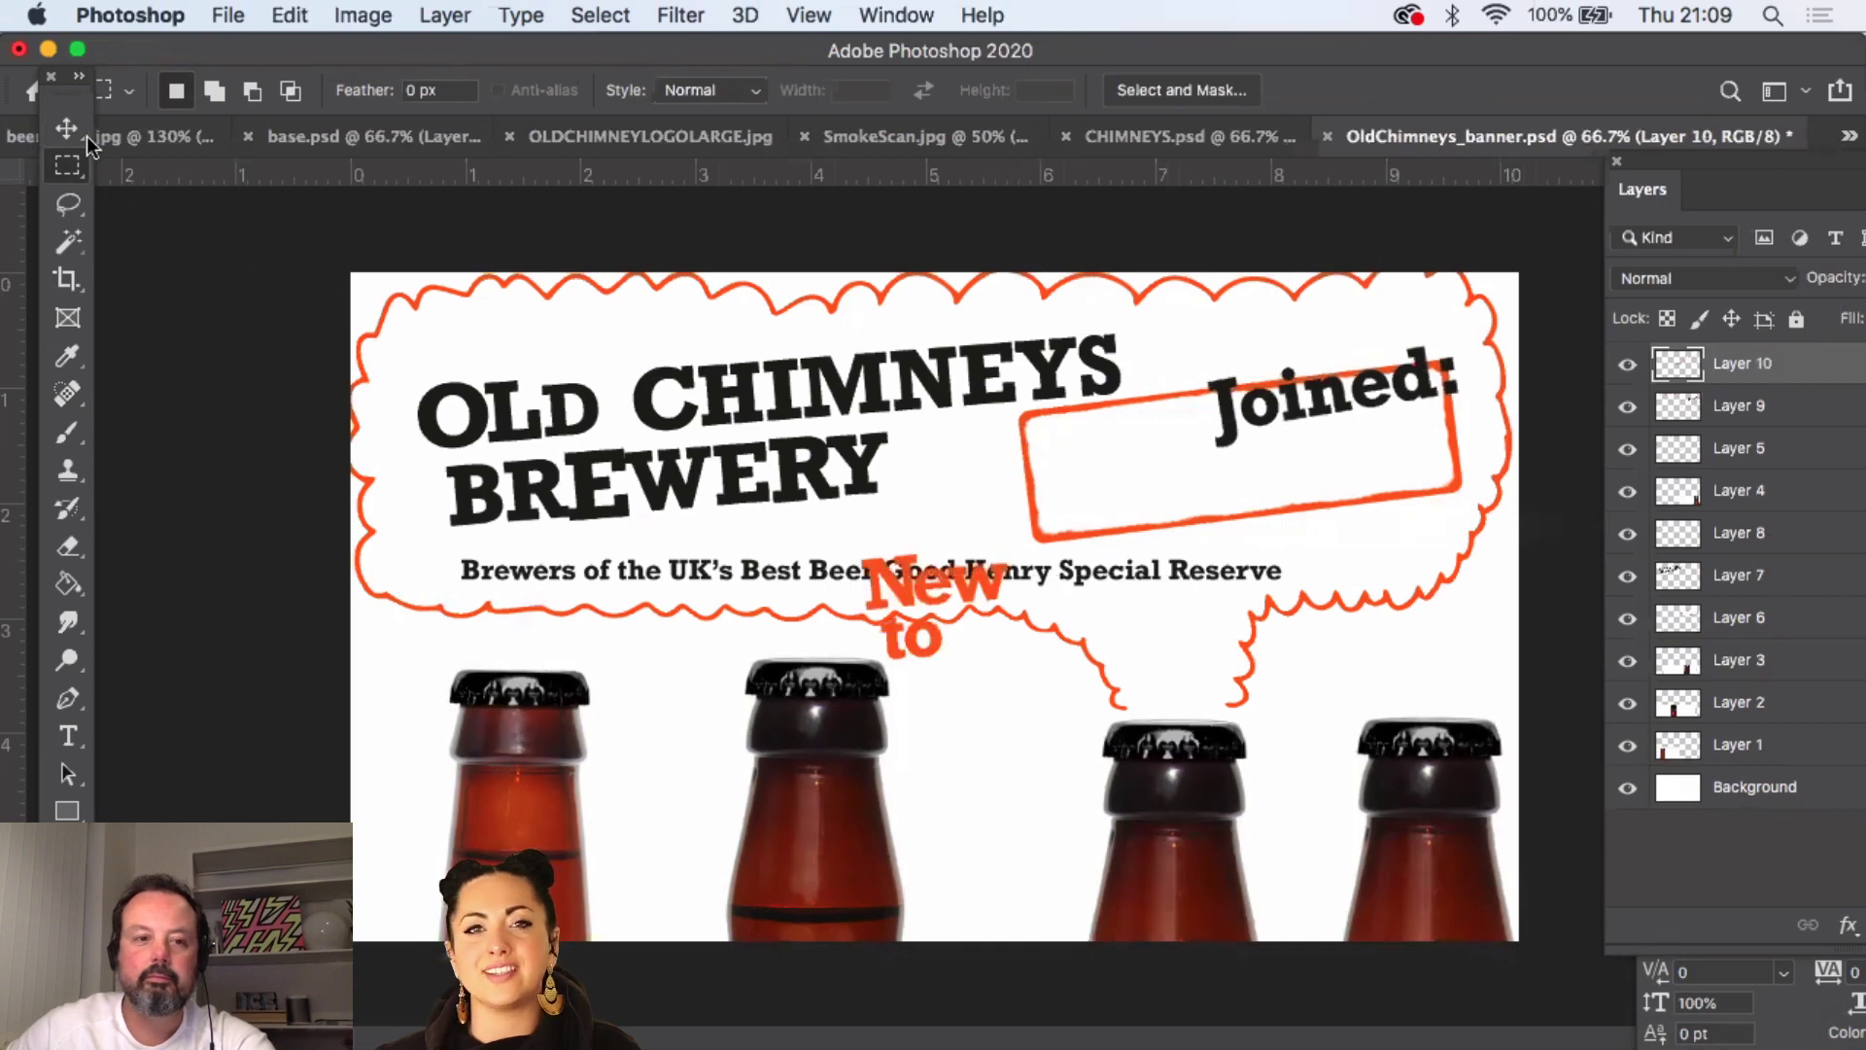
{"action": "left_click", "coordinate": [68, 128]}
{"action": "left_click_drag", "start_coordinate": [925, 597], "coordinate": [1094, 462]}
- Transform the separate "New to" lettering inside the orange stamp frame
{"action": "left_click", "coordinate": [289, 14]}
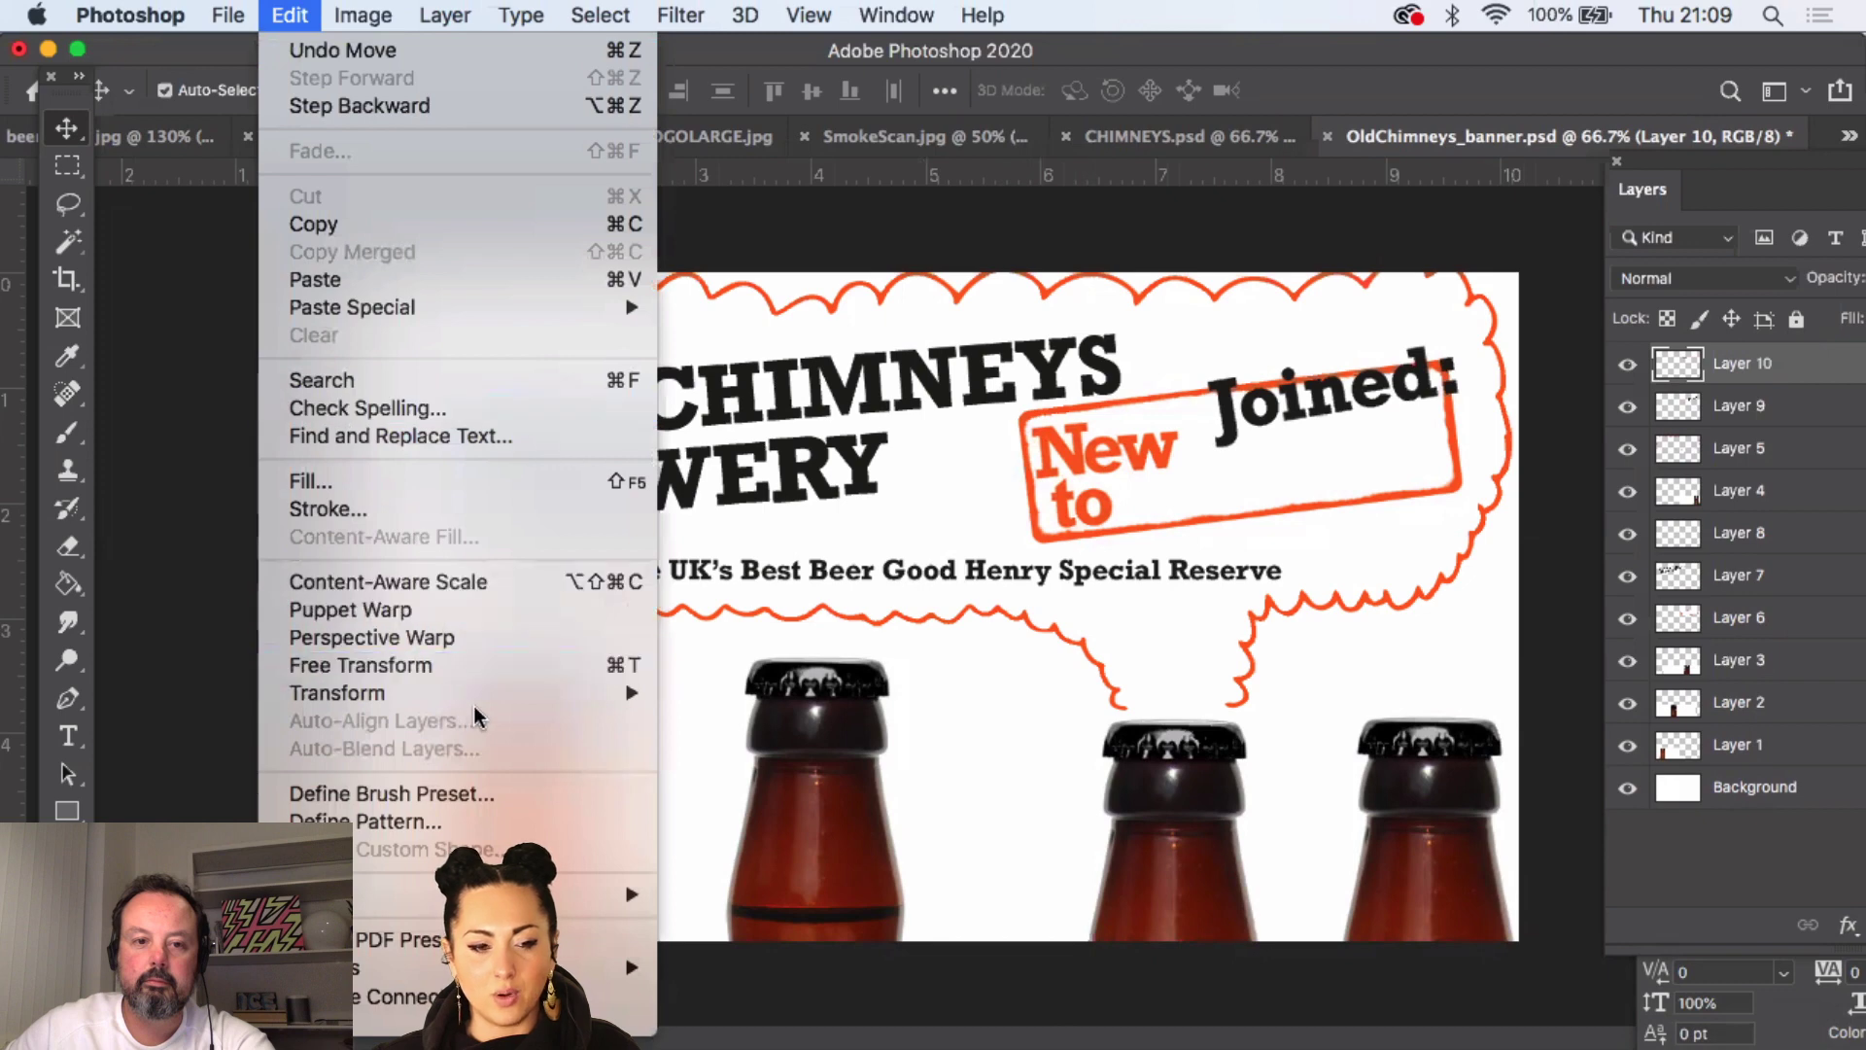
- Scale the red "New to" text to about 67% inside the red frame
{"action": "mouse_move", "coordinate": [477, 692]}
{"action": "left_click", "coordinate": [750, 574]}
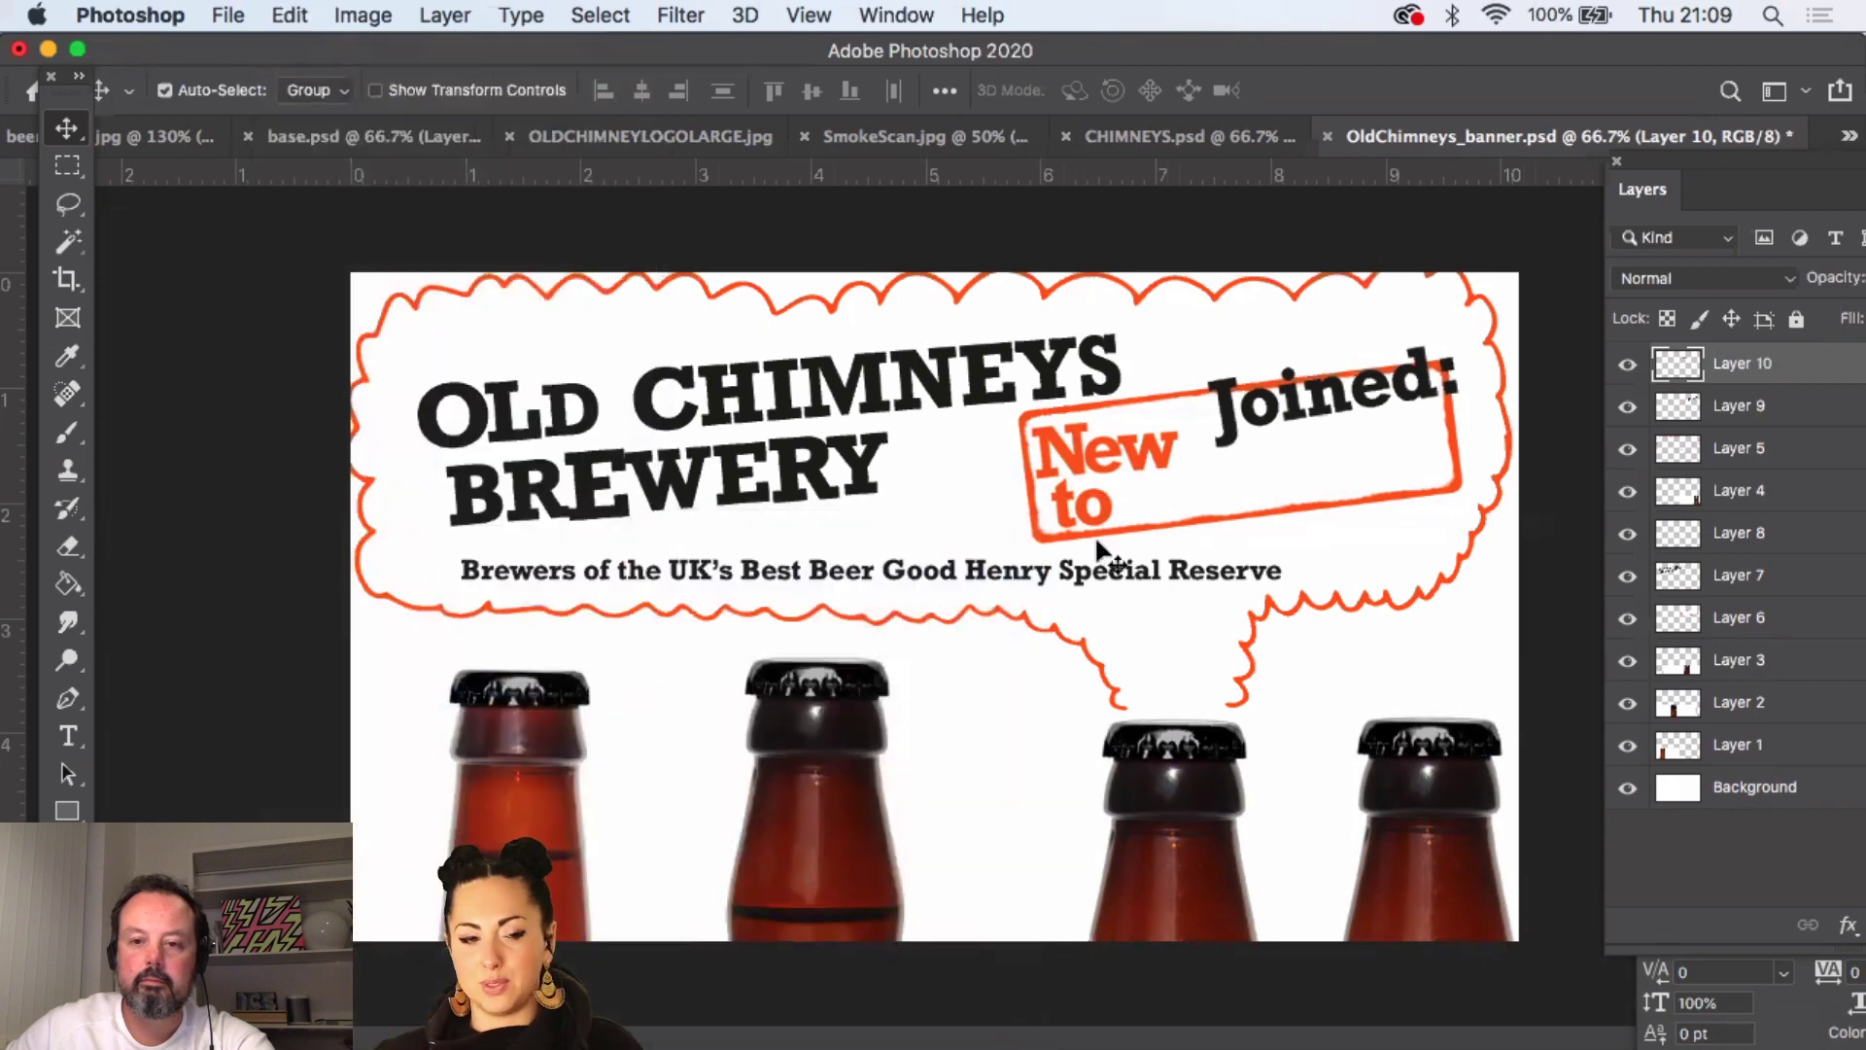
{"action": "left_click_drag", "start_coordinate": [1187, 538], "coordinate": [1116, 452]}
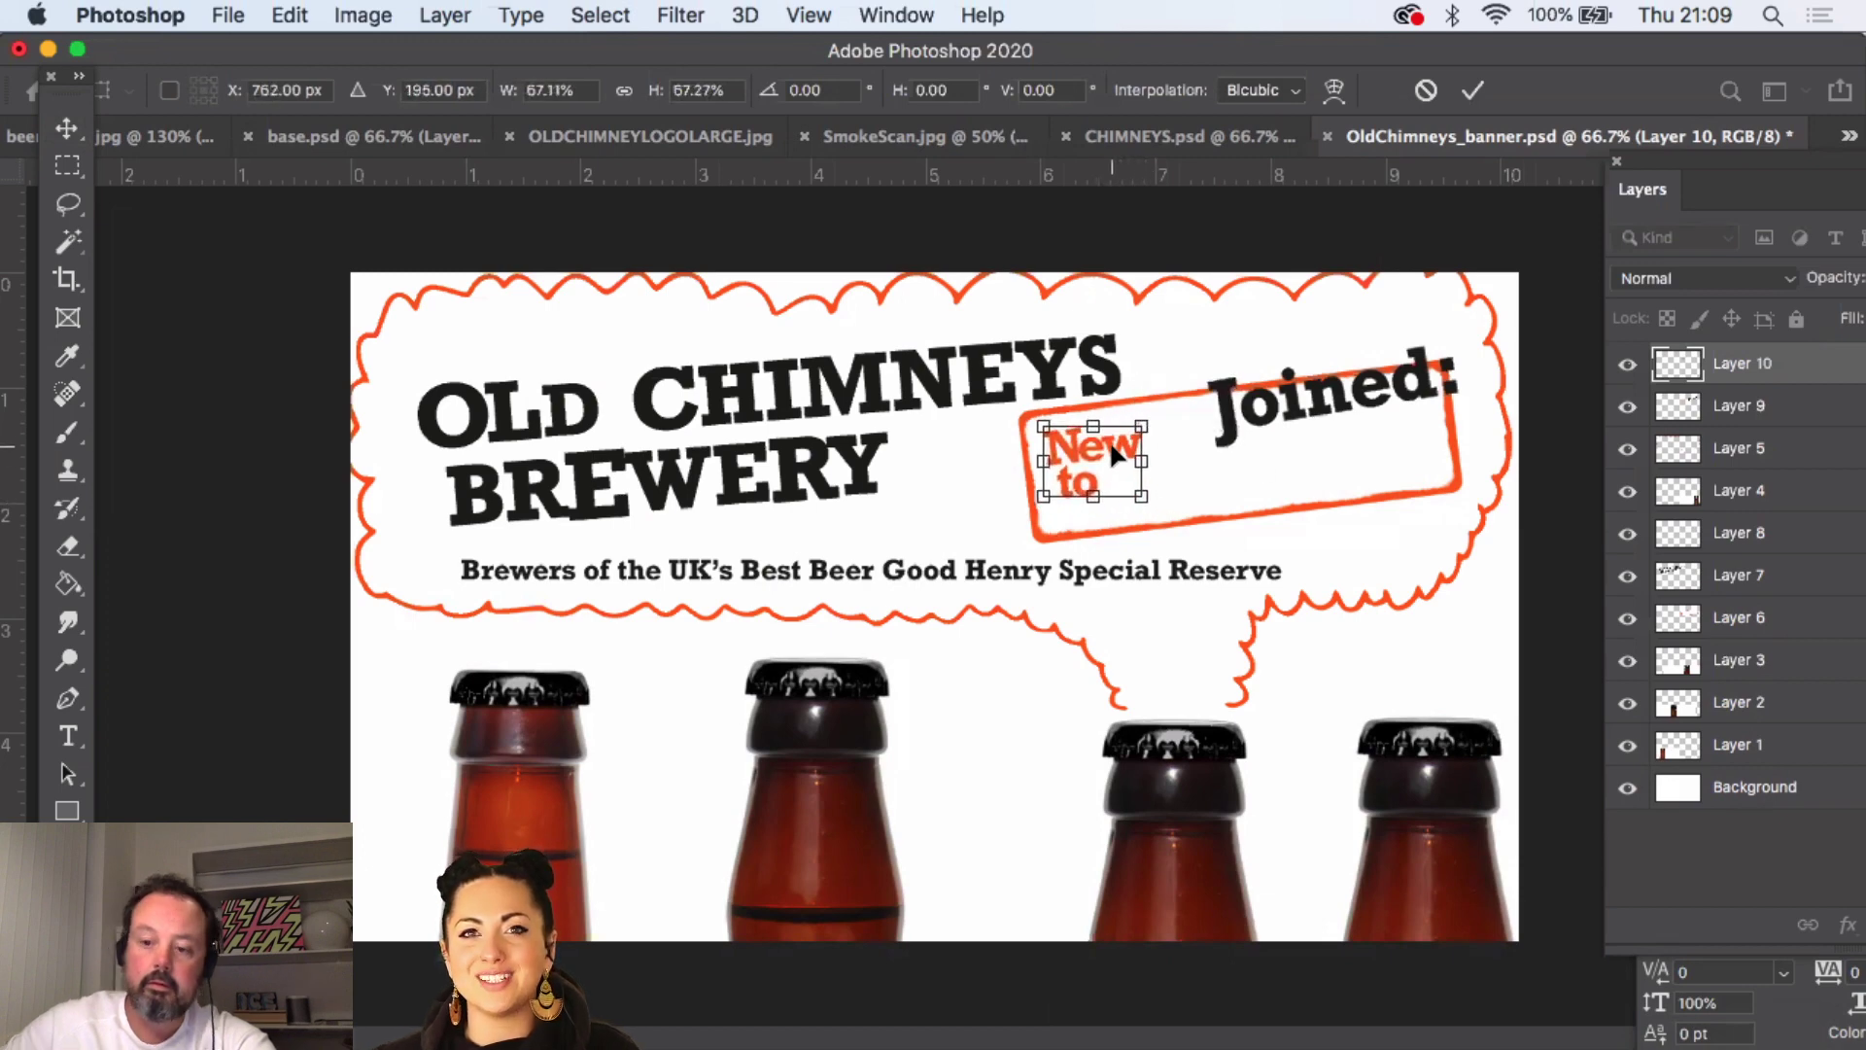
{"action": "key", "text": "Return"}
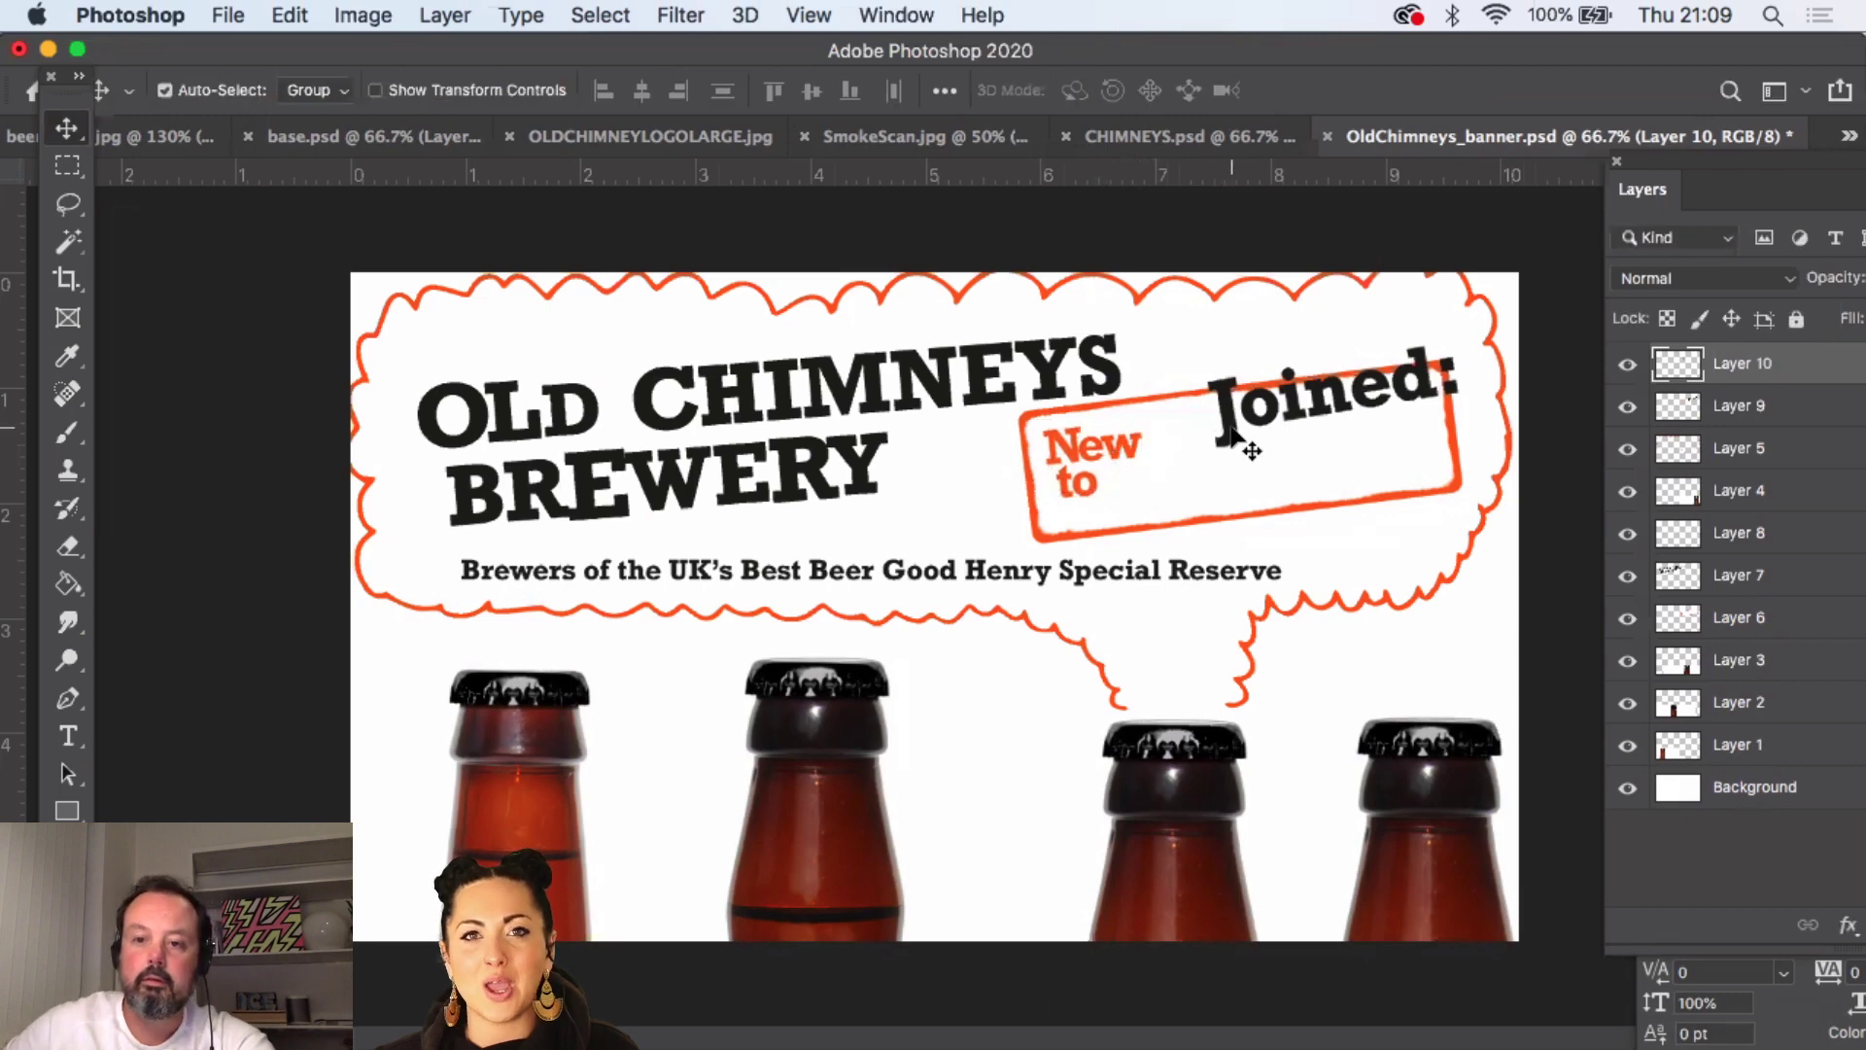
- Nudge the "Joined:" text down into the red frame and scale it to about 47%
{"action": "left_click_drag", "start_coordinate": [1233, 437], "coordinate": [1237, 443]}
{"action": "left_click", "coordinate": [289, 15]}
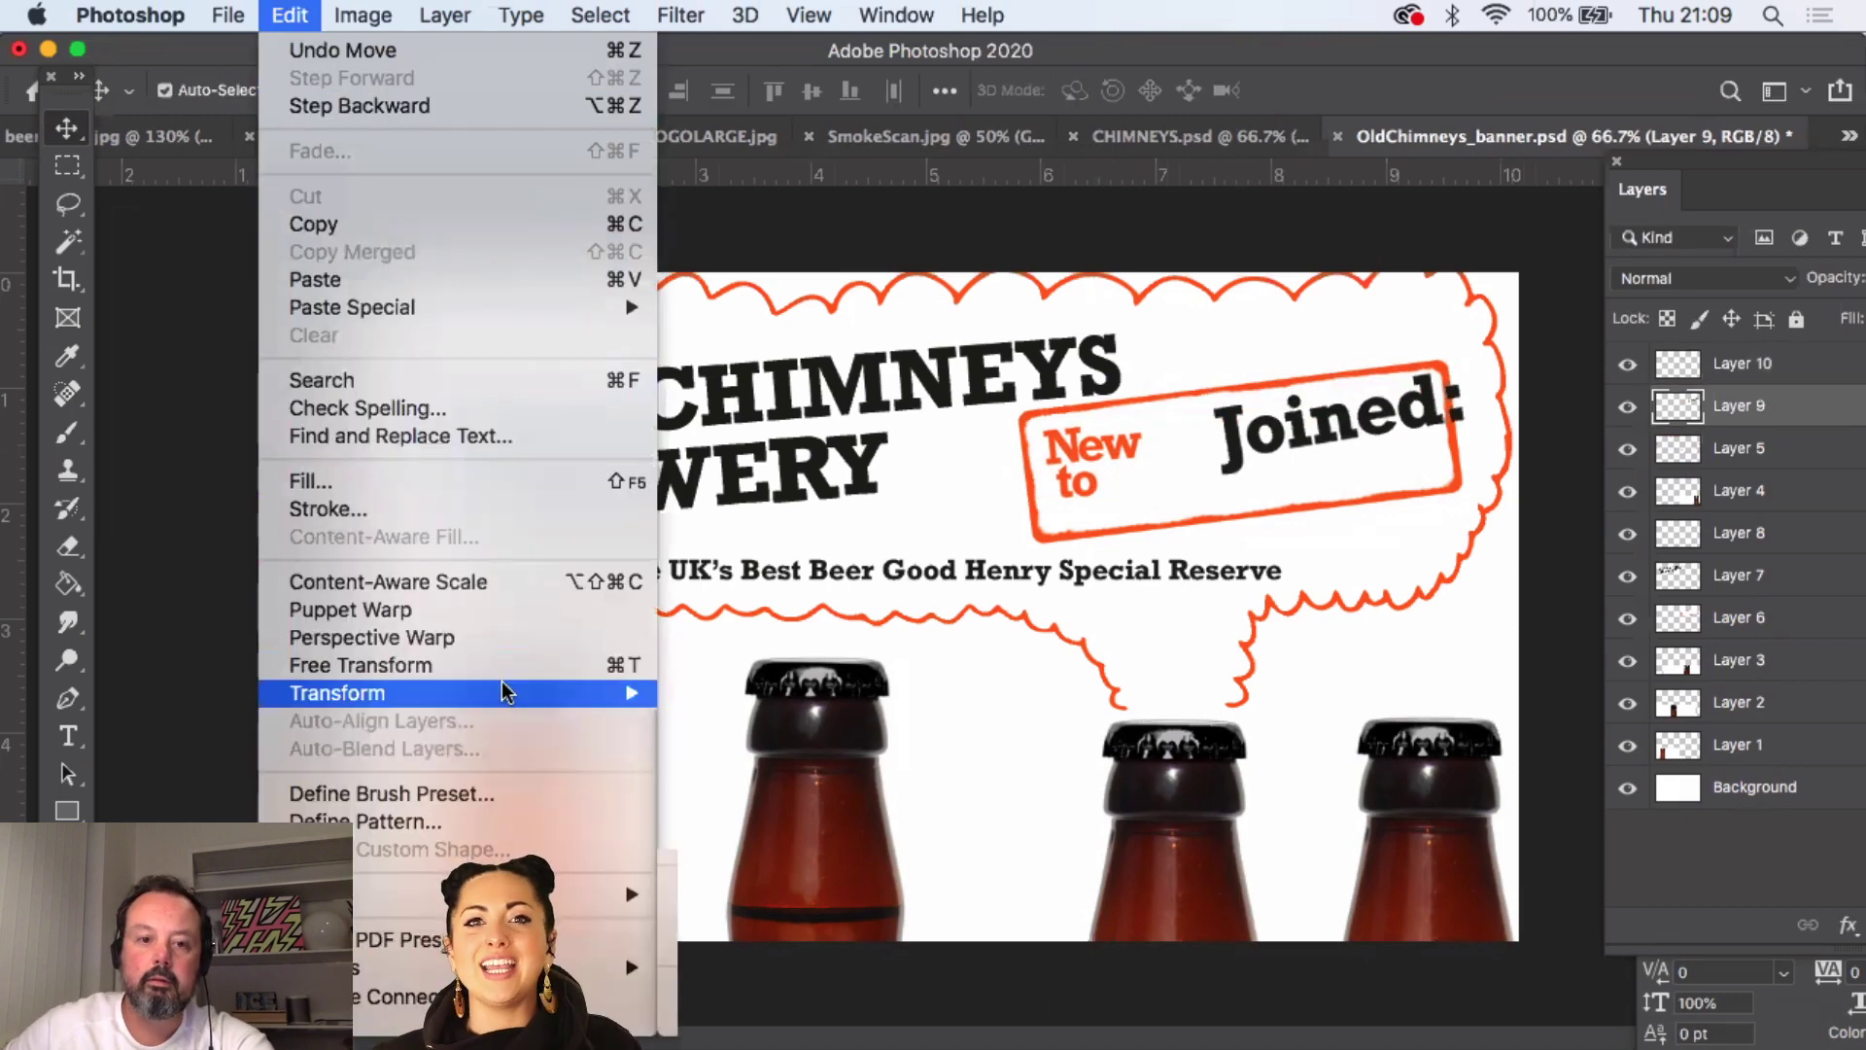
{"action": "mouse_move", "coordinate": [502, 692]}
{"action": "left_click", "coordinate": [727, 571]}
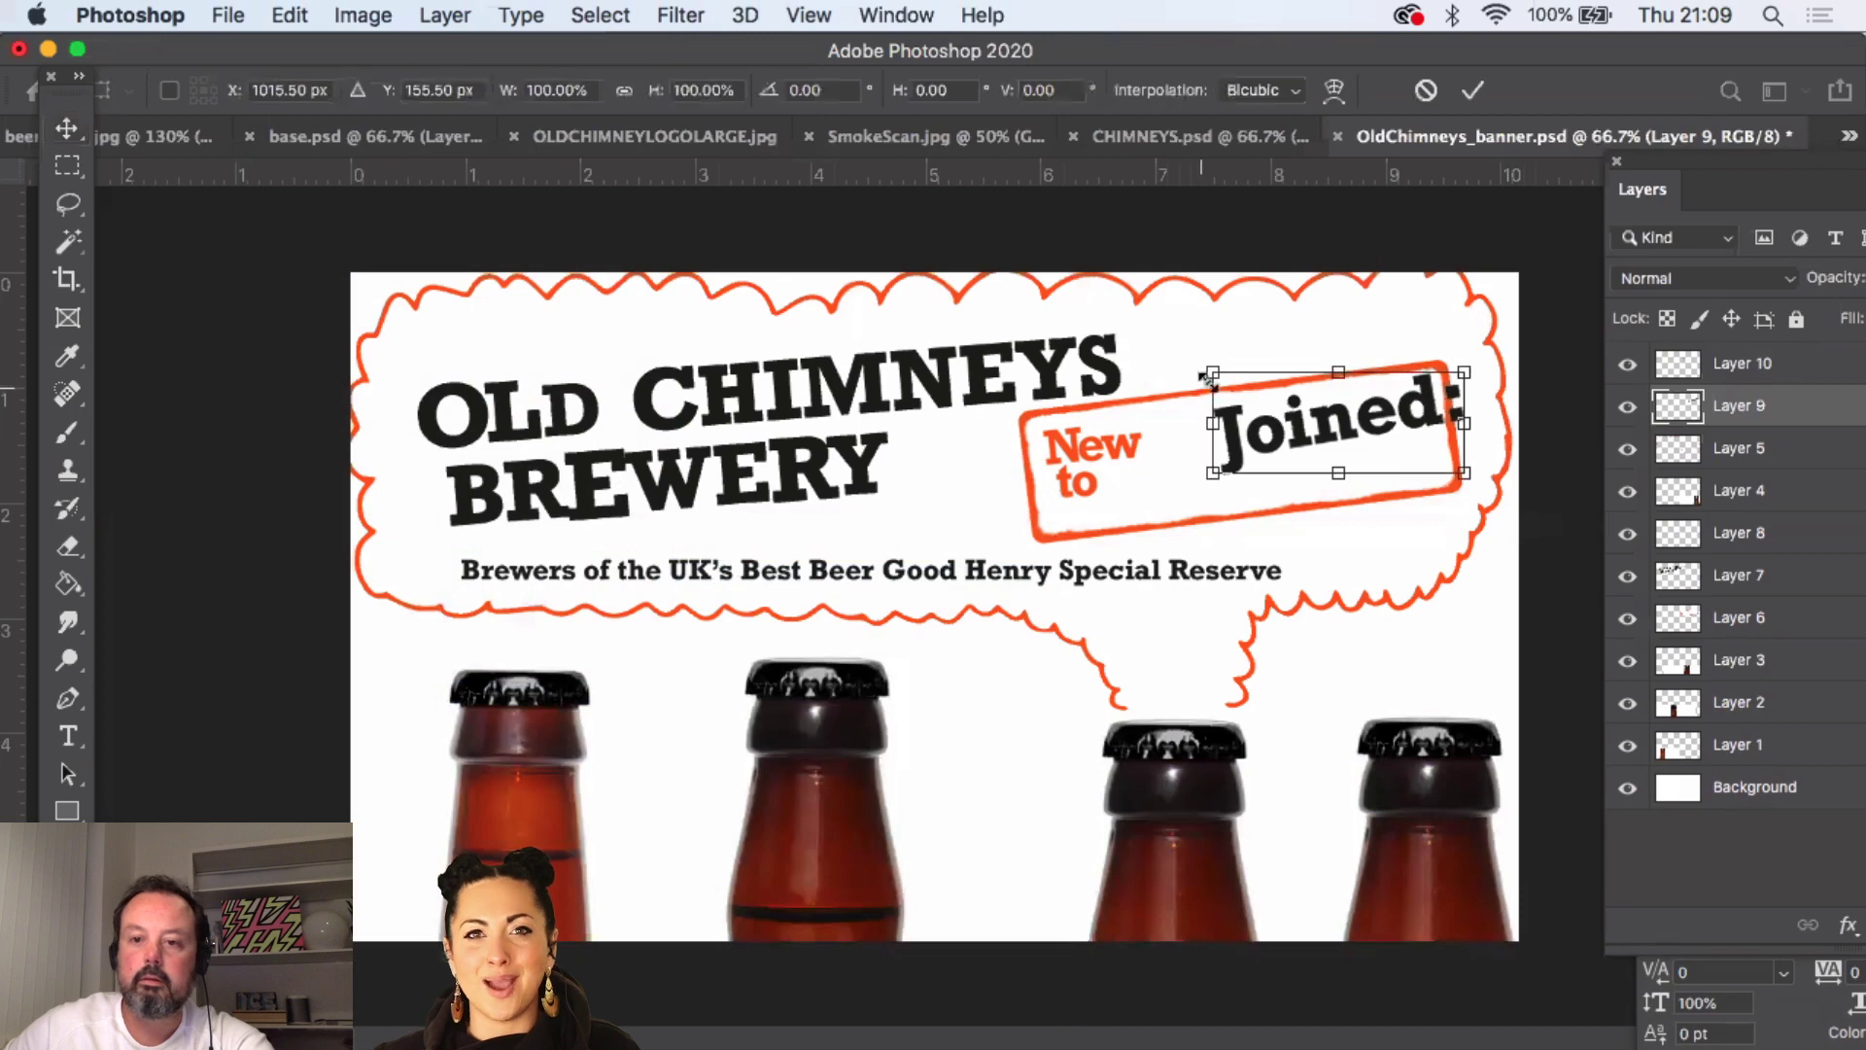
{"action": "left_click_drag", "start_coordinate": [1209, 379], "coordinate": [1268, 416]}
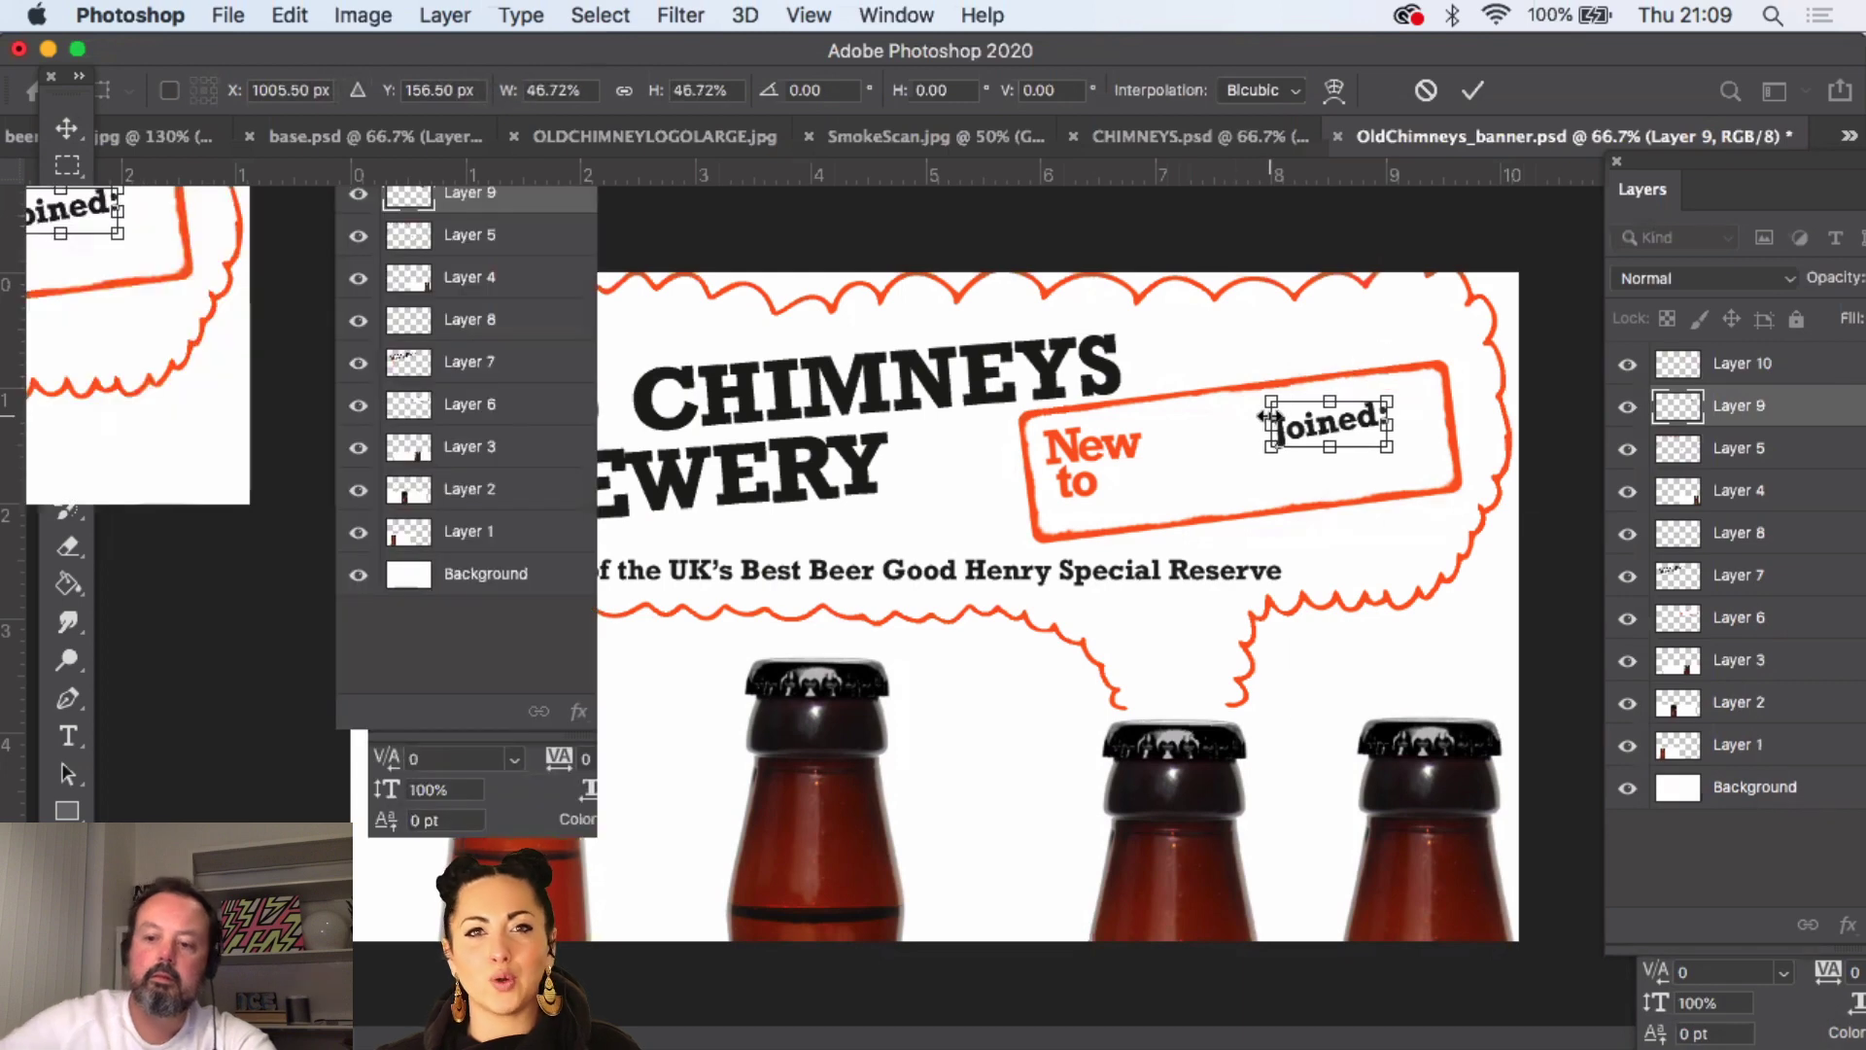
{"action": "key", "text": "Return"}
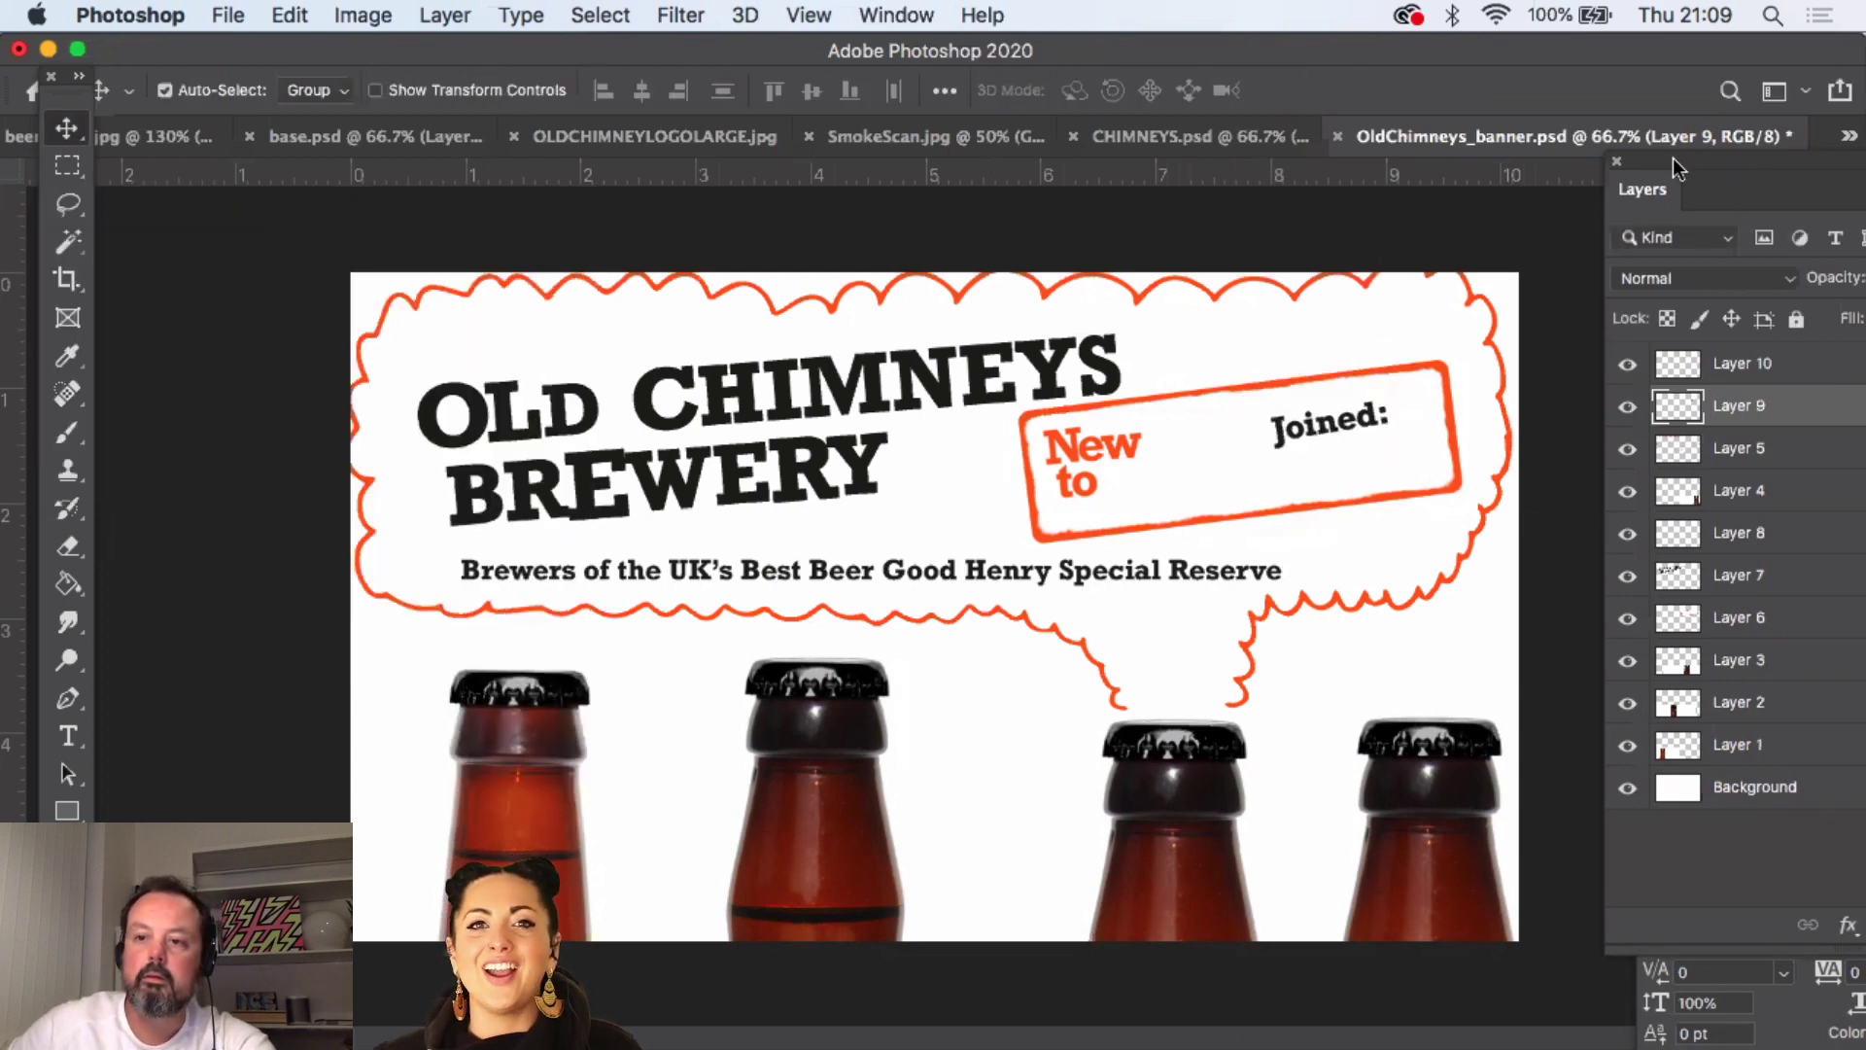
- Lower the opacity of the "Joined:" text layer to 46%
{"action": "left_click_drag", "start_coordinate": [1674, 168], "coordinate": [1581, 160]}
{"action": "left_click", "coordinate": [1840, 274]}
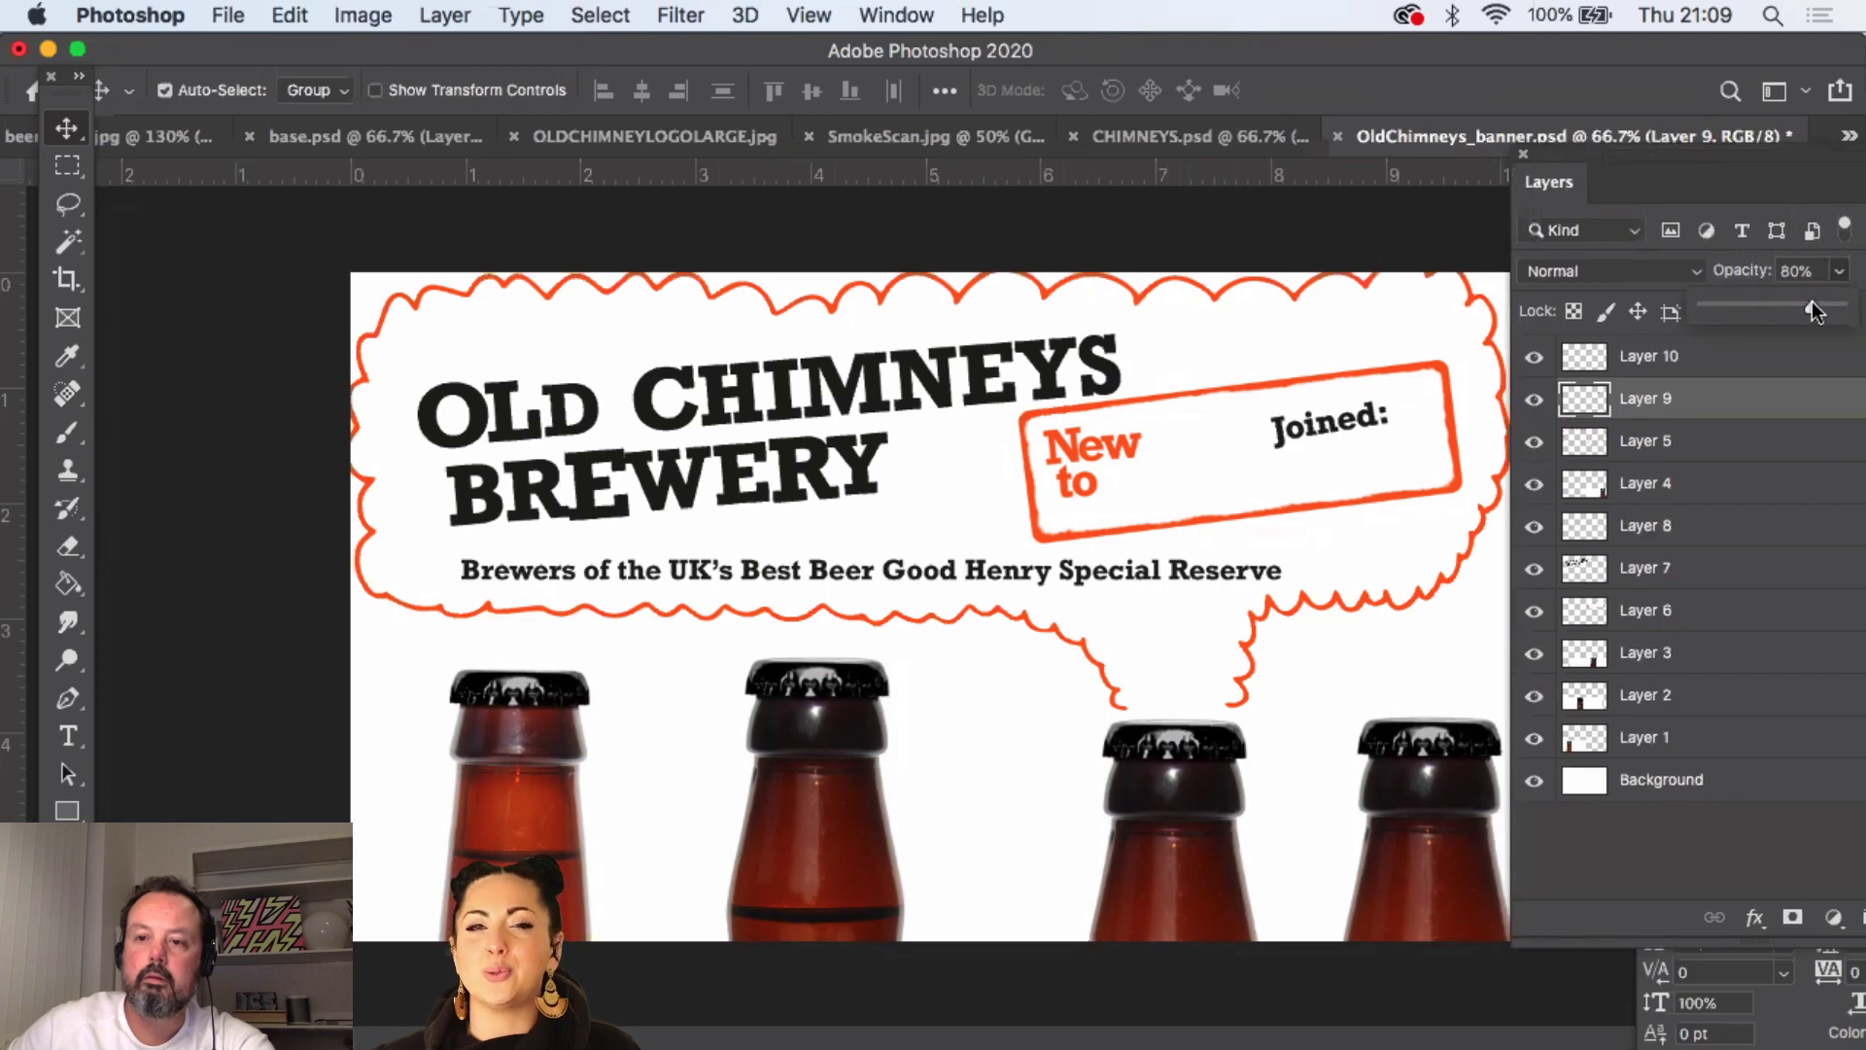
{"action": "left_click_drag", "start_coordinate": [1811, 303], "coordinate": [1765, 303]}
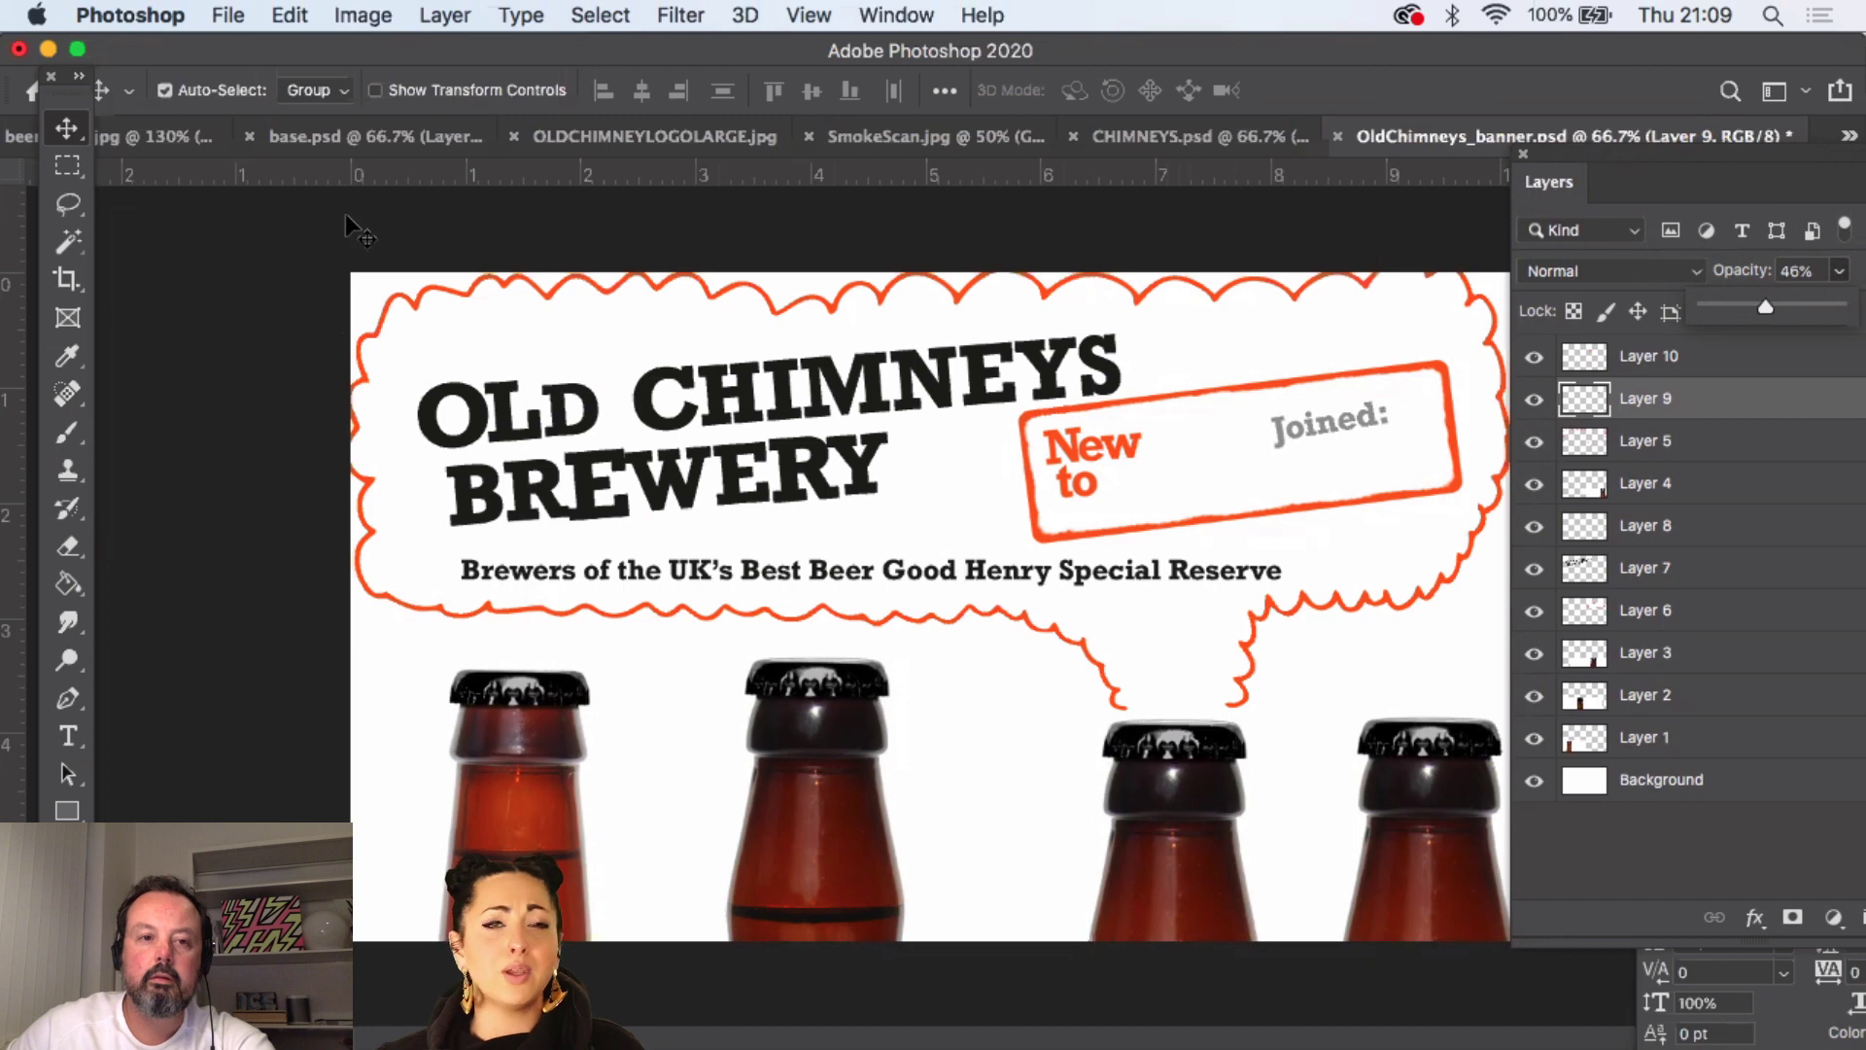
- Switch to Illustrator and bring up the Initial_ideas.ai document
{"action": "mouse_move", "coordinate": [1094, 1028]}
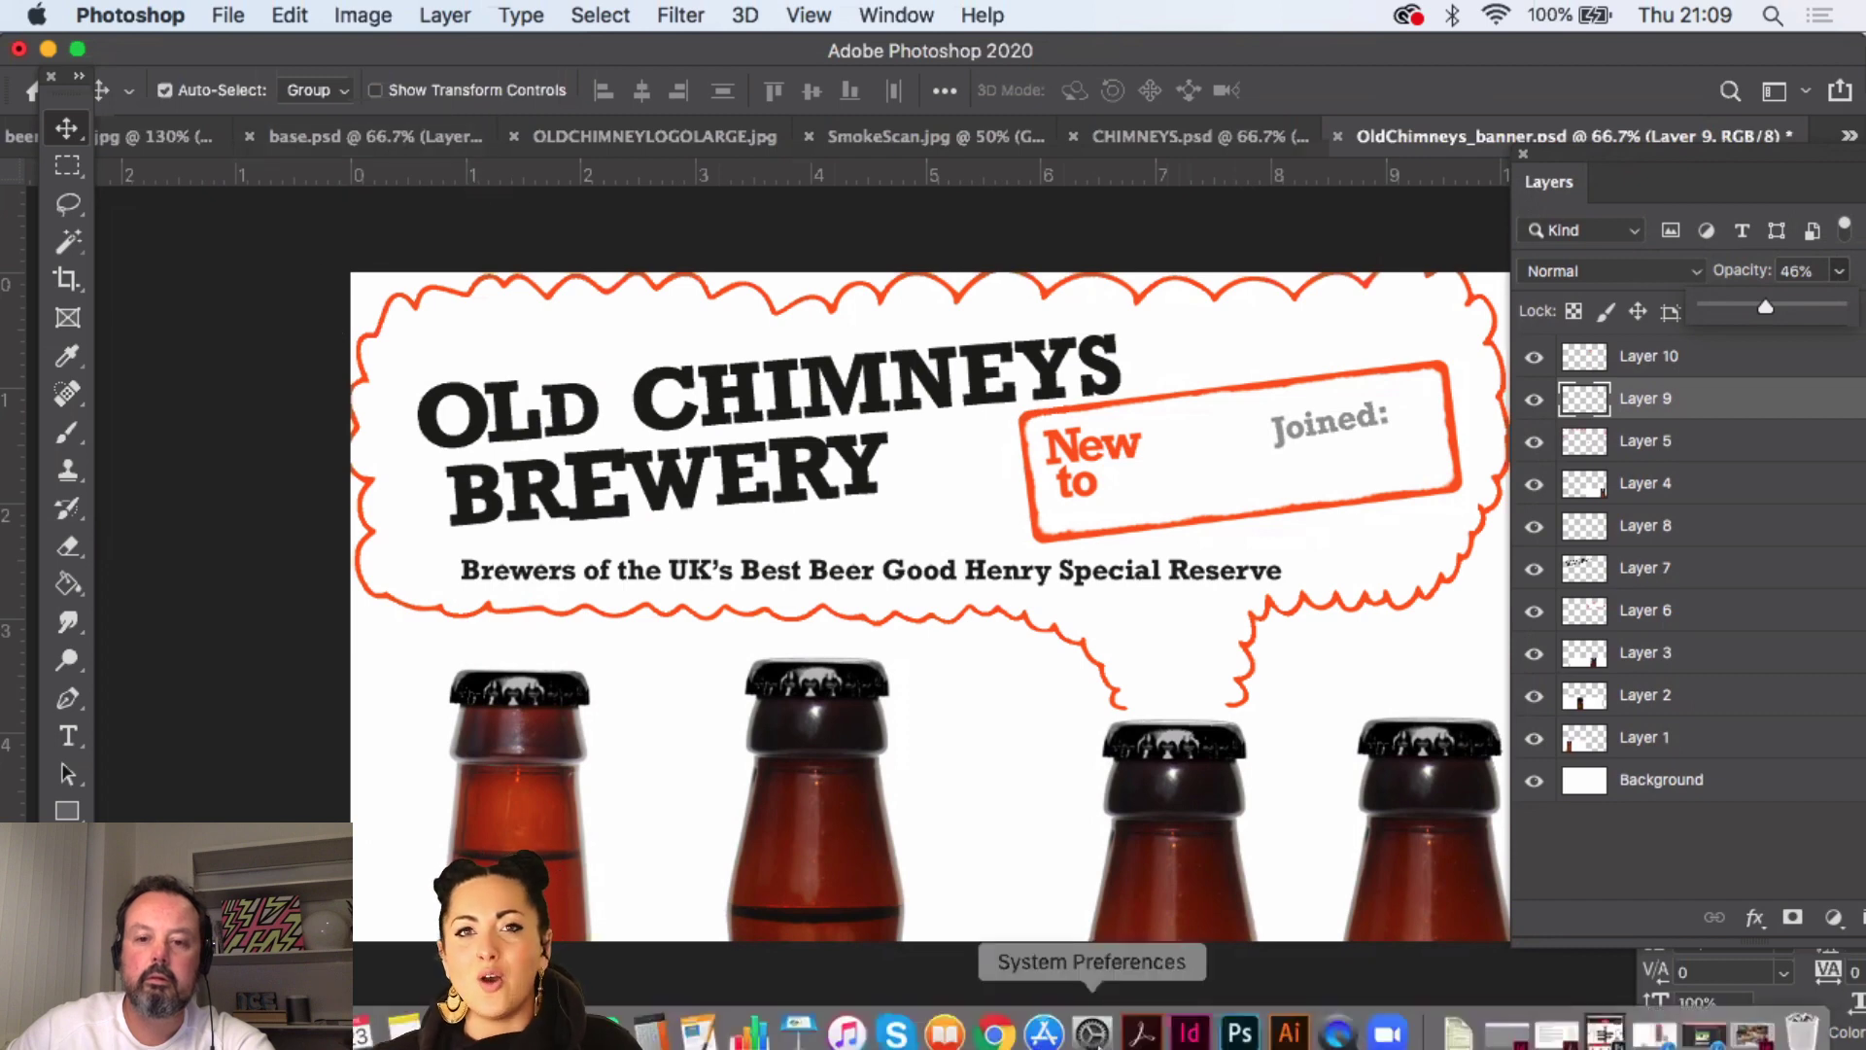
{"action": "left_click", "coordinate": [1290, 1017]}
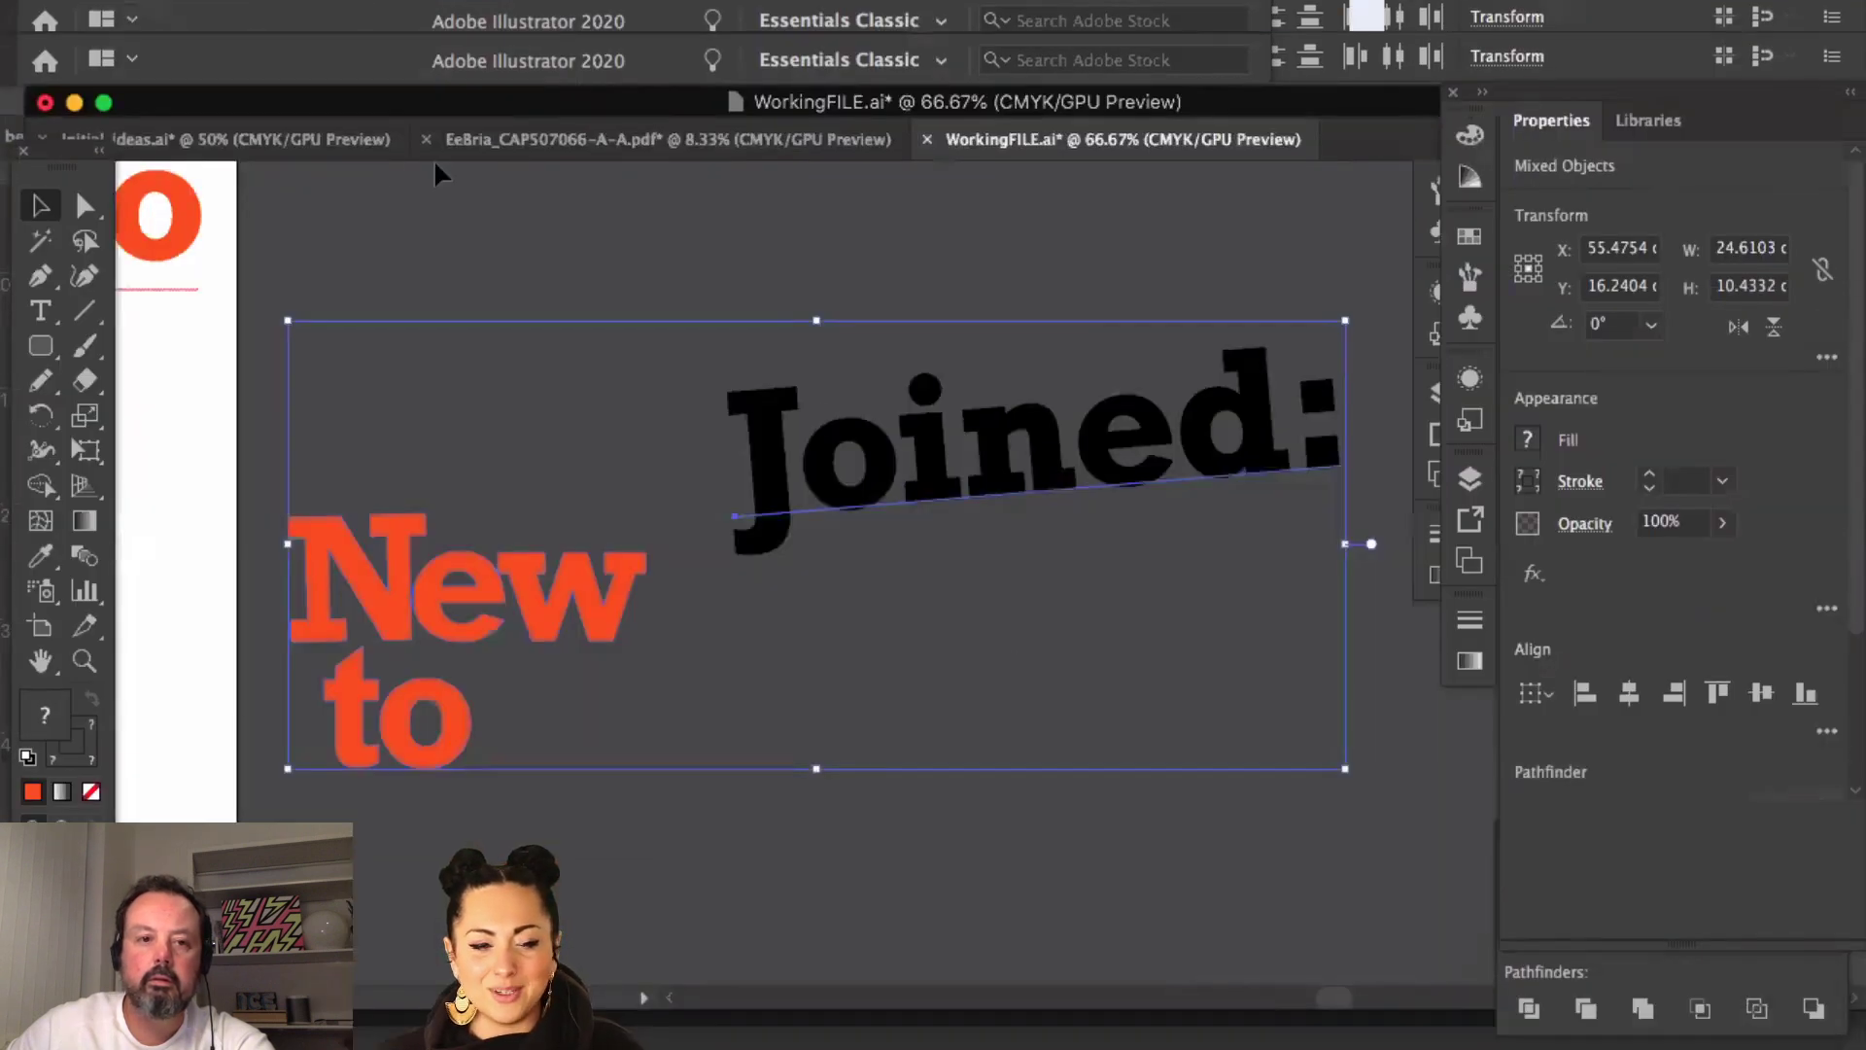
{"action": "left_click_drag", "start_coordinate": [287, 104], "coordinate": [323, 104]}
{"action": "left_click", "coordinate": [329, 142]}
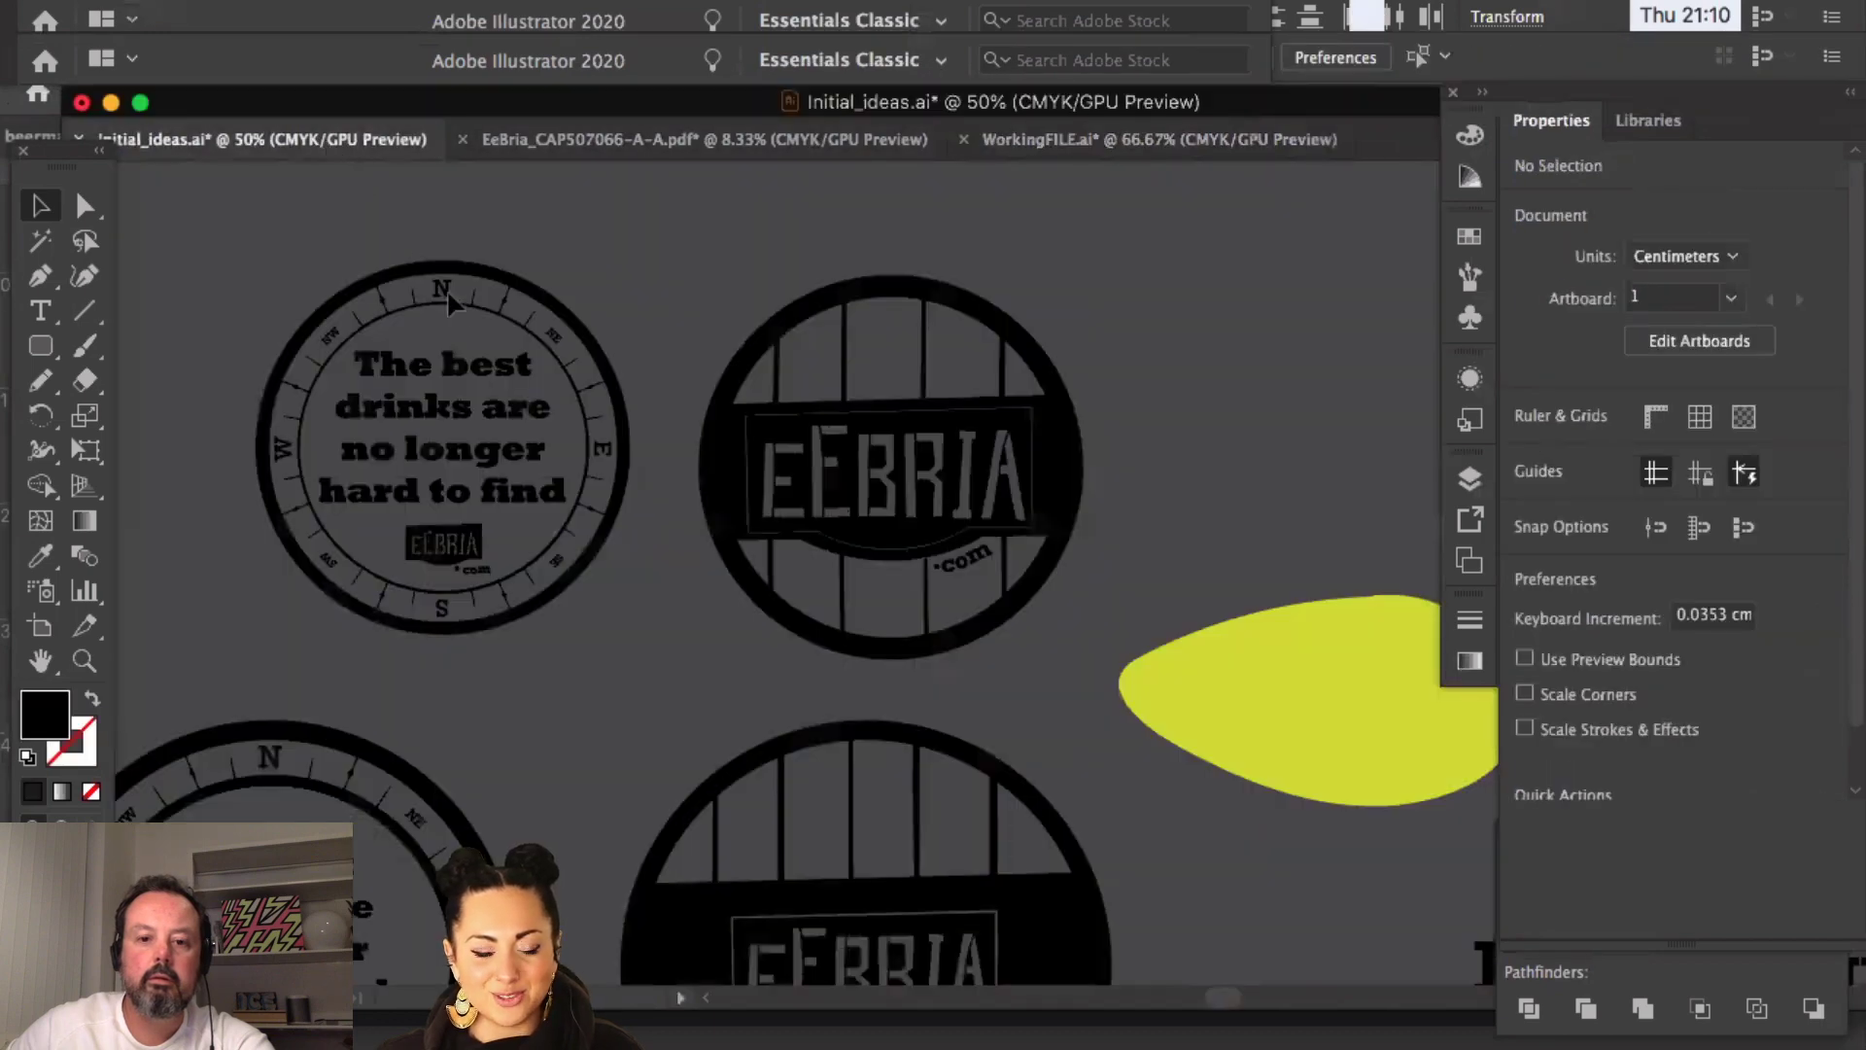
- Locate the standalone red EEBRIA.com logo beside the Initial ideas artboard, select it and copy it
{"action": "left_click_drag", "start_coordinate": [879, 531], "coordinate": [593, 347]}
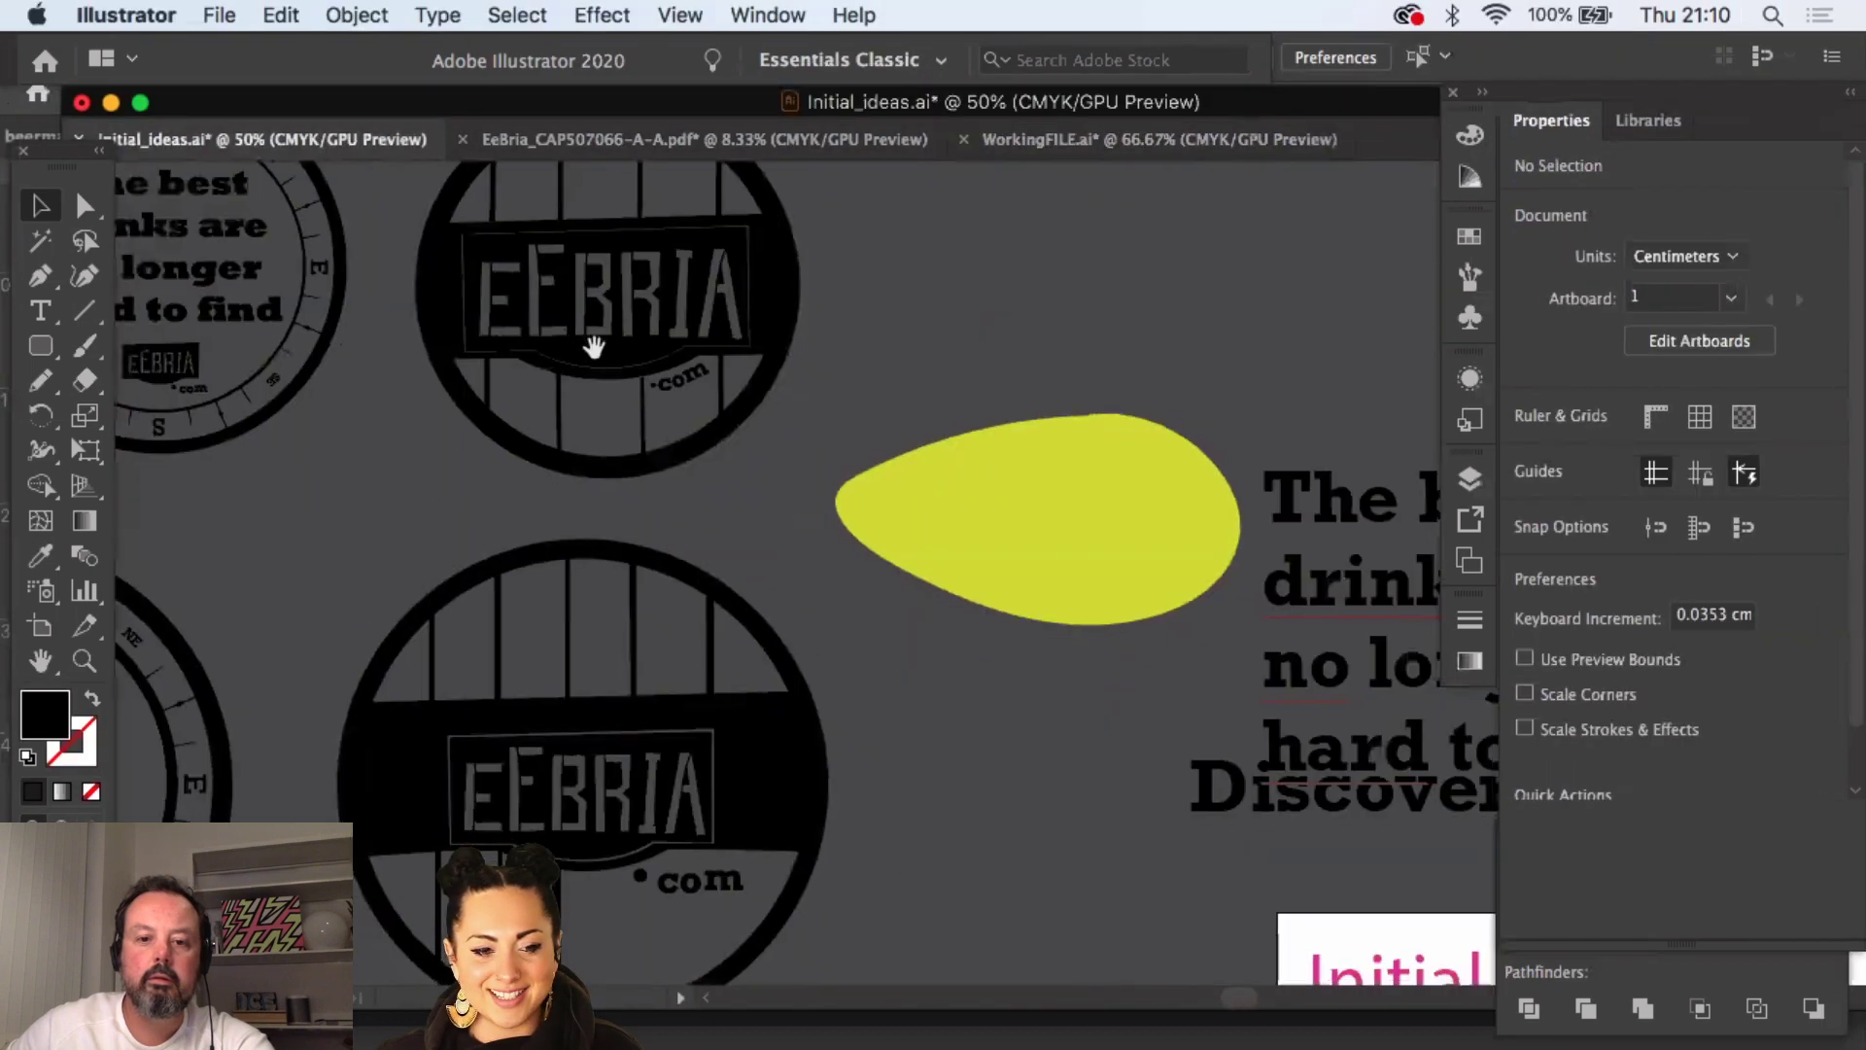
{"action": "left_click", "coordinate": [84, 661]}
{"action": "left_click", "coordinate": [959, 638], "text": "alt"}
{"action": "left_click", "coordinate": [960, 638], "text": "alt"}
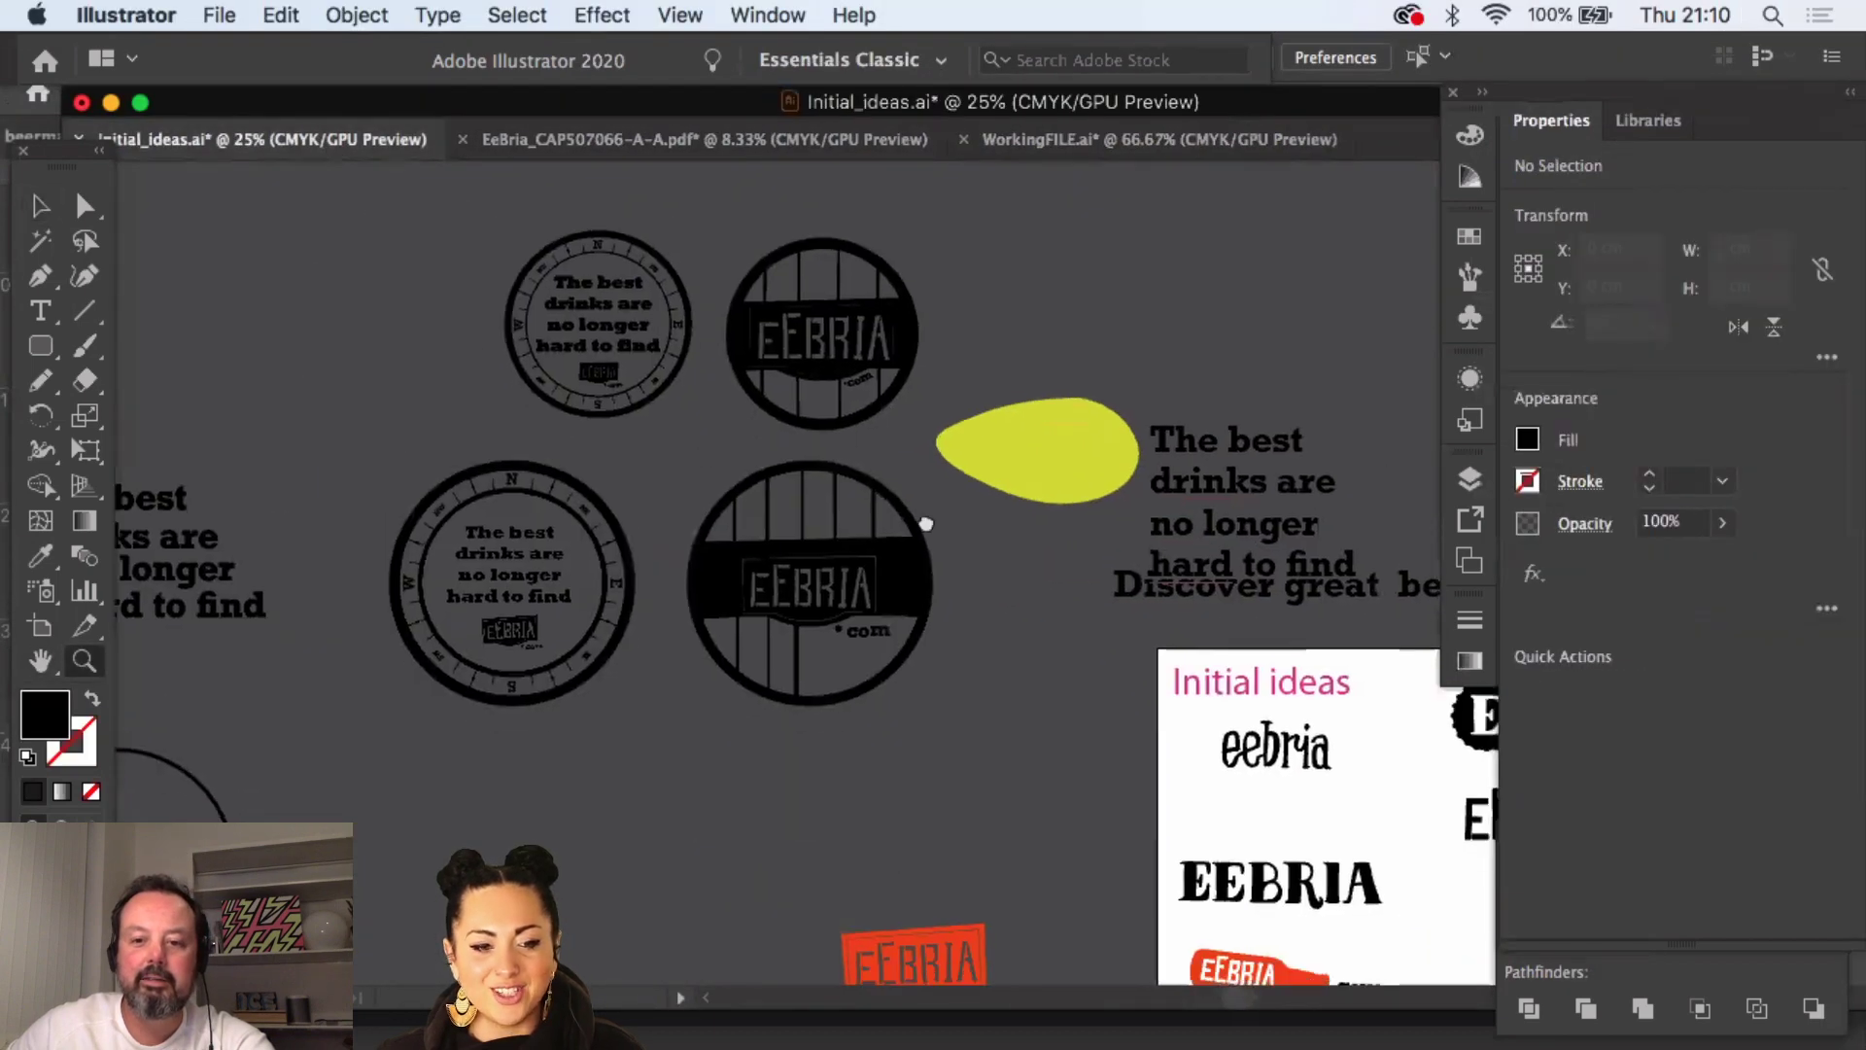
{"action": "scroll", "coordinate": [920, 525], "scroll_direction": "down", "scroll_amount": 5}
{"action": "key", "text": "v"}
{"action": "left_click_drag", "start_coordinate": [920, 838], "coordinate": [953, 851]}
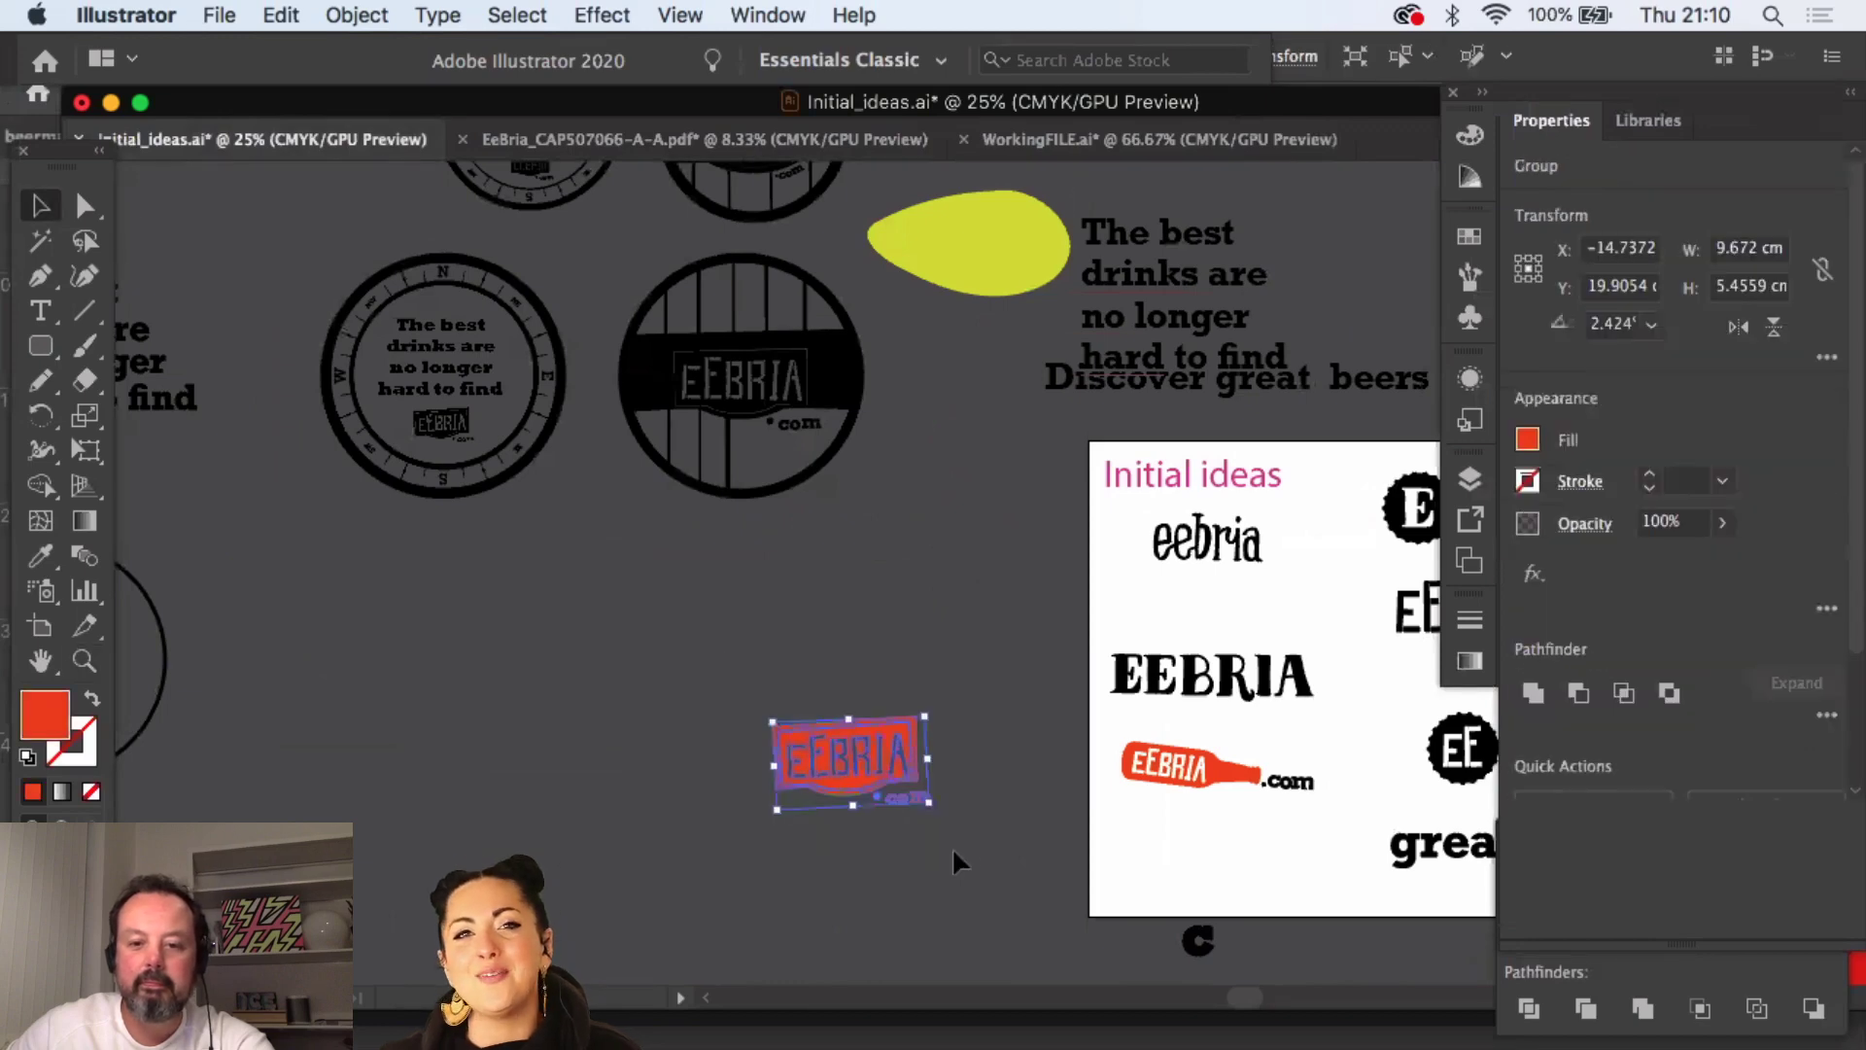
- Switch to Photoshop and paste the copied EEBRIA.com logo into the banner as pixels
{"action": "mouse_move", "coordinate": [1336, 1036]}
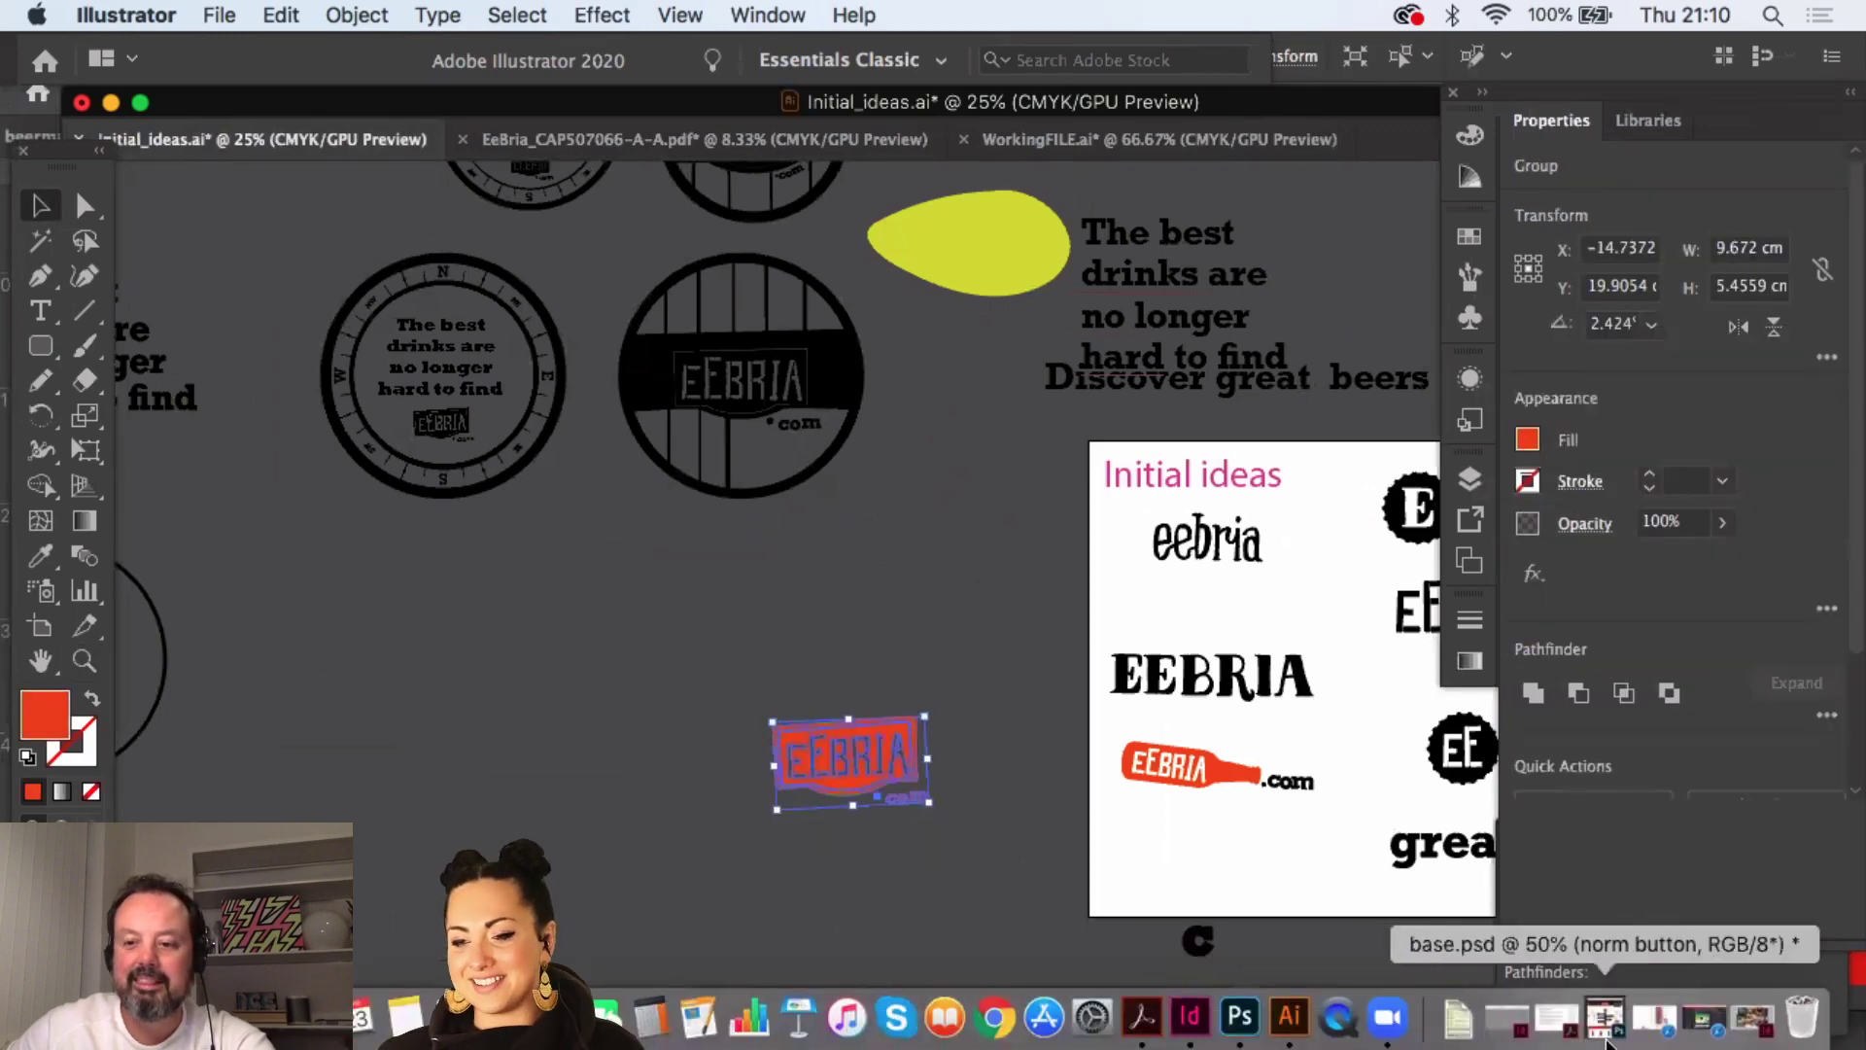
{"action": "left_click", "coordinate": [1239, 1017]}
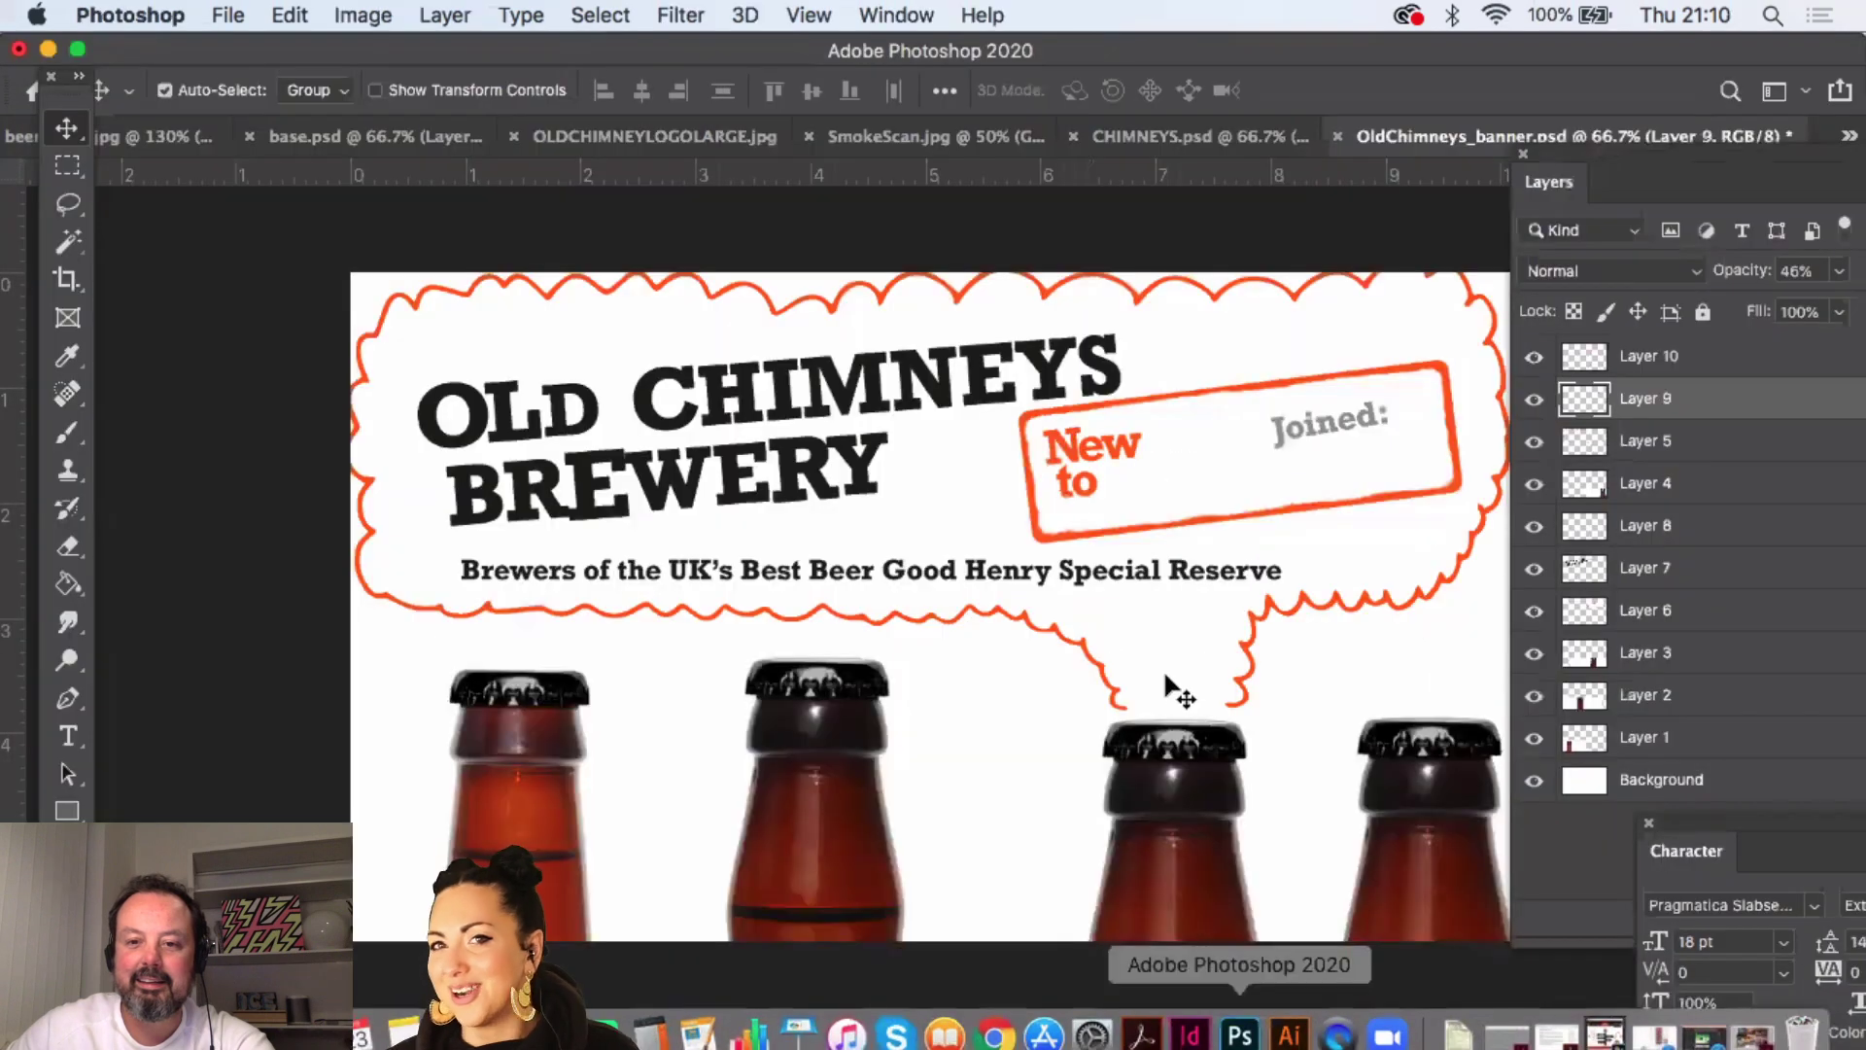
{"action": "key", "text": "super+v"}
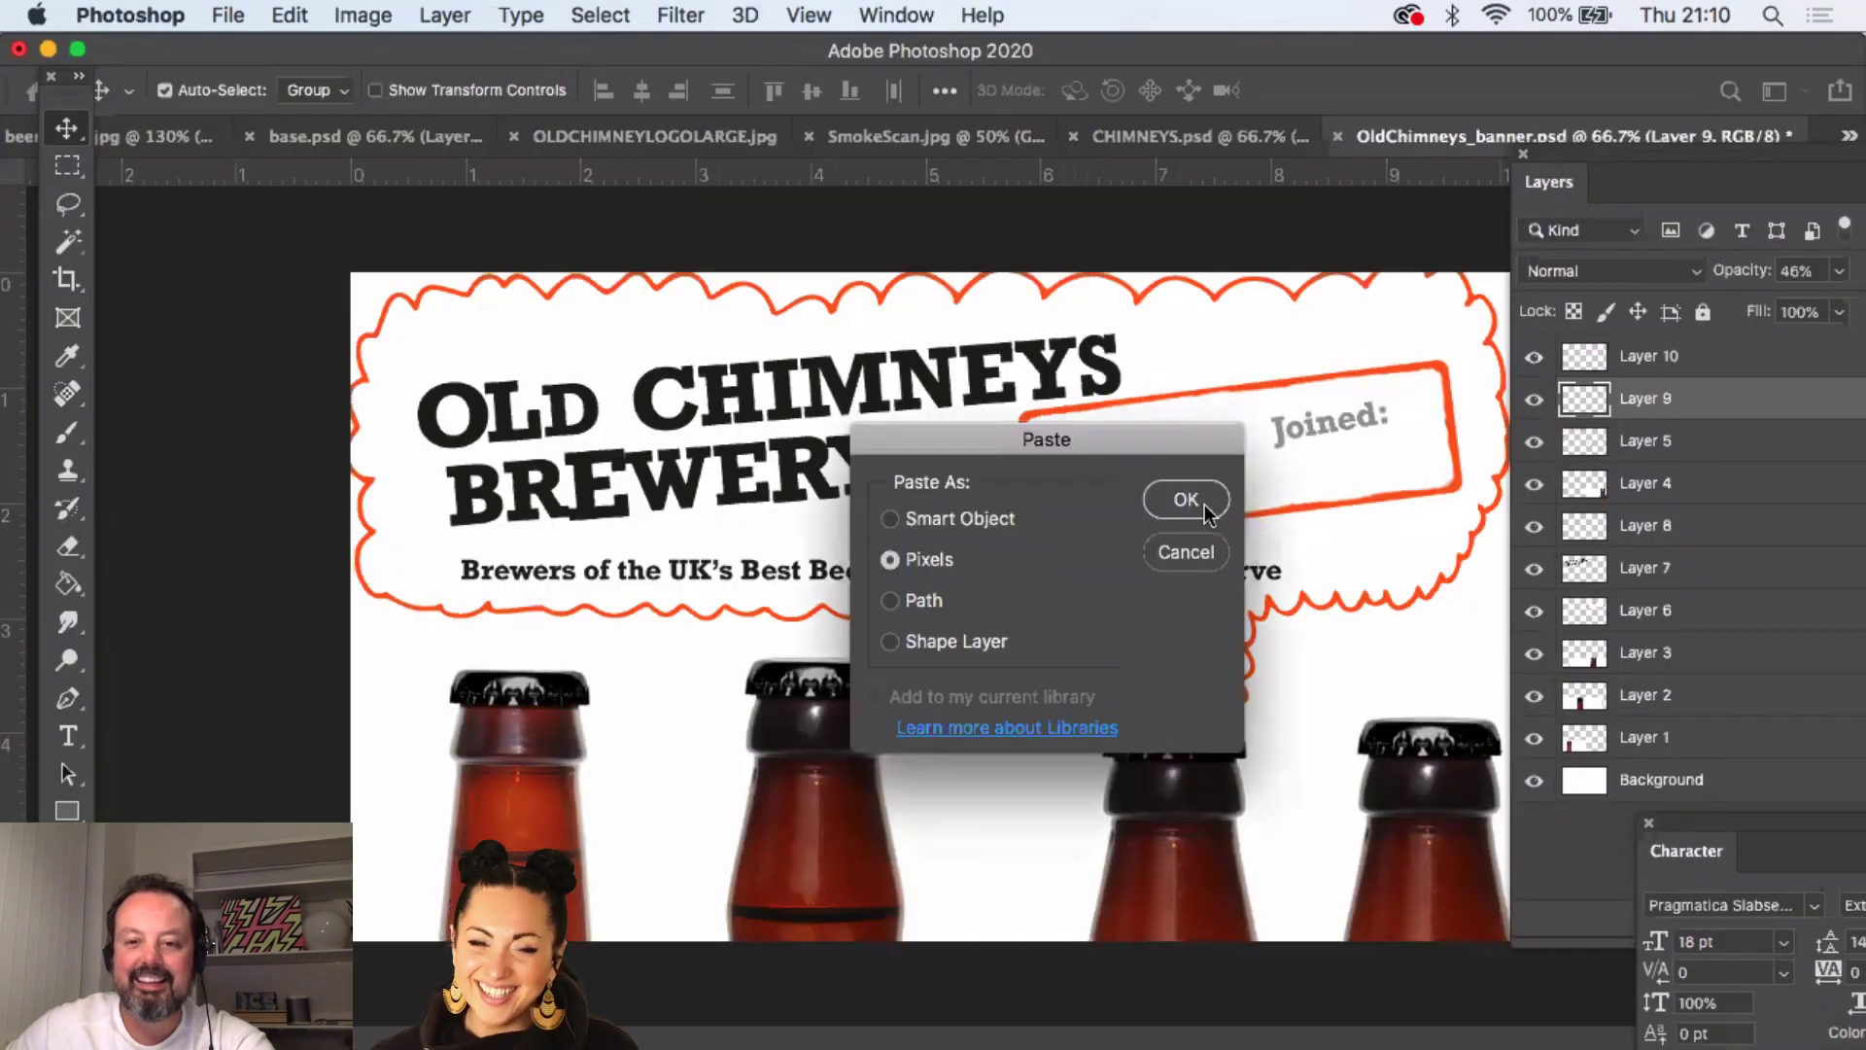
{"action": "key", "text": "Return"}
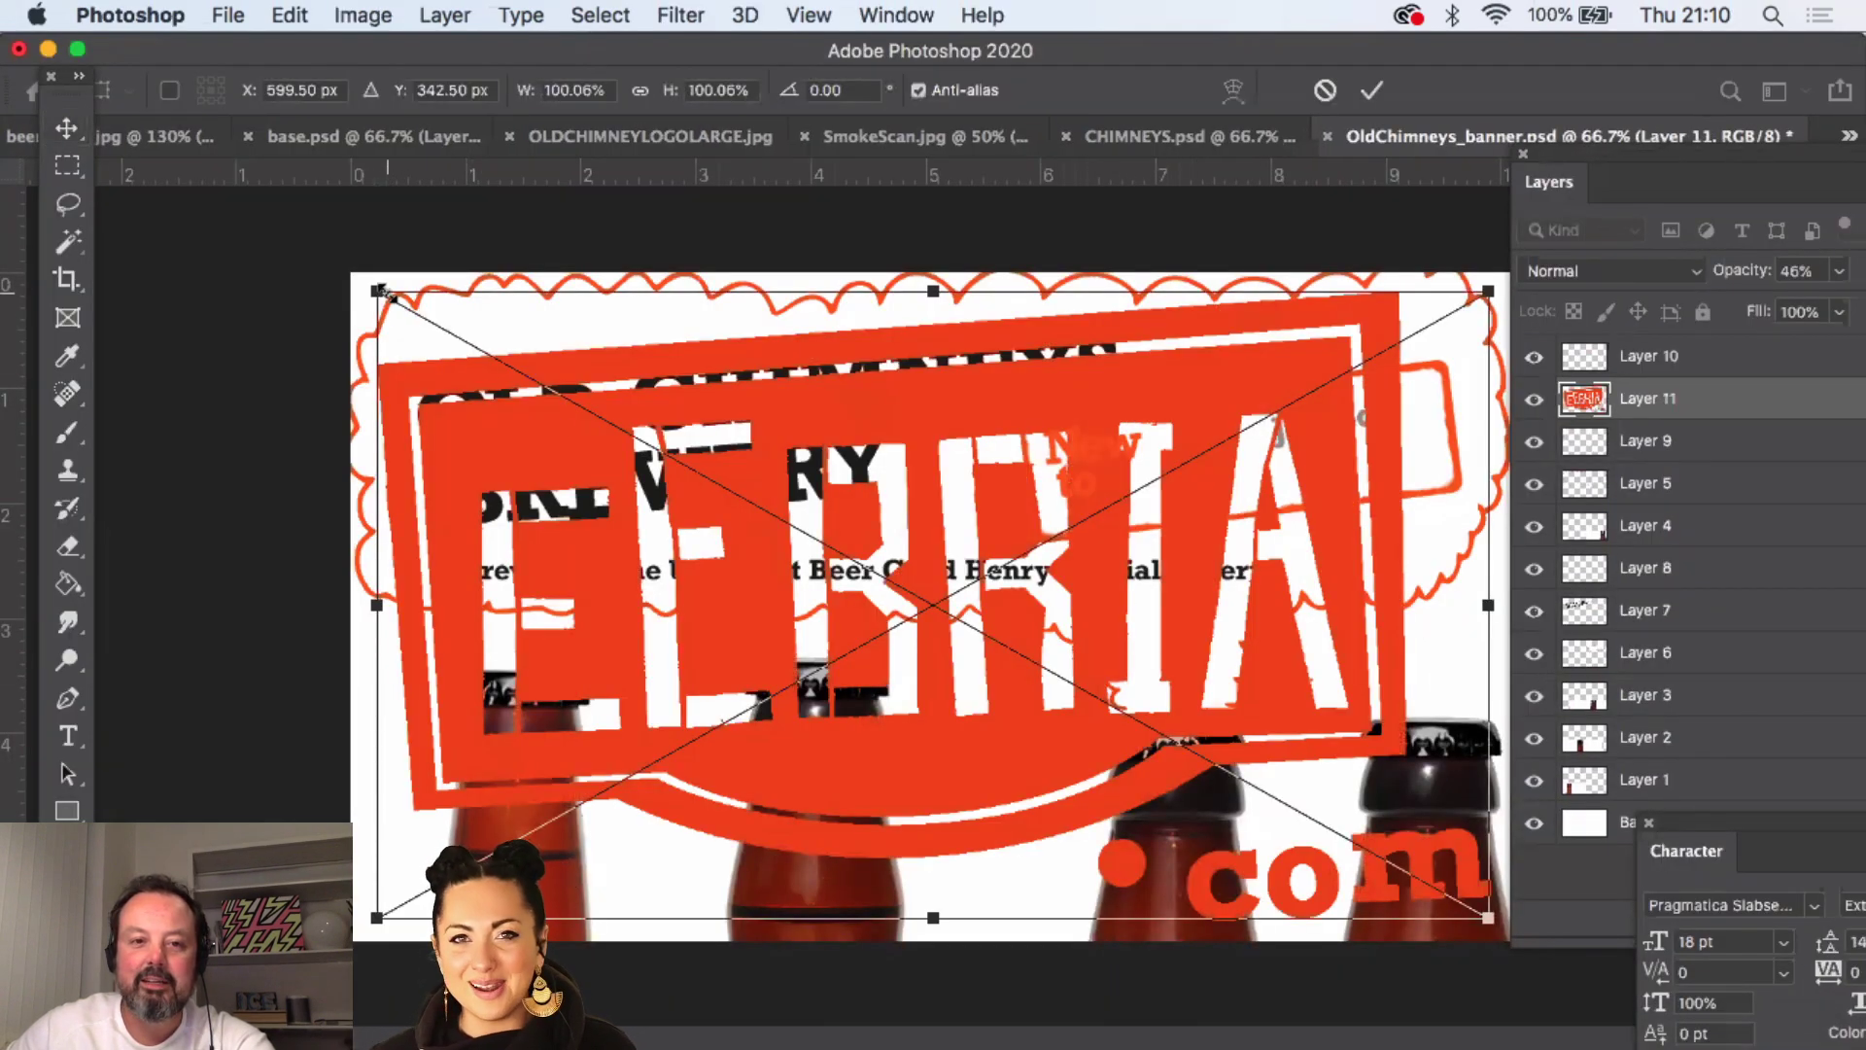
- Scale the pasted EEBRIA.com logo to about 12% and place it beside "New to" in the red frame
{"action": "left_click_drag", "start_coordinate": [538, 391], "coordinate": [748, 599]}
{"action": "left_click_drag", "start_coordinate": [837, 569], "coordinate": [1175, 481]}
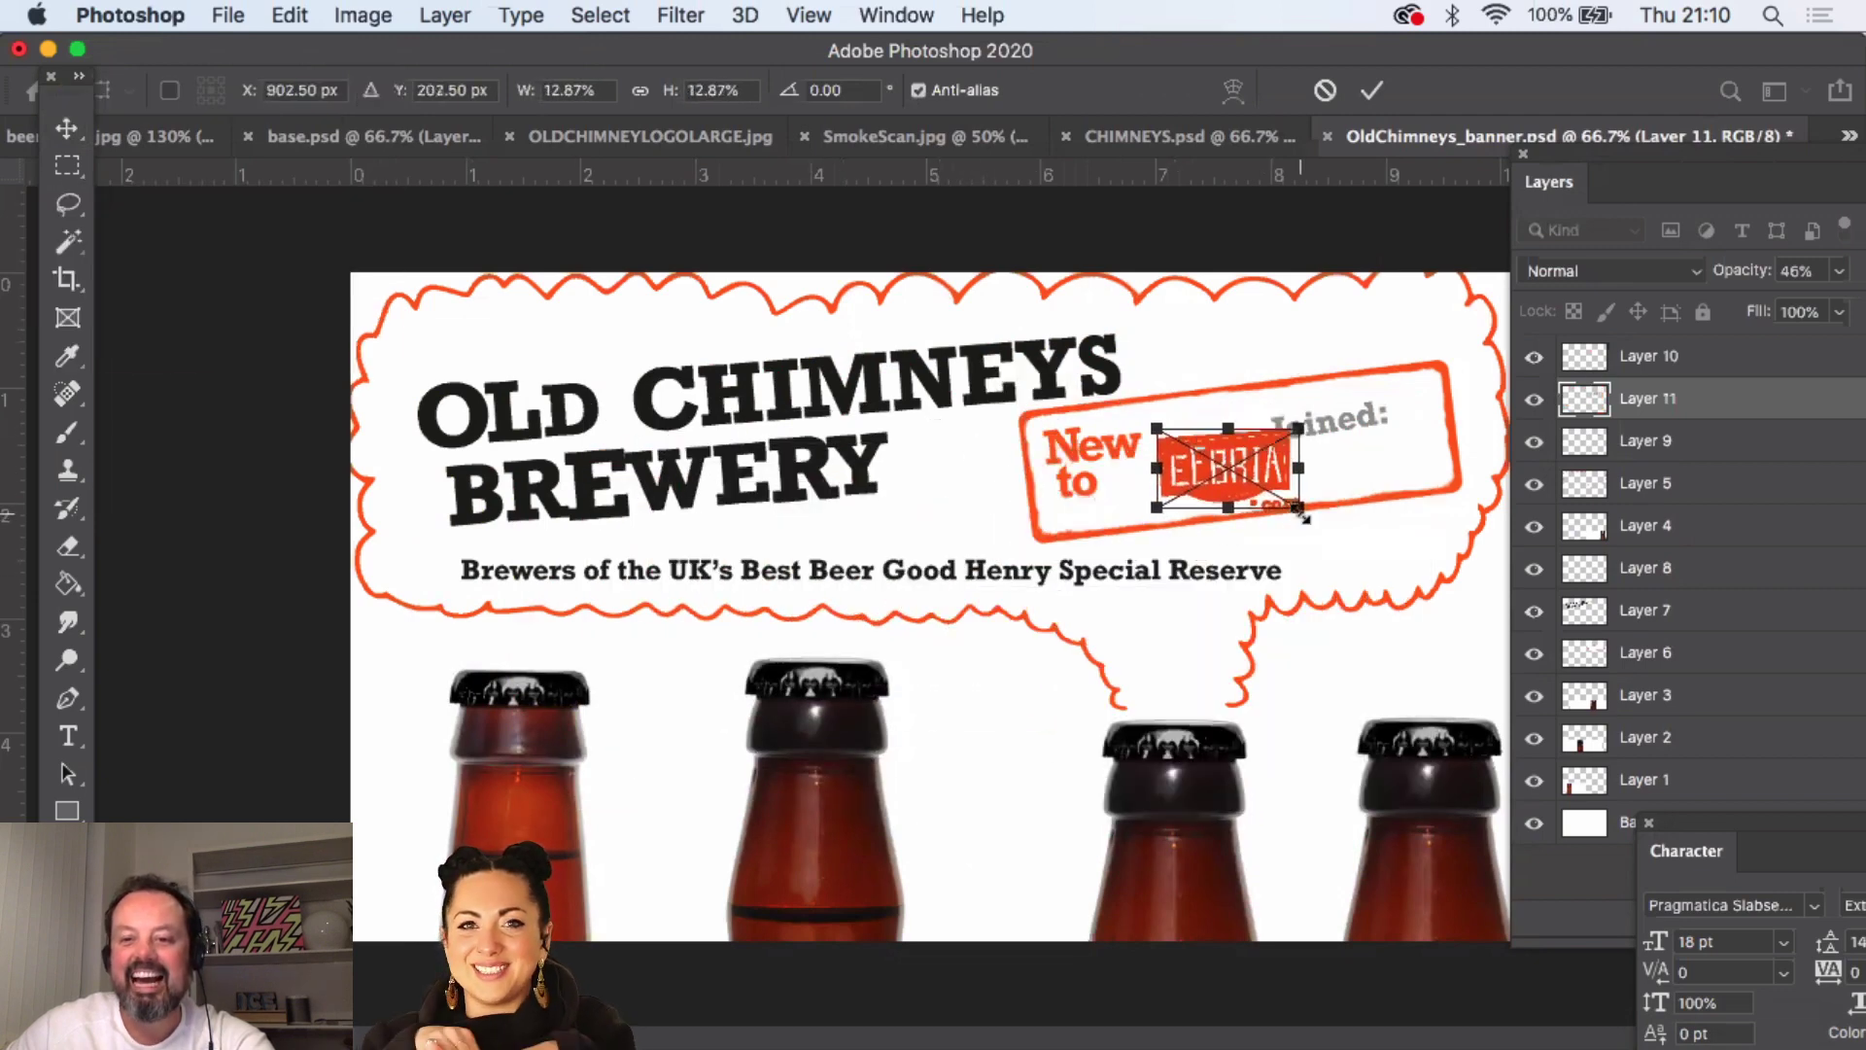
{"action": "left_click_drag", "start_coordinate": [1300, 507], "coordinate": [1296, 502]}
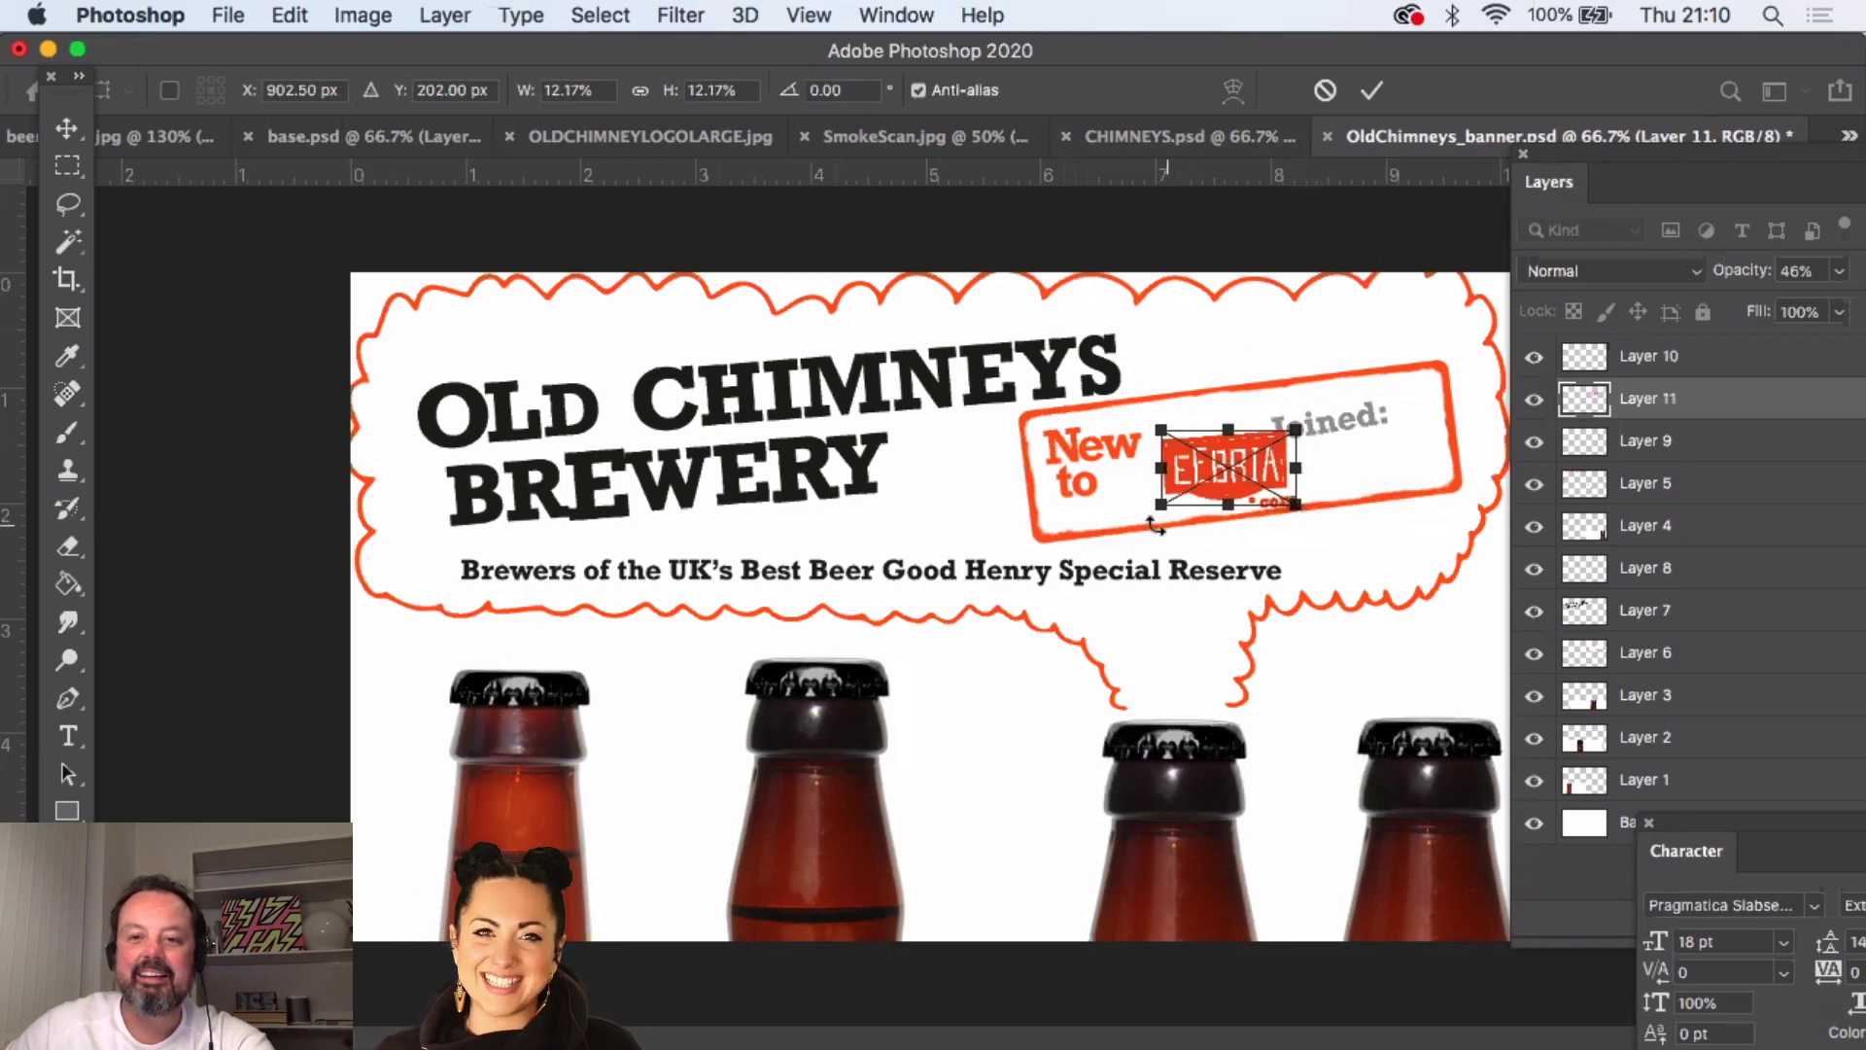
- Rotate the EEBRIA.com logo about -10.5° to match the slanted frame and shift it up slightly
{"action": "left_click_drag", "start_coordinate": [1155, 525], "coordinate": [1165, 539]}
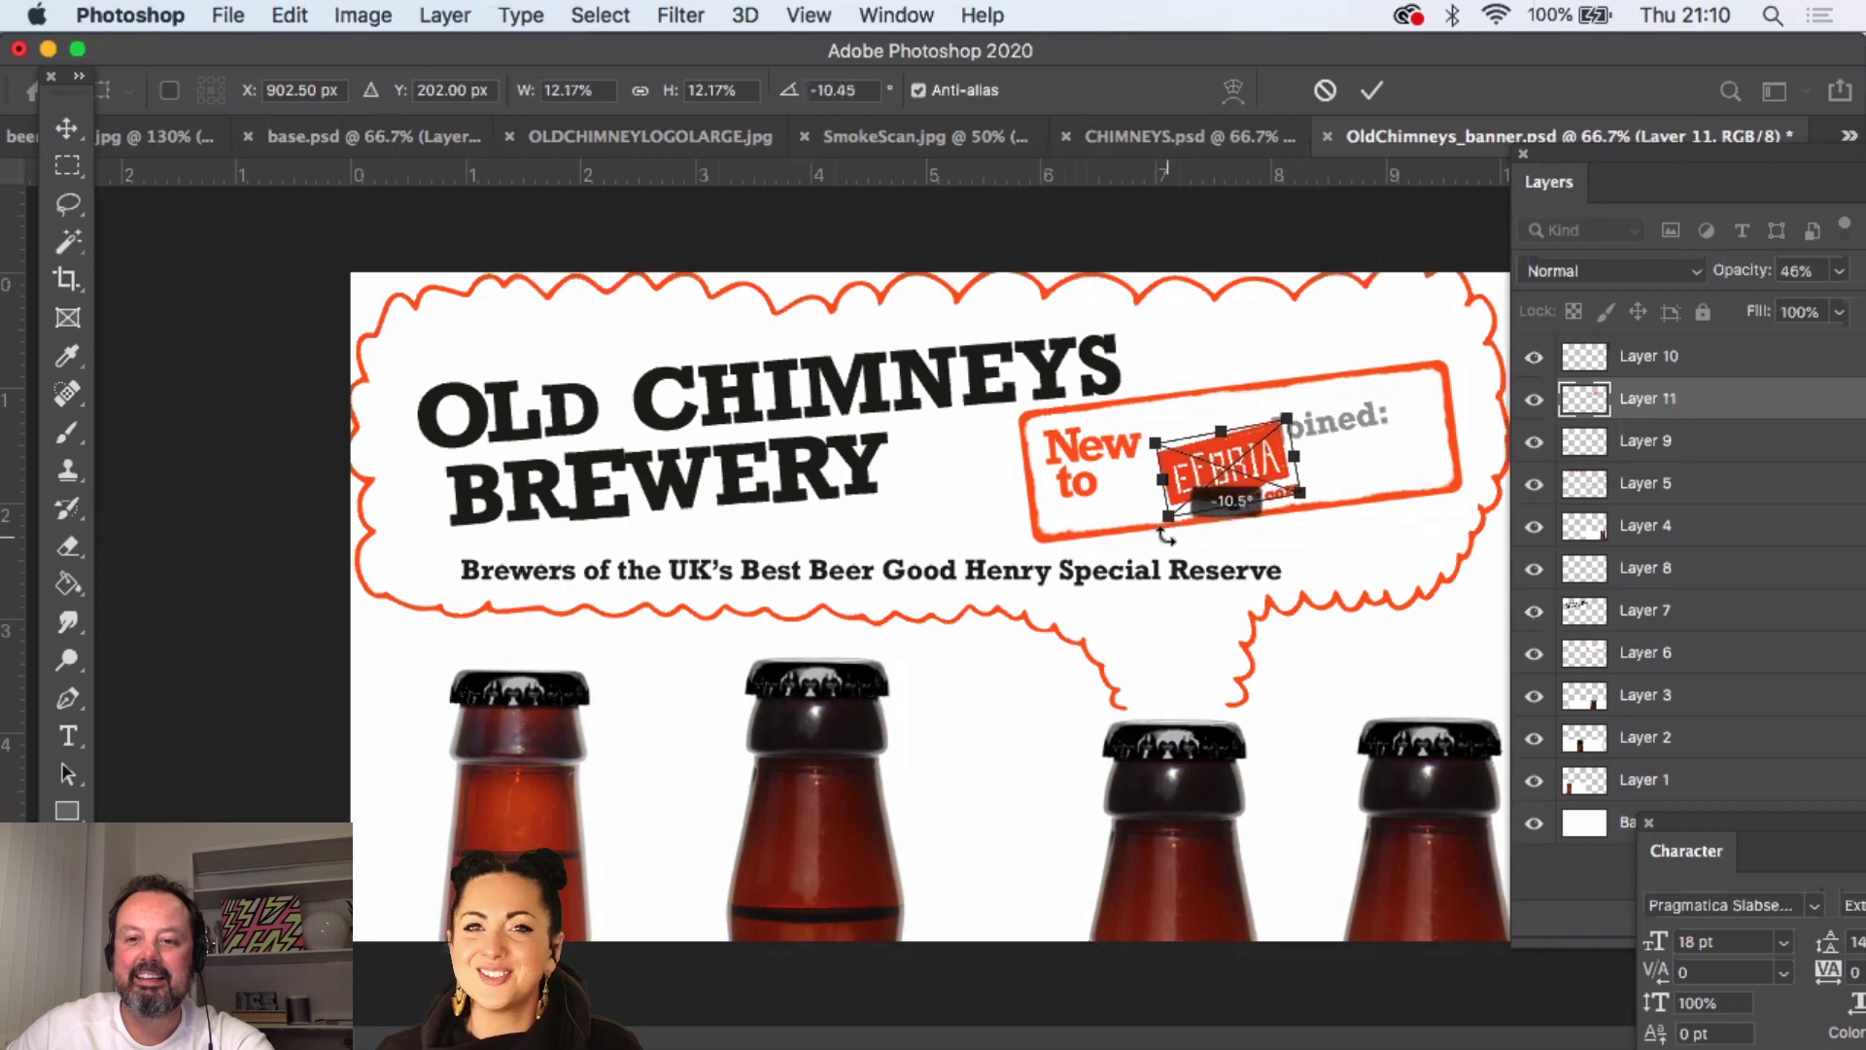
{"action": "left_click_drag", "start_coordinate": [1215, 477], "coordinate": [1212, 462]}
{"action": "key", "text": "Return"}
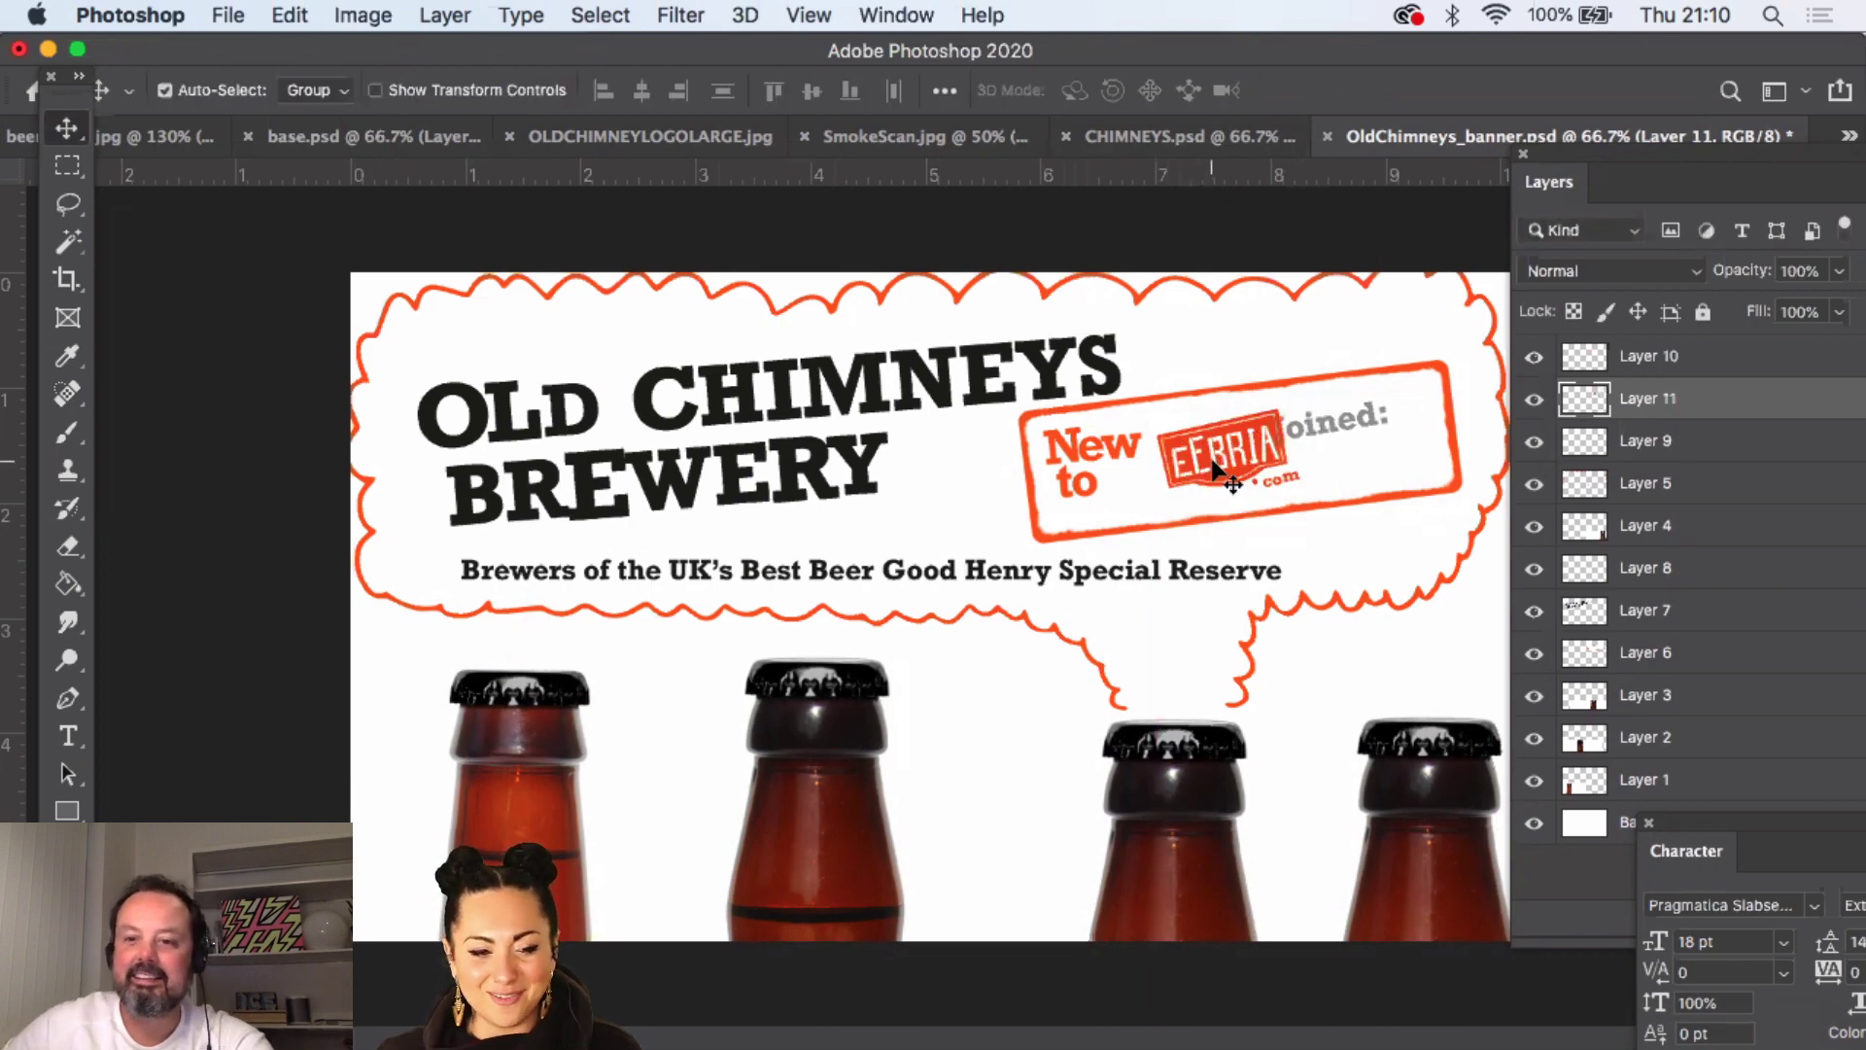
- Move the "Joined:" text clear of the EEBRIA.com logo and scale it down slightly
{"action": "left_click_drag", "start_coordinate": [1334, 435], "coordinate": [1353, 430]}
{"action": "left_click", "coordinate": [290, 15]}
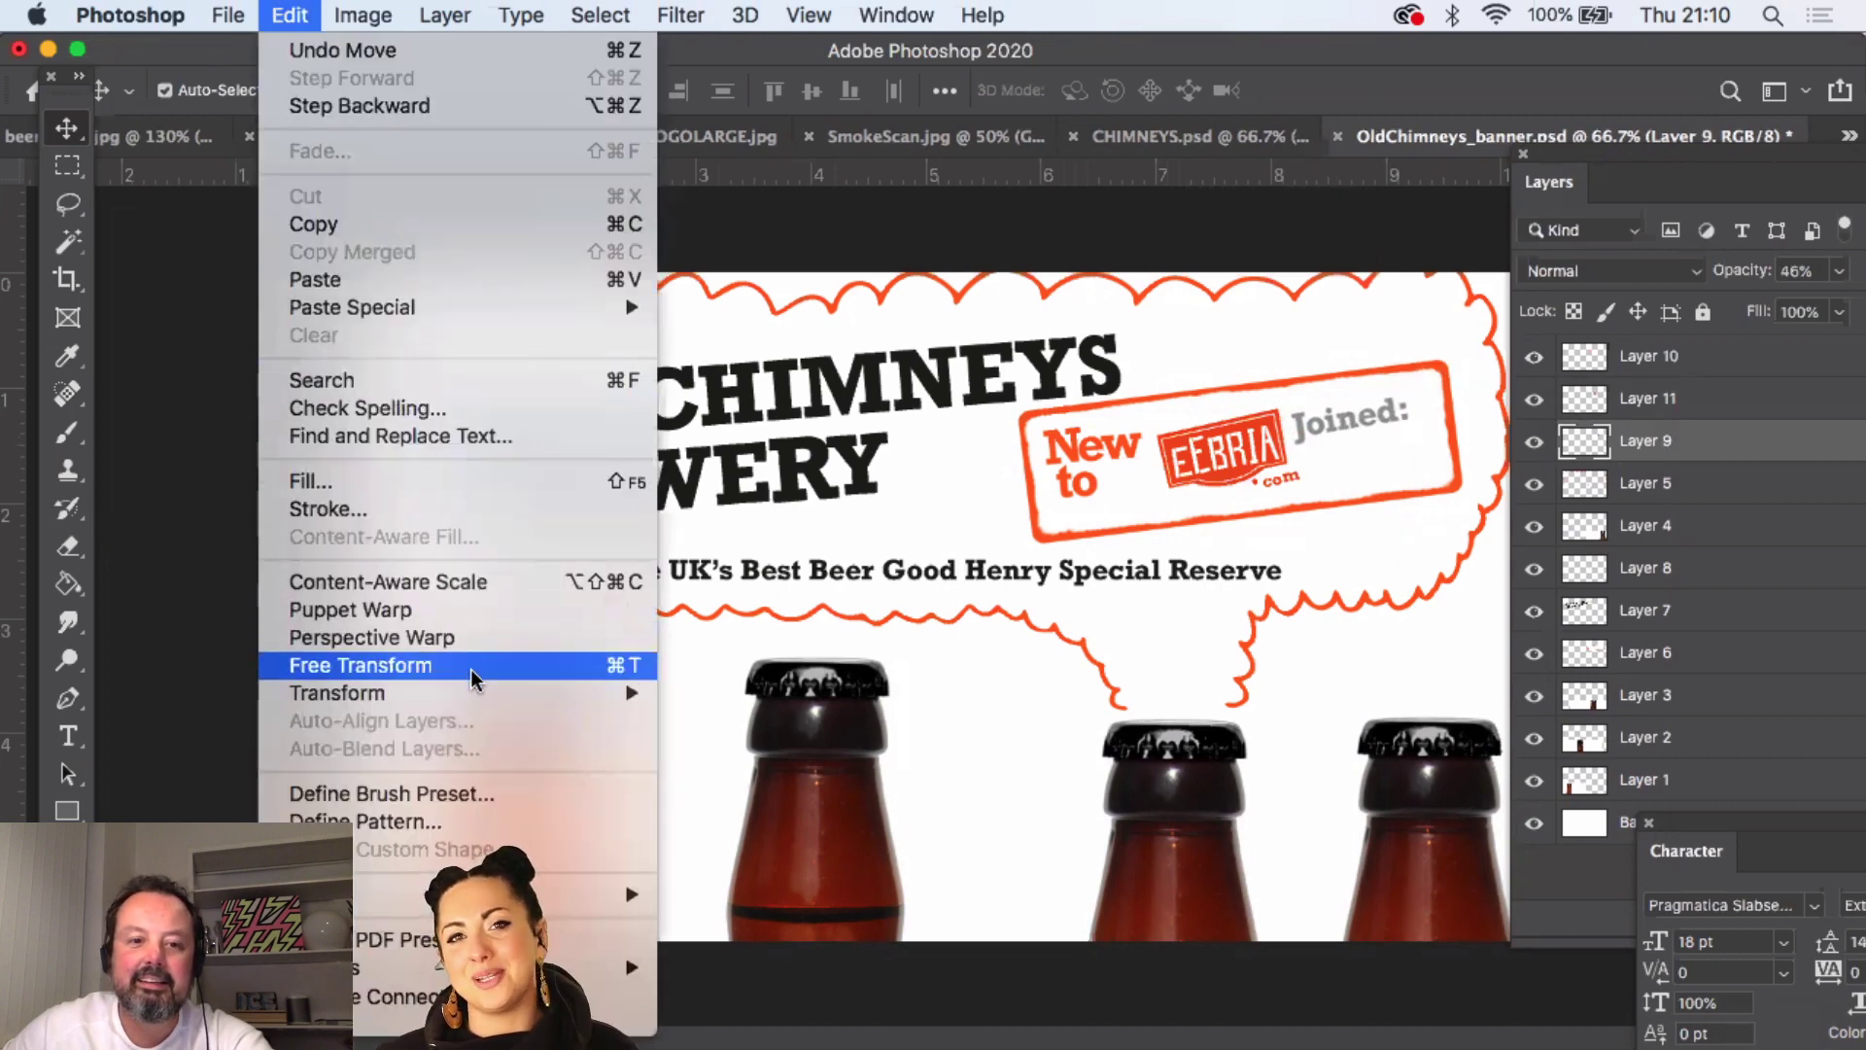
{"action": "mouse_move", "coordinate": [603, 693]}
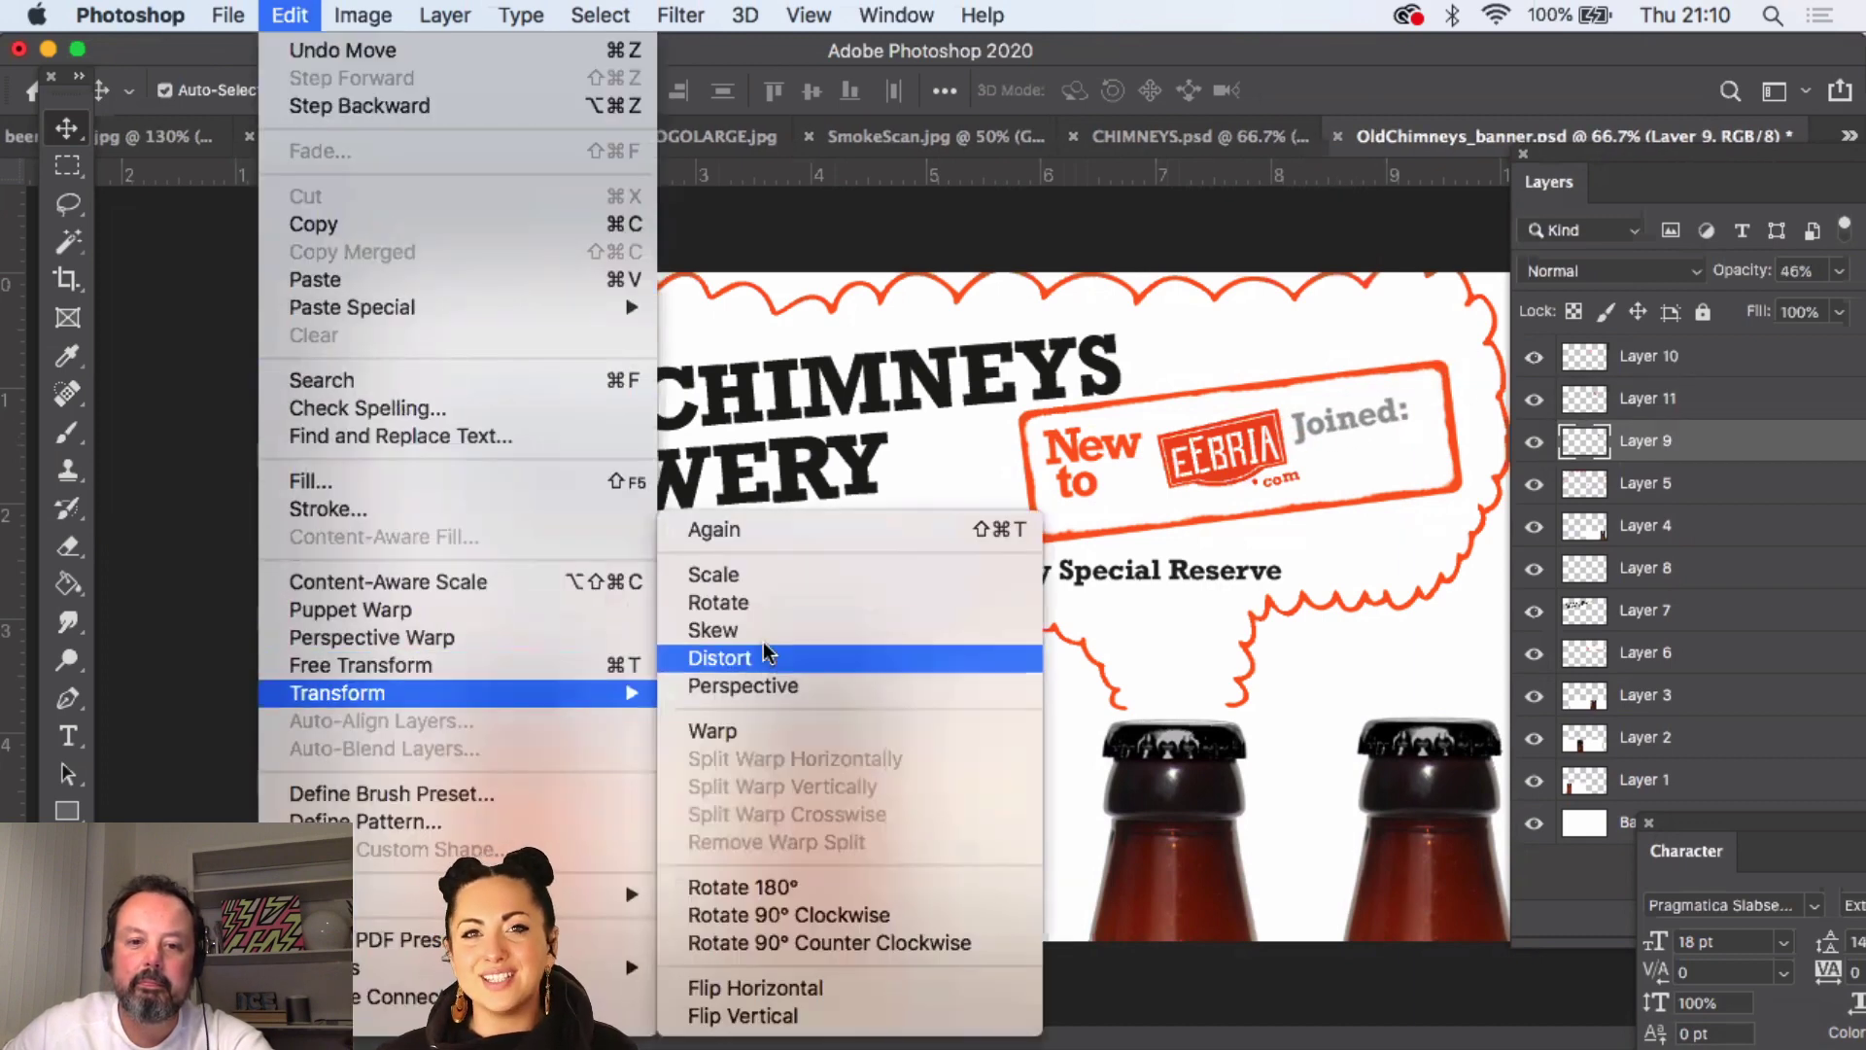
{"action": "left_click", "coordinate": [774, 579]}
{"action": "left_click_drag", "start_coordinate": [1281, 390], "coordinate": [1293, 388]}
{"action": "key", "text": "Return"}
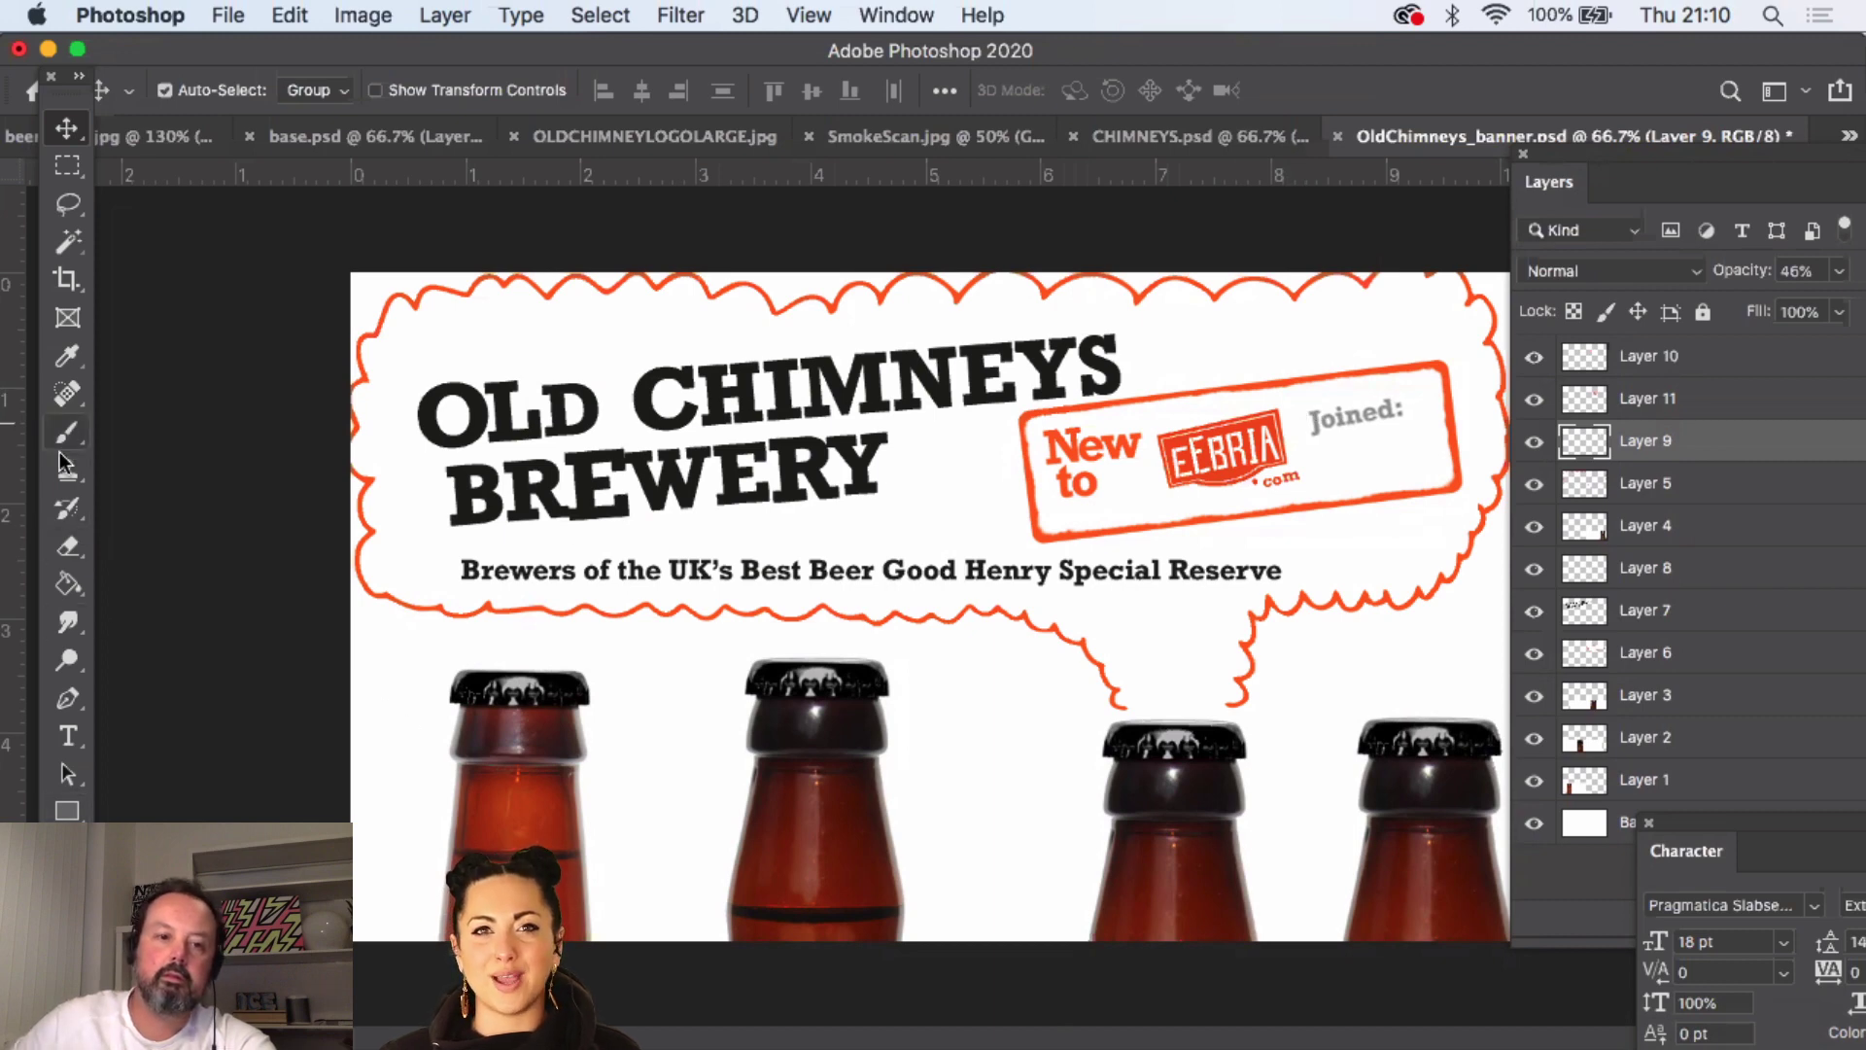
- Sample the grey of the "Joined:" text and add the text 23/4/2020 below the red frame
{"action": "left_click", "coordinate": [64, 355]}
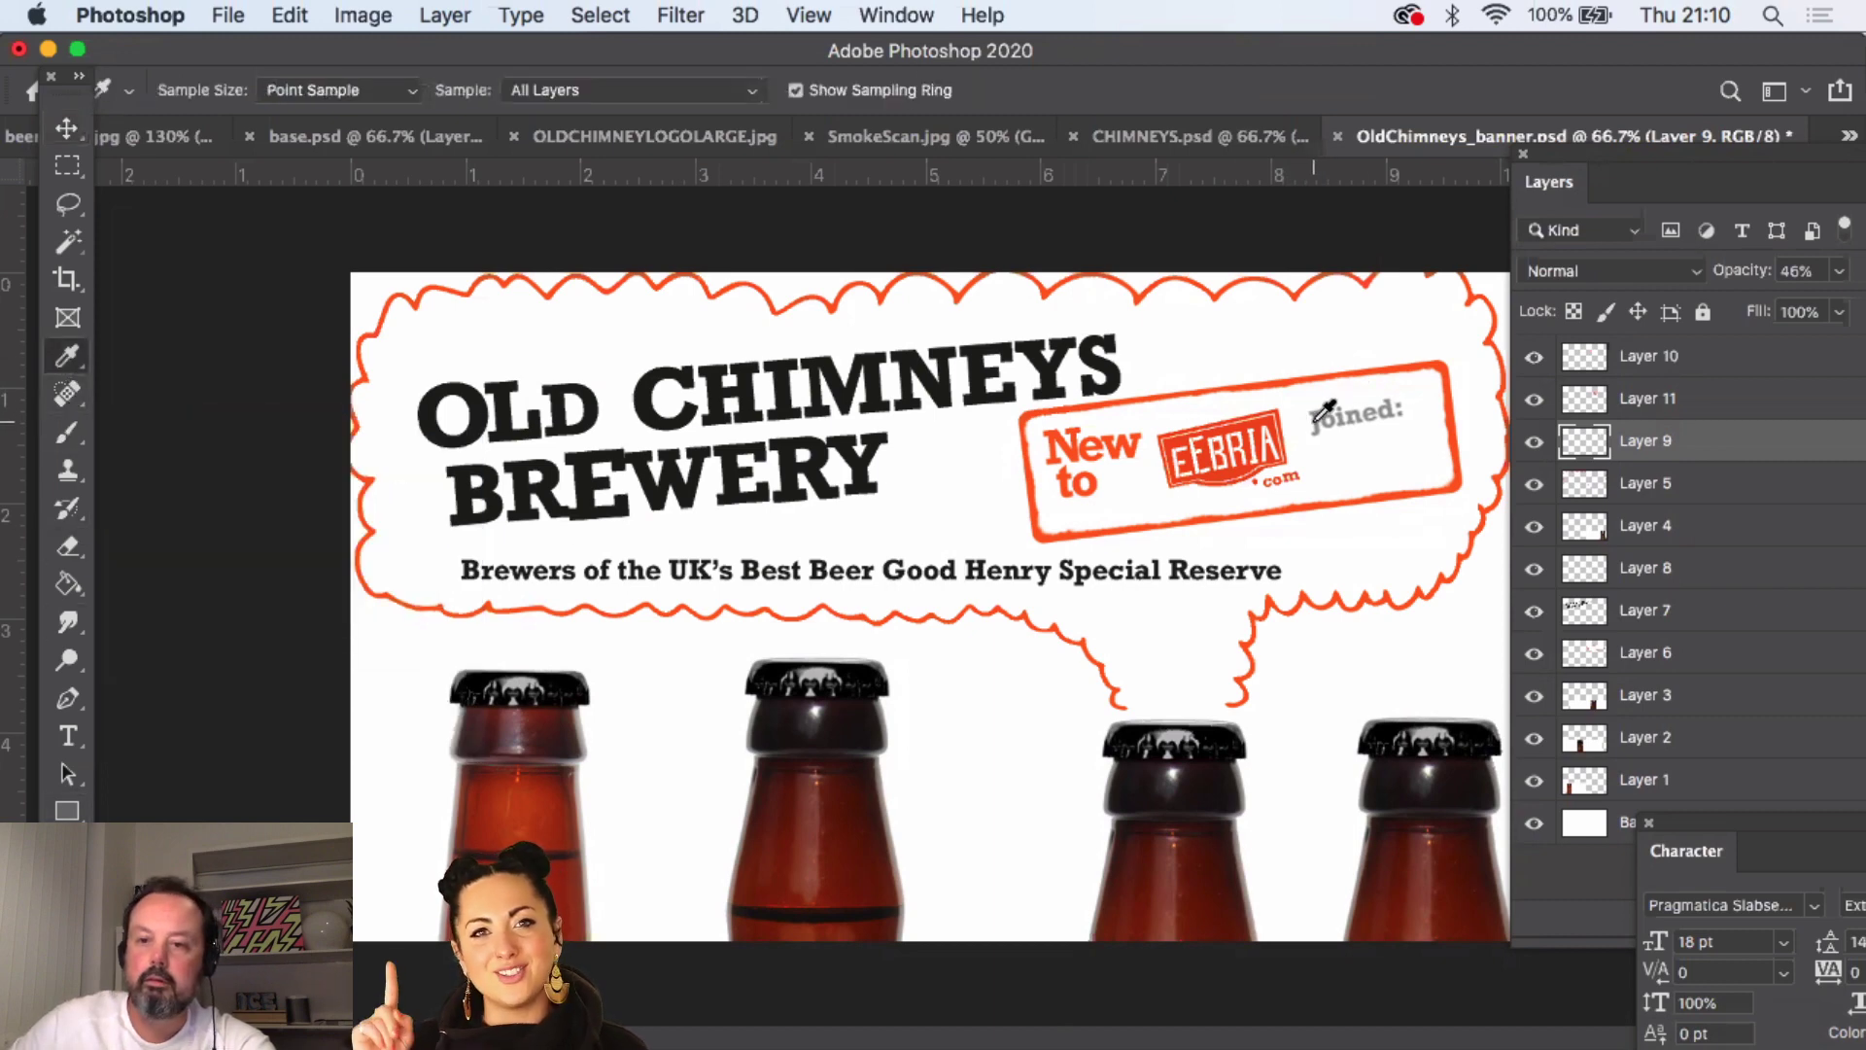
{"action": "left_click", "coordinate": [68, 735]}
{"action": "left_click", "coordinate": [1364, 560]}
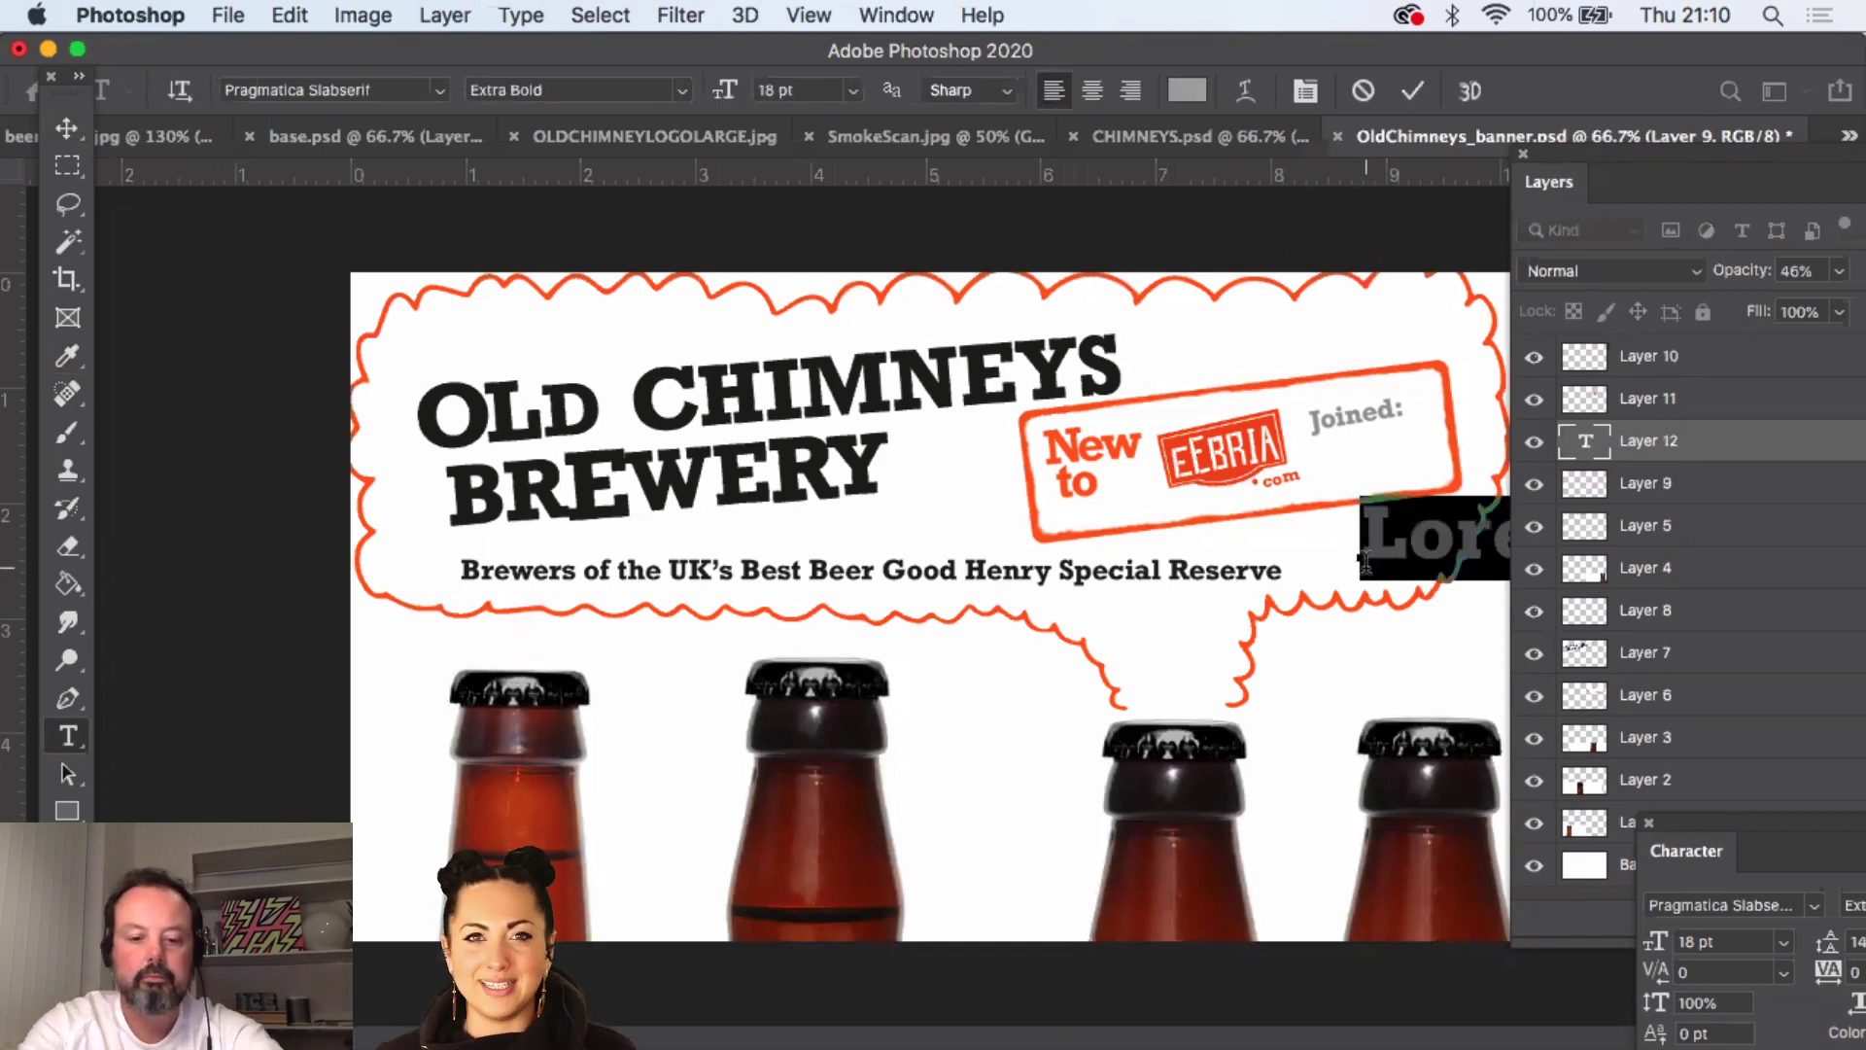
{"action": "type", "text": "23/4"}
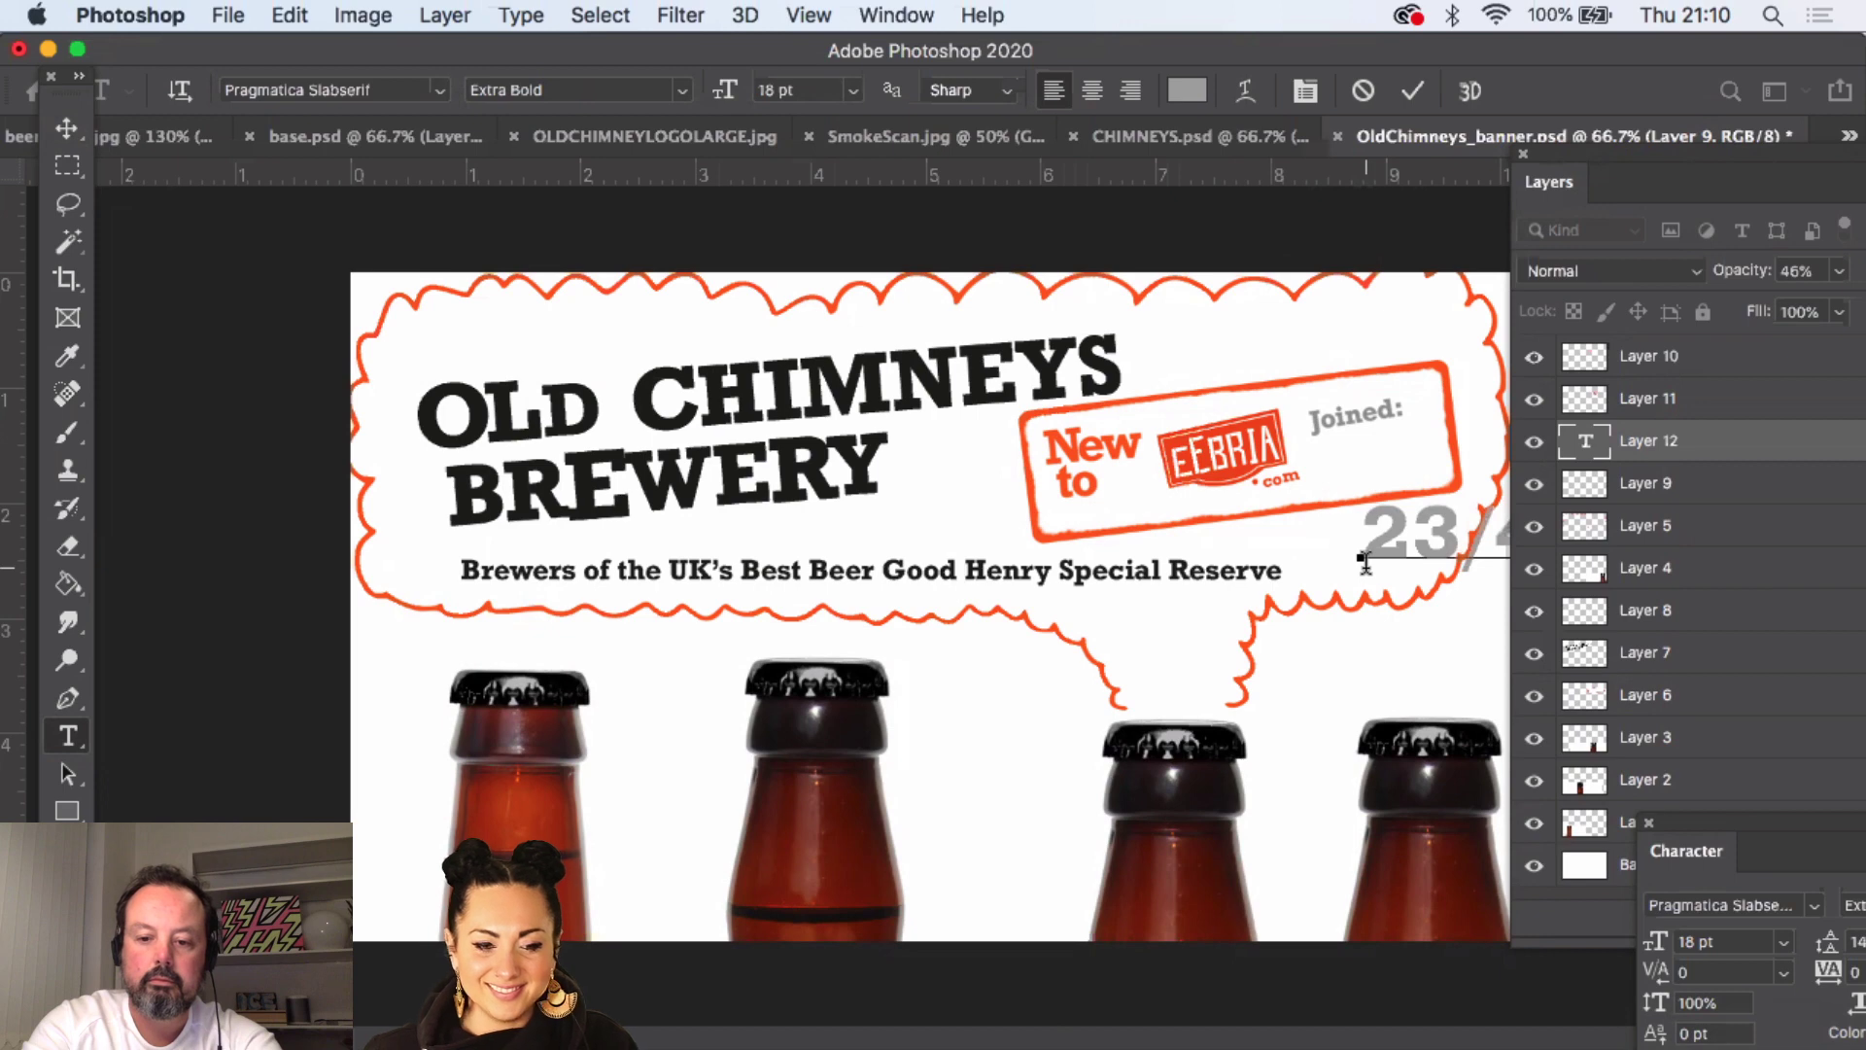
- Change the font of the whole date text to Rockwell Regular
{"action": "key", "text": "super+a"}
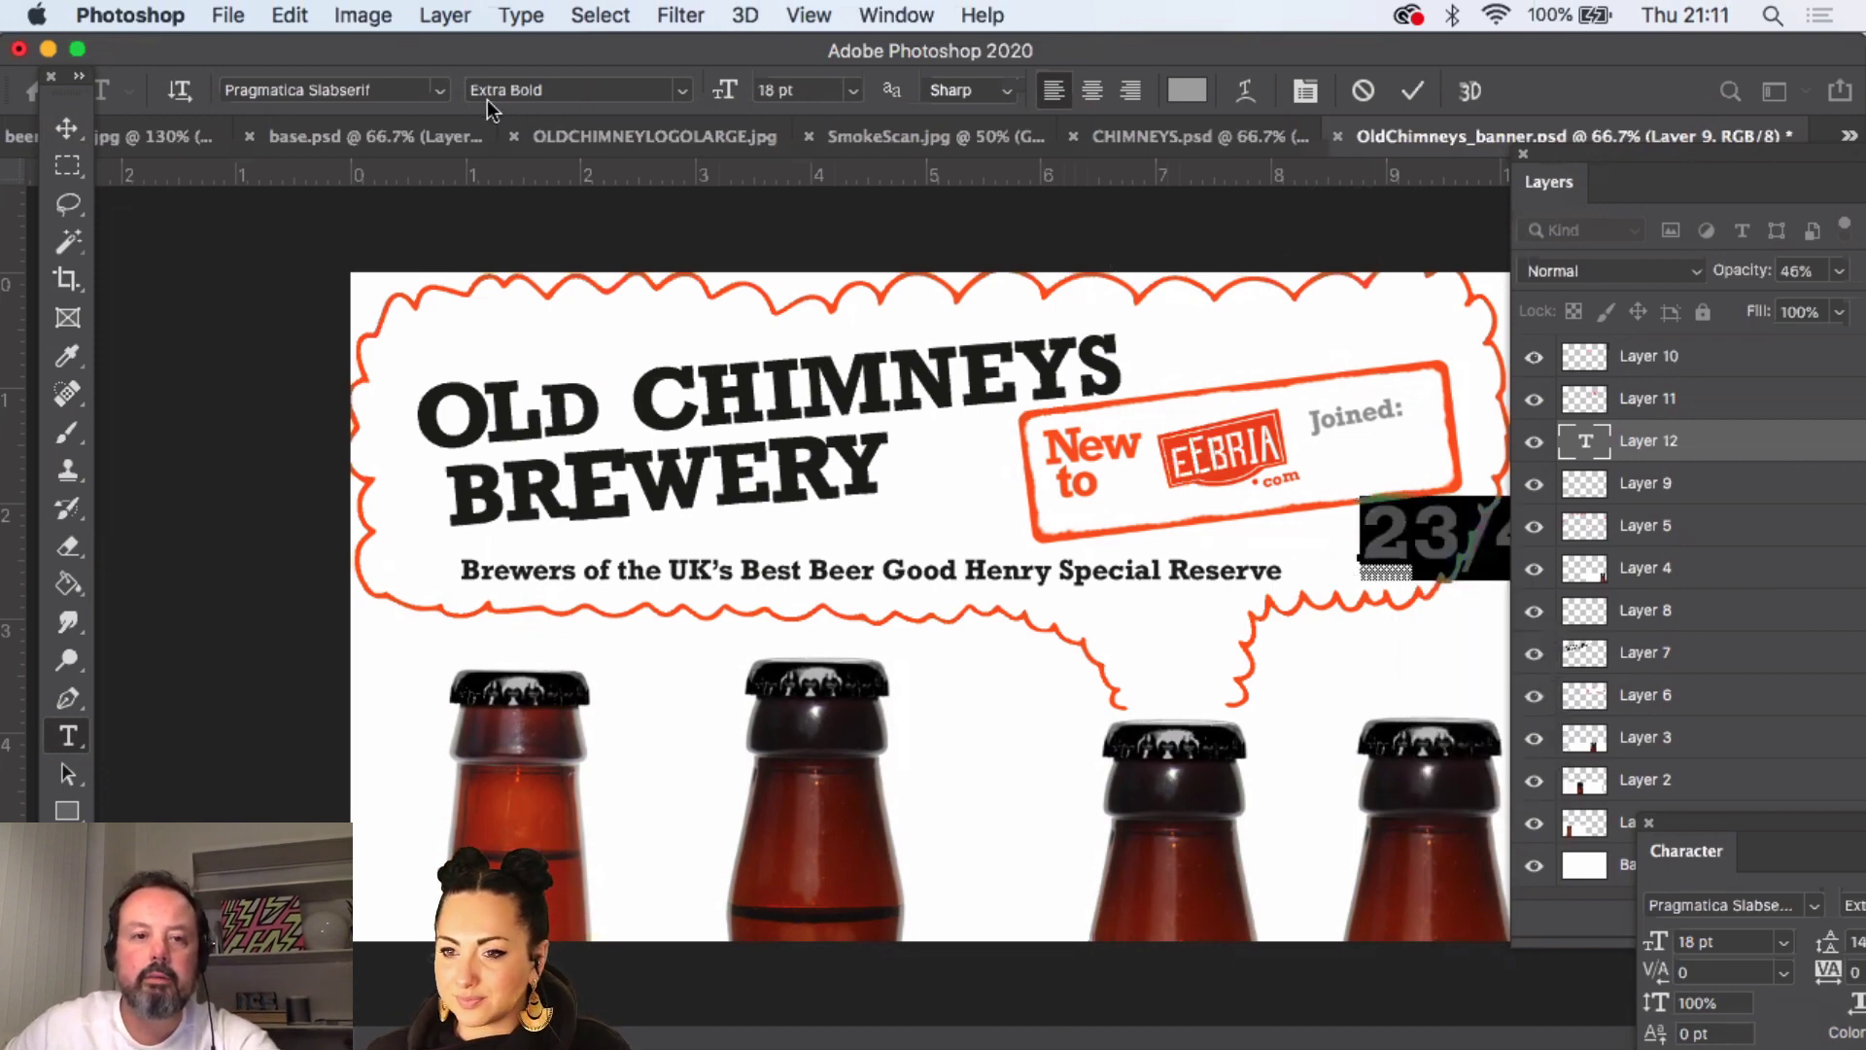
{"action": "left_click", "coordinate": [439, 96]}
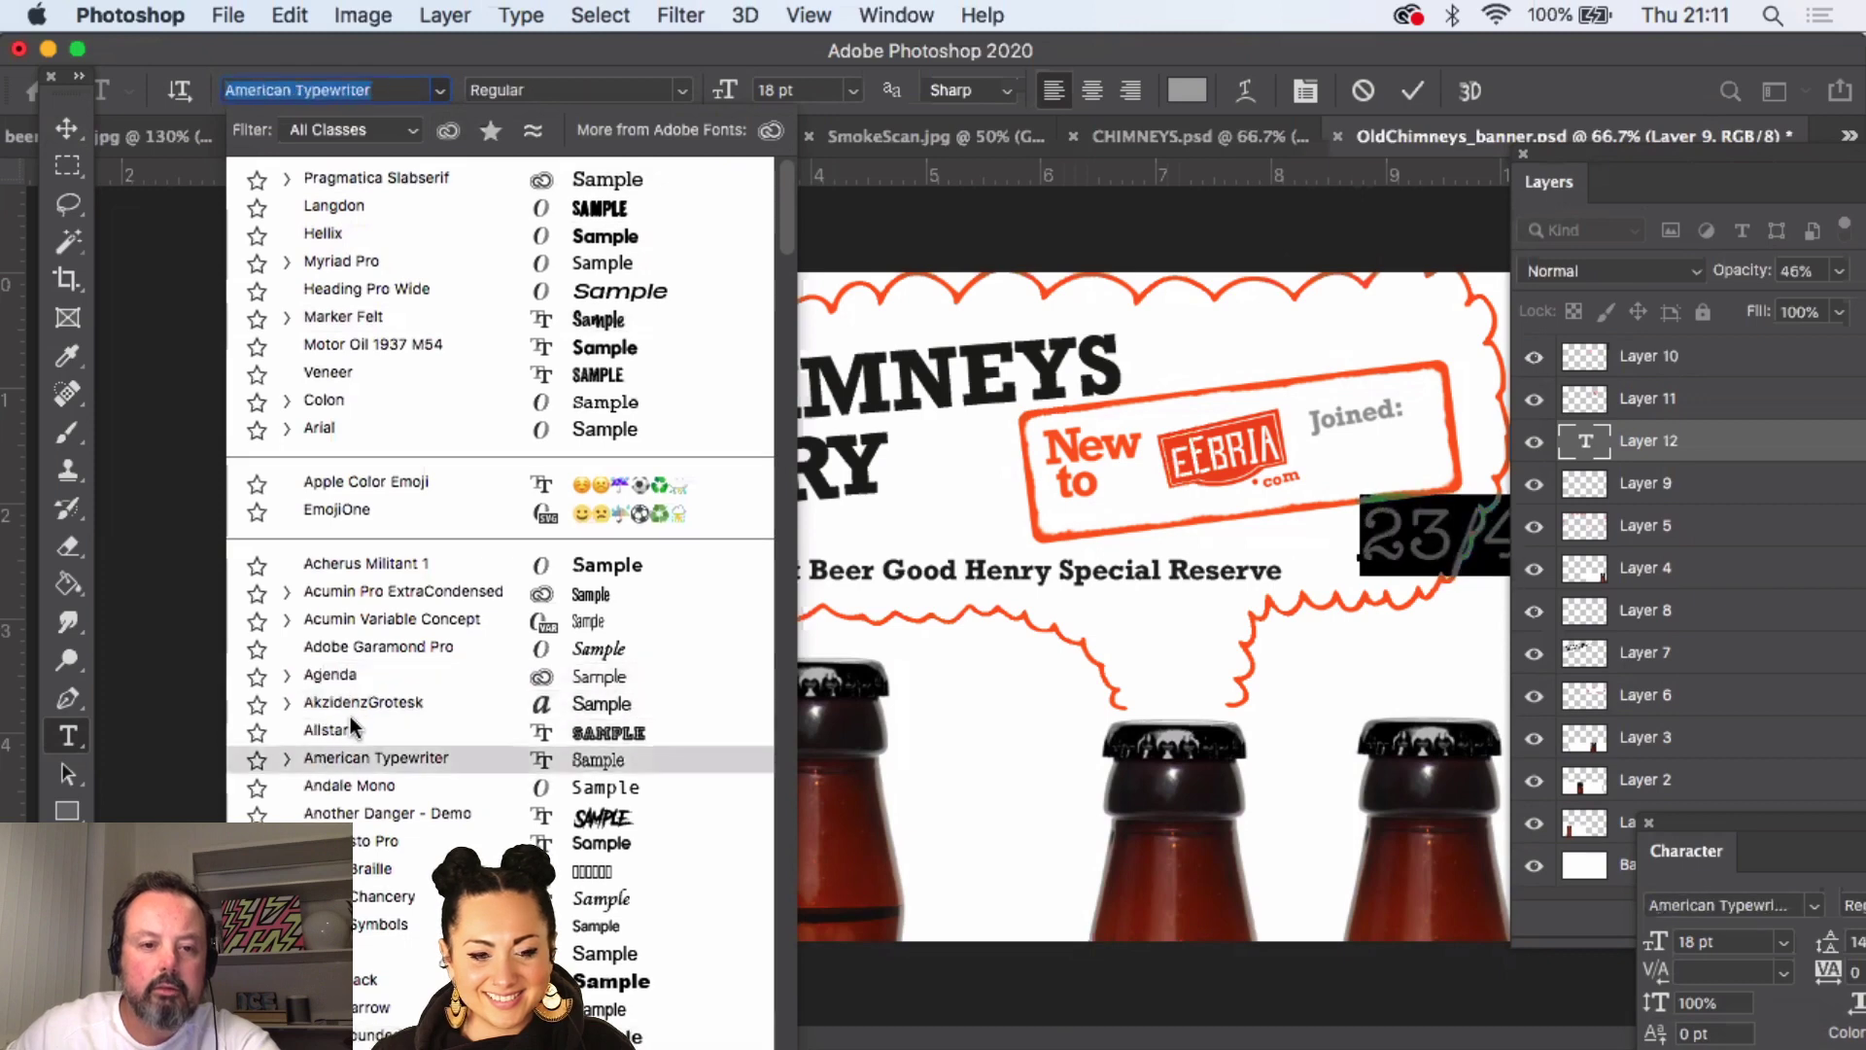
{"action": "scroll", "coordinate": [371, 515], "scroll_direction": "down", "scroll_amount": 3}
{"action": "scroll", "coordinate": [365, 389], "scroll_direction": "up", "scroll_amount": 3}
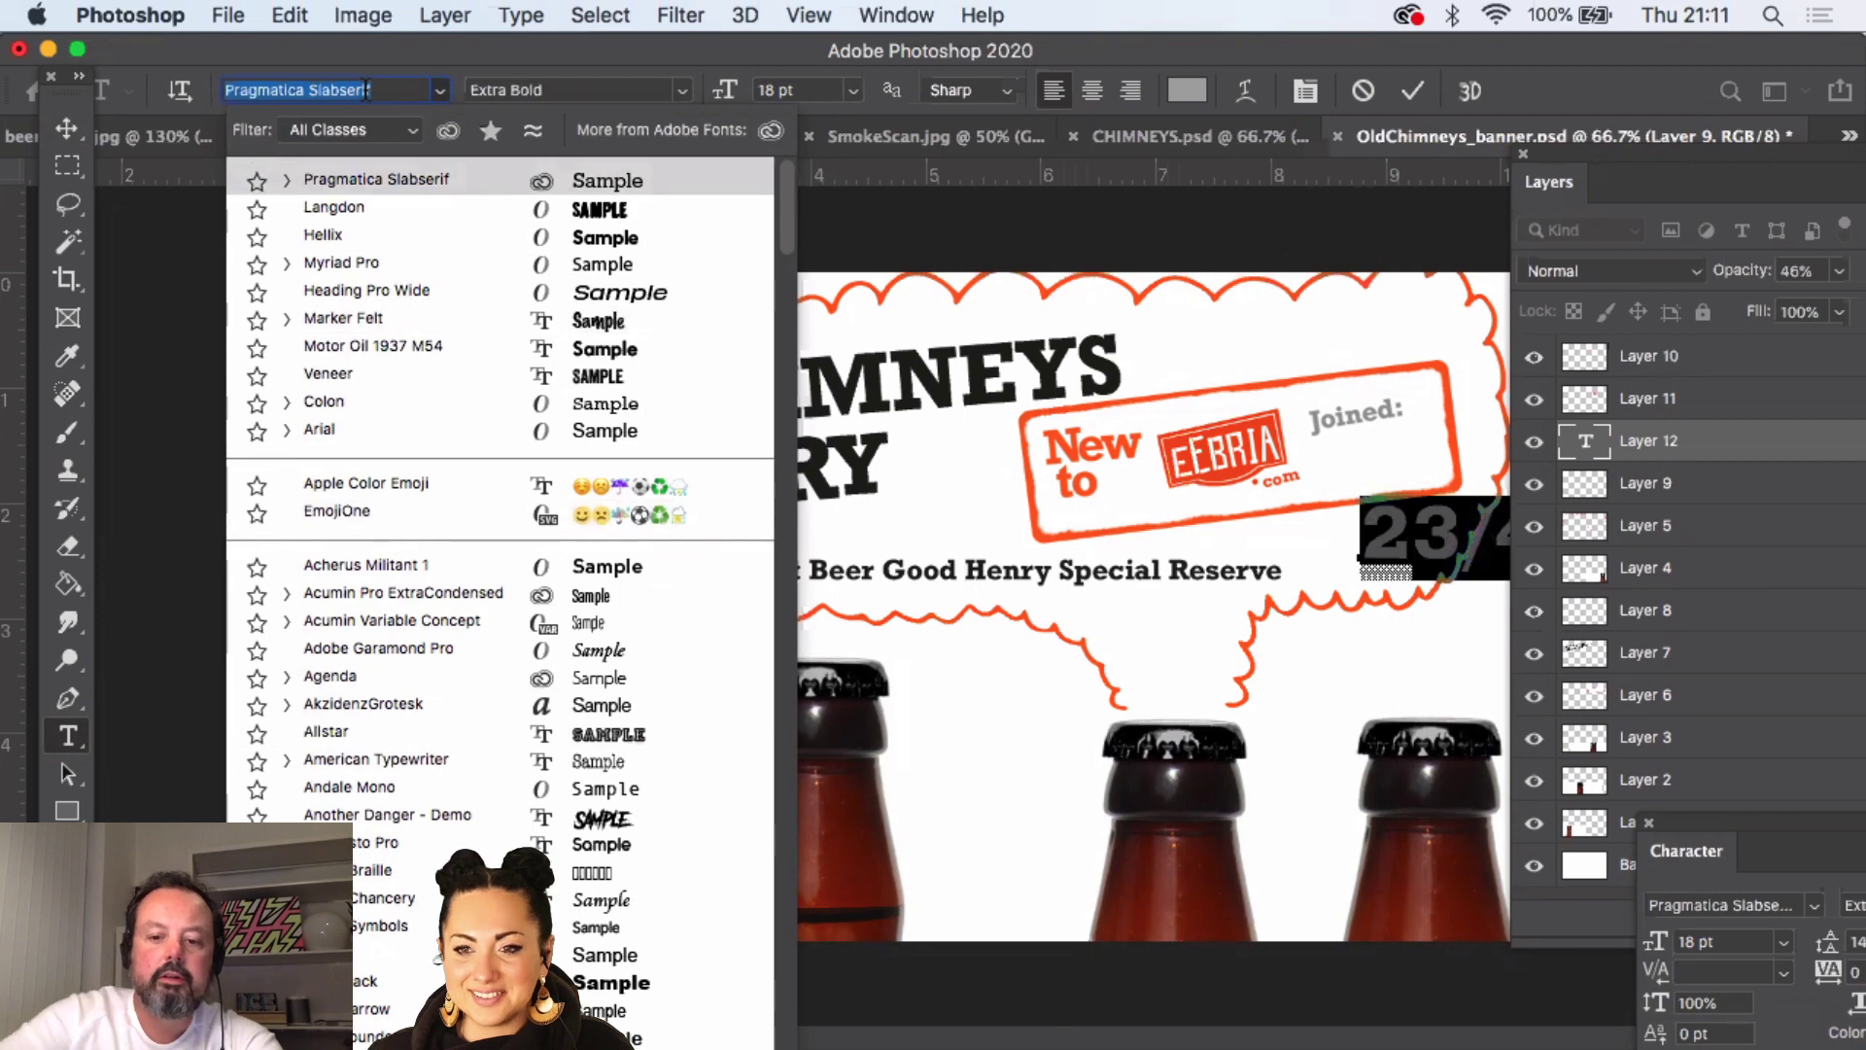
{"action": "type", "text": "rock"}
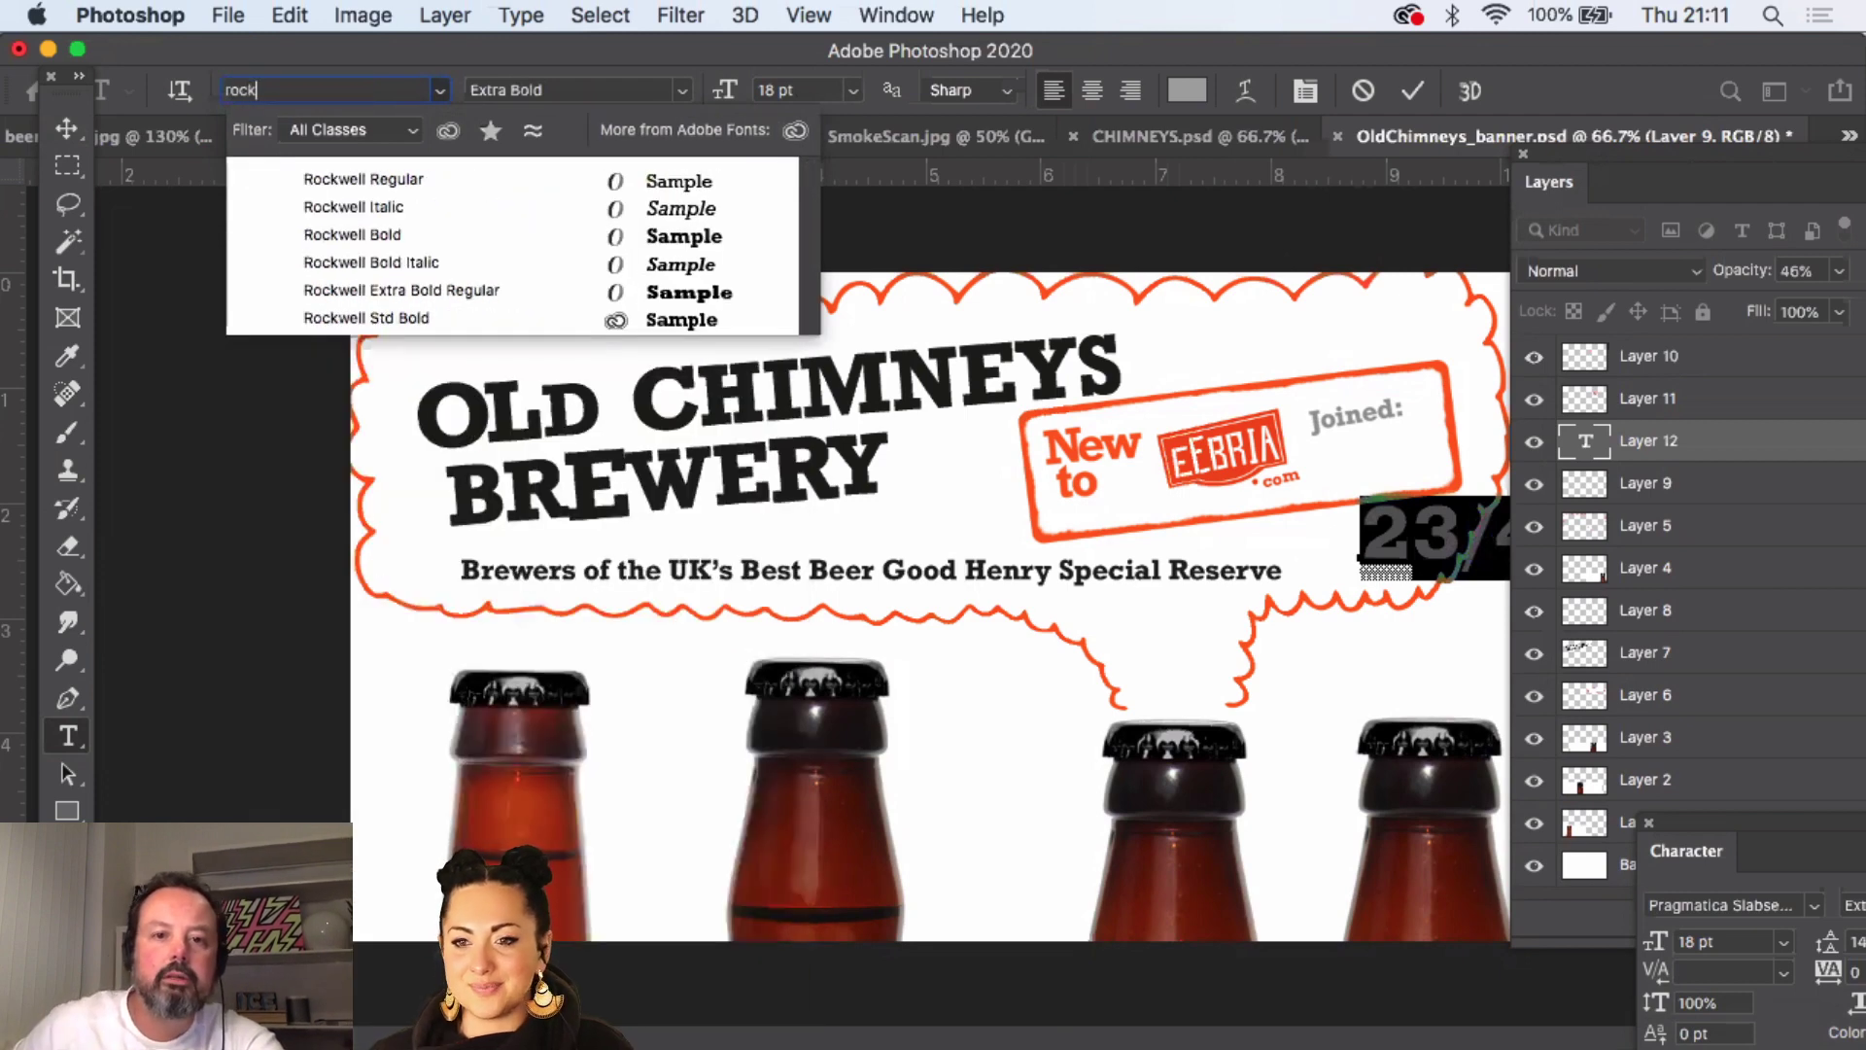
{"action": "left_click", "coordinate": [391, 178]}
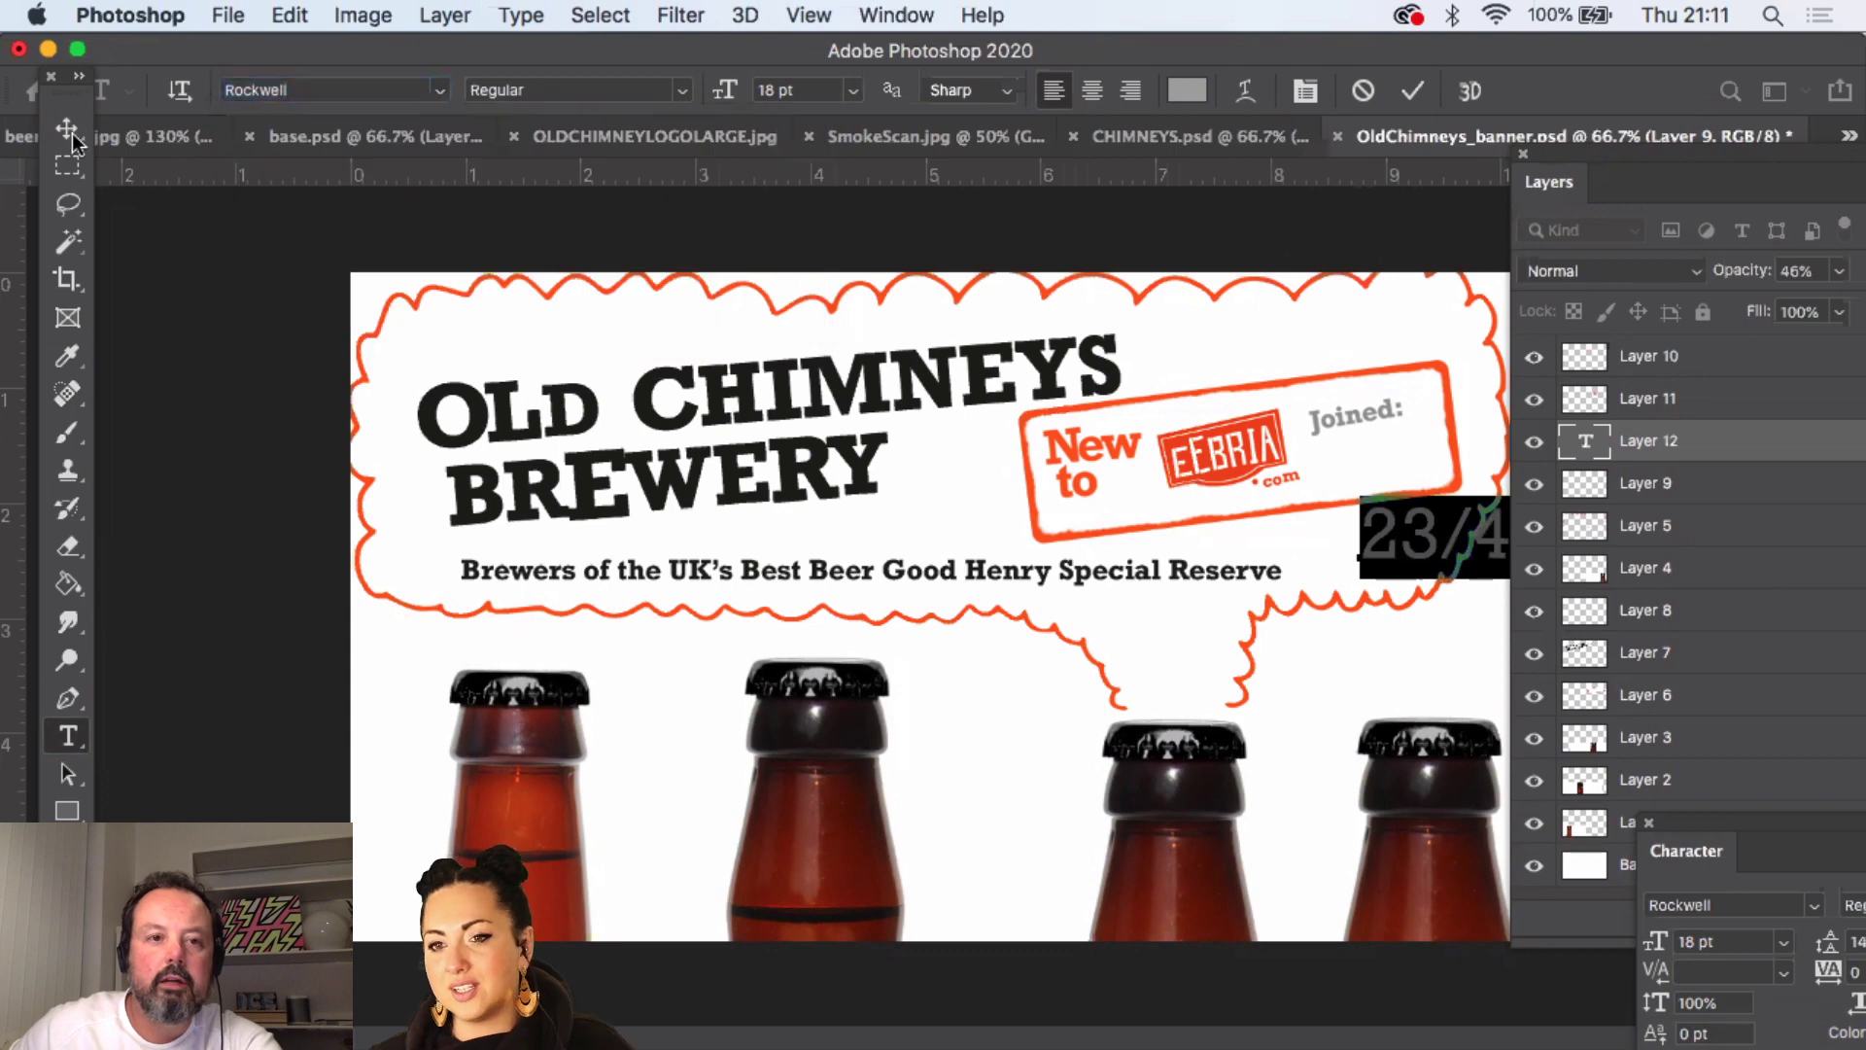
- Scale the 23/4/2020 text to about 32% and place it under "Joined:" inside the red frame
{"action": "key", "text": "super+h"}
{"action": "left_click_drag", "start_coordinate": [1429, 549], "coordinate": [1257, 522]}
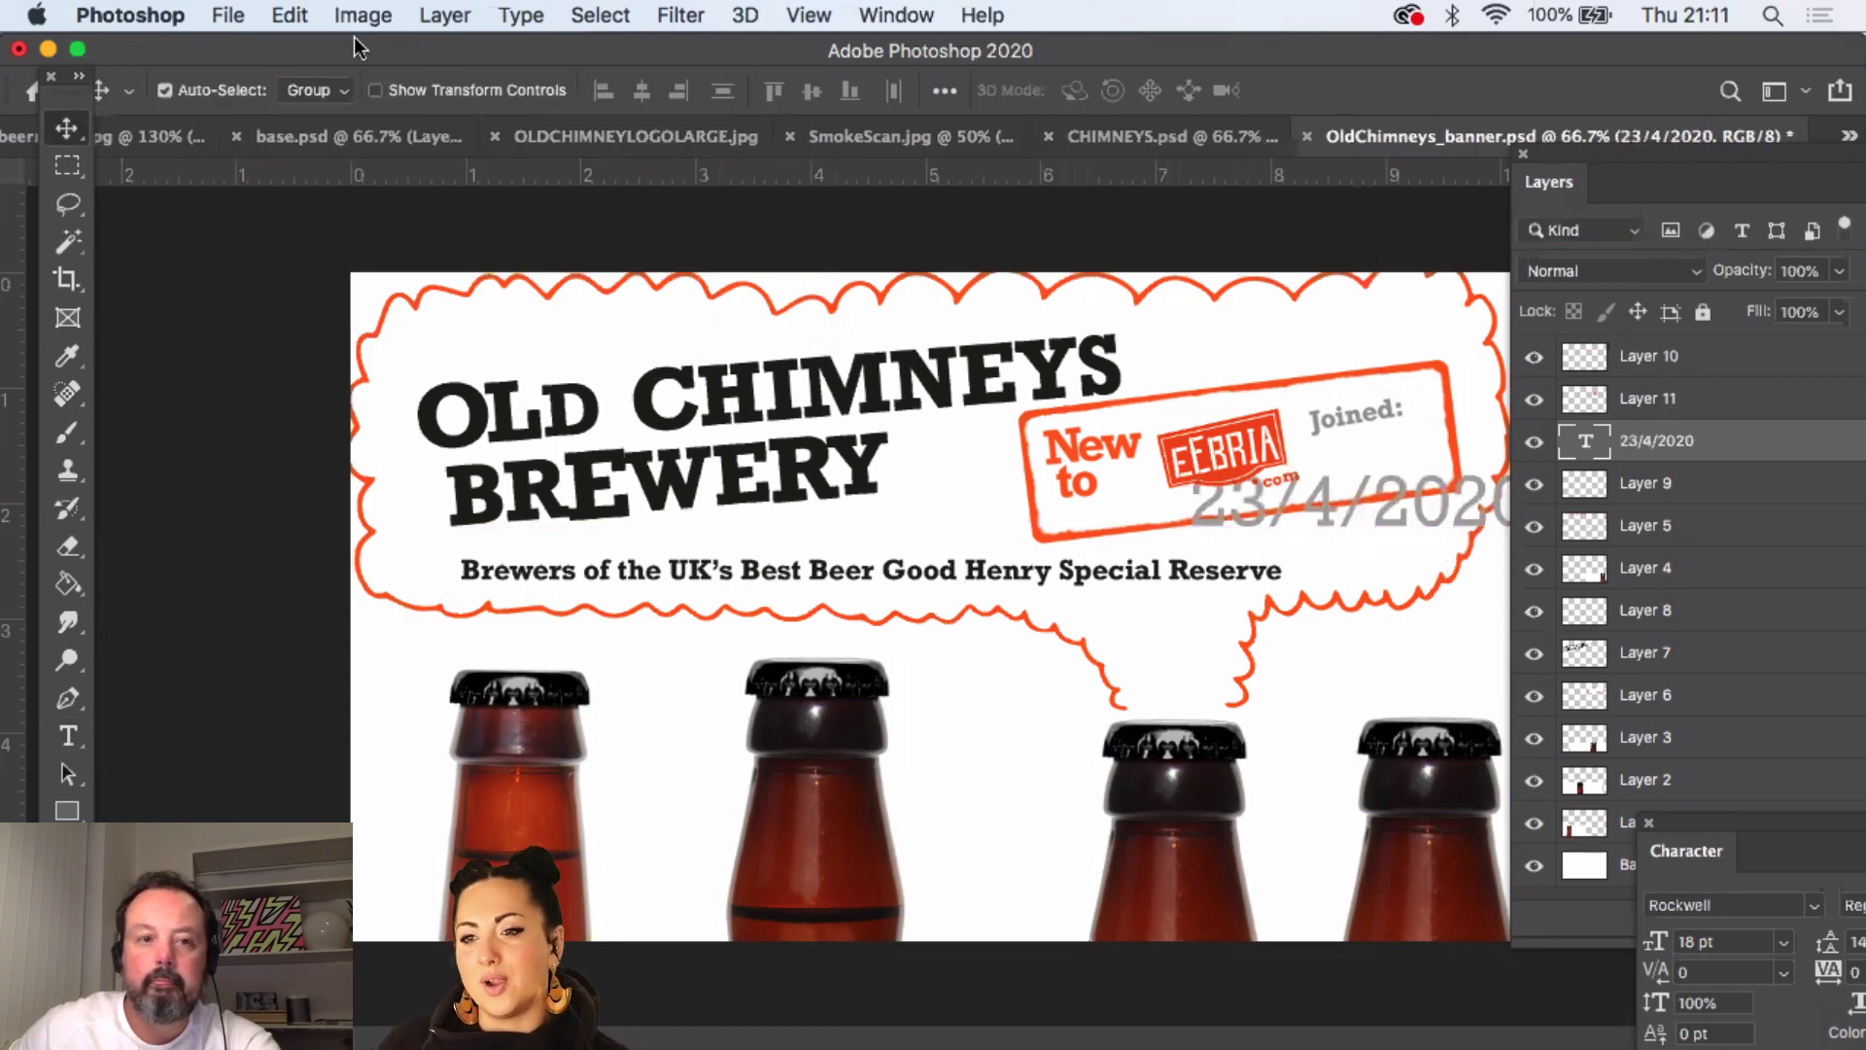
{"action": "left_click", "coordinate": [290, 14]}
{"action": "mouse_move", "coordinate": [466, 692]}
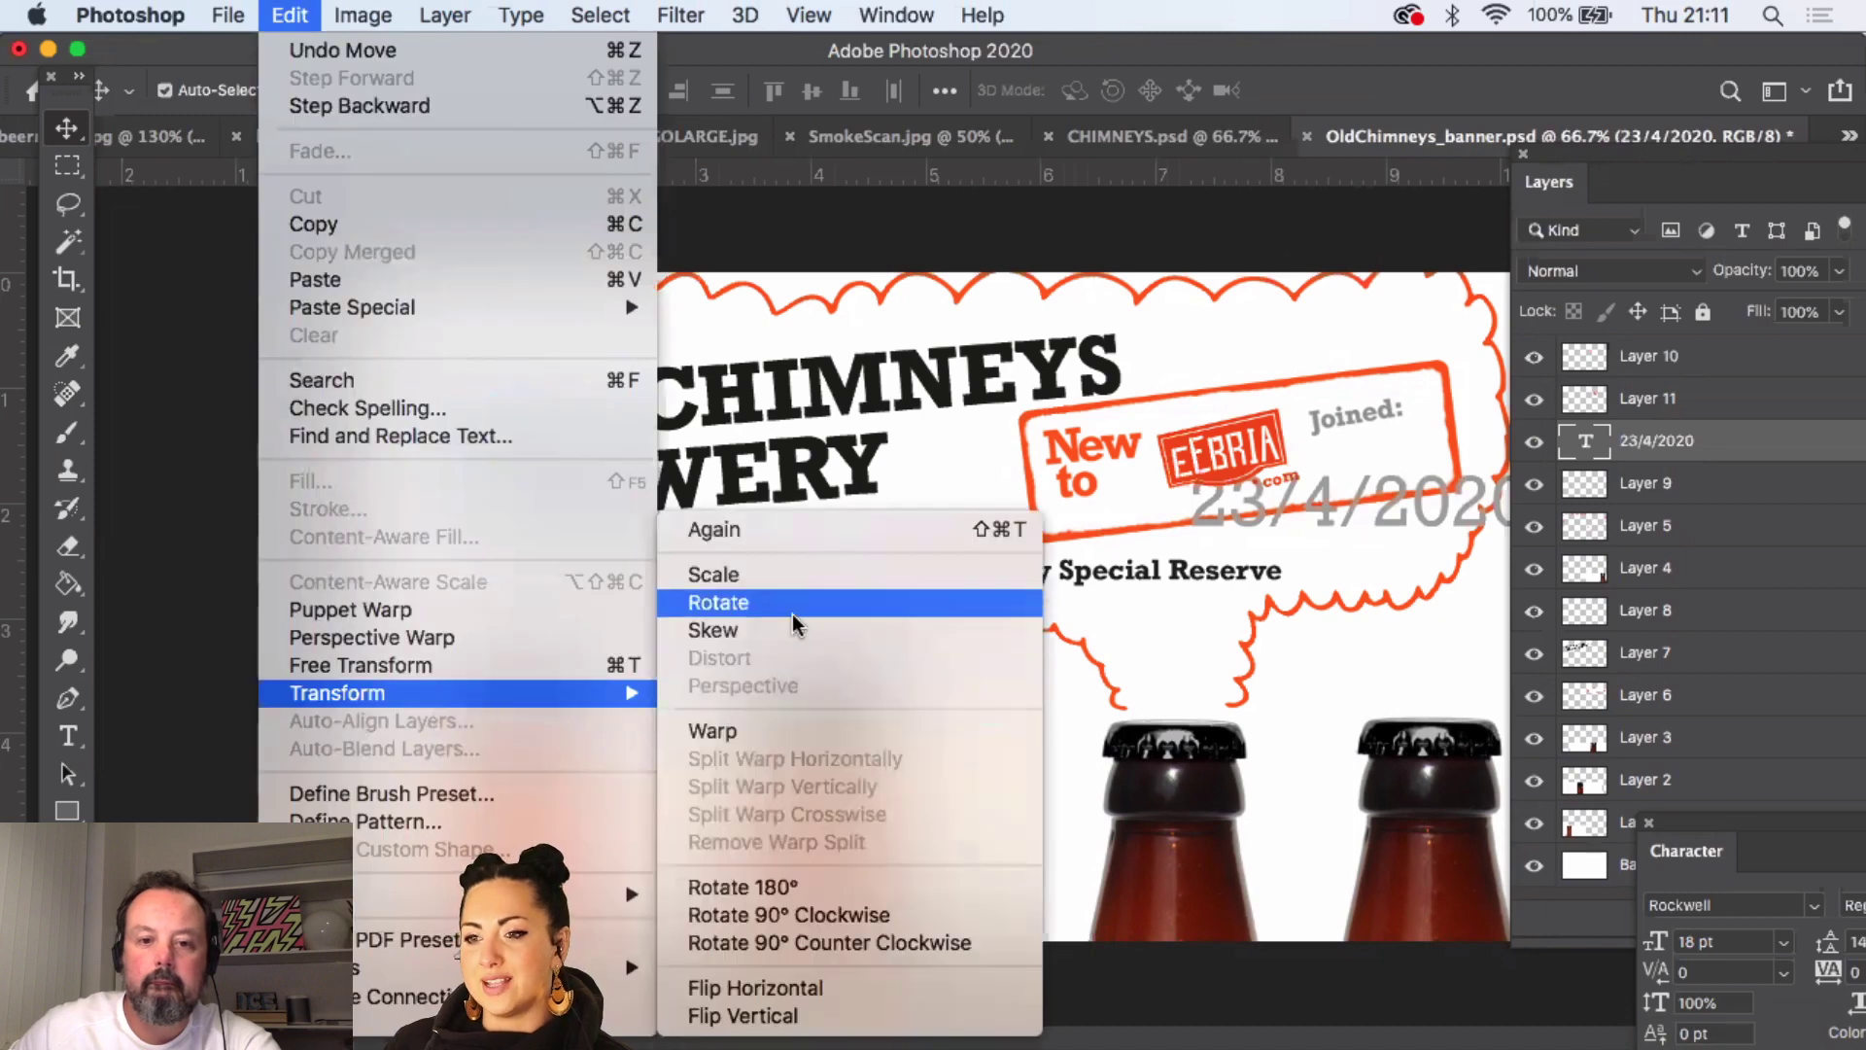
{"action": "left_click", "coordinate": [792, 581]}
{"action": "left_click_drag", "start_coordinate": [1188, 543], "coordinate": [1348, 451]}
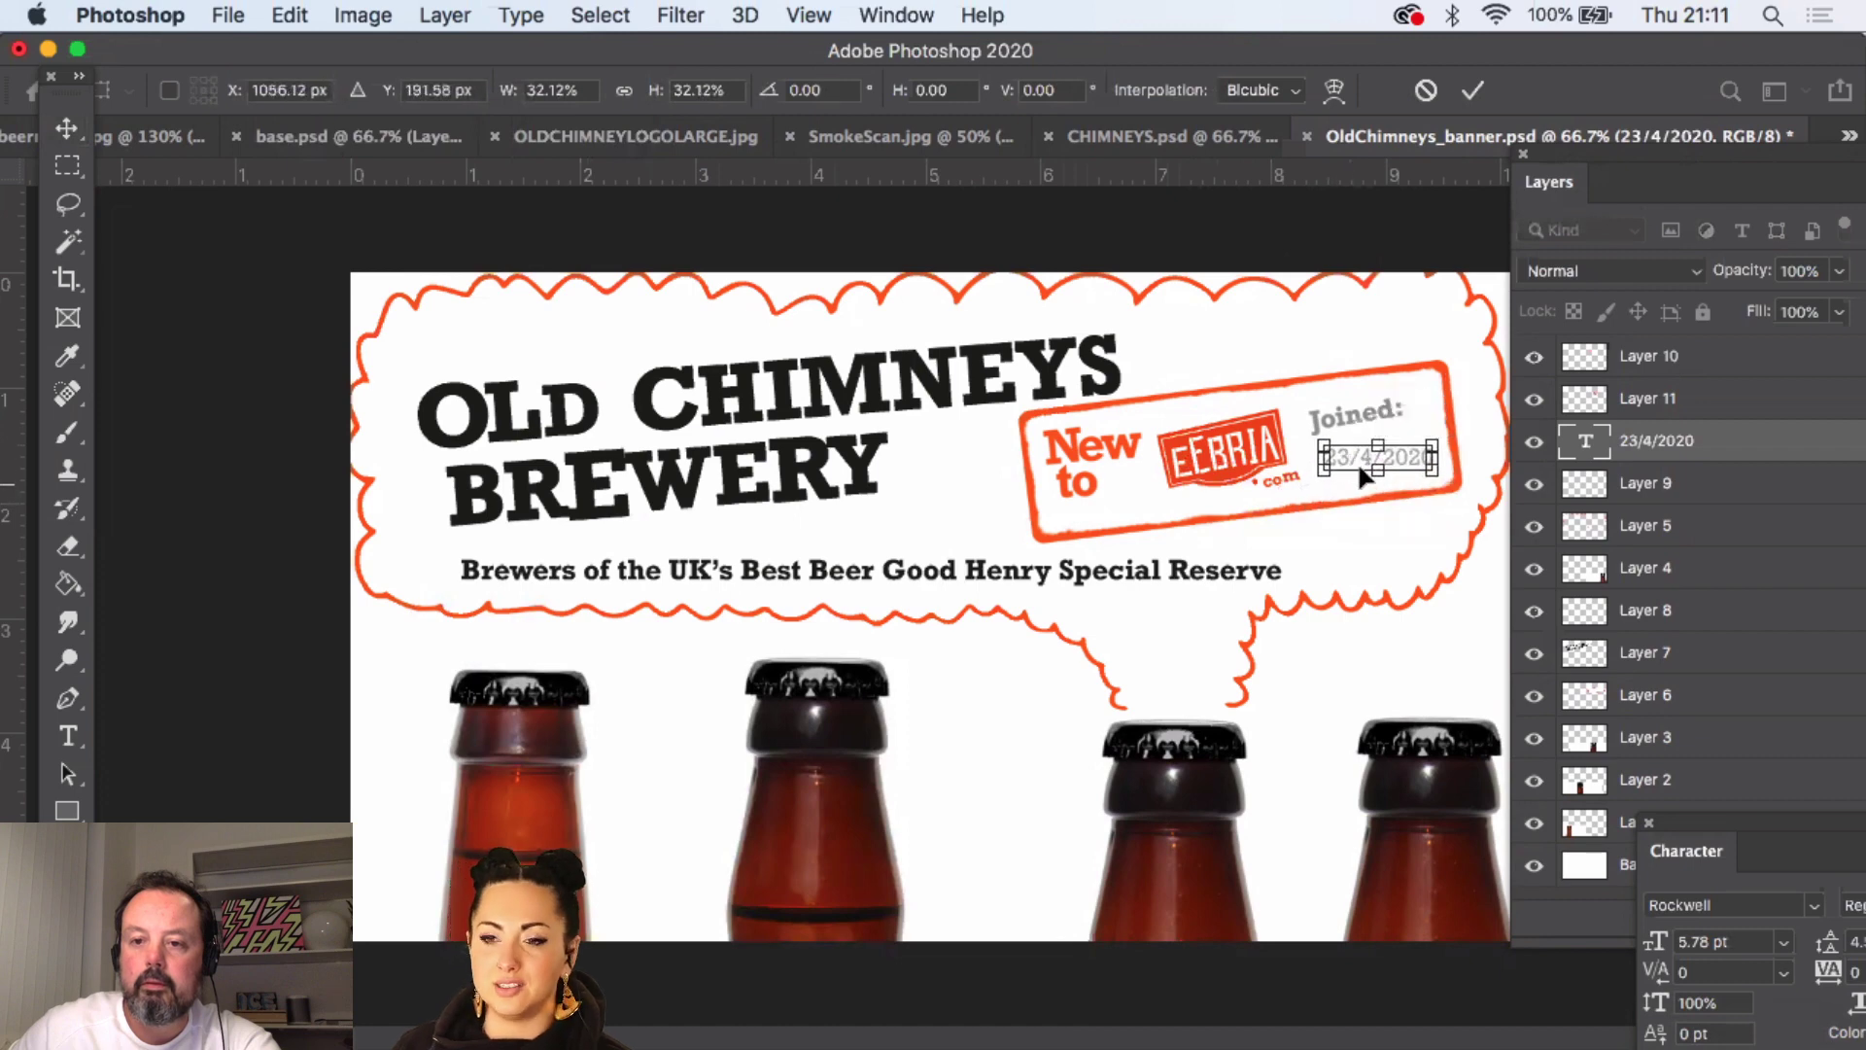
{"action": "key", "text": "Return"}
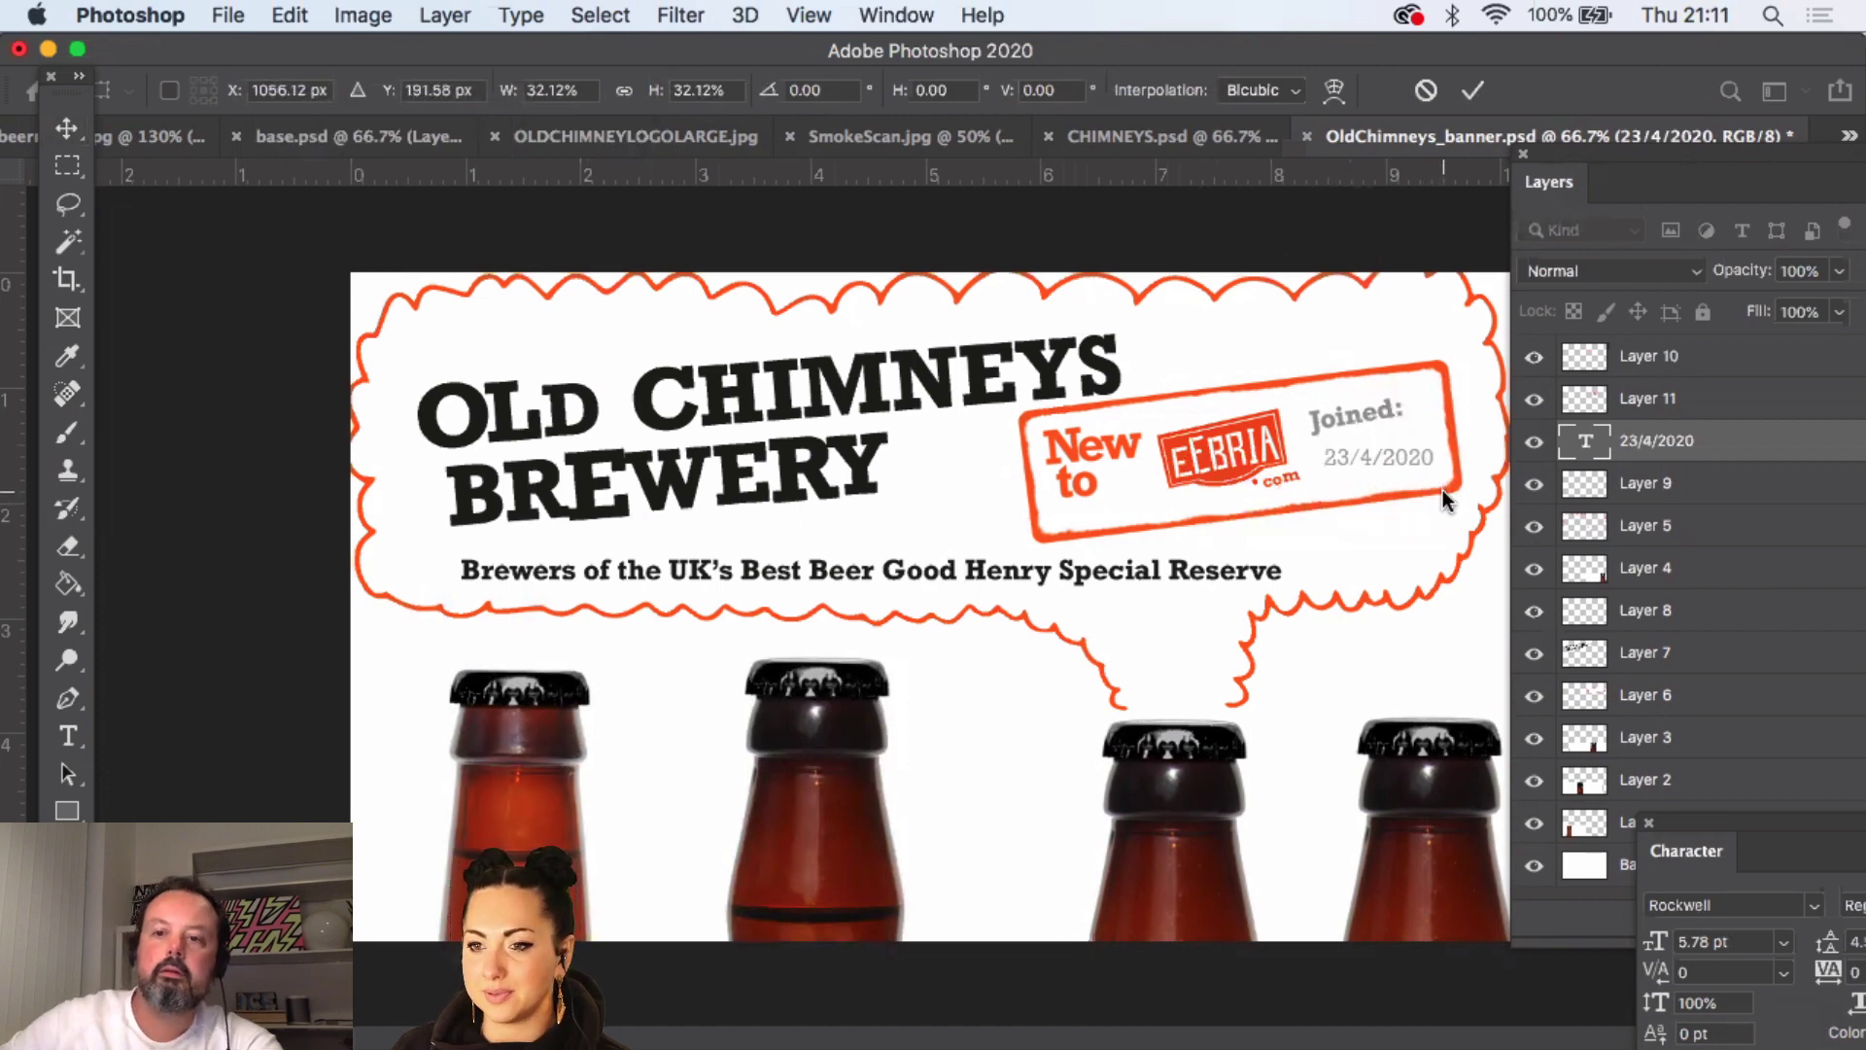
- Rotate the 23/4/2020 text about -5.7° to follow the slant of the red frame
{"action": "left_click", "coordinate": [302, 16]}
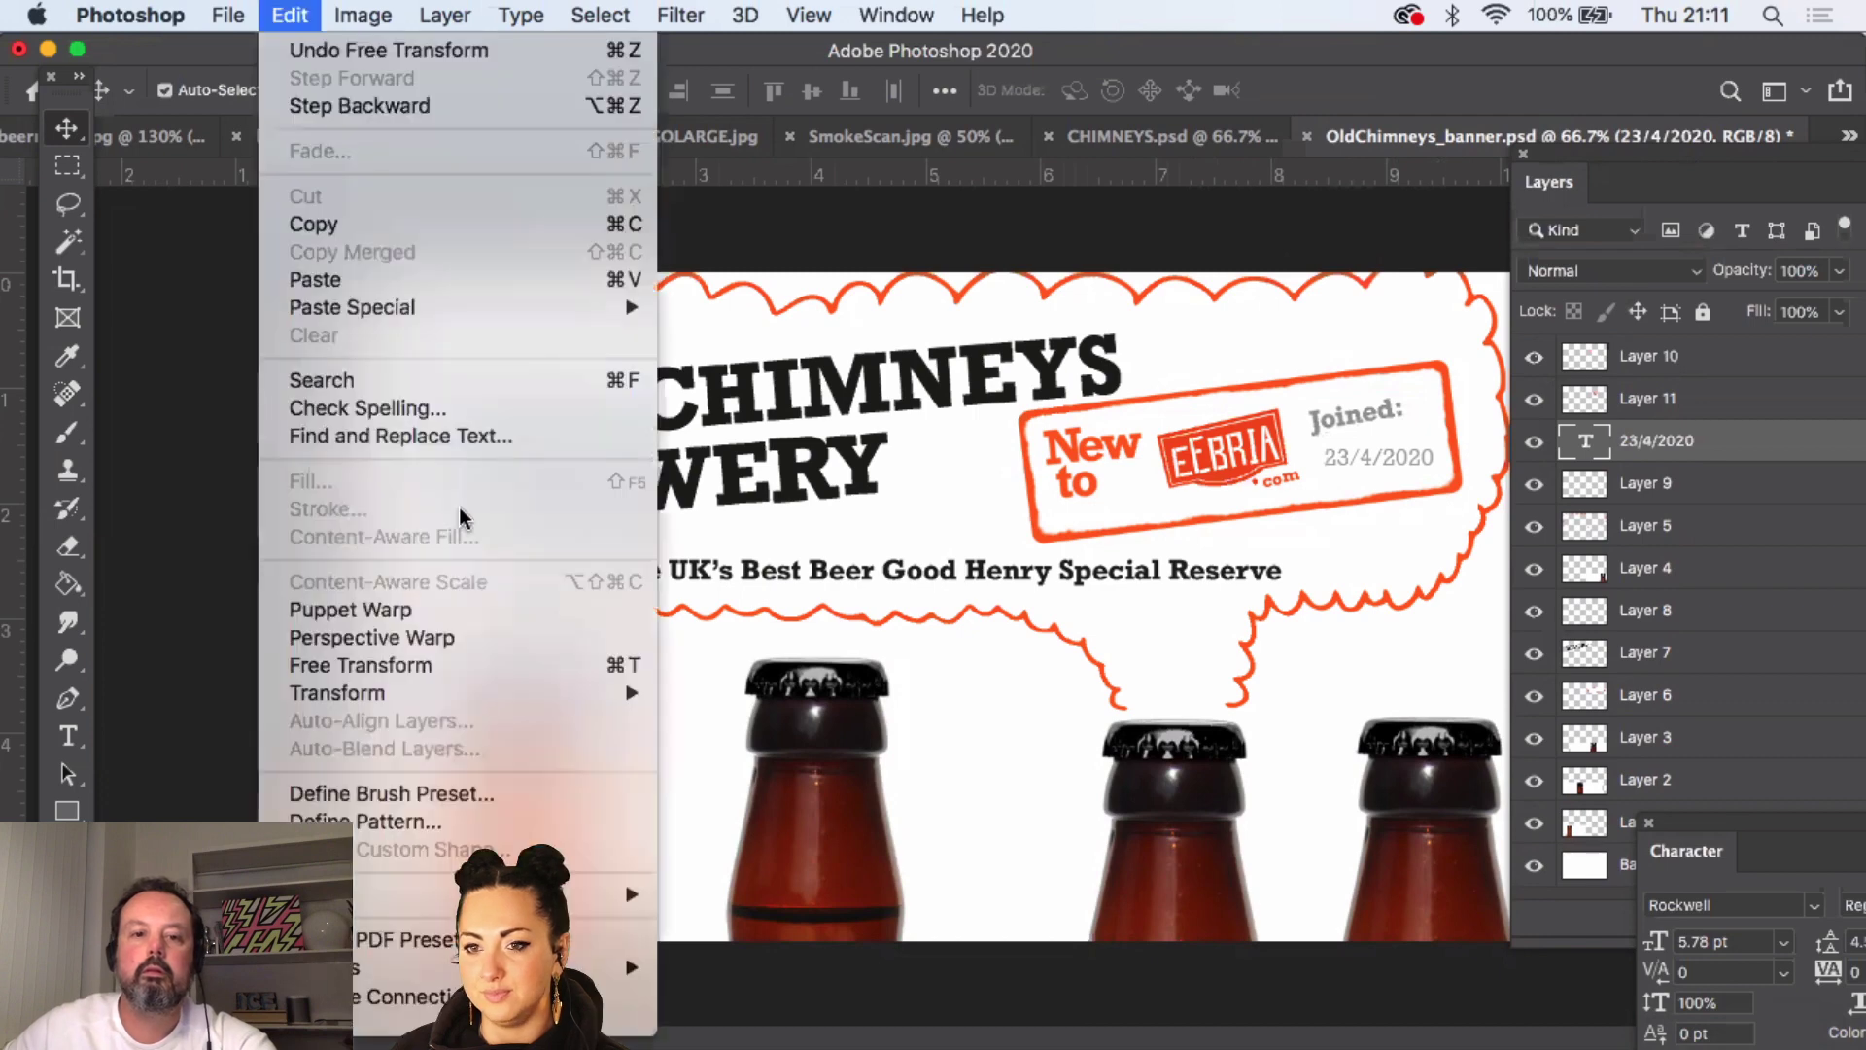
{"action": "mouse_move", "coordinate": [503, 684]}
{"action": "left_click", "coordinate": [918, 602]}
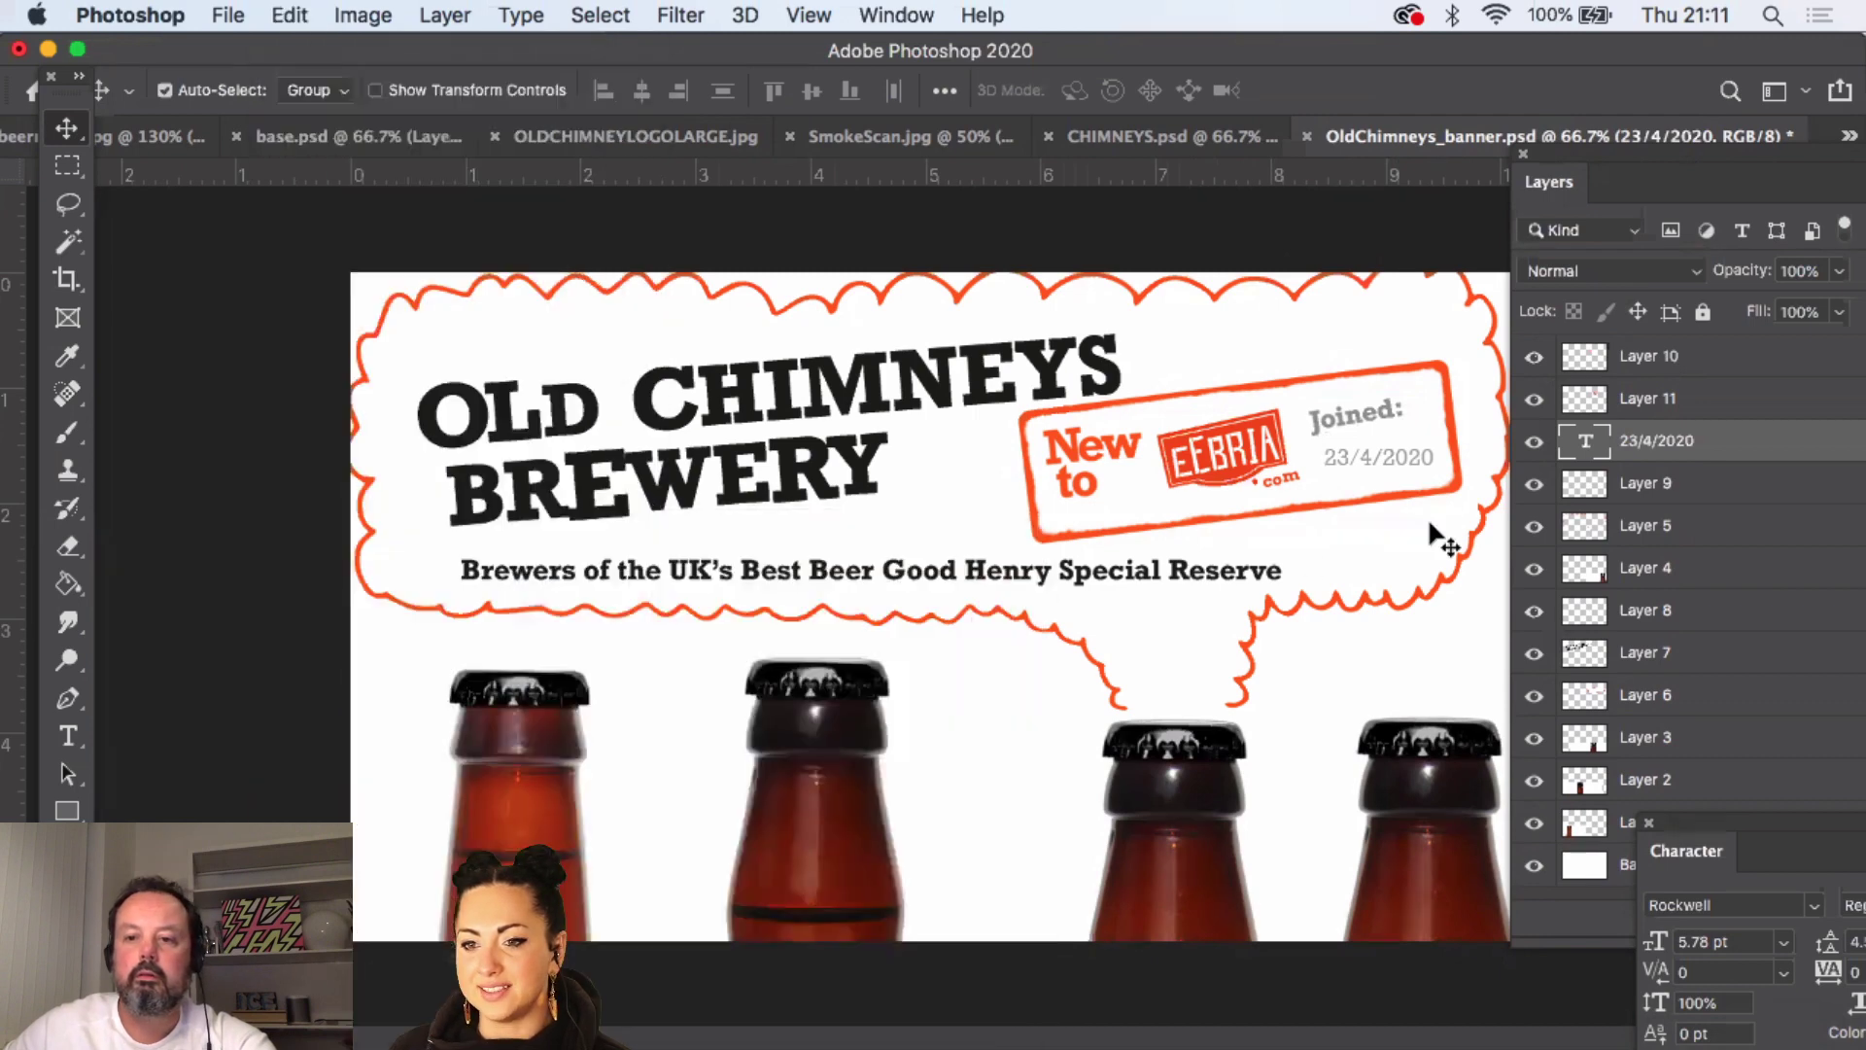
{"action": "mouse_move", "coordinate": [1438, 534]}
{"action": "left_mouse_down"}
{"action": "mouse_move", "coordinate": [1516, 466]}
{"action": "mouse_move", "coordinate": [1463, 509]}
{"action": "left_mouse_up"}
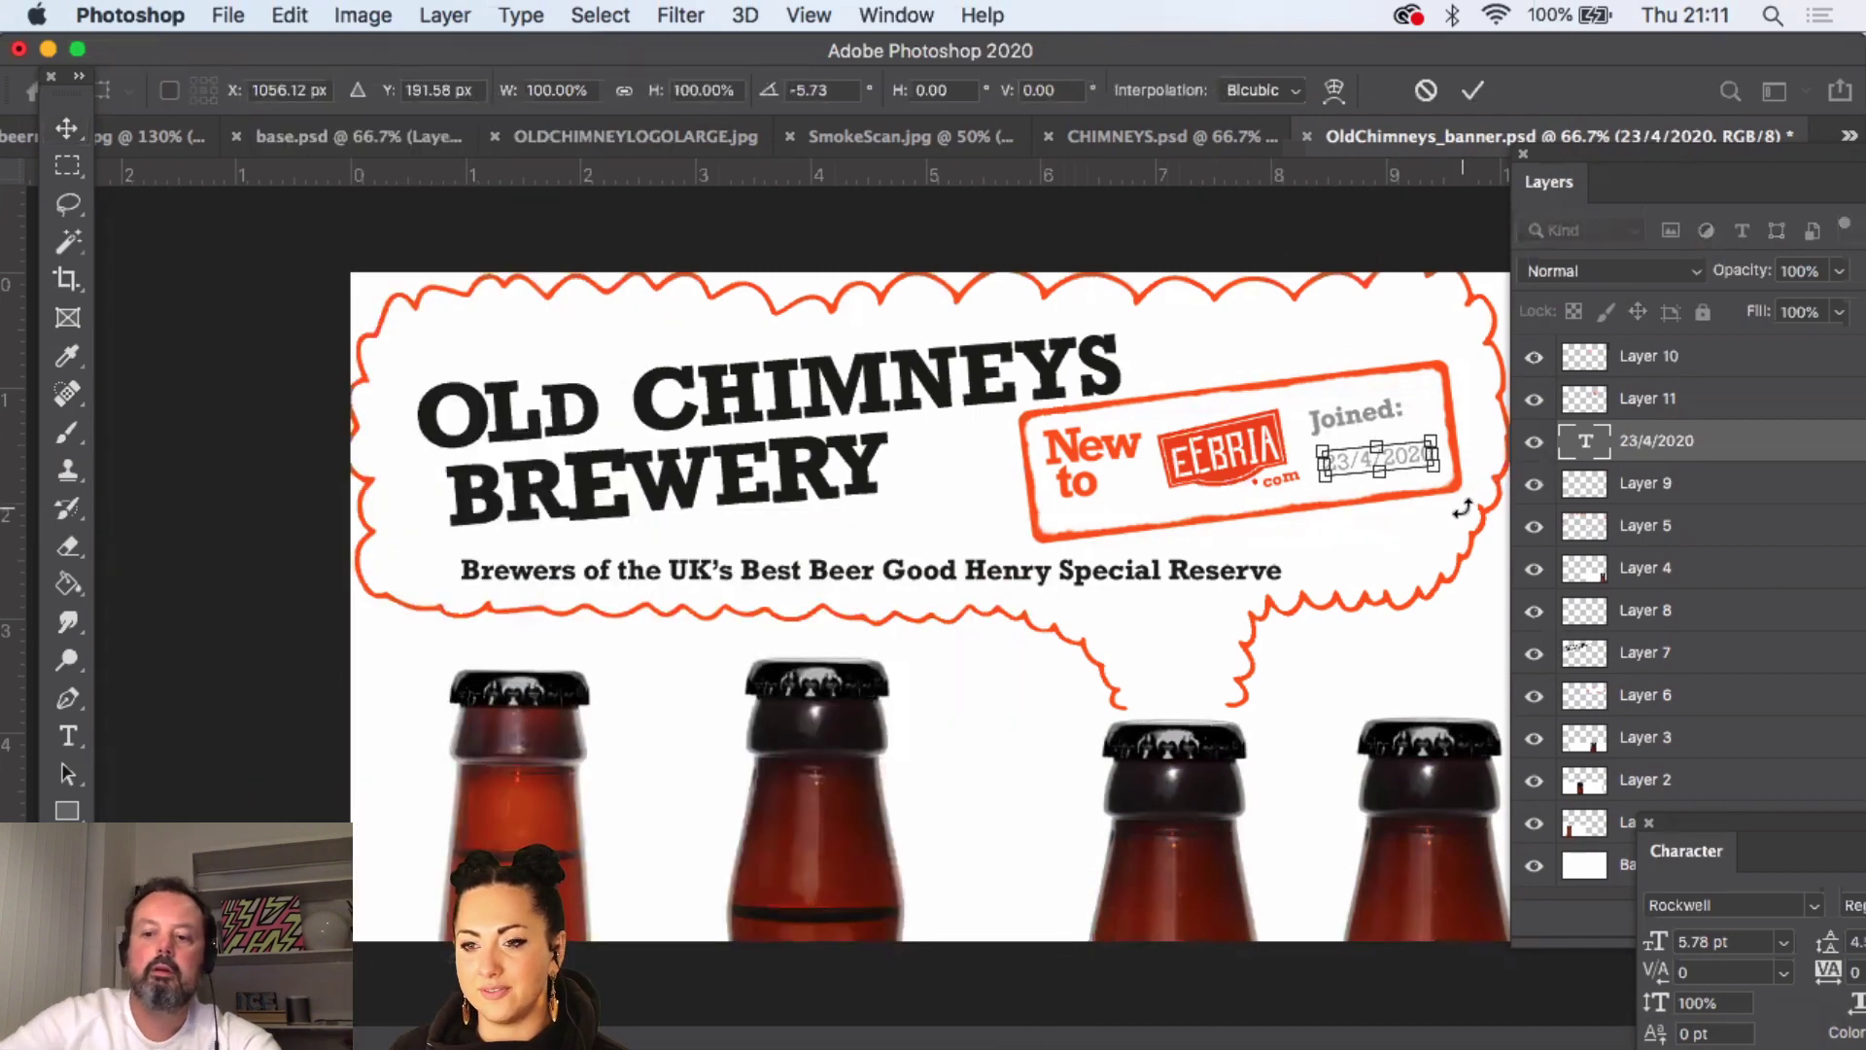
{"action": "key", "text": "Return"}
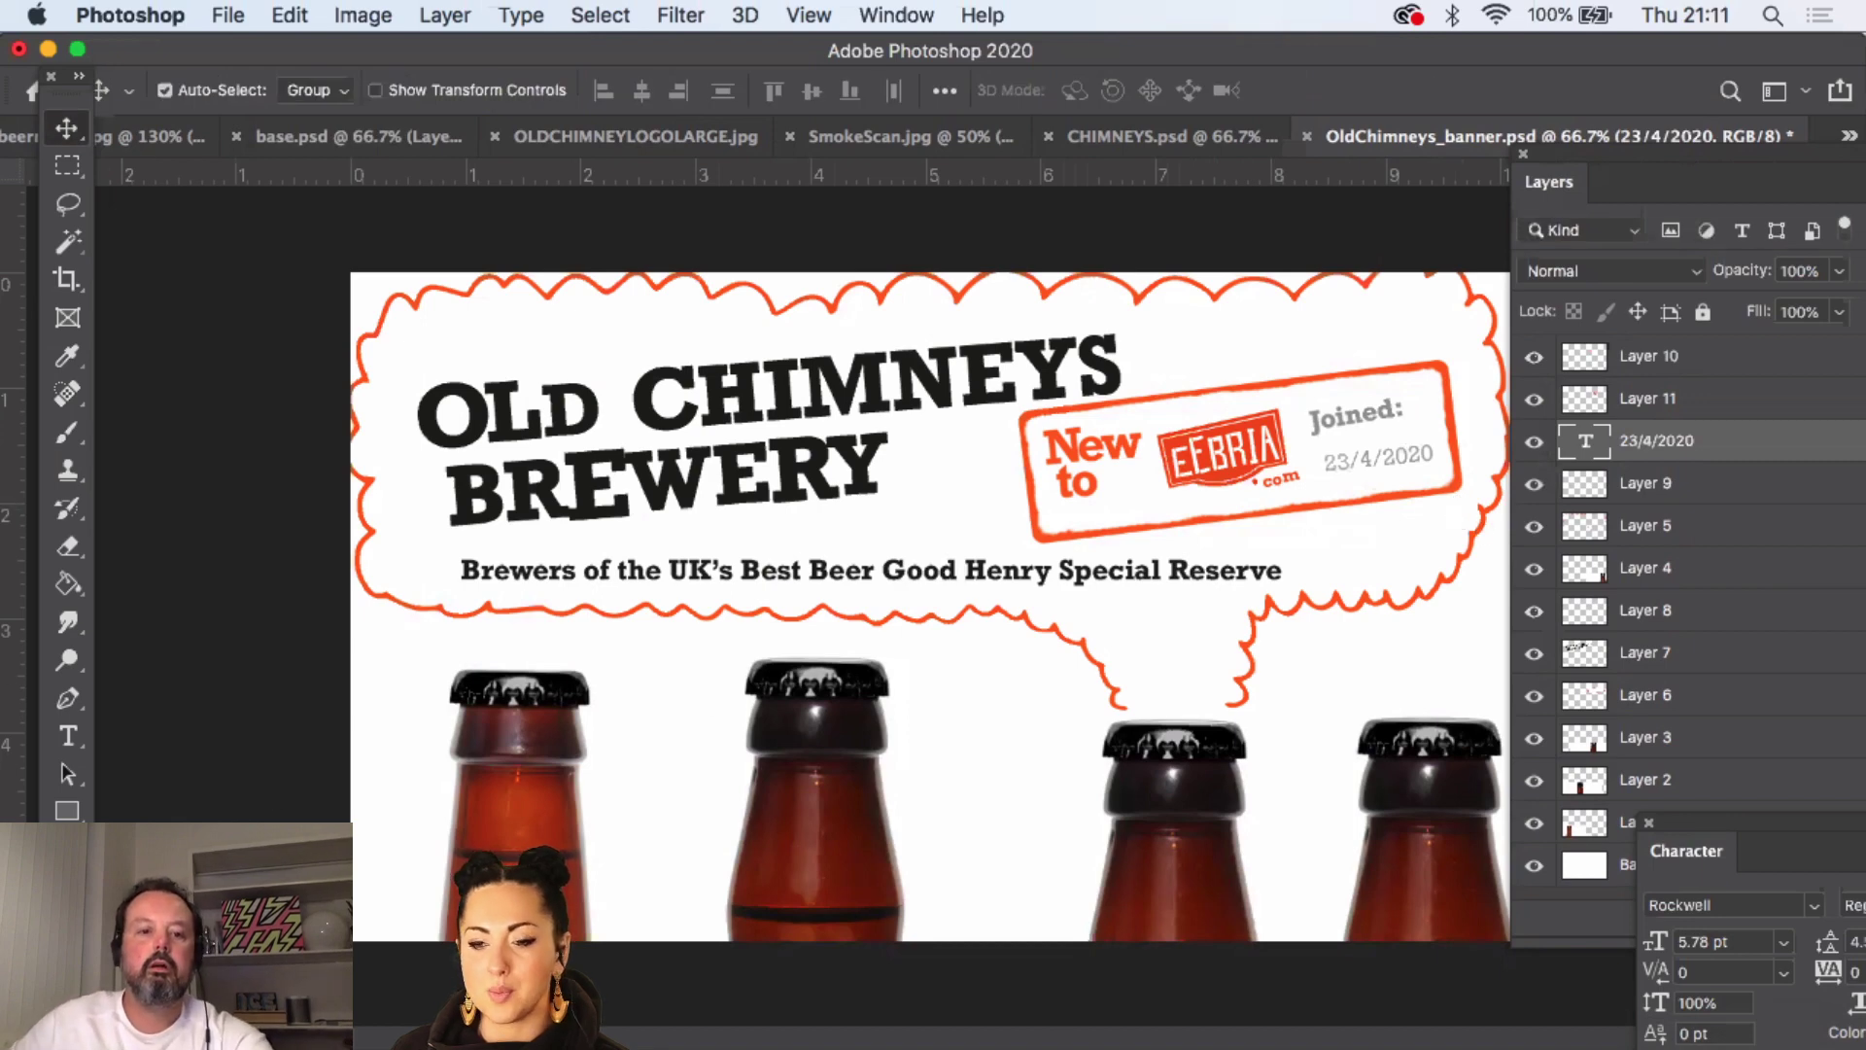
- Save the layered OldChimneys_banner.psd document
{"action": "key", "text": "z"}
{"action": "left_click", "coordinate": [1163, 579], "text": "alt"}
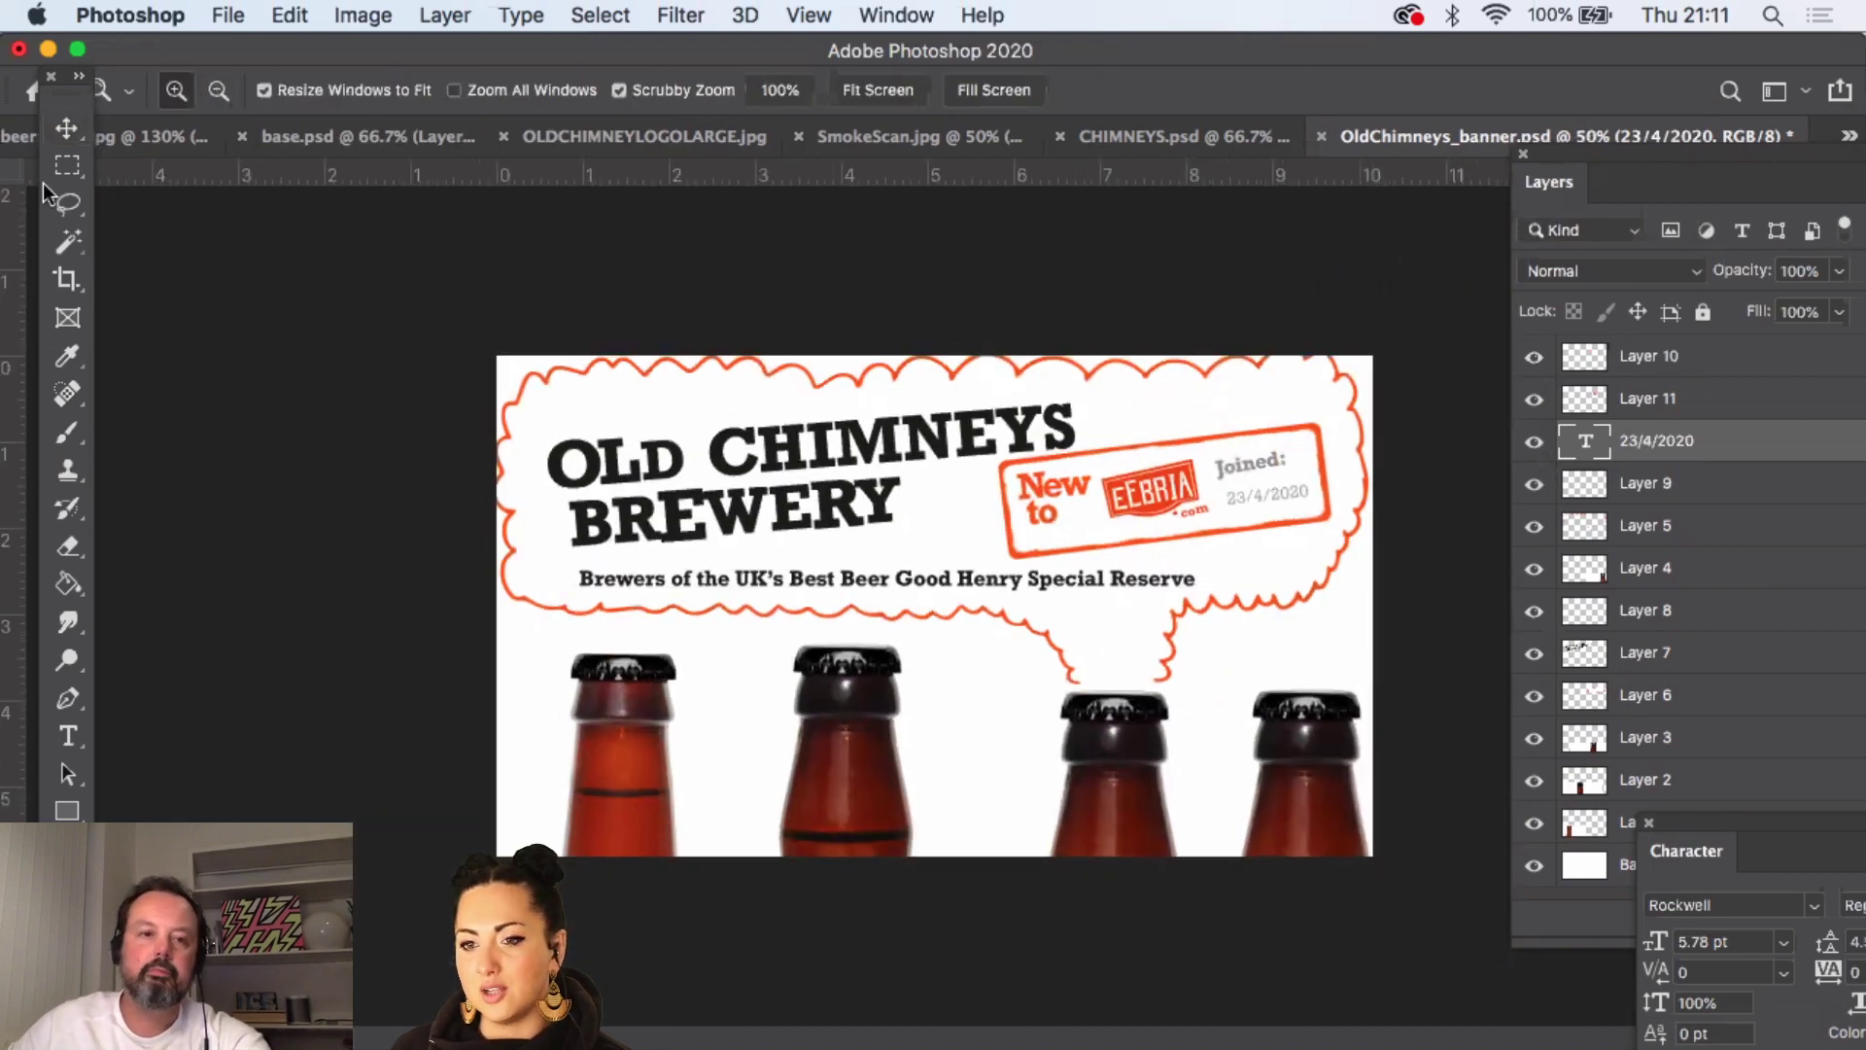
{"action": "left_click", "coordinate": [68, 129]}
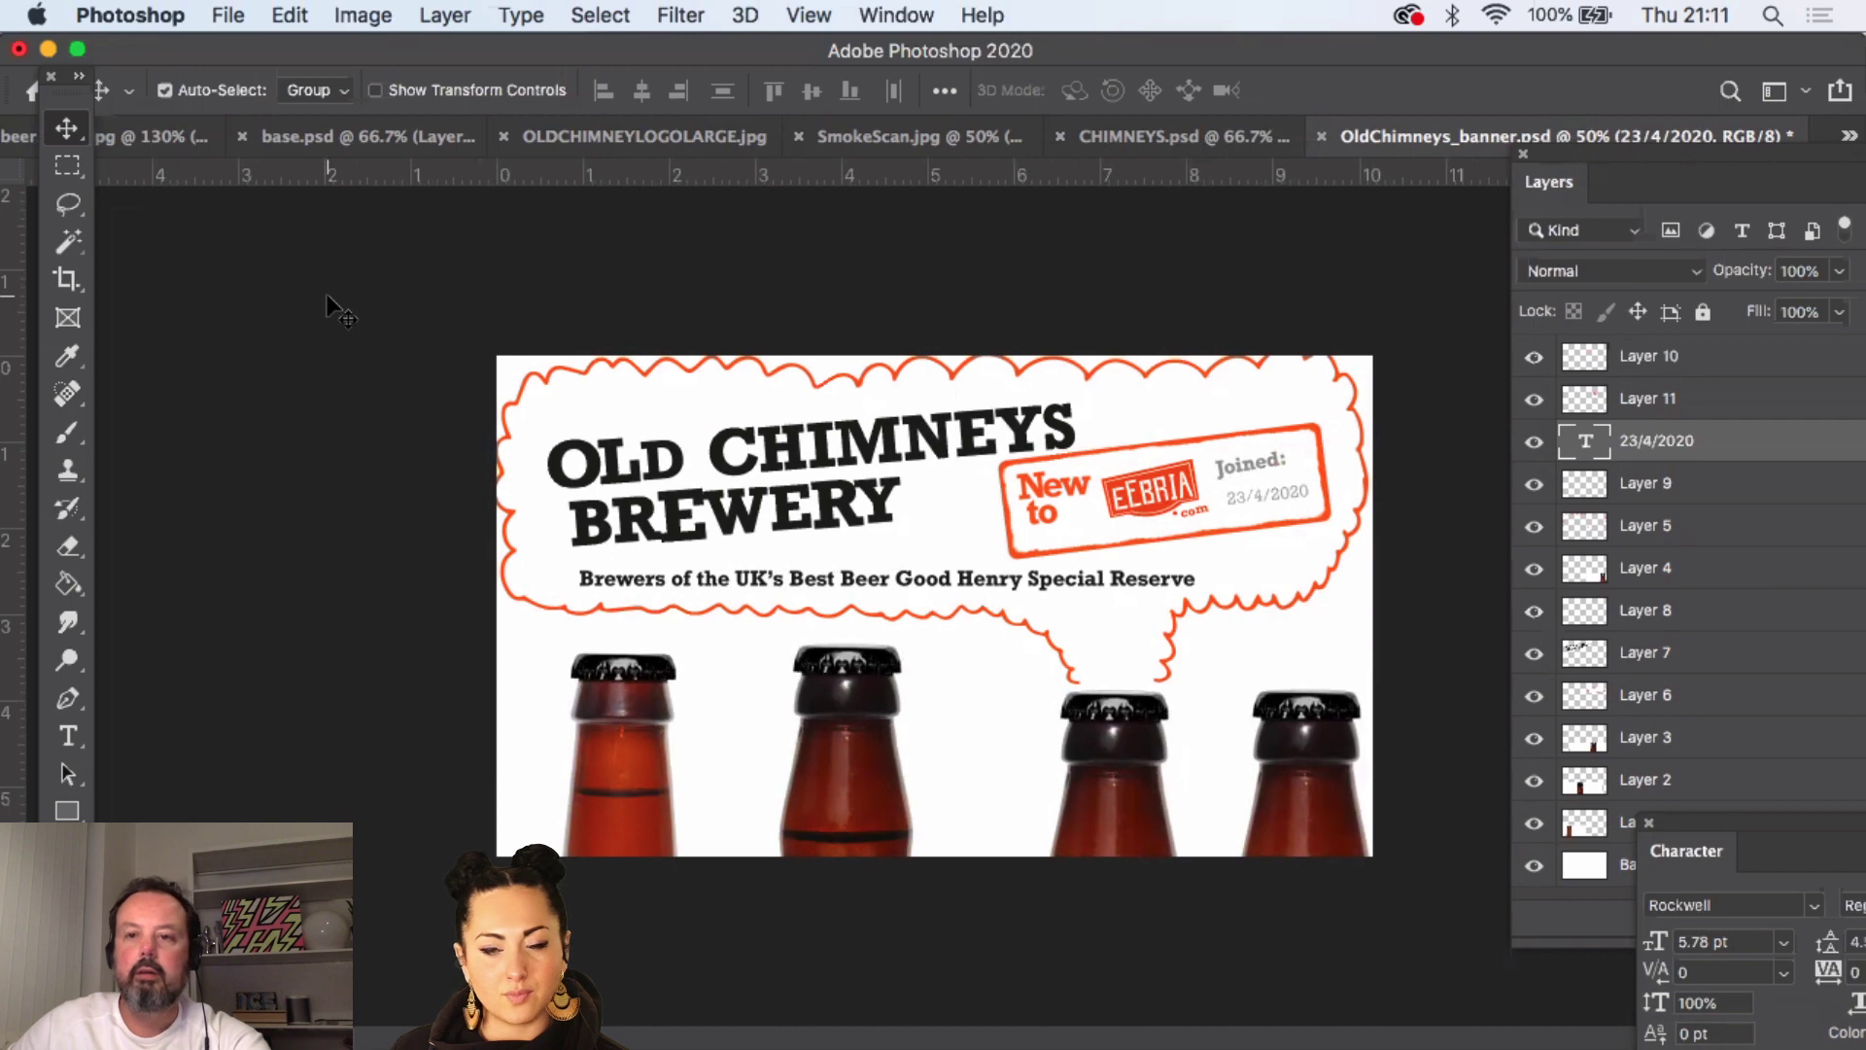
{"action": "key", "text": "super+s"}
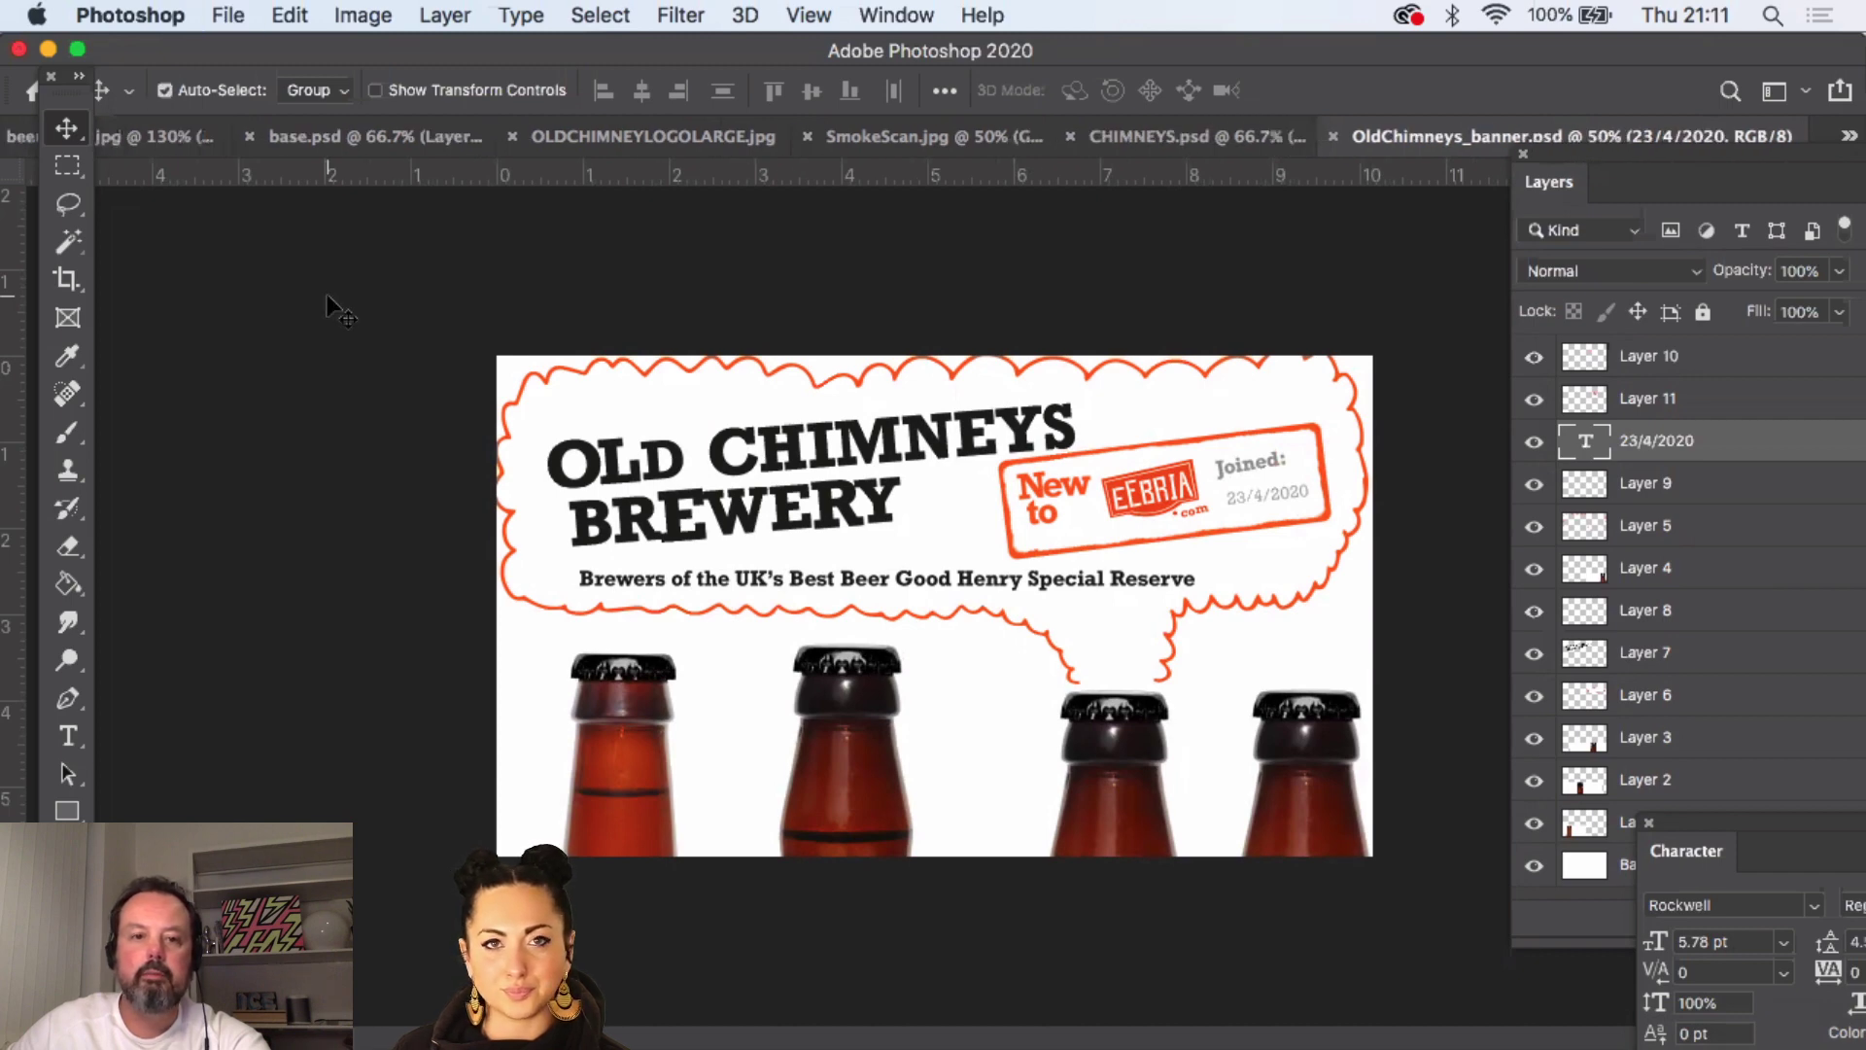
- Save the banner as a JPEG in the Old Chimneys folder with quality 12 (Maximum) and Baseline ("Standard") format
{"action": "left_click", "coordinate": [233, 15]}
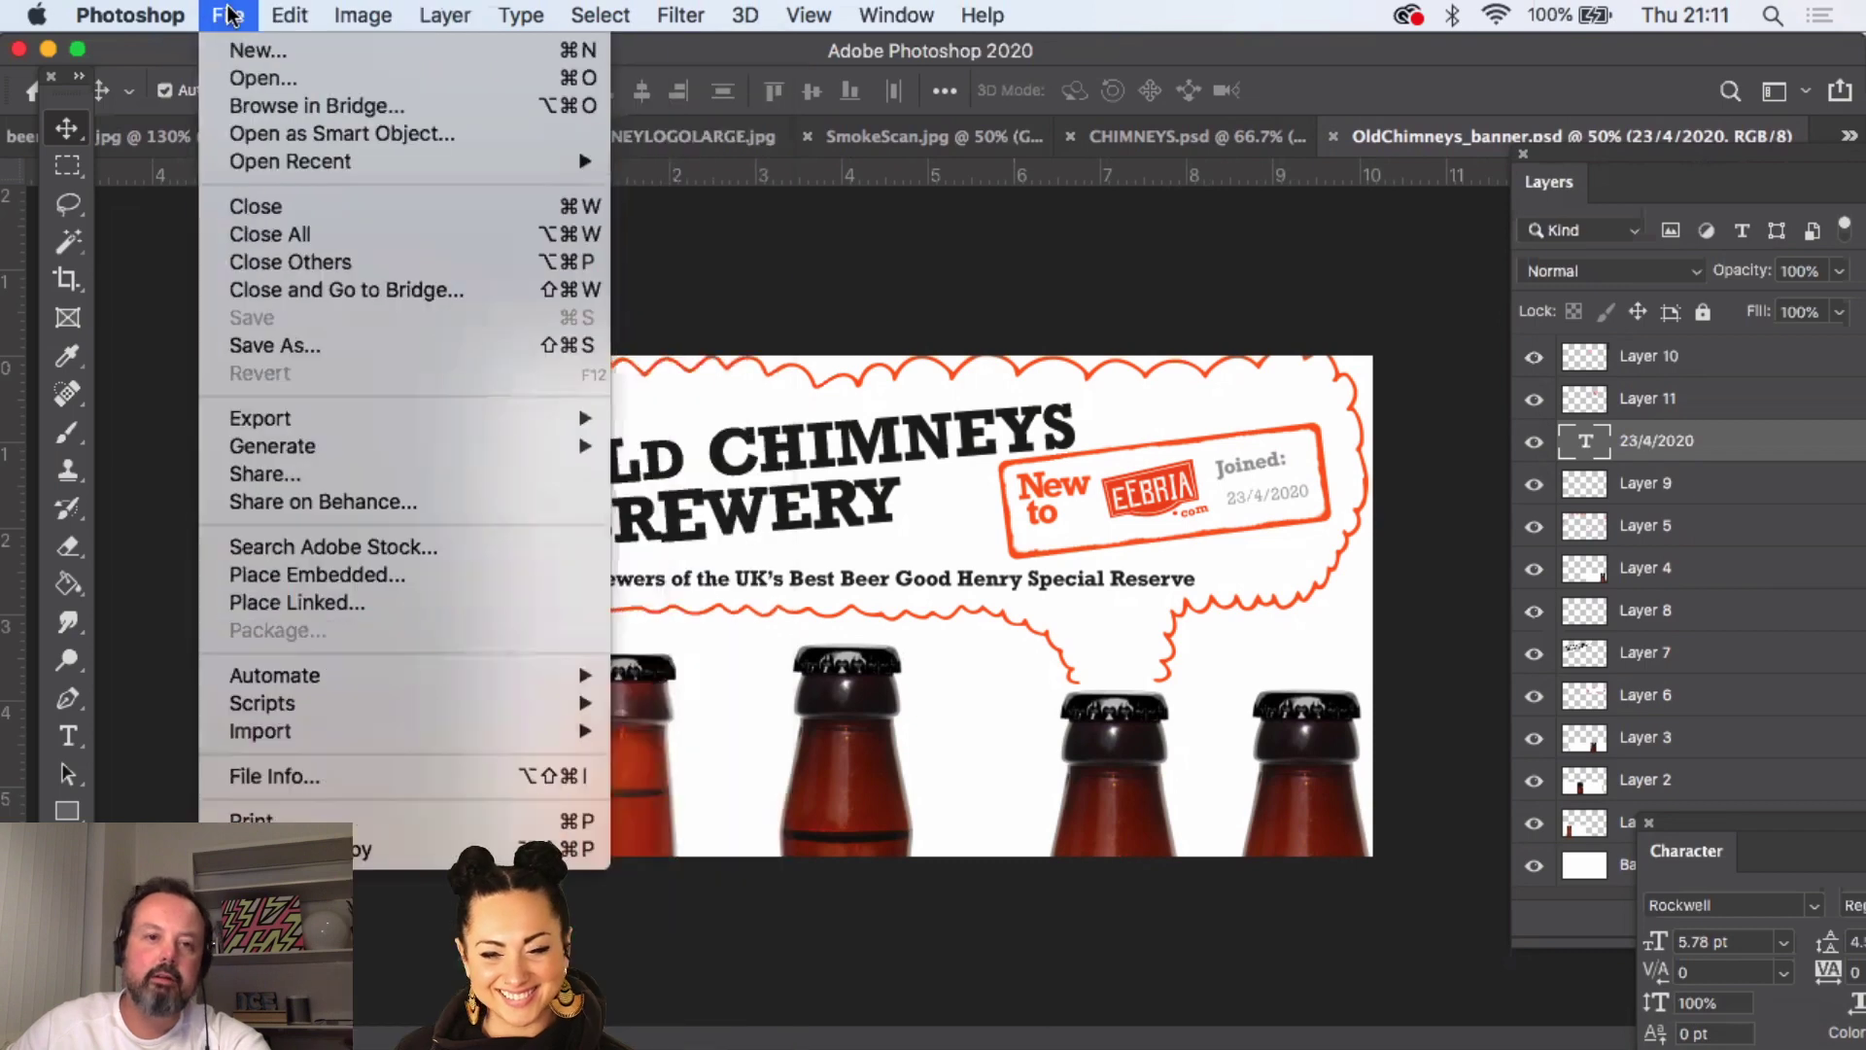
{"action": "left_click", "coordinate": [275, 345]}
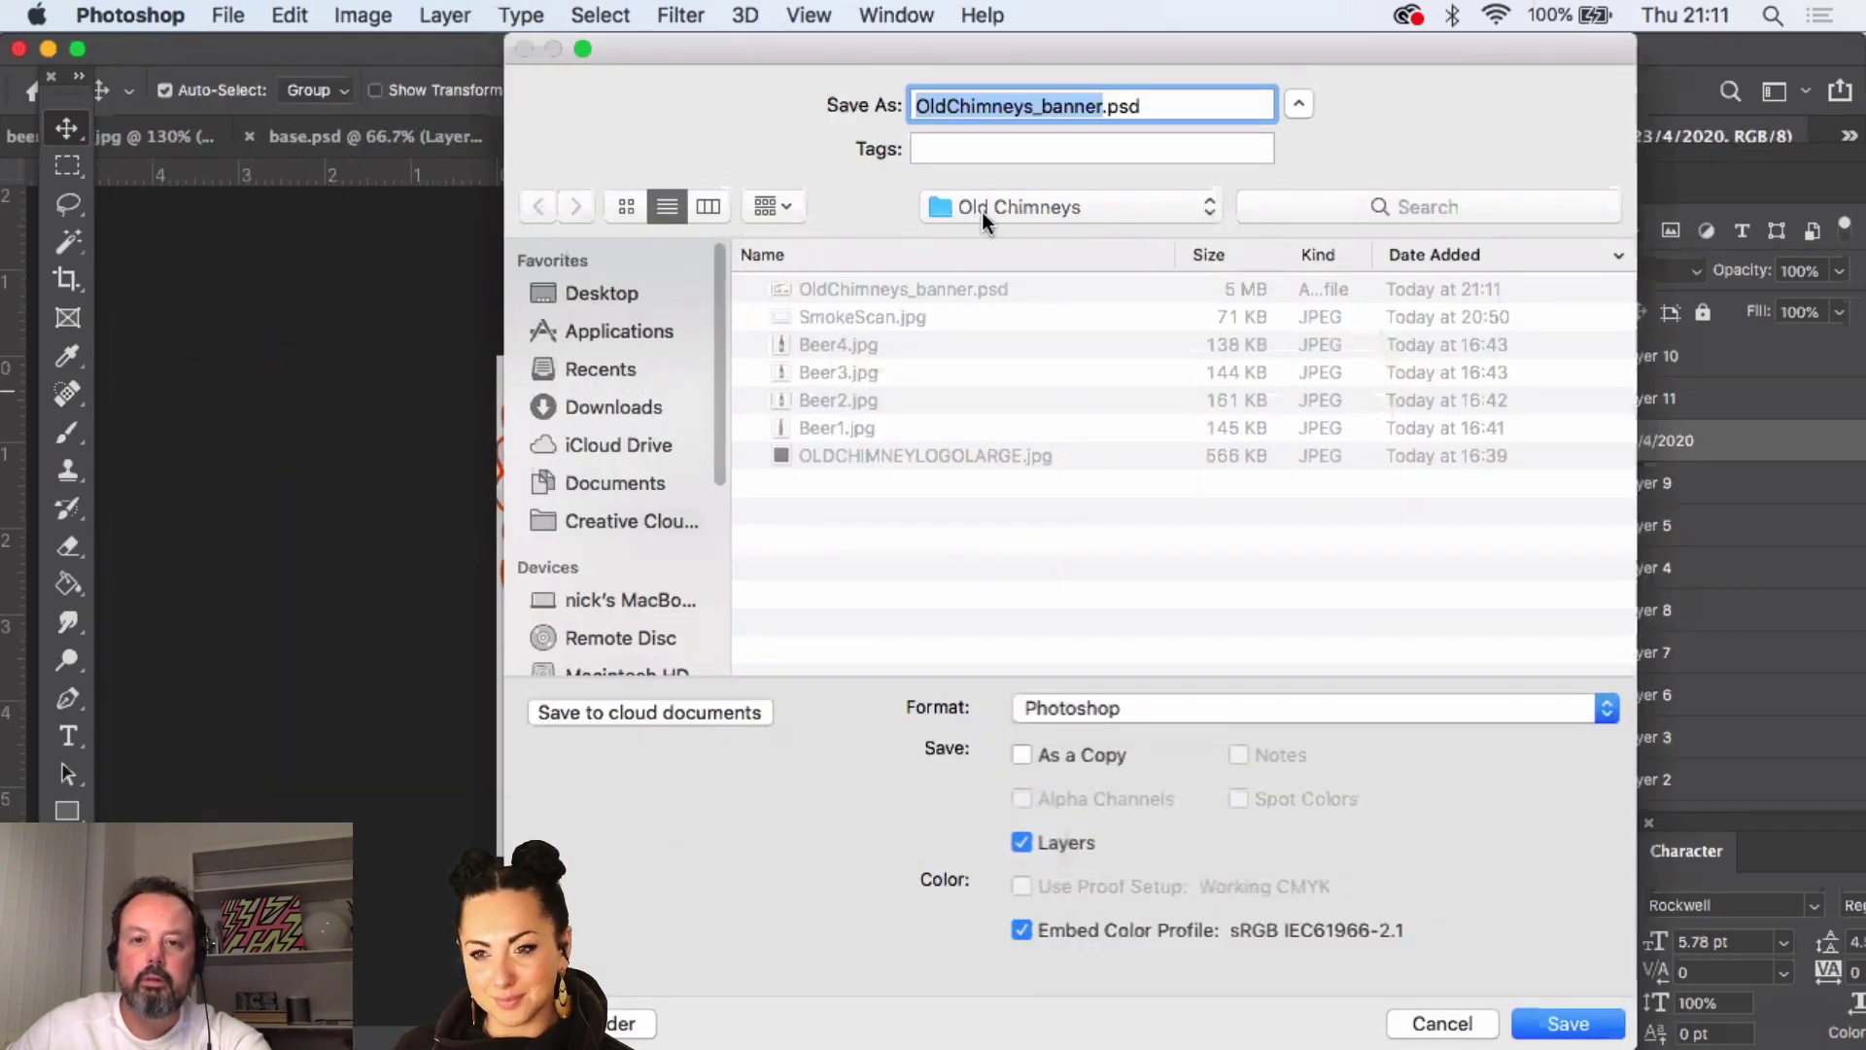
{"action": "left_click", "coordinate": [1203, 705]}
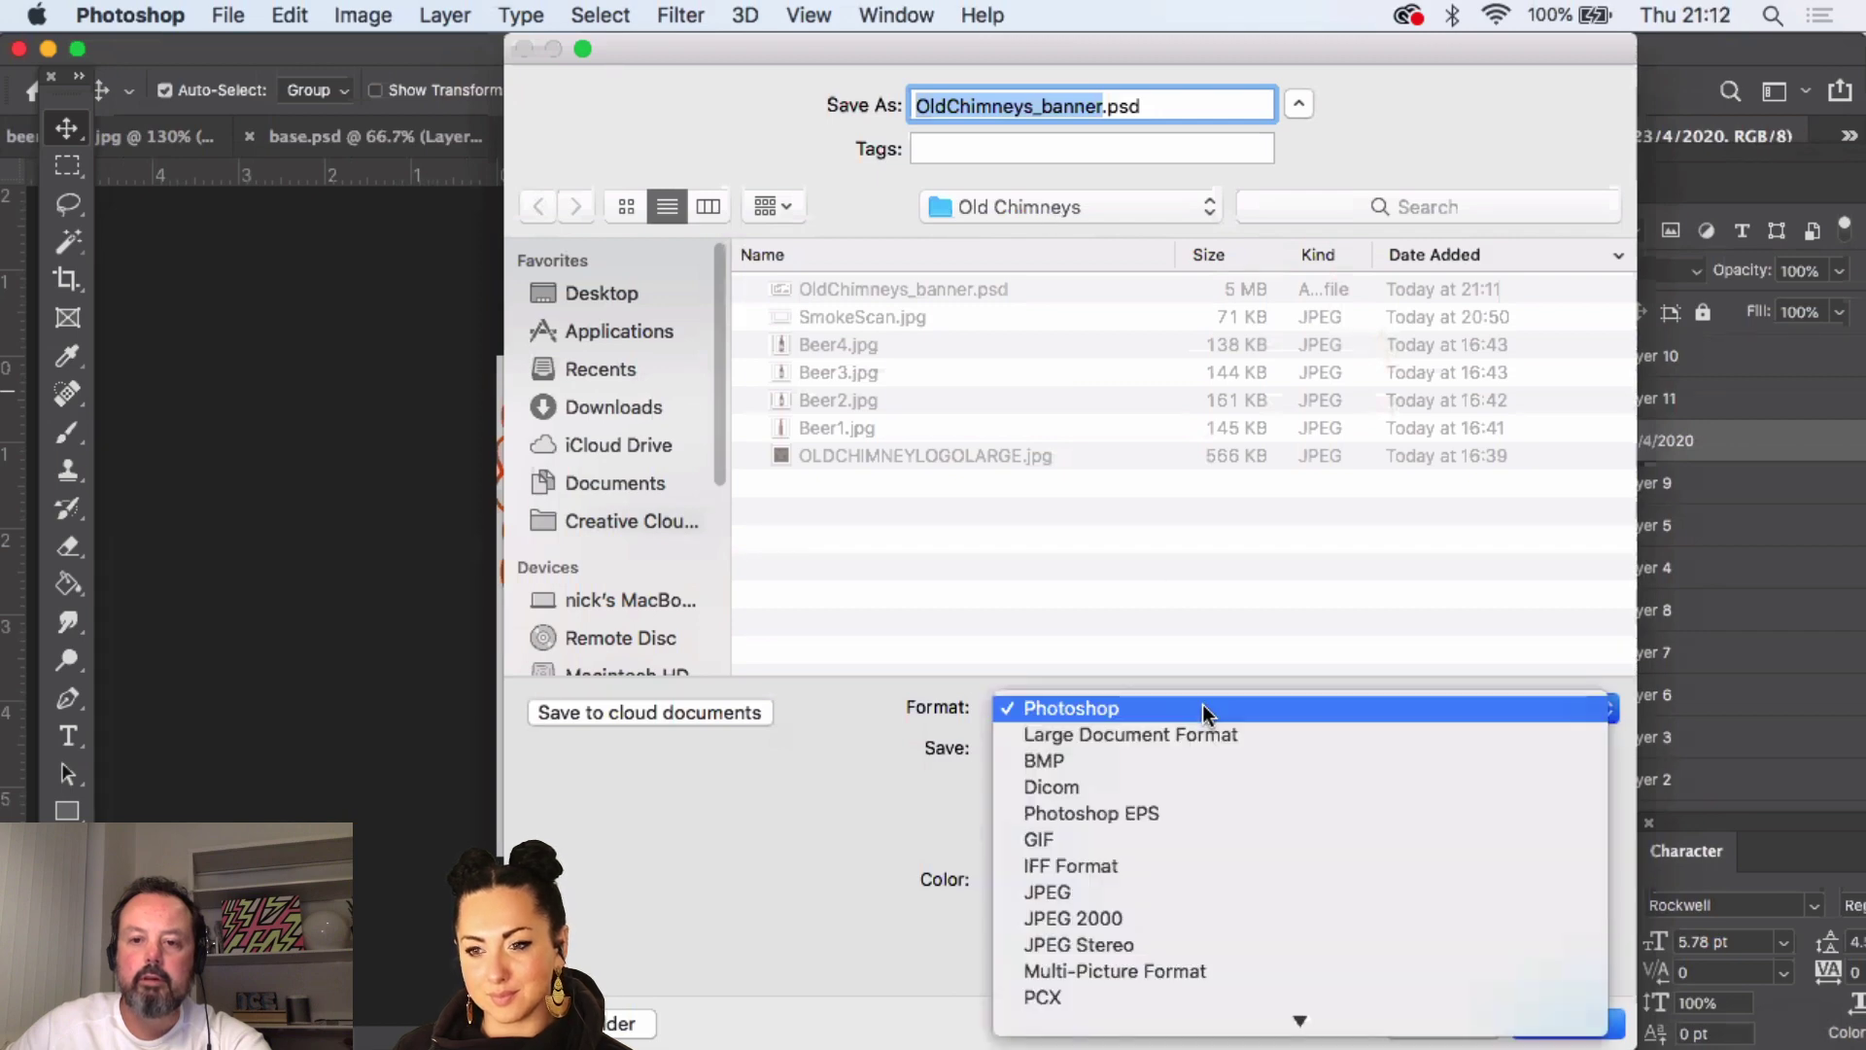
{"action": "left_click", "coordinate": [1227, 892]}
{"action": "left_click", "coordinate": [1576, 1028]}
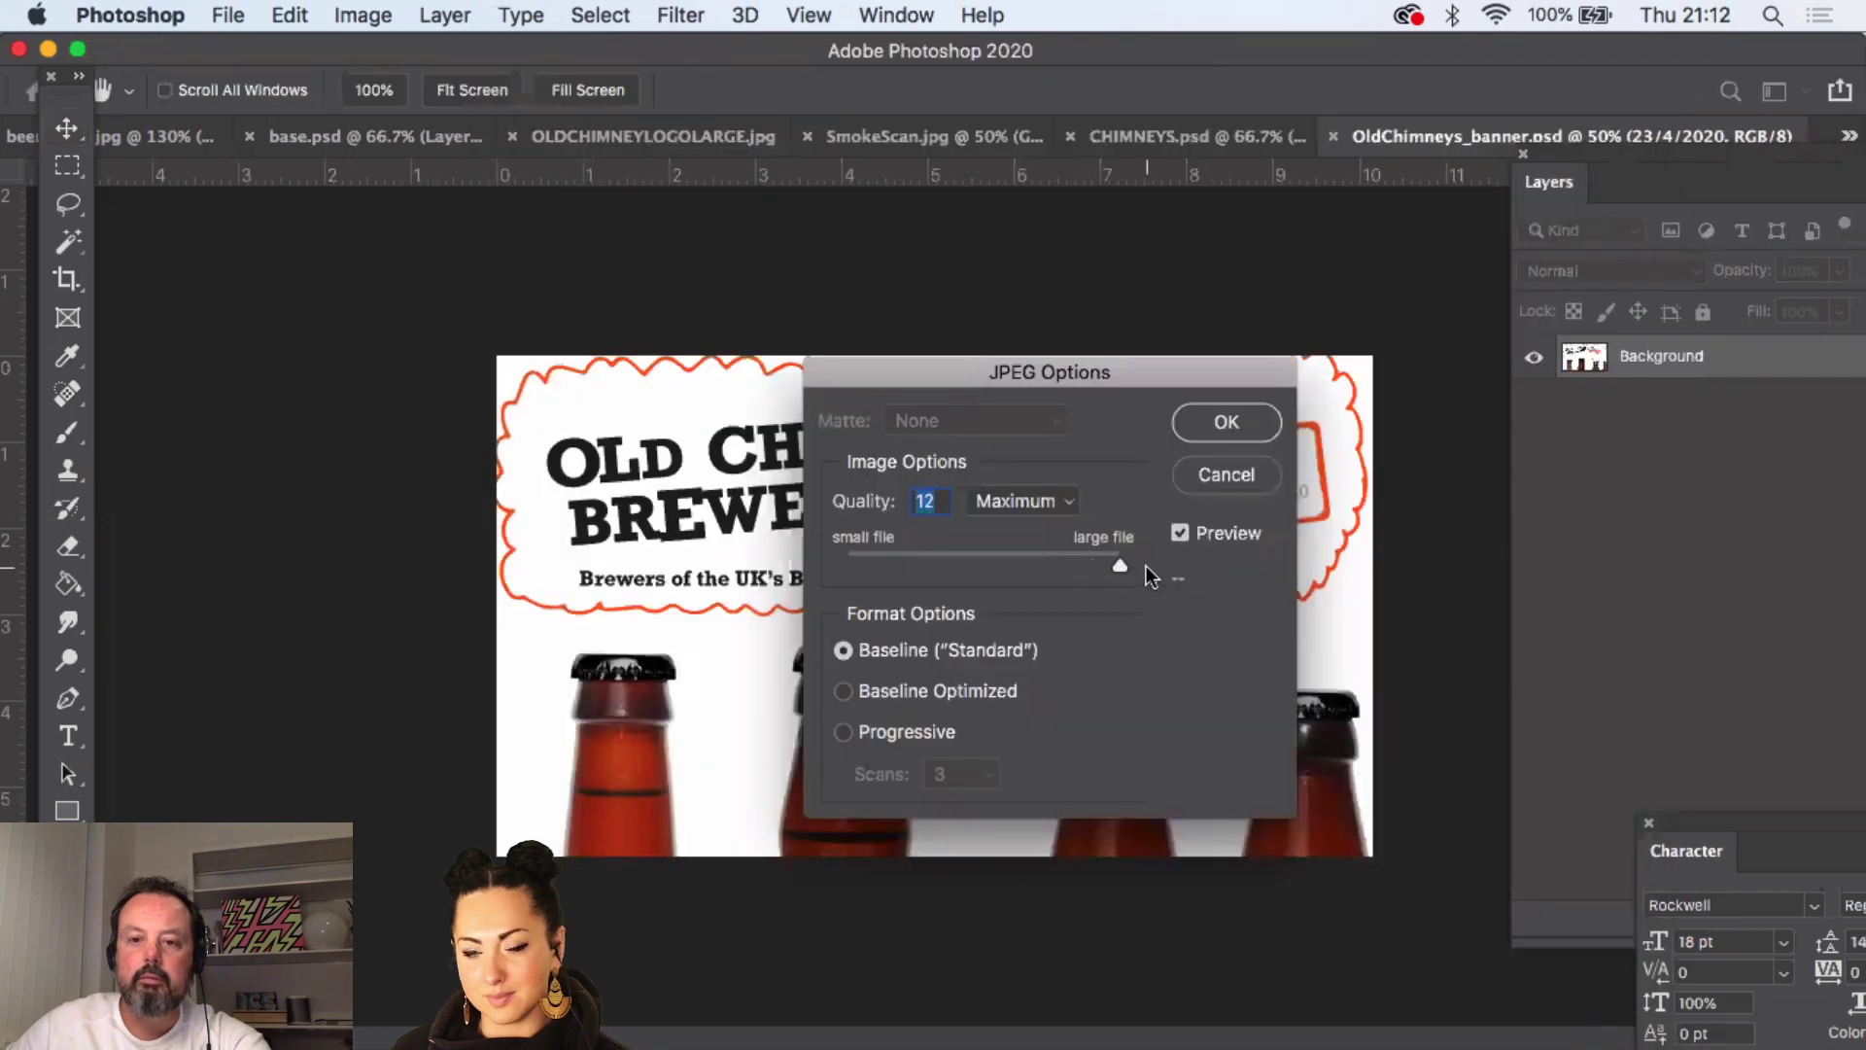
{"action": "left_click", "coordinate": [1203, 424]}
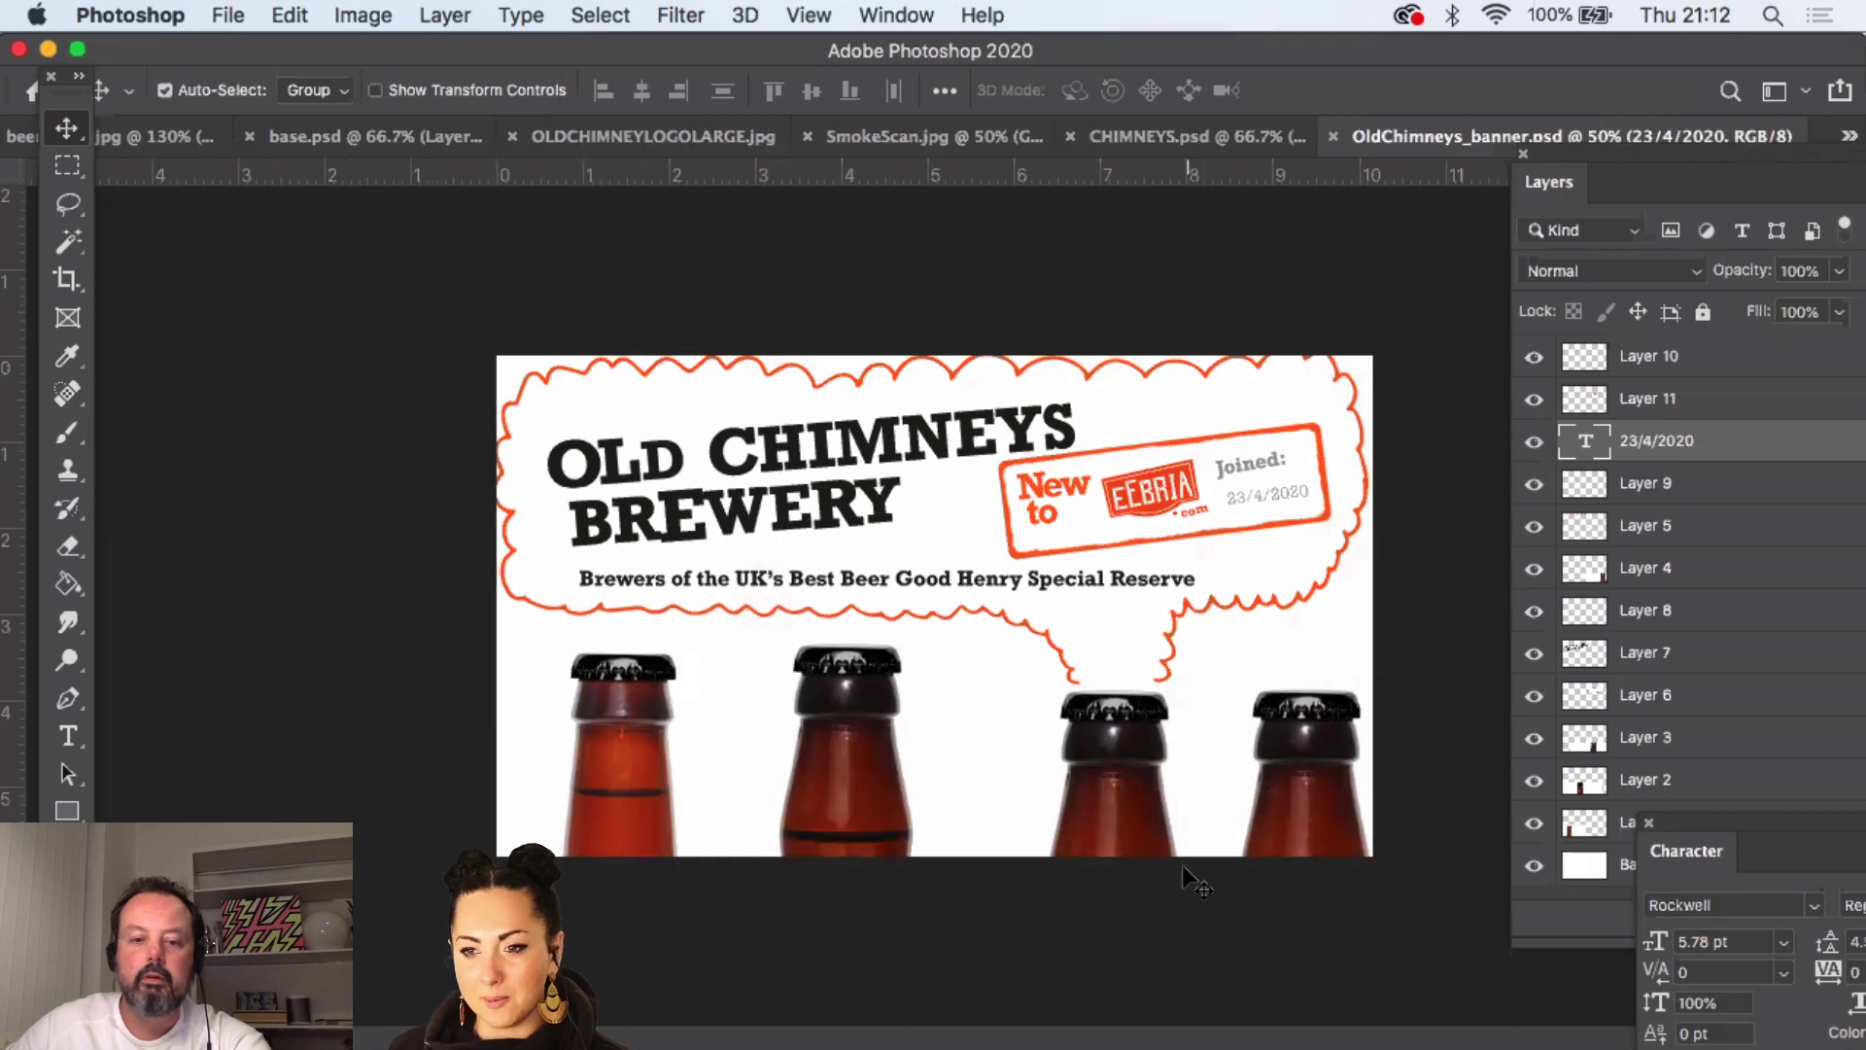
- In base.psd, hide the signpost on Layer 10, the norm button and both orange decorative layers to clear the main area
{"action": "left_click", "coordinate": [377, 134]}
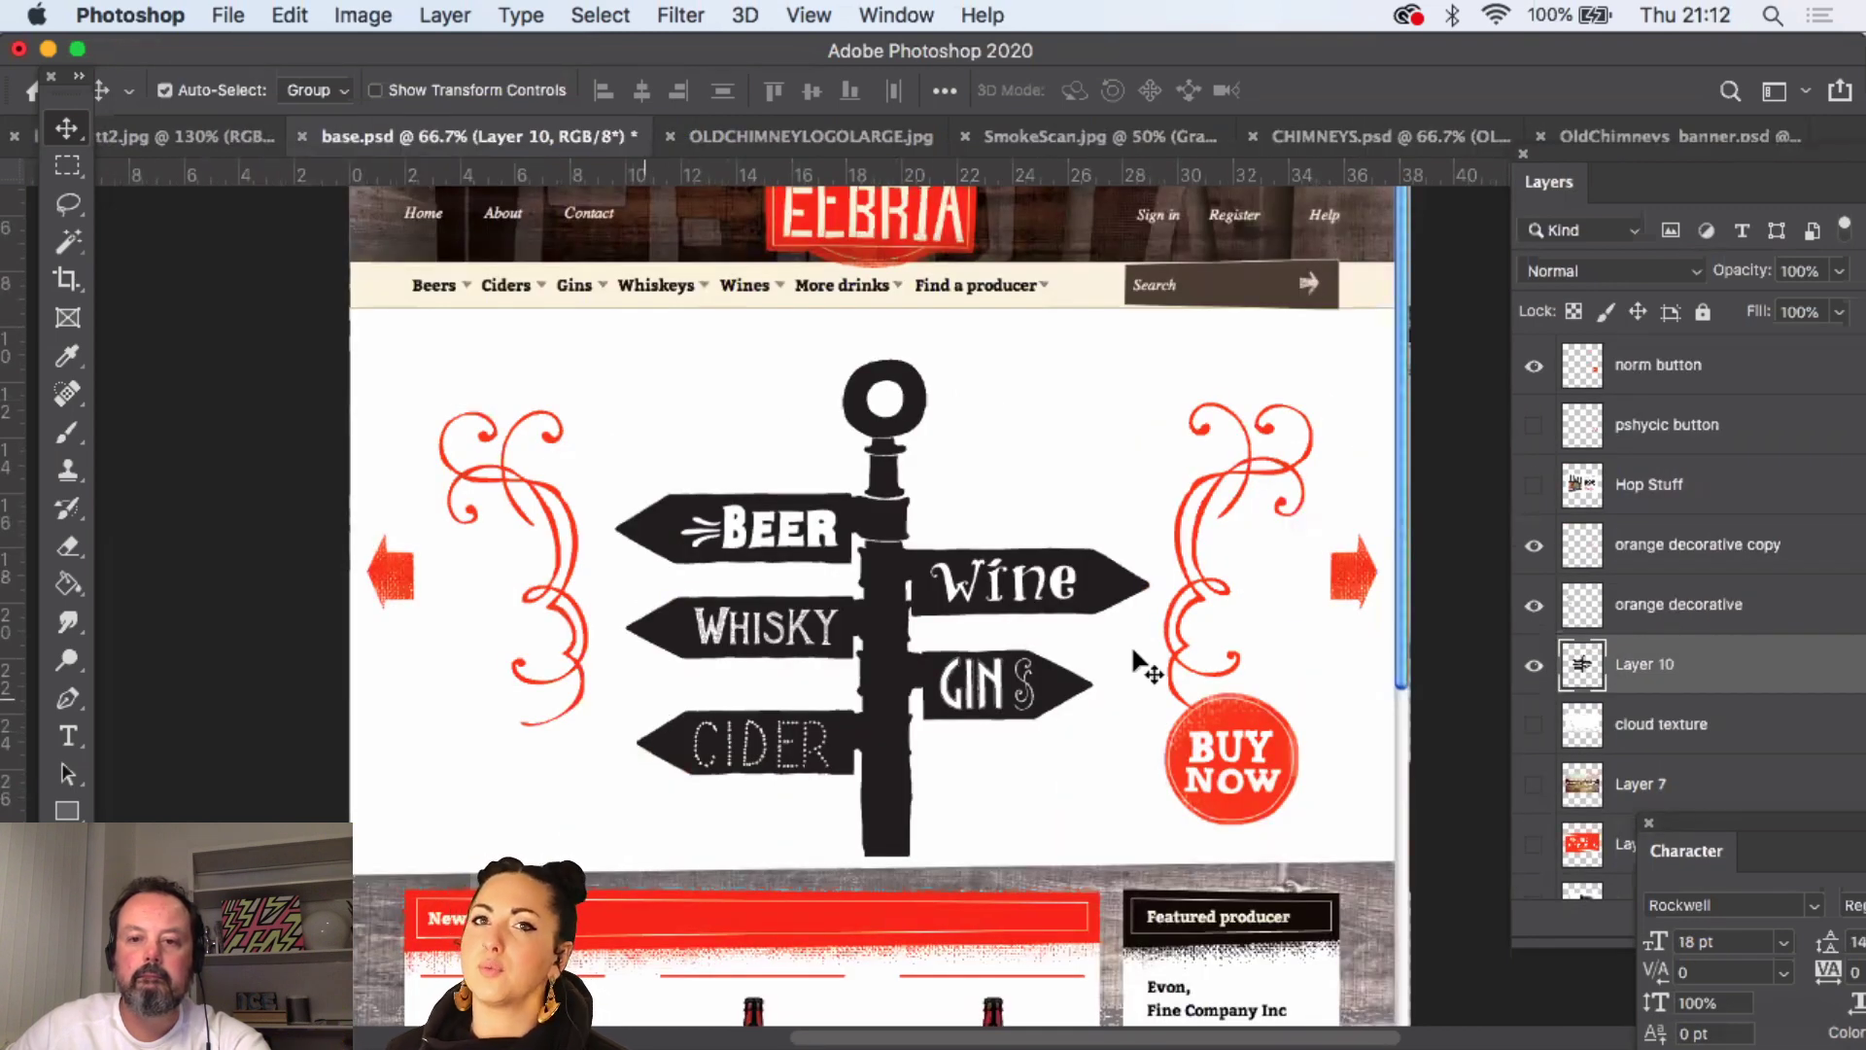
{"action": "left_click", "coordinate": [1533, 664]}
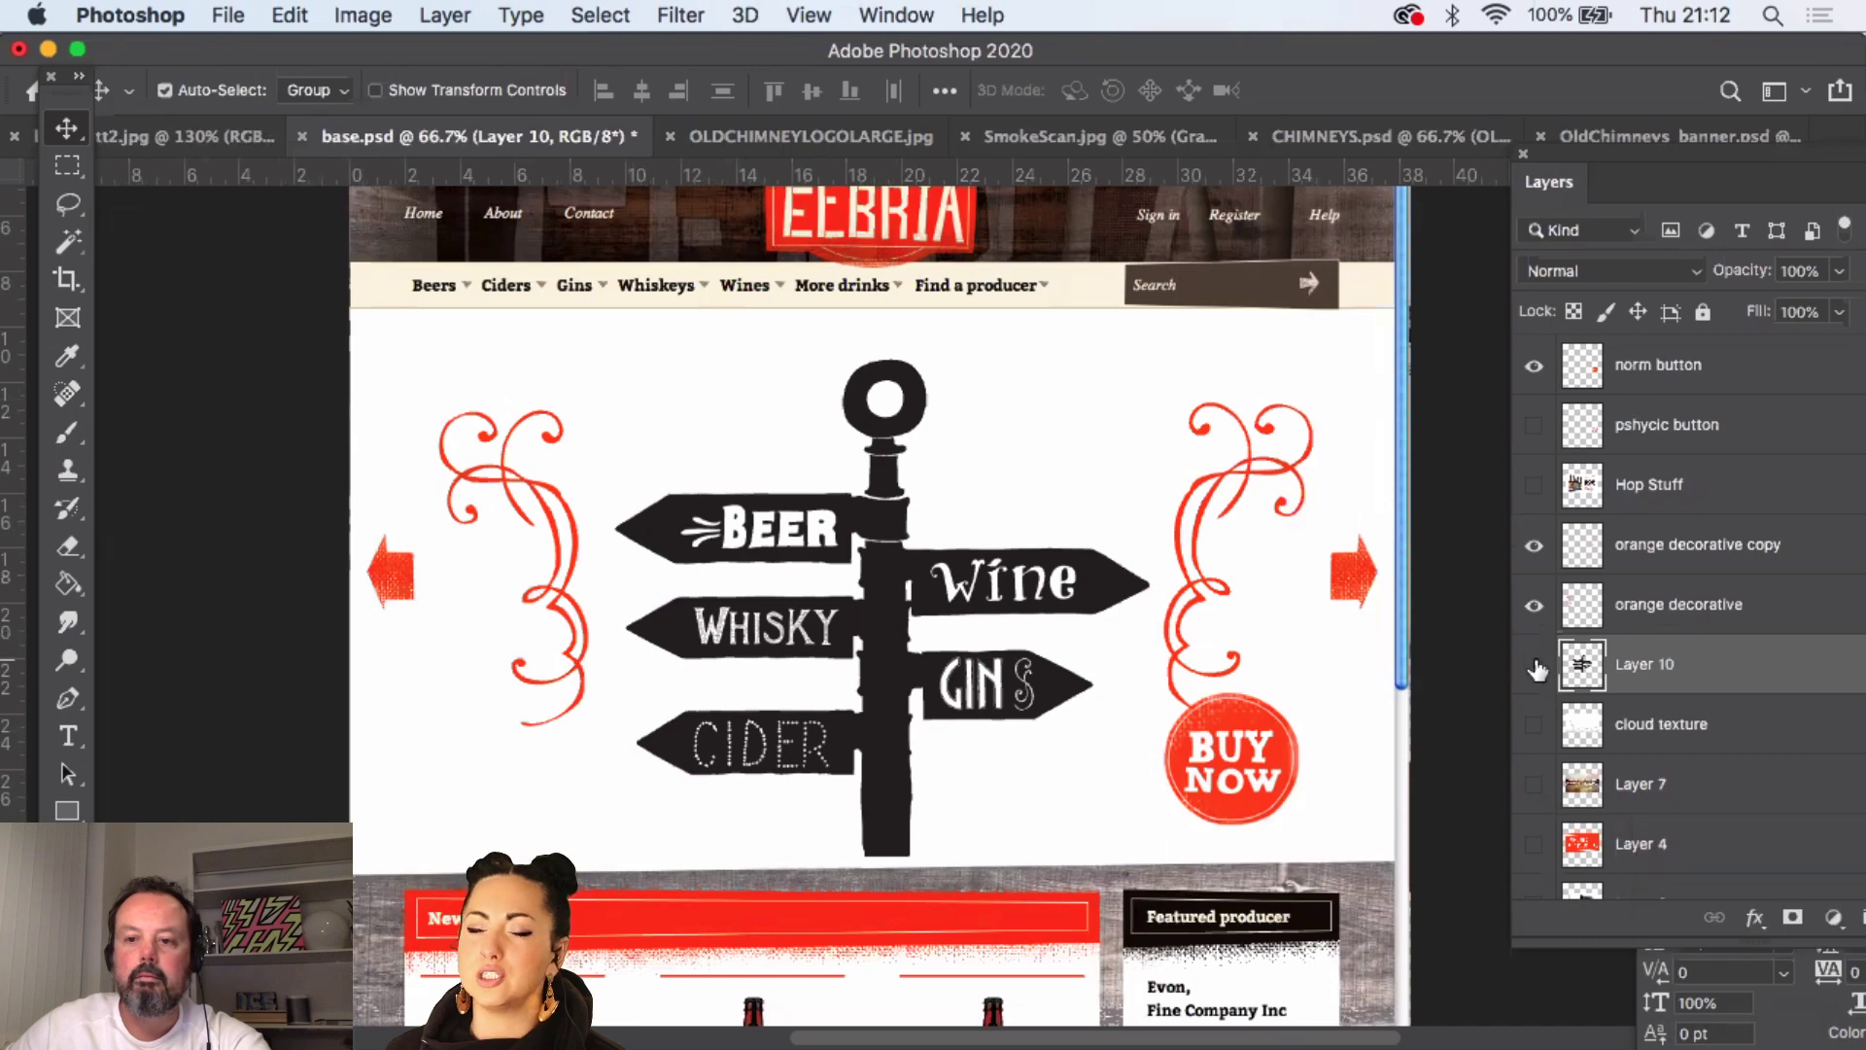
{"action": "left_click", "coordinate": [1256, 715]}
{"action": "left_click", "coordinate": [1535, 366]}
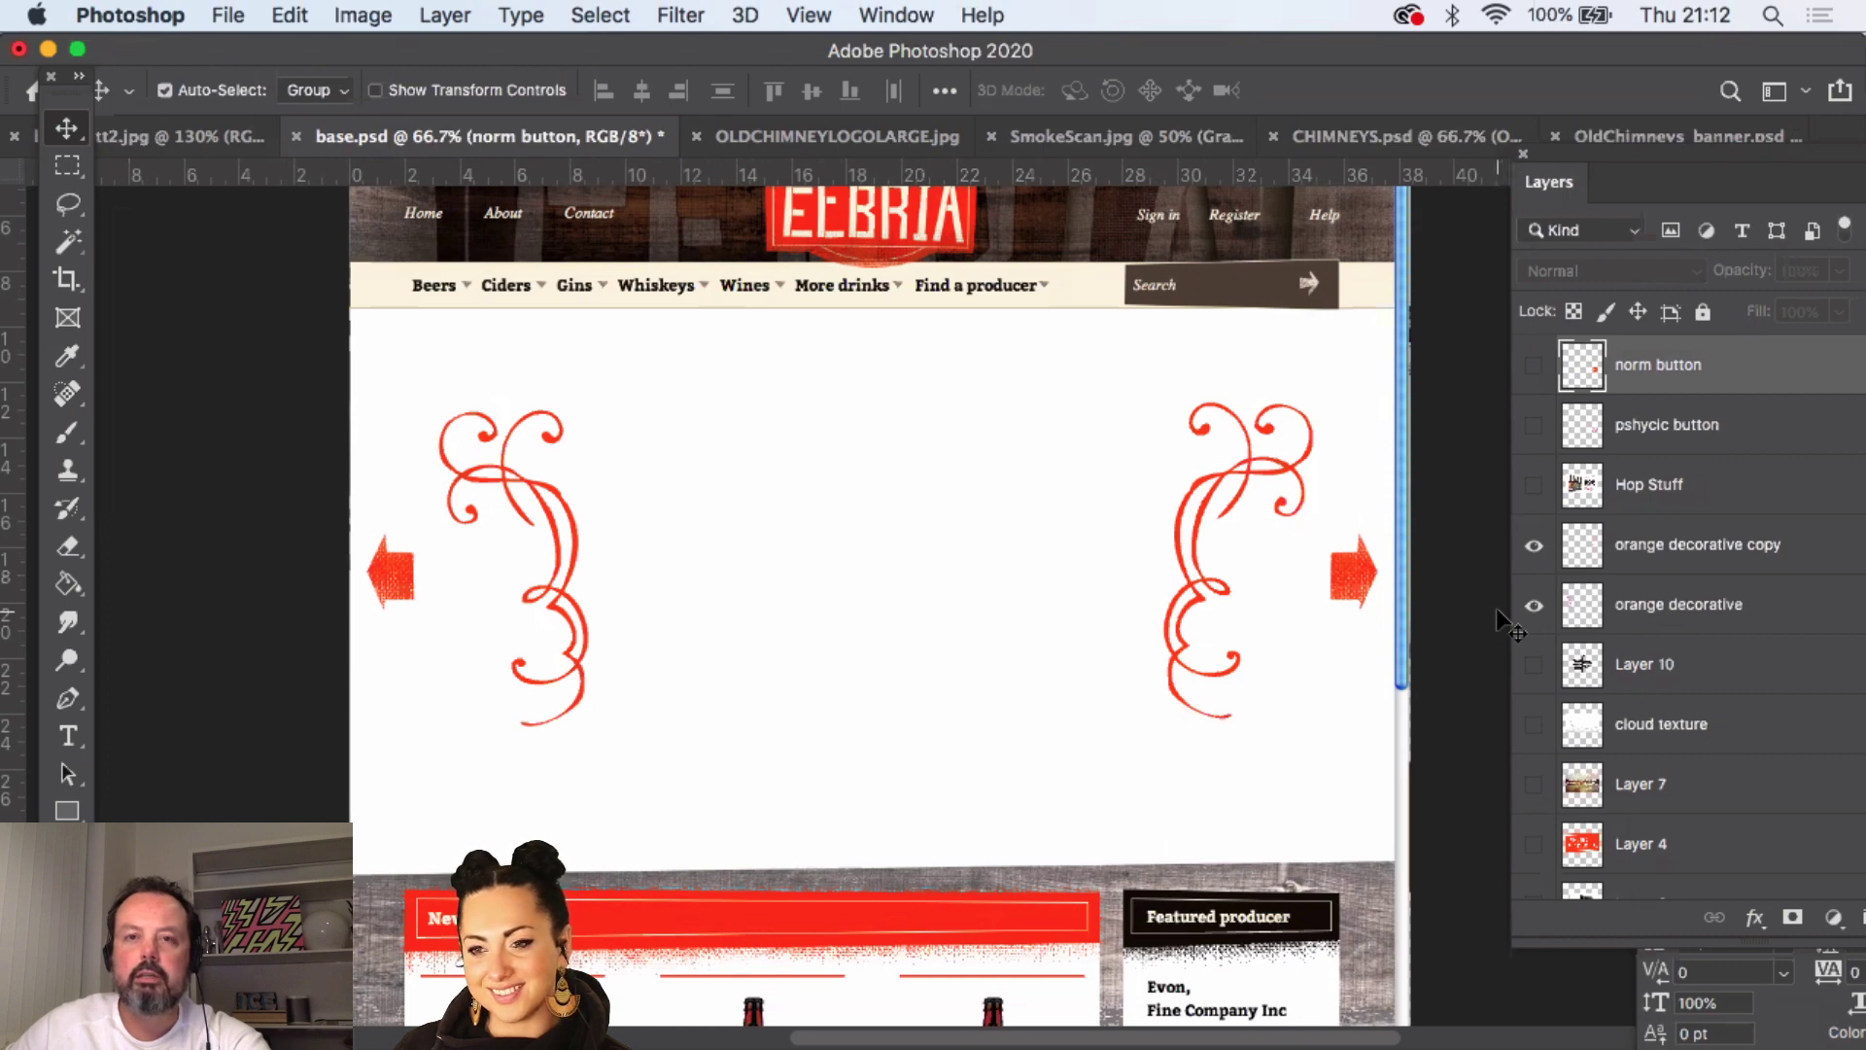
{"action": "left_click", "coordinate": [1535, 546]}
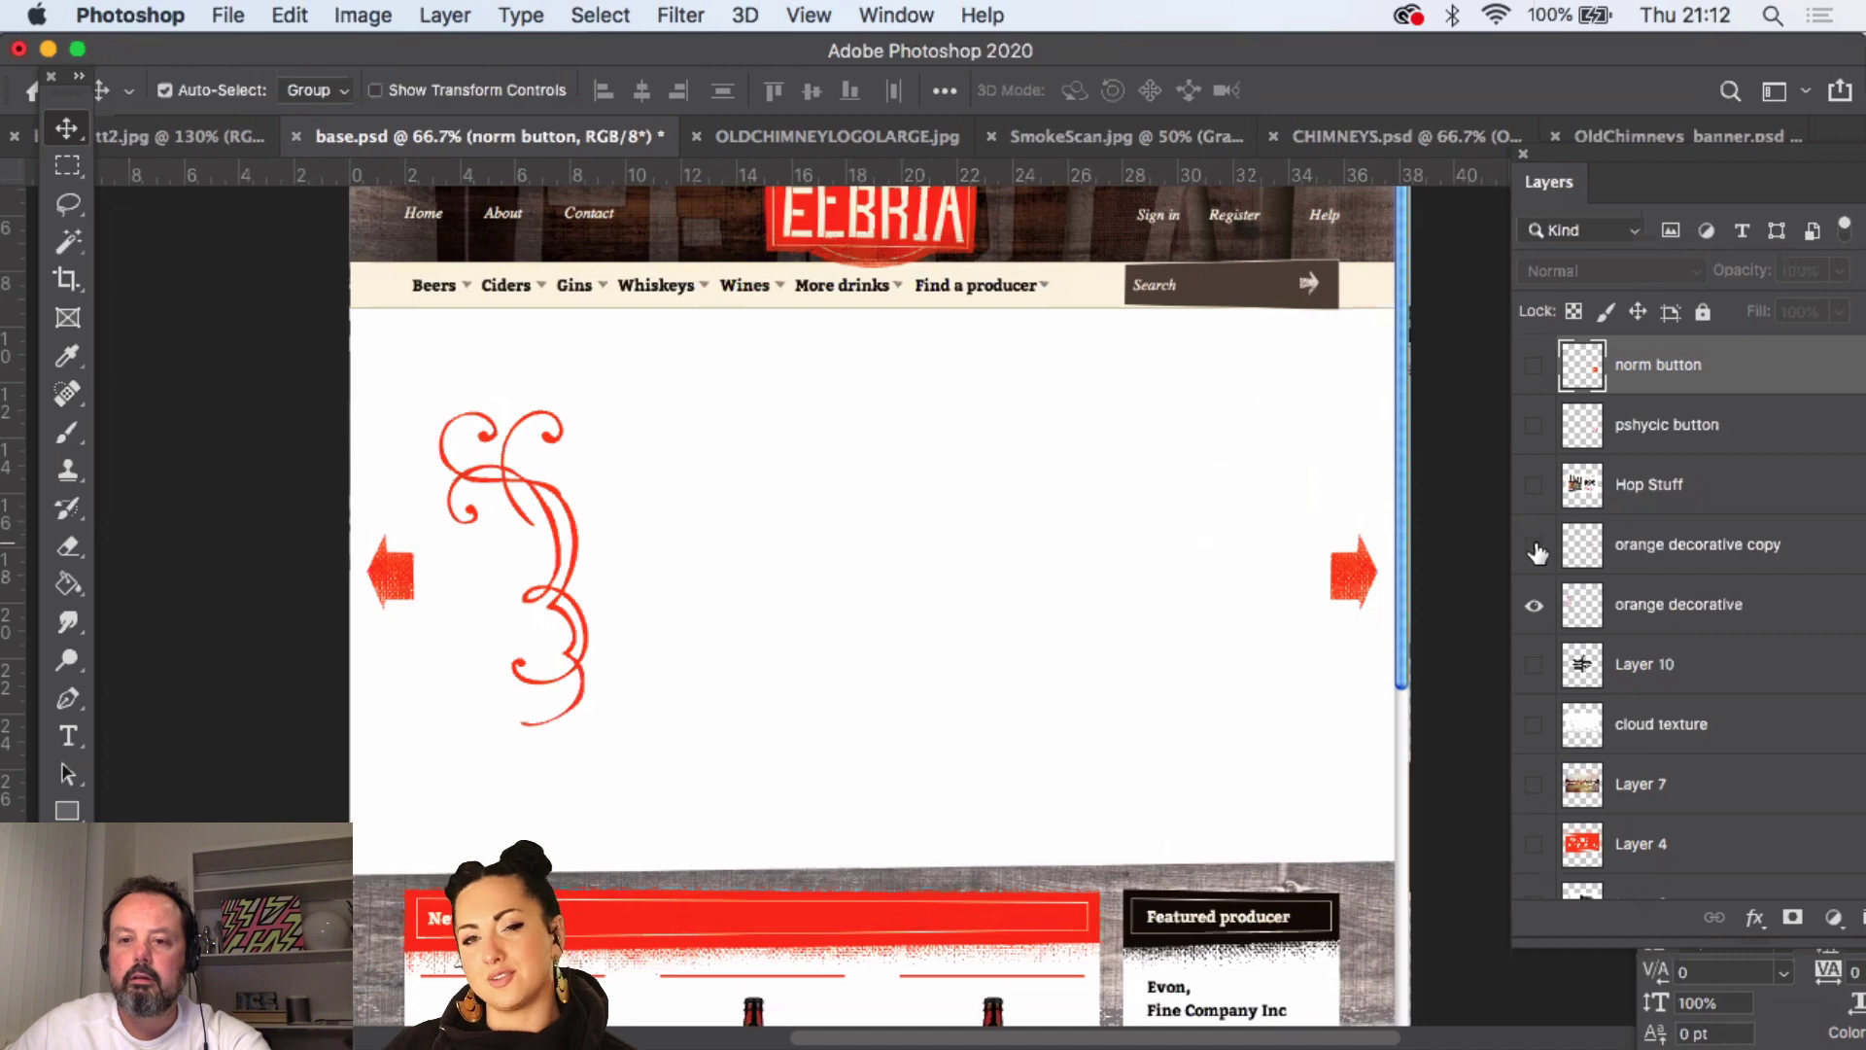
{"action": "left_click", "coordinate": [1535, 606]}
{"action": "scroll", "coordinate": [1558, 580], "scroll_direction": "down", "scroll_amount": 3}
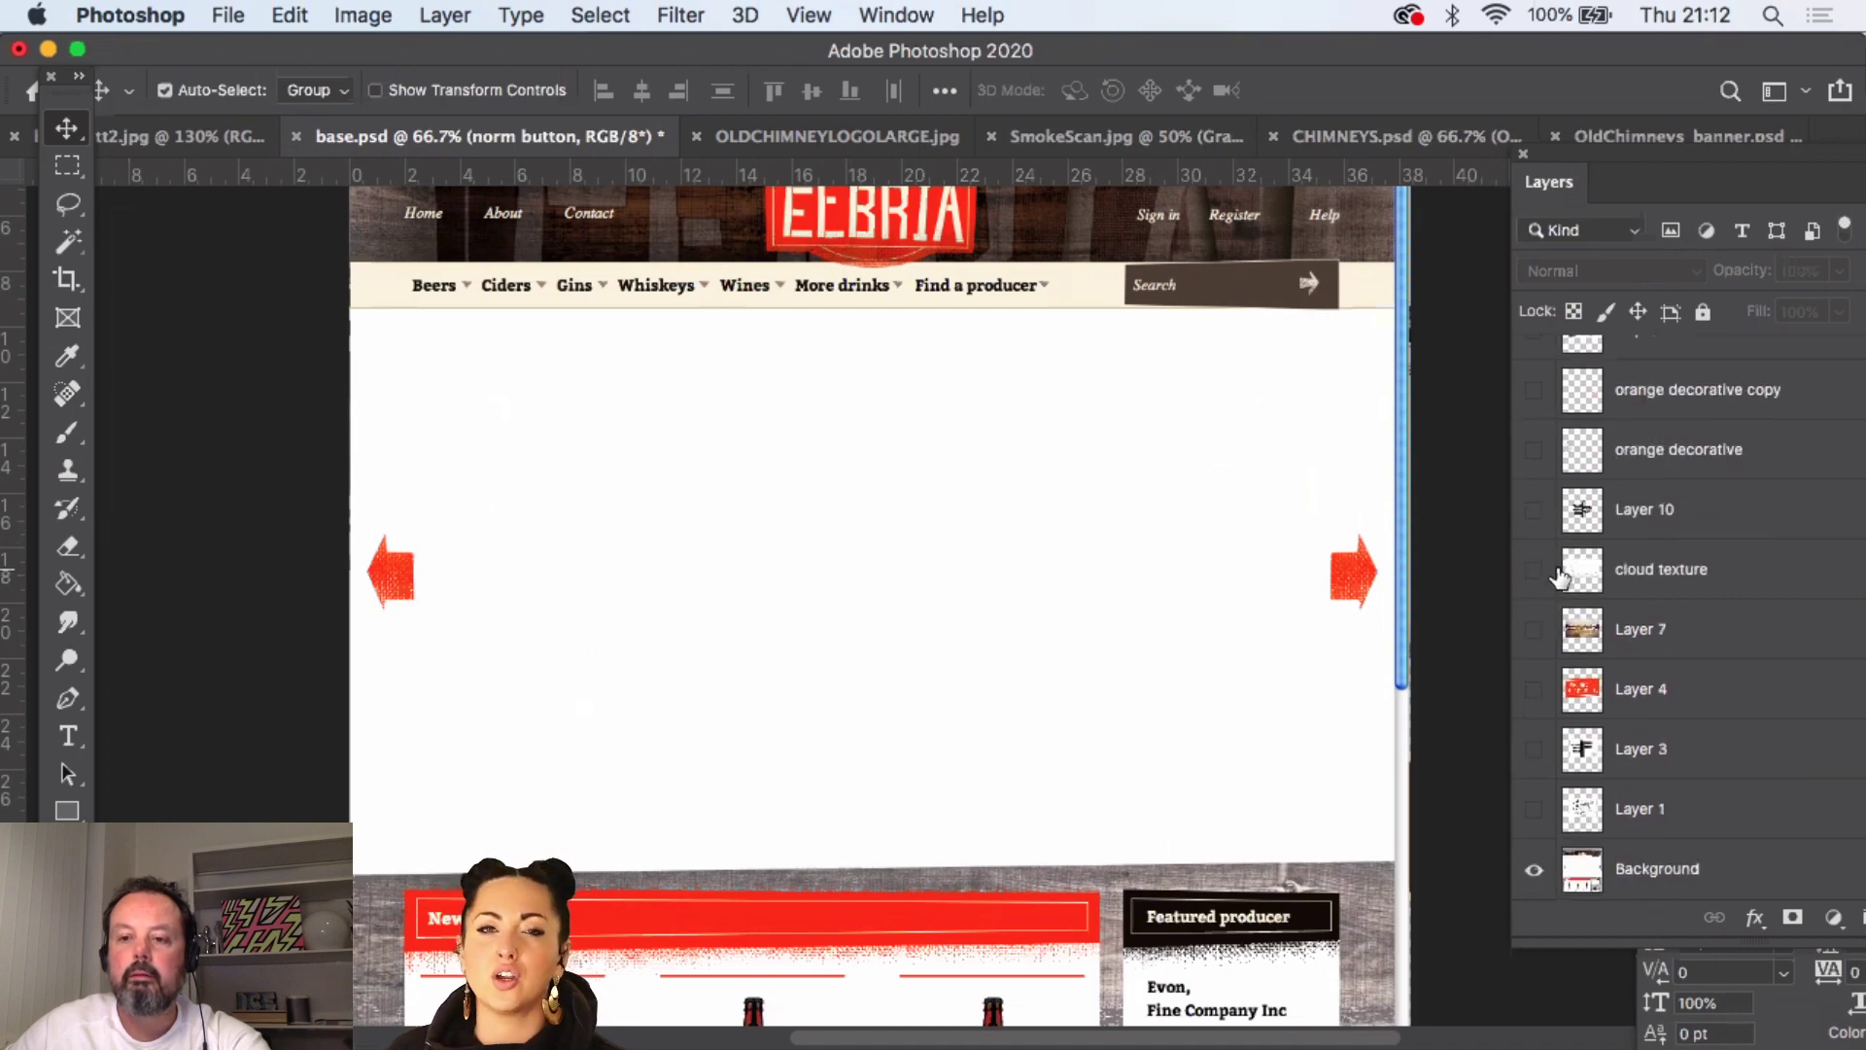
{"action": "scroll", "coordinate": [1561, 578], "scroll_direction": "up", "scroll_amount": 2}
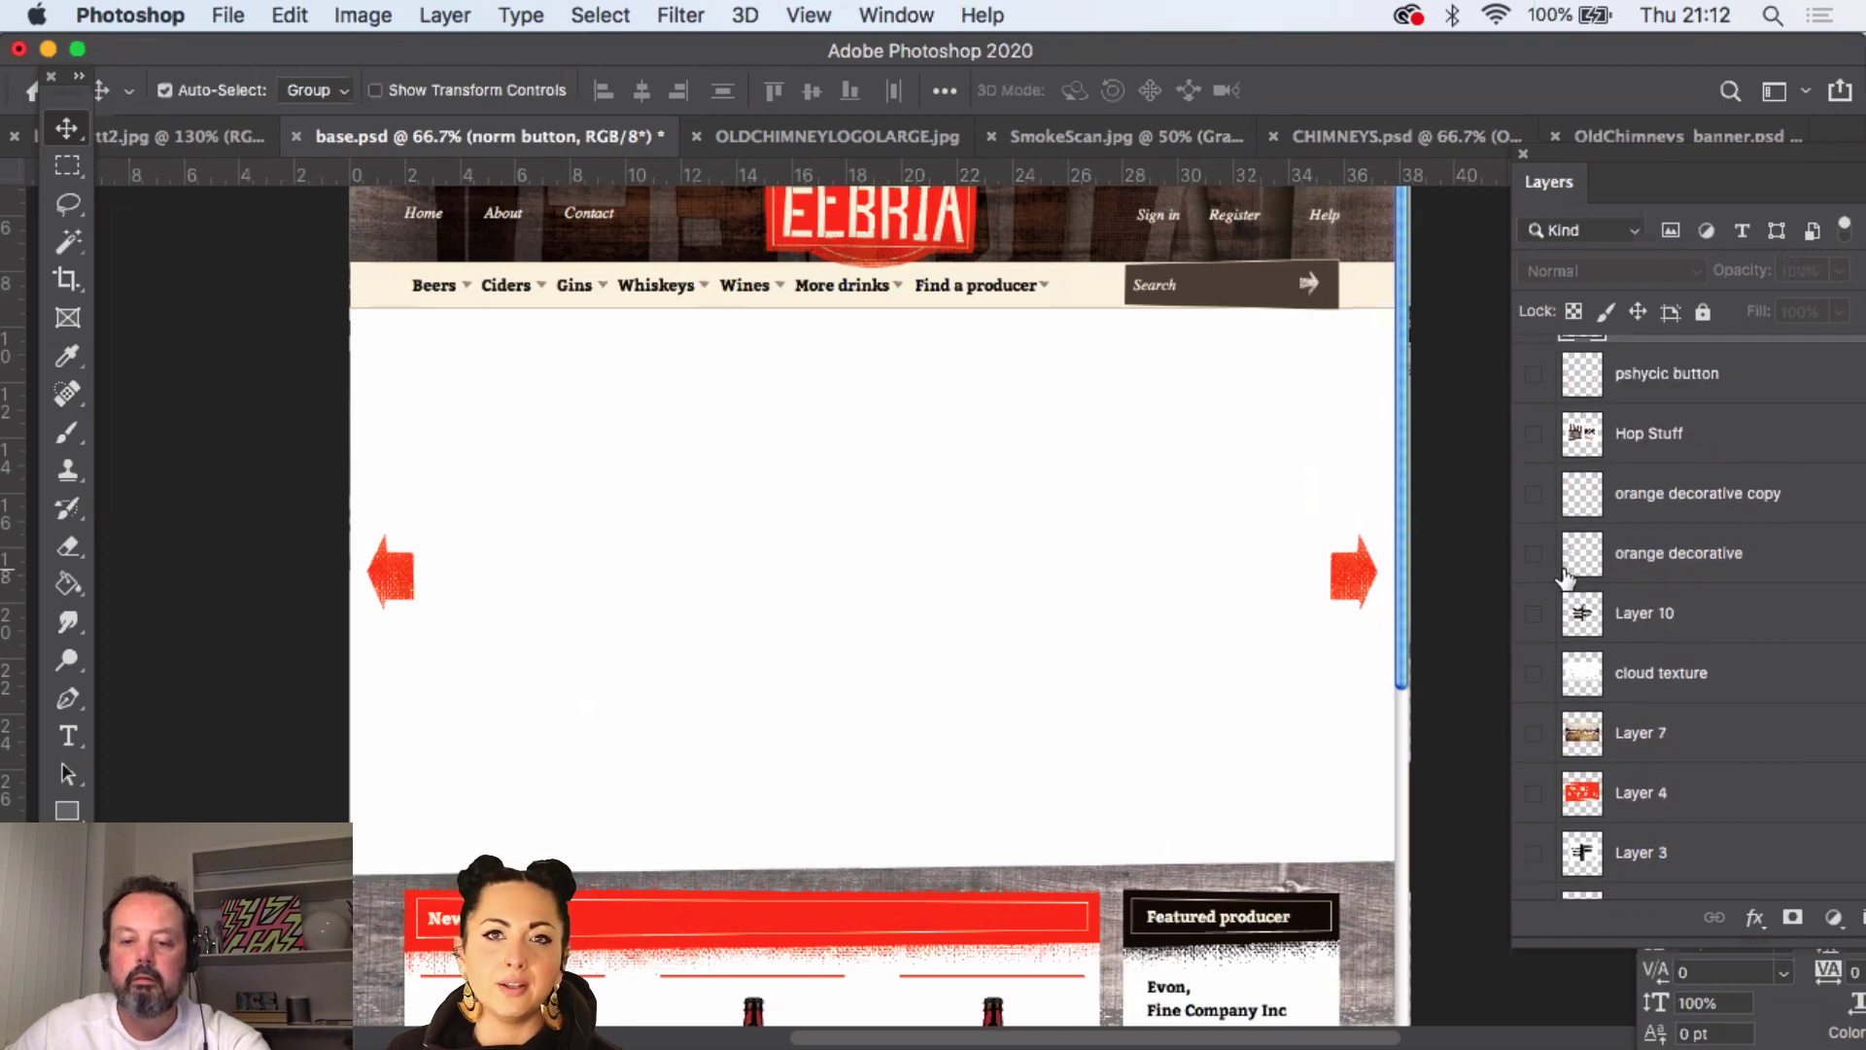
- Open OldChimneys_banner.jpg from the Old Chimneys folder
{"action": "key", "text": "super+o"}
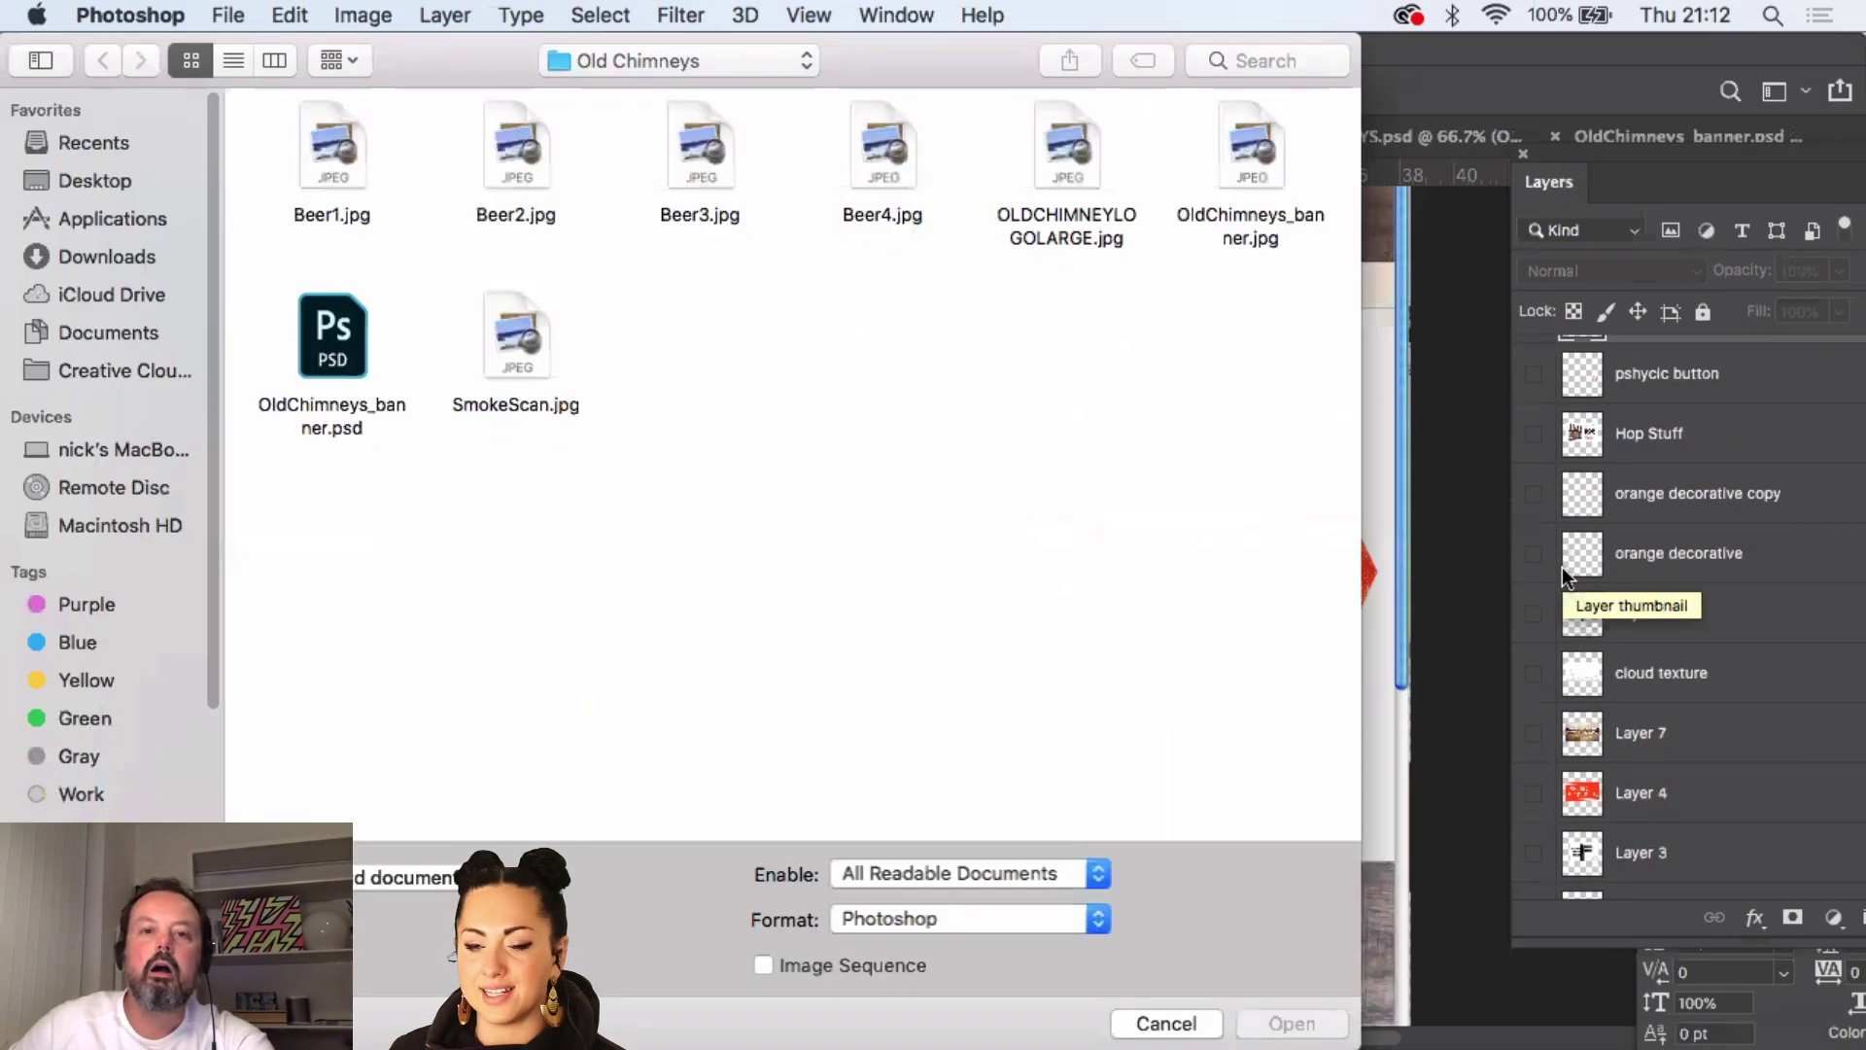
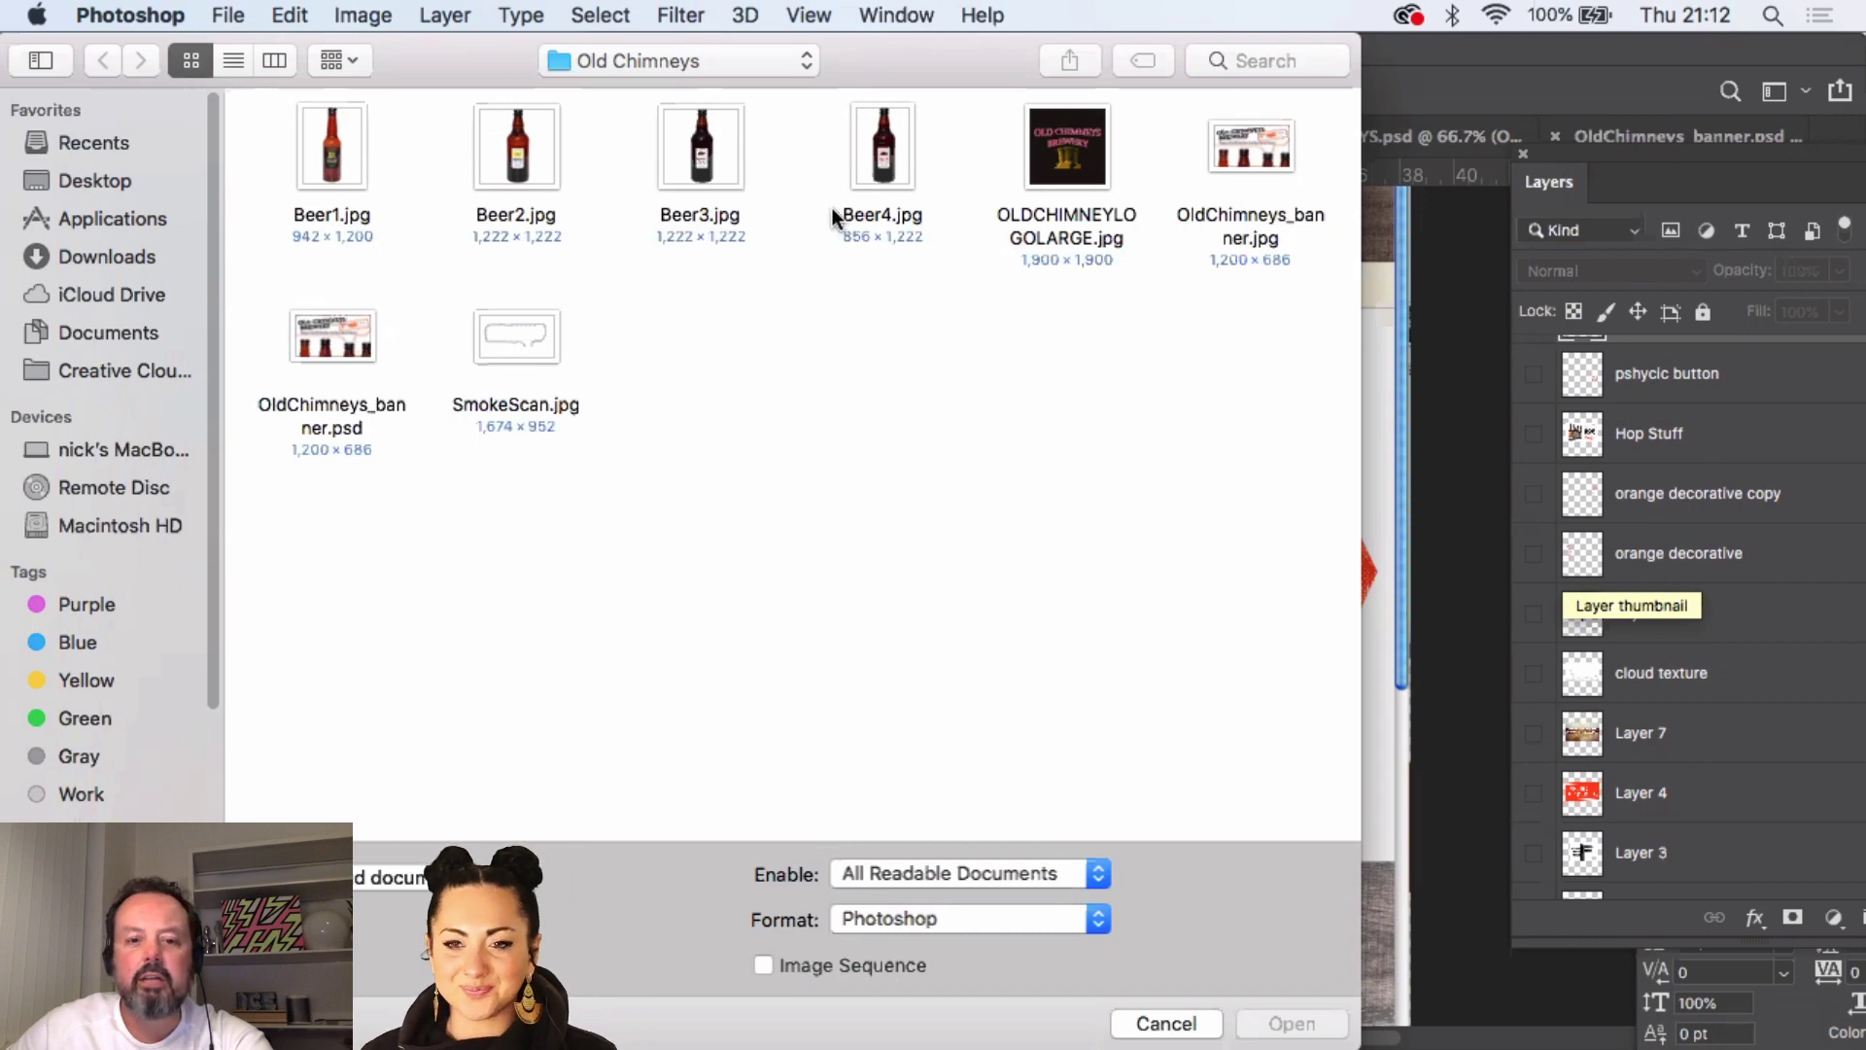
{"action": "left_click", "coordinate": [1257, 153]}
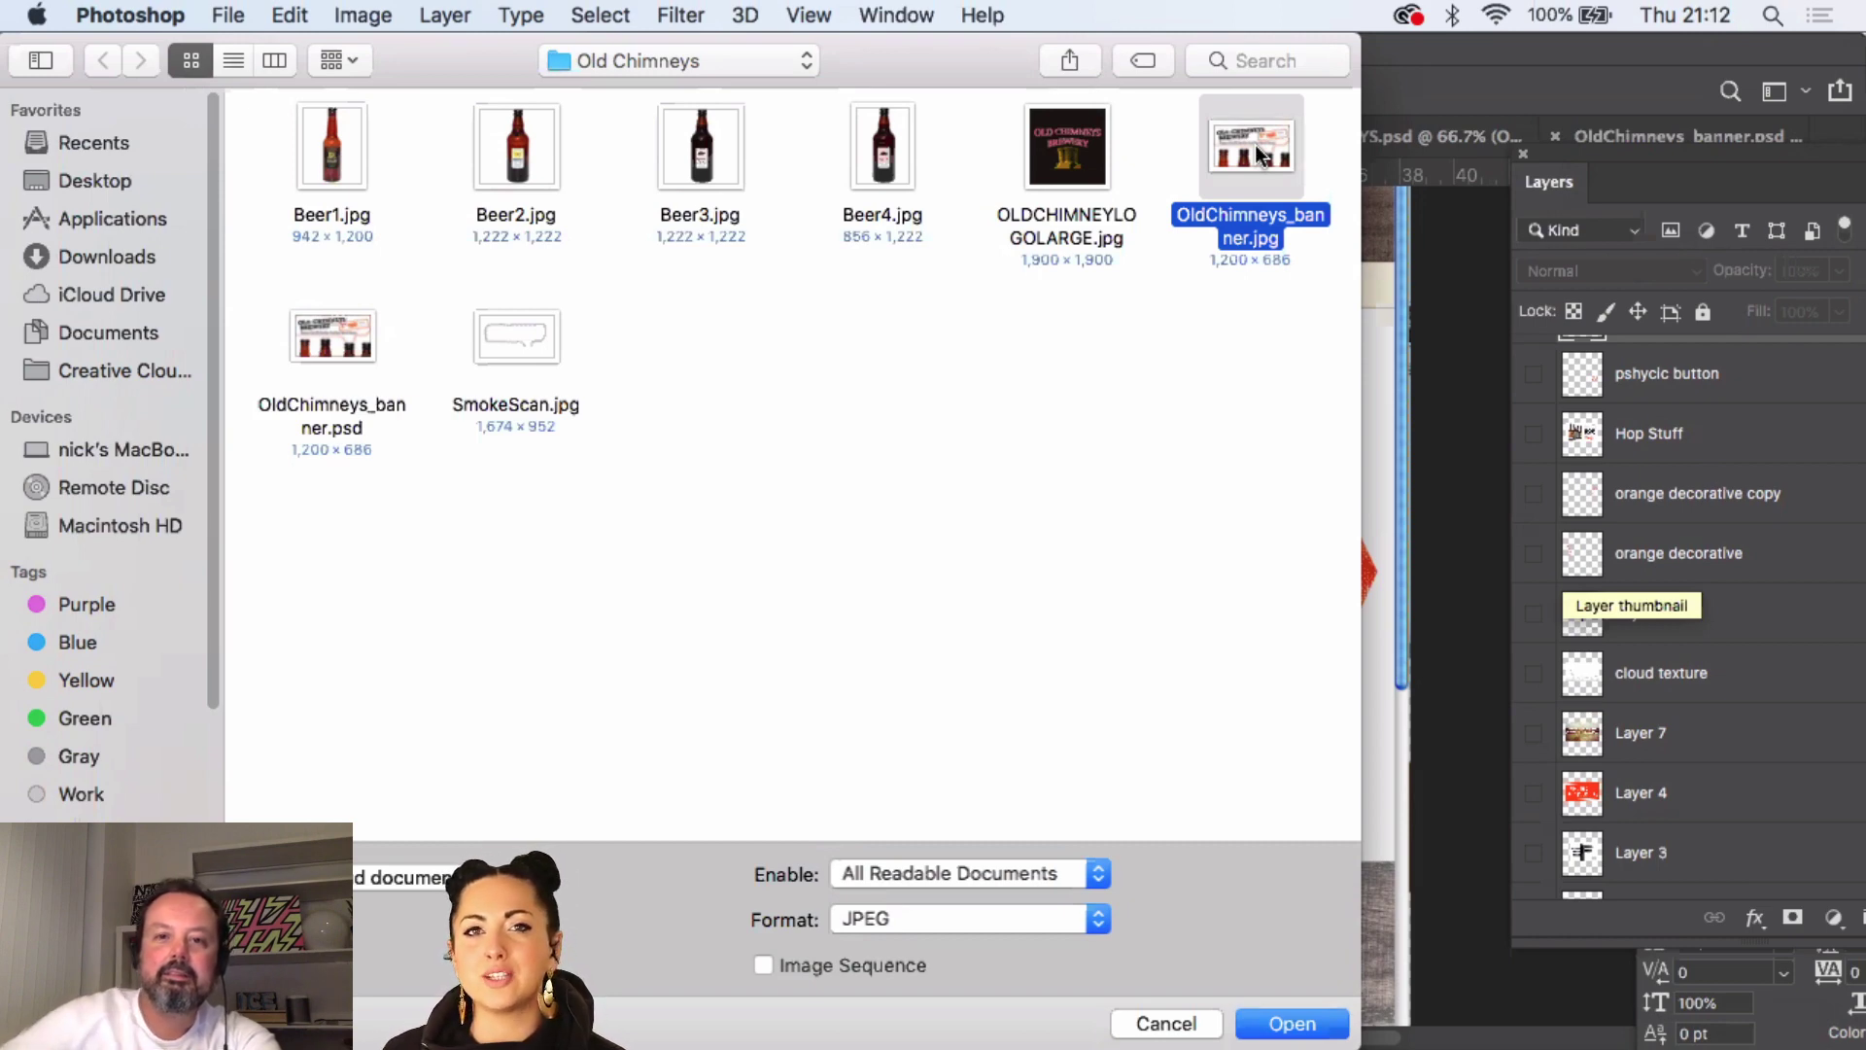
{"action": "double_click", "coordinate": [1256, 153]}
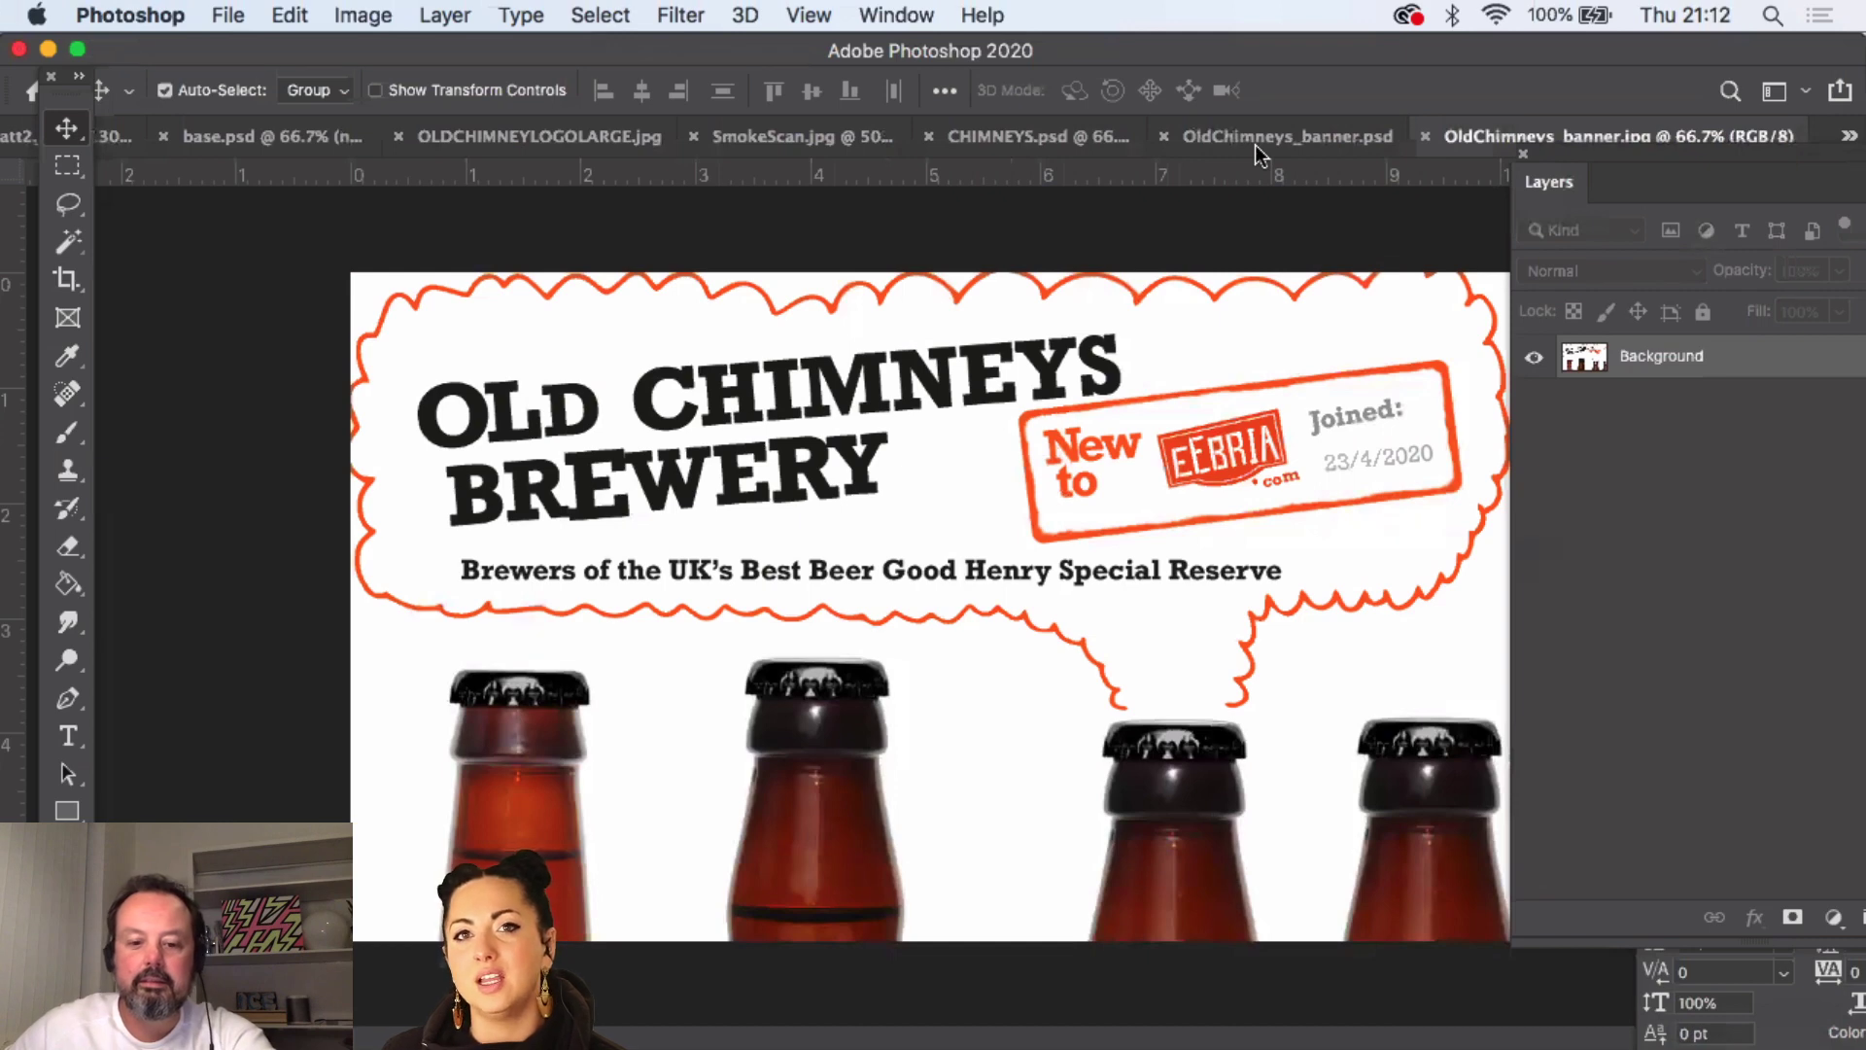
- Copy the entire flattened banner and paste it into base.psd, accepting the colour profile conversion
{"action": "key", "text": "super+a"}
{"action": "key", "text": "super+c"}
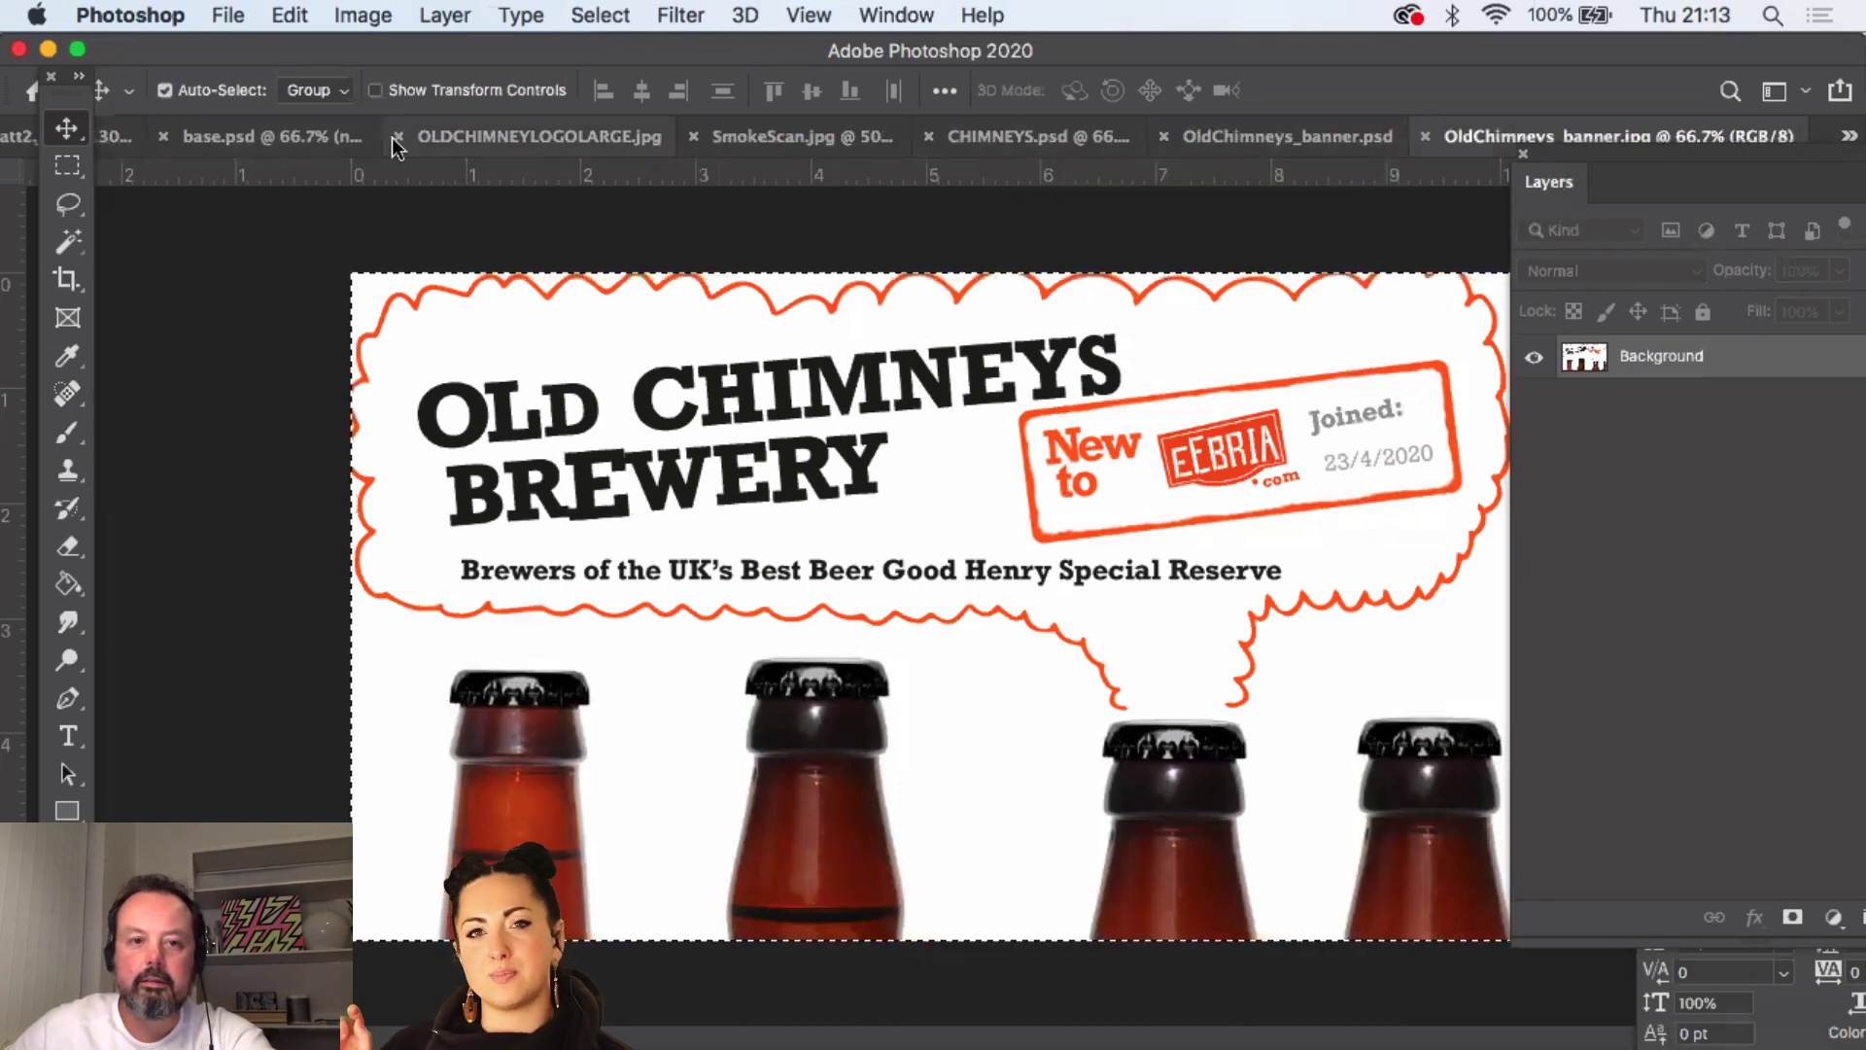
{"action": "left_click", "coordinate": [272, 137]}
{"action": "key", "text": "super+v"}
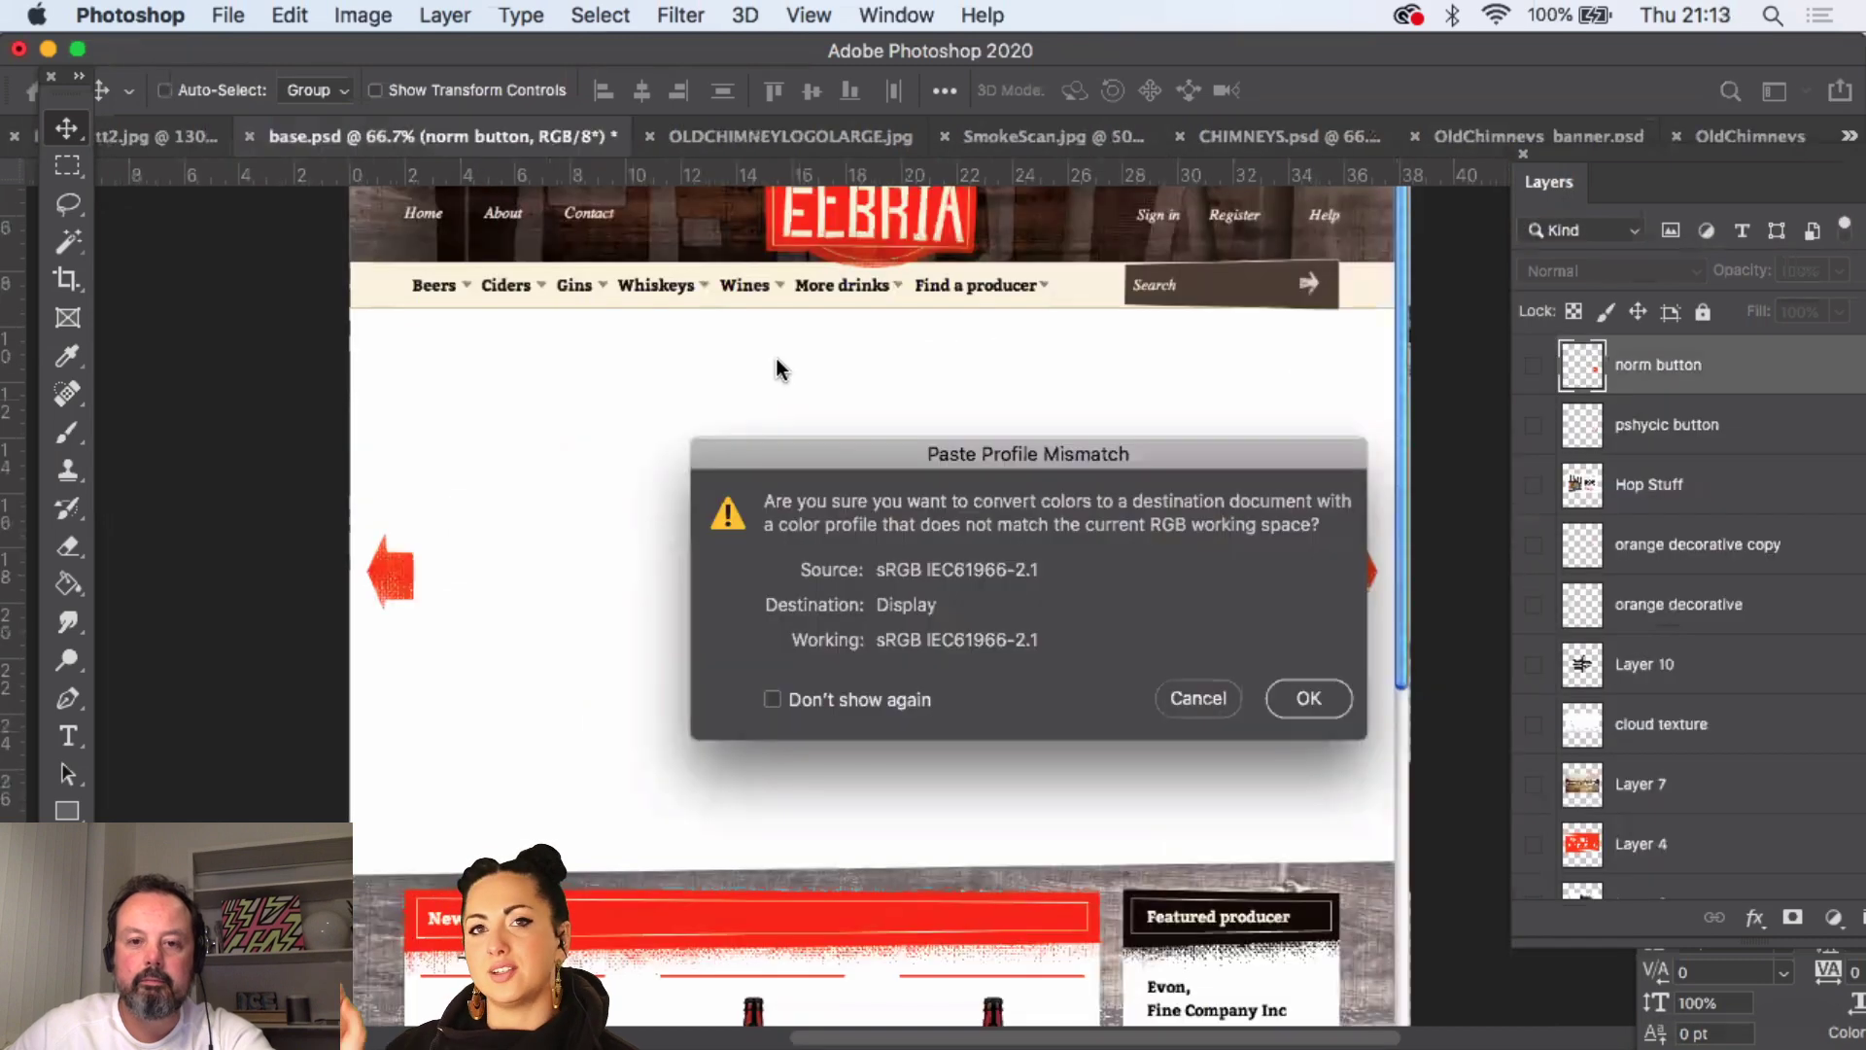
{"action": "left_click", "coordinate": [1283, 700]}
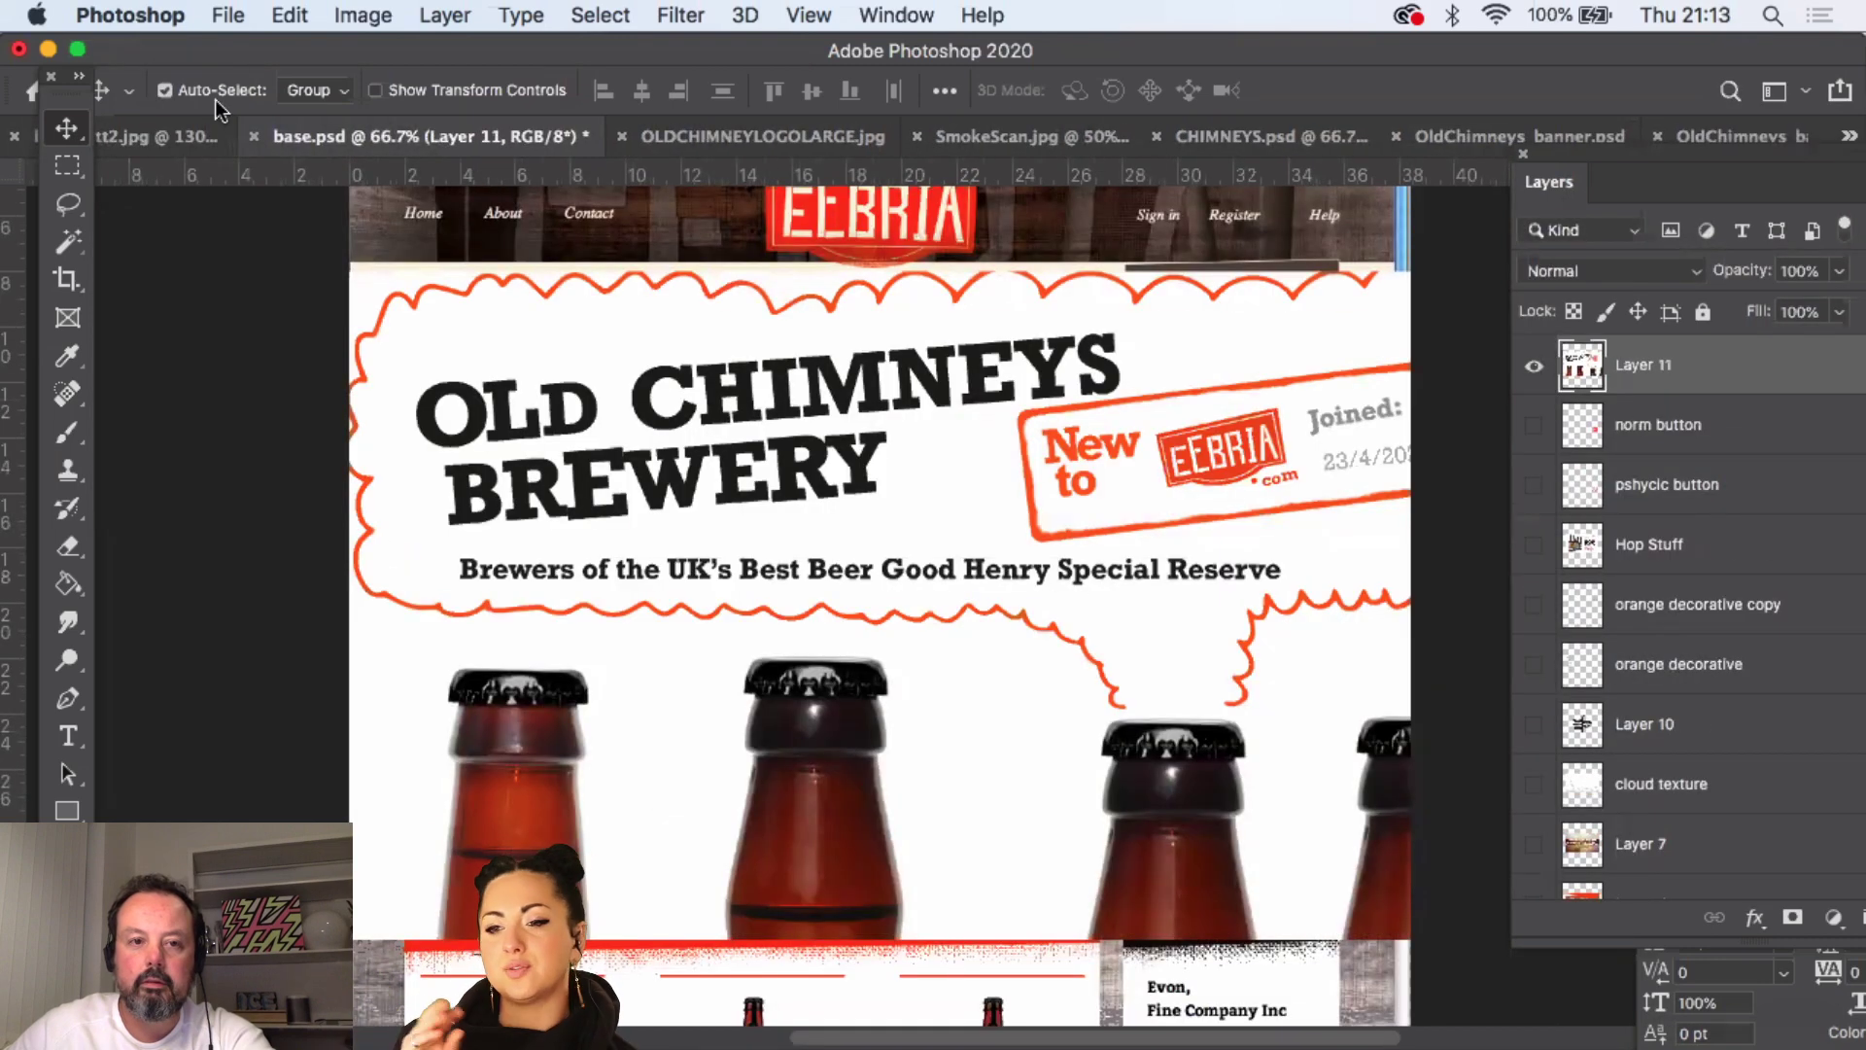
- Scale the pasted banner to about 72% and position it between the two red arrows, resting on the wooden section below
{"action": "left_click", "coordinate": [289, 15]}
{"action": "mouse_move", "coordinate": [488, 692]}
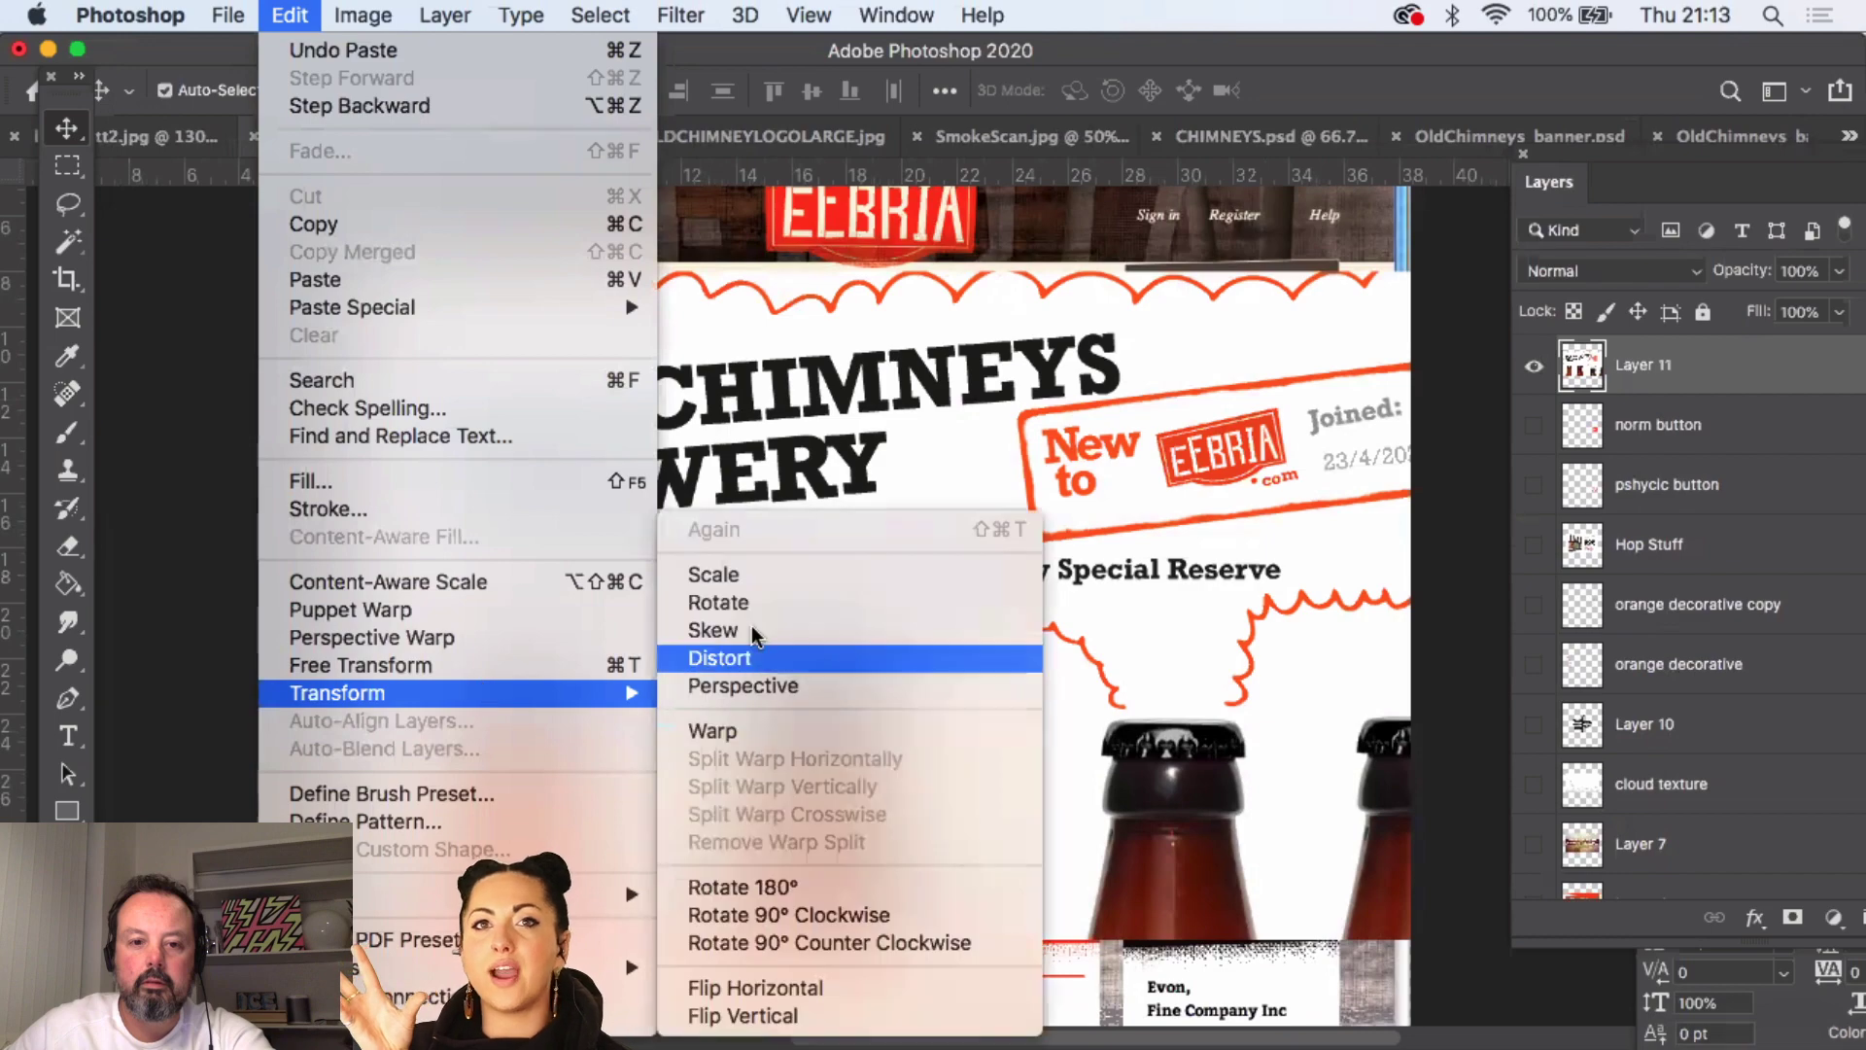
{"action": "left_click", "coordinate": [756, 579]}
{"action": "left_click_drag", "start_coordinate": [359, 272], "coordinate": [565, 393]}
{"action": "left_click_drag", "start_coordinate": [702, 455], "coordinate": [658, 505]}
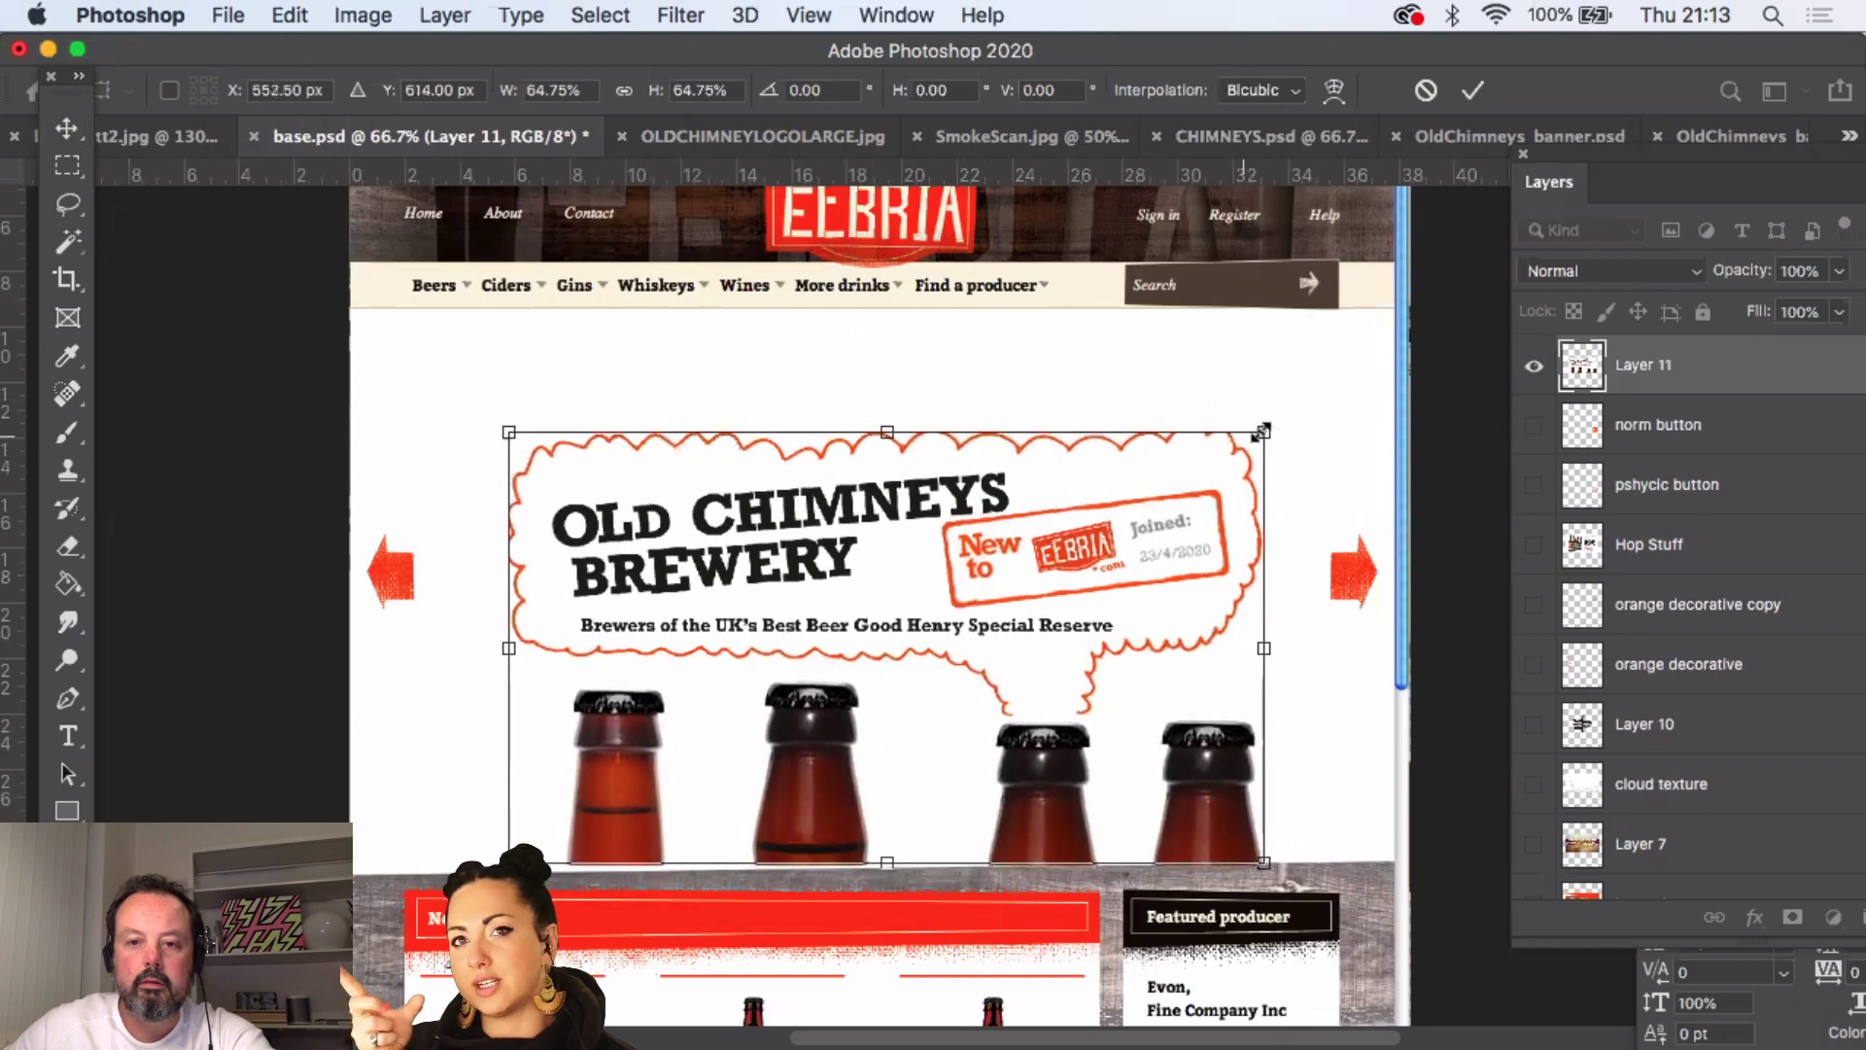
{"action": "left_click_drag", "start_coordinate": [1263, 430], "coordinate": [1305, 408]}
{"action": "left_click_drag", "start_coordinate": [1201, 440], "coordinate": [1182, 444]}
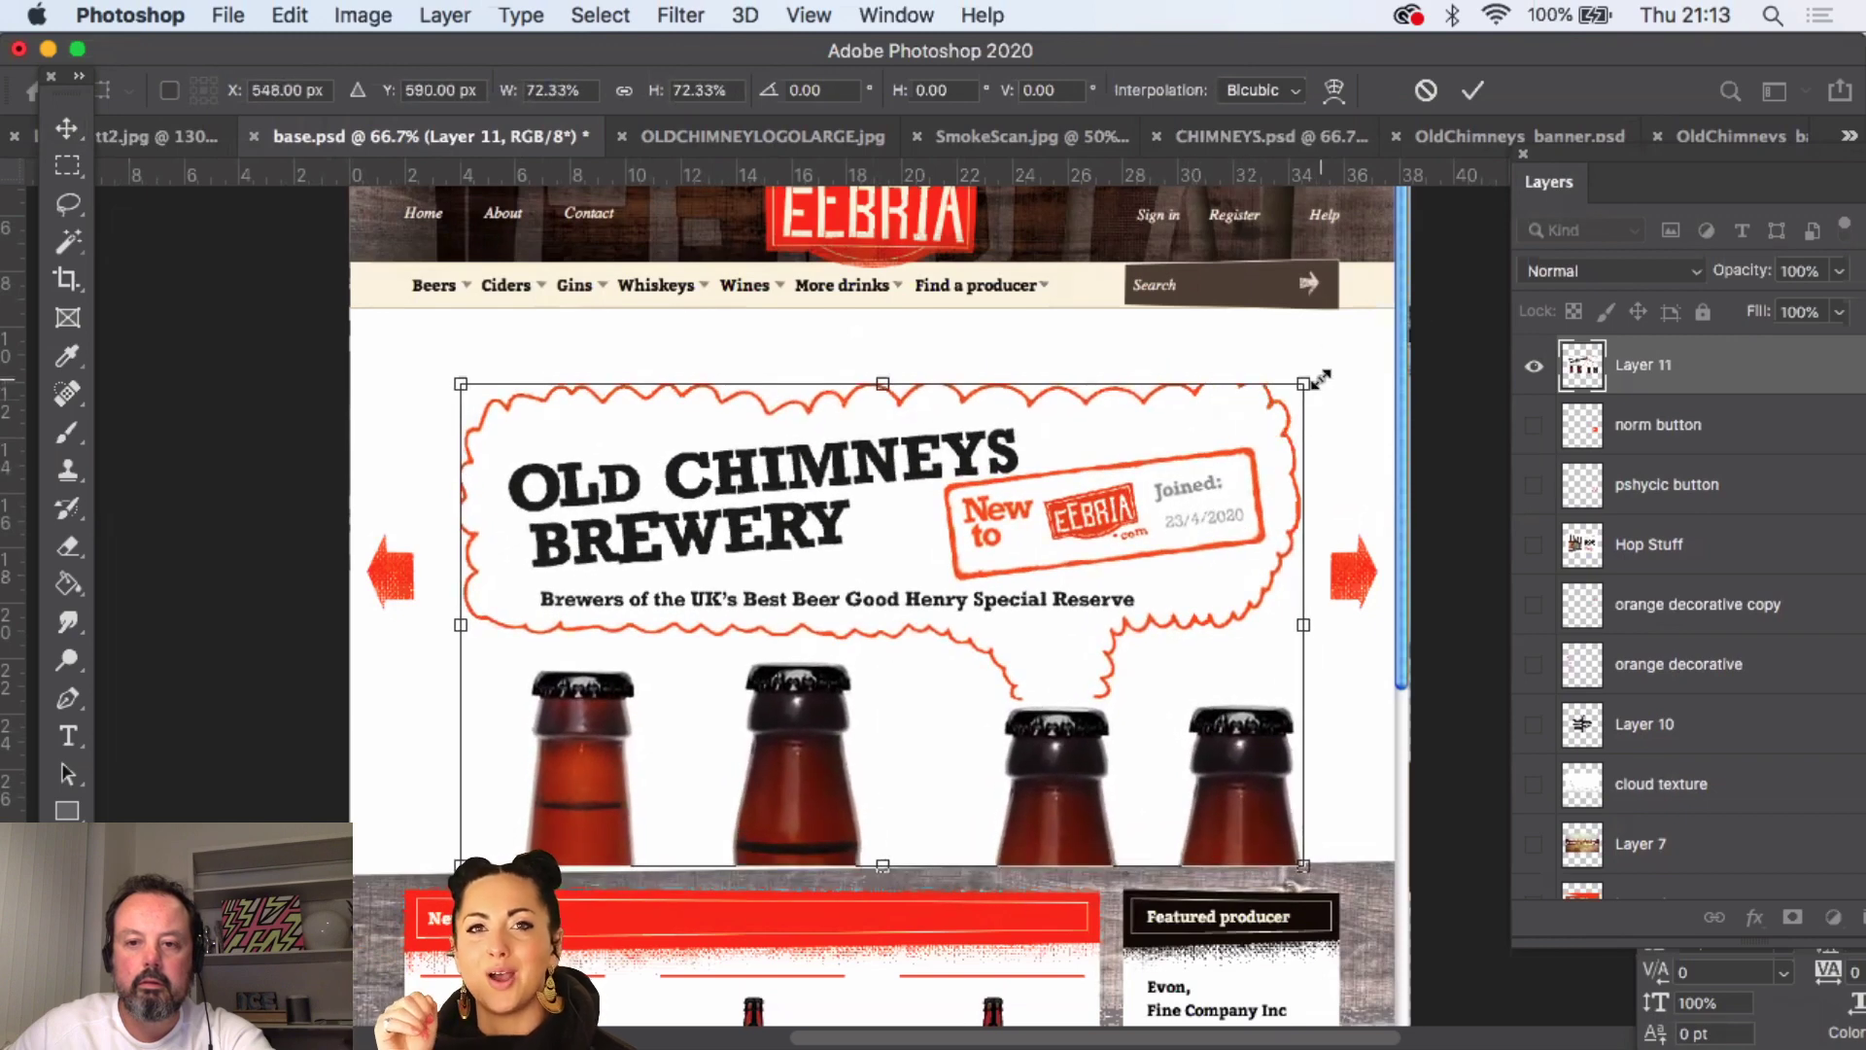
{"action": "key", "text": "Return"}
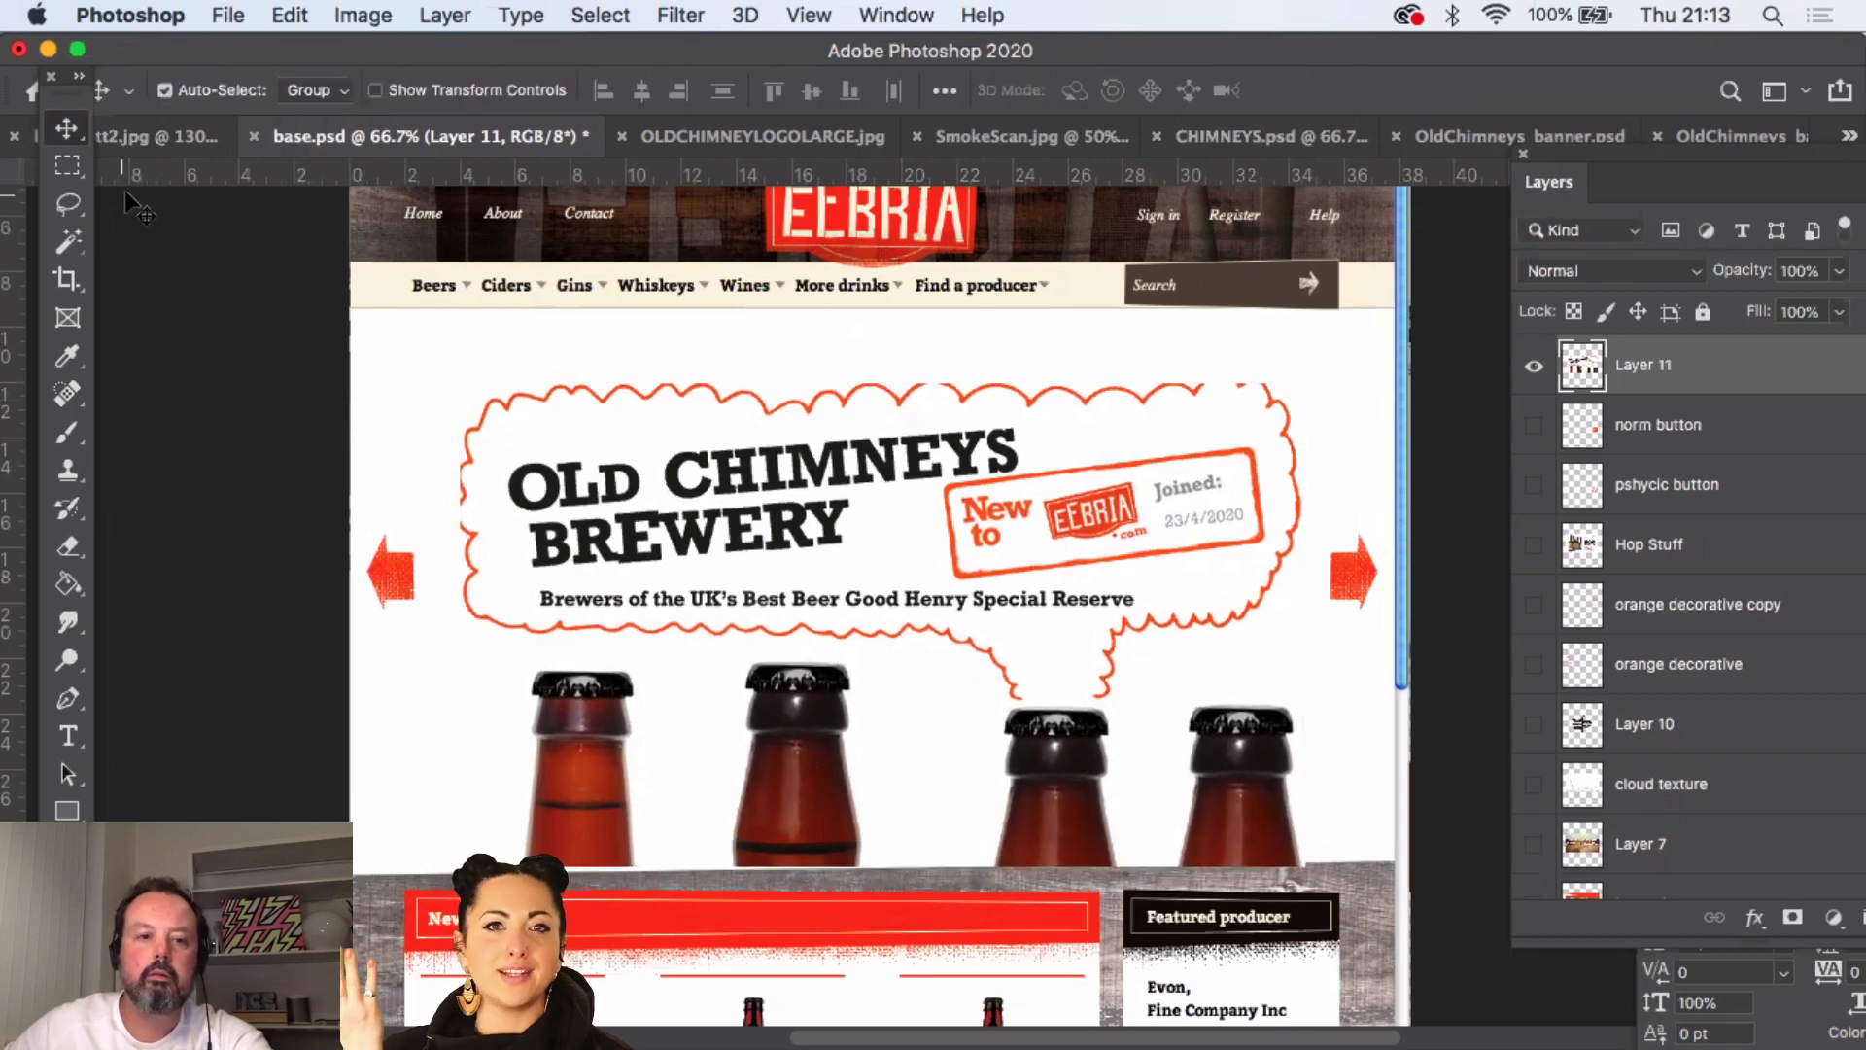
- Rotate the pasted banner slightly anticlockwise so its base follows the slope of the wooden section below
{"action": "left_click", "coordinate": [289, 15]}
{"action": "mouse_move", "coordinate": [470, 692]}
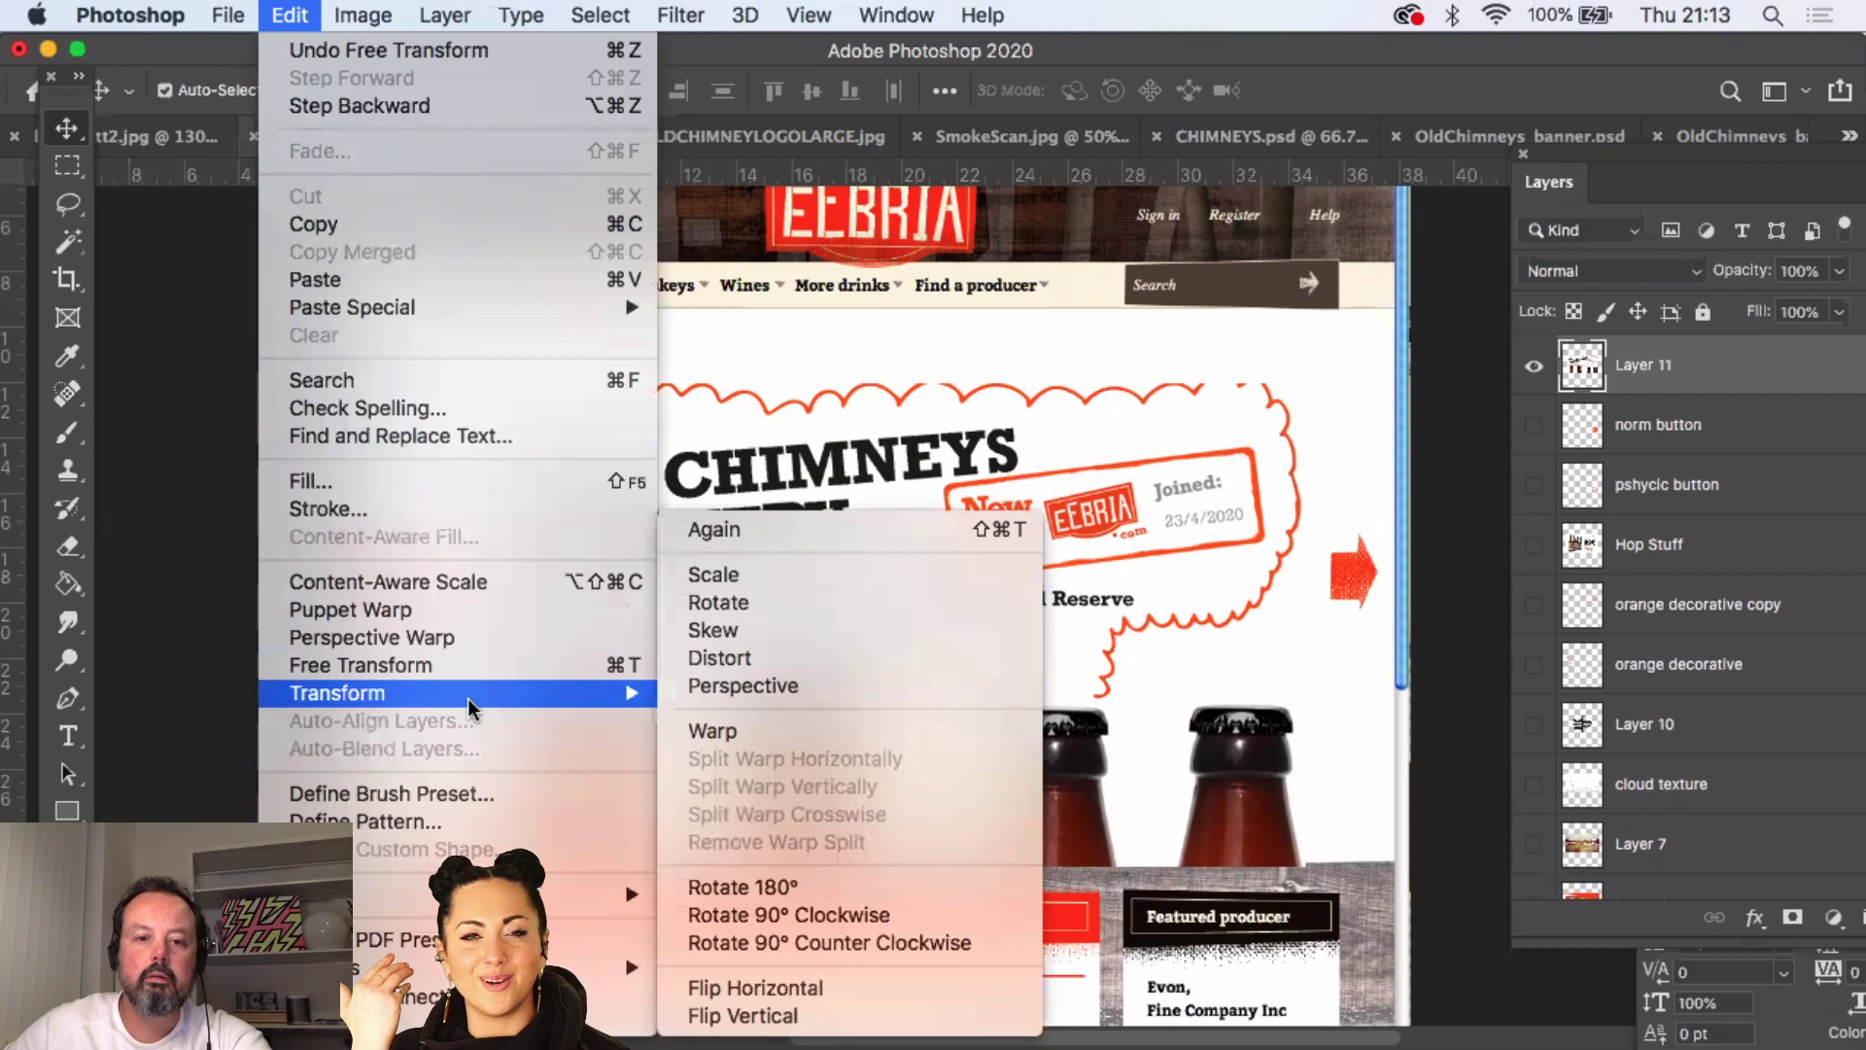
{"action": "left_click", "coordinate": [825, 605]}
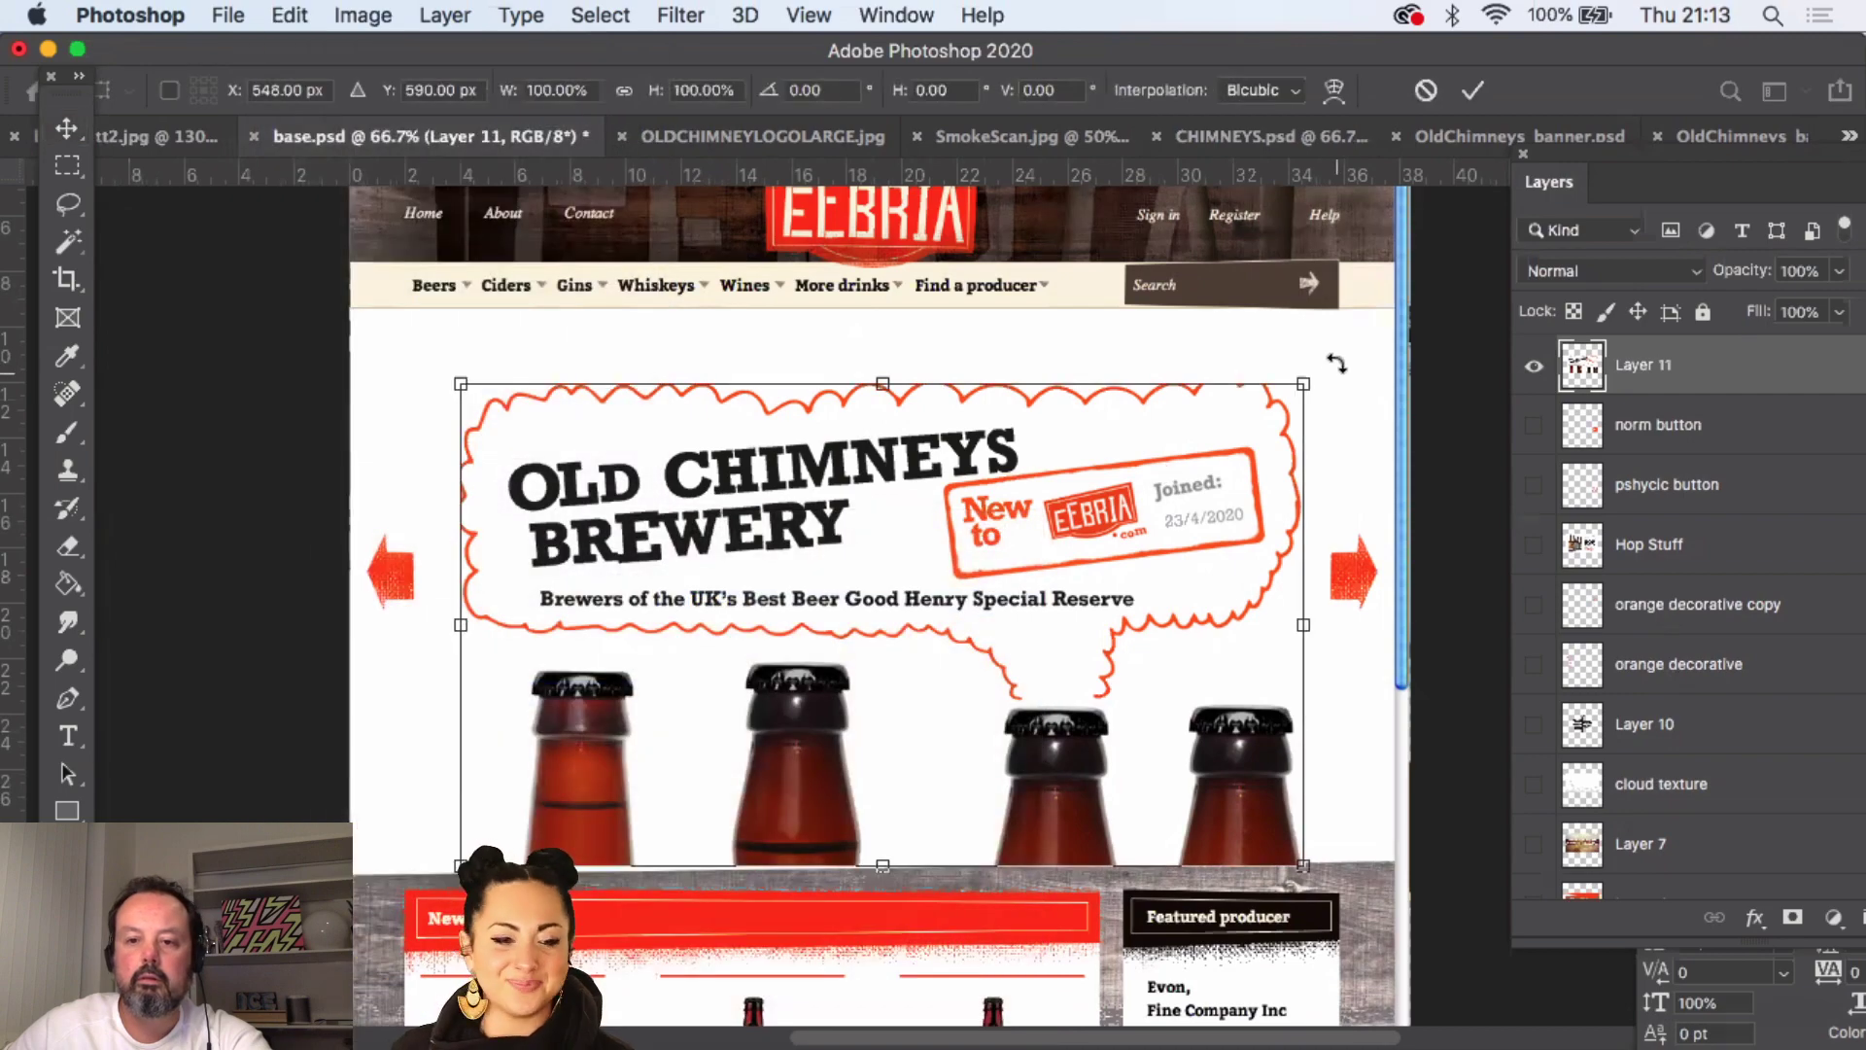
{"action": "left_click_drag", "start_coordinate": [1332, 366], "coordinate": [1339, 363]}
{"action": "key", "text": "Return"}
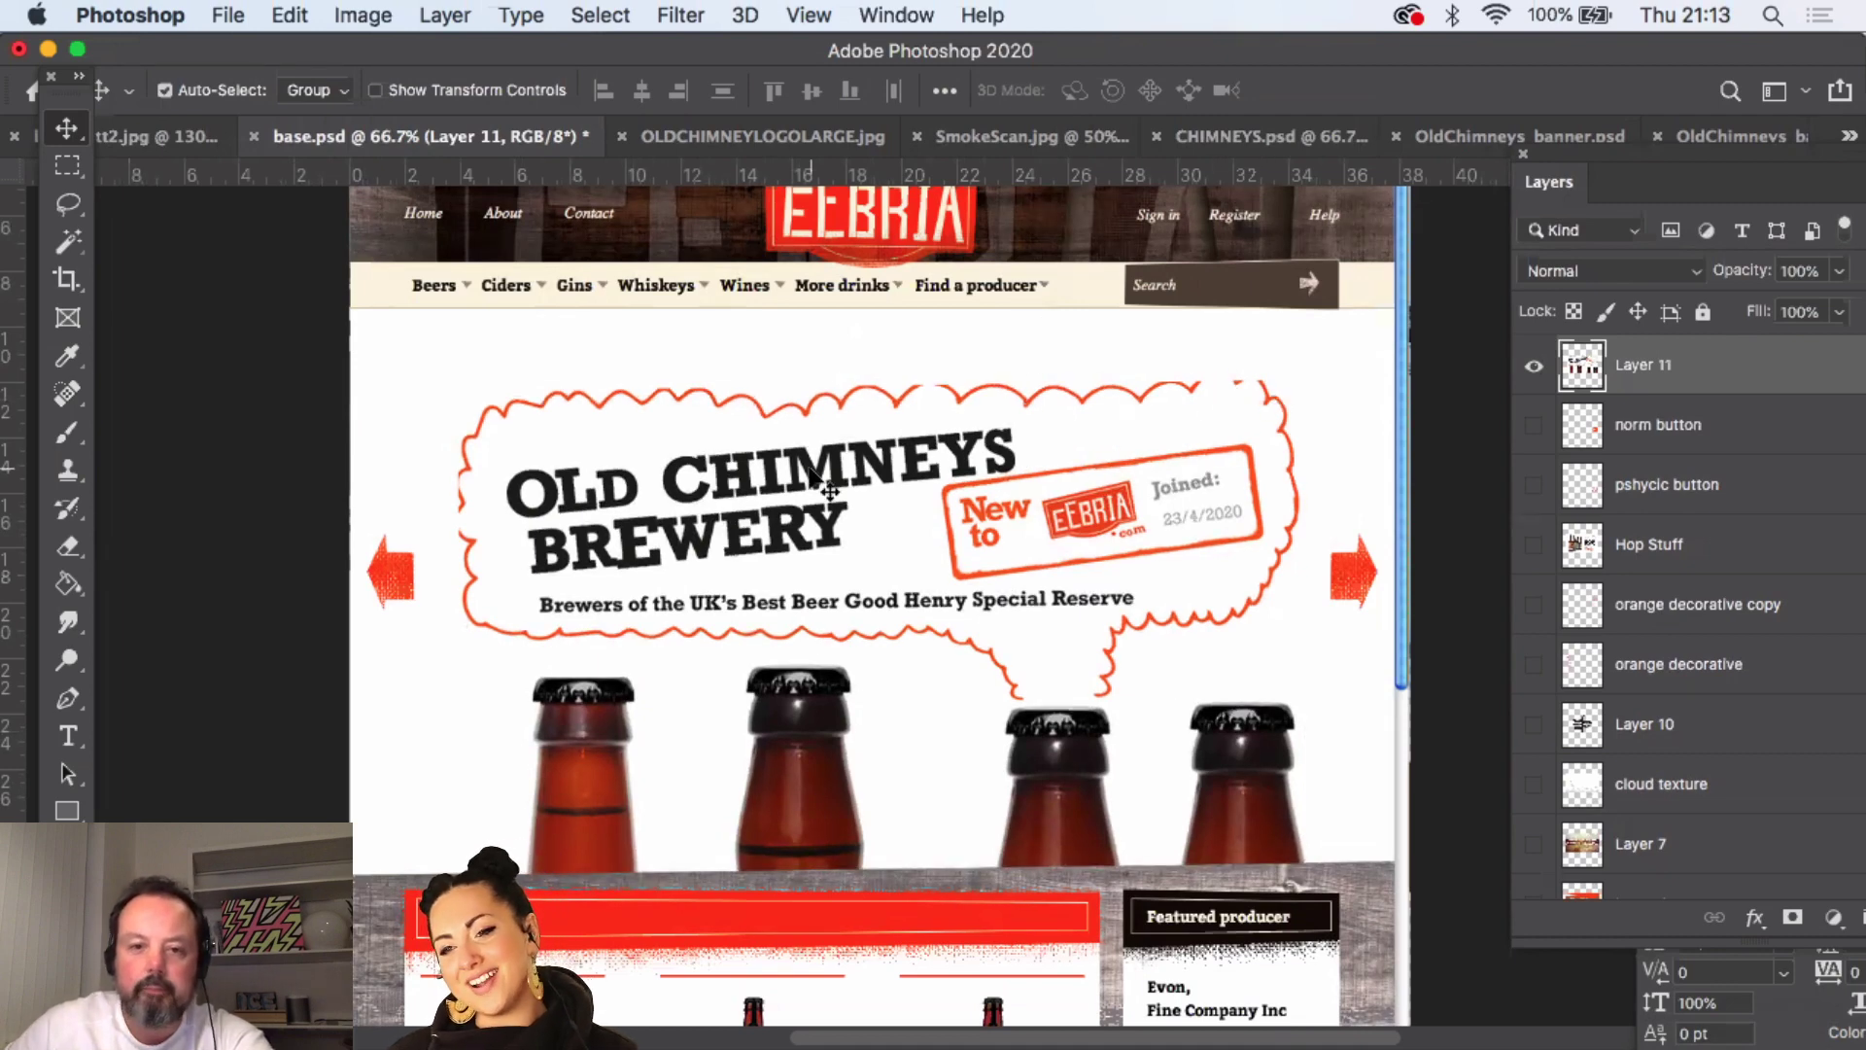
- Sample the orange of the speech bubble's outline and choose a hard round brush with 100% hardness
{"action": "left_click_drag", "start_coordinate": [777, 474], "coordinate": [748, 388]}
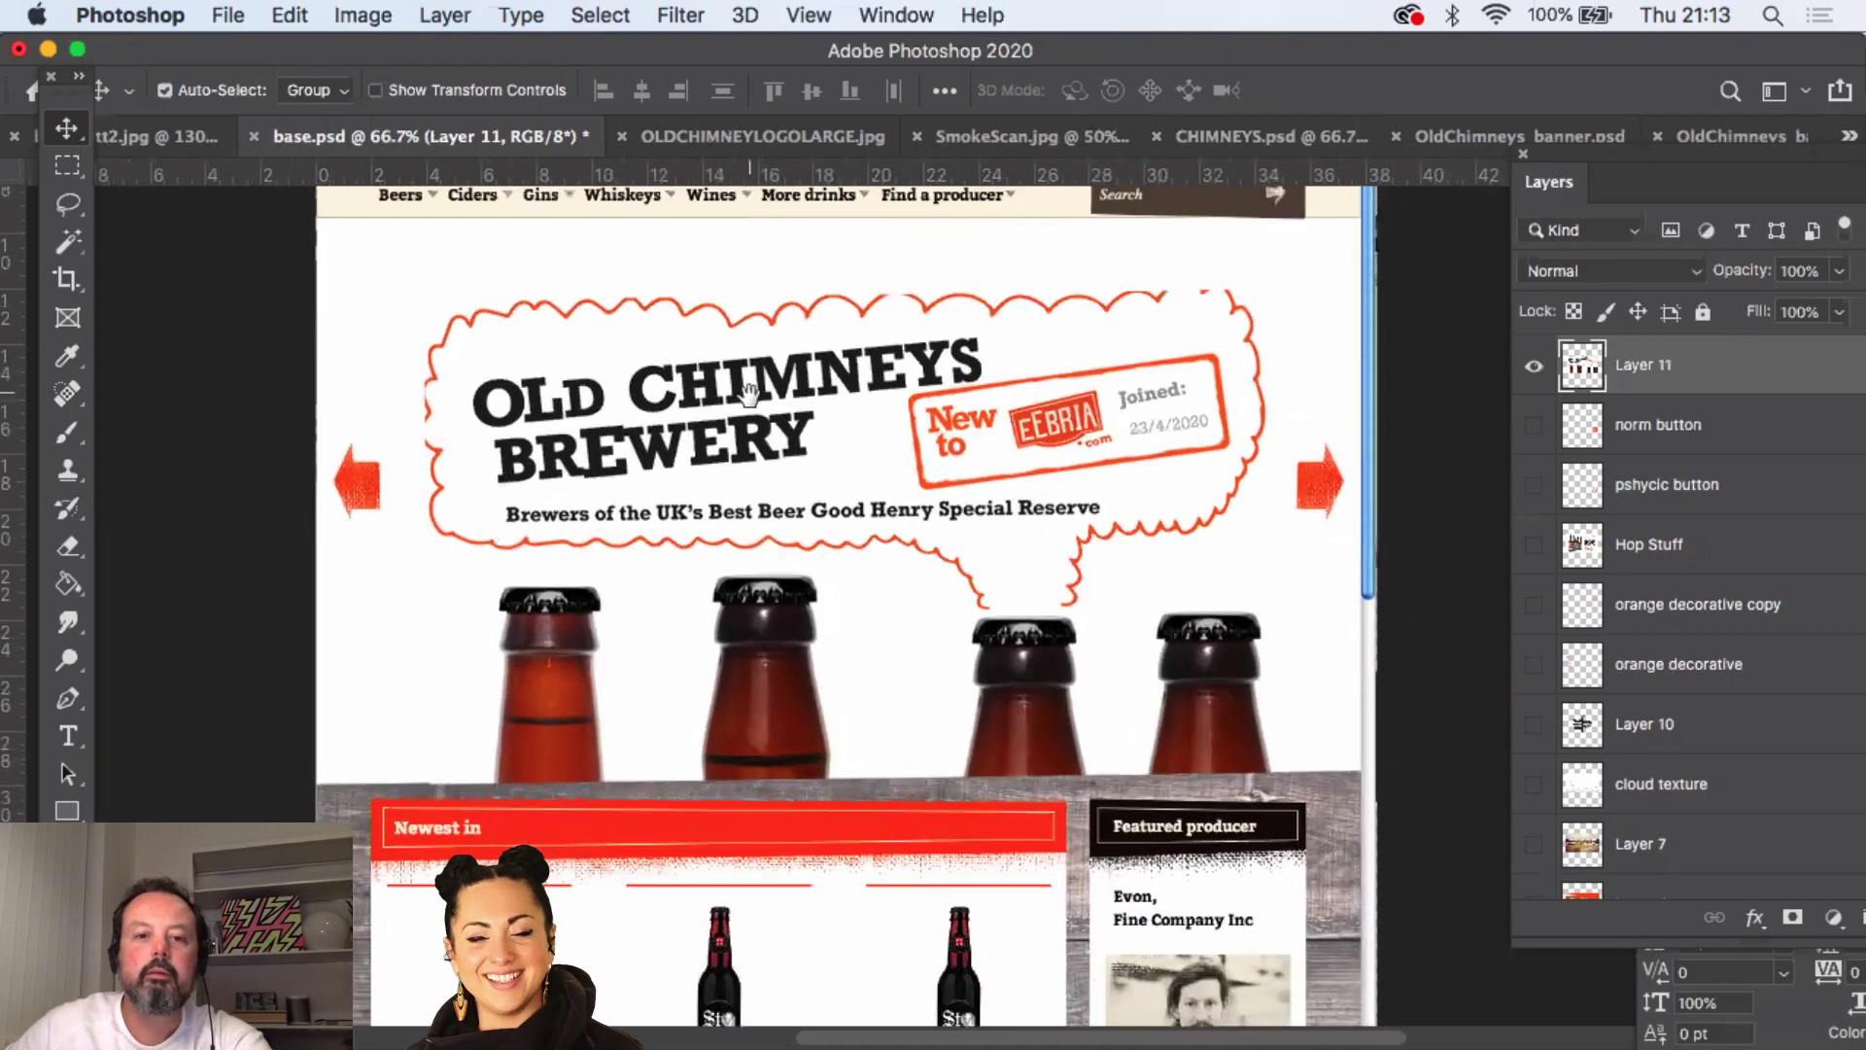
{"action": "key", "text": "z"}
{"action": "scroll", "coordinate": [1186, 369], "scroll_direction": "up", "scroll_amount": 3}
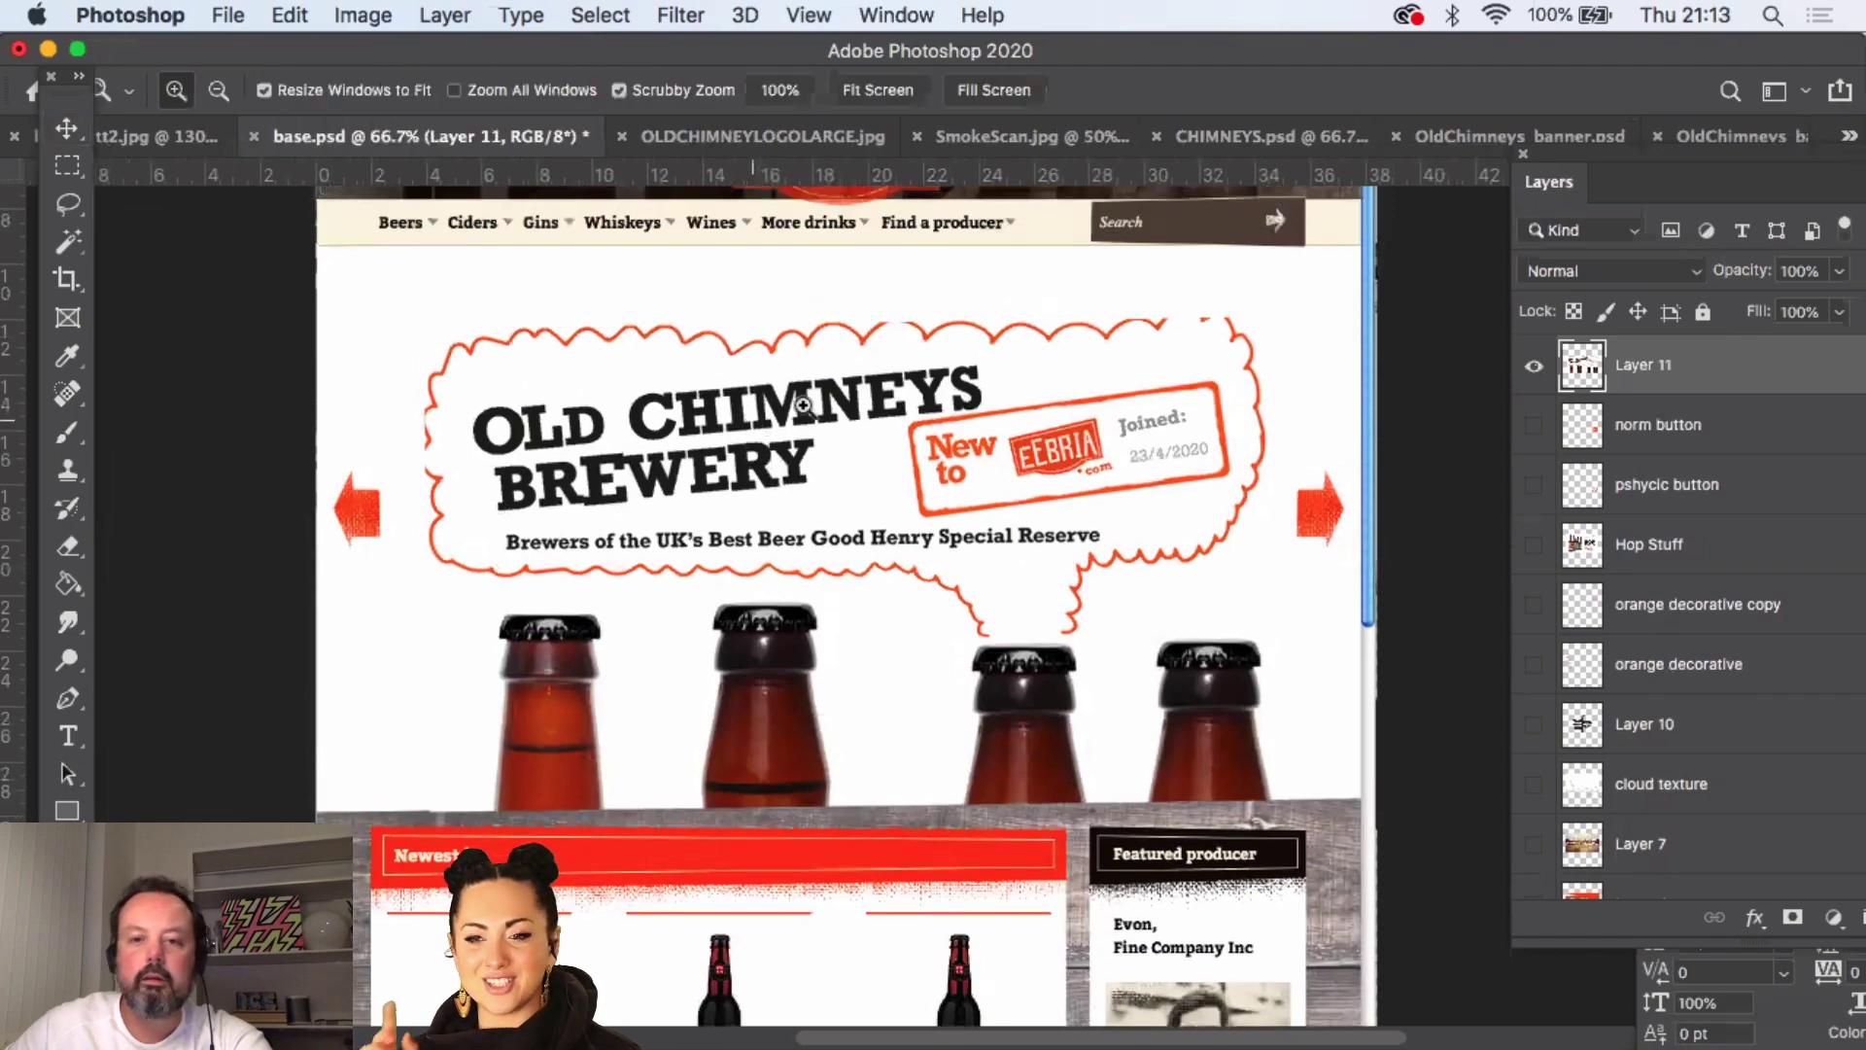
{"action": "left_click_drag", "start_coordinate": [1213, 416], "coordinate": [1162, 358]}
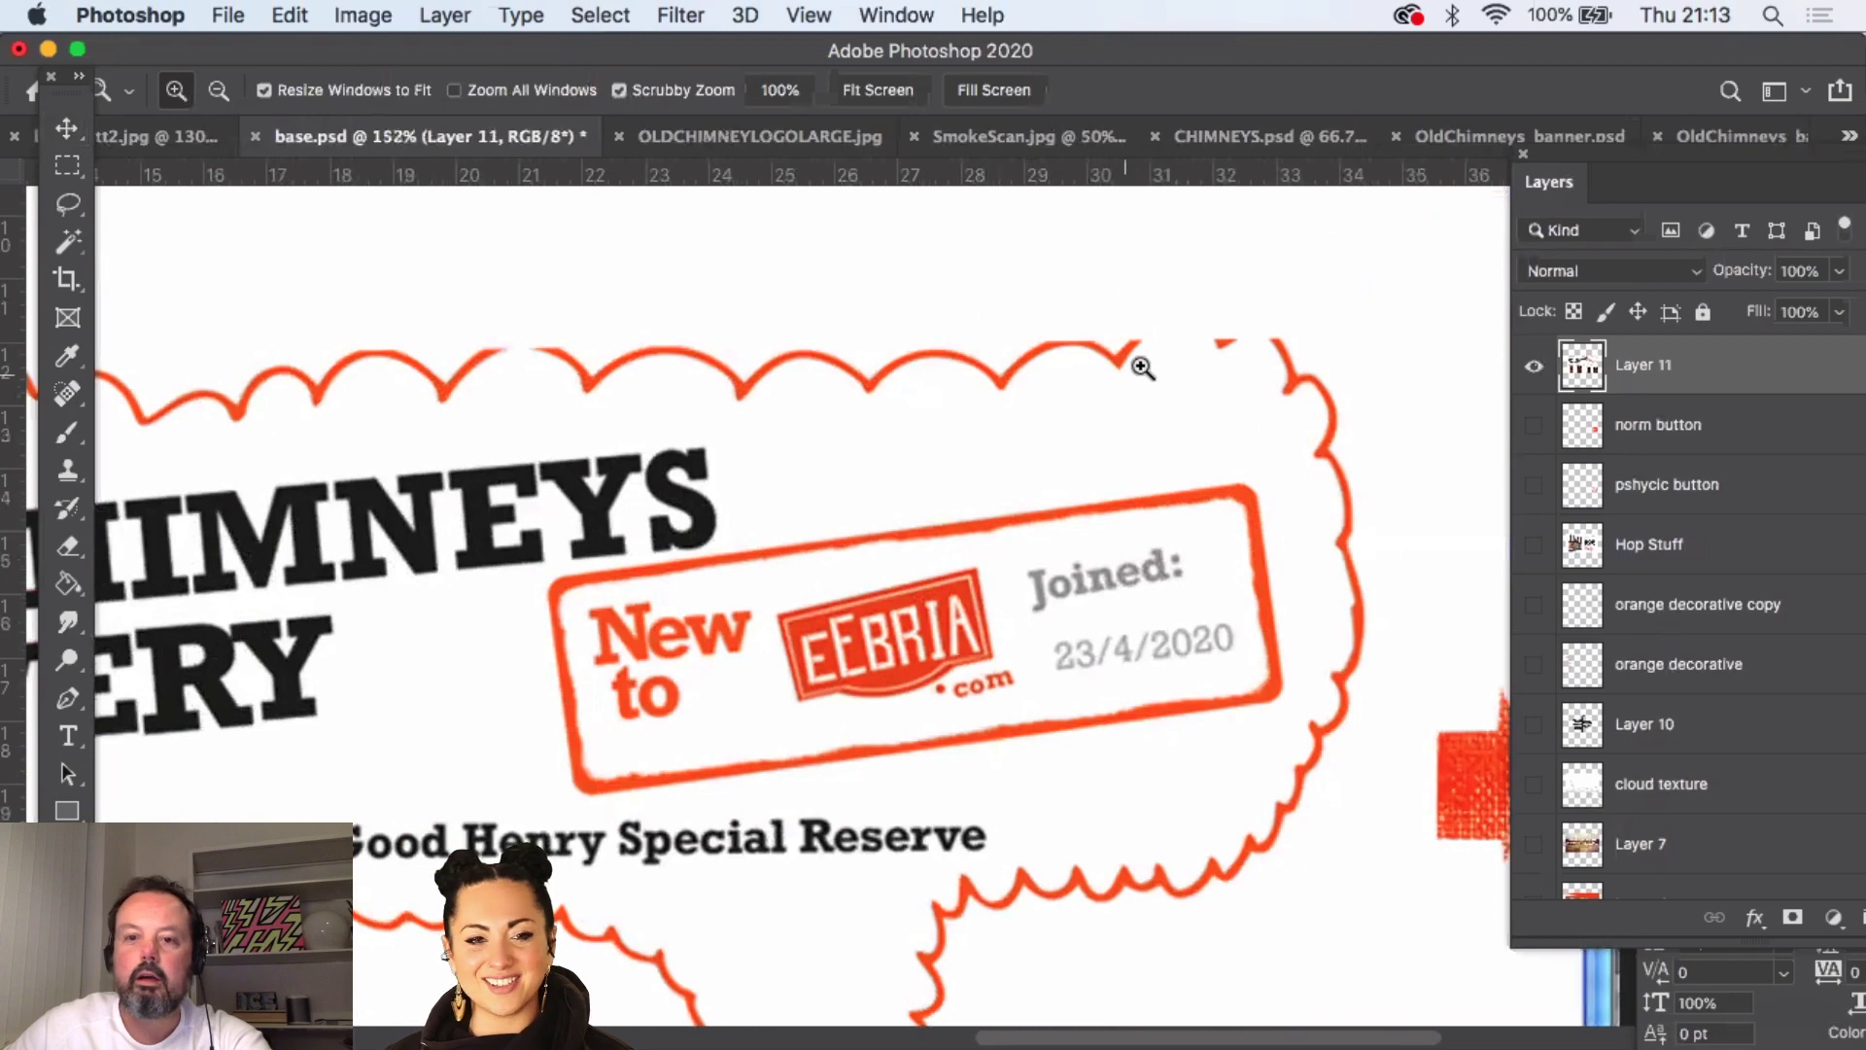
{"action": "left_click", "coordinate": [1141, 367]}
{"action": "left_click", "coordinate": [67, 356]}
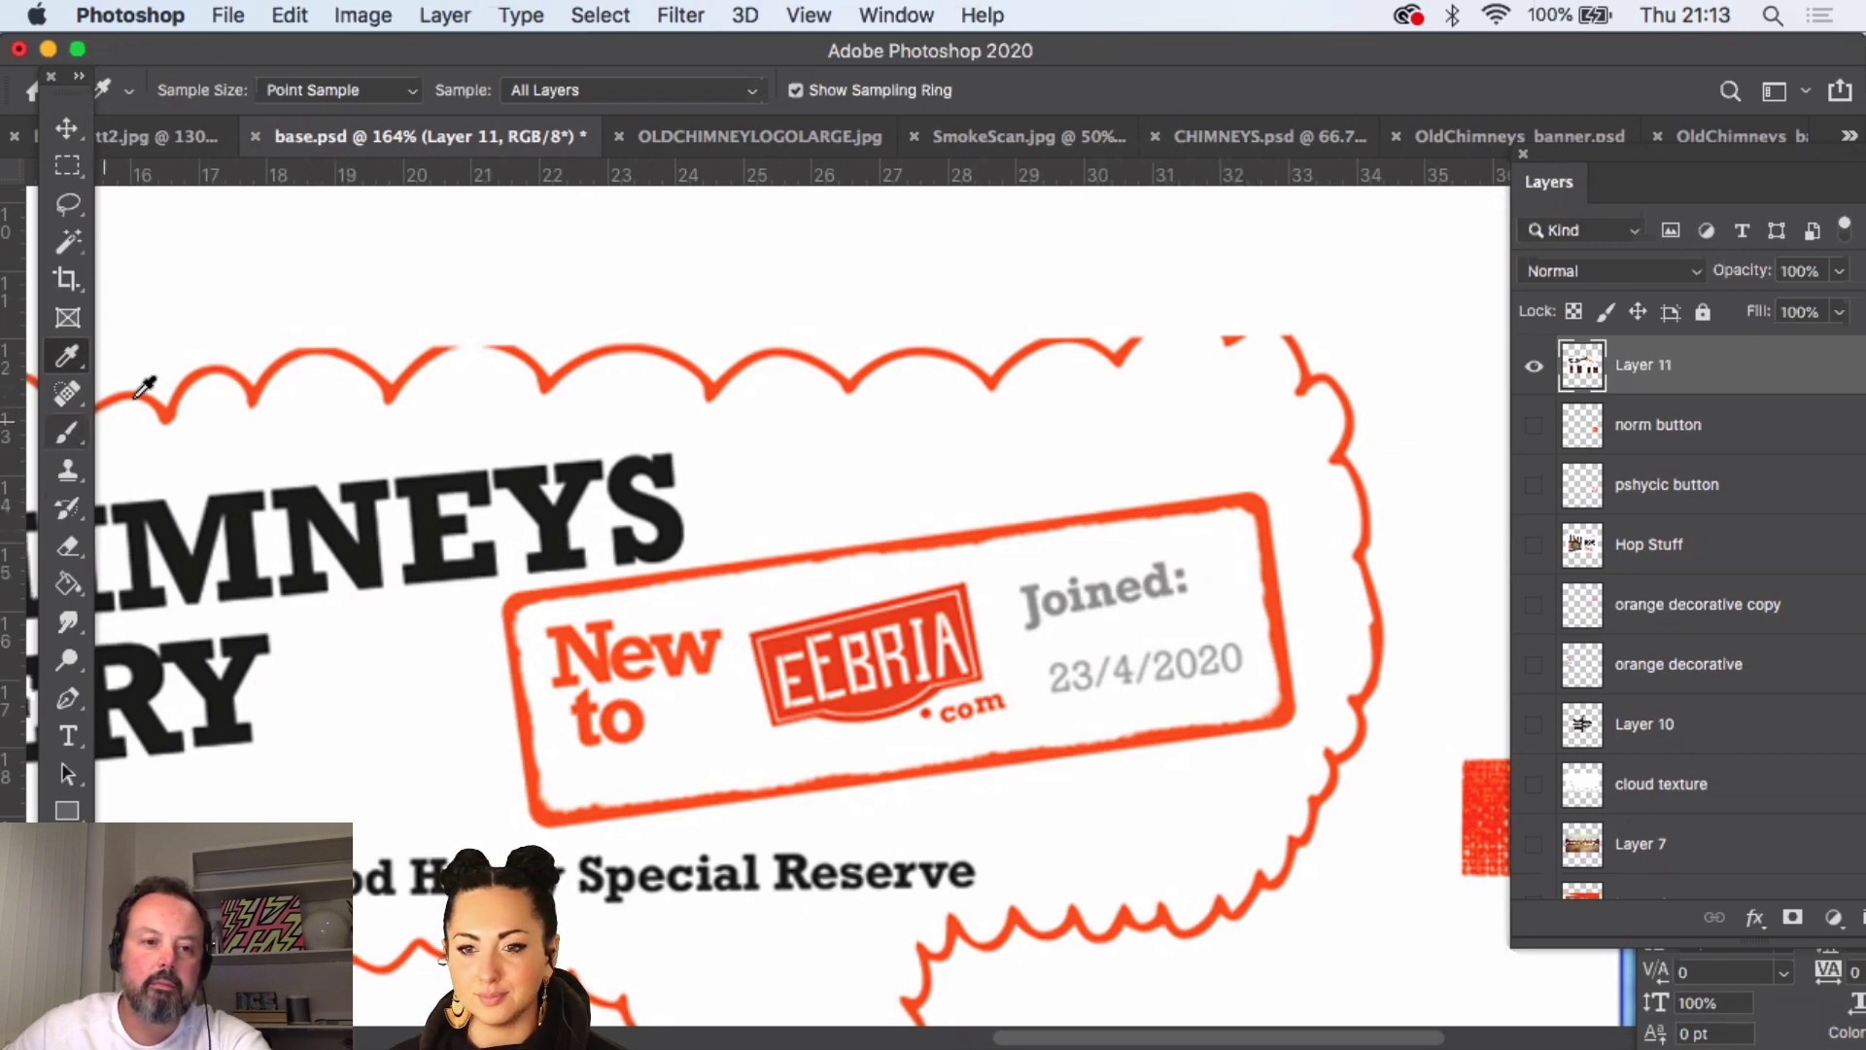
{"action": "left_click", "coordinate": [70, 432]}
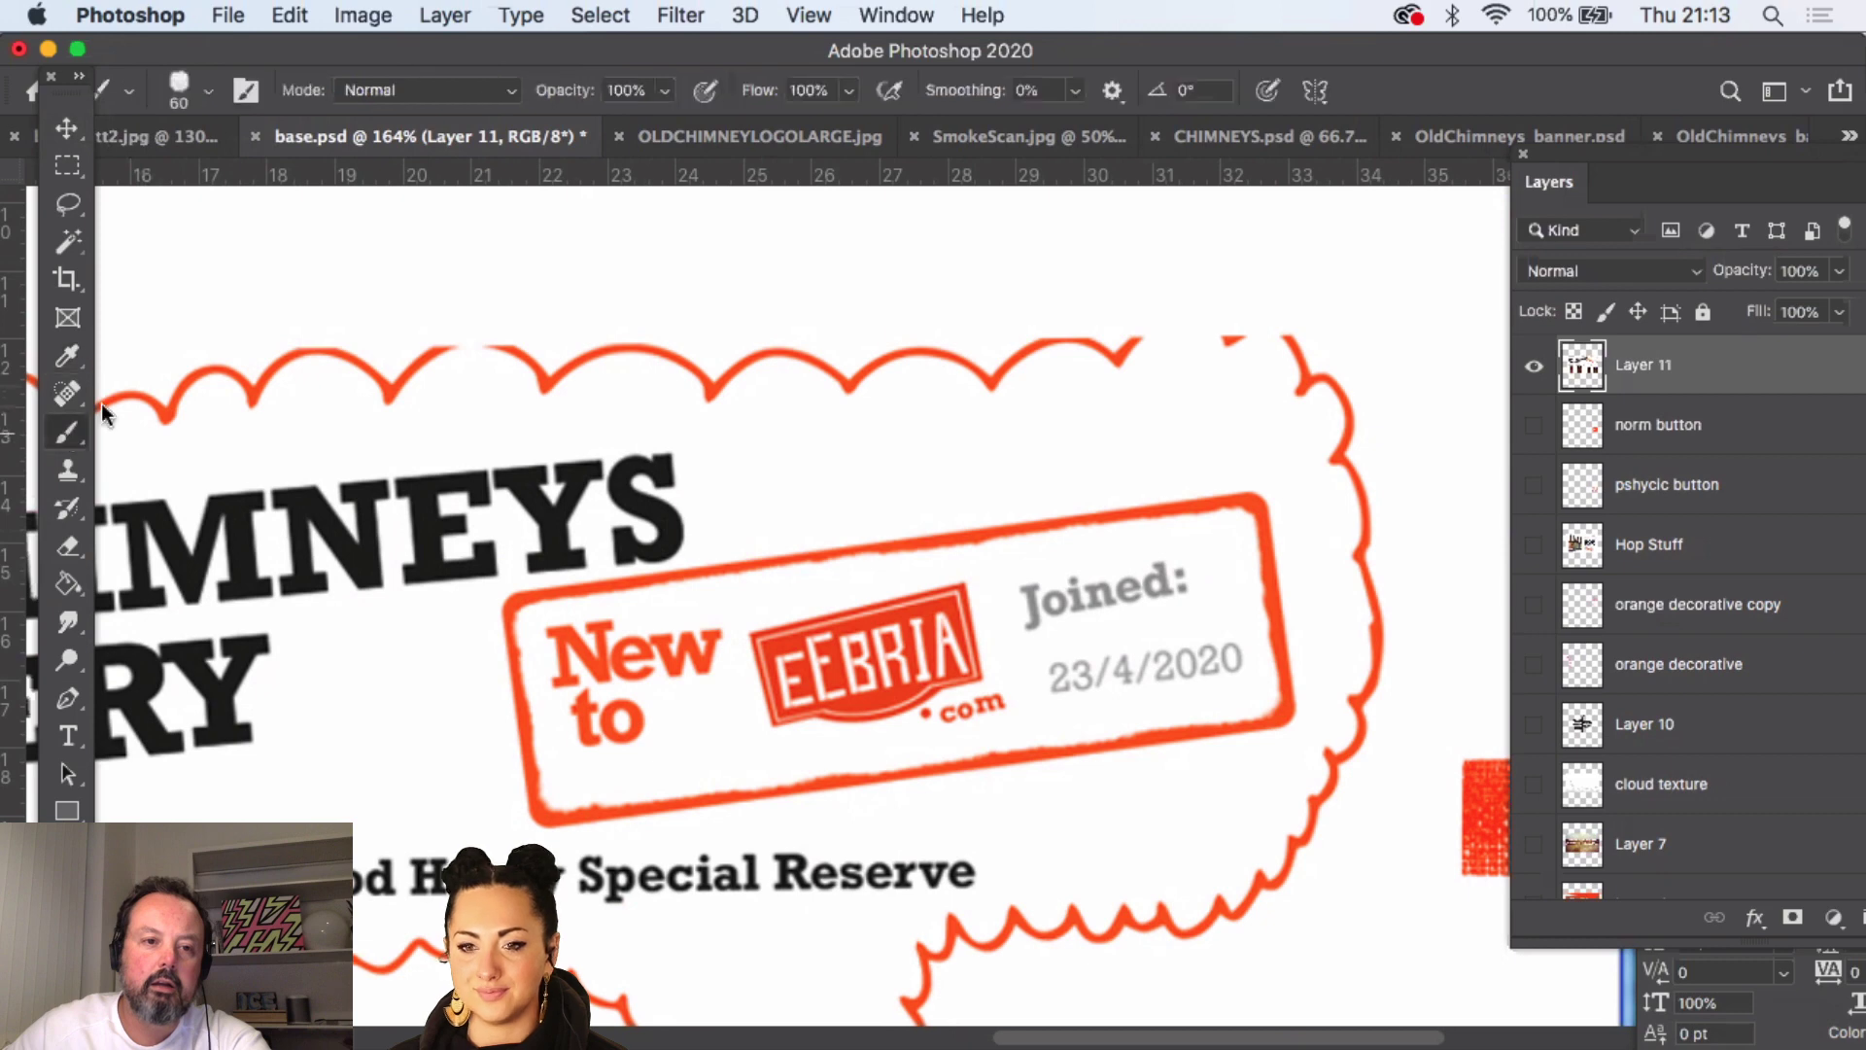
{"action": "left_click", "coordinate": [185, 89]}
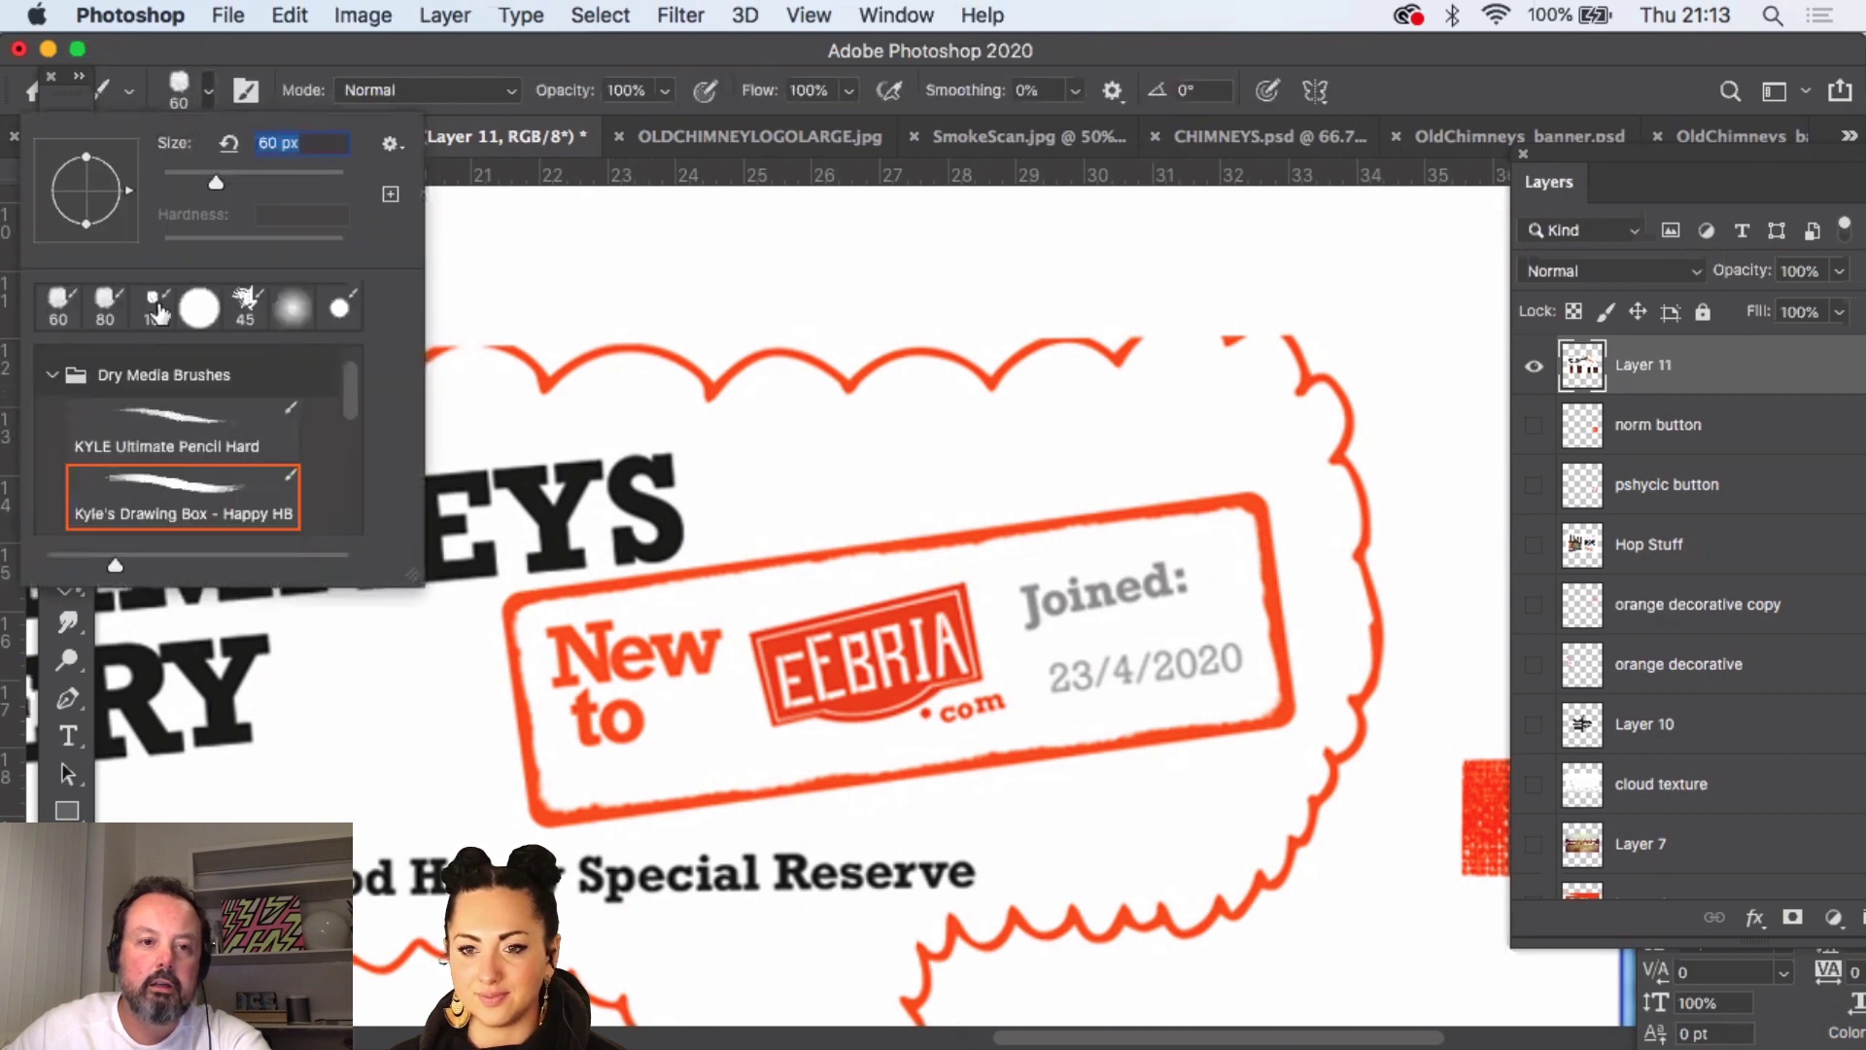
{"action": "left_click", "coordinate": [197, 309]}
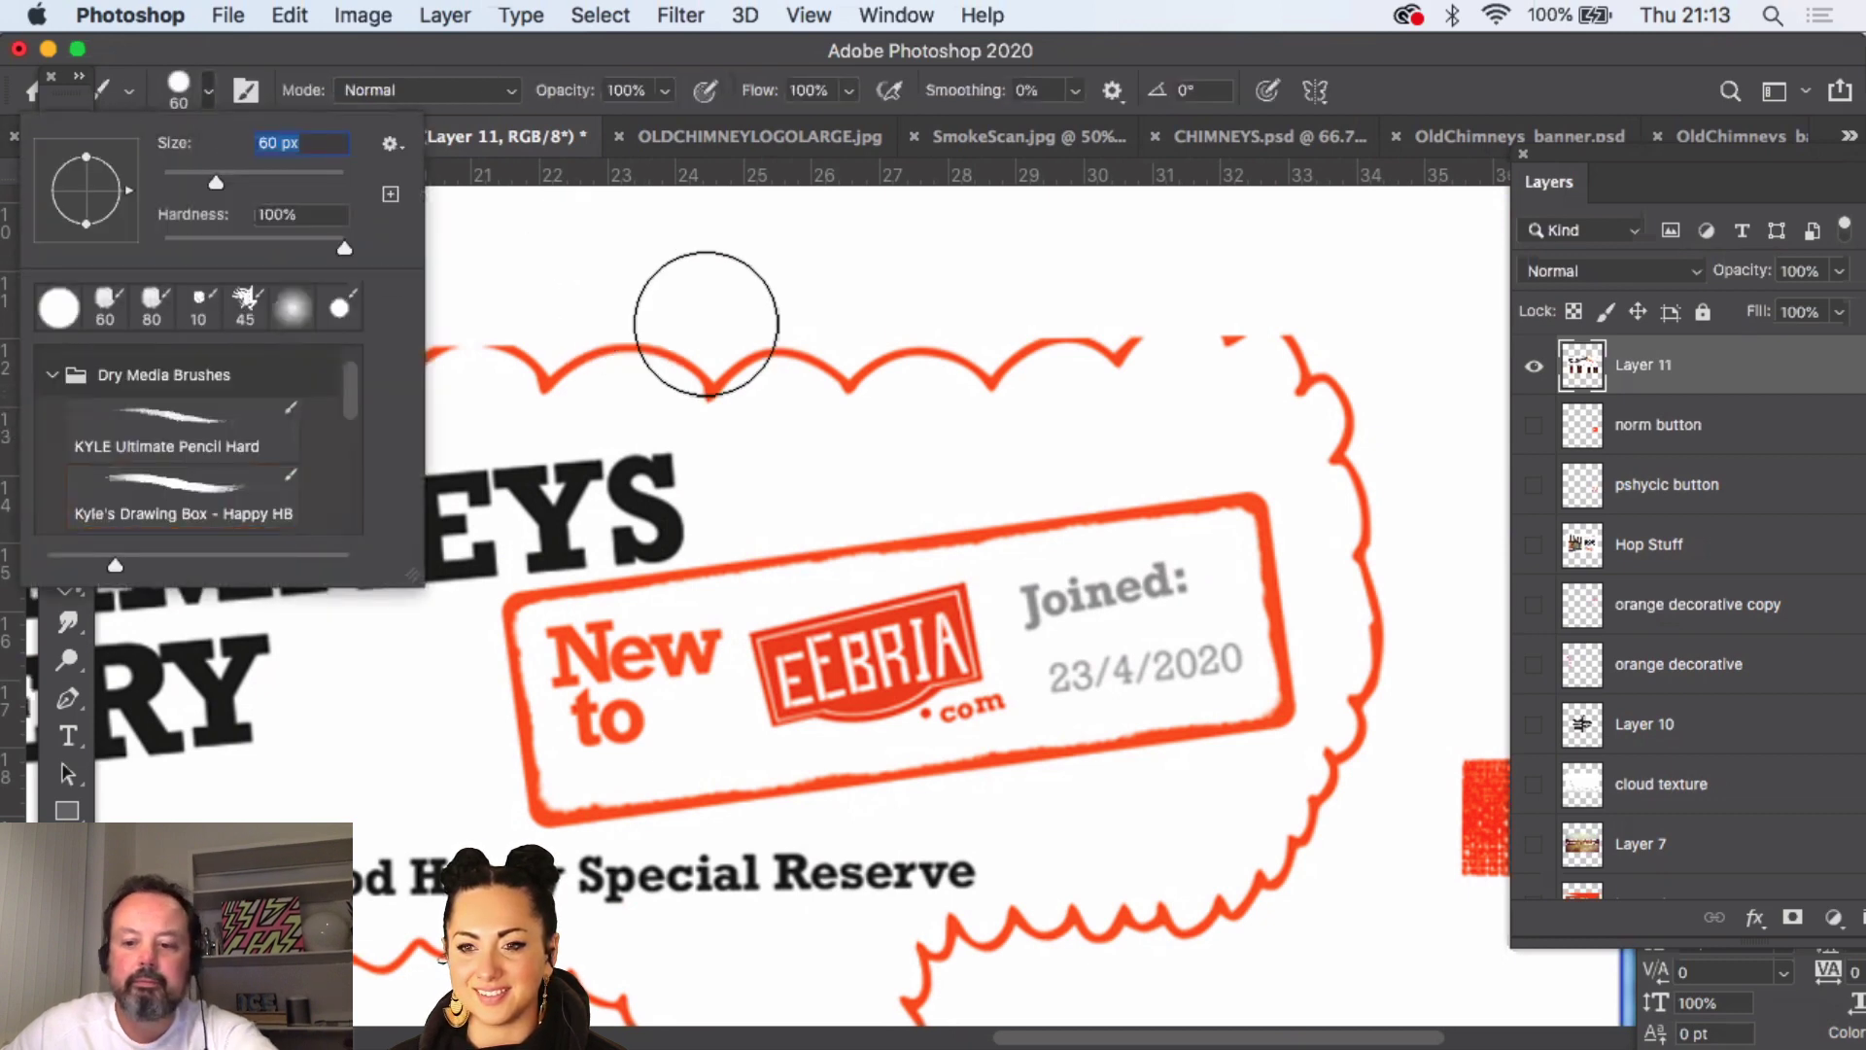
{"action": "key", "text": "BackSpace"}
{"action": "type", "text": "[[[[[[[[[["}
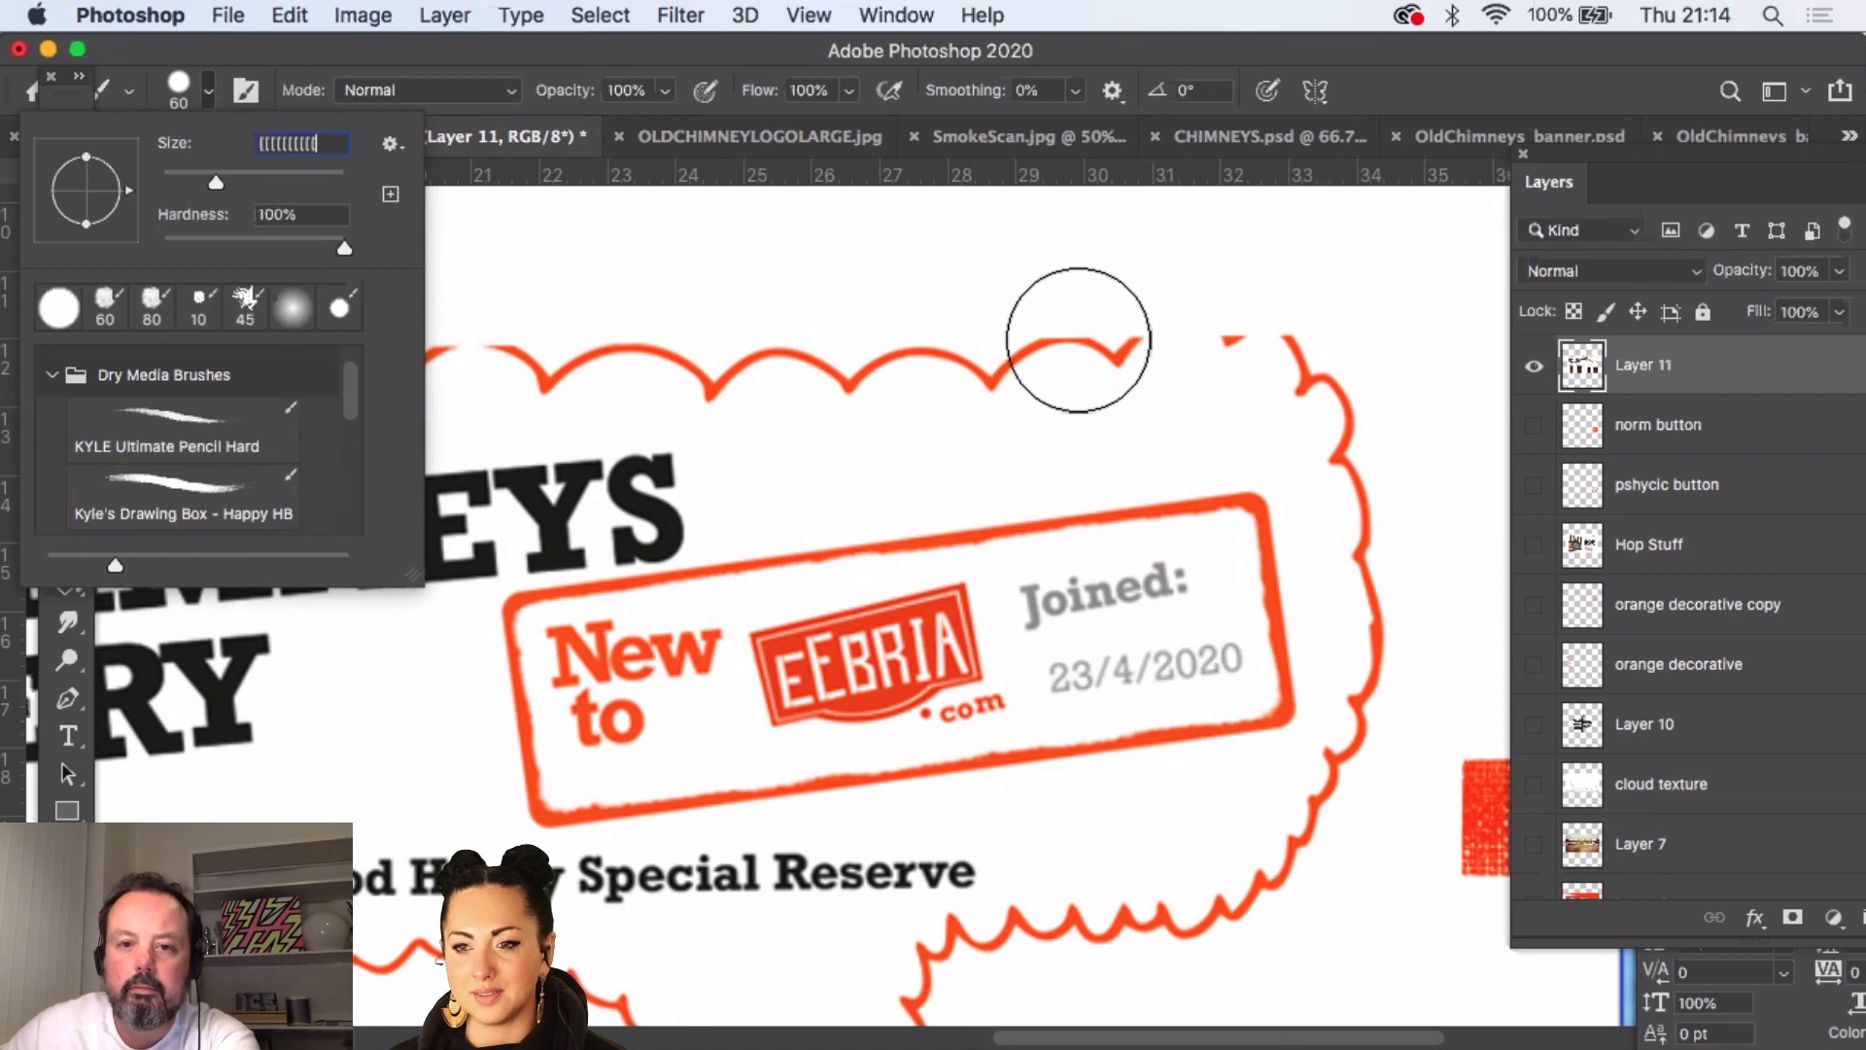
{"action": "left_click_drag", "start_coordinate": [337, 142], "coordinate": [208, 137]}
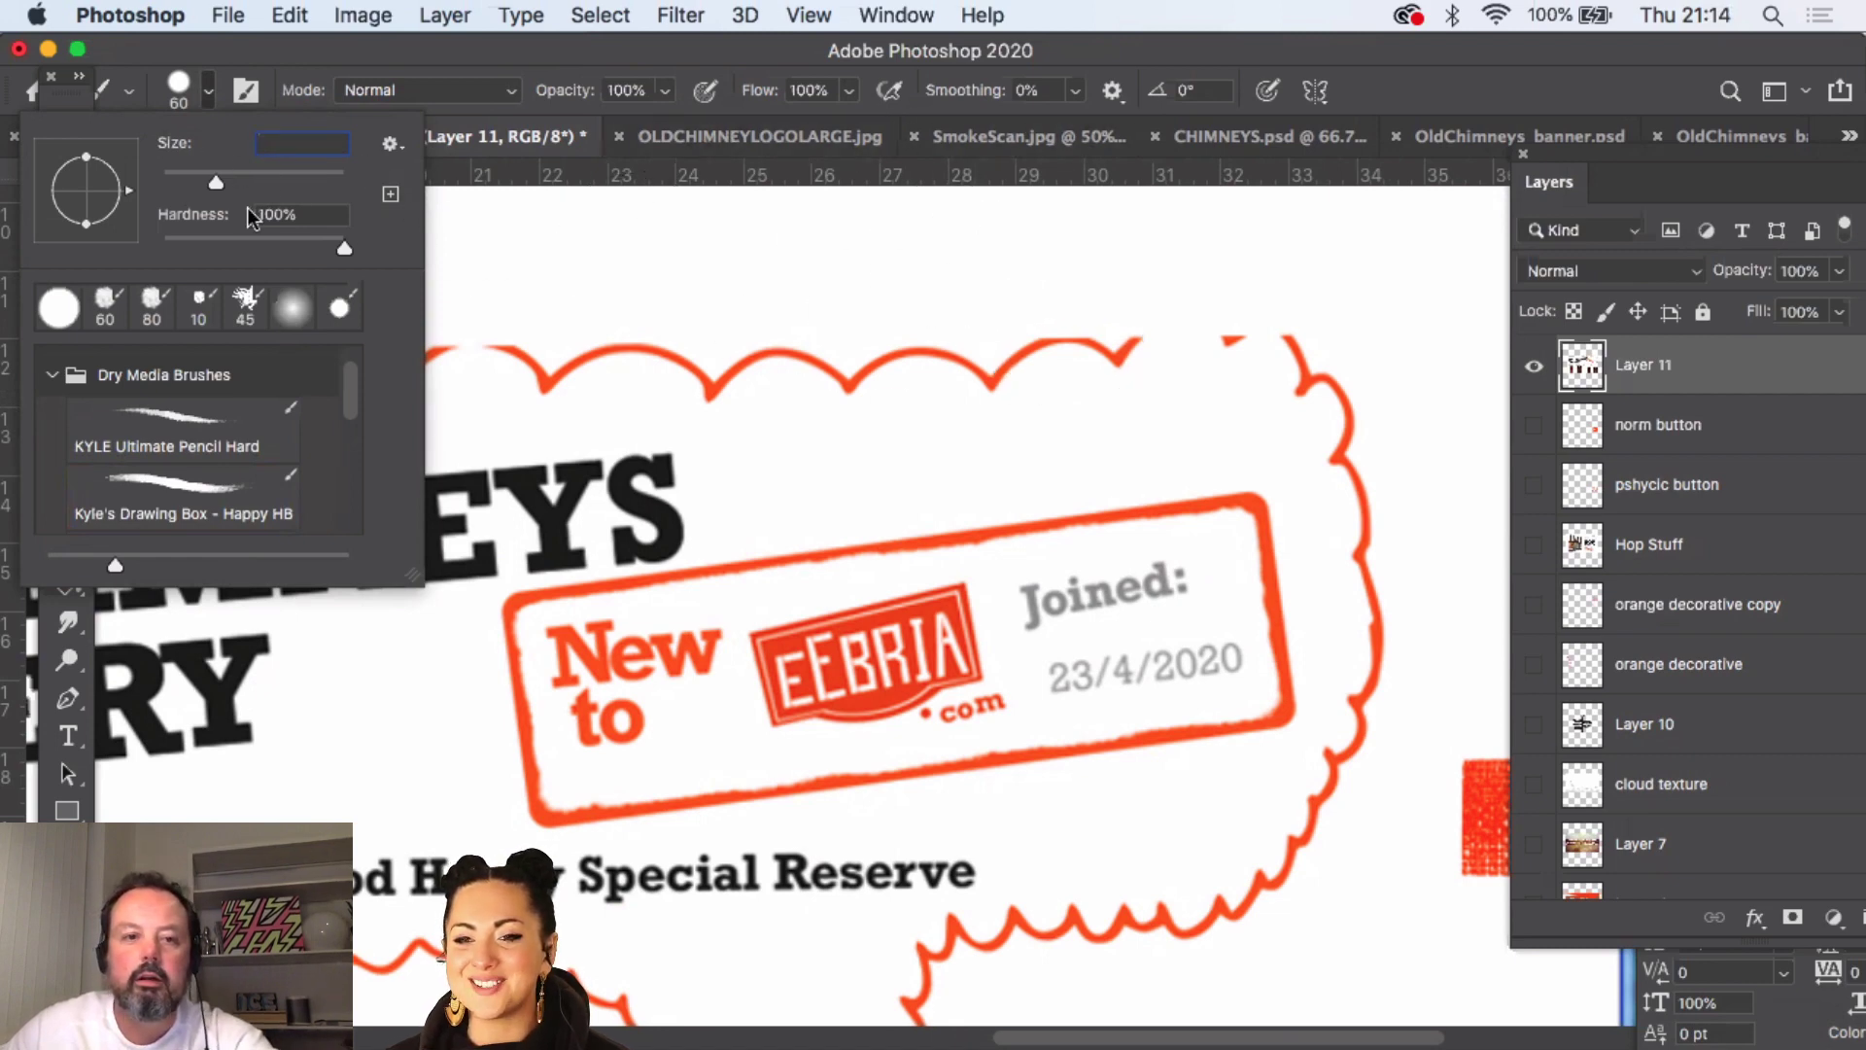
{"action": "key", "text": "Return"}
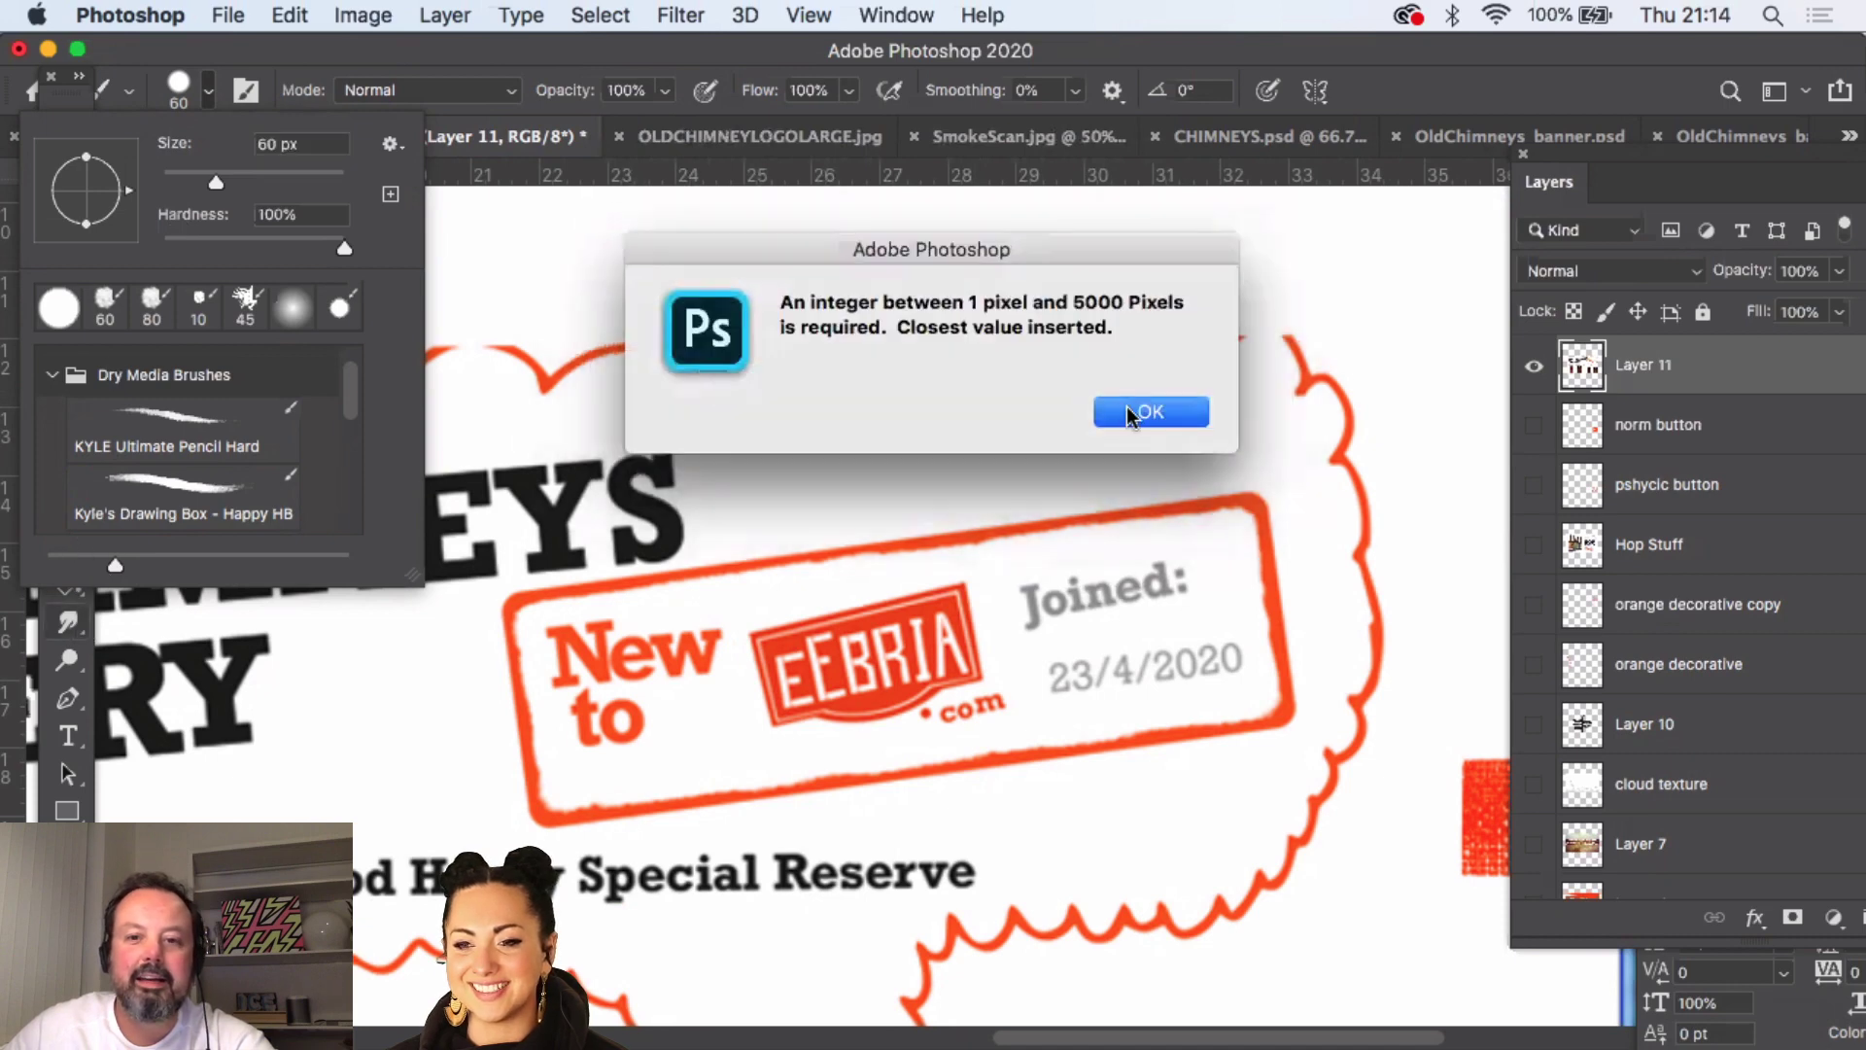
{"action": "left_click", "coordinate": [1129, 416]}
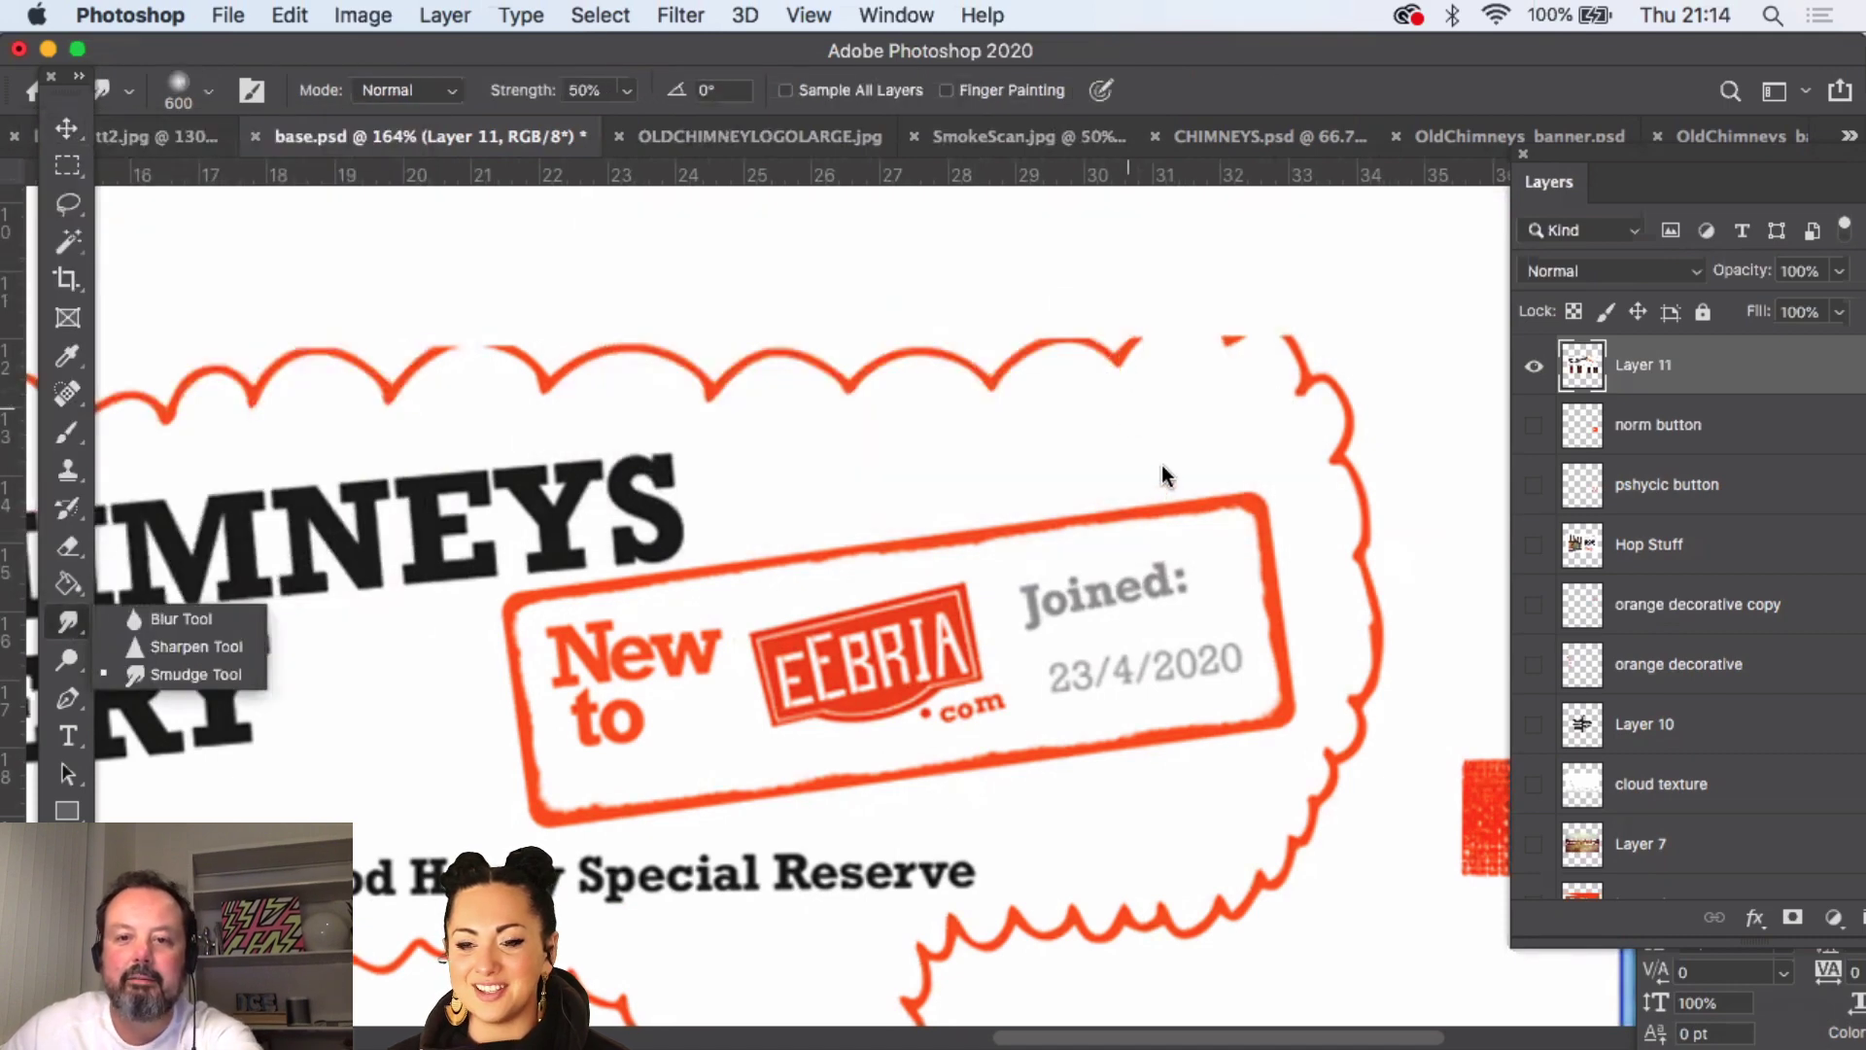
- Try smudging the clipped outline along the speech bubble's top edge, using a hard round Smudge tip reduced to 5 px
{"action": "left_click", "coordinate": [179, 88]}
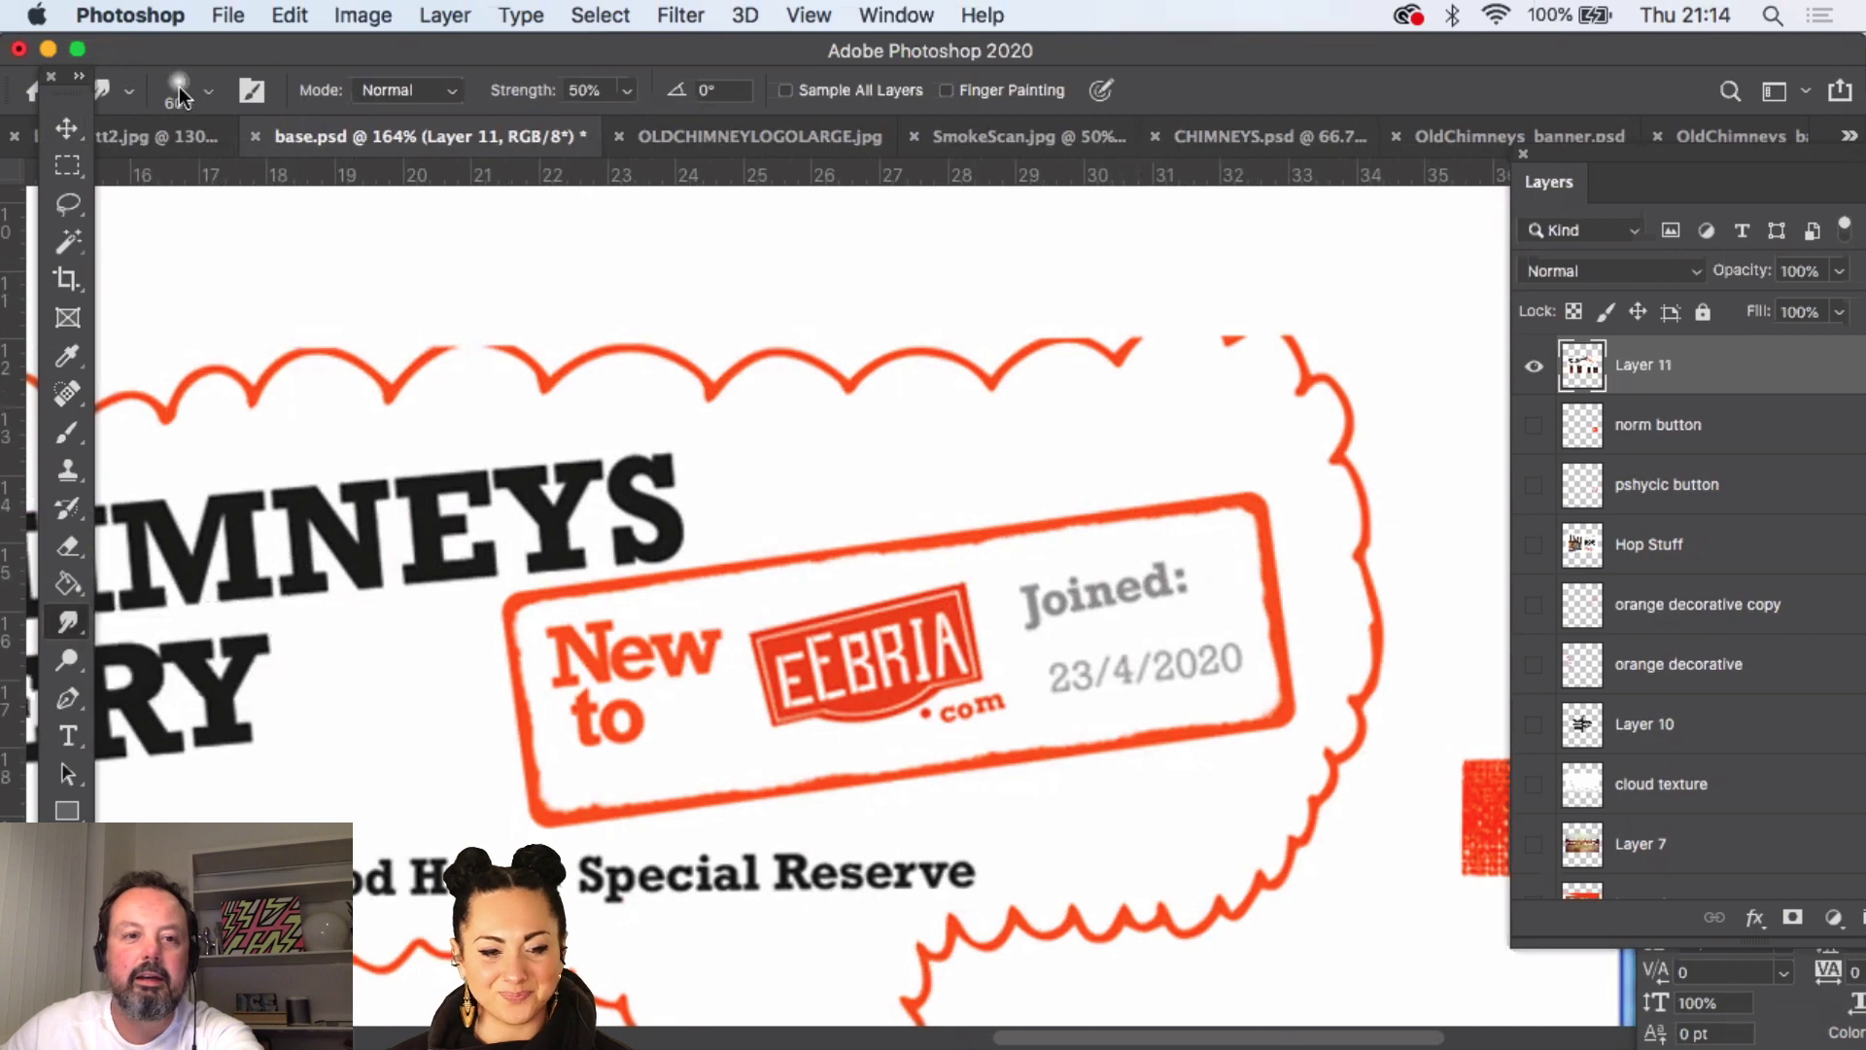
{"action": "left_click", "coordinate": [201, 92]}
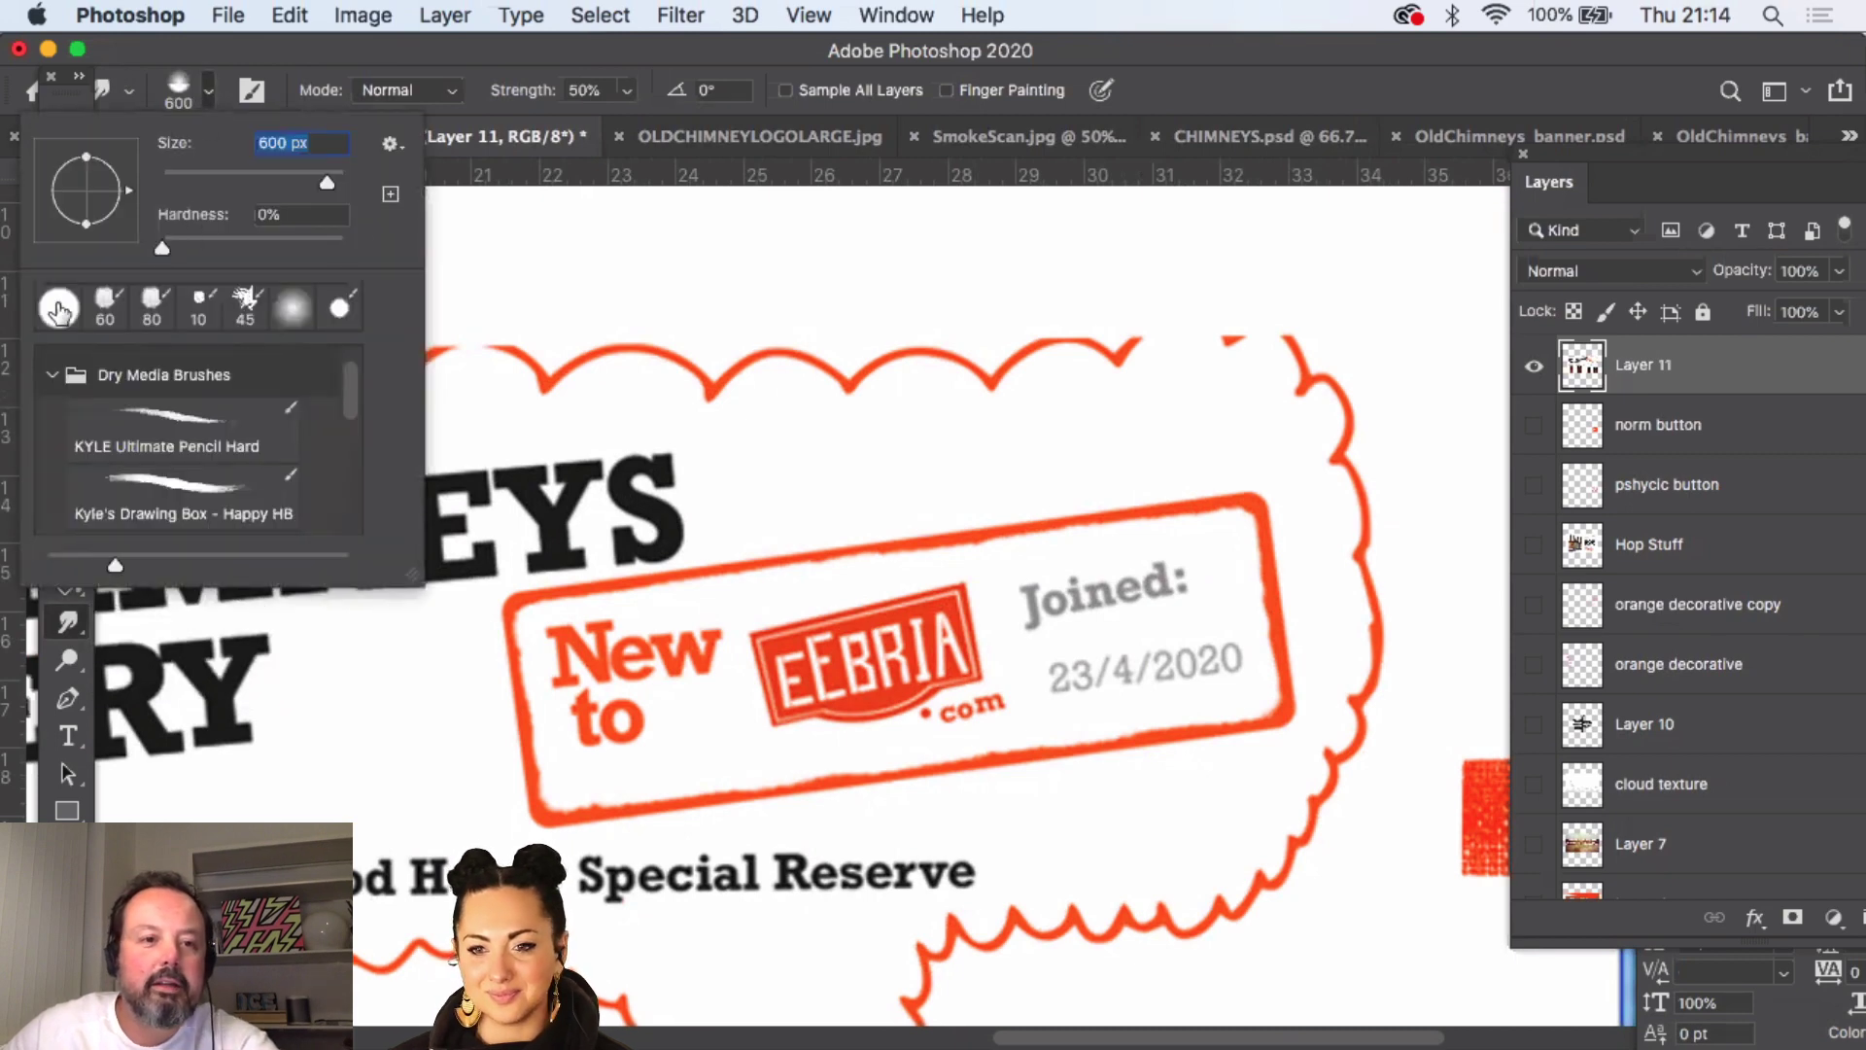
{"action": "left_click_drag", "start_coordinate": [328, 185], "coordinate": [214, 186]}
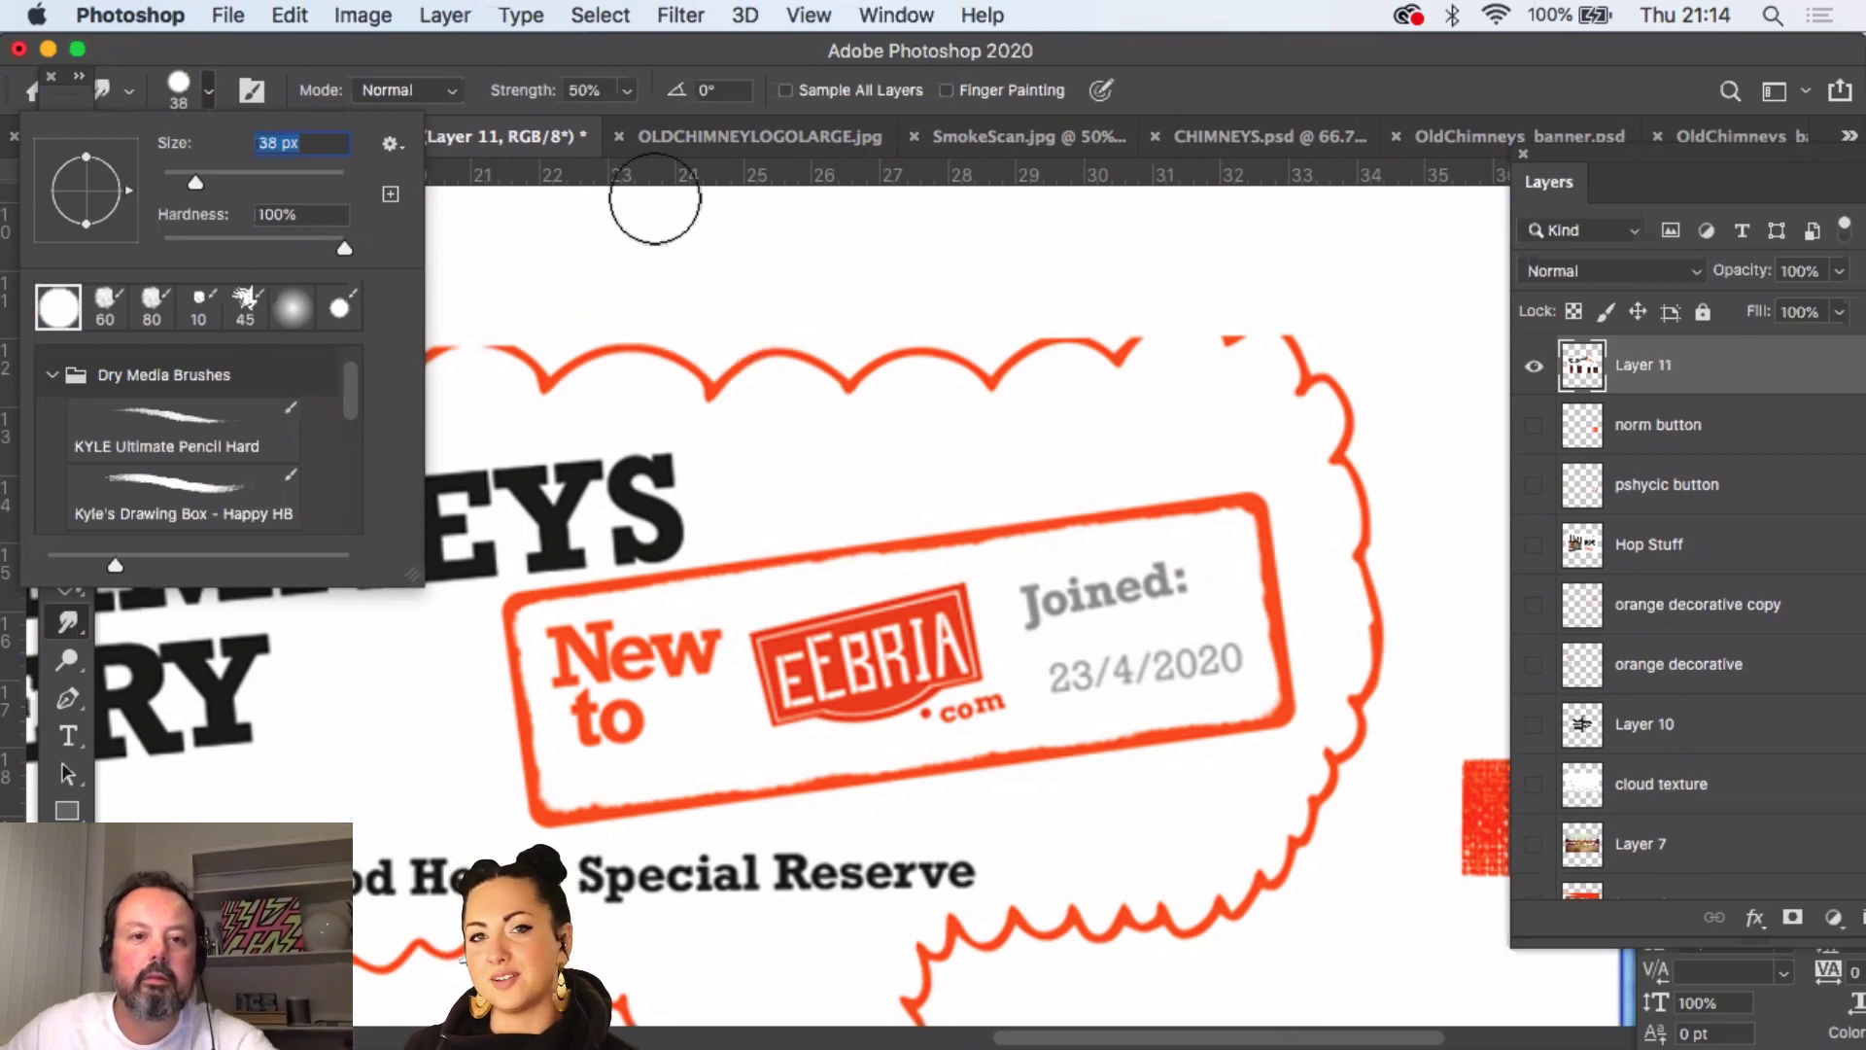
{"action": "left_click", "coordinate": [554, 138]}
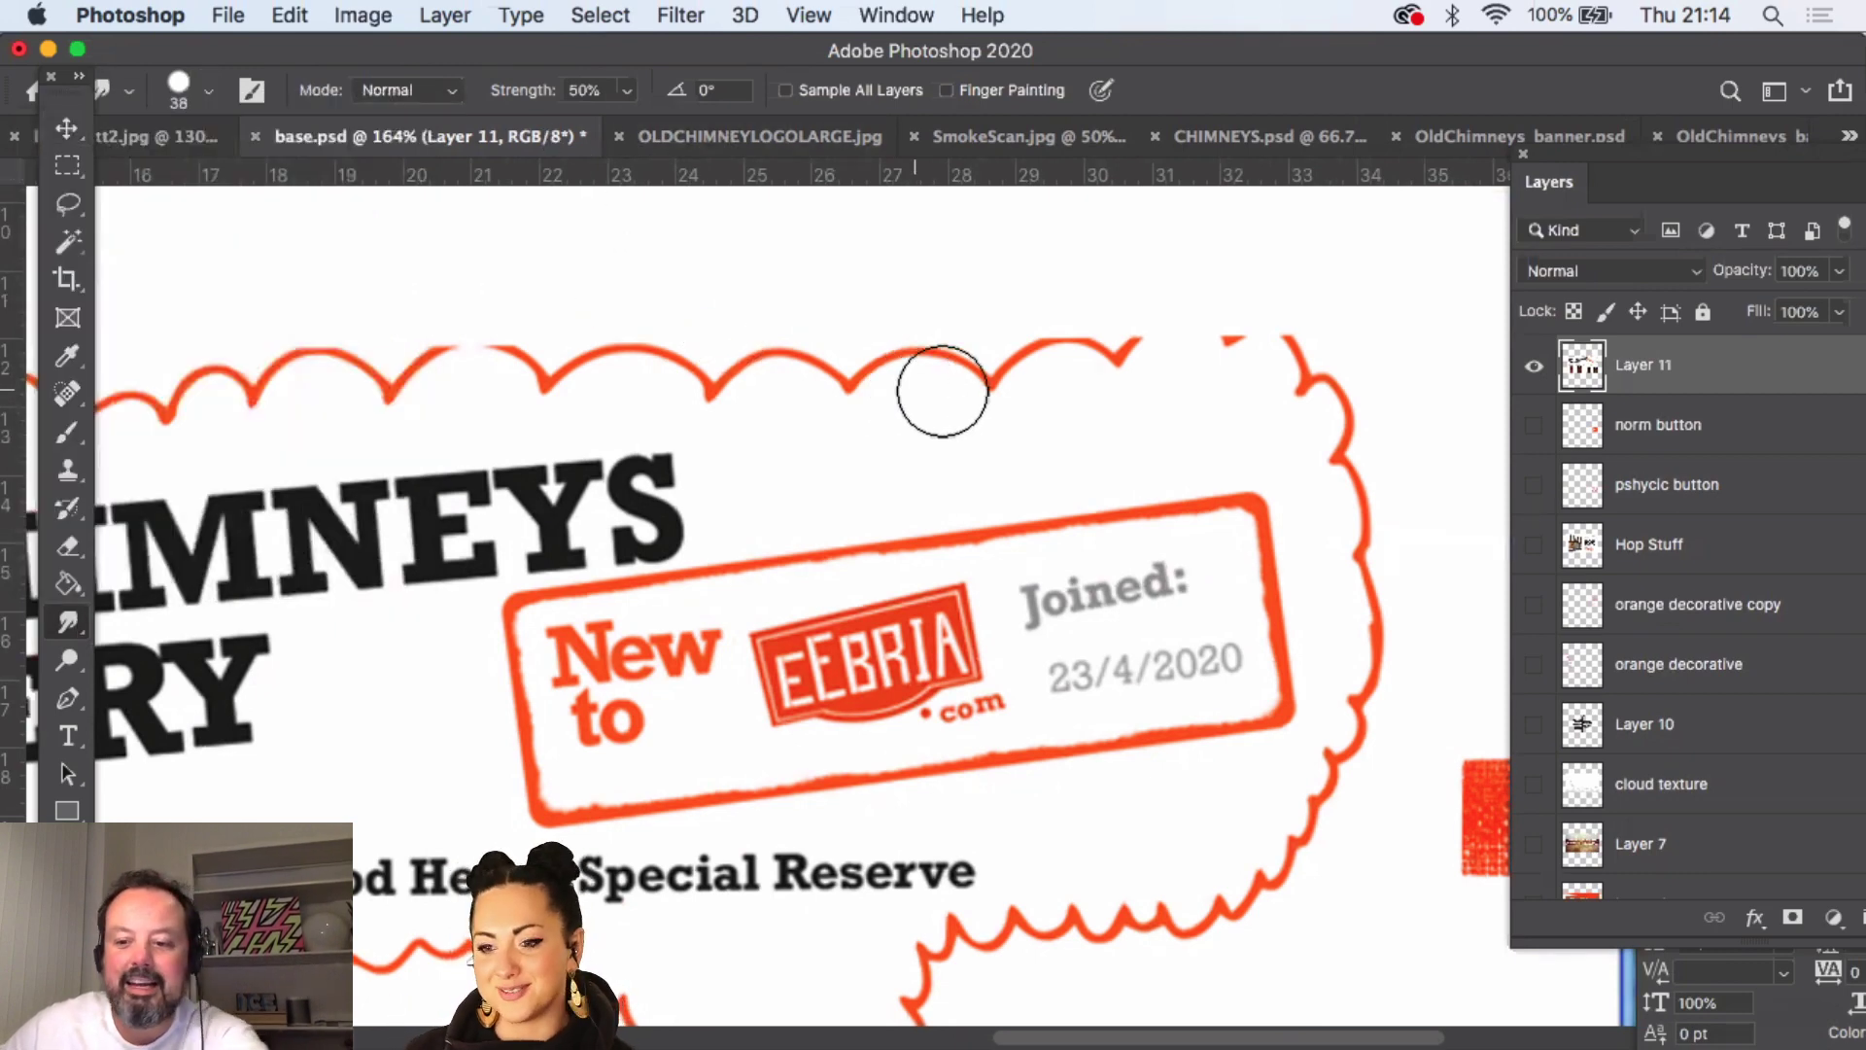
{"action": "key", "text": "bracketleft"}
{"action": "key", "text": "bracketleft"}
{"action": "key", "text": "bracketleft"}
{"action": "key", "text": "bracketleft"}
{"action": "key", "text": "bracketleft"}
{"action": "key", "text": "bracketleft"}
{"action": "key", "text": "bracketleft"}
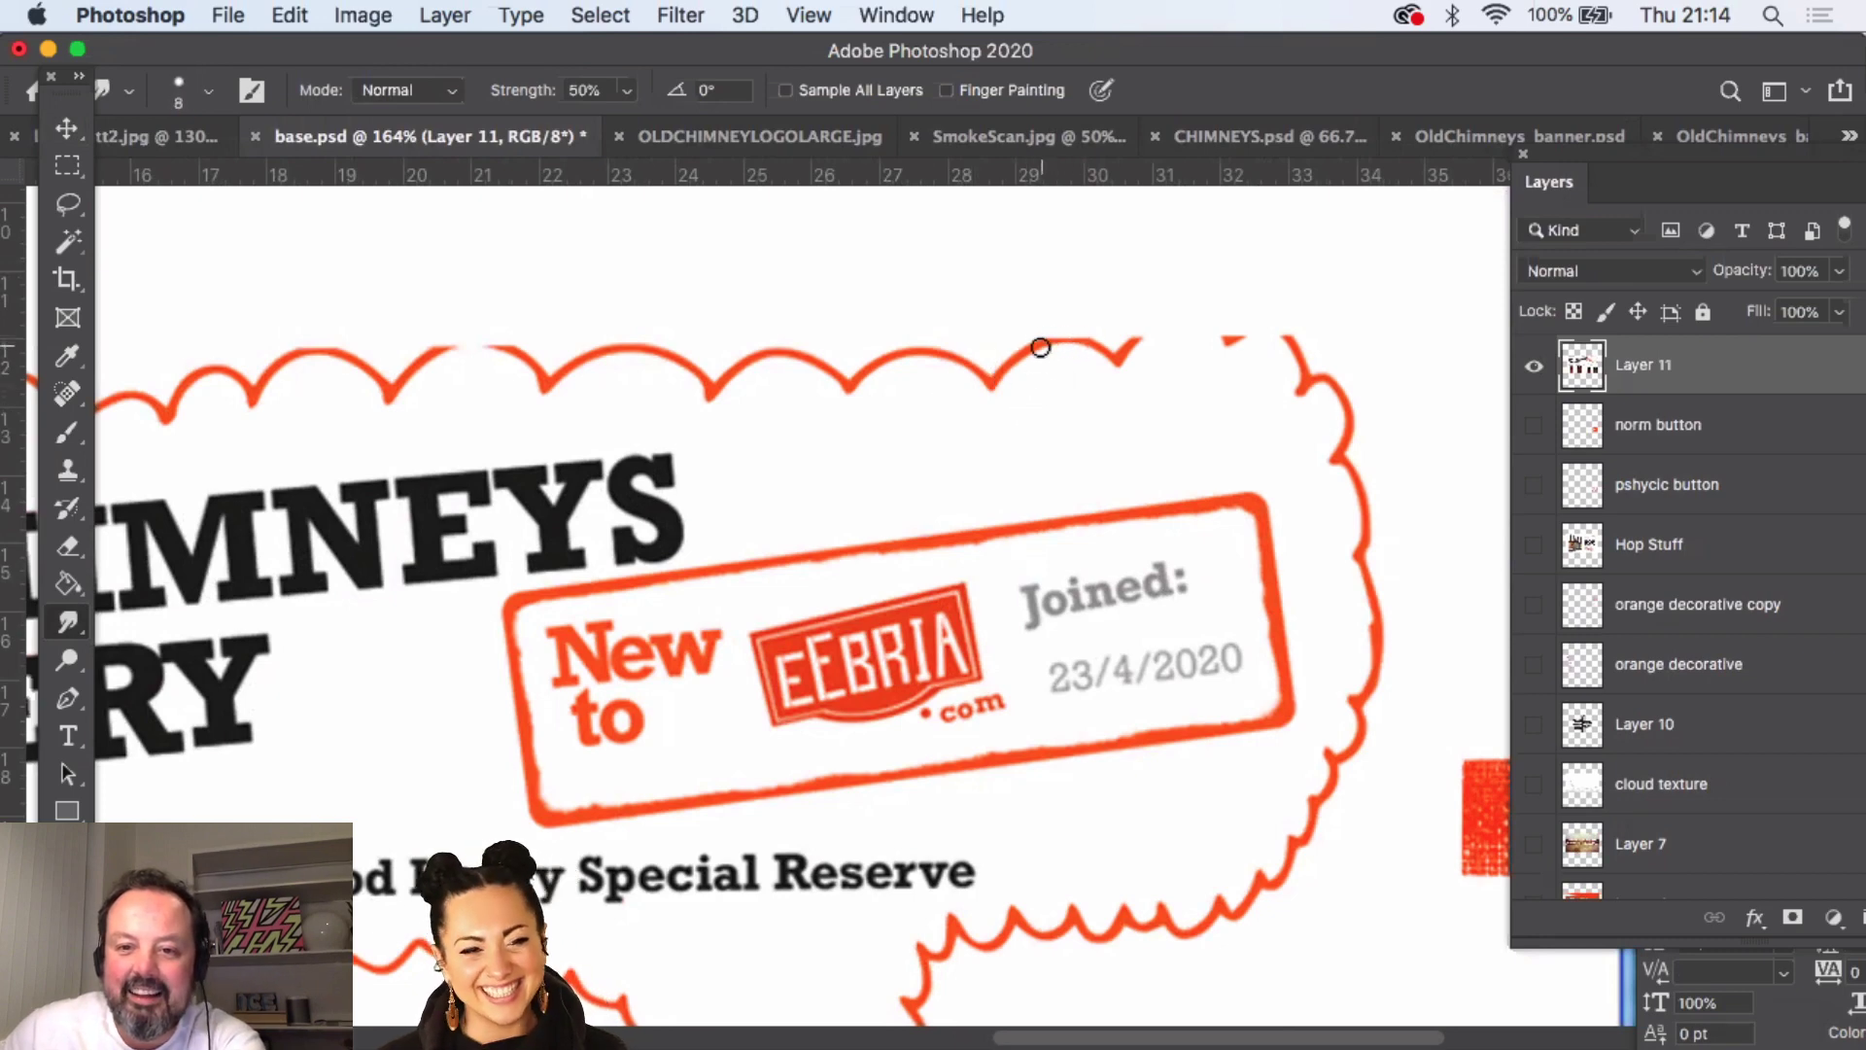
{"action": "key", "text": "bracketleft"}
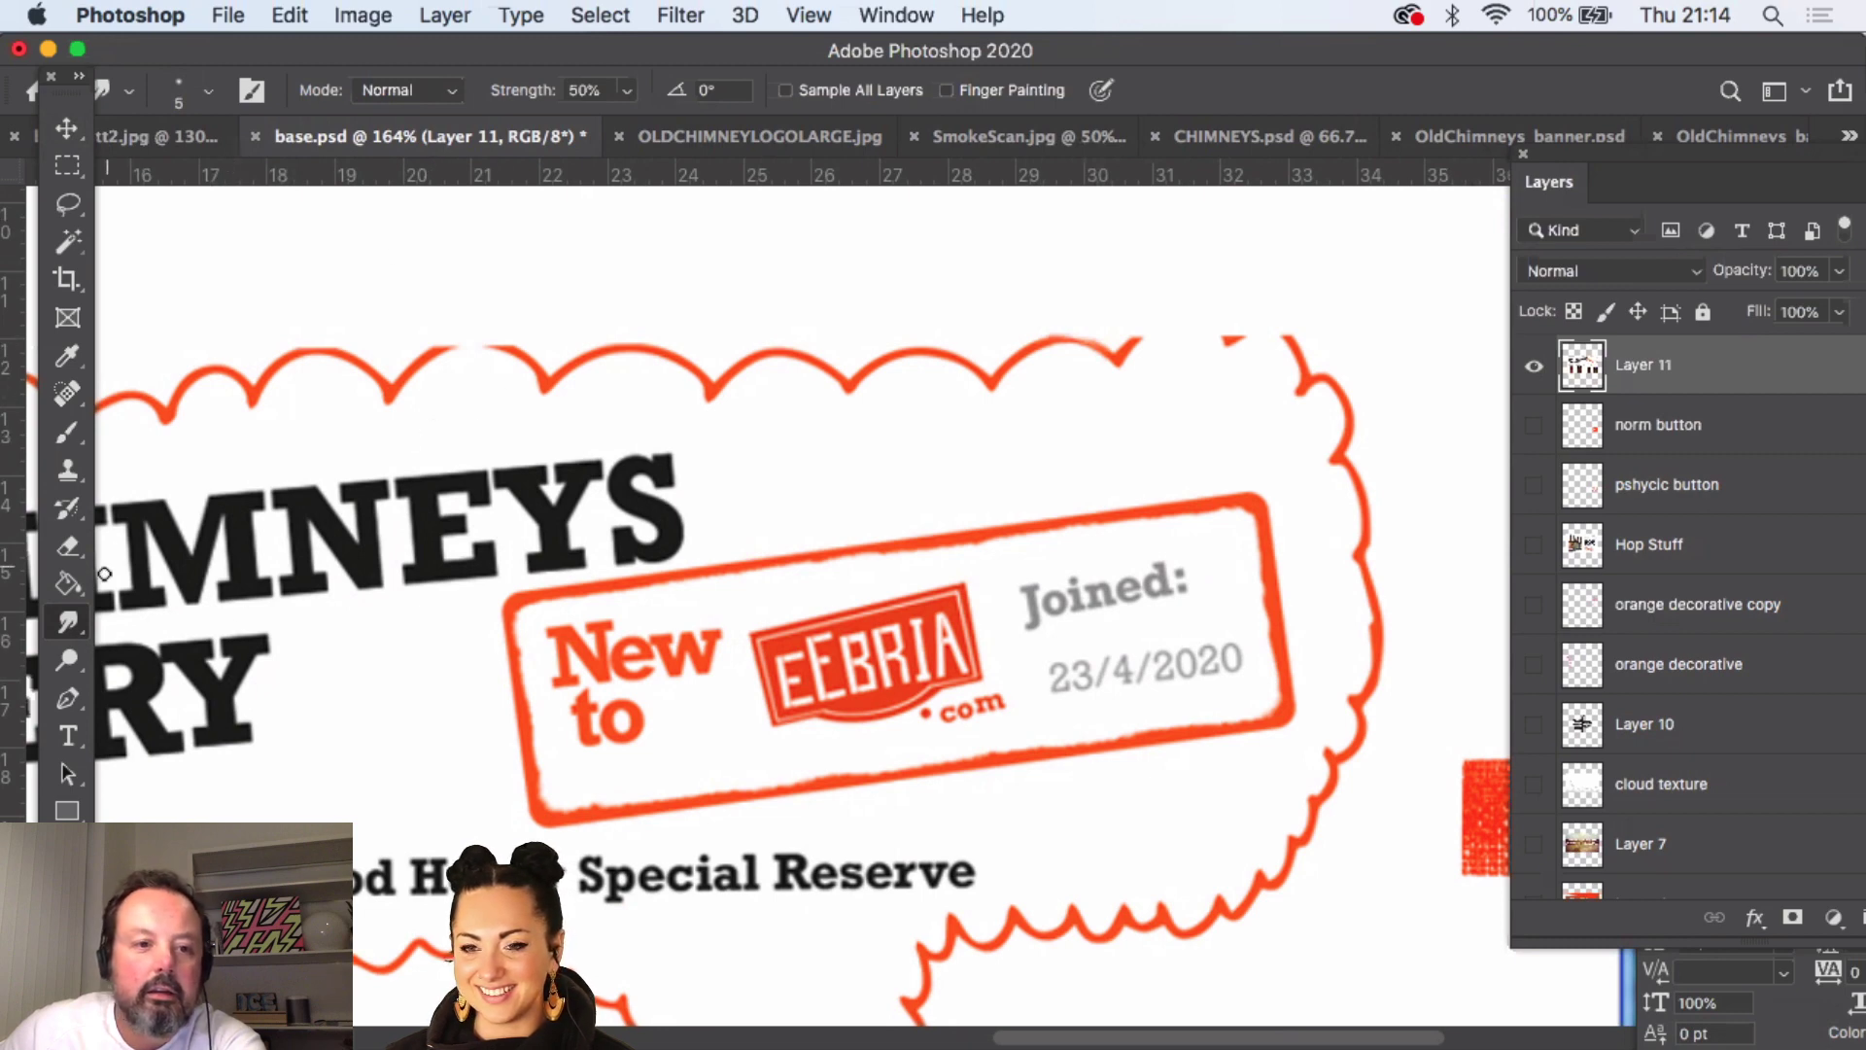
- Try a 15 px orange Brush stroke at the gap near the speech bubble's upper-right corner
{"action": "left_click", "coordinate": [77, 442]}
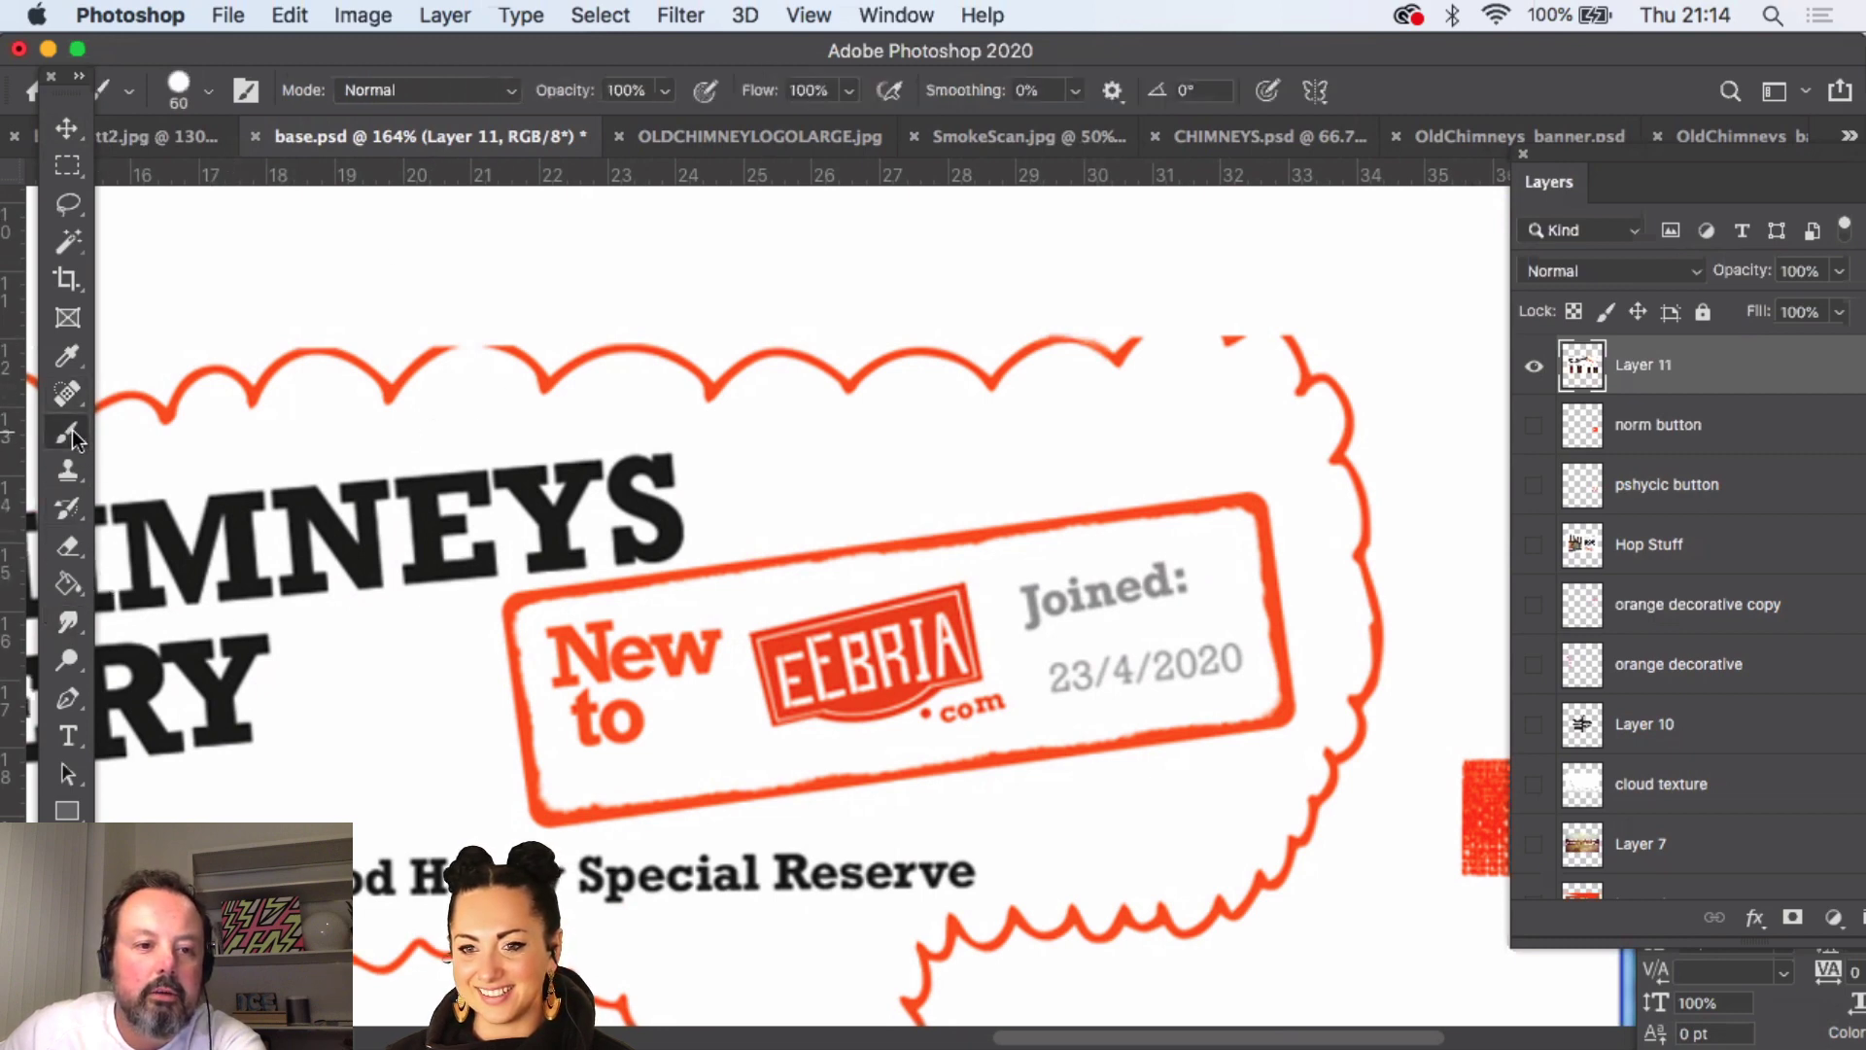
{"action": "key", "text": "bracketleft"}
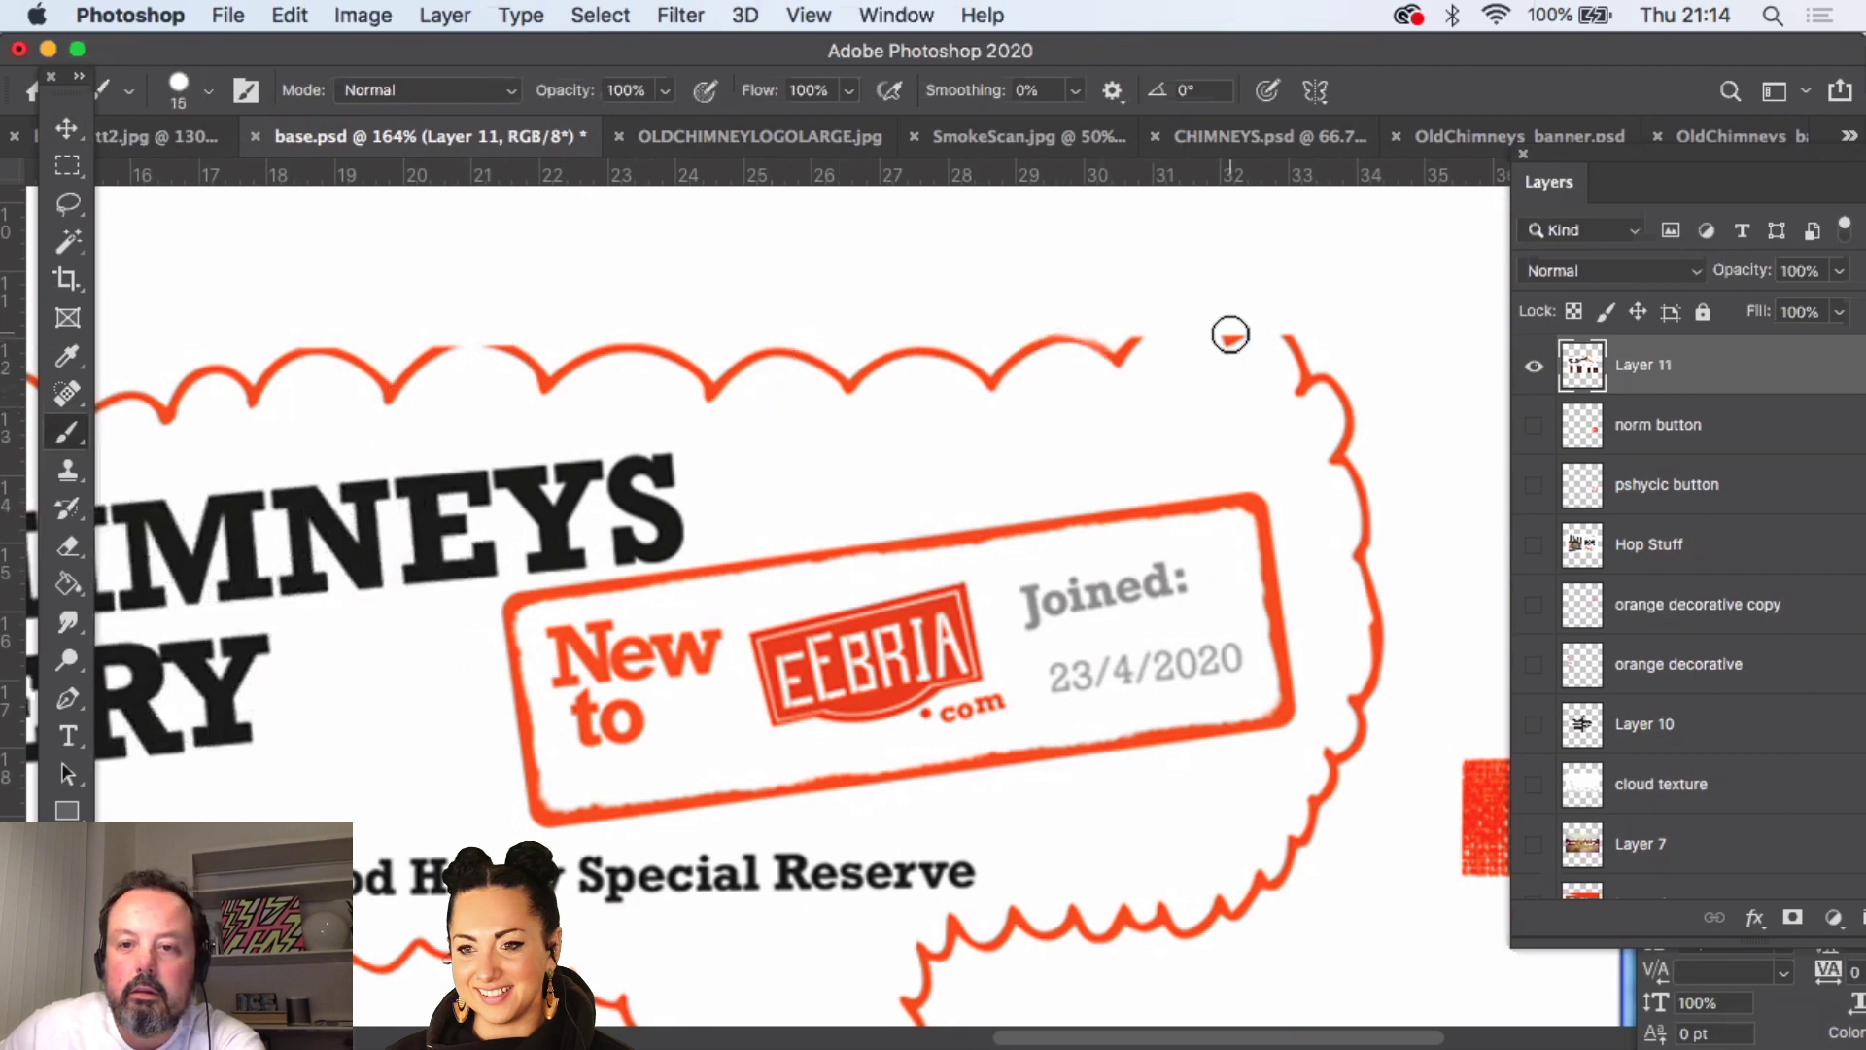
{"action": "left_click_drag", "start_coordinate": [1230, 342], "coordinate": [1206, 299]}
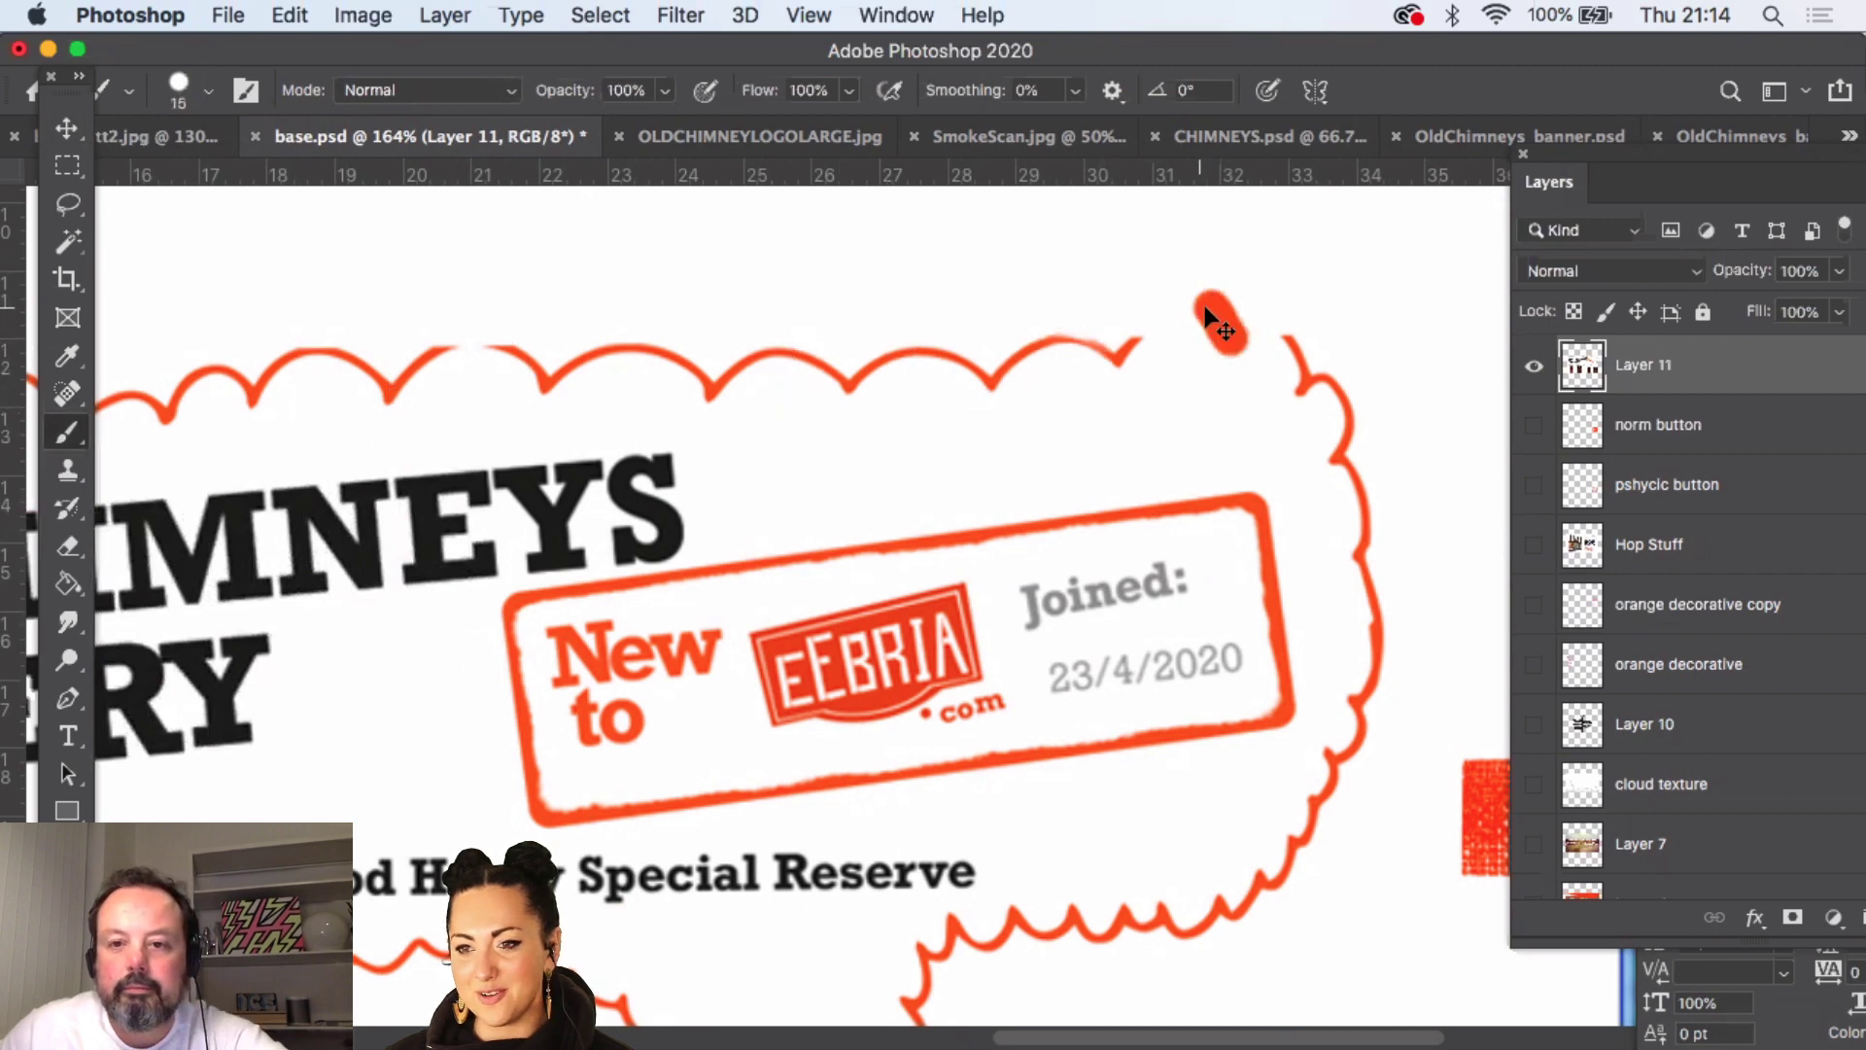
{"action": "key", "text": "cmd+z"}
- Reduce the brush to 4 px and paint the missing orange scallops along the speech bubble's clipped top edge
{"action": "key", "text": "bracketleft"}
{"action": "key", "text": "bracketleft"}
{"action": "key", "text": "bracketleft"}
{"action": "key", "text": "bracketleft"}
{"action": "key", "text": "bracketleft"}
{"action": "key", "text": "bracketleft"}
{"action": "key", "text": "bracketleft"}
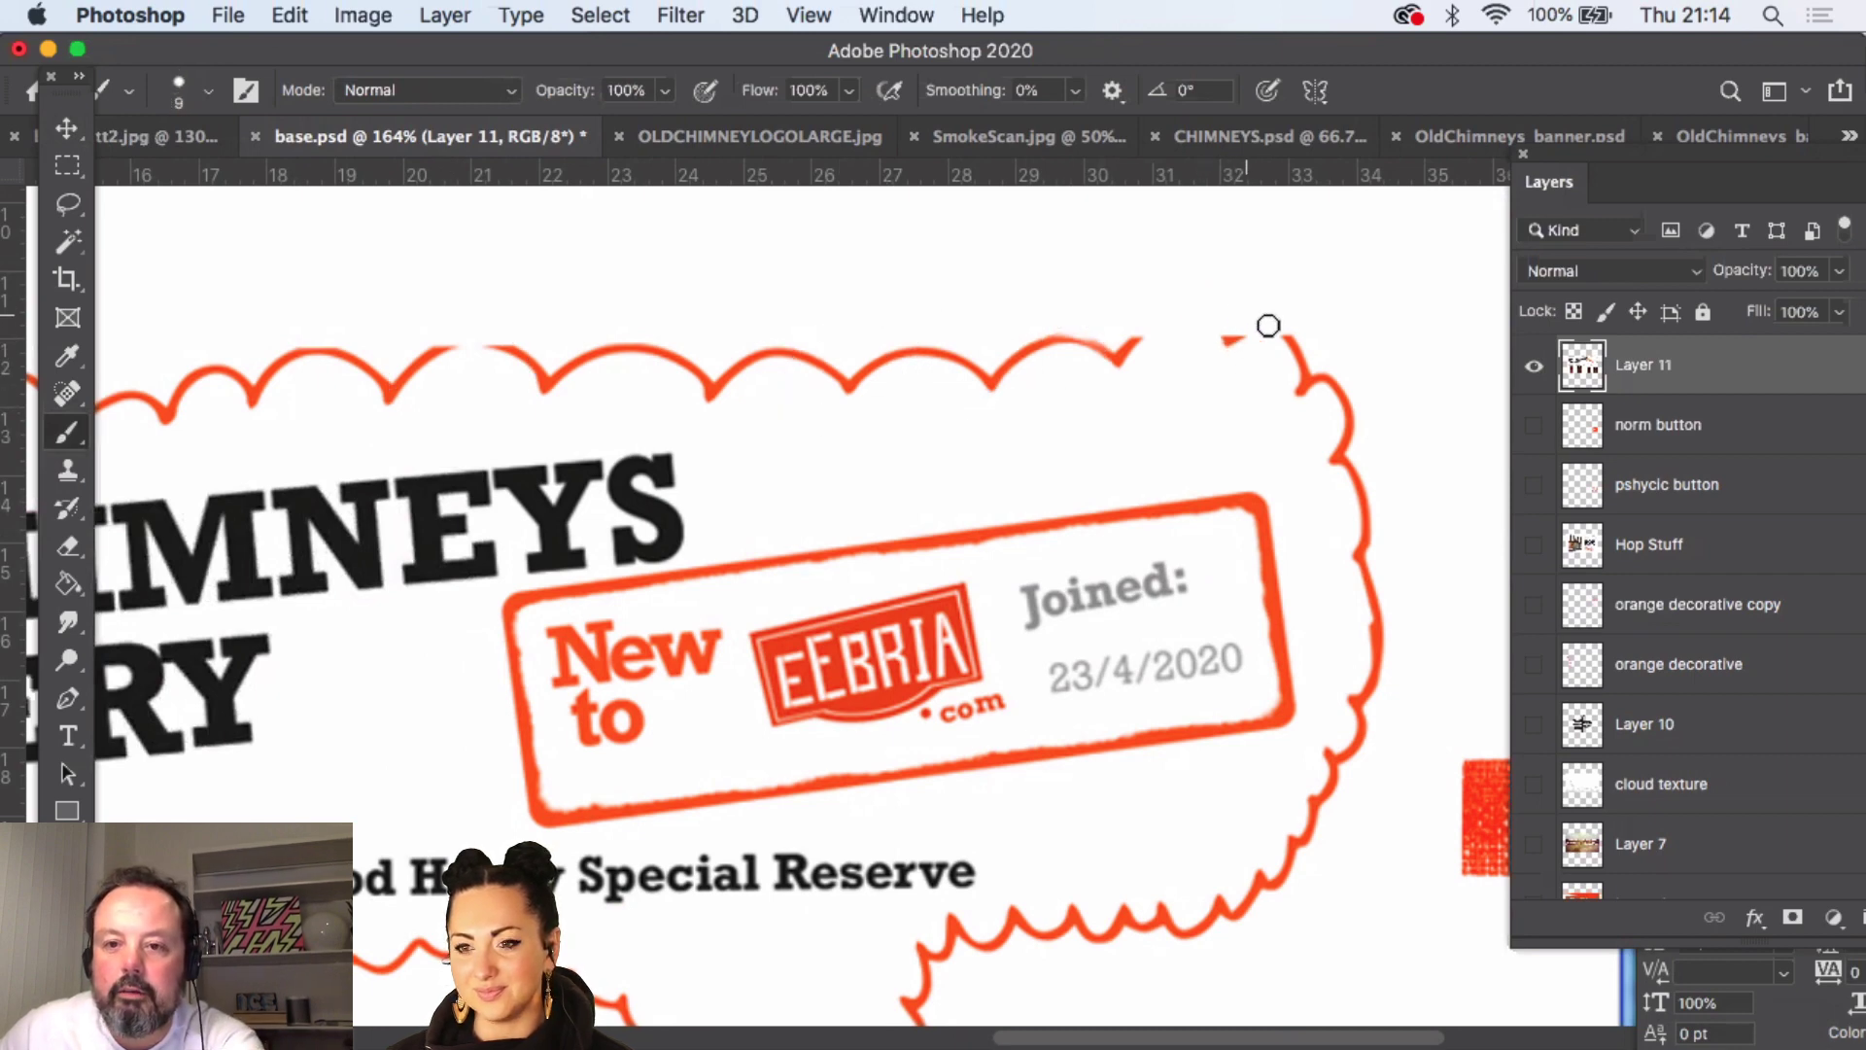
{"action": "mouse_move", "coordinate": [1280, 327]}
{"action": "left_mouse_down"}
{"action": "mouse_move", "coordinate": [1215, 340]}
{"action": "mouse_move", "coordinate": [1176, 314]}
{"action": "mouse_move", "coordinate": [1104, 350]}
{"action": "mouse_move", "coordinate": [1069, 334]}
{"action": "mouse_move", "coordinate": [1040, 352]}
{"action": "left_mouse_up"}
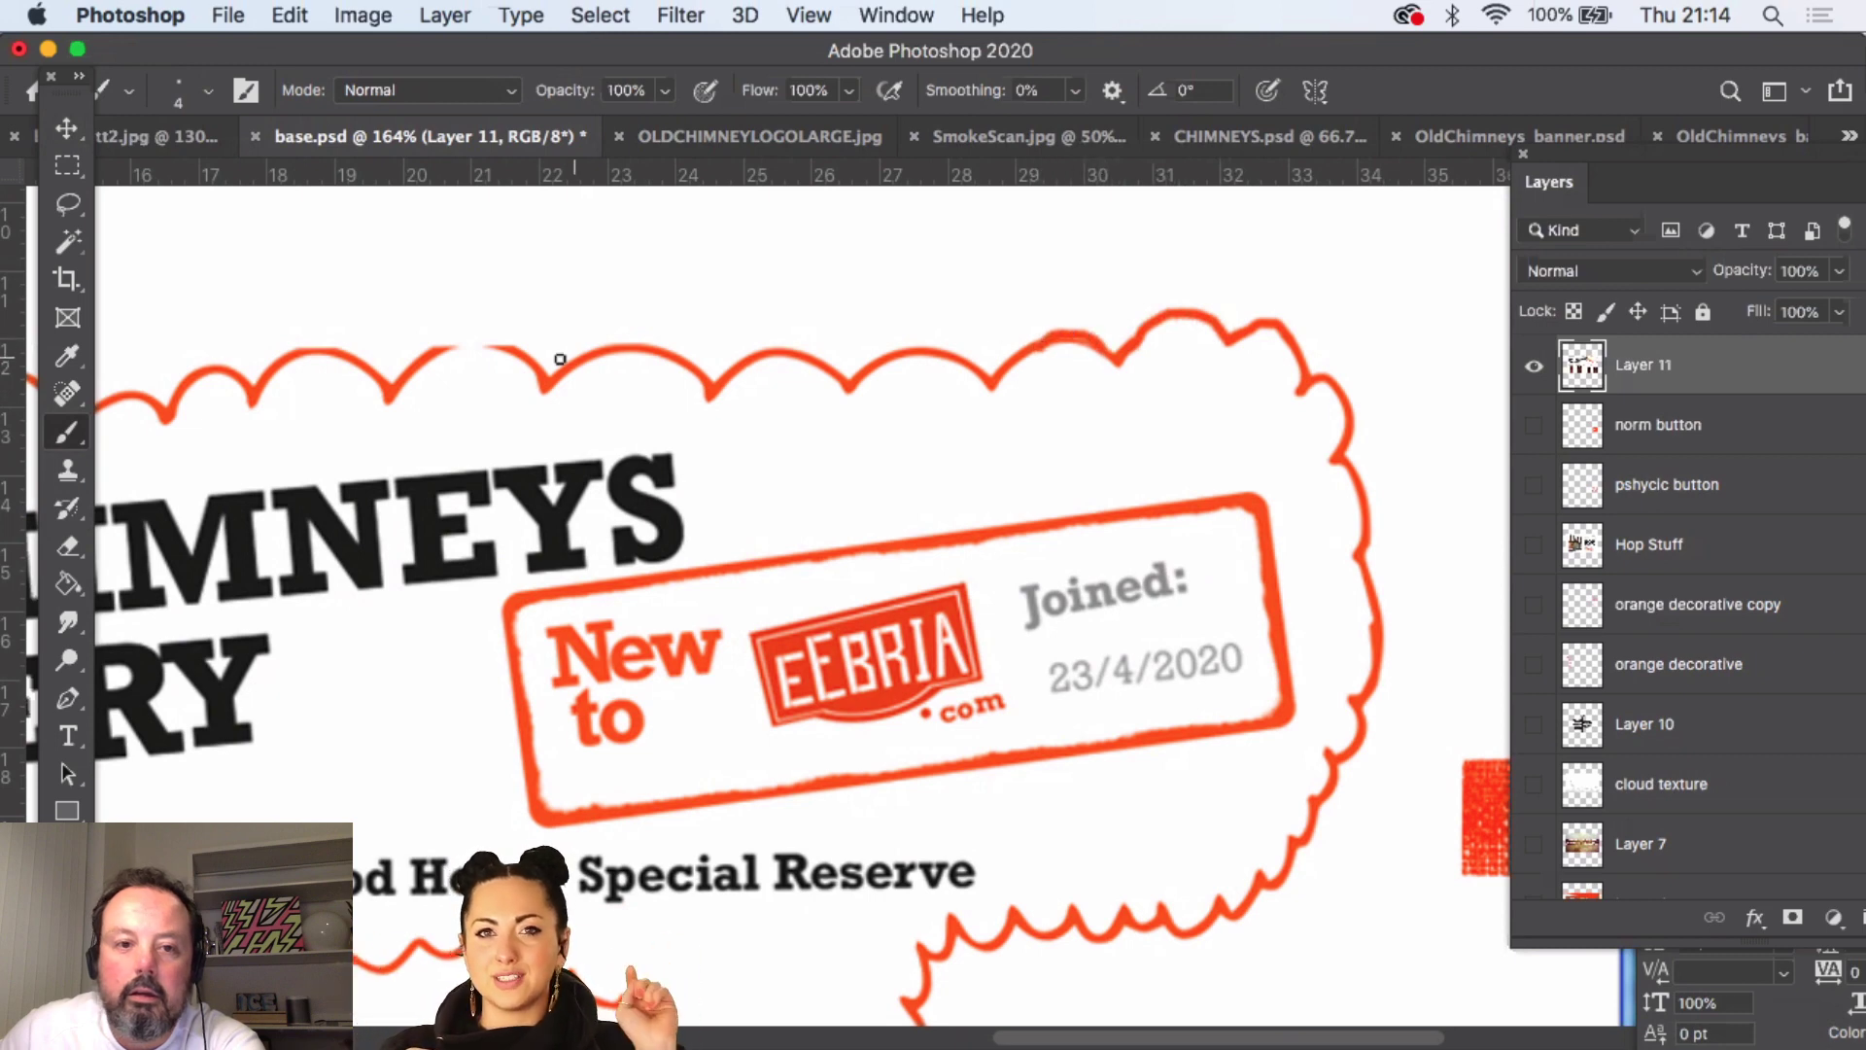
{"action": "left_click_drag", "start_coordinate": [428, 348], "coordinate": [513, 350]}
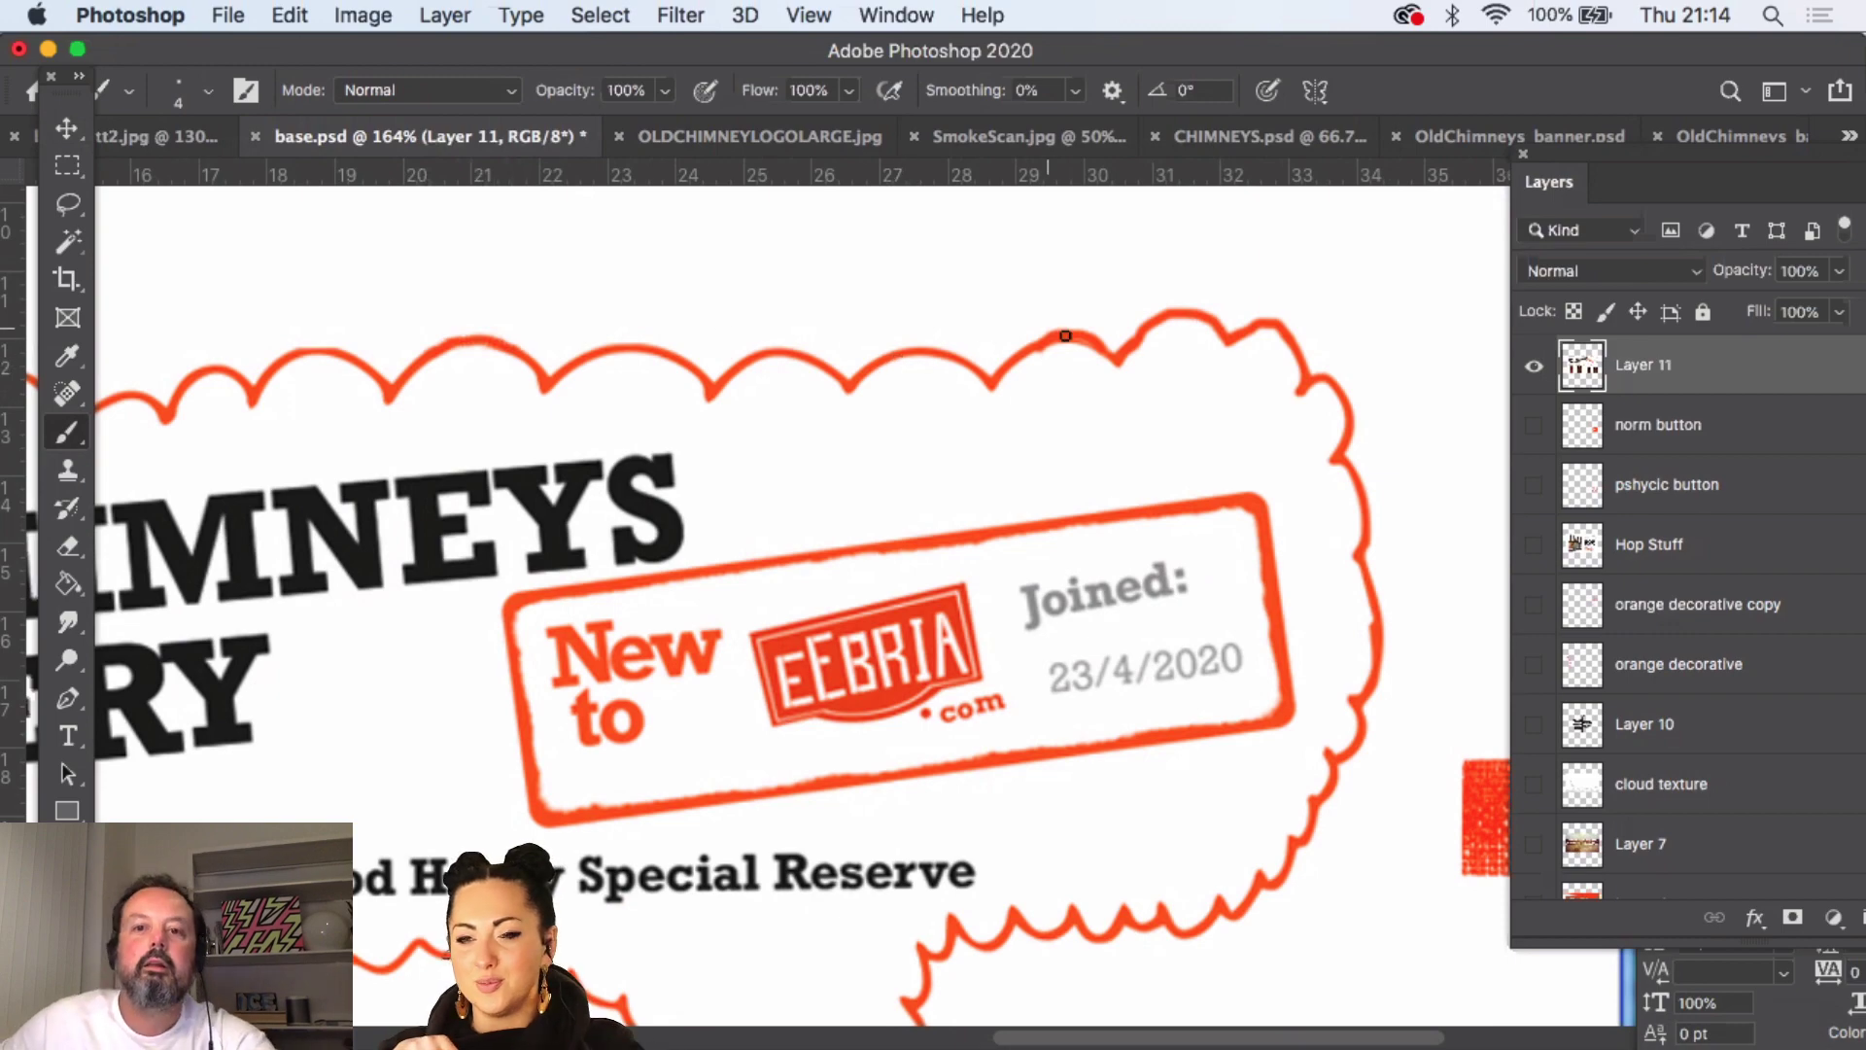
{"action": "key", "text": "z"}
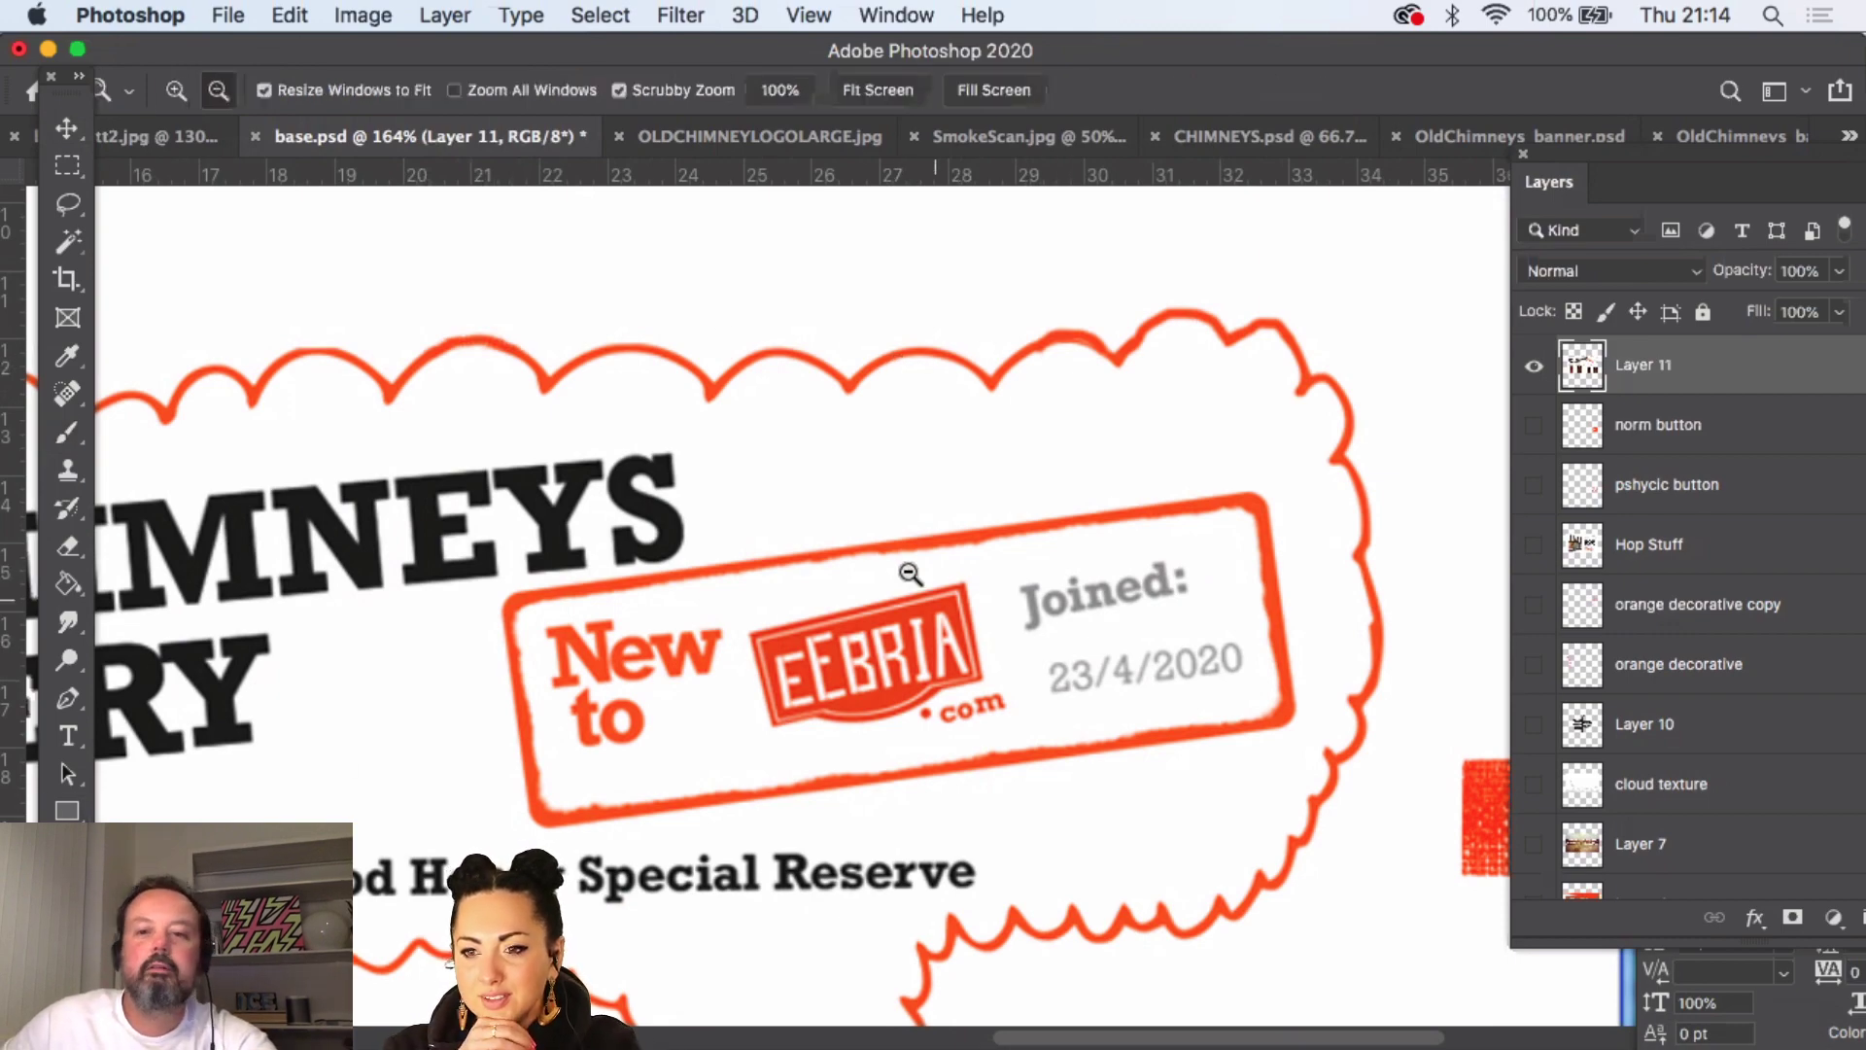
{"action": "left_click_drag", "start_coordinate": [895, 570], "coordinate": [854, 516]}
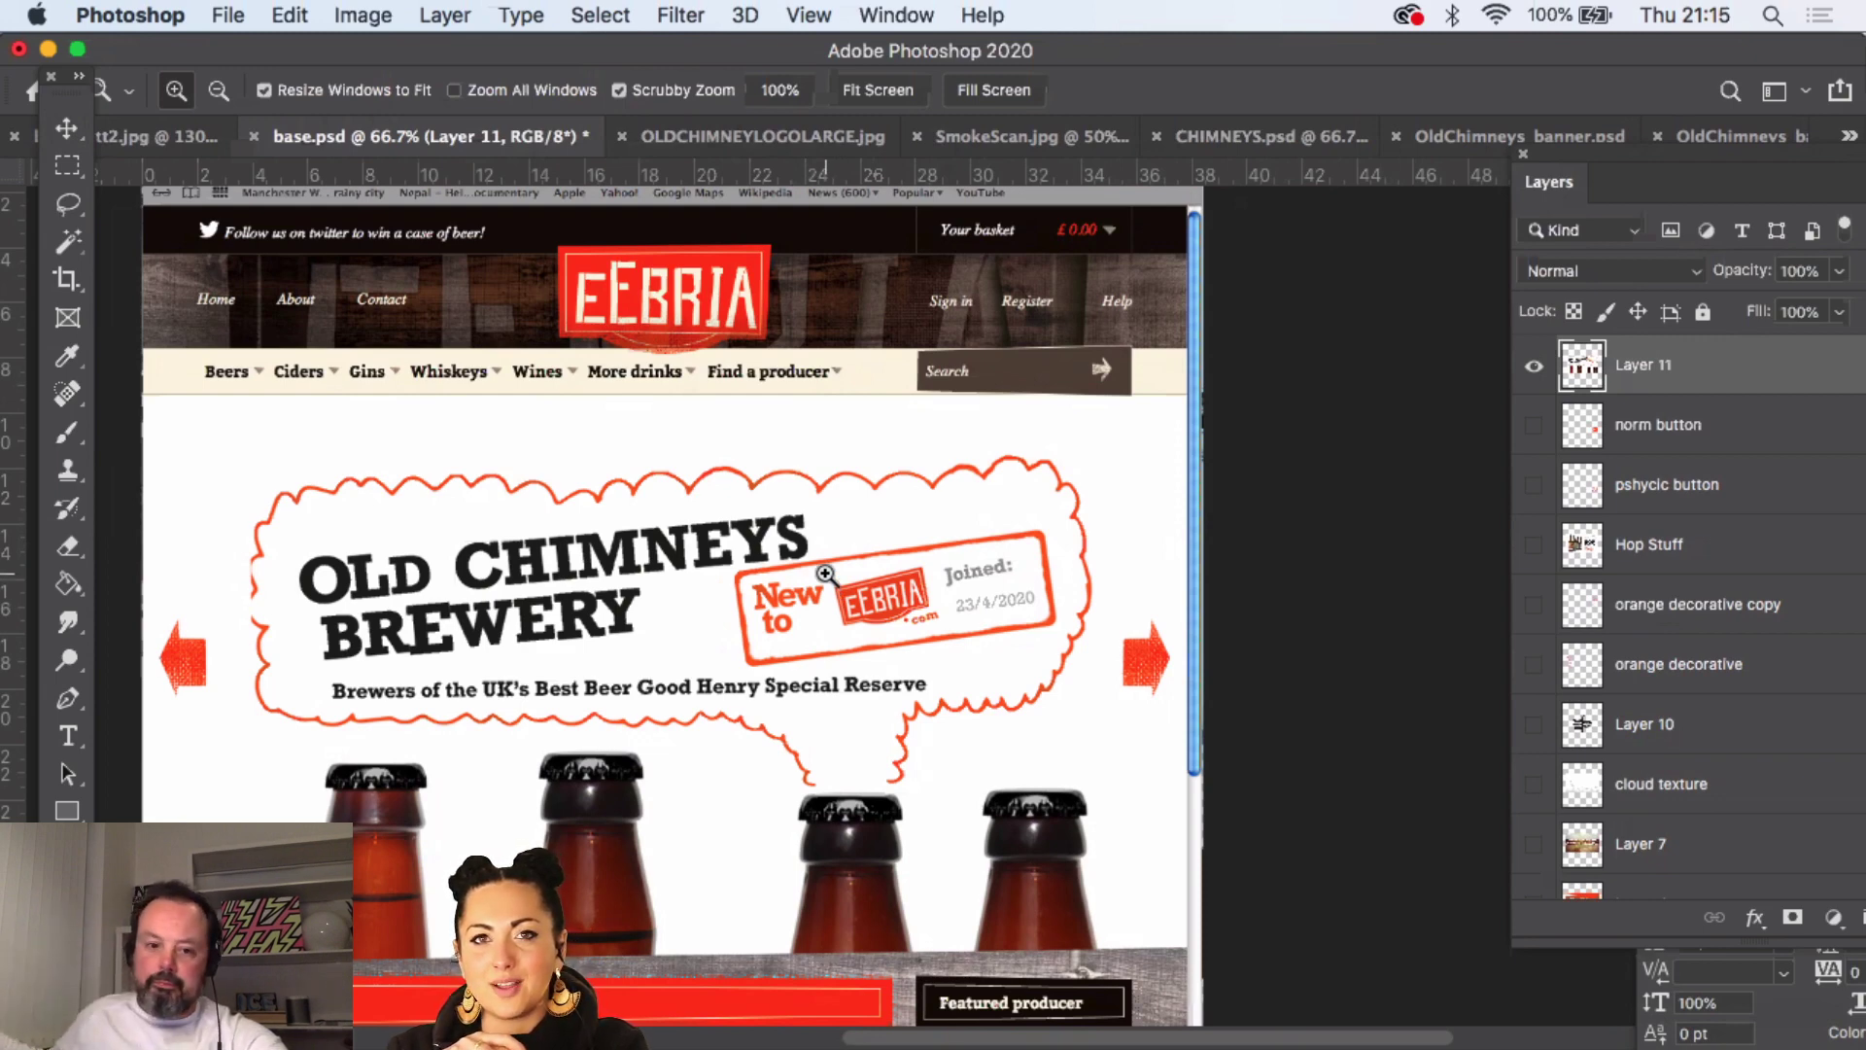
- Close OLDCHIMNEYLOGOLARGE.jpg, SmokeScan.jpg, OldChimneys_banner.psd, OldChimneys_banner.jpg and CHIMNEYS.psd, keeping base.psd open
{"action": "left_click", "coordinate": [743, 136]}
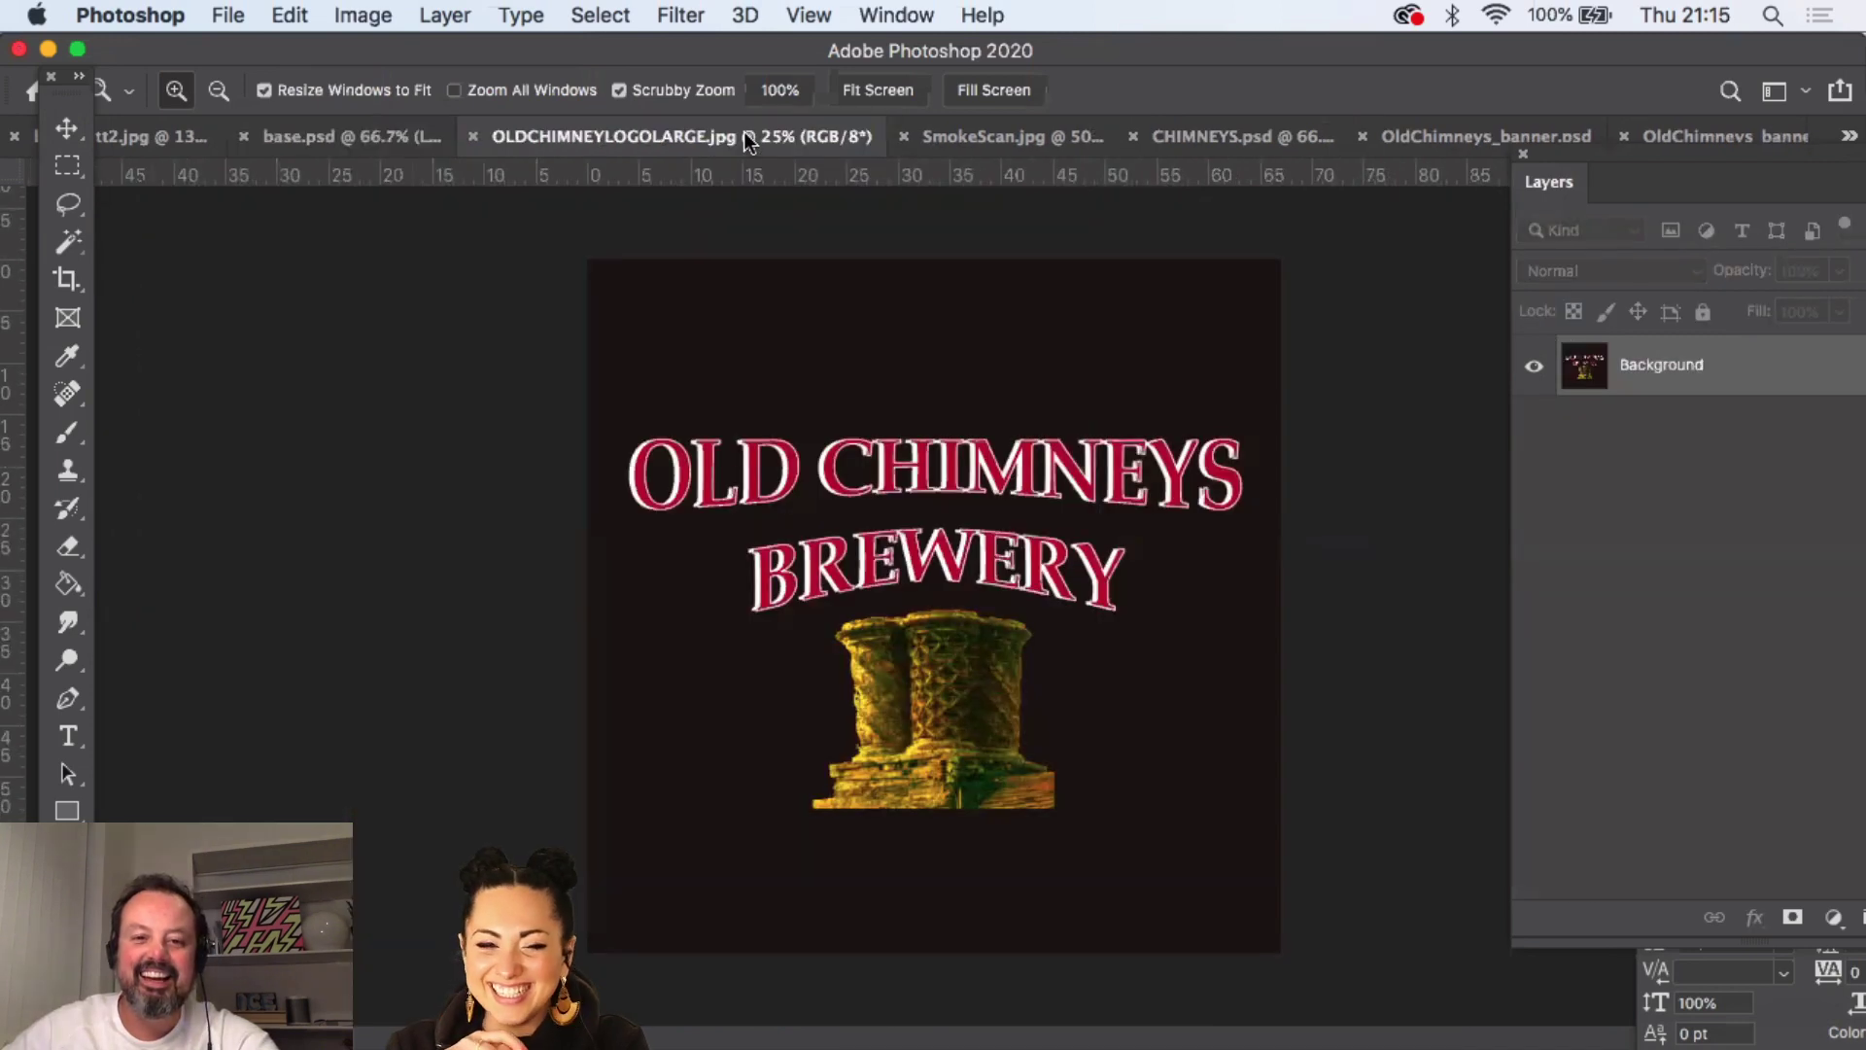
{"action": "left_click", "coordinate": [475, 138]}
{"action": "left_click", "coordinate": [745, 134]}
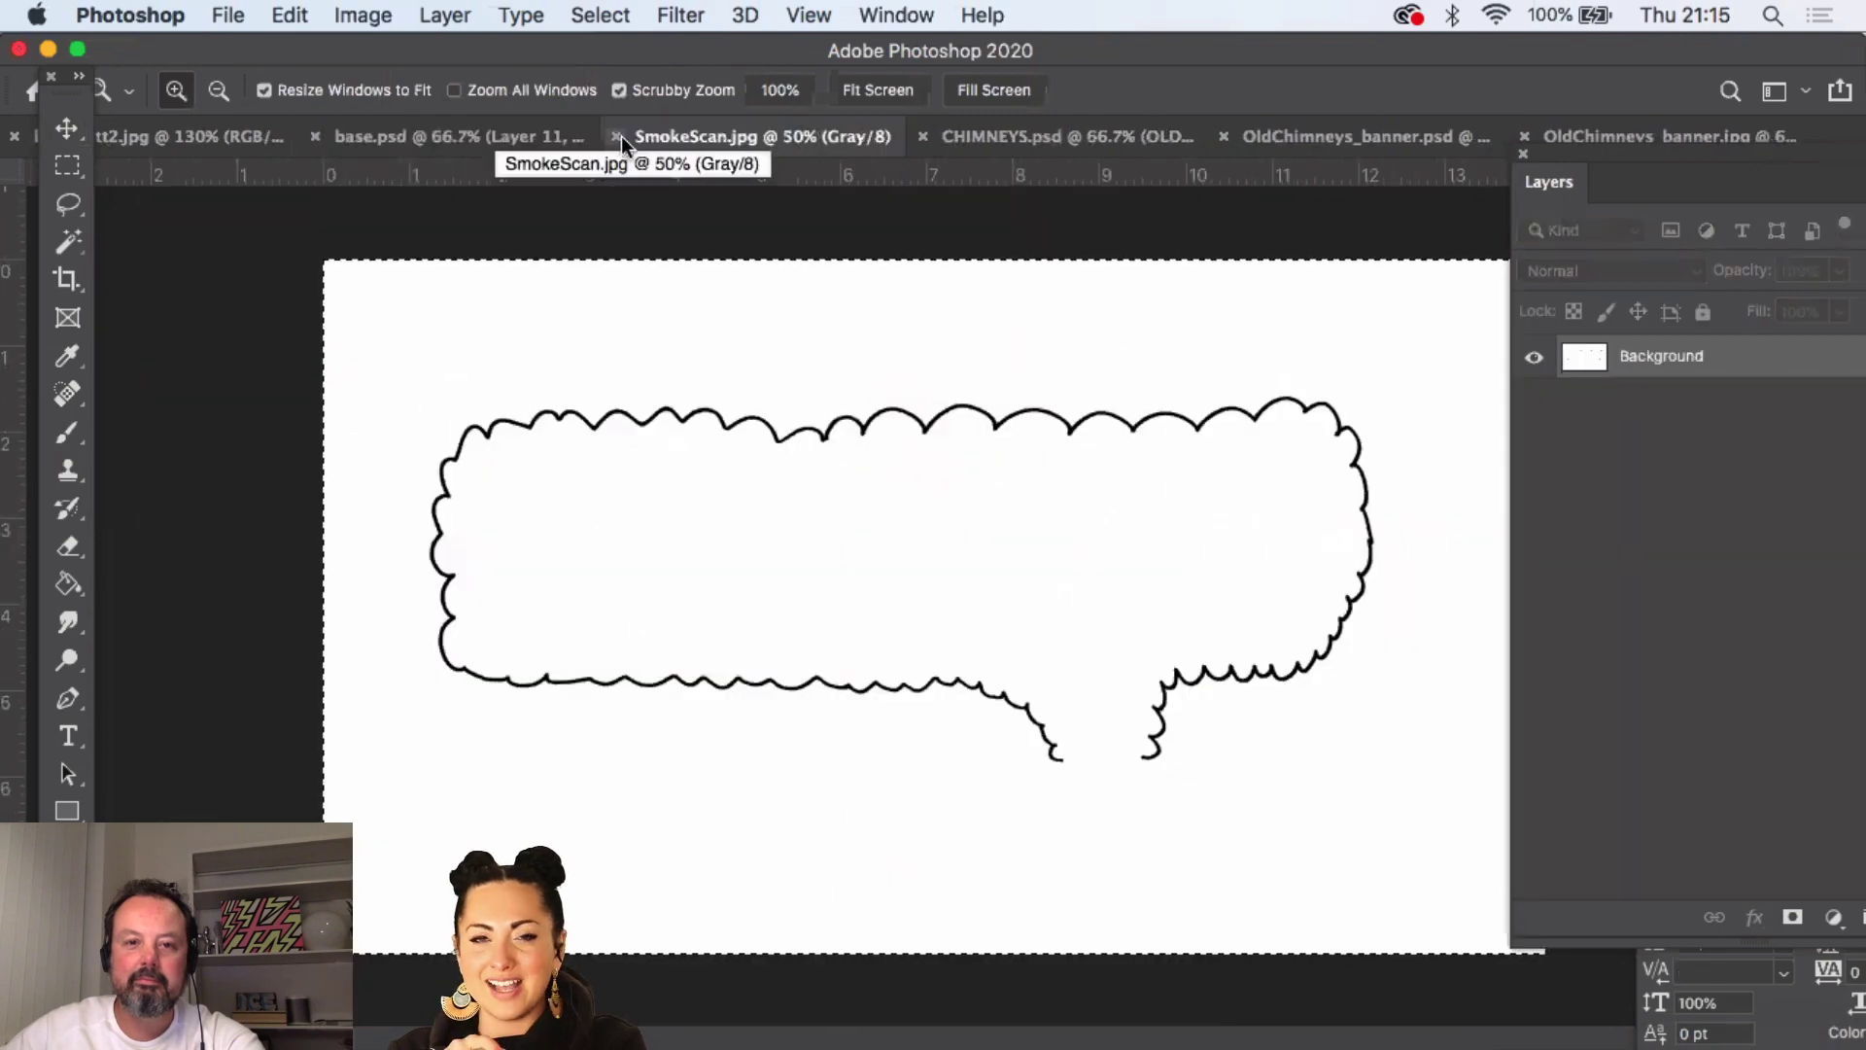
{"action": "key", "text": "super+w"}
{"action": "left_click", "coordinate": [1019, 142]}
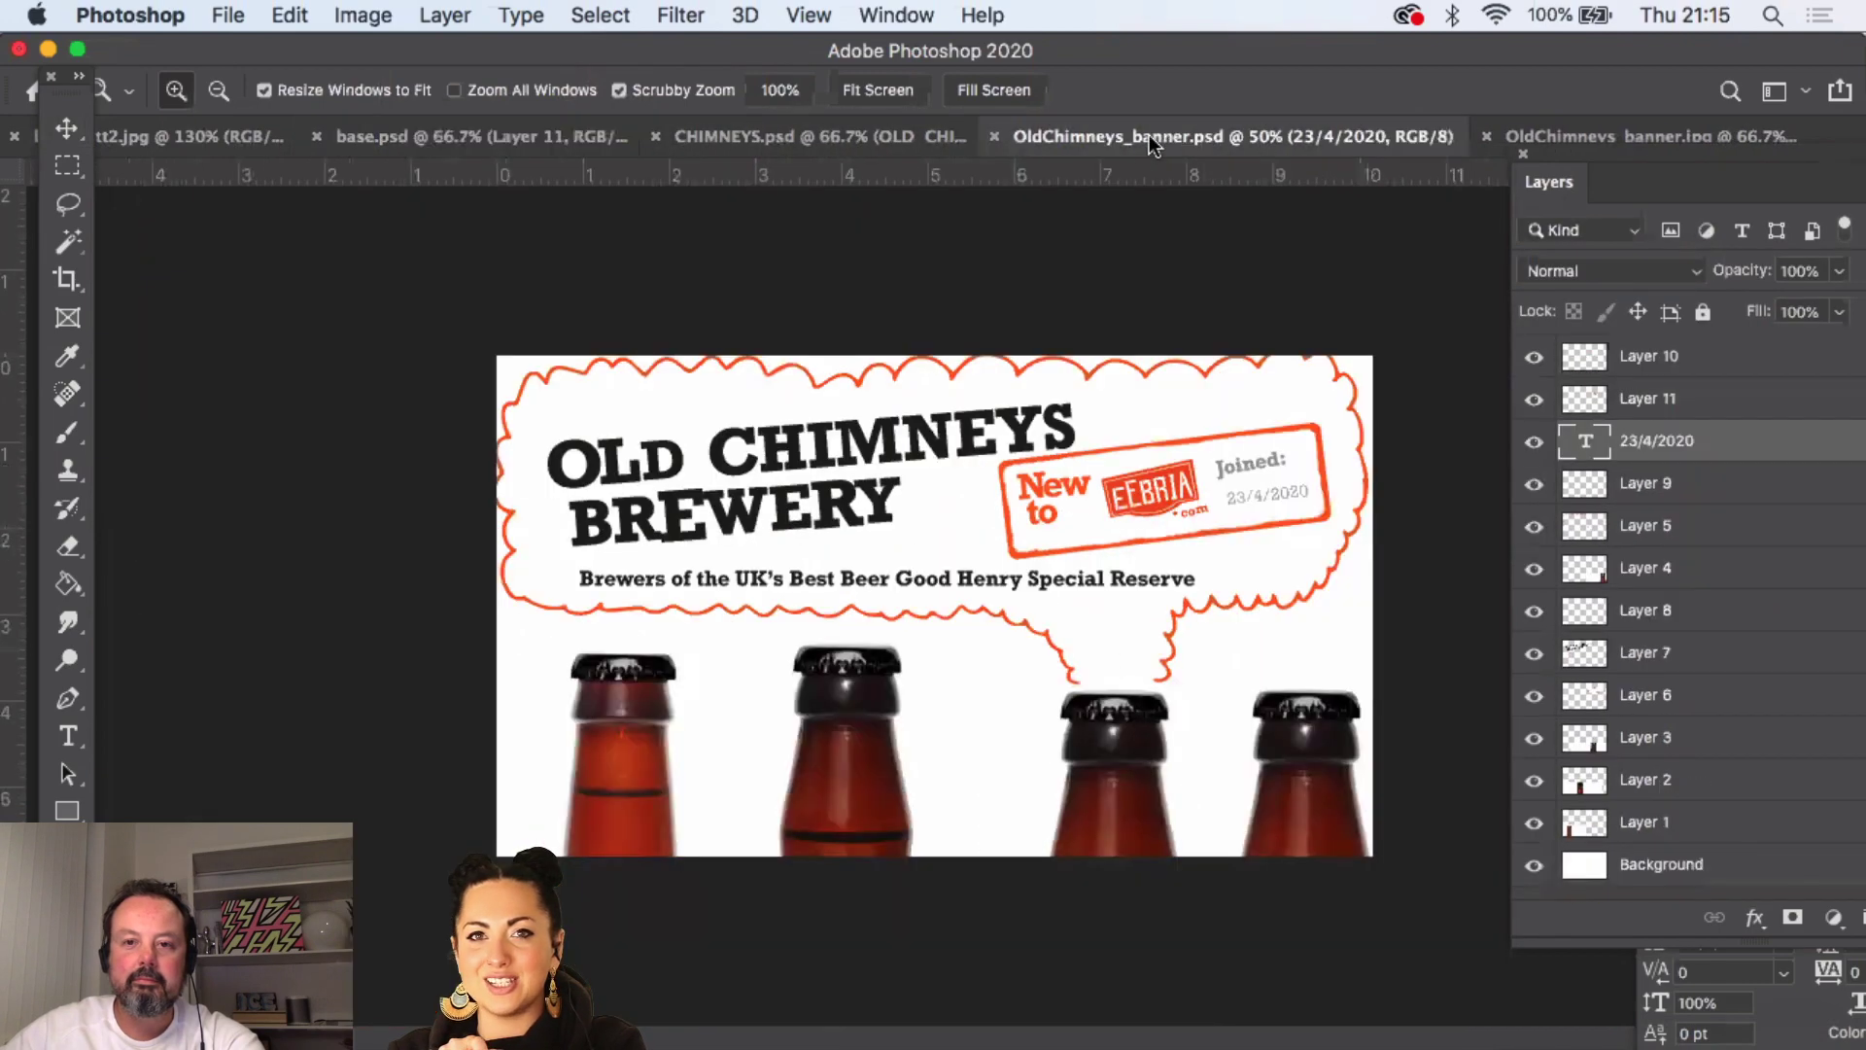
{"action": "left_click", "coordinate": [993, 136]}
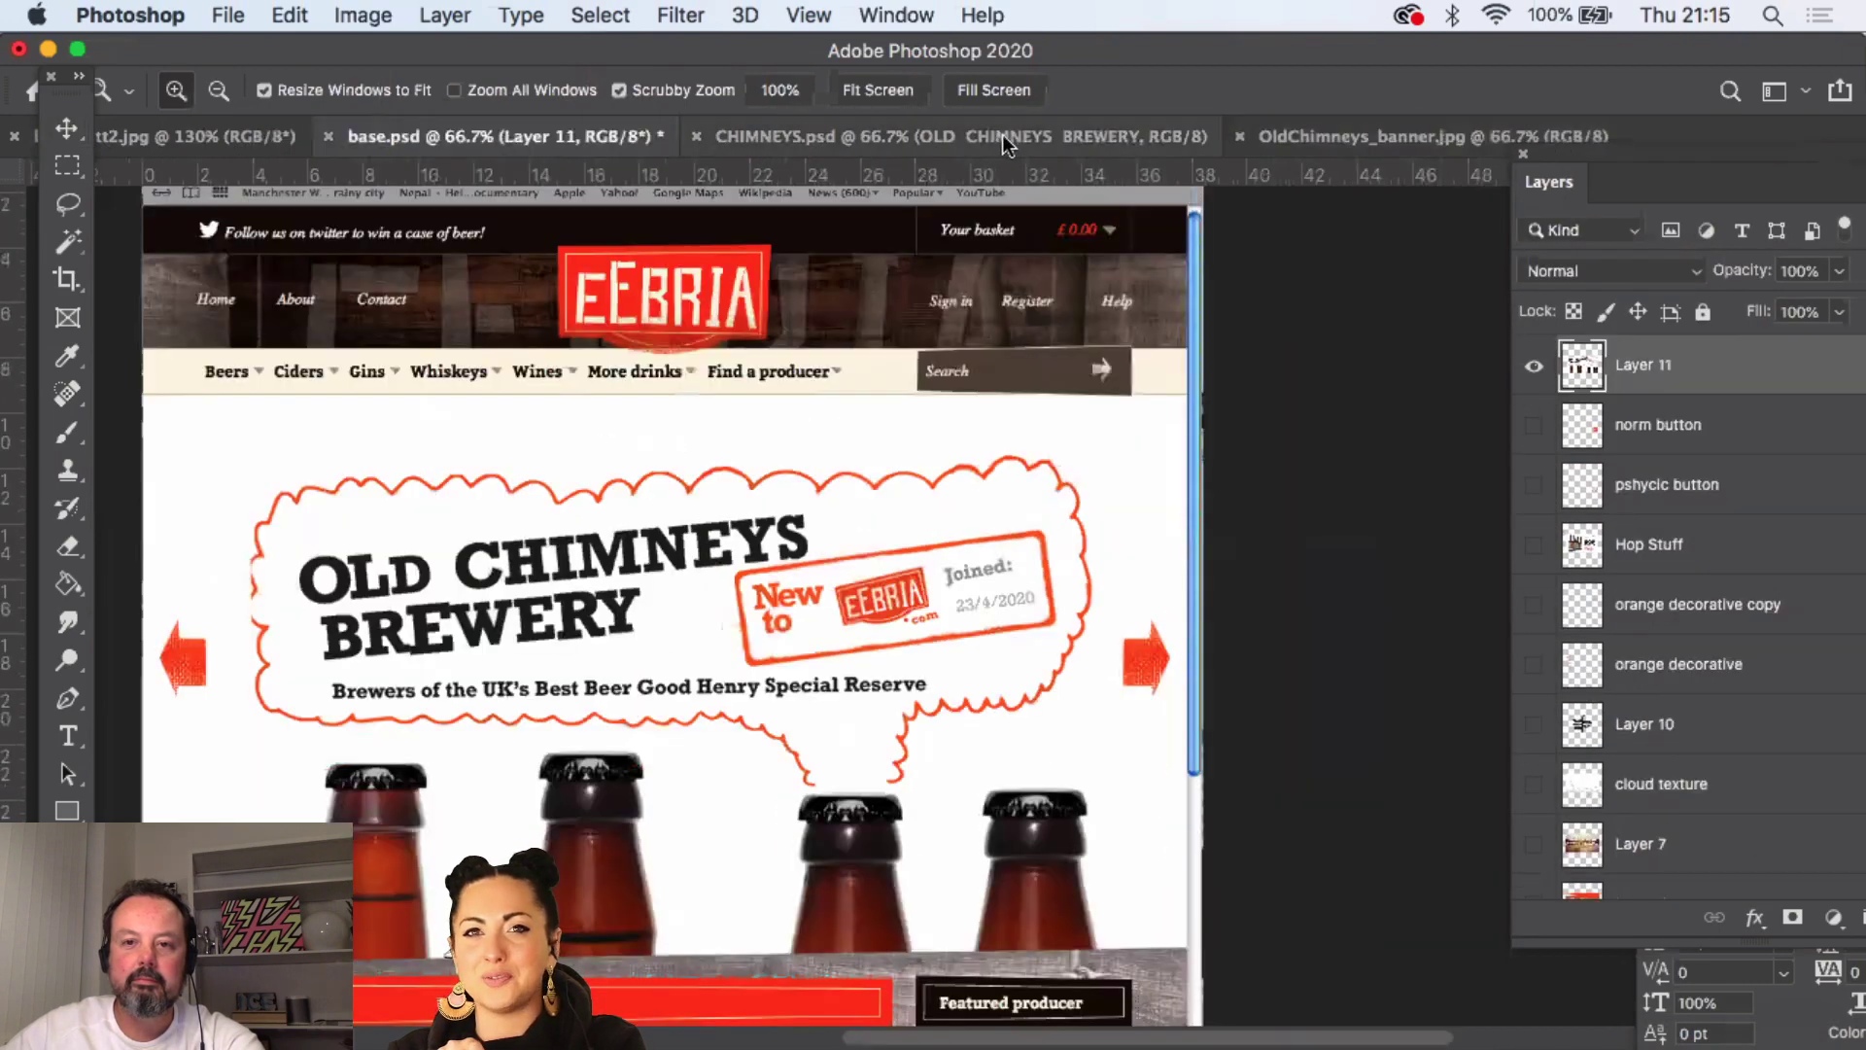
{"action": "left_click", "coordinate": [1240, 136]}
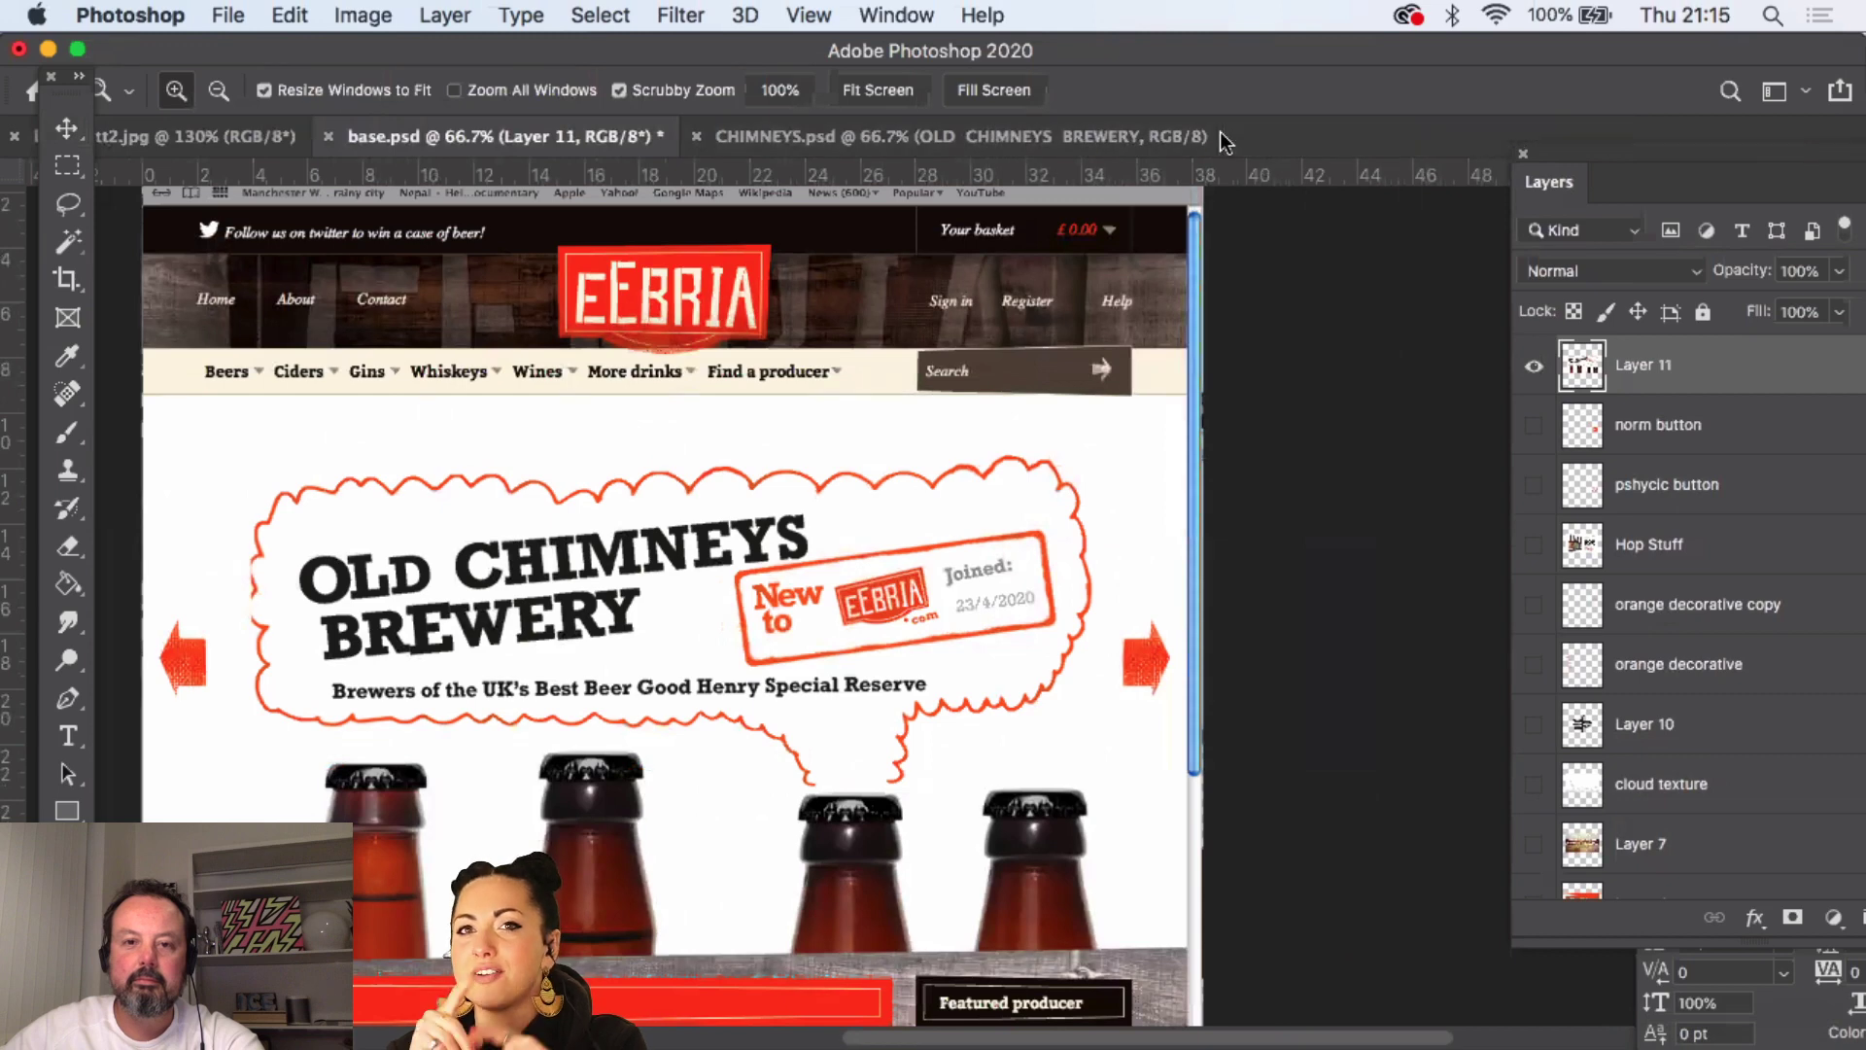
{"action": "left_click", "coordinate": [994, 134]}
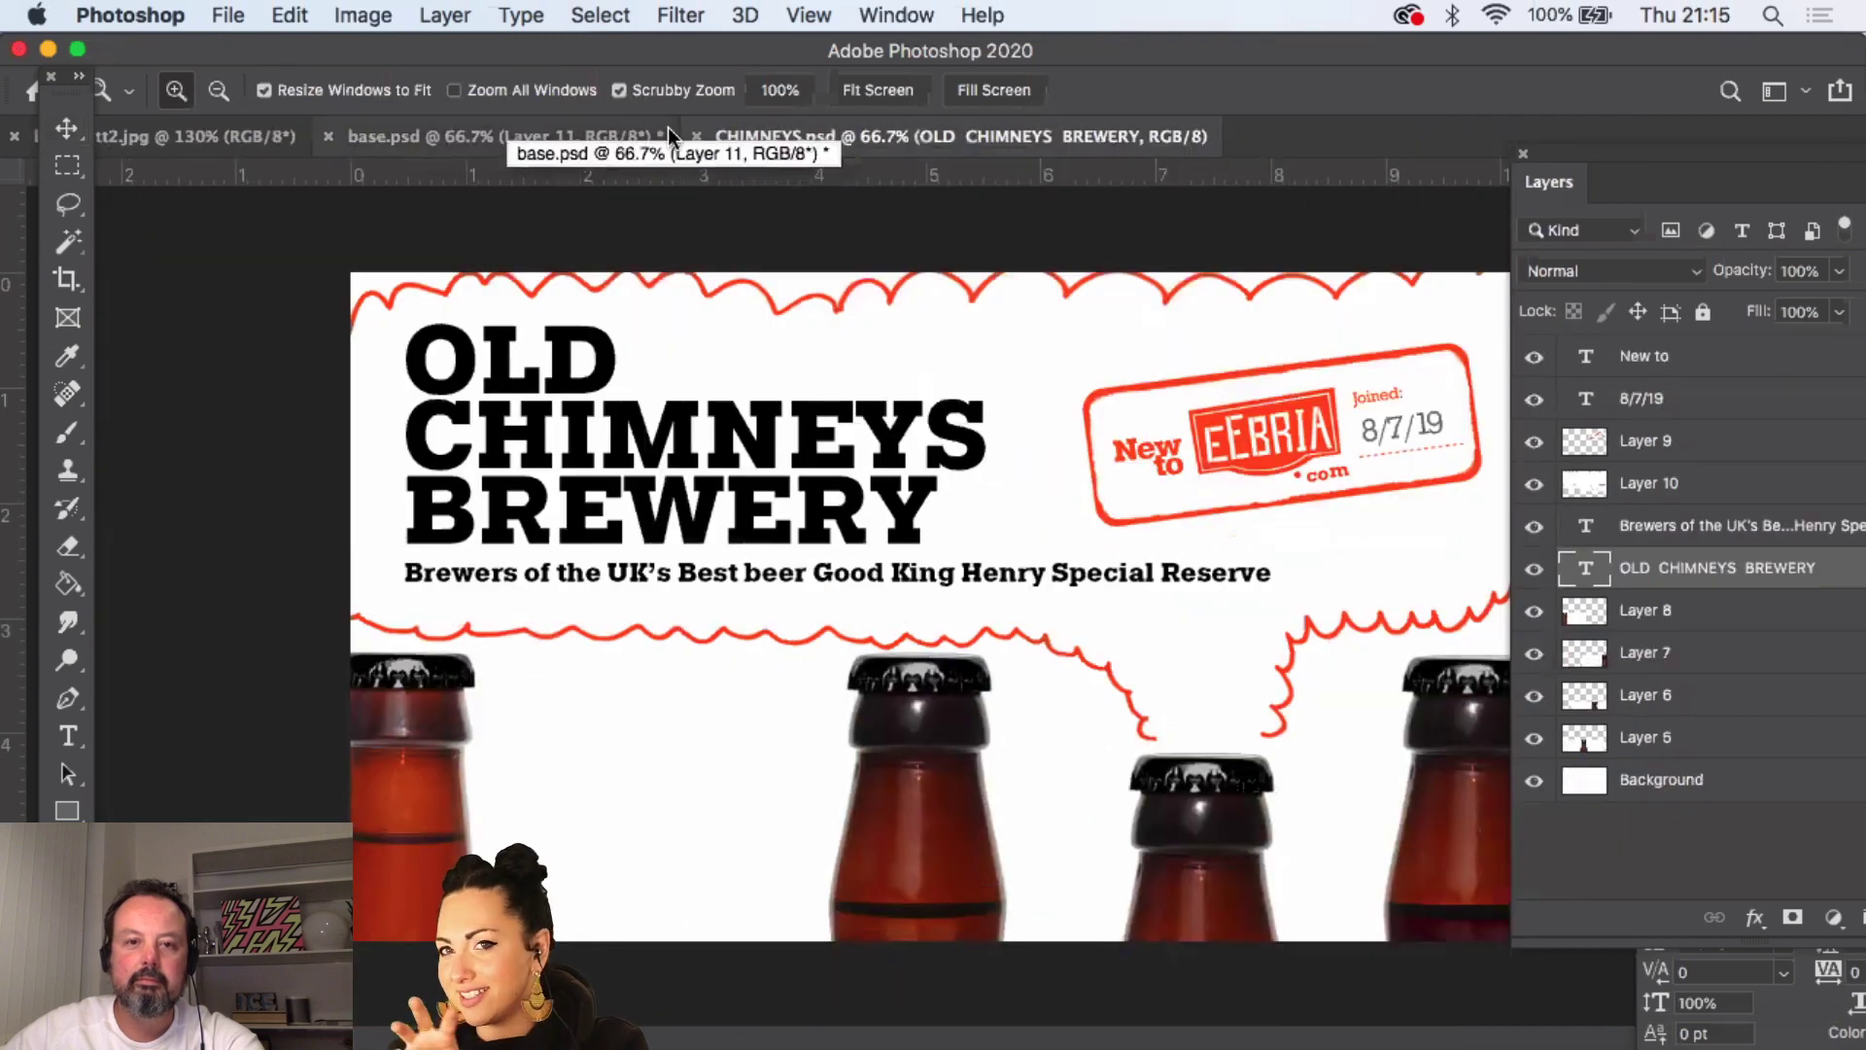
{"action": "left_click", "coordinate": [698, 135]}
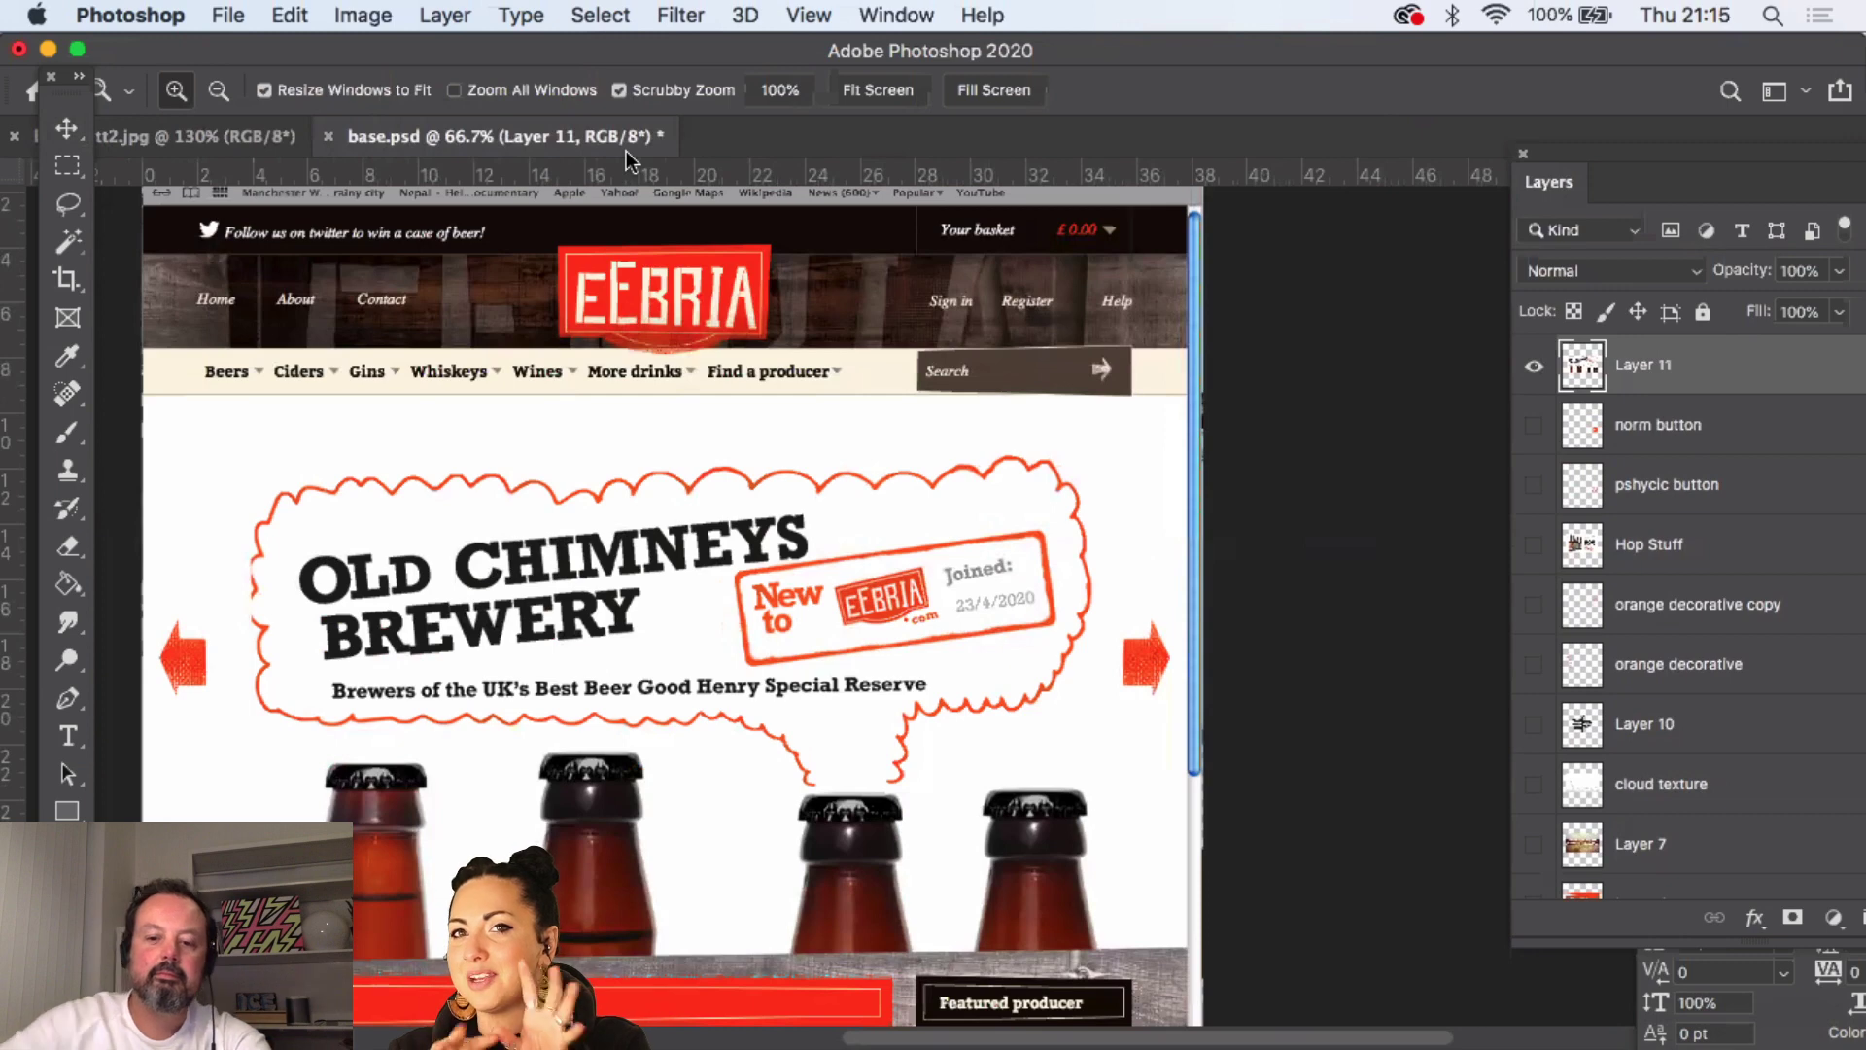
- Open NewpositioningSample.jpg and NorthernMonk.psd together from the Show others at end folder inside Banner Ads
{"action": "key", "text": "super+o"}
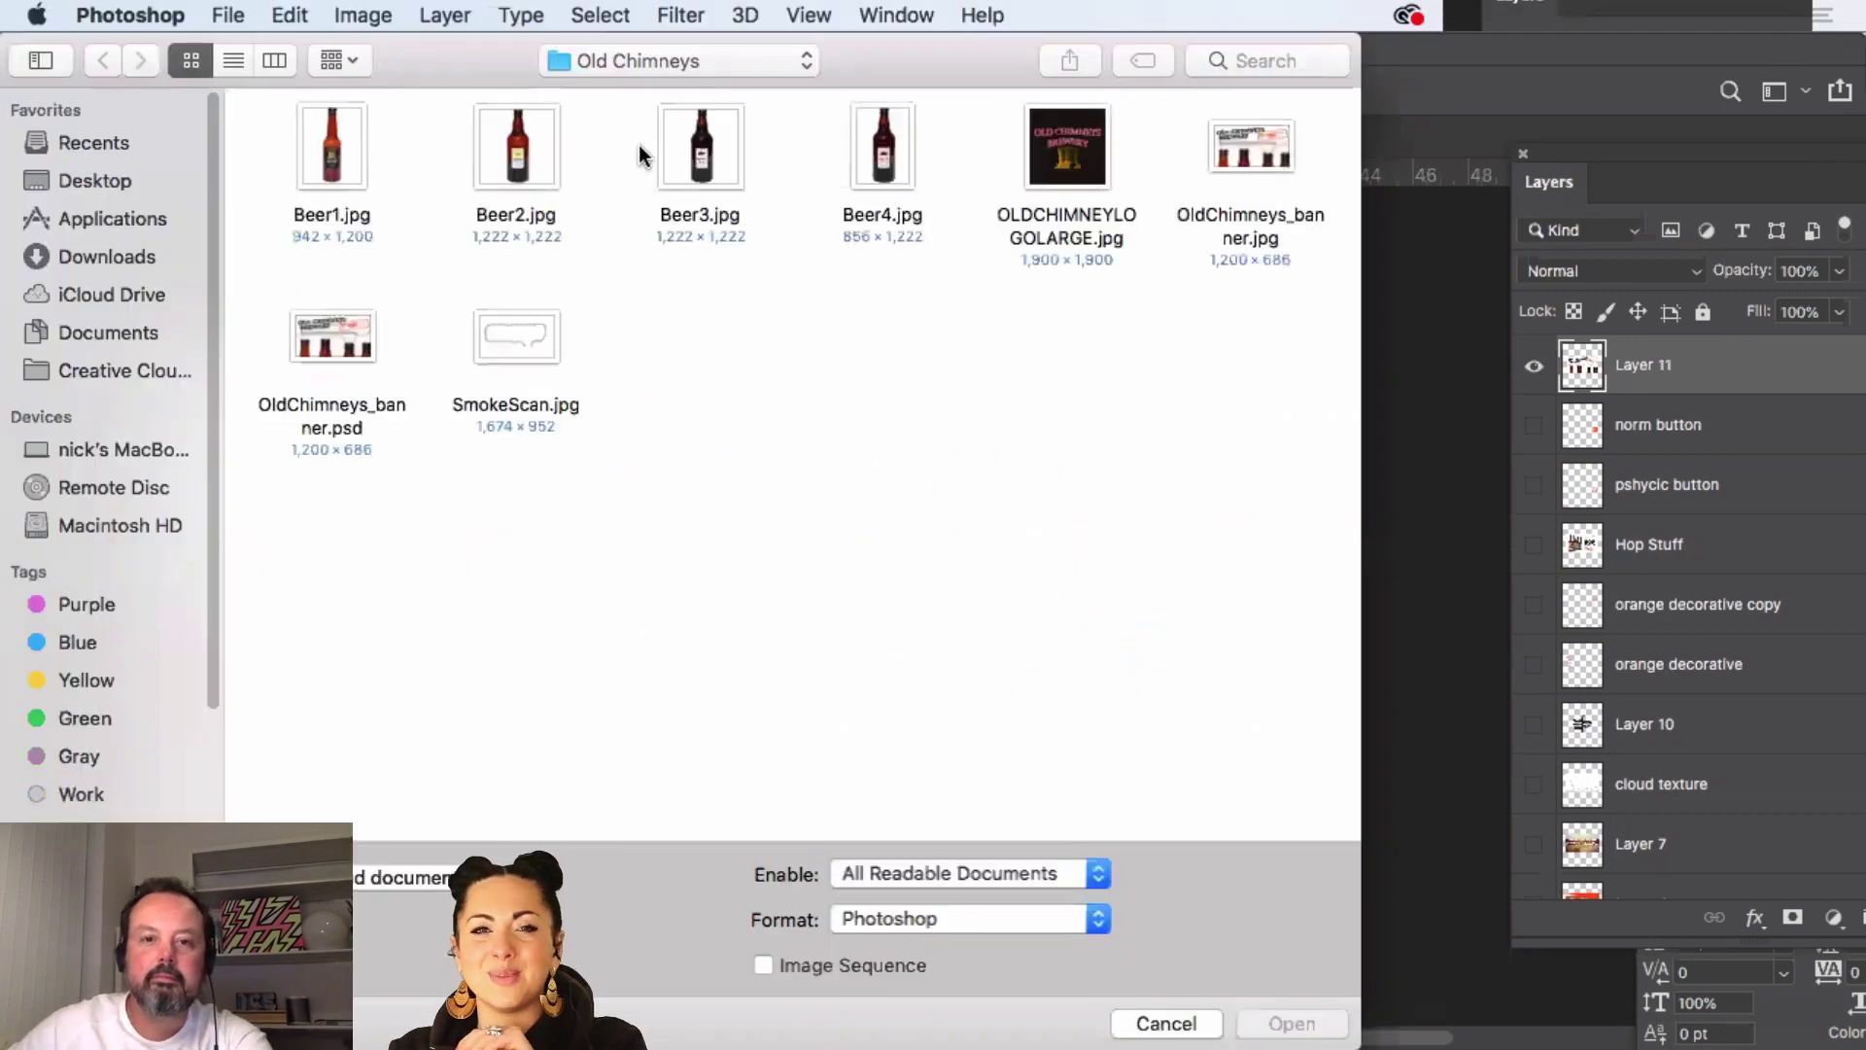
{"action": "left_click", "coordinate": [631, 64]}
{"action": "left_click", "coordinate": [627, 86]}
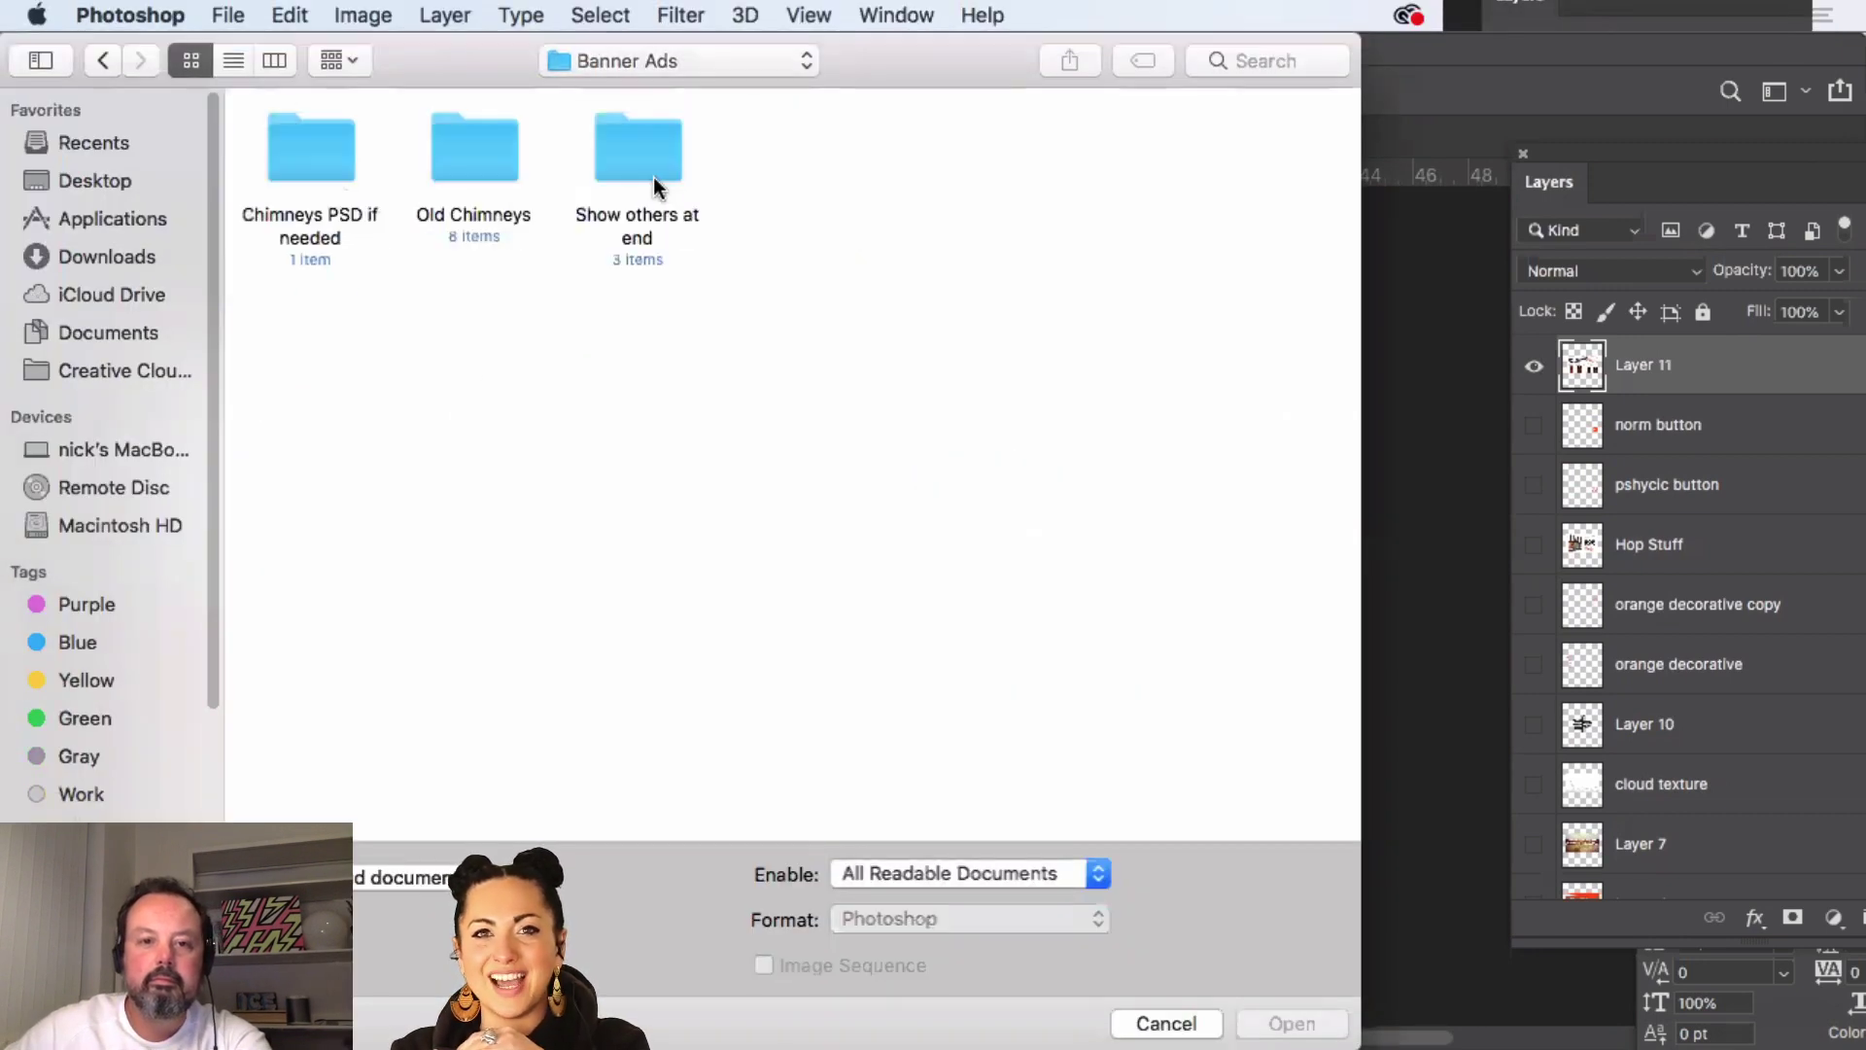
{"action": "double_click", "coordinate": [651, 166]}
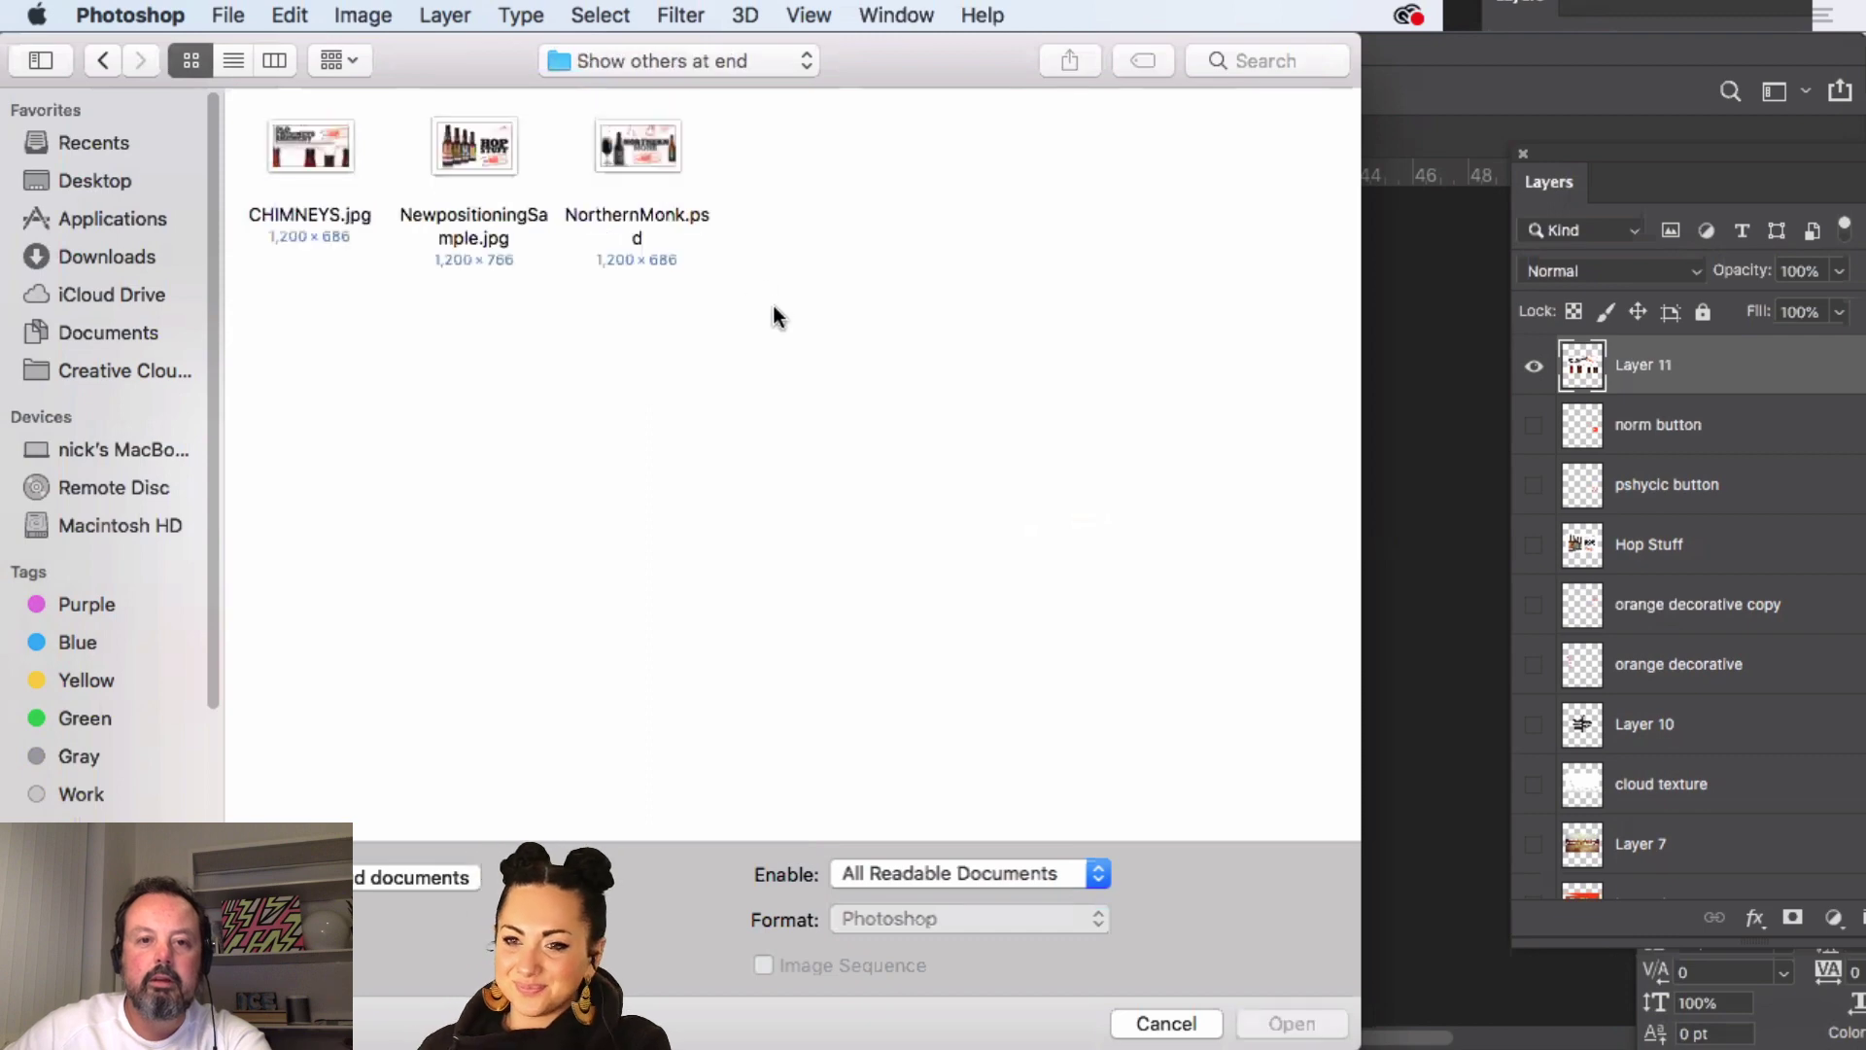
{"action": "left_click_drag", "start_coordinate": [704, 280], "coordinate": [488, 155]}
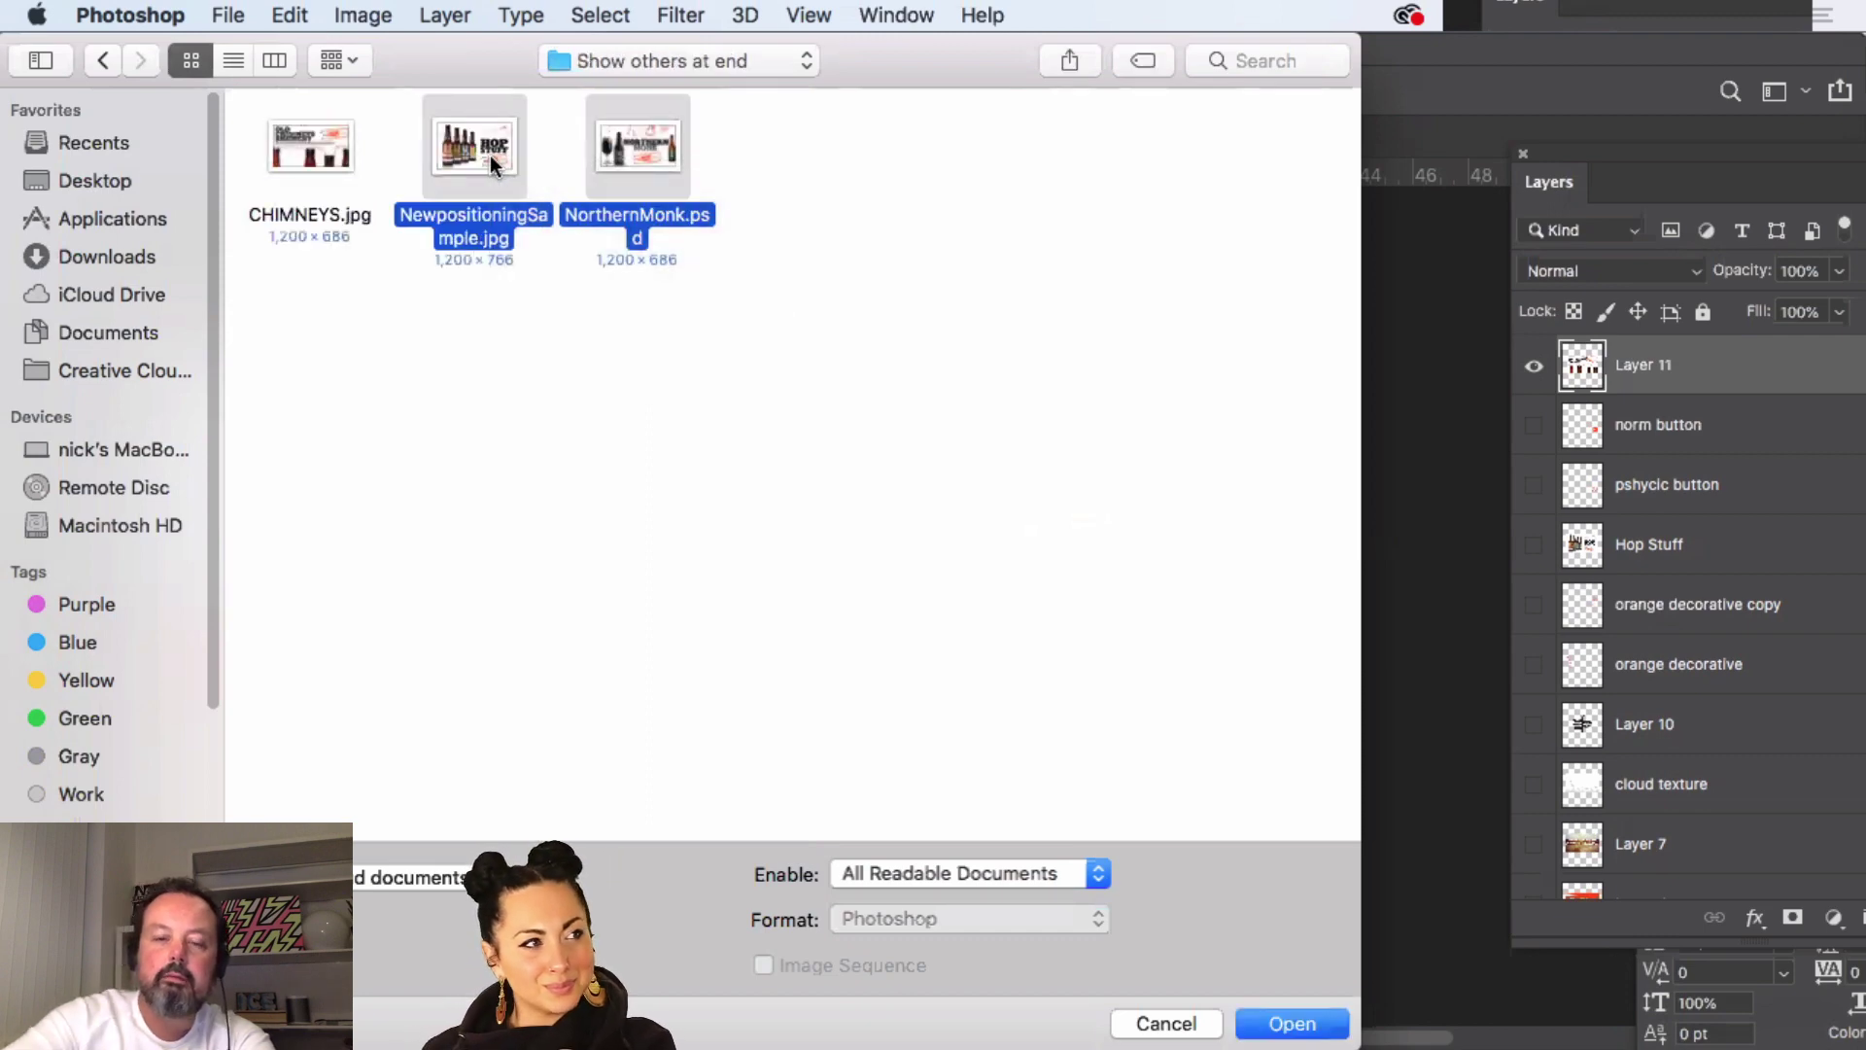
{"action": "key", "text": "Return"}
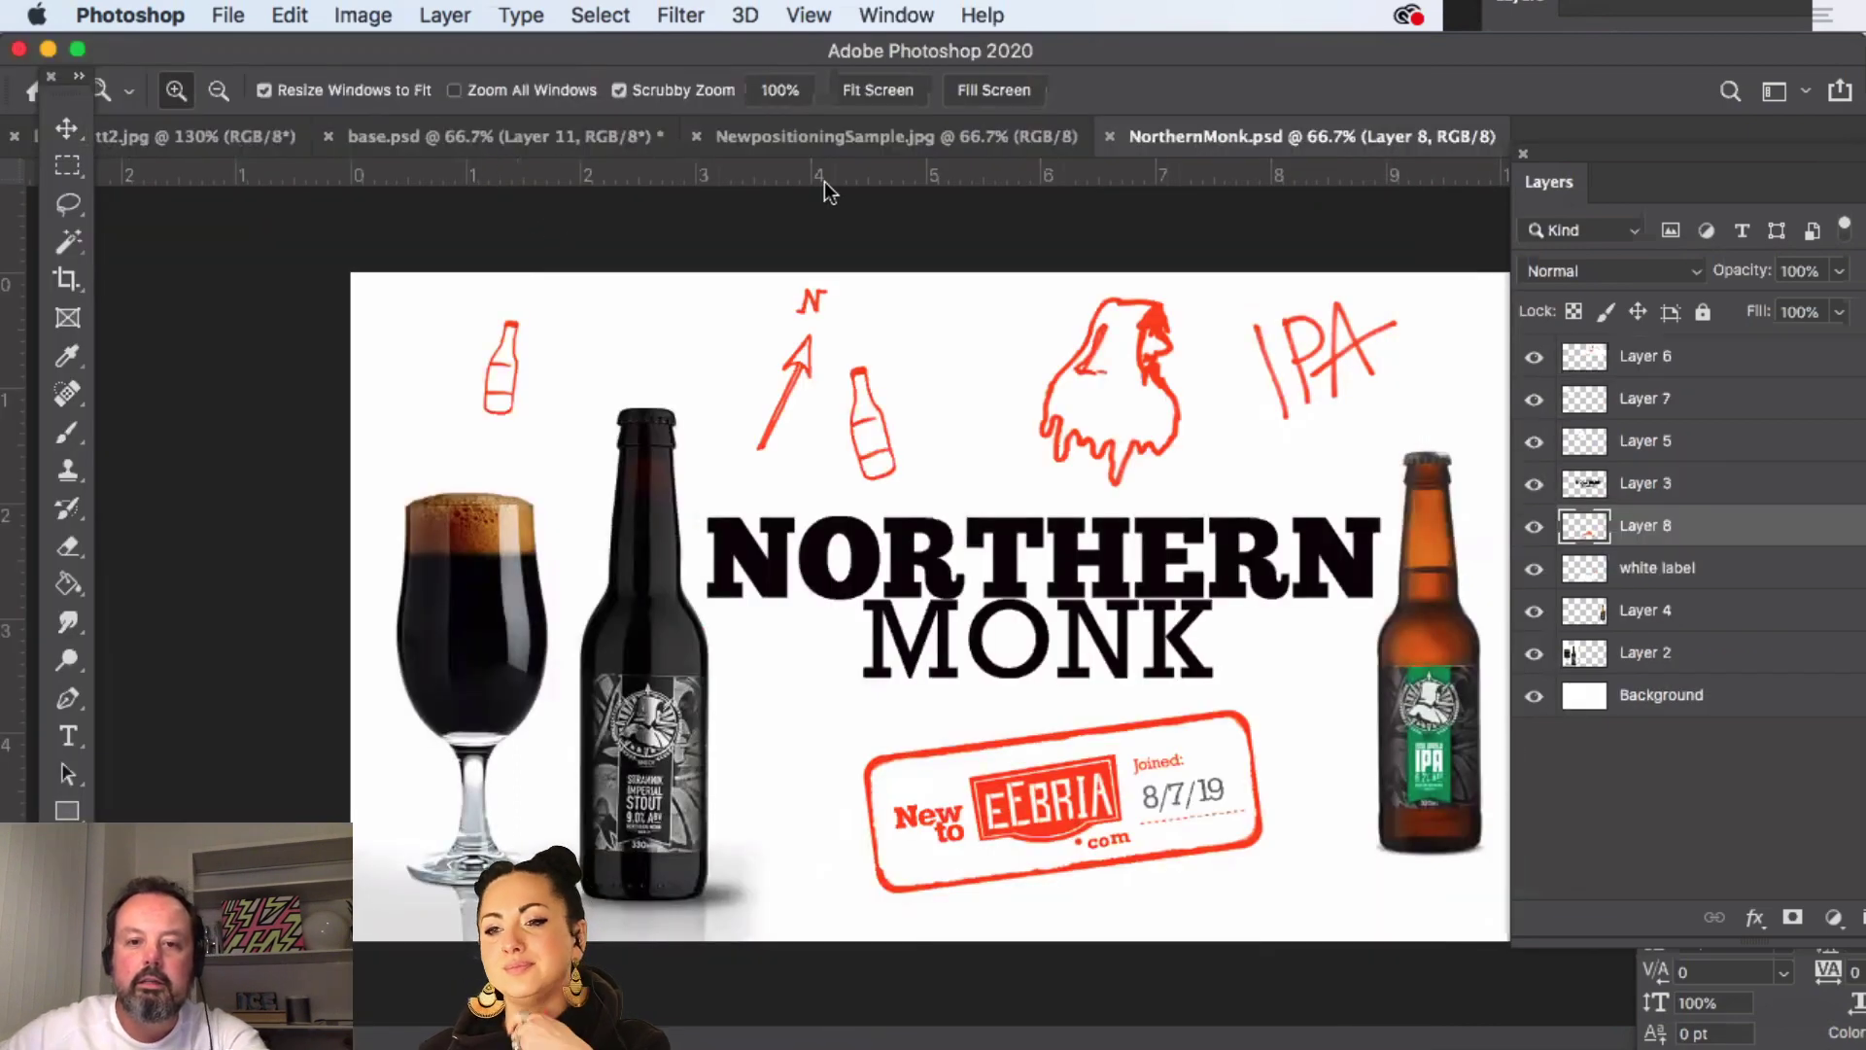
- Review the Northern Monk and Hop Stuff banner examples, closing each file after viewing so base.psd is showing again
{"action": "left_click", "coordinate": [67, 128]}
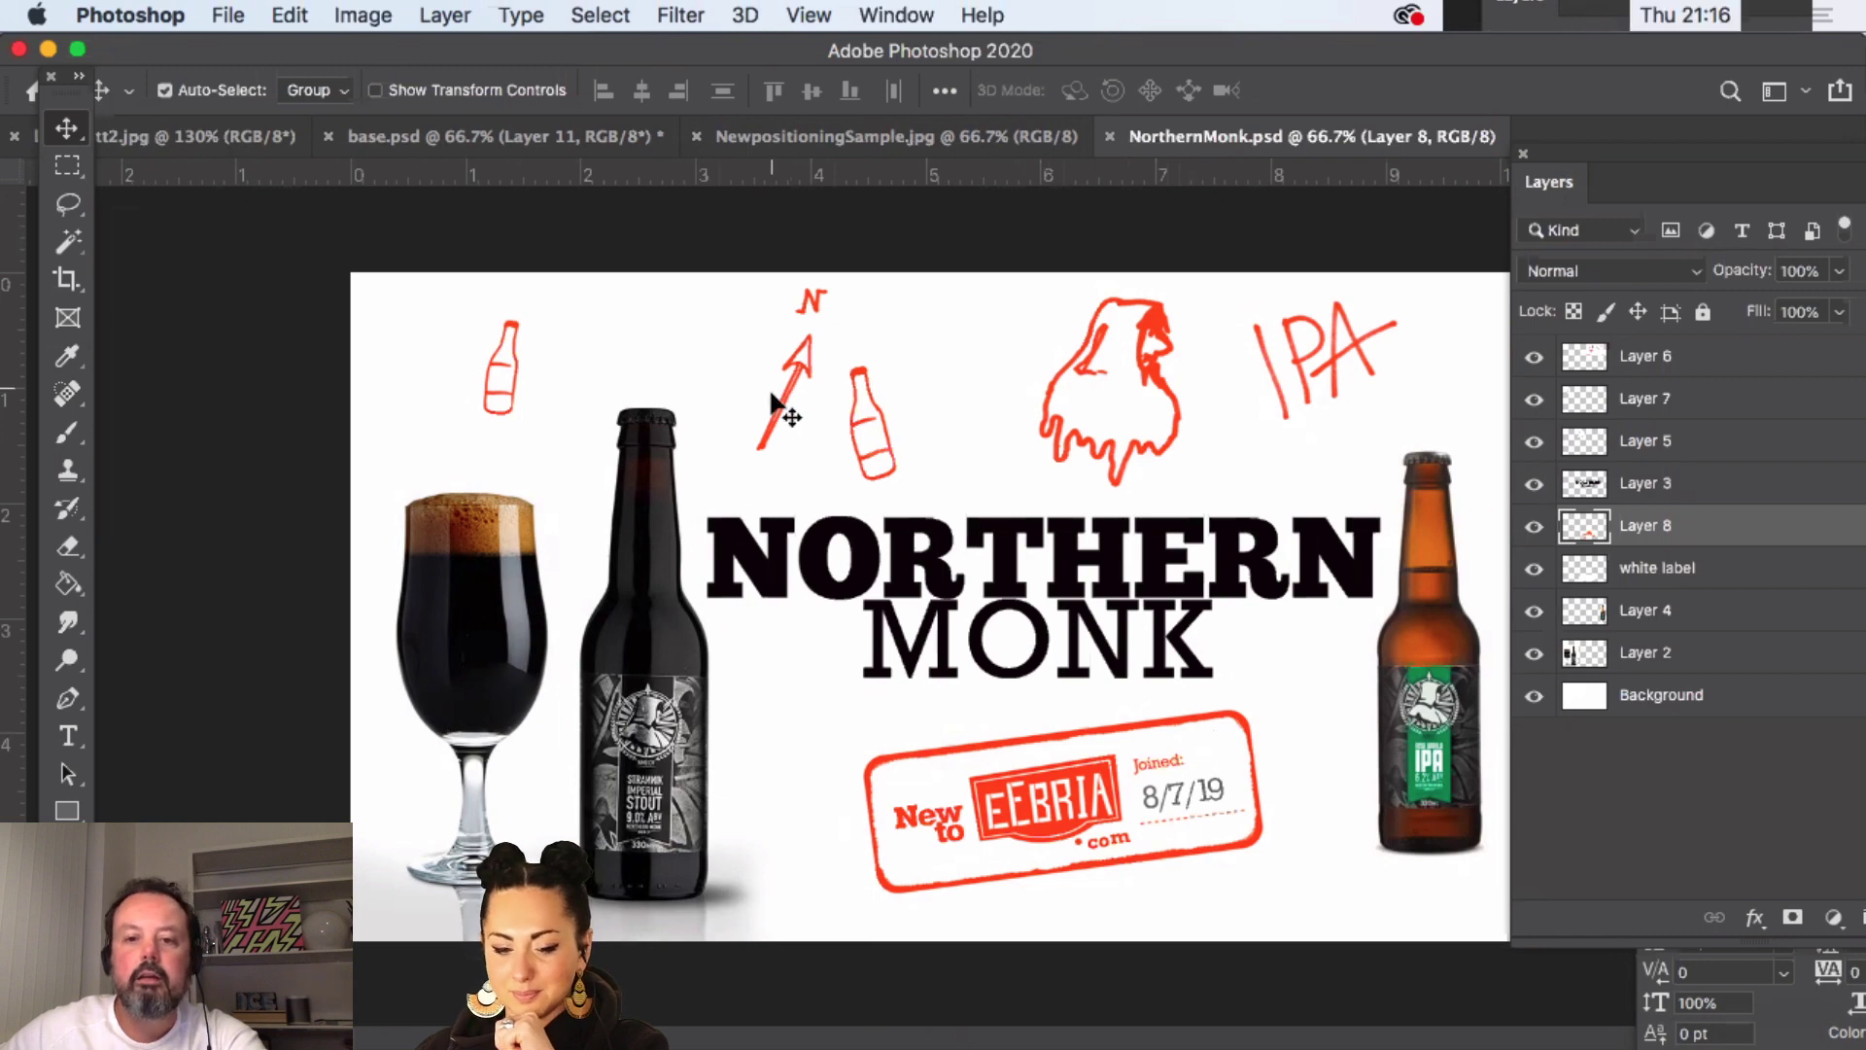
{"action": "left_click", "coordinate": [1111, 136]}
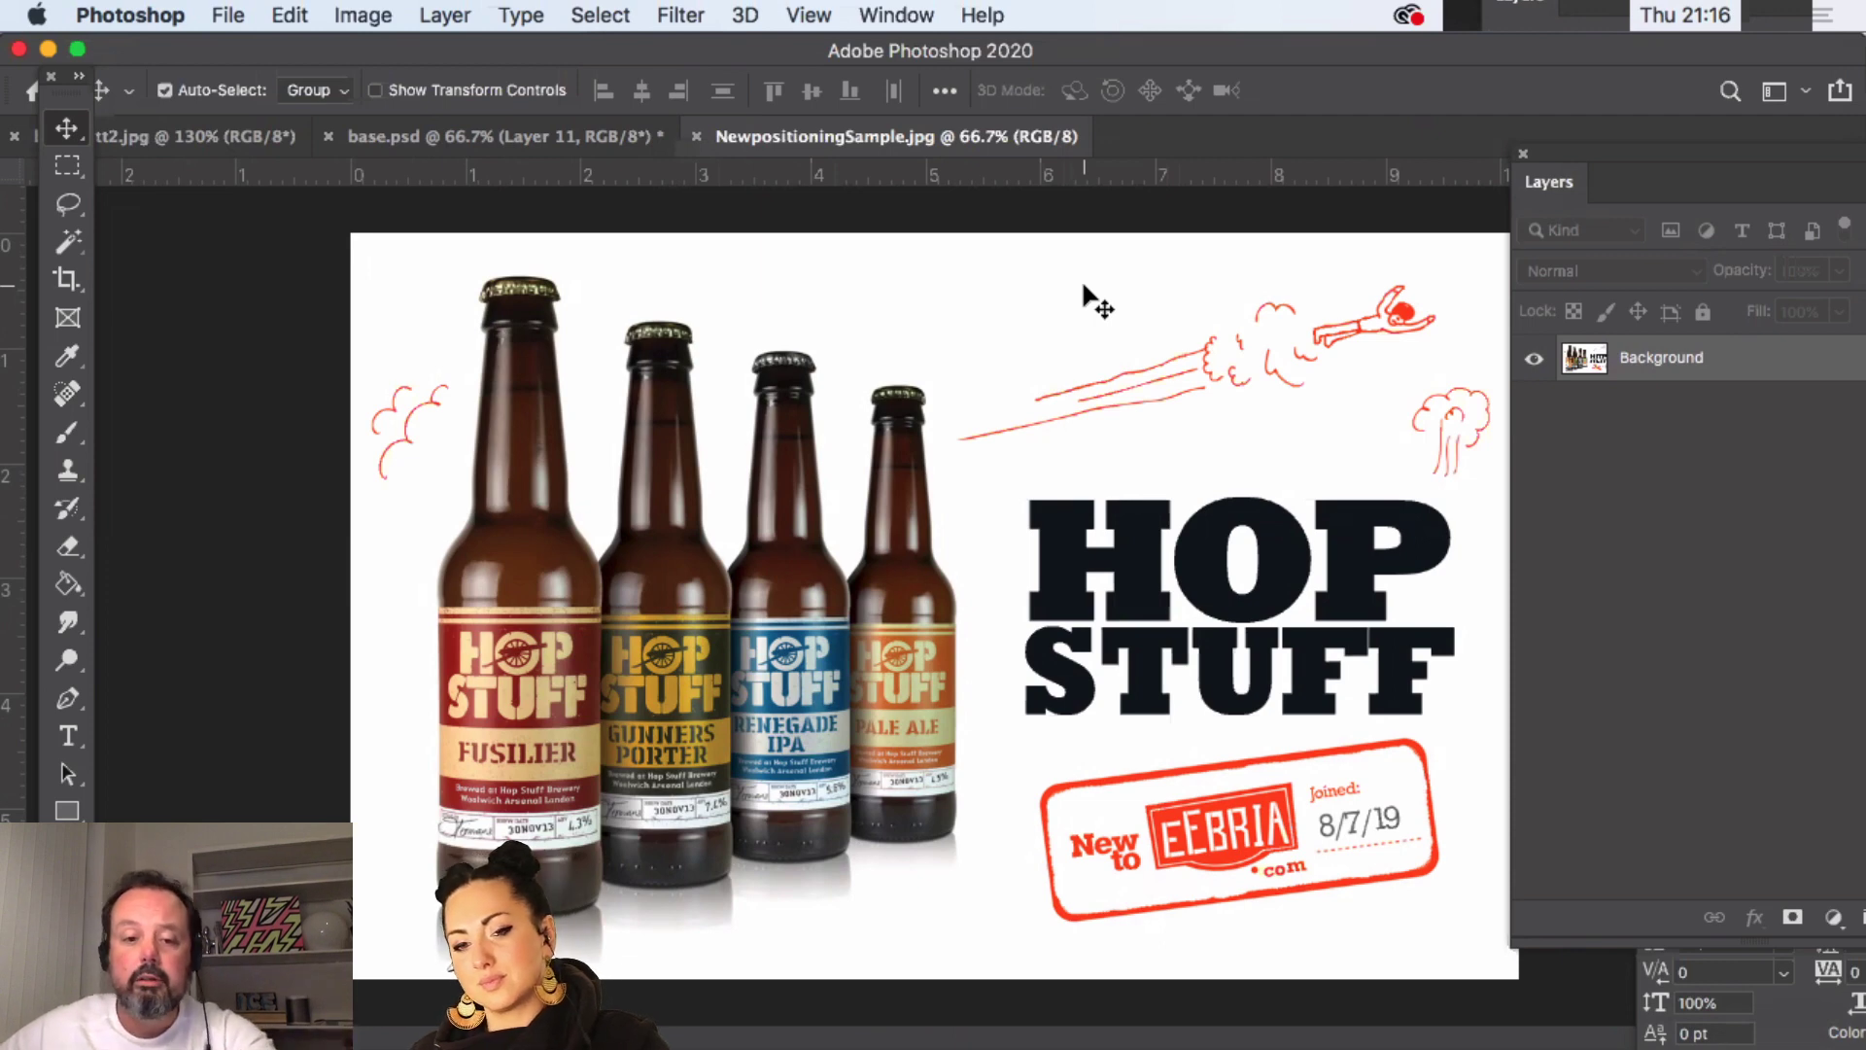
{"action": "left_click", "coordinate": [696, 137]}
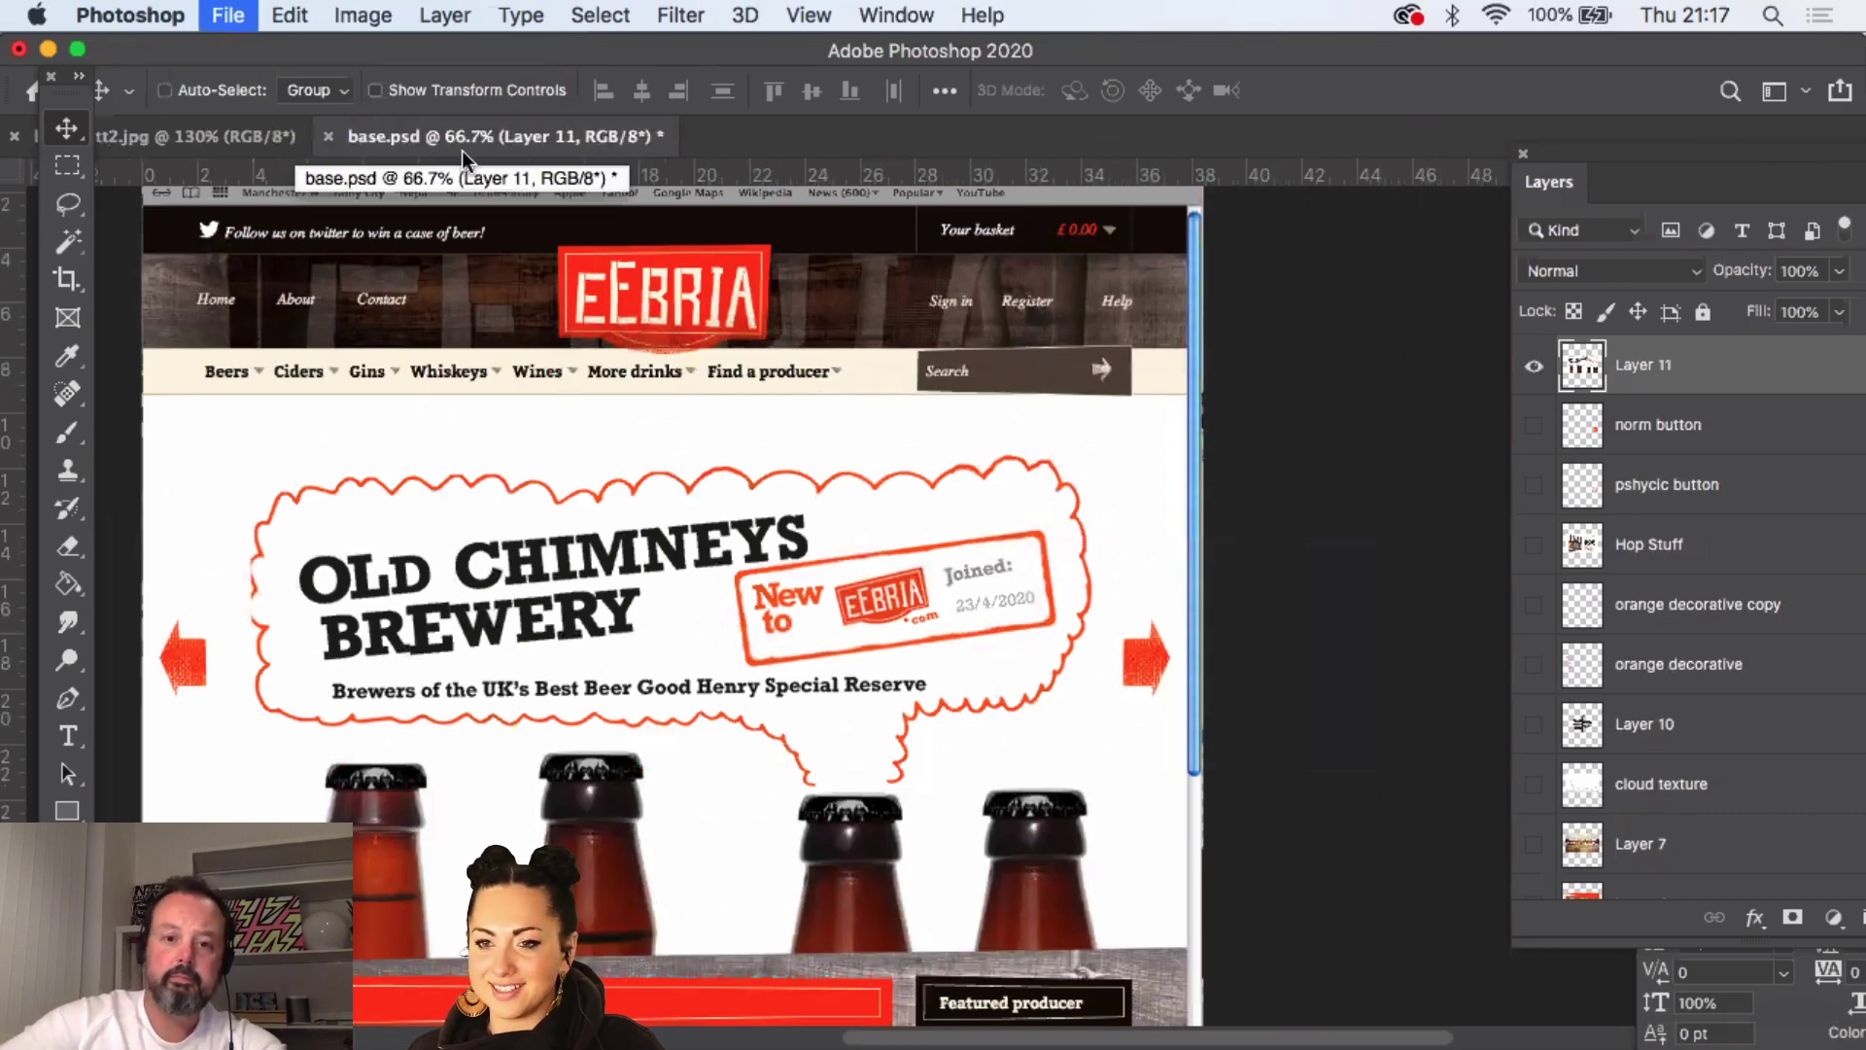
- Open 1080x1080.psd from the Bad Seed folder inside Website/Banners
{"action": "key", "text": "super+o"}
{"action": "left_click_drag", "start_coordinate": [459, 78], "coordinate": [507, 41]}
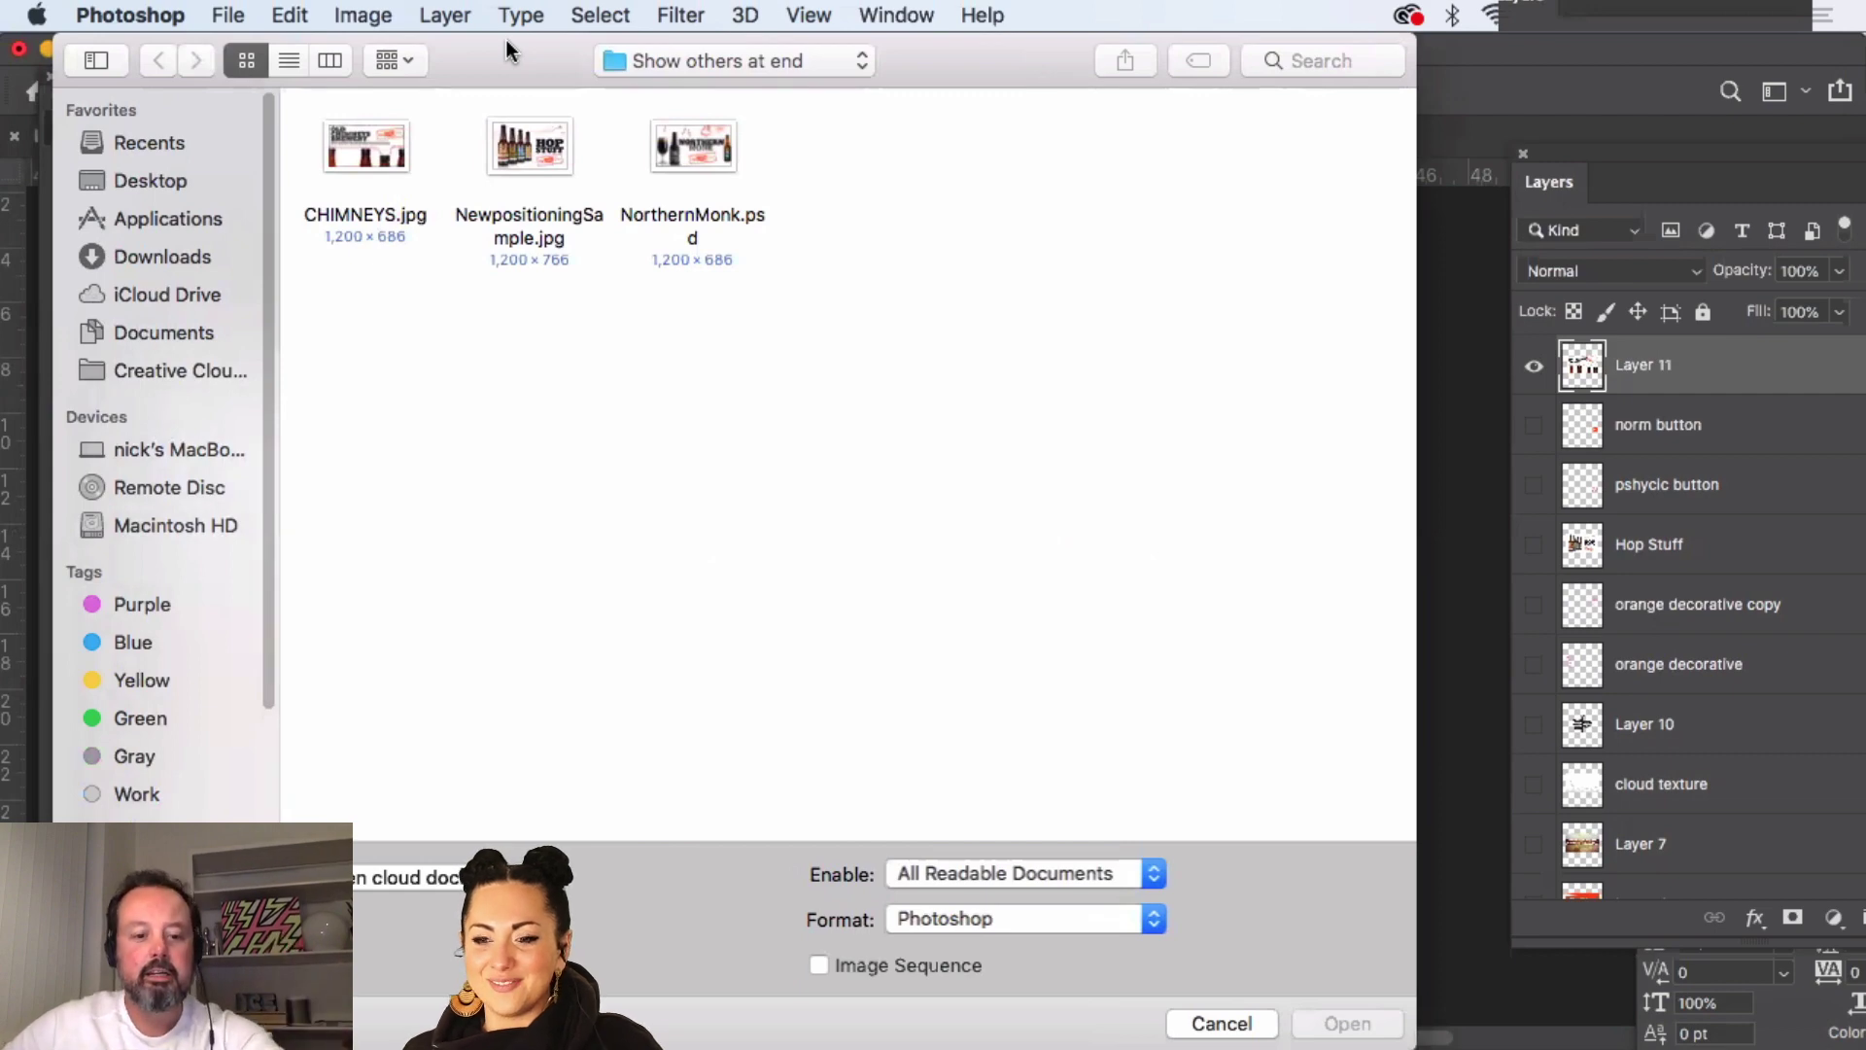
{"action": "left_click_drag", "start_coordinate": [505, 39], "coordinate": [581, 42]}
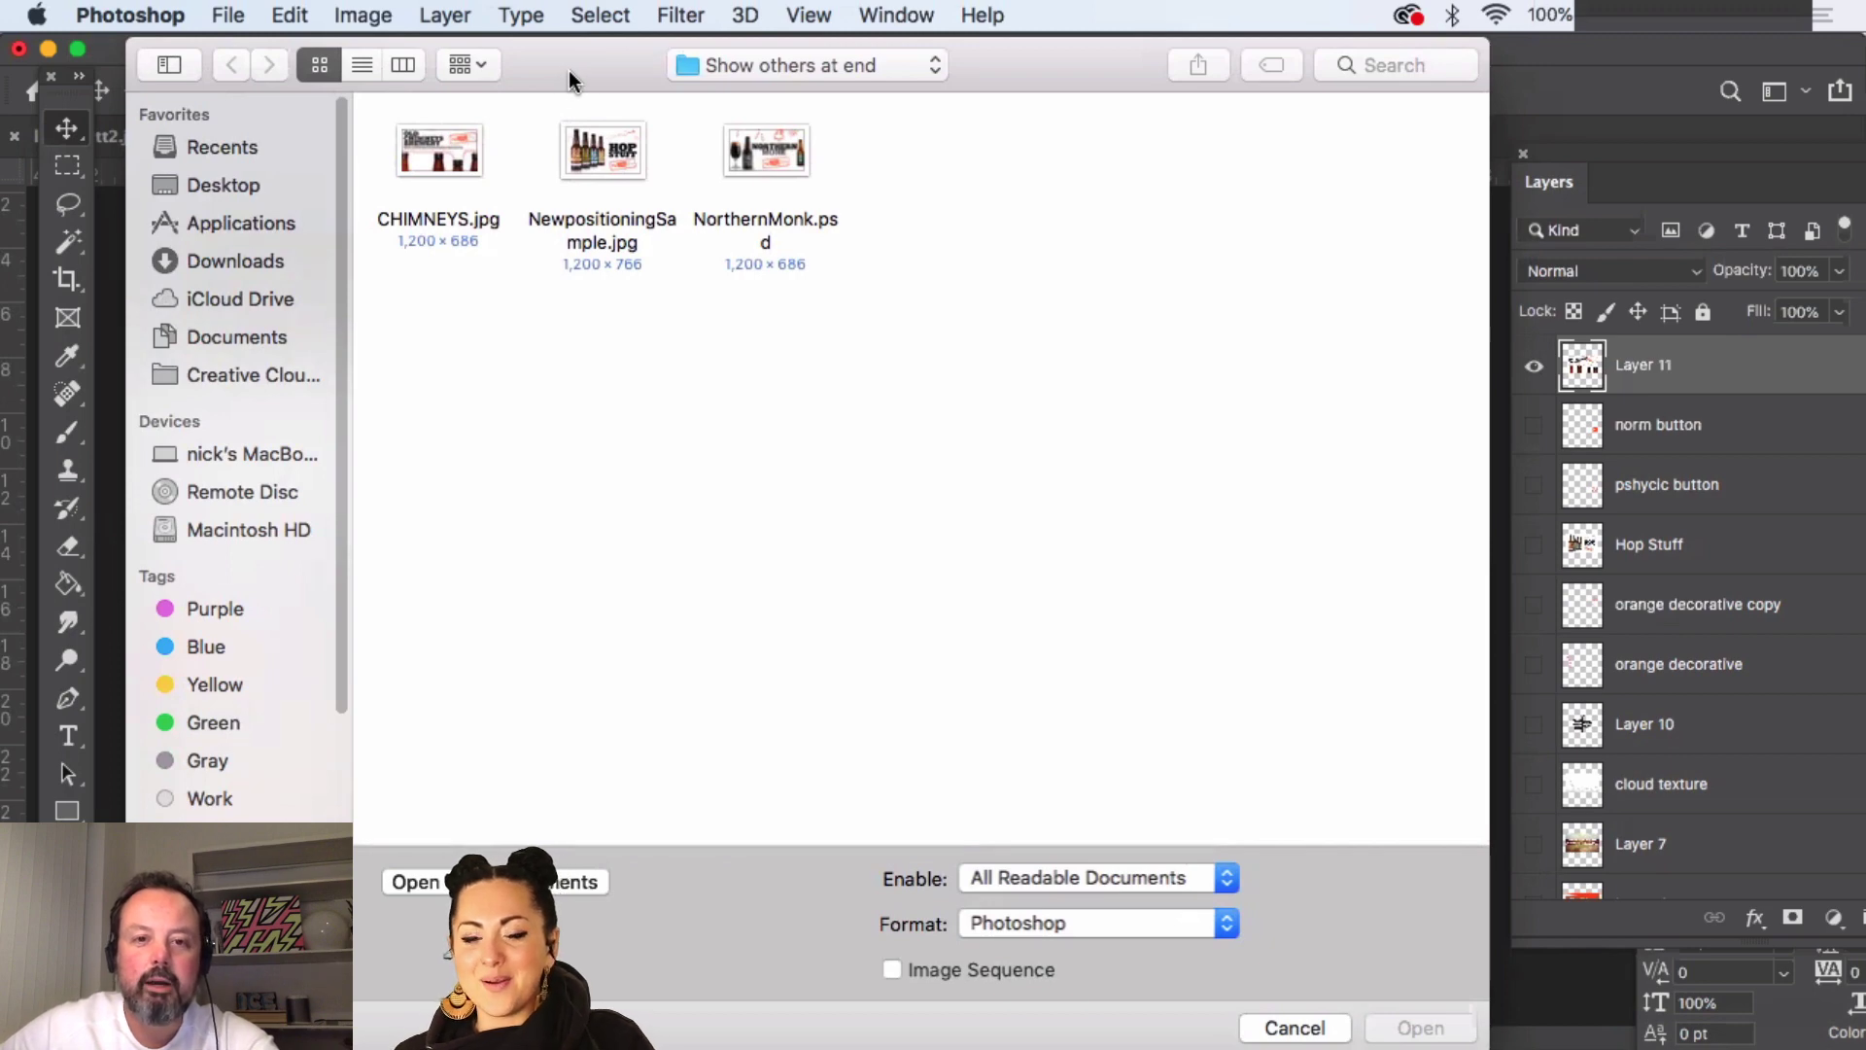
{"action": "left_click", "coordinate": [761, 64]}
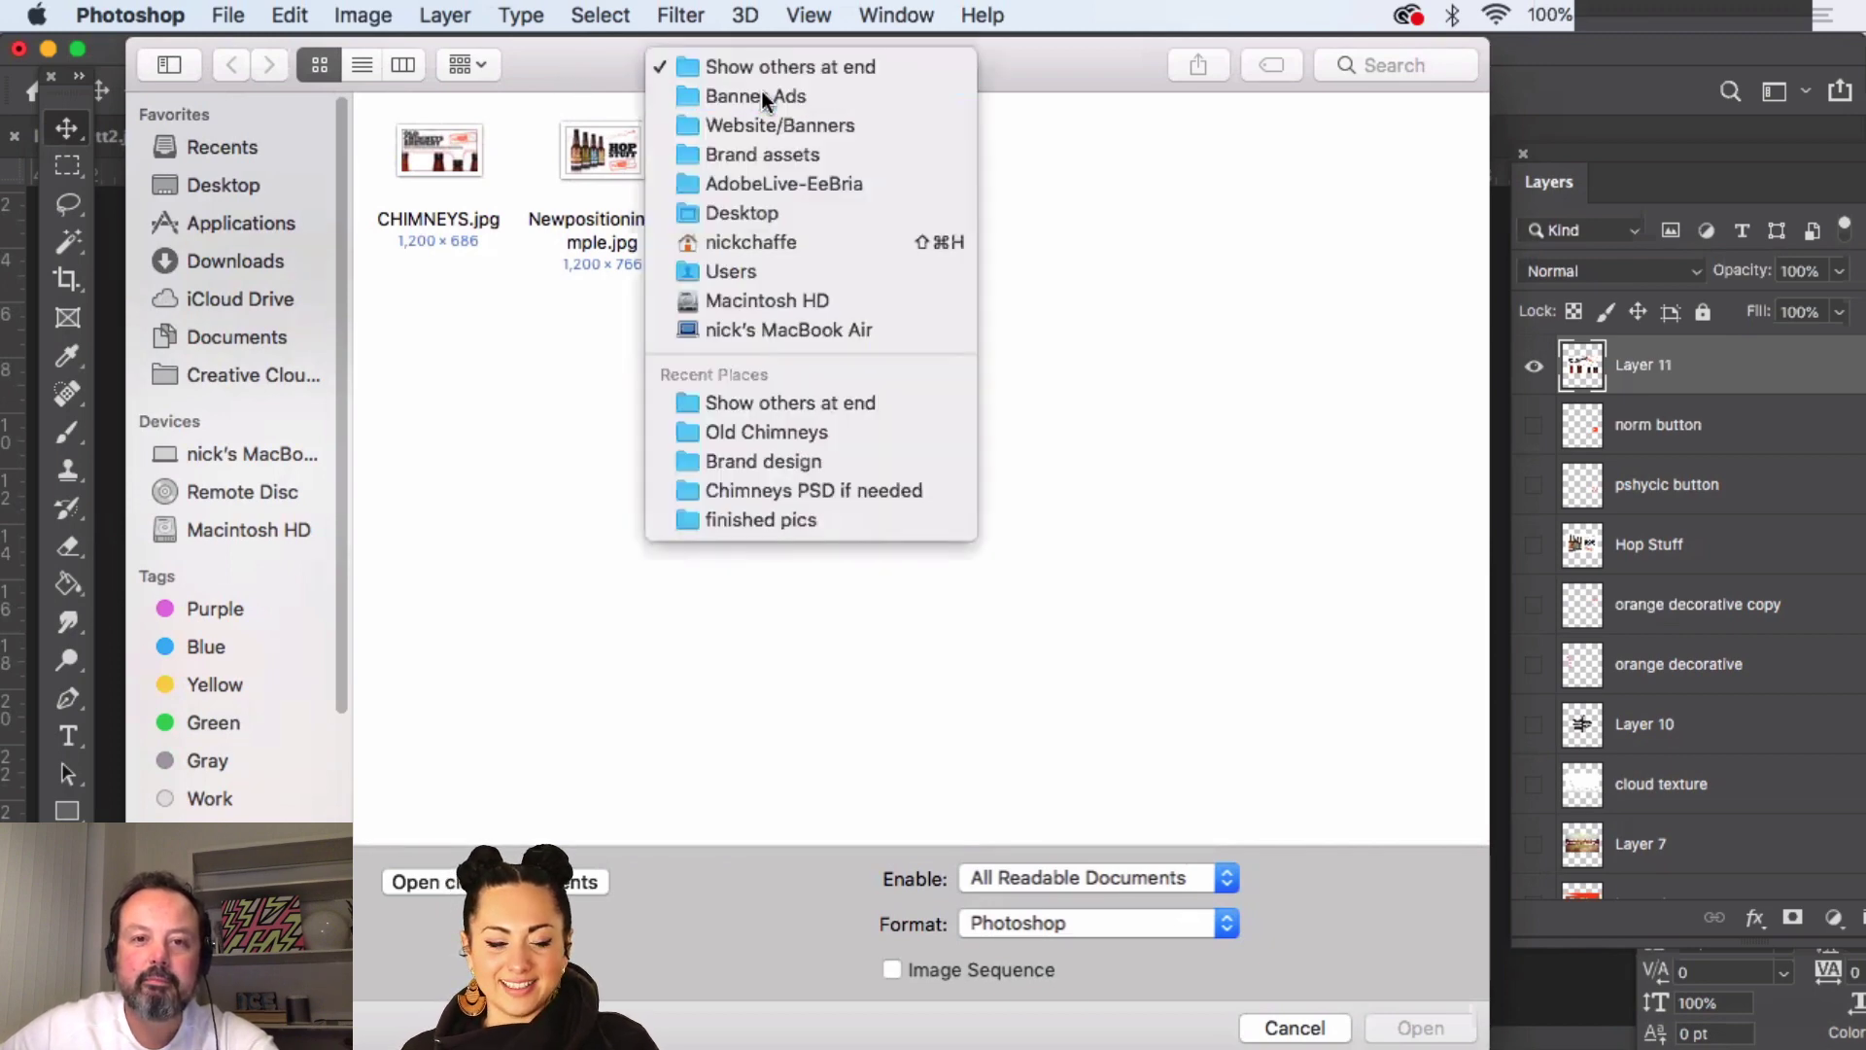
{"action": "left_click", "coordinate": [763, 97]}
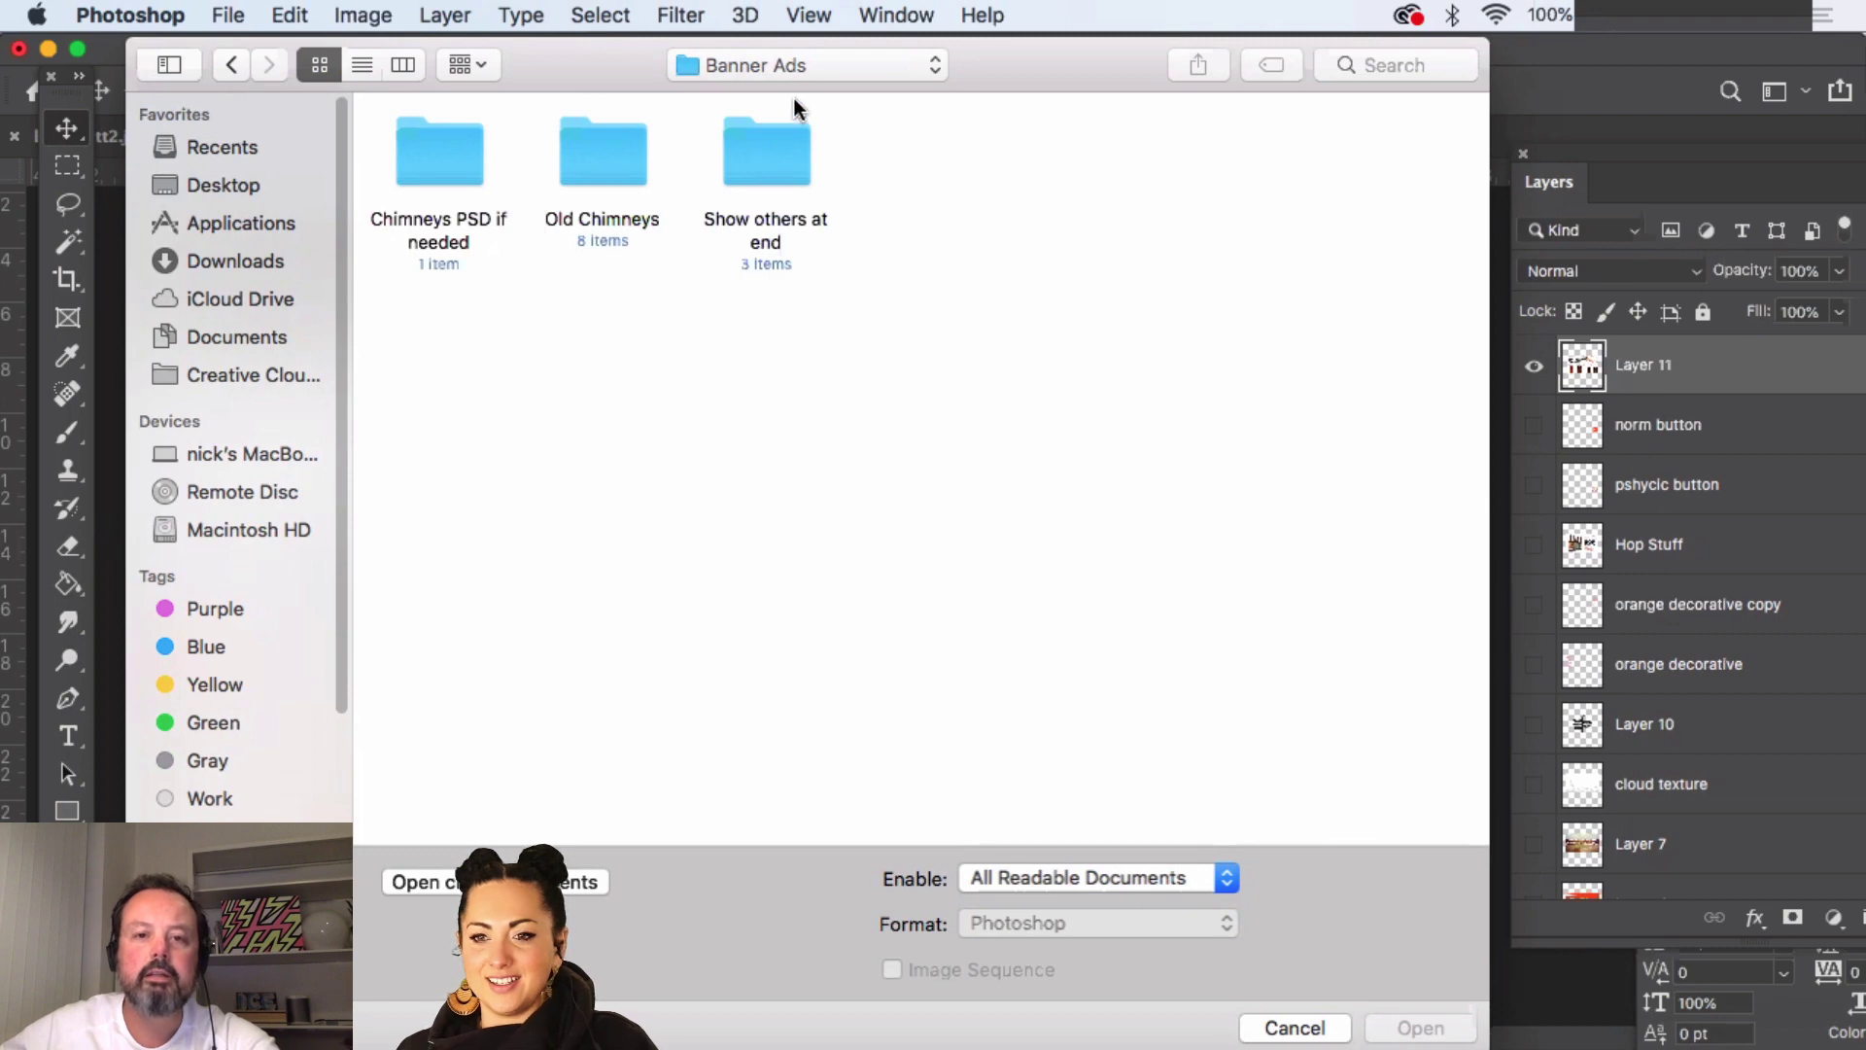
{"action": "left_click", "coordinate": [801, 66]}
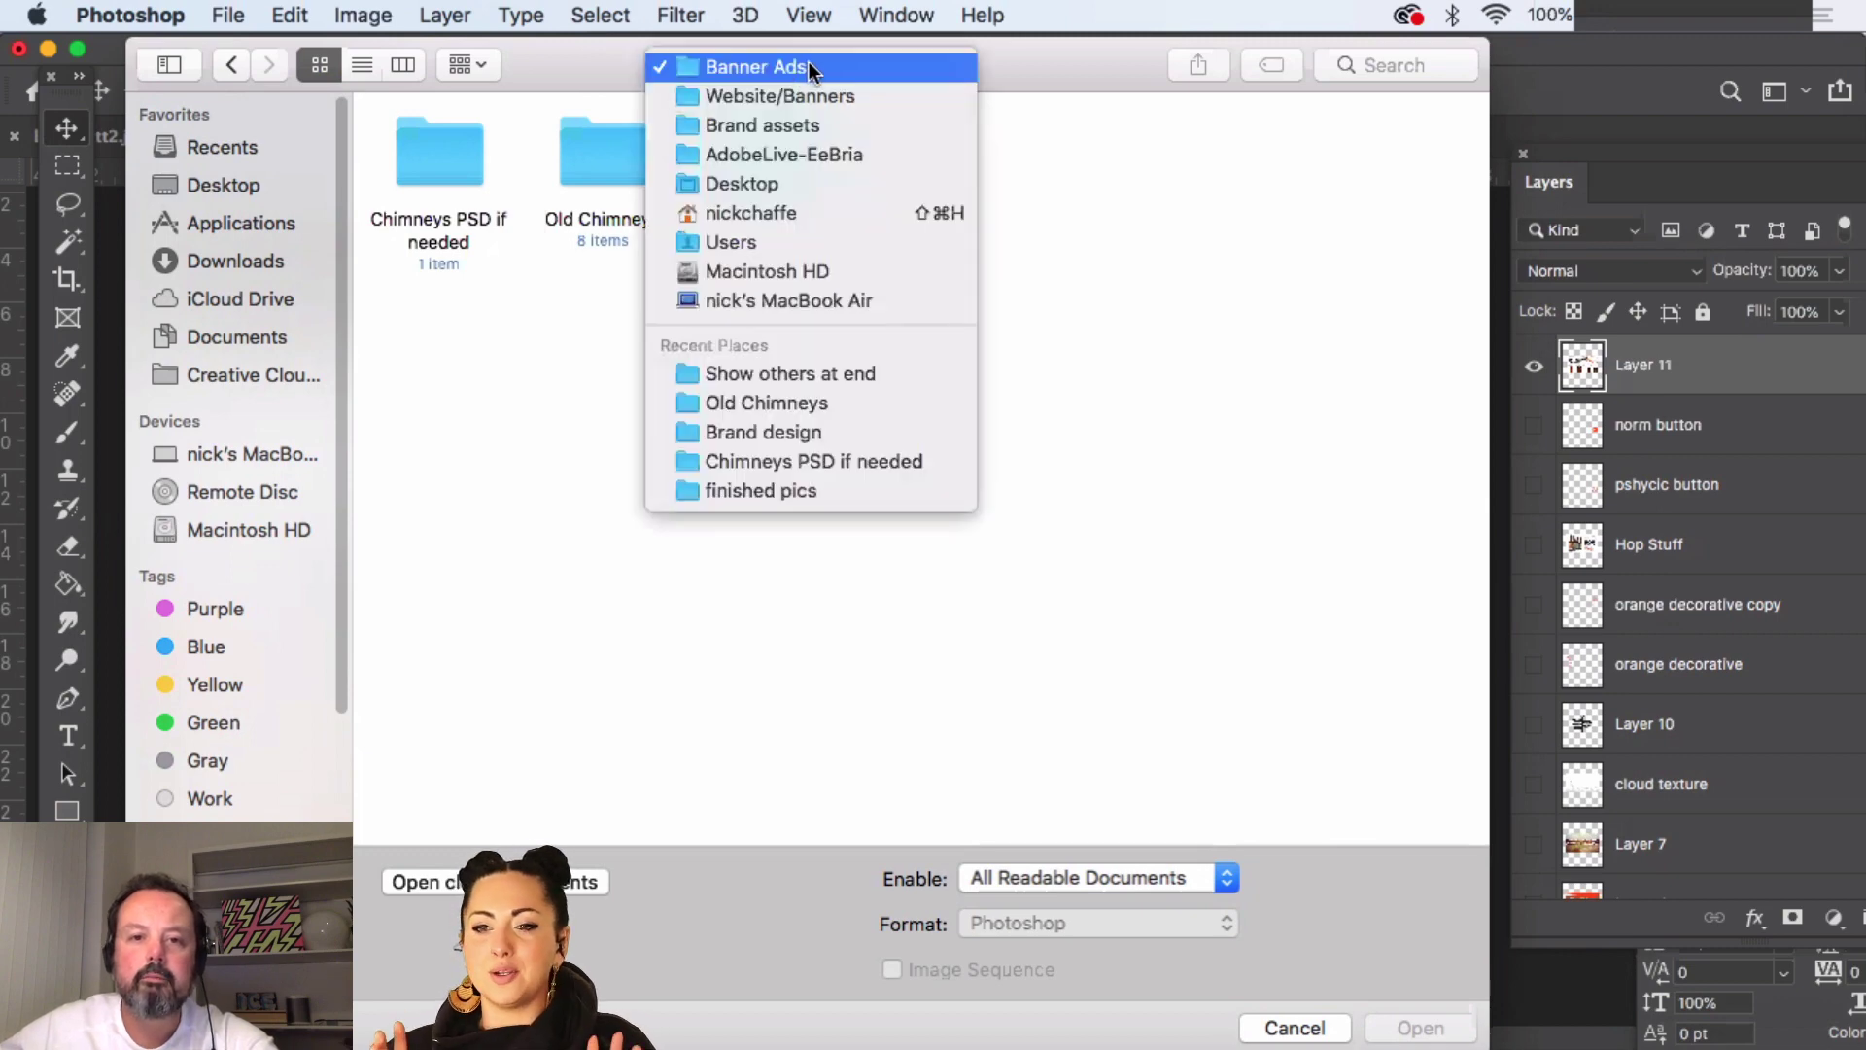
{"action": "left_click", "coordinate": [1036, 70]}
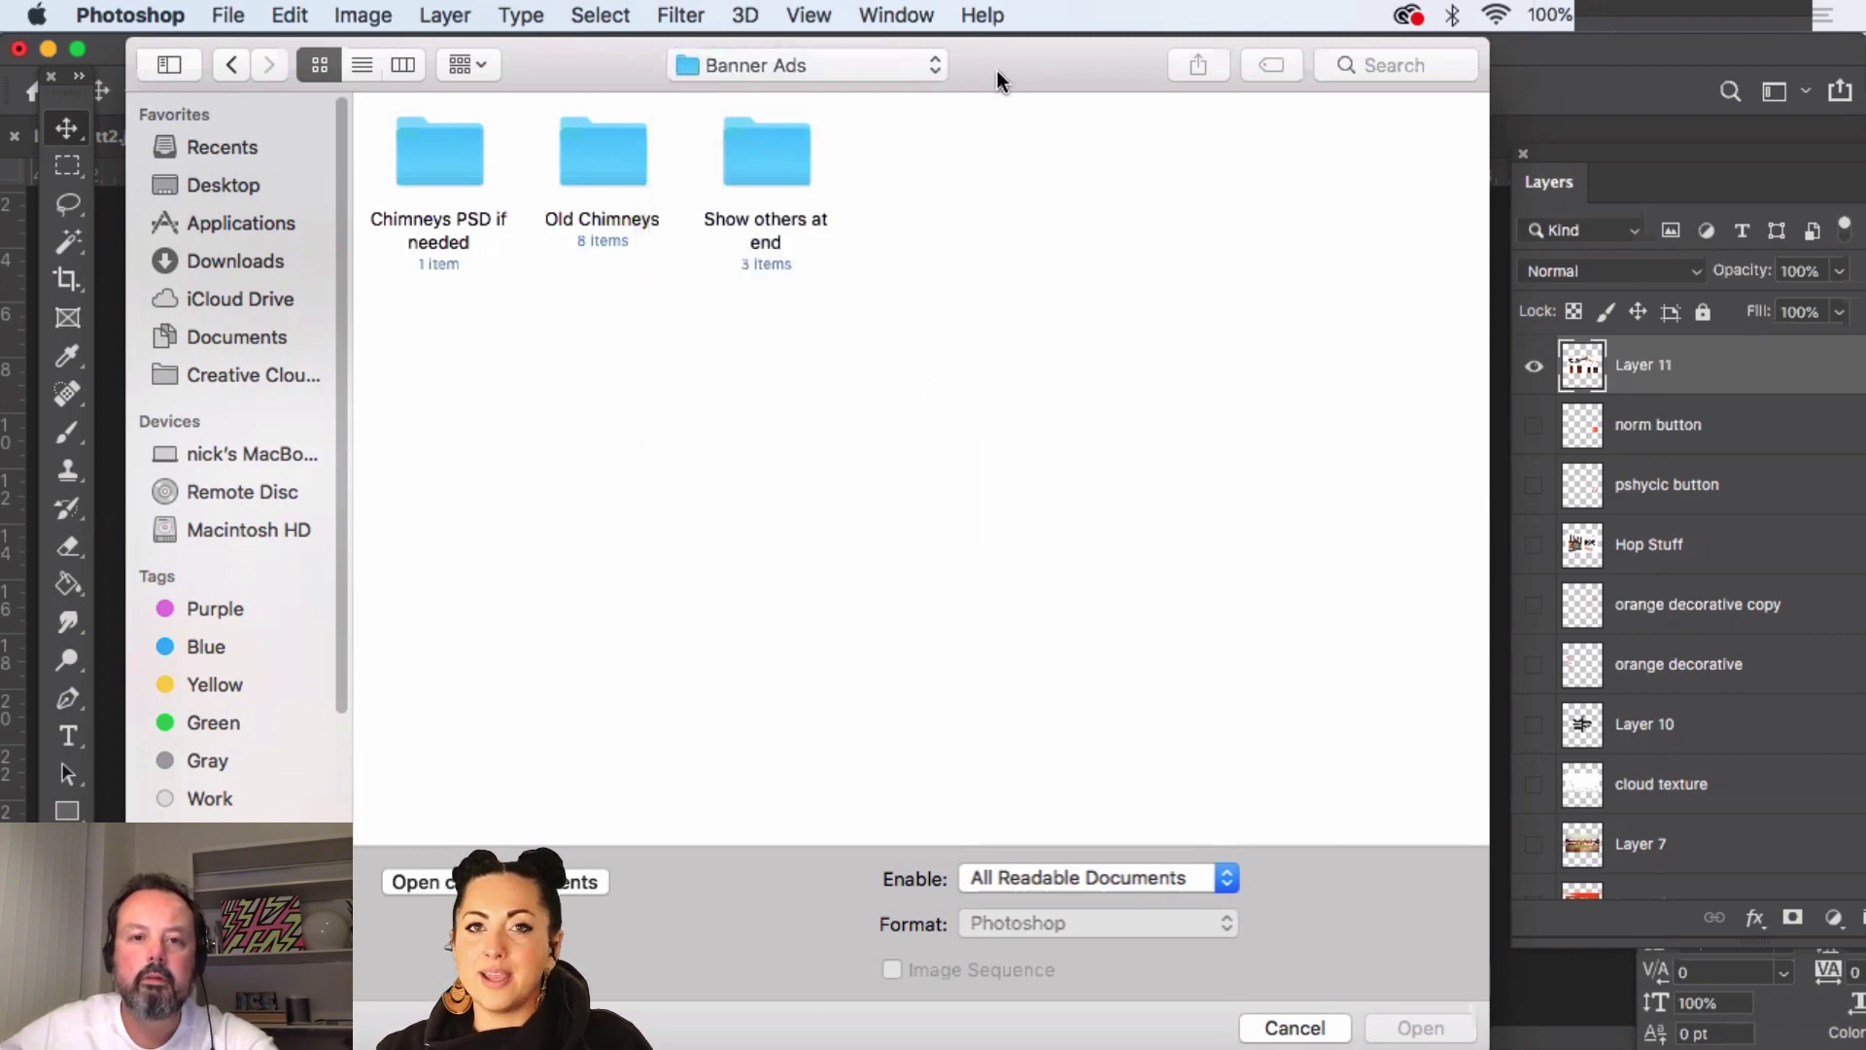
{"action": "left_click", "coordinate": [861, 64]}
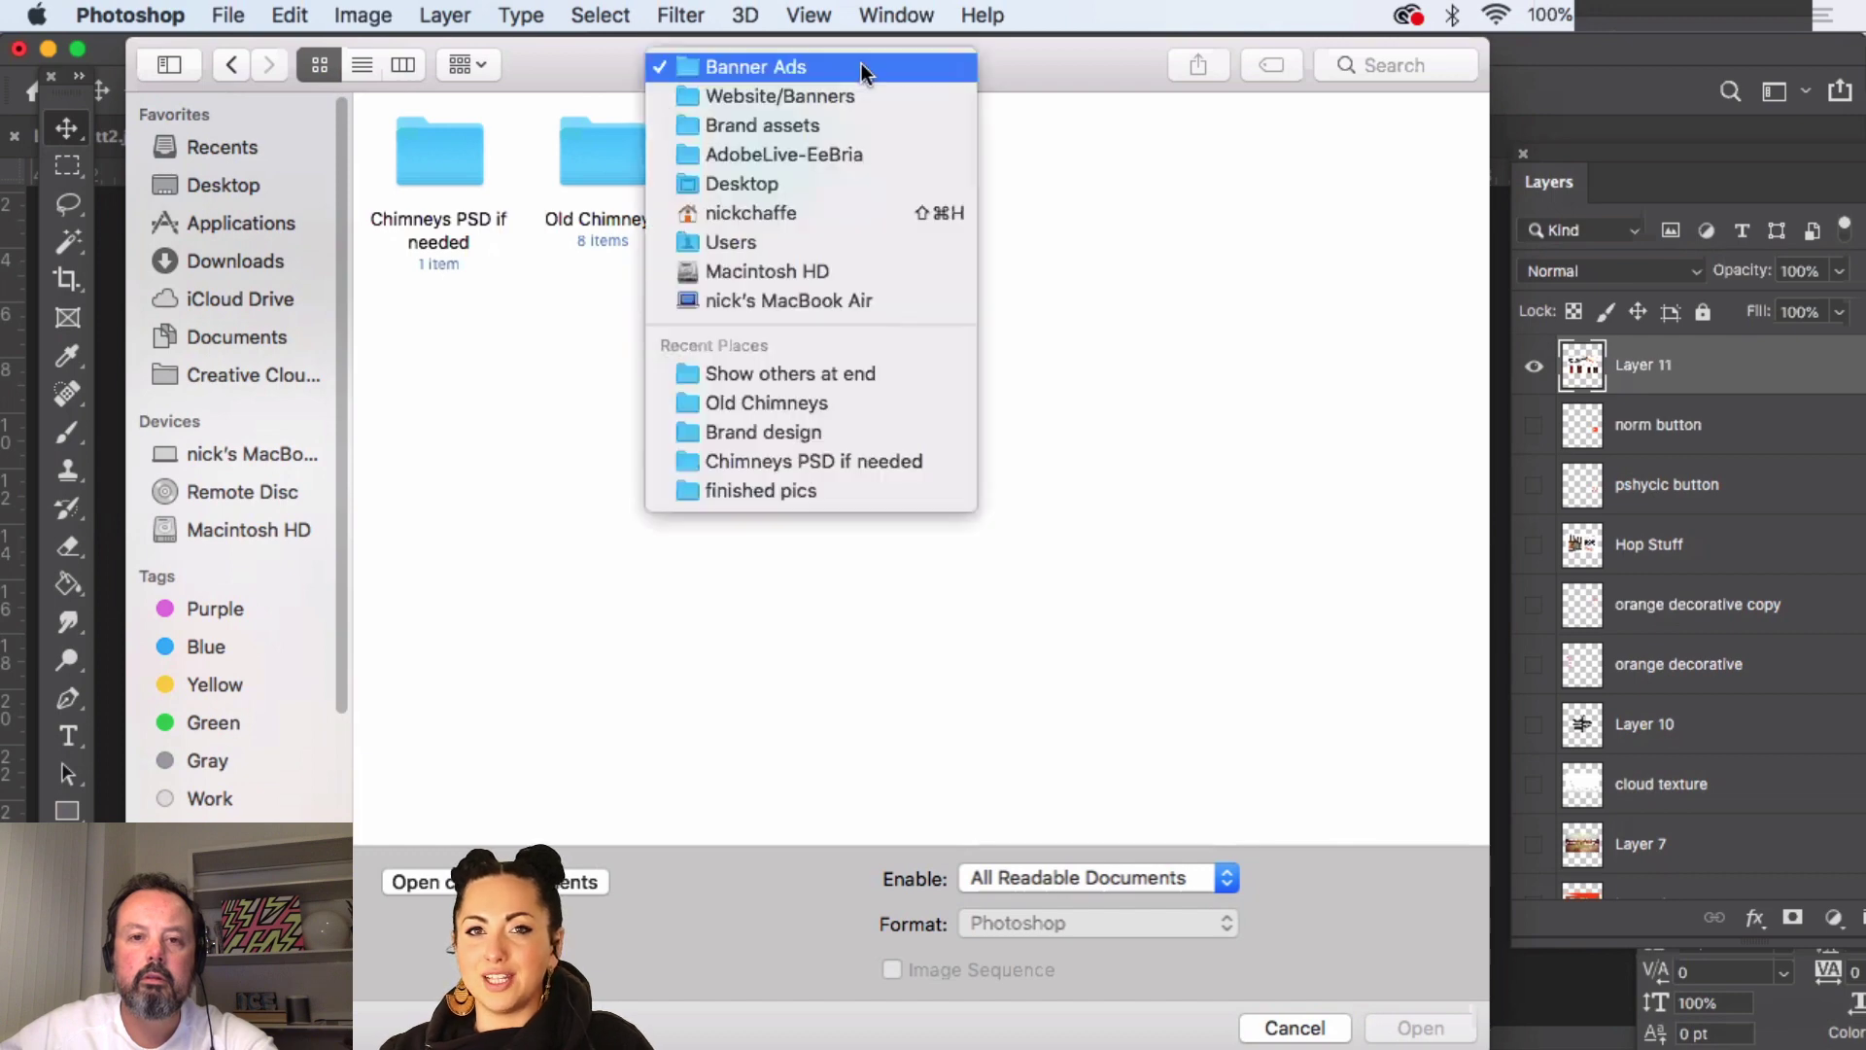
{"action": "left_click", "coordinate": [863, 87]}
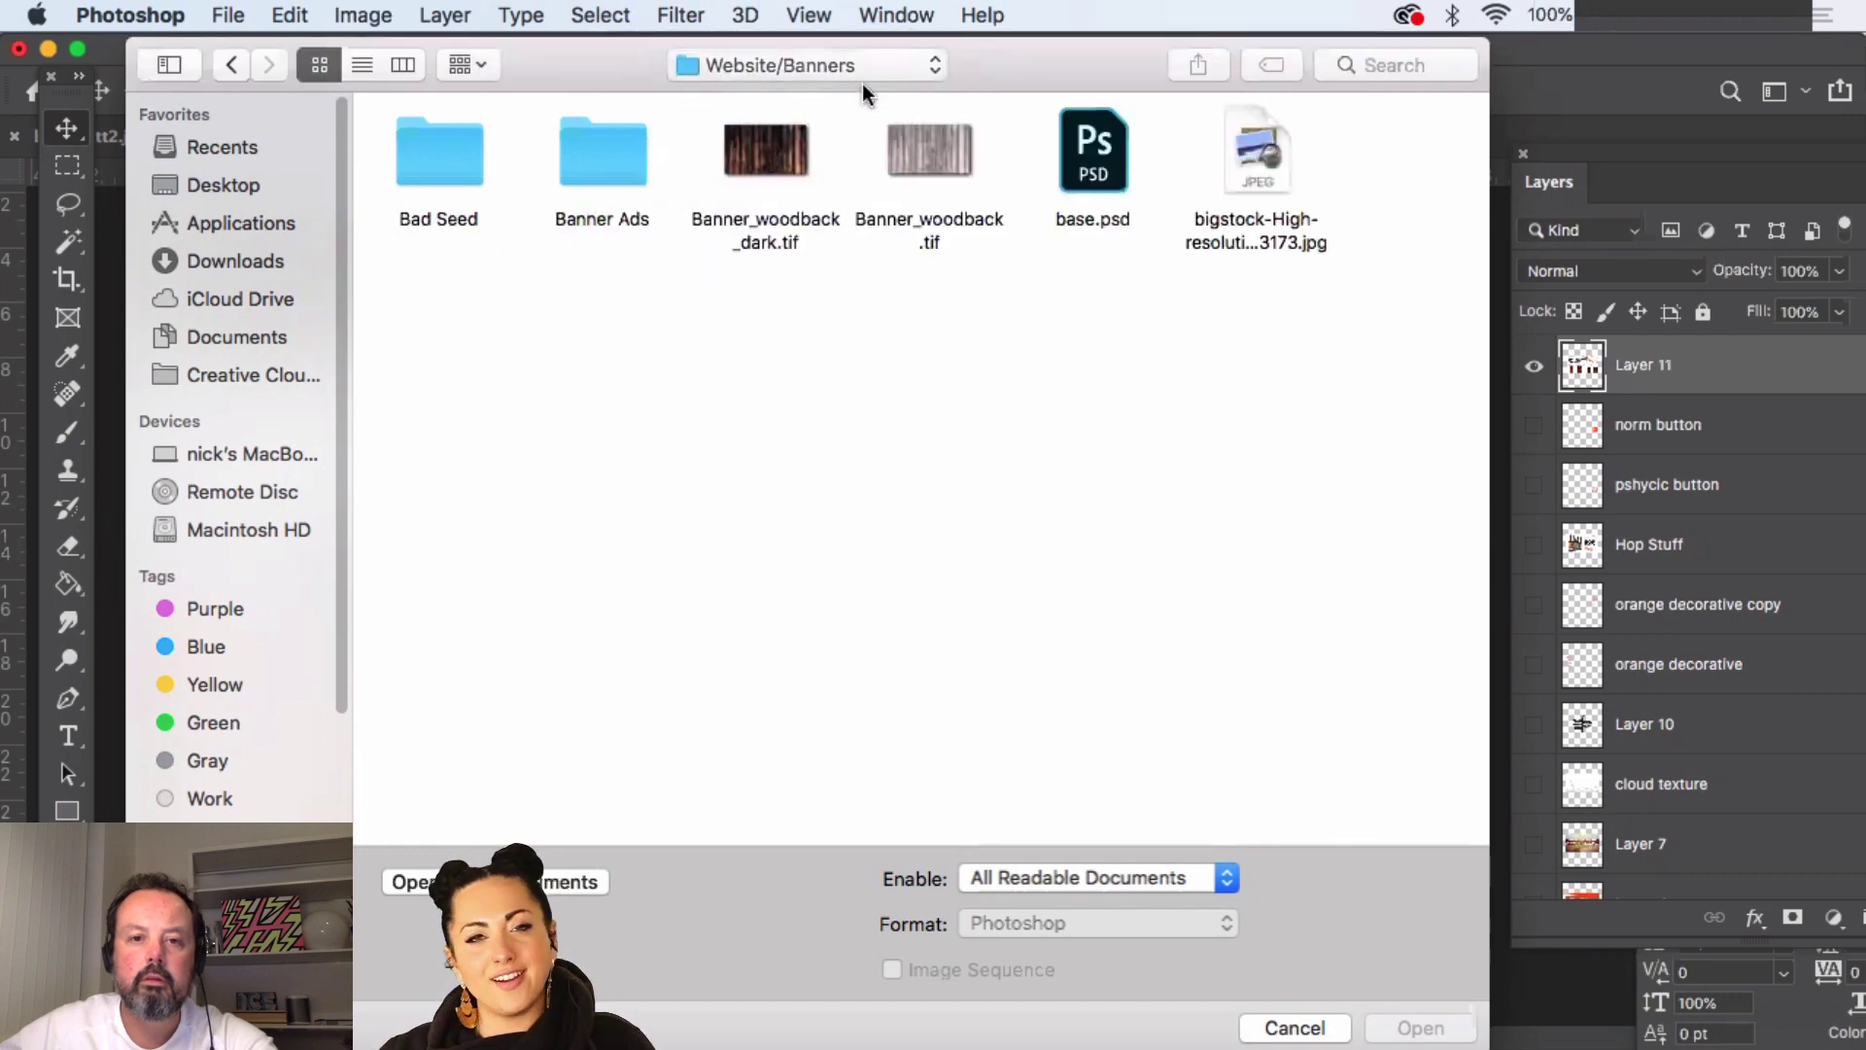
{"action": "double_click", "coordinate": [439, 160]}
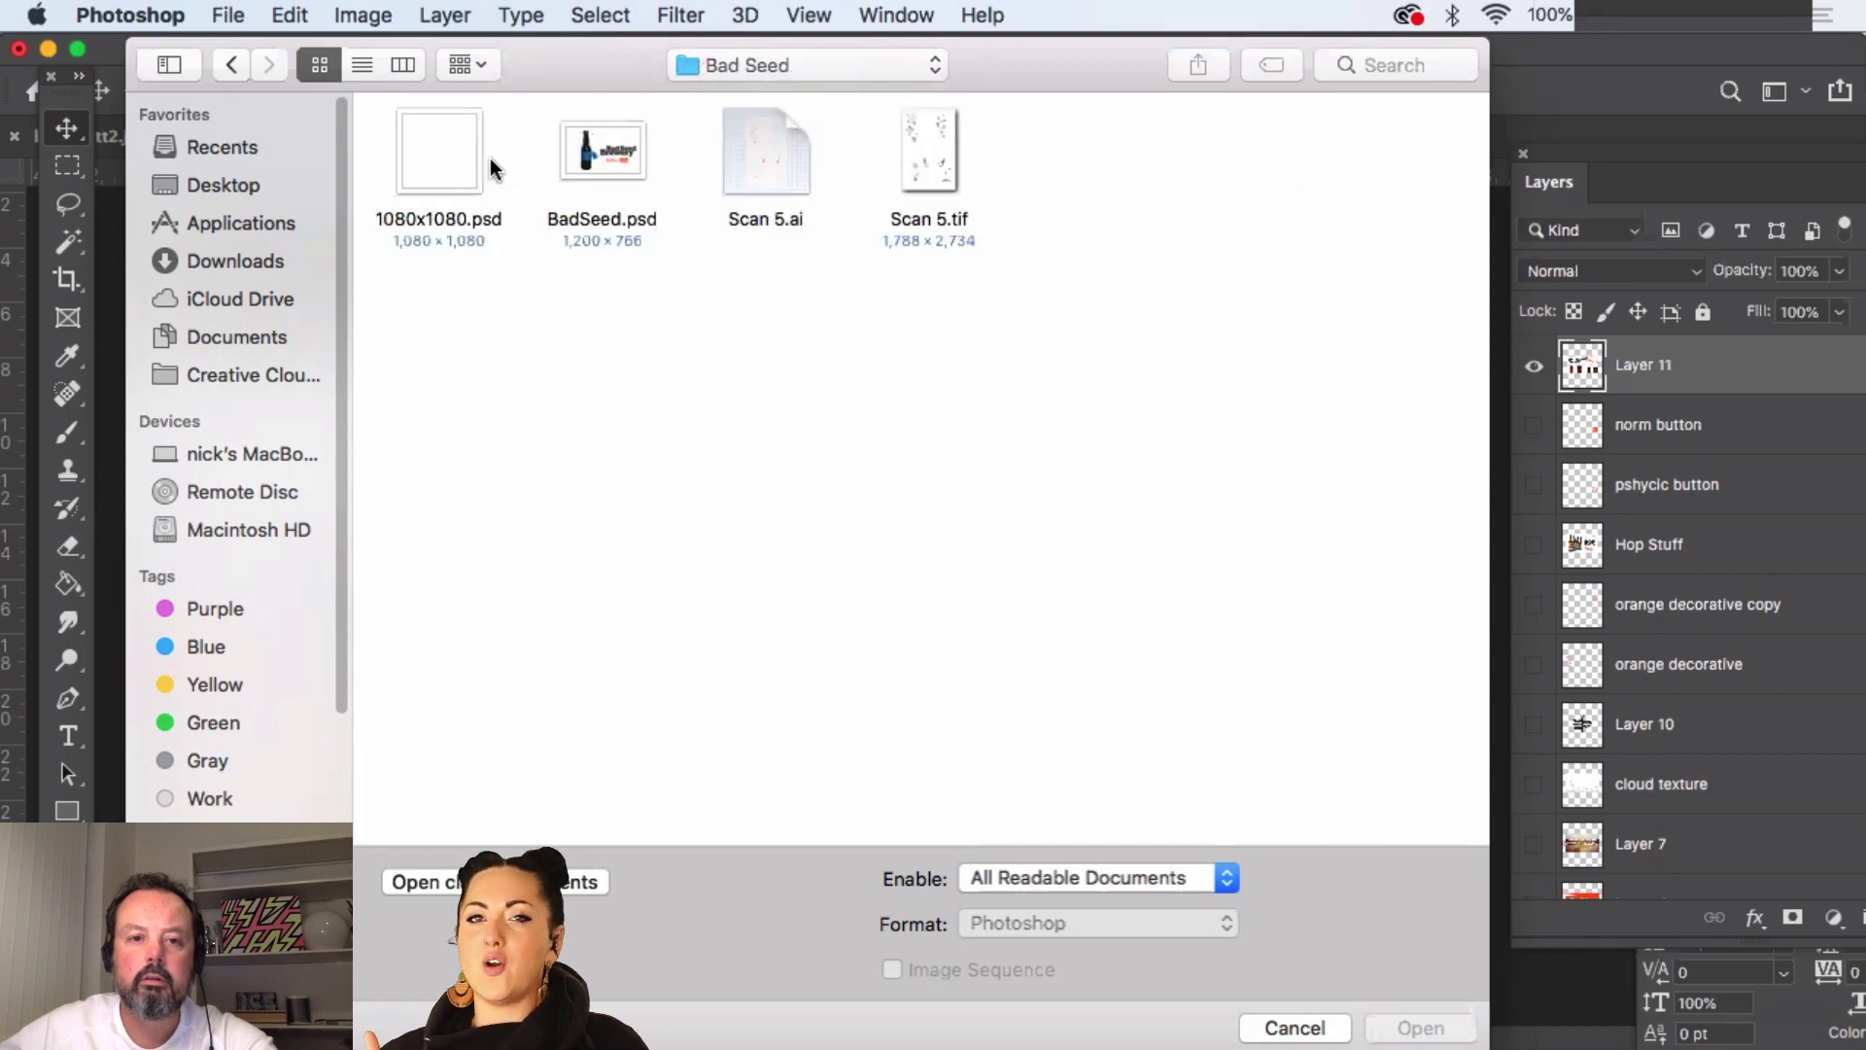
{"action": "left_click", "coordinate": [460, 167]}
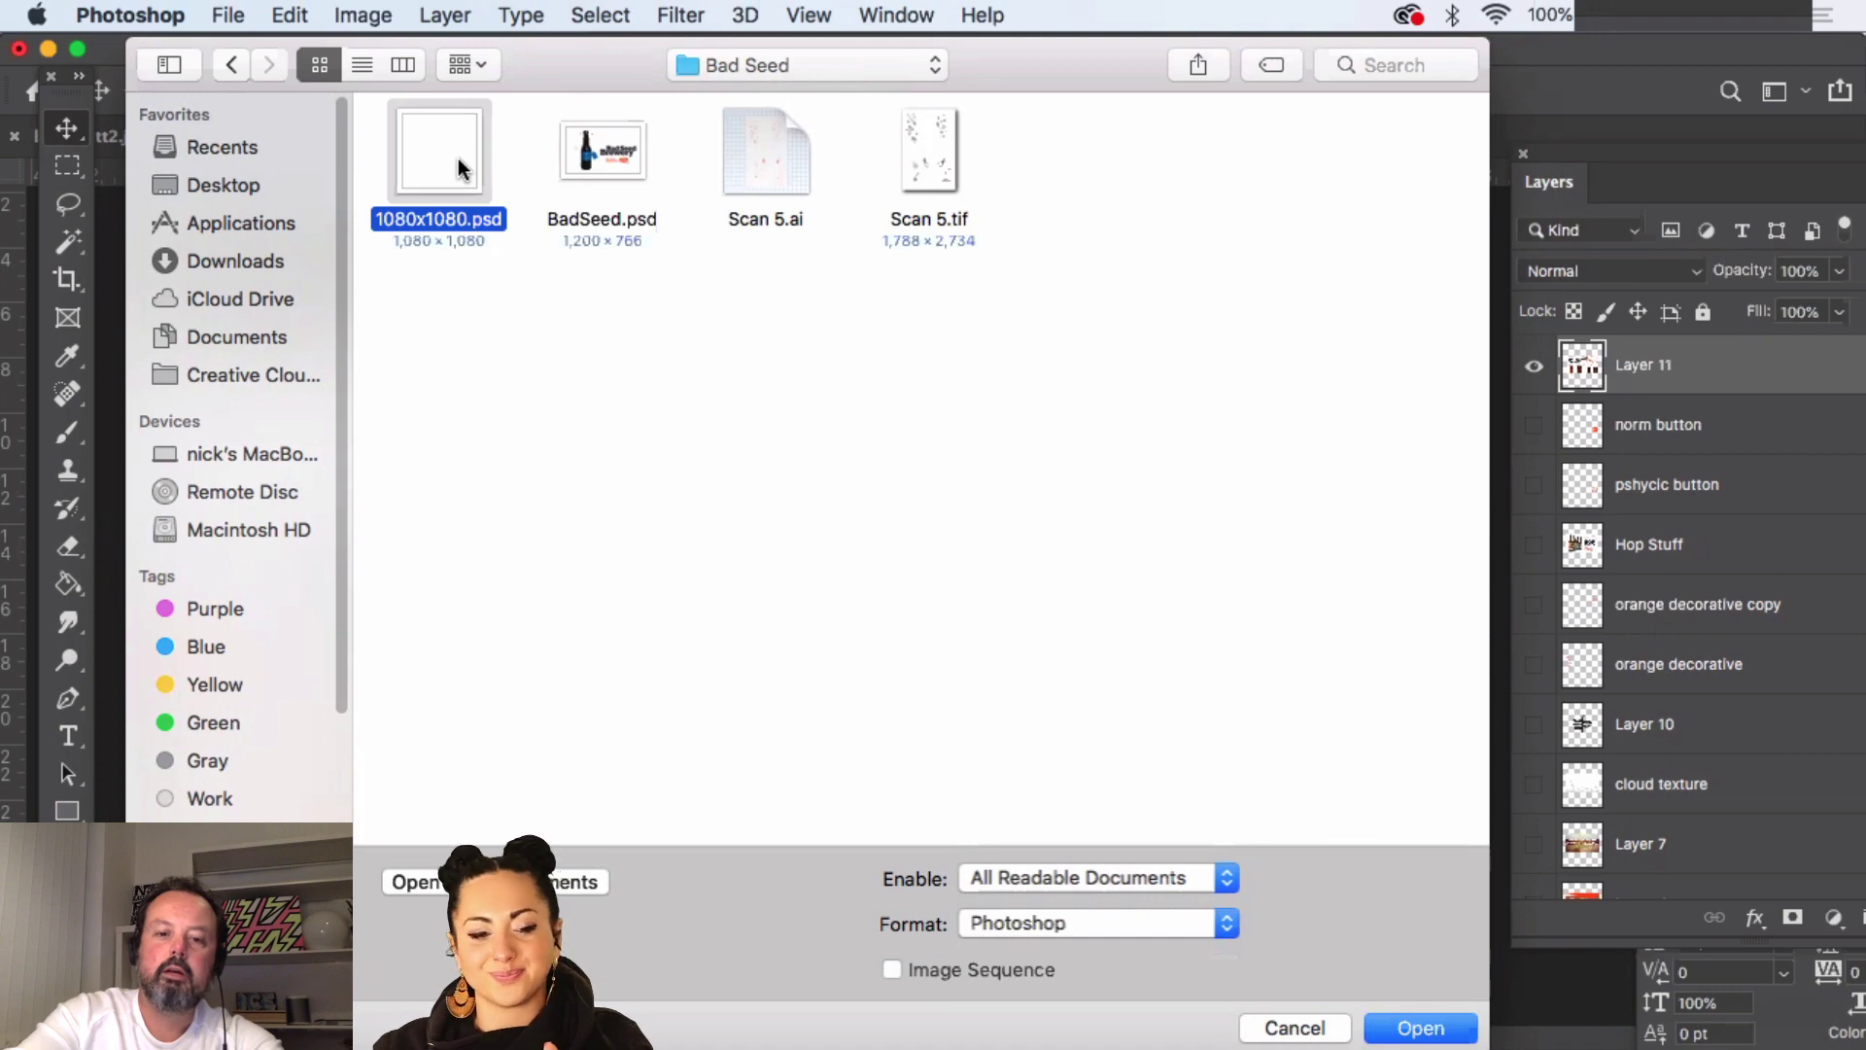
{"action": "double_click", "coordinate": [461, 167]}
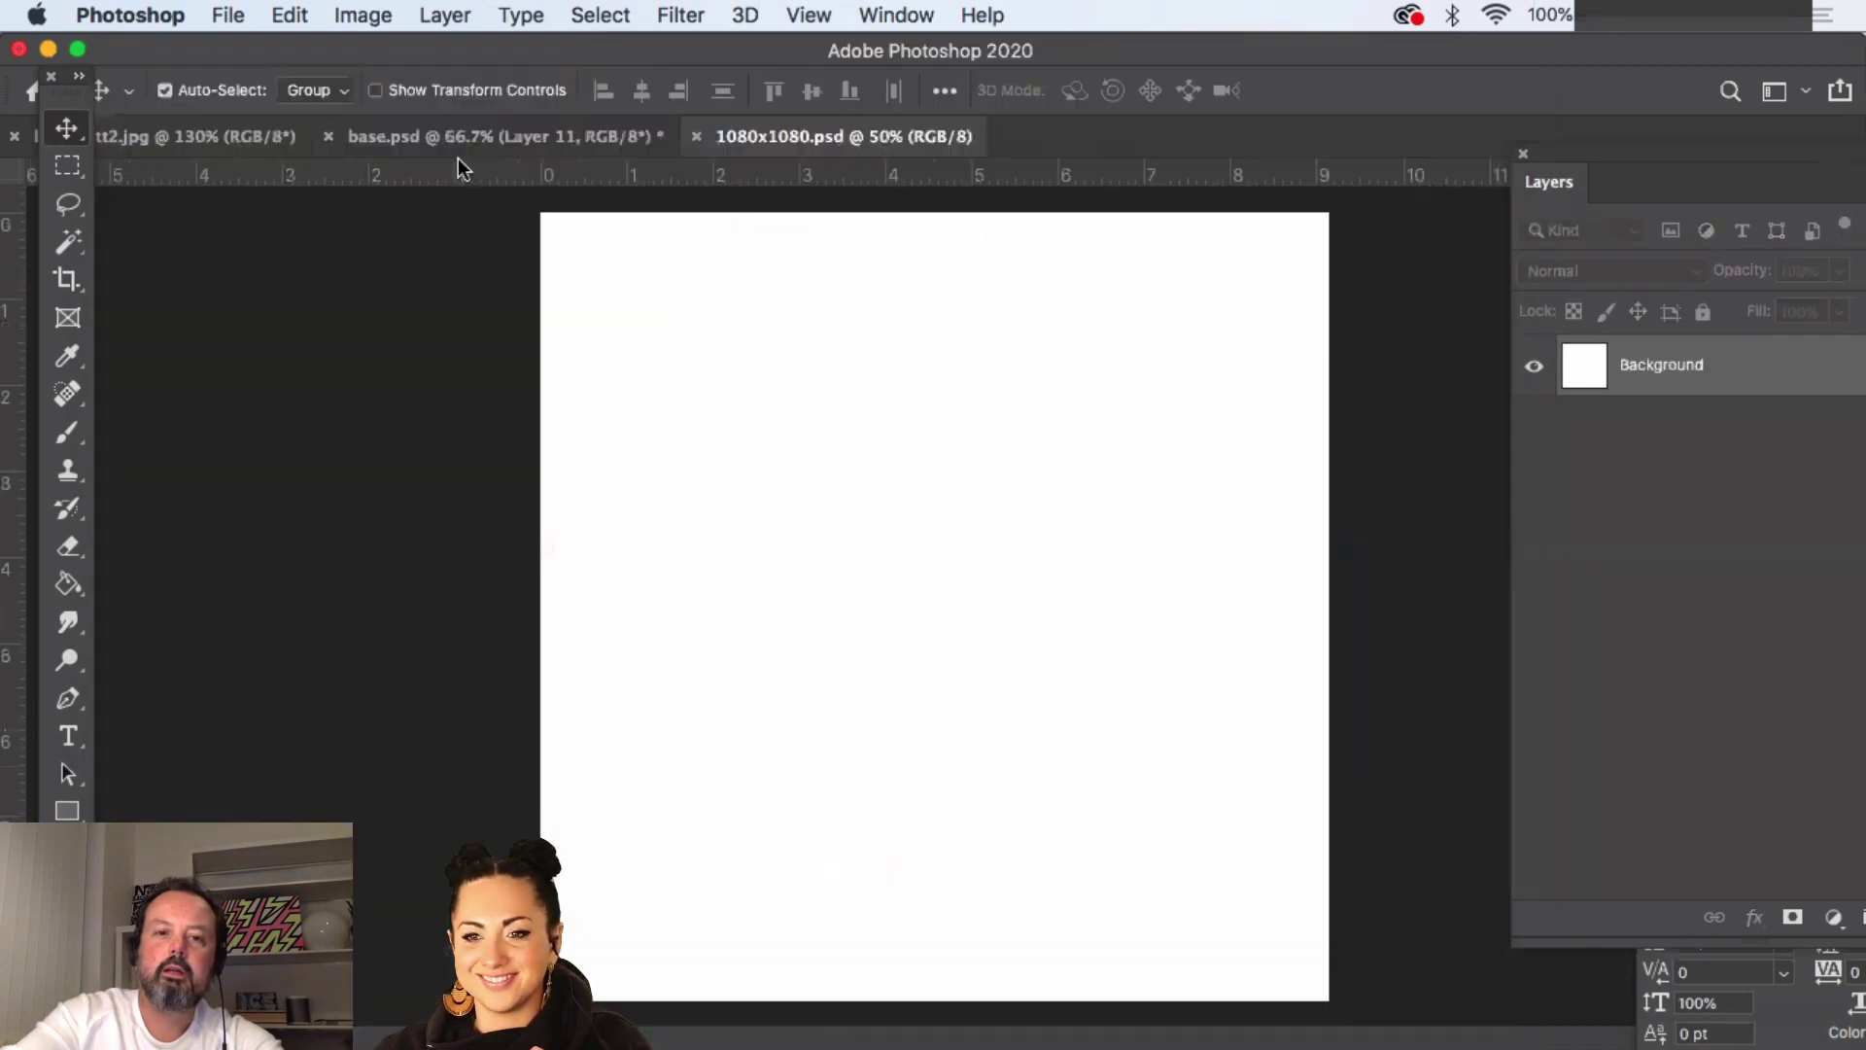
- Check the Bad Seed folder for another file, cancel opening one, and close 1080x1080.psd
{"action": "key", "text": "super+o"}
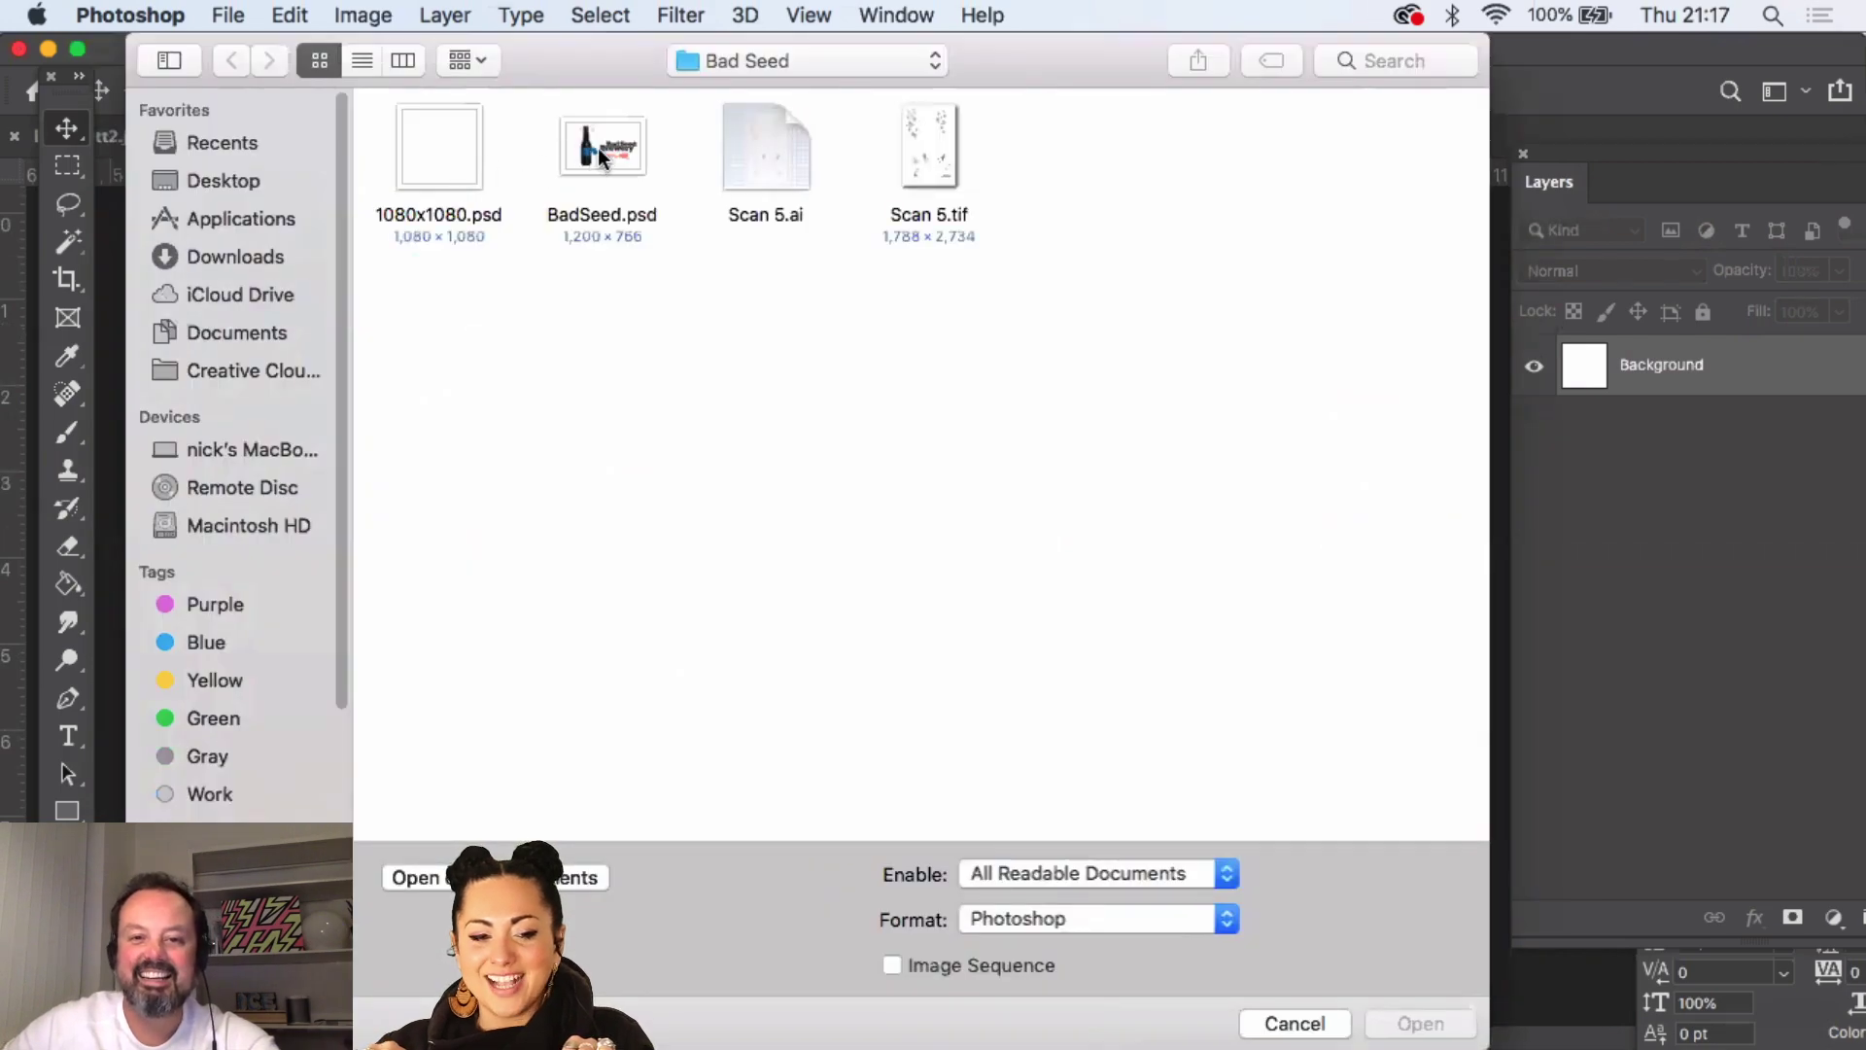
{"action": "left_click", "coordinate": [1338, 1028]}
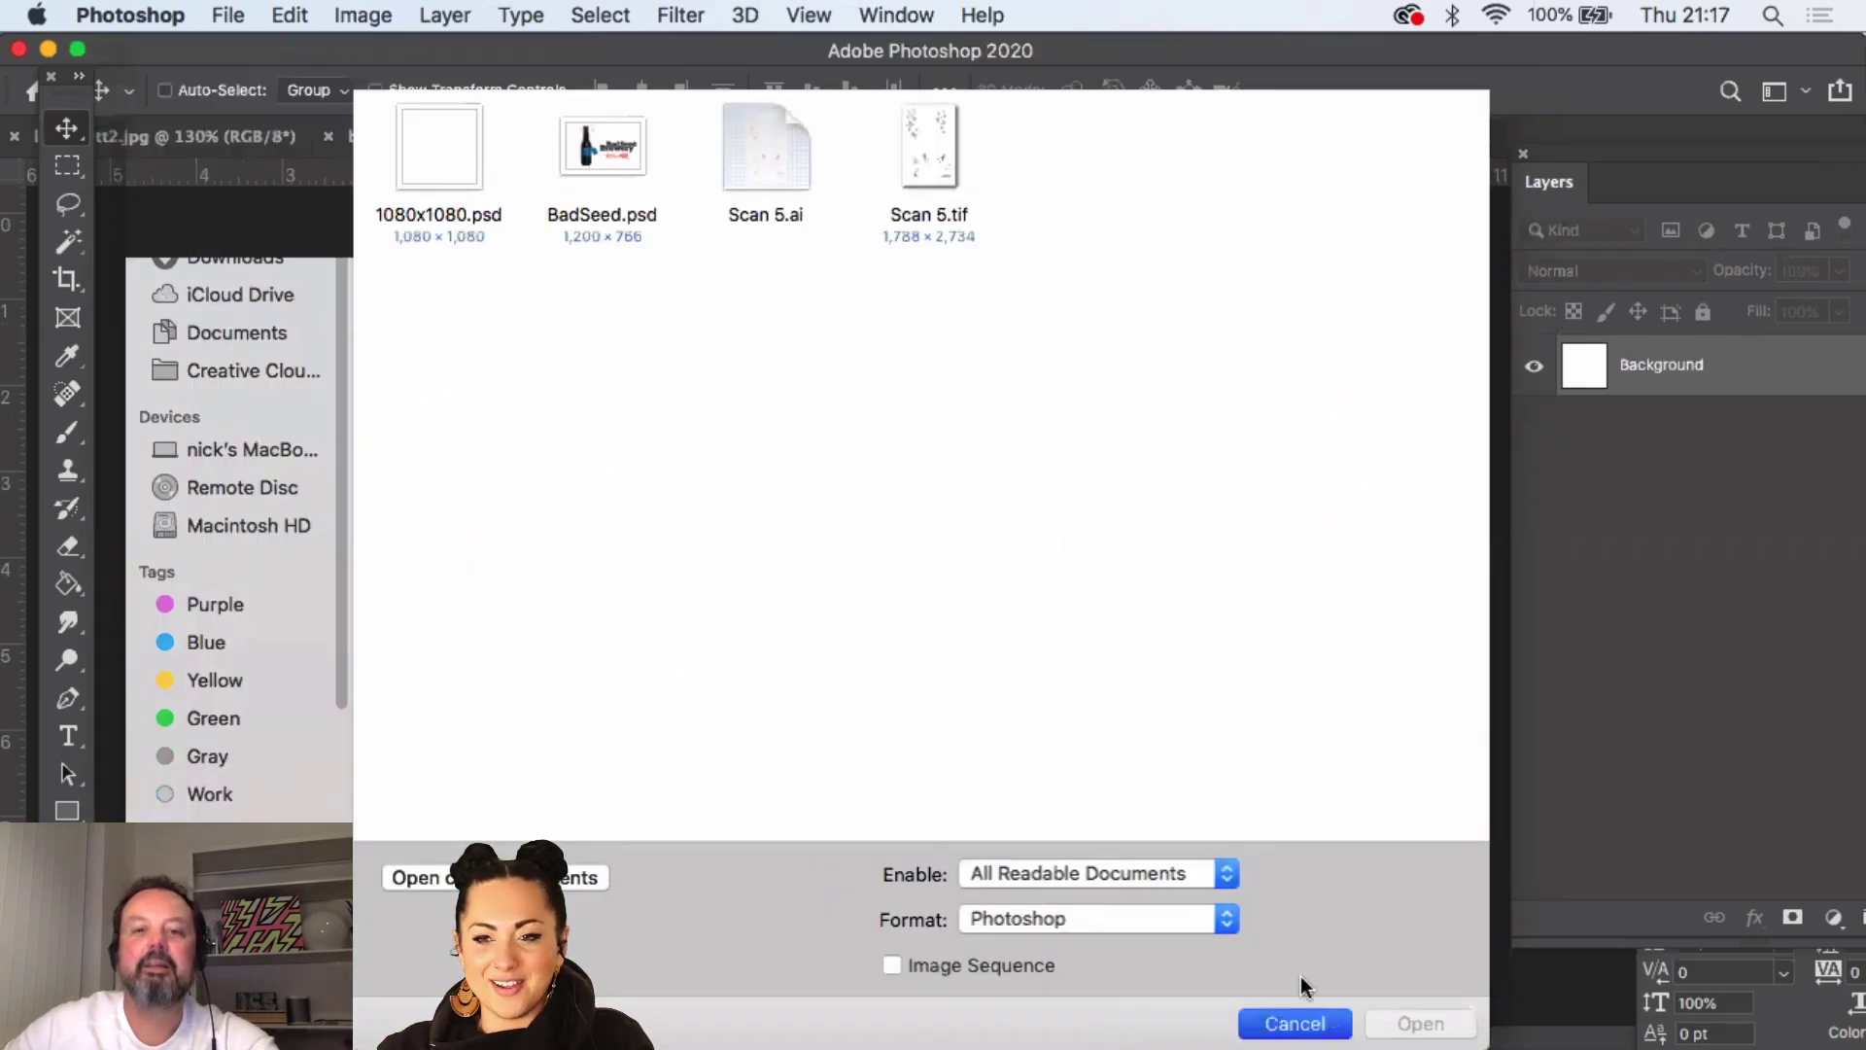
{"action": "left_click", "coordinate": [696, 137]}
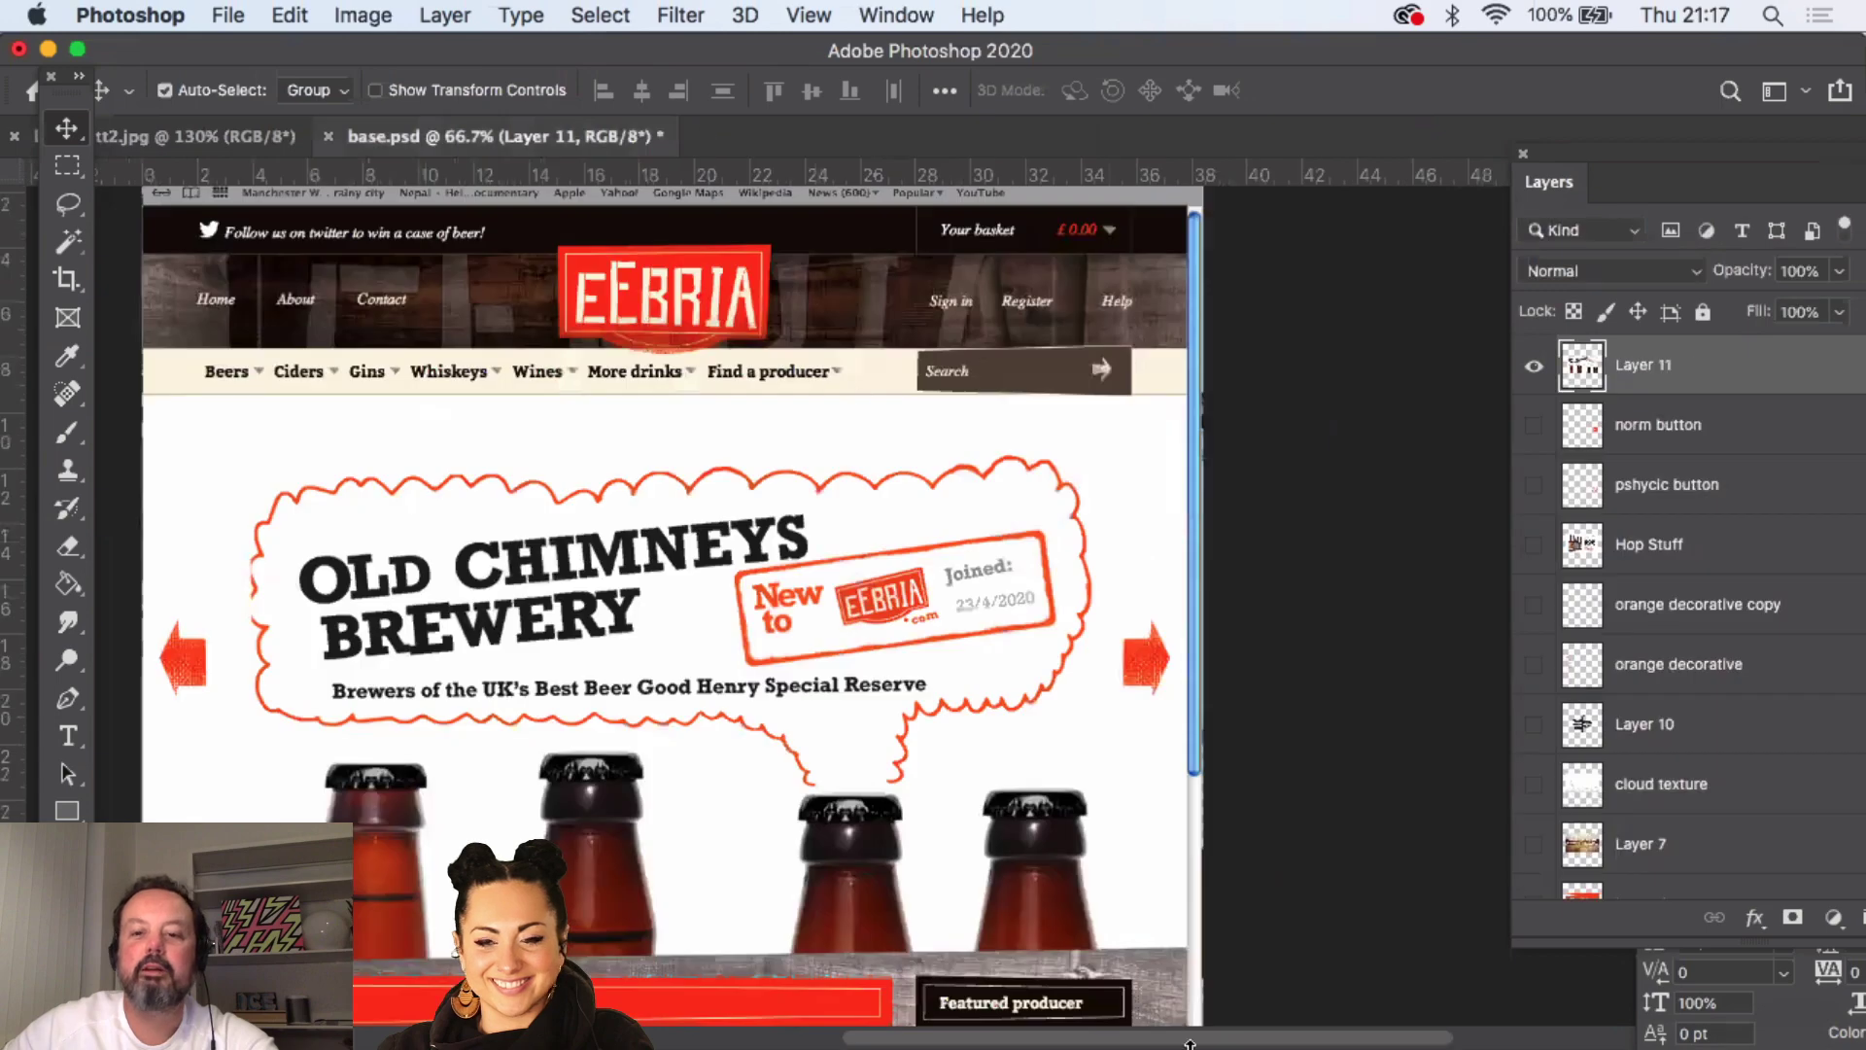
- Switch to Illustrator and examine the box template's panels and dimensions in EeBria_CAP507066-A-A.pdf, in an enlarged document window
{"action": "left_click", "coordinate": [1290, 977]}
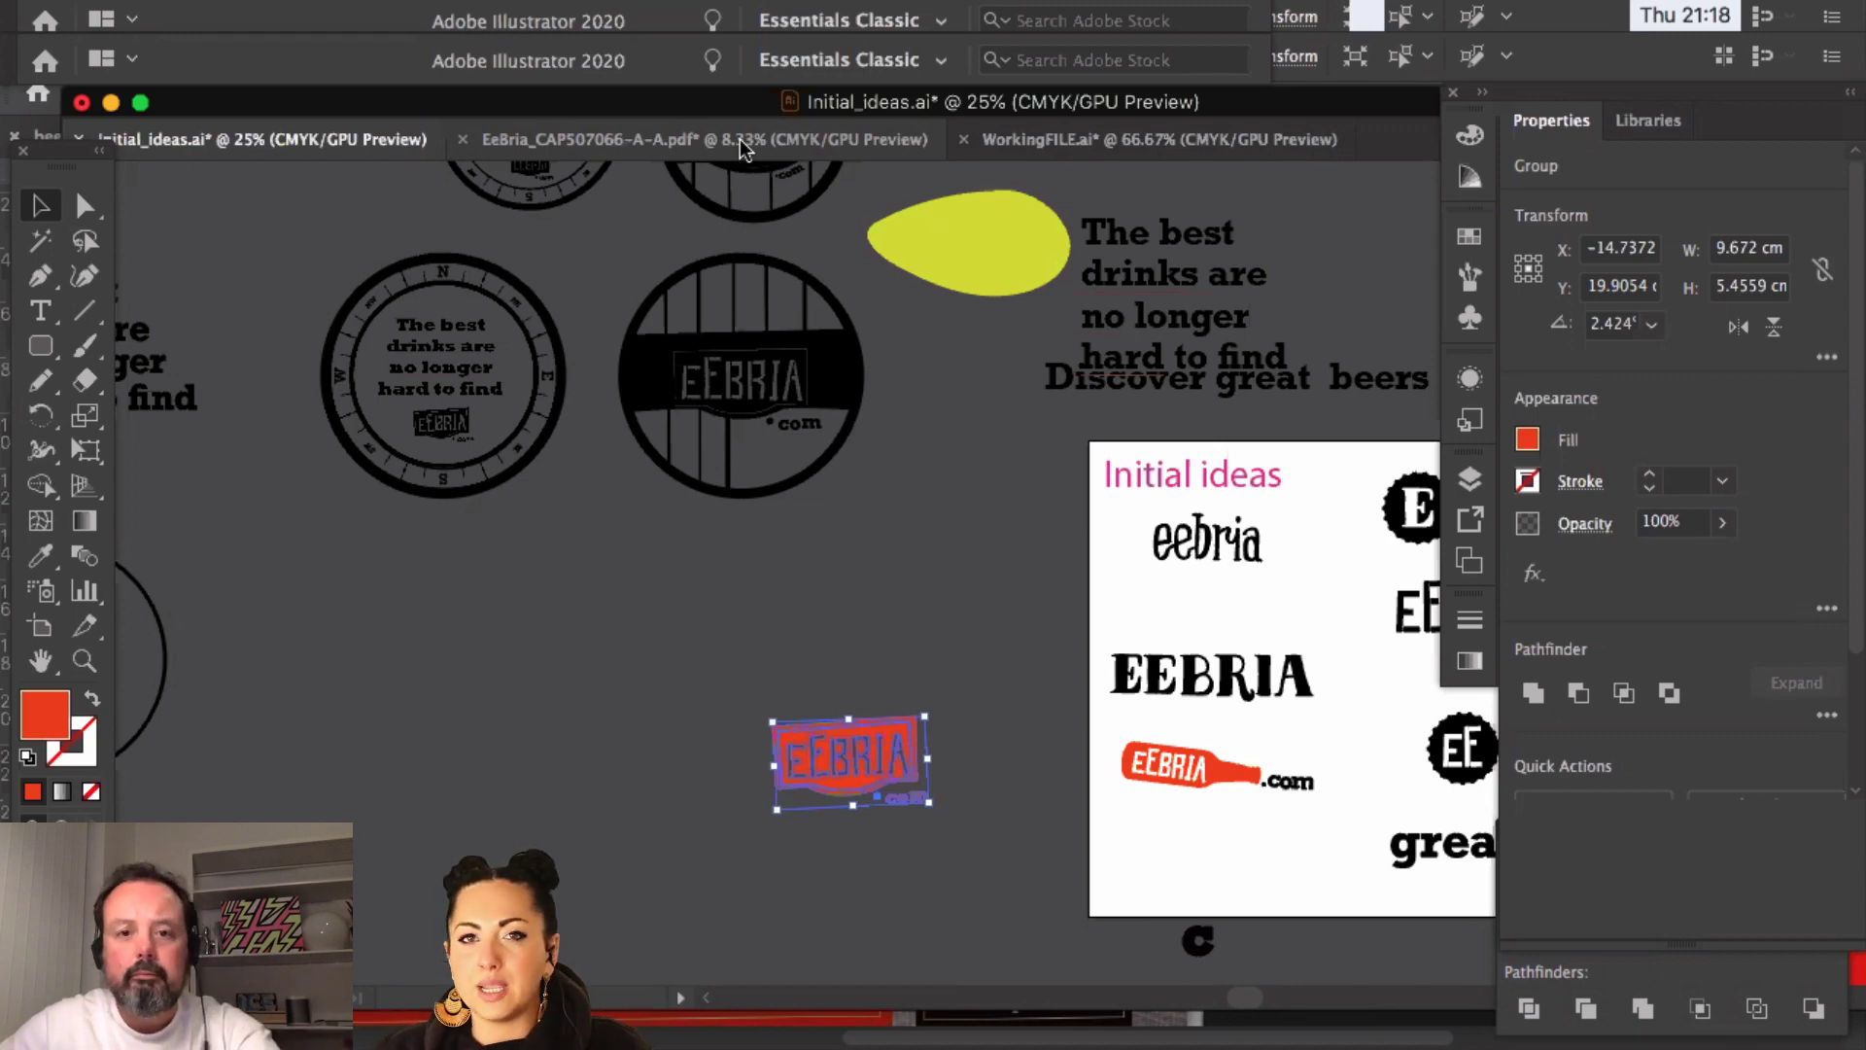
{"action": "left_click", "coordinate": [744, 149]}
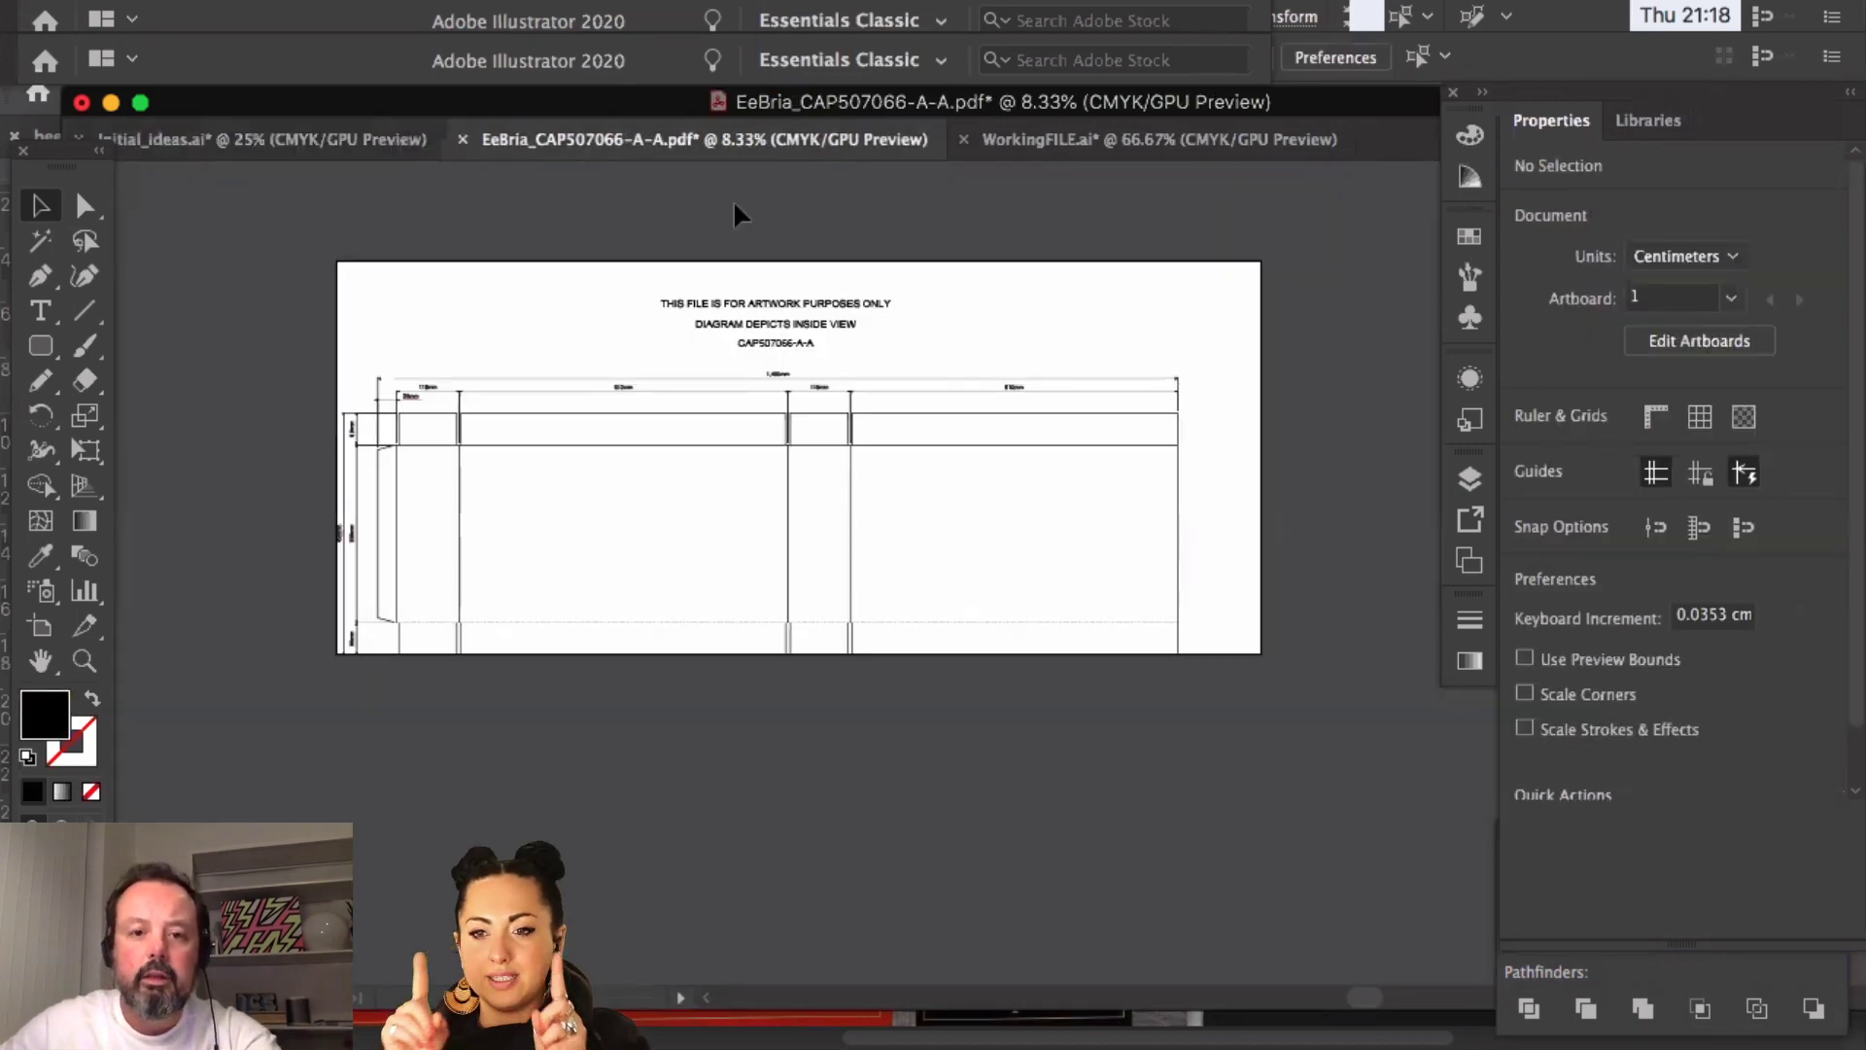
{"action": "left_click", "coordinate": [85, 661]}
{"action": "left_click", "coordinate": [754, 467]}
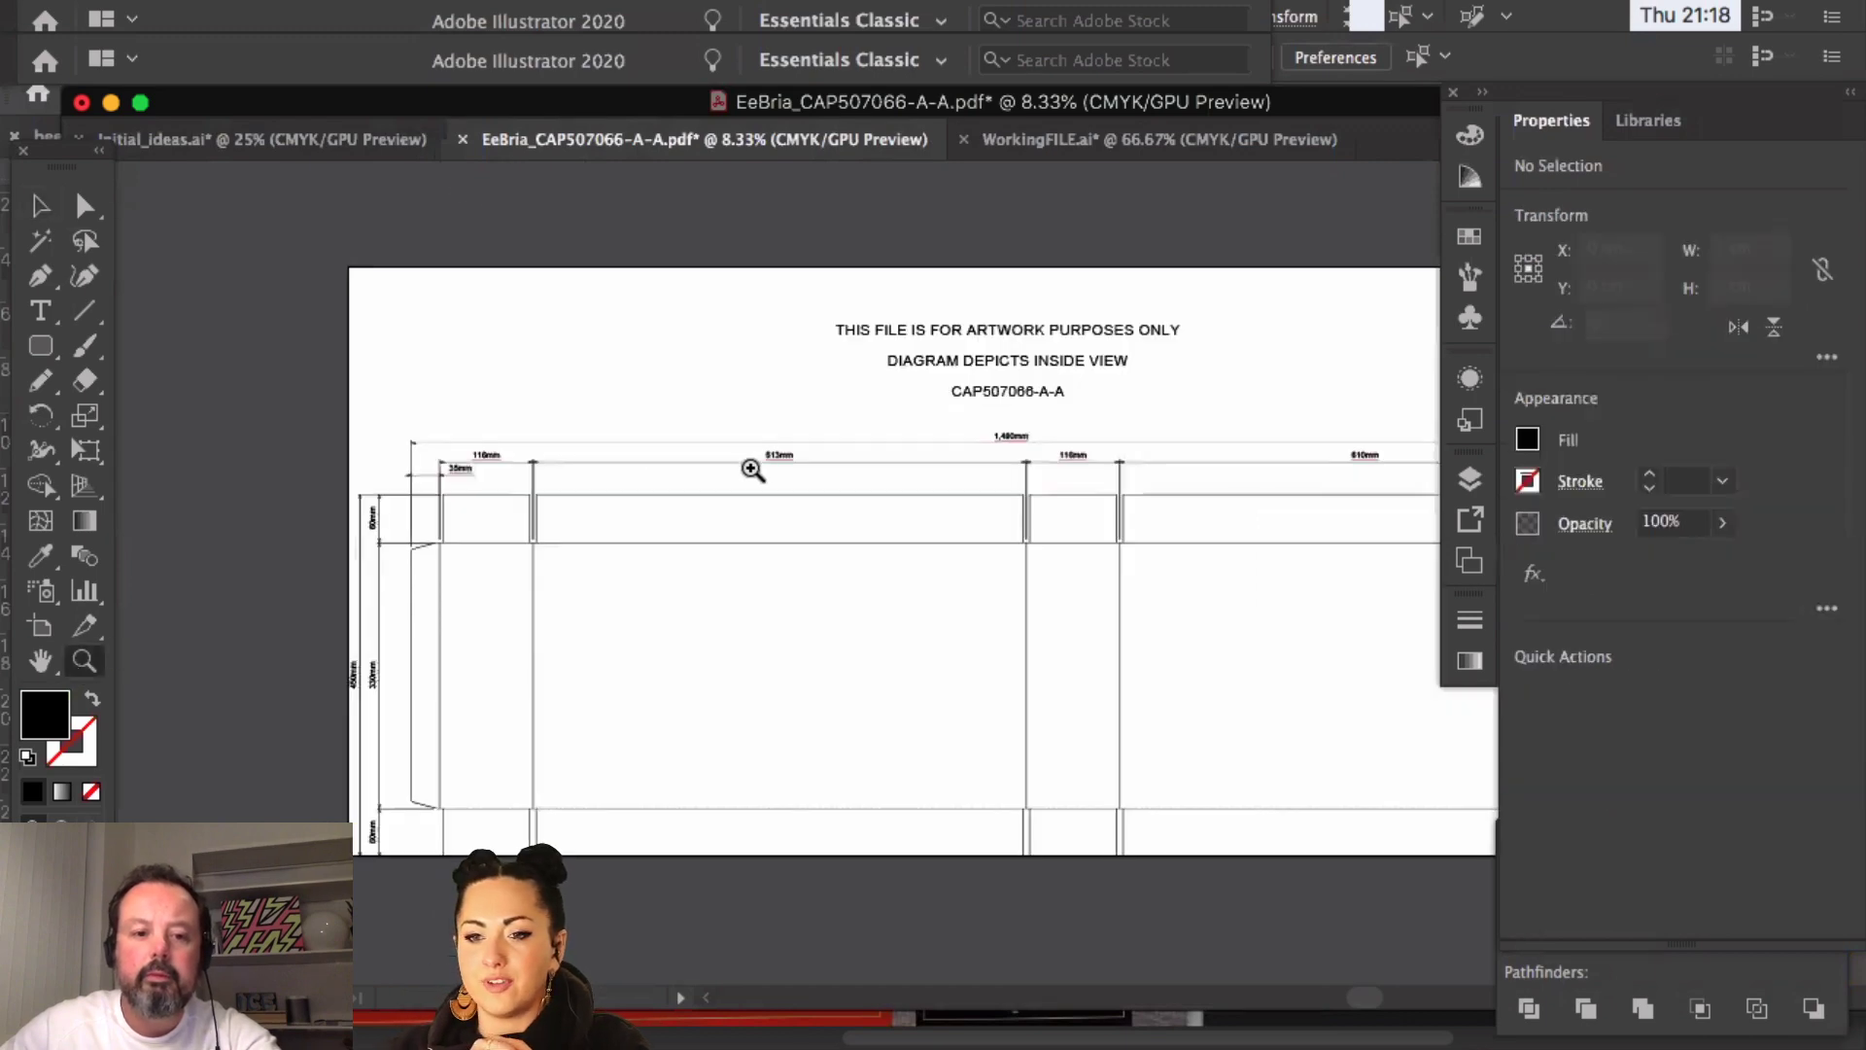
{"action": "left_click", "coordinate": [141, 104]}
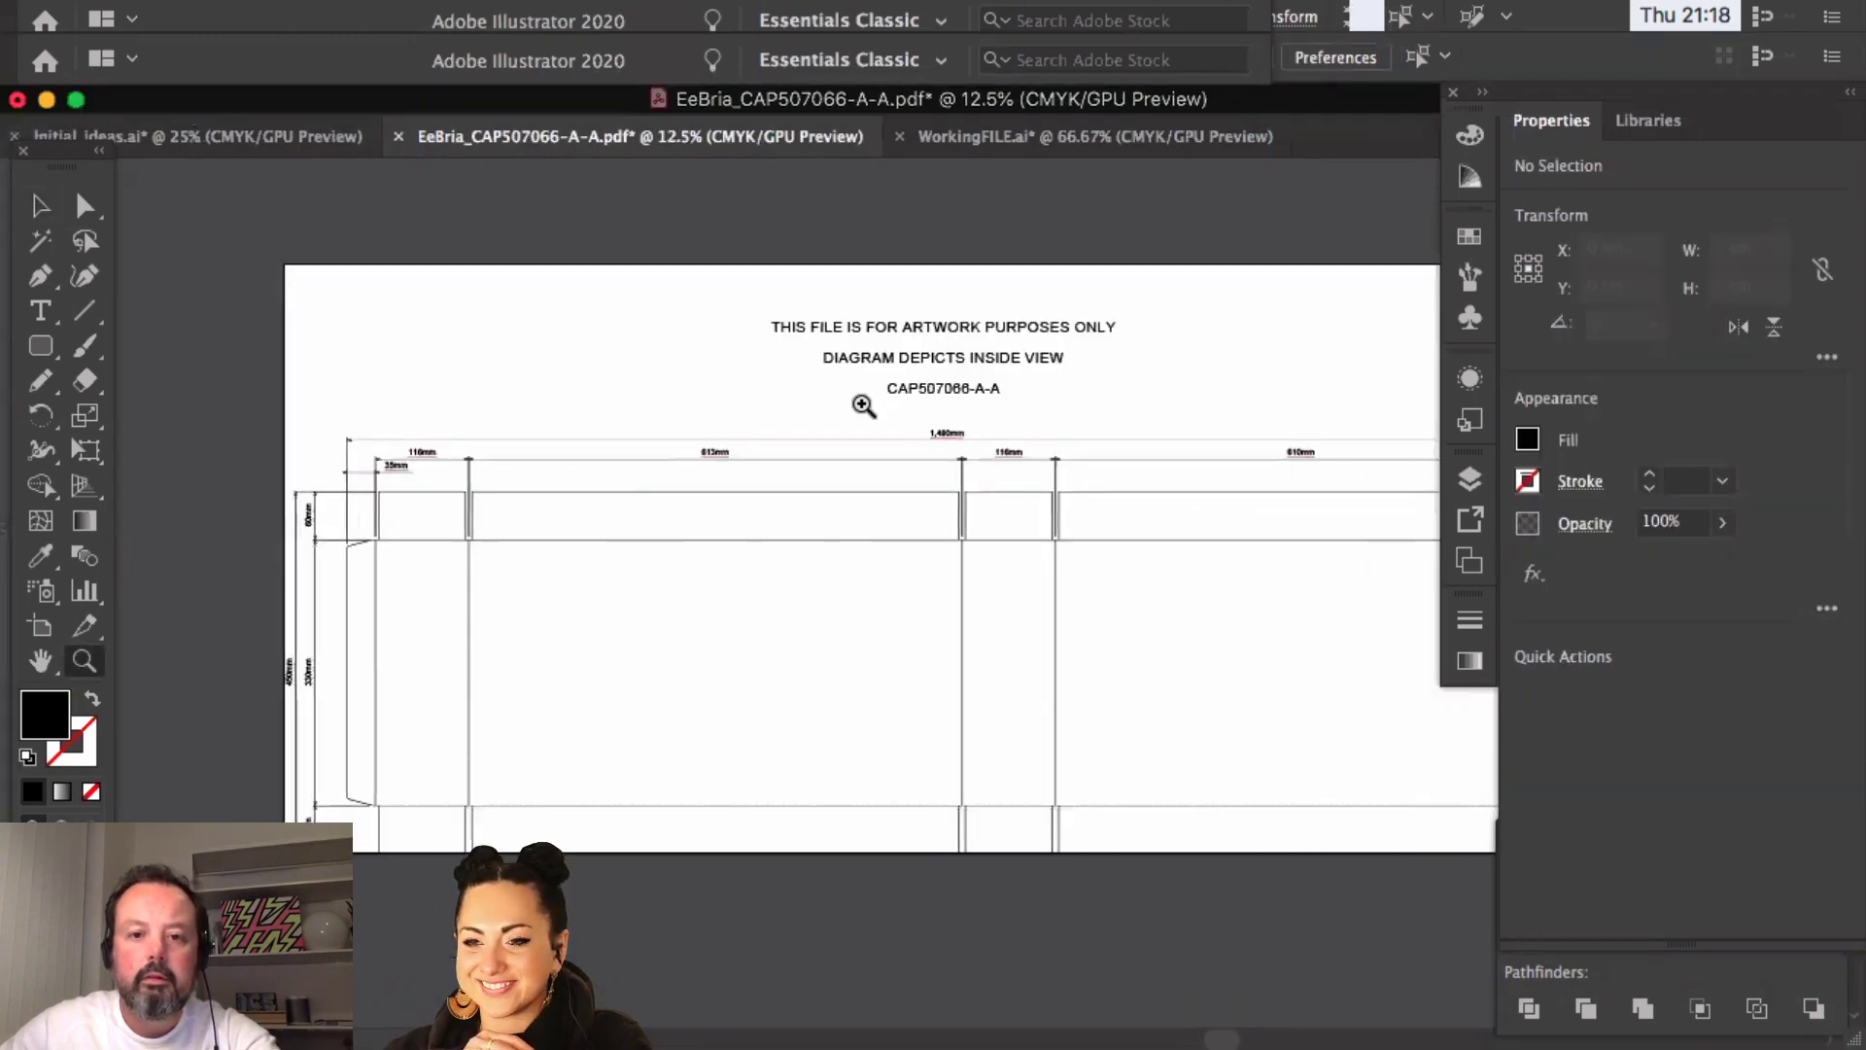
{"action": "left_click", "coordinate": [1009, 534]}
{"action": "scroll", "coordinate": [992, 534], "scroll_direction": "down", "scroll_amount": 3}
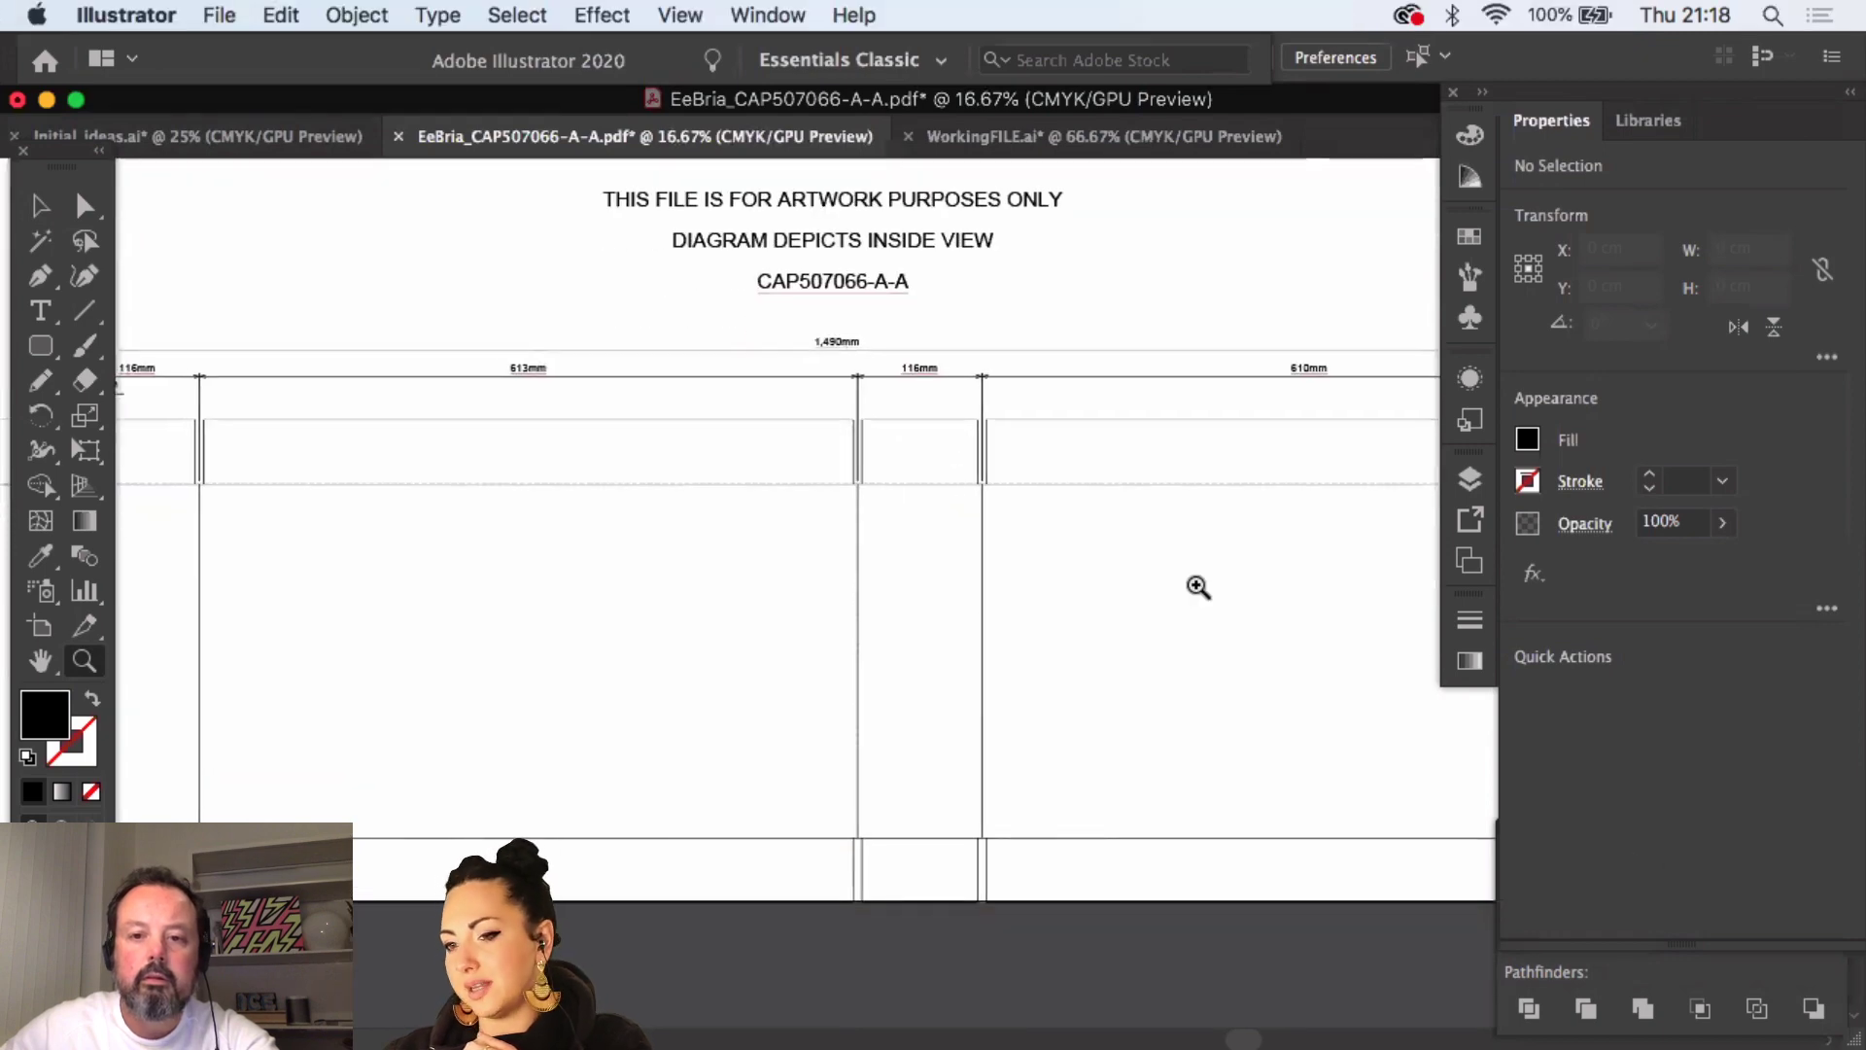
{"action": "left_click_drag", "start_coordinate": [1195, 583], "coordinate": [937, 580]}
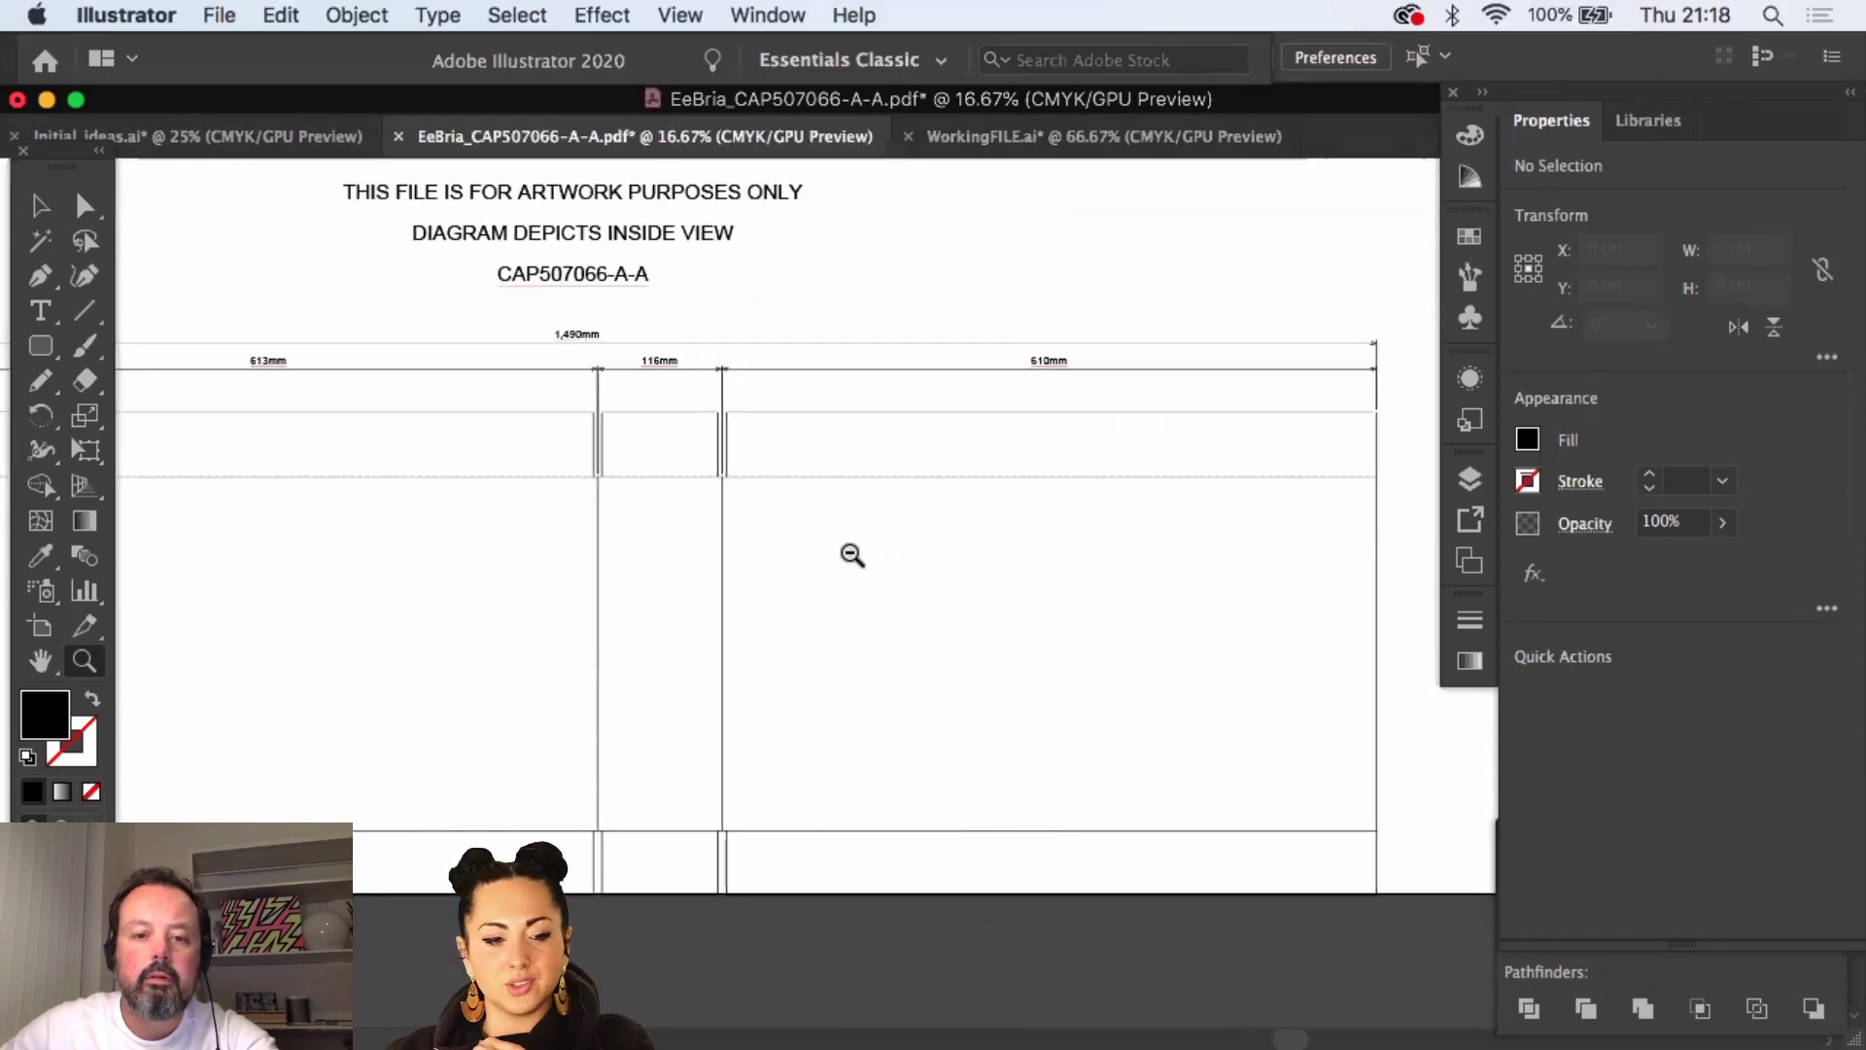
{"action": "left_click", "coordinate": [850, 550], "text": "alt"}
{"action": "left_click", "coordinate": [40, 205]}
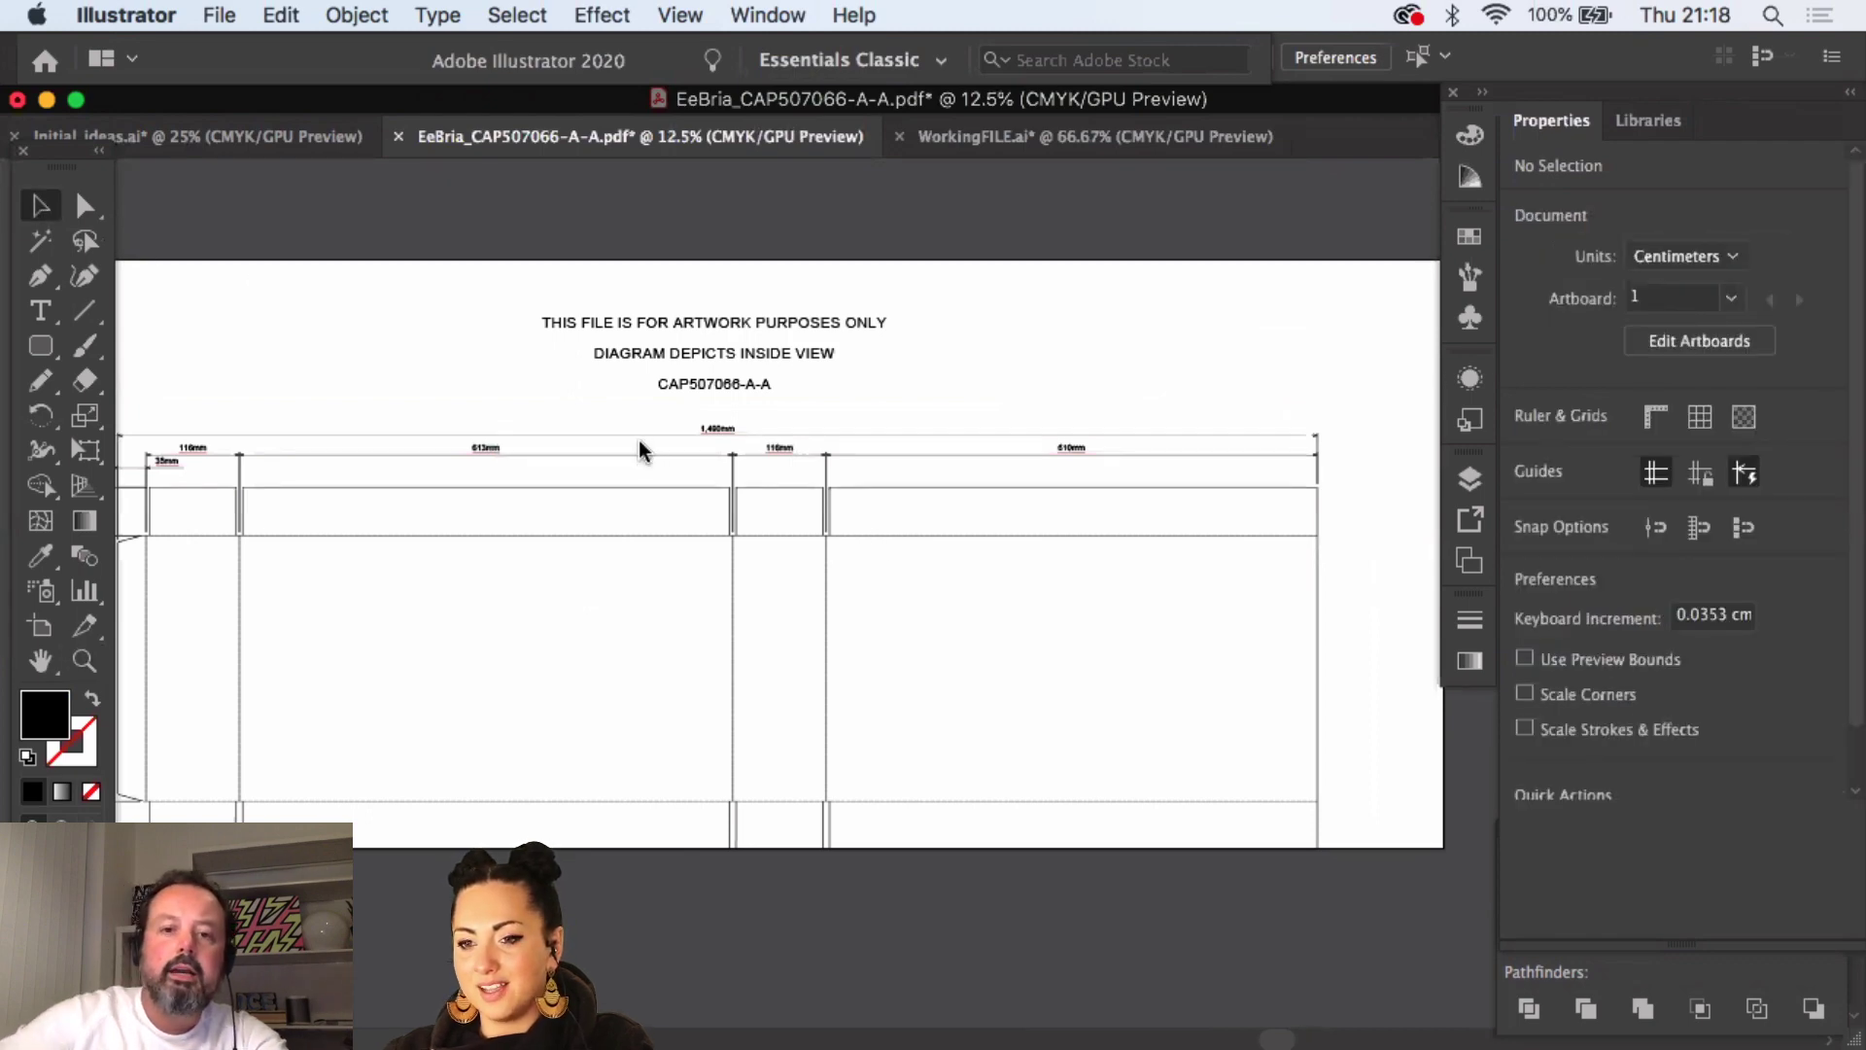
- Open the hand-lettered Scan 9.jpg from the Box design folder inside Brand assets
{"action": "key", "text": "super+o"}
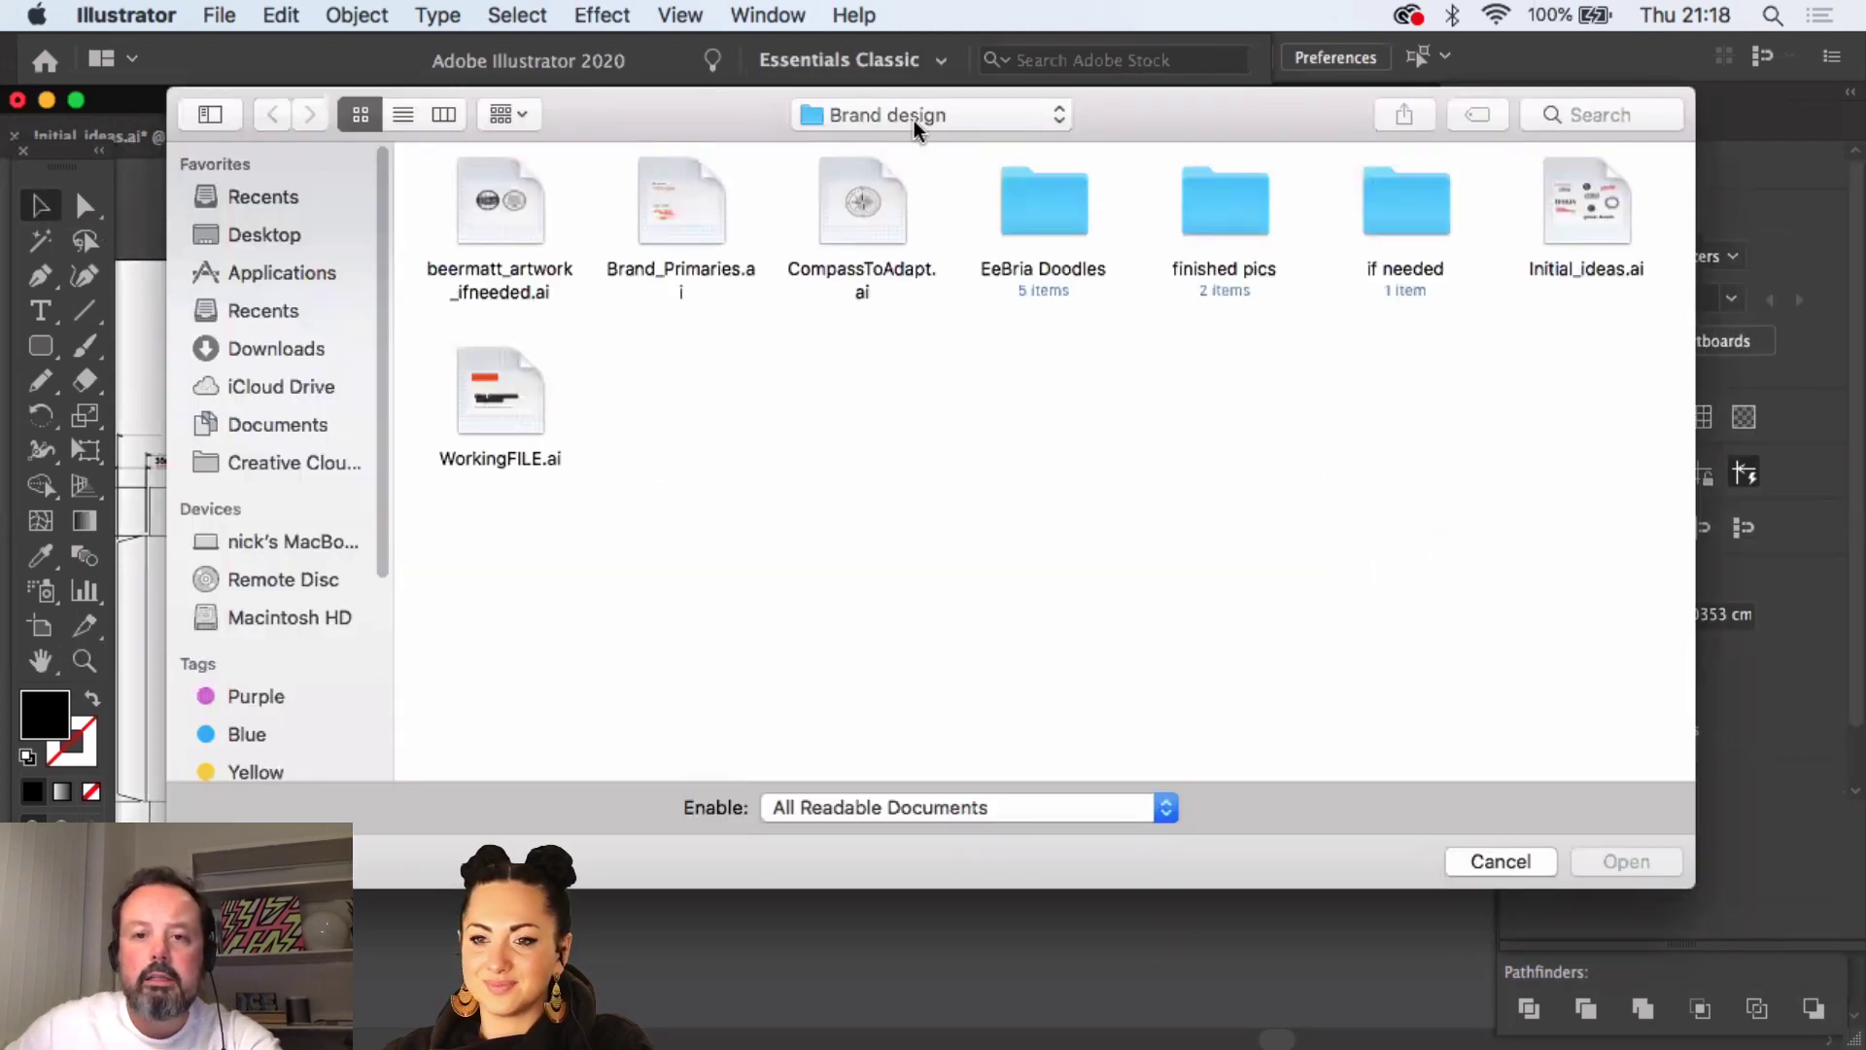
{"action": "left_click", "coordinate": [913, 120]}
{"action": "left_click", "coordinate": [908, 140]}
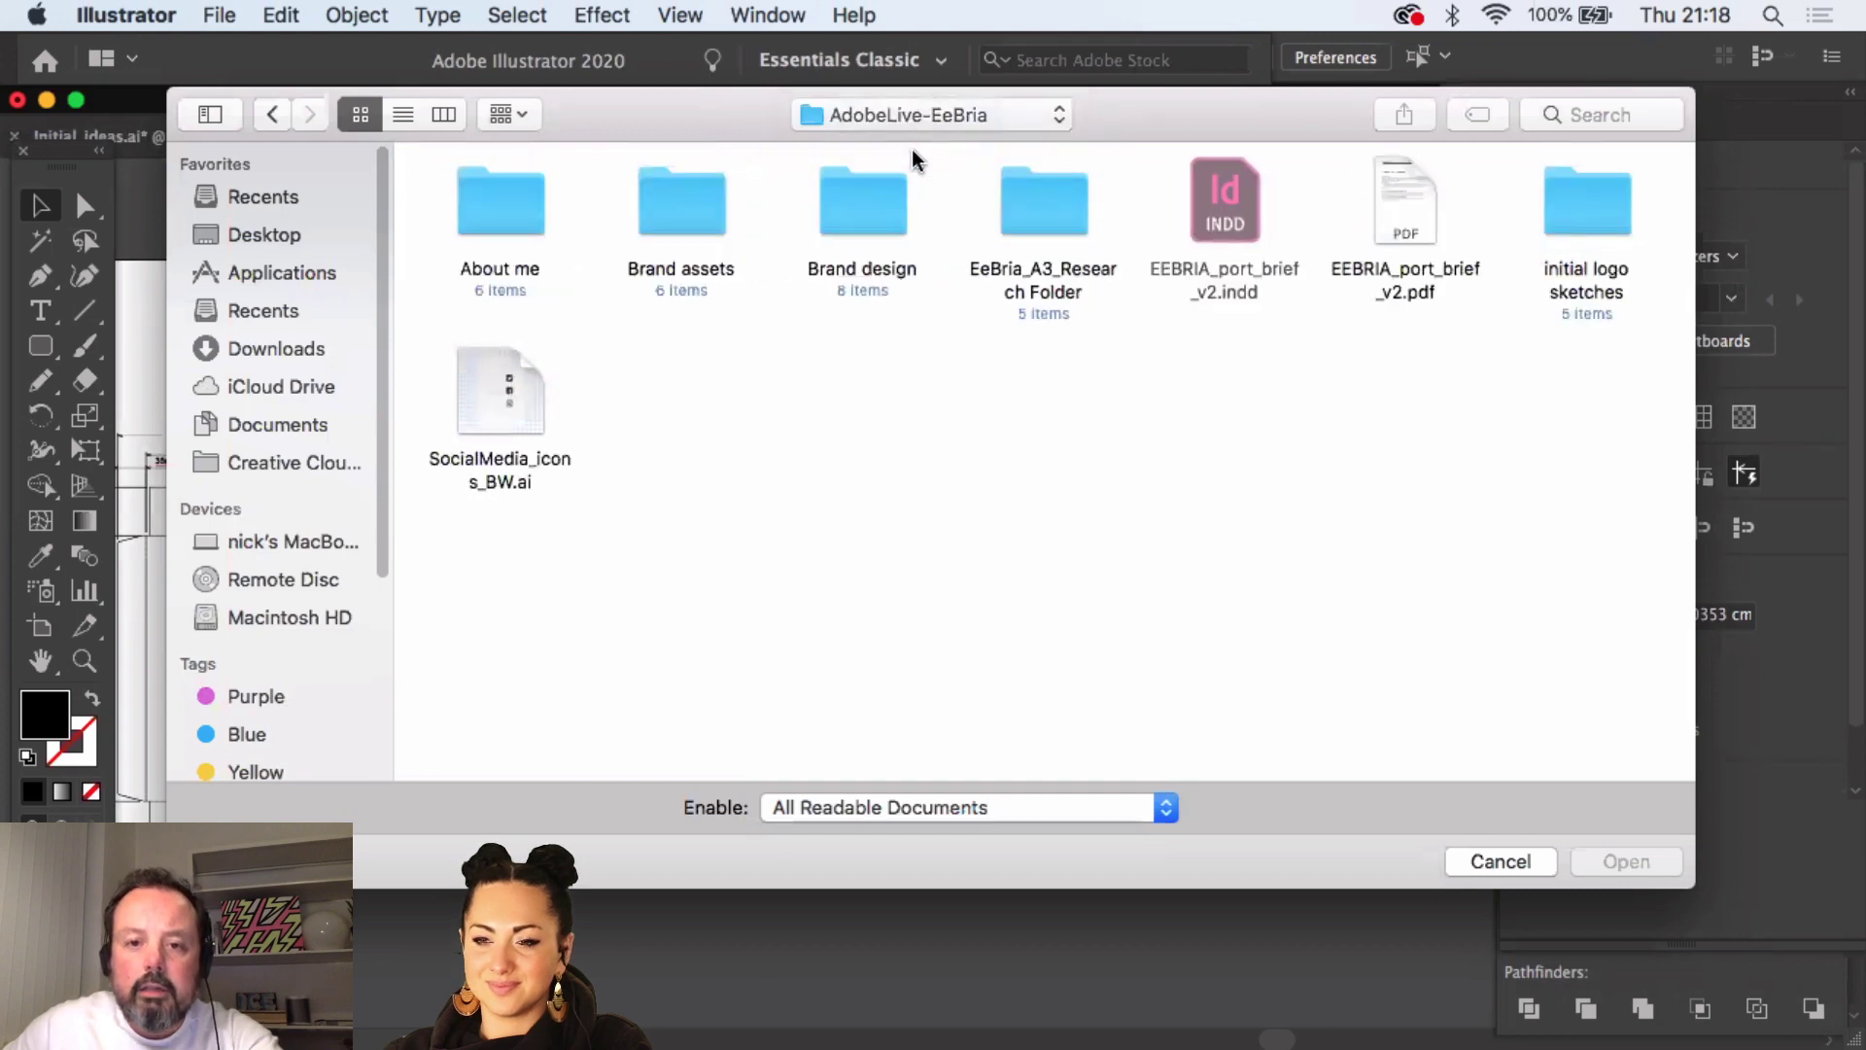
{"action": "double_click", "coordinate": [701, 205]}
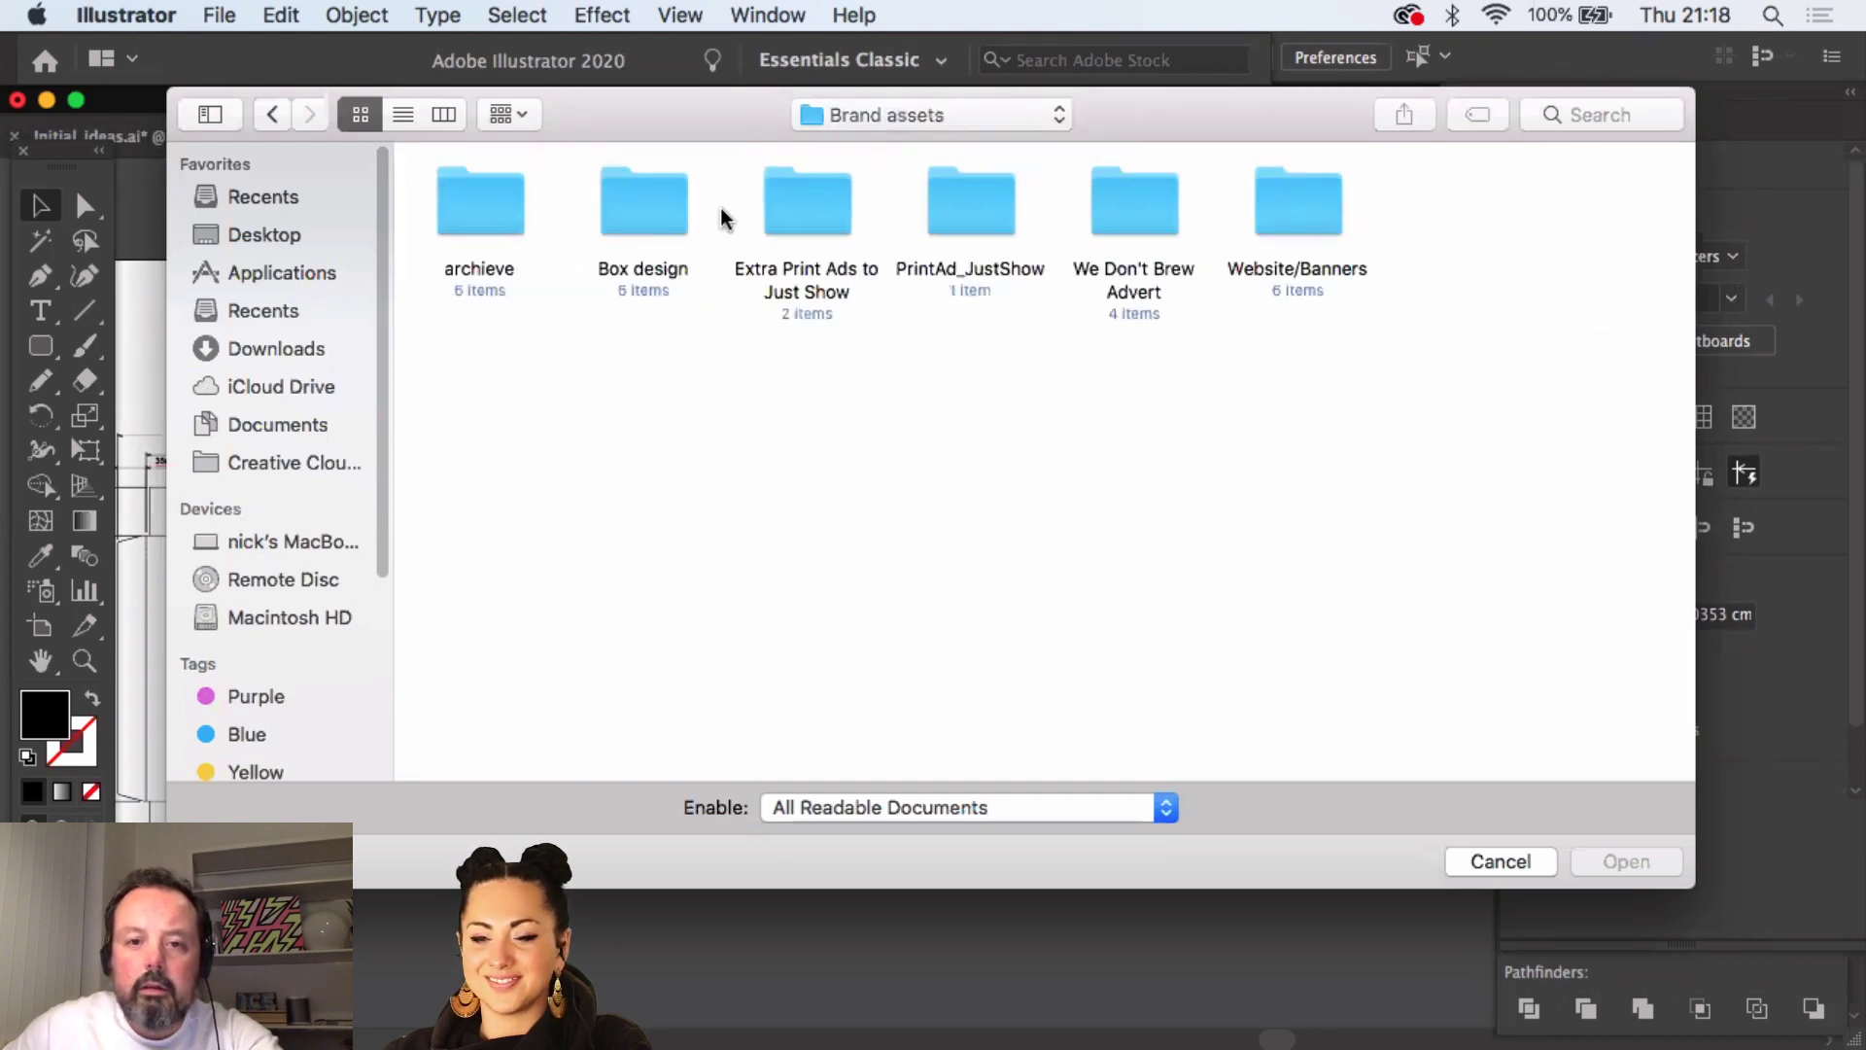
{"action": "double_click", "coordinate": [648, 206]}
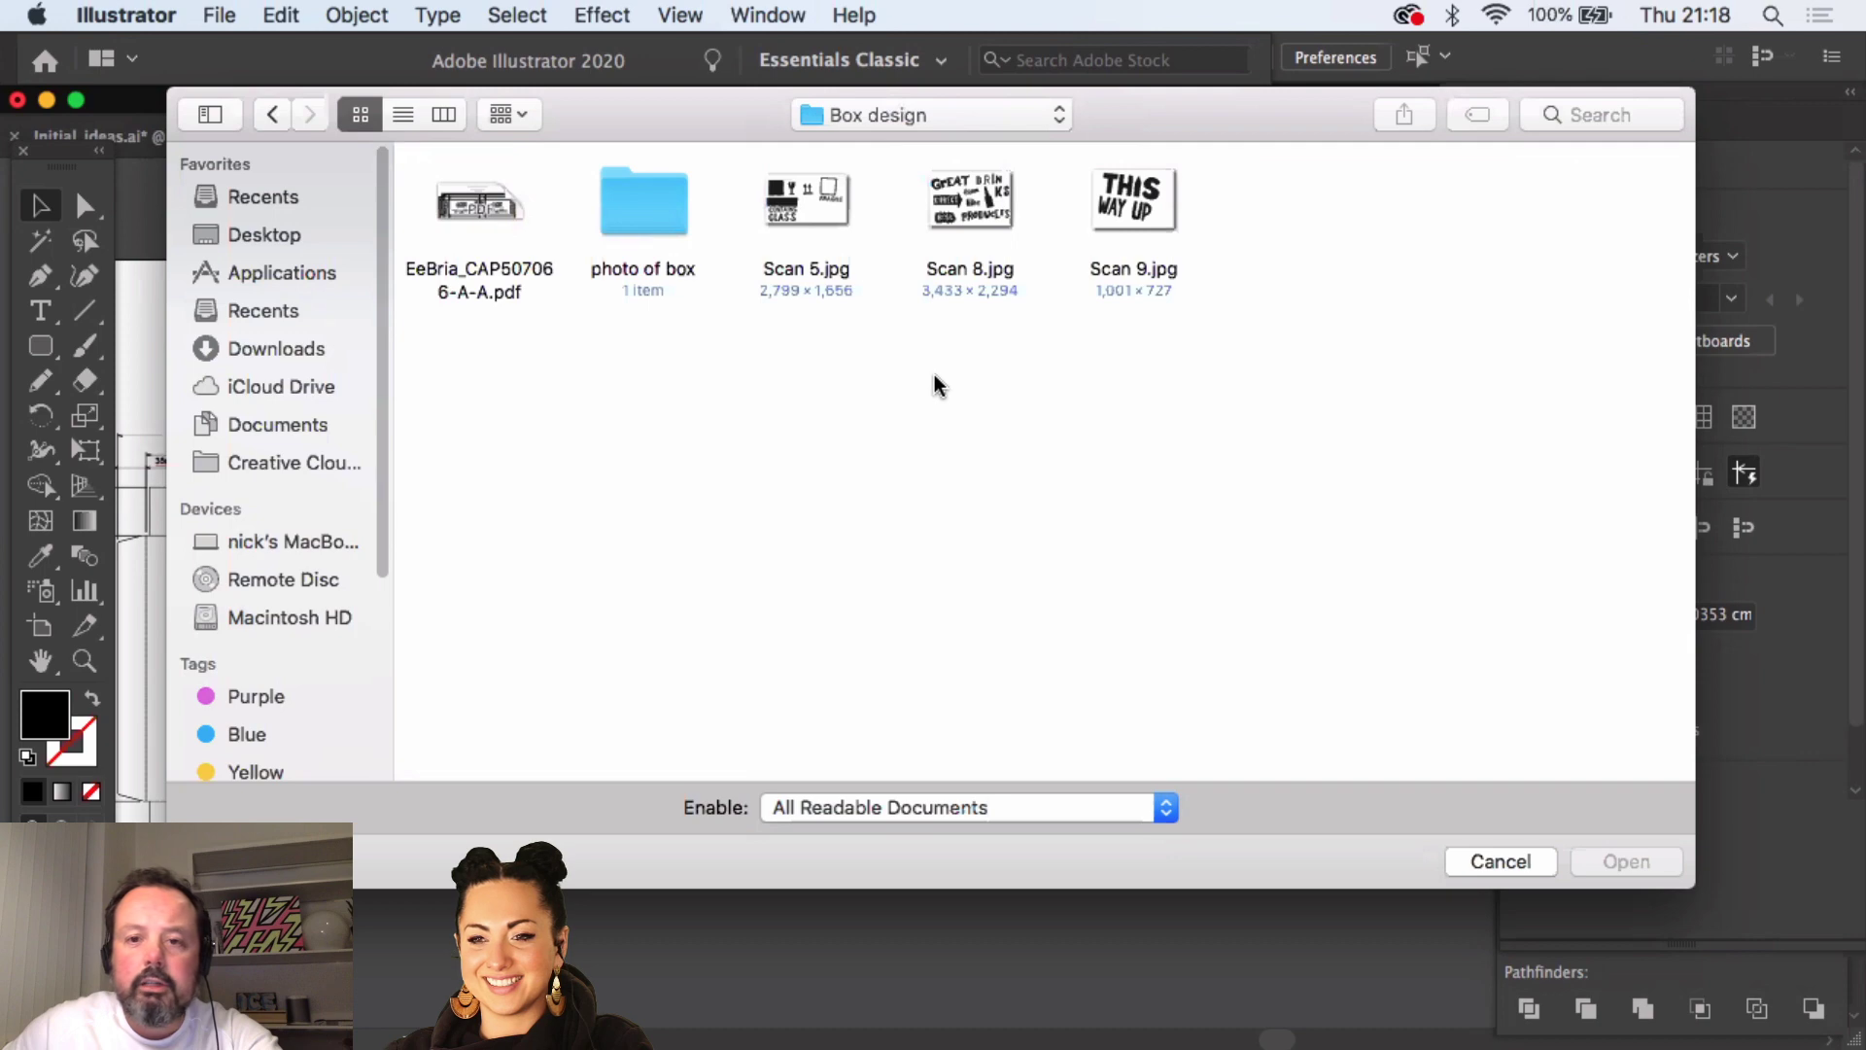
{"action": "left_click", "coordinate": [1112, 213]}
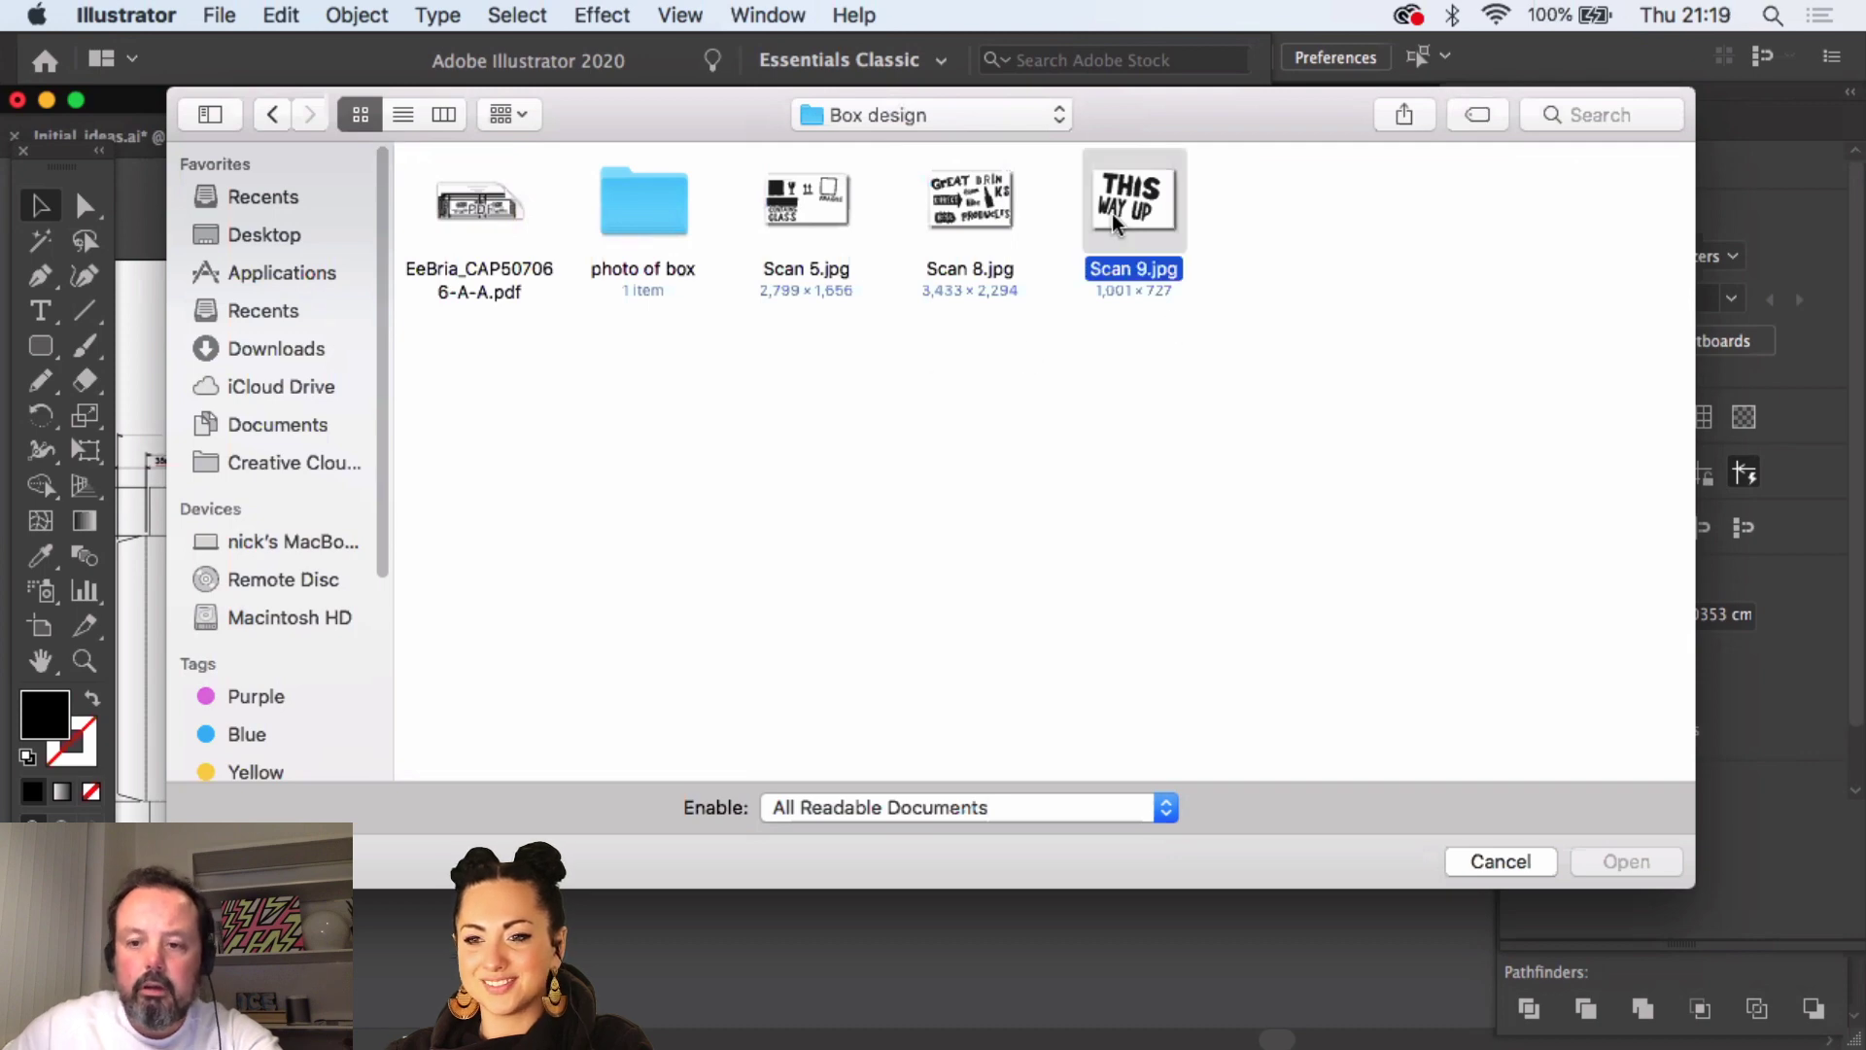
{"action": "double_click", "coordinate": [1112, 213]}
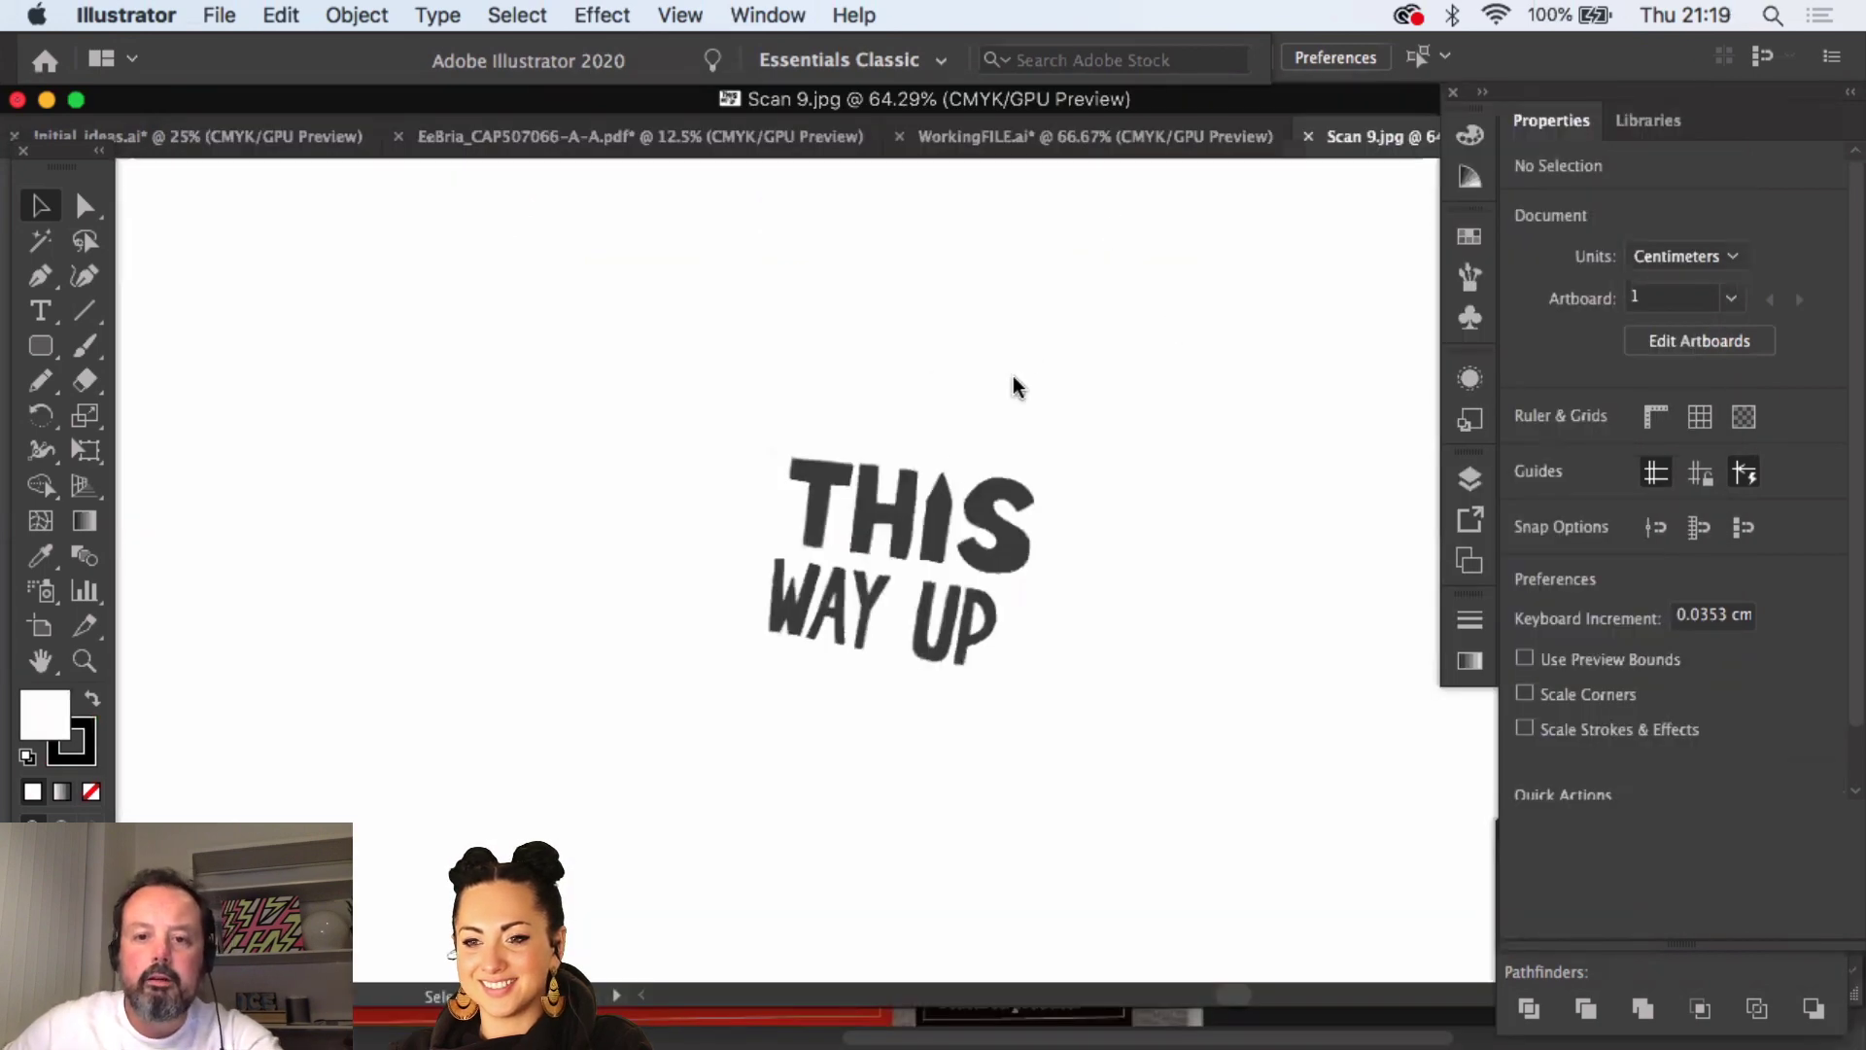
- Enlarge the scanned lettering to about 16.8 cm wide, image-trace it with the Black and White Logo preset, and expand it
{"action": "left_click", "coordinate": [967, 517]}
{"action": "left_click_drag", "start_coordinate": [740, 440], "coordinate": [577, 319]}
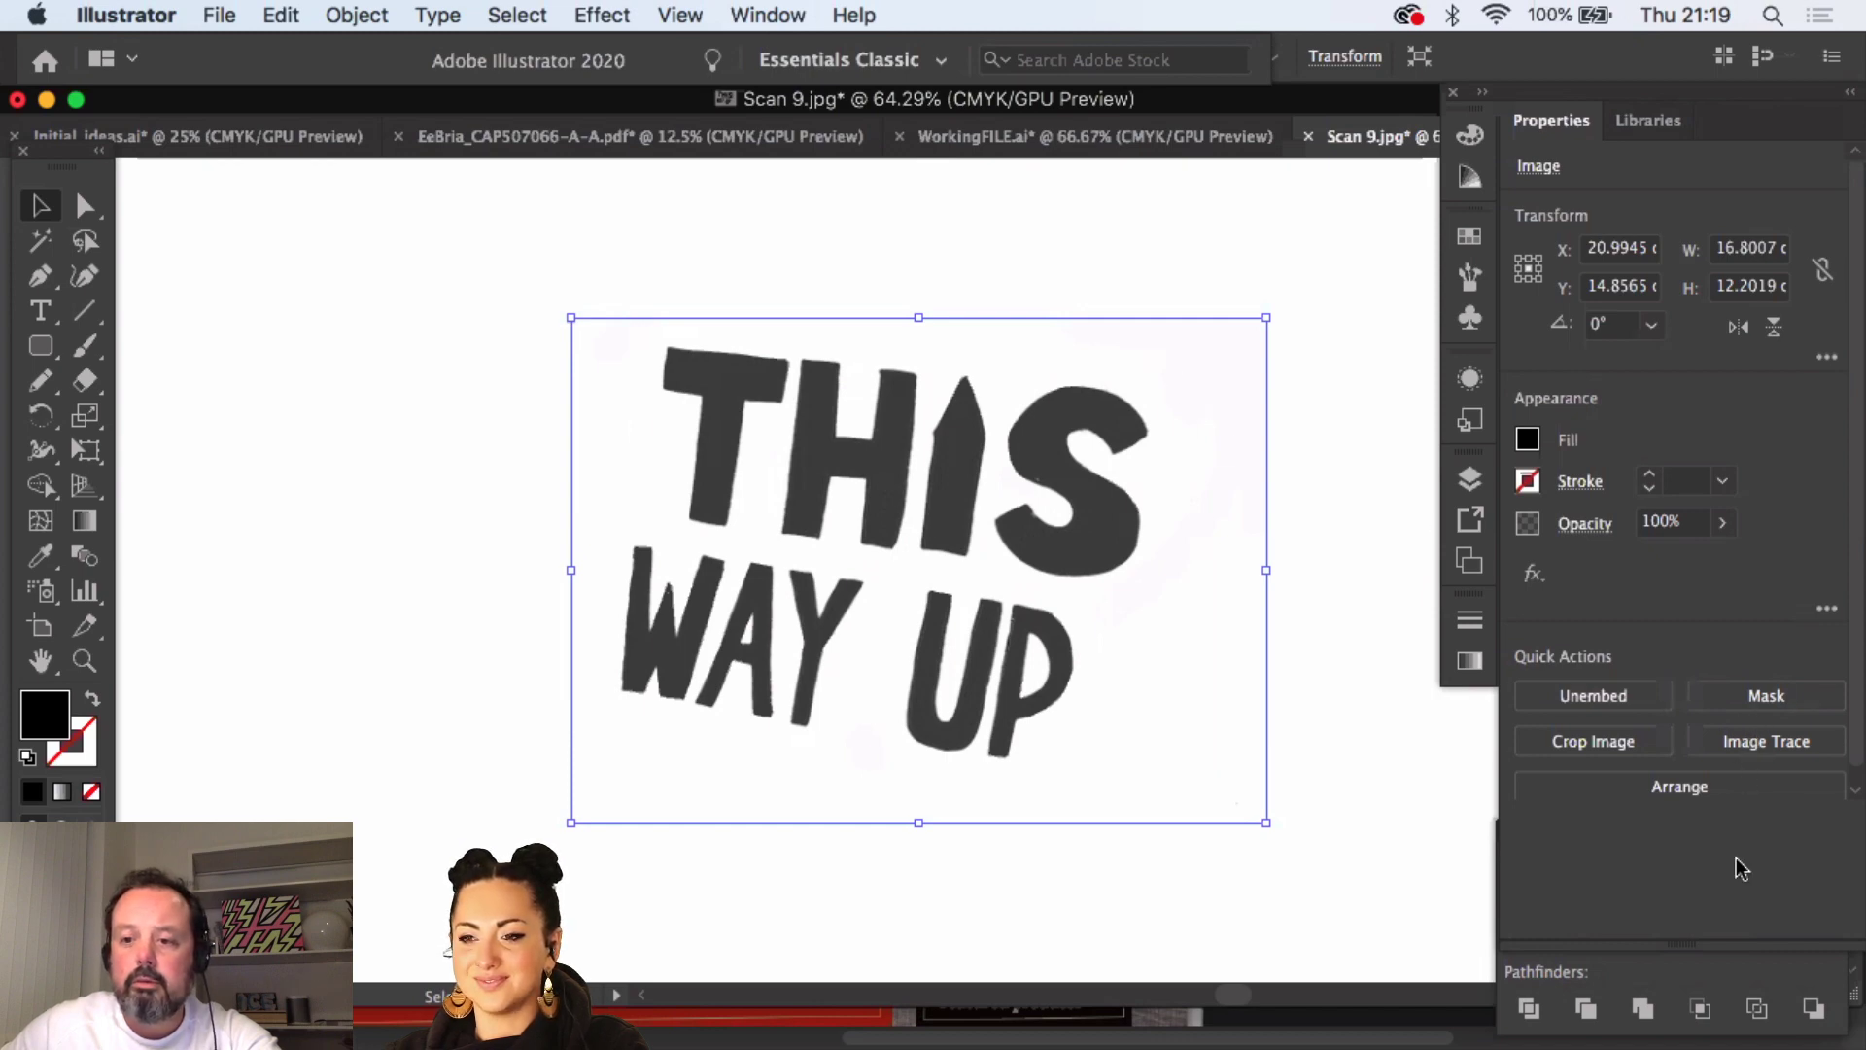
{"action": "left_click", "coordinate": [1767, 748]}
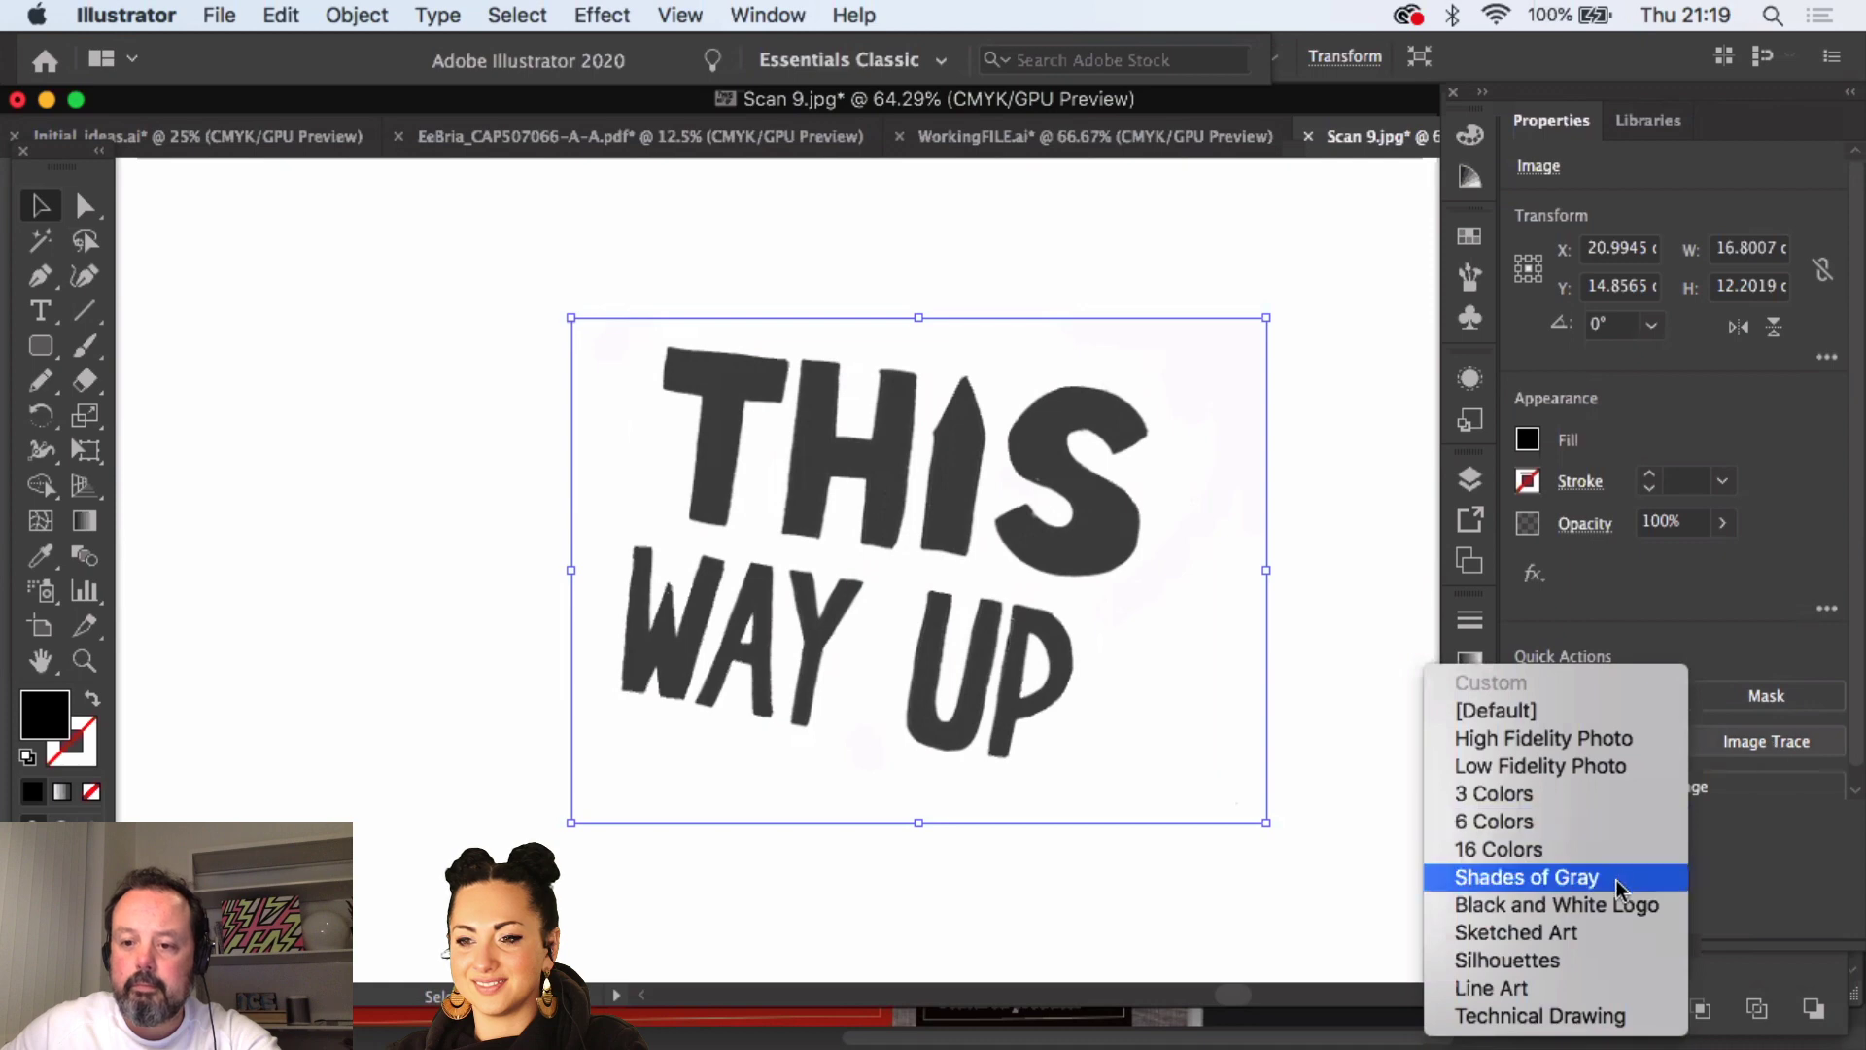
{"action": "left_click", "coordinate": [1306, 622]}
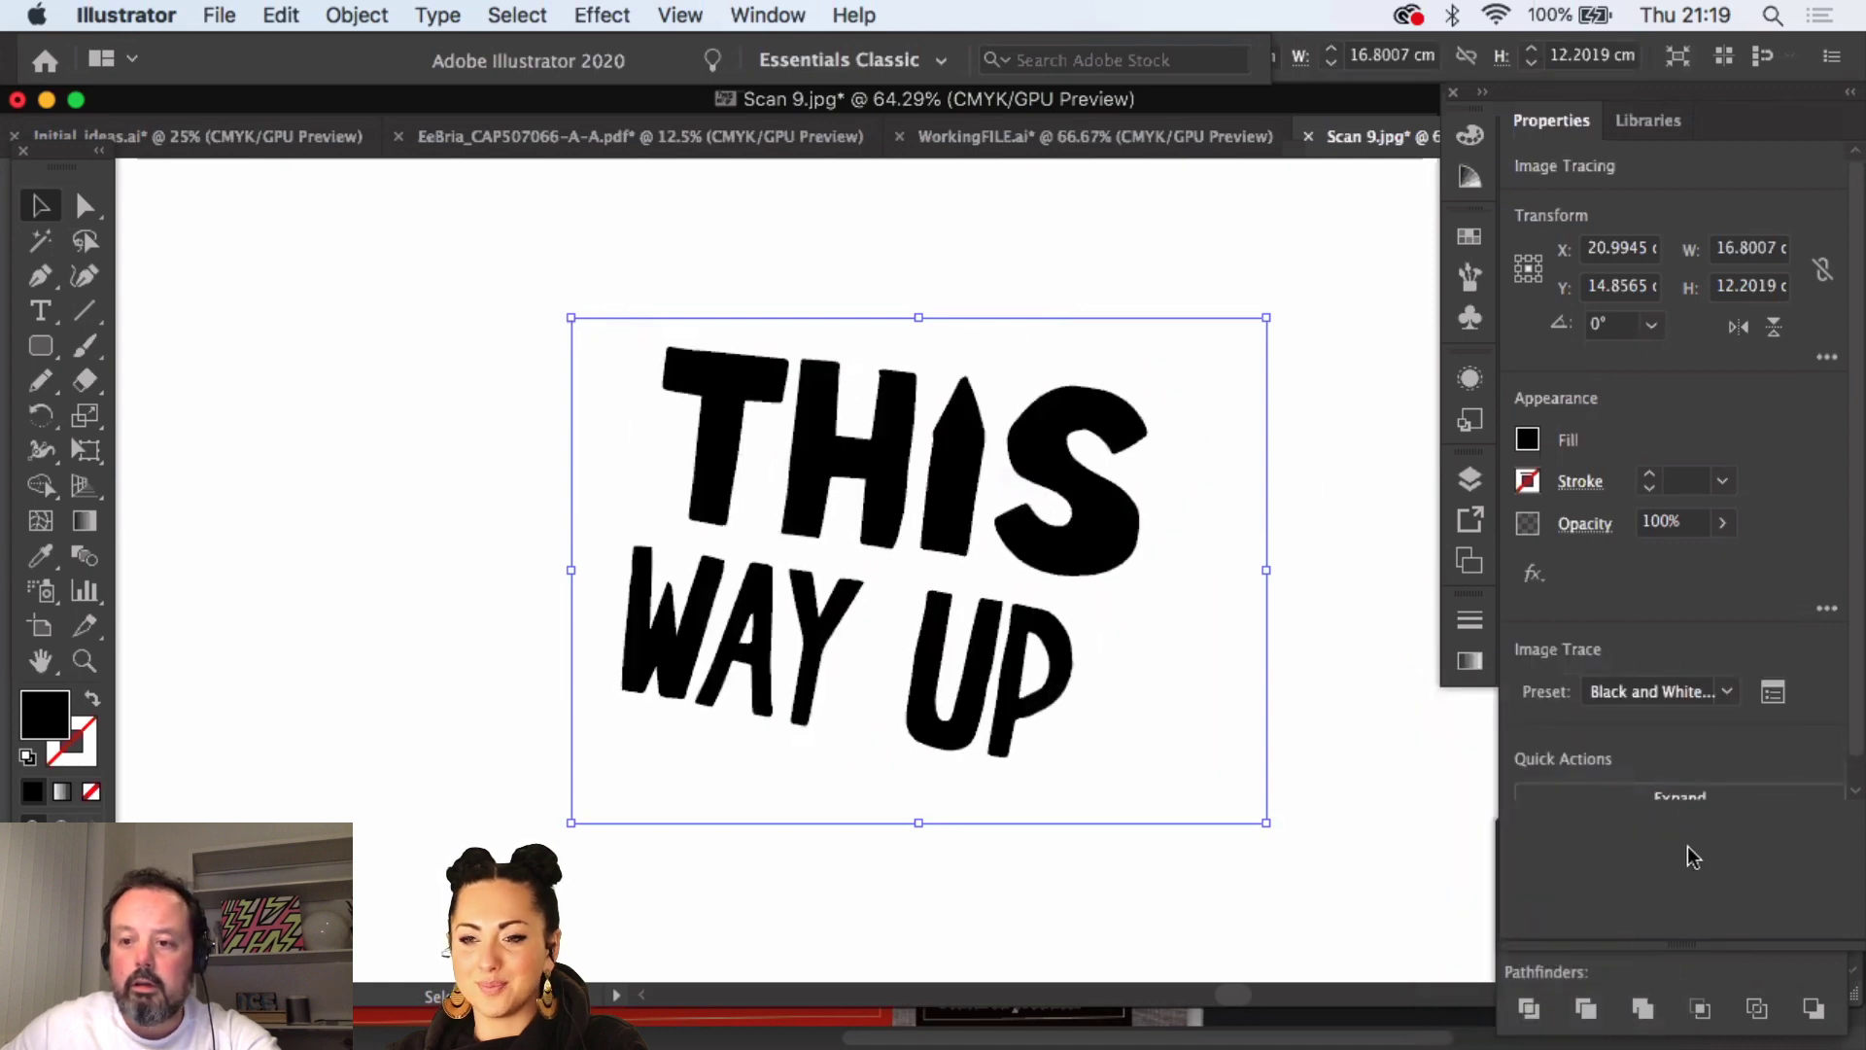
{"action": "left_click", "coordinate": [1615, 797]}
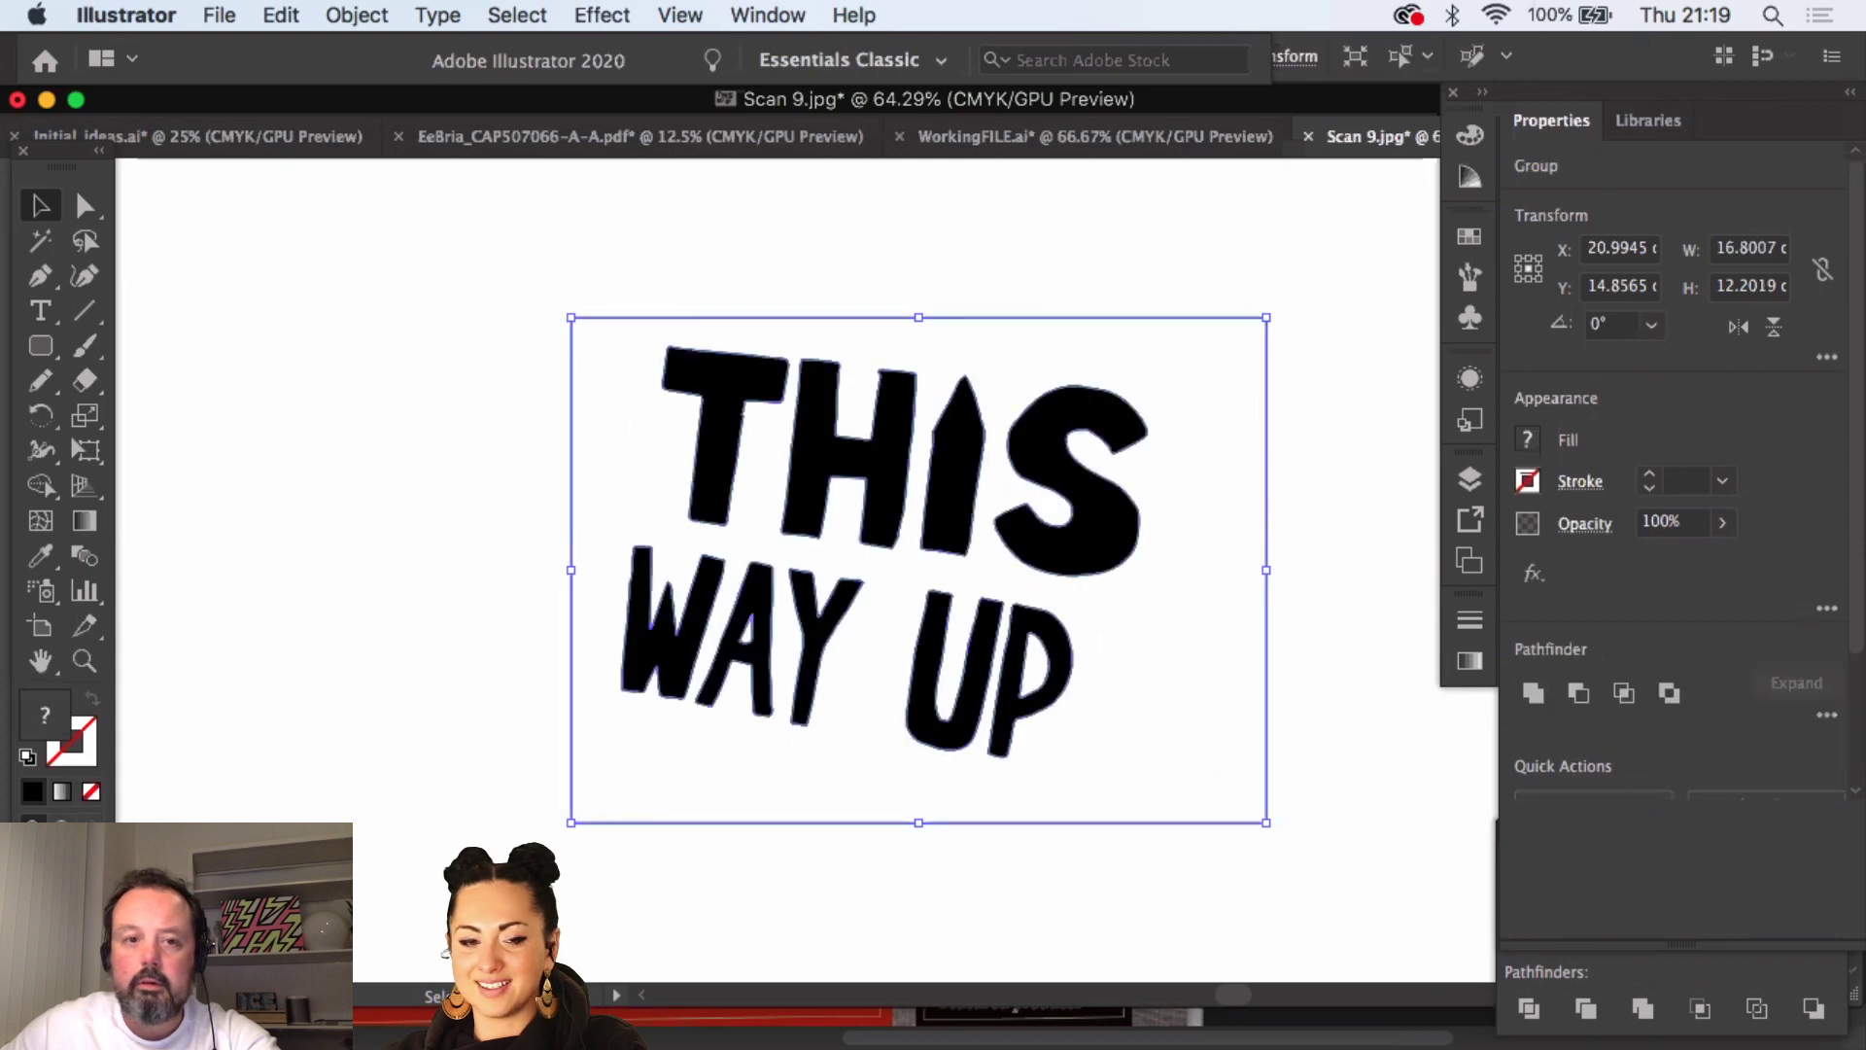
- Ungroup the traced lettering and delete the white background along with every other shape sharing its fill color
{"action": "left_click", "coordinate": [357, 14]}
{"action": "left_click", "coordinate": [414, 181]}
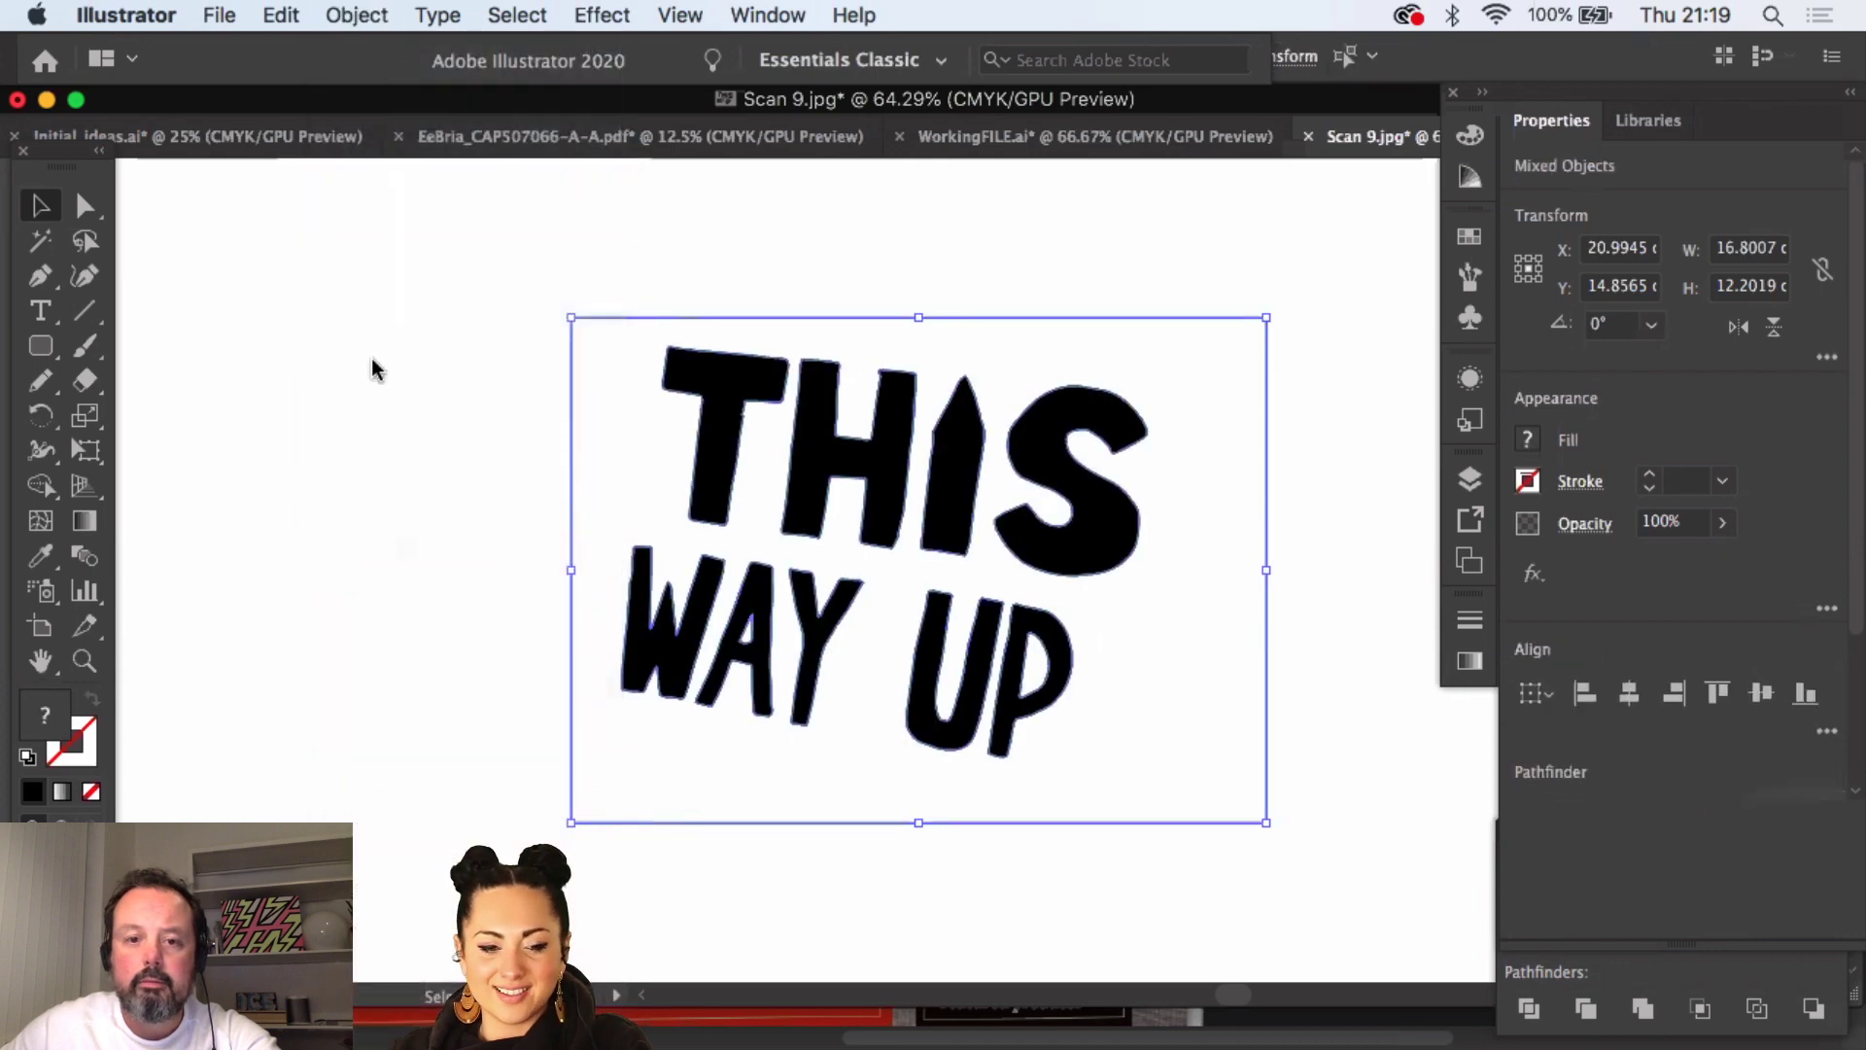
{"action": "left_click", "coordinate": [372, 360]}
{"action": "left_click", "coordinate": [587, 384]}
{"action": "left_click", "coordinate": [517, 14]}
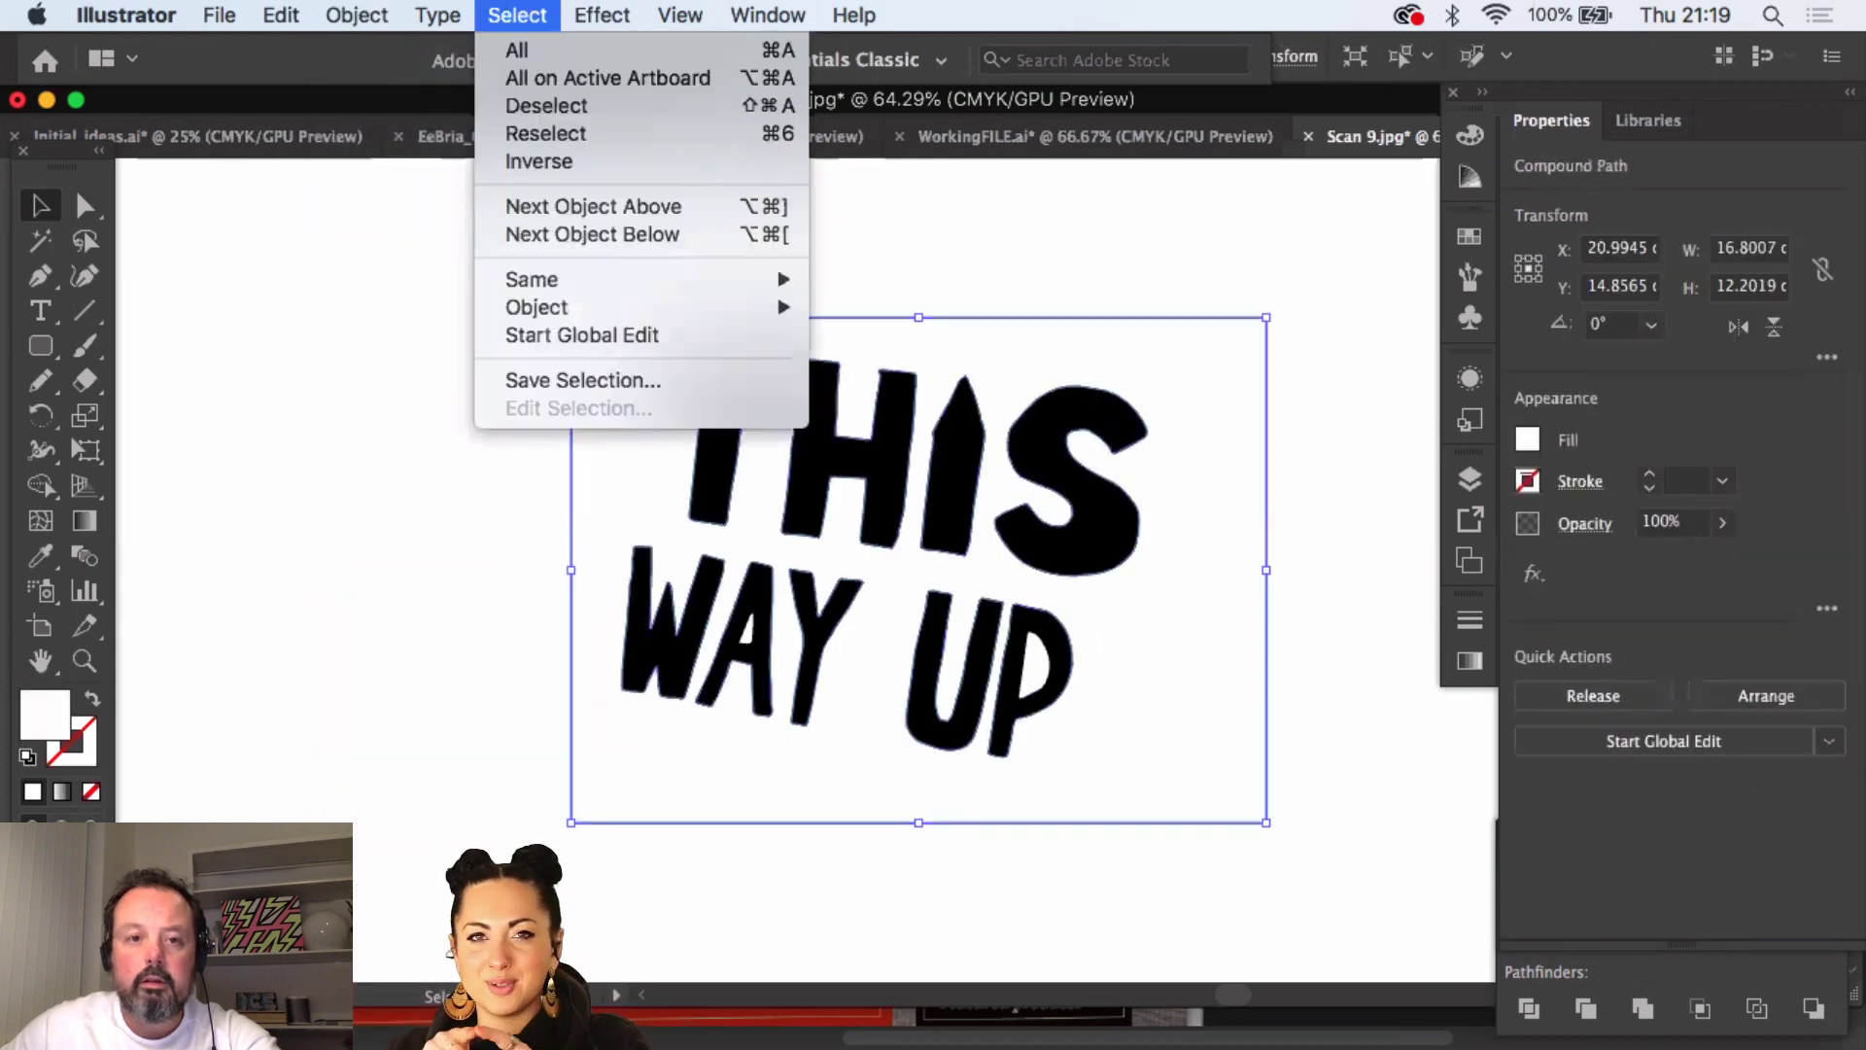
{"action": "mouse_move", "coordinate": [583, 279]}
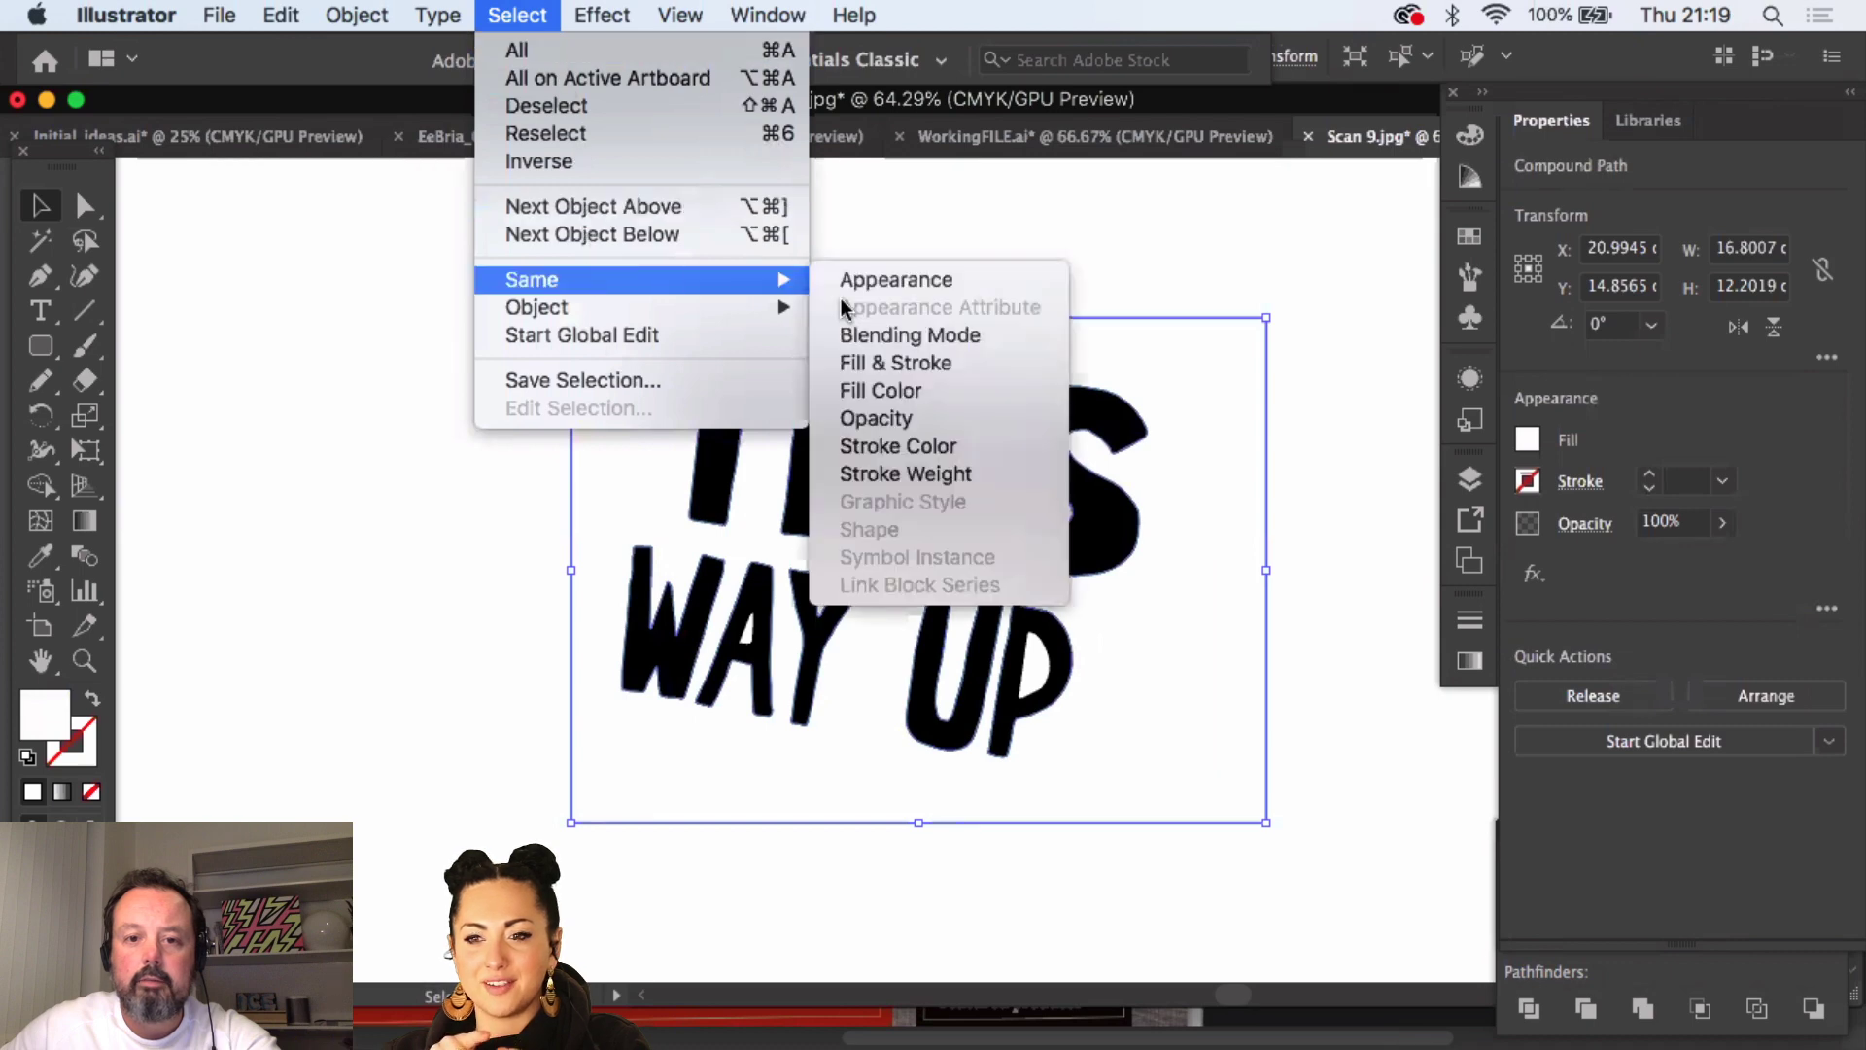
{"action": "left_click", "coordinate": [931, 385]}
{"action": "key", "text": "Delete"}
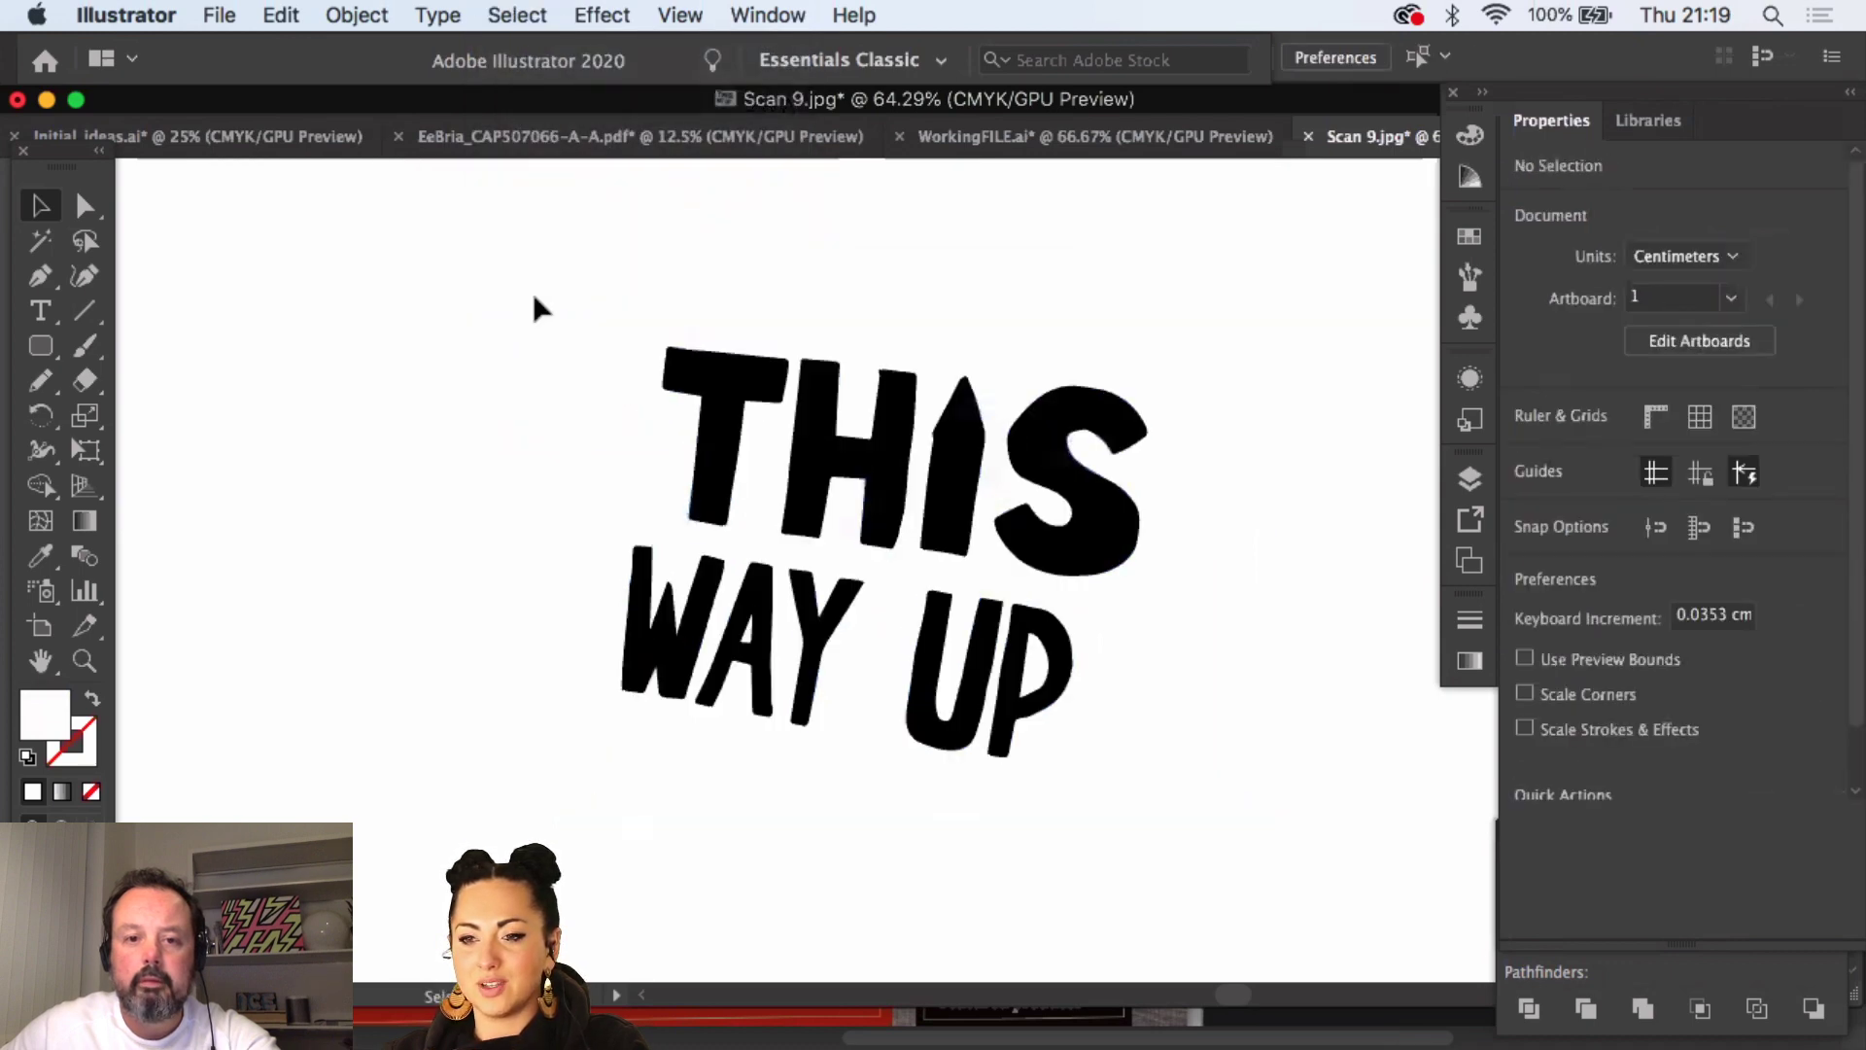
- Rotate the whole THIS WAY UP lettering about 4° anticlockwise to level it and try repositioning the letter S
{"action": "left_click_drag", "start_coordinate": [518, 285], "coordinate": [1217, 659]}
{"action": "key", "text": "a"}
{"action": "key", "text": "super+z"}
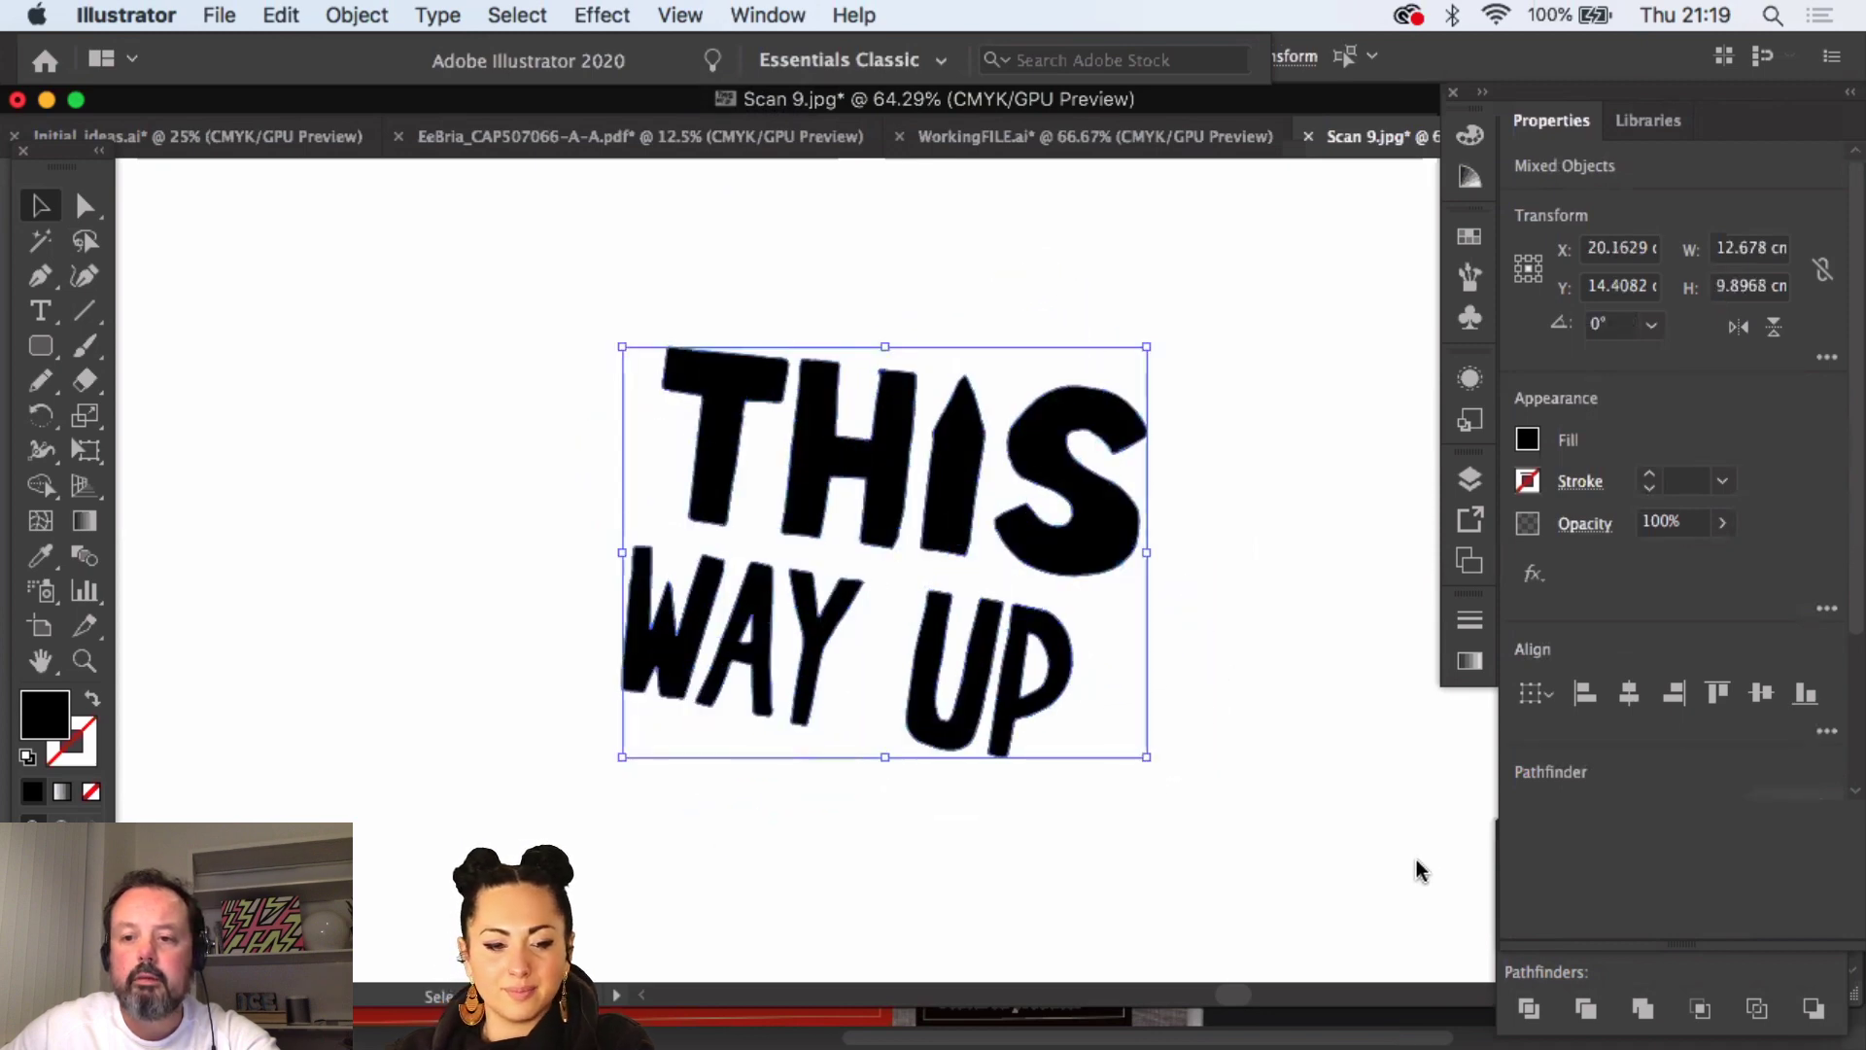
{"action": "scroll", "coordinate": [1624, 778], "scroll_direction": "down", "scroll_amount": 3}
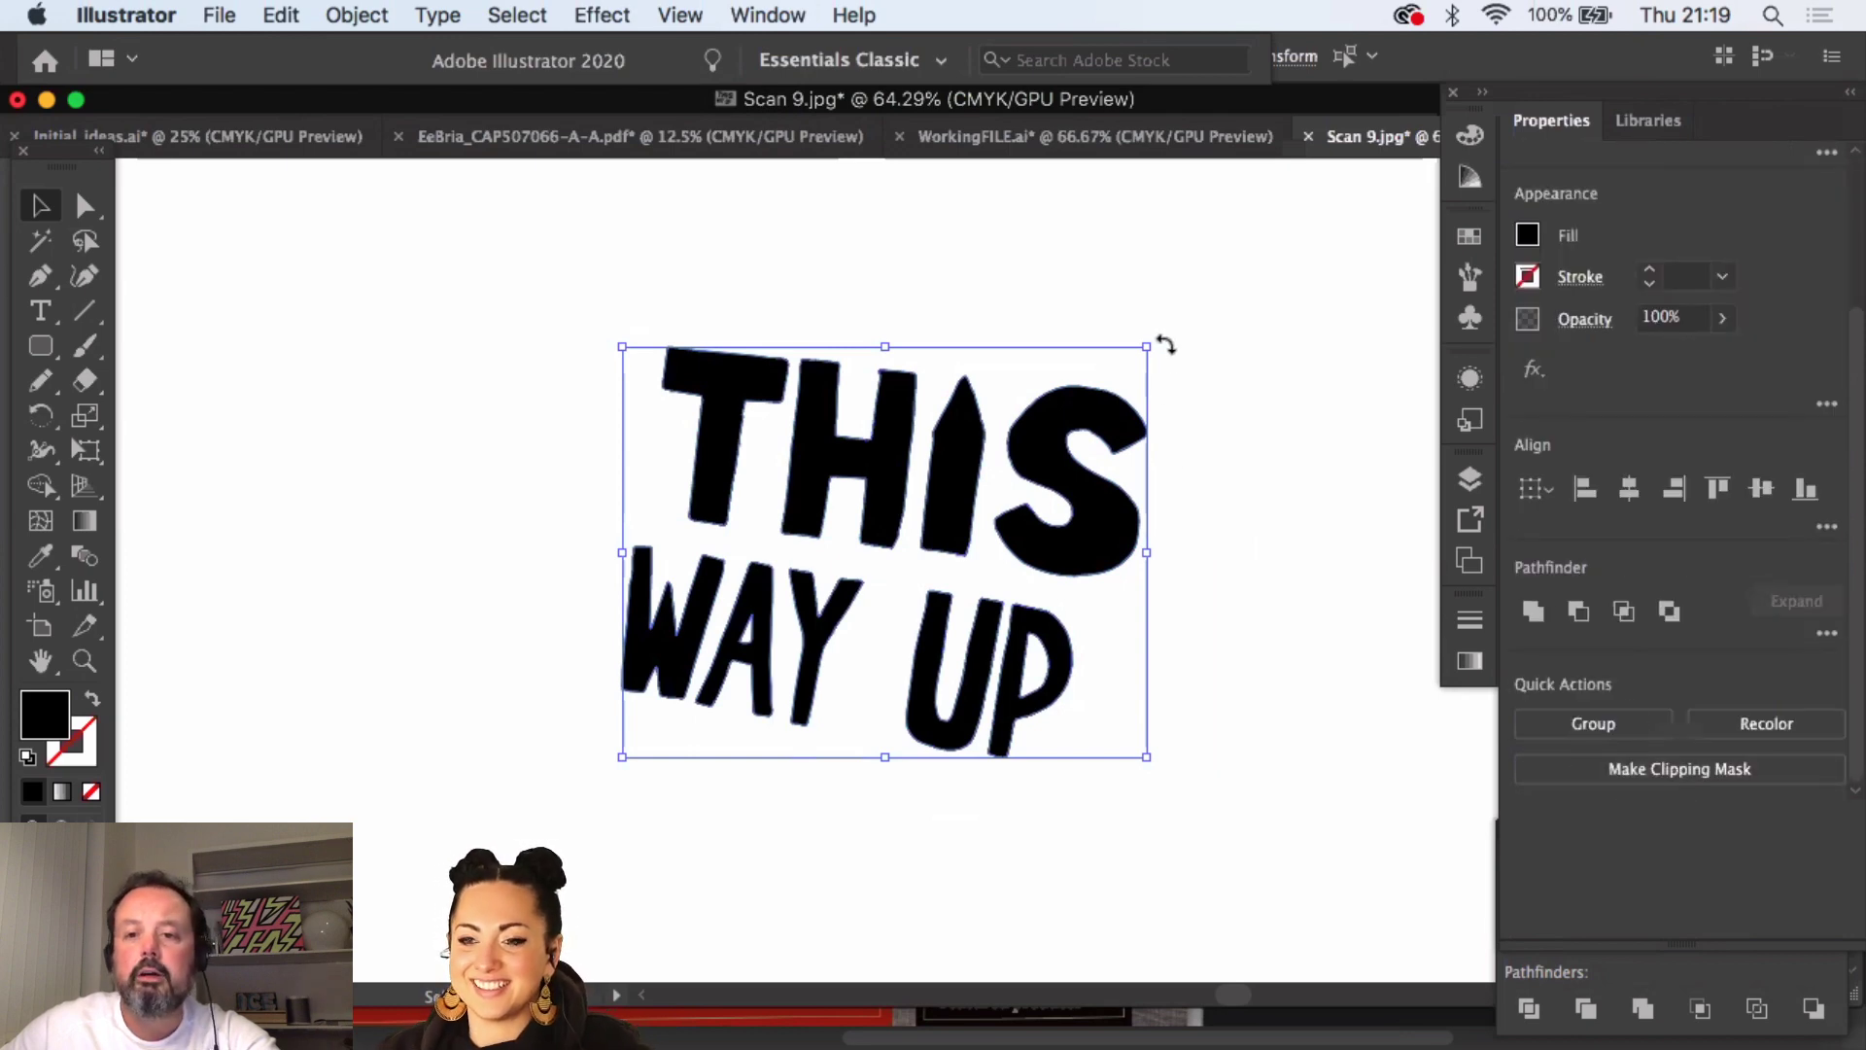
{"action": "left_click_drag", "start_coordinate": [1163, 313], "coordinate": [1233, 333]}
{"action": "left_click", "coordinate": [1215, 350]}
{"action": "left_click", "coordinate": [1079, 457]}
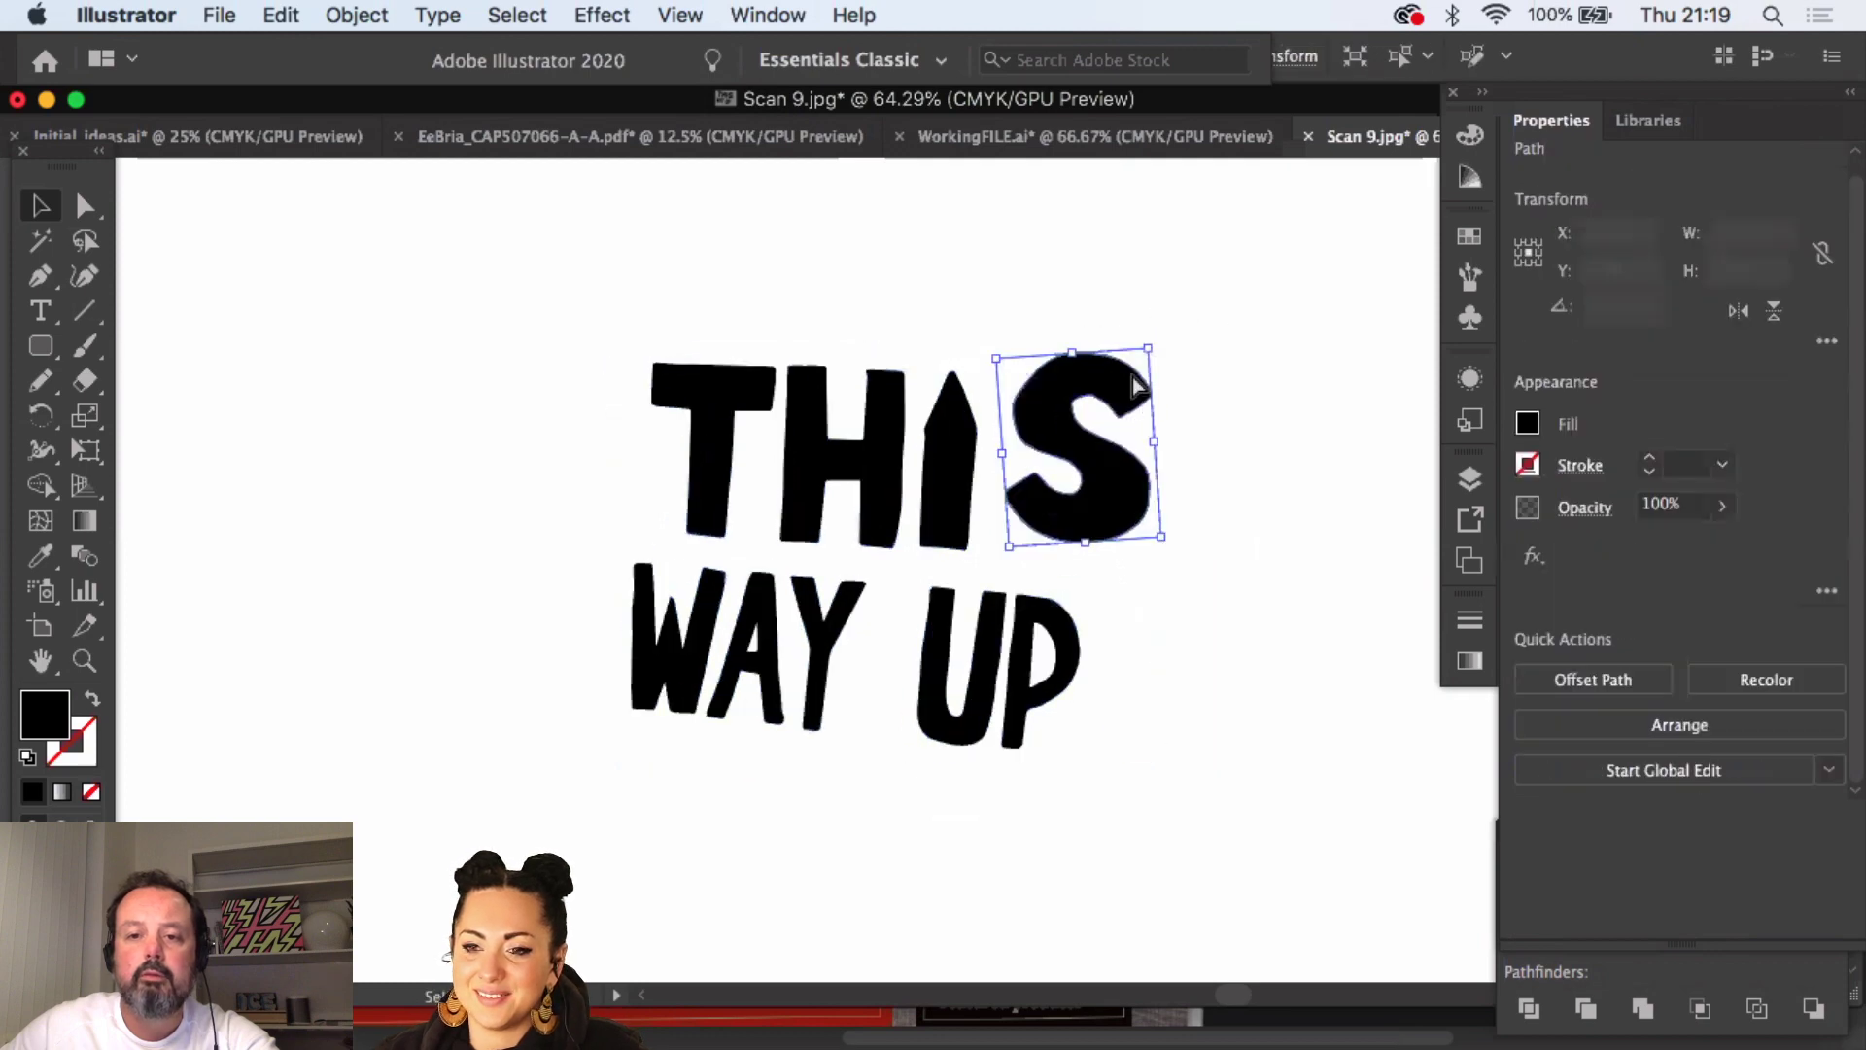
- Rotate the words WAY UP to about 6.9° and shift them sideways so they sit centred beneath THIS
{"action": "left_click_drag", "start_coordinate": [1118, 758], "coordinate": [649, 661]}
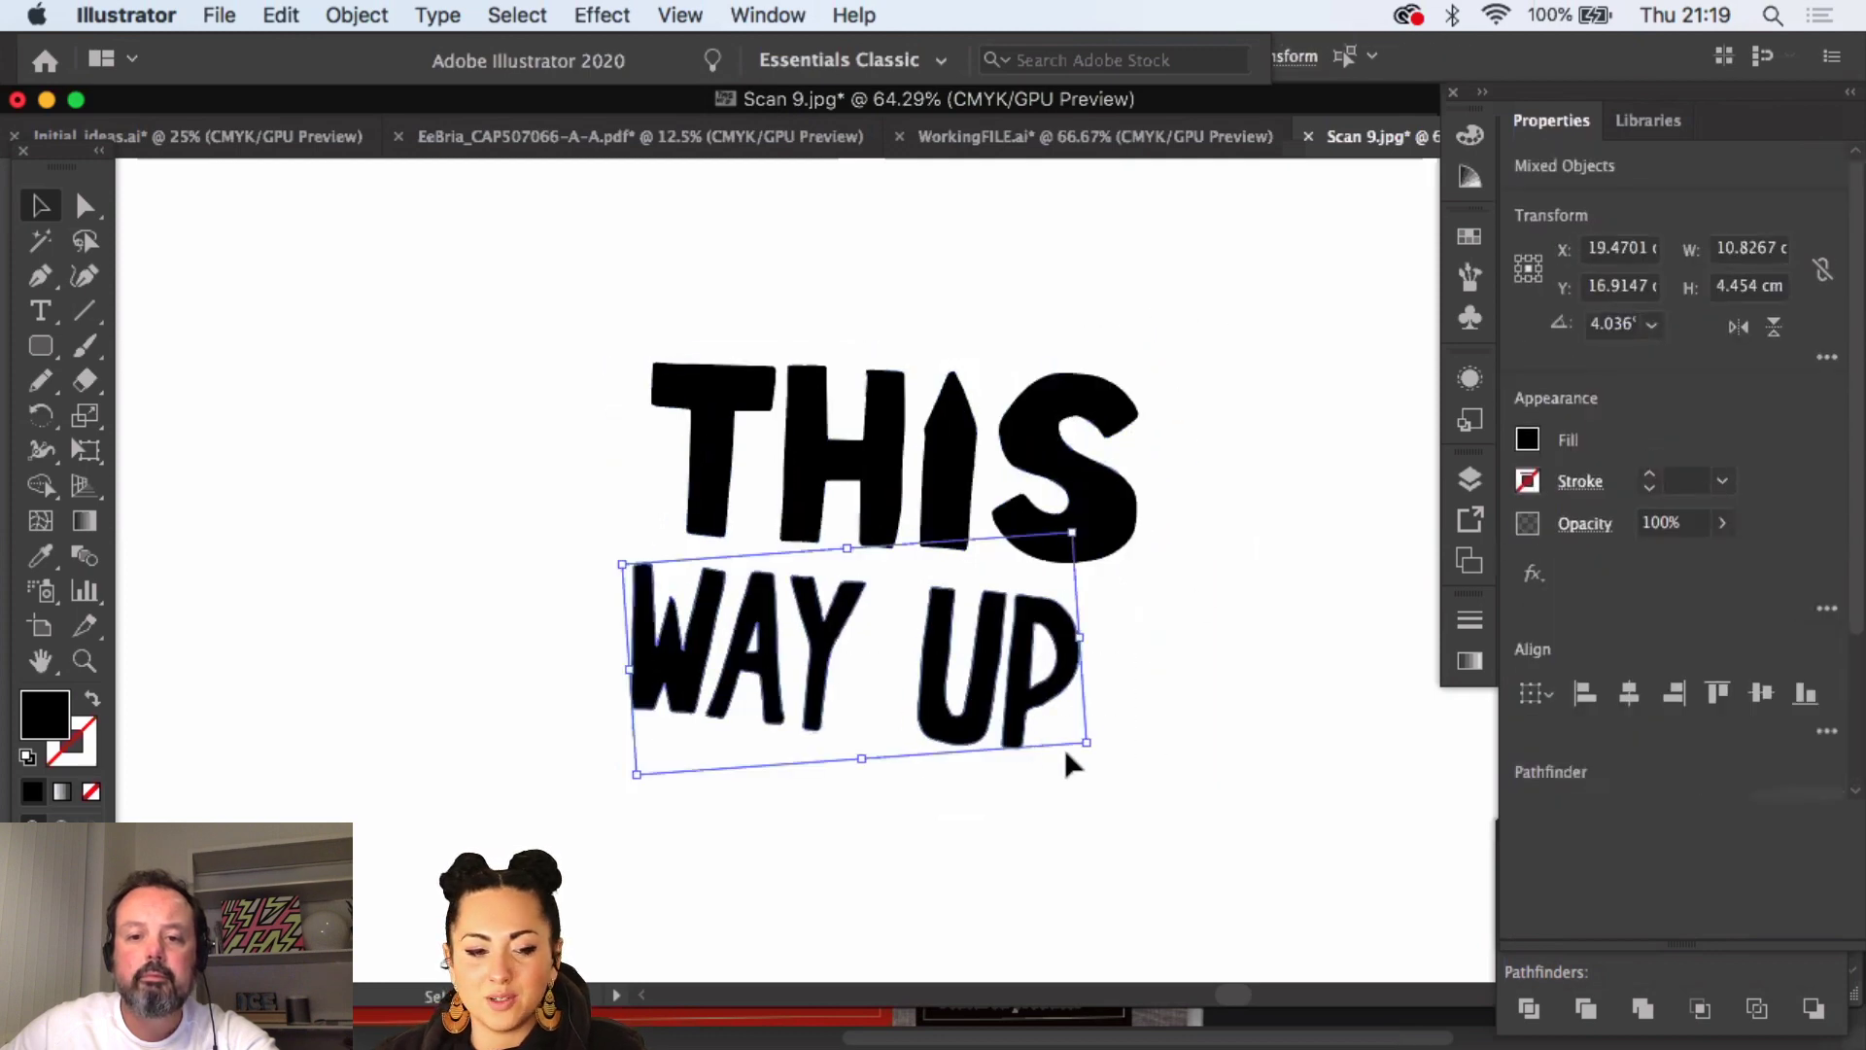
{"action": "left_click_drag", "start_coordinate": [1098, 748], "coordinate": [1134, 675]}
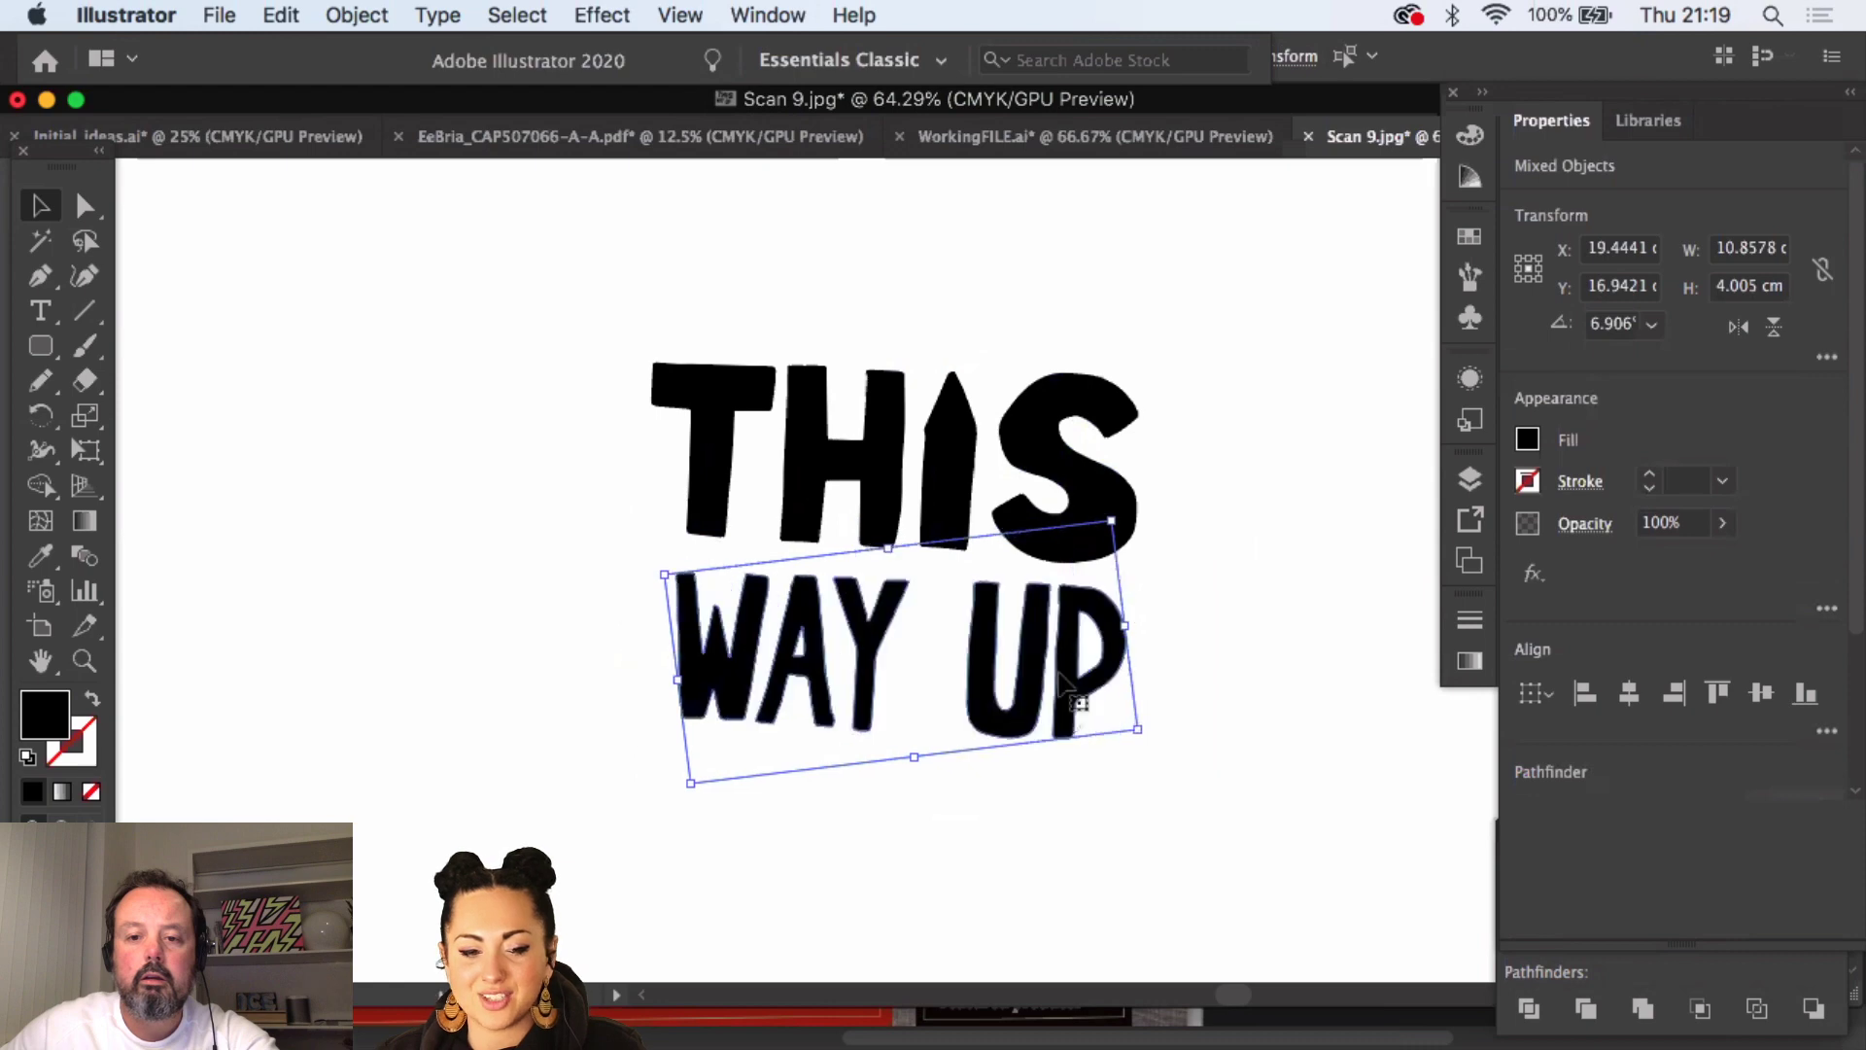
{"action": "left_click", "coordinate": [1232, 641]}
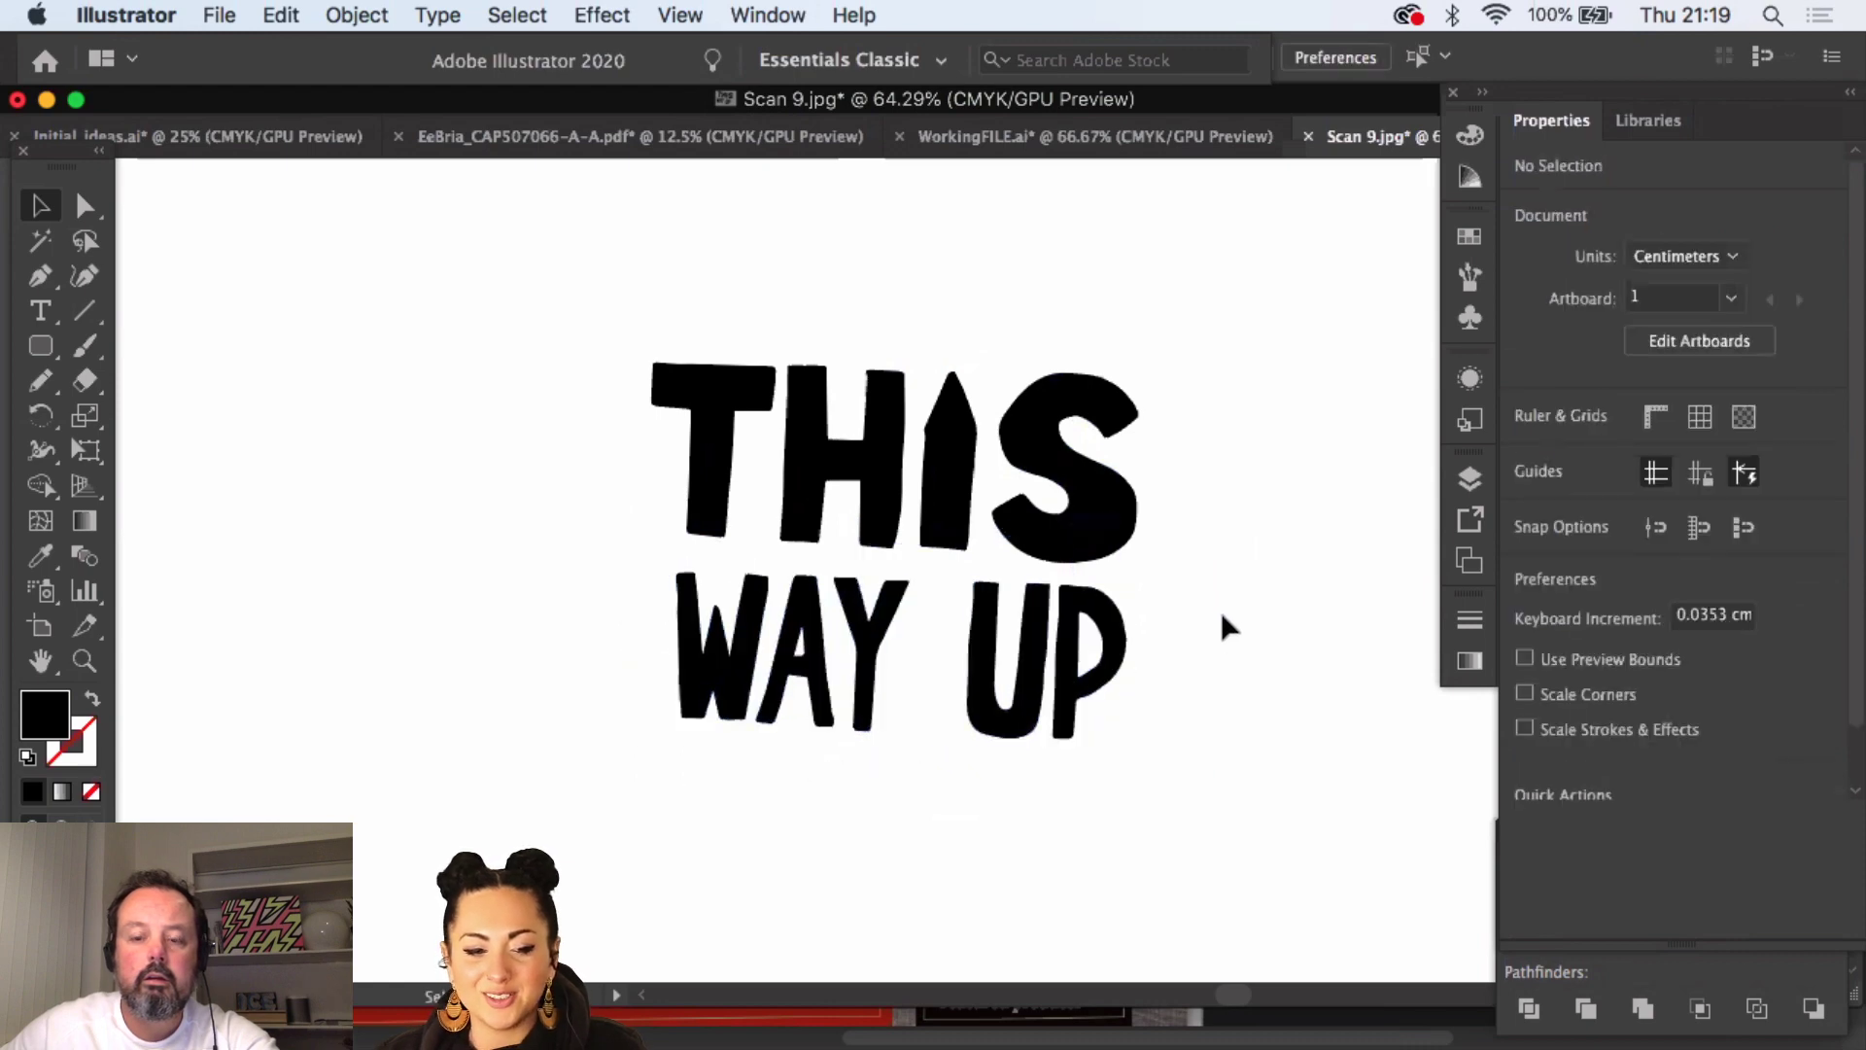
- In EeBria_CAP507066-A-A.pdf, move all the EEBRIA logo and warning label artwork from below the artboard onto the box template's panels
{"action": "left_click", "coordinate": [628, 144]}
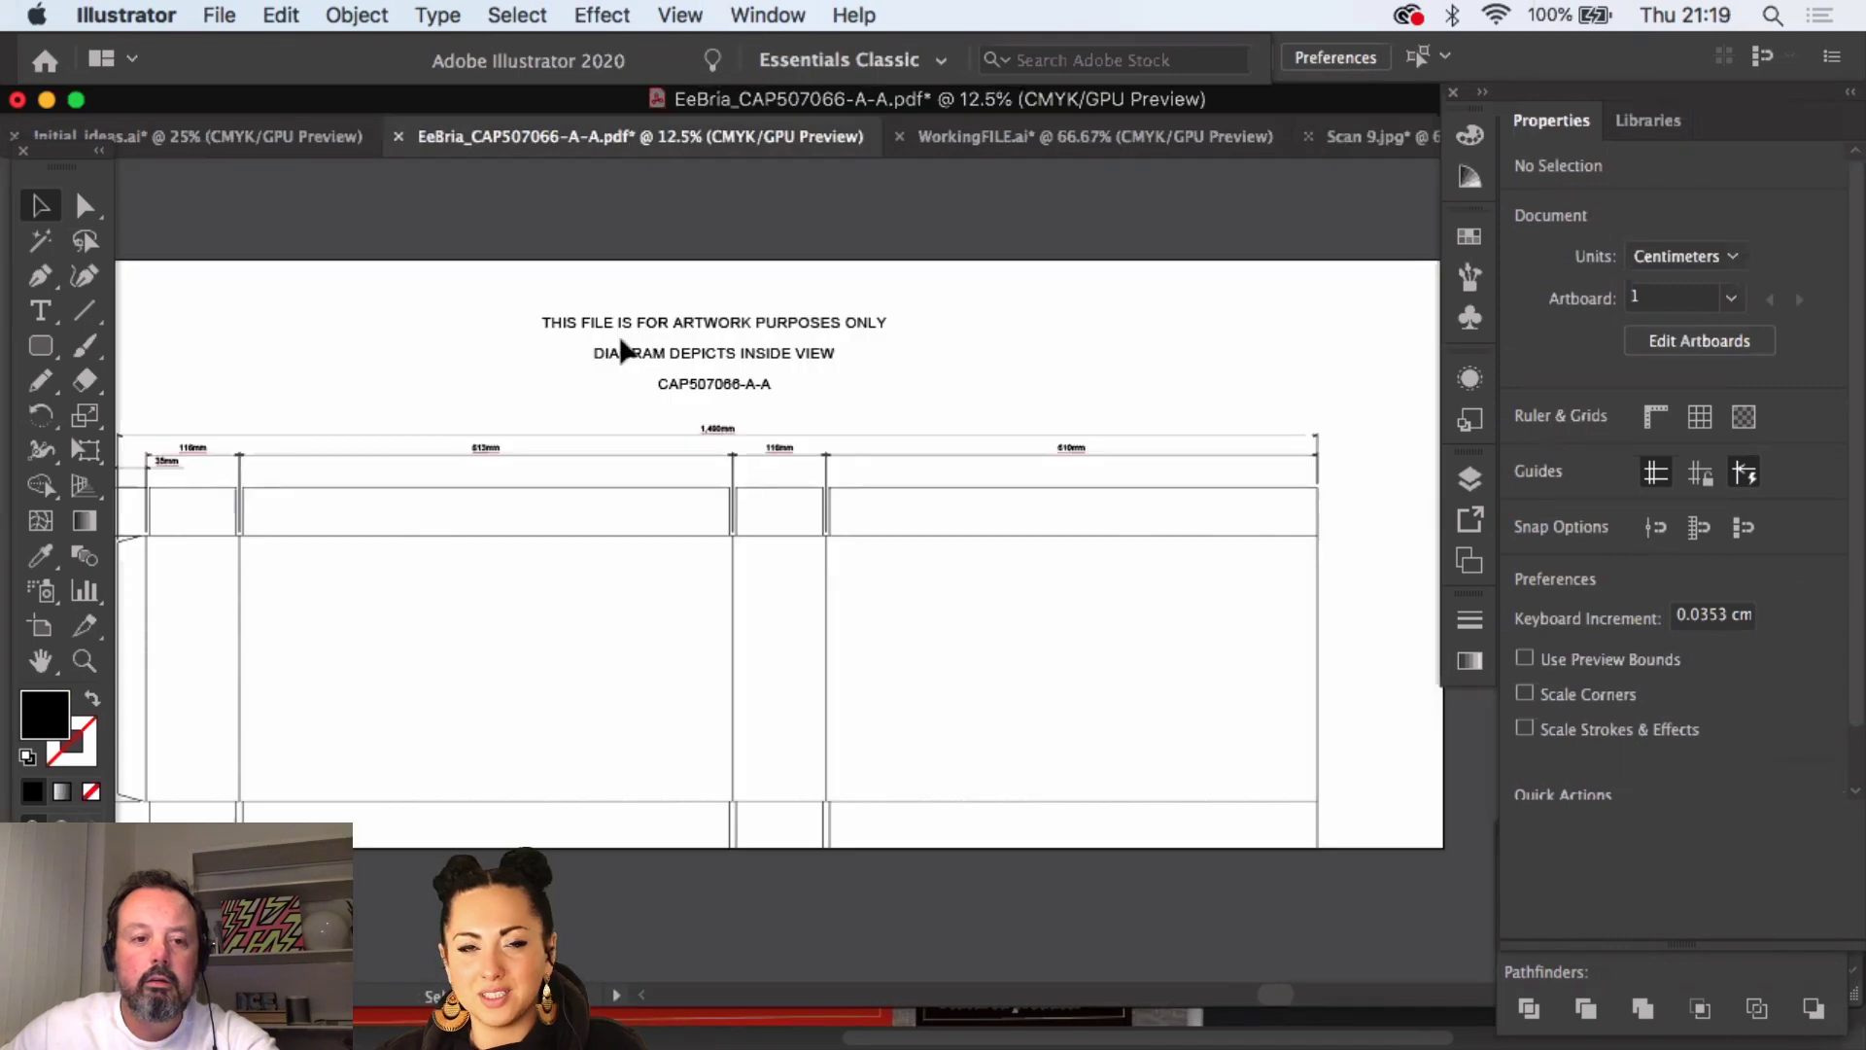
{"action": "left_click", "coordinate": [83, 660]}
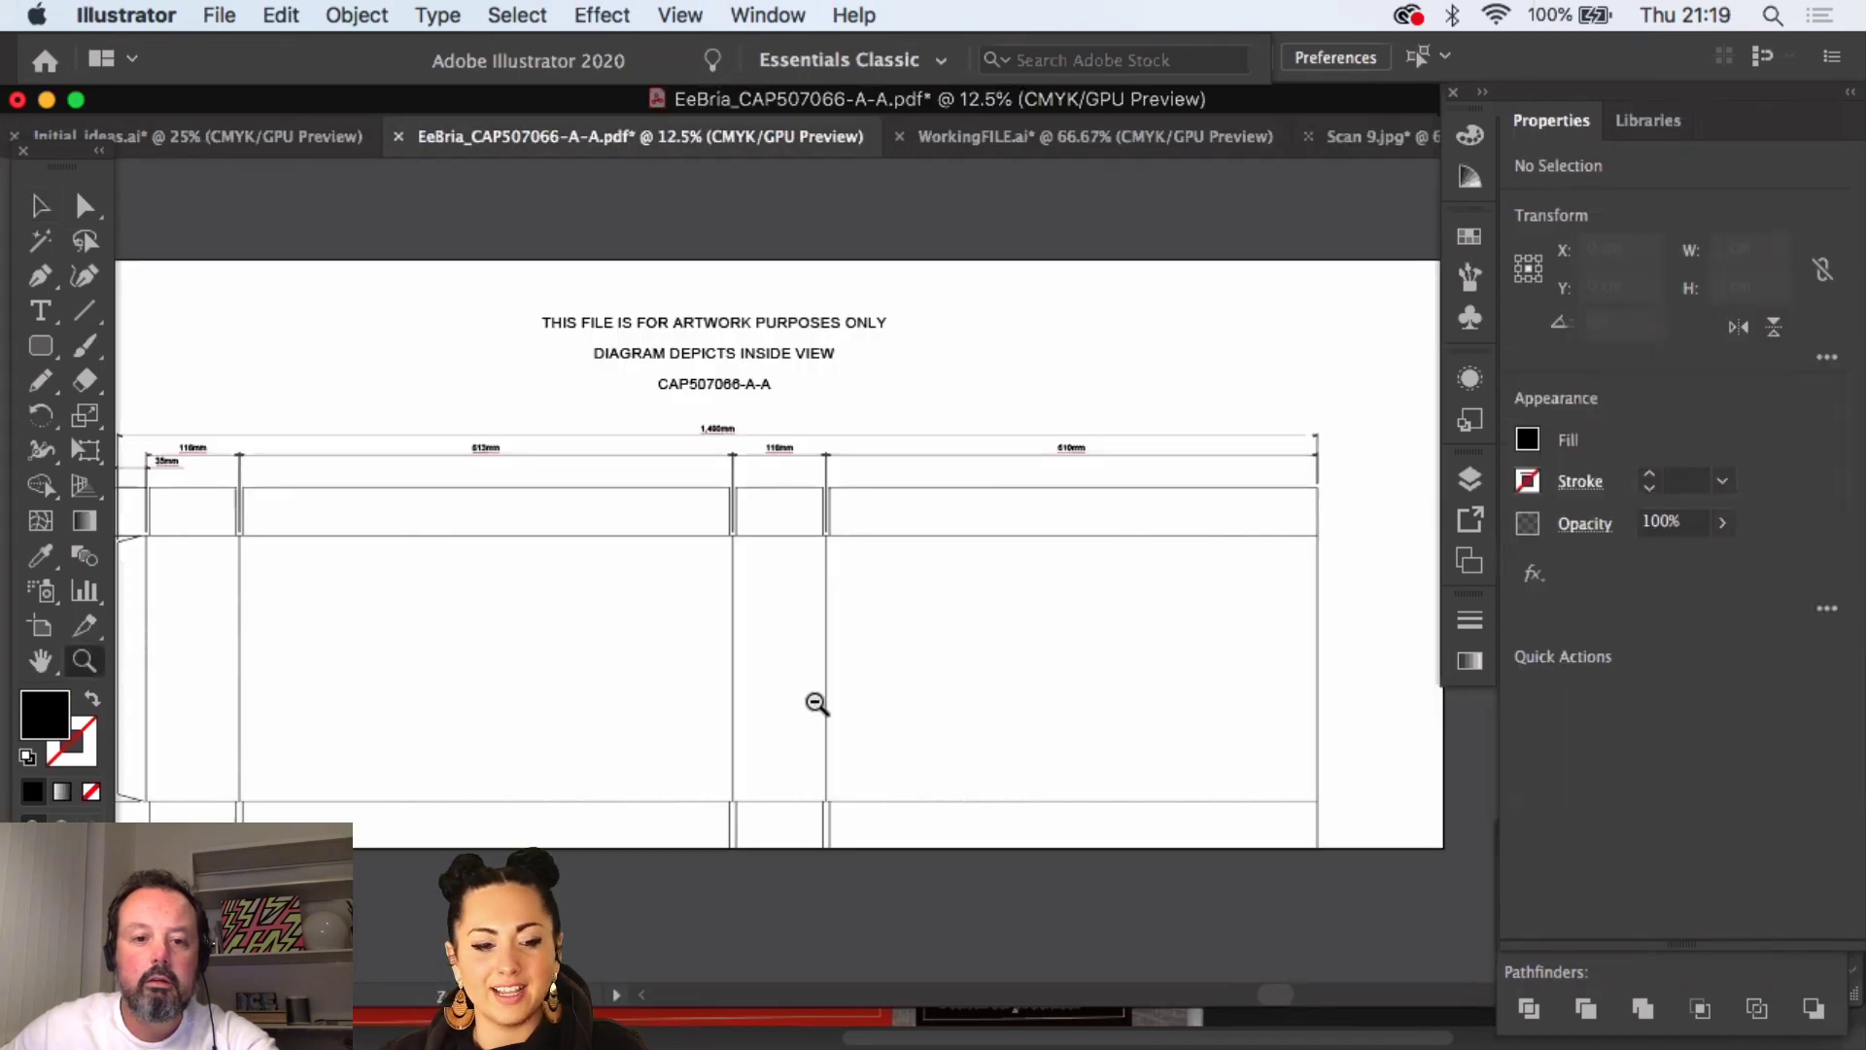
{"action": "left_click_drag", "start_coordinate": [816, 704], "coordinate": [764, 666]}
{"action": "scroll", "coordinate": [709, 429], "scroll_direction": "down", "scroll_amount": 10}
{"action": "scroll", "coordinate": [709, 429], "scroll_direction": "right", "scroll_amount": 4}
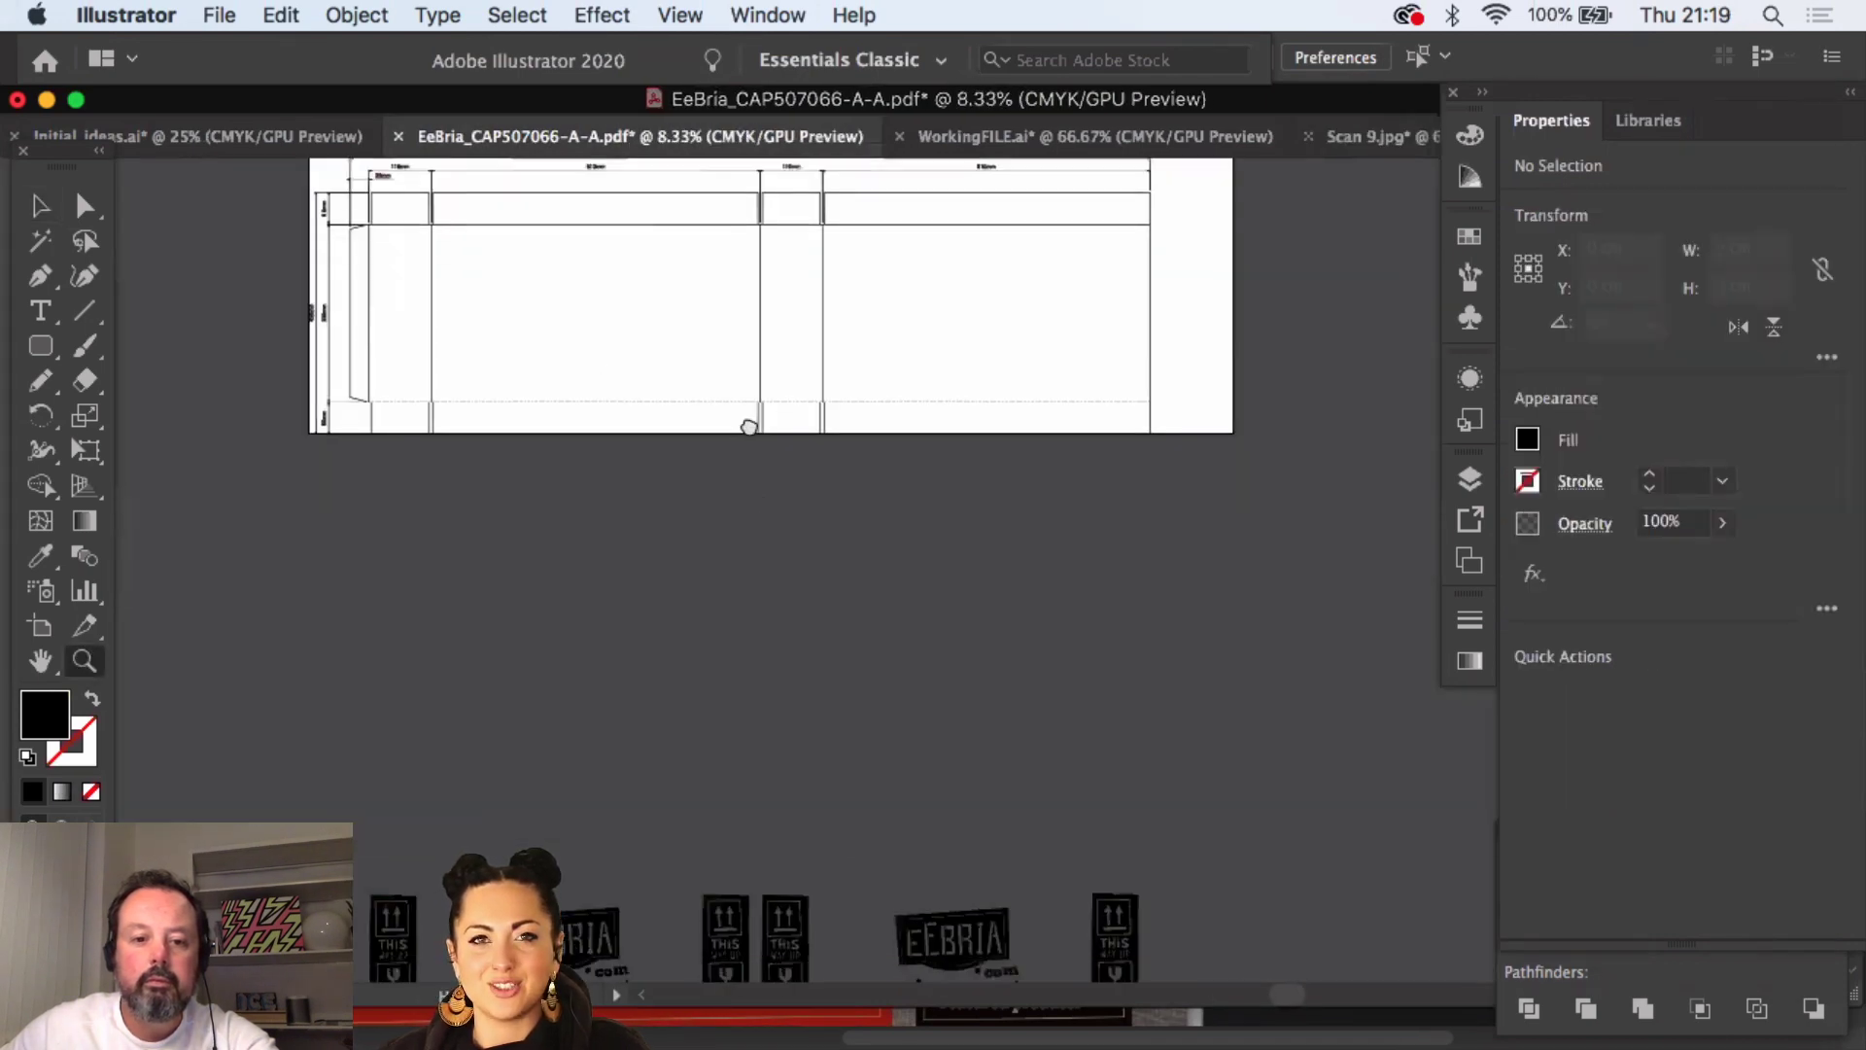
{"action": "left_click", "coordinate": [40, 206]}
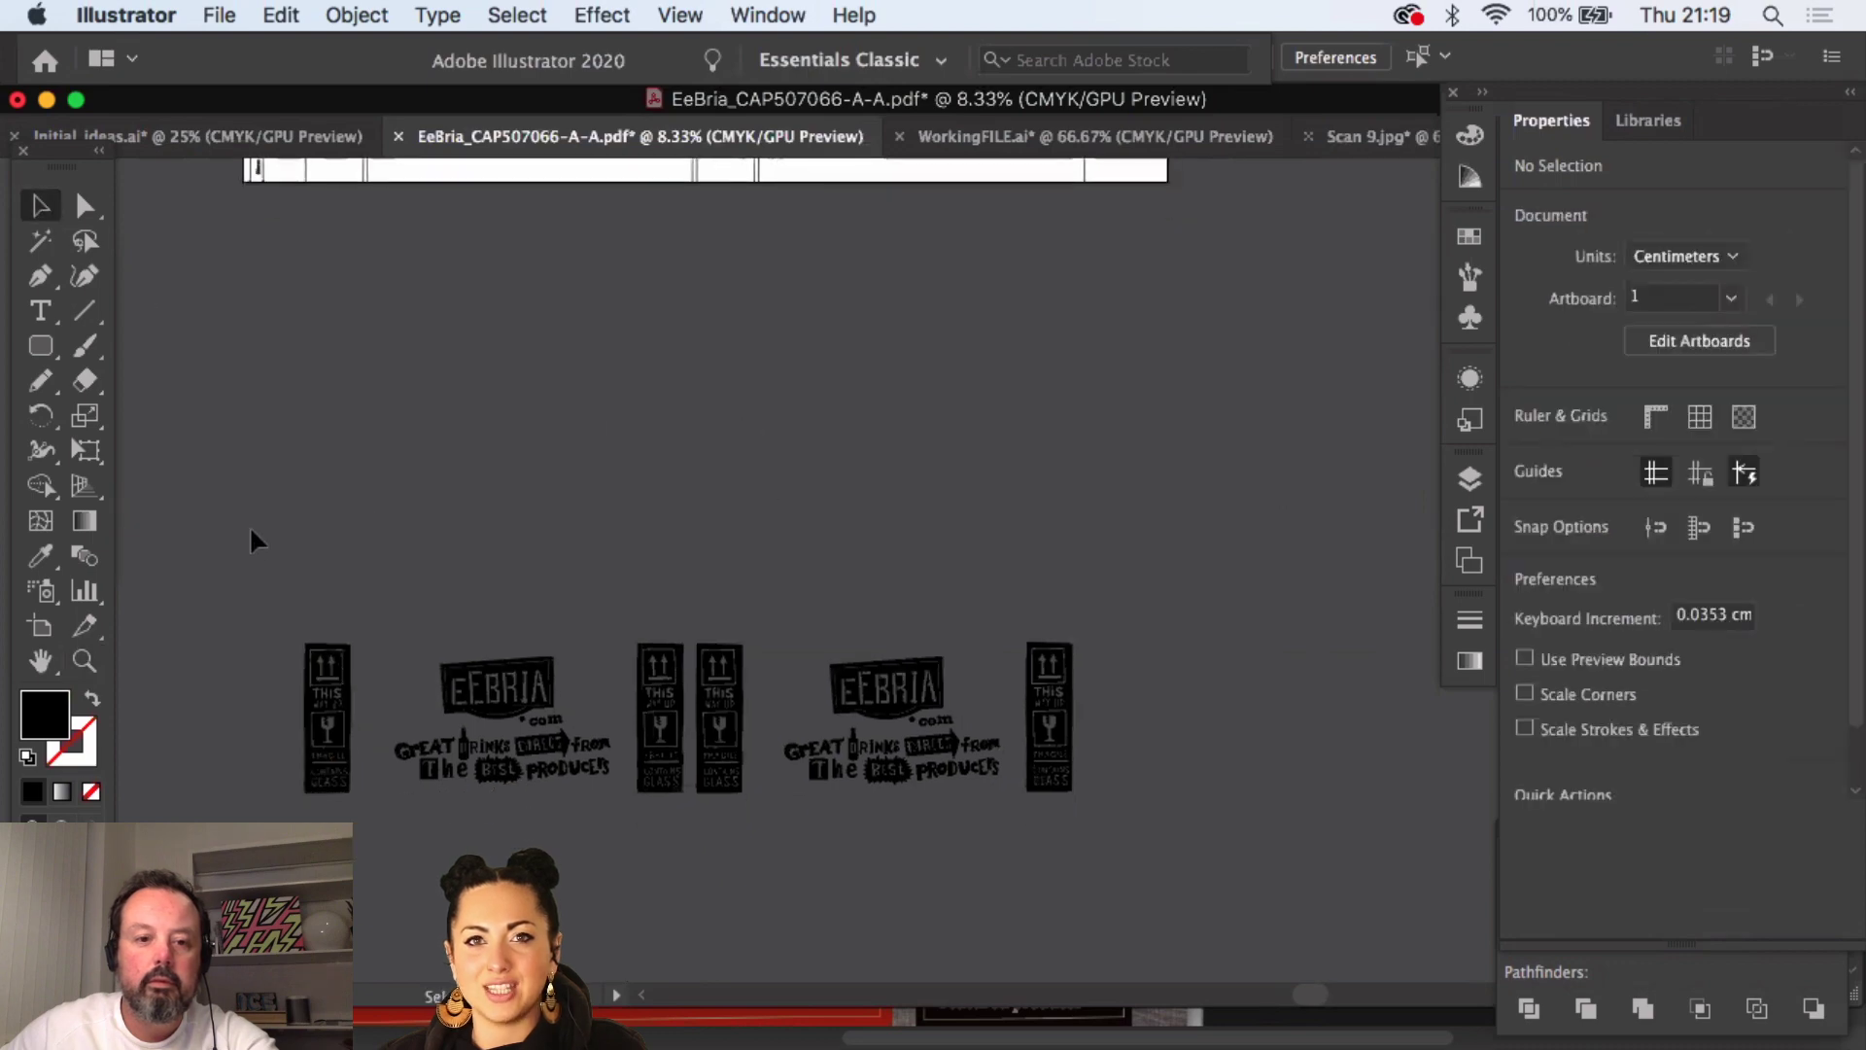
{"action": "left_click_drag", "start_coordinate": [250, 537], "coordinate": [1274, 826]}
{"action": "scroll", "coordinate": [807, 778], "scroll_direction": "up", "scroll_amount": 3}
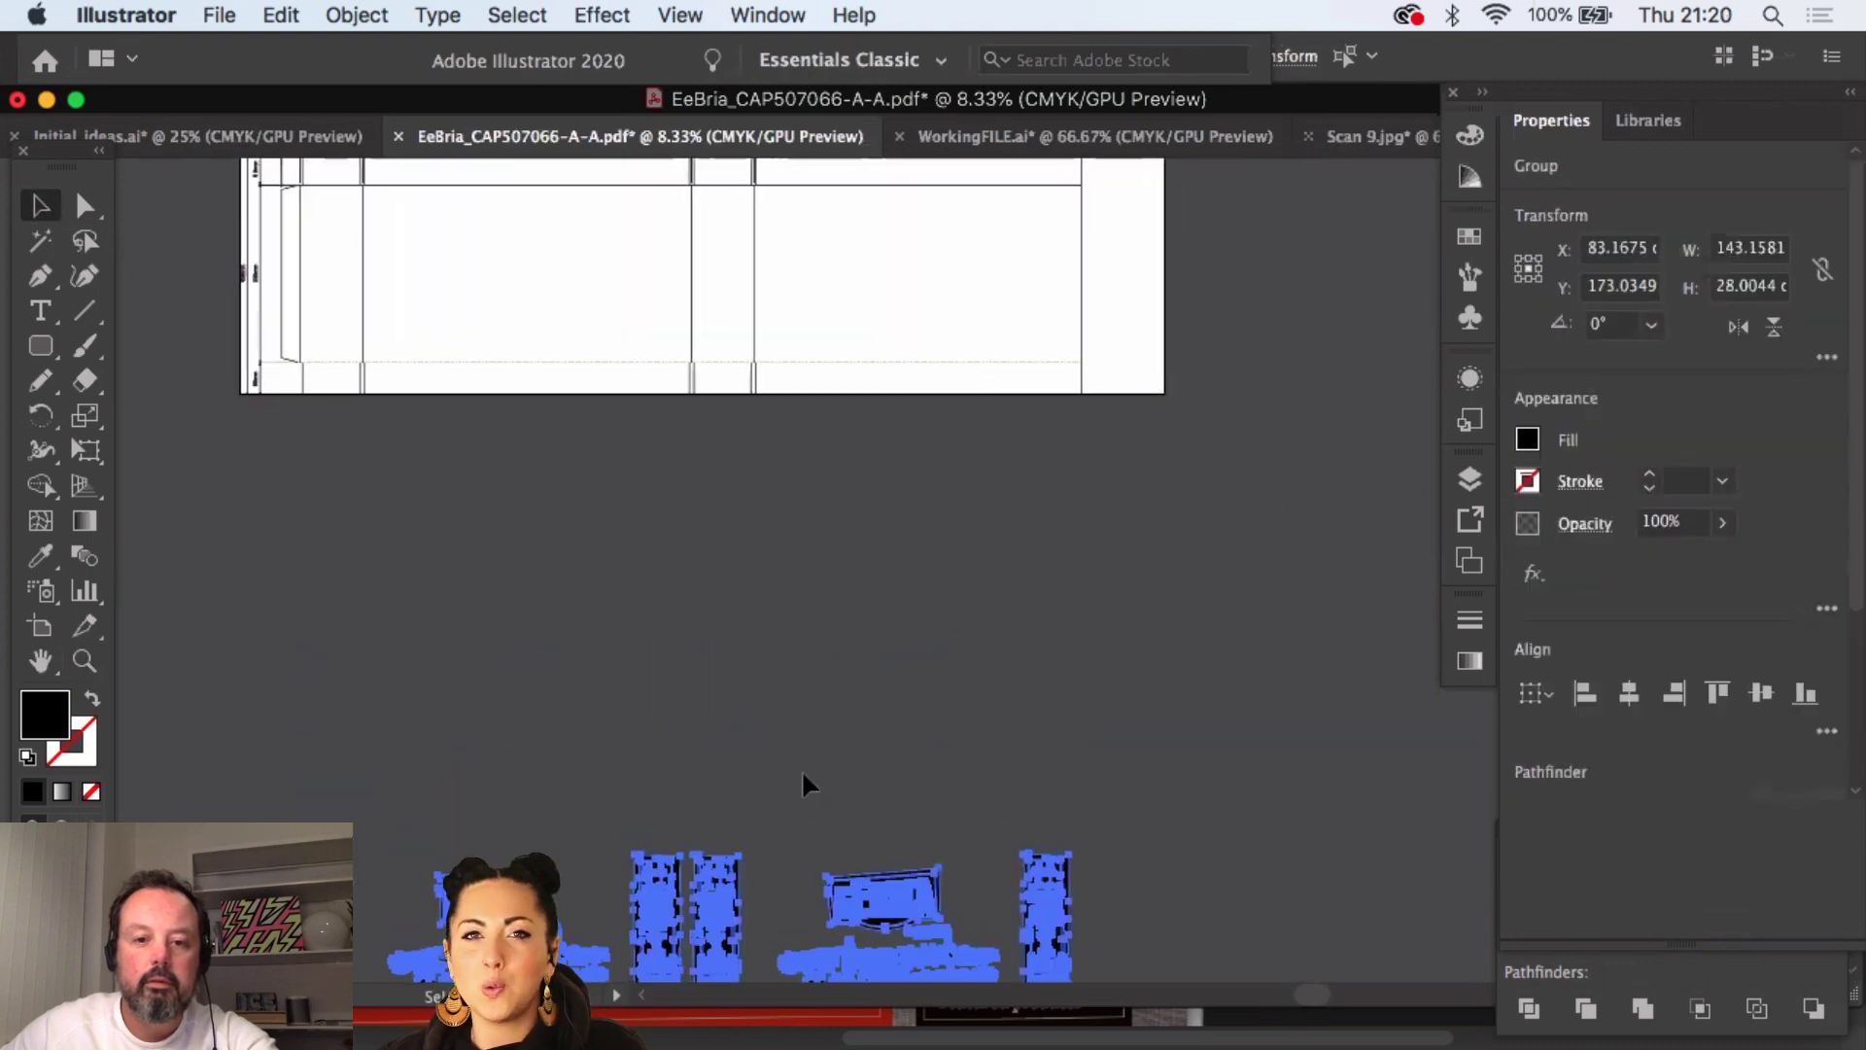
{"action": "left_click_drag", "start_coordinate": [767, 899], "coordinate": [767, 504]}
{"action": "scroll", "coordinate": [862, 342], "scroll_direction": "up", "scroll_amount": 5}
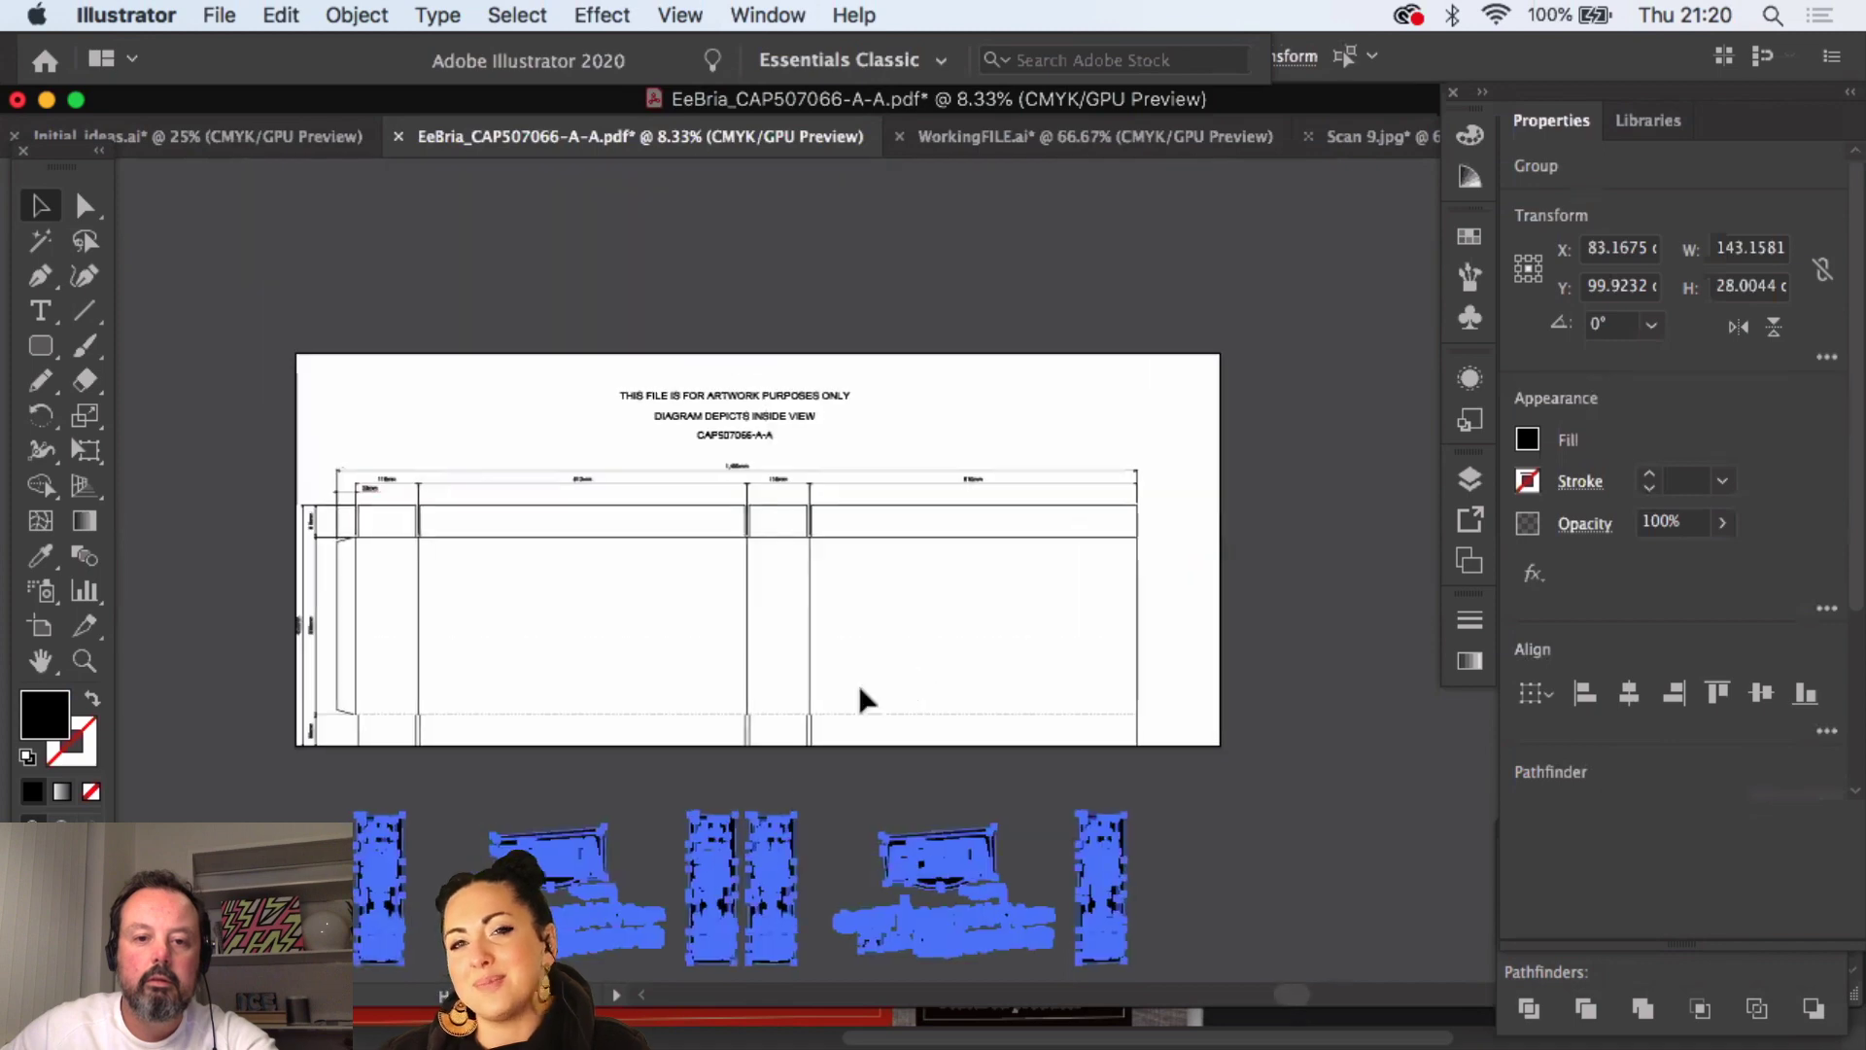
{"action": "left_click_drag", "start_coordinate": [784, 832], "coordinate": [787, 588]}
- Examine how the warning label and EEBRIA logo artwork sit on the 116 mm and 613 mm box panels
{"action": "key", "text": "z"}
{"action": "left_click", "coordinate": [649, 634]}
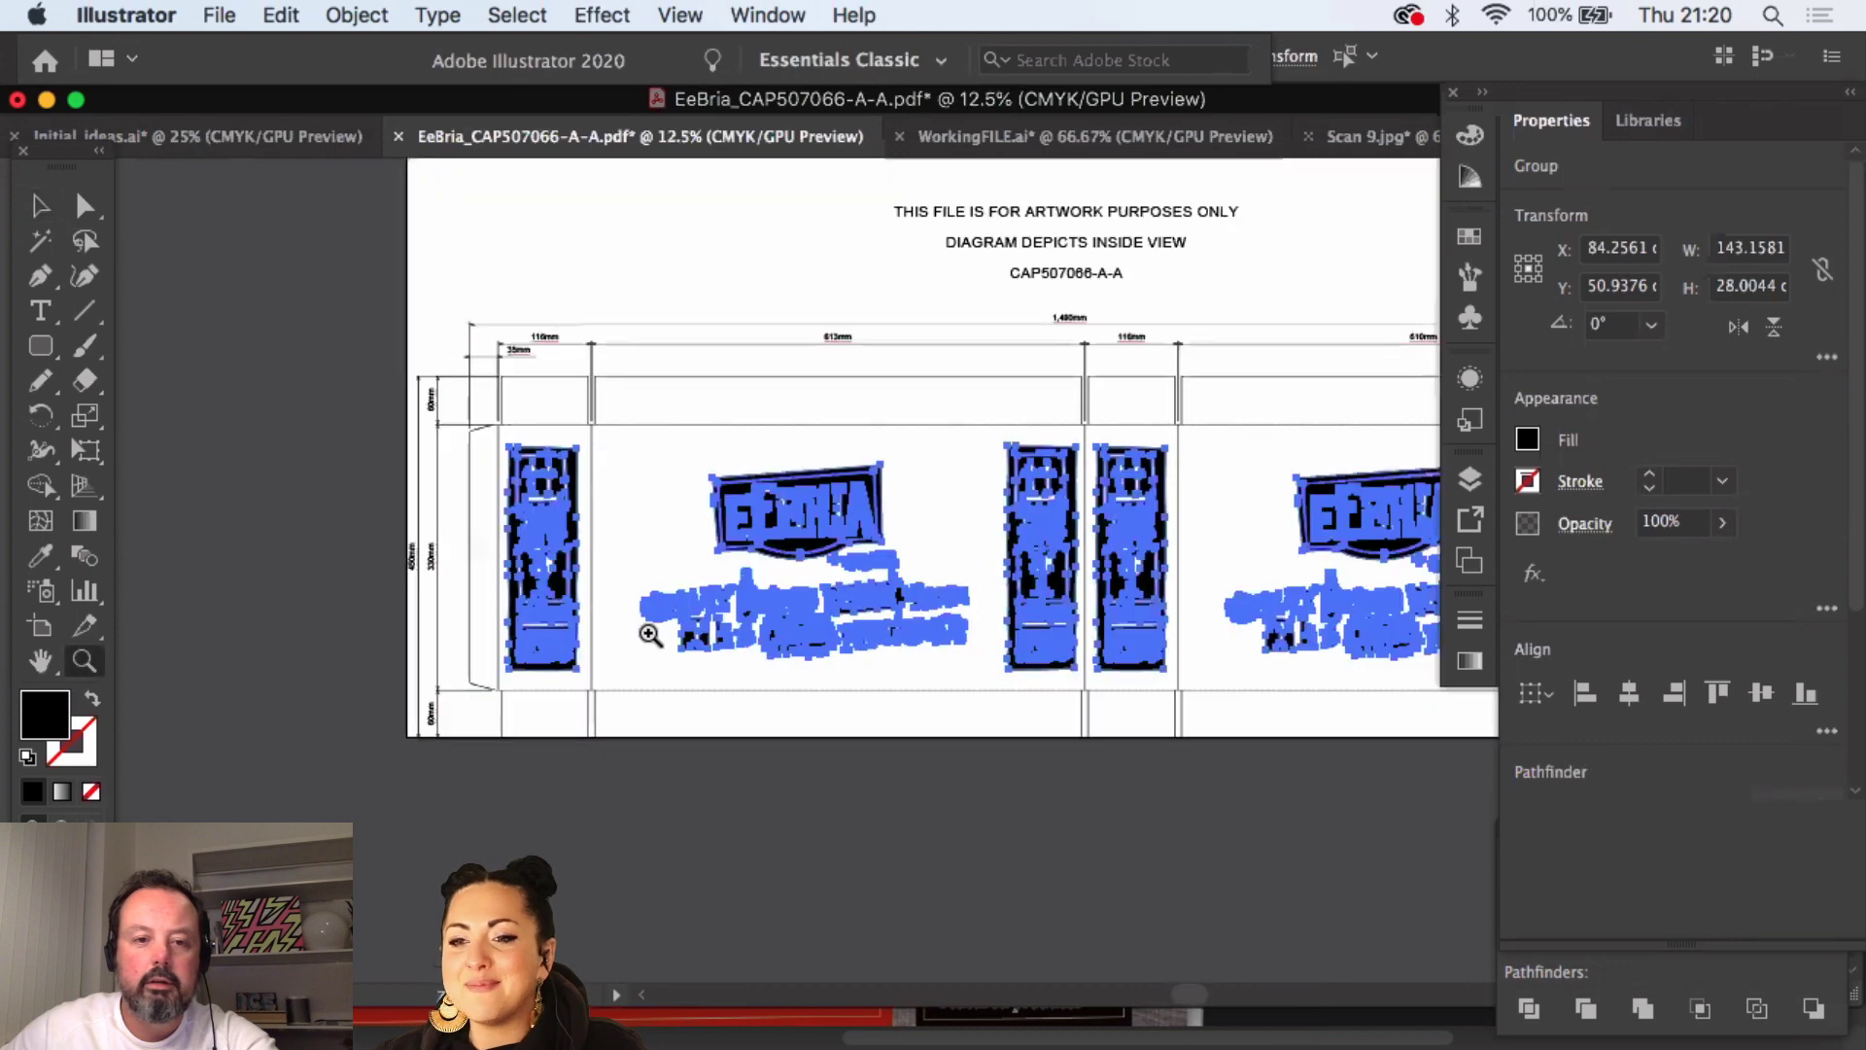
{"action": "left_click", "coordinate": [855, 533]}
{"action": "left_click", "coordinate": [877, 538]}
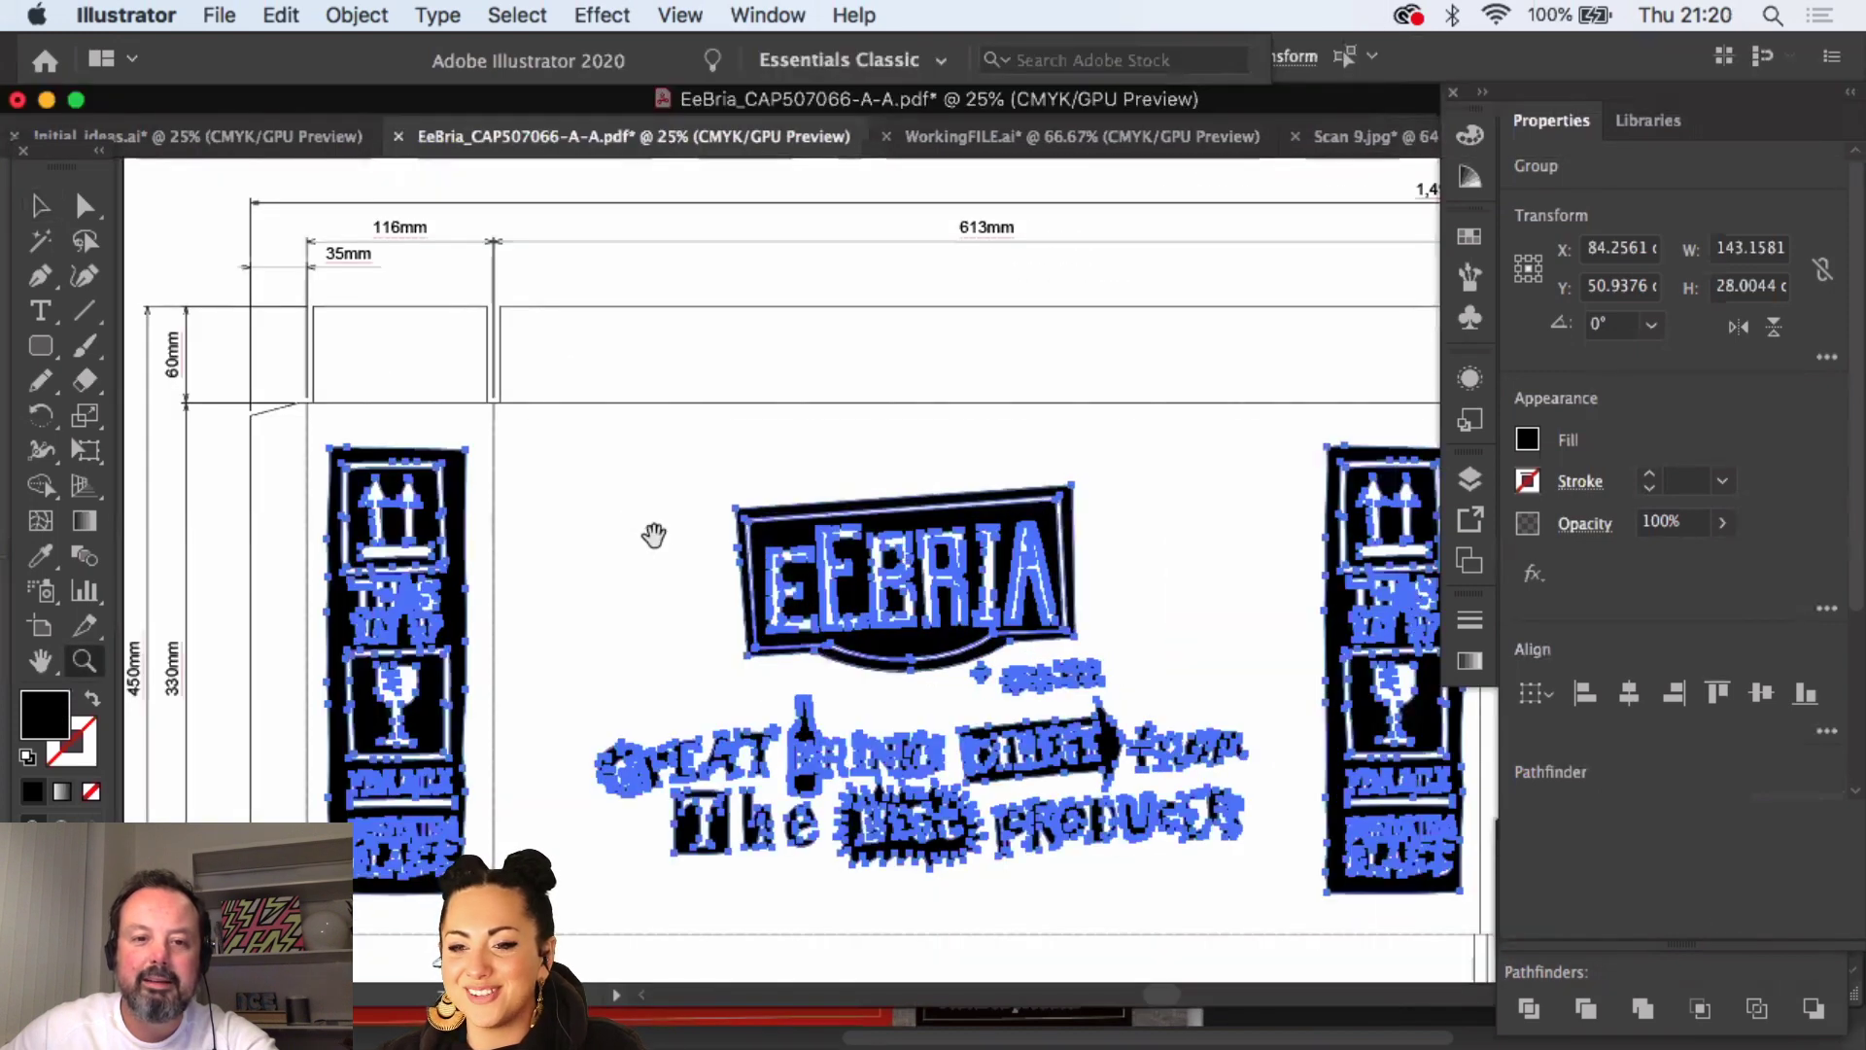
{"action": "left_click_drag", "start_coordinate": [653, 536], "coordinate": [767, 501]}
{"action": "key", "text": "v"}
{"action": "left_click", "coordinate": [567, 375]}
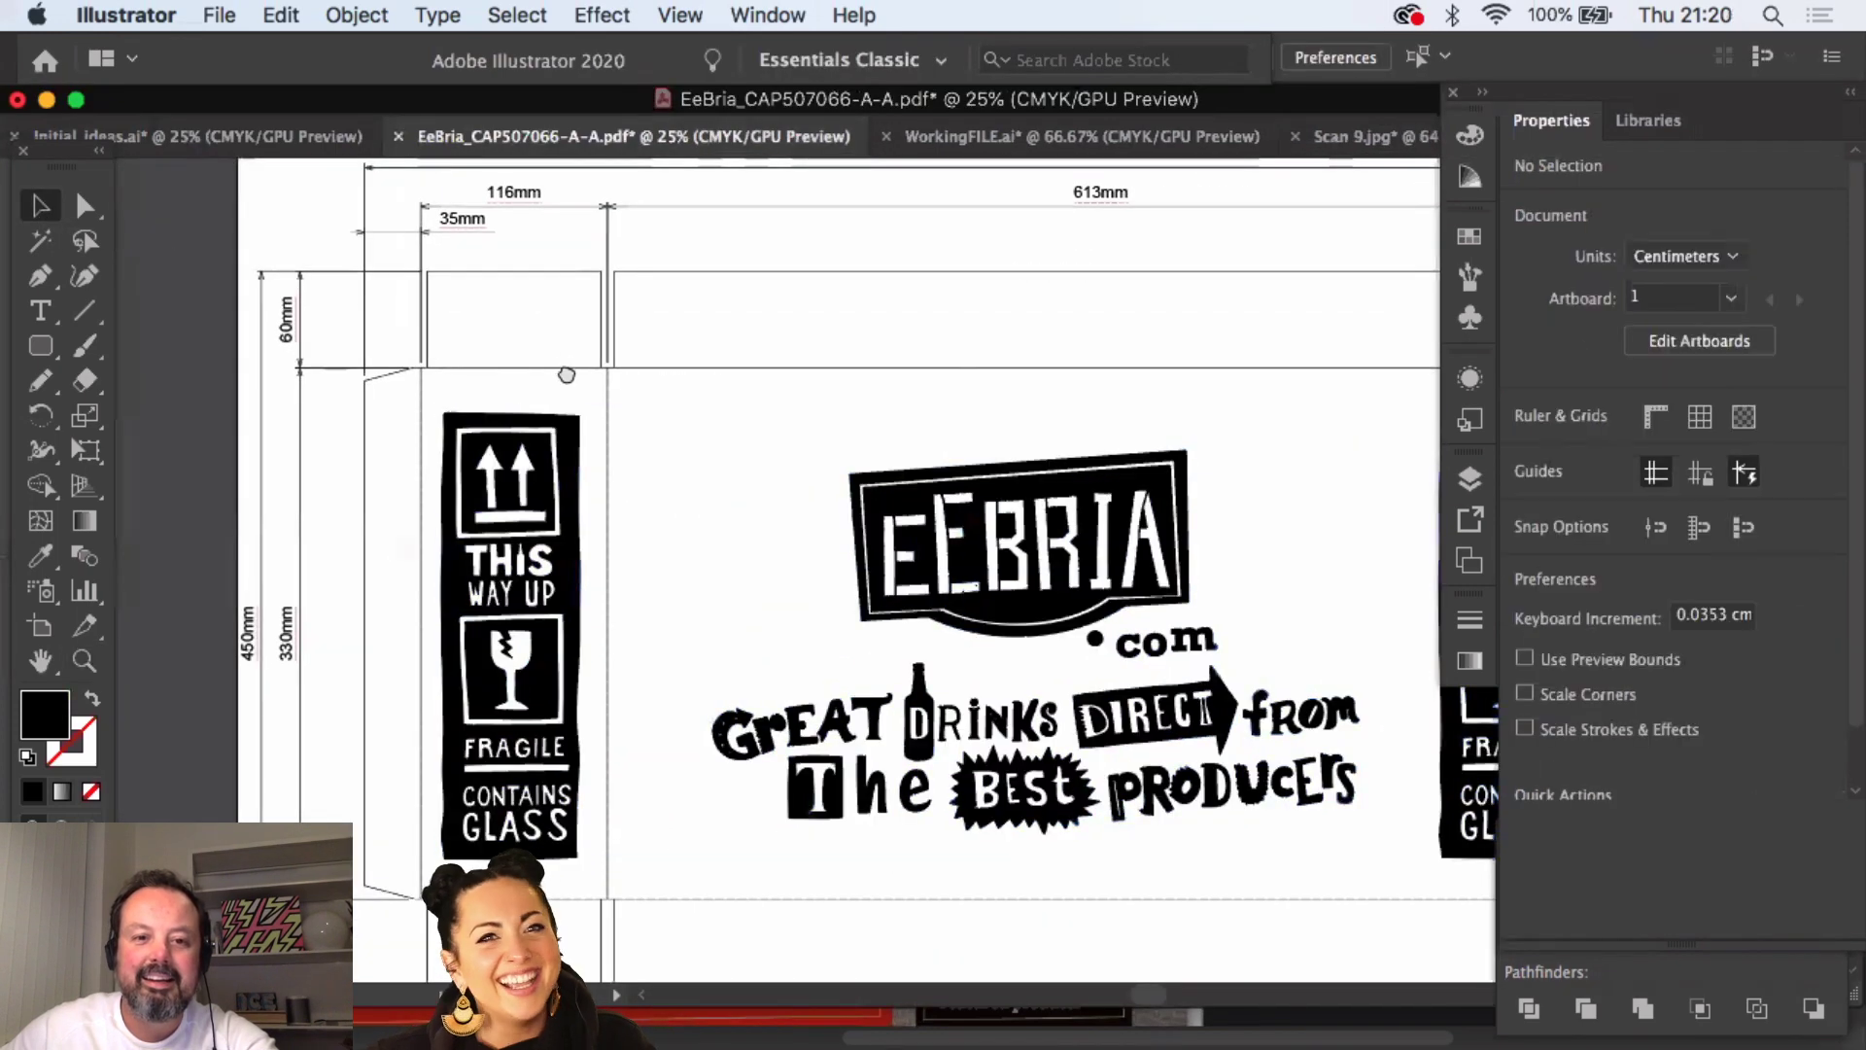
{"action": "left_click_drag", "start_coordinate": [566, 374], "coordinate": [529, 332]}
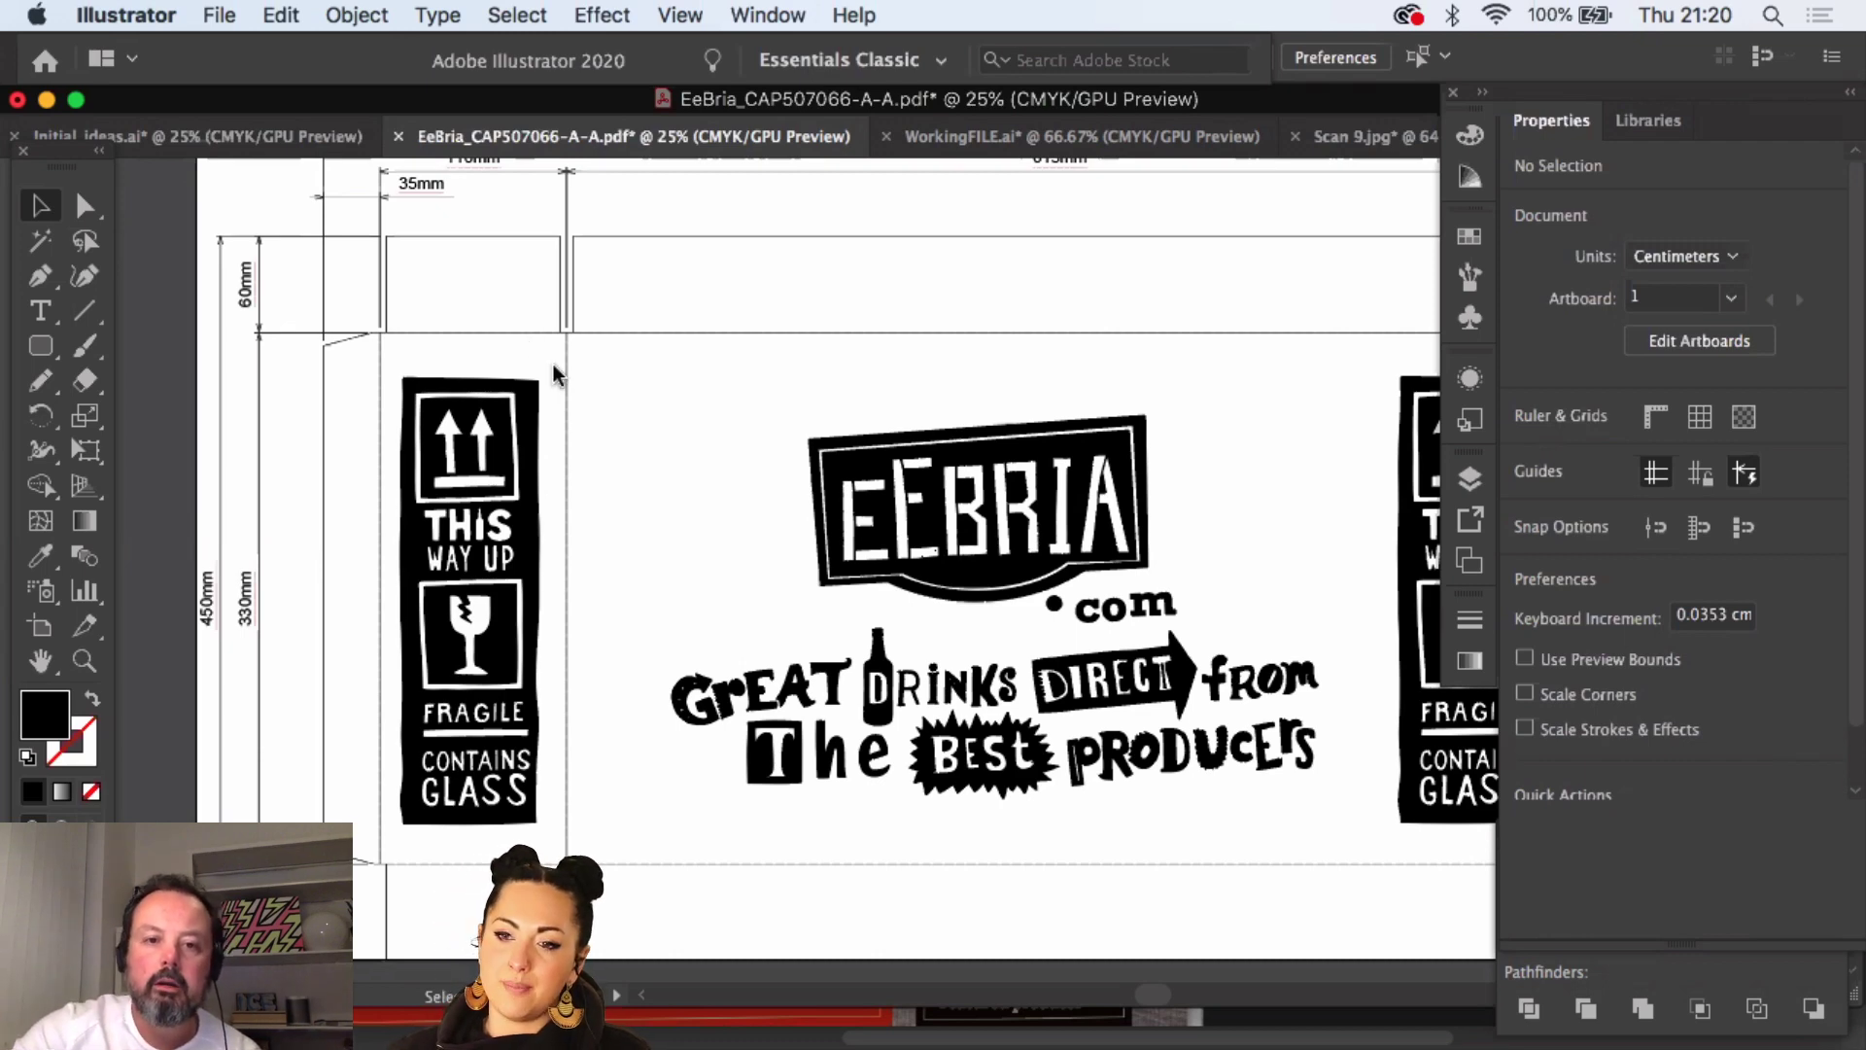
{"action": "scroll", "coordinate": [552, 363], "scroll_direction": "down", "scroll_amount": 1}
{"action": "scroll", "coordinate": [552, 364], "scroll_direction": "right", "scroll_amount": 1}
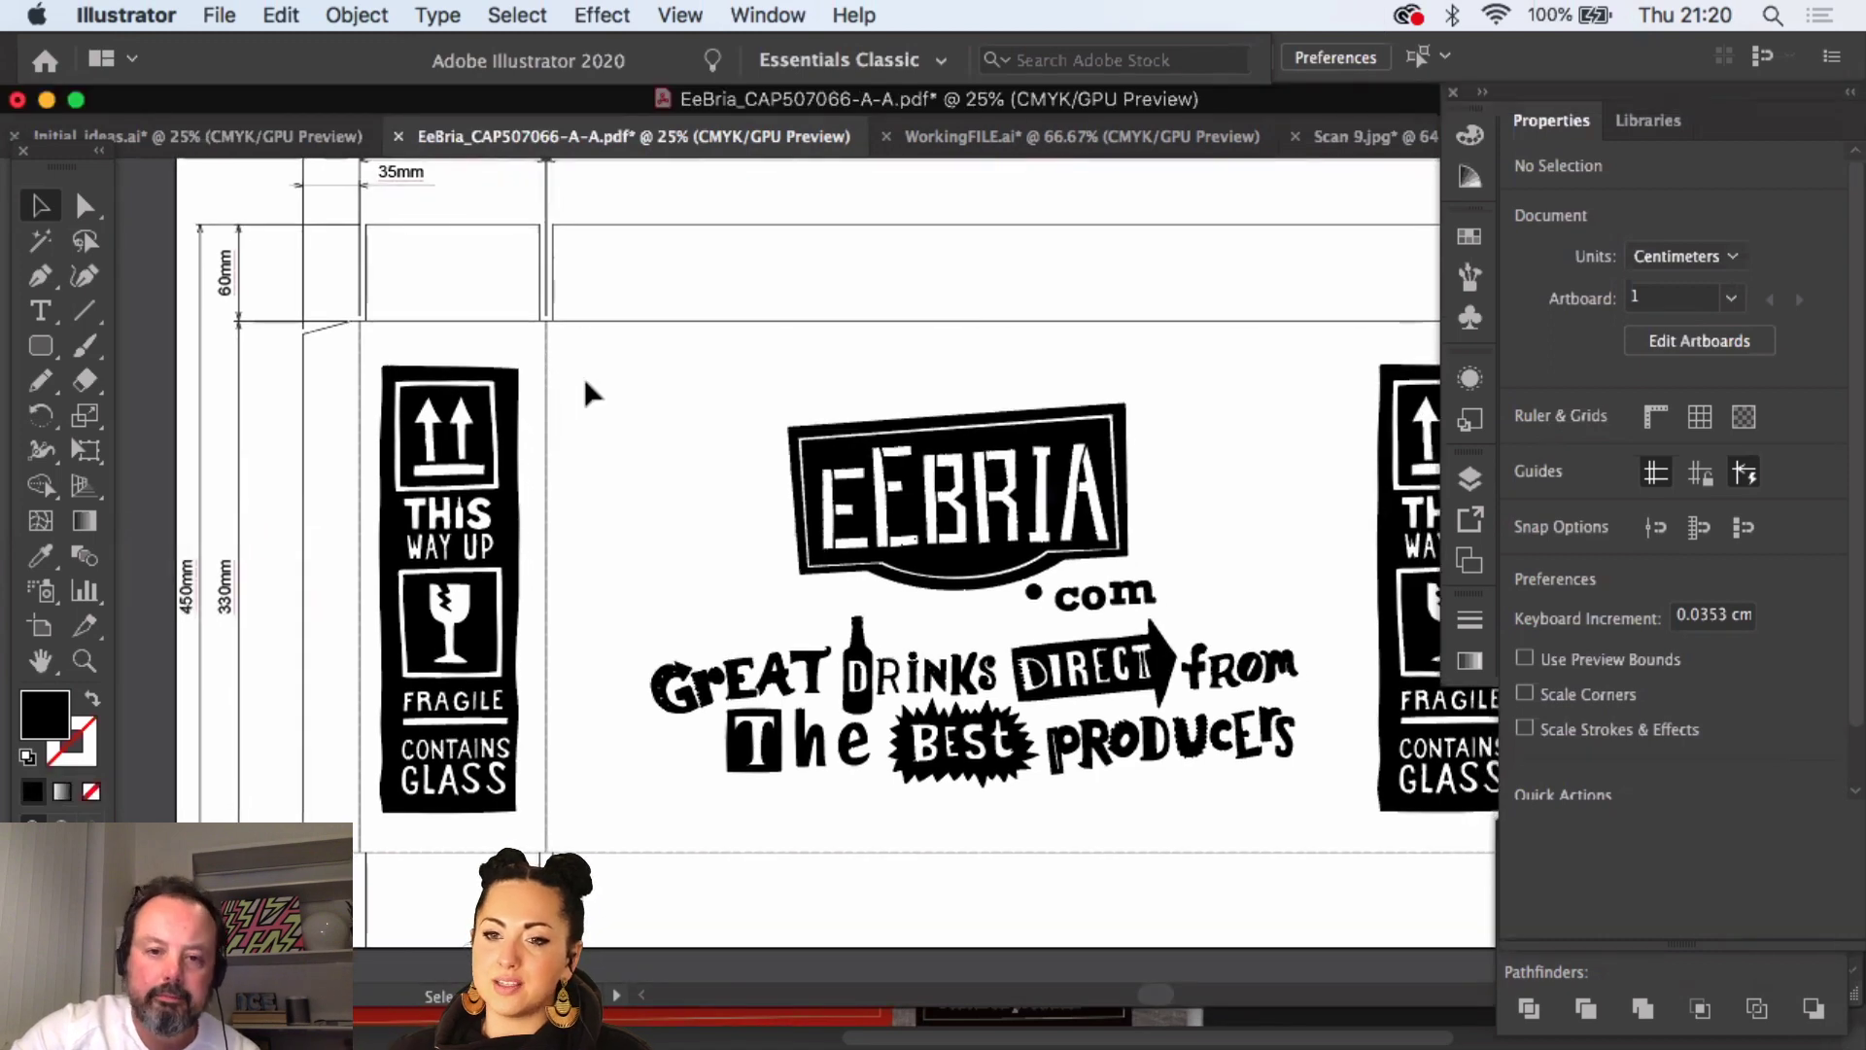
{"action": "scroll", "coordinate": [584, 382], "scroll_direction": "down", "scroll_amount": 1}
{"action": "scroll", "coordinate": [584, 382], "scroll_direction": "right", "scroll_amount": 1}
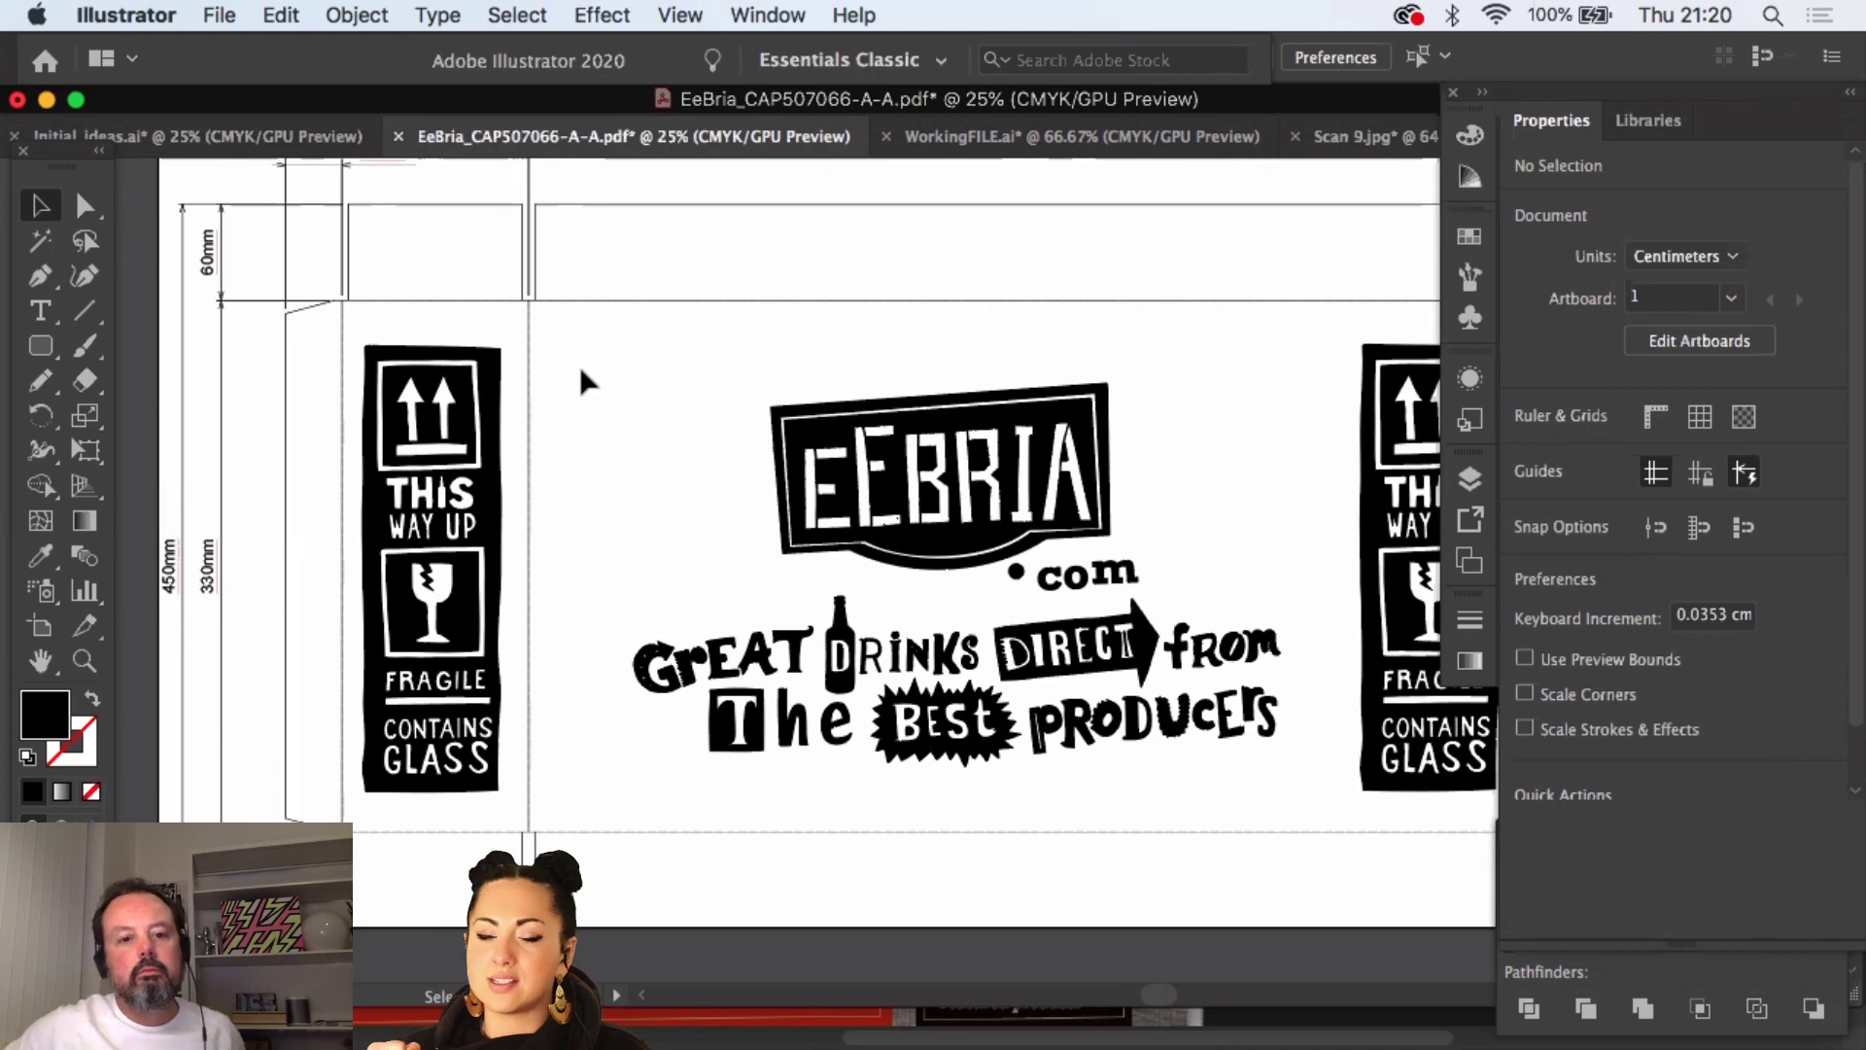
- Inspect the hand-lettered warning strip up close, from the THIS WAY UP arrows to CONTAINS GLASS
{"action": "left_click", "coordinate": [84, 661]}
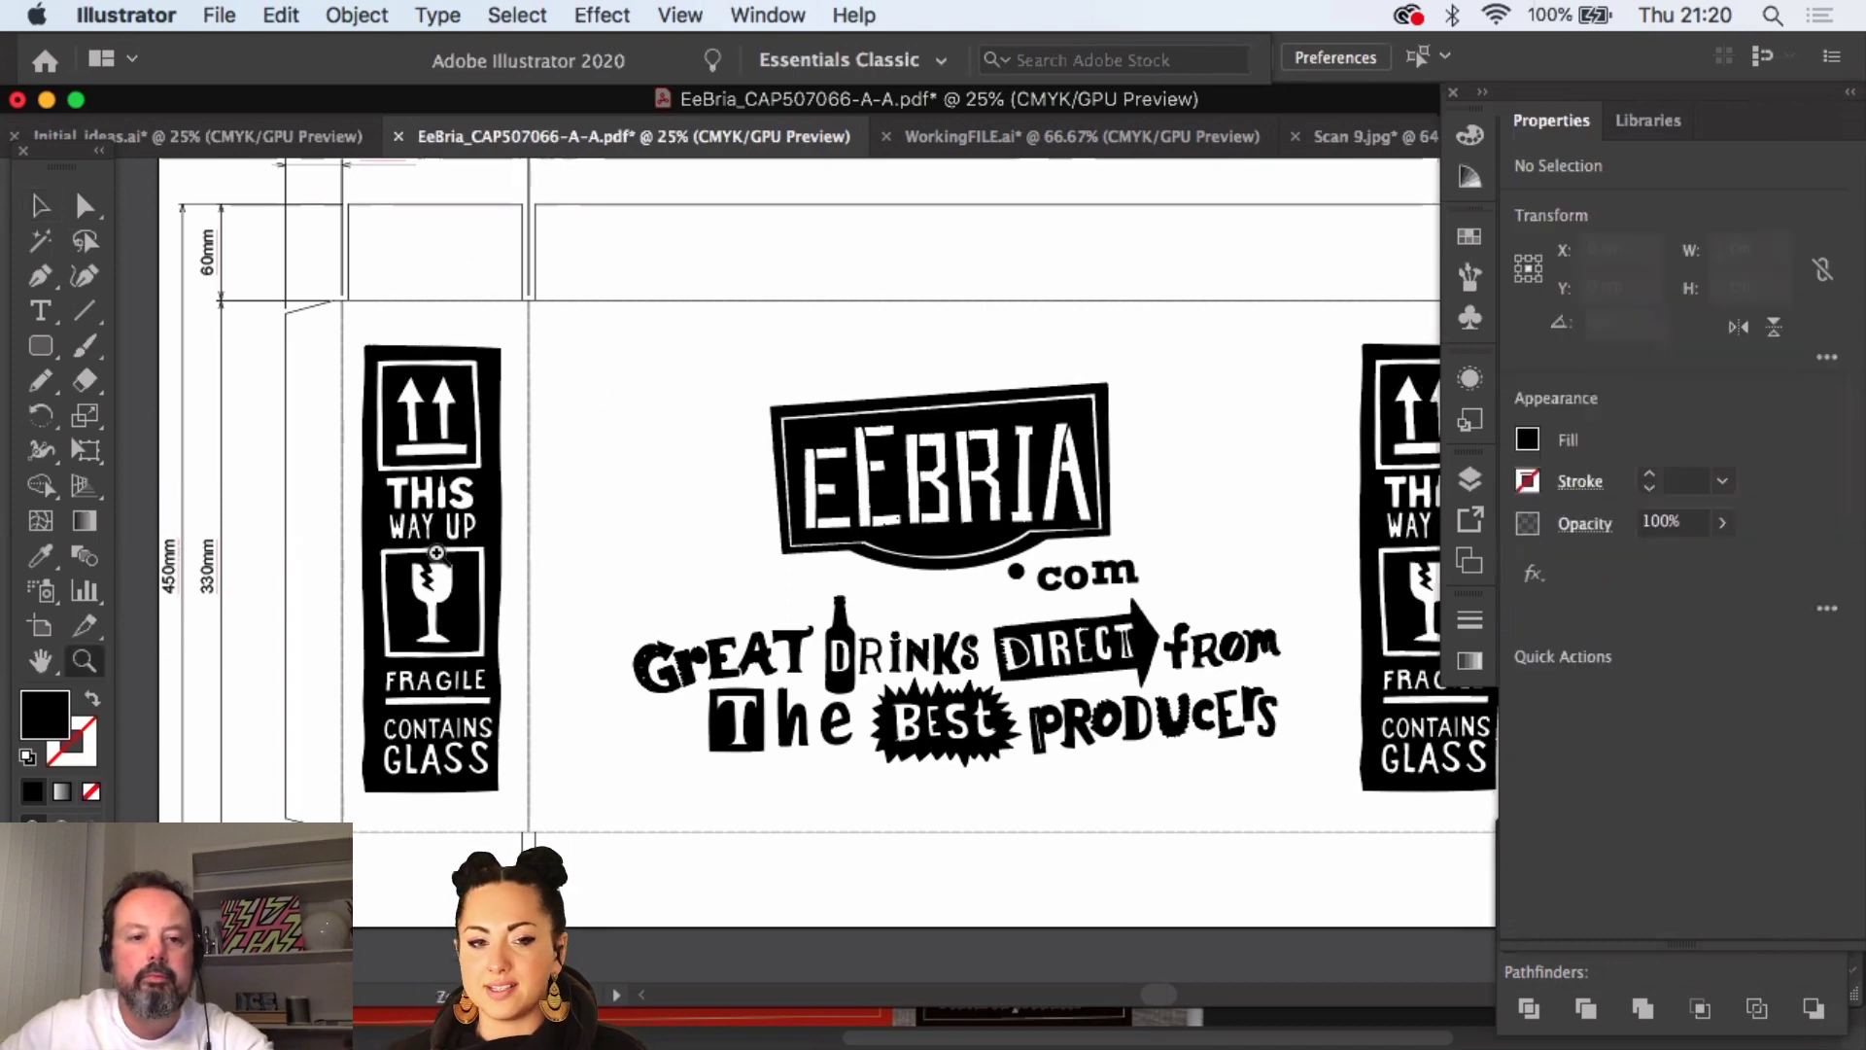
{"action": "left_click", "coordinate": [529, 530]}
{"action": "left_click", "coordinate": [957, 570]}
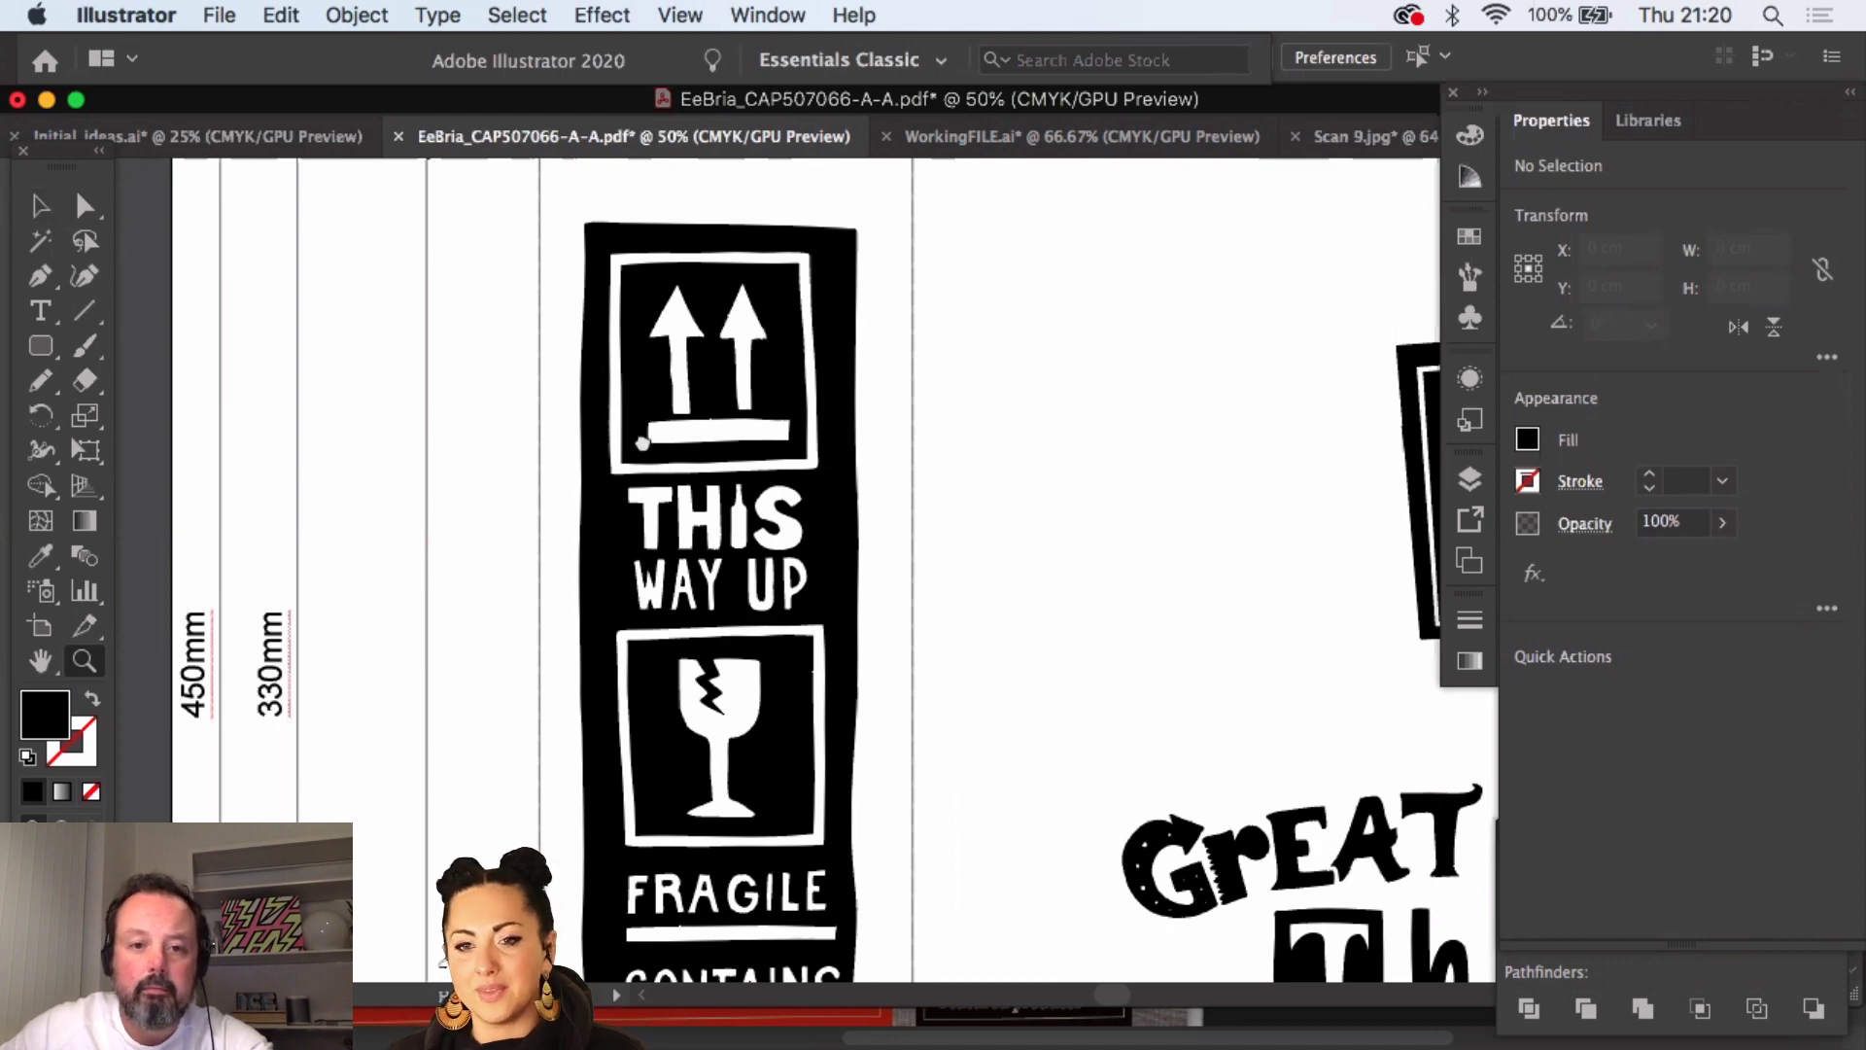
{"action": "scroll", "coordinate": [807, 569], "scroll_direction": "right", "scroll_amount": 3}
{"action": "scroll", "coordinate": [806, 569], "scroll_direction": "down", "scroll_amount": 1}
{"action": "scroll", "coordinate": [513, 394], "scroll_direction": "right", "scroll_amount": 2}
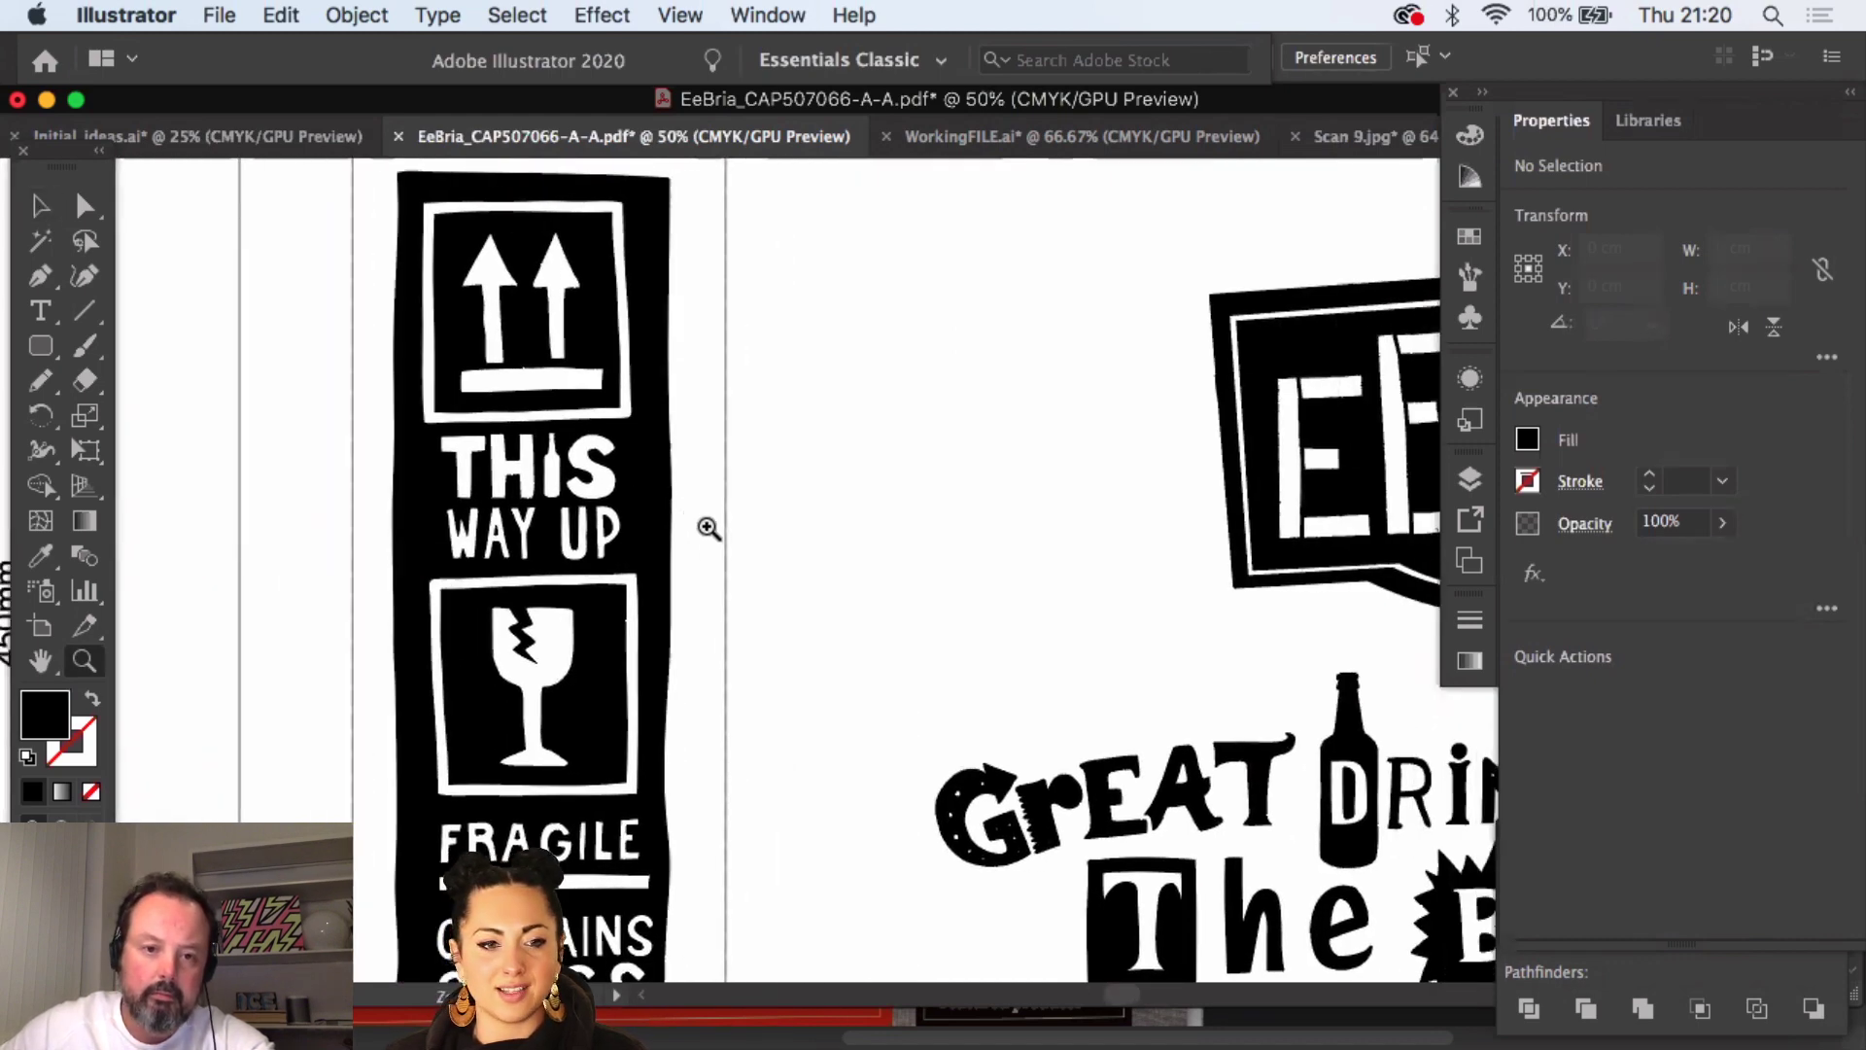
{"action": "left_click_drag", "start_coordinate": [740, 543], "coordinate": [699, 408]}
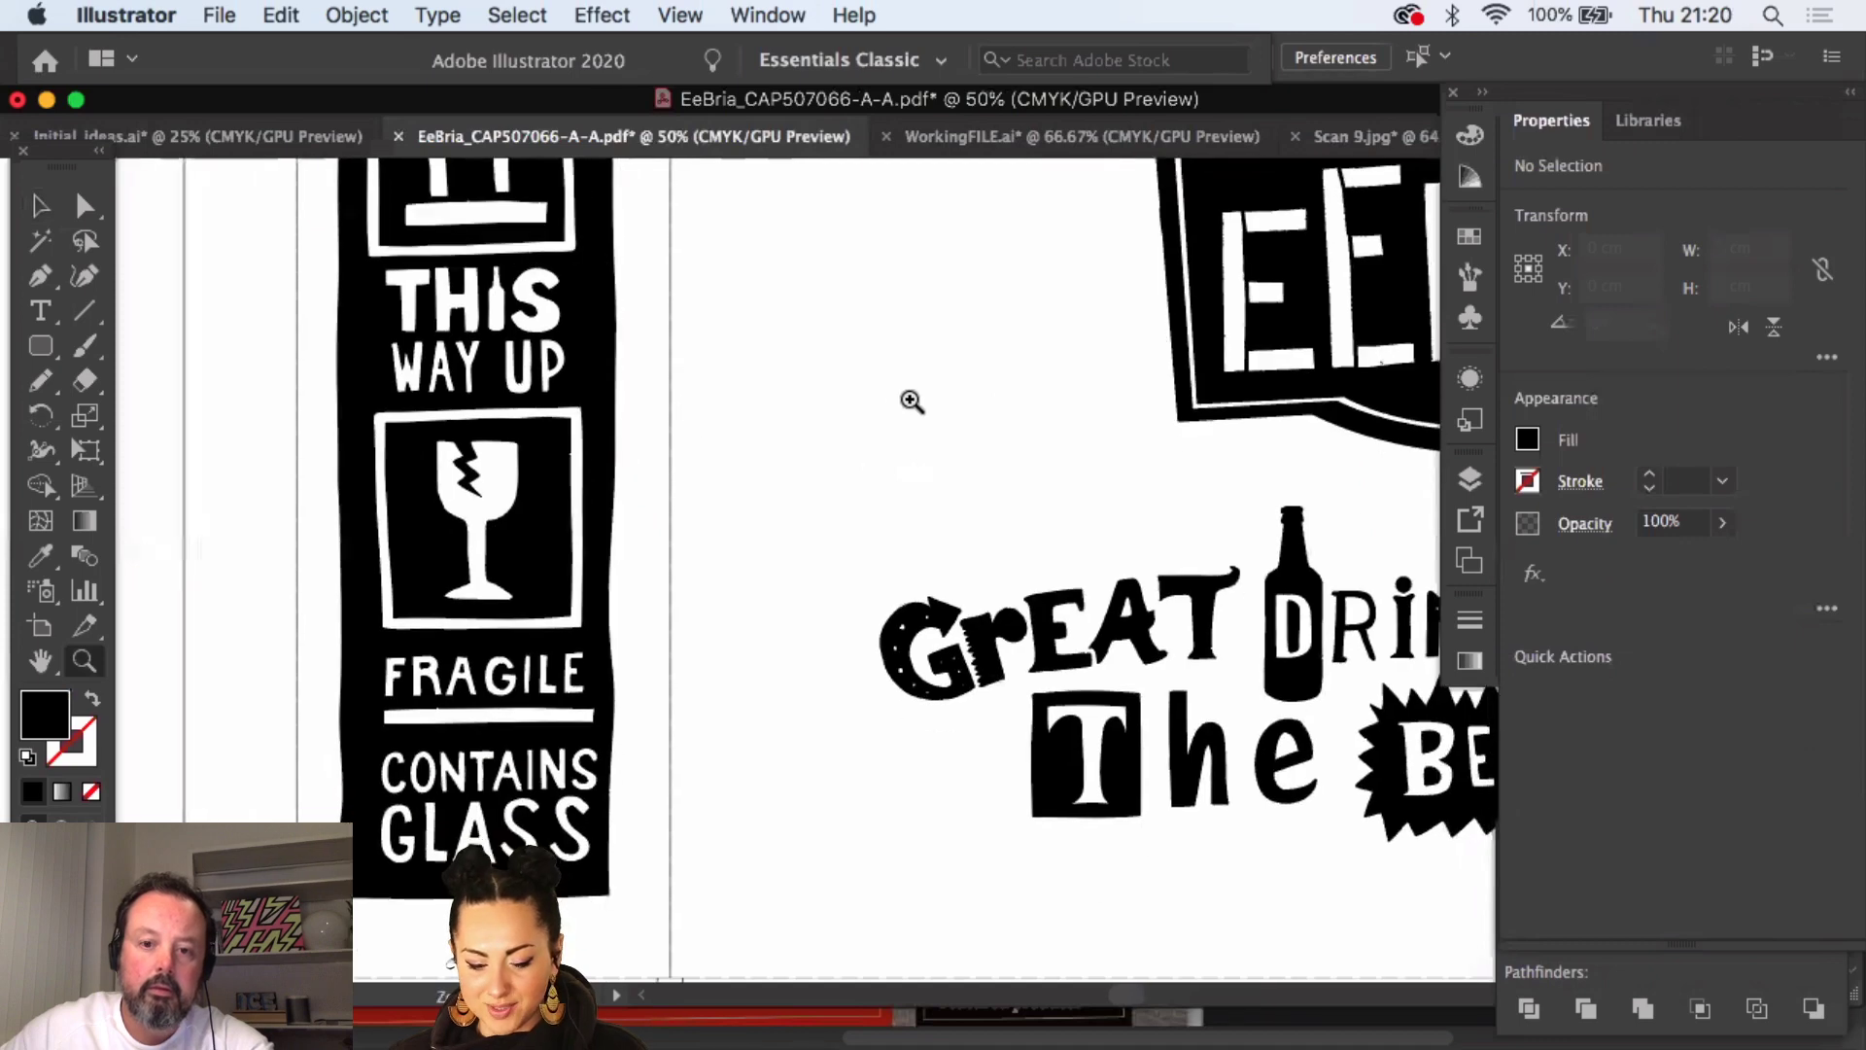
- Inspect the EEBRIA.com logo and the hand-lettered "Great drinks direct from the best producers" tagline up close
{"action": "left_click_drag", "start_coordinate": [685, 538], "coordinate": [243, 445]}
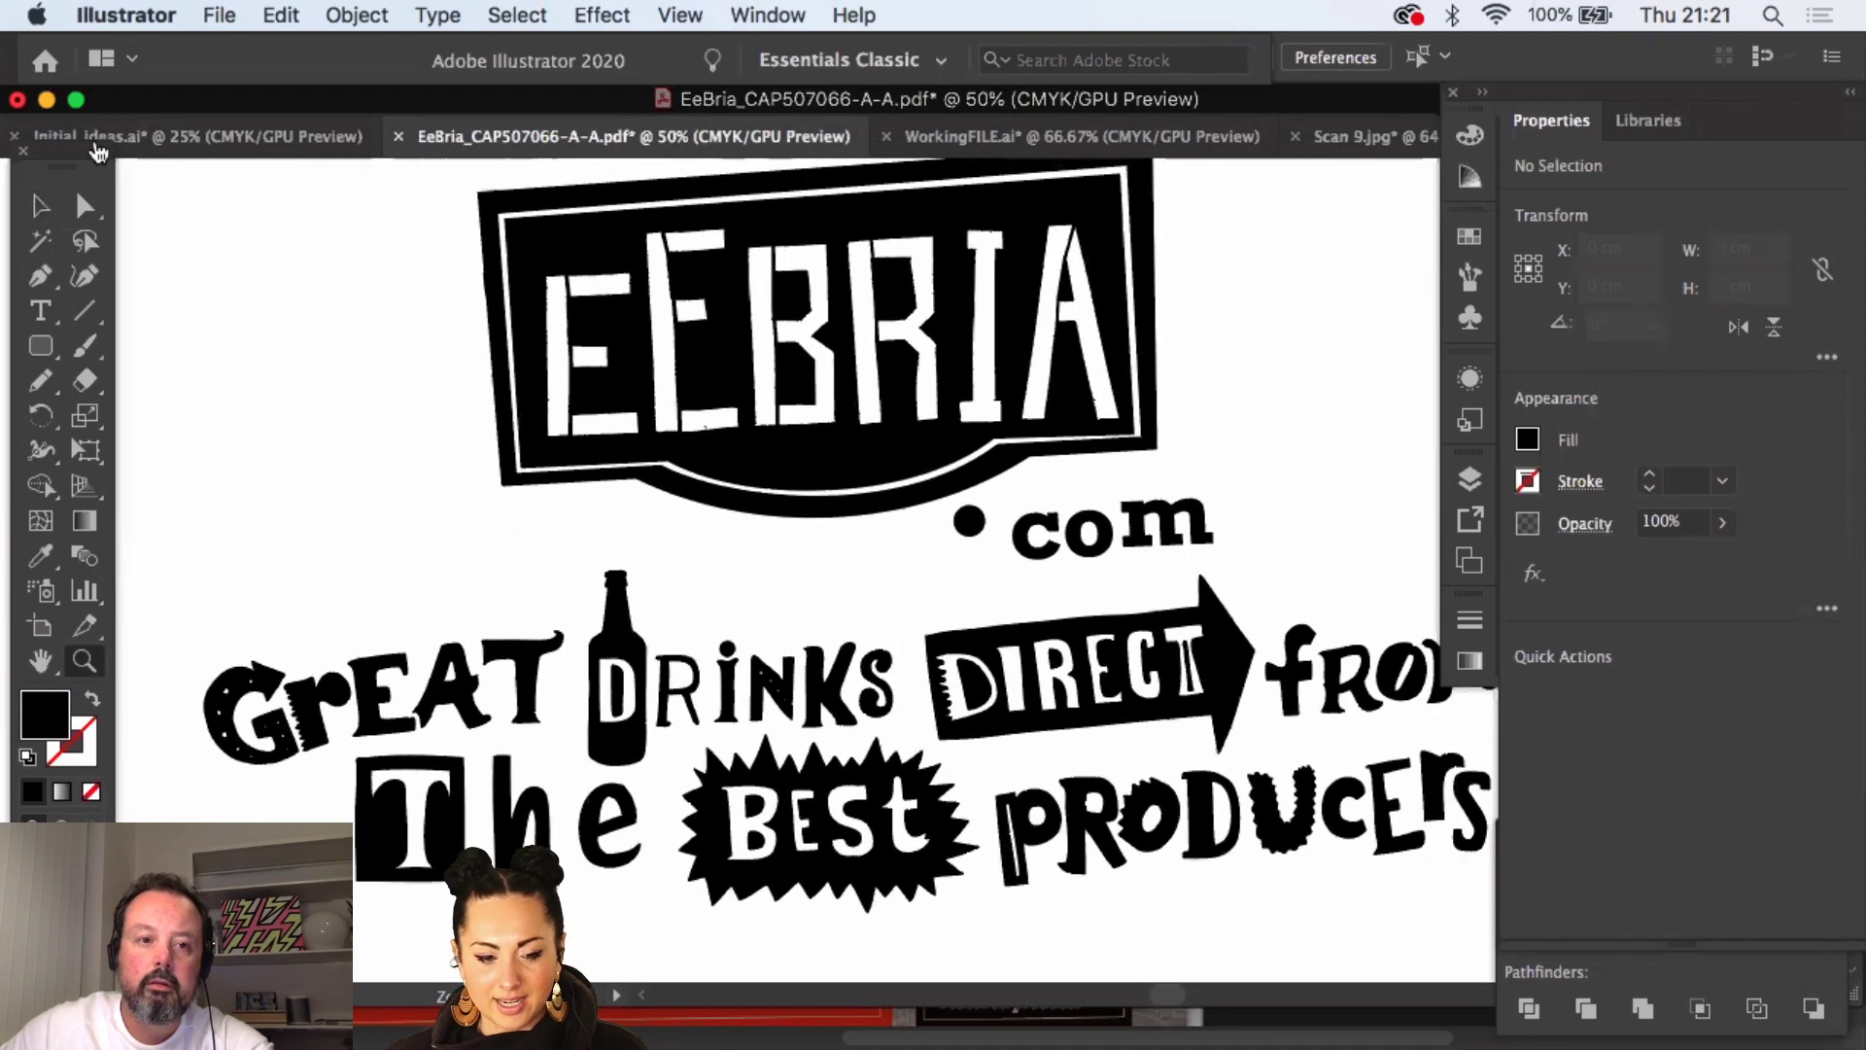
{"action": "left_click_drag", "start_coordinate": [773, 394], "coordinate": [631, 418]}
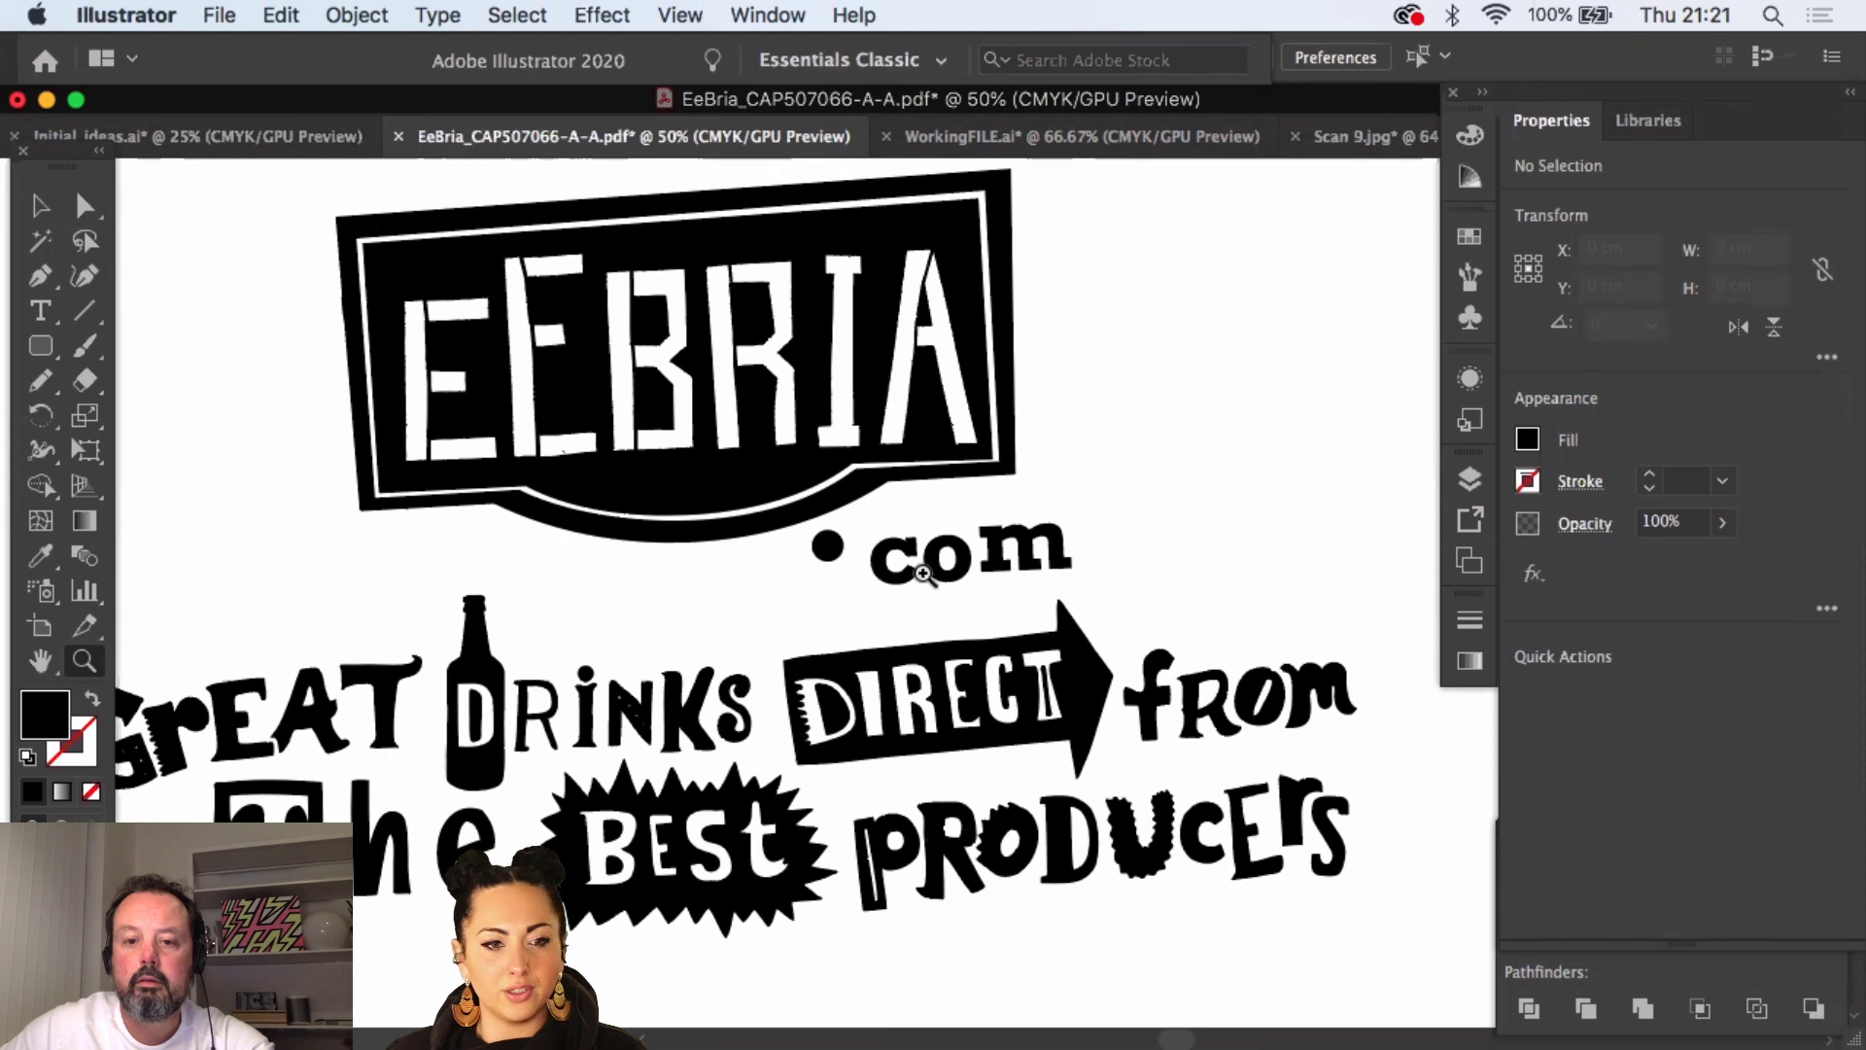
{"action": "scroll", "coordinate": [966, 519], "scroll_direction": "down", "scroll_amount": 1}
{"action": "scroll", "coordinate": [1011, 495], "scroll_direction": "right", "scroll_amount": 6}
{"action": "scroll", "coordinate": [1054, 467], "scroll_direction": "right", "scroll_amount": 5}
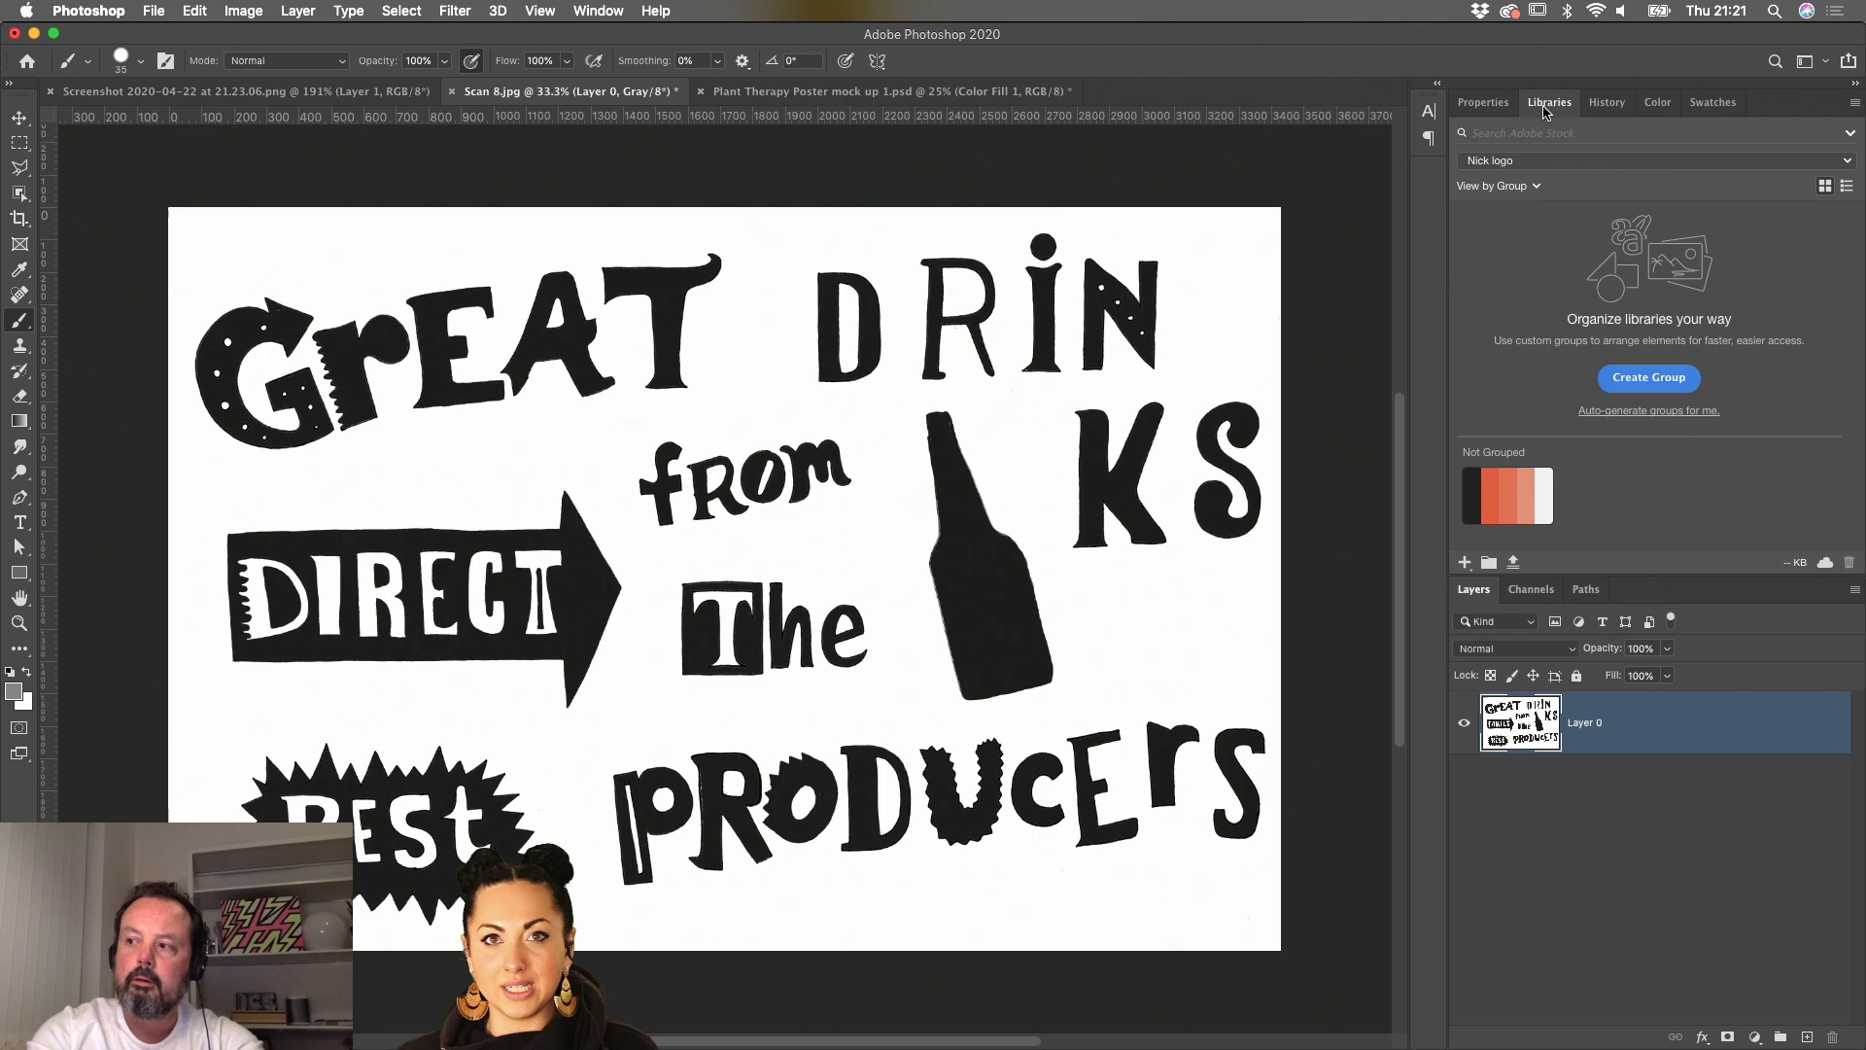
- Start Create From Image on Scan 8.jpg for the Nick logo library, choose Shapes and raise Detail to 100
{"action": "left_click", "coordinate": [603, 11]}
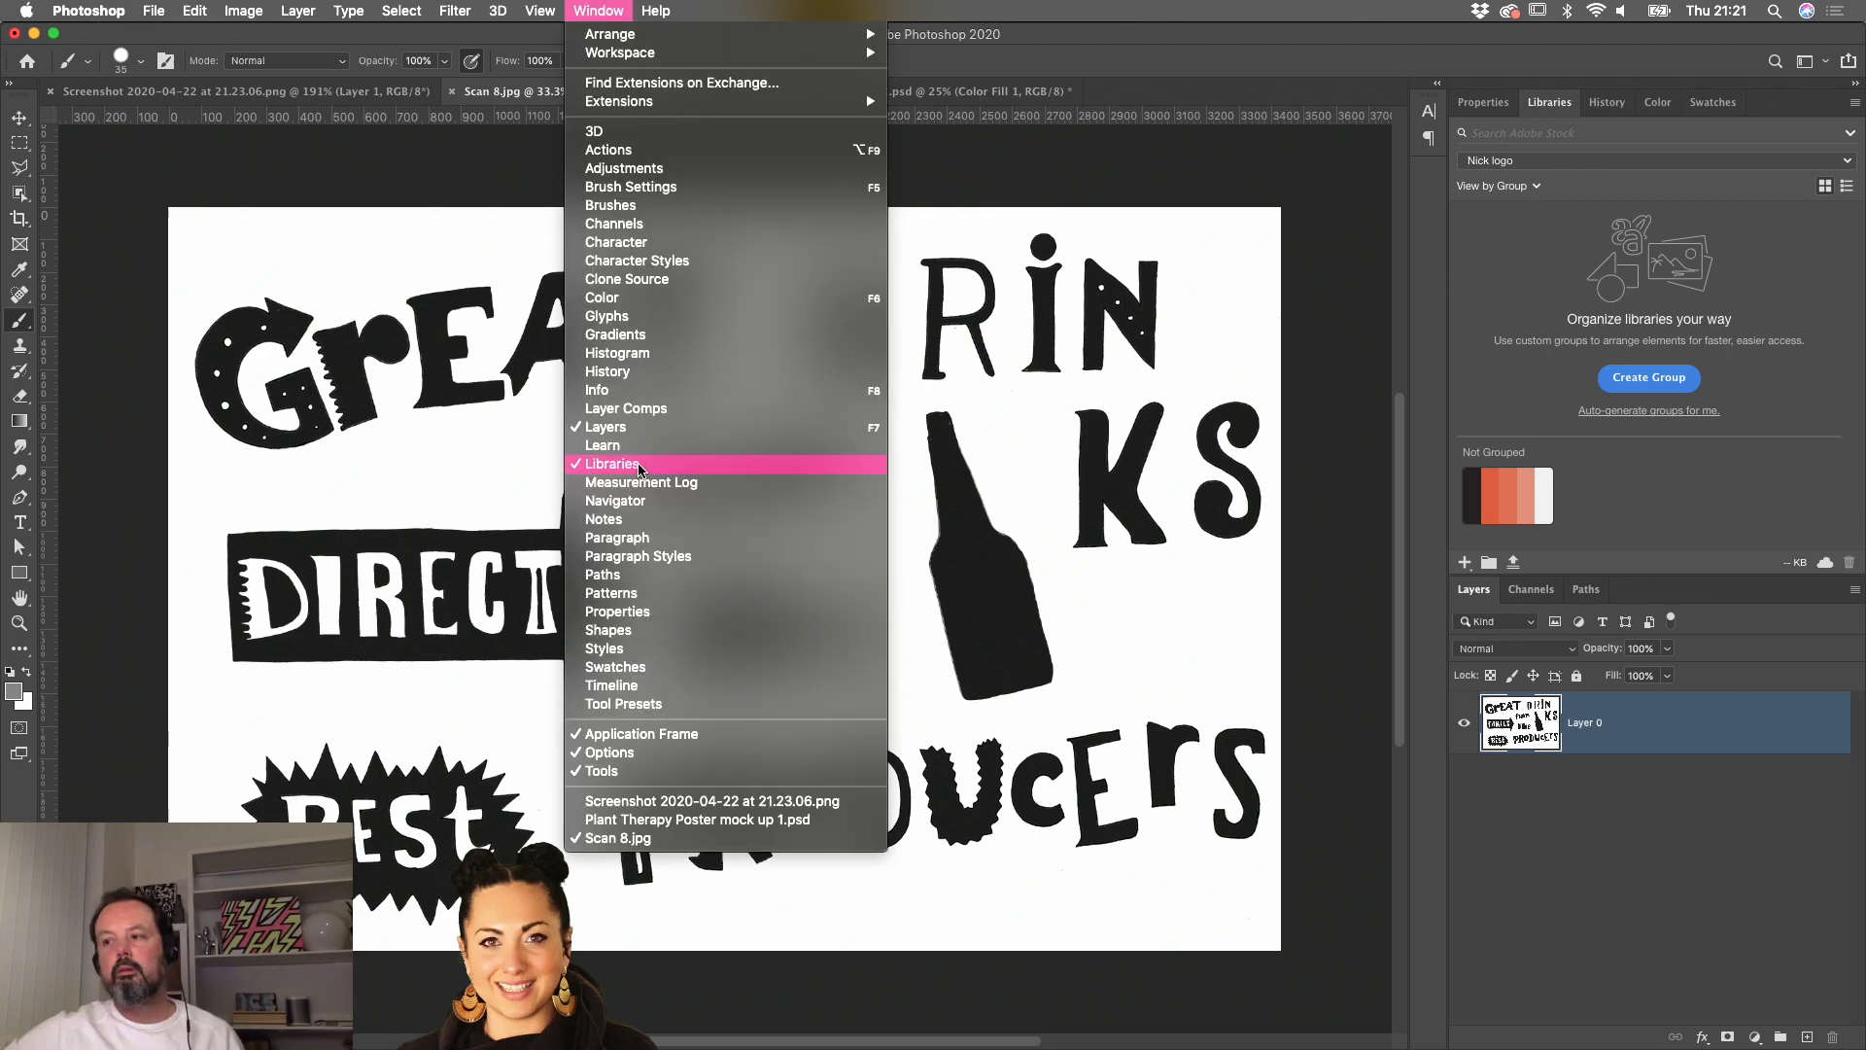
{"action": "left_click", "coordinate": [639, 469]}
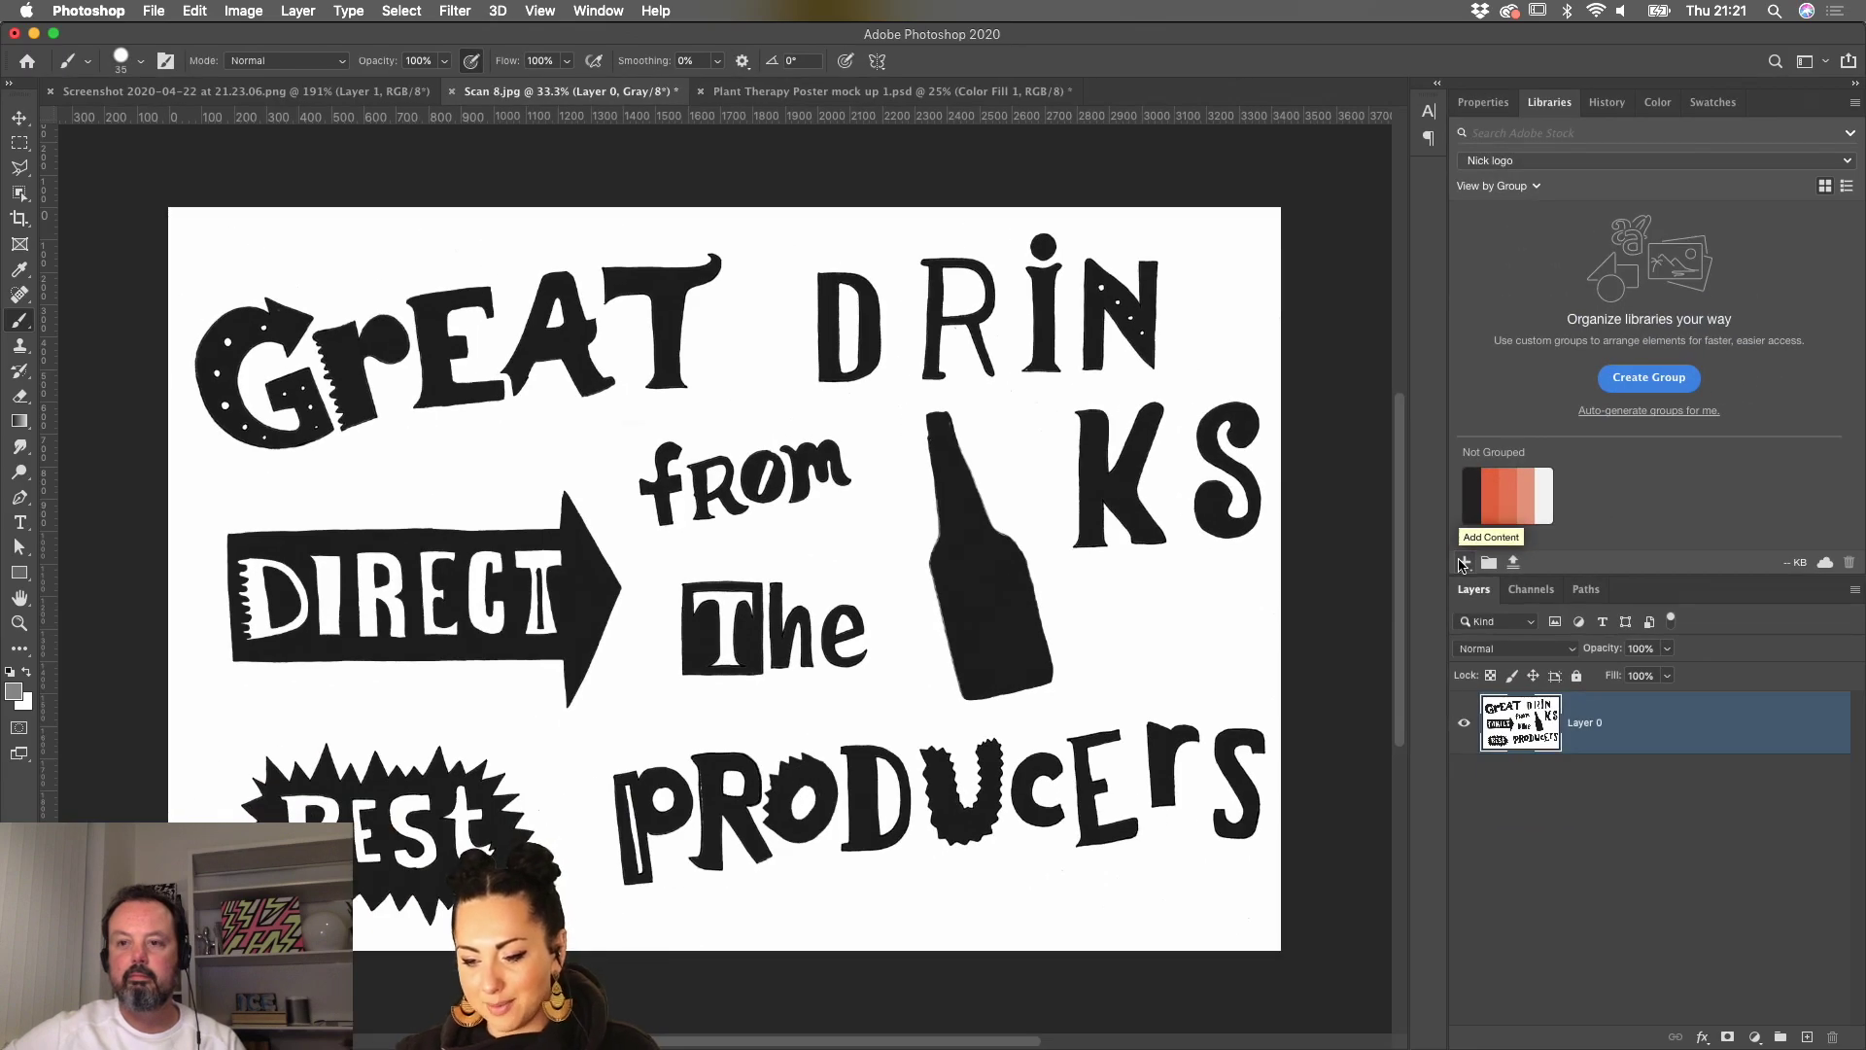
{"action": "left_click", "coordinate": [1463, 562]}
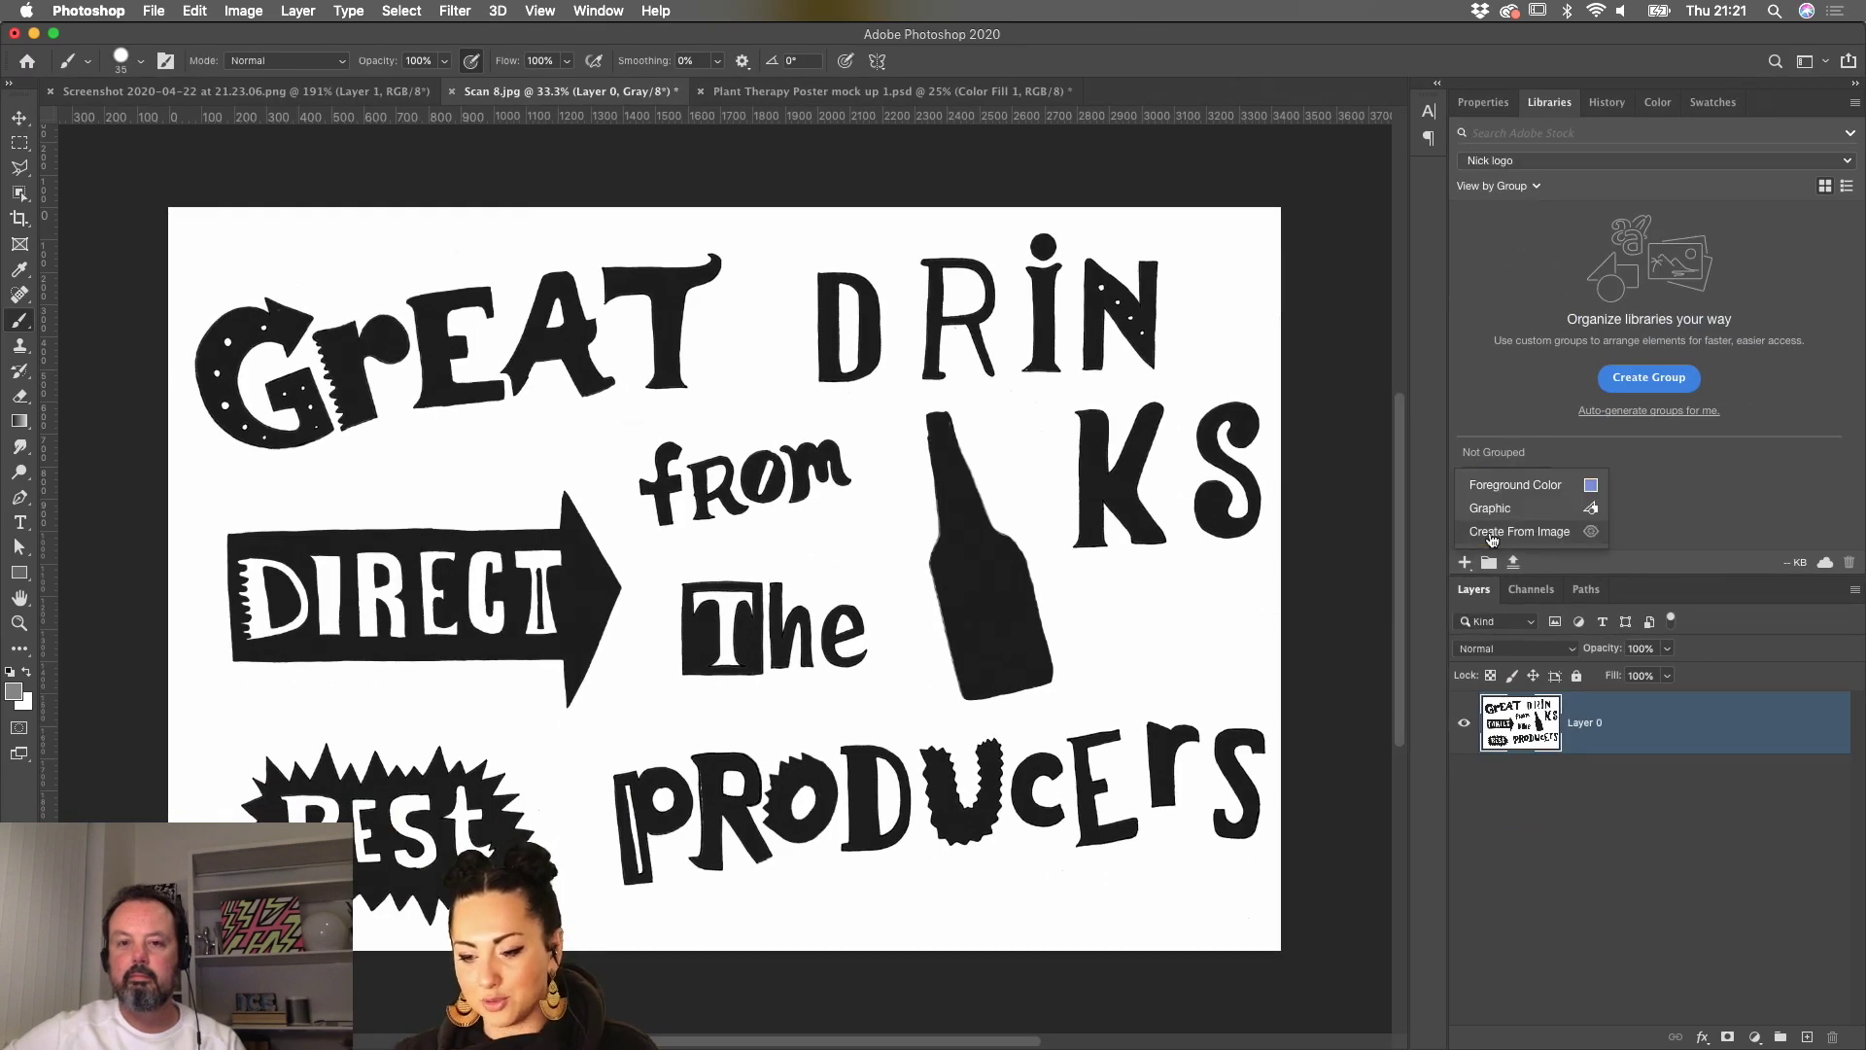
{"action": "left_click", "coordinate": [1497, 533]}
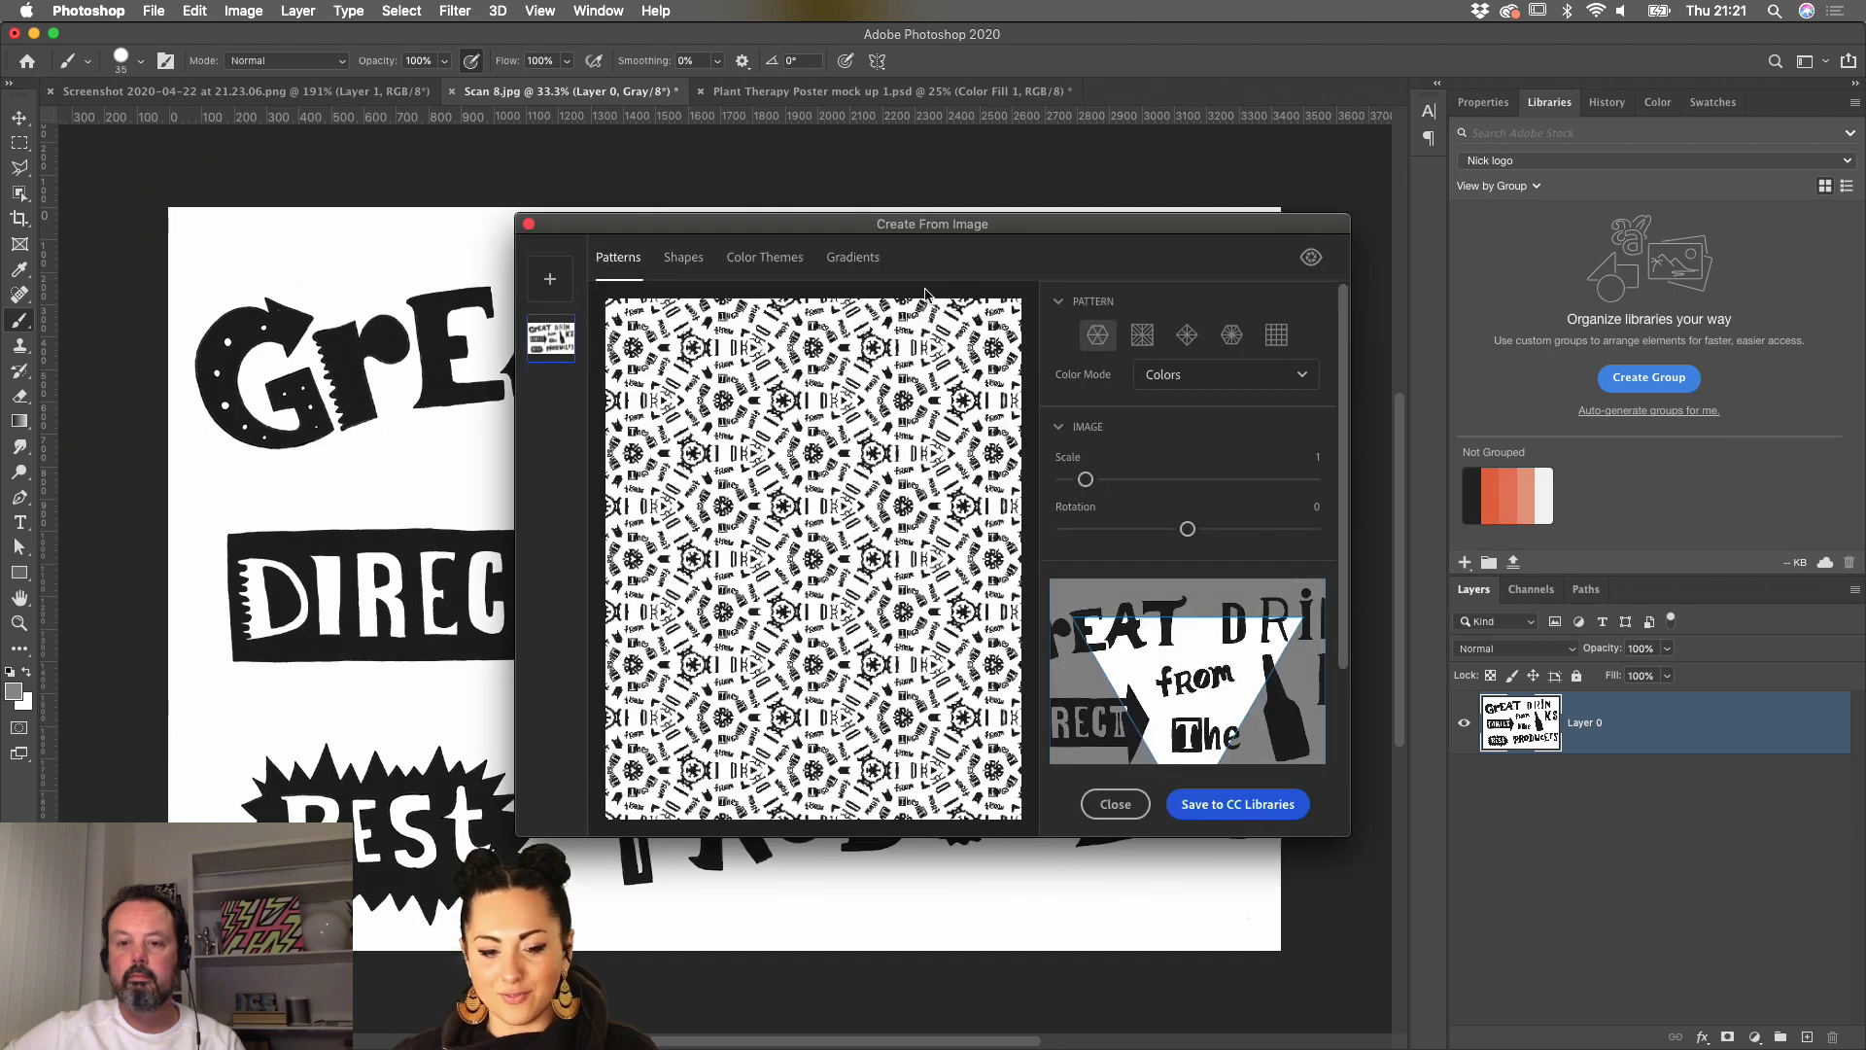
{"action": "left_click", "coordinate": [686, 258]}
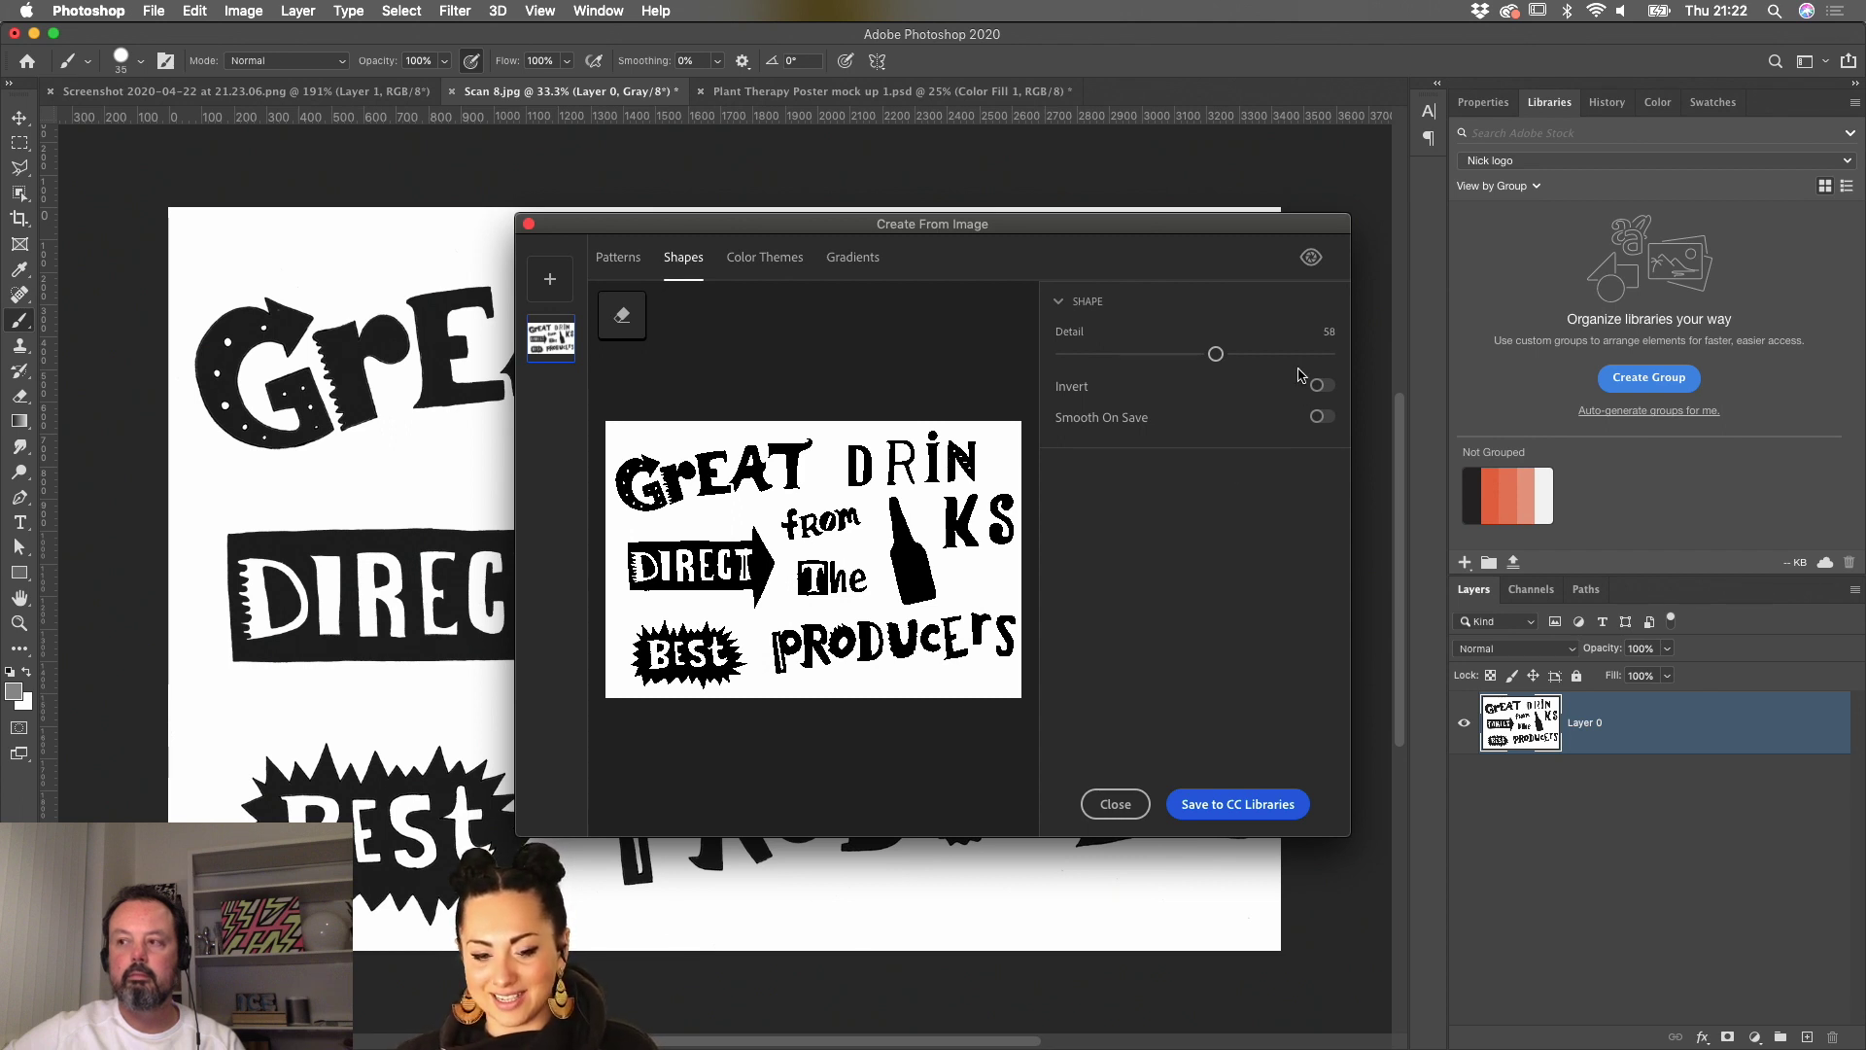
{"action": "left_click_drag", "start_coordinate": [1196, 358], "coordinate": [1469, 372]}
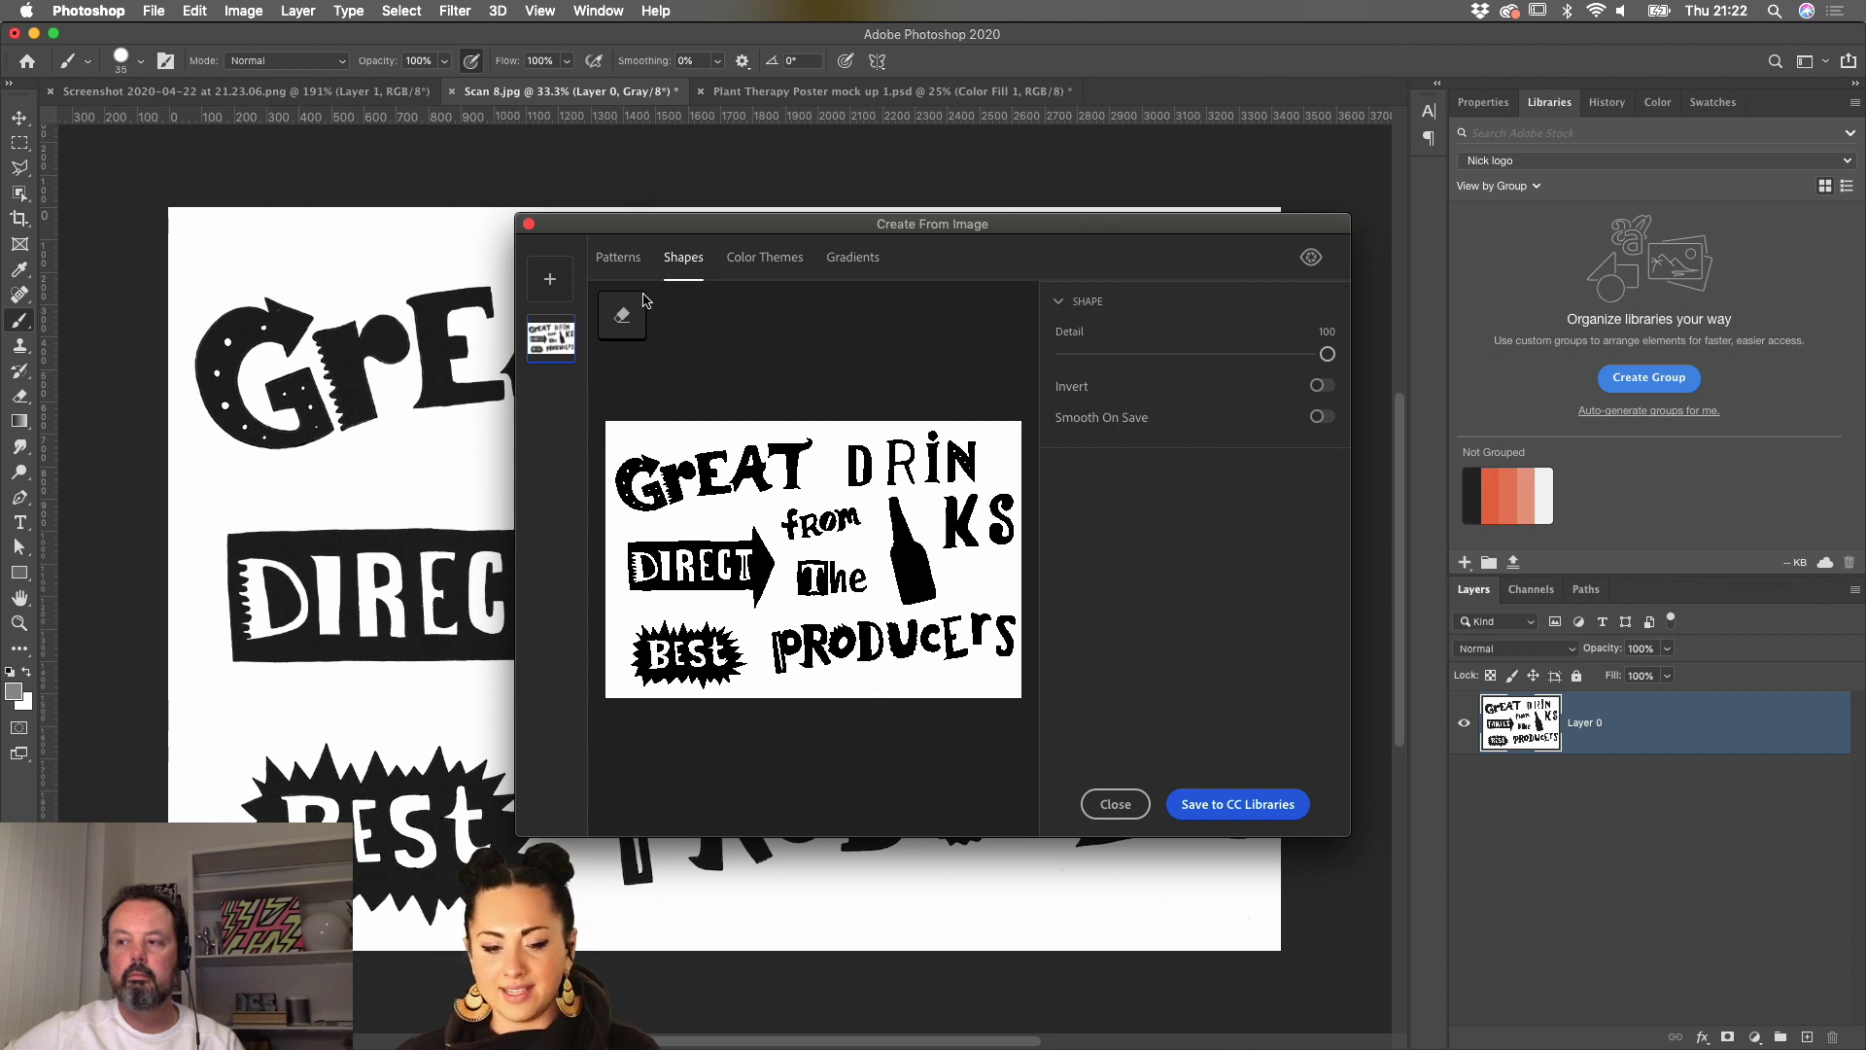
- Erase the S of DRINKS and the BEST starburst from the captured shape, and reduce the eraser size
{"action": "left_click", "coordinate": [619, 317]}
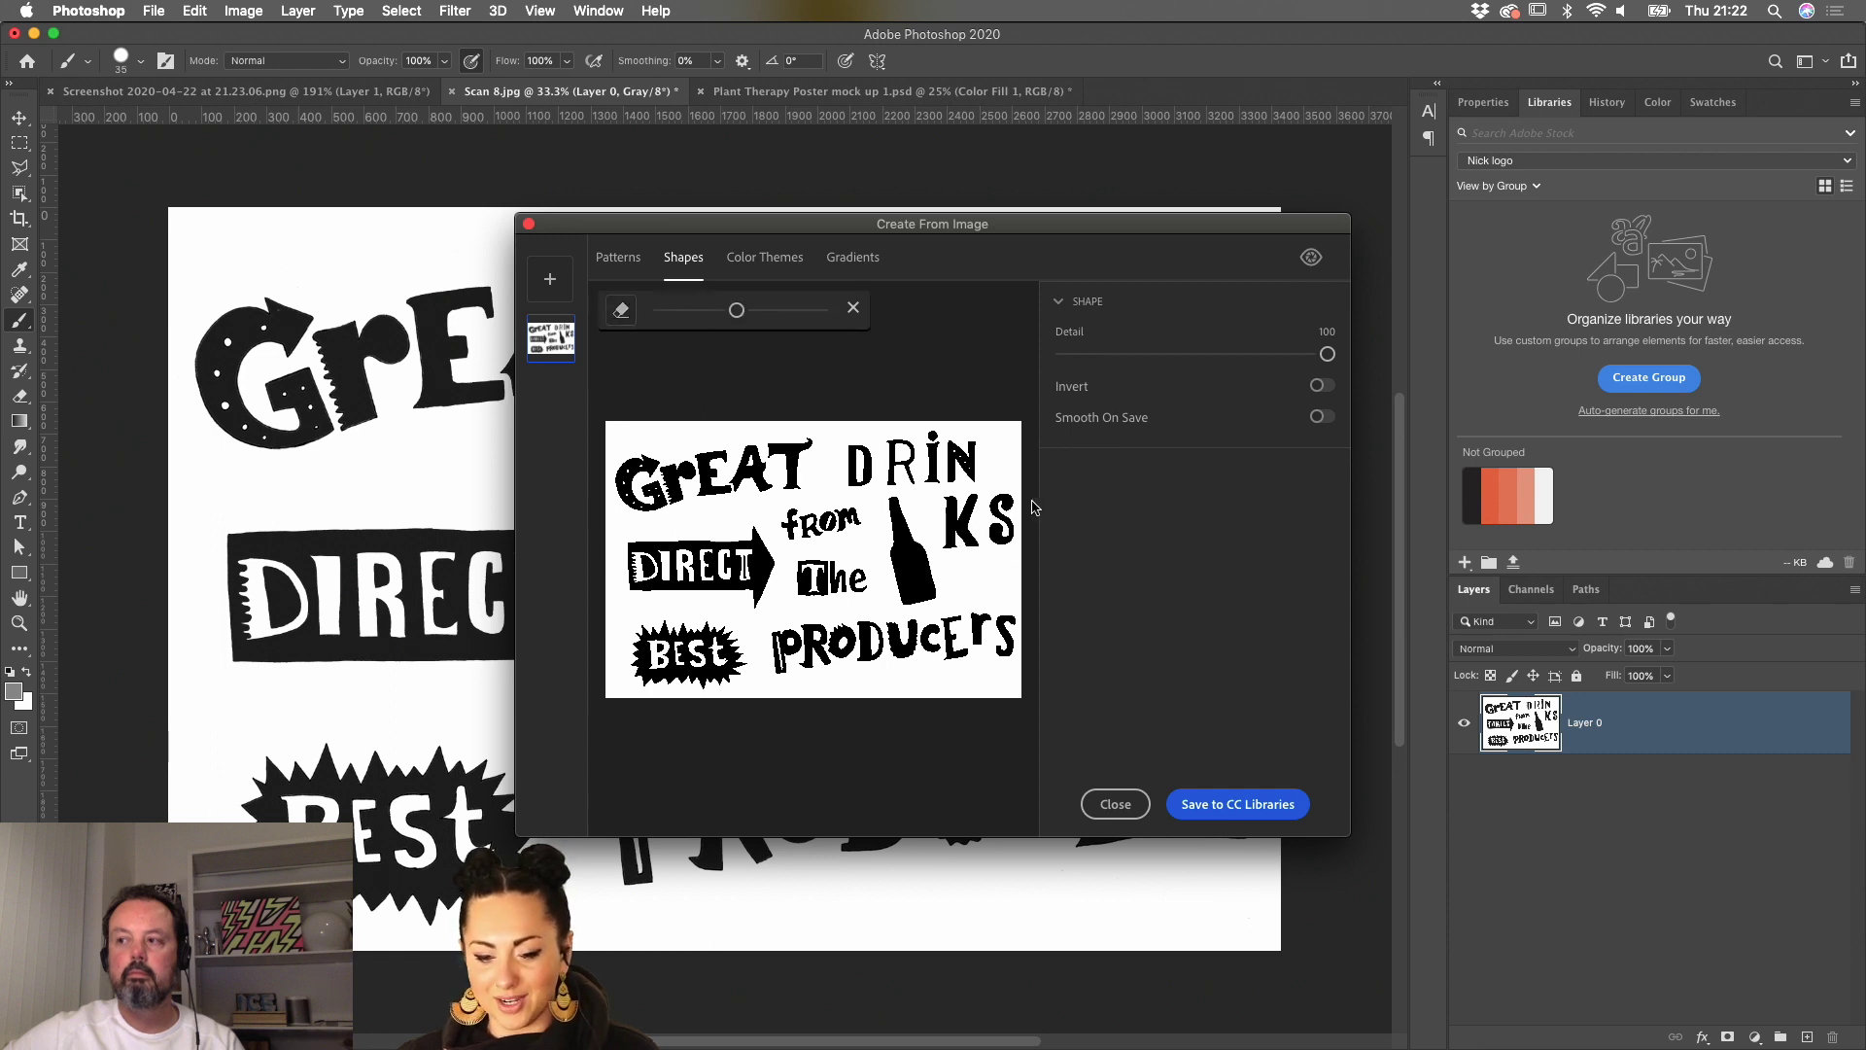
{"action": "mouse_move", "coordinate": [1001, 530]}
{"action": "left_mouse_down"}
{"action": "mouse_move", "coordinate": [1004, 496]}
{"action": "mouse_move", "coordinate": [1011, 542]}
{"action": "mouse_move", "coordinate": [1060, 569]}
{"action": "left_mouse_up"}
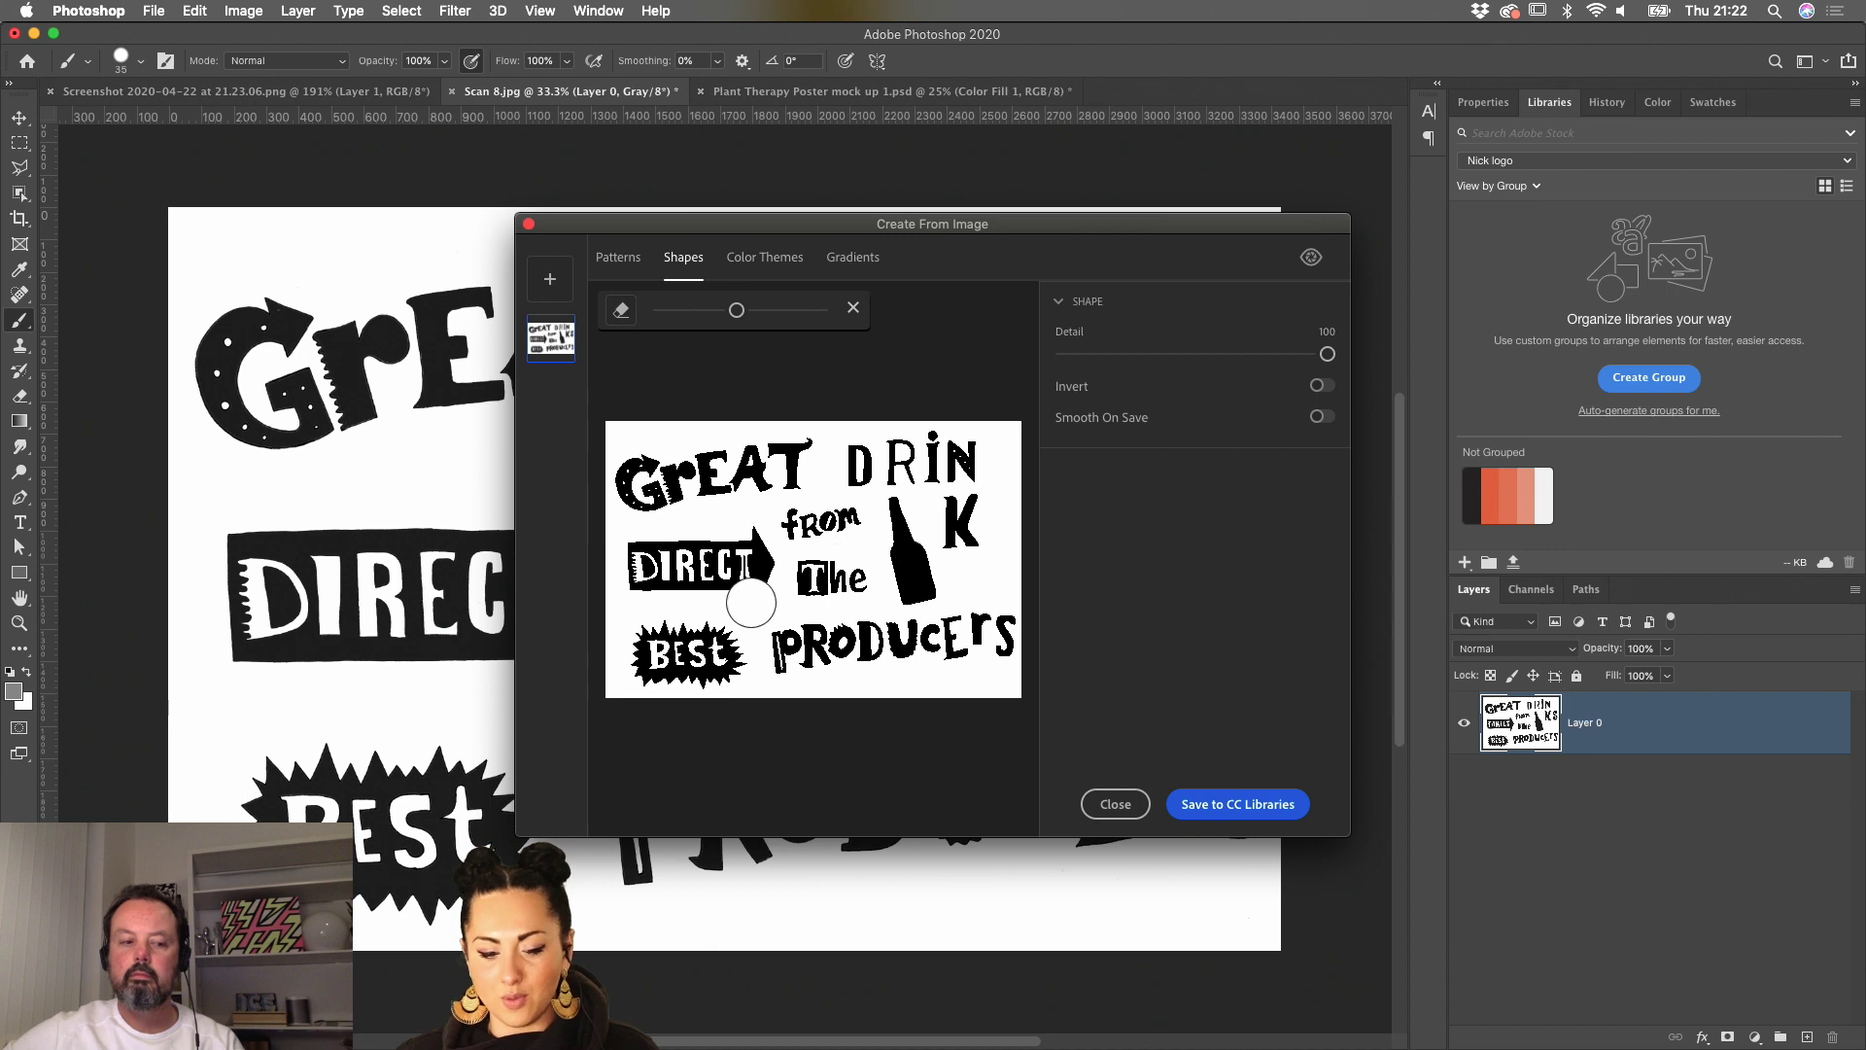
{"action": "mouse_move", "coordinate": [634, 651]}
{"action": "left_mouse_down"}
{"action": "mouse_move", "coordinate": [716, 637]}
{"action": "mouse_move", "coordinate": [739, 677]}
{"action": "mouse_move", "coordinate": [632, 661]}
{"action": "left_mouse_up"}
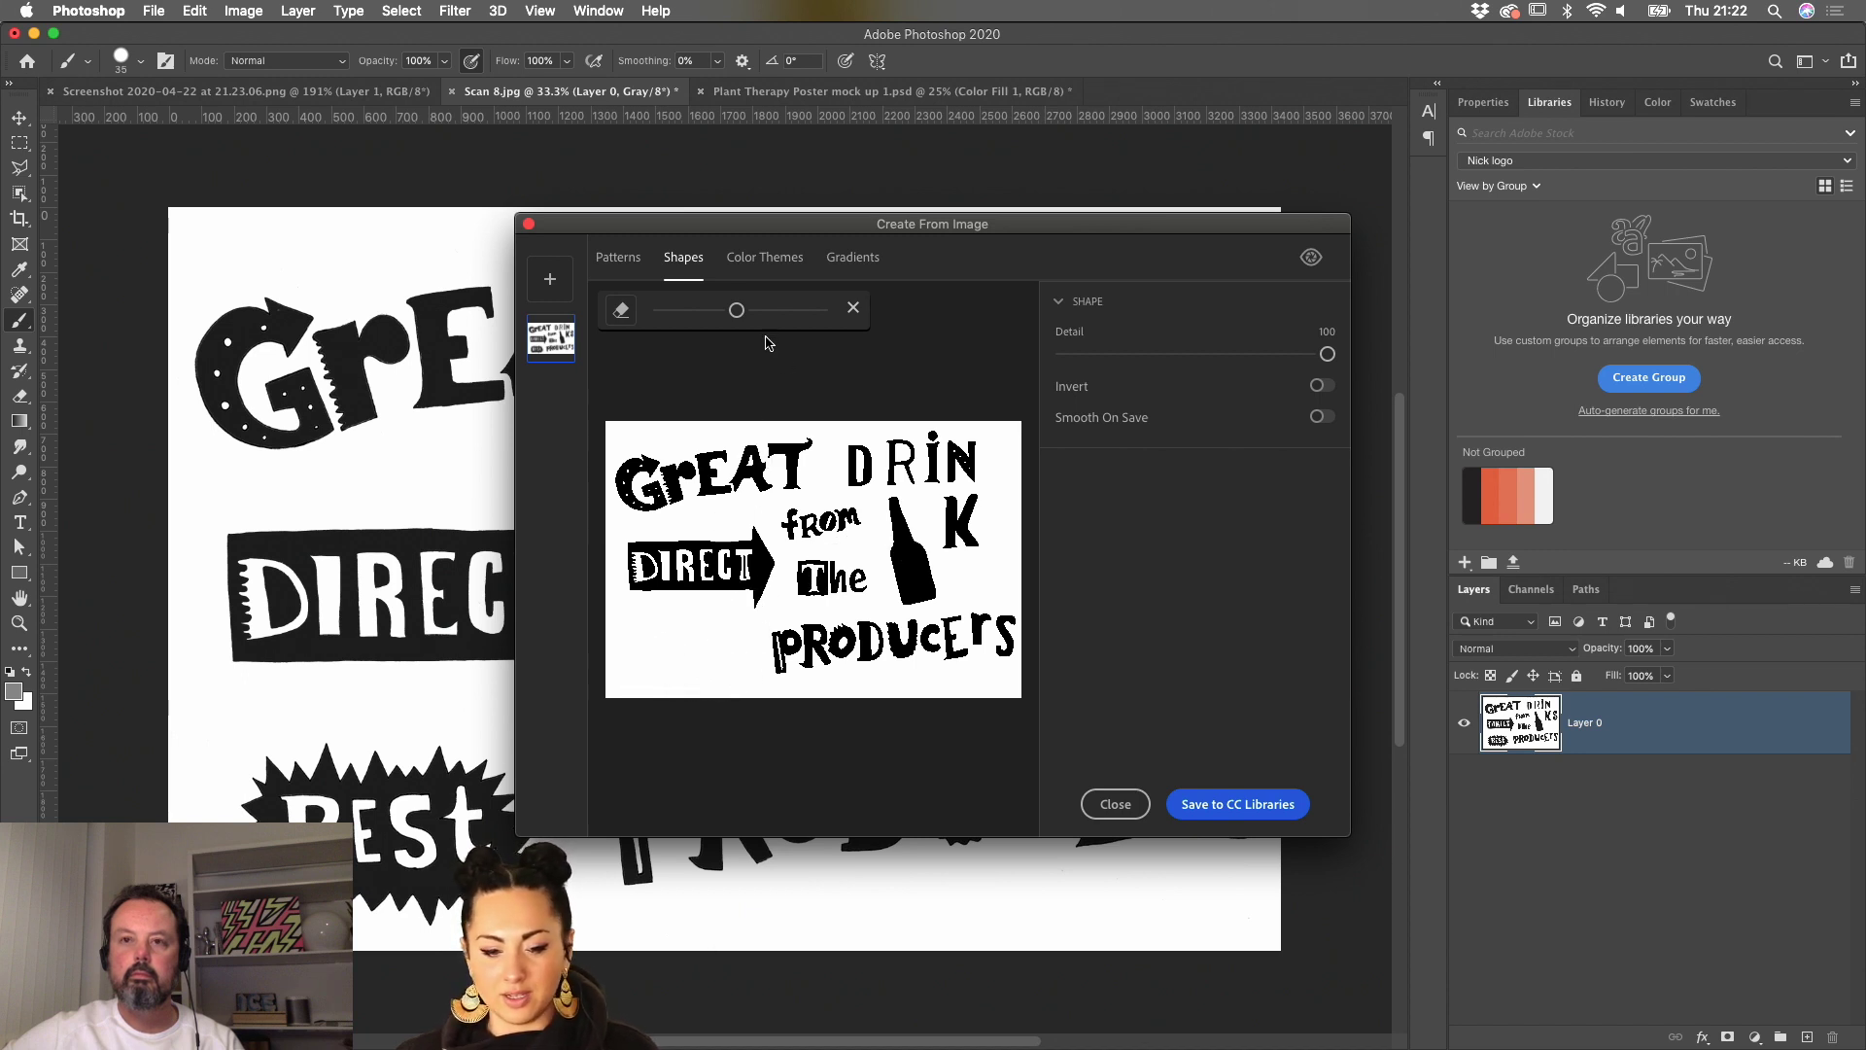
{"action": "mouse_move", "coordinate": [736, 311]}
{"action": "left_mouse_down"}
{"action": "mouse_move", "coordinate": [801, 320]}
{"action": "mouse_move", "coordinate": [673, 312]}
{"action": "left_mouse_up"}
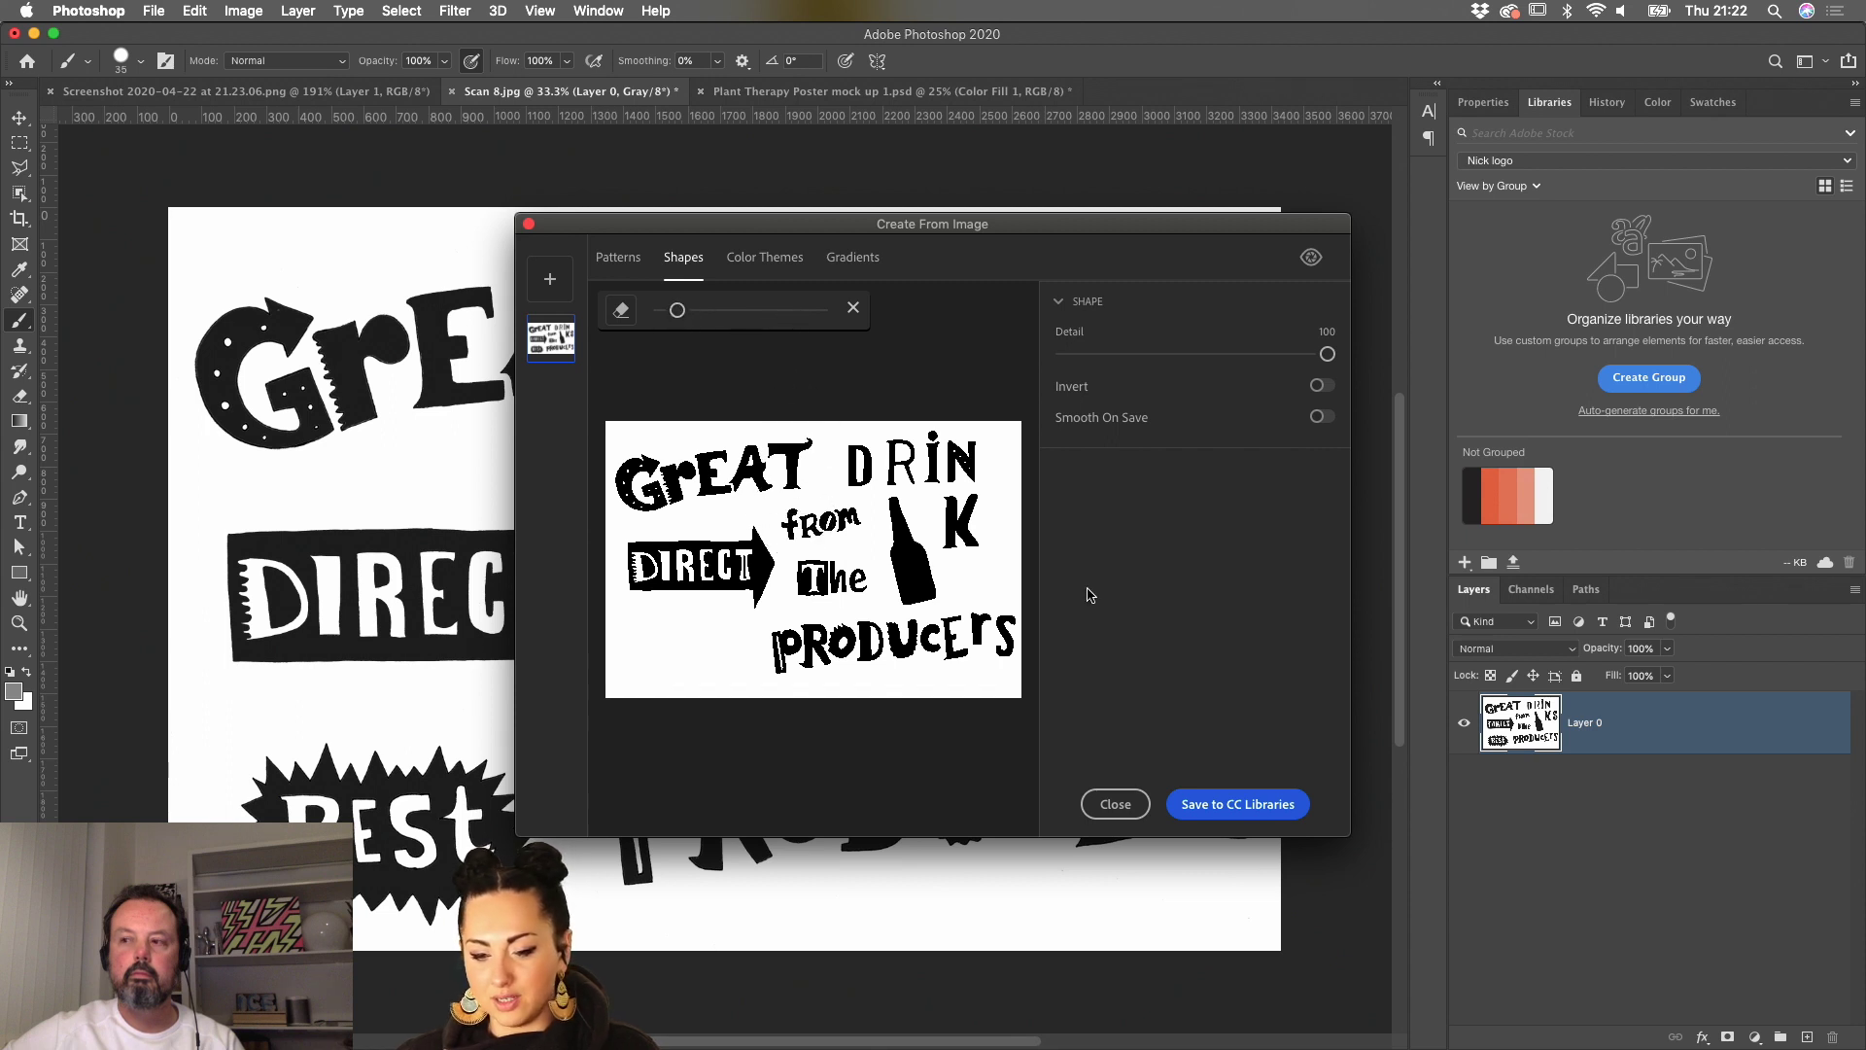
- Preview the lettering shape with Invert on, turn Invert back off, and save the shape to the Nick logo library
{"action": "left_click", "coordinate": [1320, 386]}
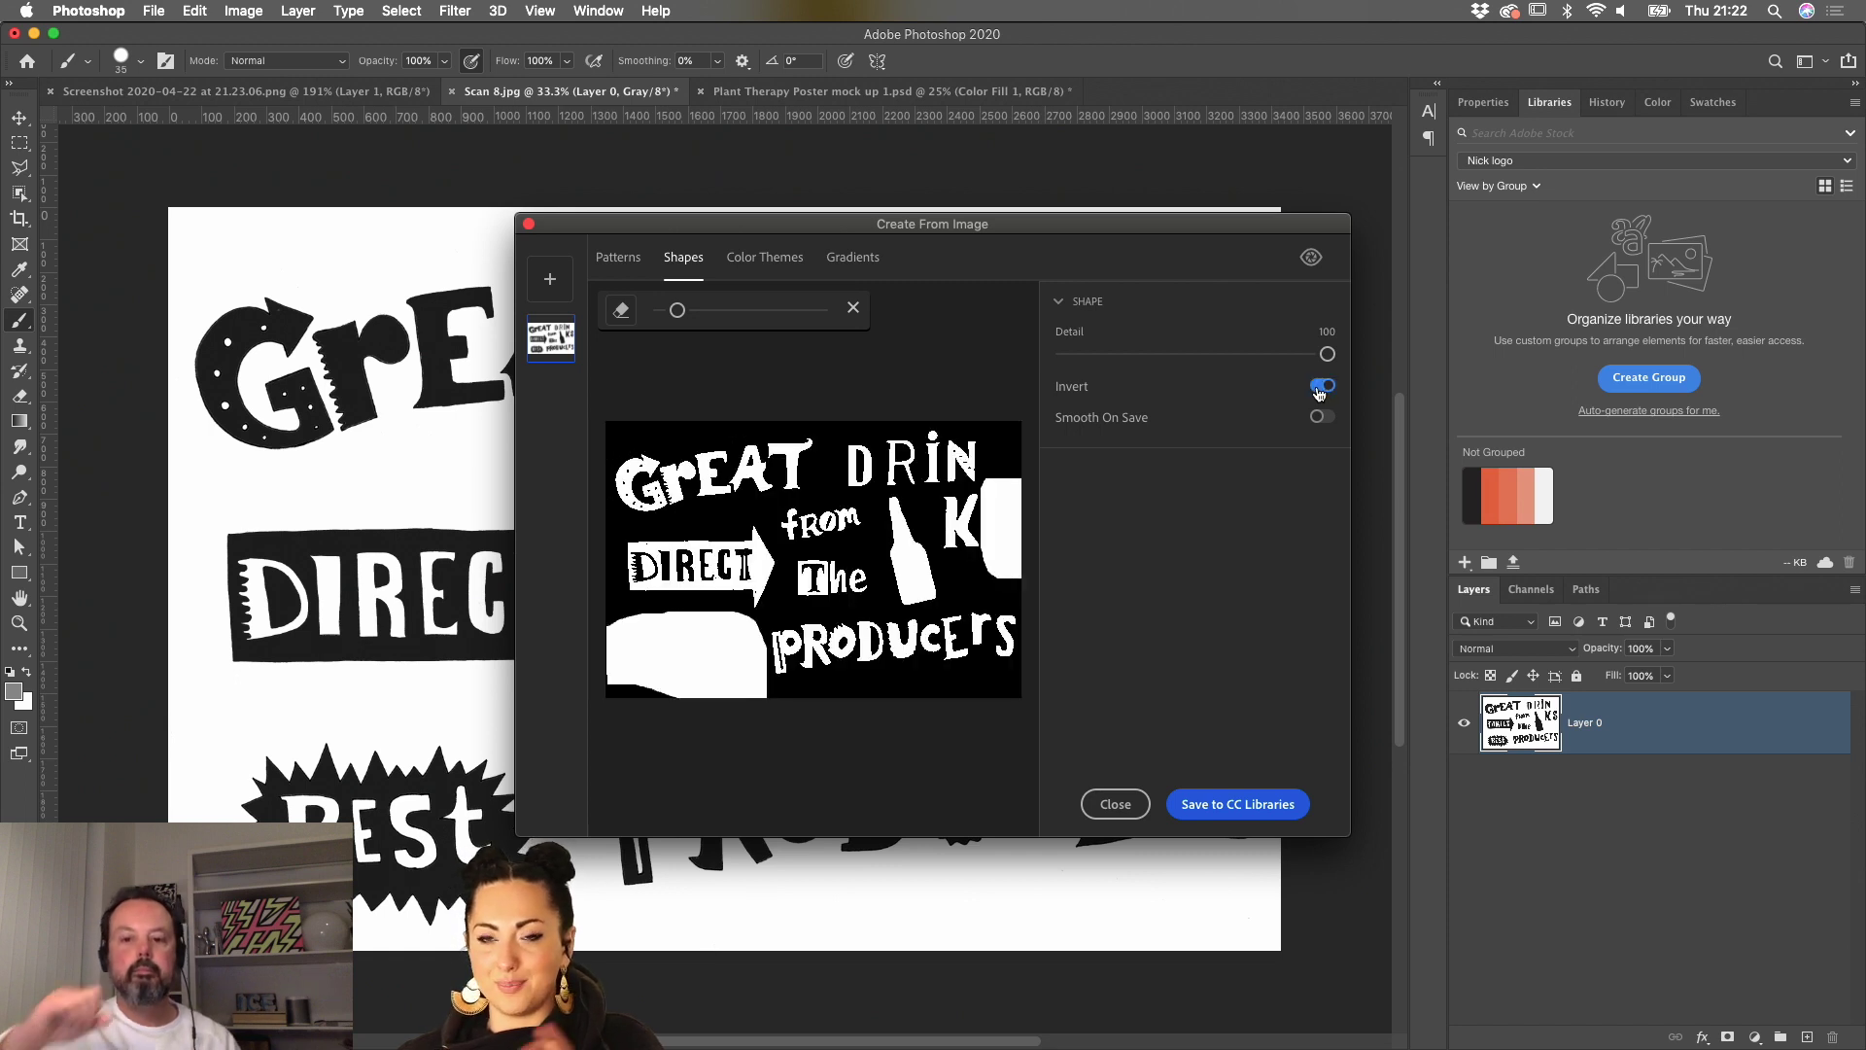
{"action": "left_click", "coordinate": [1320, 387]}
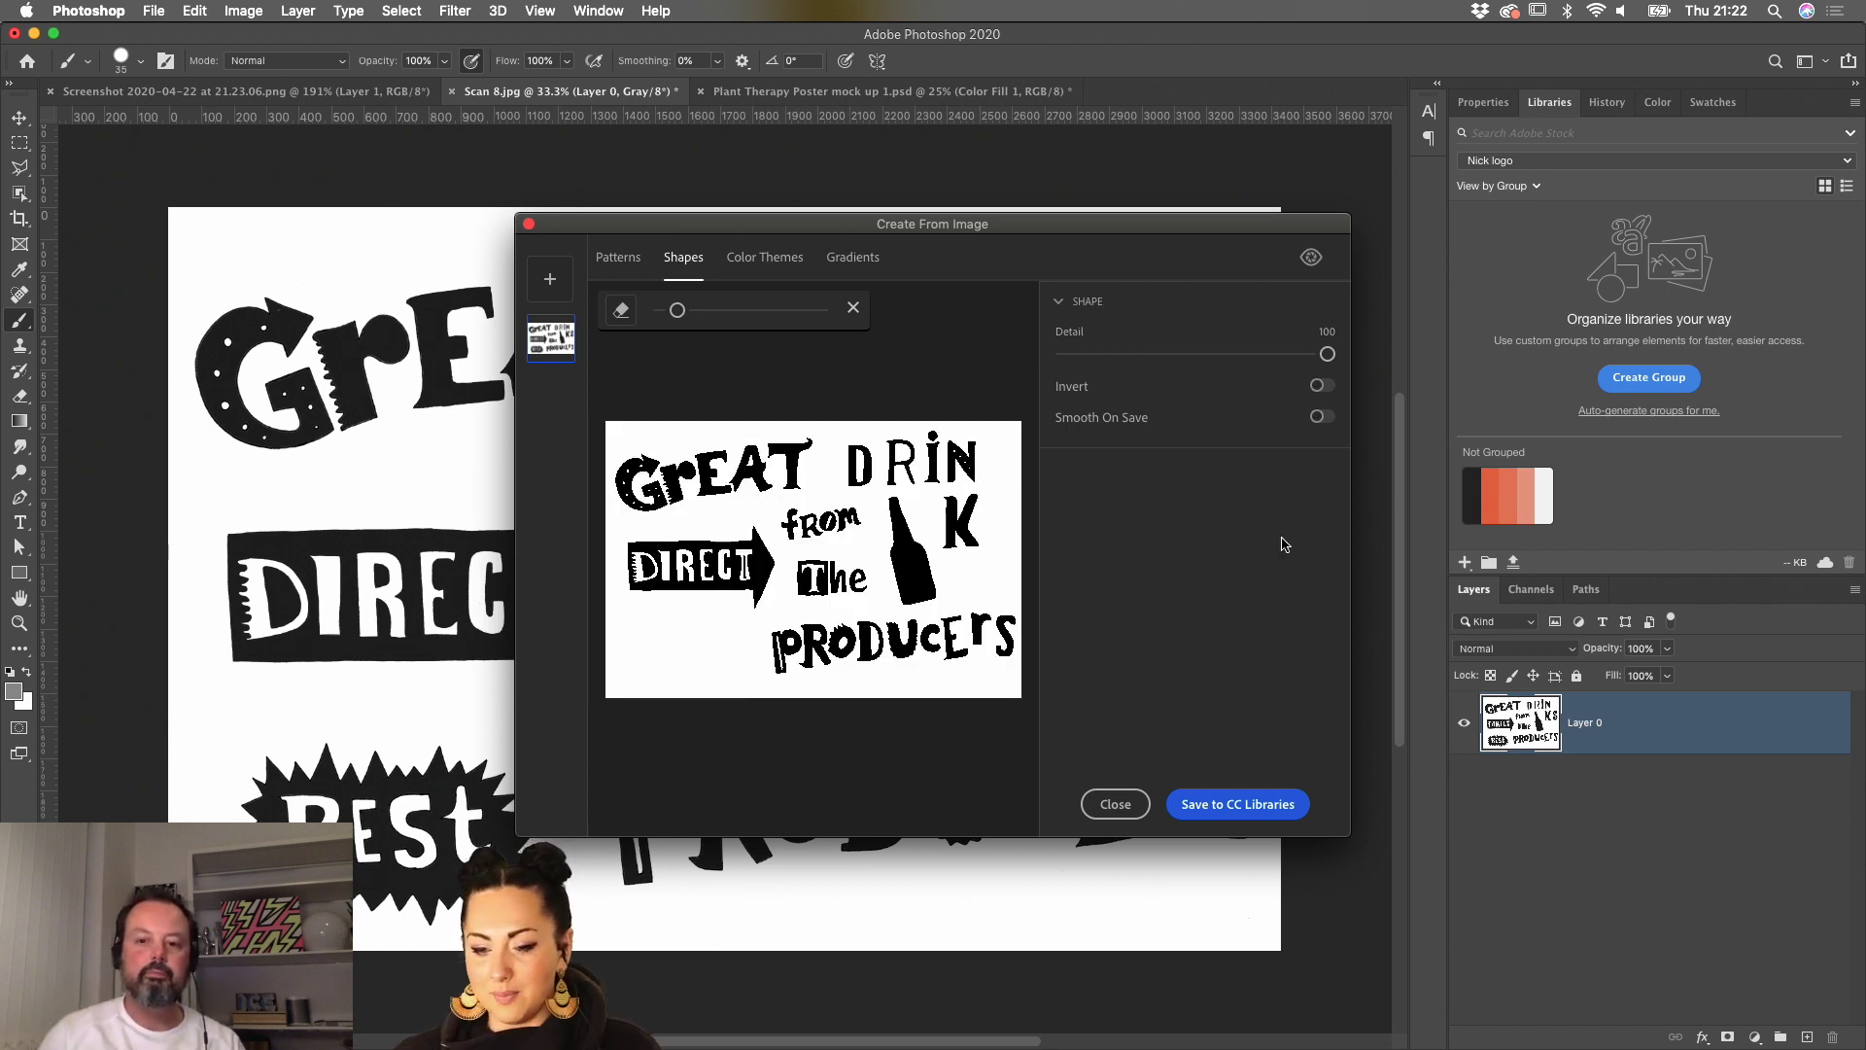
{"action": "left_click", "coordinate": [1215, 816]}
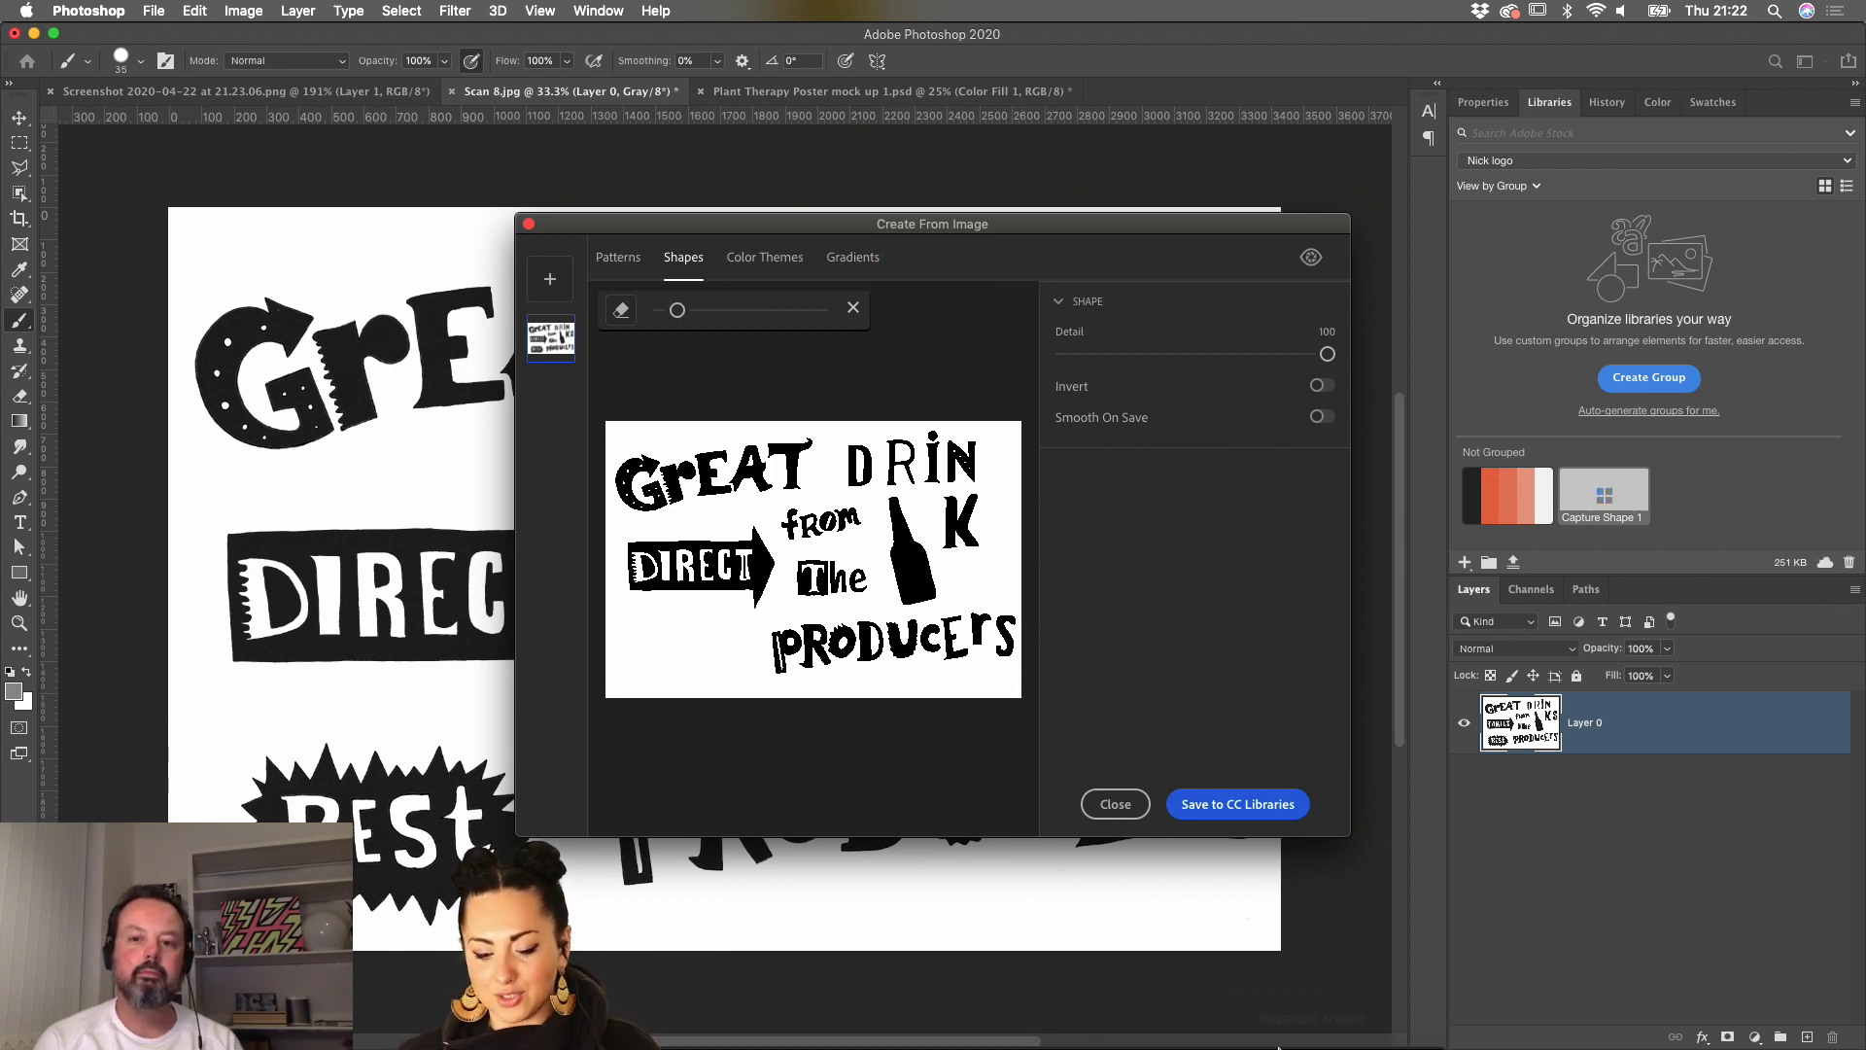
- Switch to Illustrator and place the saved lettering shape from the Nick logo library above the leopard and cactus artwork
{"action": "mouse_move", "coordinate": [986, 1044]}
{"action": "left_click", "coordinate": [881, 1032]}
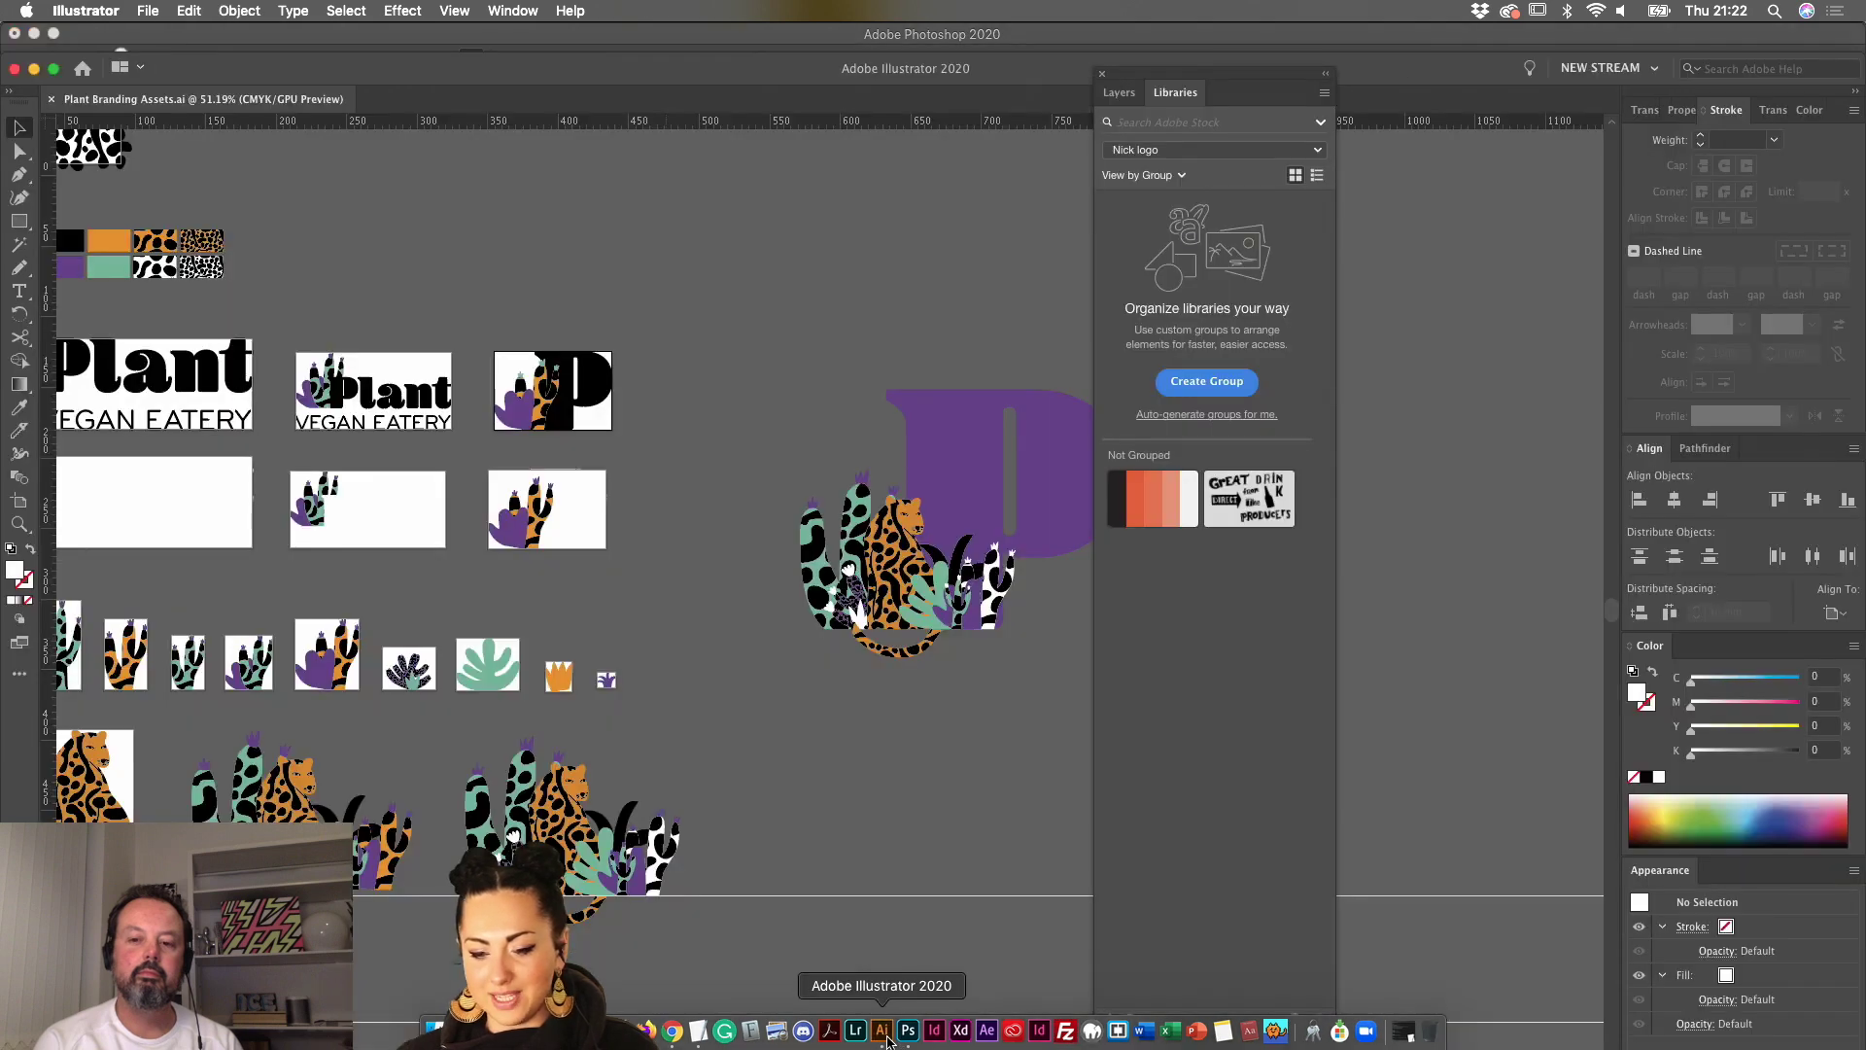
{"action": "left_click_drag", "start_coordinate": [1260, 496], "coordinate": [812, 261]}
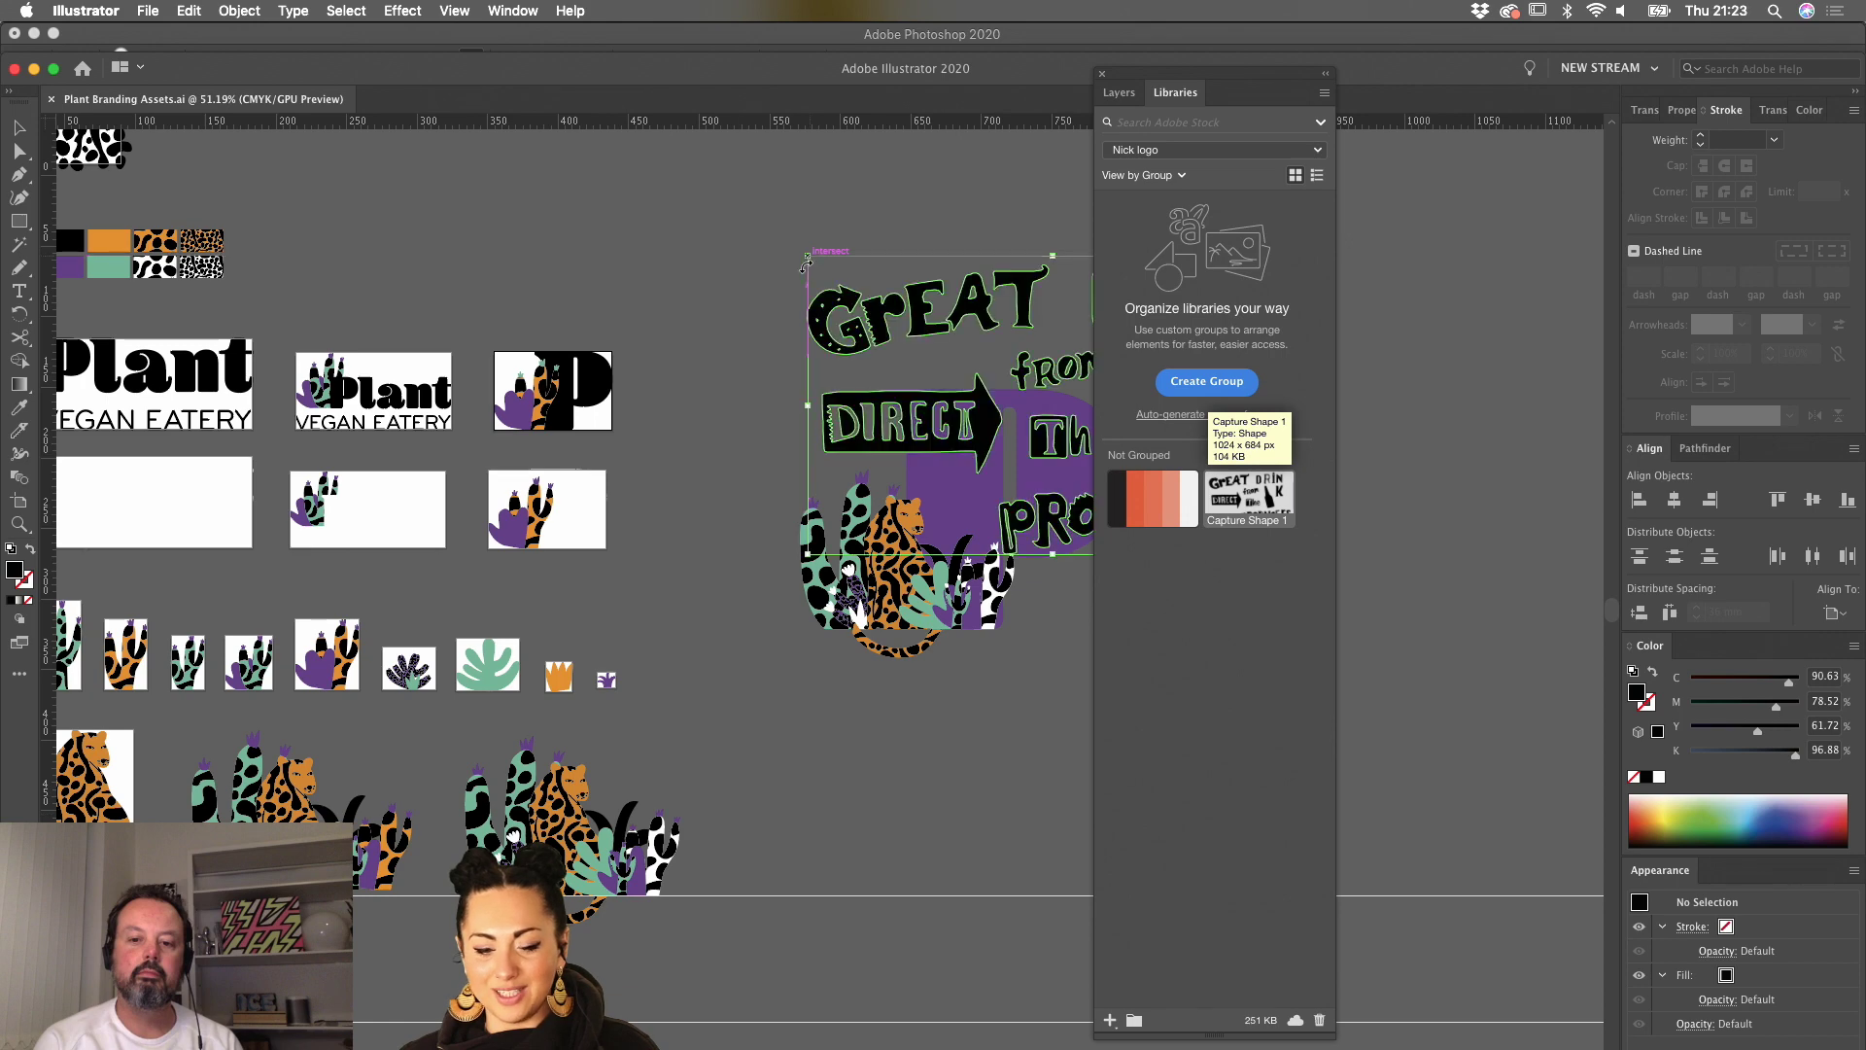
- In EeBria_CAP507066-A-A.pdf, examine the two adjacent warning strips and the EEBRIA logo panels on either side
{"action": "scroll", "coordinate": [812, 276], "scroll_direction": "down", "scroll_amount": 3}
{"action": "scroll", "coordinate": [812, 276], "scroll_direction": "right", "scroll_amount": 5}
{"action": "left_click_drag", "start_coordinate": [855, 294], "coordinate": [746, 215]}
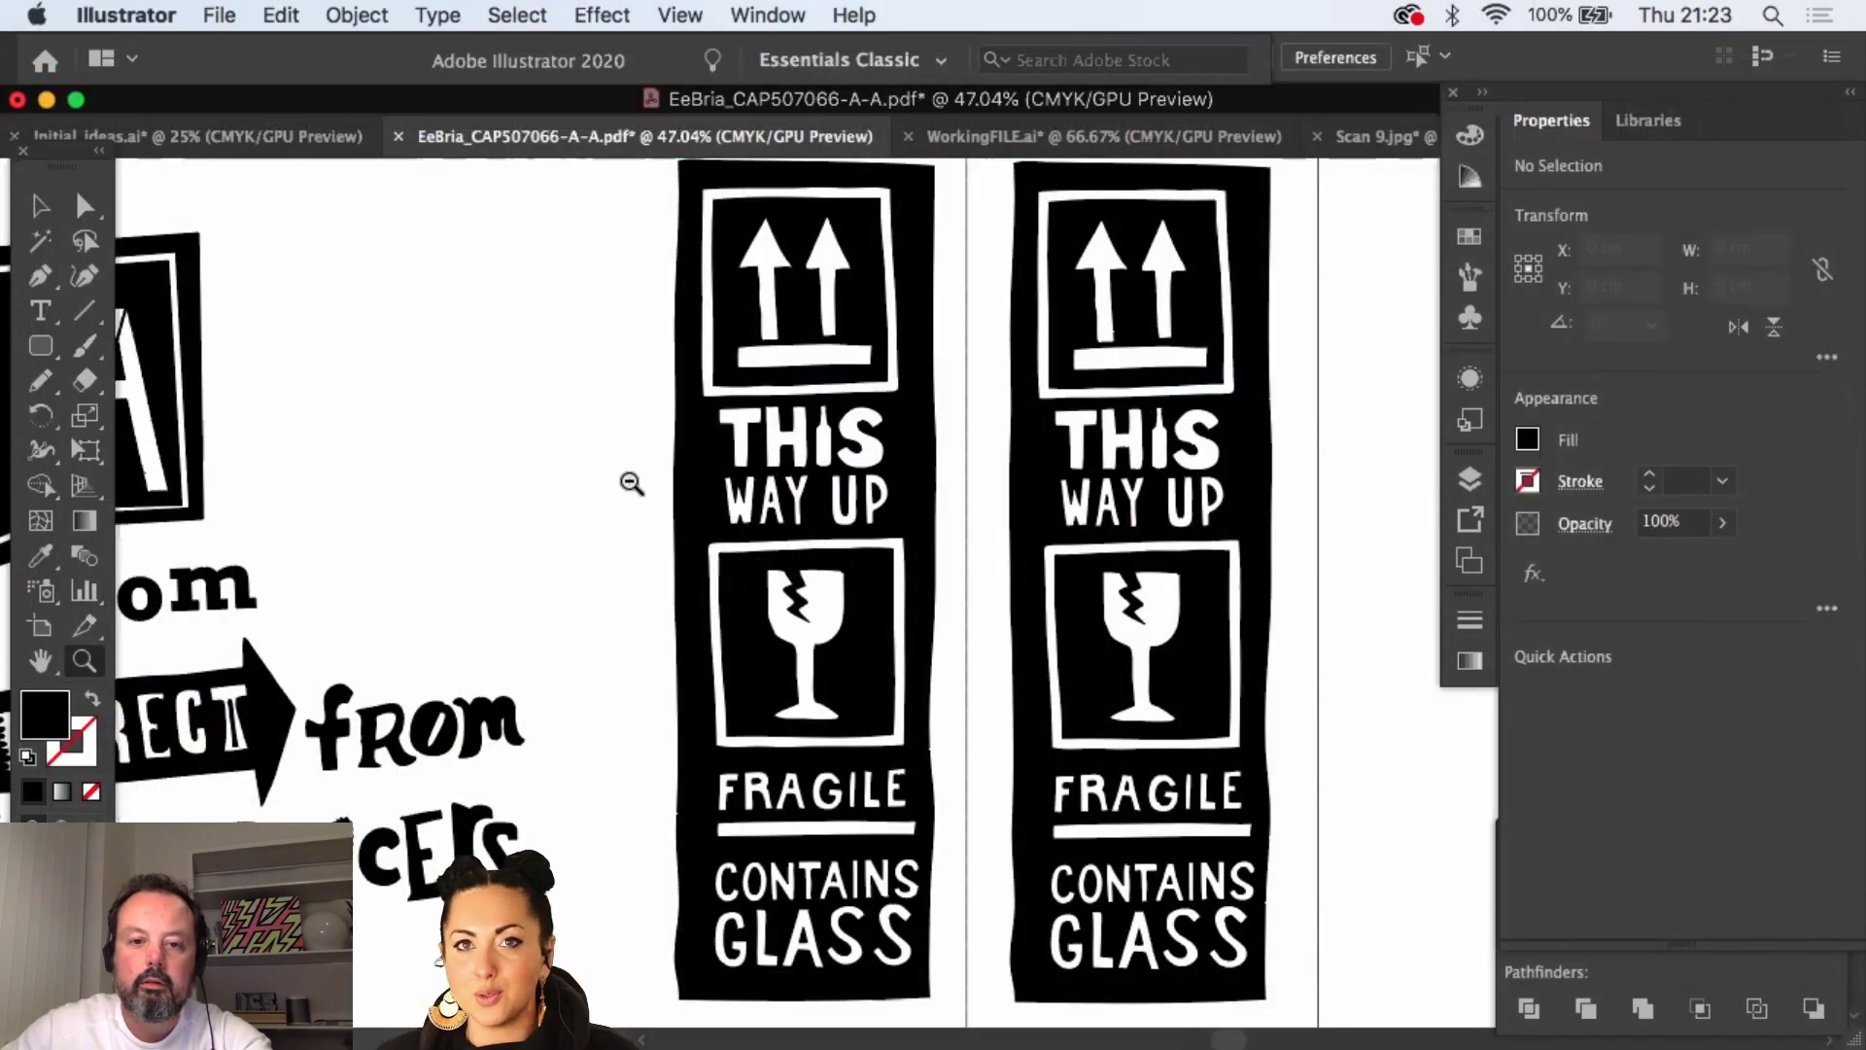
{"action": "left_click", "coordinate": [632, 483], "text": "alt"}
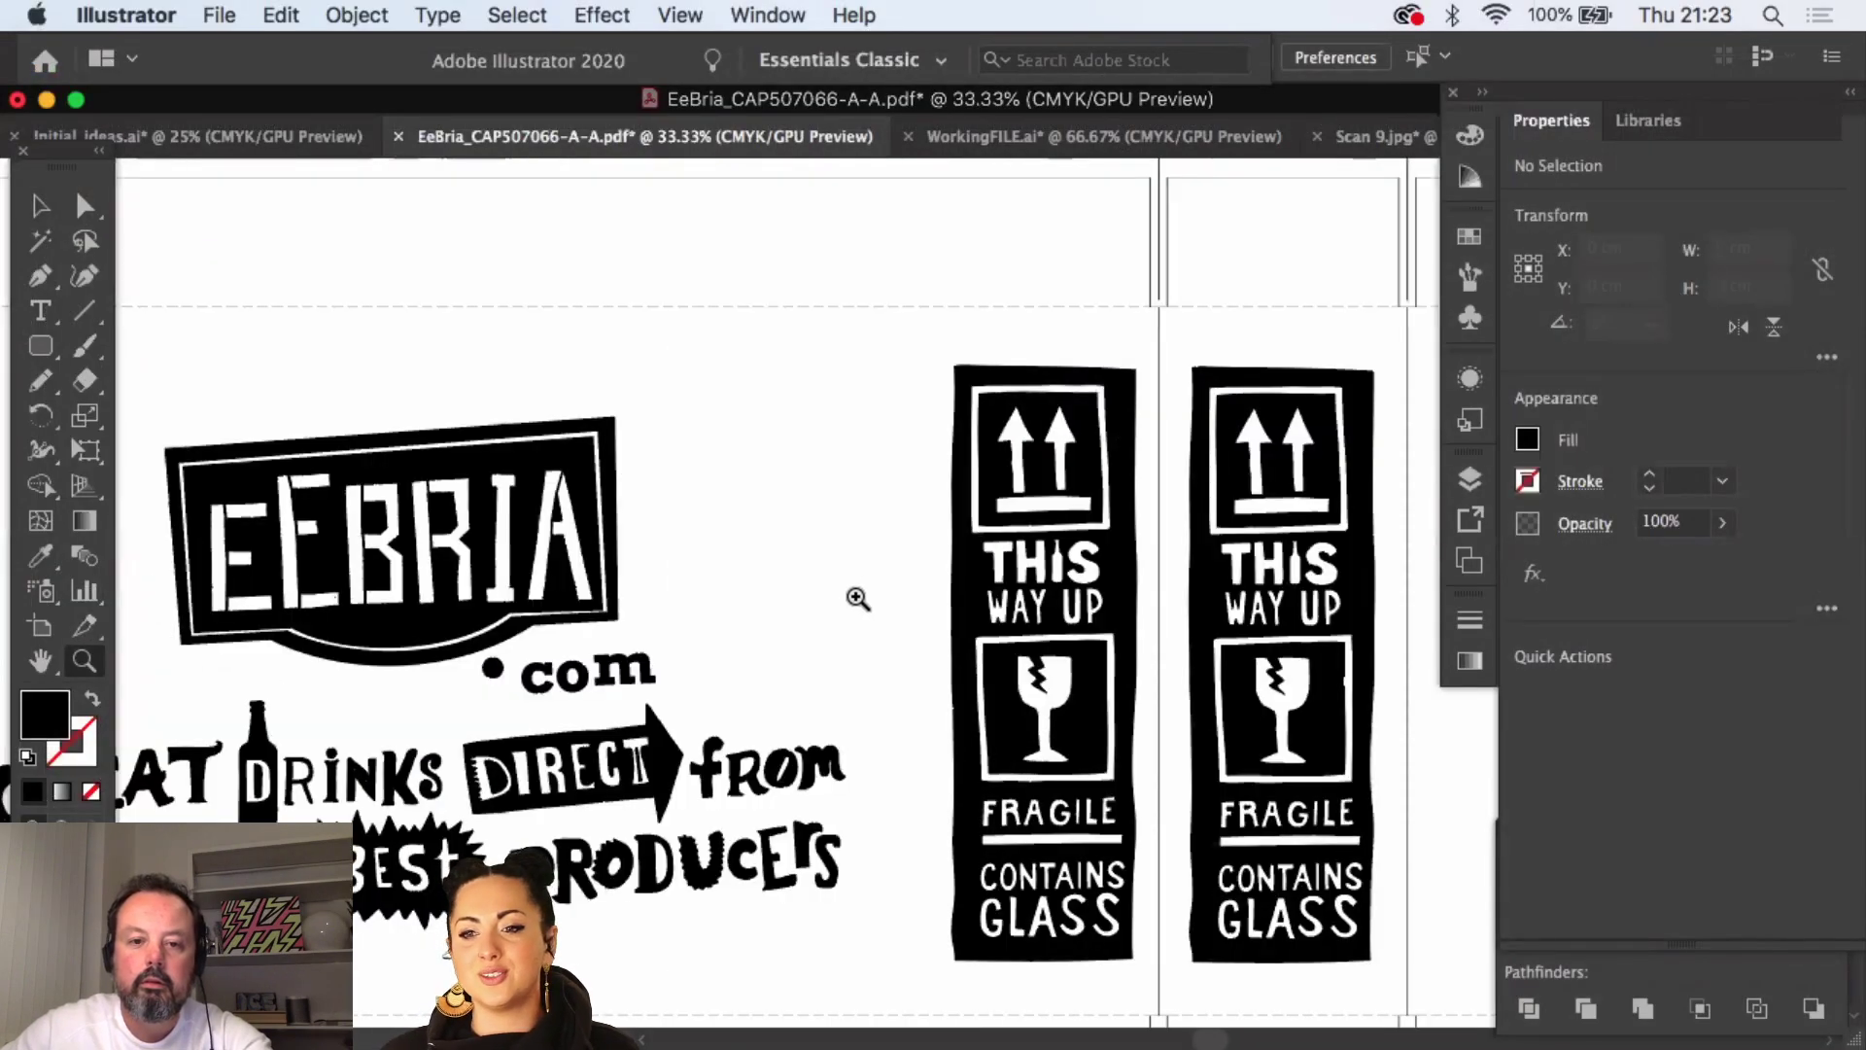
{"action": "left_click_drag", "start_coordinate": [862, 596], "coordinate": [712, 483]}
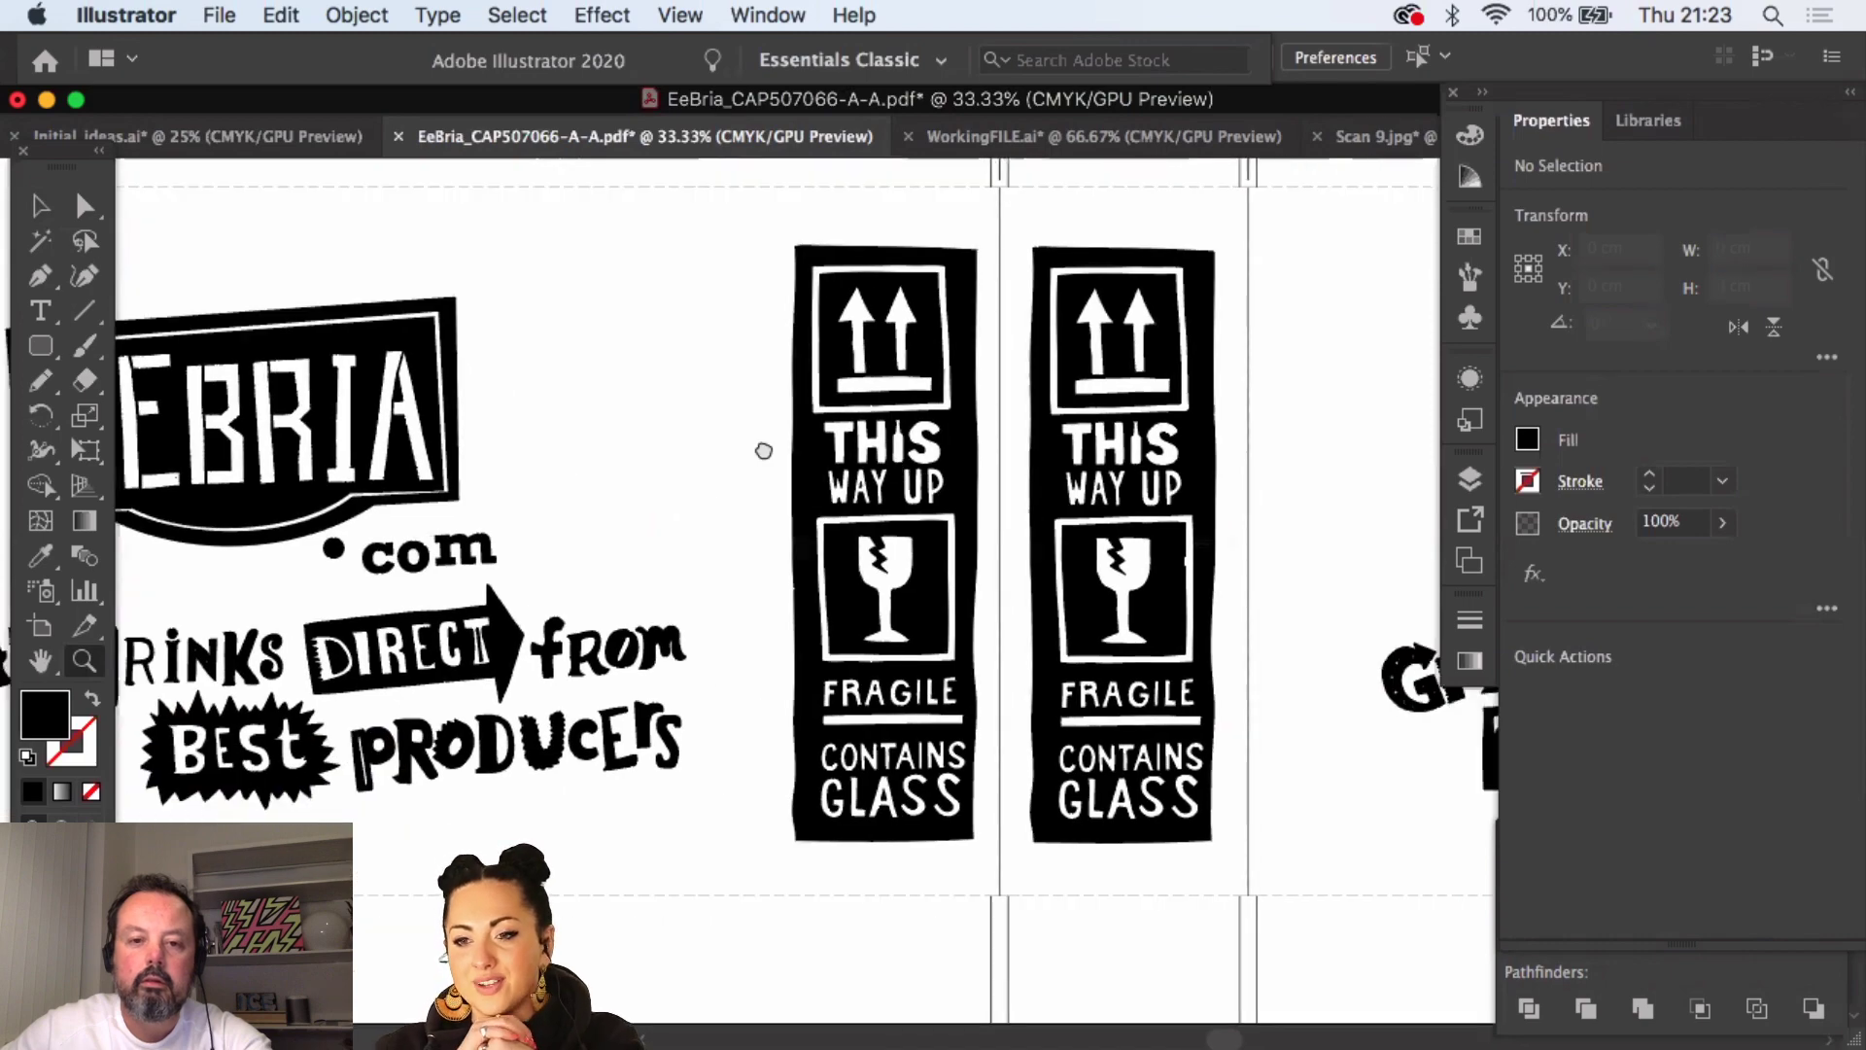
{"action": "scroll", "coordinate": [764, 451], "scroll_direction": "right", "scroll_amount": 5}
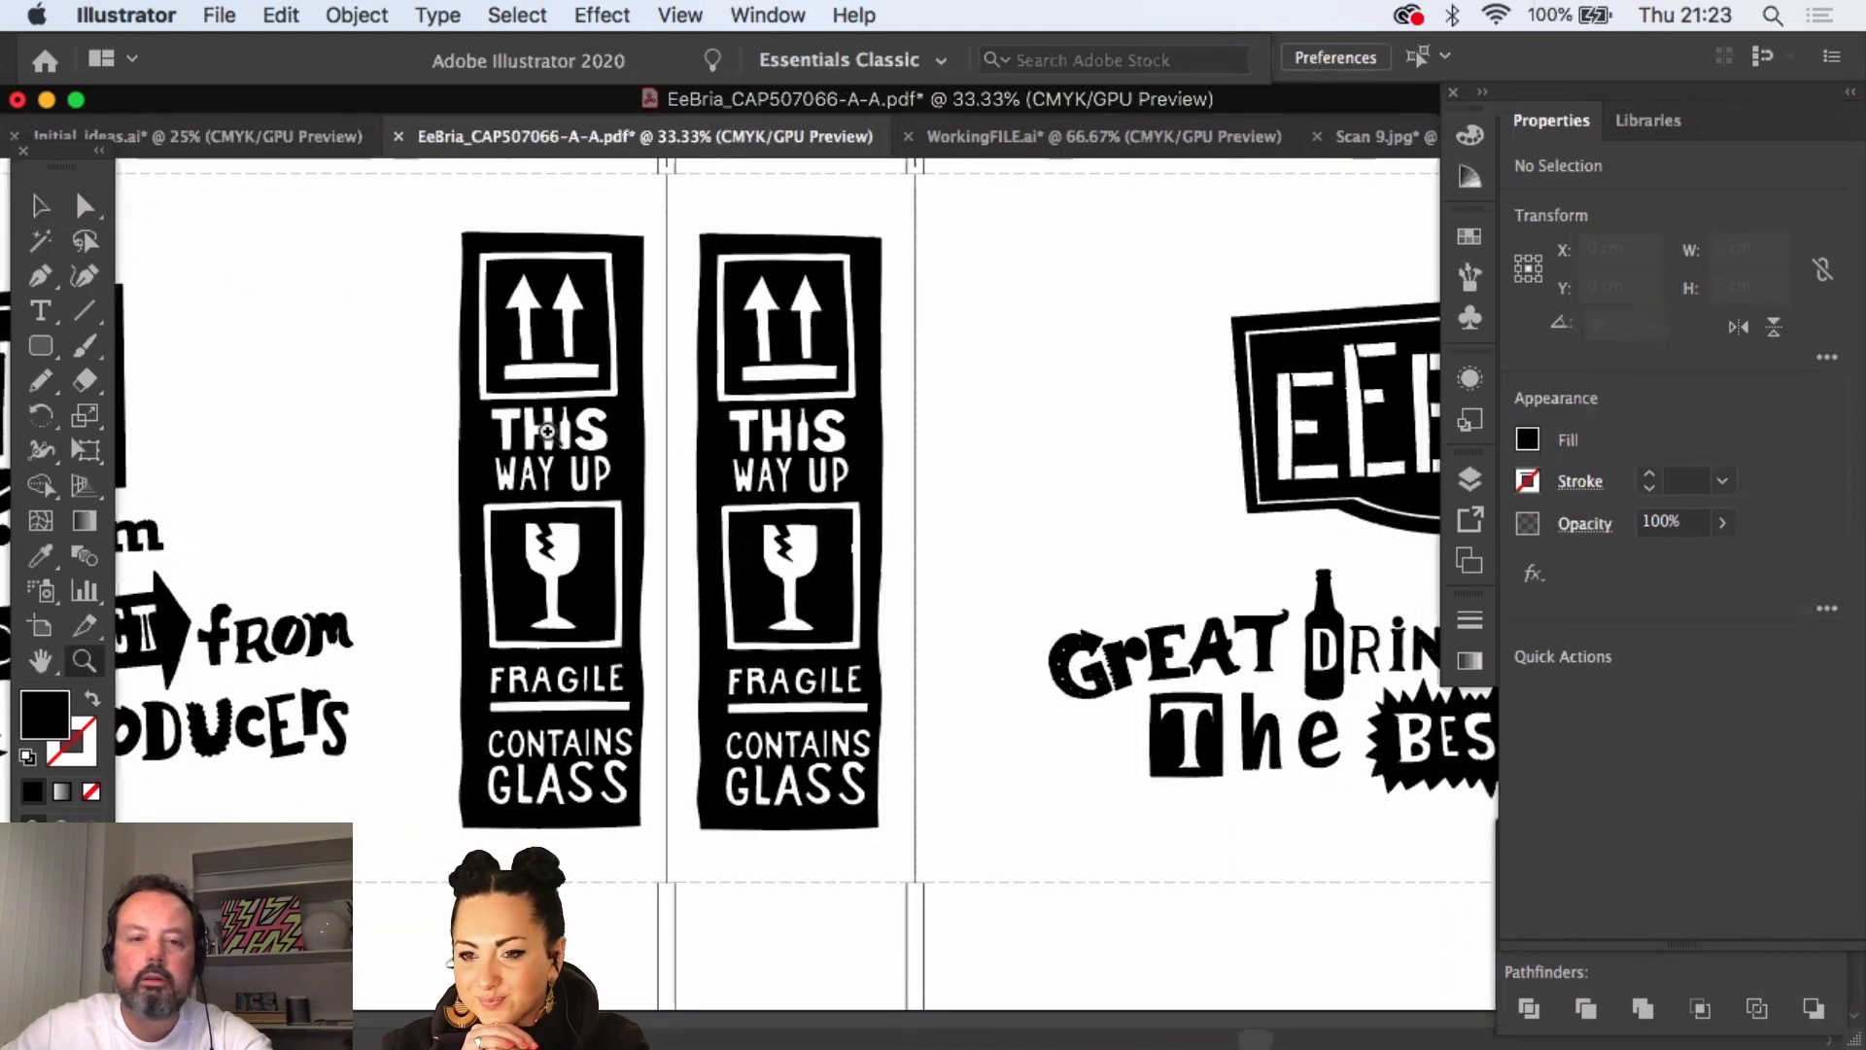
{"action": "scroll", "coordinate": [681, 437], "scroll_direction": "left", "scroll_amount": 6}
{"action": "scroll", "coordinate": [625, 428], "scroll_direction": "left", "scroll_amount": 4}
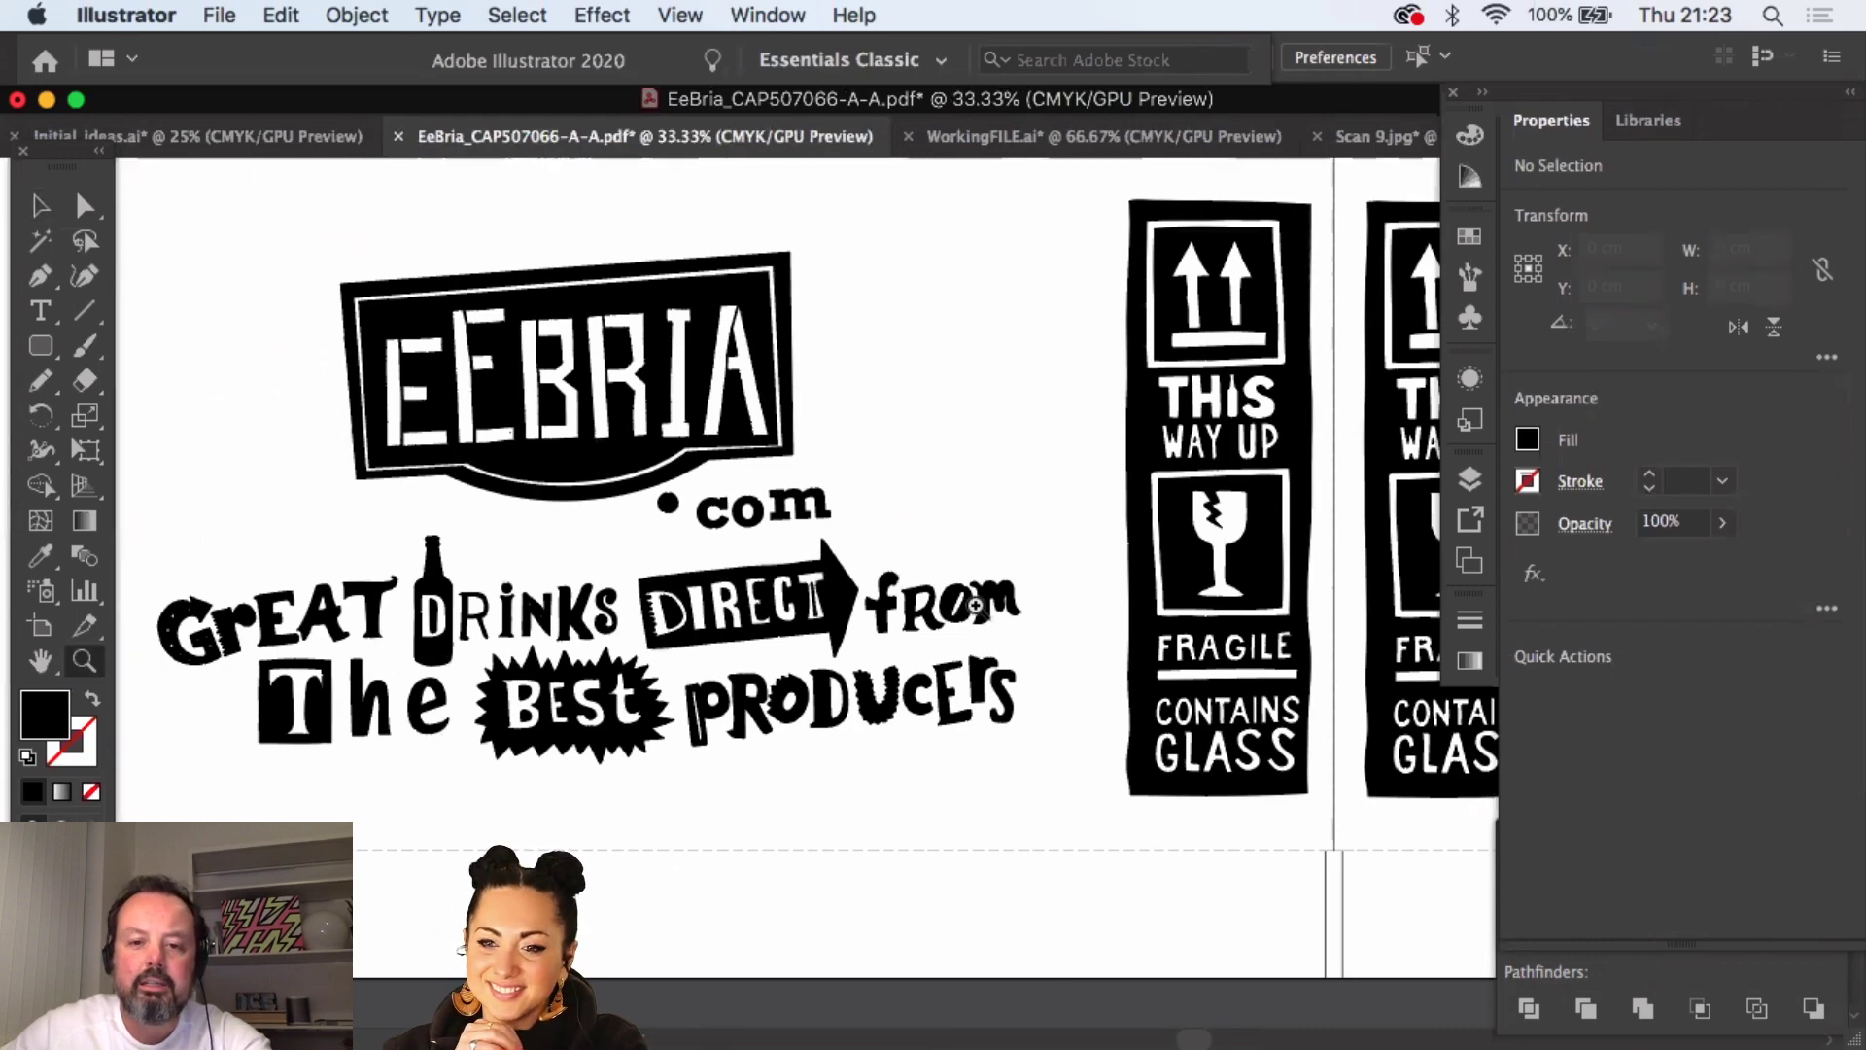
- Inspect the tagline beside the warning strips up close, and review the artwork across the whole box template
{"action": "left_click", "coordinate": [896, 611]}
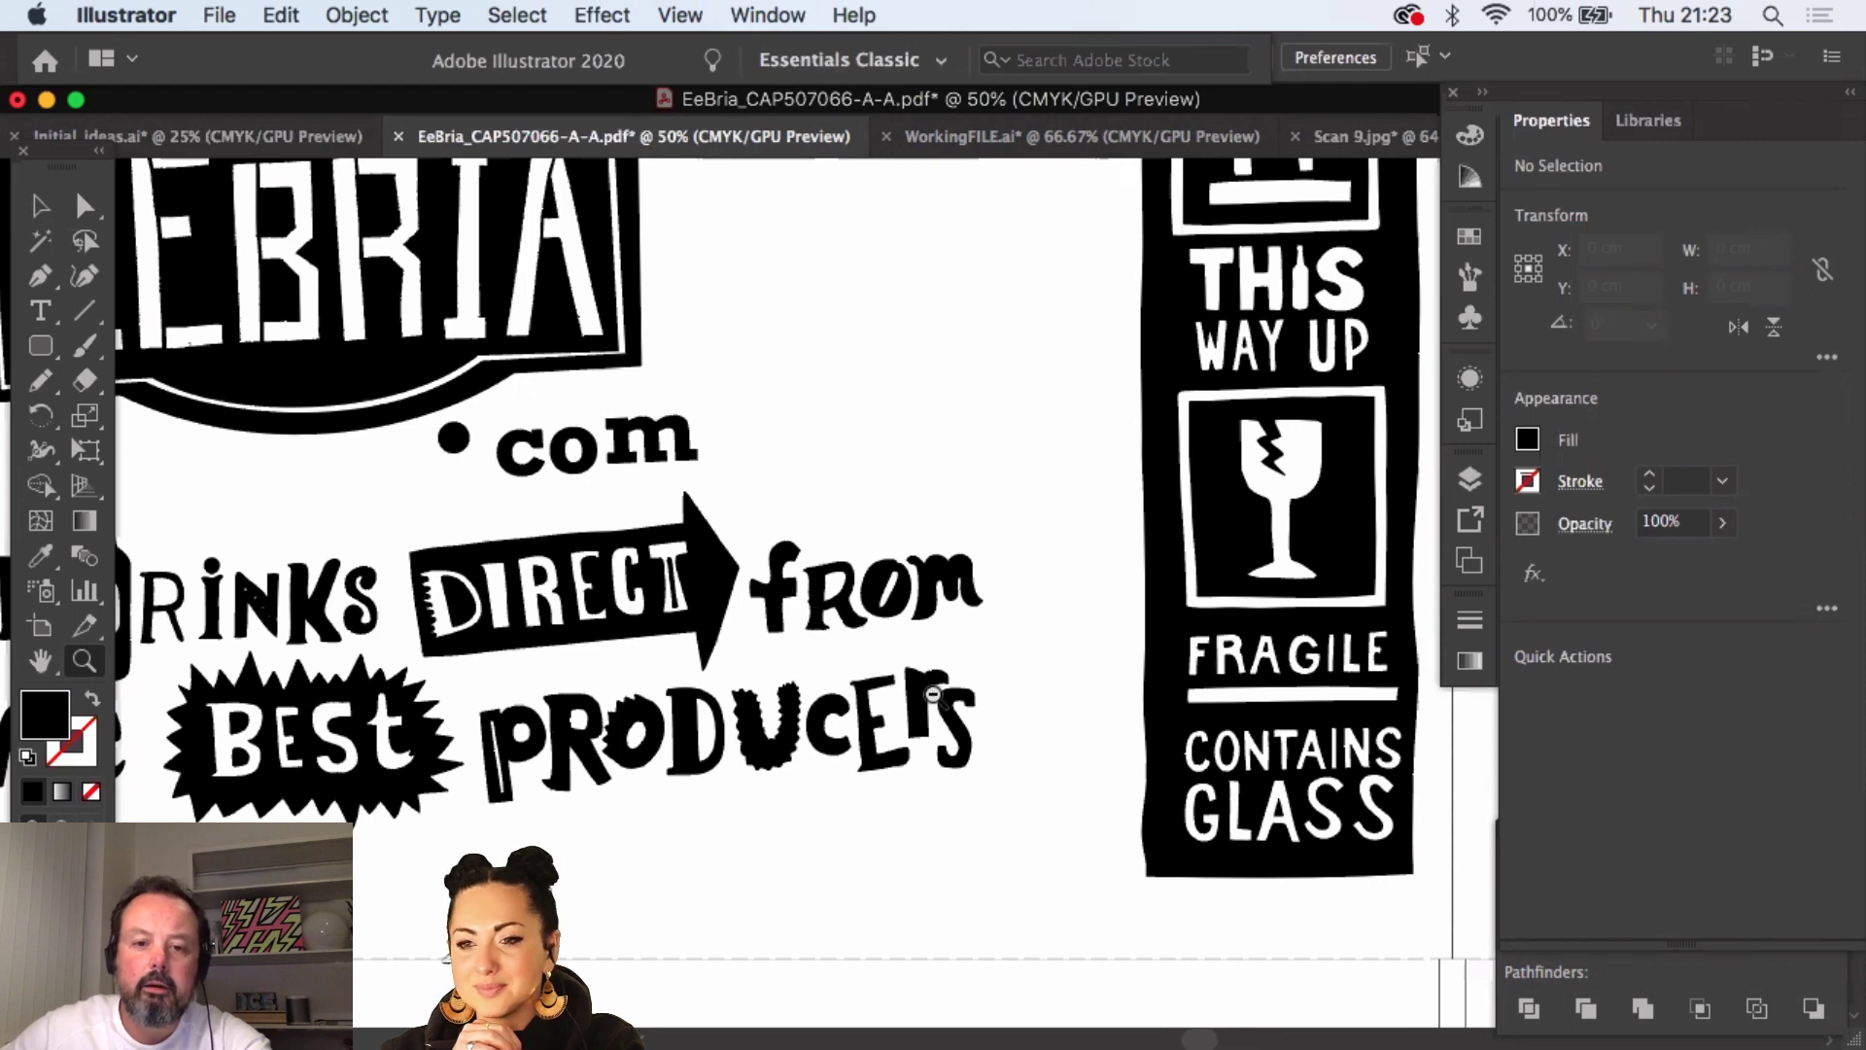
{"action": "left_click", "coordinate": [938, 697], "text": "alt"}
{"action": "key", "text": "v"}
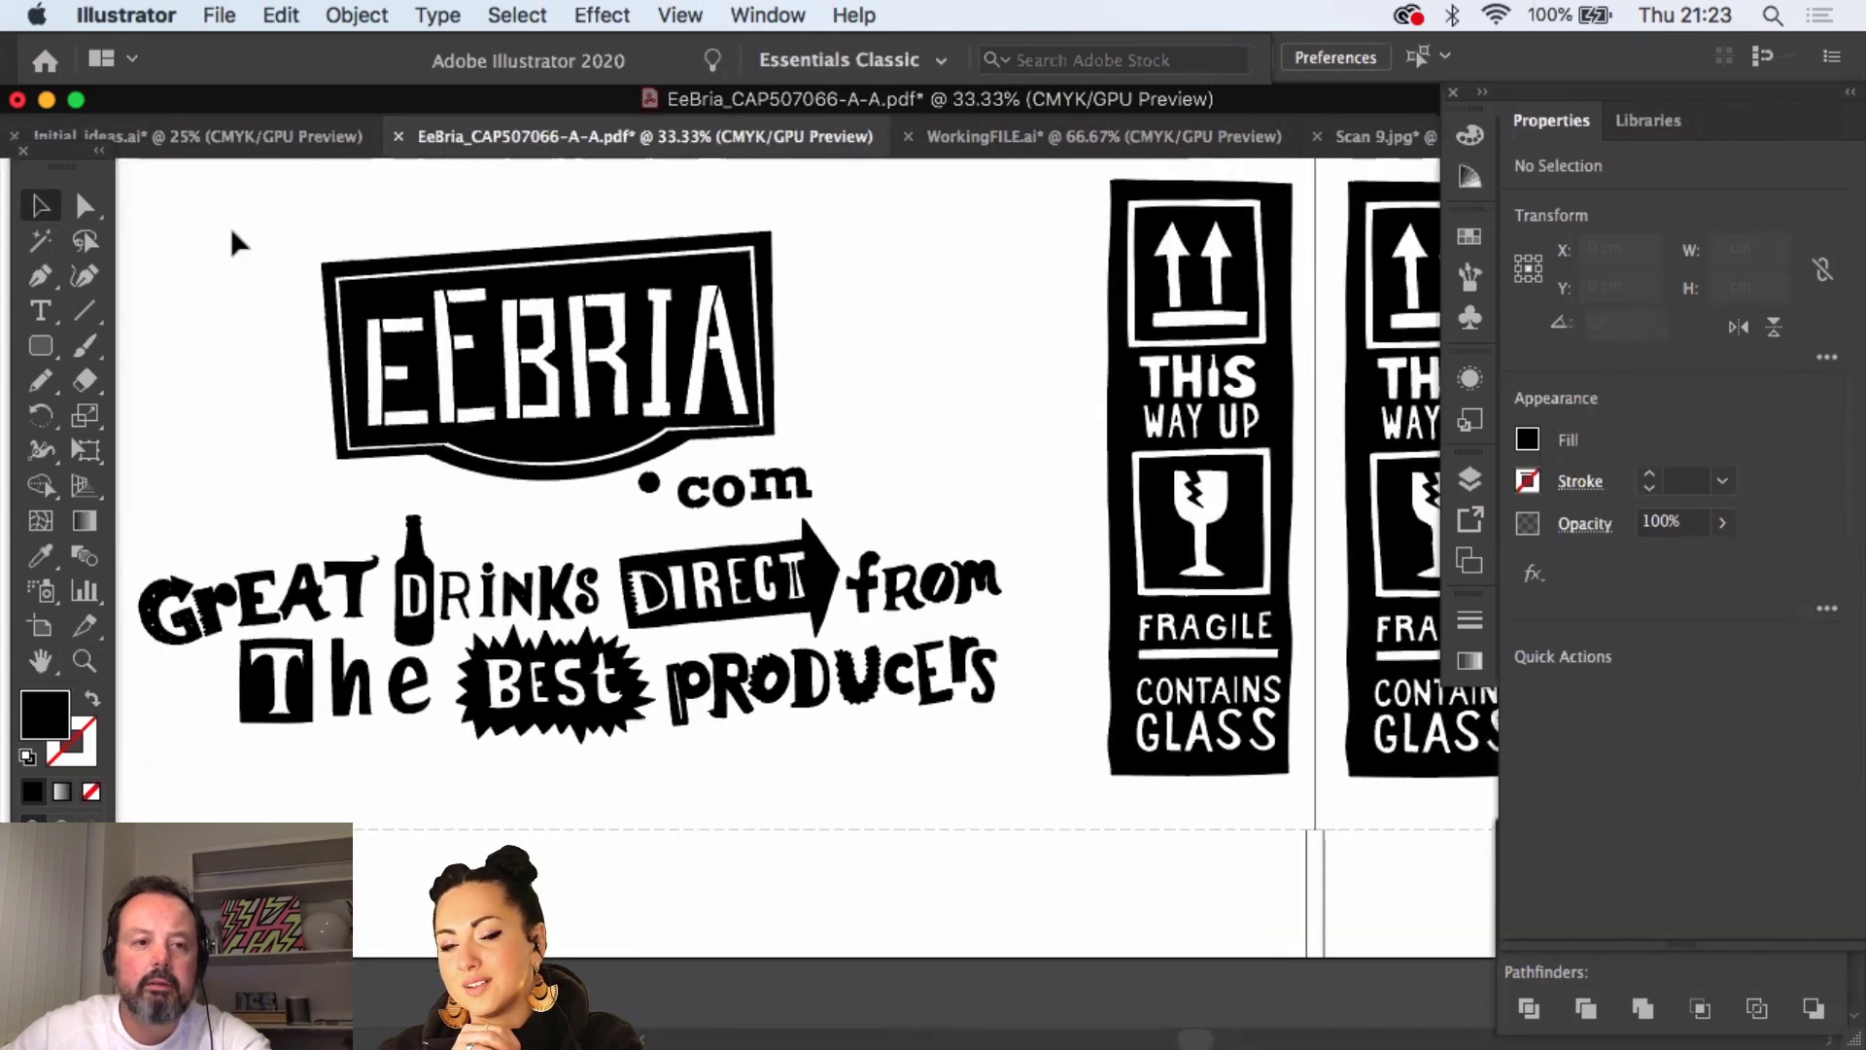
{"action": "left_click_drag", "start_coordinate": [801, 336], "coordinate": [667, 350]}
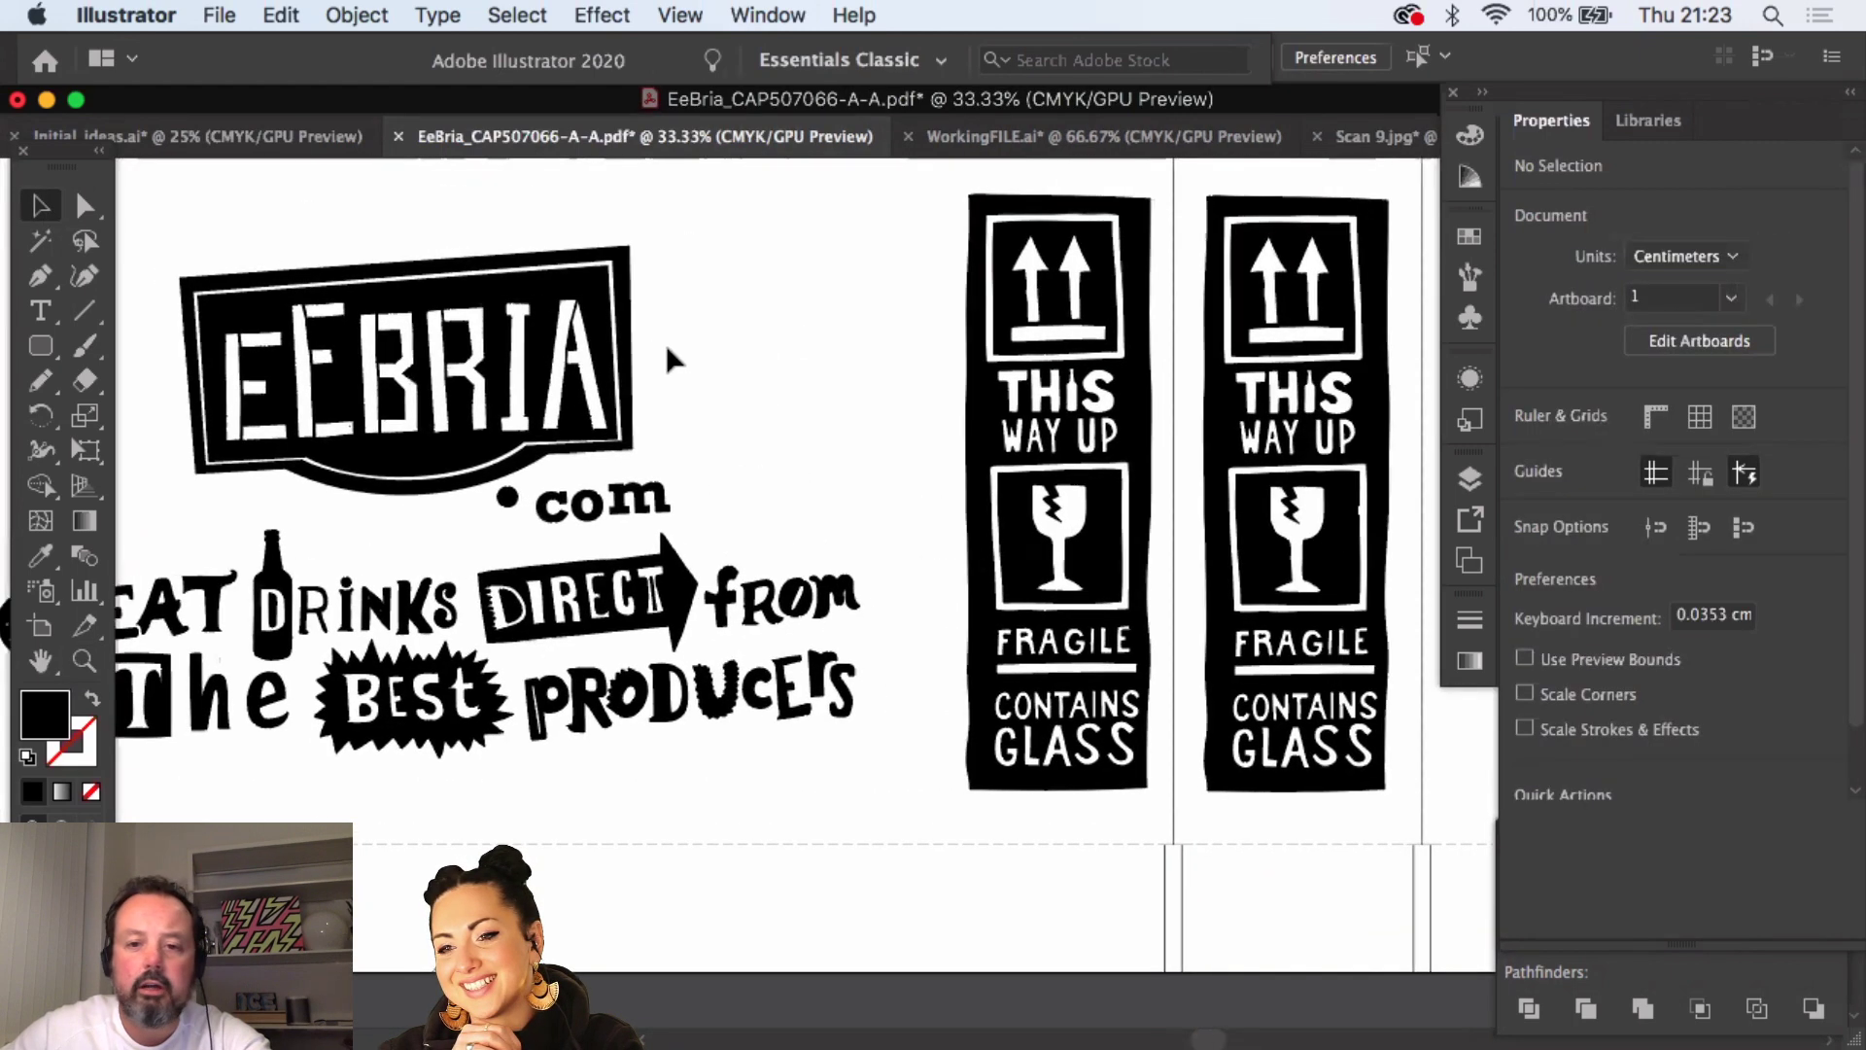
{"action": "left_click_drag", "start_coordinate": [800, 341], "coordinate": [564, 374]}
{"action": "mouse_move", "coordinate": [854, 374]}
{"action": "left_mouse_down"}
{"action": "mouse_move", "coordinate": [482, 389]}
{"action": "mouse_move", "coordinate": [698, 434]}
{"action": "left_mouse_up"}
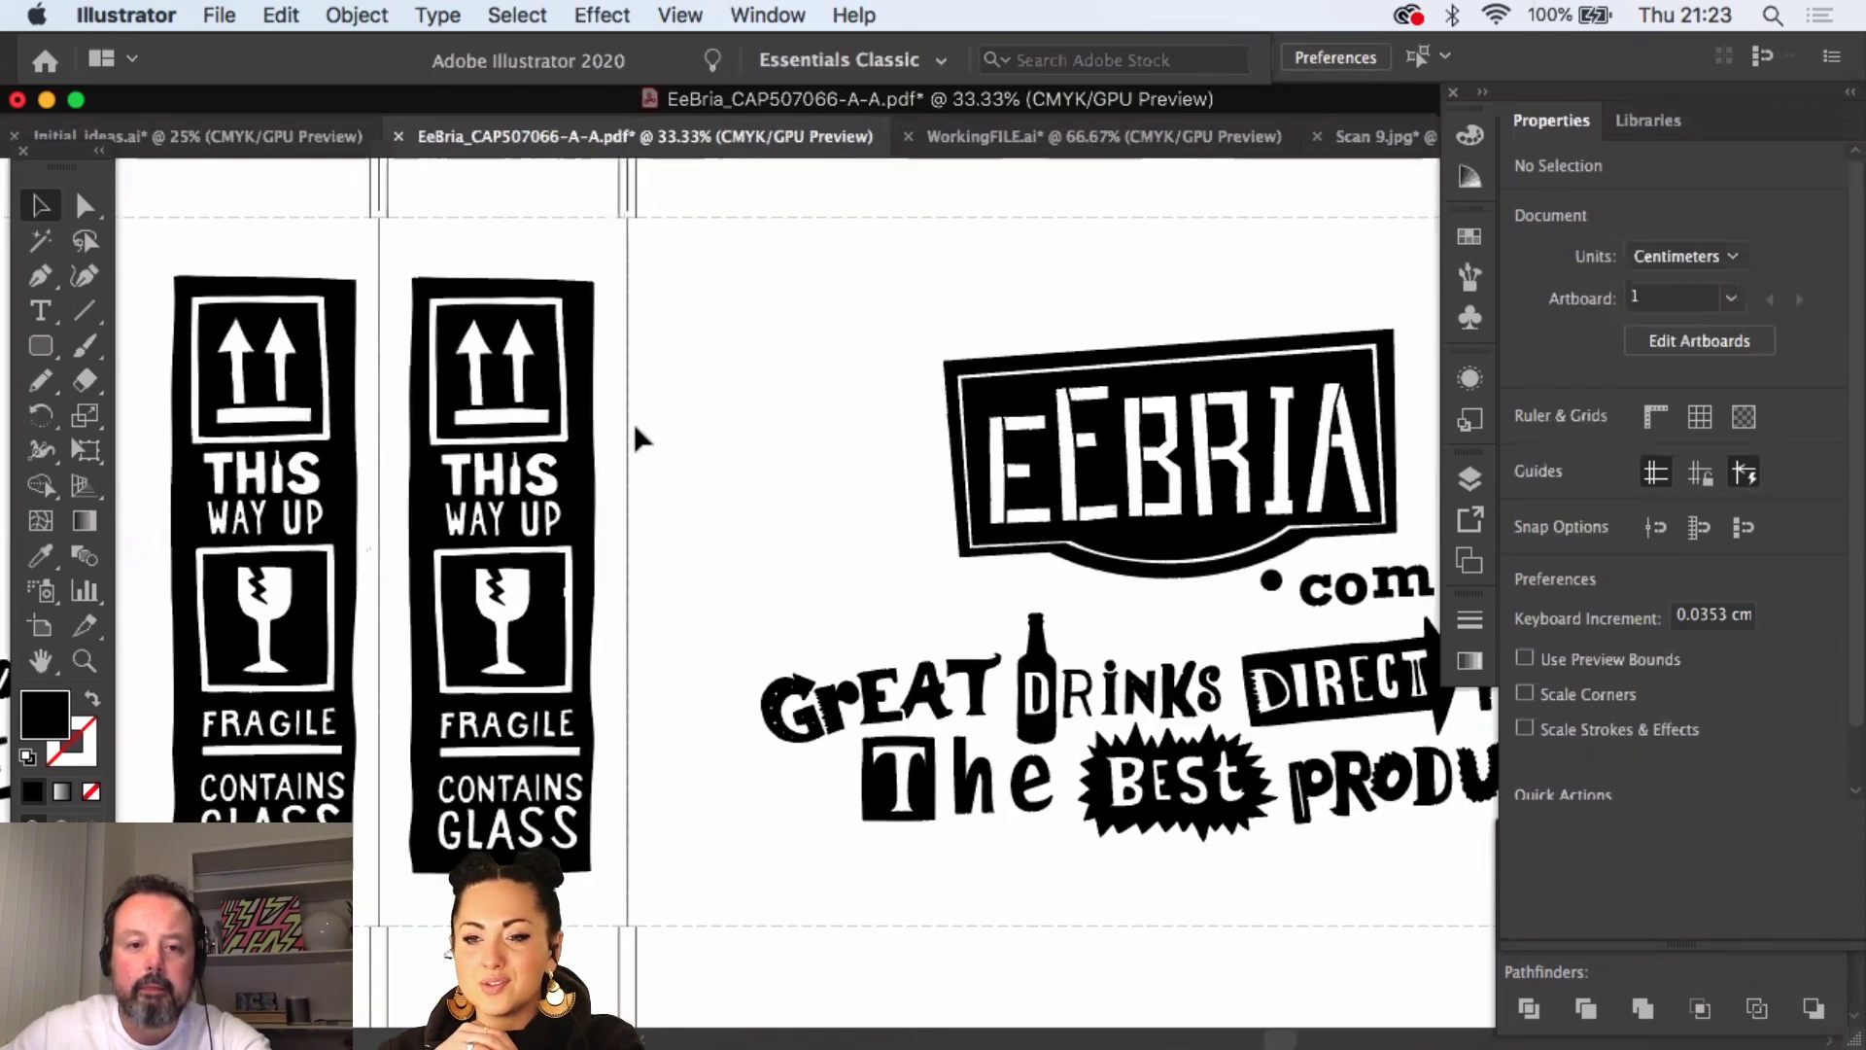
{"action": "left_click", "coordinate": [84, 661]}
{"action": "left_click", "coordinate": [848, 592], "text": "alt"}
{"action": "left_click", "coordinate": [849, 592], "text": "alt"}
{"action": "left_click", "coordinate": [892, 505], "text": "alt"}
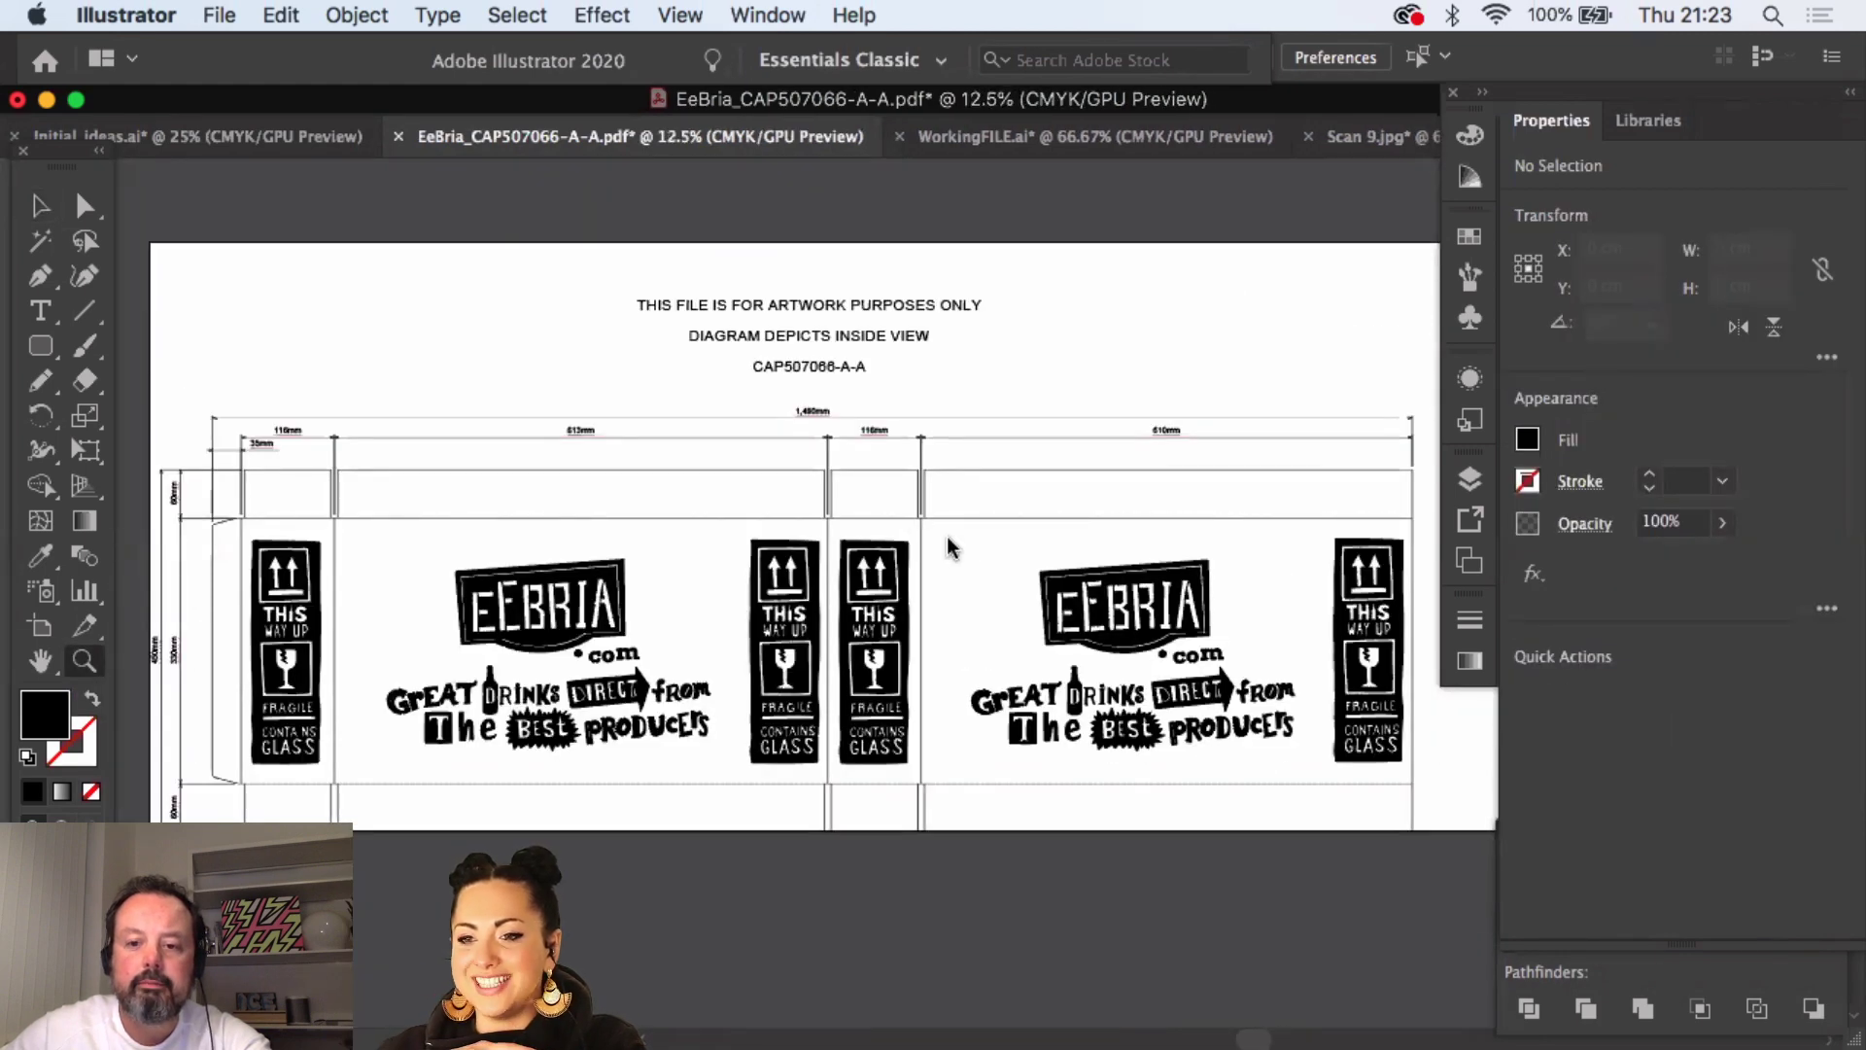
- Switch to Photoshop and view the photo of the red and white EEBRIA coasters
{"action": "mouse_move", "coordinate": [1468, 1045]}
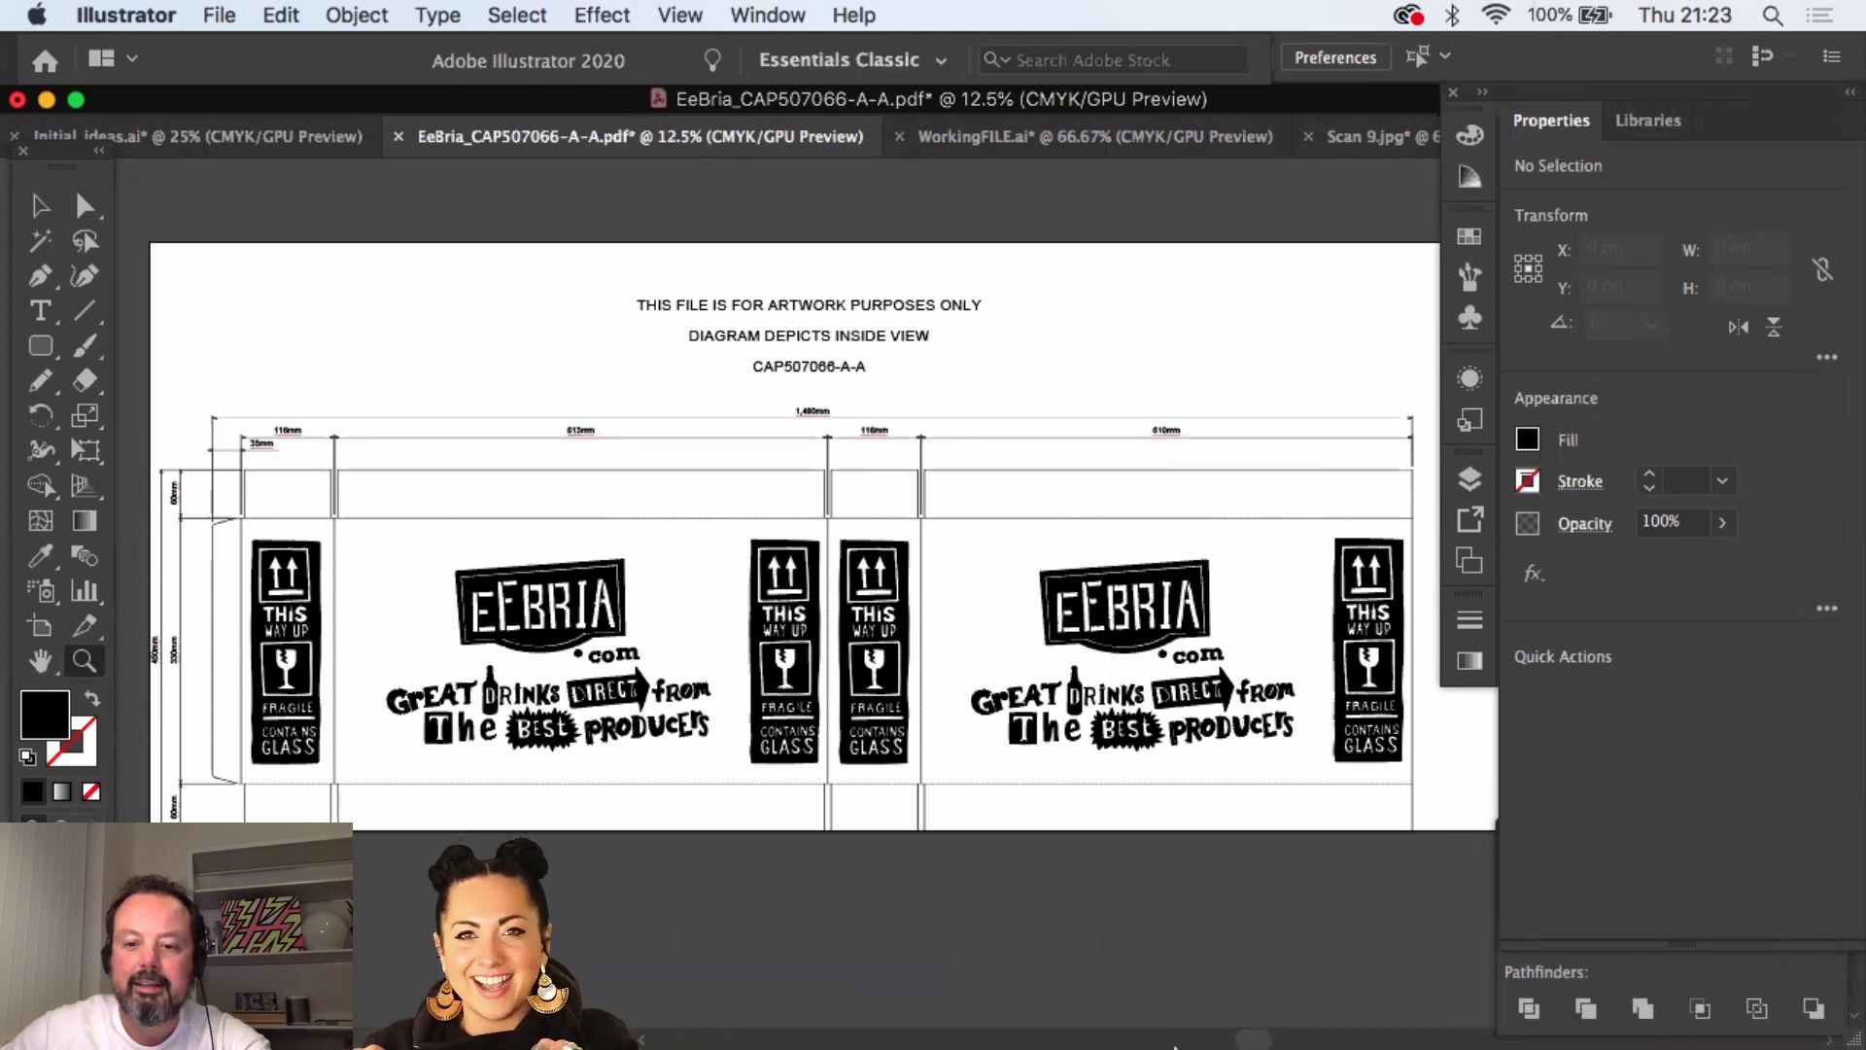
{"action": "left_click", "coordinate": [1232, 1021]}
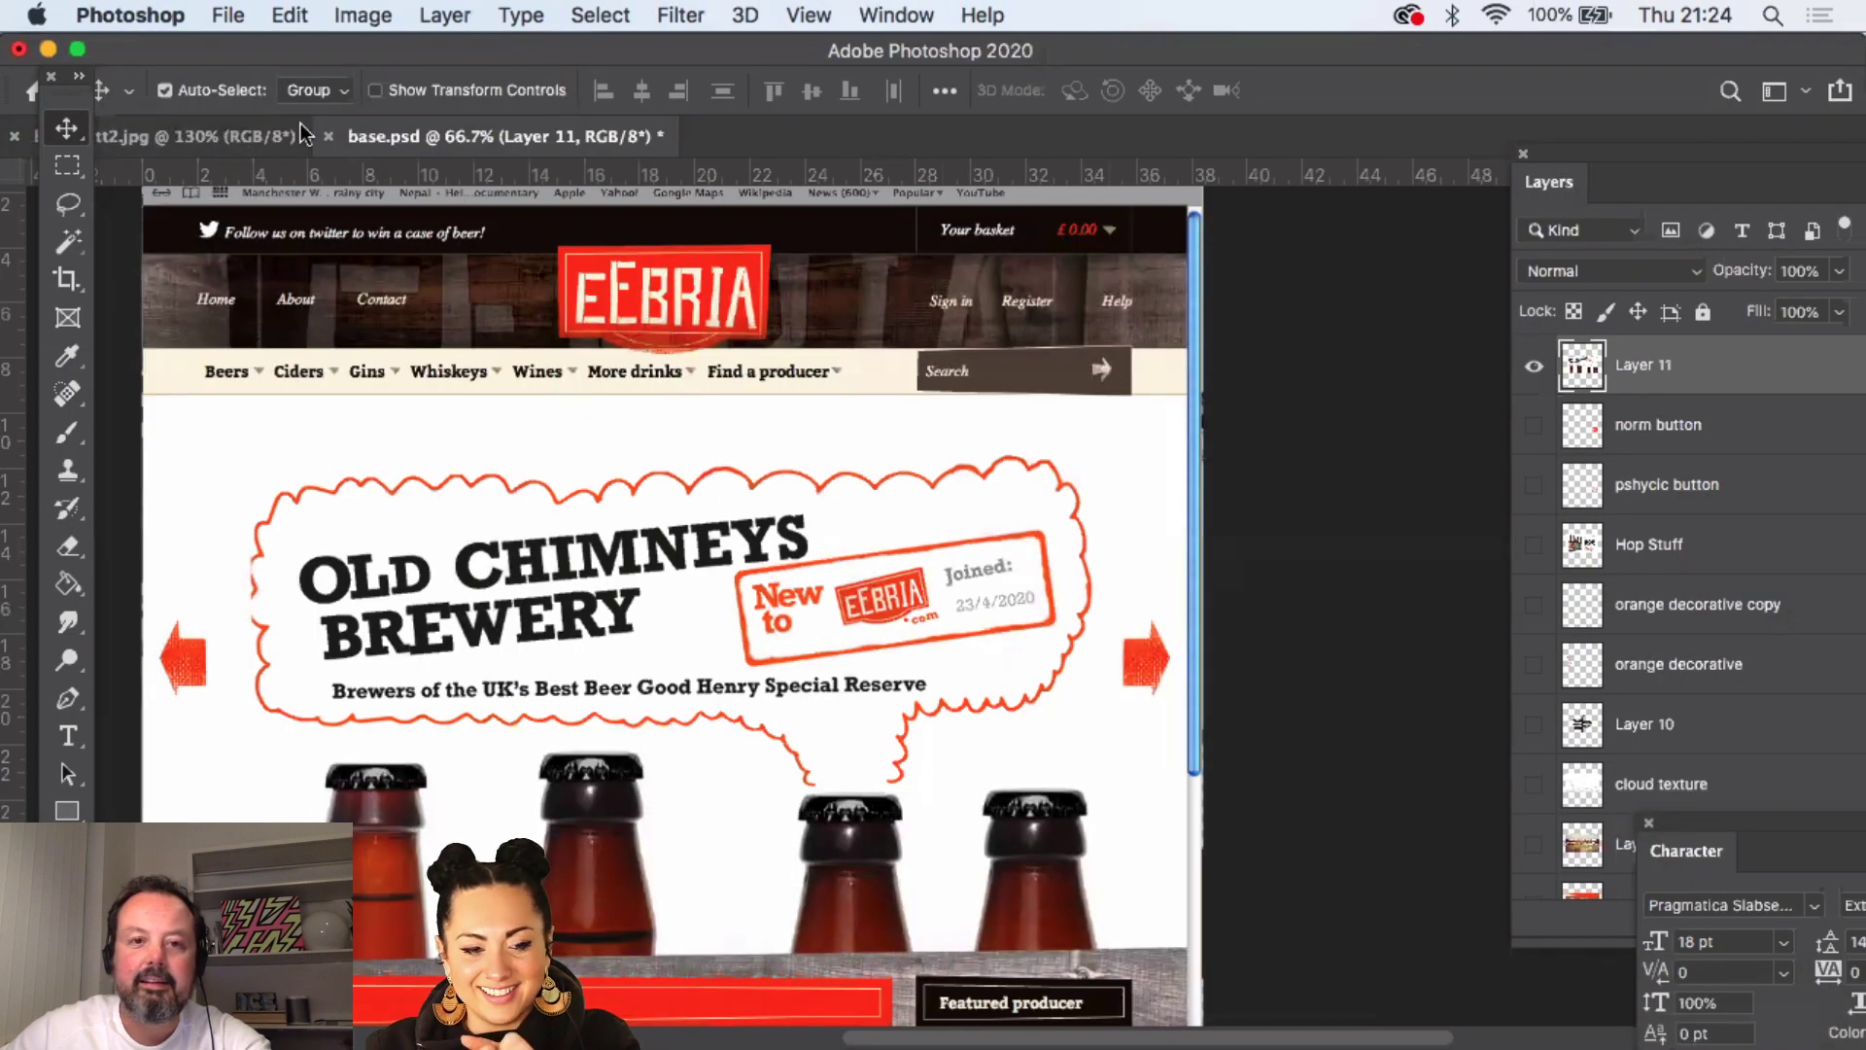
{"action": "left_click", "coordinate": [171, 142]}
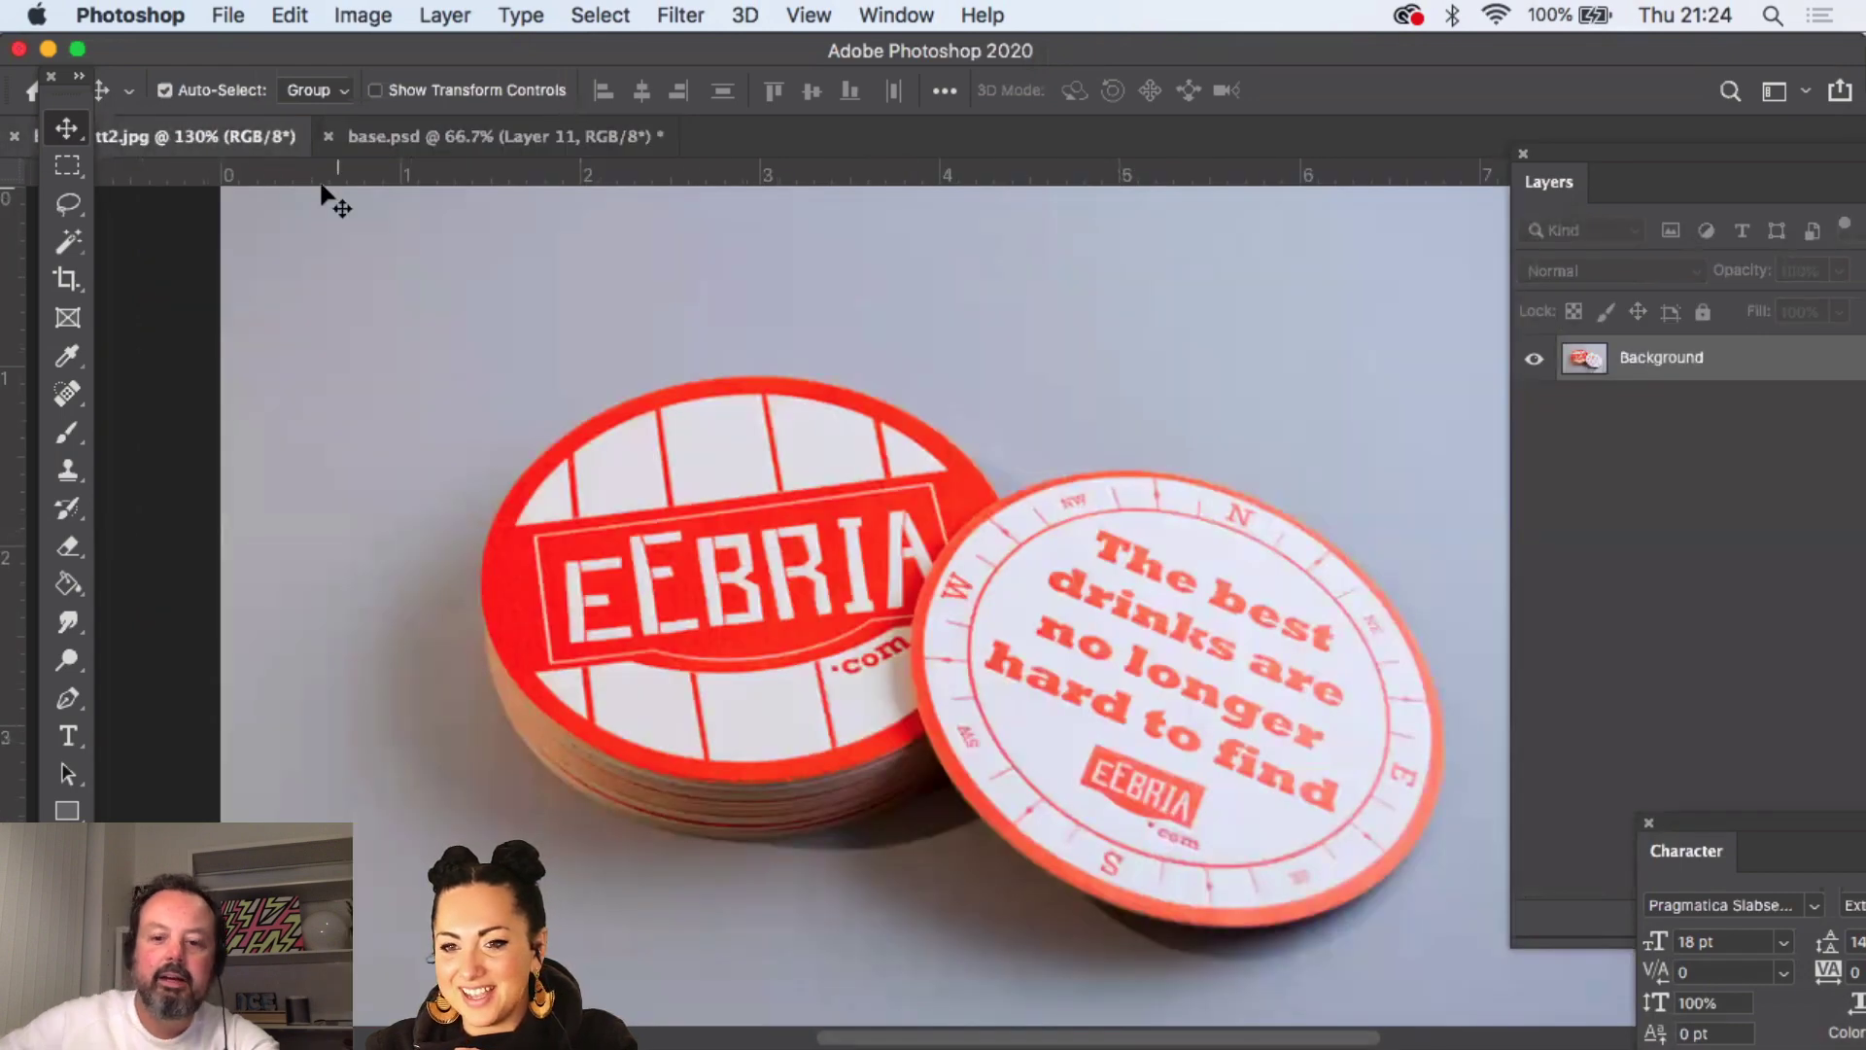
- Open the printed box photo IMG_0468.JPG from the "photo of box" folder
{"action": "key", "text": "super+n"}
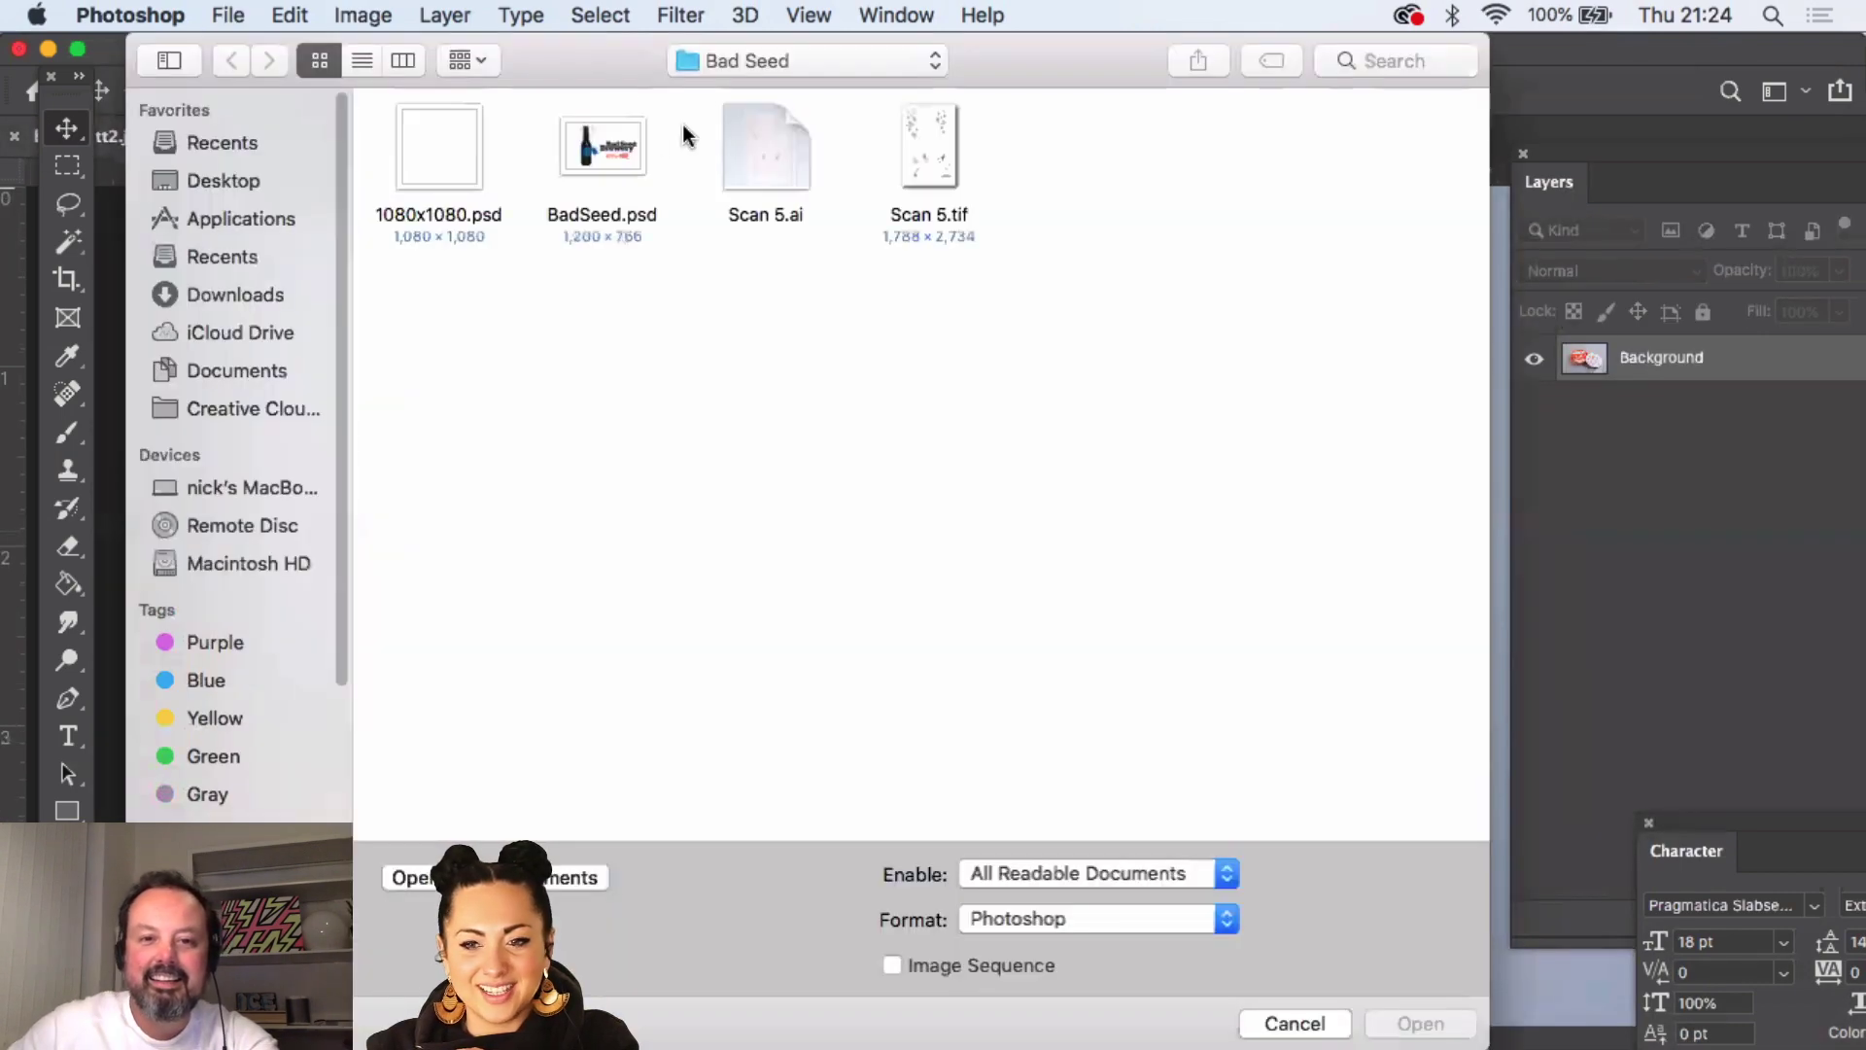
{"action": "left_click", "coordinate": [733, 64]}
{"action": "left_click", "coordinate": [750, 366]}
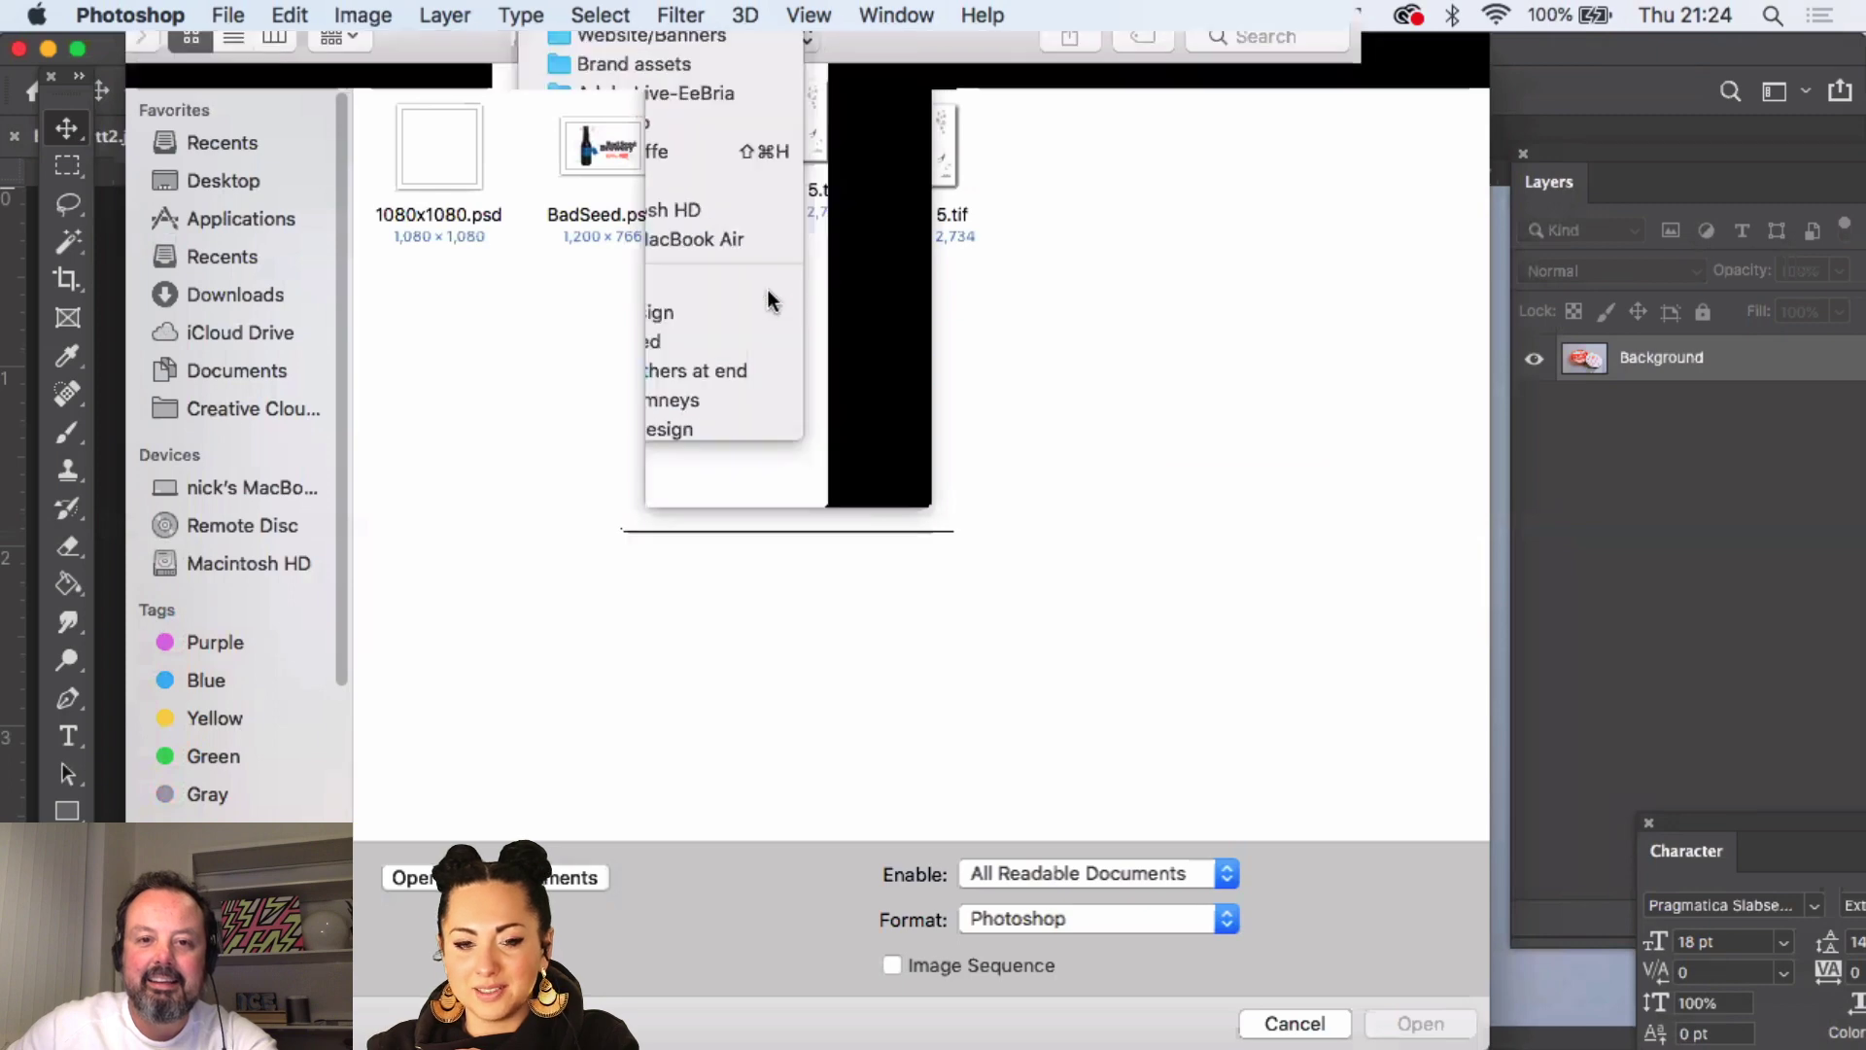
{"action": "double_click", "coordinate": [592, 157]}
{"action": "left_click", "coordinate": [458, 151]}
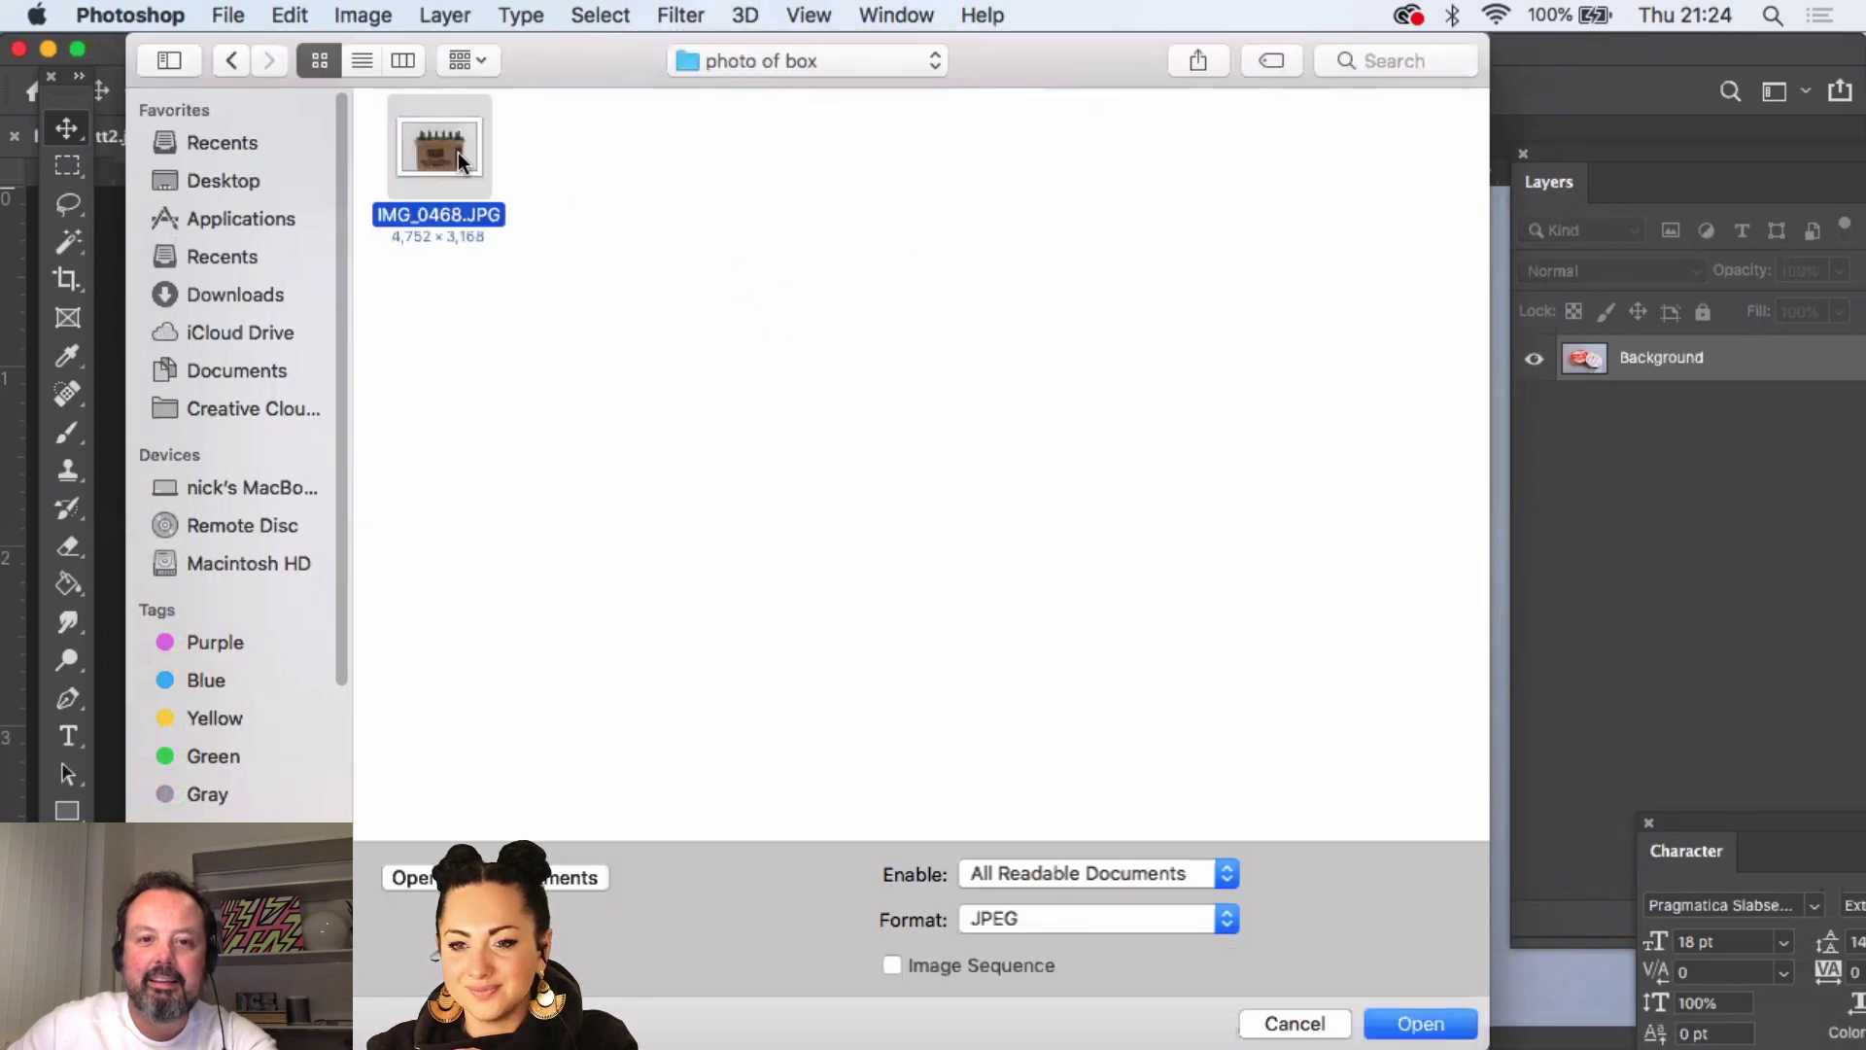
{"action": "double_click", "coordinate": [457, 151]}
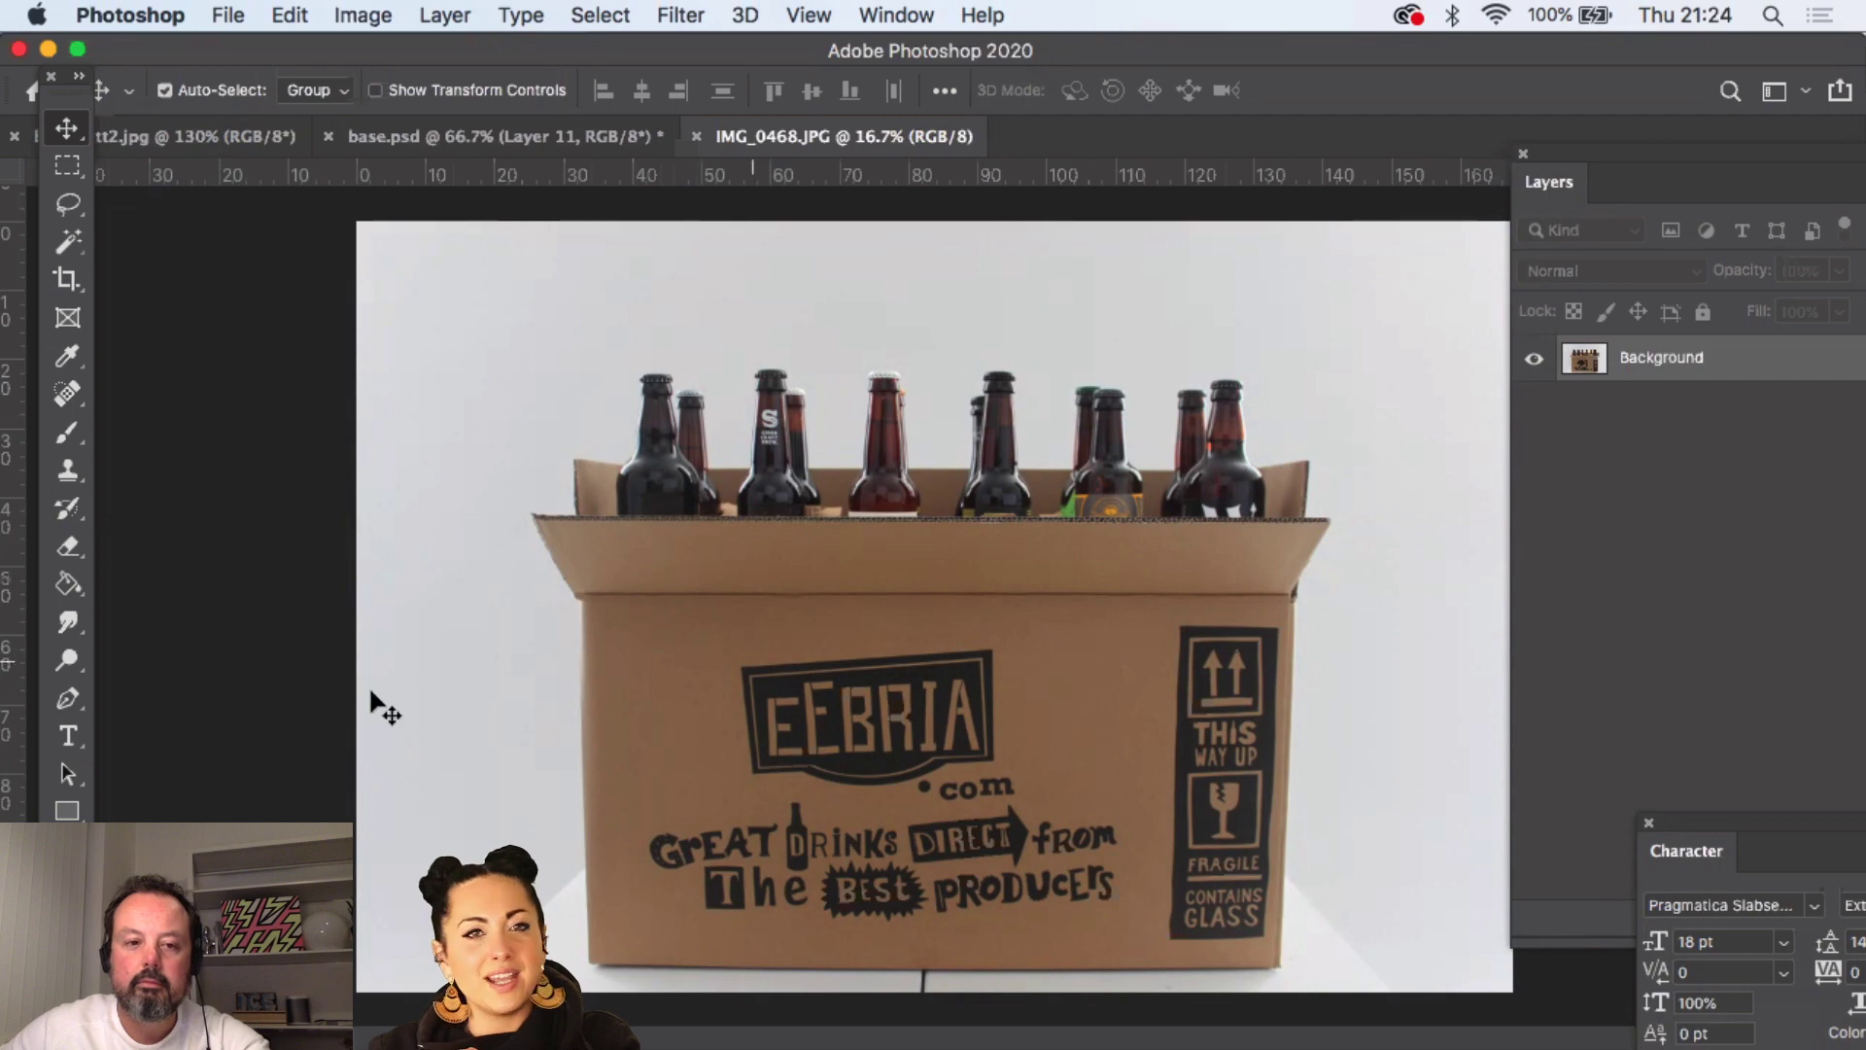
- Examine the printed logo, tagline and warning strip on the cardboard box photo at 25% zoom
{"action": "key", "text": "z"}
{"action": "left_click", "coordinate": [1174, 696]}
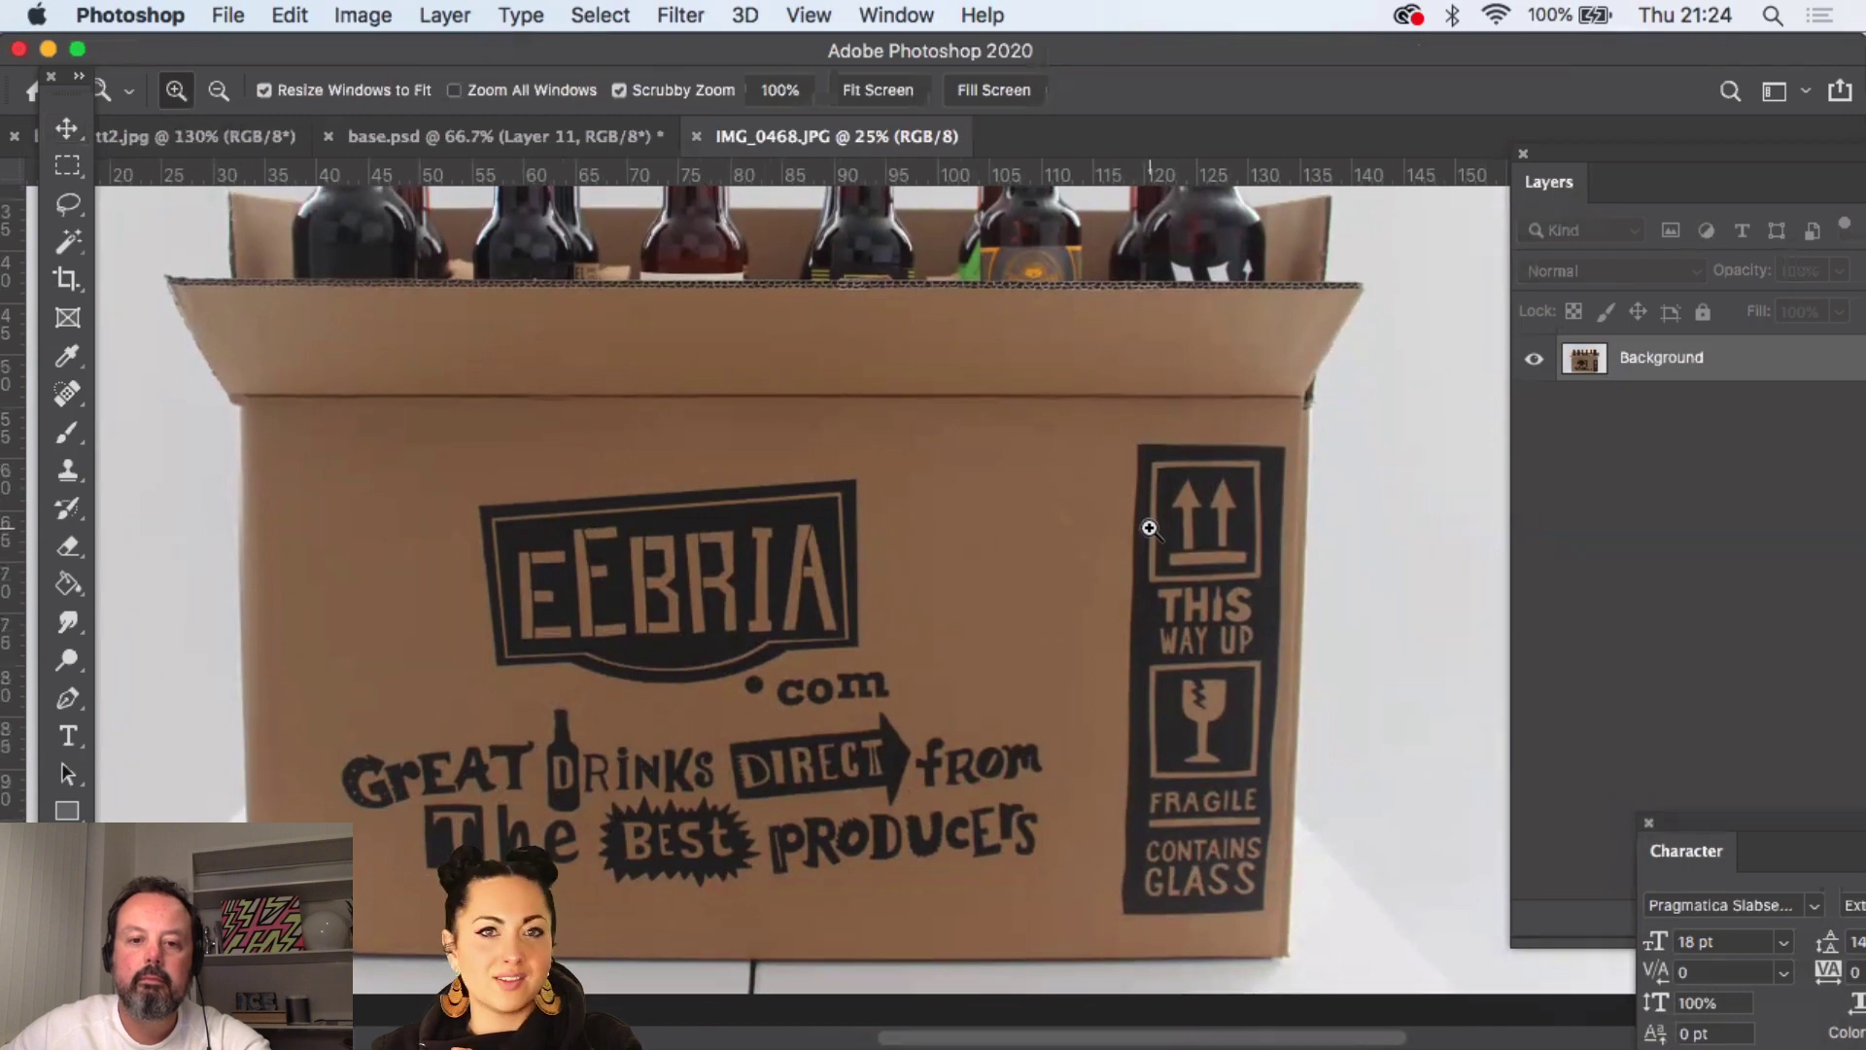
{"action": "scroll", "coordinate": [1149, 528], "scroll_direction": "up", "scroll_amount": 3}
{"action": "scroll", "coordinate": [1152, 525], "scroll_direction": "up", "scroll_amount": 1}
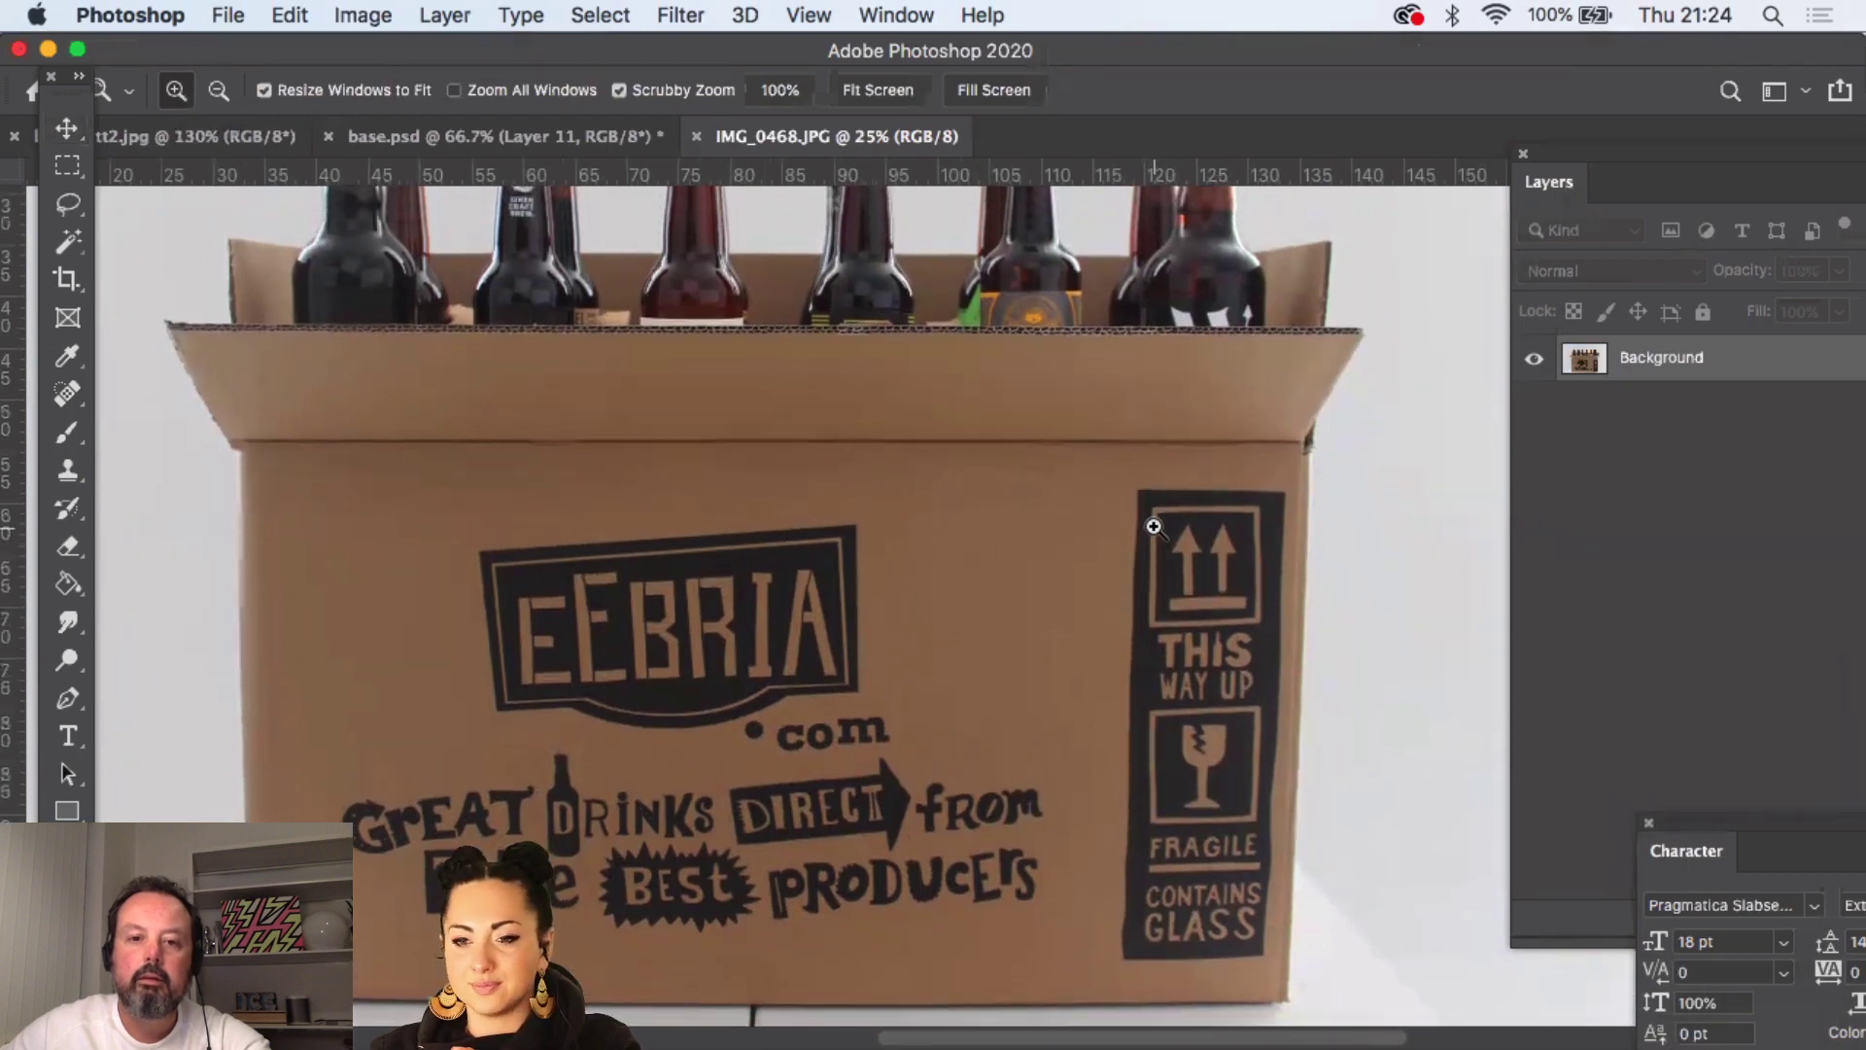
{"action": "scroll", "coordinate": [1153, 526], "scroll_direction": "up", "scroll_amount": 1}
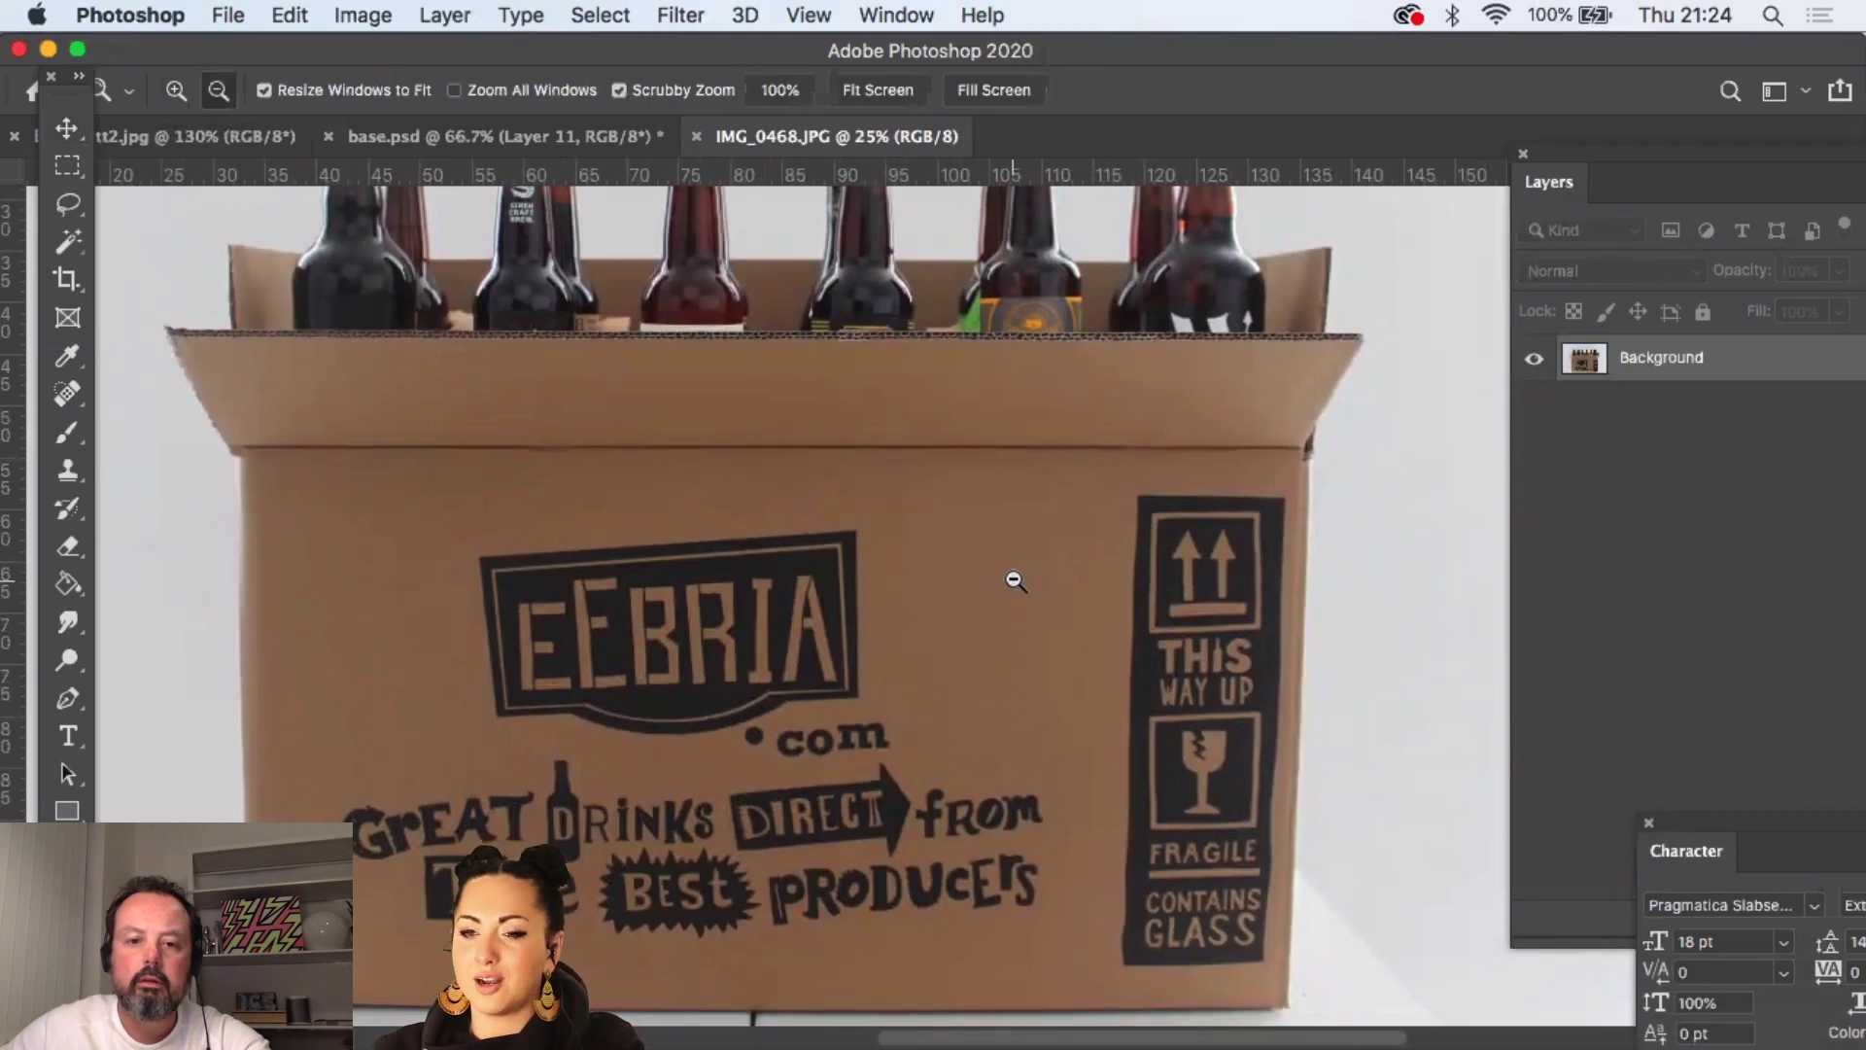
- View the whole printed box photo with its bottles at 16.7% zoom and activate the Move tool
{"action": "left_click", "coordinate": [1012, 579], "text": "alt"}
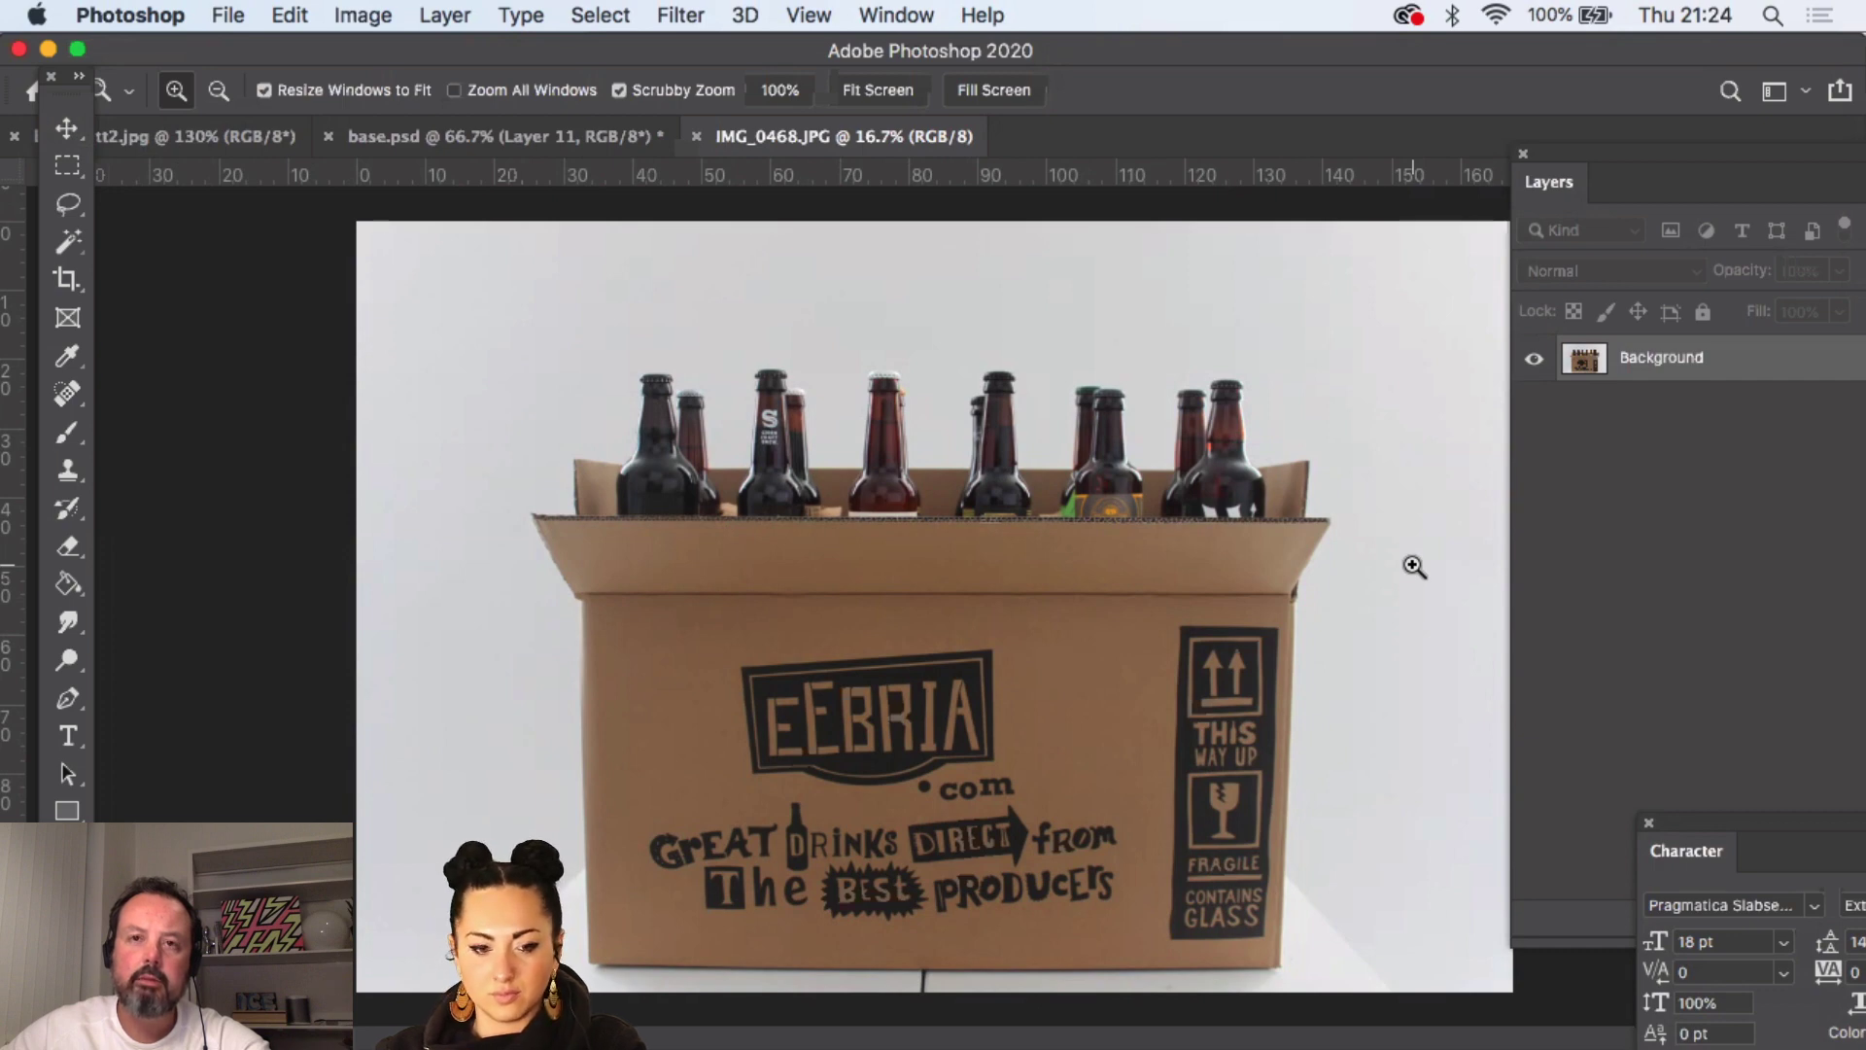
{"action": "left_click", "coordinate": [66, 128]}
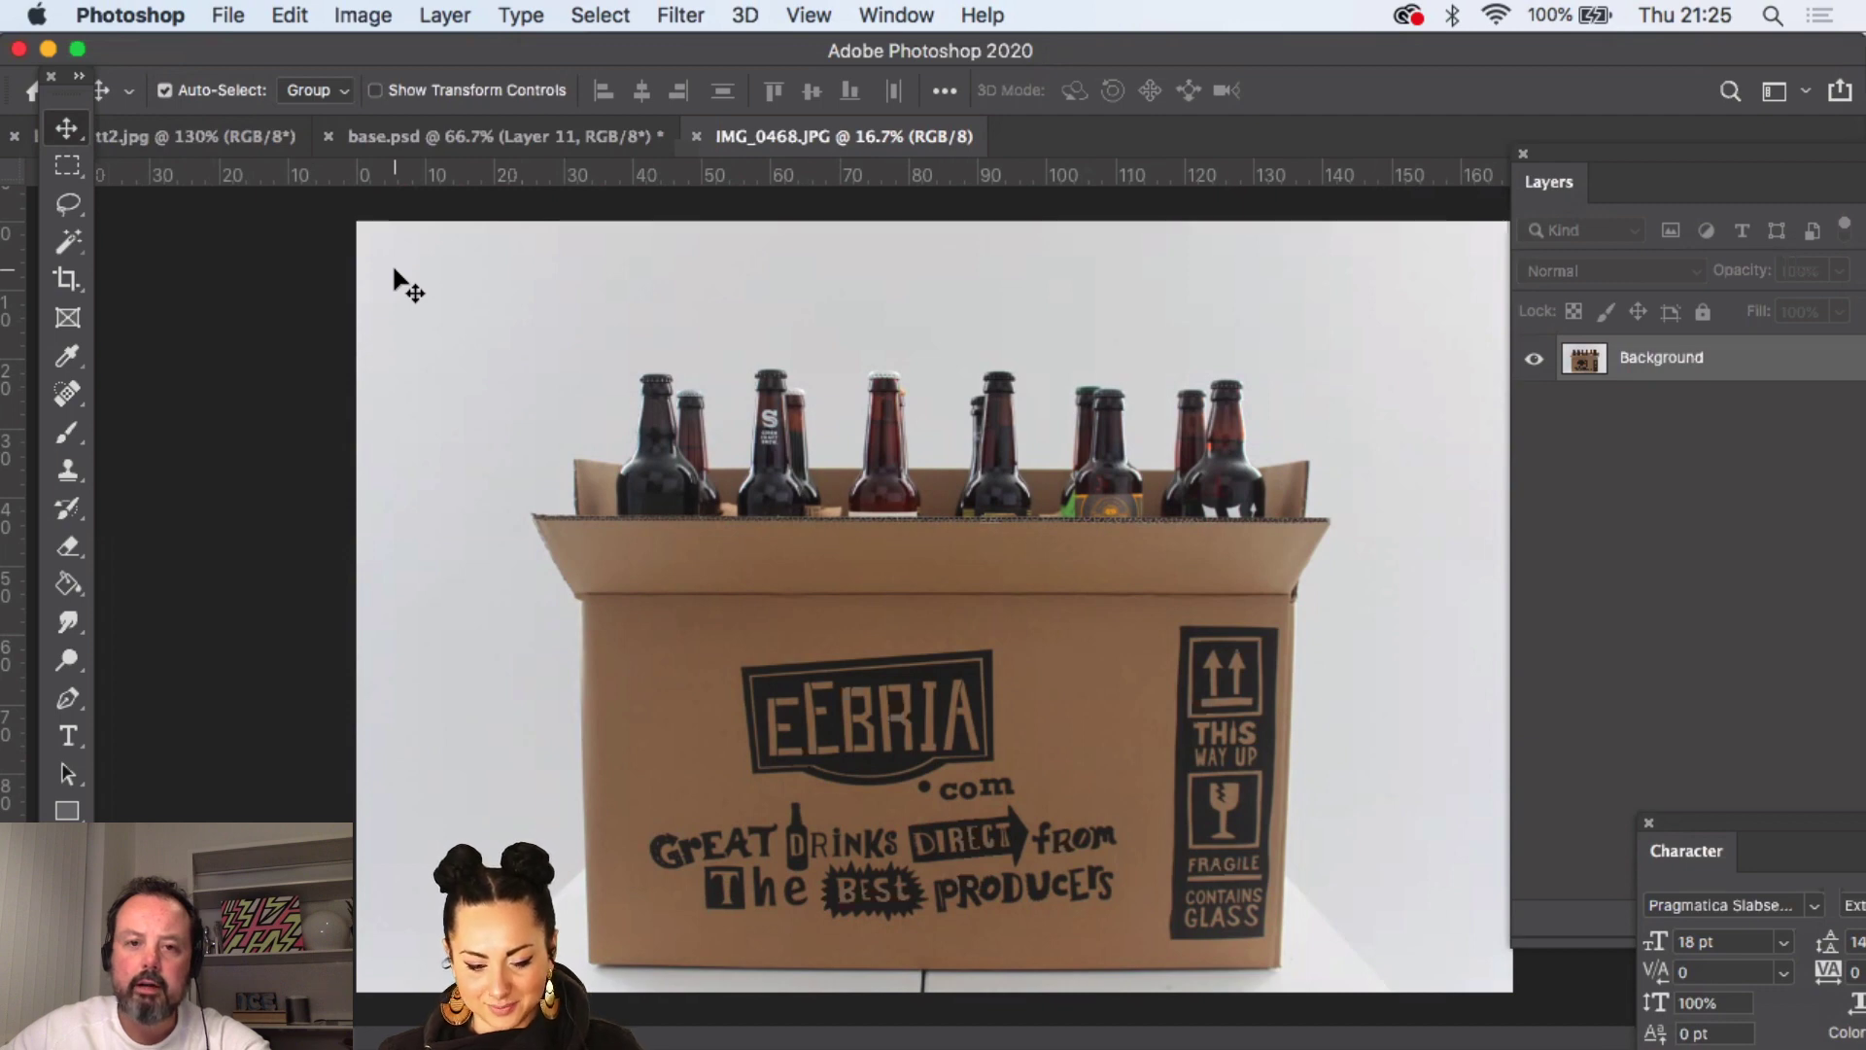
{"action": "mouse_move", "coordinate": [1112, 1045]}
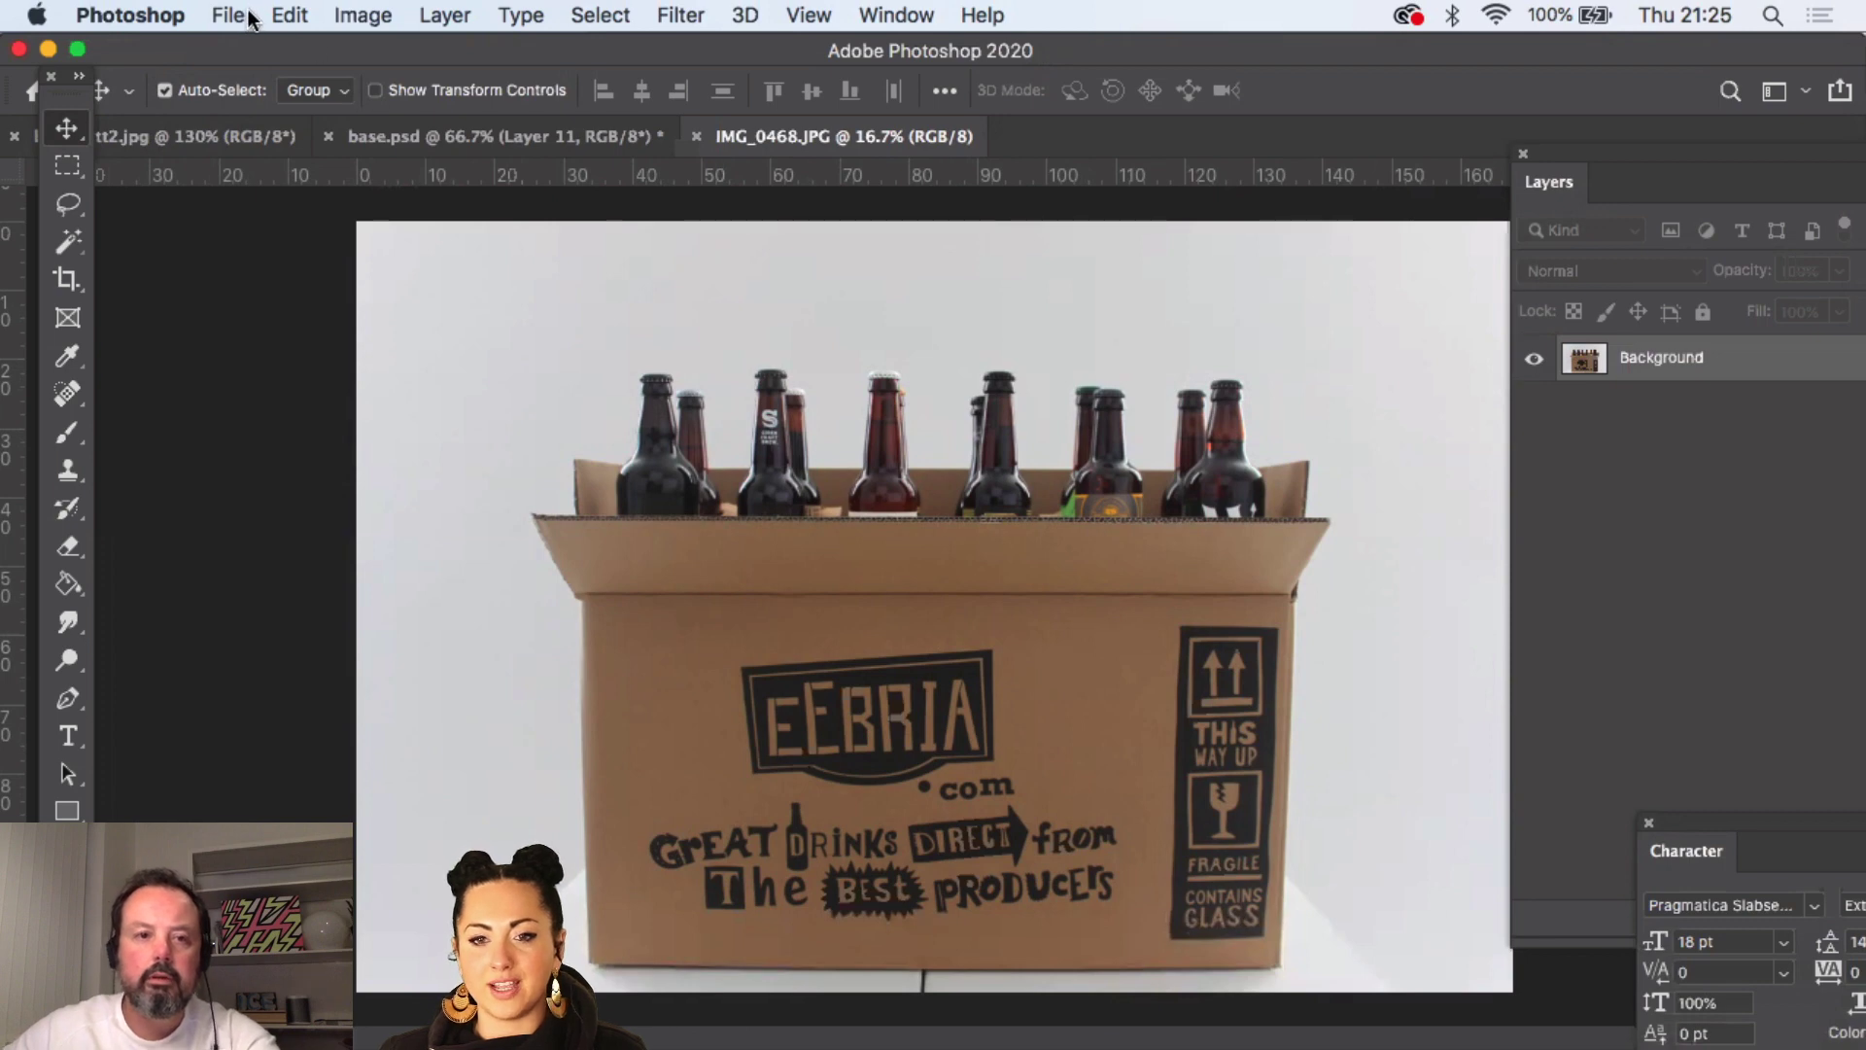
- Open the Screen Shot PNG from the "initial idea" folder in "We Don't Brew Advert", and move the Layers panel off the artwork
{"action": "key", "text": "super+o"}
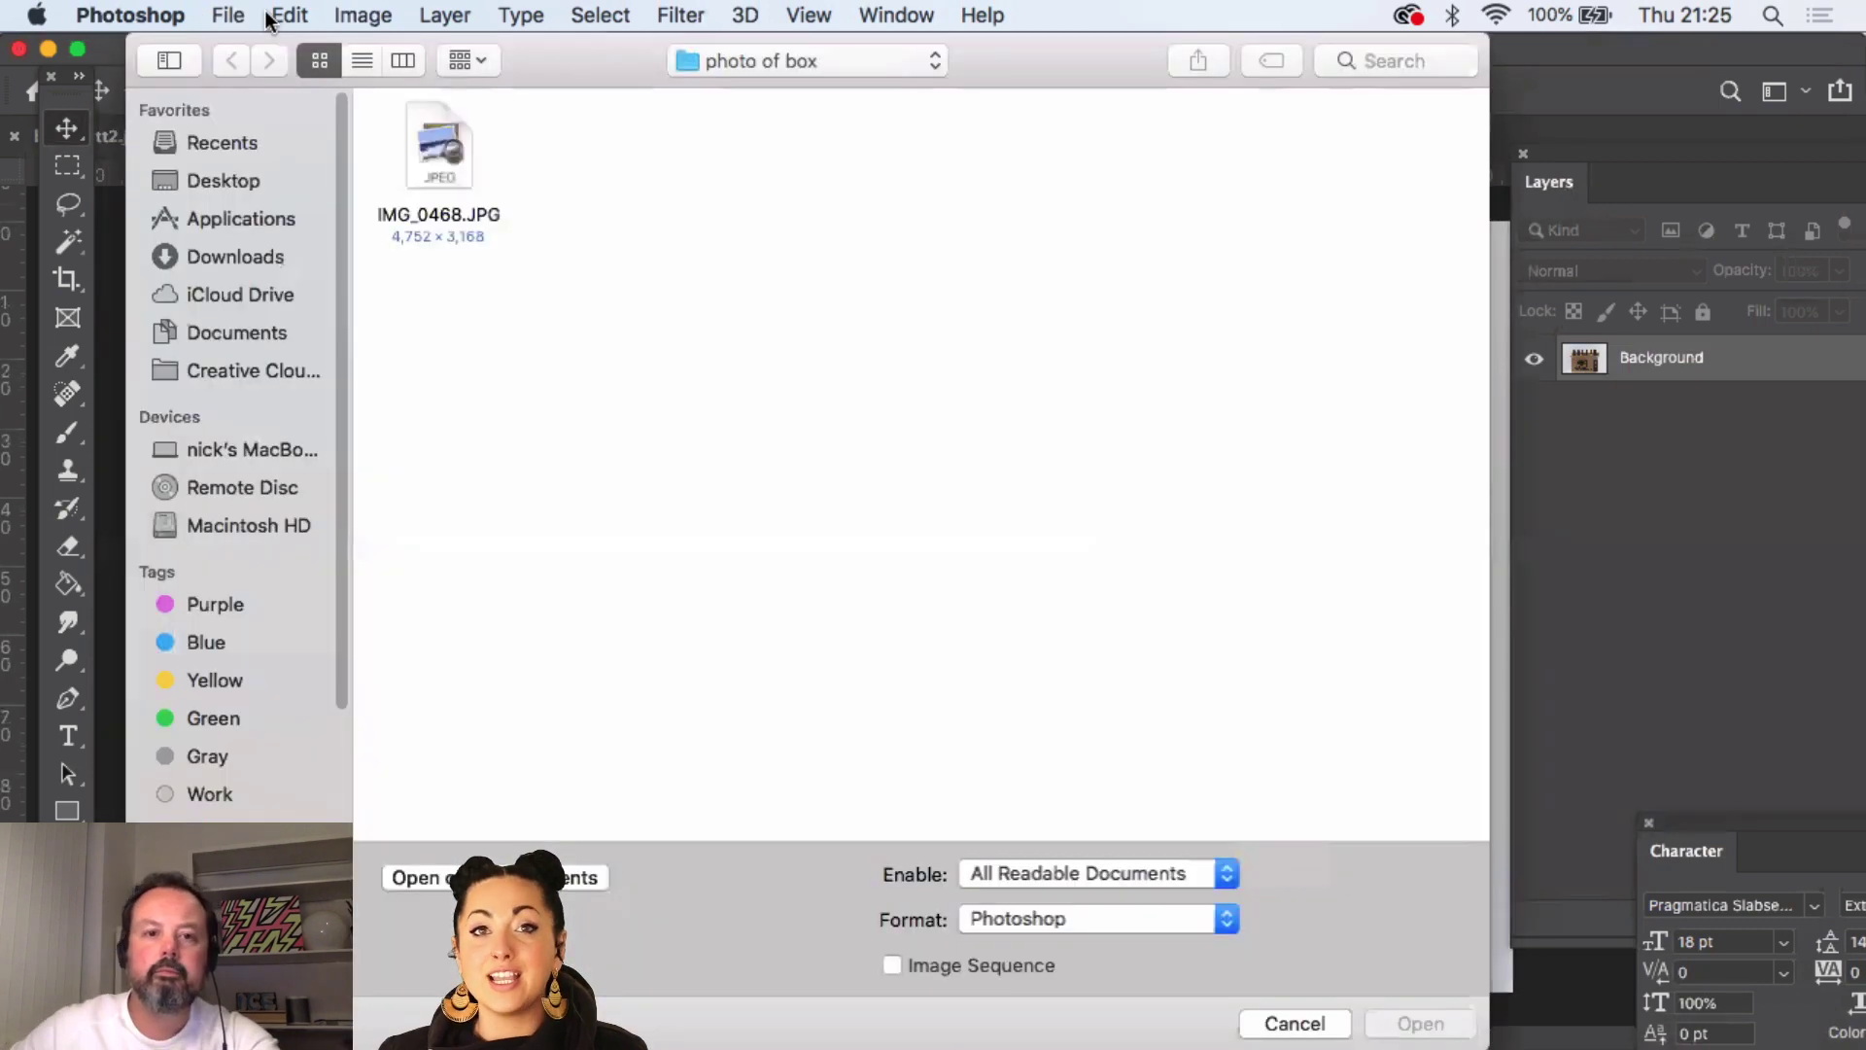
{"action": "left_click", "coordinate": [873, 60]}
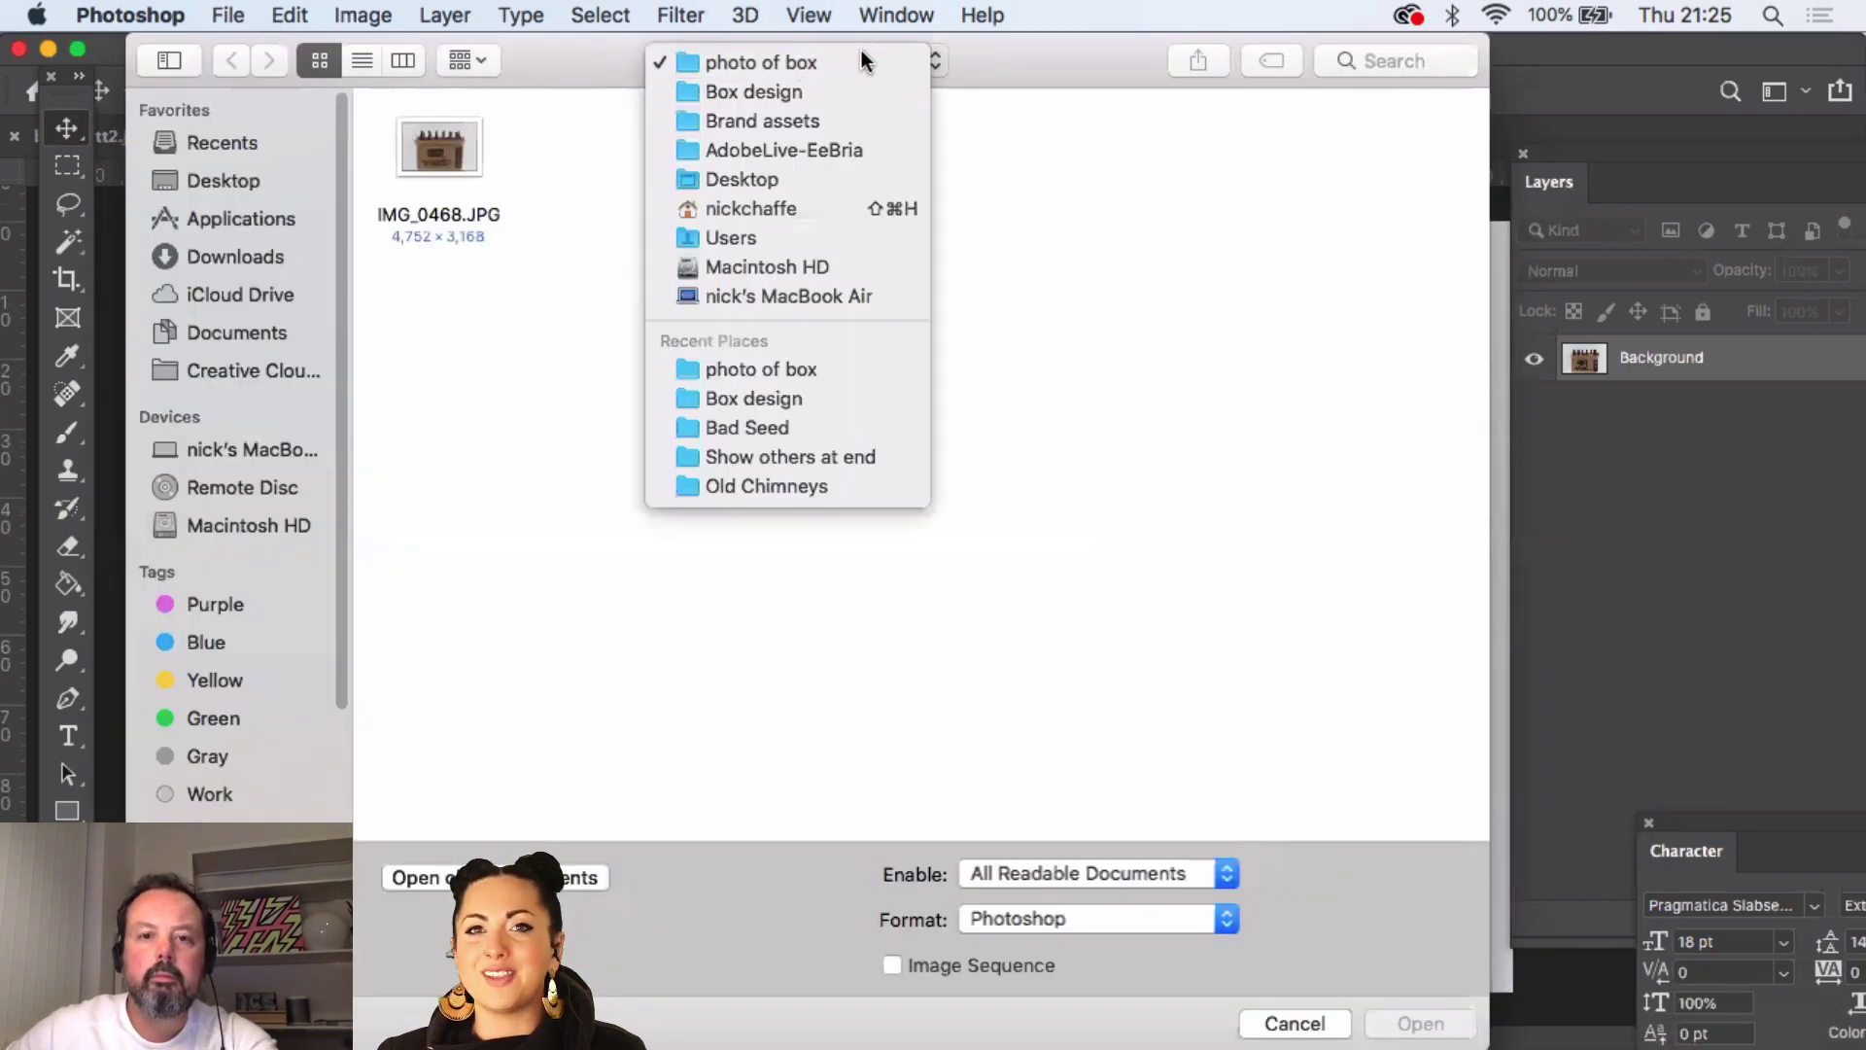
{"action": "left_click", "coordinate": [830, 124]}
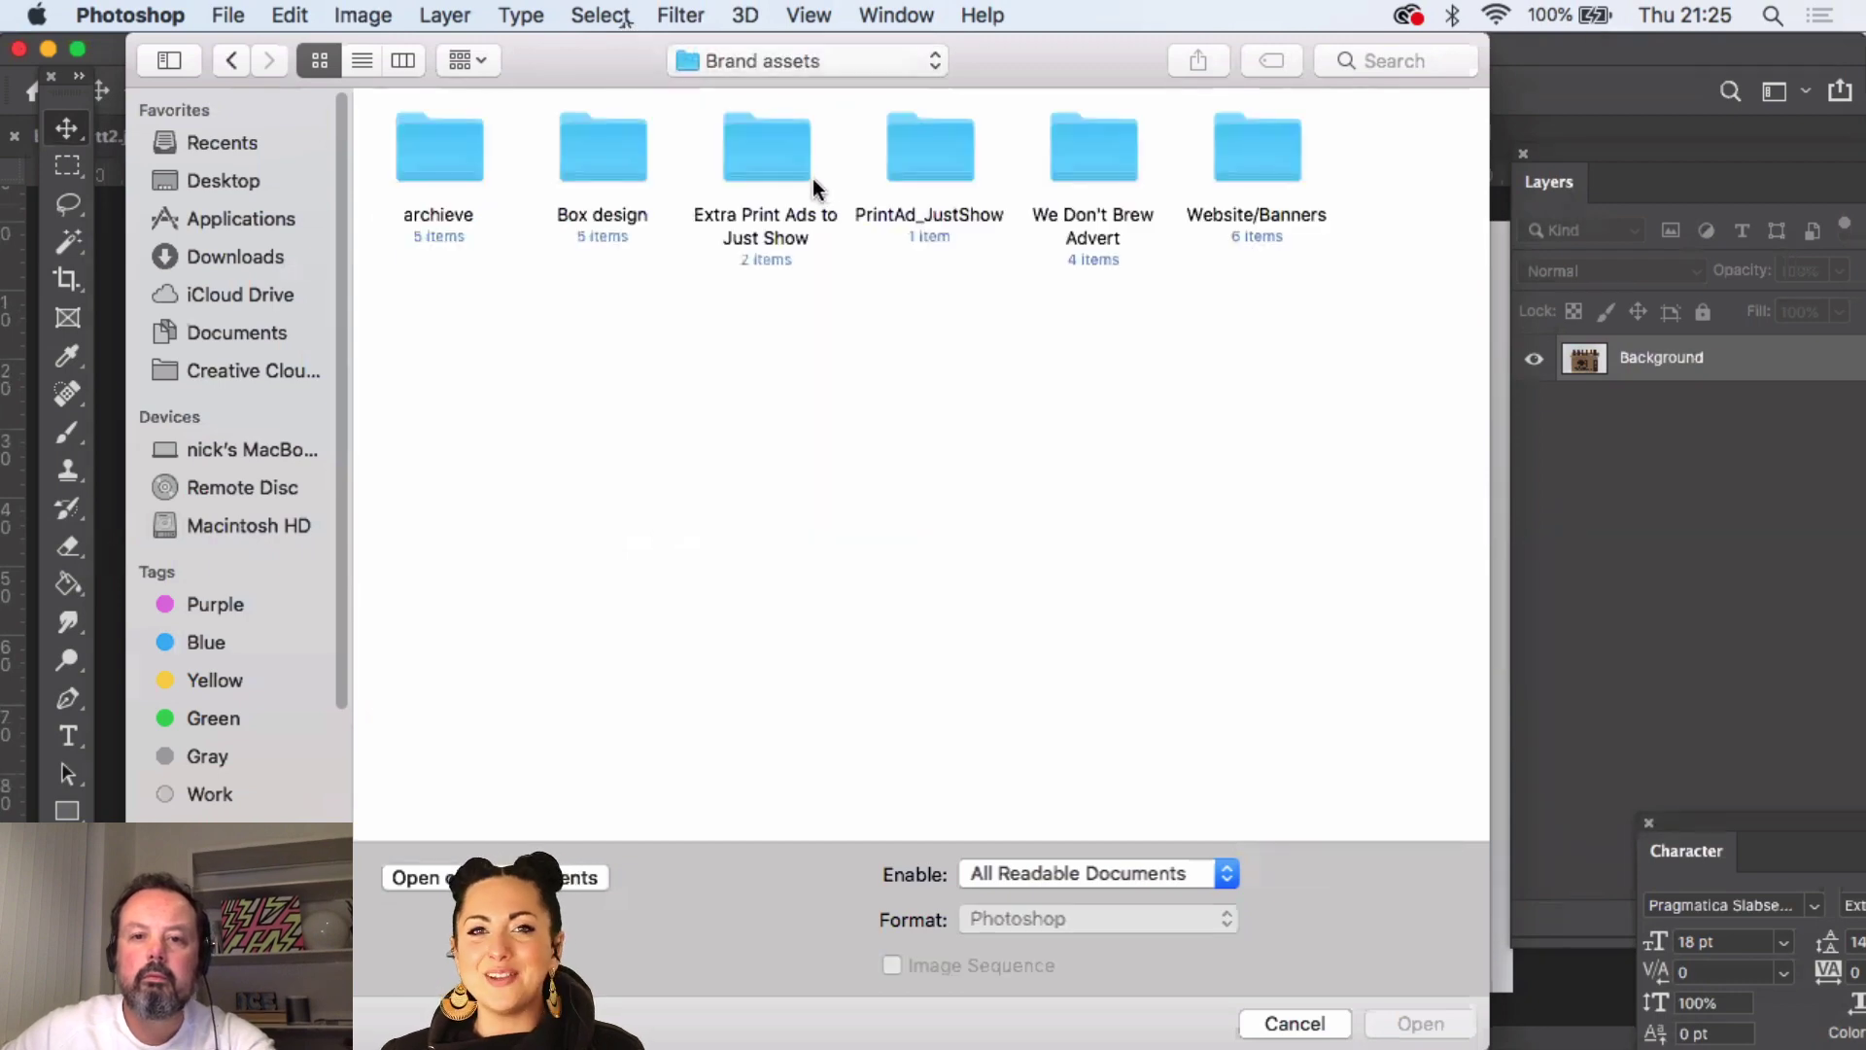
{"action": "double_click", "coordinate": [1053, 154]}
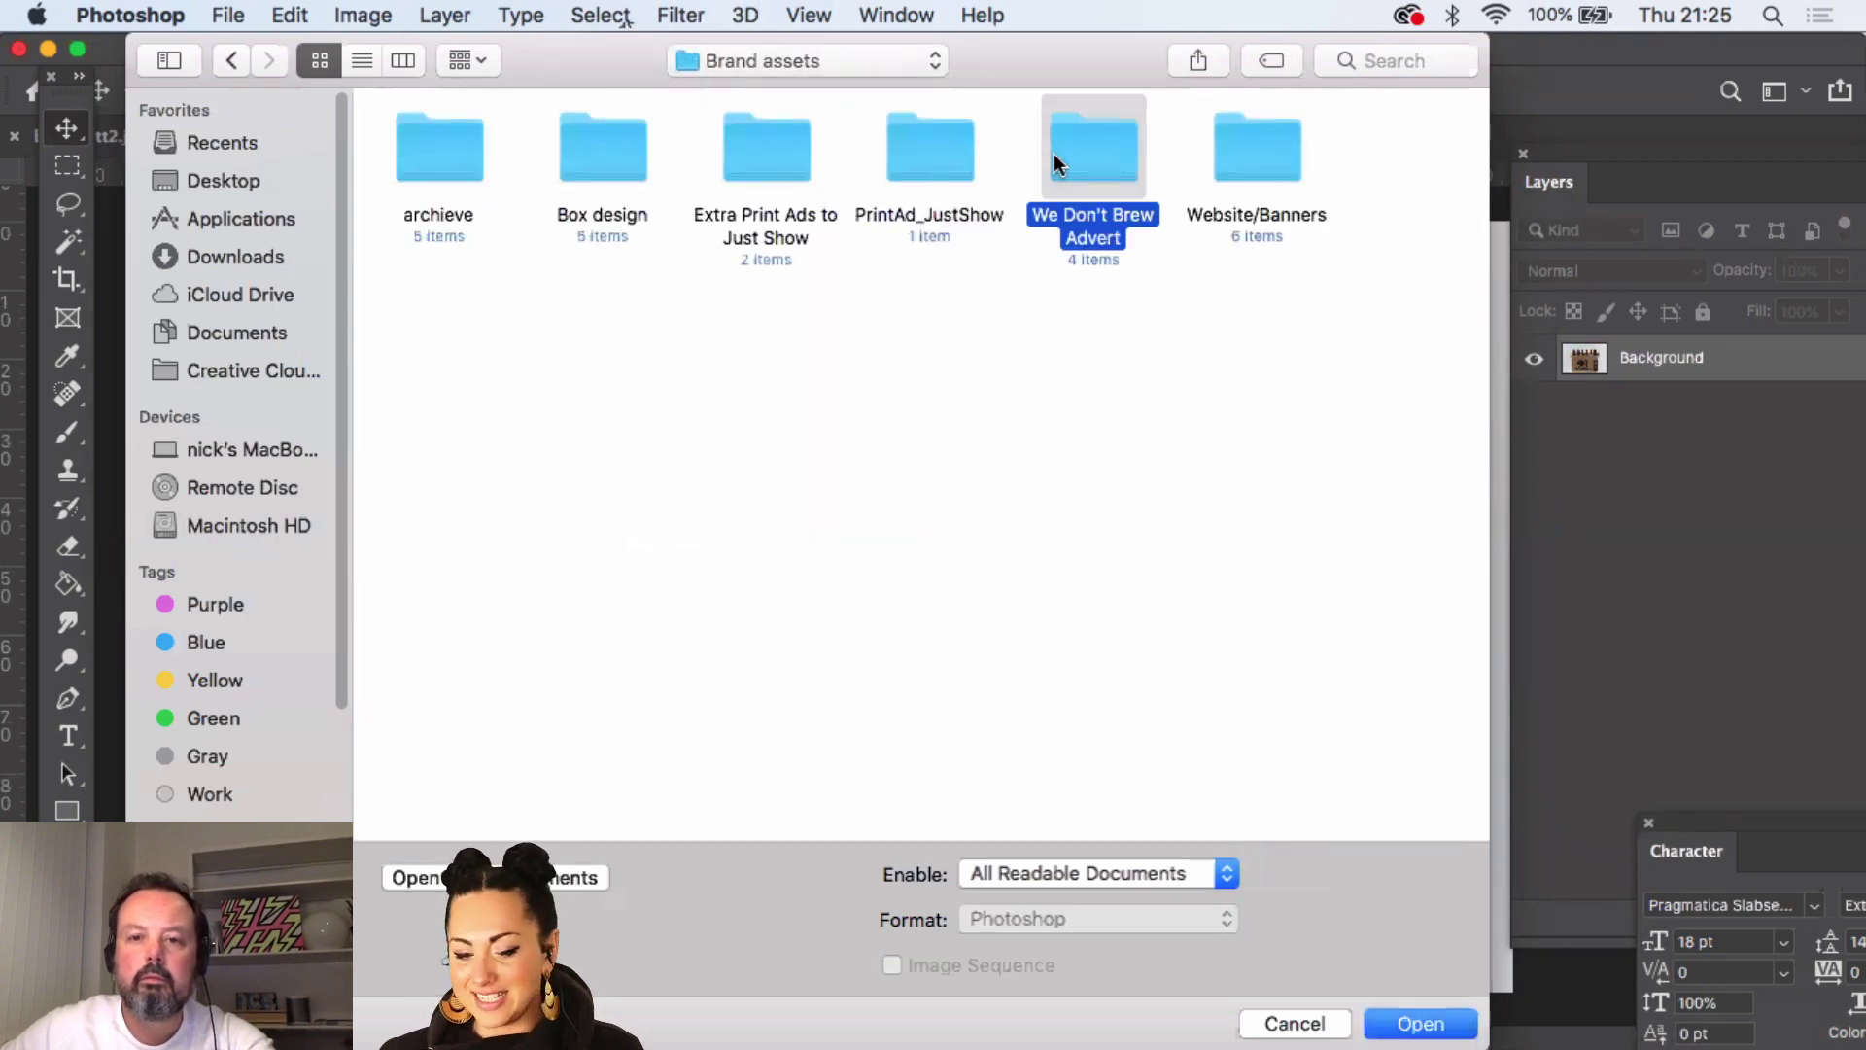
{"action": "left_click", "coordinate": [756, 134]}
{"action": "double_click", "coordinate": [753, 141]}
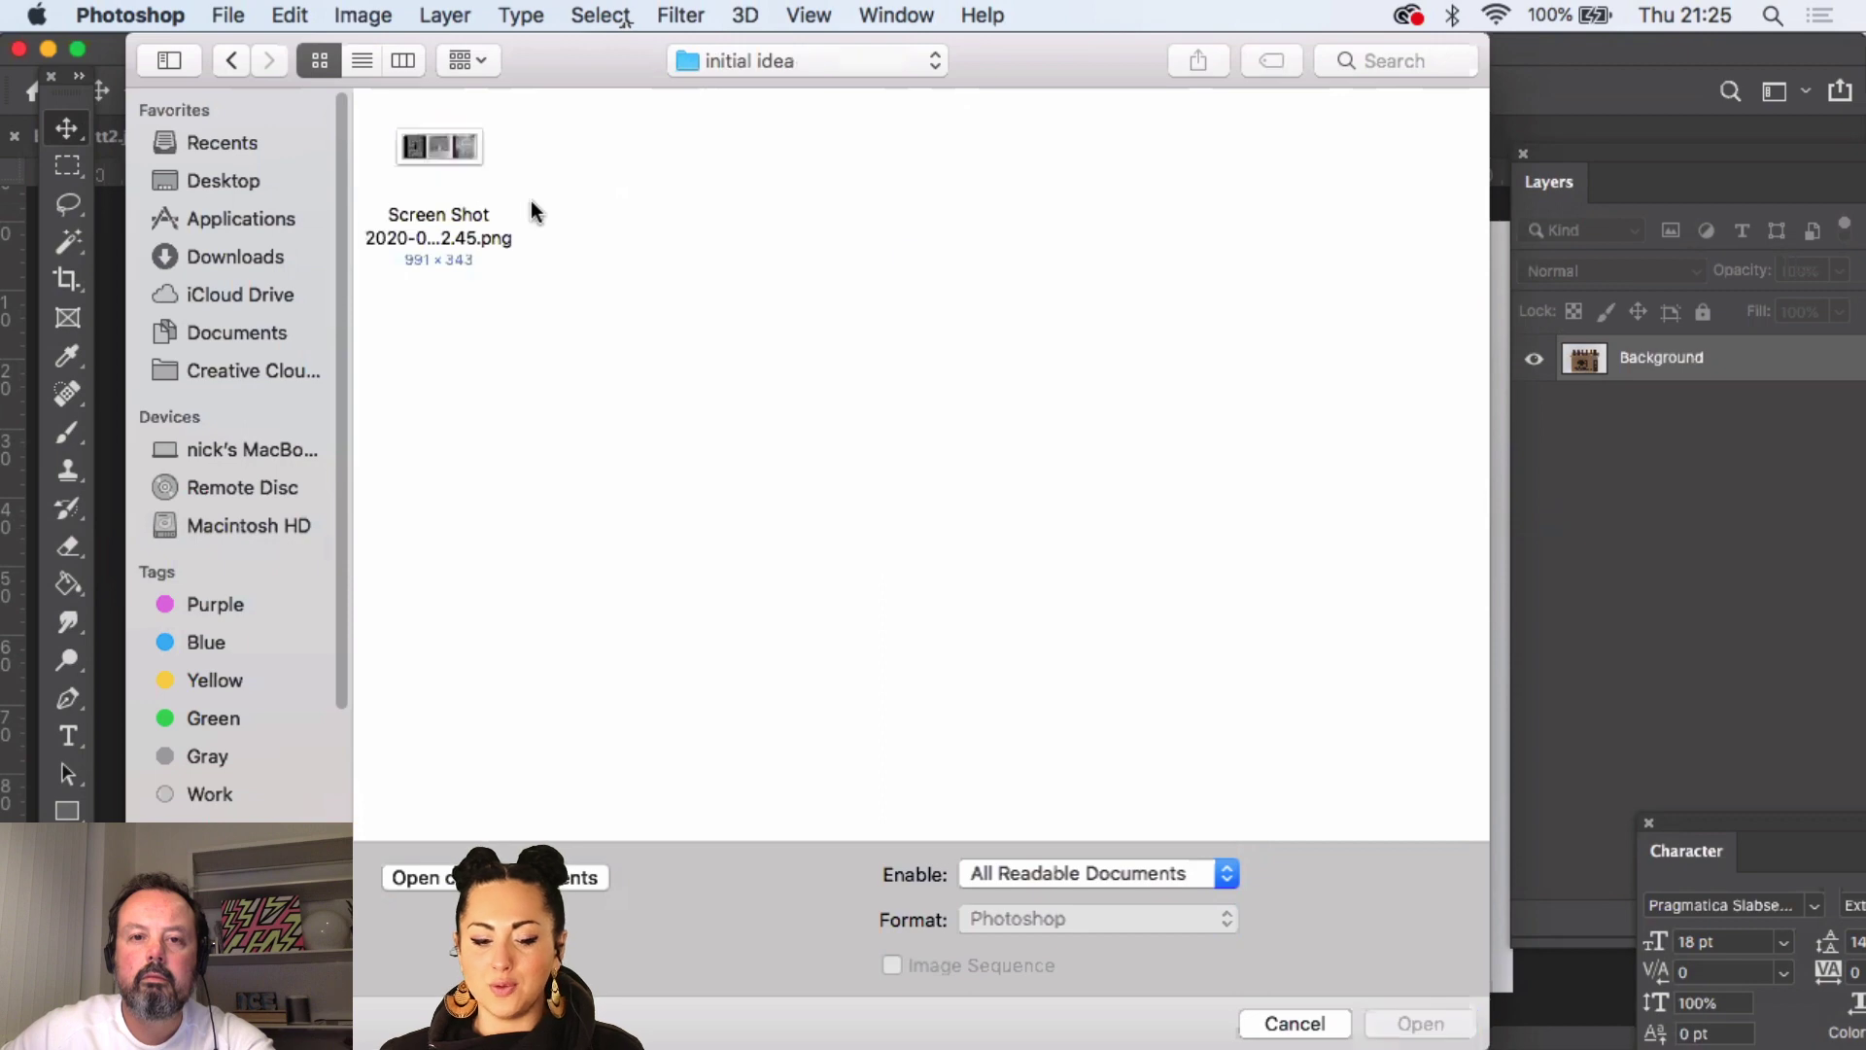
{"action": "left_click", "coordinate": [464, 148]}
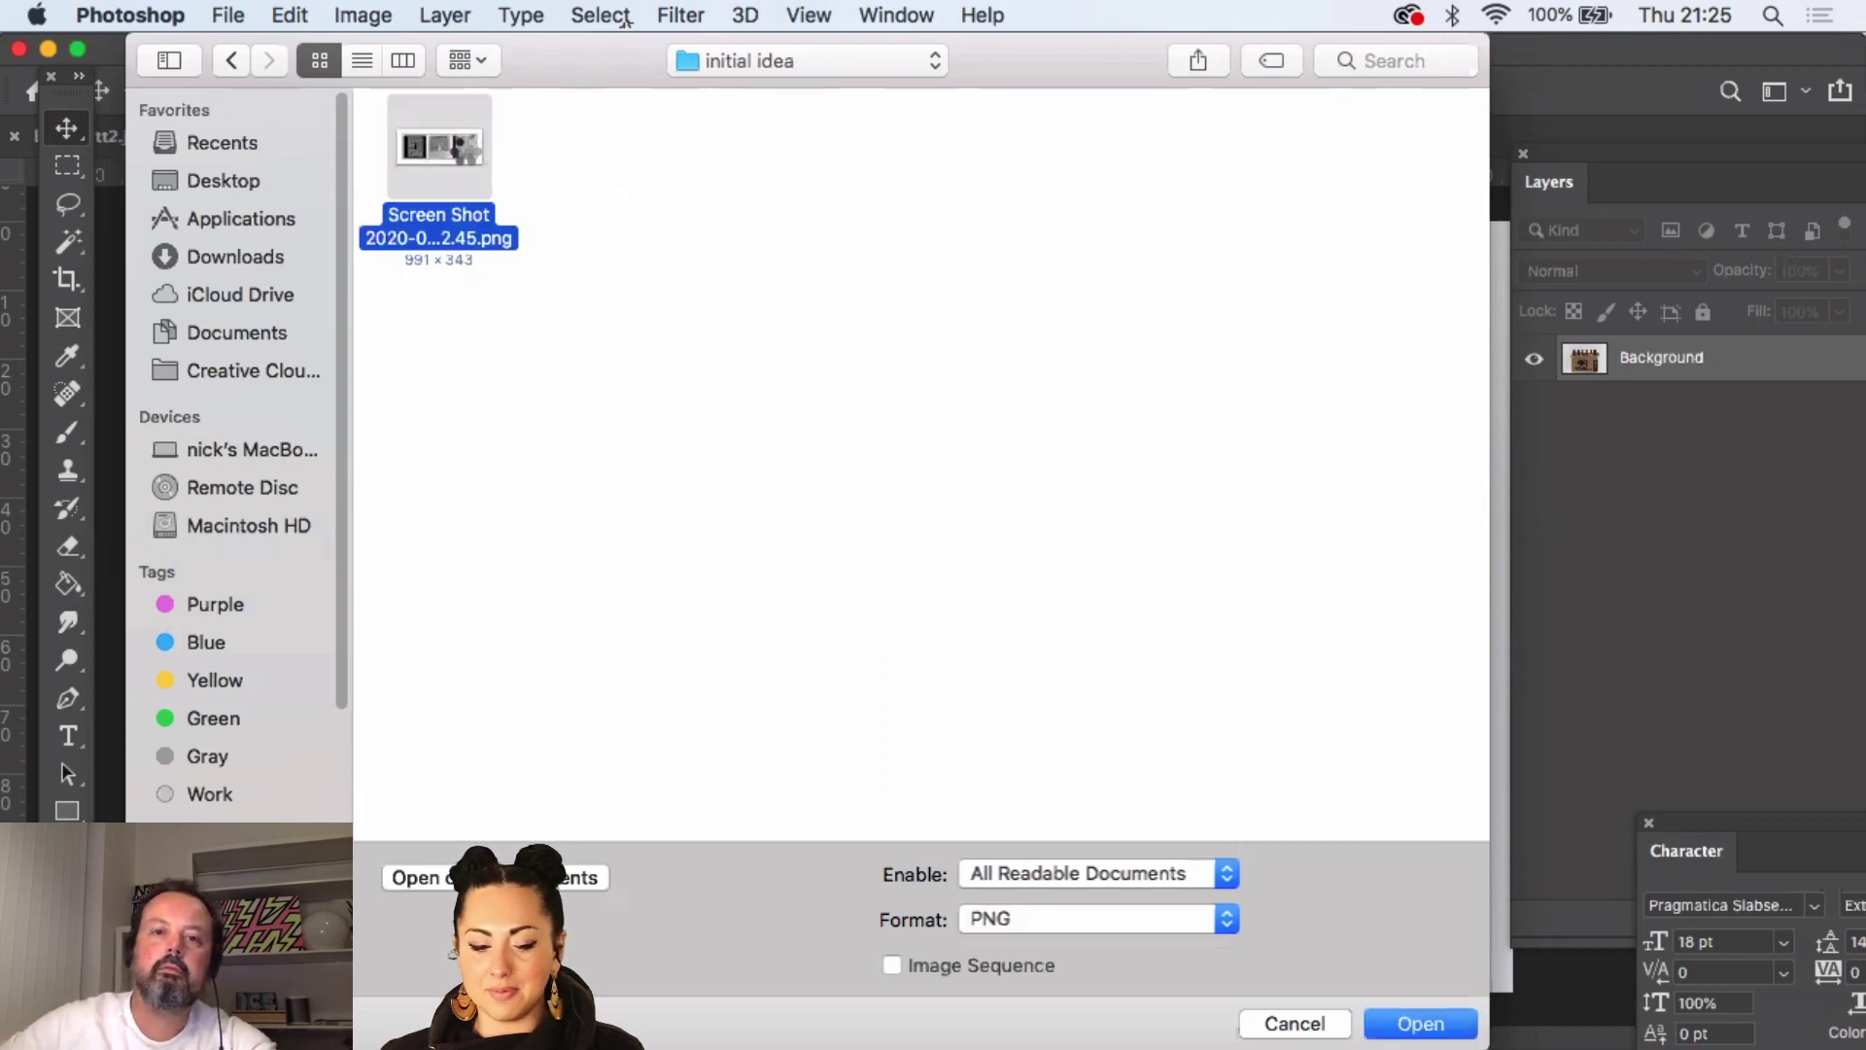
{"action": "double_click", "coordinate": [463, 149]}
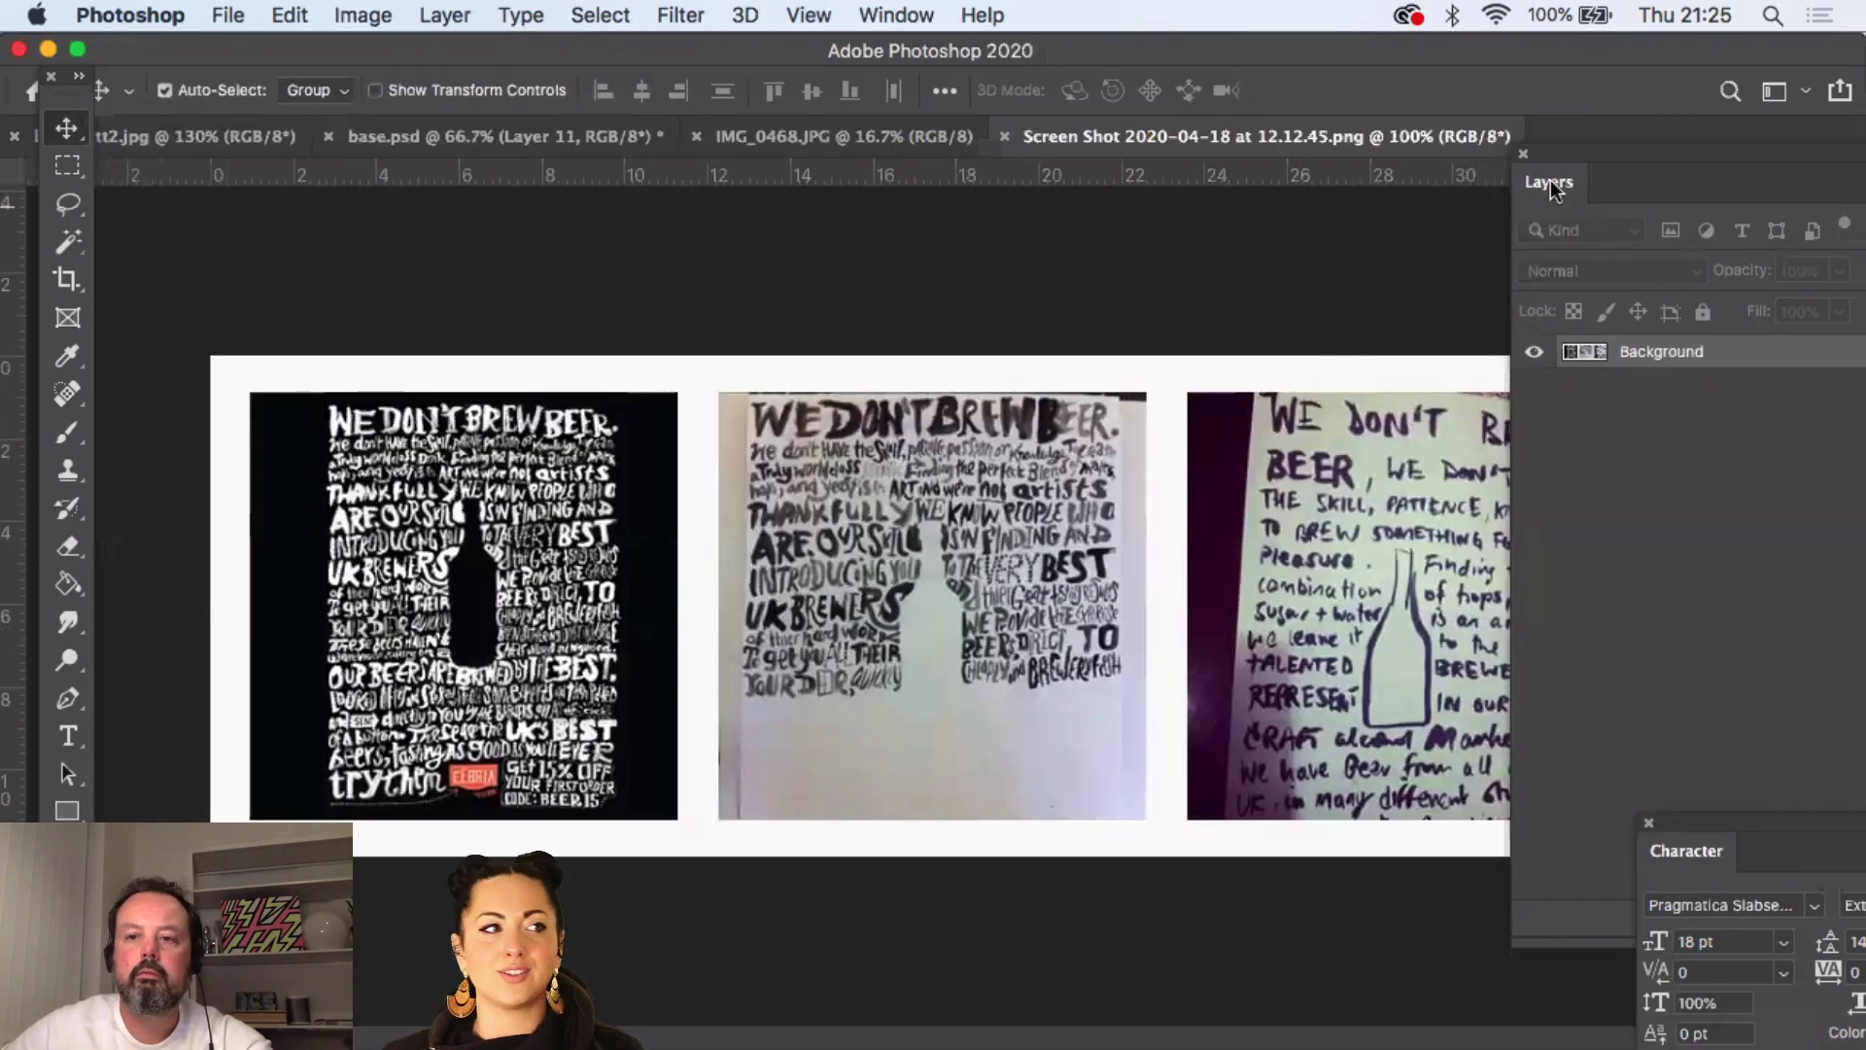
{"action": "left_click_drag", "start_coordinate": [1555, 154], "coordinate": [1739, 161]}
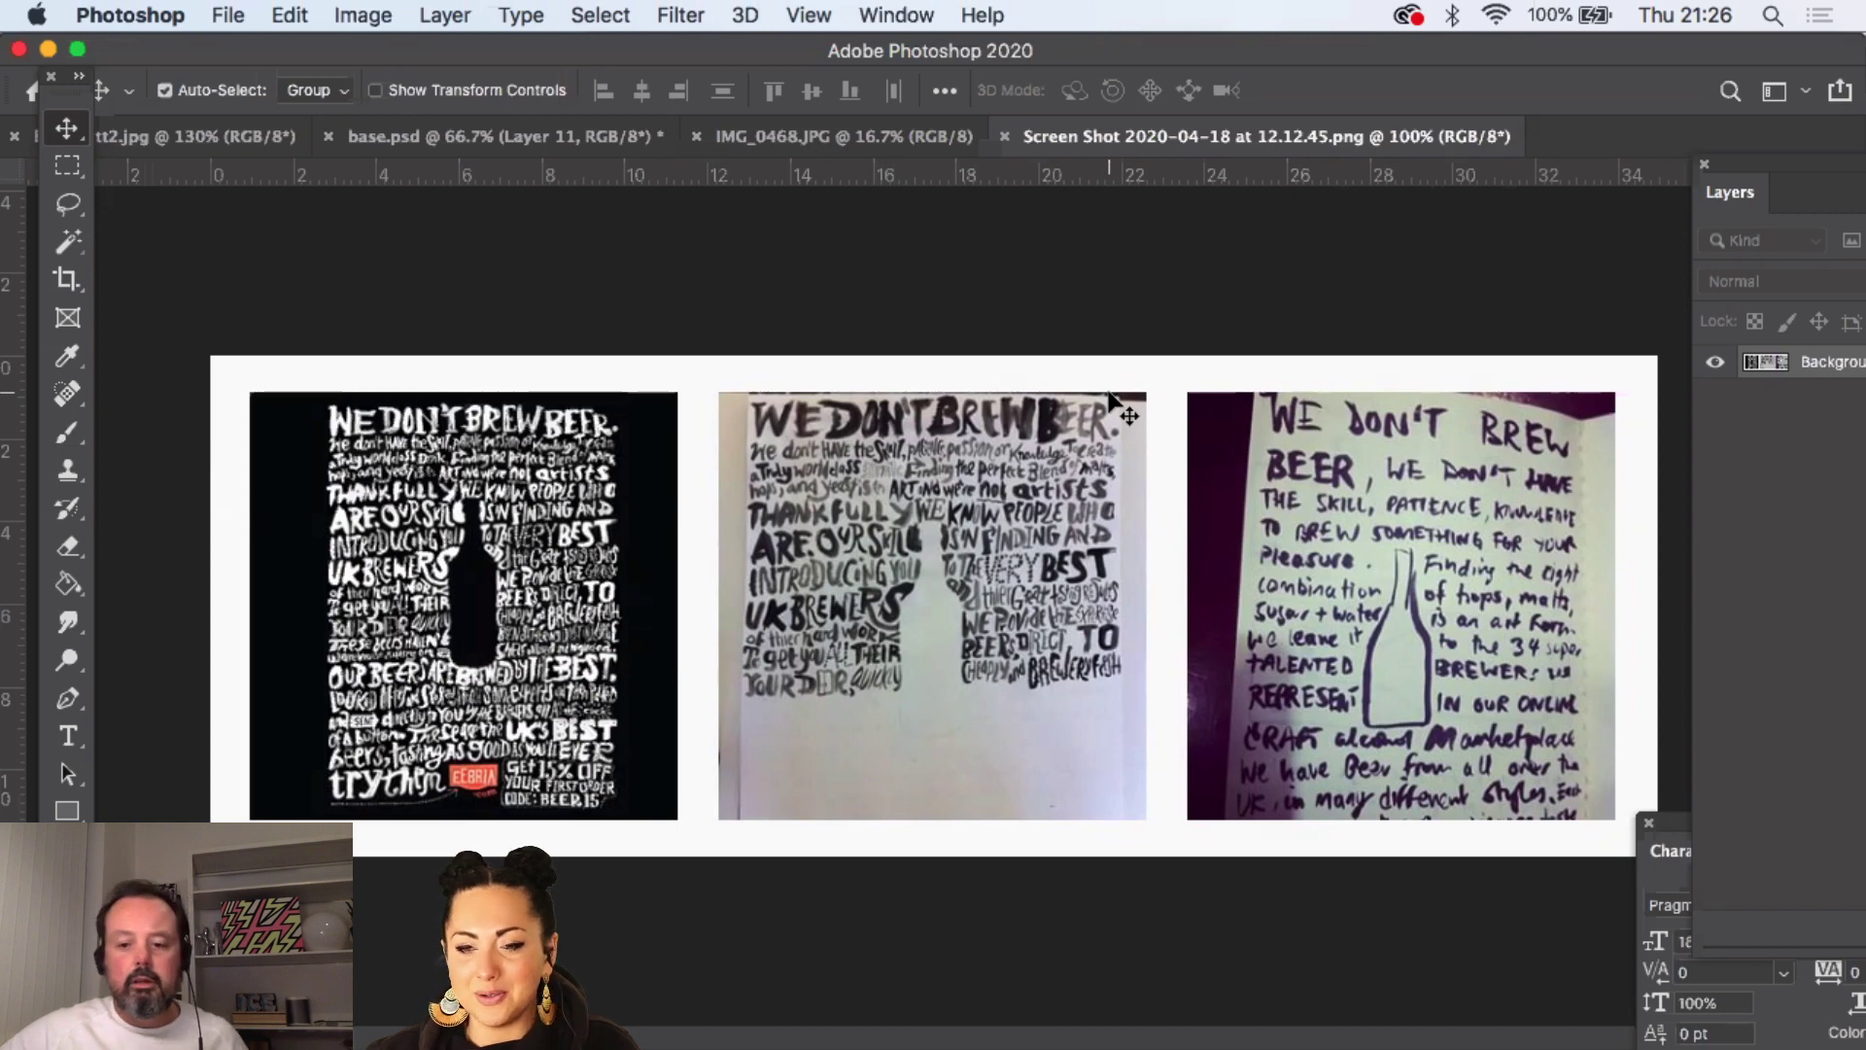
- Open WeDont_master_scan.tif from the "We Don't Brew Advert" folder
{"action": "key", "text": "super+o"}
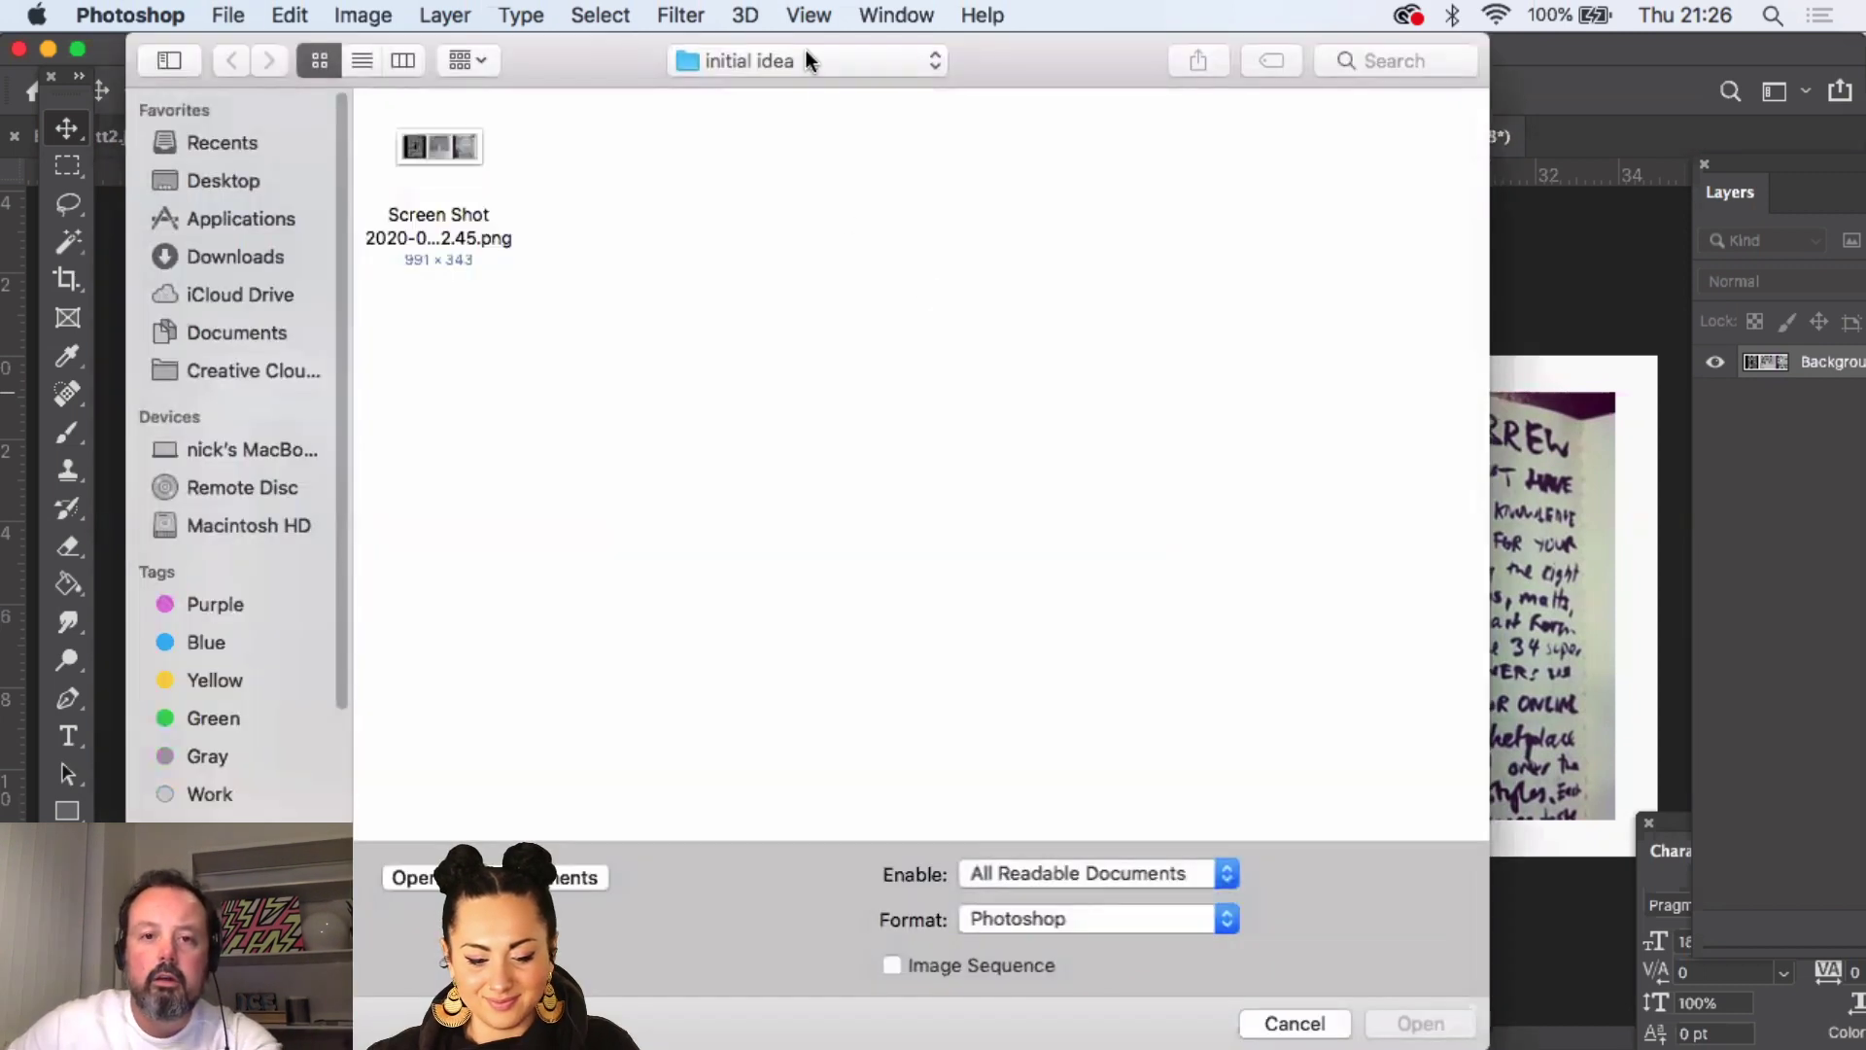
{"action": "left_click", "coordinate": [807, 54]}
{"action": "left_click", "coordinate": [801, 85]}
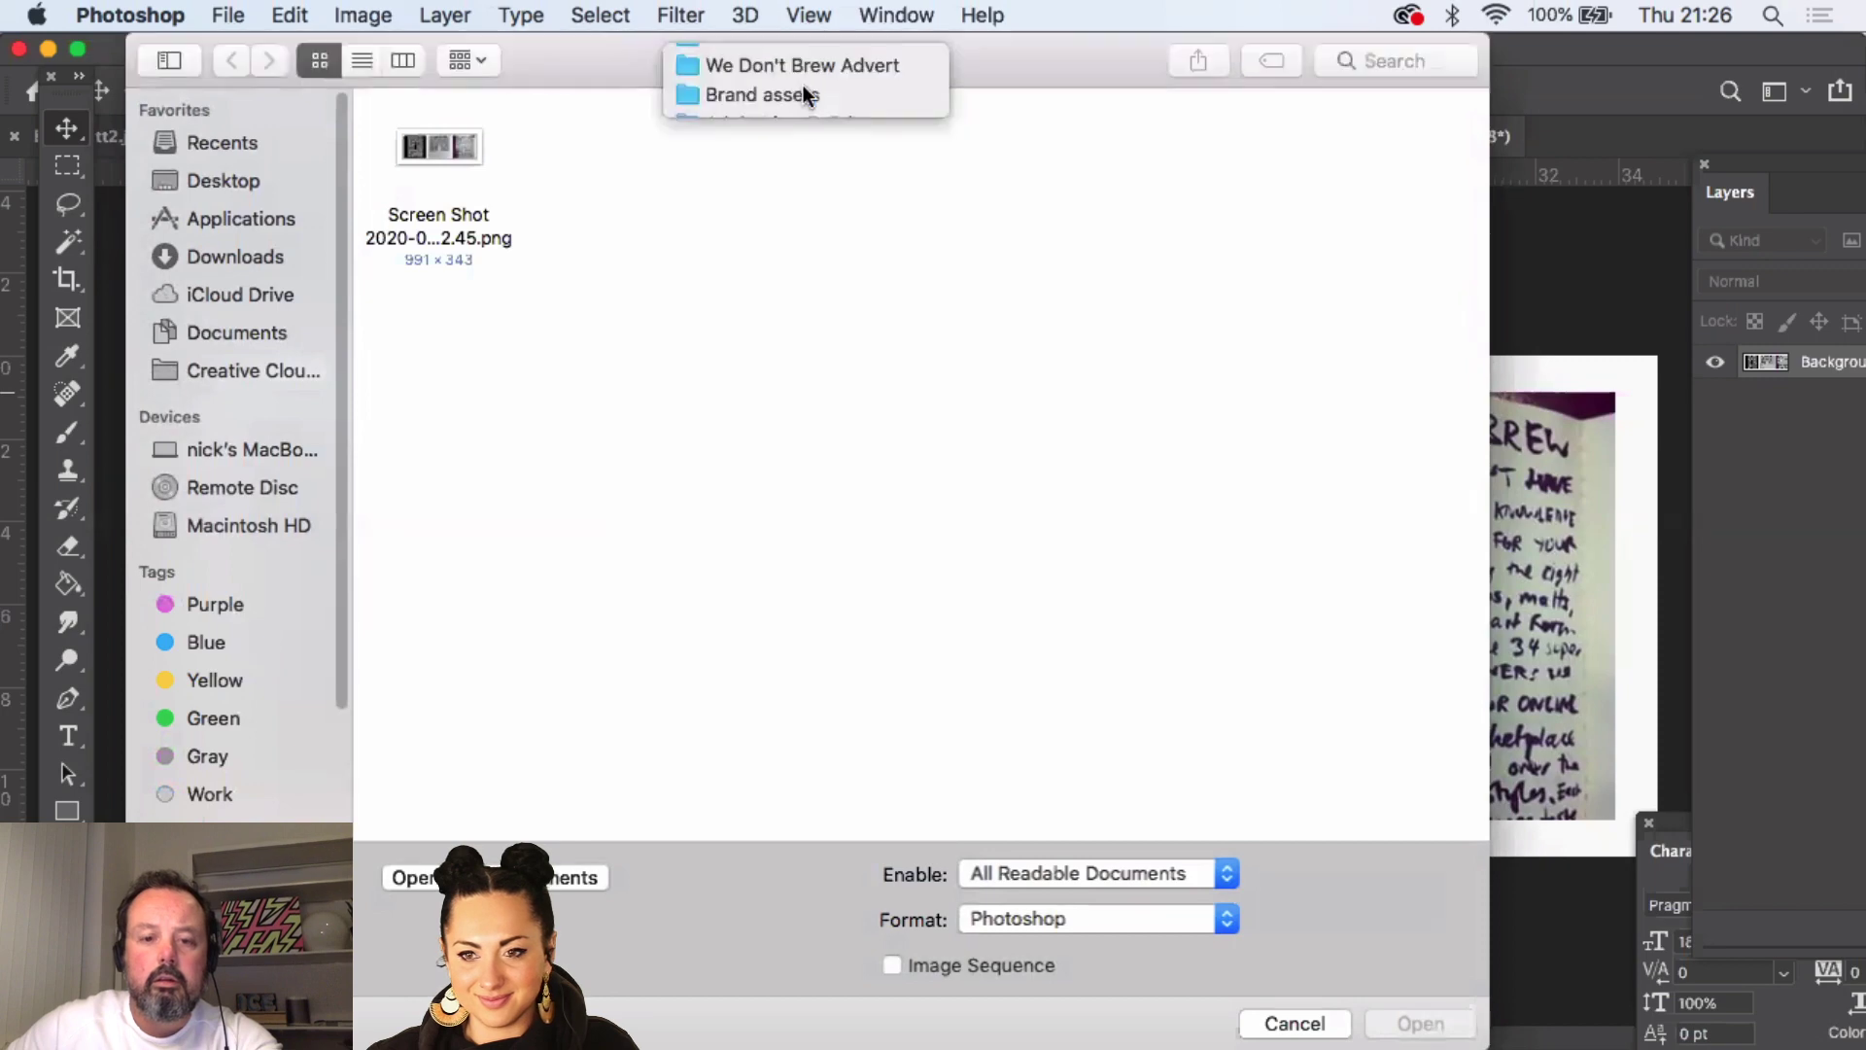
{"action": "left_click", "coordinate": [930, 136]}
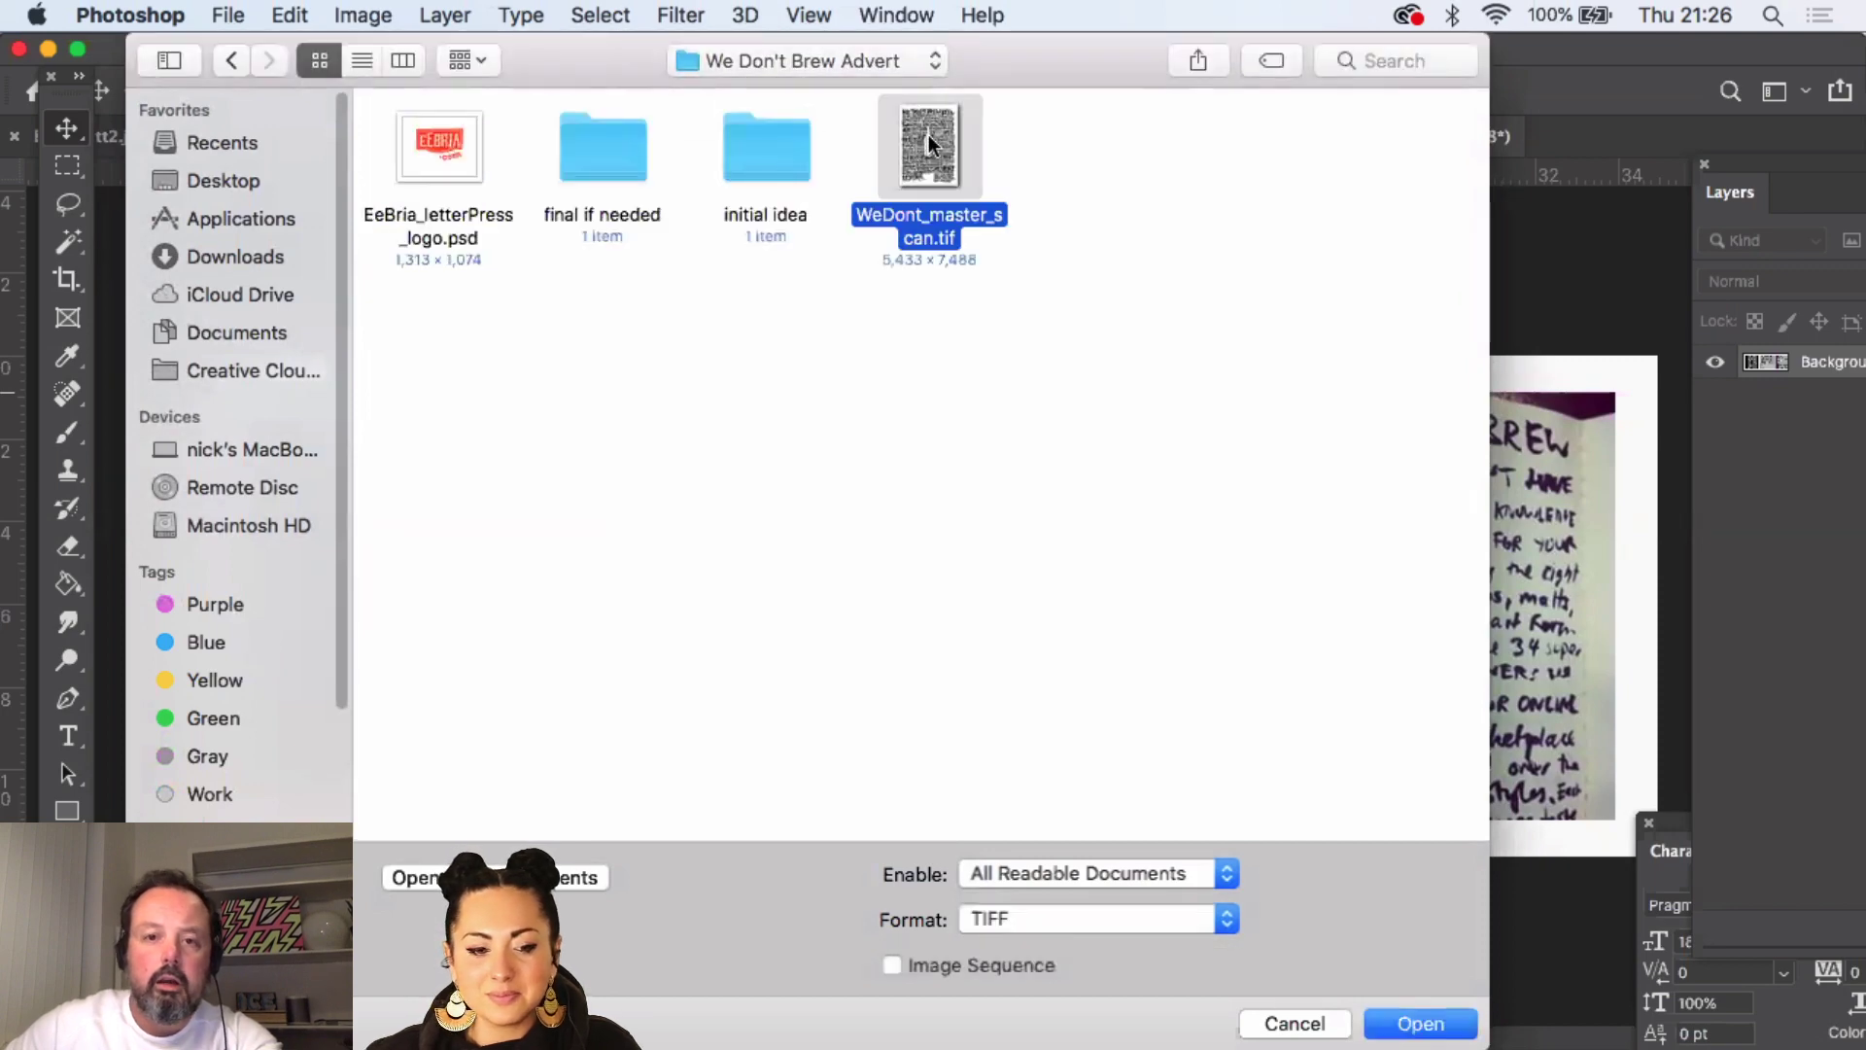
{"action": "double_click", "coordinate": [929, 135]}
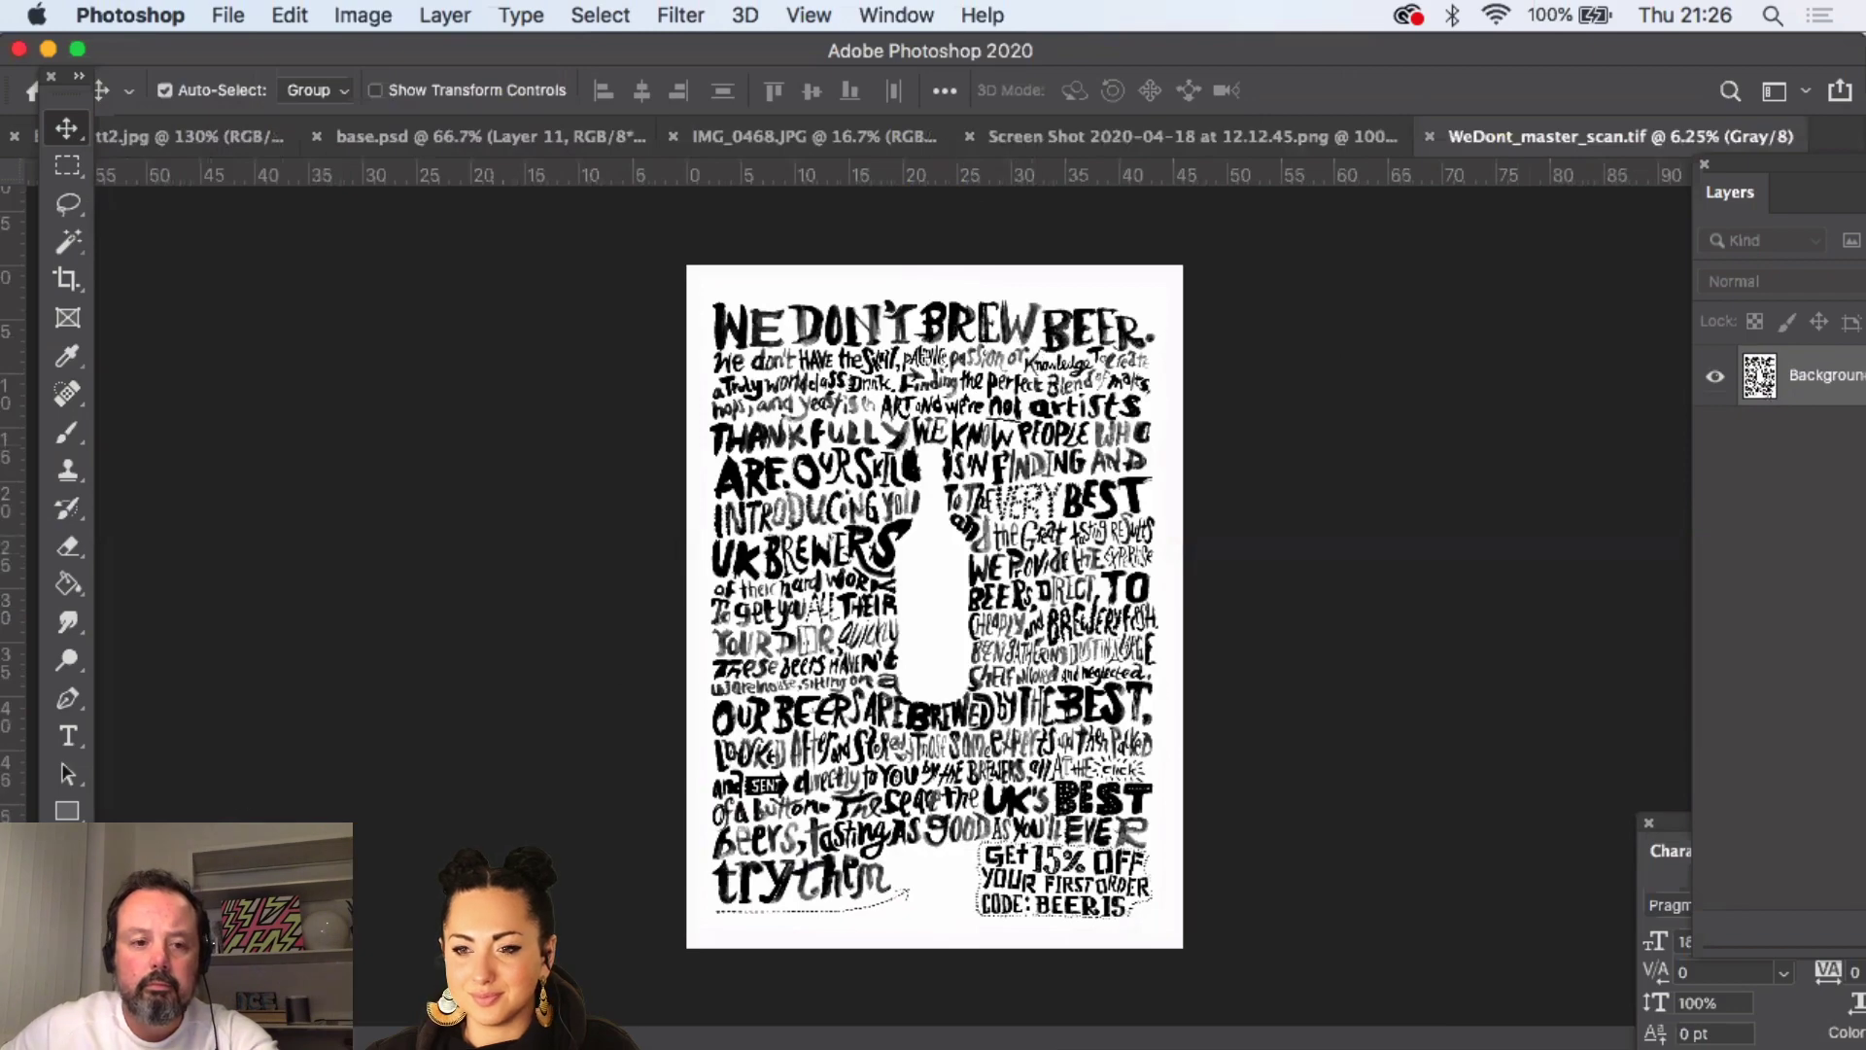
- Examine the brush-lettered "We don't brew beer" headline and the lines below it up close, up to 33.3% zoom
{"action": "key", "text": "z"}
{"action": "left_click", "coordinate": [972, 362]}
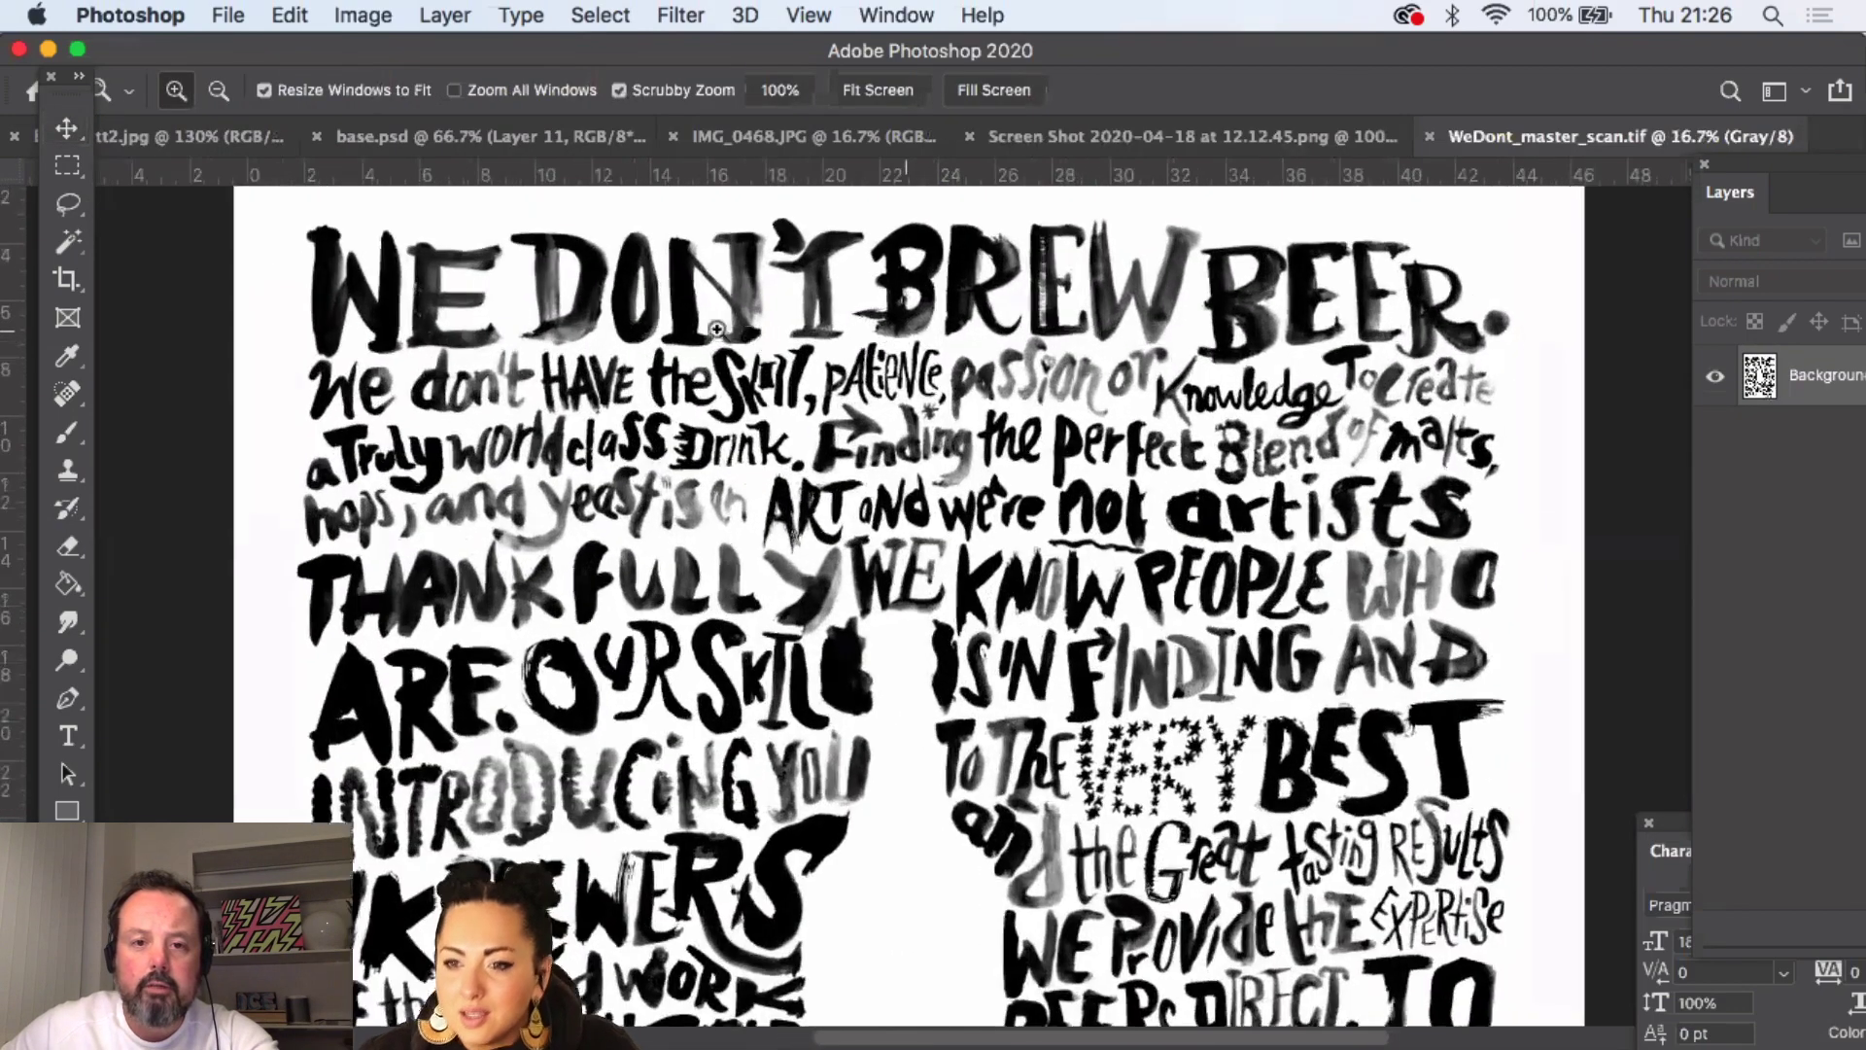
{"action": "left_click", "coordinate": [721, 332]}
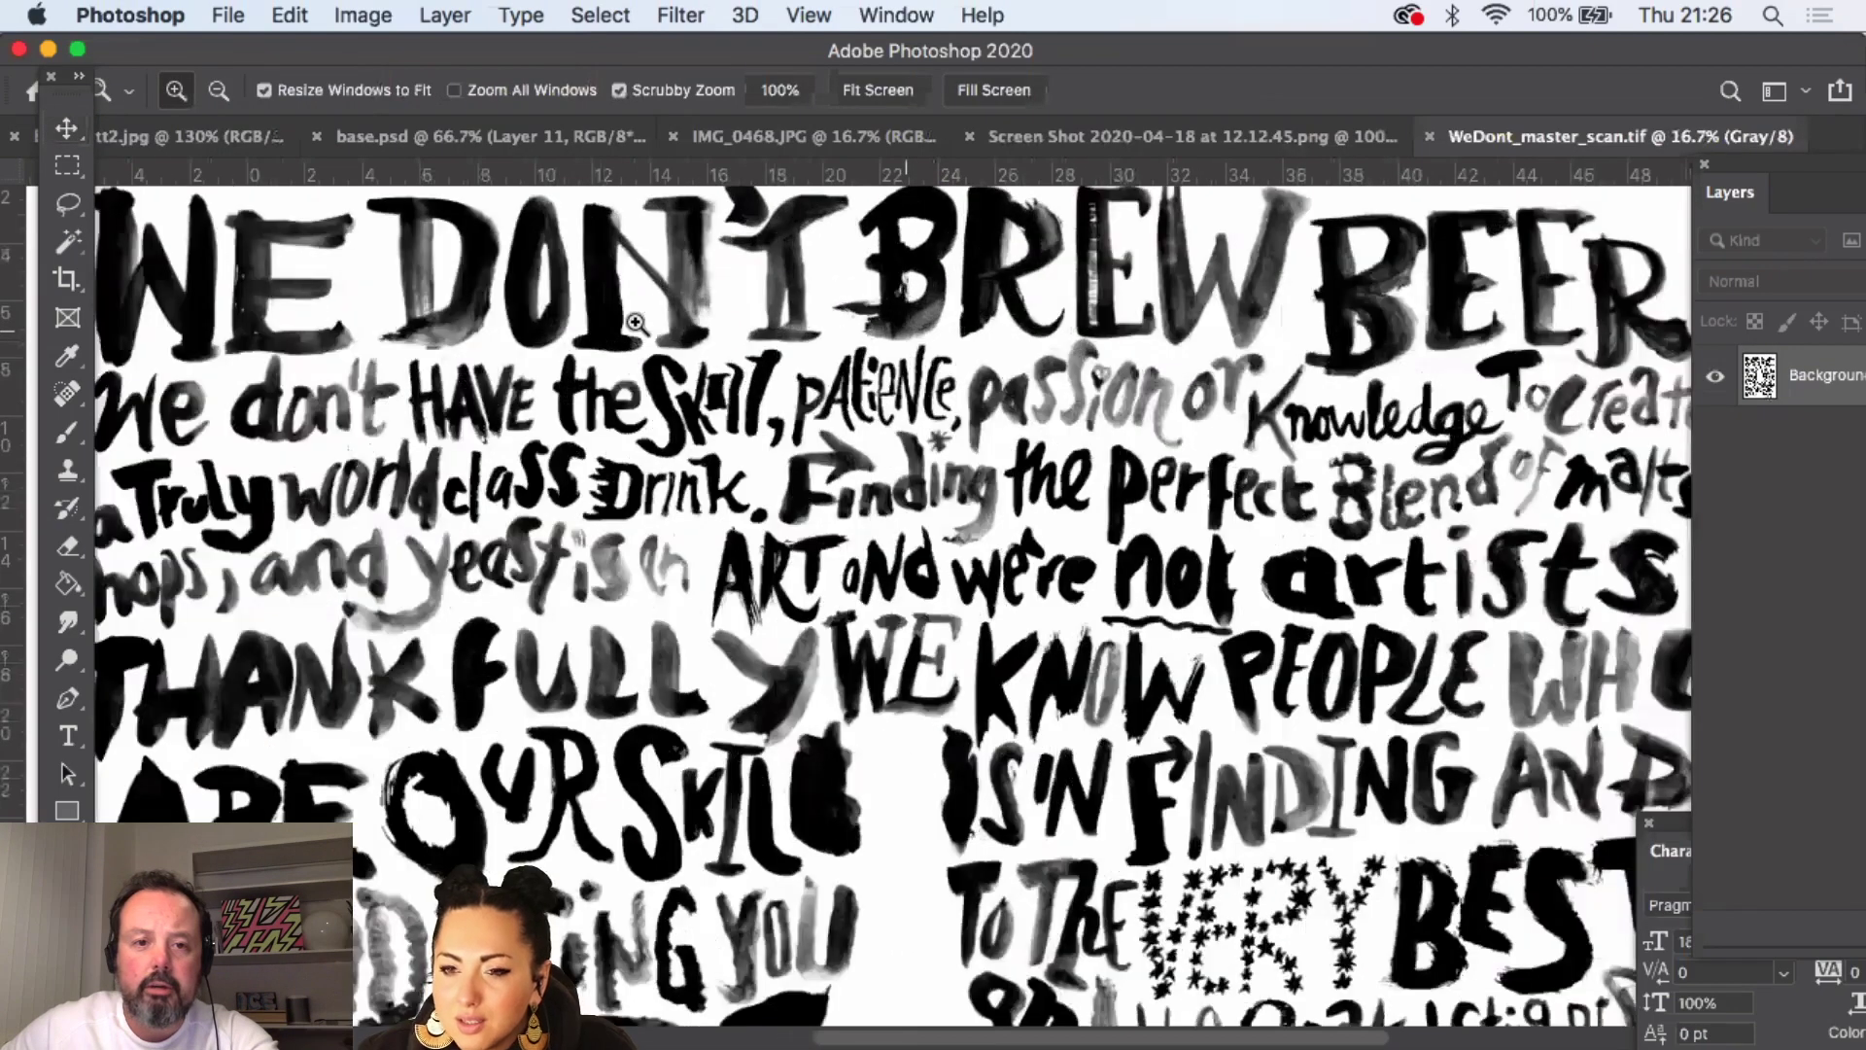
{"action": "left_click", "coordinate": [720, 332]}
{"action": "left_click", "coordinate": [571, 661]}
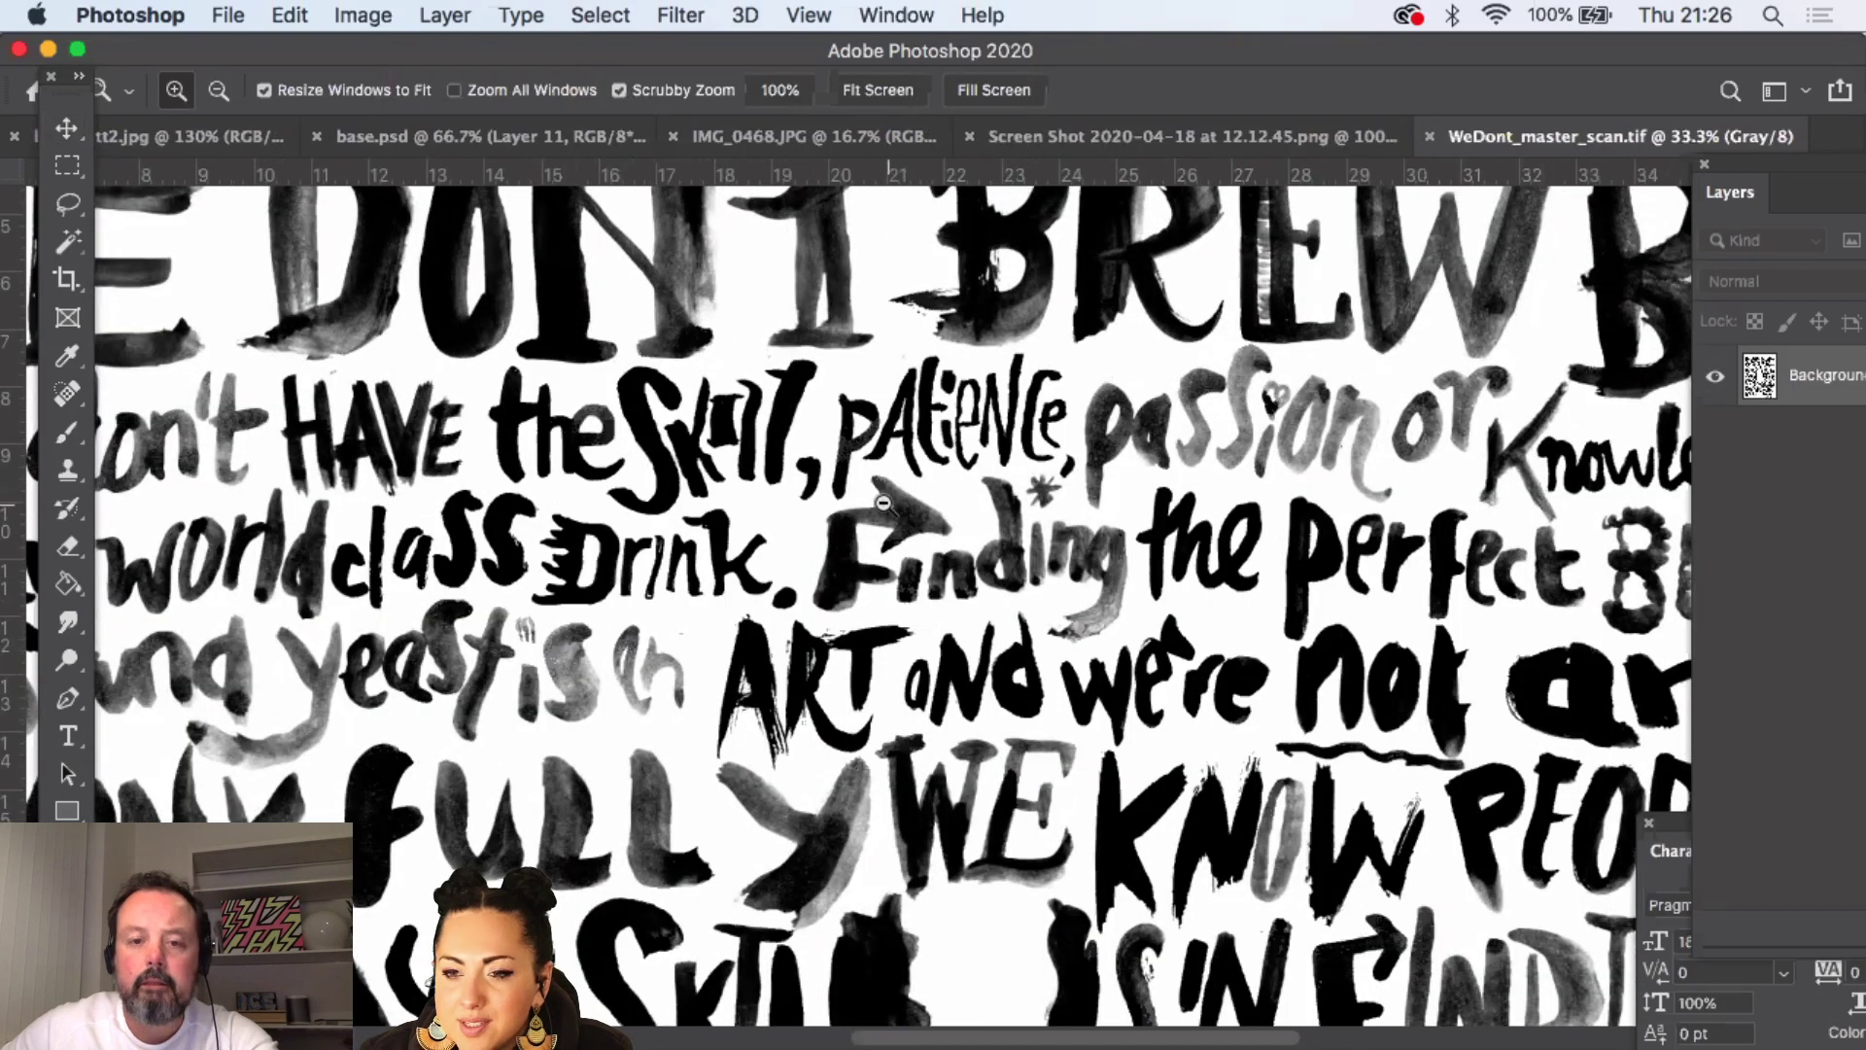
{"action": "left_click", "coordinate": [882, 503], "text": "alt"}
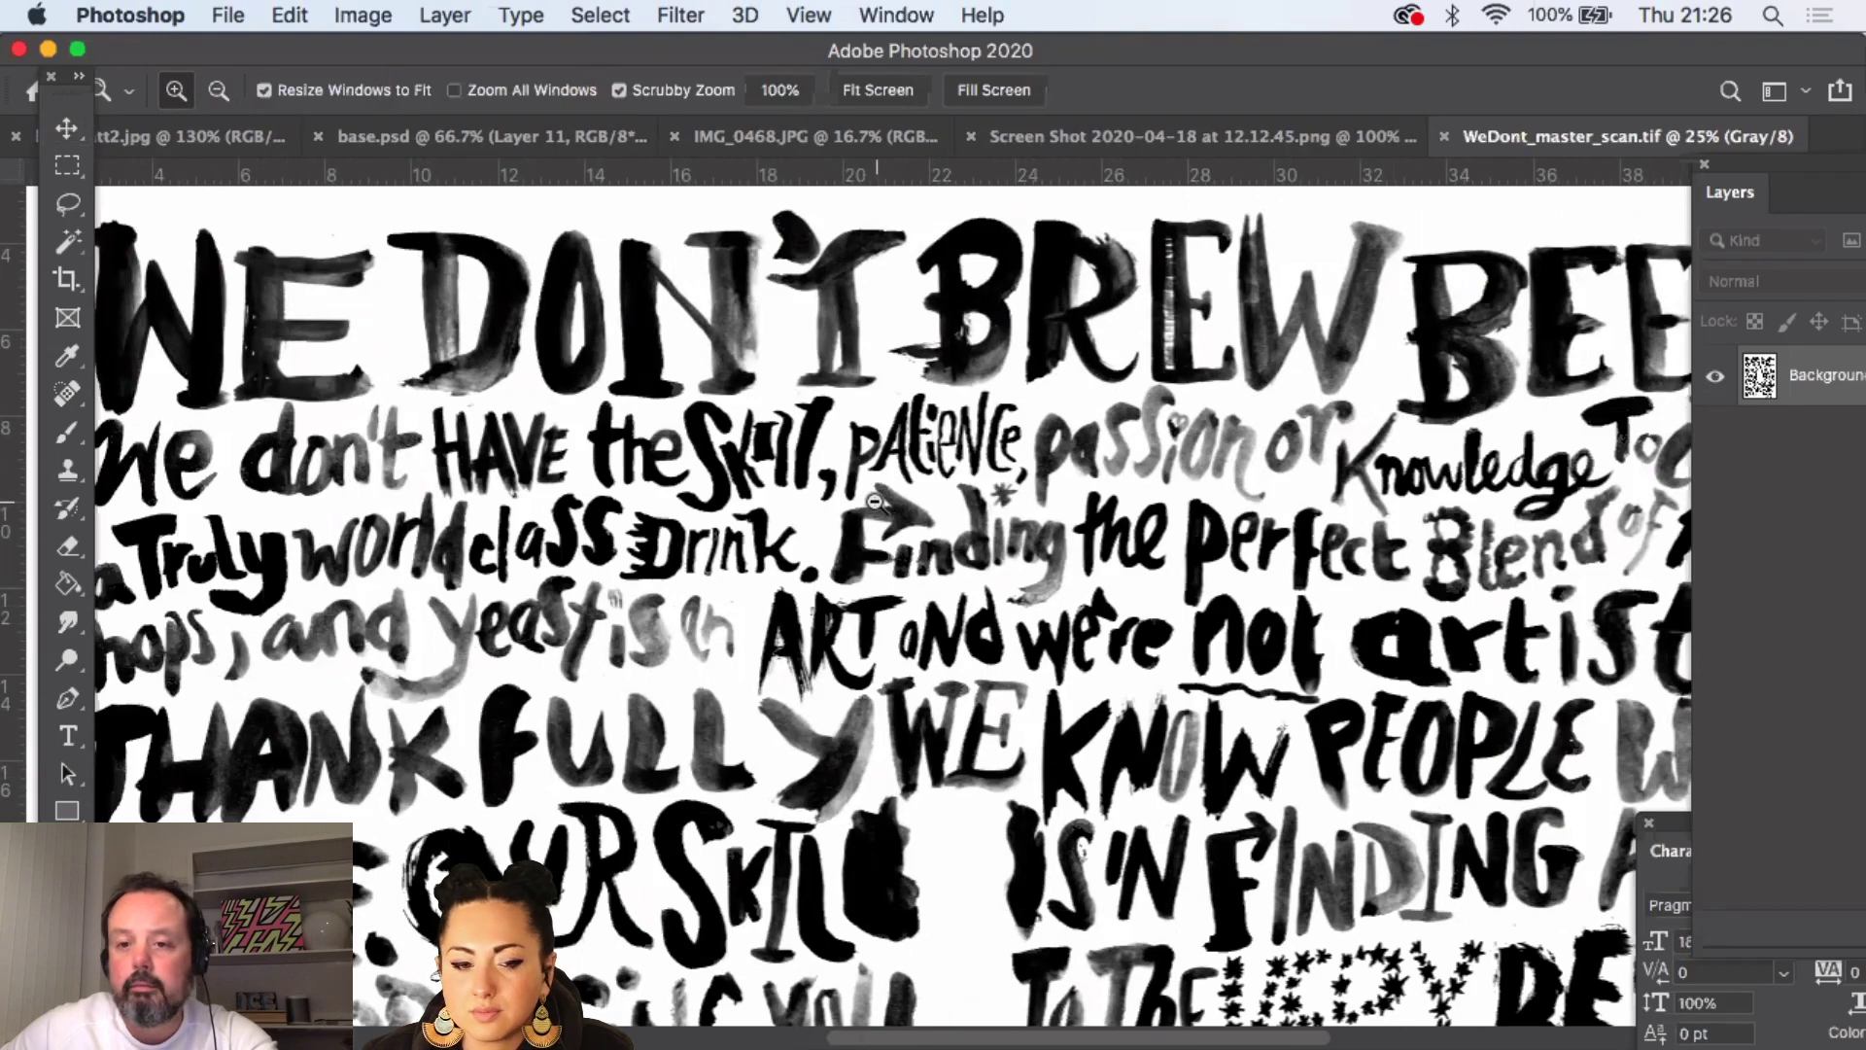
{"action": "left_click", "coordinate": [882, 503], "text": "alt"}
{"action": "left_click", "coordinate": [903, 486], "text": "alt"}
{"action": "left_click", "coordinate": [909, 480], "text": "alt"}
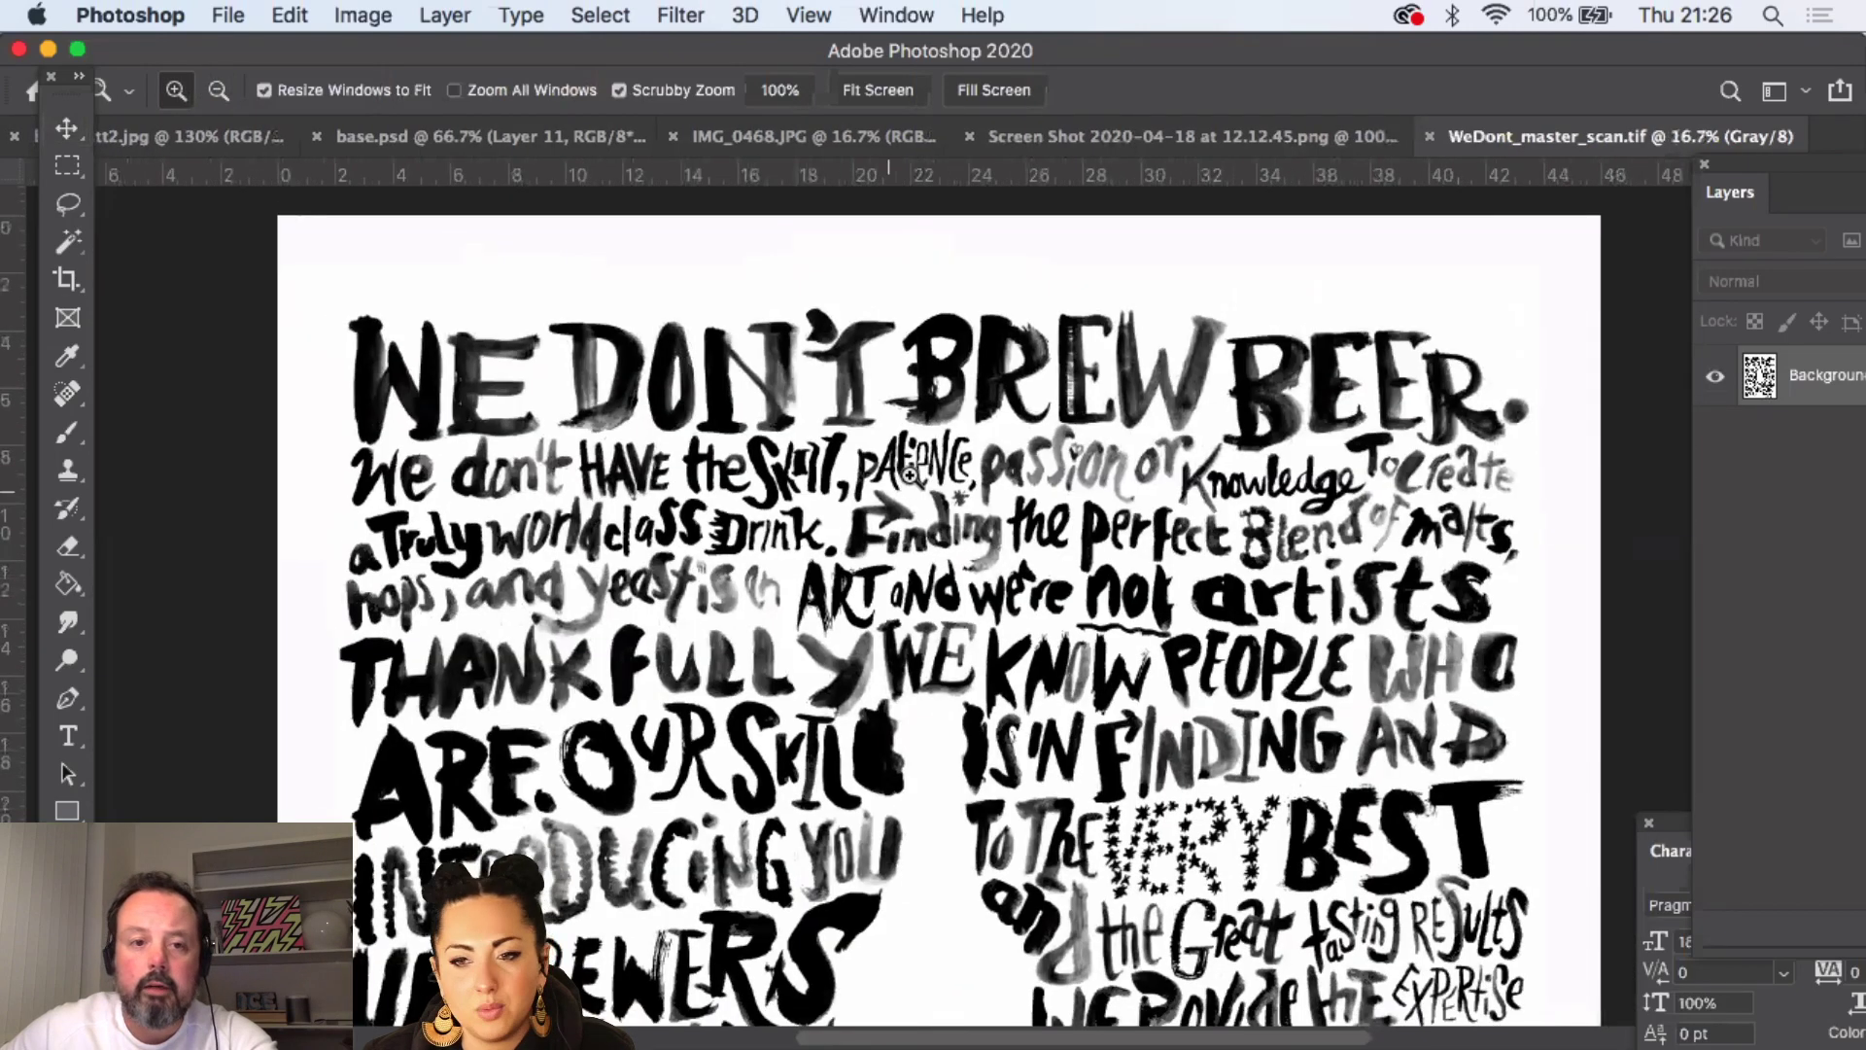
- Examine the lettering around the bottle shape, including the starred "VERY" and "the Great", up to 50% zoom
{"action": "scroll", "coordinate": [969, 480], "scroll_direction": "down", "scroll_amount": 5}
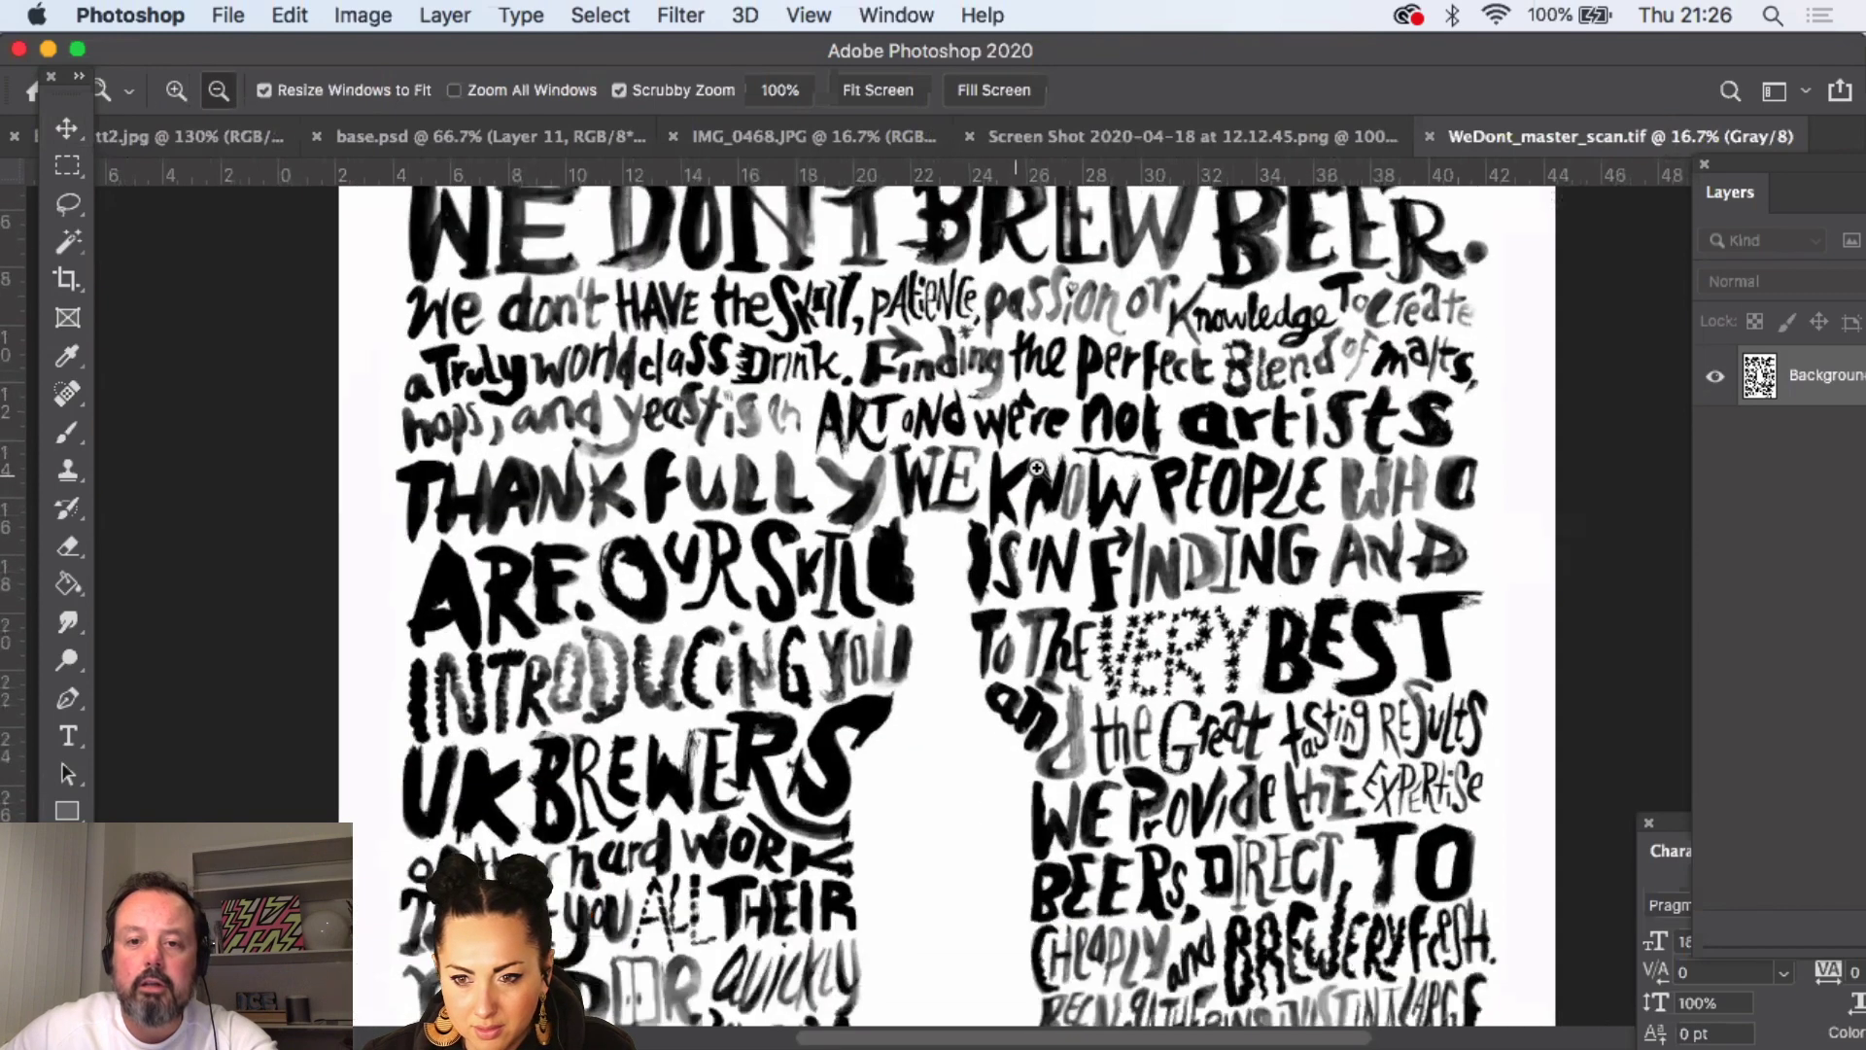
{"action": "left_click", "coordinate": [1028, 473], "text": "alt"}
{"action": "scroll", "coordinate": [1028, 473], "scroll_direction": "down", "scroll_amount": 5}
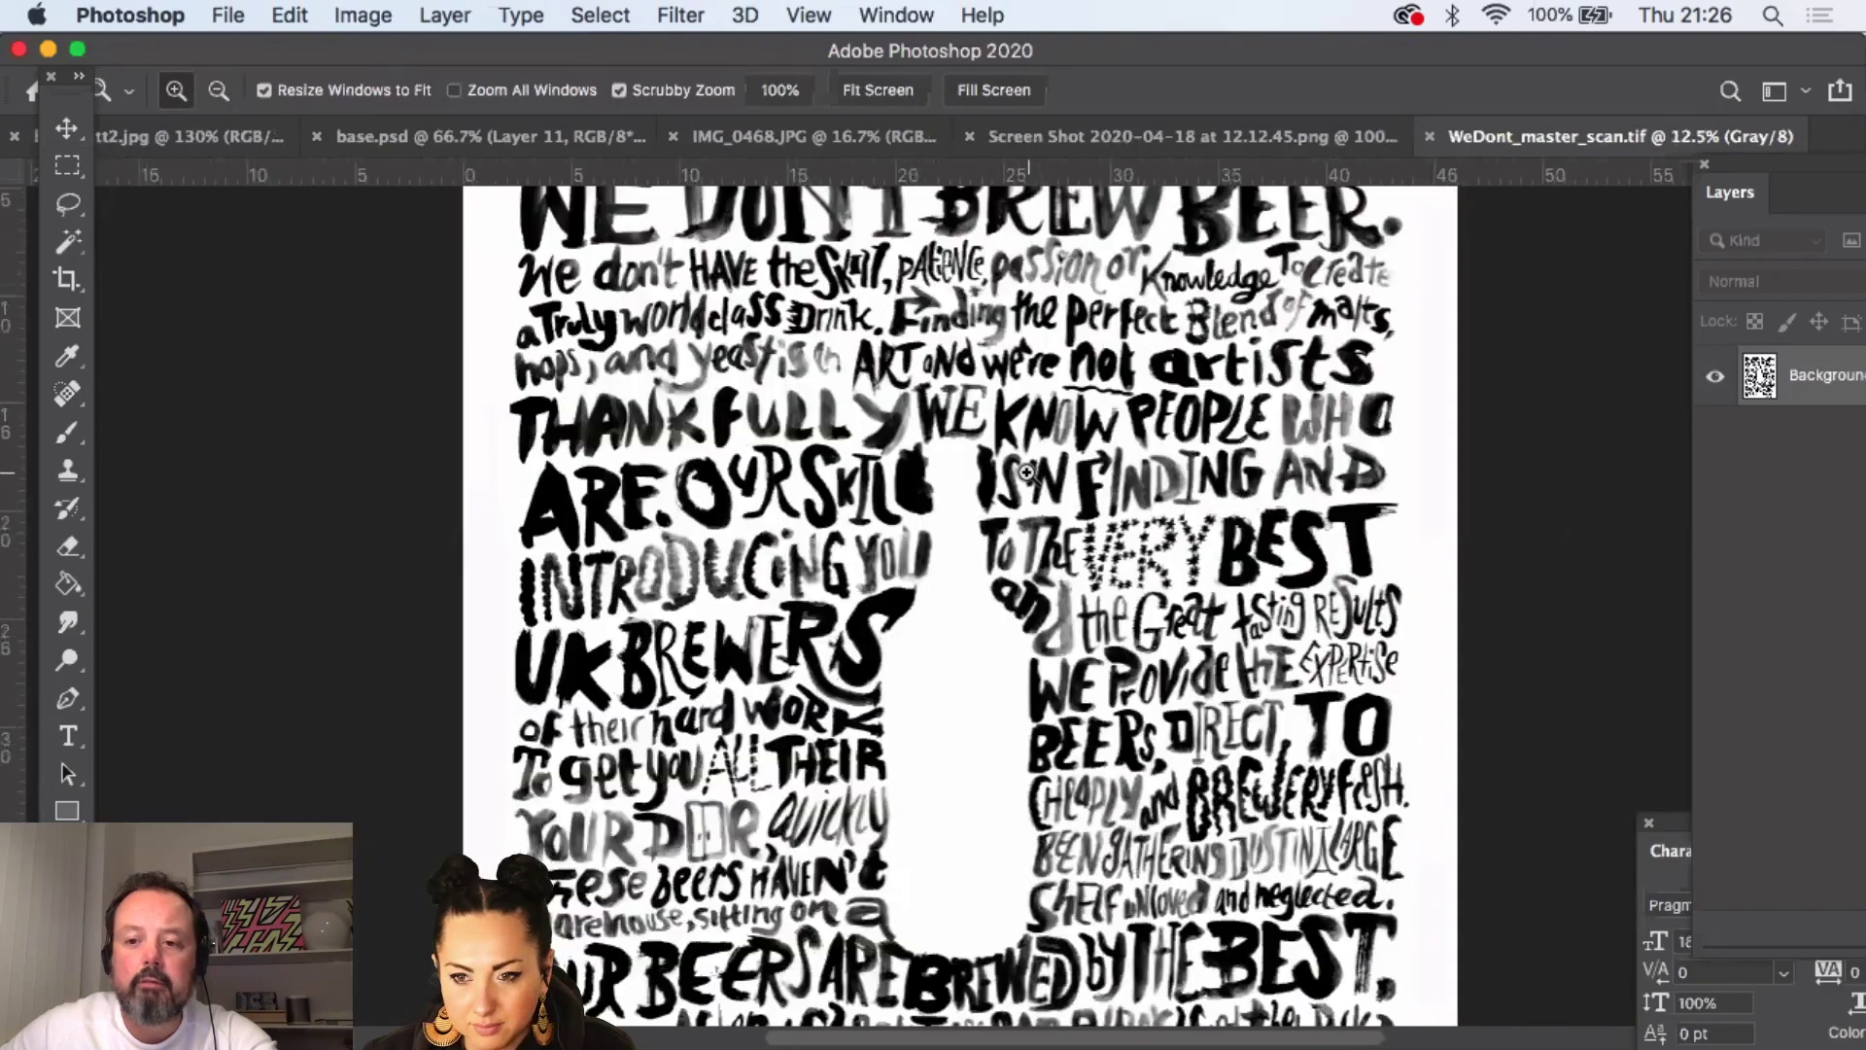
{"action": "scroll", "coordinate": [1026, 471], "scroll_direction": "up", "scroll_amount": 5}
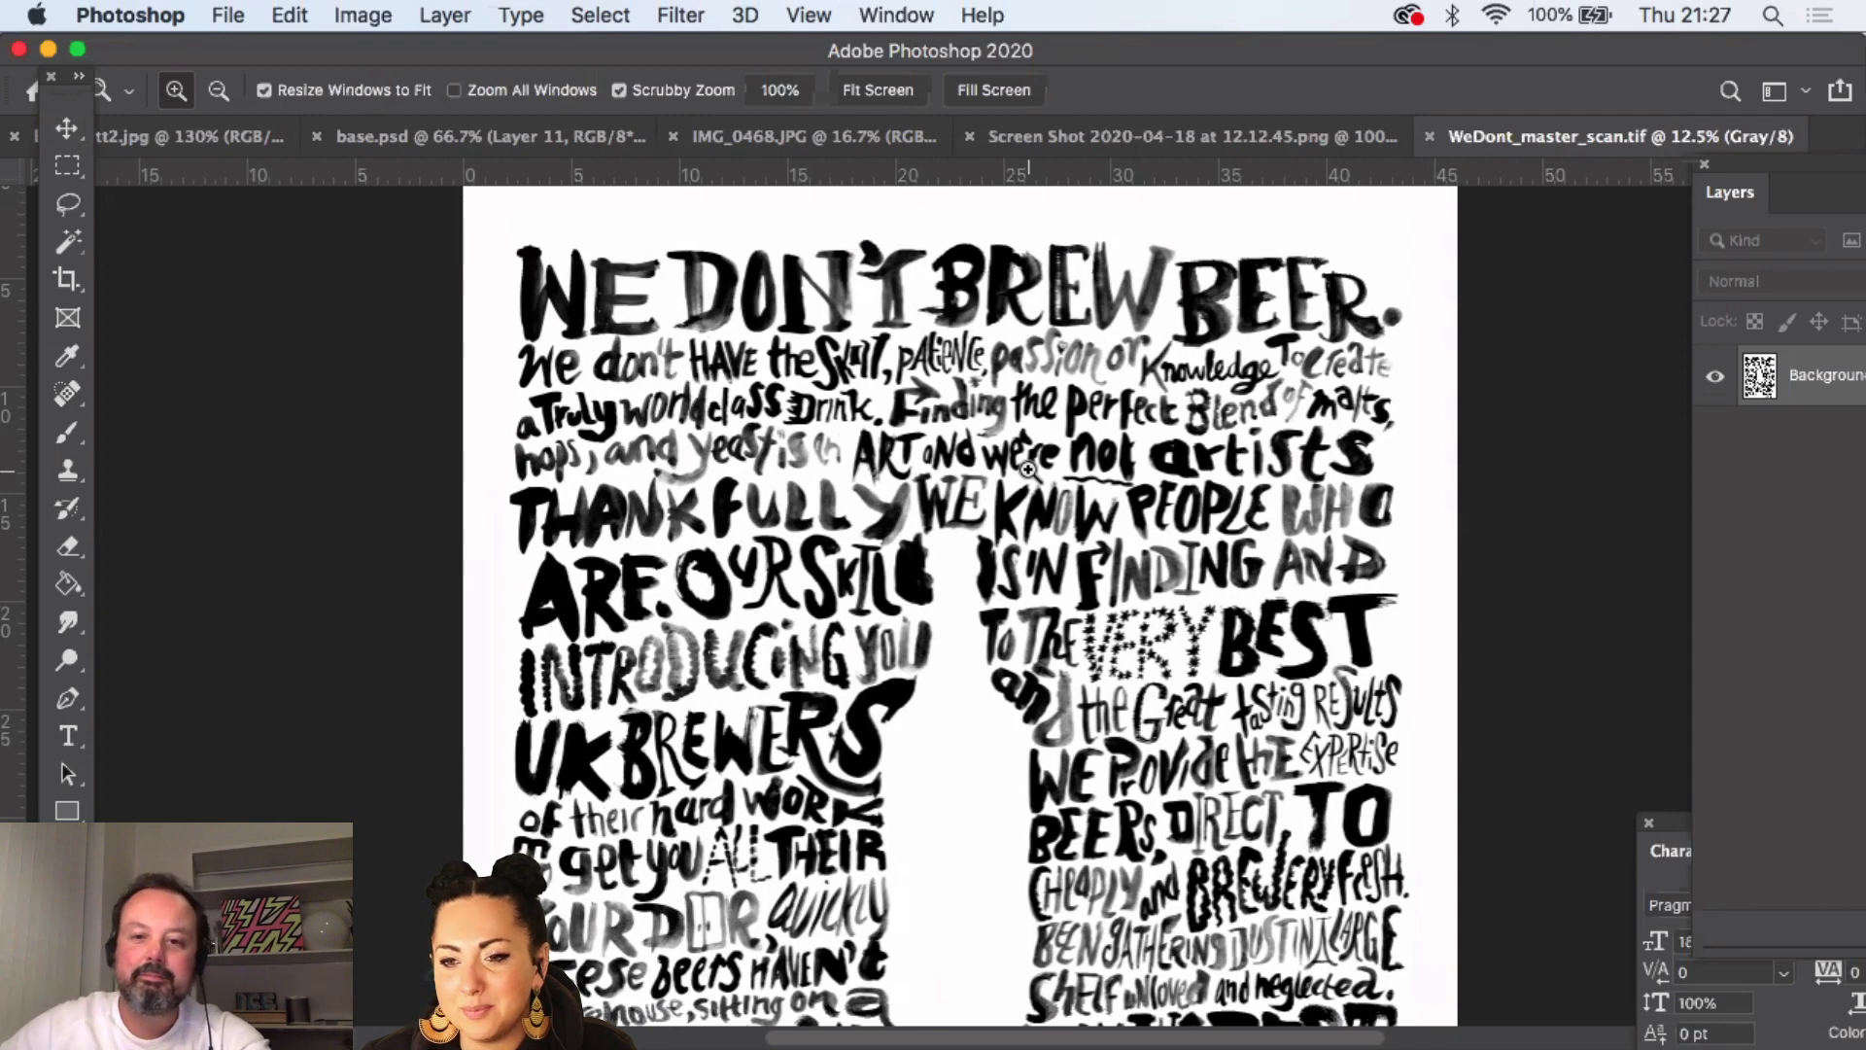
{"action": "left_click", "coordinate": [1125, 592]}
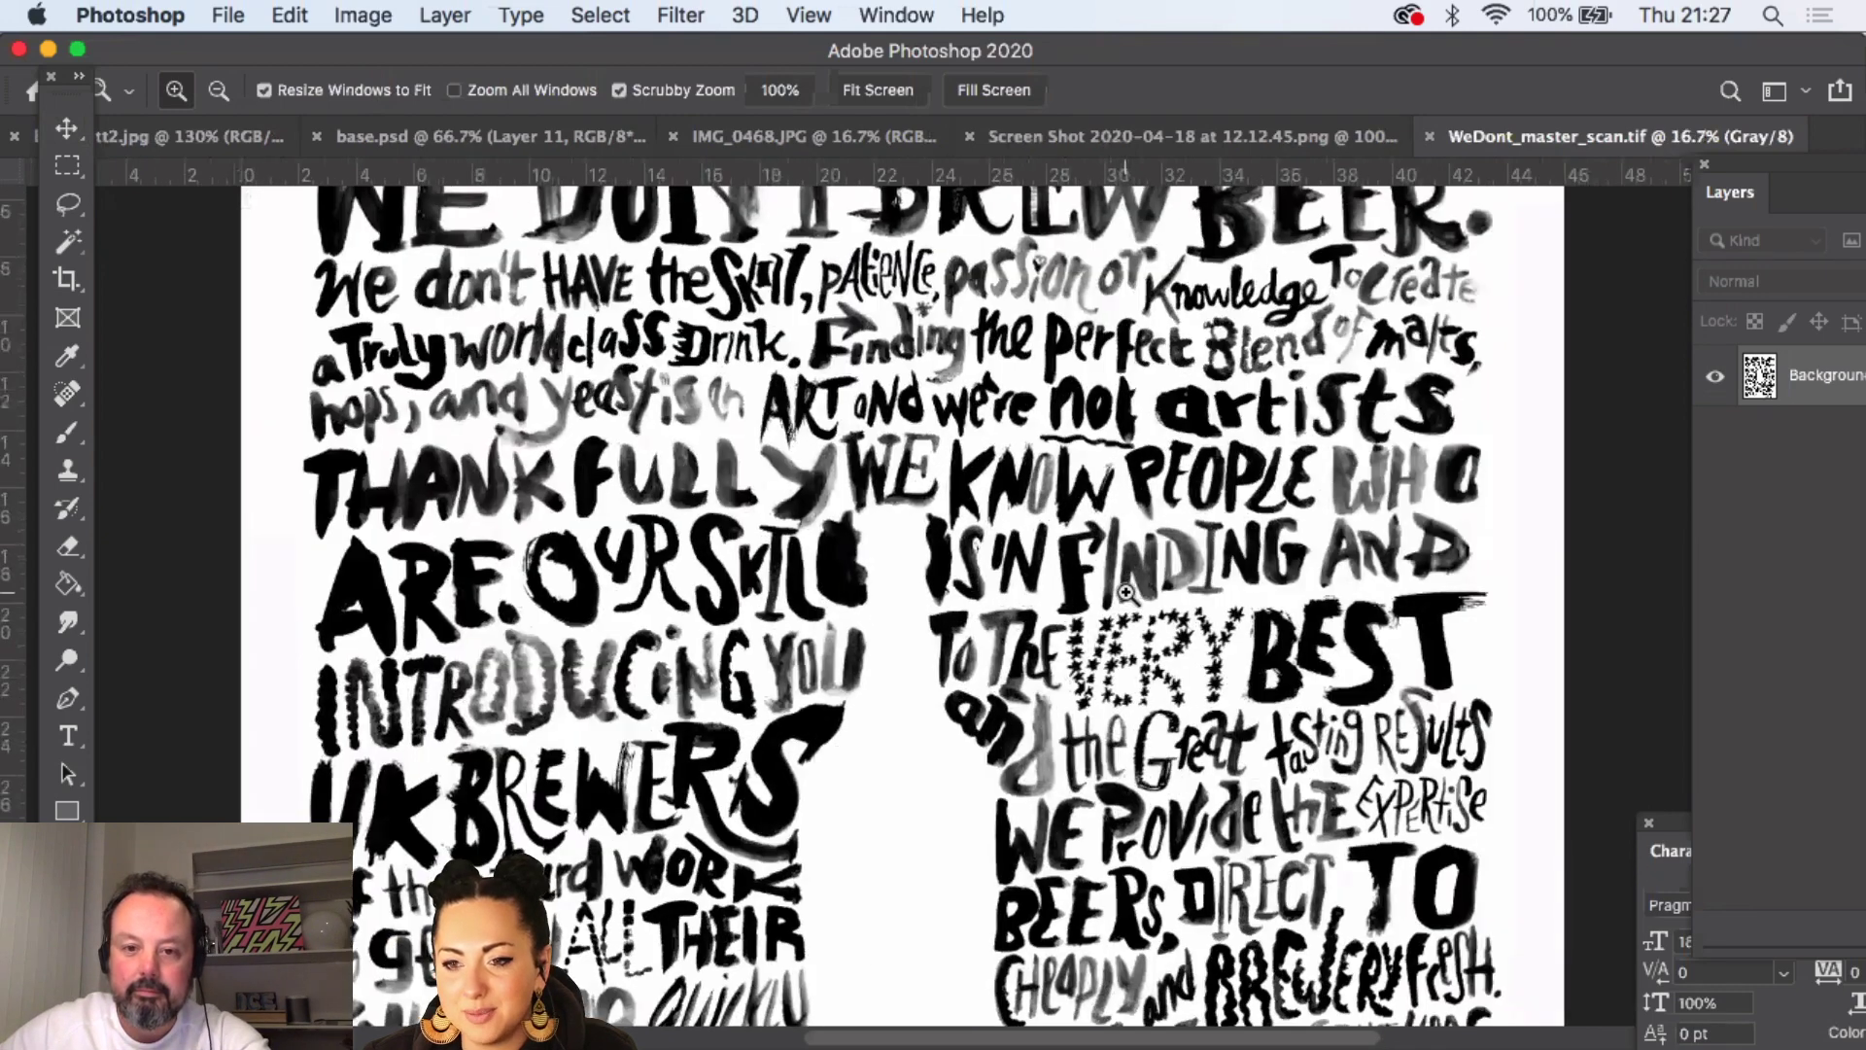
{"action": "left_click_drag", "start_coordinate": [1125, 592], "coordinate": [1131, 584]}
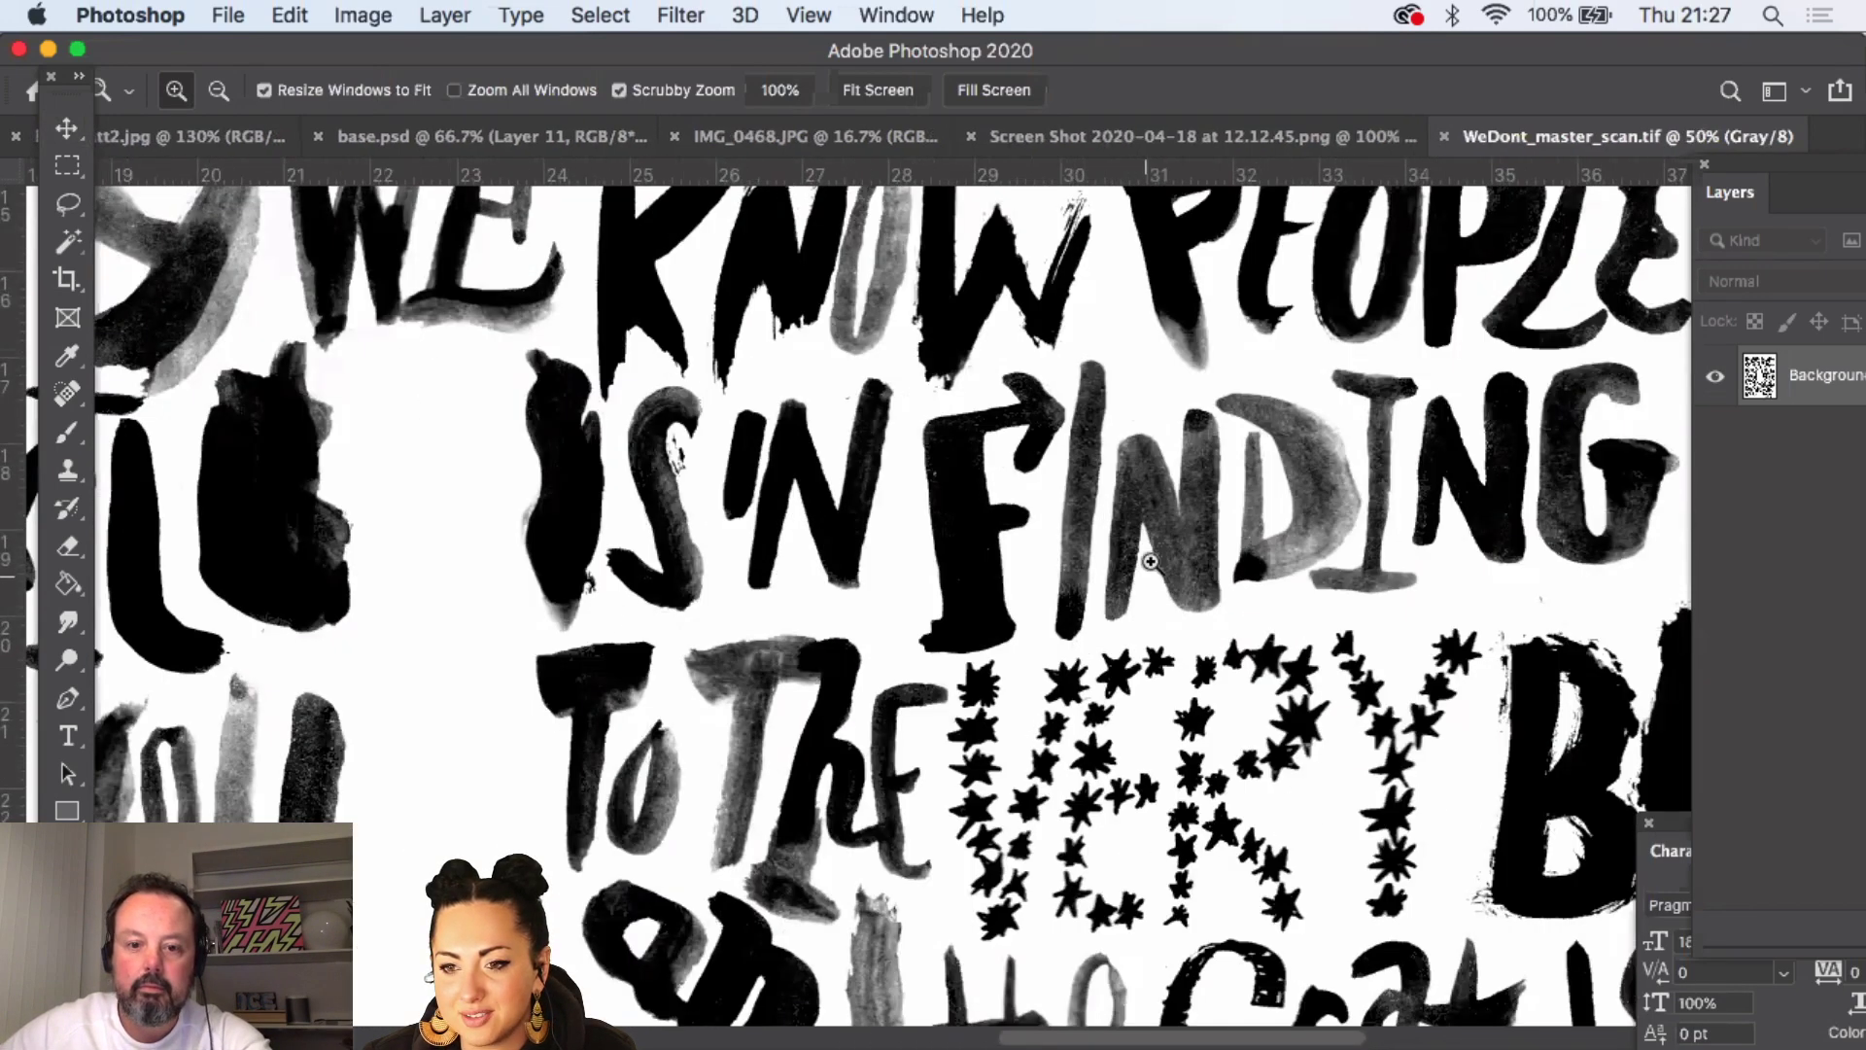
{"action": "scroll", "coordinate": [1150, 562], "scroll_direction": "down", "scroll_amount": 10}
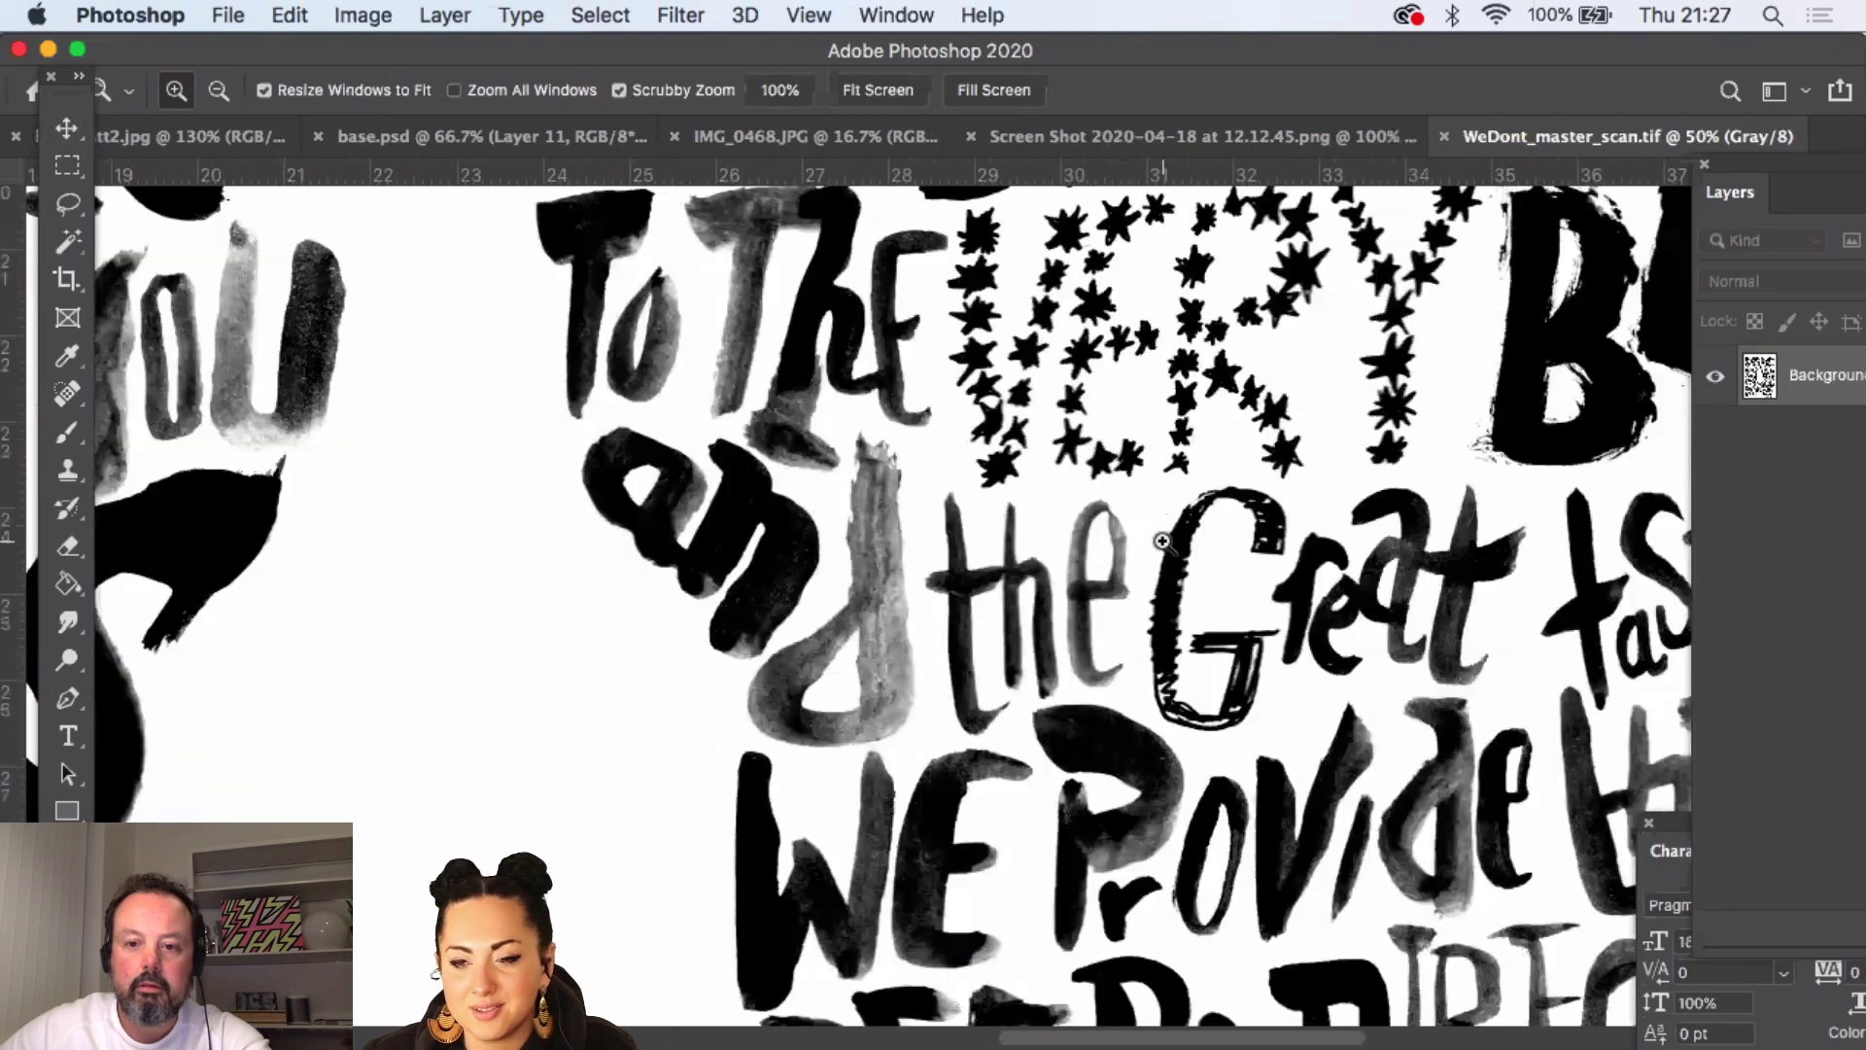
{"action": "scroll", "coordinate": [1163, 540], "scroll_direction": "down", "scroll_amount": 4}
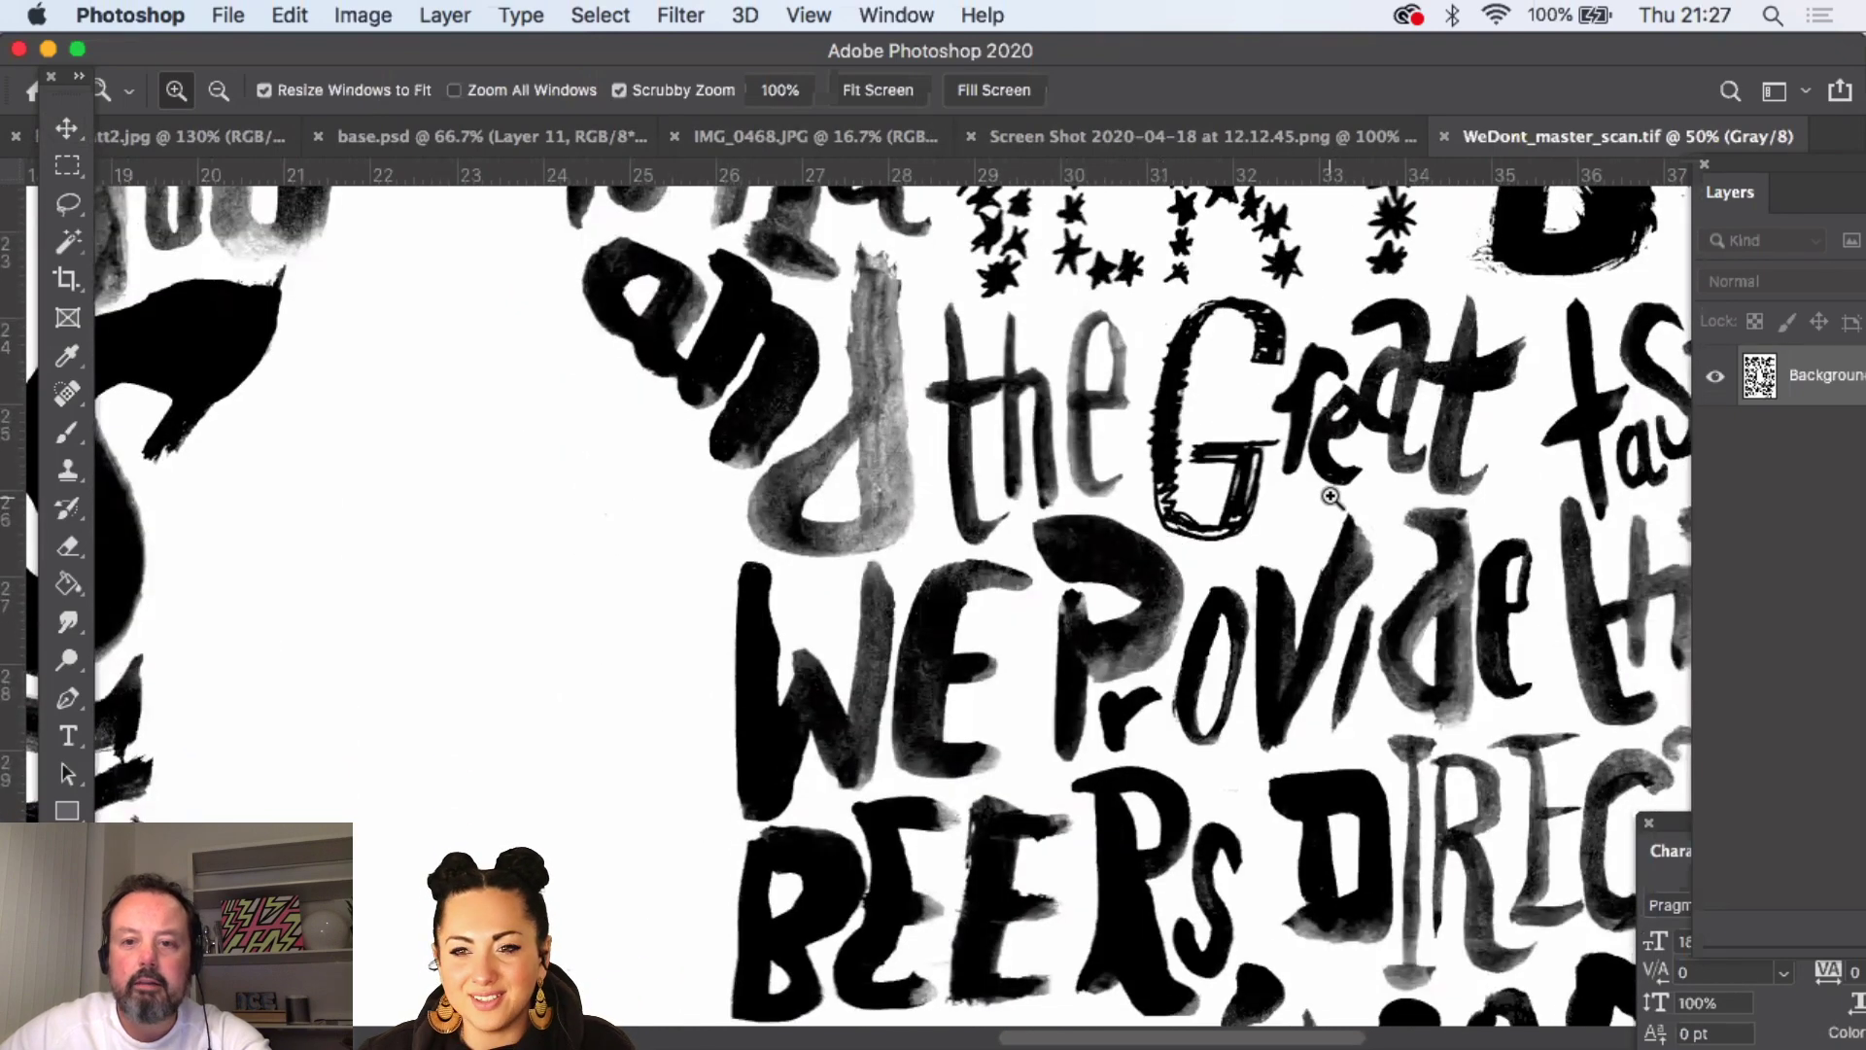
{"action": "scroll", "coordinate": [1330, 496], "scroll_direction": "down", "scroll_amount": 1}
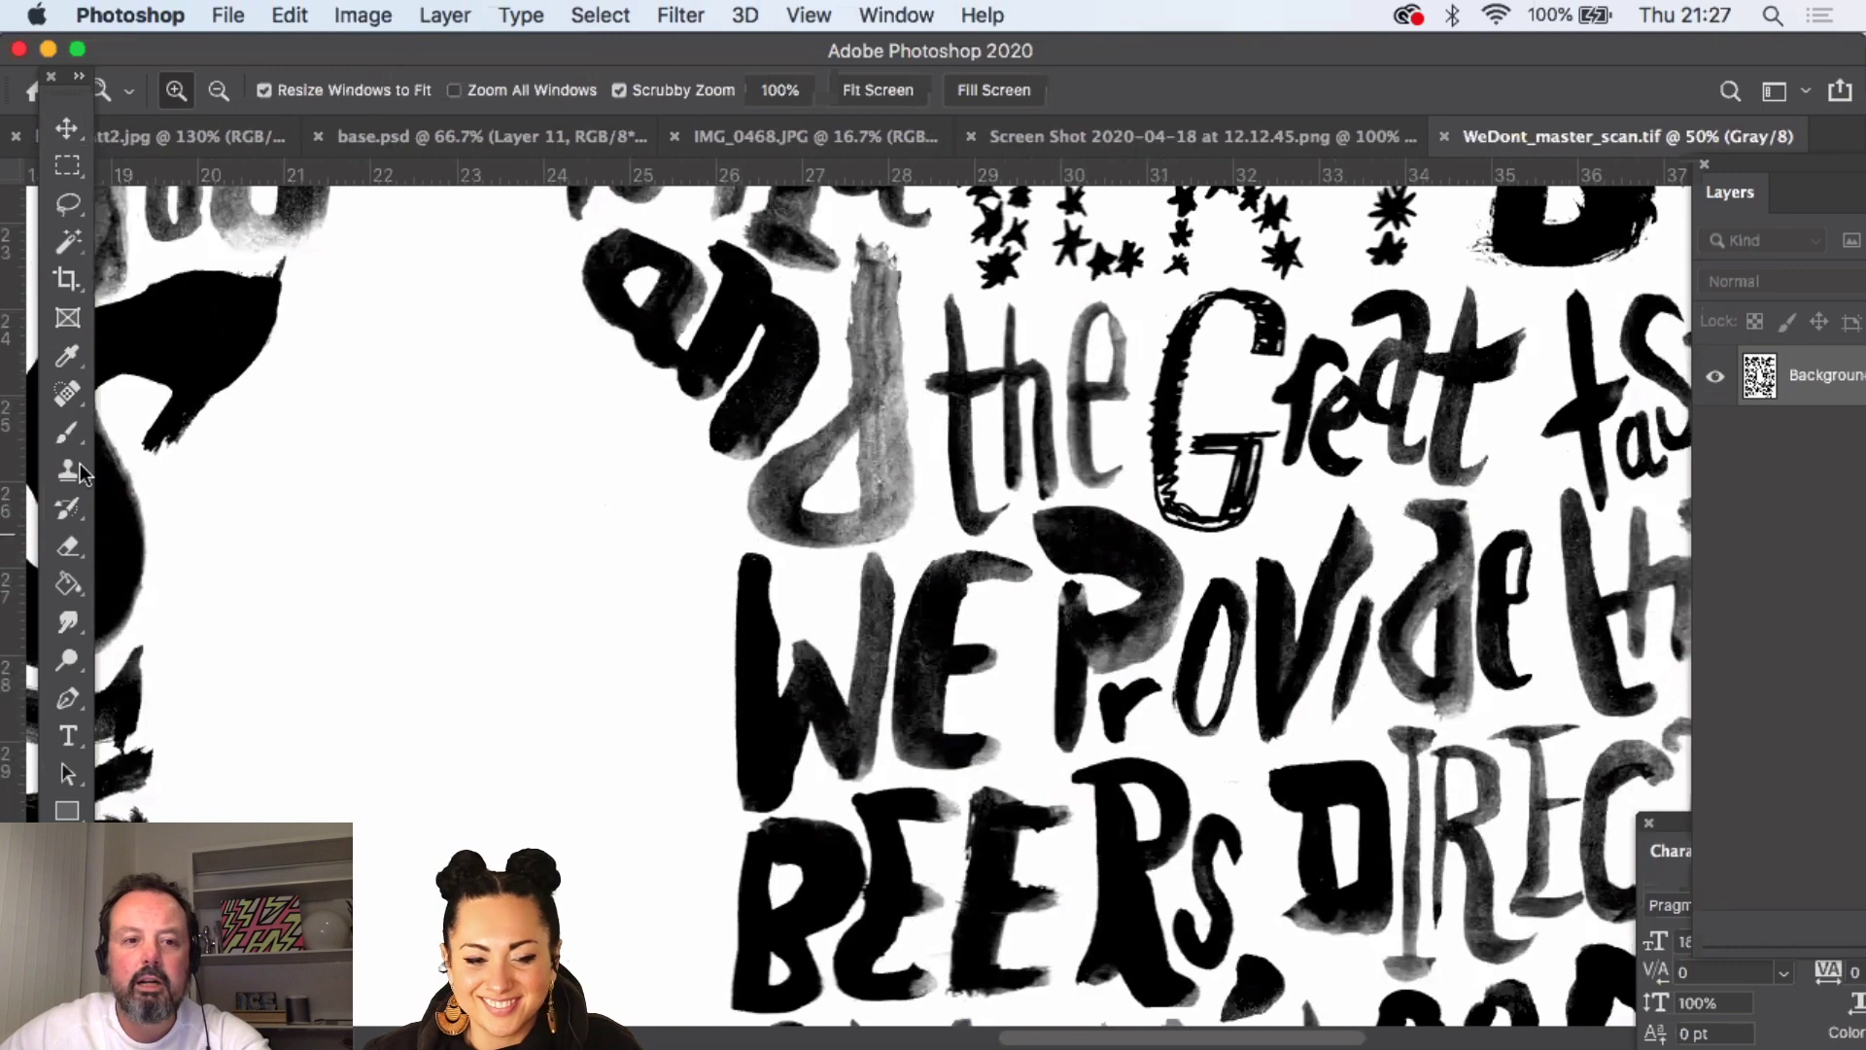
- Activate the Brush tool and set the foreground colour to near-black 010101
{"action": "left_click", "coordinate": [68, 434]}
{"action": "left_click", "coordinate": [60, 962]}
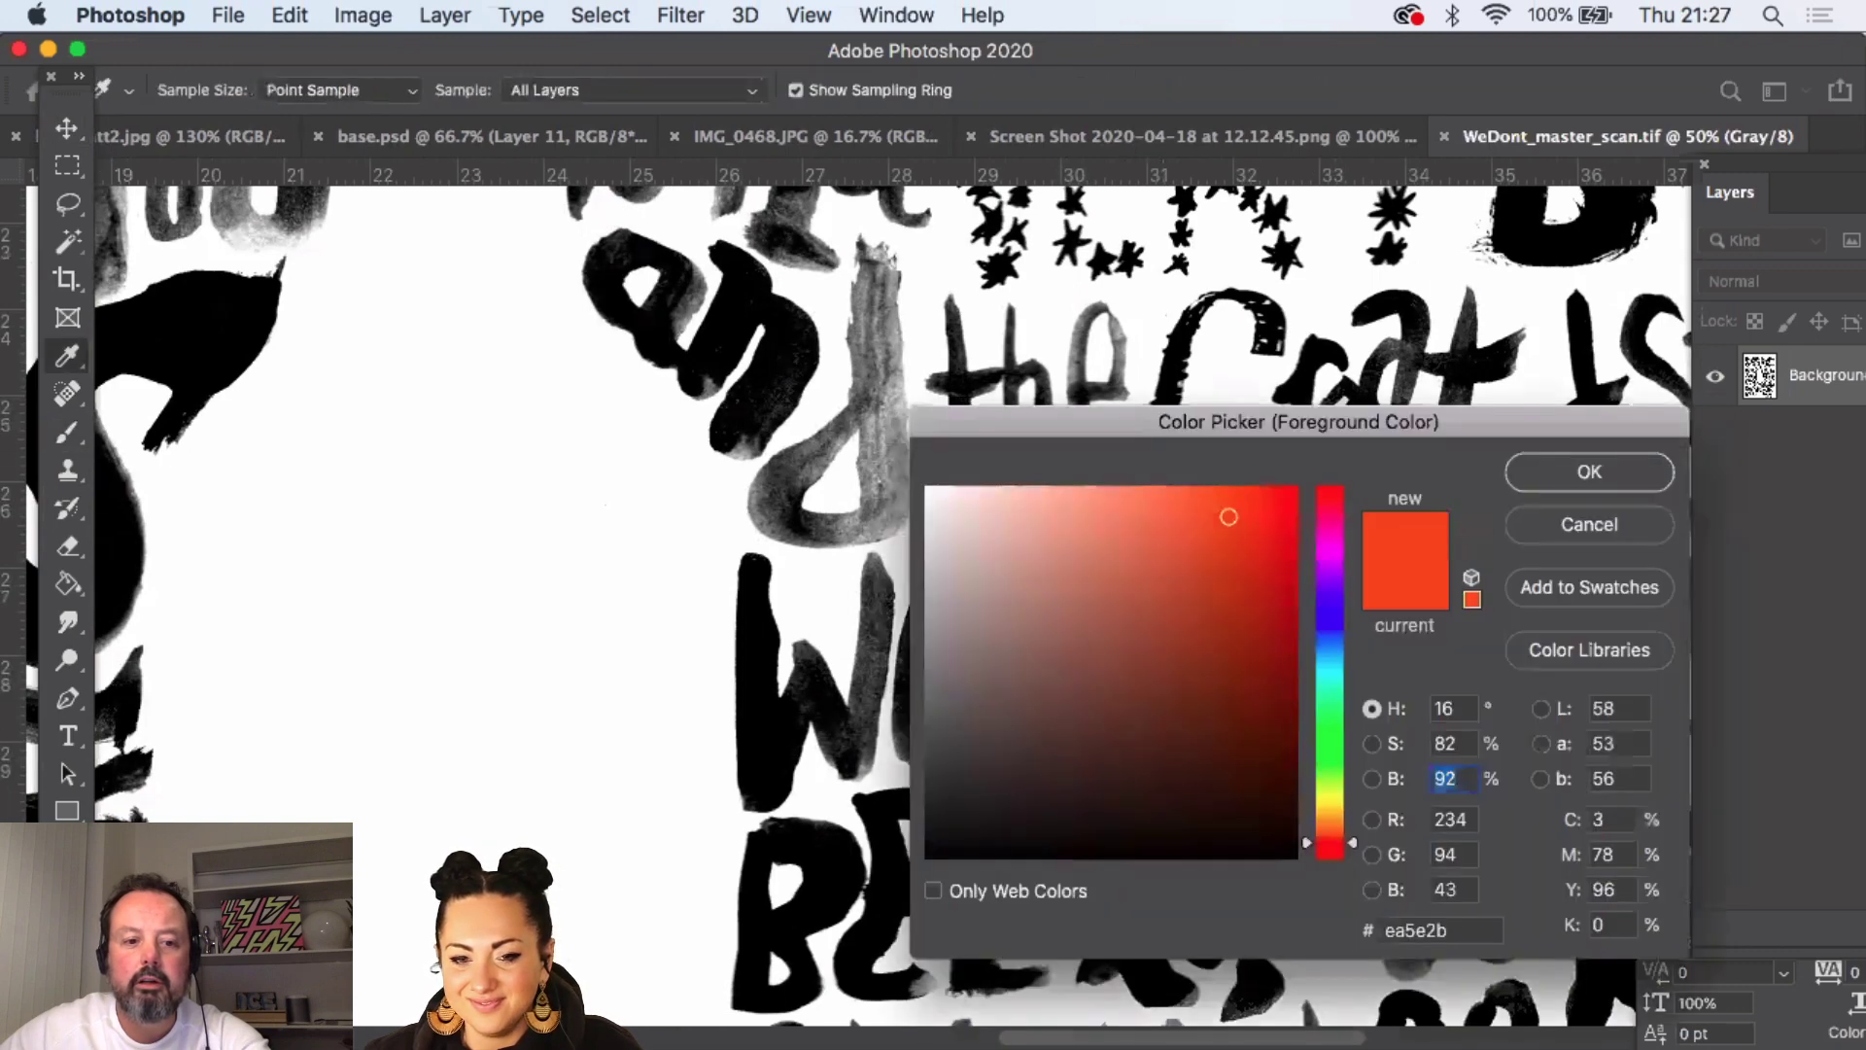
{"action": "left_click", "coordinate": [935, 853]}
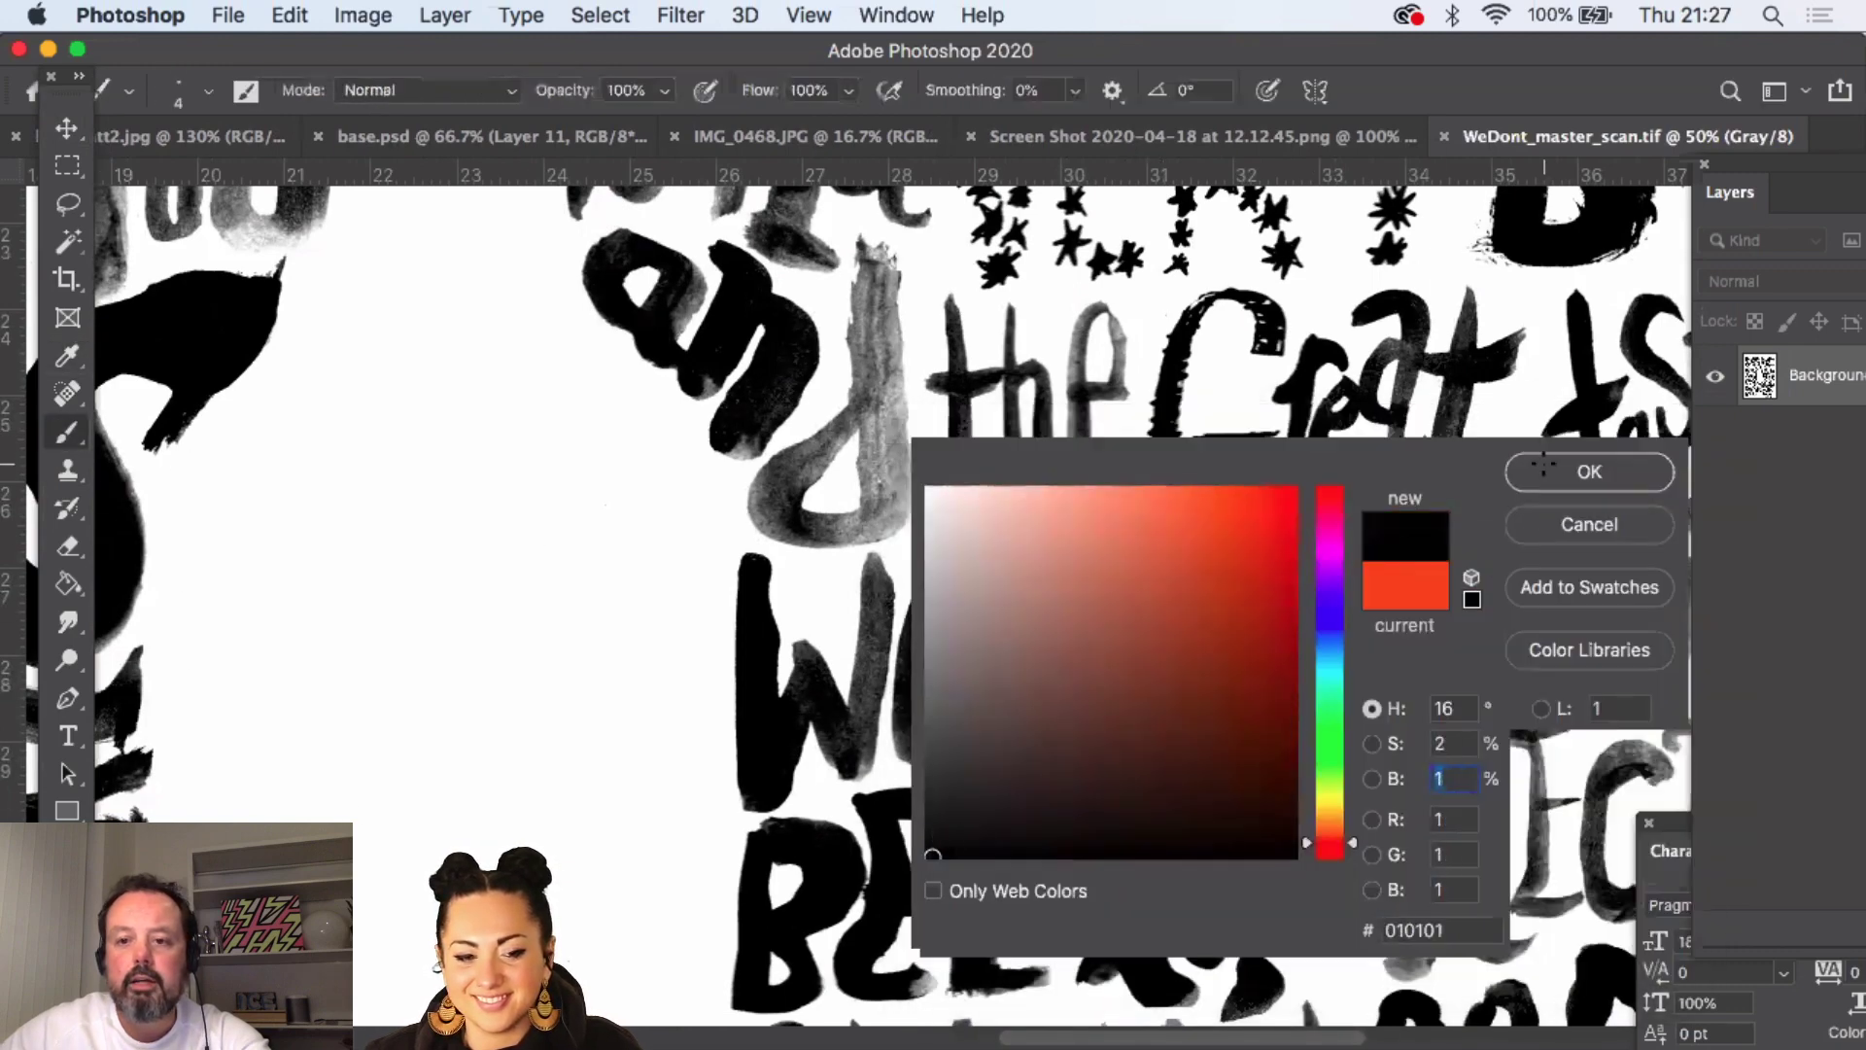
{"action": "key", "text": "Return"}
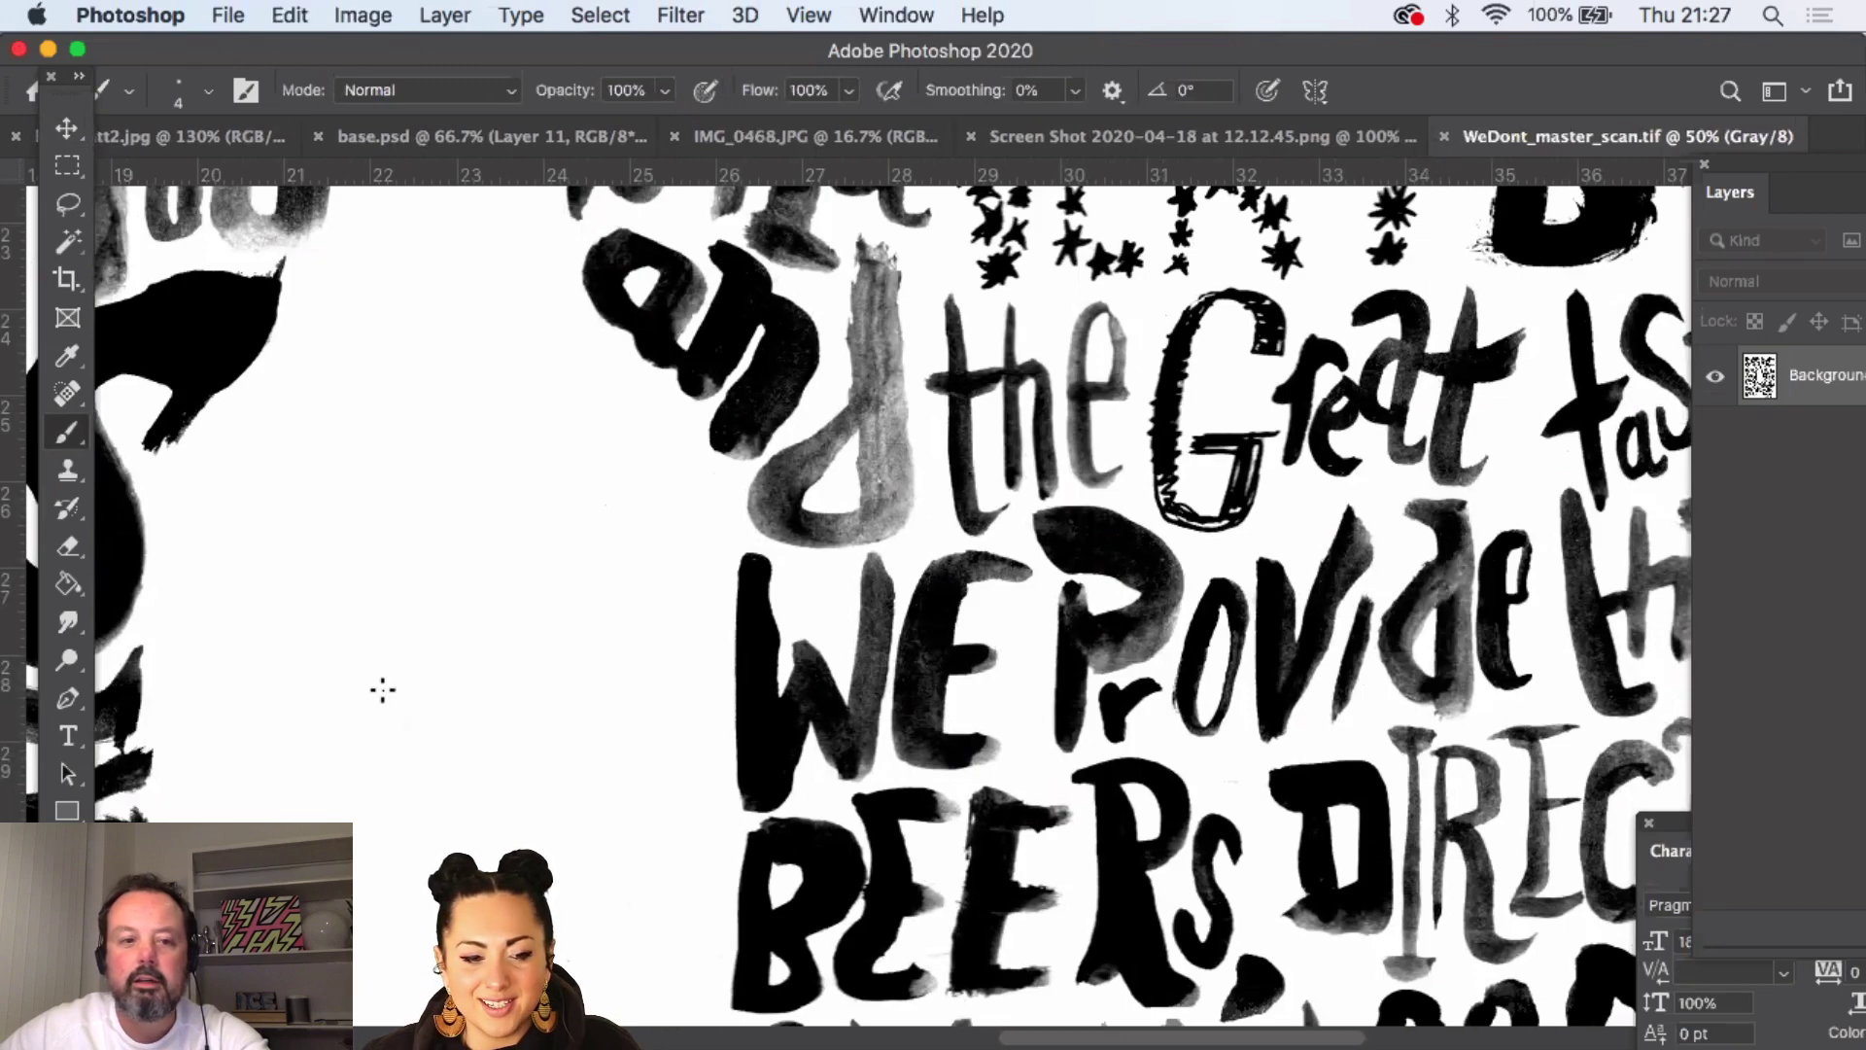
- Examine the lettering in the scan's lower half, from "We provide the expertise" down to "UK's best"
{"action": "left_click_drag", "start_coordinate": [1272, 671], "coordinate": [873, 418]}
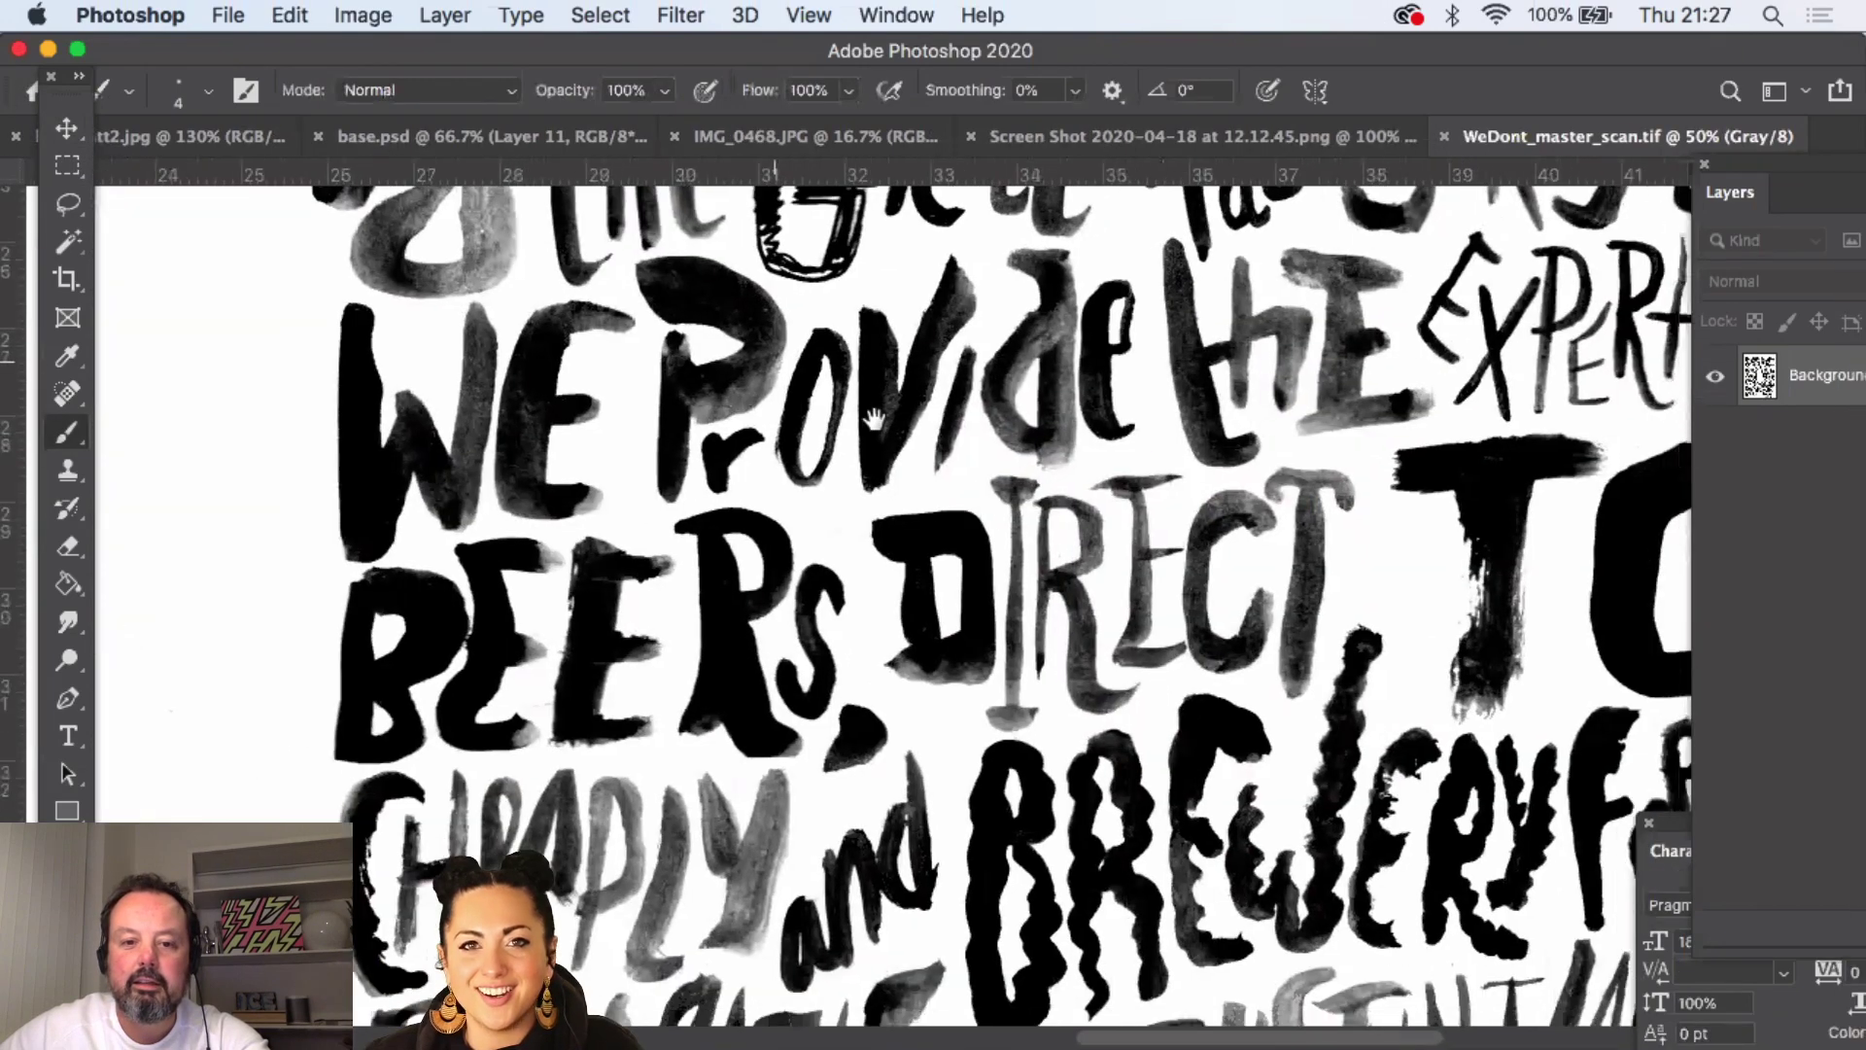
{"action": "scroll", "coordinate": [873, 418], "scroll_direction": "down", "scroll_amount": 10}
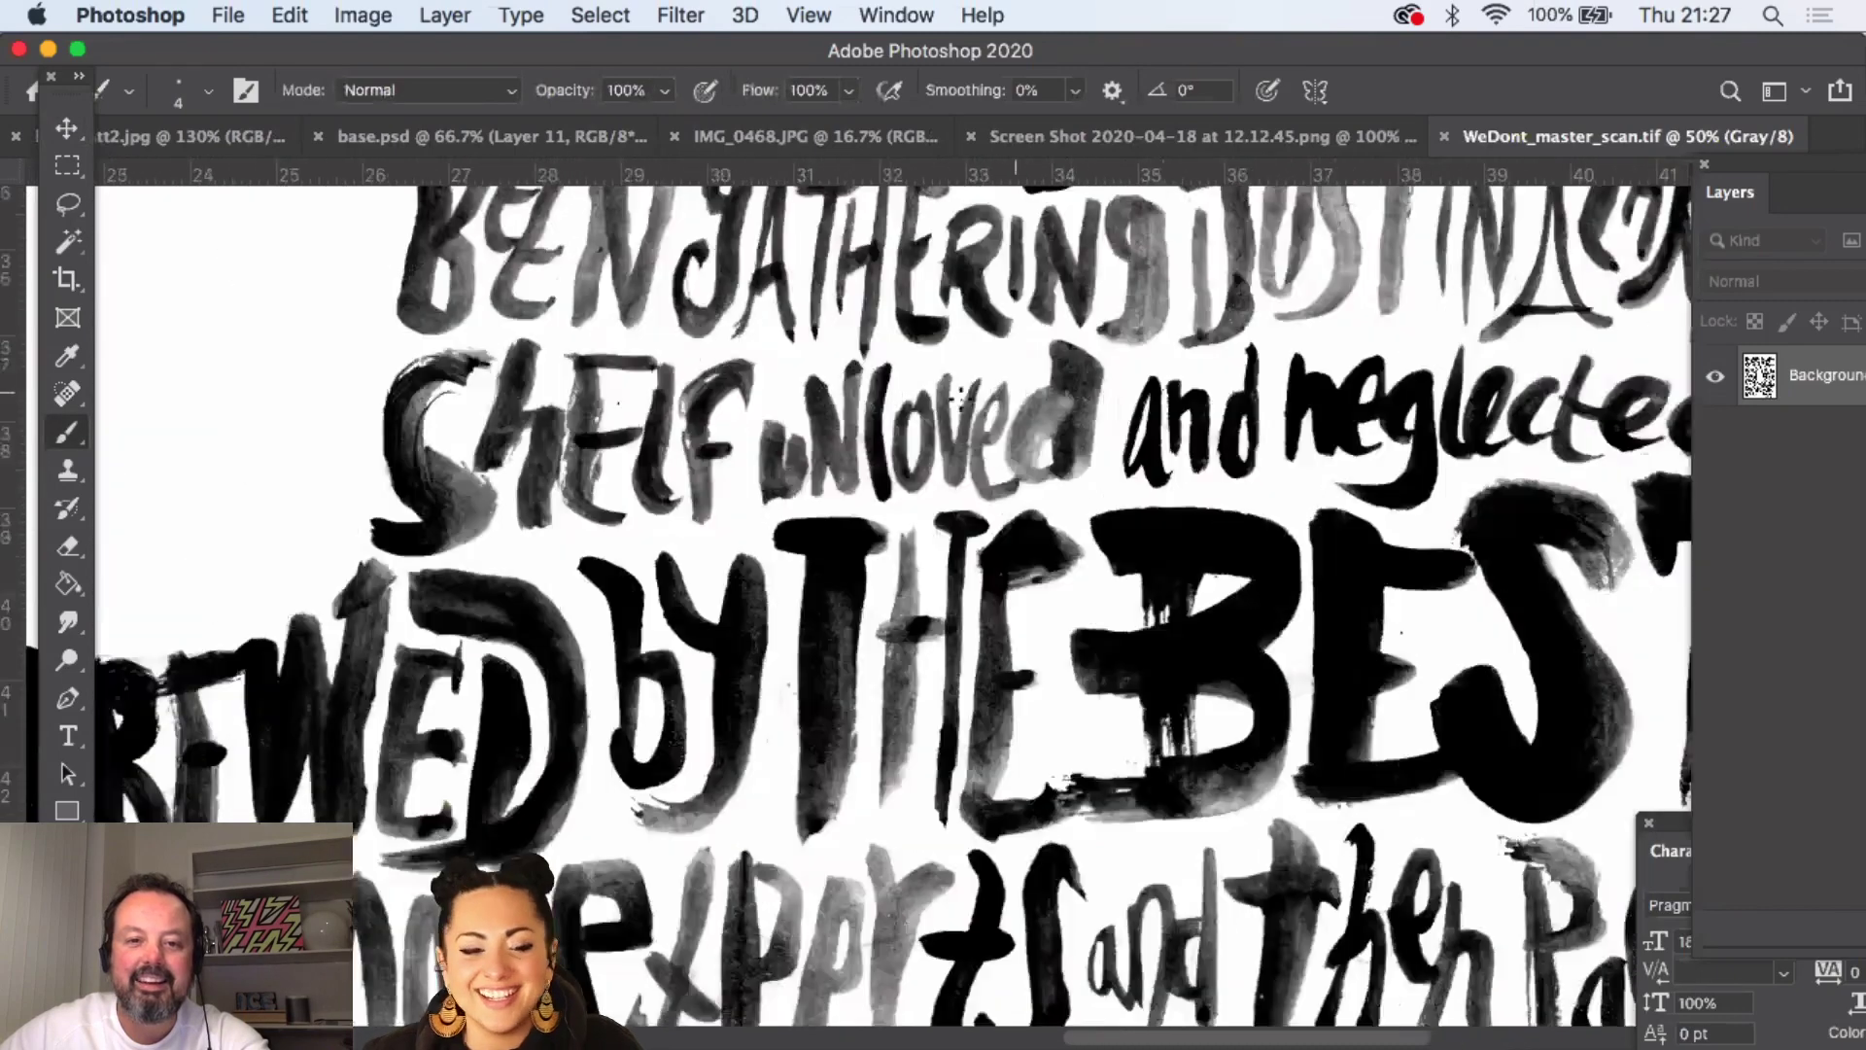
{"action": "scroll", "coordinate": [961, 401], "scroll_direction": "down", "scroll_amount": 3}
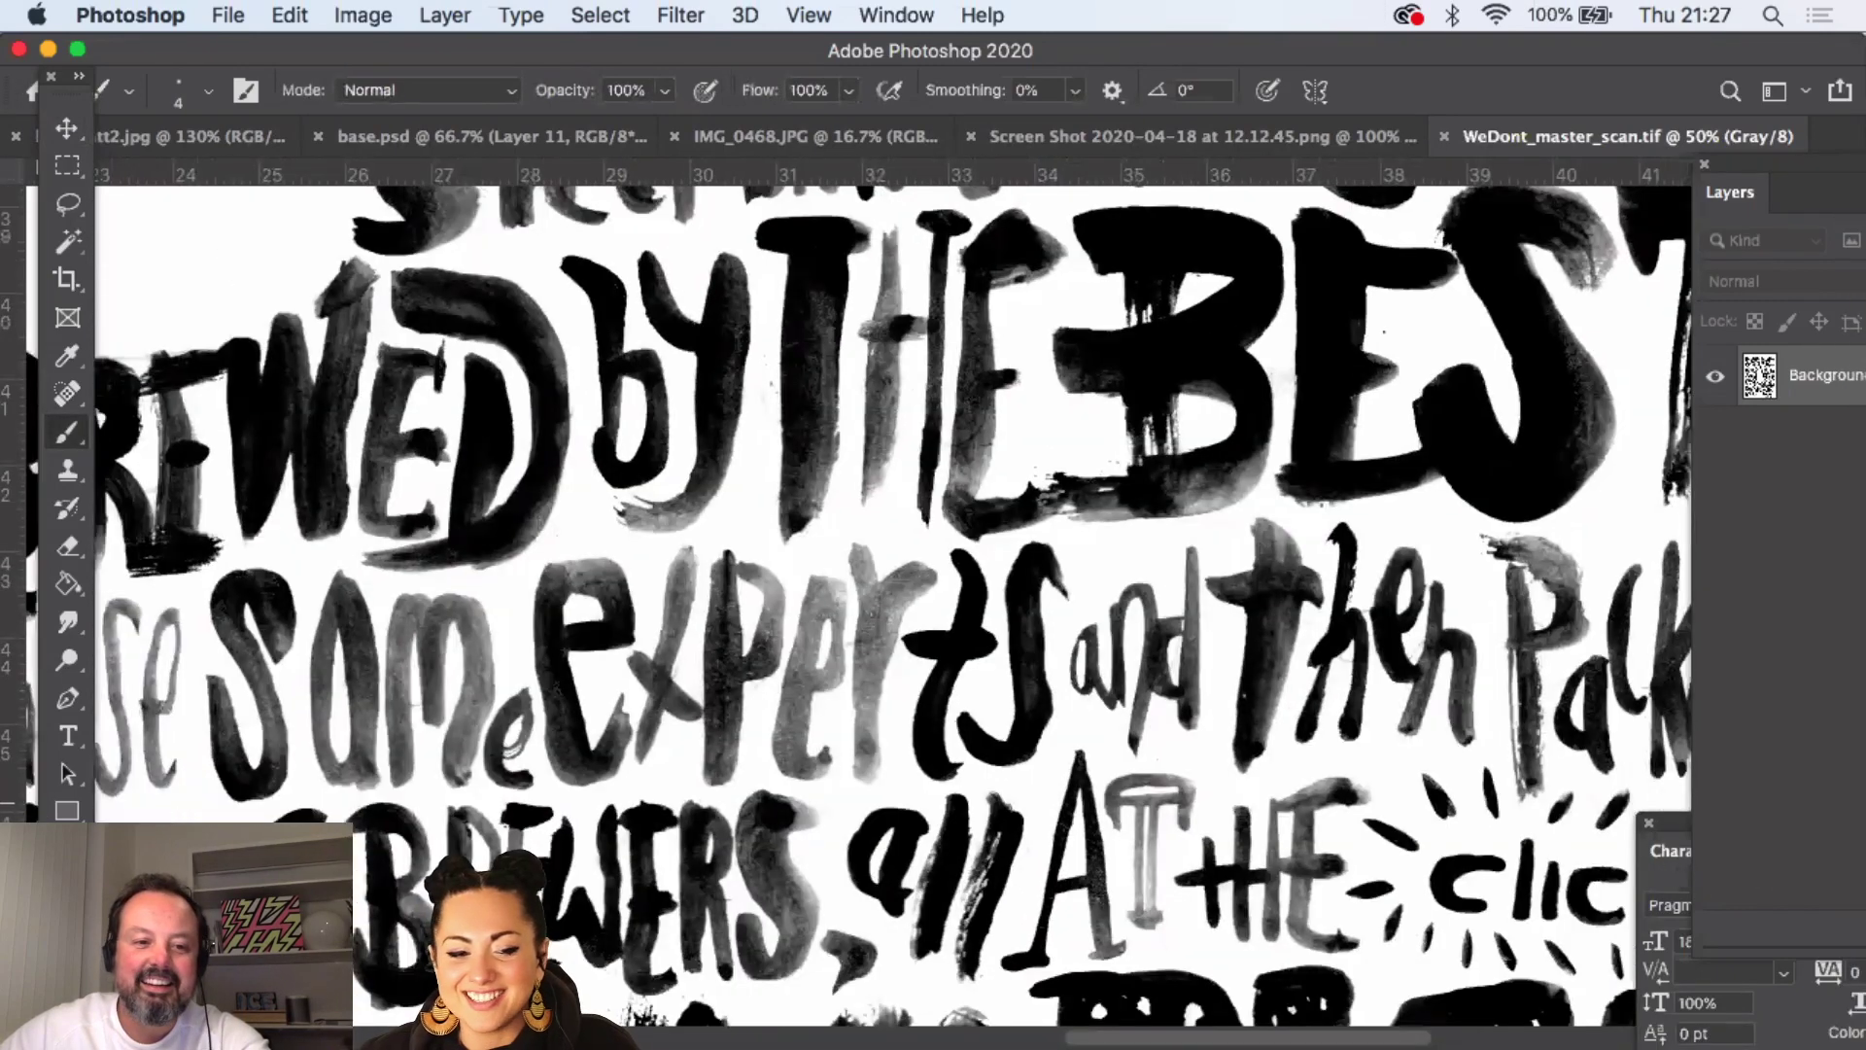
{"action": "key", "text": "z"}
{"action": "left_click", "coordinate": [883, 666], "text": "alt"}
{"action": "left_click", "coordinate": [884, 666], "text": "alt"}
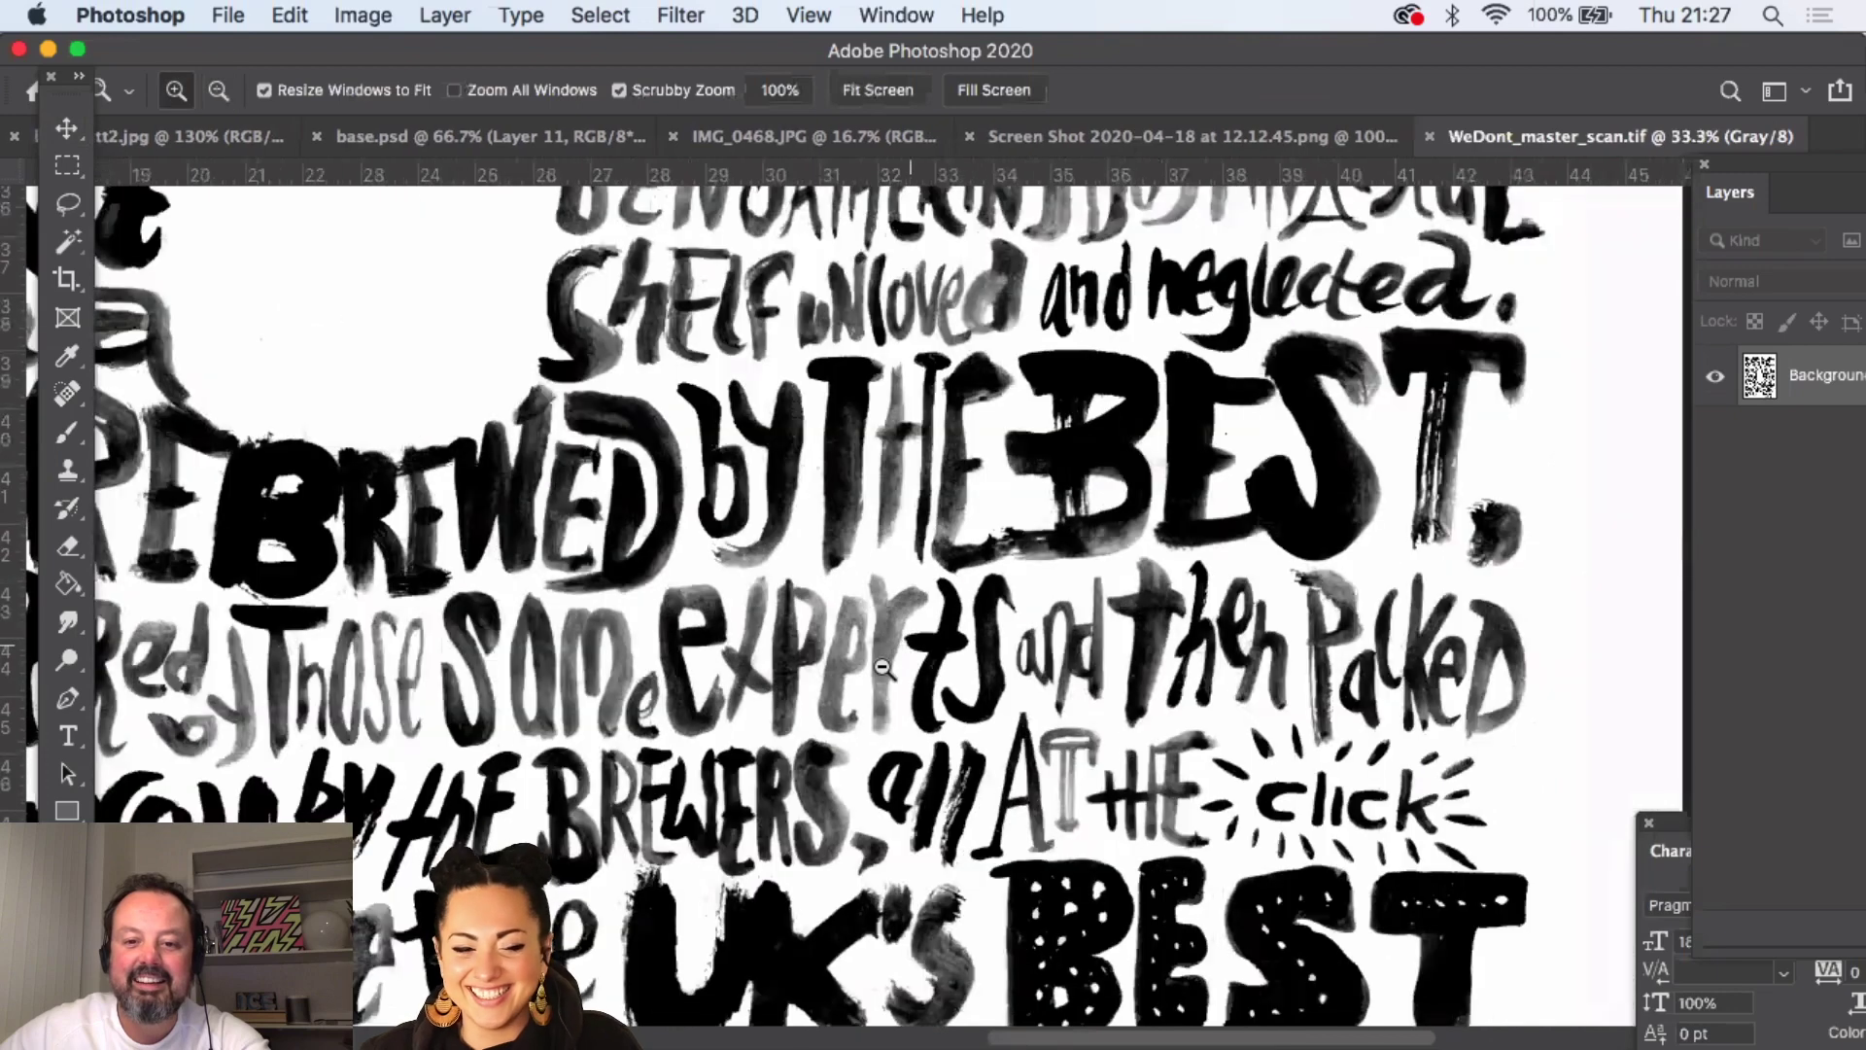
- Examine the scan's lower lettering down to the "Get 15% off" offer, ending with the whole advert in view at 8.33% zoom
{"action": "scroll", "coordinate": [874, 647], "scroll_direction": "left", "scroll_amount": 3}
{"action": "scroll", "coordinate": [874, 647], "scroll_direction": "down", "scroll_amount": 2}
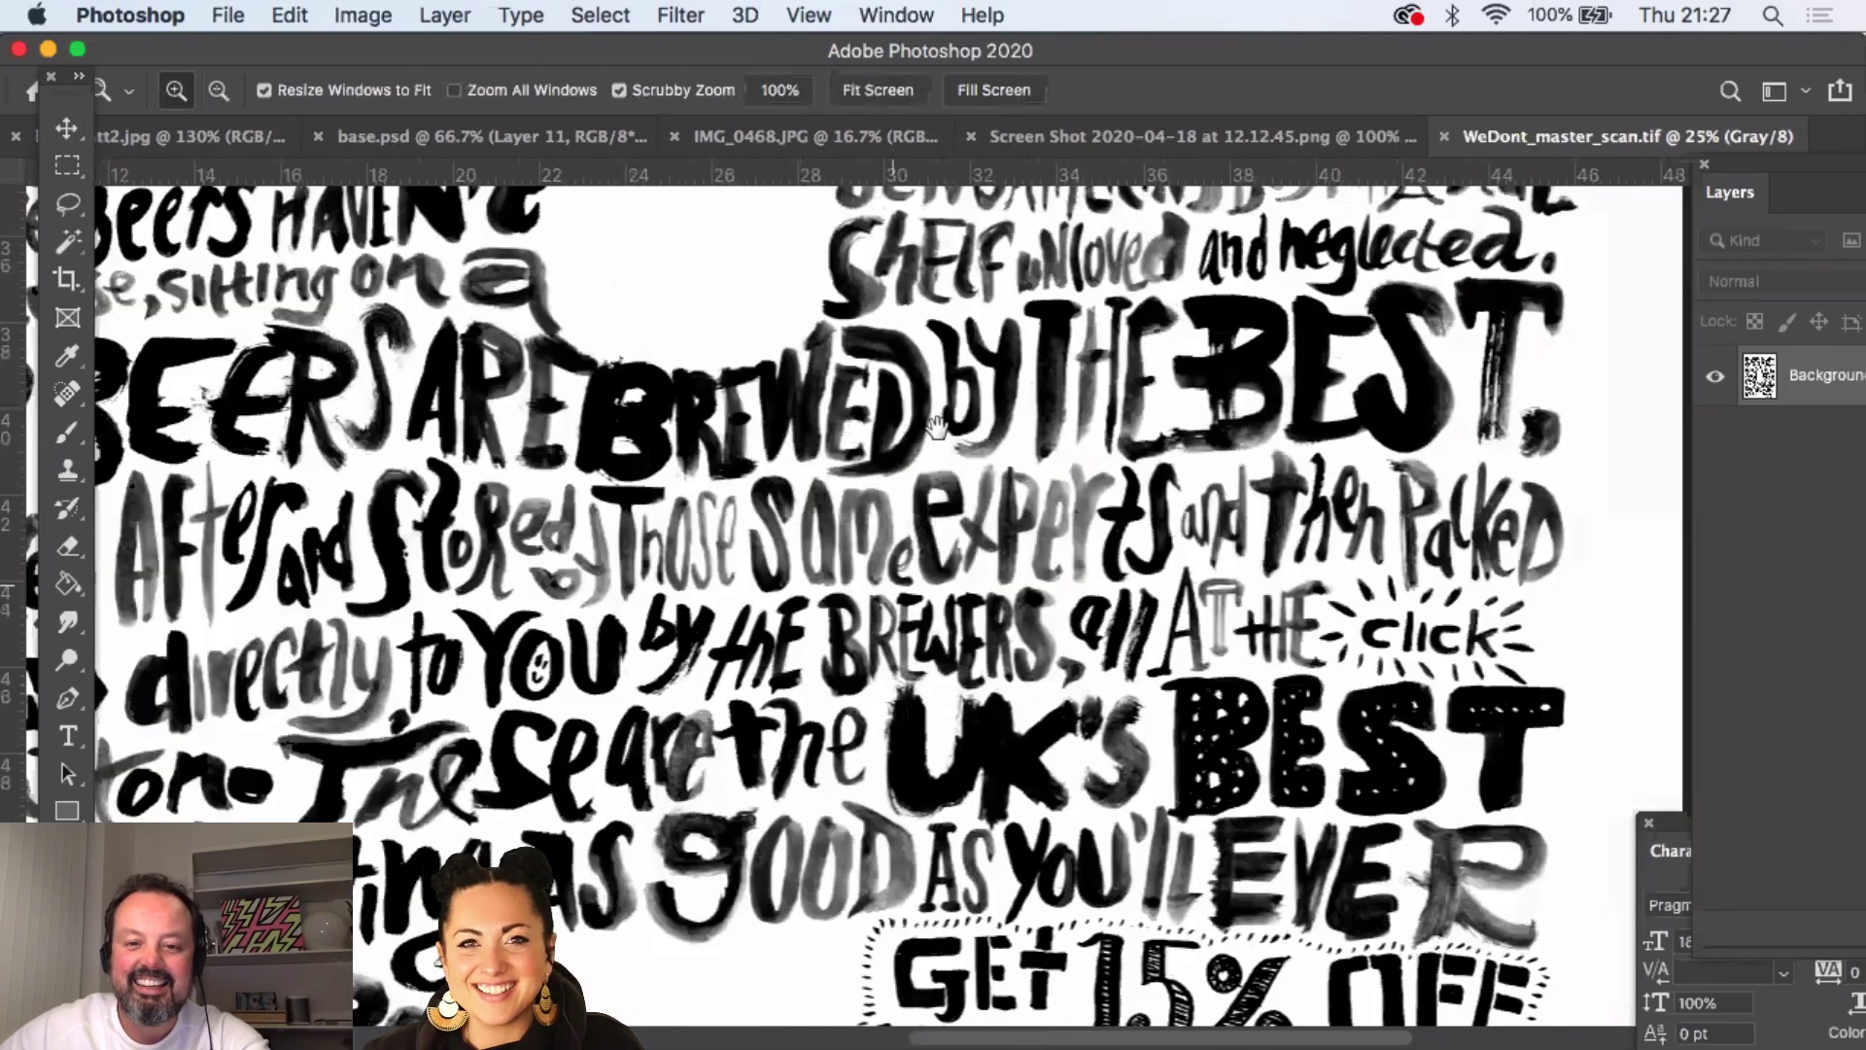
{"action": "scroll", "coordinate": [948, 413], "scroll_direction": "down", "scroll_amount": 3}
{"action": "scroll", "coordinate": [962, 408], "scroll_direction": "left", "scroll_amount": 3}
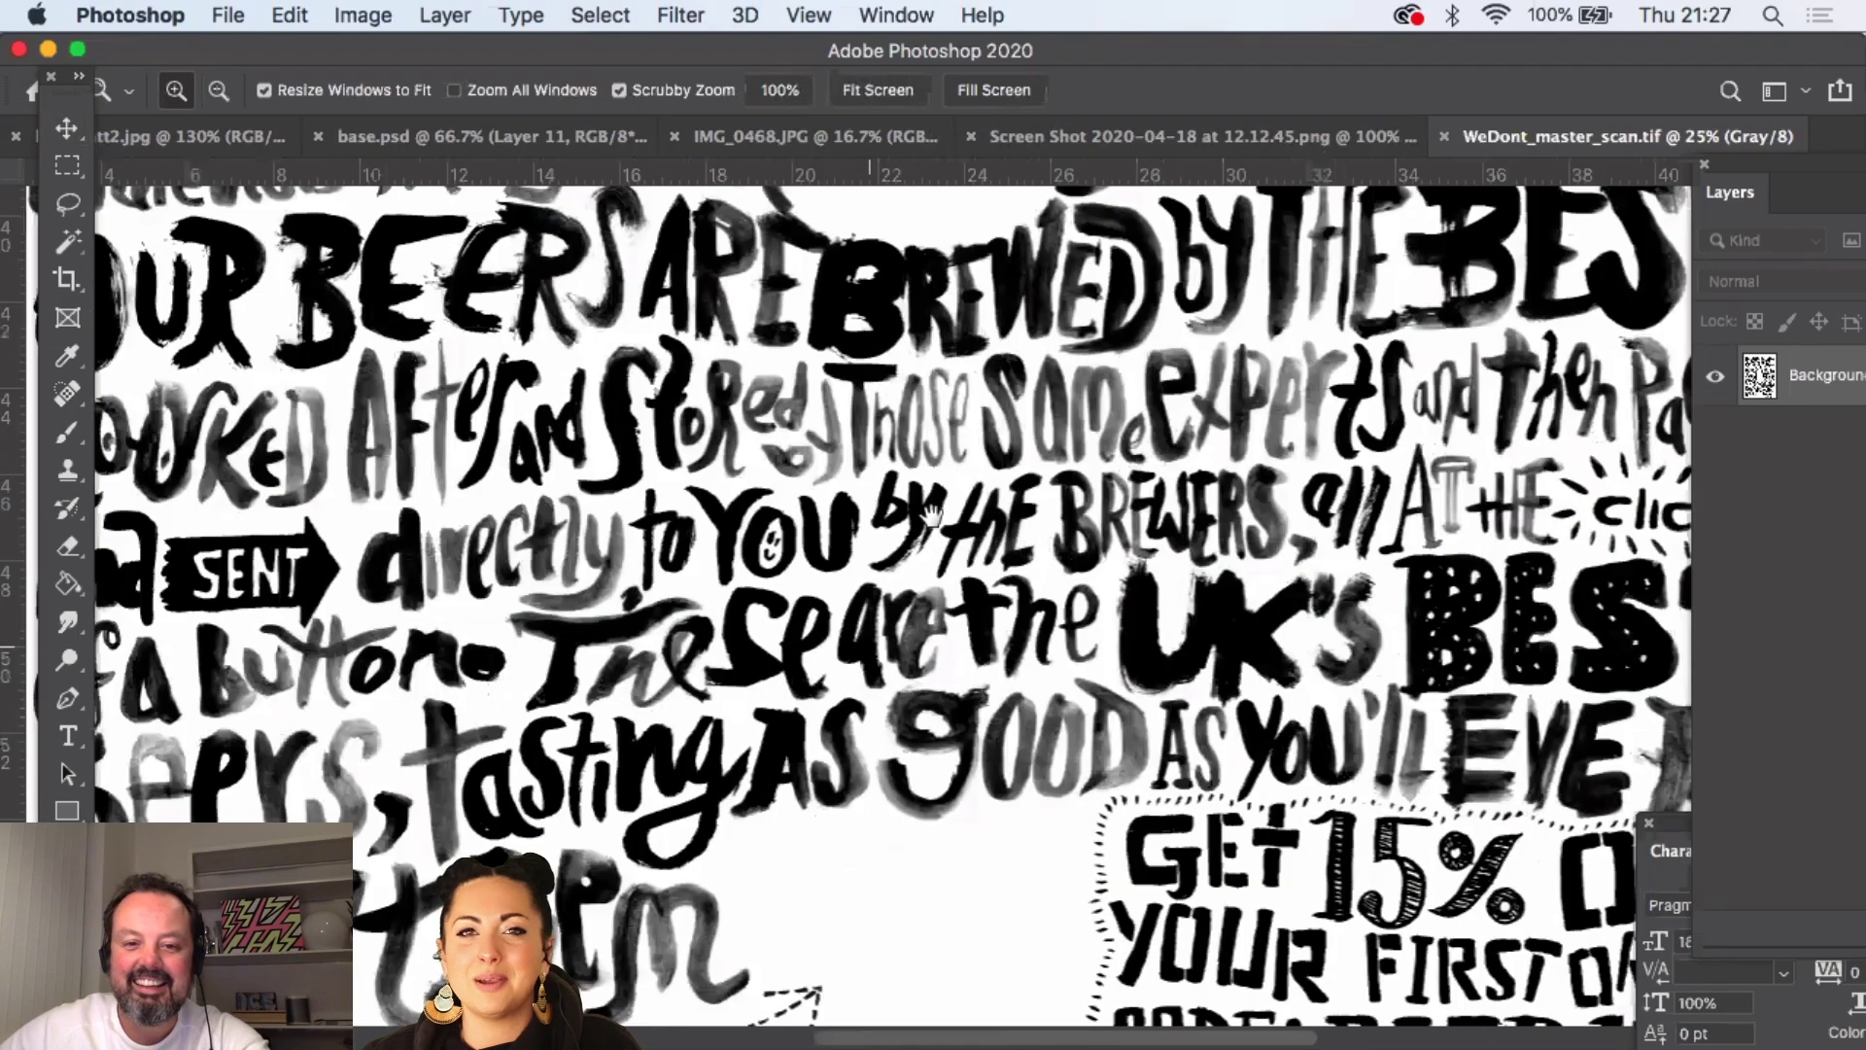
{"action": "scroll", "coordinate": [977, 405], "scroll_direction": "down", "scroll_amount": 2}
{"action": "left_click", "coordinate": [979, 406], "text": "alt"}
{"action": "left_click_drag", "start_coordinate": [979, 405], "coordinate": [965, 525]}
{"action": "scroll", "coordinate": [962, 515], "scroll_direction": "up", "scroll_amount": 3}
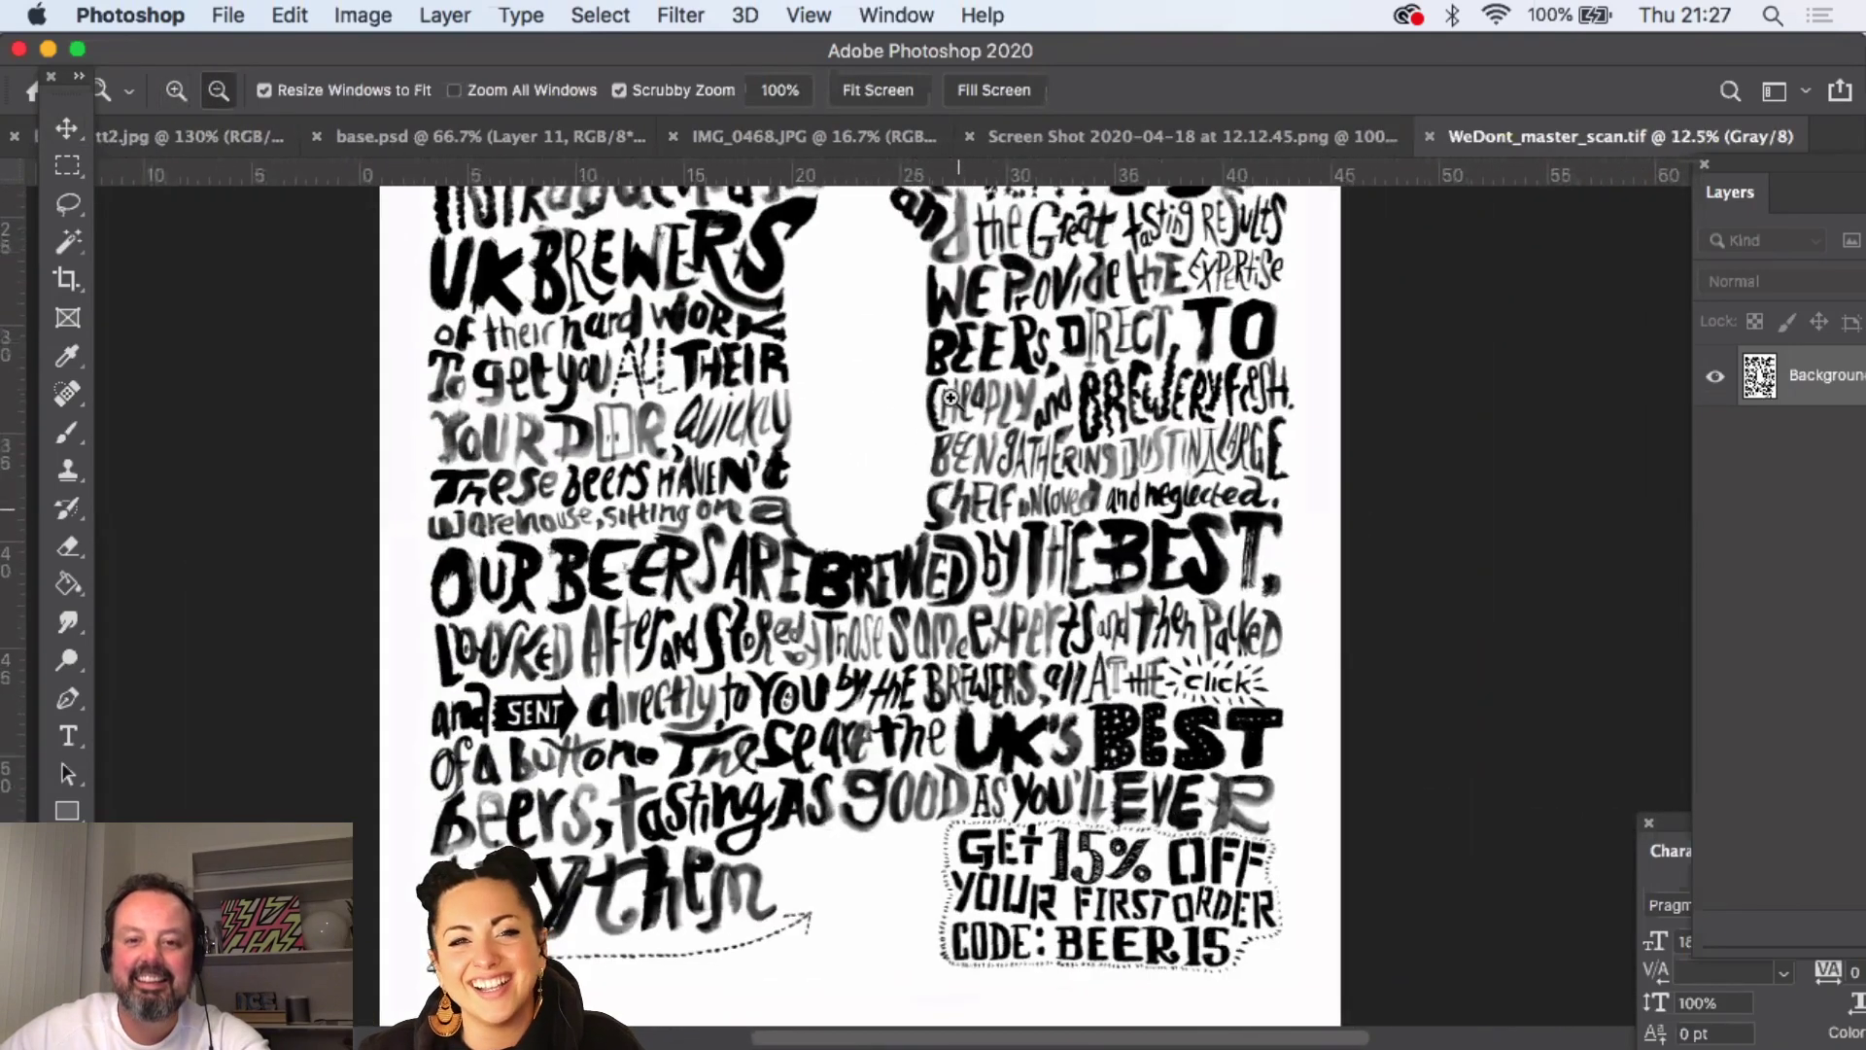
{"action": "left_click", "coordinate": [944, 518], "text": "alt"}
{"action": "left_click_drag", "start_coordinate": [945, 398], "coordinate": [904, 711]}
{"action": "left_click_drag", "start_coordinate": [916, 516], "coordinate": [901, 452]}
- Invert the lettering scan to white lettering on a black background
{"action": "left_click", "coordinate": [367, 17]}
{"action": "mouse_move", "coordinate": [372, 45]}
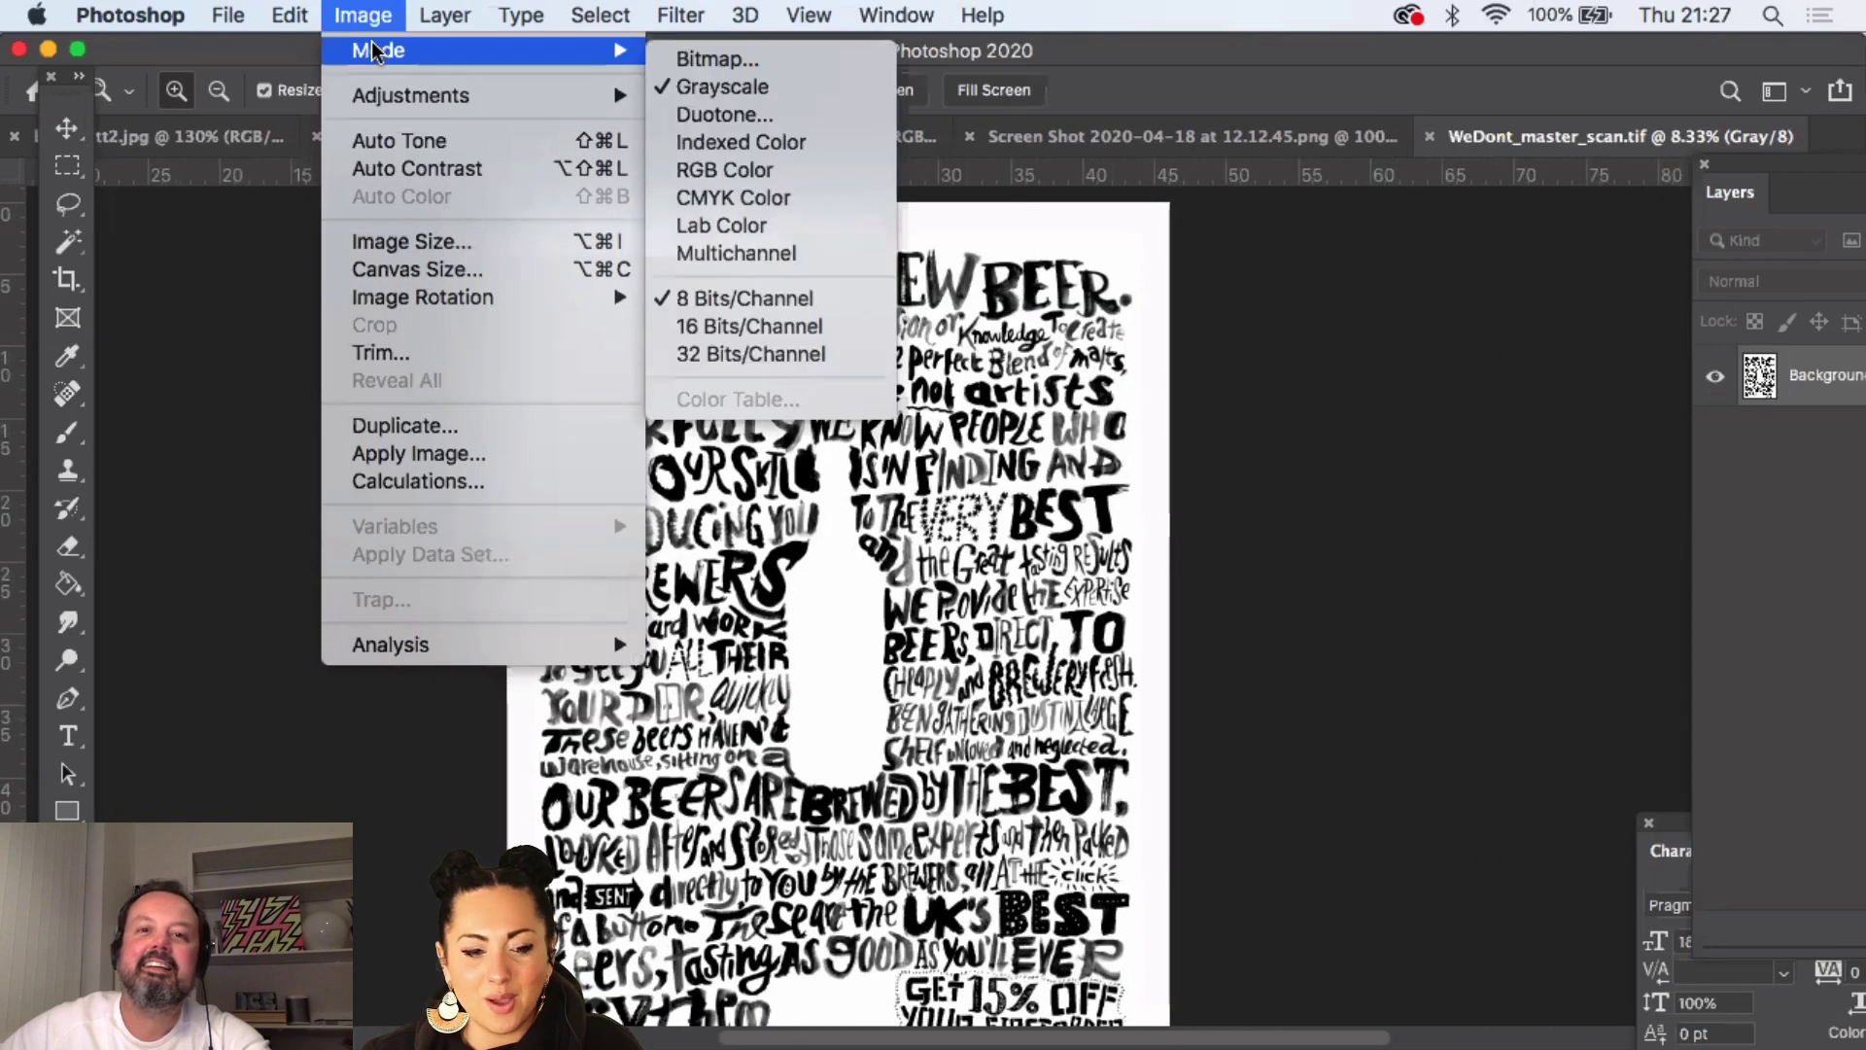
{"action": "mouse_move", "coordinate": [486, 97]}
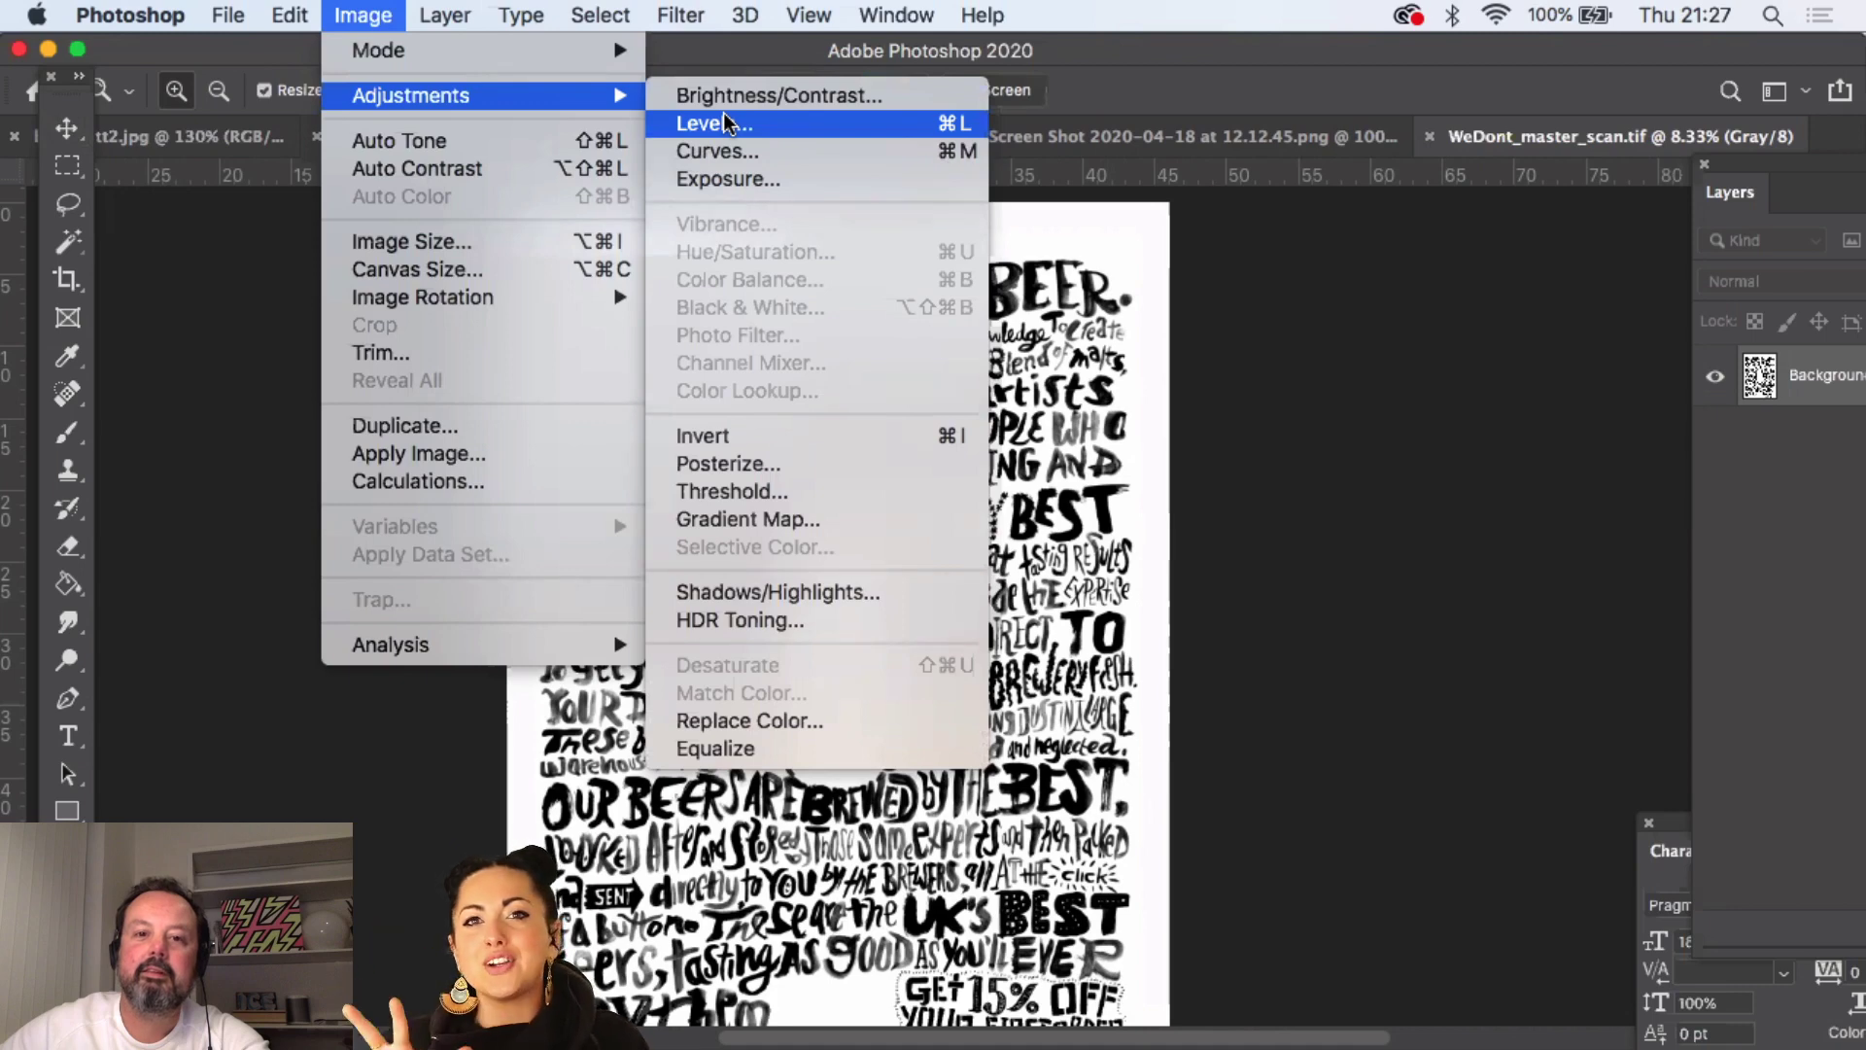
{"action": "left_click", "coordinate": [768, 433]}
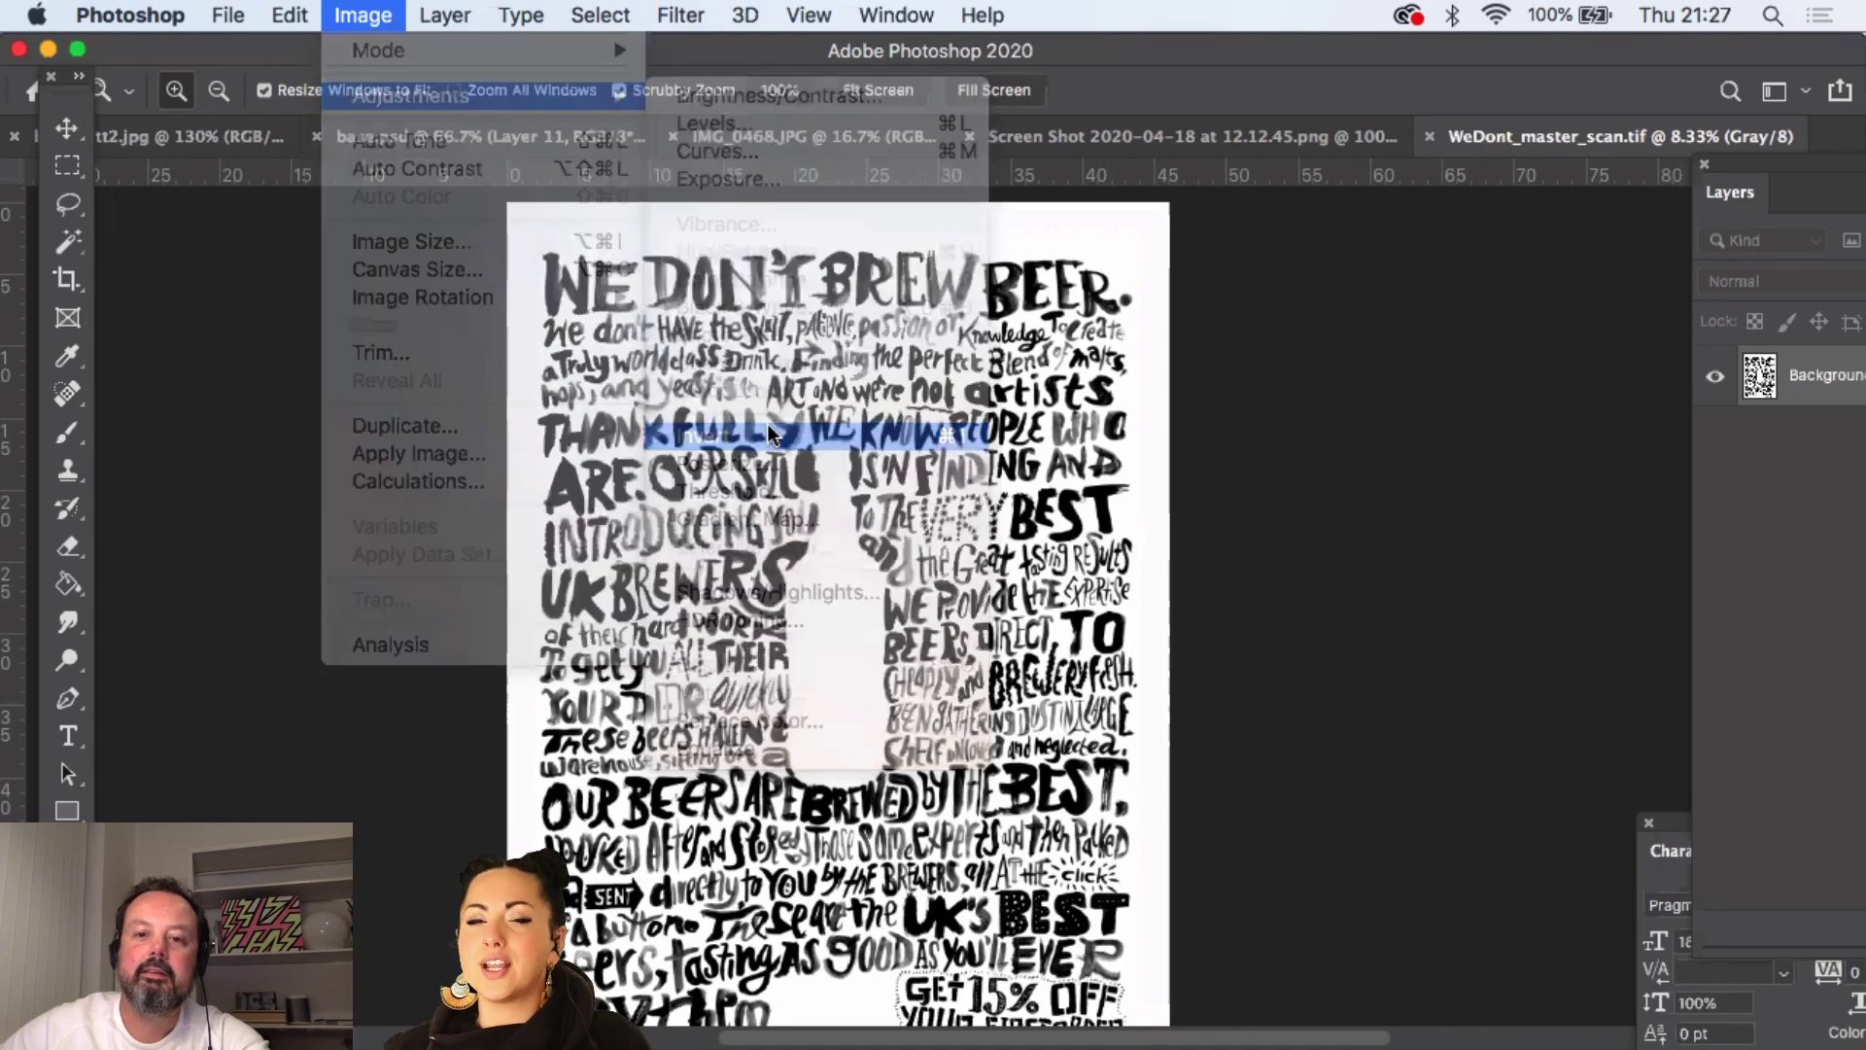
- Examine the inverted lettering around the bottle shape at up to 25% zoom and return to 8.33%
{"action": "scroll", "coordinate": [904, 638], "scroll_direction": "up", "scroll_amount": 3}
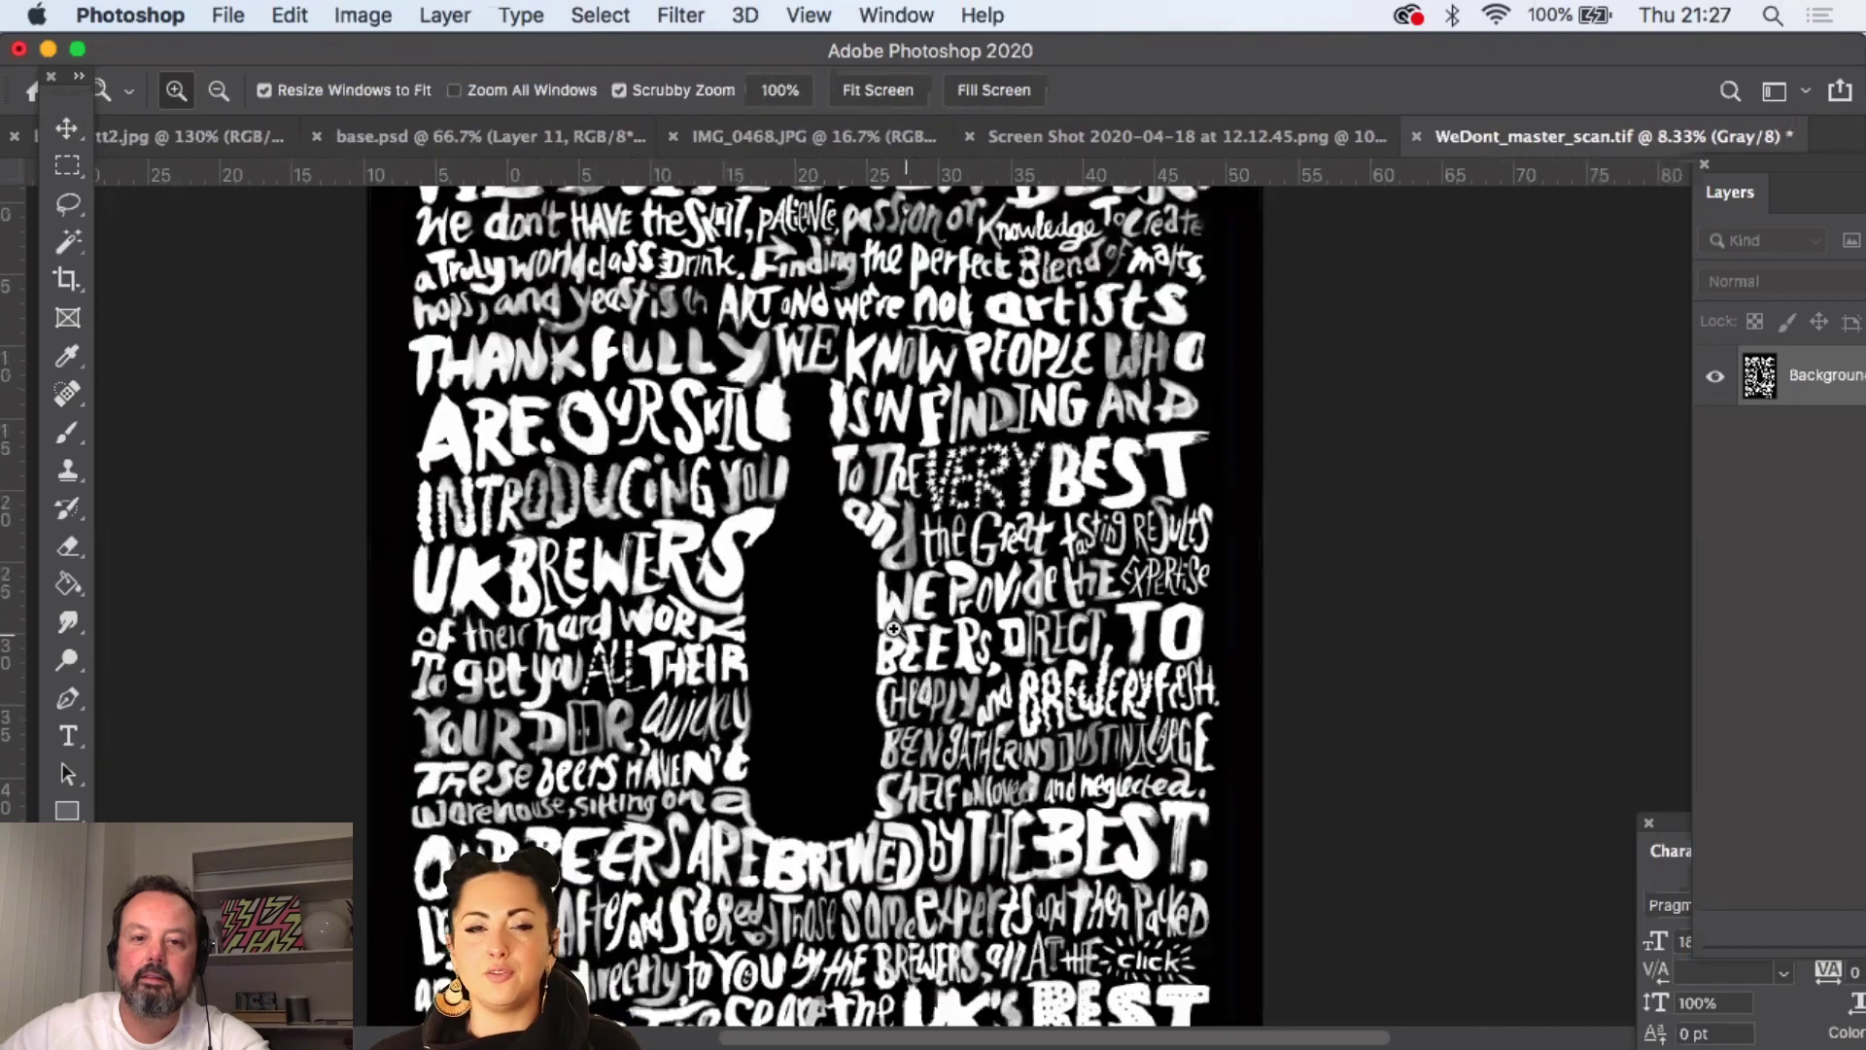
{"action": "scroll", "coordinate": [861, 598], "scroll_direction": "up", "scroll_amount": 1}
{"action": "scroll", "coordinate": [860, 598], "scroll_direction": "up", "scroll_amount": 1}
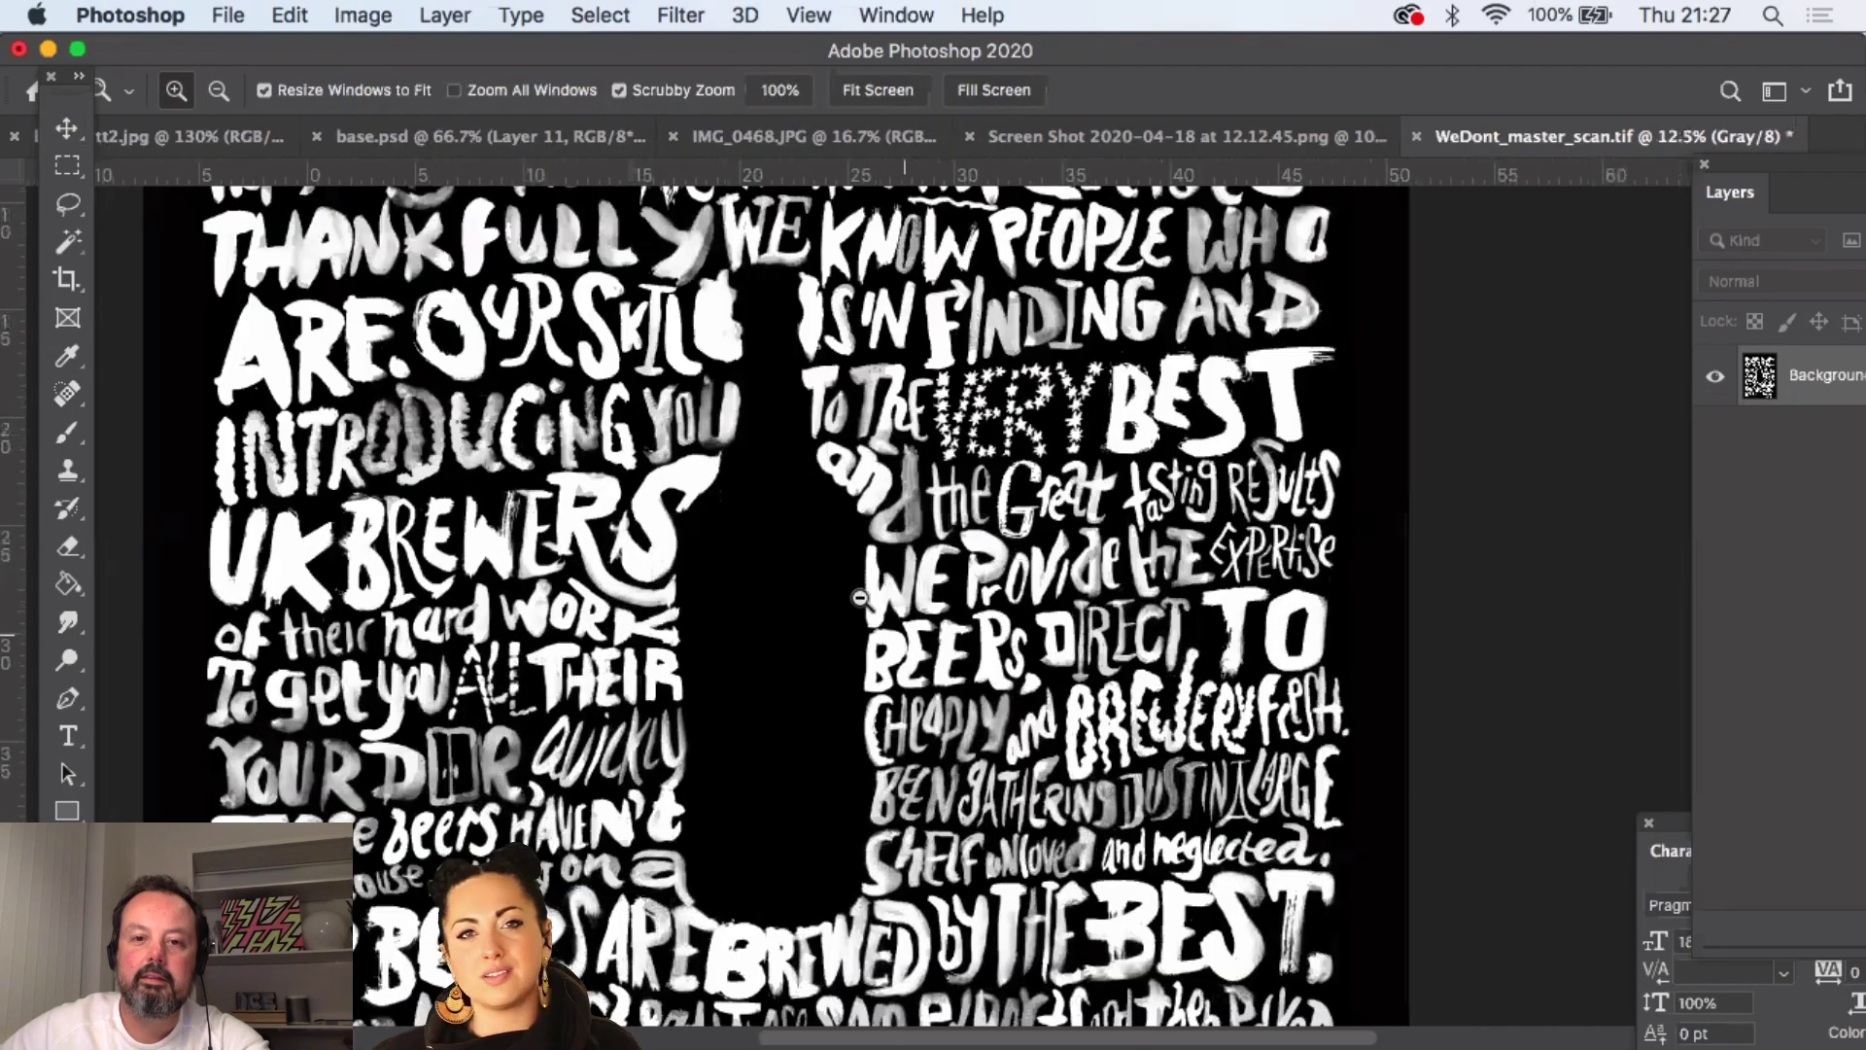
{"action": "scroll", "coordinate": [1120, 346], "scroll_direction": "up", "scroll_amount": 1}
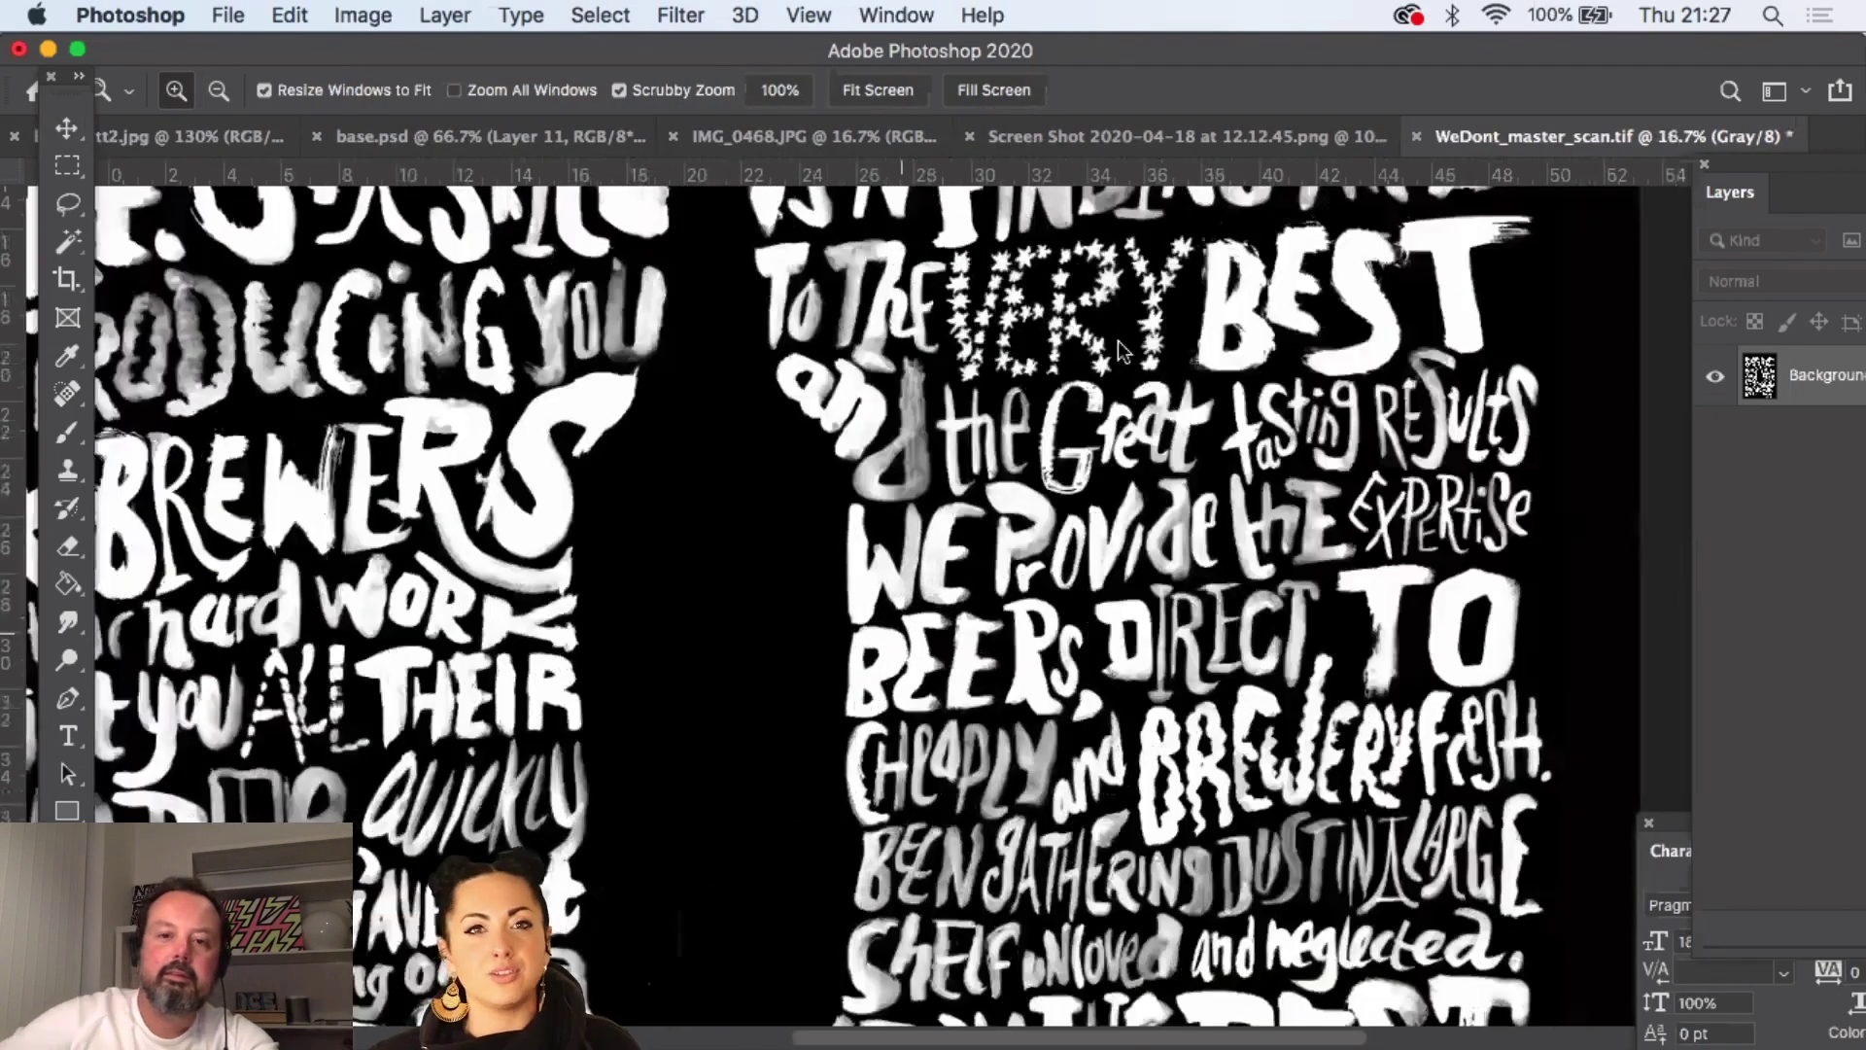
{"action": "scroll", "coordinate": [583, 182], "scroll_direction": "up", "scroll_amount": 1}
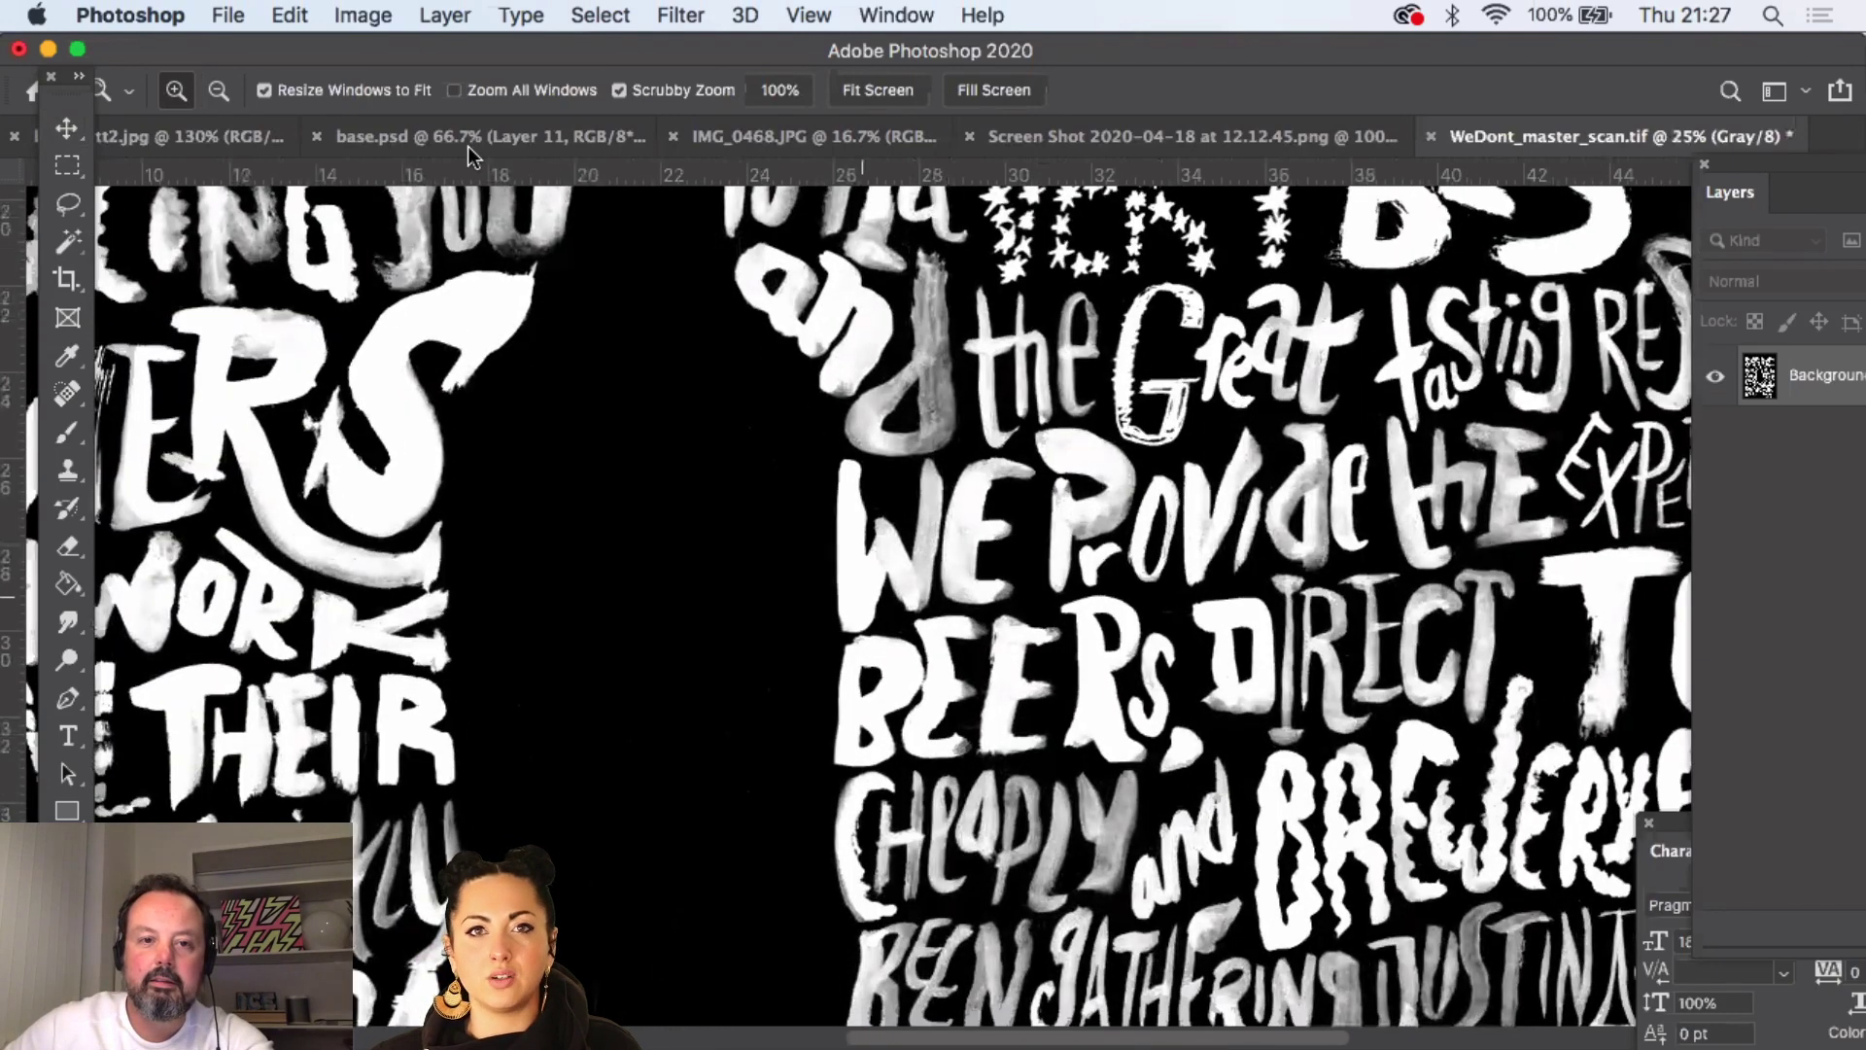
{"action": "left_click", "coordinate": [863, 598], "text": "alt"}
{"action": "left_click", "coordinate": [862, 597], "text": "alt"}
- Open EeBria_letterPress_logo.psd from the We Don't Brew Advert folder
{"action": "key", "text": "super+o"}
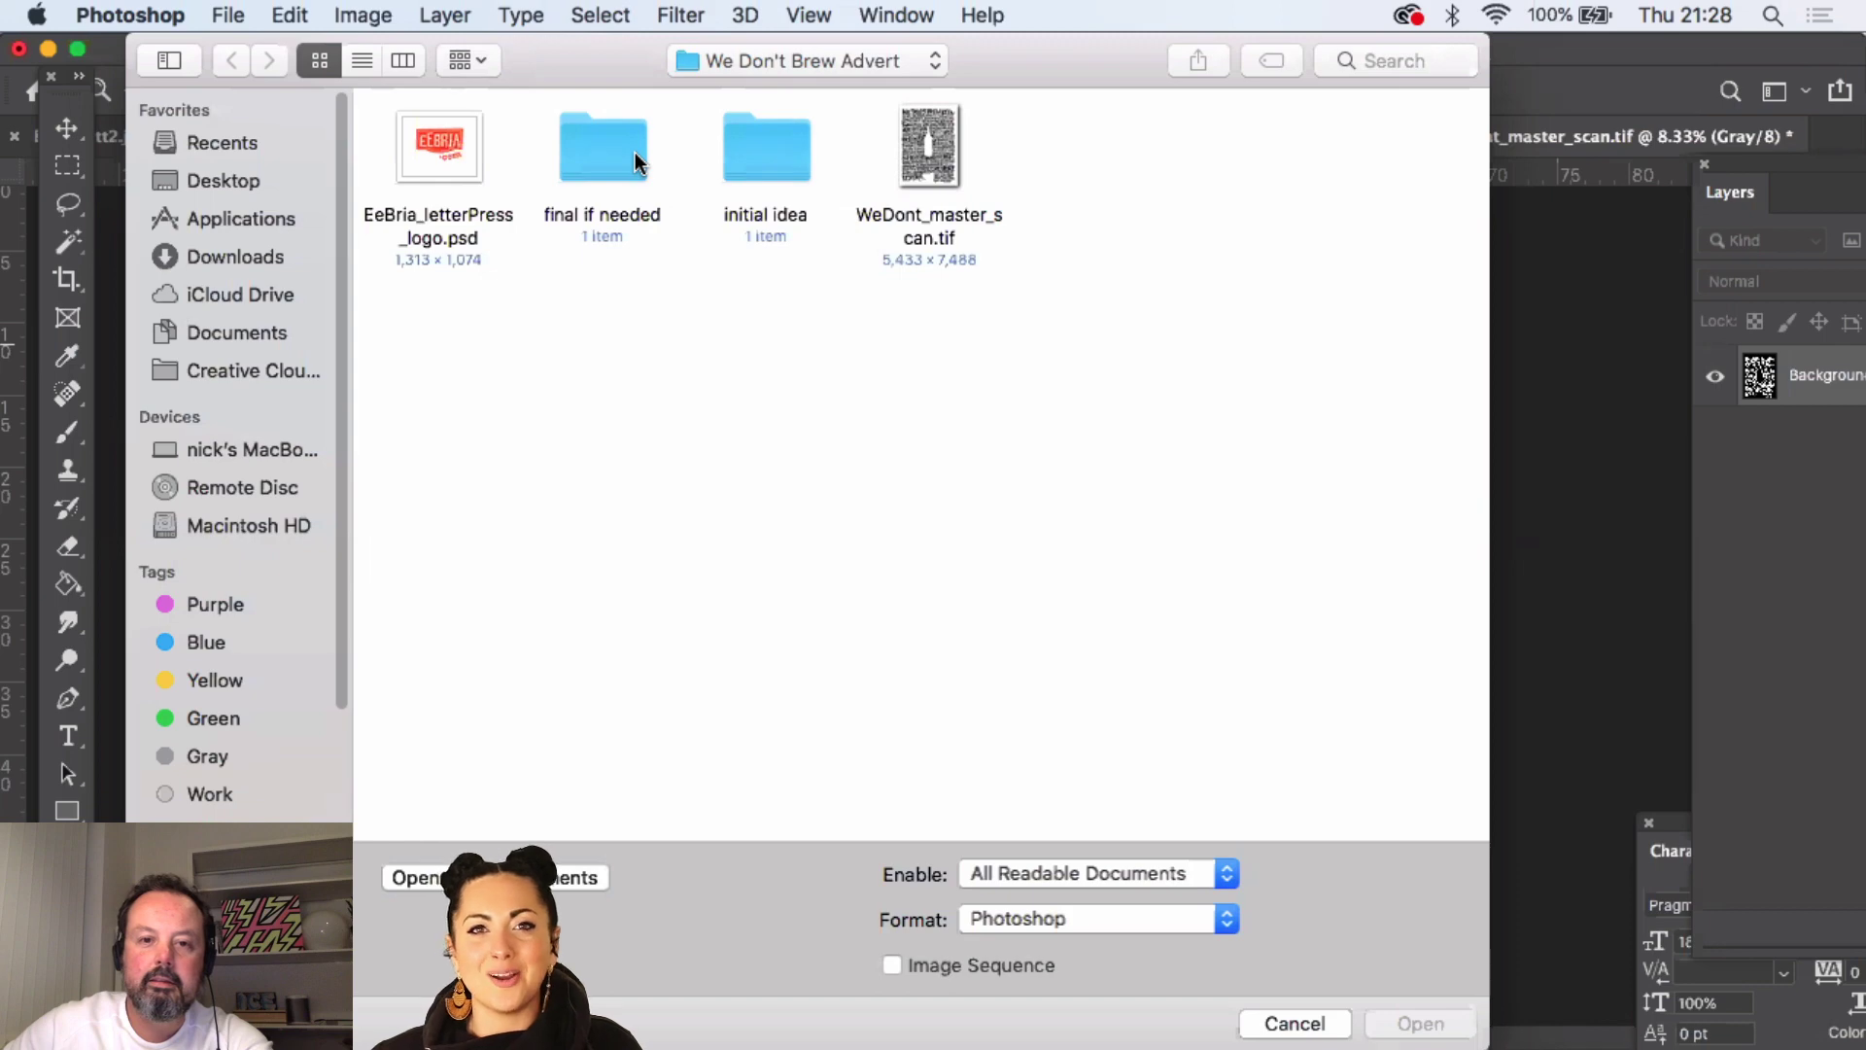
{"action": "left_click", "coordinate": [453, 142]}
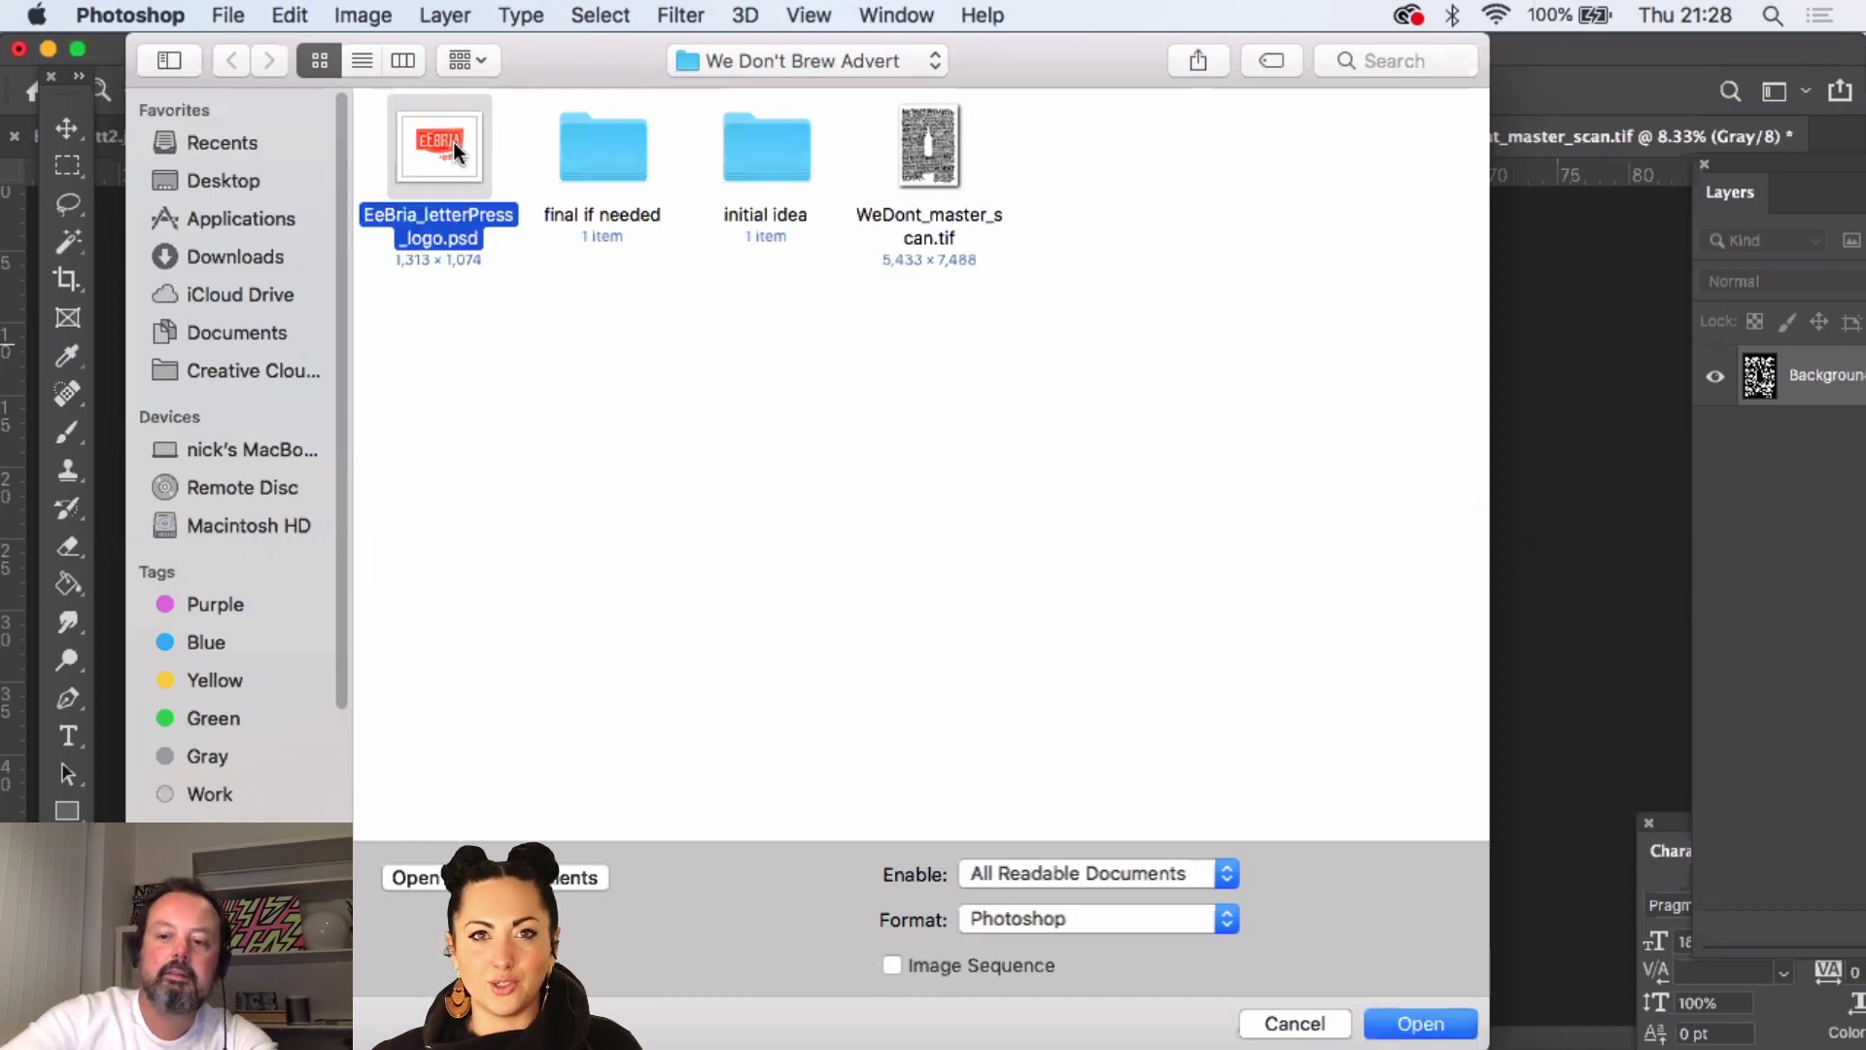
{"action": "double_click", "coordinate": [453, 141]}
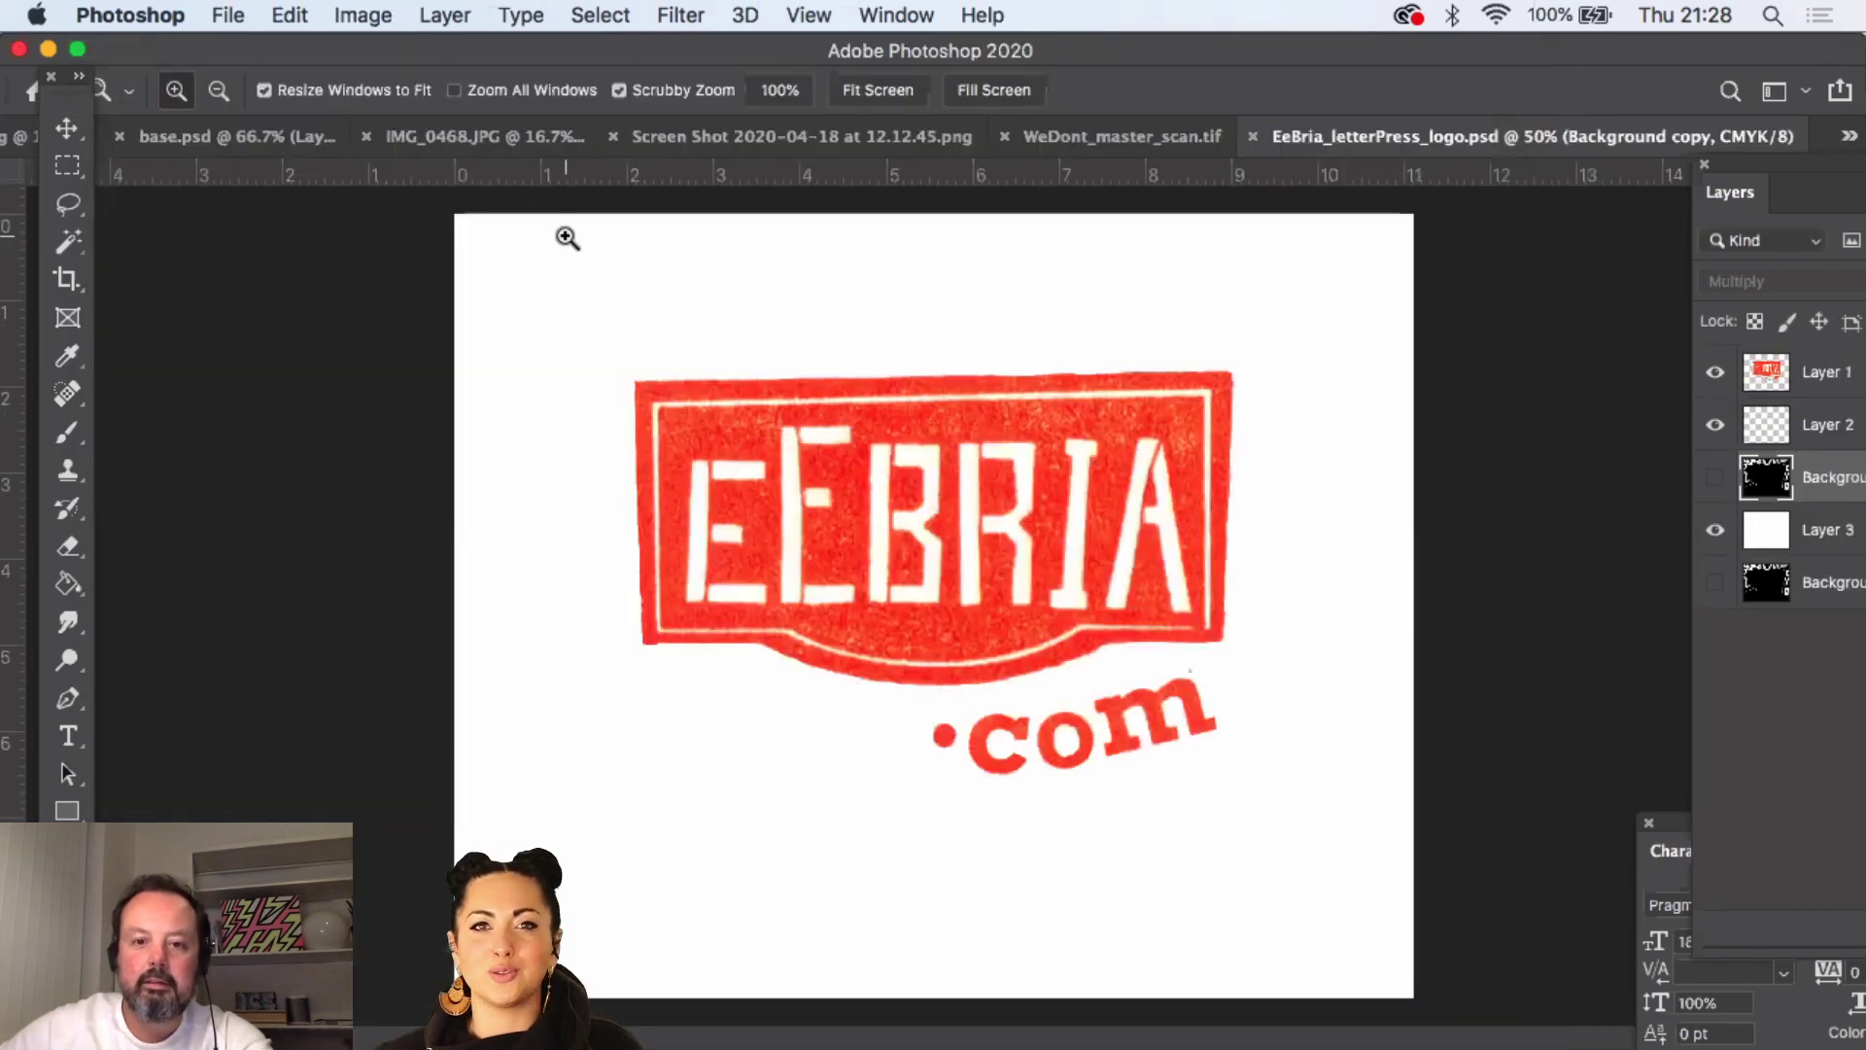
- Hide and reshow the logo on Layer 1, select that layer with the Move tool, and return to WeDont_master_scan.tif
{"action": "left_click", "coordinate": [1715, 372]}
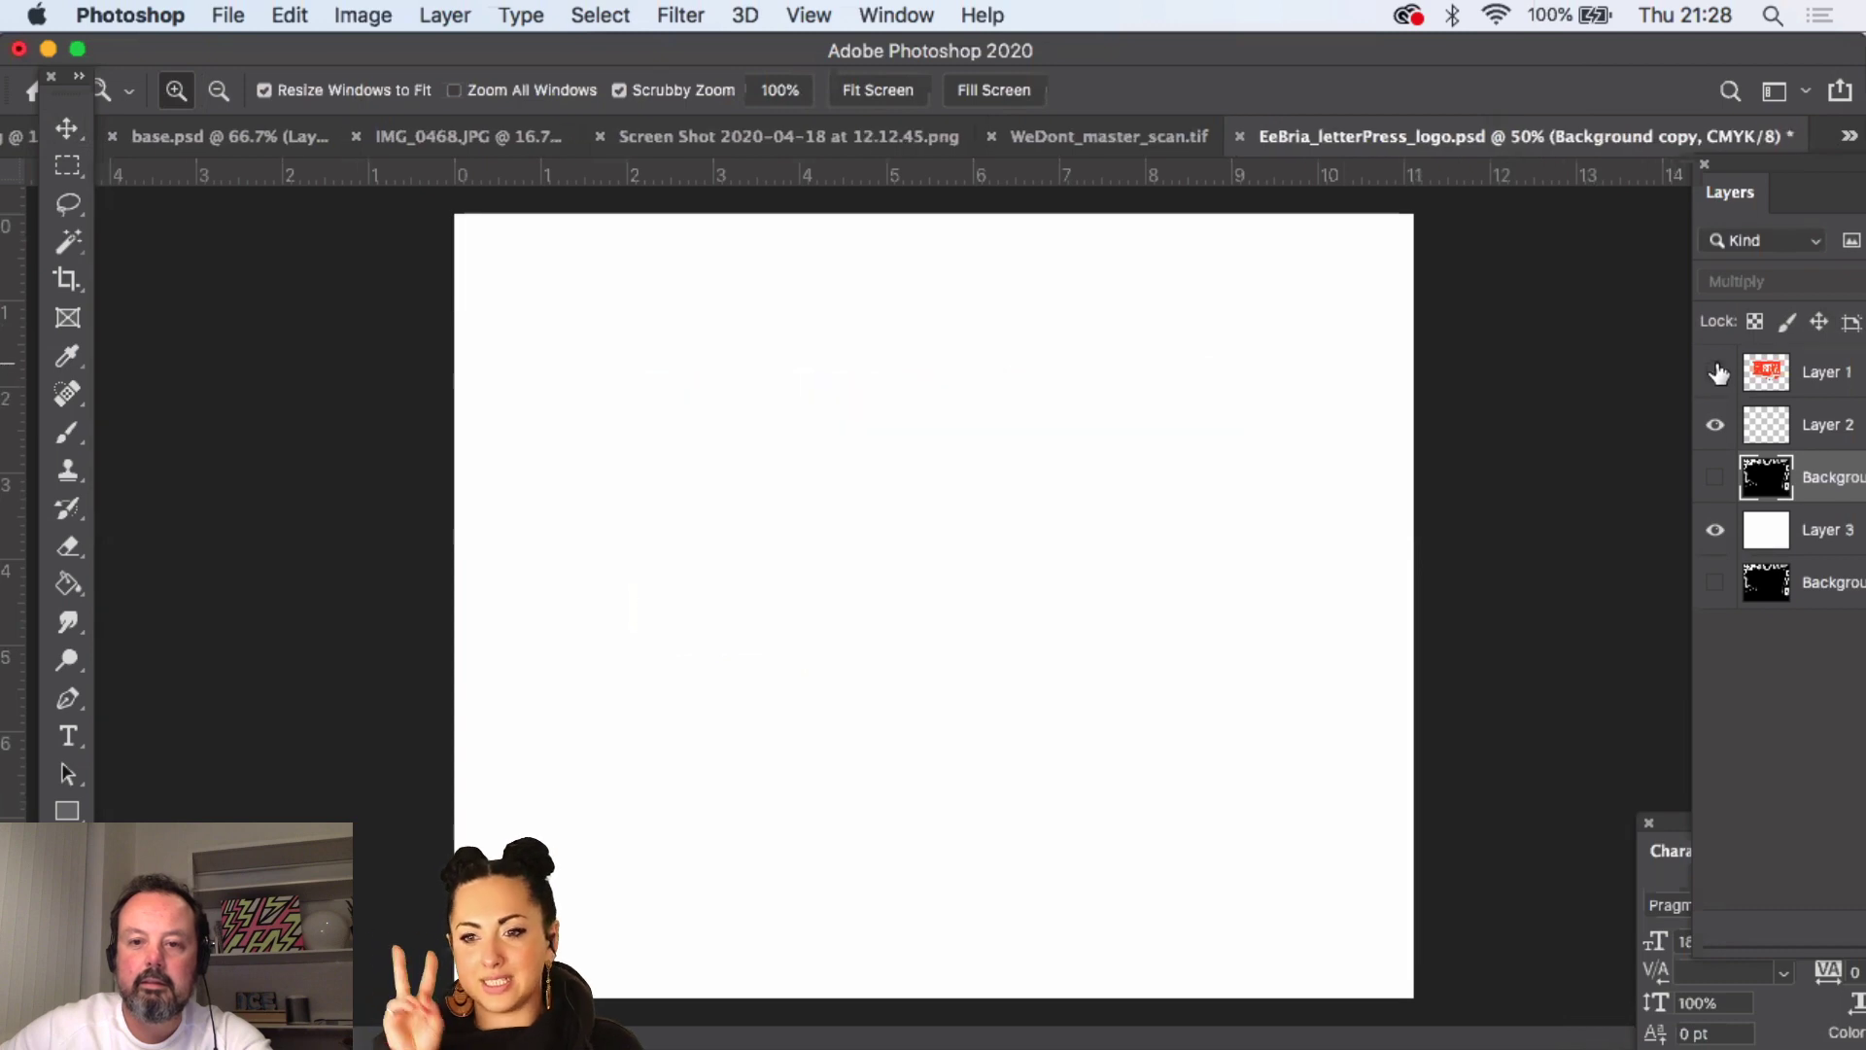
{"action": "left_click", "coordinate": [1716, 372]}
{"action": "left_click", "coordinate": [67, 130]}
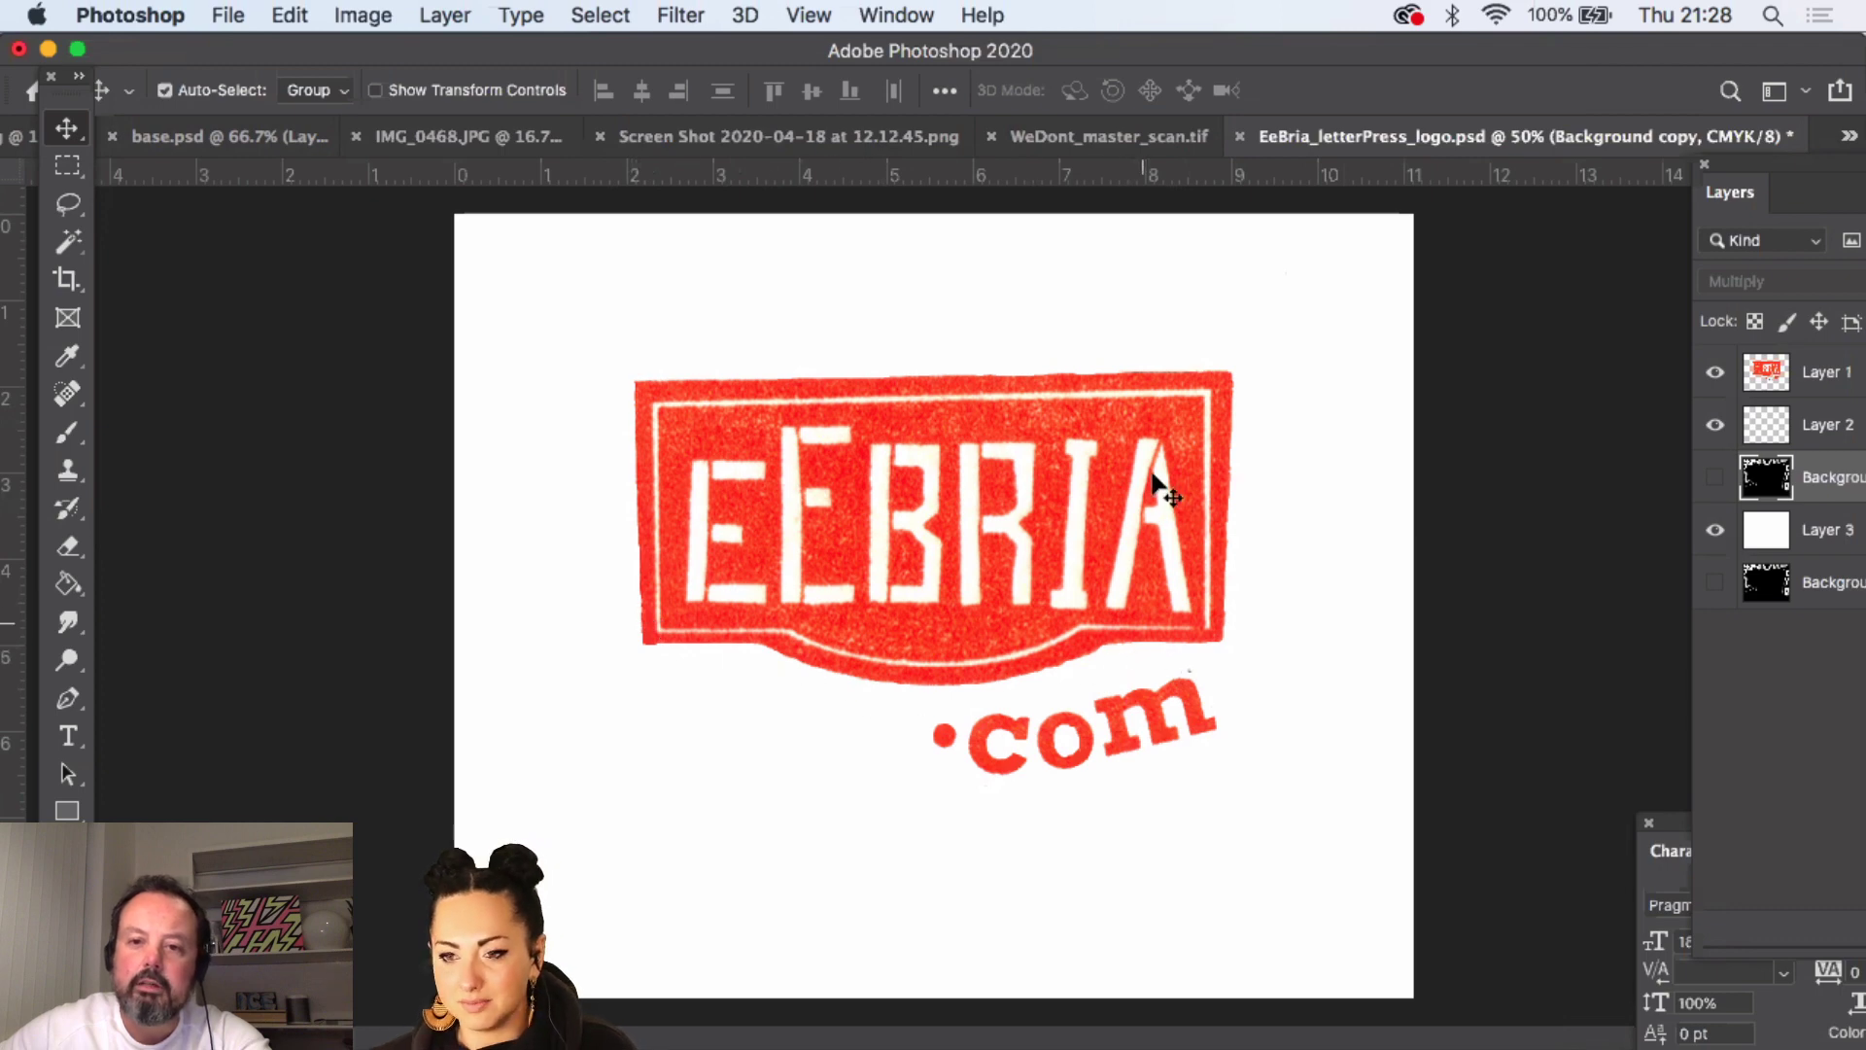
{"action": "left_click", "coordinate": [1787, 376]}
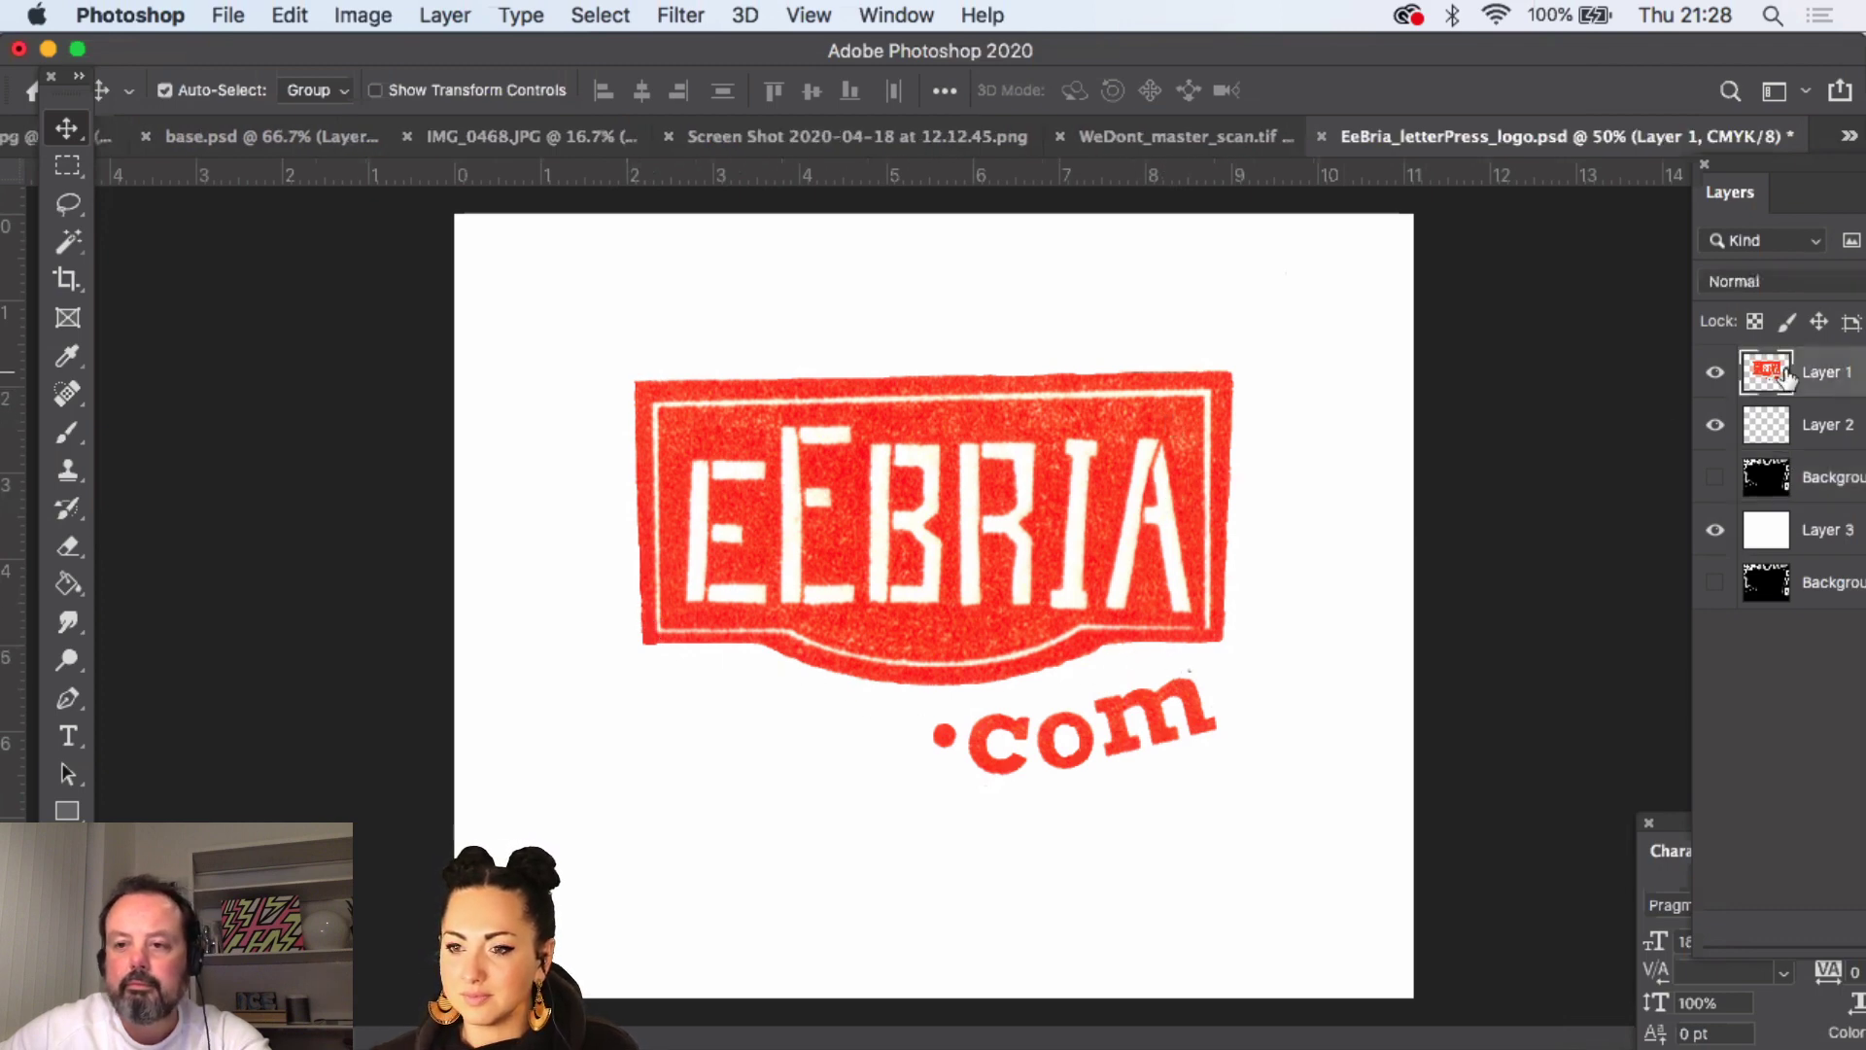
{"action": "left_click", "coordinate": [1150, 137]}
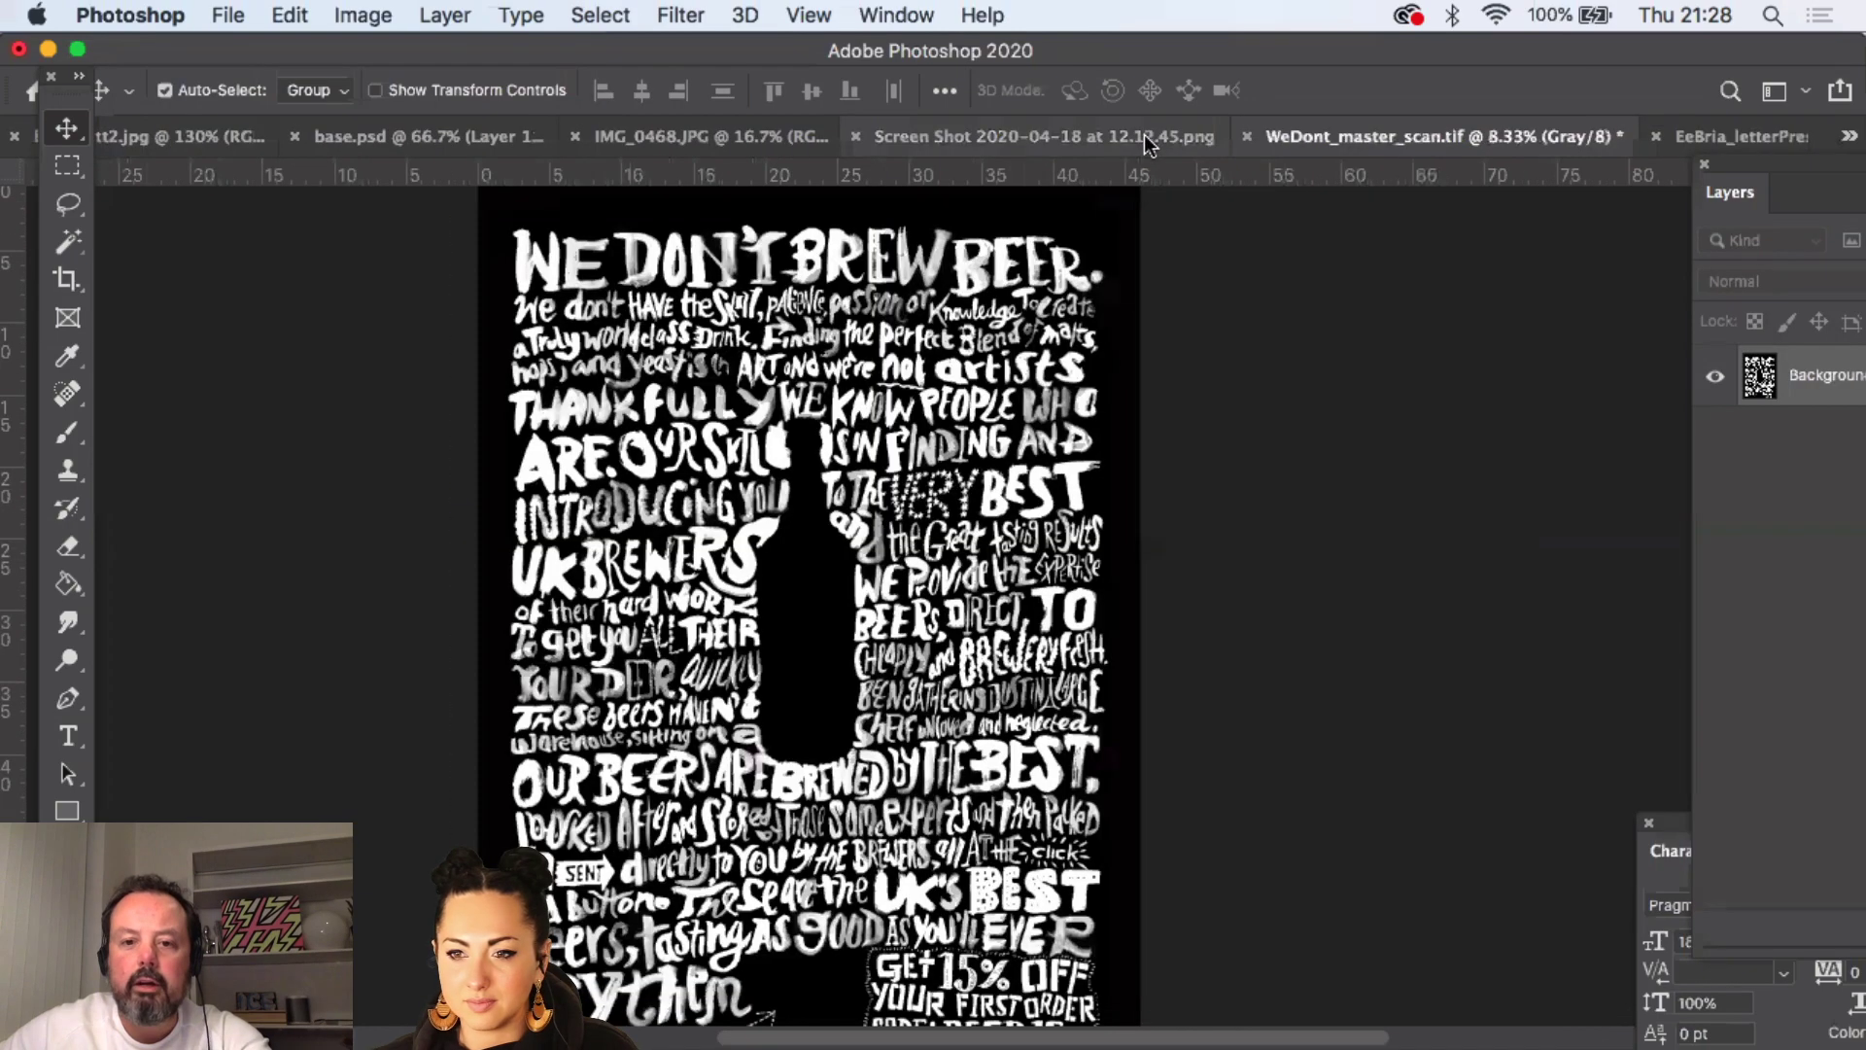
- Try adding the EEBRIA logo to the grayscale scan, and undo the addition
{"action": "left_click_drag", "start_coordinate": [896, 632], "coordinate": [933, 841]}
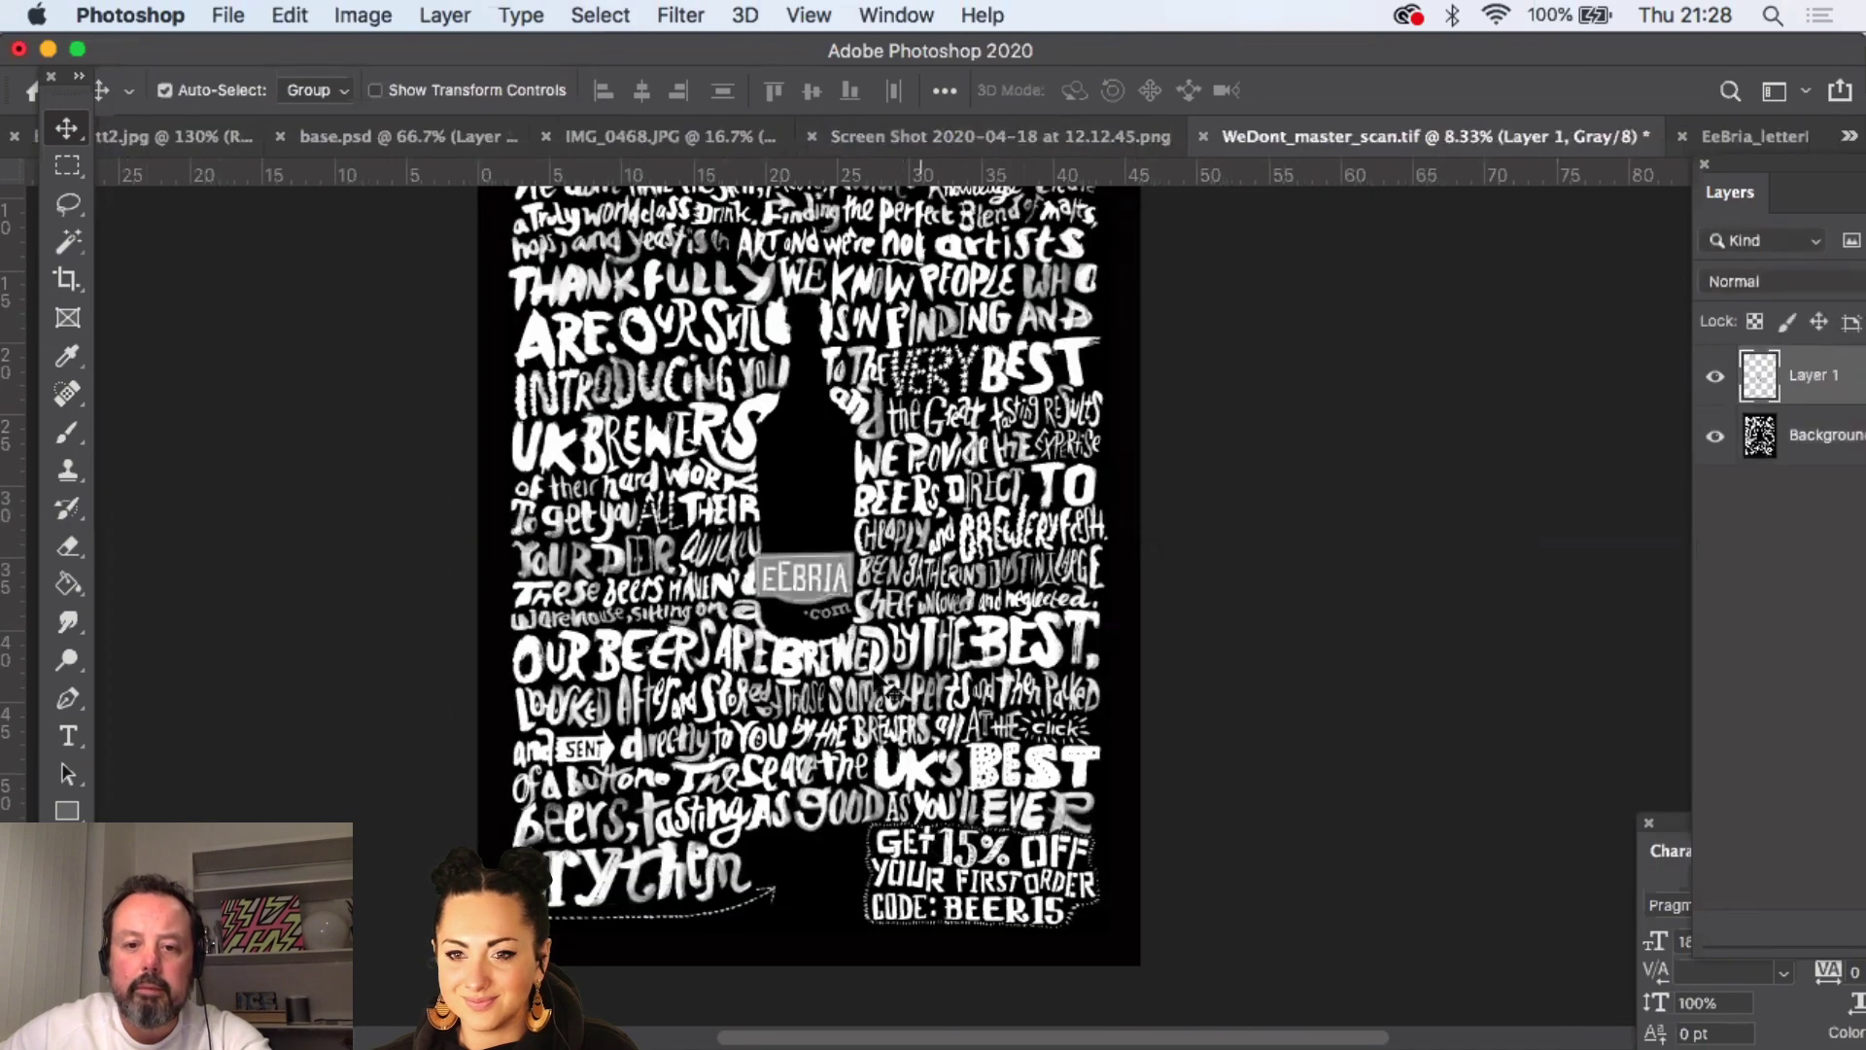
{"action": "key", "text": "super+z"}
- Convert the scan's colour mode from Grayscale to RGB Color
{"action": "left_click", "coordinate": [363, 15]}
{"action": "mouse_move", "coordinate": [437, 49]}
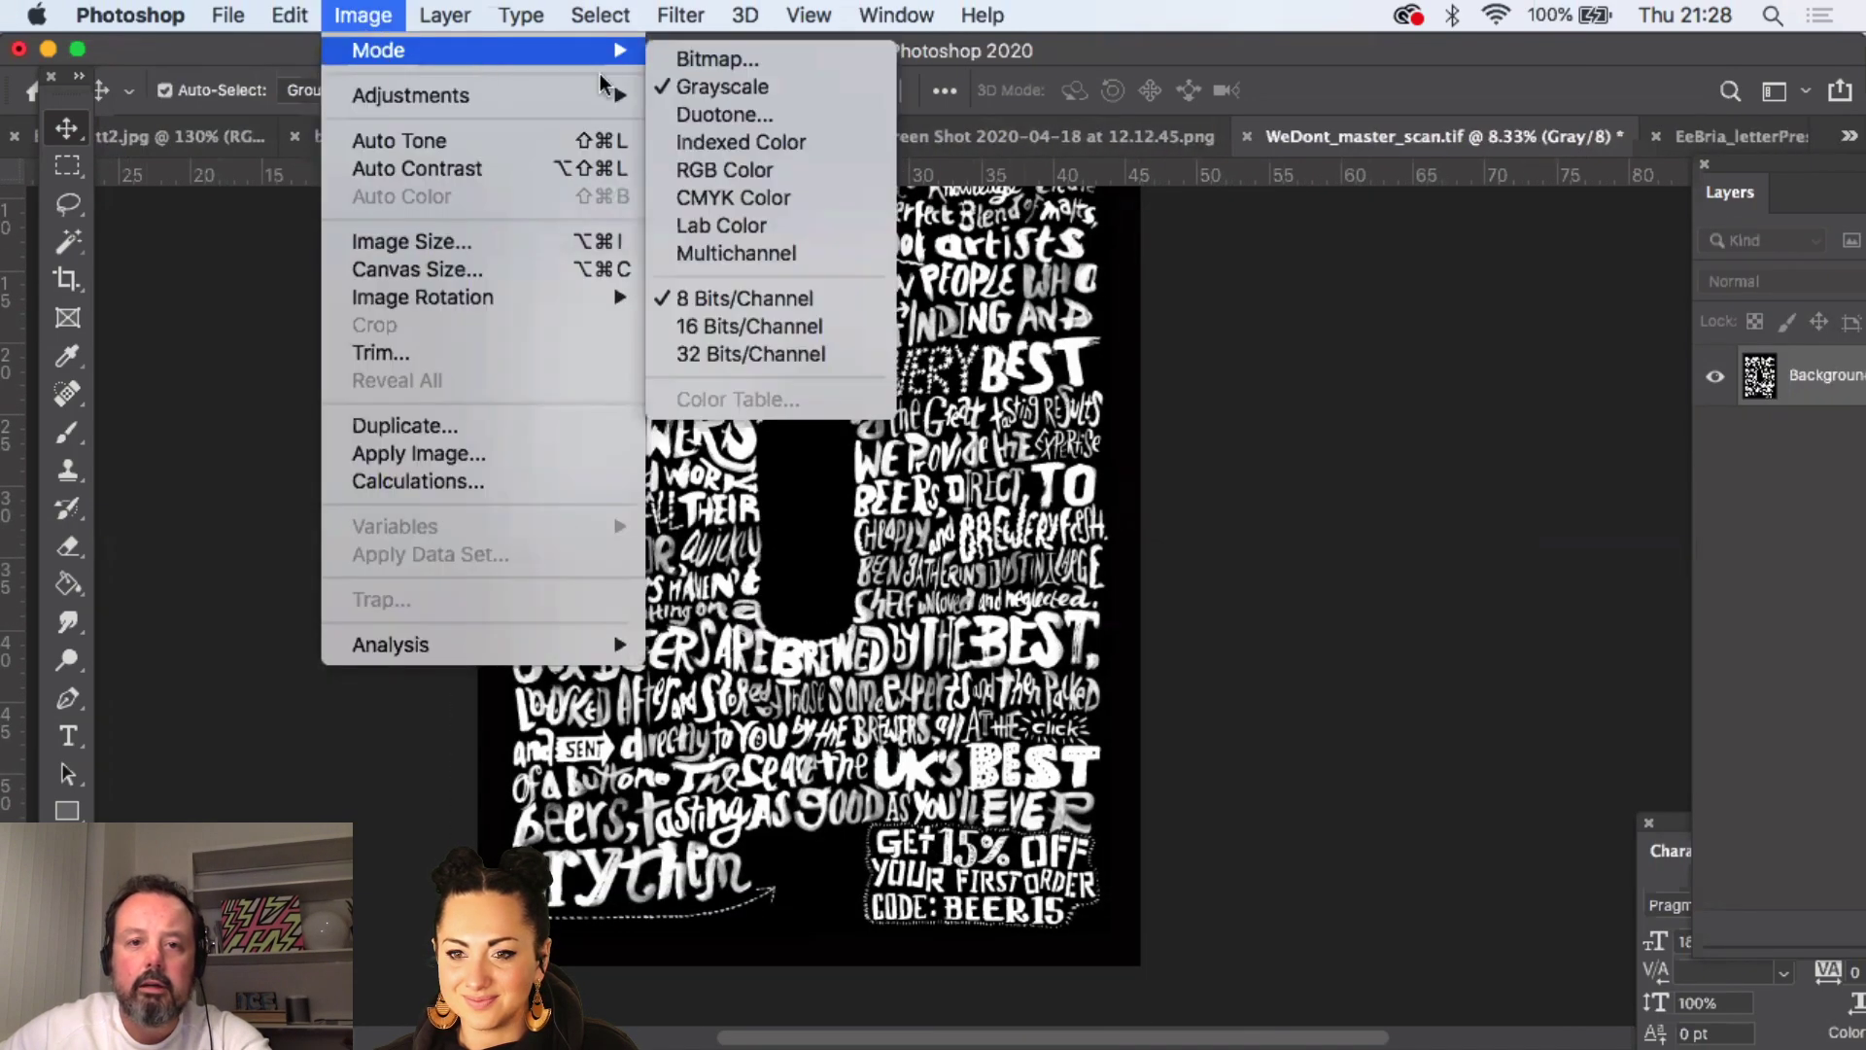
{"action": "left_click", "coordinate": [726, 178]}
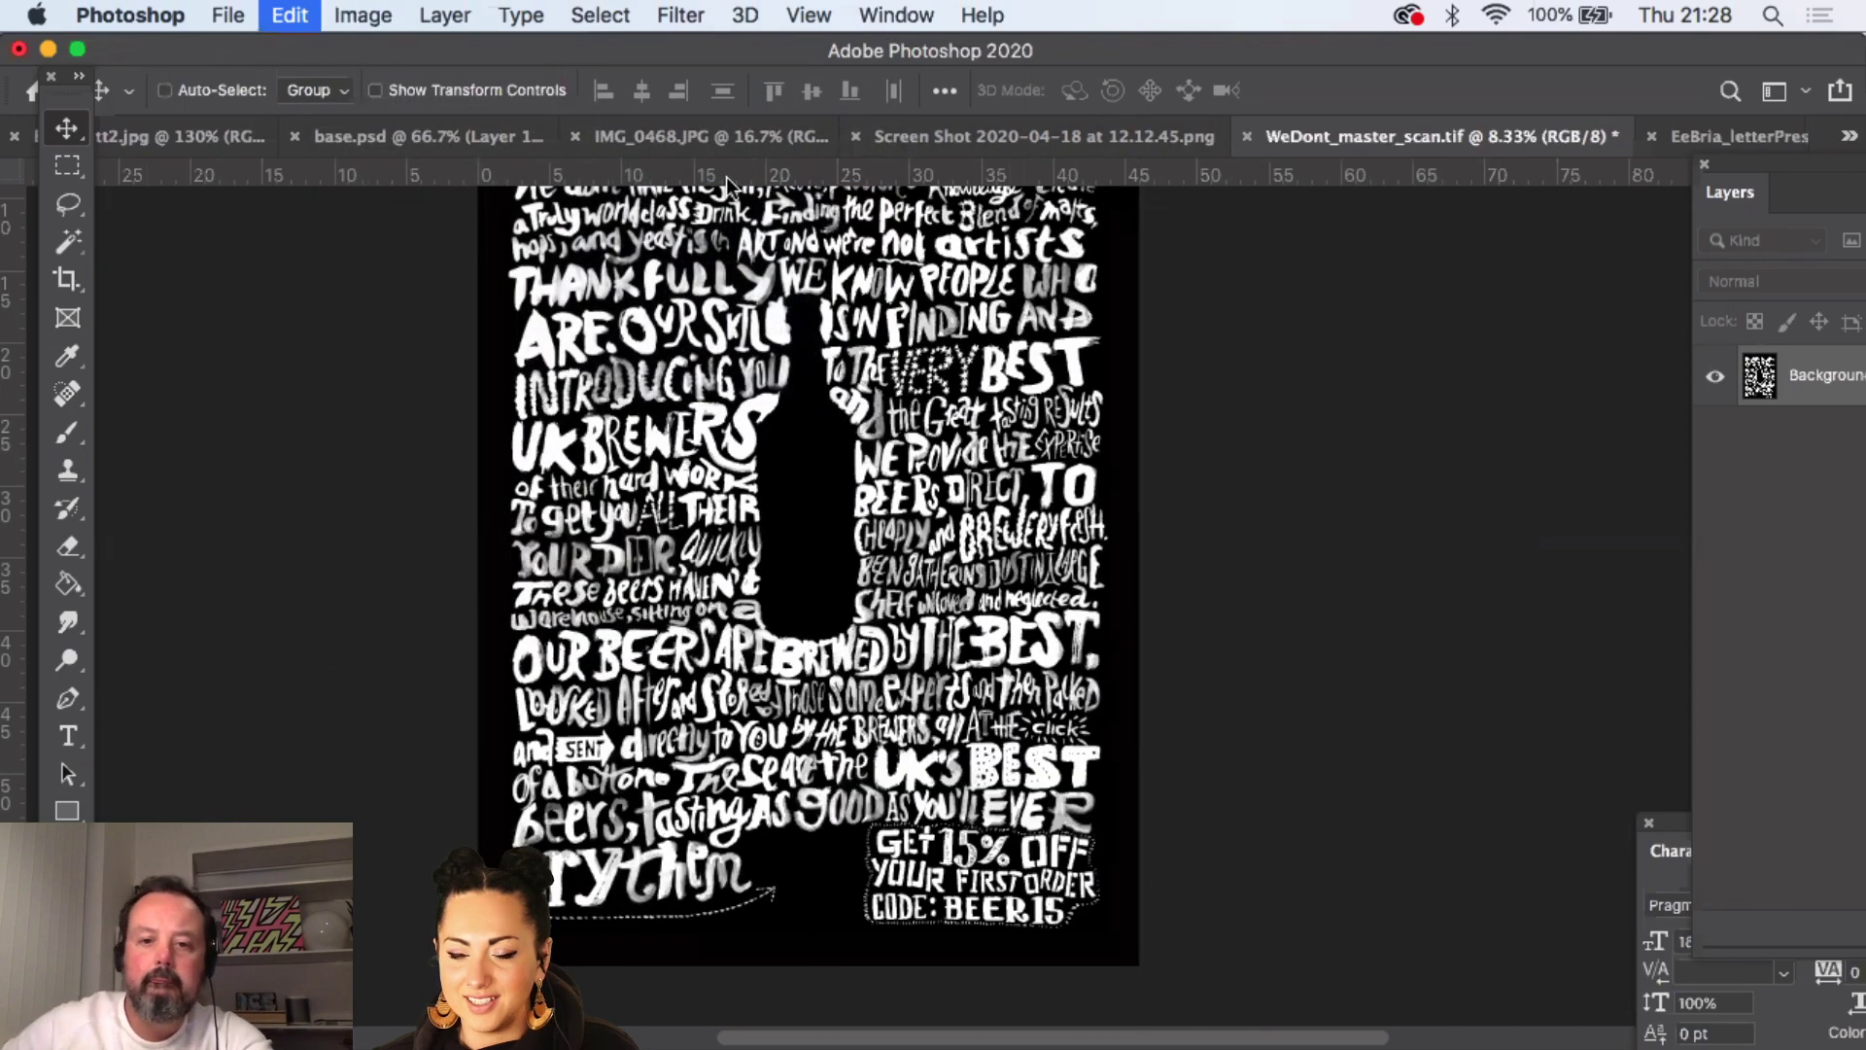
- Paste the red EEBRIA logo and place it between "try them" and the 15% offer box
{"action": "key", "text": "super+v"}
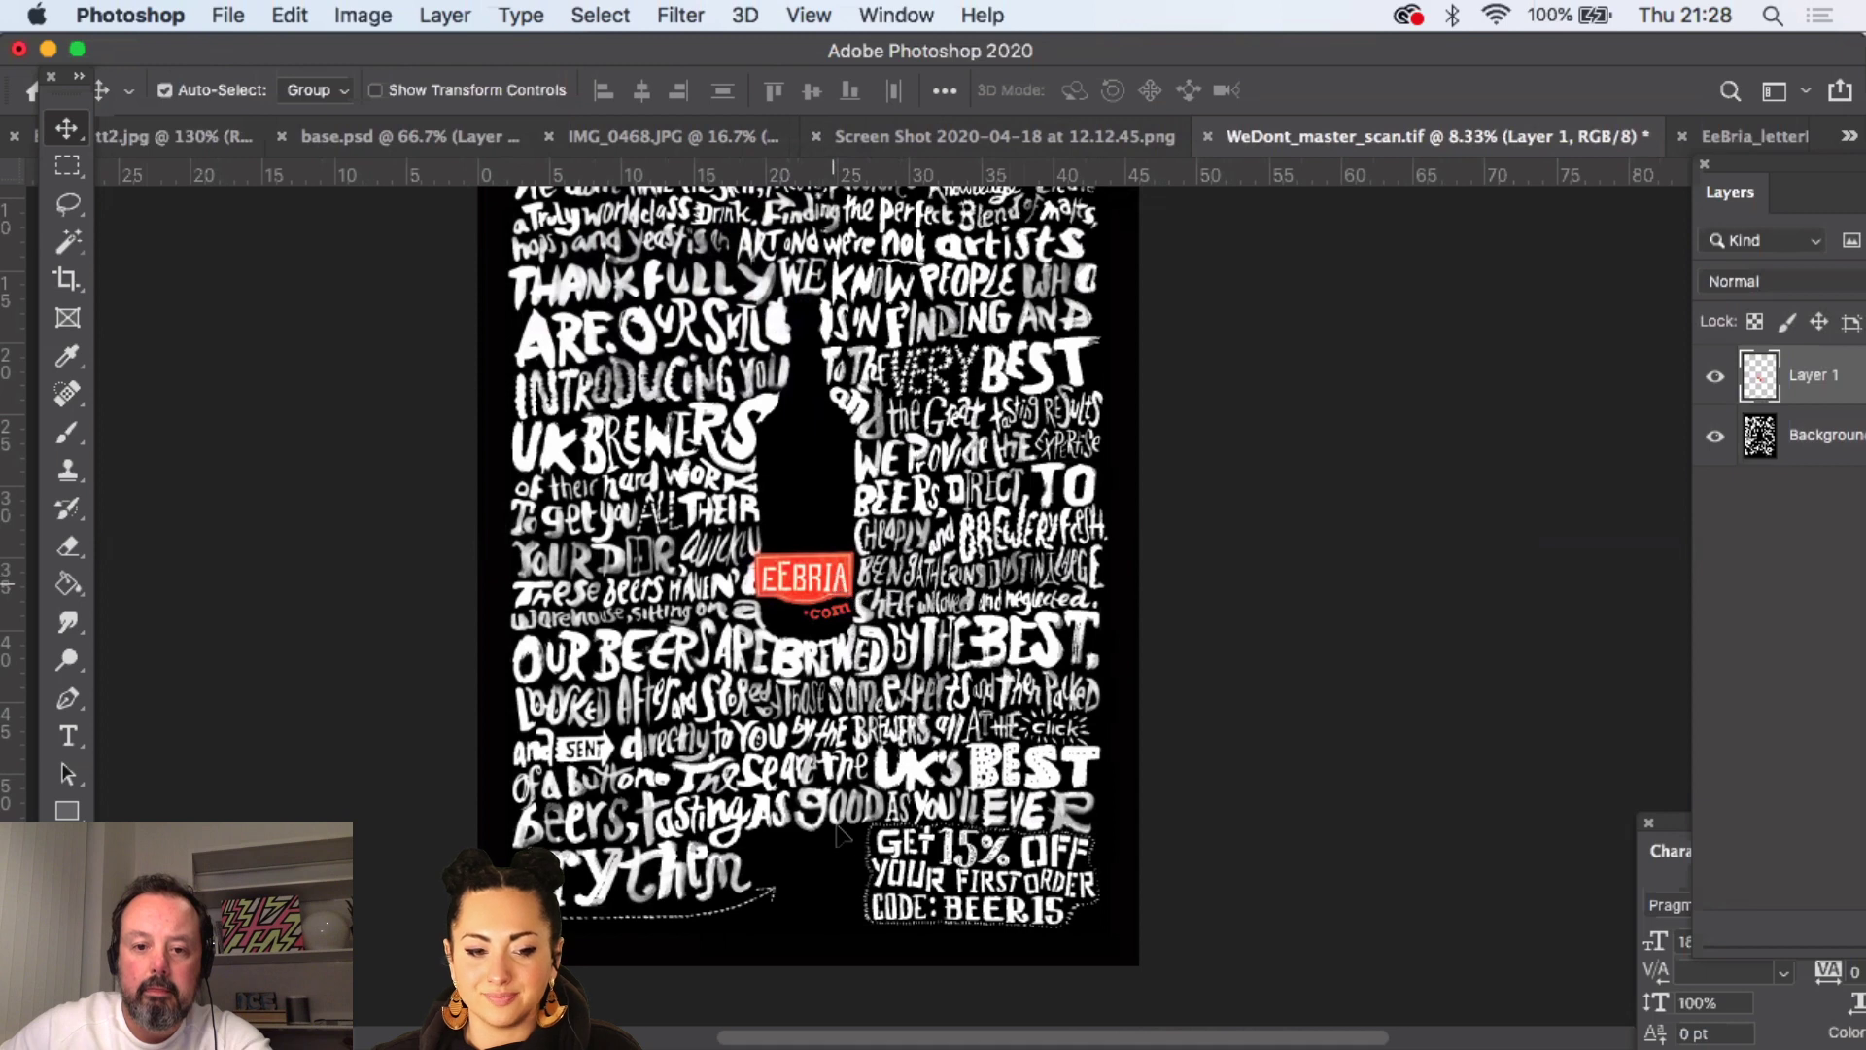
{"action": "left_click_drag", "start_coordinate": [829, 589], "coordinate": [832, 877]}
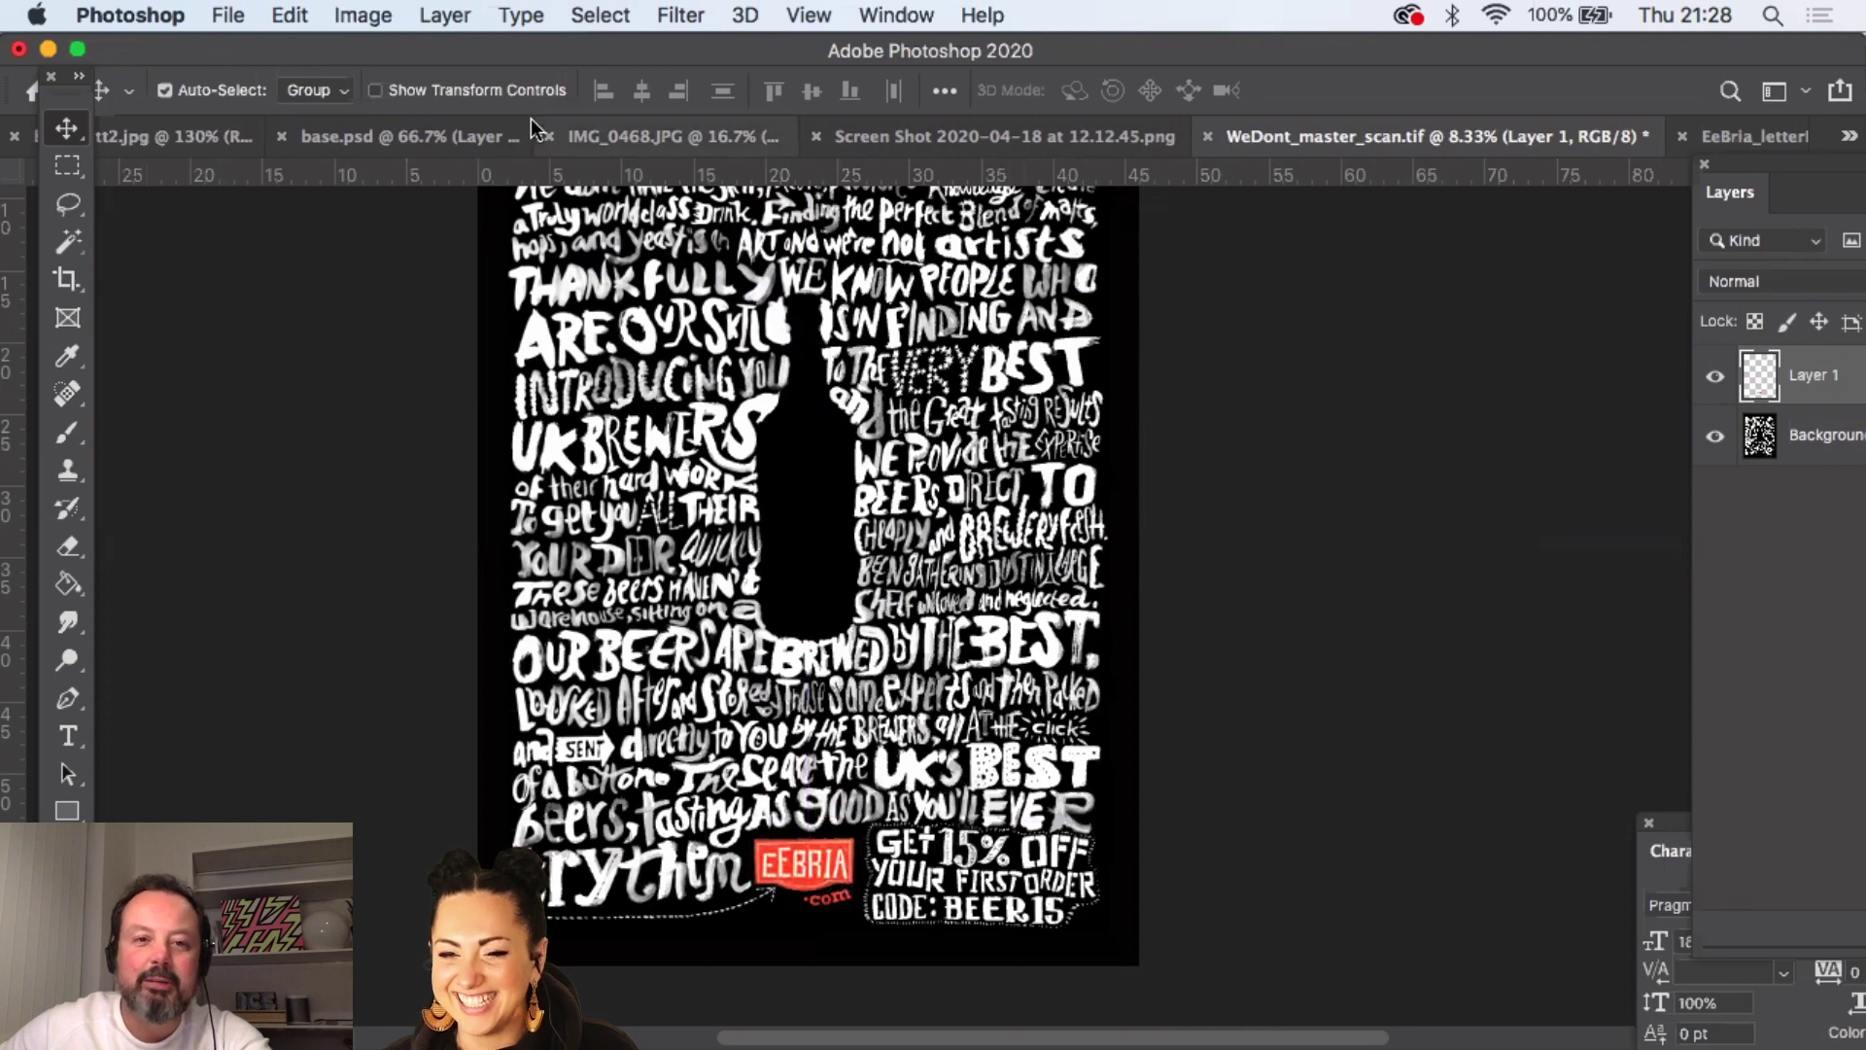
- Try converting the advert to CMYK Color without flattening its layers, and undo the mode change
{"action": "left_click", "coordinate": [398, 15]}
{"action": "mouse_move", "coordinate": [452, 52]}
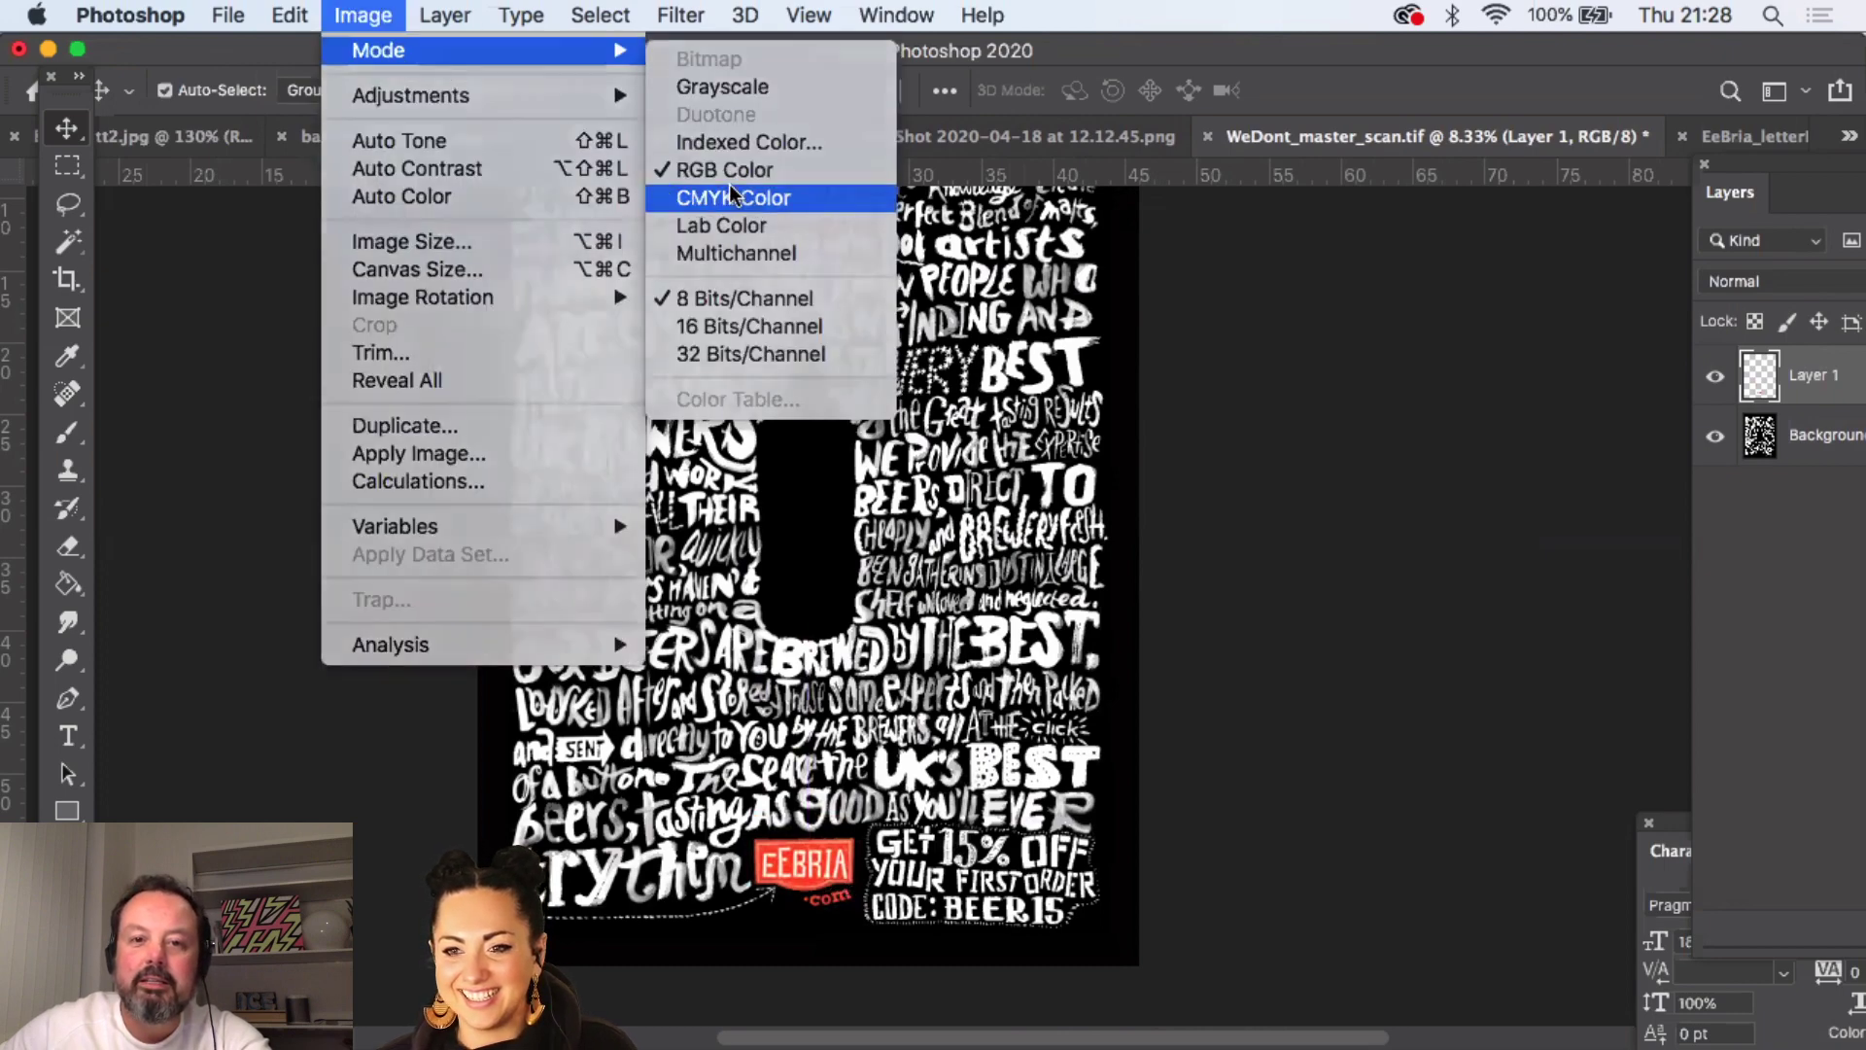
{"action": "left_click", "coordinate": [730, 191]}
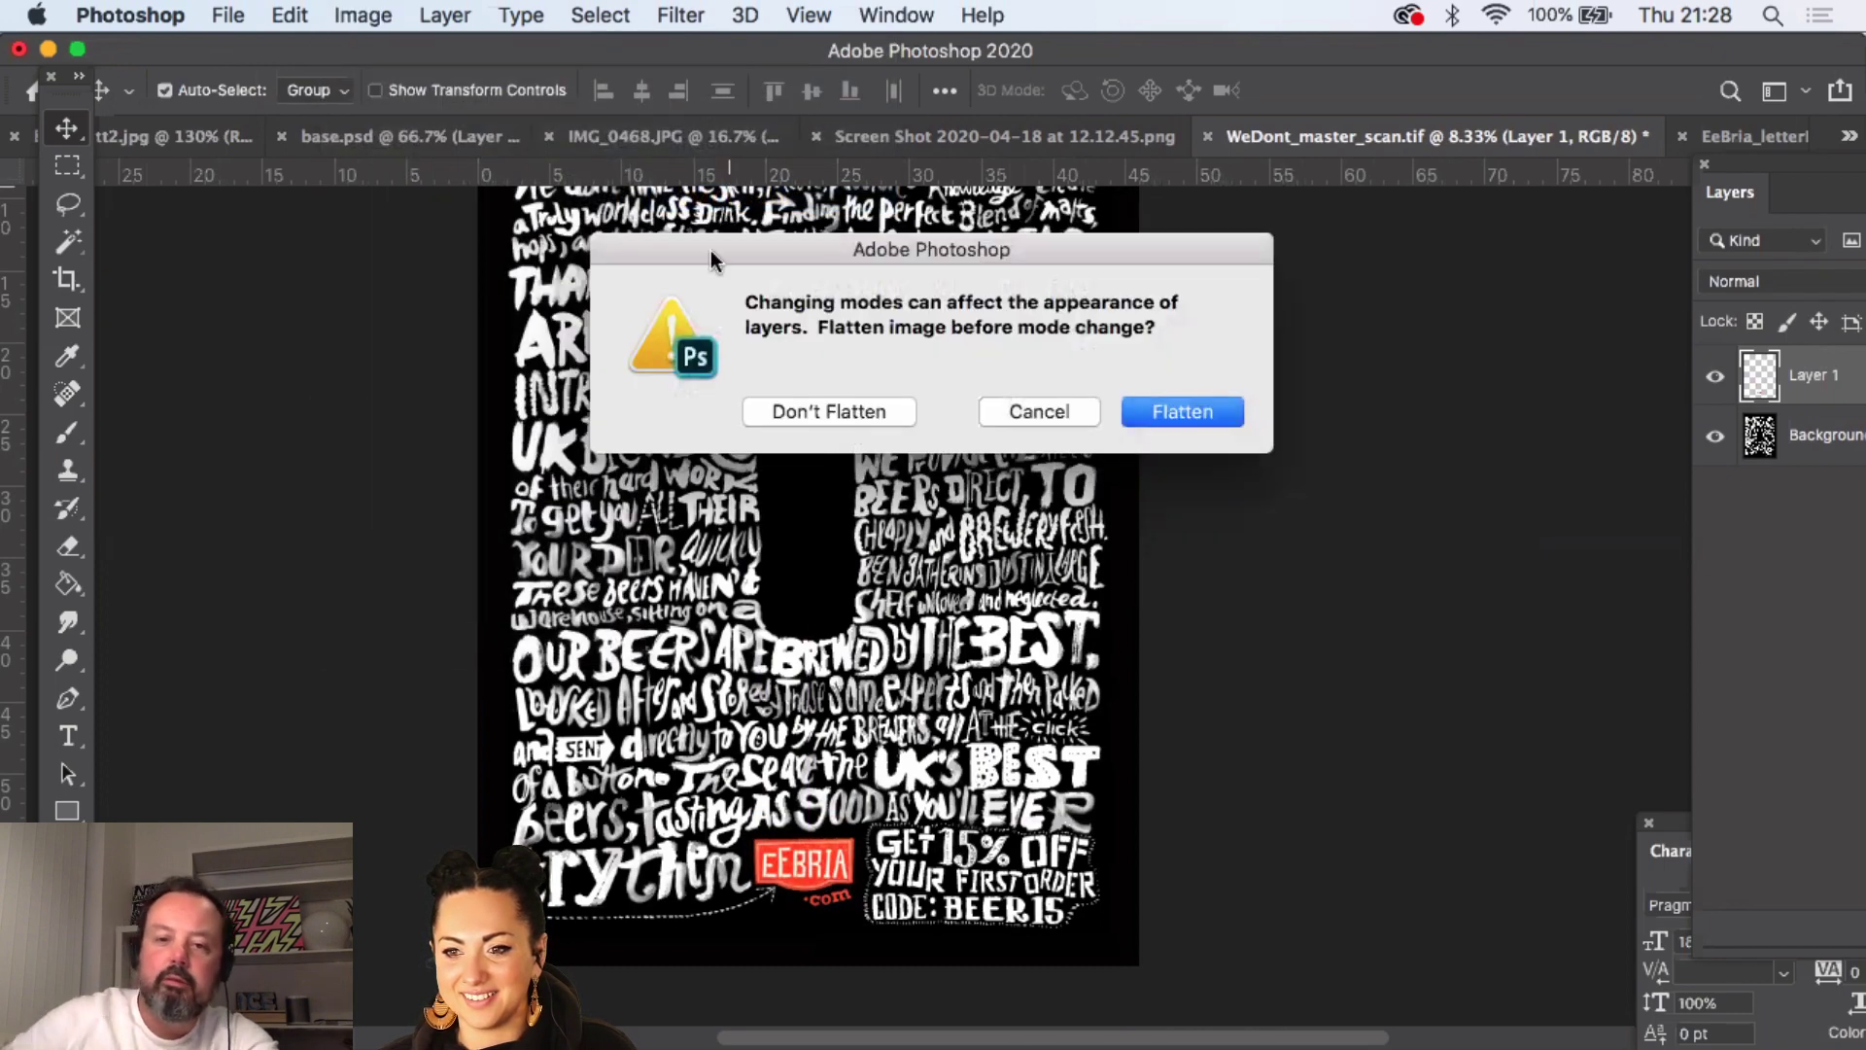
{"action": "left_click", "coordinate": [820, 412]}
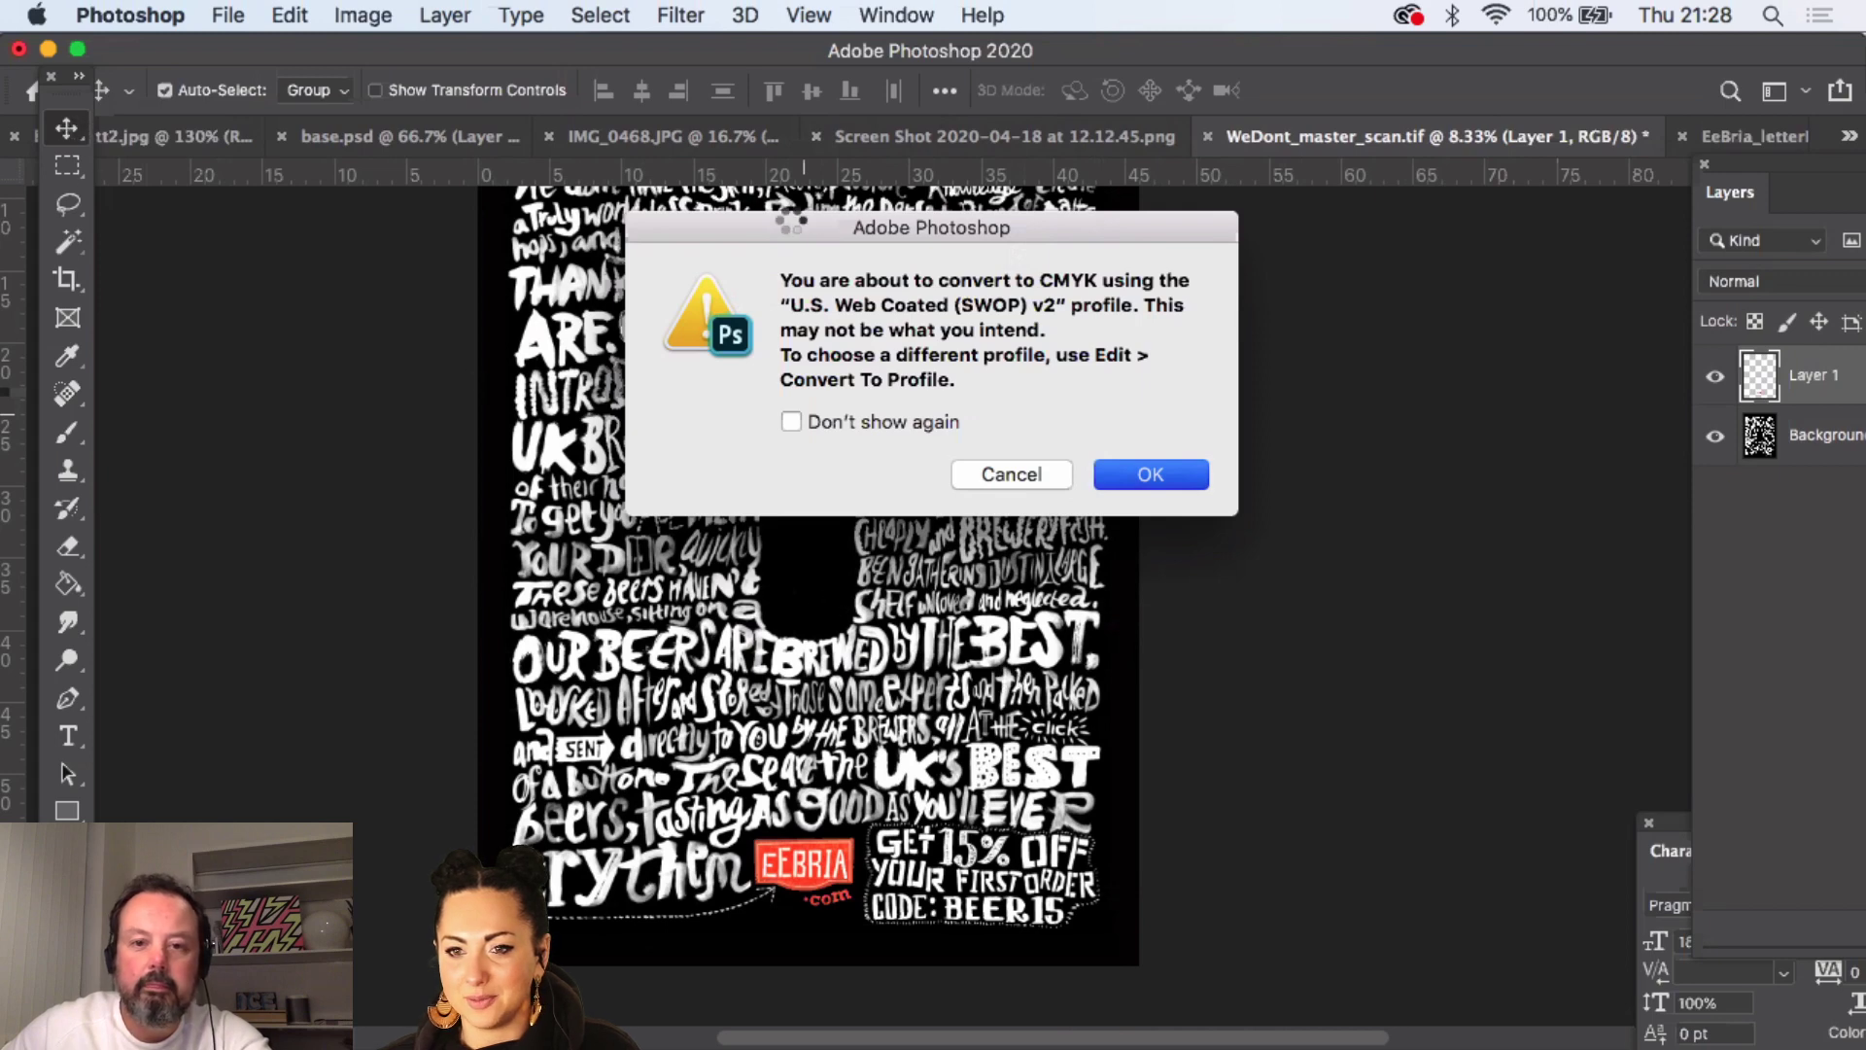
{"action": "key", "text": "Return"}
{"action": "key", "text": "super+z"}
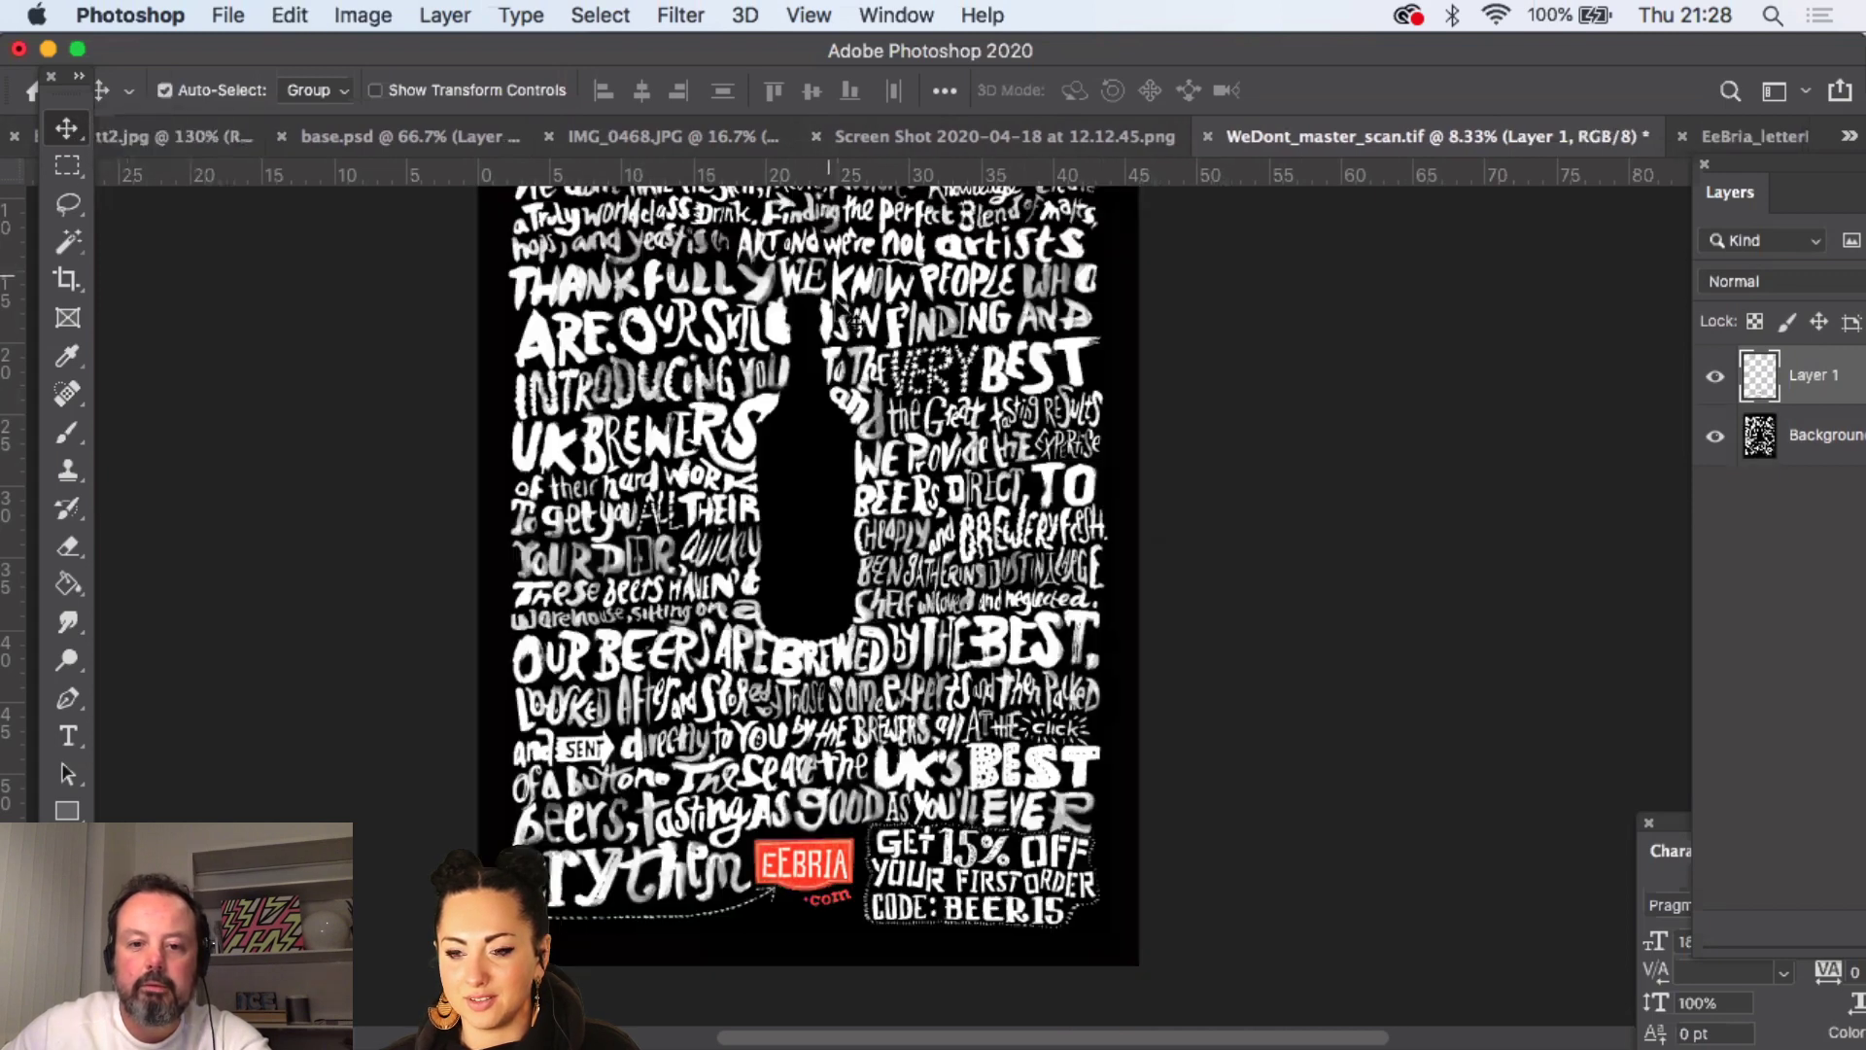
- Nudge the EEBRIA logo slightly up and closer to the 15% offer box
{"action": "key", "text": "z"}
{"action": "left_click", "coordinate": [855, 865]}
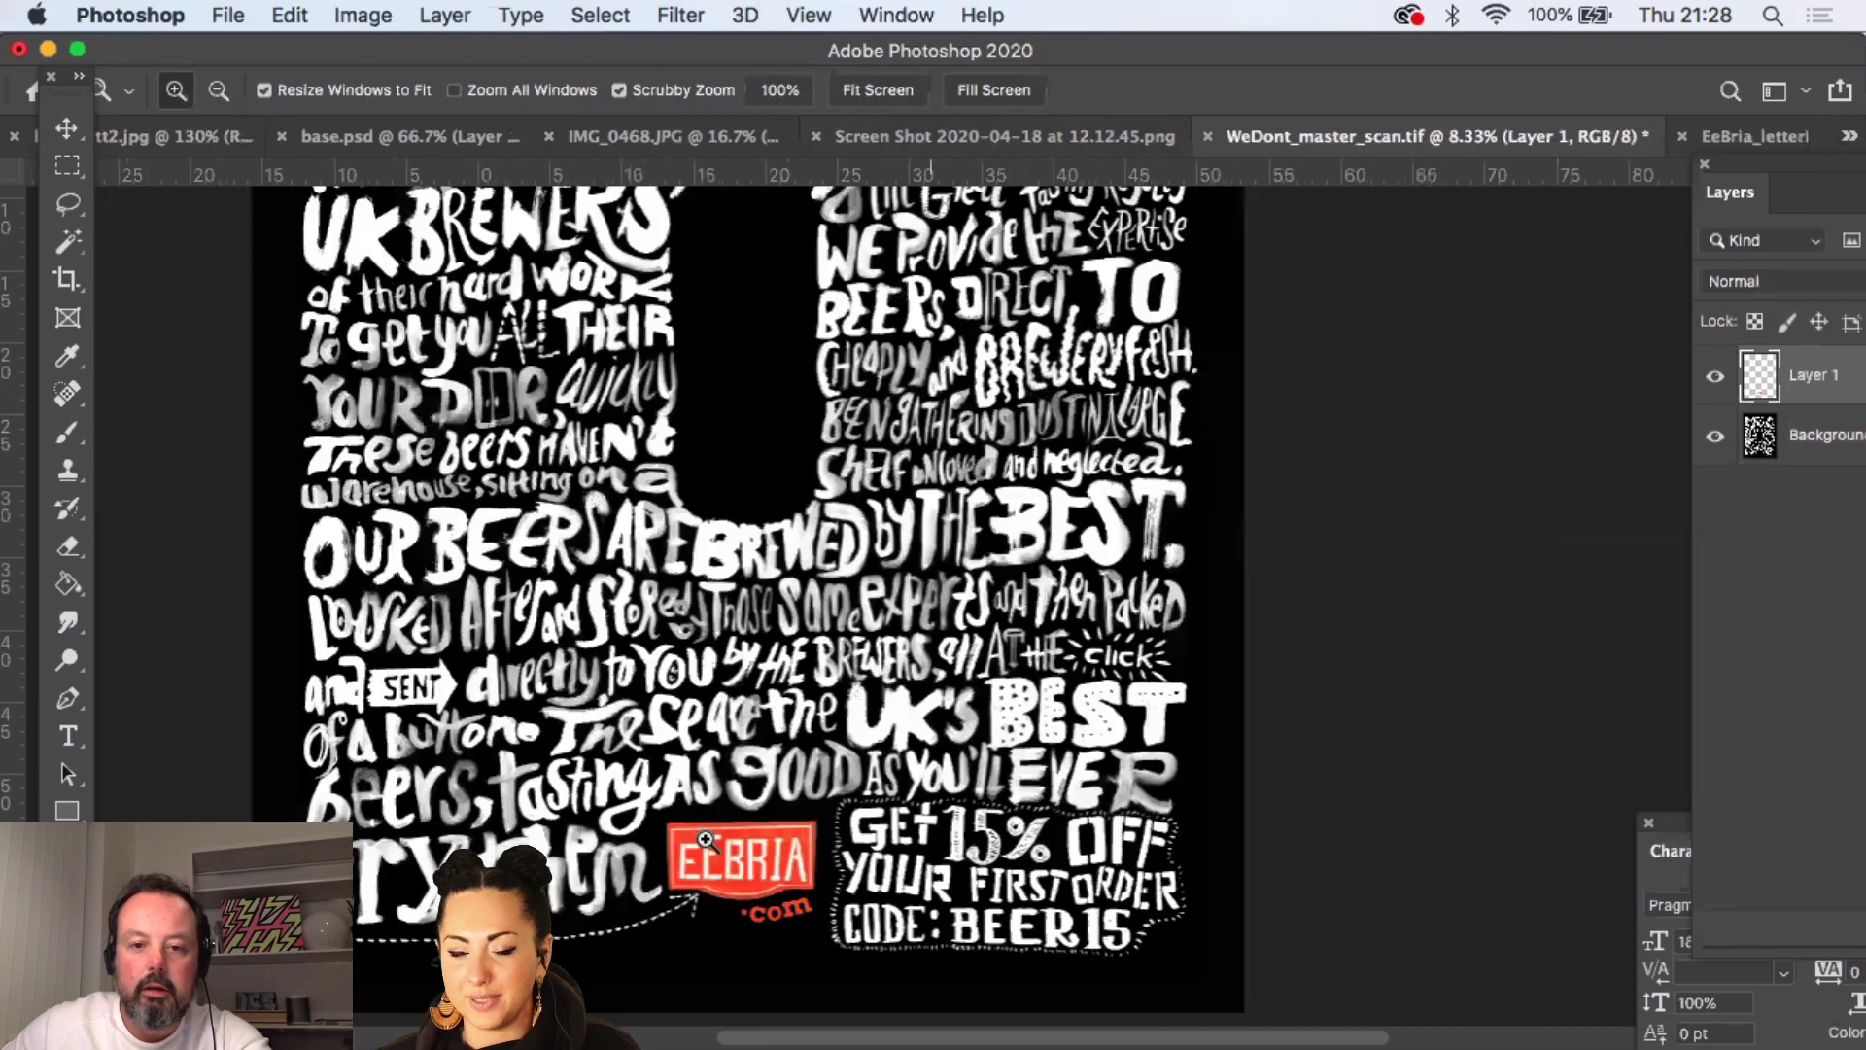
{"action": "left_click", "coordinate": [855, 865]}
{"action": "left_click", "coordinate": [67, 129]}
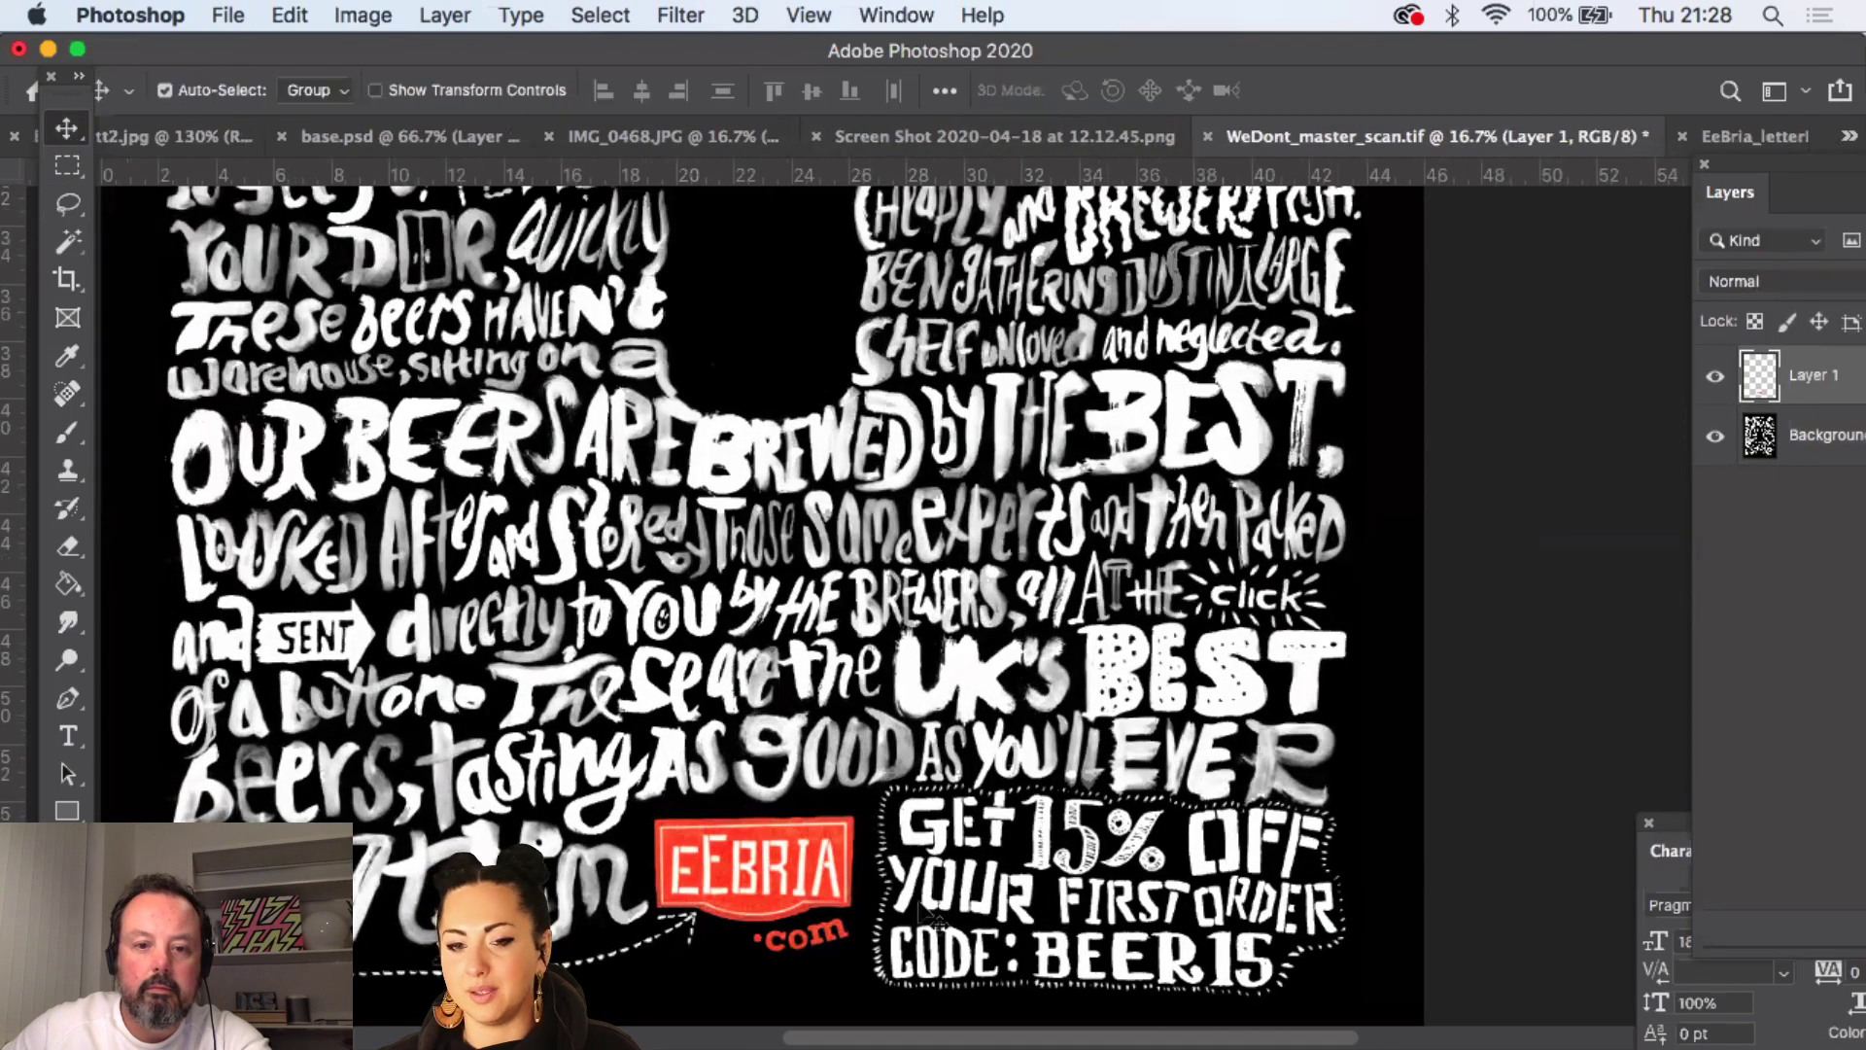
{"action": "left_click_drag", "start_coordinate": [795, 905], "coordinate": [803, 912]}
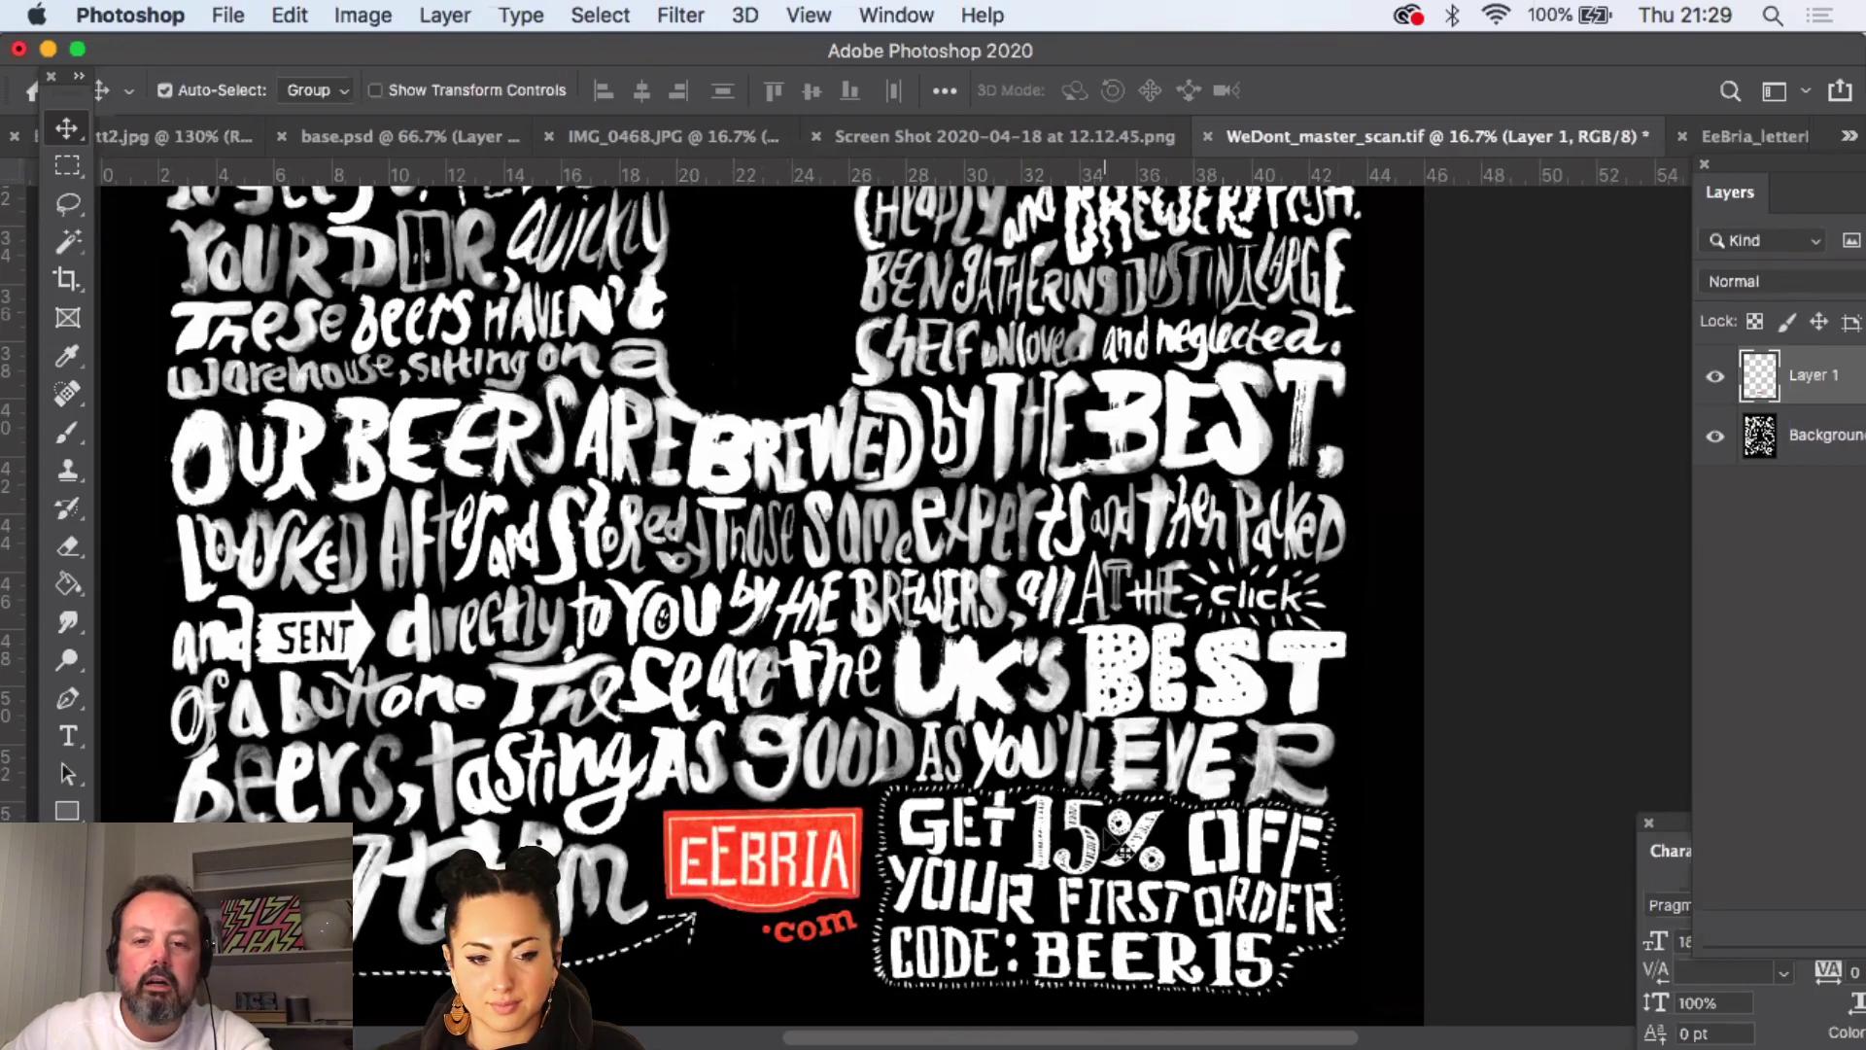
- Review the full inverted advert with its red logo at 8.33% zoom, from the offer box up to the headline
{"action": "key", "text": "z"}
{"action": "left_click", "coordinate": [818, 591], "text": "alt"}
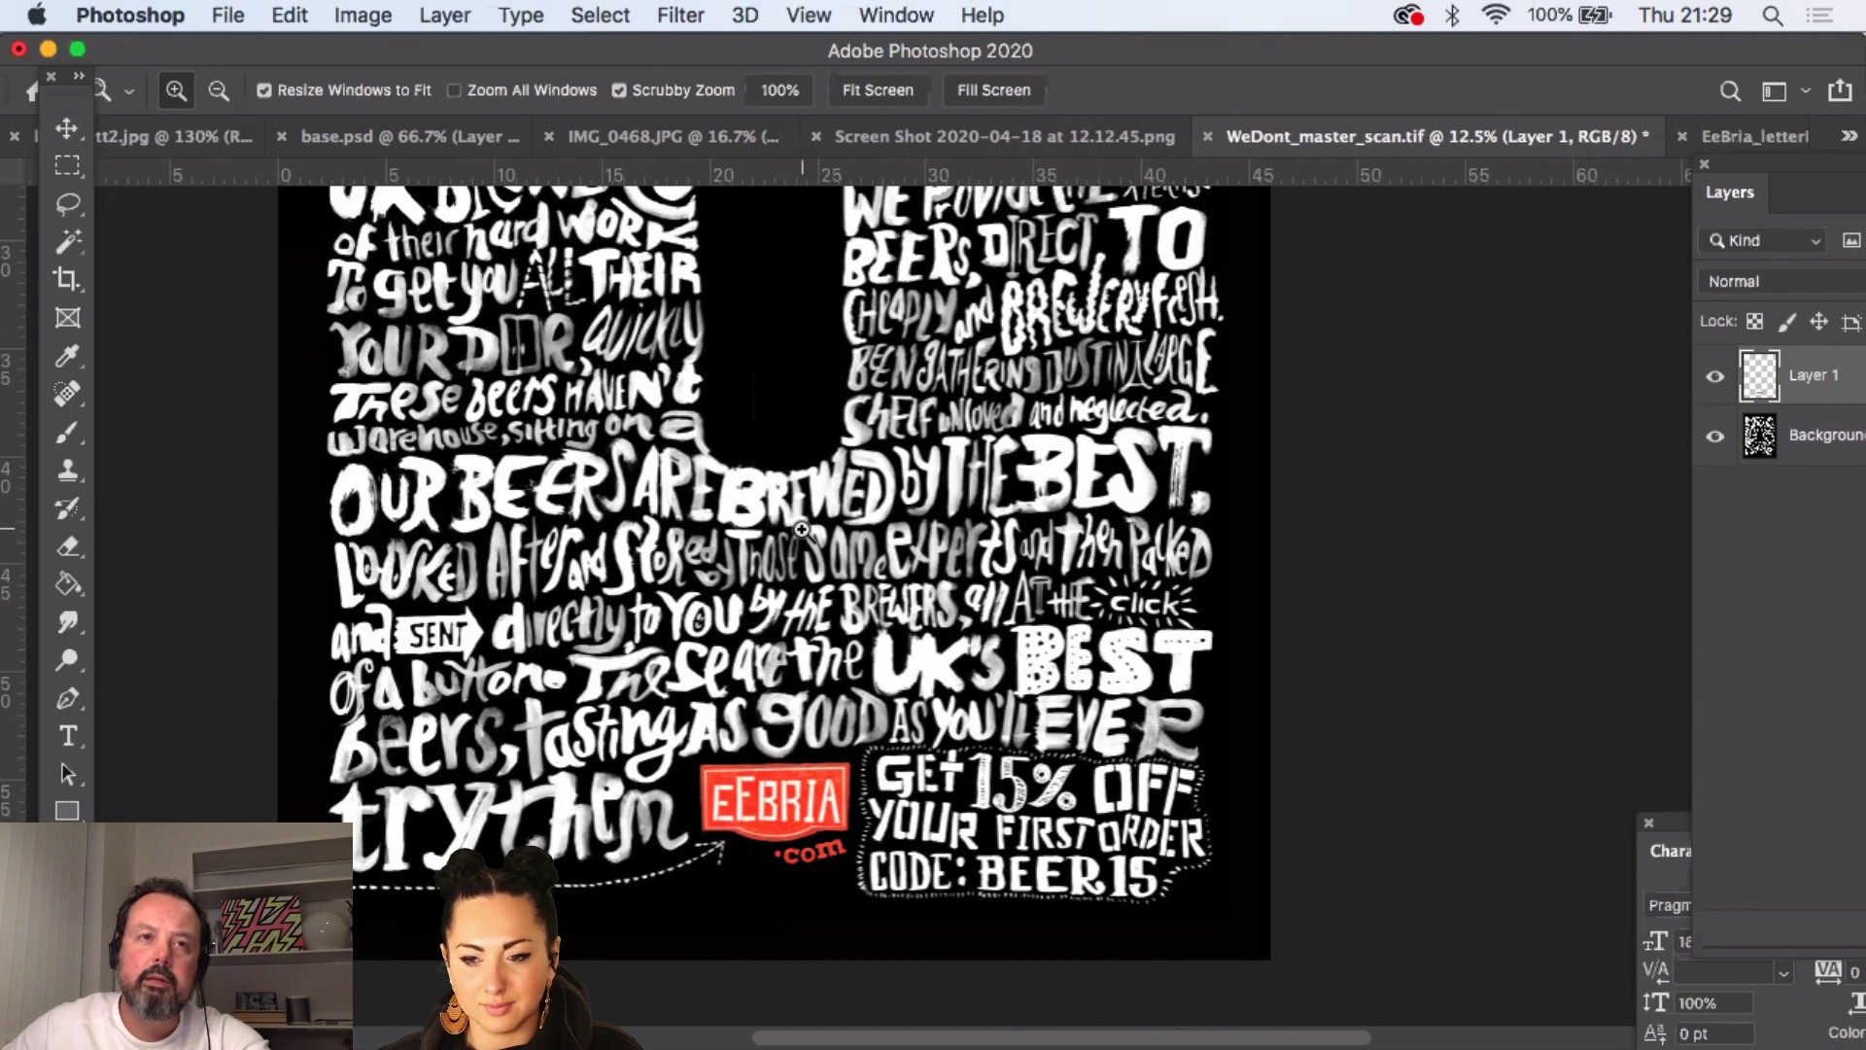
{"action": "left_click", "coordinate": [845, 459], "text": "alt"}
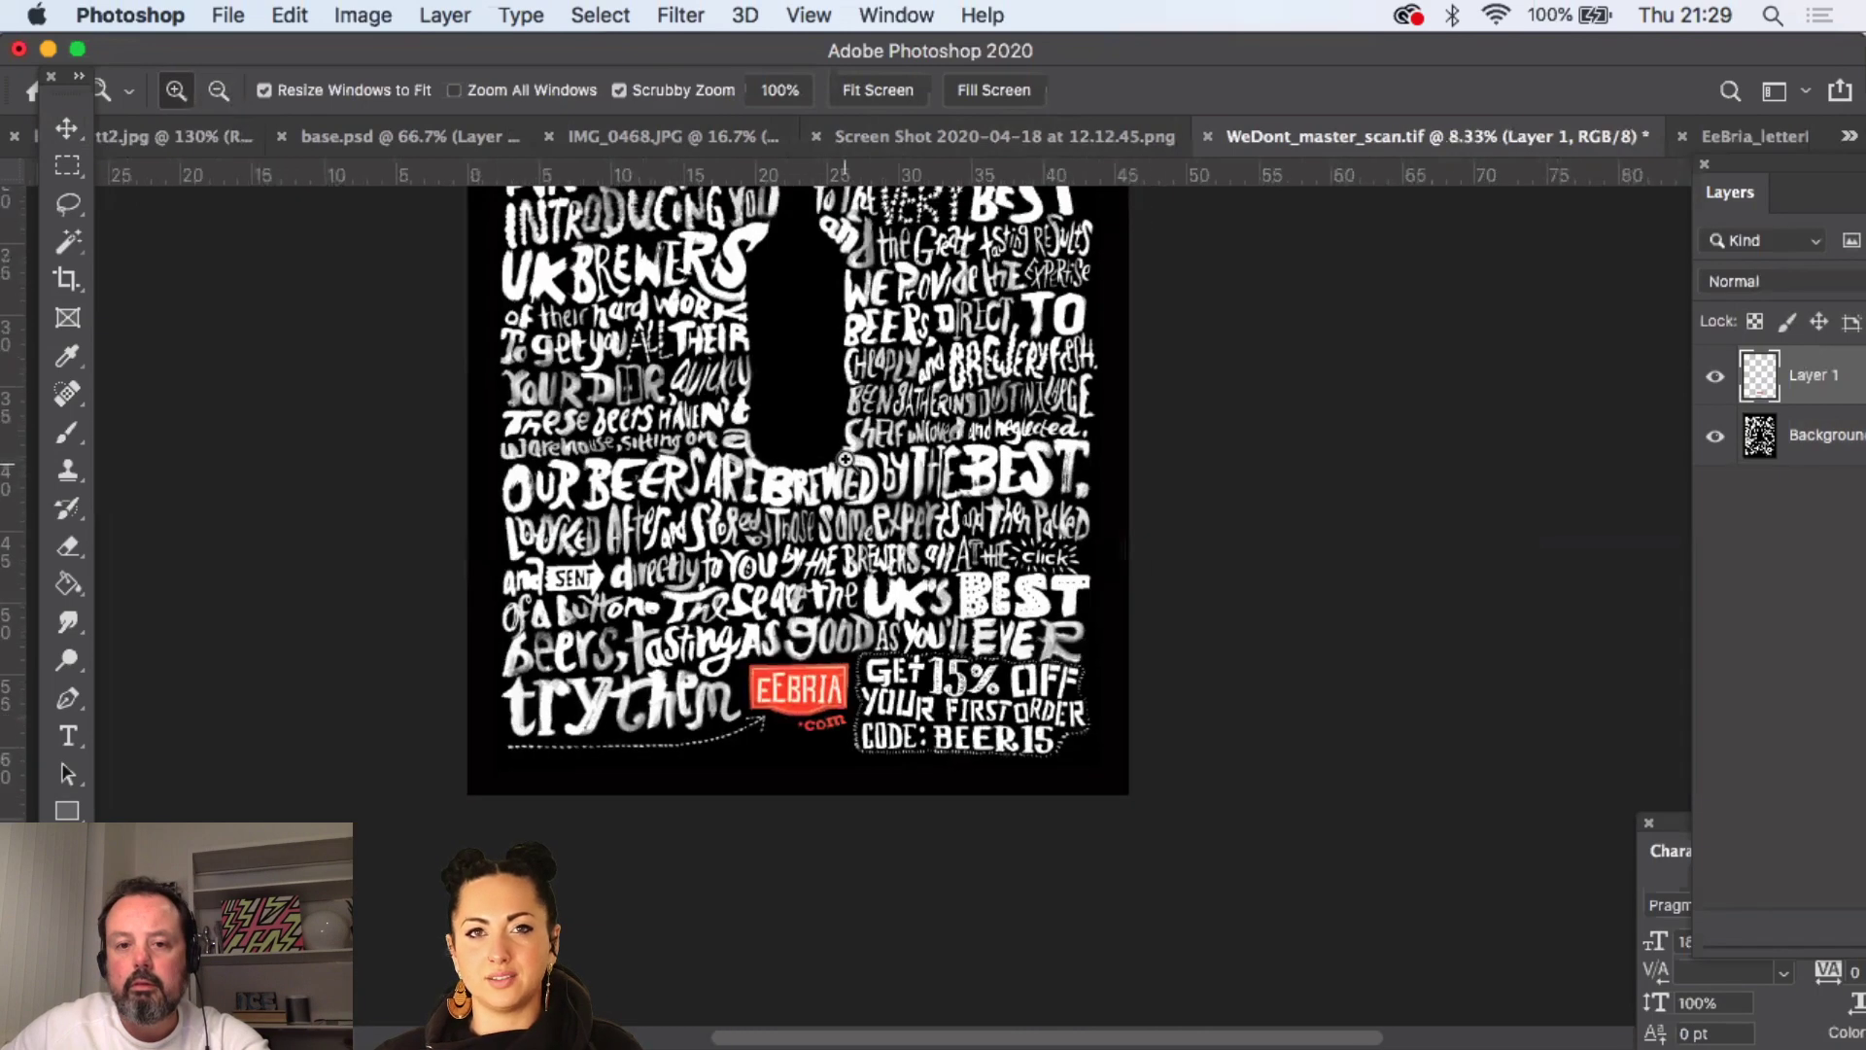
{"action": "scroll", "coordinate": [845, 459], "scroll_direction": "up", "scroll_amount": 5}
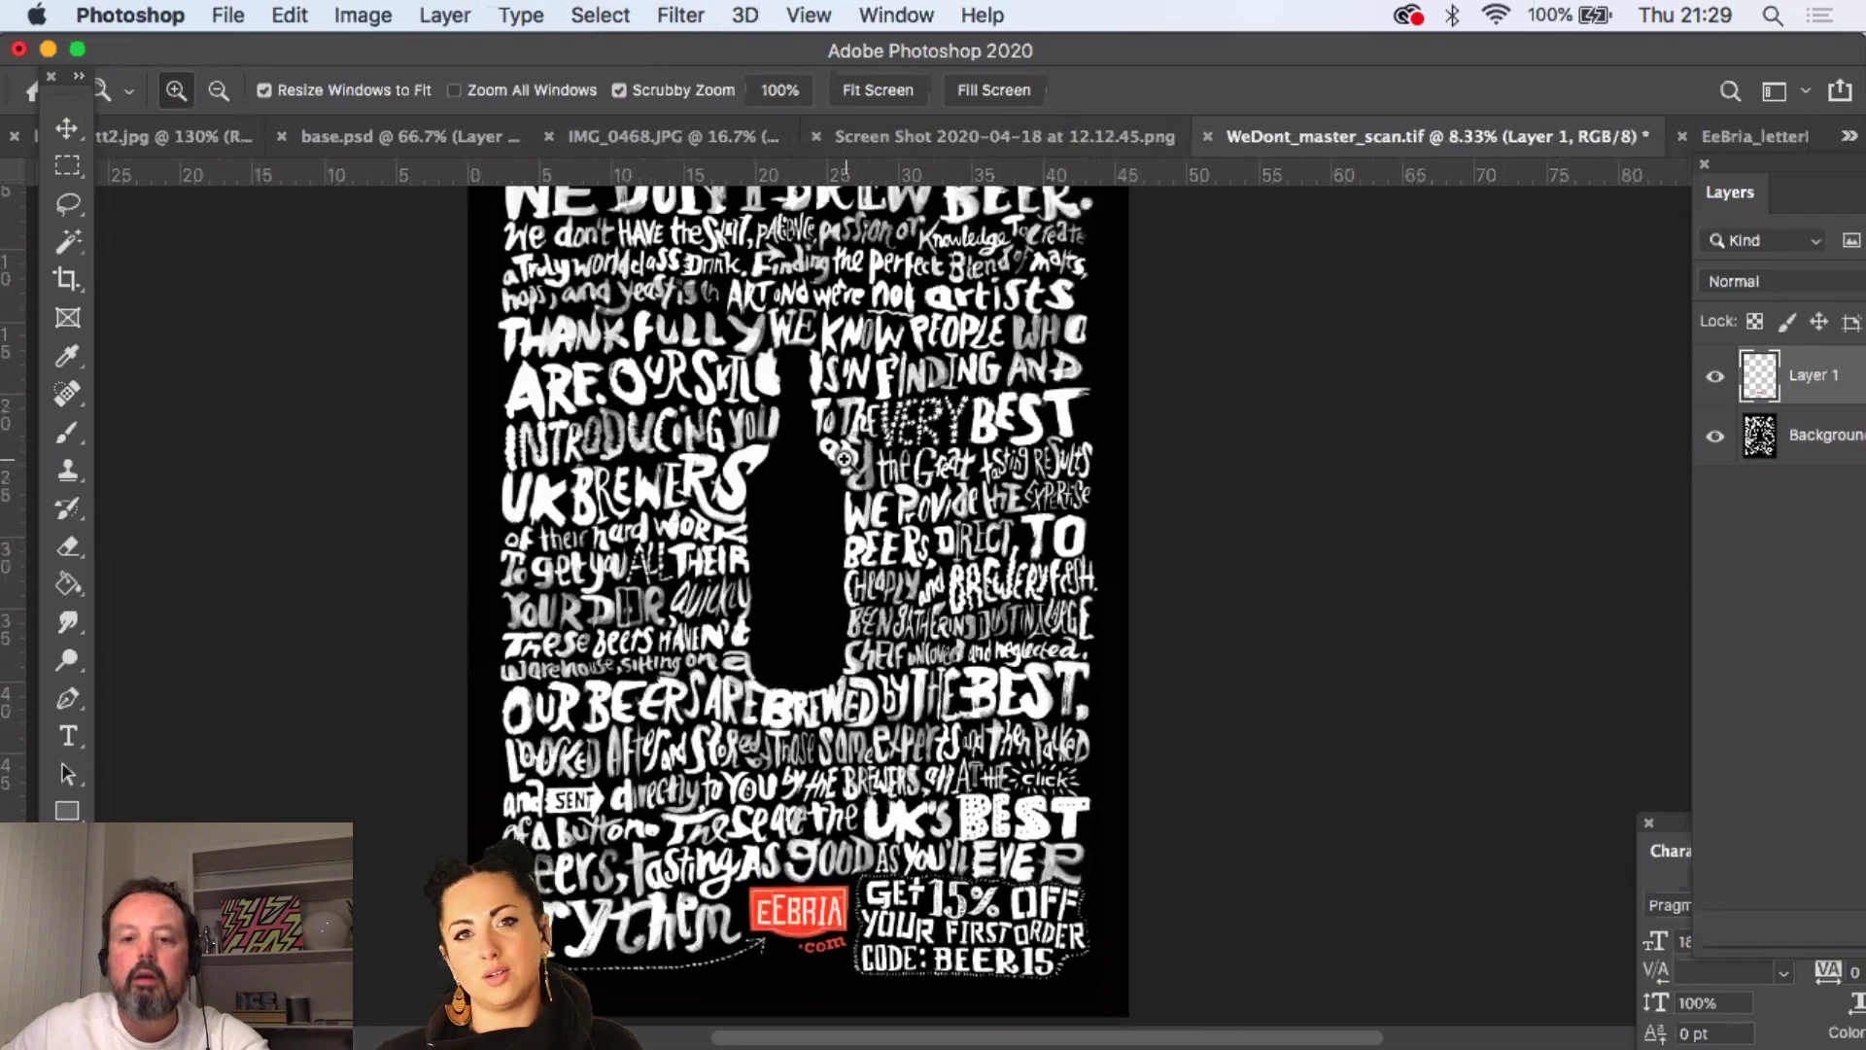
{"action": "scroll", "coordinate": [845, 459], "scroll_direction": "down", "scroll_amount": 2}
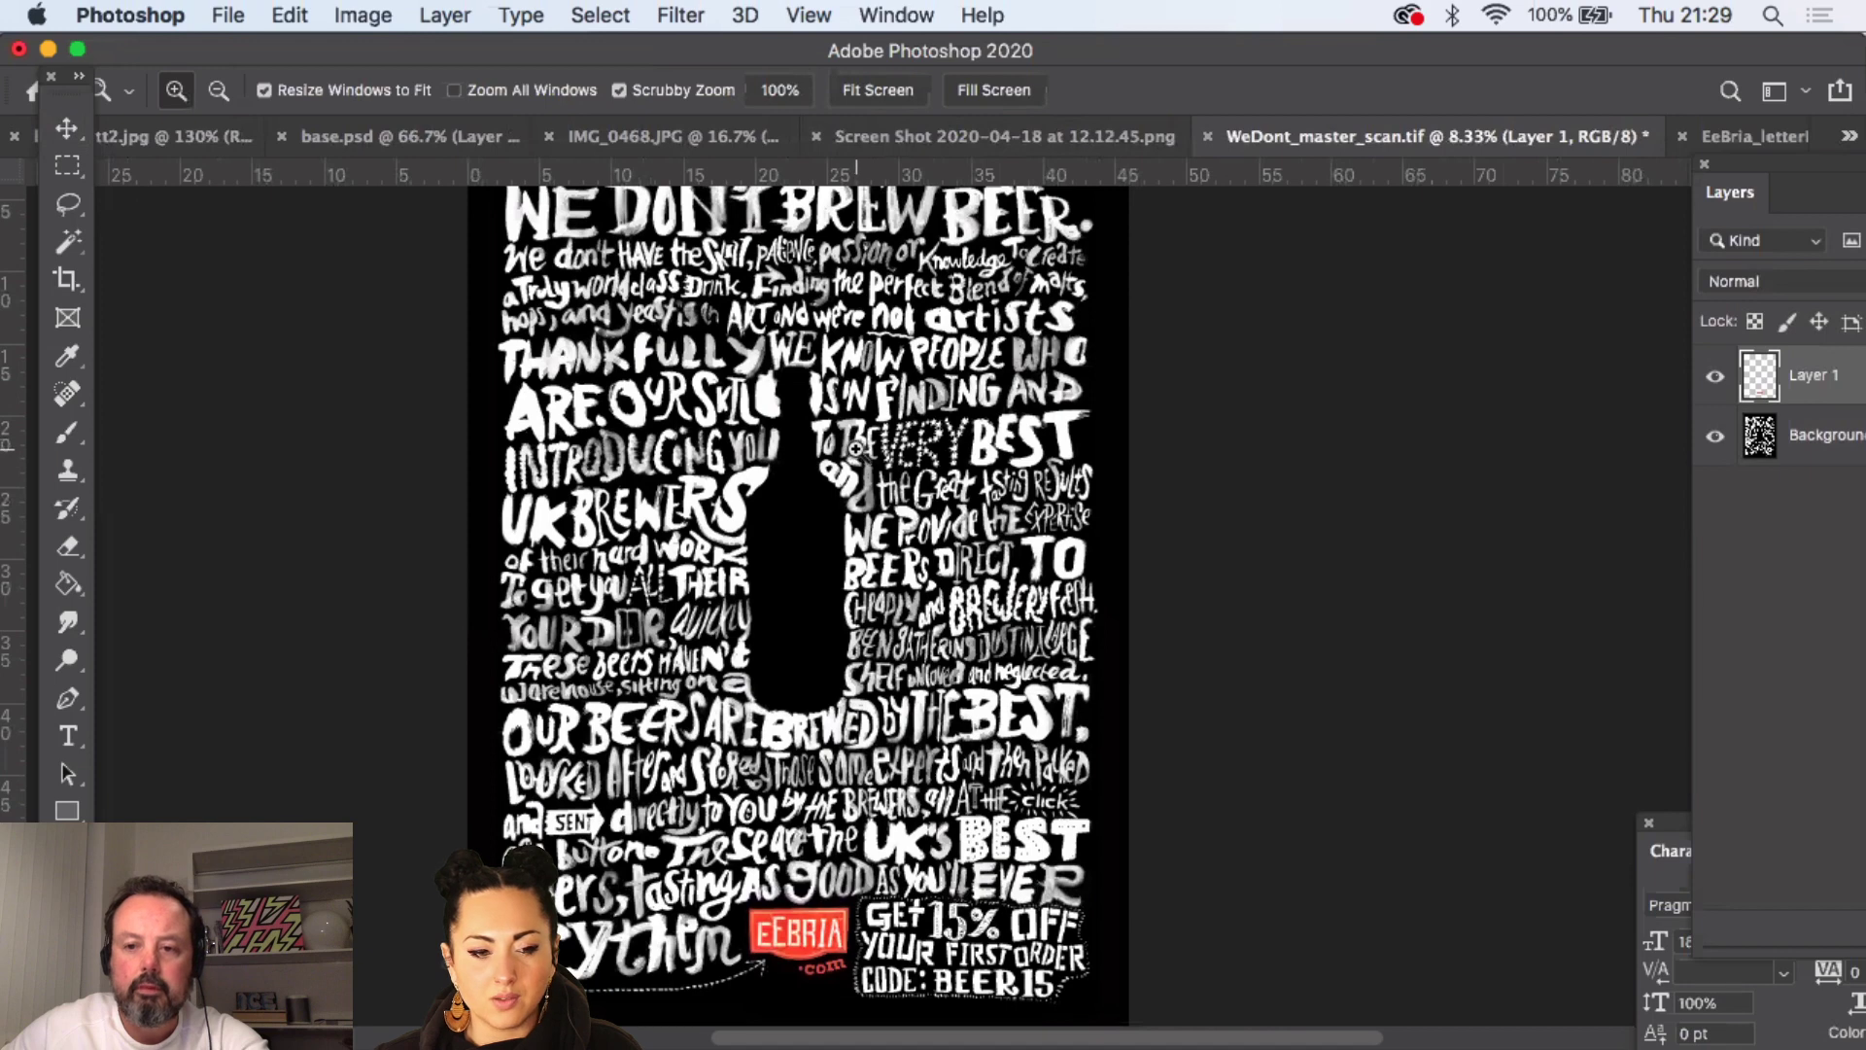
{"action": "scroll", "coordinate": [855, 452], "scroll_direction": "up", "scroll_amount": 1}
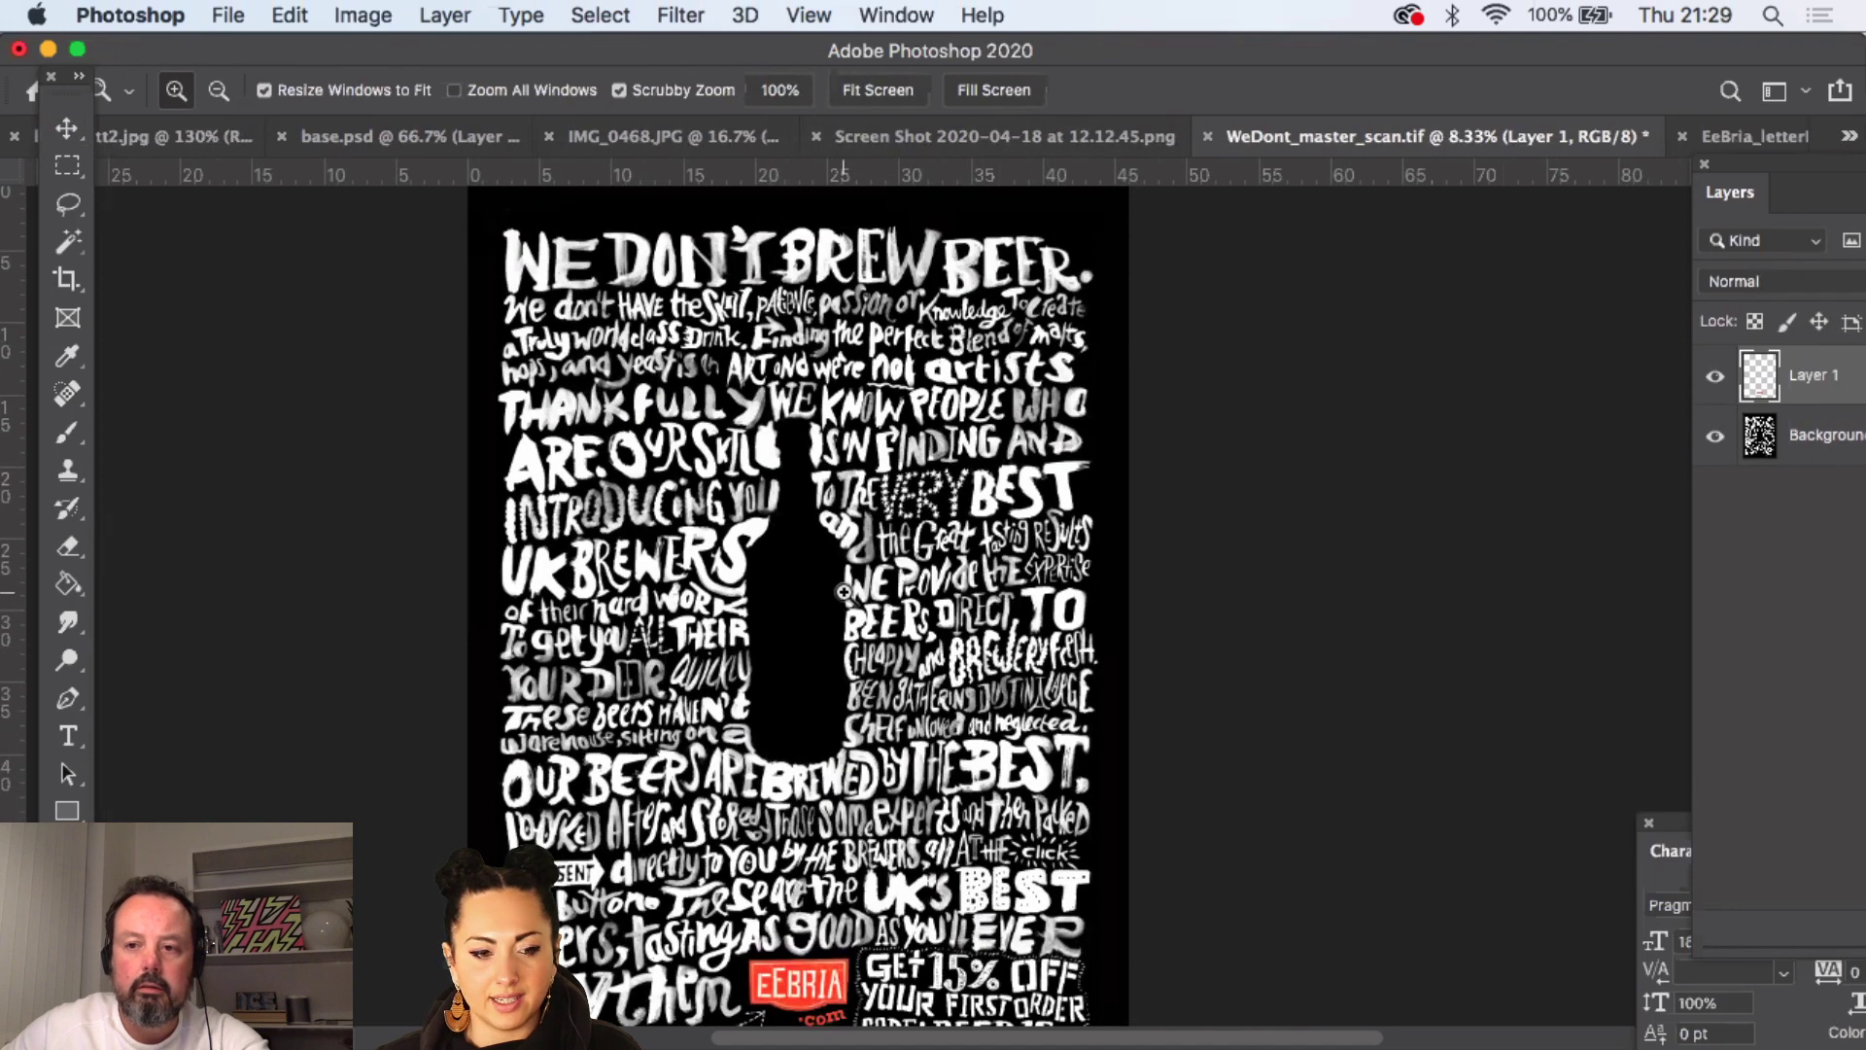
- Select the Background layer and bring the full width of the layer list into view
{"action": "left_click", "coordinate": [1837, 440]}
{"action": "left_click_drag", "start_coordinate": [1740, 185], "coordinate": [1467, 181]}
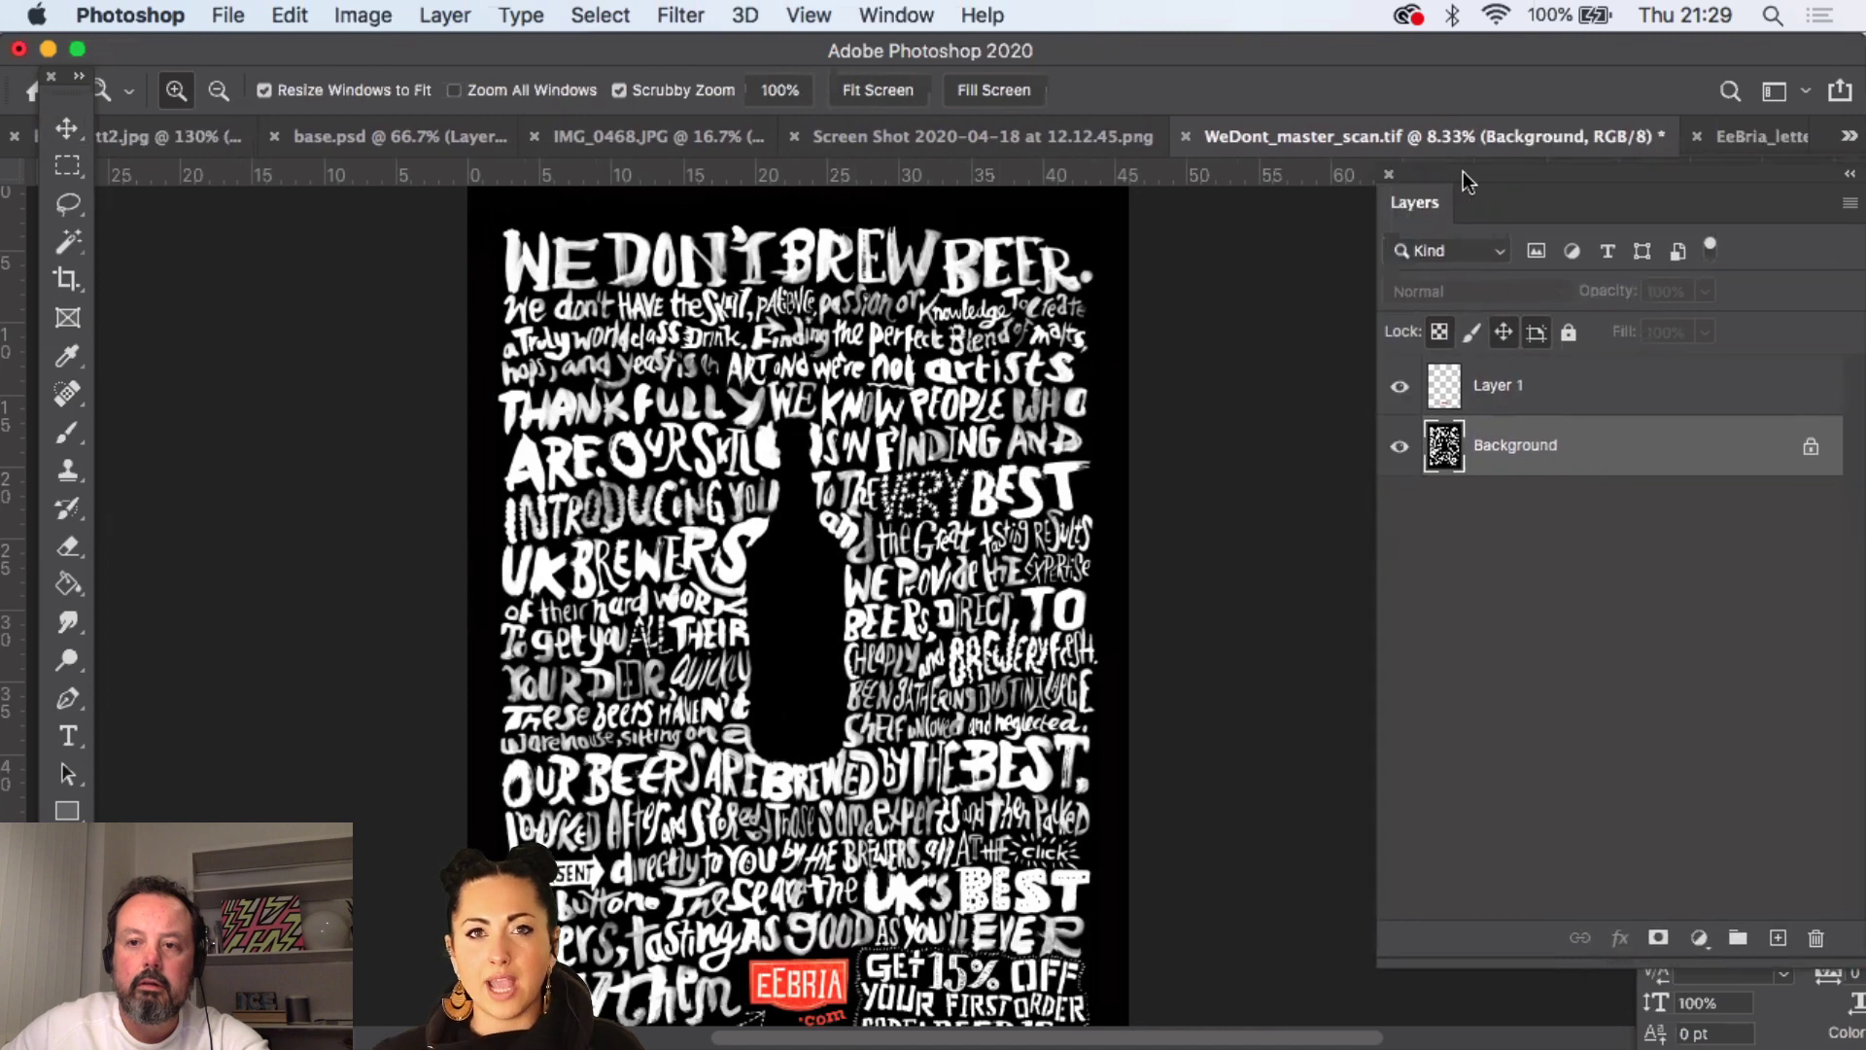
- Add a new empty Normal layer at 100% opacity directly above the Background layer
{"action": "left_click", "coordinate": [1848, 208]}
{"action": "left_click", "coordinate": [1699, 210]}
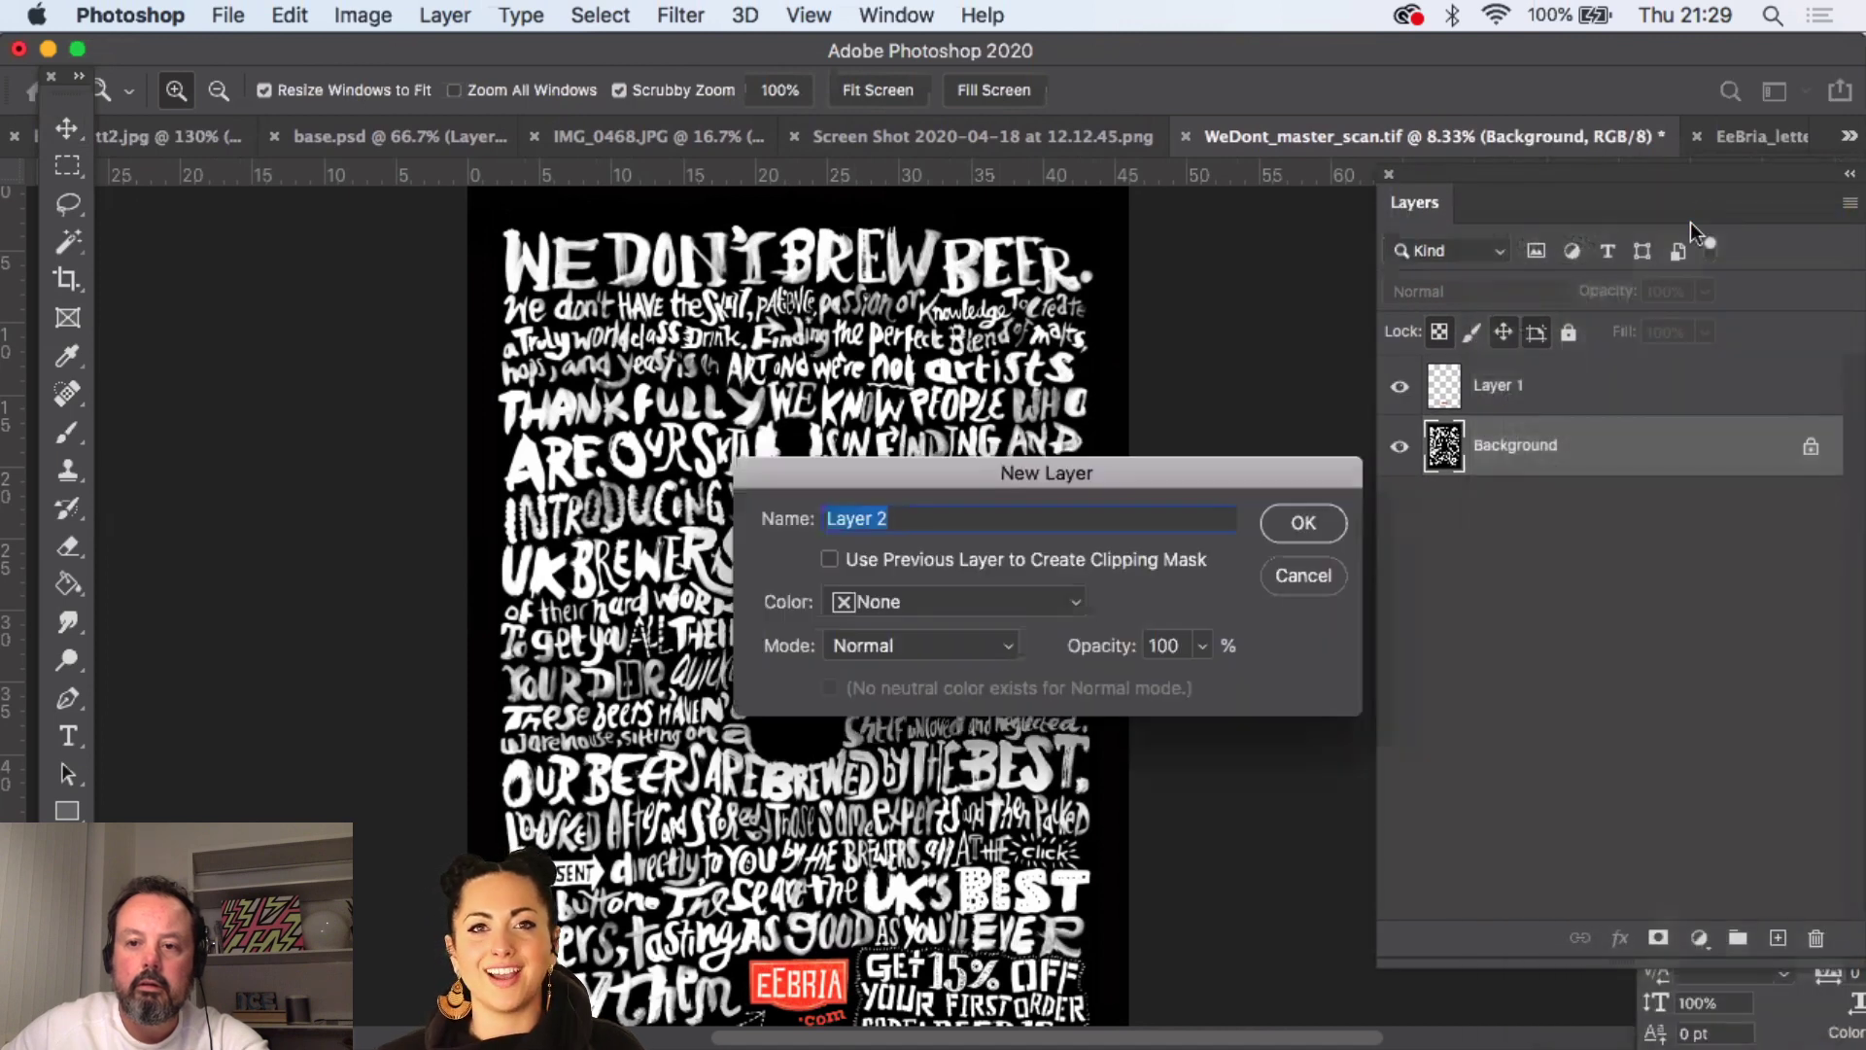
{"action": "left_click", "coordinate": [1293, 528]}
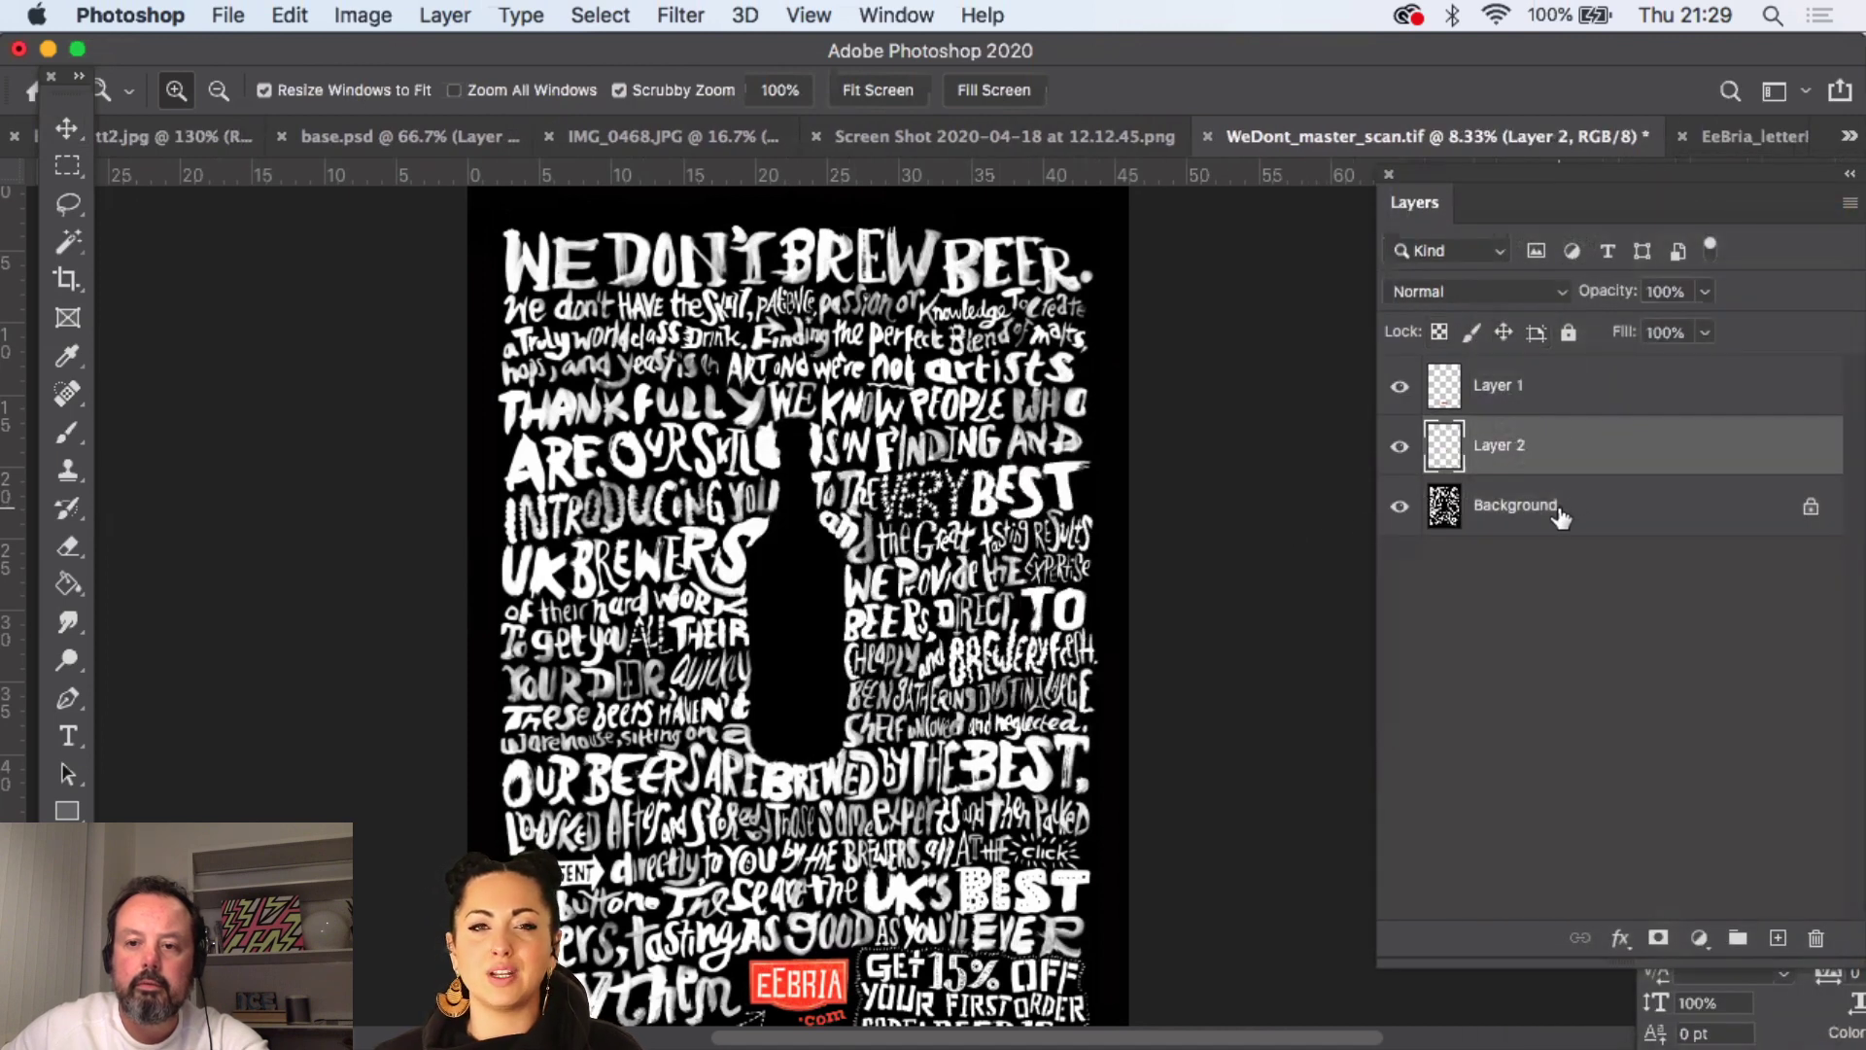
- Duplicate the Background layer within the same document and place the empty Layer 2 between the copy and the original
{"action": "left_click", "coordinate": [1556, 507]}
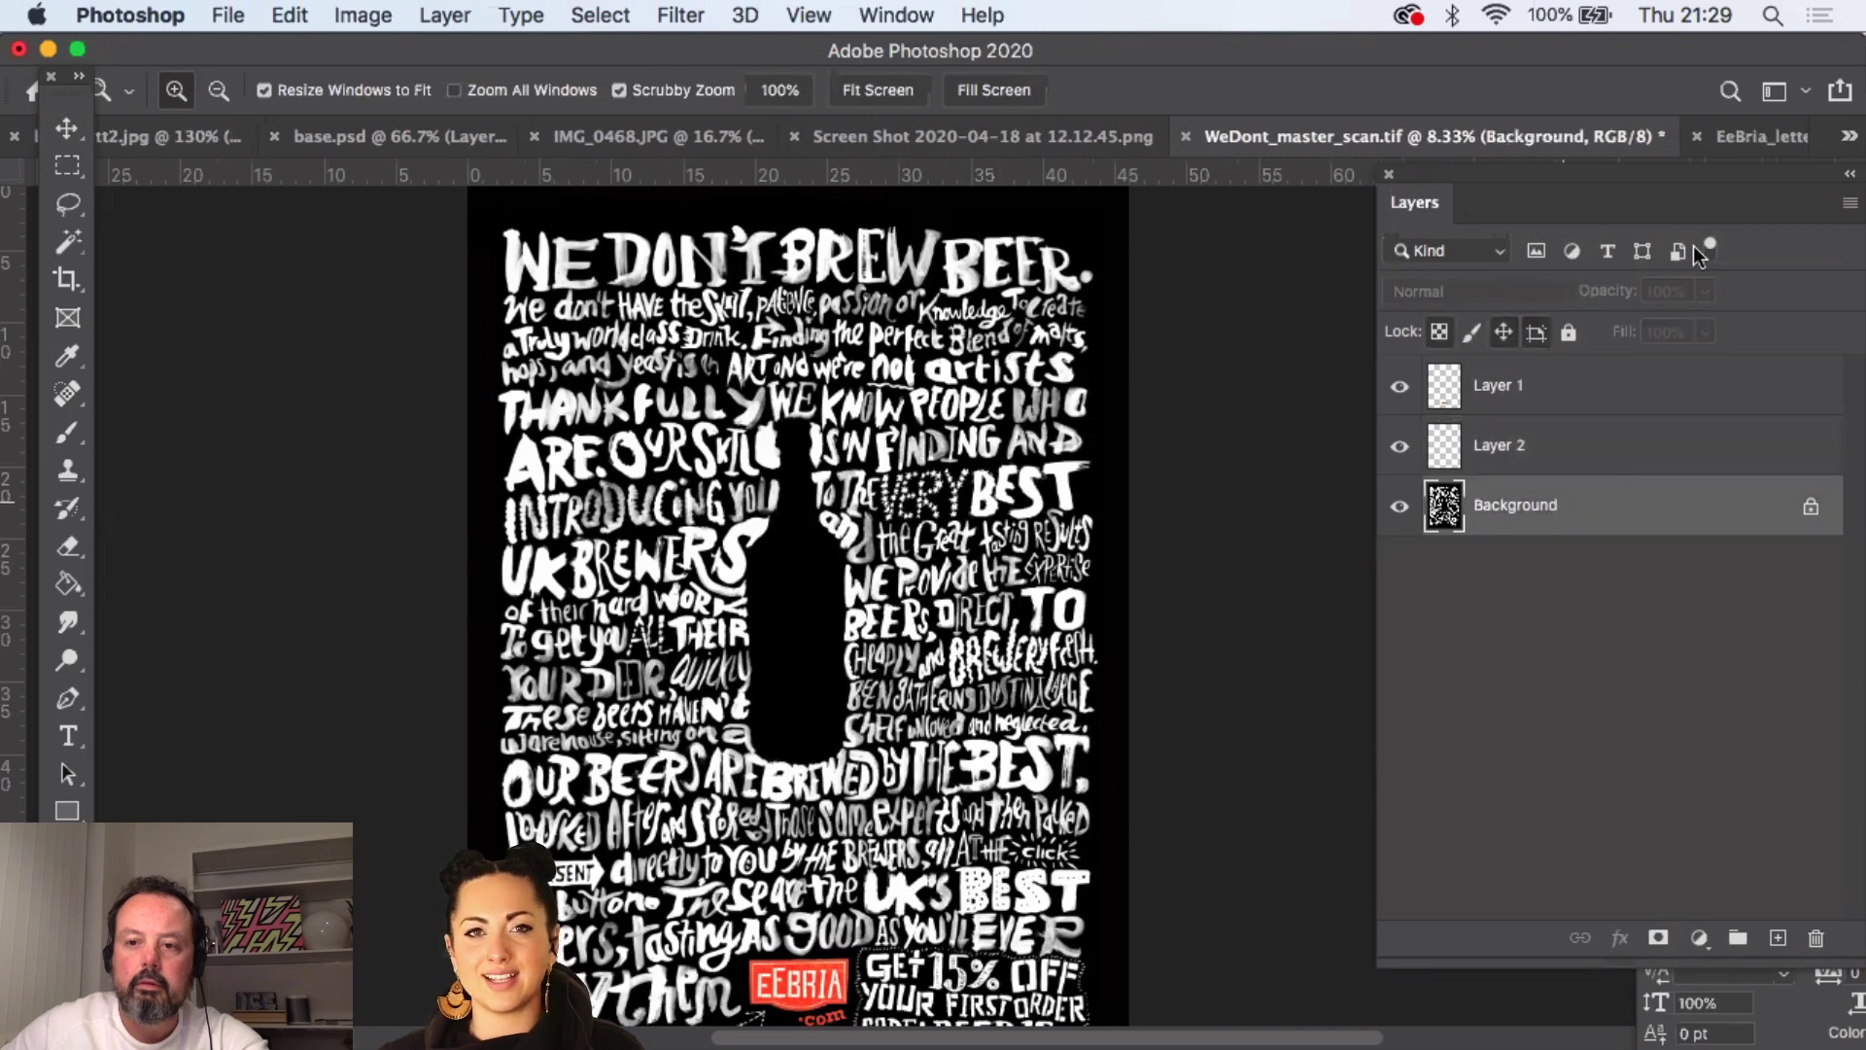
{"action": "left_click", "coordinate": [1850, 203]}
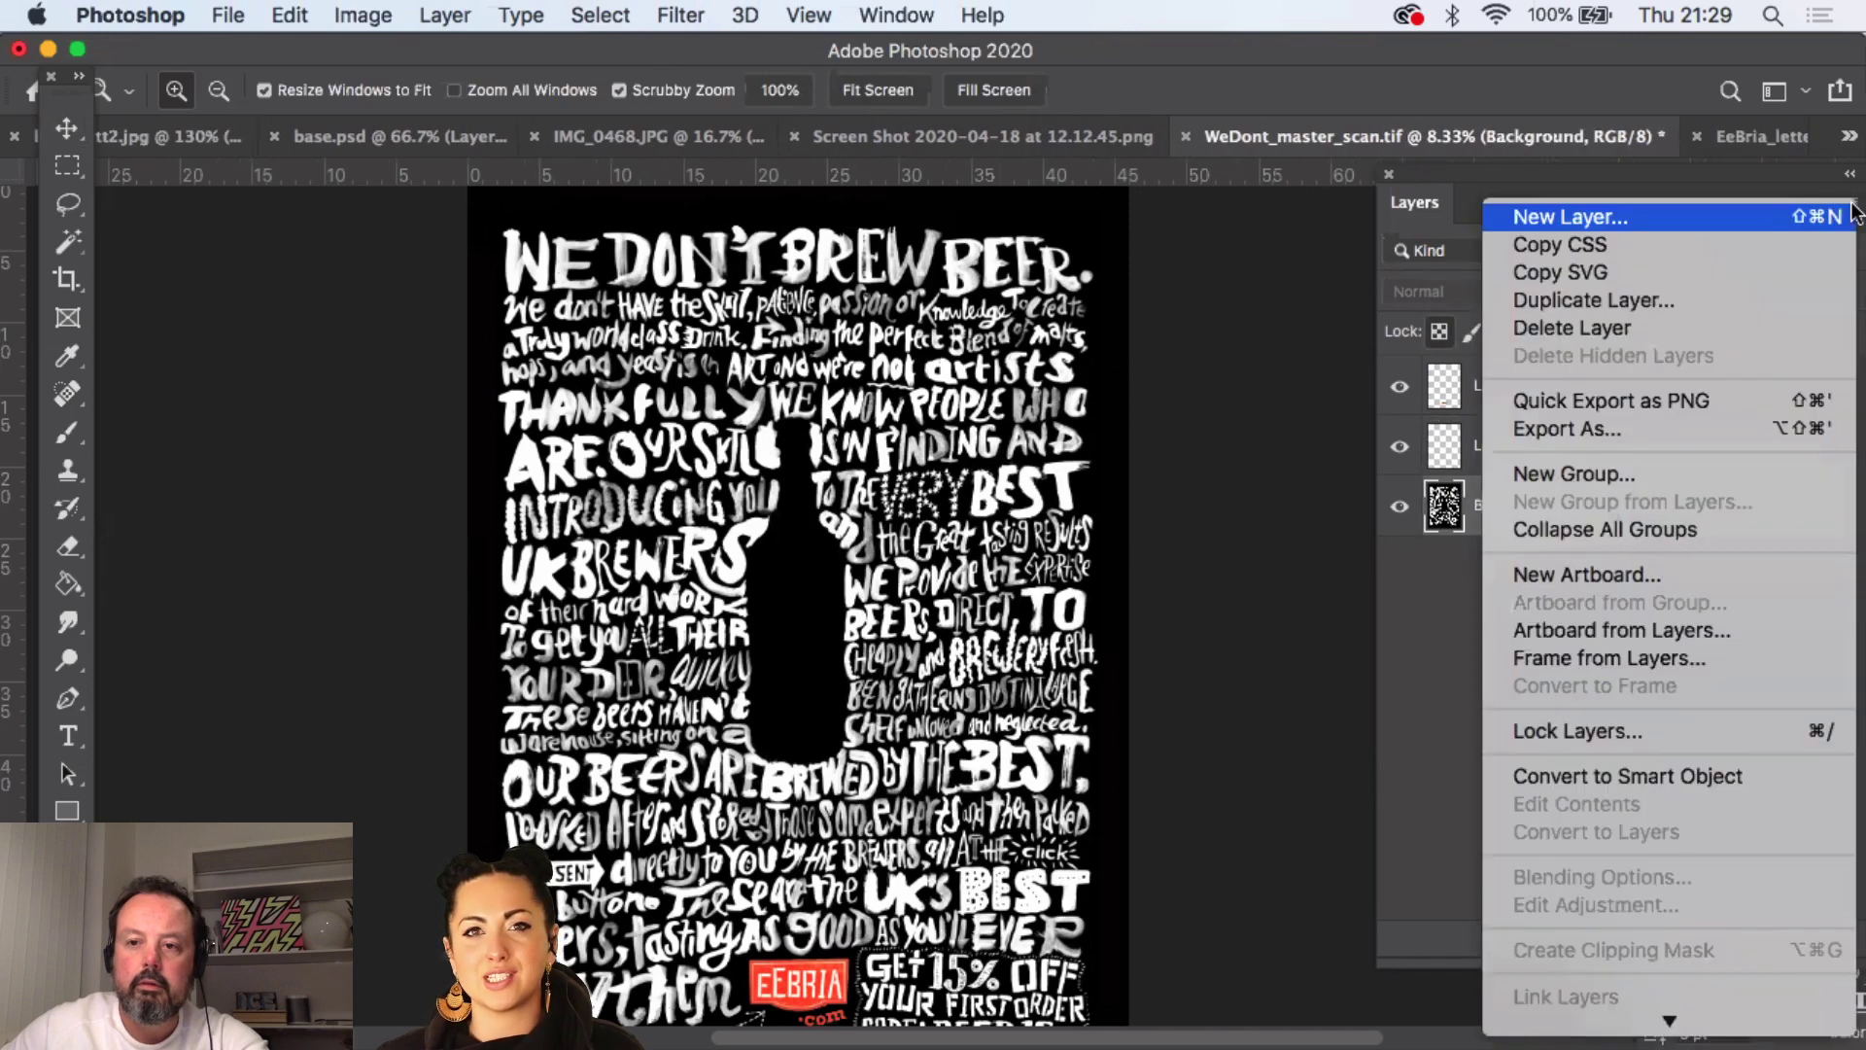
{"action": "left_click", "coordinate": [1757, 301]}
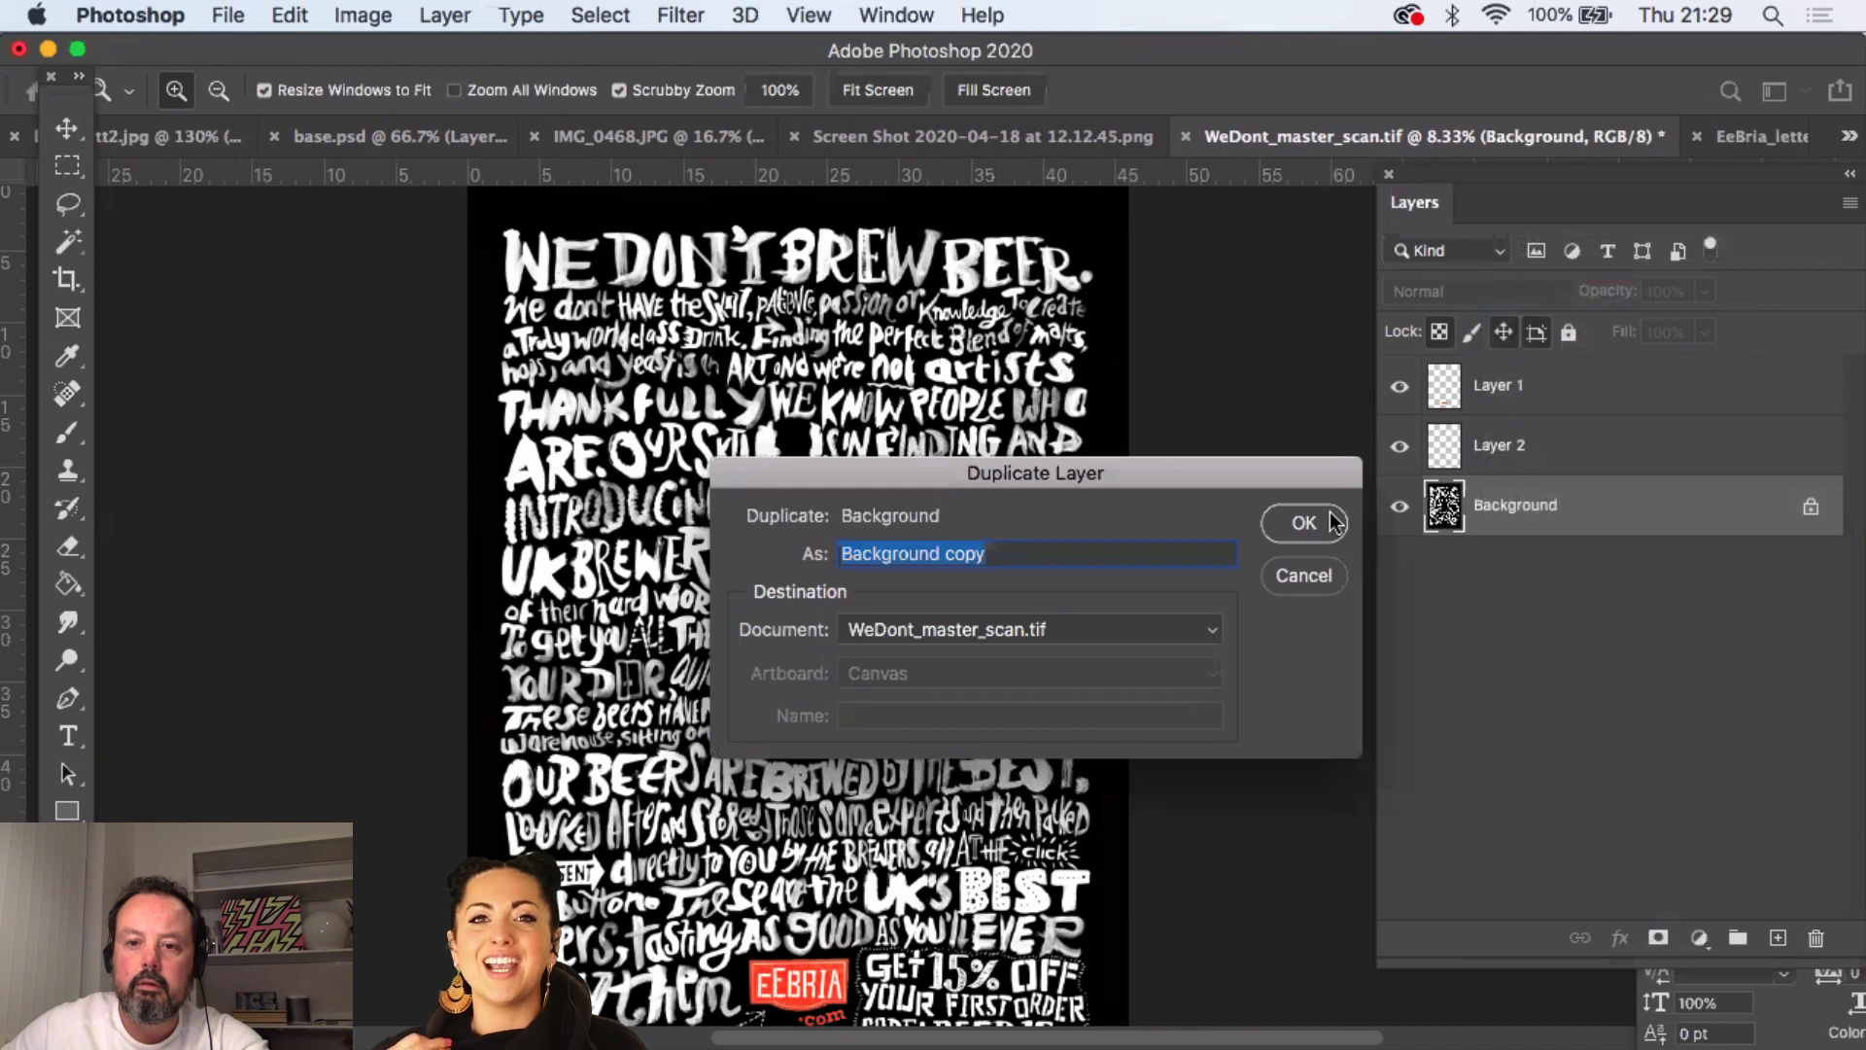
{"action": "left_click", "coordinate": [1304, 526]}
{"action": "left_click_drag", "start_coordinate": [1501, 461], "coordinate": [1508, 531]}
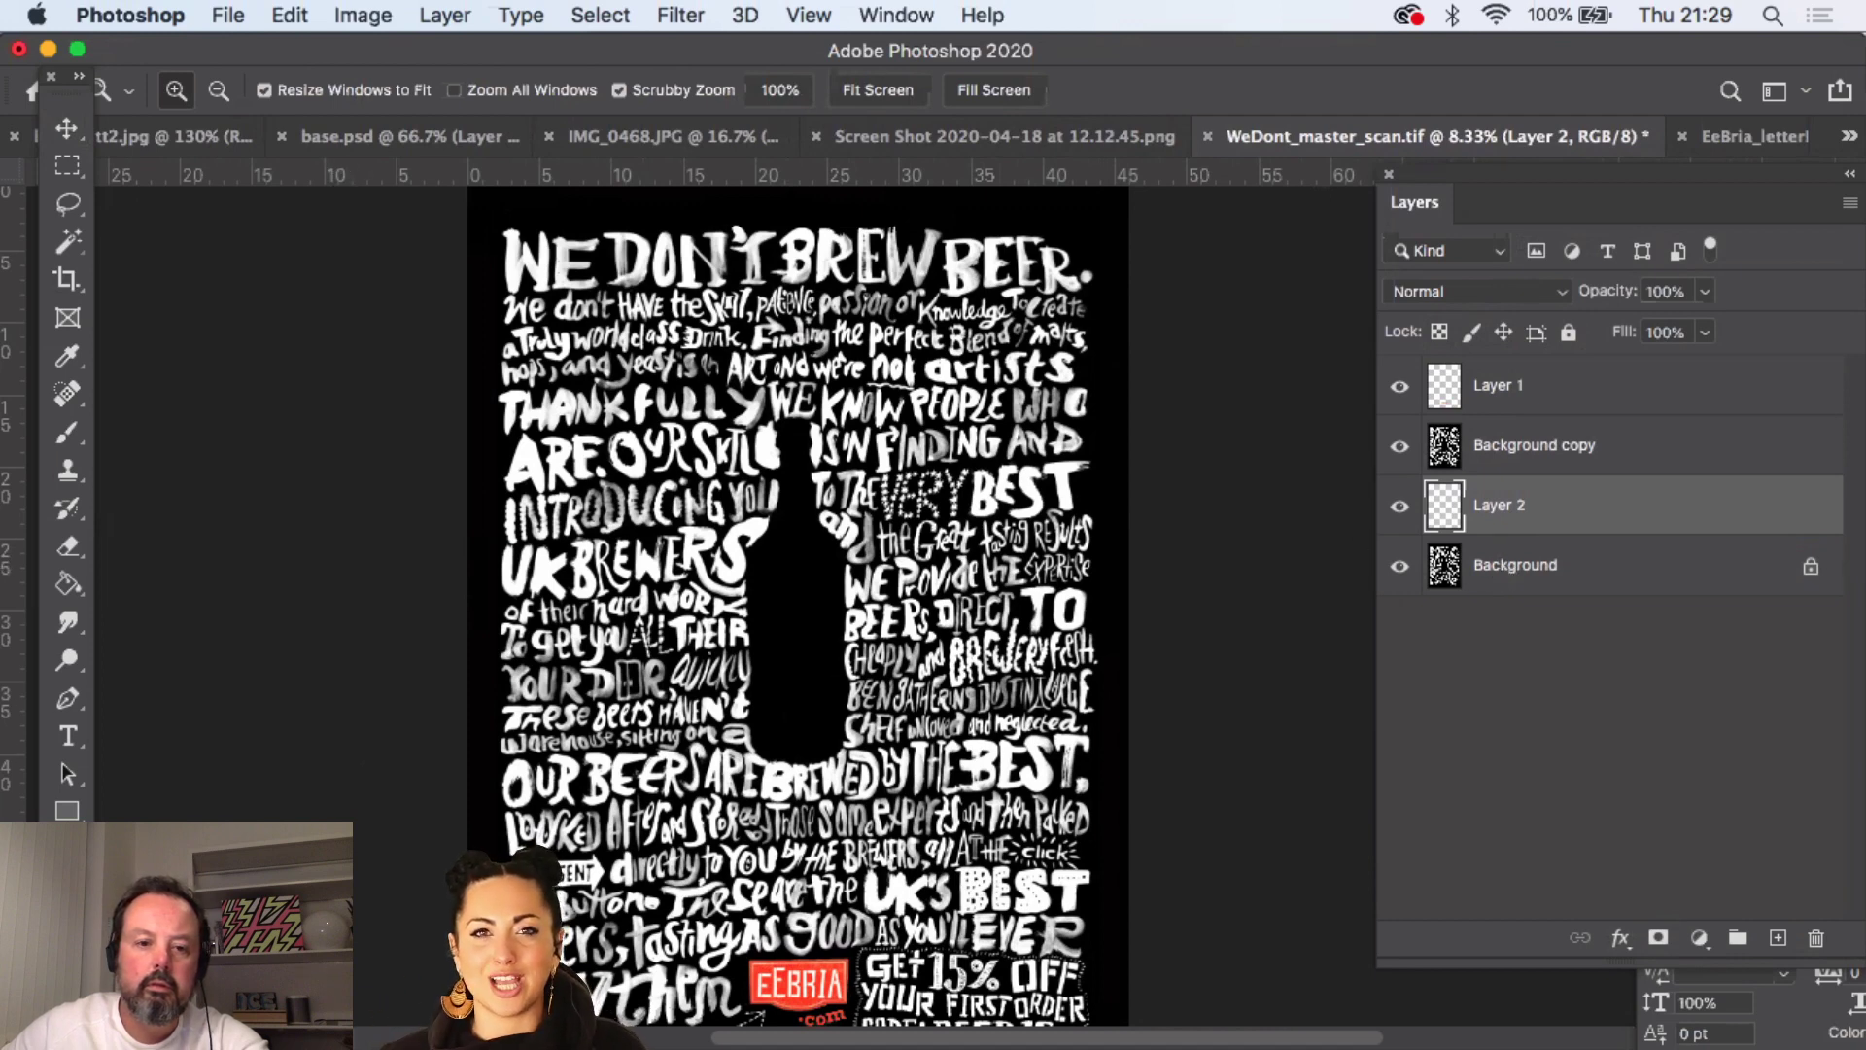
- Set the foreground colour to the orange fab829
{"action": "left_click", "coordinate": [61, 977]}
{"action": "left_click_drag", "start_coordinate": [1156, 569], "coordinate": [1236, 494]}
{"action": "left_click_drag", "start_coordinate": [1348, 845], "coordinate": [1356, 812]}
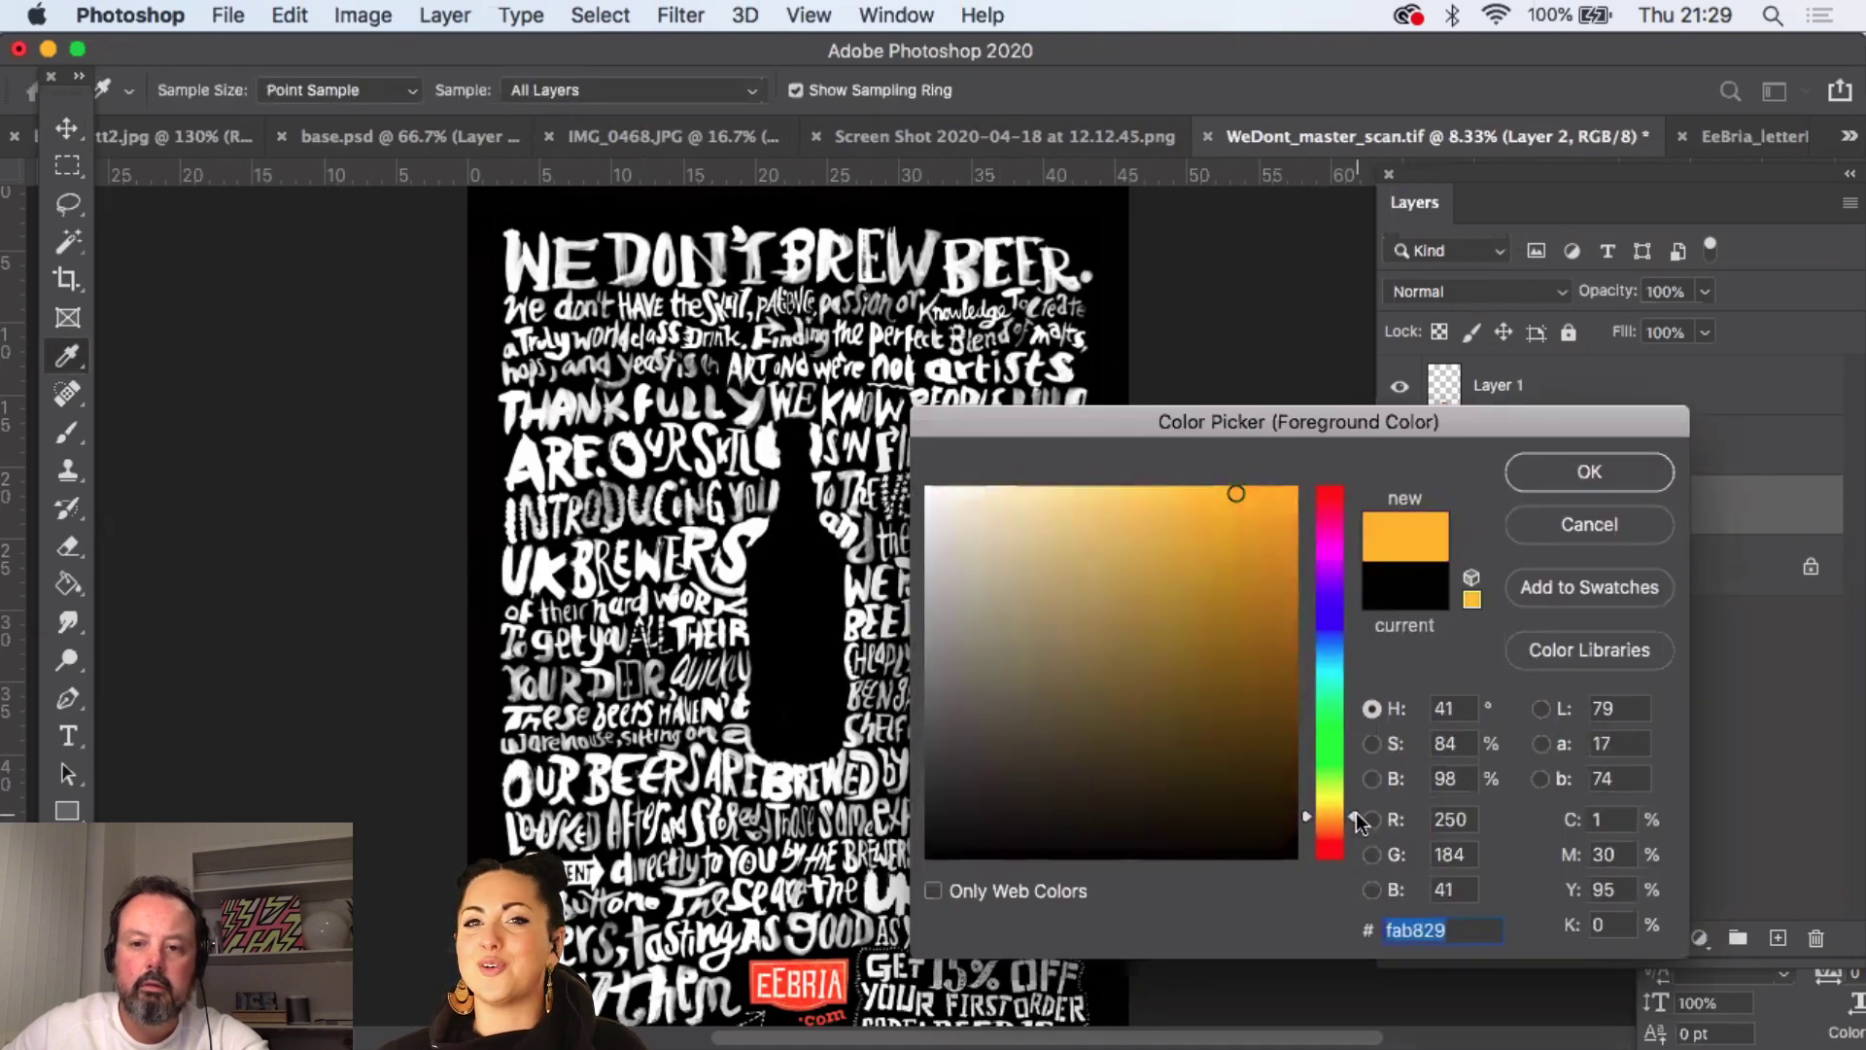
{"action": "left_click", "coordinate": [1537, 477]}
- Activate the Brush tool and set its tip size to 500
{"action": "left_click", "coordinate": [77, 433]}
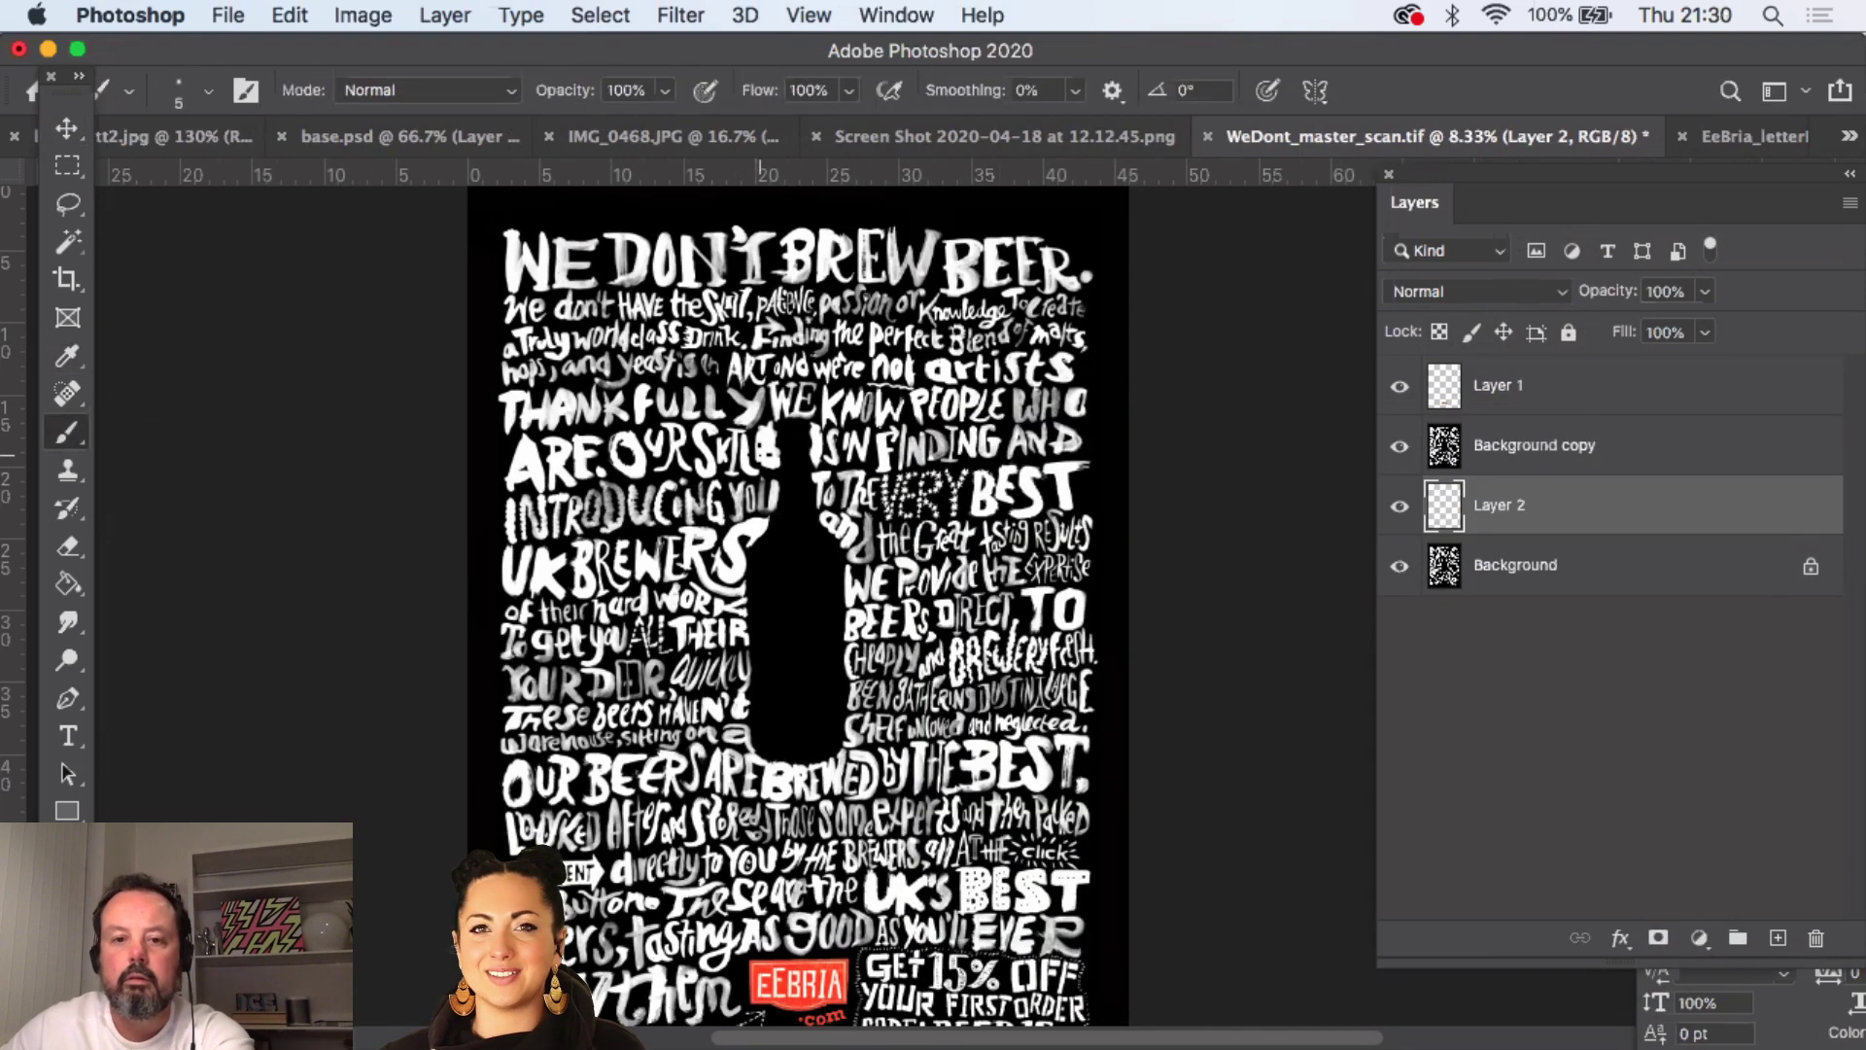
{"action": "key", "text": "]"}
{"action": "key", "text": "]"}
{"action": "key", "text": "]"}
{"action": "key", "text": "]"}
{"action": "key", "text": "]"}
{"action": "key", "text": "]"}
{"action": "key", "text": "]"}
{"action": "key", "text": "]"}
{"action": "key", "text": "]"}
{"action": "key", "text": "]"}
{"action": "key", "text": "]"}
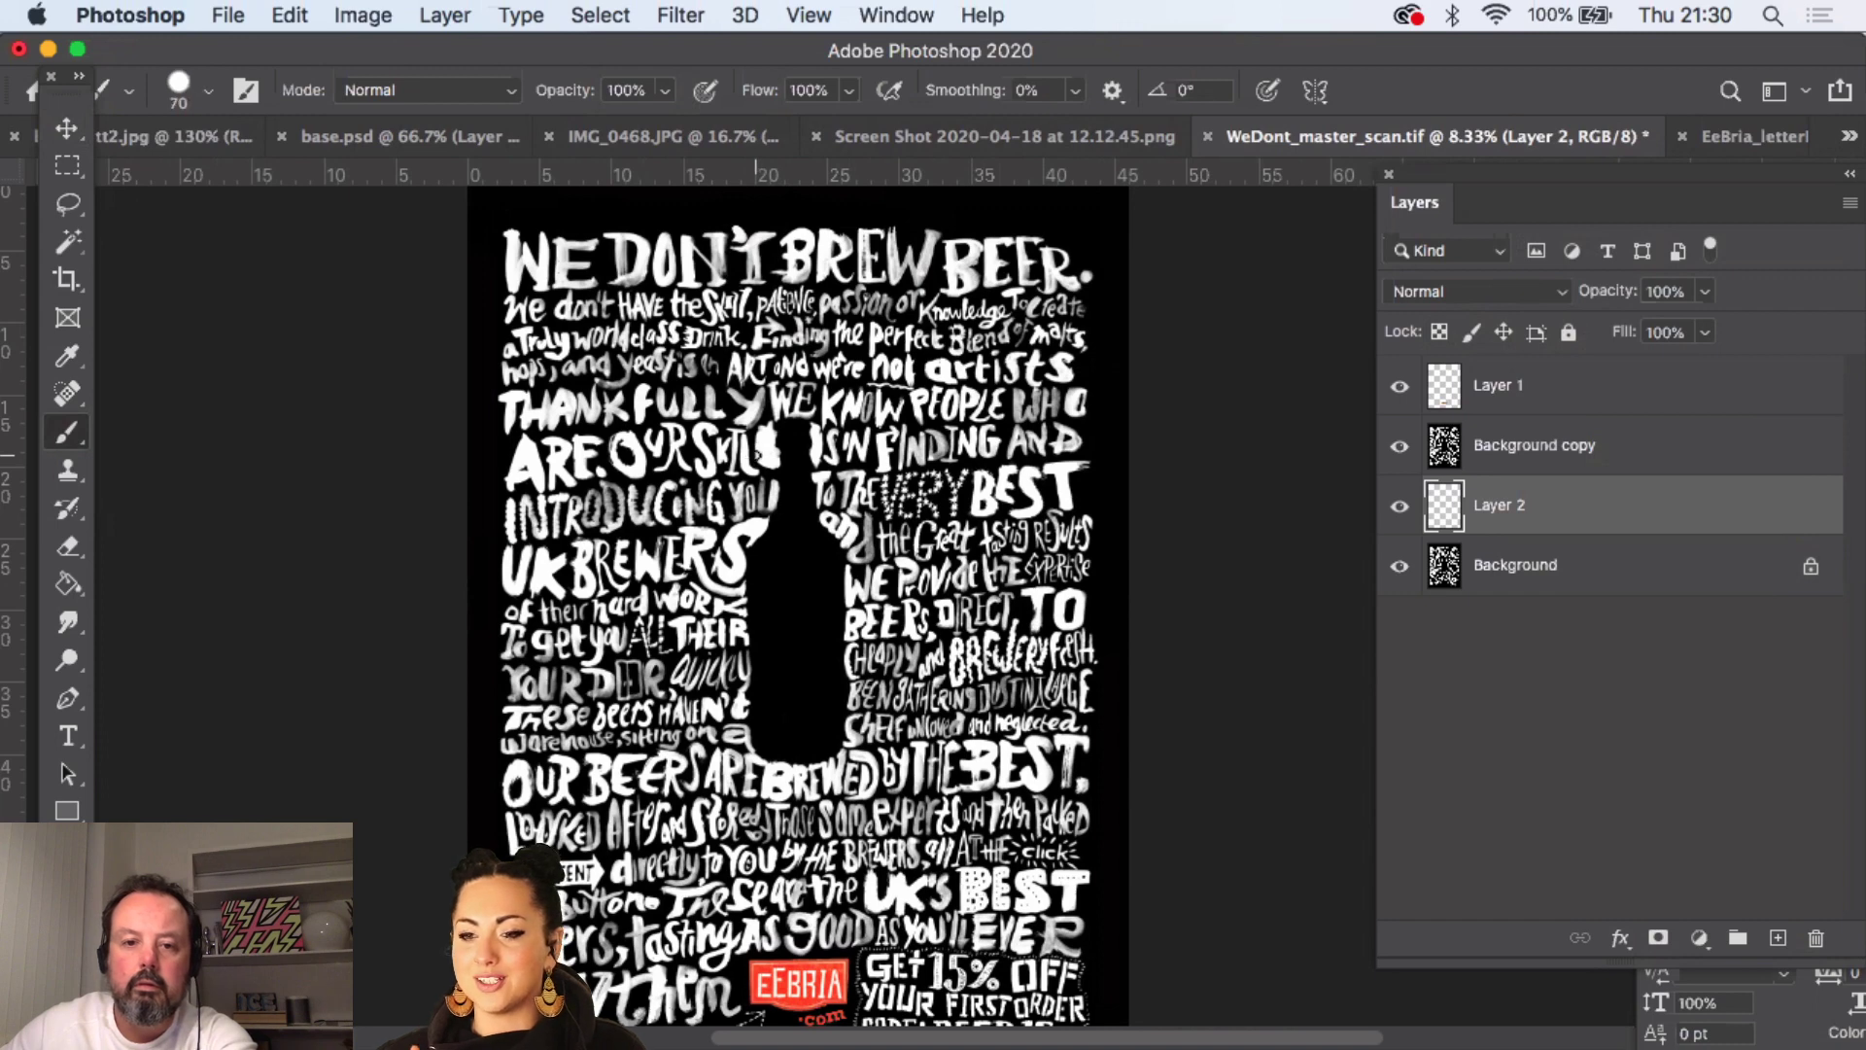
{"action": "key", "text": "]"}
{"action": "key", "text": "]"}
{"action": "key", "text": "]"}
{"action": "key", "text": "]"}
{"action": "key", "text": "]"}
{"action": "key", "text": "]"}
{"action": "key", "text": "]"}
{"action": "key", "text": "]"}
{"action": "key", "text": "]"}
{"action": "key", "text": "]"}
{"action": "key", "text": "]"}
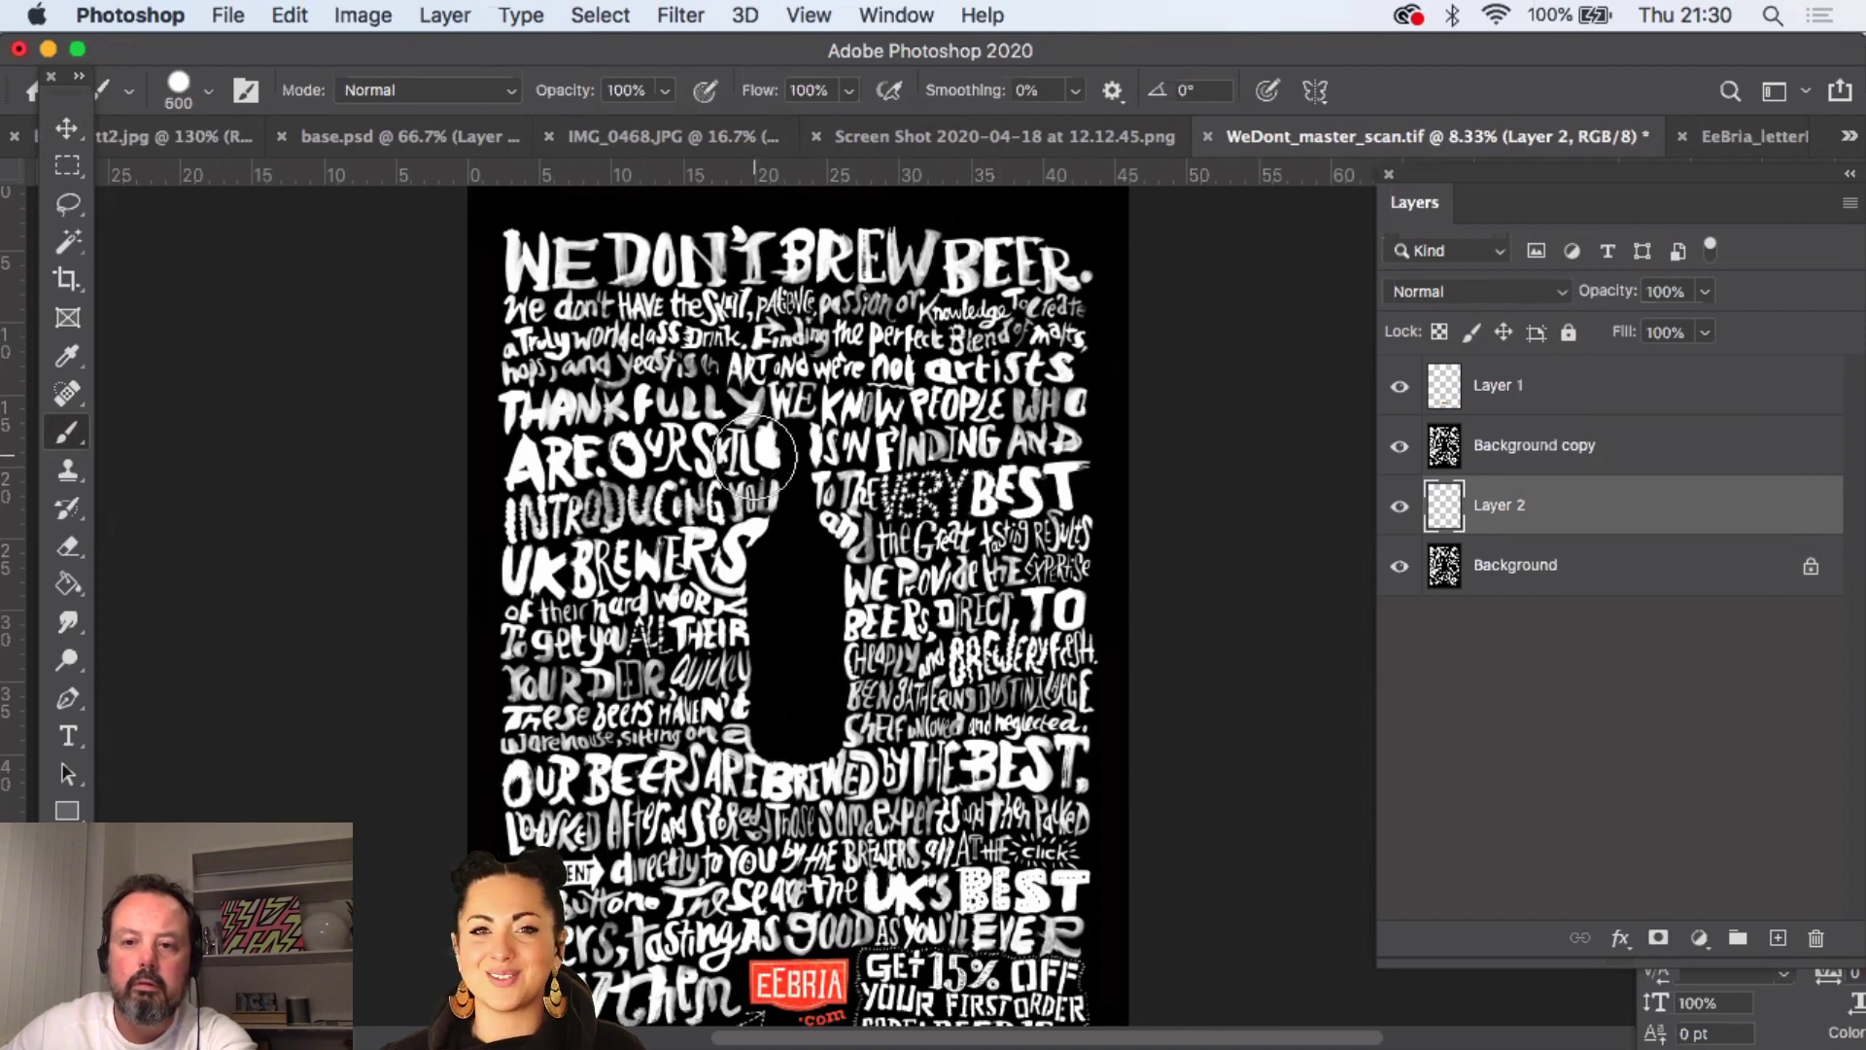
{"action": "key", "text": "["}
{"action": "key", "text": "["}
{"action": "key", "text": "["}
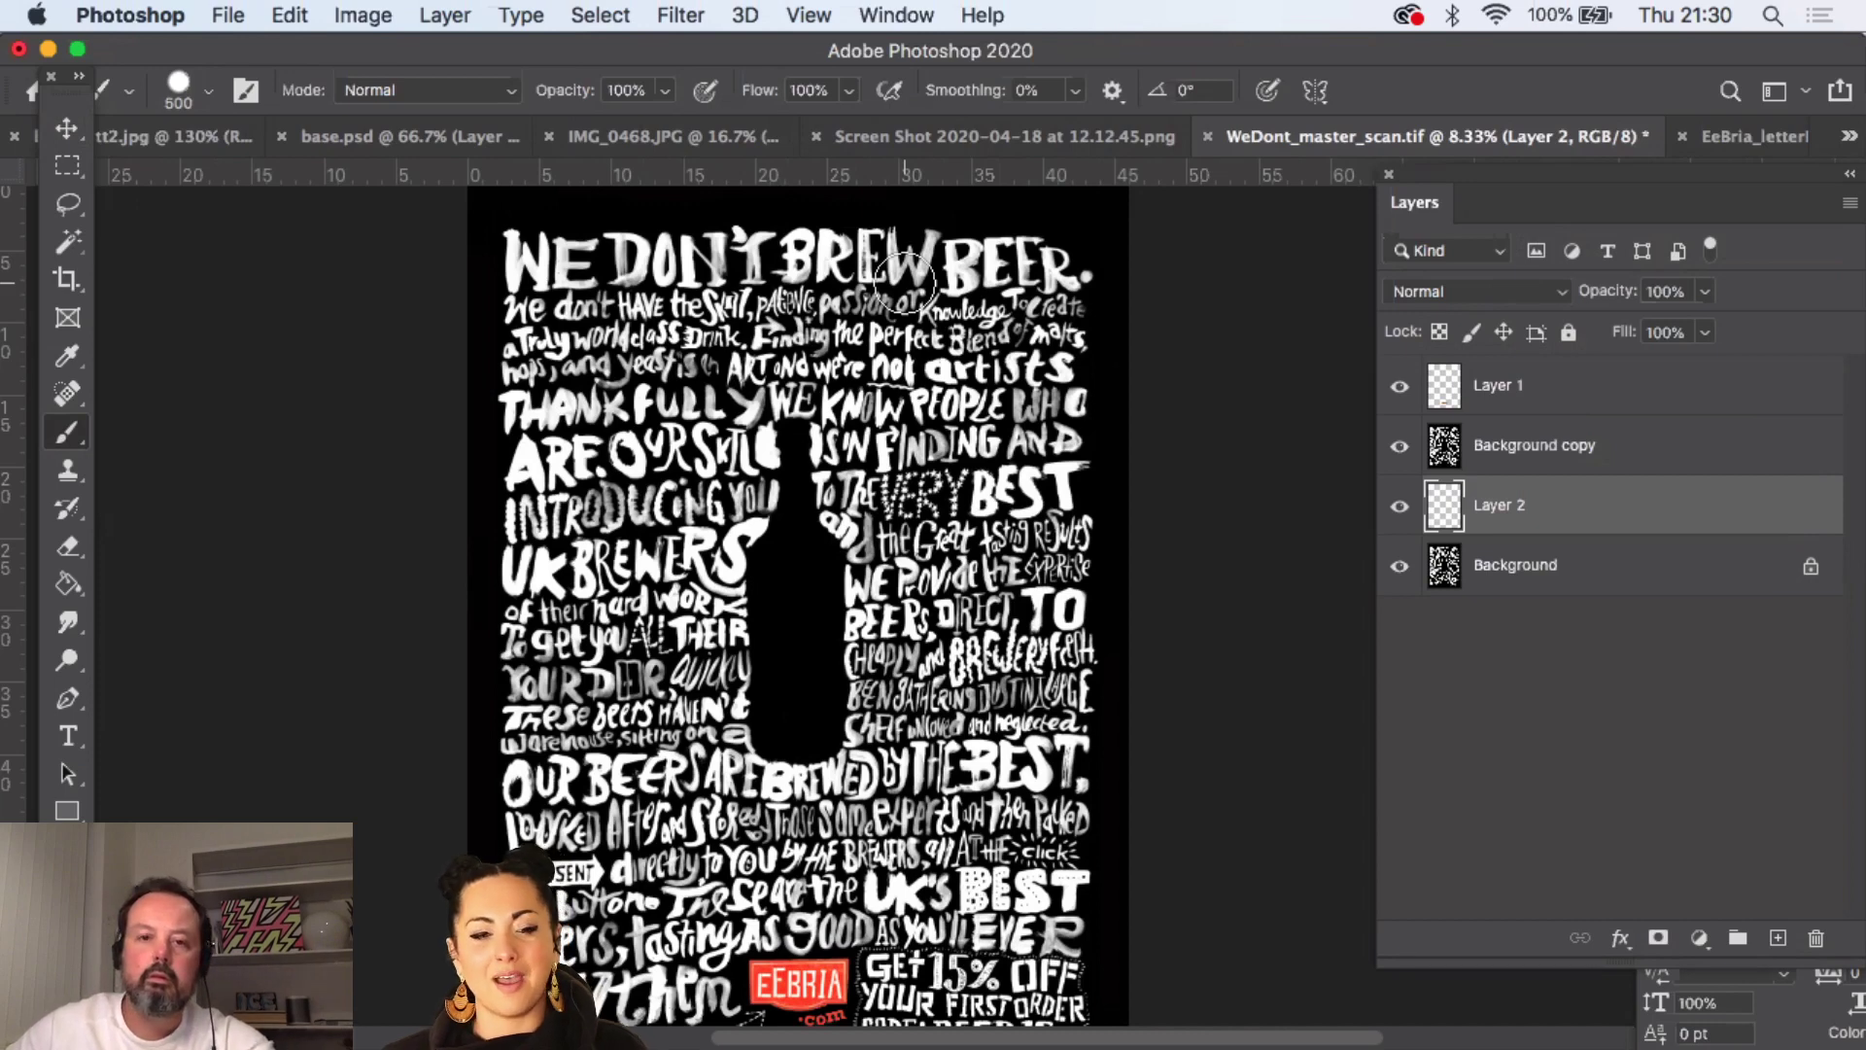
- Save the layered advert in Photoshop format as WeDont_master_scan.psd in the We Don't Brew Advert folder
{"action": "left_click", "coordinate": [229, 16]}
{"action": "left_click", "coordinate": [270, 346]}
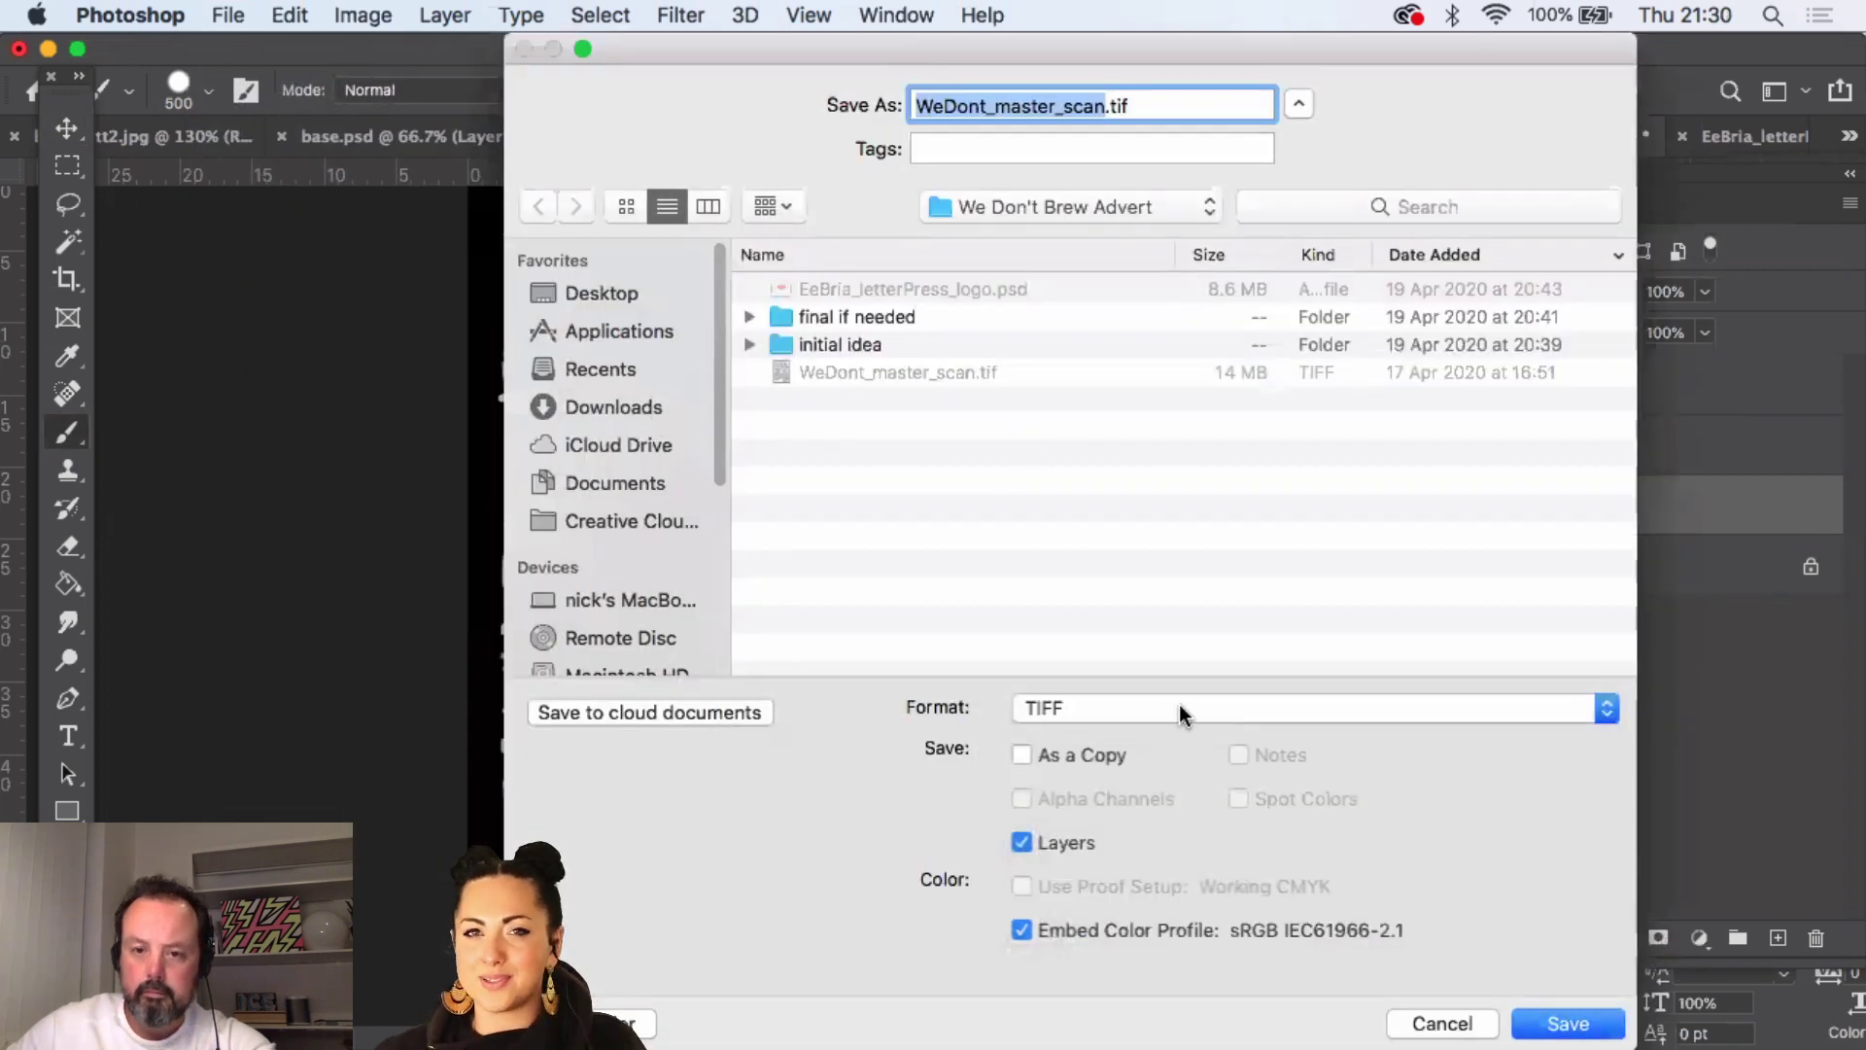
{"action": "left_click", "coordinate": [1183, 709]}
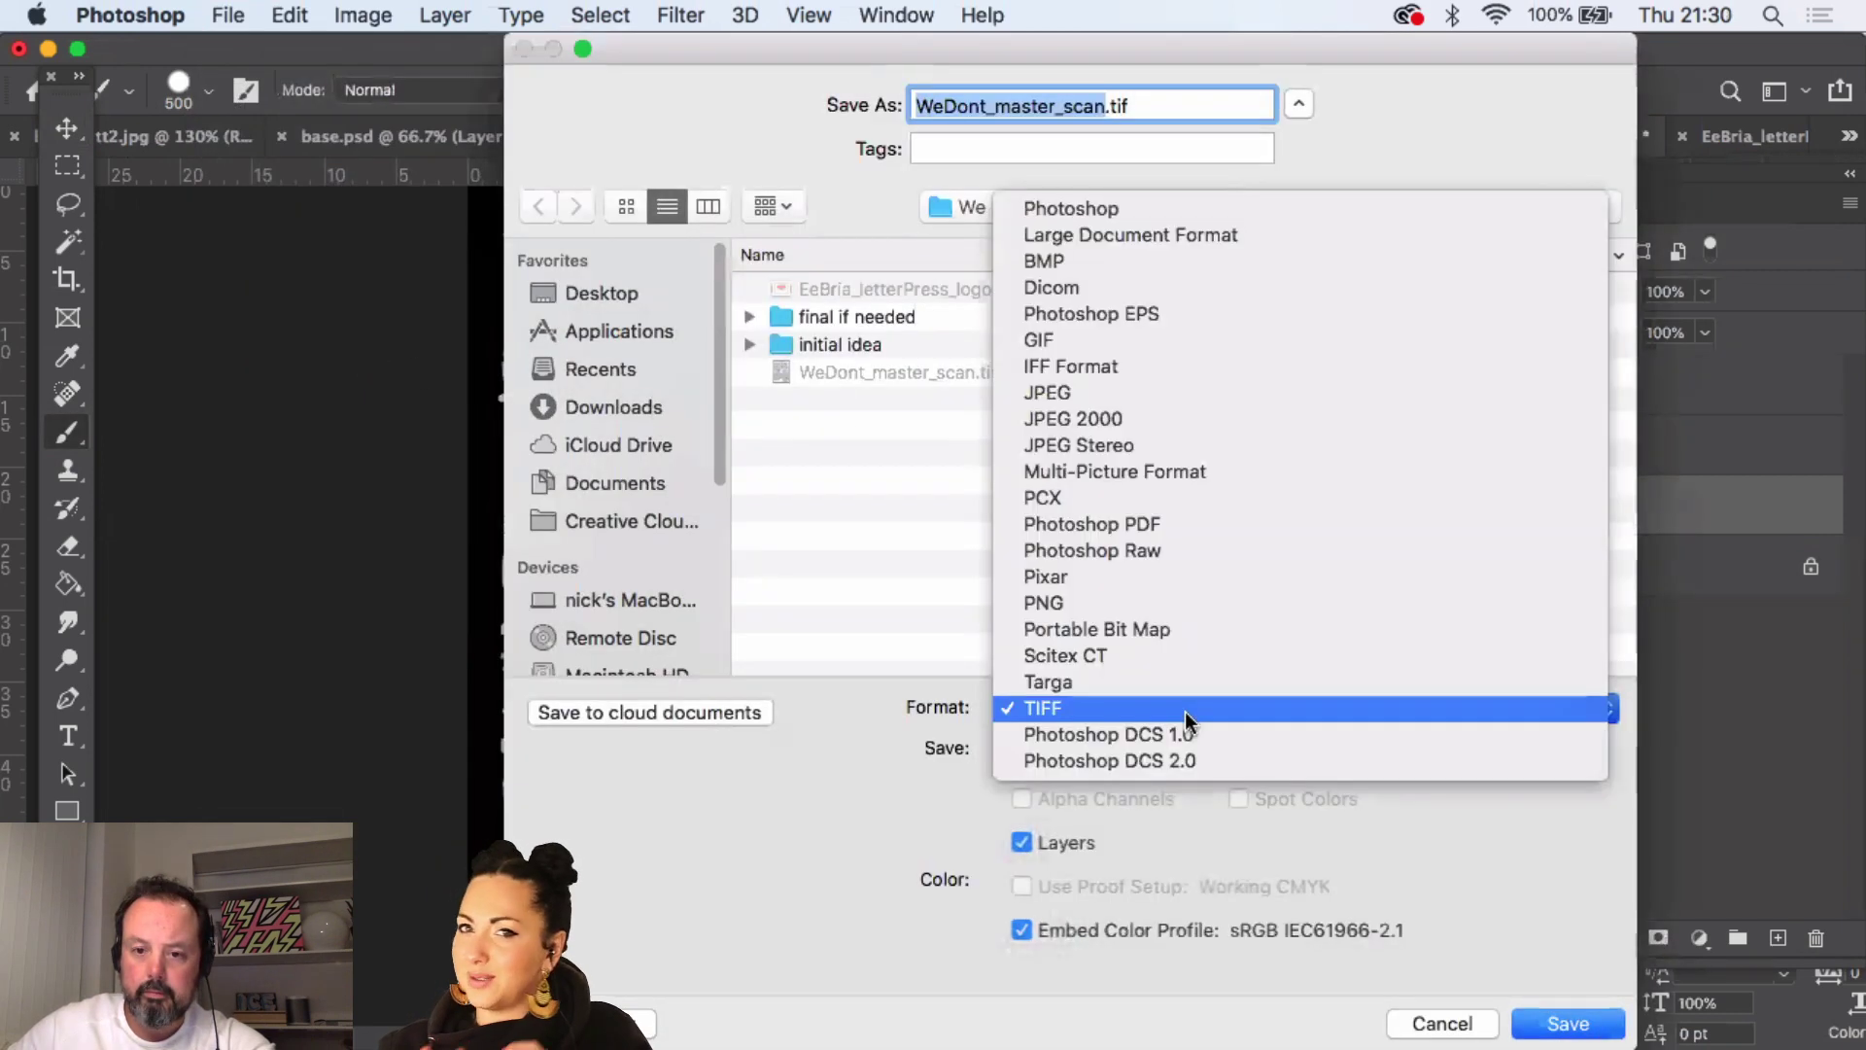
{"action": "left_click", "coordinate": [1199, 216]}
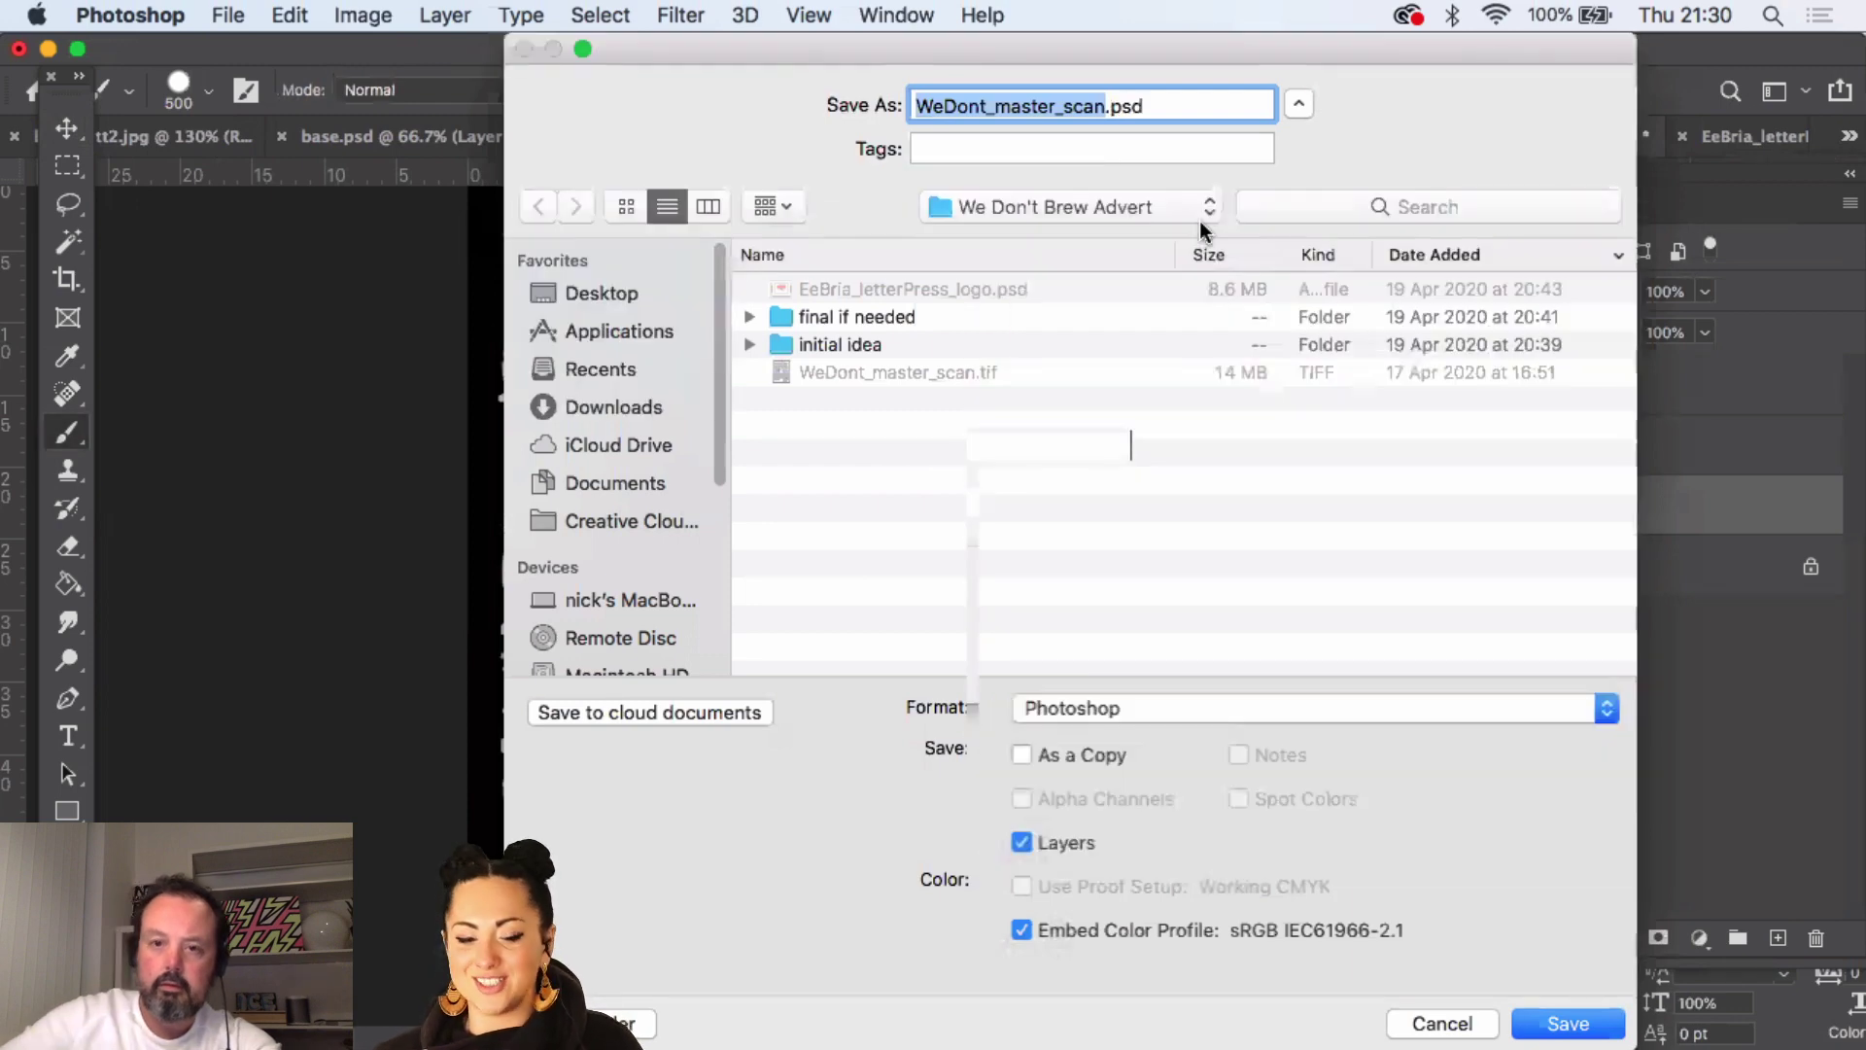
{"action": "key", "text": "Return"}
{"action": "key", "text": "Return"}
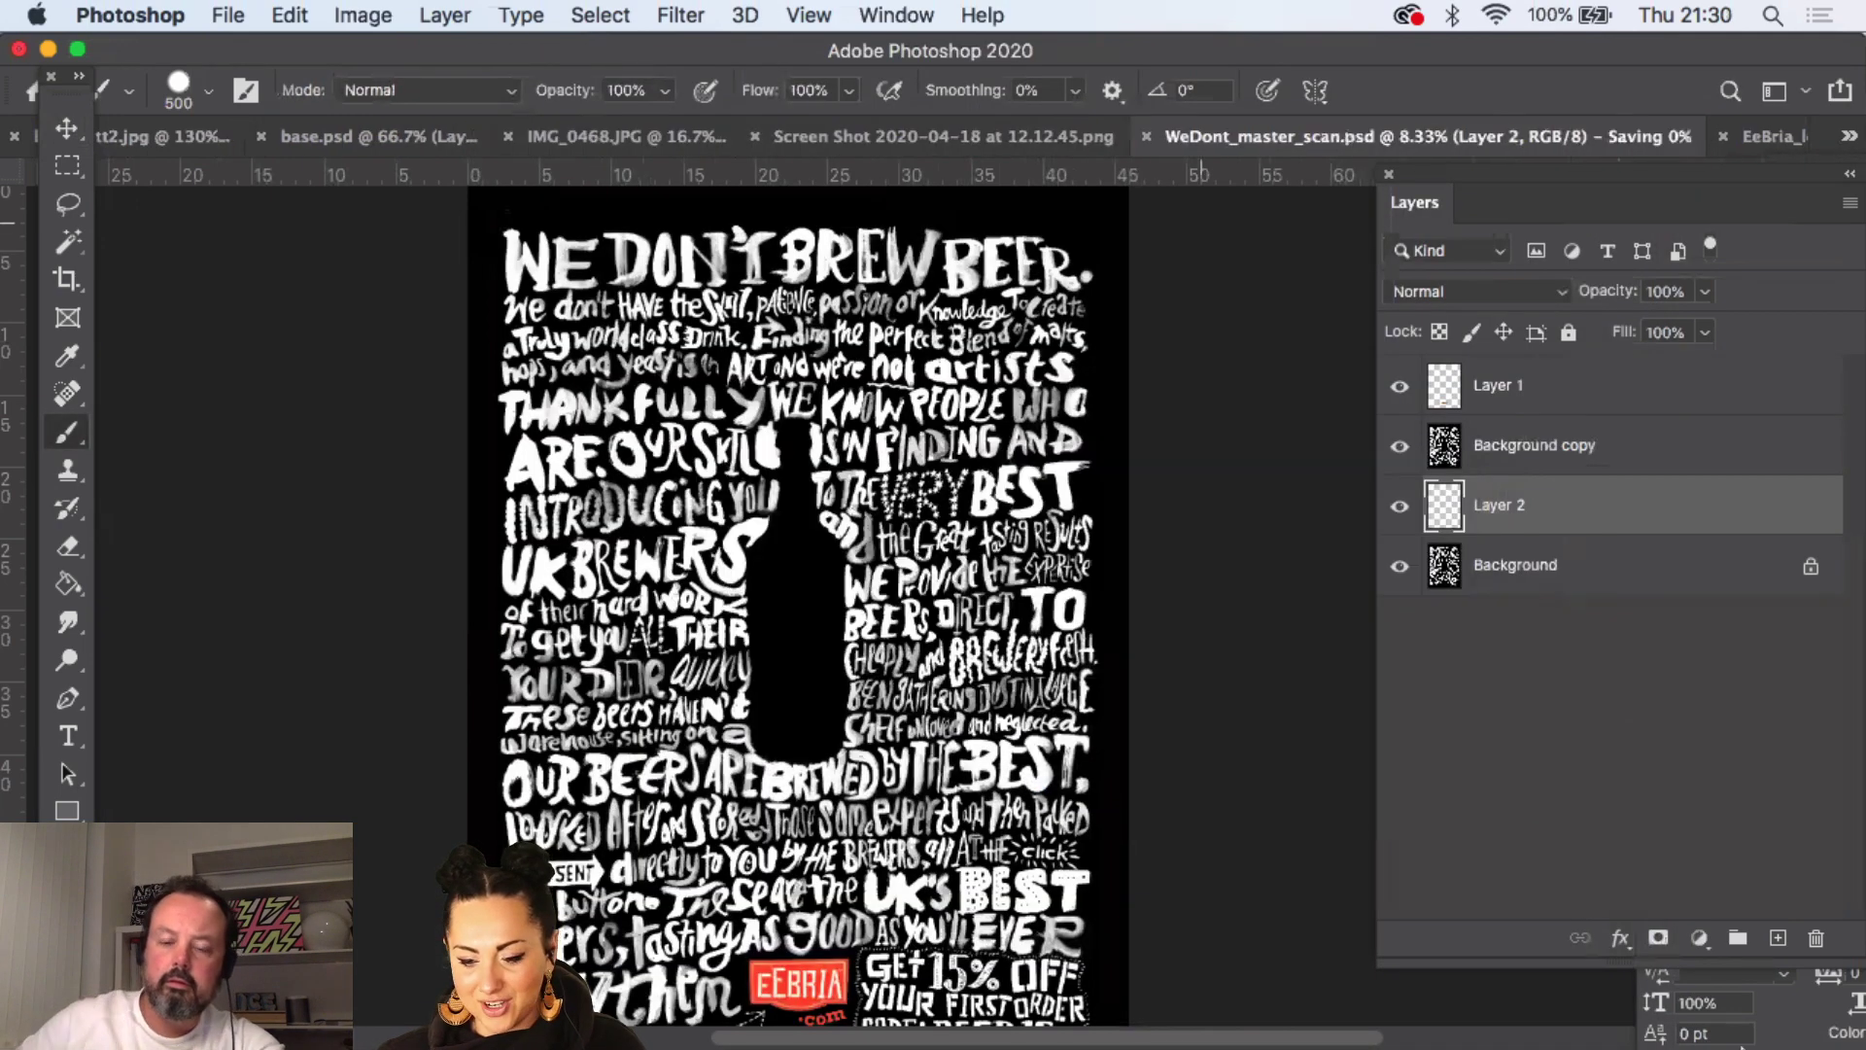
- Switch to Safari to view the Discord challenge channel, minimise it, and return to WeDont_master_scan.psd in Photoshop
{"action": "mouse_move", "coordinate": [1598, 1045]}
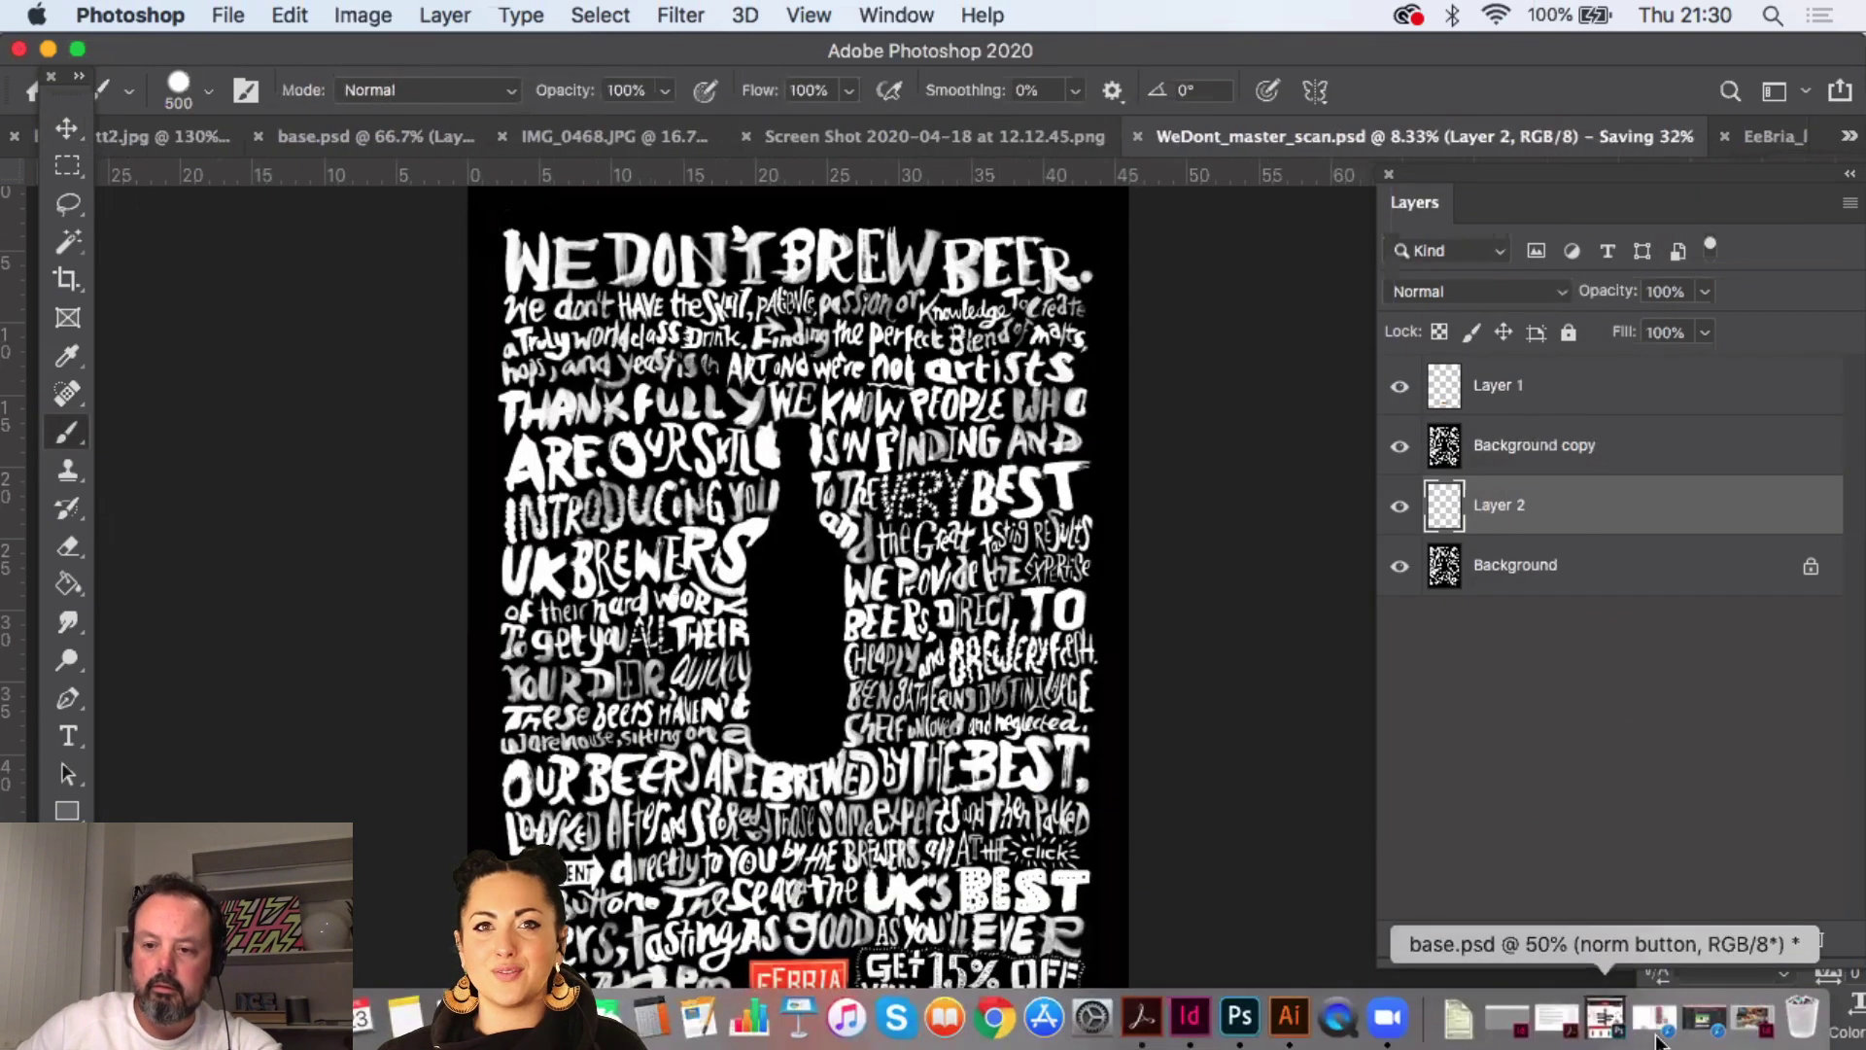
{"action": "left_click", "coordinate": [1706, 1018]}
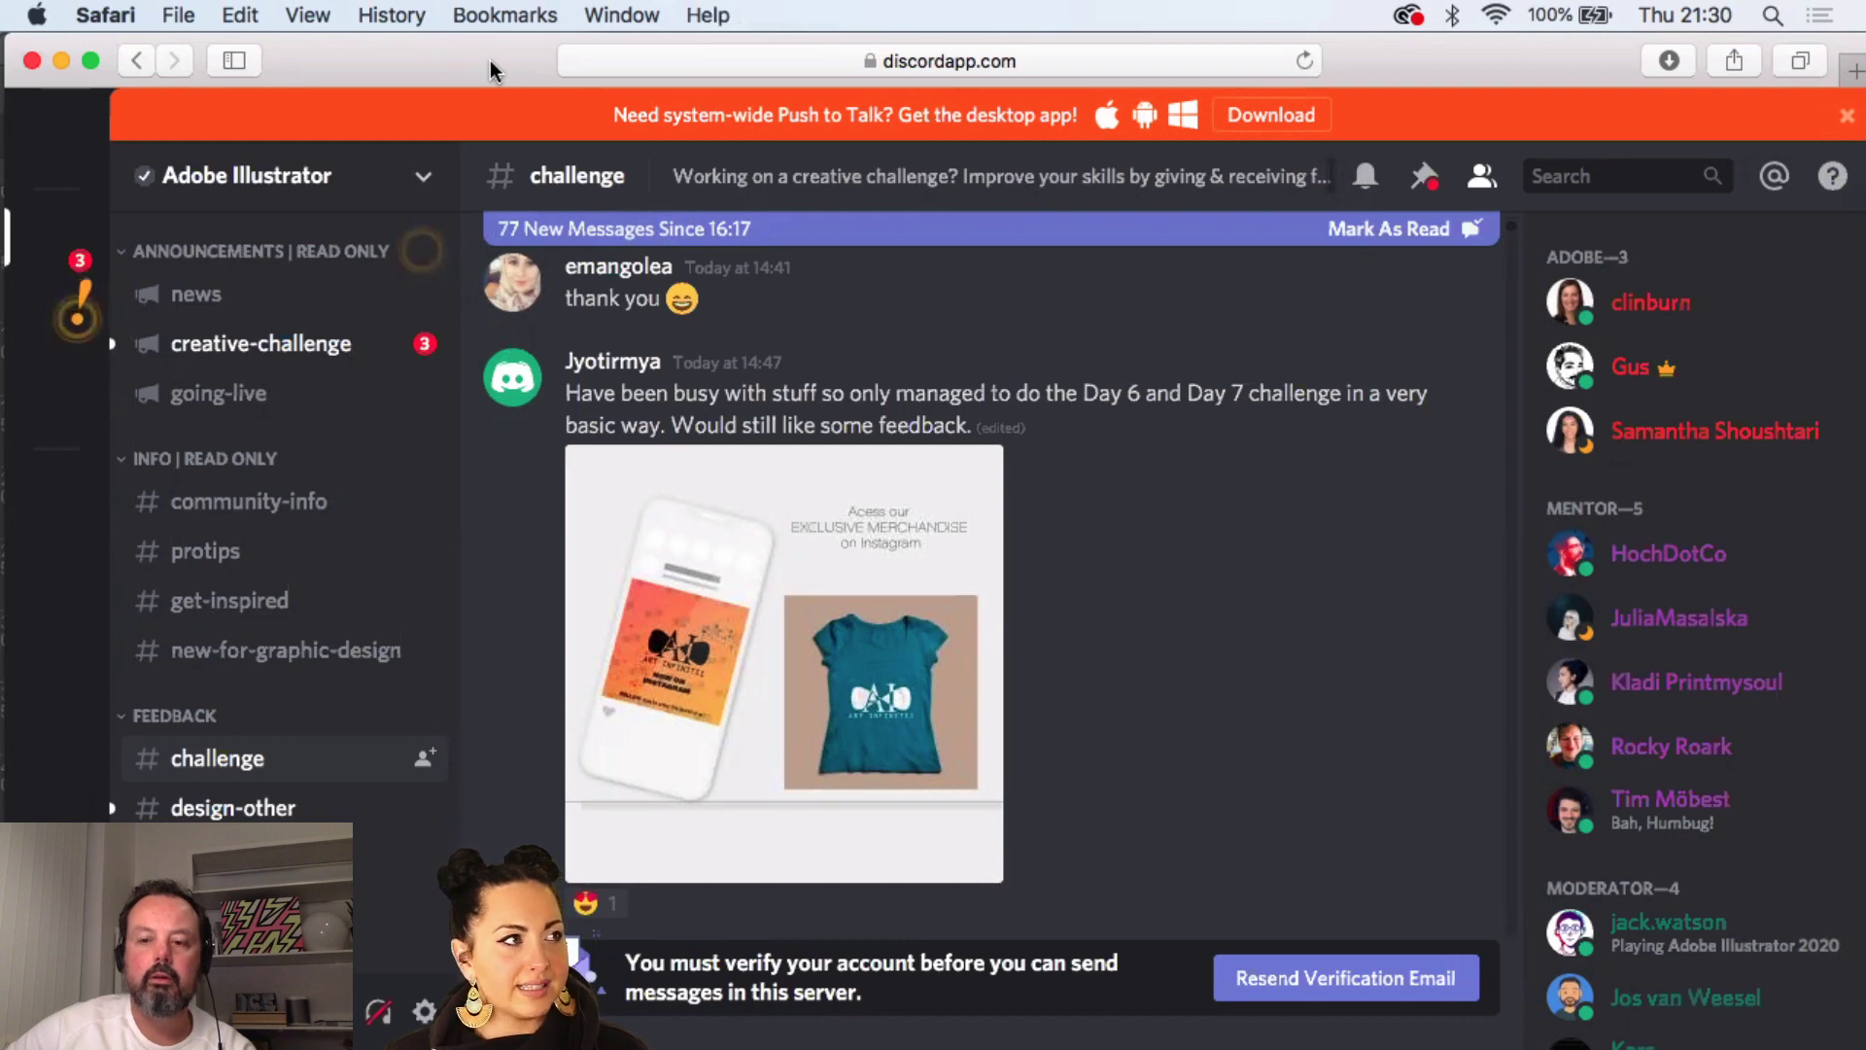
{"action": "left_click", "coordinate": [68, 64]}
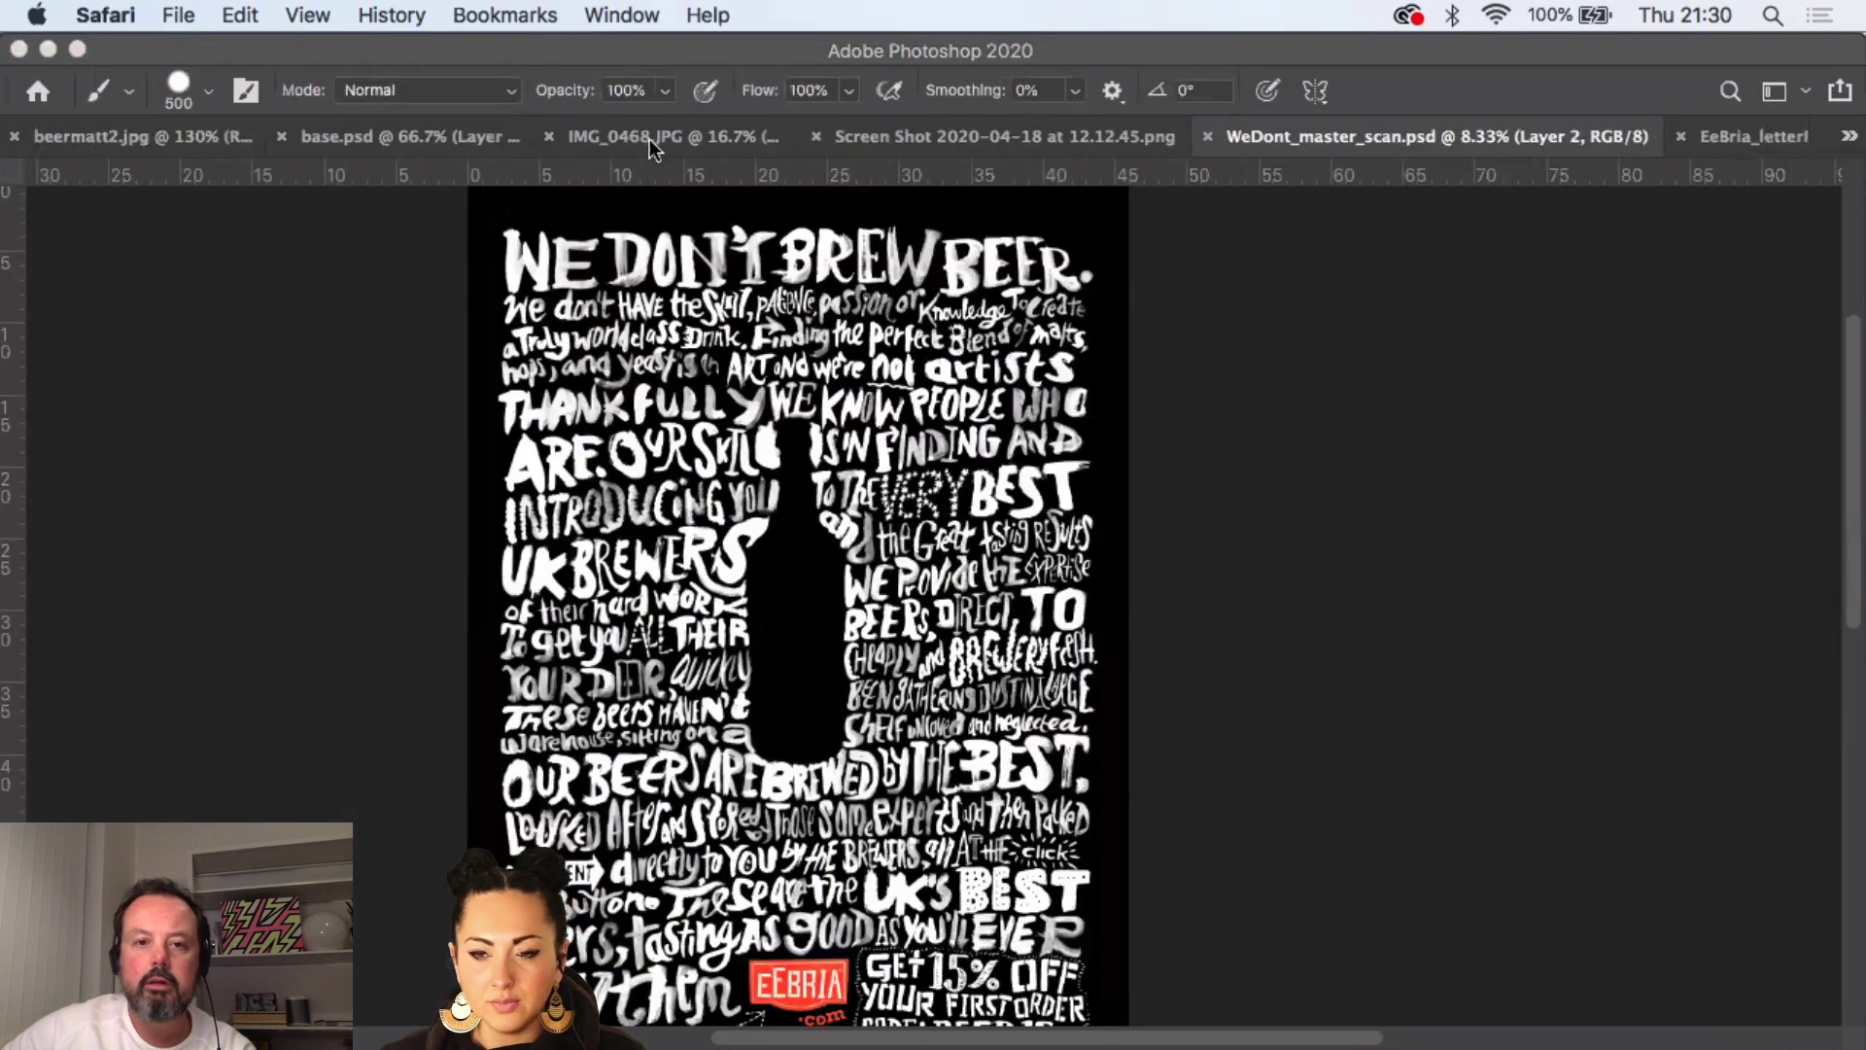
{"action": "left_click", "coordinate": [1309, 136]}
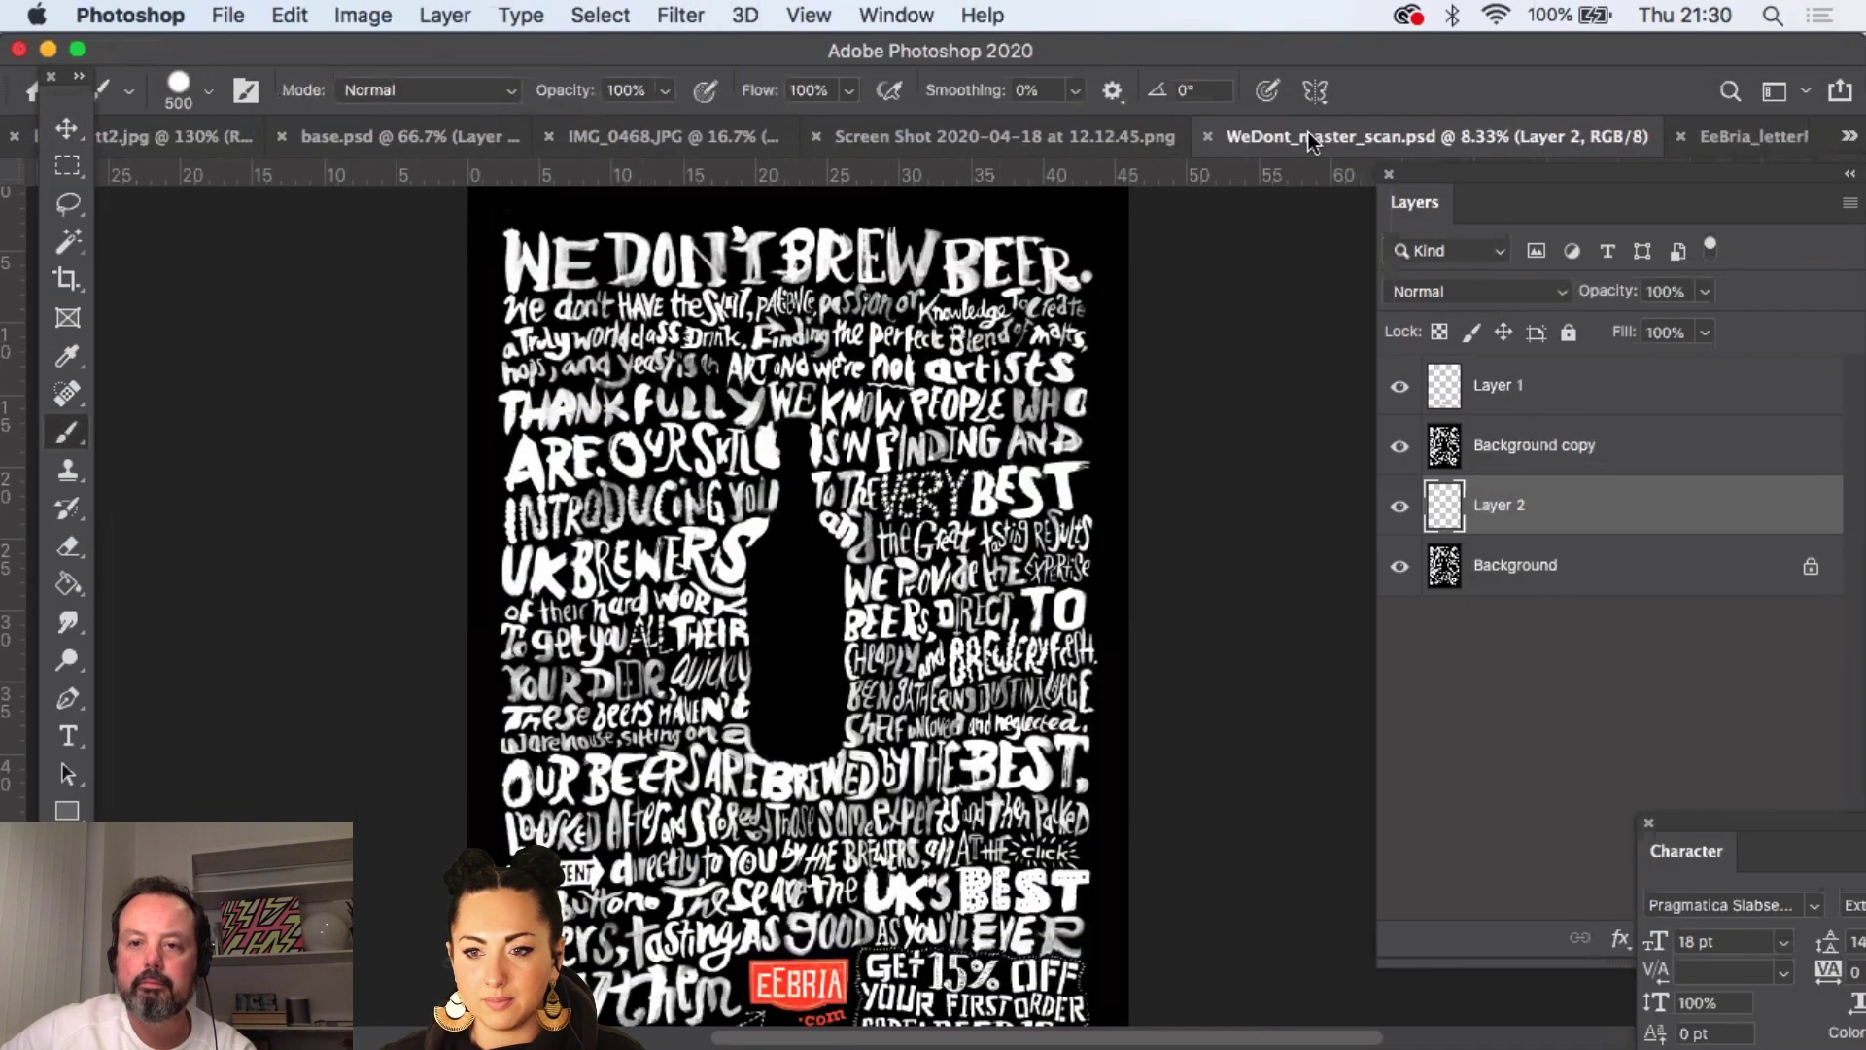
- Set the blend mode of the Background copy layer to Multiply
{"action": "left_click", "coordinate": [1400, 447]}
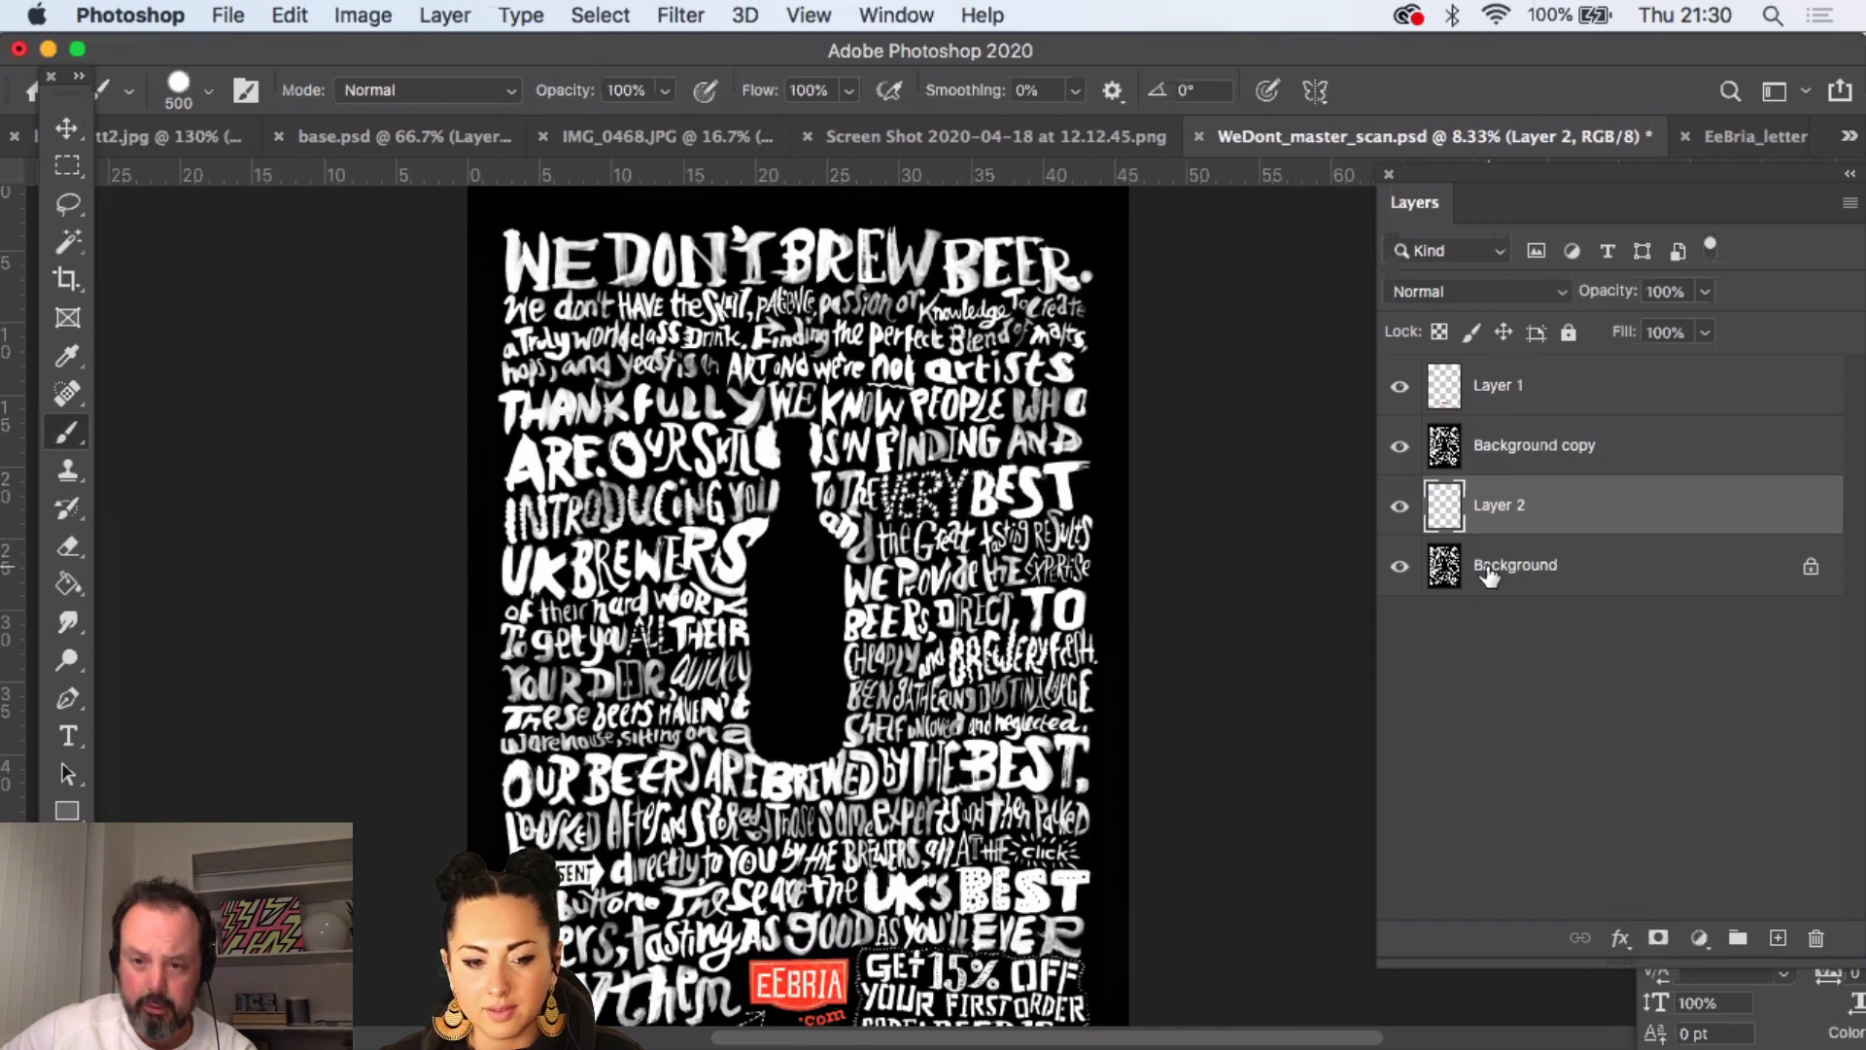
{"action": "left_click", "coordinate": [1502, 439]}
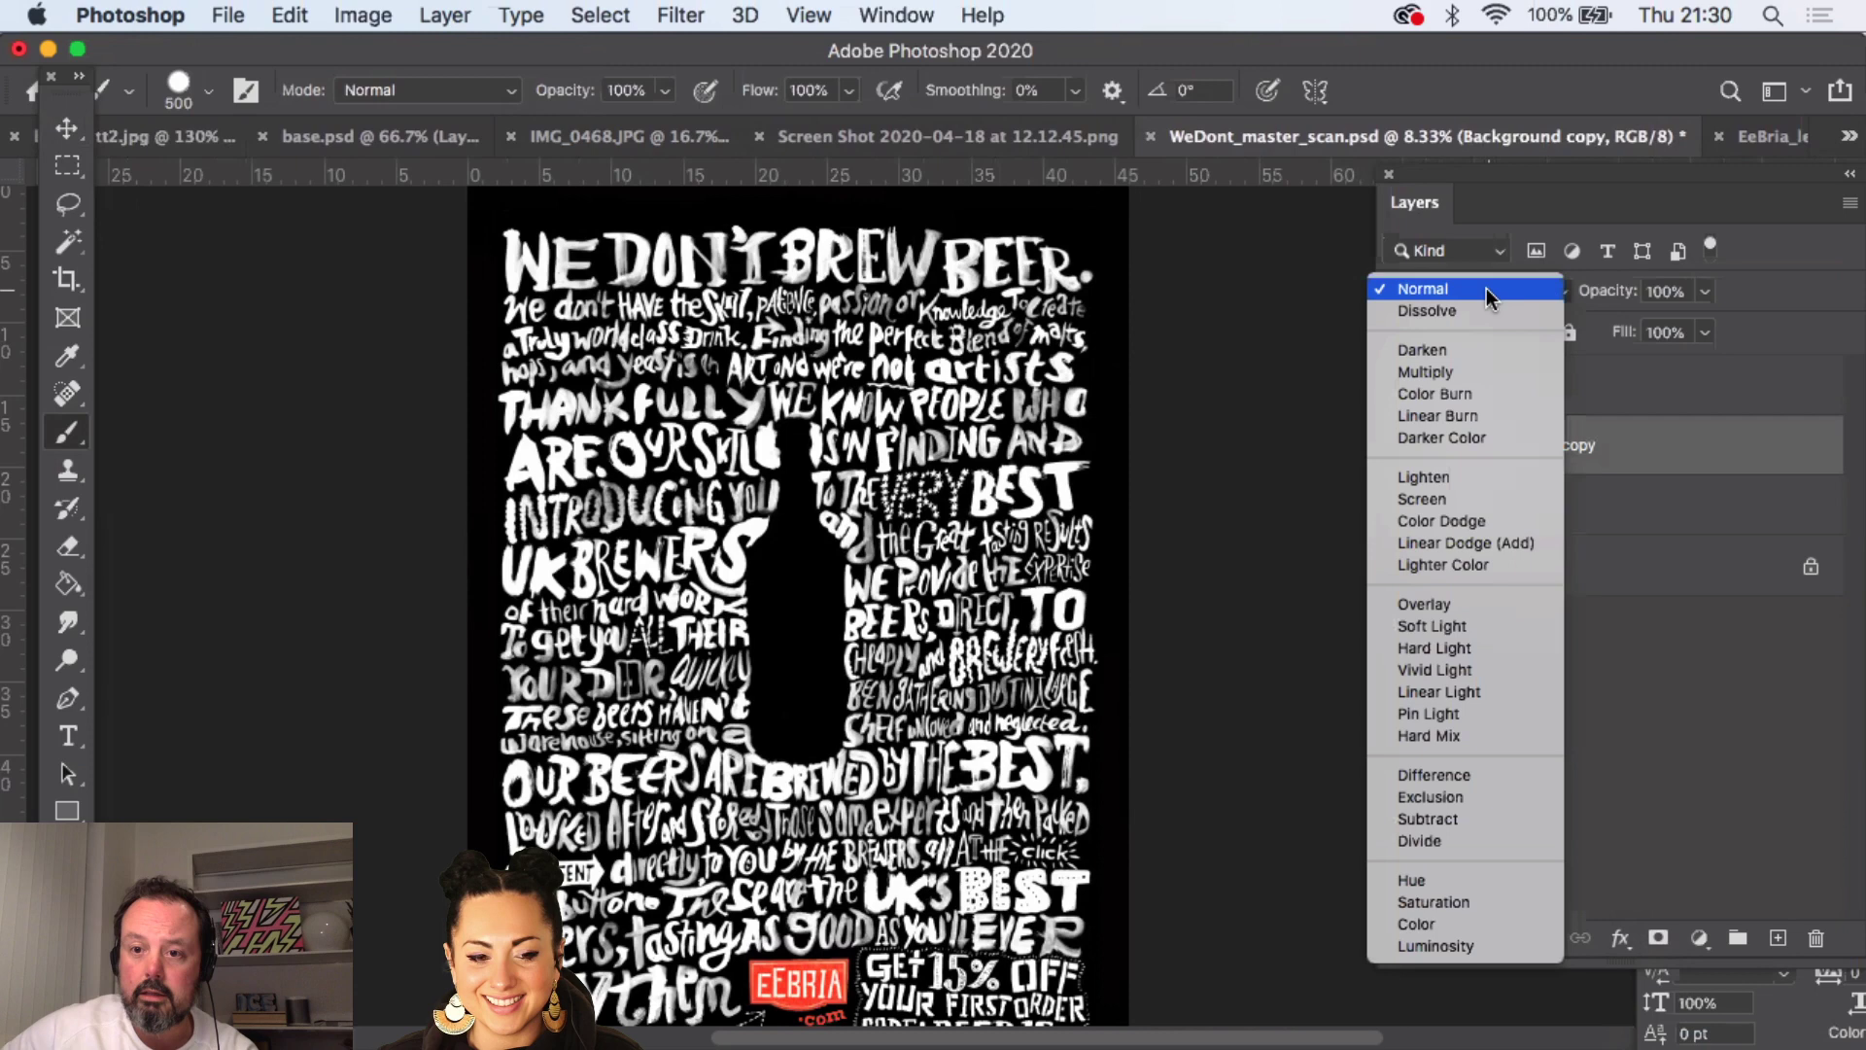
{"action": "left_click", "coordinate": [1487, 370]}
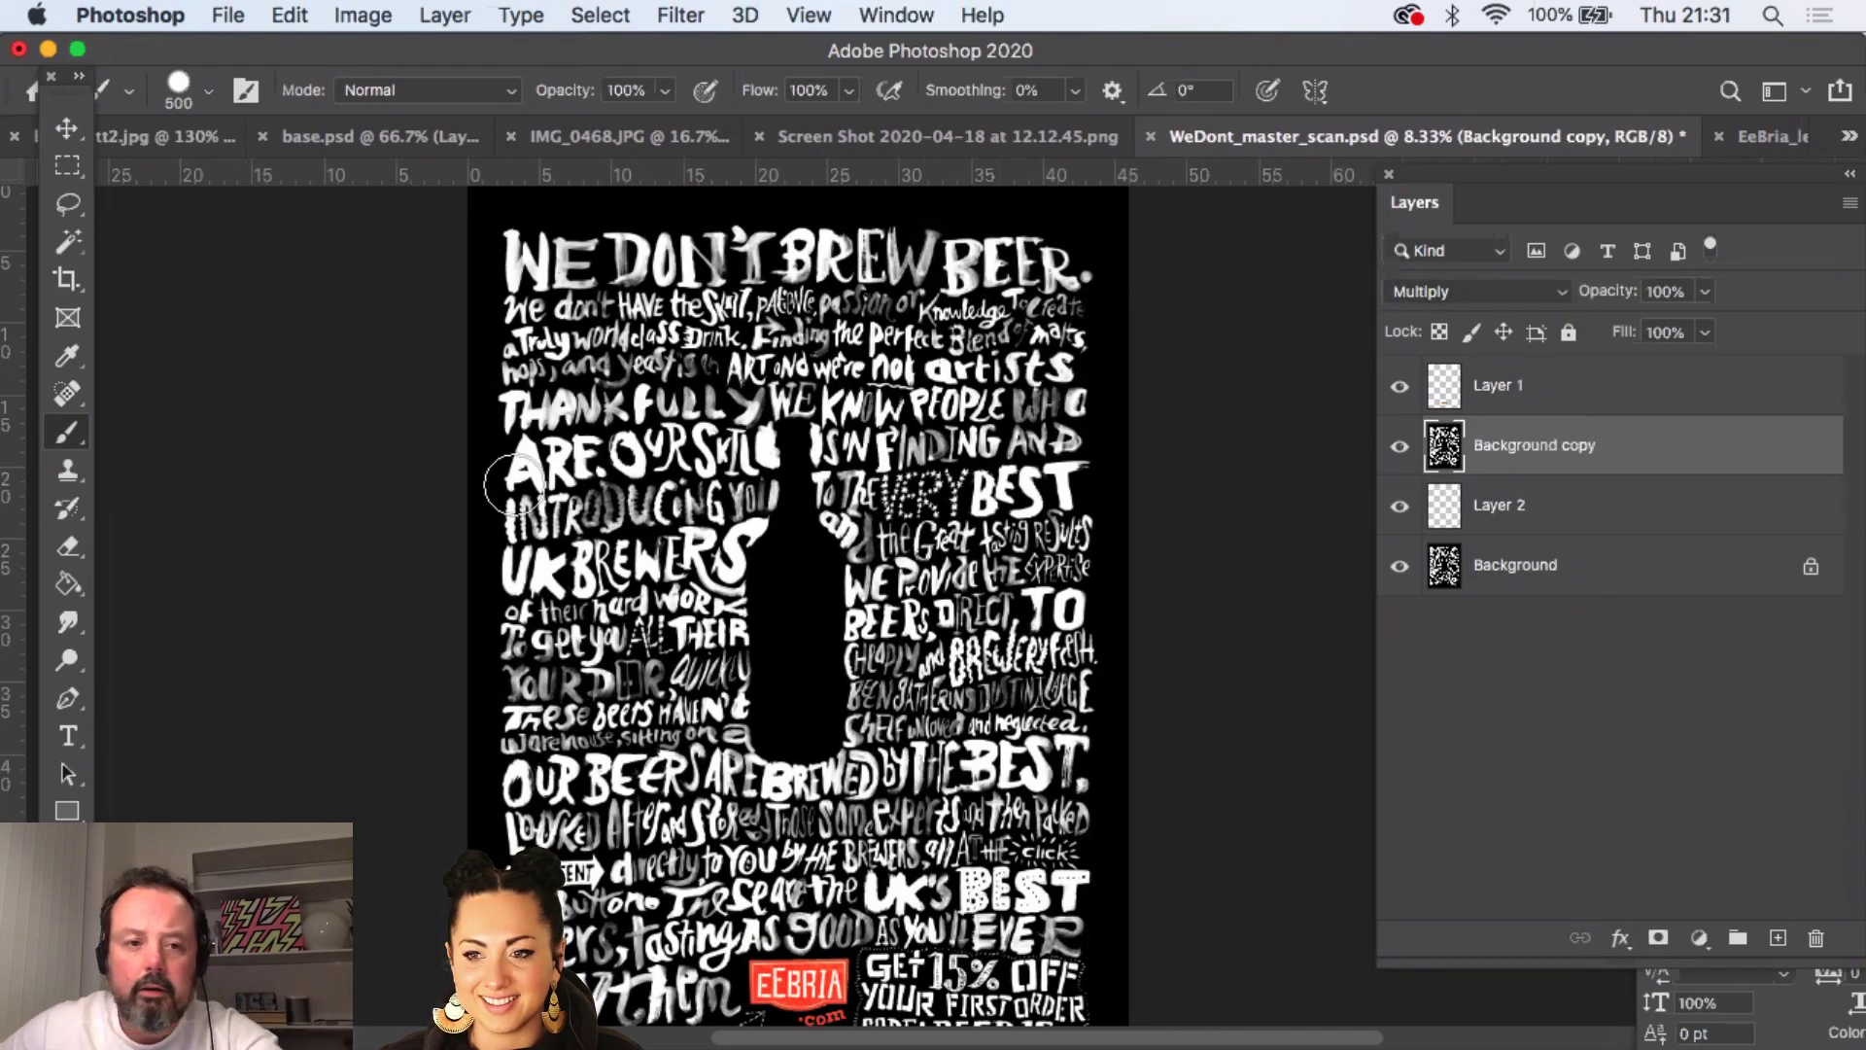
- Try an orange brush stroke over "WE DON'T BR" on the Background copy layer and undo it
{"action": "left_click_drag", "start_coordinate": [838, 261], "coordinate": [539, 247]}
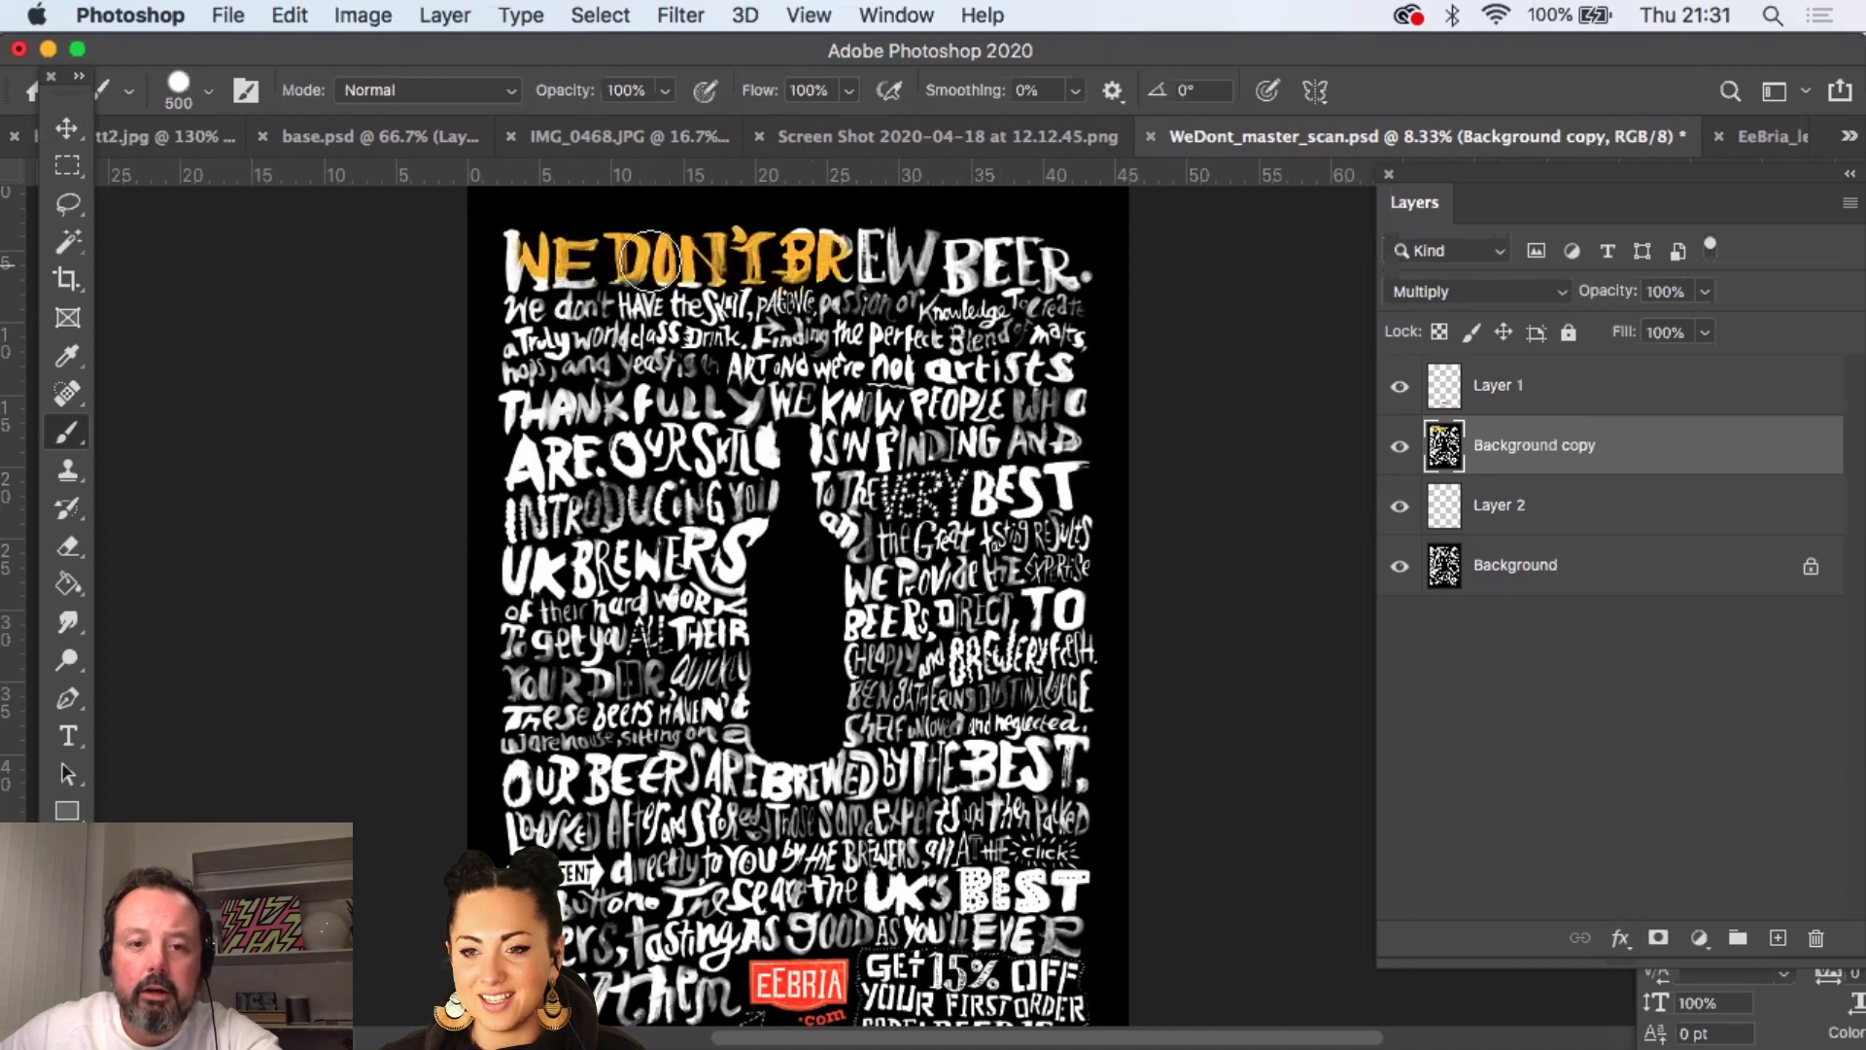
{"action": "key", "text": "super+z"}
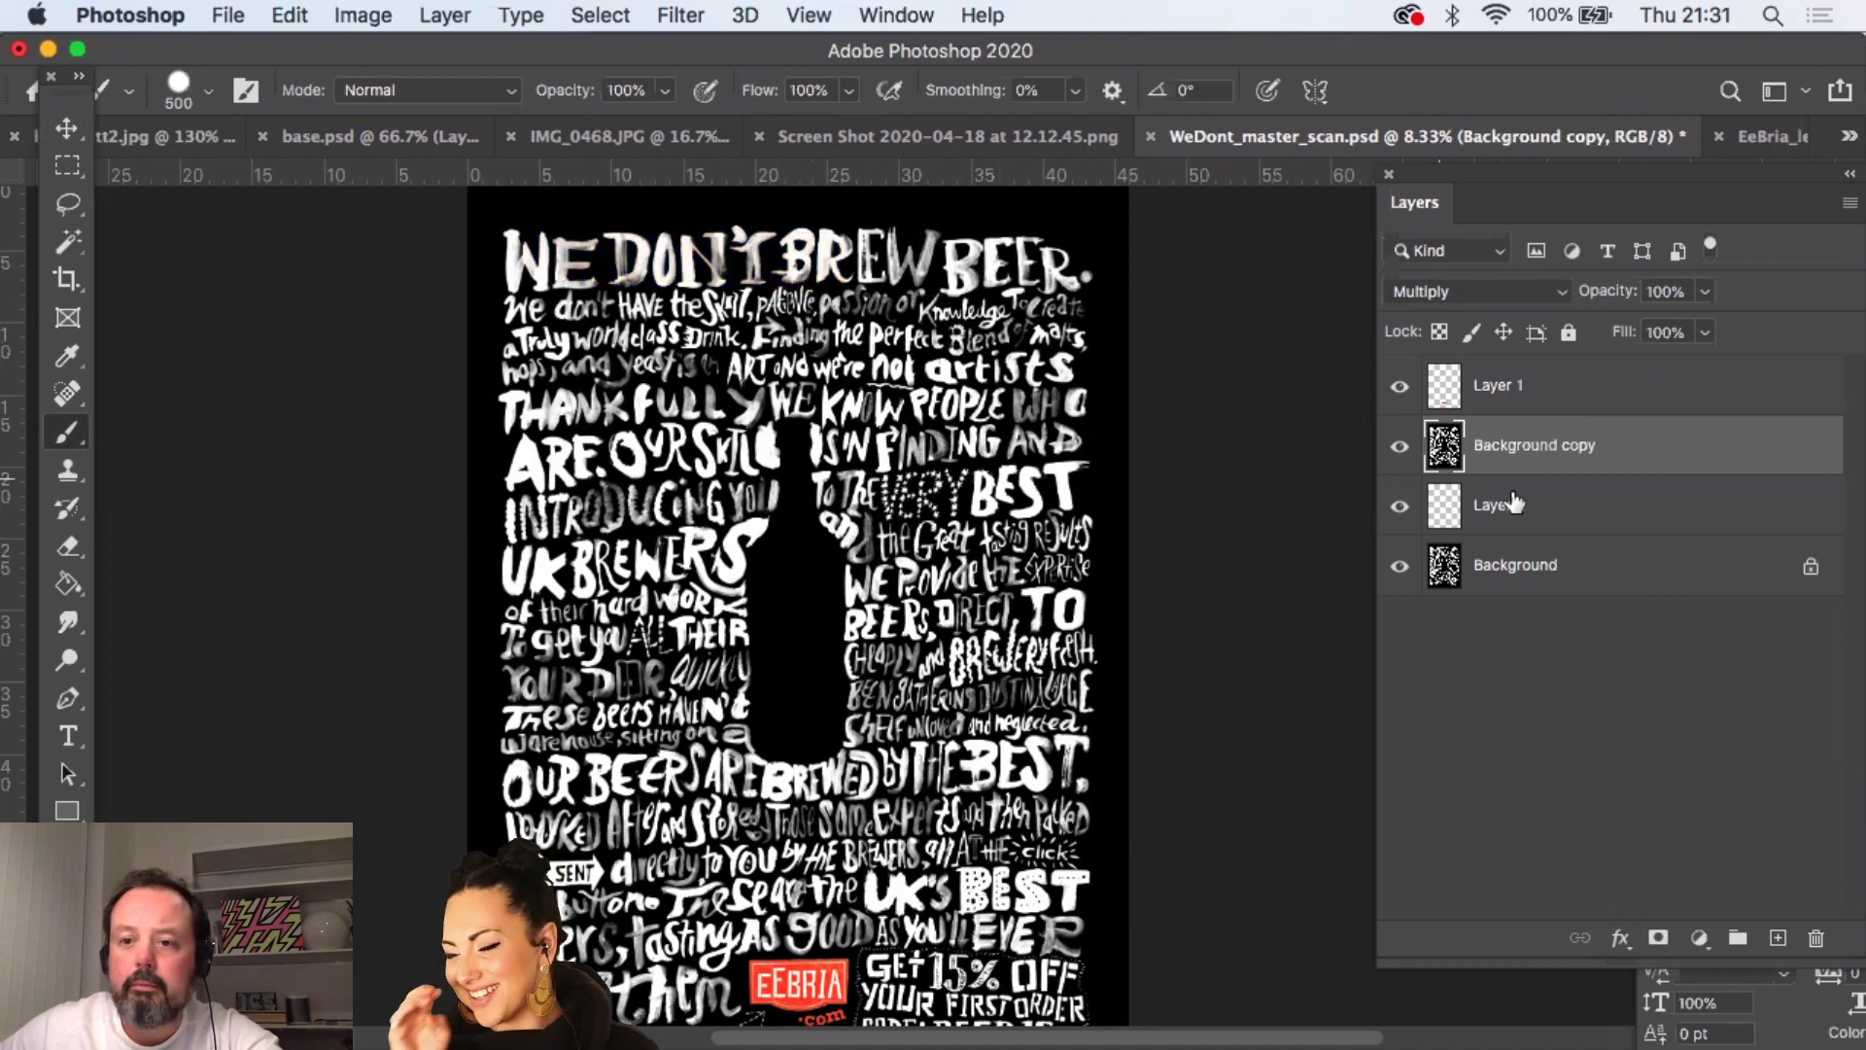
- Select Layer 2, test an orange brush stroke over "BEER" in the headline, and undo the stroke
{"action": "left_click", "coordinate": [1518, 503]}
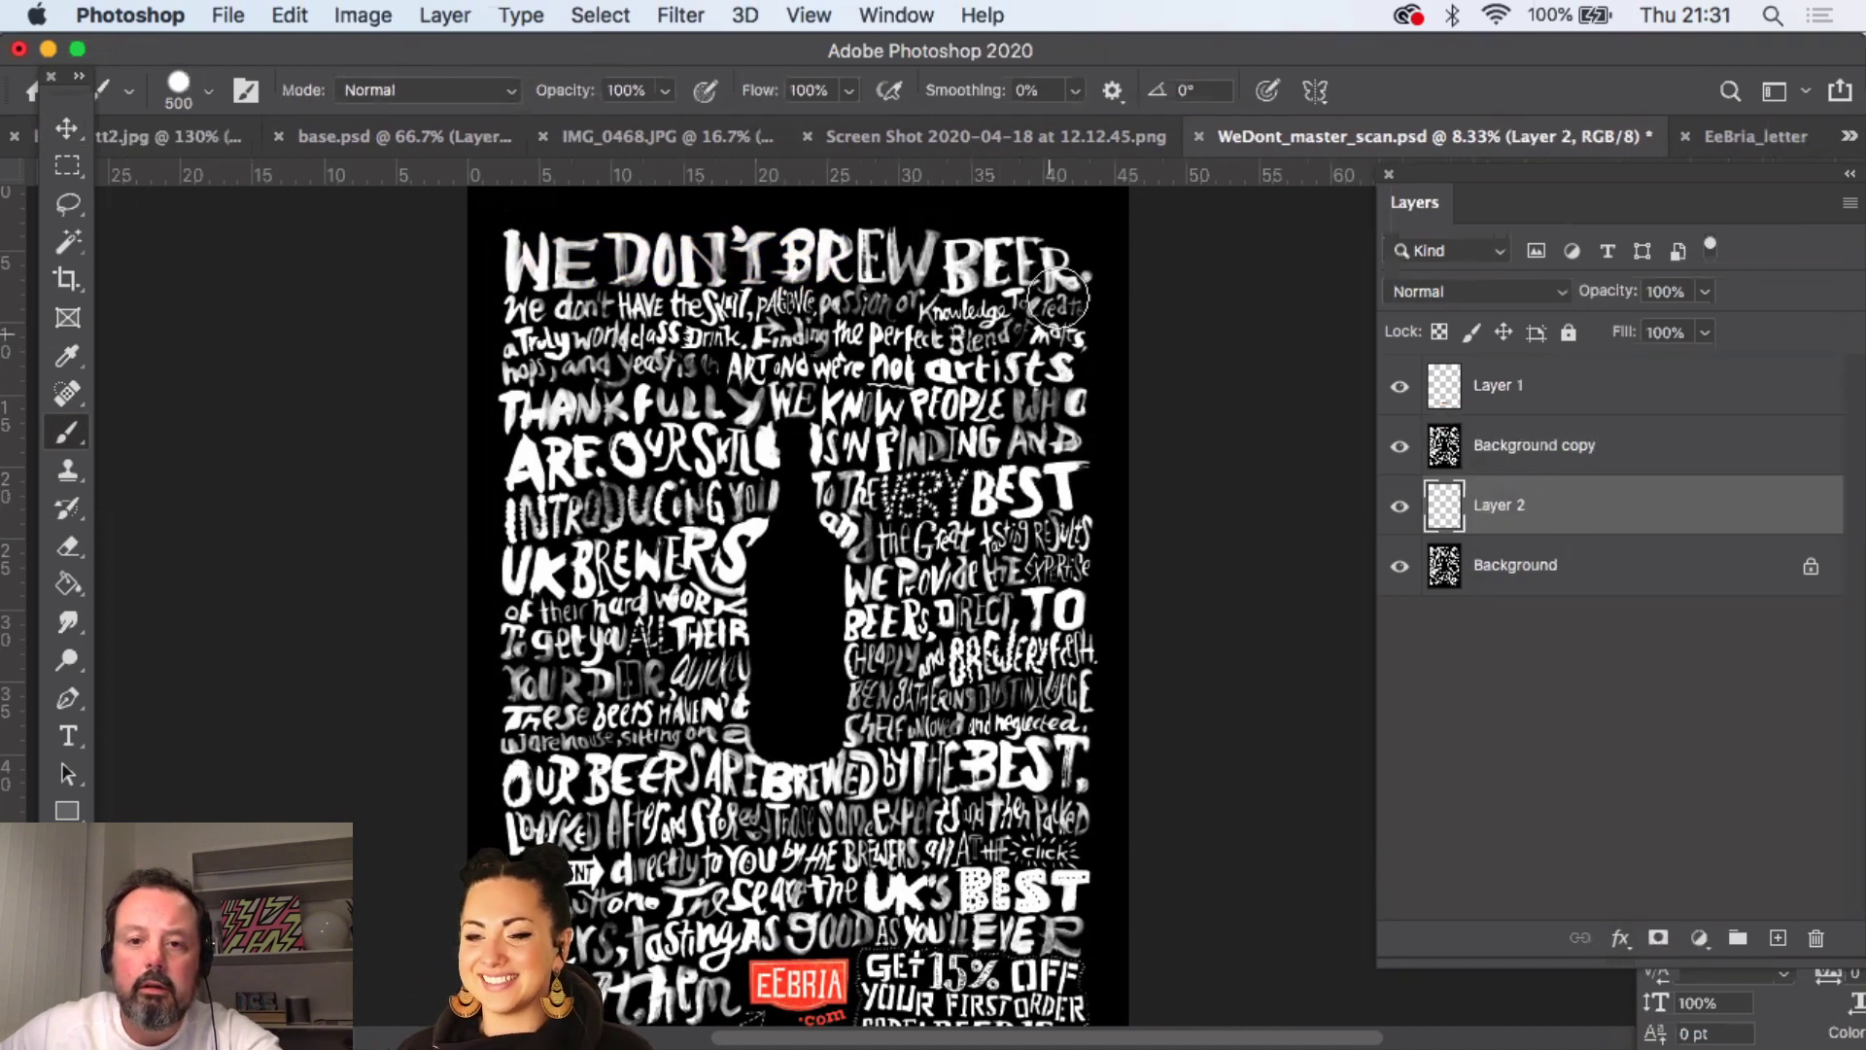
{"action": "left_click_drag", "start_coordinate": [1074, 267], "coordinate": [947, 263]}
{"action": "key", "text": "super+z"}
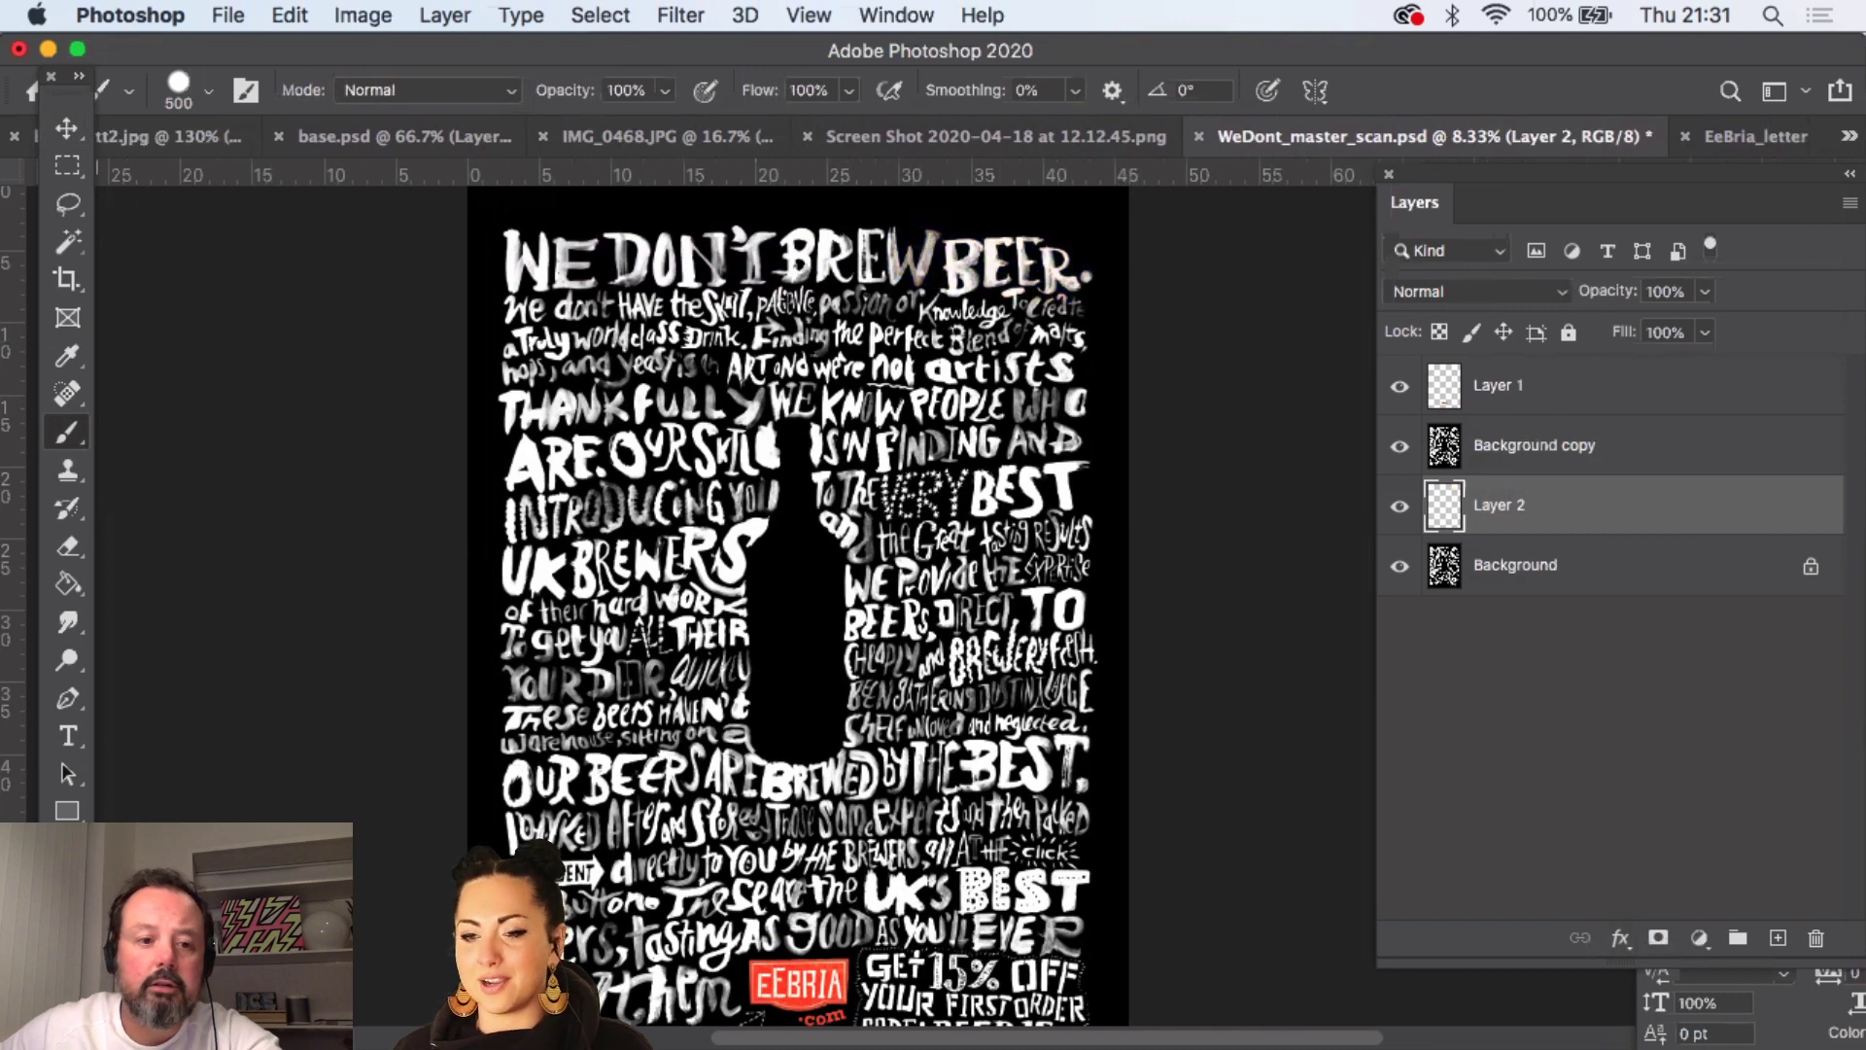
- Brush orange roughly over the word "WE" at the start of the headline on Layer 2
{"action": "key", "text": "z"}
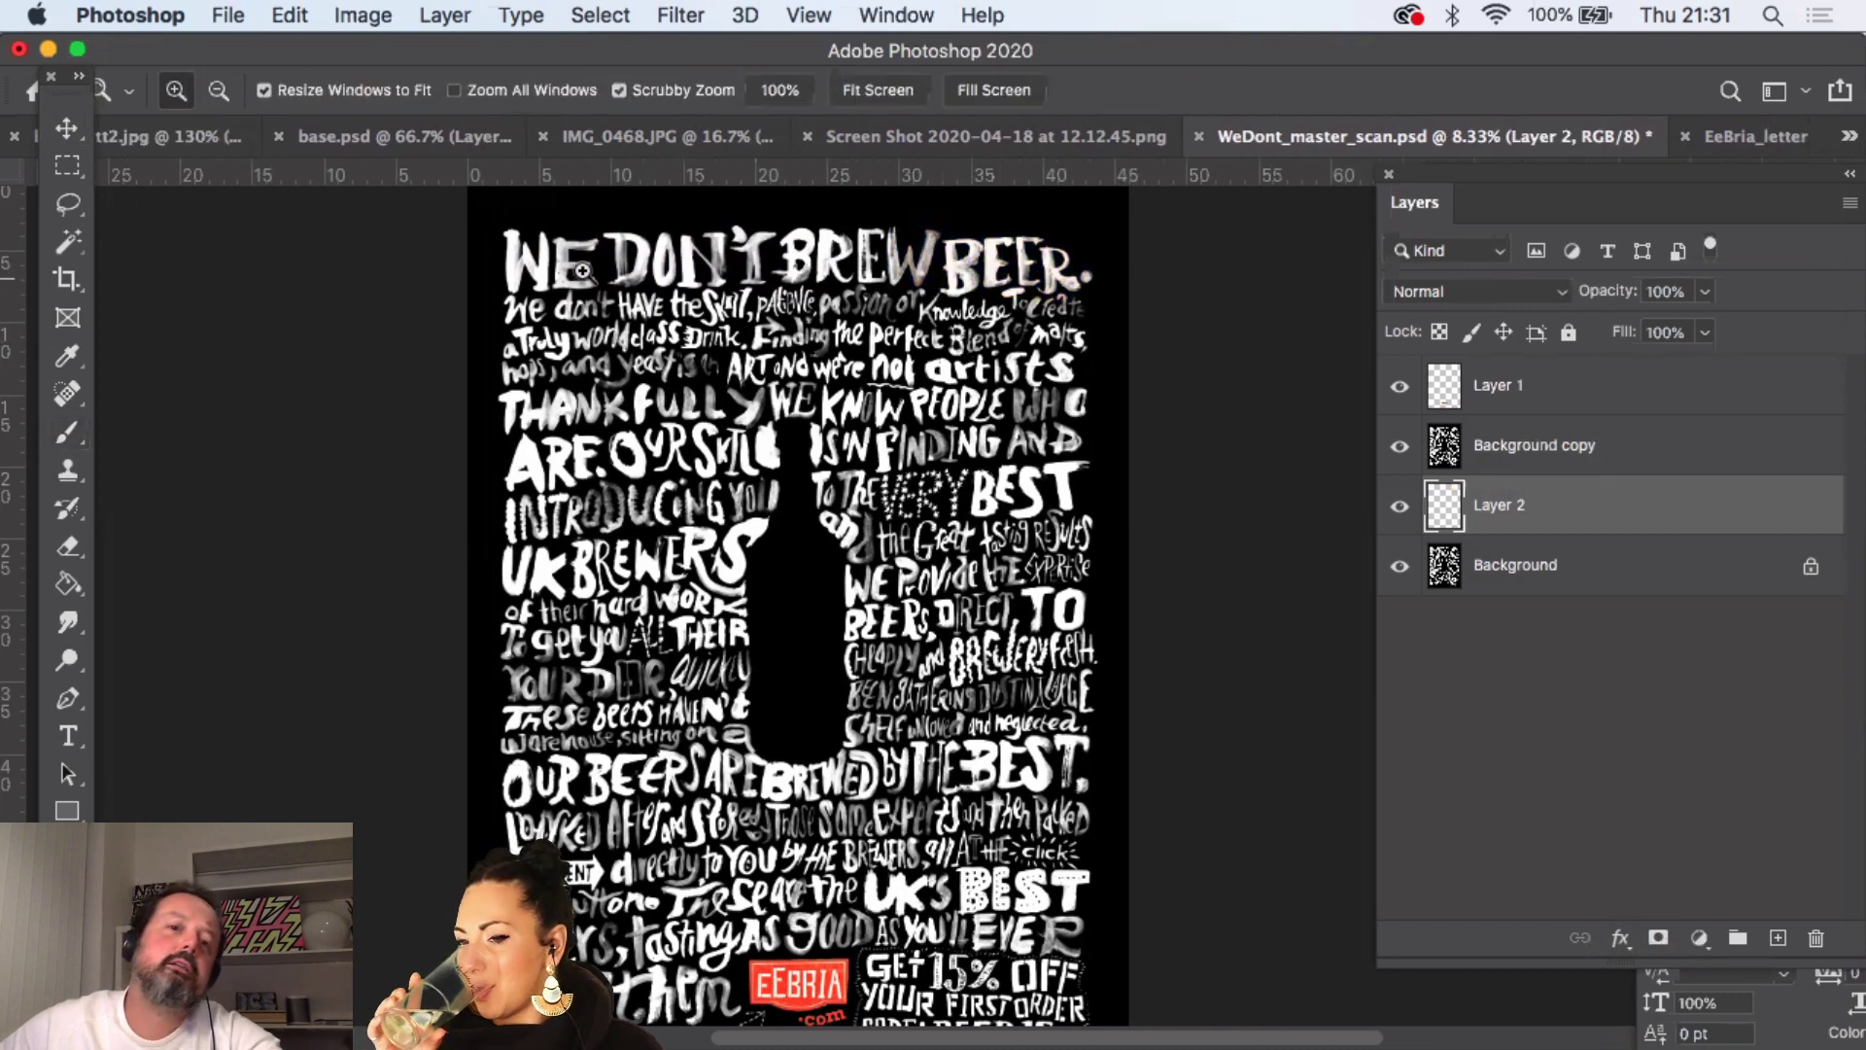
{"action": "scroll", "coordinate": [1046, 683], "scroll_direction": "down", "scroll_amount": 1}
{"action": "scroll", "coordinate": [1046, 682], "scroll_direction": "down", "scroll_amount": 5}
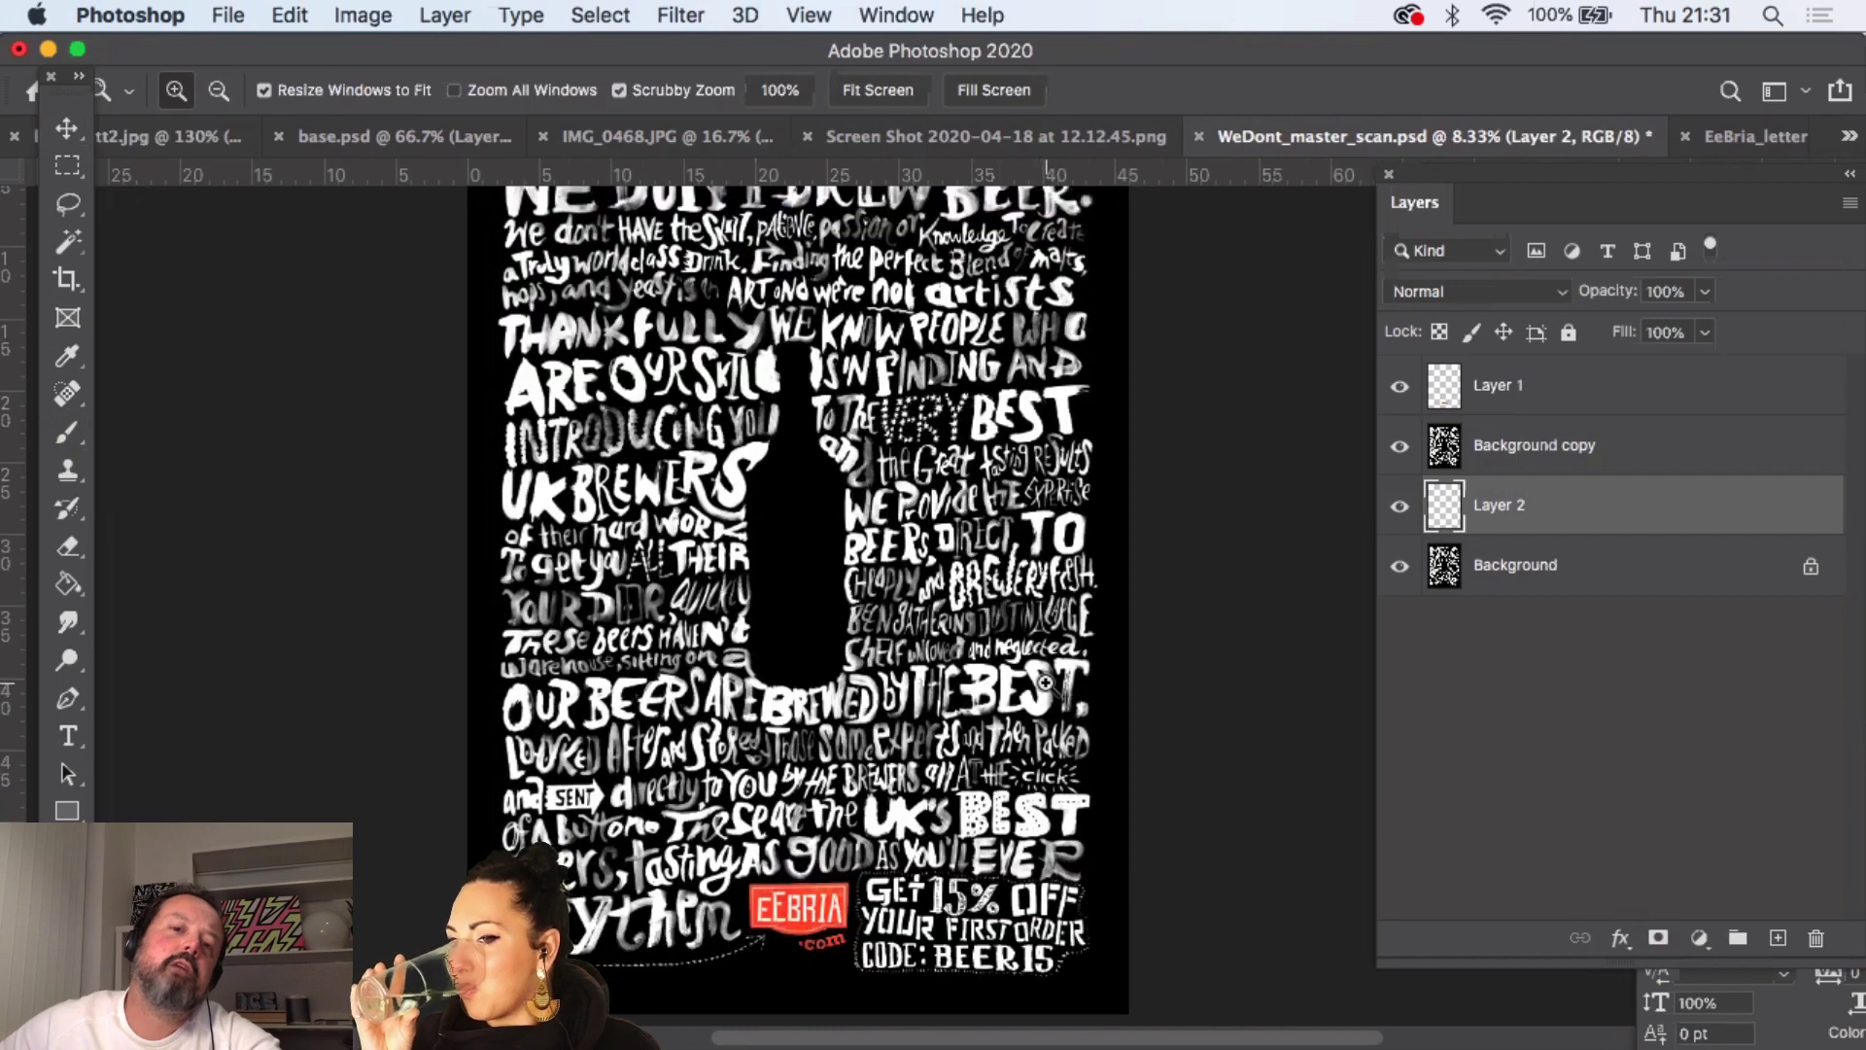
{"action": "scroll", "coordinate": [1046, 682], "scroll_direction": "up", "scroll_amount": 6}
{"action": "left_click", "coordinate": [851, 353]}
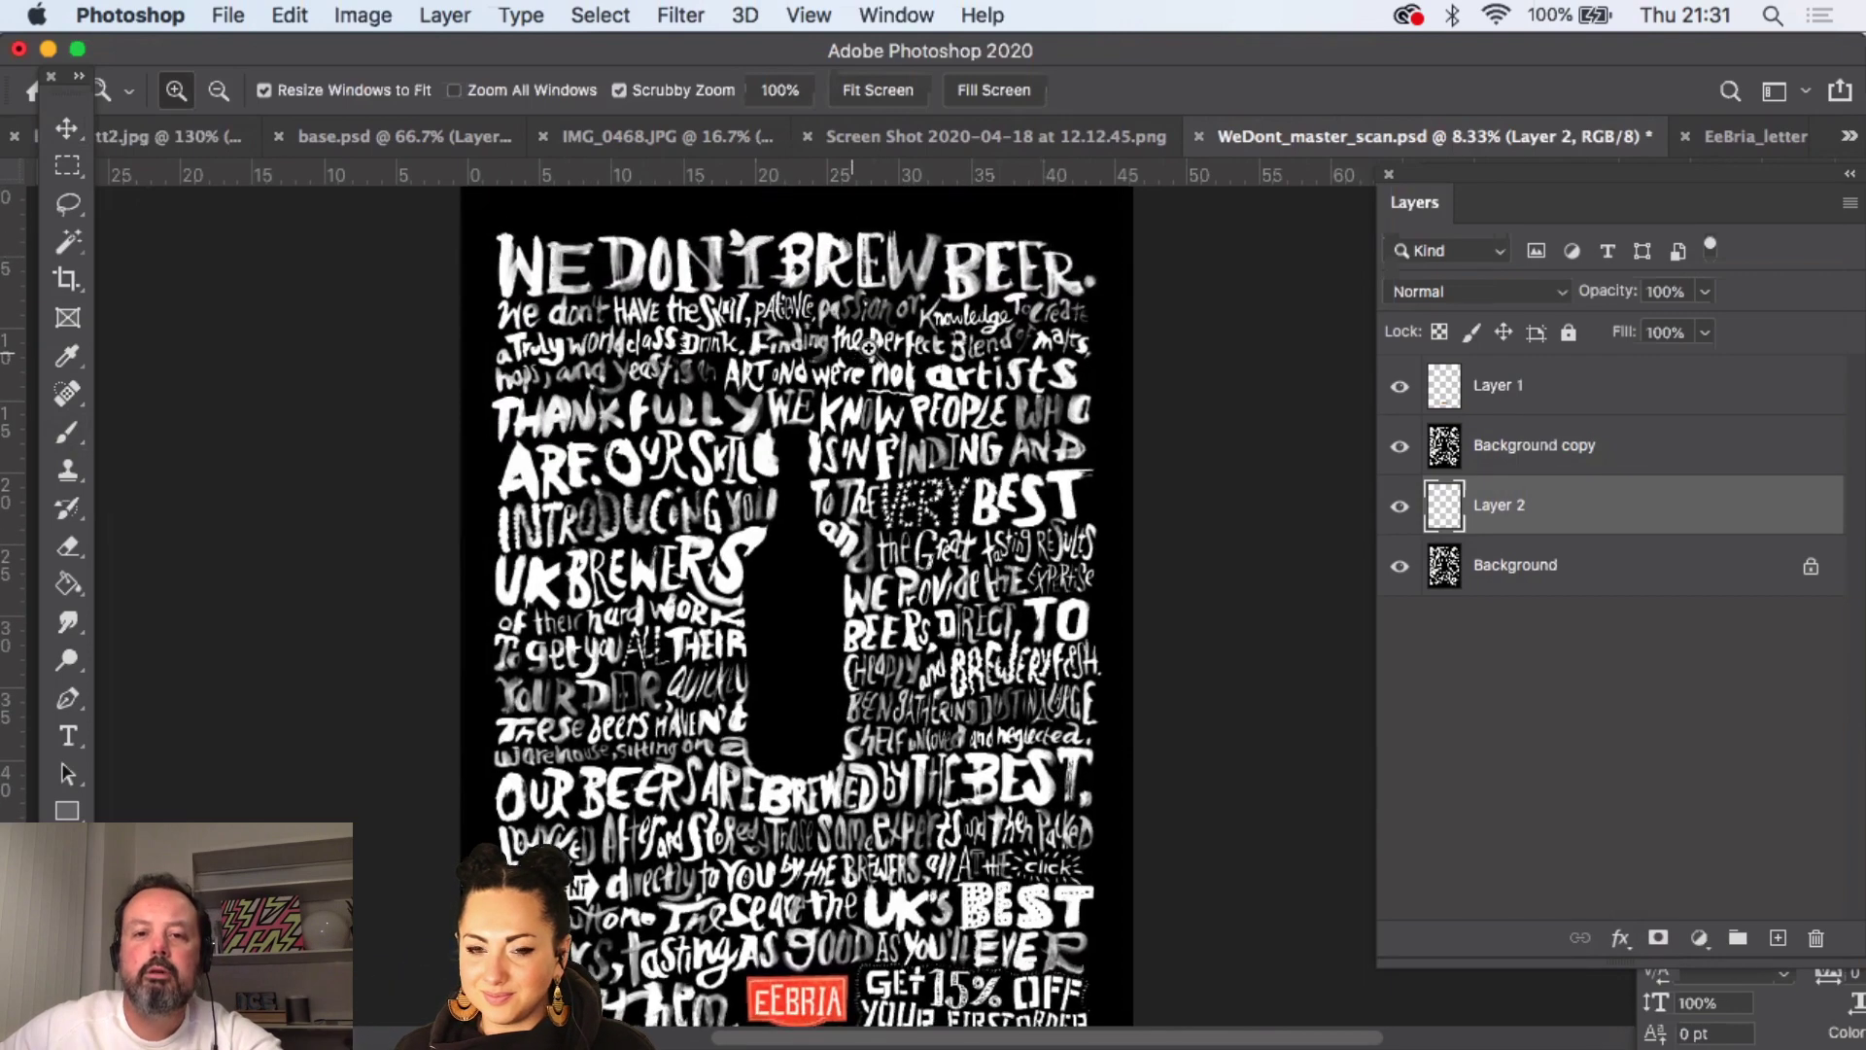
{"action": "left_click", "coordinate": [817, 298]}
{"action": "scroll", "coordinate": [816, 298], "scroll_direction": "up", "scroll_amount": 5}
{"action": "scroll", "coordinate": [816, 299], "scroll_direction": "up", "scroll_amount": 2}
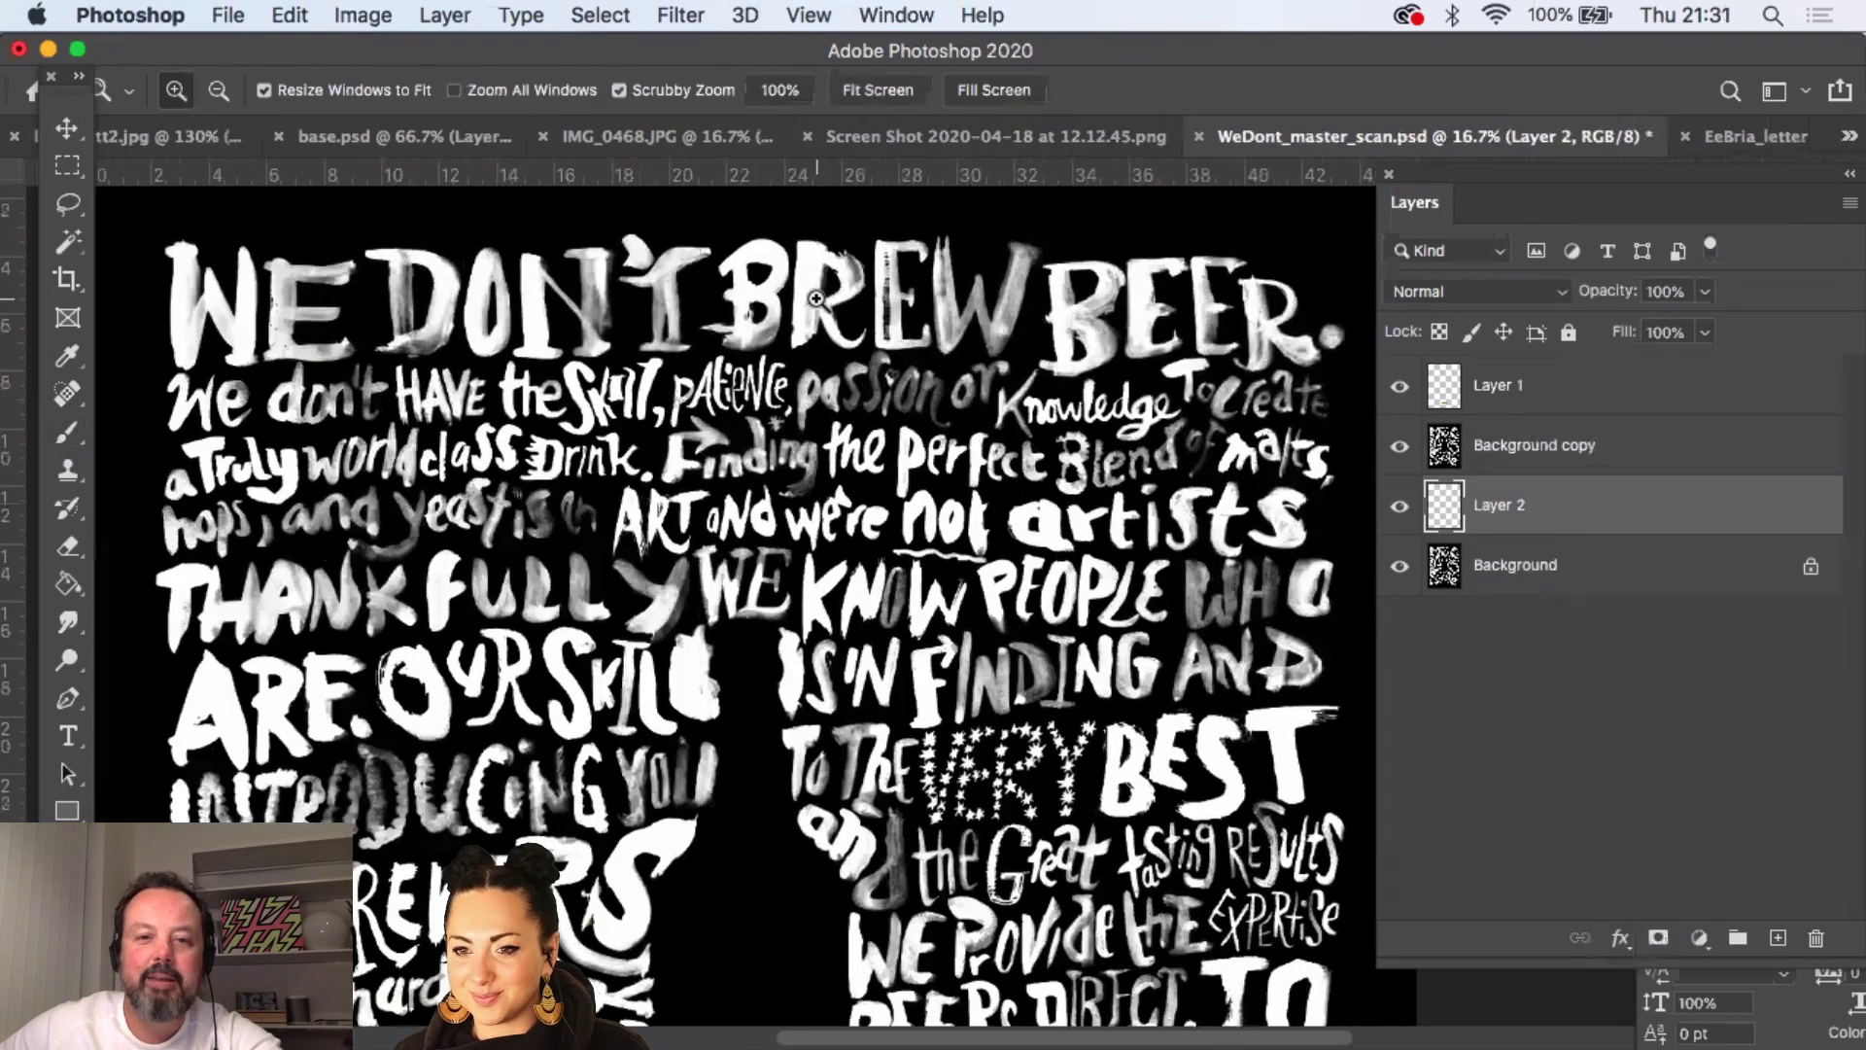
{"action": "left_click", "coordinate": [68, 433]}
{"action": "key", "text": "bracketleft"}
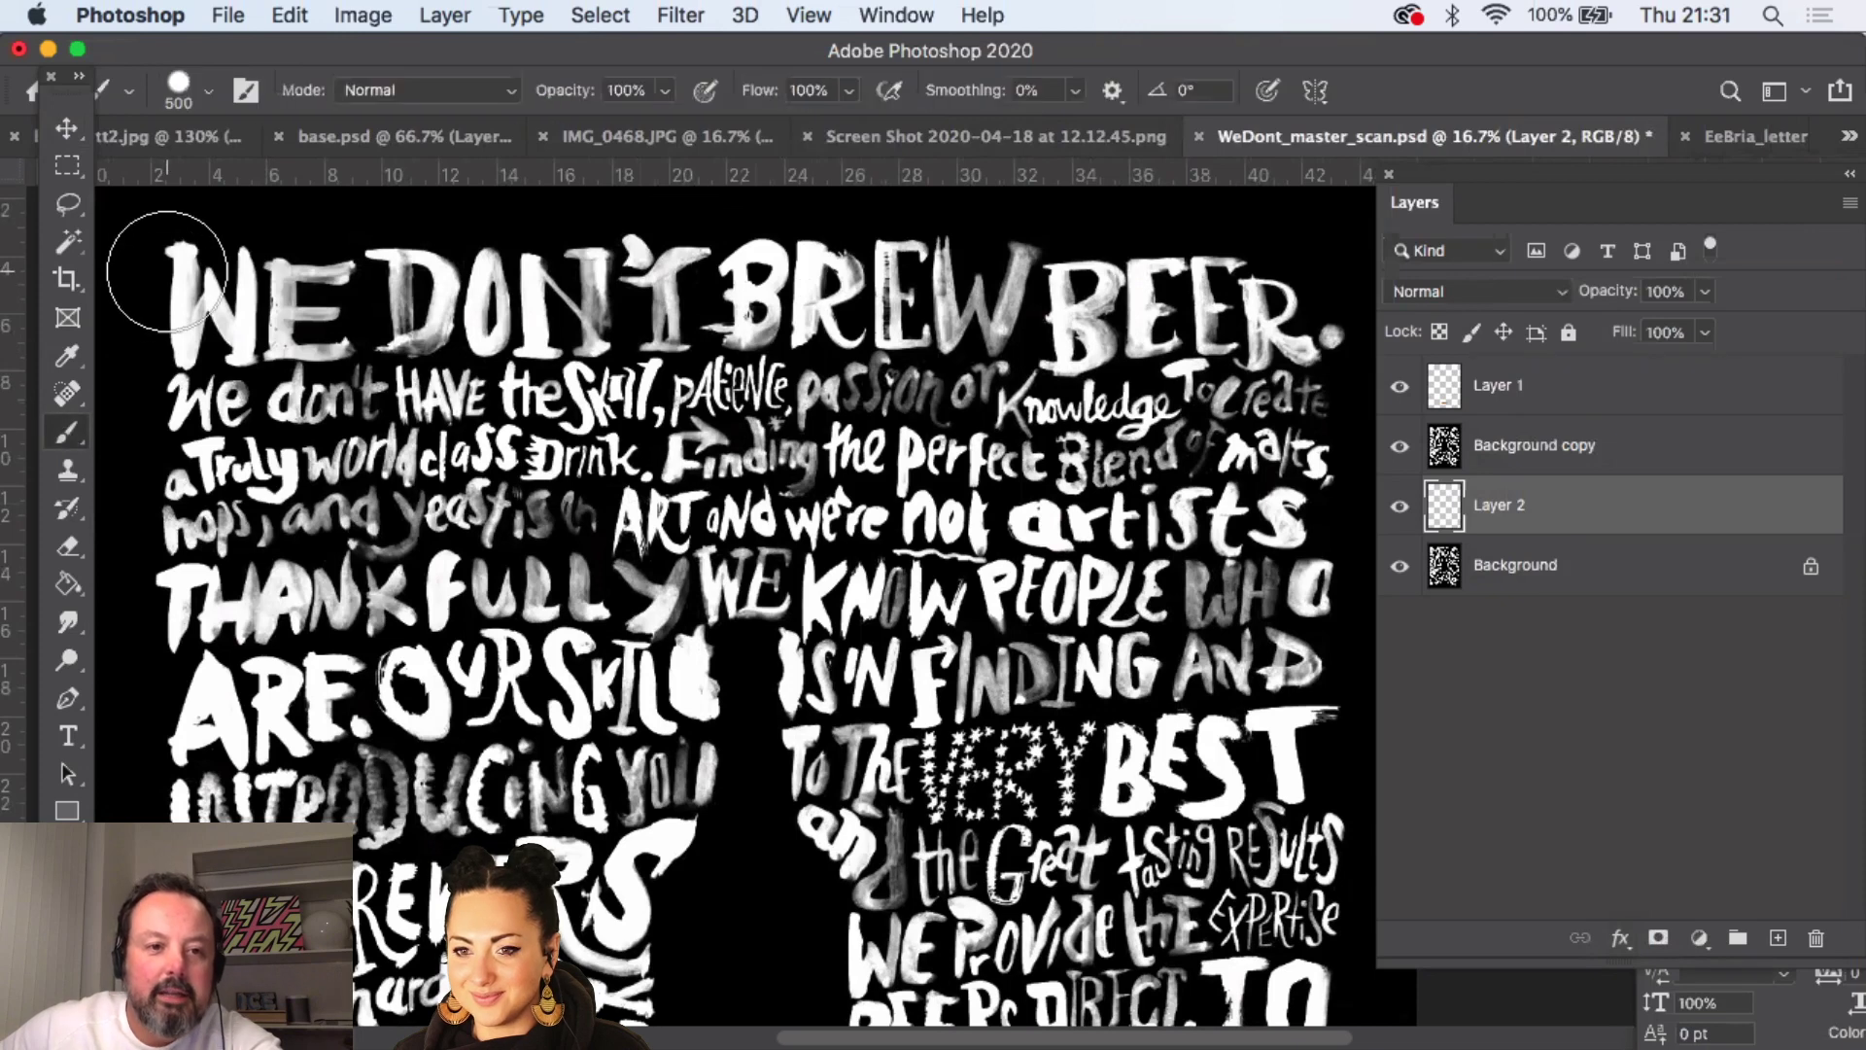
{"action": "mouse_move", "coordinate": [178, 248]}
{"action": "left_mouse_down"}
{"action": "mouse_move", "coordinate": [185, 350]}
{"action": "mouse_move", "coordinate": [232, 326]}
{"action": "mouse_move", "coordinate": [321, 350]}
{"action": "mouse_move", "coordinate": [335, 309]}
{"action": "left_mouse_up"}
- Reduce the brush to 175, paint orange over the rest of "WE", the "D" and part of "HAVE", and switch to the Lasso tool
{"action": "key", "text": "bracketleft"}
{"action": "key", "text": "bracketleft"}
{"action": "key", "text": "bracketleft"}
{"action": "key", "text": "bracketleft"}
{"action": "key", "text": "bracketleft"}
{"action": "key", "text": "bracketleft"}
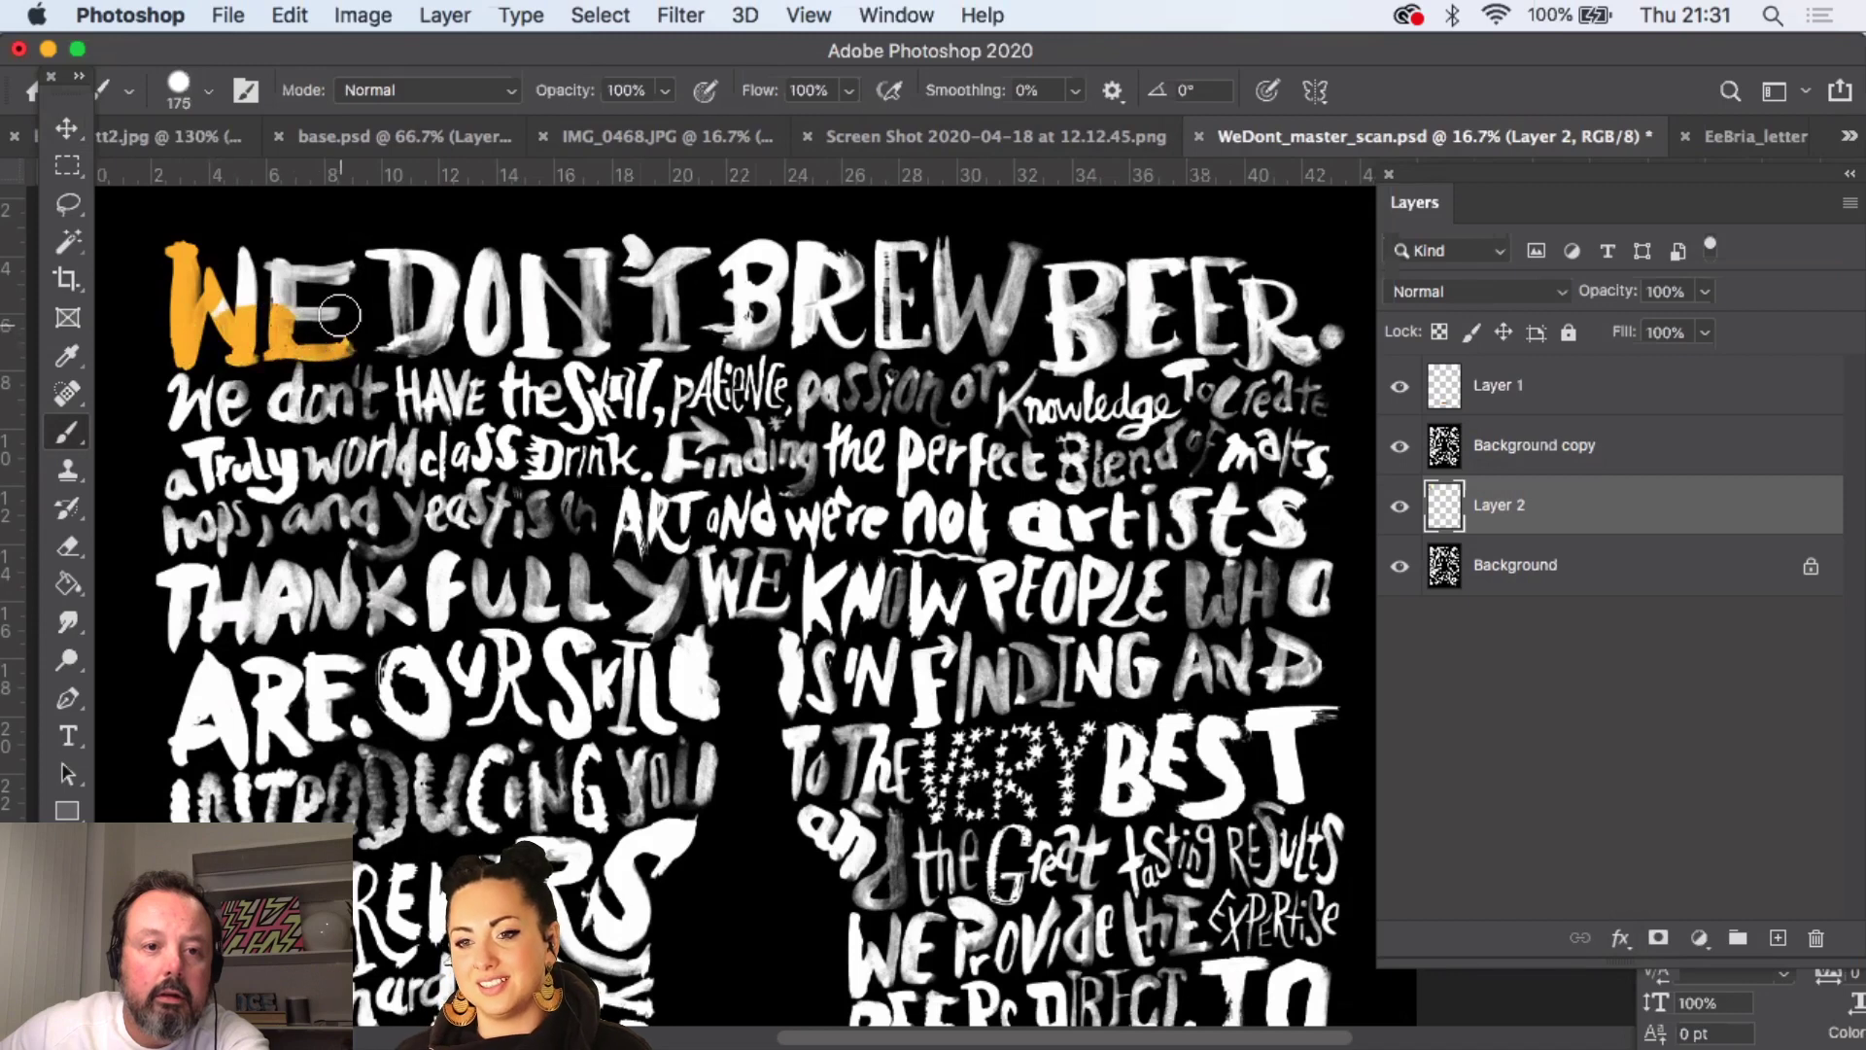
{"action": "left_click", "coordinate": [1545, 452]}
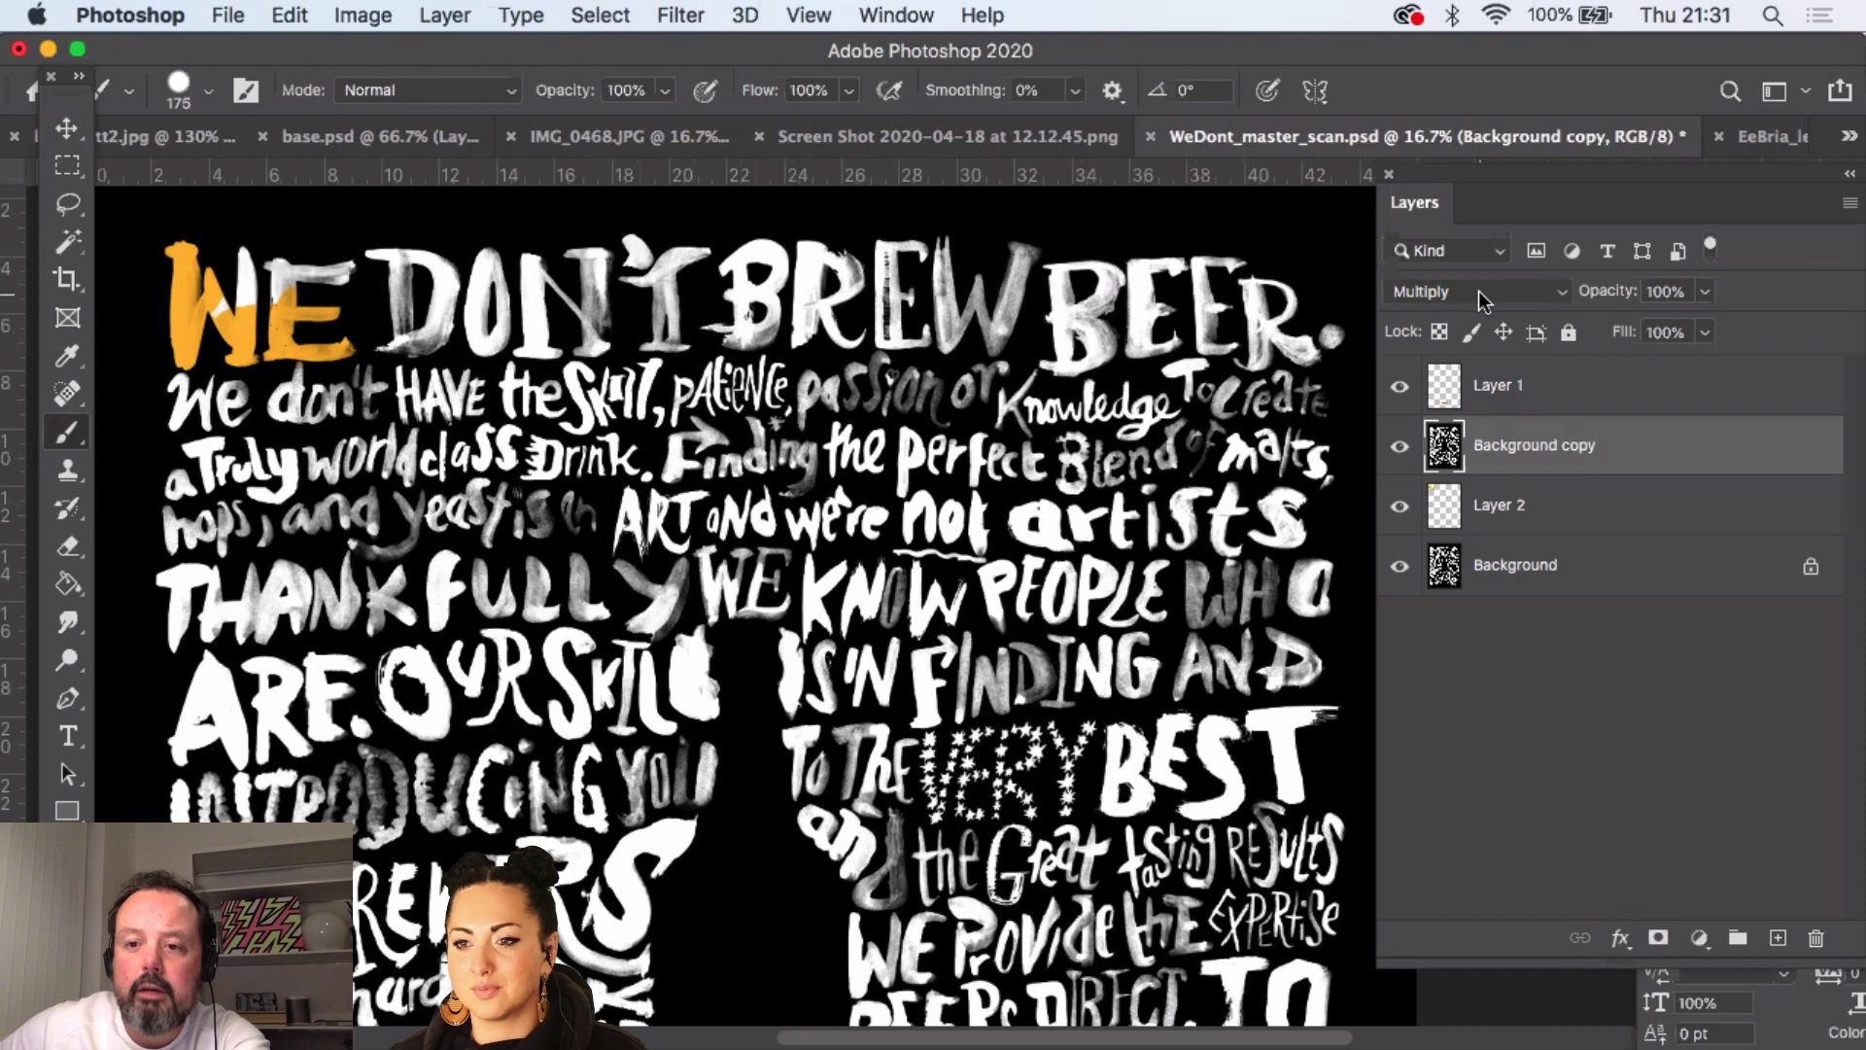
{"action": "left_click", "coordinate": [1516, 511]}
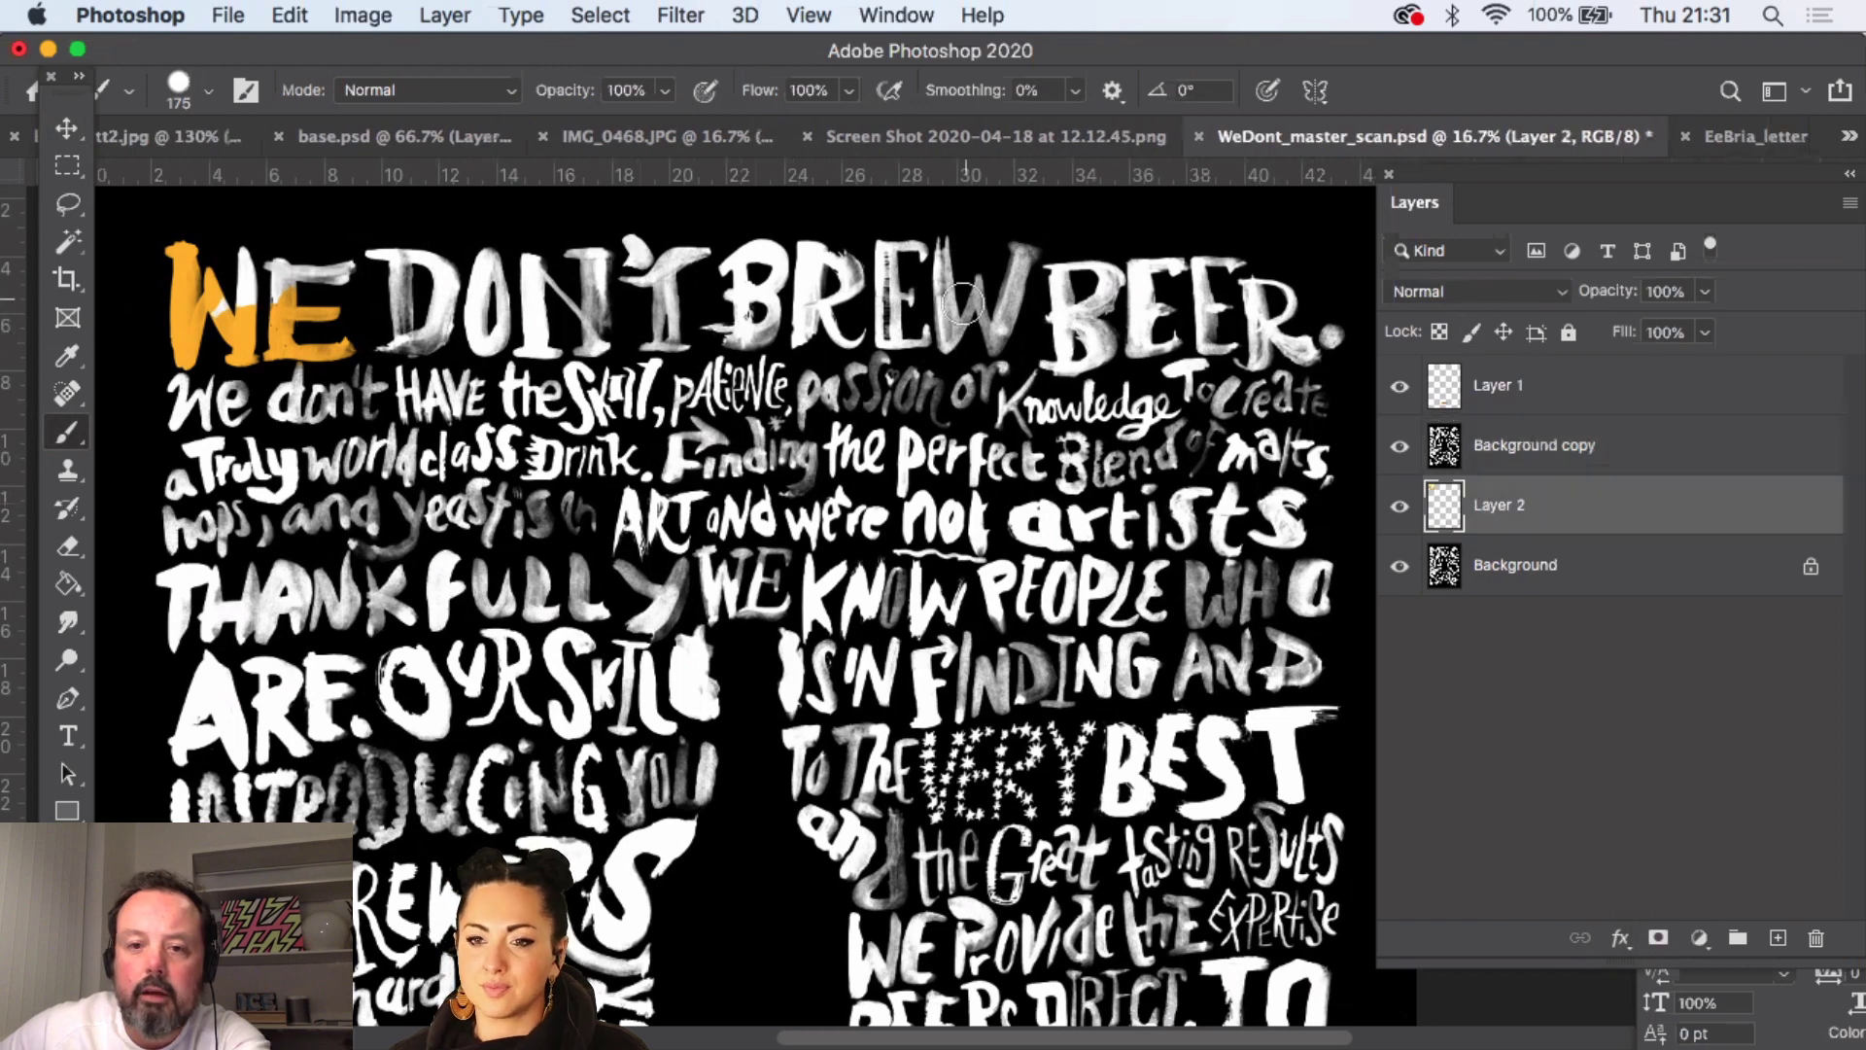
{"action": "mouse_move", "coordinate": [252, 309]}
{"action": "left_mouse_down"}
{"action": "mouse_move", "coordinate": [227, 313]}
{"action": "mouse_move", "coordinate": [340, 272]}
{"action": "mouse_move", "coordinate": [398, 282]}
{"action": "mouse_move", "coordinate": [387, 337]}
{"action": "mouse_move", "coordinate": [447, 335]}
{"action": "mouse_move", "coordinate": [442, 394]}
{"action": "left_mouse_up"}
{"action": "left_click", "coordinate": [66, 205]}
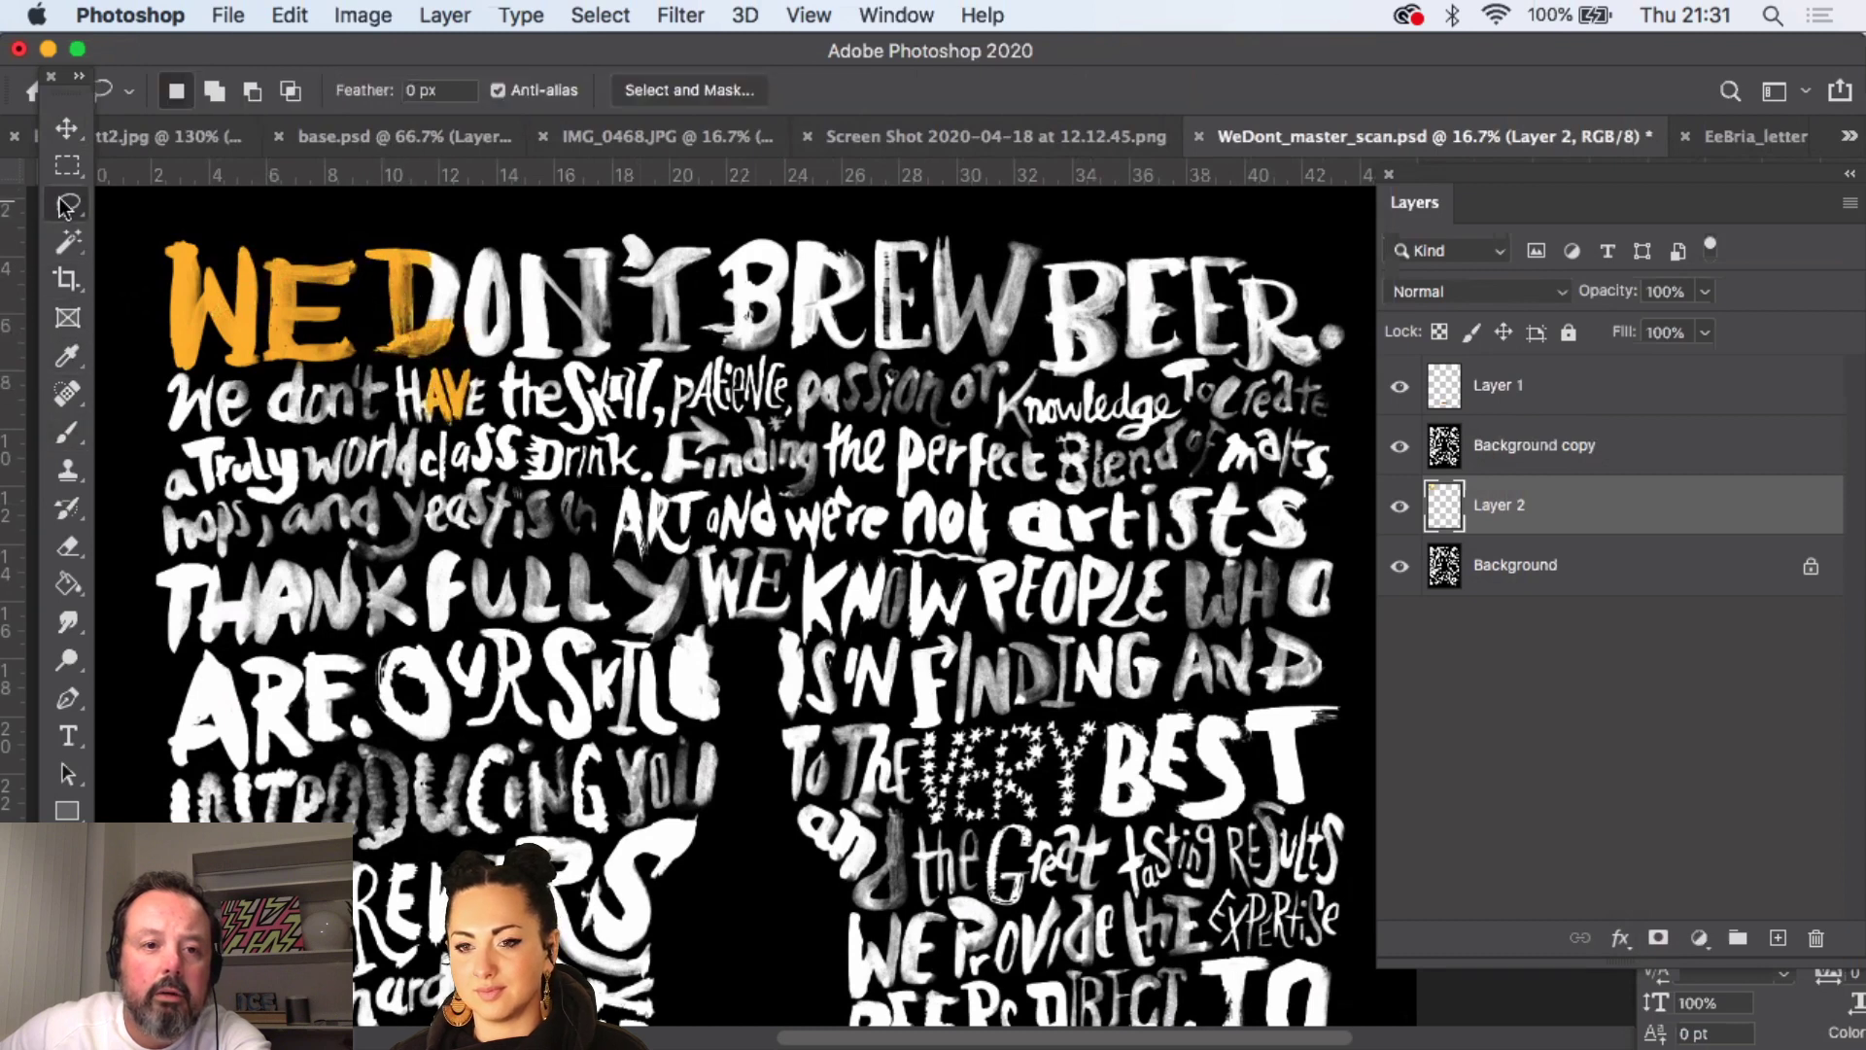
- Undo the orange stroke on "HAVE" and continue brushing orange along the headline from "DON" towards "BEER" on Layer 2
{"action": "key", "text": "super+z"}
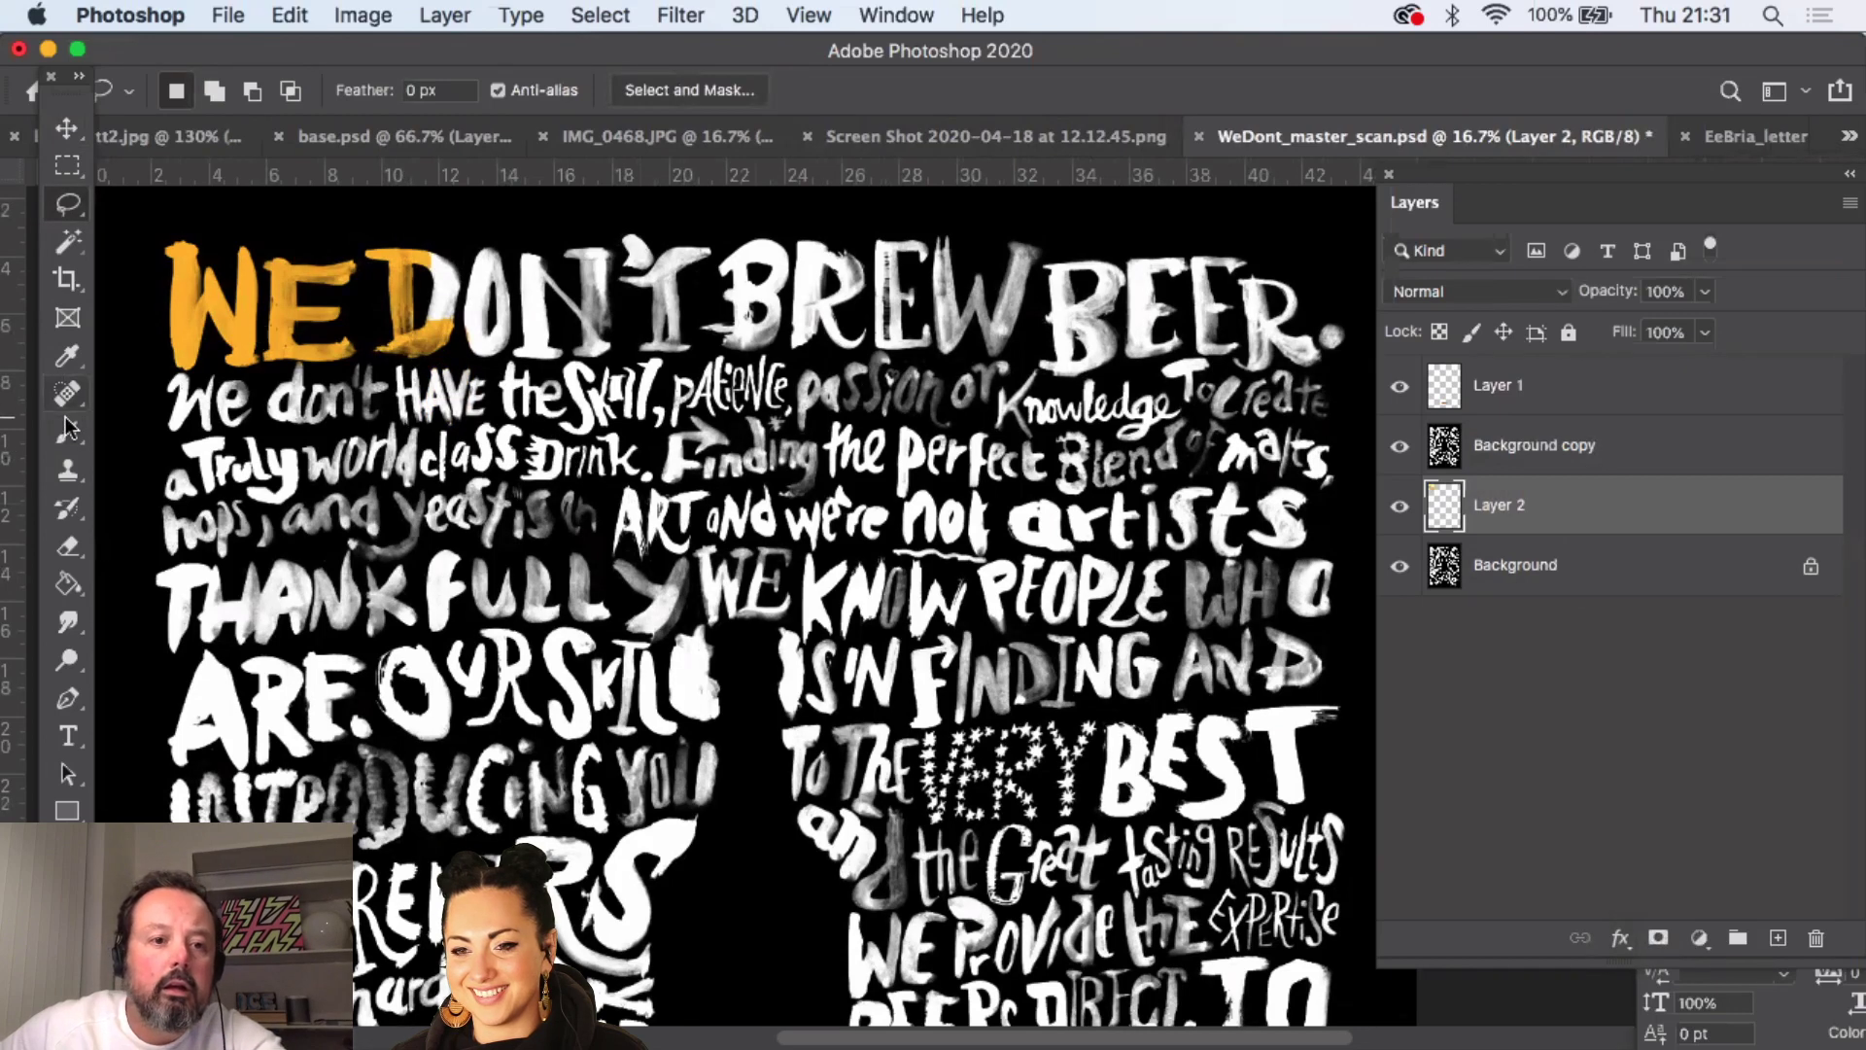
{"action": "left_click", "coordinate": [68, 430]}
{"action": "mouse_move", "coordinate": [435, 303]}
{"action": "left_mouse_down"}
{"action": "mouse_move", "coordinate": [597, 328]}
{"action": "mouse_move", "coordinate": [618, 262]}
{"action": "mouse_move", "coordinate": [416, 282]}
{"action": "mouse_move", "coordinate": [620, 297]}
{"action": "mouse_move", "coordinate": [455, 280]}
{"action": "mouse_move", "coordinate": [600, 274]}
{"action": "left_mouse_up"}
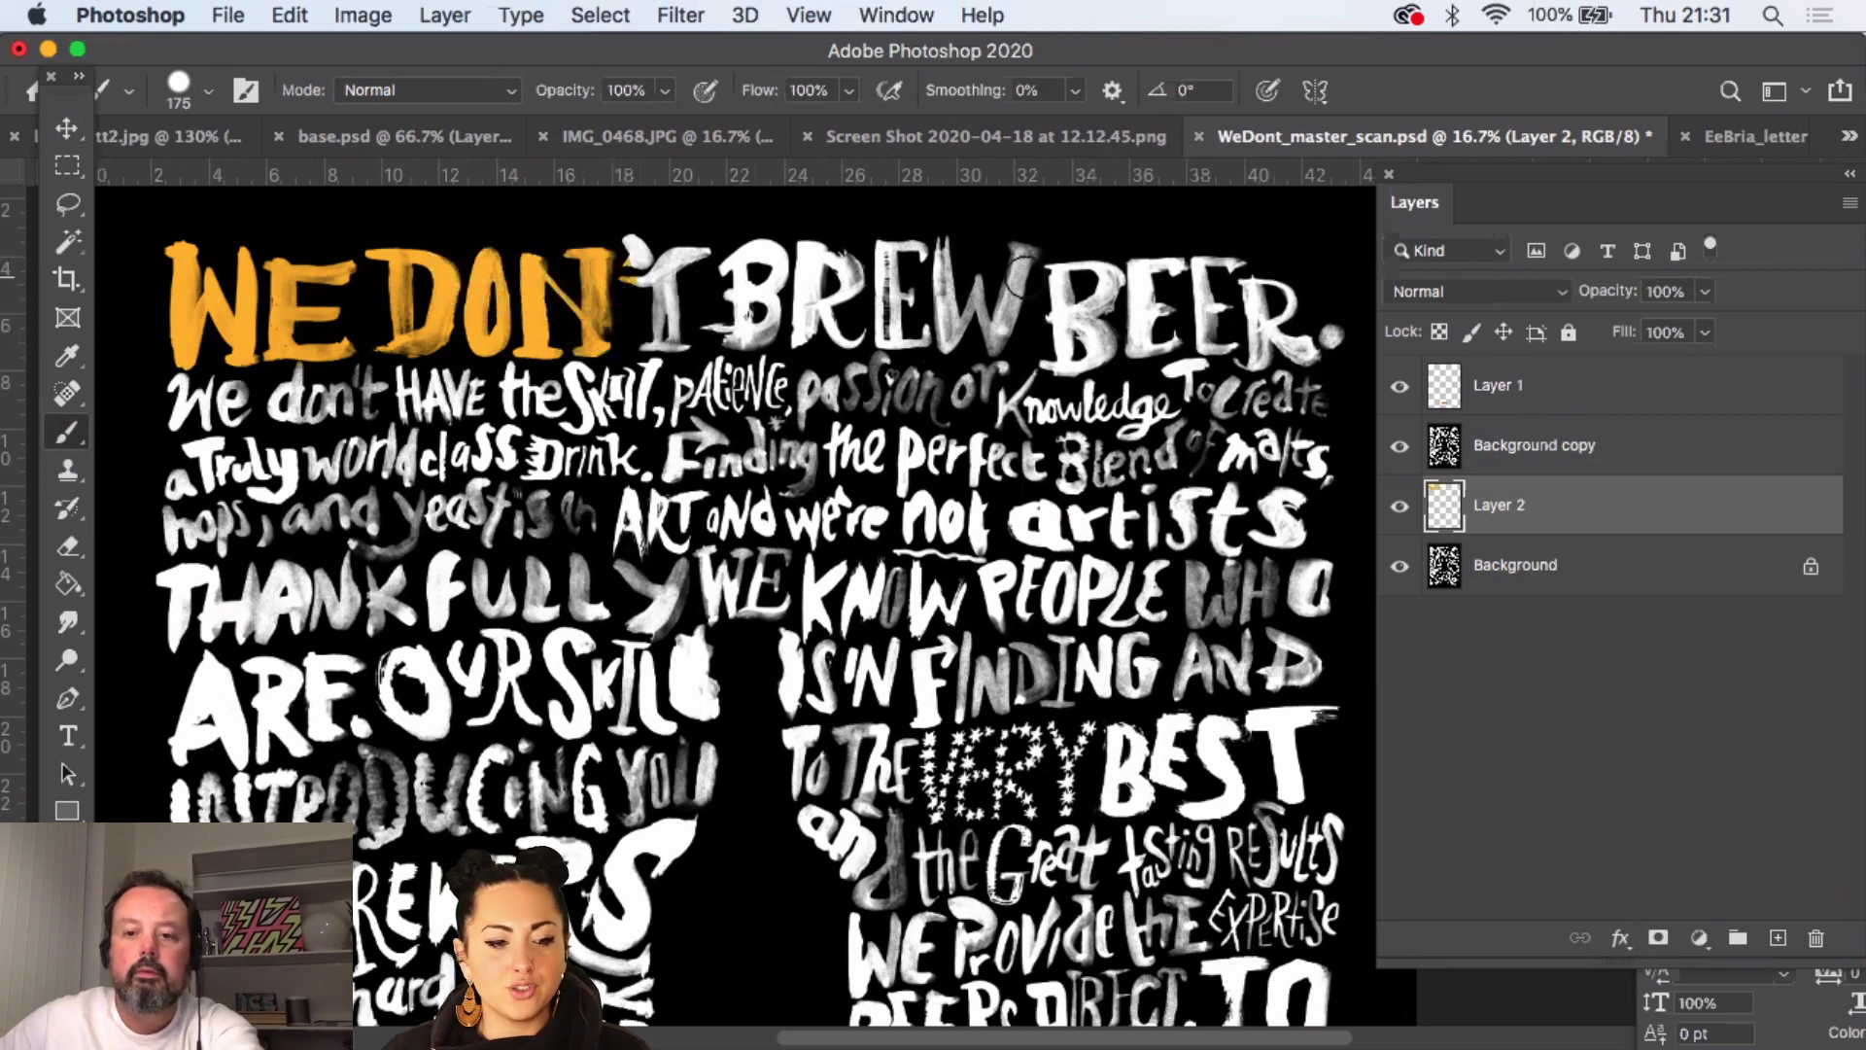
{"action": "mouse_move", "coordinate": [1248, 353]}
{"action": "left_mouse_down"}
{"action": "mouse_move", "coordinate": [1326, 335]}
{"action": "mouse_move", "coordinate": [1143, 332]}
{"action": "mouse_move", "coordinate": [1061, 351]}
{"action": "left_mouse_up"}
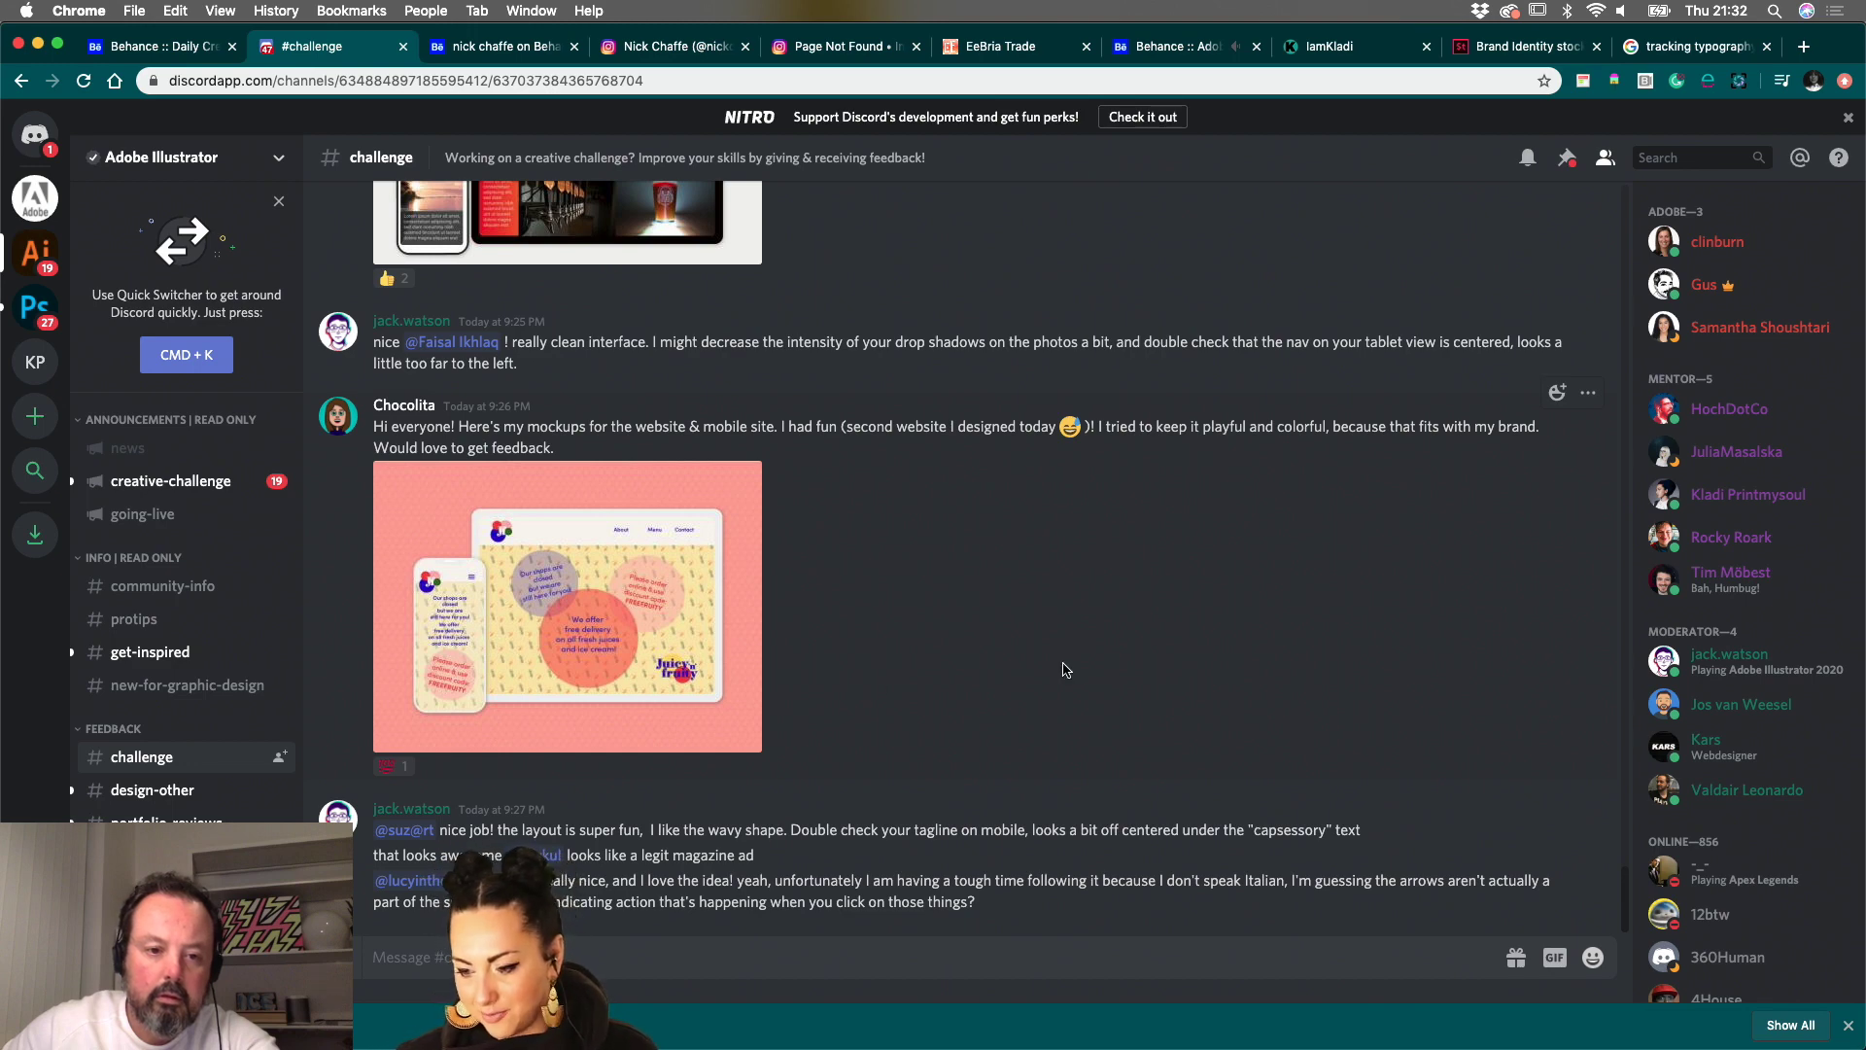
- In Discord's challenge channel, enlarge the "Juicy 'n' fruity" website mockup, examine its tablet and phone layouts, and close the preview
{"action": "scroll", "coordinate": [1071, 625], "scroll_direction": "up", "scroll_amount": 5}
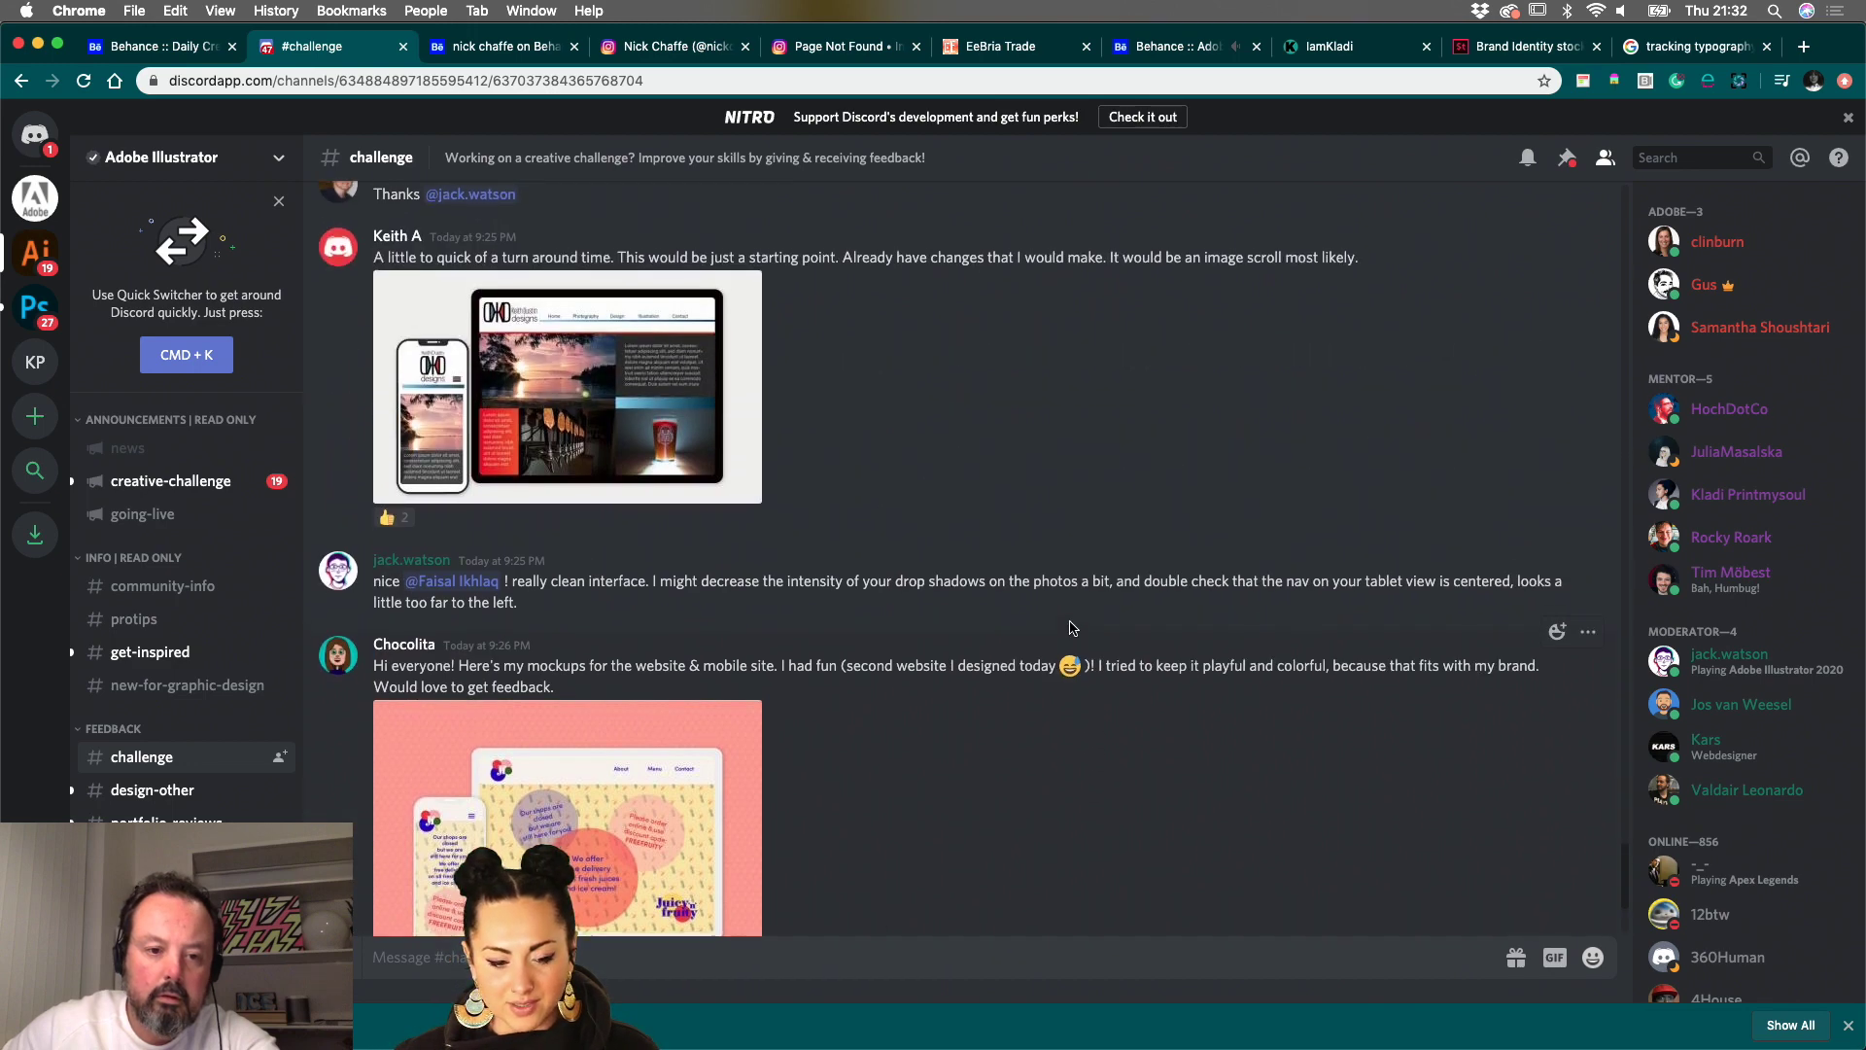
{"action": "scroll", "coordinate": [1072, 628], "scroll_direction": "down", "scroll_amount": 3}
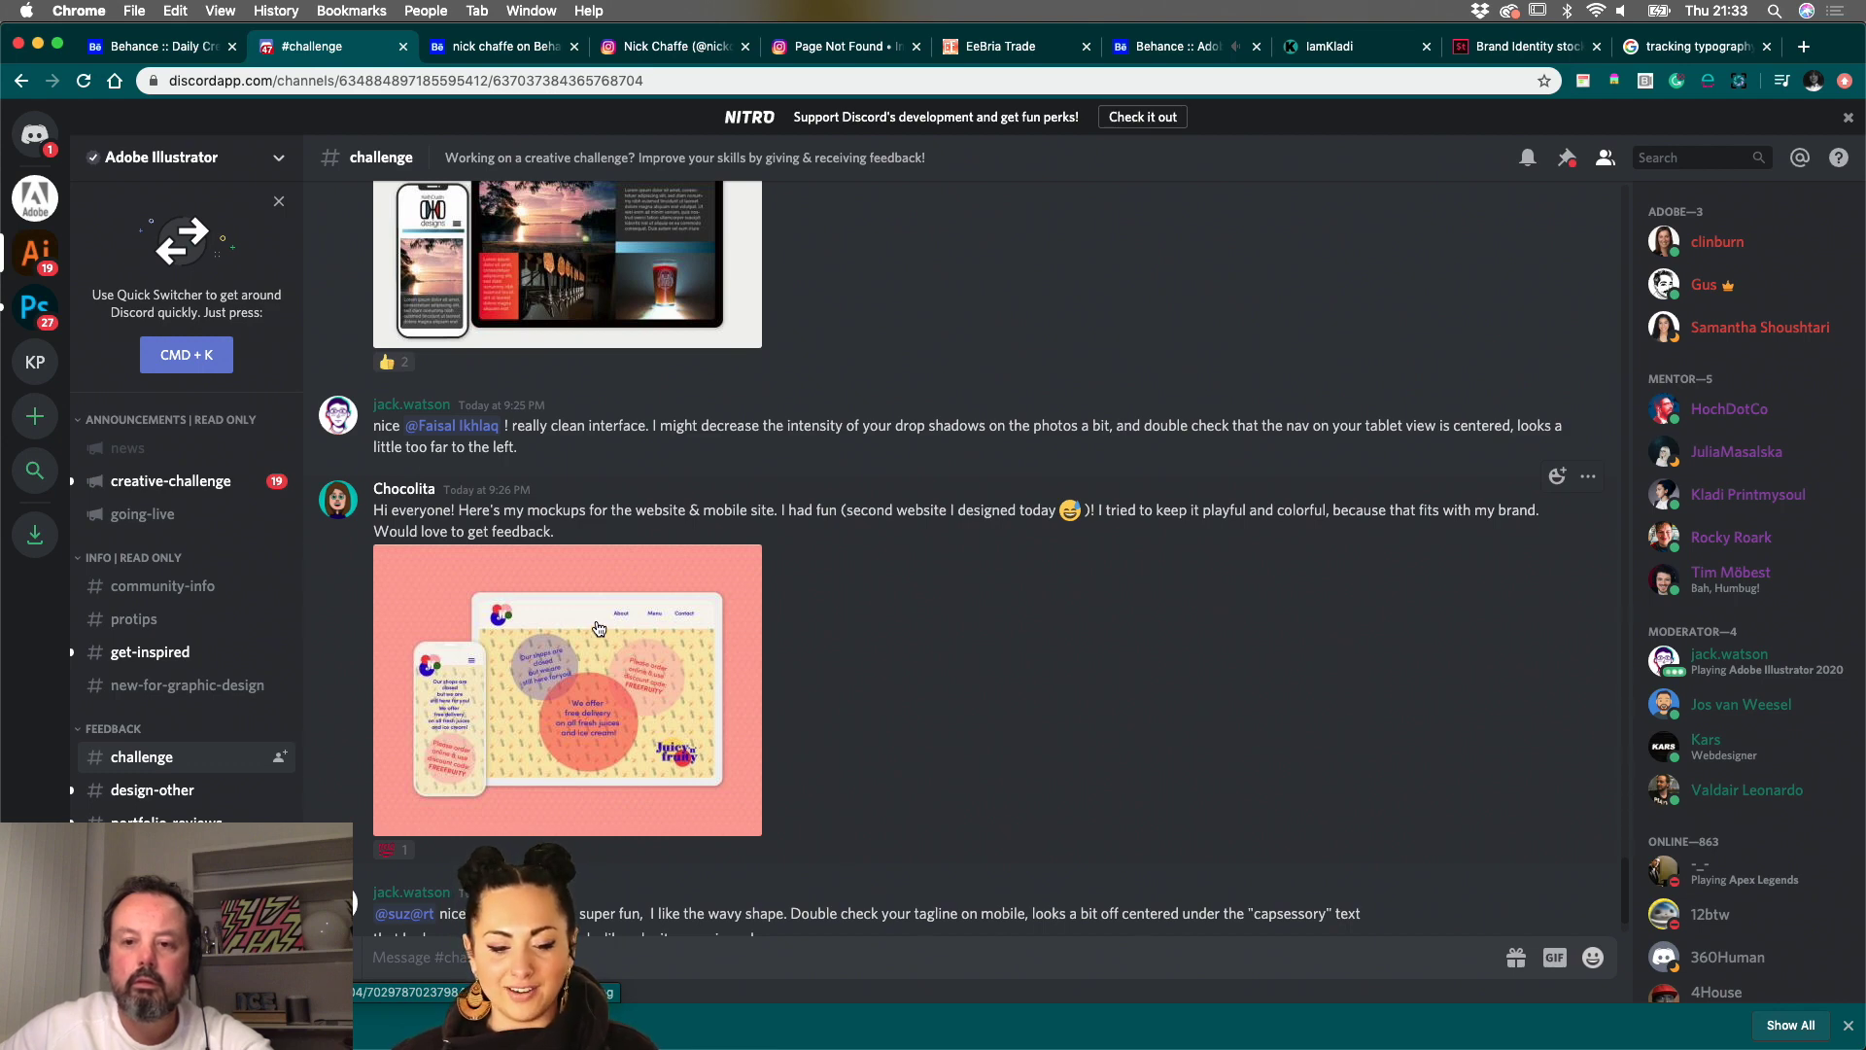
{"action": "left_click", "coordinate": [598, 629]}
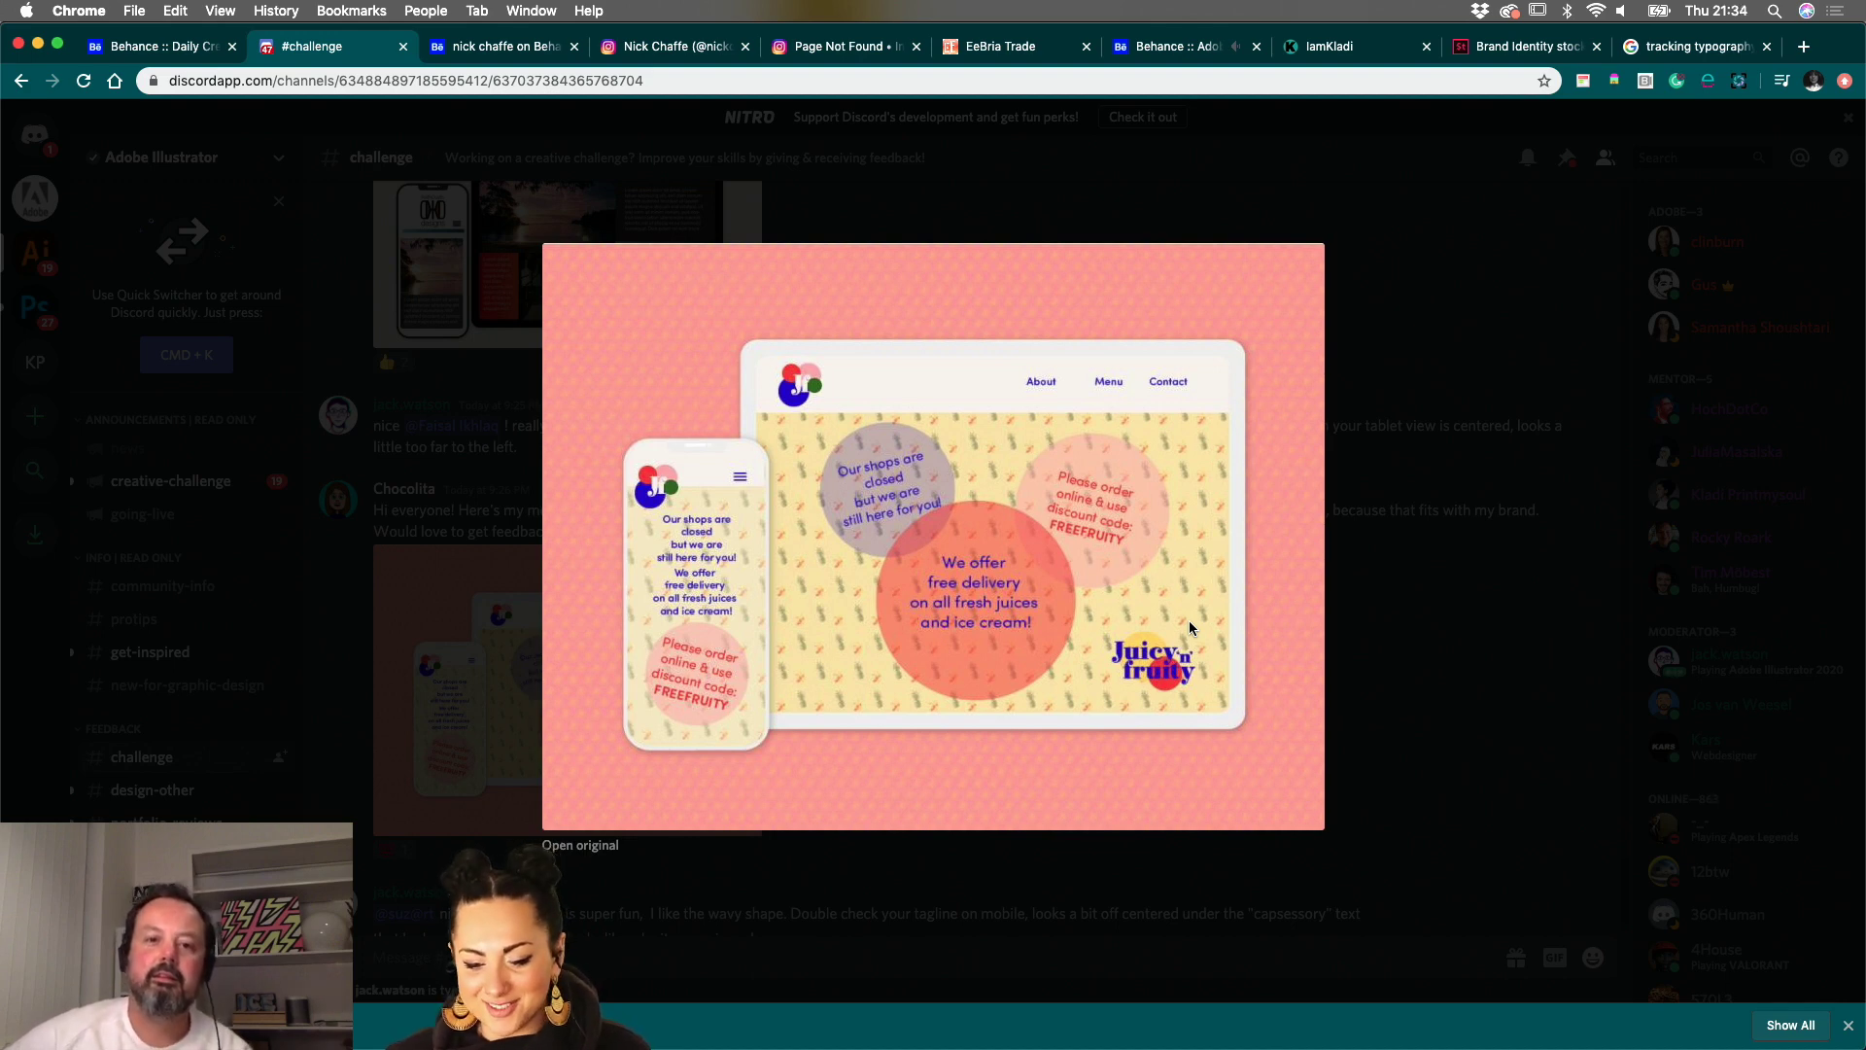
{"action": "scroll", "coordinate": [1085, 618], "scroll_direction": "up", "scroll_amount": 5}
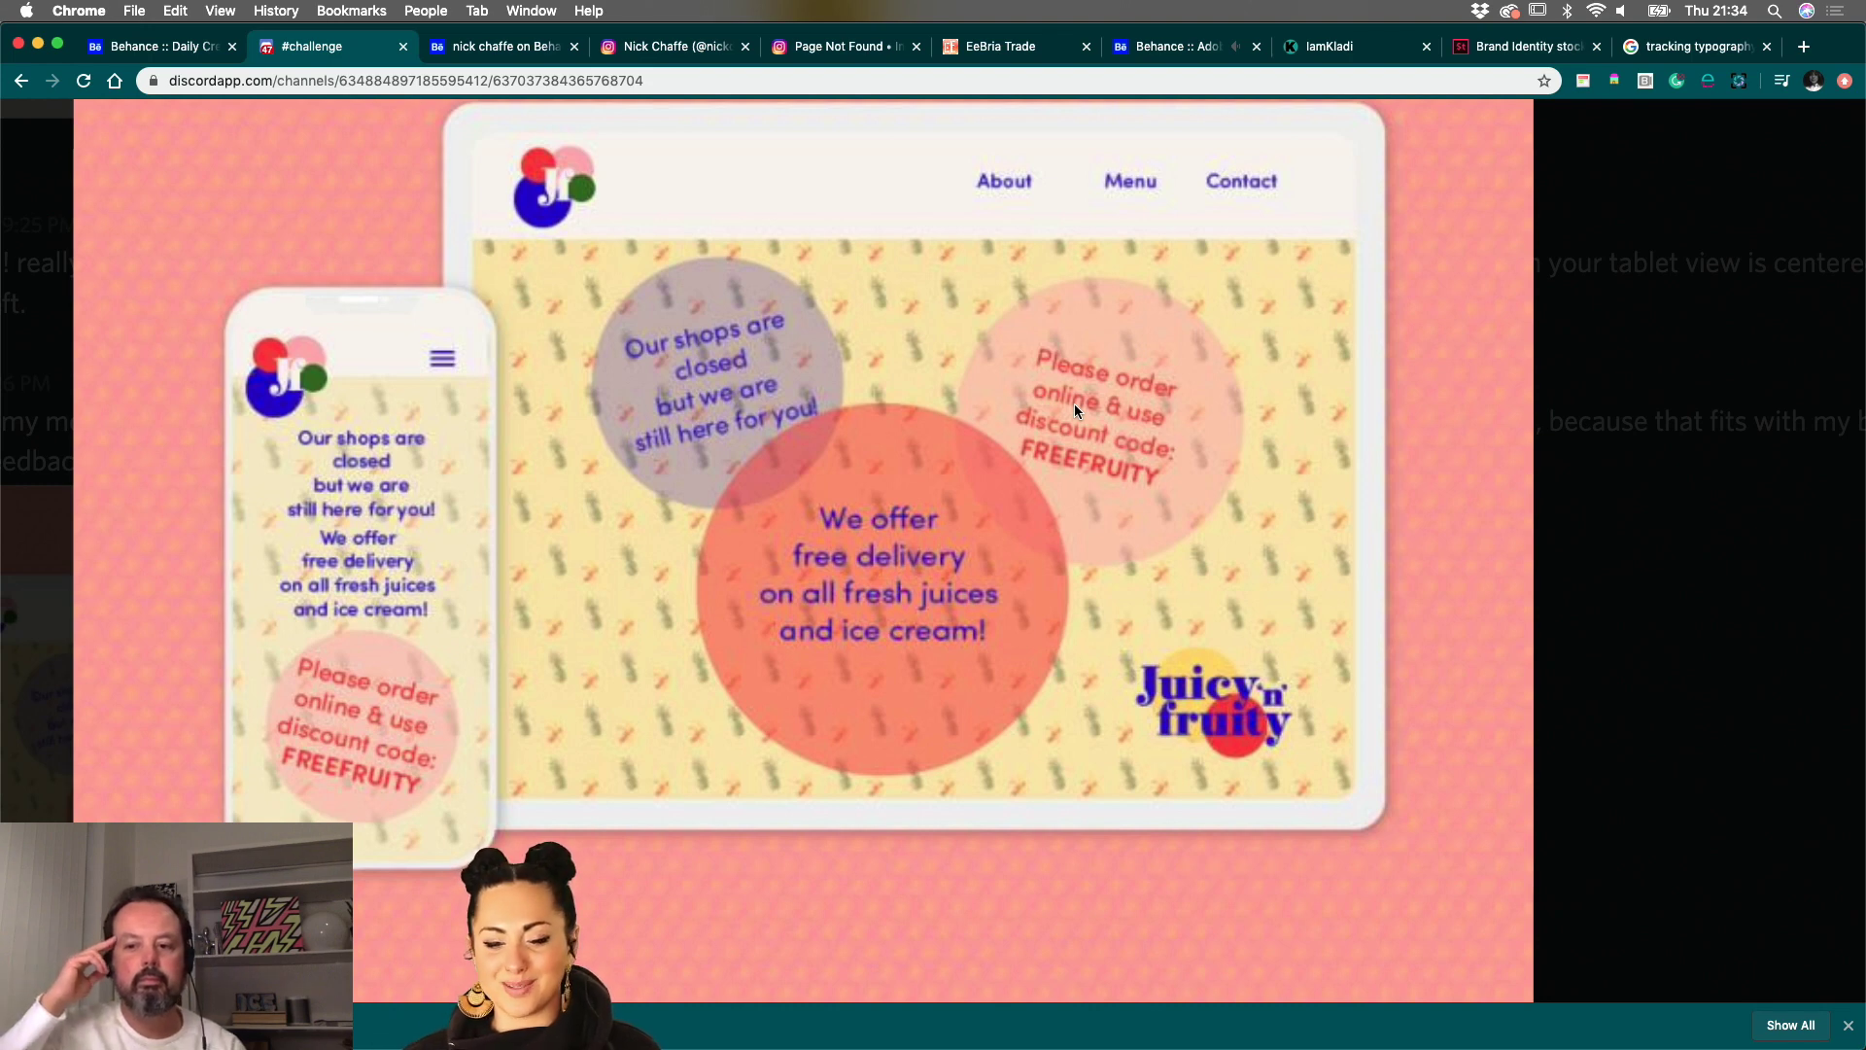
{"action": "scroll", "coordinate": [1238, 354], "scroll_direction": "up", "scroll_amount": 3}
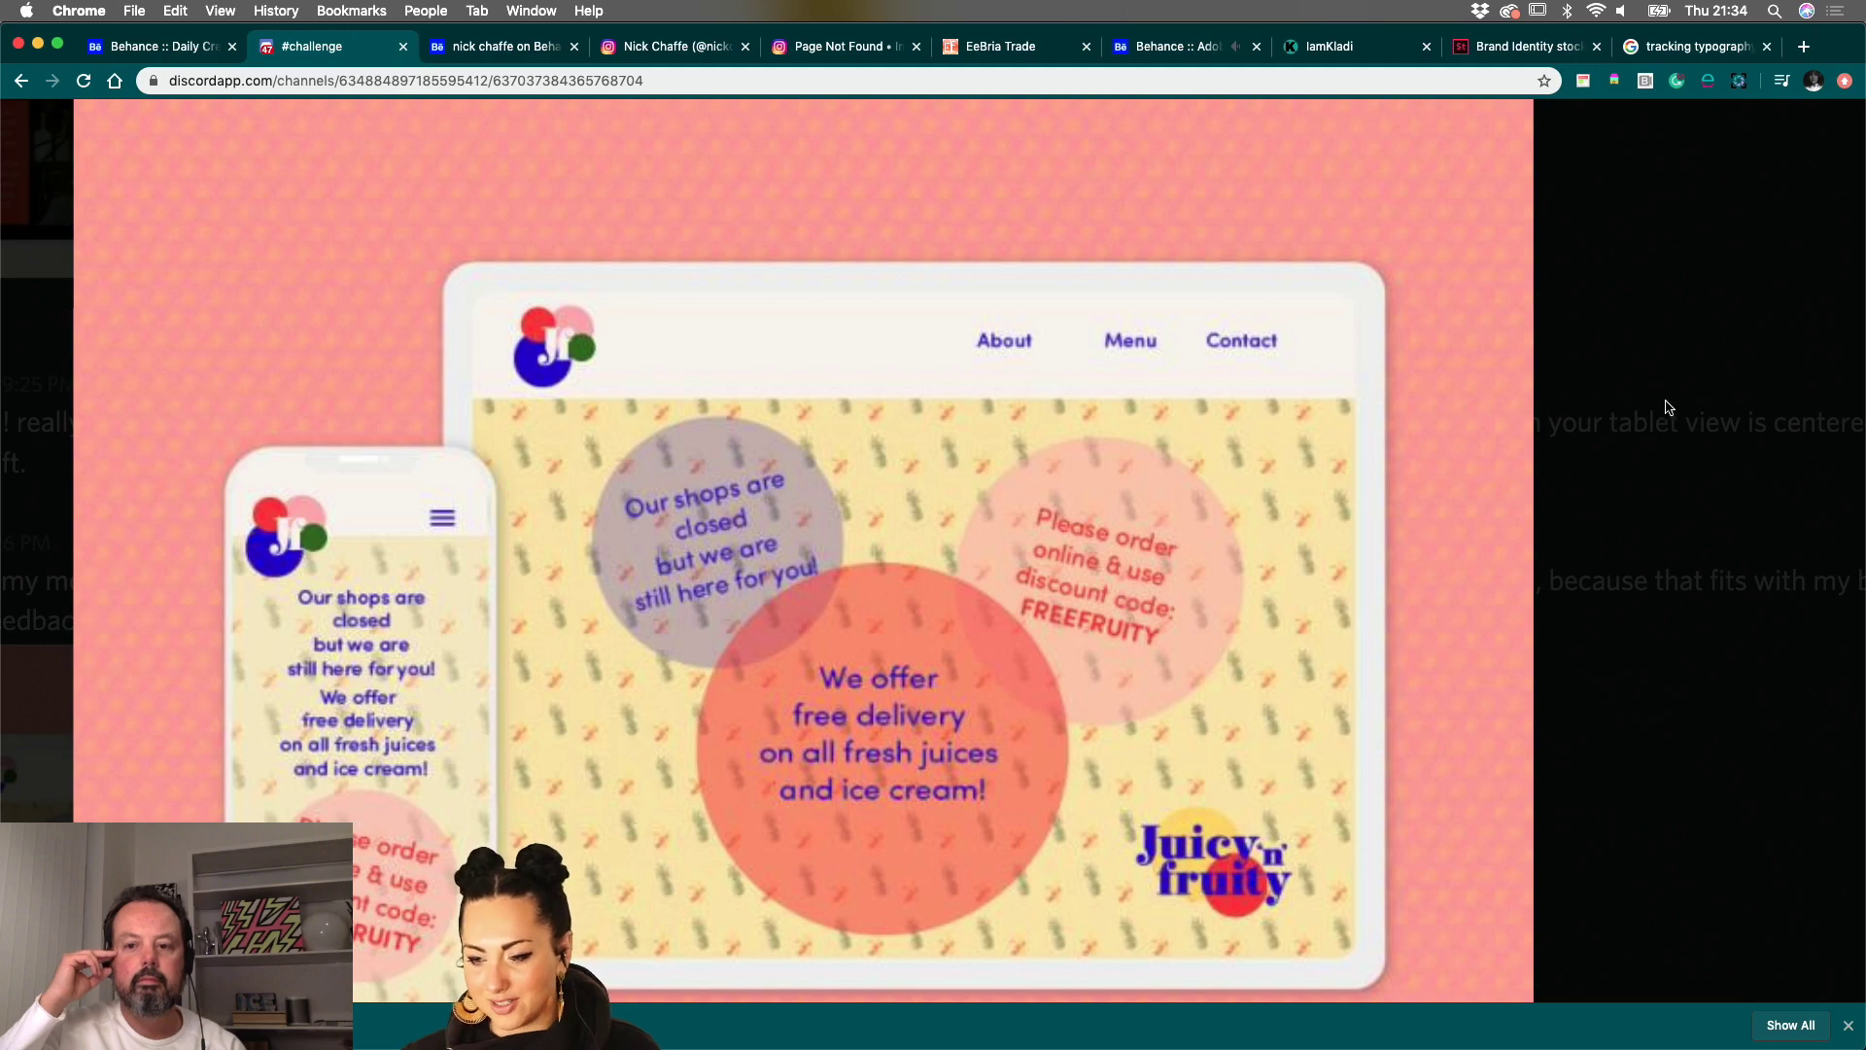
{"action": "left_click", "coordinate": [1668, 407]}
{"action": "scroll", "coordinate": [1380, 454], "scroll_direction": "down", "scroll_amount": 5}
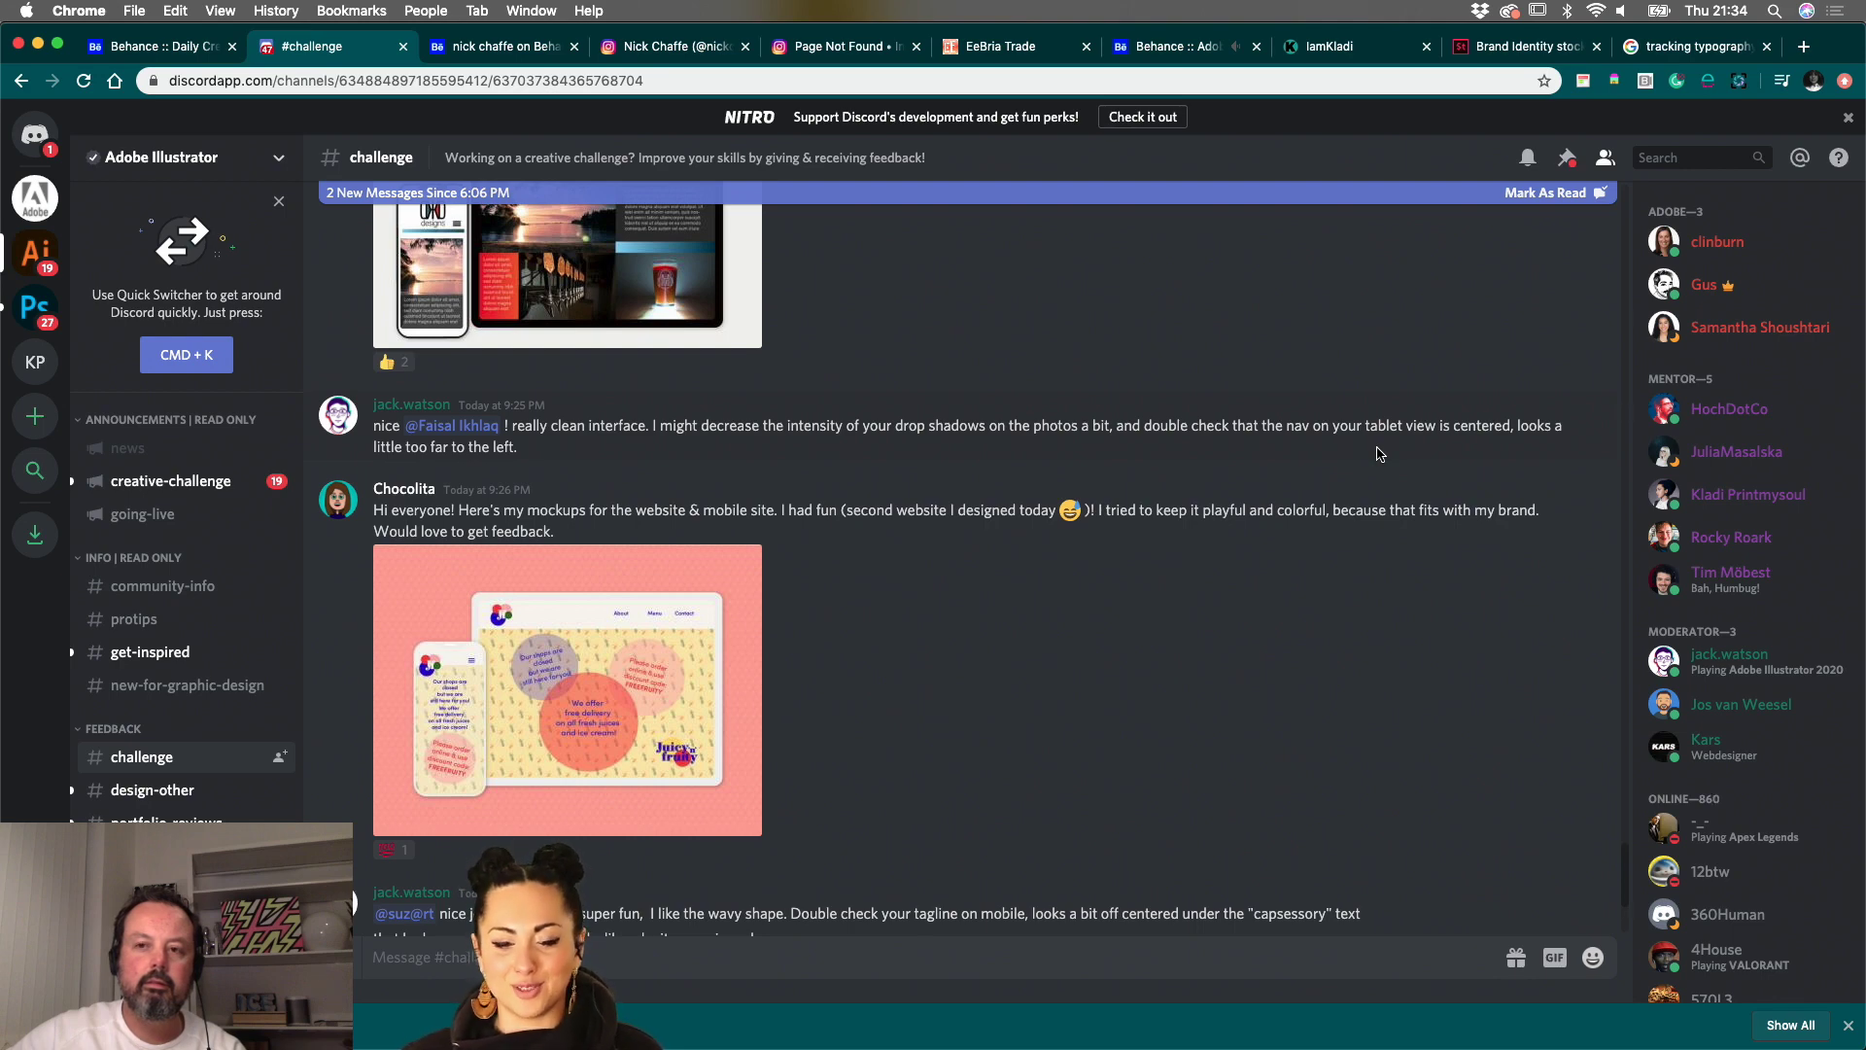
- Enlarge the portfolio website mockup with the sunset photo and examine its logo, navigation, text blocks and image grid
{"action": "scroll", "coordinate": [1273, 455], "scroll_direction": "up", "scroll_amount": 5}
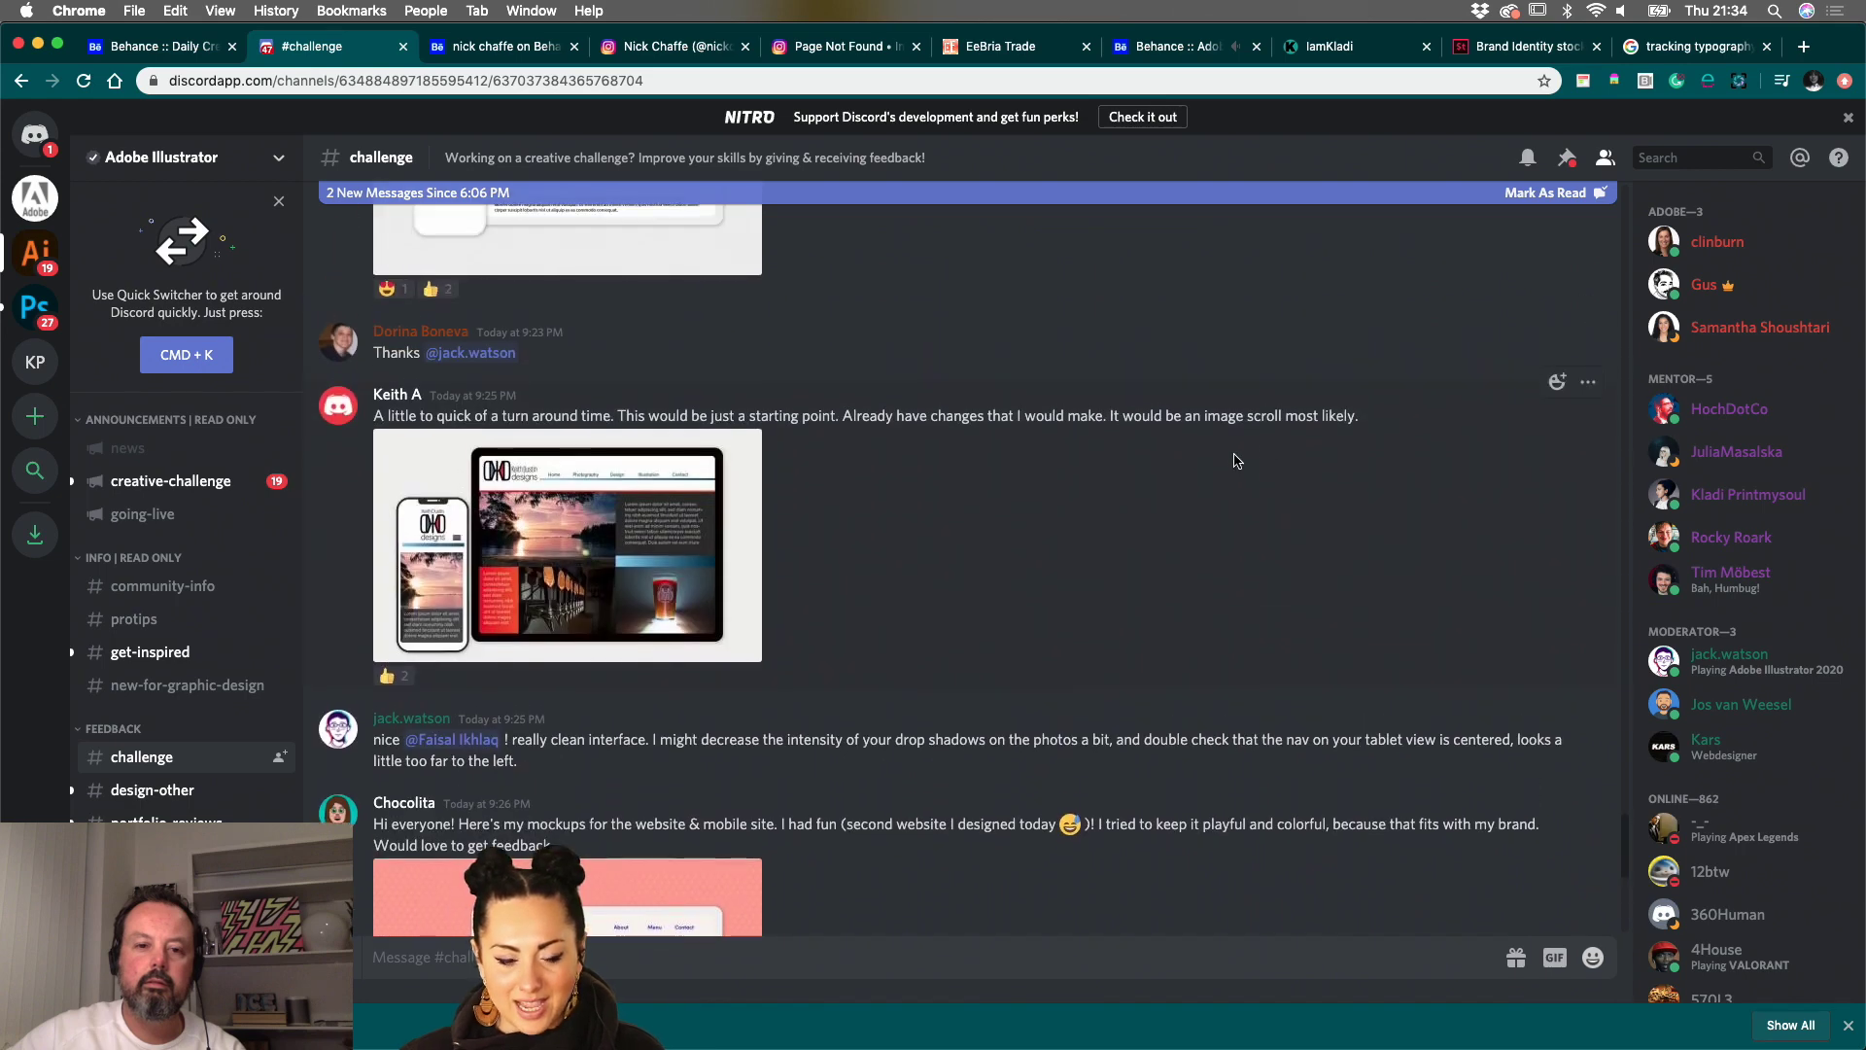
{"action": "left_click", "coordinate": [649, 507]}
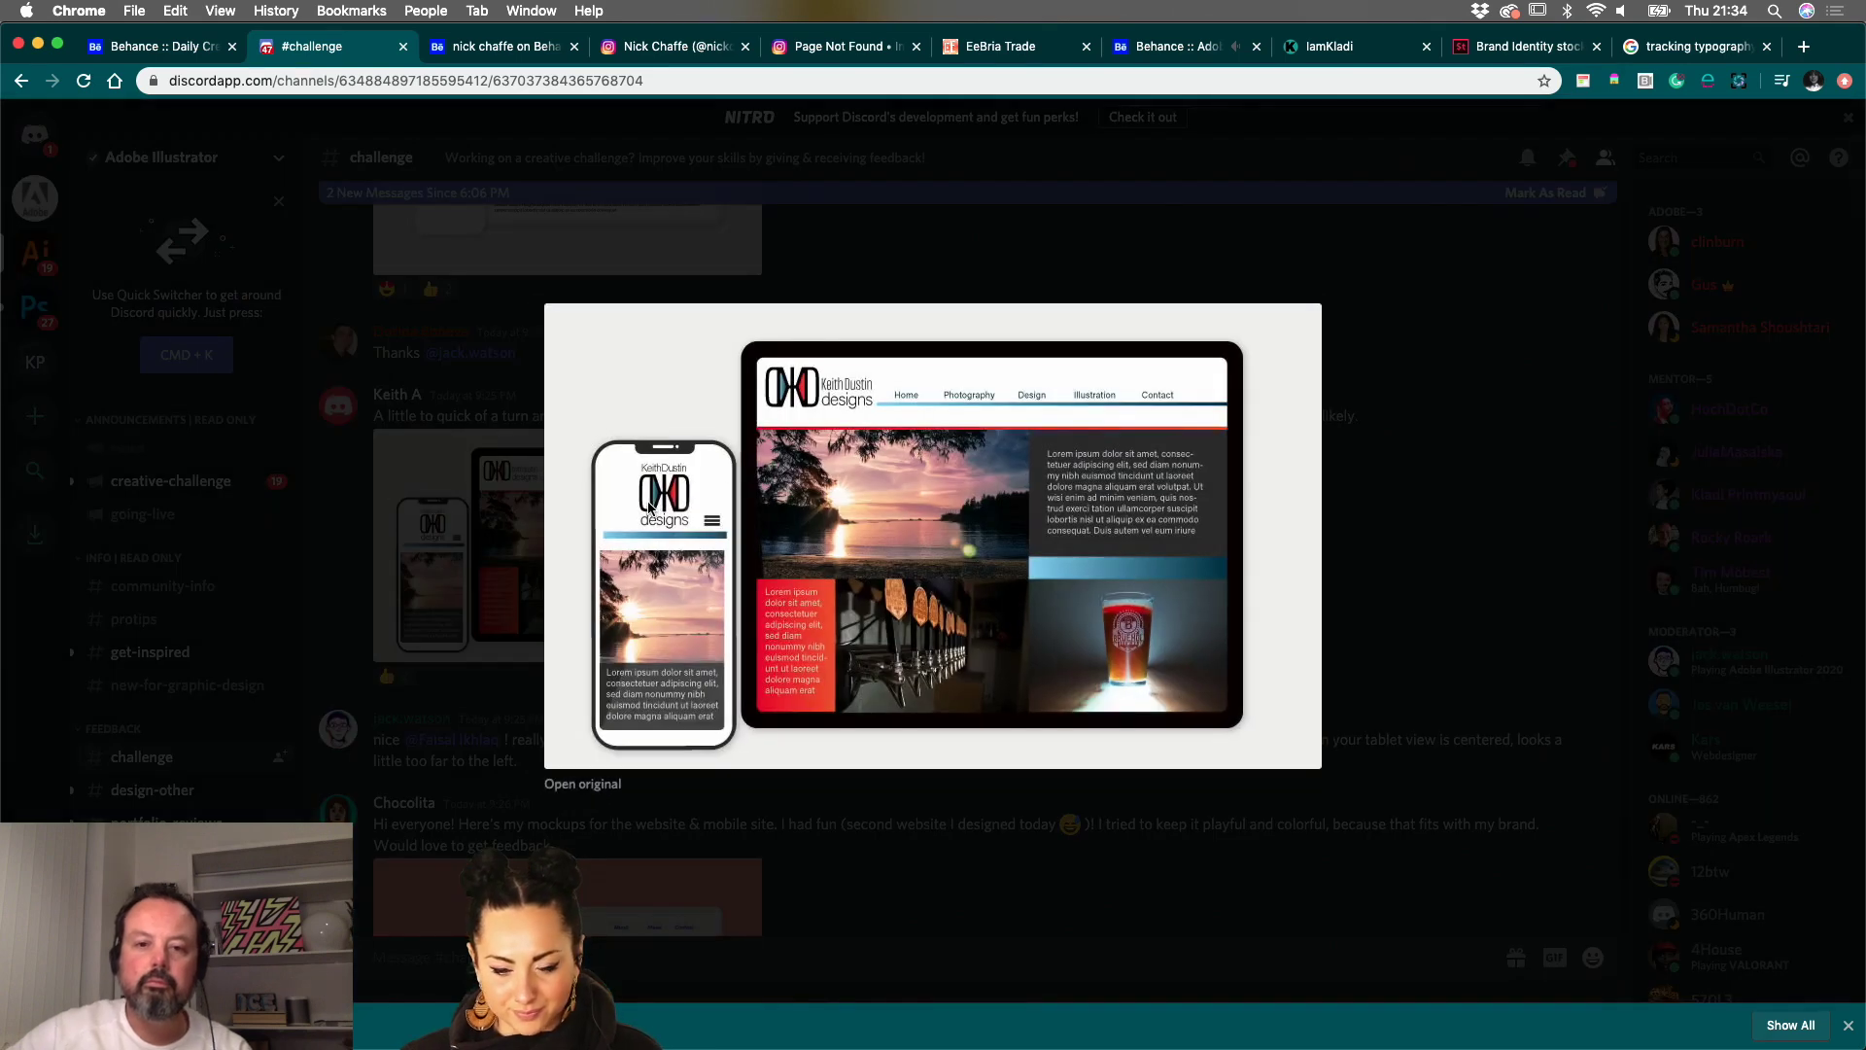
{"action": "left_click", "coordinate": [1040, 296]}
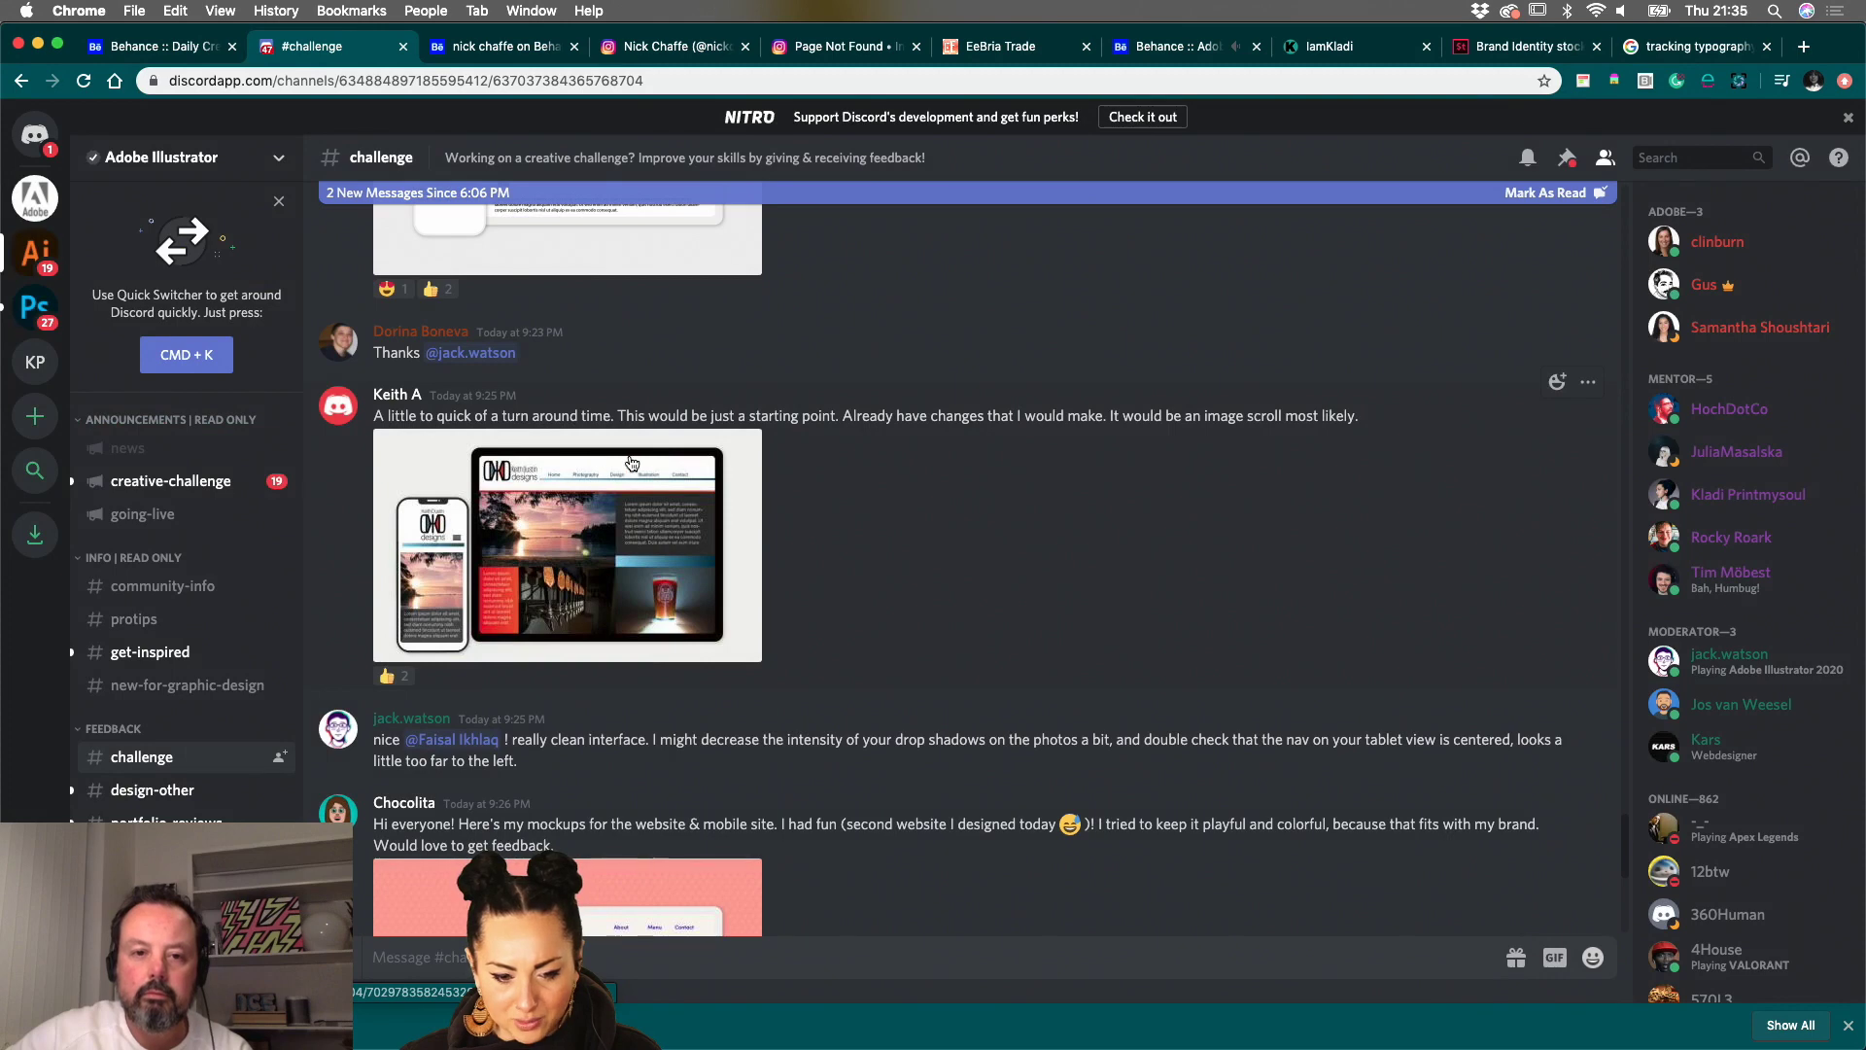
{"action": "left_click", "coordinate": [724, 490]}
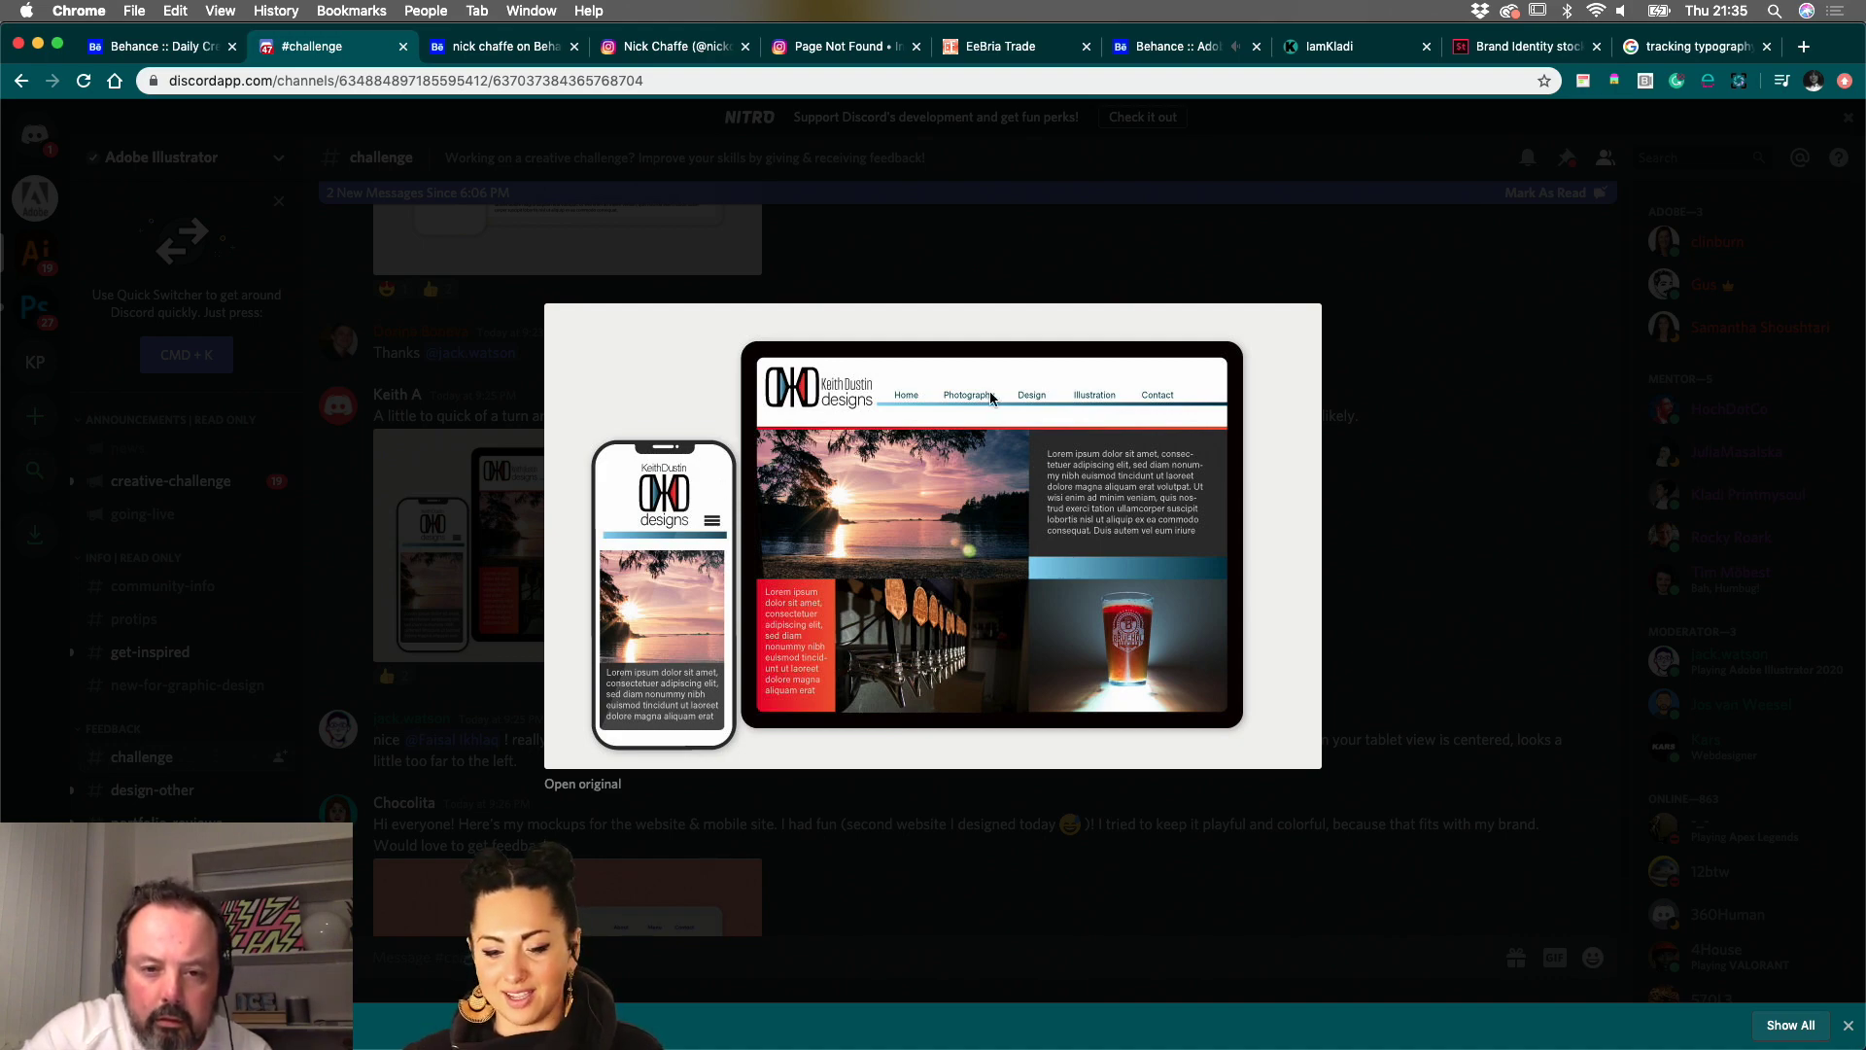
{"action": "scroll", "coordinate": [989, 390], "scroll_direction": "up", "scroll_amount": 5}
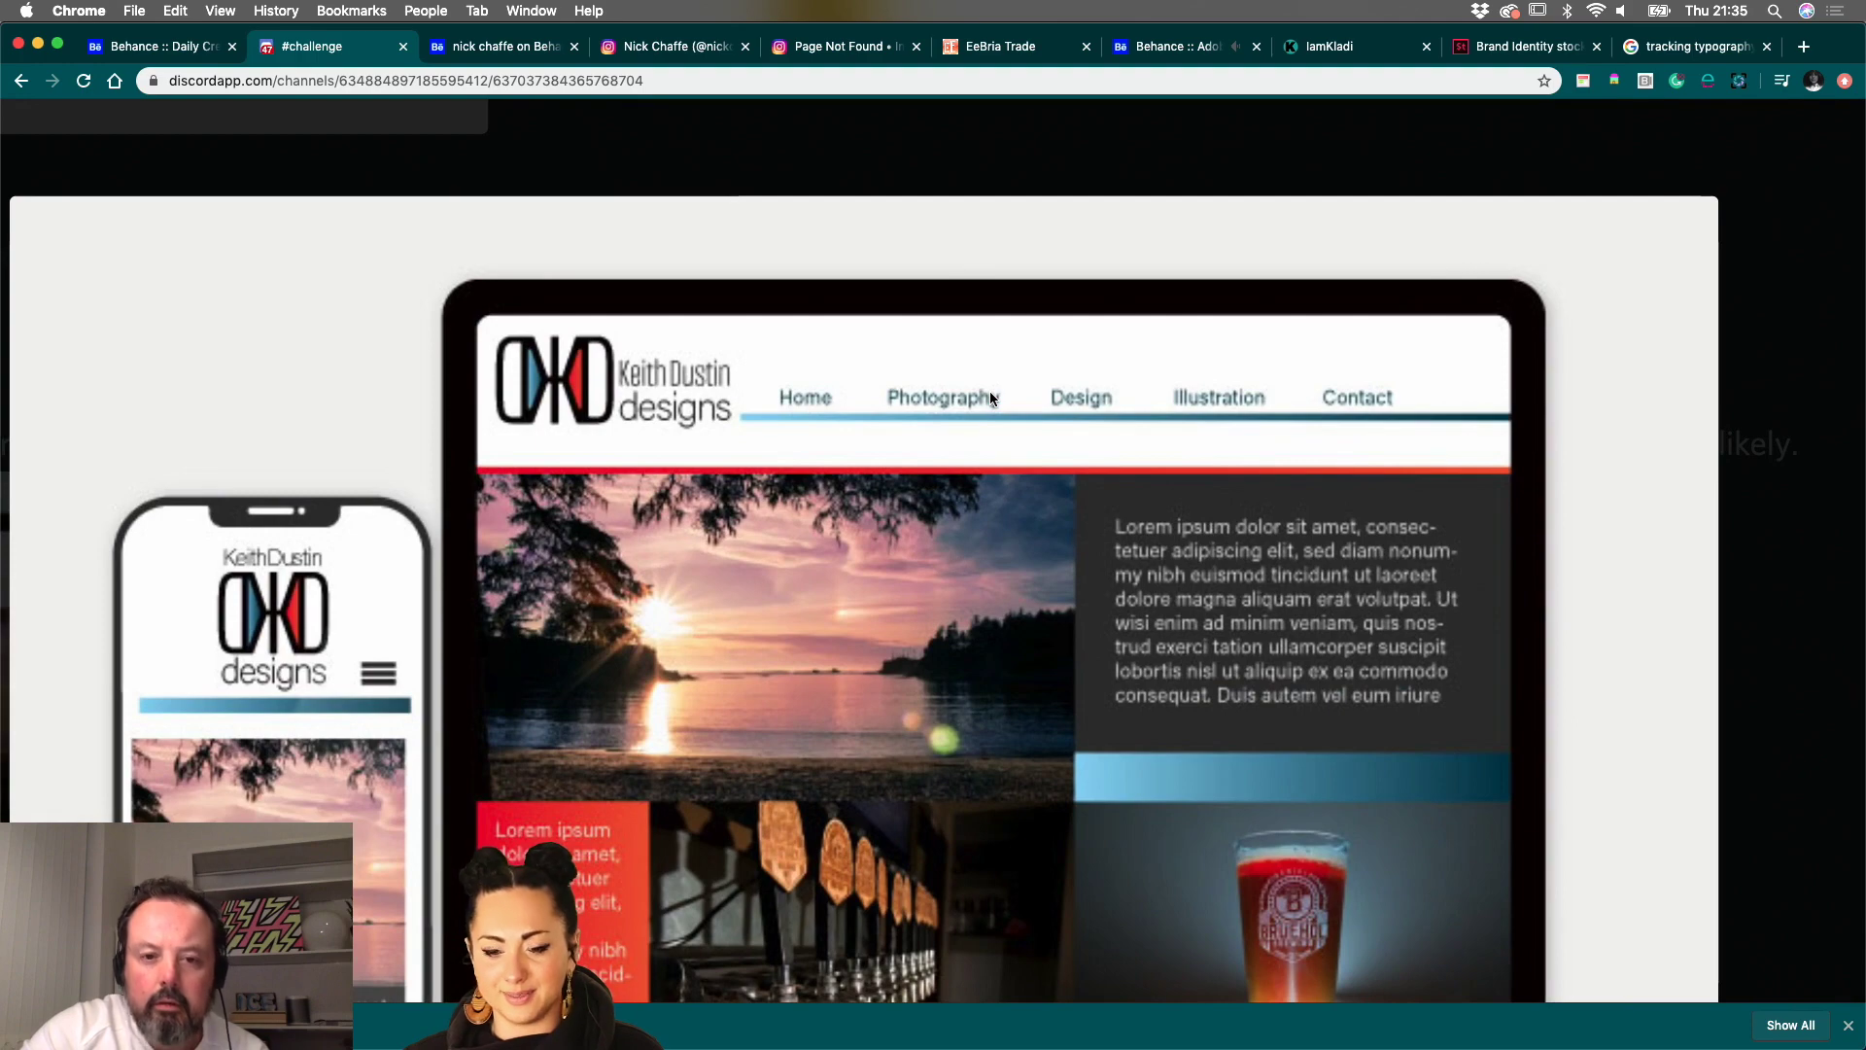
{"action": "scroll", "coordinate": [990, 398], "scroll_direction": "down", "scroll_amount": 3}
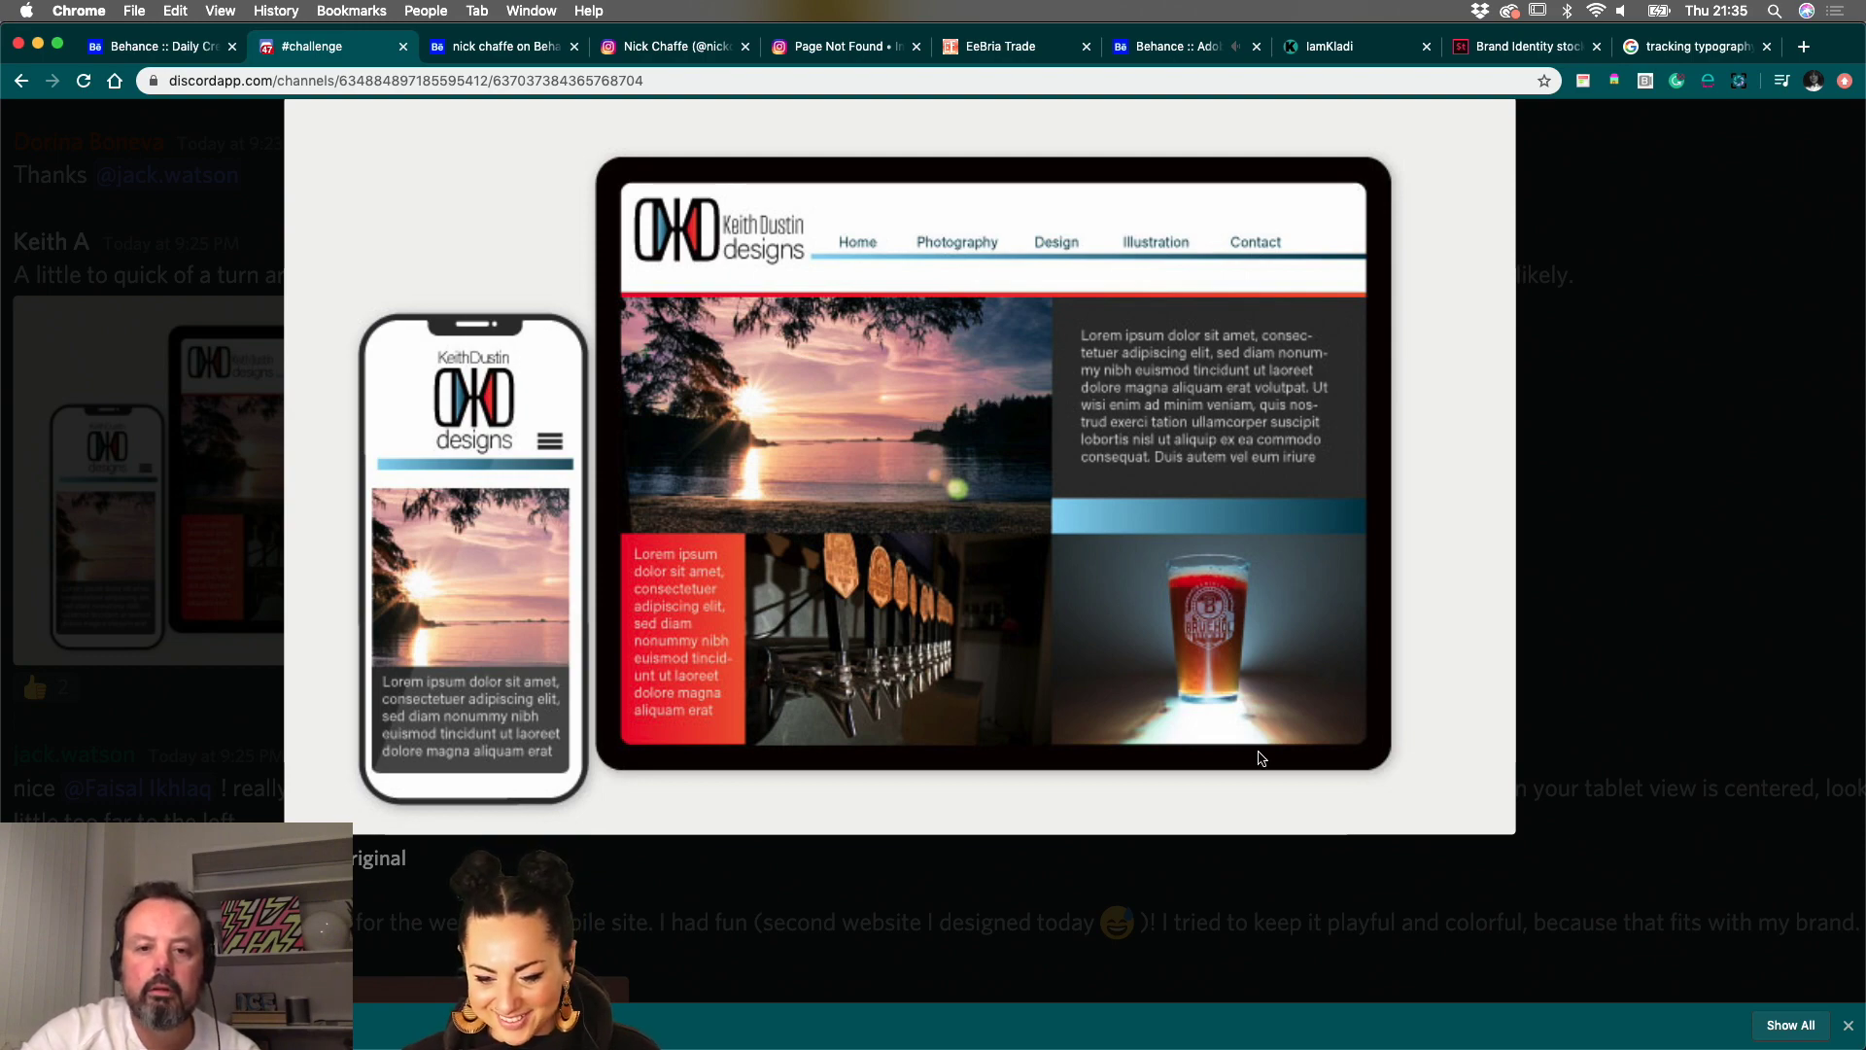
{"action": "scroll", "coordinate": [1263, 614], "scroll_direction": "up", "scroll_amount": 5}
{"action": "scroll", "coordinate": [1262, 614], "scroll_direction": "left", "scroll_amount": 2}
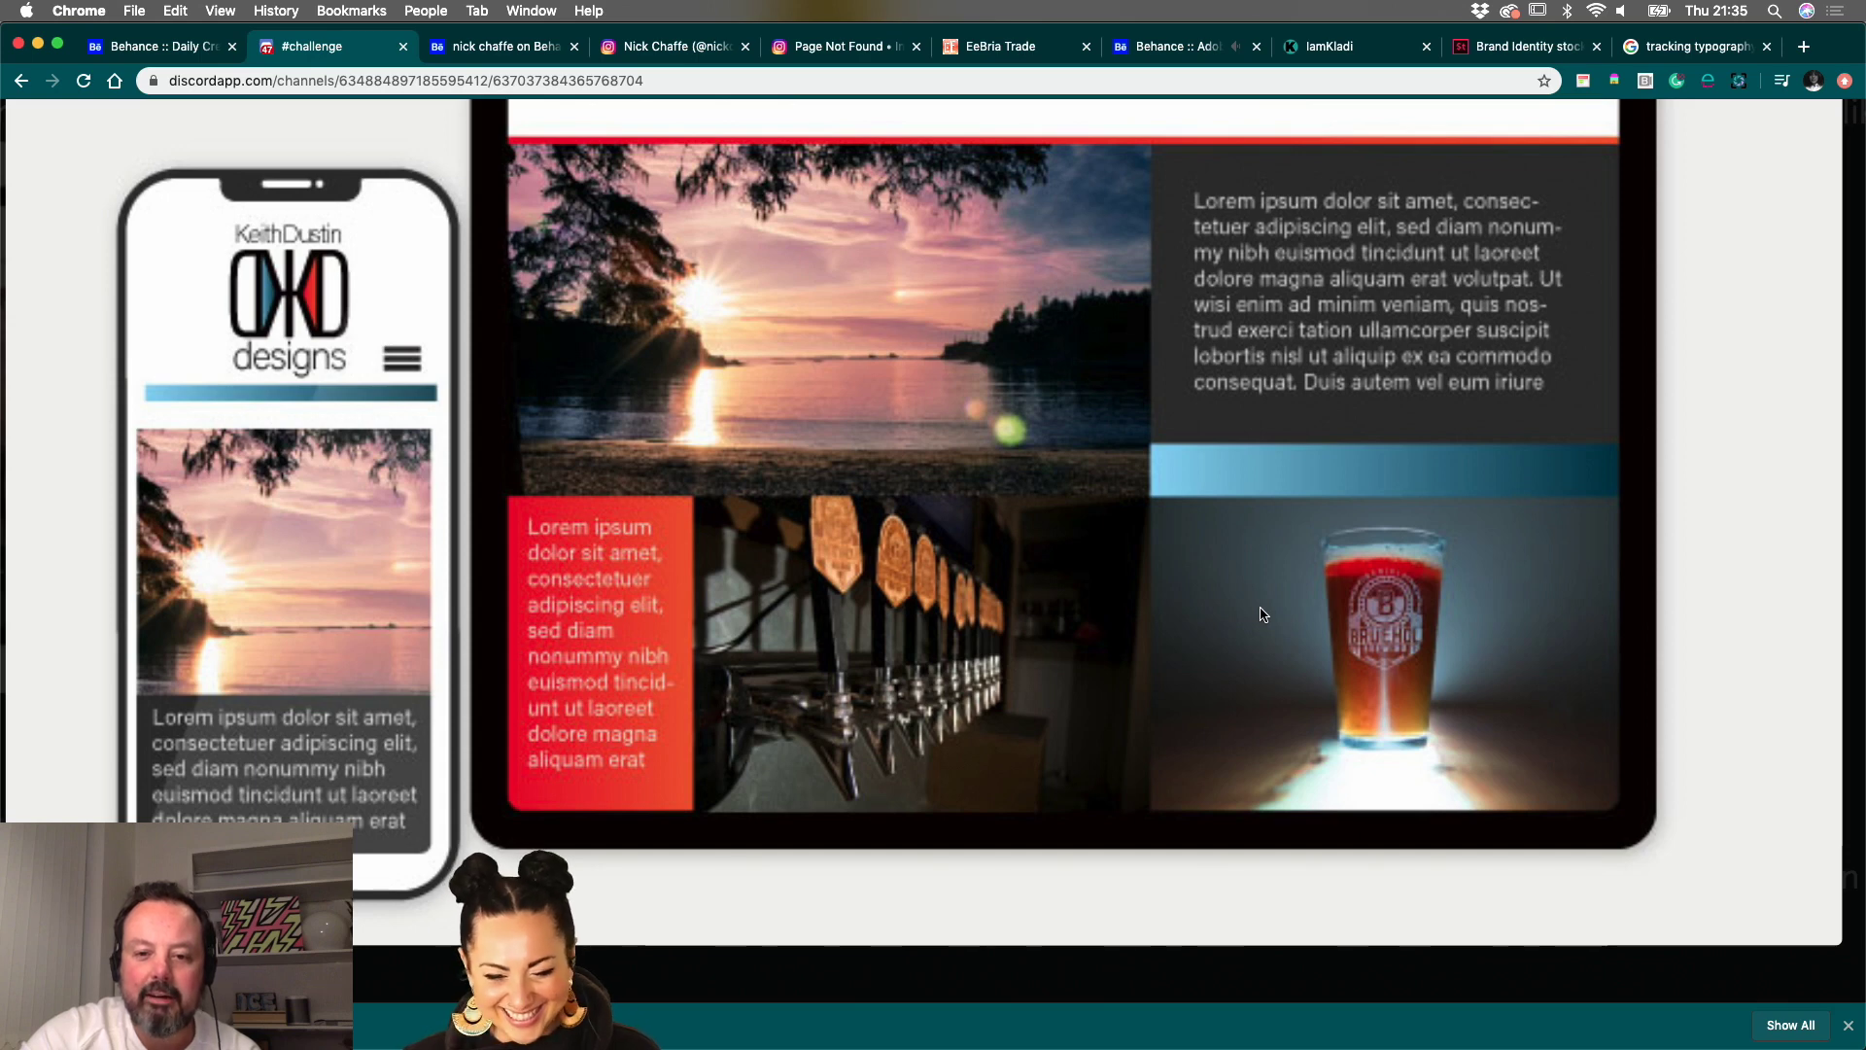
{"action": "scroll", "coordinate": [1262, 614], "scroll_direction": "up", "scroll_amount": 2}
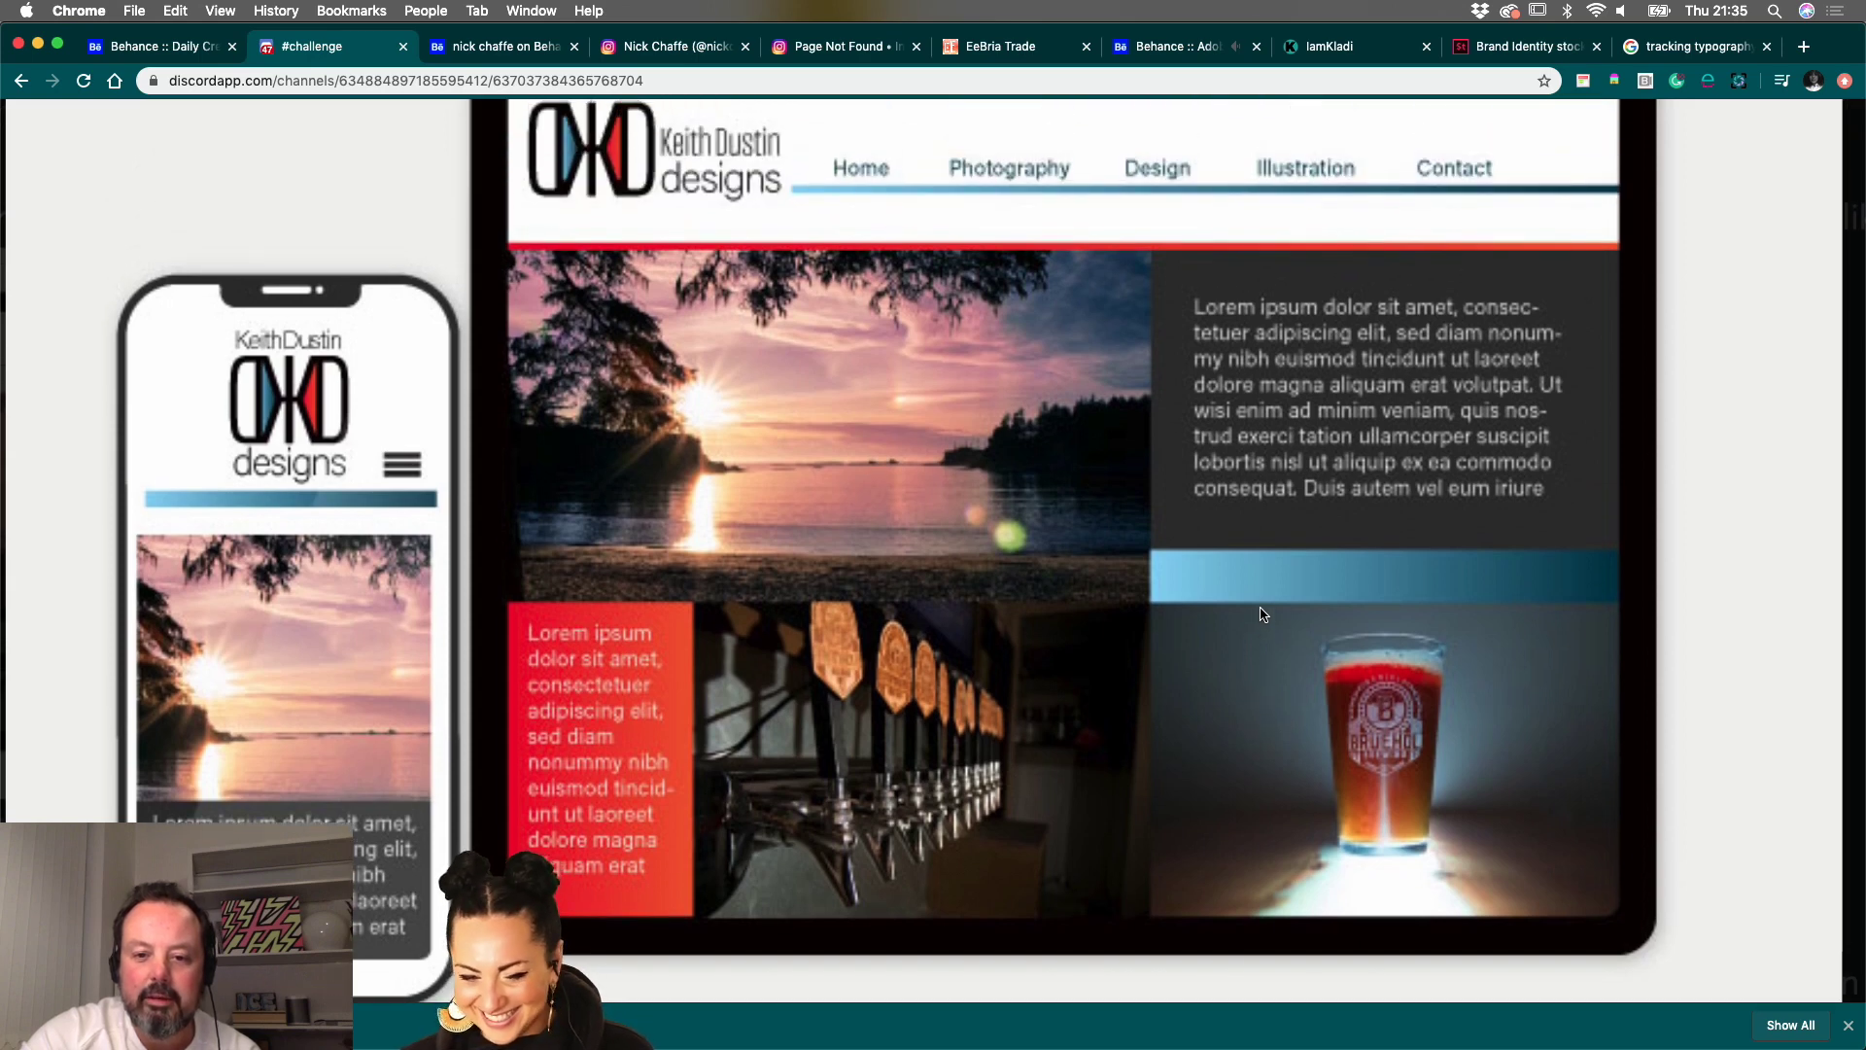
{"action": "scroll", "coordinate": [1262, 613], "scroll_direction": "up", "scroll_amount": 1}
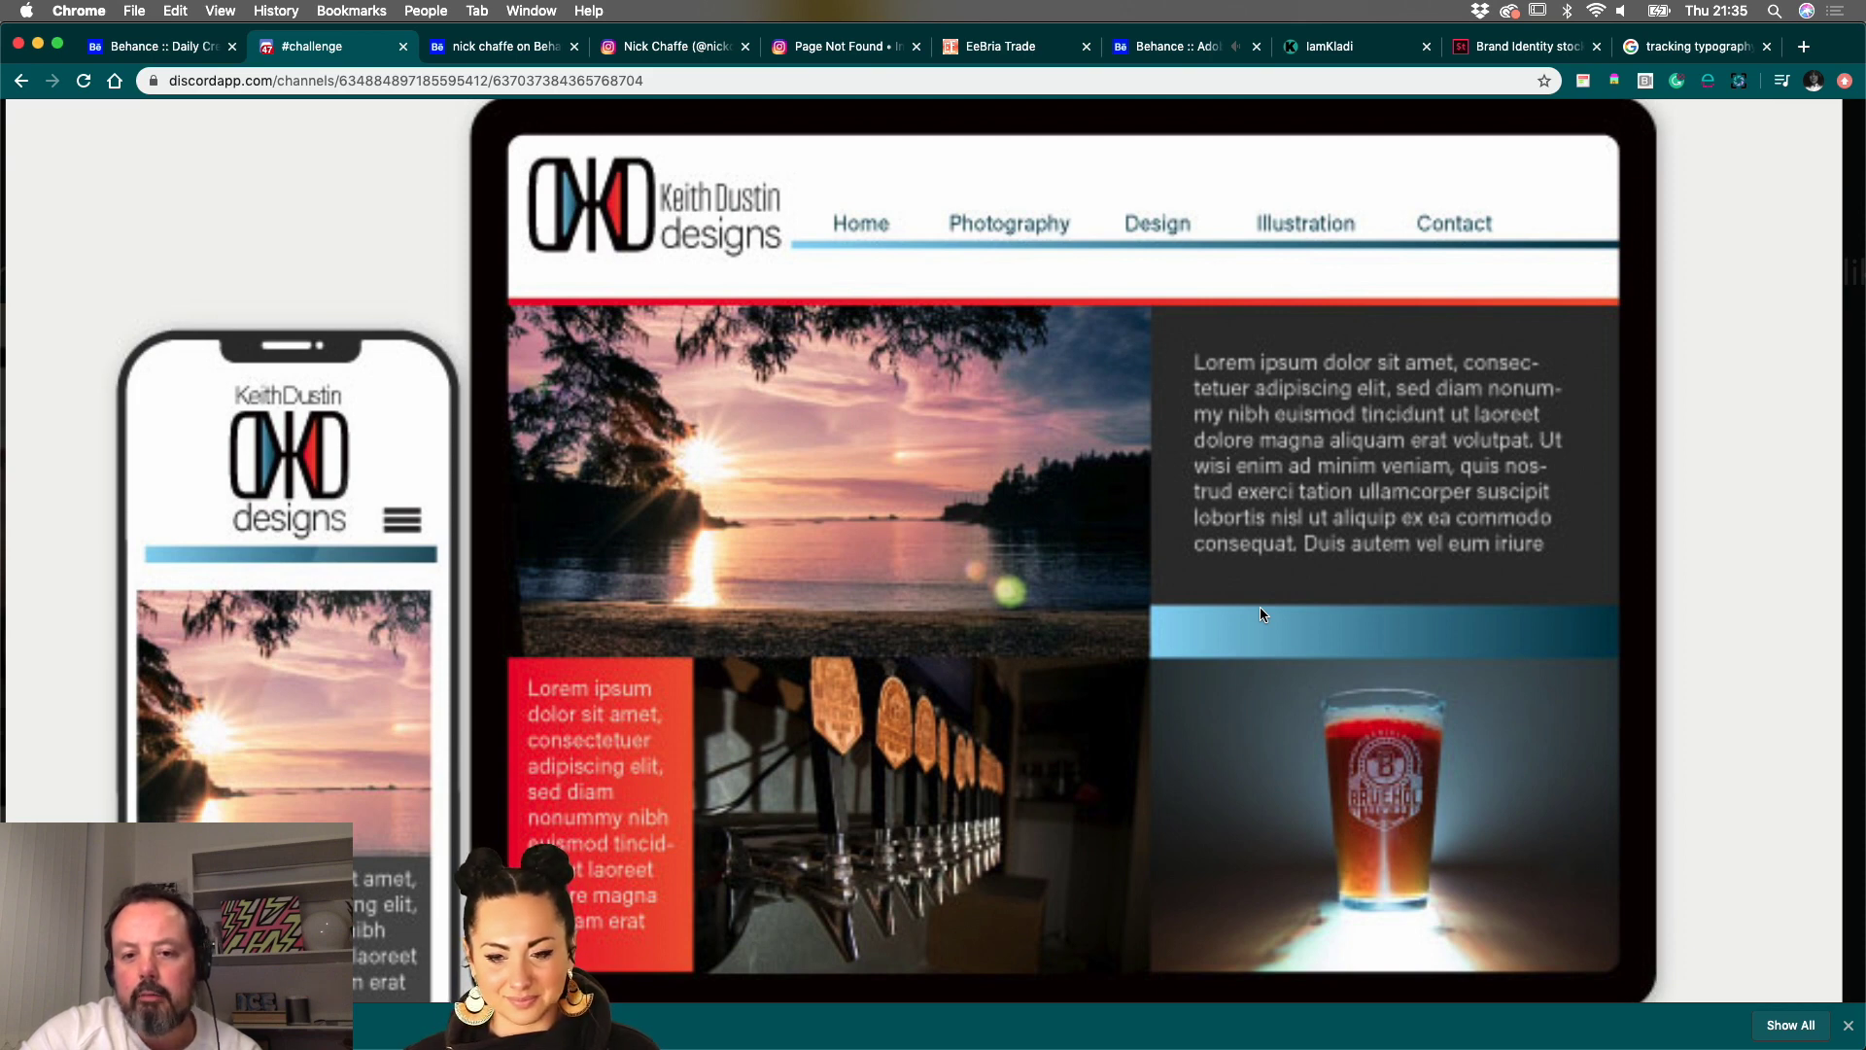
{"action": "scroll", "coordinate": [1259, 614], "scroll_direction": "down", "scroll_amount": 1}
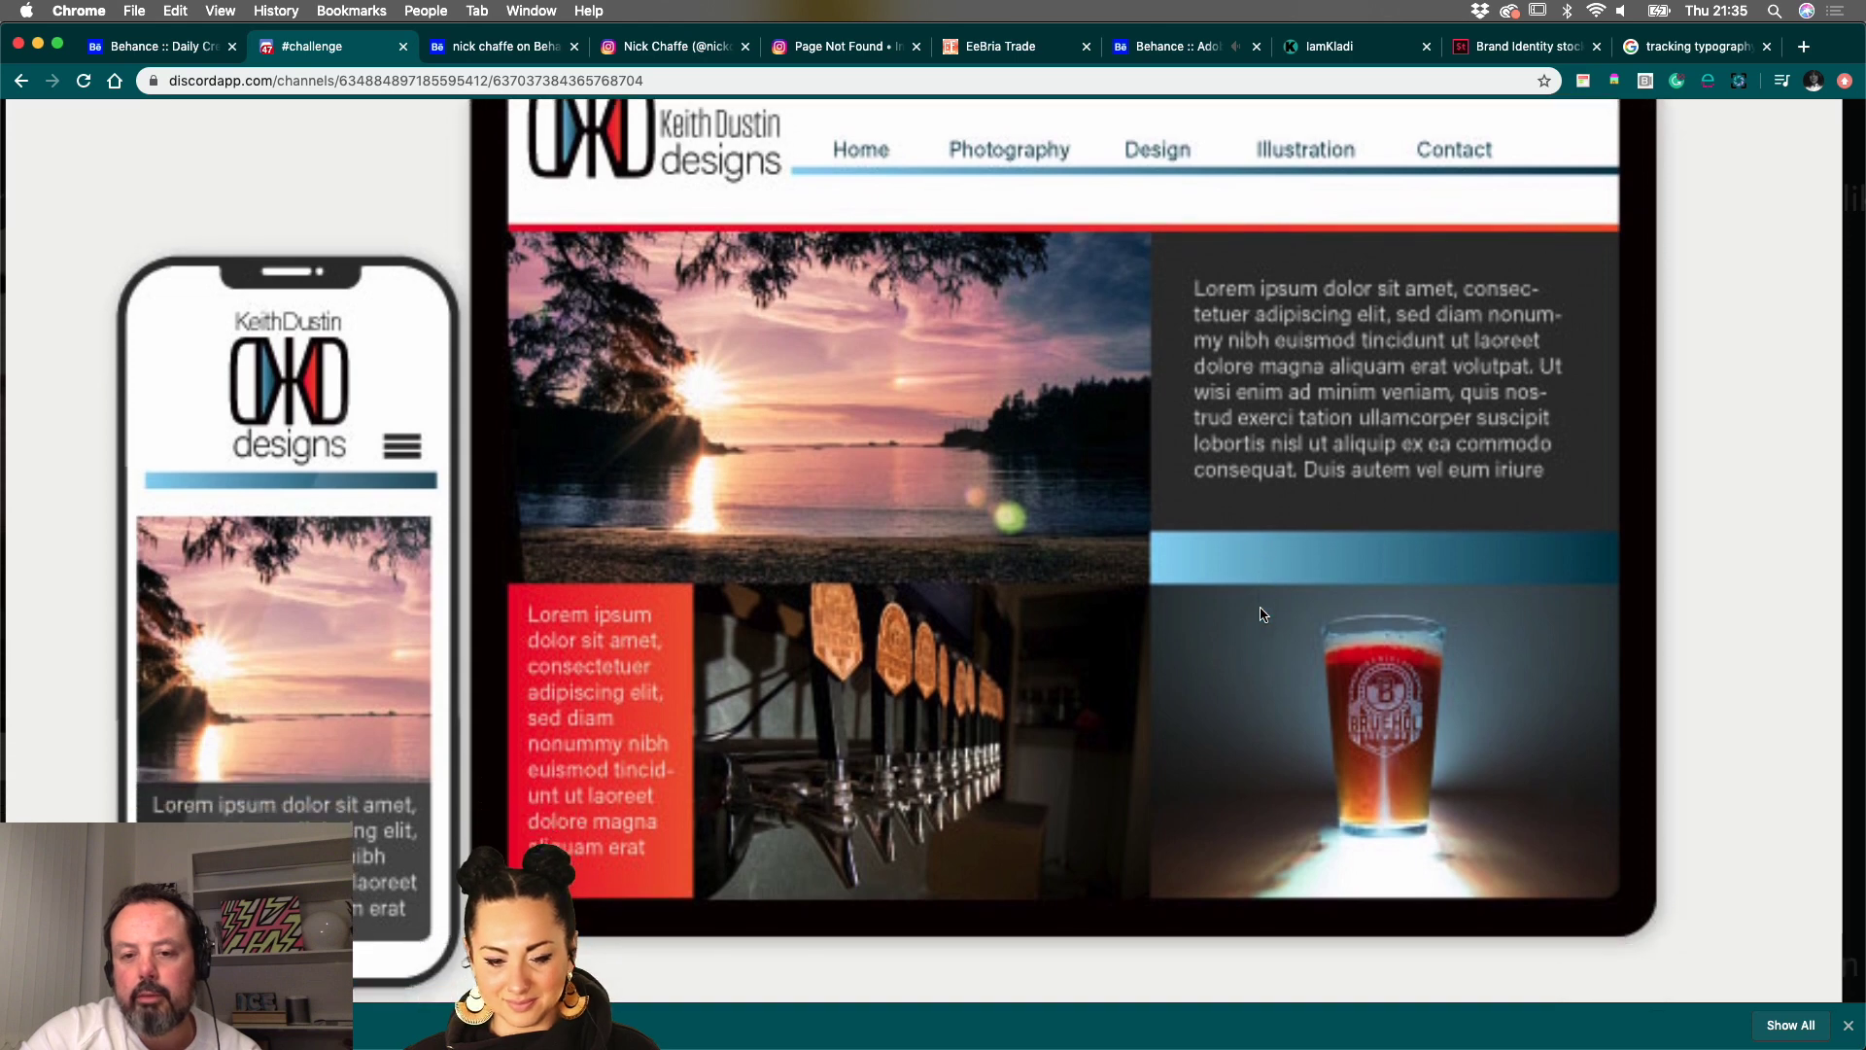
{"action": "scroll", "coordinate": [1261, 613], "scroll_direction": "up", "scroll_amount": 1}
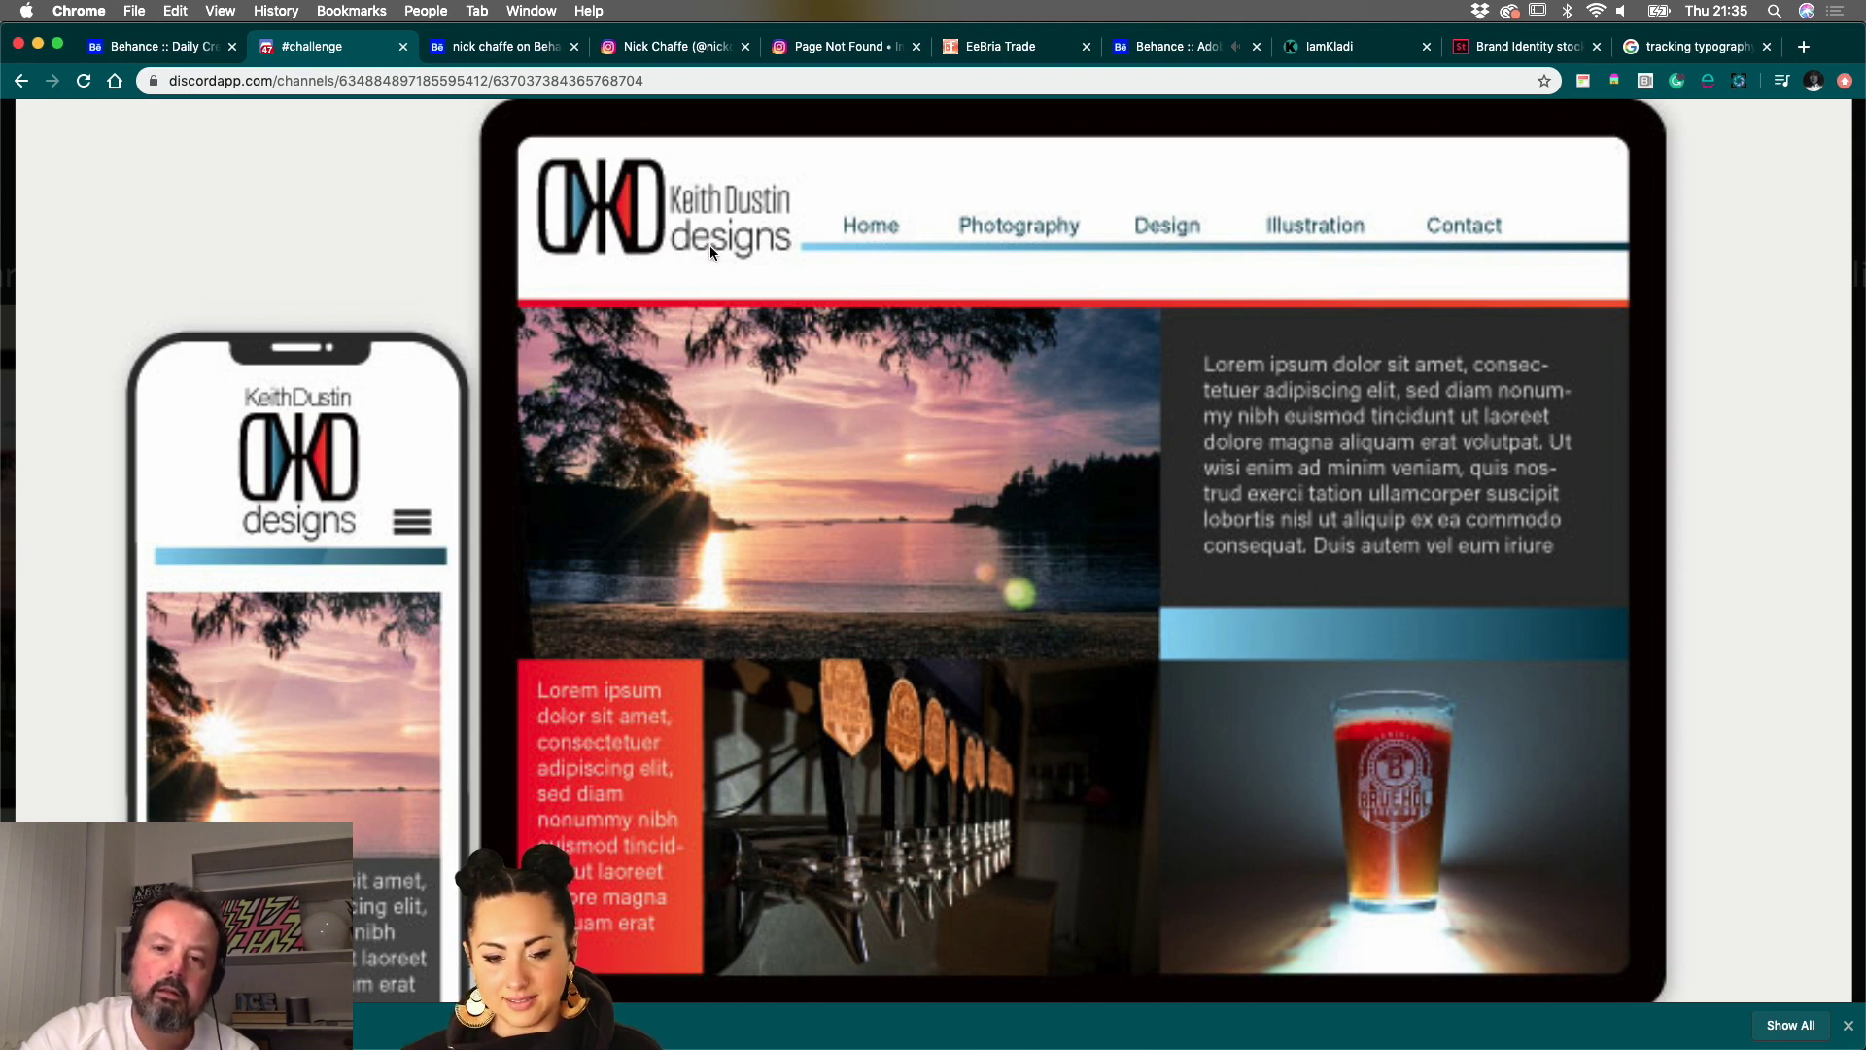
- Examine the beer glass photo in the portfolio mockup up close, review the whole layout, and close the preview
{"action": "left_click", "coordinate": [799, 447]}
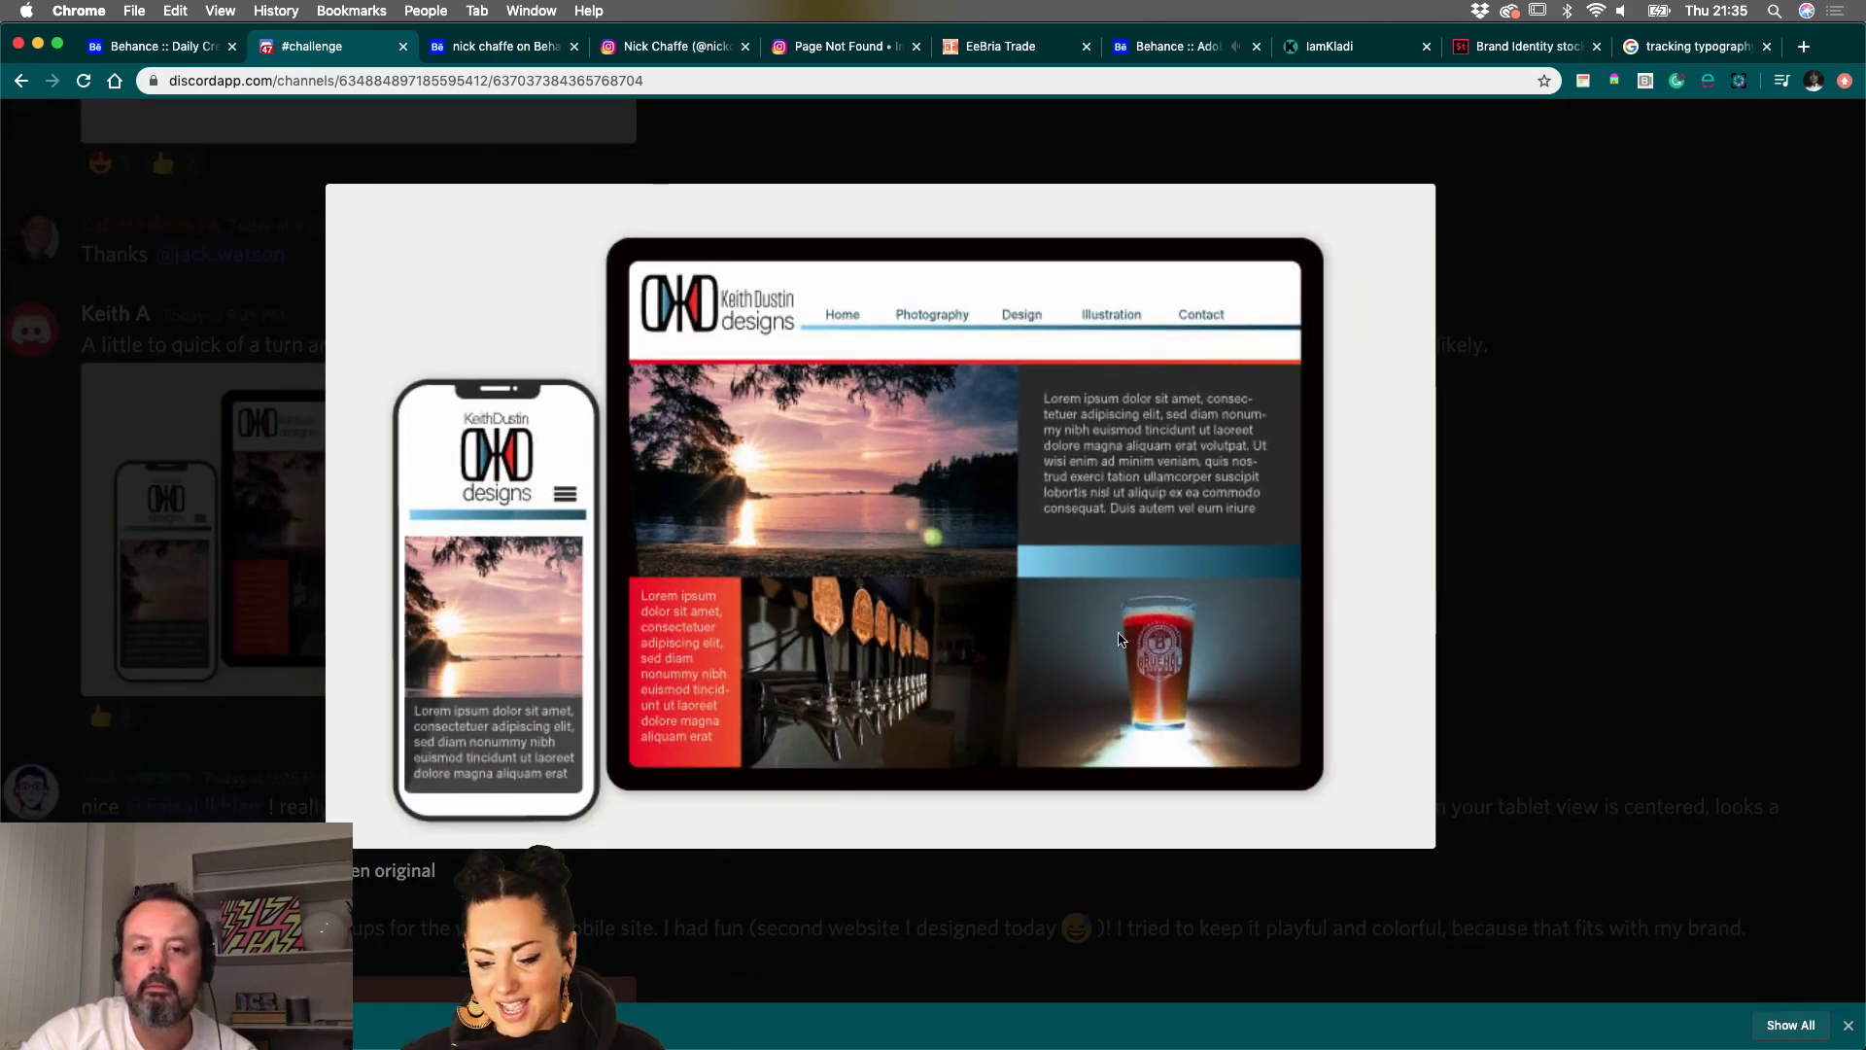
{"action": "left_click", "coordinate": [1189, 637]}
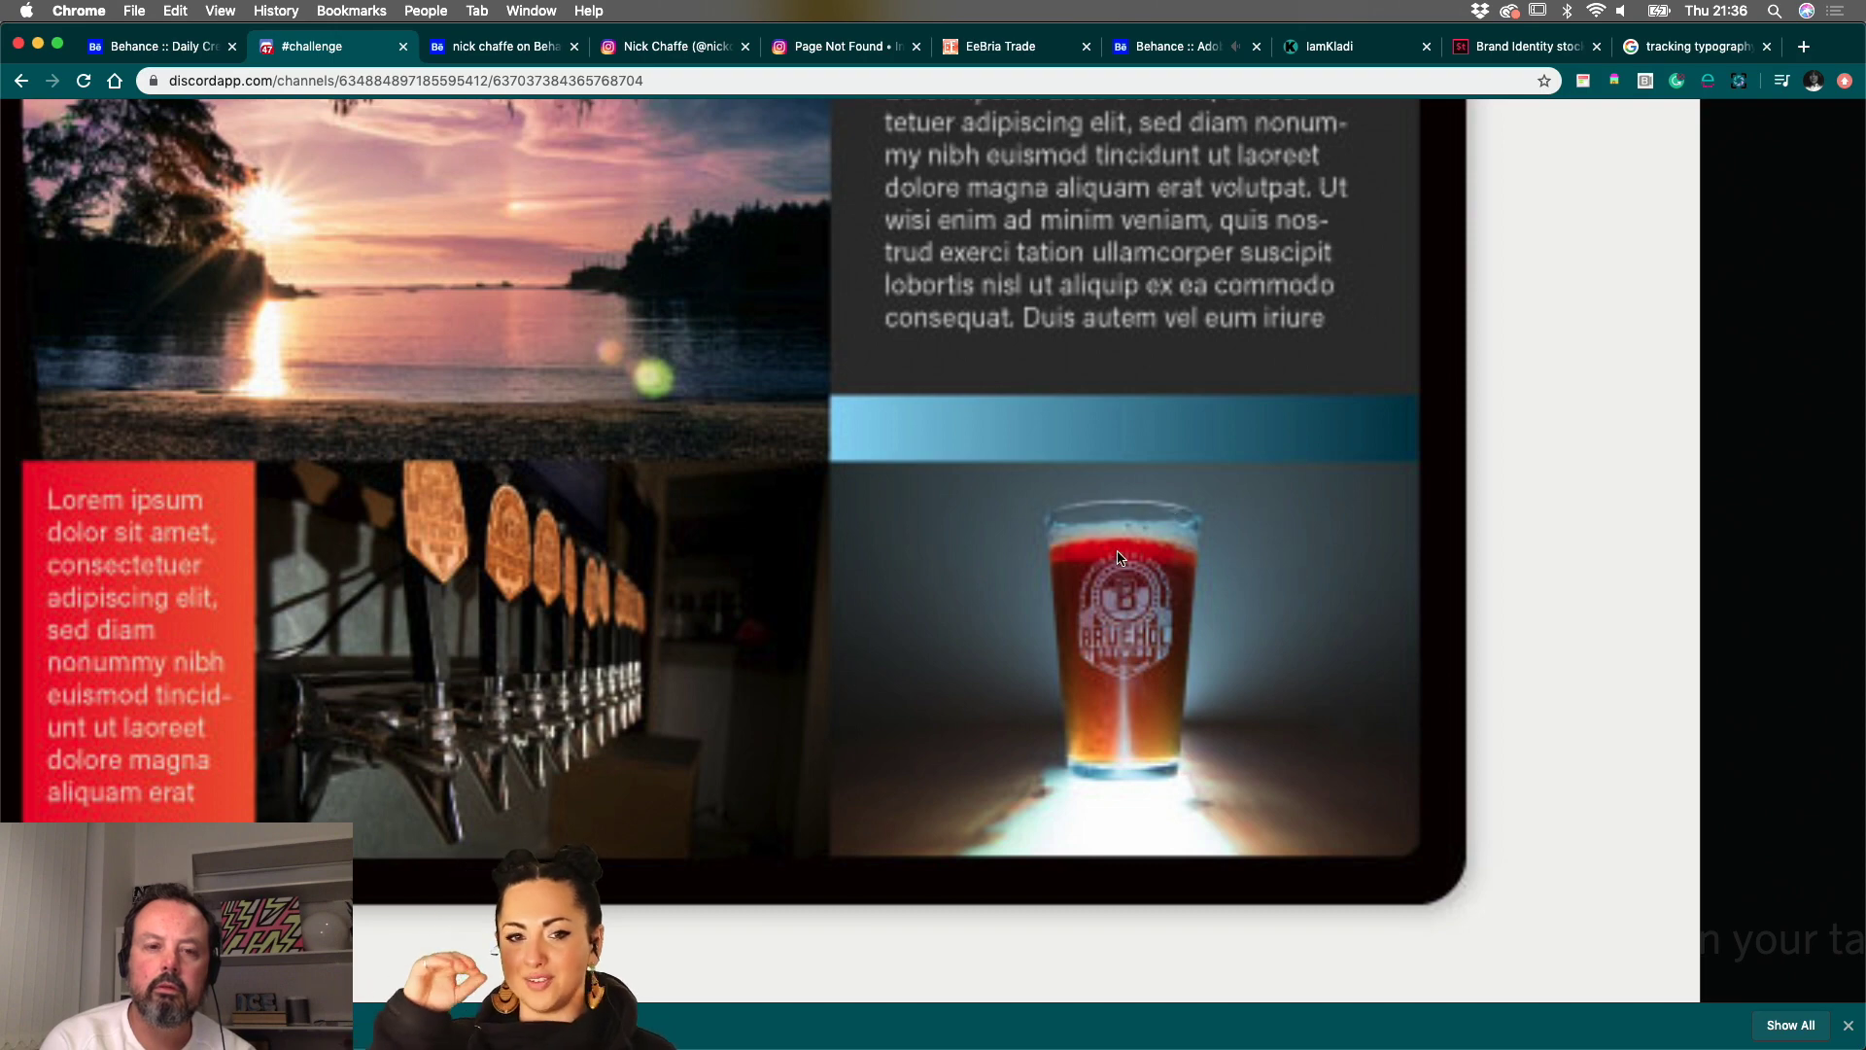
{"action": "scroll", "coordinate": [1153, 740], "scroll_direction": "down", "scroll_amount": 5}
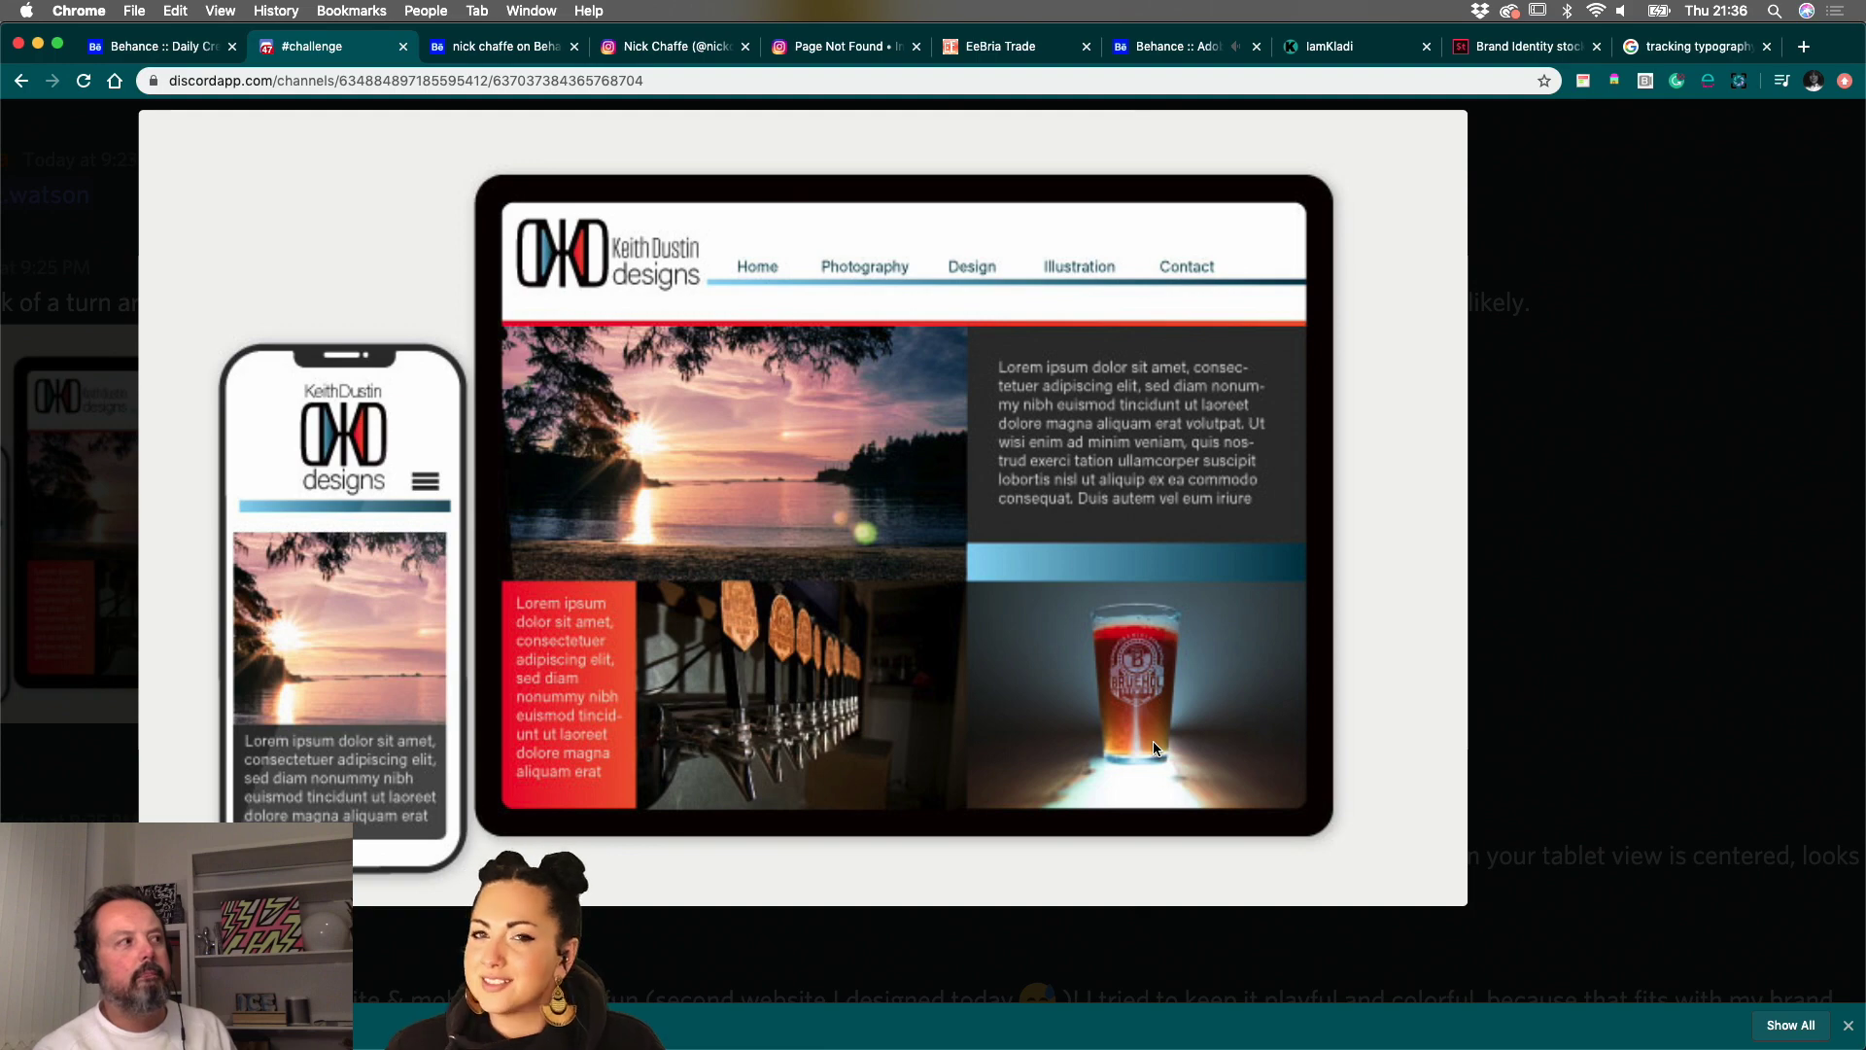
{"action": "left_click", "coordinate": [1554, 583]}
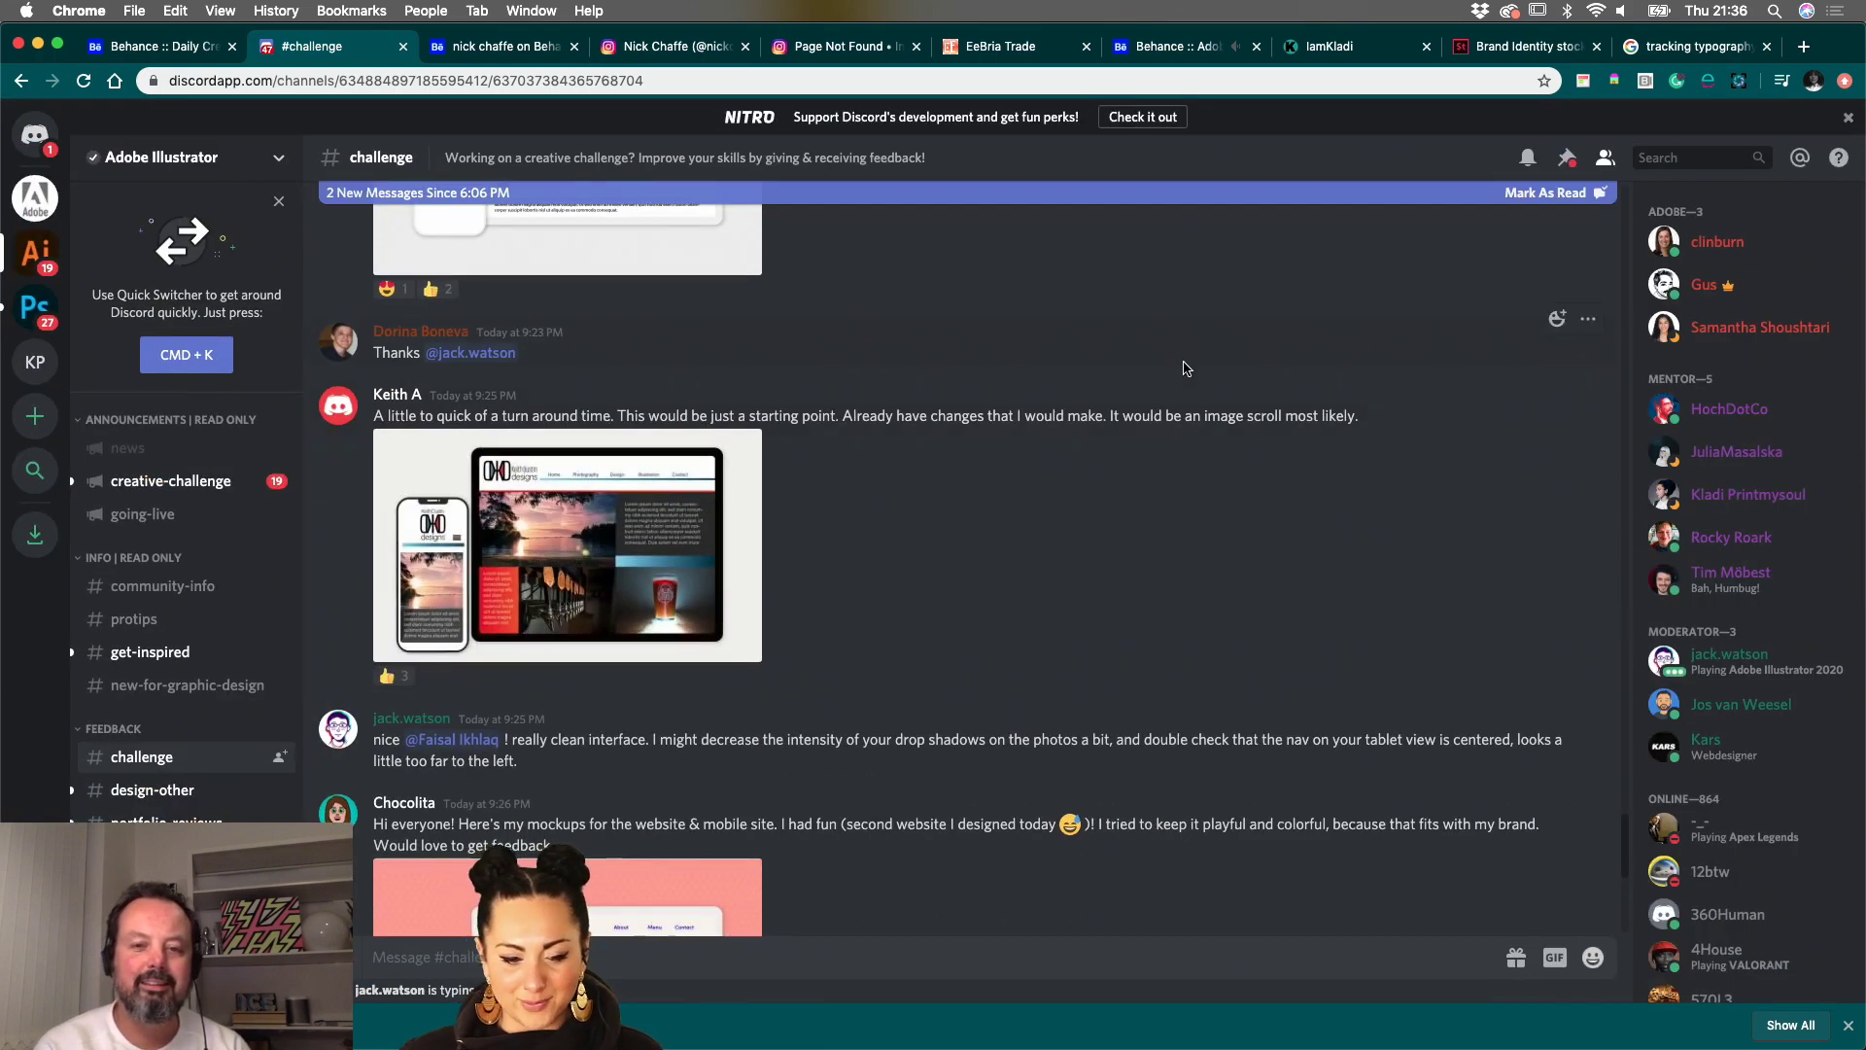
- Find the "The new parking assistant app!" mockup in the channel, enlarge it, and examine the tablet and phone layouts
{"action": "scroll", "coordinate": [976, 574], "scroll_direction": "up", "scroll_amount": 3}
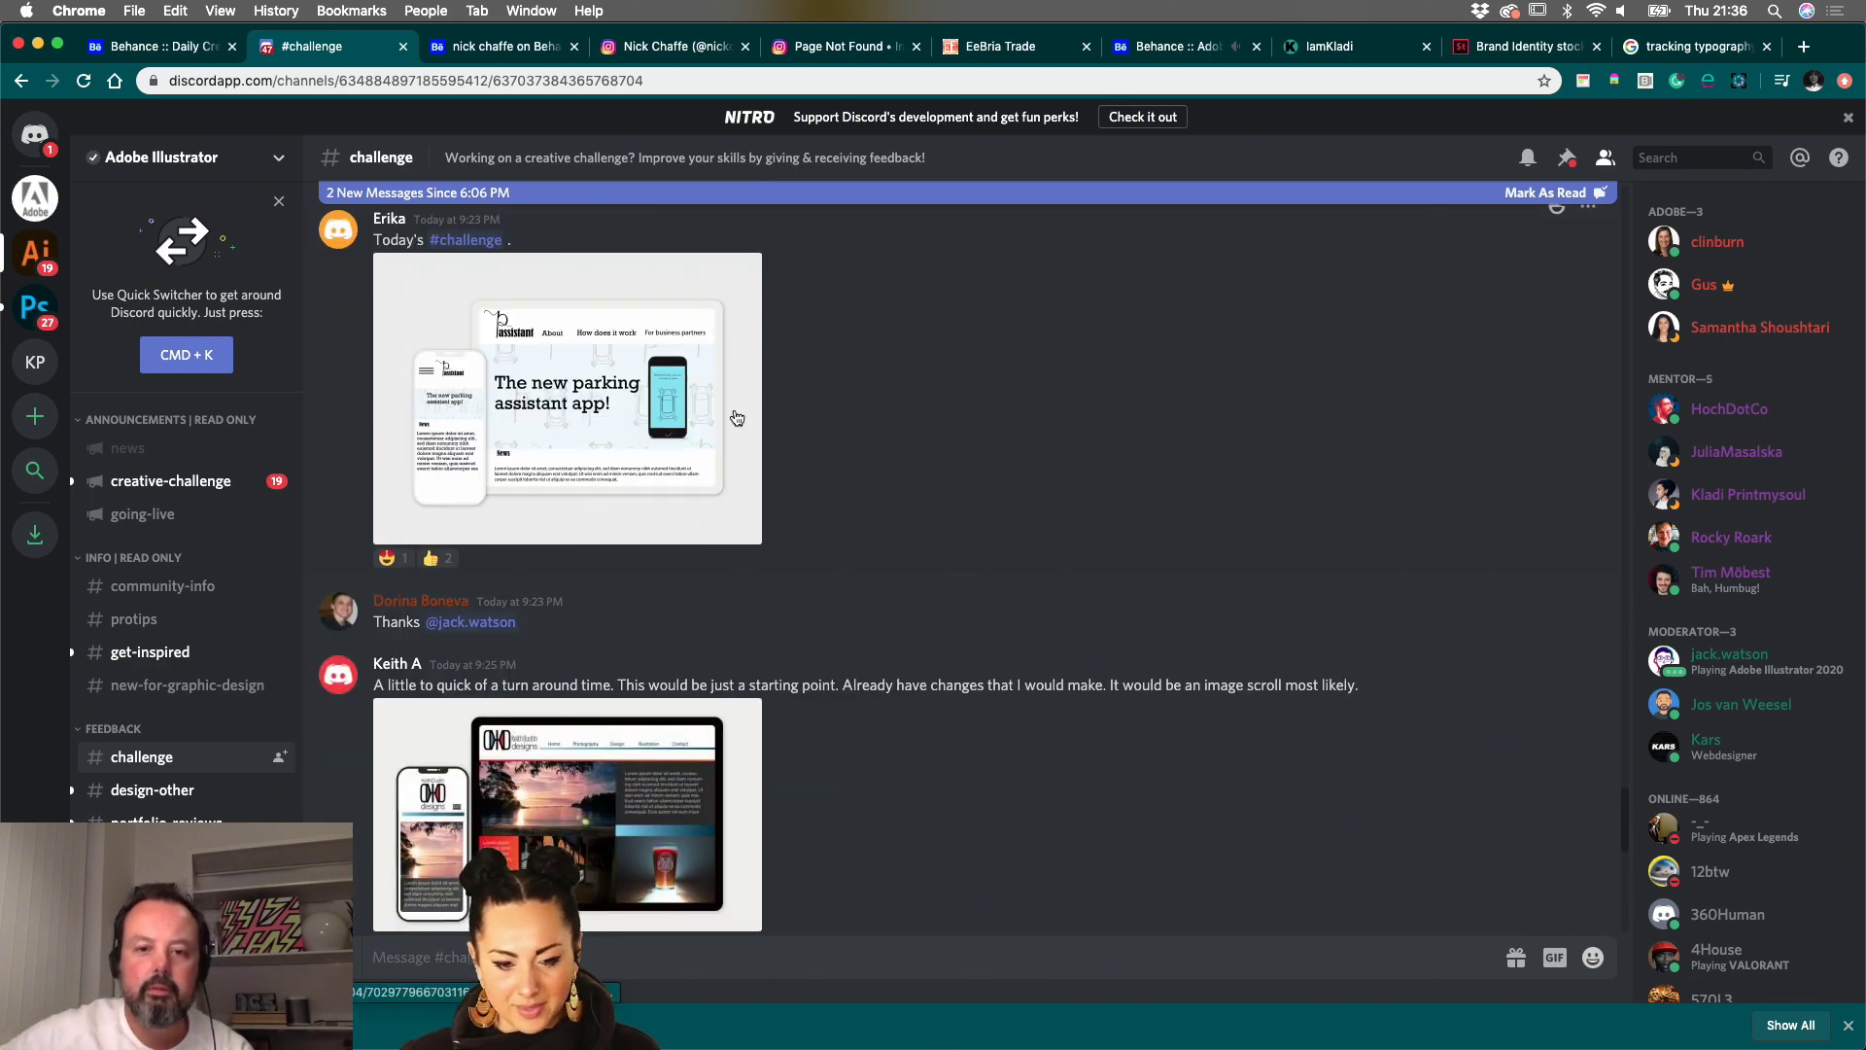
{"action": "left_click", "coordinate": [603, 435]}
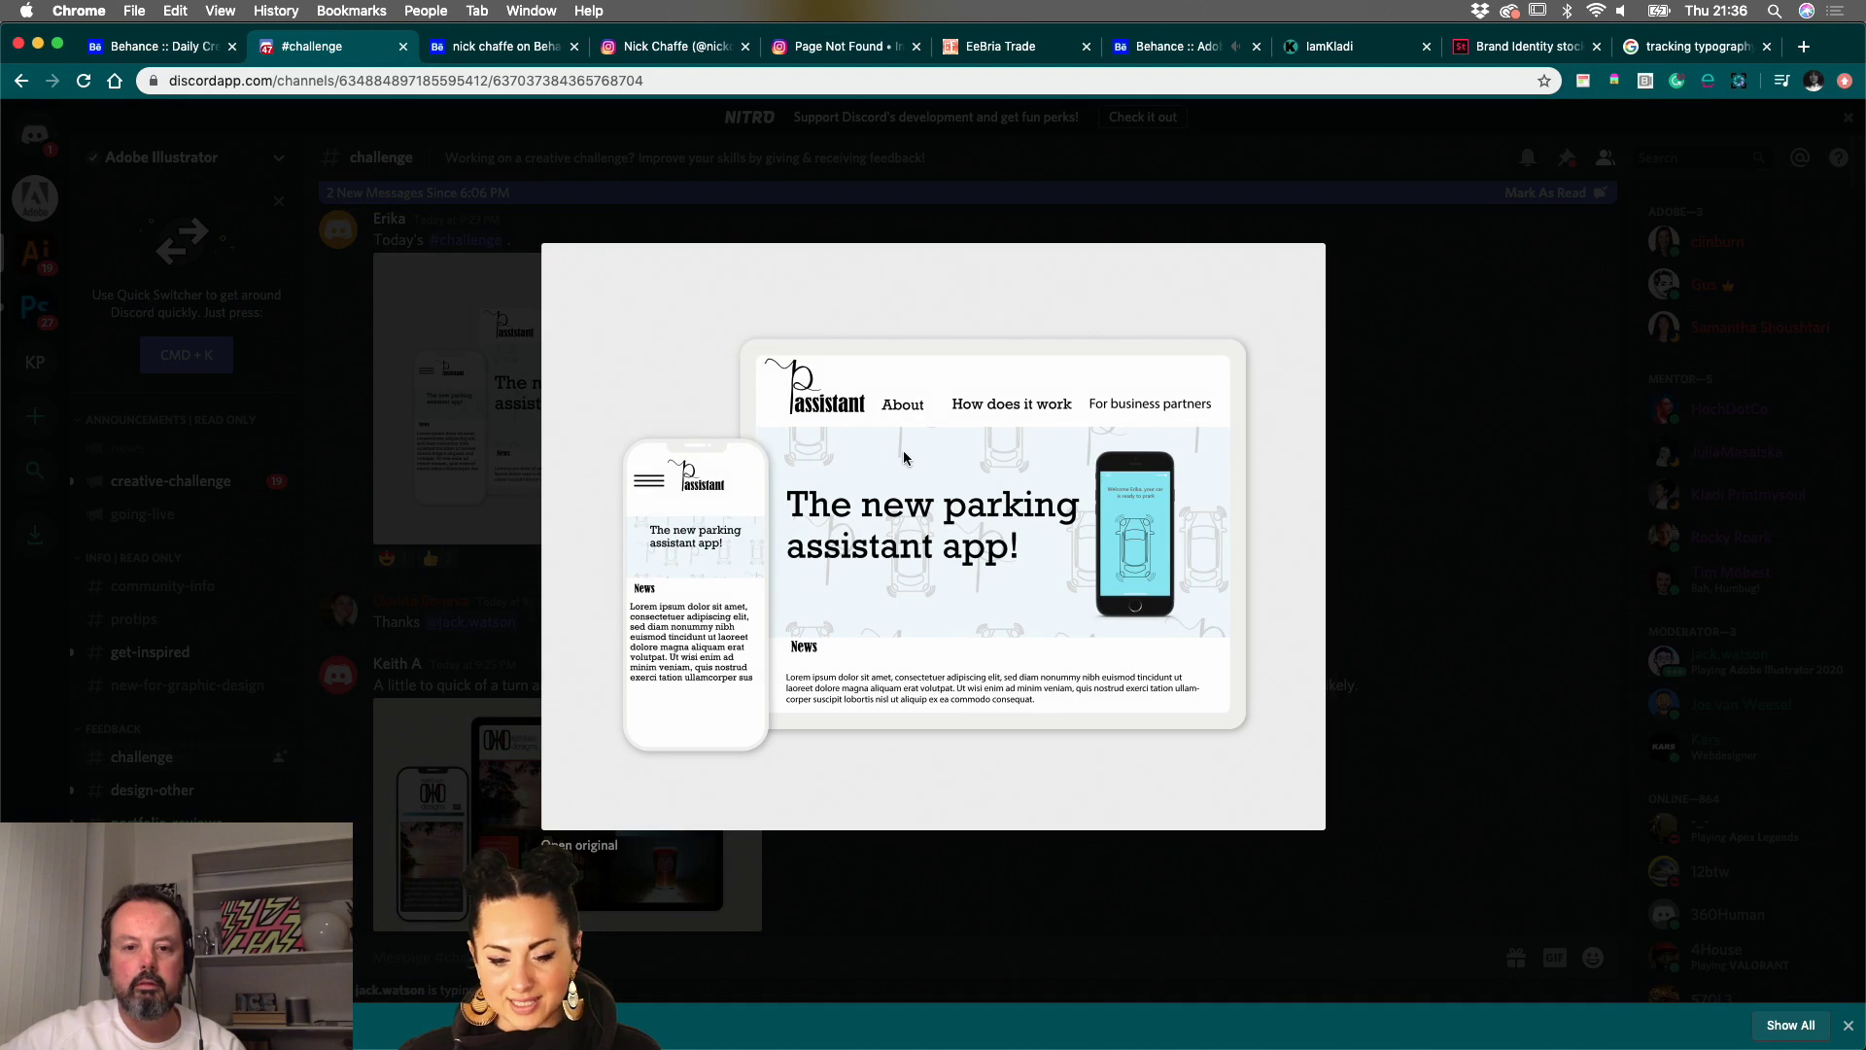
{"action": "scroll", "coordinate": [1425, 467], "scroll_direction": "up", "scroll_amount": 5}
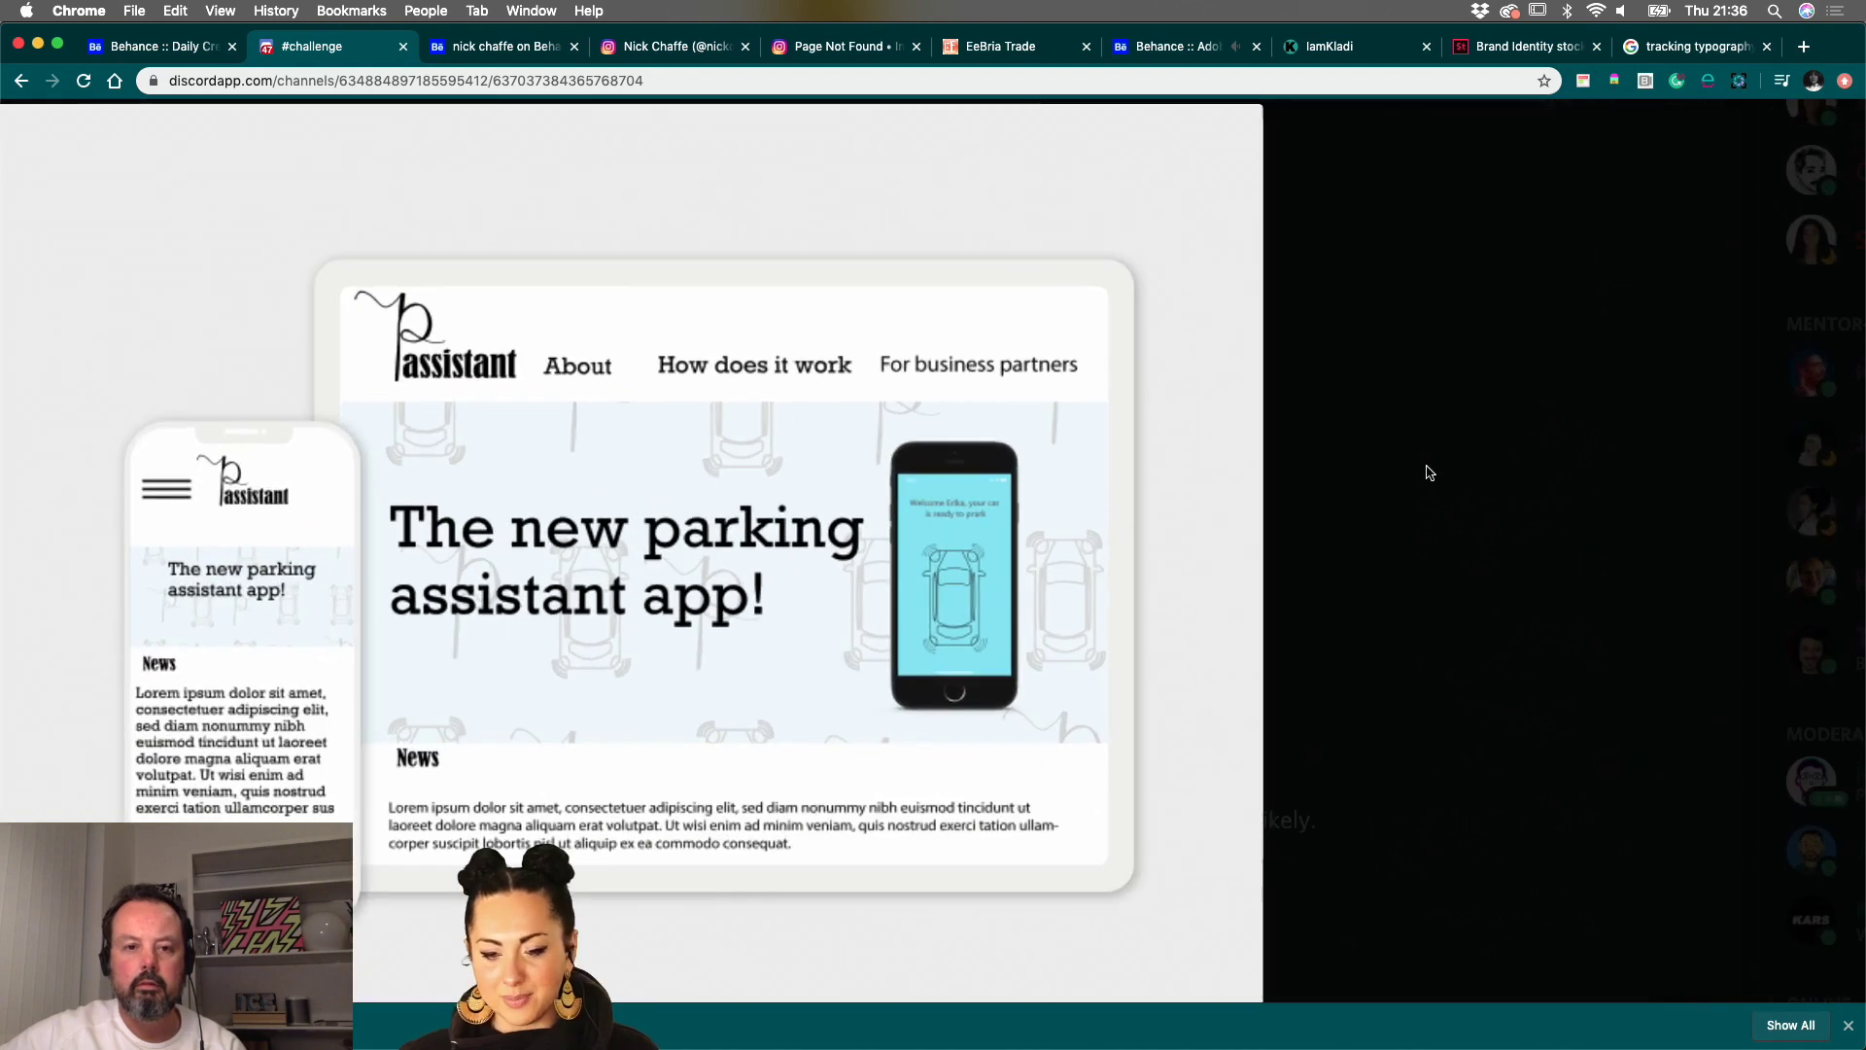
{"action": "scroll", "coordinate": [1278, 473], "scroll_direction": "left", "scroll_amount": 5}
{"action": "scroll", "coordinate": [1279, 473], "scroll_direction": "down", "scroll_amount": 3}
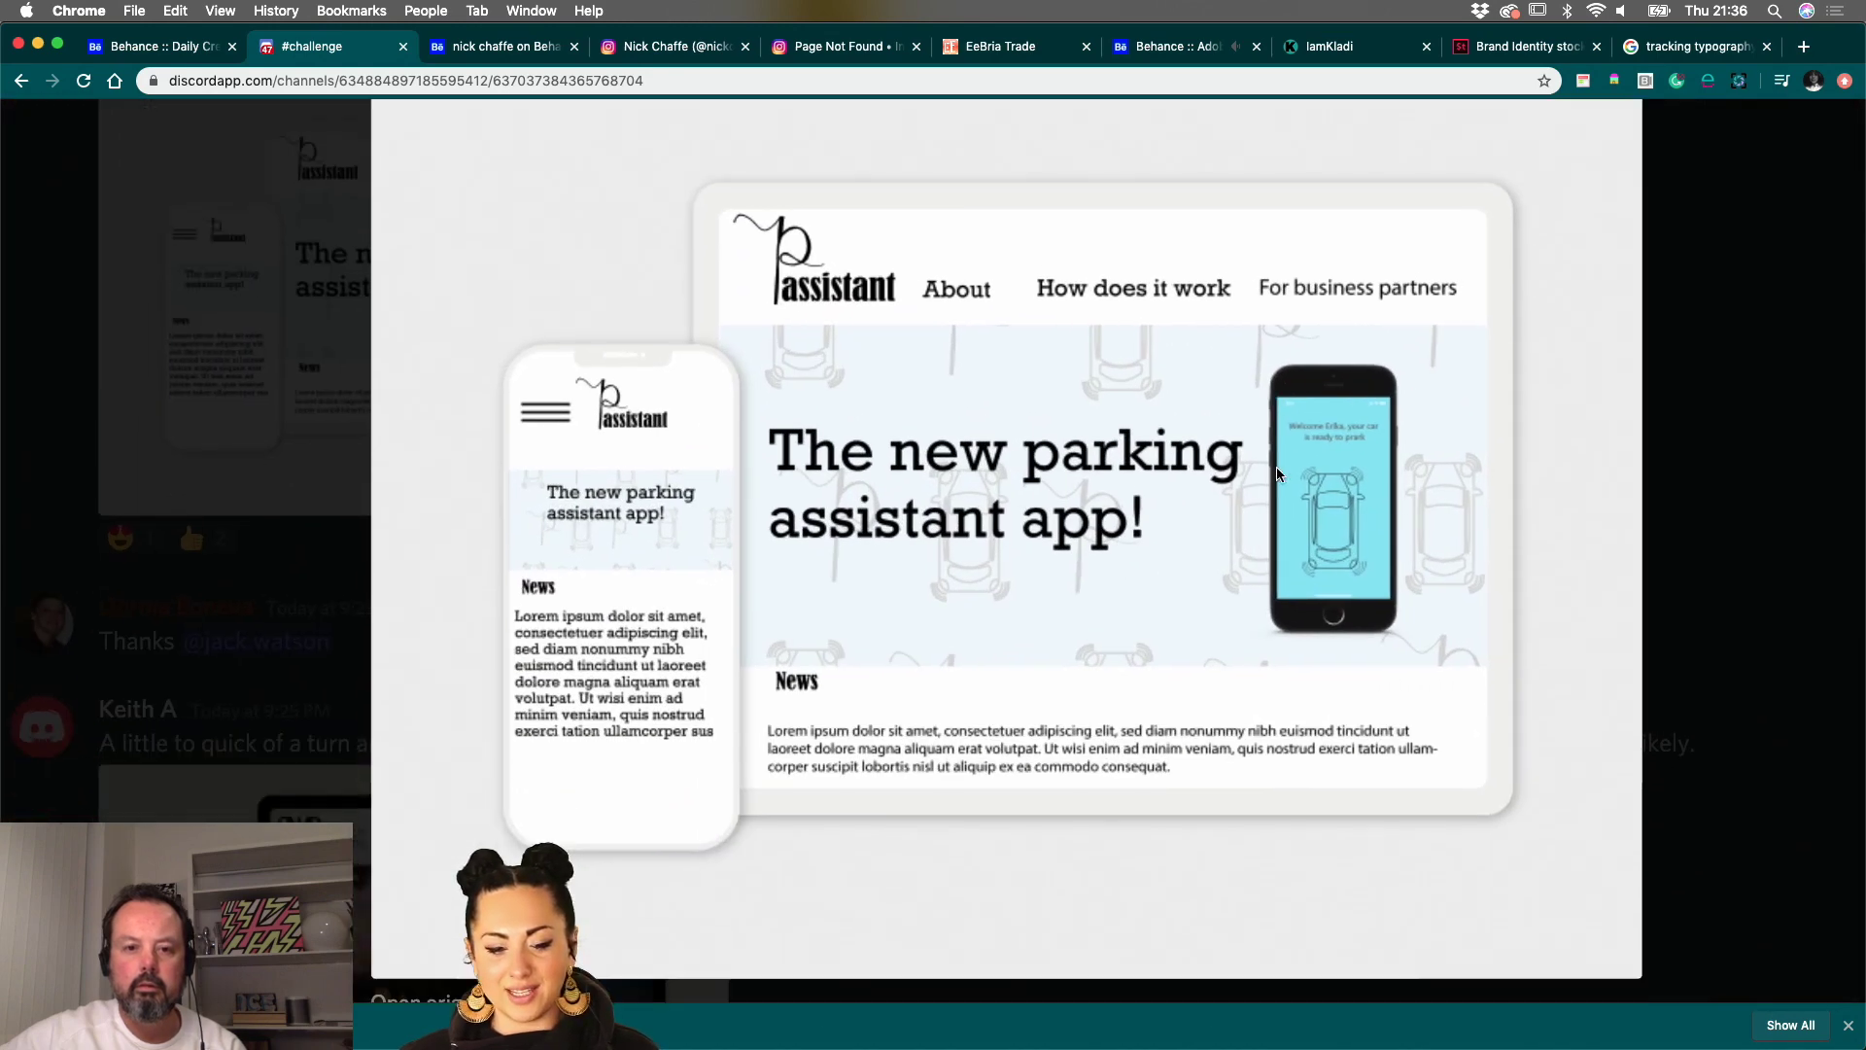
{"action": "scroll", "coordinate": [1278, 473], "scroll_direction": "down", "scroll_amount": 2}
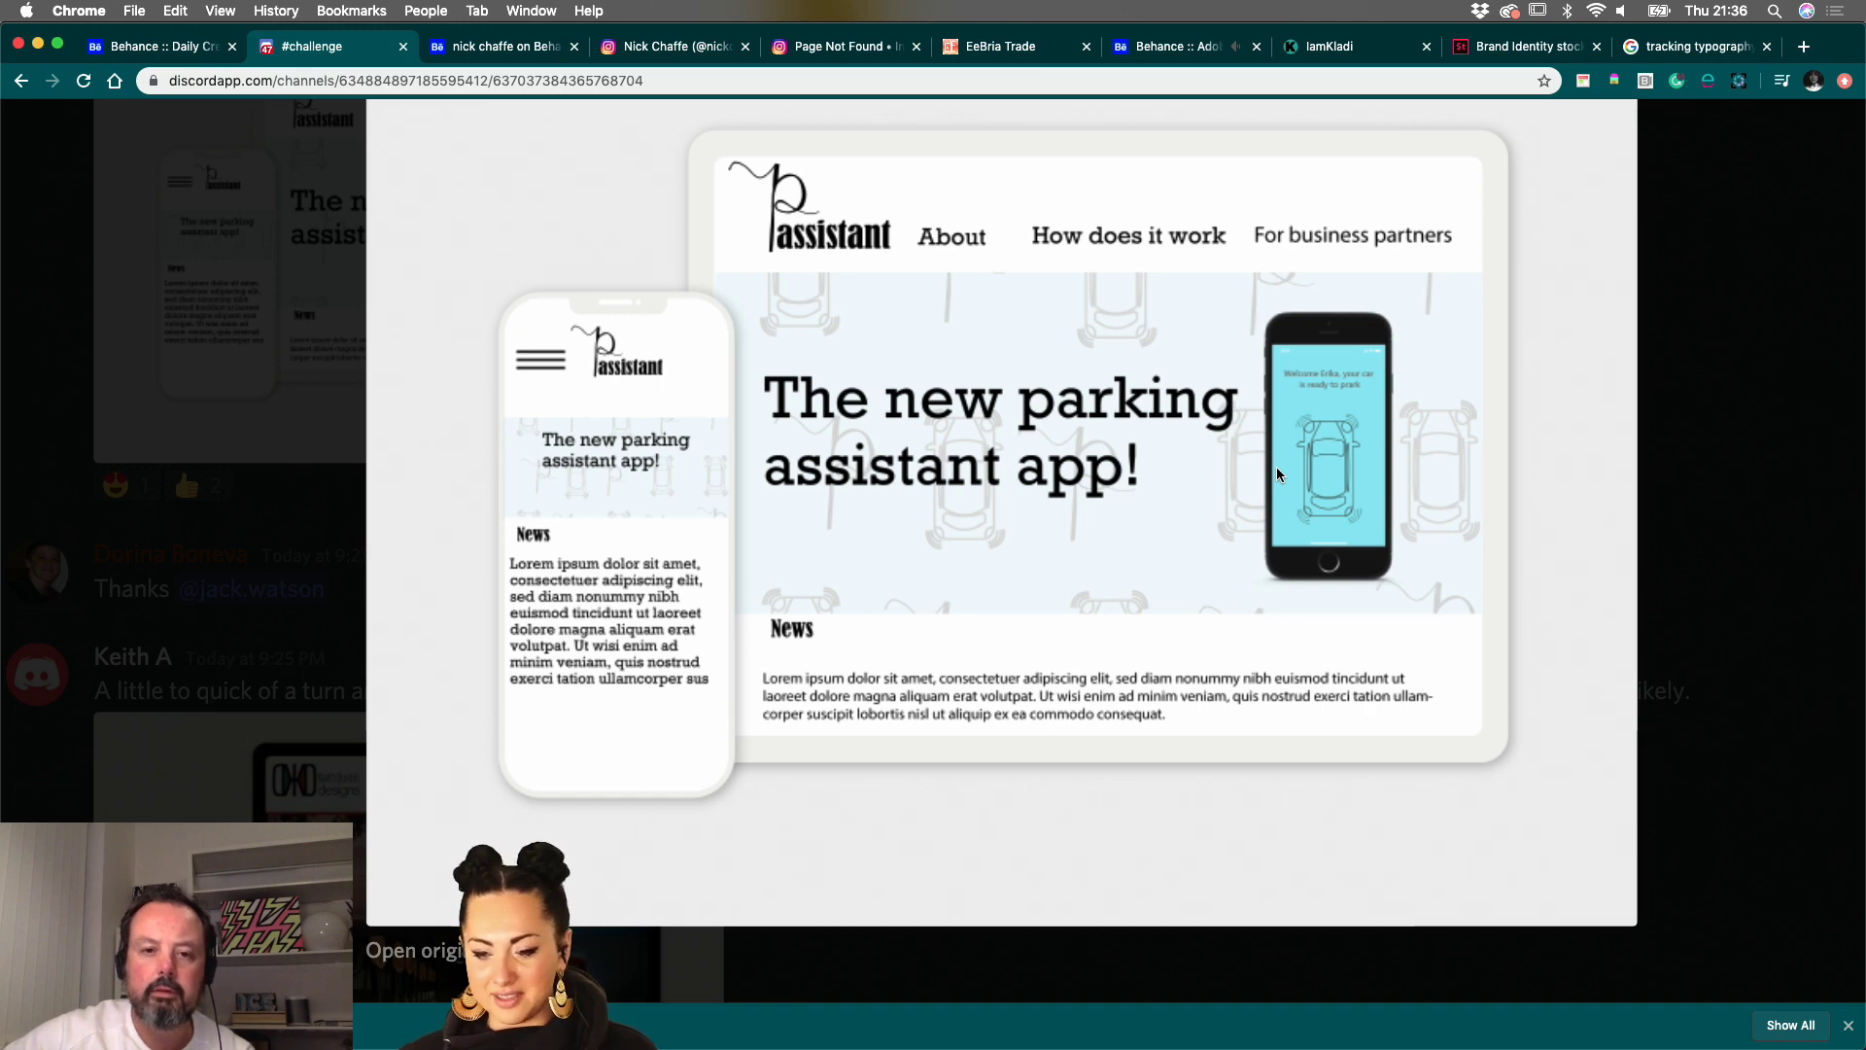
{"action": "scroll", "coordinate": [1277, 468], "scroll_direction": "down", "scroll_amount": 1}
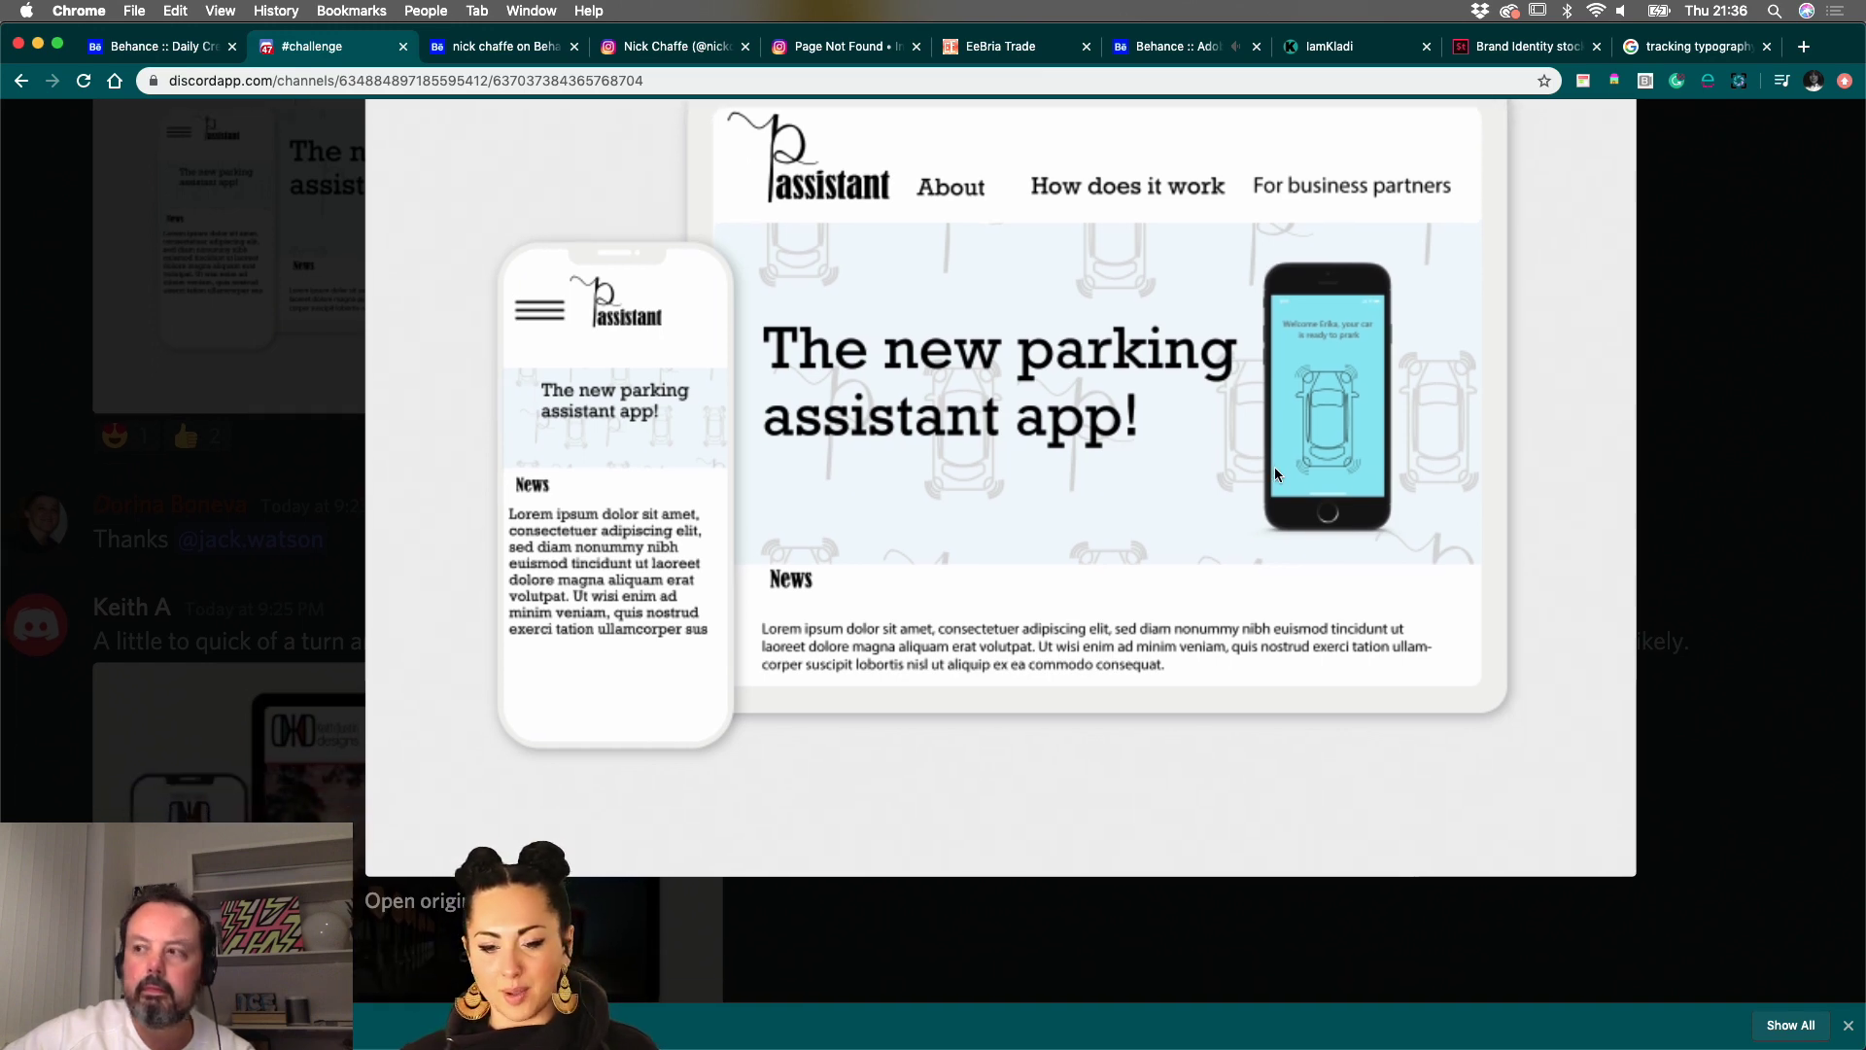
- Examine the parking assistant mockup's logo, navigation, headline and News text up close, and compare them with the full layout
{"action": "scroll", "coordinate": [1275, 469], "scroll_direction": "up", "scroll_amount": 5}
{"action": "scroll", "coordinate": [1275, 468], "scroll_direction": "left", "scroll_amount": 2}
{"action": "scroll", "coordinate": [1275, 469], "scroll_direction": "down", "scroll_amount": 5}
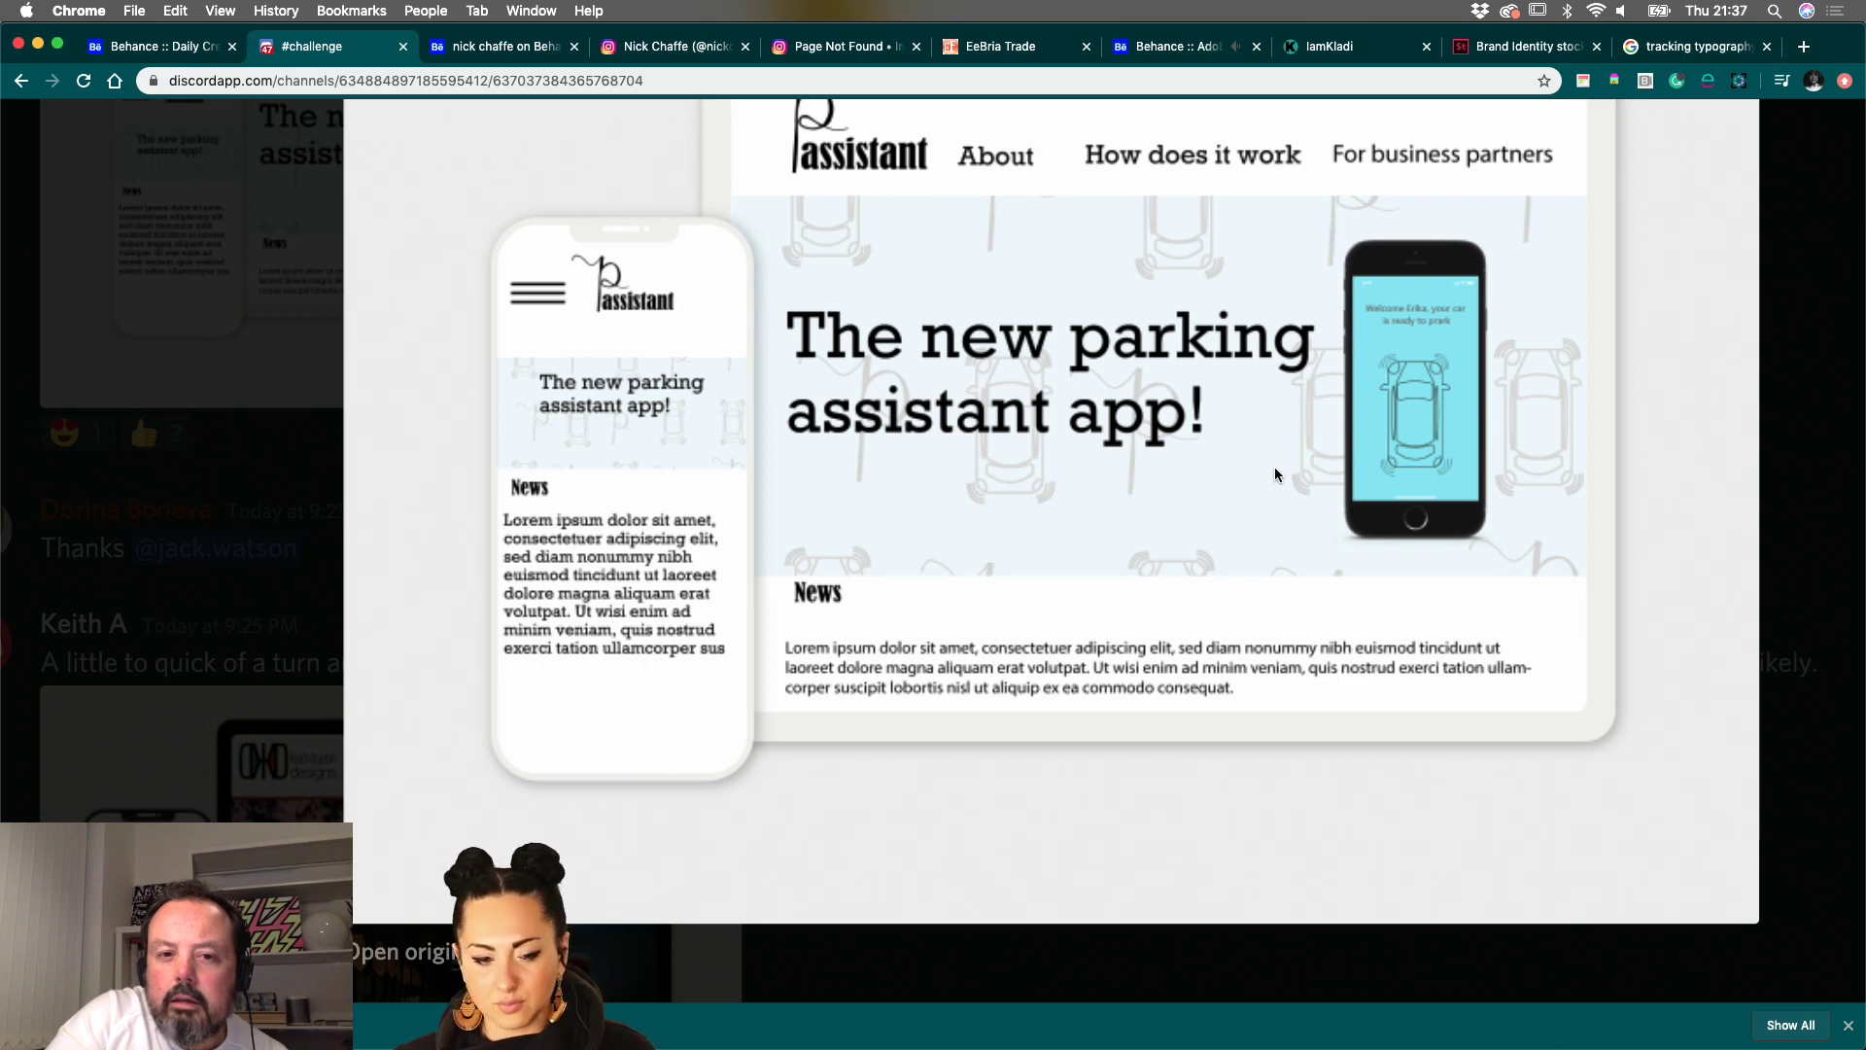
{"action": "scroll", "coordinate": [1307, 333], "scroll_direction": "up", "scroll_amount": 2}
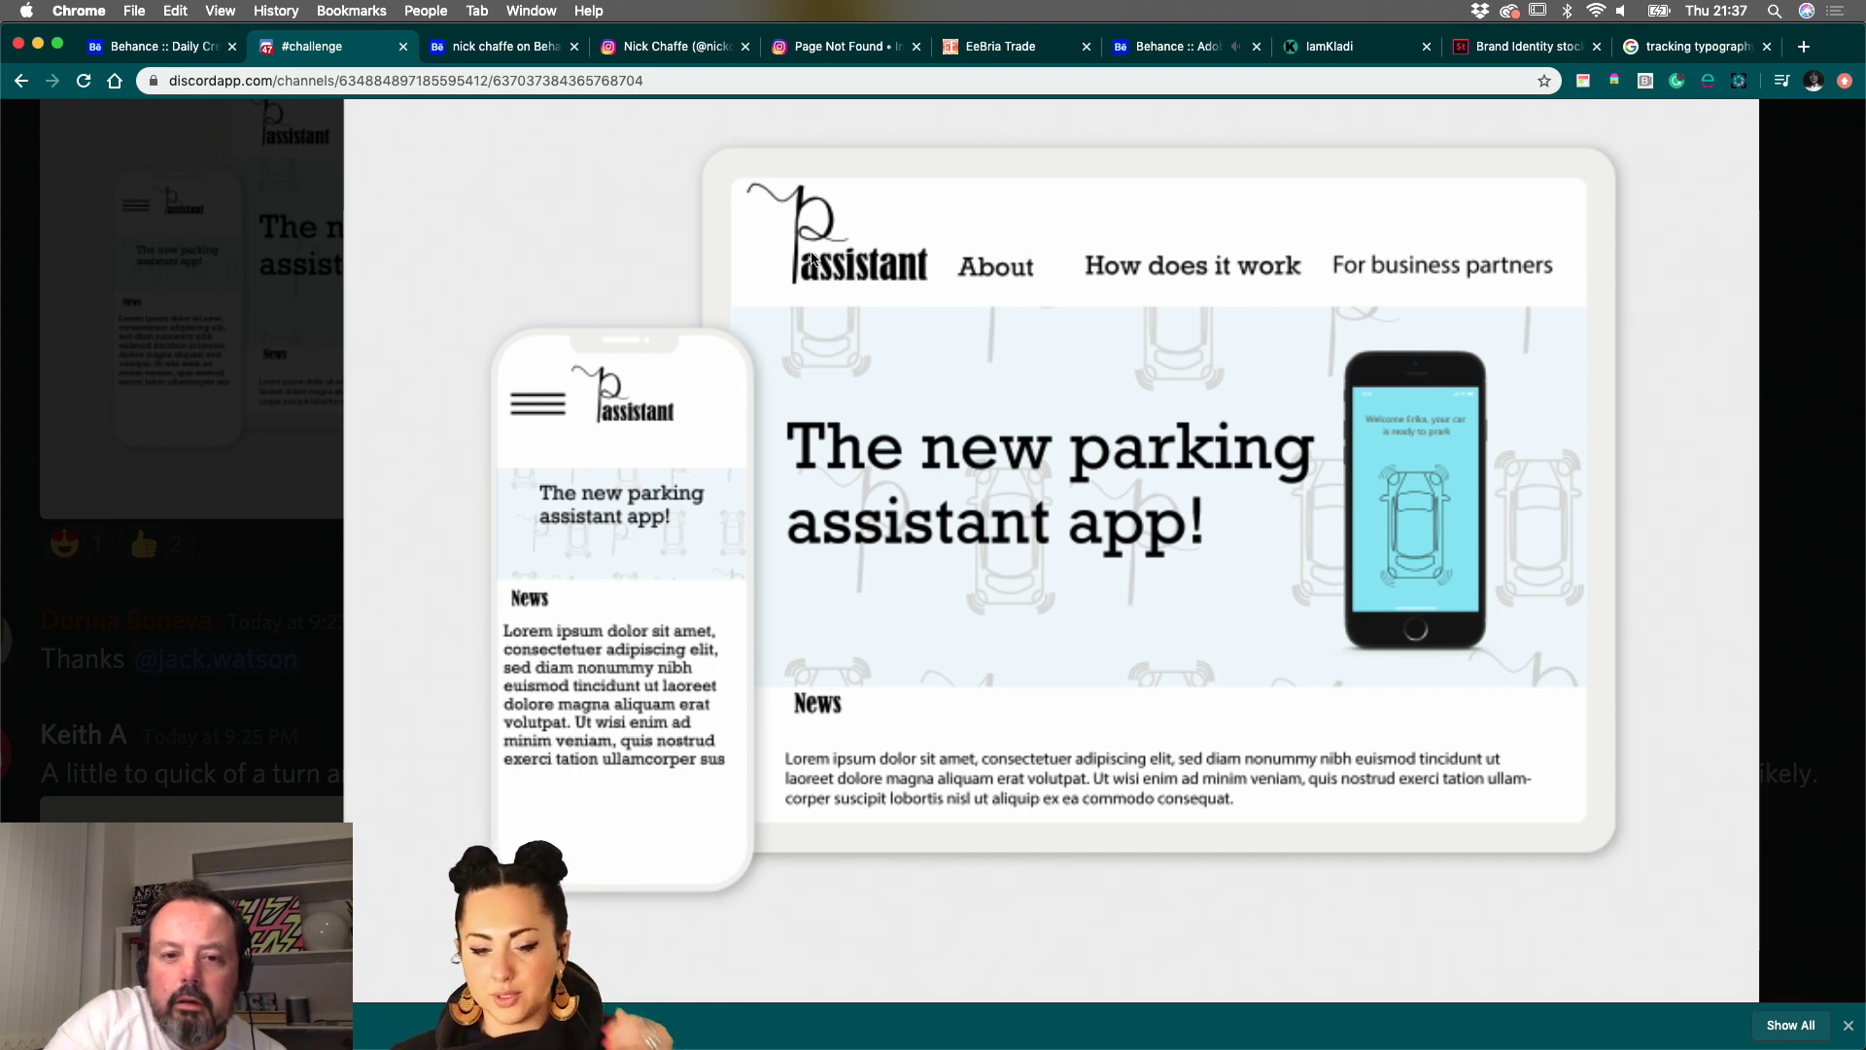
{"action": "scroll", "coordinate": [826, 242], "scroll_direction": "up", "scroll_amount": 5}
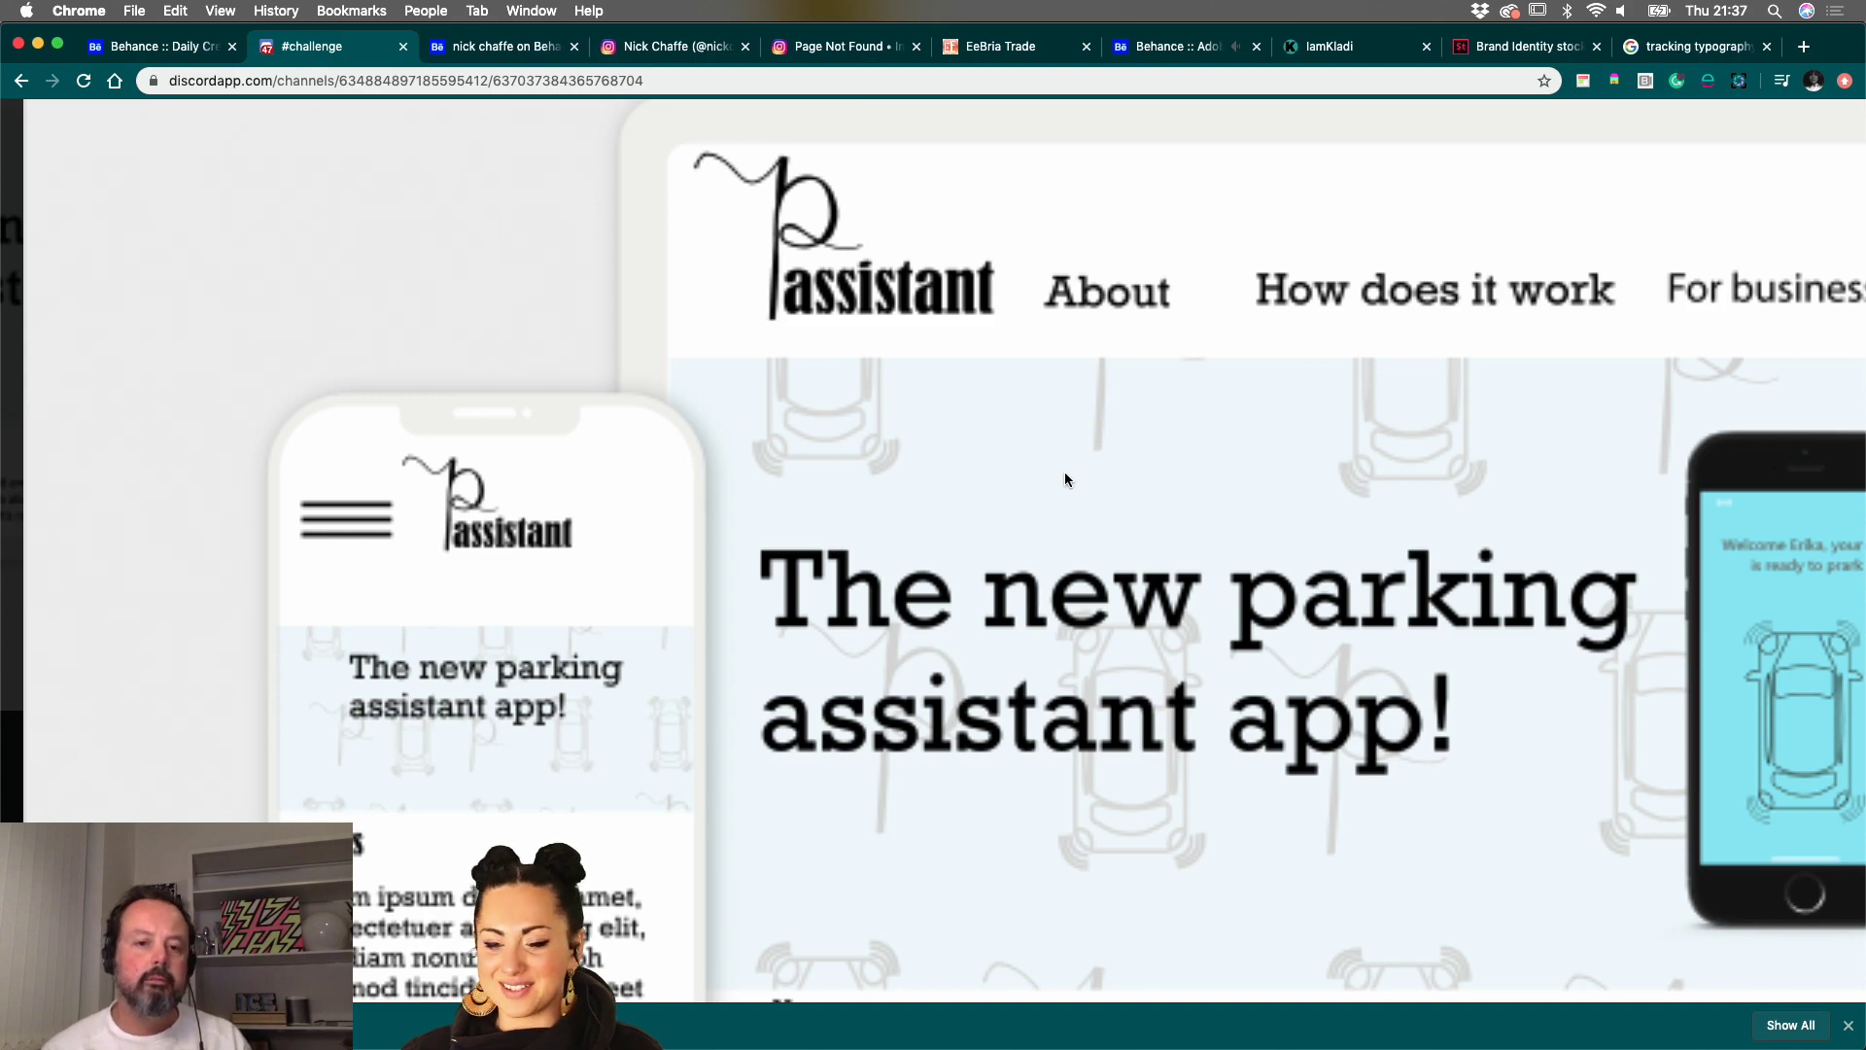
{"action": "scroll", "coordinate": [1249, 444], "scroll_direction": "down", "scroll_amount": 5}
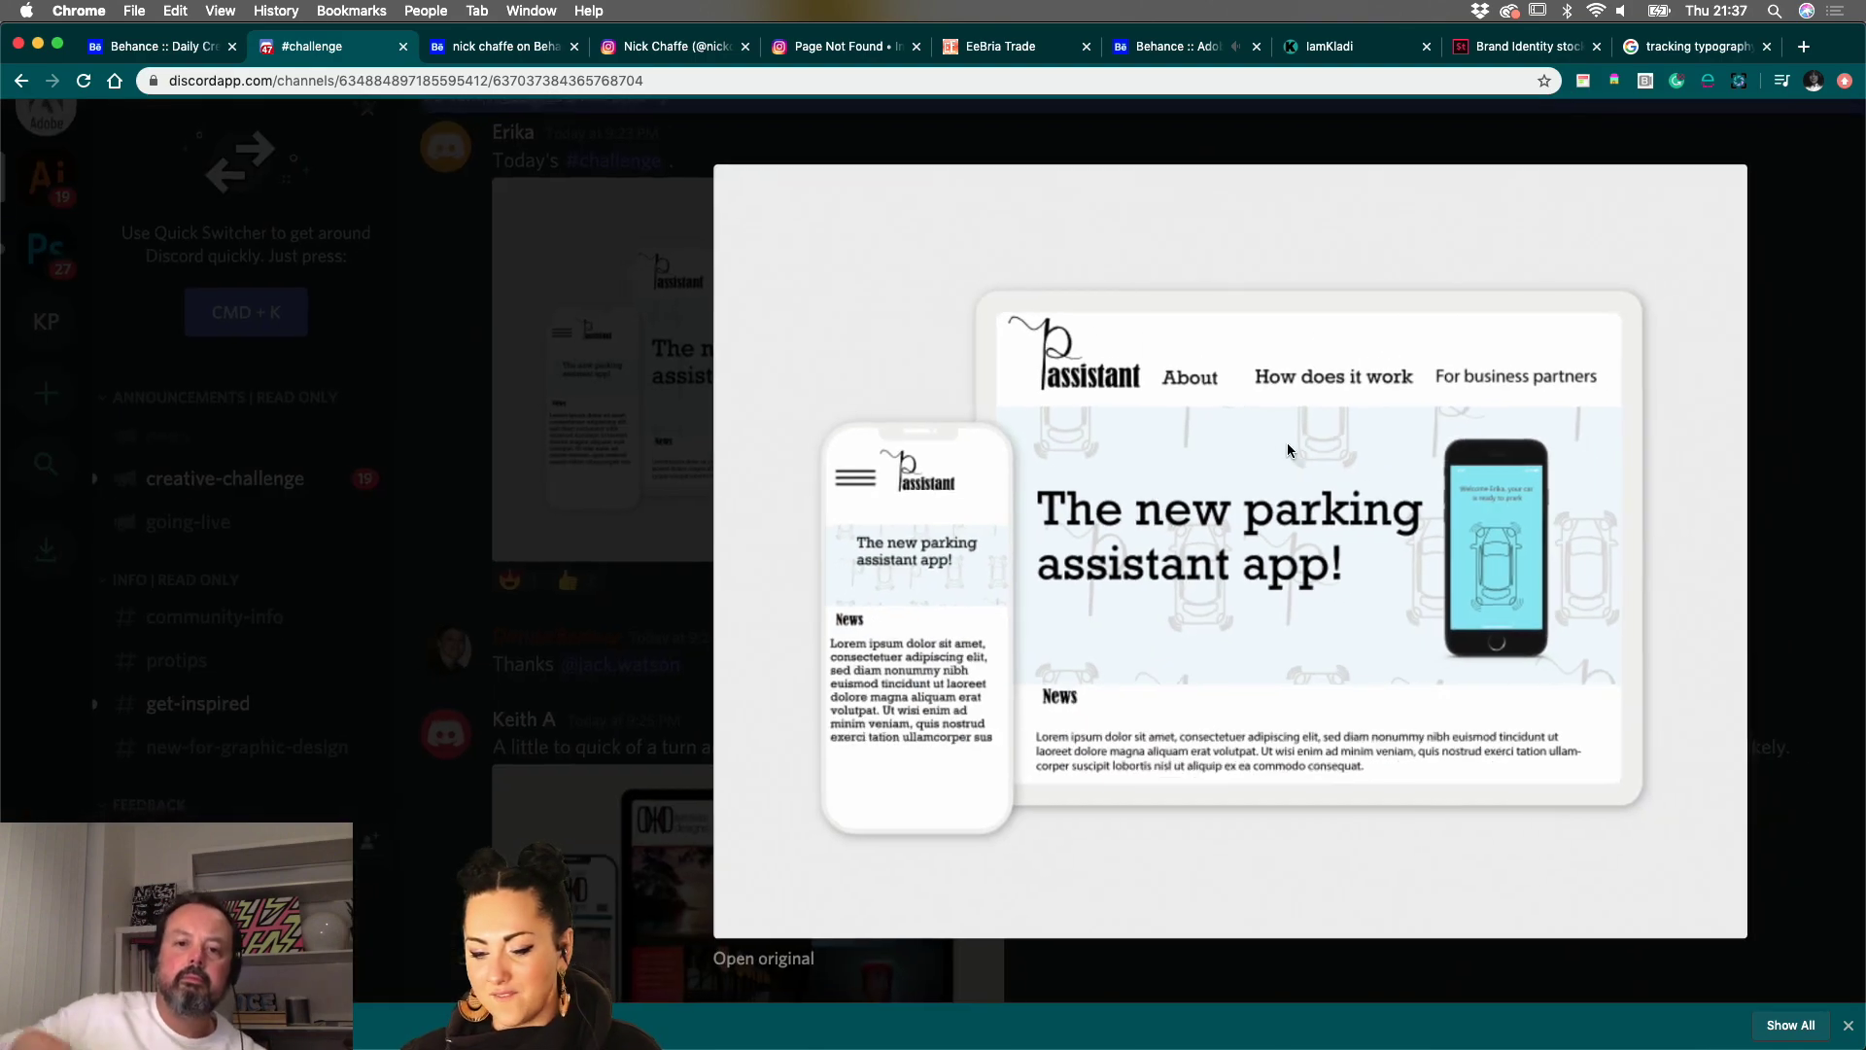
{"action": "scroll", "coordinate": [1384, 515], "scroll_direction": "right", "scroll_amount": 3}
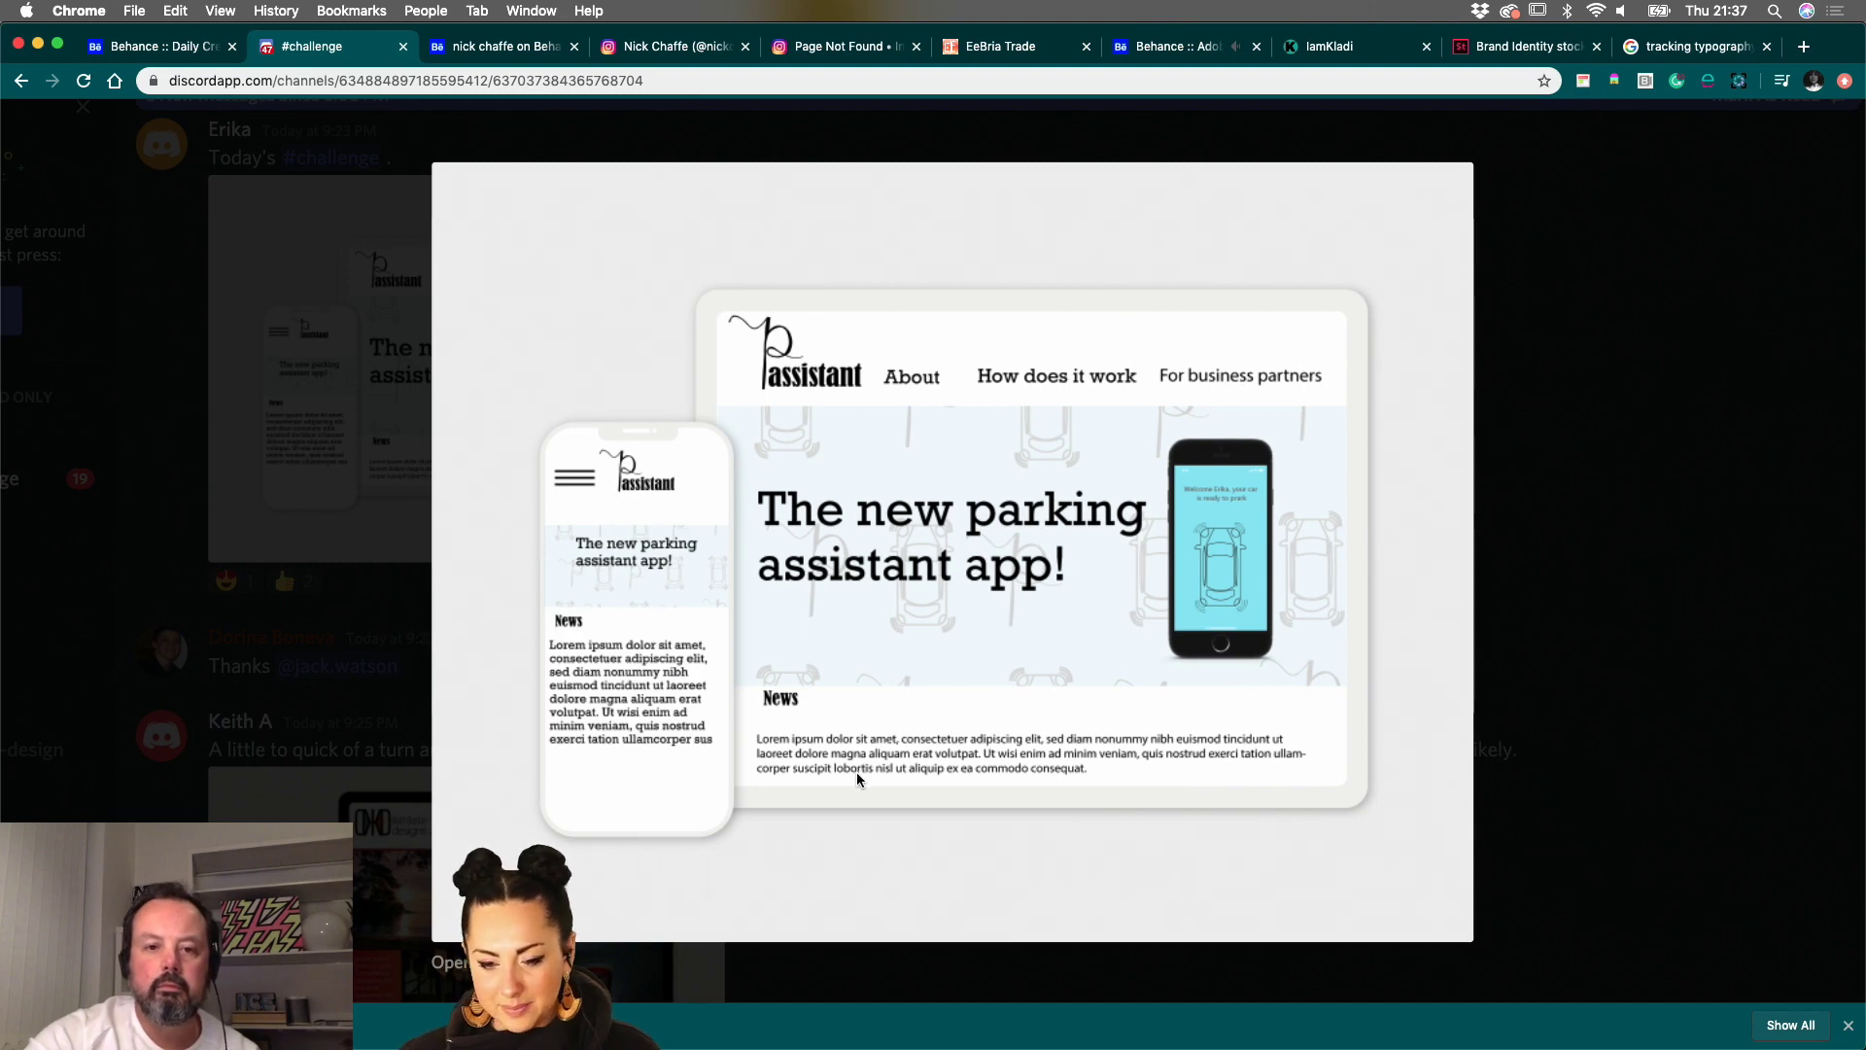
- Examine the parking assistant mockup's News heading and body text up close in both layouts, and close the preview
{"action": "scroll", "coordinate": [902, 713], "scroll_direction": "down", "scroll_amount": 1}
{"action": "scroll", "coordinate": [1077, 559], "scroll_direction": "up", "scroll_amount": 5}
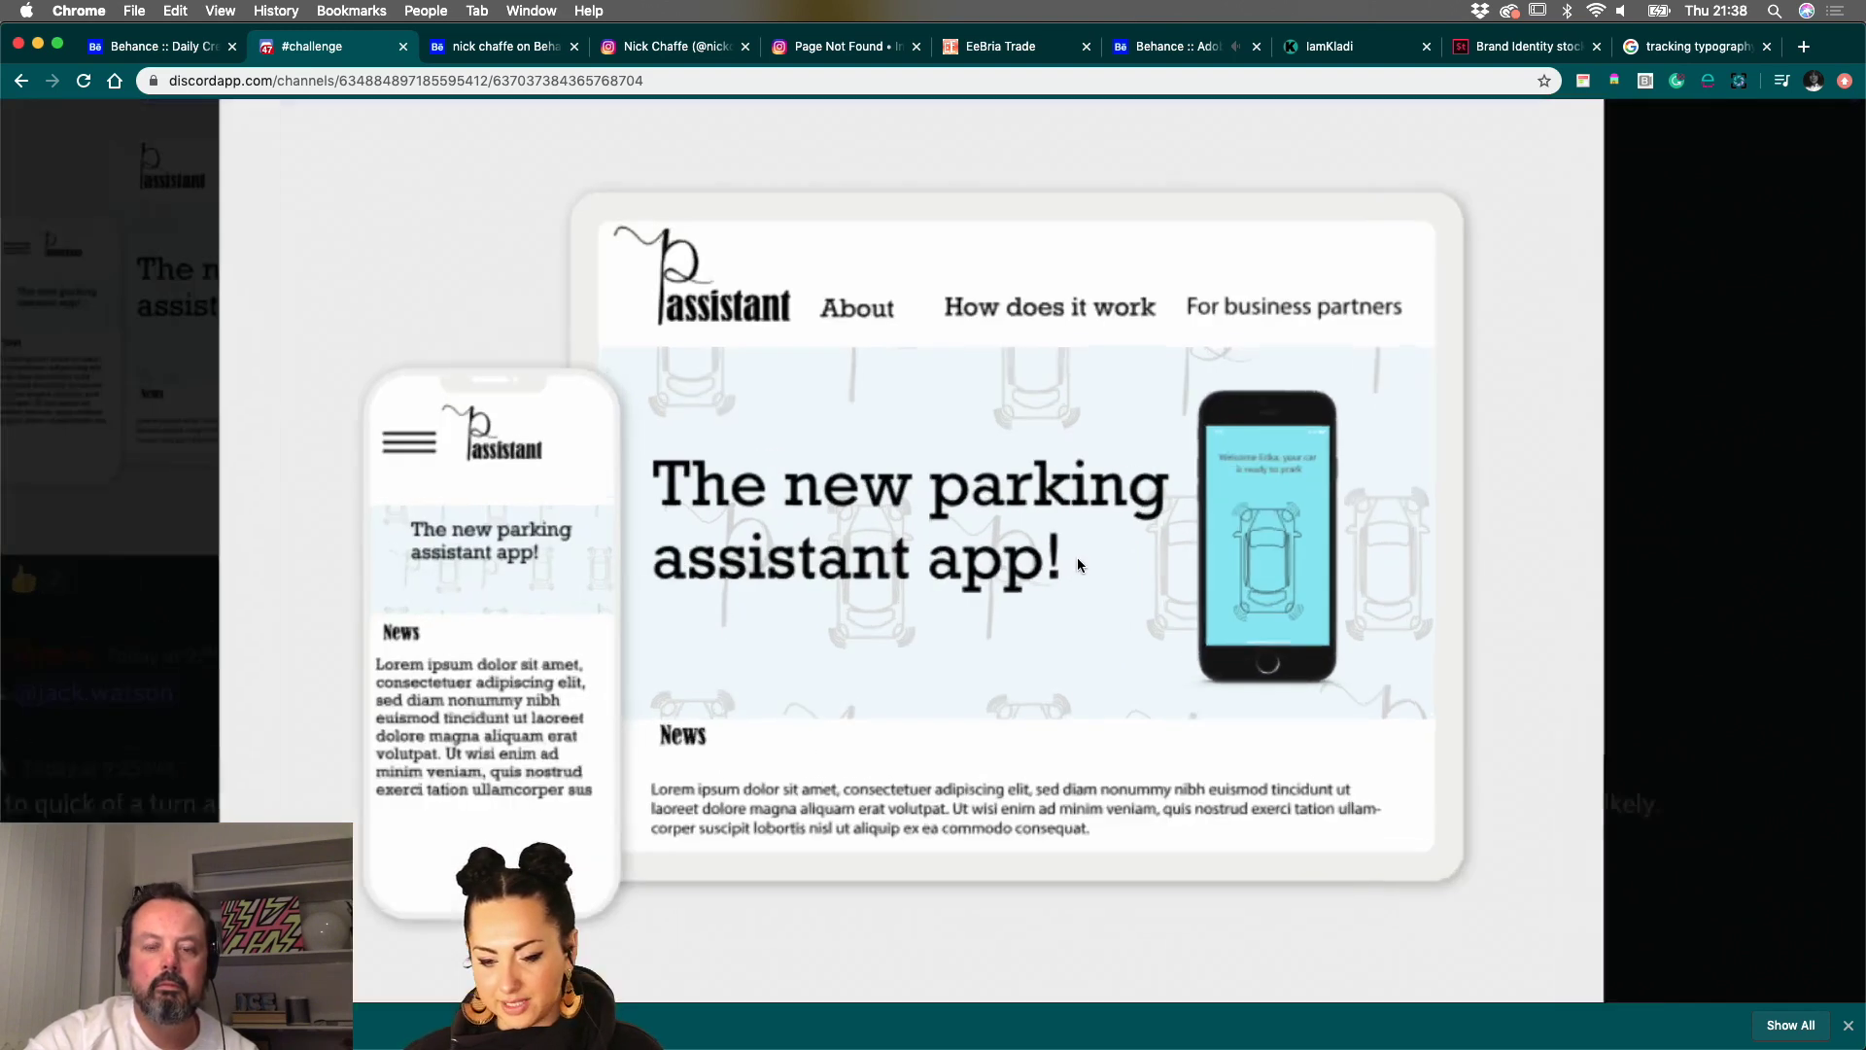
{"action": "scroll", "coordinate": [1077, 565], "scroll_direction": "down", "scroll_amount": 3}
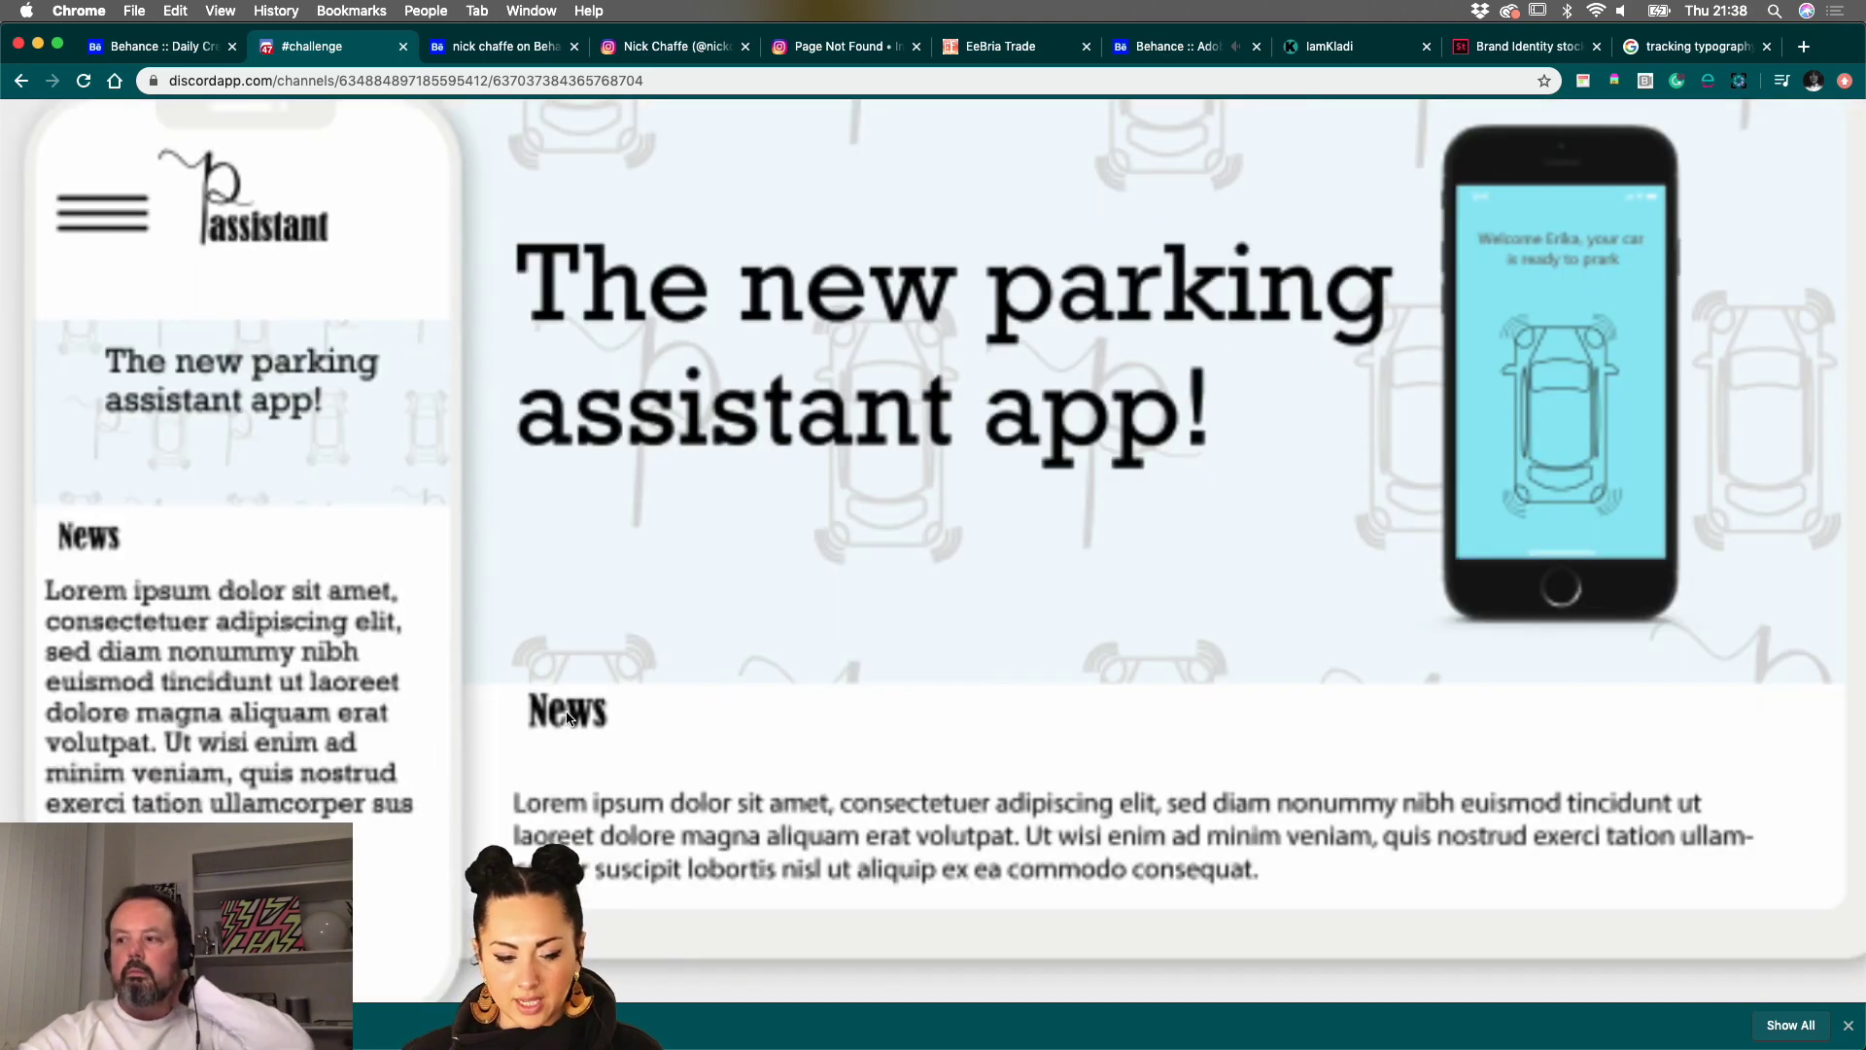
{"action": "scroll", "coordinate": [552, 713], "scroll_direction": "up", "scroll_amount": 3}
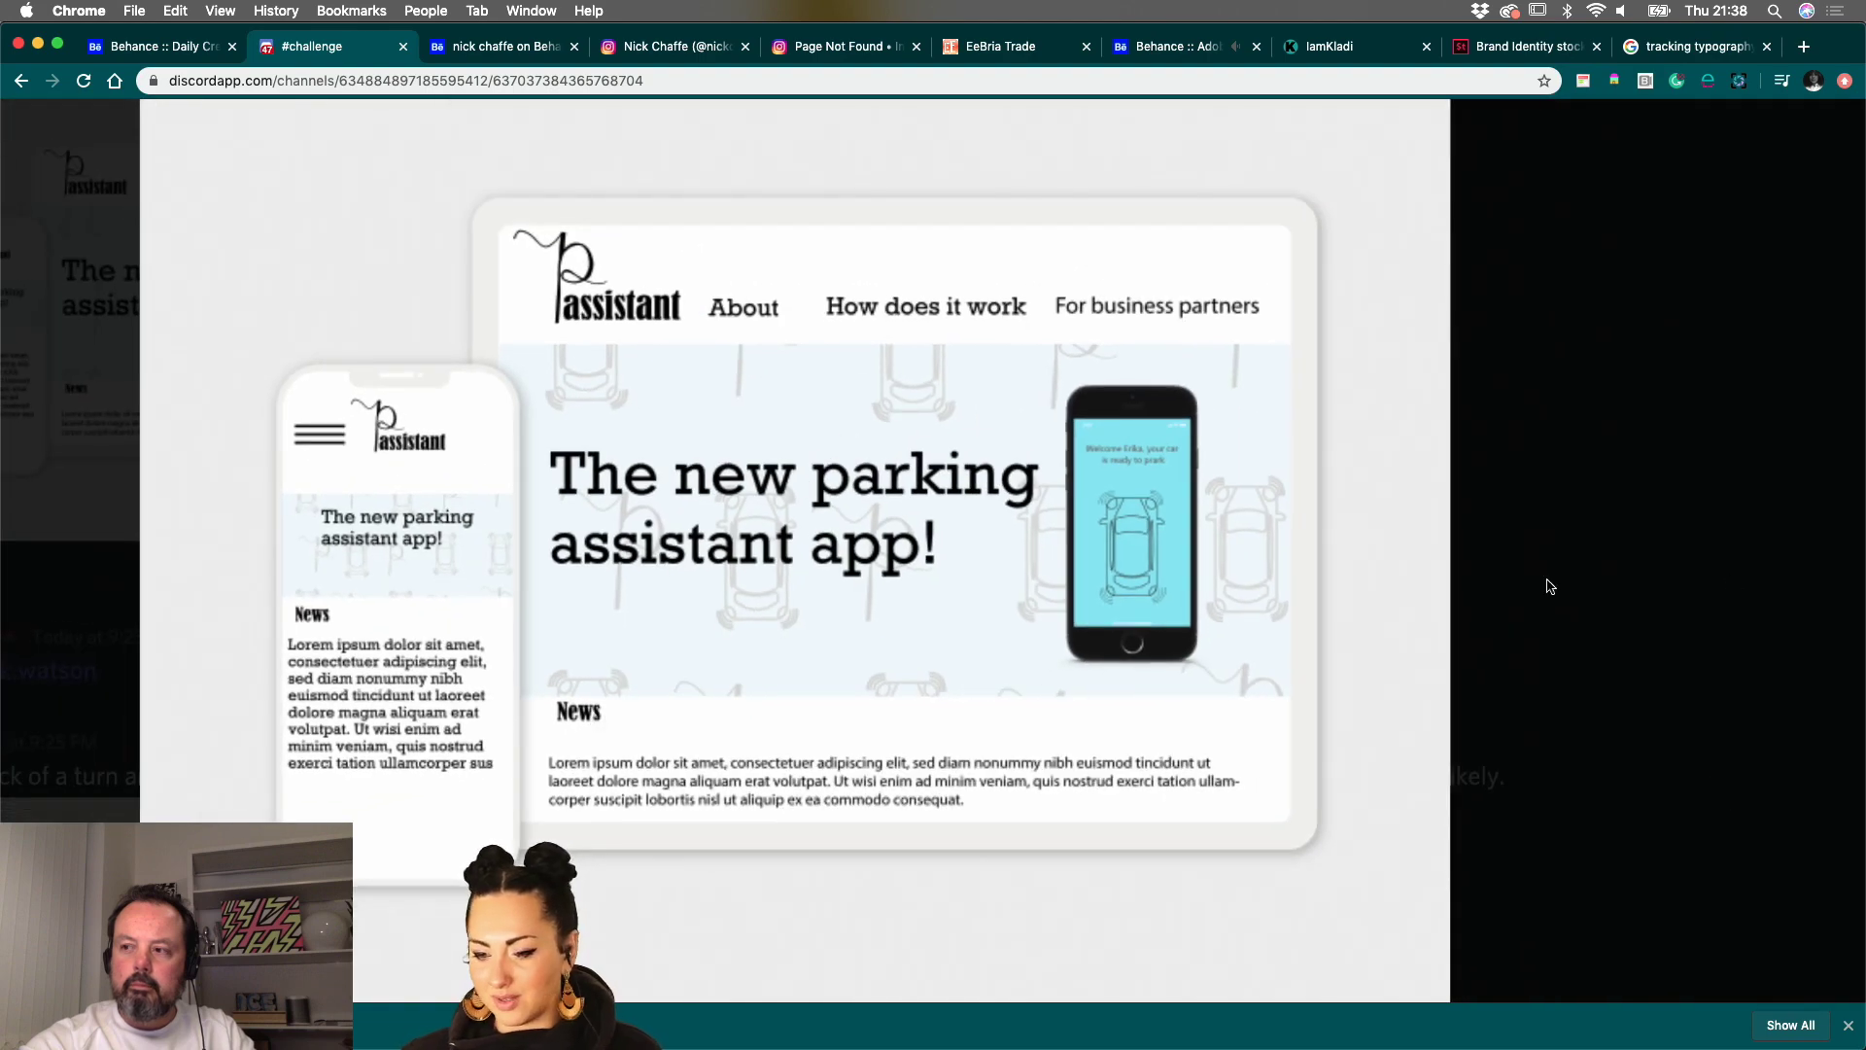
{"action": "left_click", "coordinate": [1754, 534]}
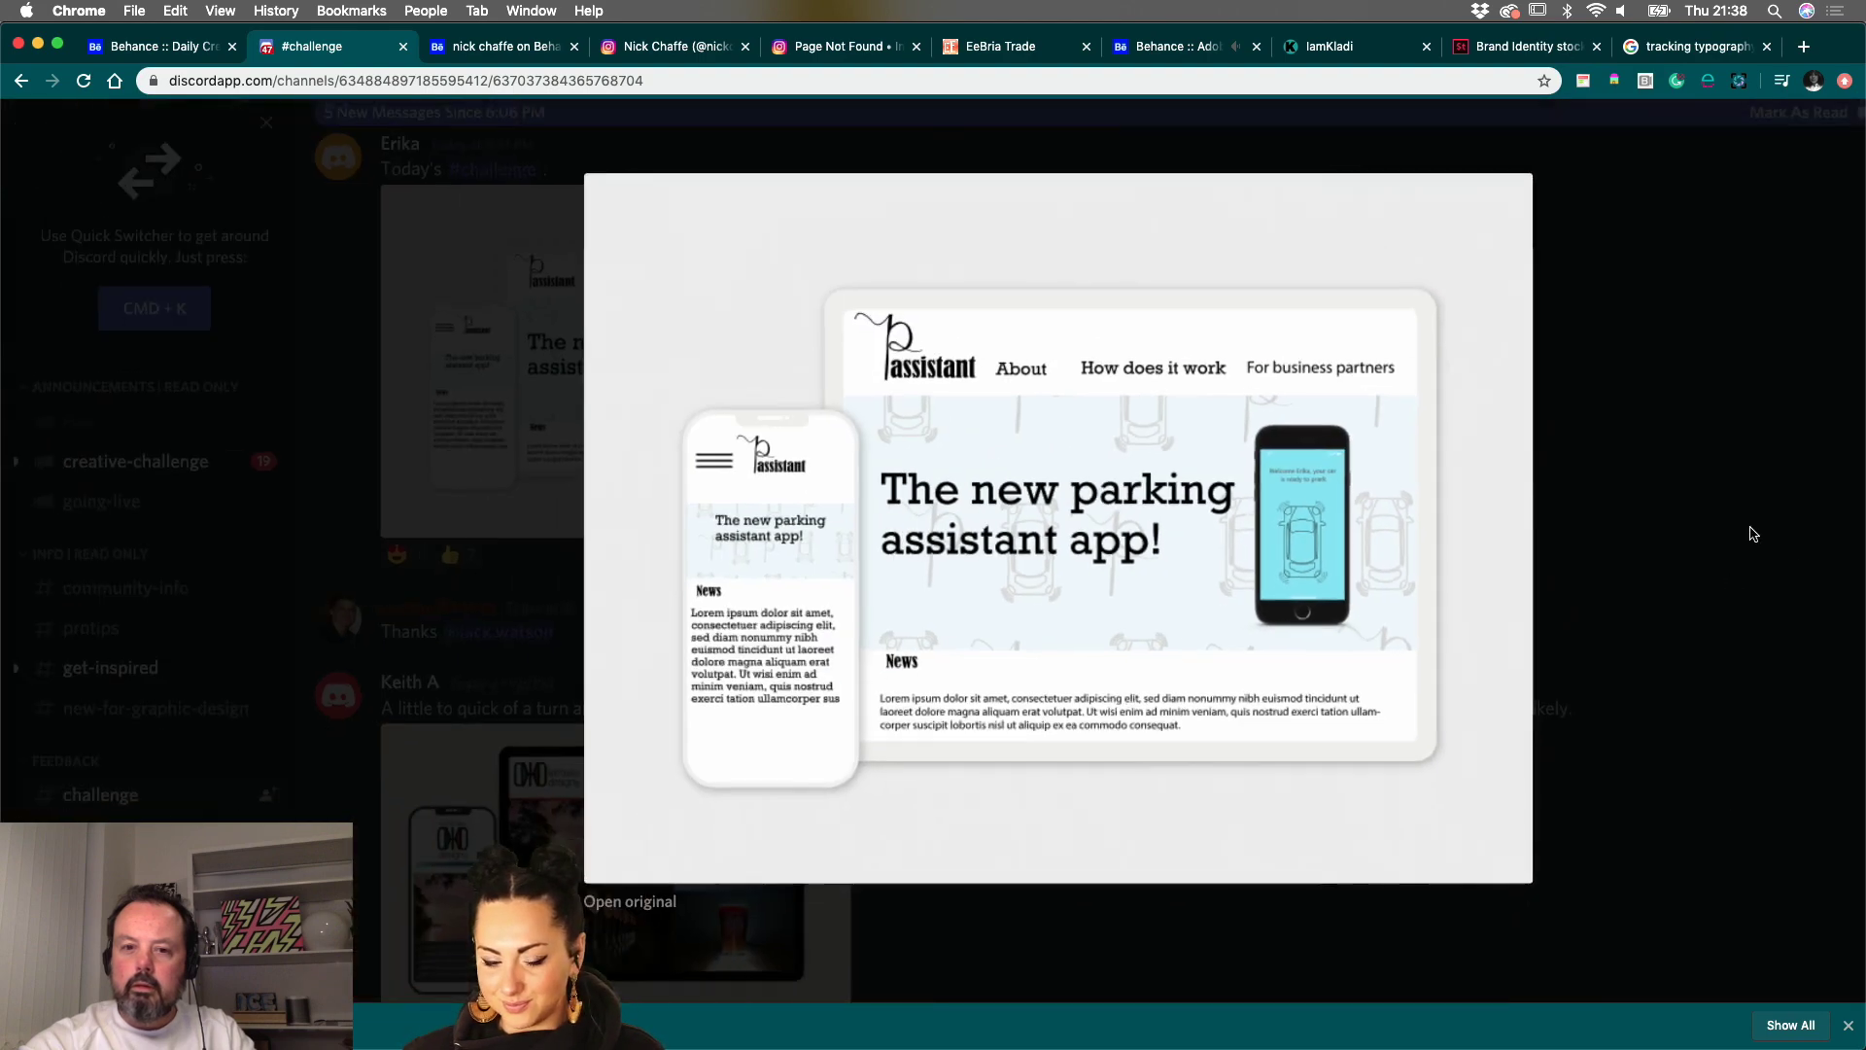
- Find the earlier "Brand Name" website mockup with four tablet screens in the channel and enlarge it
{"action": "scroll", "coordinate": [1293, 448], "scroll_direction": "up", "scroll_amount": 3}
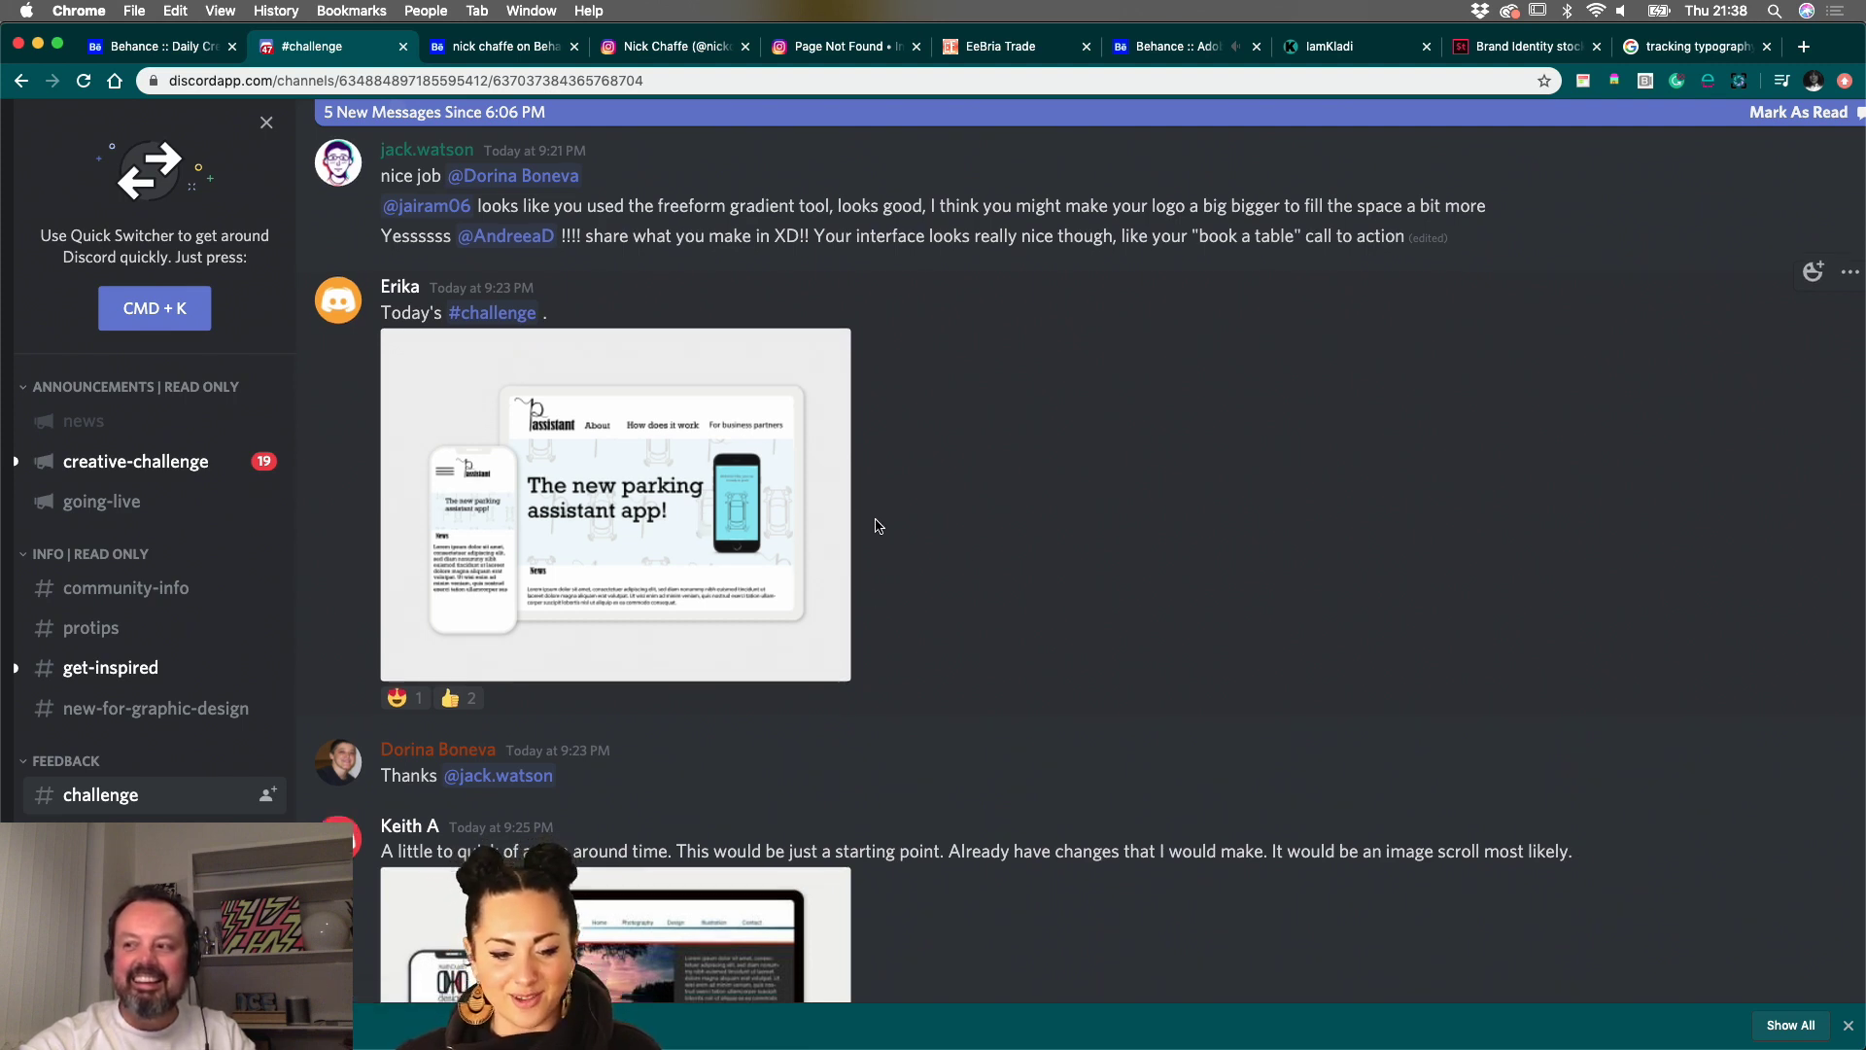
{"action": "scroll", "coordinate": [878, 525], "scroll_direction": "up", "scroll_amount": 5}
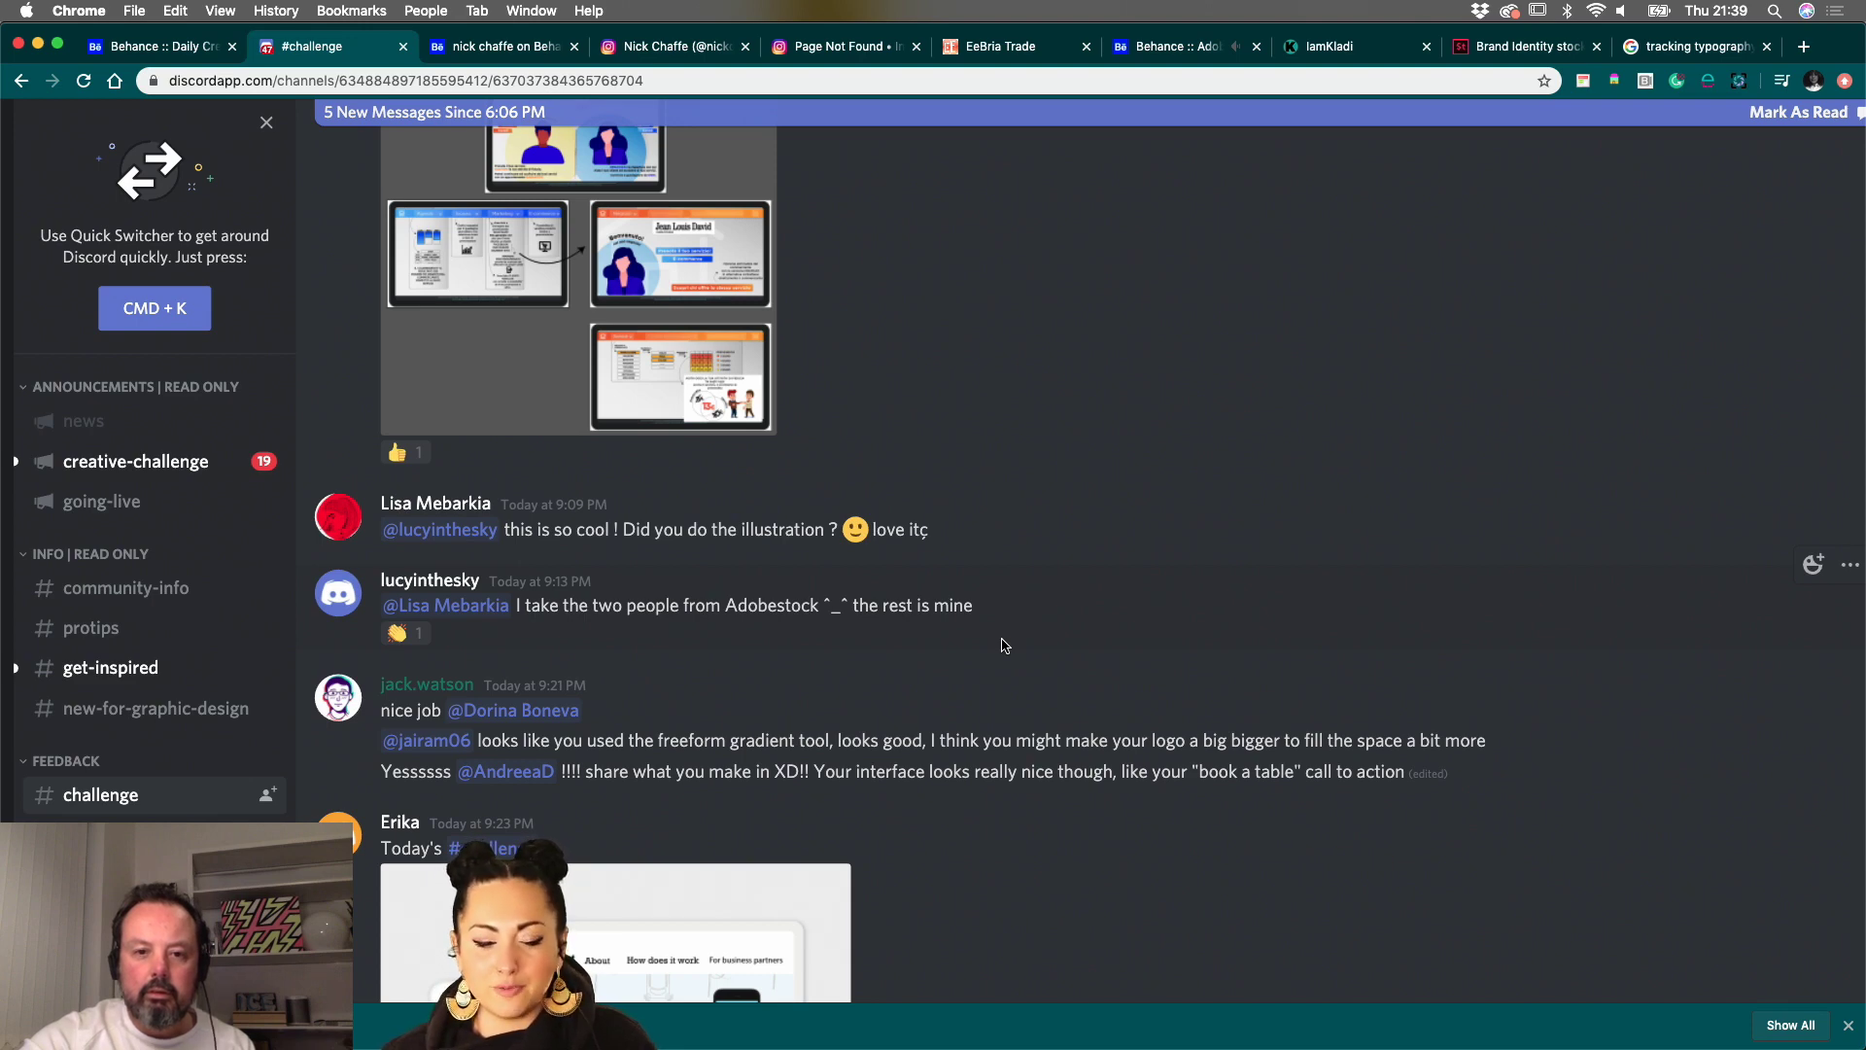
{"action": "scroll", "coordinate": [975, 700], "scroll_direction": "up", "scroll_amount": 3}
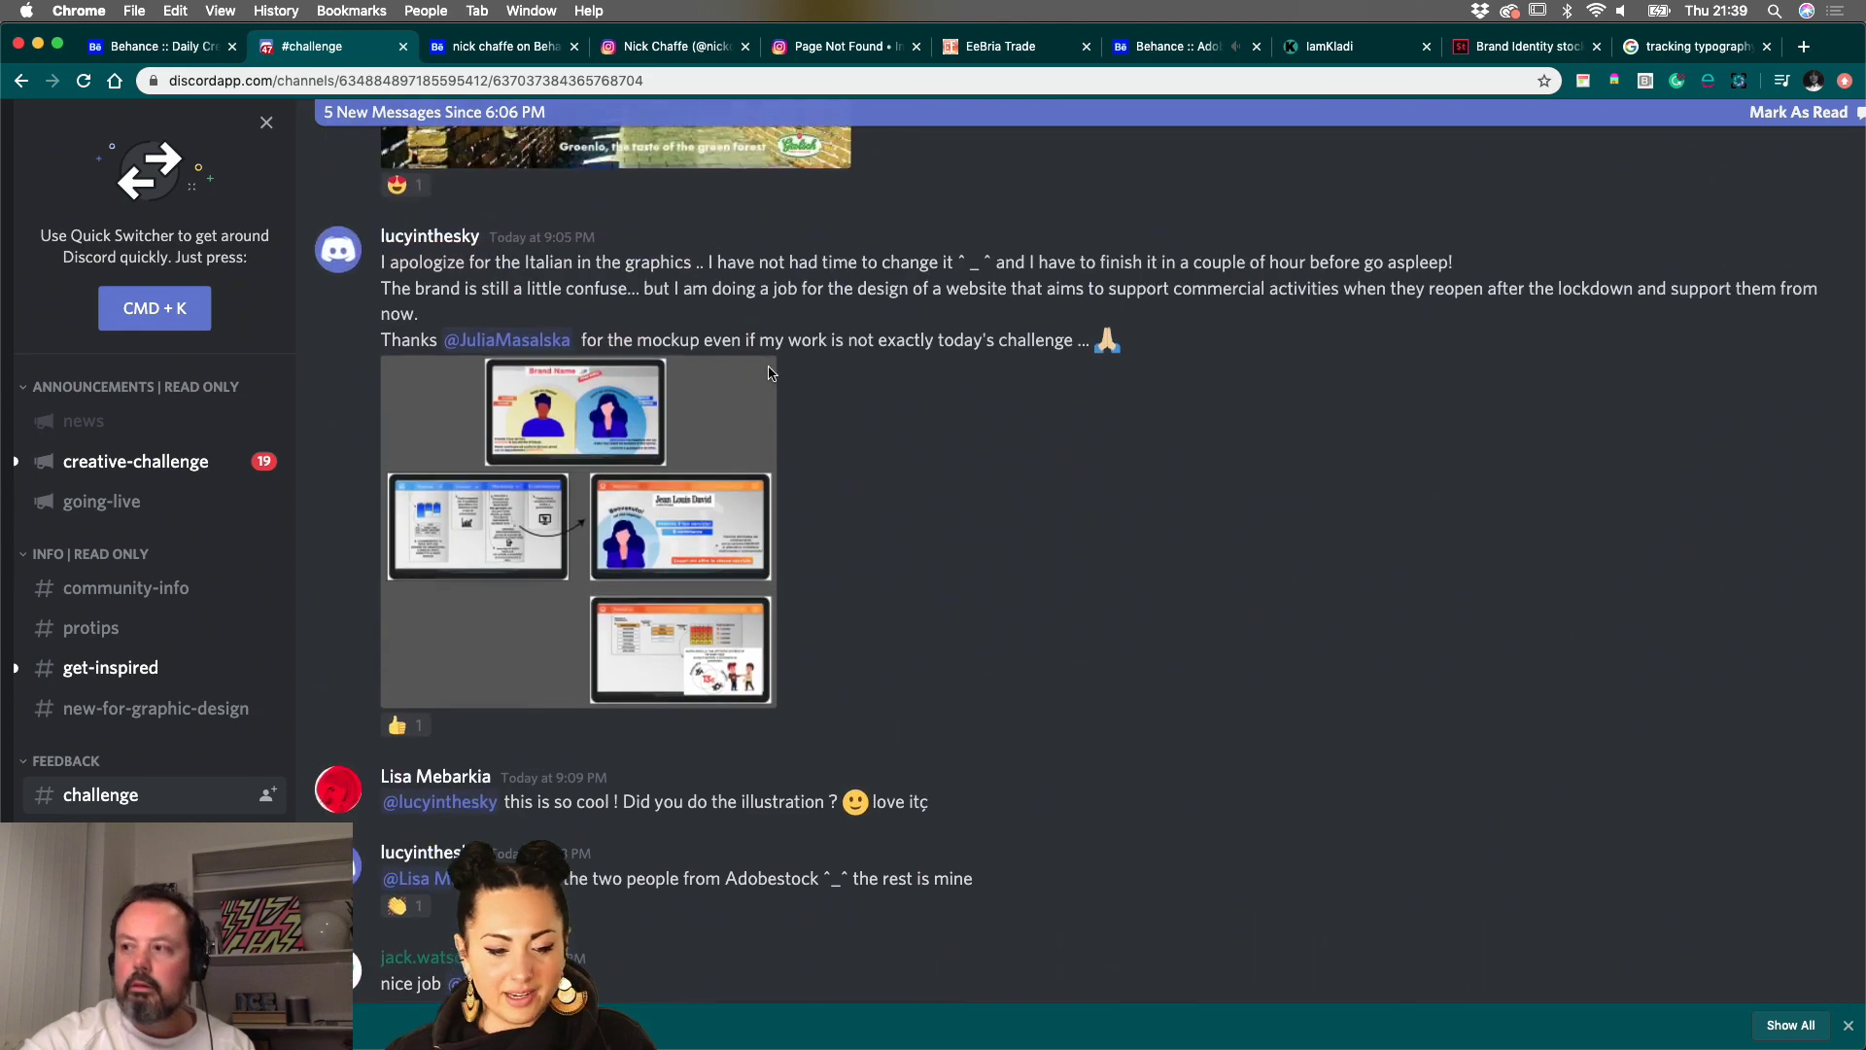
{"action": "left_click", "coordinate": [639, 484]}
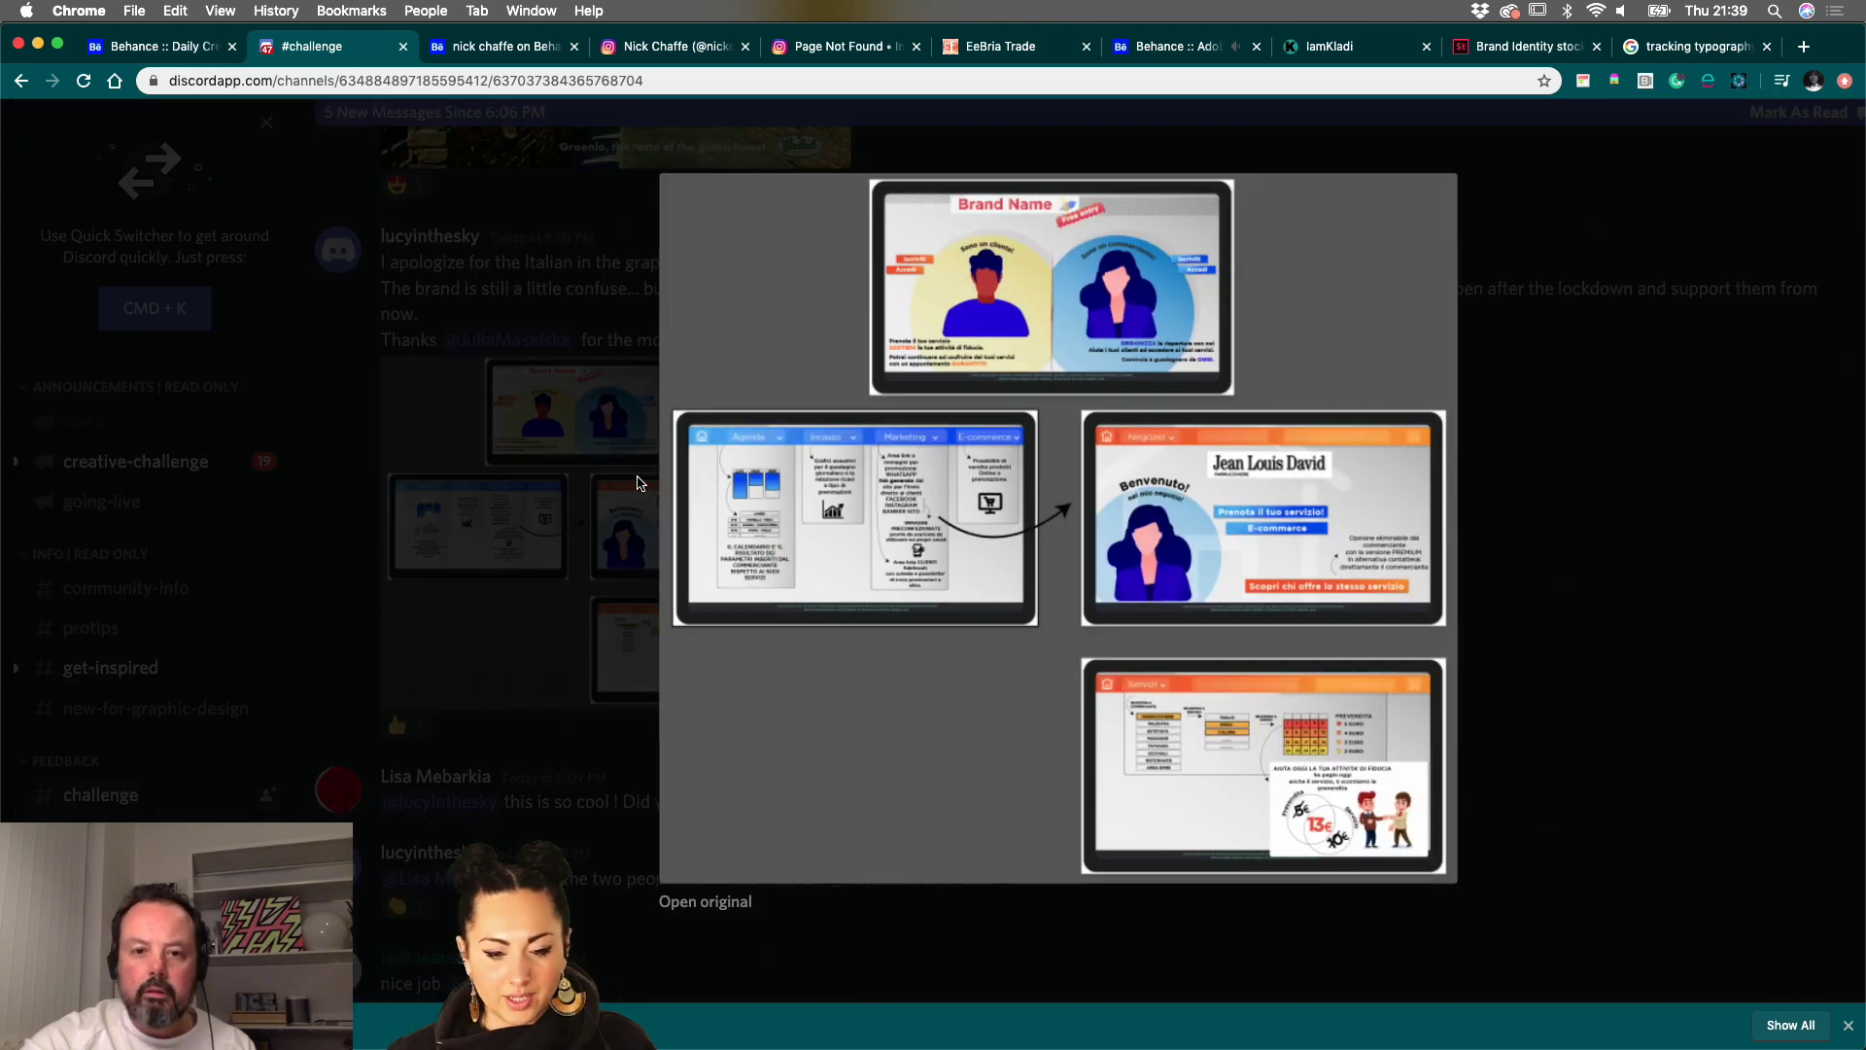